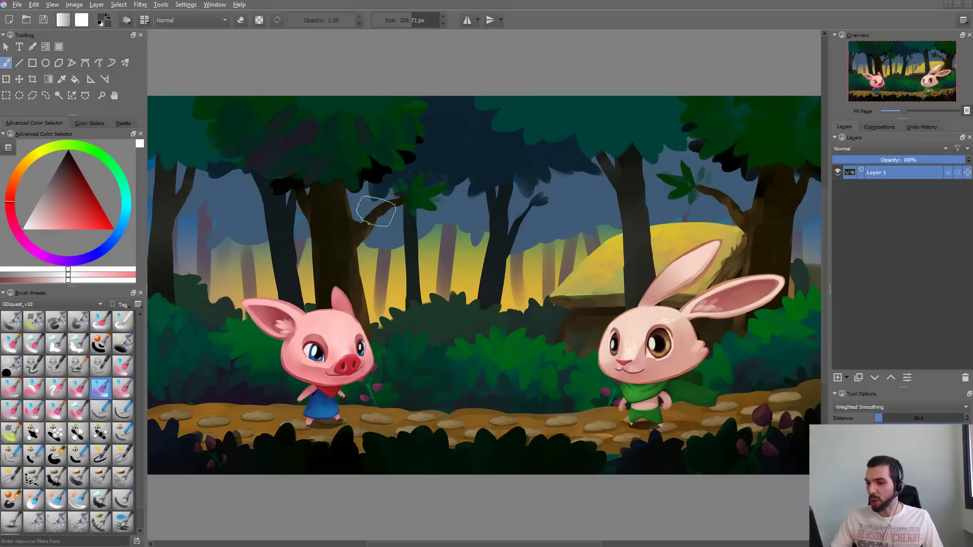
- Try out the thin 7.65 px brush with freehand strokes across the forest painting, and undo them
key(b)
drag(349, 294, 496, 358)
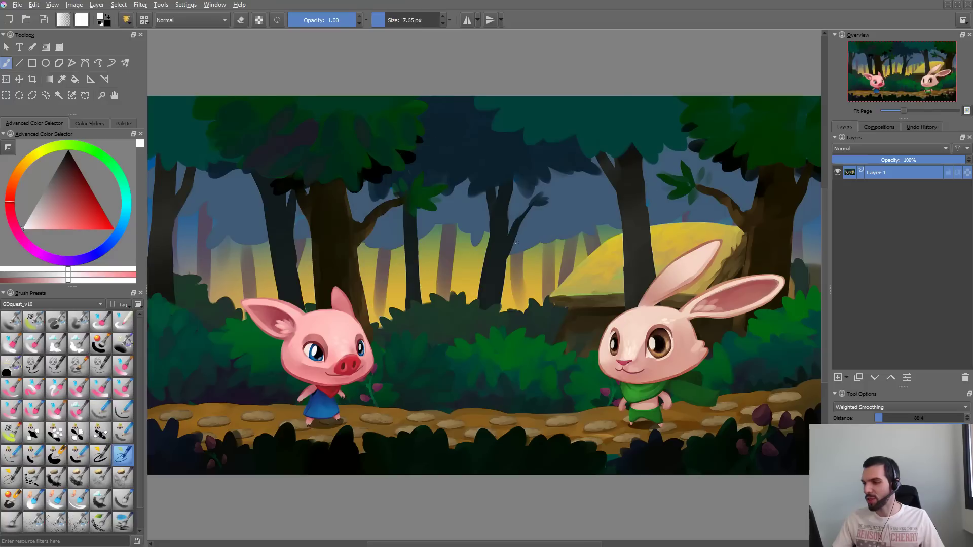
mouse_move(486, 165)
mouse_down()
mouse_move(372, 284)
mouse_move(654, 270)
mouse_up()
key(ctrl+z)
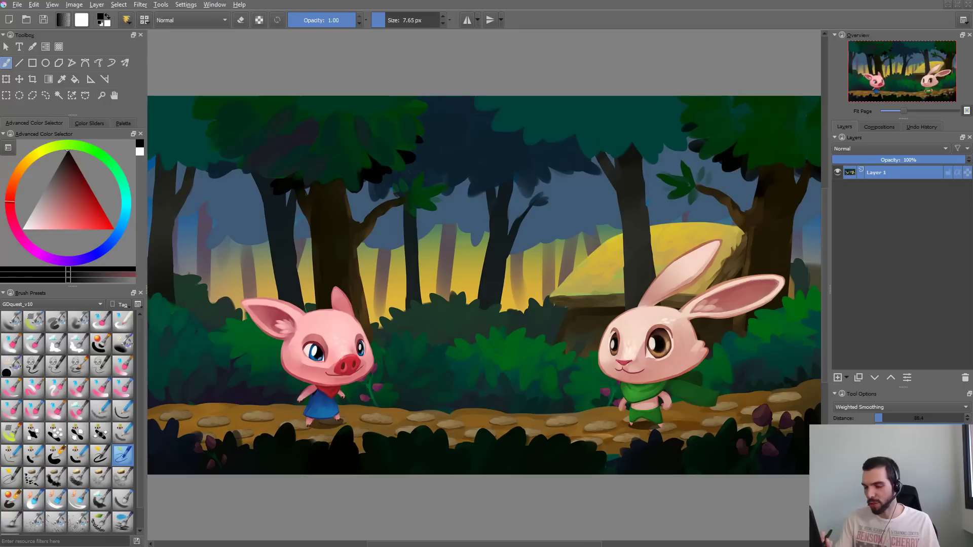
- Choose a soft blending brush preset, enlarge it to about 150 px and keep the presets filtered by the GDquest_v10 tag
click(37, 392)
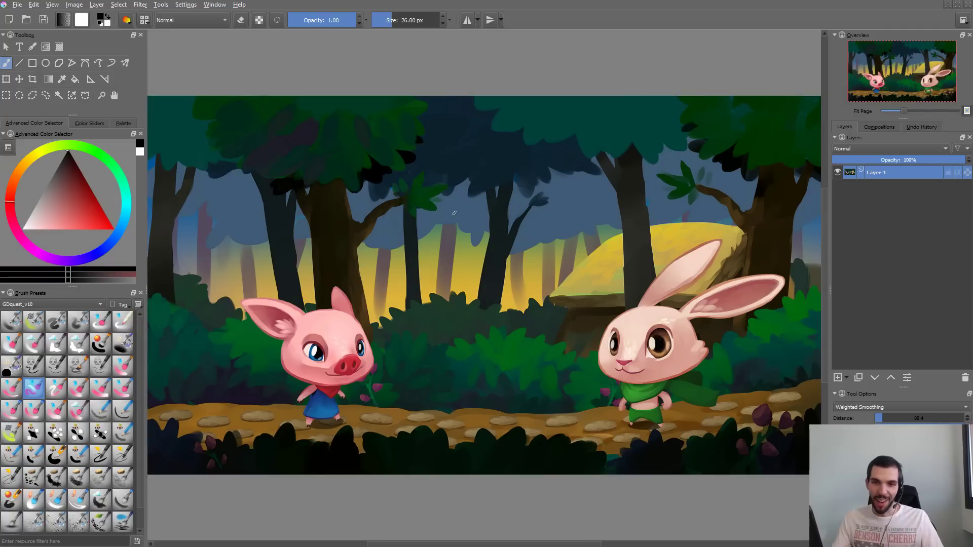
drag(436, 218, 587, 209)
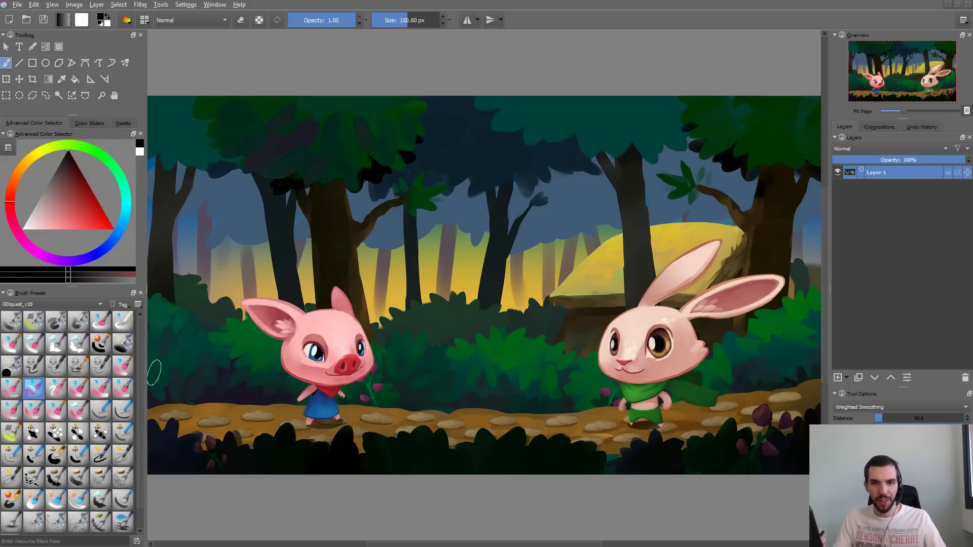
click(91, 305)
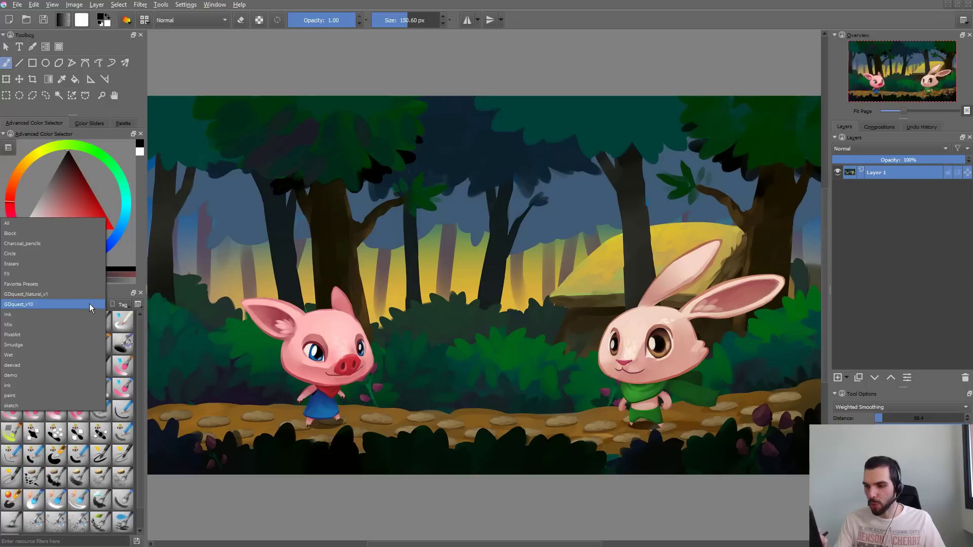
click(91, 307)
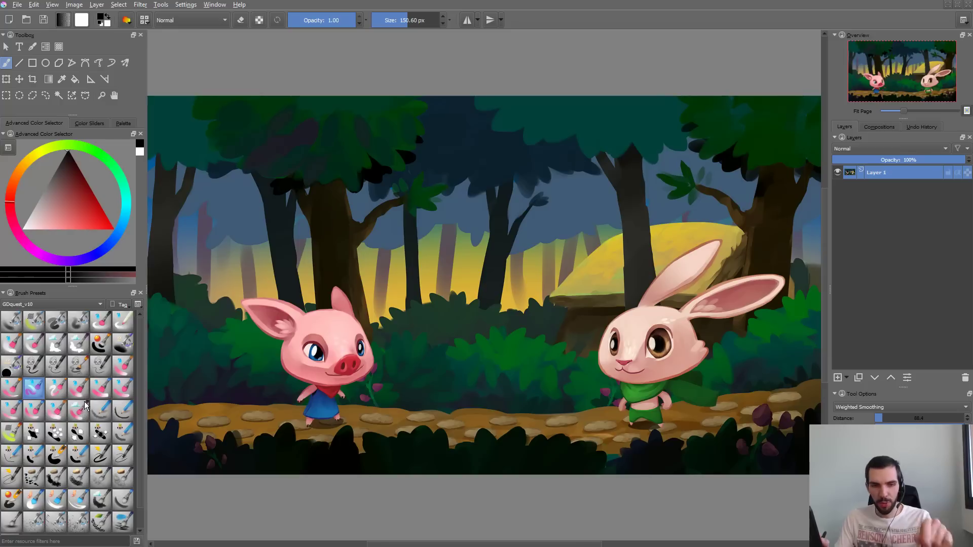
- Choose a flat painting brush preset, set its colour to white and its size to about 198 px, and undo its test strokes
click(80, 391)
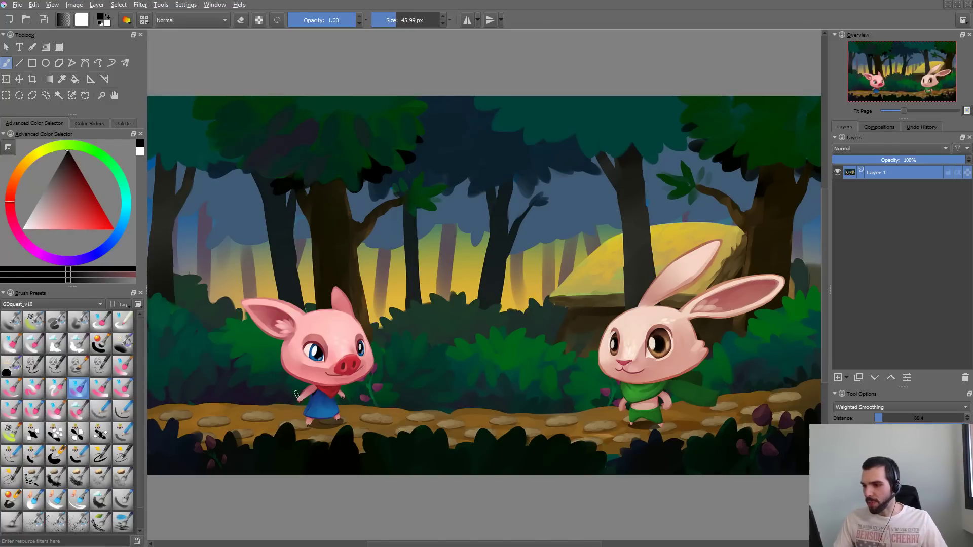
click(22, 227)
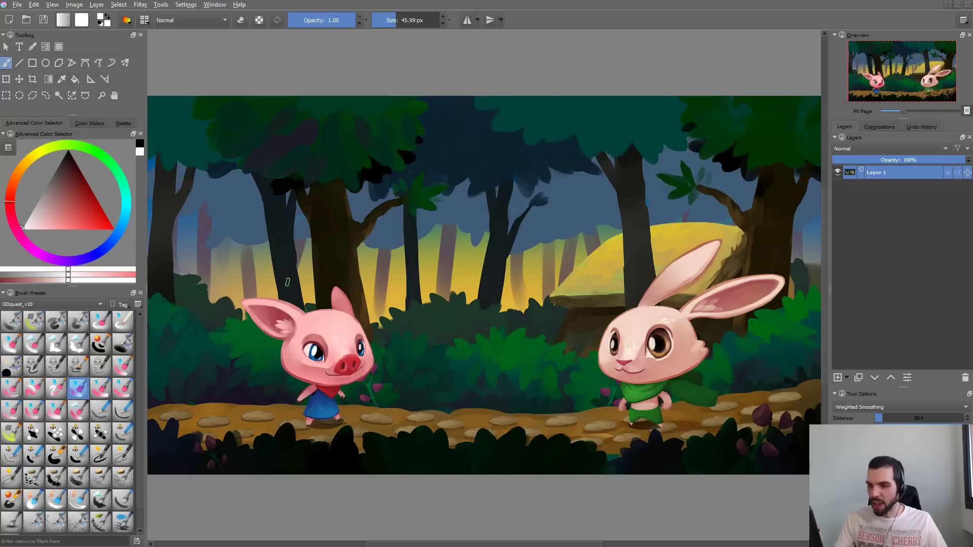
shift+drag(402, 267, 476, 267)
mouse_move(424, 245)
mouse_down()
mouse_move(454, 250)
mouse_move(543, 318)
mouse_up()
key(ctrl+z)
drag(422, 188, 493, 200)
key(ctrl+z)
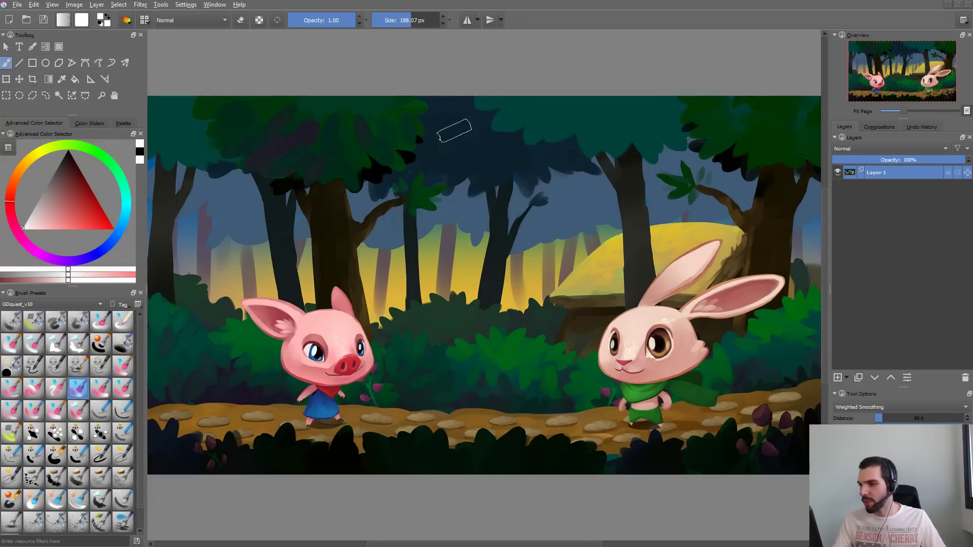
- Test the large white flat brush on the dark foliage between the trees, undoing each stroke
mouse_move(455, 134)
mouse_down()
mouse_move(505, 154)
mouse_move(456, 118)
mouse_move(498, 155)
mouse_move(543, 159)
mouse_move(528, 185)
mouse_up()
key(ctrl+z)
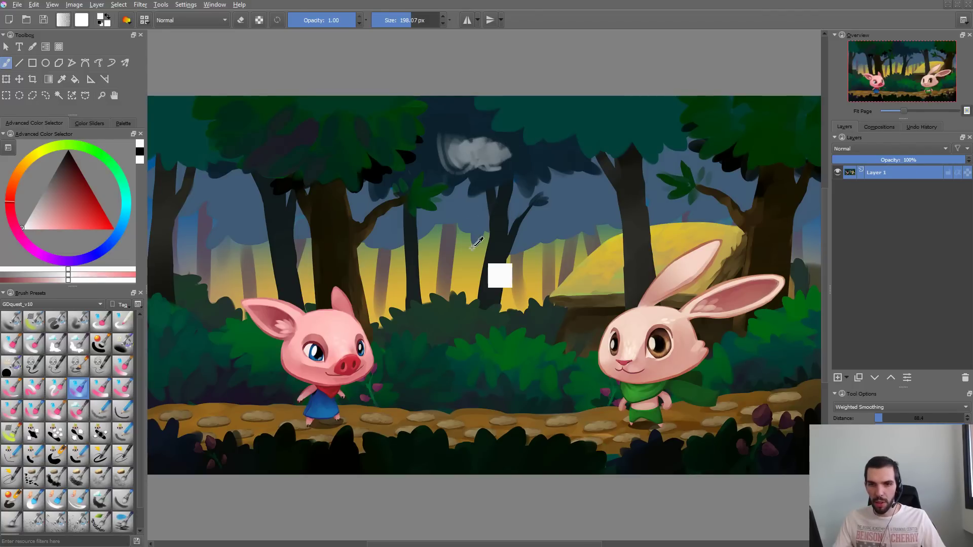
key(ctrl+z)
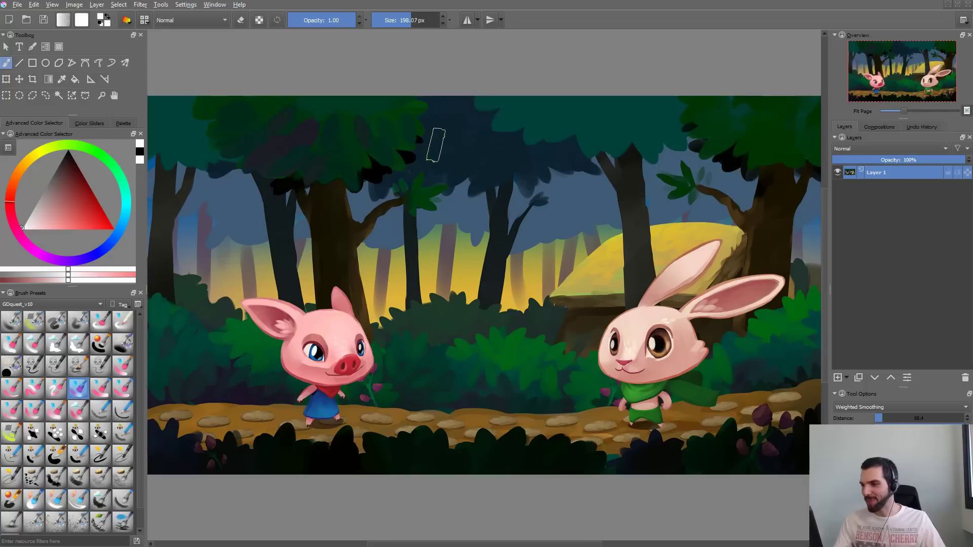
drag(437, 141, 456, 145)
key(ctrl+z)
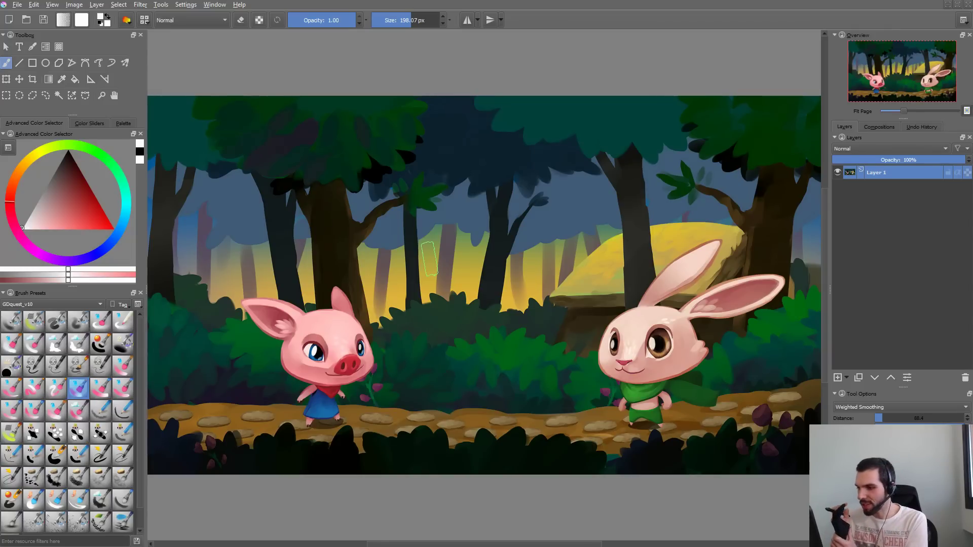
- Draw a white zigzag over the central tree with the solid 30 px line brush preset, and undo it
click(33, 388)
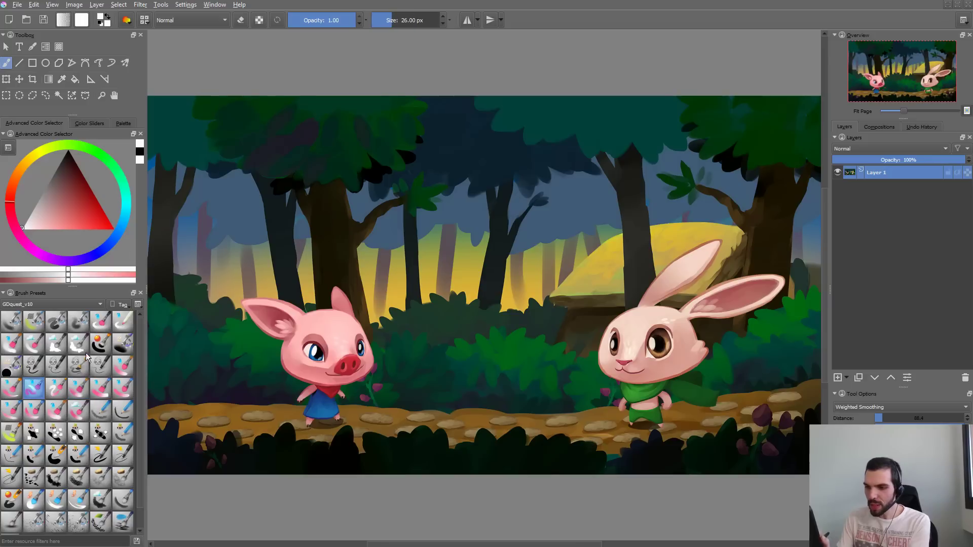
click(34, 365)
mouse_move(463, 121)
mouse_down()
mouse_move(446, 134)
mouse_move(510, 205)
mouse_up()
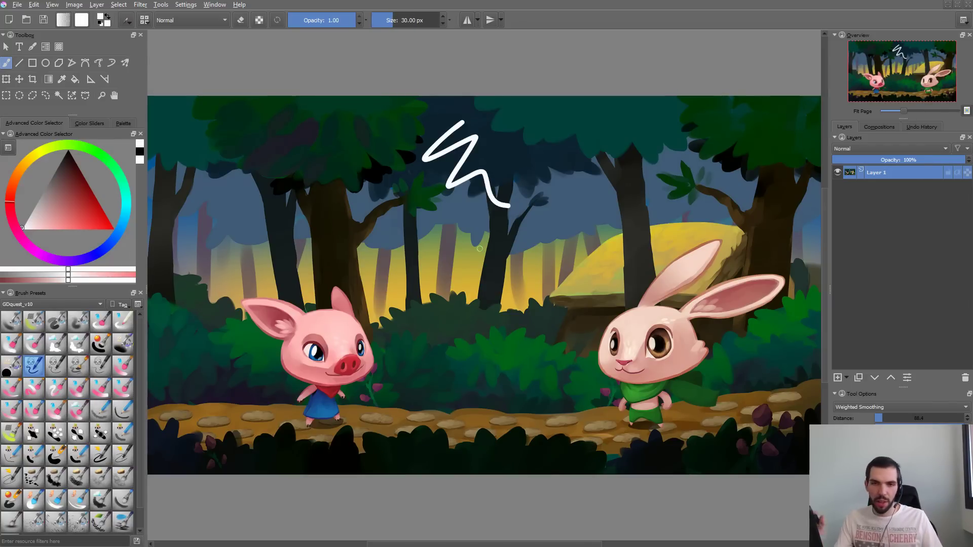
key(ctrl+z)
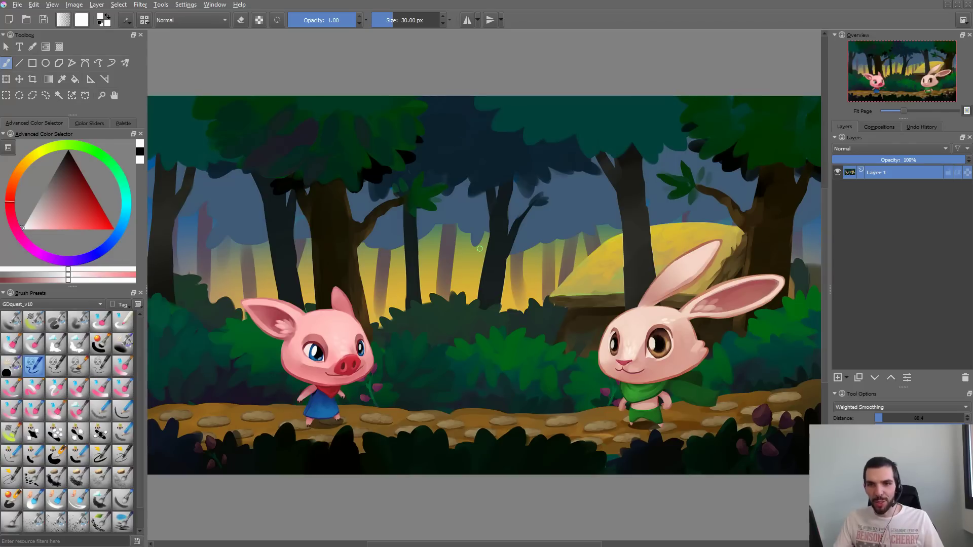
- Switch to OneNote and write "Oil paint" and, on a second line, "Textured brushes like" on the blank page
key(alt+Tab)
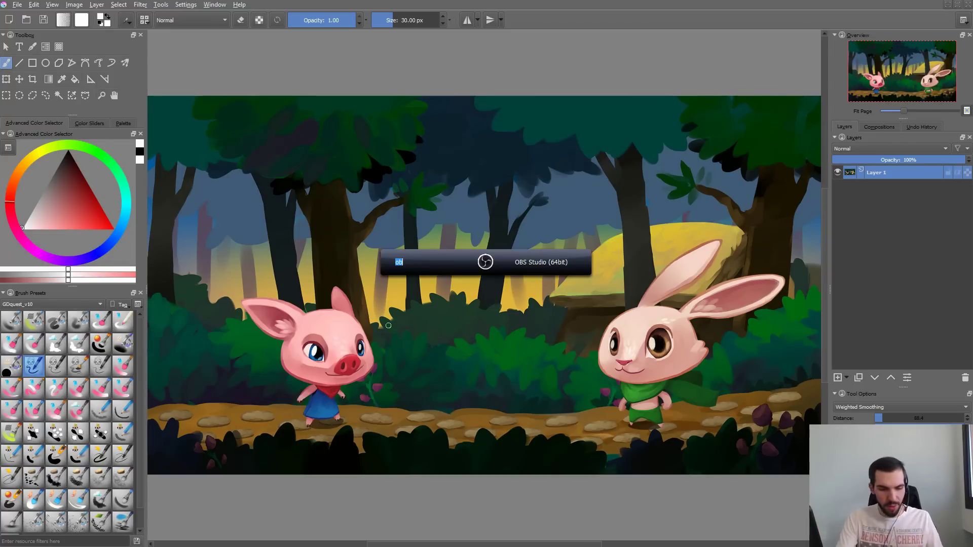
key(alt+Tab)
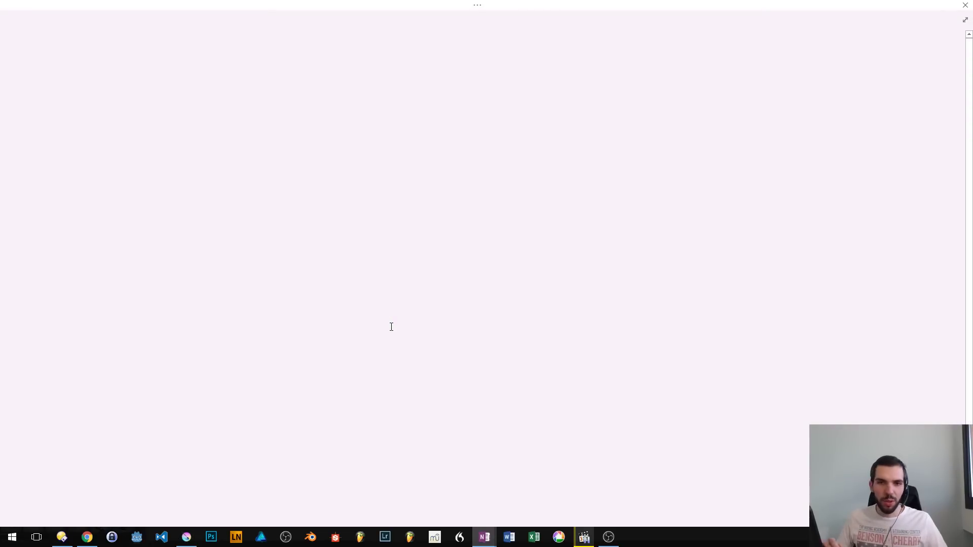
text(o)
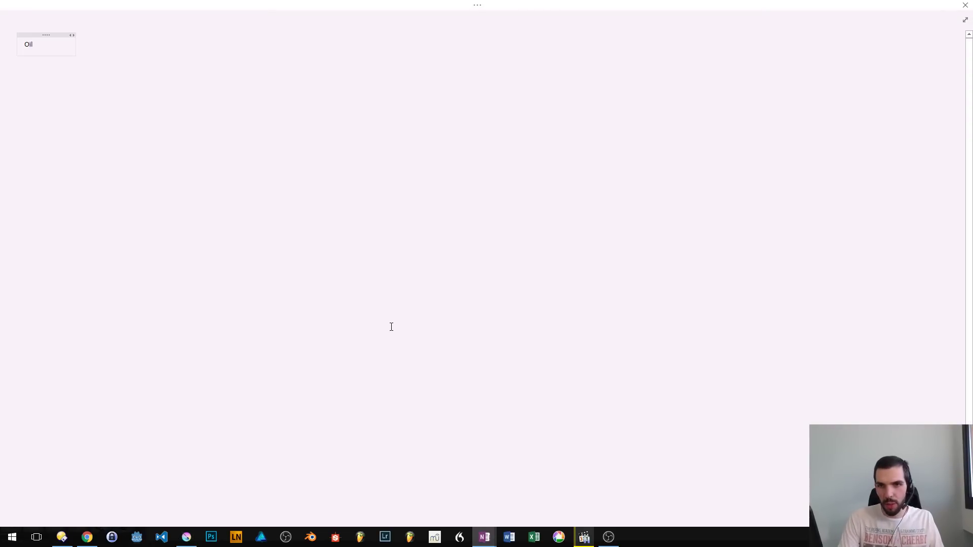
text(il po)
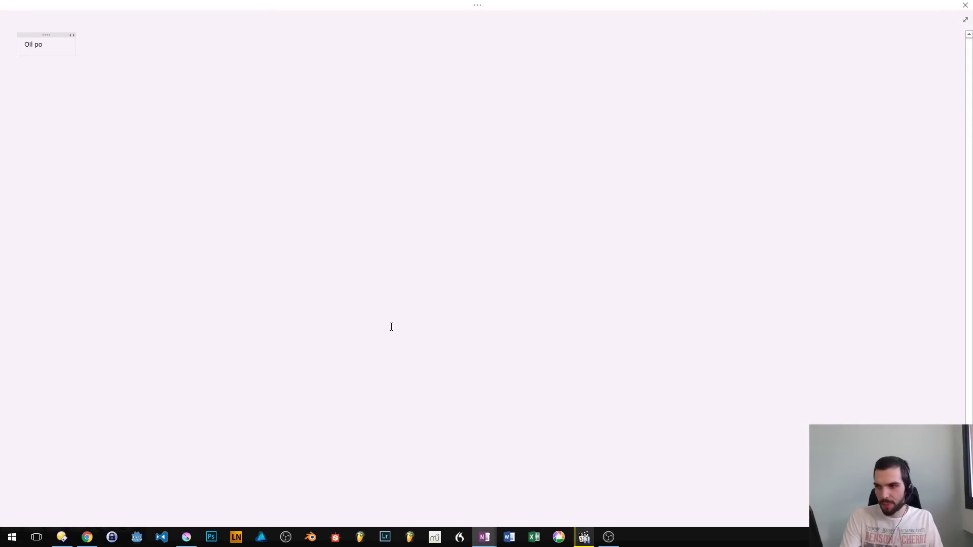
key(BackSpace)
text(aint )
text(Textured brushes)
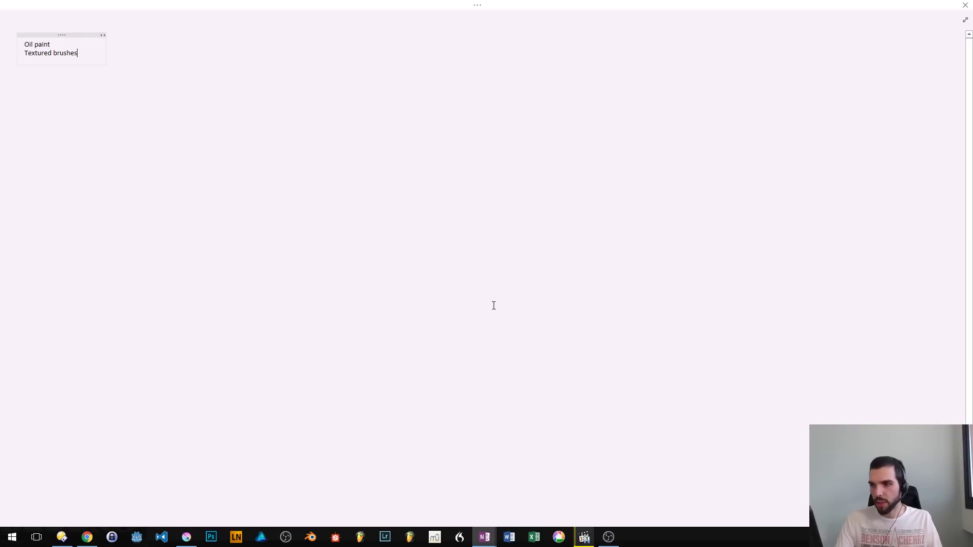
text(like)
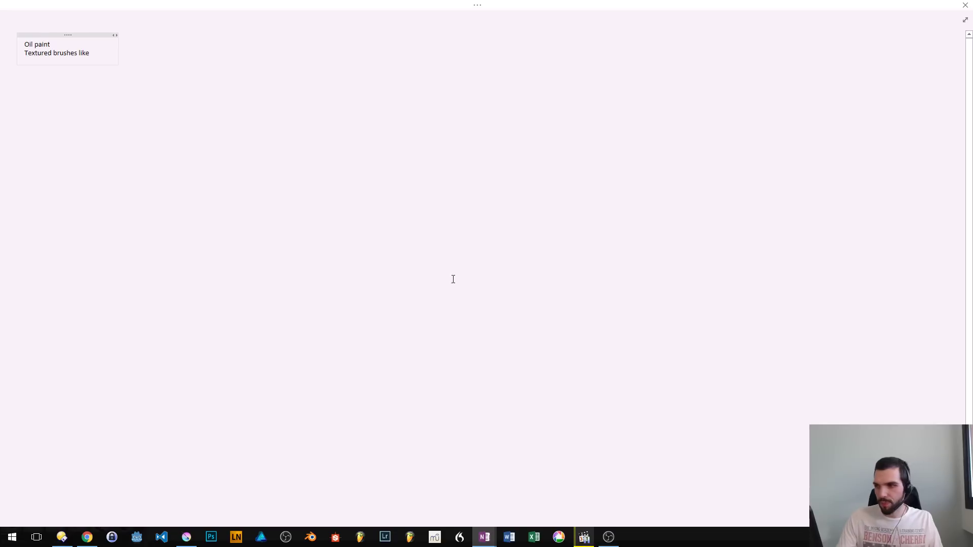
- Move the enlarged text block away from the page corner toward the middle of the view
scroll(147, 114, up, 5)
scroll(72, 59, left, 3)
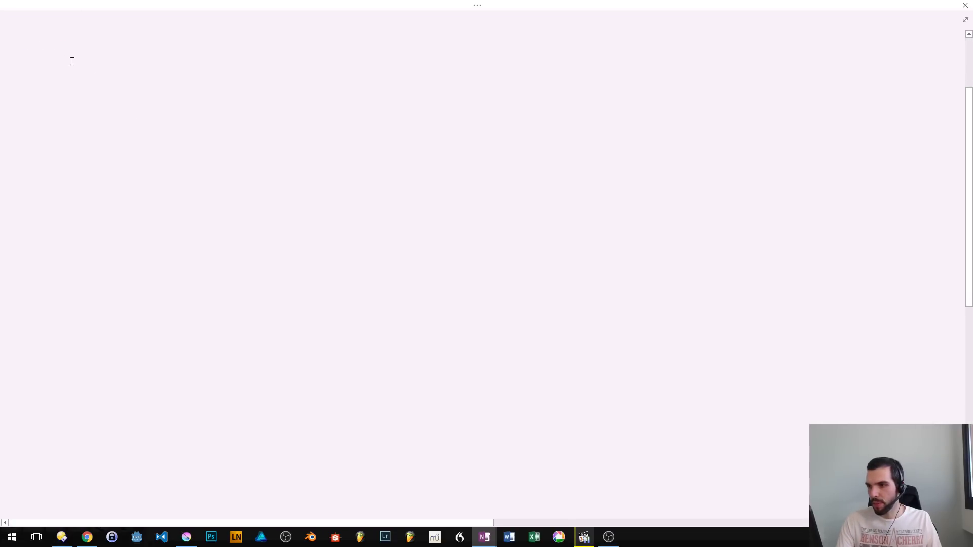
scroll(76, 20, up, 3)
drag(136, 63, 476, 161)
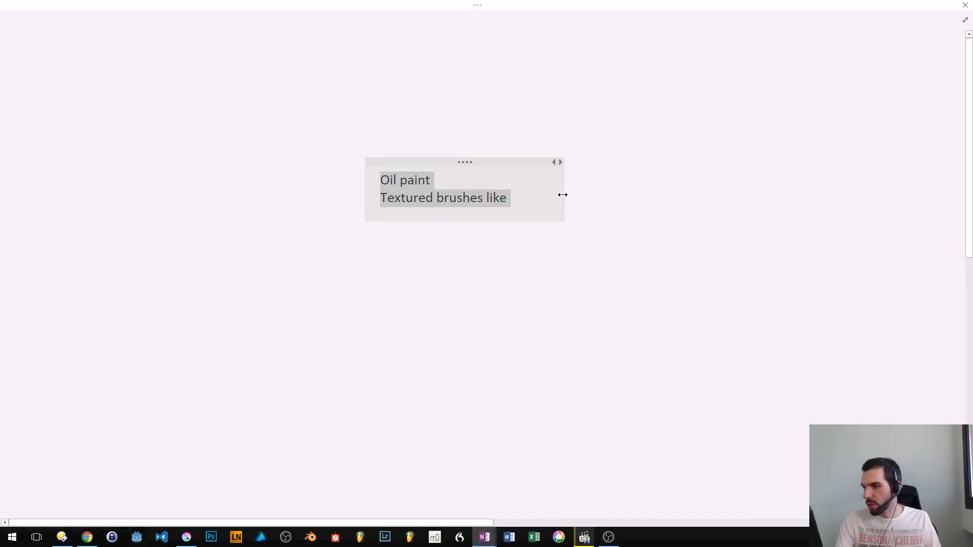
- Complete the "Textured brushes like" line with "fabric or leather"
click(554, 200)
text(fabric)
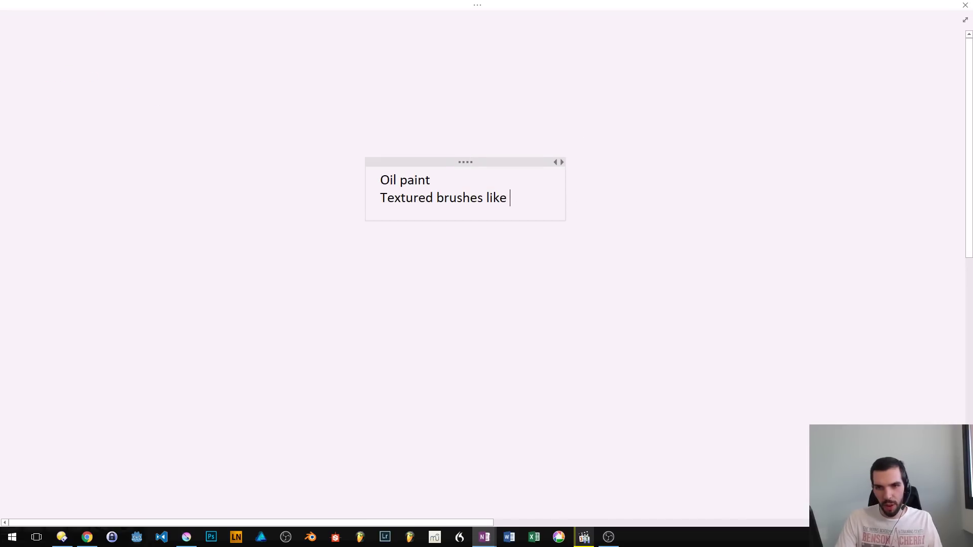
text( or )
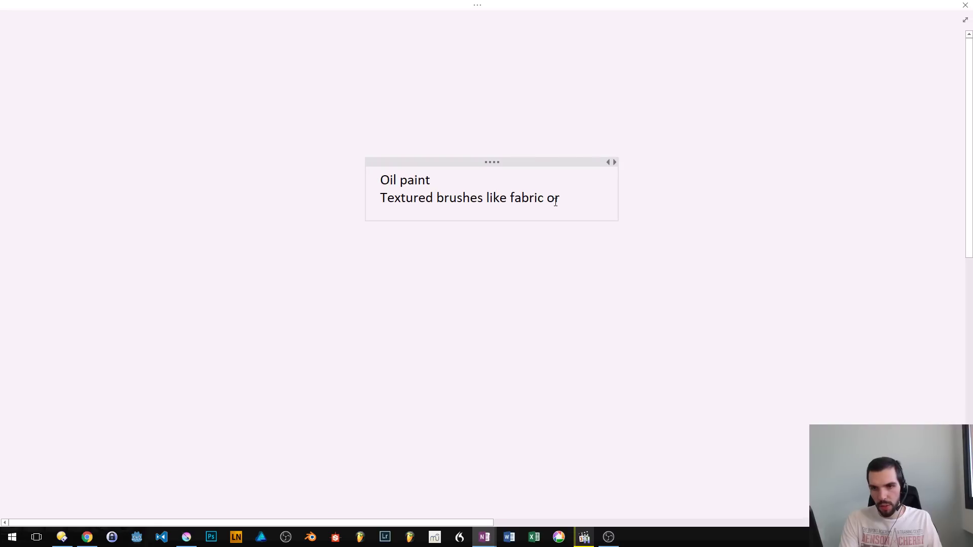
text(leather)
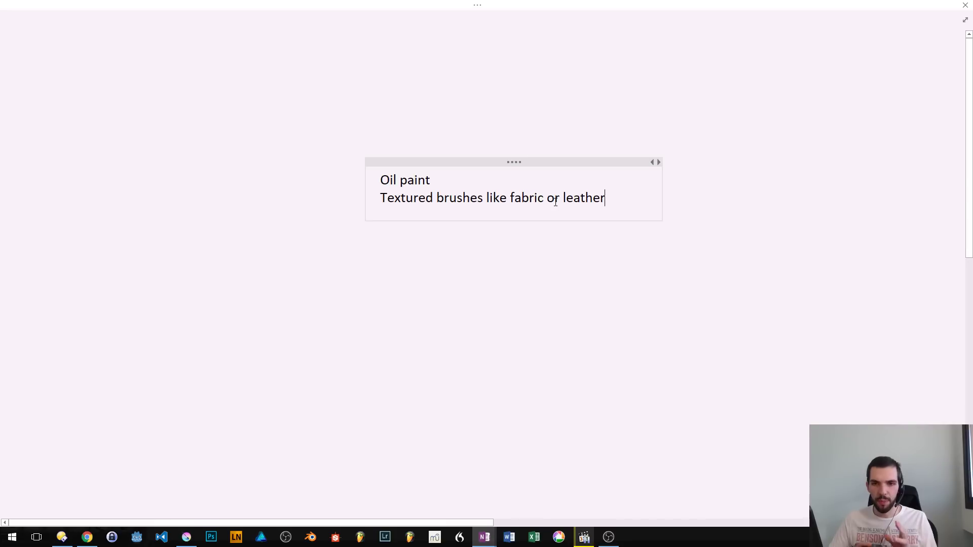
- Switch to Chrome, maximize its window on this monitor and search Google for "oil paint"
key(alt+Tab)
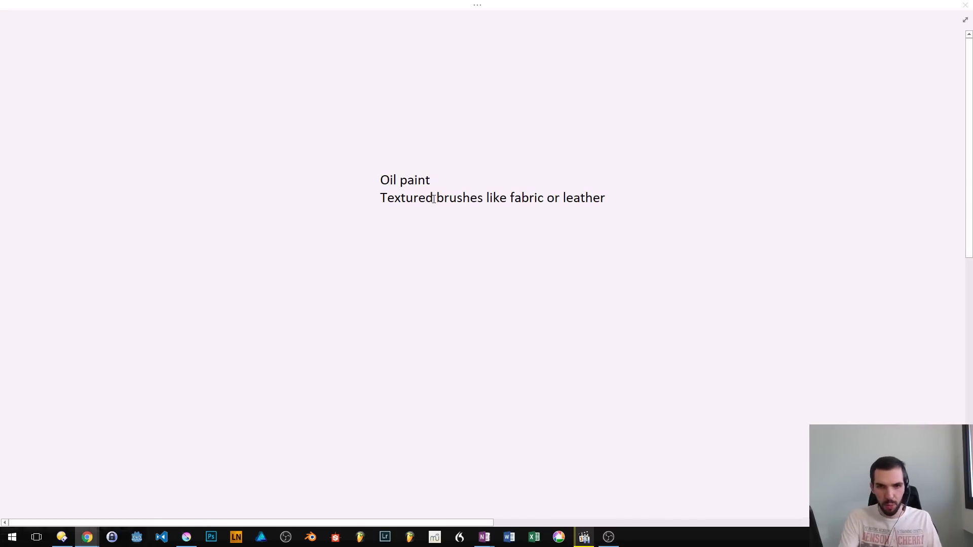
key(super+Right)
key(super+Right)
key(super+Up)
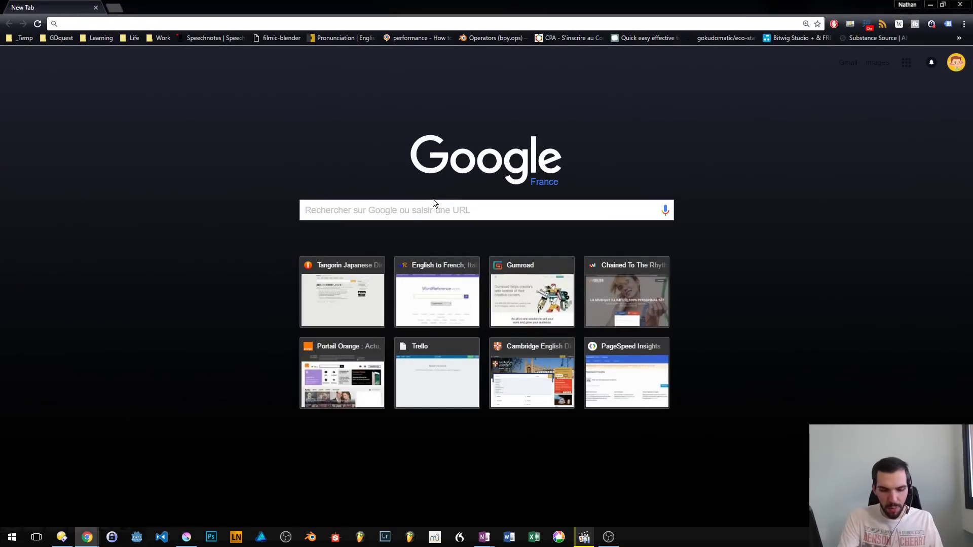
text(oil paint)
key(Return)
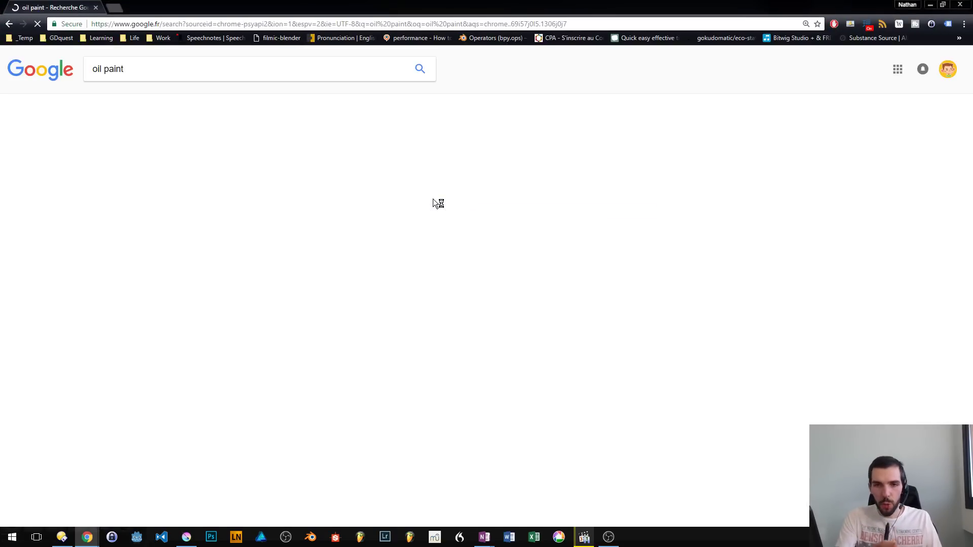
- Open pinterest.com in a new browser tab
key(ctrl+t)
text(pinterest.com)
key(Return)
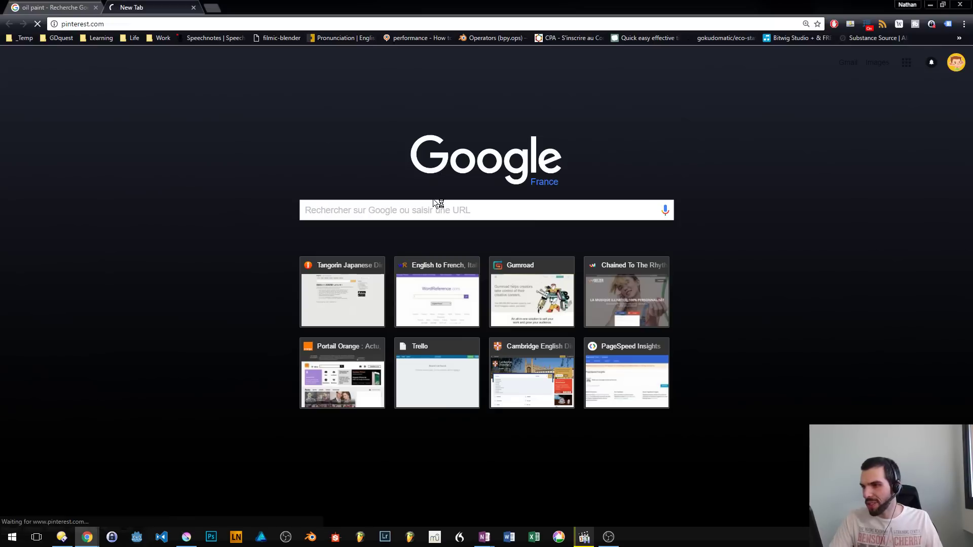
- Show the image results for "oil paint" and enlarge the painting of a bench in a colourful autumn park
key(ctrl+shift+Tab)
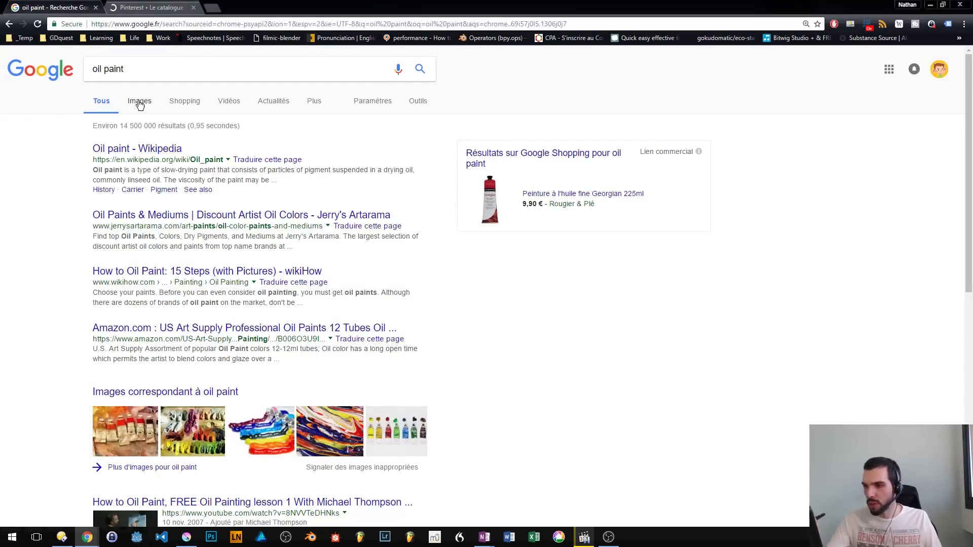
click(139, 103)
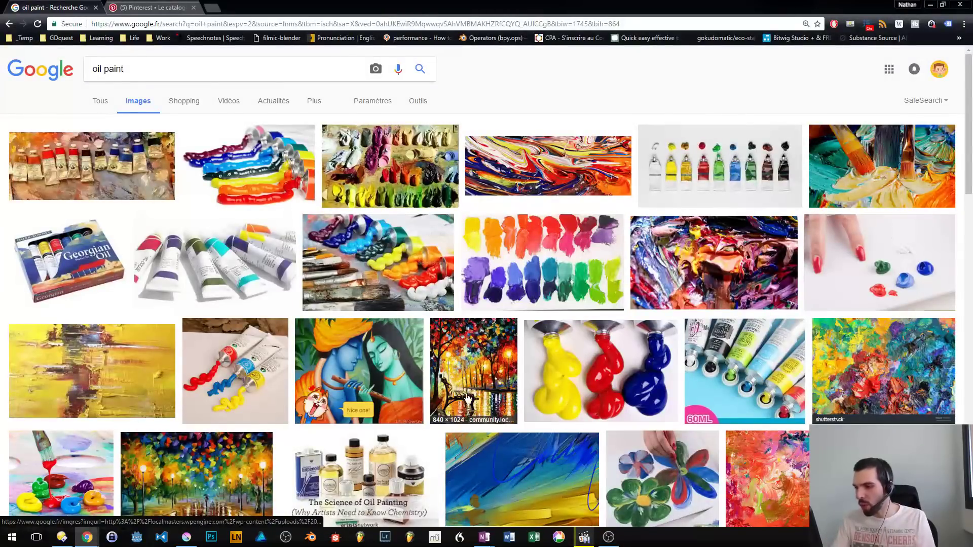
click(489, 377)
- Return to the OneNote brush list and add "Chain/rope" as its third line
key(alt+Tab)
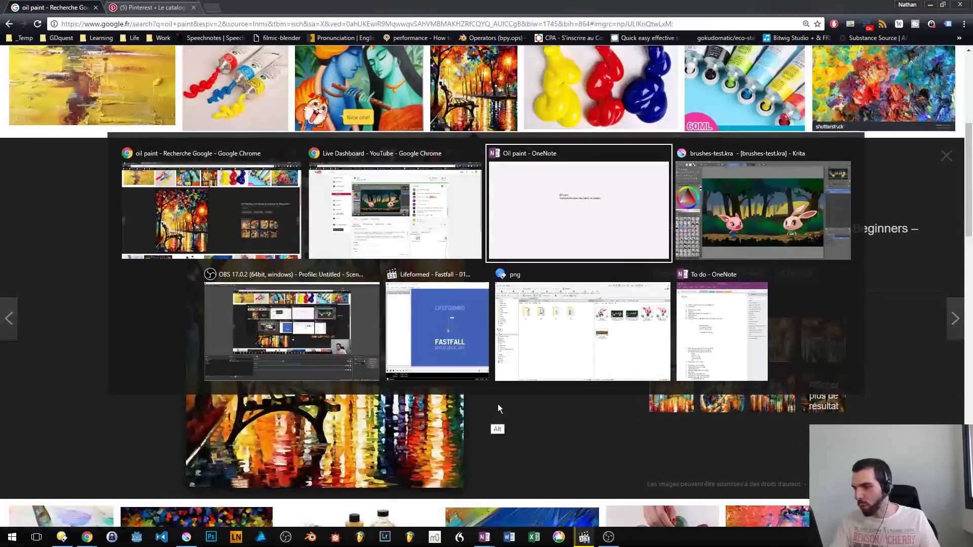
key(Return)
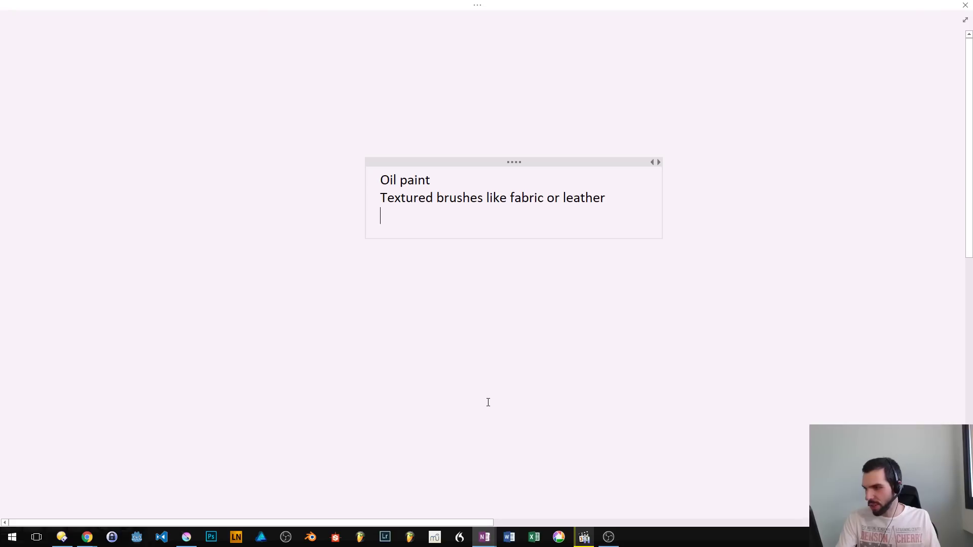
text(Chain/rope)
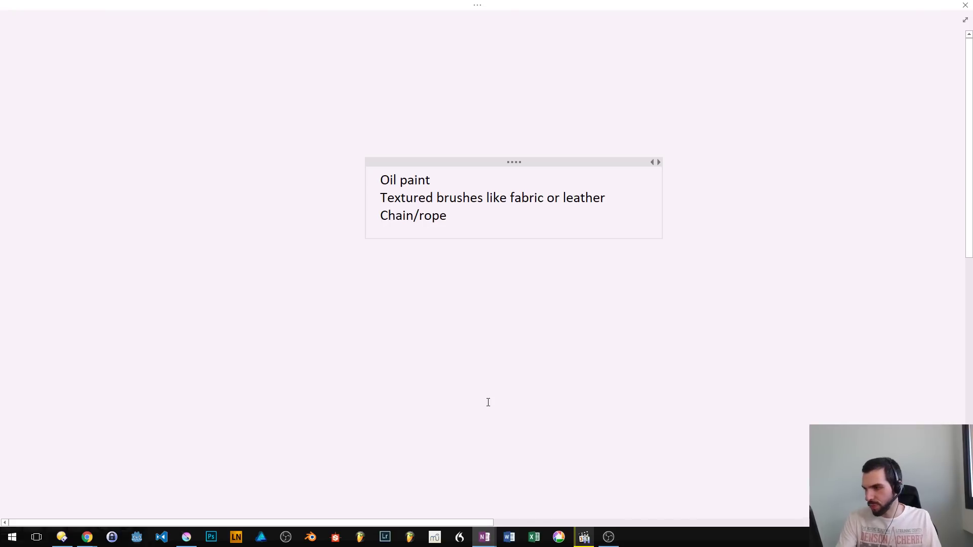
- Switch back to Chrome, open the source page of the autumn park bench painting and display its full-size image from there
key(alt+Tab)
click(389, 311)
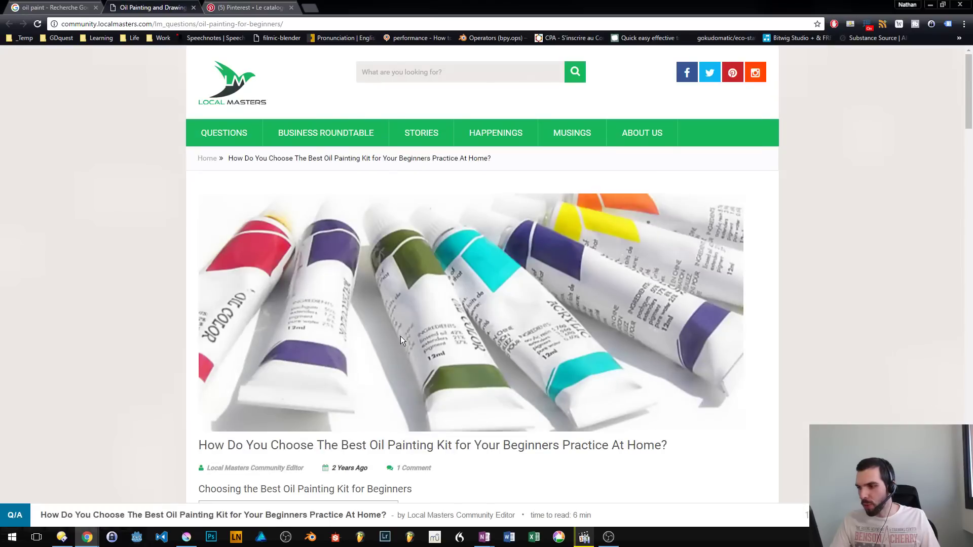
scroll(822, 279, down, 10)
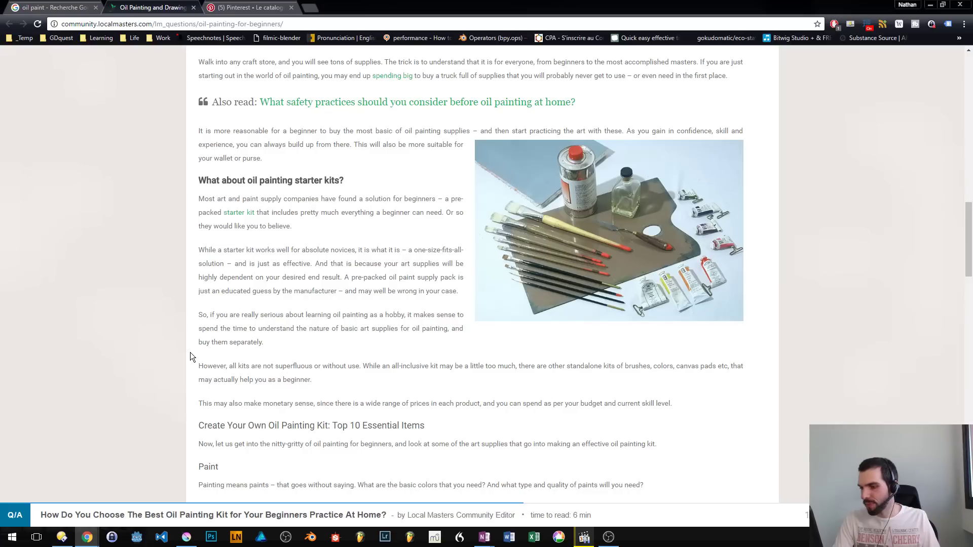
click(590, 541)
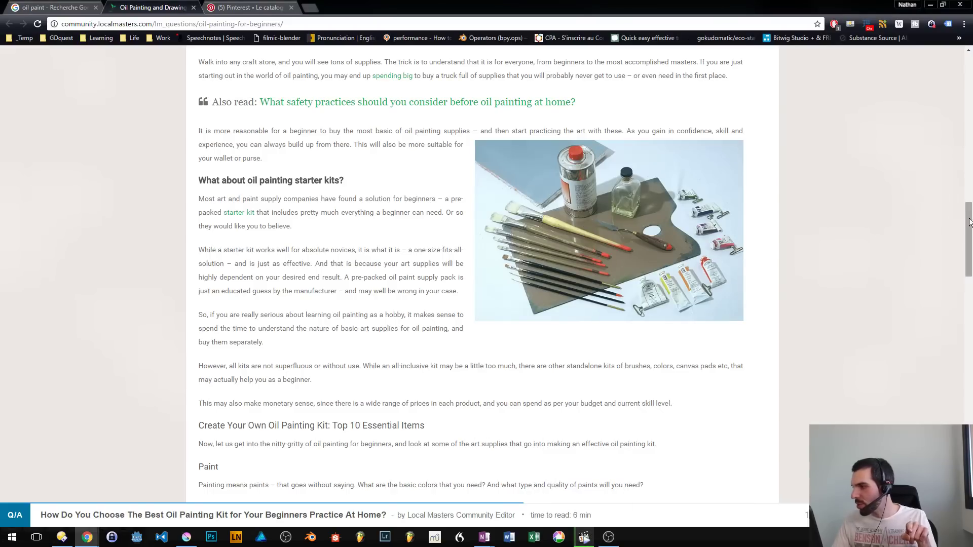
scroll(938, 206, down, 10)
click(292, 344)
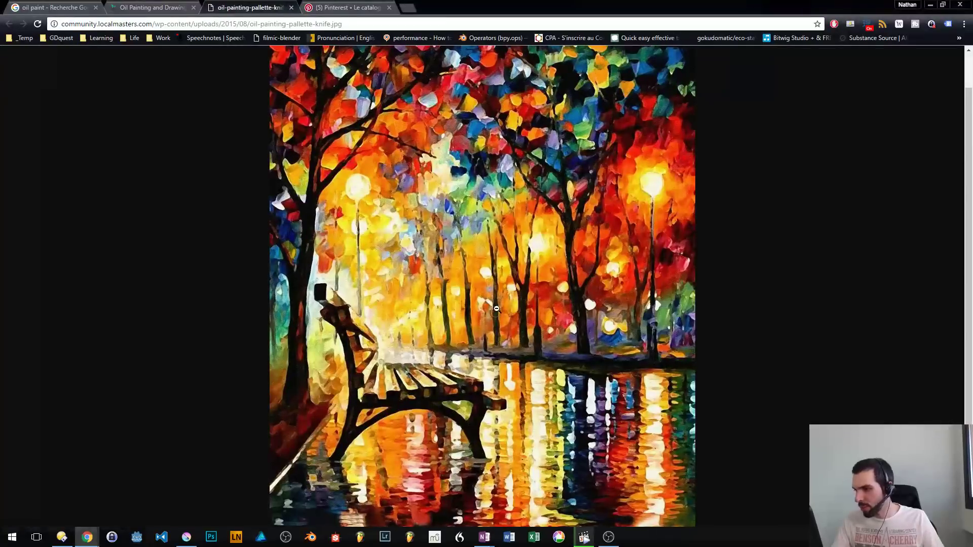
- Save the park bench painting to the Desktop as oil-painting-pallette-knife.jpg and close its image tab
right_click(518, 260)
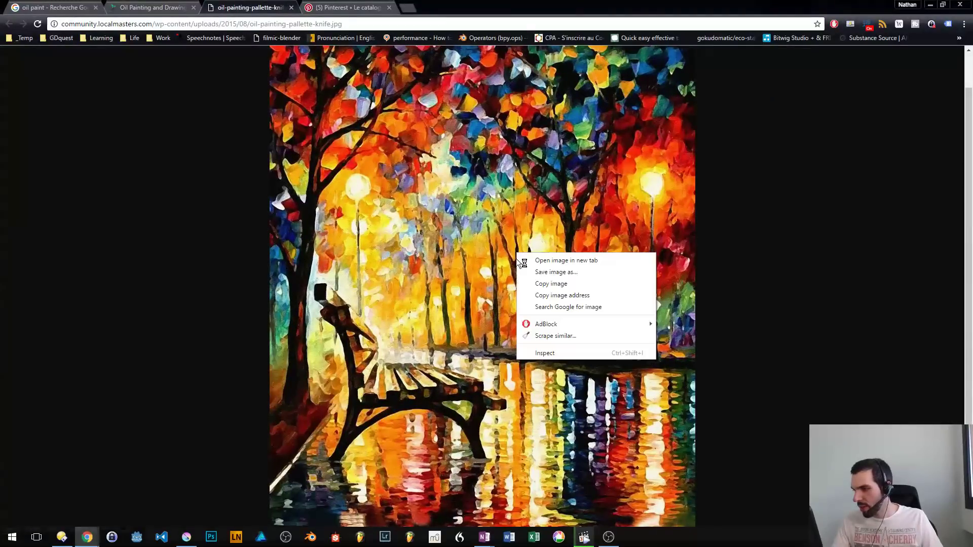
click(556, 273)
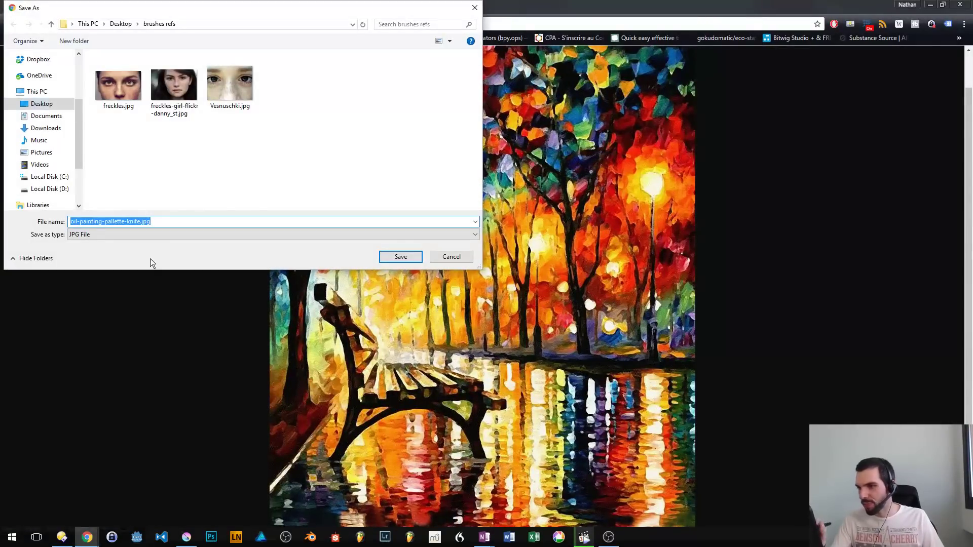
click(41, 103)
click(381, 257)
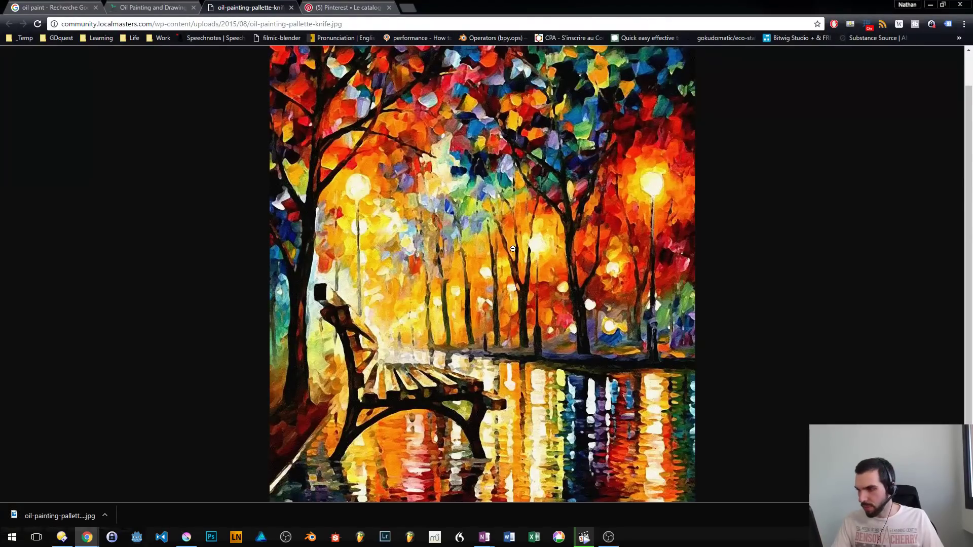
key(ctrl+w)
- Search Pinterest for "oil paint"
click(251, 8)
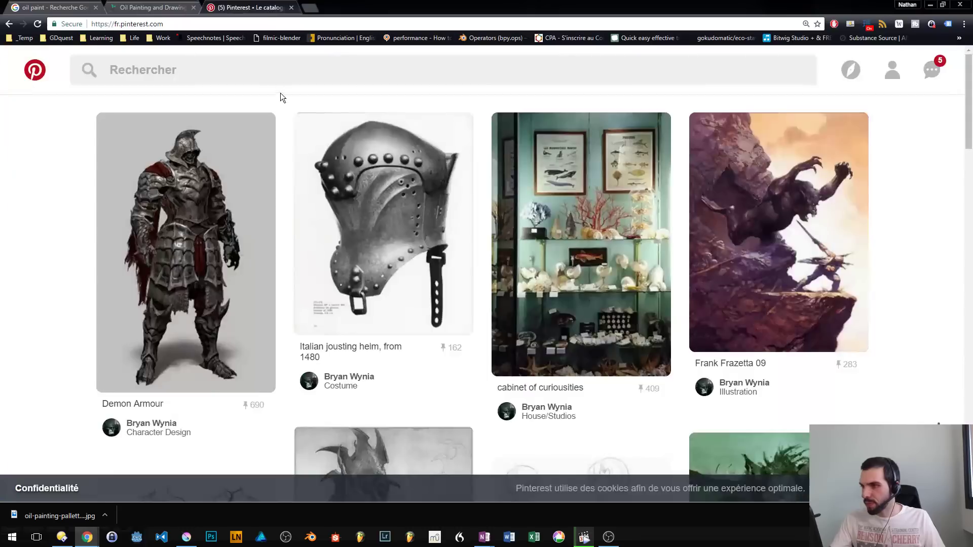
click(251, 68)
text(oil paint)
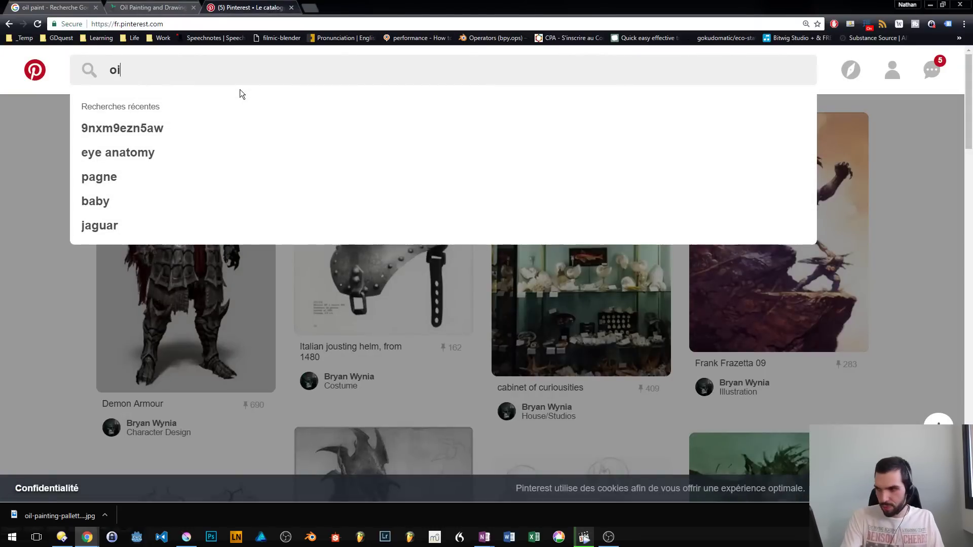
key(Return)
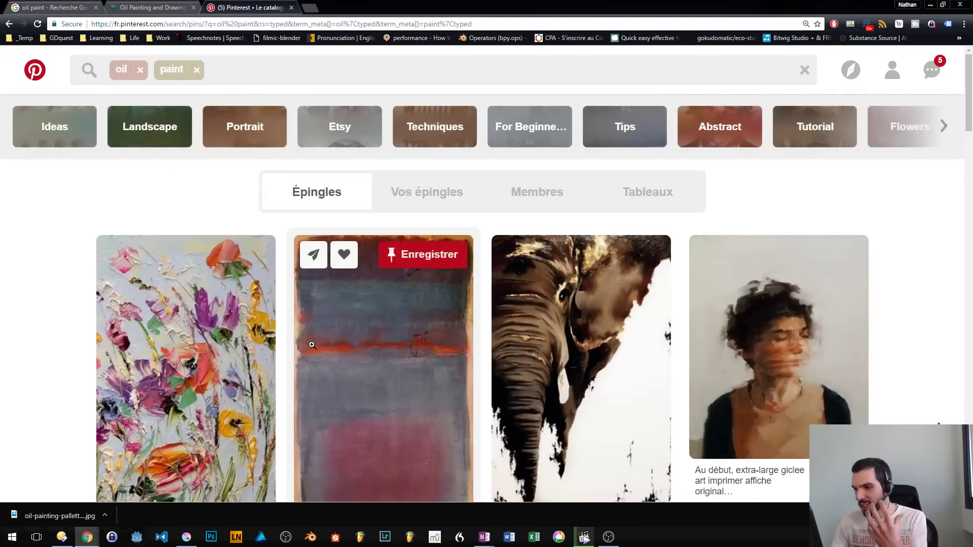
- Find the painting of a woman in a black dress seen from behind, open its pin in a new tab and follow it to the source blog
scroll(312, 344, down, 3)
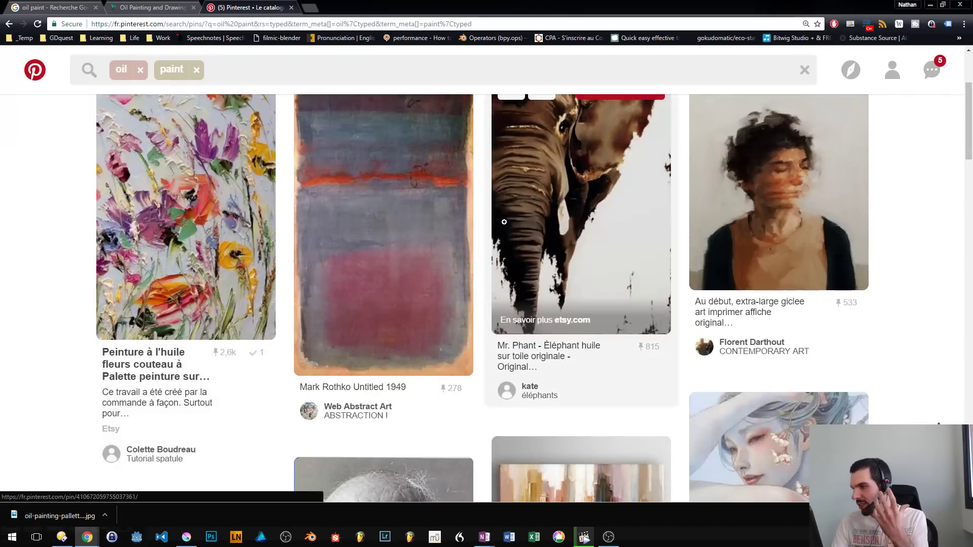
scroll(561, 225, down, 5)
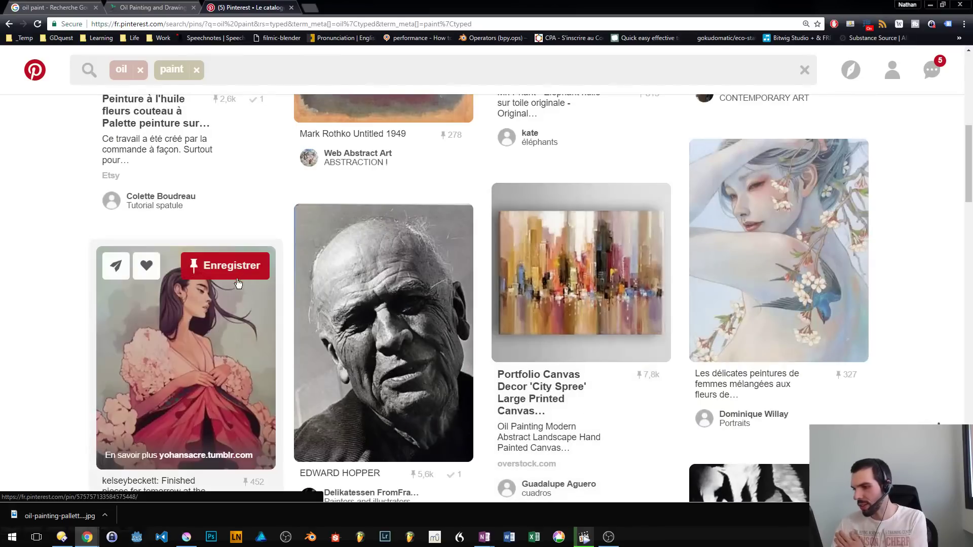
scroll(877, 261, down, 7)
scroll(393, 305, down, 5)
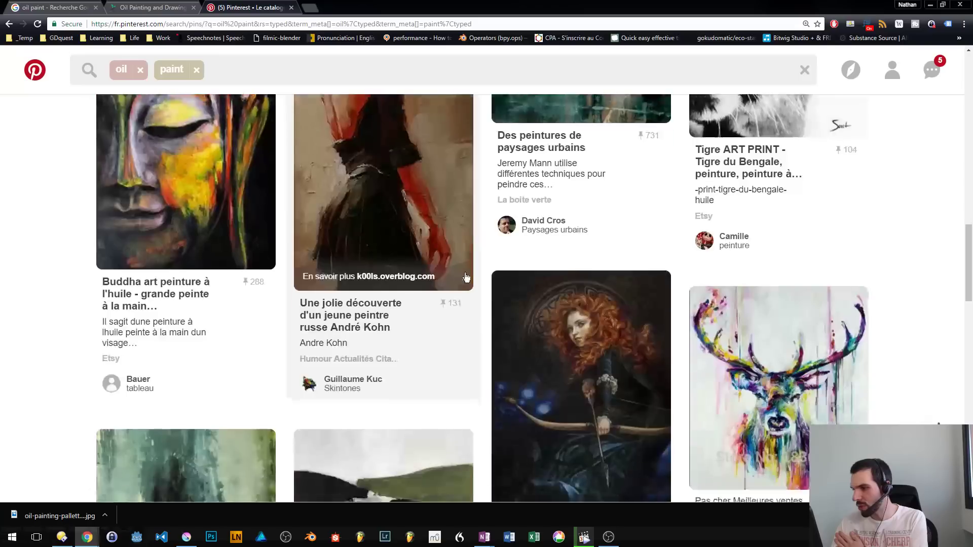
scroll(391, 310, up, 3)
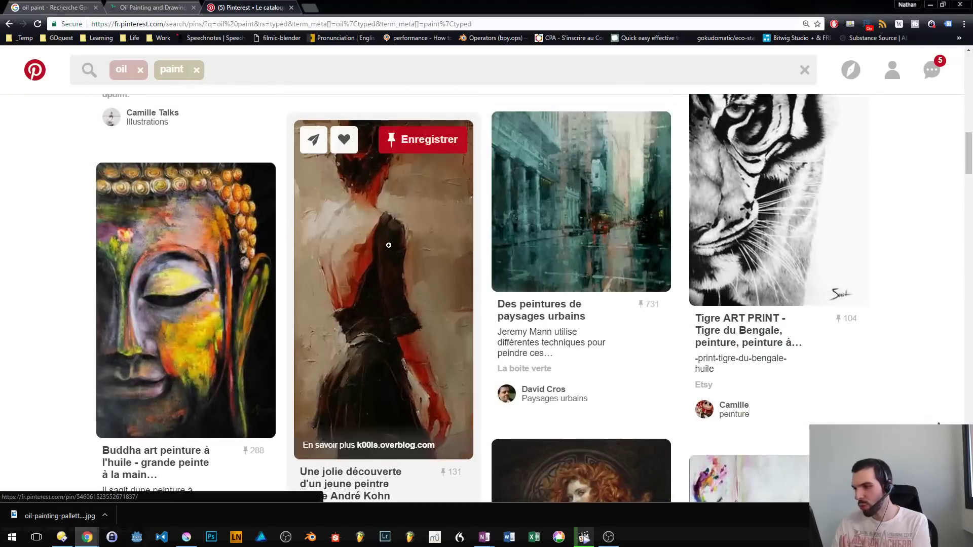
scroll(389, 247, down, 3)
scroll(387, 247, up, 1)
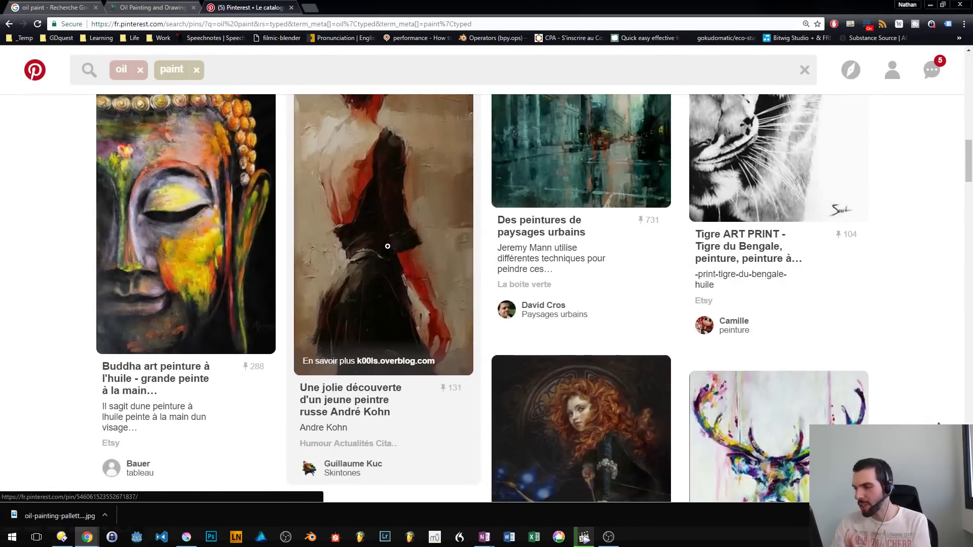
middle_click(388, 247)
click(356, 6)
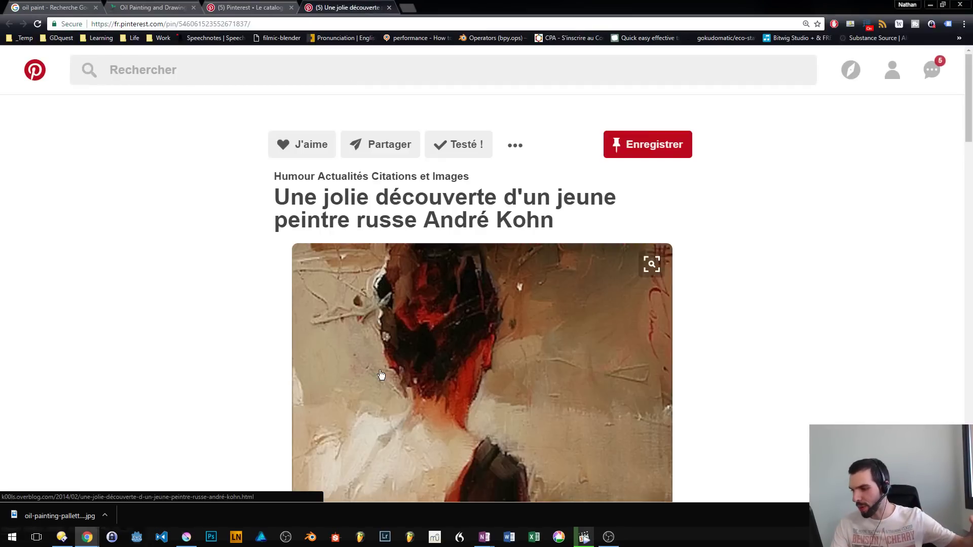
scroll(514, 293, down, 1)
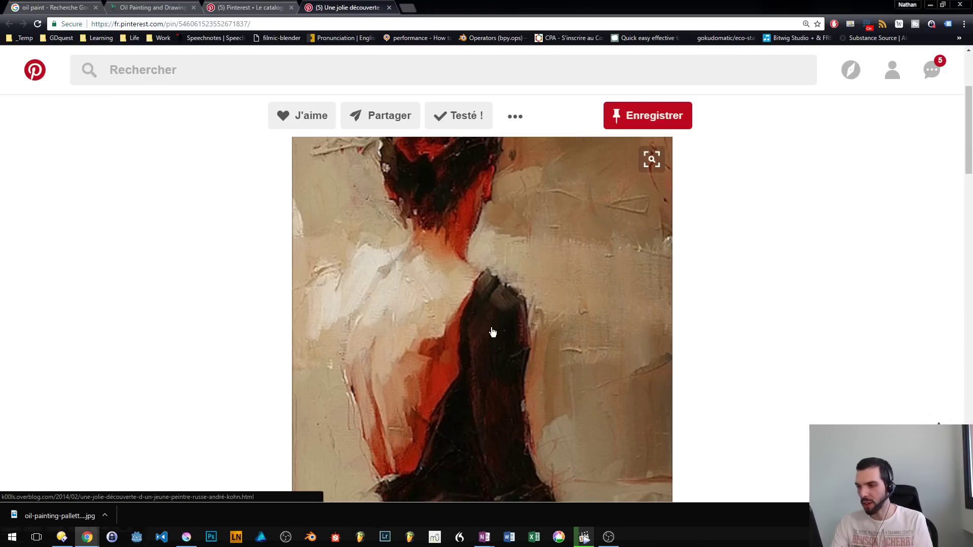
click(491, 292)
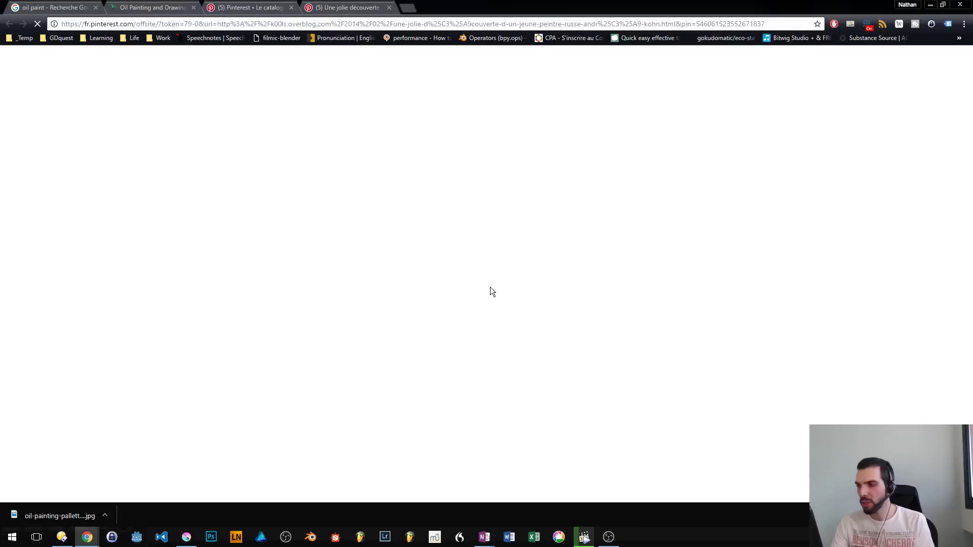
- Save the blog's painting of a bare-backed woman in a red dress to the Desktop as ob_1e17cd_10412.jpg
scroll(162, 294, down, 15)
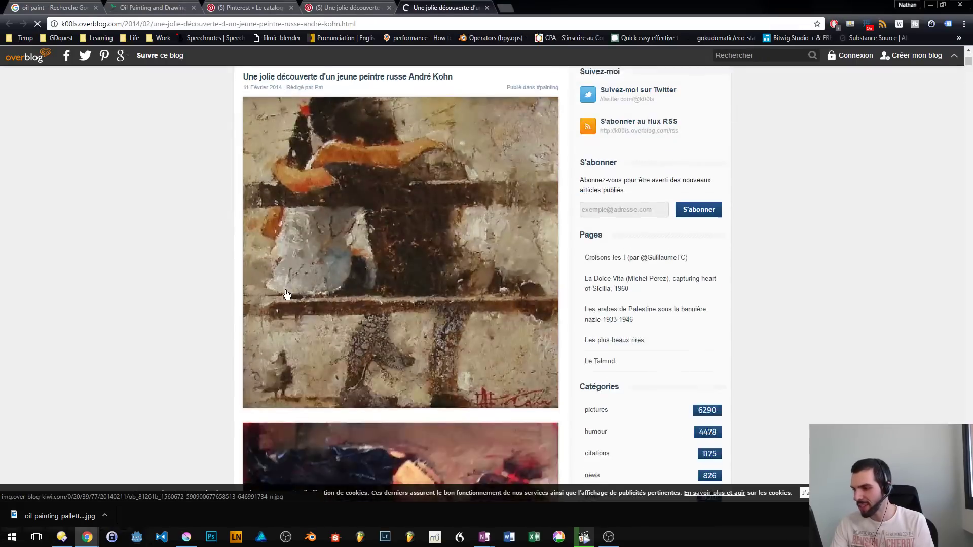
scroll(193, 286, up, 2)
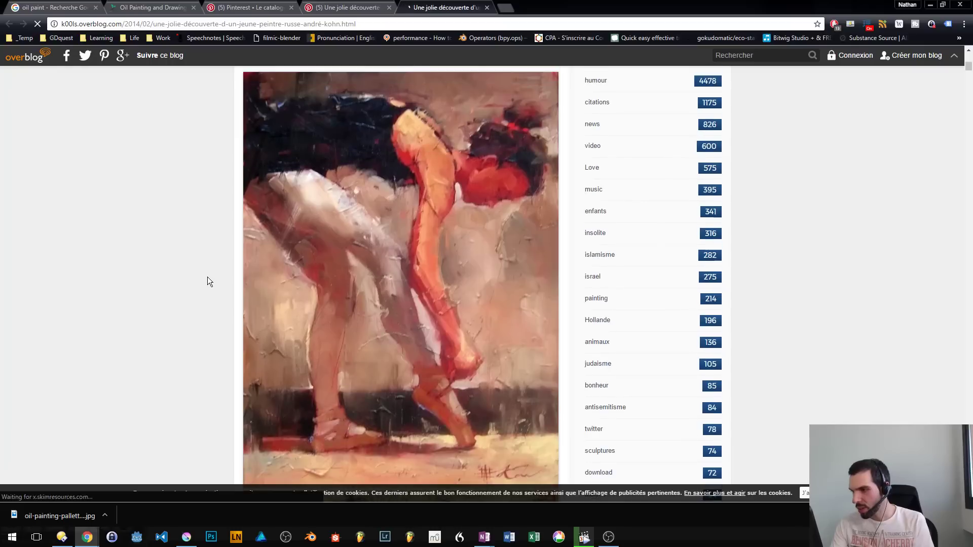
scroll(406, 271, down, 10)
scroll(403, 276, down, 10)
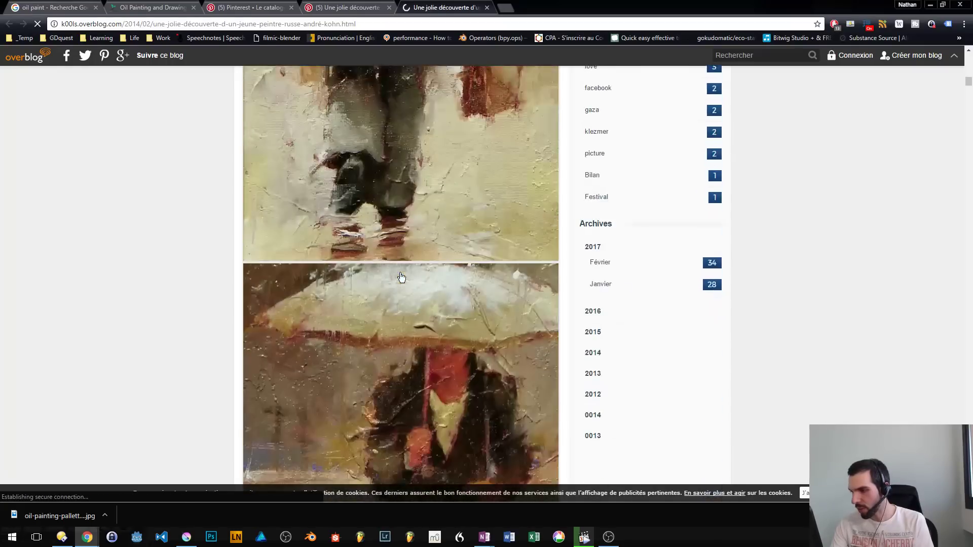
scroll(403, 278, down, 15)
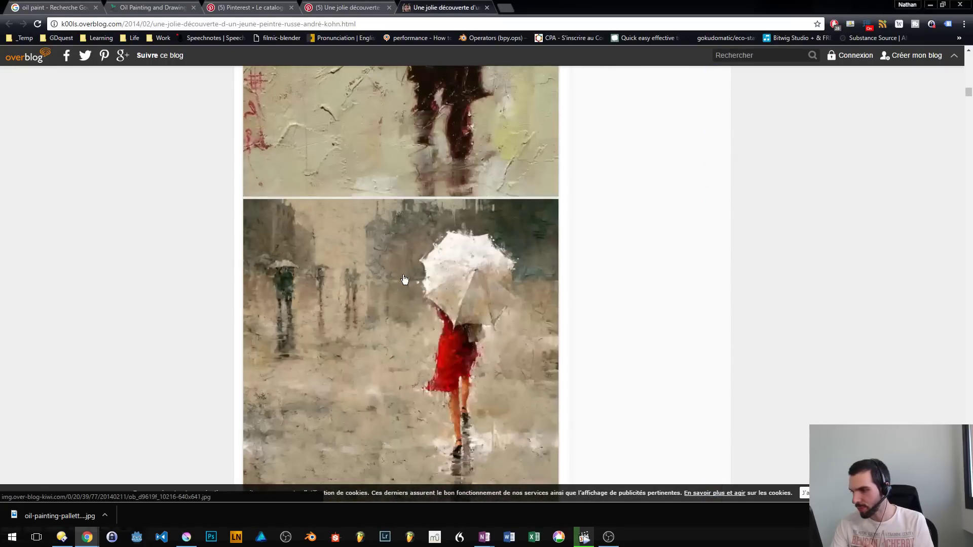
scroll(436, 238, down, 8)
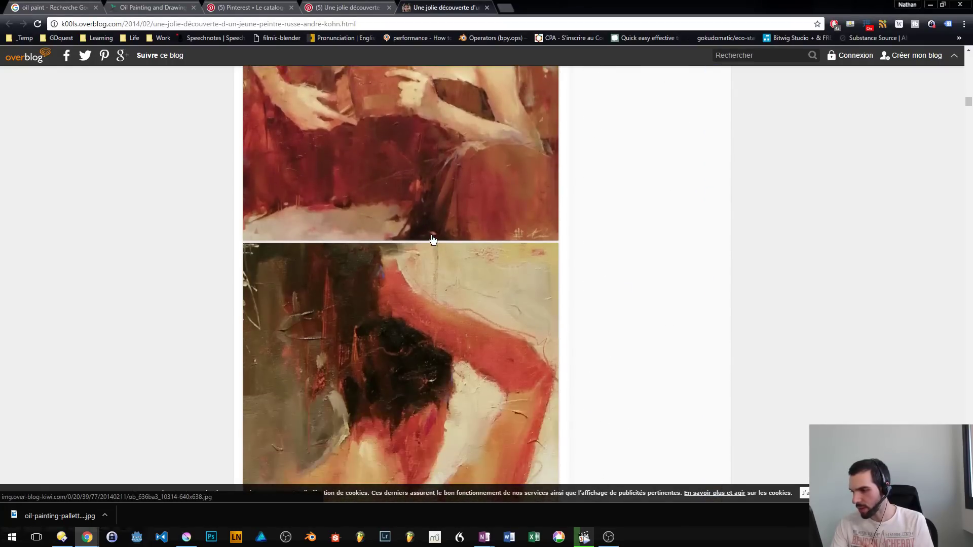
right_click(451, 178)
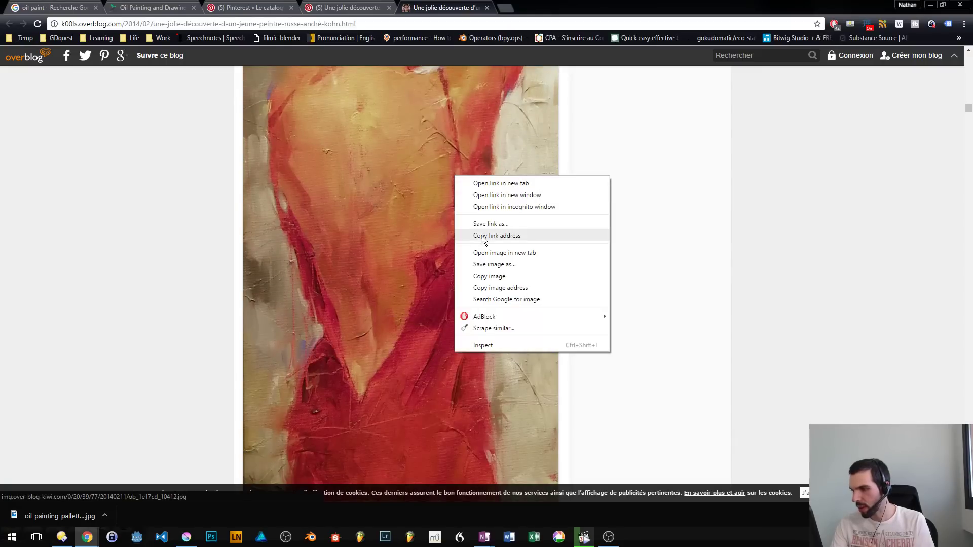
click(474, 265)
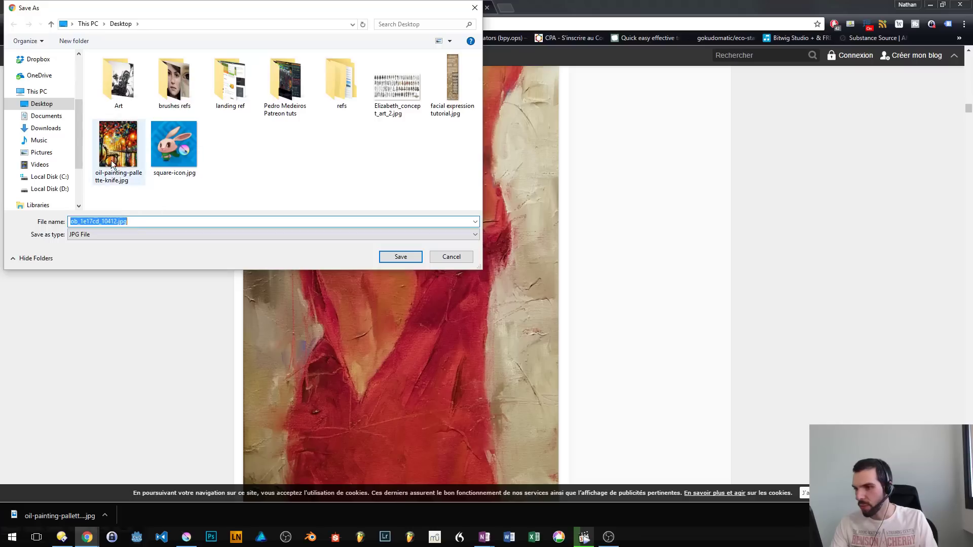
key(Return)
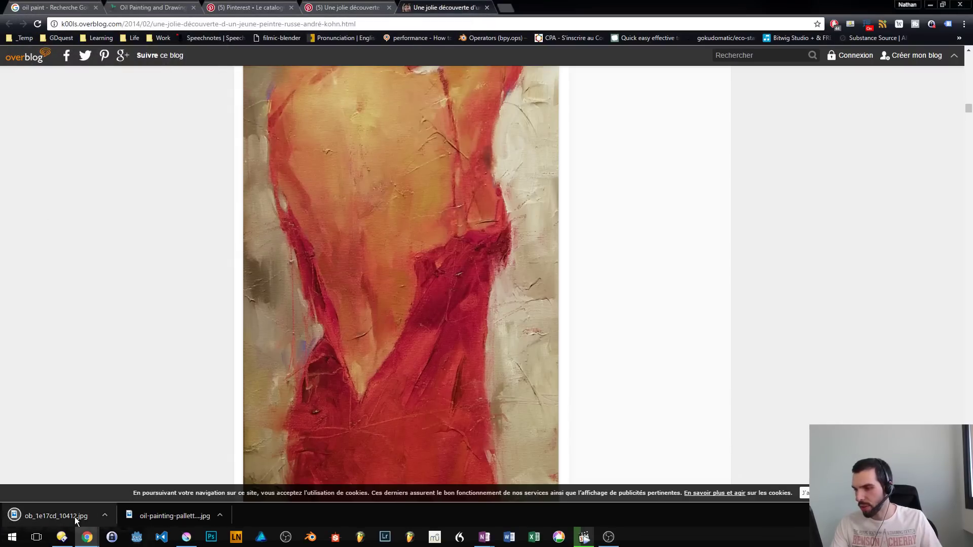
- Close the blog and pin tabs and minimize the browser to return to the OneNote list
key(ctrl+w)
key(ctrl+w)
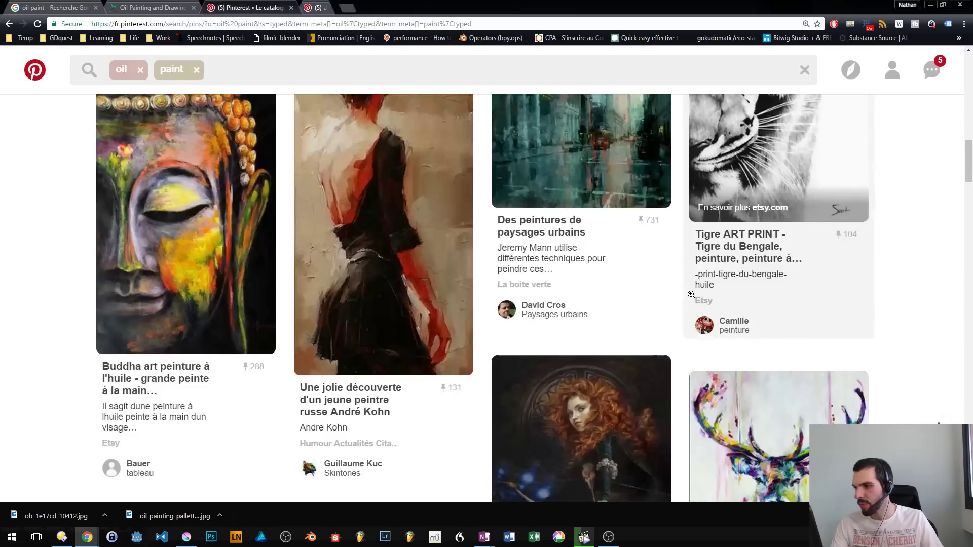
click(931, 5)
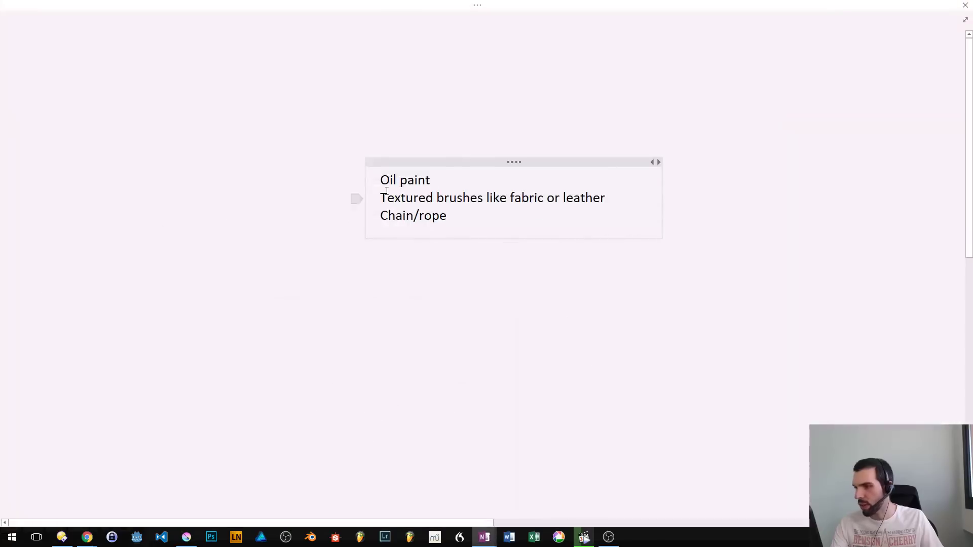
- Launch PureRef and add the two saved oil painting images to its empty board
key(alt+space)
text(pure)
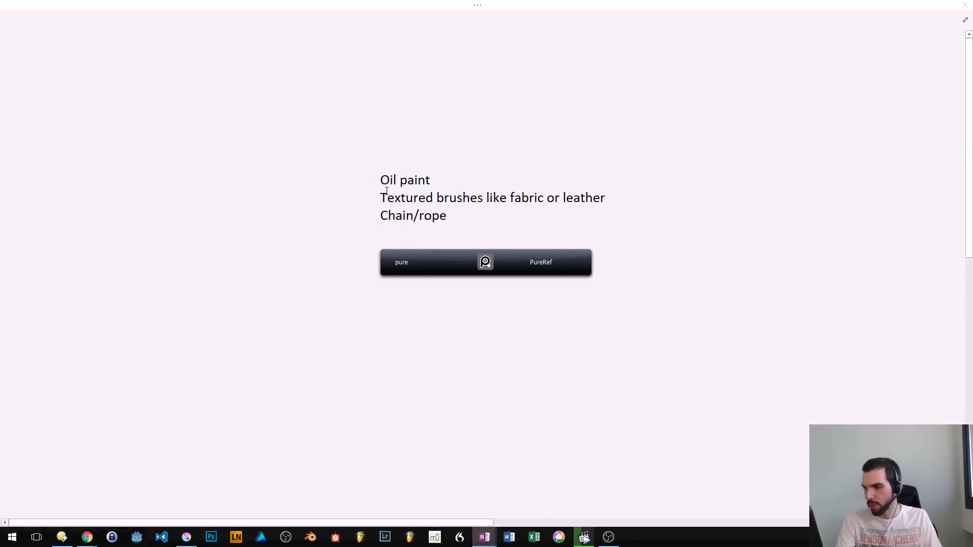
key(Return)
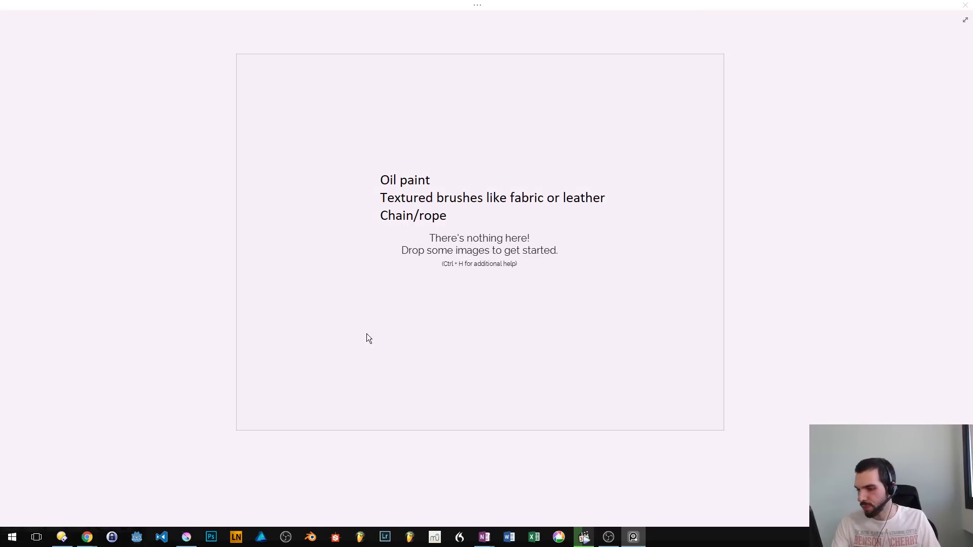
key(super+1)
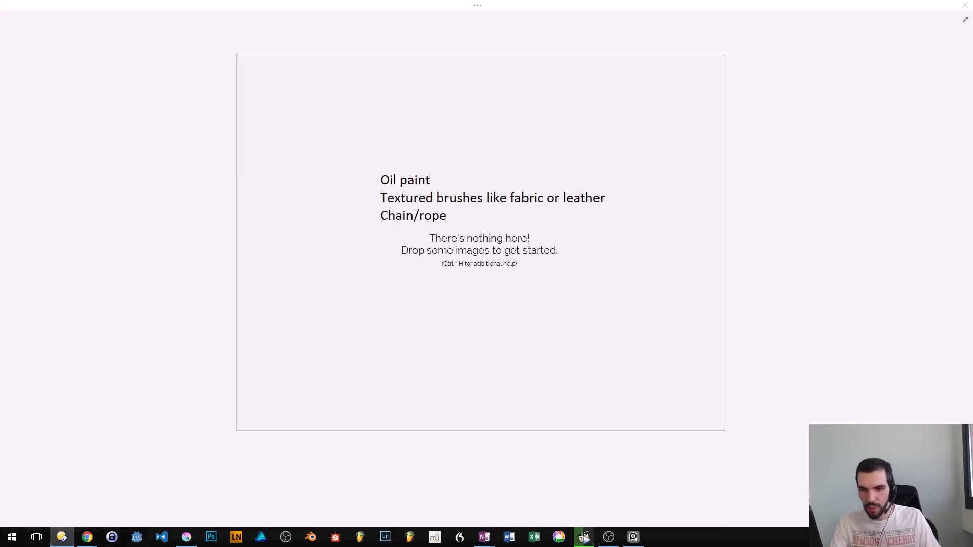
mouse_move(54, 377)
mouse_down()
mouse_move(531, 343)
mouse_move(408, 294)
mouse_up()
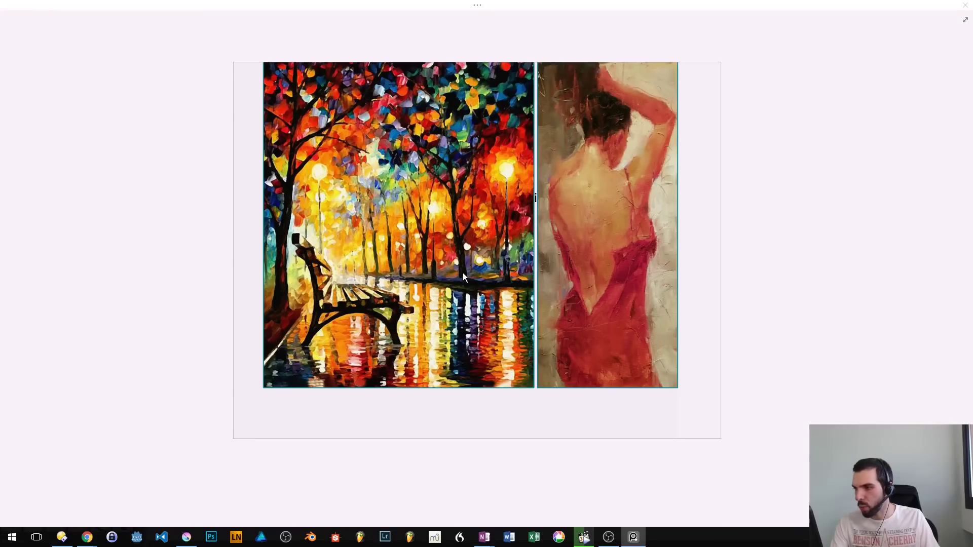
- Shrink the PureRef board slightly around the two paintings and move it off this screen onto the adjacent monitor
drag(515, 282, 361, 255)
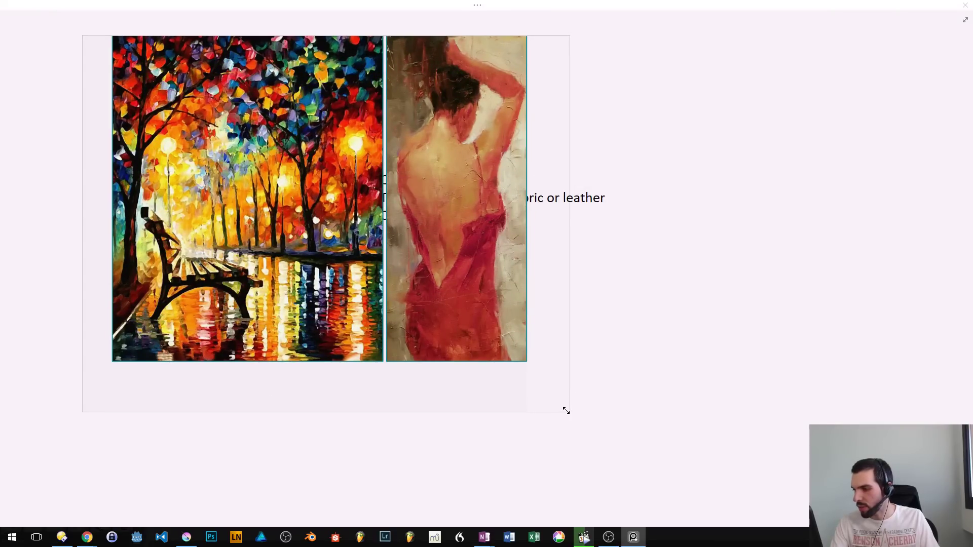
drag(566, 411, 552, 395)
drag(388, 279, 0, 246)
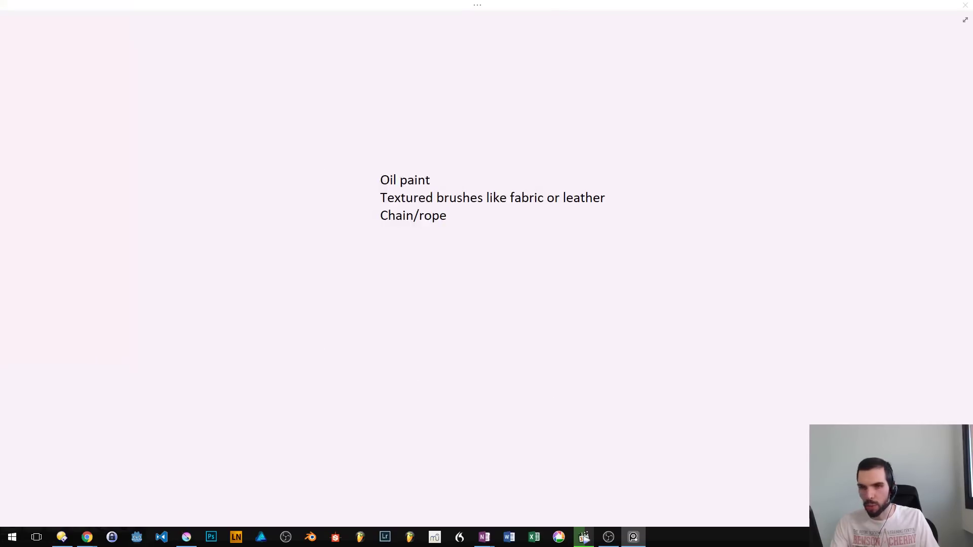
- Switch to Krita and create a new document 2000 px wide and 2000 px high
click(186, 538)
key(ctrl+n)
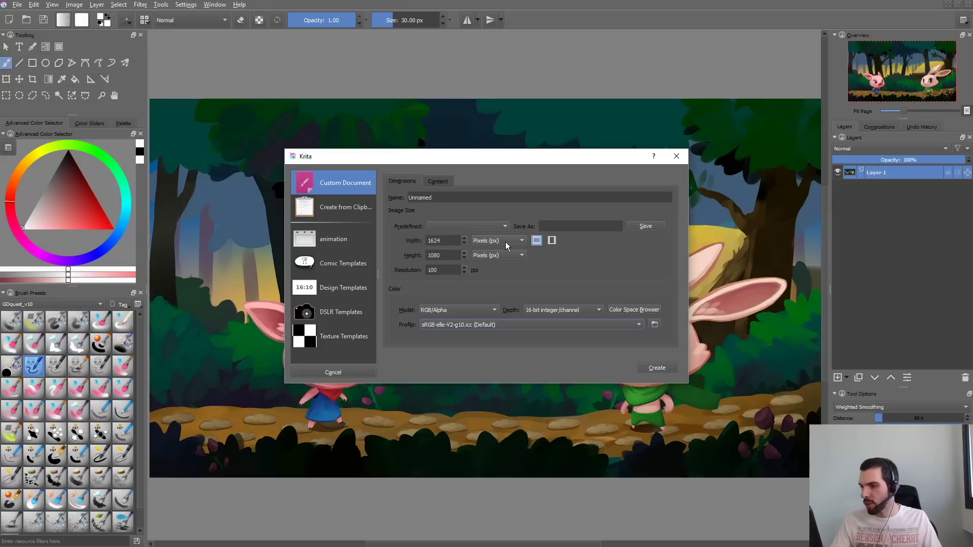
drag(442, 240, 431, 241)
text(2000)
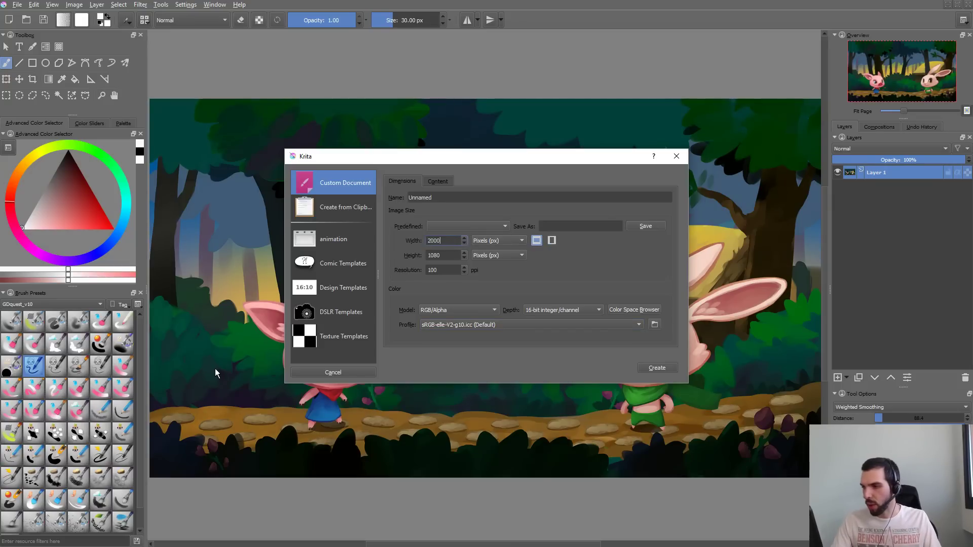
key(Tab)
key(Tab)
key(shift+Tab)
text(2000)
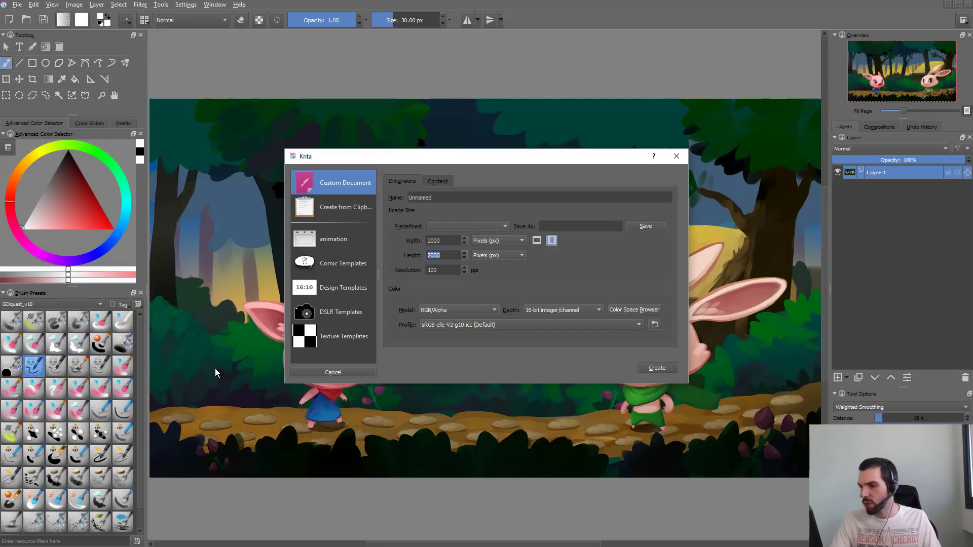
click(656, 368)
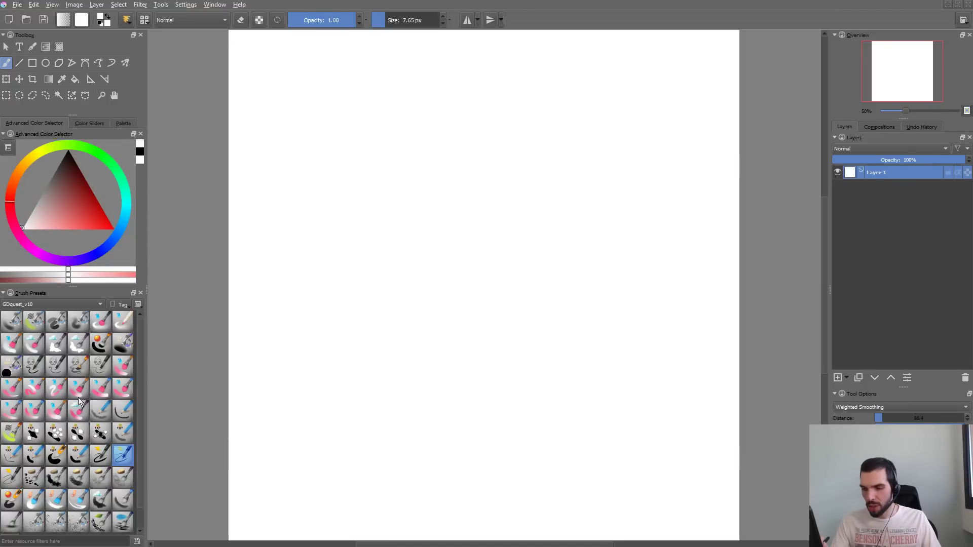
- Select the GDquest_Paint_Flat brush preset, try it on the white canvas, including in dark red, and undo the test strokes
click(34, 390)
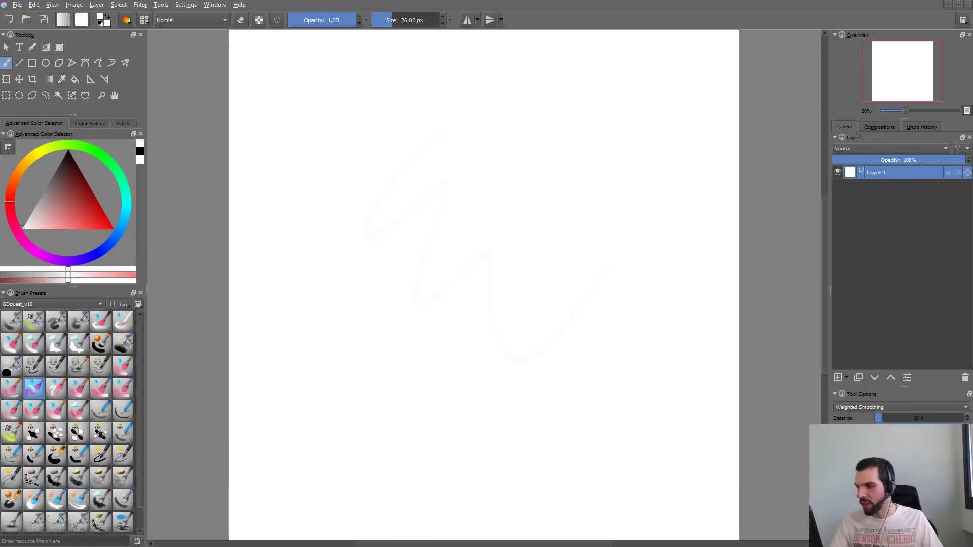
click(11, 388)
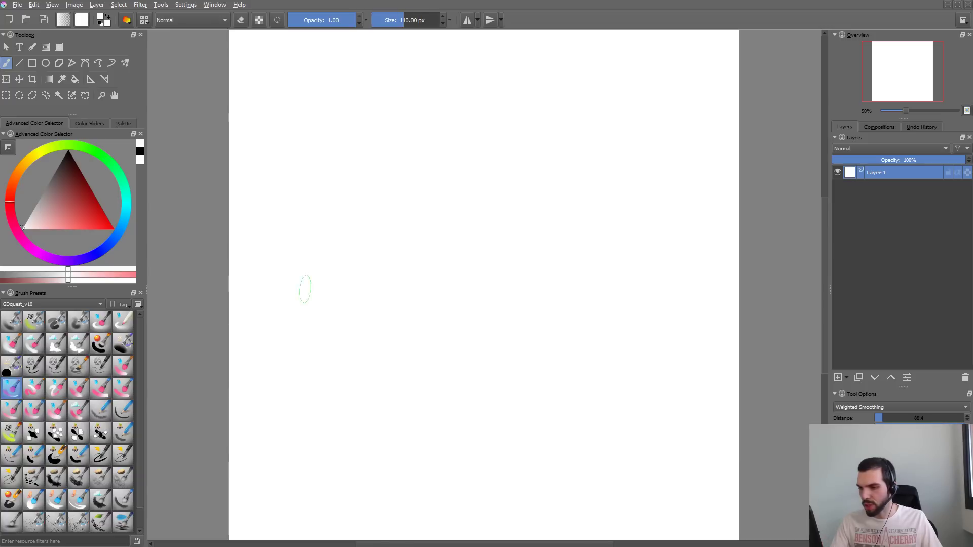
mouse_move(372, 294)
mouse_down()
mouse_move(397, 210)
mouse_move(459, 134)
mouse_up()
key(ctrl+z)
click(84, 178)
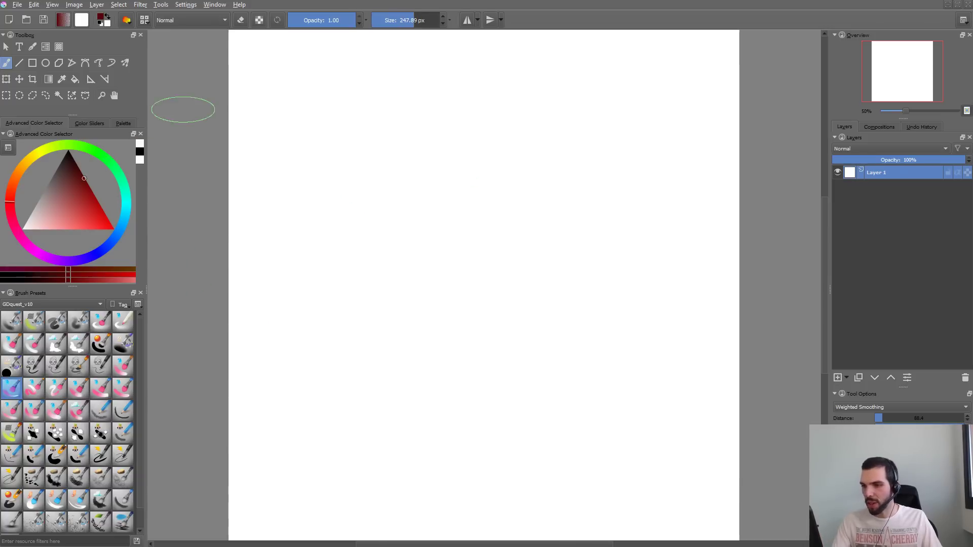
mouse_move(504, 109)
mouse_down()
mouse_move(459, 230)
mouse_move(471, 428)
mouse_up()
key(ctrl+z)
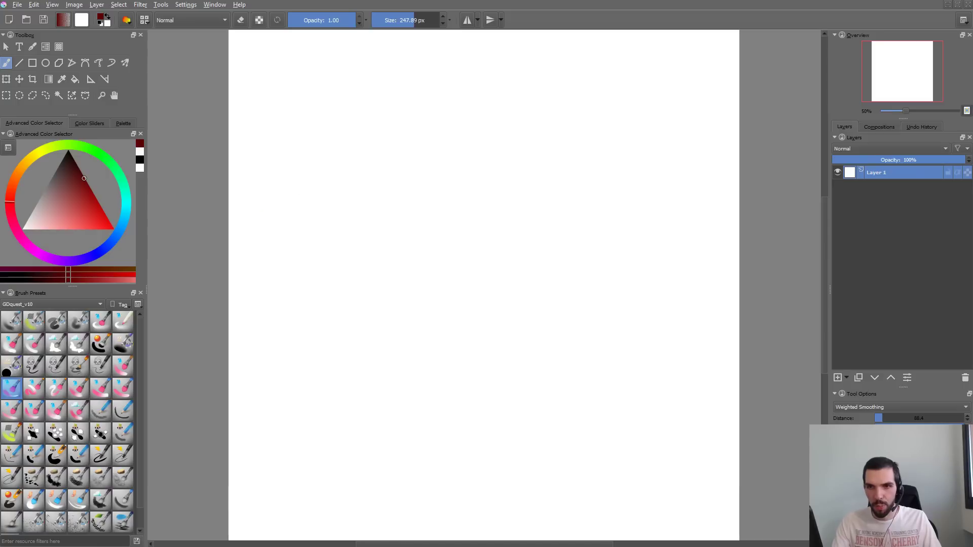
- Choose a muted, slightly orange brown and fill the whole canvas with it
drag(61, 188, 54, 190)
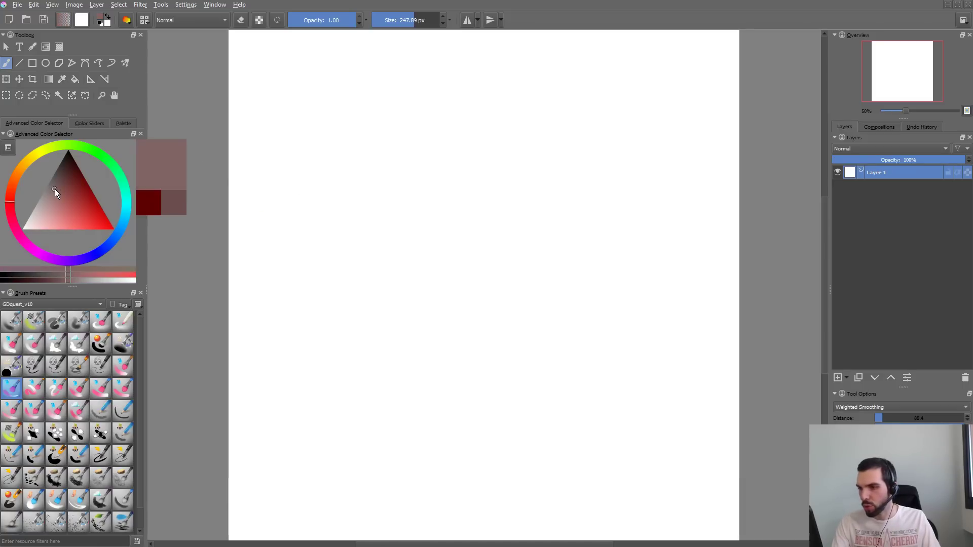
click(11, 188)
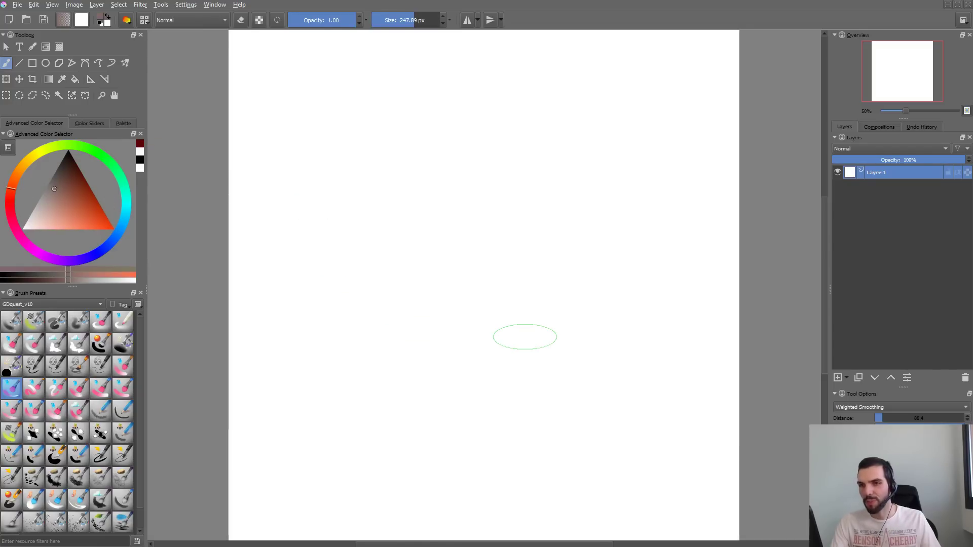
key(shift+BackSpace)
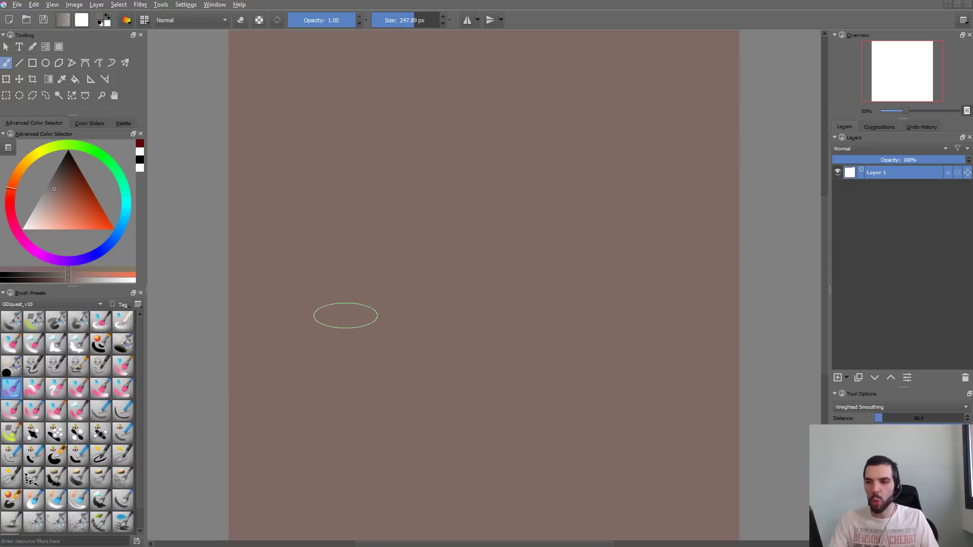
- Pick a slightly darker brown, try several strokes over the brown fill, and undo the last three
drag(58, 194, 60, 184)
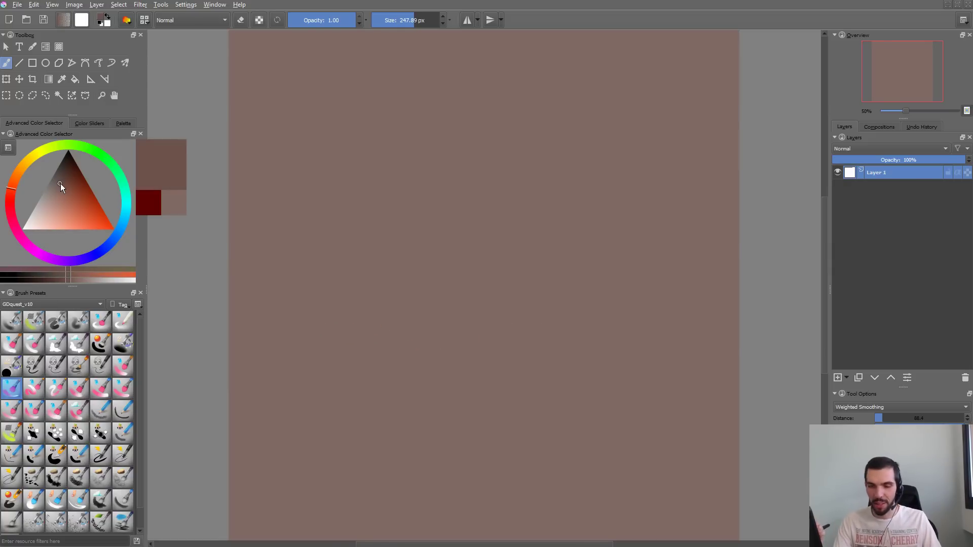
click(351, 197)
drag(411, 156, 380, 246)
drag(452, 243, 419, 325)
drag(494, 345, 467, 440)
mouse_move(608, 249)
mouse_down()
mouse_move(641, 265)
mouse_move(561, 254)
mouse_move(528, 262)
mouse_up()
key(ctrl+z)
key(ctrl+z)
key(ctrl+z)
key(ctrl+z)
- Cover the canvas with broad, overlapping darker brown strokes using a brush of about 545 px, leaving lighter patches around the middle
drag(451, 237, 487, 237)
drag(371, 152, 354, 332)
mouse_move(373, 401)
mouse_down()
mouse_move(456, 431)
mouse_move(526, 436)
mouse_up()
drag(413, 378, 522, 378)
drag(417, 352, 580, 387)
mouse_move(376, 423)
mouse_down()
mouse_move(515, 424)
mouse_move(626, 352)
mouse_up()
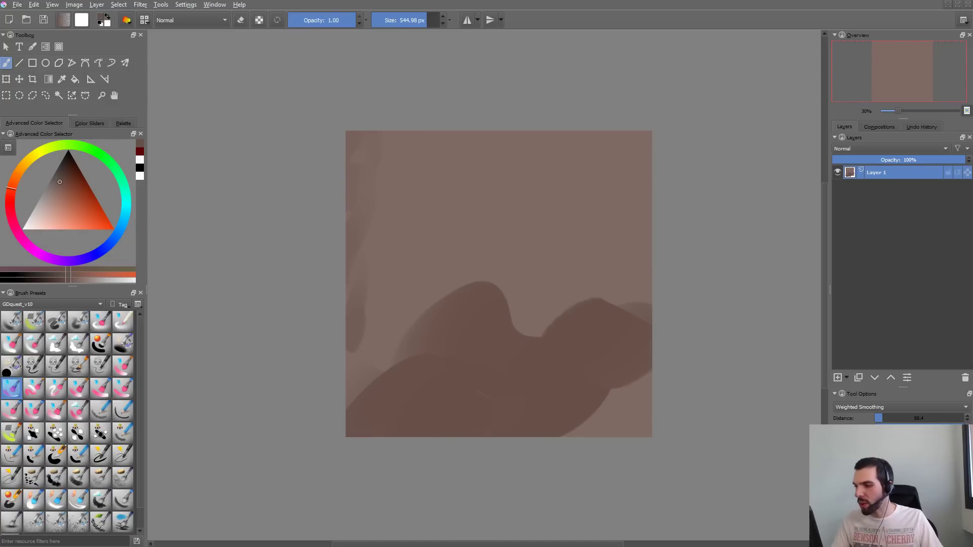
drag(561, 312, 621, 405)
mouse_move(630, 449)
mouse_down()
mouse_move(643, 388)
mouse_move(647, 431)
mouse_up()
drag(651, 303, 616, 304)
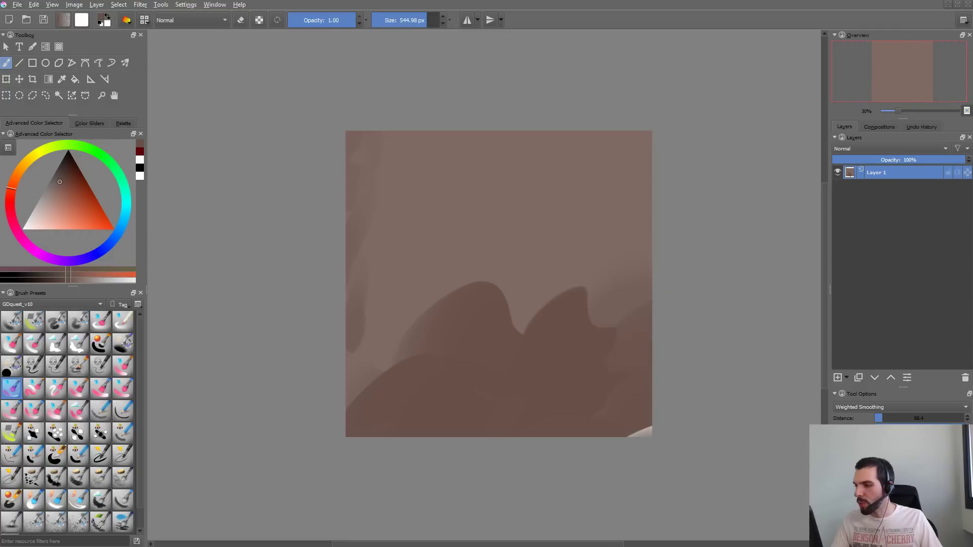
drag(647, 414, 654, 448)
drag(591, 295, 582, 281)
drag(545, 276, 519, 288)
drag(484, 256, 469, 264)
drag(416, 284, 401, 379)
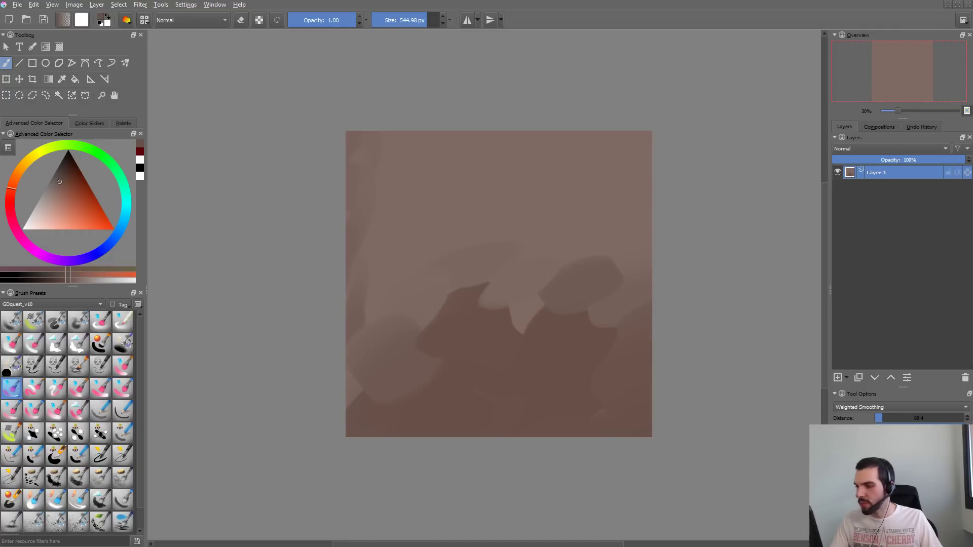
drag(456, 332, 430, 304)
drag(530, 287, 520, 324)
drag(593, 289, 581, 347)
drag(647, 294, 629, 236)
drag(646, 104, 621, 116)
drag(474, 130, 446, 141)
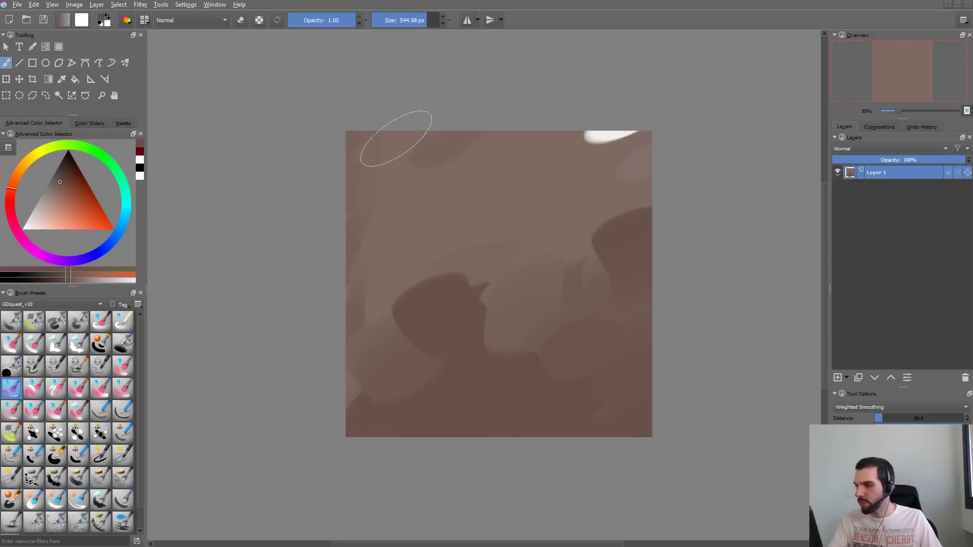
mouse_move(585, 170)
mouse_down()
mouse_move(638, 143)
mouse_move(609, 195)
mouse_up()
drag(578, 162, 557, 155)
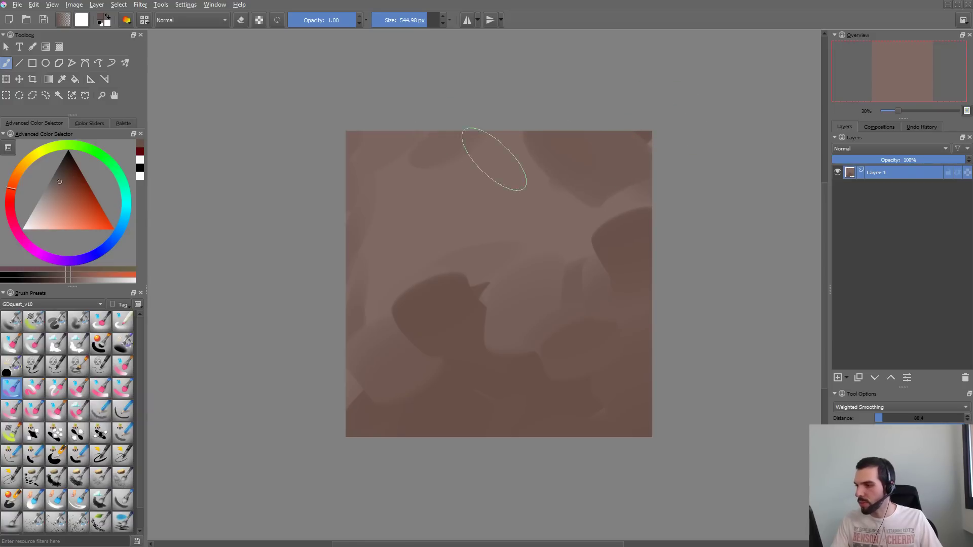
drag(495, 159, 373, 152)
drag(382, 222, 347, 216)
drag(368, 289, 337, 301)
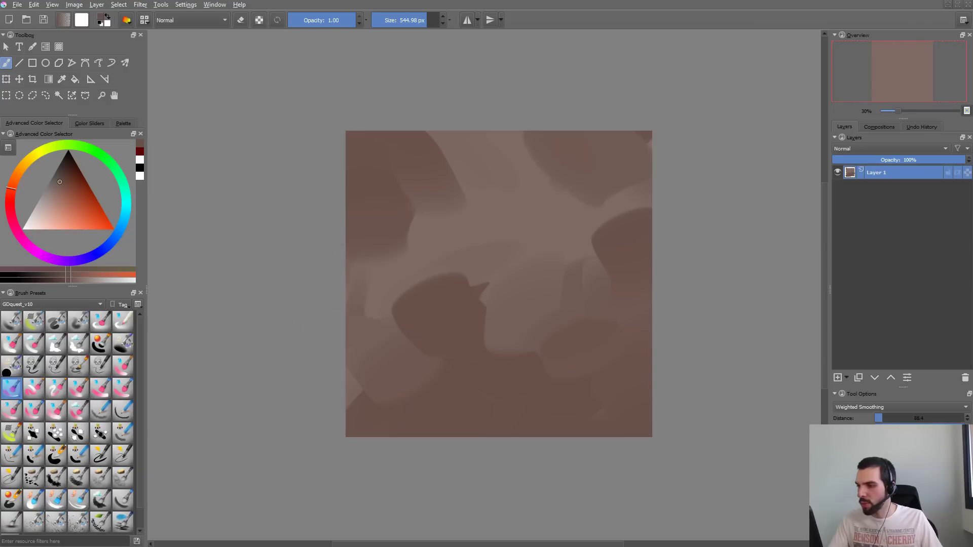
drag(426, 147, 539, 135)
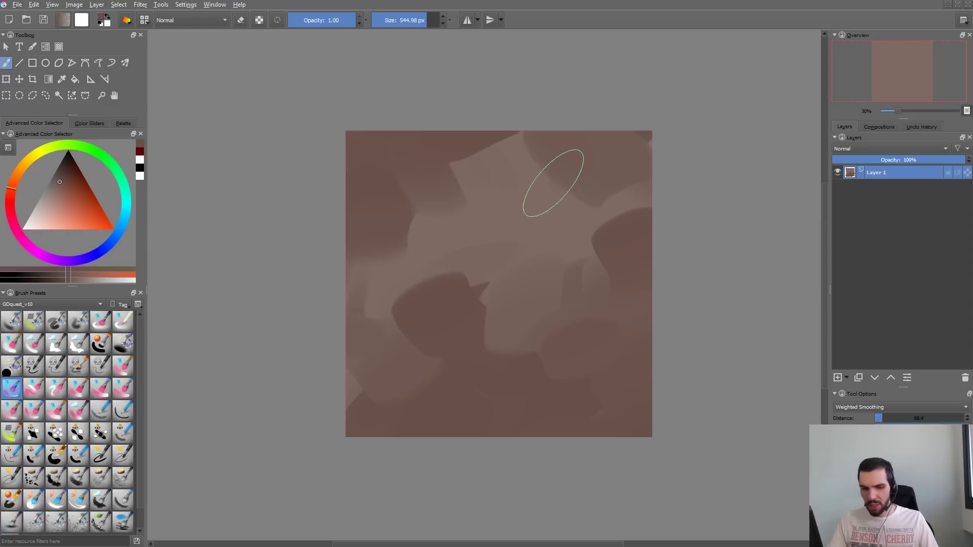
- Save the current Color Smudge brush as a new preset named GDquest_OilPaint and close the brush editor
key(F5)
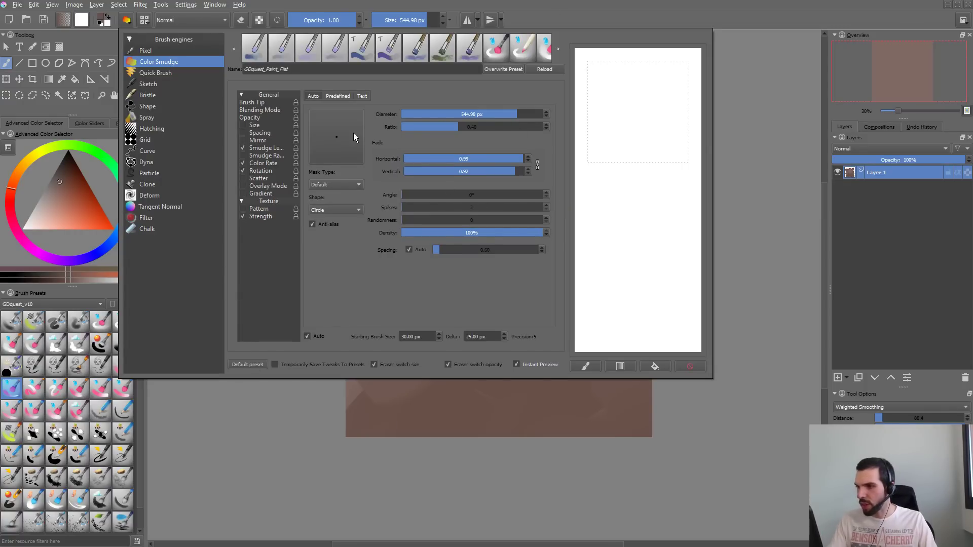
drag(303, 67, 48, 227)
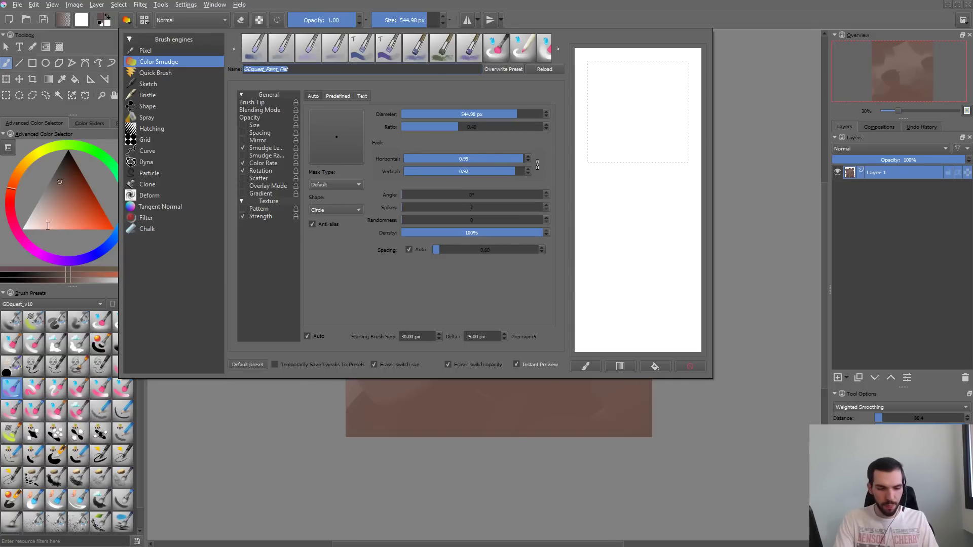
text(GDquest_)
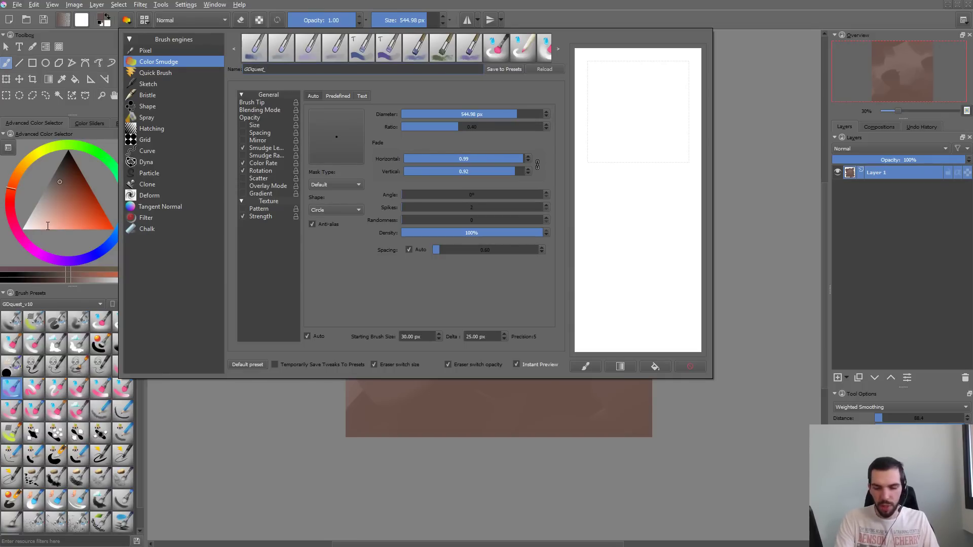
text(c)
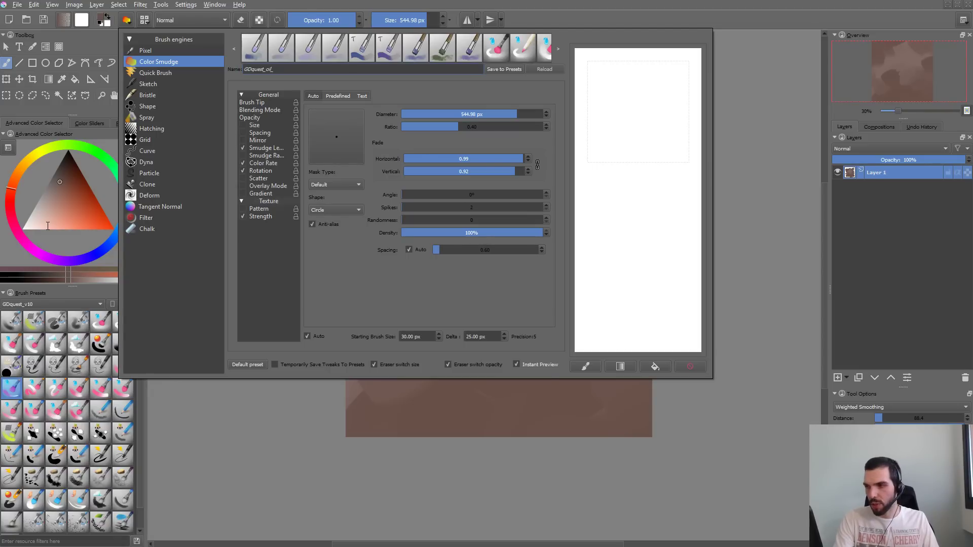
key(BackSpace)
key(BackSpace)
text(O)
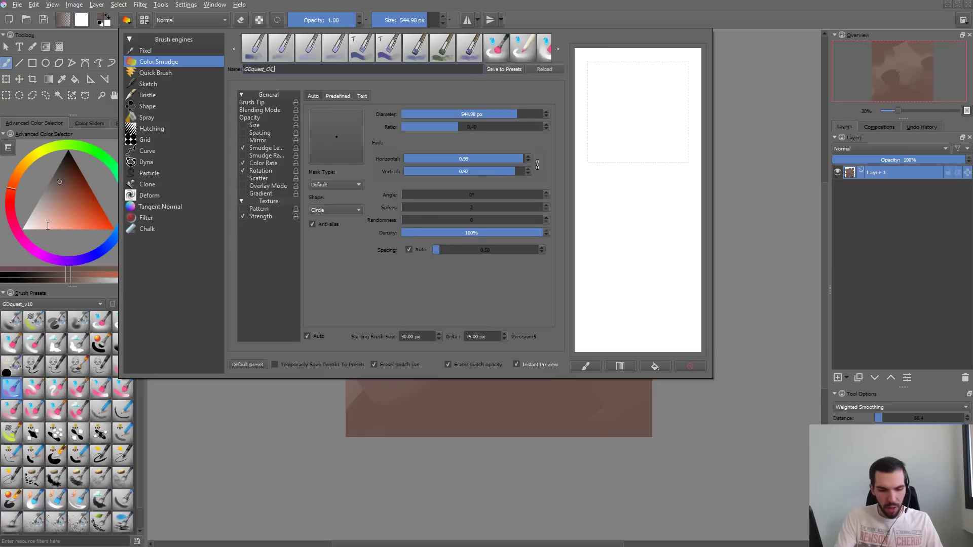
text(lPaint)
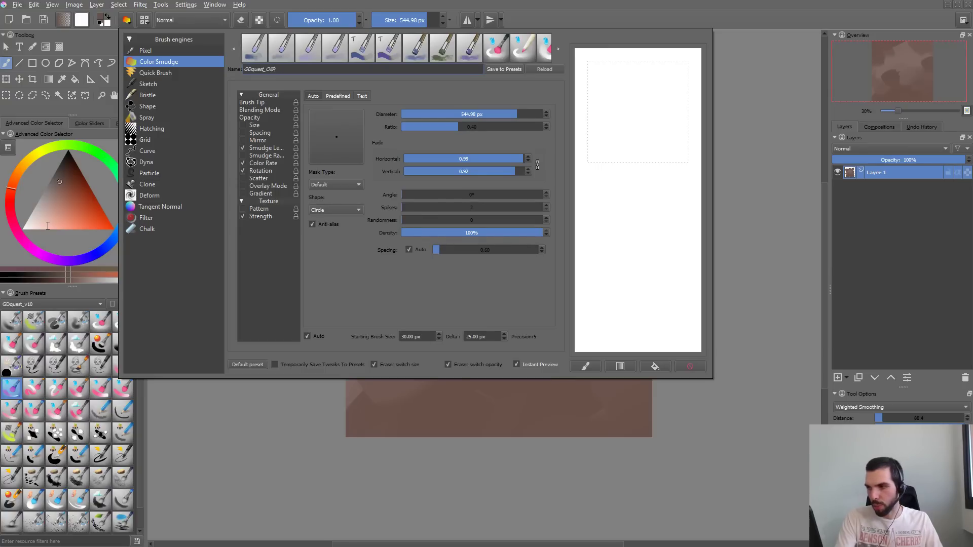
click(507, 69)
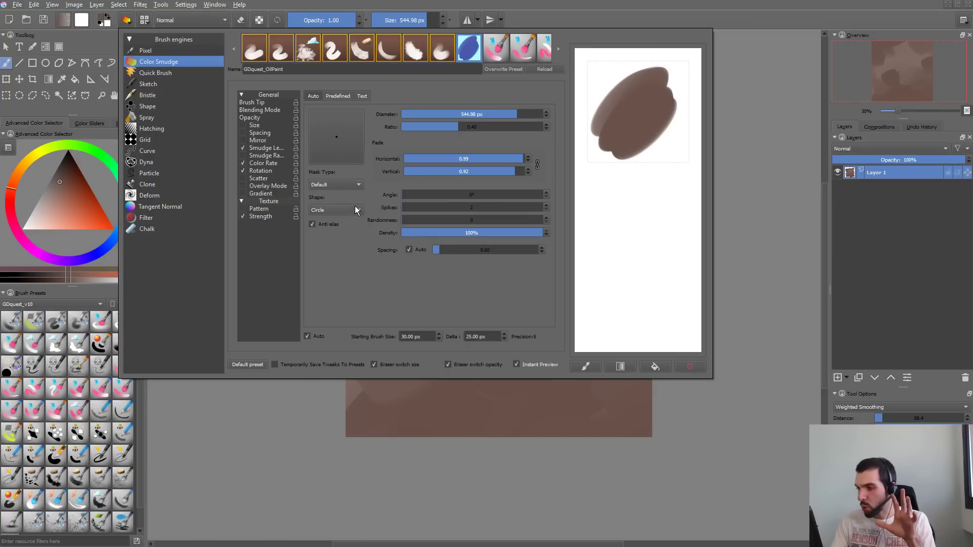
key(Escape)
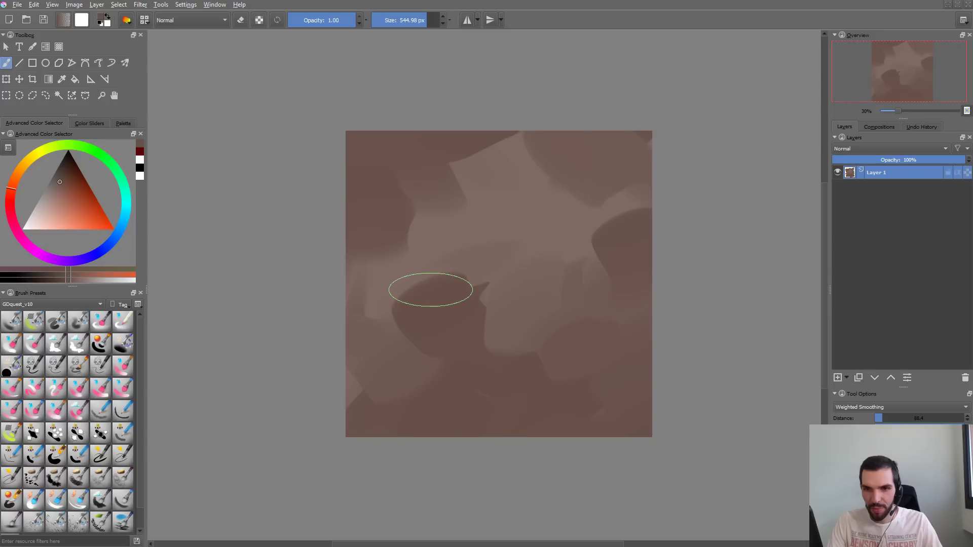
- Change the GDquest_OilPaint brush tip shape to Square, comparing strokes on the scratchpad before and after, and clear the scratchpad
key(F5)
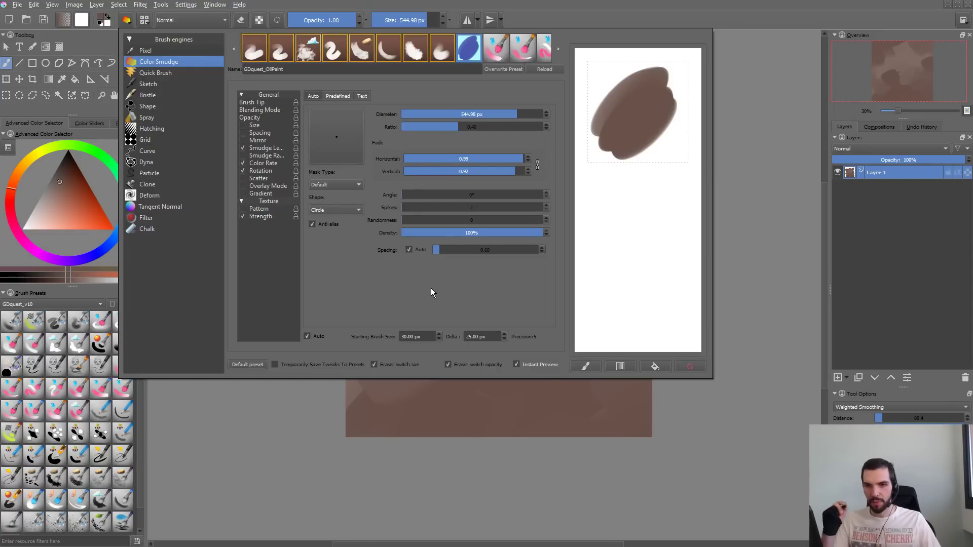
drag(631, 159, 678, 249)
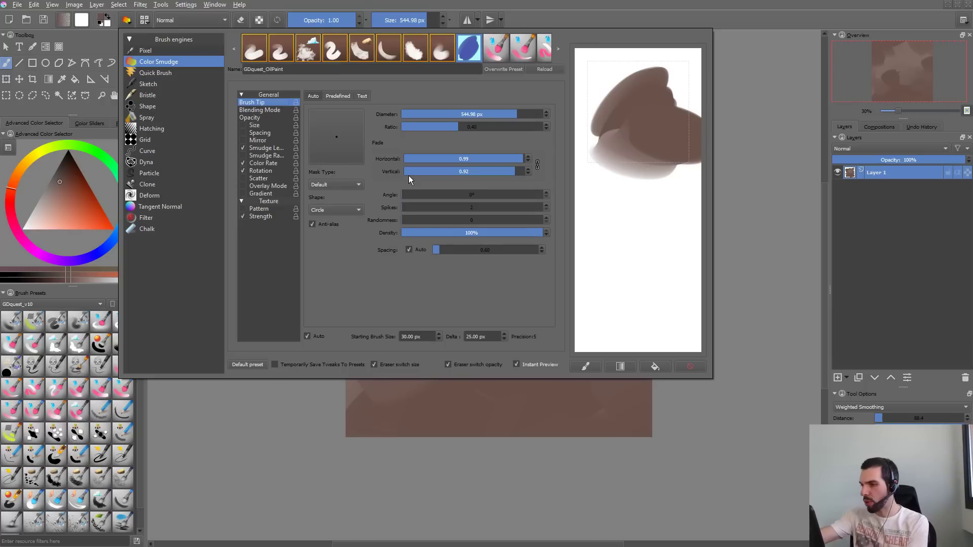
click(345, 210)
click(348, 221)
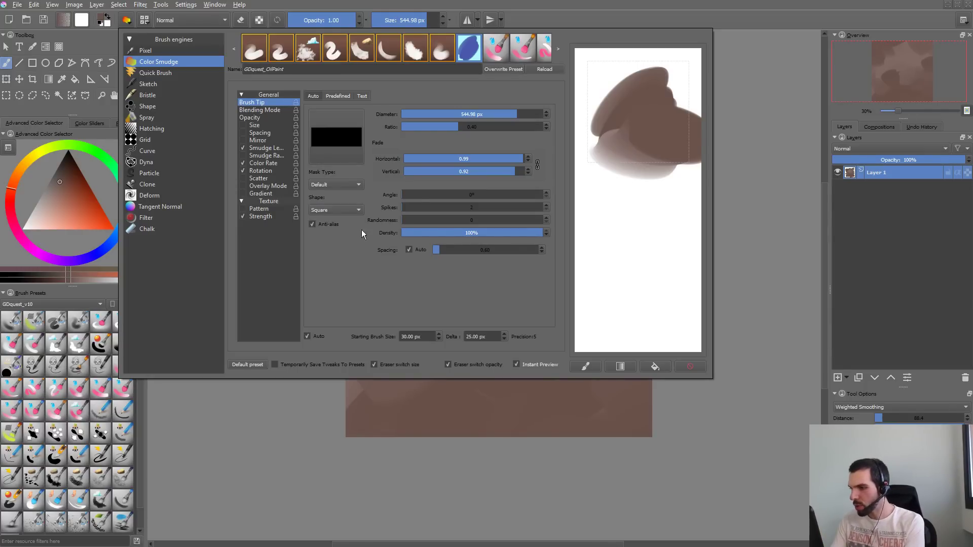
mouse_move(608, 142)
mouse_down()
mouse_move(630, 243)
mouse_move(681, 356)
mouse_up()
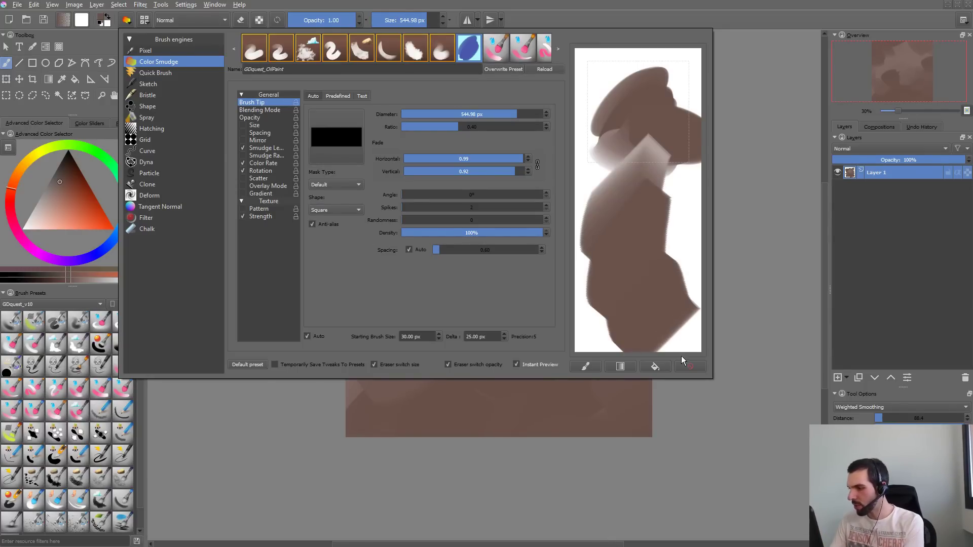
click(691, 365)
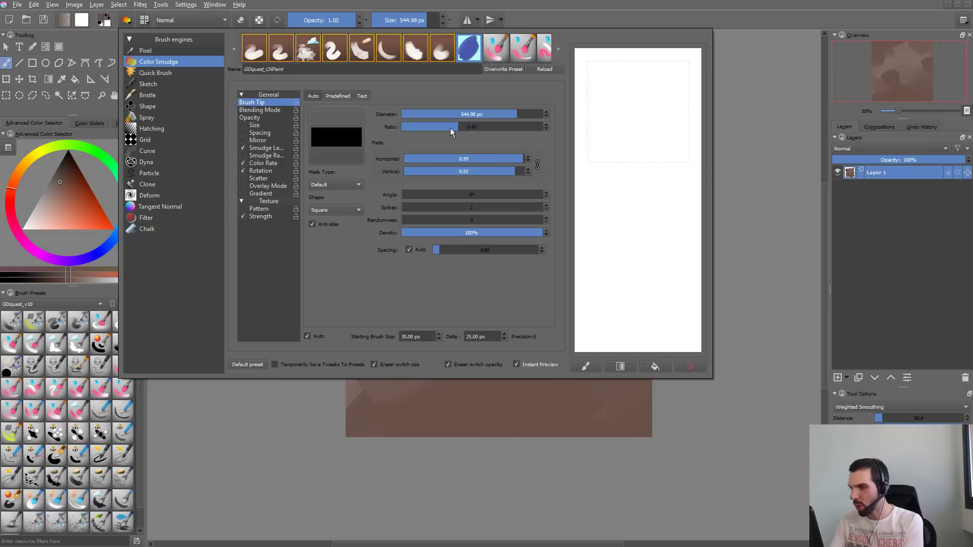
- Raise the brush tip ratio to about 0.48 and the auto spacing to 1.01, testing each change with scratchpad strokes
mouse_move(450, 127)
mouse_down()
mouse_move(512, 123)
mouse_move(486, 123)
mouse_up()
mouse_move(636, 120)
mouse_down()
mouse_move(658, 189)
mouse_move(644, 276)
mouse_up()
drag(440, 250, 443, 251)
drag(628, 205, 660, 324)
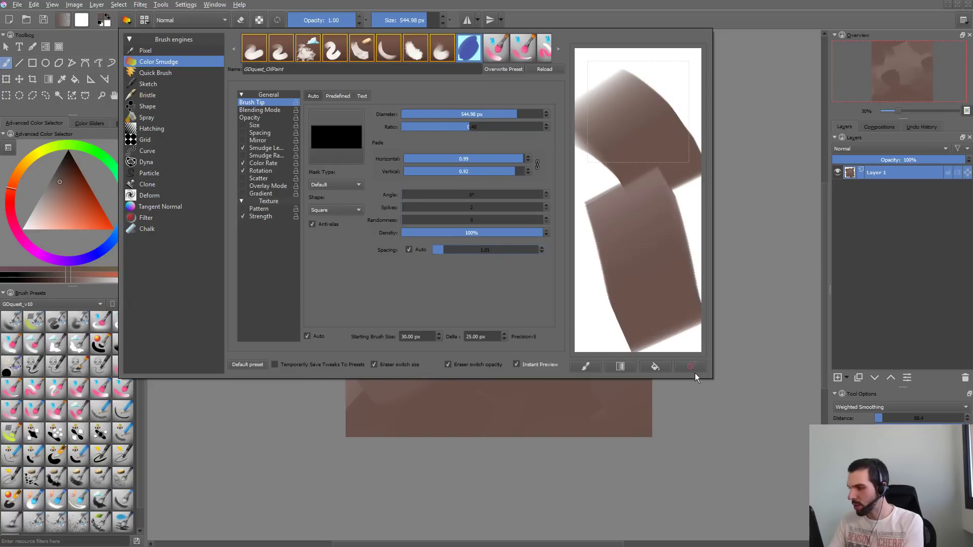
click(692, 369)
drag(624, 113, 637, 326)
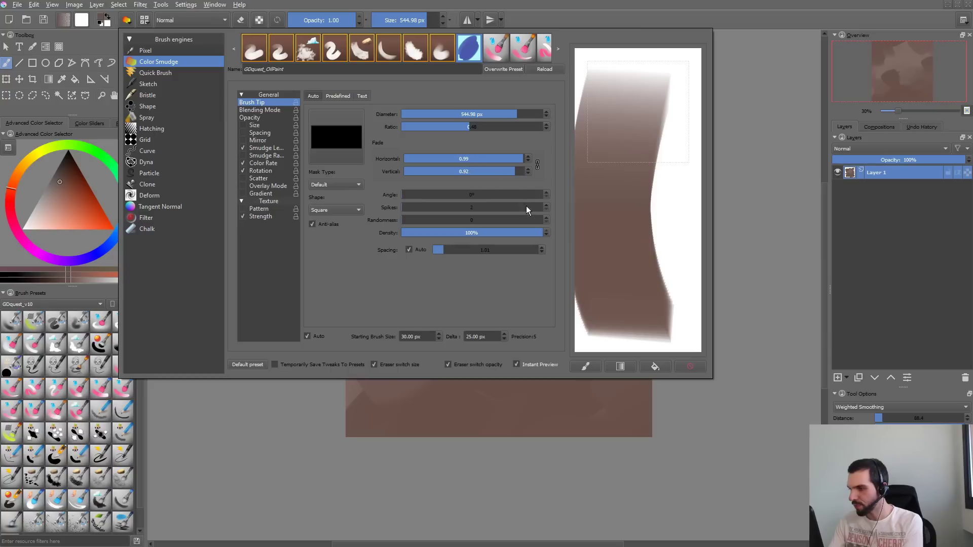
- Lower the linked horizontal and vertical fade to 0.63, test it with scratchpad strokes and clear the scratchpad between tests
drag(515, 171, 470, 171)
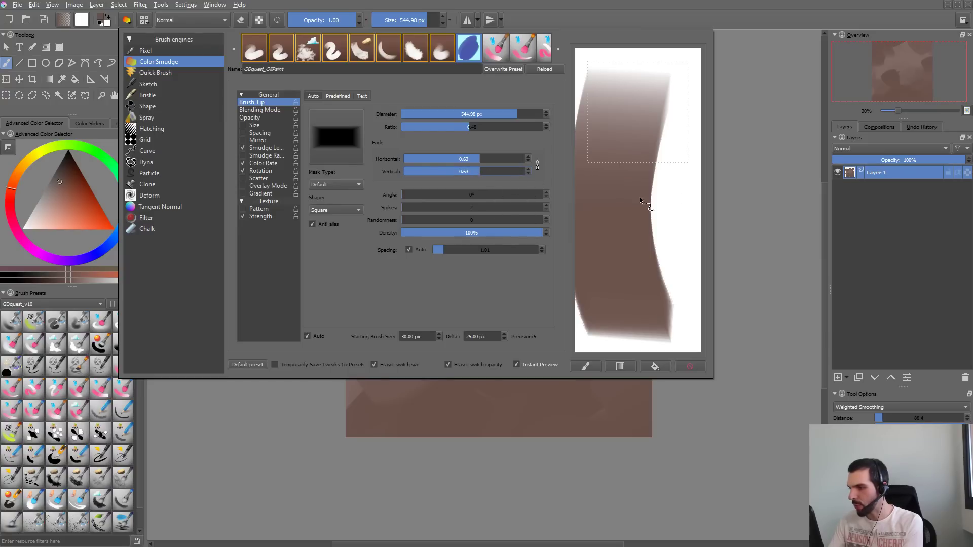
mouse_move(640, 201)
mouse_down()
mouse_move(646, 271)
mouse_move(693, 369)
mouse_up()
click(693, 368)
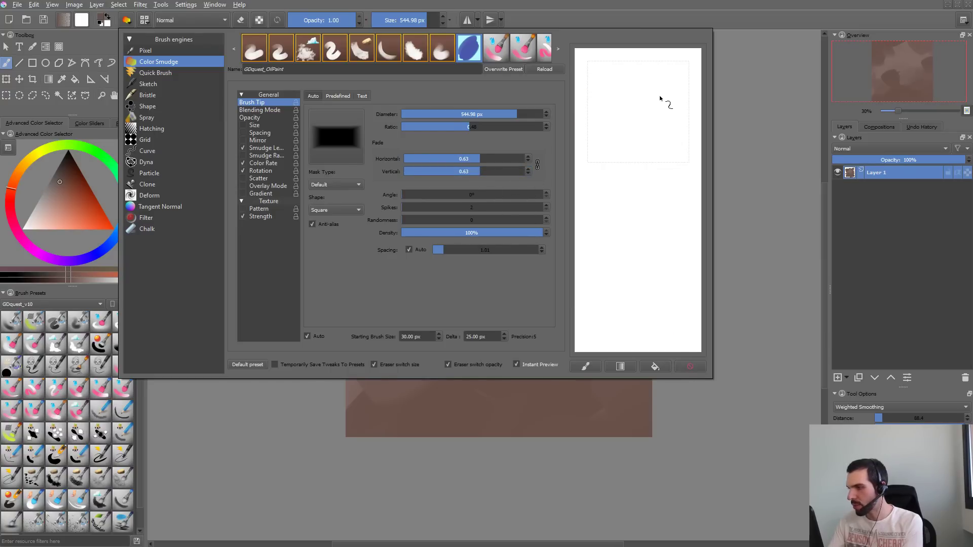
drag(659, 98, 647, 257)
drag(660, 126, 658, 372)
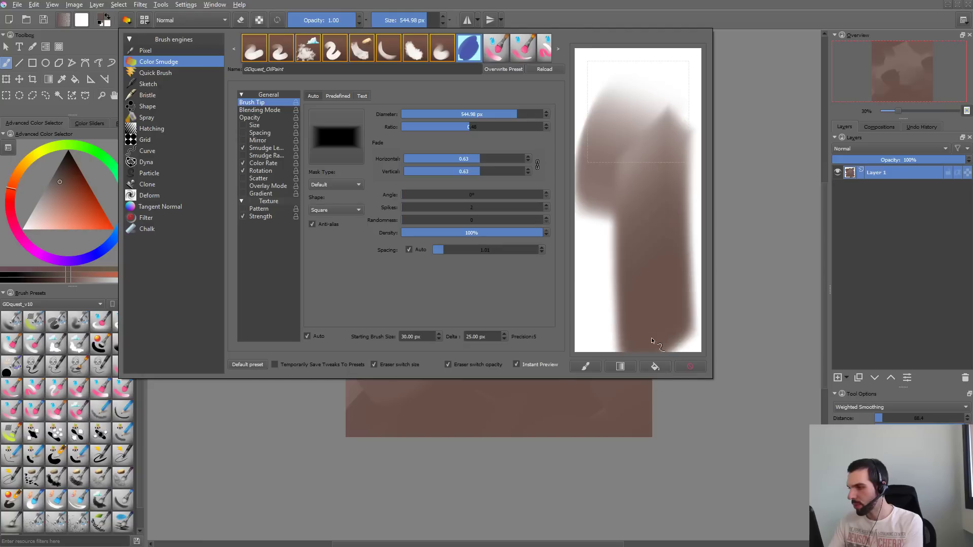
drag(615, 300, 644, 134)
- Reduce the brush size to 106.28 px, undoing a trial canvas stroke, and reopen the brush editor for a scratchpad stroke
click(395, 20)
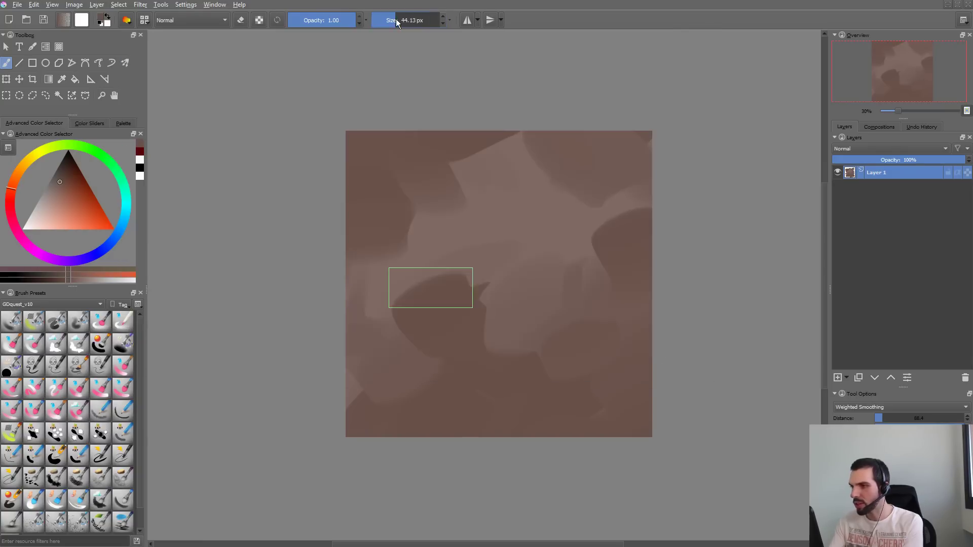
key(1)
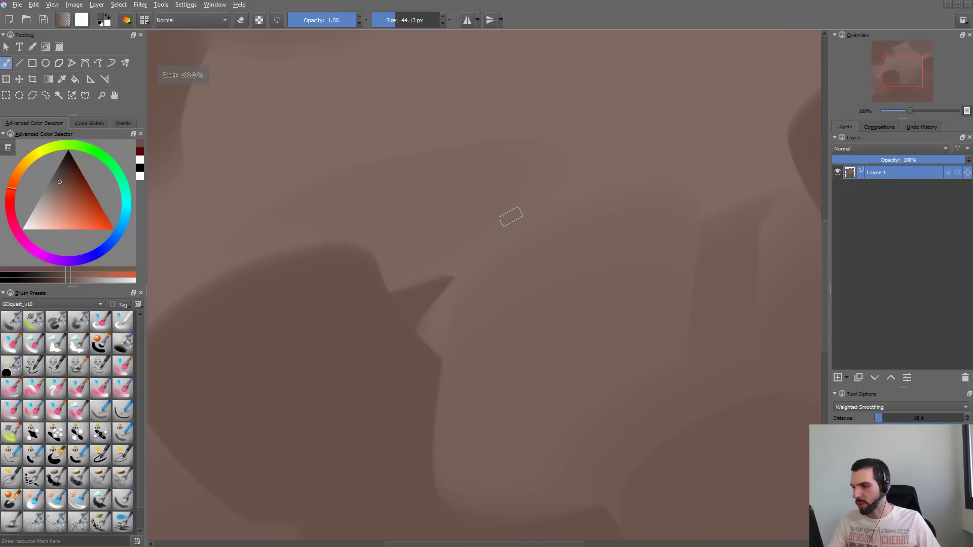
drag(536, 106, 560, 281)
key(ctrl+z)
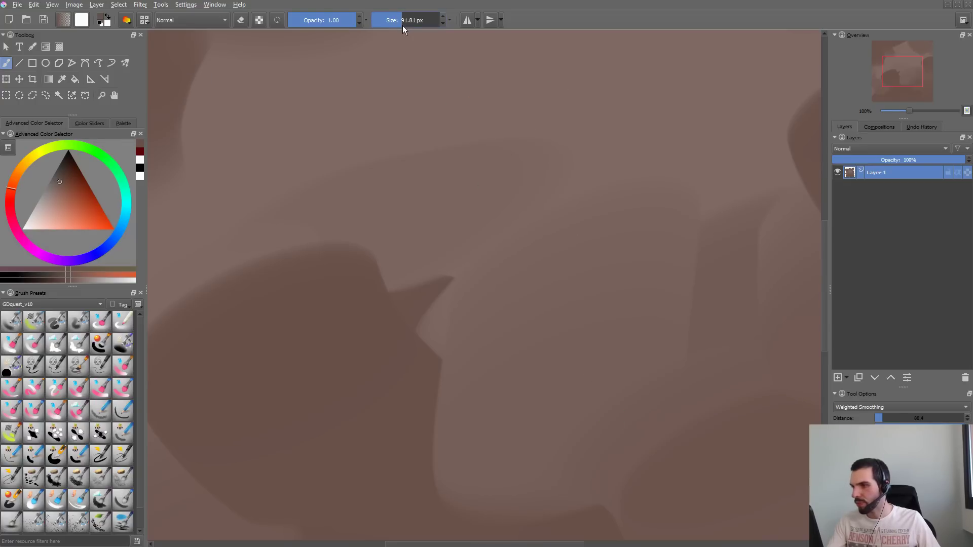
click(403, 25)
key(F5)
drag(625, 288, 662, 307)
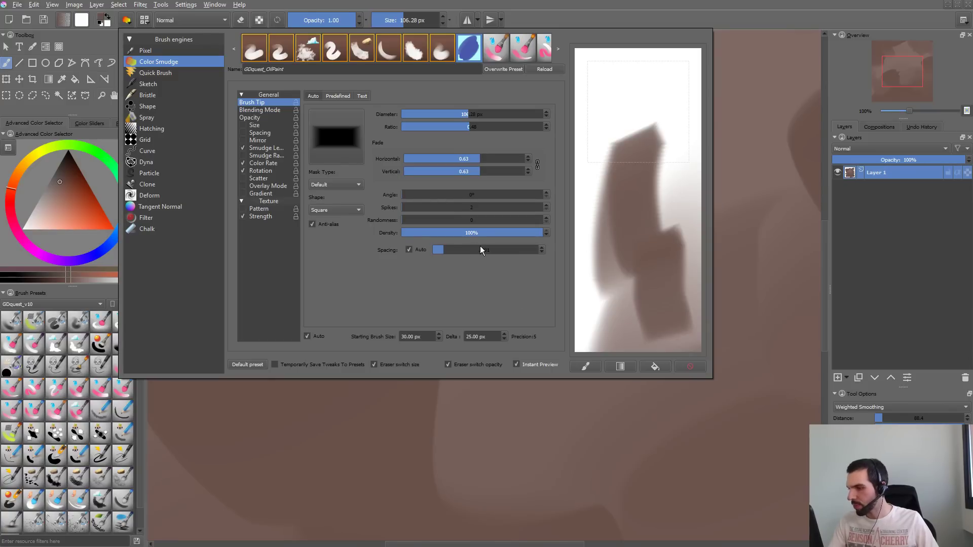
- Lower the auto spacing to about 0.53, test it with scratchpad strokes and clear the scratchpad
drag(438, 248, 435, 250)
mouse_move(654, 74)
mouse_down()
mouse_move(616, 151)
mouse_move(649, 341)
mouse_up()
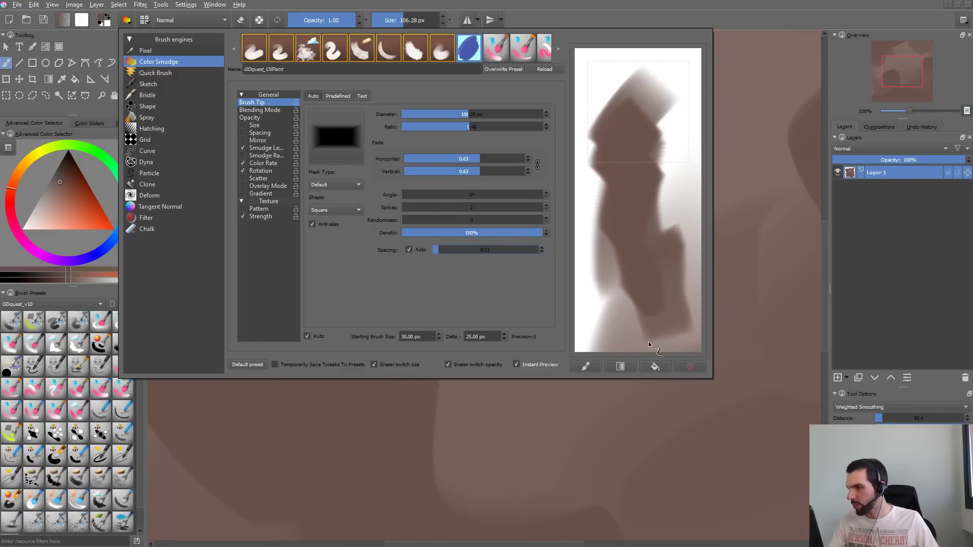
click(688, 365)
drag(656, 80, 621, 304)
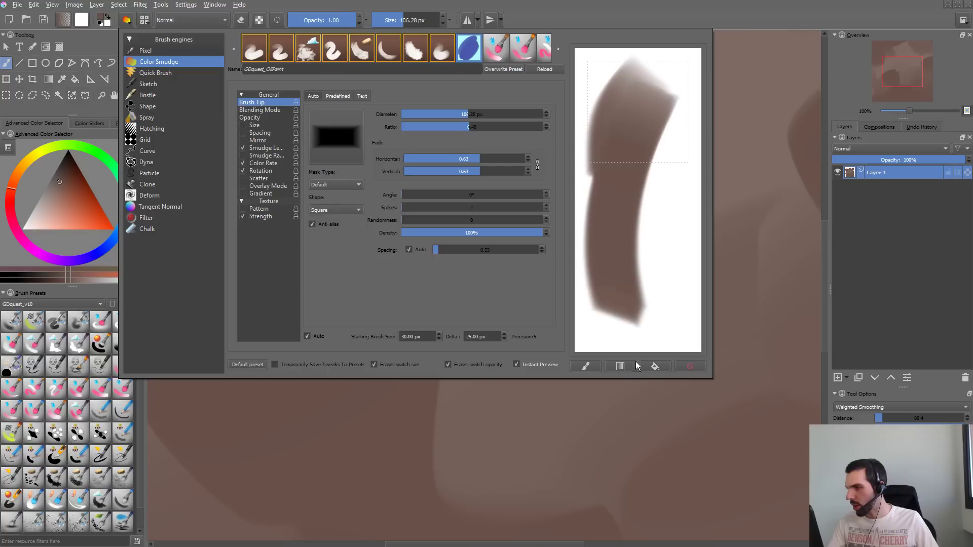
click(690, 367)
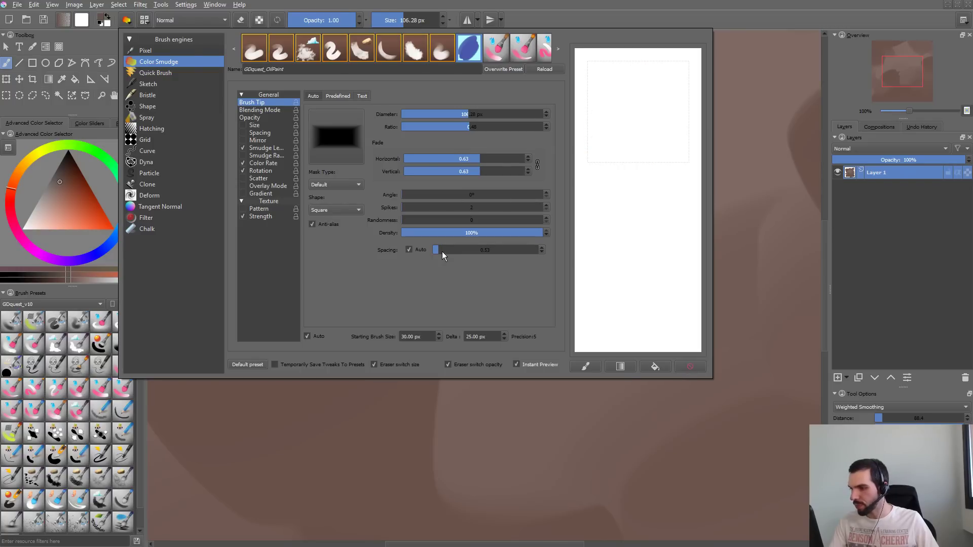
- Lower the auto spacing to about 0.43, test it with overlapping scratchpad strokes and clear the scratchpad
drag(442, 252, 437, 251)
mouse_move(626, 71)
mouse_down()
mouse_move(644, 167)
mouse_move(642, 292)
mouse_up()
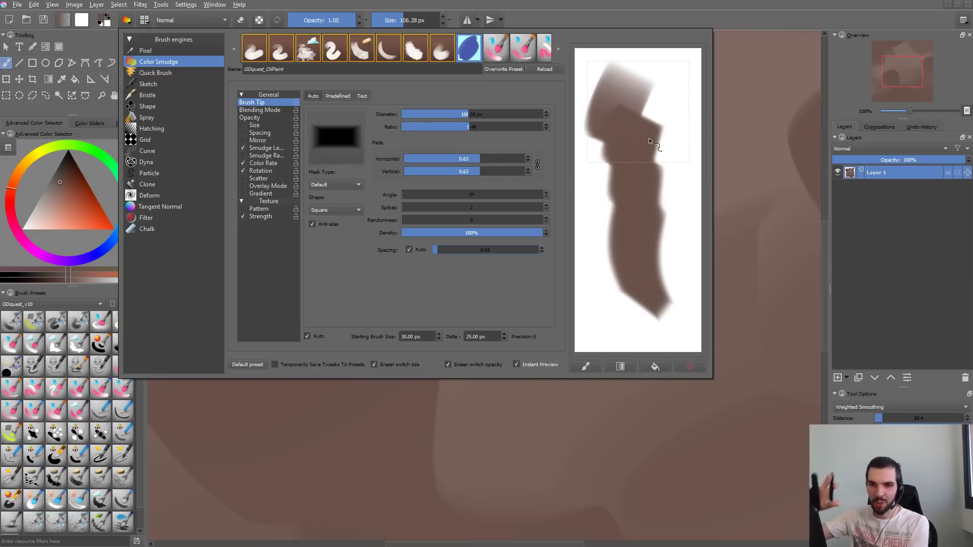
mouse_move(660, 153)
mouse_down()
mouse_move(606, 224)
mouse_move(600, 273)
mouse_move(632, 304)
mouse_up()
mouse_move(634, 162)
mouse_down()
mouse_move(606, 221)
mouse_move(620, 129)
mouse_move(689, 125)
mouse_move(643, 168)
mouse_move(695, 178)
mouse_up()
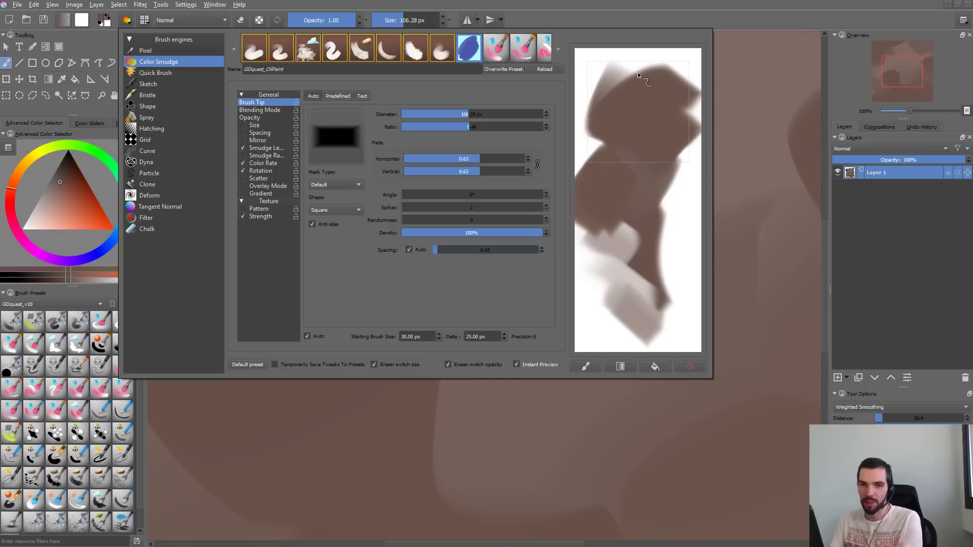
drag(598, 63, 612, 136)
drag(636, 59, 637, 117)
drag(677, 68, 668, 112)
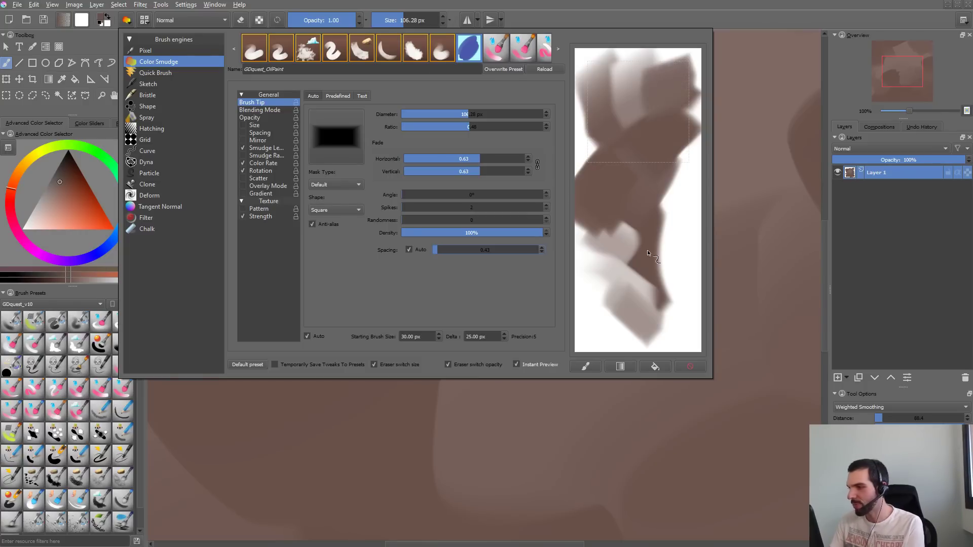
click(690, 367)
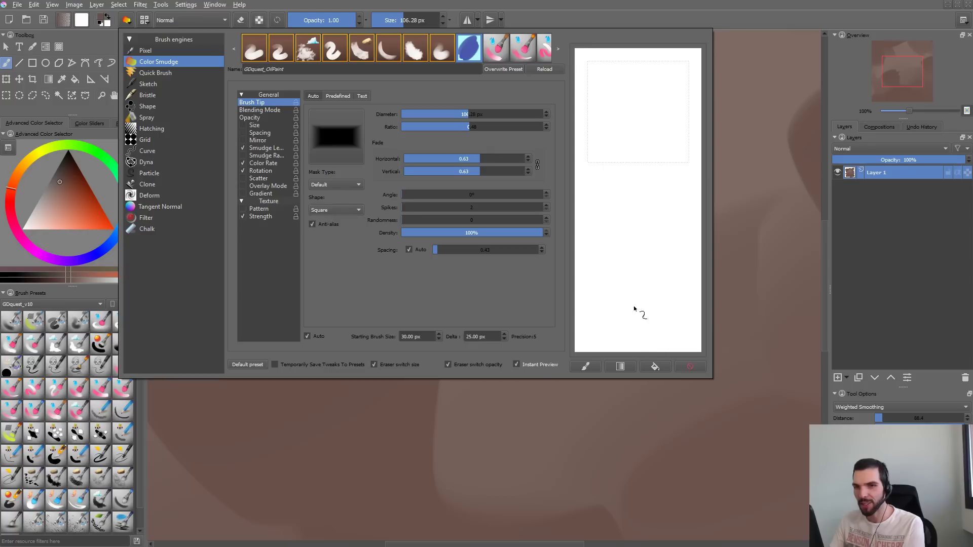
- Raise the linked horizontal and vertical fade to 0.72 and on to 0.78, testing each setting on the scratchpad before clearing it
drag(482, 171, 491, 172)
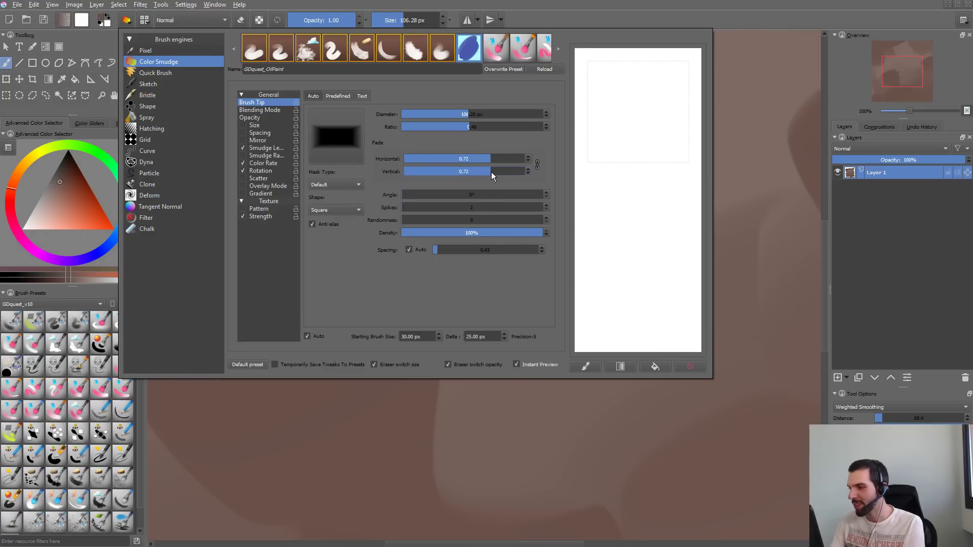
mouse_move(662, 93)
mouse_down()
mouse_move(643, 254)
mouse_move(669, 244)
mouse_up()
click(662, 365)
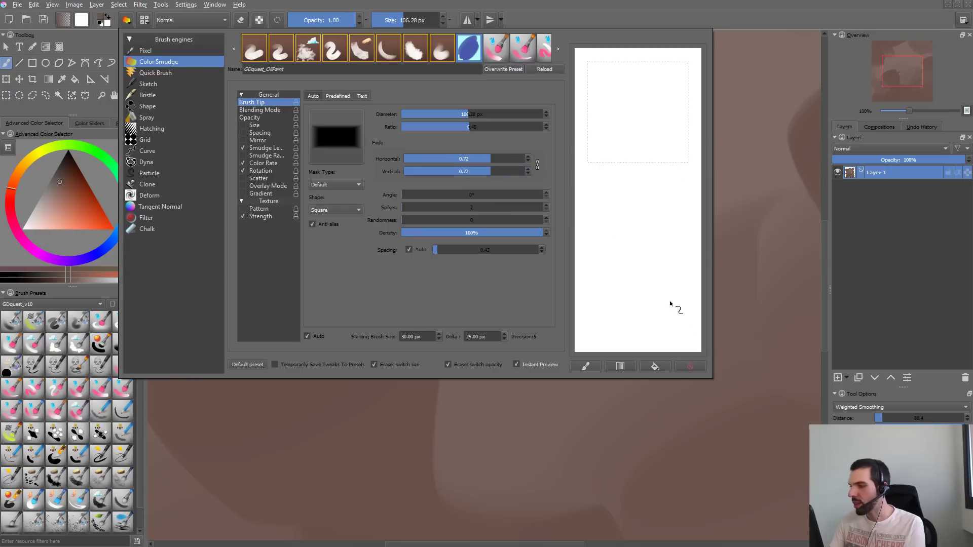
drag(488, 171, 493, 172)
mouse_move(663, 94)
mouse_down()
mouse_move(659, 198)
mouse_move(610, 135)
mouse_move(618, 246)
mouse_move(659, 223)
mouse_up()
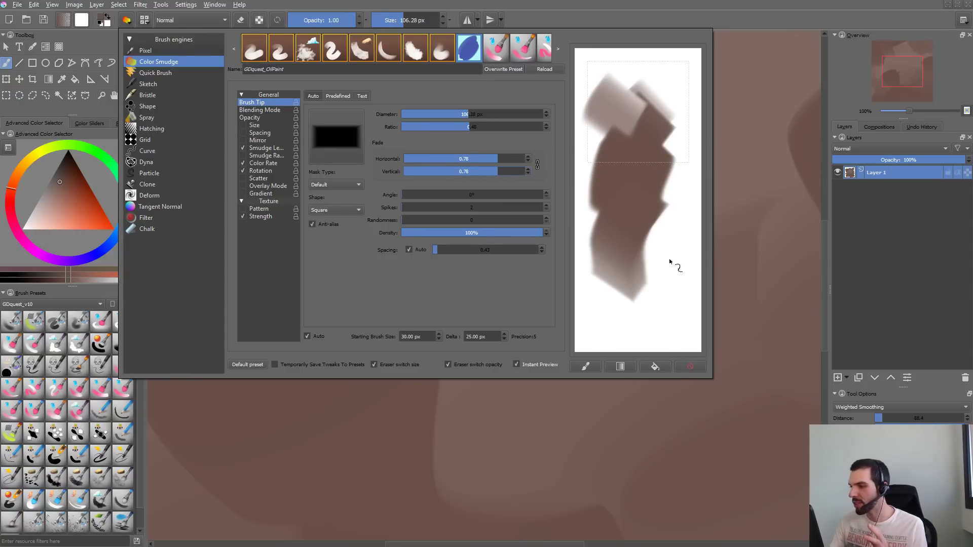
click(691, 366)
- Examine how the brush's edges and colour blending behave in short overlapping scratchpad strokes, clearing the scratchpad between tests
drag(629, 98, 640, 286)
mouse_move(662, 321)
mouse_down()
mouse_move(731, 129)
mouse_move(643, 118)
mouse_move(657, 228)
mouse_move(695, 315)
mouse_up()
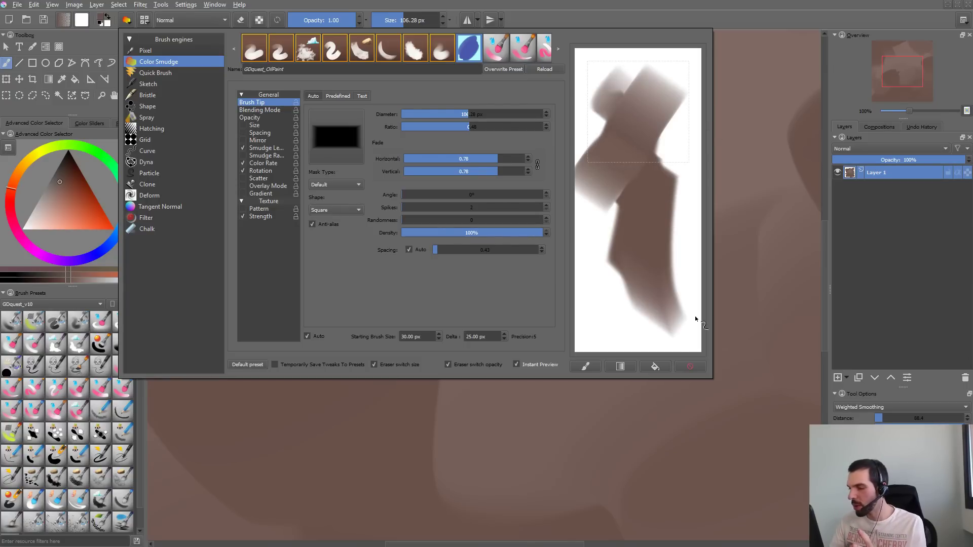
click(697, 364)
mouse_move(643, 116)
mouse_down()
mouse_move(641, 223)
mouse_move(624, 235)
mouse_move(635, 119)
mouse_move(634, 190)
mouse_up()
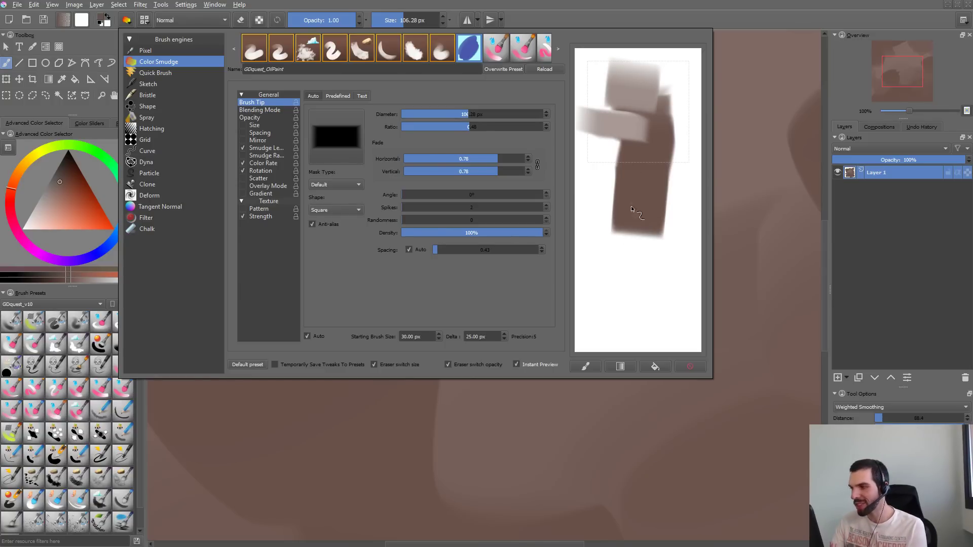
mouse_move(638, 213)
mouse_down()
mouse_move(619, 167)
mouse_move(644, 185)
mouse_move(643, 233)
mouse_up()
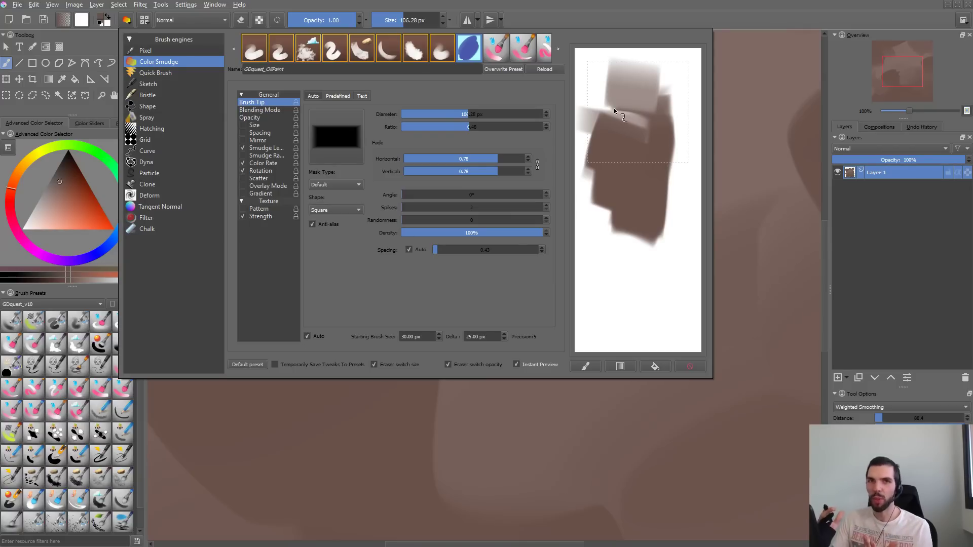
mouse_move(660, 168)
mouse_down()
mouse_move(682, 93)
mouse_move(675, 171)
mouse_up()
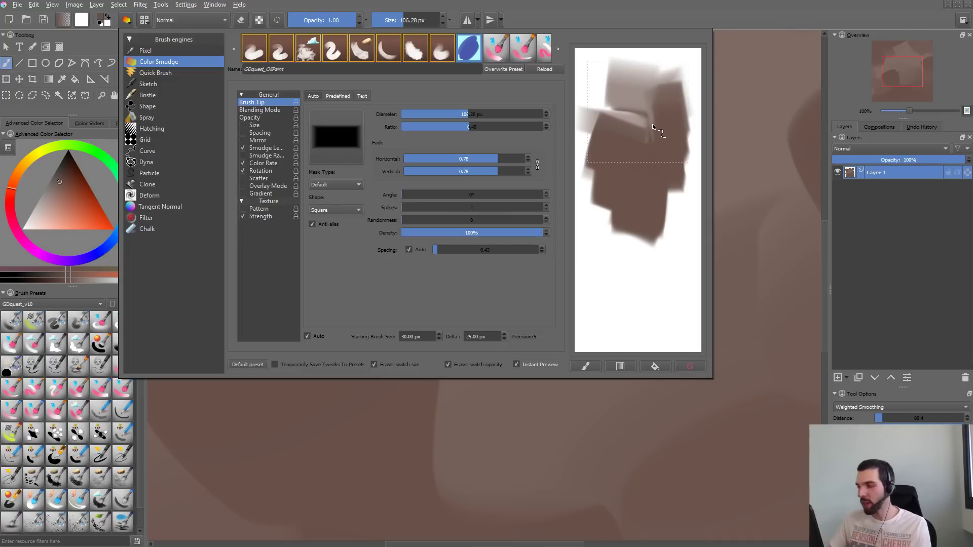
click(689, 367)
drag(631, 92, 636, 147)
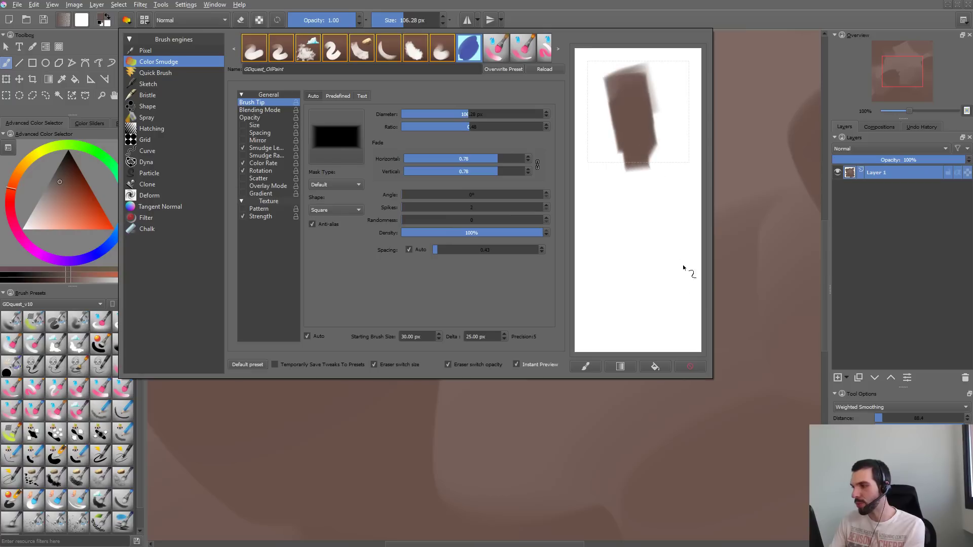
click(690, 367)
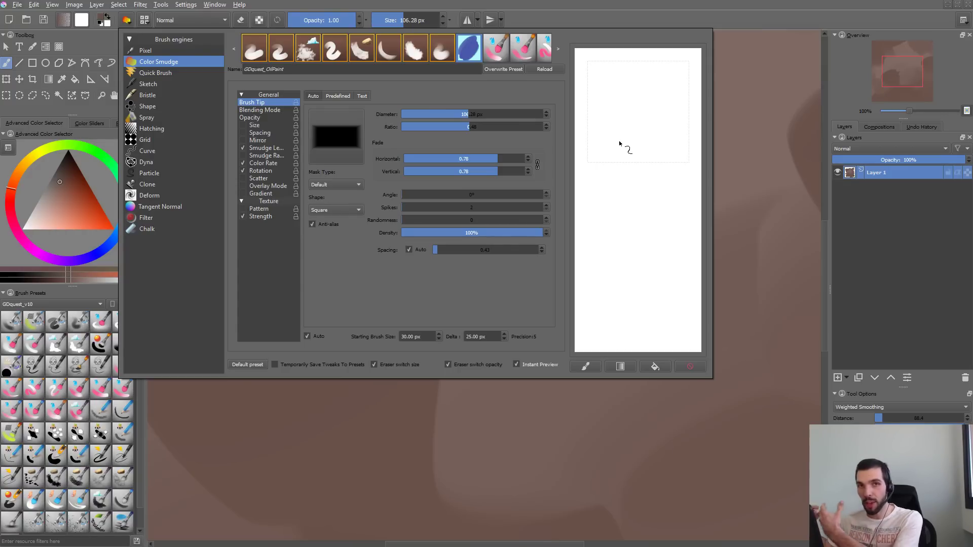
- Unlink the fade values, lower only the horizontal fade to 0.70 and test it with scratchpad strokes
click(512, 159)
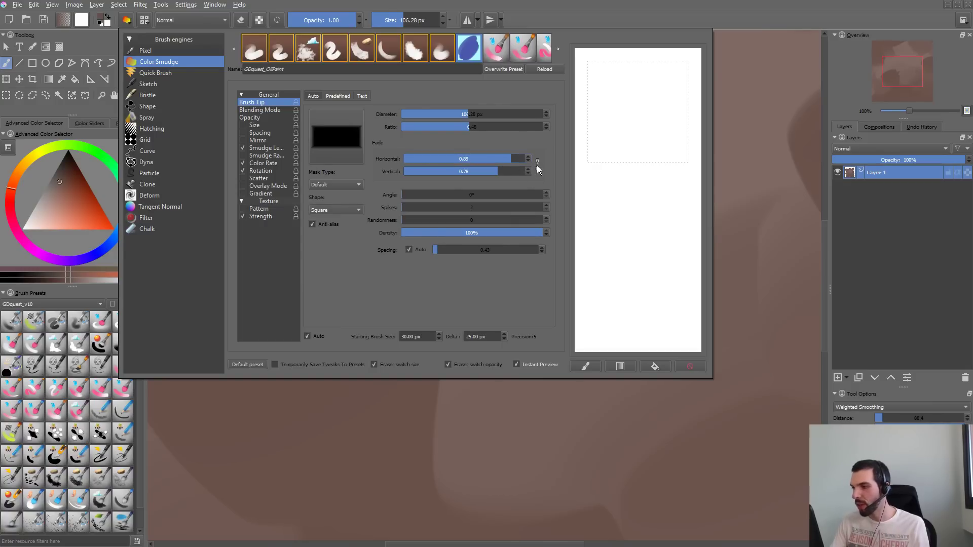
mouse_move(508, 157)
mouse_down()
mouse_move(464, 158)
mouse_move(513, 157)
mouse_move(497, 157)
mouse_up()
mouse_move(652, 113)
mouse_down()
mouse_move(616, 166)
mouse_move(640, 304)
mouse_up()
click(688, 366)
mouse_move(606, 99)
mouse_down()
mouse_move(651, 124)
mouse_move(682, 170)
mouse_up()
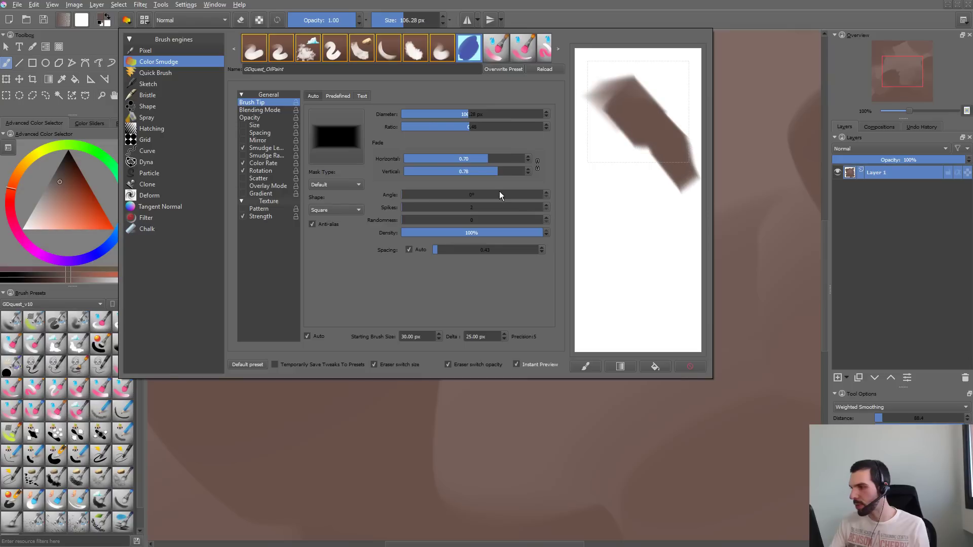
- Lower the horizontal fade to 0.37, test it with long scratchpad strokes and clear the scratchpad after each
drag(486, 157, 448, 158)
click(688, 366)
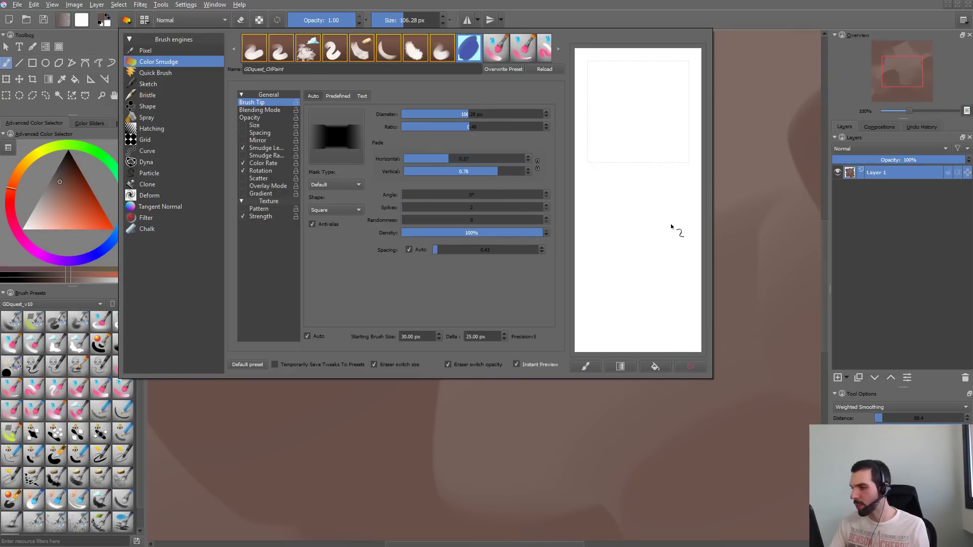
mouse_move(616, 76)
mouse_down()
mouse_move(645, 130)
mouse_move(633, 246)
mouse_up()
click(688, 366)
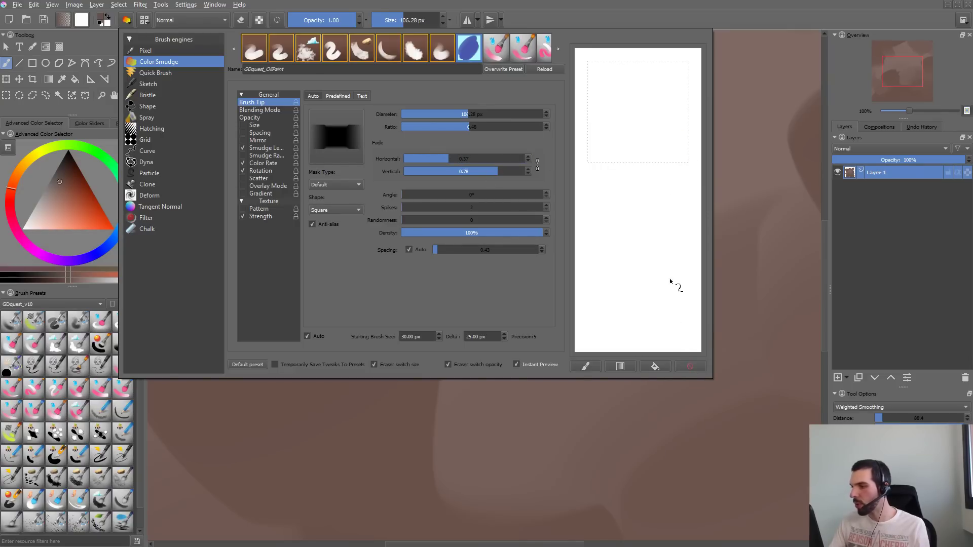
drag(626, 109, 639, 310)
click(689, 366)
- Set the horizontal fade to 0.84 and the vertical fade to 0.42, test with two curved scratchpad strokes and clear the scratchpad
click(491, 158)
click(505, 158)
click(455, 171)
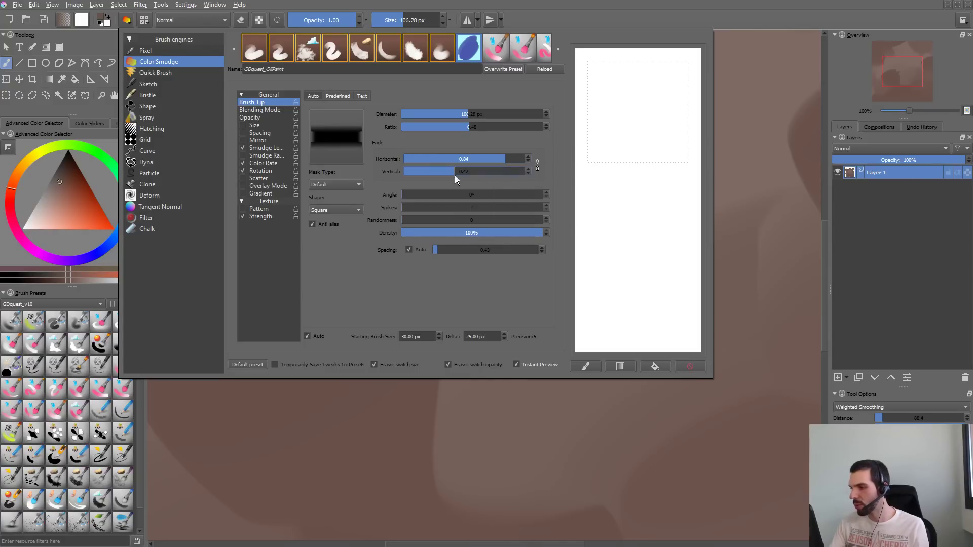
drag(663, 108, 609, 243)
drag(664, 162, 608, 271)
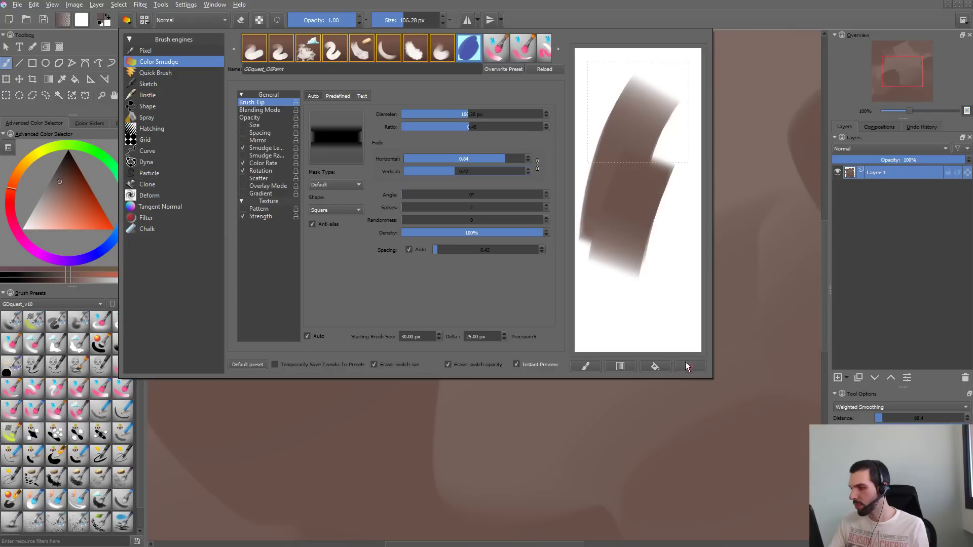
click(689, 366)
- Examine the brush's side edges and soft stroke ends in repeated long and curved scratchpad strokes, clearing the scratchpad between tests
drag(669, 73, 583, 256)
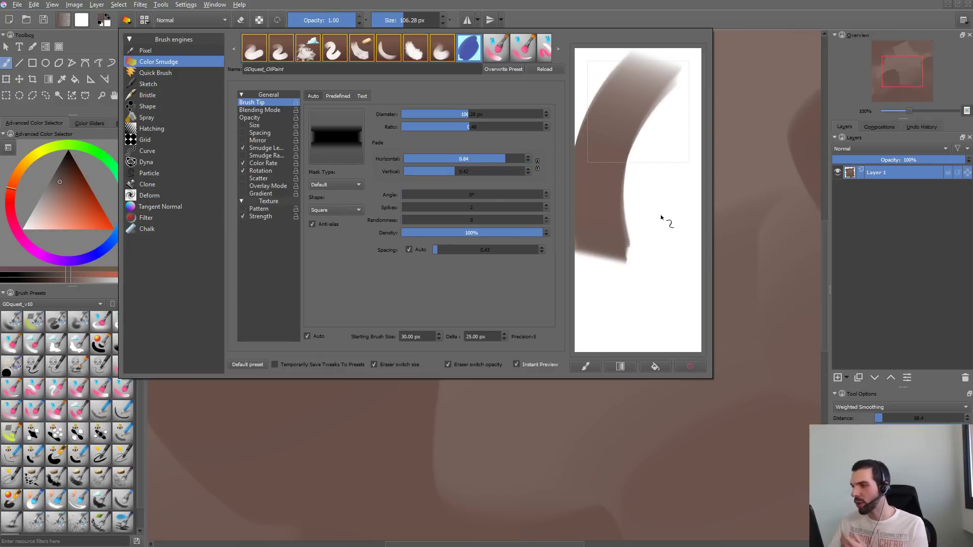
mouse_move(682, 78)
mouse_down()
mouse_move(653, 381)
mouse_move(674, 383)
mouse_up()
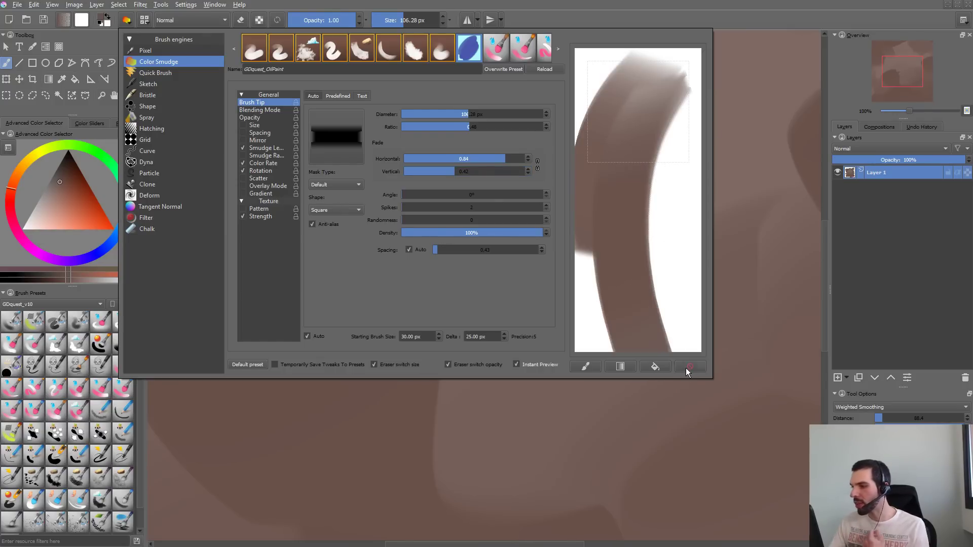
click(689, 367)
drag(641, 76, 639, 267)
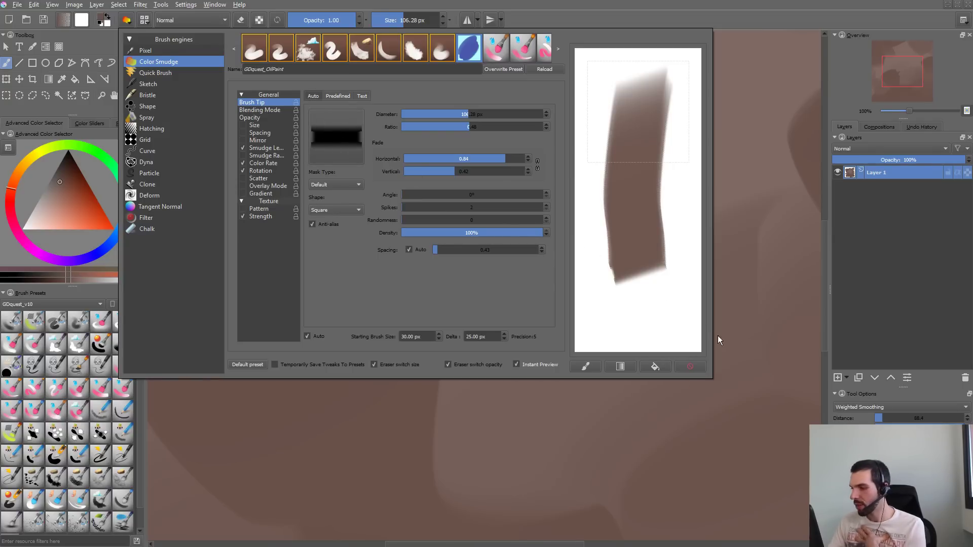
click(690, 366)
mouse_move(641, 63)
mouse_down()
mouse_move(616, 148)
mouse_move(655, 312)
mouse_move(675, 190)
mouse_up()
mouse_move(644, 131)
mouse_down()
mouse_move(612, 200)
mouse_move(596, 259)
mouse_up()
click(682, 367)
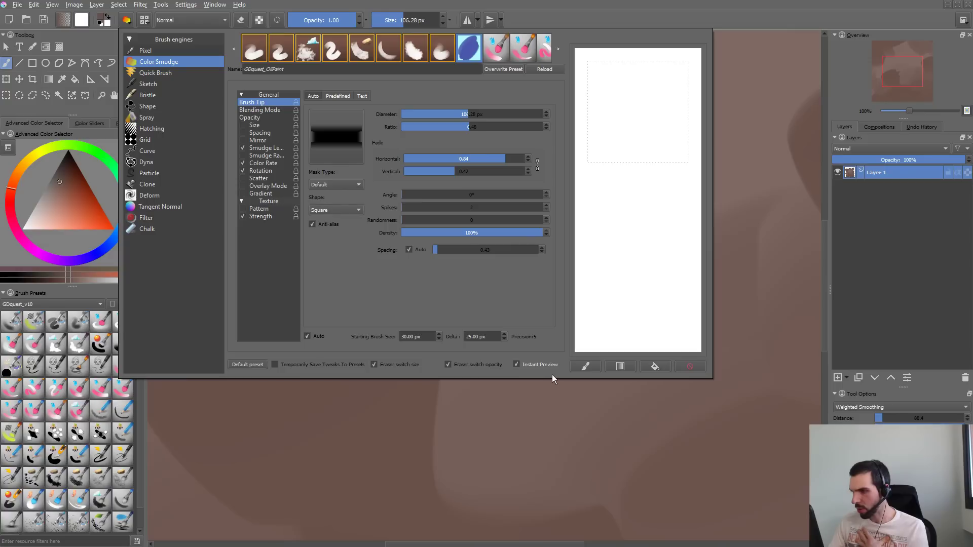
mouse_move(591, 206)
mouse_down()
mouse_move(647, 86)
mouse_move(665, 326)
mouse_up()
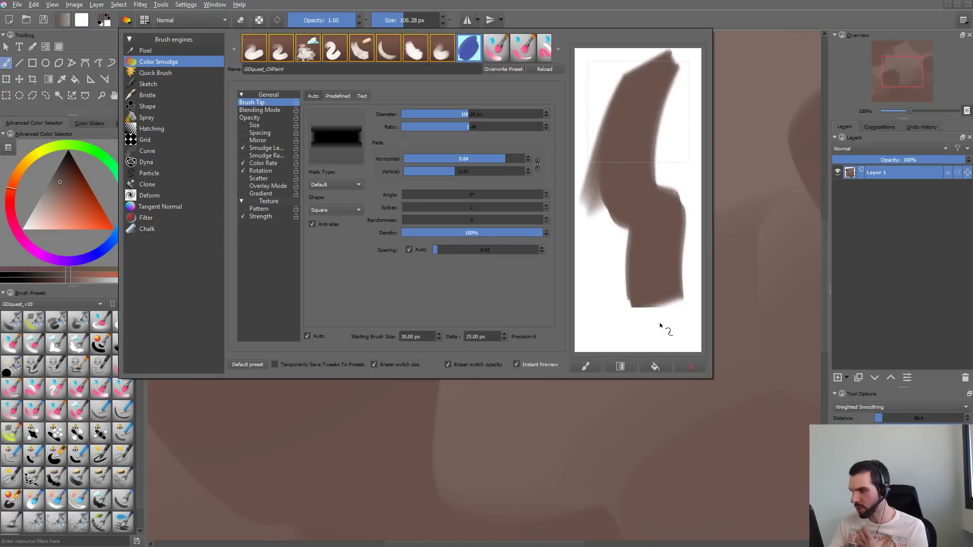
click(690, 367)
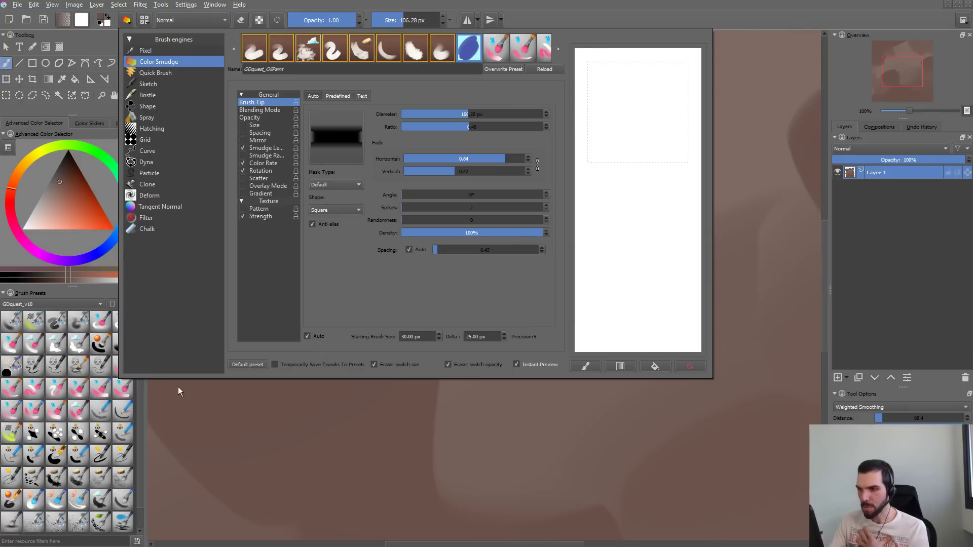
- Enable the brush's texture pattern and list the patterns under the All tag
click(263, 209)
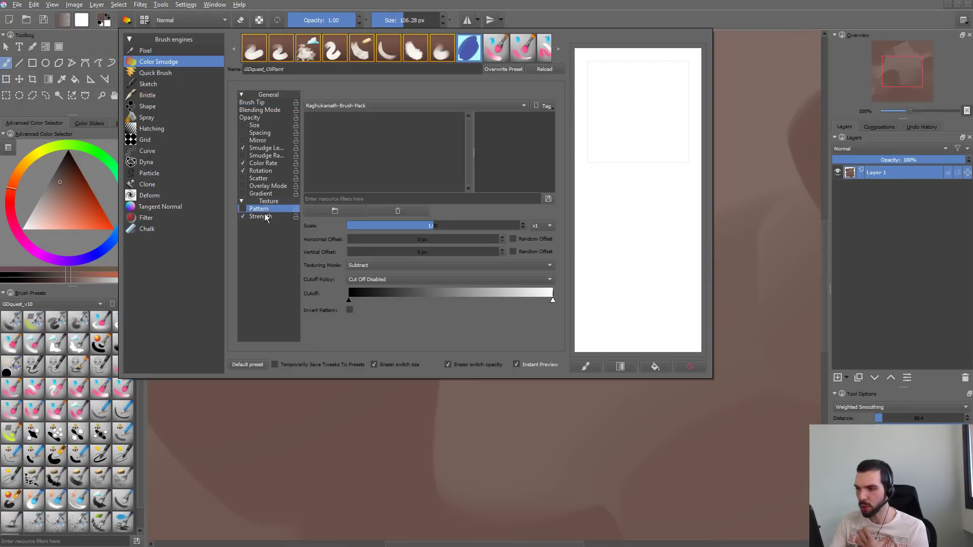
click(243, 209)
click(397, 106)
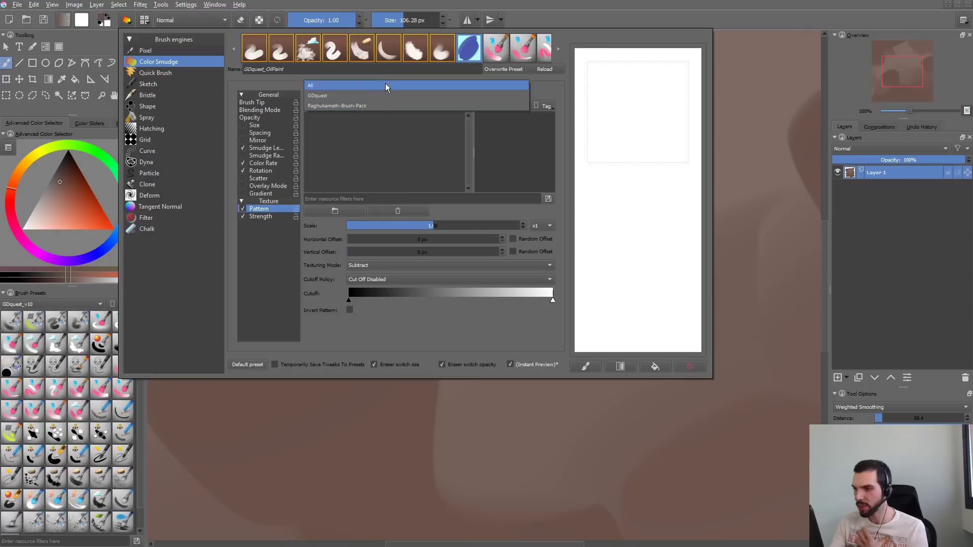
click(382, 106)
click(365, 105)
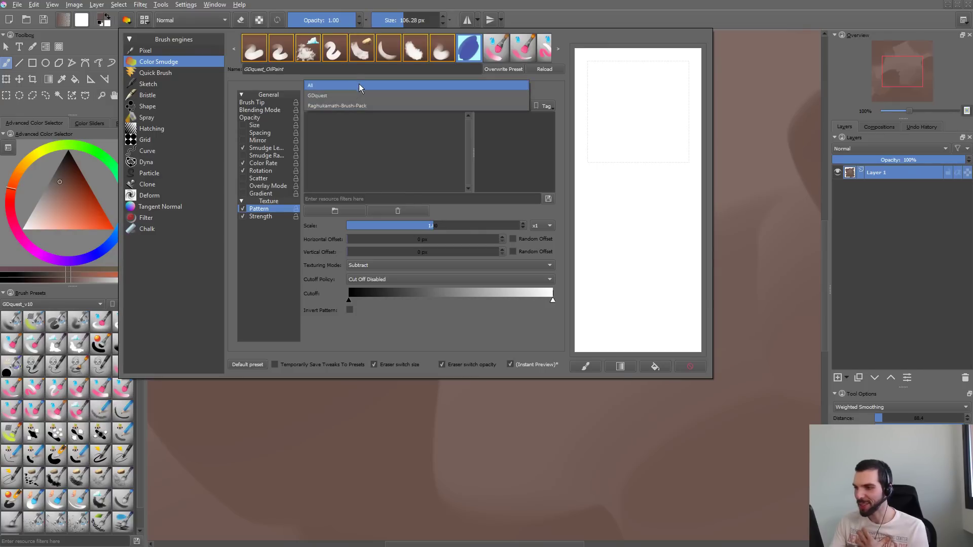
click(358, 84)
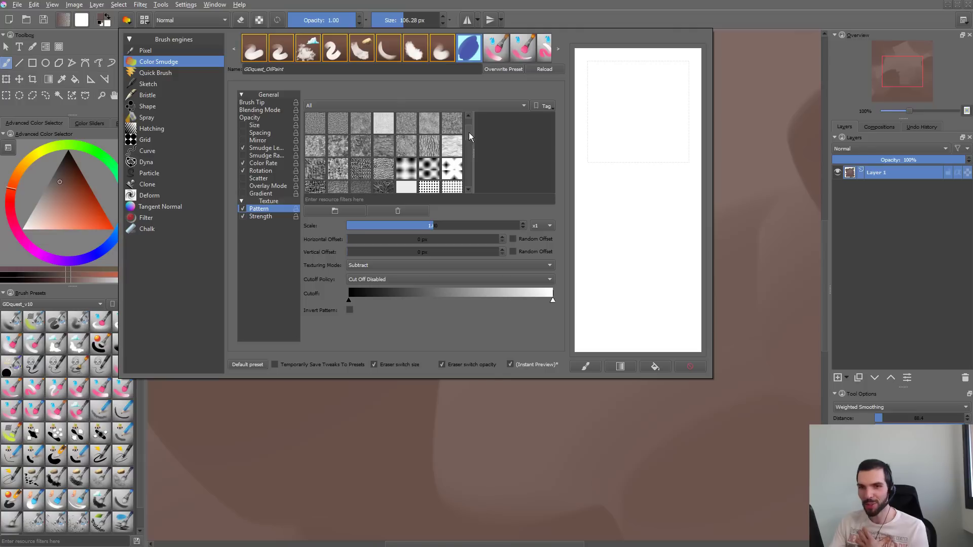
- Choose the 10_drawed_dotted.png pattern and test it with scratchpad strokes, clearing the scratchpad between them
click(408, 151)
drag(654, 86, 642, 310)
click(692, 366)
drag(664, 71, 606, 246)
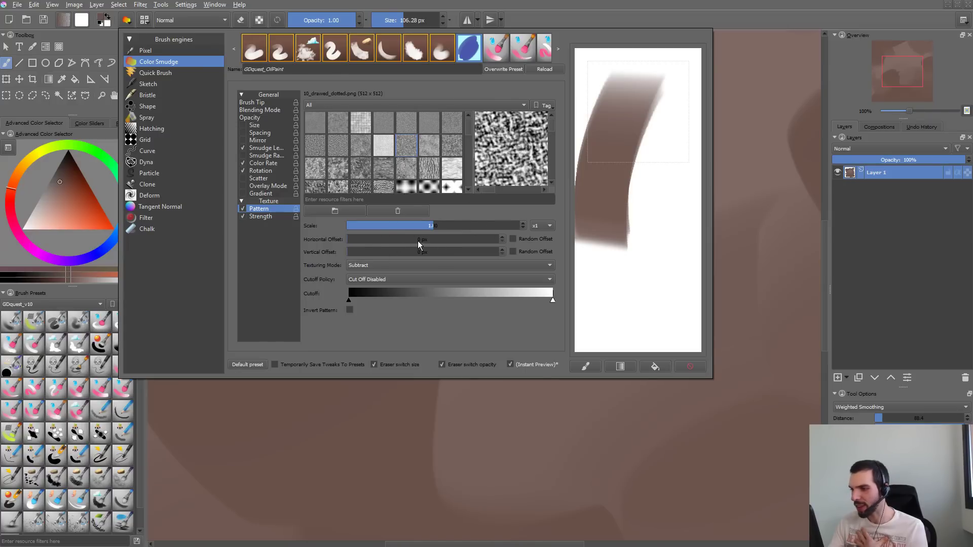
- Try texture pattern scales of 0.48, 1.60 and 1.74, painting long scratchpad strokes and clearing them between tests
drag(434, 226, 400, 222)
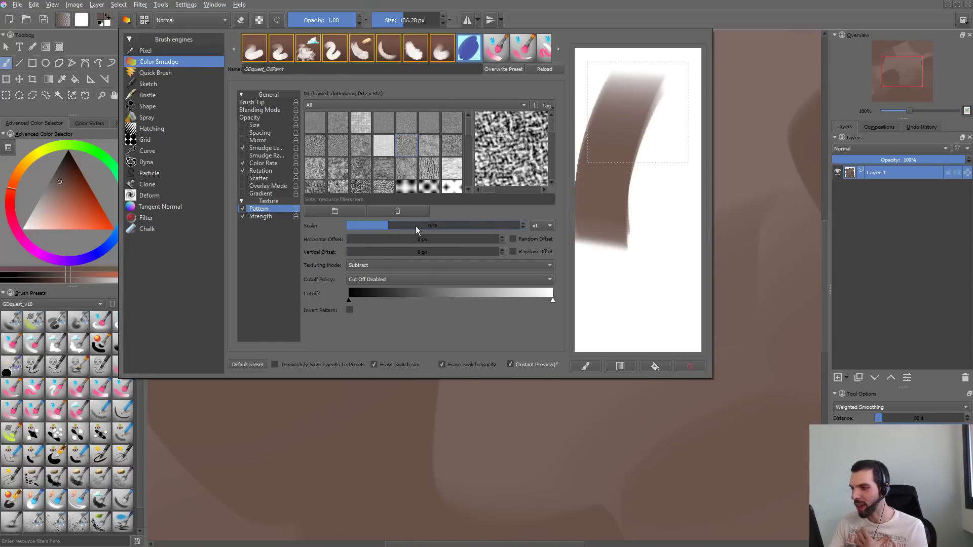
mouse_move(649, 119)
mouse_down()
mouse_move(647, 221)
mouse_move(665, 302)
mouse_up()
click(691, 366)
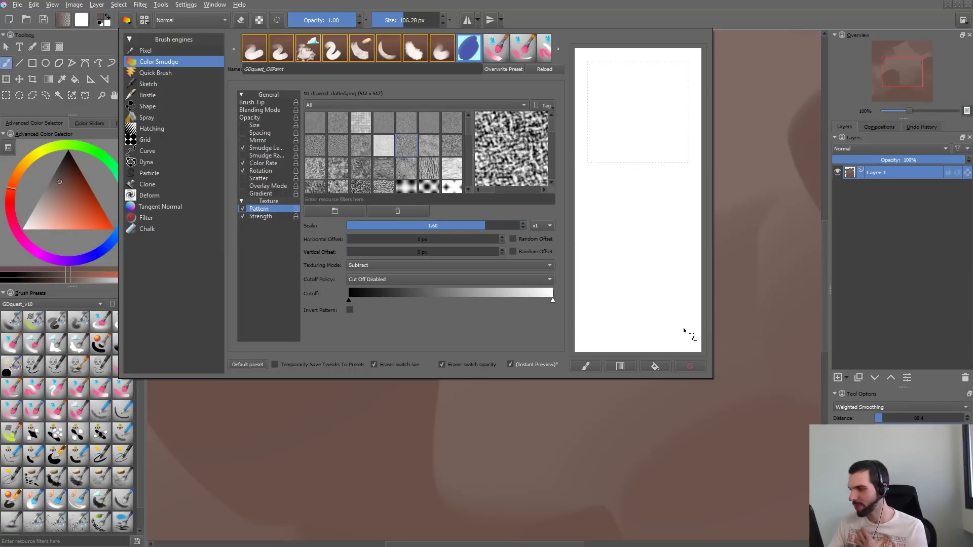
mouse_move(663, 76)
mouse_down()
mouse_move(611, 183)
mouse_move(644, 167)
mouse_move(649, 122)
mouse_move(629, 304)
mouse_move(611, 239)
mouse_move(629, 322)
mouse_move(679, 133)
mouse_move(649, 133)
mouse_move(648, 300)
mouse_up()
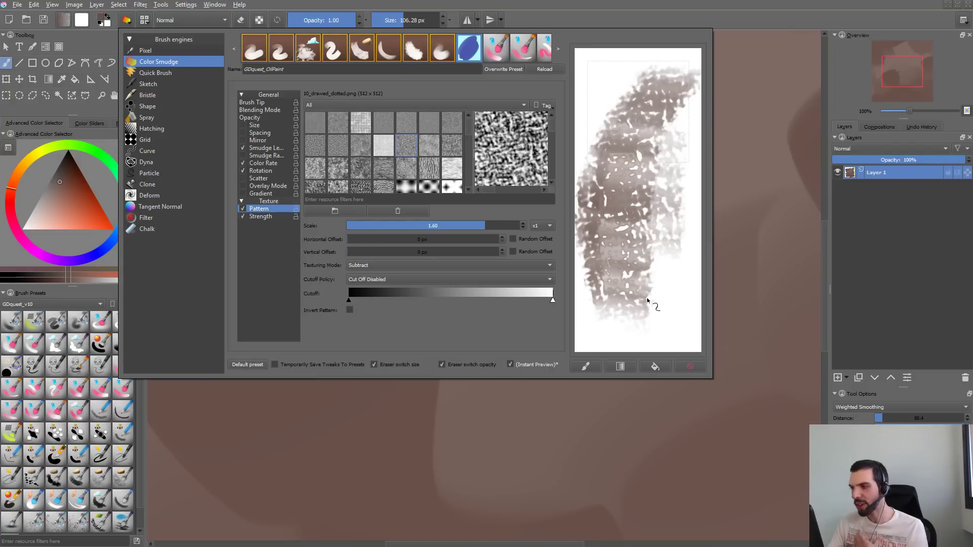
click(690, 366)
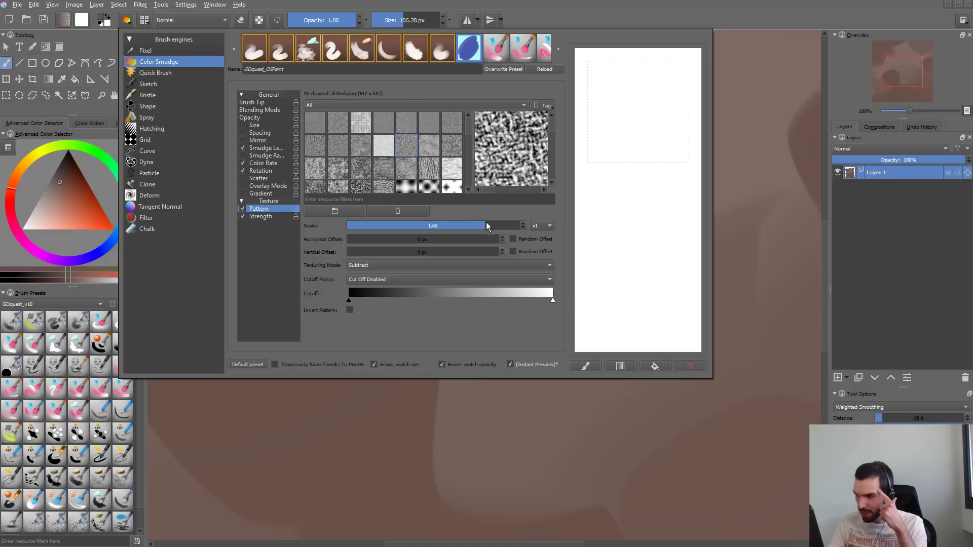
mouse_move(627, 123)
mouse_down()
mouse_move(633, 244)
mouse_move(665, 232)
mouse_move(669, 271)
mouse_up()
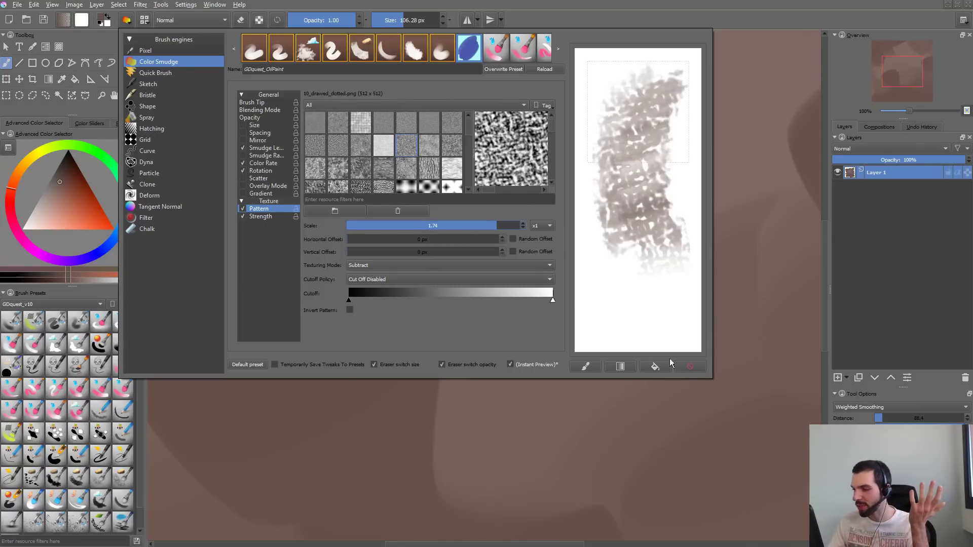
- Set the texture pattern's scale to 1.16, test it with scratchpad strokes and clear the scratchpad
drag(452, 225, 453, 229)
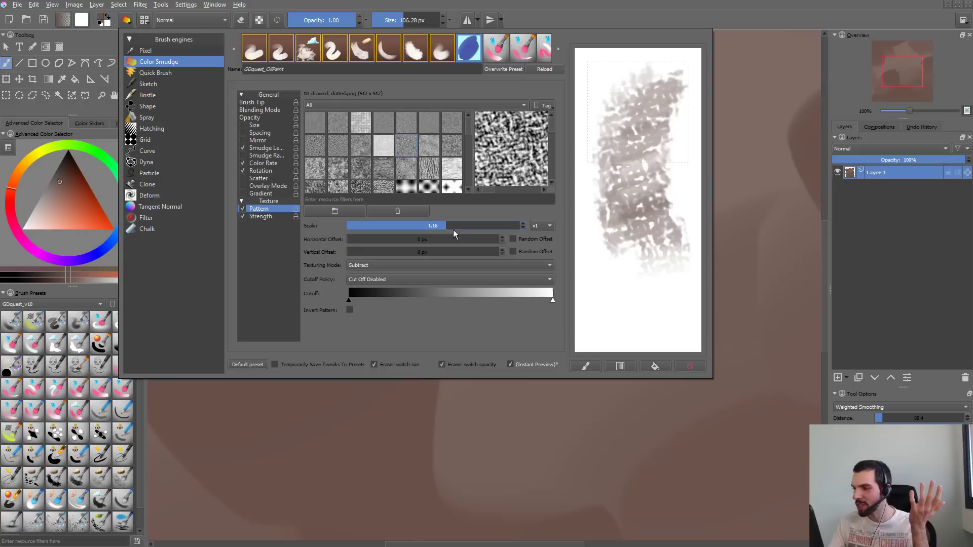
click(690, 366)
mouse_move(660, 120)
mouse_down()
mouse_move(638, 135)
mouse_move(647, 286)
mouse_move(678, 338)
mouse_up()
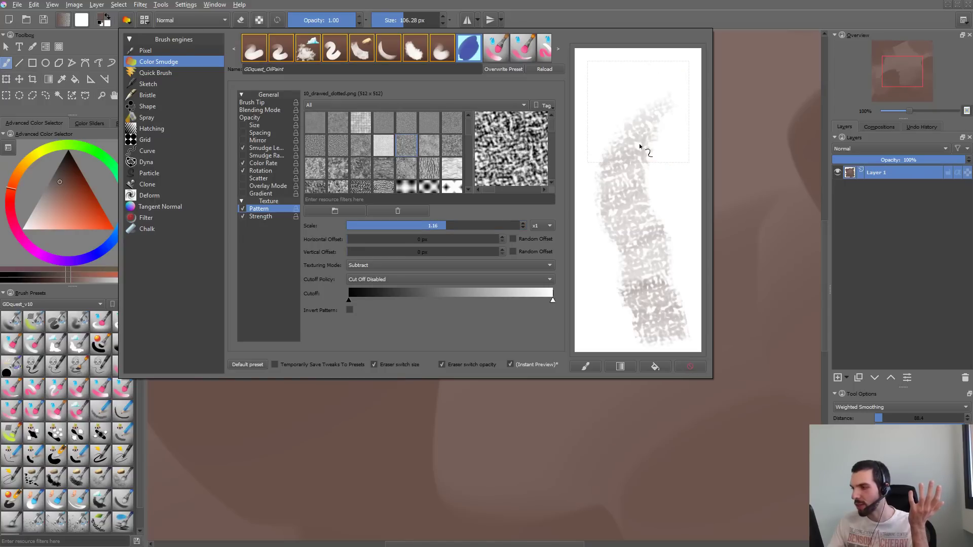
mouse_move(641, 146)
mouse_down()
mouse_move(624, 190)
mouse_move(629, 238)
mouse_up()
click(690, 366)
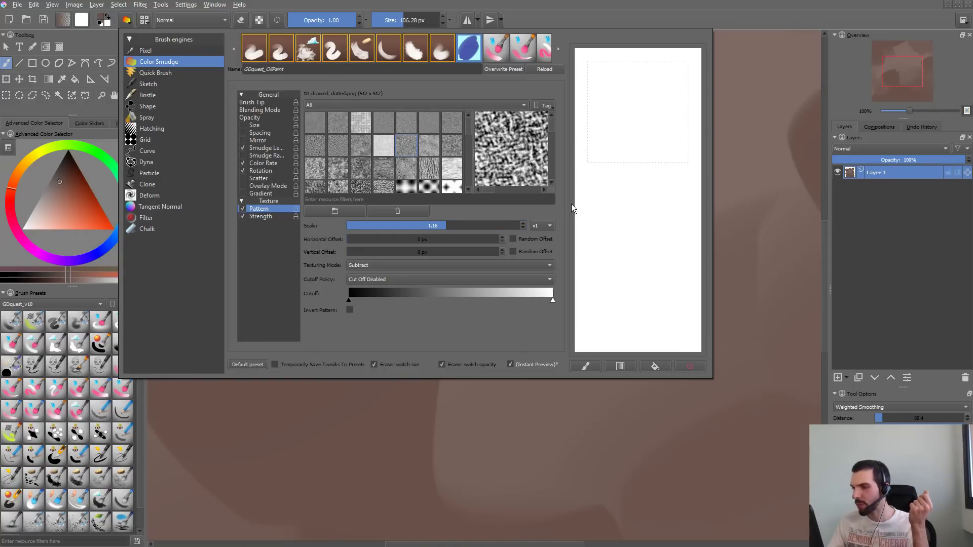
- Try the 11_drawed_furry.png and bark texture patterns with a long scratchpad stroke each and clear the scratchpad
click(430, 147)
mouse_move(667, 78)
mouse_down()
mouse_move(627, 130)
mouse_move(653, 324)
mouse_up()
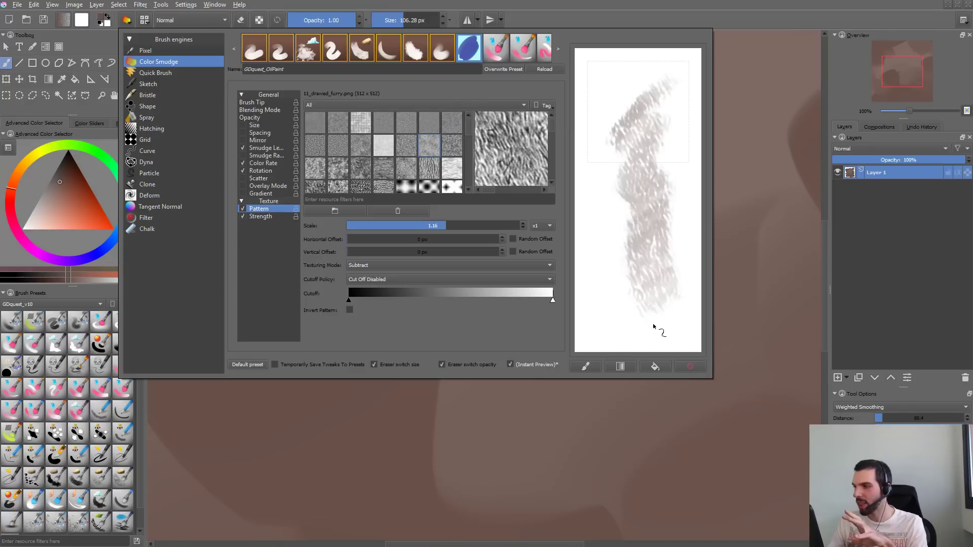
click(422, 170)
mouse_move(673, 124)
mouse_down()
mouse_move(633, 256)
mouse_move(644, 325)
mouse_up()
click(690, 366)
- Try the Cross02.pat pattern with a scratchpad stroke and clear the scratchpad
scroll(470, 124, down, 2)
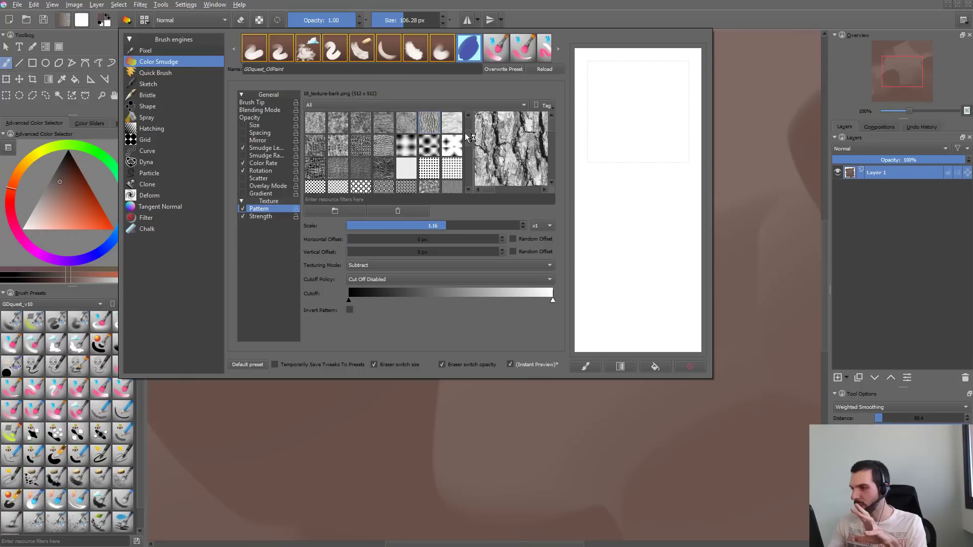
click(452, 168)
drag(631, 81, 636, 233)
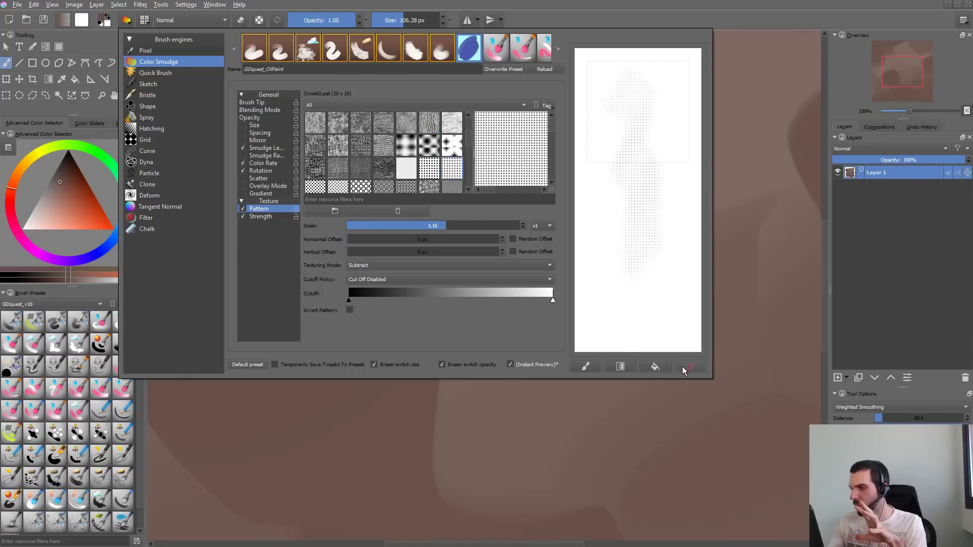
click(690, 366)
- Preview the 22_texture-reptile.png pattern, test 01_canvas.png with a scratchpad stroke and clear the scratchpad
click(384, 143)
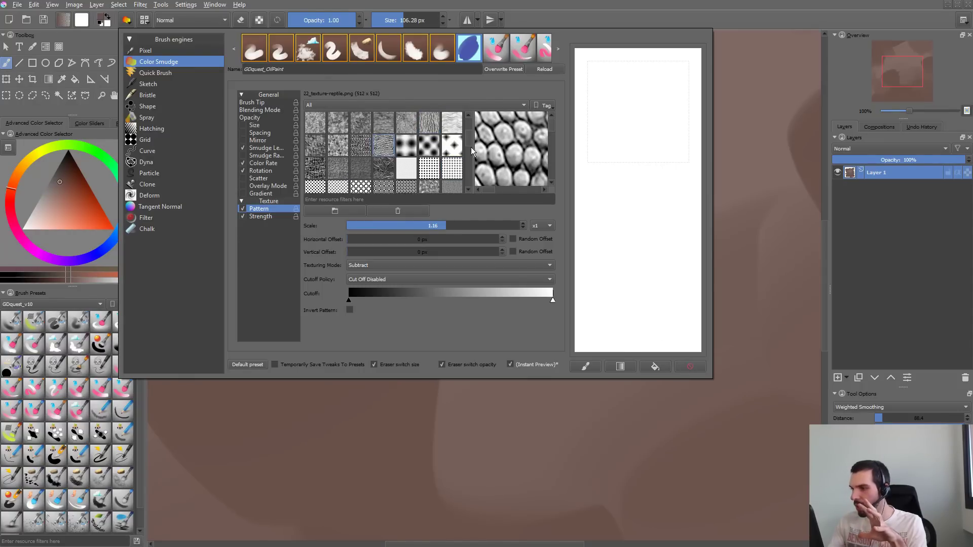
scroll(471, 147, up, 3)
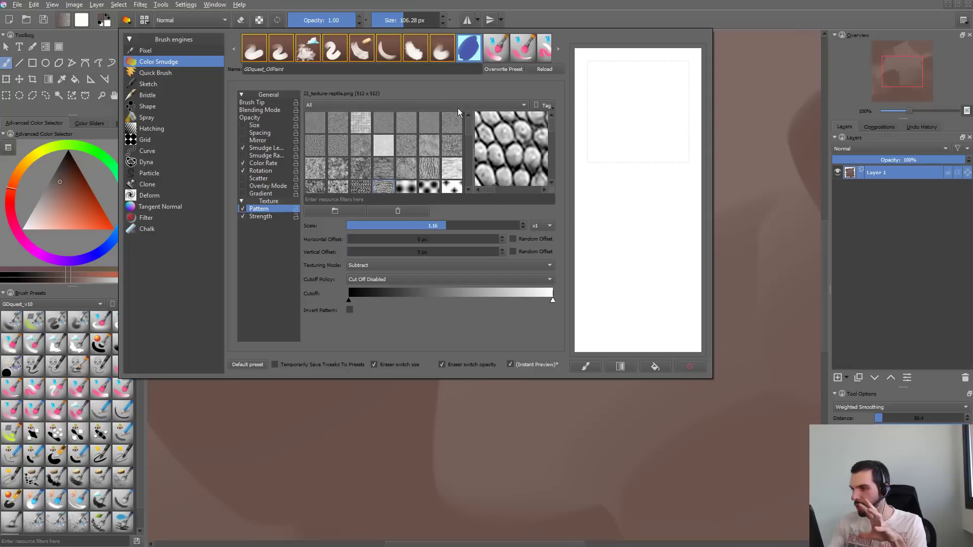
click(323, 124)
drag(634, 86, 669, 251)
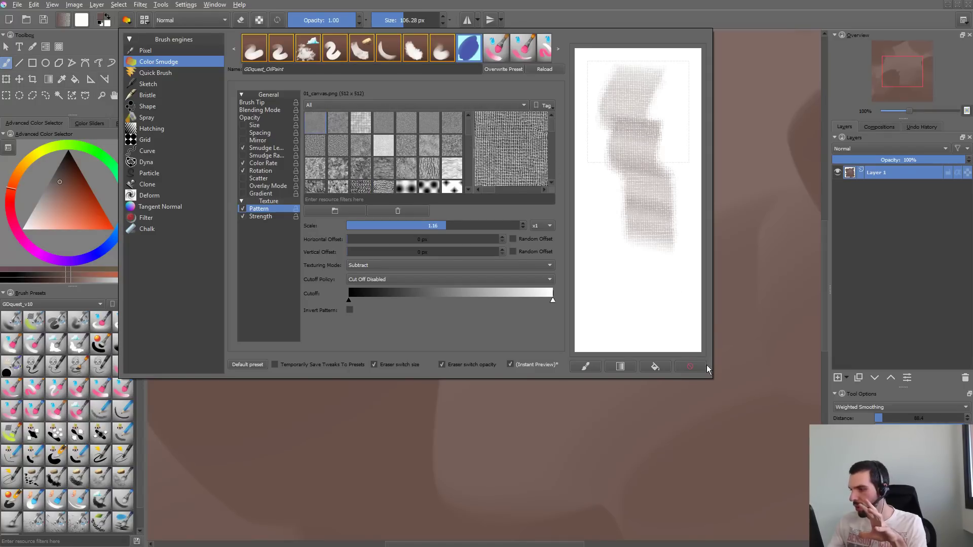
click(690, 366)
- Examine the enlarged previews of the bark, swirl, rock and vegetal texture patterns
click(431, 169)
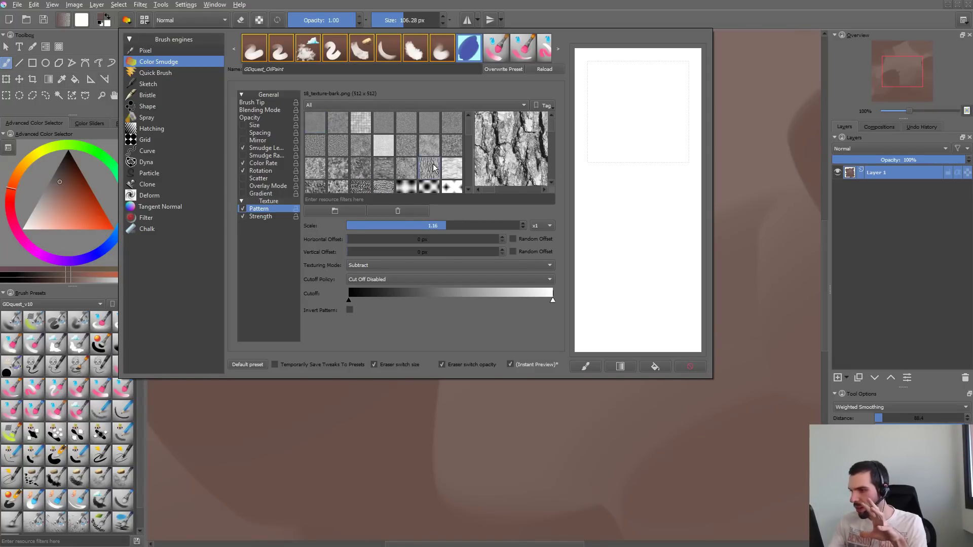
click(433, 147)
click(384, 168)
click(338, 167)
click(315, 167)
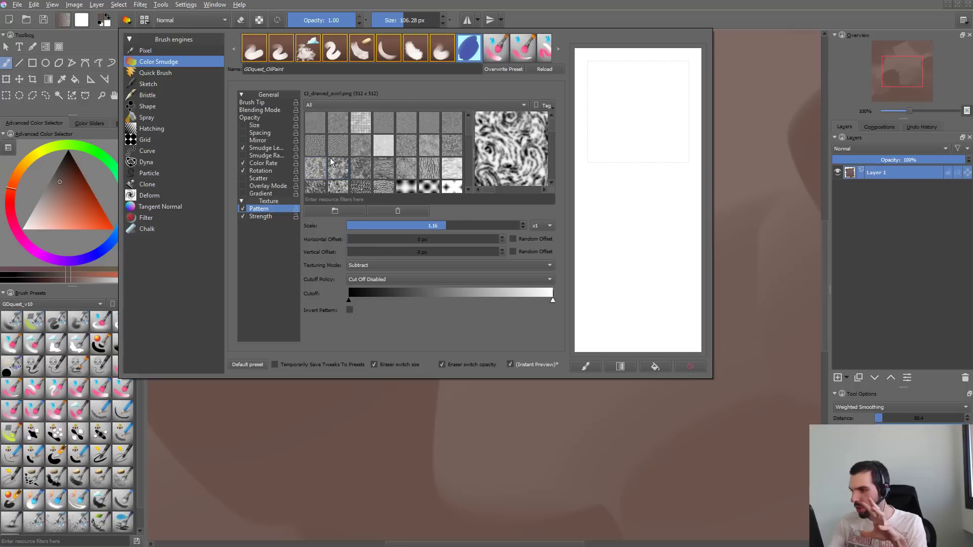
click(337, 148)
click(338, 148)
click(337, 168)
click(360, 169)
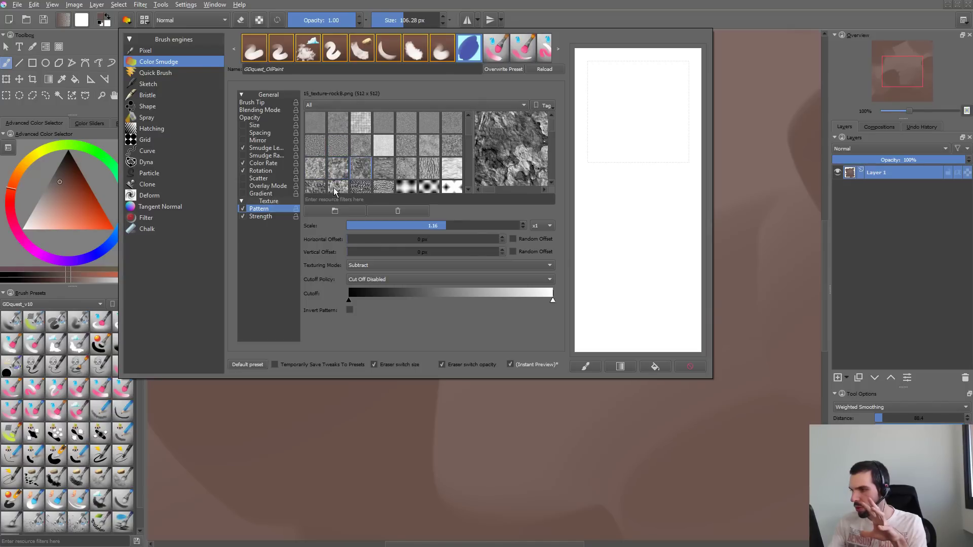
click(340, 187)
drag(466, 125, 465, 139)
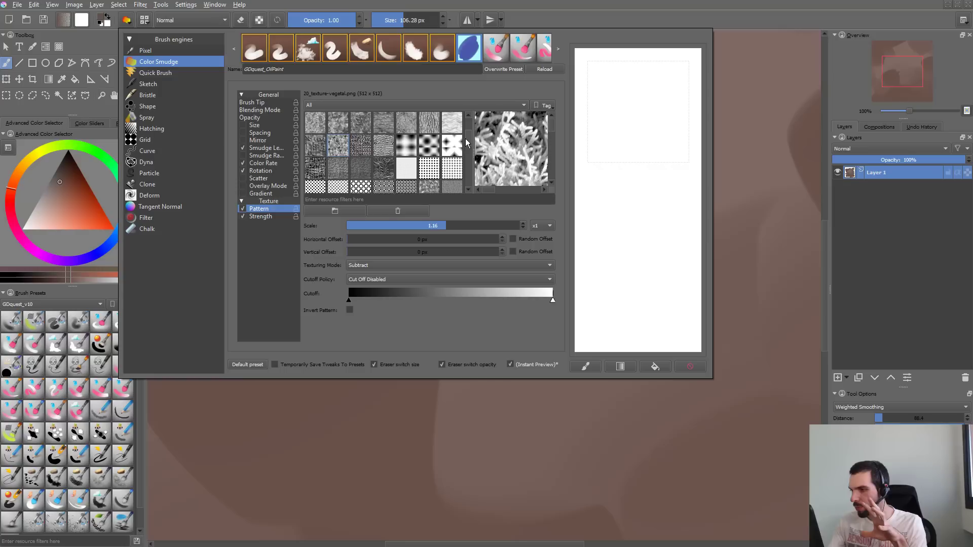
- Try the Canvas 03 pattern with scratchpad strokes, clearing the scratchpad between them
click(386, 147)
click(362, 170)
click(384, 173)
click(344, 175)
click(363, 173)
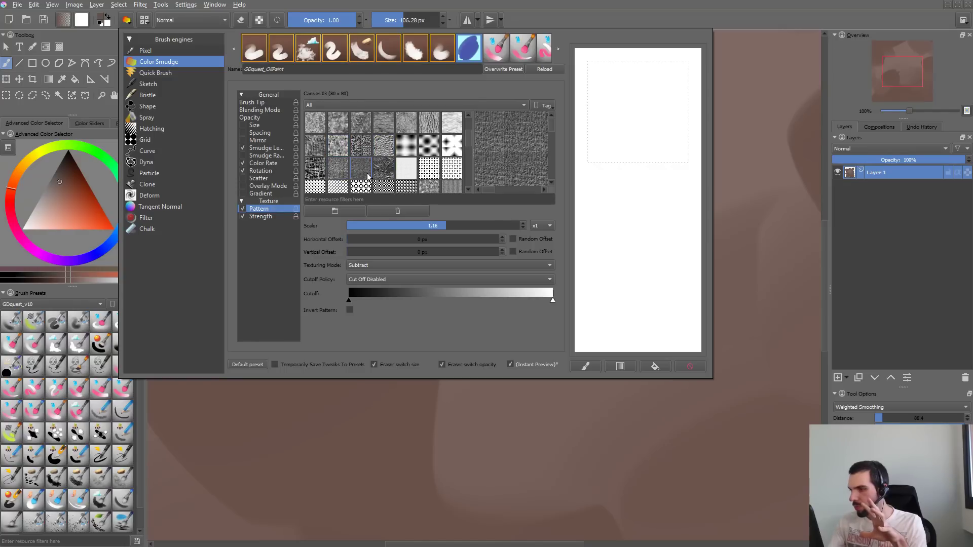
drag(618, 104, 669, 304)
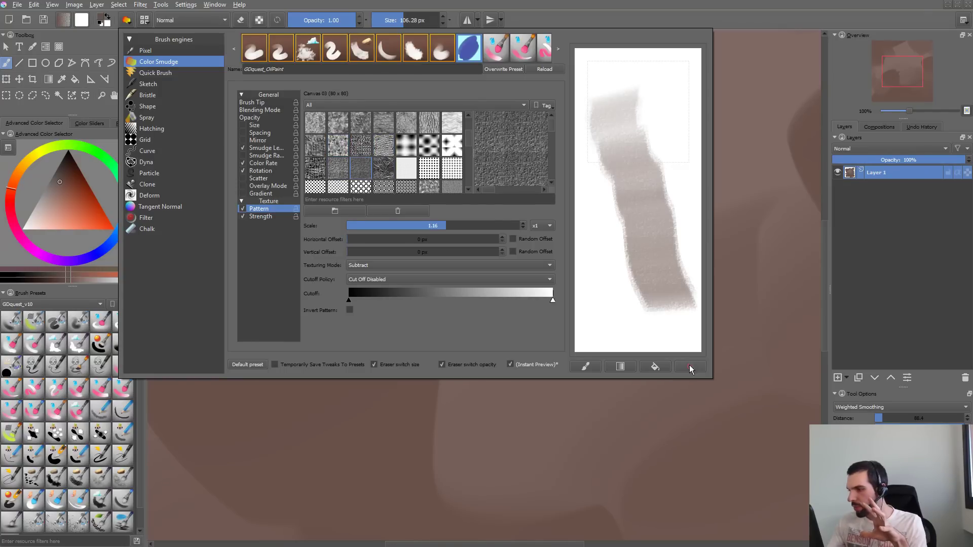
click(691, 366)
mouse_move(678, 102)
mouse_down()
mouse_move(656, 230)
mouse_move(670, 239)
mouse_up()
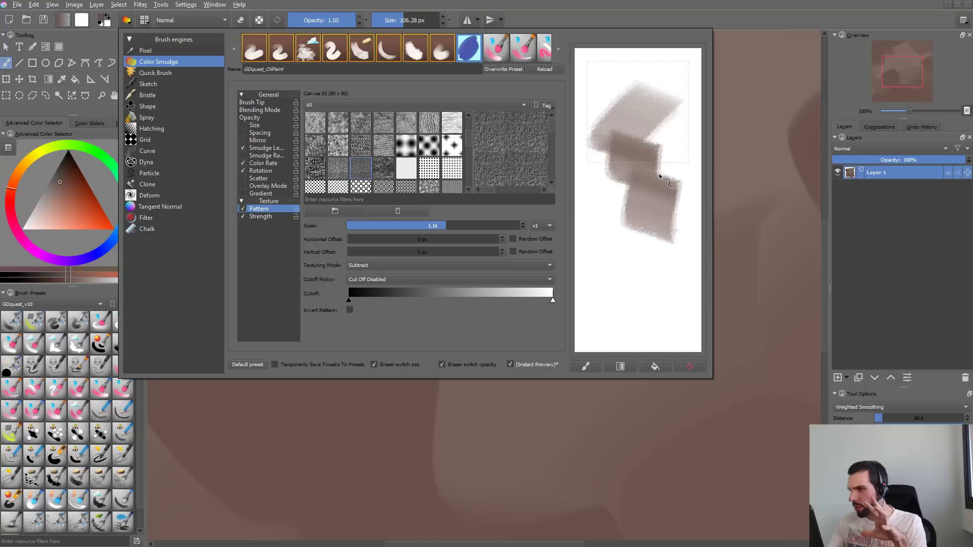
- Choose the Canvas 02 pattern, clear the scratchpad and test the texture with several overlapping long strokes
click(347, 175)
click(691, 365)
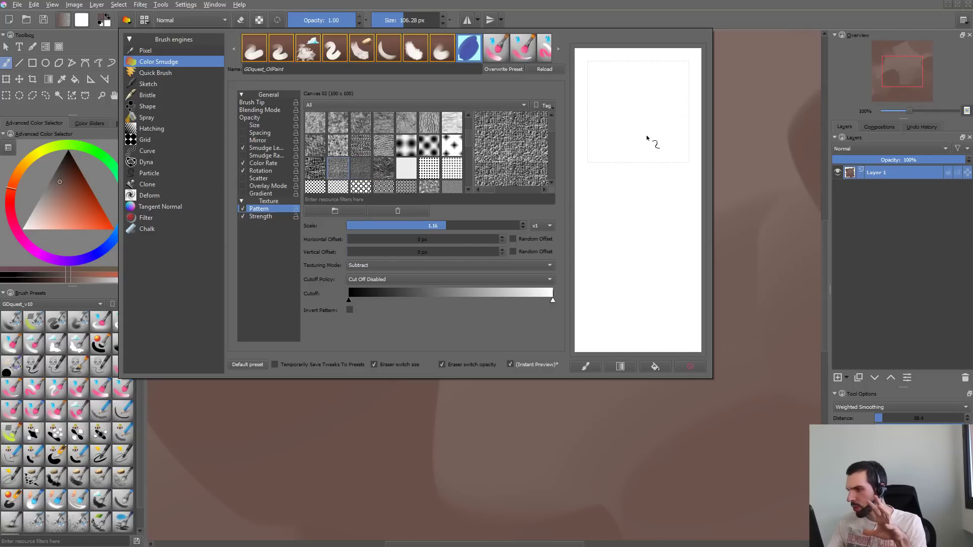
mouse_move(641, 76)
mouse_down()
mouse_move(638, 149)
mouse_move(652, 343)
mouse_up()
drag(664, 112, 657, 323)
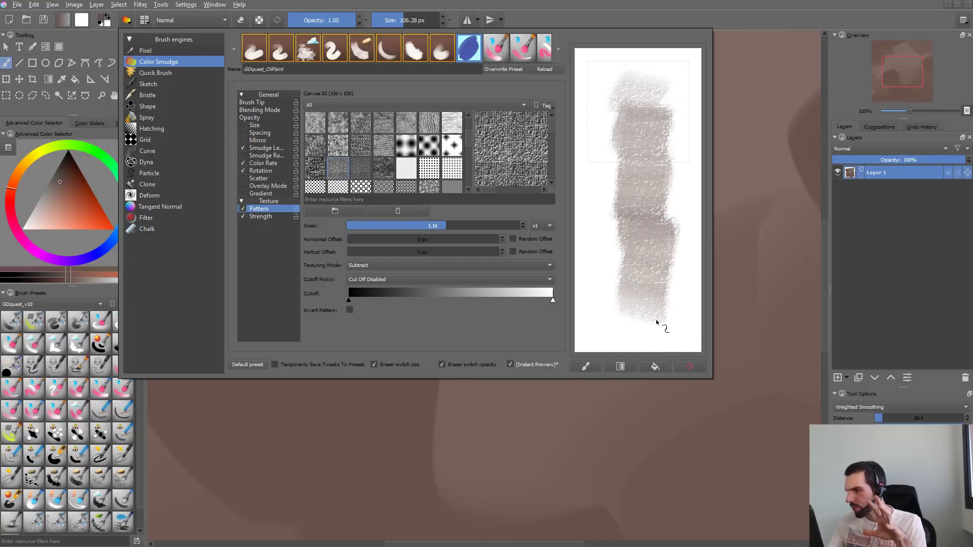
mouse_move(656, 90)
mouse_down()
mouse_move(634, 297)
mouse_move(643, 332)
mouse_up()
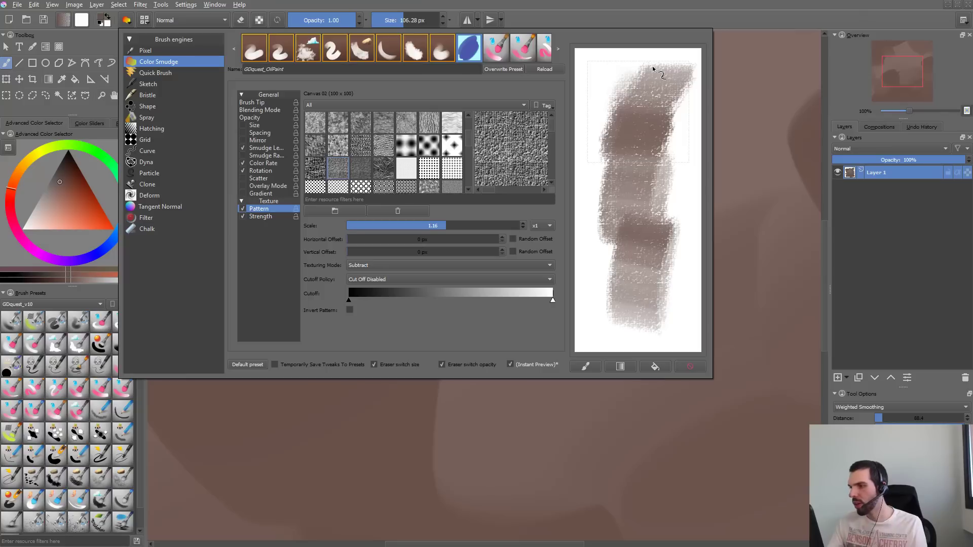
drag(651, 71, 631, 194)
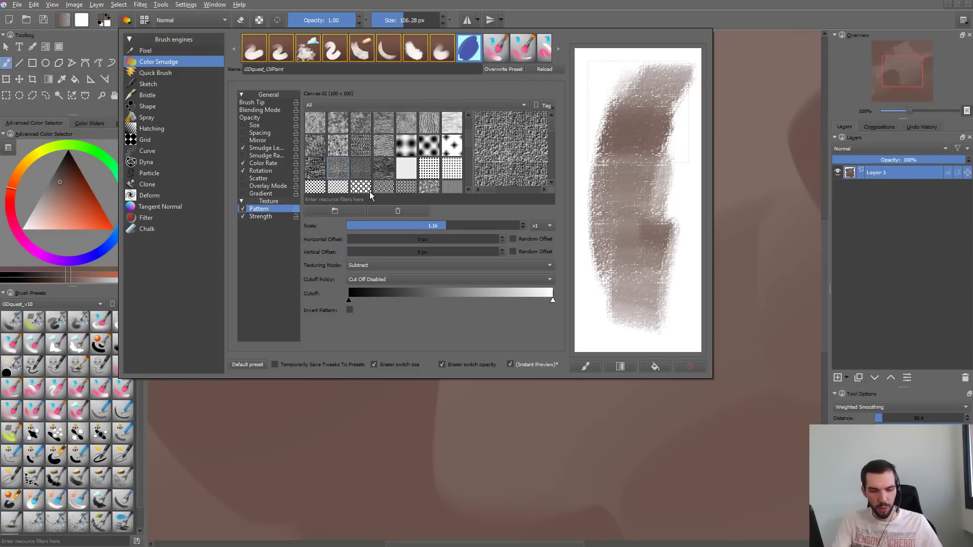
- Launch Substance Designer, dismiss its welcome window and maximize the program
key(alt+space)
text(sub)
key(Return)
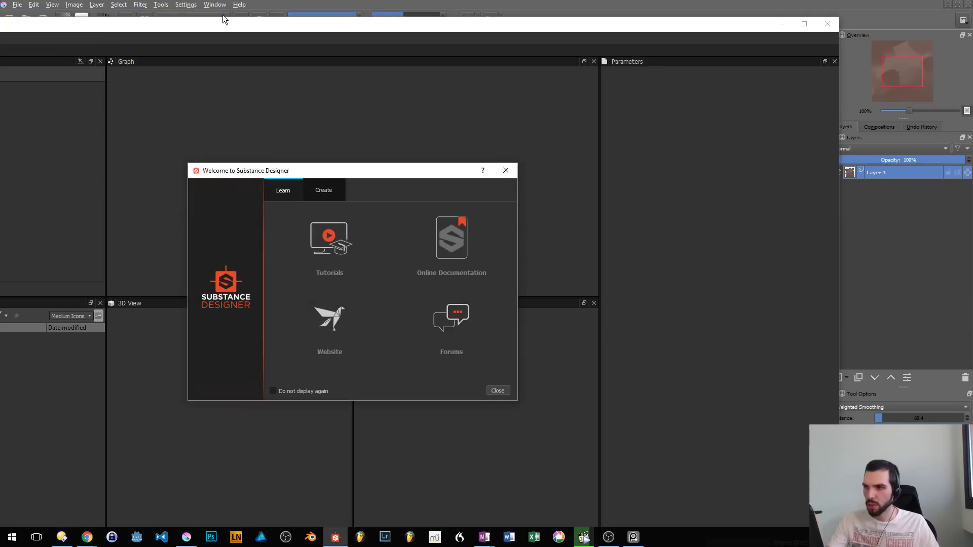
click(511, 171)
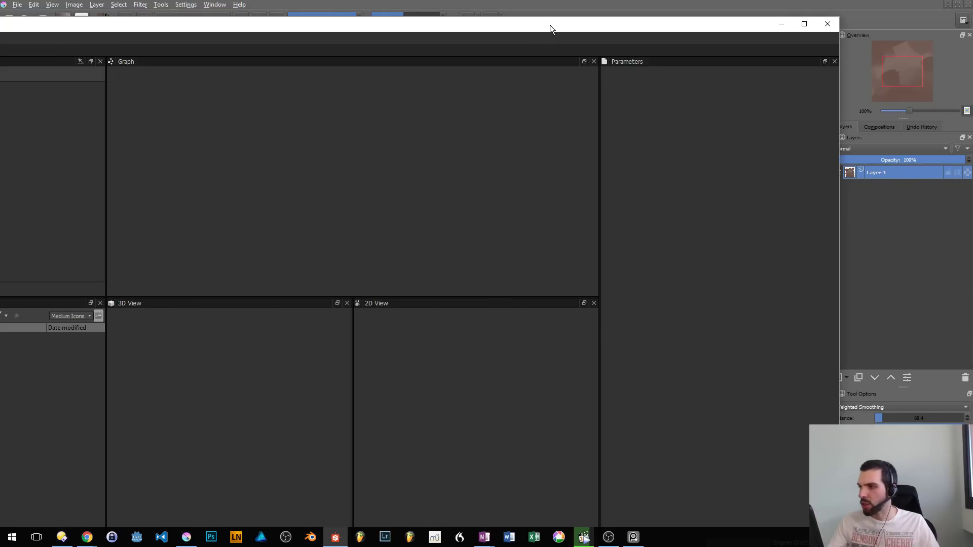
double_click(549, 25)
- Cancel opening a file and close Substance Designer 6.0.0
click(13, 19)
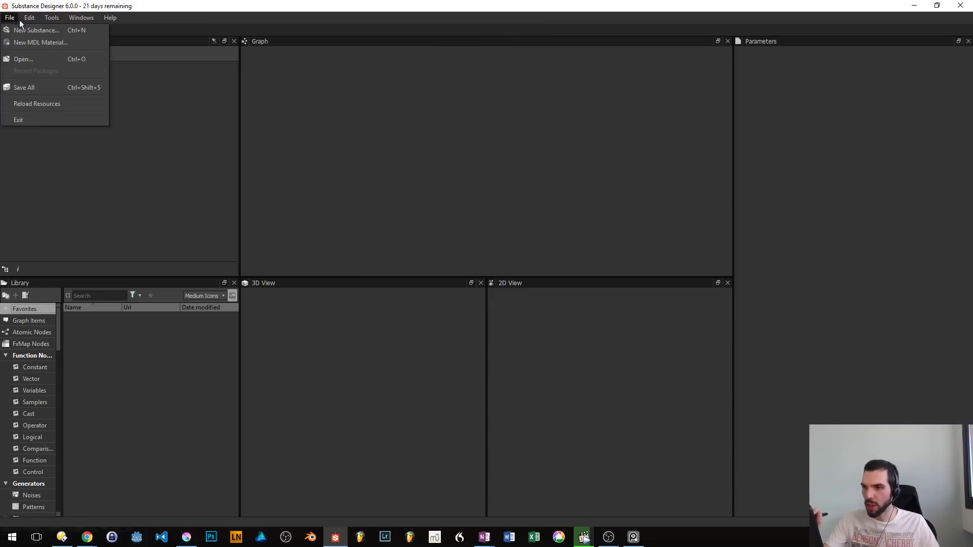
click(24, 56)
key(Escape)
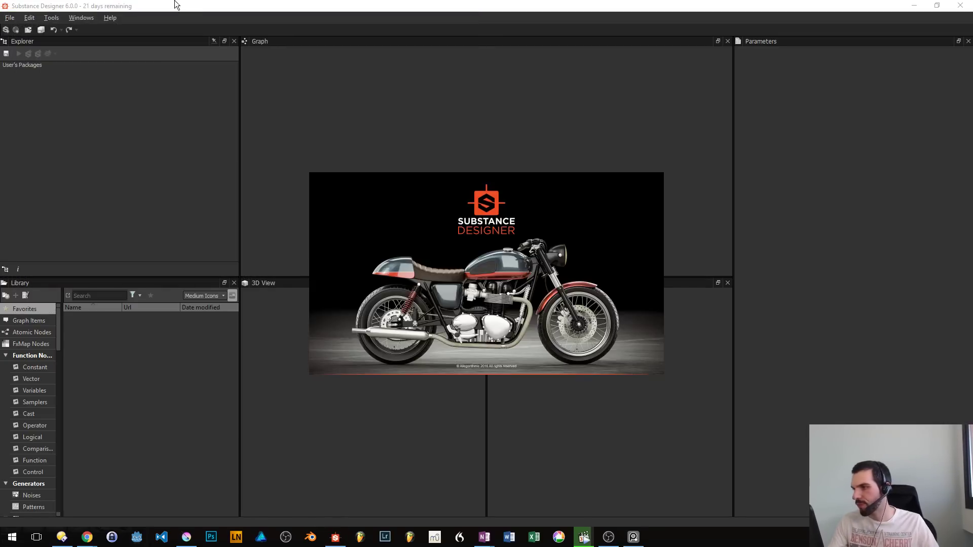
click(968, 6)
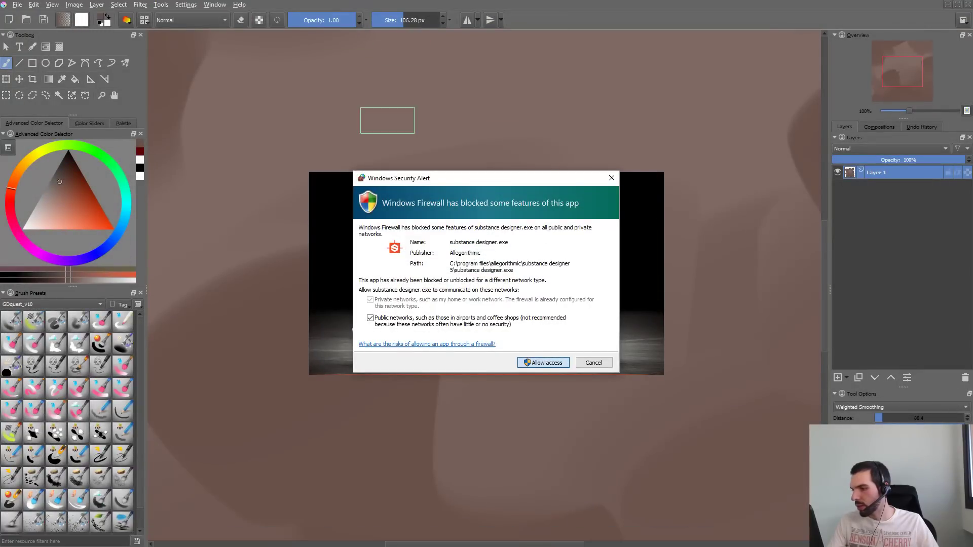
- Allow Substance Designer 5.6.0 through the firewall on public networks and dismiss its welcome window
click(543, 362)
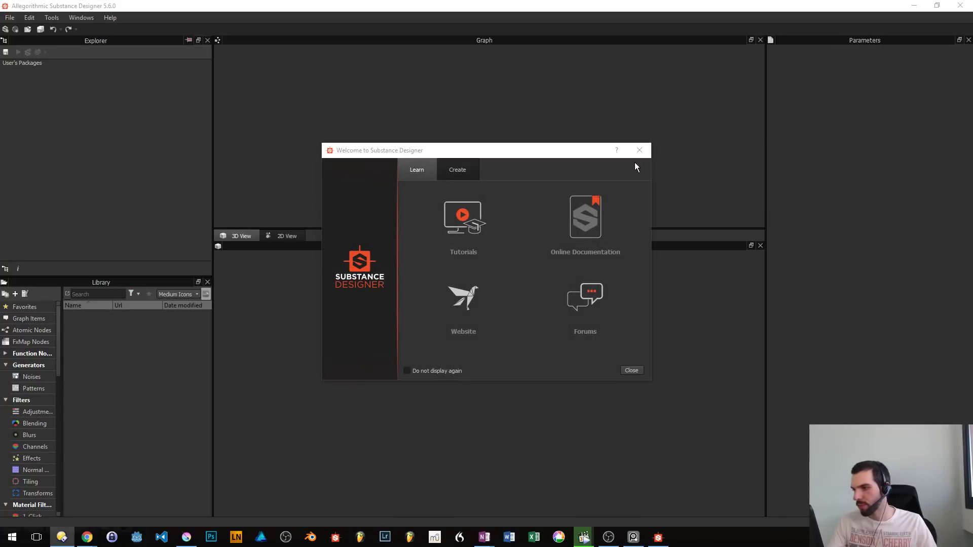
click(429, 176)
click(639, 151)
click(10, 18)
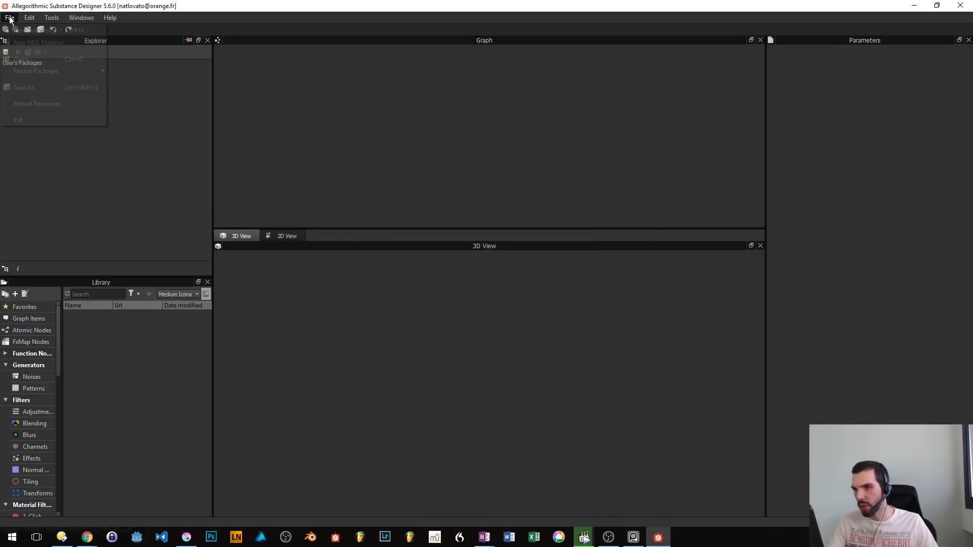
click(617, 335)
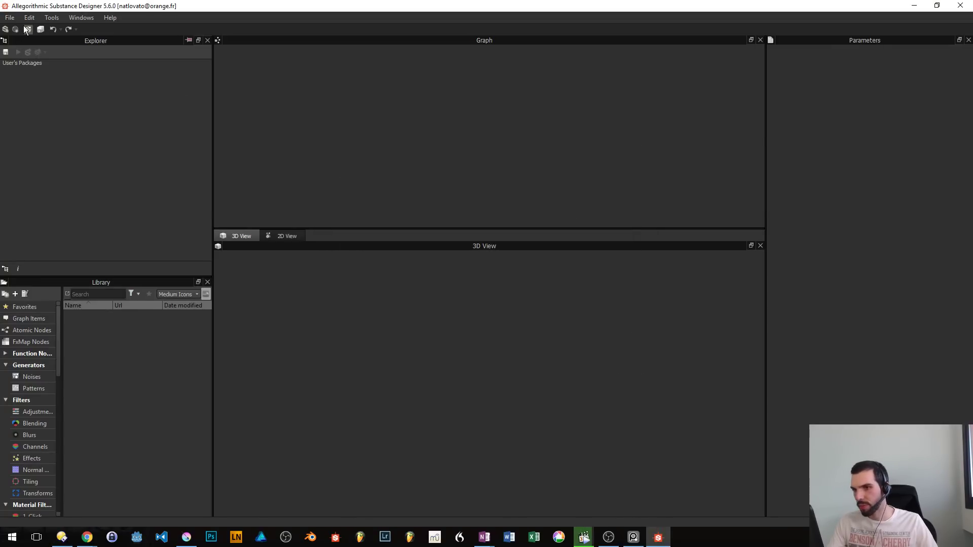
- Look through the recent packages list in Substance Designer
click(10, 18)
mouse_move(32, 67)
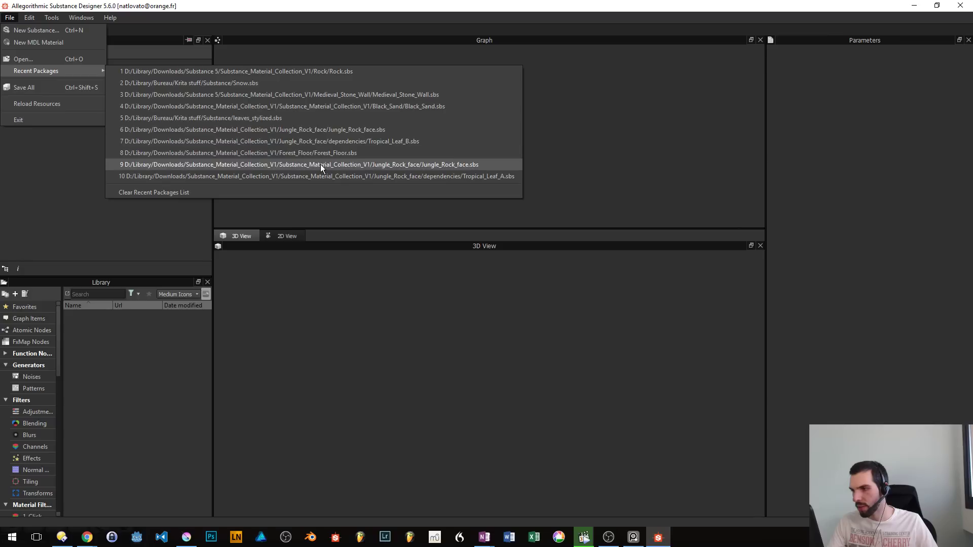
click(313, 122)
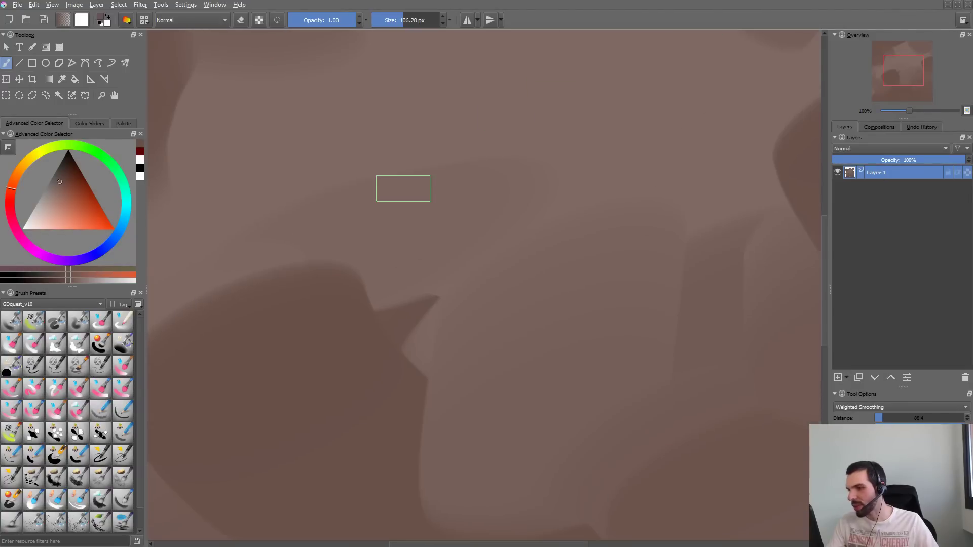
- Back in Krita, pick a saturated red-orange, enlarge the brush to about 231 px and test single canvas strokes, undoing each
scroll(403, 189, down, 3)
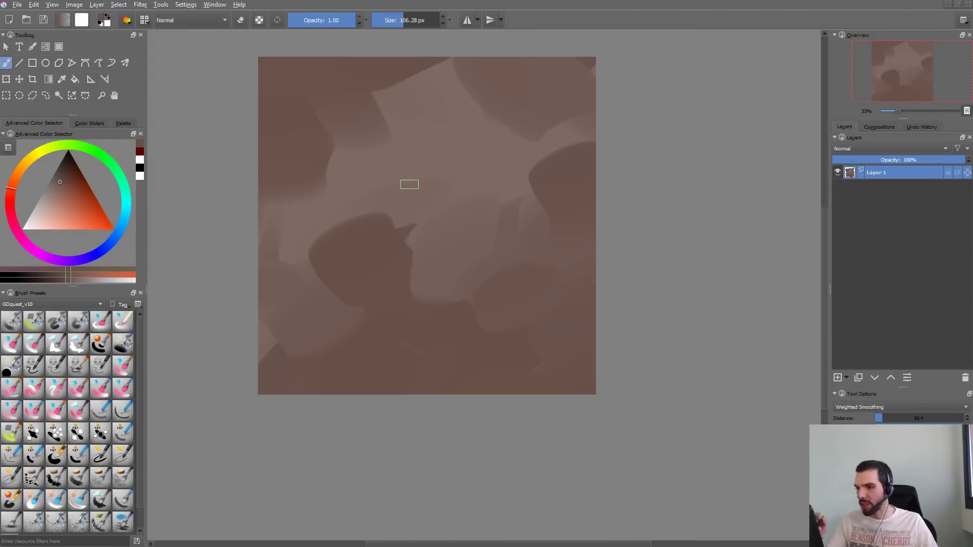
drag(83, 222, 98, 219)
shift+drag(377, 169, 437, 170)
mouse_move(426, 125)
mouse_down()
mouse_move(390, 200)
mouse_move(467, 344)
mouse_up()
key(ctrl+z)
mouse_move(424, 128)
mouse_down()
mouse_move(386, 248)
mouse_move(449, 370)
mouse_up()
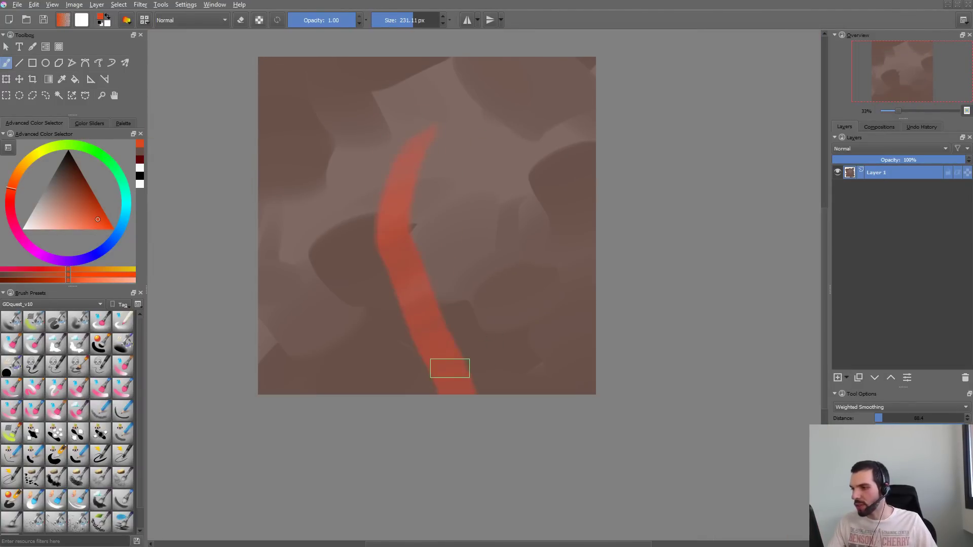
key(ctrl+z)
mouse_move(433, 219)
mouse_down()
mouse_move(416, 328)
mouse_move(521, 260)
mouse_up()
key(ctrl+z)
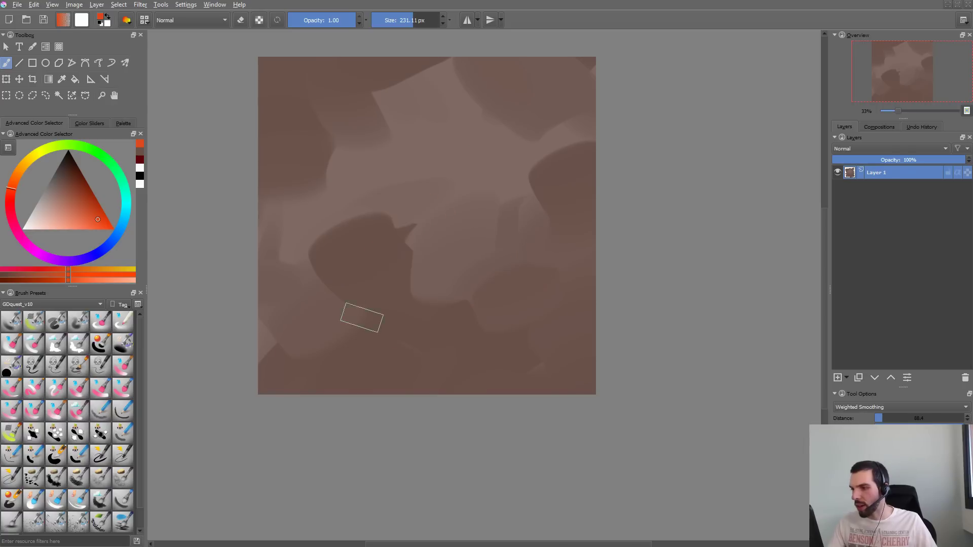
drag(360, 318, 519, 131)
key(ctrl+z)
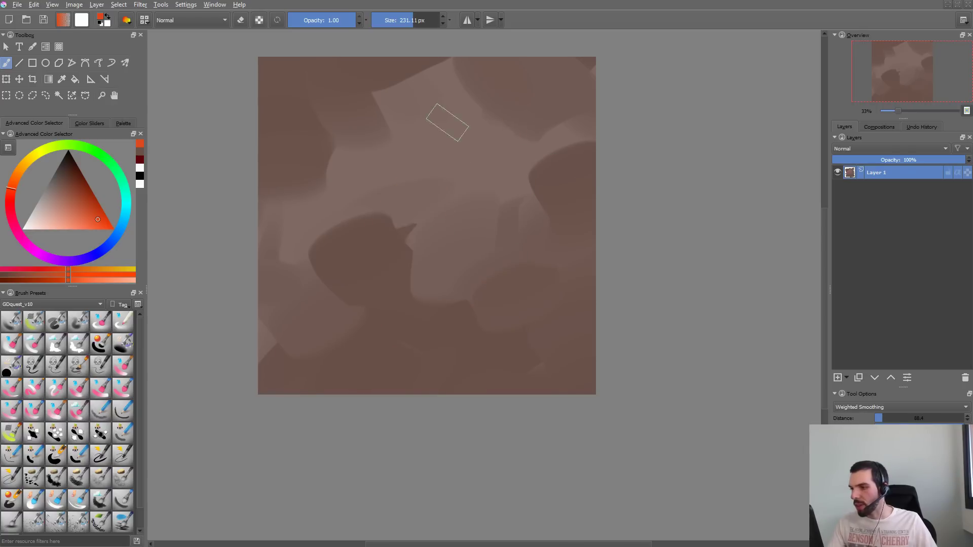
- Paint overlapping red-orange strokes on the canvas to test the oil brush texture up close, and undo them all
mouse_move(441, 114)
mouse_down()
mouse_move(378, 207)
mouse_move(416, 294)
mouse_move(461, 346)
mouse_up()
ctrl+drag(472, 291, 489, 250)
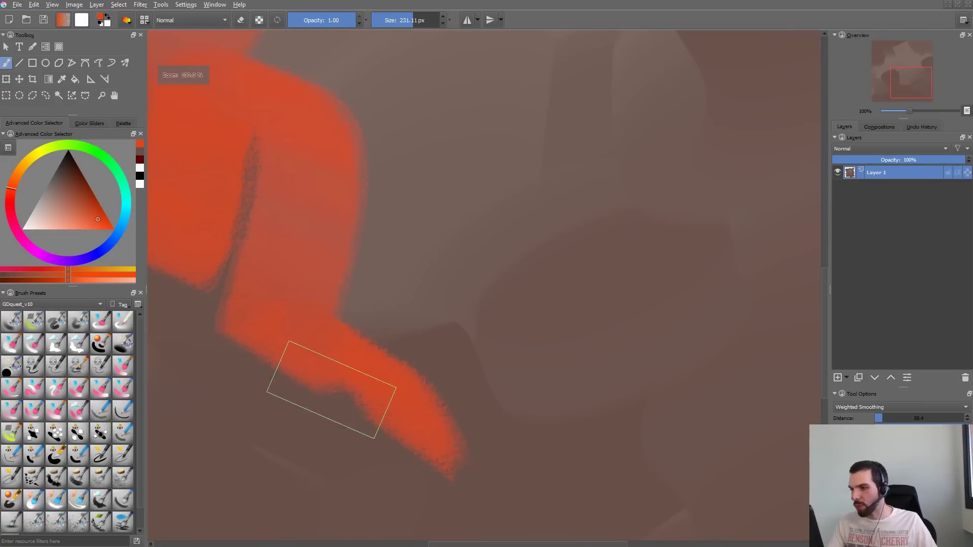
key(ctrl+z)
drag(278, 398, 410, 203)
drag(376, 405, 540, 135)
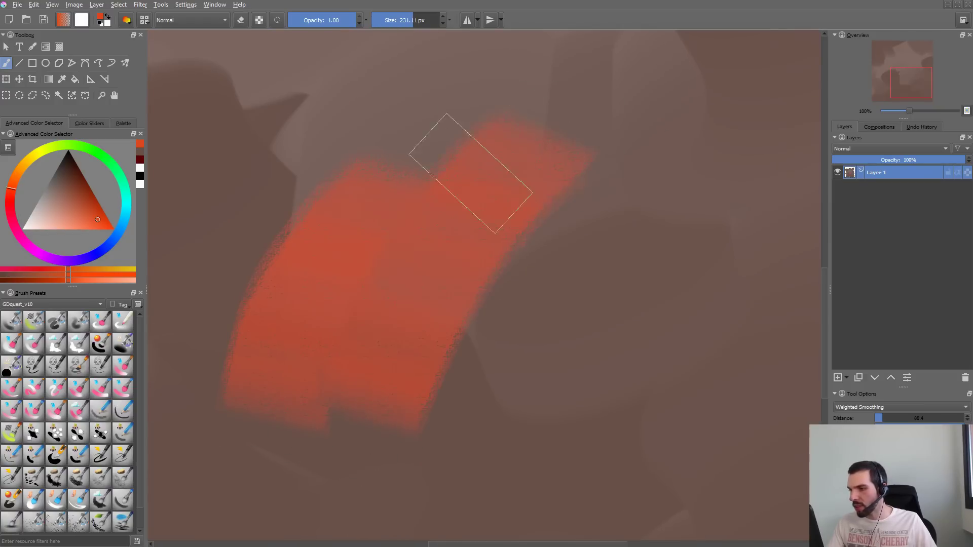
mouse_move(316, 381)
mouse_down()
mouse_move(368, 258)
mouse_move(497, 115)
mouse_up()
key(ctrl+z)
key(ctrl+z)
key(ctrl+z)
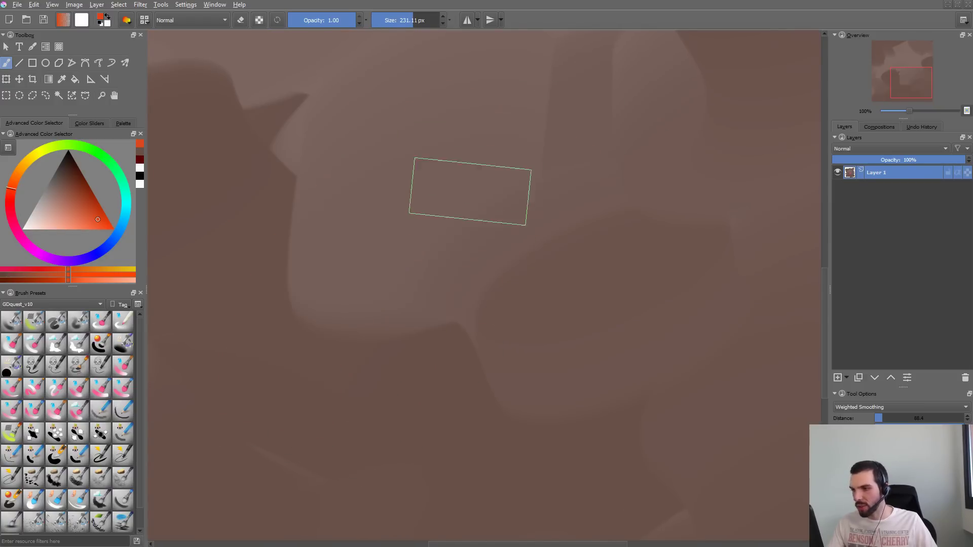
- Enable pressure-driven size for the GDquest_OilPaint brush and test it with a winding stroke in the cleared scratchpad
key(F5)
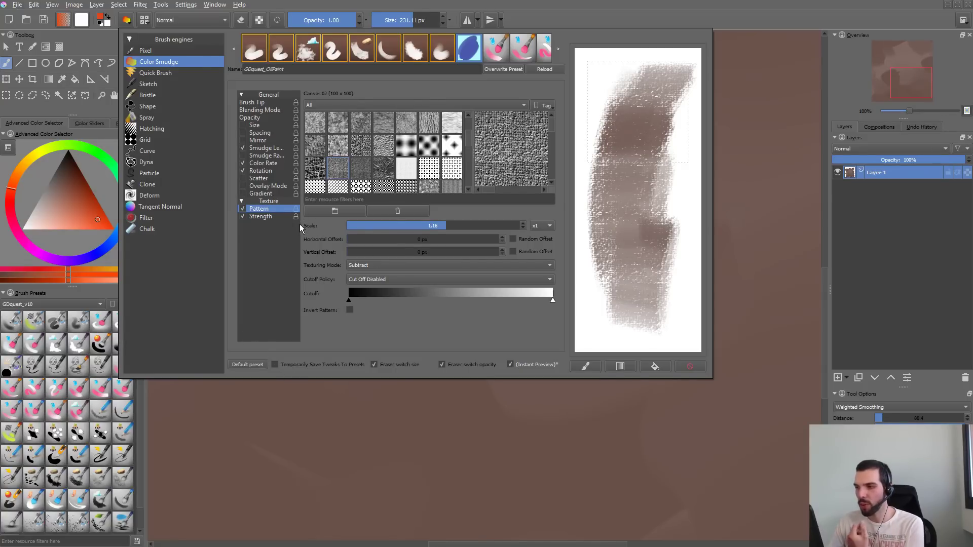
click(265, 124)
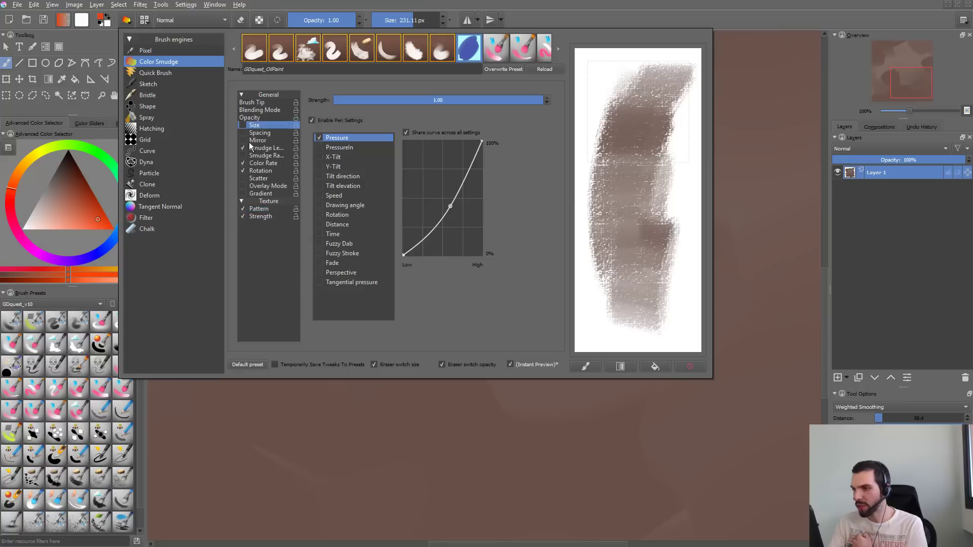
click(243, 125)
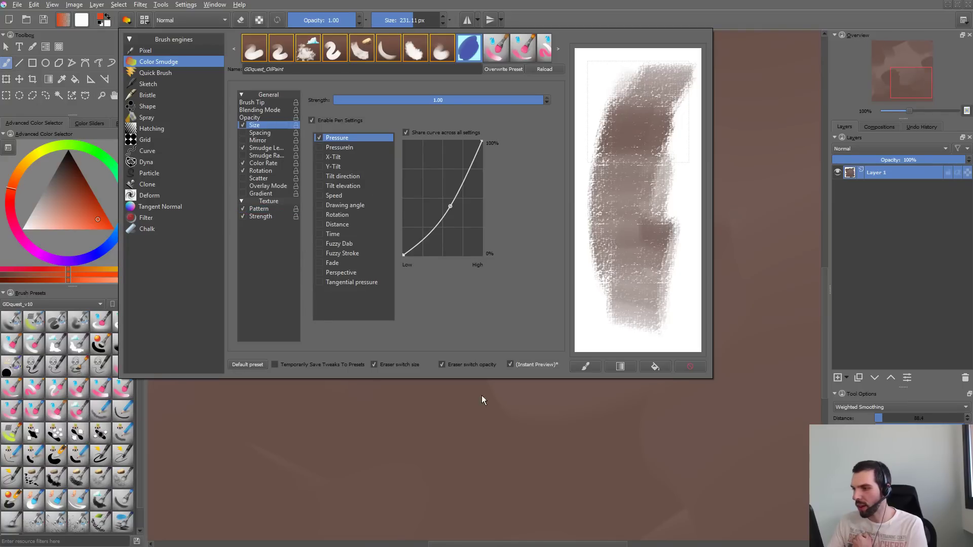
click(680, 365)
mouse_move(608, 81)
mouse_down()
mouse_move(637, 211)
mouse_move(629, 315)
mouse_up()
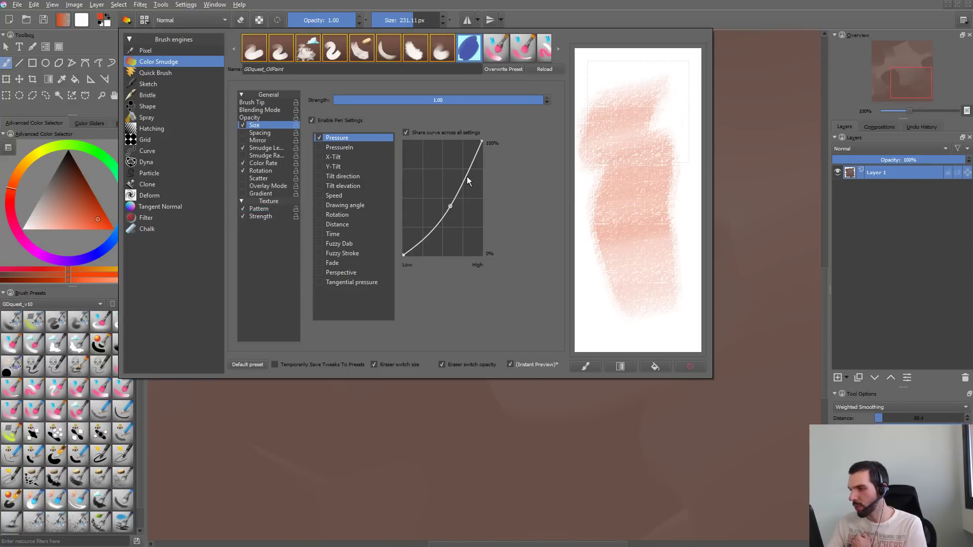
- Lower the midpoint of the size pressure curve, test light and heavy strokes in the cleared scratchpad, and close the brush editor
drag(450, 206, 446, 230)
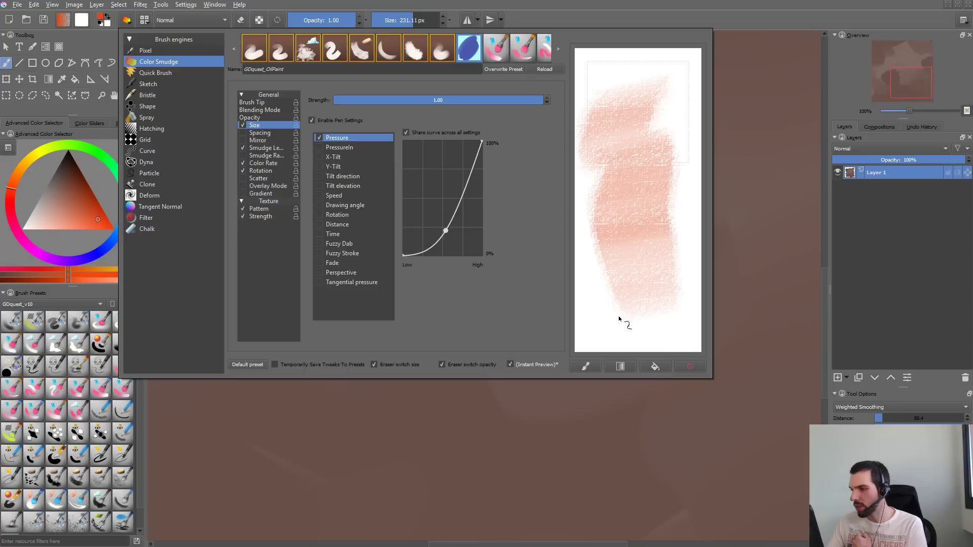
click(682, 368)
drag(627, 189, 662, 306)
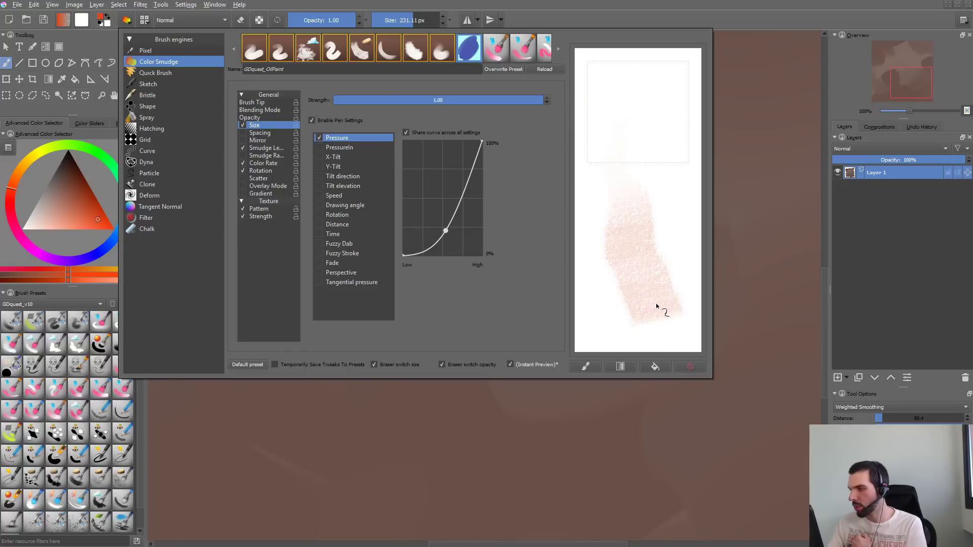
click(691, 366)
mouse_move(623, 231)
mouse_down()
mouse_move(624, 163)
mouse_move(662, 96)
mouse_move(603, 248)
mouse_up()
mouse_move(654, 85)
mouse_down()
mouse_move(652, 267)
mouse_move(663, 103)
mouse_move(647, 302)
mouse_move(667, 63)
mouse_move(648, 91)
mouse_move(662, 117)
mouse_move(638, 175)
mouse_move(676, 347)
mouse_move(653, 157)
mouse_move(611, 197)
mouse_up()
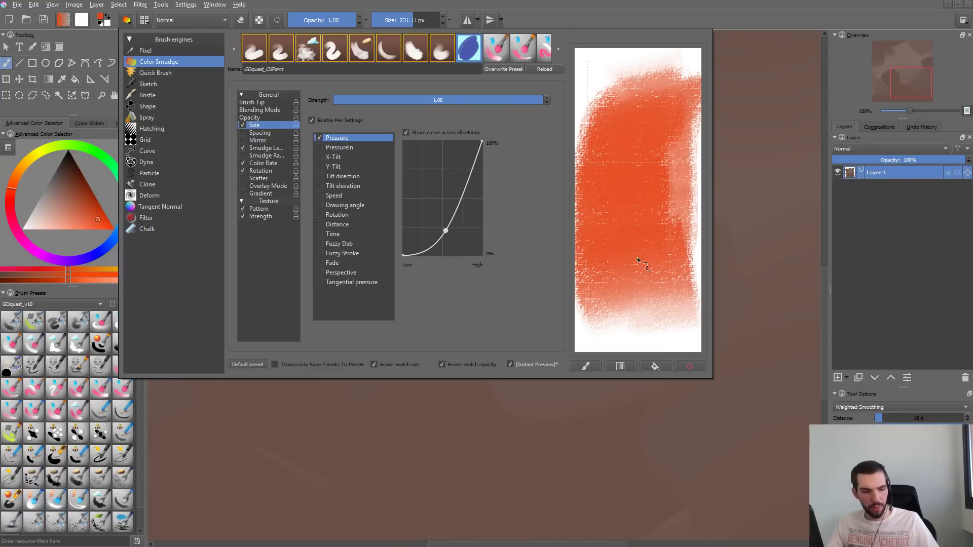
key(Escape)
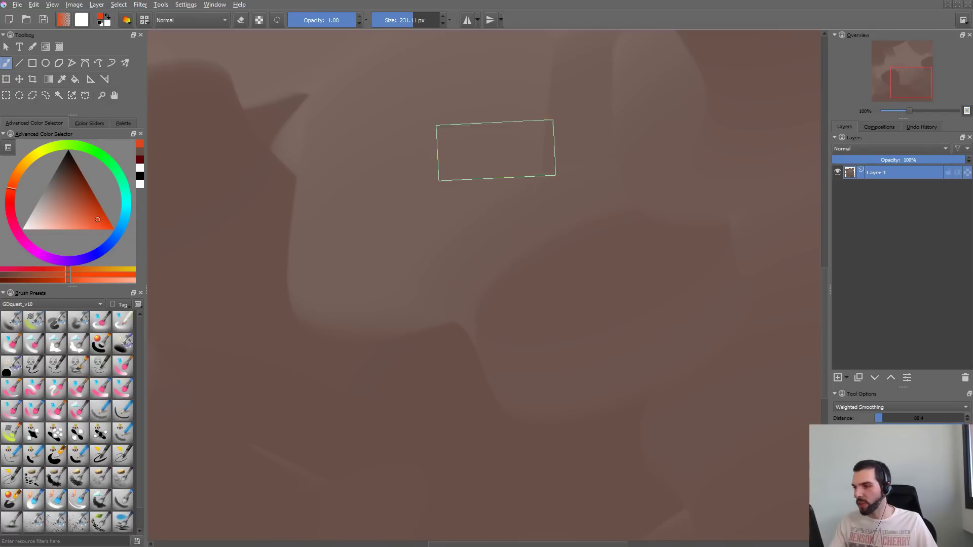
- Test the pressure-sensitive size on the canvas with several wide strokes at about 231 px, undoing them
drag(496, 152, 401, 312)
key(ctrl+z)
drag(515, 130, 362, 220)
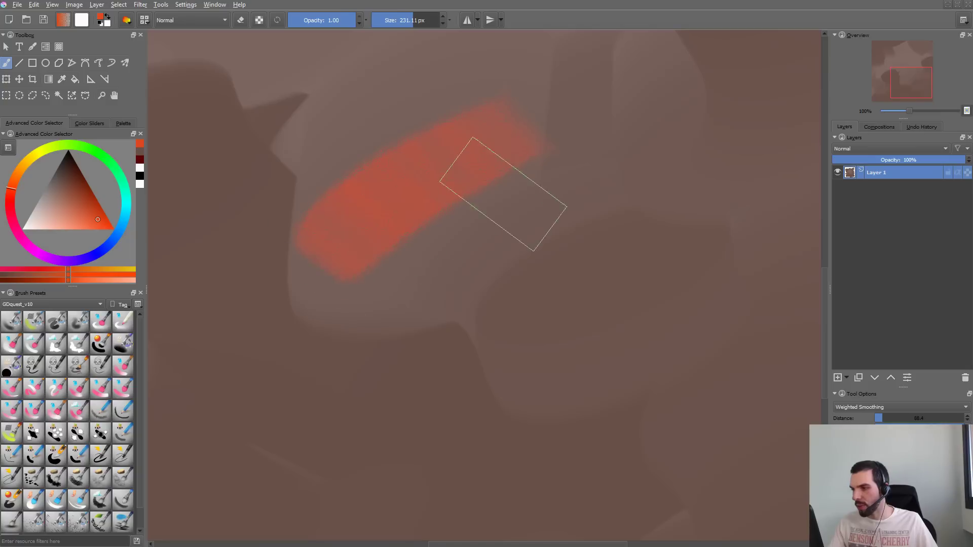
key(ctrl+z)
drag(436, 162, 563, 129)
key(ctrl+z)
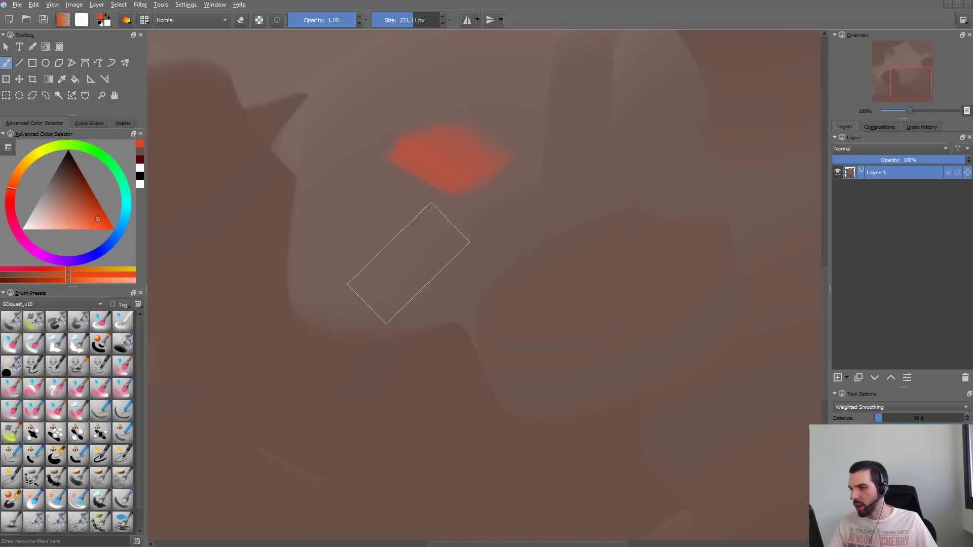
mouse_move(385, 294)
mouse_down()
mouse_move(552, 124)
mouse_move(592, 239)
mouse_up()
key(ctrl+z)
- Try a zigzag stroke at about 31 px, set the brush size to about 117 px and undo the remaining test strokes
click(393, 22)
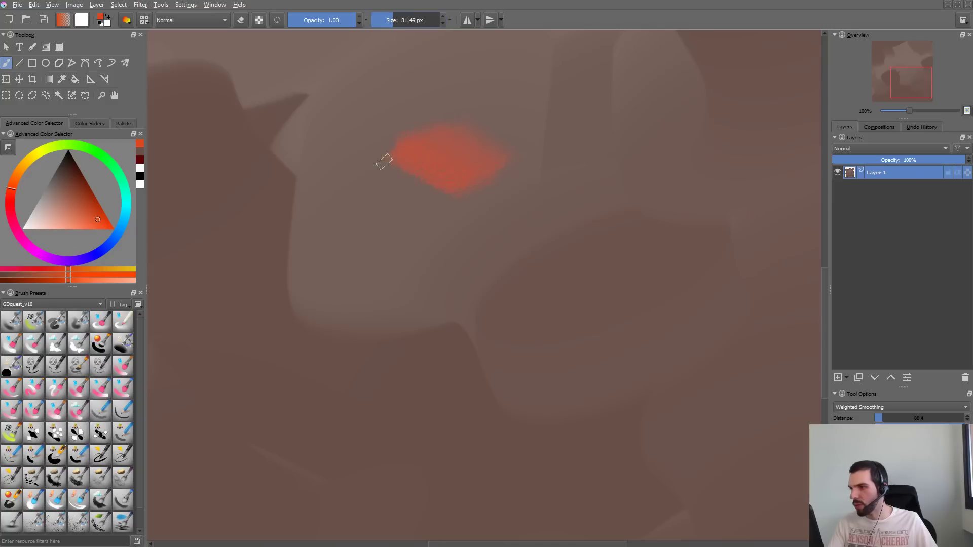
mouse_move(380, 204)
mouse_down()
mouse_move(484, 201)
mouse_move(540, 342)
mouse_up()
click(410, 20)
click(404, 20)
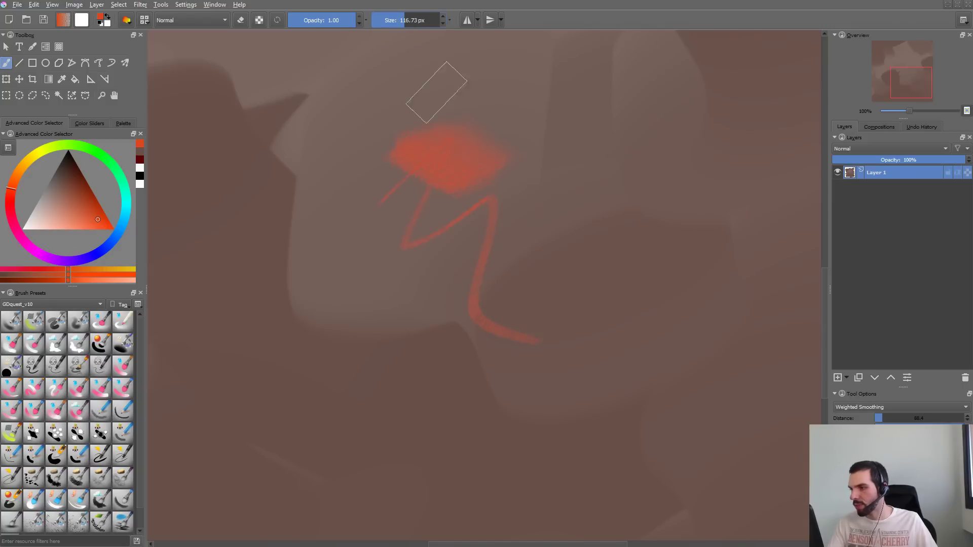
key(ctrl+z)
key(ctrl+z)
- Test the brush at about 117 px with winding strokes of varying pressure on the canvas, and undo them all
mouse_move(477, 128)
mouse_down()
mouse_move(359, 225)
mouse_move(447, 327)
mouse_move(484, 418)
mouse_up()
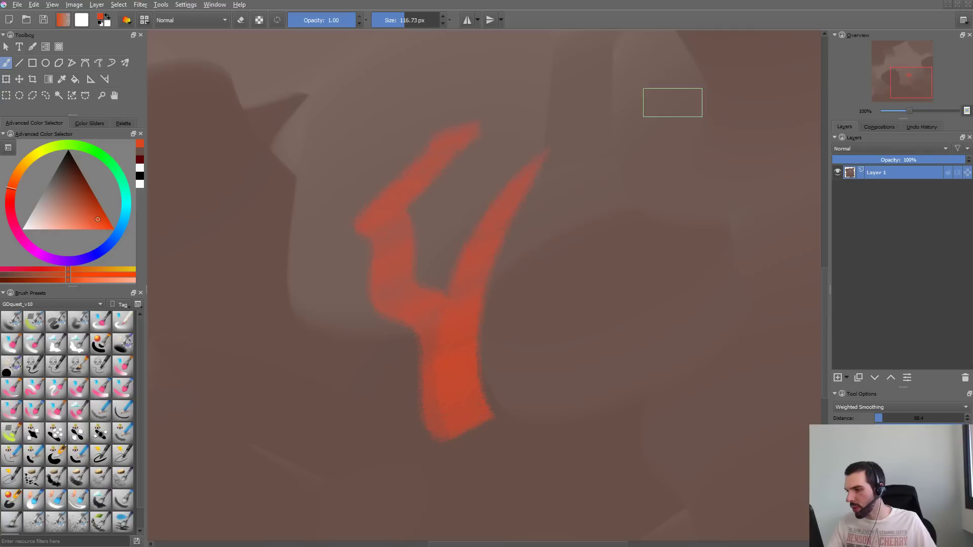
key(ctrl+z)
mouse_move(526, 82)
mouse_down()
mouse_move(406, 330)
mouse_move(534, 433)
mouse_up()
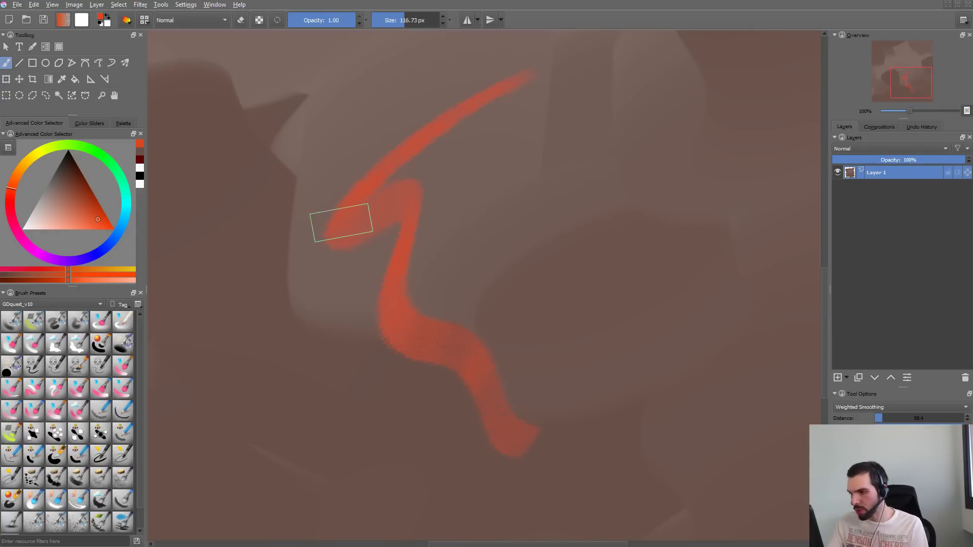
mouse_move(341, 223)
mouse_down()
mouse_move(380, 203)
mouse_move(481, 381)
mouse_move(507, 383)
mouse_up()
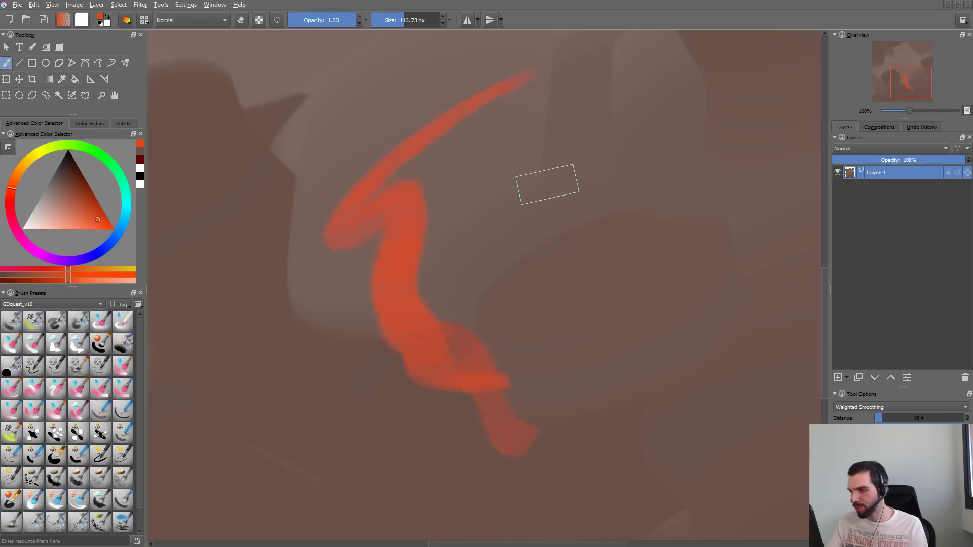
mouse_move(548, 184)
mouse_down()
mouse_move(563, 301)
mouse_move(623, 424)
mouse_up()
key(ctrl+z)
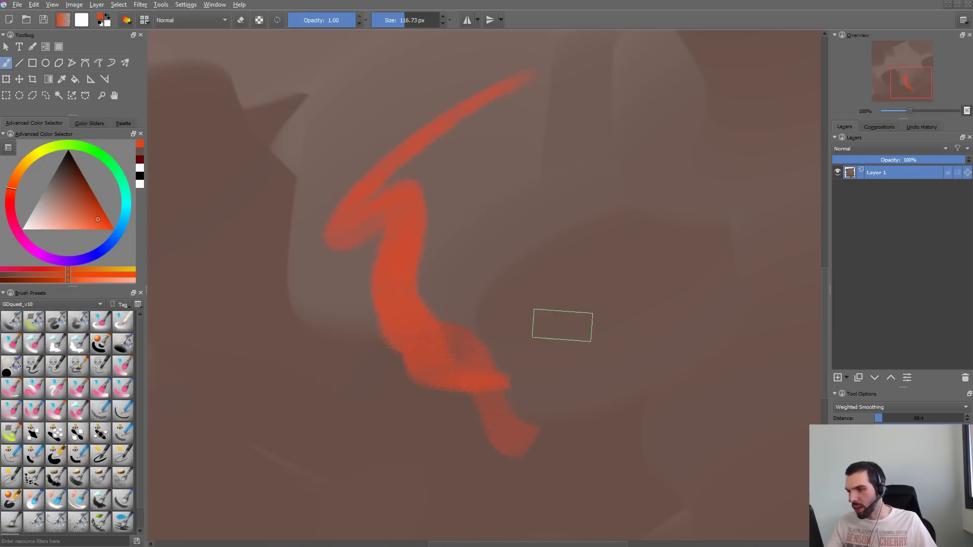
key(ctrl+z)
key(ctrl+z)
mouse_move(481, 61)
mouse_down()
mouse_move(372, 127)
mouse_move(459, 387)
mouse_up()
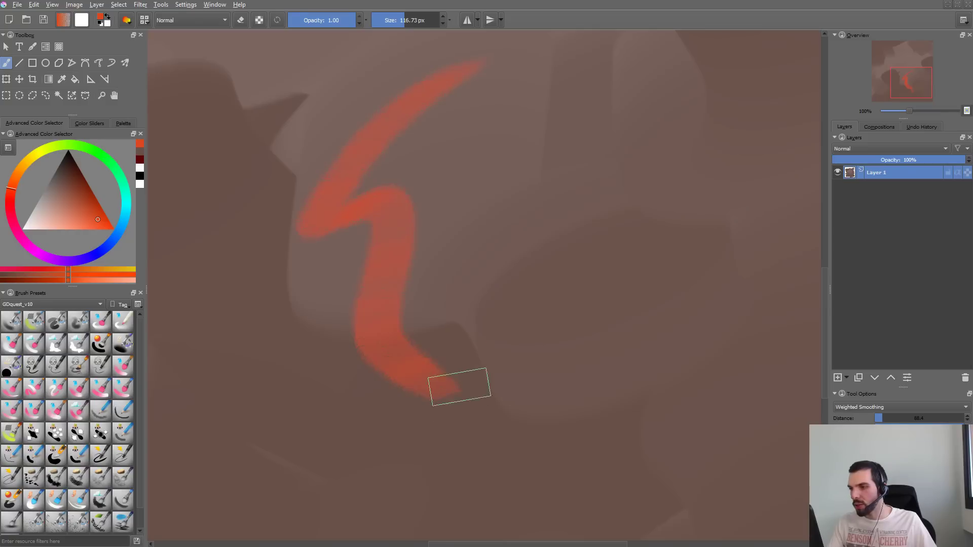
key(ctrl+z)
- Raise the size pressure curve's midpoint slightly, test a stroke in the cleared scratchpad, and lower the curve's high-pressure end point
key(F5)
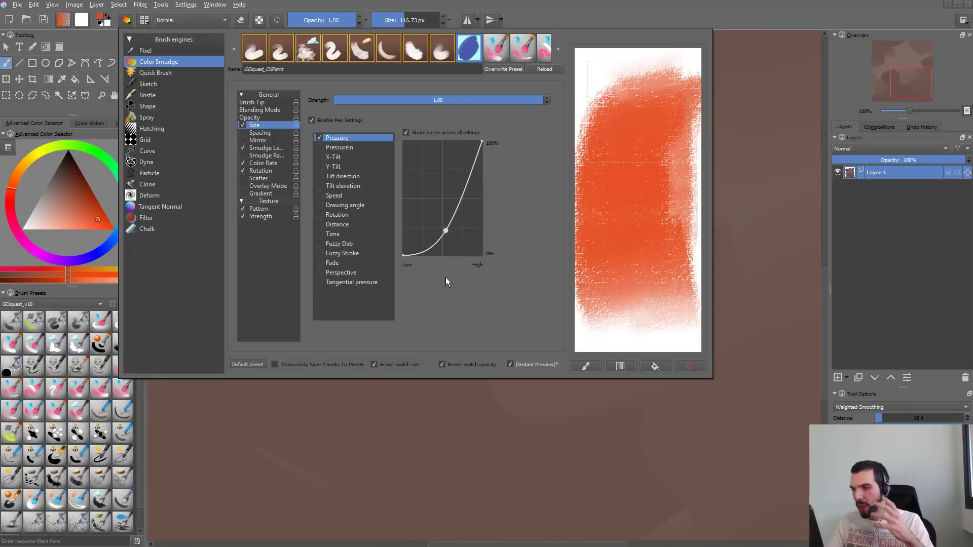
drag(446, 230, 449, 226)
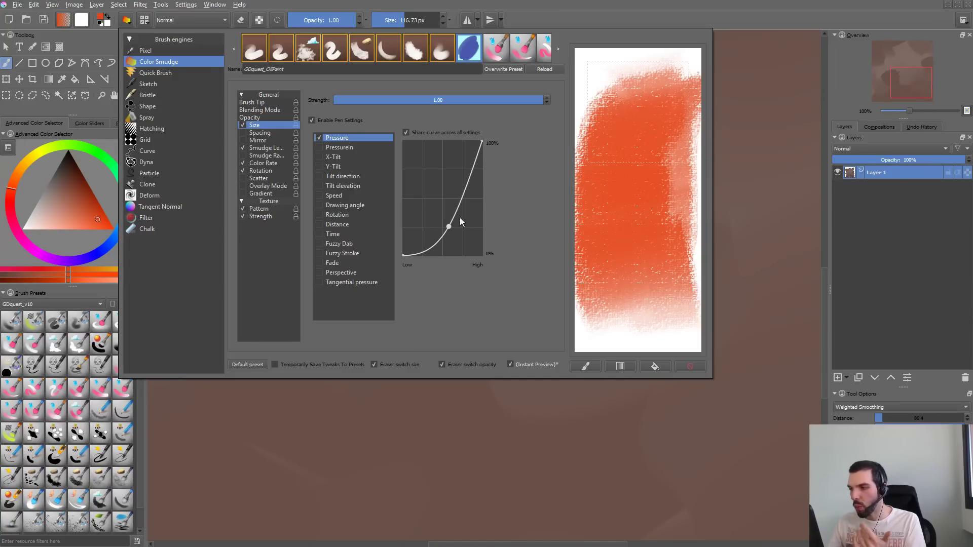
click(690, 366)
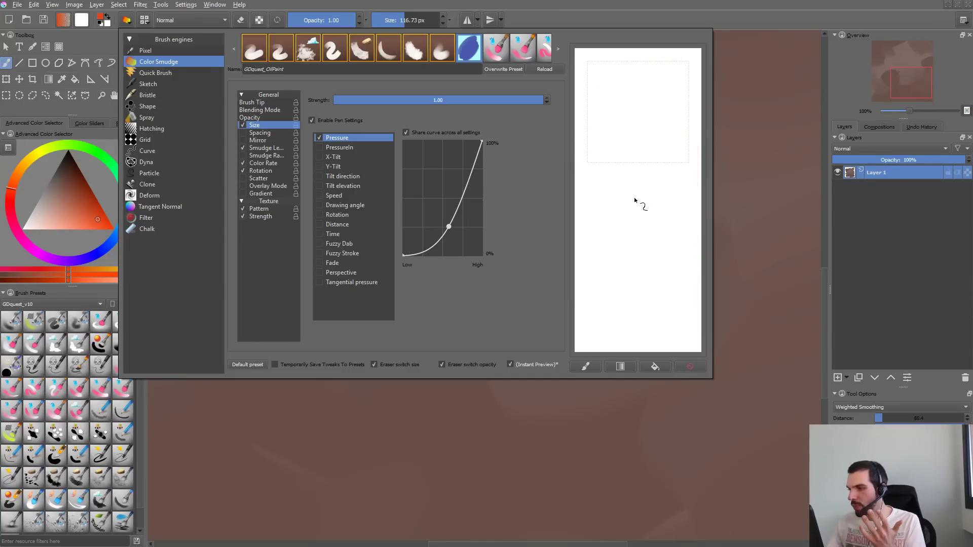
drag(634, 162, 673, 226)
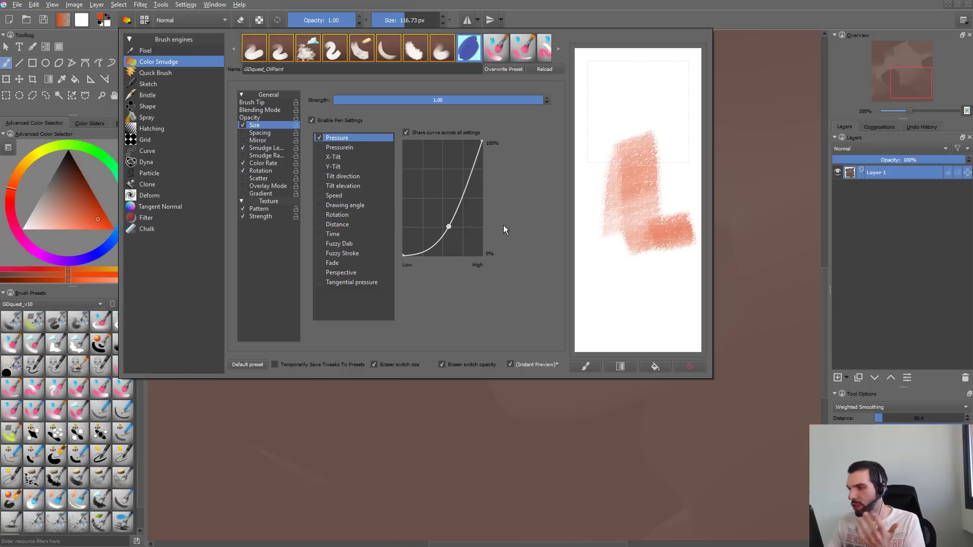
drag(446, 225, 458, 213)
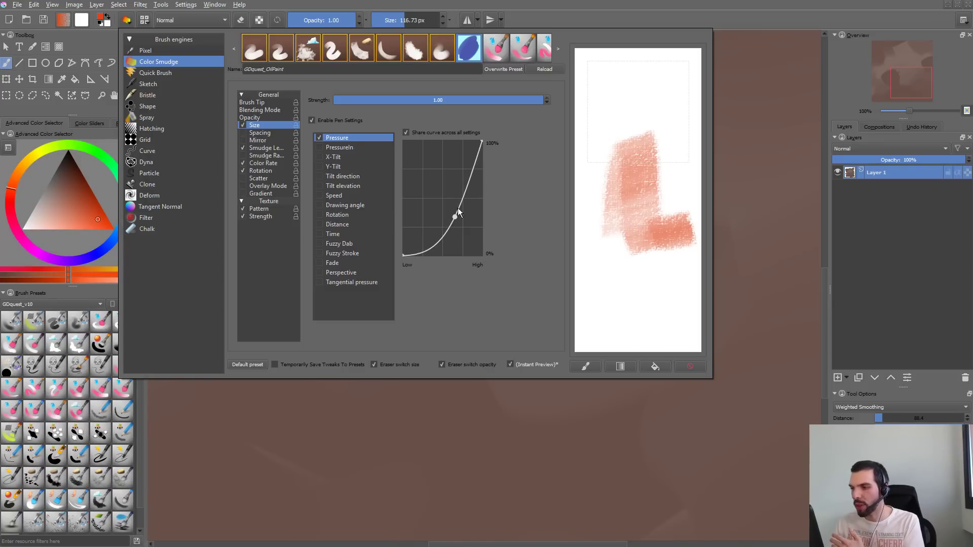
drag(483, 140, 485, 152)
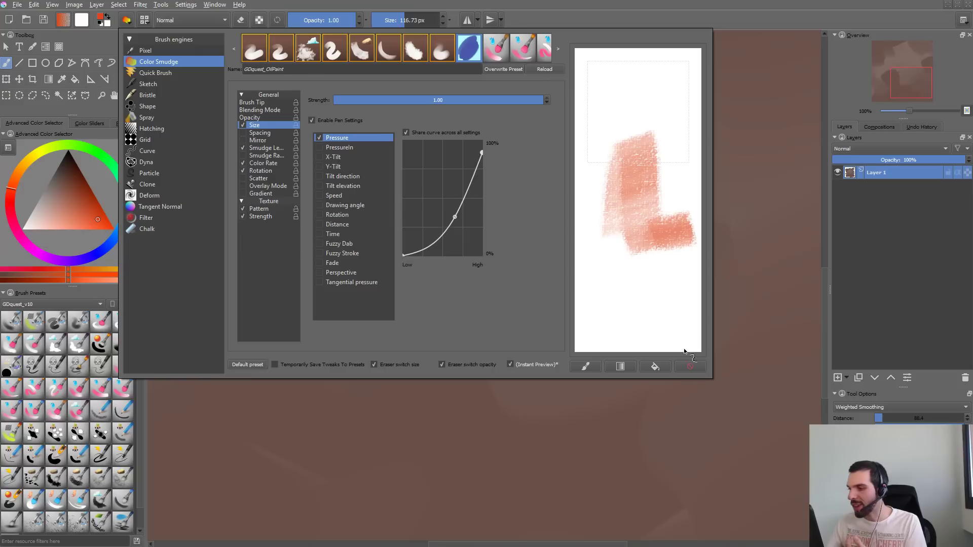
- Test the size response in the cleared scratchpad, and bend the texture strength's pressure curve upward so it rises quickly at low pressure
click(690, 366)
mouse_move(662, 103)
mouse_down()
mouse_move(640, 160)
mouse_move(654, 286)
mouse_up()
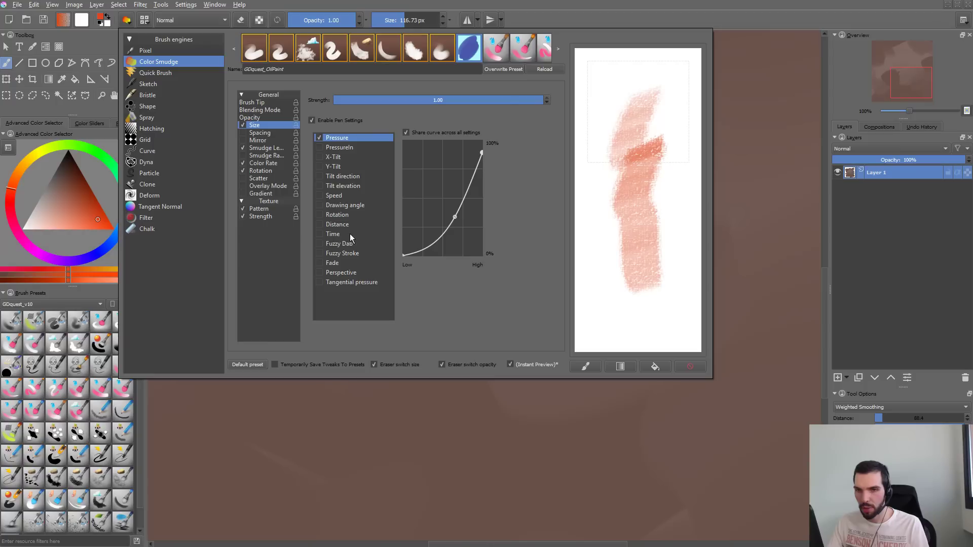
click(275, 216)
click(274, 209)
click(276, 216)
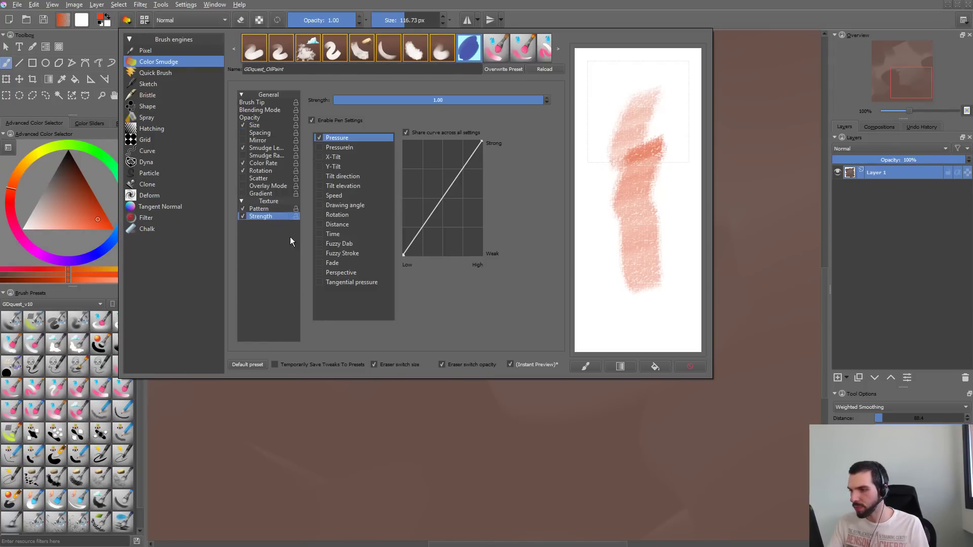
mouse_move(441, 200)
mouse_down()
mouse_move(432, 156)
mouse_move(437, 164)
mouse_up()
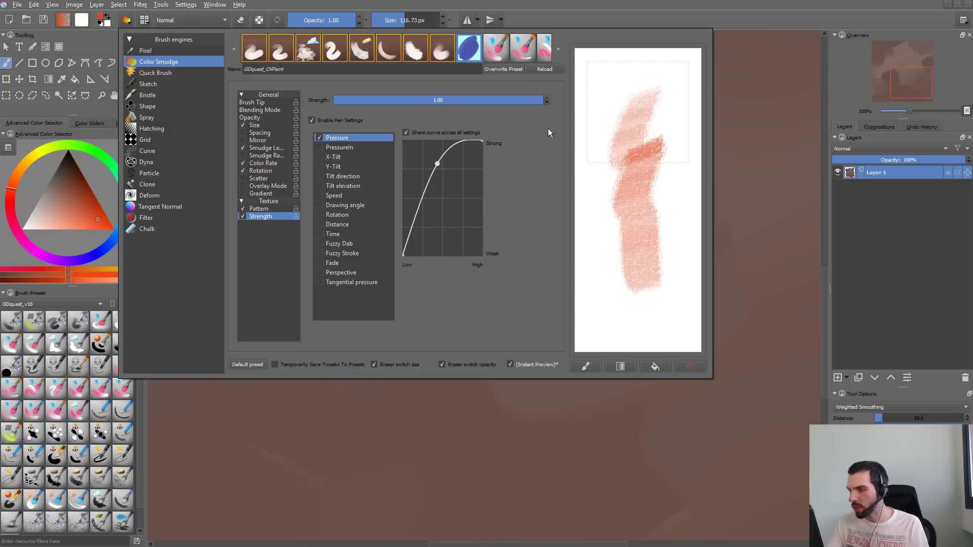
mouse_move(625, 84)
mouse_down()
mouse_move(614, 155)
mouse_move(625, 298)
mouse_move(662, 124)
mouse_up()
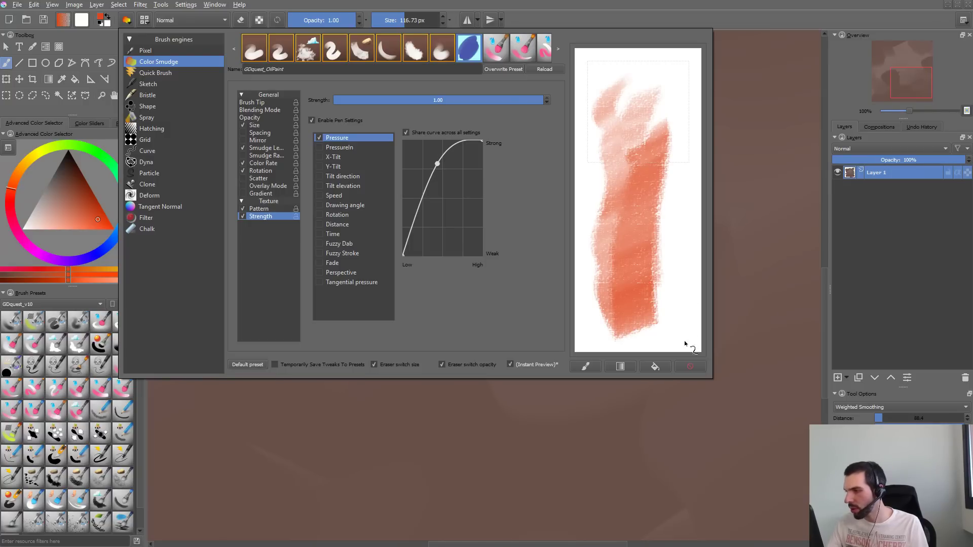
click(688, 366)
- Set the texture pattern's cutoff policy to Cut Off Brush, raise the black cutoff to about a third, and test strokes in the scratchpad
click(271, 163)
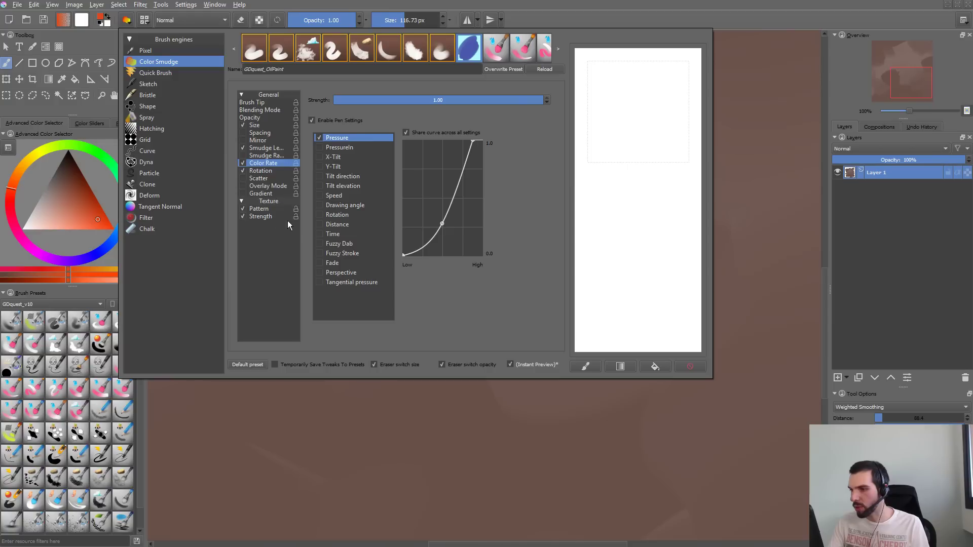
click(264, 208)
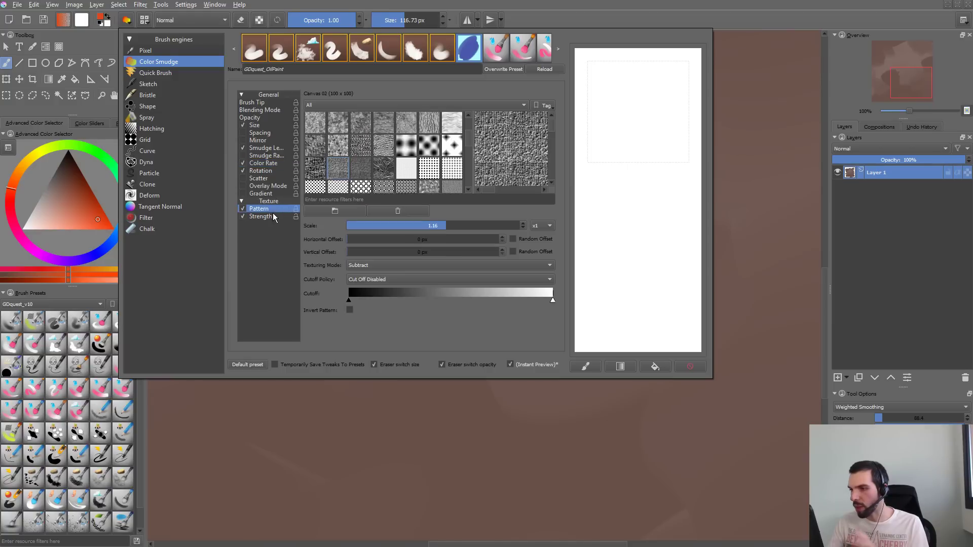
click(415, 277)
click(415, 287)
mouse_move(649, 114)
mouse_down()
mouse_move(635, 223)
mouse_move(656, 317)
mouse_up()
drag(358, 301, 425, 300)
drag(659, 94, 659, 309)
click(700, 367)
mouse_move(652, 98)
mouse_down()
mouse_move(616, 148)
mouse_move(656, 309)
mouse_up()
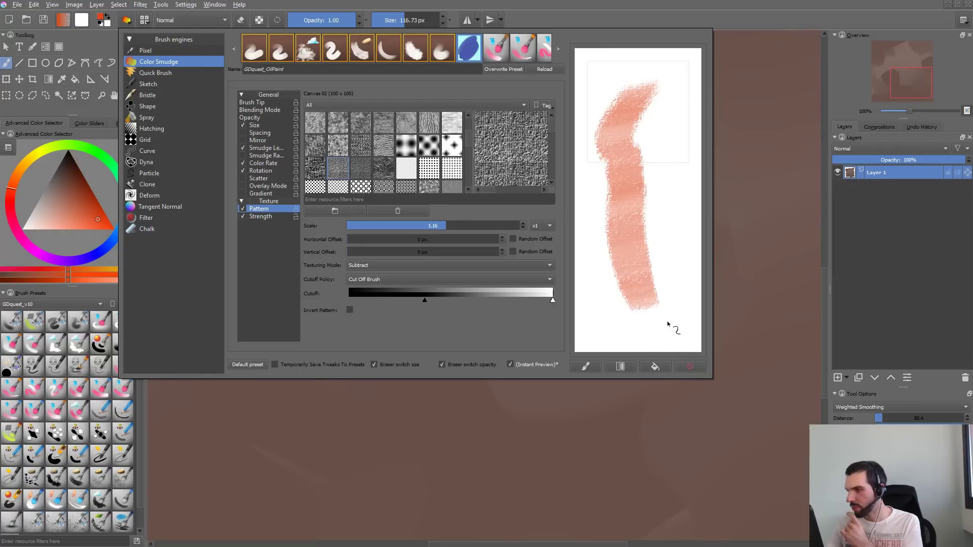
mouse_move(648, 105)
mouse_down()
mouse_move(632, 245)
mouse_move(658, 91)
mouse_move(633, 139)
mouse_move(642, 281)
mouse_move(669, 103)
mouse_move(675, 325)
mouse_up()
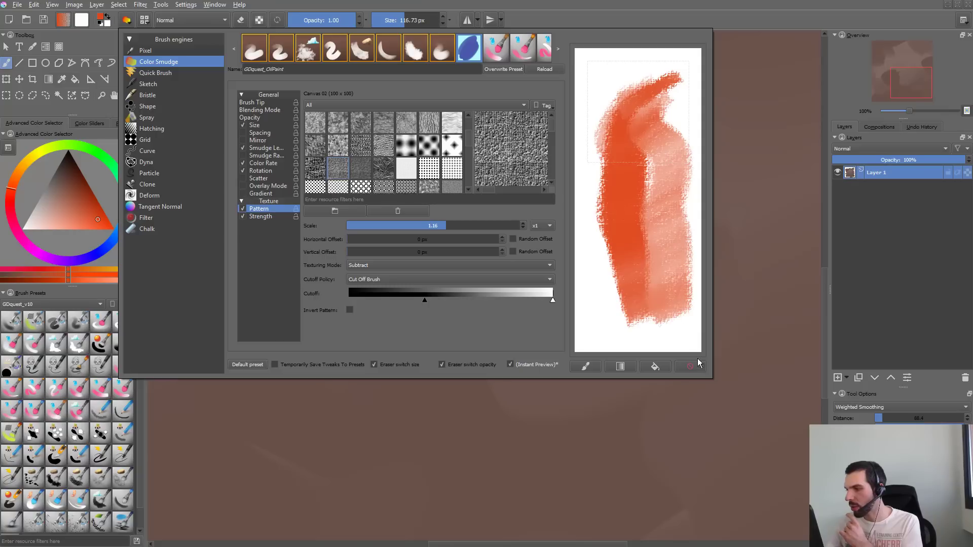
- Reduce the texture pattern's scale slightly and compare the texture with broad strokes of varying pressure in the cleared scratchpad
click(690, 366)
mouse_move(645, 96)
mouse_down()
mouse_move(624, 130)
mouse_move(643, 168)
mouse_move(626, 275)
mouse_move(615, 203)
mouse_move(650, 112)
mouse_move(623, 192)
mouse_move(632, 163)
mouse_move(630, 248)
mouse_move(663, 106)
mouse_move(659, 287)
mouse_move(667, 151)
mouse_up()
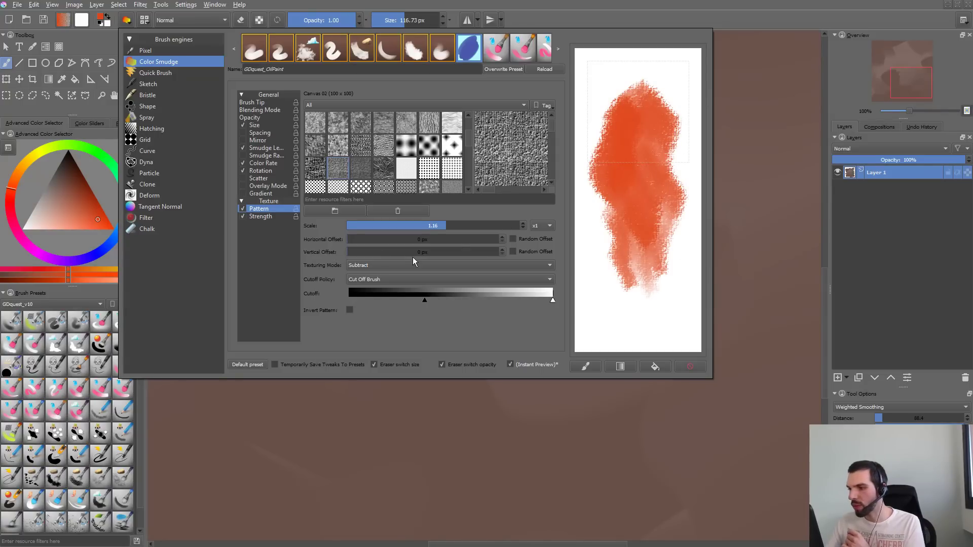
click(688, 367)
mouse_move(654, 87)
mouse_down()
mouse_move(624, 126)
mouse_move(645, 226)
mouse_move(624, 198)
mouse_move(662, 147)
mouse_move(646, 118)
mouse_move(682, 152)
mouse_move(649, 320)
mouse_up()
mouse_move(598, 217)
mouse_down()
mouse_move(686, 140)
mouse_move(586, 238)
mouse_move(644, 66)
mouse_move(593, 191)
mouse_move(638, 78)
mouse_move(586, 134)
mouse_move(671, 64)
mouse_move(599, 154)
mouse_move(690, 73)
mouse_move(636, 147)
mouse_move(661, 193)
mouse_move(669, 341)
mouse_up()
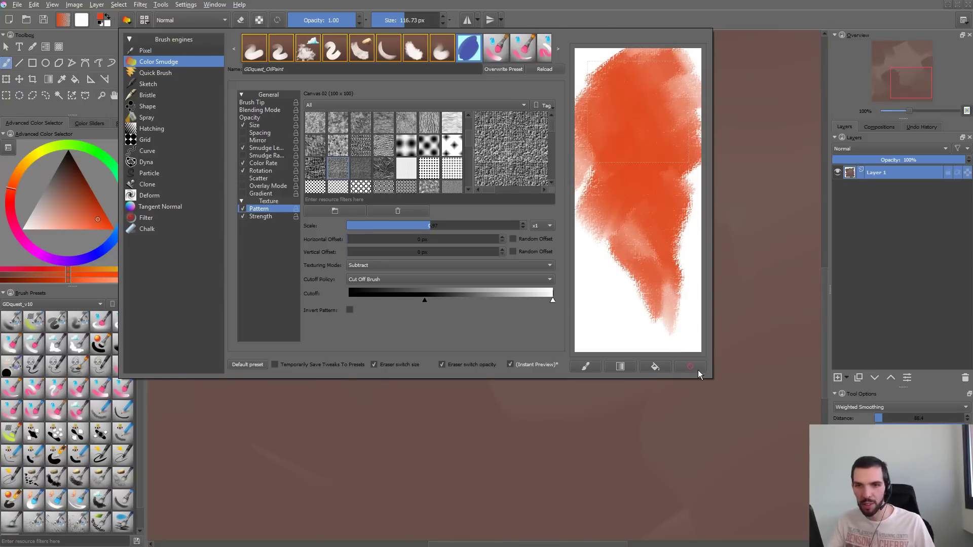
click(690, 365)
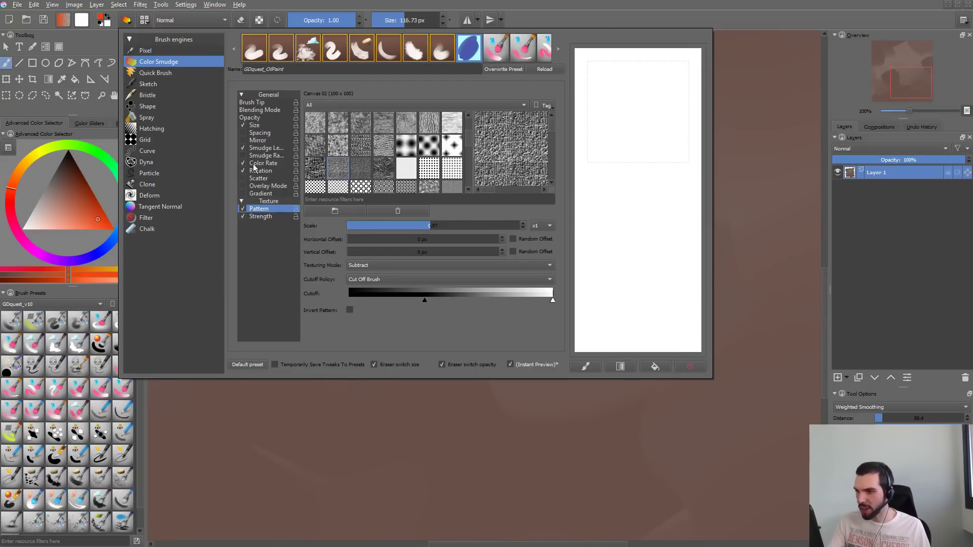
mouse_move(651, 101)
mouse_down()
mouse_move(629, 288)
mouse_move(651, 86)
mouse_move(618, 152)
mouse_move(633, 362)
mouse_move(613, 274)
mouse_move(671, 55)
mouse_move(645, 175)
mouse_move(667, 350)
mouse_up()
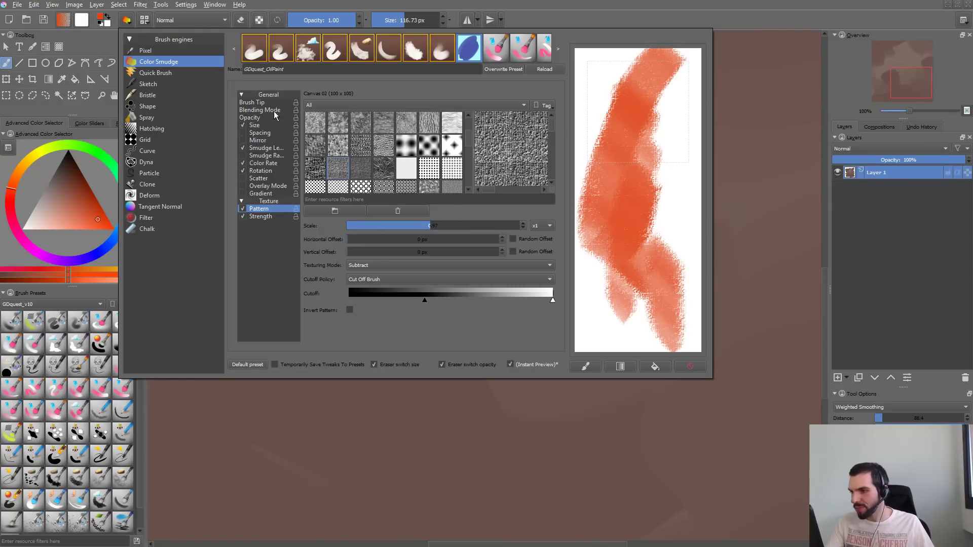
- Try a tight auto spacing of 0.14 on the brush tip with several strokes in the scratchpad, and clear them
click(259, 103)
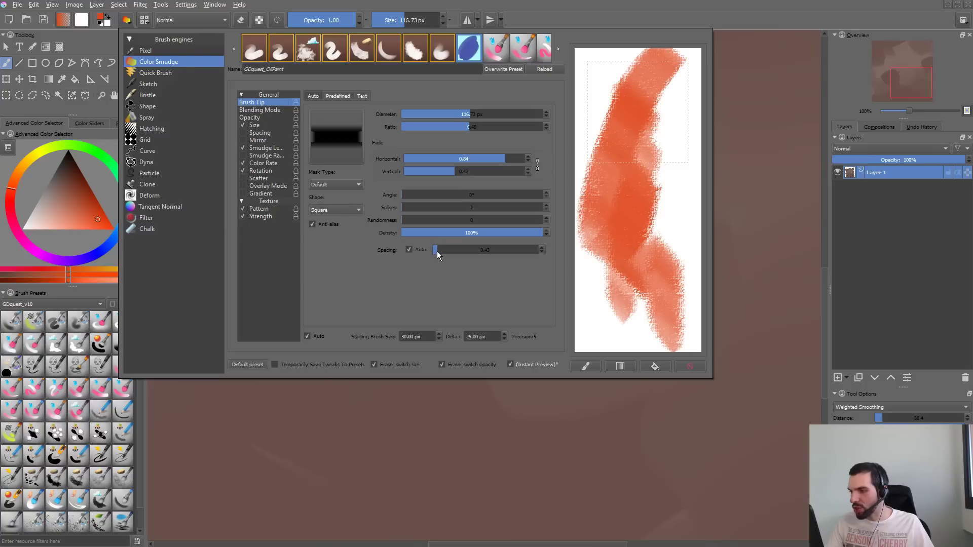
drag(436, 251, 432, 248)
click(689, 365)
mouse_move(669, 58)
mouse_down()
mouse_move(623, 113)
mouse_move(629, 273)
mouse_up()
mouse_move(633, 162)
mouse_down()
mouse_move(629, 252)
mouse_move(662, 118)
mouse_move(633, 255)
mouse_up()
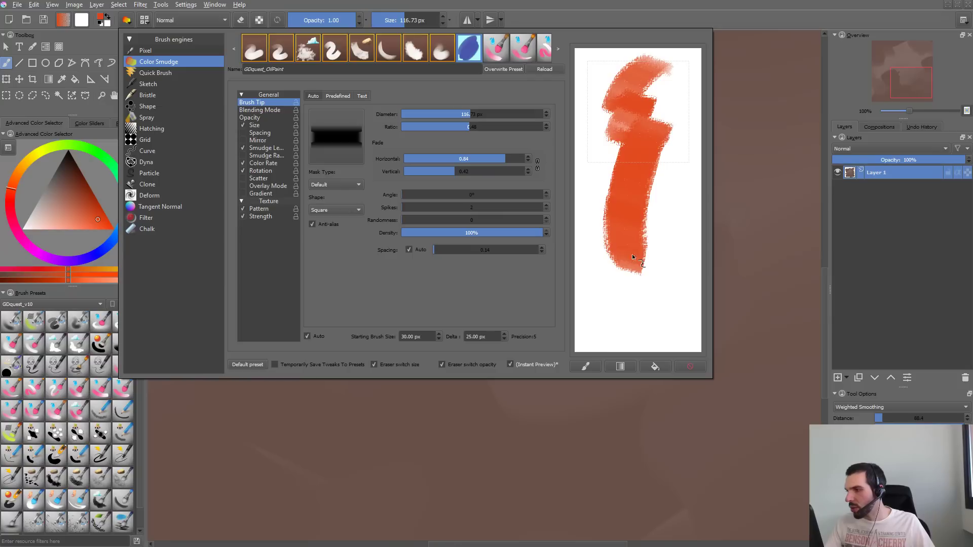
mouse_move(660, 78)
mouse_down()
mouse_move(622, 212)
mouse_move(684, 173)
mouse_up()
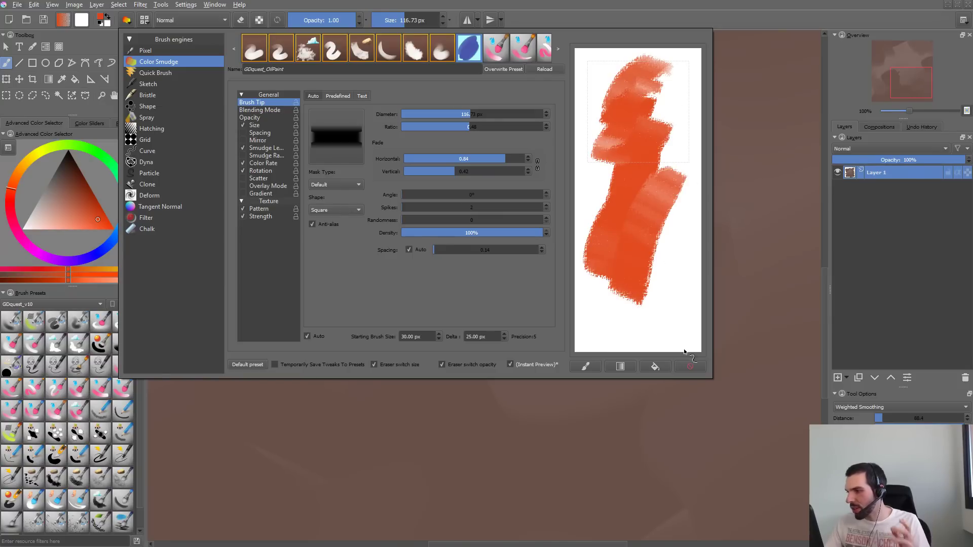
click(695, 365)
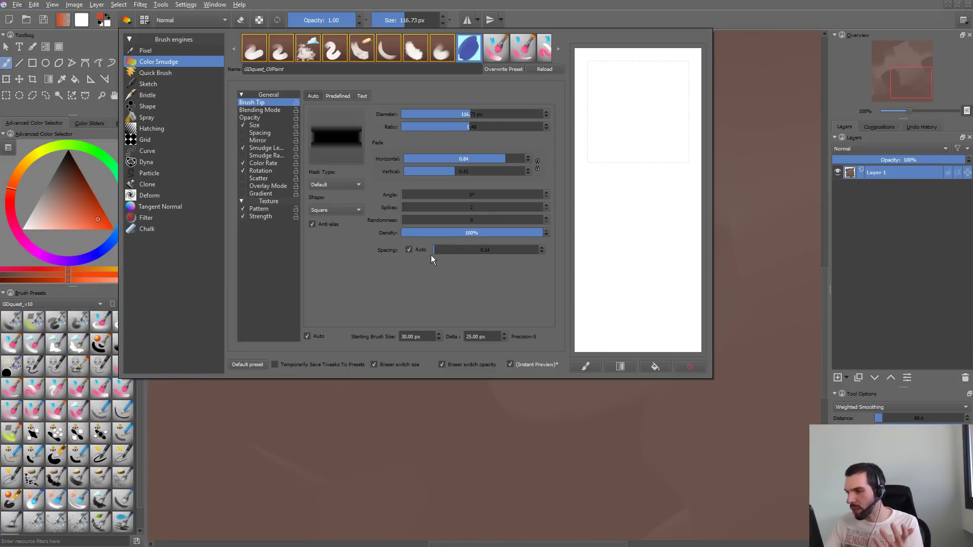
- Widen the brush tip's auto spacing to 0.41, test it with strokes in the scratchpad, and clear them
drag(432, 255, 439, 252)
mouse_move(656, 99)
mouse_down()
mouse_move(634, 151)
mouse_move(631, 304)
mouse_up()
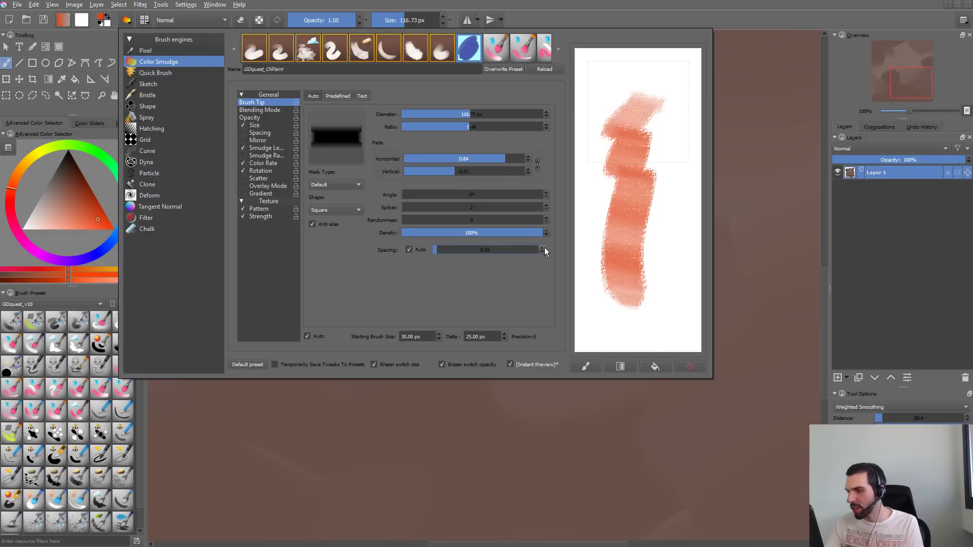
click(691, 365)
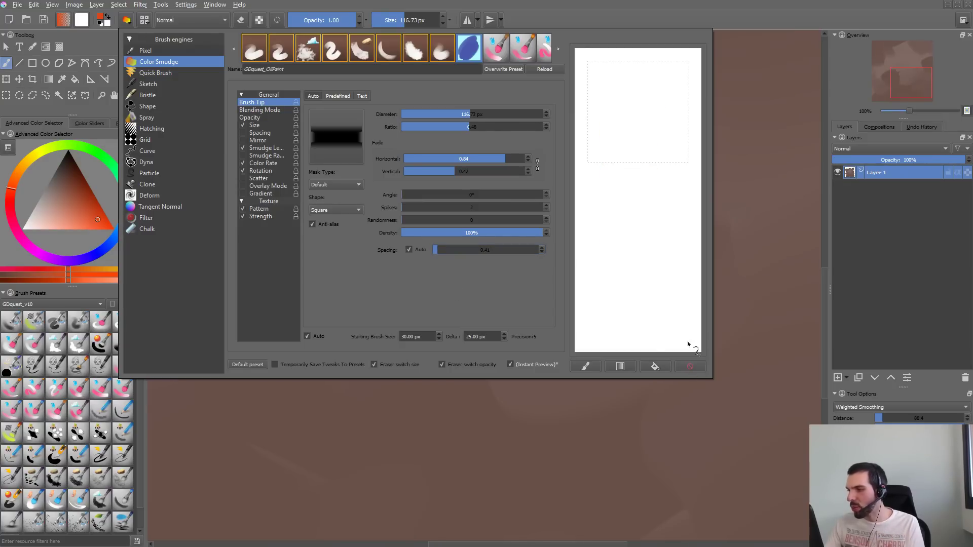
mouse_move(656, 74)
mouse_down()
mouse_move(632, 126)
mouse_move(652, 293)
mouse_move(673, 81)
mouse_move(631, 234)
mouse_move(644, 248)
mouse_move(623, 112)
mouse_move(657, 296)
mouse_up()
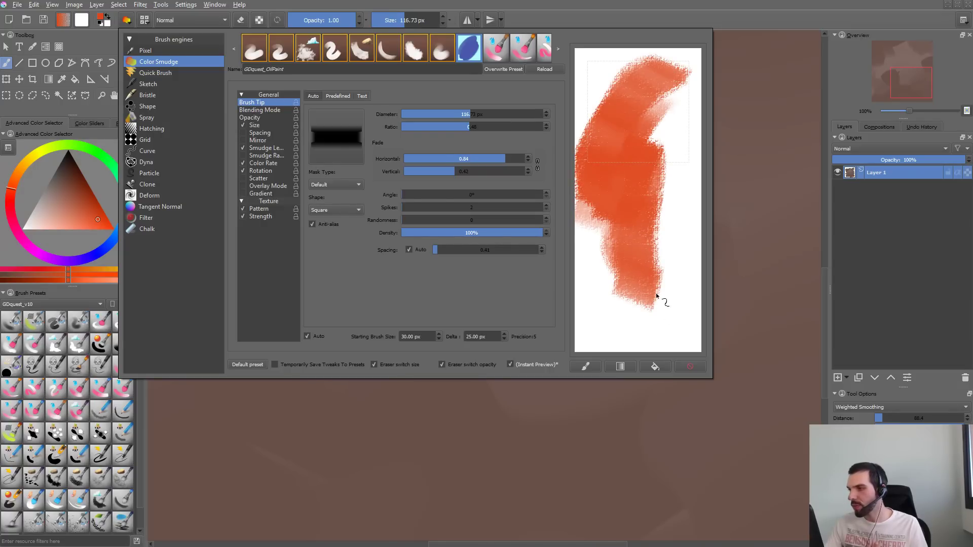
click(694, 366)
- Try smudge length strengths of 0.04 and 0.32 with scratchpad strokes, and restore the strength to 1.00
click(273, 148)
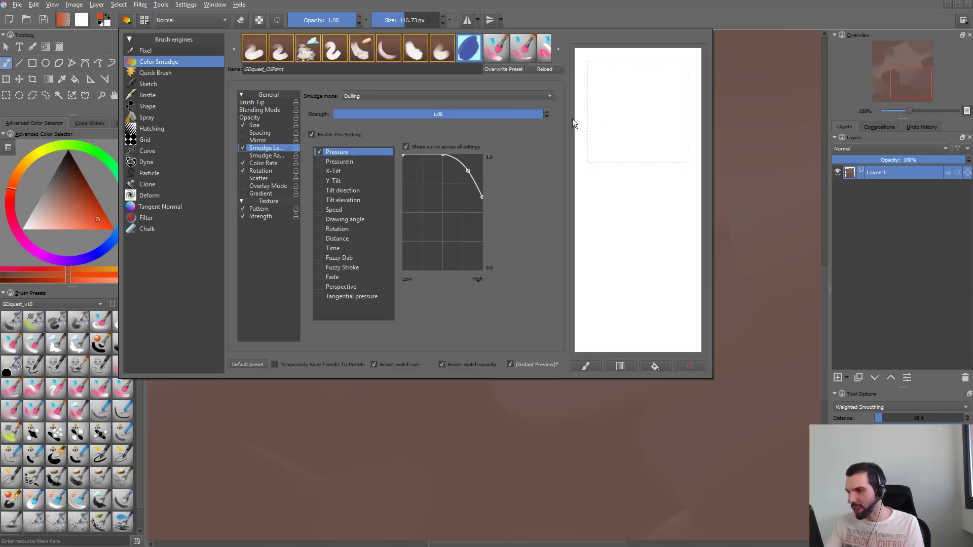
mouse_move(659, 76)
mouse_down()
mouse_move(614, 152)
mouse_move(640, 270)
mouse_move(703, 193)
mouse_up()
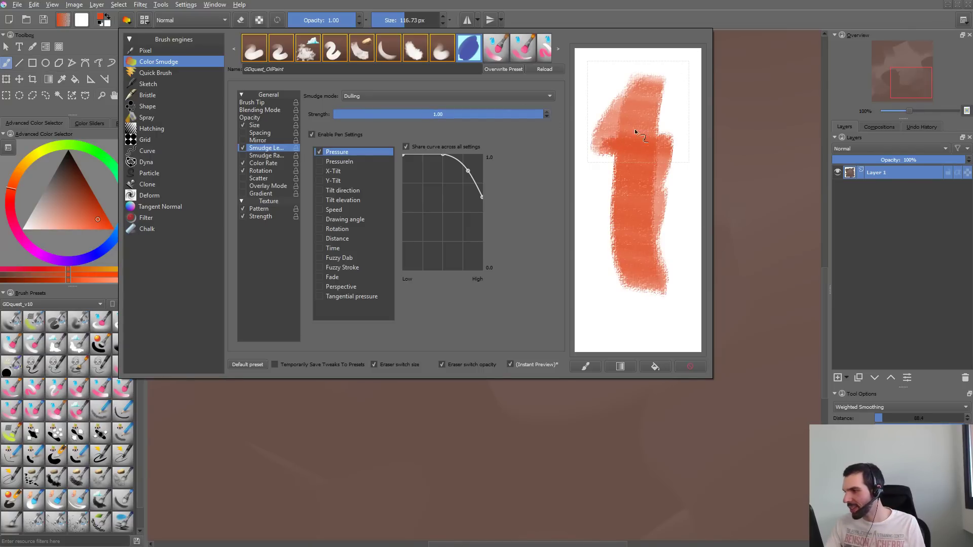
mouse_move(635, 129)
mouse_down()
mouse_move(654, 205)
mouse_move(639, 269)
mouse_up()
drag(444, 115, 337, 115)
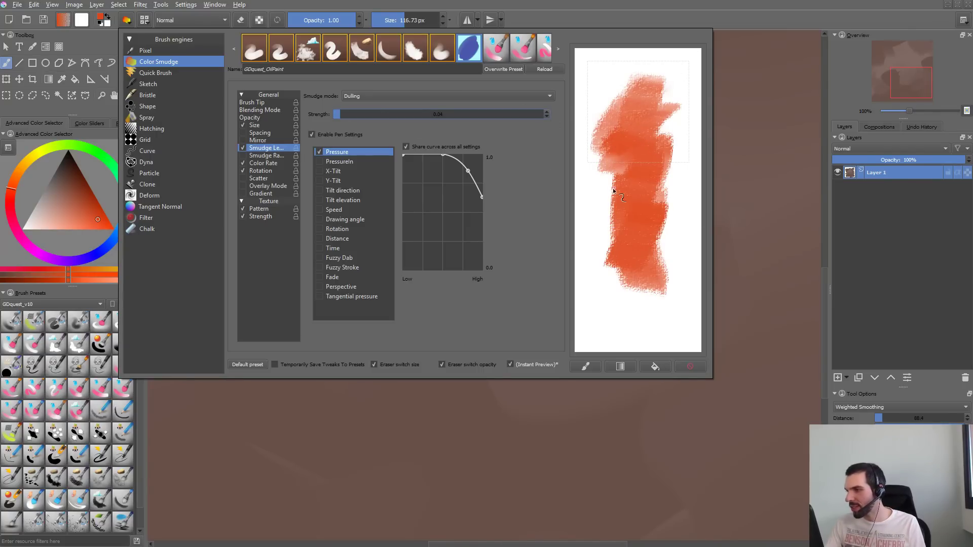
drag(613, 187, 649, 334)
click(691, 367)
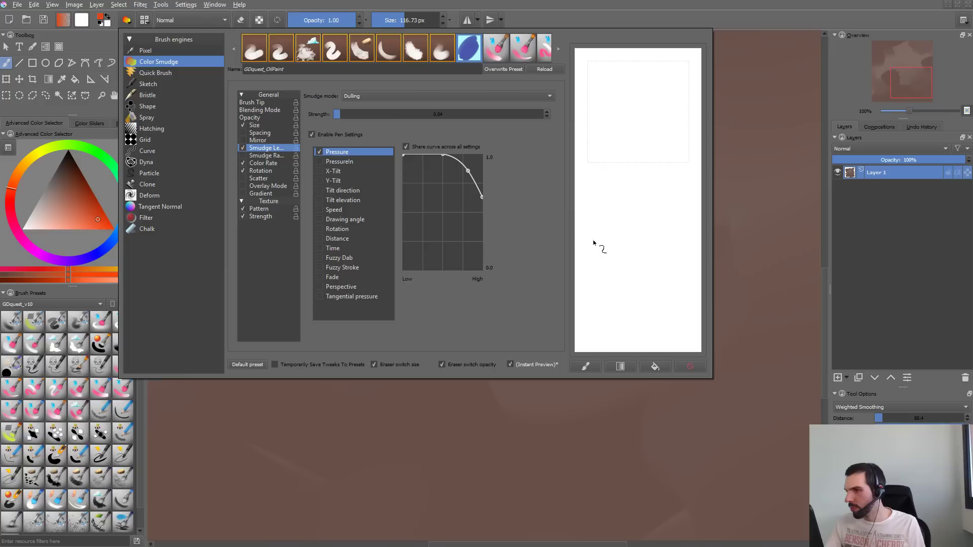
click(403, 115)
mouse_move(656, 83)
mouse_down()
mouse_move(615, 133)
mouse_move(657, 230)
mouse_move(658, 92)
mouse_move(629, 230)
mouse_up()
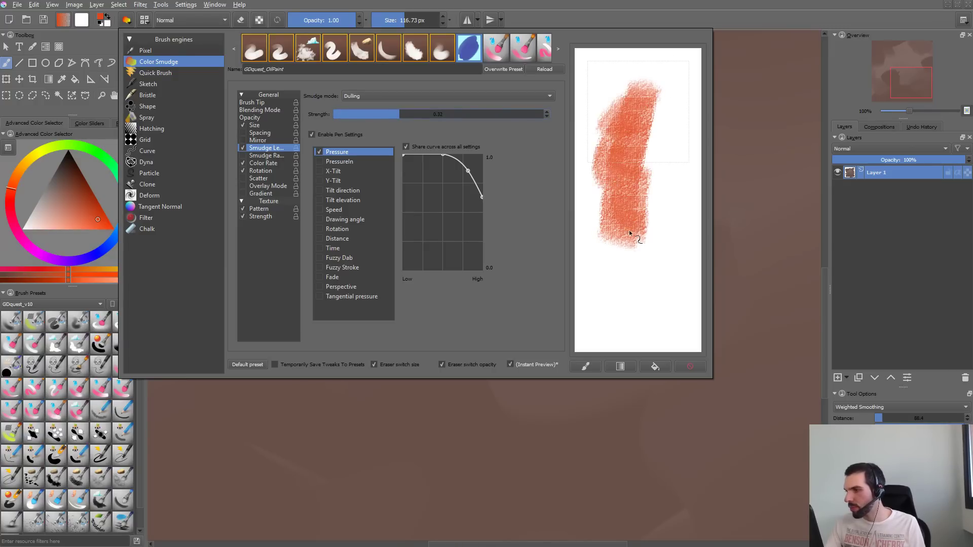
drag(446, 116, 532, 120)
mouse_move(658, 96)
mouse_down()
mouse_move(629, 164)
mouse_move(645, 245)
mouse_up()
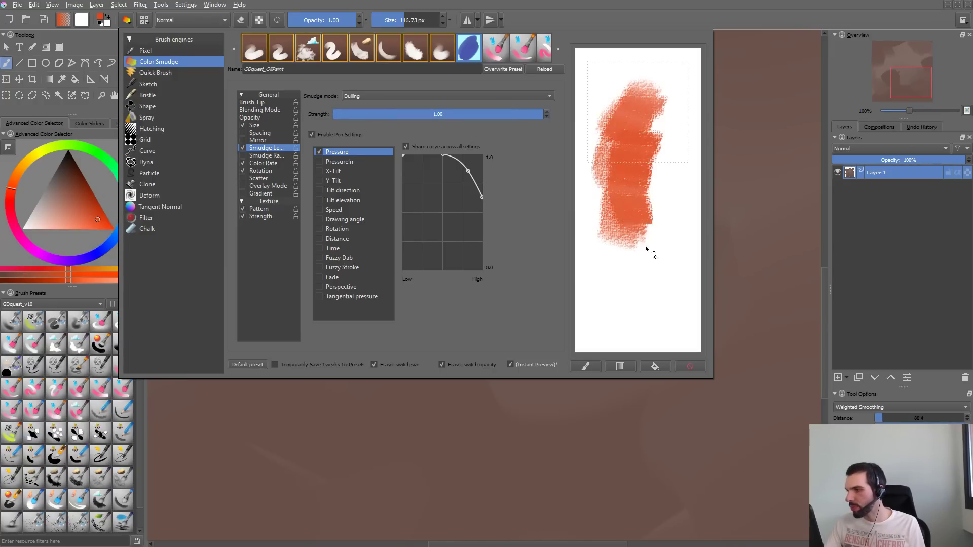
click(693, 367)
- Raise the midpoint of the color rate's pressure curve so color builds up at low pressure, and test strokes in the scratchpad
click(263, 163)
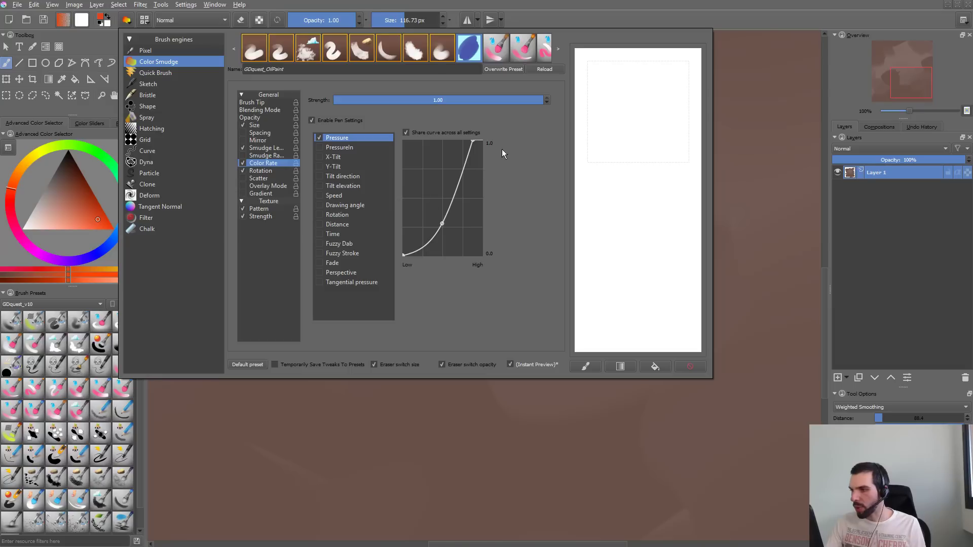
drag(445, 223, 425, 179)
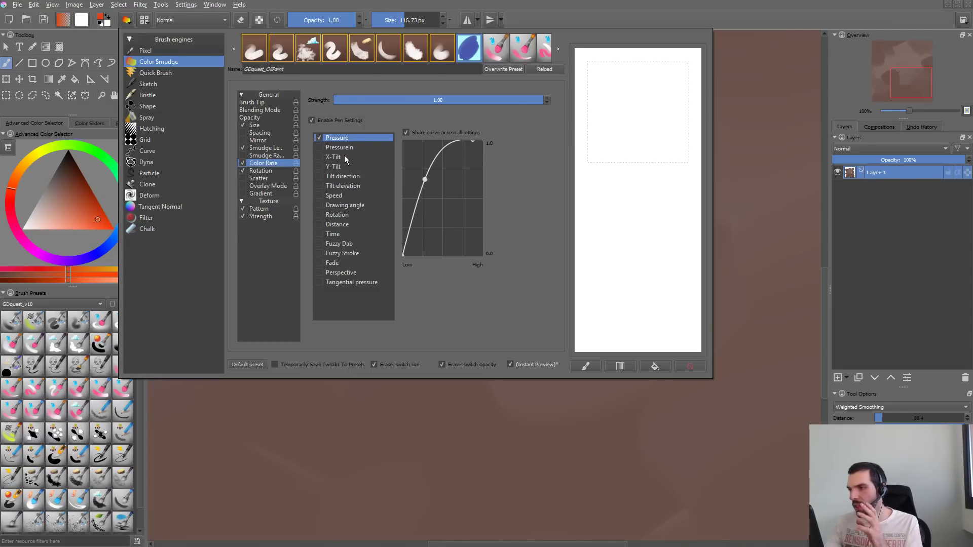
drag(621, 114, 629, 212)
drag(638, 123, 631, 213)
mouse_move(636, 87)
mouse_down()
mouse_move(618, 119)
mouse_move(627, 212)
mouse_move(659, 86)
mouse_move(637, 95)
mouse_move(669, 251)
mouse_up()
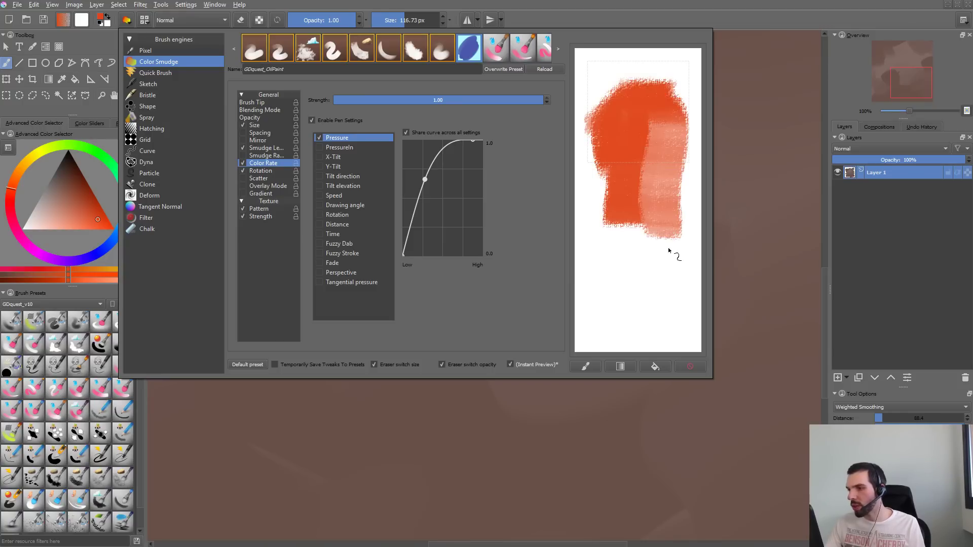
drag(426, 177, 426, 181)
click(690, 366)
mouse_move(626, 92)
mouse_down()
mouse_move(632, 105)
mouse_move(621, 119)
mouse_move(657, 81)
mouse_move(616, 162)
mouse_up()
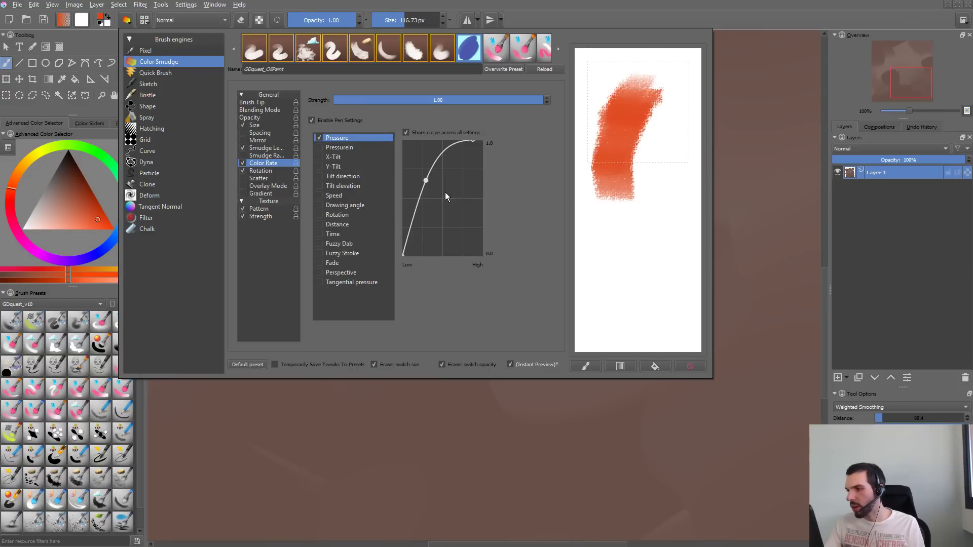
- Try color rate strengths of 0.02 and 0.11, restore the strength to 1.00, and paint test strokes in the cleared scratchpad
drag(462, 99, 345, 115)
click(682, 365)
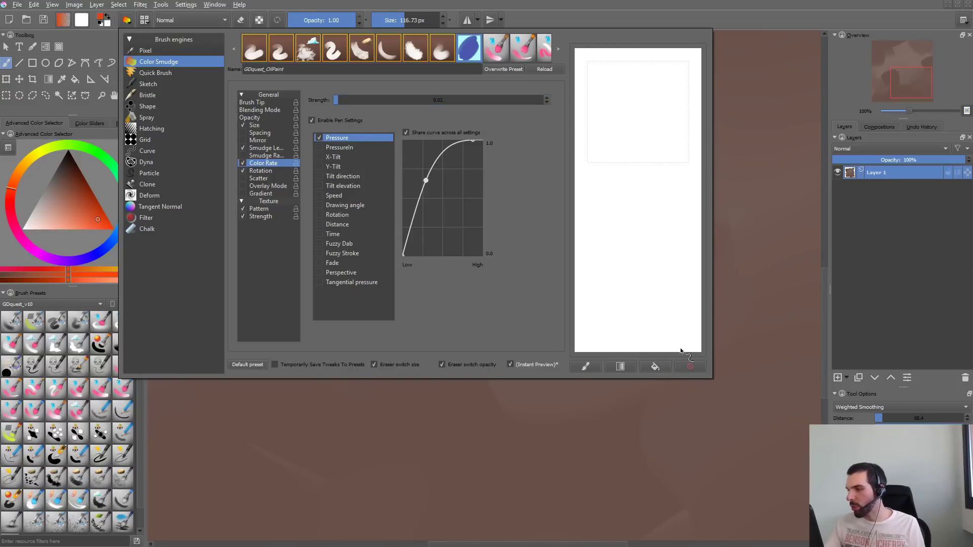
click(359, 100)
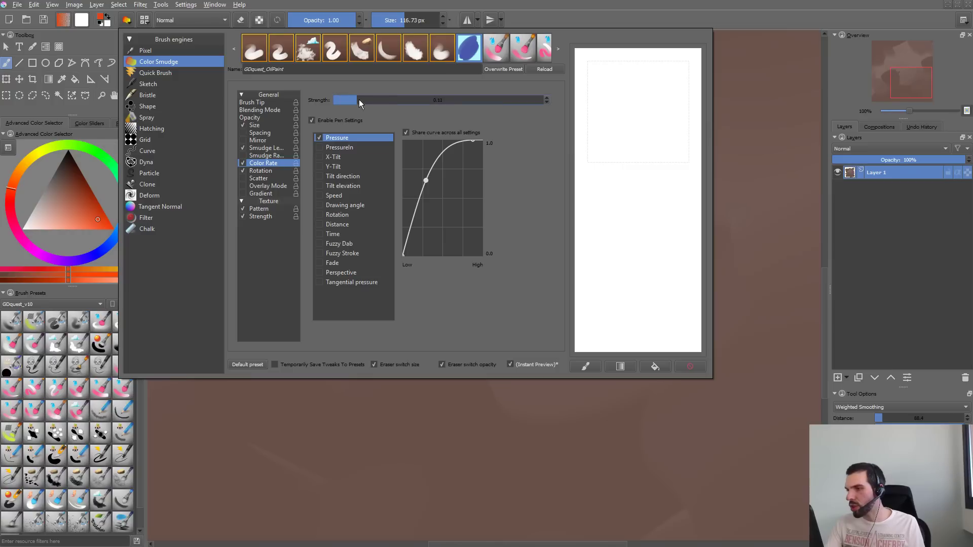
mouse_move(663, 121)
mouse_down()
mouse_move(667, 200)
mouse_move(679, 83)
mouse_move(632, 155)
mouse_move(633, 145)
mouse_move(661, 224)
mouse_move(653, 256)
mouse_up()
drag(400, 100, 545, 100)
click(690, 367)
mouse_move(649, 84)
mouse_down()
mouse_move(636, 132)
mouse_move(642, 187)
mouse_up()
mouse_move(639, 64)
mouse_down()
mouse_move(658, 191)
mouse_move(649, 208)
mouse_move(636, 185)
mouse_move(645, 168)
mouse_up()
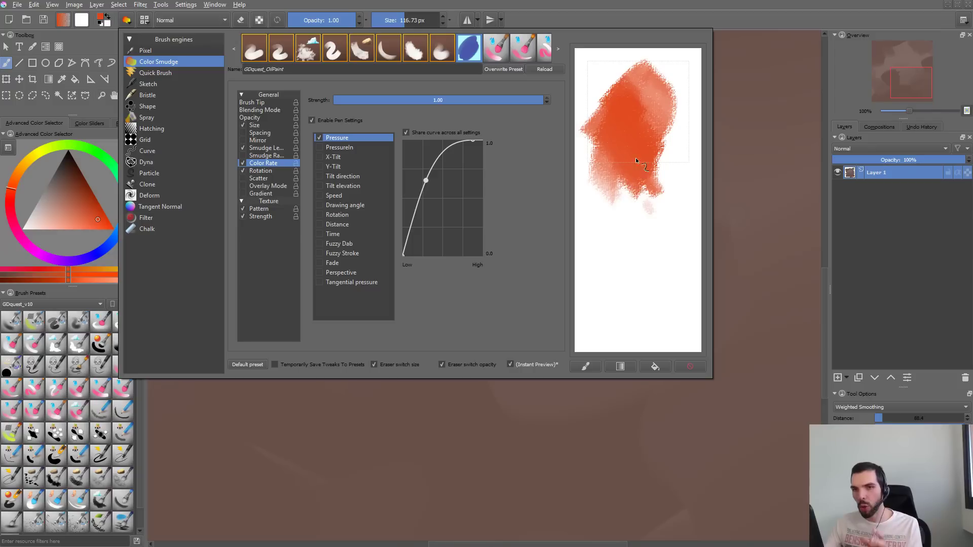
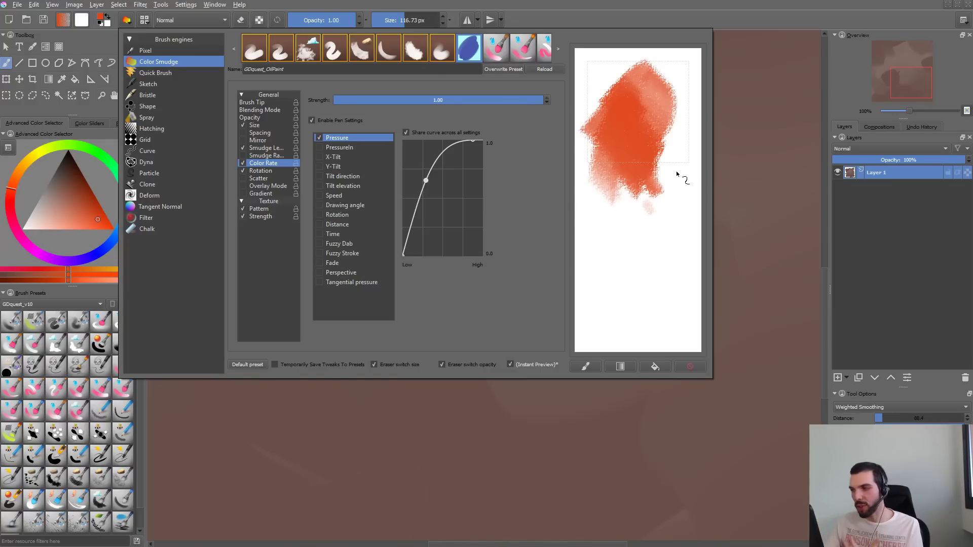
- Test the color rate and rotation settings with strokes in the scratchpad, clearing it between tests
mouse_move(645, 183)
mouse_down()
mouse_move(659, 101)
mouse_move(630, 208)
mouse_move(669, 299)
mouse_up()
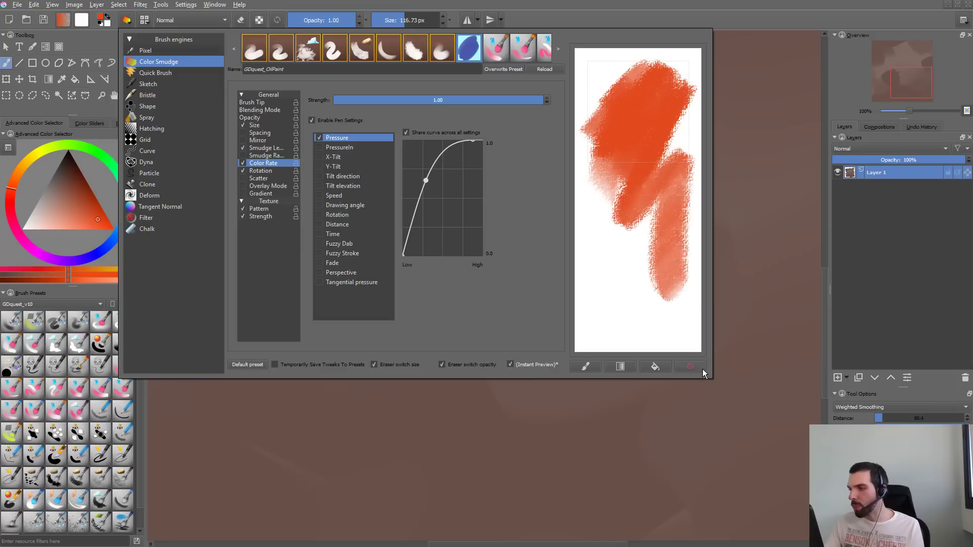
click(691, 367)
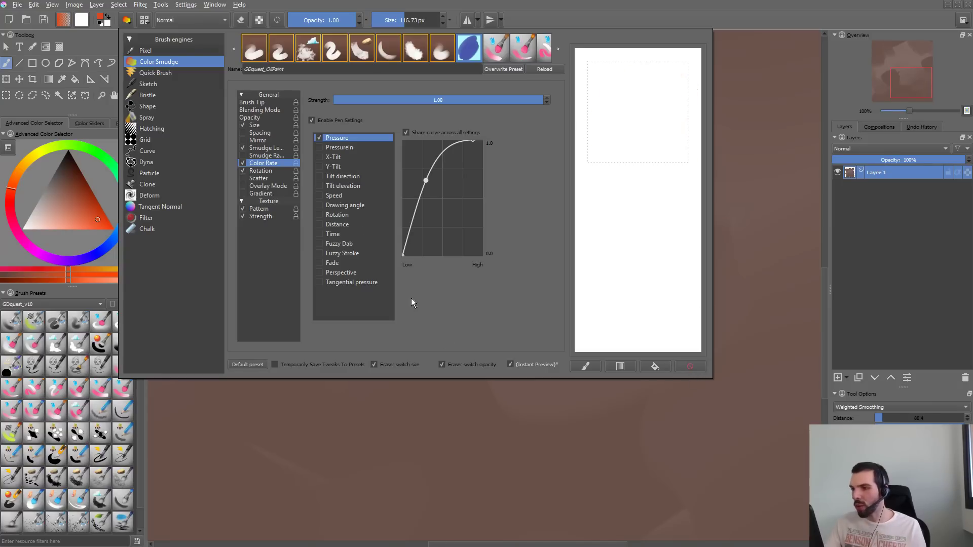
click(269, 171)
mouse_move(674, 104)
mouse_down()
mouse_move(616, 147)
mouse_move(636, 104)
mouse_move(645, 205)
mouse_move(654, 165)
mouse_up()
drag(655, 82, 627, 129)
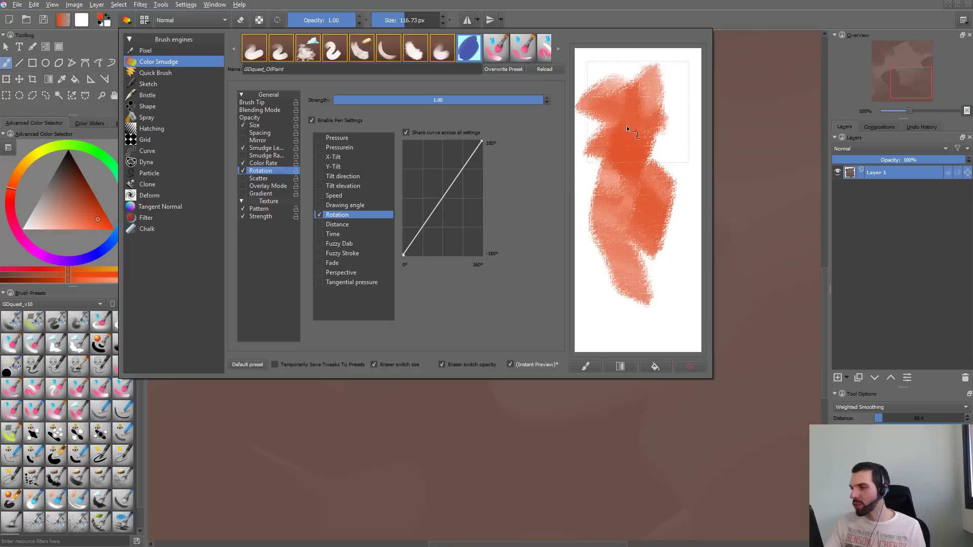
mouse_move(645, 205)
mouse_down()
mouse_move(631, 170)
mouse_move(652, 223)
mouse_up()
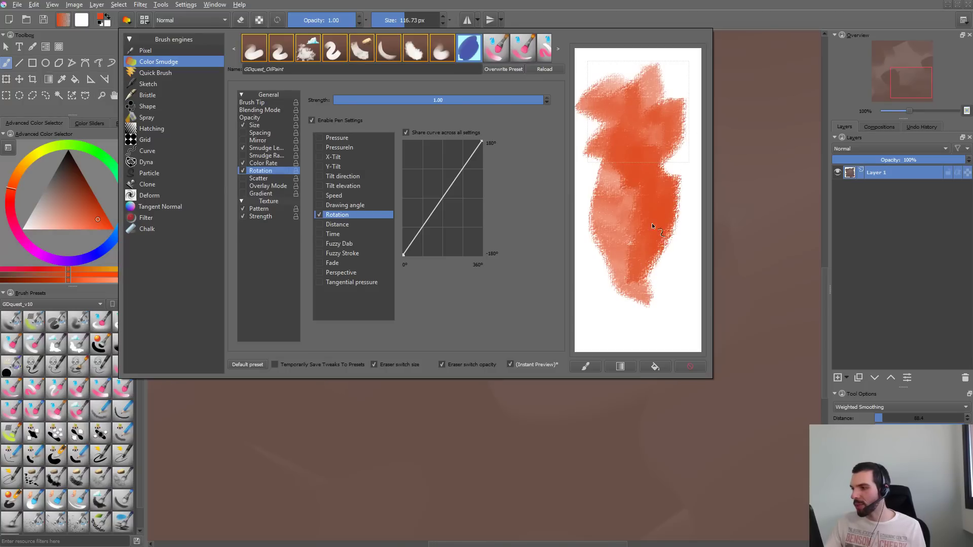
click(690, 366)
mouse_move(648, 108)
mouse_down()
mouse_move(628, 107)
mouse_move(657, 91)
mouse_move(630, 170)
mouse_move(596, 131)
mouse_up()
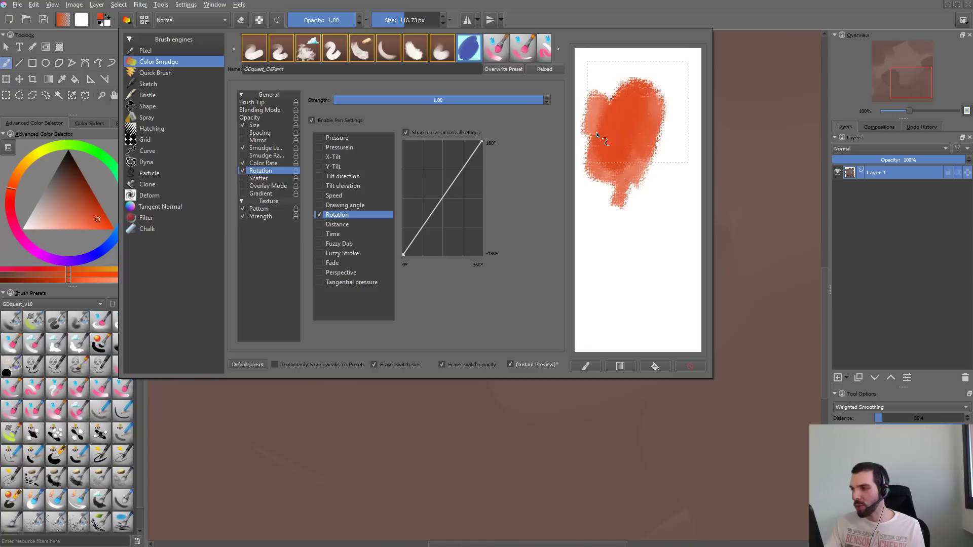
mouse_move(667, 123)
mouse_down()
mouse_move(667, 191)
mouse_move(605, 302)
mouse_move(634, 253)
mouse_move(659, 167)
mouse_up()
click(690, 366)
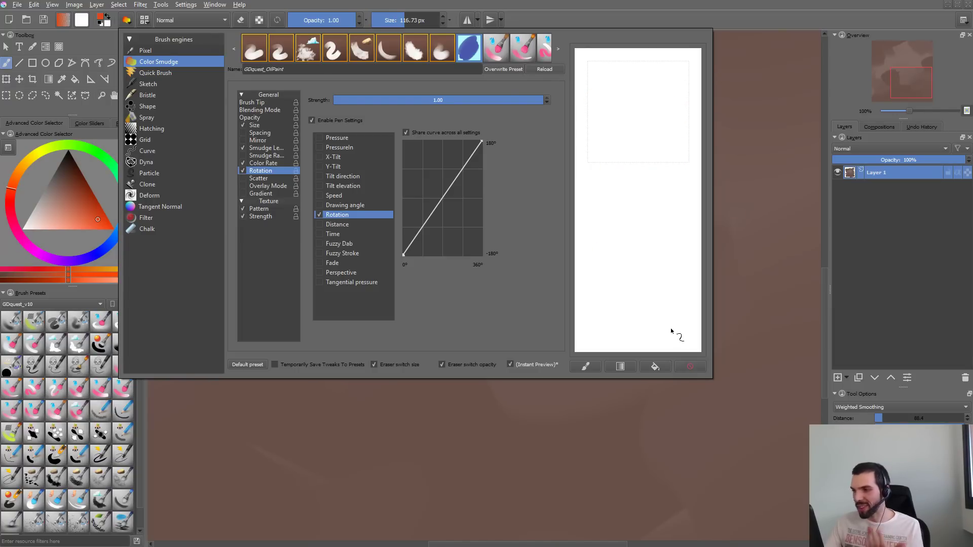
- Reshape the size option's pressure curve so it stays low at light pressure and rises steeply to 100% at high pressure
click(275, 125)
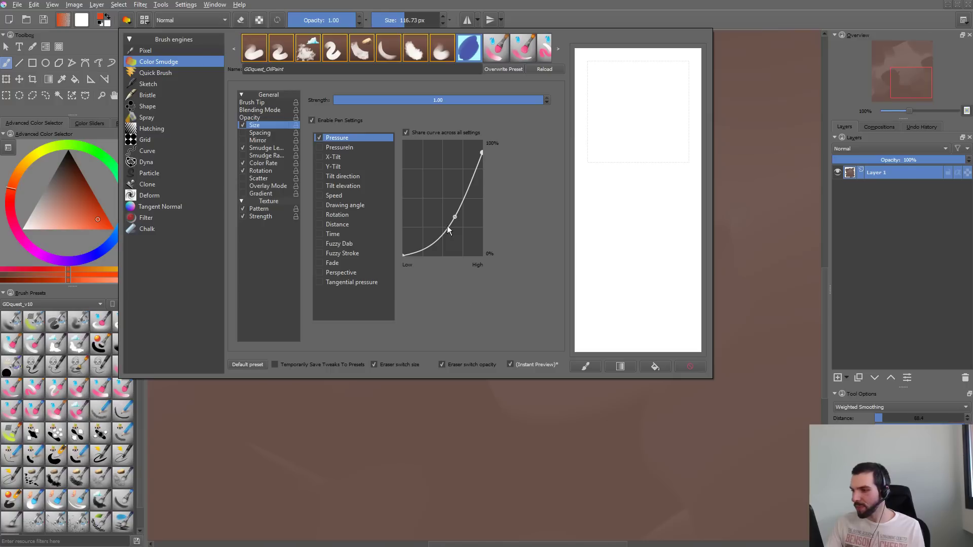
drag(455, 216, 469, 199)
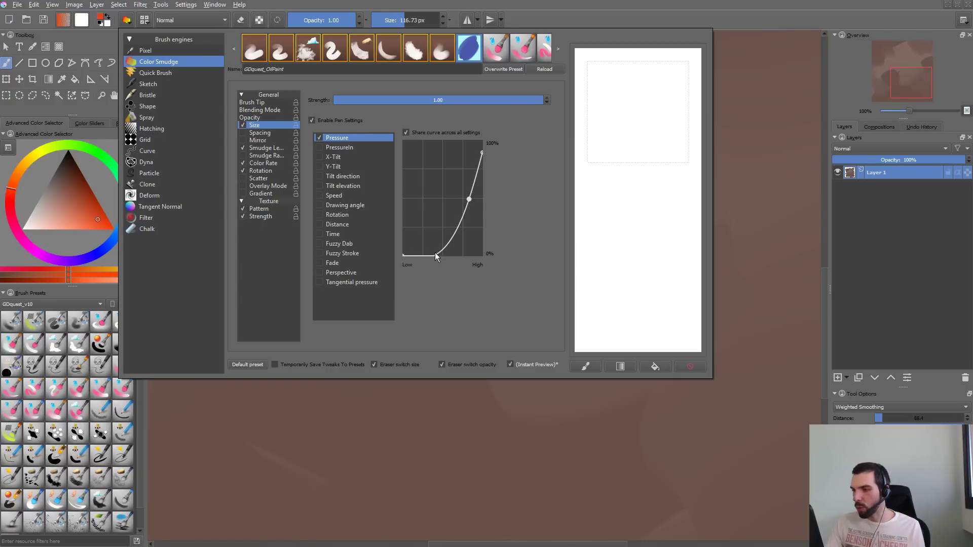
drag(435, 253, 435, 253)
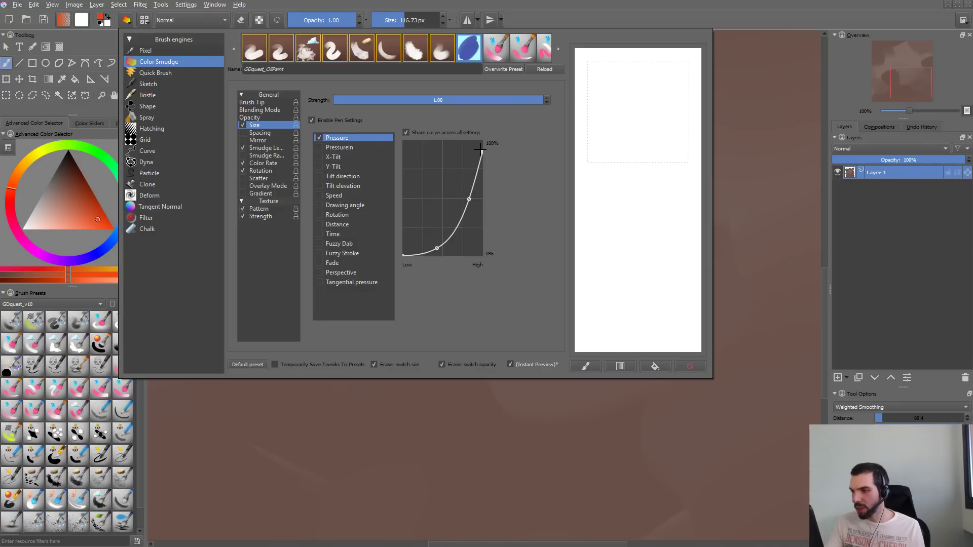
drag(480, 149, 482, 139)
drag(469, 200, 472, 183)
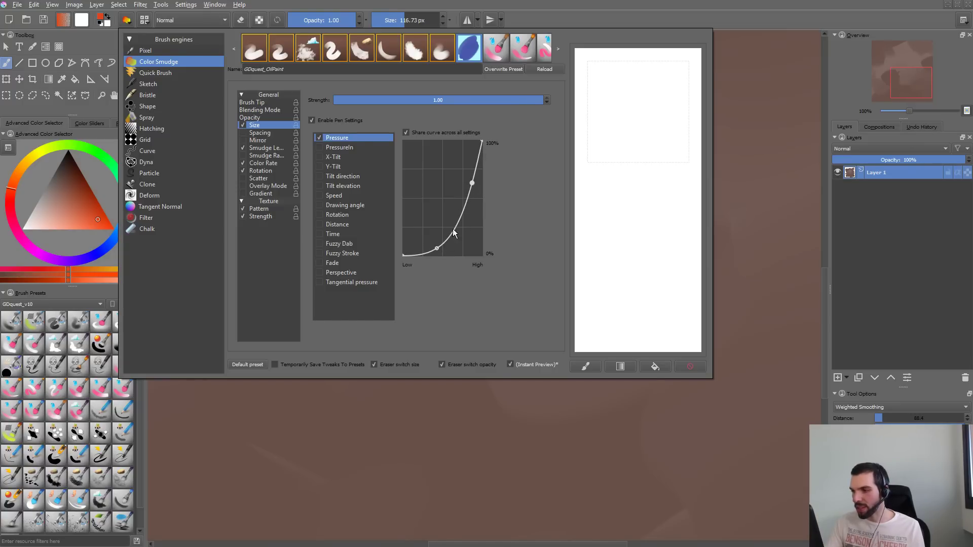
drag(437, 248, 462, 211)
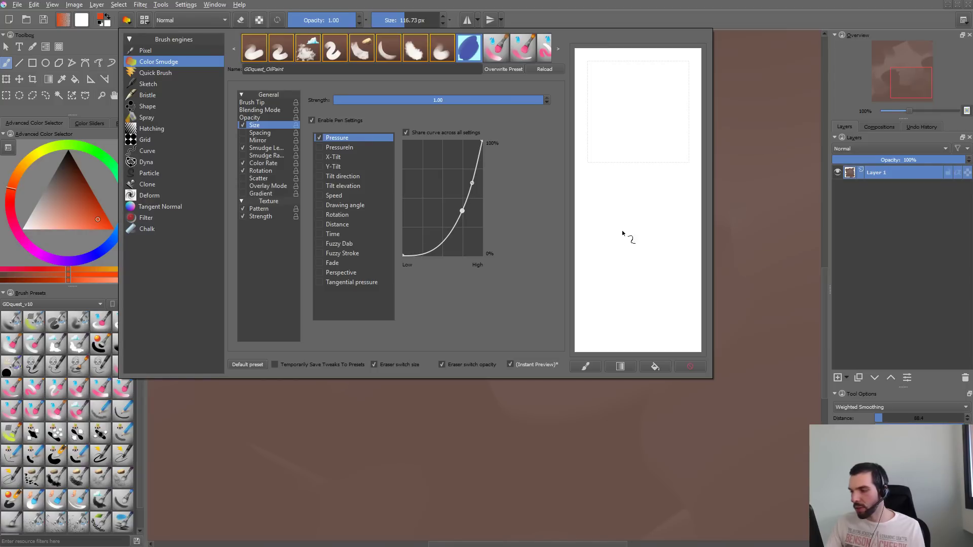
- Test the new size curve with light separate strokes in the scratchpad, and clear them
mouse_move(620, 114)
mouse_down()
mouse_move(633, 168)
mouse_move(636, 303)
mouse_up()
drag(668, 99, 641, 190)
mouse_move(626, 78)
mouse_down()
mouse_move(610, 231)
mouse_move(685, 81)
mouse_up()
click(690, 366)
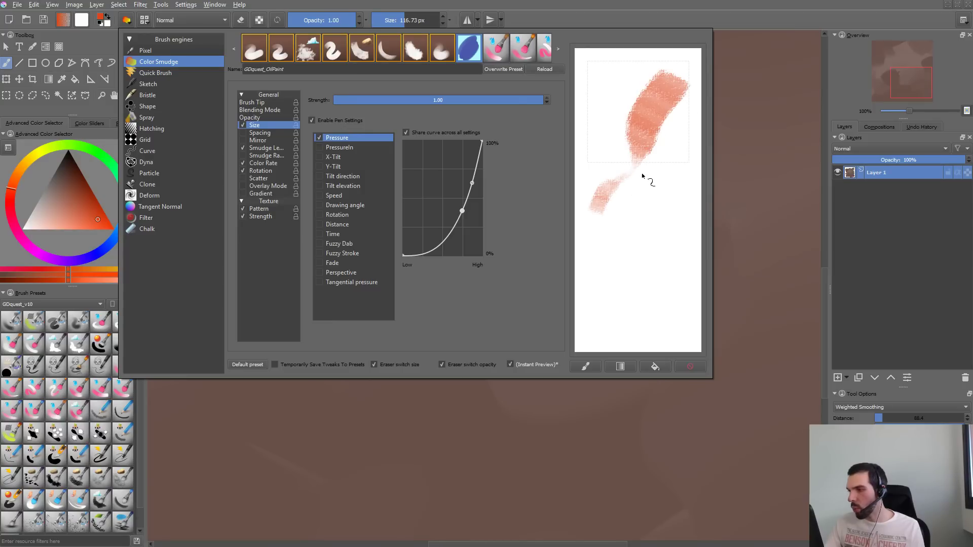
mouse_move(642, 176)
mouse_down()
mouse_move(639, 225)
mouse_move(642, 205)
mouse_move(635, 217)
mouse_move(641, 229)
mouse_move(636, 198)
mouse_move(649, 245)
mouse_move(670, 198)
mouse_move(638, 248)
mouse_up()
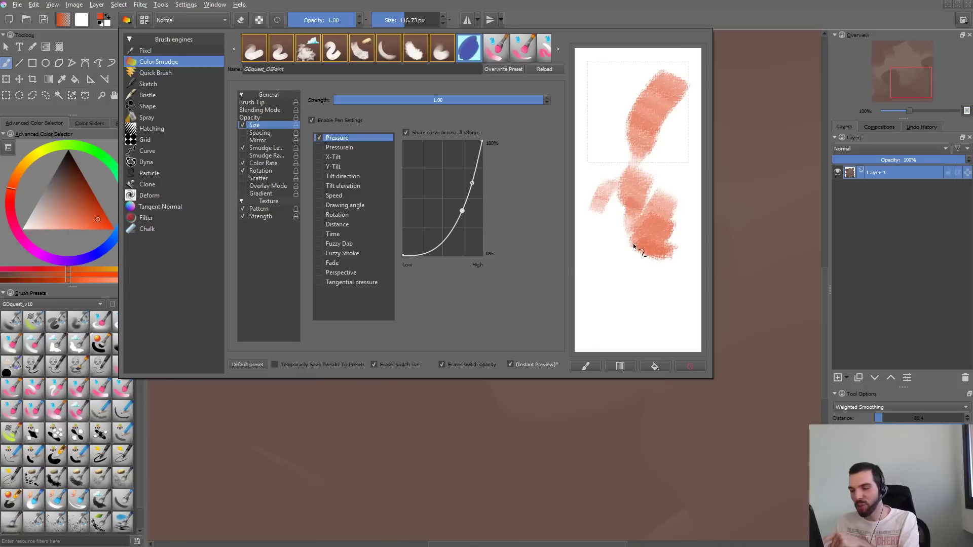
click(690, 367)
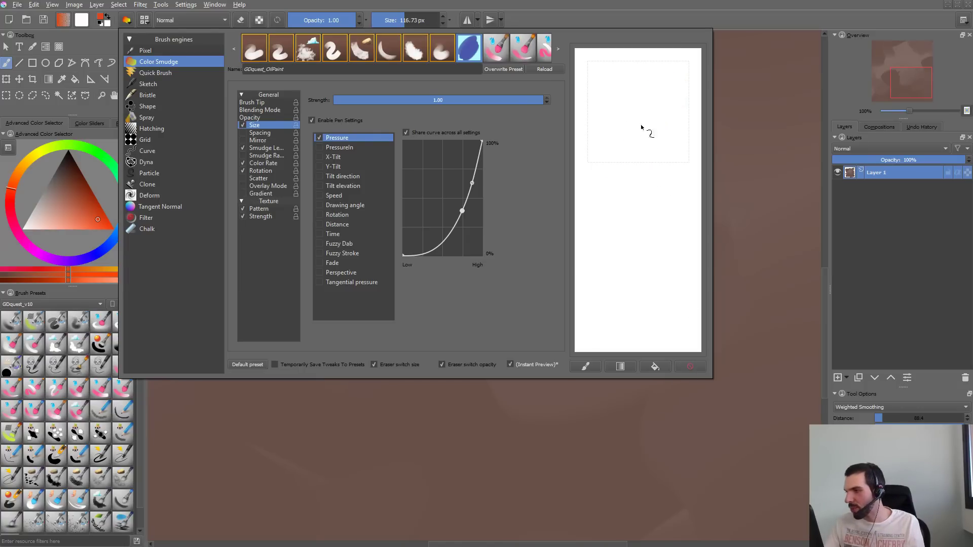
- Build up a dense patch with soft smudged edges in the scratchpad, and clear it
mouse_move(641, 128)
mouse_down()
mouse_move(646, 107)
mouse_move(638, 193)
mouse_move(644, 74)
mouse_move(631, 209)
mouse_move(652, 88)
mouse_move(627, 133)
mouse_move(617, 208)
mouse_move(653, 130)
mouse_move(633, 138)
mouse_move(665, 77)
mouse_move(624, 84)
mouse_move(606, 190)
mouse_move(642, 104)
mouse_move(595, 205)
mouse_move(623, 96)
mouse_move(651, 96)
mouse_move(629, 153)
mouse_up()
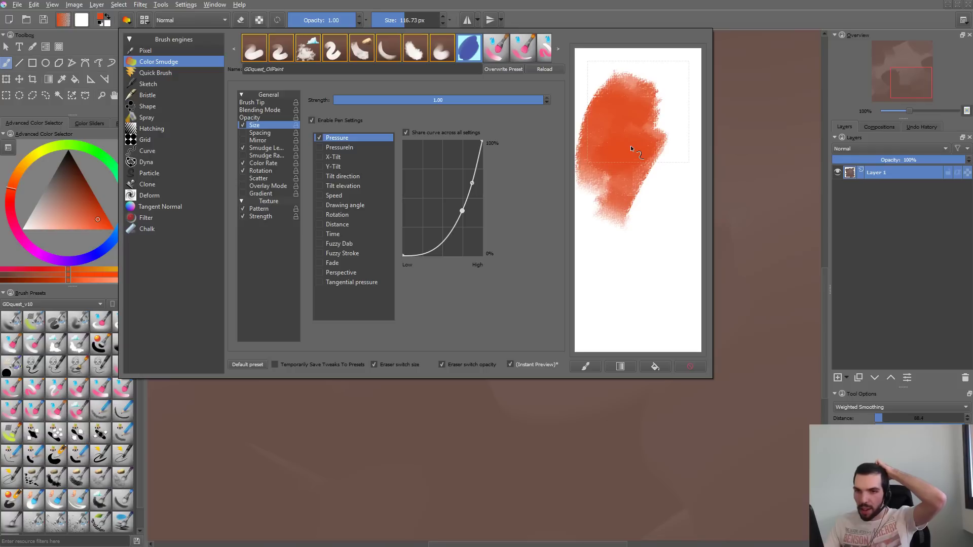
mouse_move(648, 106)
mouse_down()
mouse_move(664, 89)
mouse_move(628, 132)
mouse_move(671, 106)
mouse_move(622, 133)
mouse_move(665, 85)
mouse_move(618, 141)
mouse_move(687, 73)
mouse_move(631, 108)
mouse_move(669, 83)
mouse_up()
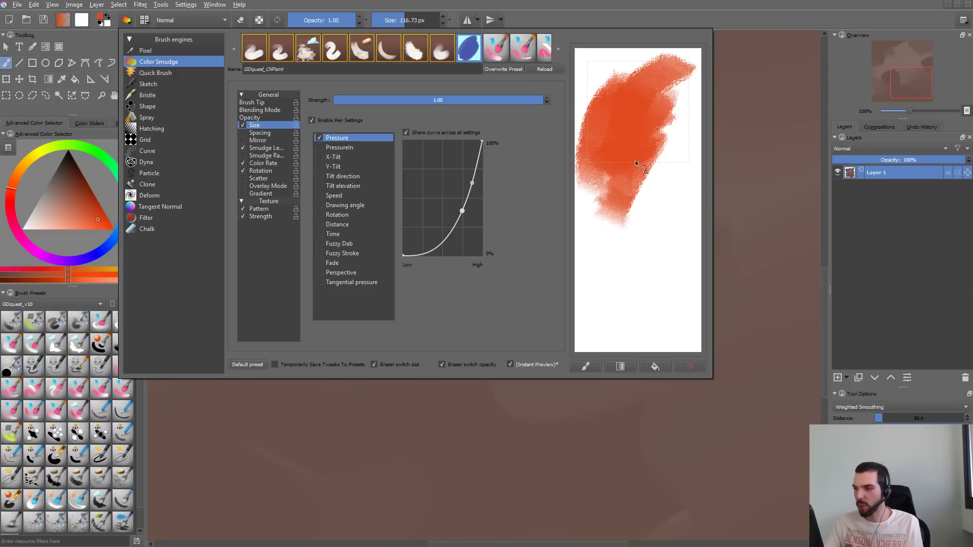
drag(631, 157, 666, 130)
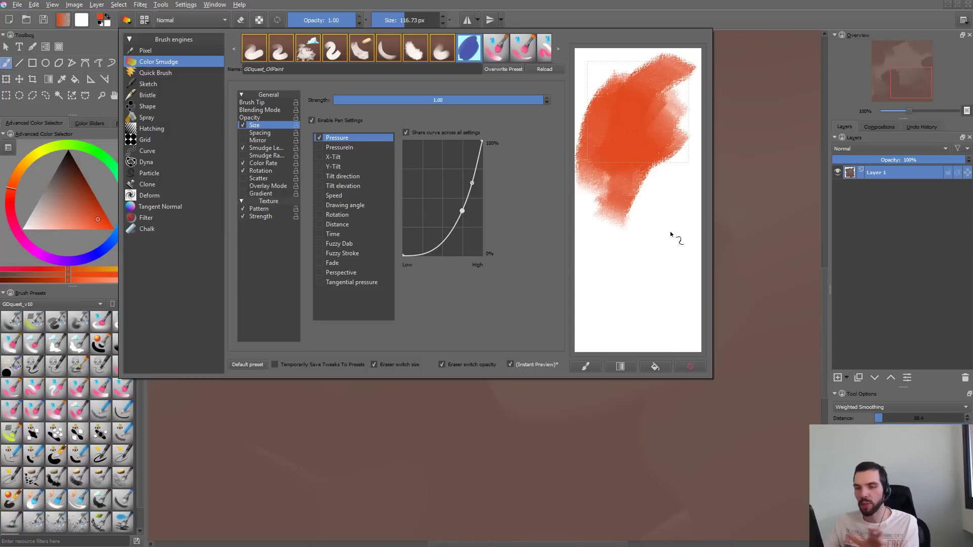
click(690, 366)
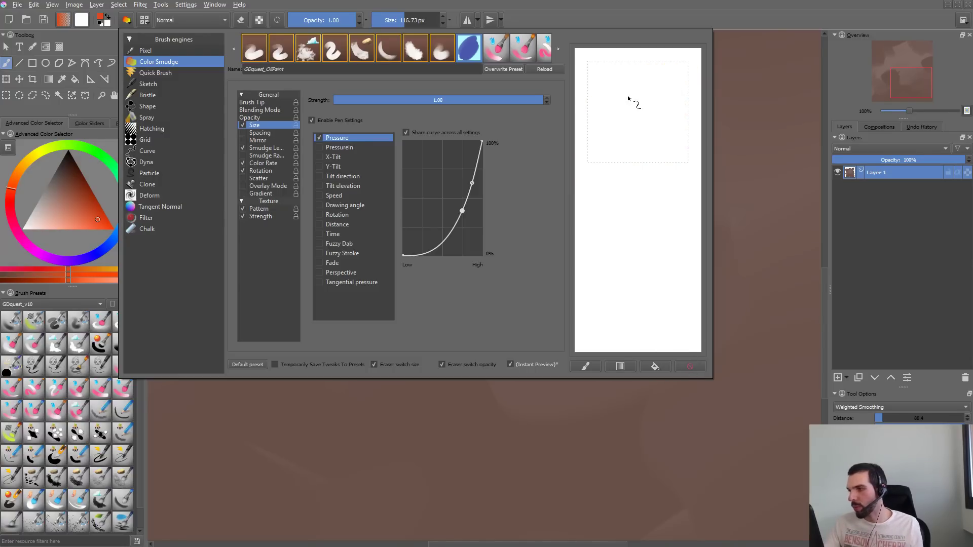
- Paint short fanned strokes with tapering ends in the scratchpad, clear them, and paint a solid tapered patch
mouse_move(634, 102)
mouse_down()
mouse_move(630, 141)
mouse_move(619, 92)
mouse_move(658, 106)
mouse_move(617, 134)
mouse_move(627, 95)
mouse_move(633, 147)
mouse_up()
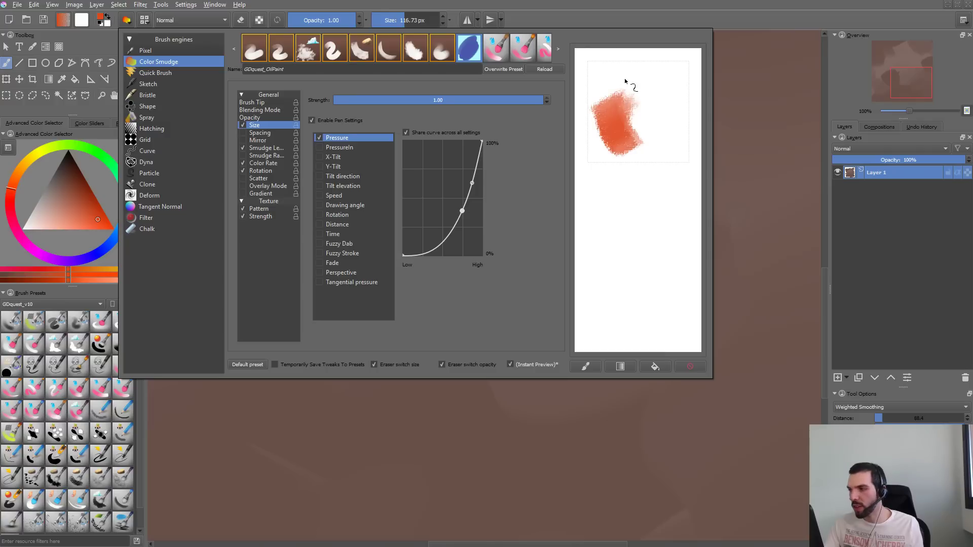
mouse_move(623, 82)
mouse_down()
mouse_move(632, 146)
mouse_move(667, 76)
mouse_up()
mouse_move(633, 130)
mouse_down()
mouse_move(662, 99)
mouse_move(668, 118)
mouse_up()
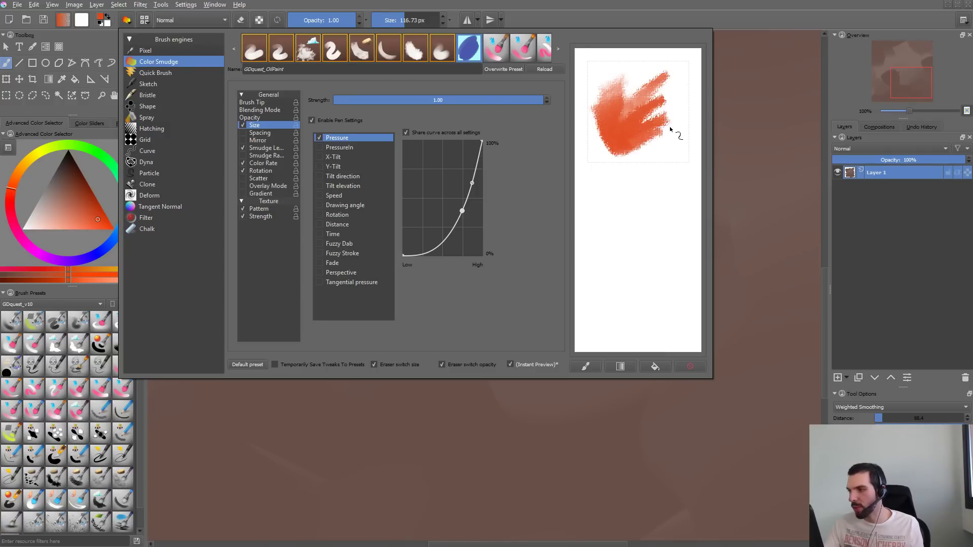
drag(614, 151, 676, 131)
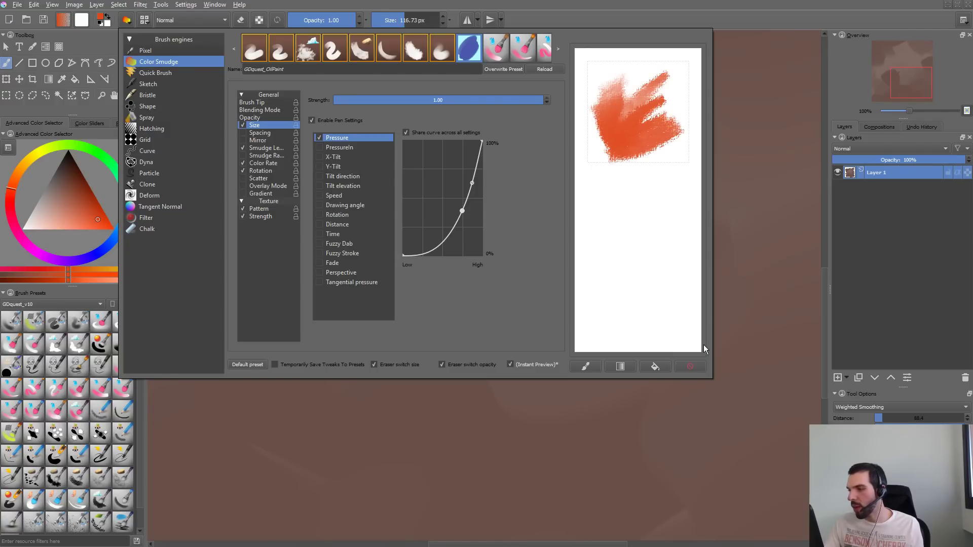
click(692, 366)
mouse_move(643, 82)
mouse_down()
mouse_move(628, 138)
mouse_move(636, 116)
mouse_move(618, 122)
mouse_move(635, 79)
mouse_move(620, 135)
mouse_move(655, 77)
mouse_move(639, 141)
mouse_move(647, 160)
mouse_up()
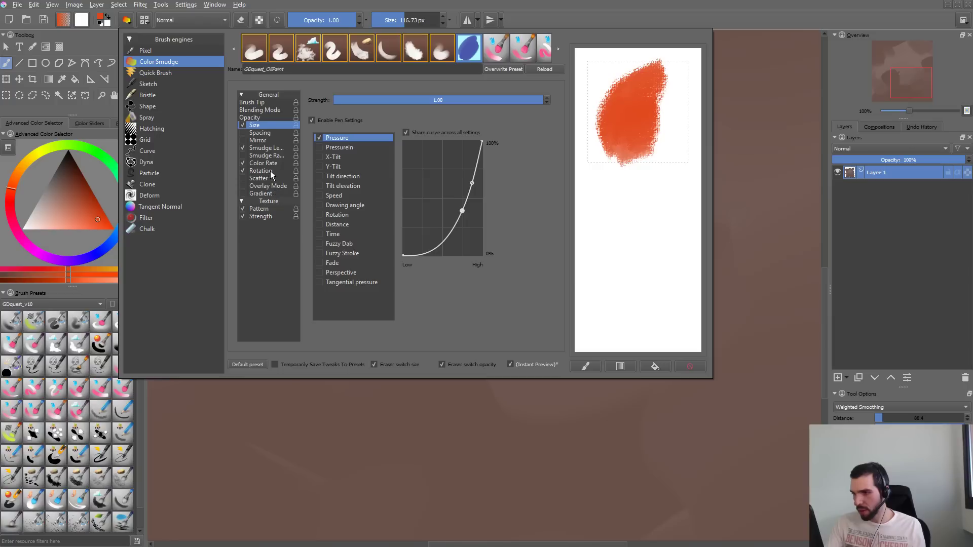
- Lower the texture pattern's scale to 0.90 and paint a test stroke below the patch in the scratchpad
click(259, 209)
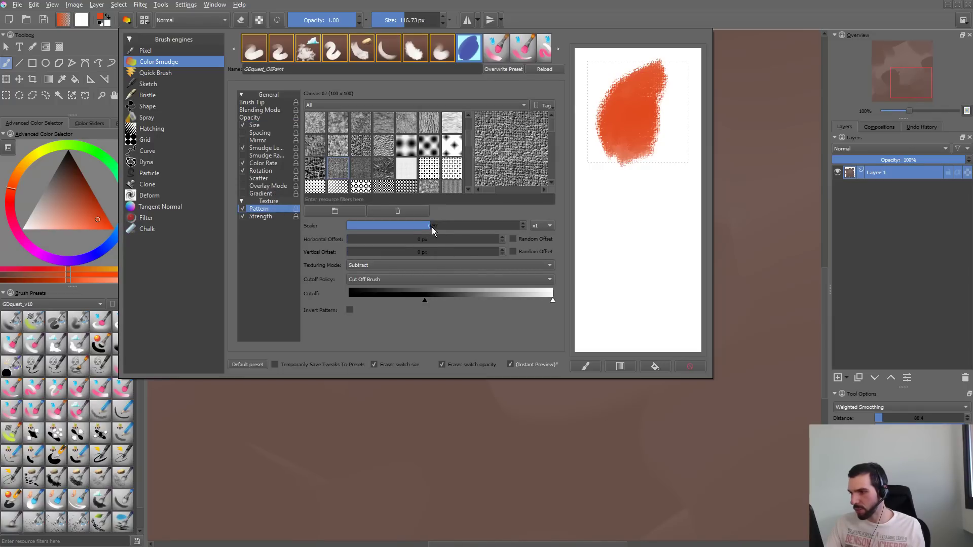
drag(432, 227, 416, 226)
mouse_move(616, 172)
mouse_down()
mouse_move(649, 188)
mouse_move(655, 232)
mouse_move(647, 226)
mouse_move(675, 160)
mouse_move(647, 220)
mouse_move(646, 243)
mouse_move(668, 257)
mouse_up()
- Close the brush editor, try the brush with orange strokes on the canvas at 116.73 px, and undo them
click(801, 208)
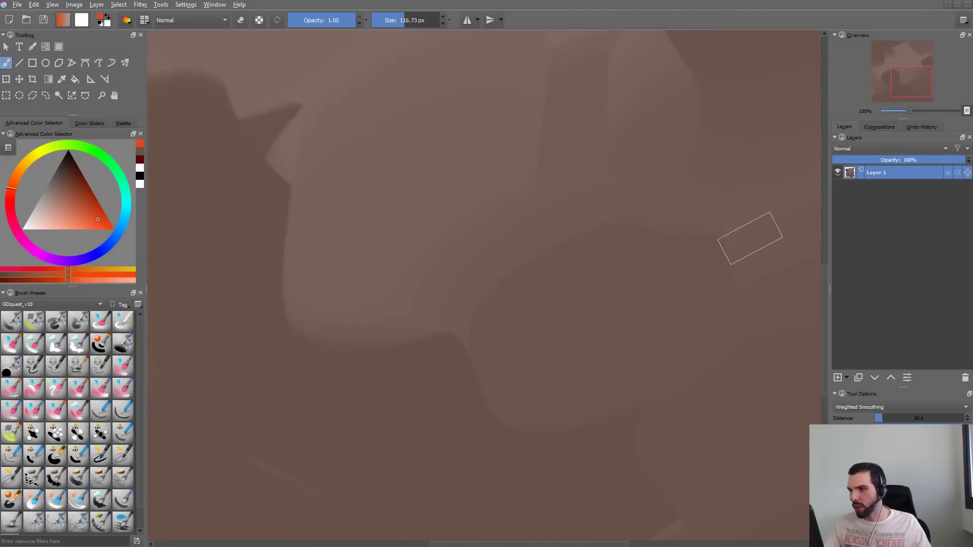
mouse_move(567, 180)
mouse_down()
mouse_move(536, 283)
mouse_move(658, 355)
mouse_up()
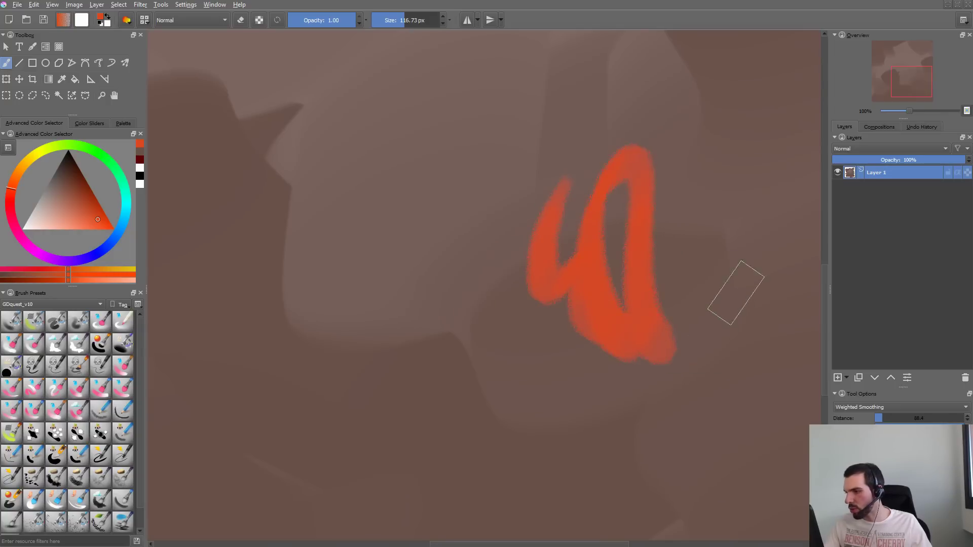
key(ctrl+z)
key(F5)
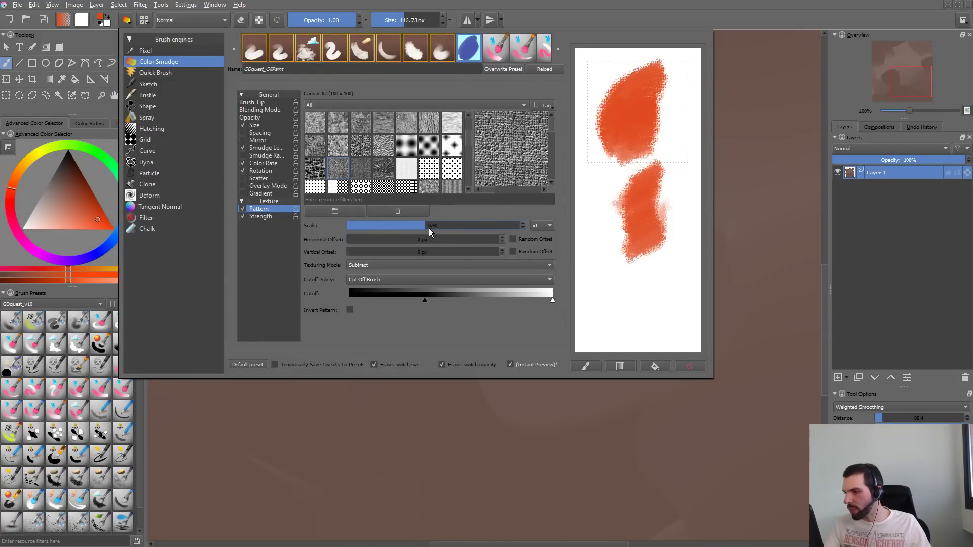
key(F5)
mouse_move(660, 93)
mouse_down()
mouse_move(617, 290)
mouse_move(658, 59)
mouse_up()
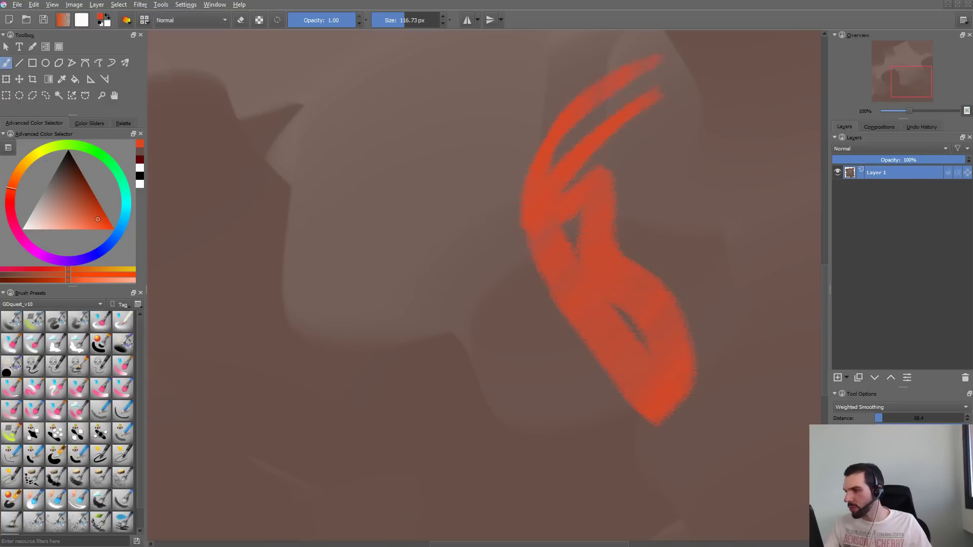
key(ctrl+z)
- Enlarge the brush to 213.58 px and paint overlapping orange strokes in the middle of the canvas
drag(493, 176, 552, 175)
drag(570, 120, 479, 271)
mouse_move(482, 268)
mouse_down()
mouse_move(509, 178)
mouse_move(565, 122)
mouse_move(569, 236)
mouse_up()
mouse_move(530, 294)
mouse_down()
mouse_move(598, 354)
mouse_move(580, 209)
mouse_up()
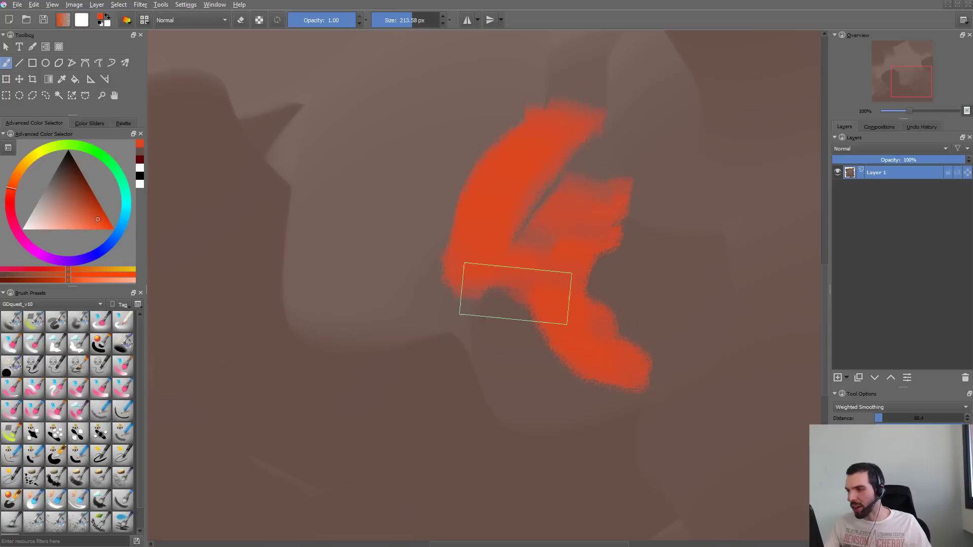
drag(519, 258, 603, 160)
mouse_move(502, 241)
mouse_down()
mouse_move(467, 137)
mouse_move(507, 83)
mouse_up()
drag(451, 223, 433, 119)
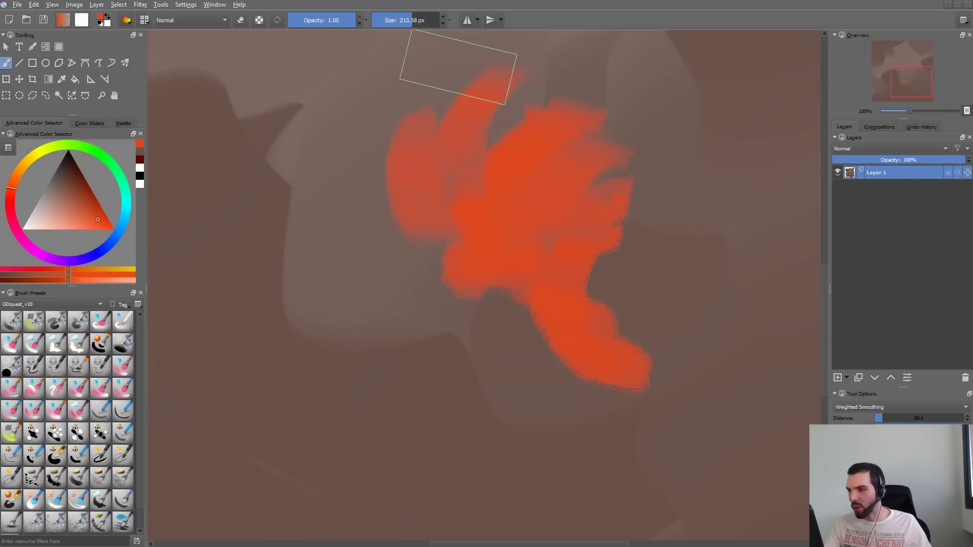
drag(446, 251, 416, 132)
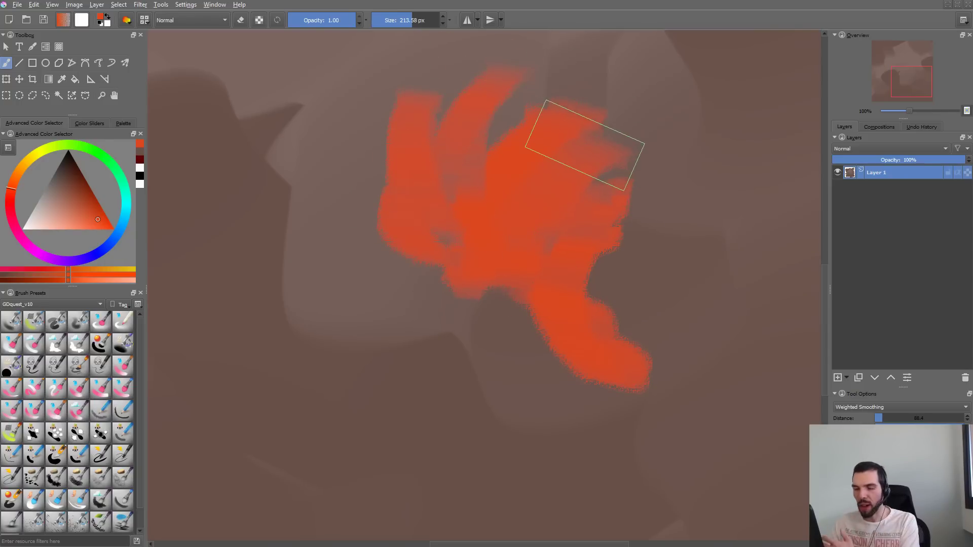
- Paint broad orange strokes radiating outward on all sides of the orange patch on the canvas
drag(543, 163, 681, 105)
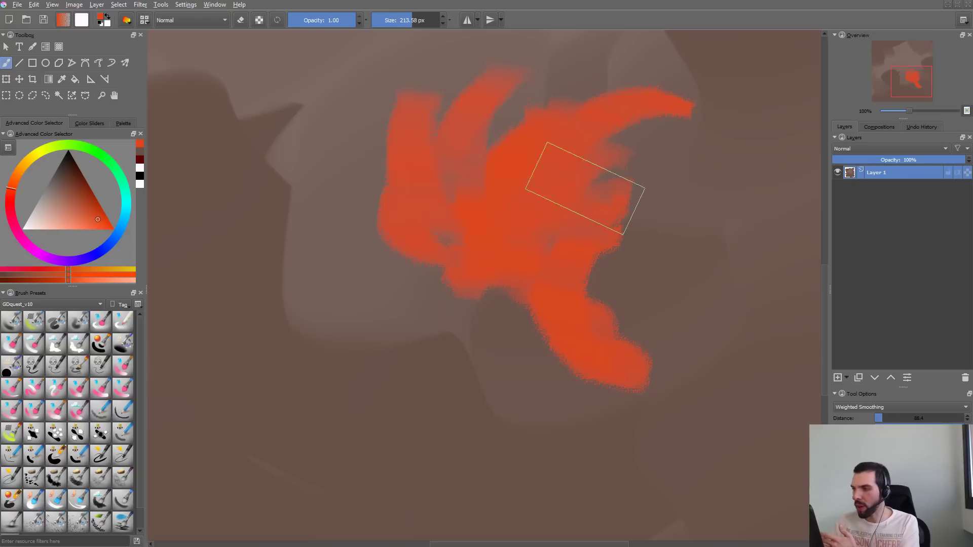
drag(585, 188, 631, 175)
drag(603, 267, 706, 217)
mouse_move(639, 302)
mouse_down()
mouse_move(582, 320)
mouse_move(524, 309)
mouse_move(459, 347)
mouse_move(459, 267)
mouse_up()
drag(359, 284, 425, 206)
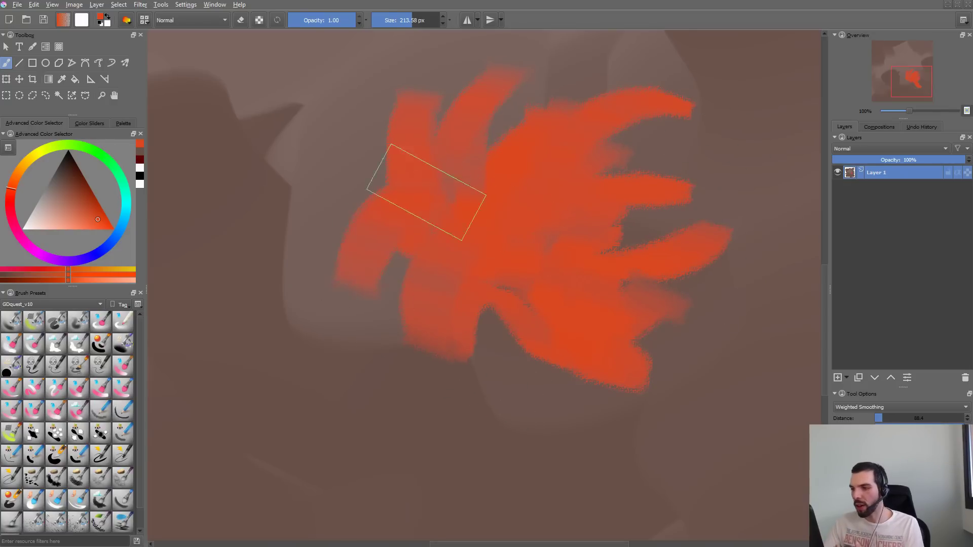
mouse_move(349, 166)
mouse_down()
mouse_move(441, 177)
mouse_move(367, 203)
mouse_move(374, 94)
mouse_up()
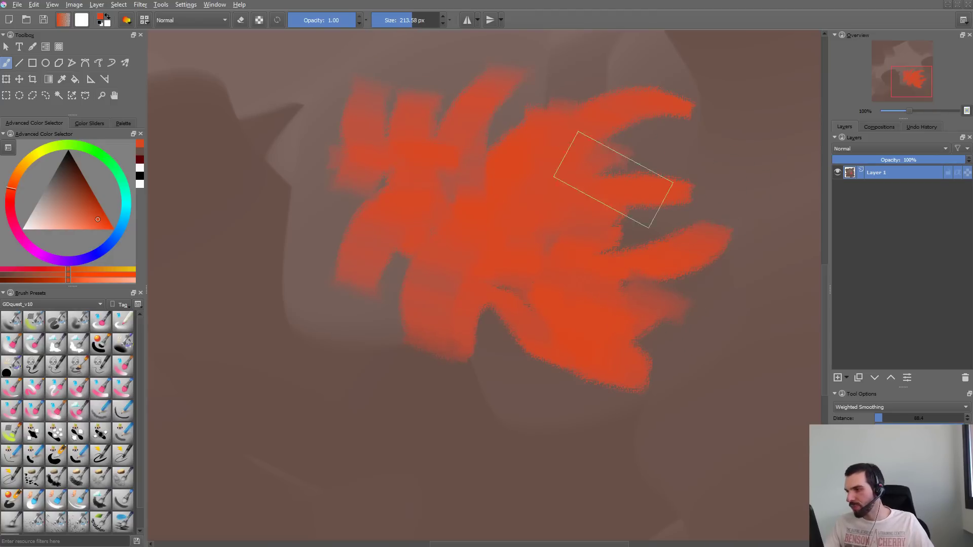
drag(564, 397, 563, 263)
drag(473, 385, 512, 258)
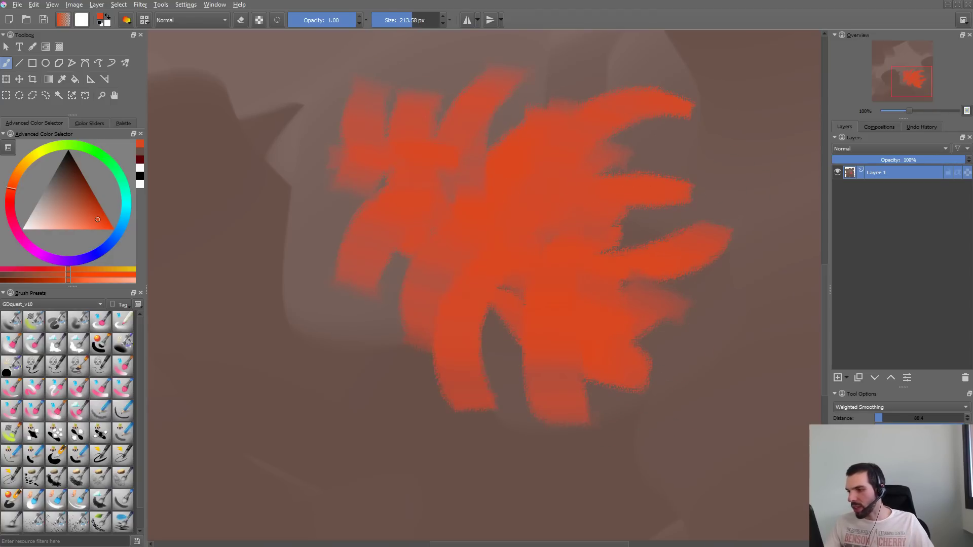
- Undo the latest radiating strokes around the orange patch
key(ctrl+z)
key(ctrl+z)
key(ctrl+z)
key(ctrl+z)
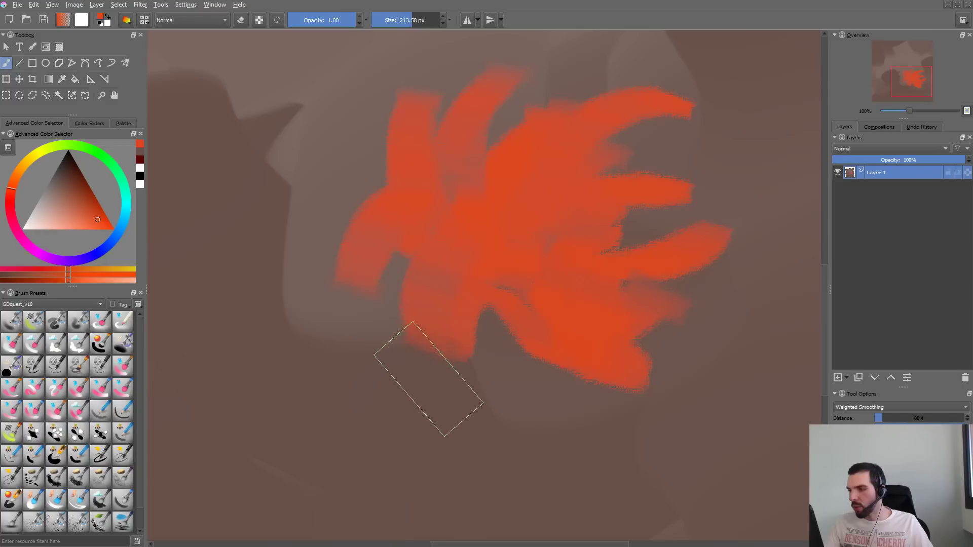
key(ctrl+z)
key(ctrl+z)
key(ctrl+z)
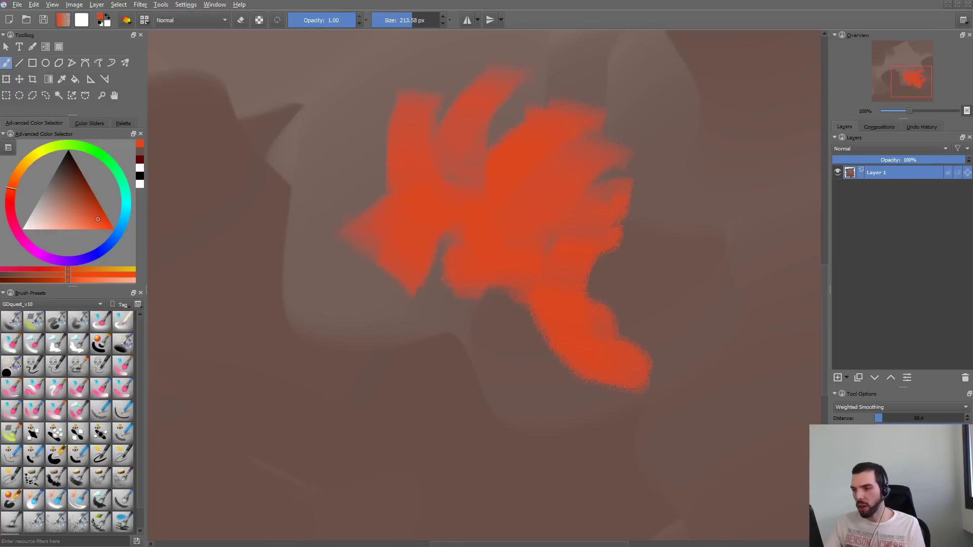
- Paint broad orange strokes extending downward from the lower-left part of the orange patch
drag(444, 339, 467, 282)
drag(375, 266, 332, 323)
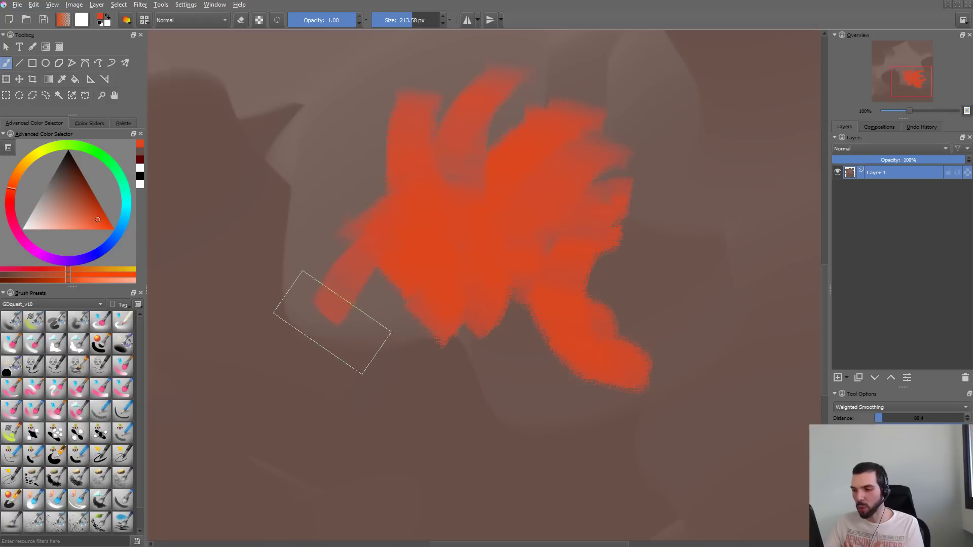
drag(393, 300, 431, 388)
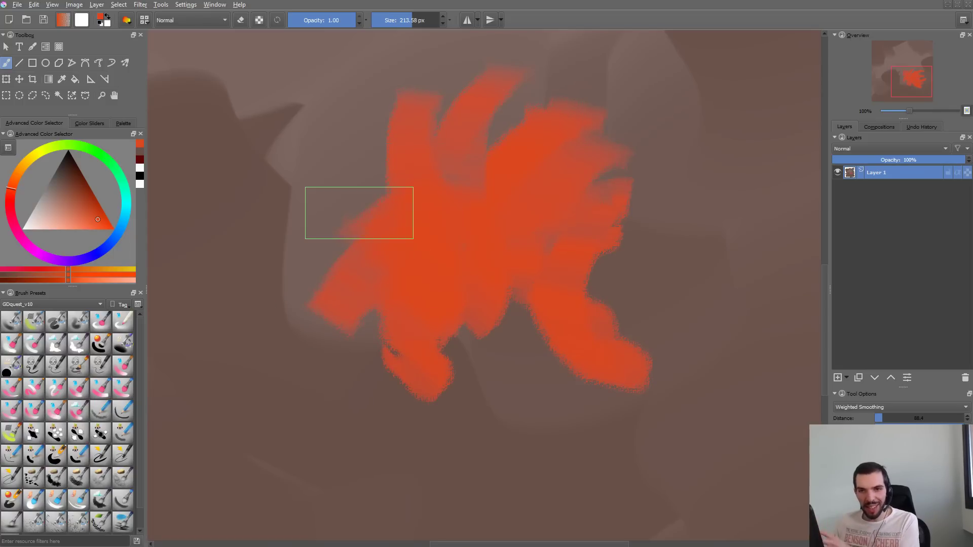
- Open the brush editor, raise the texture pattern's black cutoff to just past mid-range, and test it in the cleared scratchpad
key(F5)
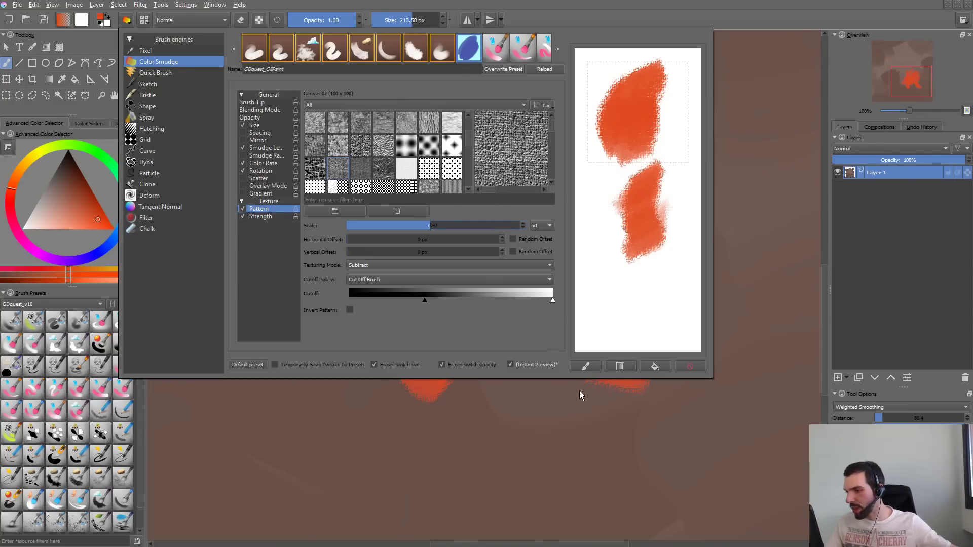
drag(426, 300, 463, 300)
click(691, 366)
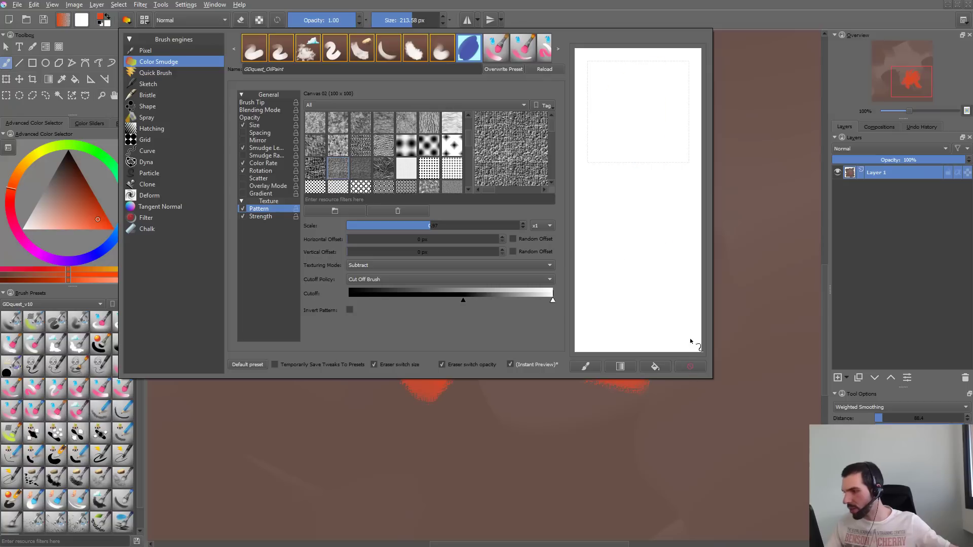
mouse_move(621, 101)
mouse_down()
mouse_move(654, 148)
mouse_move(623, 319)
mouse_move(666, 322)
mouse_up()
click(686, 367)
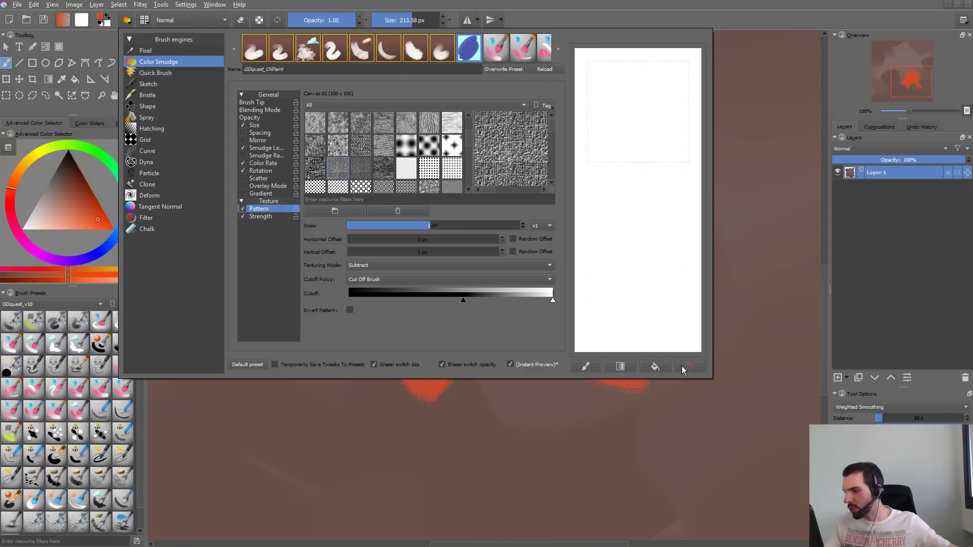
- Lower the texture pattern's black cutoff to about a quarter of the range and paint test strokes in the scratchpad
drag(463, 301, 408, 301)
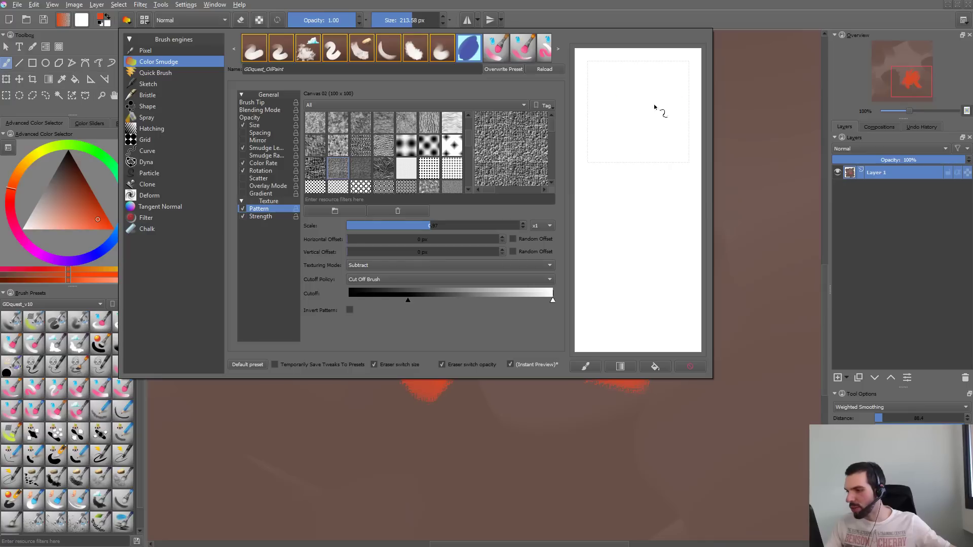
mouse_move(654, 107)
mouse_down()
mouse_move(636, 178)
mouse_move(647, 297)
mouse_up()
click(691, 366)
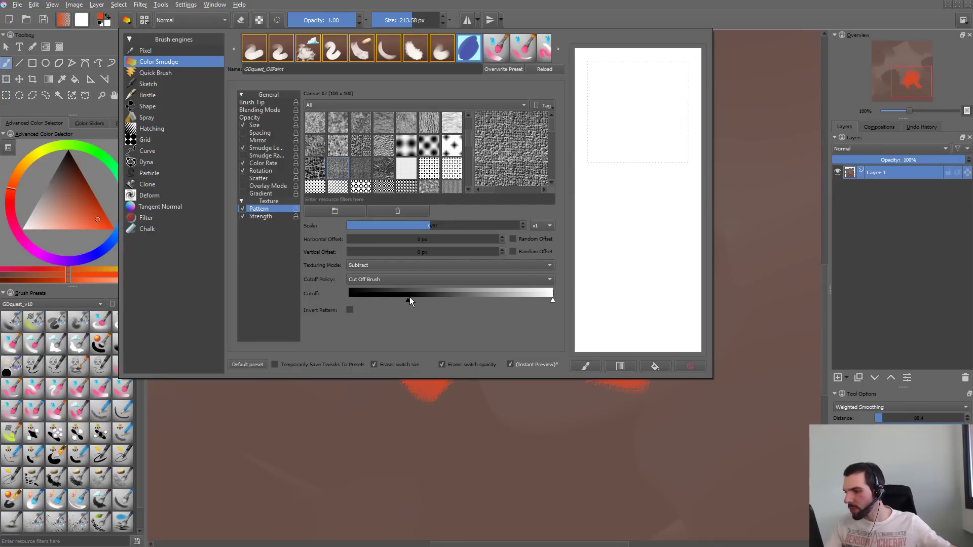
drag(406, 298, 398, 301)
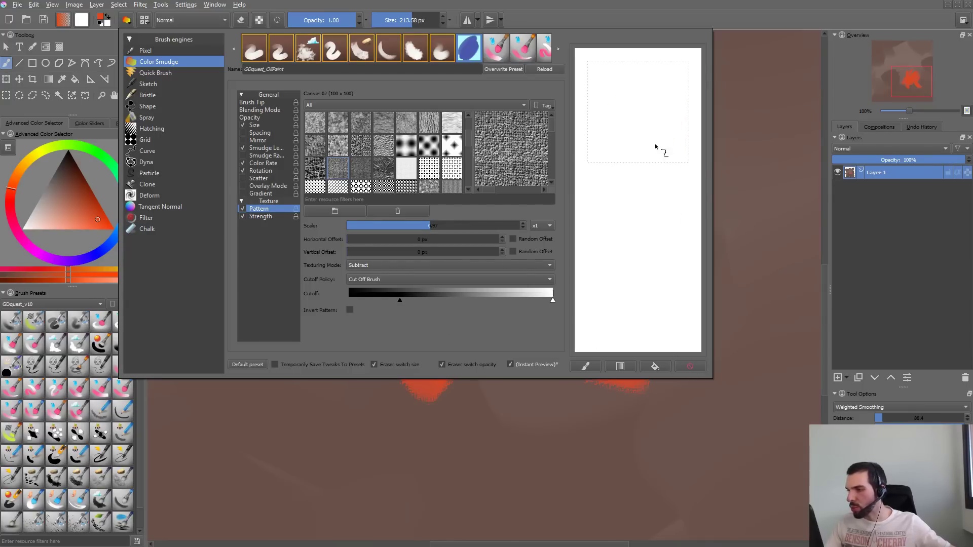
mouse_move(655, 147)
mouse_down()
mouse_move(634, 147)
mouse_move(648, 206)
mouse_move(635, 216)
mouse_move(679, 88)
mouse_move(638, 93)
mouse_move(636, 241)
mouse_up()
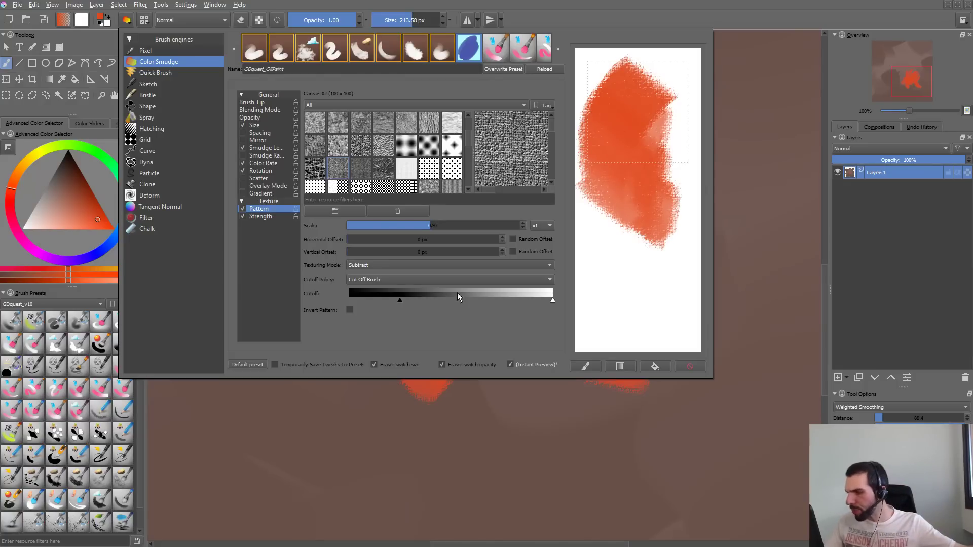
- Check the texturing mode options, keep Subtract, and cover the scratchpad with more test strokes
click(468, 267)
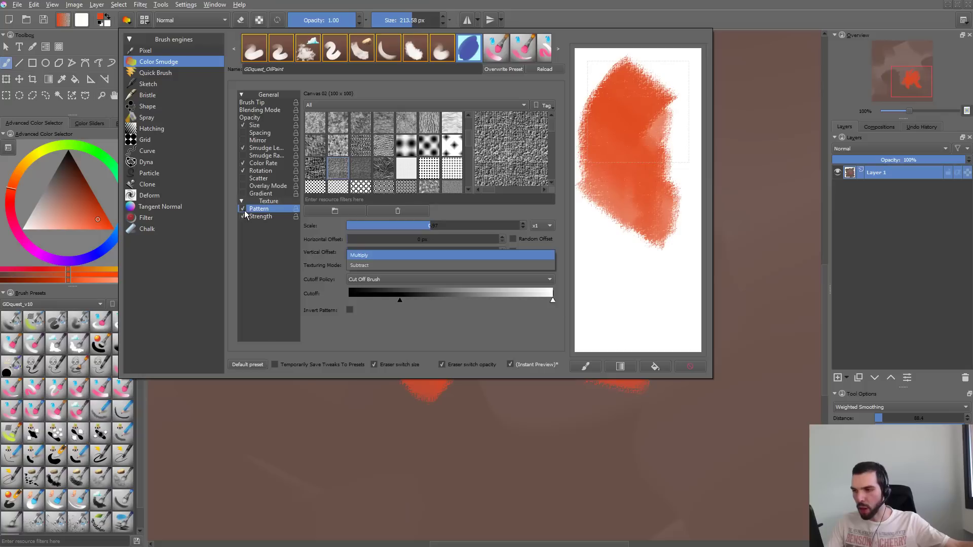
click(406, 264)
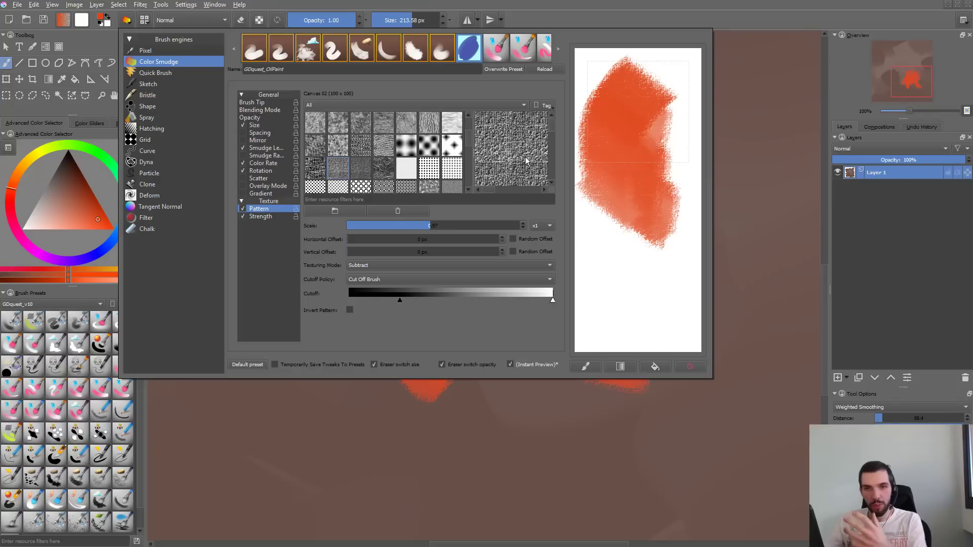
mouse_move(689, 274)
mouse_down()
mouse_move(680, 152)
mouse_move(630, 206)
mouse_move(661, 129)
mouse_up()
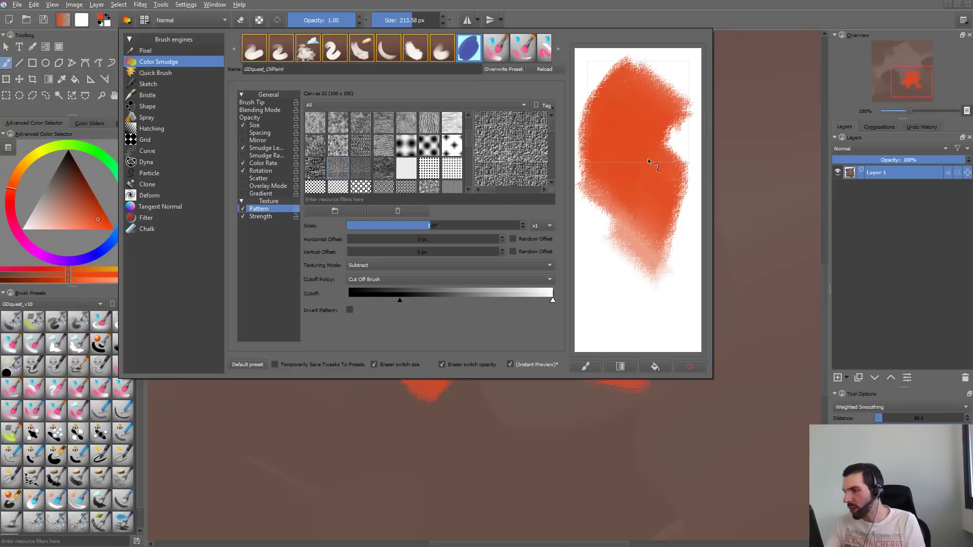
mouse_move(628, 292)
mouse_down()
mouse_move(628, 239)
mouse_move(639, 254)
mouse_move(634, 306)
mouse_move(678, 104)
mouse_up()
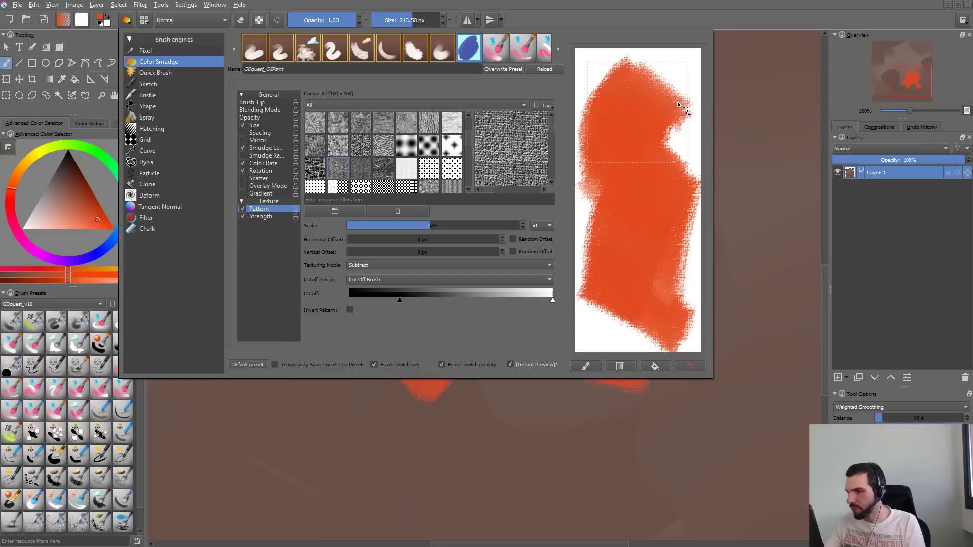
- Set the brush tip's ratio to 0.68 and test the brush twice in the cleared scratchpad
click(256, 103)
click(497, 126)
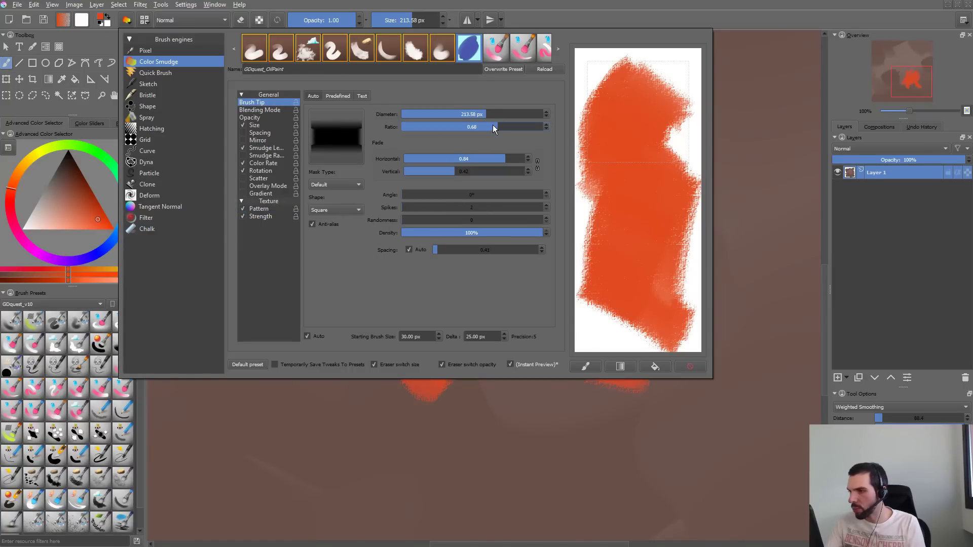
click(690, 366)
mouse_move(659, 105)
mouse_down()
mouse_move(622, 245)
mouse_move(611, 118)
mouse_move(625, 228)
mouse_up()
mouse_move(645, 275)
mouse_down()
mouse_move(668, 311)
mouse_move(678, 124)
mouse_move(630, 150)
mouse_move(636, 282)
mouse_up()
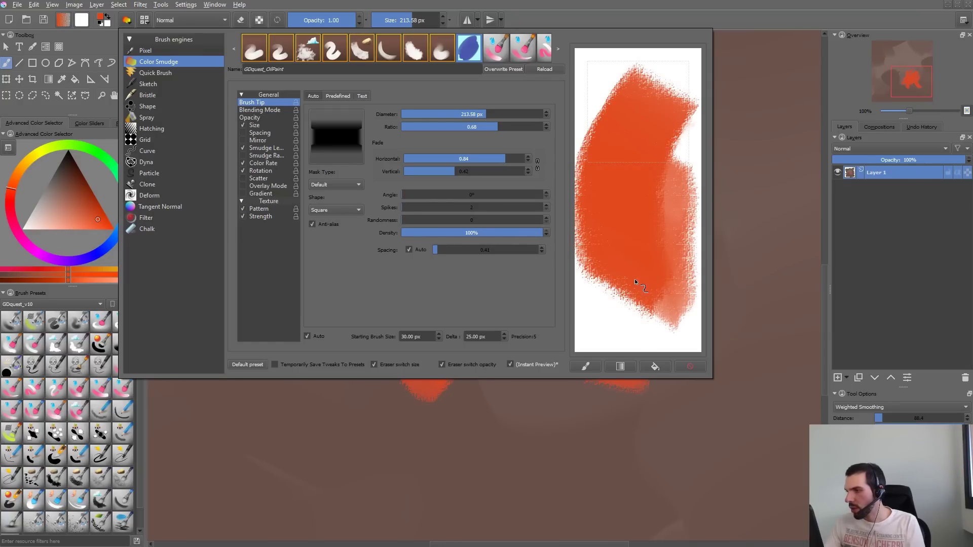
click(690, 366)
mouse_move(632, 107)
mouse_down()
mouse_move(636, 137)
mouse_move(649, 141)
mouse_move(638, 106)
mouse_move(678, 104)
mouse_move(598, 142)
mouse_up()
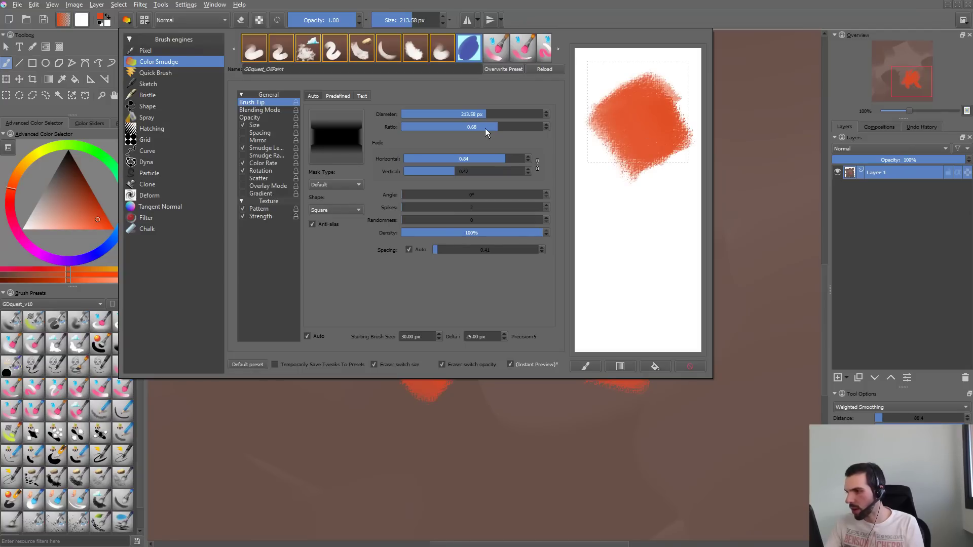
- Set the brush tip's ratio to 0.5 and paint overlapping test strokes in the cleared scratchpad
click(459, 129)
drag(458, 129, 485, 132)
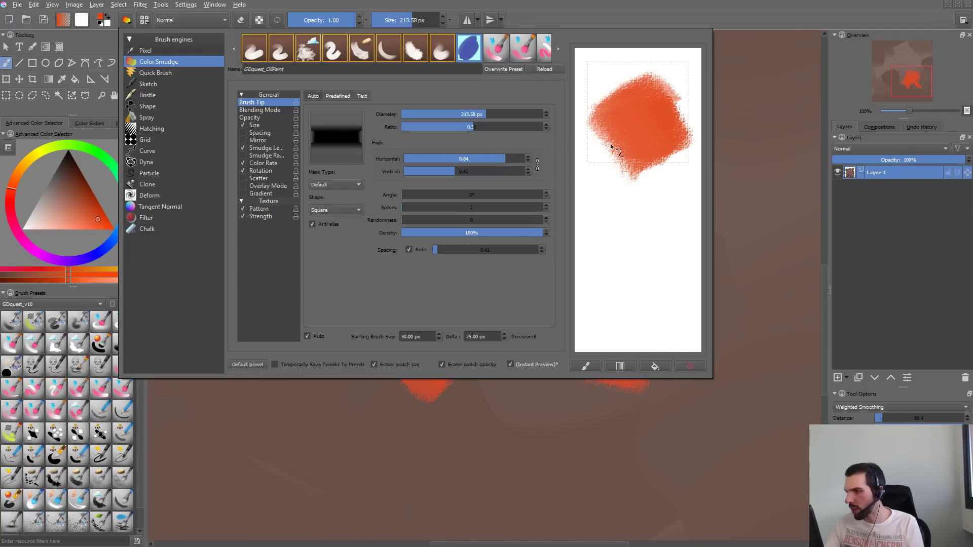
click(686, 366)
mouse_move(663, 91)
mouse_down()
mouse_move(686, 96)
mouse_move(692, 85)
mouse_up()
mouse_move(617, 158)
mouse_down()
mouse_move(672, 129)
mouse_move(576, 155)
mouse_up()
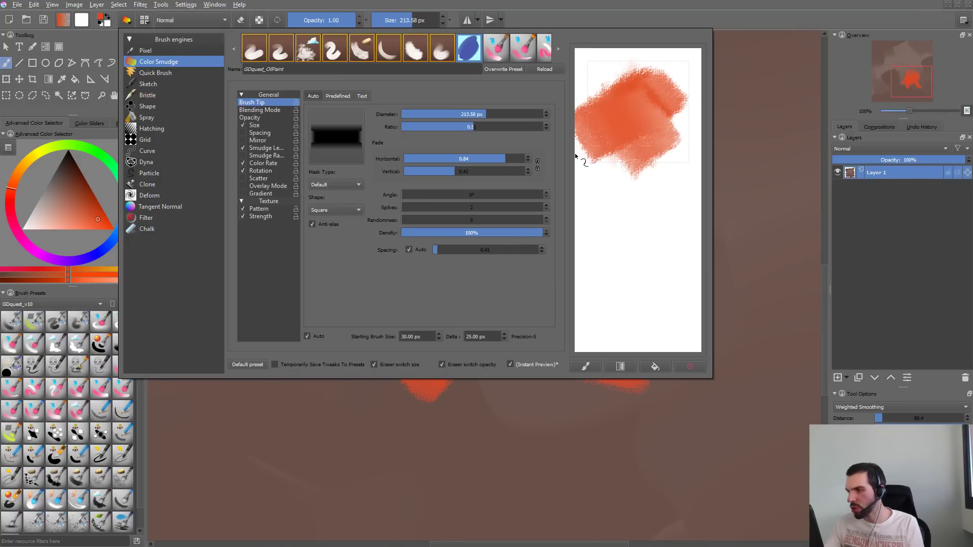
mouse_move(590, 188)
mouse_down()
mouse_move(630, 152)
mouse_move(634, 234)
mouse_move(661, 119)
mouse_move(638, 244)
mouse_move(658, 160)
mouse_up()
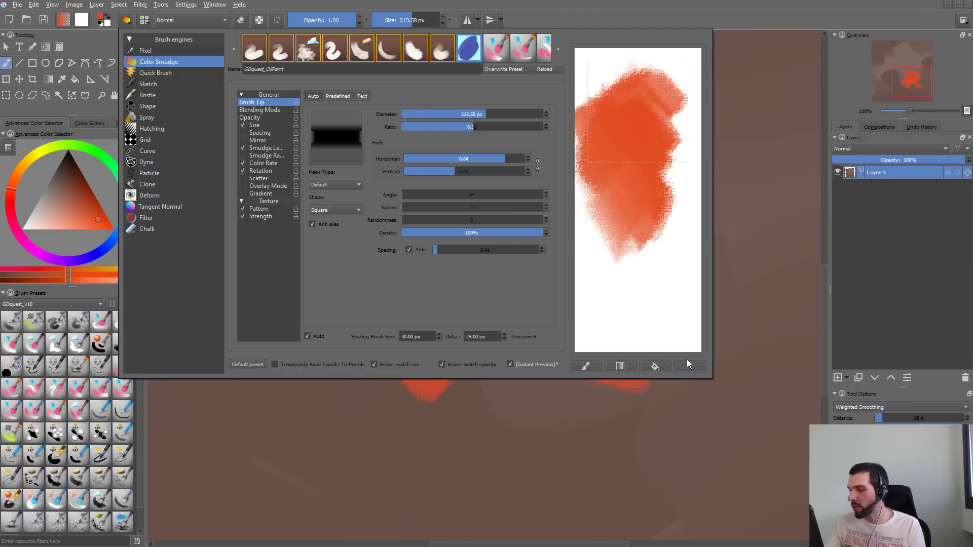
click(688, 364)
drag(652, 120, 665, 170)
- Close the brush editor and paint broad diagonal strokes across the right side of the orange patch
click(755, 181)
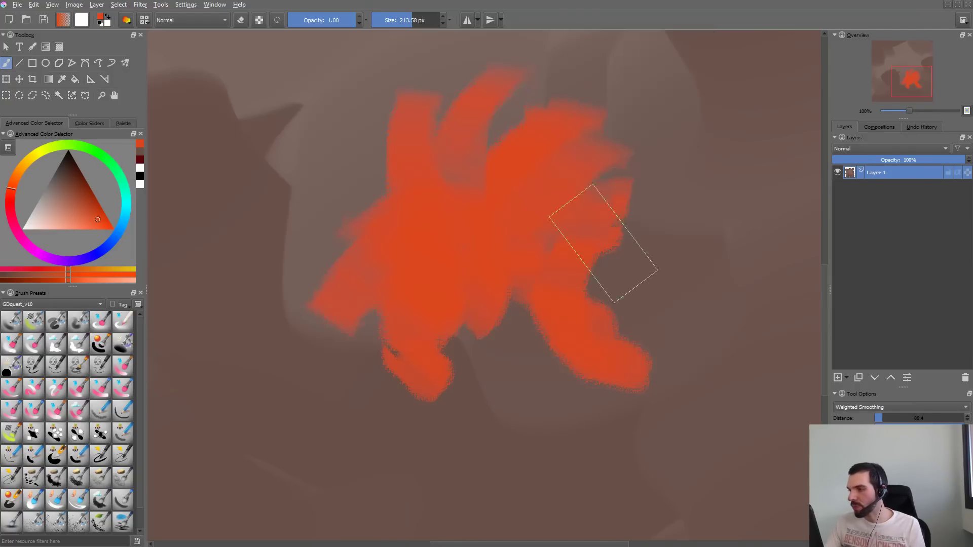
drag(494, 294, 679, 159)
drag(605, 314, 680, 257)
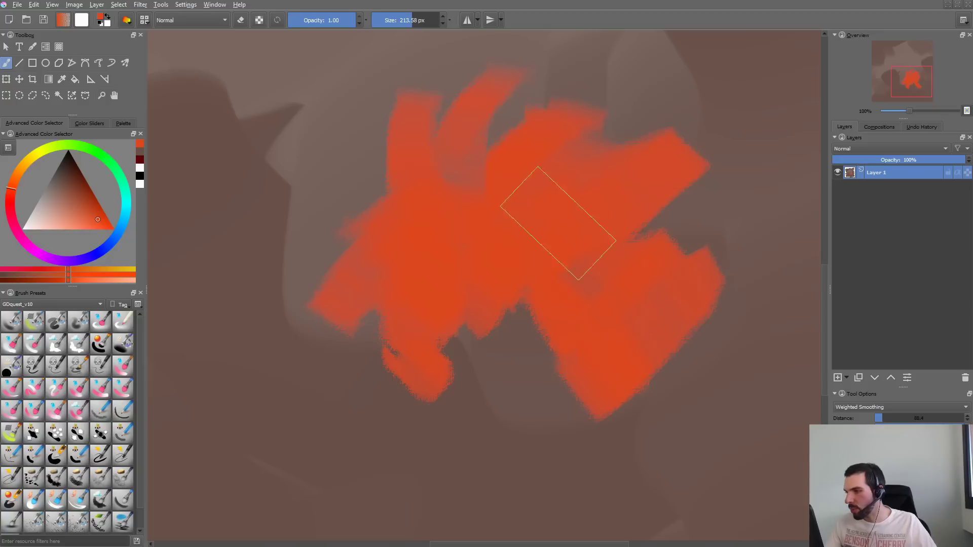
- Undo all the orange test strokes on the canvas, back to the plain brown background
key(ctrl+z)
key(ctrl+z)
key(ctrl+z)
key(ctrl+z)
key(ctrl+z)
key(ctrl+z)
key(ctrl+z)
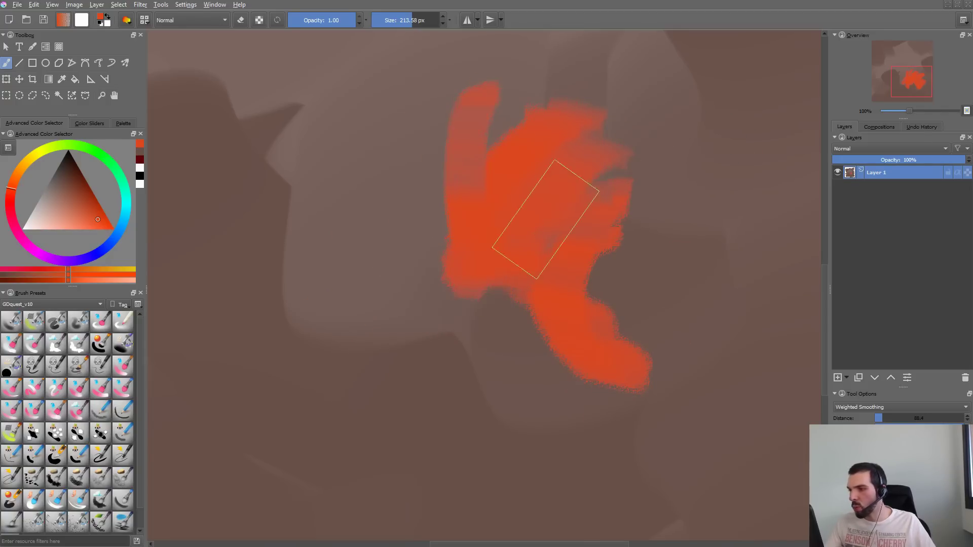
- Undo a first horizontal test stroke, then paint orange strokes fanning up and down from the canvas's upper middle
key(ctrl+z)
key(ctrl+z)
key(ctrl+z)
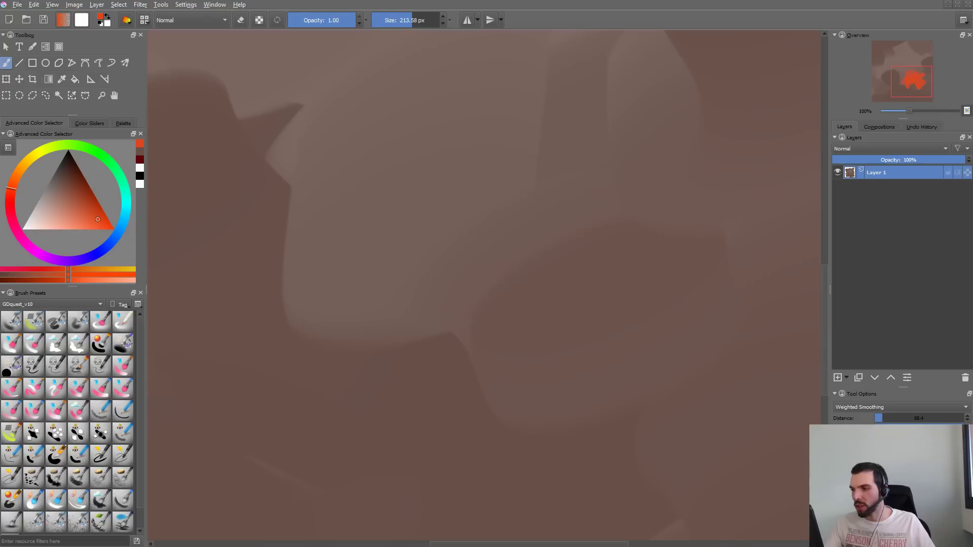
mouse_move(382, 286)
mouse_down()
mouse_move(405, 258)
mouse_move(520, 277)
mouse_move(553, 299)
mouse_up()
key(ctrl+z)
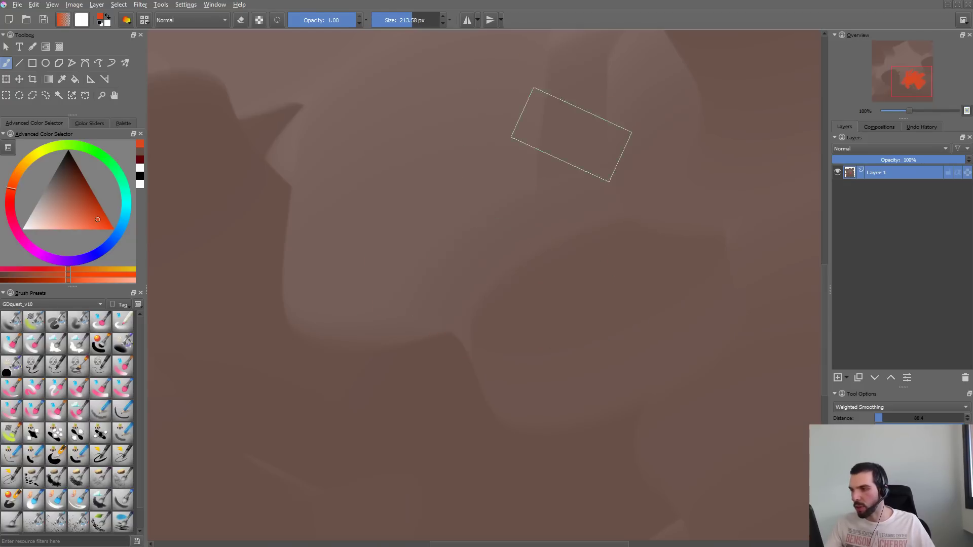
drag(563, 127, 640, 112)
drag(425, 220, 621, 152)
drag(447, 197, 564, 55)
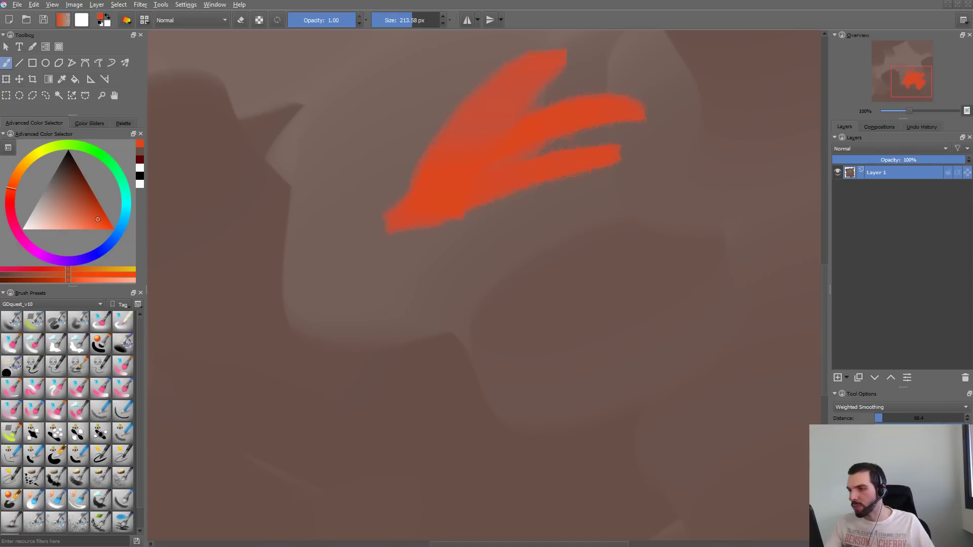
mouse_move(406, 202)
mouse_down()
mouse_move(502, 48)
mouse_move(402, 93)
mouse_move(365, 83)
mouse_up()
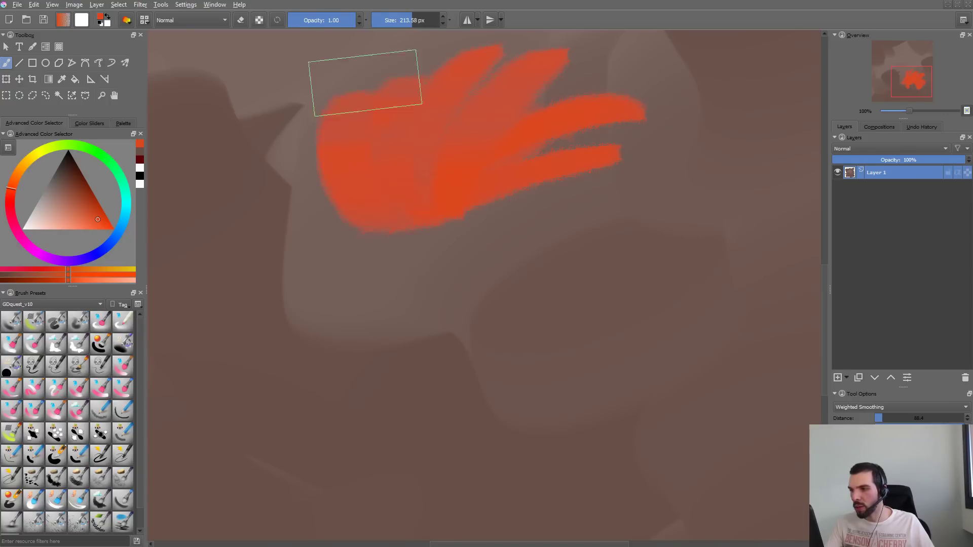
mouse_move(375, 200)
mouse_down()
mouse_move(329, 147)
mouse_move(372, 55)
mouse_up()
mouse_move(398, 203)
mouse_down()
mouse_move(364, 276)
mouse_move(398, 286)
mouse_up()
drag(438, 198, 450, 271)
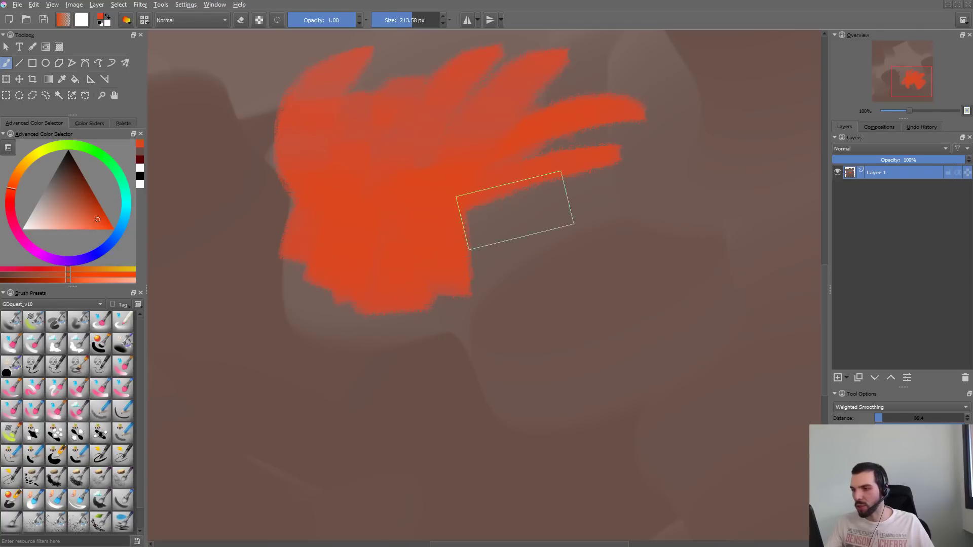
- Extend the orange fan with broad strokes below it and diagonal strokes toward its right side
mouse_move(327, 392)
mouse_down()
mouse_move(343, 334)
mouse_move(390, 400)
mouse_up()
mouse_move(443, 264)
mouse_down()
mouse_move(435, 349)
mouse_move(471, 380)
mouse_move(535, 136)
mouse_move(520, 211)
mouse_move(524, 195)
mouse_move(561, 191)
mouse_move(544, 205)
mouse_move(591, 210)
mouse_up()
drag(484, 261, 643, 195)
drag(495, 289, 652, 241)
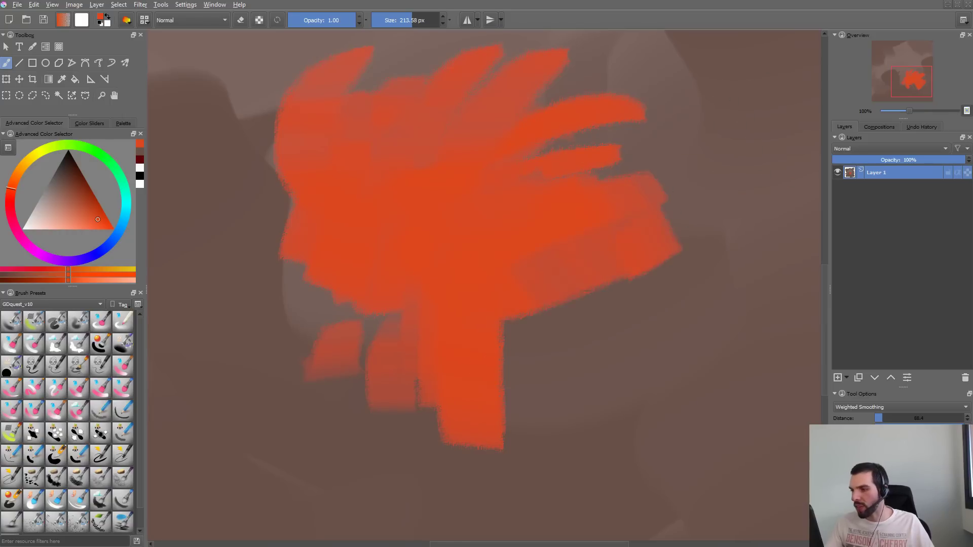
drag(497, 324, 612, 279)
- Undo the whole fan of orange strokes on the canvas
key(ctrl+z)
key(ctrl+z)
key(ctrl+z)
key(ctrl+z)
key(ctrl+z)
key(ctrl+z)
key(ctrl+z)
key(ctrl+z)
key(ctrl+z)
key(ctrl+z)
key(ctrl+z)
key(ctrl+z)
key(ctrl+z)
key(ctrl+z)
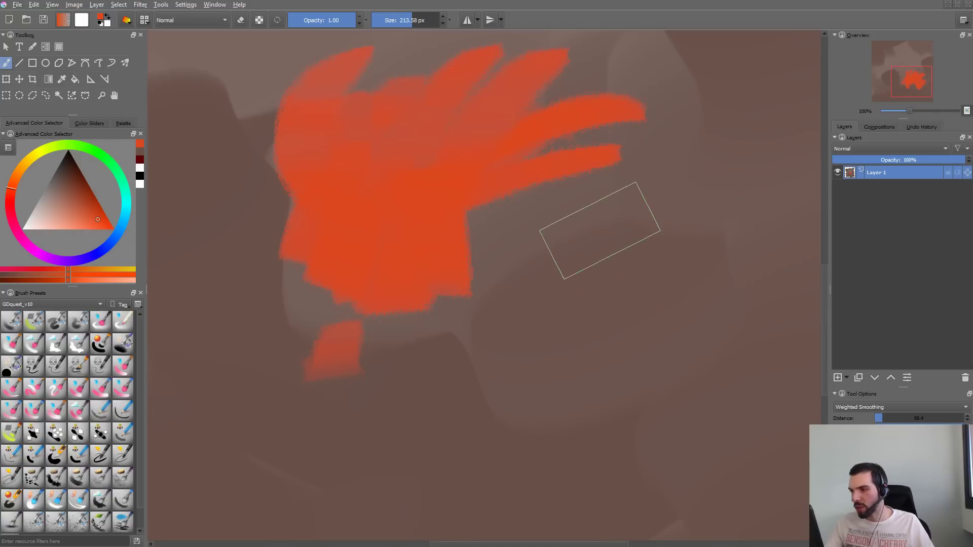
- Try broad diagonal orange strokes in the lower-middle area of the canvas and undo them all
key(ctrl+z)
key(ctrl+z)
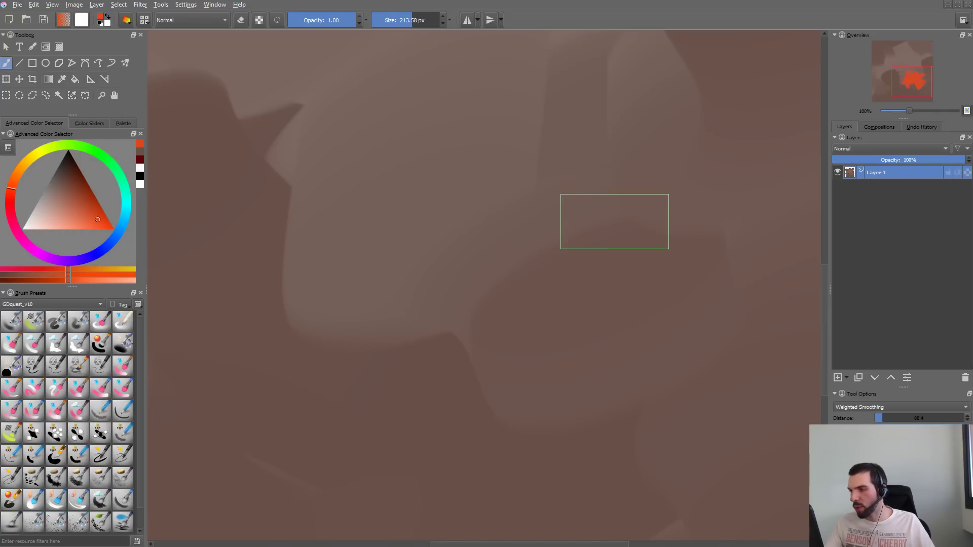
drag(361, 424, 457, 266)
key(ctrl+z)
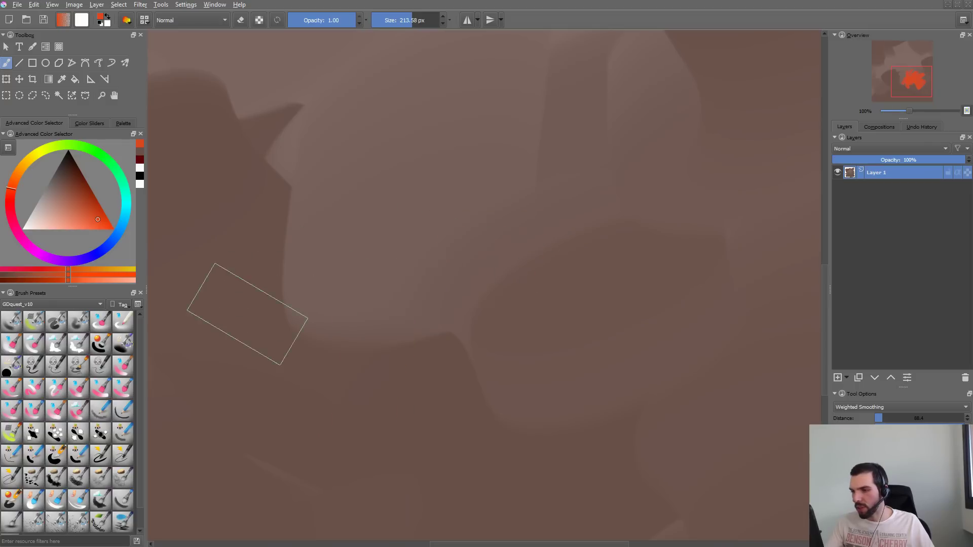
drag(248, 314, 360, 236)
drag(365, 299, 335, 380)
drag(400, 294, 477, 226)
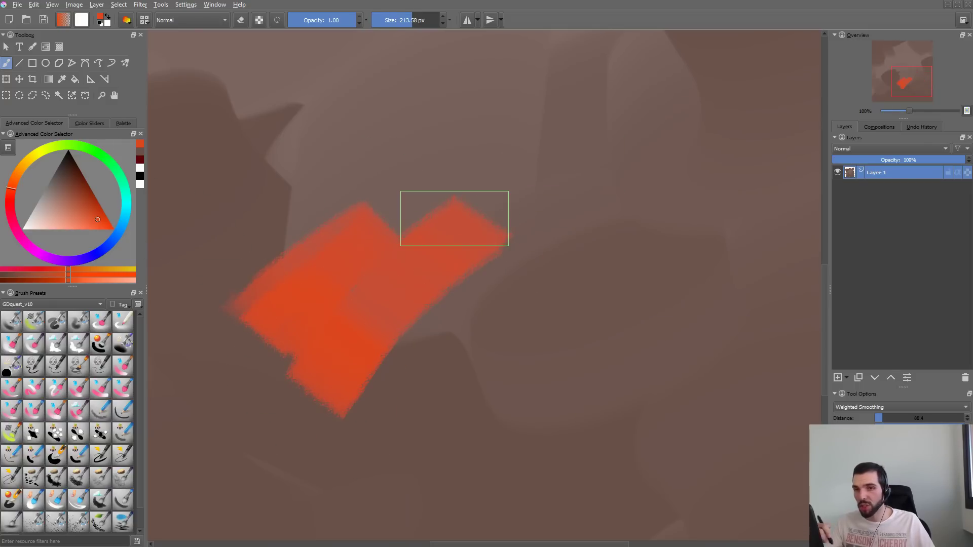
key(ctrl+z)
key(ctrl+z)
key(ctrl+z)
- Adjust the brush tip's vertical fade in the brush editor, close it, and undo a first test stroke on the canvas
key(F5)
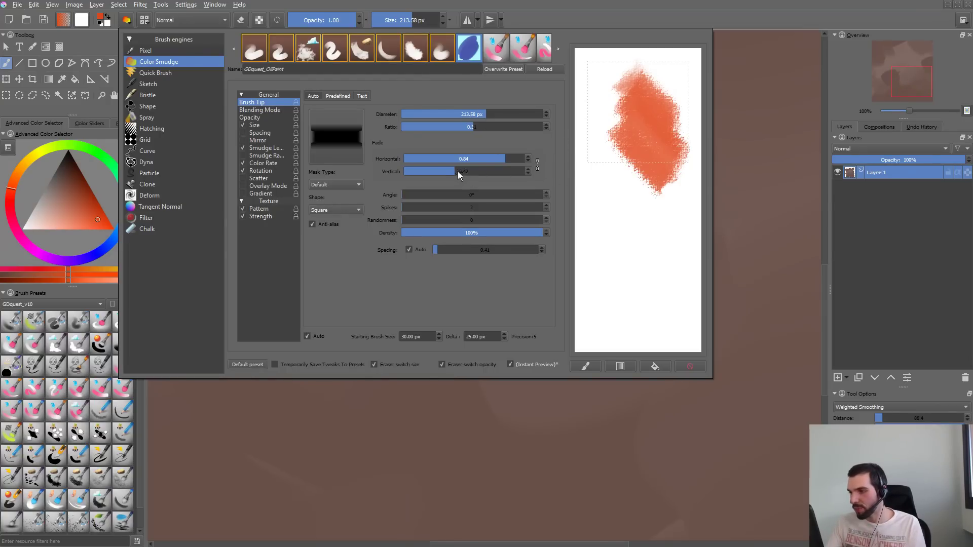
mouse_move(457, 172)
mouse_down()
mouse_move(505, 170)
mouse_move(462, 172)
mouse_move(411, 248)
mouse_move(460, 362)
mouse_up()
click(628, 429)
drag(538, 115, 481, 244)
key(ctrl+z)
key(ctrl+z)
- Paint a long curved orange stroke in the middle of the canvas and add shorter overlapping strokes along its inner side
mouse_move(499, 93)
mouse_down()
mouse_move(395, 223)
mouse_move(376, 339)
mouse_up()
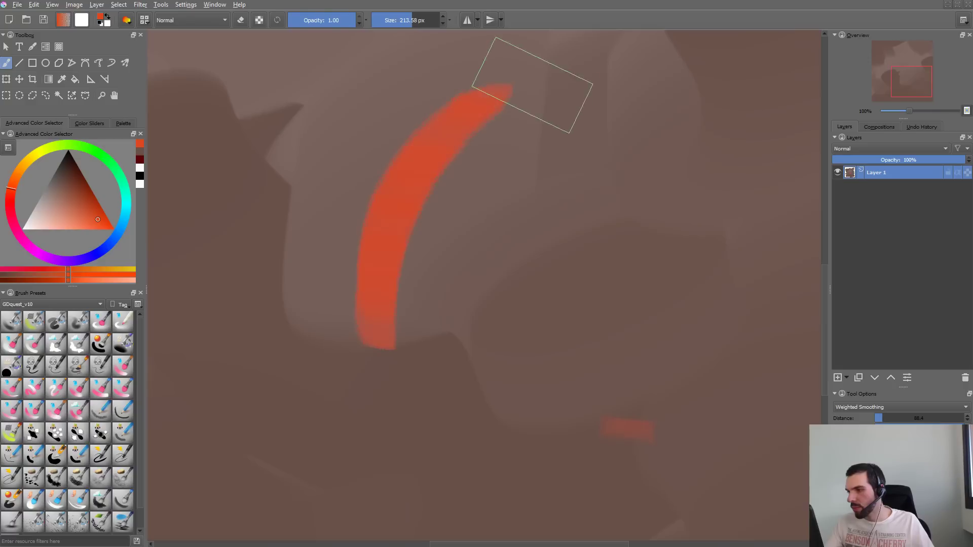
drag(507, 111, 390, 294)
drag(489, 168, 413, 278)
drag(535, 267, 411, 325)
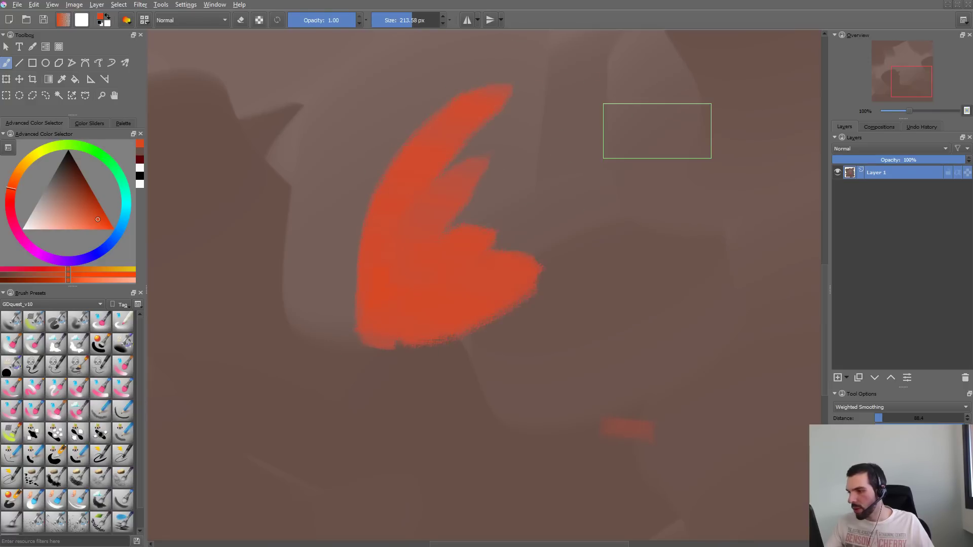
- Undo the trial orange stroke on the right side of the shape and change the brush color to light yellow
mouse_move(522, 215)
mouse_down()
mouse_move(512, 236)
mouse_move(624, 223)
mouse_up()
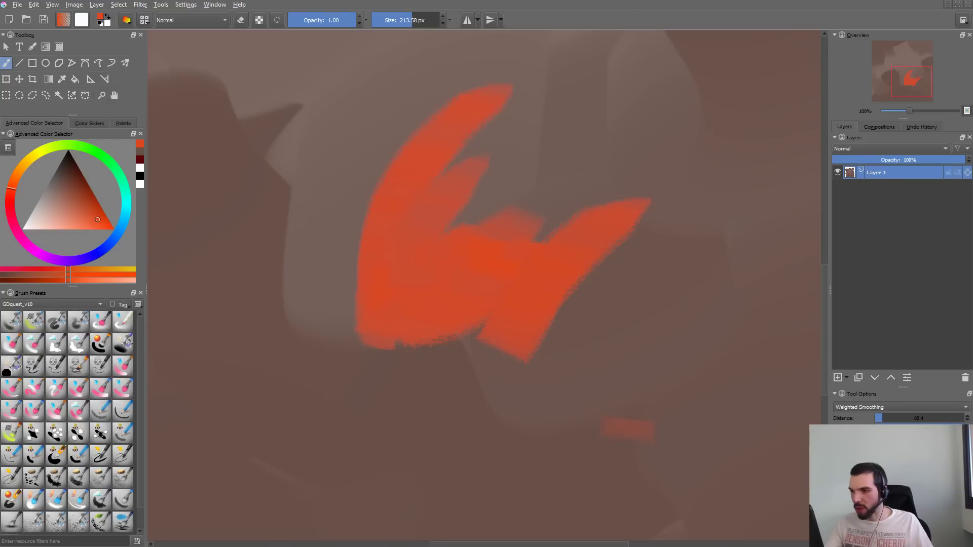
key(ctrl+z)
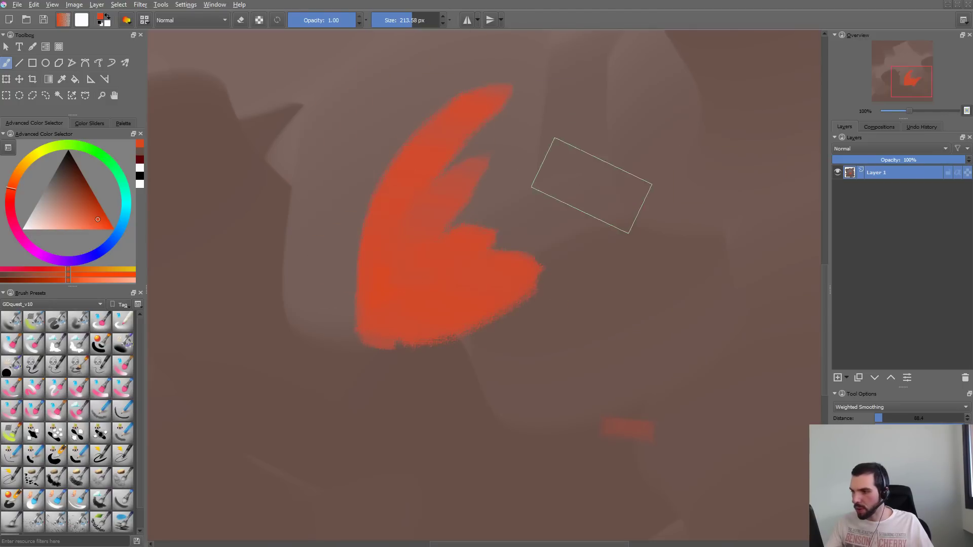
click(75, 230)
click(37, 151)
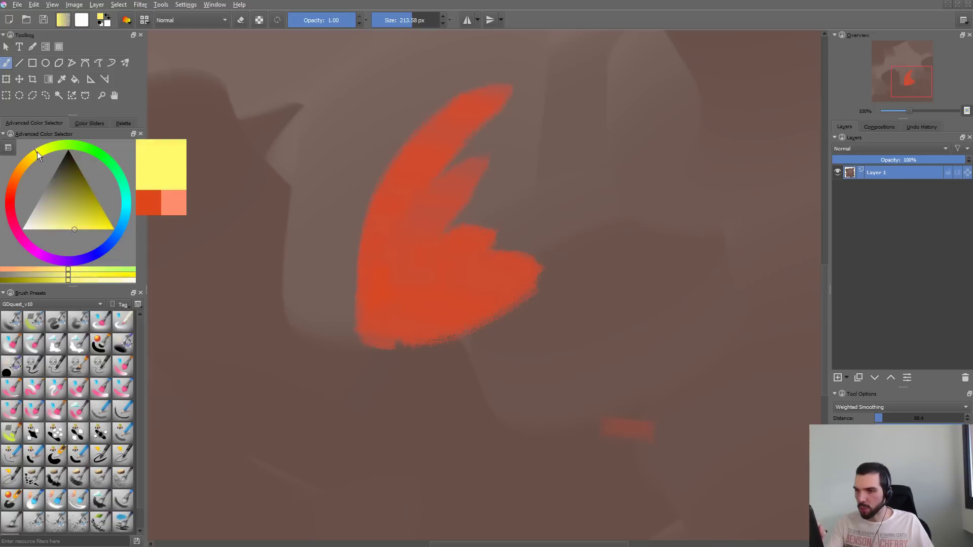
- Paint short overlapping light-yellow strokes across the middle and edges of the orange shape
mouse_move(438, 233)
mouse_down()
mouse_move(424, 298)
mouse_move(445, 212)
mouse_up()
mouse_move(389, 235)
mouse_down()
mouse_move(392, 278)
mouse_move(373, 195)
mouse_move(379, 253)
mouse_up()
drag(397, 200, 389, 259)
mouse_move(442, 137)
mouse_down()
mouse_move(398, 228)
mouse_move(441, 218)
mouse_move(446, 284)
mouse_up()
mouse_move(373, 304)
mouse_down()
mouse_move(414, 330)
mouse_move(486, 279)
mouse_up()
mouse_move(456, 289)
mouse_down()
mouse_move(400, 299)
mouse_move(370, 183)
mouse_up()
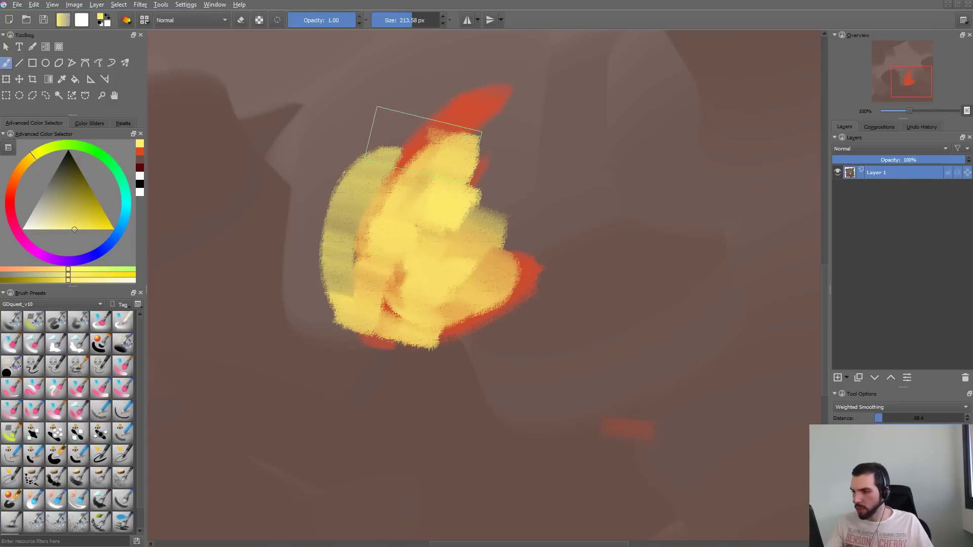
drag(338, 228, 345, 299)
mouse_move(354, 147)
mouse_down()
mouse_move(314, 284)
mouse_move(436, 329)
mouse_move(532, 304)
mouse_move(578, 228)
mouse_up()
- Undo the most recent yellow strokes, restore them for comparison, and undo them again
key(ctrl+z)
key(ctrl+z)
key(ctrl+z)
key(ctrl+z)
key(ctrl+z)
key(ctrl+z)
key(ctrl+z)
key(ctrl+z)
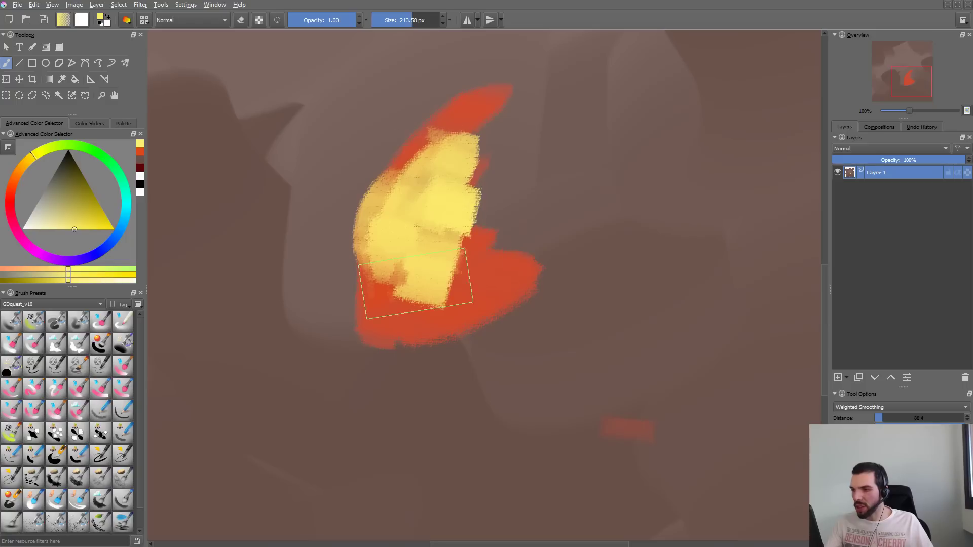
key(ctrl+shift+z)
key(ctrl+shift+z)
key(ctrl+shift+z)
key(ctrl+shift+z)
key(ctrl+shift+z)
key(ctrl+shift+z)
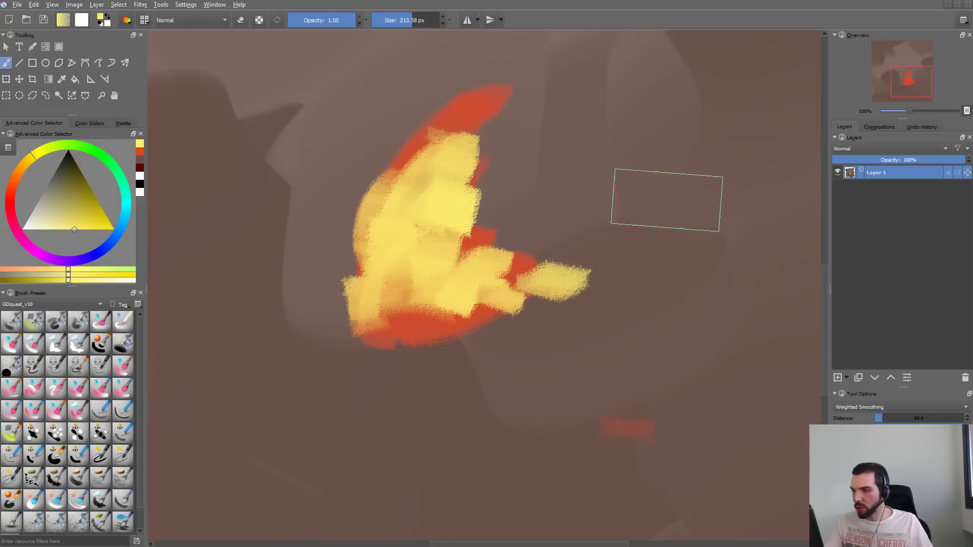
key(ctrl+z)
key(ctrl+z)
key(ctrl+z)
key(ctrl+z)
key(ctrl+z)
- Sample the orange from the painted shape and brush it broadly over the yellow strokes
ctrl+click(488, 274)
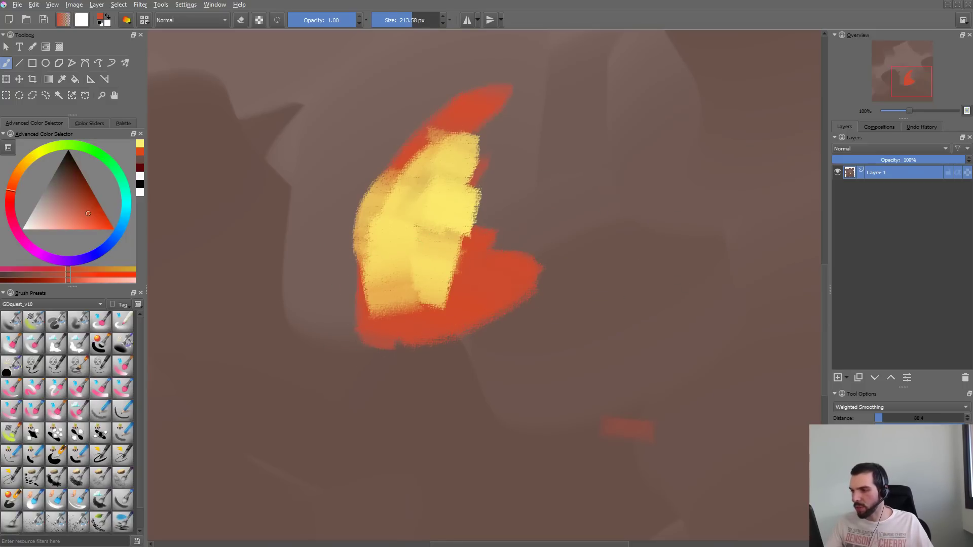
drag(423, 299, 485, 279)
drag(398, 290, 434, 213)
mouse_move(423, 299)
mouse_down()
mouse_move(435, 175)
mouse_move(479, 119)
mouse_move(378, 271)
mouse_move(438, 276)
mouse_move(500, 184)
mouse_up()
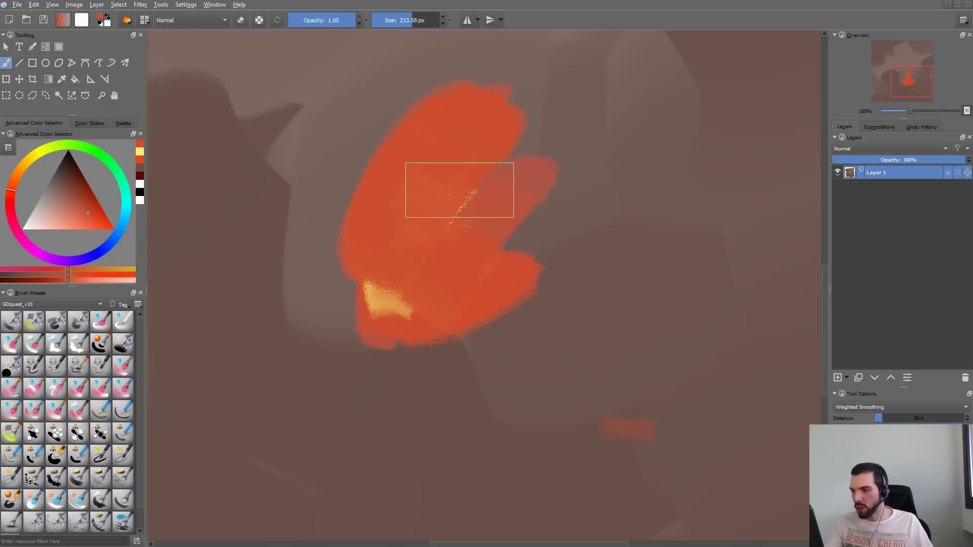
- Choose a more saturated red-orange and paint strokes over the left and lower parts of the shape
drag(95, 224, 126, 223)
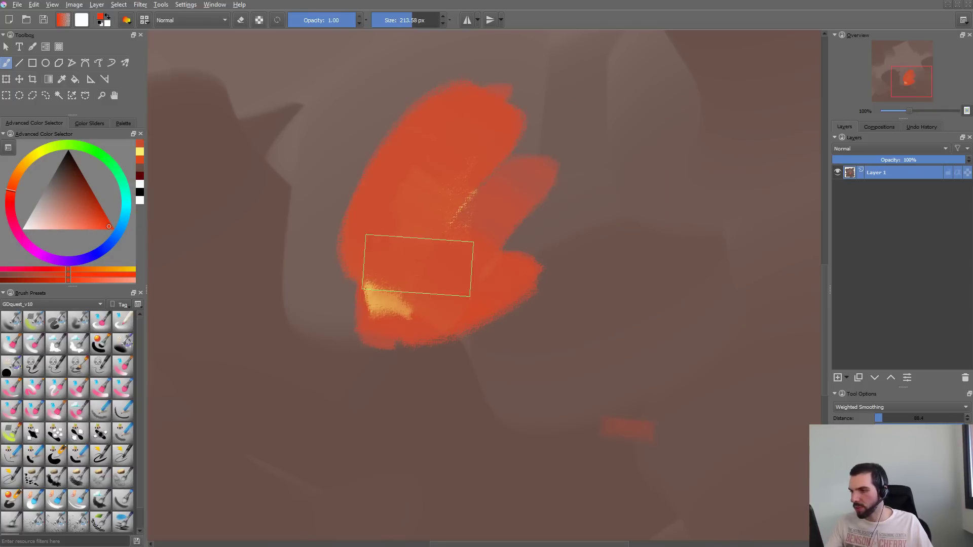
drag(419, 265, 436, 135)
mouse_move(405, 325)
mouse_down()
mouse_move(365, 304)
mouse_move(385, 299)
mouse_up()
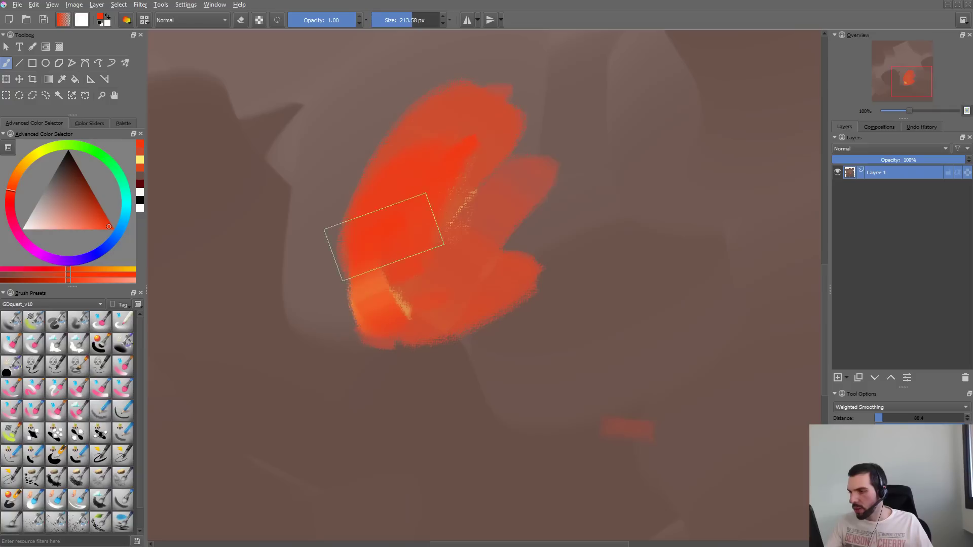
drag(390, 239, 406, 309)
- Pick a bright greenish yellow from the pop-up palette, collapse its brush settings, and dismiss it
right_click(404, 234)
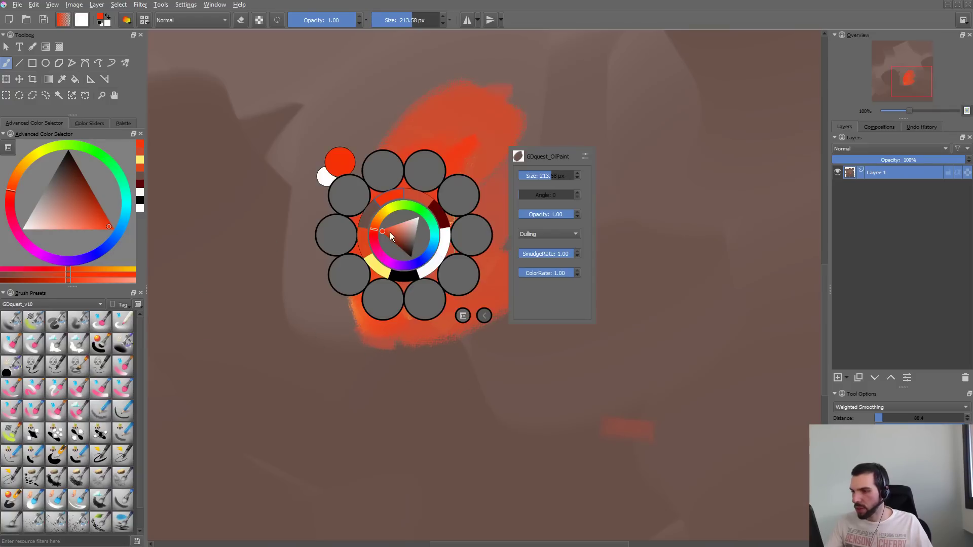
click(387, 215)
click(394, 217)
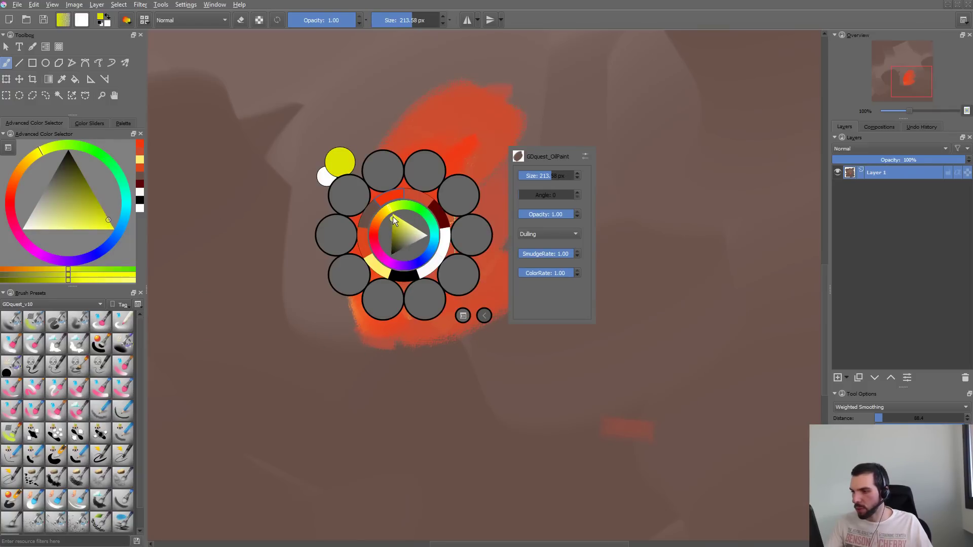
click(484, 316)
click(403, 365)
- Try bright greenish-yellow strokes over the left part of the orange shape and undo the last one
drag(379, 272, 407, 187)
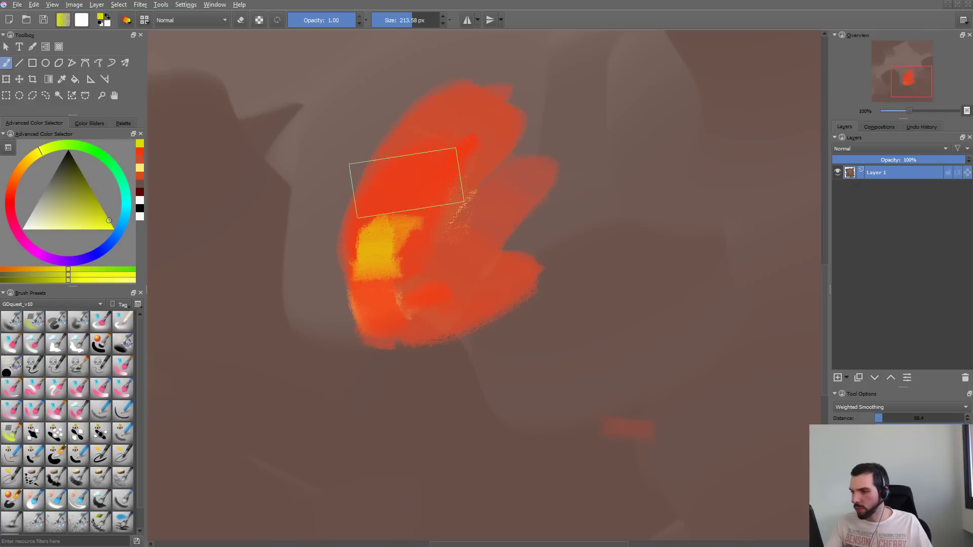
mouse_move(412, 238)
mouse_down()
mouse_move(434, 275)
mouse_move(427, 284)
mouse_up()
mouse_move(388, 191)
mouse_down()
mouse_move(378, 211)
mouse_move(413, 178)
mouse_move(423, 241)
mouse_move(417, 285)
mouse_up()
mouse_move(371, 244)
mouse_down()
mouse_move(379, 277)
mouse_move(452, 265)
mouse_move(472, 231)
mouse_up()
key(ctrl+z)
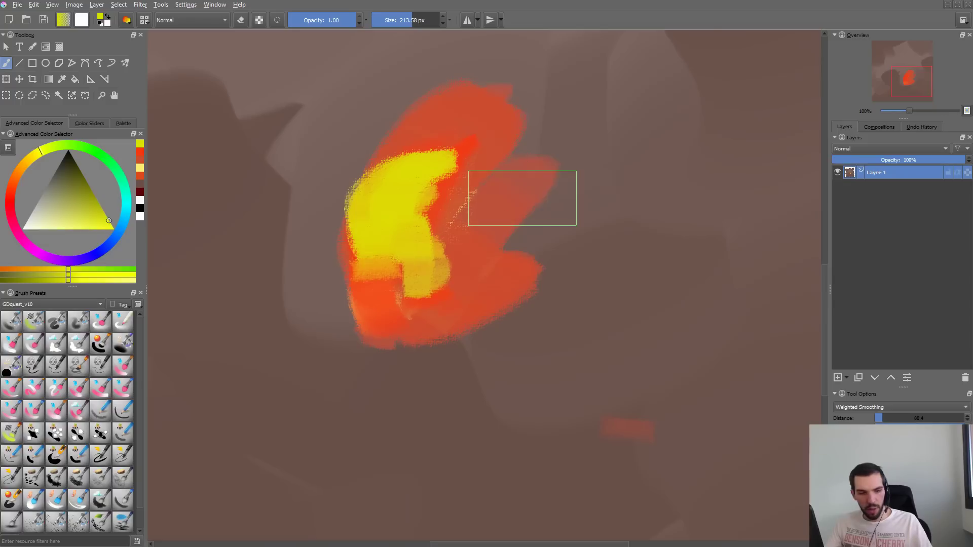
- Remove the upper control point from the brush's size pressure curve
key(F5)
click(273, 125)
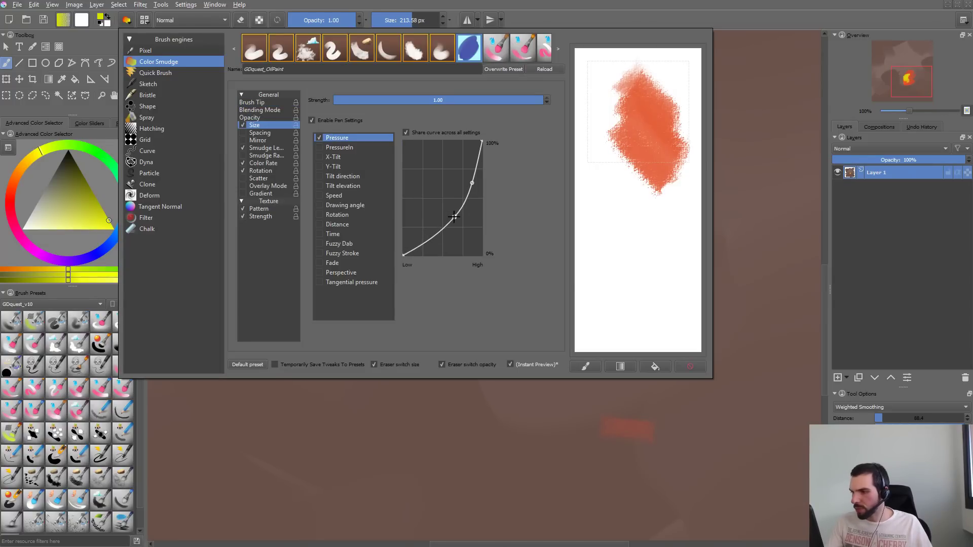
drag(472, 183, 509, 407)
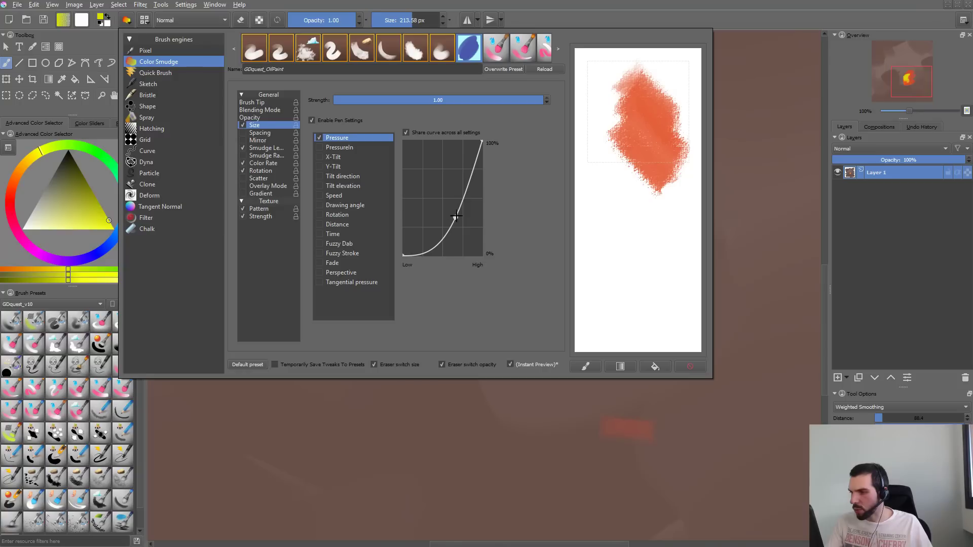
- Disable the pen settings for the brush's opacity and close the brush editor
click(271, 118)
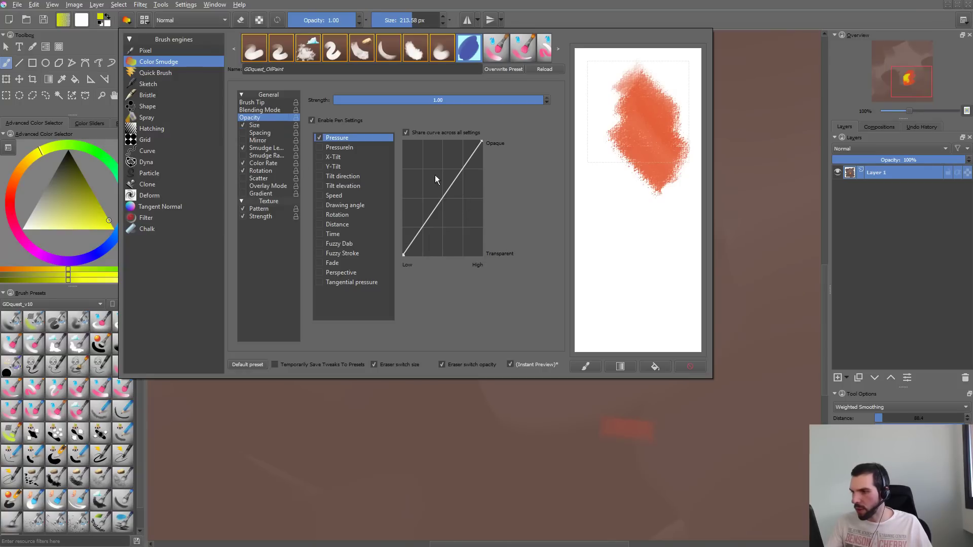
click(331, 121)
click(390, 431)
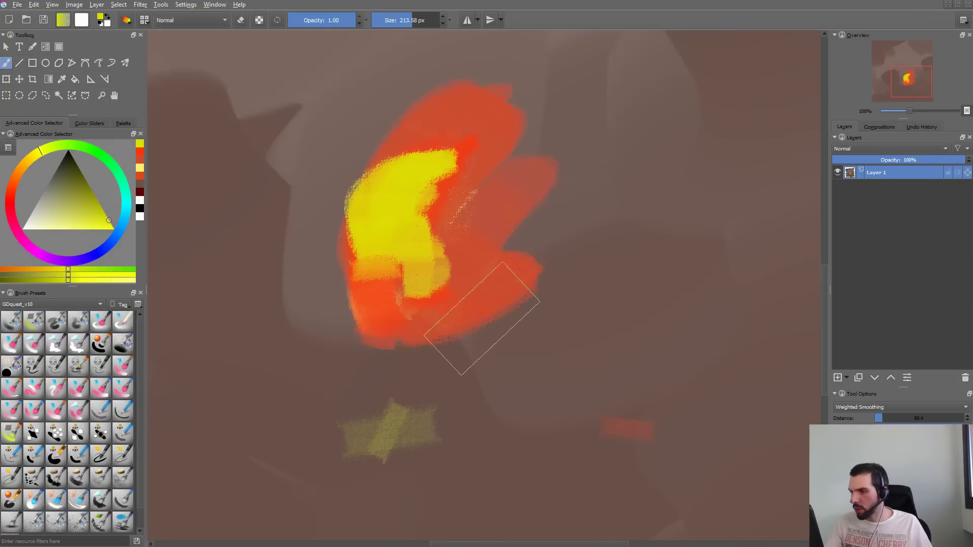
- Try a greenish-yellow stroke beside the orange shape and undo the test strokes along with earlier yellow ones
mouse_move(487, 203)
mouse_down()
mouse_move(471, 243)
mouse_move(505, 263)
mouse_up()
key(ctrl+z)
key(ctrl+z)
key(ctrl+z)
key(ctrl+z)
key(ctrl+z)
key(ctrl+z)
key(ctrl+z)
key(ctrl+z)
key(ctrl+z)
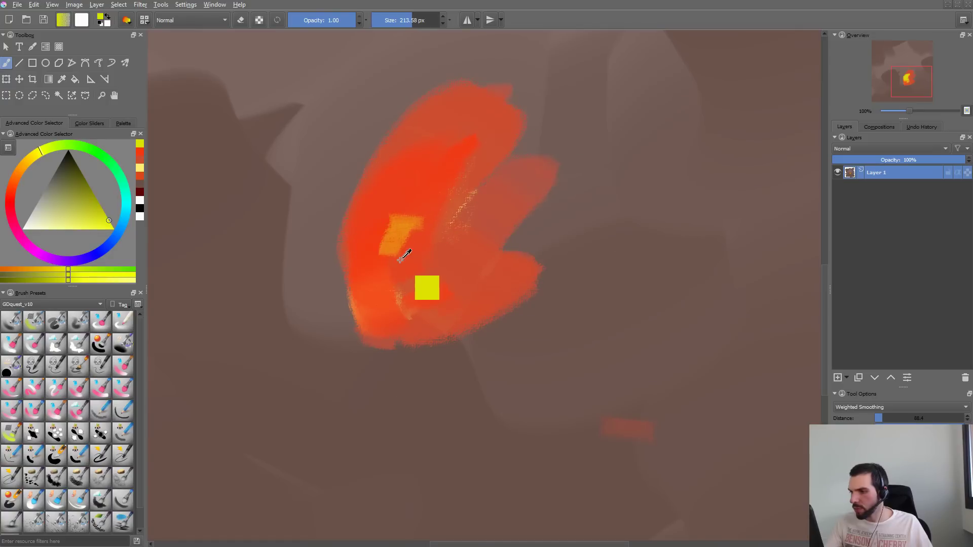
- Try yellow strokes across the shape, sample its muted red, and blend strokes outward along the right edge
mouse_move(388, 261)
mouse_down()
mouse_move(431, 193)
mouse_move(395, 243)
mouse_move(436, 142)
mouse_move(435, 210)
mouse_move(456, 238)
mouse_move(510, 261)
mouse_move(583, 243)
mouse_up()
ctrl+click(521, 186)
drag(499, 216, 550, 195)
mouse_move(502, 243)
mouse_down()
mouse_move(570, 228)
mouse_move(616, 233)
mouse_up()
- Re-enable the opacity pen settings, raise the pressure curve's low end to about half, and close the brush editor
key(F5)
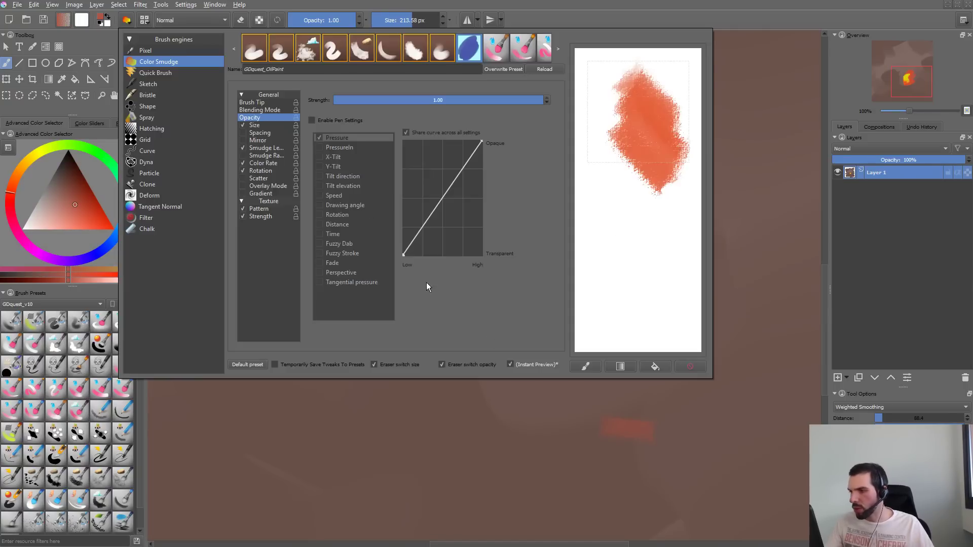
click(312, 121)
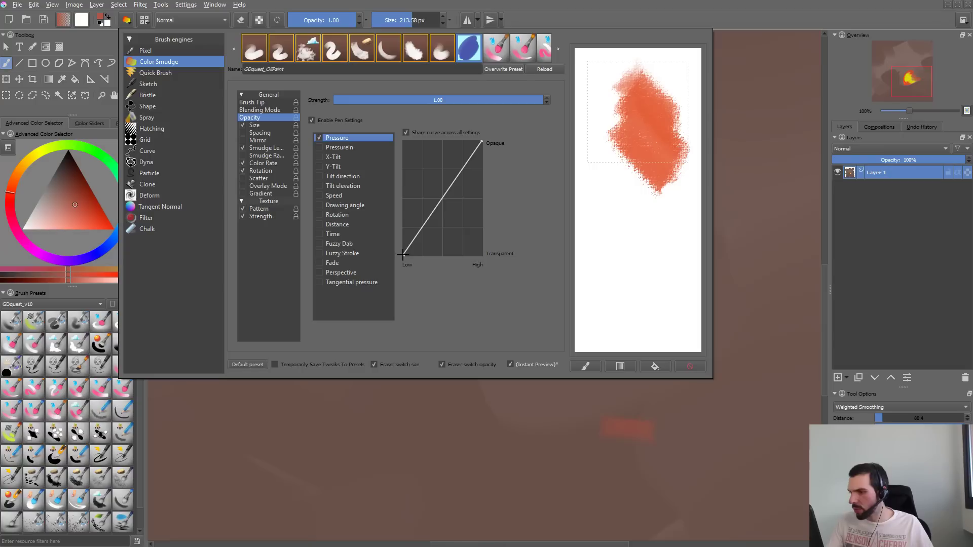
drag(404, 255, 386, 203)
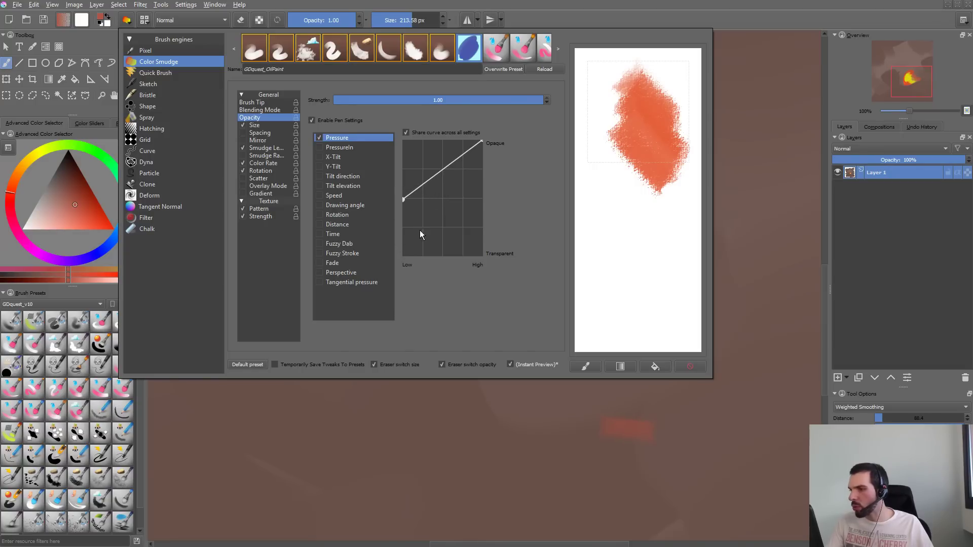
click(493, 422)
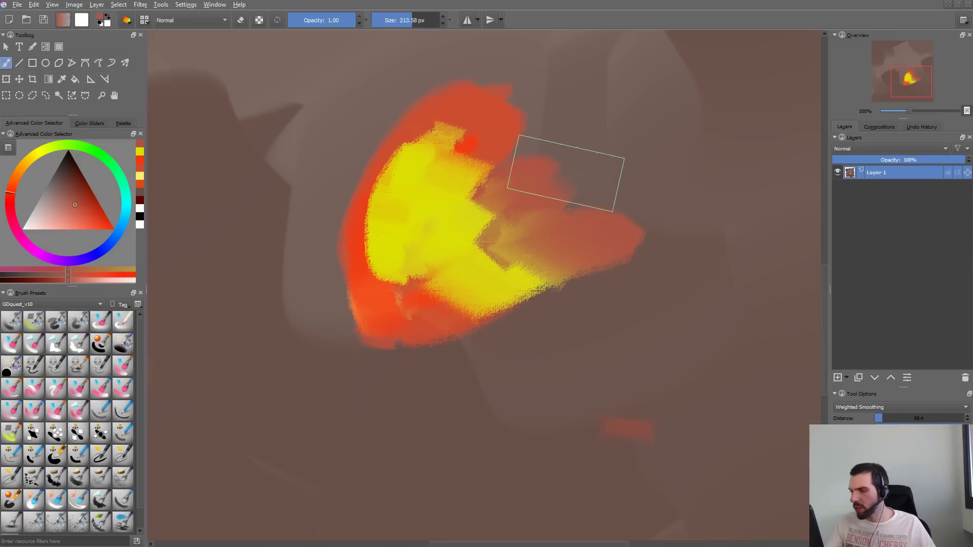
- Undo the yellow and muted-red test strokes and brush muted red over the left part of the orange shape
key(ctrl+z)
key(ctrl+z)
key(ctrl+z)
key(ctrl+z)
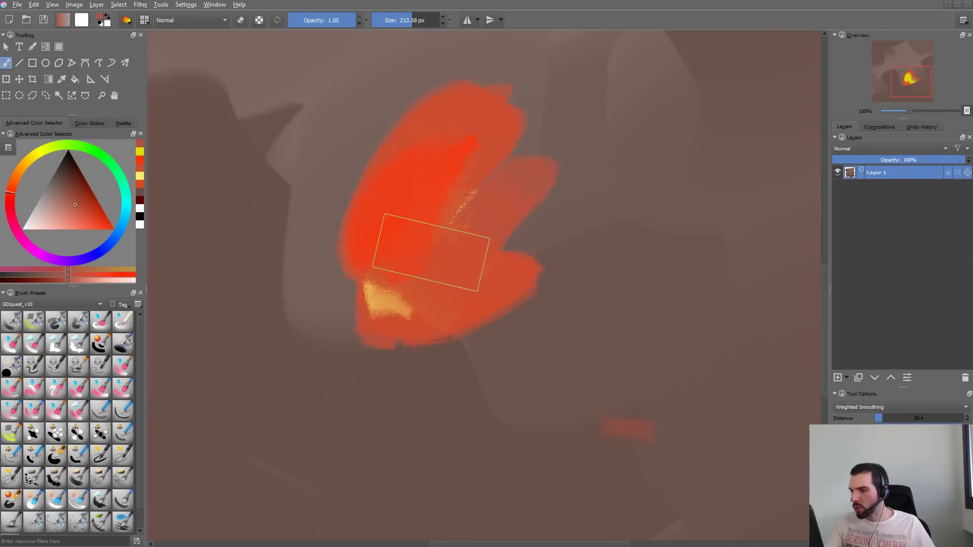
drag(393, 262, 426, 165)
drag(405, 204, 391, 243)
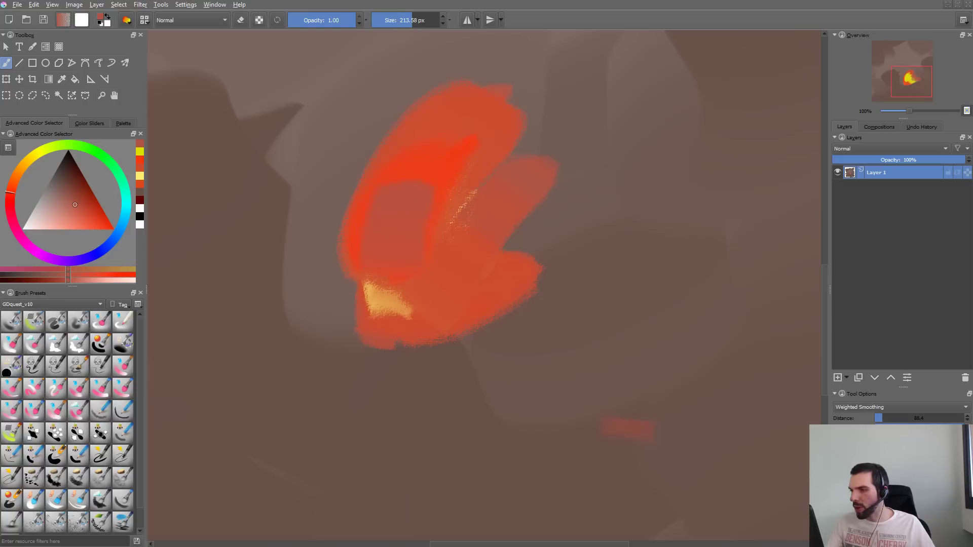
- Change the brush color to golden yellow with the pop-up palette
right_click(430, 217)
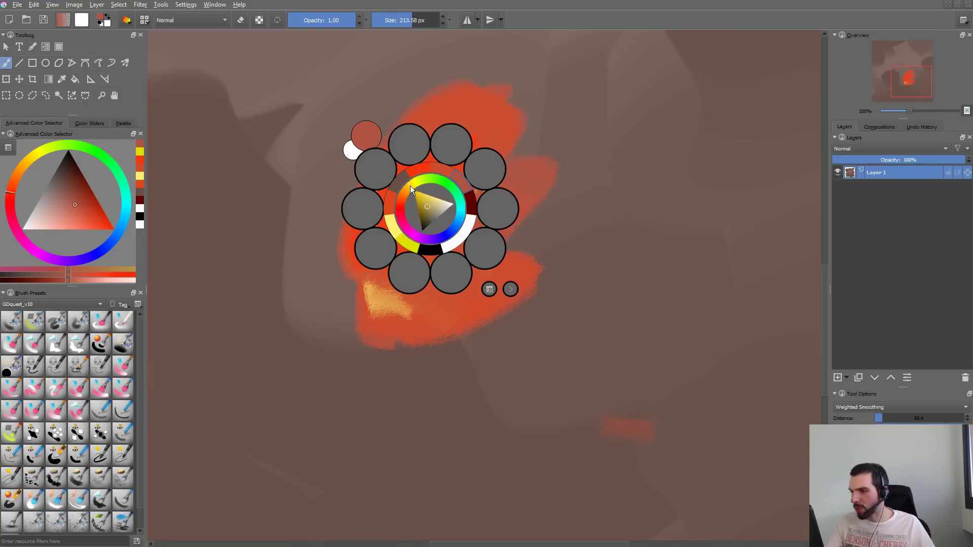
click(410, 189)
click(425, 197)
click(442, 163)
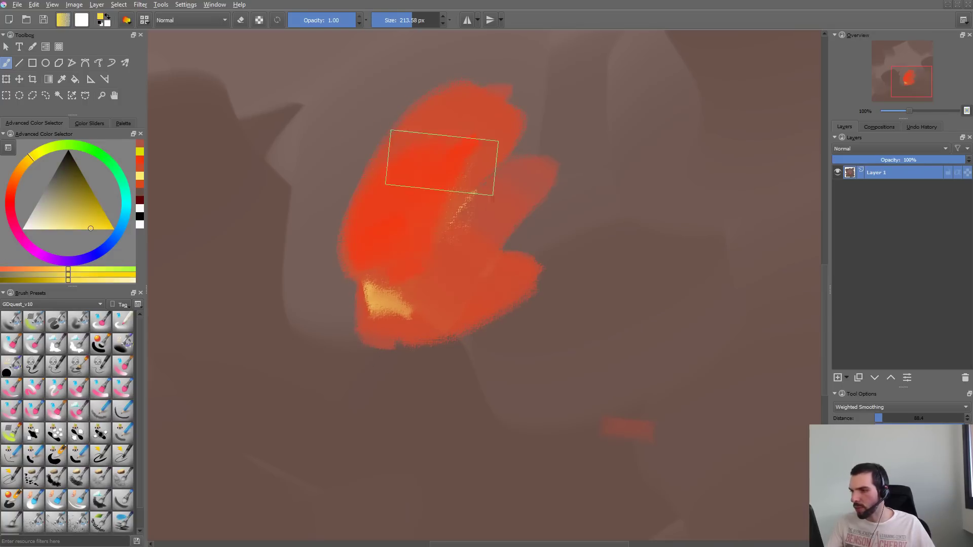
- Try golden-yellow strokes down the middle and right of the orange shape and undo them
mouse_move(442, 163)
mouse_down()
mouse_move(406, 259)
mouse_move(411, 299)
mouse_up()
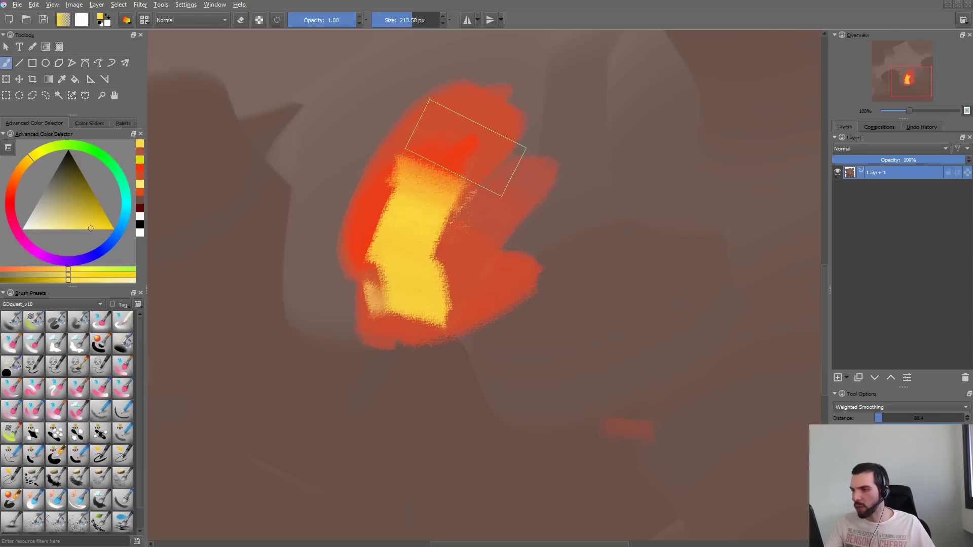
mouse_move(465, 147)
mouse_down()
mouse_move(459, 198)
mouse_move(494, 193)
mouse_move(473, 228)
mouse_move(489, 240)
mouse_up()
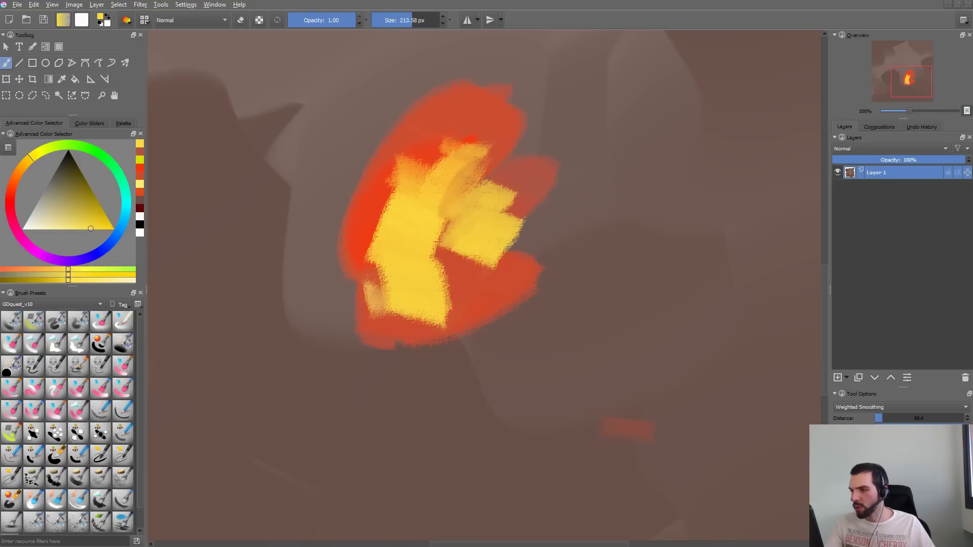
key(ctrl+z)
key(ctrl+z)
key(ctrl+z)
key(ctrl+z)
key(ctrl+z)
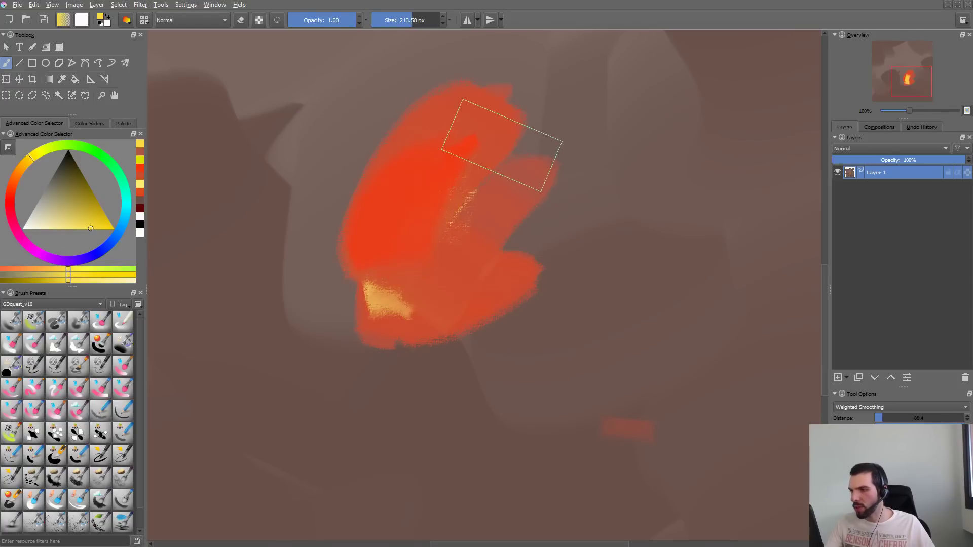
- Raise the size pressure curve's low end to about a quarter, lift its middle point slightly, and close the editor
key(F5)
click(272, 126)
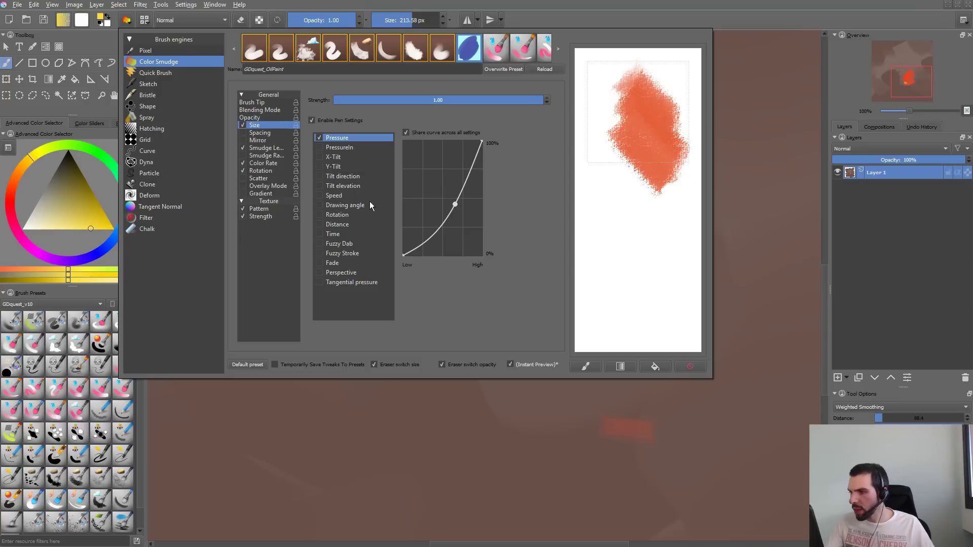
drag(403, 236, 402, 415)
drag(403, 254, 403, 228)
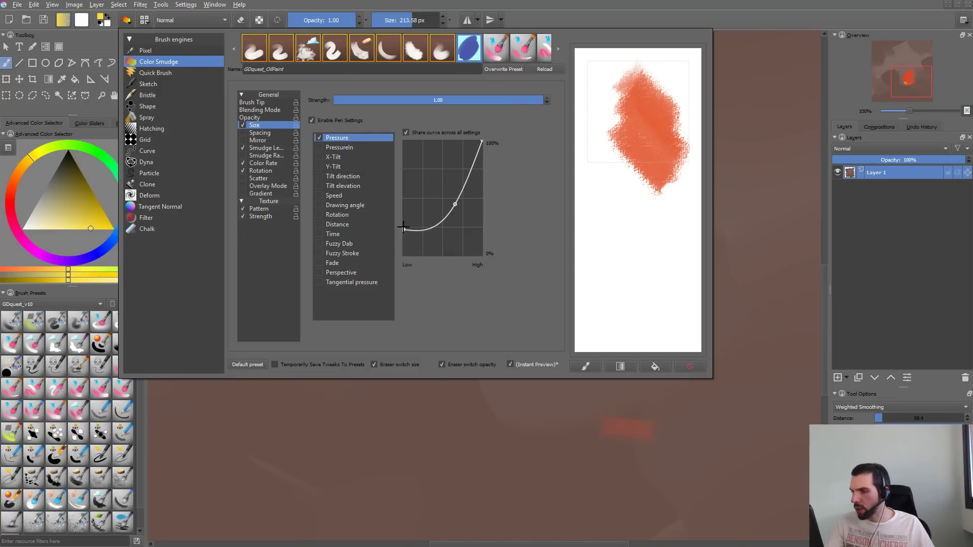
drag(456, 204, 455, 191)
click(443, 407)
- Test short golden-yellow strokes on the orange shape and undo them
key(ctrl+z)
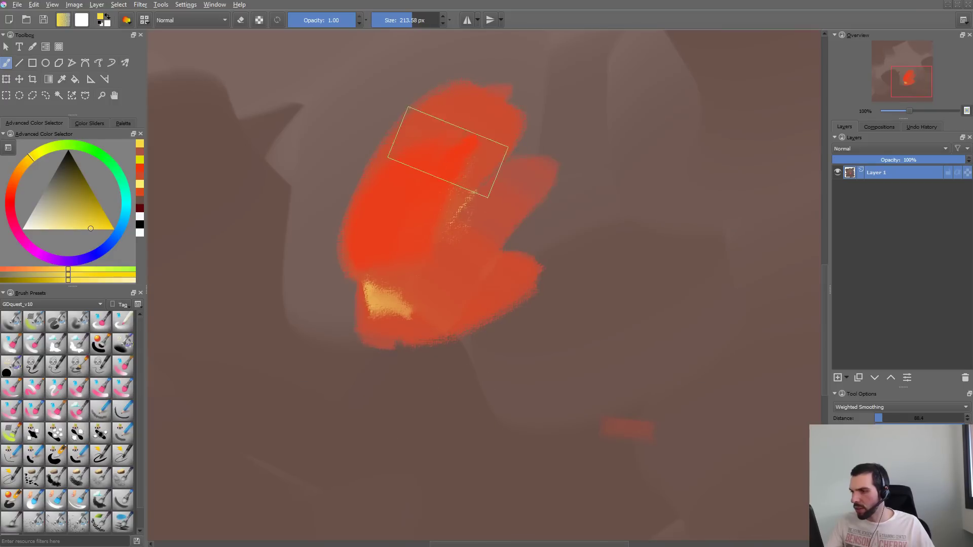
mouse_move(409, 223)
mouse_down()
mouse_move(457, 173)
mouse_move(459, 238)
mouse_move(471, 200)
mouse_up()
key(ctrl+z)
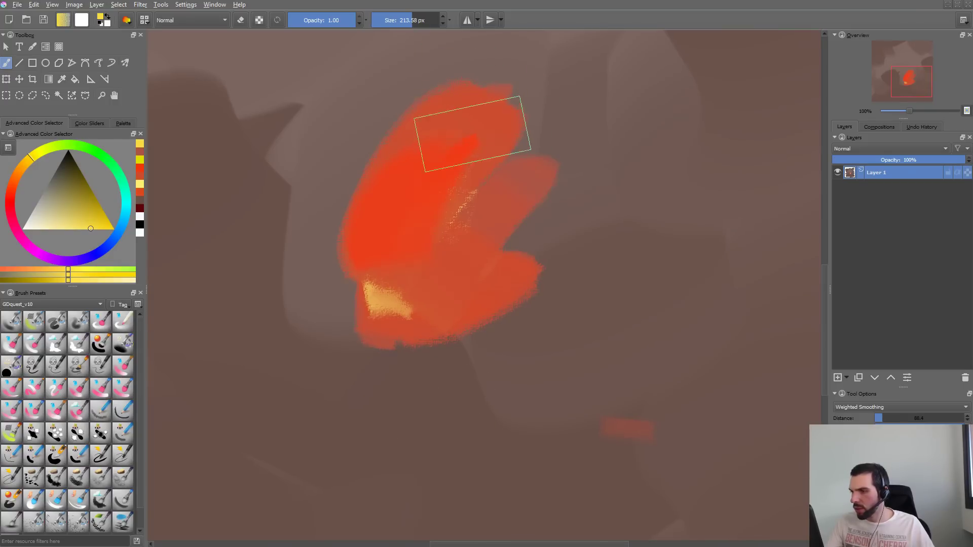
- Reduce the brush size to 102.62 px and paint a fan of long golden-yellow strokes over the orange shape
mouse_move(481, 137)
shift+mouse_down()
mouse_move(428, 146)
mouse_move(390, 274)
mouse_move(436, 274)
mouse_move(528, 116)
mouse_move(395, 284)
shift+mouse_up()
drag(496, 89, 374, 284)
drag(441, 170, 401, 278)
drag(494, 147, 440, 283)
drag(553, 189, 425, 288)
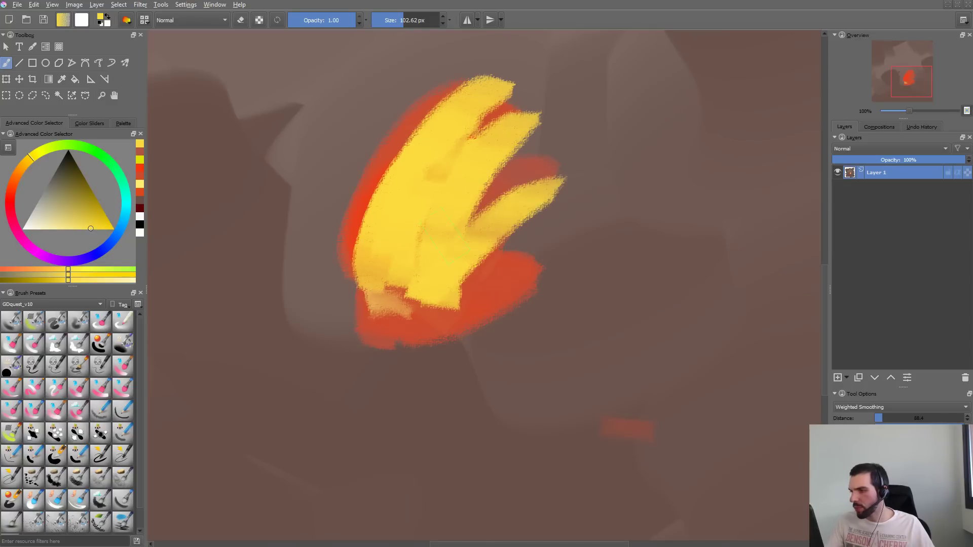
- Add shorter overlapping golden-yellow strokes around the right, left and upper edges of the fan
drag(563, 219, 440, 280)
drag(532, 249, 474, 274)
drag(558, 247, 460, 283)
drag(374, 178, 398, 294)
drag(355, 193, 350, 289)
drag(304, 208, 350, 279)
mouse_move(373, 182)
mouse_down()
mouse_move(378, 162)
mouse_move(413, 147)
mouse_up()
drag(446, 96, 414, 148)
drag(537, 172, 476, 214)
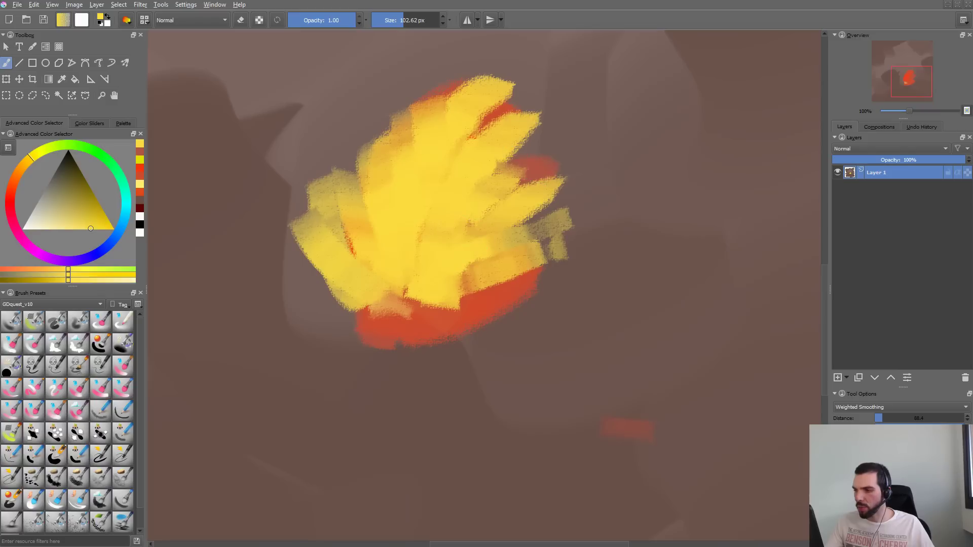
- Paint short golden-yellow strokes over the fan's lower edge
drag(446, 308, 449, 276)
mouse_move(401, 307)
mouse_down()
mouse_move(408, 278)
mouse_move(393, 281)
mouse_move(424, 278)
mouse_up()
drag(442, 312, 464, 269)
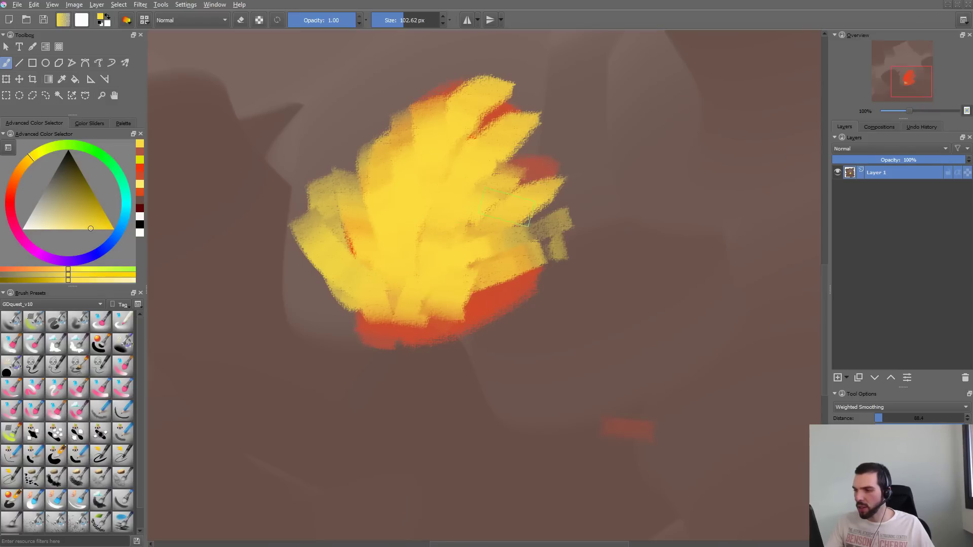
- Sample the red-orange below the fan and paint upright strokes over its lower part
ctrl+click(490, 294)
drag(454, 309, 457, 254)
drag(421, 317, 423, 248)
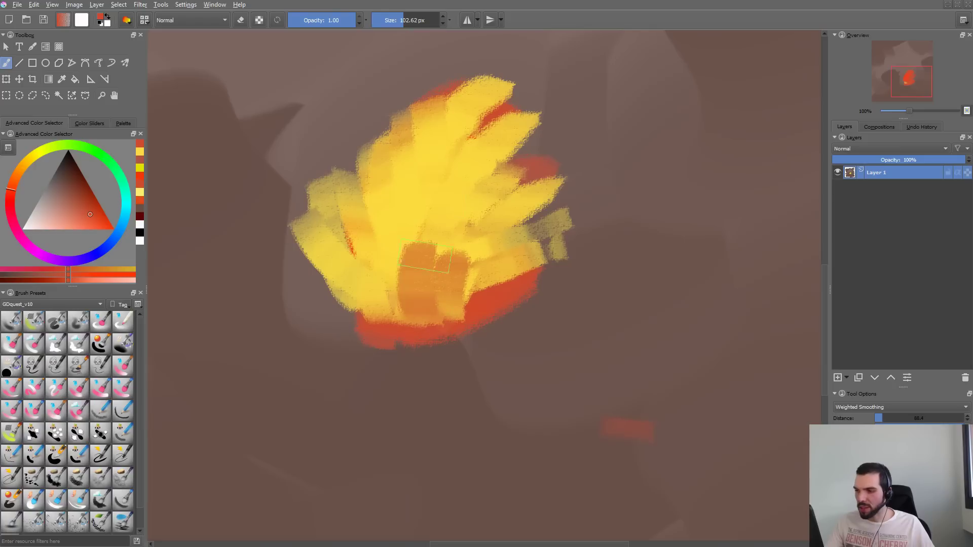
drag(388, 325, 390, 231)
mouse_move(373, 284)
mouse_down()
mouse_move(372, 233)
mouse_move(395, 276)
mouse_up()
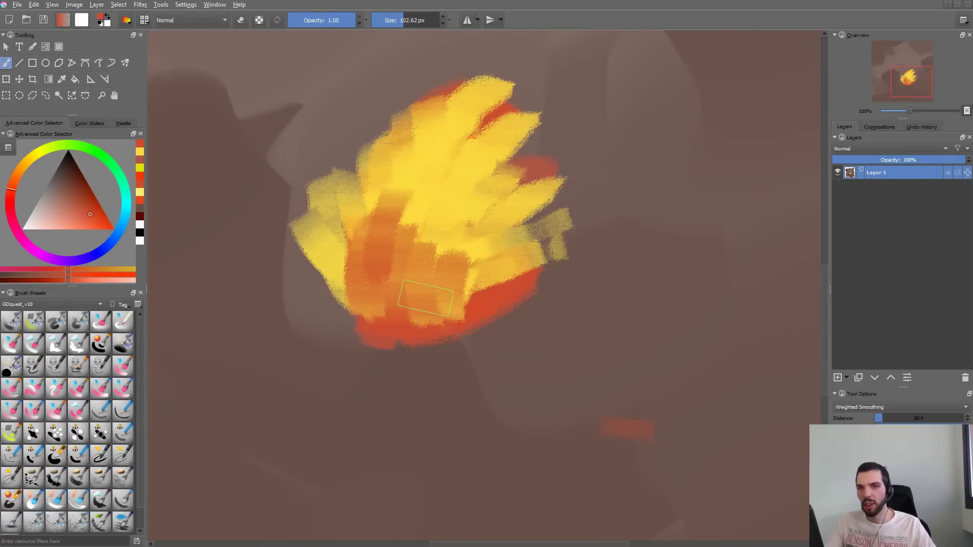
- Cover the lower half and centre of the fan with overlapping red-orange strokes
mouse_move(437, 229)
mouse_down()
mouse_move(415, 268)
mouse_move(462, 283)
mouse_up()
drag(409, 267, 397, 294)
mouse_move(363, 266)
mouse_down()
mouse_move(366, 301)
mouse_move(350, 309)
mouse_up()
drag(339, 251, 329, 296)
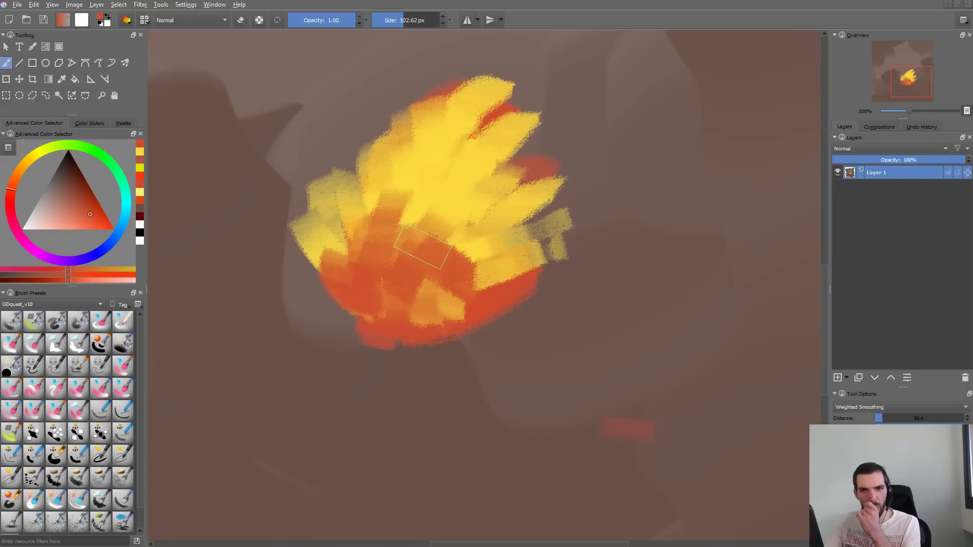
mouse_move(440, 190)
mouse_down()
mouse_move(426, 238)
mouse_move(436, 284)
mouse_move(406, 314)
mouse_move(376, 280)
mouse_move(419, 208)
mouse_up()
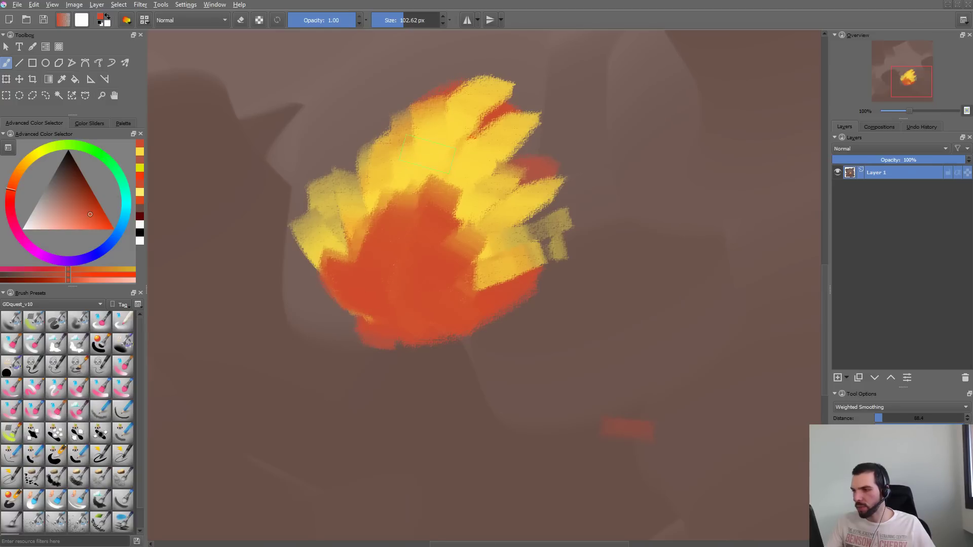
mouse_move(428, 152)
mouse_down()
mouse_move(428, 238)
mouse_move(412, 235)
mouse_move(427, 241)
mouse_move(469, 185)
mouse_up()
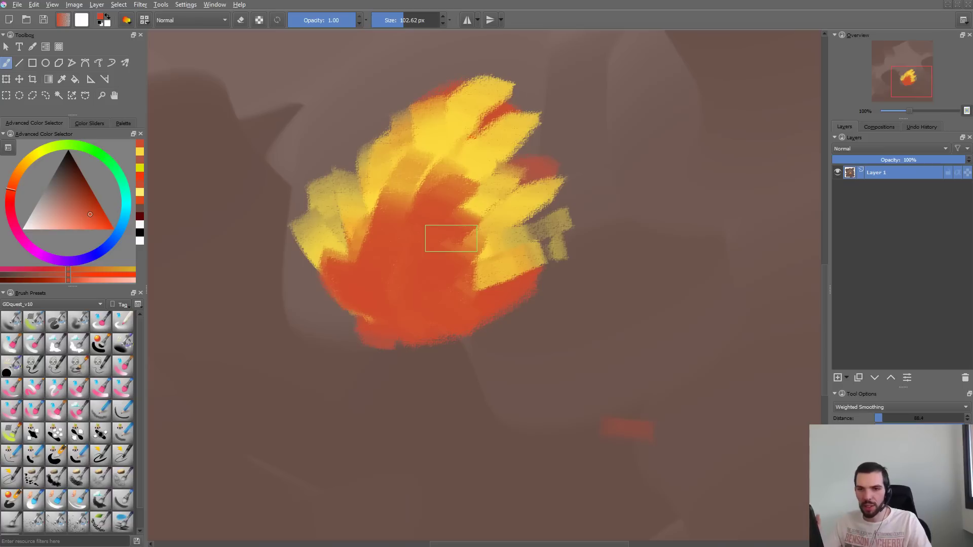
- Undo a stray stroke below the fan and choose a more saturated red-orange painting color
mouse_move(456, 337)
mouse_down()
mouse_move(511, 354)
mouse_move(476, 376)
mouse_up()
key(ctrl+z)
right_click(479, 295)
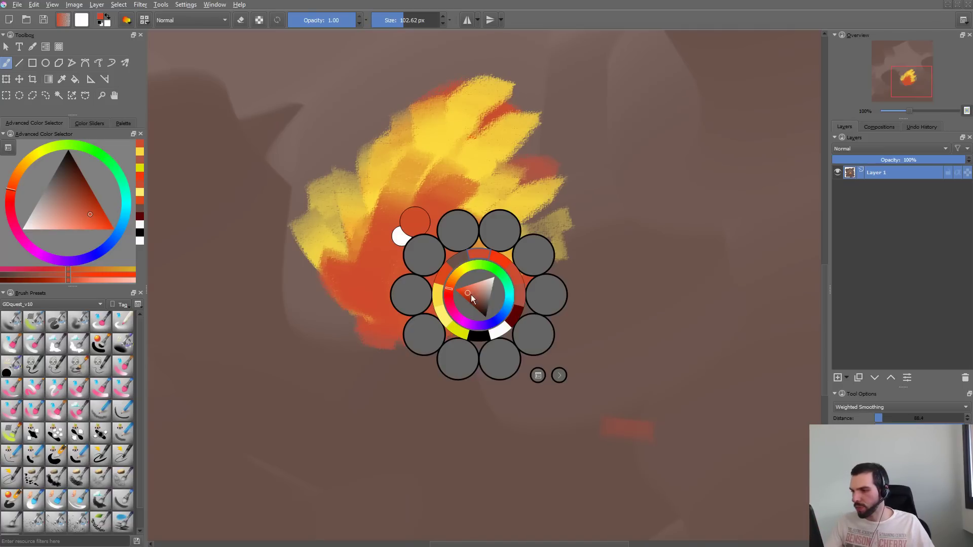
click(461, 293)
click(364, 368)
- Test the saturated red-orange on the fan and in a ring beside it, and undo the strokes
mouse_move(395, 243)
mouse_down()
mouse_move(384, 287)
mouse_move(448, 349)
mouse_up()
mouse_move(689, 202)
mouse_down()
mouse_move(745, 228)
mouse_move(689, 234)
mouse_up()
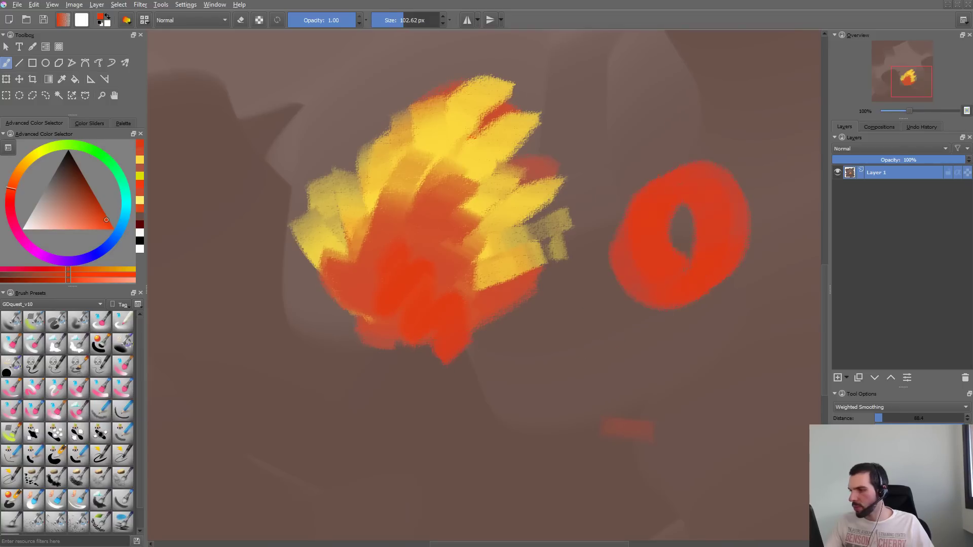
key(ctrl+z)
key(ctrl+z)
key(ctrl+z)
key(ctrl+z)
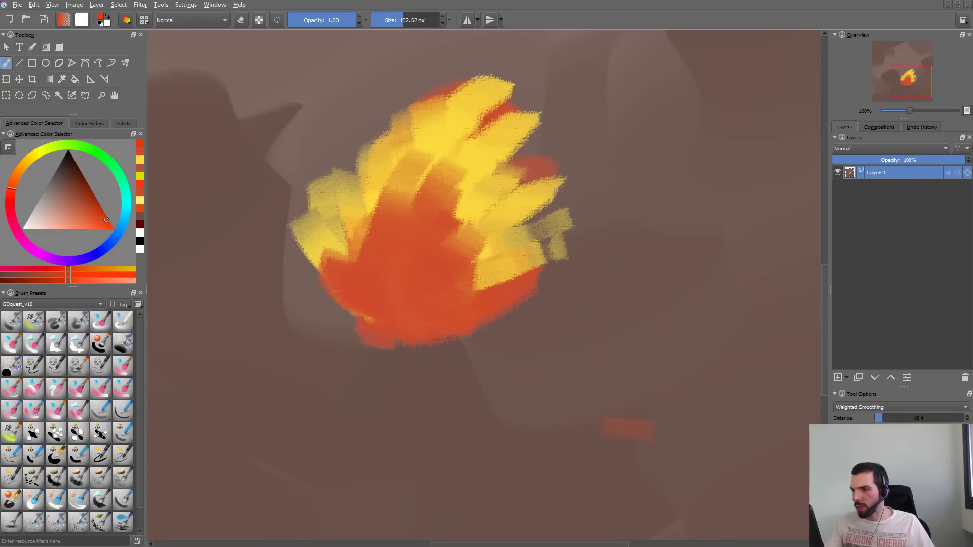
- Replace the brush editor's scratchpad artwork with a red-orange swatch and overwrite the GDquest_OilPaint preset
key(F5)
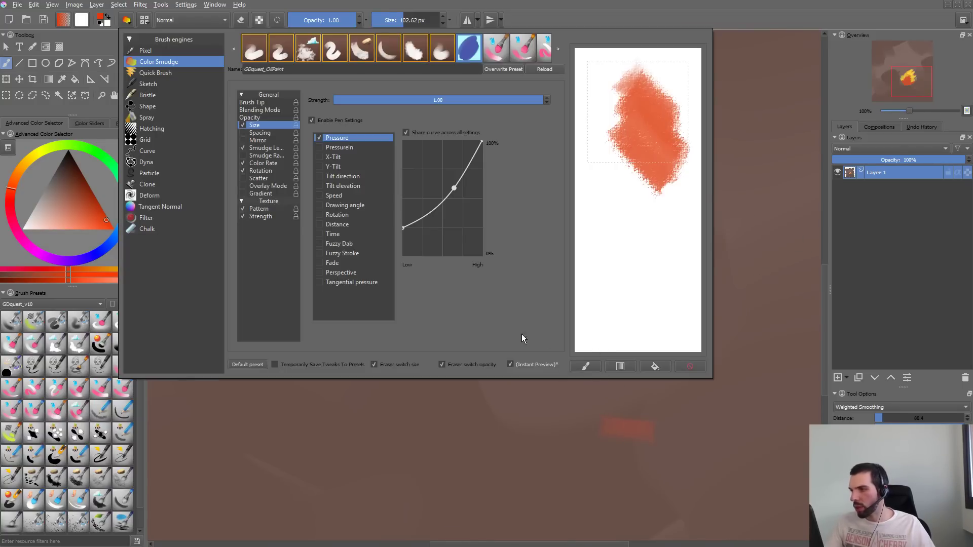
click(597, 371)
click(691, 367)
mouse_move(641, 93)
mouse_down()
mouse_move(648, 120)
mouse_move(680, 80)
mouse_up()
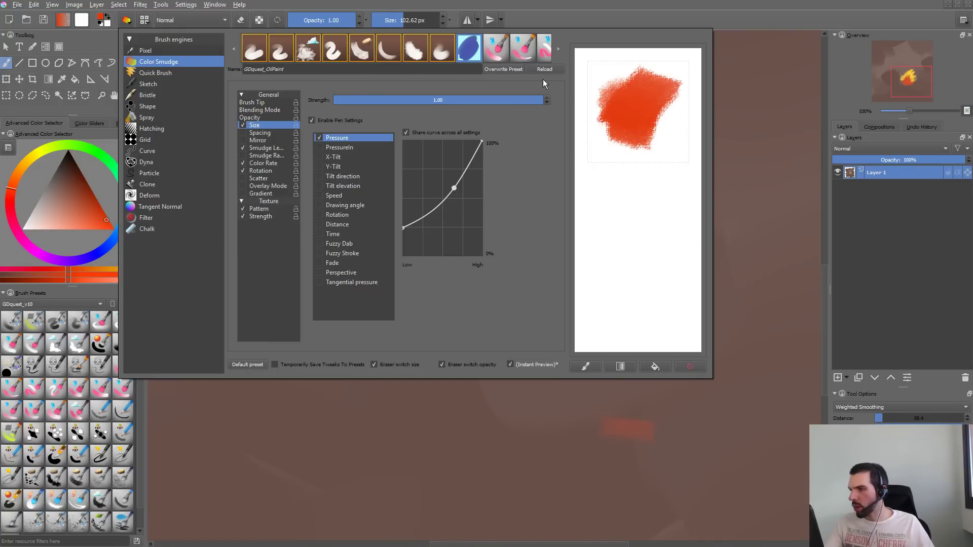
click(516, 72)
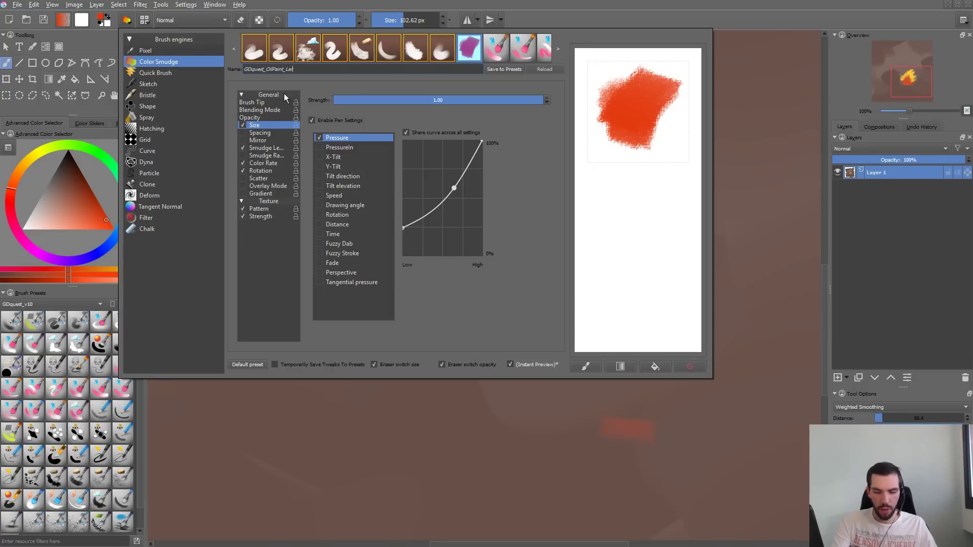
- Save a new preset named GDquest_OilPaint_Larger, set its texture pattern scale to 1.37, and test it in the scratchpad
click(513, 70)
click(261, 208)
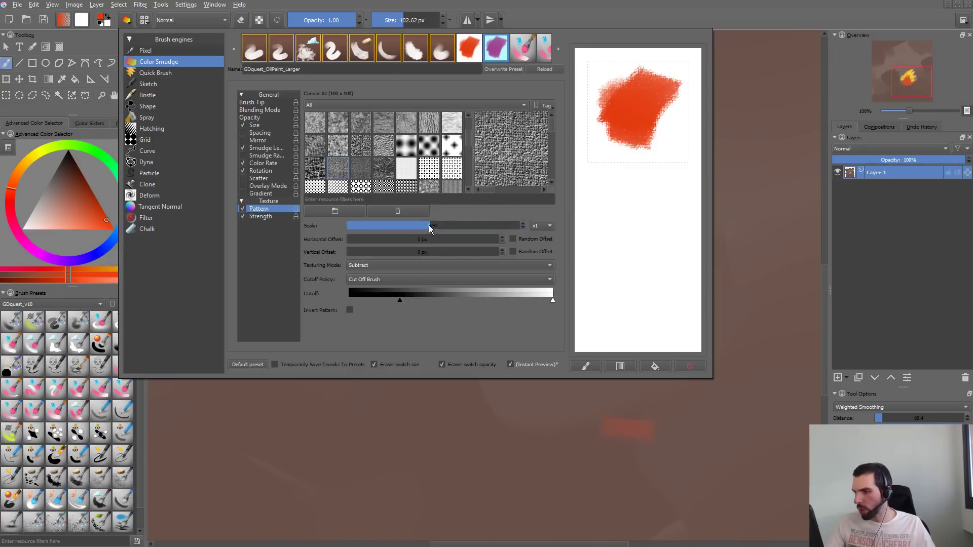
drag(429, 225, 455, 229)
drag(663, 165, 640, 285)
click(689, 366)
- Try the Canvas 03 and Fractal Pattern textures with scratchpad strokes, and clear the scratchpad
click(358, 169)
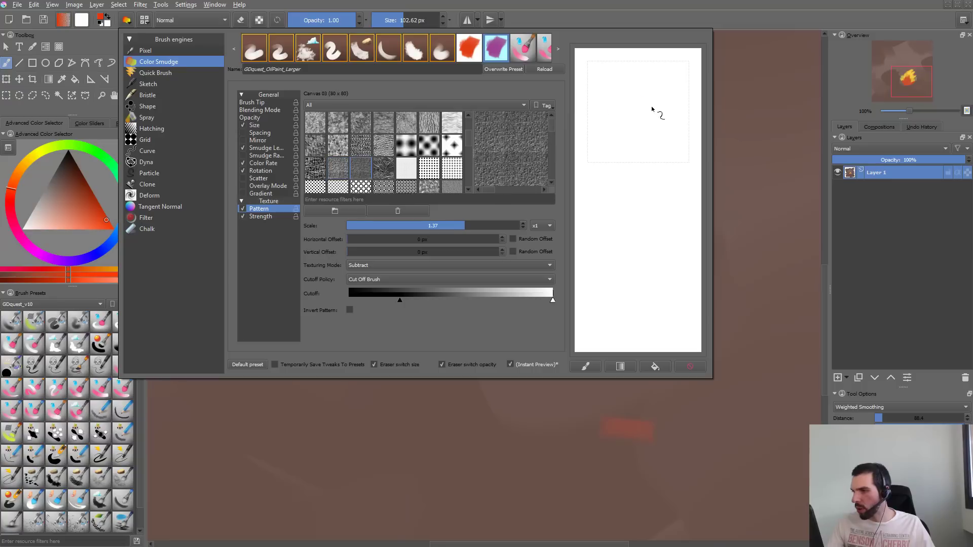
mouse_move(658, 113)
mouse_down()
mouse_move(640, 165)
mouse_move(668, 274)
mouse_up()
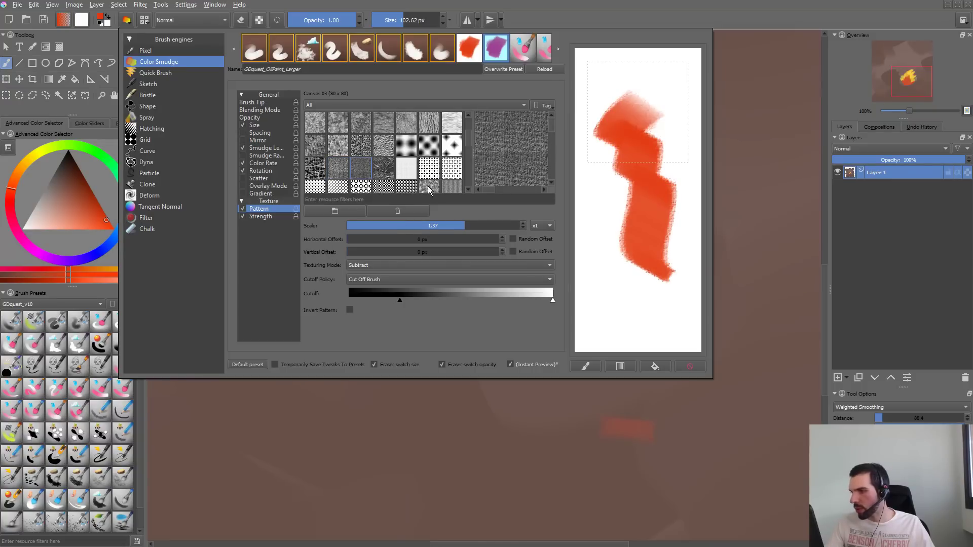
click(429, 190)
drag(631, 86, 630, 213)
click(688, 366)
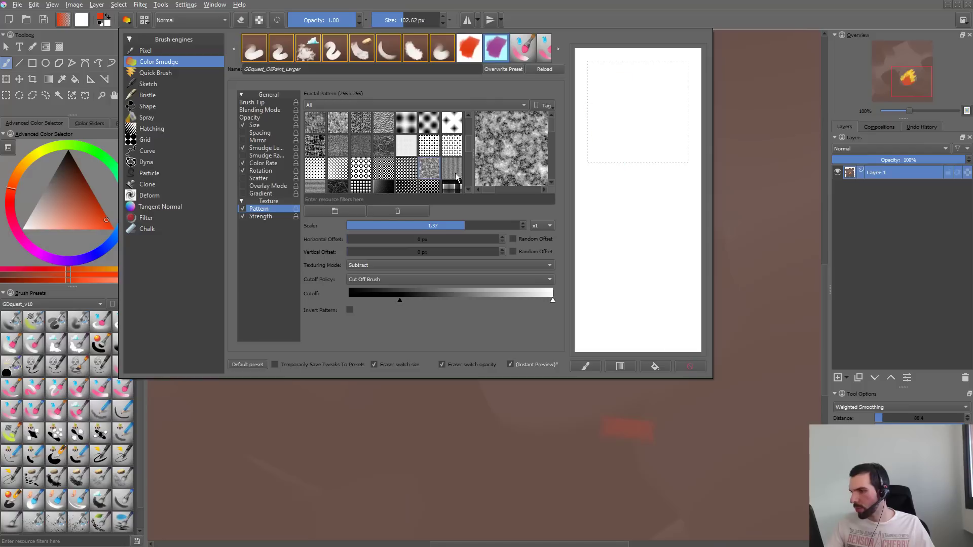
- Switch the brush texture to Generic Paper 2 and test it with broad scratchpad strokes
click(456, 176)
drag(652, 102, 640, 266)
mouse_move(669, 119)
mouse_down()
mouse_move(636, 184)
mouse_move(598, 101)
mouse_move(680, 92)
mouse_move(671, 187)
mouse_move(613, 195)
mouse_move(614, 183)
mouse_move(588, 233)
mouse_up()
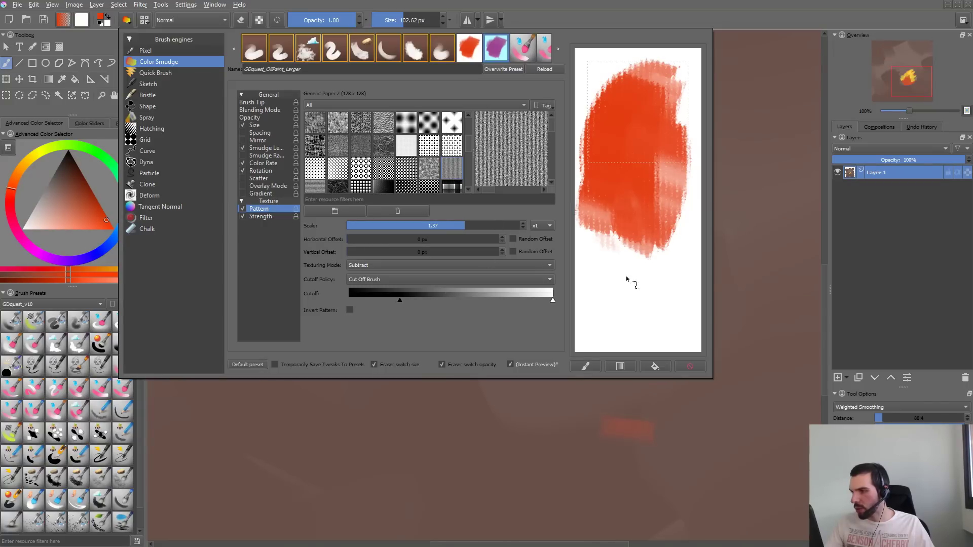
mouse_move(630, 278)
mouse_down()
mouse_move(659, 105)
mouse_move(628, 247)
mouse_move(610, 201)
mouse_move(657, 218)
mouse_move(647, 299)
mouse_move(663, 164)
mouse_move(667, 273)
mouse_move(635, 157)
mouse_move(597, 177)
mouse_up()
drag(601, 96, 593, 136)
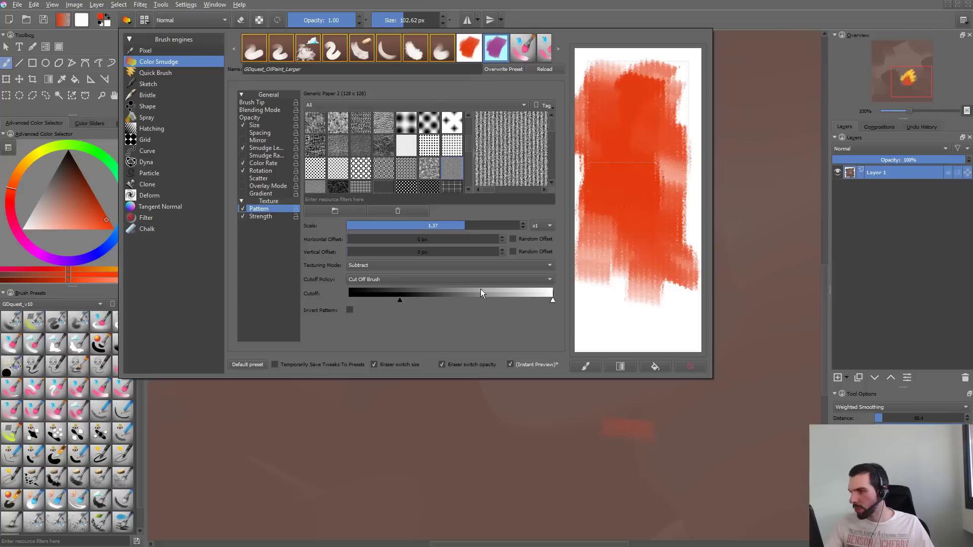
- Set the texture scale to 1.07, clear the scratchpad, and test overlapping red-orange strokes
click(426, 226)
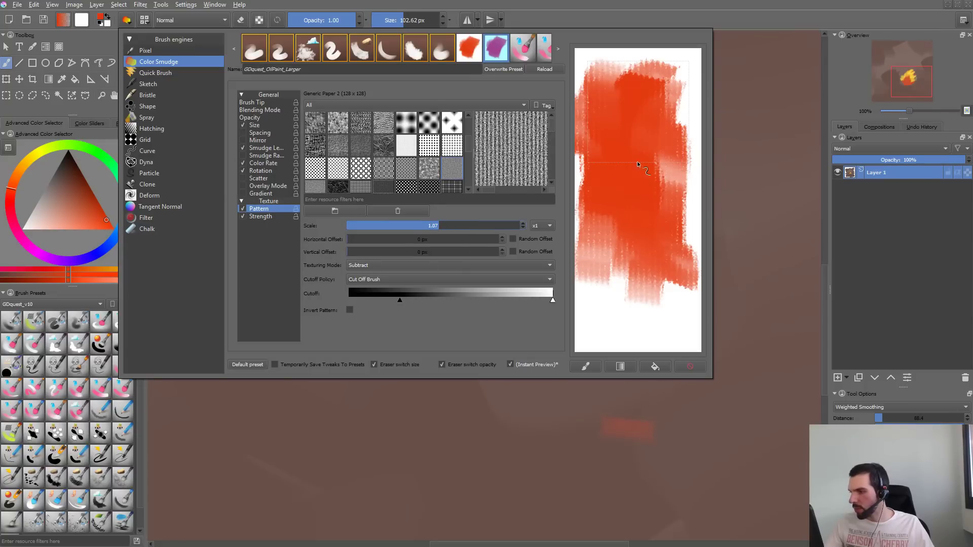
click(690, 367)
mouse_move(653, 91)
mouse_down()
mouse_move(628, 137)
mouse_move(658, 105)
mouse_move(625, 134)
mouse_move(679, 102)
mouse_move(604, 152)
mouse_move(645, 202)
mouse_up()
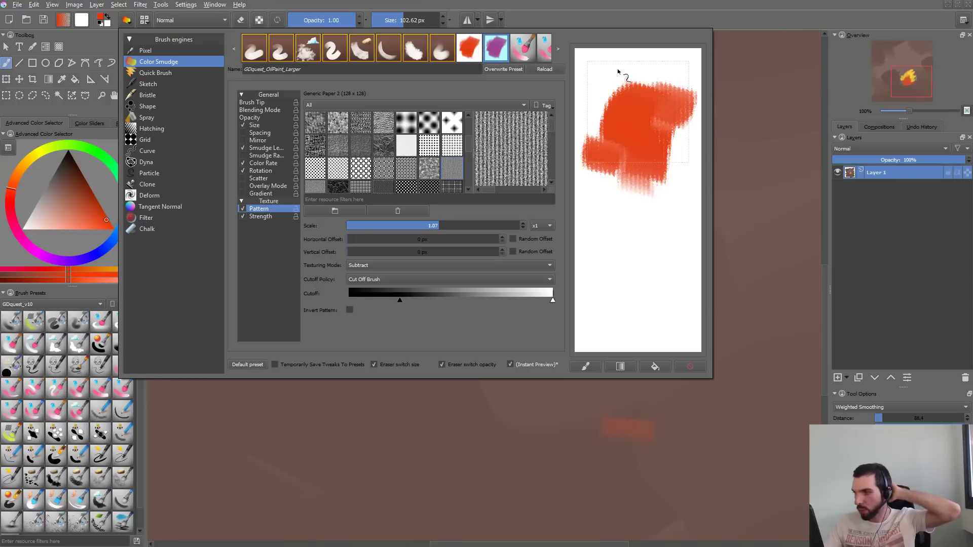
drag(619, 76, 612, 99)
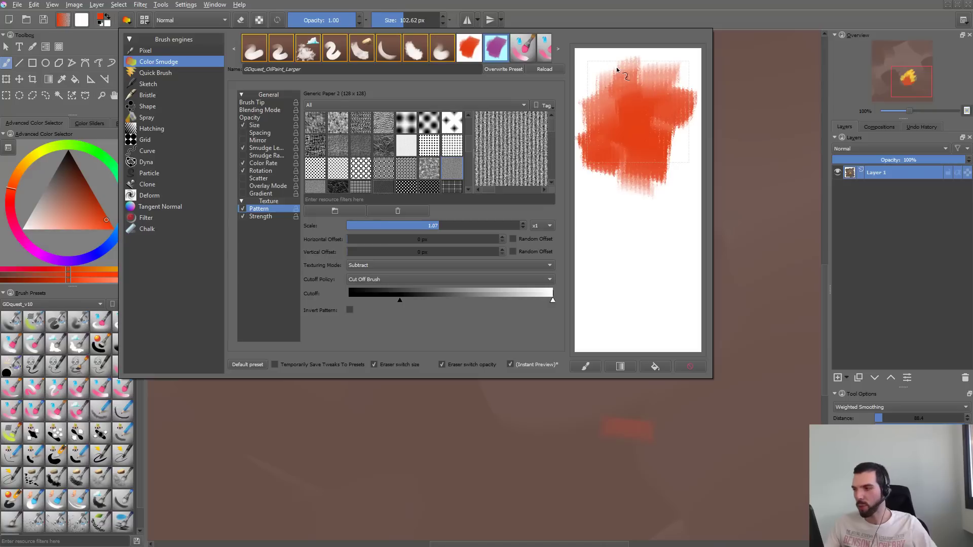
mouse_move(615, 159)
mouse_down()
mouse_move(623, 188)
mouse_move(592, 155)
mouse_move(619, 217)
mouse_move(633, 188)
mouse_move(656, 198)
mouse_up()
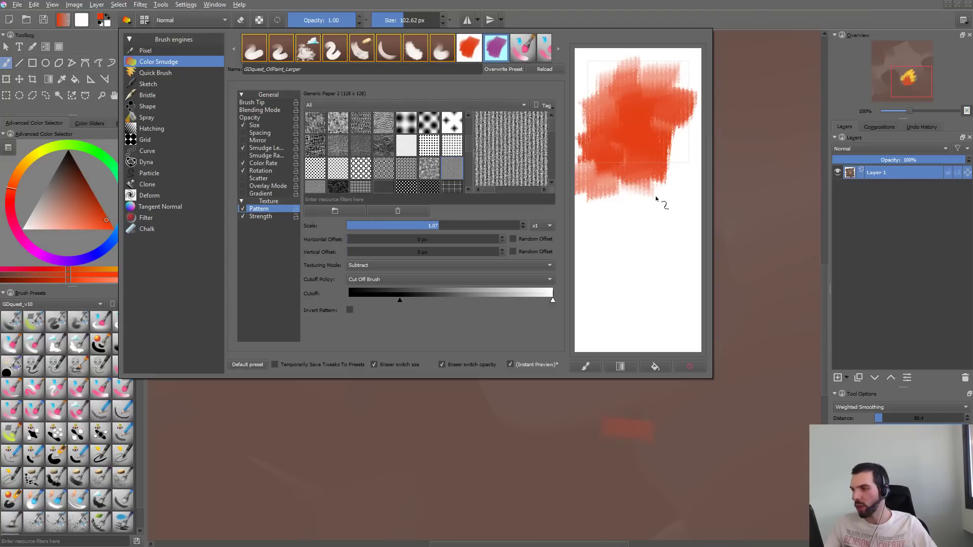
mouse_move(658, 158)
mouse_down()
mouse_move(669, 209)
mouse_move(663, 141)
mouse_move(685, 161)
mouse_up()
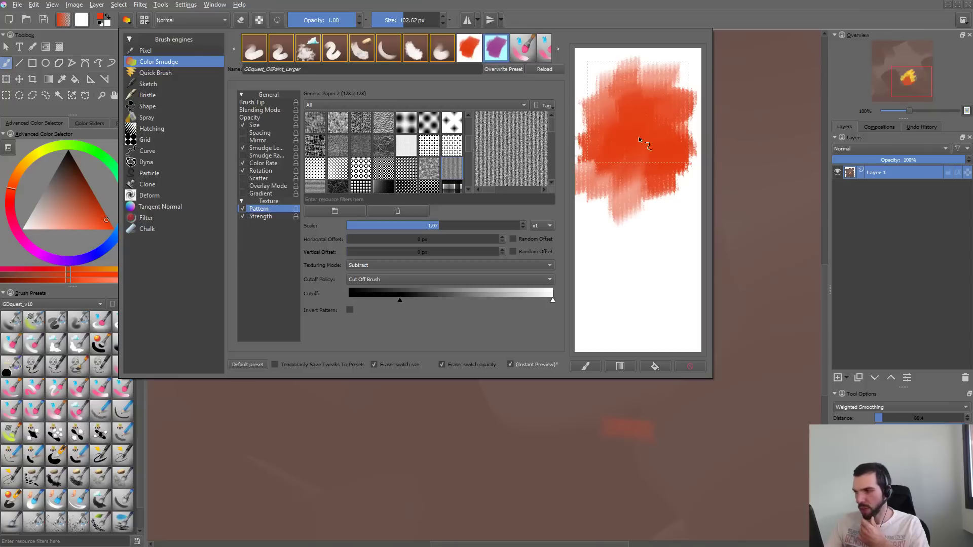
mouse_move(639, 136)
mouse_down()
mouse_move(607, 168)
mouse_move(626, 215)
mouse_up()
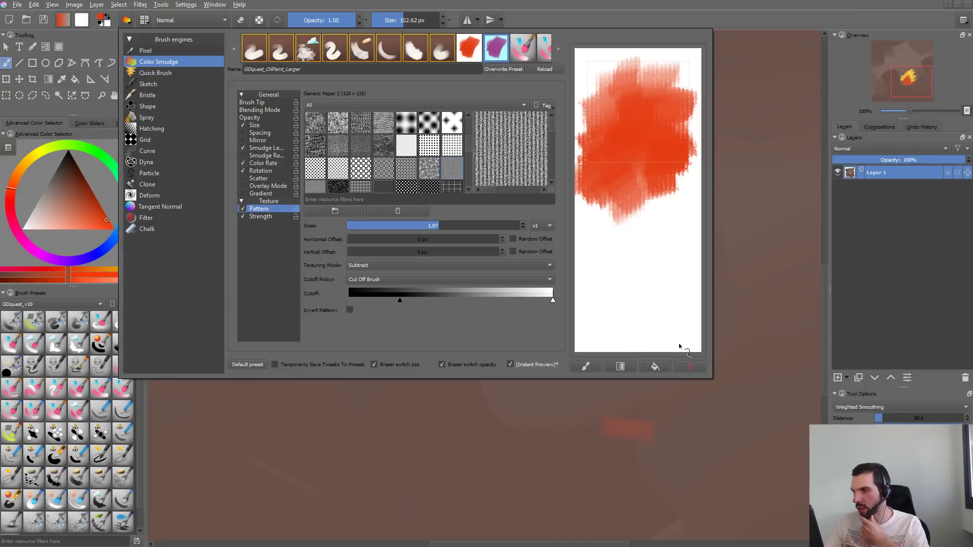
- Close the editor, test broad red-orange strokes across the flame shape, enlarge the brush to 342.30 px, and undo the last strokes
key(F5)
mouse_move(600, 175)
mouse_down()
mouse_move(583, 324)
mouse_move(672, 329)
mouse_up()
drag(547, 269, 476, 135)
mouse_move(492, 59)
mouse_down()
mouse_move(437, 208)
mouse_move(513, 208)
mouse_move(603, 248)
mouse_up()
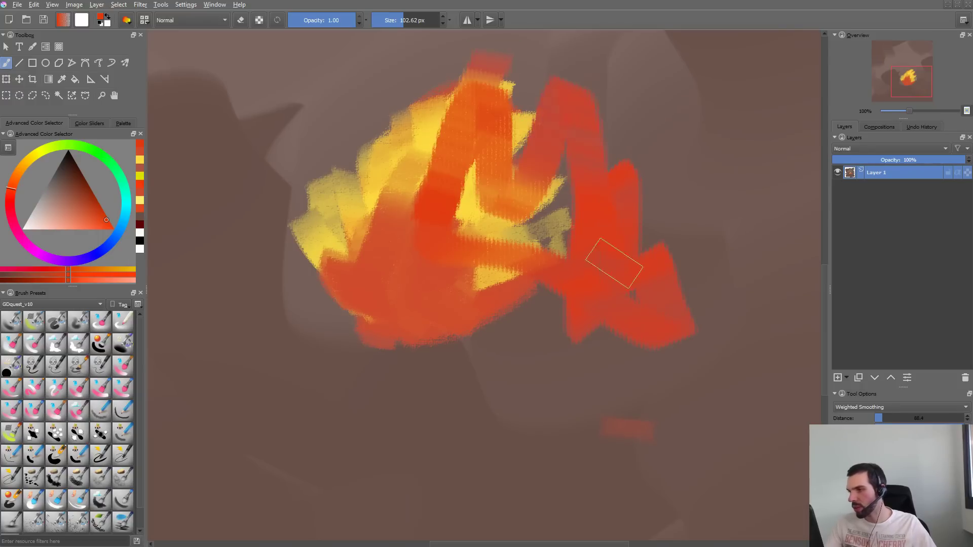
shift+drag(475, 205, 589, 209)
key(ctrl+z)
mouse_move(479, 142)
mouse_down()
mouse_move(494, 121)
mouse_move(393, 164)
mouse_move(489, 104)
mouse_up()
key(ctrl+z)
- Reopen the brush editor, test the Generic Paper 3 texture in the scratchpad, and switch to Fractal Pattern
key(F5)
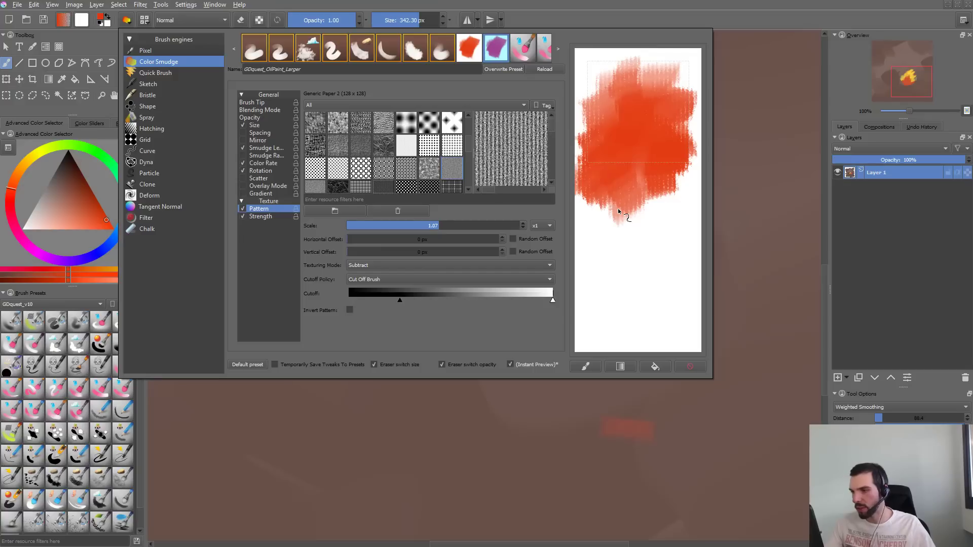
click(306, 188)
mouse_move(652, 213)
mouse_down()
mouse_move(634, 262)
mouse_move(661, 336)
mouse_up()
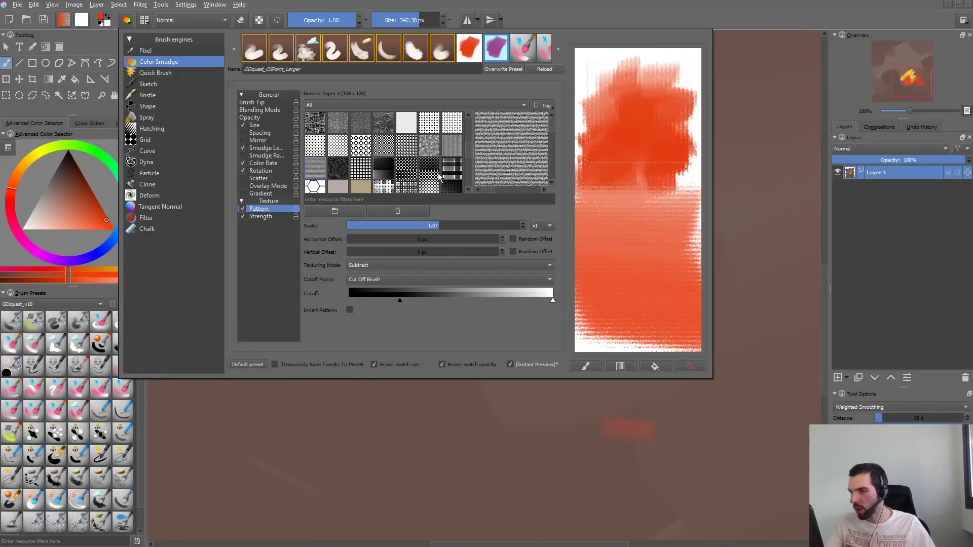
click(431, 147)
mouse_move(471, 151)
mouse_down()
mouse_move(471, 166)
mouse_move(467, 133)
mouse_up()
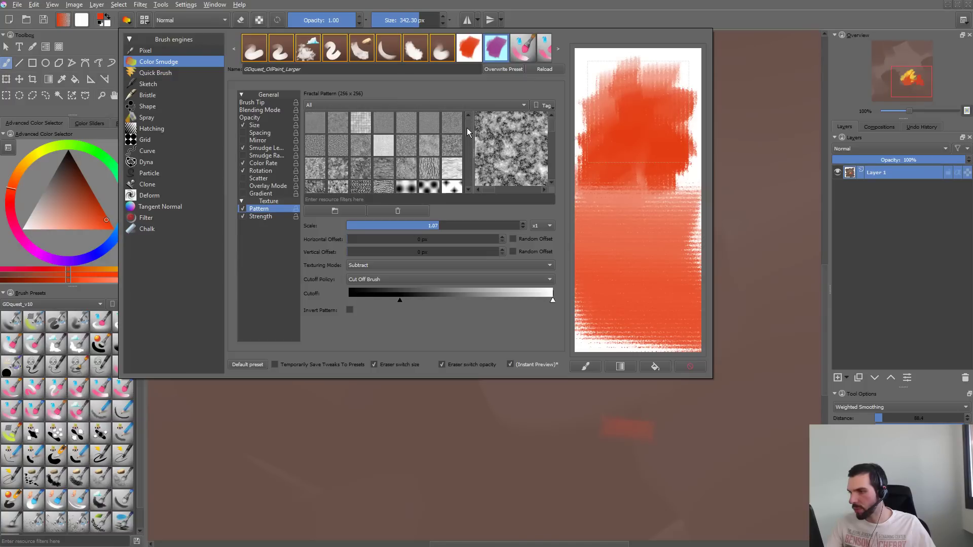
- Try the 09_drawed_crosshatched.png texture in the scratchpad, clearing it for another test stroke
click(367, 148)
click(336, 155)
click(364, 148)
drag(644, 124, 631, 132)
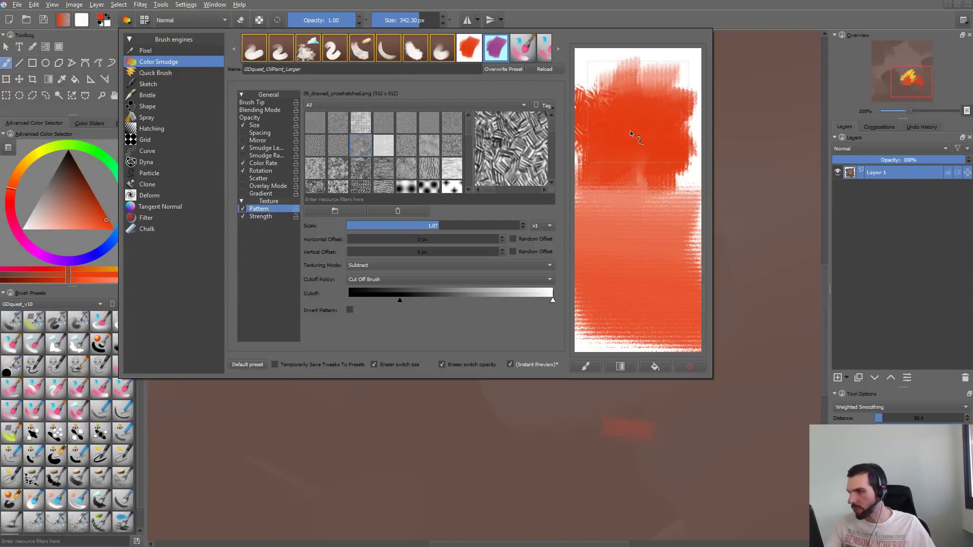
click(690, 366)
mouse_move(626, 171)
mouse_down()
mouse_move(658, 105)
mouse_move(635, 192)
mouse_move(558, 133)
mouse_up()
- Choose a different texture pattern, test it in the scratchpad, close the editor, and try a stroke on the canvas
click(453, 146)
mouse_move(636, 224)
mouse_down()
mouse_move(648, 162)
mouse_move(637, 278)
mouse_move(625, 231)
mouse_move(636, 234)
mouse_up()
click(728, 227)
mouse_move(477, 160)
mouse_down()
mouse_move(468, 238)
mouse_move(553, 68)
mouse_up()
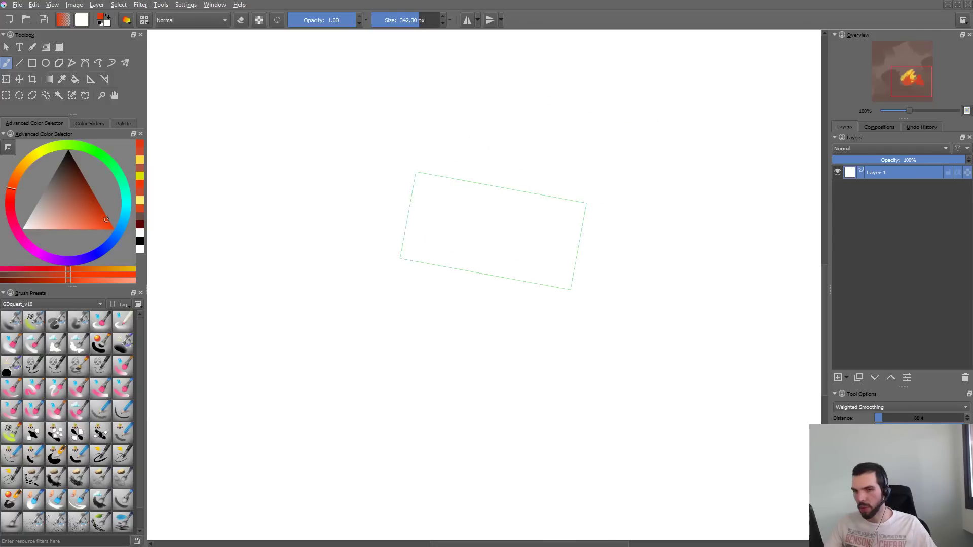
- Undo the blanked canvas and the earlier test strokes back to the golden-yellow fan
key(ctrl+z)
key(ctrl+z)
key(ctrl+z)
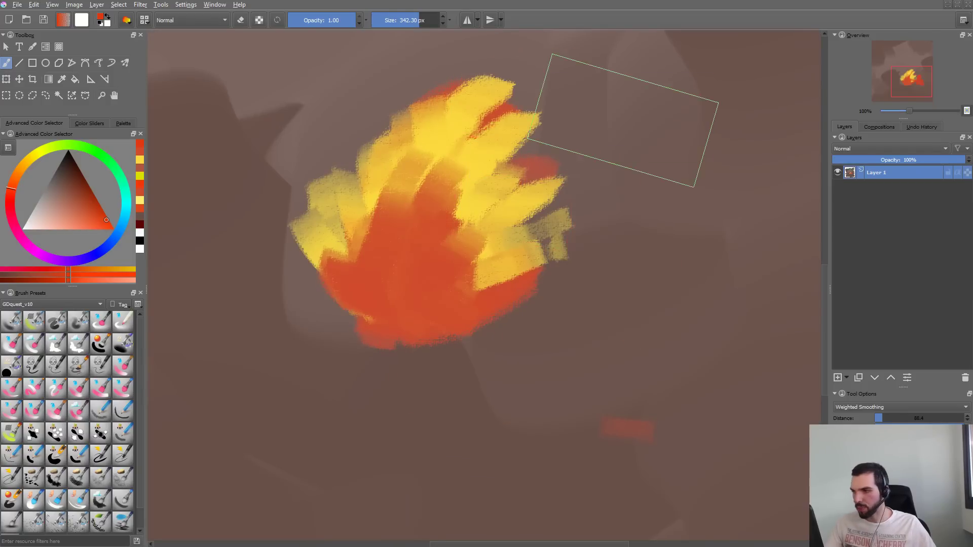
key(ctrl+z)
key(ctrl+z)
key(ctrl+z)
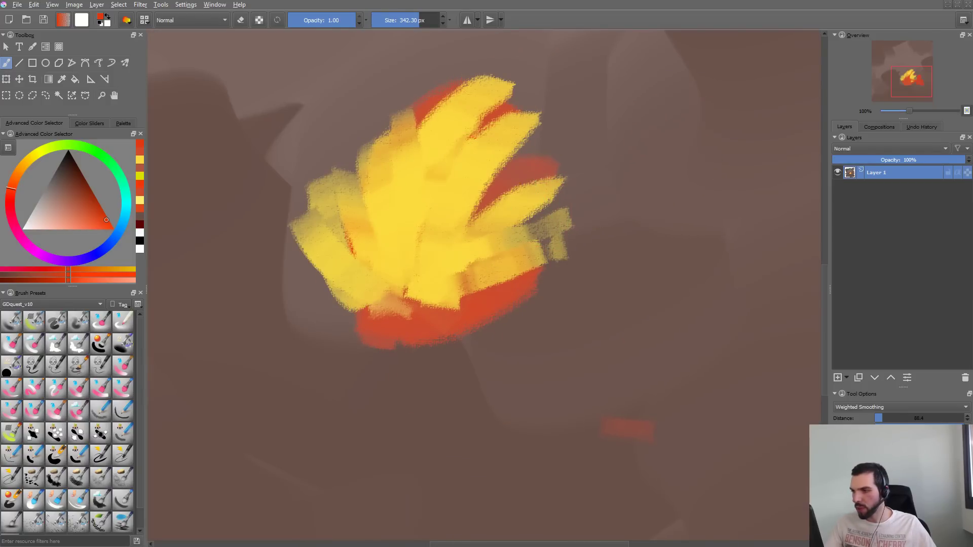
- Sample the fan's golden yellow, reduce the brush size to 196.52 px, and undo a broad test stroke beside the fan
ctrl+click(429, 243)
drag(609, 383, 616, 319)
shift+drag(713, 174, 639, 199)
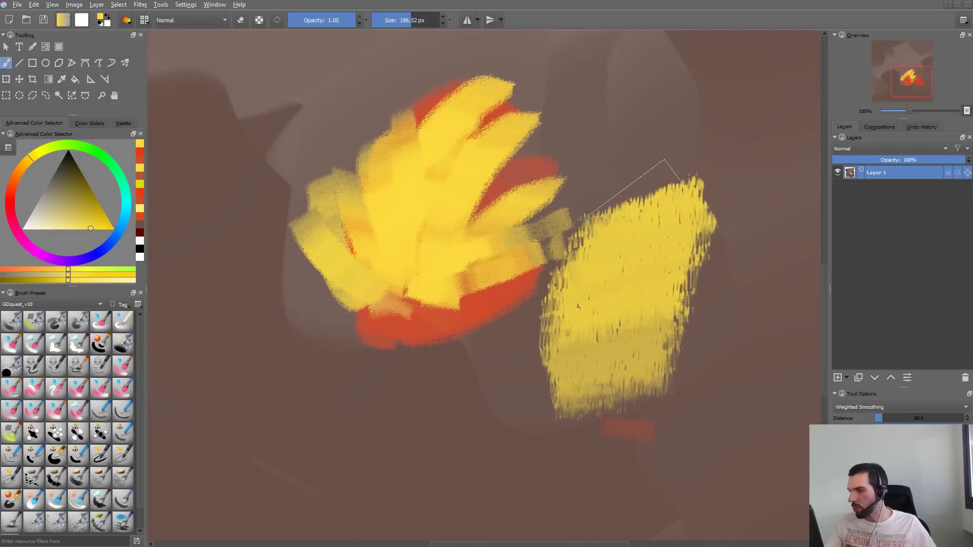
key(ctrl+z)
- Paint broad golden-yellow strokes diagonally across the whole flame shape and beyond its edges
drag(707, 113, 593, 279)
mouse_move(594, 324)
mouse_down()
mouse_move(747, 117)
mouse_move(581, 299)
mouse_move(677, 76)
mouse_up()
mouse_move(676, 76)
mouse_down()
mouse_move(580, 302)
mouse_move(713, 84)
mouse_move(533, 312)
mouse_move(568, 198)
mouse_move(510, 243)
mouse_move(677, 51)
mouse_move(424, 76)
mouse_move(260, 256)
mouse_move(358, 423)
mouse_up()
- Sample the remaining red-orange at the flame's upper edge and paint broad strokes over its left and lower-left side
ctrl+click(454, 113)
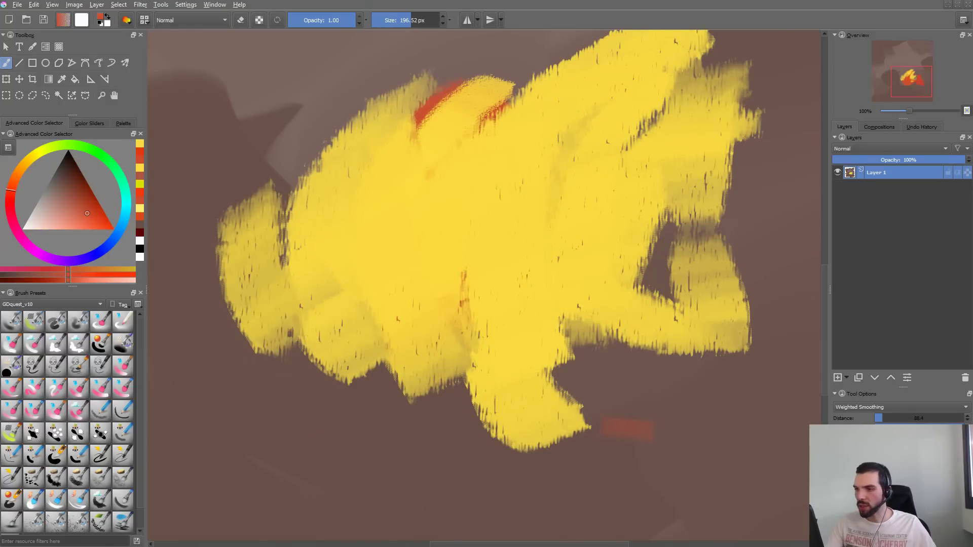
mouse_move(286, 198)
mouse_down()
mouse_move(309, 104)
mouse_move(239, 330)
mouse_move(299, 350)
mouse_move(357, 390)
mouse_move(446, 381)
mouse_move(388, 287)
mouse_up()
drag(345, 254, 348, 315)
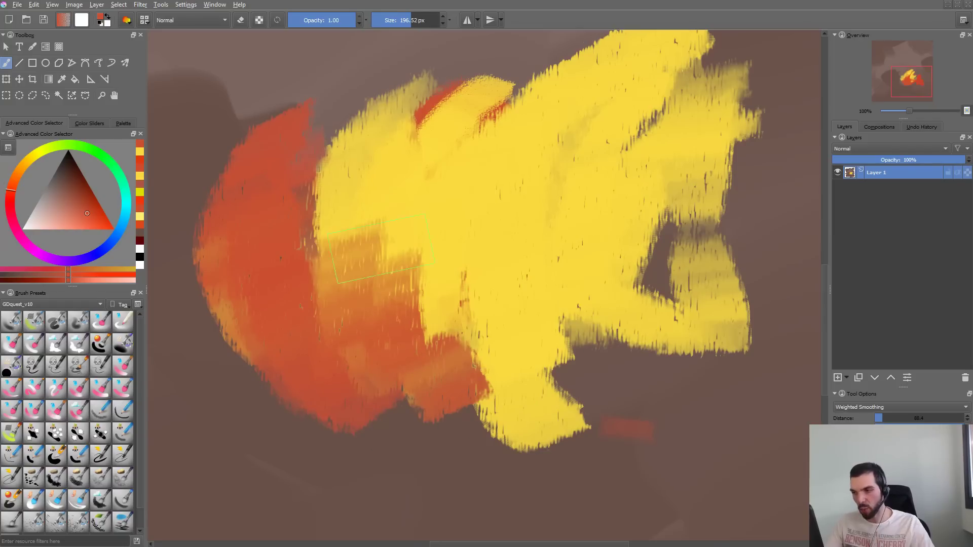
- Sample the muted orange beside the red area, paint broad strokes over the yellow's left side, and undo the final downward stroke
ctrl+click(364, 253)
mouse_move(369, 244)
mouse_down()
mouse_move(348, 183)
mouse_move(413, 167)
mouse_move(450, 317)
mouse_up()
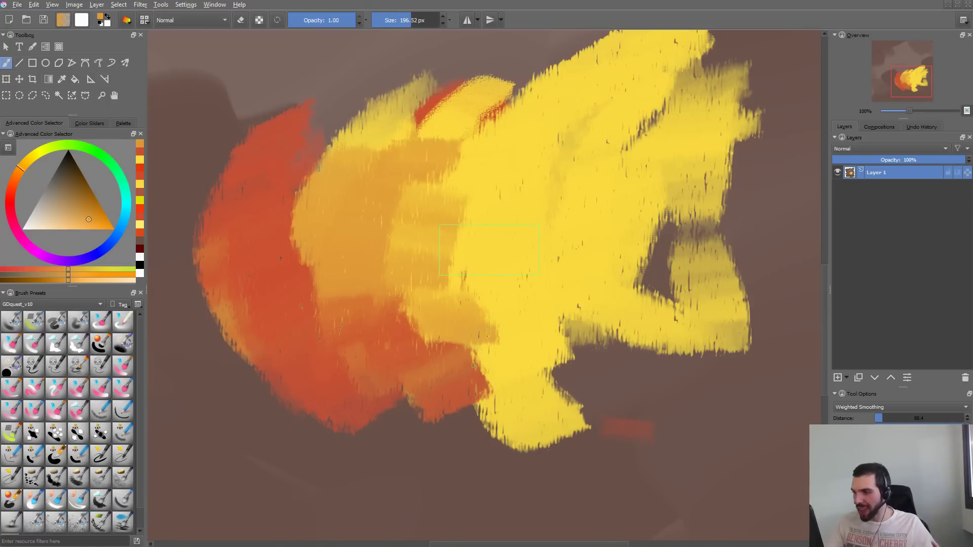
mouse_move(486, 218)
mouse_down()
mouse_move(512, 334)
mouse_move(562, 451)
mouse_up()
key(ctrl+z)
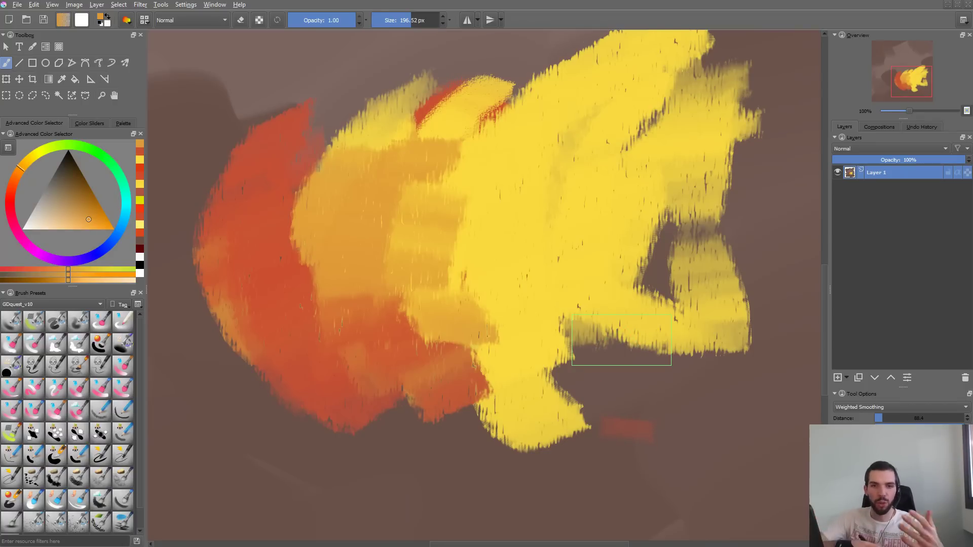
- Reduce the texture pattern scale to 0.84 in the brush editor, testing the brush on a cleared scratchpad before and after
key(F5)
click(689, 370)
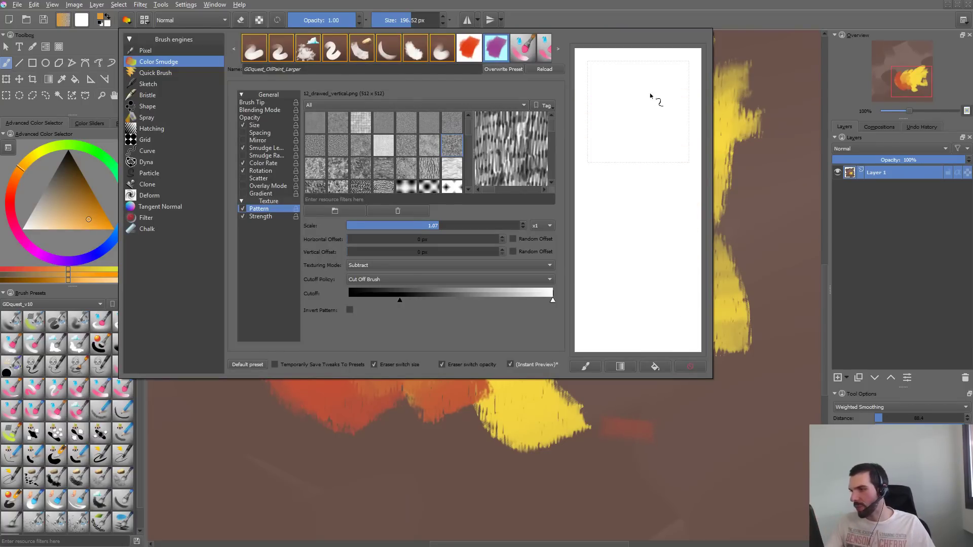
mouse_move(652, 98)
mouse_down()
mouse_move(635, 204)
mouse_move(614, 132)
mouse_move(628, 169)
mouse_move(614, 144)
mouse_move(624, 93)
mouse_move(684, 203)
mouse_move(632, 205)
mouse_move(675, 145)
mouse_move(677, 181)
mouse_move(612, 138)
mouse_move(615, 204)
mouse_up()
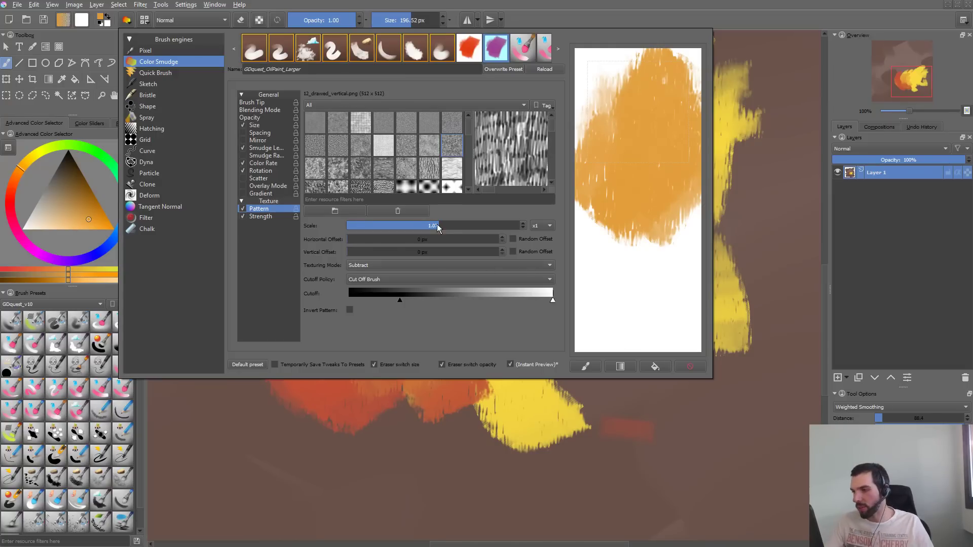
drag(438, 229, 419, 227)
click(687, 367)
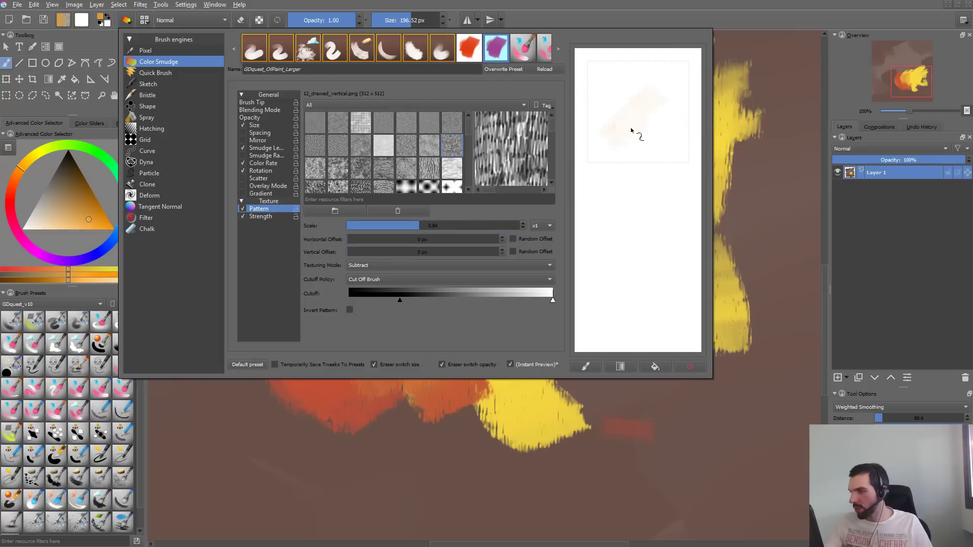
mouse_move(636, 135)
mouse_down()
mouse_move(662, 226)
mouse_move(664, 97)
mouse_move(651, 264)
mouse_up()
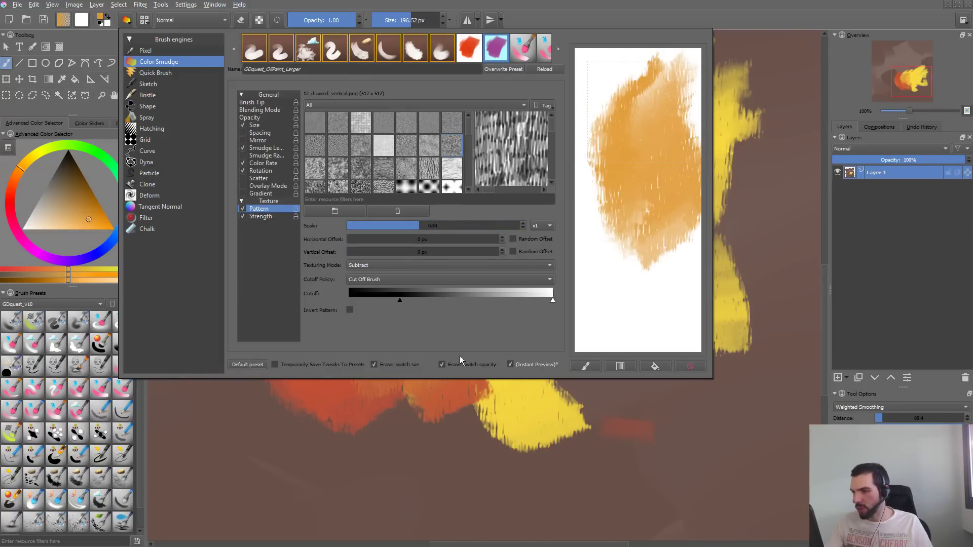
- Raise the texture pattern's lower cutoff slightly, testing it with scratchpad strokes and clearing them
drag(398, 300, 425, 301)
mouse_move(590, 337)
mouse_down()
mouse_move(628, 251)
mouse_move(640, 342)
mouse_up()
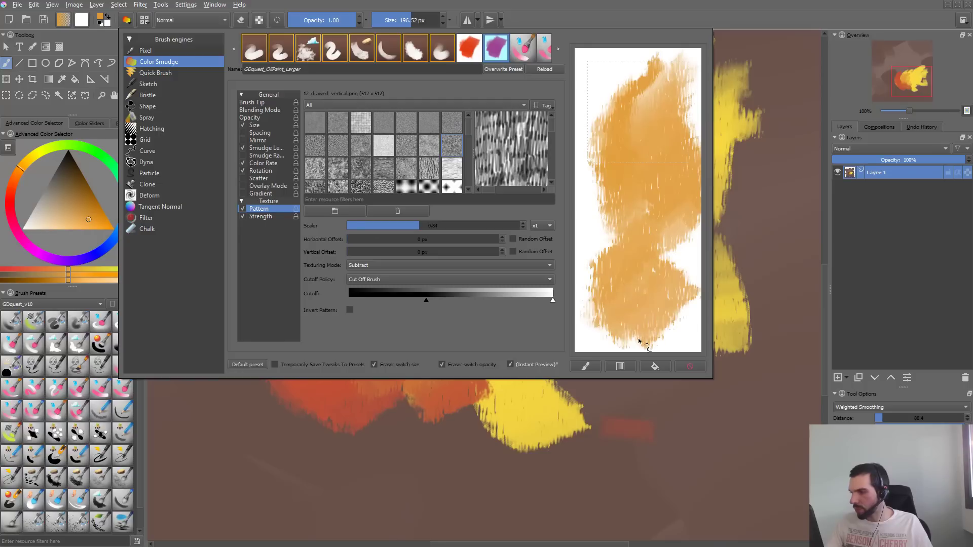
drag(420, 304, 409, 306)
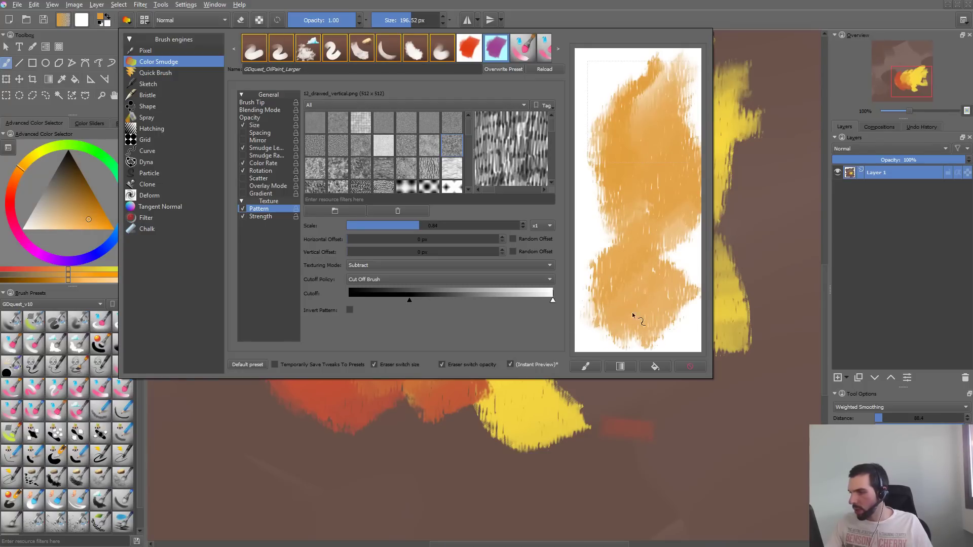
drag(633, 315, 668, 345)
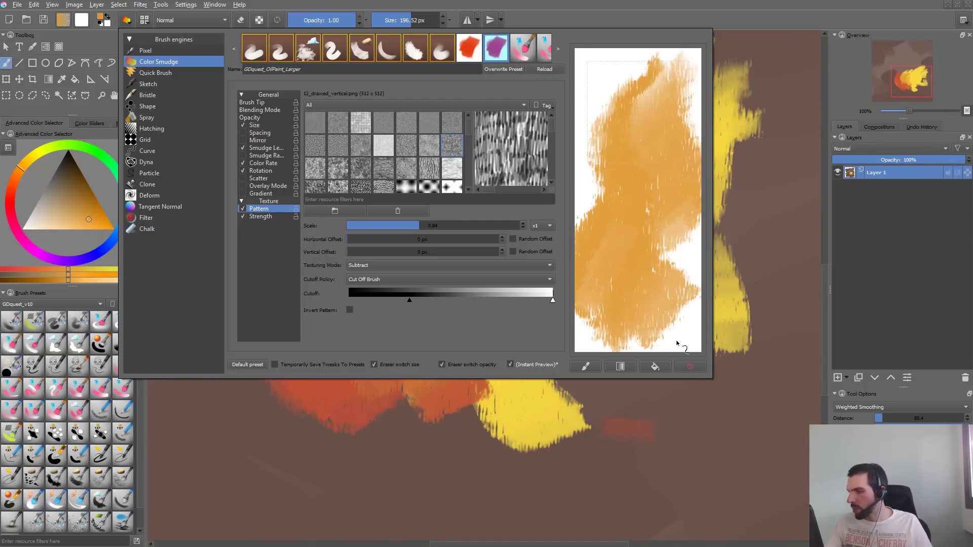
click(689, 367)
mouse_move(639, 101)
mouse_down()
mouse_move(624, 137)
mouse_move(646, 265)
mouse_move(656, 85)
mouse_move(642, 91)
mouse_move(630, 241)
mouse_move(670, 72)
mouse_move(653, 228)
mouse_move(667, 278)
mouse_move(691, 152)
mouse_up()
click(690, 367)
- Try a lower upper cutoff for the texture pattern with a scratchpad stroke, restore it to full white, and clear the scratchpad
drag(556, 305, 506, 303)
mouse_move(674, 98)
mouse_down()
mouse_move(641, 233)
mouse_move(625, 95)
mouse_move(588, 314)
mouse_up()
drag(499, 303, 553, 300)
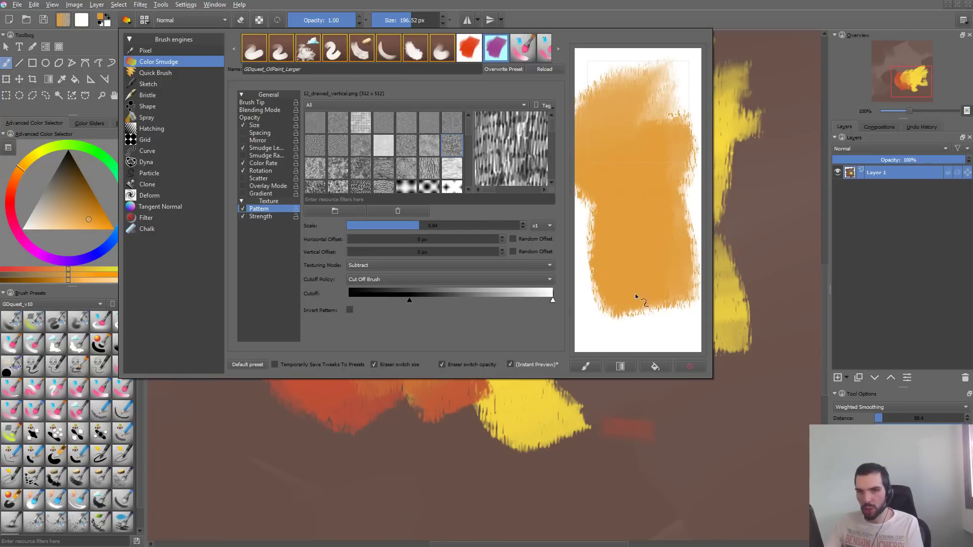
click(690, 366)
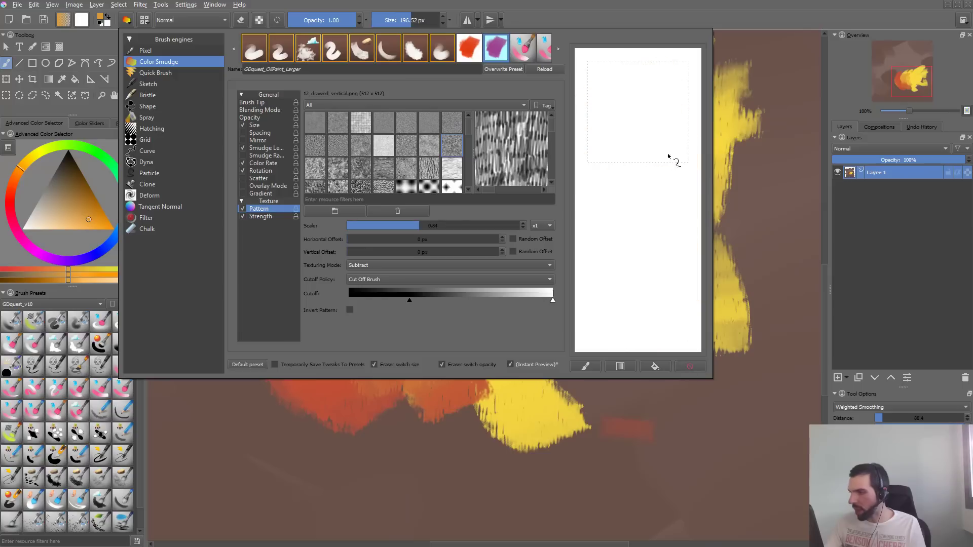
- Test the brush's texture with repeated scratchpad strokes and check the cutoff policy options, keeping Cut Off Brush
mouse_move(668, 96)
mouse_down()
mouse_move(633, 261)
mouse_move(679, 78)
mouse_move(626, 221)
mouse_move(623, 202)
mouse_move(652, 160)
mouse_move(664, 185)
mouse_up()
mouse_move(644, 82)
mouse_down()
mouse_move(623, 81)
mouse_move(679, 102)
mouse_move(689, 152)
mouse_up()
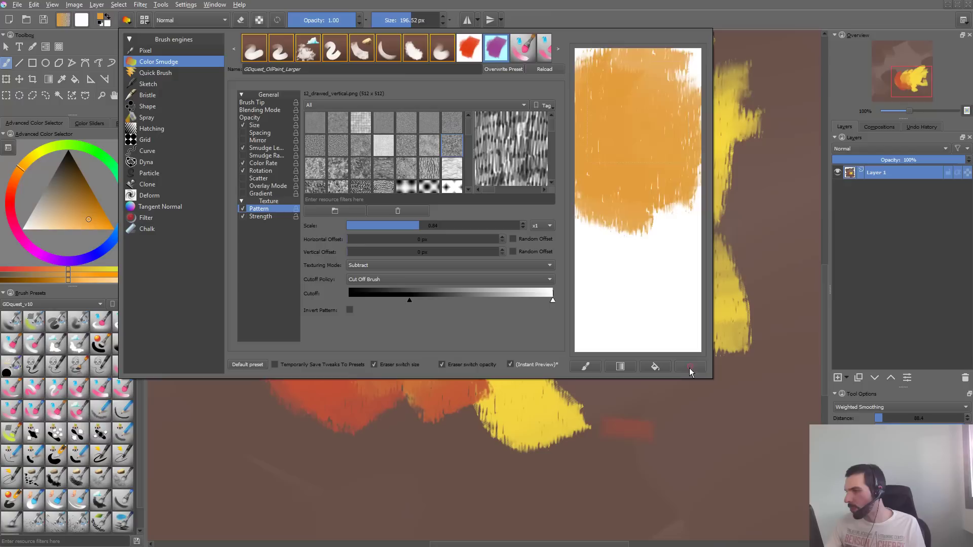
click(691, 366)
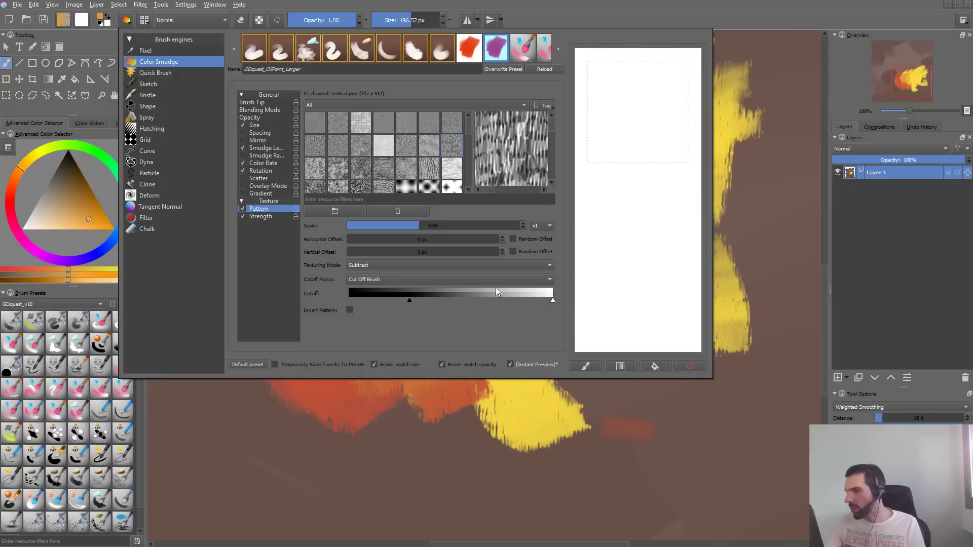
click(476, 278)
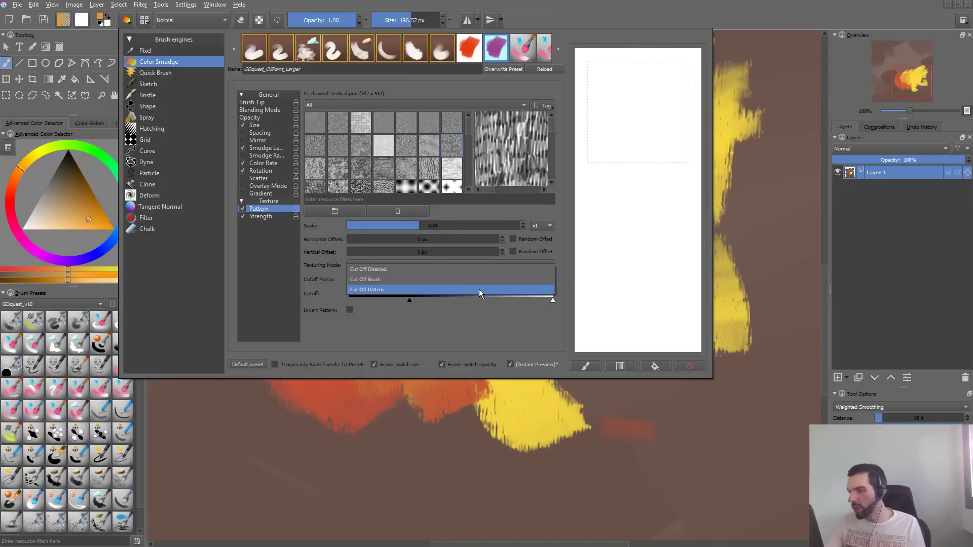
click(539, 348)
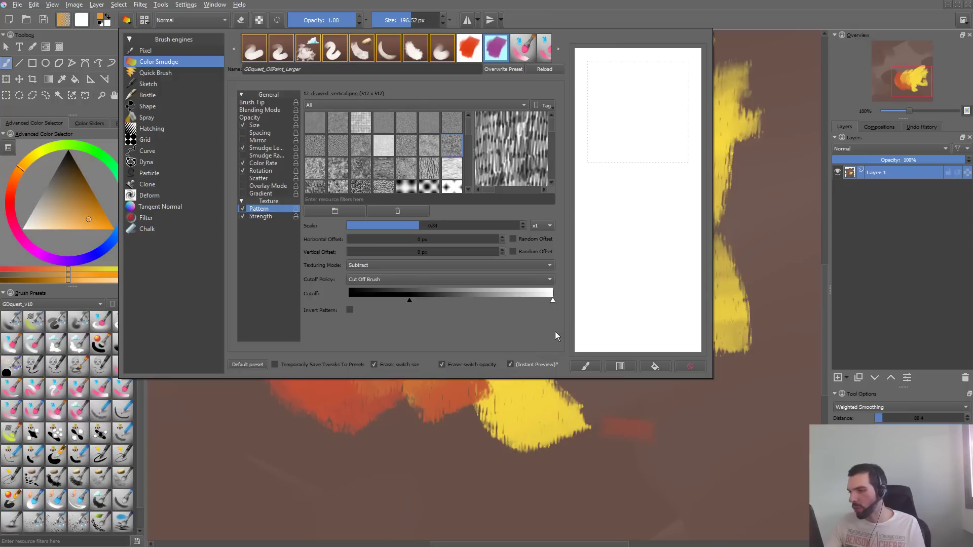
mouse_move(613, 236)
mouse_down()
mouse_move(629, 162)
mouse_move(673, 74)
mouse_up()
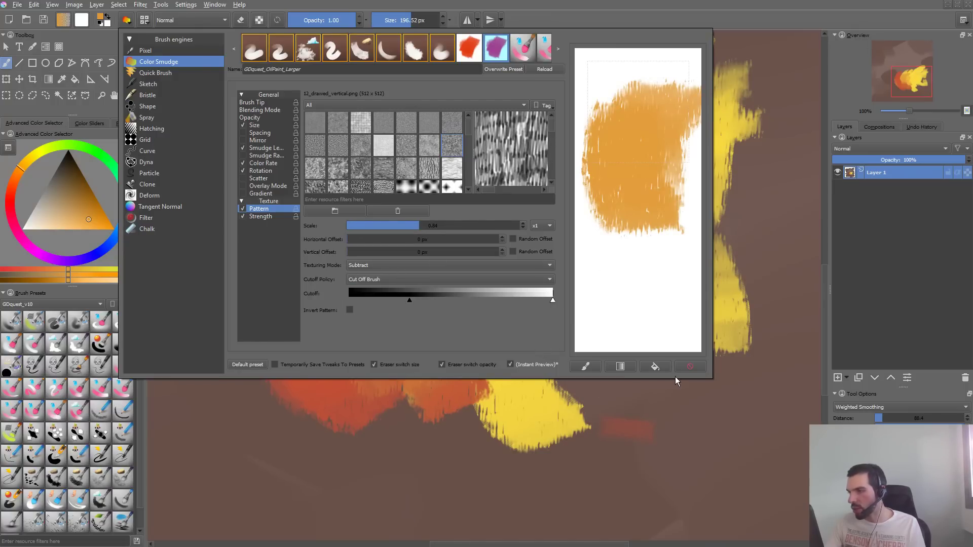
click(694, 368)
mouse_move(646, 163)
mouse_down()
mouse_move(632, 119)
mouse_move(628, 172)
mouse_up()
drag(649, 273, 665, 119)
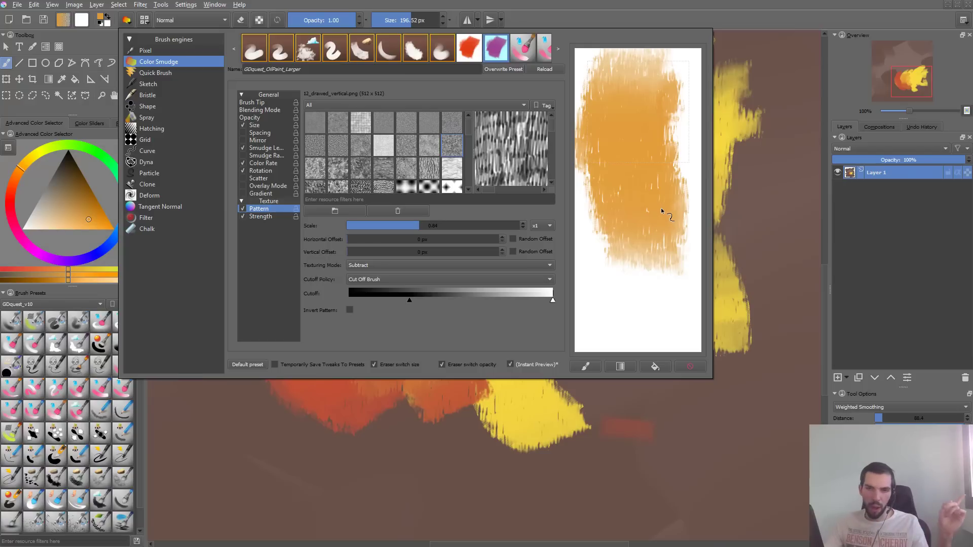
mouse_move(661, 199)
mouse_down()
mouse_move(671, 276)
mouse_move(682, 206)
mouse_move(615, 169)
mouse_move(668, 150)
mouse_up()
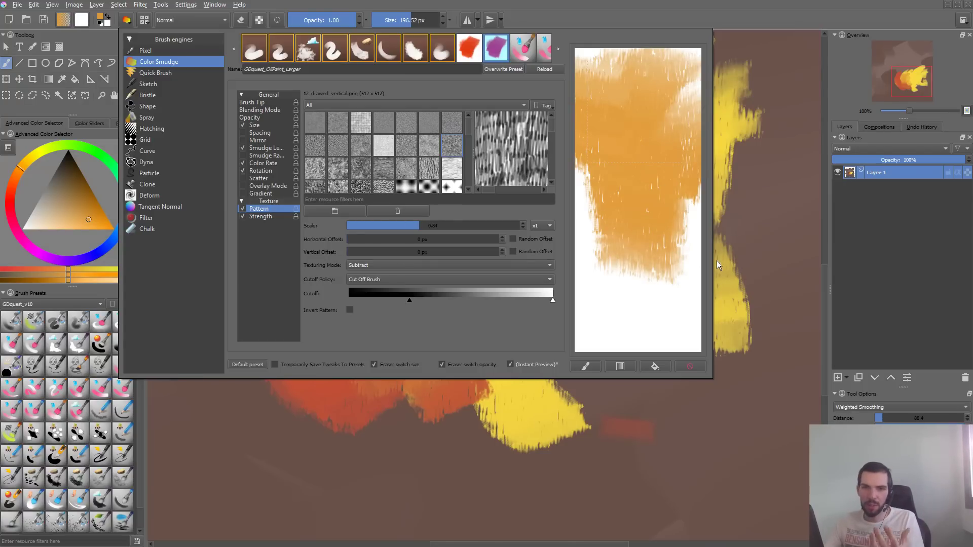
- Paint a fresh orange sample on the cleared scratchpad and save the brush as a new preset named GDquest_OilPaint_Impressionist
click(689, 366)
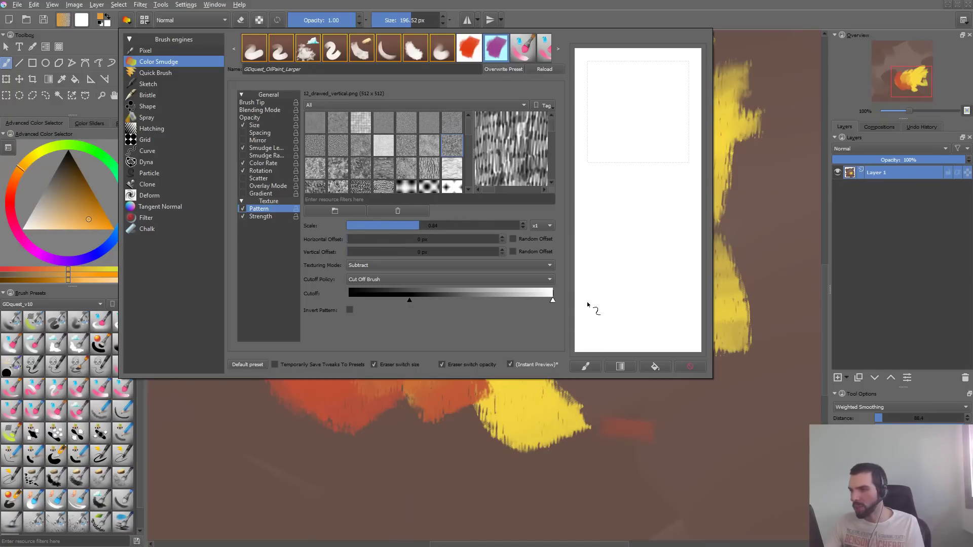
drag(609, 96, 673, 195)
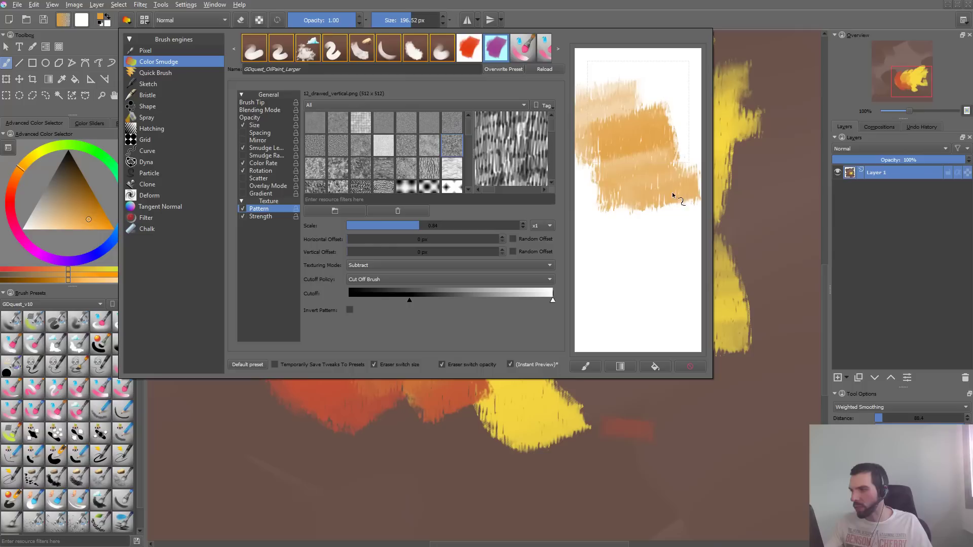
click(294, 70)
key(BackSpace)
key(BackSpace)
key(BackSpace)
key(BackSpace)
key(BackSpace)
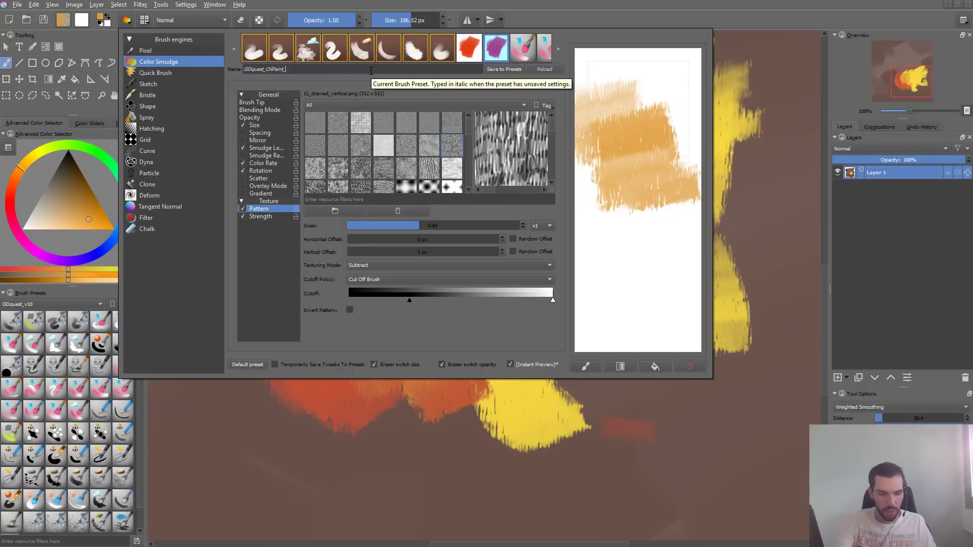
text(Impressionist)
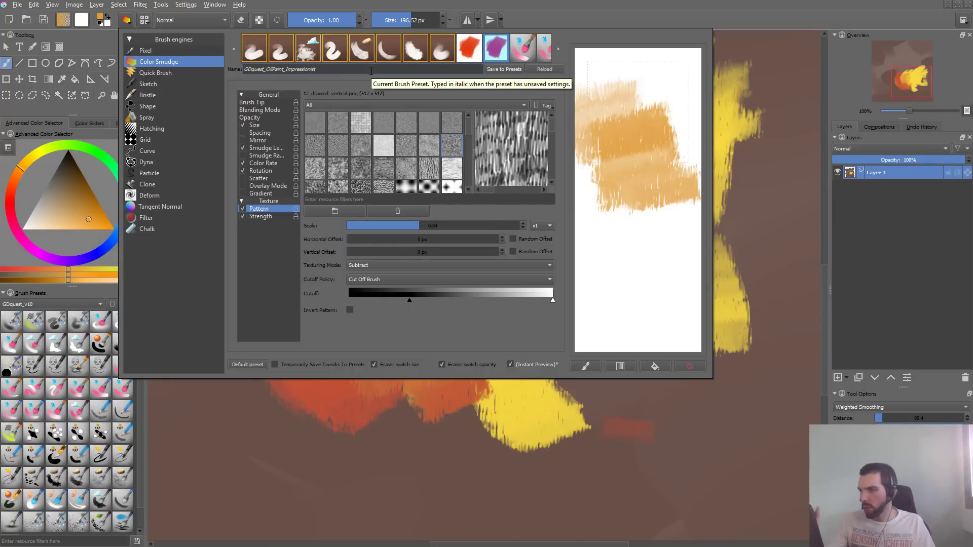
click(505, 72)
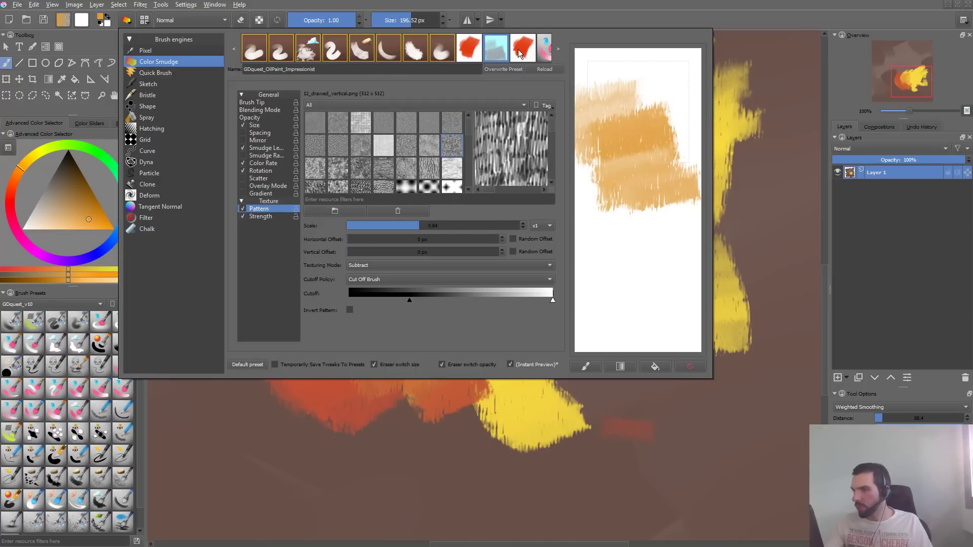
- Select the GDquest_OilPaint_Larger preset and change its name to GDquest_OilPaint_Round
click(519, 54)
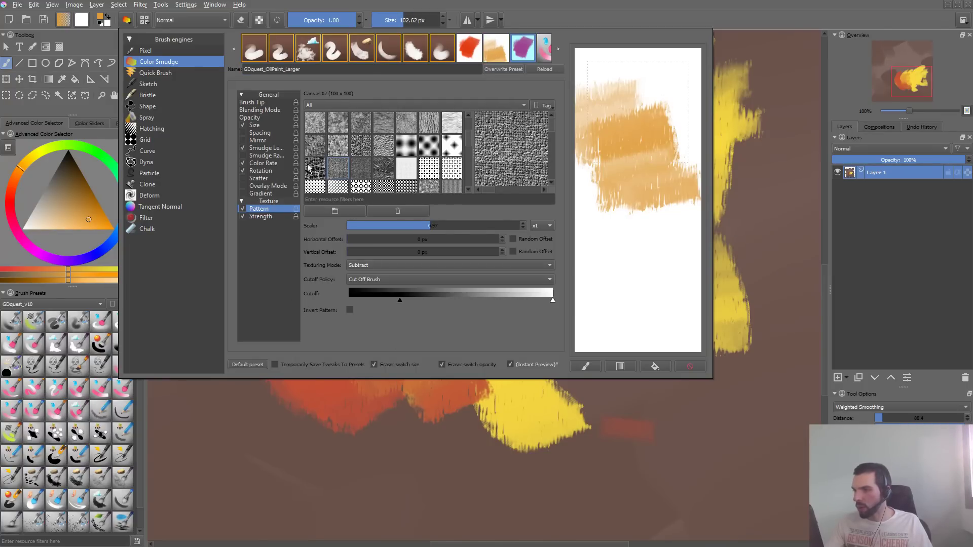
click(267, 110)
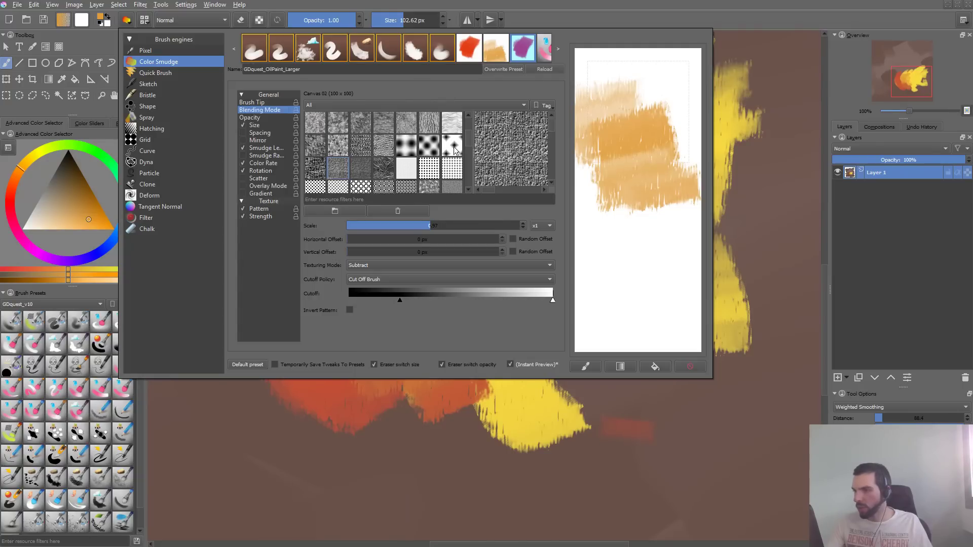
click(301, 69)
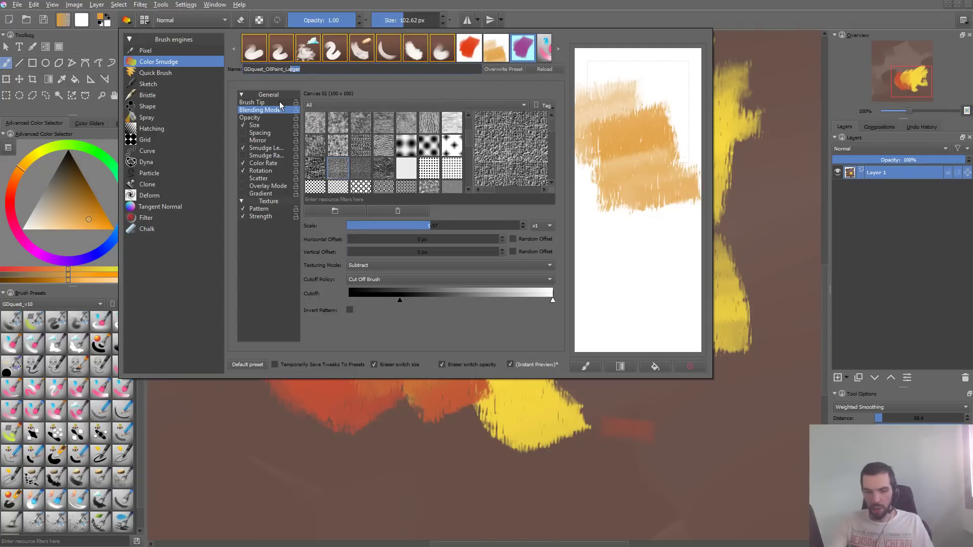
key(BackSpace)
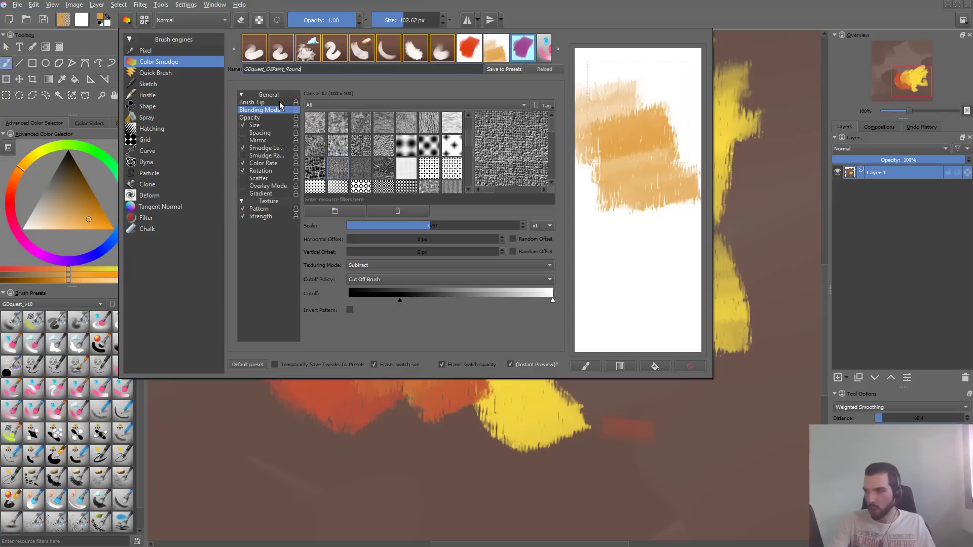
- Set the brush tip's shape to Circle, test it with strokes on the scratchpad, and close the brush editor
click(295, 102)
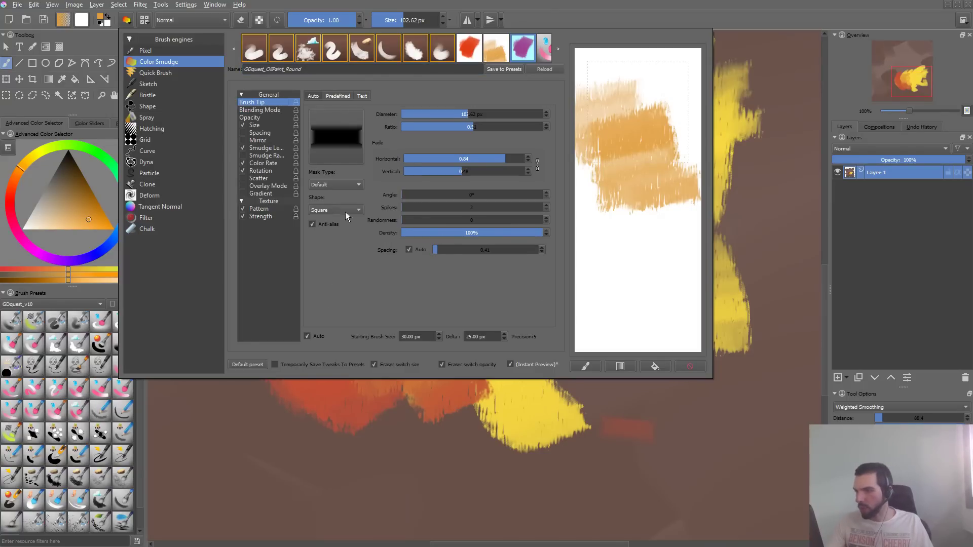
click(341, 187)
click(347, 209)
click(341, 200)
mouse_move(672, 116)
mouse_down()
mouse_move(652, 233)
mouse_move(675, 139)
mouse_up()
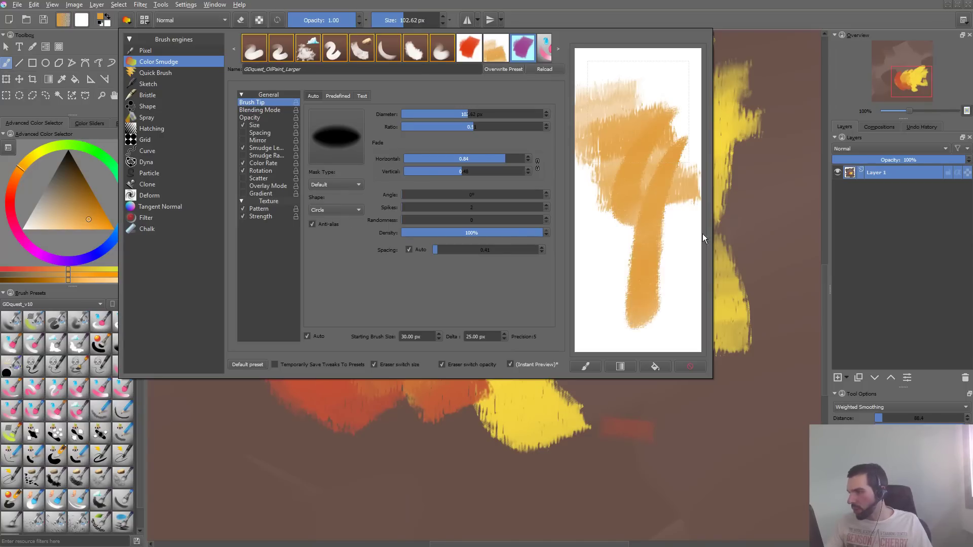
click(690, 366)
mouse_move(663, 86)
mouse_down()
mouse_move(634, 148)
mouse_move(628, 229)
mouse_up()
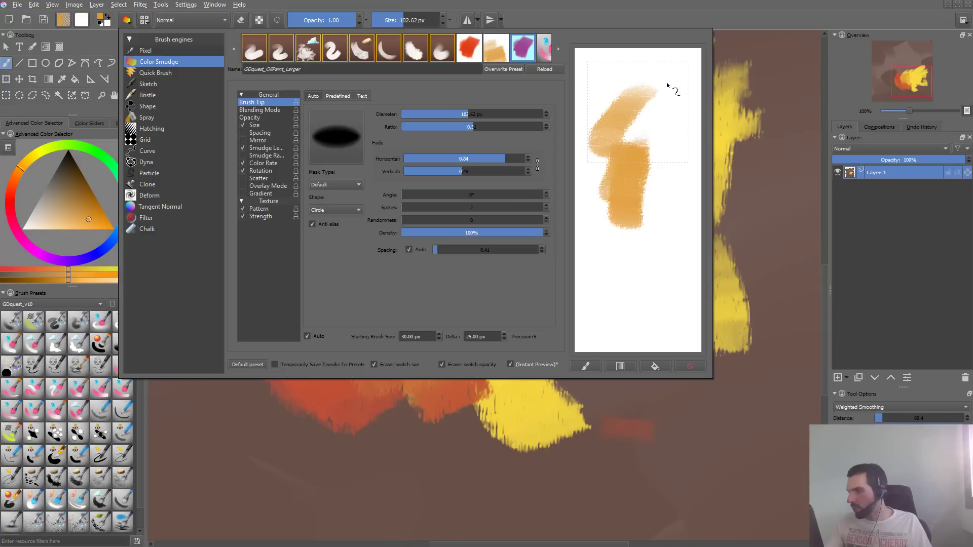
mouse_move(671, 89)
mouse_down()
mouse_move(615, 163)
mouse_move(647, 148)
mouse_move(685, 104)
mouse_up()
click(721, 118)
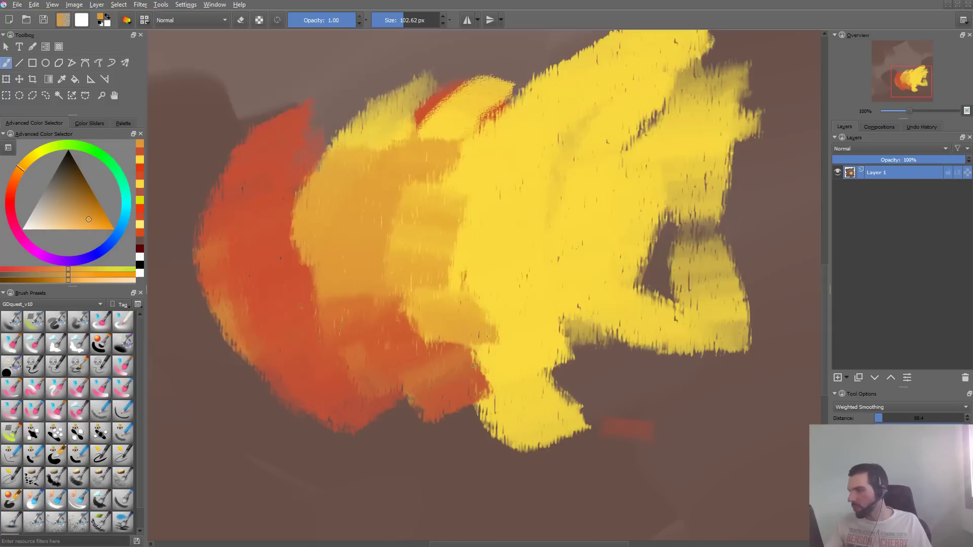
- Paint curved orange strokes with the round brush above the red area and a short one across the orange-yellow border
drag(401, 60, 272, 189)
drag(345, 53, 223, 167)
drag(284, 46, 217, 142)
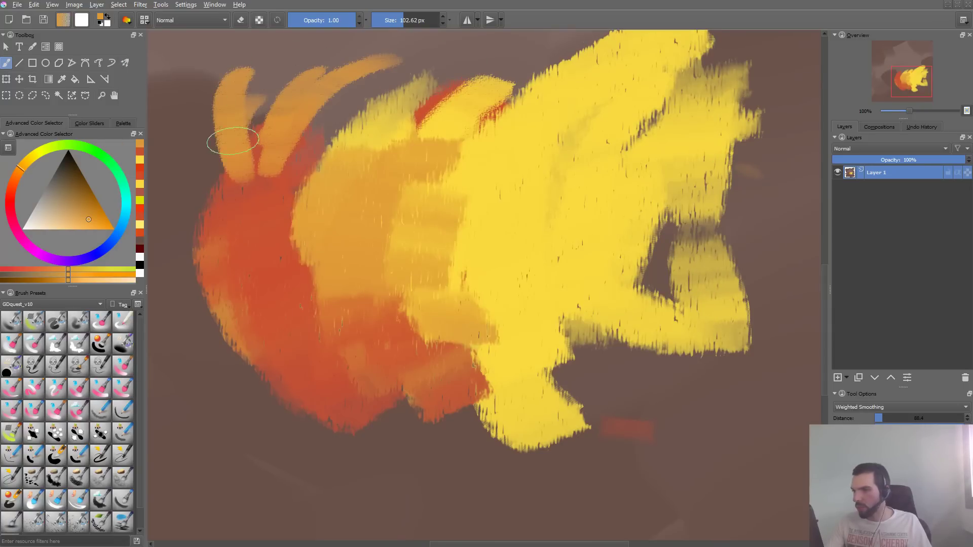
drag(294, 71, 282, 158)
drag(198, 130, 266, 175)
mouse_move(355, 92)
mouse_down()
mouse_move(294, 164)
mouse_move(296, 177)
mouse_up()
drag(388, 261, 451, 261)
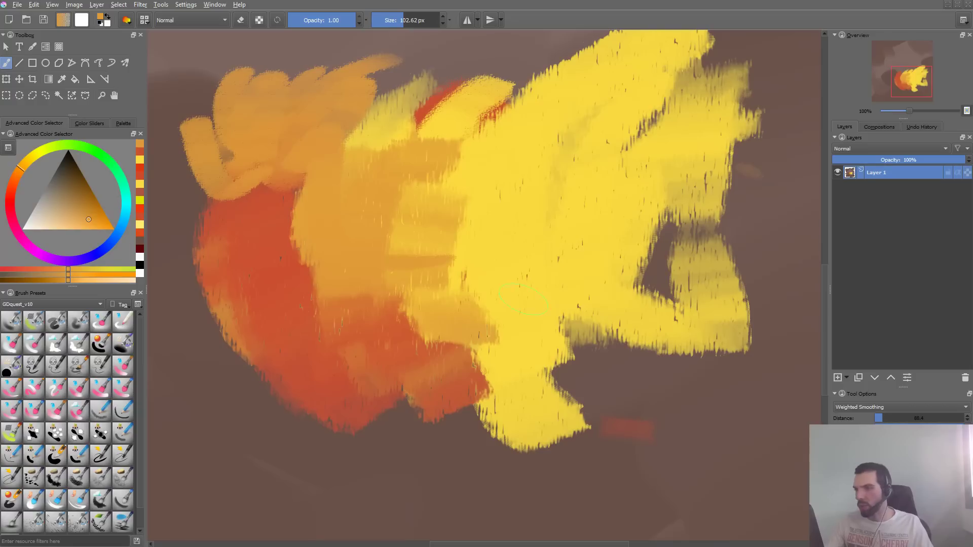
- Sample the red-orange, paint test strokes over the new orange area, and undo them together with the latest orange strokes
ctrl+click(258, 222)
mouse_move(190, 144)
mouse_down()
mouse_move(208, 142)
mouse_move(290, 55)
mouse_up()
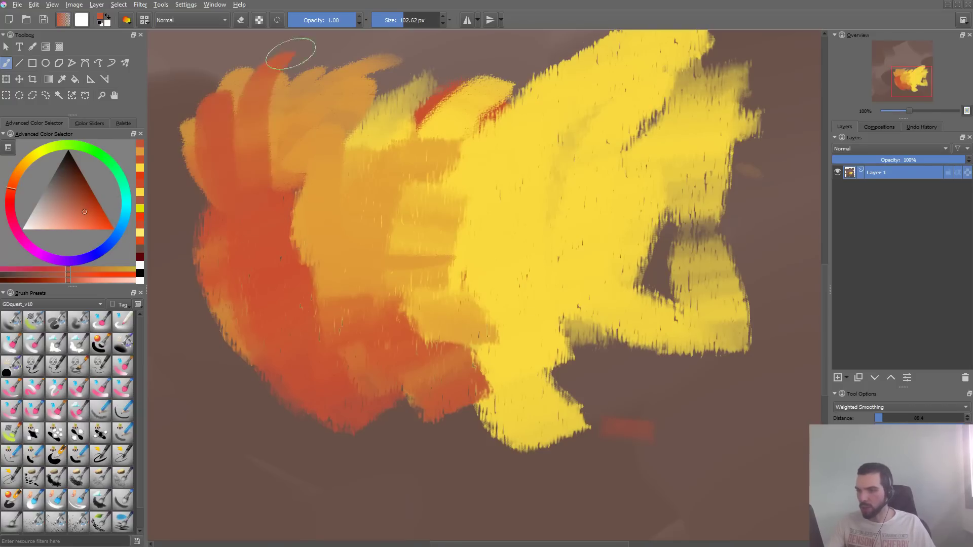
key(ctrl+z)
key(ctrl+z)
key(ctrl+z)
key(ctrl+z)
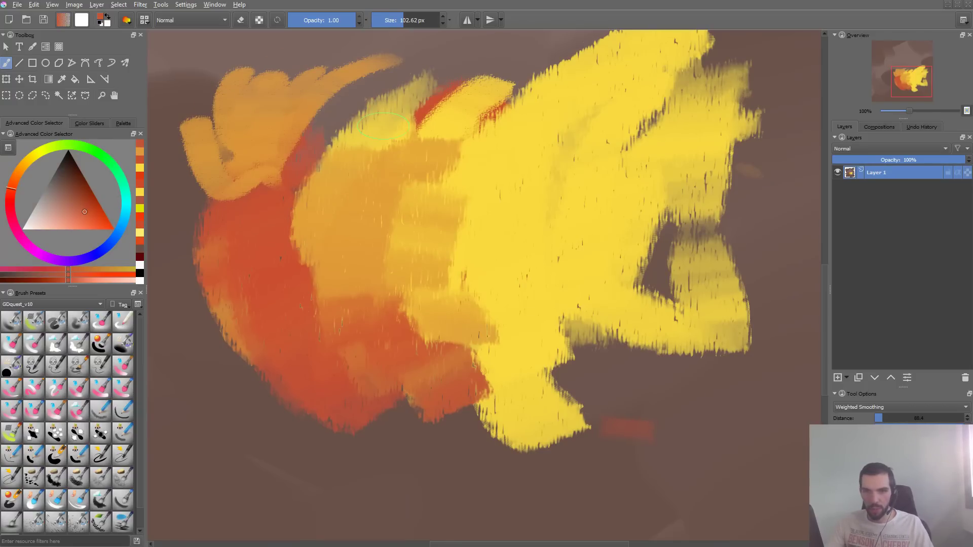
- Raise the brush tip's vertical fade to 0.94 and compare test strokes before and after on the scratchpad
key(F5)
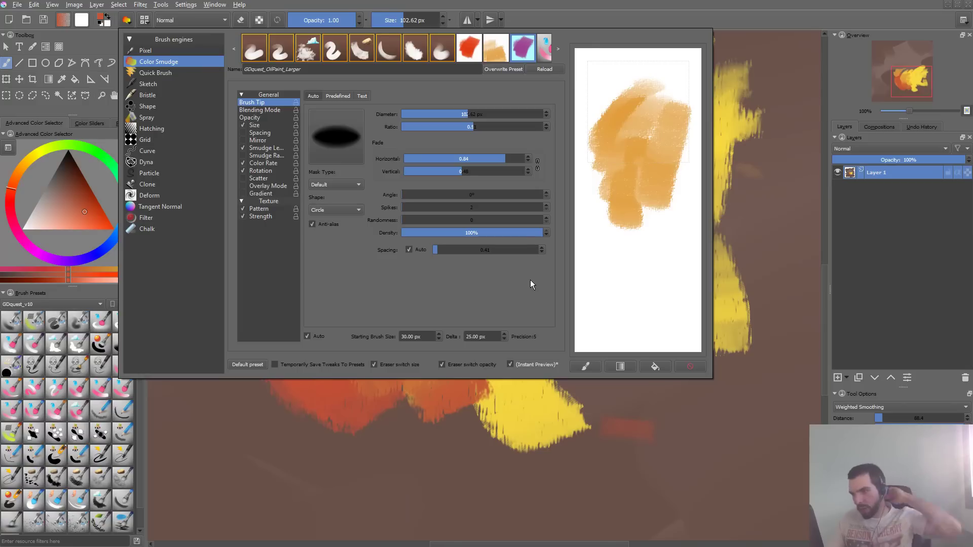
mouse_move(631, 299)
mouse_down()
mouse_move(645, 164)
mouse_move(662, 260)
mouse_move(666, 198)
mouse_move(635, 189)
mouse_move(633, 162)
mouse_move(616, 202)
mouse_move(642, 225)
mouse_up()
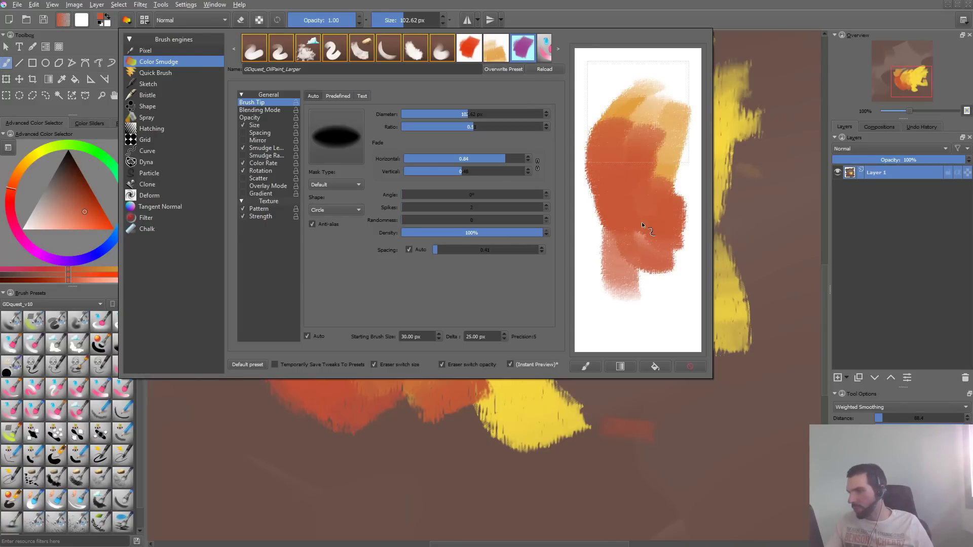
click(691, 366)
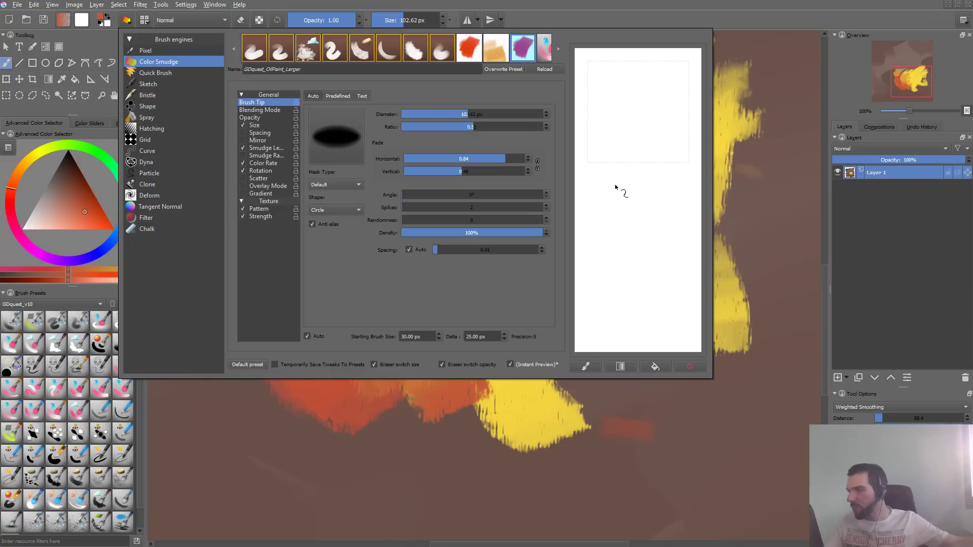
drag(475, 171, 517, 171)
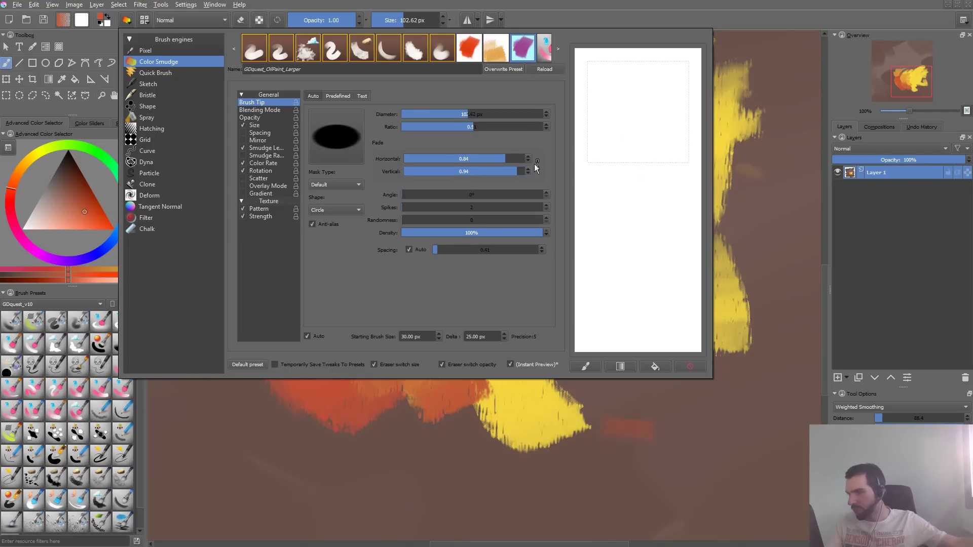
mouse_move(638, 97)
mouse_down()
mouse_move(634, 198)
mouse_move(624, 169)
mouse_move(680, 95)
mouse_up()
click(716, 361)
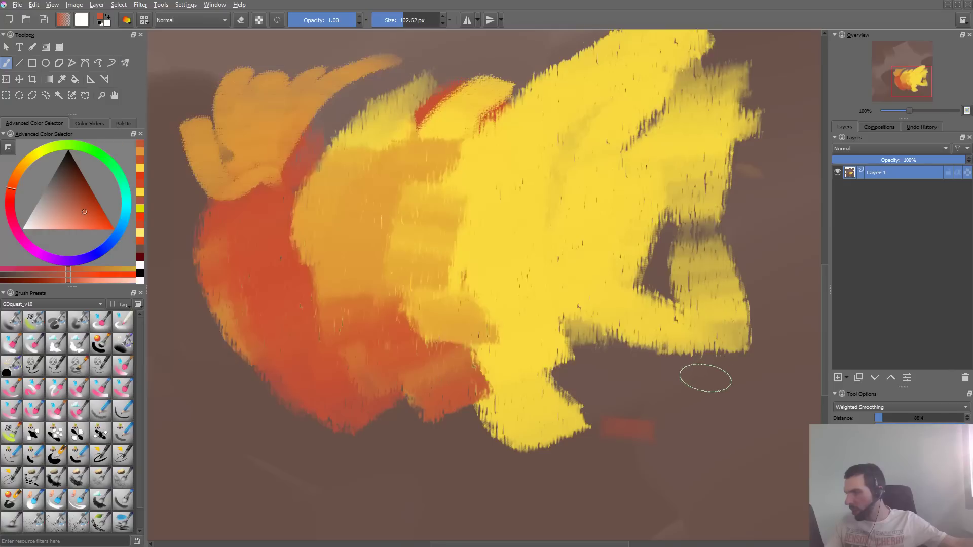
- Paint long curved red-orange test strokes across the yellow area of the canvas and undo them
mouse_move(594, 380)
mouse_down()
mouse_move(545, 442)
mouse_move(437, 268)
mouse_move(540, 90)
mouse_up()
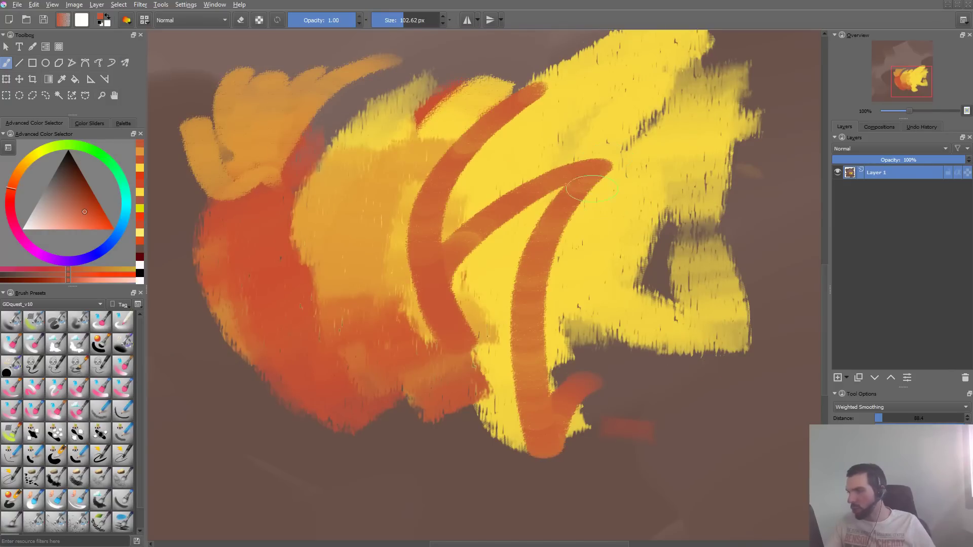
key(ctrl+z)
mouse_move(568, 133)
mouse_down()
mouse_move(479, 294)
mouse_move(594, 161)
mouse_up()
key(ctrl+z)
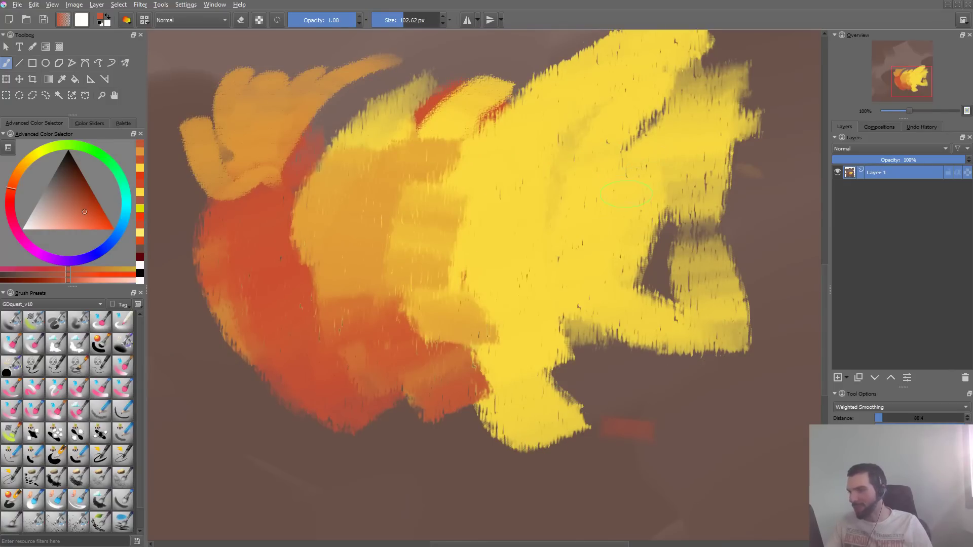
- Try the predefined gdquest_cloud_soft brush tip with test strokes on the scratchpad and canvas, undoing the canvas stroke
key(F5)
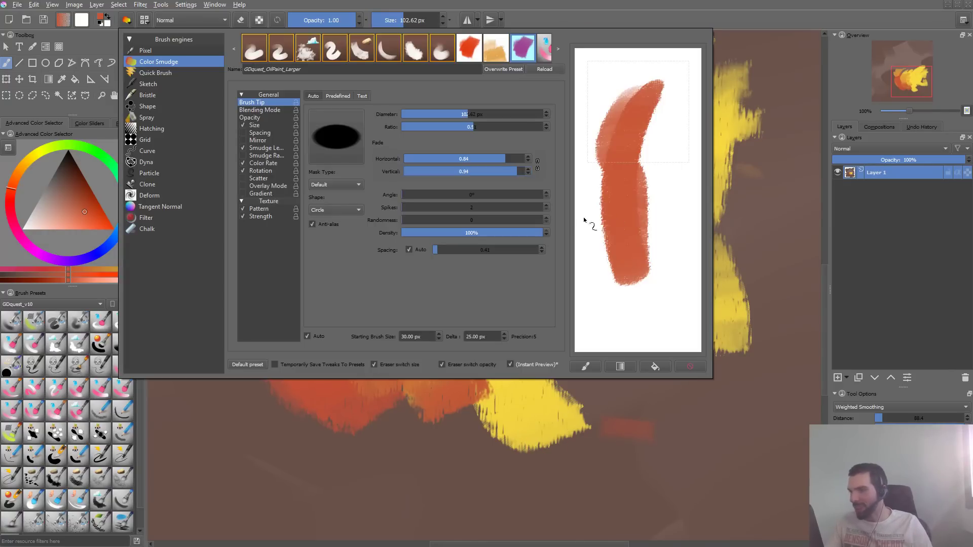
click(335, 96)
click(436, 200)
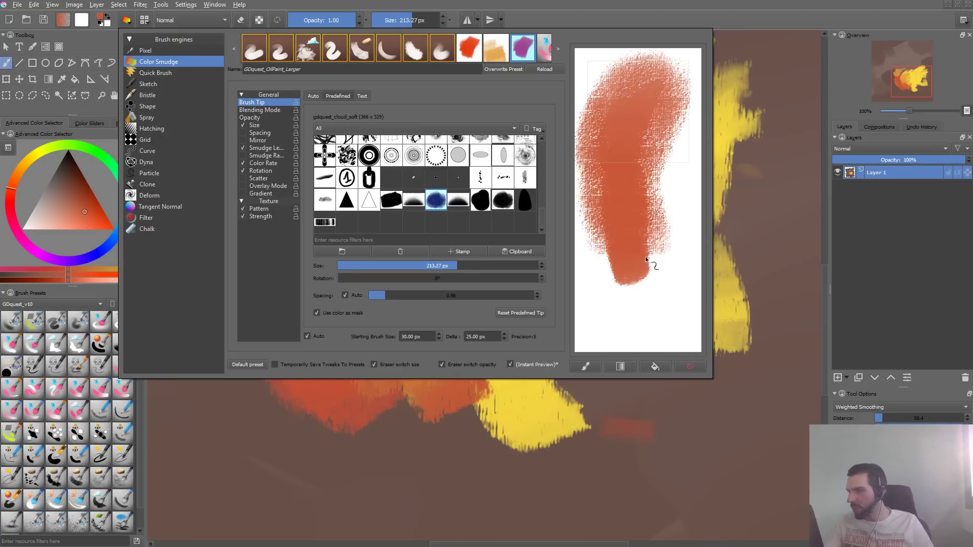
key(F5)
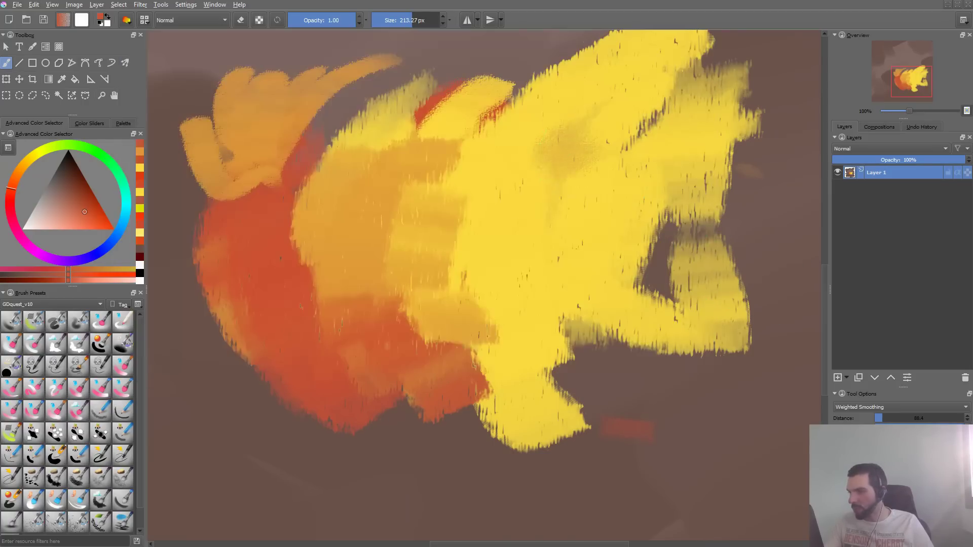
mouse_move(509, 195)
mouse_down()
mouse_move(546, 294)
mouse_move(488, 307)
mouse_up()
key(ctrl+z)
- Try the predefined gdquest_cloud_hard tip, reduce the brush to about 96 px, and undo the test strokes on the yellow area
key(F5)
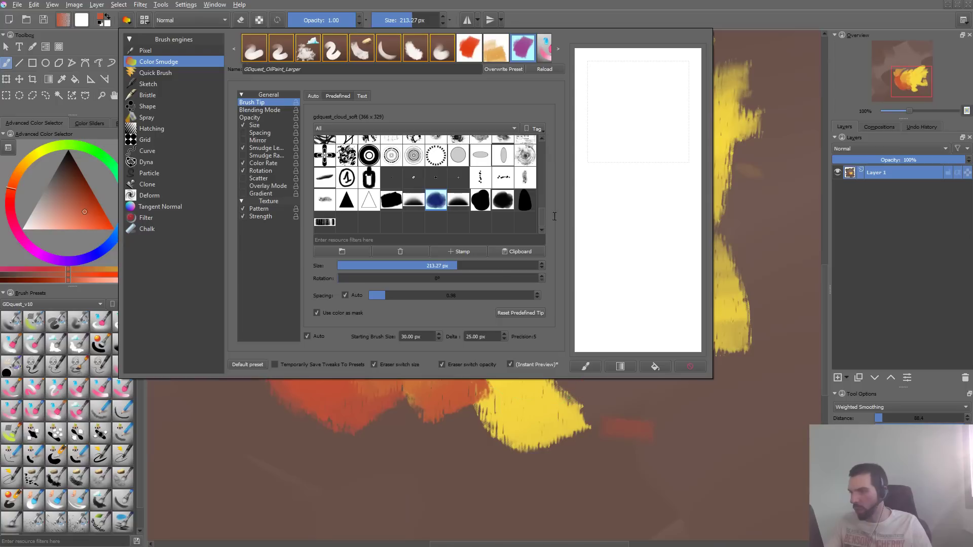
click(485, 203)
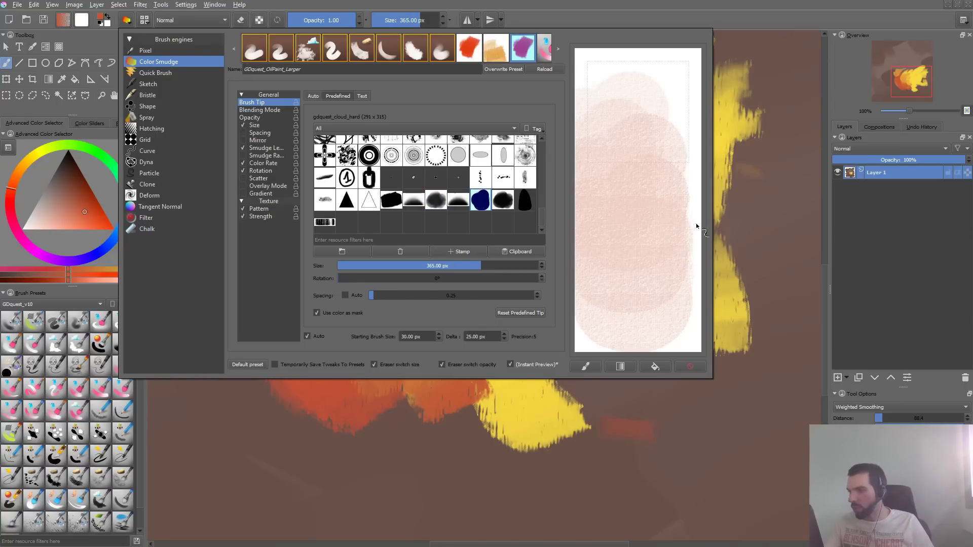
key(F5)
mouse_move(538, 183)
mouse_down()
mouse_move(523, 190)
mouse_move(570, 165)
mouse_up()
key(ctrl+z)
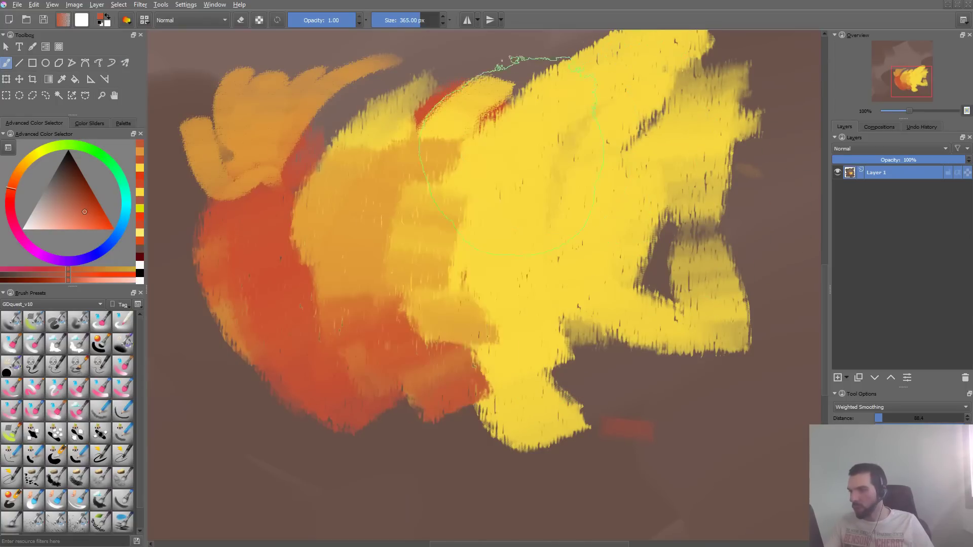
mouse_move(540, 199)
shift+mouse_down()
mouse_move(472, 200)
mouse_move(334, 294)
mouse_move(415, 304)
mouse_move(669, 100)
shift+mouse_up()
key(ctrl+z)
- Enable automatic spacing for the gdquest_cloud_hard tip, reduce it, and test the brush on a cleared scratchpad
key(F5)
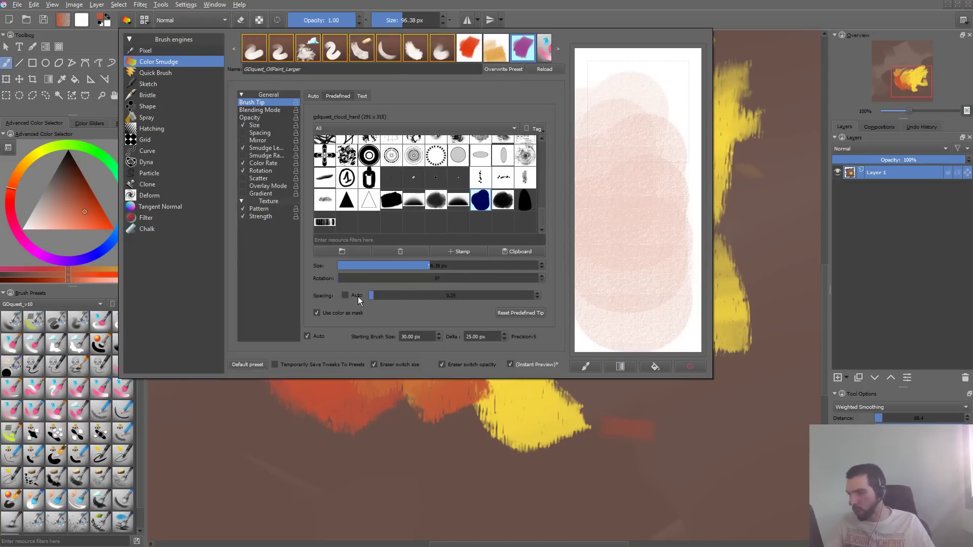
drag(388, 299, 375, 298)
mouse_move(663, 130)
mouse_down()
mouse_move(614, 180)
mouse_move(637, 315)
mouse_up()
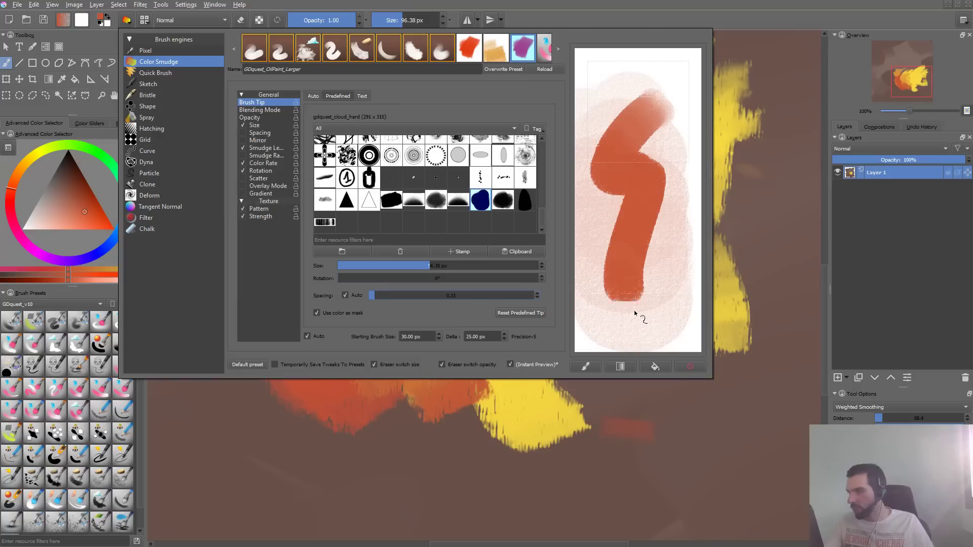
click(690, 366)
mouse_move(614, 182)
mouse_down()
mouse_move(629, 100)
mouse_move(666, 81)
mouse_move(658, 191)
mouse_up()
mouse_move(654, 71)
mouse_down()
mouse_move(600, 144)
mouse_move(667, 208)
mouse_up()
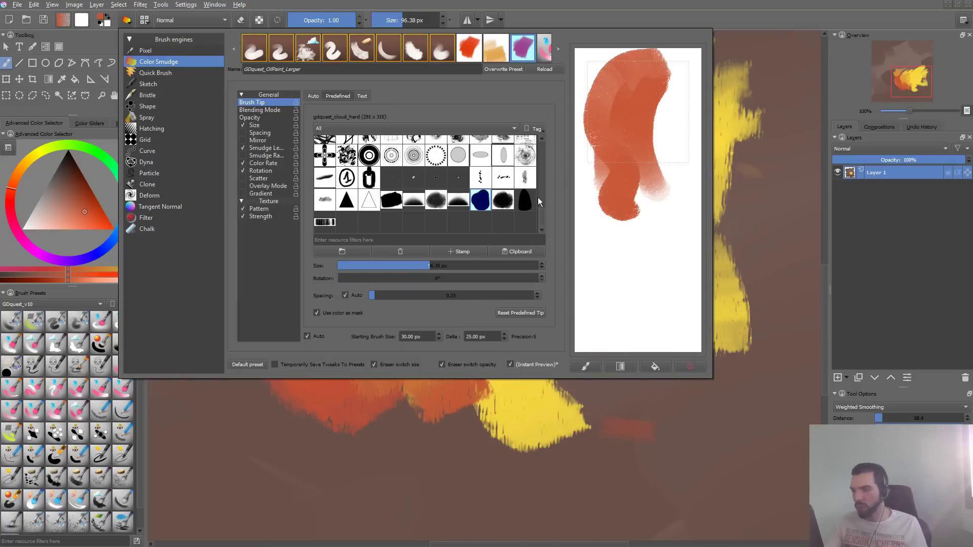
- Try the predefined Block brush tip with strokes on the scratchpad and clear the scratchpad
drag(540, 212, 541, 209)
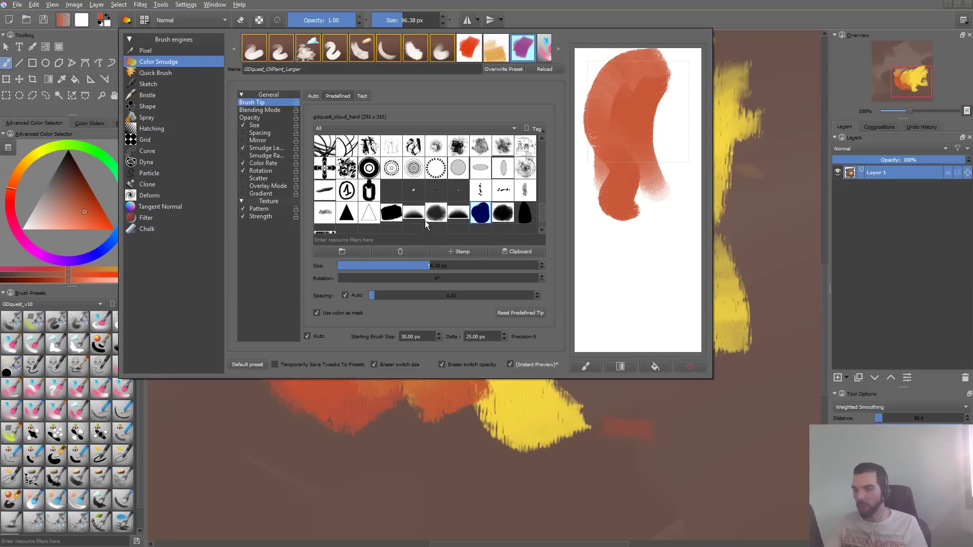
click(392, 214)
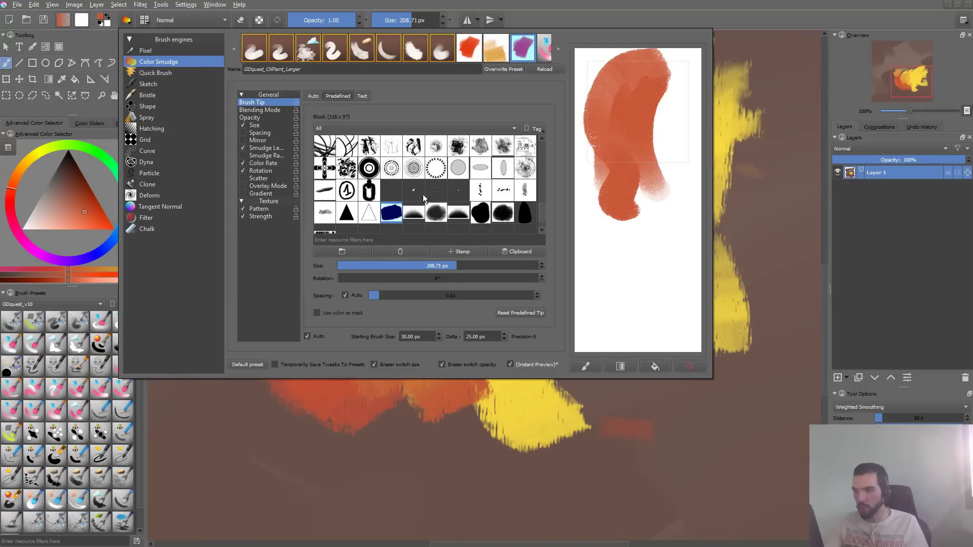
mouse_move(625, 172)
mouse_down()
mouse_move(665, 133)
mouse_move(652, 271)
mouse_up()
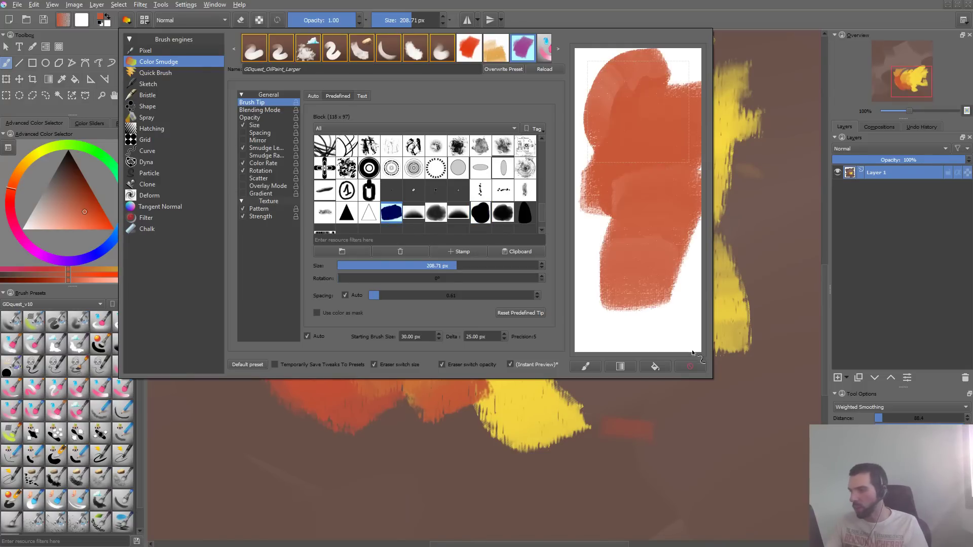
click(696, 368)
mouse_move(623, 176)
mouse_down()
mouse_move(625, 185)
mouse_move(648, 103)
mouse_move(632, 237)
mouse_move(674, 92)
mouse_move(634, 243)
mouse_move(623, 203)
mouse_move(634, 86)
mouse_move(657, 160)
mouse_move(603, 147)
mouse_up()
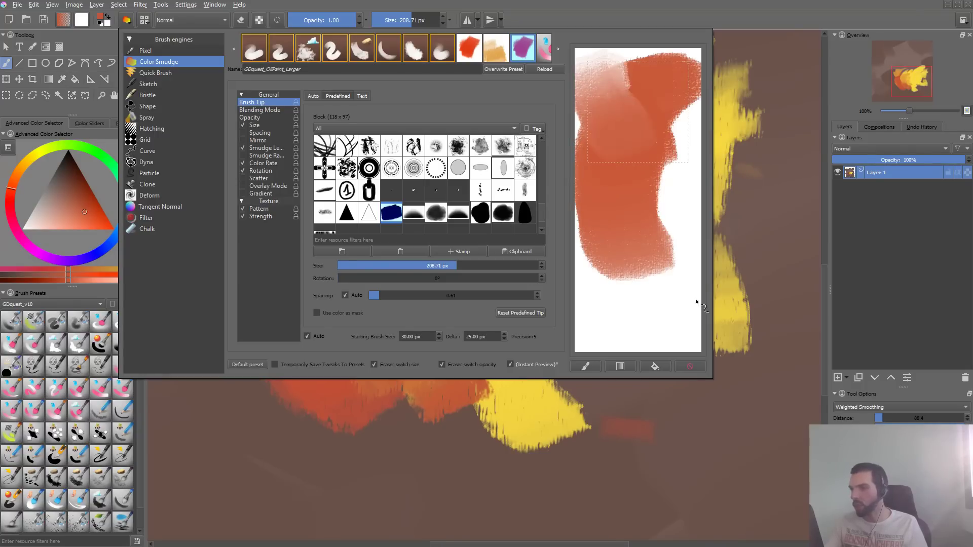
click(691, 367)
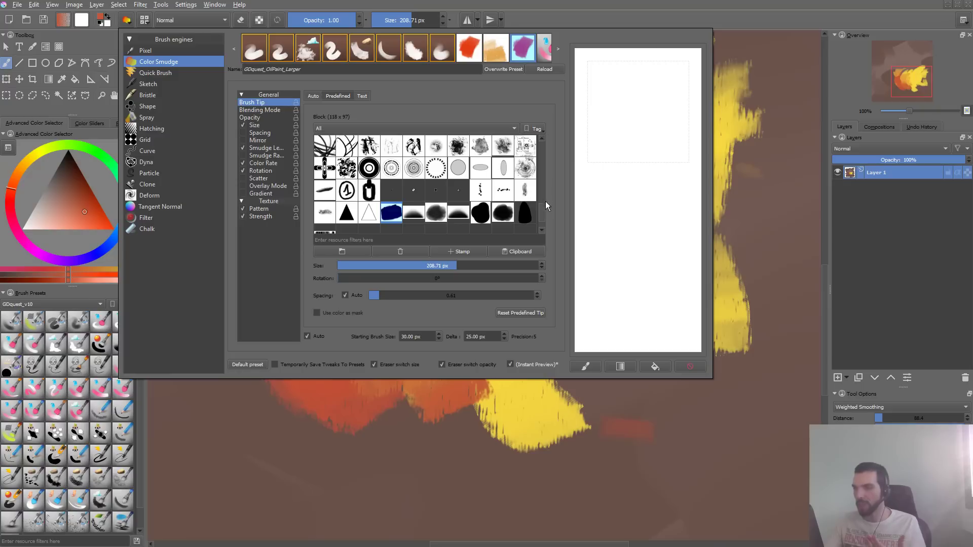
- Set the predefined brush tip to the 64 x 64 Round eroded anim and test it repeatedly on the scratchpad
drag(546, 203, 542, 145)
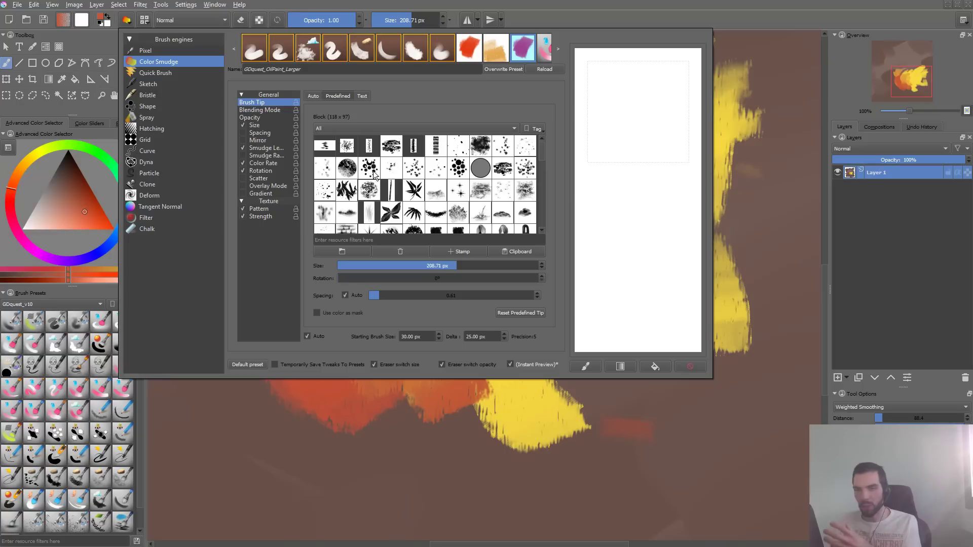
click(347, 167)
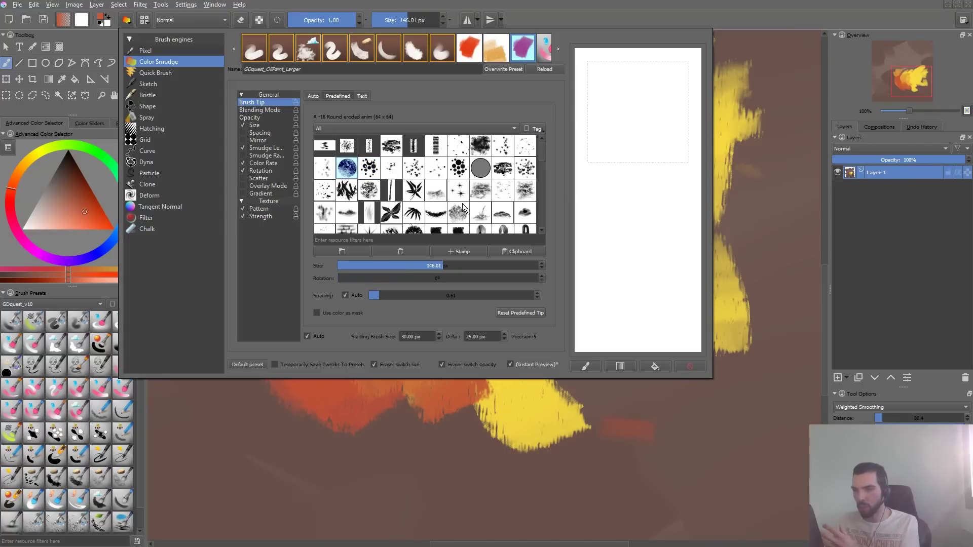
drag(542, 156, 534, 205)
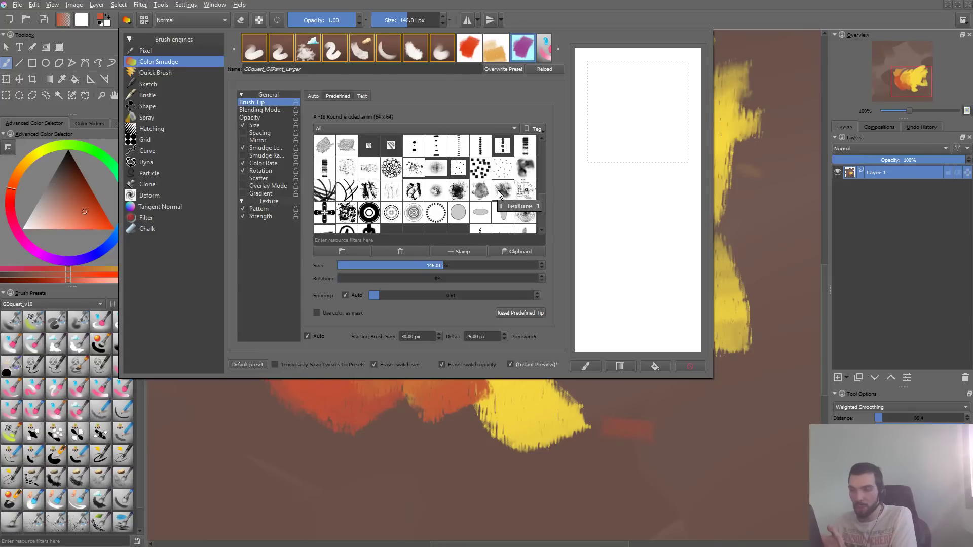
drag(653, 119, 679, 276)
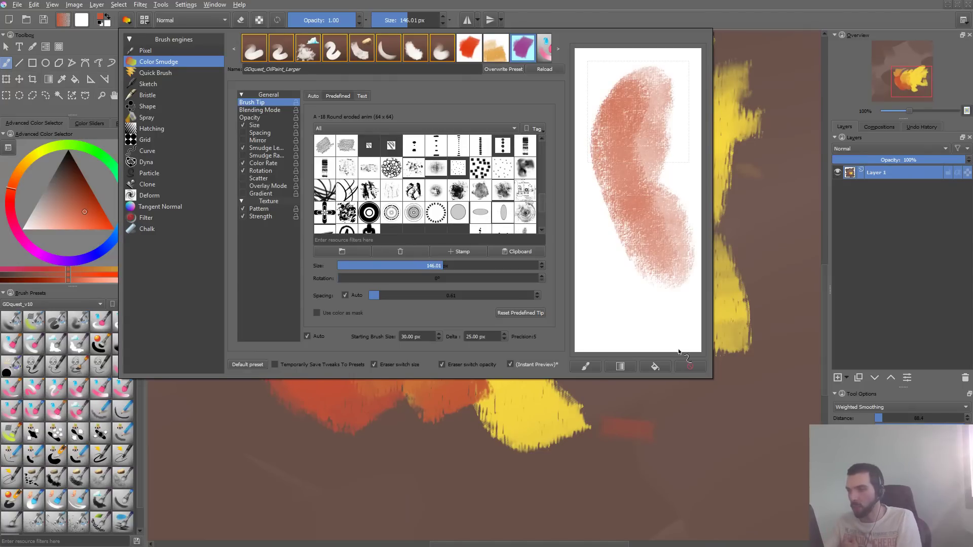
click(692, 368)
mouse_move(591, 124)
mouse_down()
mouse_move(644, 98)
mouse_move(637, 151)
mouse_move(647, 87)
mouse_move(615, 95)
mouse_move(633, 133)
mouse_move(625, 109)
mouse_move(657, 122)
mouse_move(631, 108)
mouse_move(653, 115)
mouse_move(681, 82)
mouse_move(695, 165)
mouse_up()
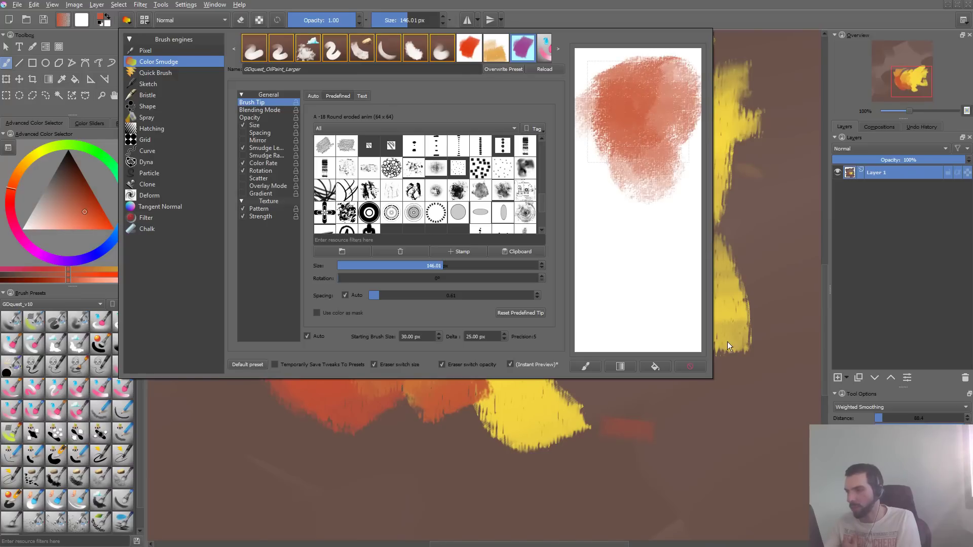
click(692, 368)
mouse_move(623, 158)
mouse_down()
mouse_move(645, 83)
mouse_move(634, 82)
mouse_move(630, 146)
mouse_move(642, 86)
mouse_move(680, 98)
mouse_move(663, 126)
mouse_move(664, 169)
mouse_move(682, 197)
mouse_move(664, 124)
mouse_up()
- Test the eroded round tip with strokes on the canvas and scratchpad, undoing the canvas strokes
click(755, 133)
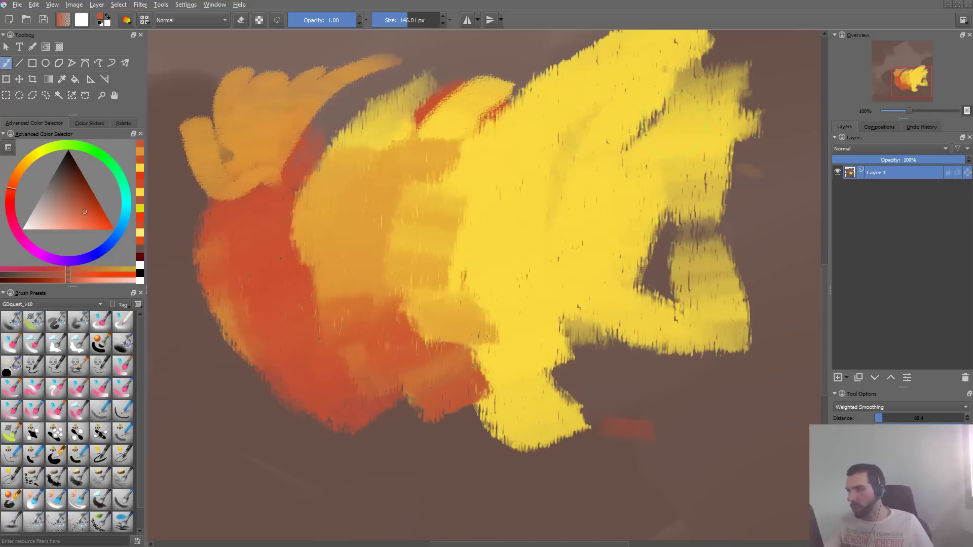
mouse_move(509, 144)
mouse_down()
mouse_move(486, 232)
mouse_move(498, 221)
mouse_move(517, 243)
mouse_up()
key(ctrl+z)
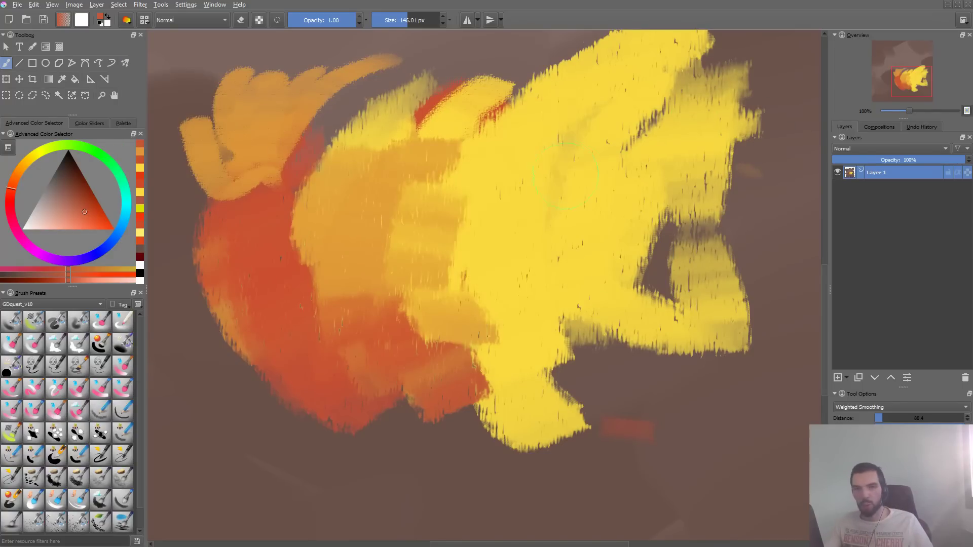
key(F5)
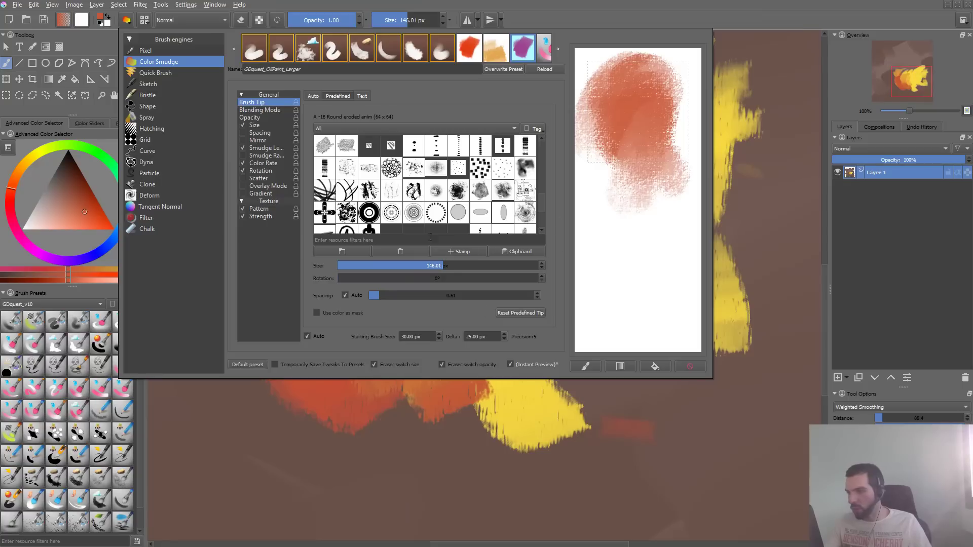
mouse_move(619, 254)
mouse_down()
mouse_move(630, 129)
mouse_move(594, 190)
mouse_move(619, 109)
mouse_move(603, 154)
mouse_move(629, 151)
mouse_move(659, 227)
mouse_move(635, 207)
mouse_move(615, 136)
mouse_move(638, 213)
mouse_move(649, 175)
mouse_up()
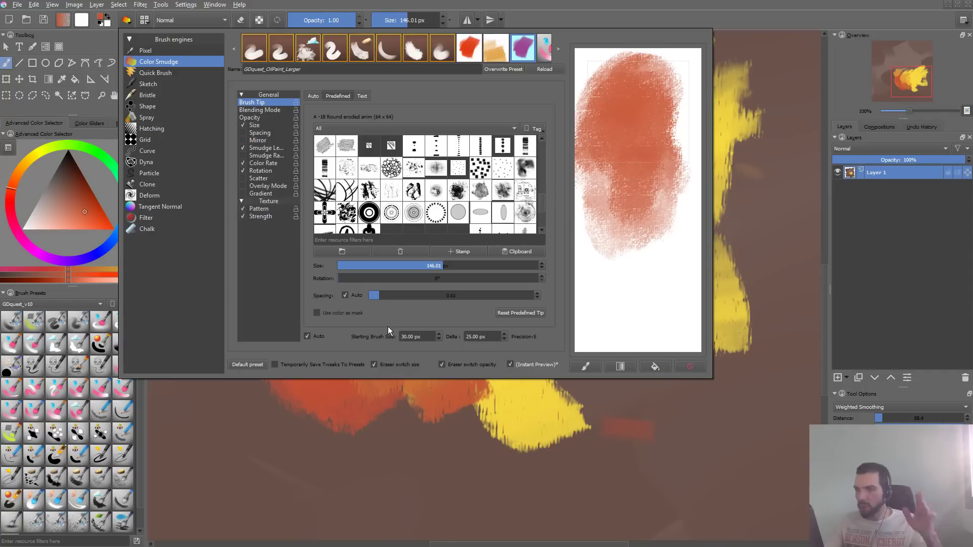
click(650, 465)
mouse_move(496, 282)
mouse_down()
mouse_move(542, 196)
mouse_move(695, 454)
mouse_up()
key(ctrl+z)
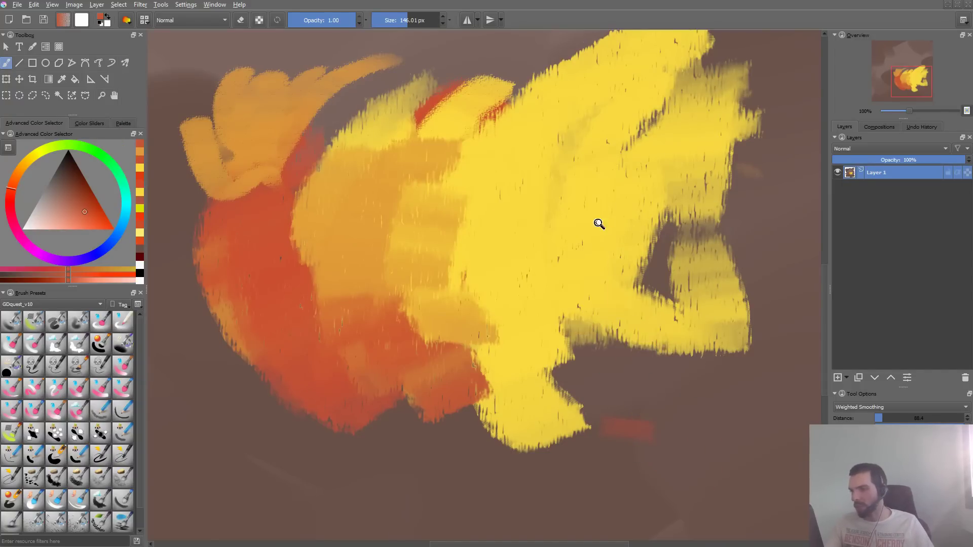
- Undo the earlier orange and yellow strokes until only the small flame strokes and two separate yellow strokes remain
mouse_move(599, 224)
mouse_down()
mouse_move(537, 285)
mouse_move(550, 271)
mouse_up()
key(ctrl+z)
key(ctrl+z)
key(ctrl+z)
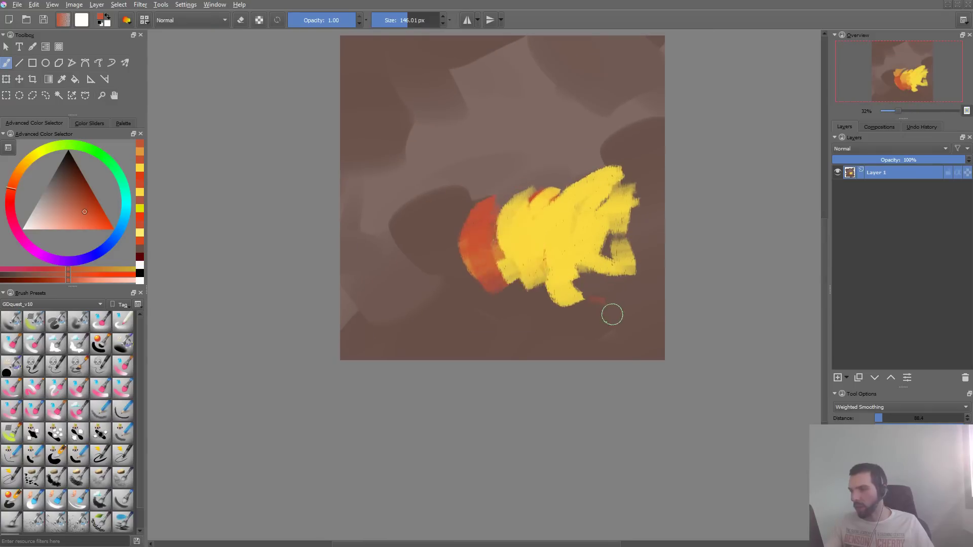
drag(554, 142, 505, 215)
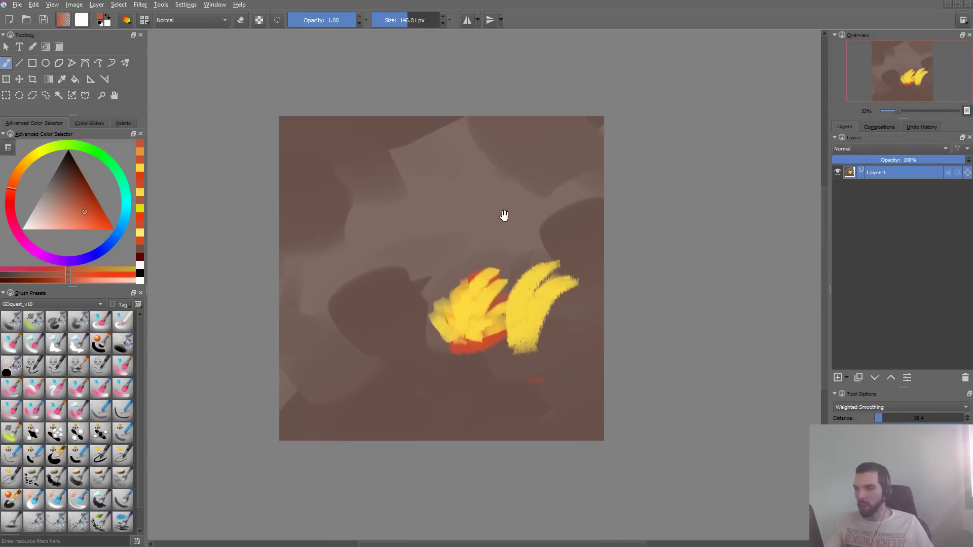
- Sample the background's grey-brown, enlarge the brush to about 275 px, paint trial strokes over the flame, and undo them
ctrl+click(516, 243)
drag(505, 271, 568, 271)
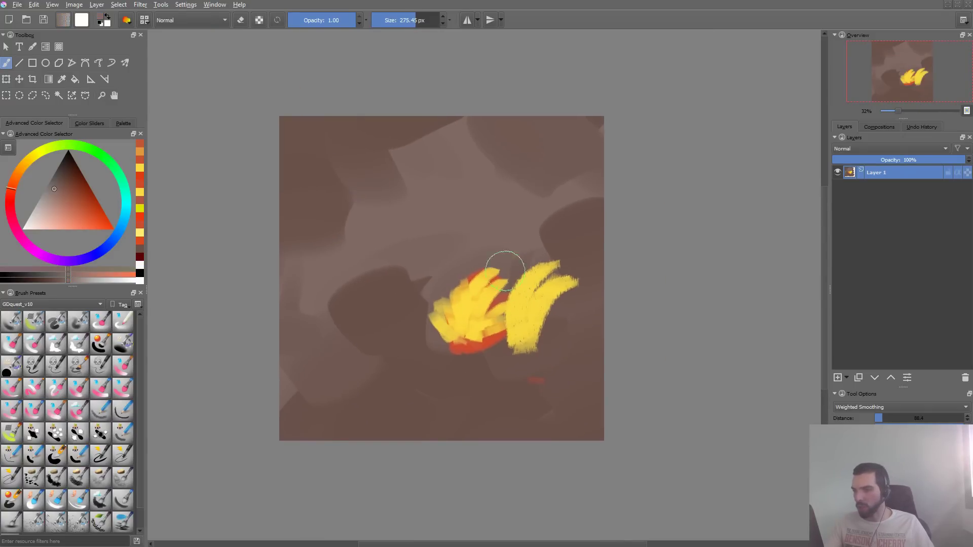
drag(461, 291, 438, 332)
drag(480, 292, 460, 349)
drag(512, 272, 484, 350)
key(ctrl+z)
key(ctrl+z)
key(ctrl+z)
- Enlarge the brush to about 492 px, paint broad grey-brown trial strokes over the yellow strokes and the flame, and open the brush editor
drag(508, 236, 613, 236)
drag(528, 273, 533, 340)
drag(485, 294, 478, 322)
mouse_move(462, 289)
mouse_down()
mouse_move(445, 308)
mouse_move(474, 272)
mouse_up()
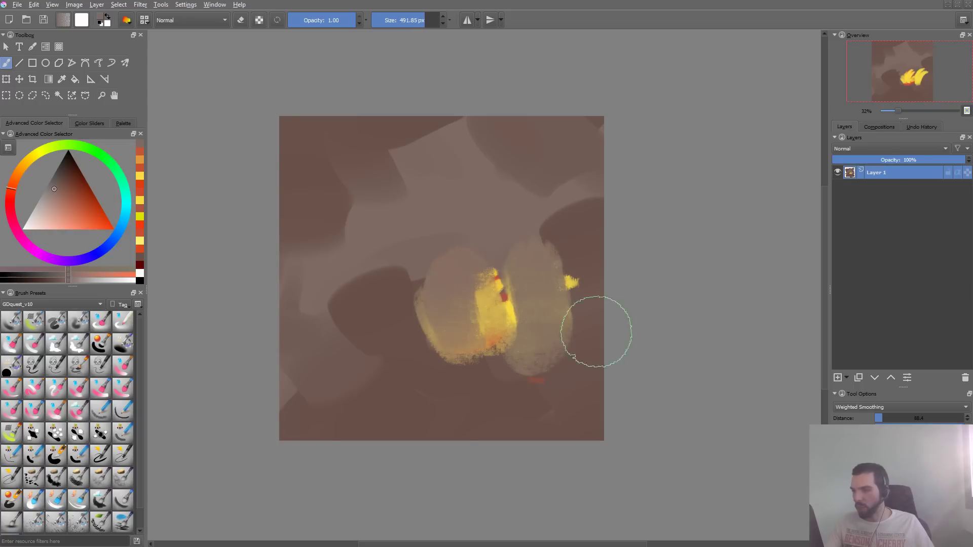
key(F5)
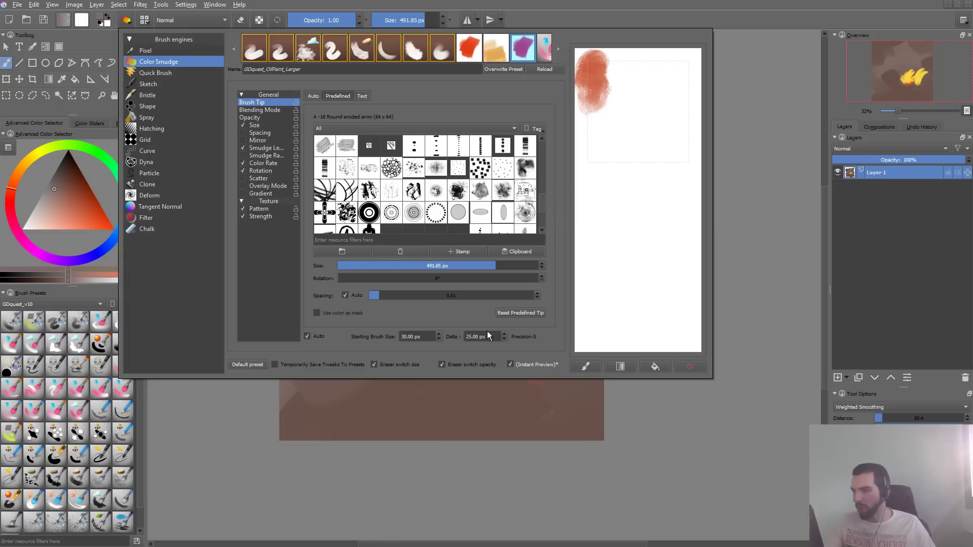
- Switch to the Oil paint list in OneNote, check off Oil paint, tag the textured brushes line as a to-do, and return to Krita
key(alt+Tab)
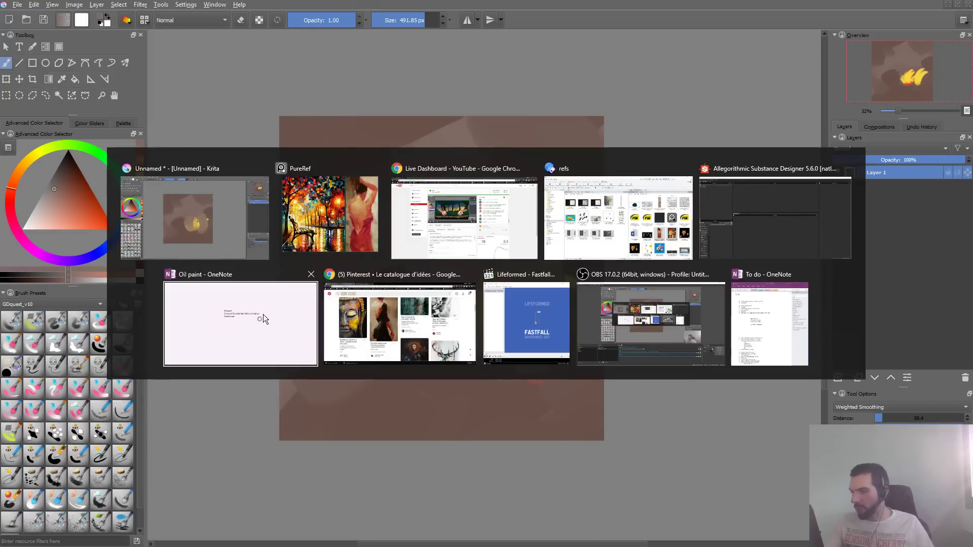
click(228, 314)
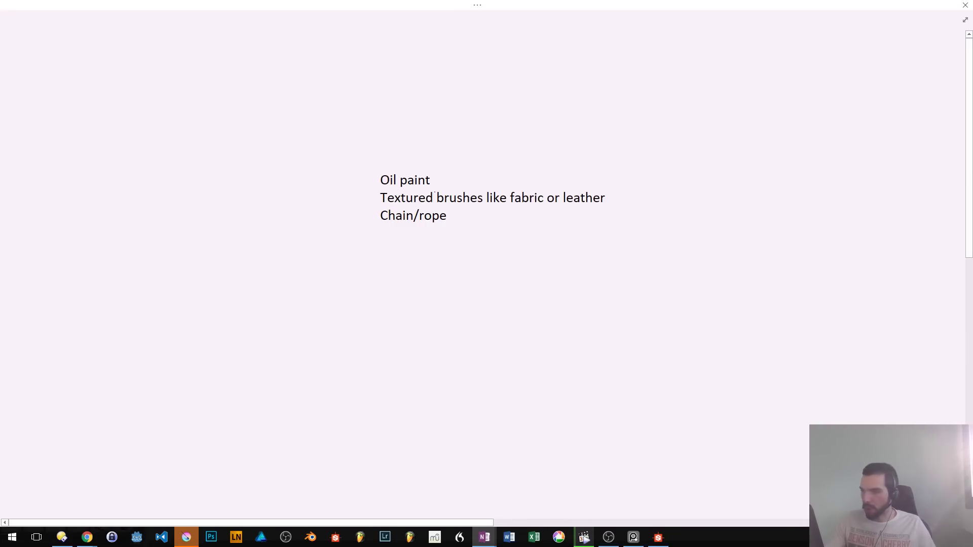
click(406, 180)
key(ctrl+1)
key(ctrl+1)
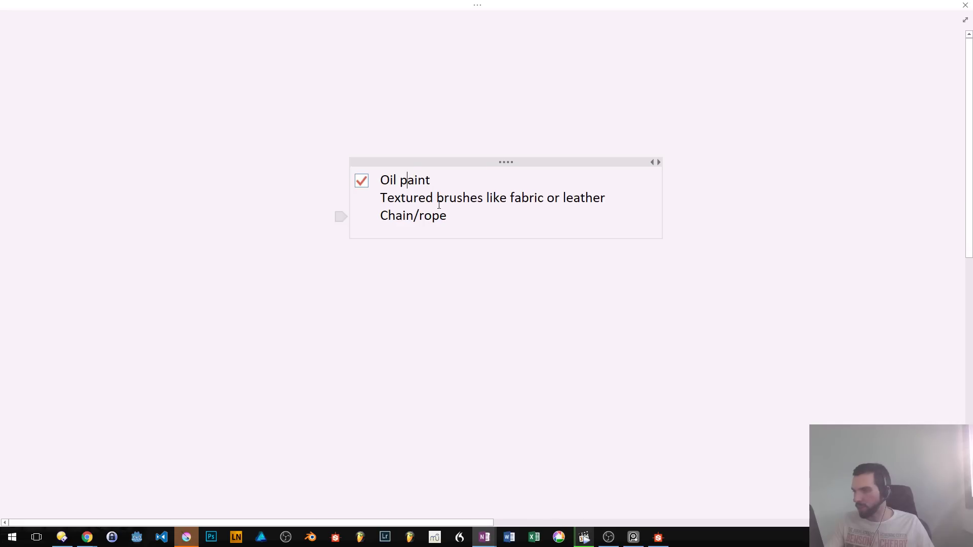
click(457, 198)
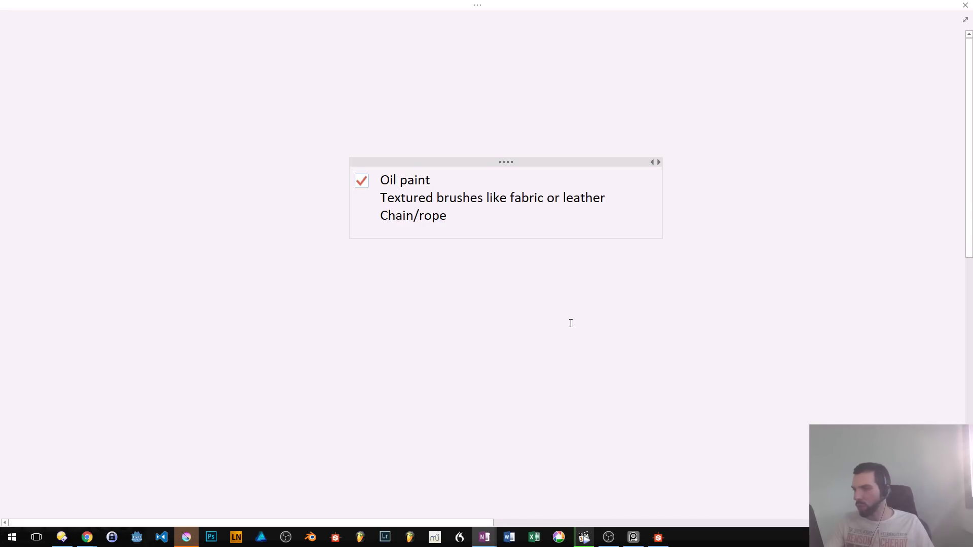
key(ctrl+1)
key(alt+Tab)
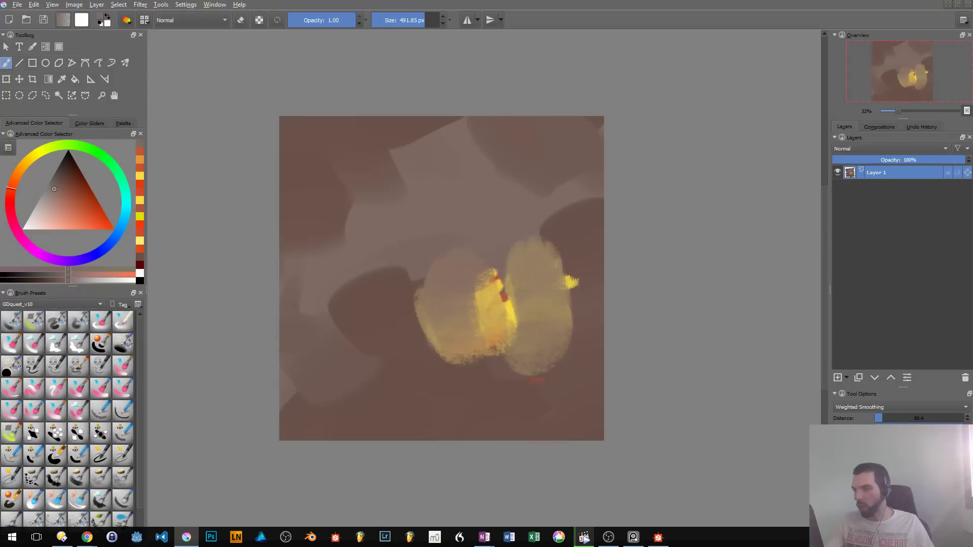
- Try another grey-brown stroke over the flame and undo it together with the earlier strokes covering the flame
mouse_move(452, 252)
mouse_down()
mouse_move(431, 268)
mouse_move(550, 256)
mouse_move(512, 331)
mouse_up()
key(ctrl+z)
key(ctrl+z)
key(ctrl+z)
key(ctrl+z)
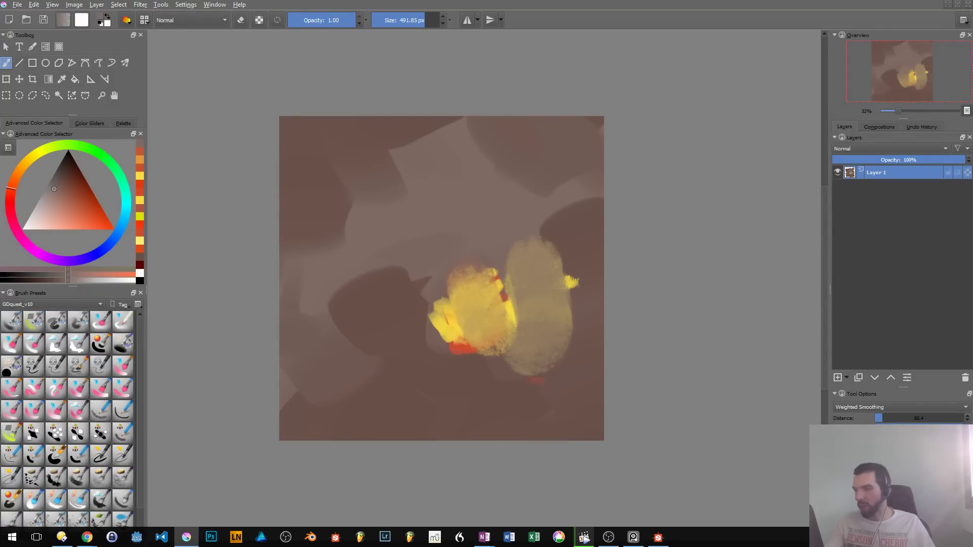
- Choose the third preset's soft brush, enlarge it to about 412 px, and paint grey-brown over the flame and remaining yellow marks
click(60, 324)
drag(535, 197, 527, 195)
key(F5)
click(436, 418)
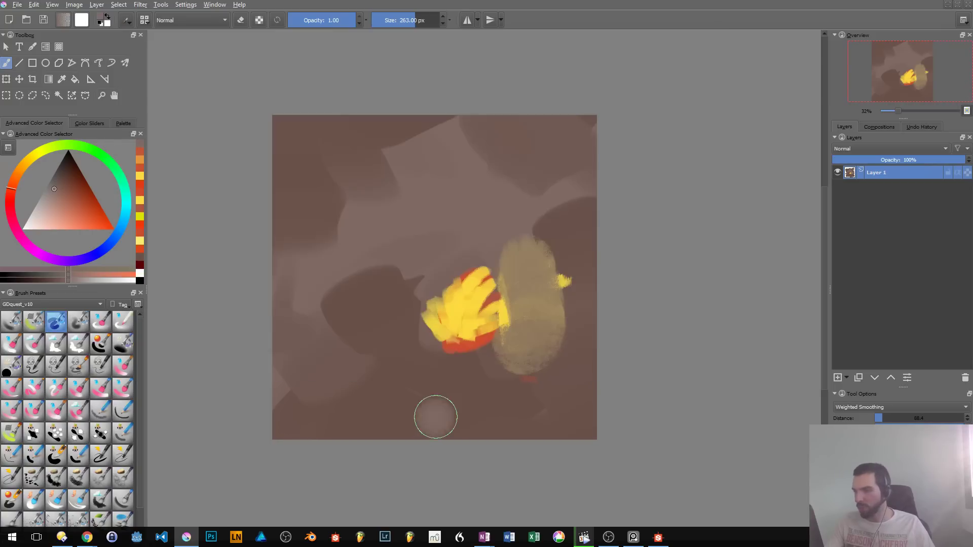
mouse_move(437, 331)
mouse_down()
mouse_move(442, 303)
mouse_move(480, 355)
mouse_move(507, 319)
mouse_up()
key(ctrl+z)
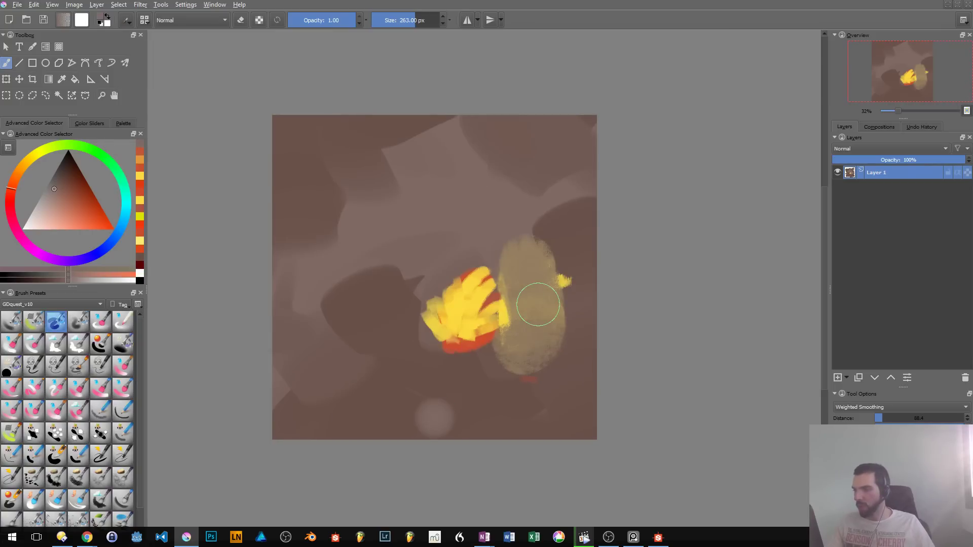
mouse_move(466, 281)
shift+mouse_down()
mouse_move(539, 315)
mouse_move(434, 325)
mouse_move(507, 288)
mouse_move(514, 320)
mouse_move(481, 324)
shift+mouse_up()
key(ctrl+z)
mouse_move(489, 270)
mouse_down()
mouse_move(543, 274)
mouse_move(527, 361)
mouse_up()
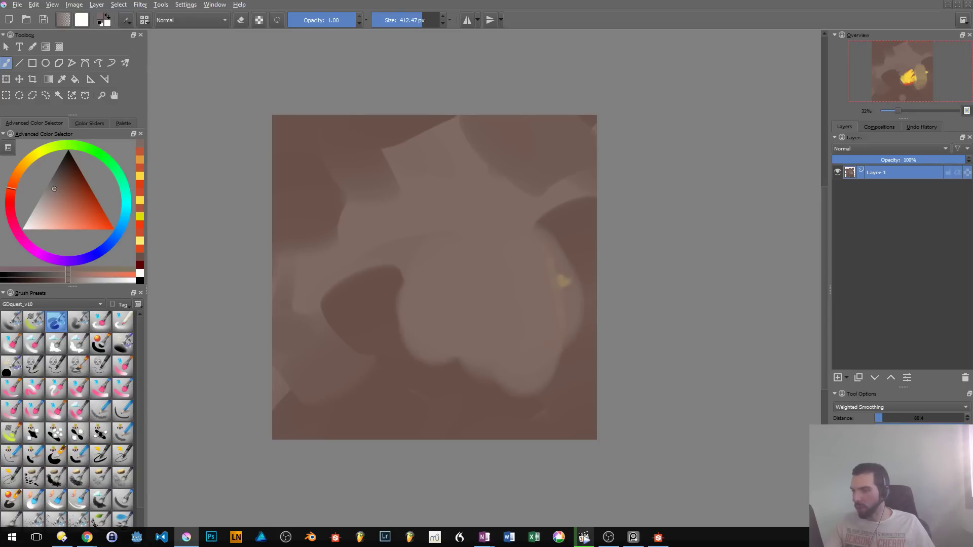
drag(549, 269, 550, 317)
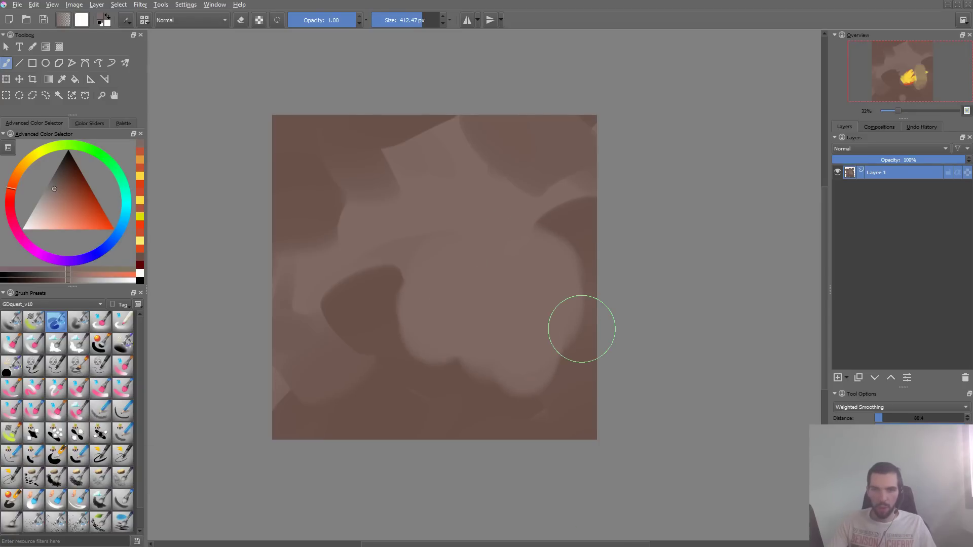
- Open a new Chrome window and maximize it
mouse_move(87, 537)
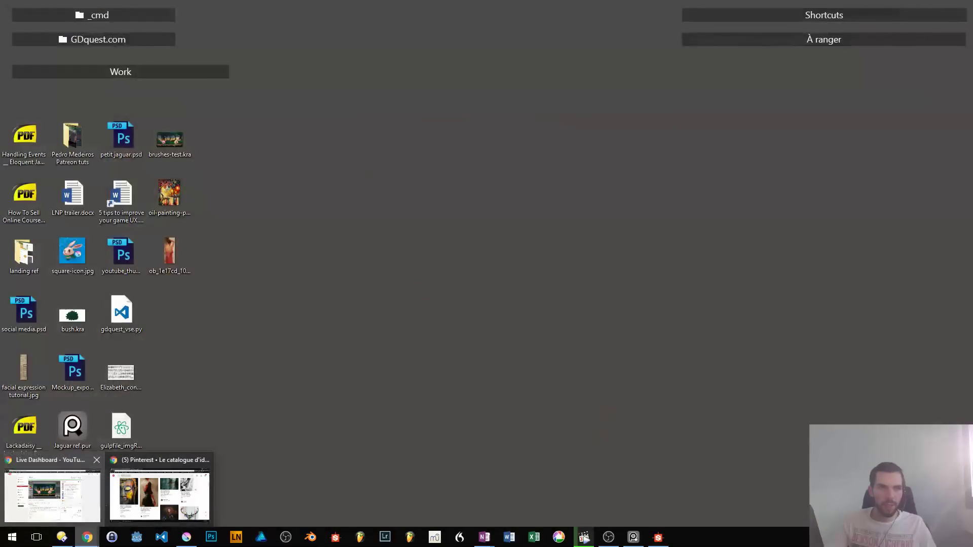
key(shift+super+2)
key(super+Up)
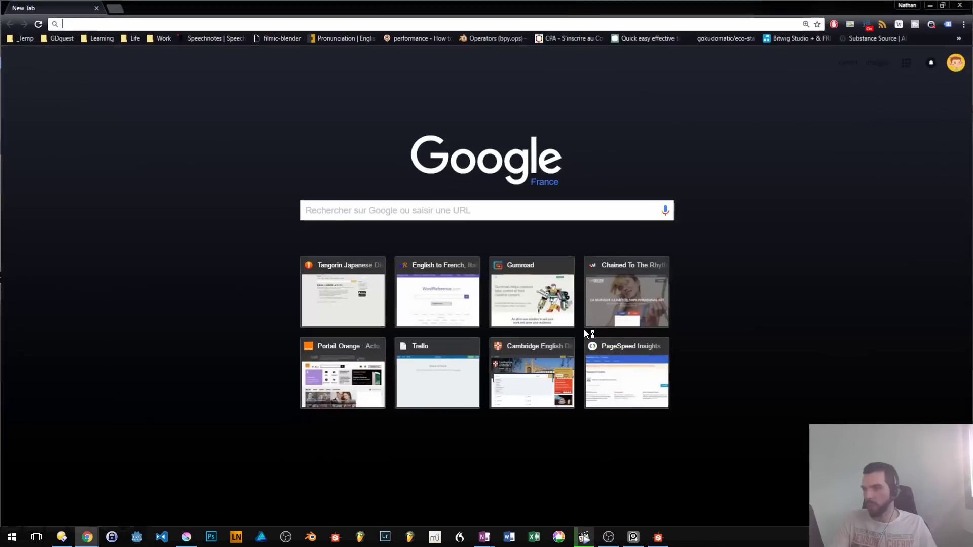
- Switch to Picasa, search the library for leather, and show the Fabric album's leather bag texture in its File Explorer folder
key(alt+Tab)
key(Tab)
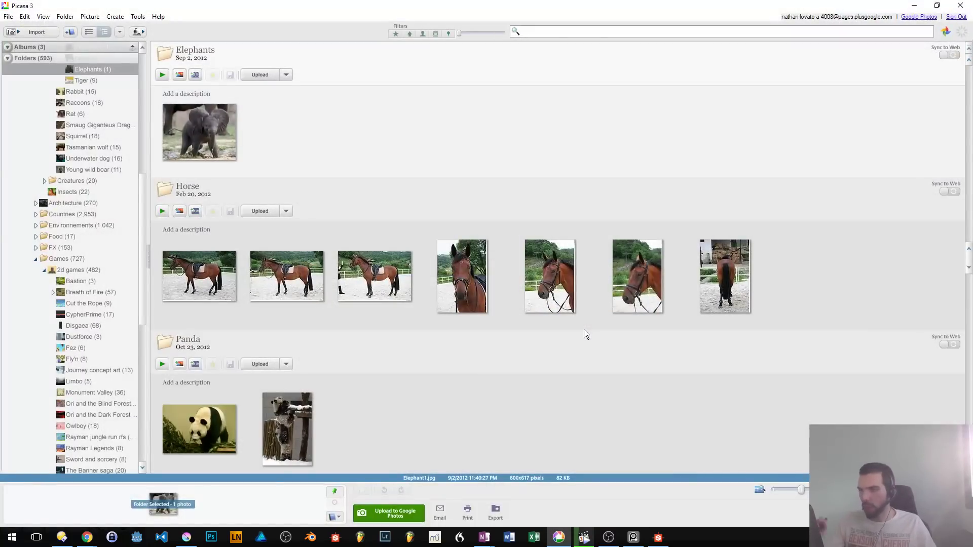
text(leather)
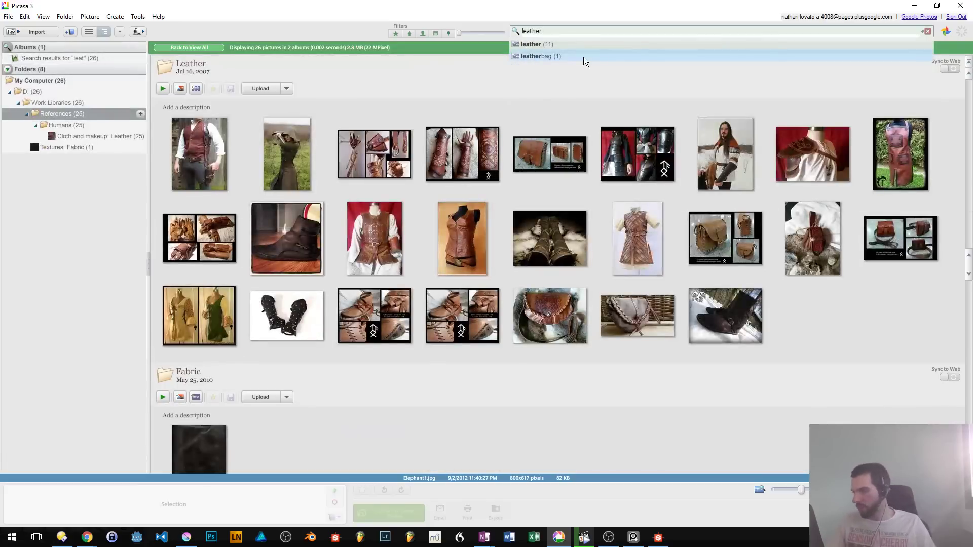
click(524, 415)
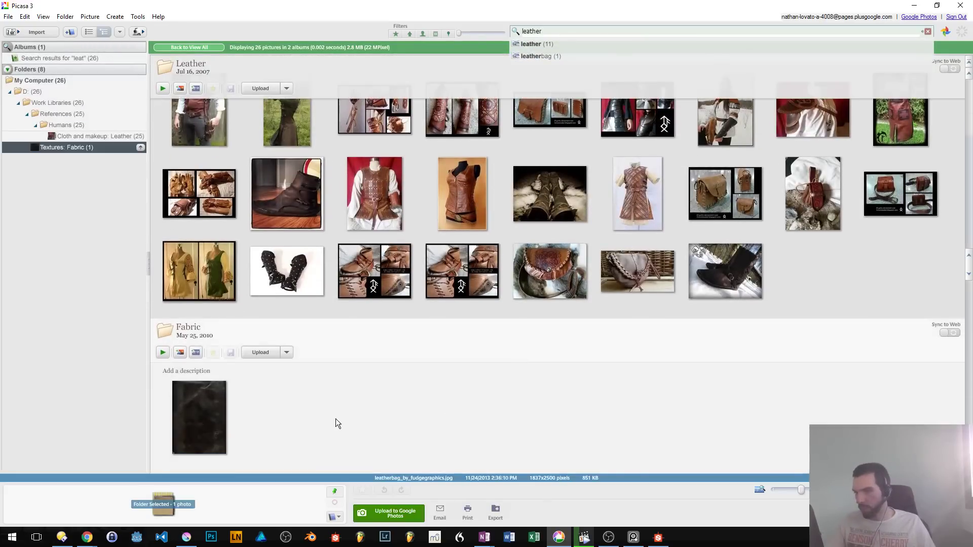
click(207, 429)
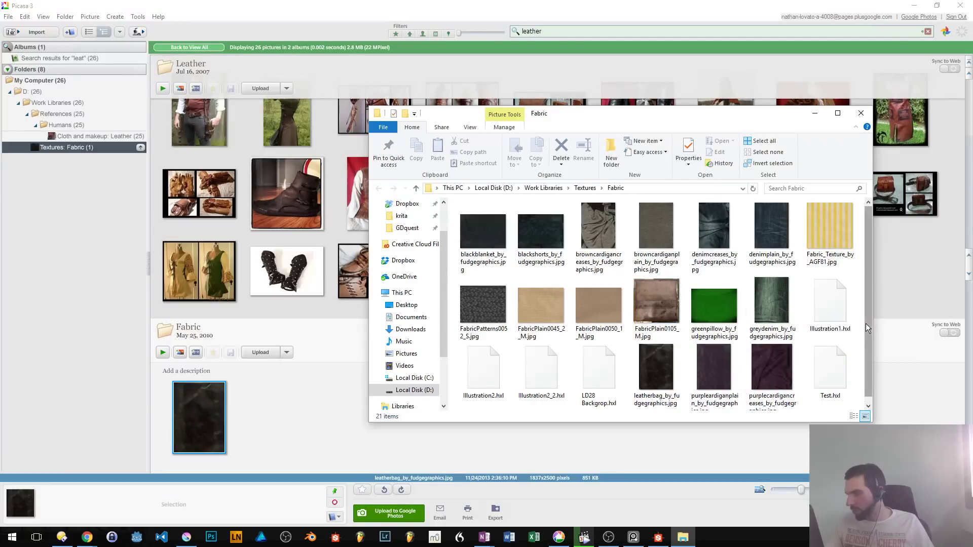
- Preview the purplecardigancreases_by_fudgegraphics.jpg texture, close the preview, and select greydenim_by_fudgegraphics.jpg in the Fabric folder
drag(866, 323, 869, 378)
double_click(775, 374)
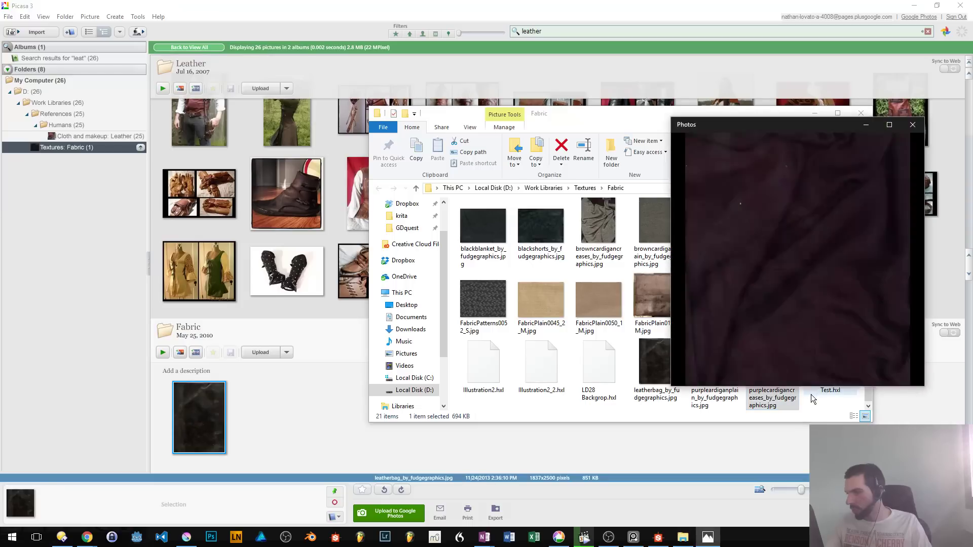
click(907, 125)
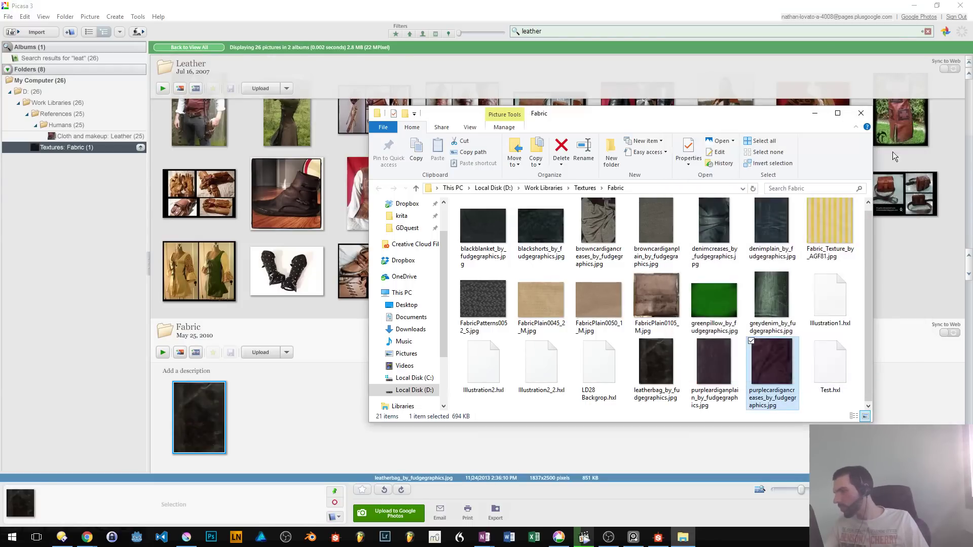
click(709, 358)
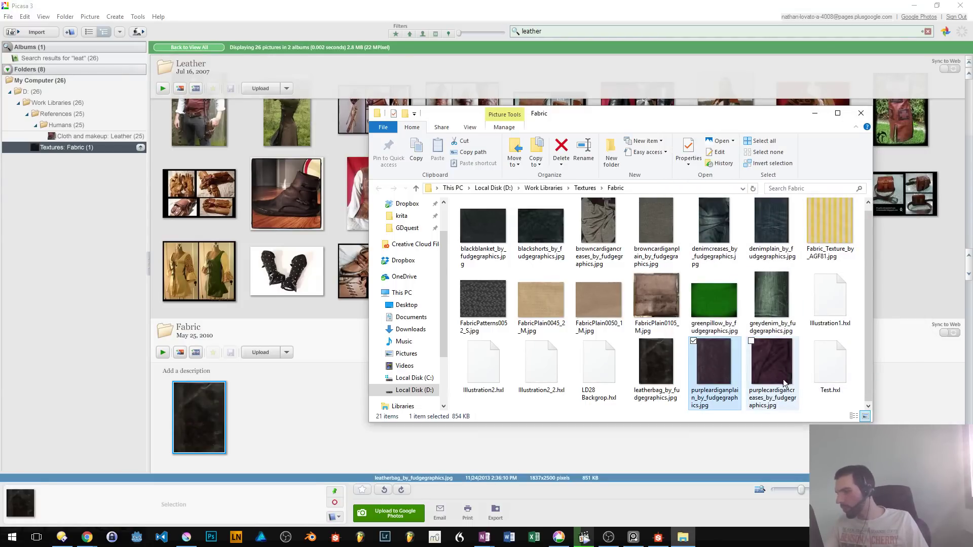
click(771, 299)
- Search the application launcher for "photo" and launch the matching program
key(alt+space)
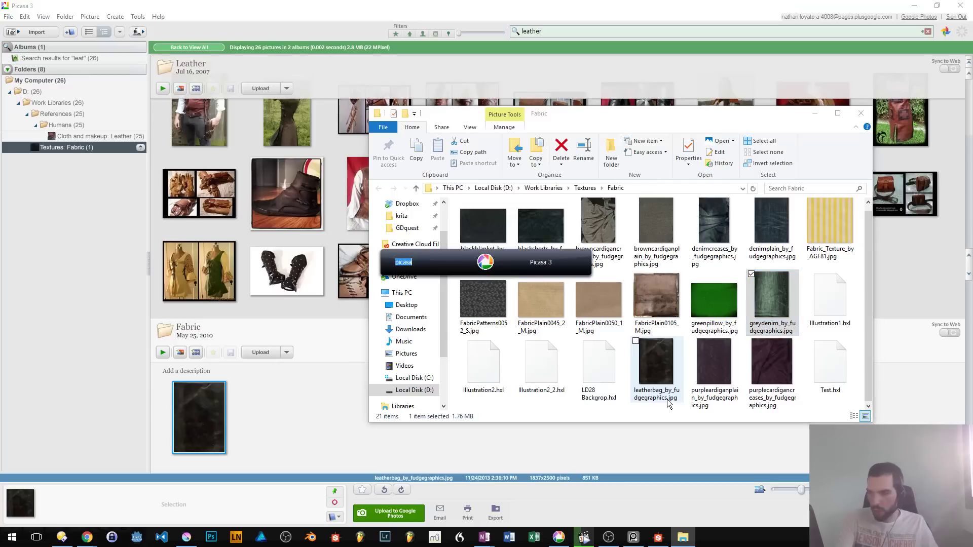
text(photo)
key(Return)
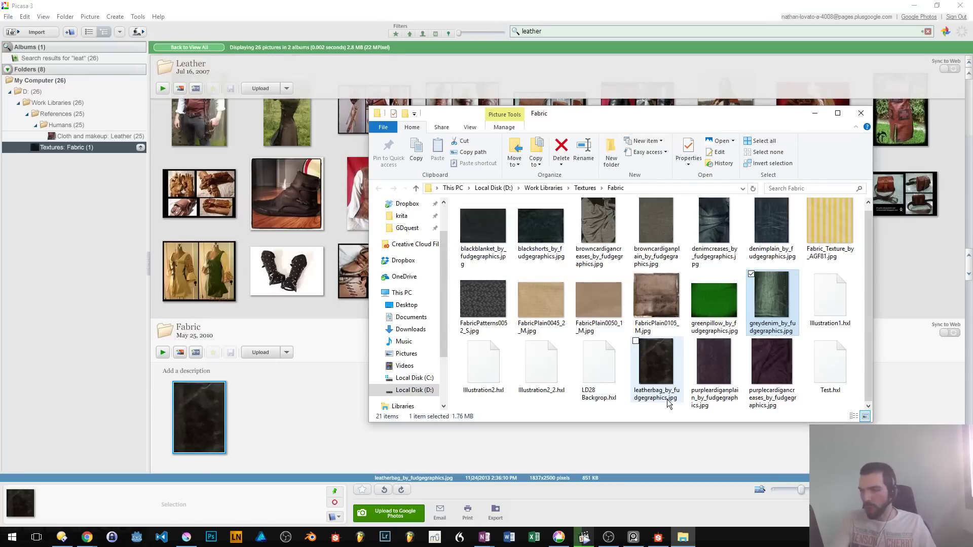
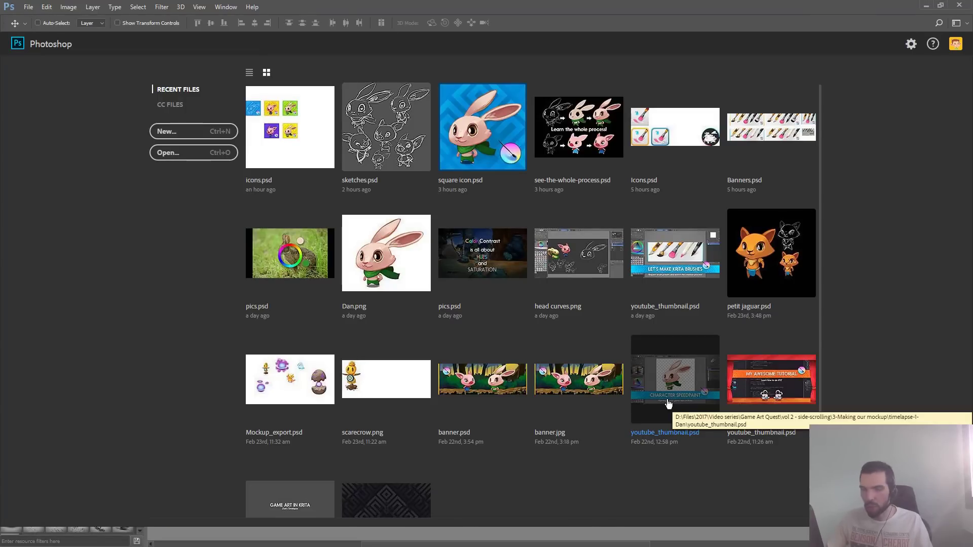
- Close the To do OneNote window, then switch to Picasa and select the brown leather_works picture in the Leather album
key(alt+Tab)
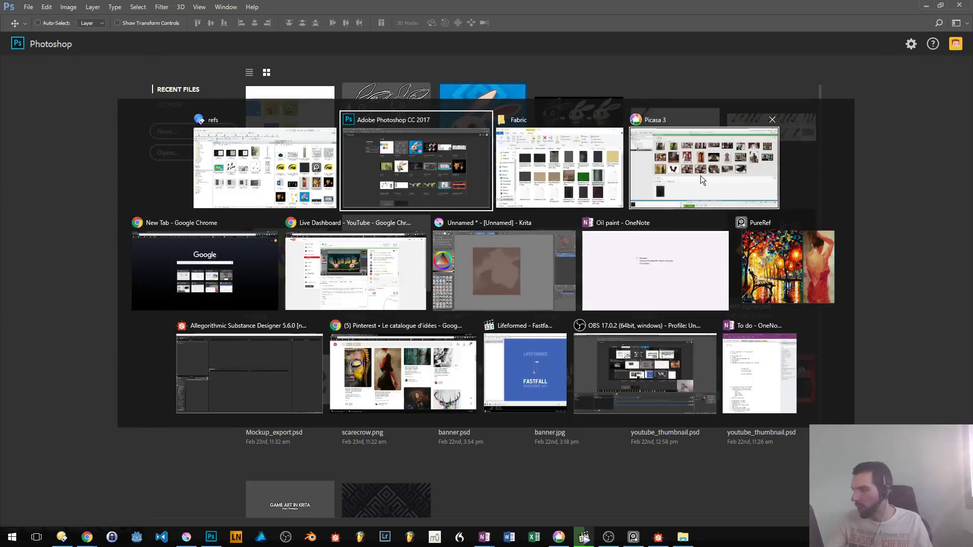
middle_click(745, 379)
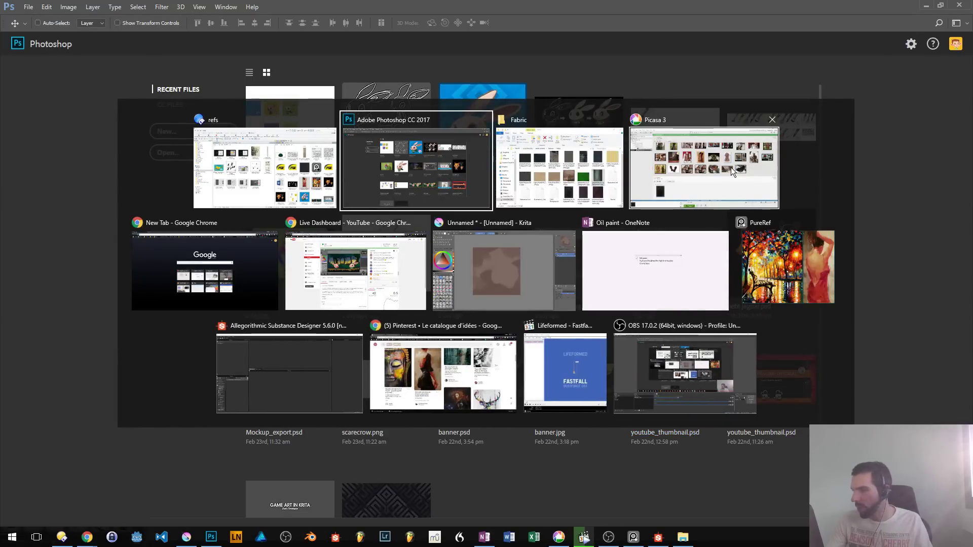
click(732, 168)
scroll(522, 294, up, 1)
scroll(501, 326, down, 1)
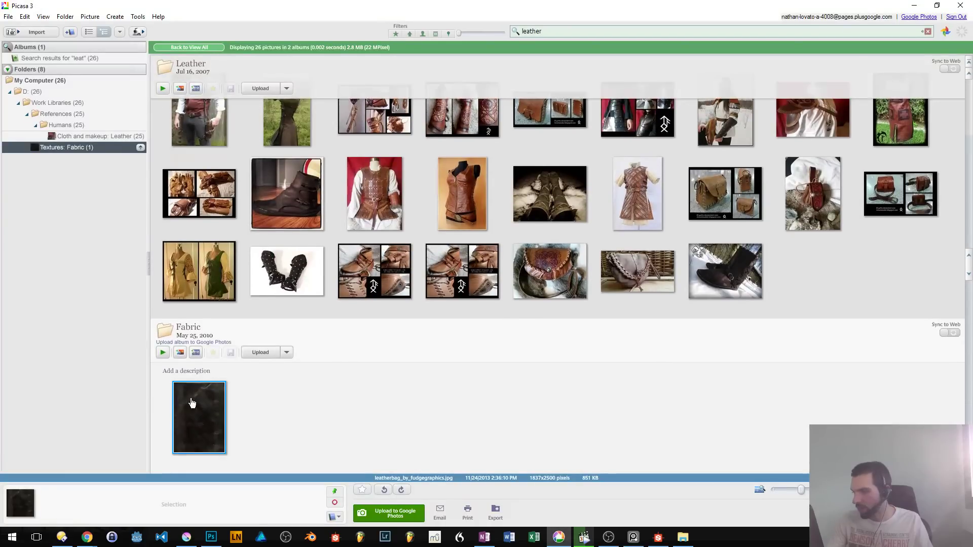
scroll(442, 272, up, 1)
click(443, 271)
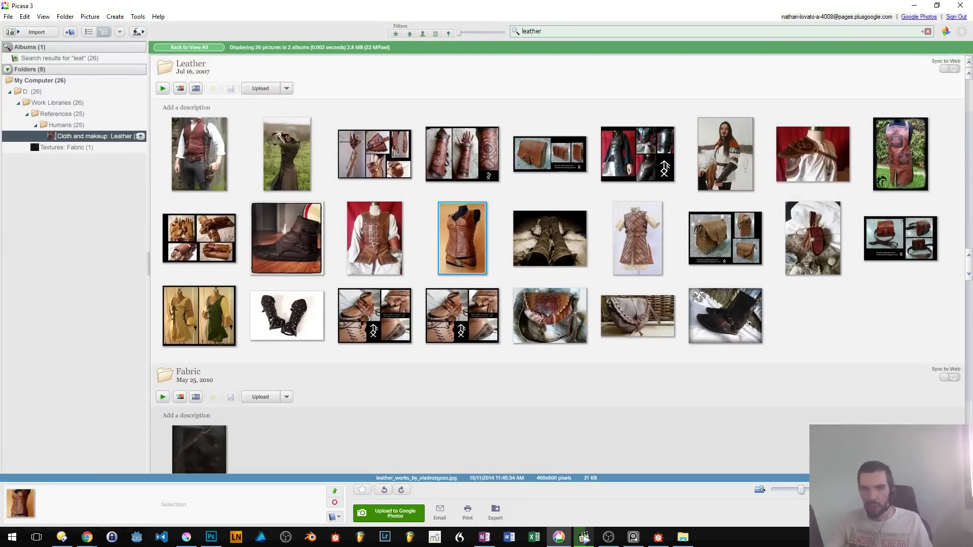
- Bring the PureRef board over Picasa, place it beside the album, and try to add the leather brigandine picture to it
key(alt+Tab)
drag(550, 291, 721, 222)
scroll(676, 254, down, 5)
drag(616, 352, 635, 308)
mouse_move(446, 315)
mouse_down()
mouse_move(573, 289)
mouse_move(546, 285)
mouse_up()
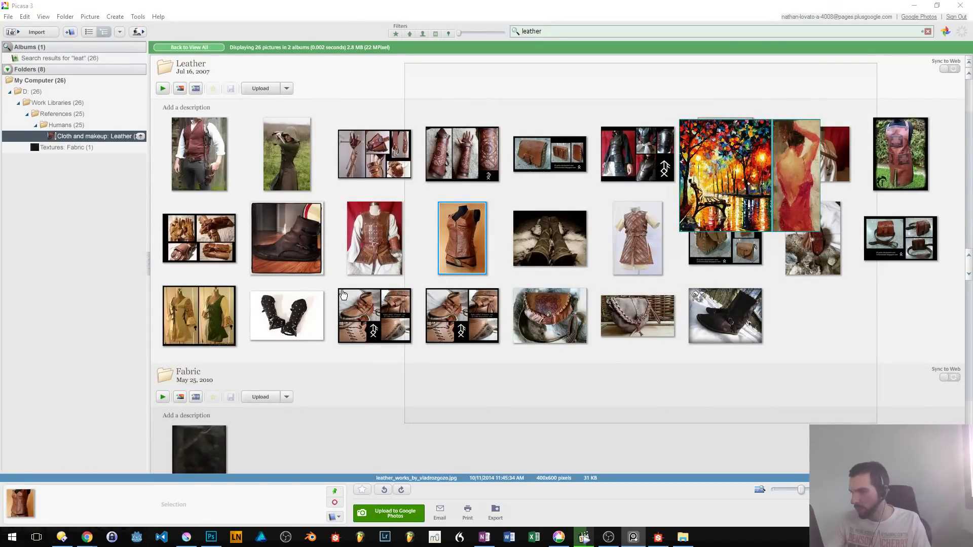
mouse_move(507, 292)
mouse_down()
mouse_move(553, 310)
mouse_move(593, 306)
mouse_up()
drag(355, 274, 498, 134)
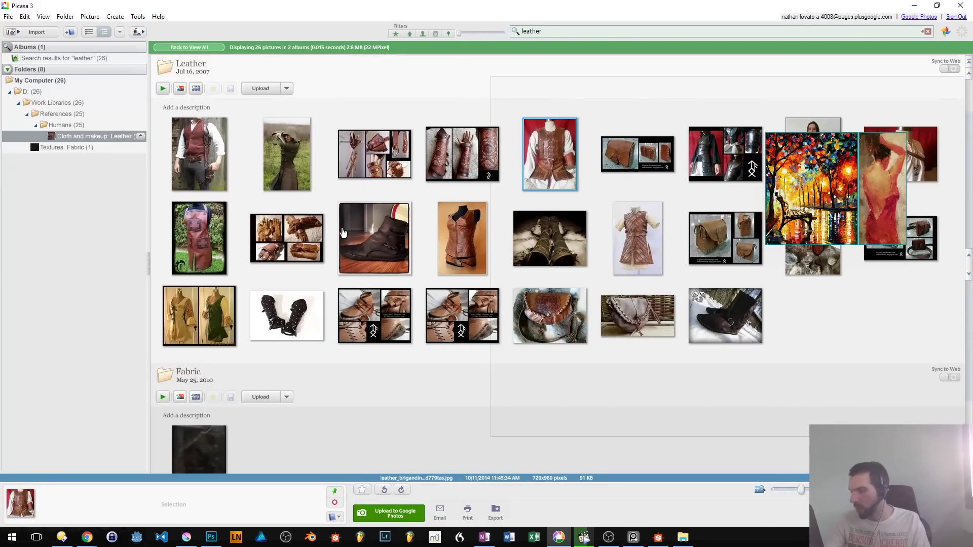
- Show the leather brigandine picture in its Leather folder in File Explorer and set that window beside the reference board
key(Return)
key(Escape)
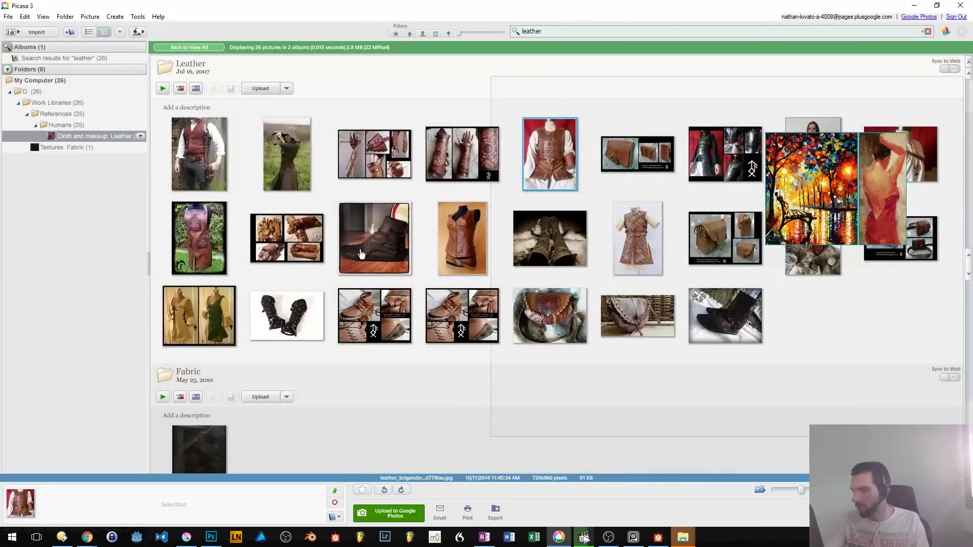
mouse_move(683, 537)
click(730, 495)
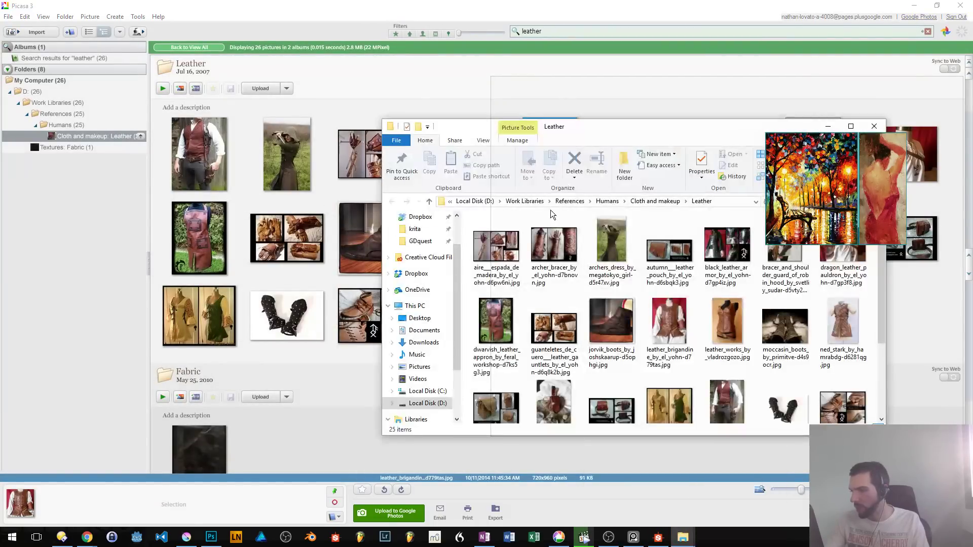
drag(475, 126, 71, 69)
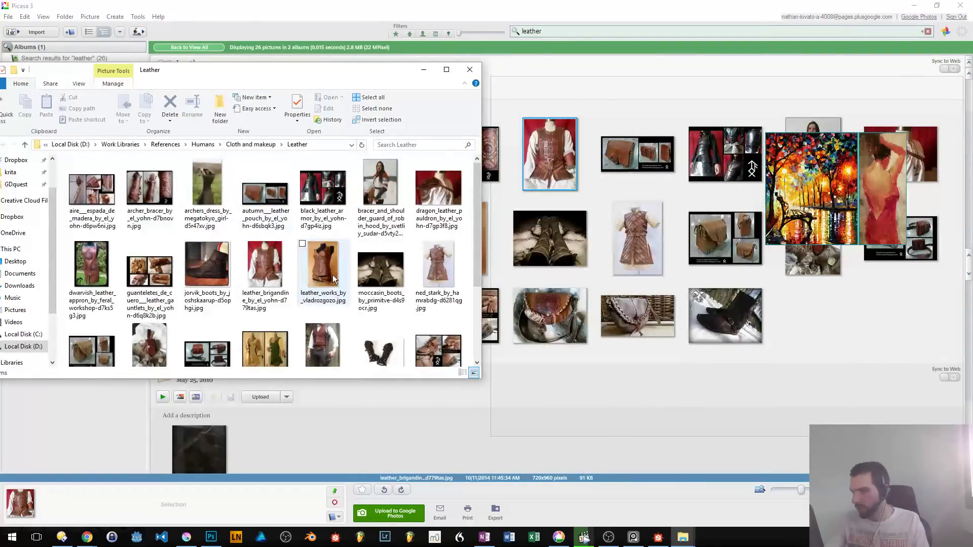
- Add the leather_brigandine and leather_works images from the Leather folder to the PureRef board and pack the board's images together
drag(271, 264, 620, 140)
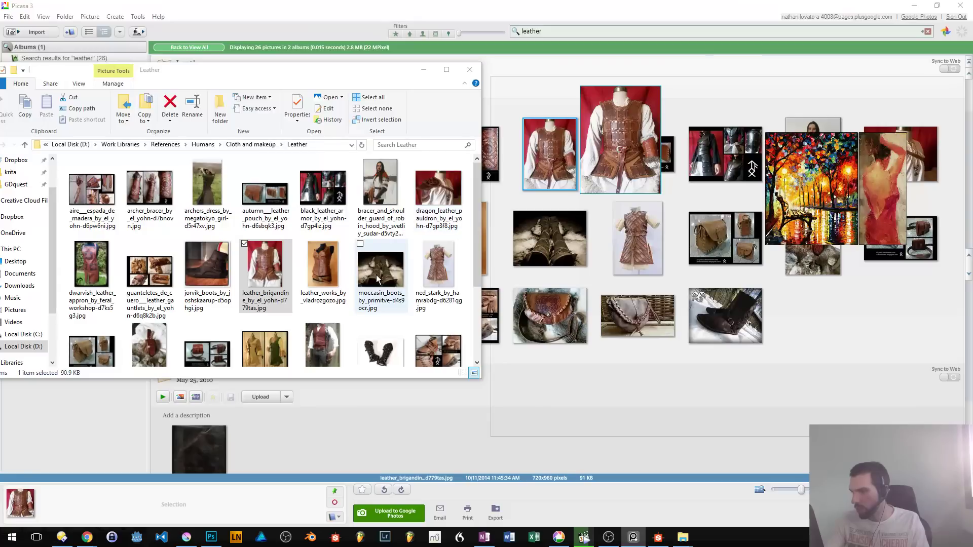
drag(322, 261, 625, 189)
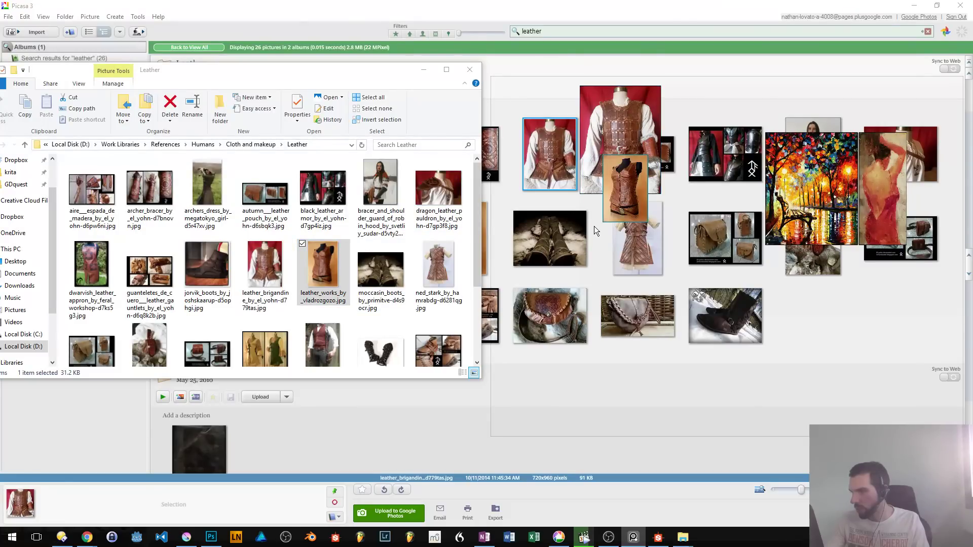
drag(555, 262, 659, 113)
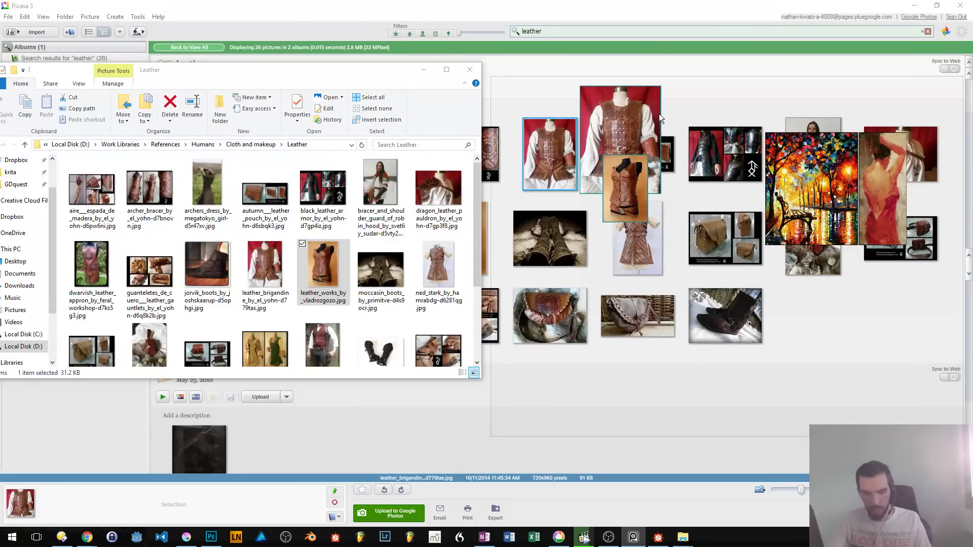
key(ctrl+p)
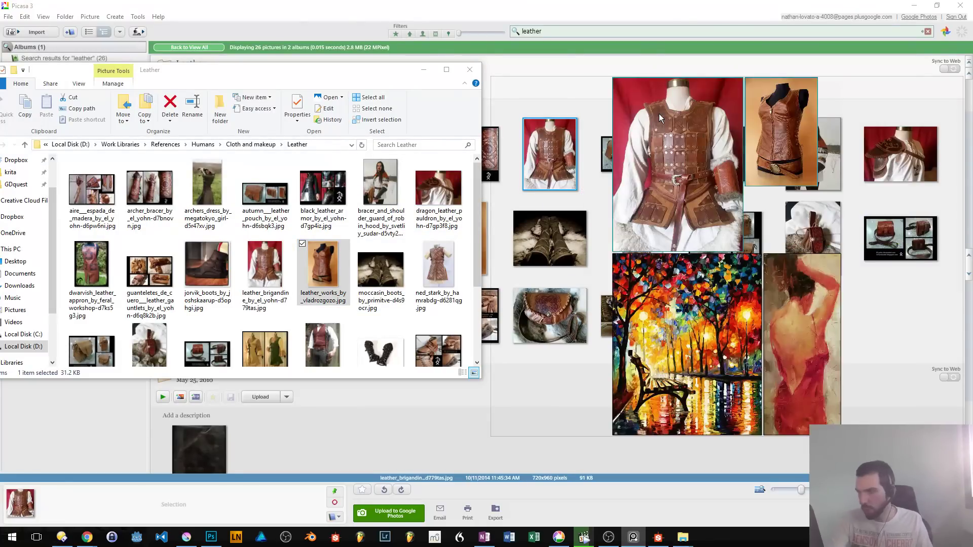
right_click(713, 175)
drag(680, 182, 681, 182)
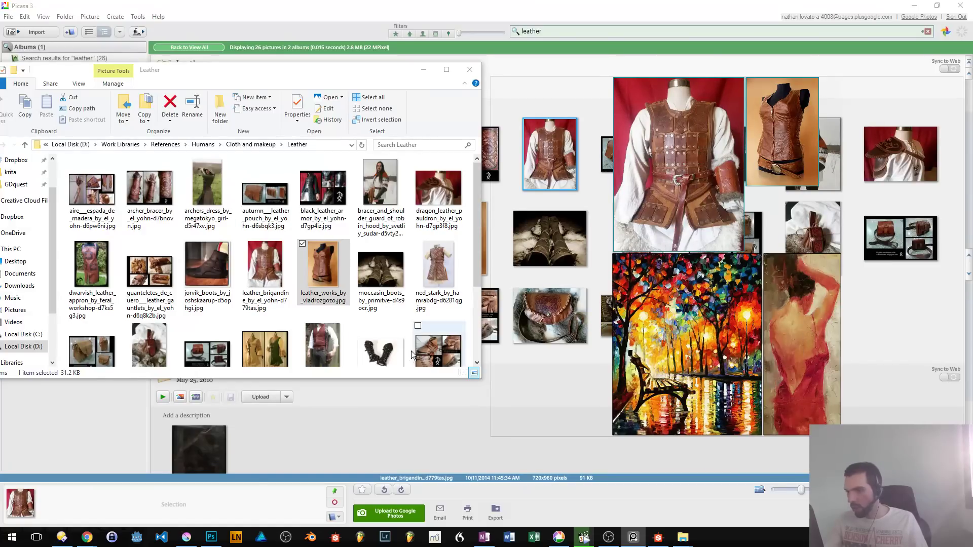
- Preview the moccasin_boots image from the Leather folder at full-window size and close the preview
click(401, 310)
double_click(389, 286)
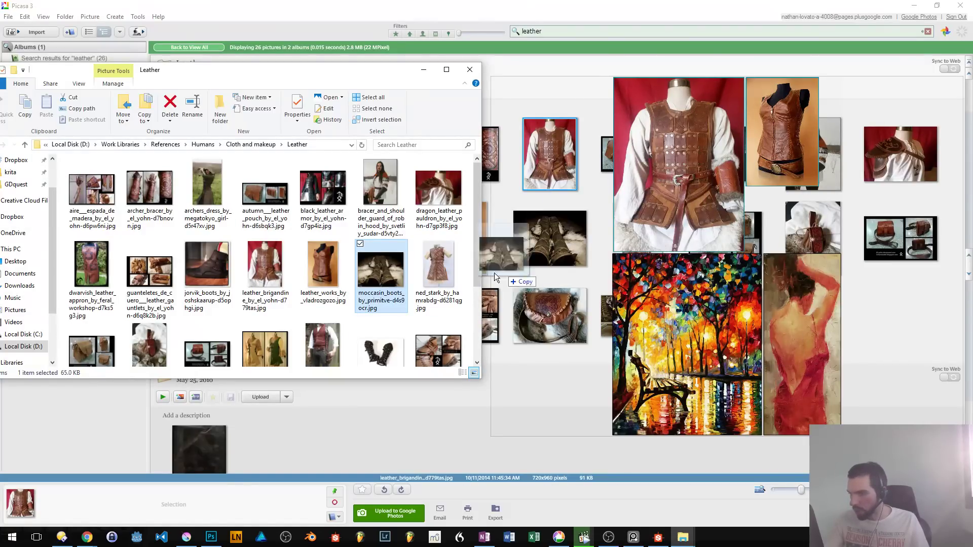
key(super+Up)
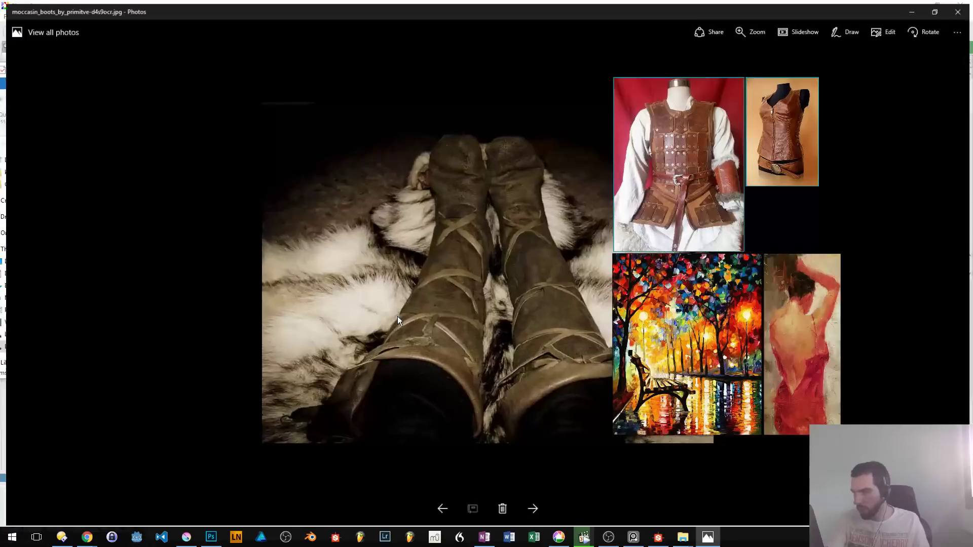
key(super+Down)
key(alt+F4)
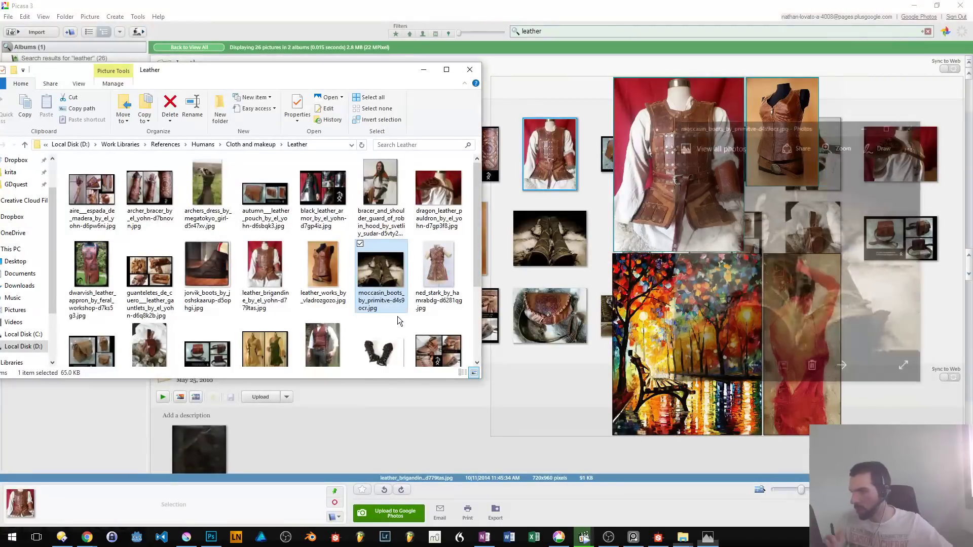
- Add the jorvik_boots image to the reference board and pack all the board's images together over the Photoshop window
click(197, 286)
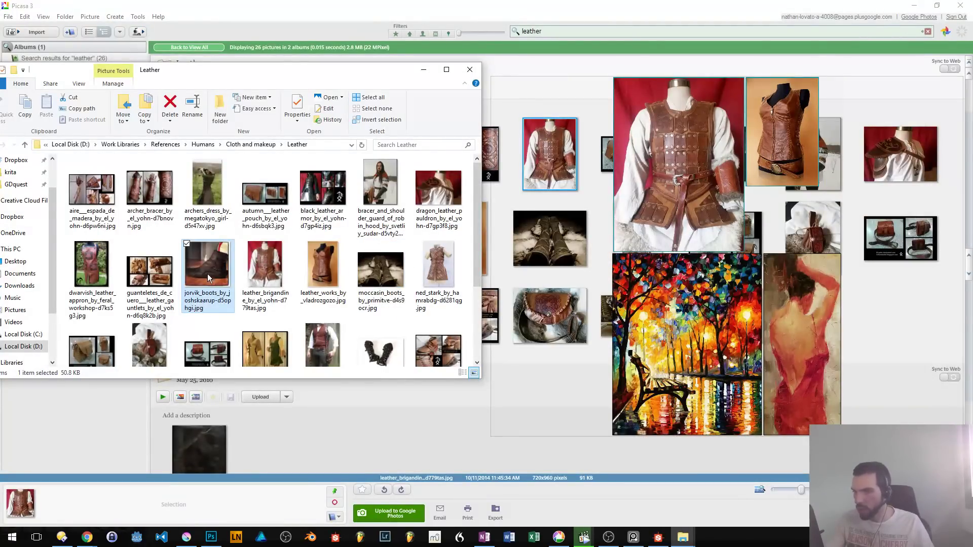
drag(209, 278, 558, 200)
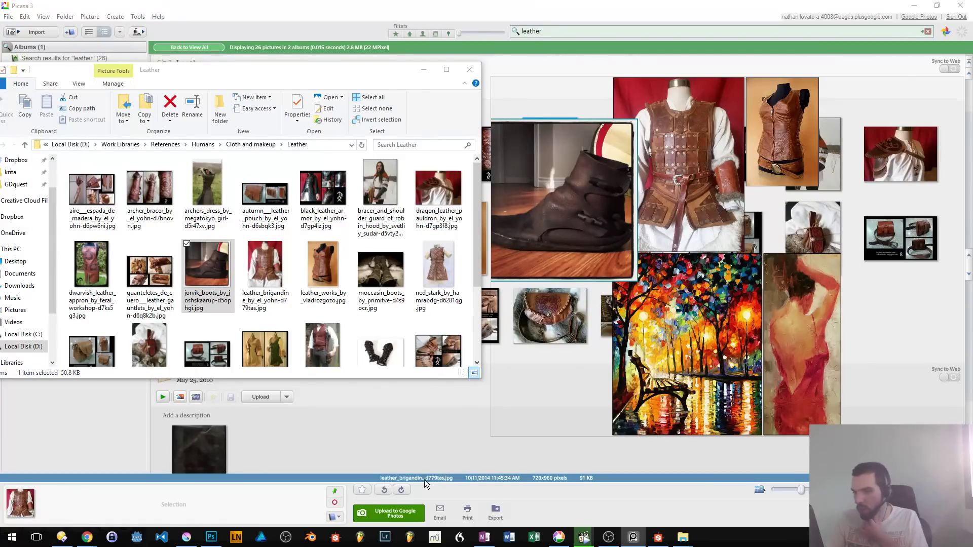
click(211, 537)
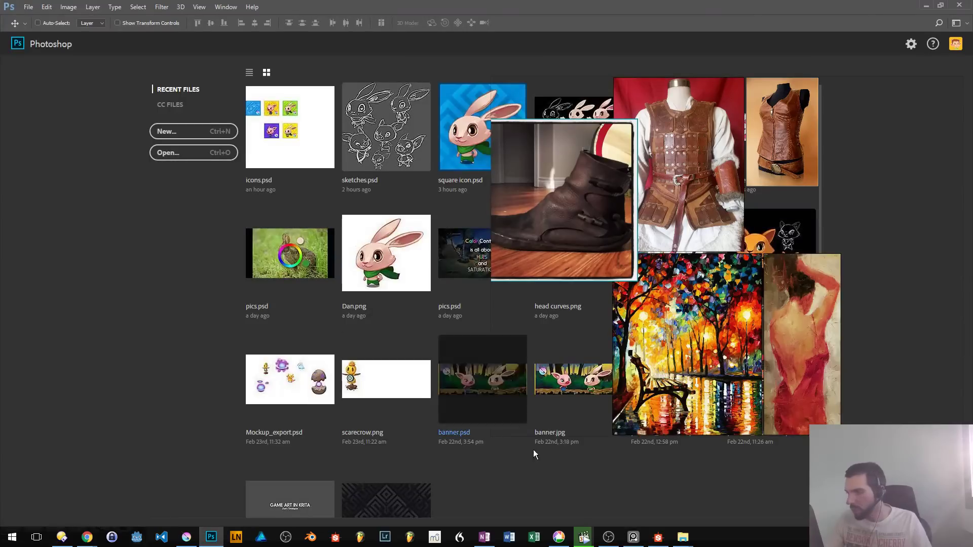
drag(625, 237, 131, 311)
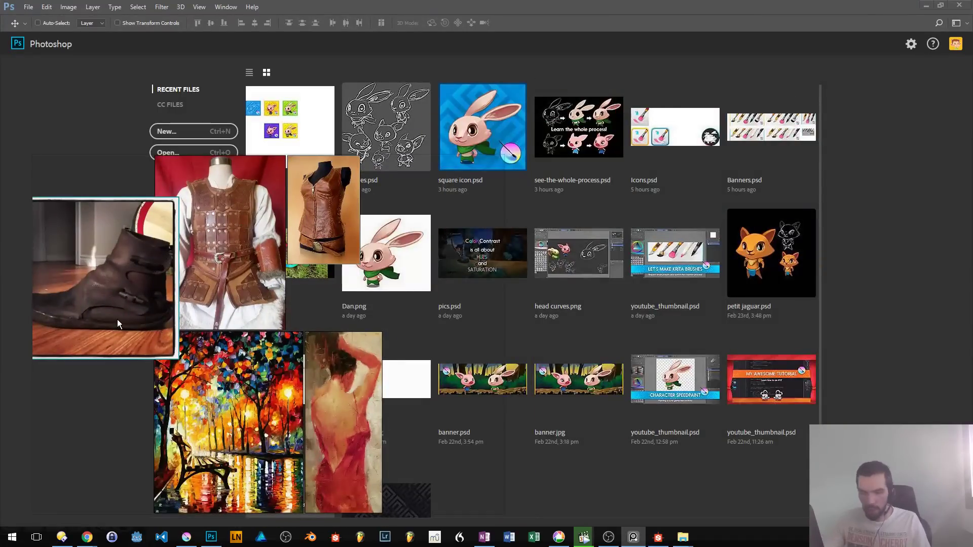
key(ctrl+a)
key(ctrl+p)
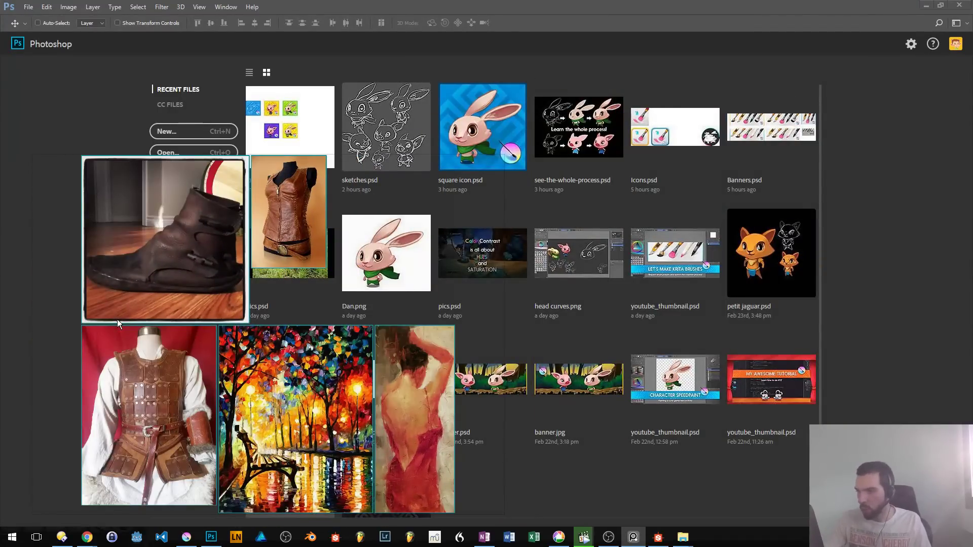
- Move the reference board off the screen and open blackblanket_by_fudgegraphics.jpg from the Fabric folder in Photoshop
drag(239, 237, 0, 203)
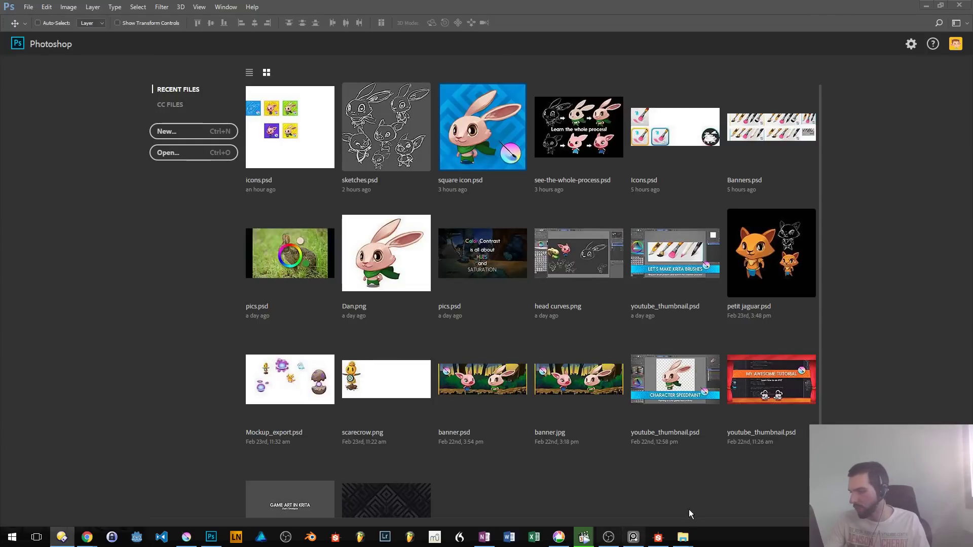
mouse_move(684, 536)
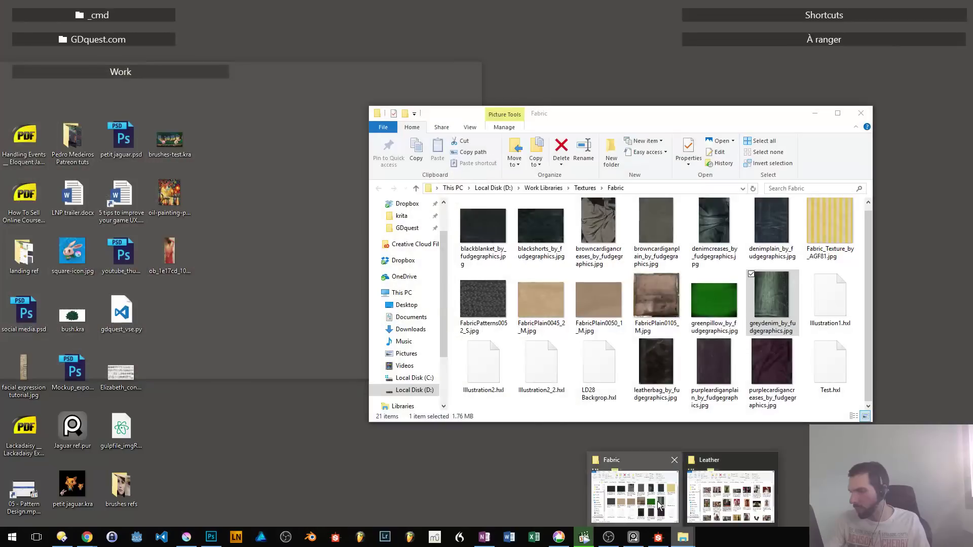
click(658, 501)
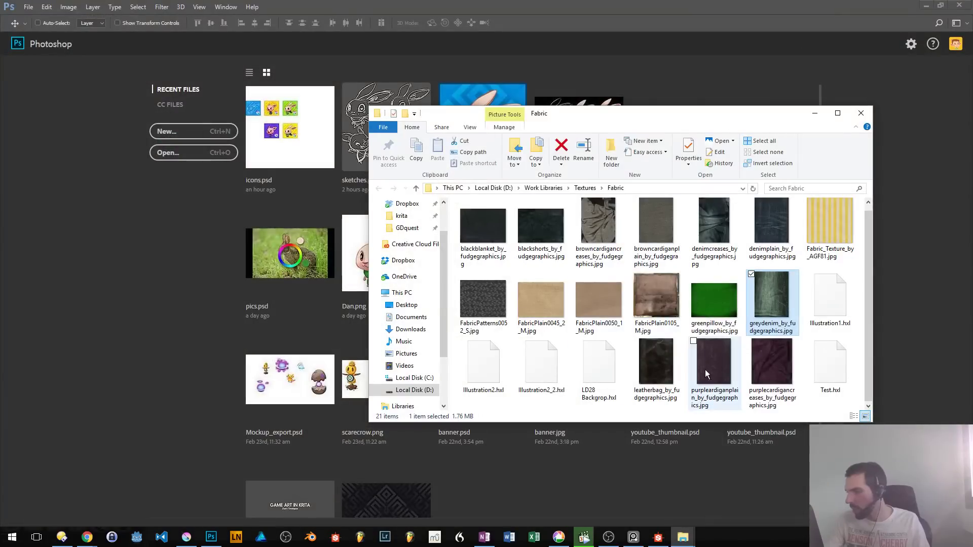
drag(469, 248, 116, 187)
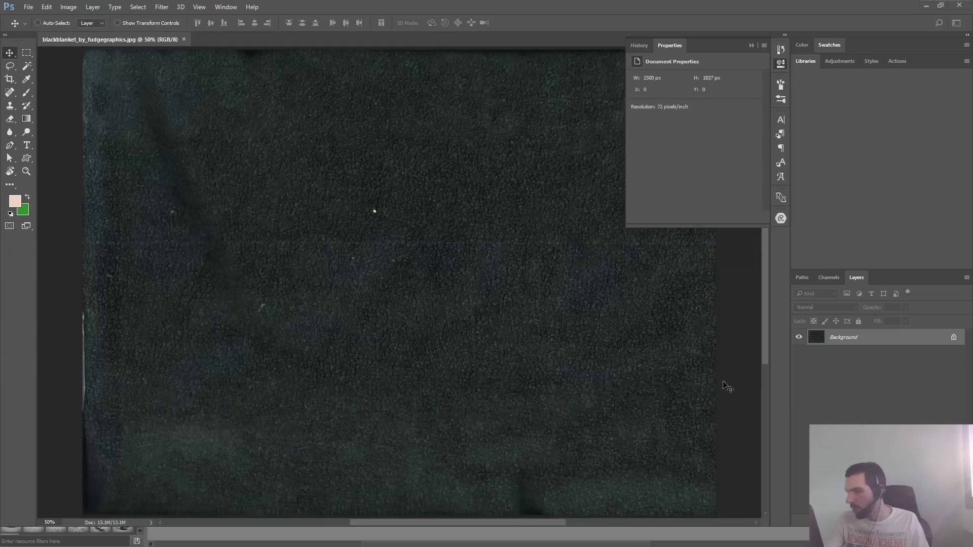
- Place the plain and creased purple cardigan textures and FabricPlain0105_M.jpg from the Fabric folder as layers in the blackblanket document
key(alt+Tab)
click(709, 378)
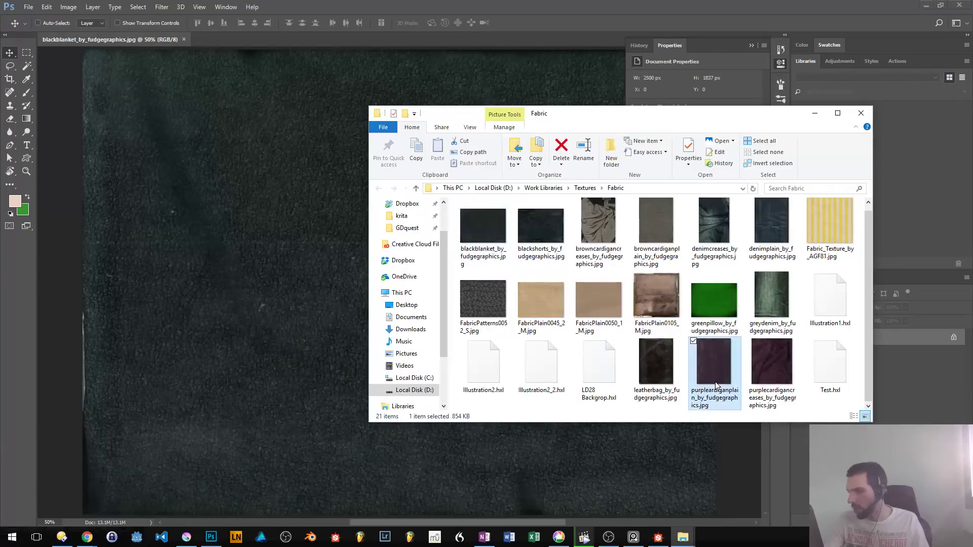
ctrl+click(764, 375)
click(781, 247)
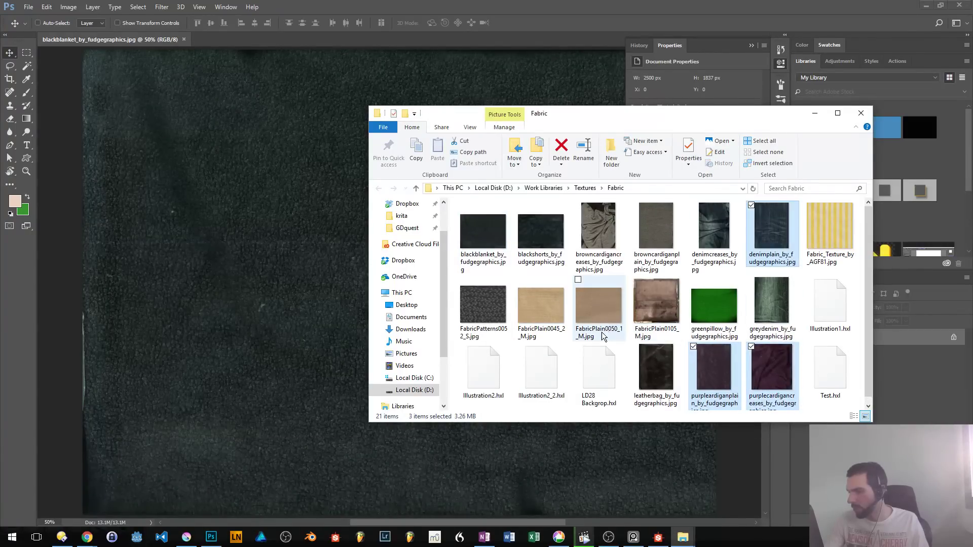
click(752, 361)
ctrl+click(715, 366)
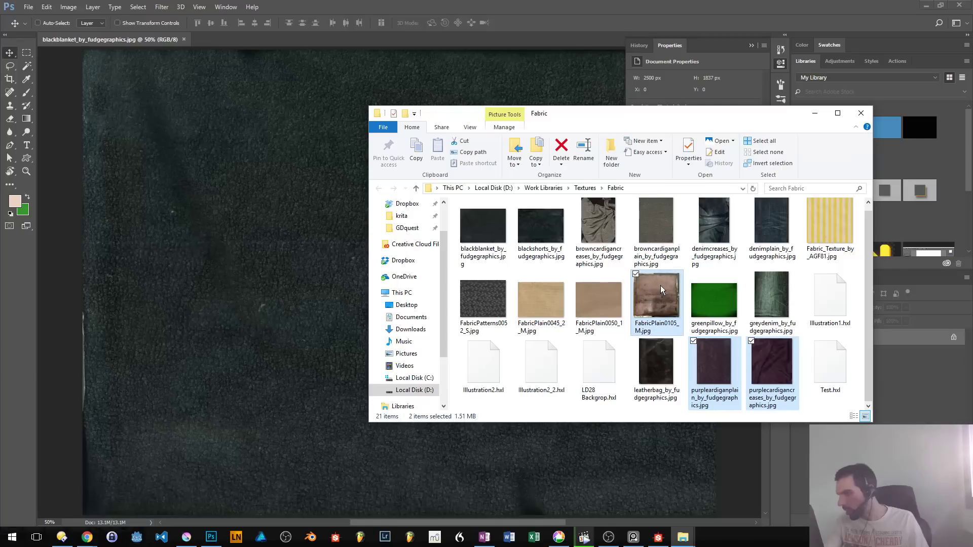
drag(656, 303, 217, 191)
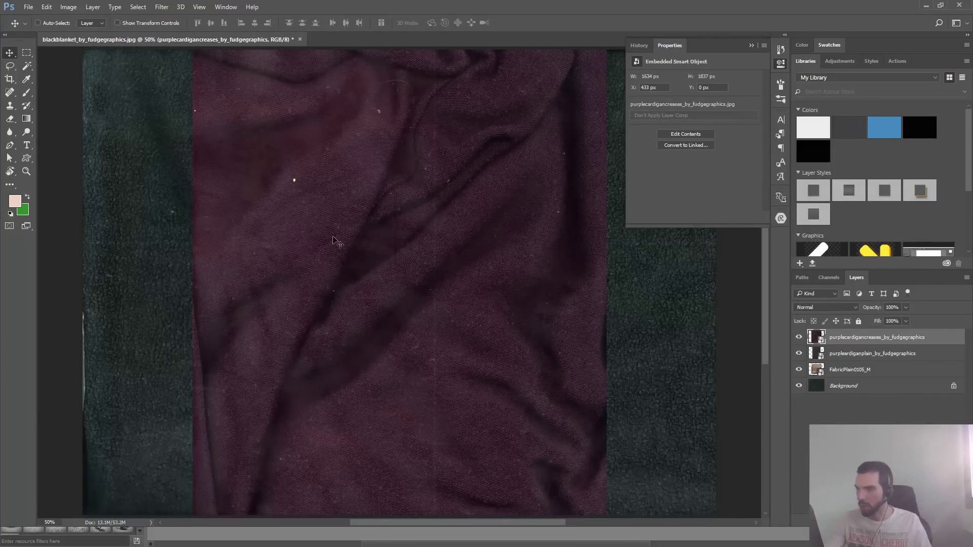
ctrl+click(366, 232)
ctrl+alt+click(367, 232)
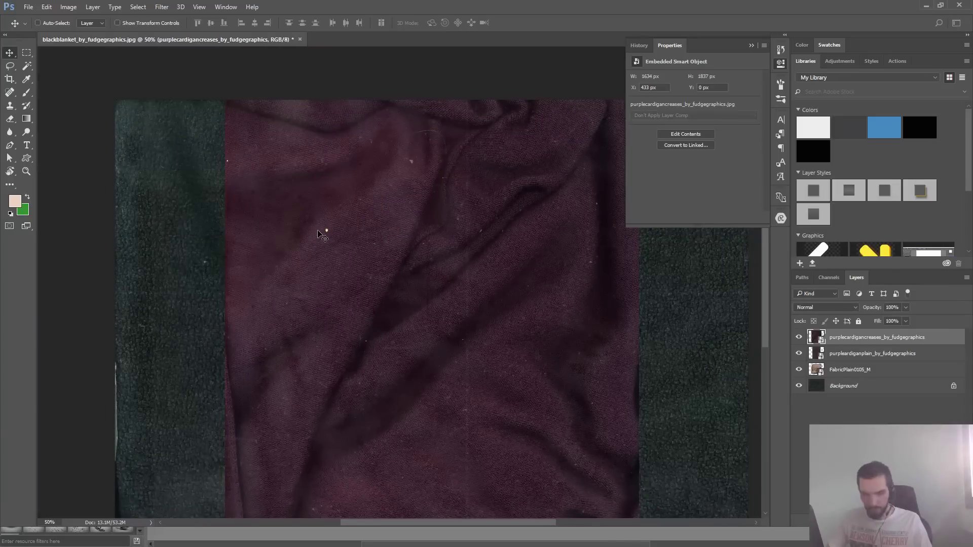
- Rasterize the two purple cardigan layers and the FabricPlain0105_M layer
right_click(856, 337)
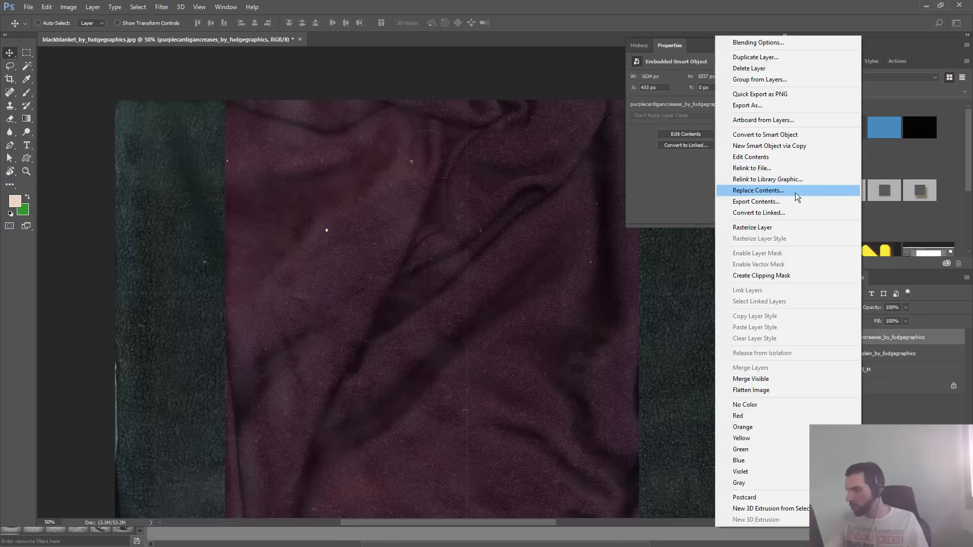
click(782, 228)
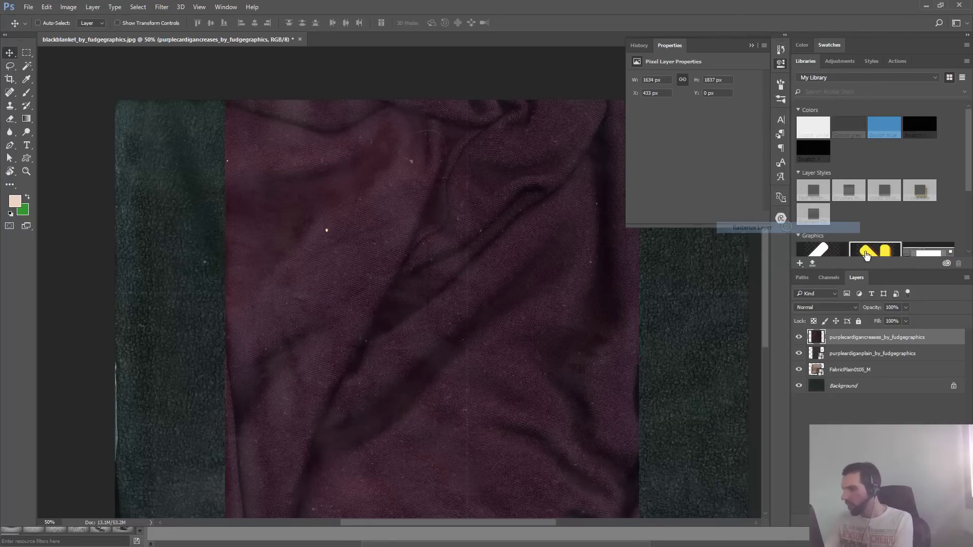
shift+click(850, 374)
right_click(850, 373)
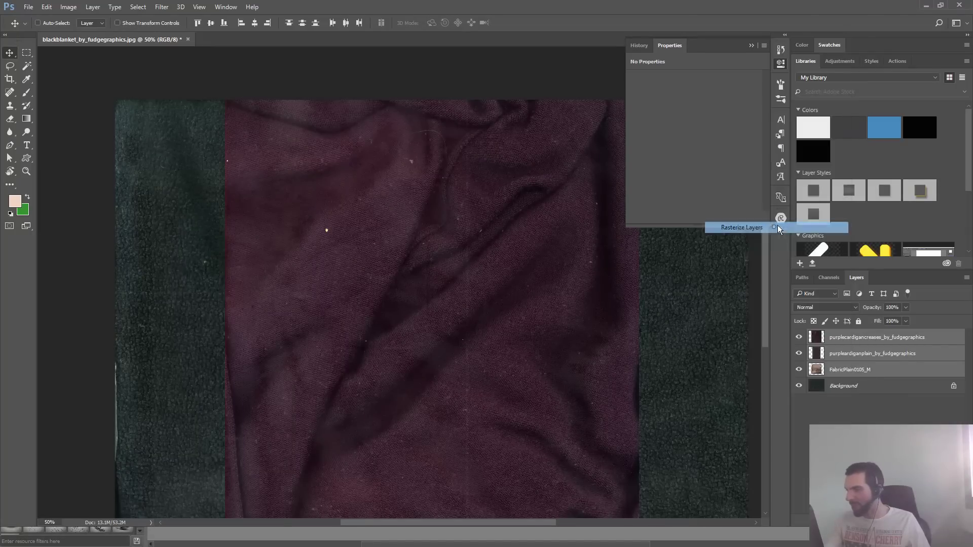
click(777, 227)
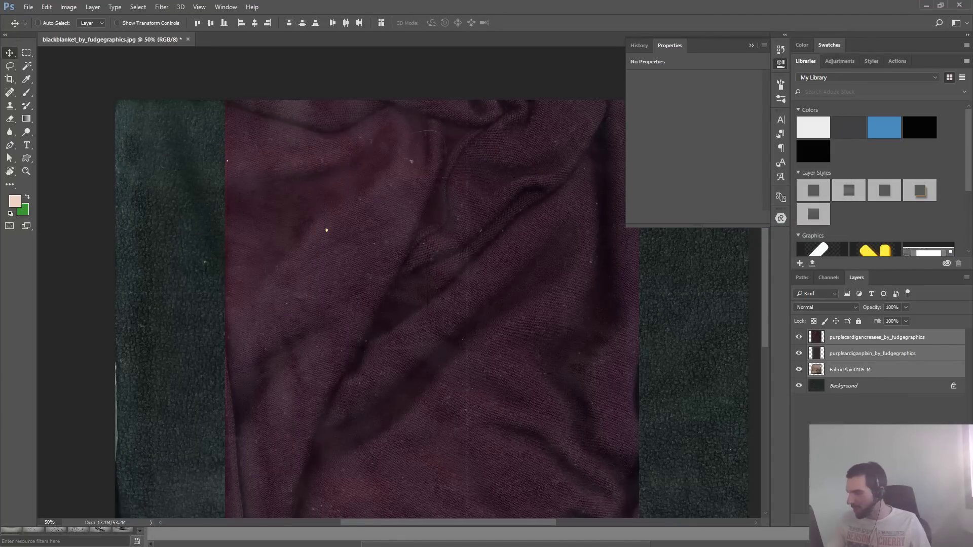
- Add a Brightness/Contrast adjustment layer above all the texture layers and set its brightness to 119
click(877, 521)
click(912, 340)
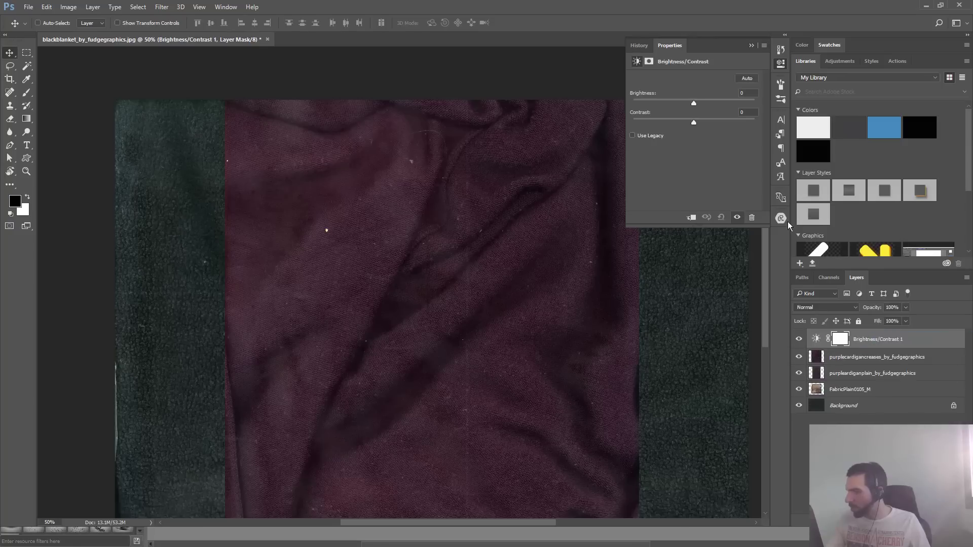
drag(693, 104, 743, 102)
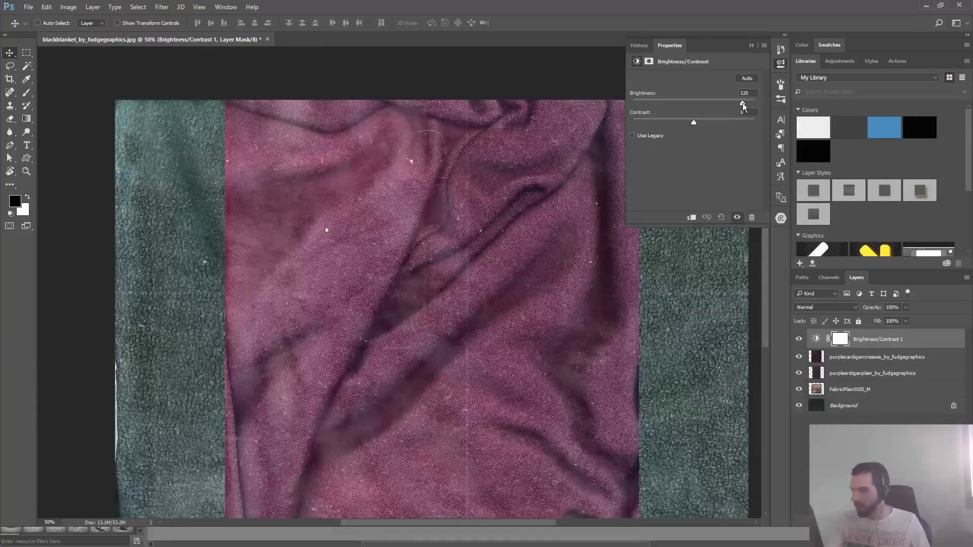
key(super)
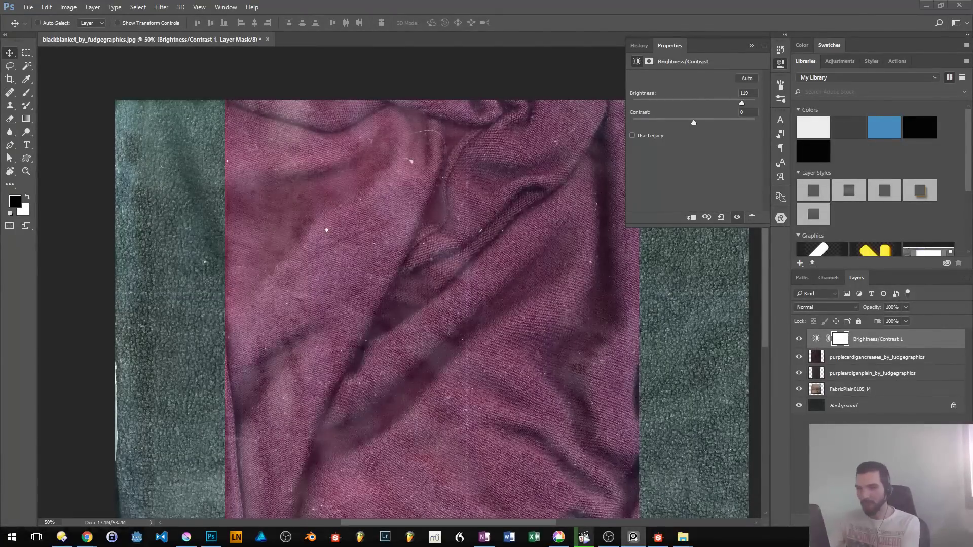
- Delete the Brightness/Contrast layer's mask and lock the adjustment layer
click(867, 351)
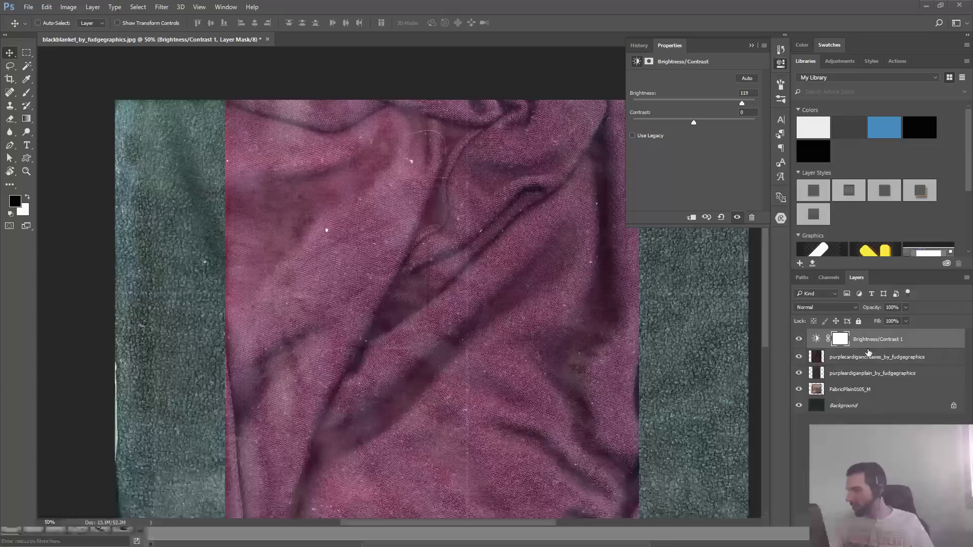
click(796, 342)
click(796, 342)
key(Delete)
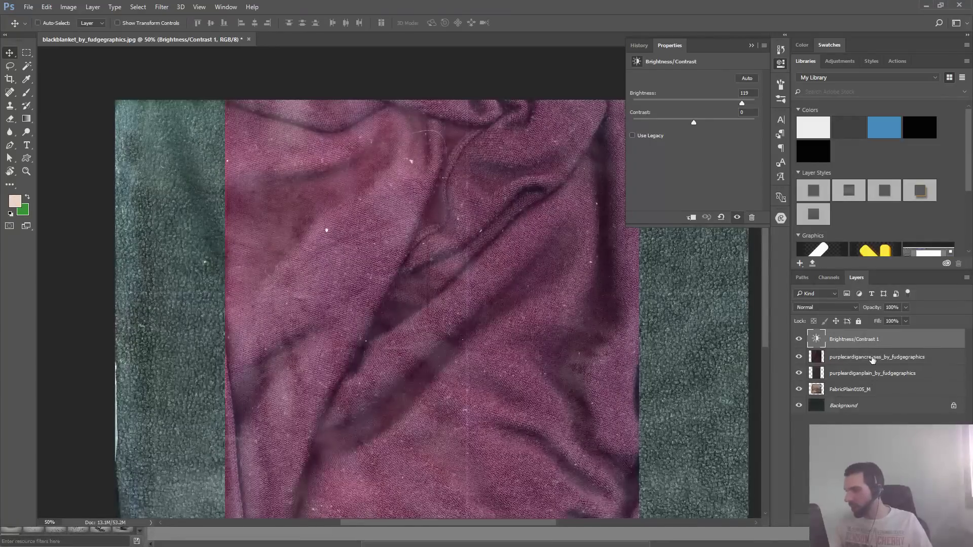
click(872, 360)
click(854, 345)
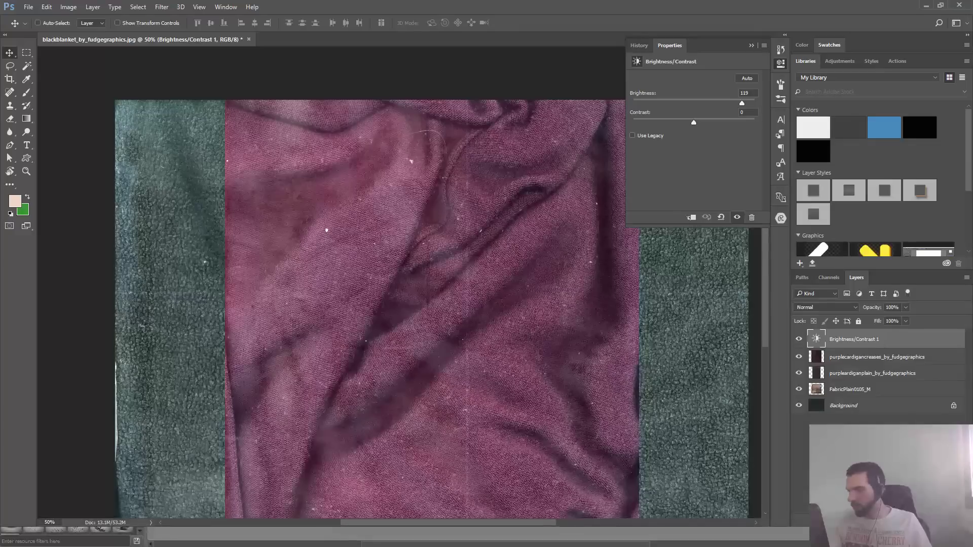
key(ctrl+/)
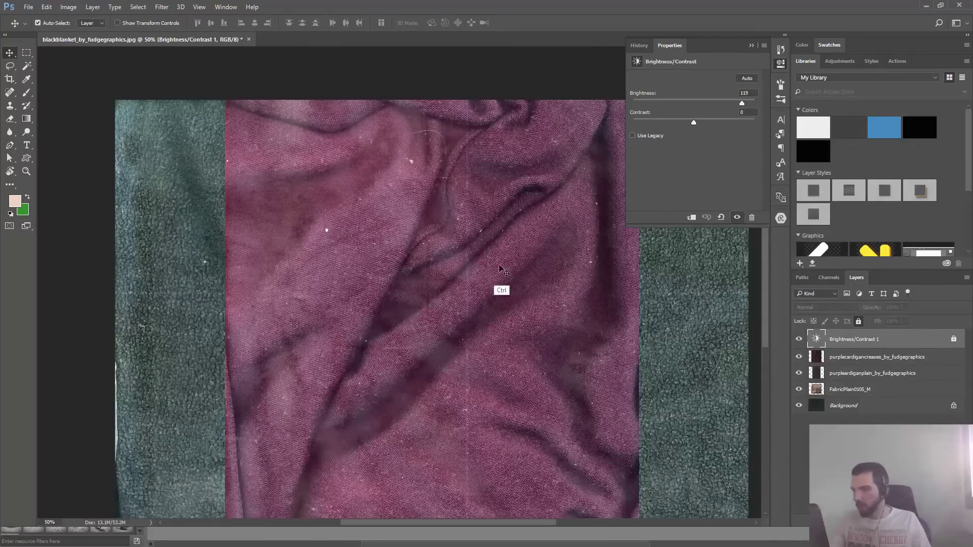
- Desaturate both cardigan layers, spread the creased one left and the plain one right, and bring the plain one above the creased one
drag(499, 267, 450, 429)
key(ctrl+z)
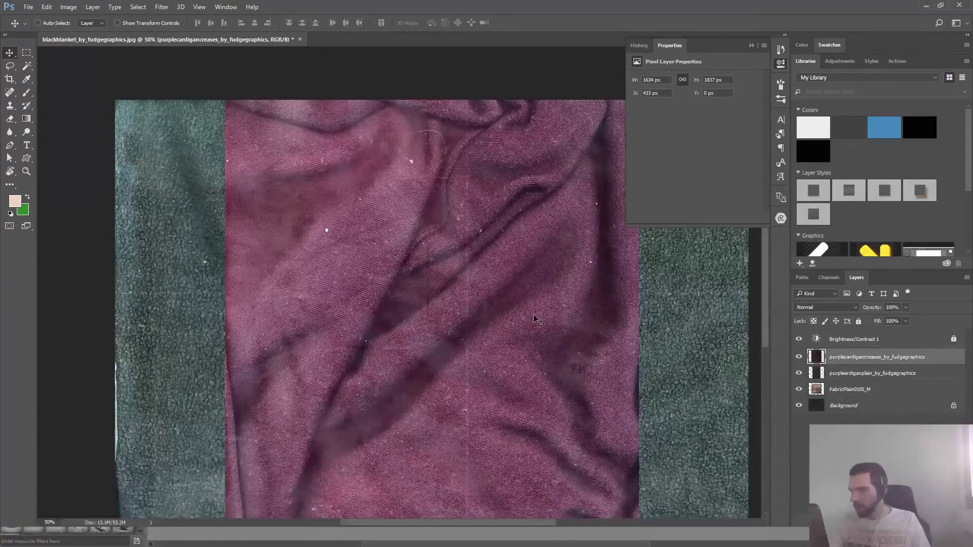
click(753, 46)
drag(512, 343, 467, 336)
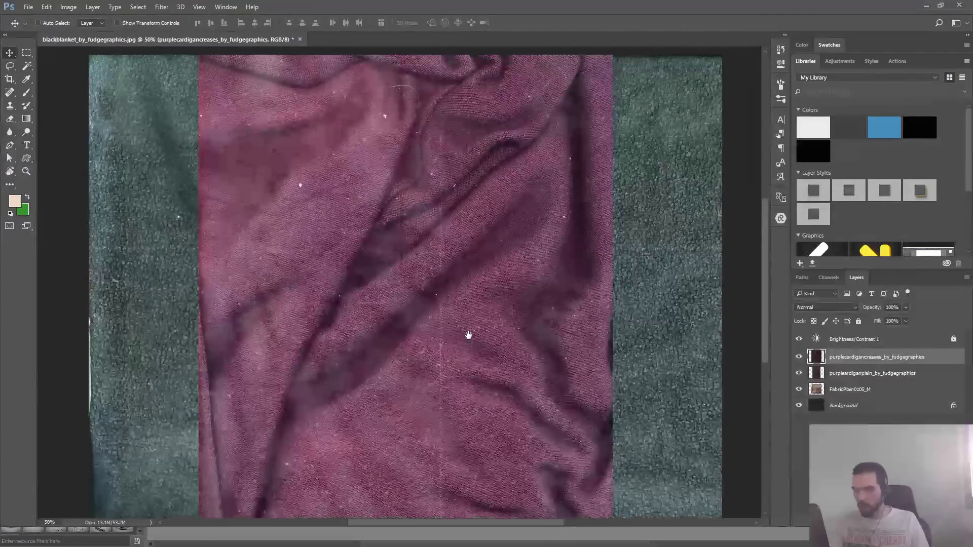
key(ctrl+shift+b)
drag(487, 273, 328, 296)
drag(509, 252, 634, 255)
key(ctrl+shift+b)
key(ctrl+])
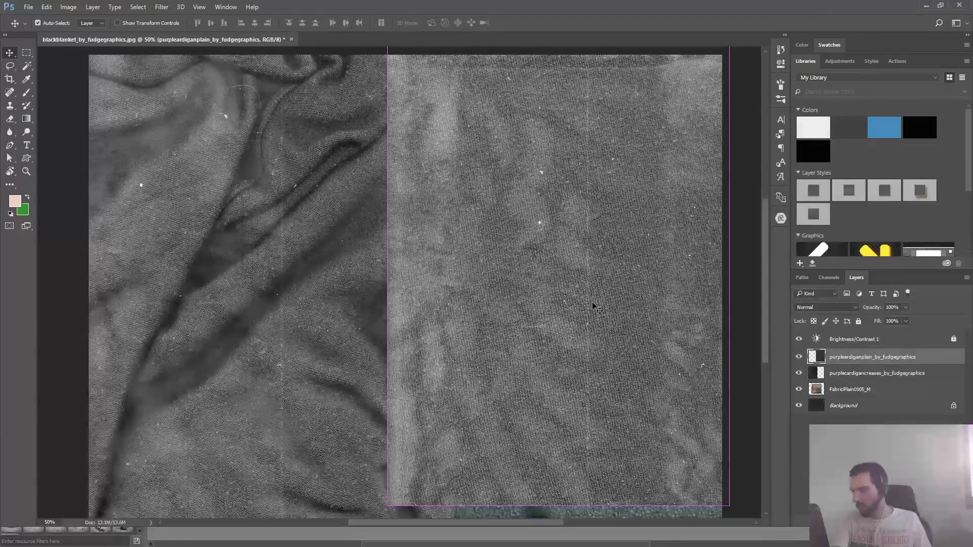
- Move the plain cardigan left over the creased one, inspect the FabricPlain0105_M texture up close and delete its layer
drag(569, 263, 320, 406)
drag(549, 313, 678, 262)
drag(591, 196, 637, 166)
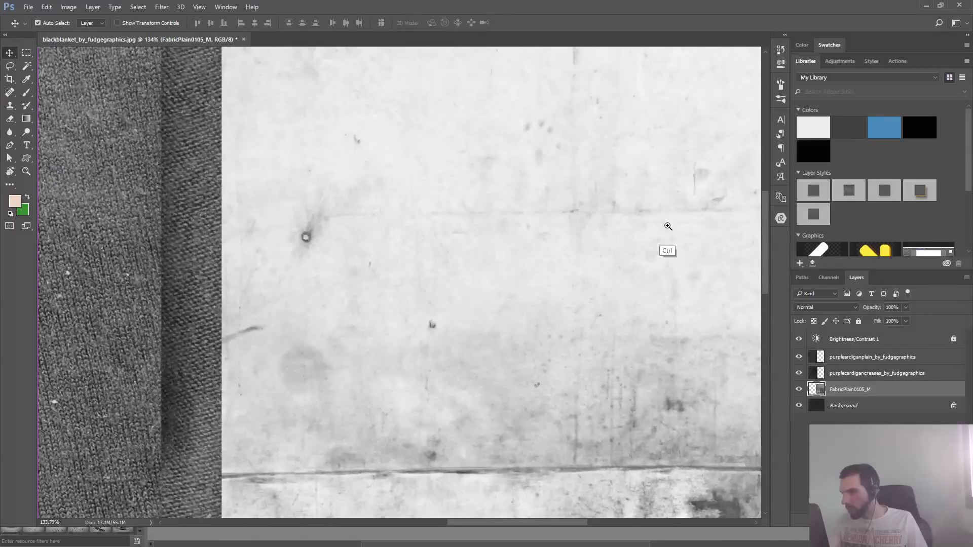
drag(654, 230, 628, 258)
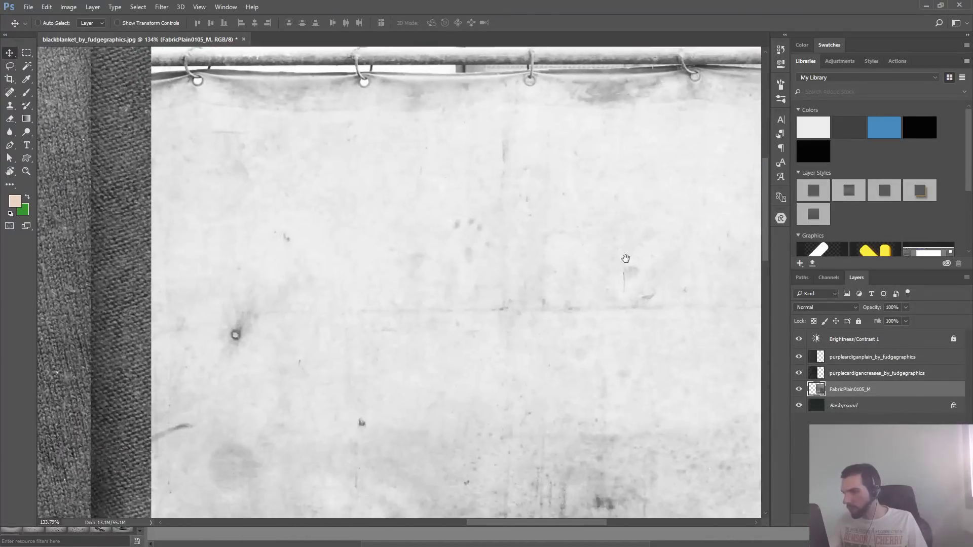
key(Delete)
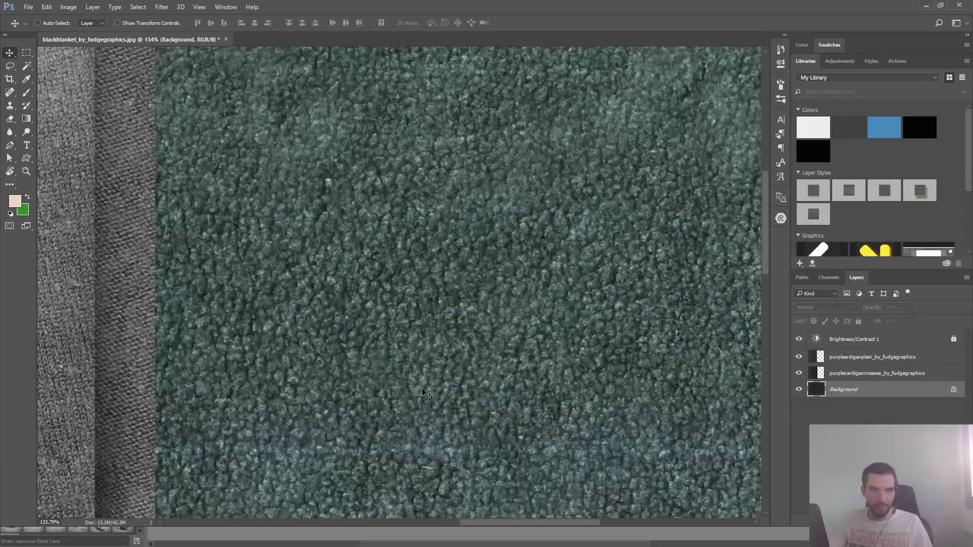
- Unlock the Background blanket layer and move the plain cardigan layer right so it overlaps the green blanket
key(alt+Tab)
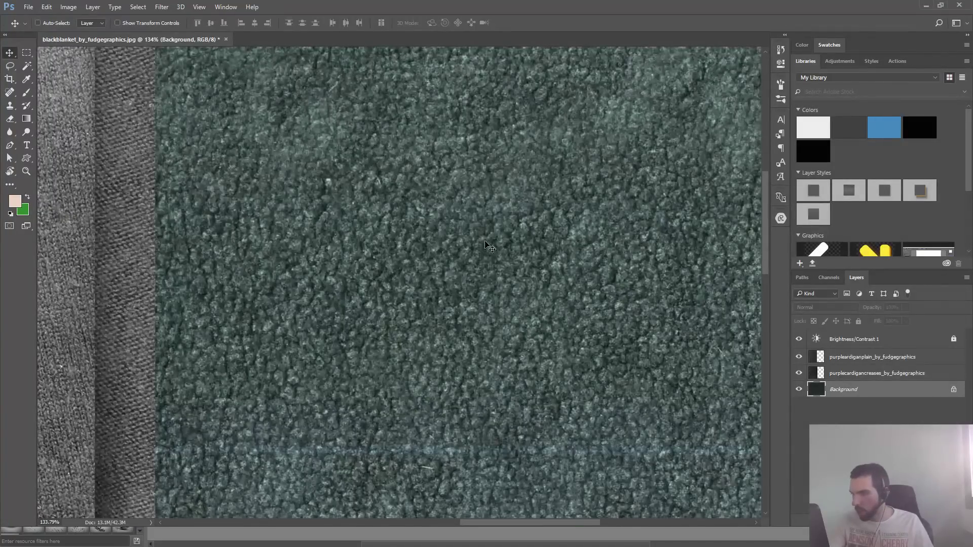
drag(566, 193, 485, 225)
drag(543, 238, 506, 277)
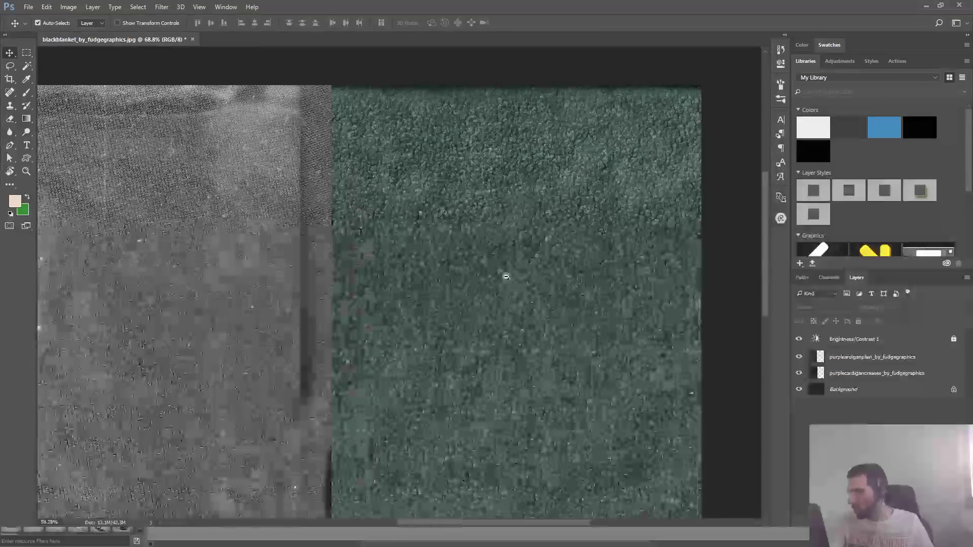
click(955, 391)
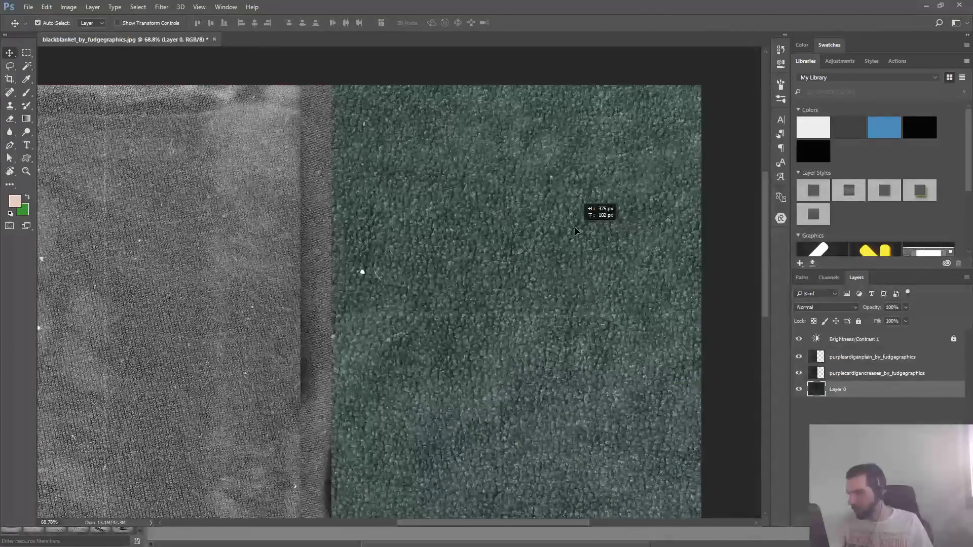
key(ctrl)
drag(143, 288, 327, 308)
key(space)
drag(229, 359, 319, 315)
scroll(337, 317, down, 3)
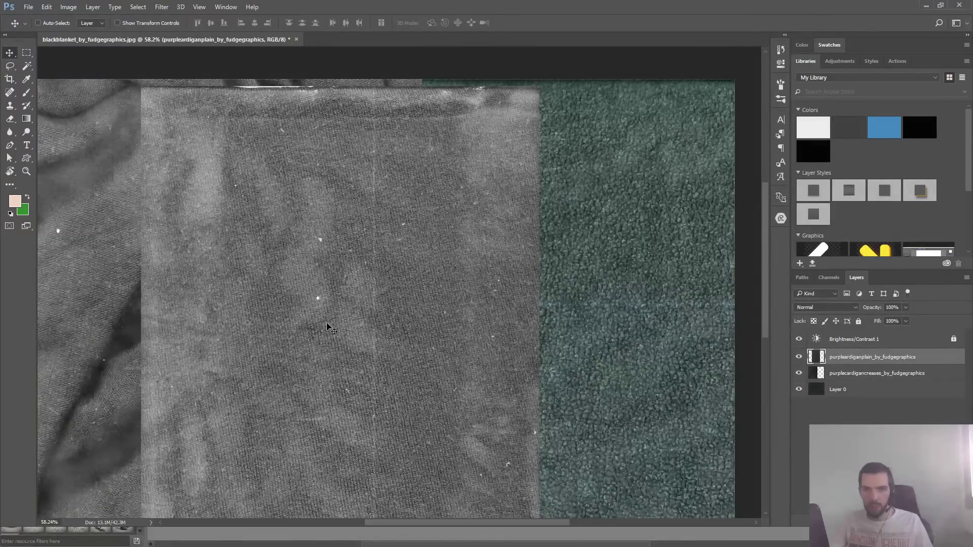
- Switch to the OneNote brush list and add the line "Ink brush with speed to size / texture" below "Chain/rope"
key(alt+Tab)
key(alt+Tab)
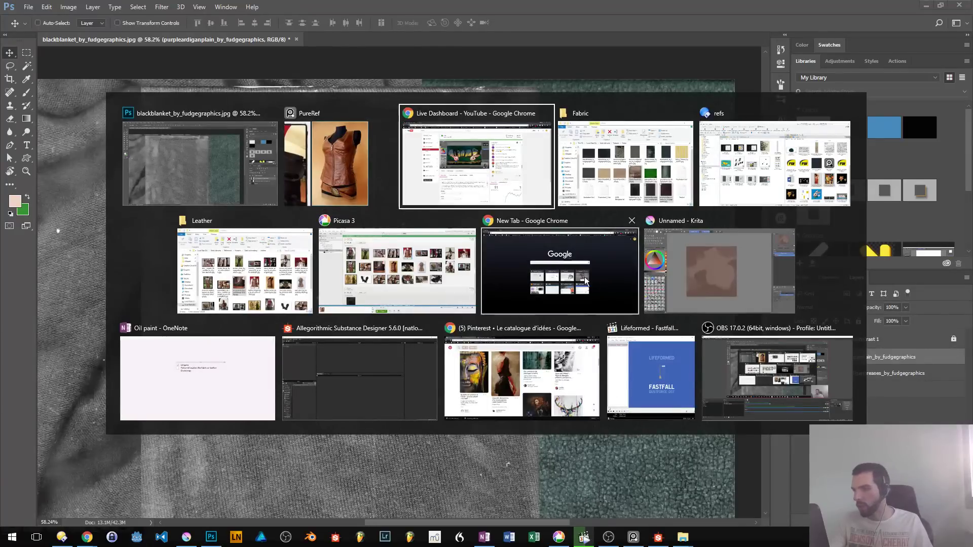
click(224, 363)
click(480, 210)
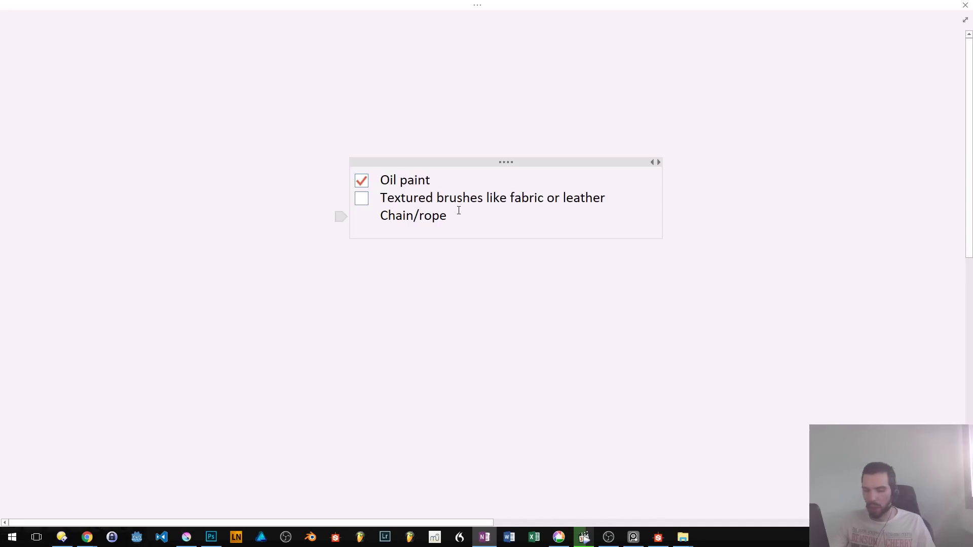
key(Return)
text(Ink br)
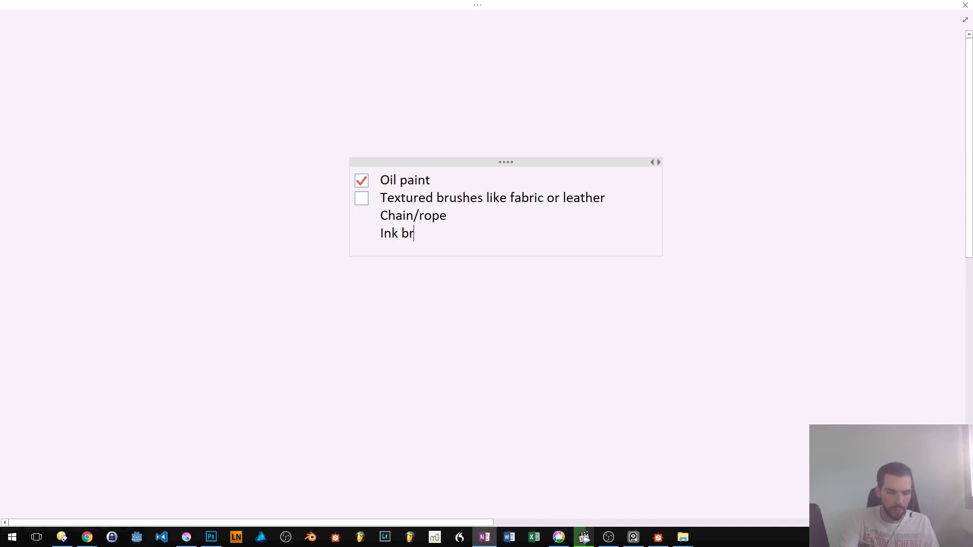
text(ush with speed to size / texture)
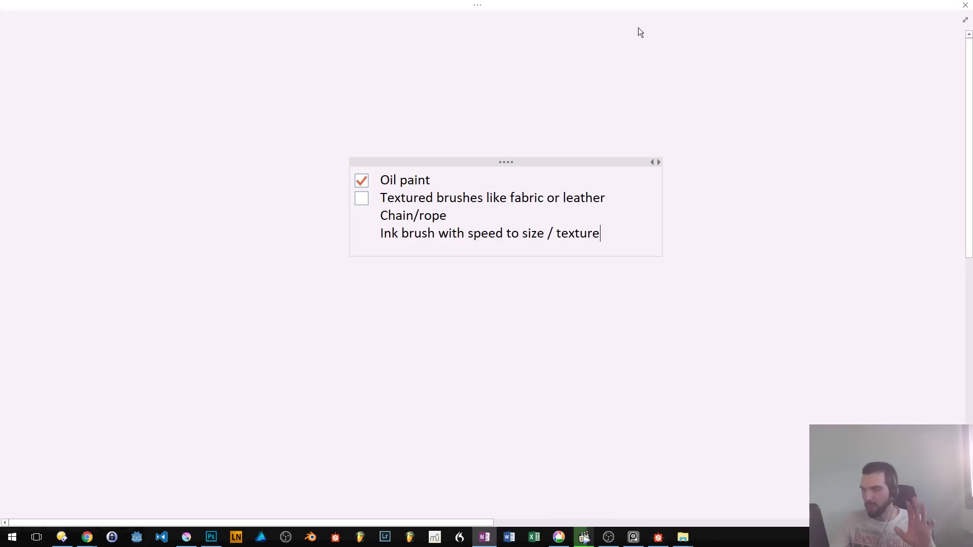
- Return to Photoshop, shift the plain cardigan layer slightly up and right, and copy a square patch about 803 px wide from it
key(alt+Tab)
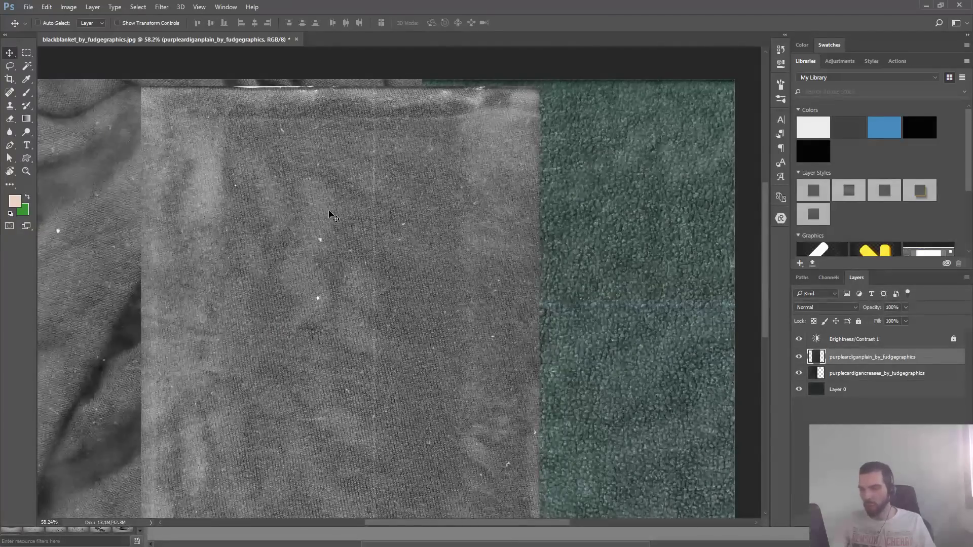
drag(355, 233, 395, 223)
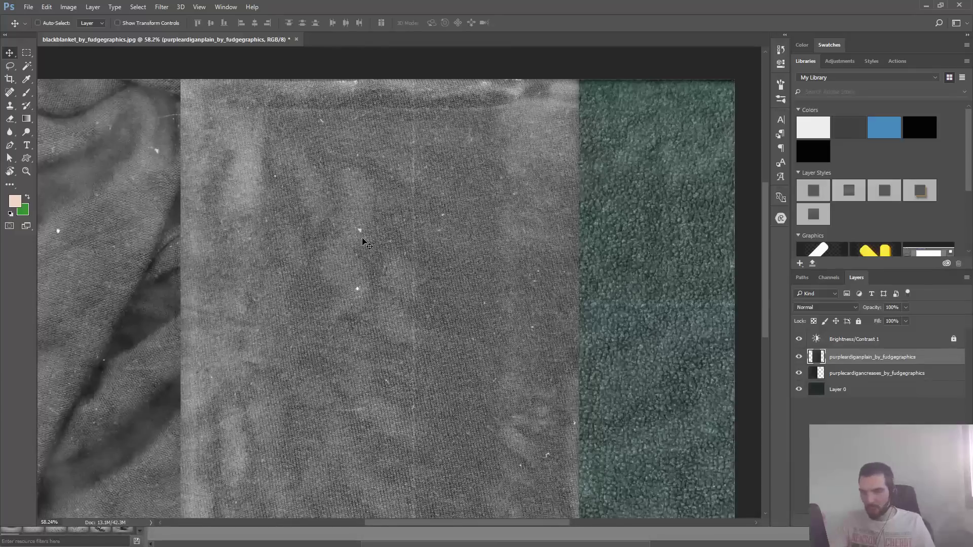
key(m)
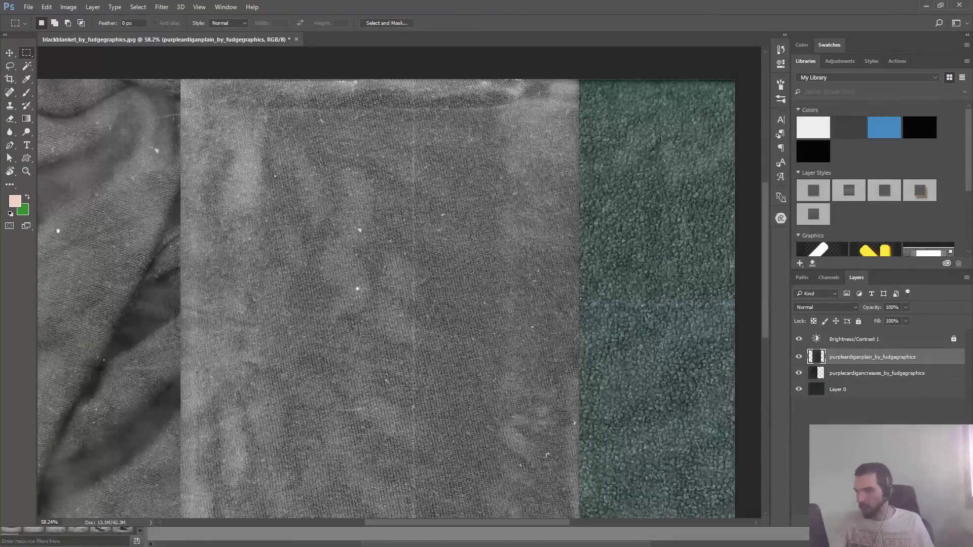
drag(265, 117, 502, 353)
key(ctrl+c)
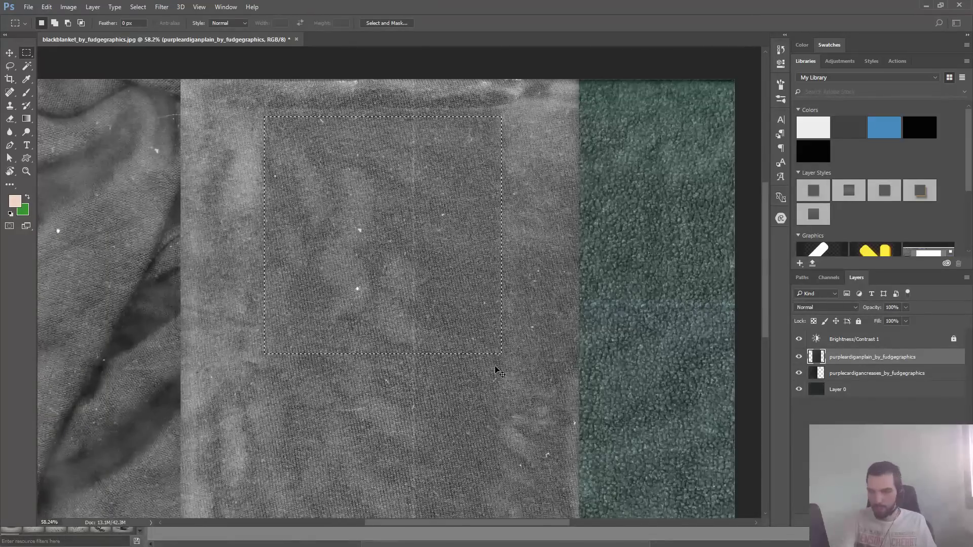
- Create a new 803 × 803 px document, paste the copied fabric patch and merge it into the background
key(ctrl+n)
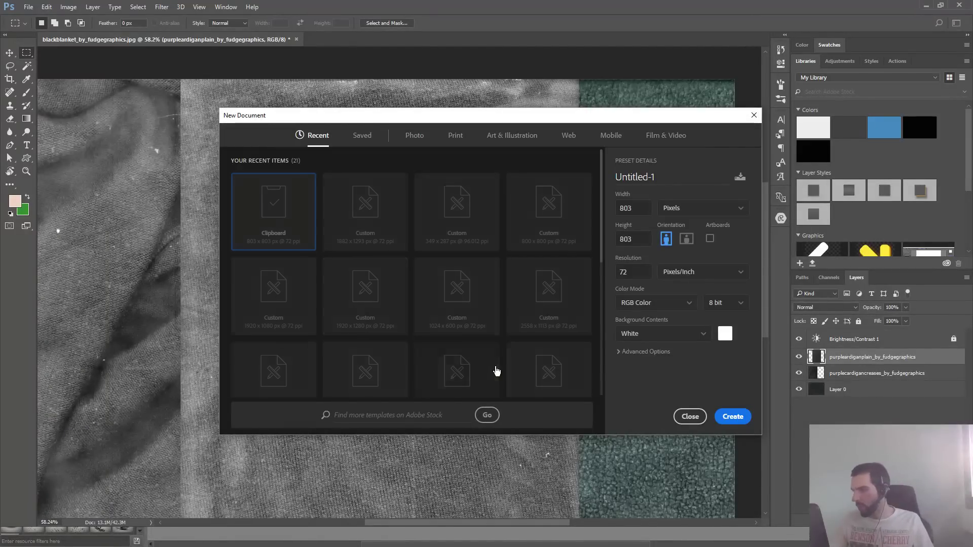
click(741, 418)
key(ctrl+v)
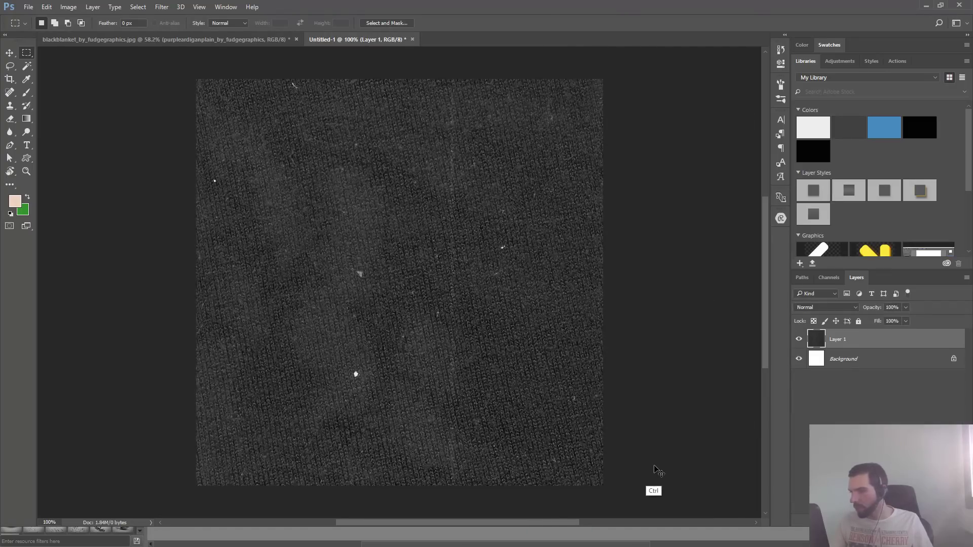
key(ctrl+e)
- Remove the white specks and the vertical crease line from the fabric patch with the Content-Aware Spot Healing Brush
key(b)
key(s)
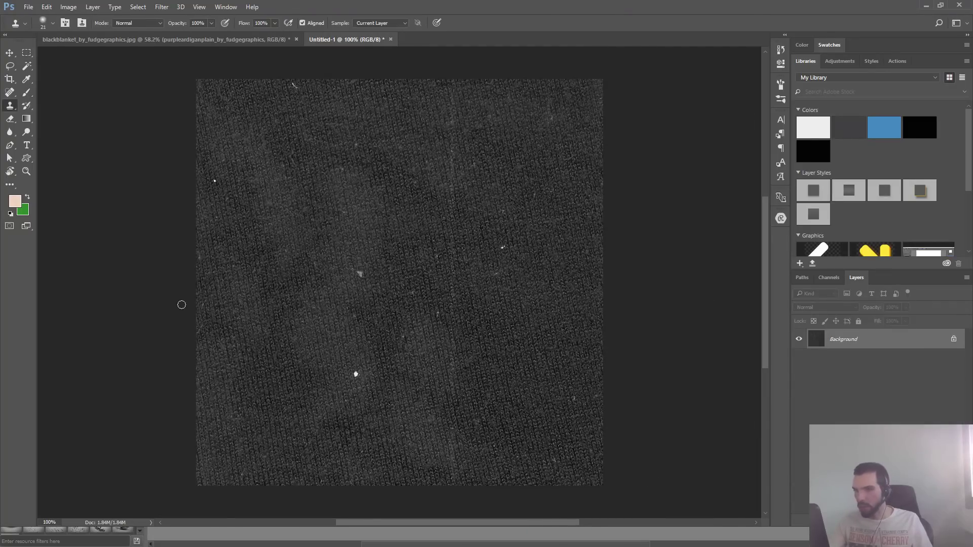
right_click(10, 105)
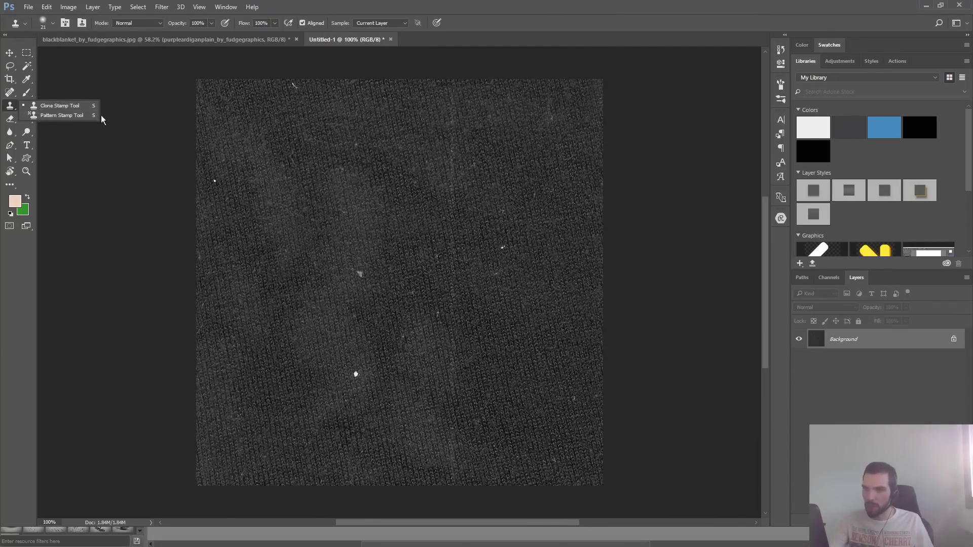
click(81, 105)
click(13, 92)
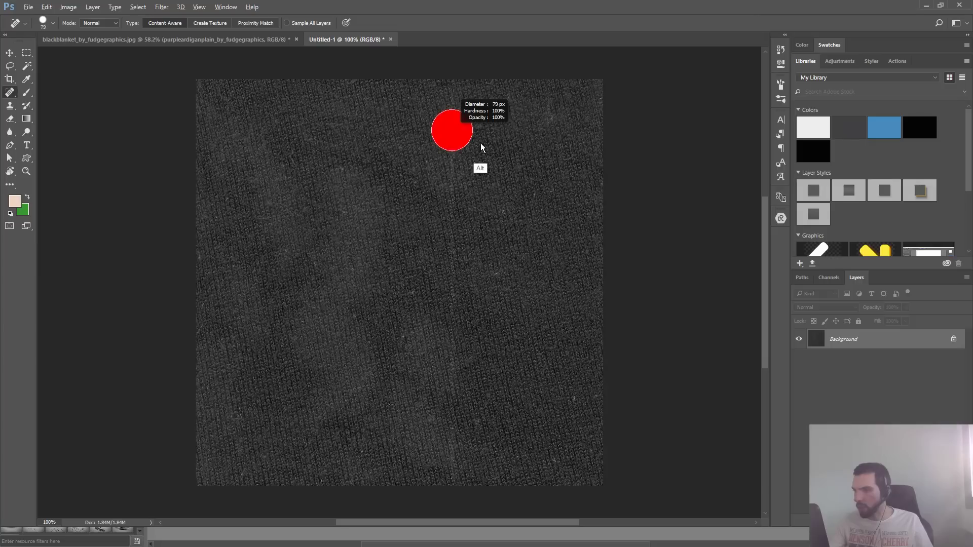
drag(453, 85, 438, 533)
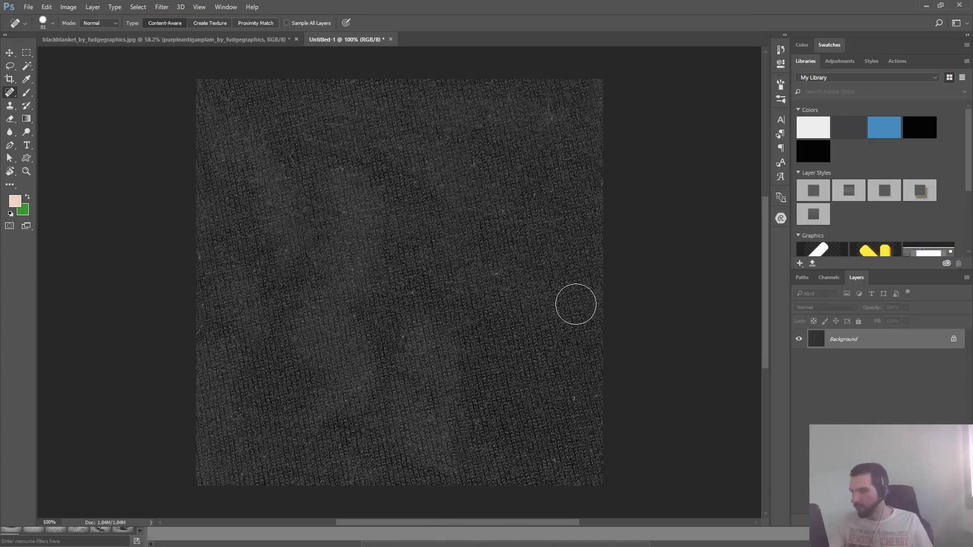
mouse_move(568, 445)
mouse_down()
mouse_move(560, 441)
mouse_move(552, 467)
mouse_up()
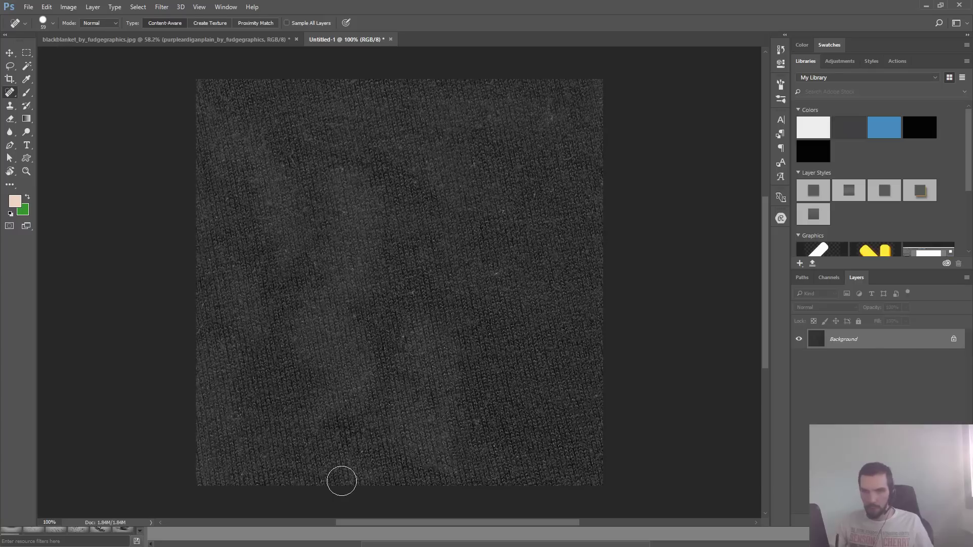
- Resize the fabric patch image to a width of 800 px with its proportions linked
key(ctrl+alt+c)
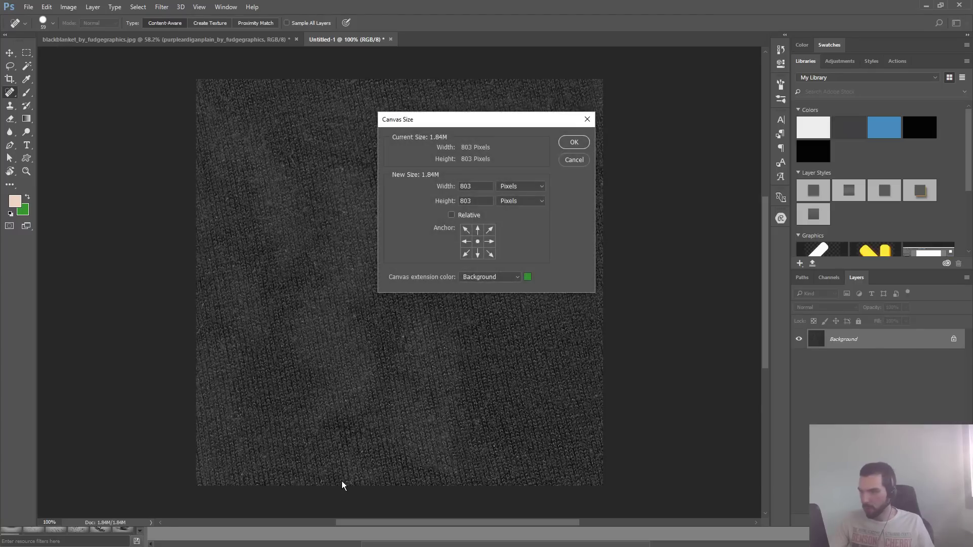
key(Escape)
key(ctrl+alt+i)
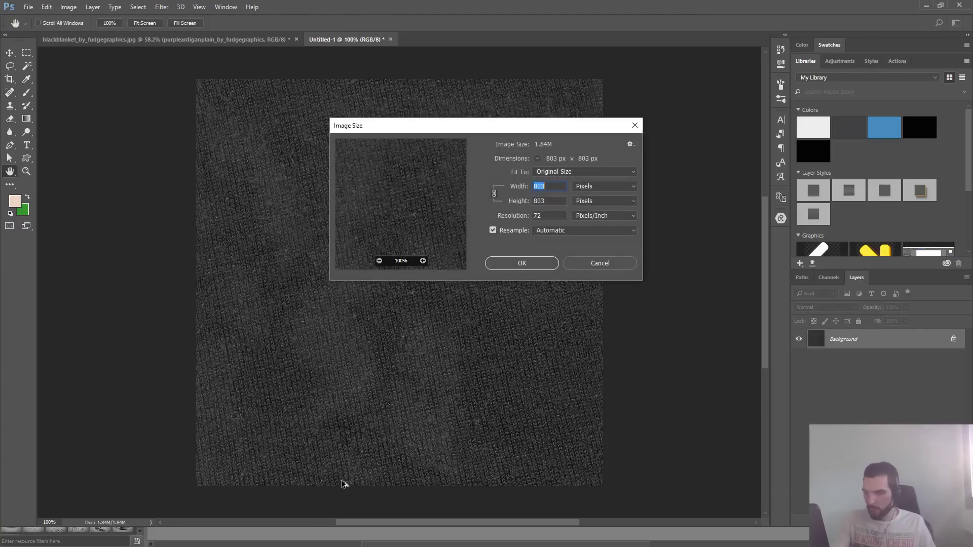
text(800)
key(Return)
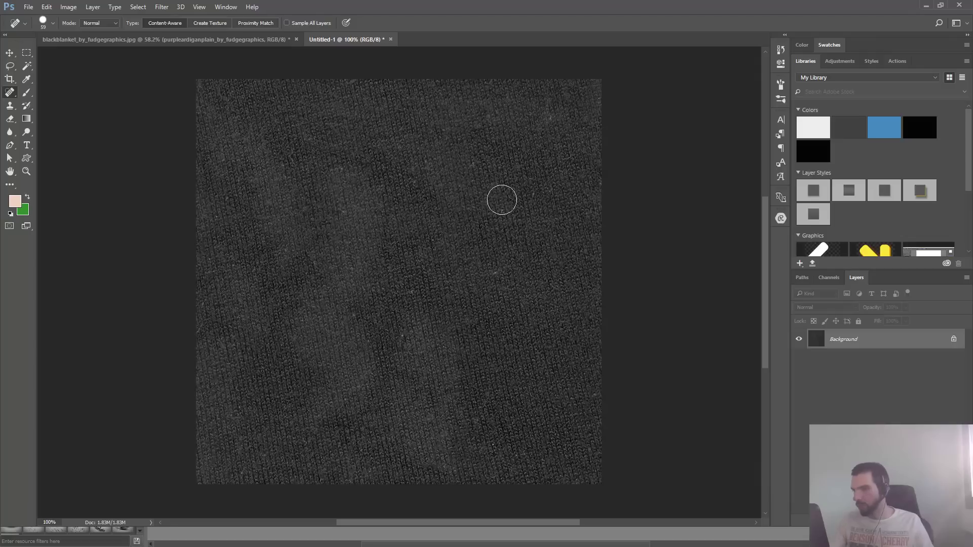
- Offset the fabric patch 400 px horizontally and 400 px vertically with wrap-around
click(161, 7)
mouse_move(224, 205)
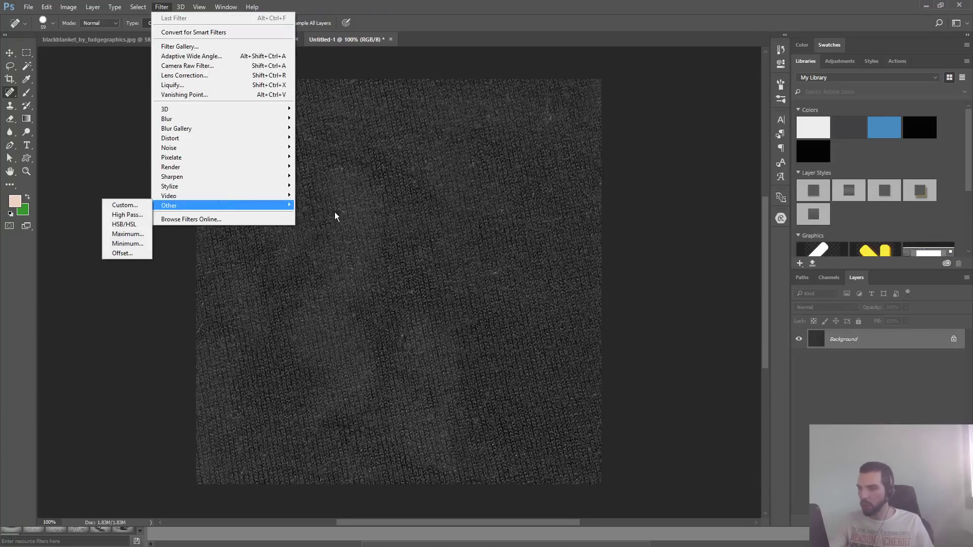
click(122, 253)
text(400)
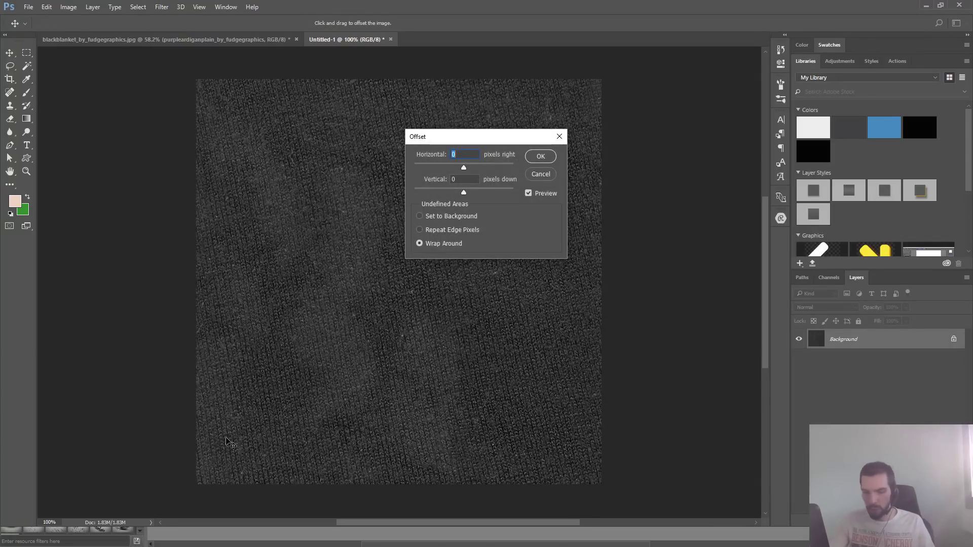
text(400)
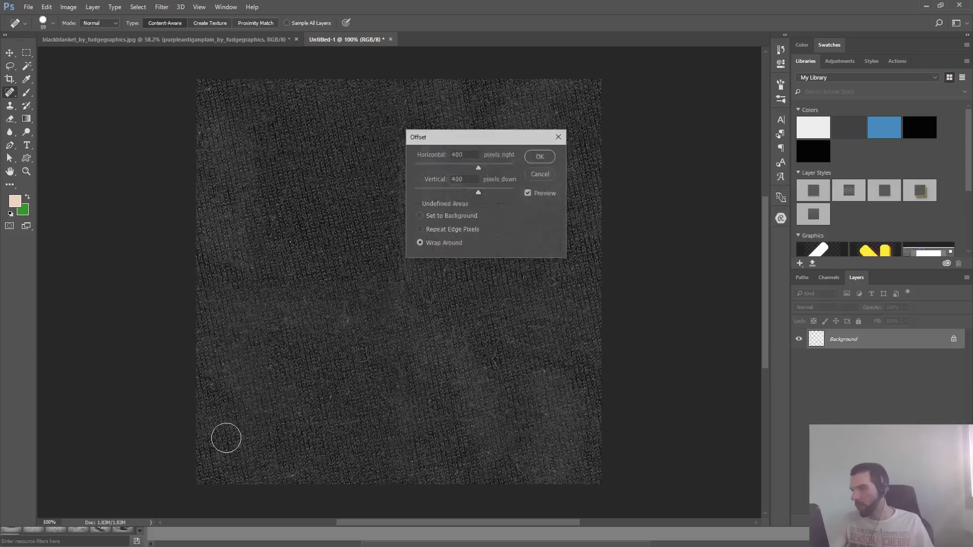
key(Return)
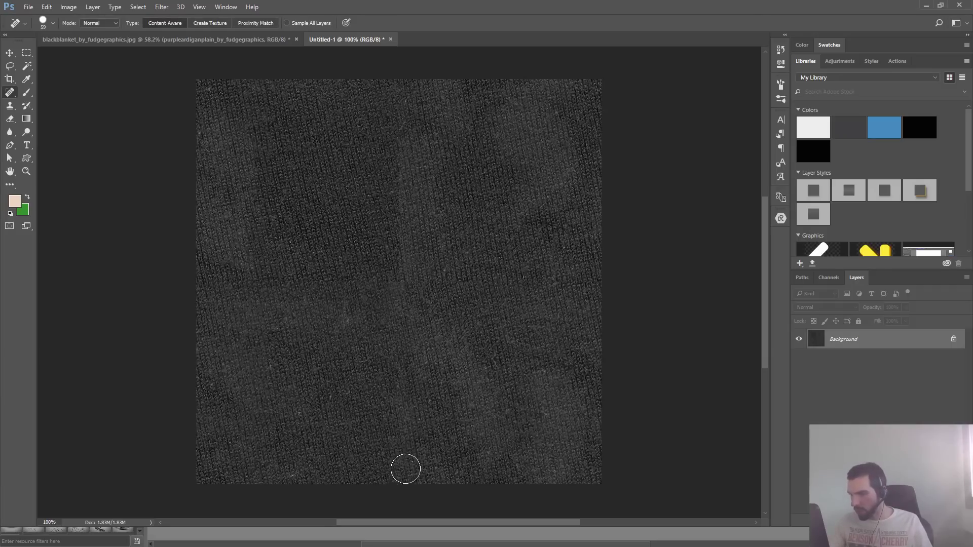
- Paint over the vertical seam in the middle of the patch with the Spot Healing Brush at 141 px, reducing it to 121 px
drag(407, 382, 453, 404)
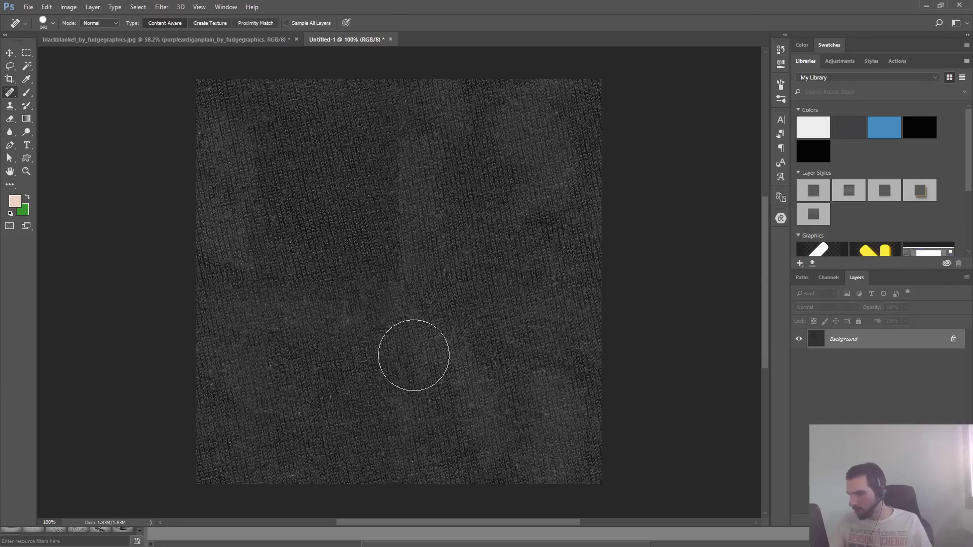
drag(408, 348, 406, 135)
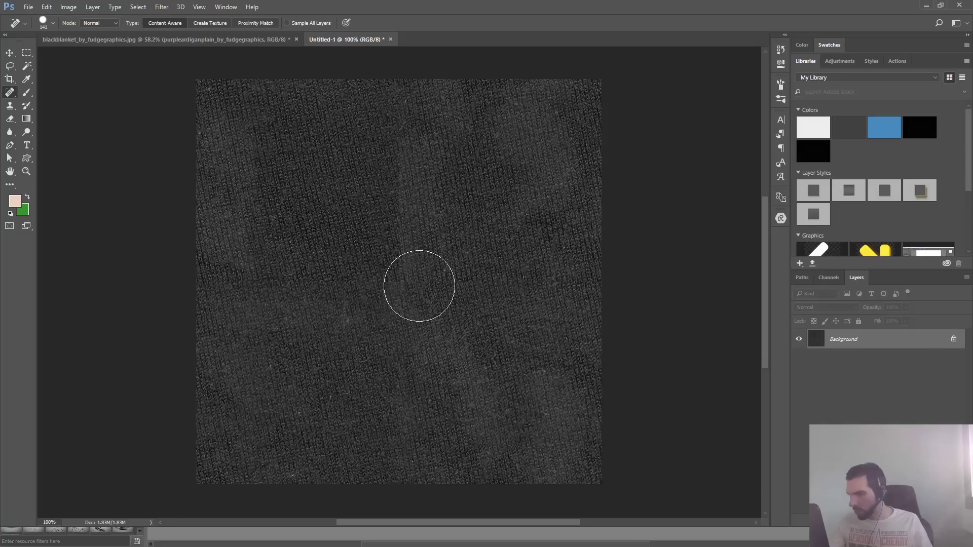
mouse_move(405, 259)
mouse_down()
mouse_move(391, 283)
mouse_move(411, 312)
mouse_move(408, 162)
mouse_up()
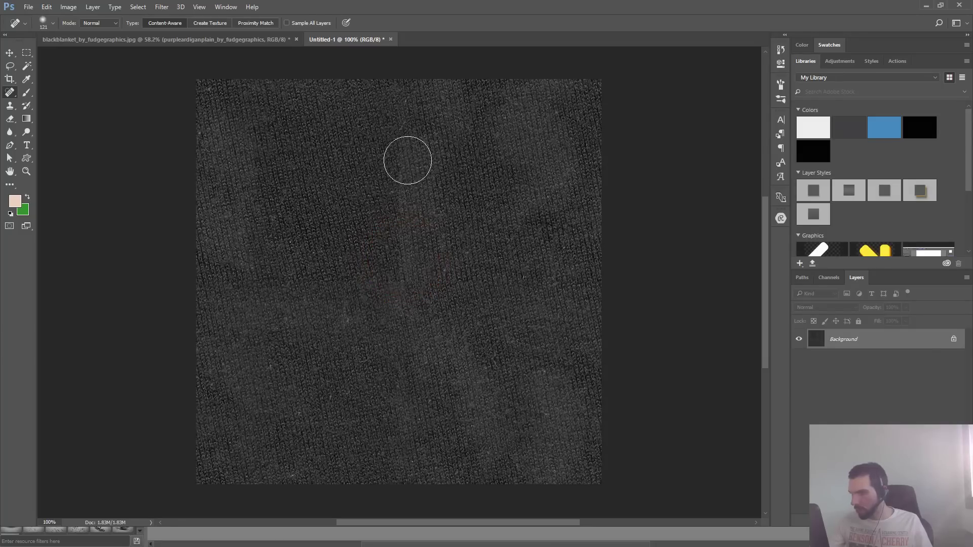
click(404, 310)
drag(398, 329, 400, 152)
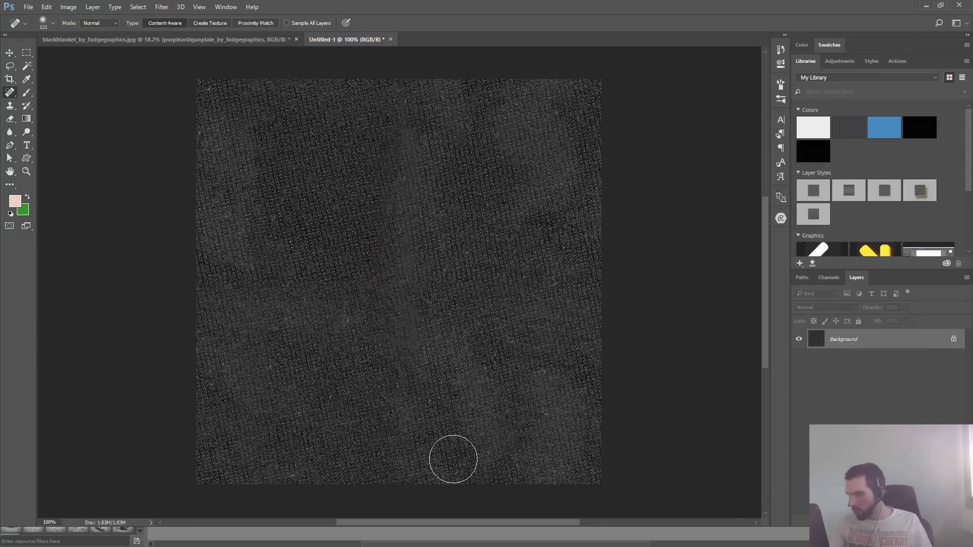
- Heal the full vertical seam and the nearby bright specks again with a Spot Healing Brush of 116 px at about 50% hardness
drag(421, 265, 470, 274)
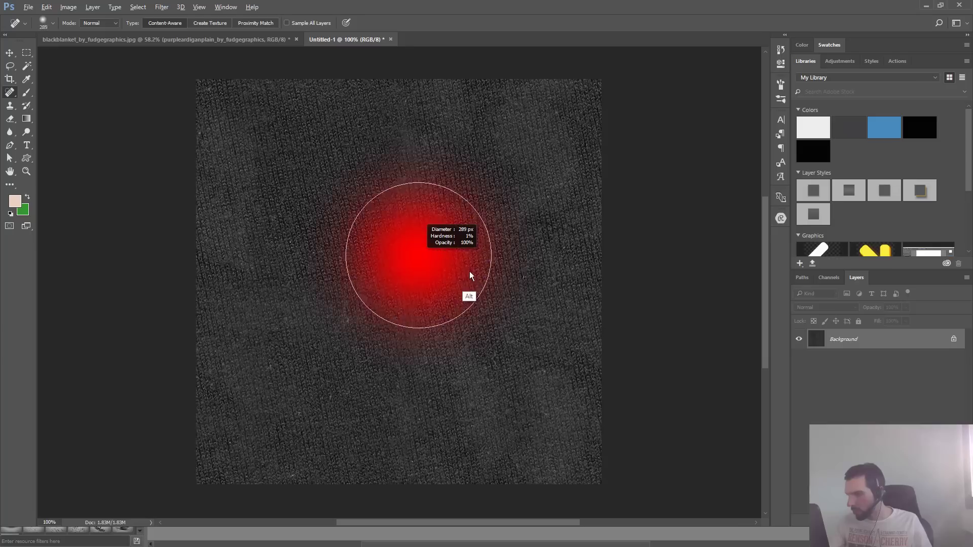
mouse_move(431, 241)
mouse_down()
mouse_move(424, 338)
mouse_move(390, 256)
mouse_up()
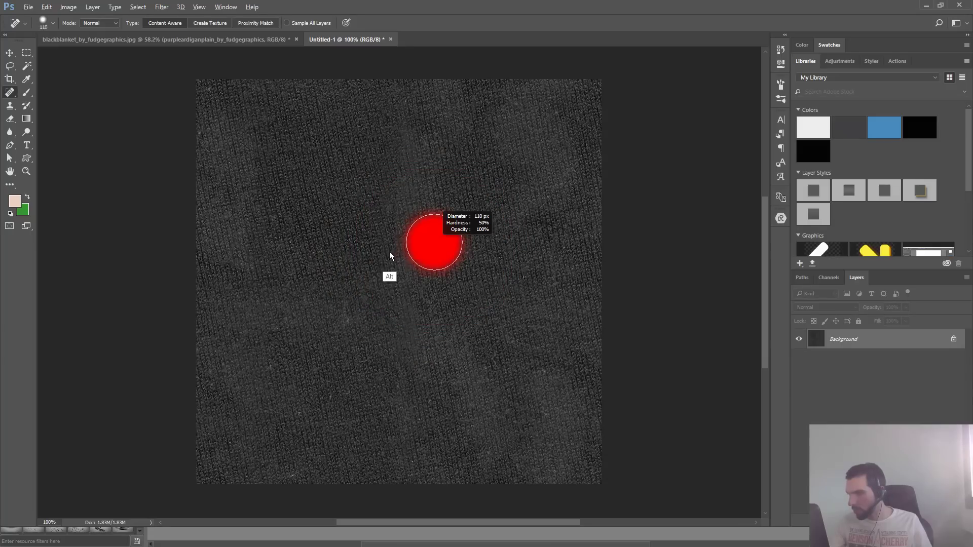
drag(409, 92, 400, 377)
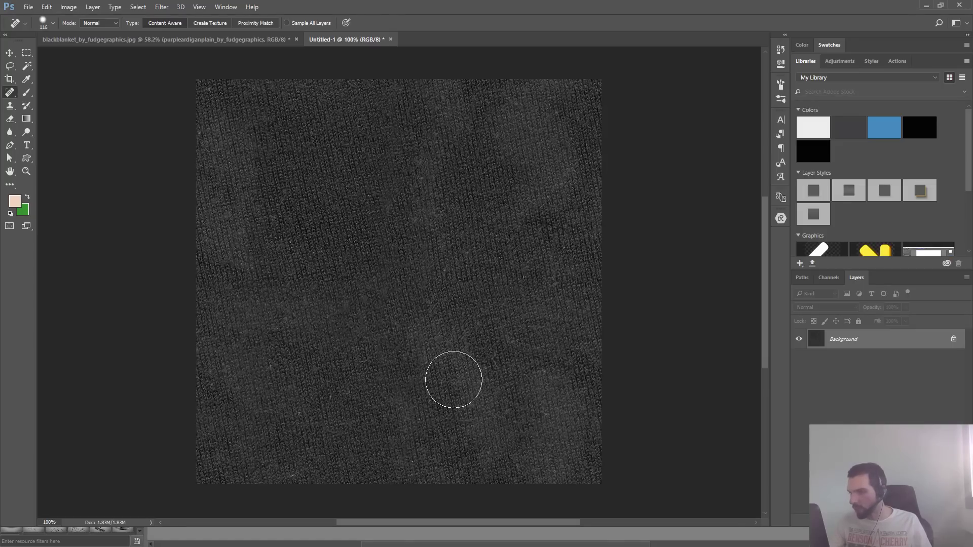
drag(441, 318, 416, 347)
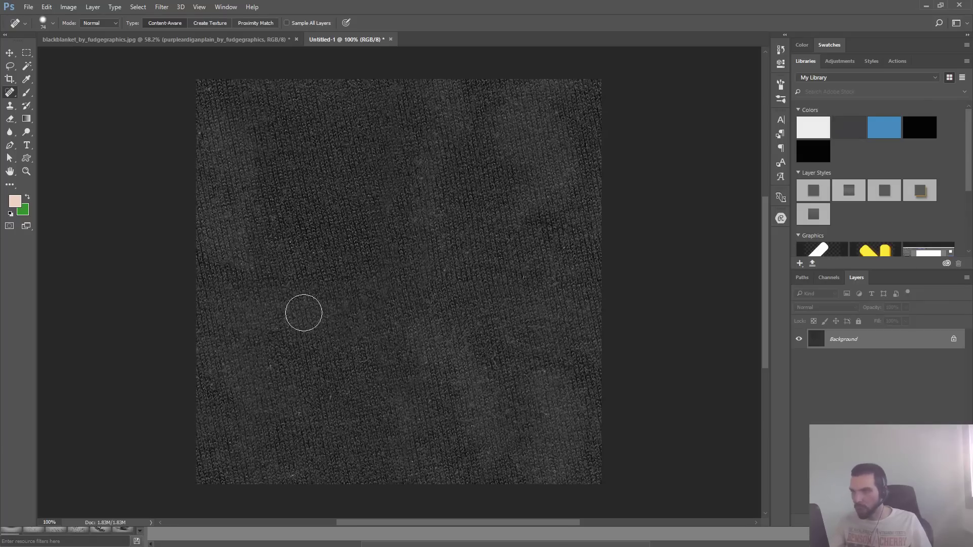
- Reapply the last Offset filter to the fabric patch
key(ctrl+f)
key(Escape)
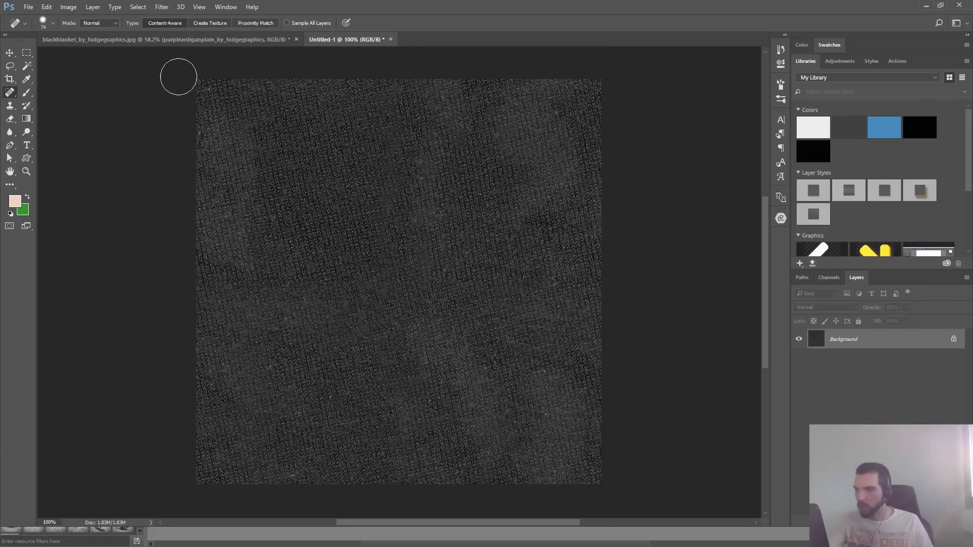
key(ctrl+shift+f)
key(Escape)
click(162, 7)
key(Escape)
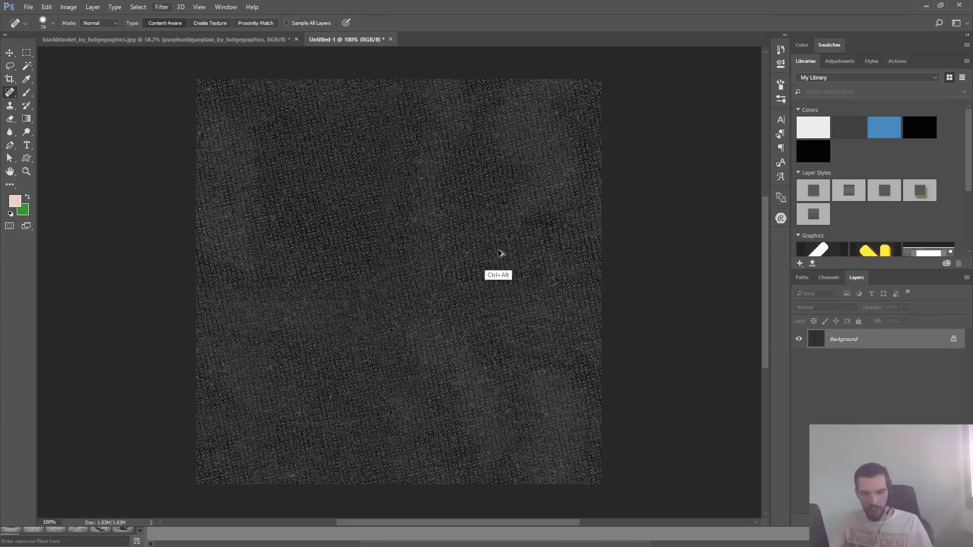
key(ctrl+alt+f)
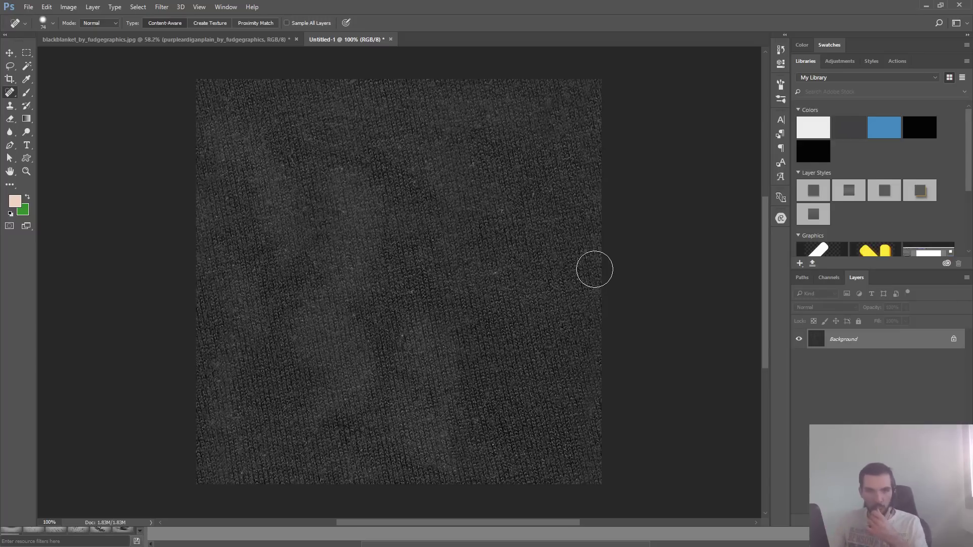
- Lighten the fabric patch with a Hue/Saturation Lightness of +16
drag(508, 281, 527, 326)
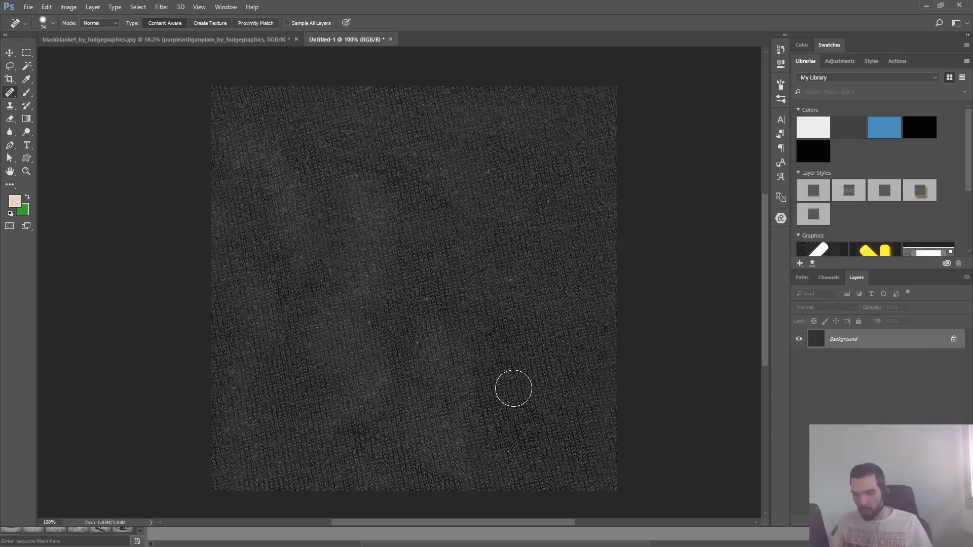
key(ctrl+u)
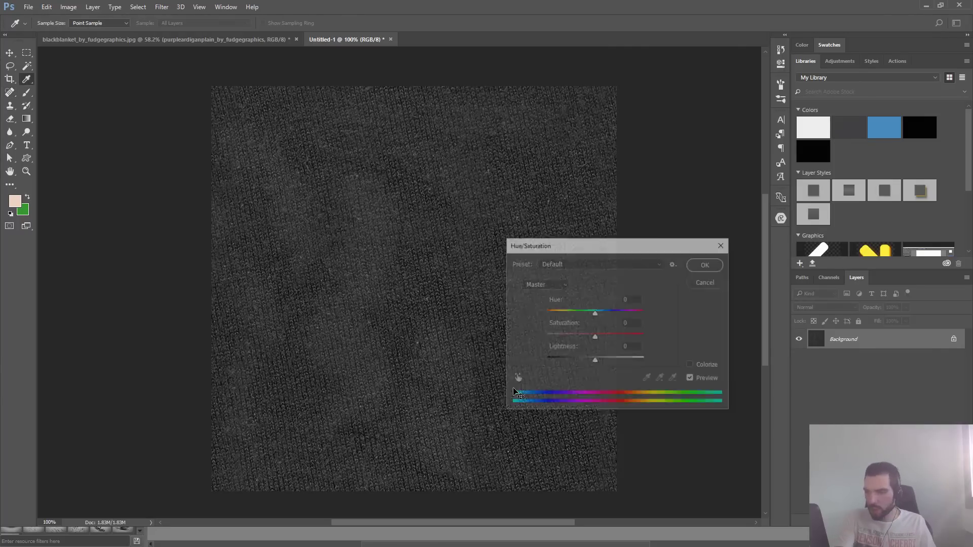
drag(596, 360, 604, 364)
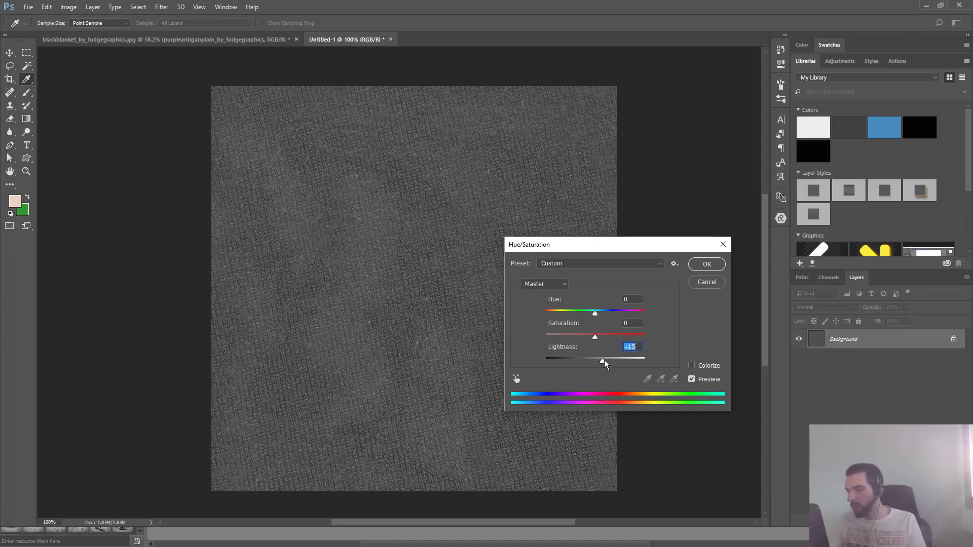
drag(603, 360, 606, 361)
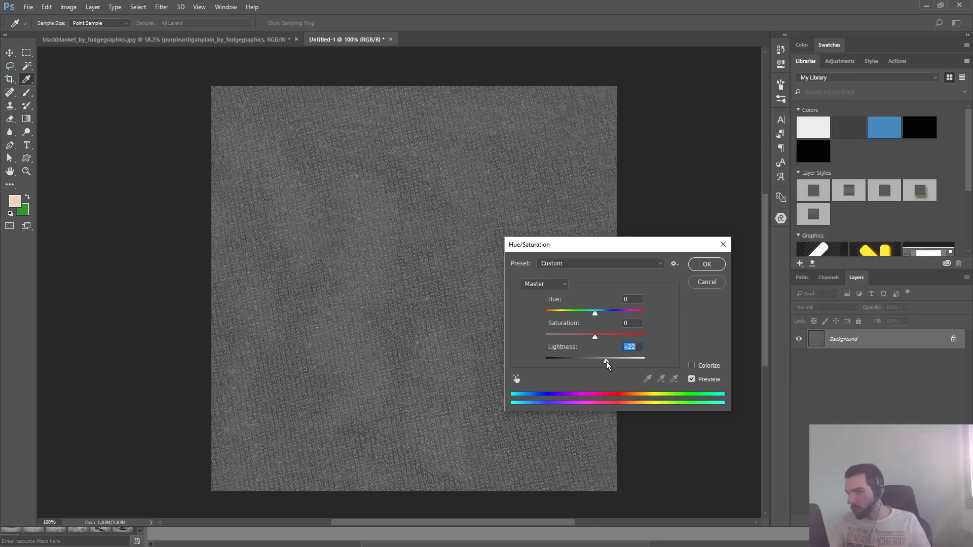
click(706, 264)
key(j)
mouse_move(488, 344)
mouse_down()
mouse_move(510, 328)
mouse_move(519, 337)
mouse_up()
ctrl+alt+click(508, 338)
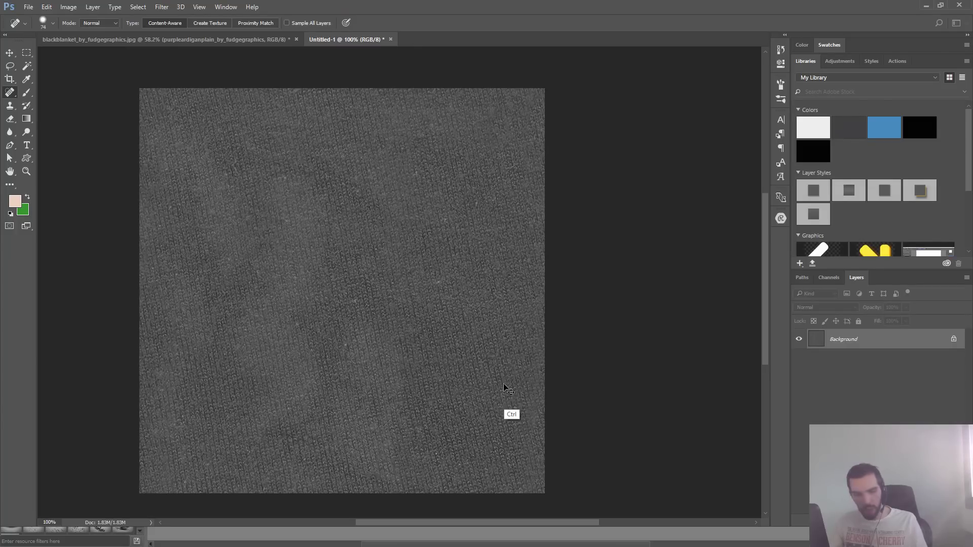
key(ctrl+shift+alt+n)
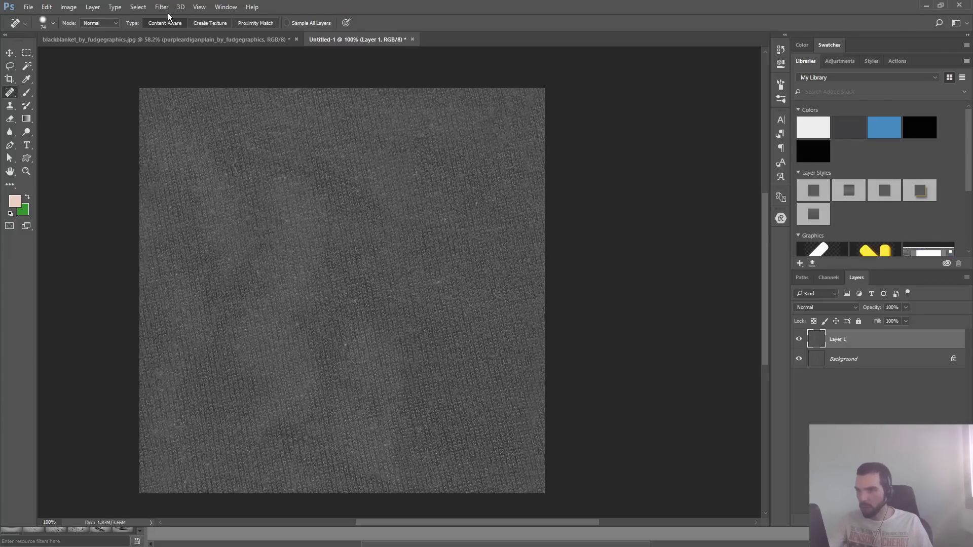
click(168, 11)
mouse_move(278, 169)
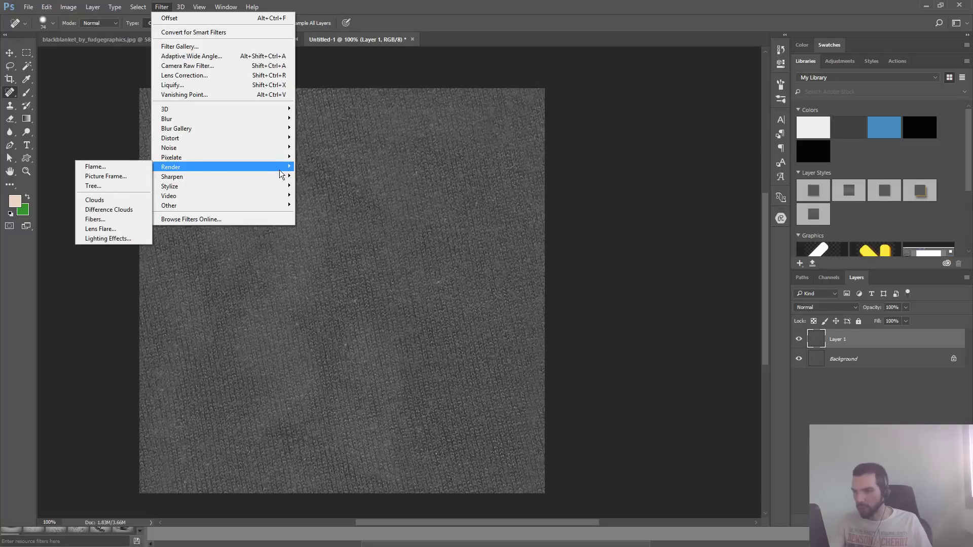
key(Escape)
key(Escape)
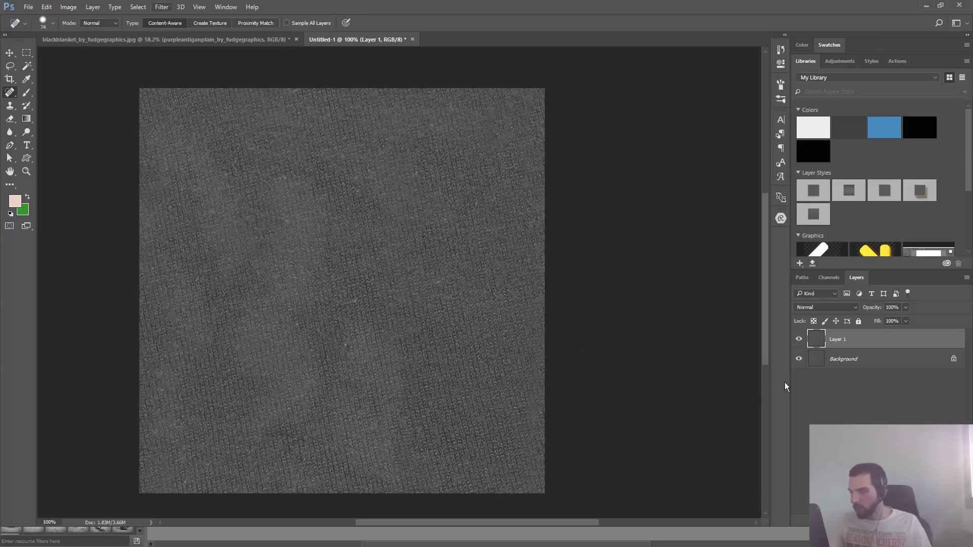
key(ctrl+e)
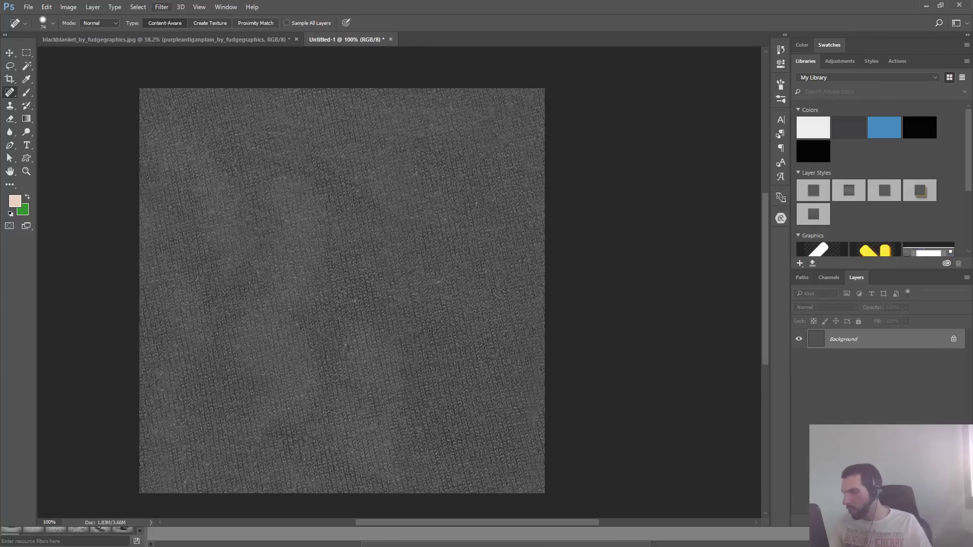
- Apply a High Pass filter with a radius of 11.1 px to even out the fabric patch's shading
mouse_move(584, 328)
mouse_down()
mouse_move(528, 397)
mouse_move(589, 361)
mouse_up()
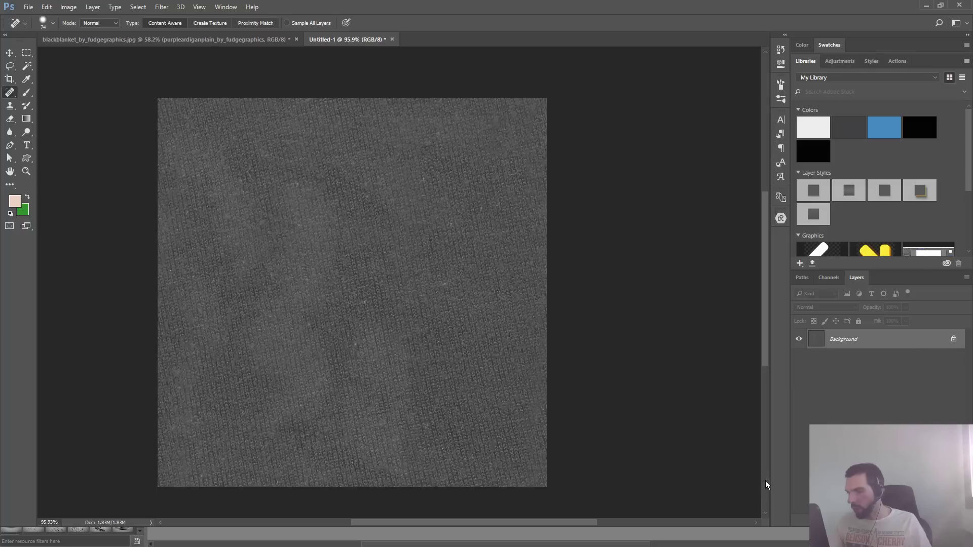
click(161, 6)
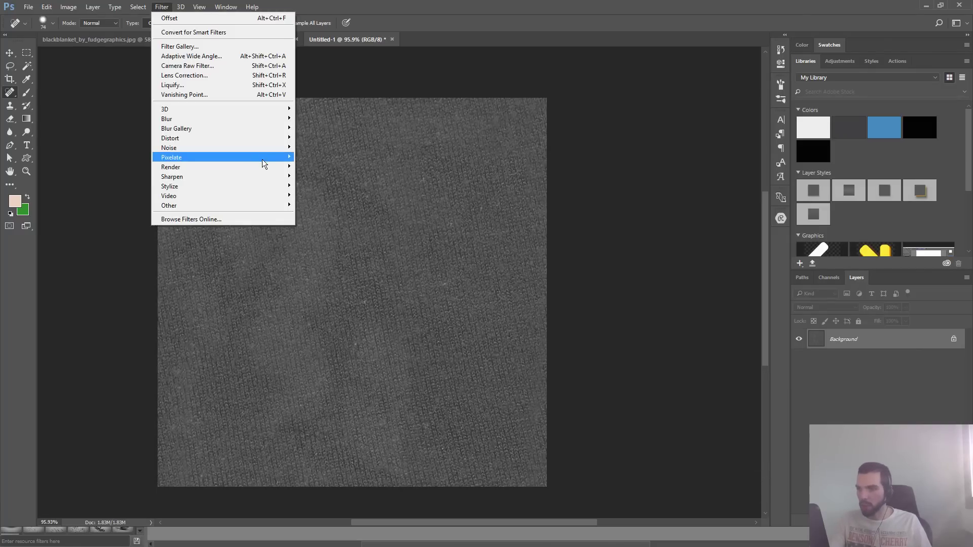
mouse_move(262, 169)
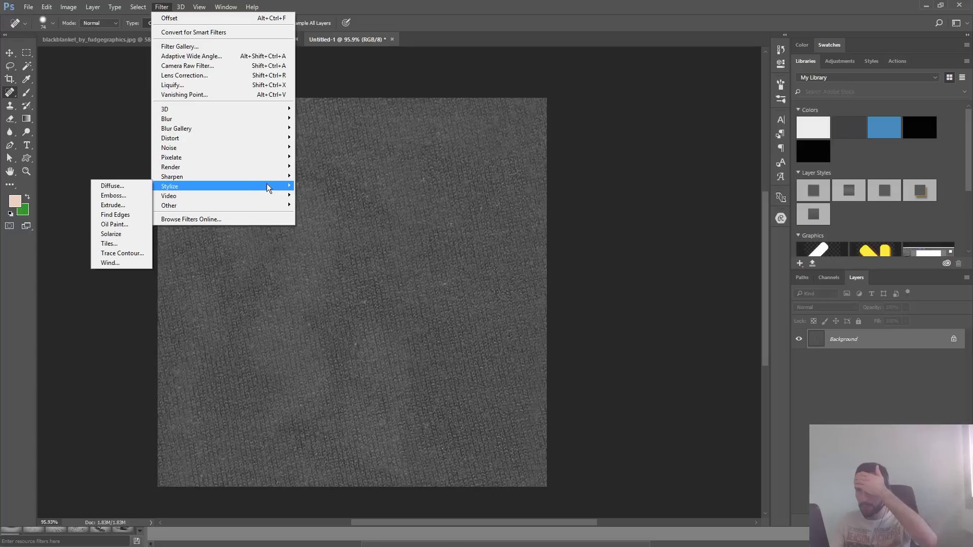
mouse_move(271, 150)
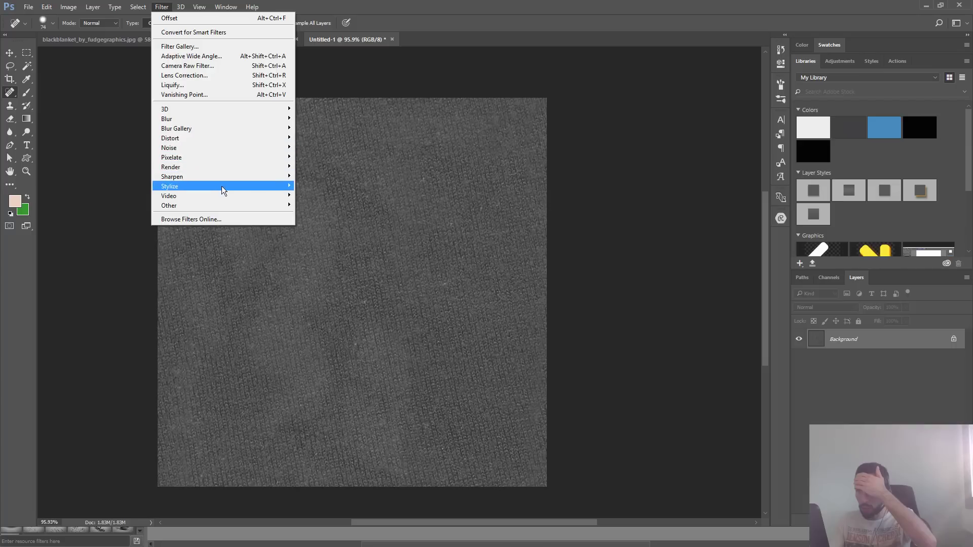
mouse_move(223, 187)
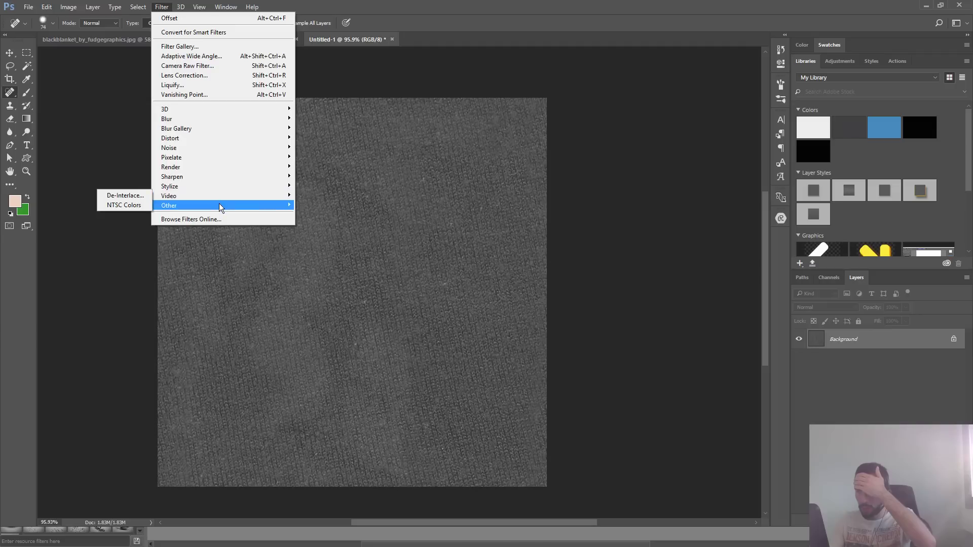
mouse_move(220, 204)
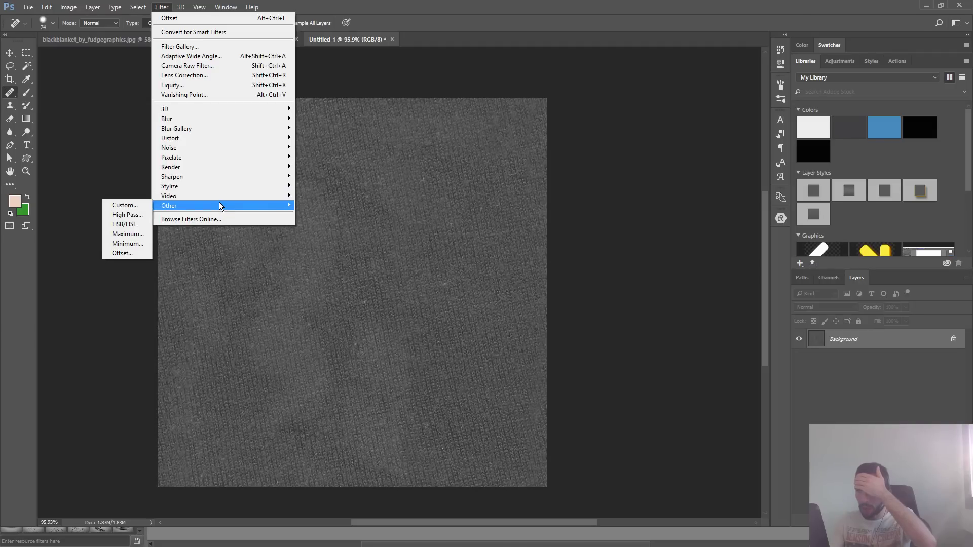
click(142, 216)
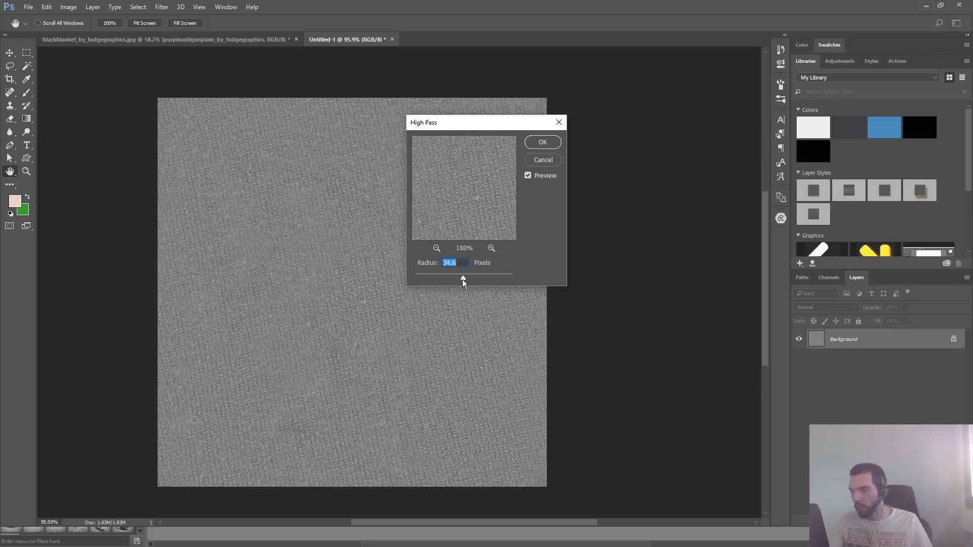
drag(462, 279, 457, 282)
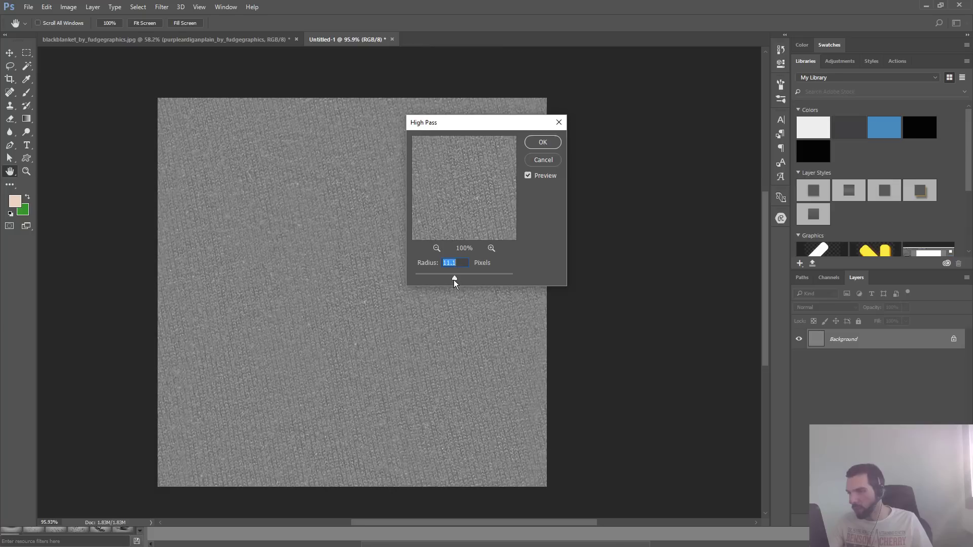
click(541, 142)
key(j)
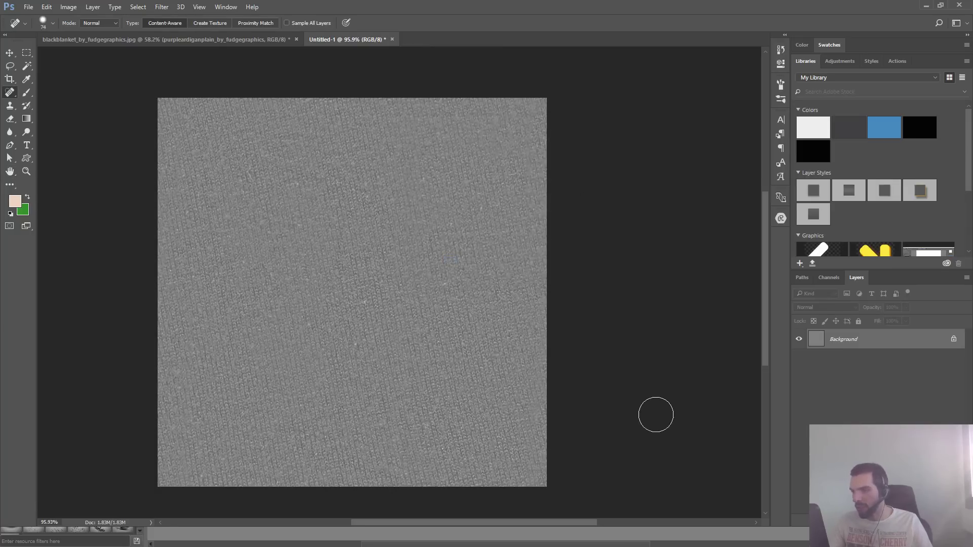
- Darken the fabric patch with a Hue/Saturation Lightness of -11
key(ctrl+u)
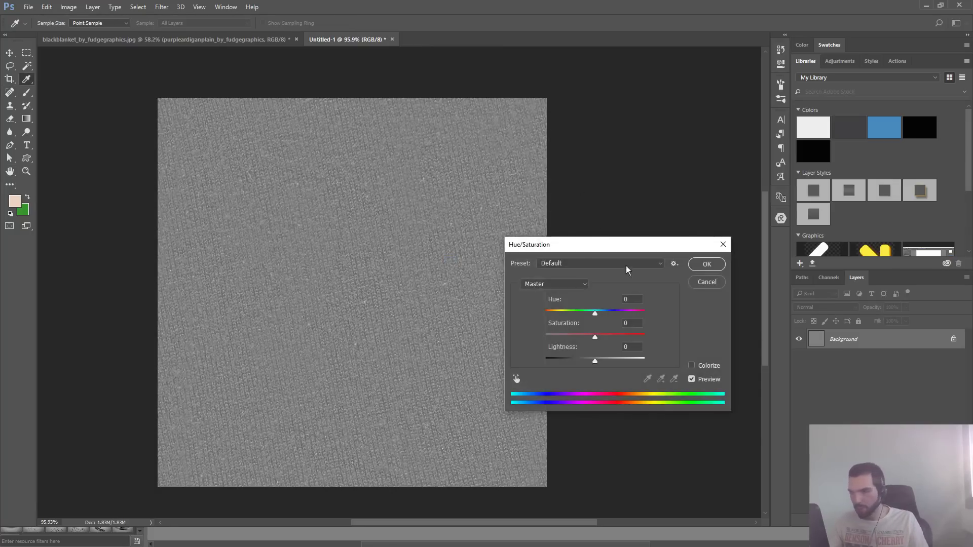
drag(596, 361, 590, 365)
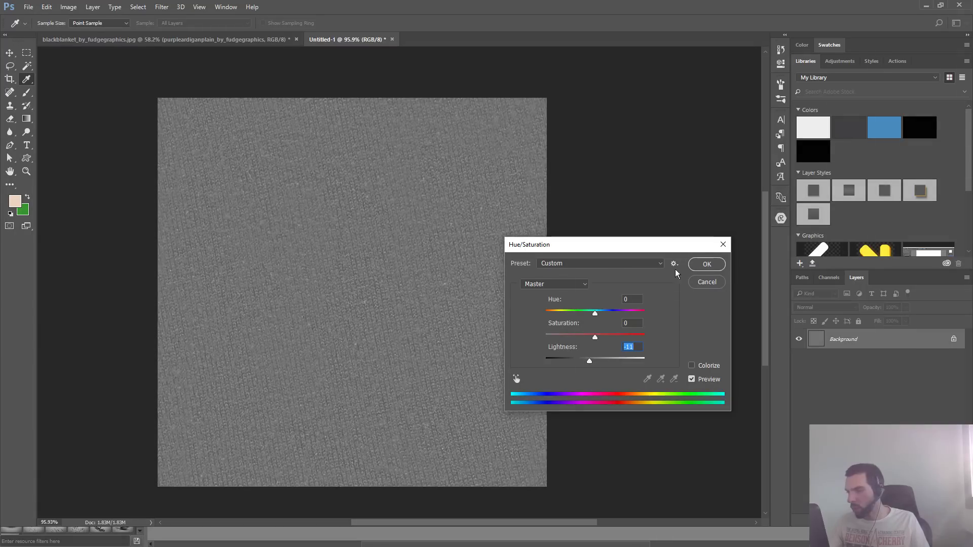
key(Return)
- Increase the fabric patch's contrast with Levels, setting the black input to 47 and the white input to about 233
key(j)
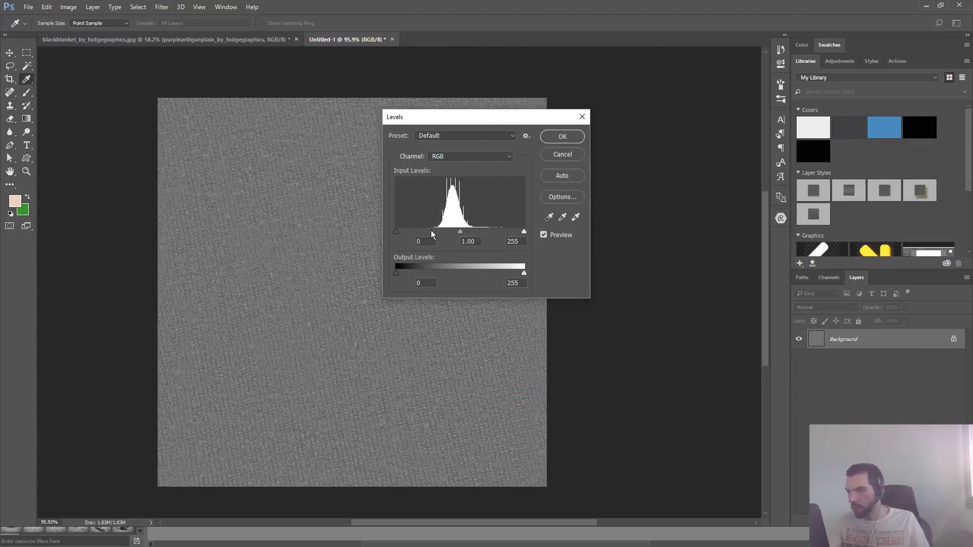
drag(396, 231, 402, 234)
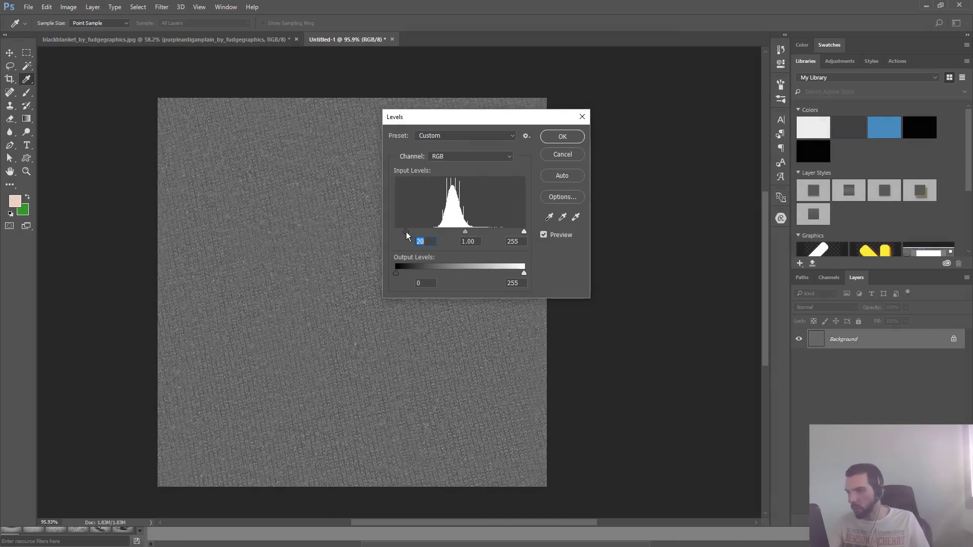
drag(525, 231, 510, 234)
drag(412, 232, 421, 234)
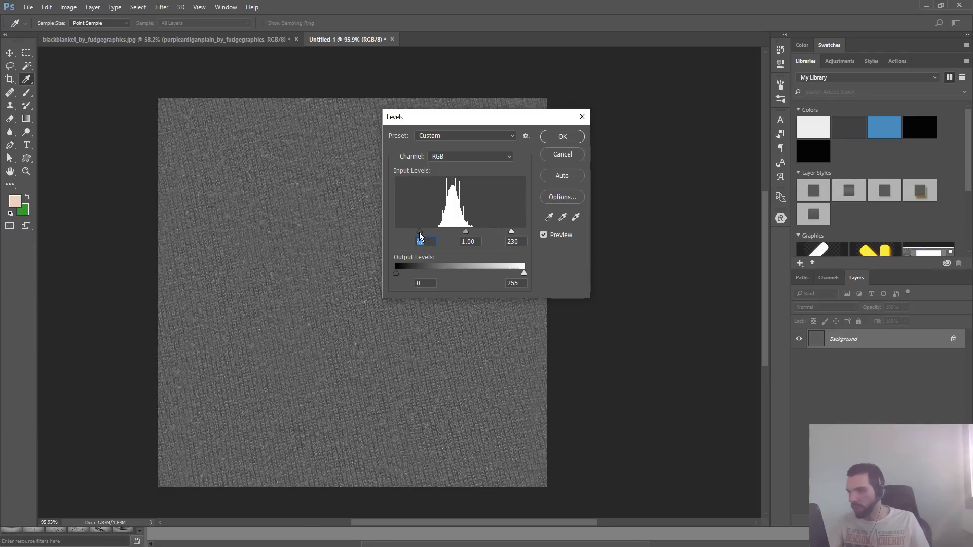
drag(513, 233, 514, 234)
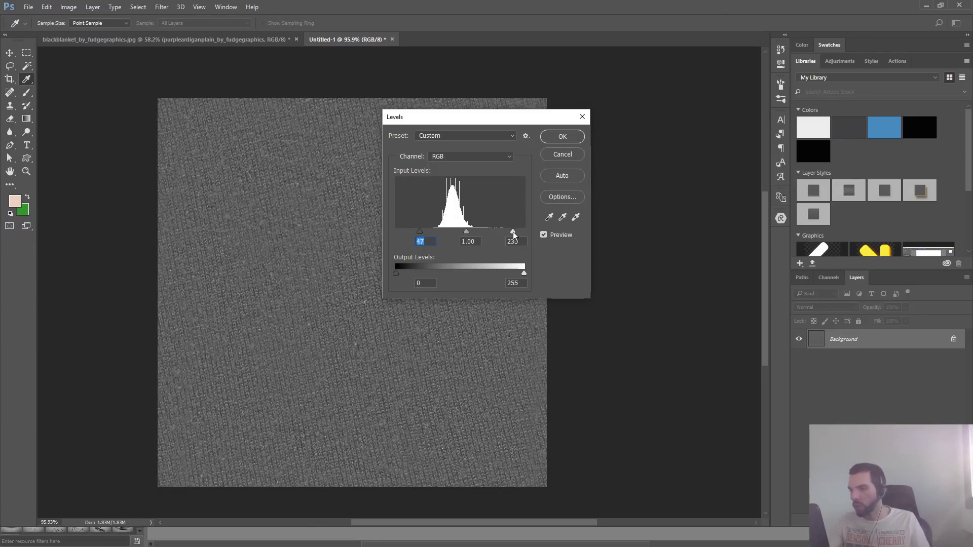
click(566, 137)
key(j)
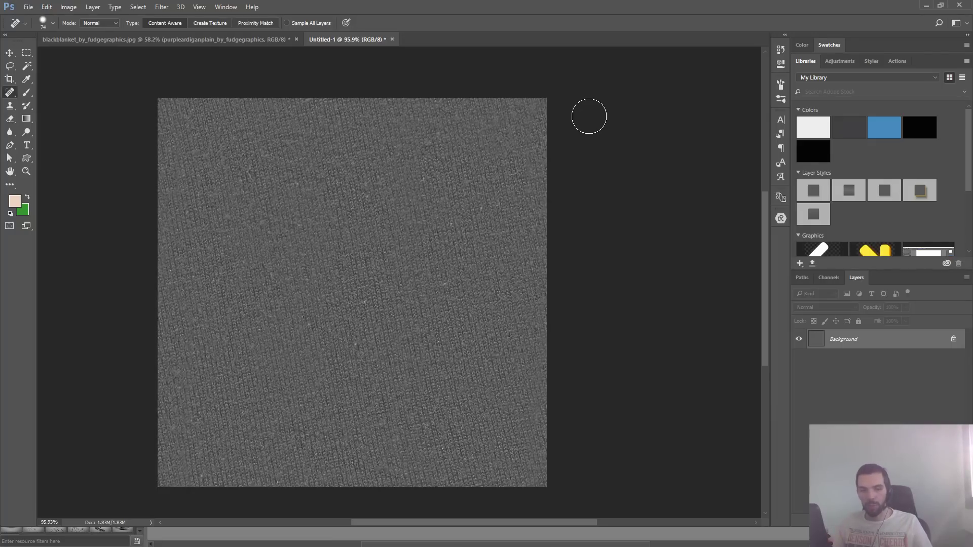
- Turn on Texture for the Brush tool and examine its pattern settings
key(F5)
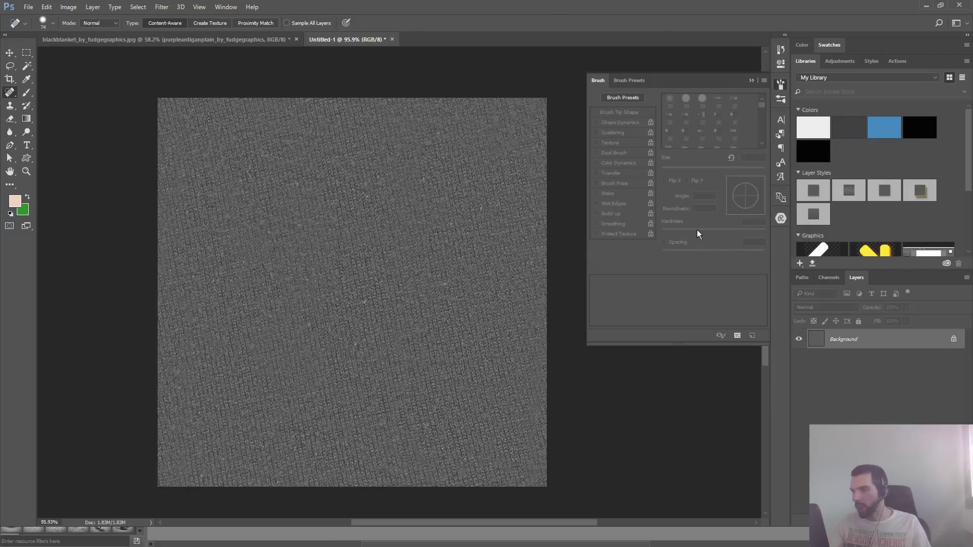
key(b)
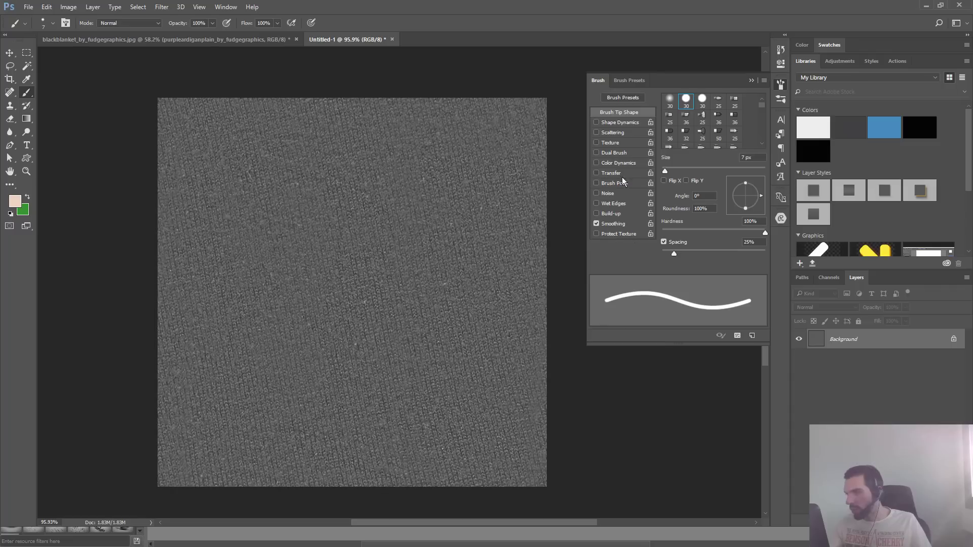
click(596, 143)
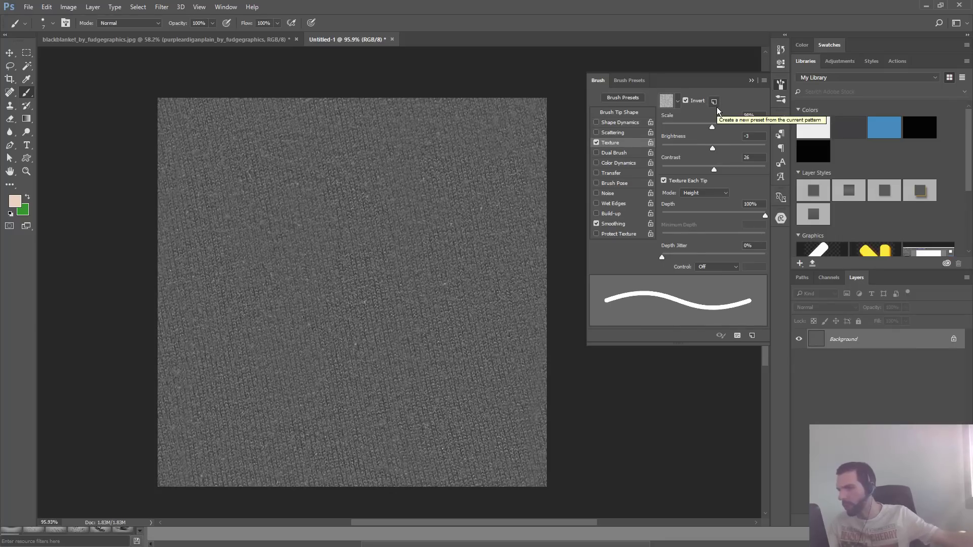
click(752, 80)
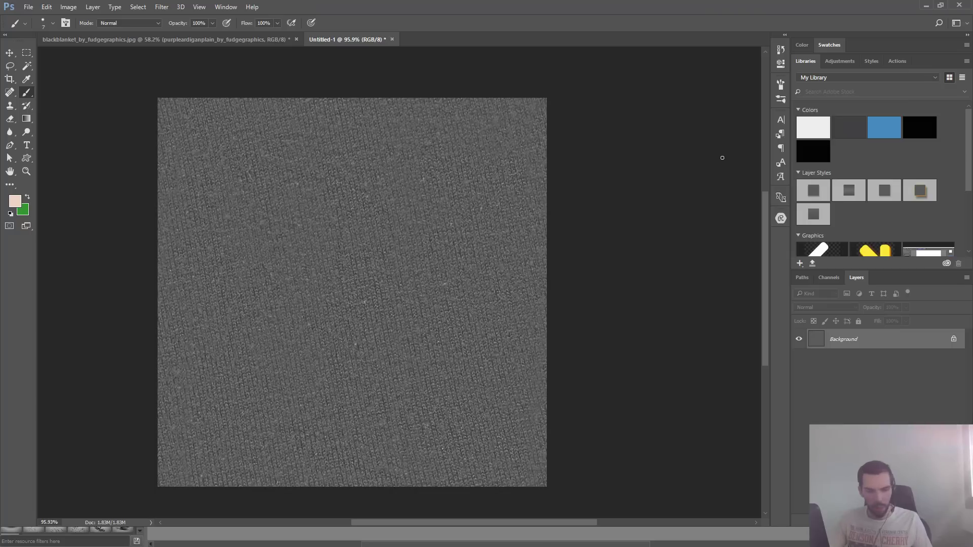
key(ctrl+alt+shift+s)
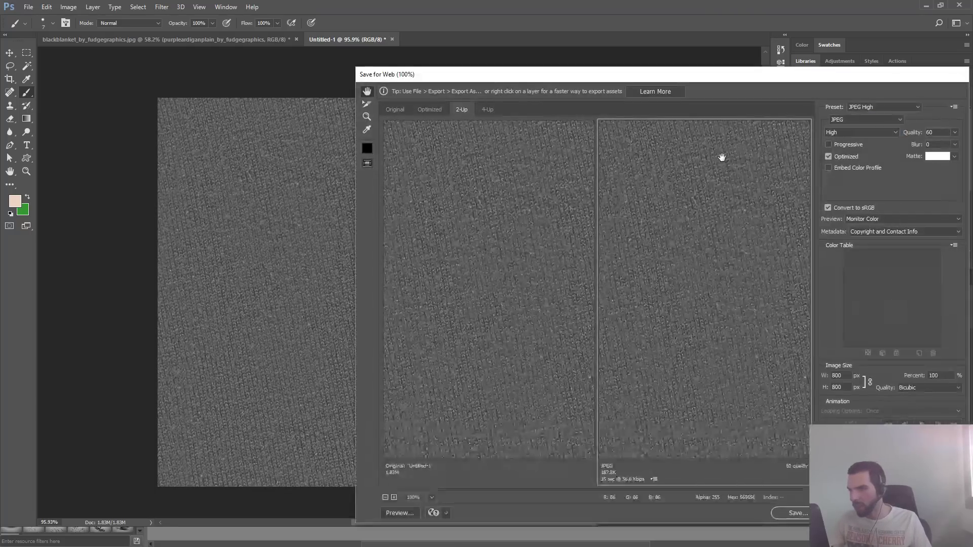
key(Escape)
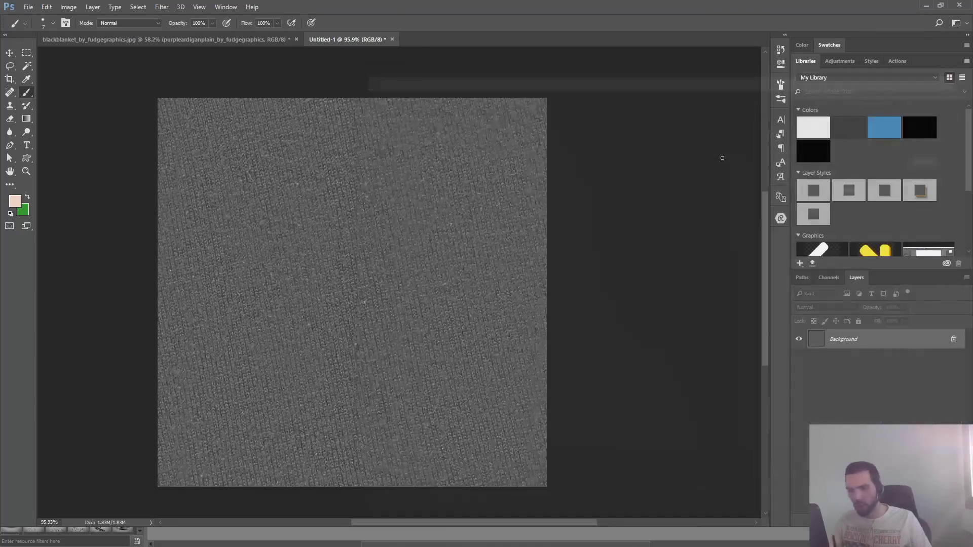
key(ctrl+alt+i)
text(512)
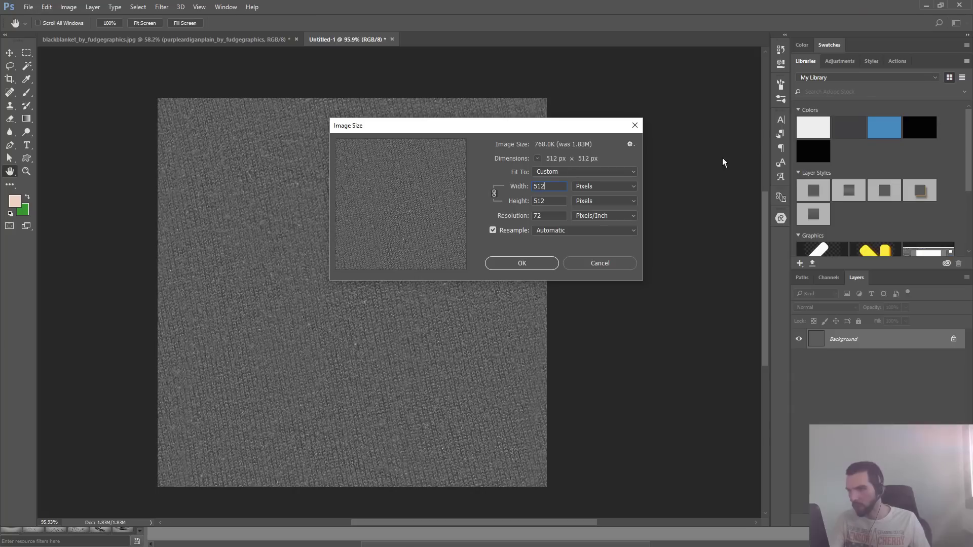
key(Return)
- Save the fabric document to the Desktop in Photoshop format under the name fabric
key(ctrl+shift+s)
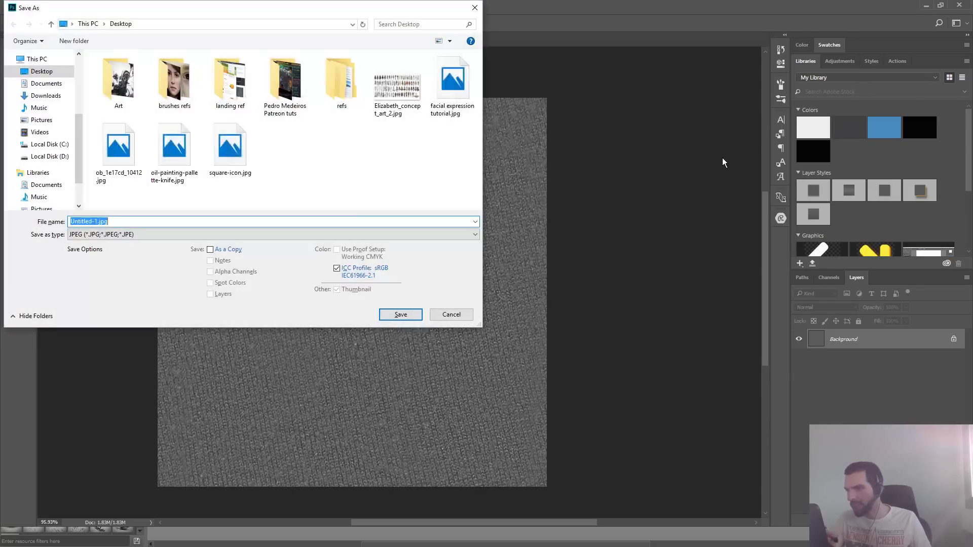
click(120, 234)
click(119, 245)
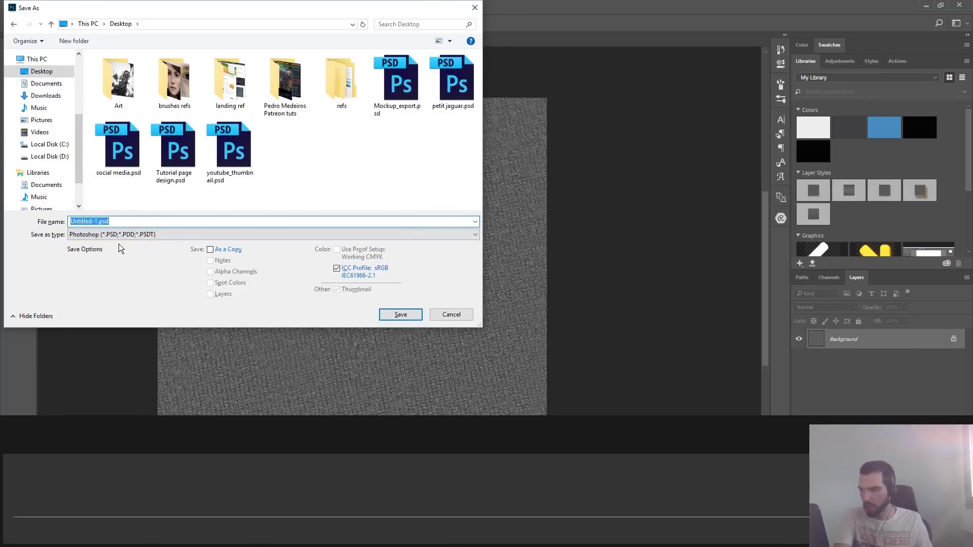
text(fabric)
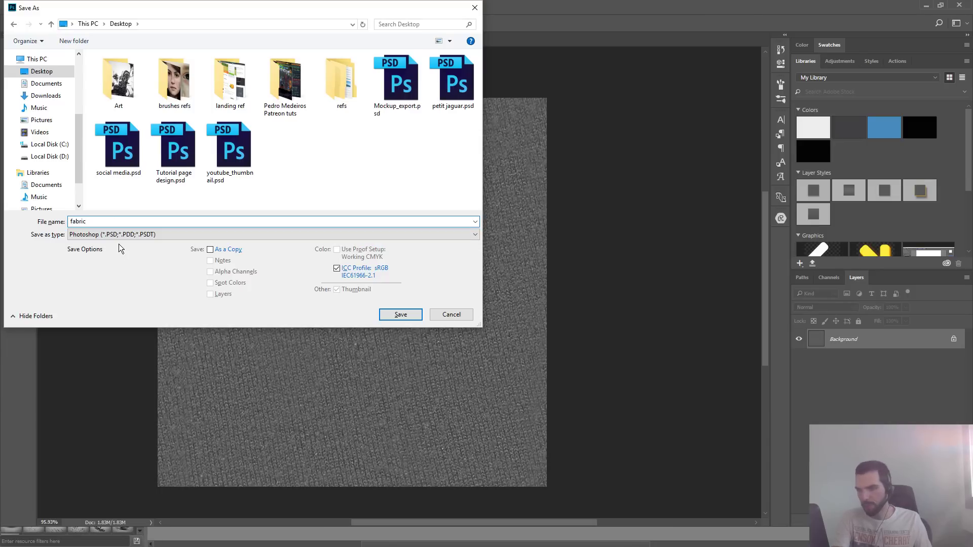
key(Return)
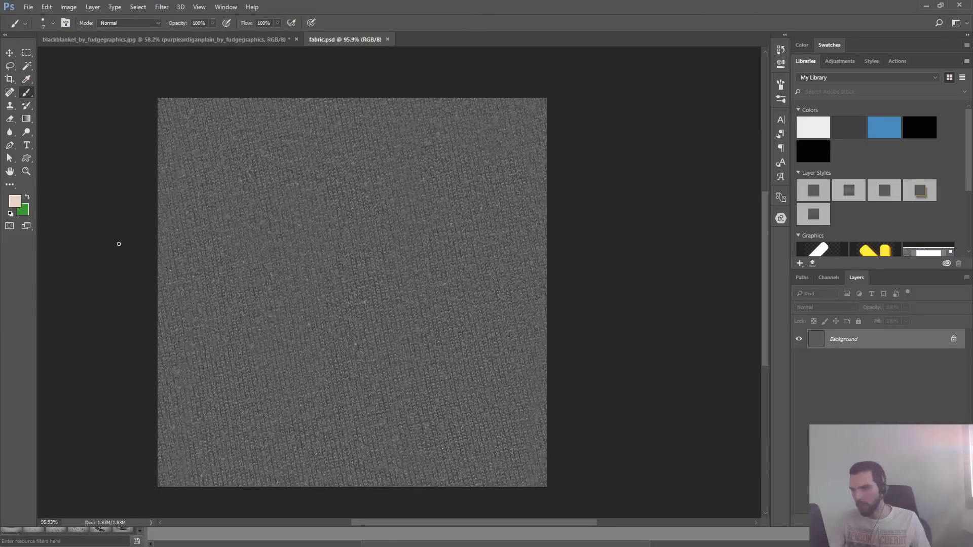
key(ctrl+shift+s)
click(202, 235)
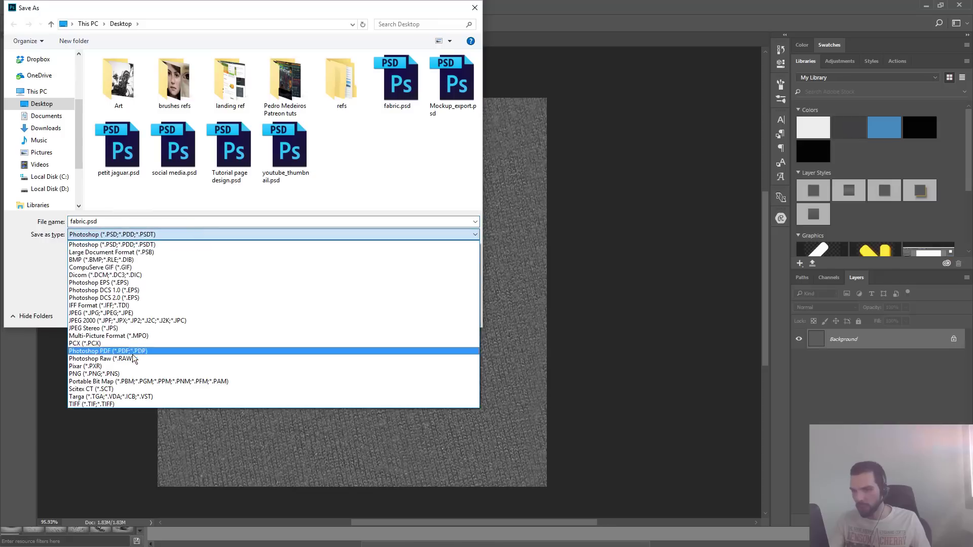
key(Escape)
key(Escape)
key(ctrl+alt+i)
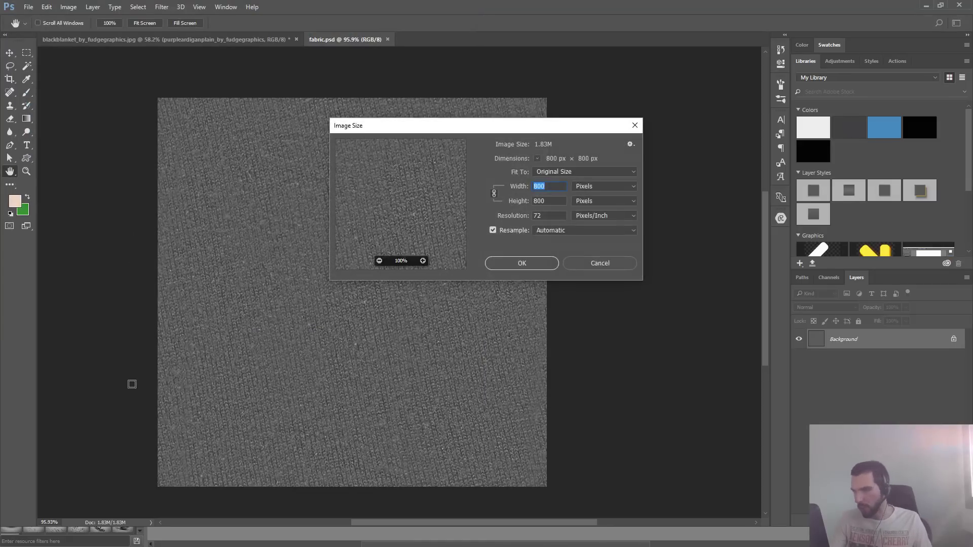
text(512)
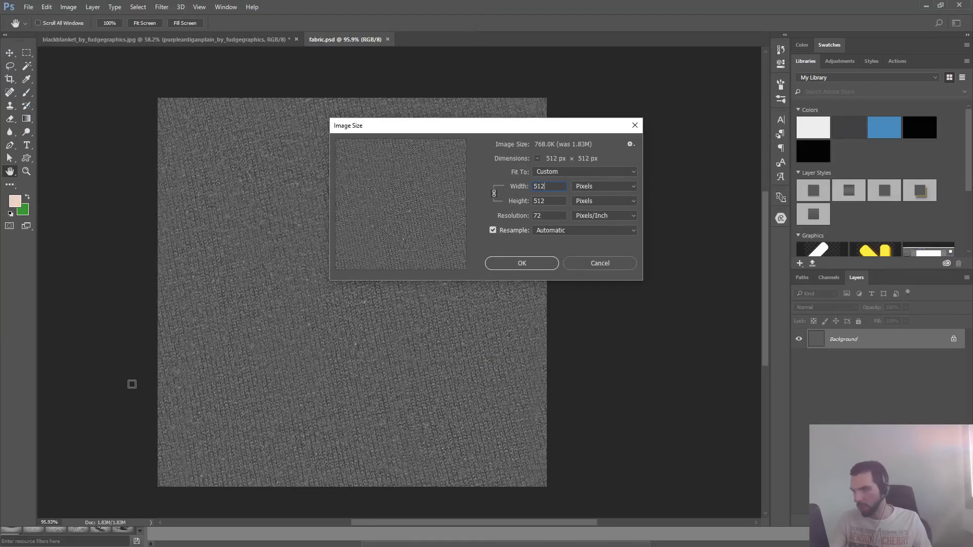
key(Return)
key(ctrl+z)
- Export the Background layer as a PNG with the image size set to 512 × 512 px
right_click(848, 348)
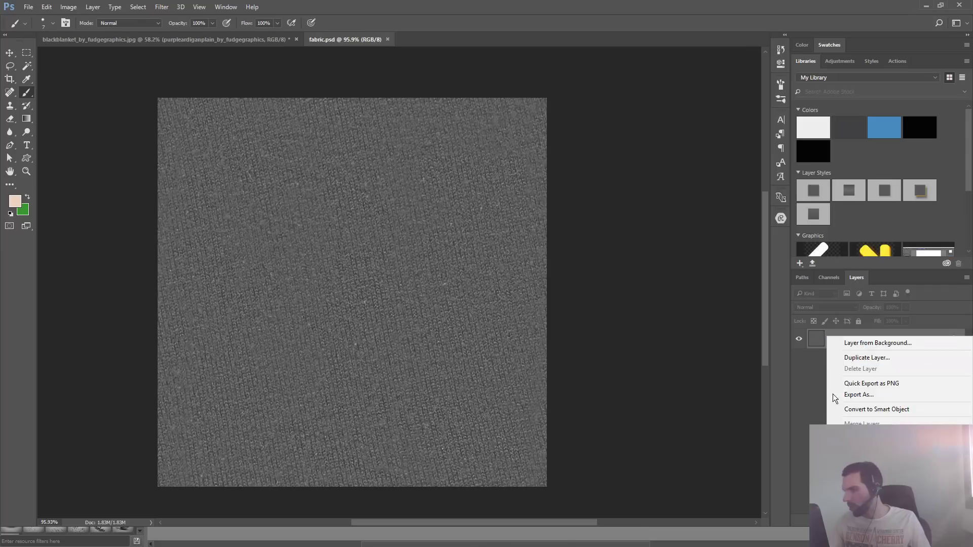
click(878, 395)
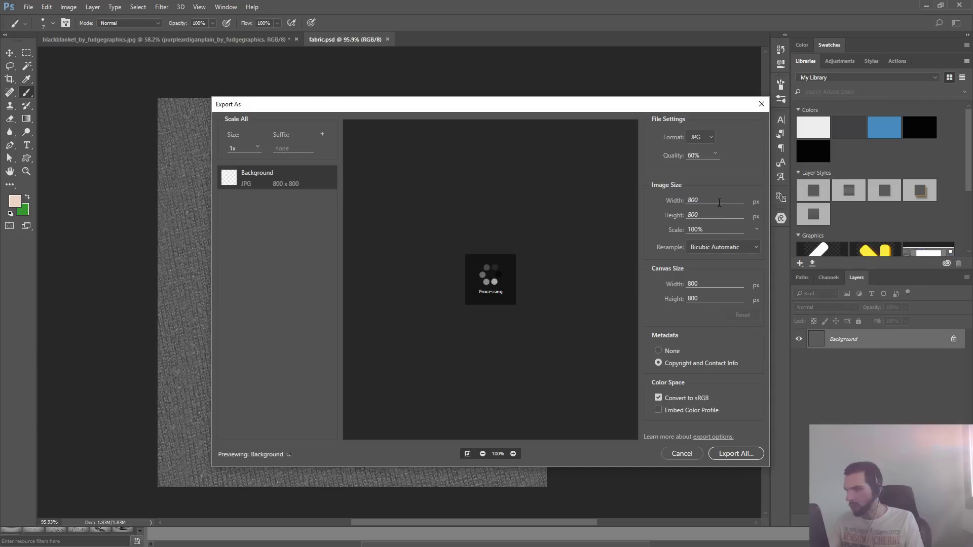
click(702, 202)
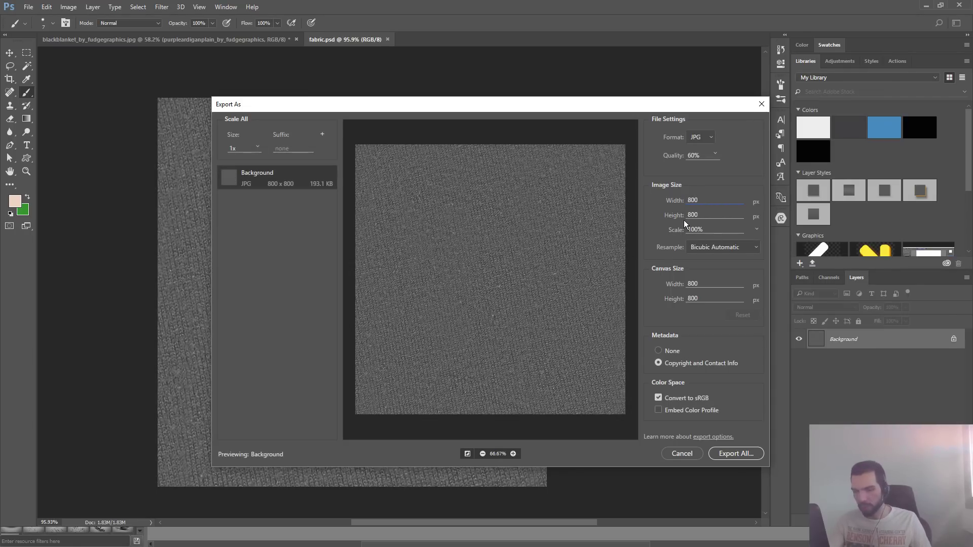
text(512)
key(ctrl+a)
text(5)
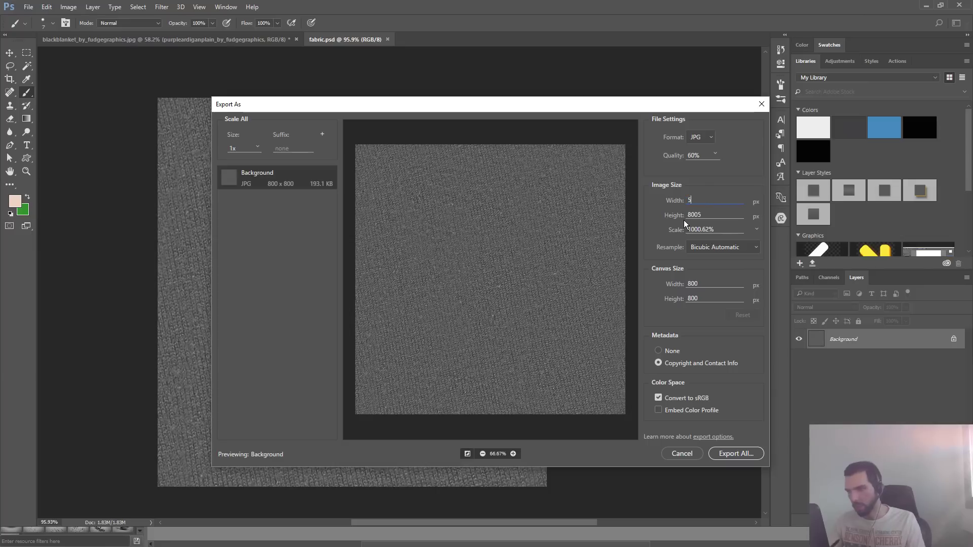
text(12)
click(702, 135)
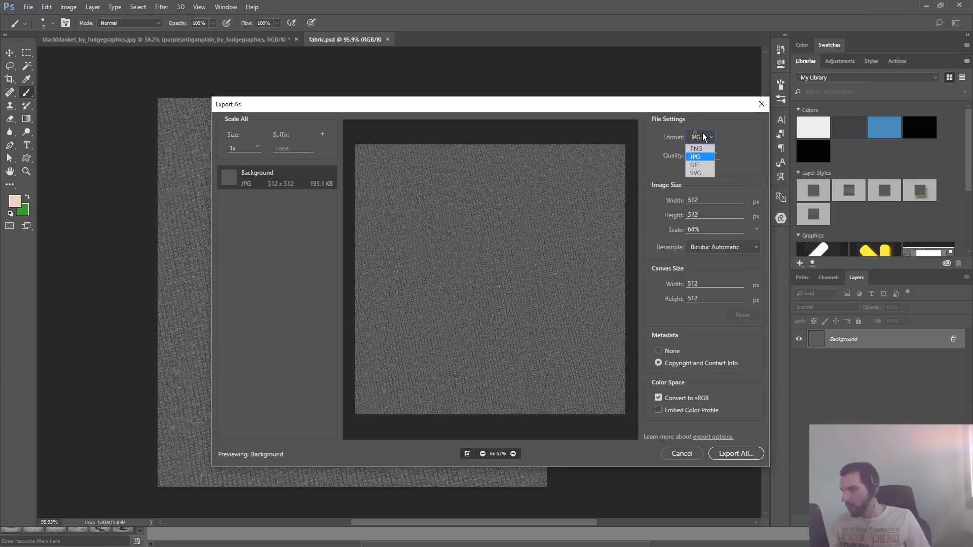
click(698, 149)
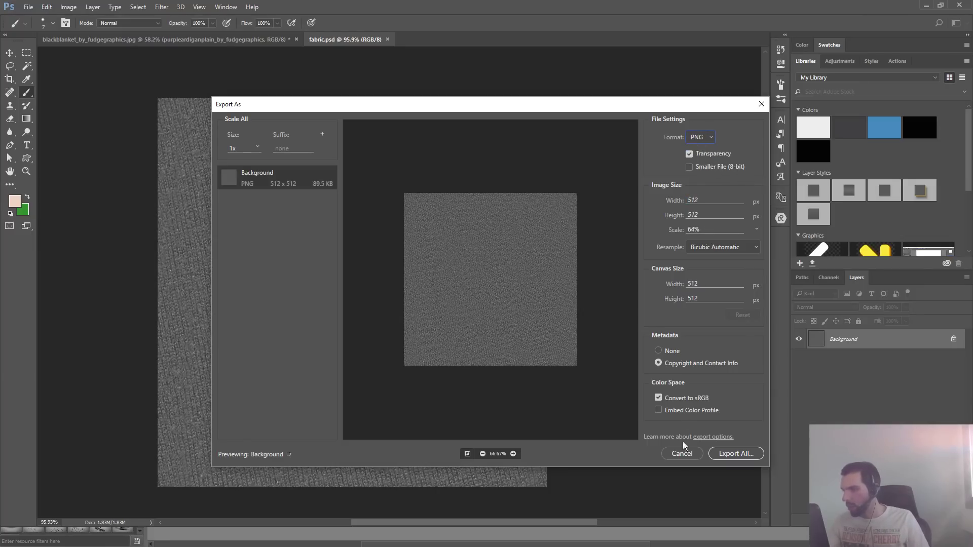
click(732, 461)
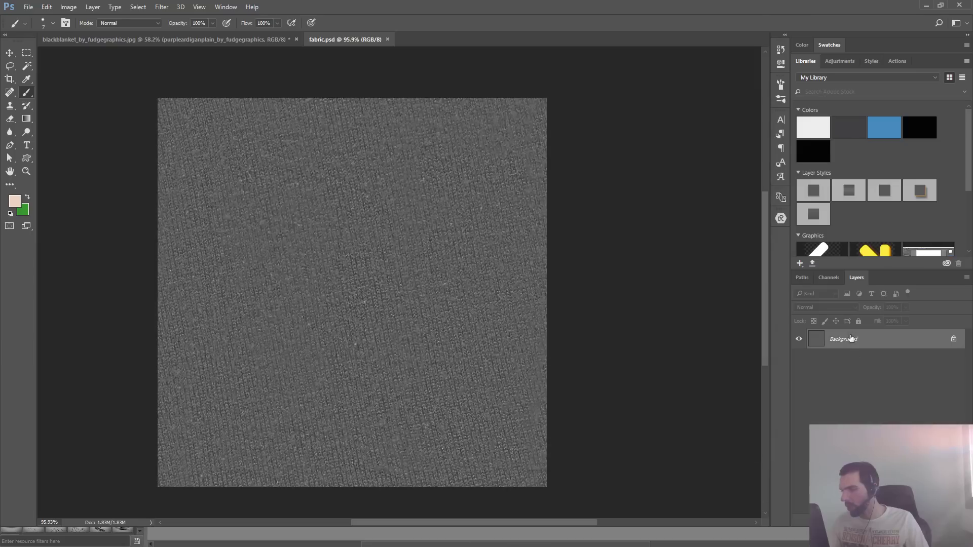
- Unlock the Background layer and rename it gdquest_fabric_fluffy
click(954, 339)
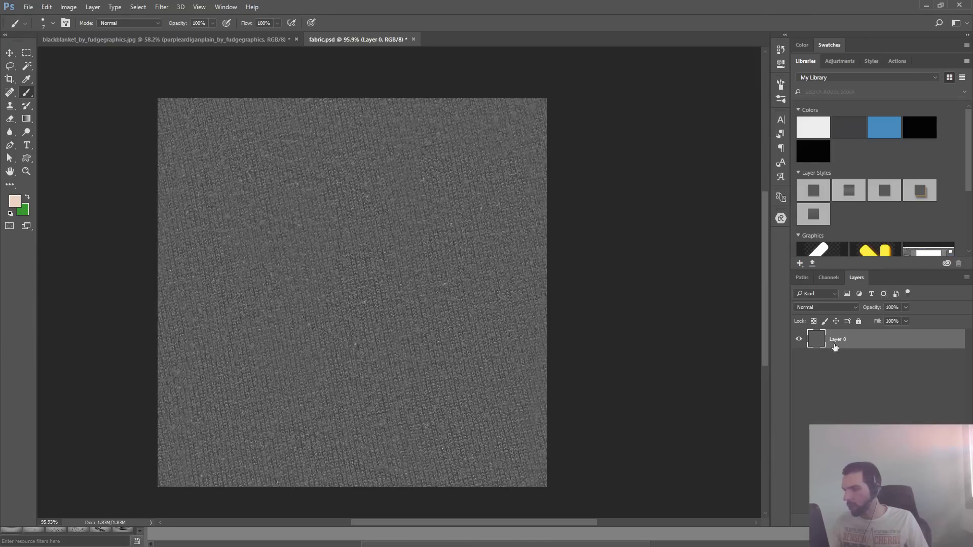
double_click(838, 339)
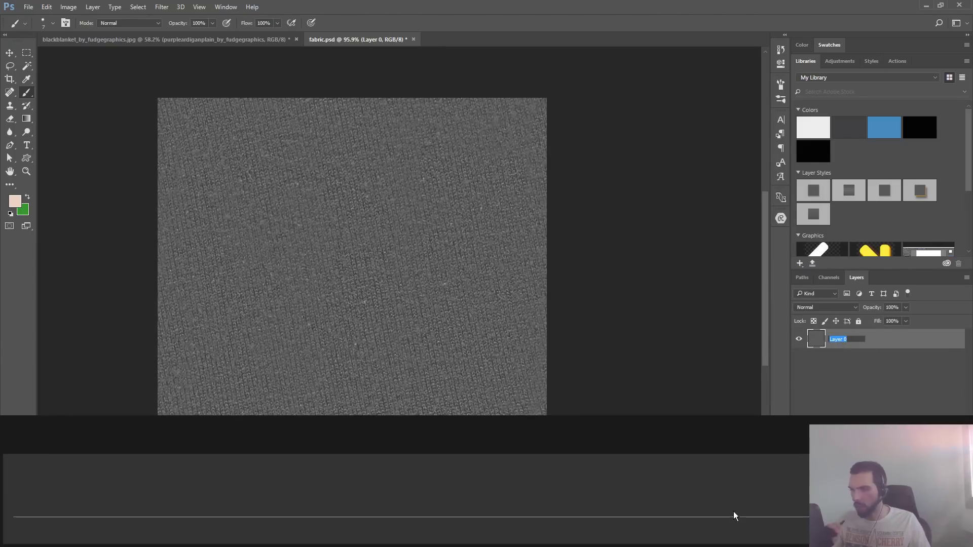
text(fabric)
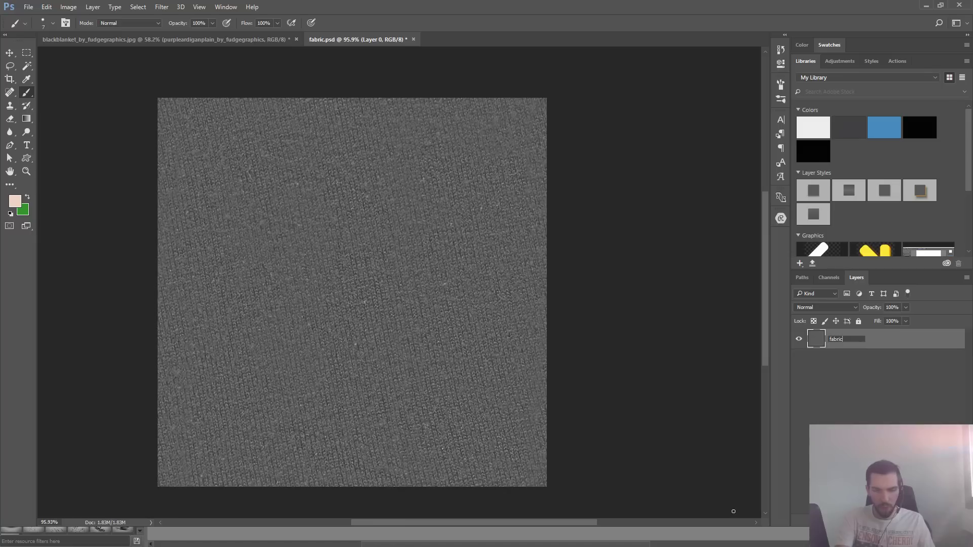
key(ctrl+a)
text(g)
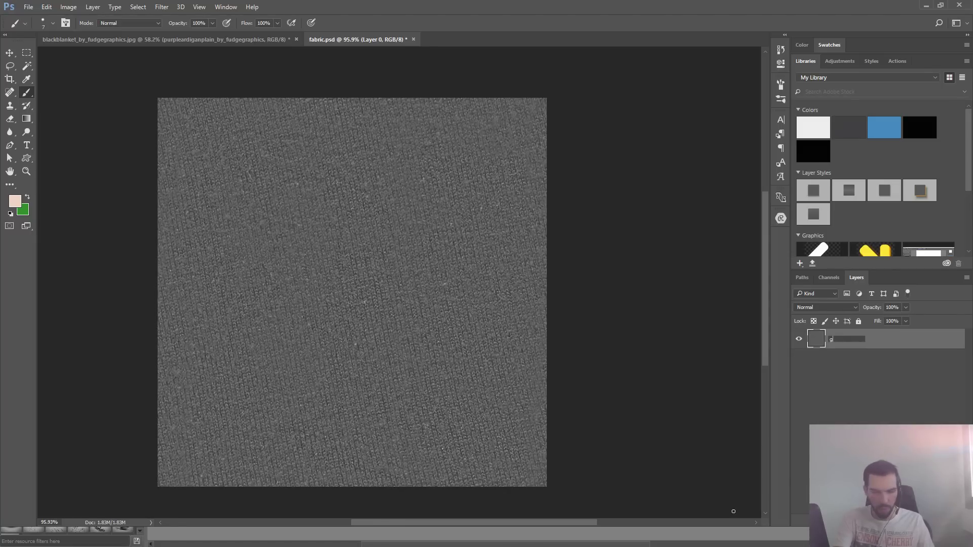
text(dquest_fabric)
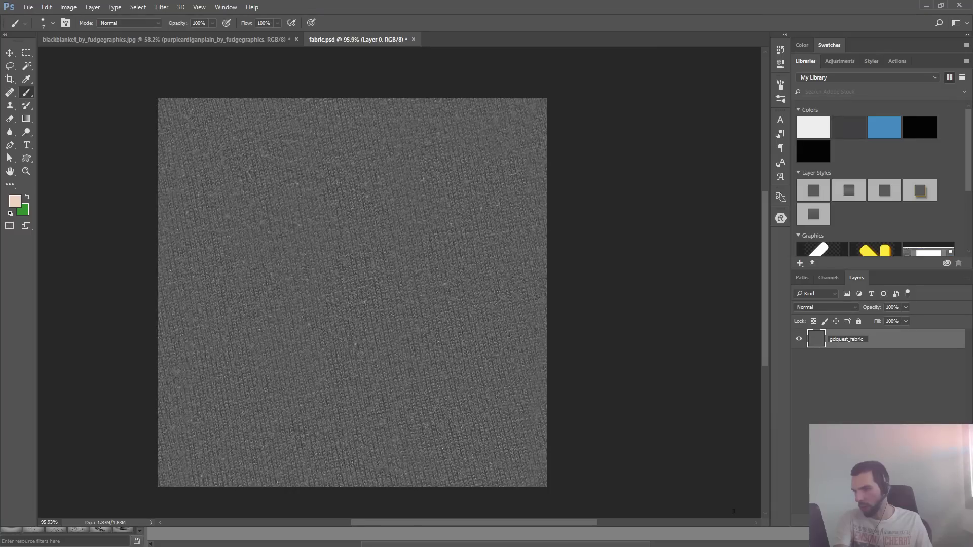
text(_f)
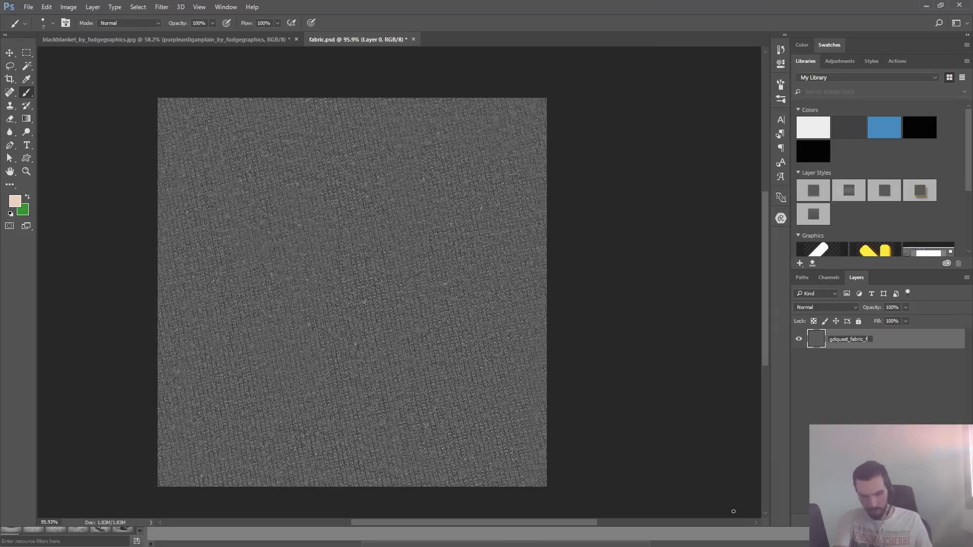
text(luffy)
key(Return)
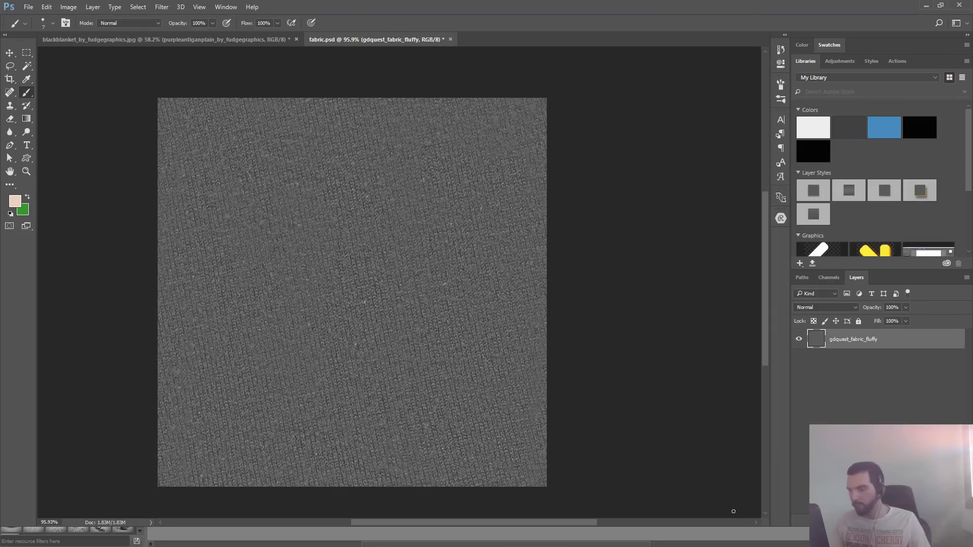
- Quick-export the gdquest_fabric_fluffy layer as a PNG and copy the exported file from the fabric-assets folder on the Desktop
right_click(864, 347)
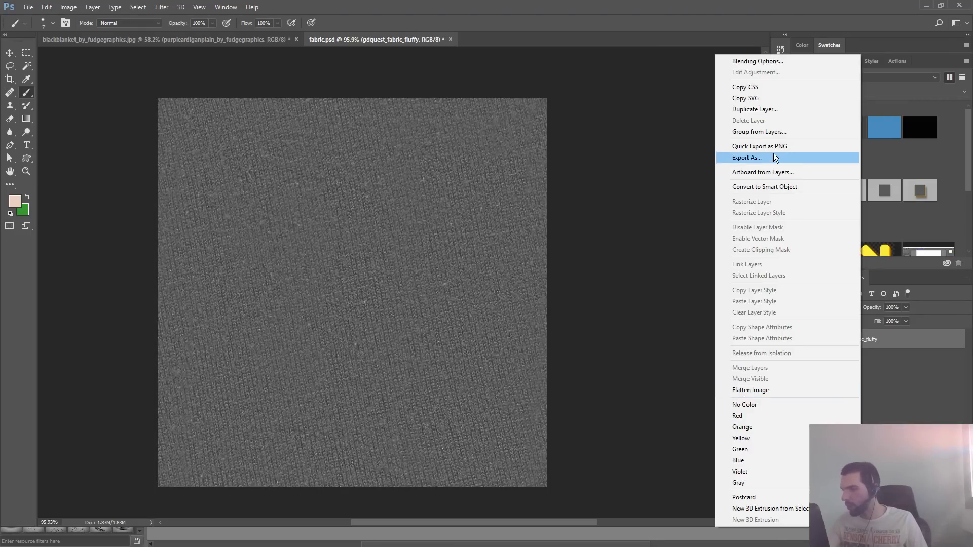
click(760, 146)
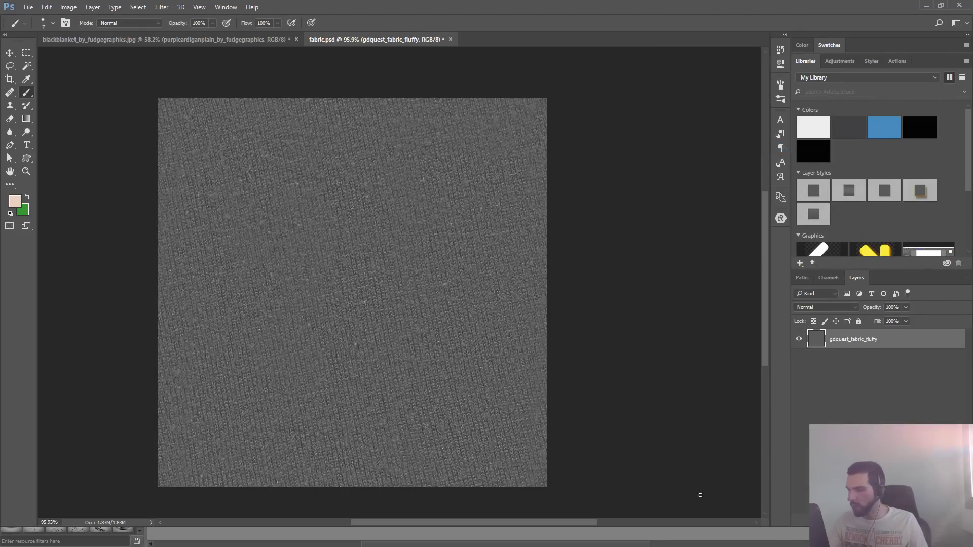
key(alt+Tab)
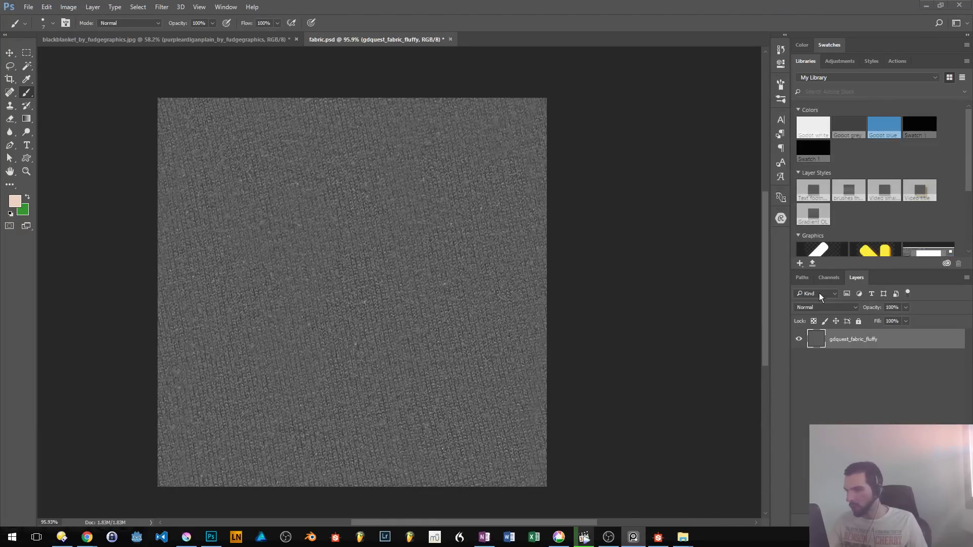
mouse_move(682, 536)
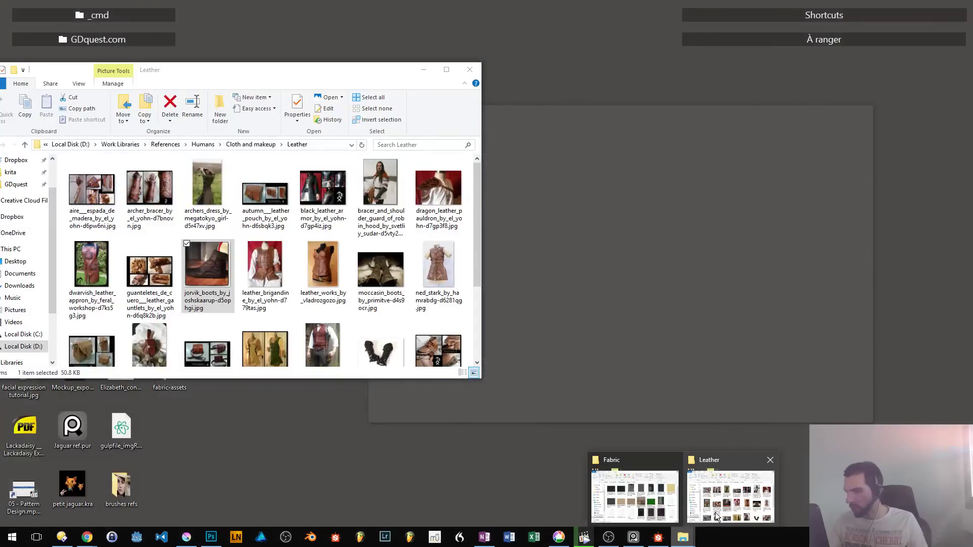
click(716, 513)
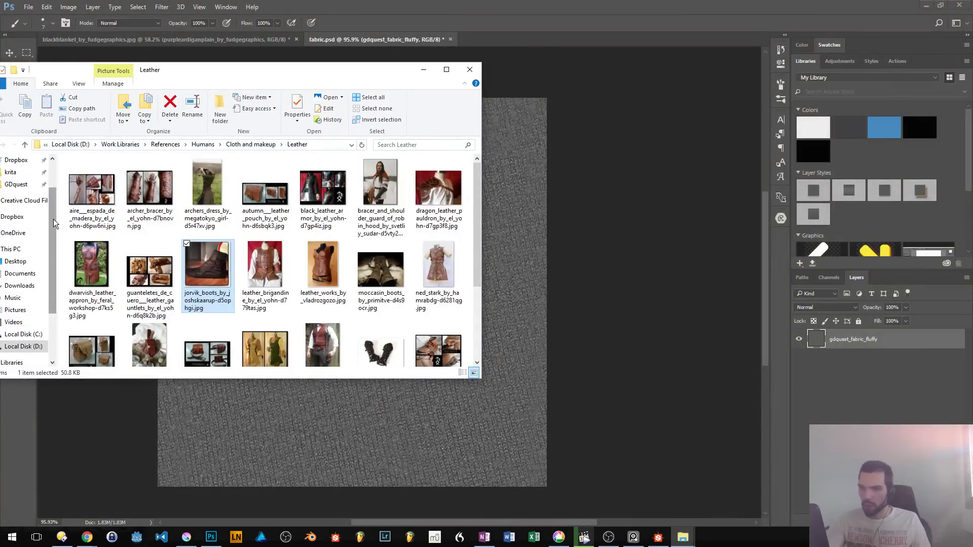
drag(107, 75, 313, 80)
click(222, 186)
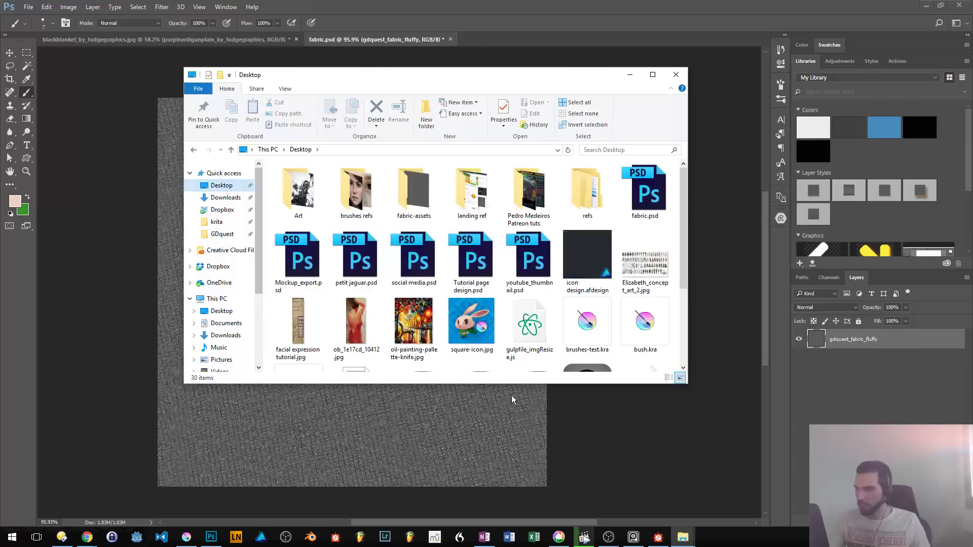
double_click(415, 190)
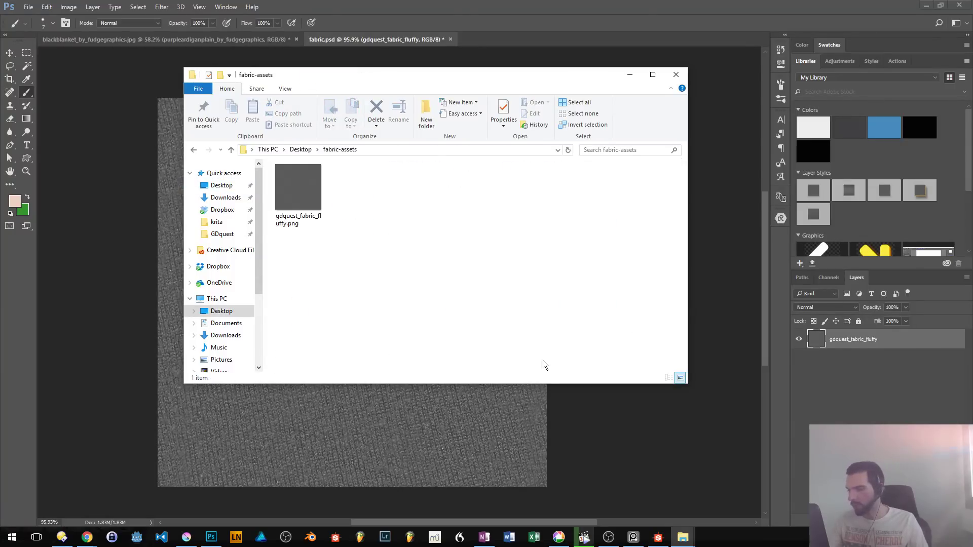
click(303, 197)
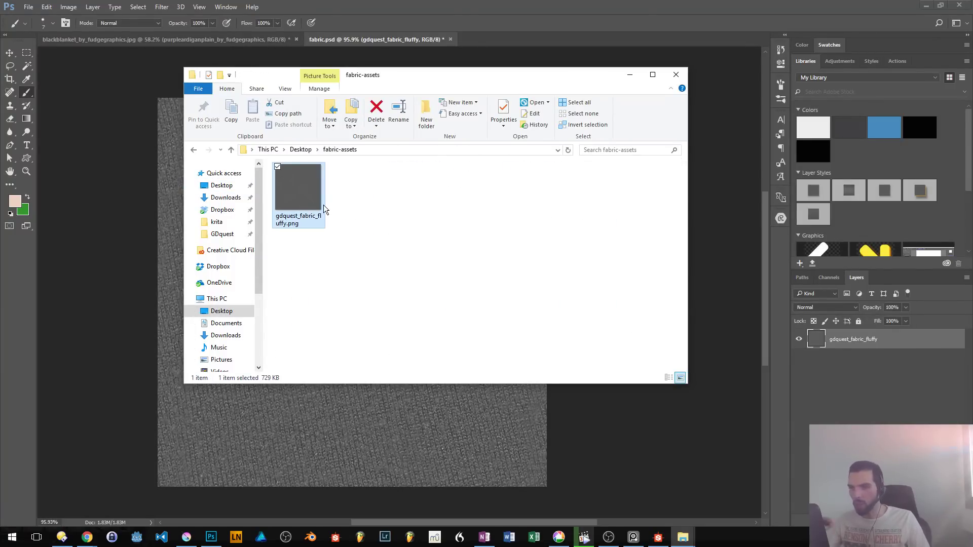
key(ctrl+c)
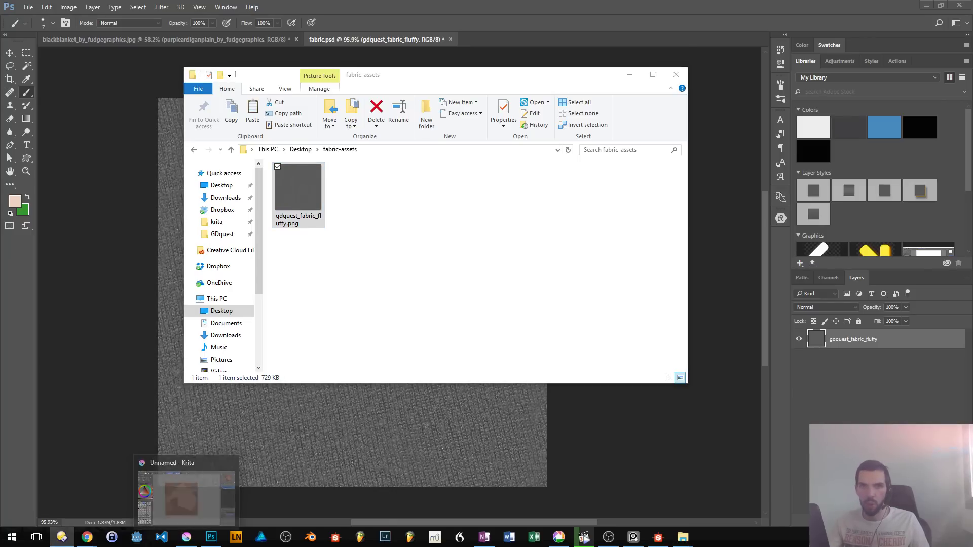
- Switch to the two-pane file manager and paste gdquest_fabric_fluffy.png into the patterns folder of the Krita resources in a new folder tab
click(187, 537)
drag(484, 255, 481, 1)
click(751, 103)
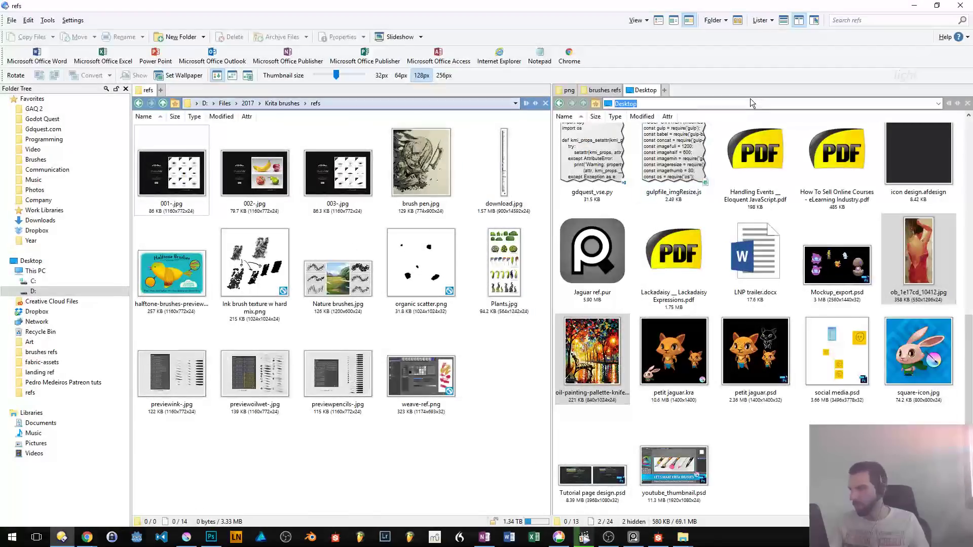
key(ctrl+t)
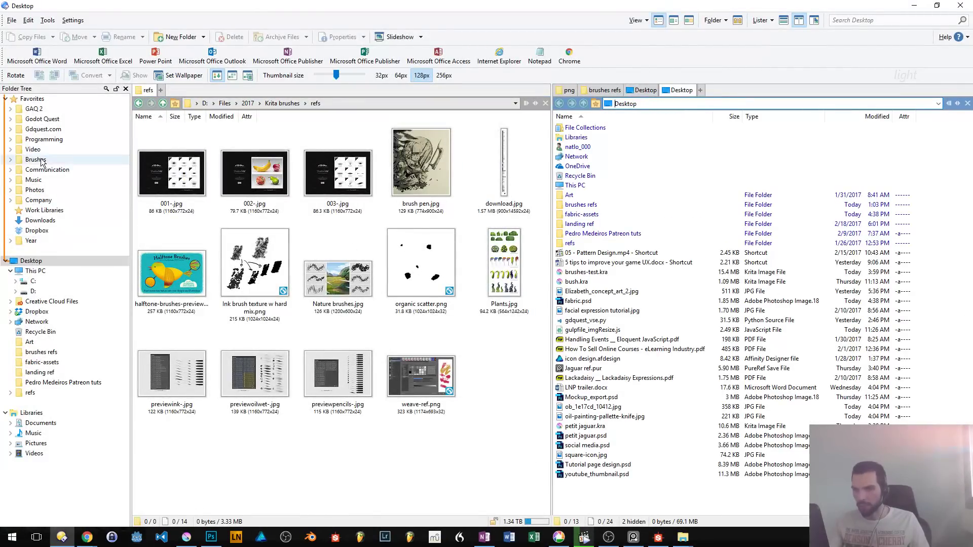
click(36, 160)
click(36, 200)
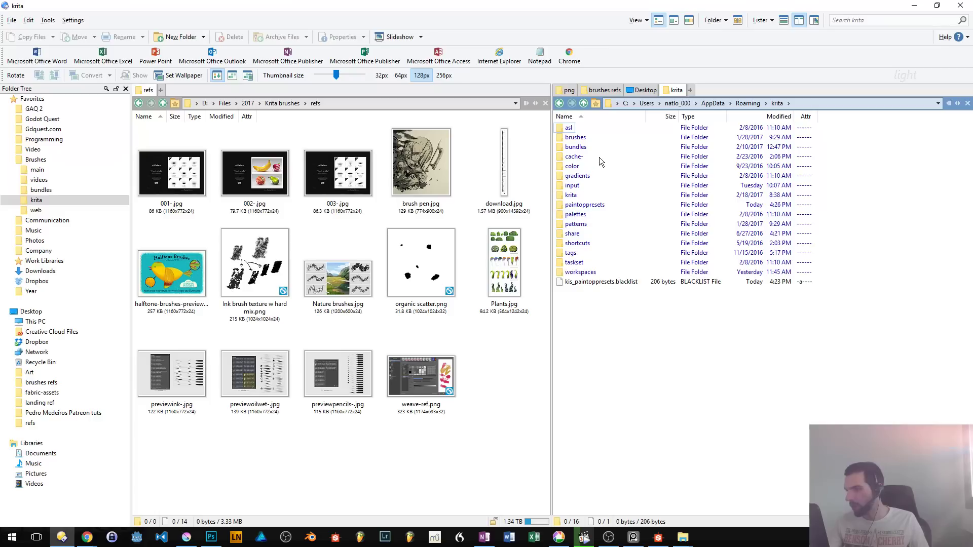
click(573, 157)
text(pat)
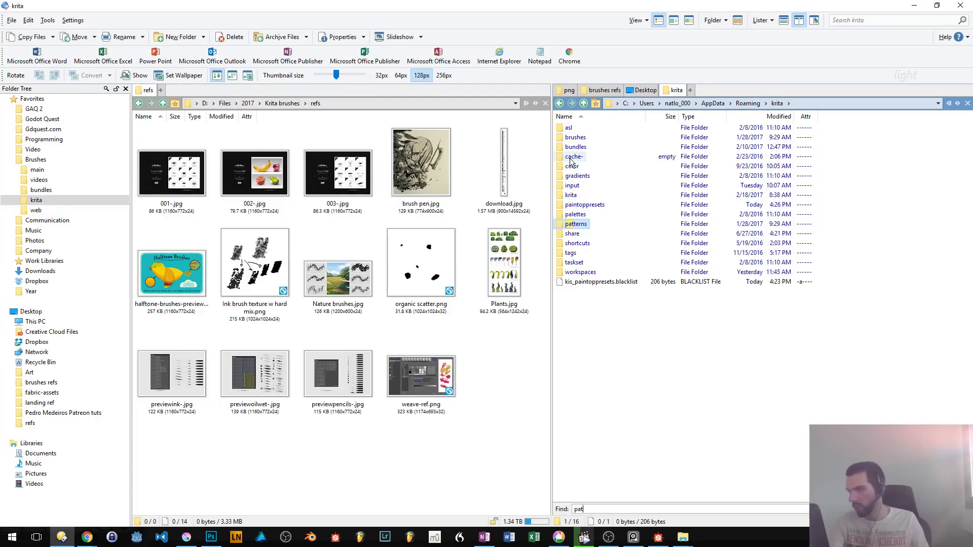
key(Return)
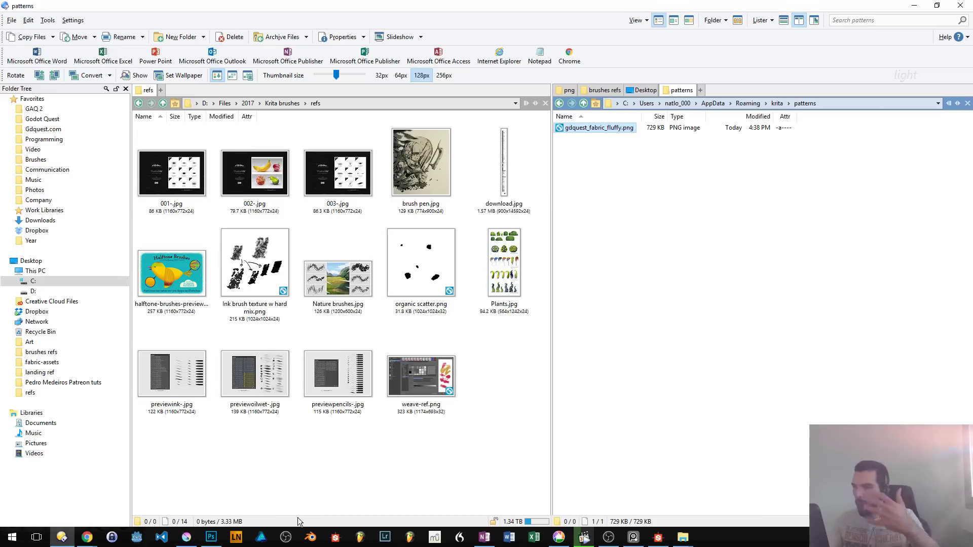
- Return to Photoshop, convert the gdquest_fabric_fluffy layer to a smart object and resize the image to a width of 512 px
click(211, 537)
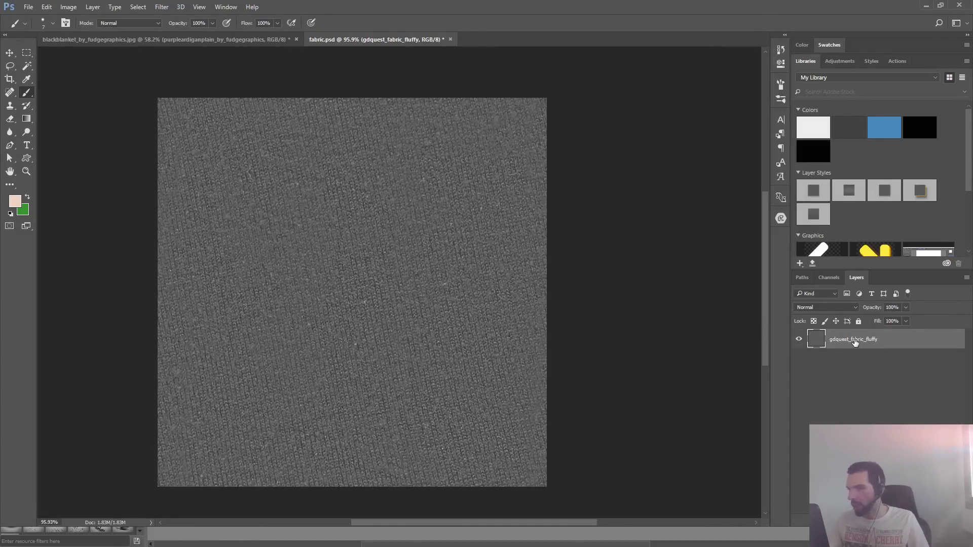
key(alt+Tab)
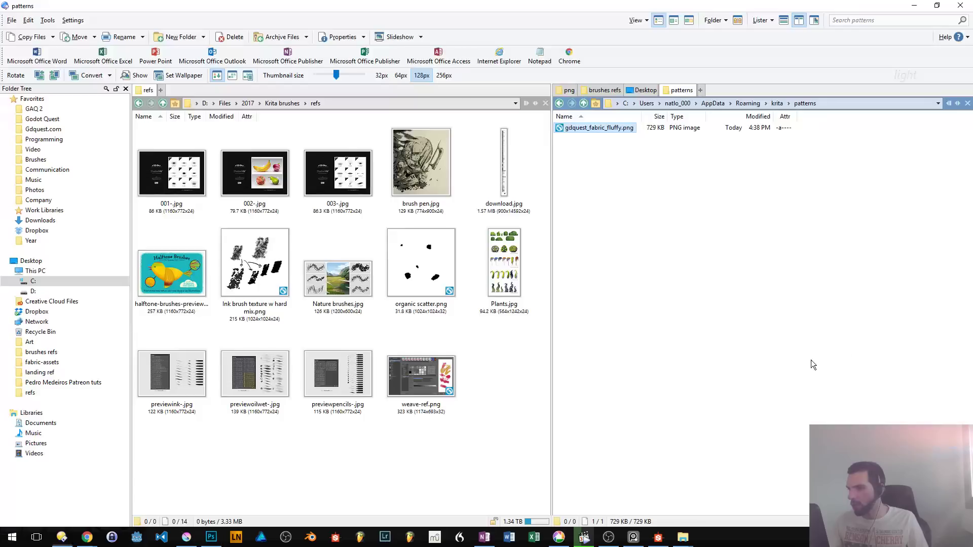
double_click(615, 4)
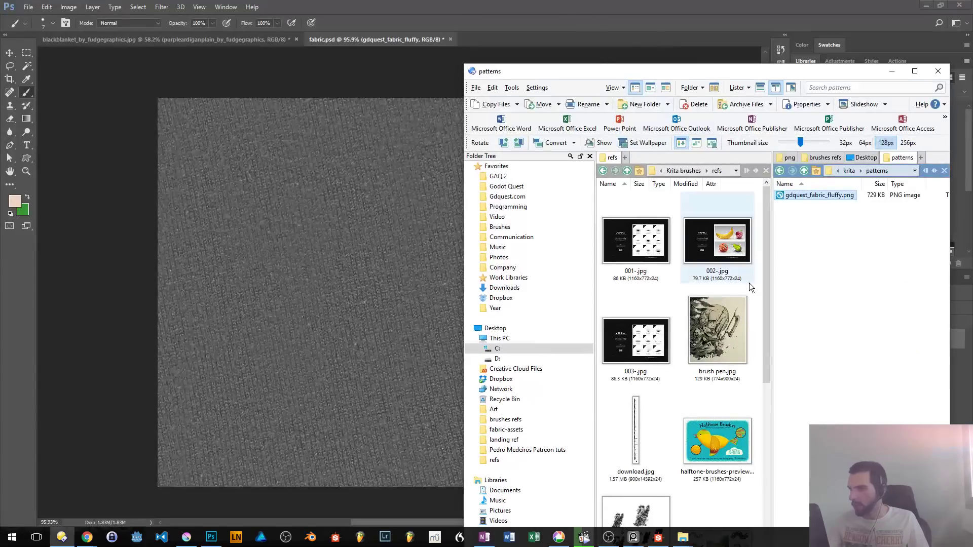
click(390, 248)
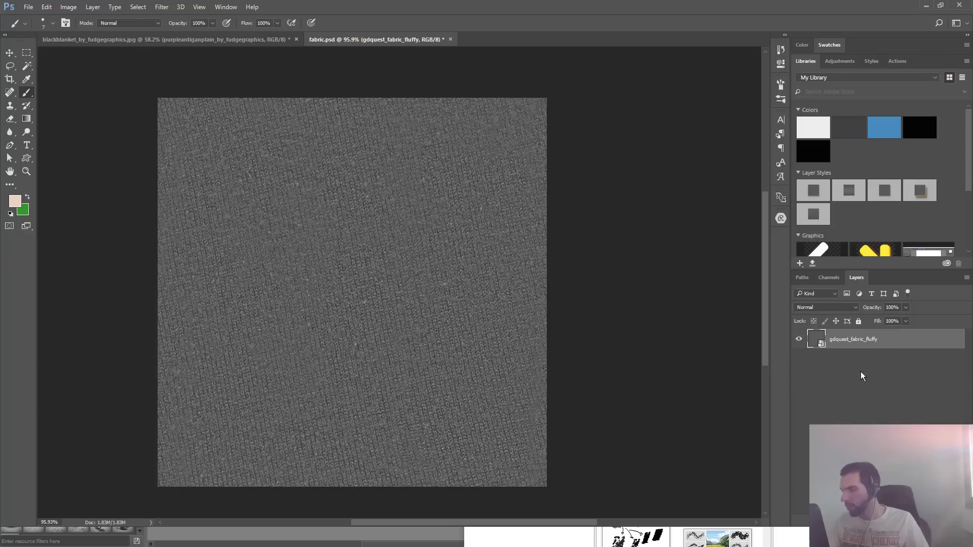
key(ctrl+alt+i)
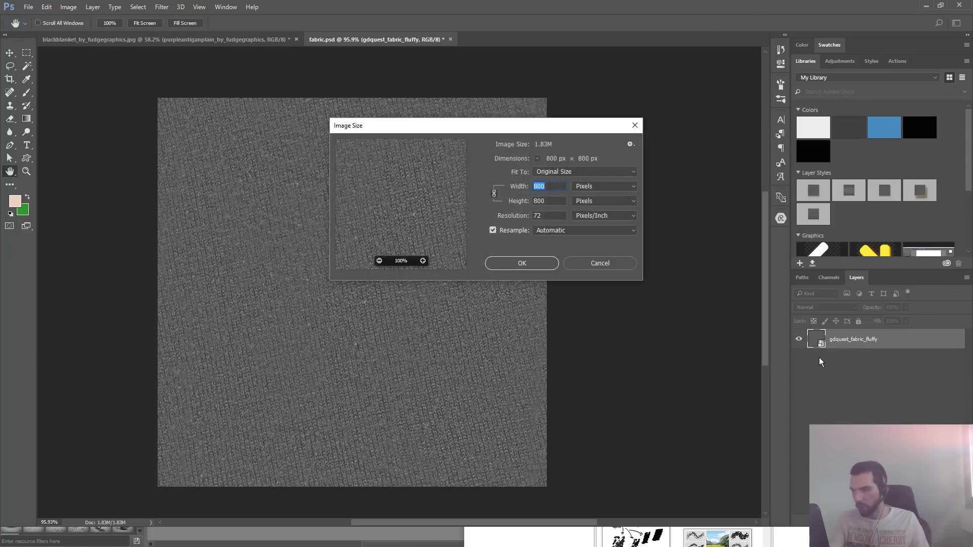
text(512)
key(Return)
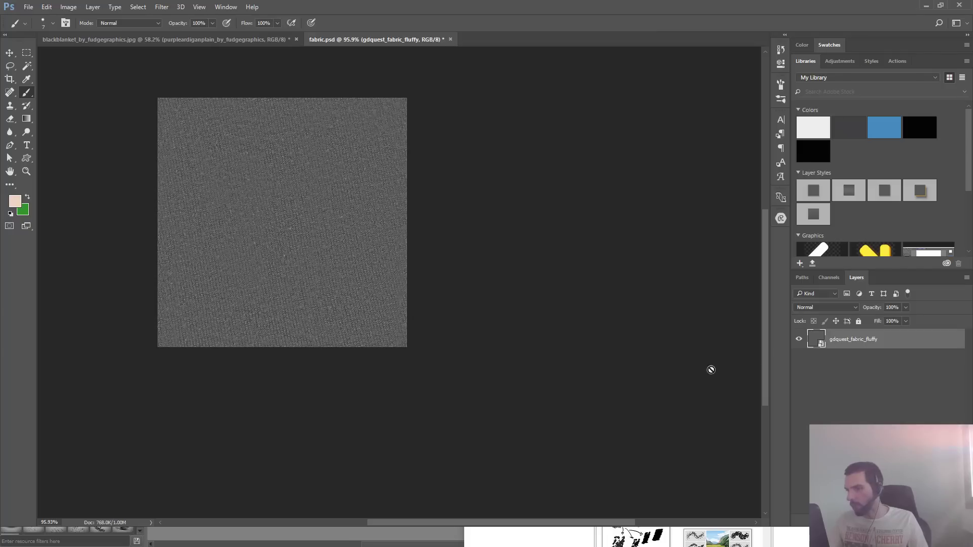
- Quick-export the resized gdquest_fabric_fluffy layer as a PNG
right_click(842, 339)
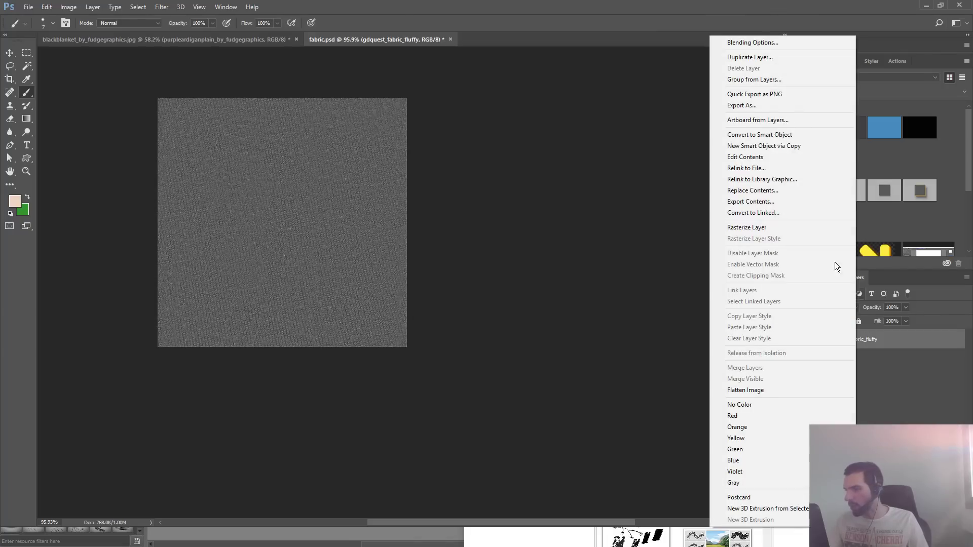
click(775, 94)
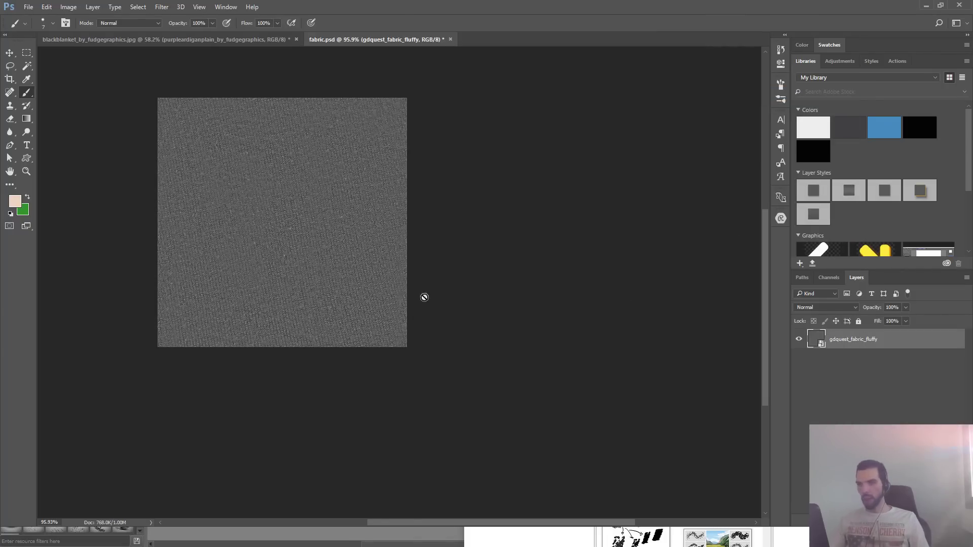
key(ctrl+0)
key(ctrl+1)
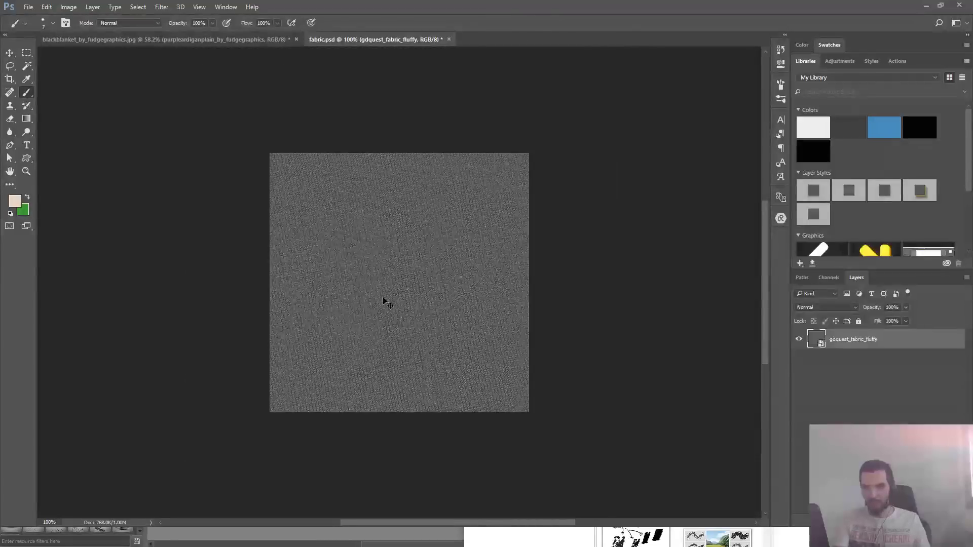
- Open the contents of the gdquest_fabric_fluffy smart object and copy the whole texture to the clipboard
key(alt+Tab)
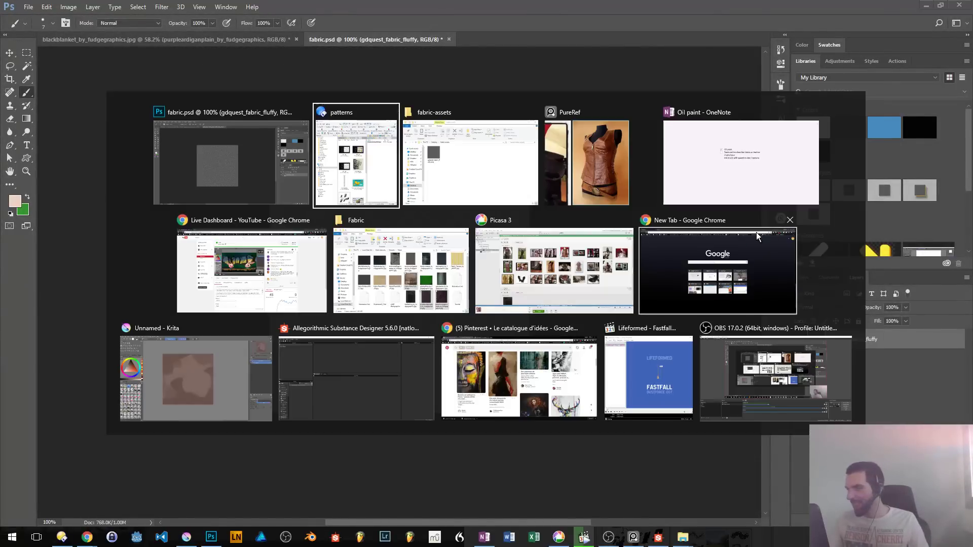
key(alt+Tab)
click(269, 202)
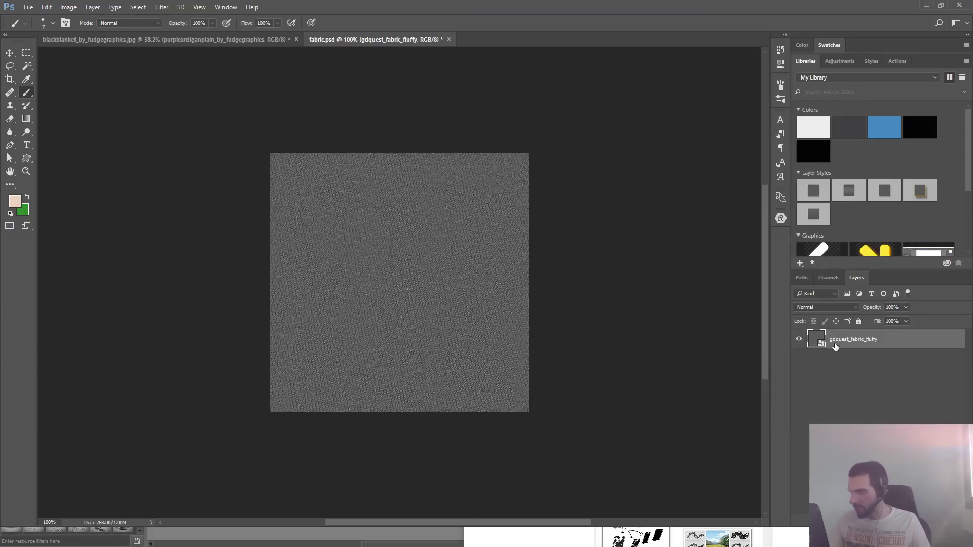
double_click(819, 341)
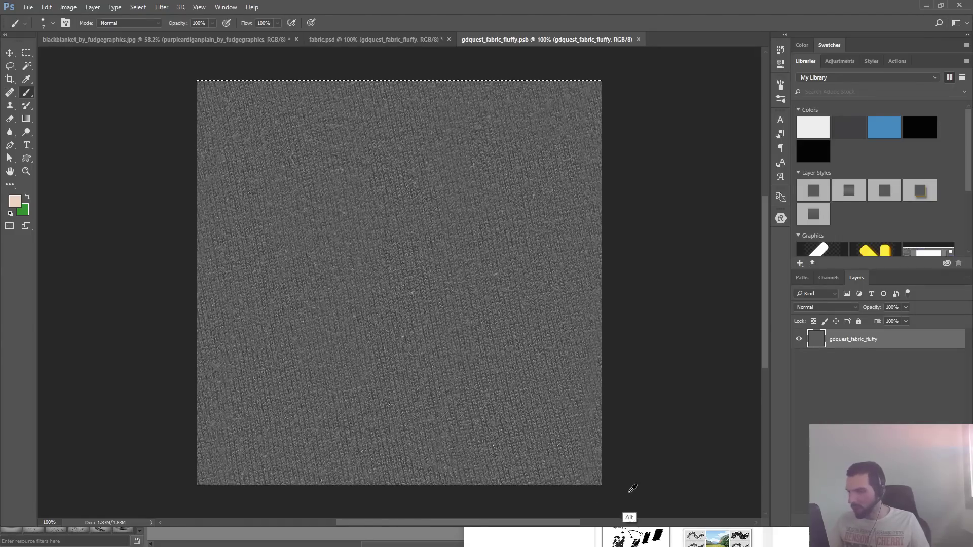
- Switch to Krita, create an 800 × 800 px document from the clipboard and paste the fabric texture as an additional layer
key(alt+Tab)
click(217, 408)
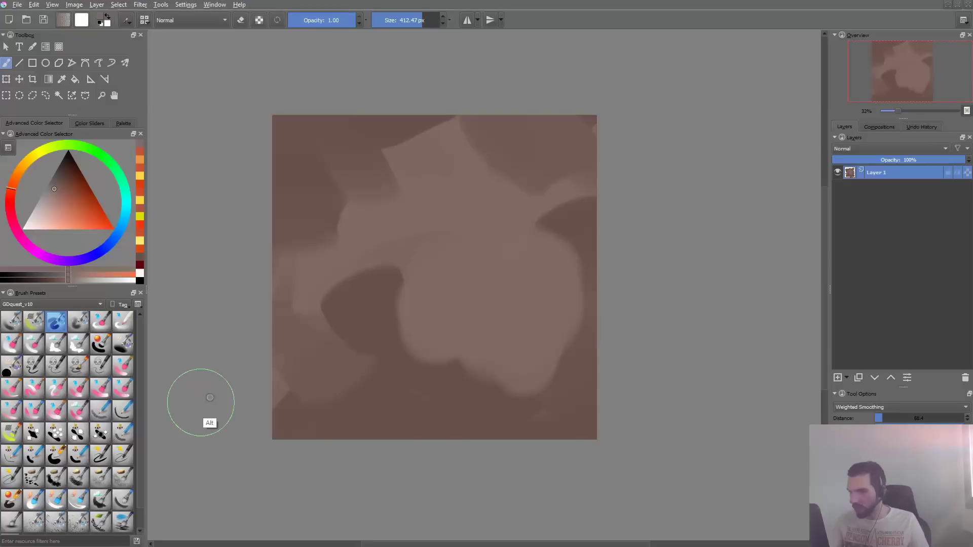
key(ctrl+n)
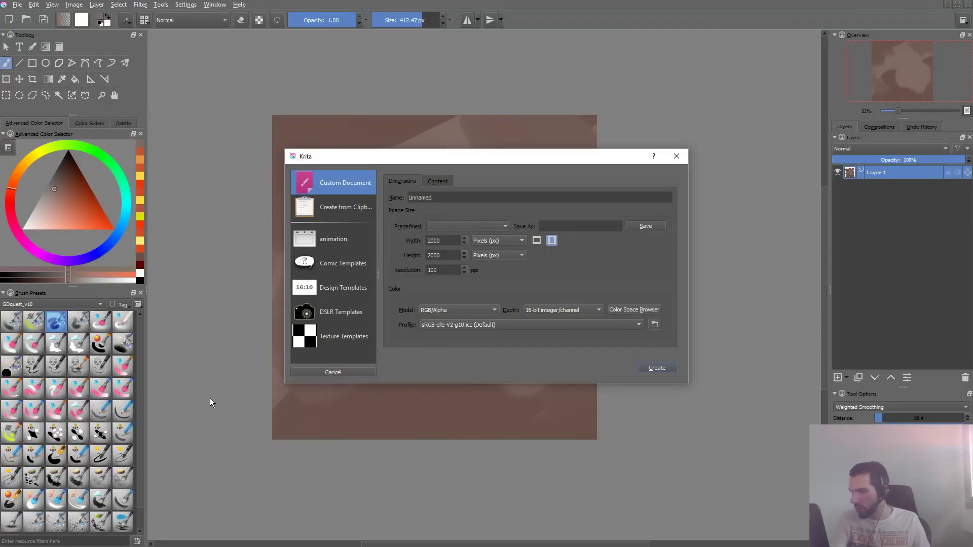
click(350, 207)
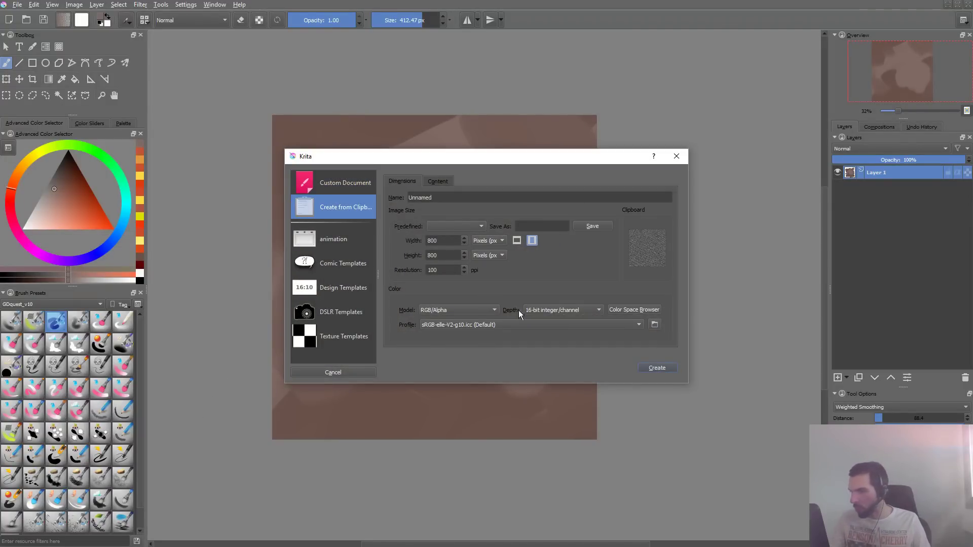
click(667, 368)
key(ctrl+v)
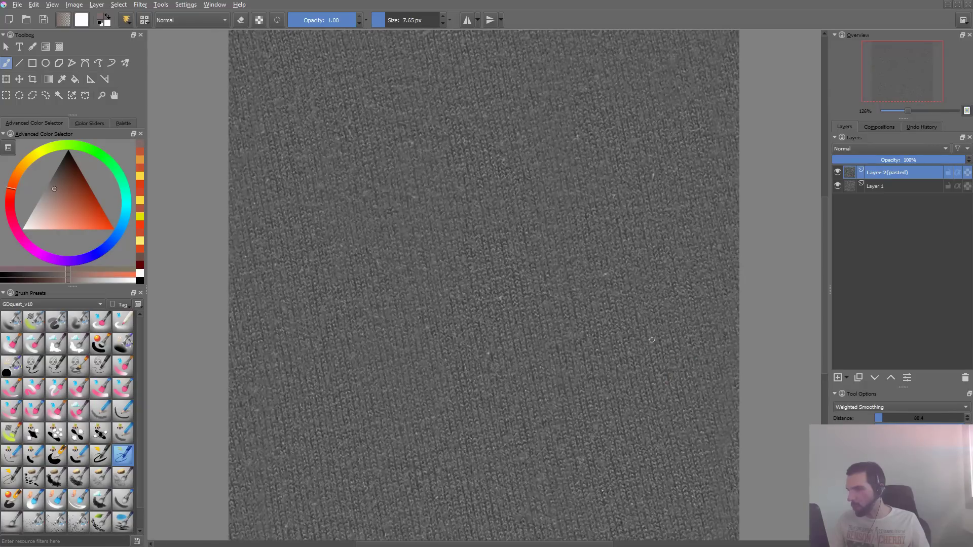
- Turn on wrap-around mode and rotate the pasted texture layer slightly clockwise so the weave runs vertically
scroll(654, 299, down, 3)
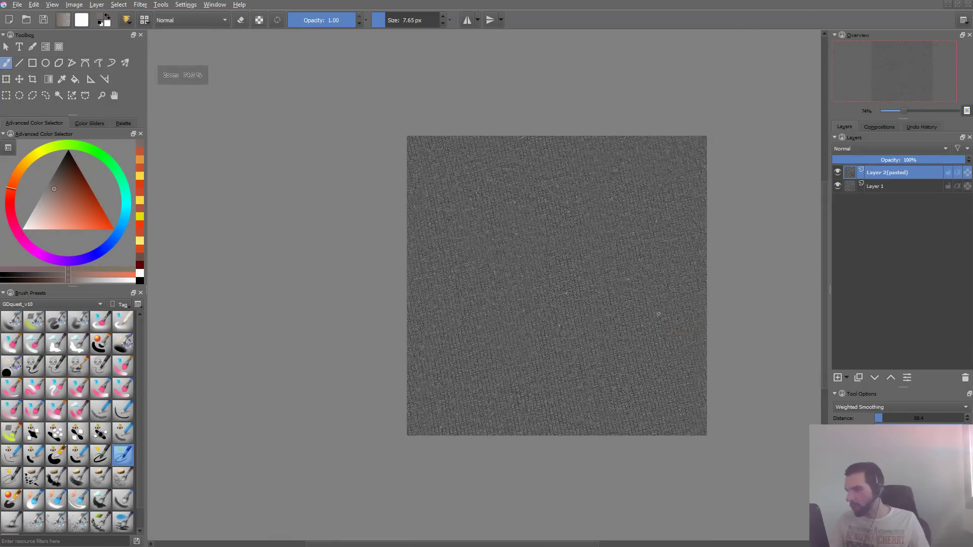
key(ctrl+t)
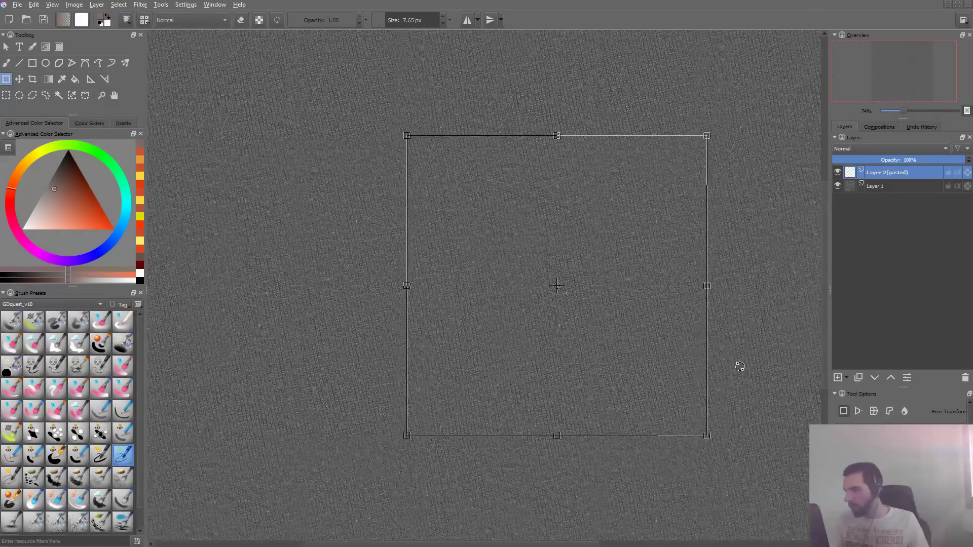
drag(724, 343, 730, 386)
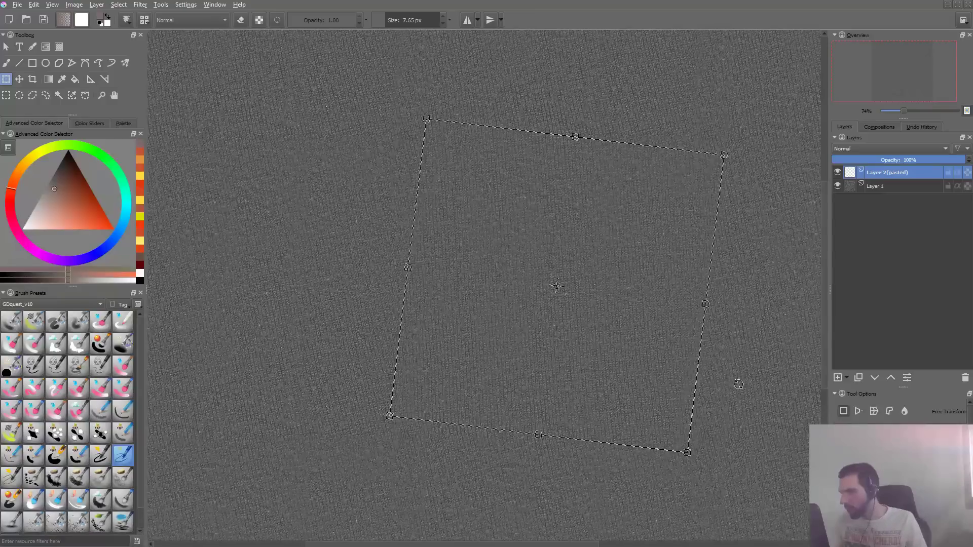
key(Return)
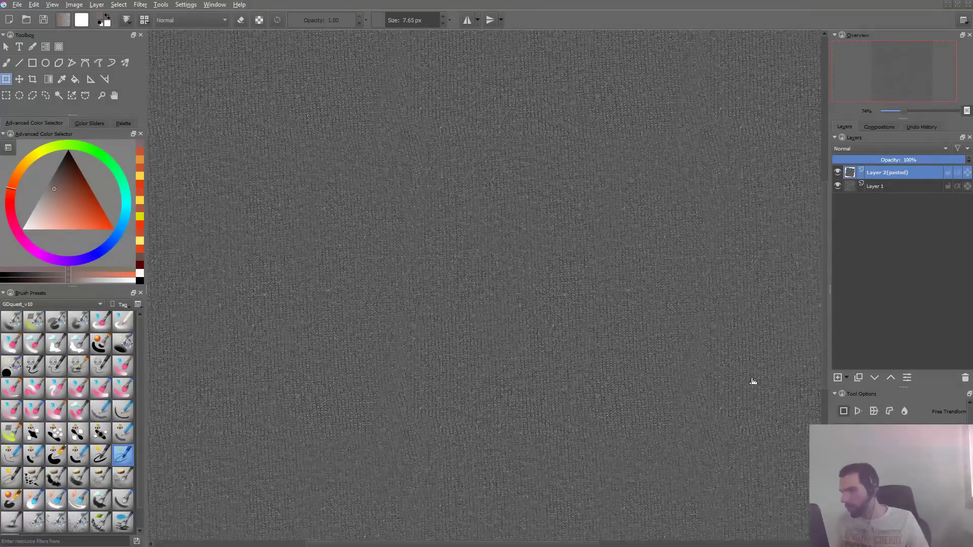
scroll(683, 321, down, 1)
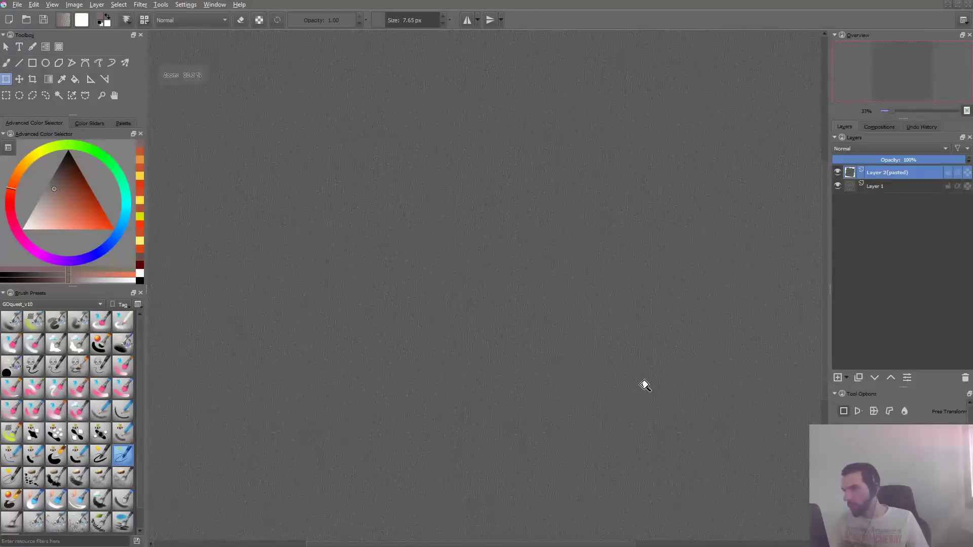
- Check the rotated weave up close and close the unnamed fabric document without saving it
scroll(663, 341, up, 3)
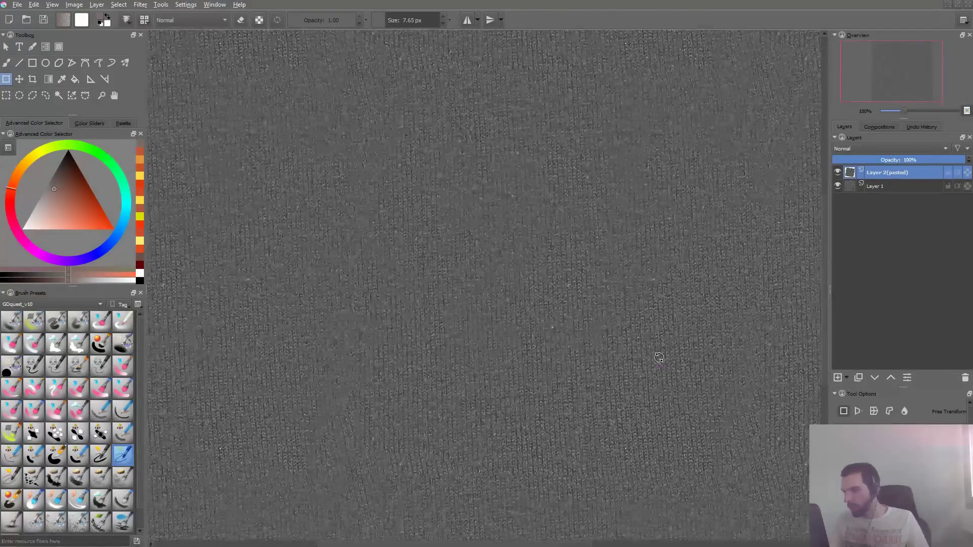
key(ctrl+w)
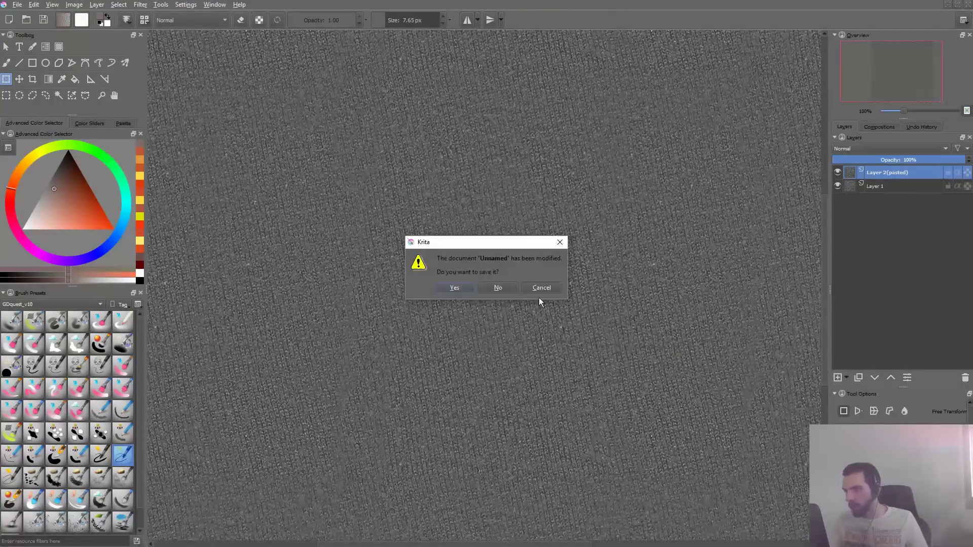
click(497, 288)
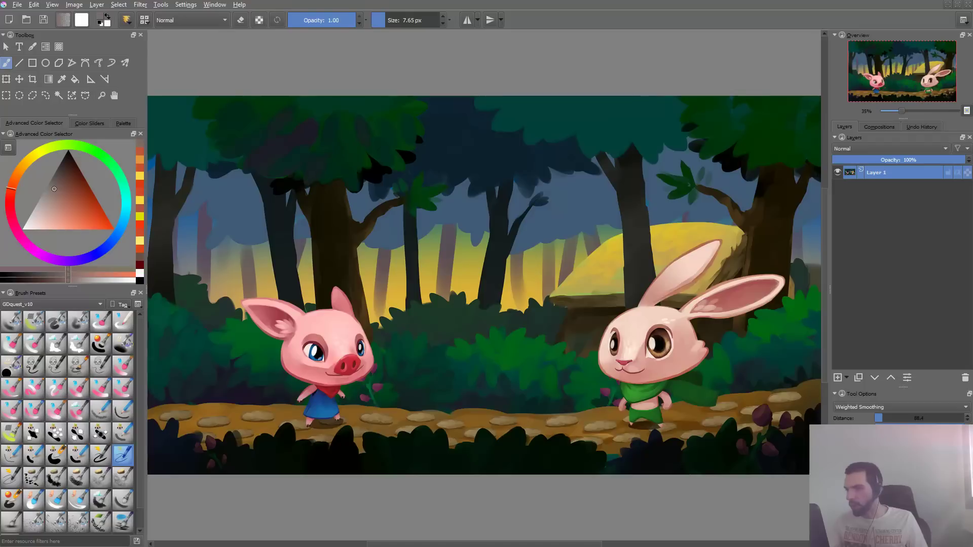
- Switch to Photoshop and close the gdquest_fabric_fluffy.psb smart object contents without saving
key(alt+Tab)
key(ctrl+d)
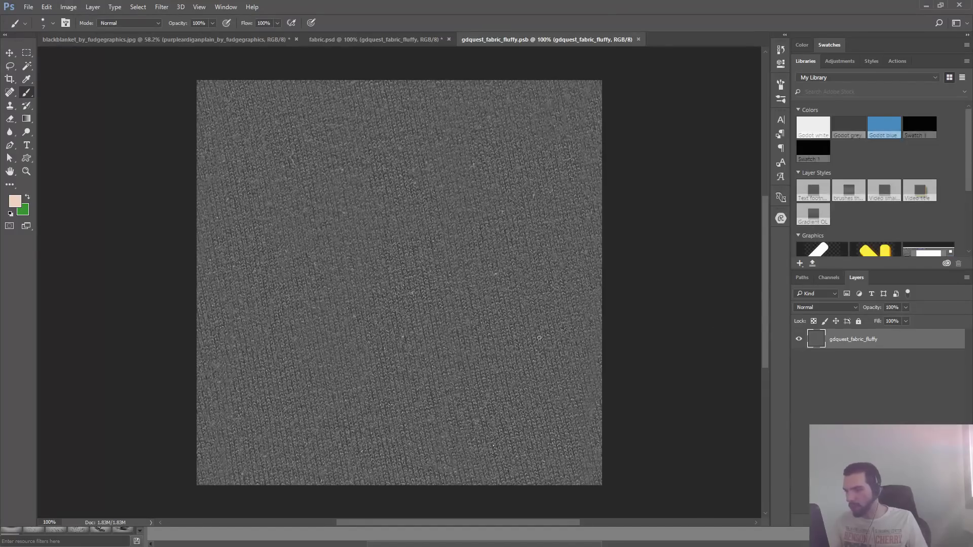
key(super+e)
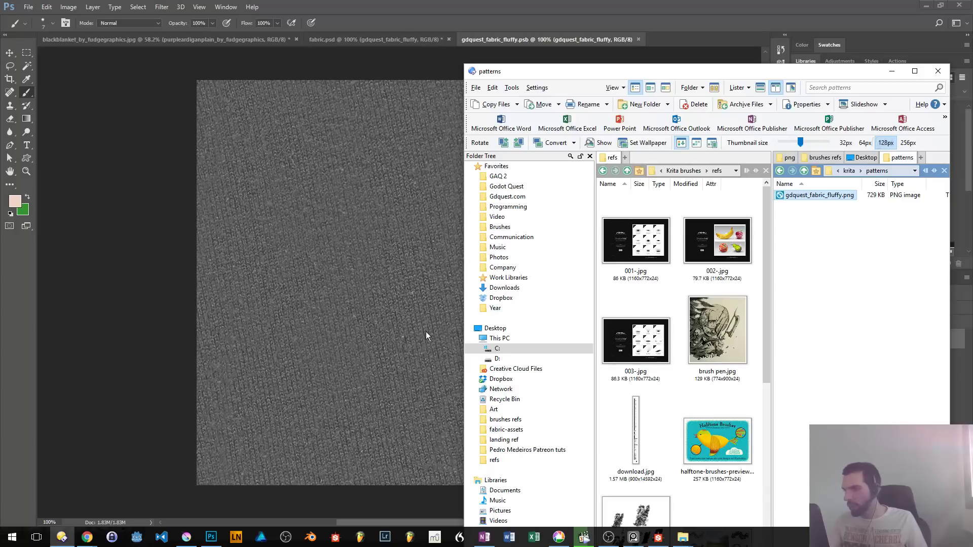
click(398, 301)
key(ctrl+w)
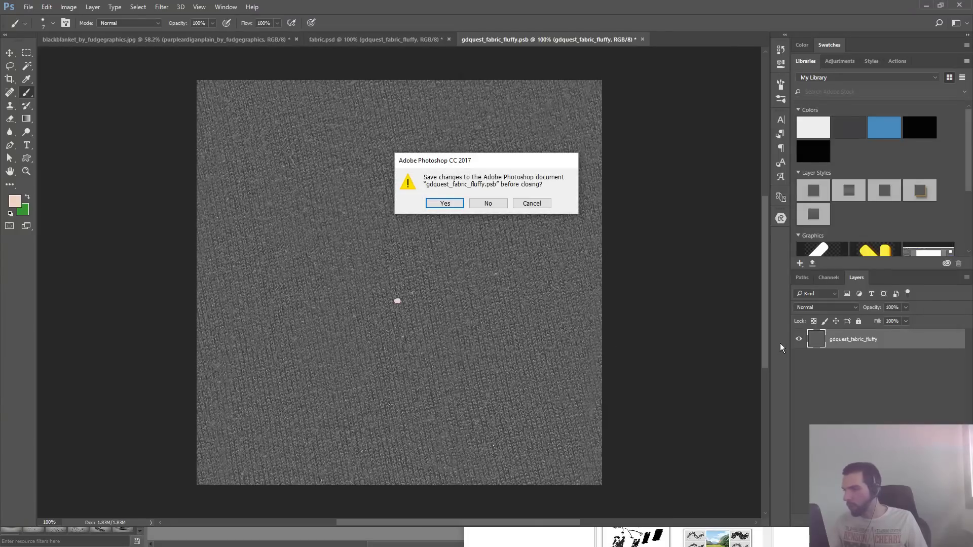
click(487, 204)
- Quick-export the gdquest_fabric_fluffy layer of fabric.psd as a PNG
right_click(857, 344)
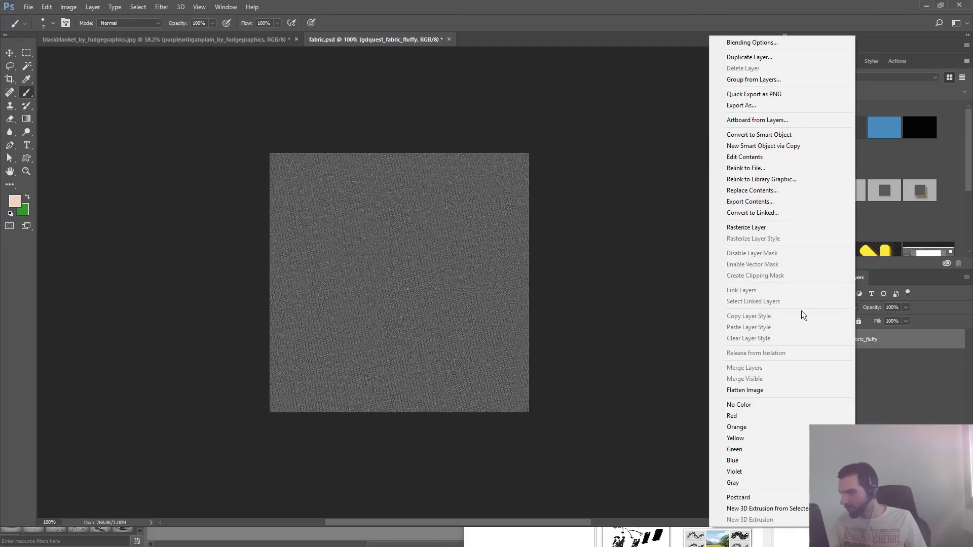
click(755, 95)
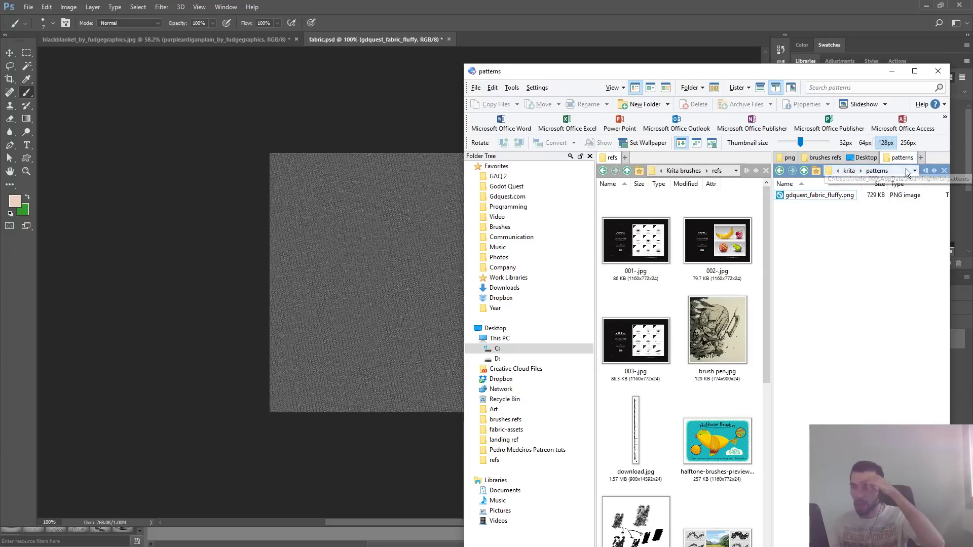
- Maximize the file manager and open the Desktop's fabric-assets folder in a new tab beside the Krita patterns tab
double_click(808, 71)
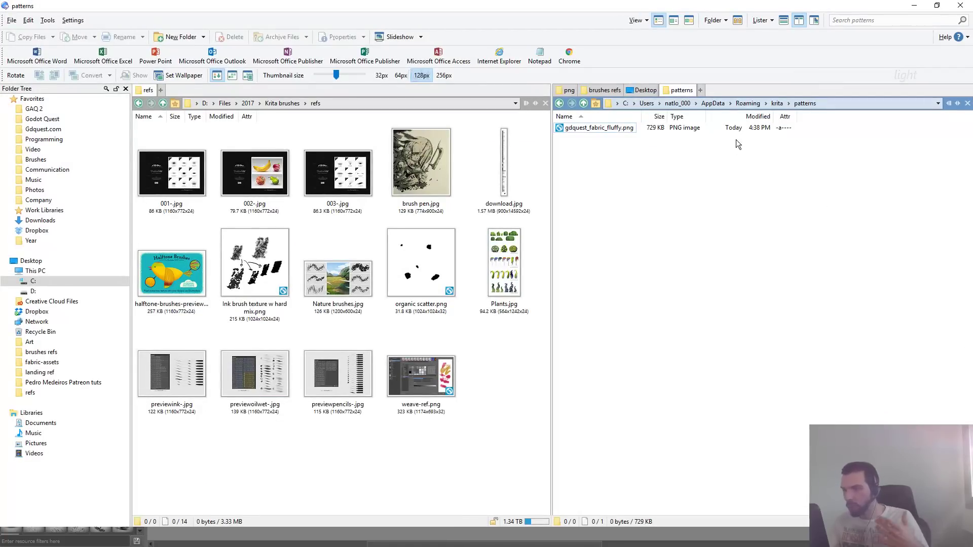
click(700, 91)
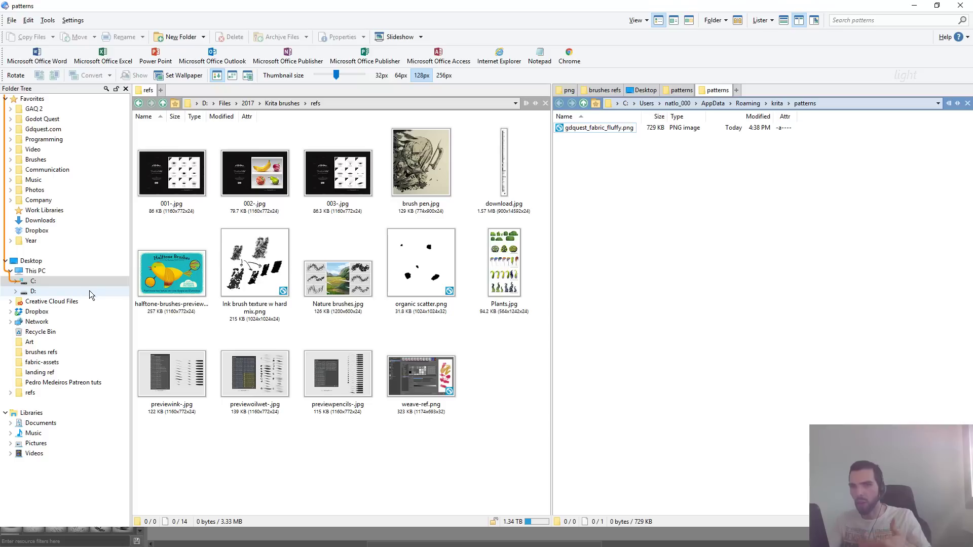
click(50, 271)
click(45, 261)
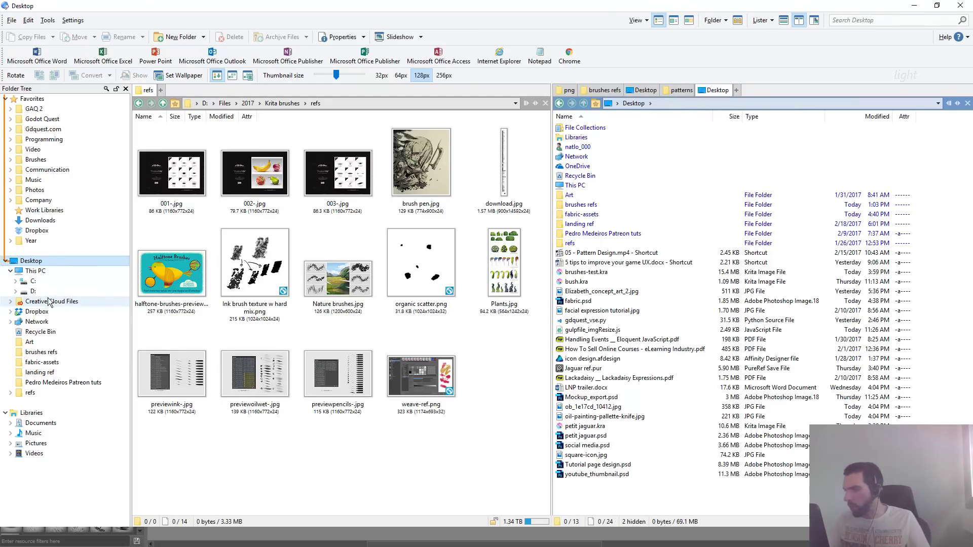
double_click(590, 215)
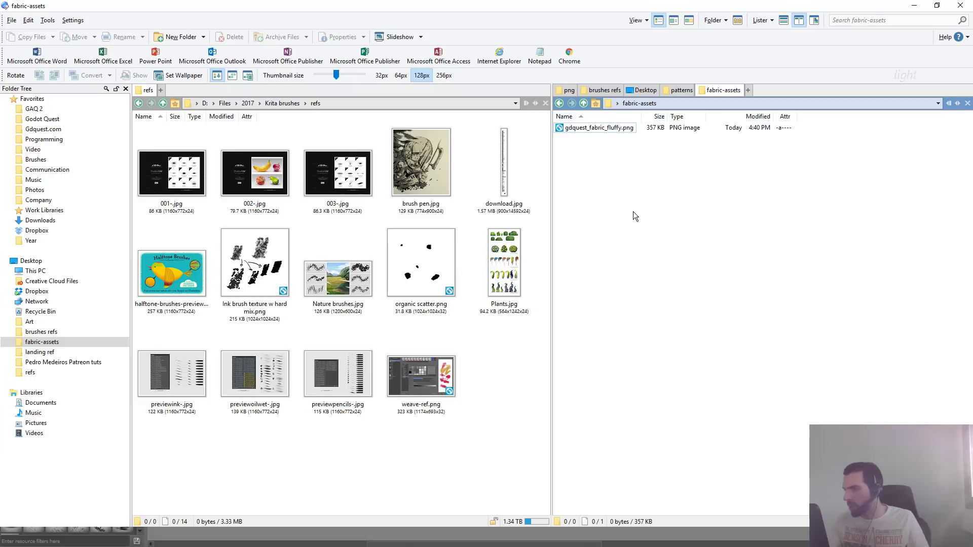
- Copy gdquest_fabric_fluffy.png from fabric-assets into Krita's patterns folder, replacing the existing file
key(ctrl+a)
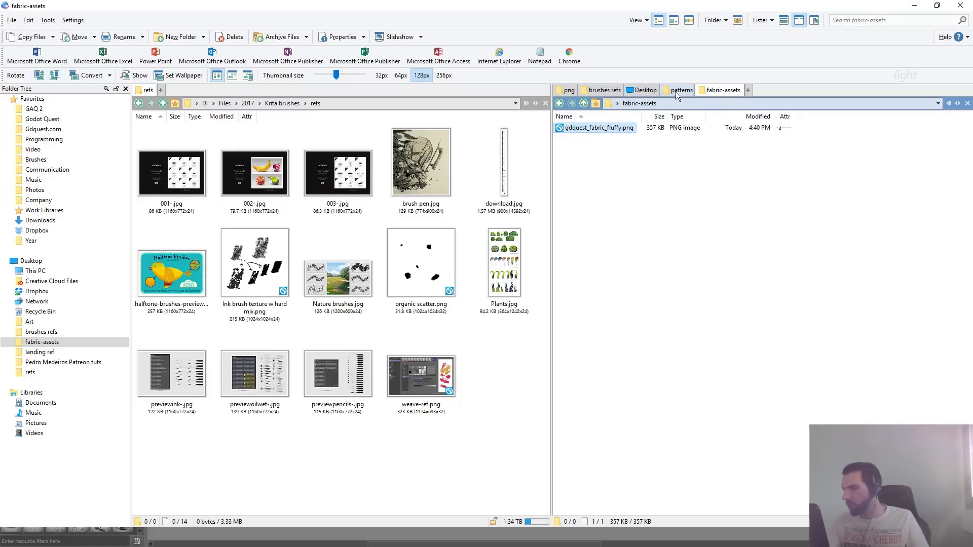
click(677, 92)
key(ctrl+v)
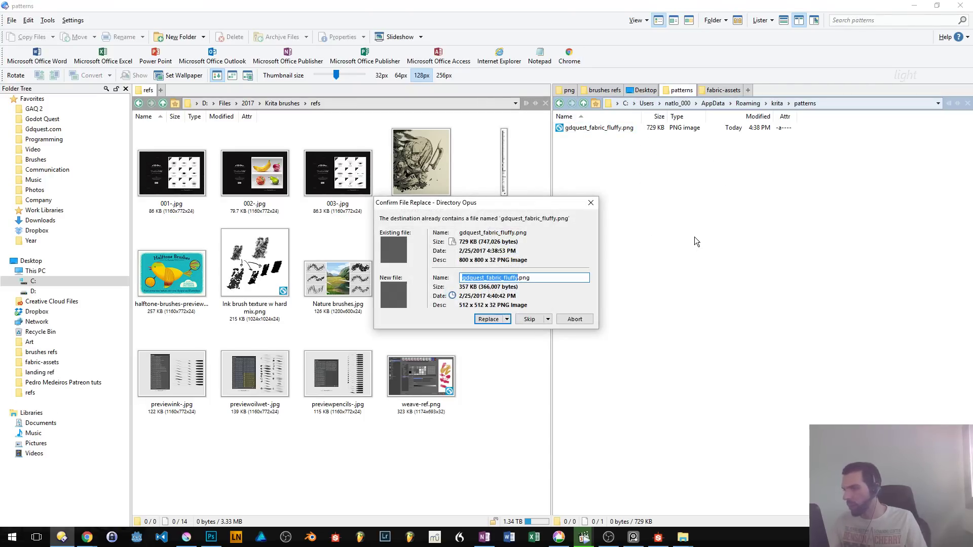
key(Return)
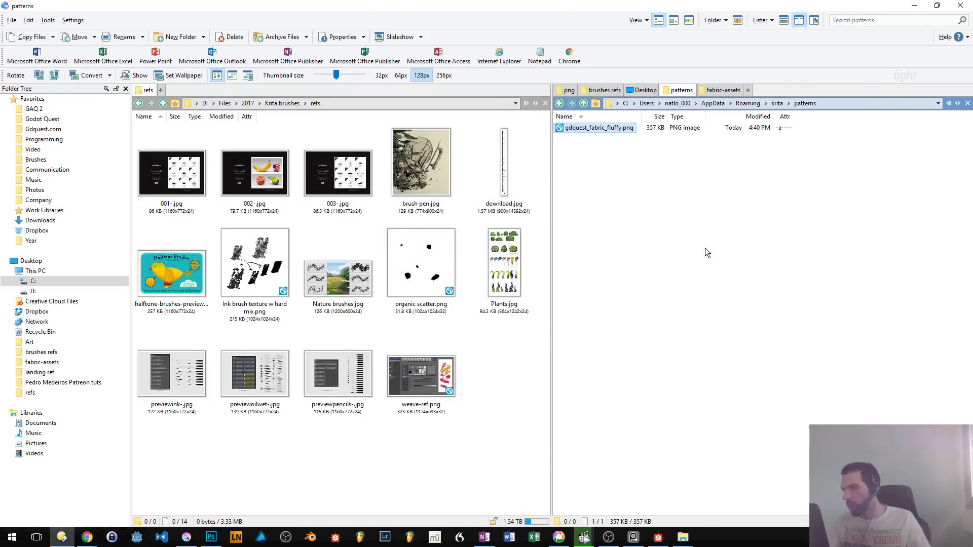
- Switch to Krita and close the forest painting, cancelling the closing of the brown test document
click(186, 538)
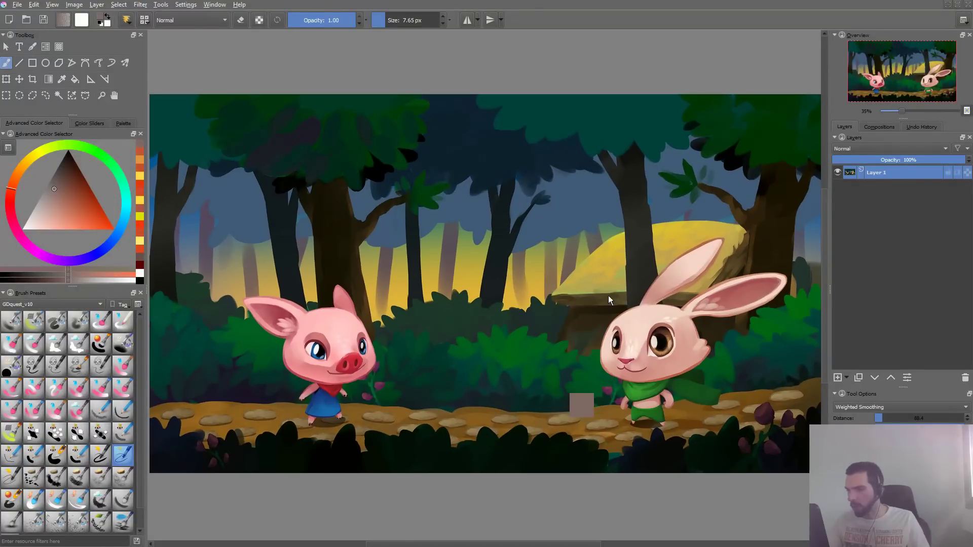
key(ctrl+w)
key(ctrl+w)
click(545, 290)
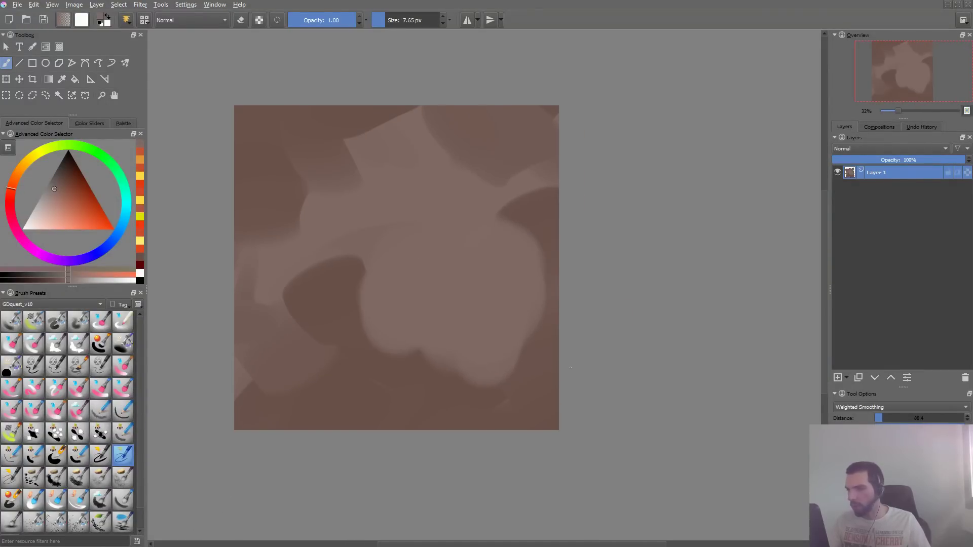
- Save the brown test document on the Desktop as a Krita document named brush-test
key(ctrl+s)
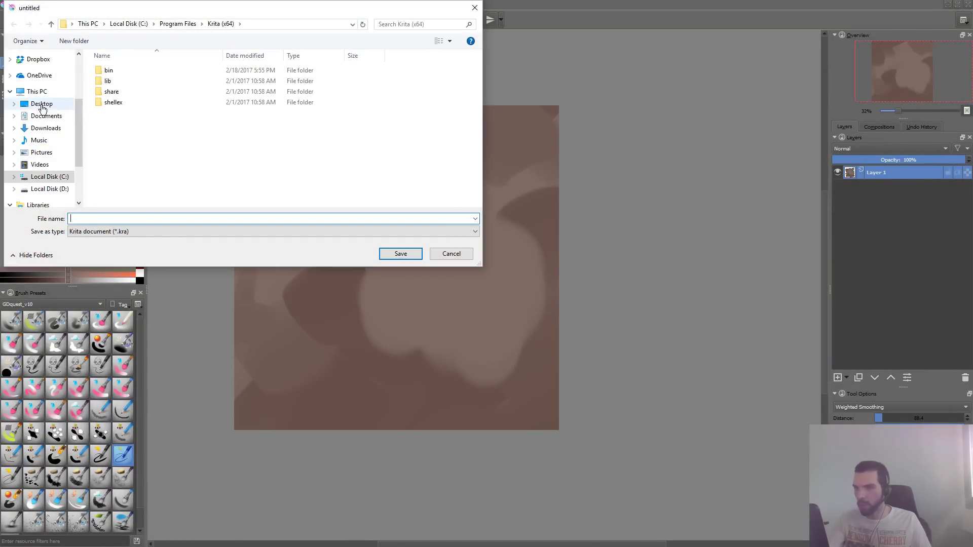
click(43, 106)
click(145, 231)
click(154, 218)
click(172, 219)
text(b)
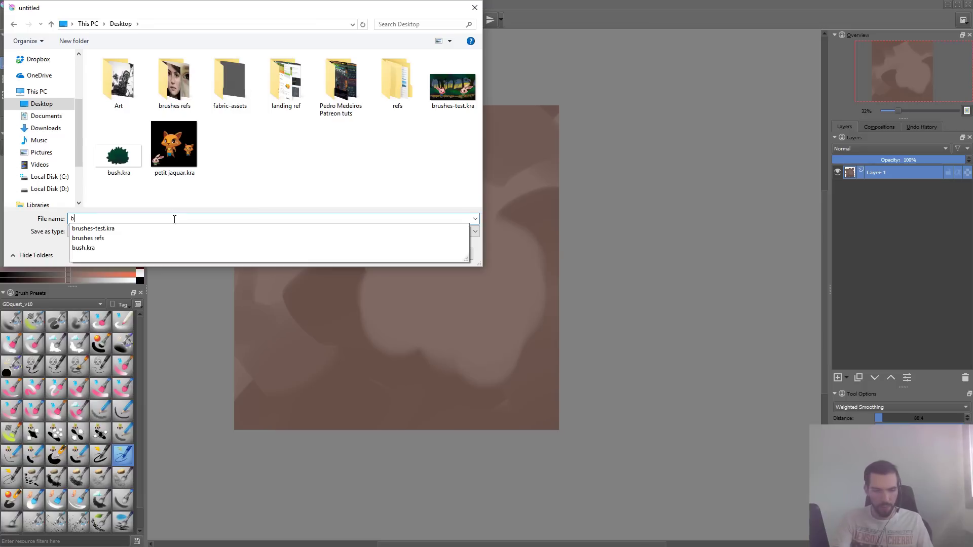
text(rush-test)
key(Return)
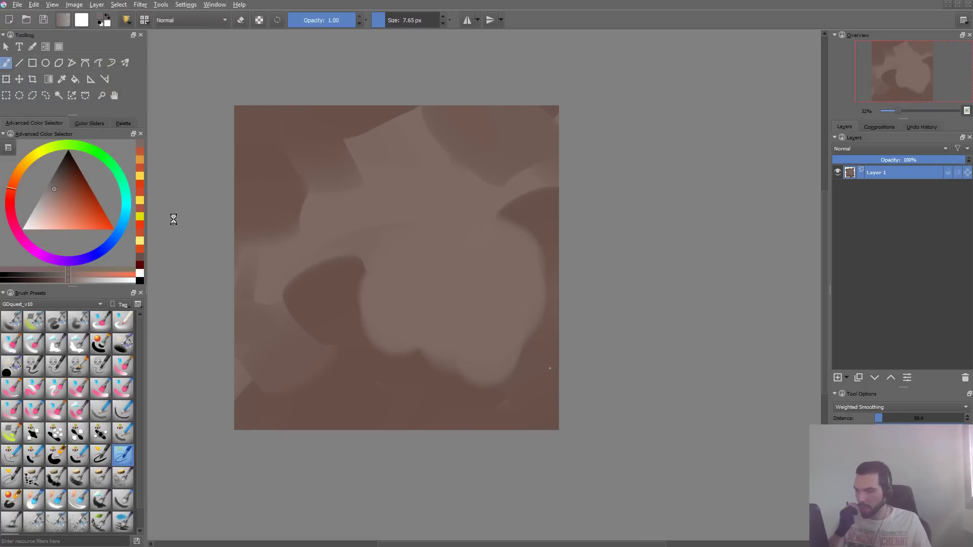
- Restart Krita so it reloads its pattern resources
drag(459, 279, 478, 282)
key(alt+Tab)
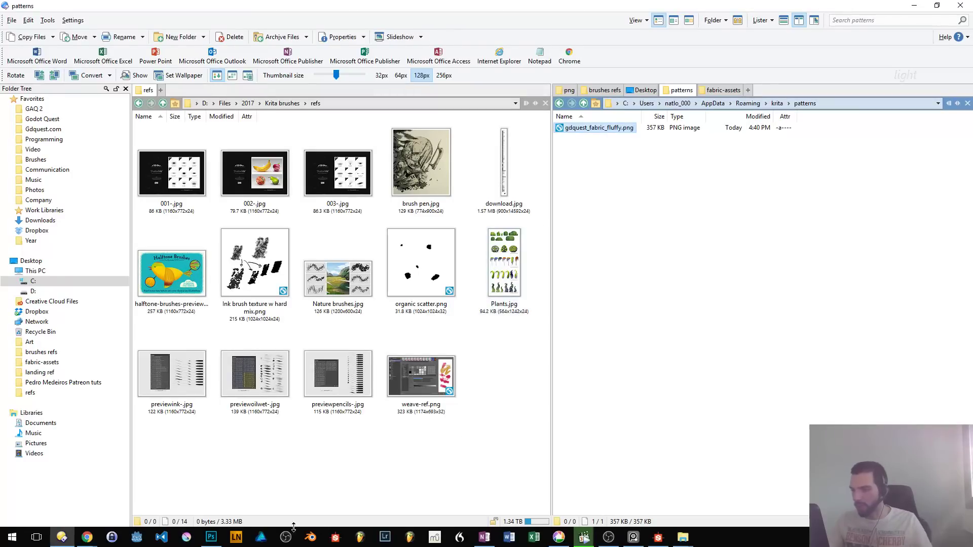
key(alt+space)
text(krit)
key(Return)
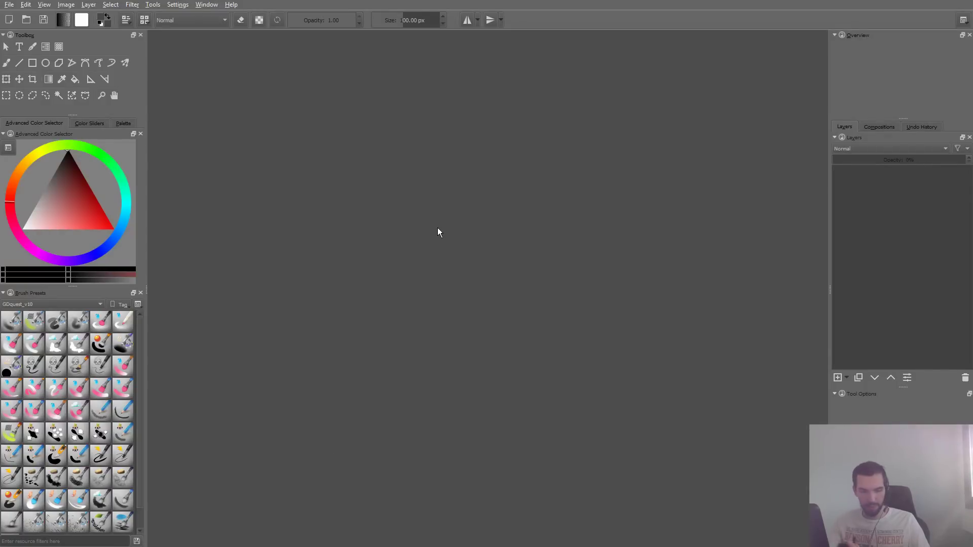
- Open environment-concept.jpg from the GAQ artwork png folder
key(ctrl+o)
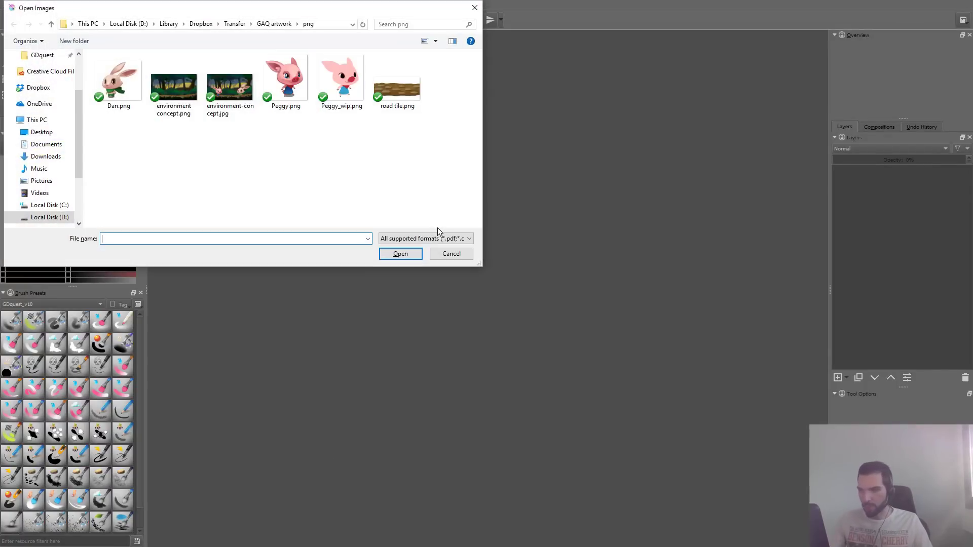
click(230, 86)
click(385, 254)
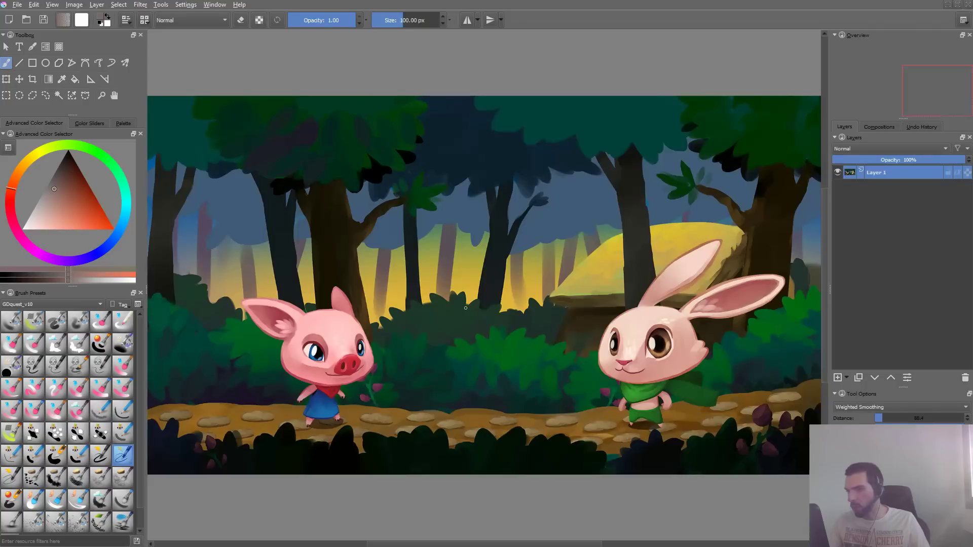
- Select the GDquest_Airbrush_Shading brush preset, try it with a stroke on the painting and undo the stroke
mouse_move(532, 209)
mouse_down()
mouse_move(471, 326)
mouse_move(589, 392)
mouse_up()
key(ctrl+z)
key(F5)
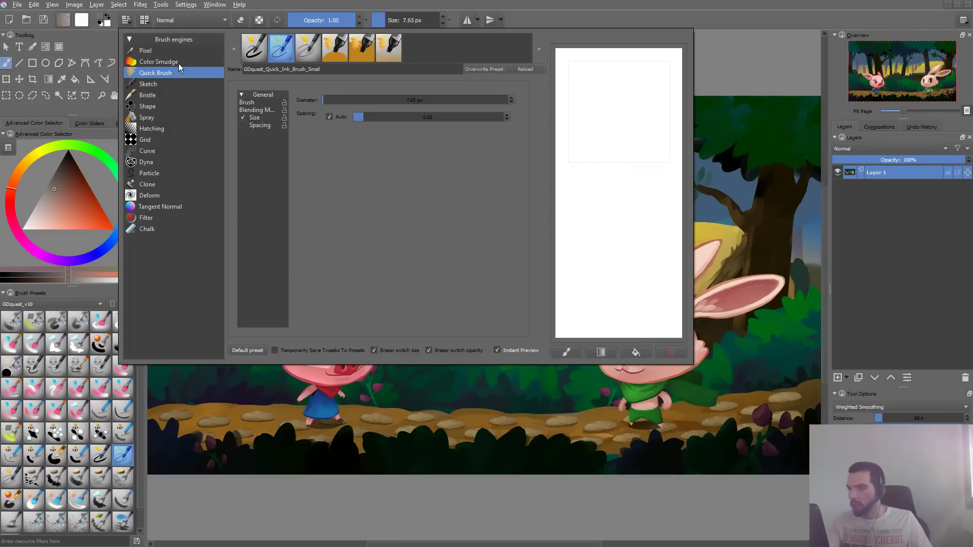
click(178, 62)
click(175, 51)
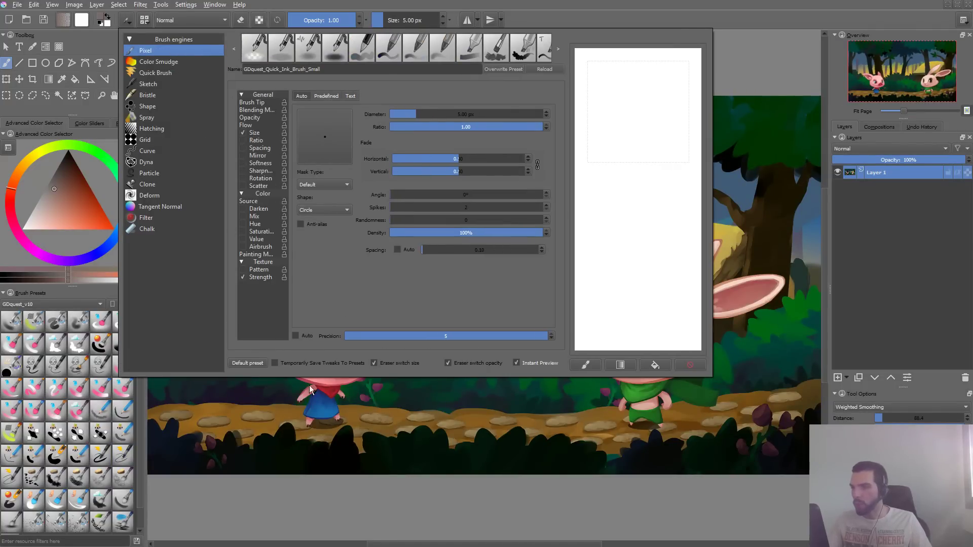
click(56, 324)
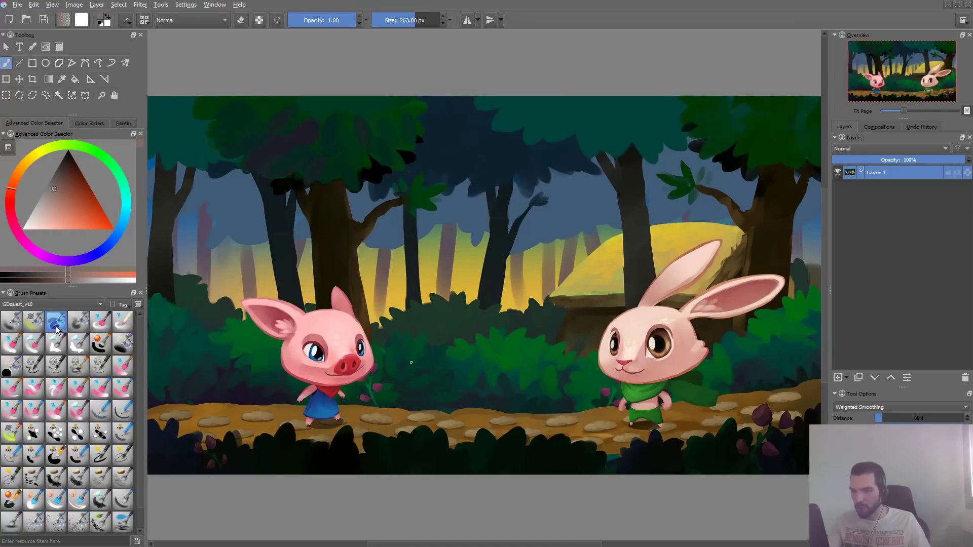
mouse_move(305, 188)
mouse_down()
mouse_move(324, 243)
mouse_move(573, 278)
mouse_up()
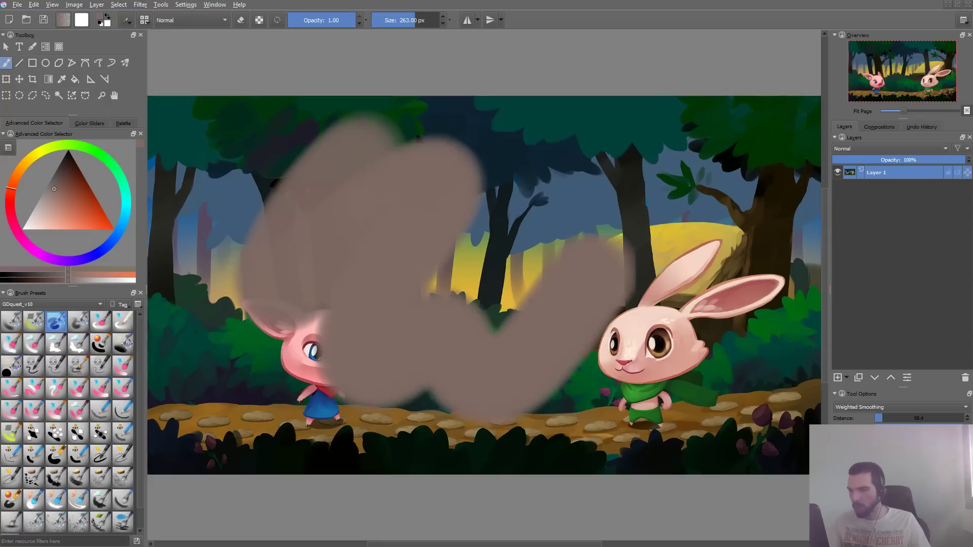
key(ctrl+z)
- Add a layer above the painting and fill it entirely with a dark reddish brown
key(Insert)
mouse_move(415, 132)
mouse_down()
mouse_move(254, 335)
mouse_move(619, 206)
mouse_up()
key(ctrl+z)
click(59, 191)
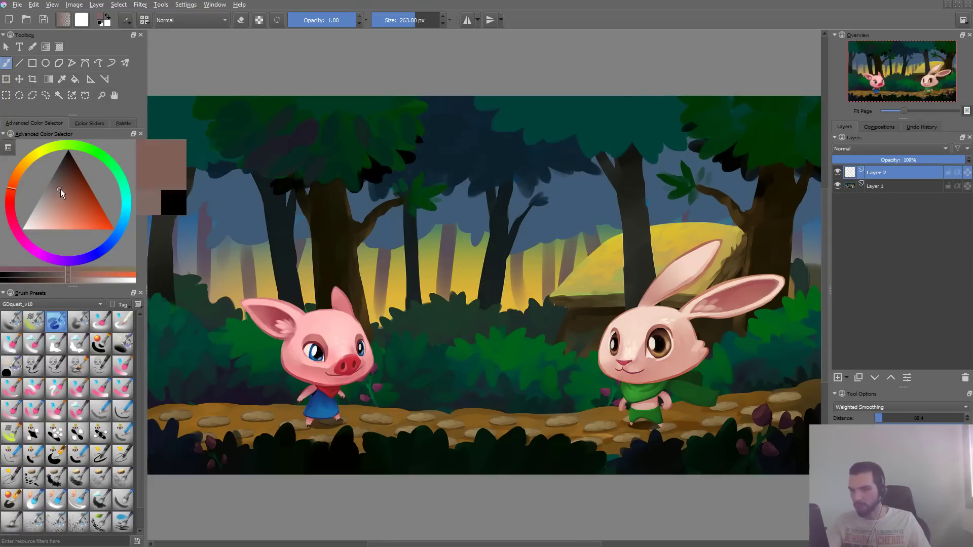
drag(59, 191, 69, 181)
key(shift+BackSpace)
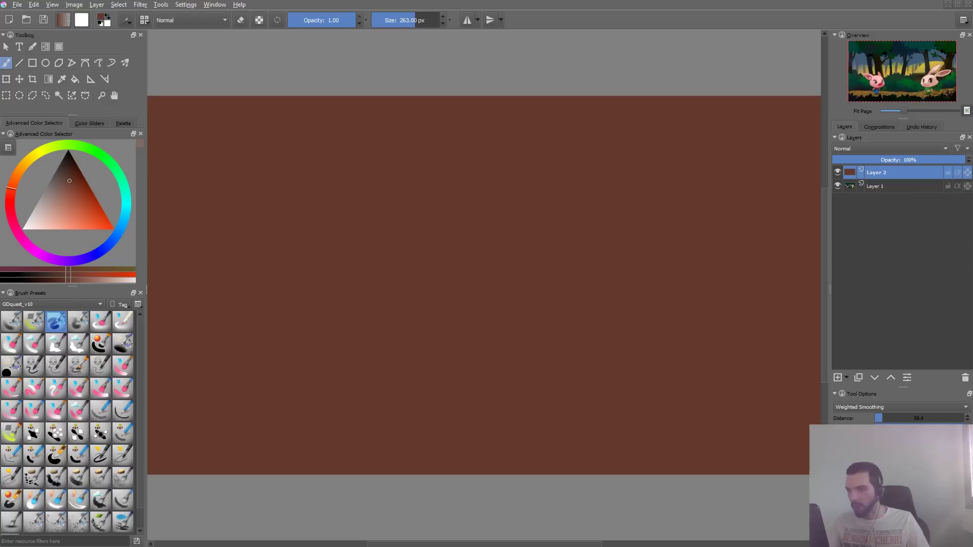
- Choose a darker brown paint color and open the texture pattern settings of the GDquest_Airbrush_Shading brush
drag(68, 176, 64, 164)
key(F5)
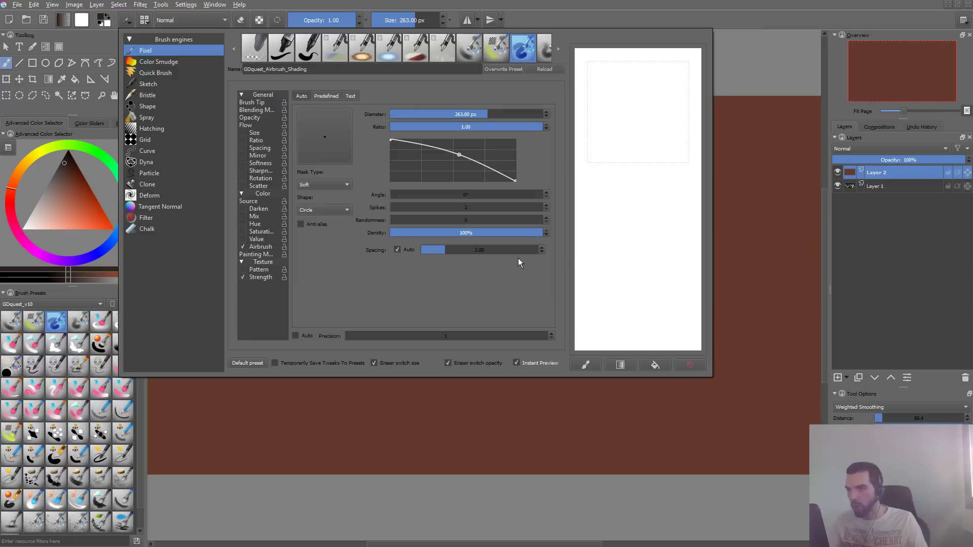
click(260, 271)
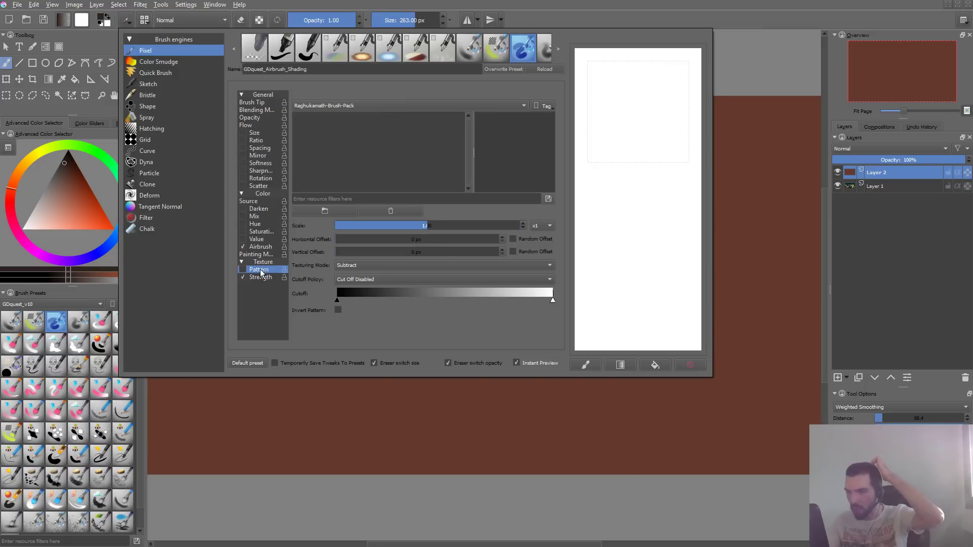
- Delete the brush-pack tag selected in the brush's texture pattern chooser
click(406, 108)
click(405, 93)
click(545, 106)
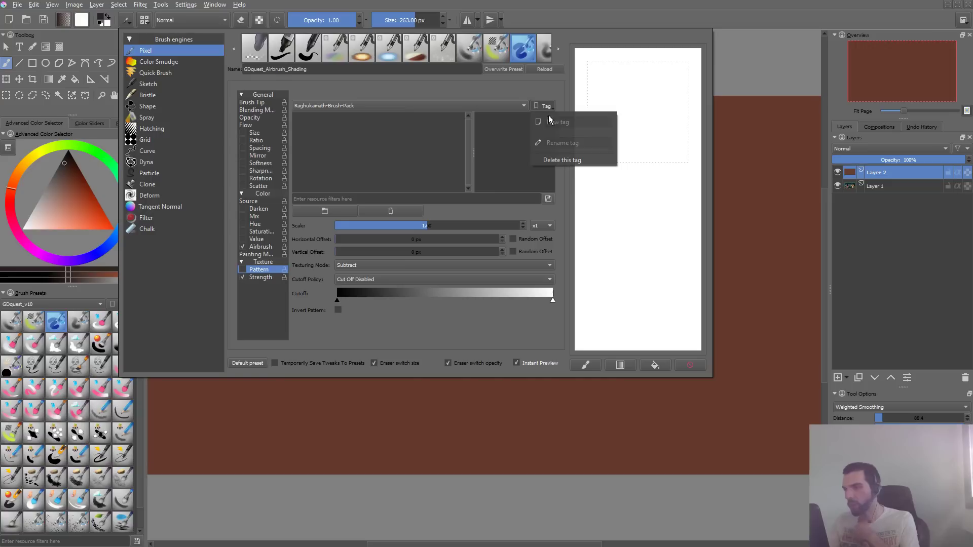
click(581, 160)
- Show the patterns of all tags and select the 18_texture-bark.png pattern
click(374, 106)
click(370, 97)
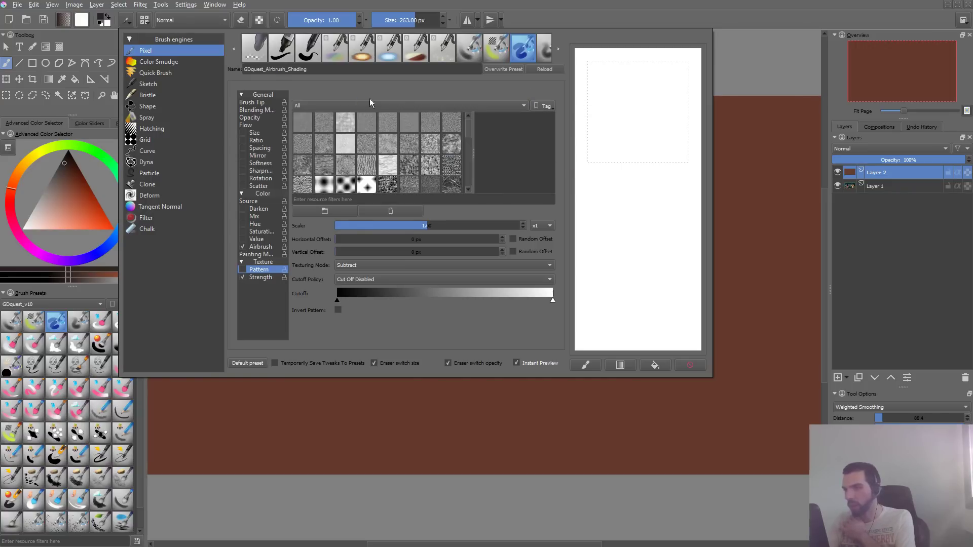
click(375, 161)
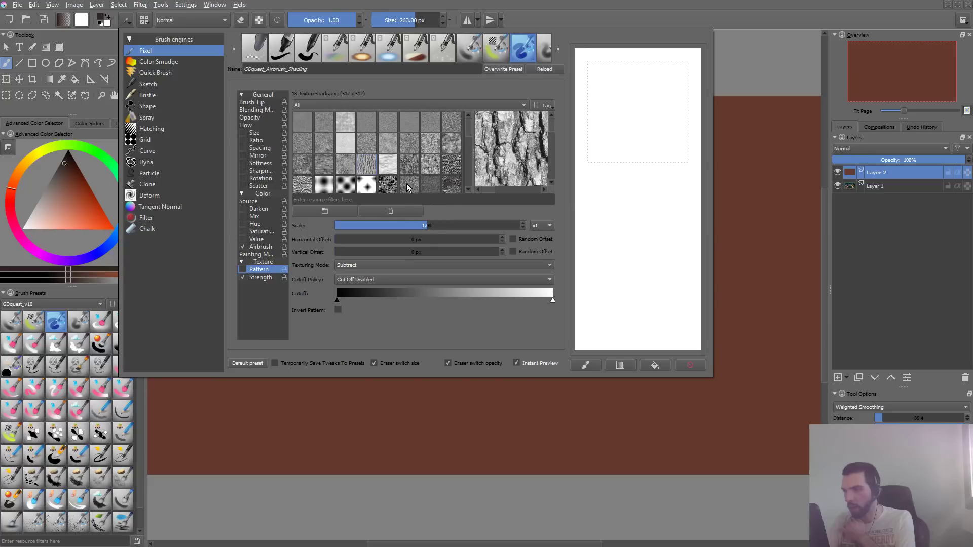
- Browse the texture patterns and select gdquest_fabric_fluffy.png as the brush's pattern
click(436, 186)
drag(467, 126, 467, 152)
click(385, 149)
click(391, 179)
click(386, 147)
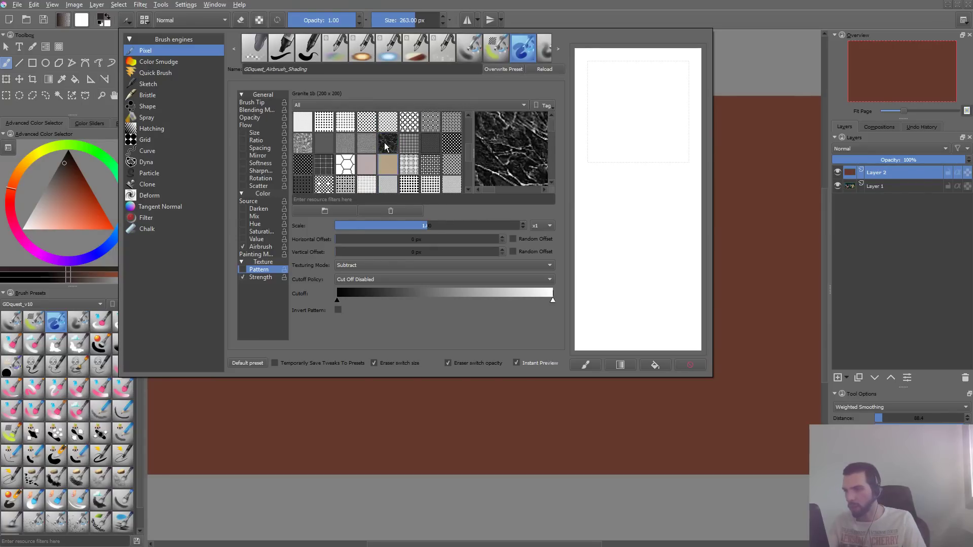
click(366, 150)
click(395, 148)
click(429, 148)
click(367, 149)
click(345, 149)
click(325, 150)
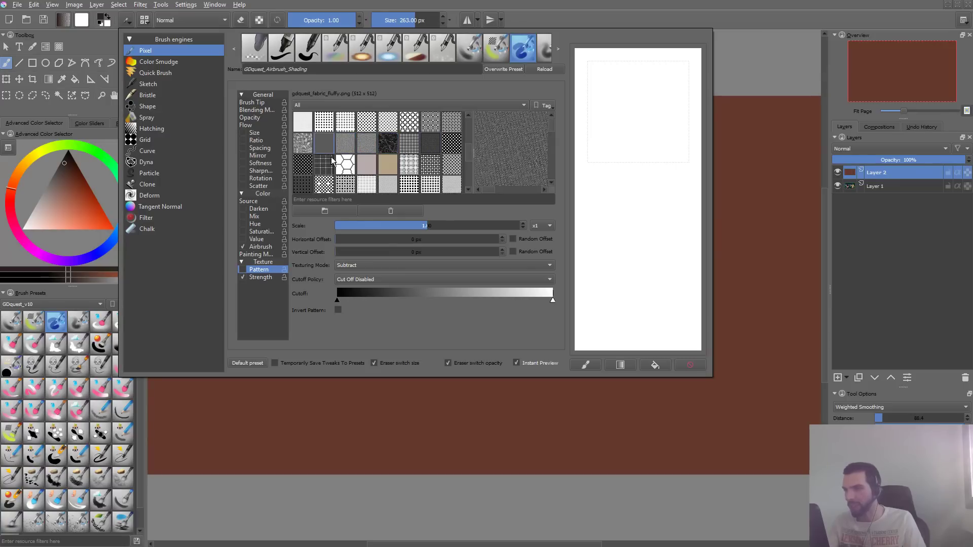
- Test the brush with strokes on the scratchpad, clearing it between strokes
drag(639, 107, 669, 274)
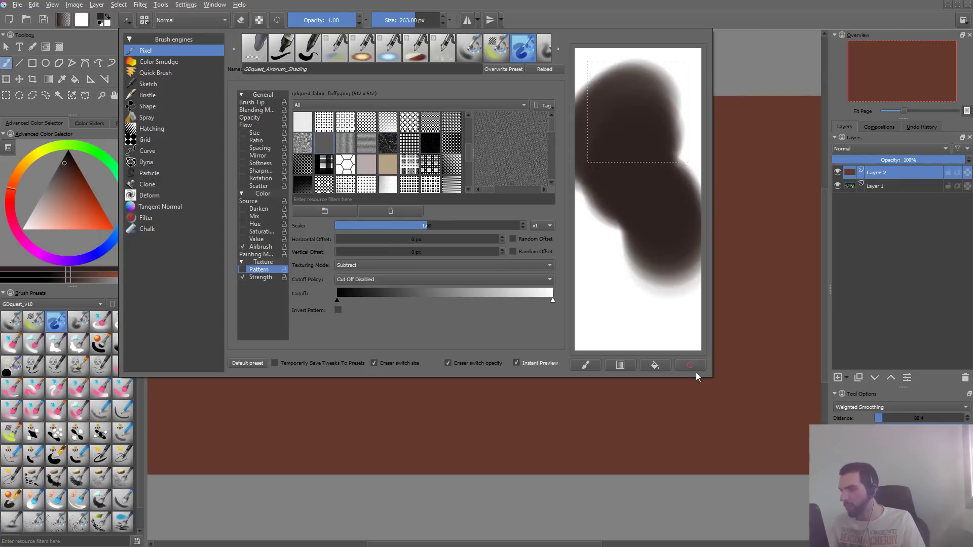
click(682, 365)
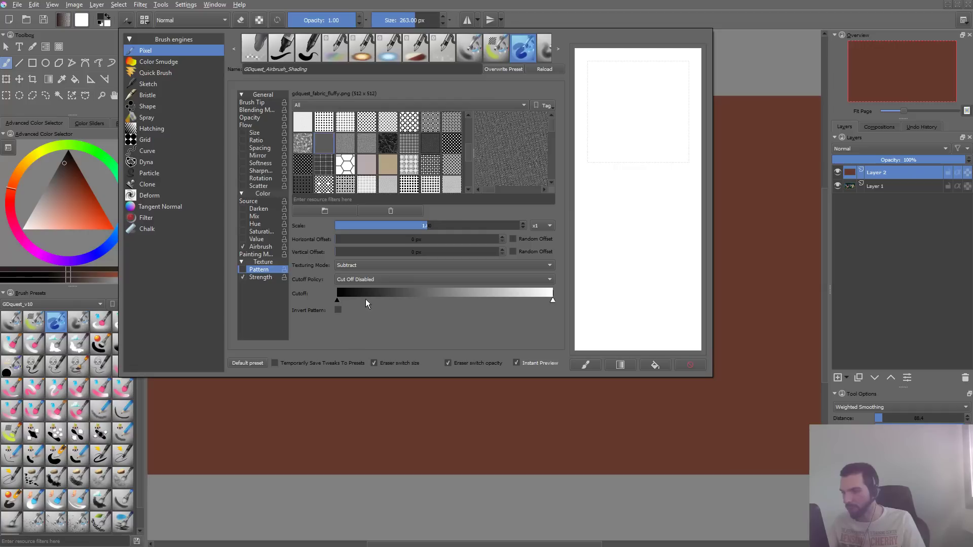
mouse_move(650, 132)
mouse_down()
mouse_move(630, 152)
mouse_move(621, 208)
mouse_up()
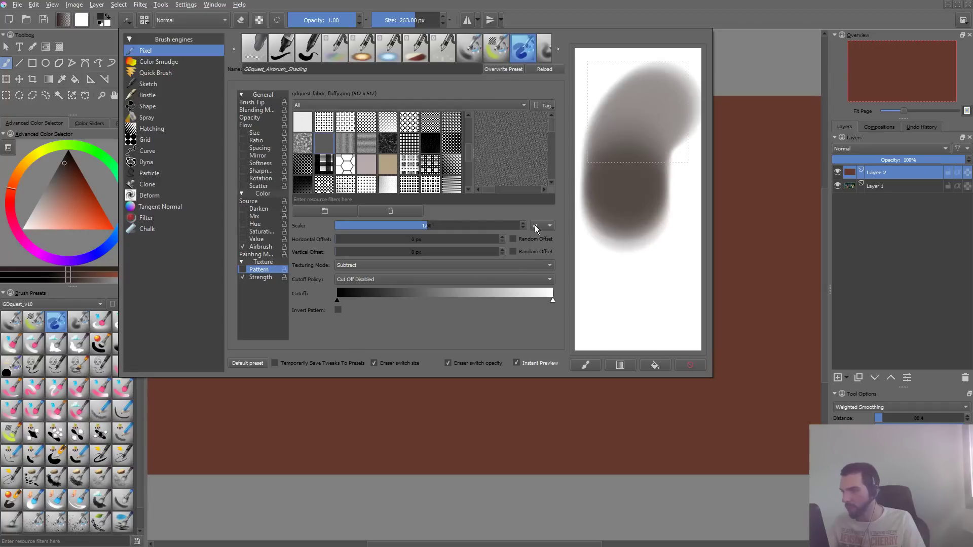
- Set the texturing mode to Multiply, enable the pattern texture and test the brush on a cleared scratchpad
click(397, 266)
click(365, 256)
click(242, 269)
click(679, 365)
mouse_move(629, 238)
mouse_down()
mouse_move(667, 130)
mouse_move(676, 300)
mouse_up()
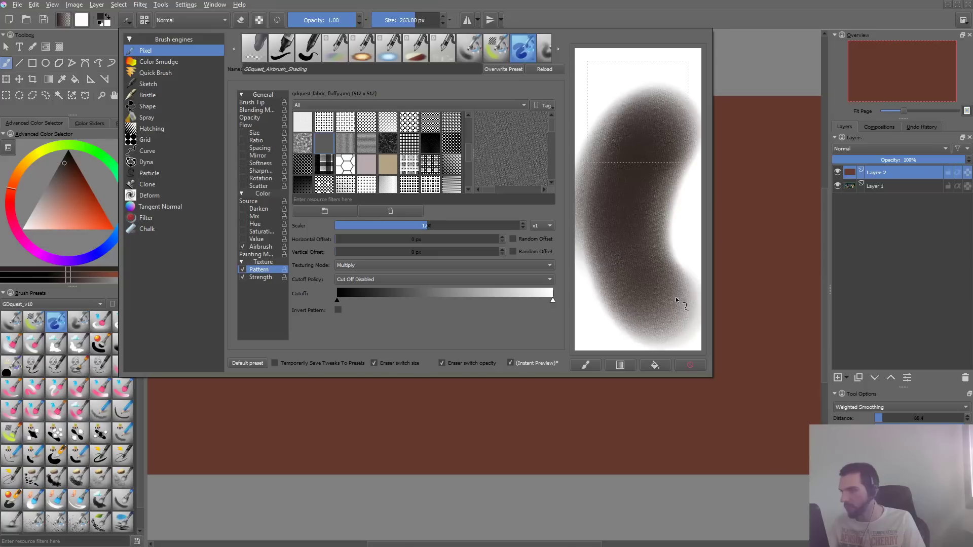
- Set the texture pattern's scale to 1.33 and test the brush on a cleared scratchpad
click(690, 365)
drag(428, 225, 458, 225)
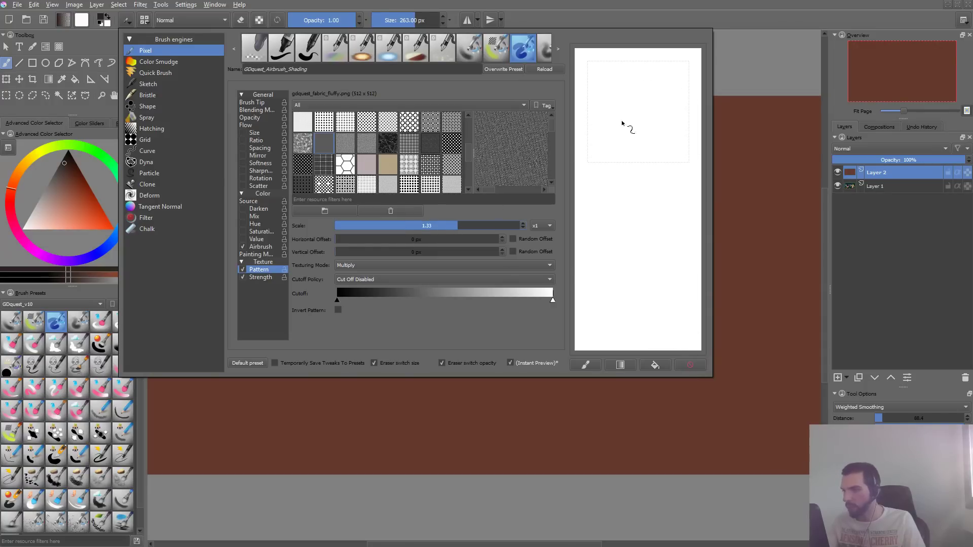
mouse_move(634, 101)
mouse_down()
mouse_move(636, 252)
mouse_move(688, 320)
mouse_up()
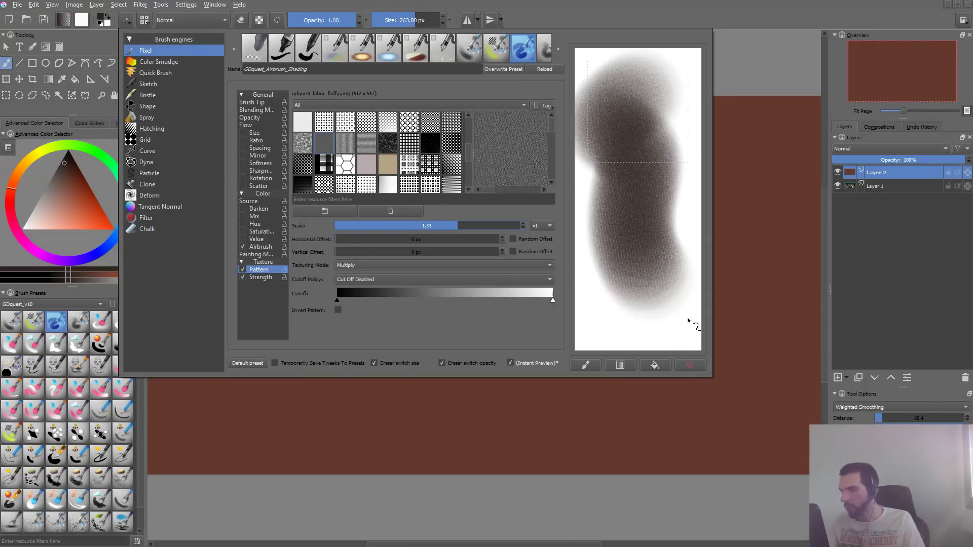
click(678, 367)
- Close the brush settings, paint a test stroke on the reddish-brown canvas and undo it
click(397, 450)
mouse_move(449, 169)
mouse_down()
mouse_move(383, 216)
mouse_move(565, 194)
mouse_move(543, 361)
mouse_up()
key(ctrl+z)
key(ctrl+z)
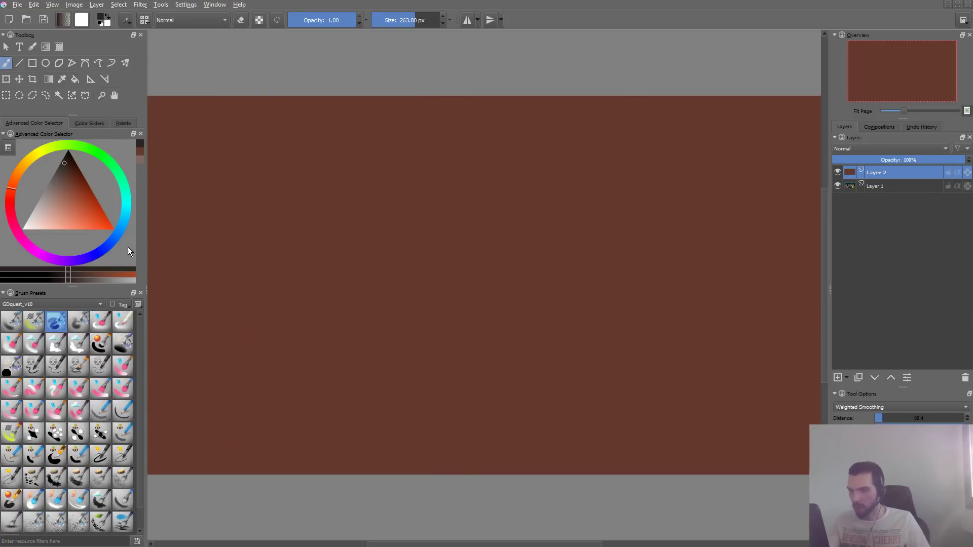
- Choose a light turquoise color and fill the whole upper layer with it
click(67, 214)
click(125, 193)
drag(132, 199, 133, 202)
key(shift+BackSpace)
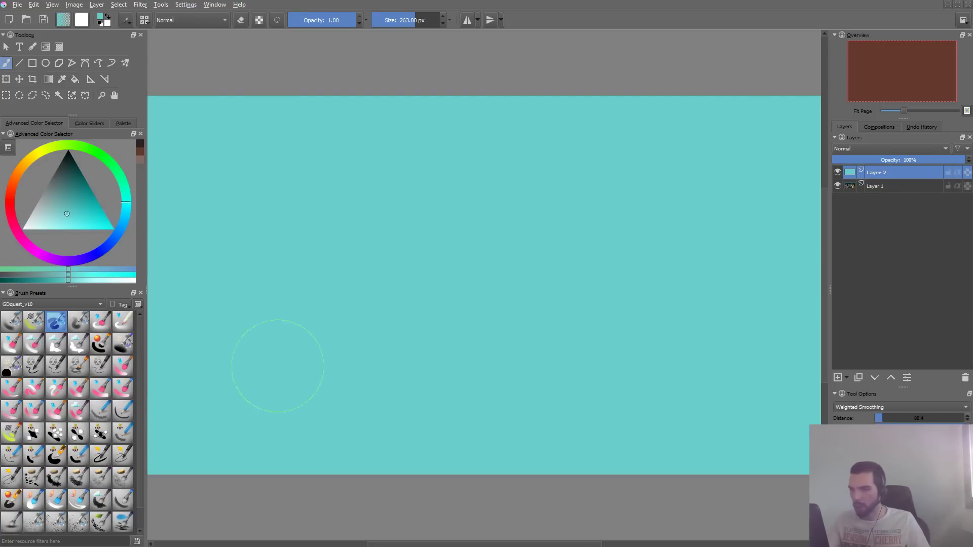
- Choose a dark teal color and paint test strokes on the turquoise canvas, undoing each one
click(80, 181)
mouse_move(380, 112)
mouse_down()
mouse_move(293, 365)
mouse_move(348, 402)
mouse_up()
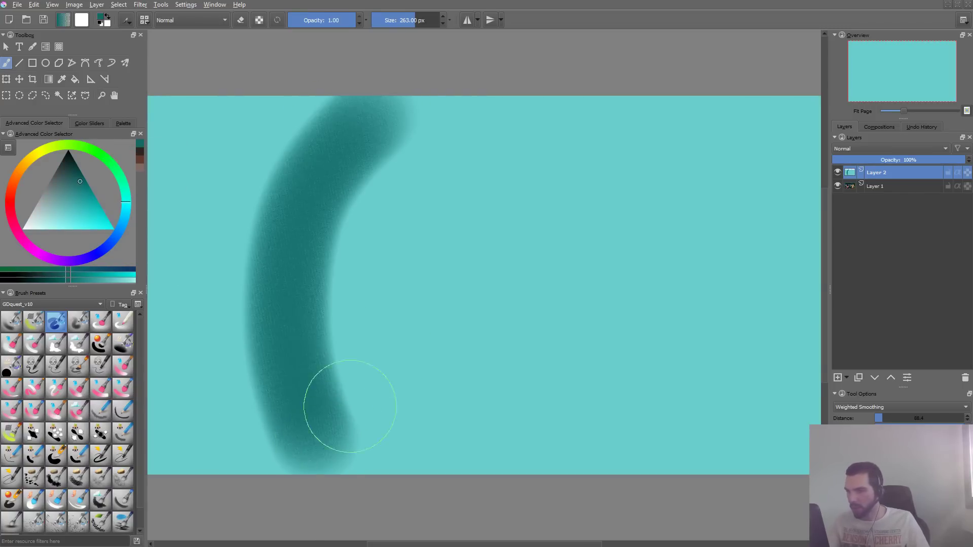
key(ctrl+z)
key(1)
mouse_move(486, 81)
mouse_down()
mouse_move(436, 121)
mouse_move(321, 299)
mouse_up()
key(ctrl+z)
mouse_move(337, 135)
mouse_down()
mouse_move(355, 461)
mouse_move(350, 446)
mouse_up()
key(ctrl+z)
- Set the texture pattern's scale to 1.47 and try the brush on the canvas, undoing each test stroke
key(F5)
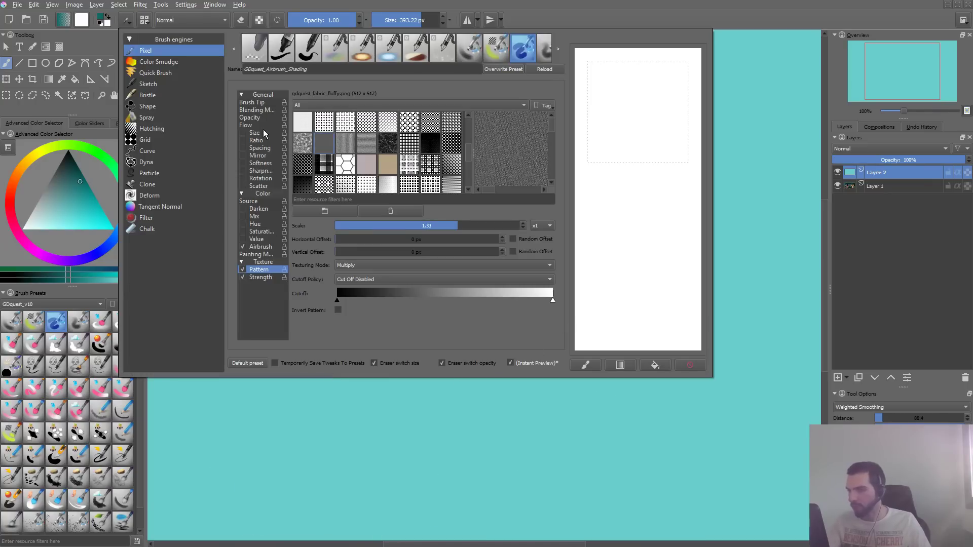
drag(455, 229, 475, 227)
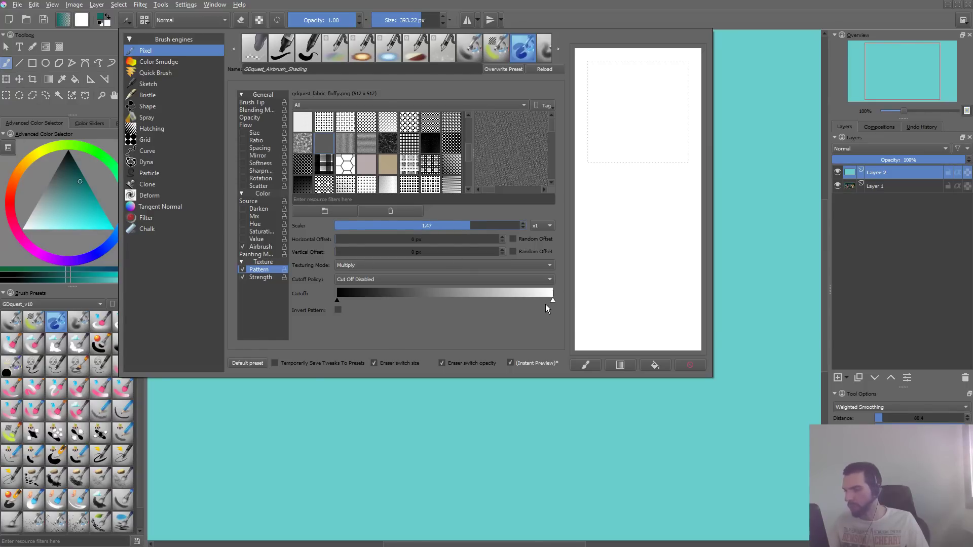
key(F5)
mouse_move(359, 134)
mouse_down()
mouse_move(276, 285)
mouse_move(313, 504)
mouse_up()
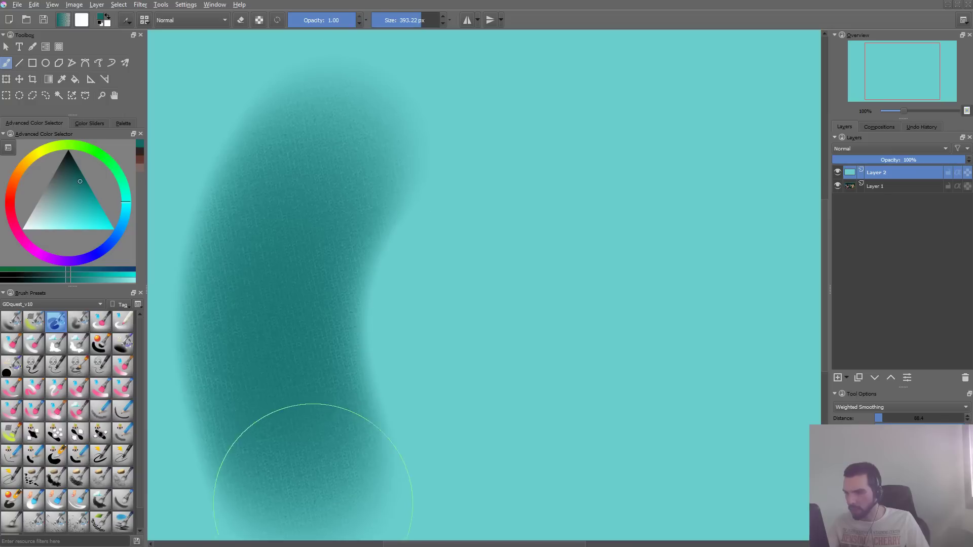
key(ctrl+z)
drag(326, 120, 299, 344)
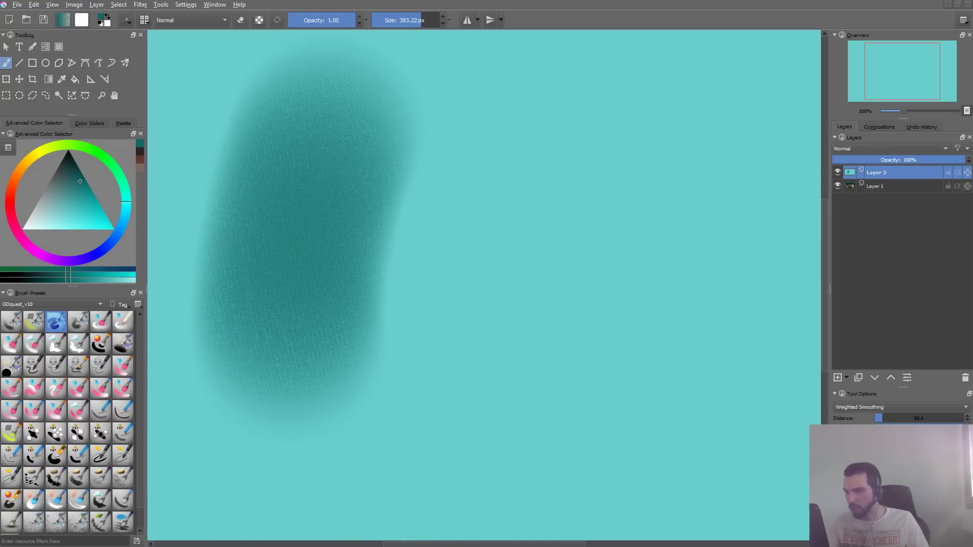
key(ctrl+z)
- Review the brush's tip, opacity and flow settings
key(F5)
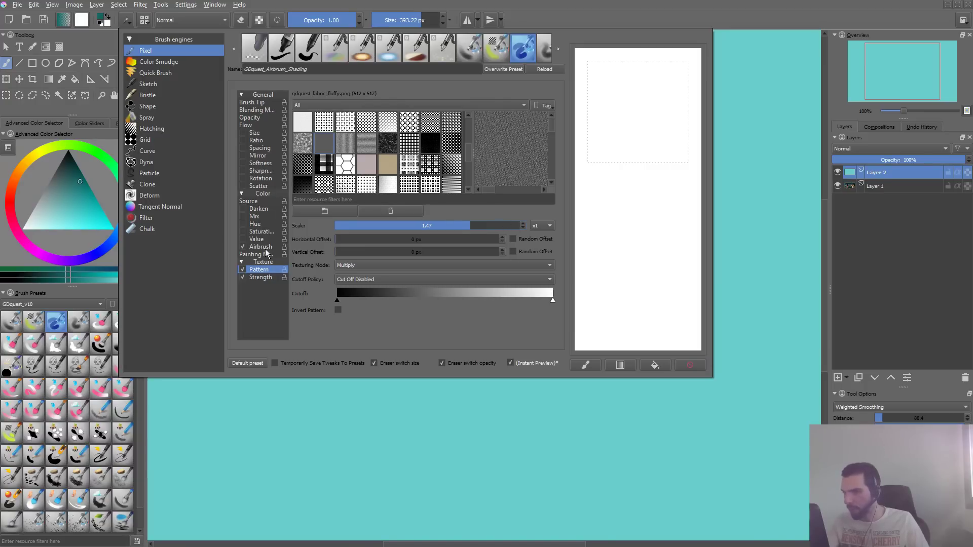
click(260, 103)
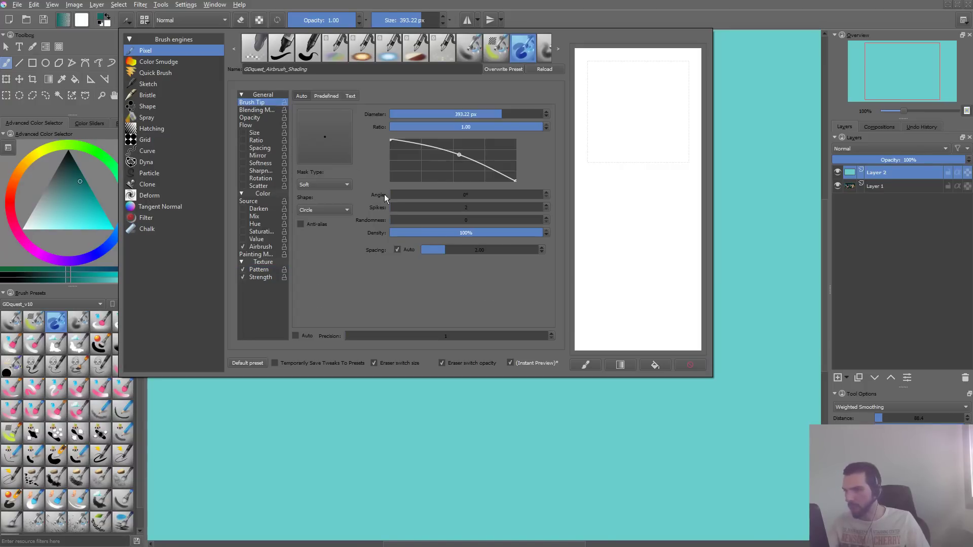
click(263, 119)
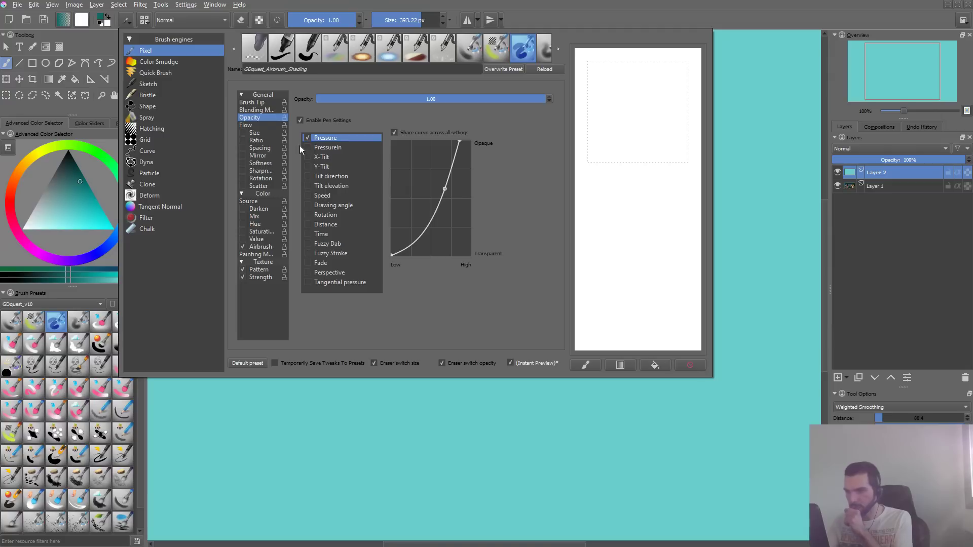
click(262, 125)
click(304, 137)
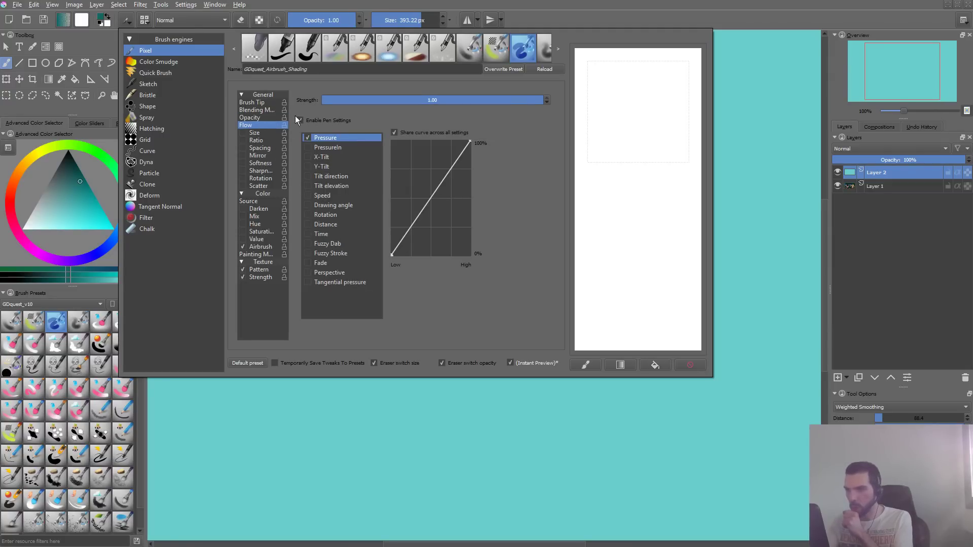
- Paint a dab and a long test stroke with the textured airbrush and undo both
click(456, 446)
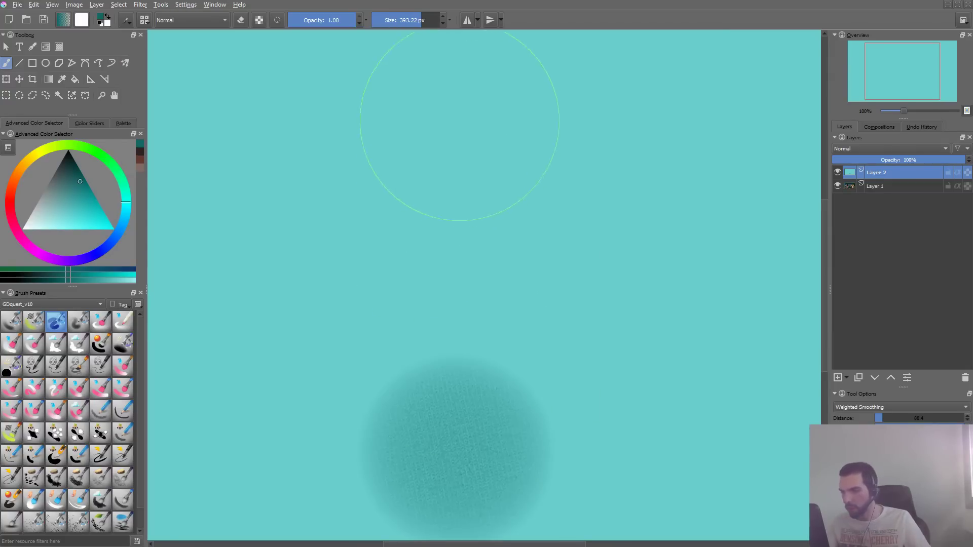
mouse_move(459, 121)
mouse_down()
mouse_move(370, 251)
mouse_move(412, 456)
mouse_up()
key(ctrl+z)
key(ctrl+z)
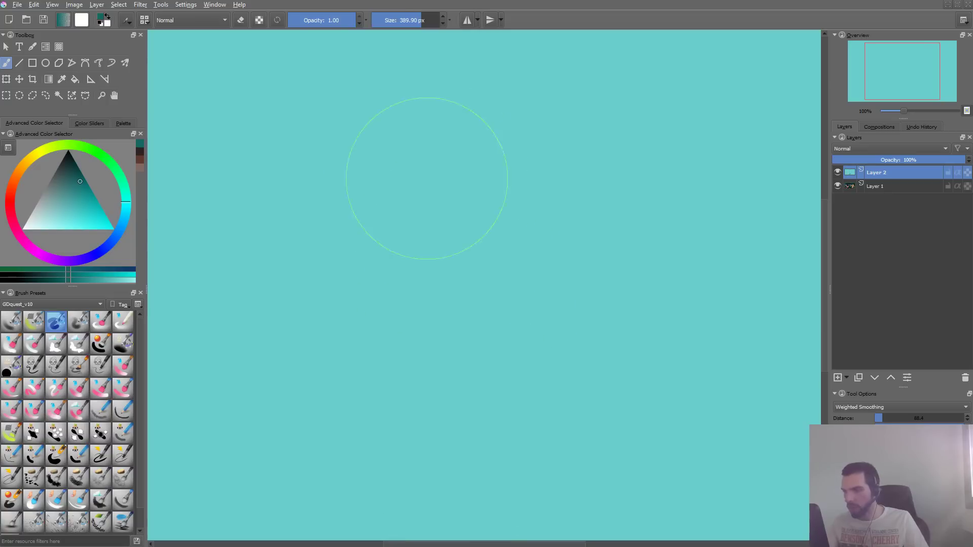
- Reduce the brush size to about 238 px and choose a darker, bluer paint color
drag(427, 178, 351, 208)
right_click(342, 207)
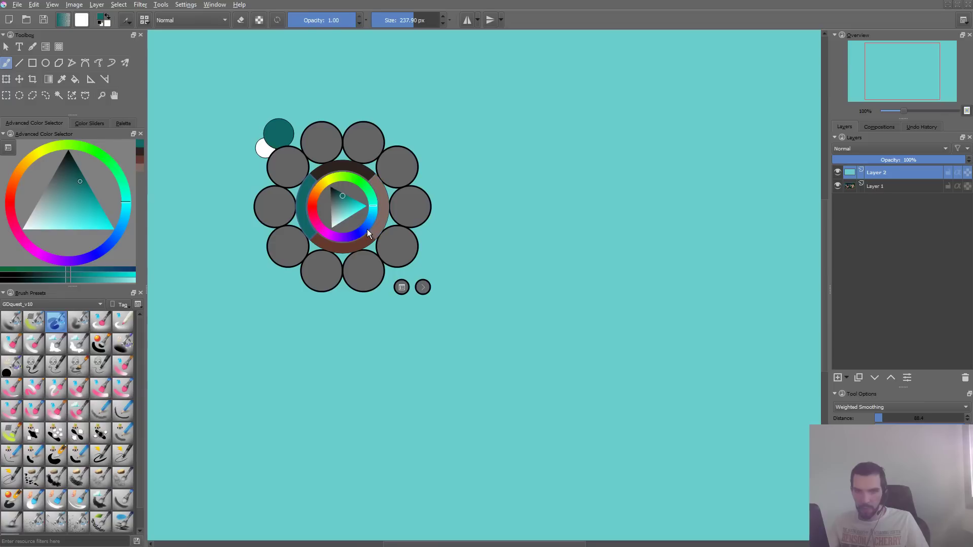
click(339, 192)
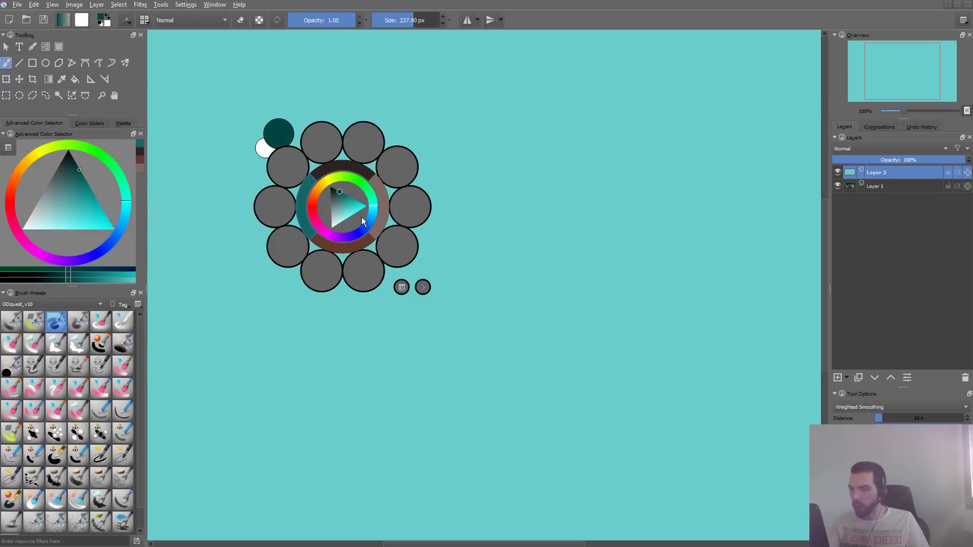
drag(372, 212, 371, 217)
click(315, 368)
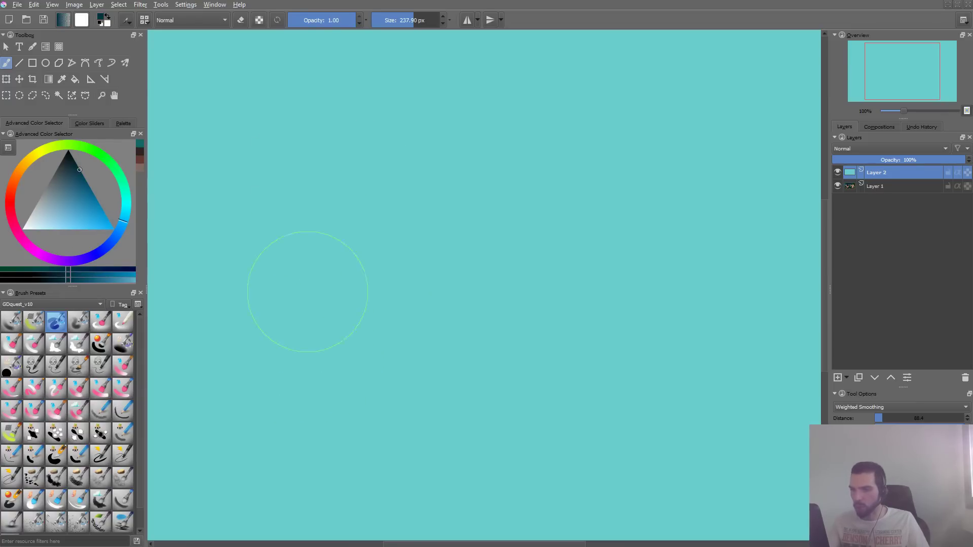
- Paint several dark blue test strokes across the canvas to judge the fabric texture, undoing them all
mouse_move(322, 111)
mouse_down()
mouse_move(306, 292)
mouse_move(330, 444)
mouse_move(299, 198)
mouse_move(359, 141)
mouse_up()
key(ctrl+z)
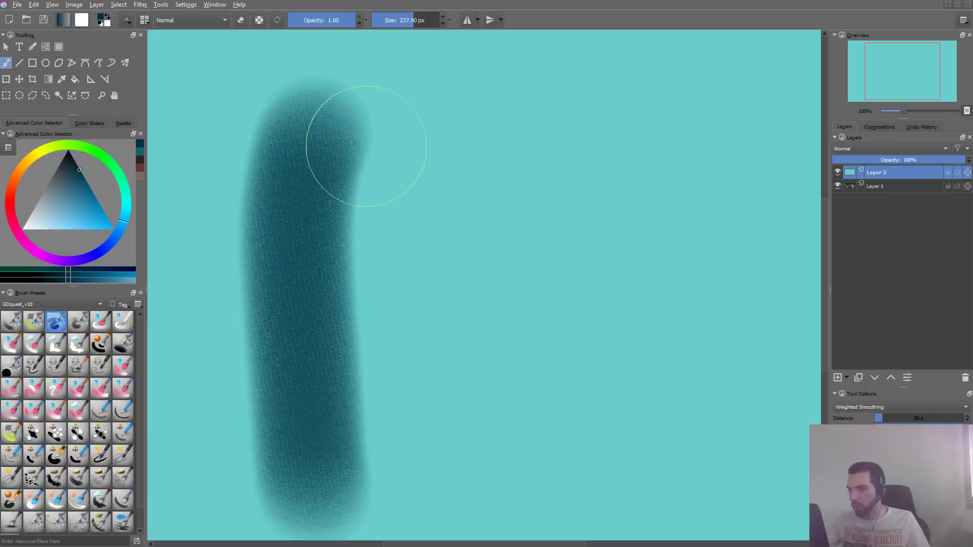
key(ctrl+z)
mouse_move(572, 111)
mouse_down()
mouse_move(325, 325)
mouse_move(649, 163)
mouse_up()
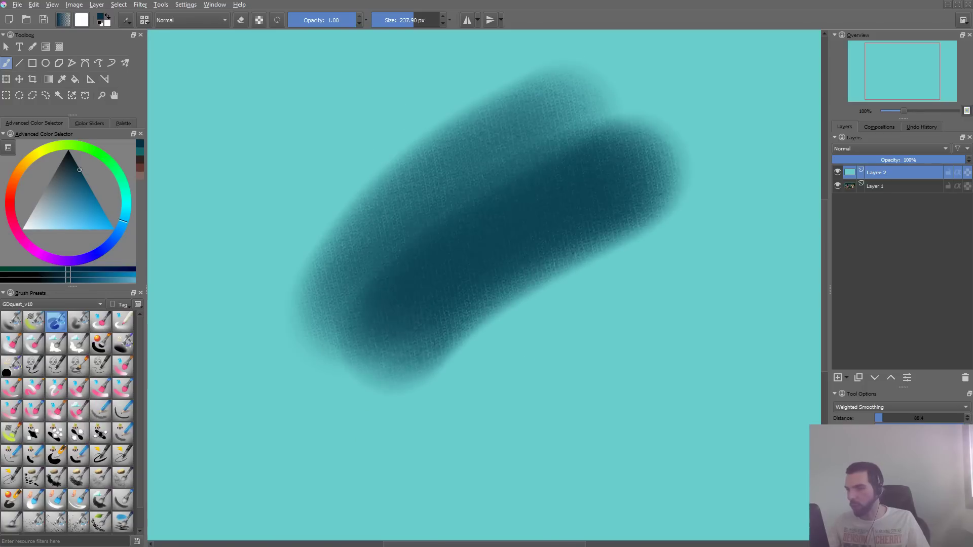
drag(355, 345, 588, 101)
drag(376, 201, 316, 342)
key(ctrl+z)
drag(244, 366, 567, 98)
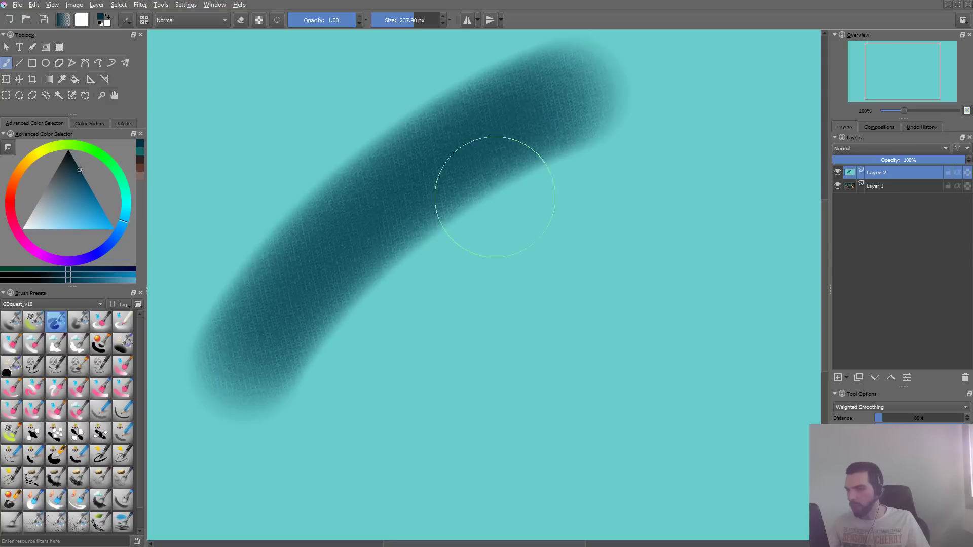
drag(301, 401, 630, 136)
key(ctrl+z)
key(ctrl+z)
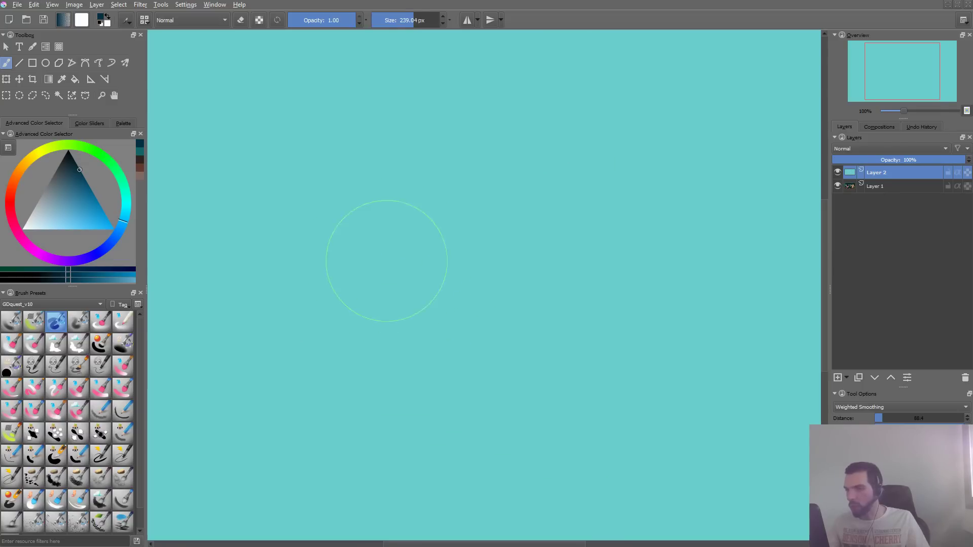
- Enlarge the brush to about 521 px and paint a broad dark blue textured area across the canvas
shift+drag(387, 260, 531, 264)
mouse_move(662, 157)
mouse_down()
mouse_move(355, 380)
mouse_move(685, 178)
mouse_move(254, 406)
mouse_up()
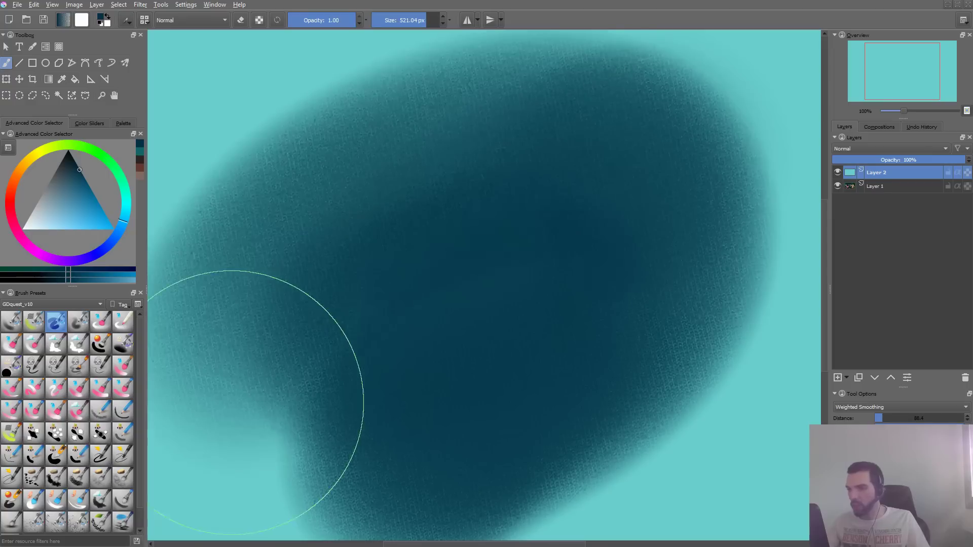
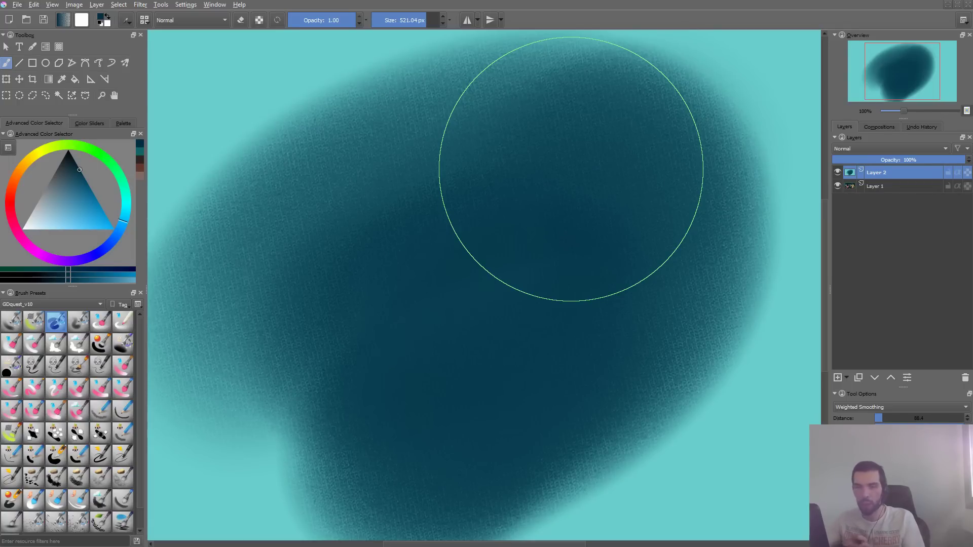
- Undo the broad dark blue area, then paint one more large textured stroke diagonally across the canvas and undo it
key(ctrl+z)
mouse_move(333, 293)
mouse_down()
mouse_move(633, 121)
mouse_move(657, 131)
mouse_up()
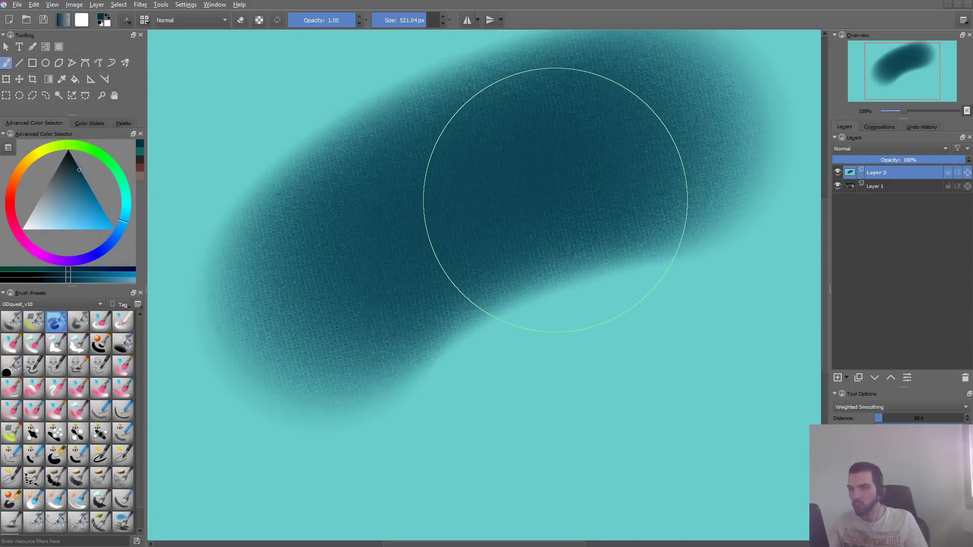
key(ctrl+z)
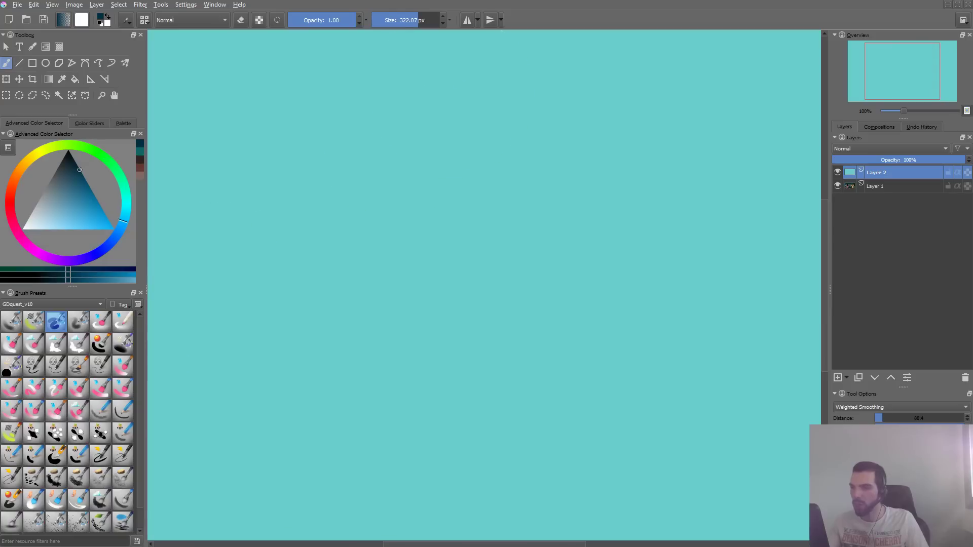
- Reduce the brush size to about 322 px and paint dark blue areas to test the fabric texture, clearing them all
mouse_move(435, 107)
mouse_down()
mouse_move(460, 136)
mouse_move(410, 287)
mouse_move(521, 306)
mouse_move(633, 446)
mouse_move(315, 304)
mouse_move(492, 91)
mouse_up()
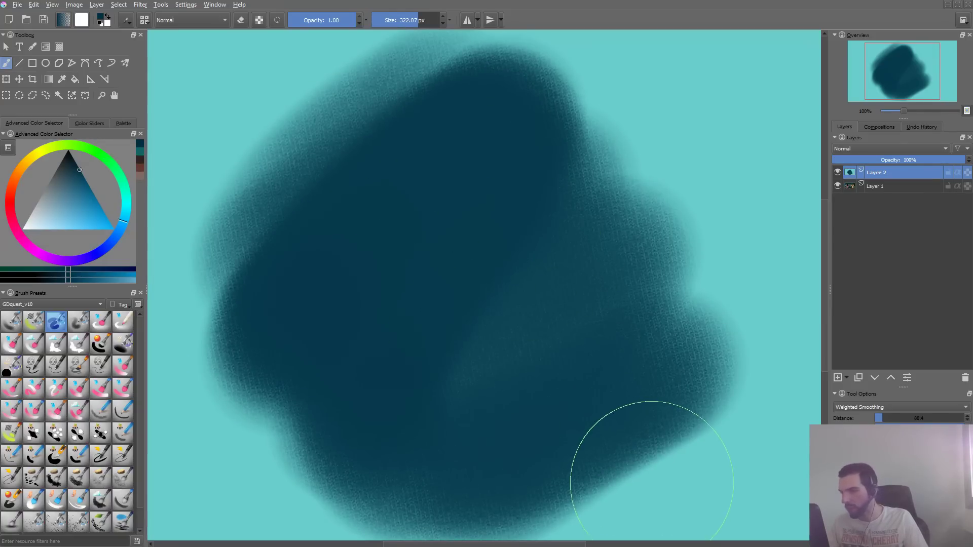
key(ctrl)
key(Delete)
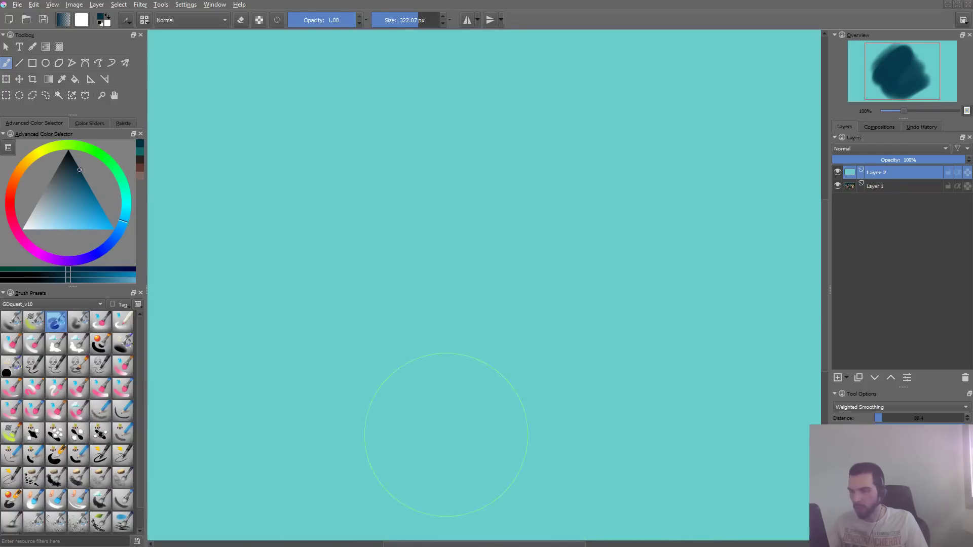
drag(285, 337, 511, 91)
key(ctrl+z)
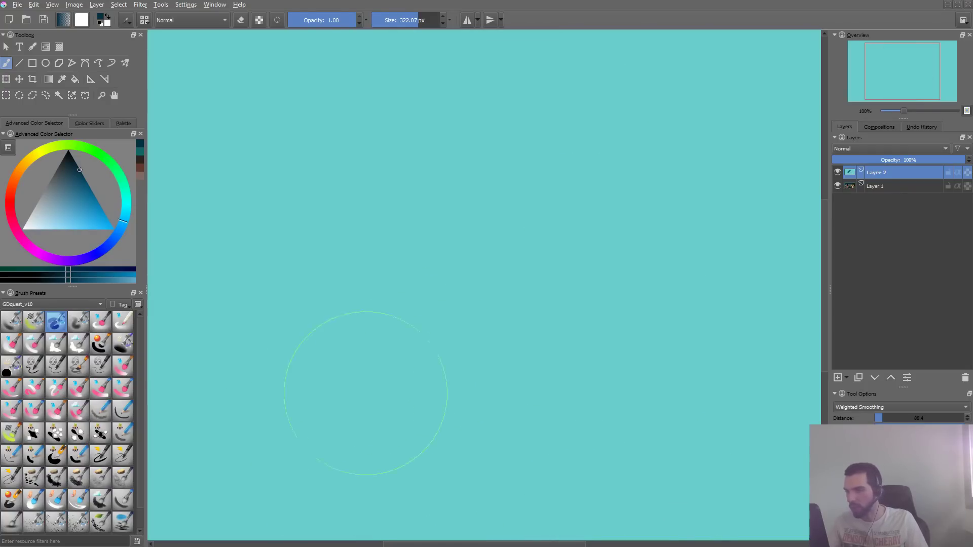
key(ctrl+shift+z)
key(ctrl+z)
- Switch to the file manager and duplicate gdquest_fabric_fluffy.png in the patterns folder, naming the copy gdquest_fabric_fluffy-high.png
key(alt+Tab)
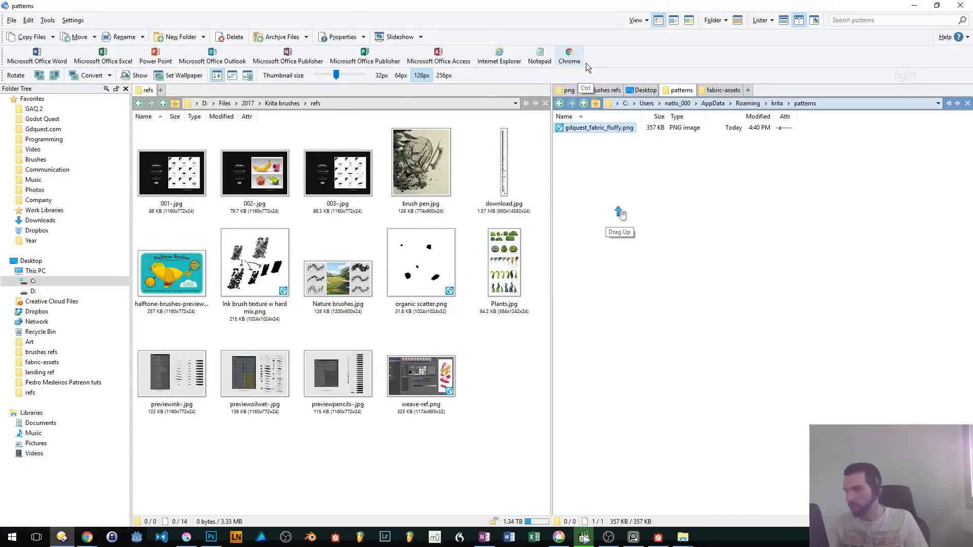
key(ctrl+c)
key(ctrl+v)
key(F2)
key(Left)
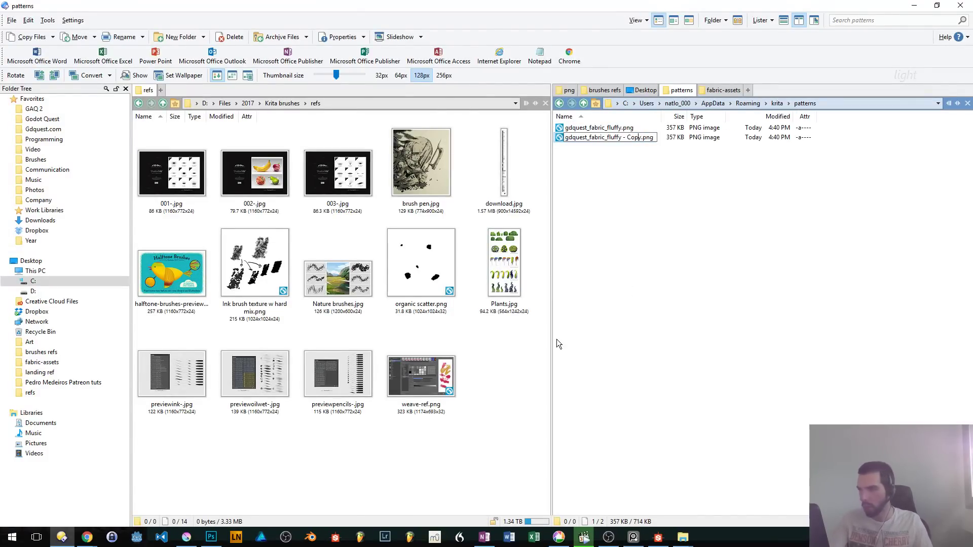
key(BackSpace)
key(BackSpace)
key(BackSpace)
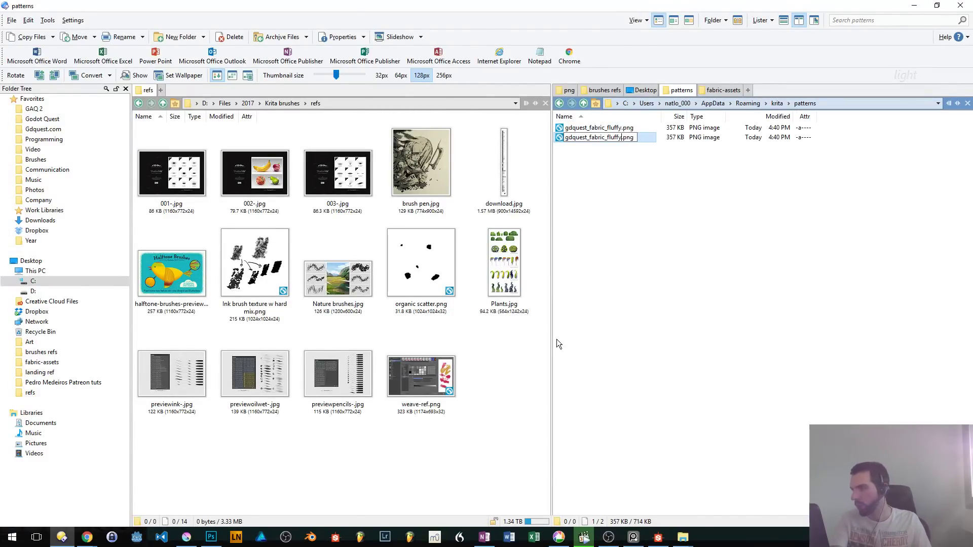
text(-high)
key(Return)
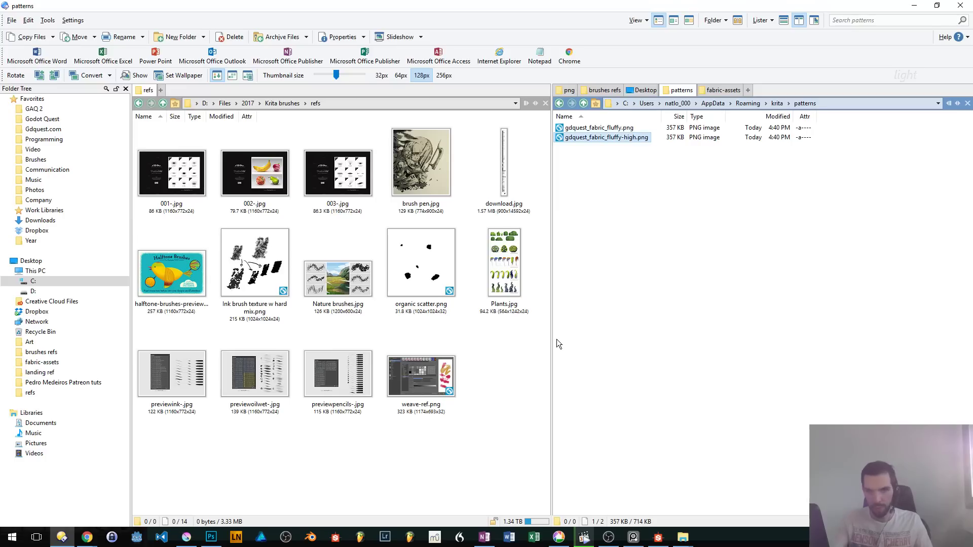
- Open the gdquest_fabric_fluffy-high.png copy from the patterns folder in Photoshop
click(557, 339)
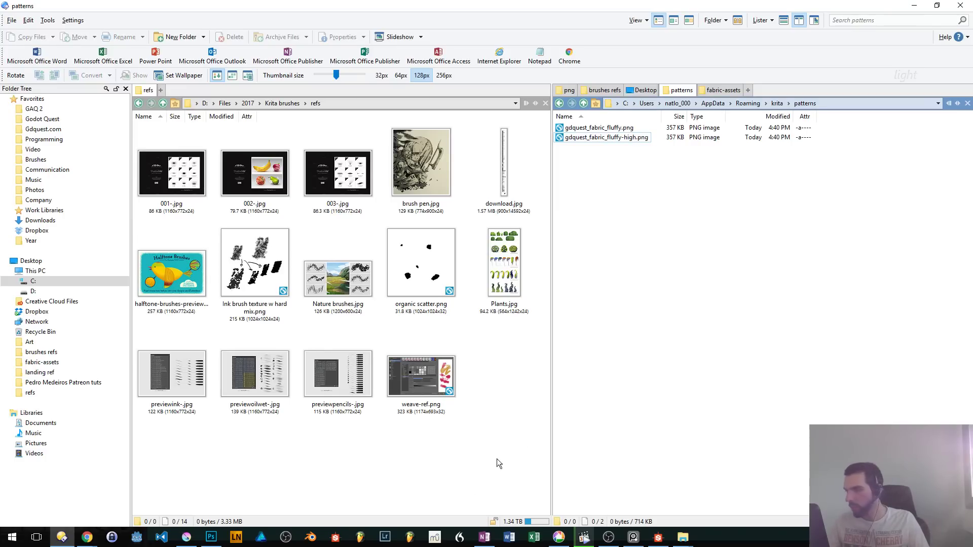
click(190, 540)
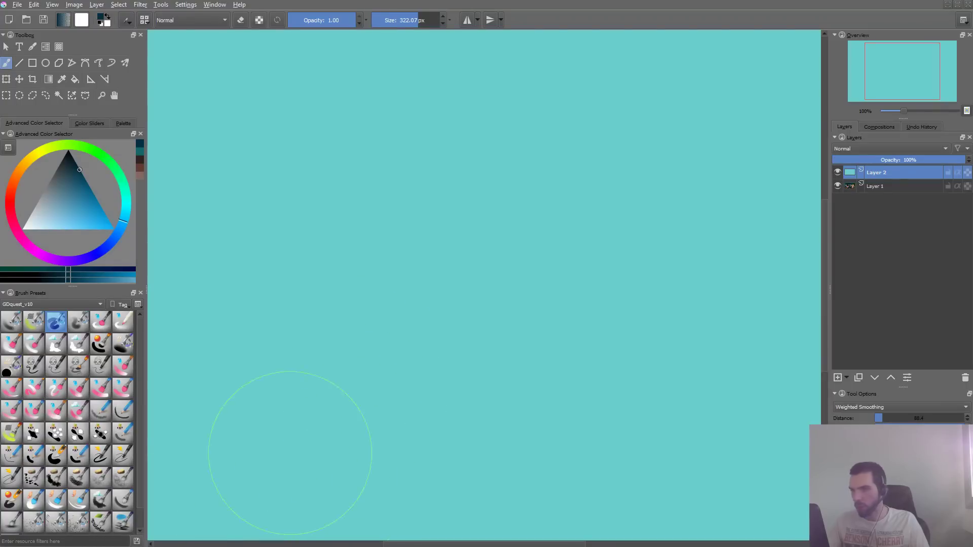
key(alt+Tab)
click(627, 144)
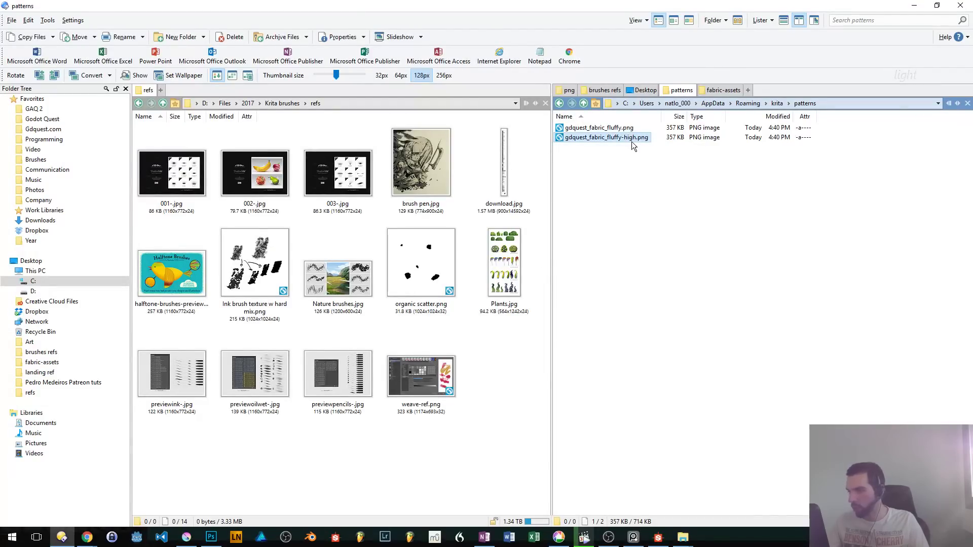
drag(633, 146, 477, 37)
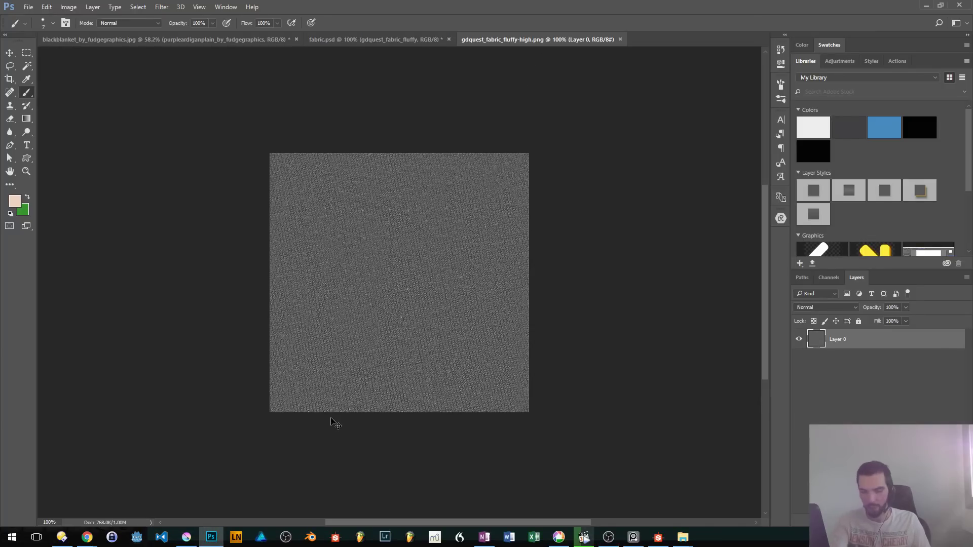
- Increase the fabric texture's contrast with Levels by raising the black input level and lowering the white input level
key(ctrl+l)
drag(525, 231, 510, 238)
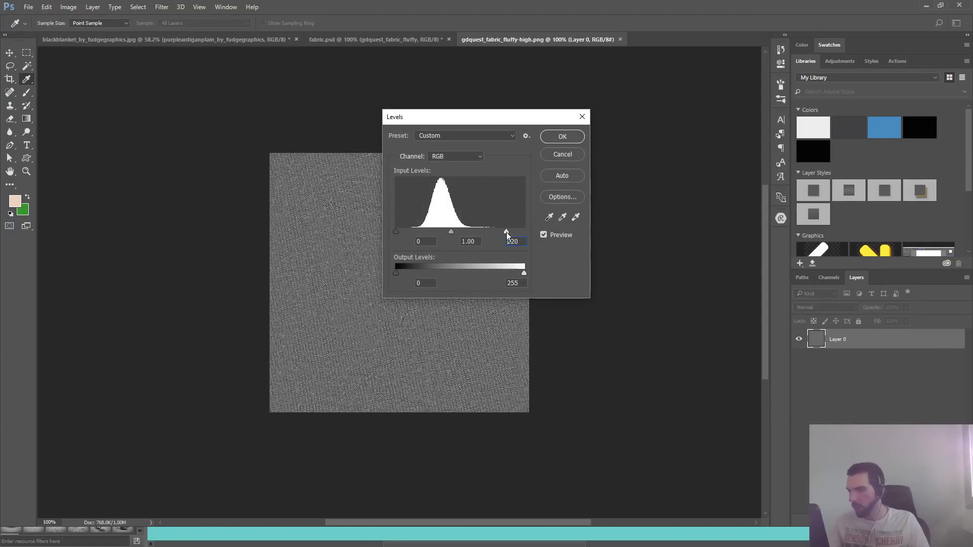
drag(395, 231, 403, 233)
drag(501, 232, 497, 232)
click(571, 140)
- Switch back to Krita and start a pattern import from the resource bundle manager
key(alt+Tab)
key(alt+Tab)
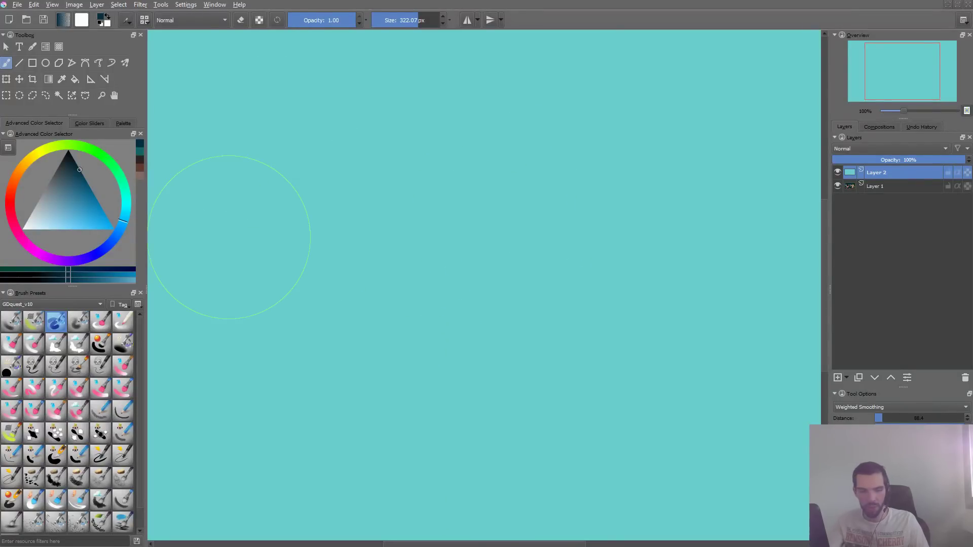
key(alt+n)
key(c)
key(Escape)
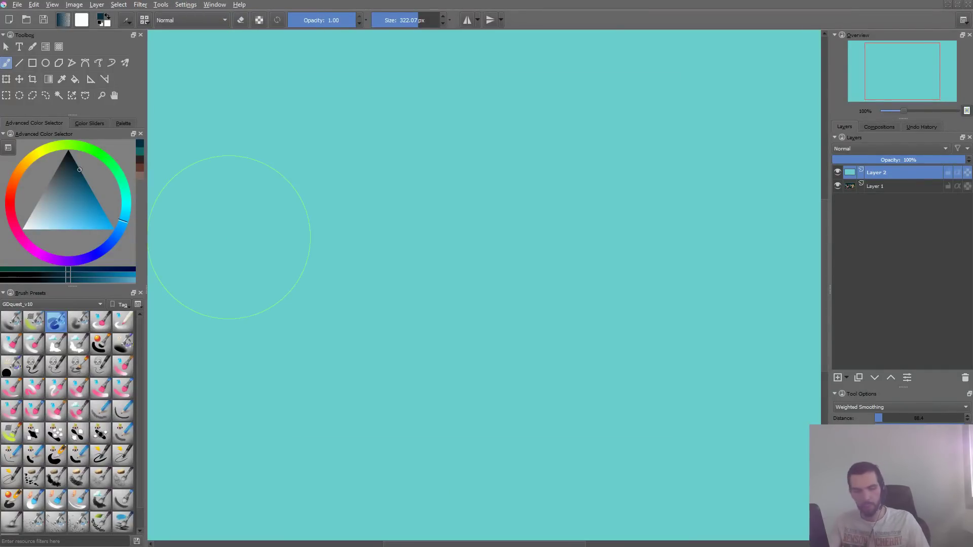
key(alt+n)
key(m)
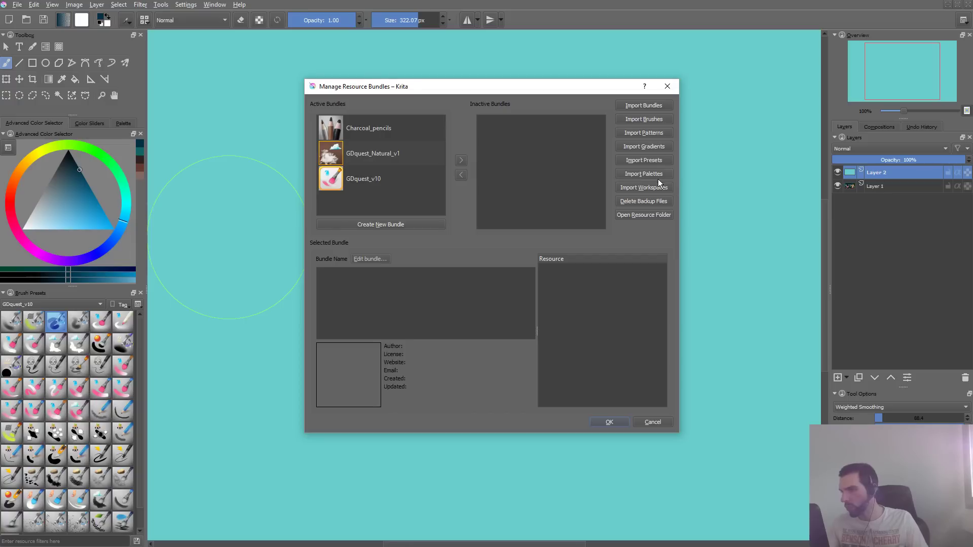
click(661, 136)
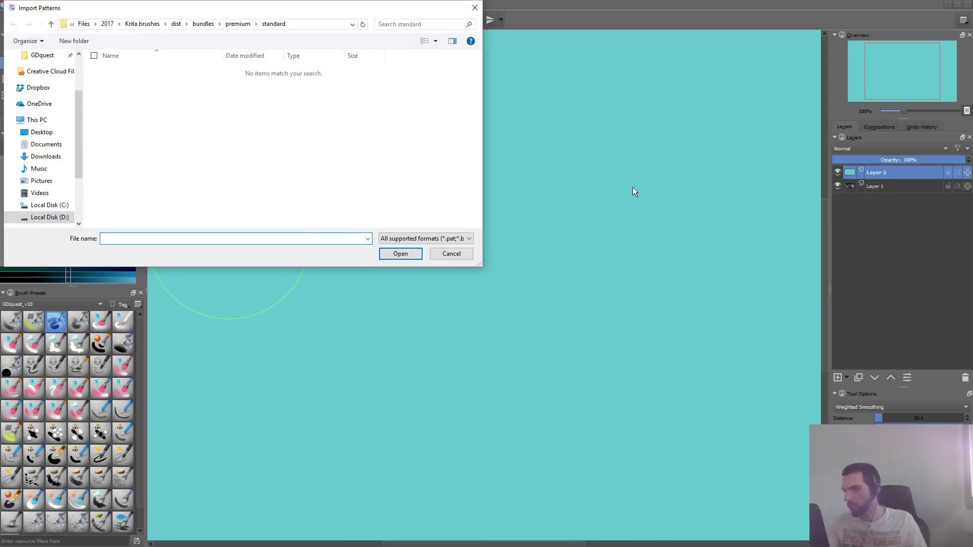
- Import gdquest_fabric_fluffy-high.png from the krita patterns folder and close the resource bundle manager
key(alt+Tab)
key(alt+Tab)
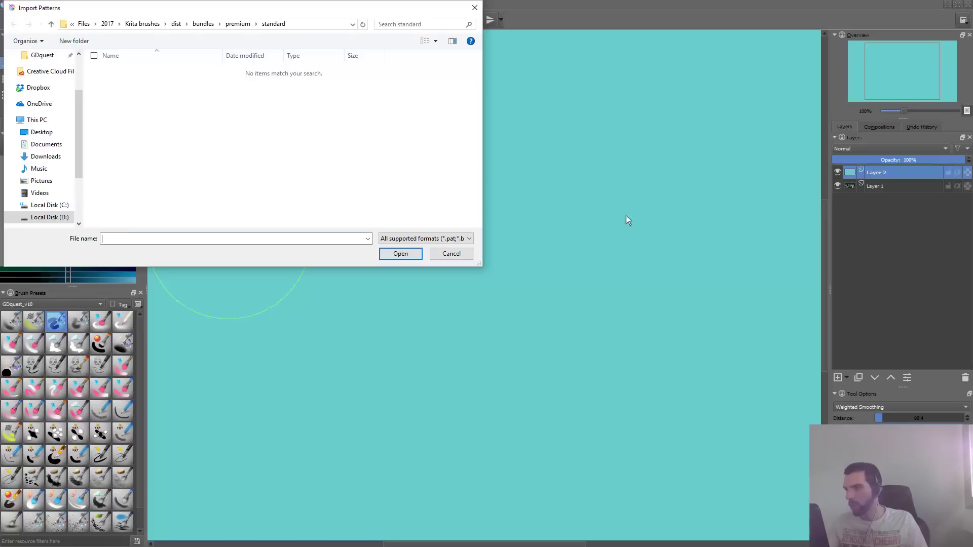
key(alt+d)
key(ctrl+v)
key(Return)
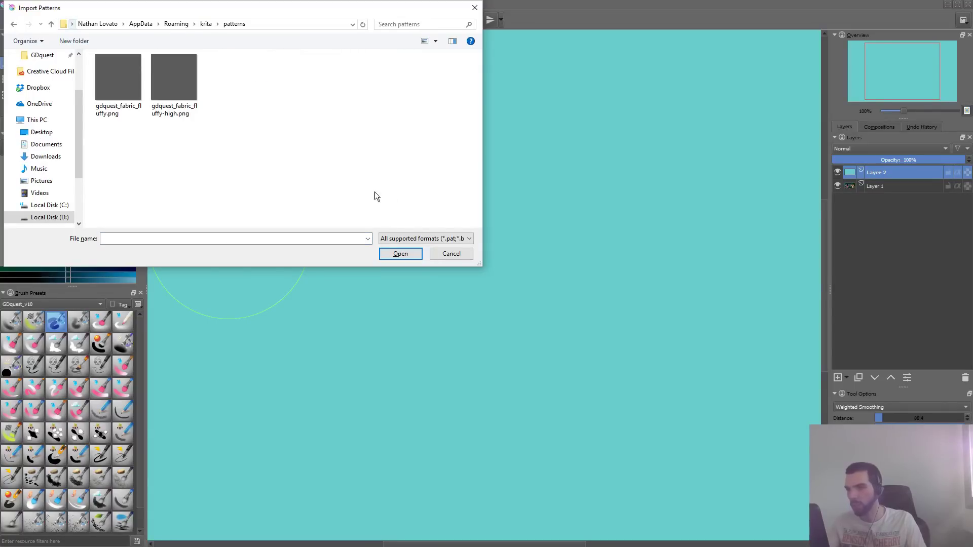
click(184, 93)
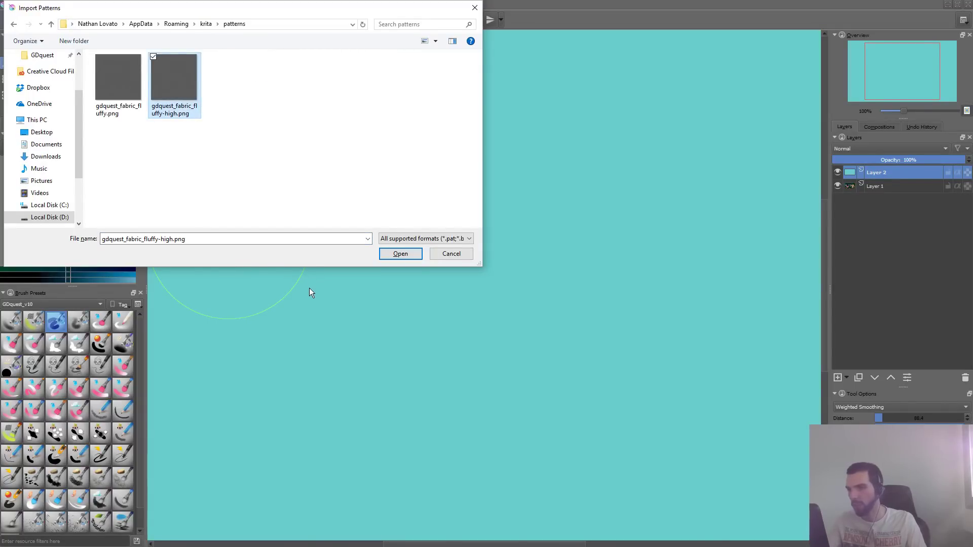
key(alt+Tab)
mouse_move(187, 536)
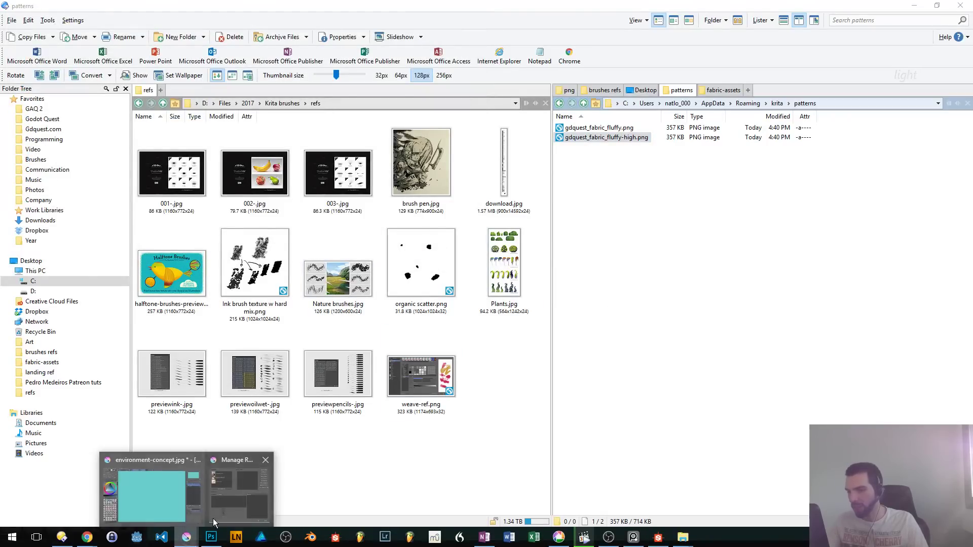
click(239, 502)
click(598, 425)
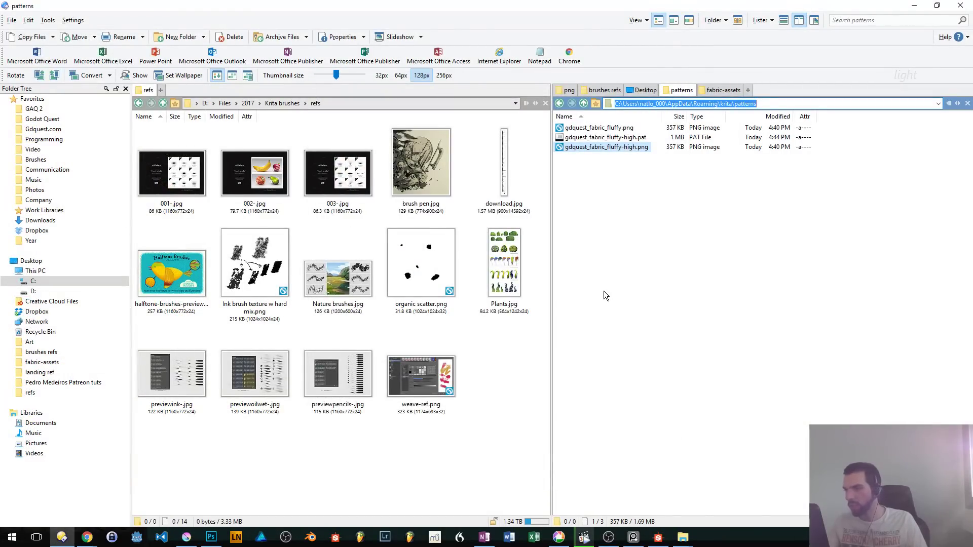
- Return to the Krita canvas, paint a dark blue test stroke with the airbrush and undo it
key(alt+Tab)
drag(304, 282, 472, 315)
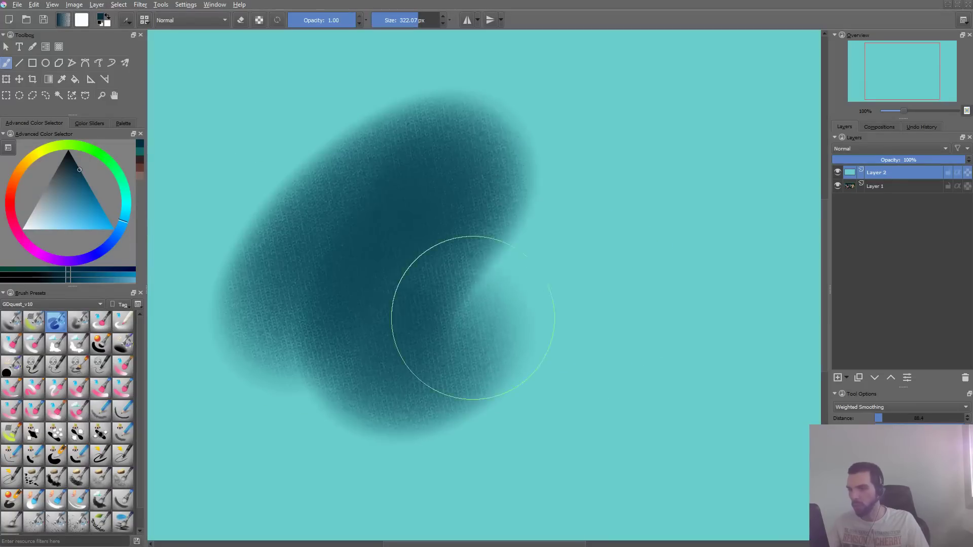
key(ctrl+z)
- Set the airbrush preset's texture pattern to the imported gdquest_fabric_fluffy-high.pat
key(F5)
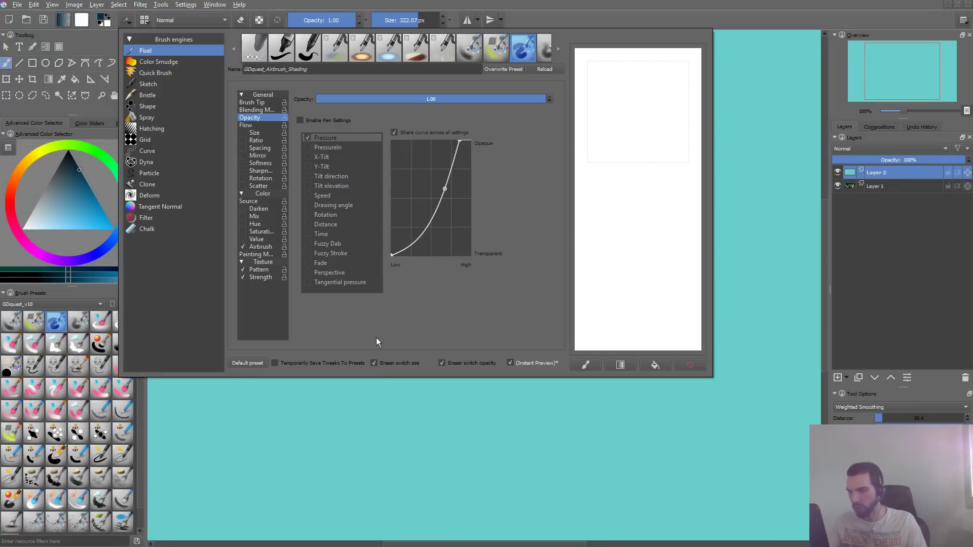
click(259, 270)
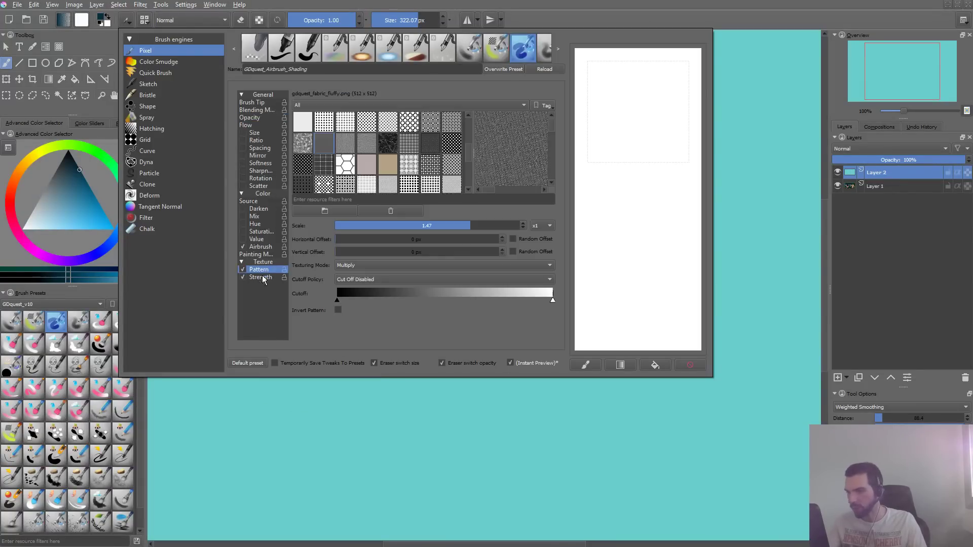
click(345, 147)
click(329, 148)
click(302, 148)
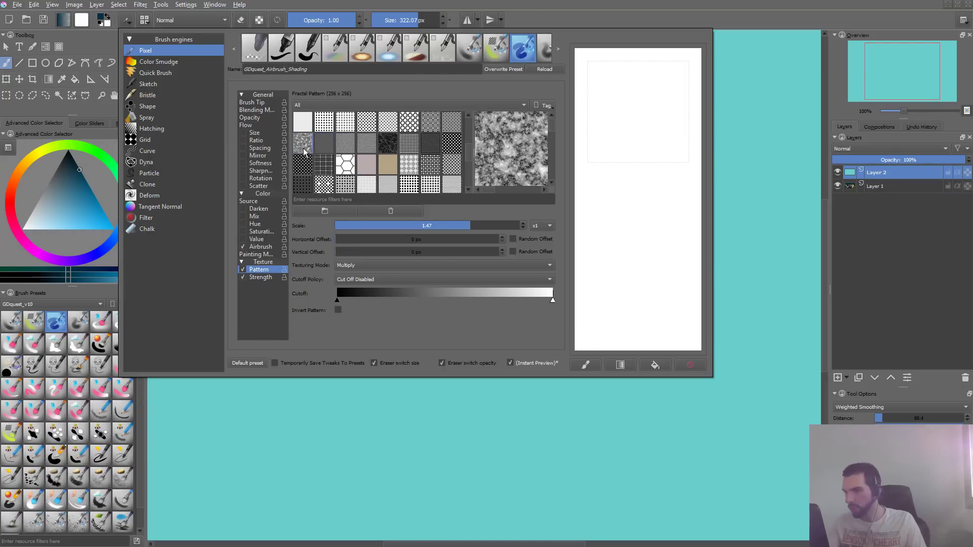
click(323, 147)
click(339, 148)
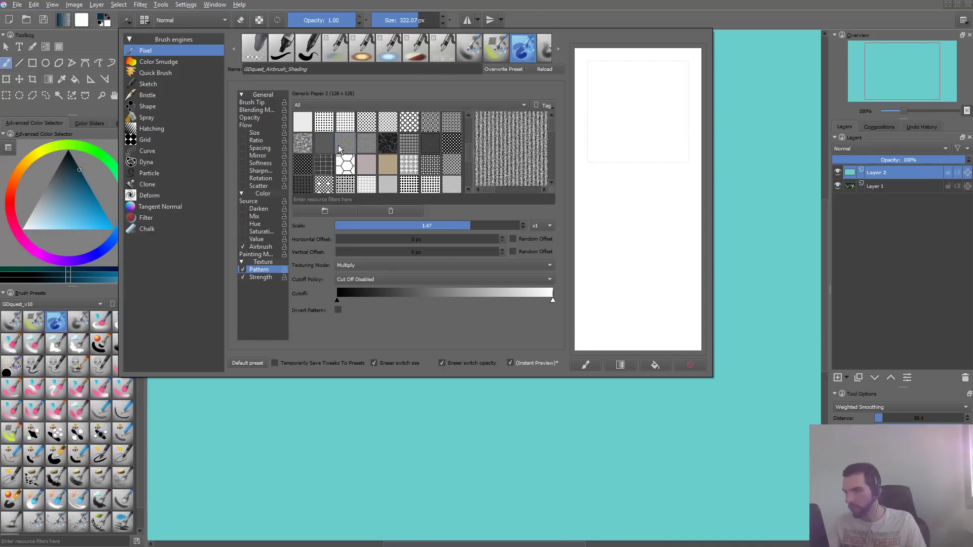
click(377, 105)
click(375, 115)
click(371, 103)
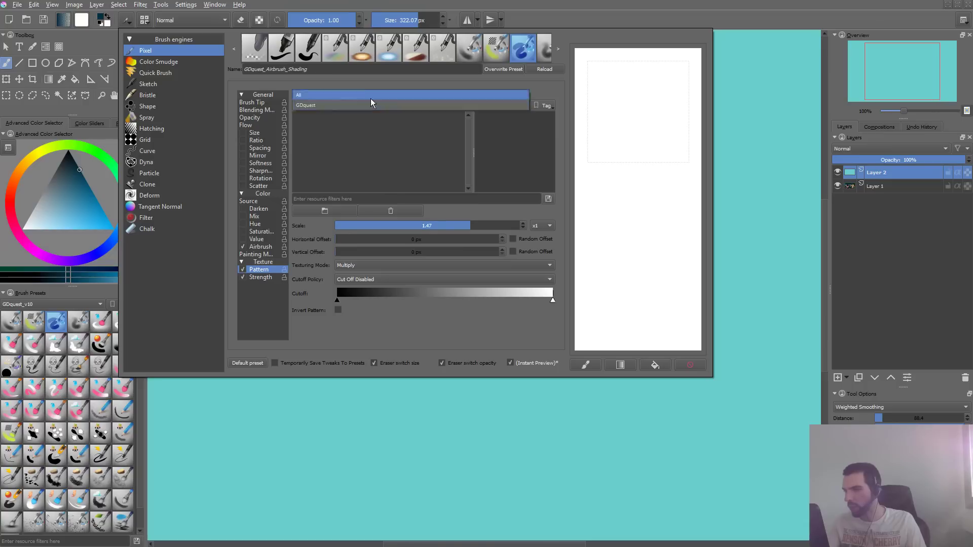
click(370, 98)
drag(464, 141, 465, 179)
click(327, 185)
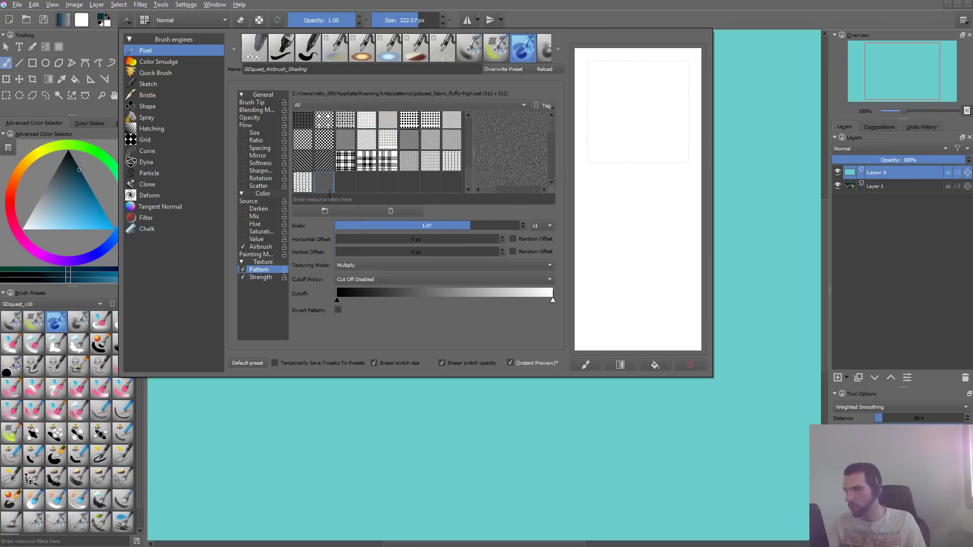
- Paint several test strokes with the high-contrast fabric pattern across the canvas, undoing each one
click(304, 428)
key(ctrl+z)
drag(423, 143, 339, 455)
key(ctrl+z)
mouse_move(272, 380)
mouse_down()
mouse_move(507, 112)
mouse_move(243, 385)
mouse_move(499, 221)
mouse_up()
key(ctrl+z)
mouse_move(314, 421)
mouse_down()
mouse_move(591, 206)
mouse_move(390, 423)
mouse_move(706, 185)
mouse_up()
key(ctrl+z)
key(ctrl+z)
- Switch to Photoshop and apply Levels to the fabric texture with input levels 6, 1.26 and 216
key(alt+Tab)
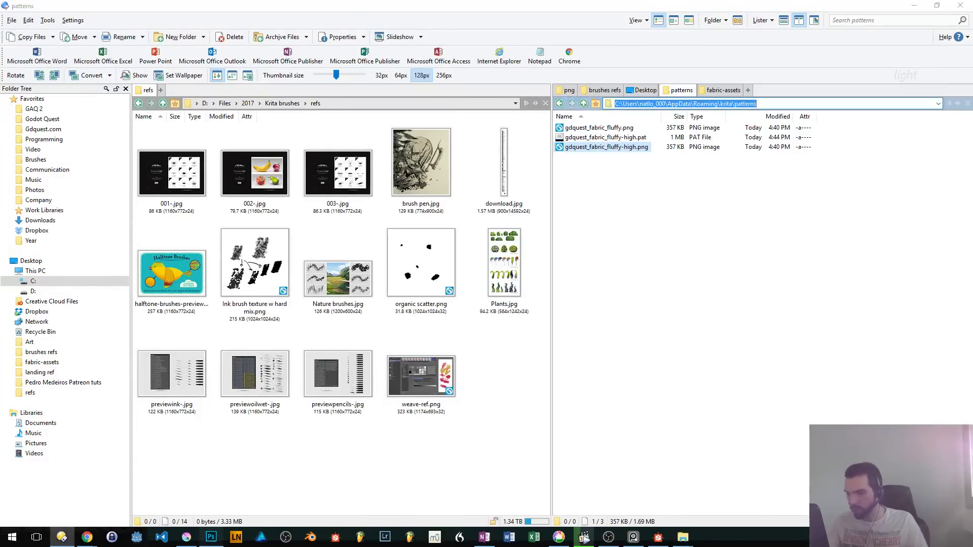
key(alt+Tab)
key(ctrl+l)
drag(511, 115, 646, 93)
drag(660, 209, 637, 209)
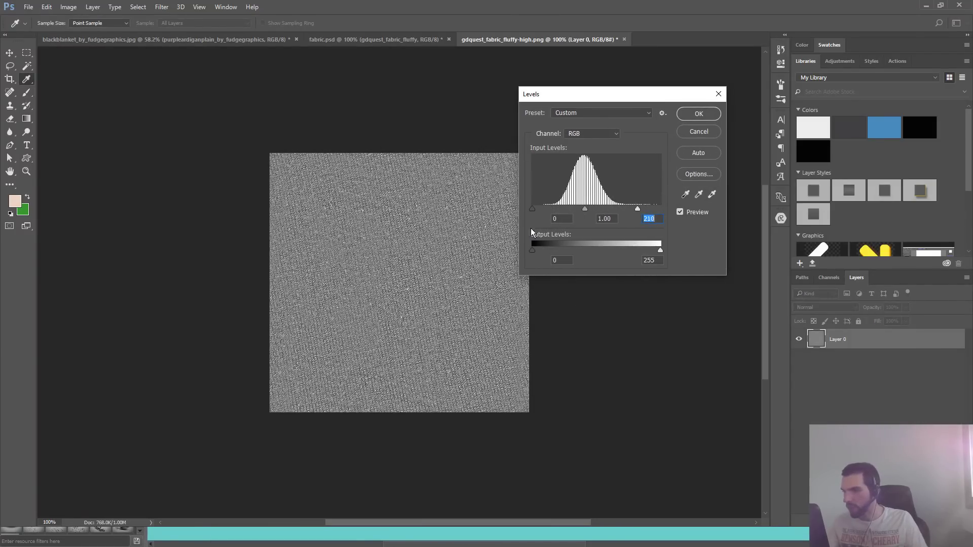
drag(532, 209, 535, 209)
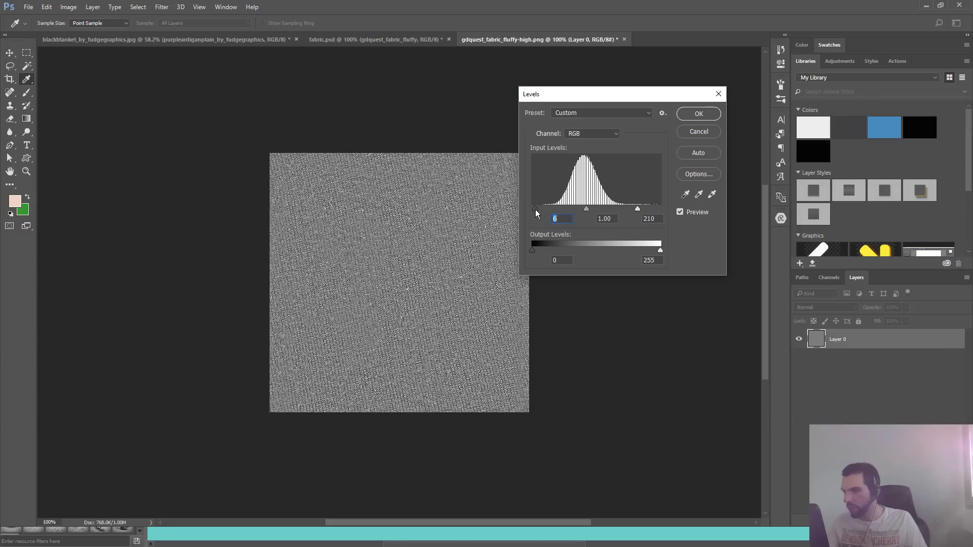
click(640, 209)
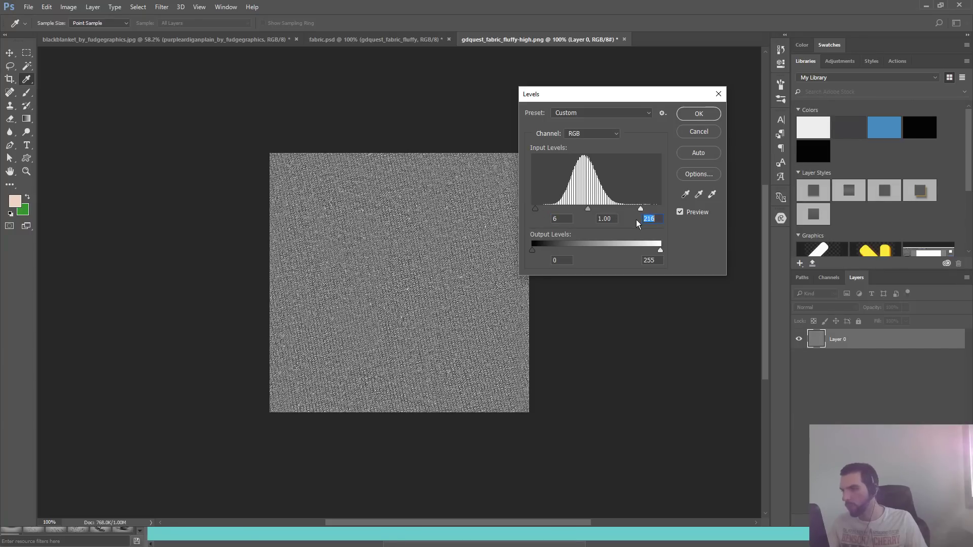
mouse_move(588, 209)
mouse_down()
mouse_move(574, 214)
mouse_move(600, 214)
mouse_move(580, 212)
mouse_up()
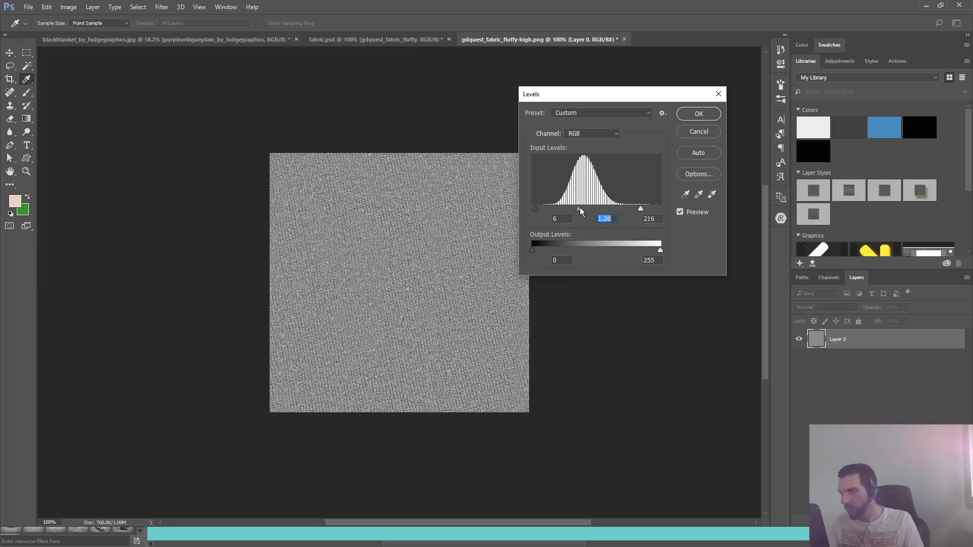
key(Return)
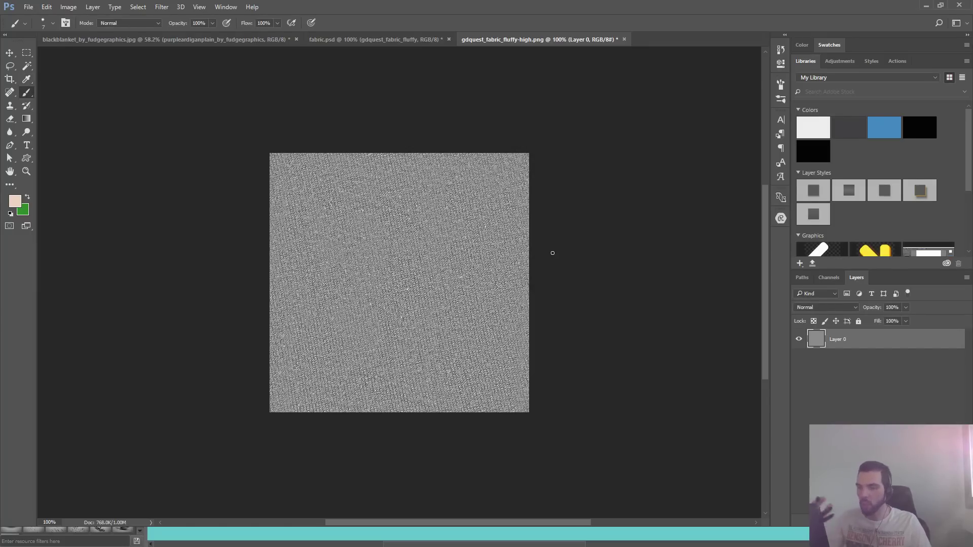
- Save the adjusted texture to gdquest_fabric_fluffy-high.png and check the file in the Krita patterns folder
key(alt+Tab)
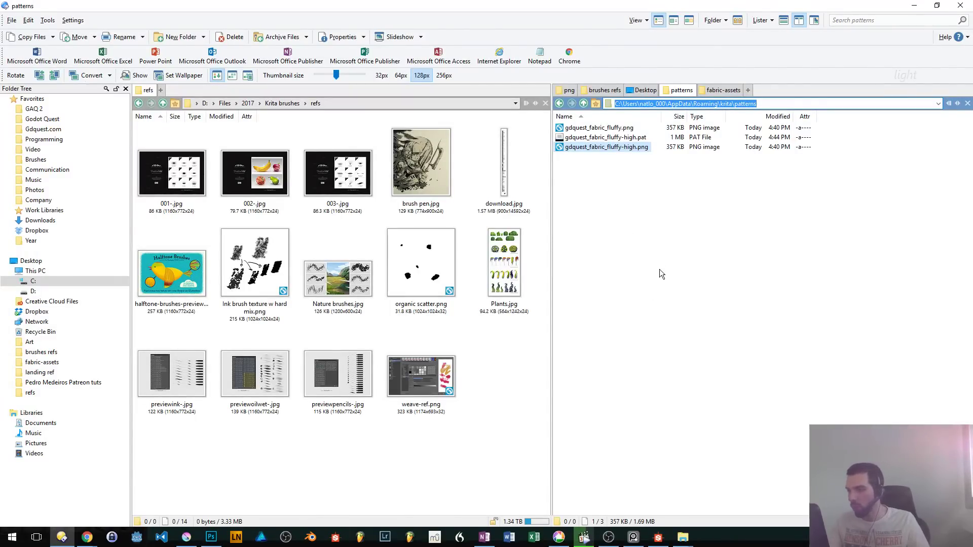
key(alt+Tab)
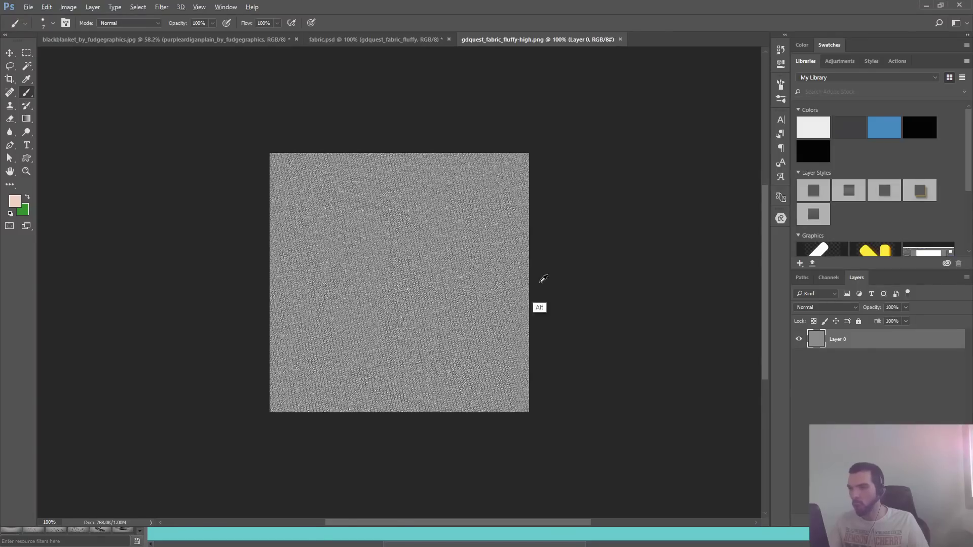
key(alt+Tab)
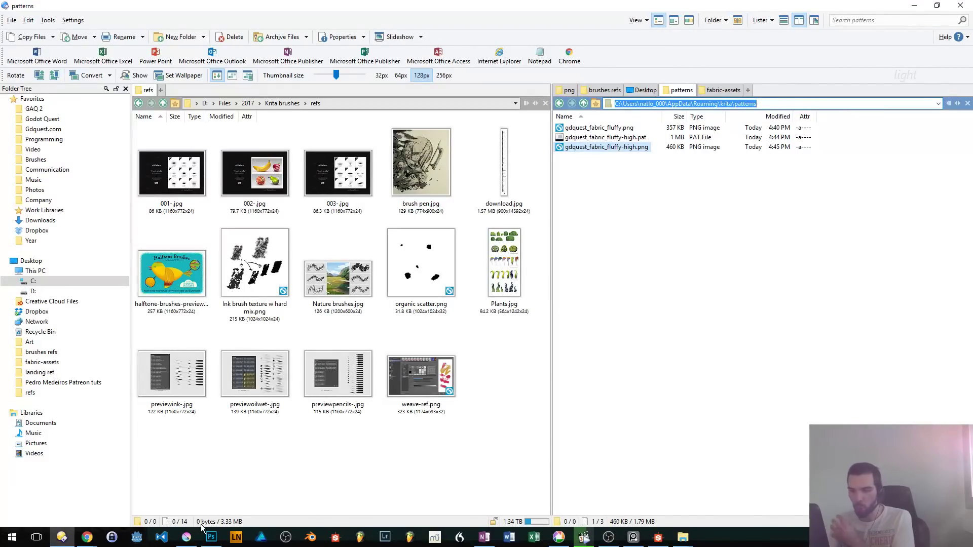
- Switch to Krita and import gdquest_fabric_fluffy-high.png as a pattern through the resource manager
click(187, 537)
key(alt+n)
key(m)
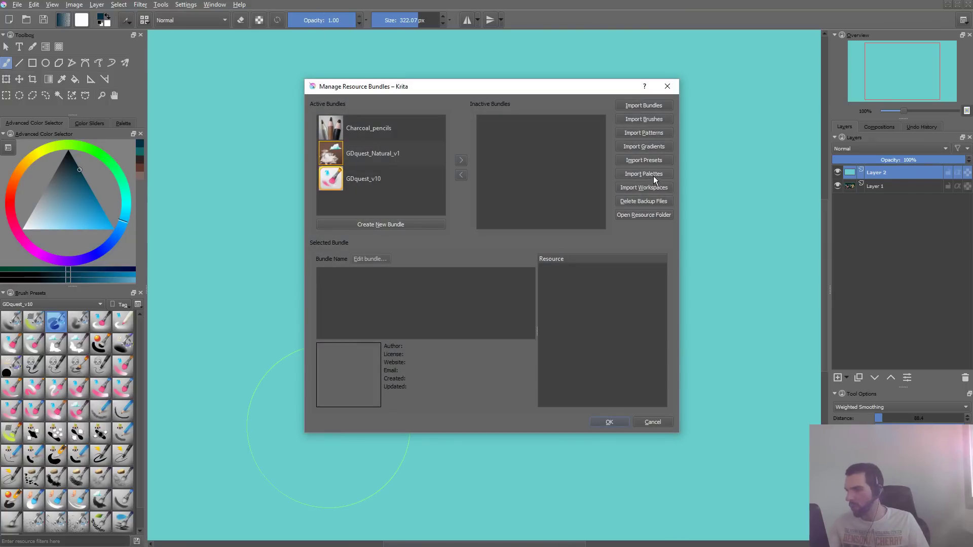
click(661, 132)
click(227, 93)
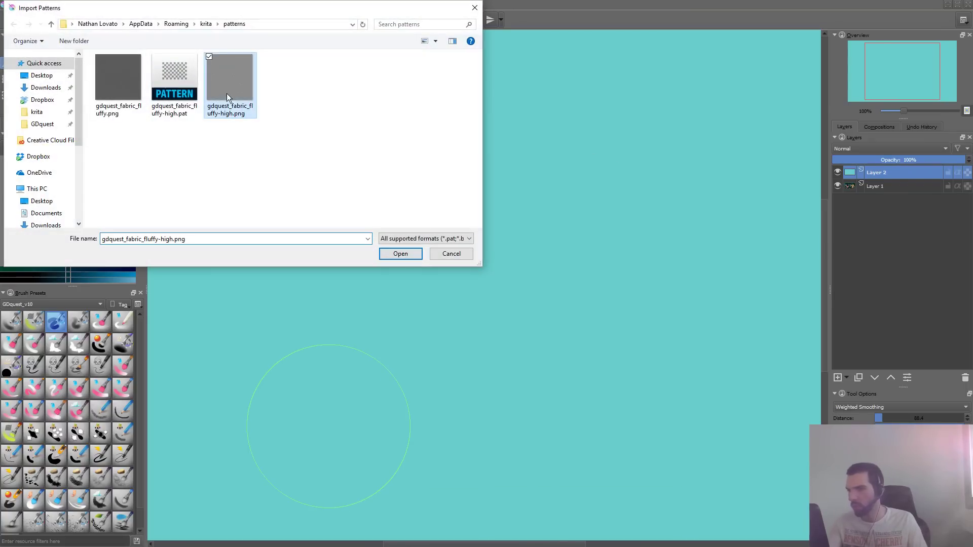
key(Return)
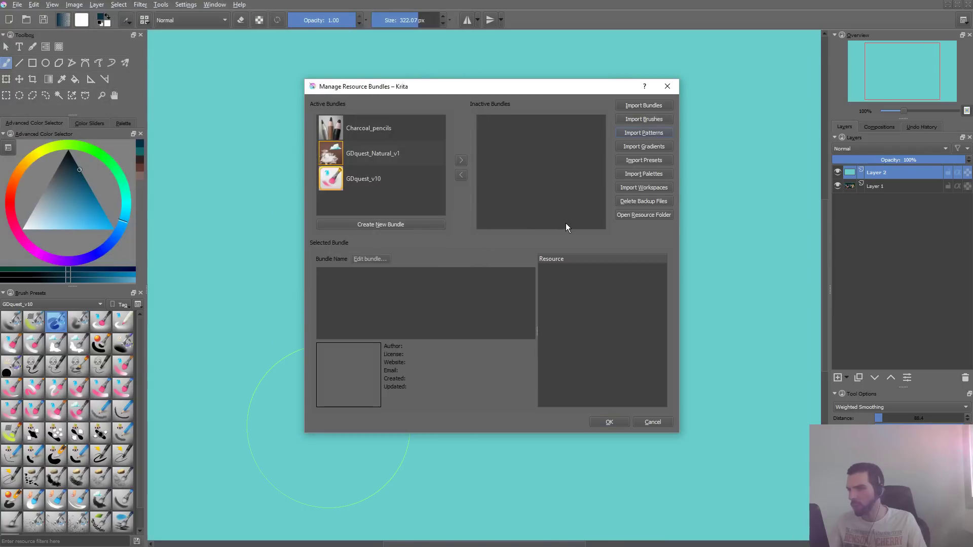
click(609, 422)
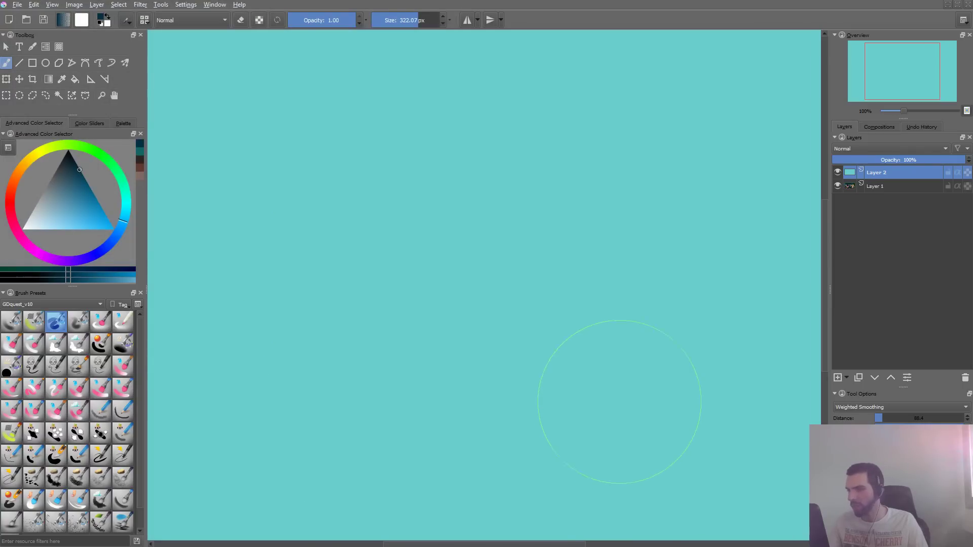
- Check the patterns folder for the new import and set the airbrush preset's texture pattern to gdquest_fabric_fluffy-high1.pat
key(alt+Tab)
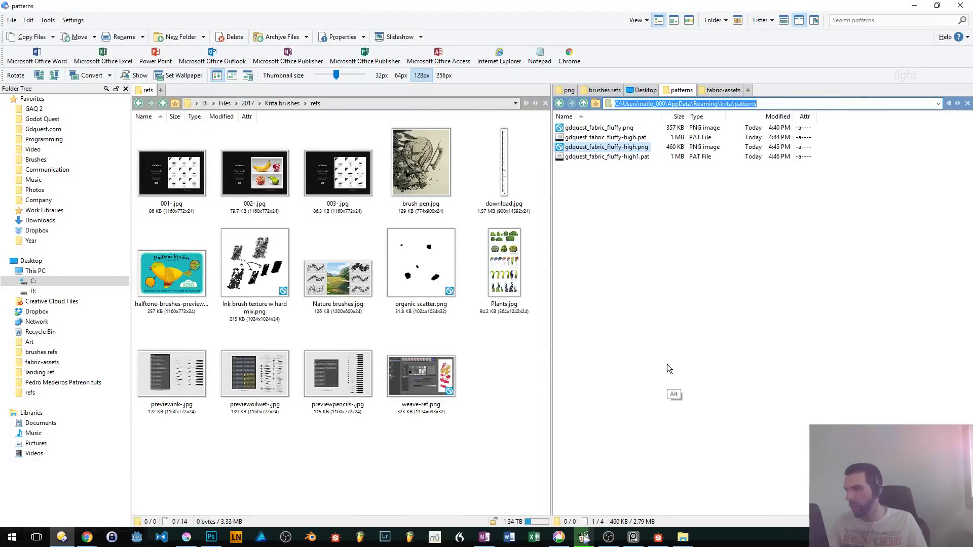
key(alt+Tab)
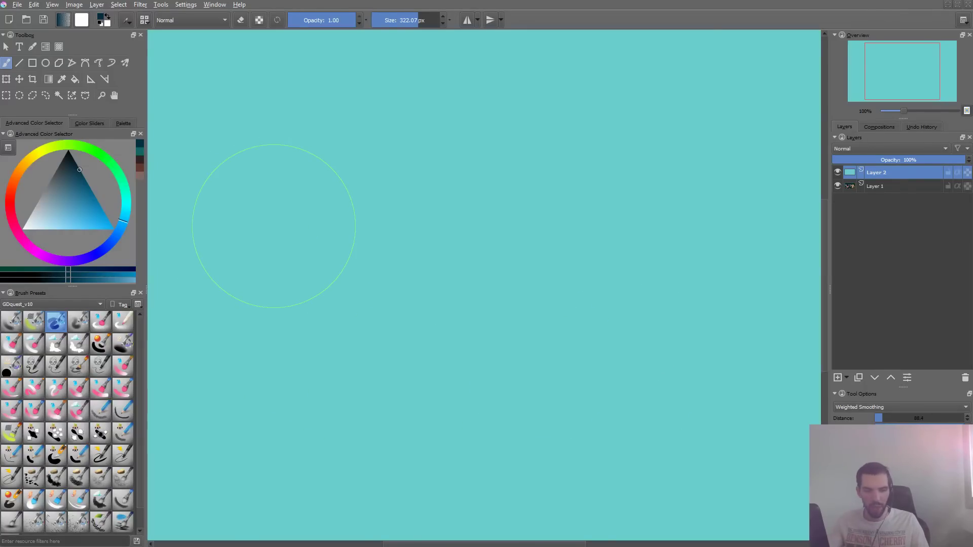
key(F5)
click(347, 180)
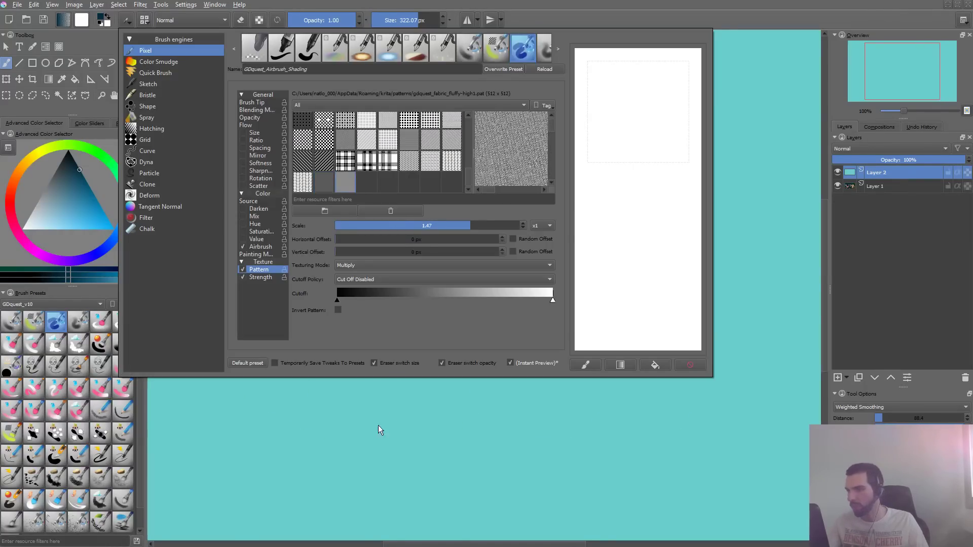
- Paint dark blue test strokes with the re-imported fabric pattern on the turquoise canvas, undoing each one
click(369, 429)
key(ctrl+z)
mouse_move(378, 146)
mouse_down()
mouse_move(276, 257)
mouse_move(358, 354)
mouse_move(441, 195)
mouse_up()
key(ctrl+z)
drag(427, 376, 657, 150)
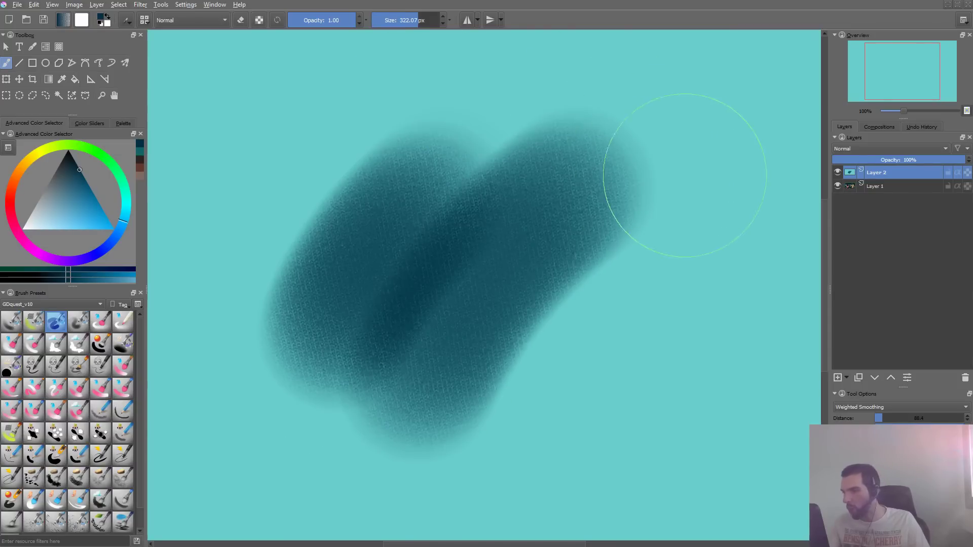
key(ctrl+z)
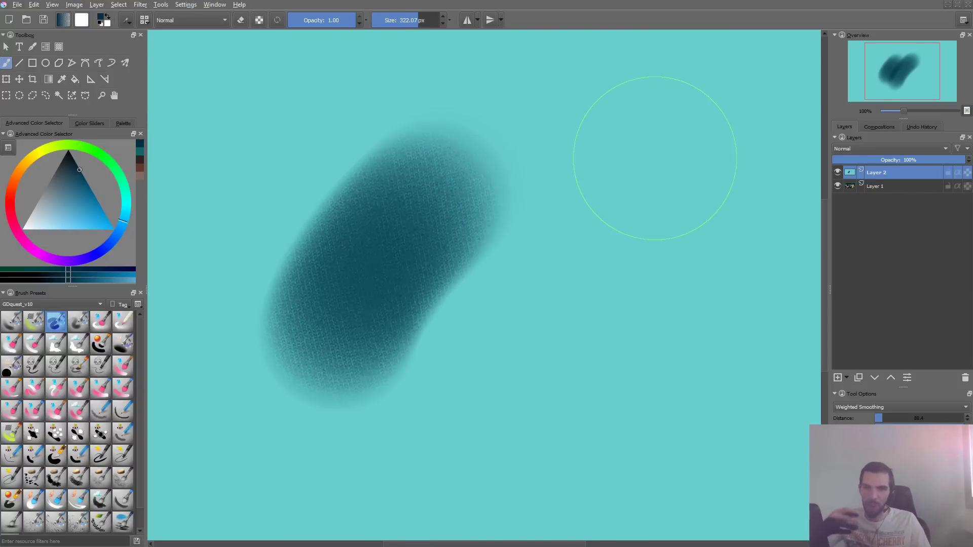
key(ctrl+z)
- Resize the airbrush to about 178 px and about 374 px, painting a fabric test stroke at each size
shift+drag(370, 219, 297, 219)
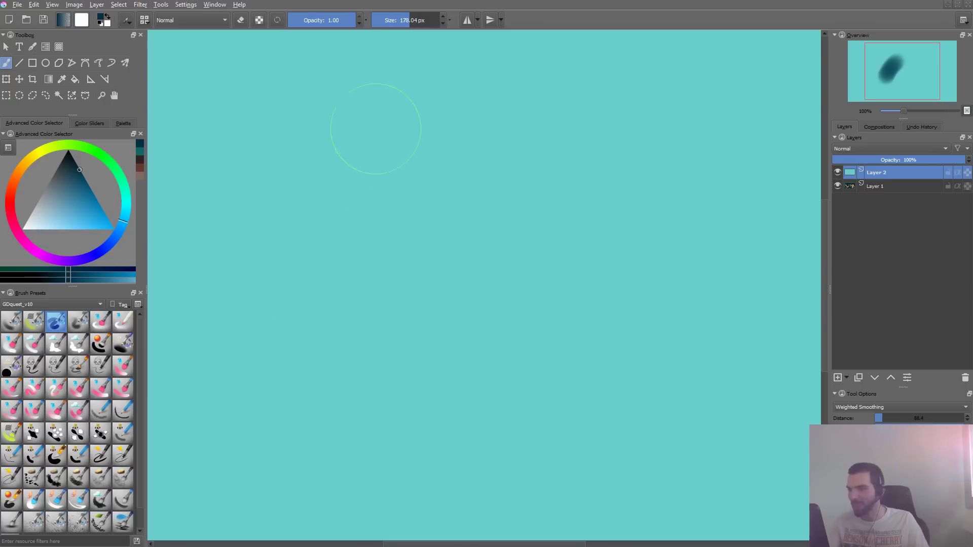
mouse_move(383, 107)
mouse_down()
mouse_move(308, 253)
mouse_move(610, 170)
mouse_move(695, 114)
mouse_up()
key(ctrl+z)
shift+drag(369, 182, 469, 182)
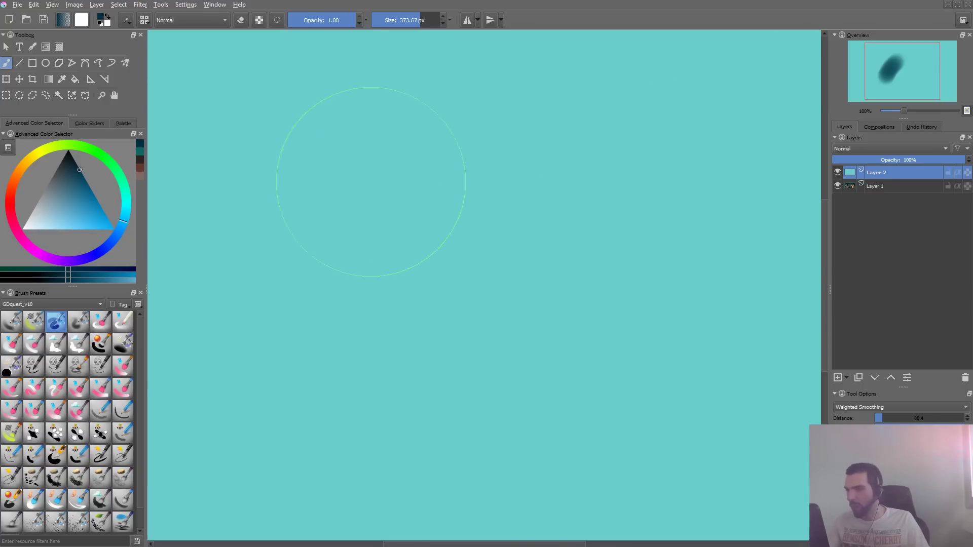
drag(273, 205, 441, 156)
- Add a new paint layer above the turquoise layer and try outlining a freehand selection on it
mouse_move(550, 220)
ctrl+mouse_down()
mouse_move(478, 291)
mouse_move(566, 231)
ctrl+mouse_up()
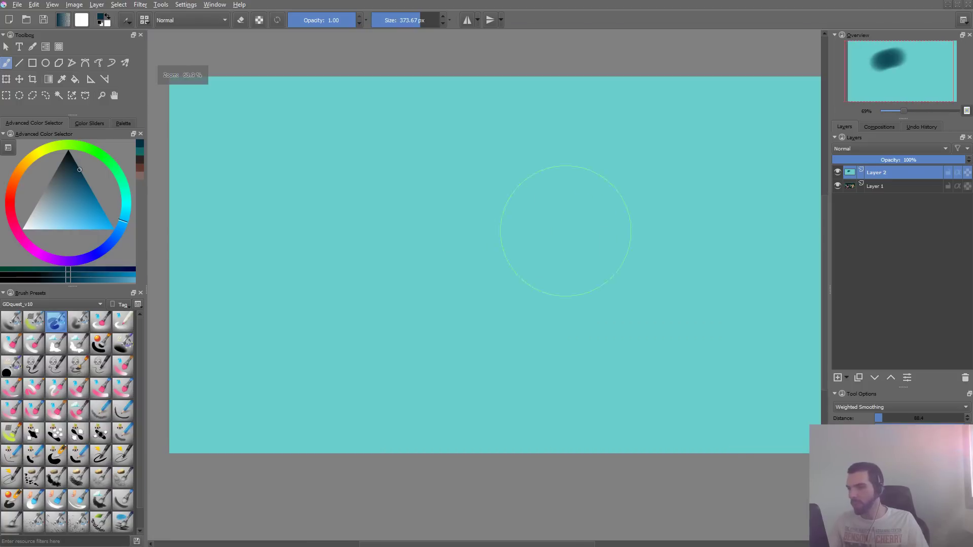
key(Insert)
key(l)
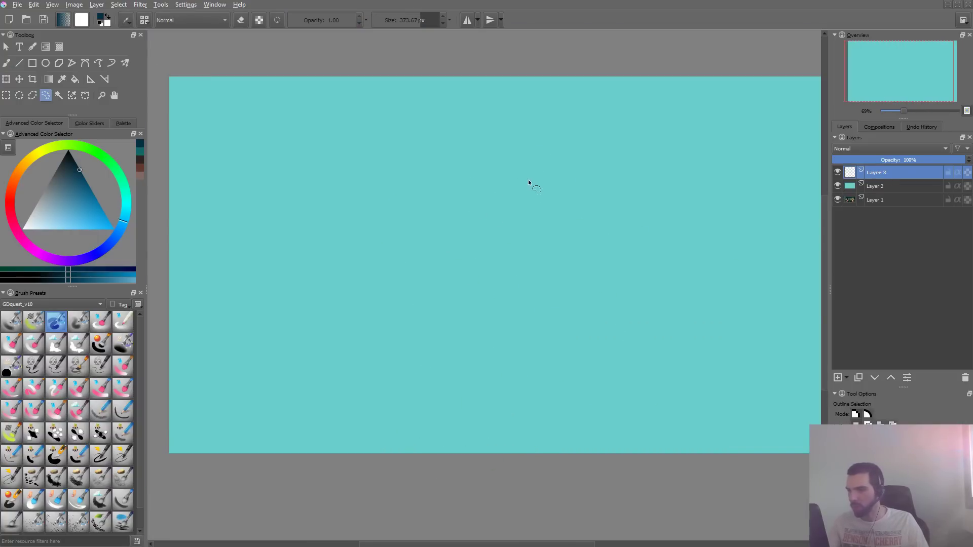
drag(501, 376, 463, 186)
mouse_move(495, 183)
mouse_down()
mouse_move(511, 283)
mouse_move(502, 273)
mouse_up()
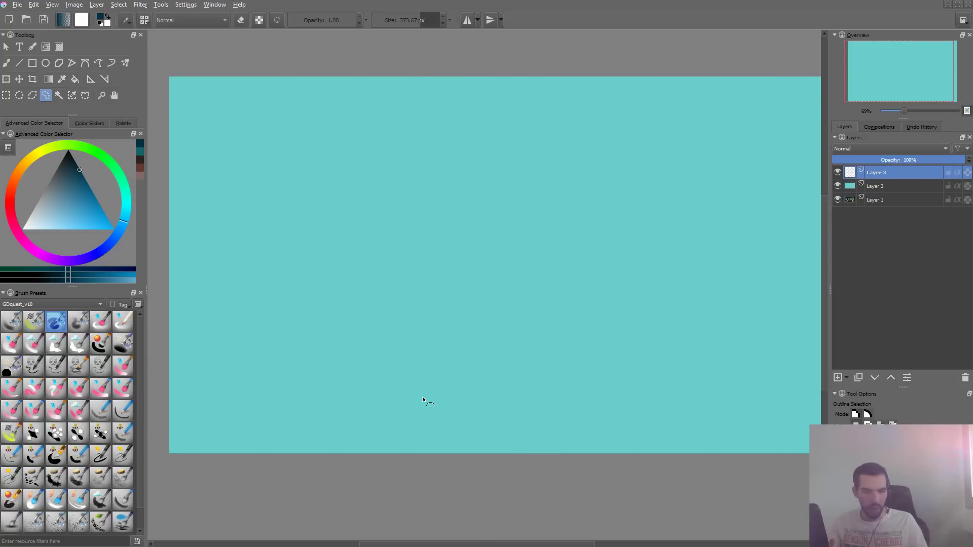
- Switch to the file manager and open the png subfolder of GAQ artwork in a new tab
key(alt+Tab)
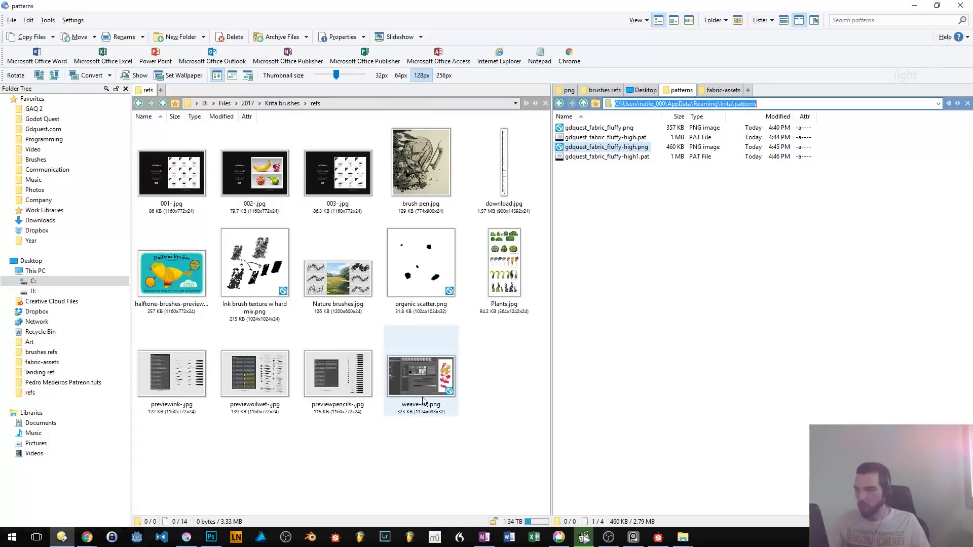
double_click(779, 94)
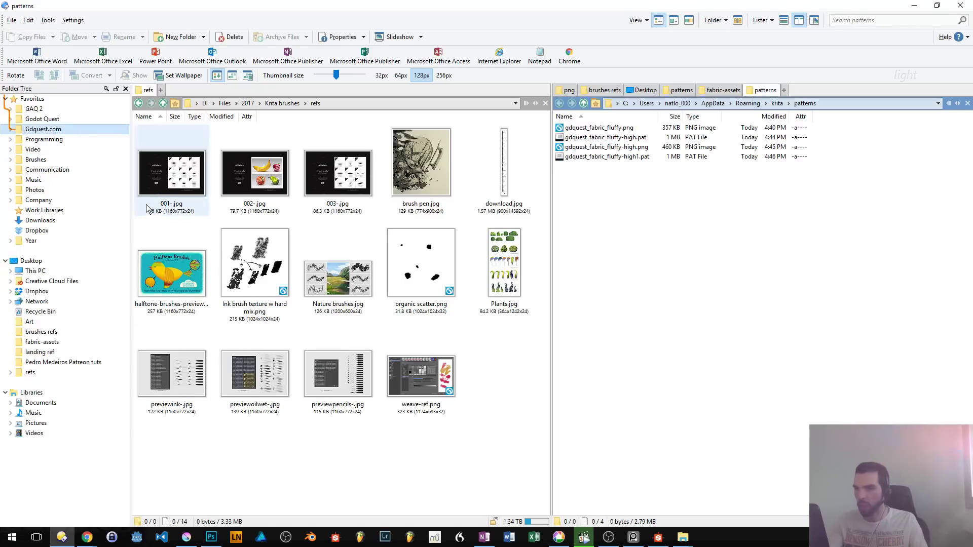
key(Down)
key(Up)
key(Up)
key(Up)
key(Right)
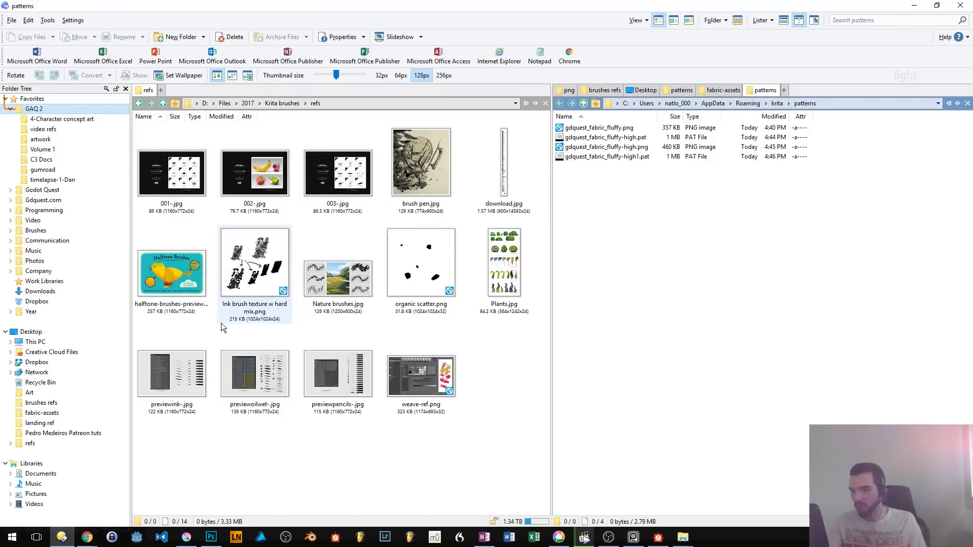
key(Down)
key(Up)
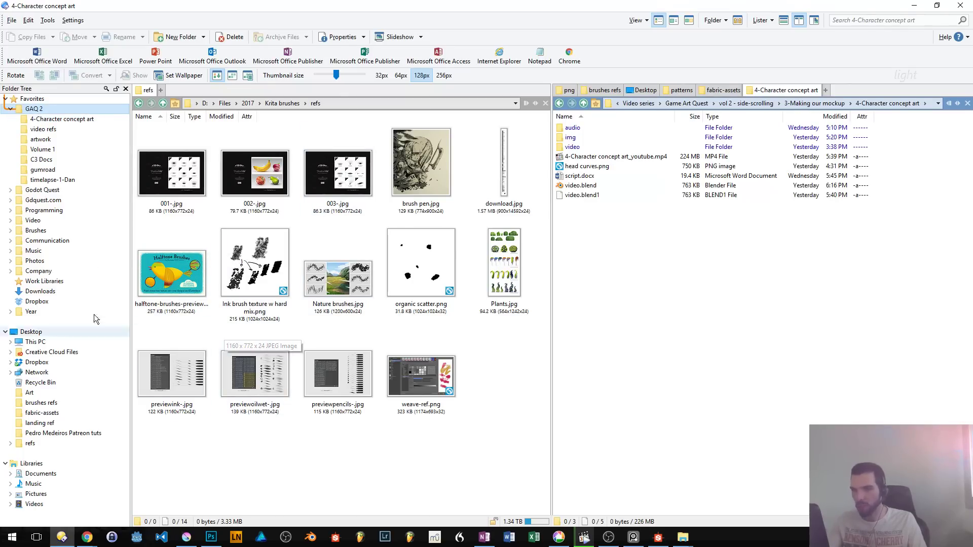
click(41, 139)
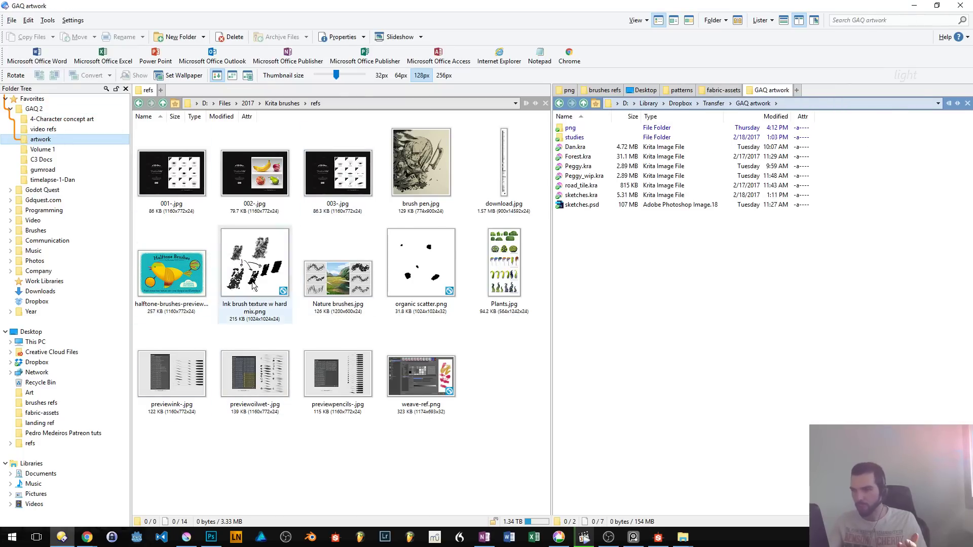
double_click(570, 128)
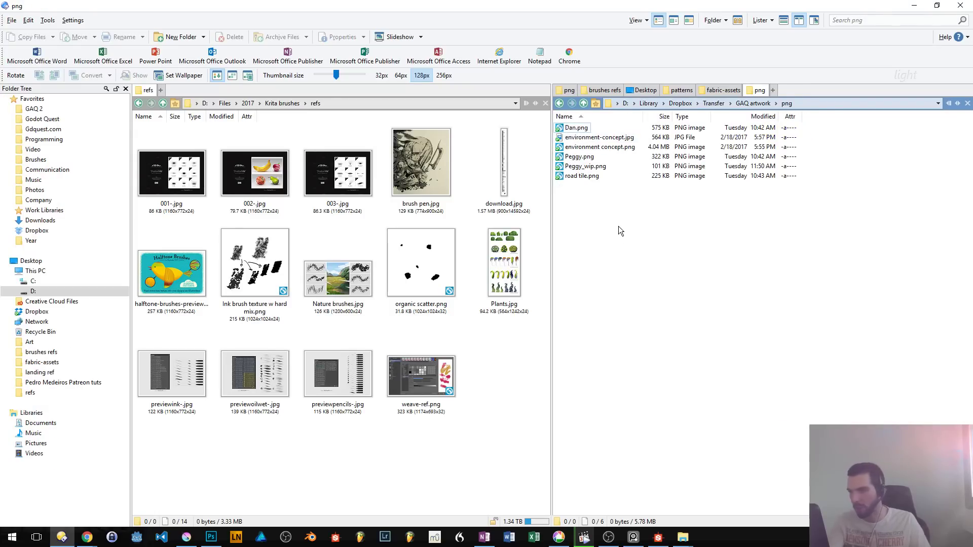
key(BackSpace)
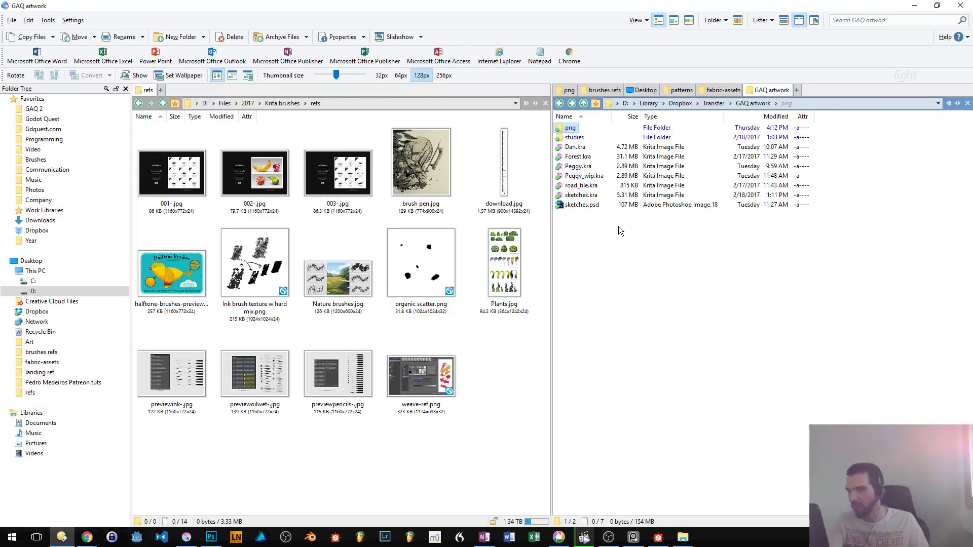
key(Up)
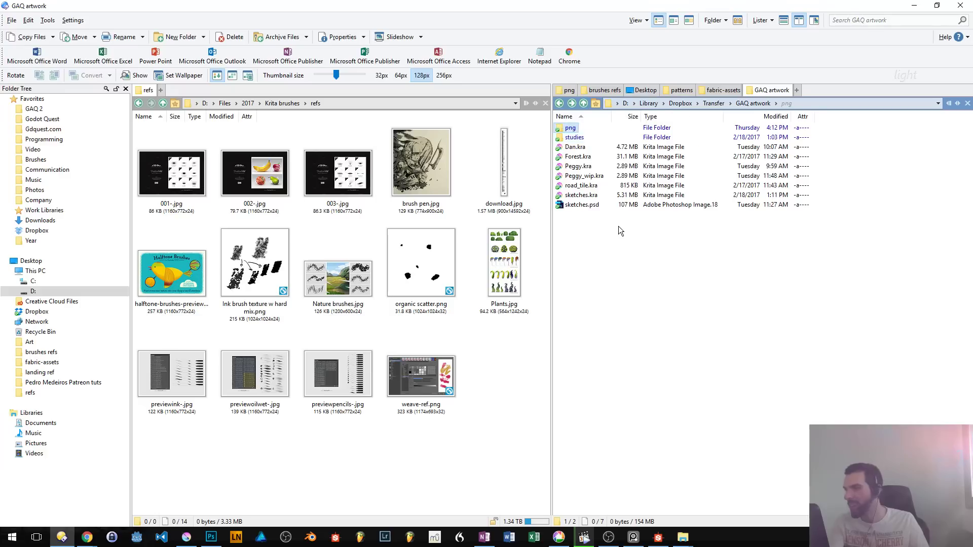
key(Return)
key(BackSpace)
key(Return)
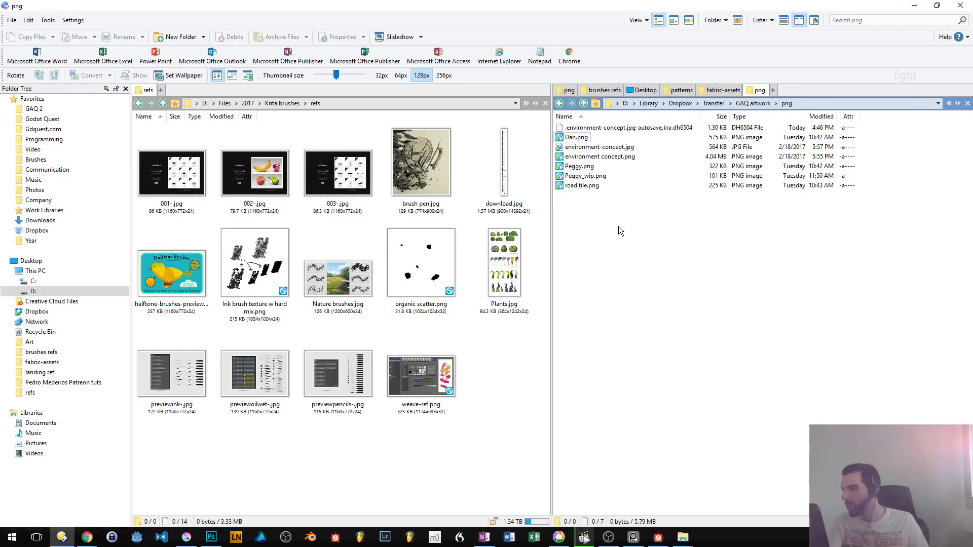
key(Down)
key(Up)
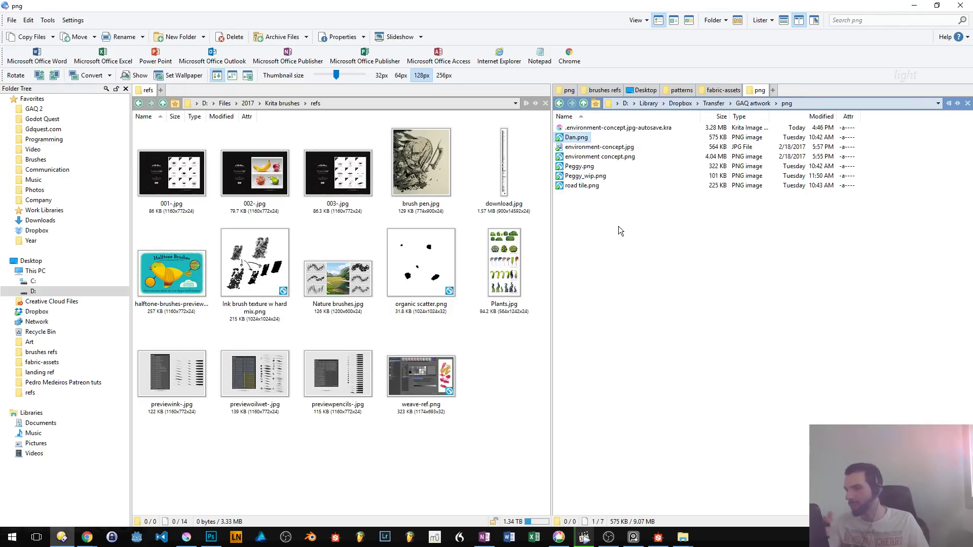
- Copy the png folder's path, return to Krita and open Dan.png with the view on the rabbit's scarf
double_click(645, 6)
key(ctrl+l)
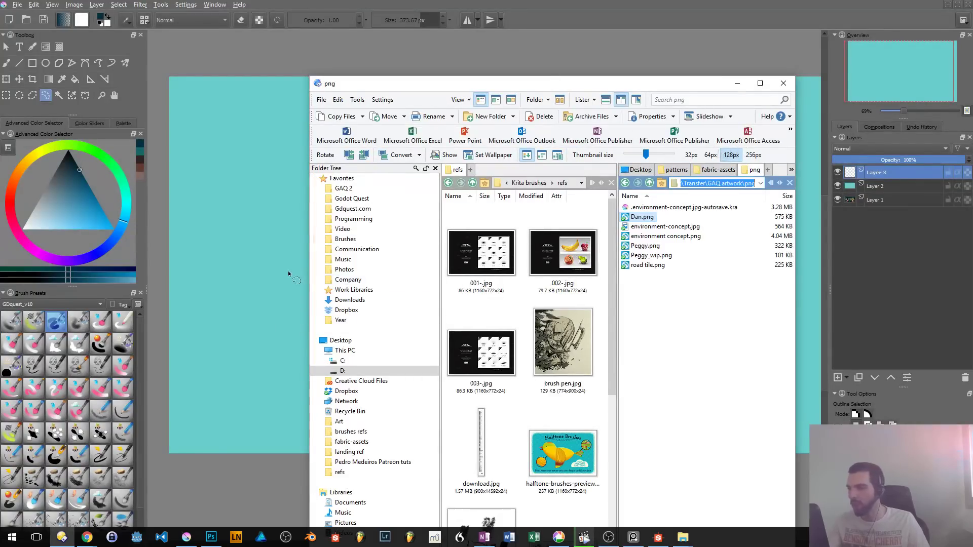
middle_click(288, 274)
key(ctrl+o)
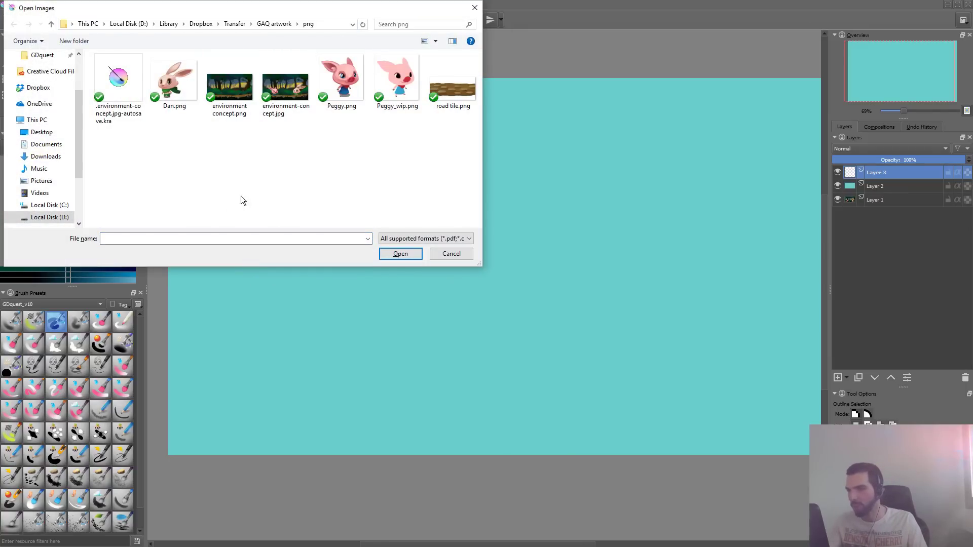
double_click(162, 111)
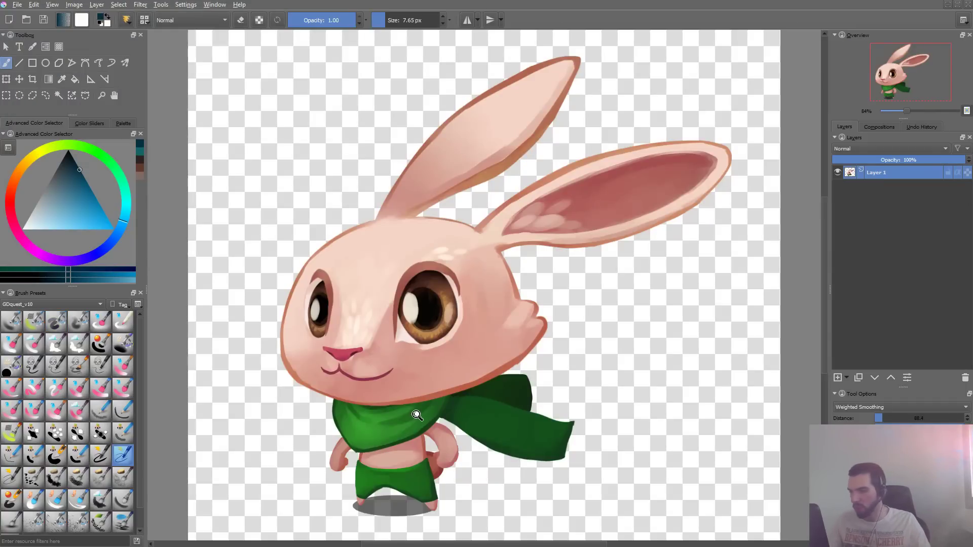
drag(415, 428, 484, 308)
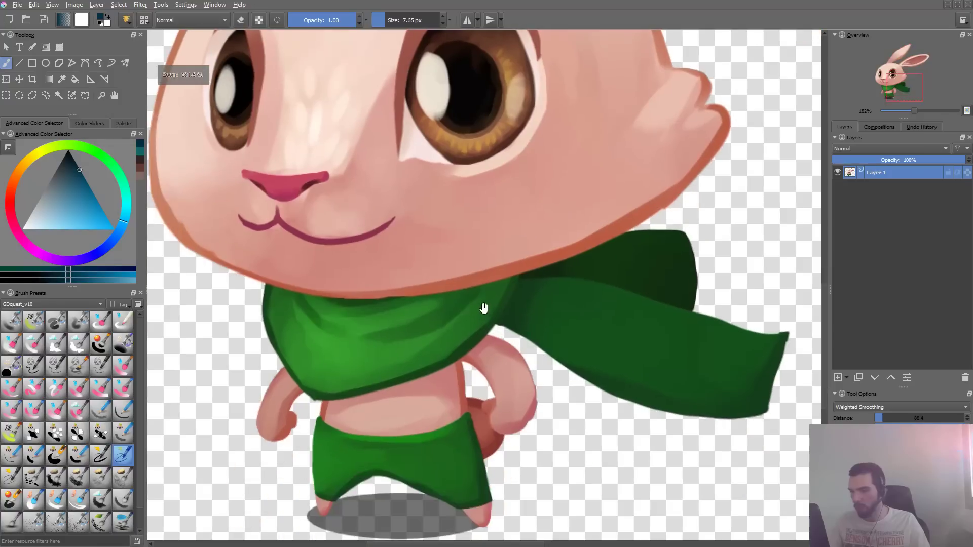
- Try selecting the rabbit's green scarf with Contiguous Area Selection and clear the selection
key(w)
click(383, 358)
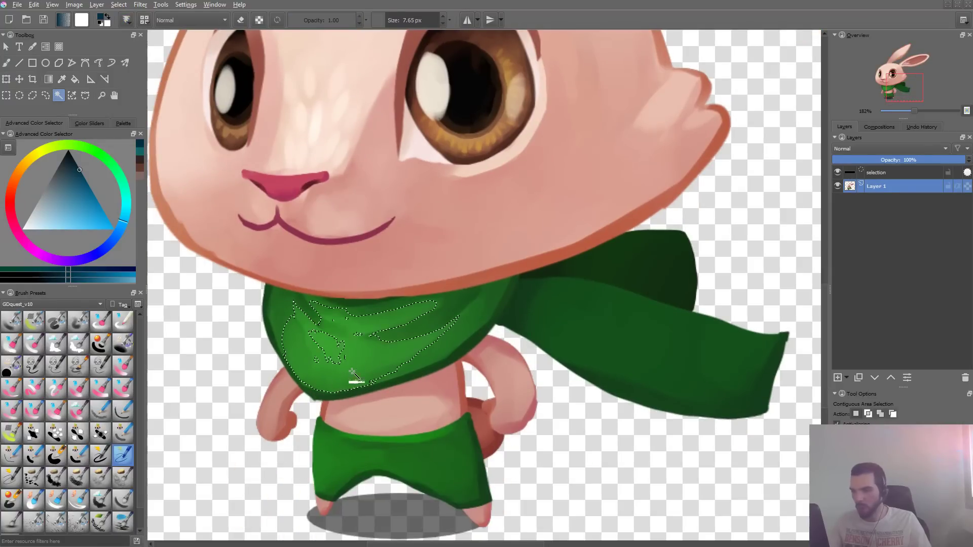
key(ctrl+shift+a)
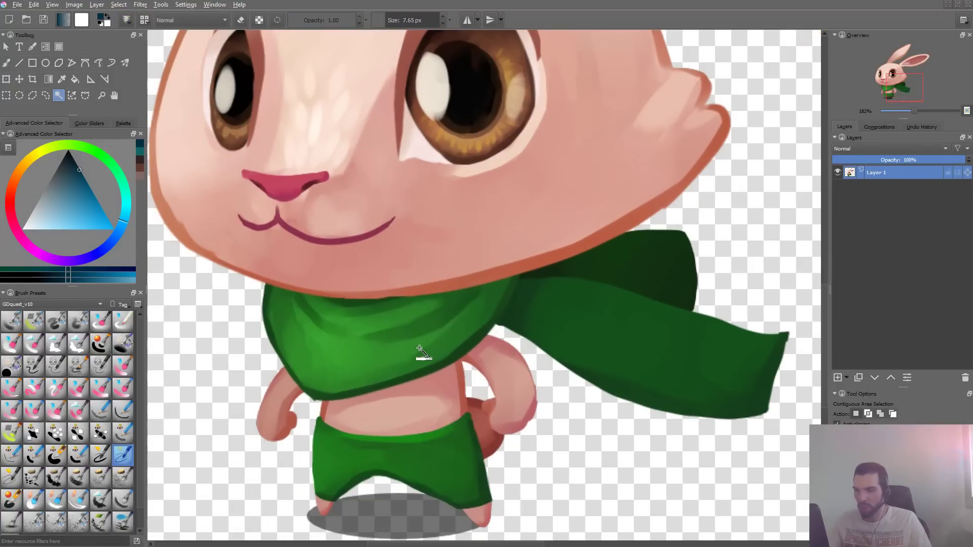
- Paint a test brush stroke across the rabbit's green scarf, undo it and briefly check the brush settings
key(b)
mouse_move(348, 346)
mouse_down()
mouse_move(457, 299)
mouse_move(345, 370)
mouse_move(460, 315)
mouse_up()
key(ctrl+z)
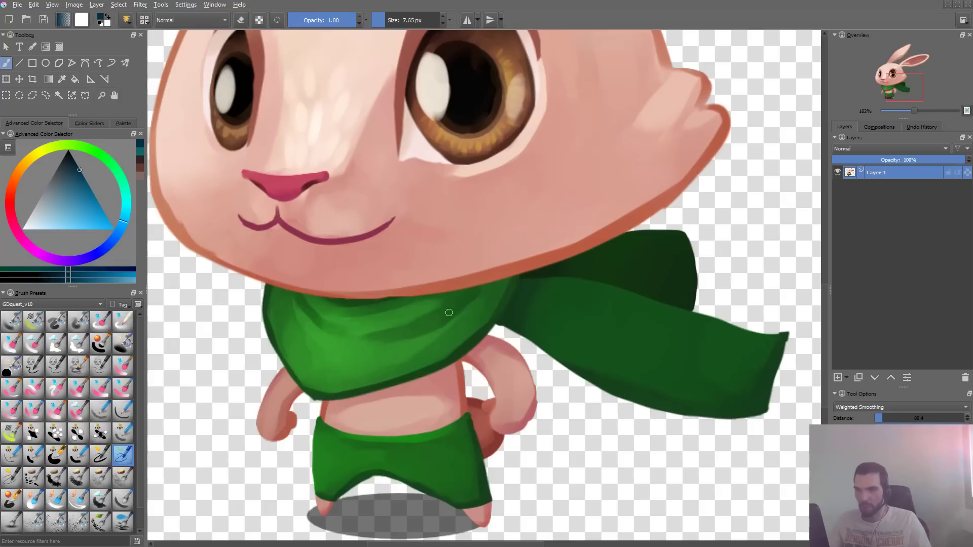
key(F5)
key(F5)
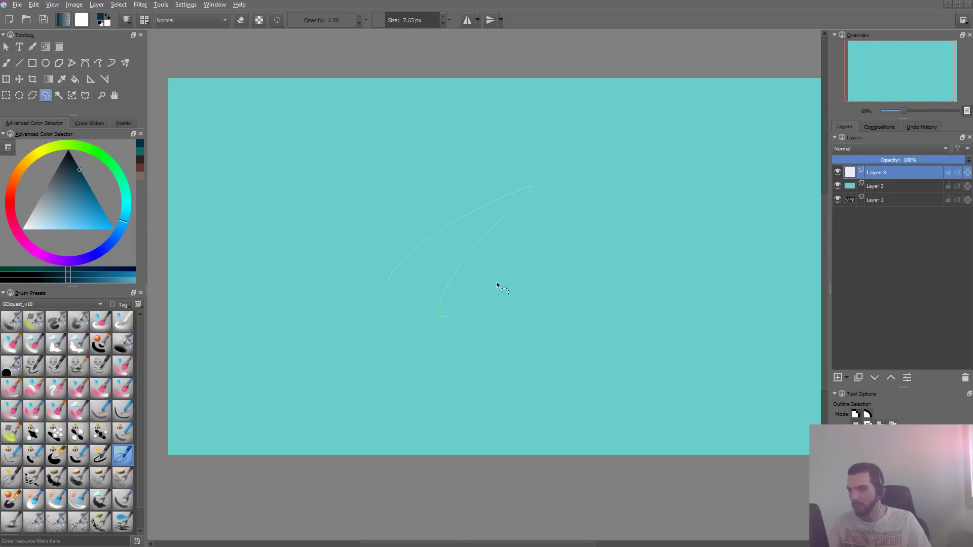
- Make a freehand lasso and an ink brush stroke on the teal canvas as tests and undo both
drag(497, 282, 585, 208)
key(ctrl+z)
key(b)
mouse_move(569, 167)
mouse_down()
mouse_move(558, 168)
mouse_move(517, 277)
mouse_up()
key(ctrl+z)
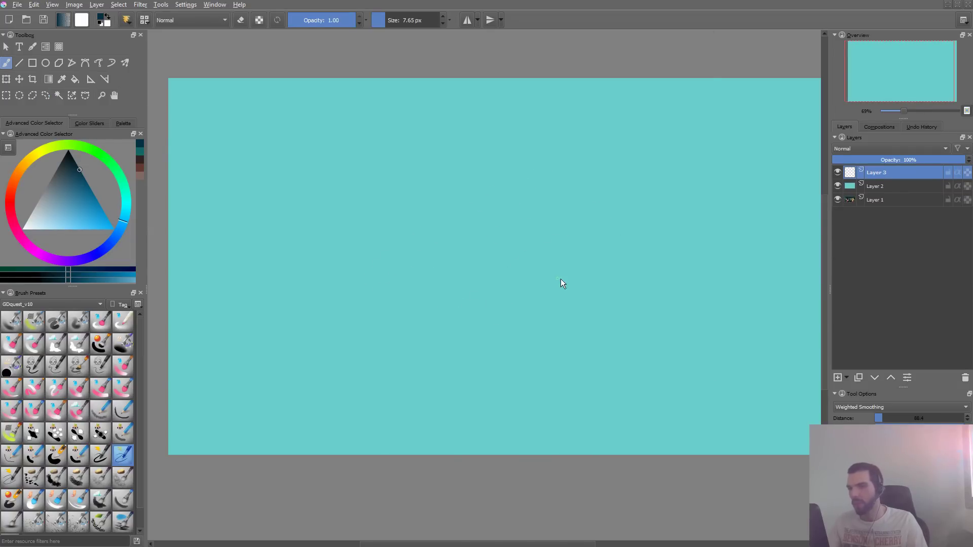
- Activate the GDquest_Airbrush_Shading preset, paint one test stroke on the teal canvas and undo it
key(F5)
click(177, 51)
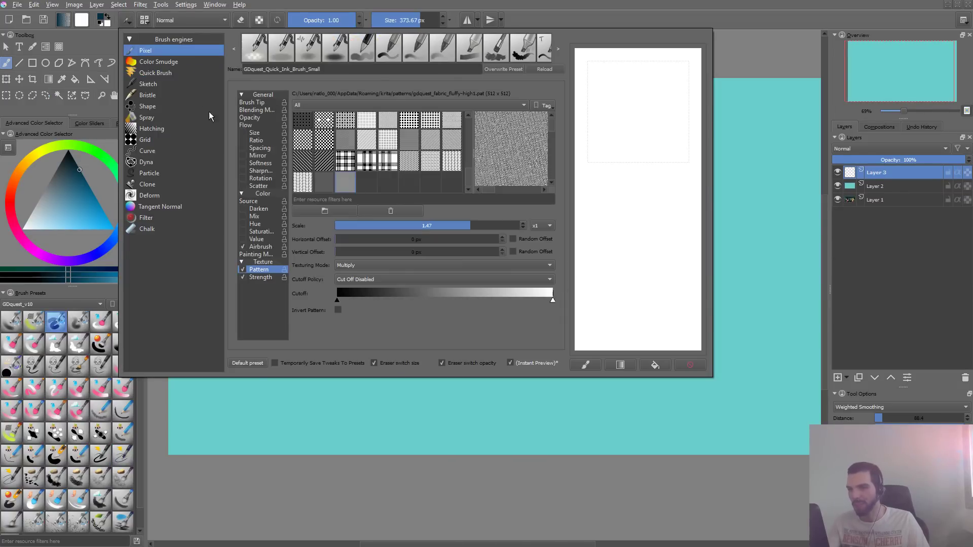
click(50, 323)
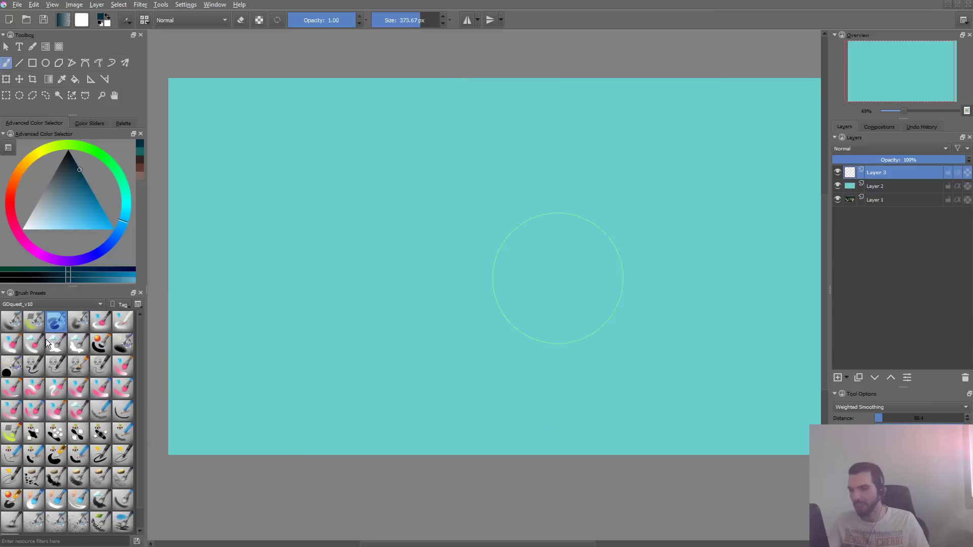
mouse_move(412, 211)
mouse_down()
mouse_move(325, 337)
mouse_move(464, 241)
mouse_move(461, 352)
mouse_up()
key(ctrl+z)
- Replace the airbrush preset's name in the brush editor with the prefix GDquest_
key(F5)
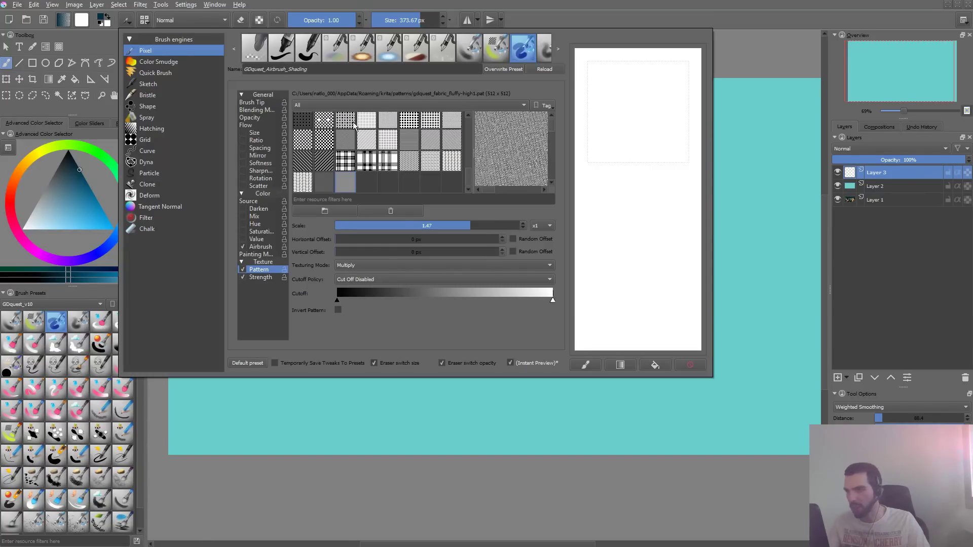
click(293, 69)
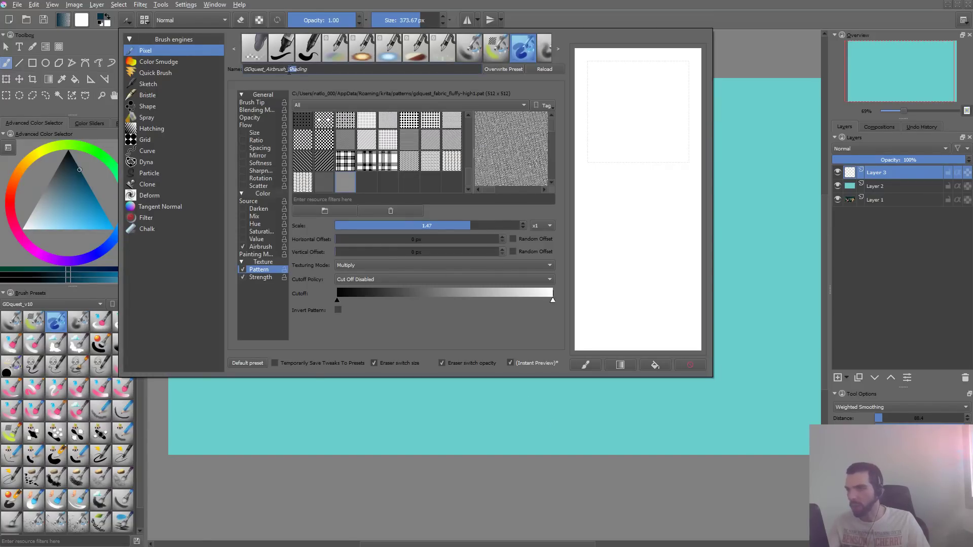
key(ctrl+a)
text(d)
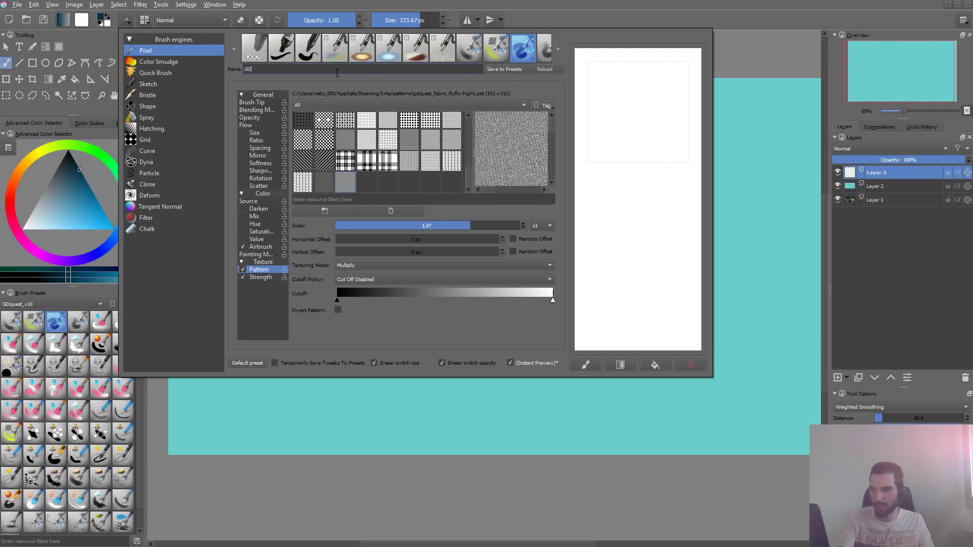
text(Dquest+)
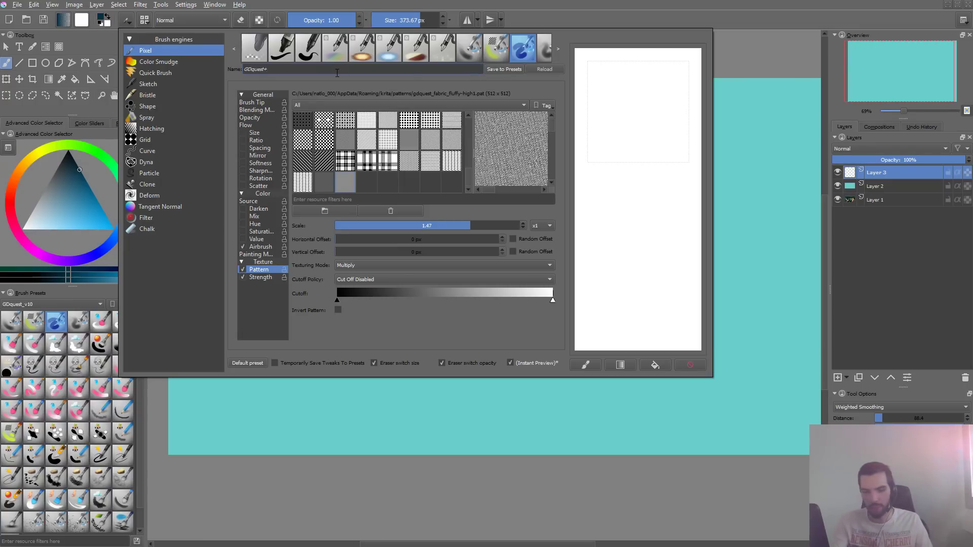
key(BackSpace)
text(_)
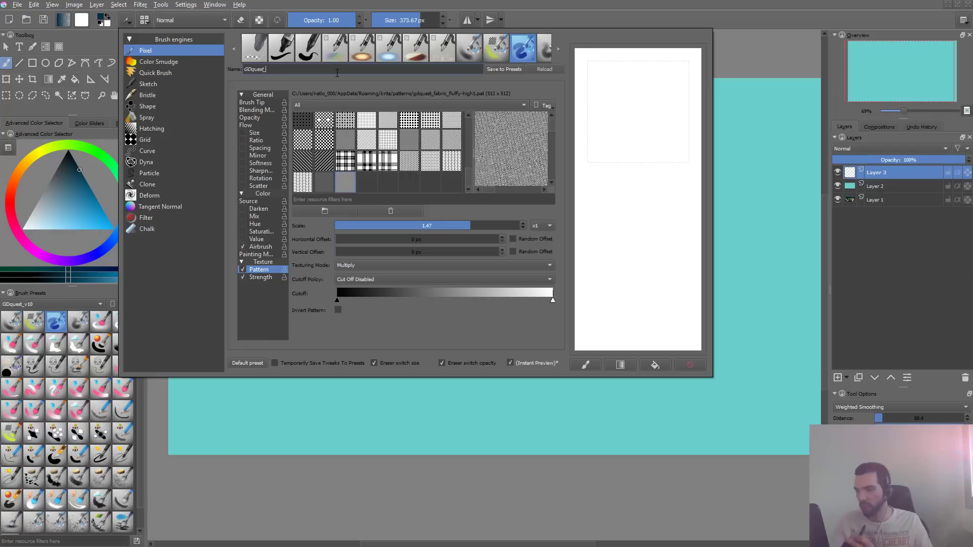
- Load the preset's icon into the scratchpad, paint a textured dark blue stroke over it and save the brush as GDquest_texture_fabric
click(588, 365)
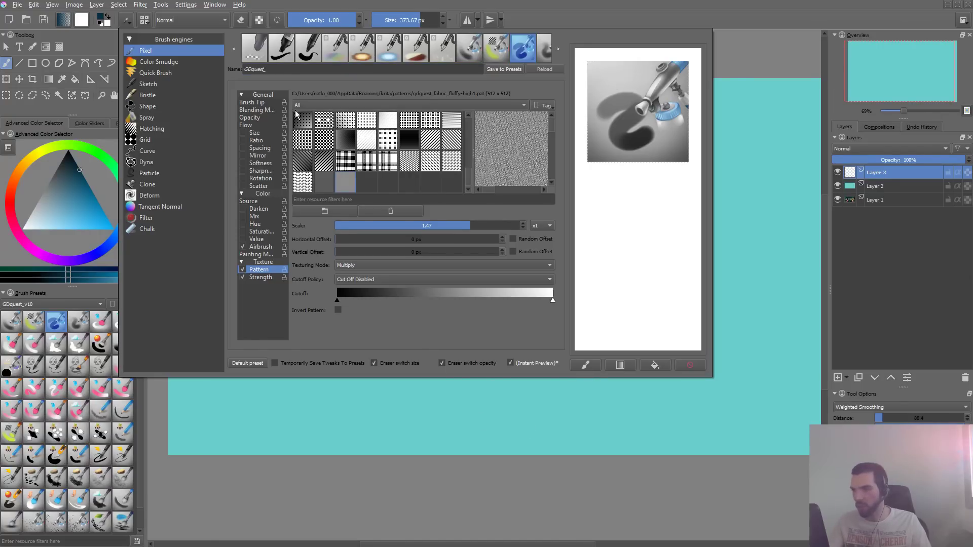
mouse_move(609, 157)
mouse_down()
mouse_move(633, 127)
mouse_move(644, 203)
mouse_up()
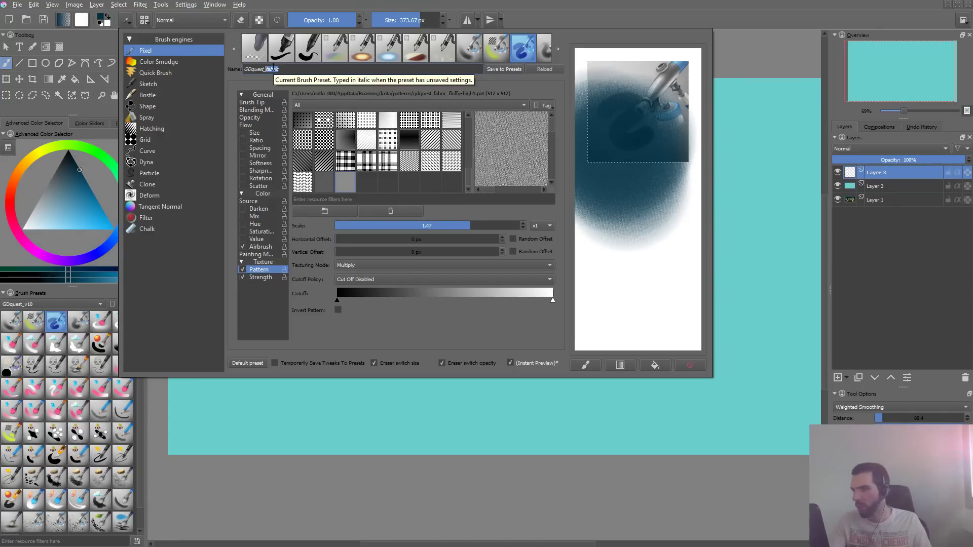
text(texture_)
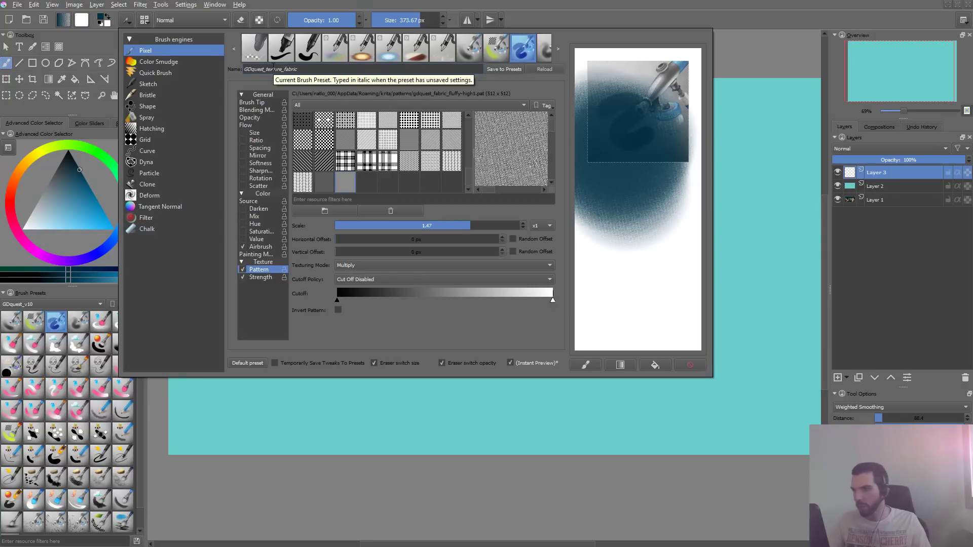
click(501, 71)
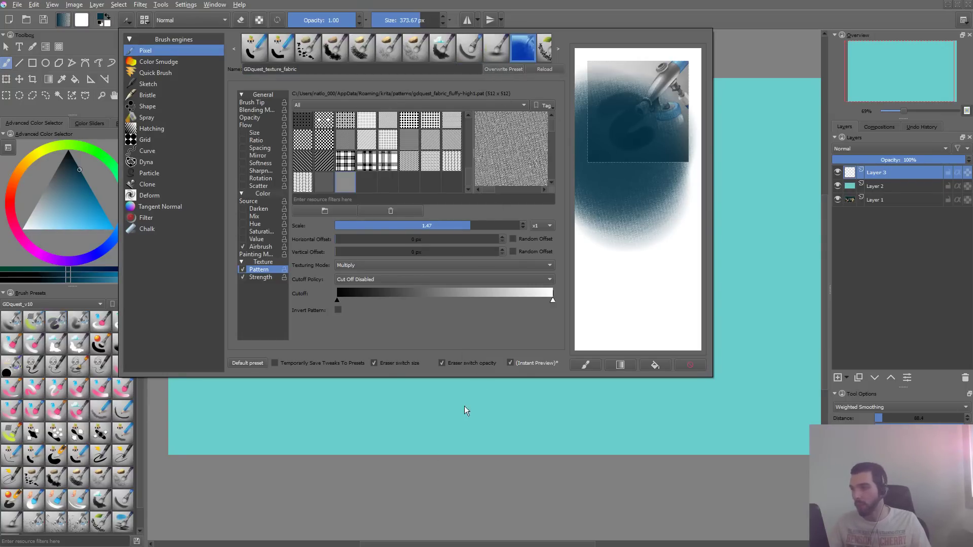
- Test the fabric brush on the teal canvas at its current size and at about 212 px, undoing every stroke
click(405, 446)
key(ctrl+z)
mouse_move(385, 175)
mouse_down()
mouse_move(446, 223)
mouse_move(405, 395)
mouse_up()
key(ctrl+z)
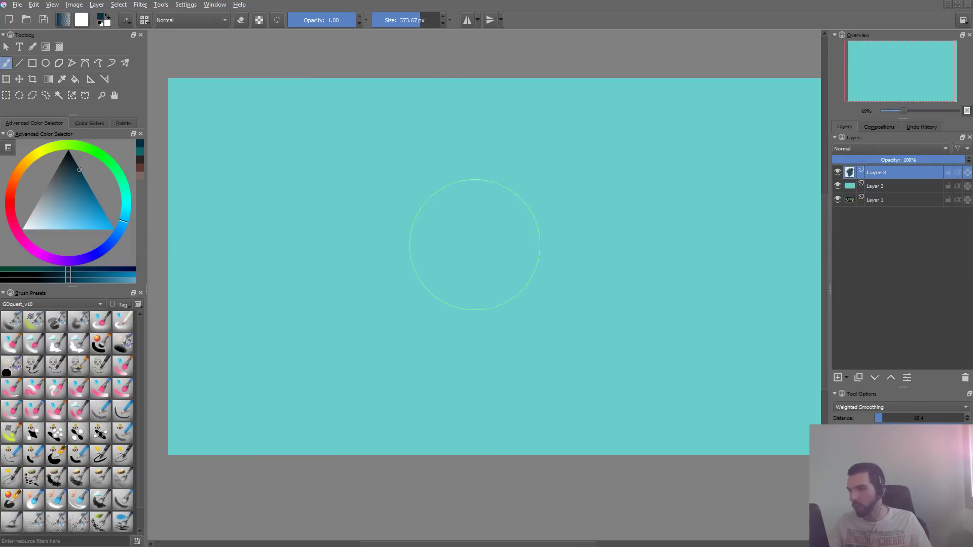
mouse_move(452, 224)
shift+mouse_down()
mouse_move(395, 225)
mouse_move(431, 225)
shift+mouse_up()
drag(439, 143, 282, 329)
key(ctrl+z)
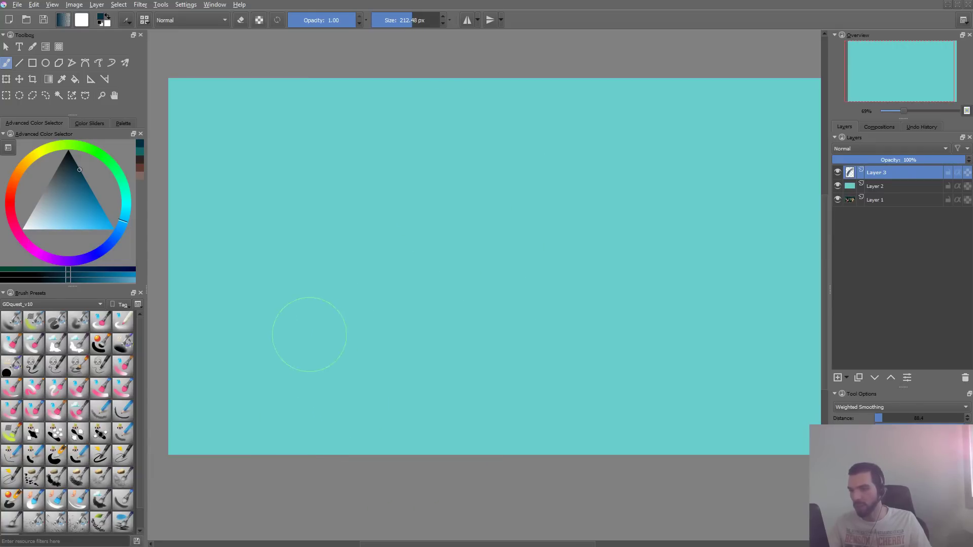
drag(330, 281, 473, 153)
key(ctrl+z)
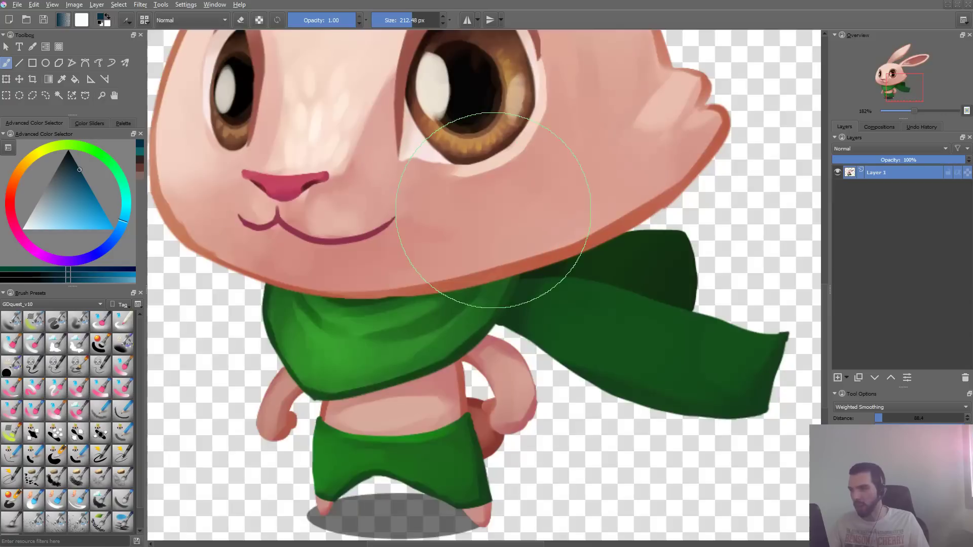
- Try painting fabric strokes over the rabbit's scarf and body in Dan.png and undo them
mouse_move(467, 293)
mouse_down()
mouse_move(430, 337)
mouse_move(386, 354)
mouse_move(507, 295)
mouse_move(702, 354)
mouse_up()
key(ctrl+z)
ctrl+click(387, 381)
key(ctrl+z)
- Preserve the layer's alpha and paint green fabric texture over the scarf's tail with a brush of about 199 px
key(ctrl+z)
key(shift+a)
mouse_move(588, 333)
mouse_down()
mouse_move(710, 362)
mouse_move(629, 323)
mouse_move(642, 323)
mouse_up()
key(ctrl+z)
drag(580, 327, 755, 383)
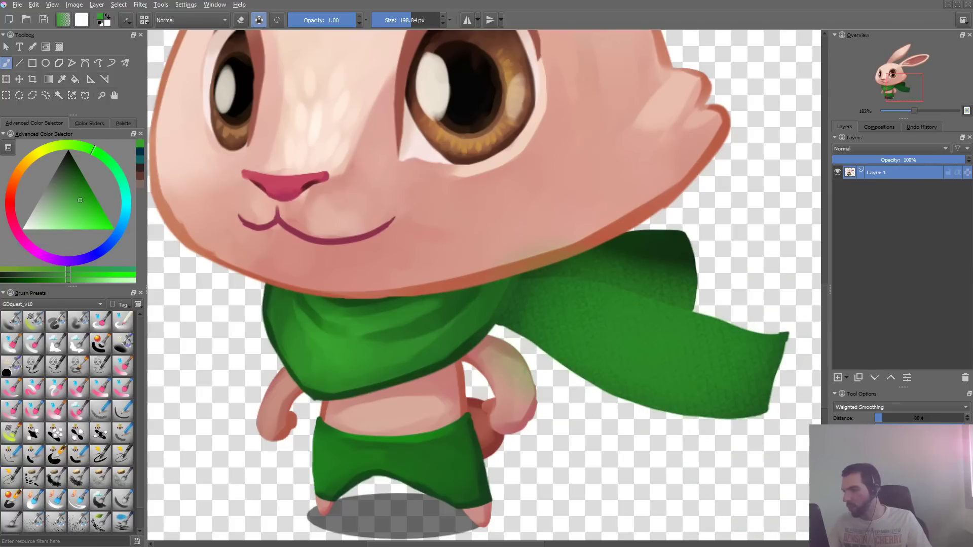
key(ctrl+z)
ctrl+drag(726, 327, 688, 349)
drag(645, 323, 660, 327)
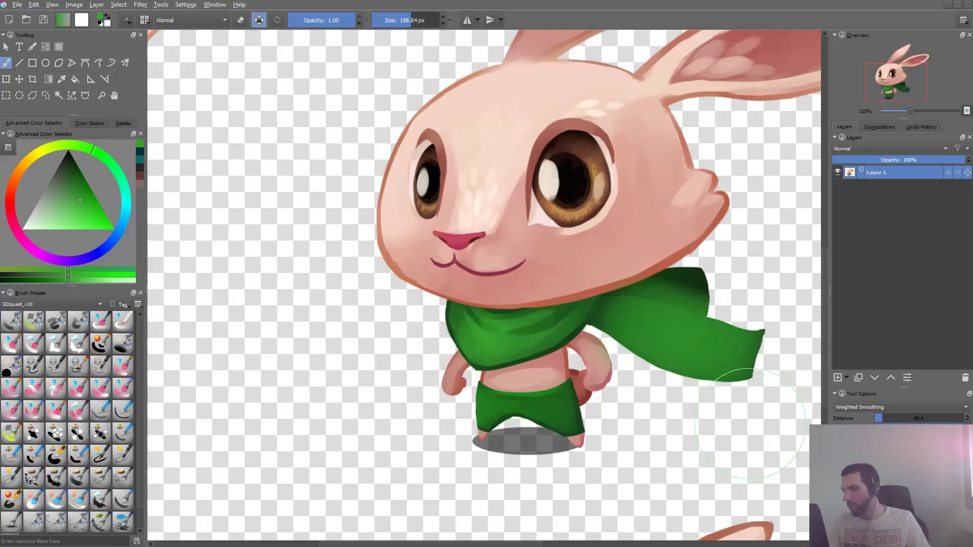
- Check the fabric brush's texture strength settings, return to the canvas and undo the stray stroke
key(F5)
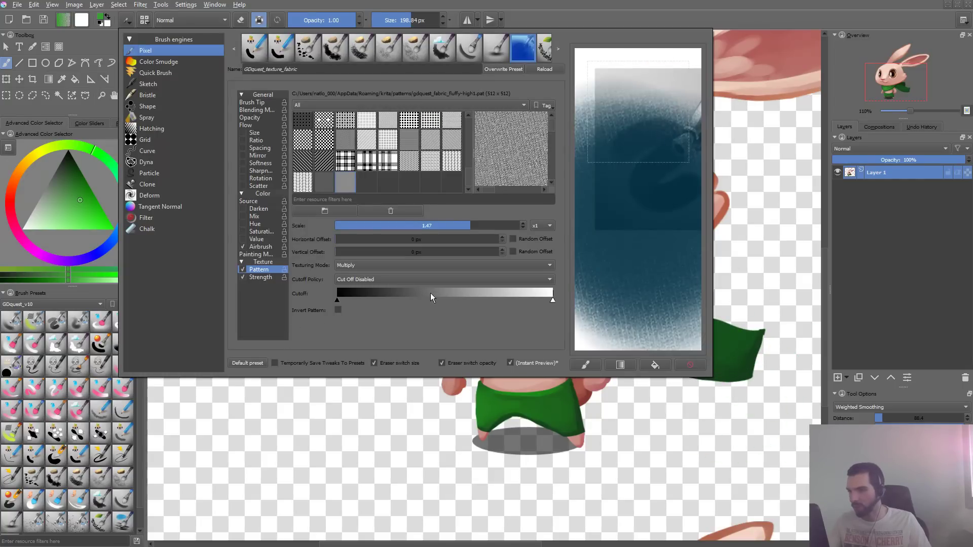
click(263, 277)
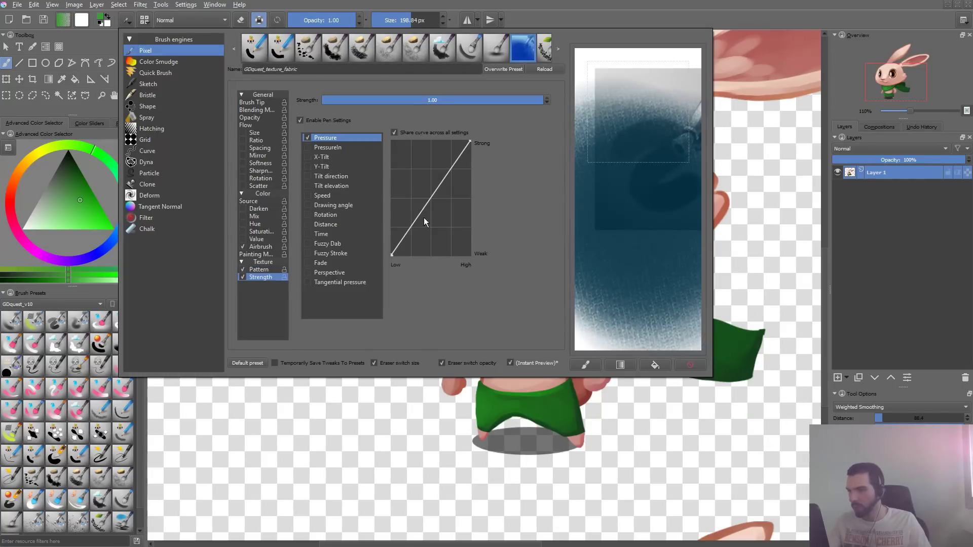
click(479, 459)
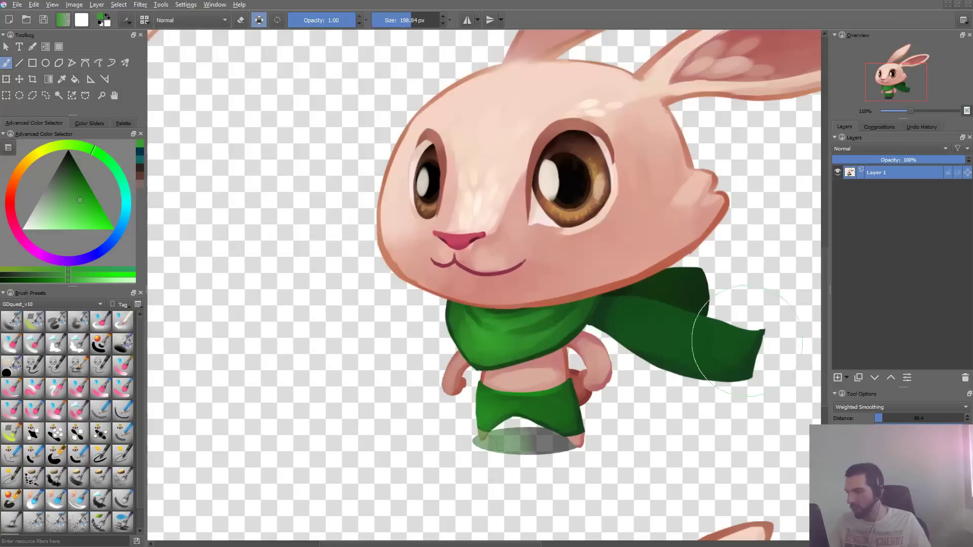
key(ctrl+z)
- Paint more green test strokes along the scarf's tail, undo them and set the brush size to about 85 px
drag(660, 312, 741, 358)
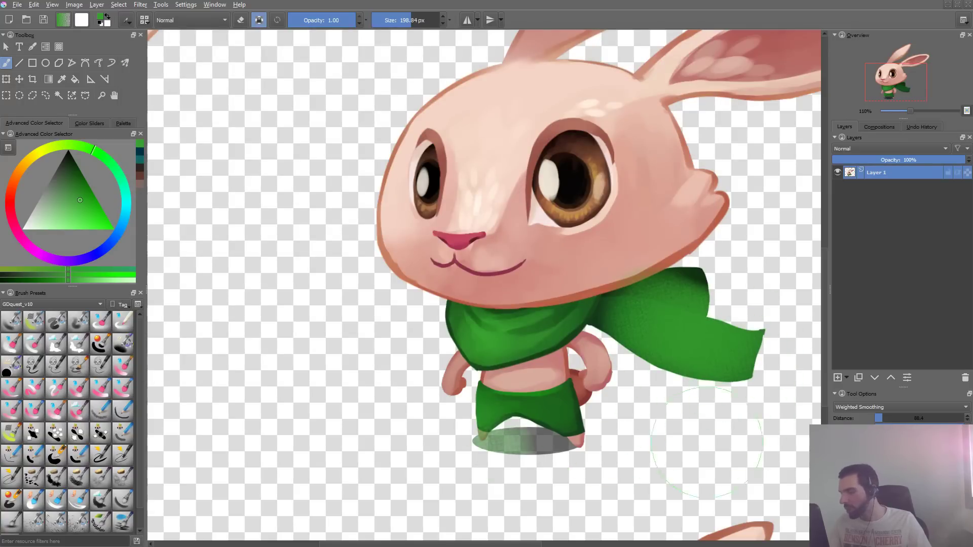
key(ctrl)
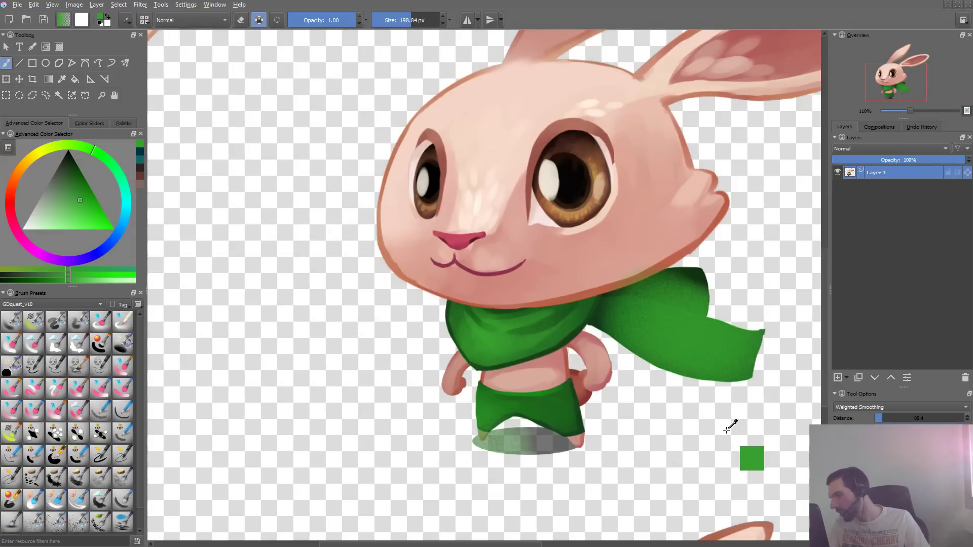
key(ctrl+z)
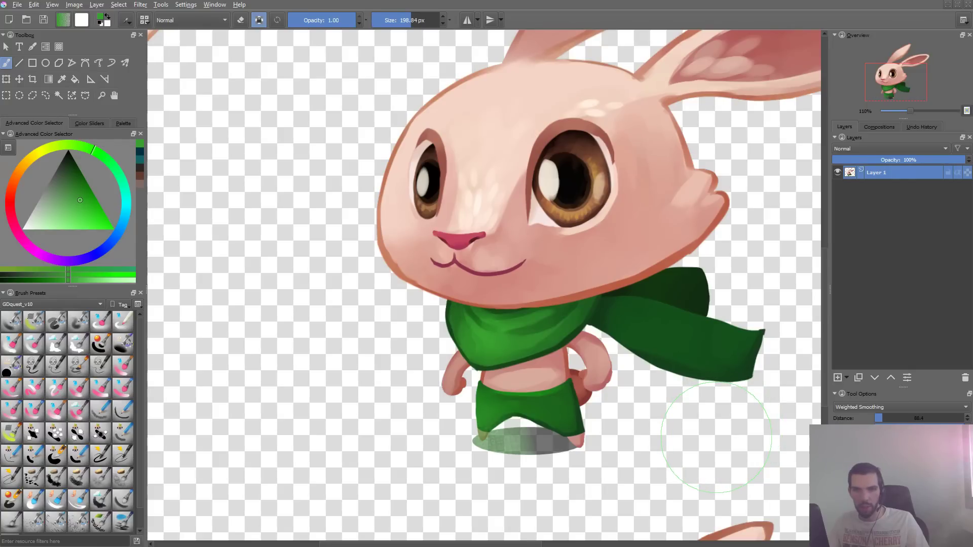
key(alt+Tab)
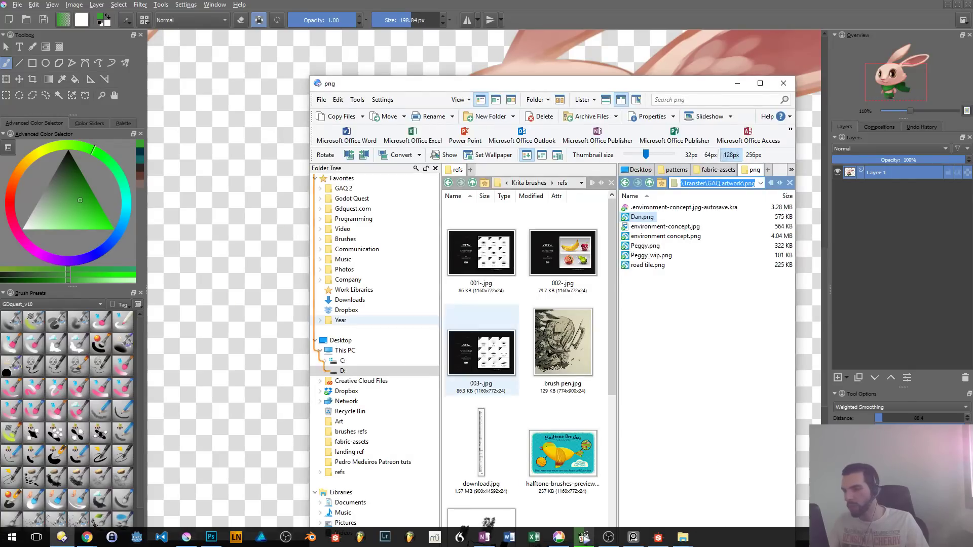
key(alt+Tab)
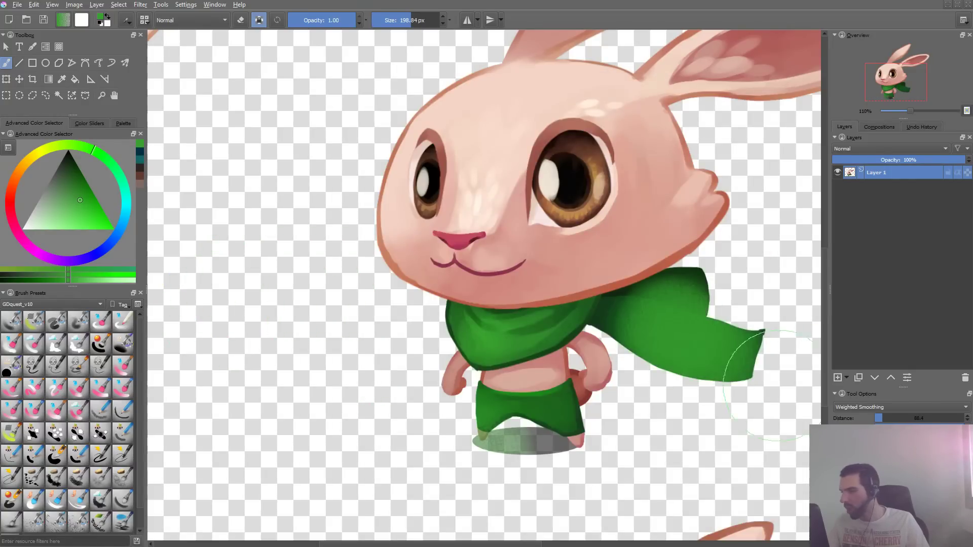
key(ctrl+z)
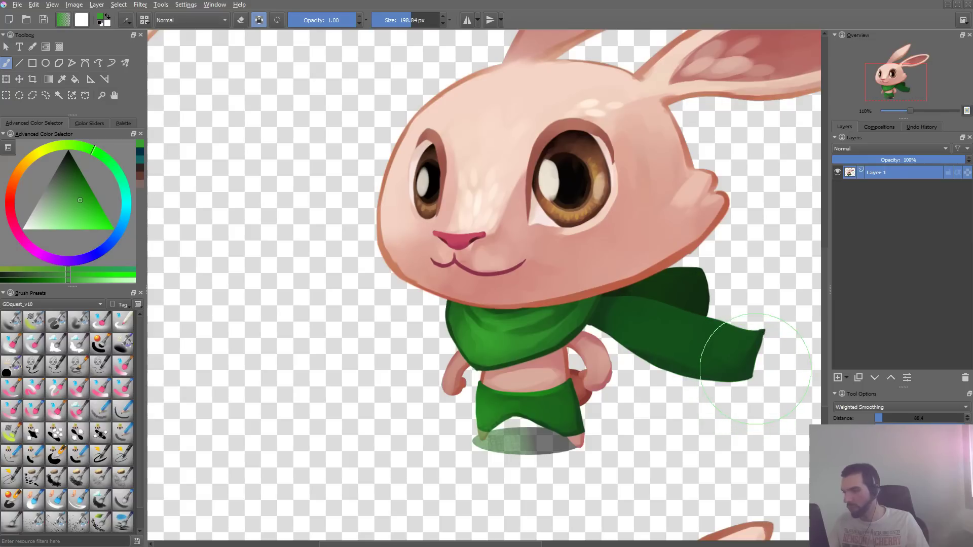
key(ctrl+shift+z)
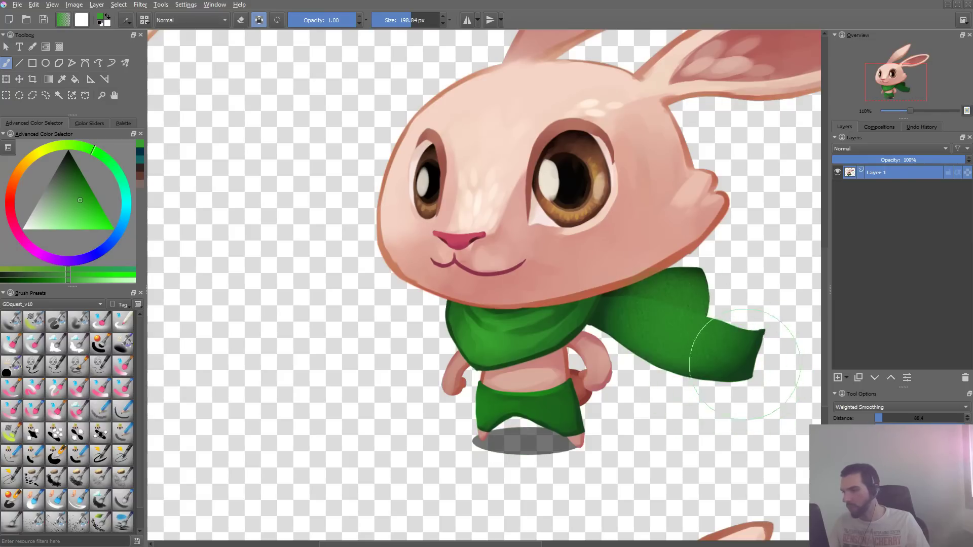
key(ctrl+z)
mouse_move(702, 327)
shift+mouse_down()
mouse_move(638, 328)
mouse_move(748, 349)
shift+mouse_up()
key(ctrl+z)
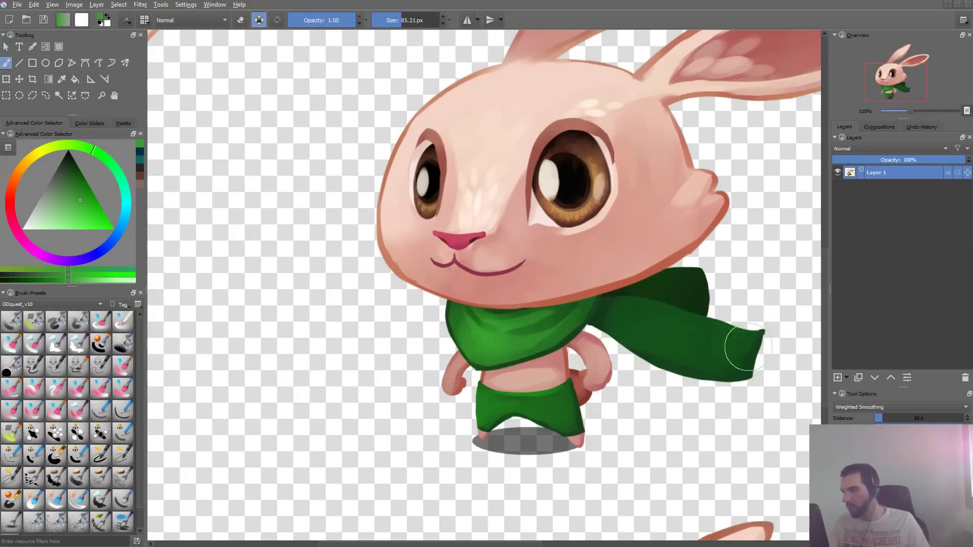
- Switch to Photoshop, try Levels on gdquest_fabric_fluffy-high.png with input black 66 and midtone 0.53, and undo the adjustment
key(alt+Tab)
key(alt+Tab)
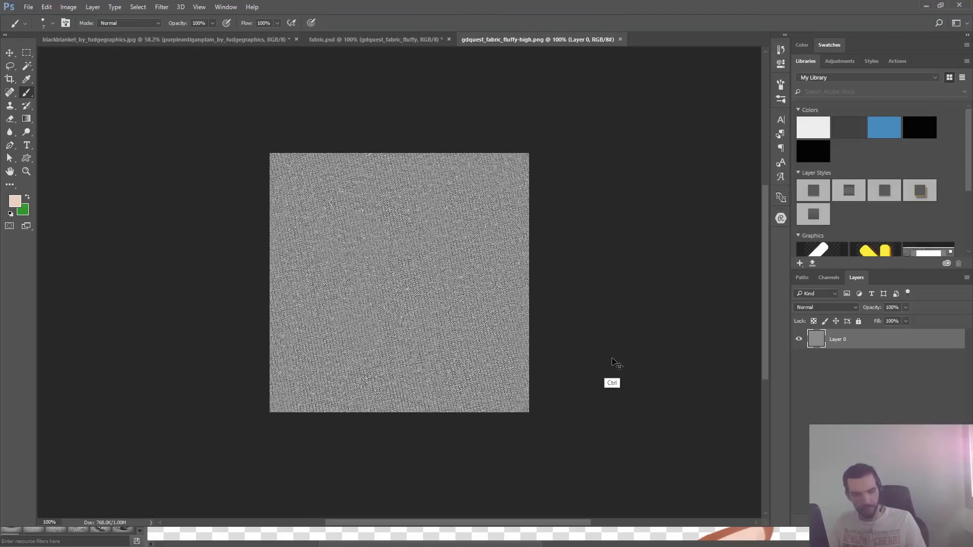
key(ctrl+l)
drag(596, 209, 623, 211)
drag(531, 208, 568, 209)
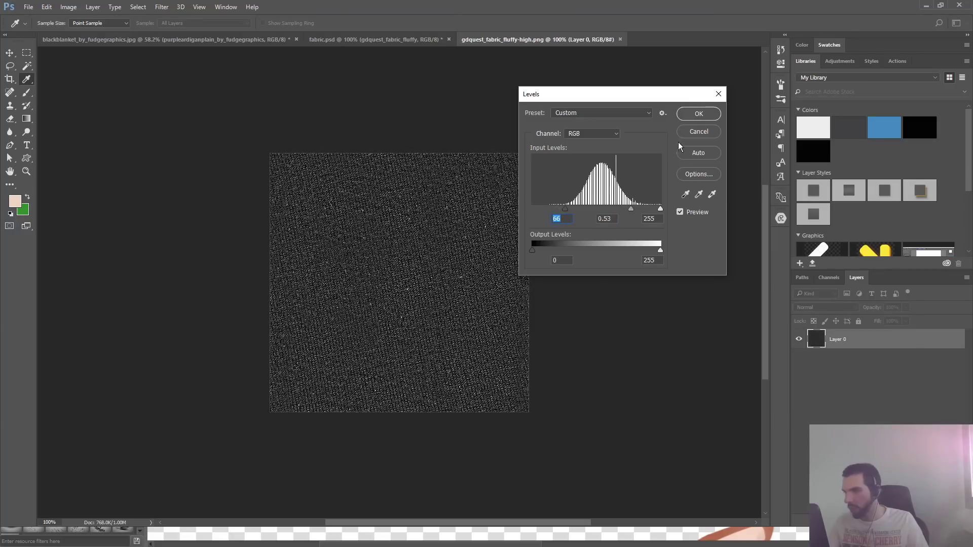
click(697, 114)
key(b)
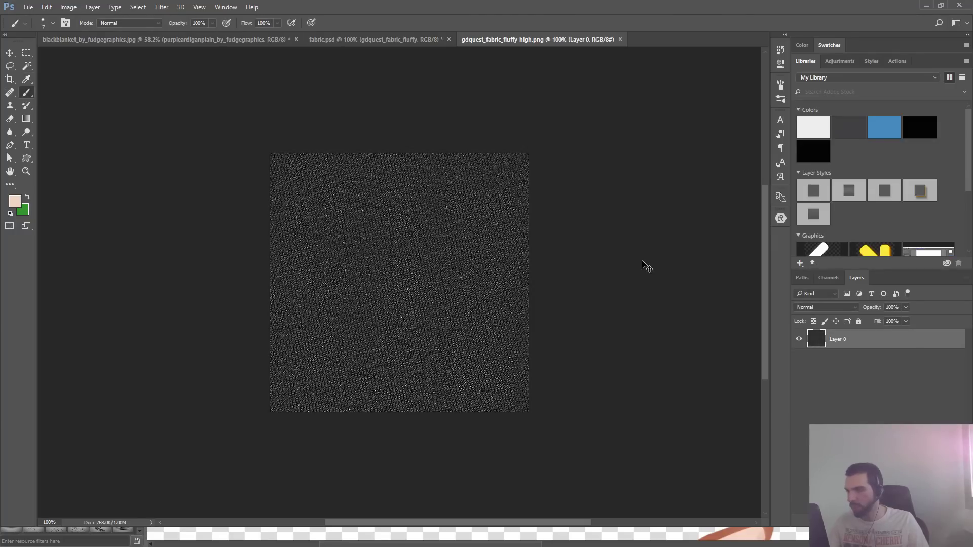
key(ctrl+z)
- Return to Krita's Dan.png window and open the resource bundle manager
key(alt+Tab)
key(alt+Tab)
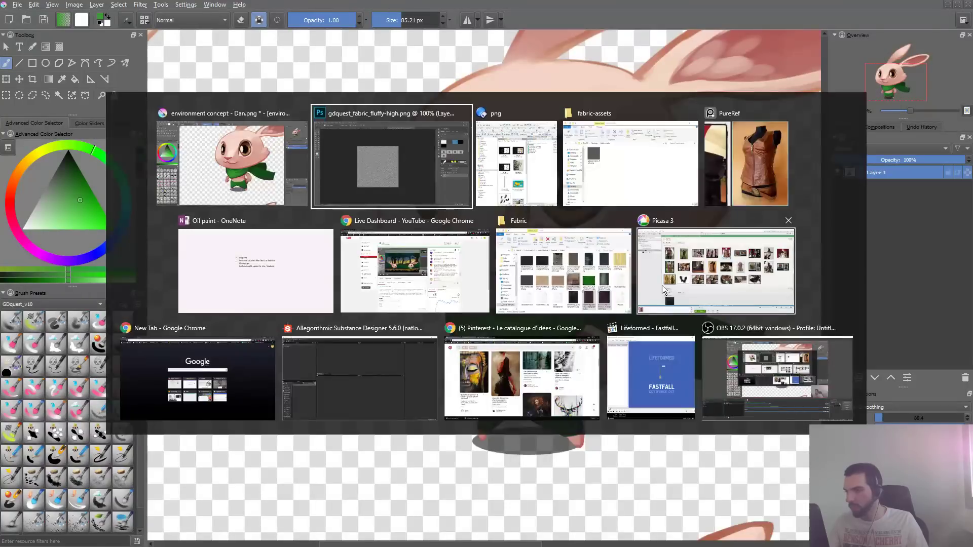
key(alt+Tab)
key(alt+Tab)
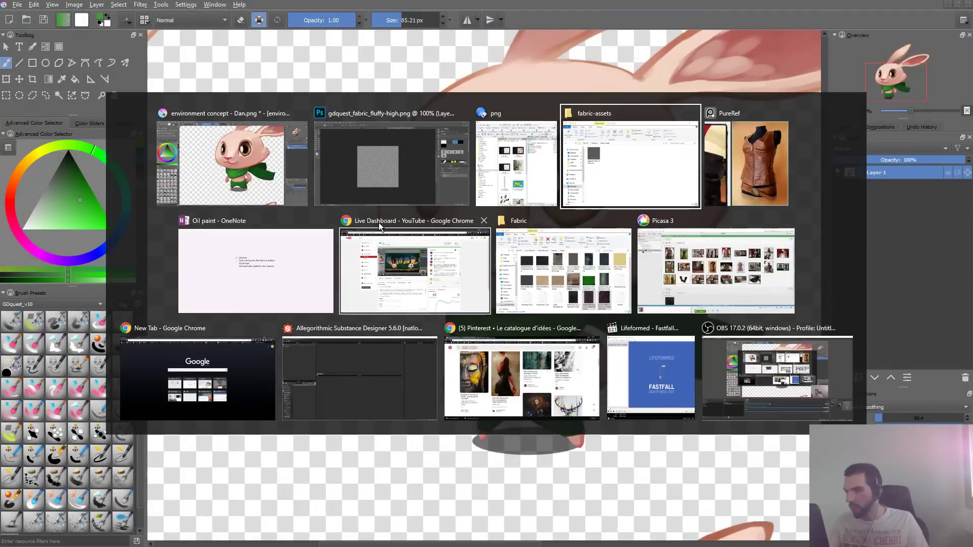
click(253, 180)
key(alt+c)
key(alt+n)
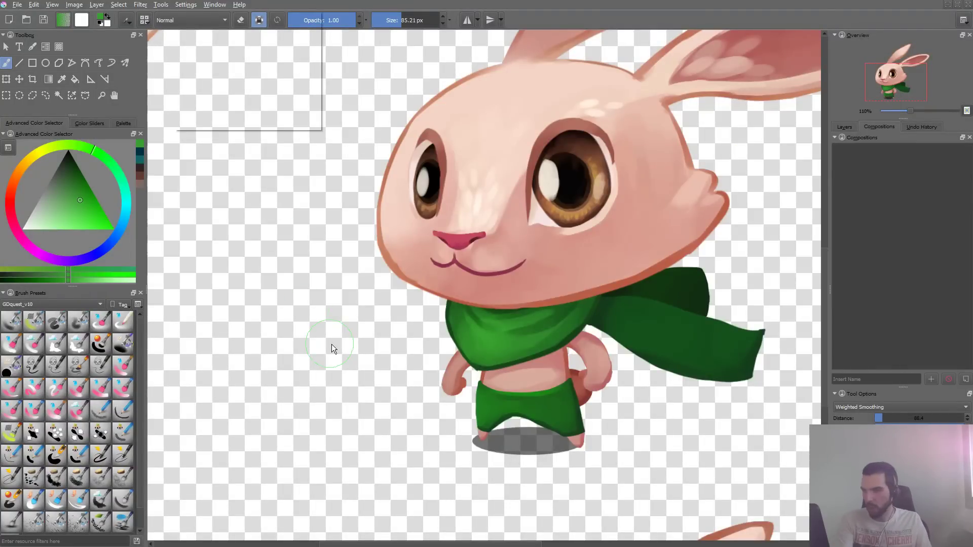
key(m)
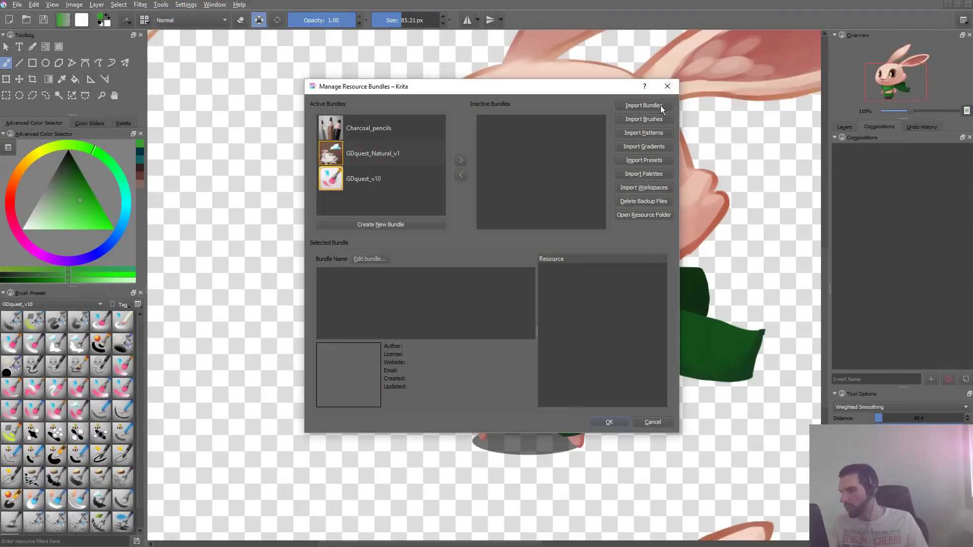
- Import gdquest_fabric_fluffy-high.png as a pattern and accept the resource bundle manager
click(657, 133)
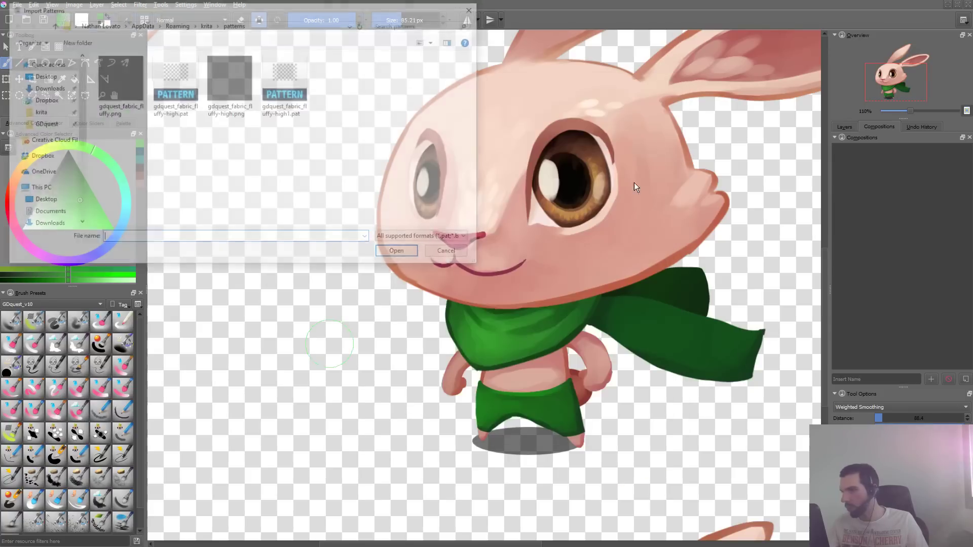
double_click(249, 87)
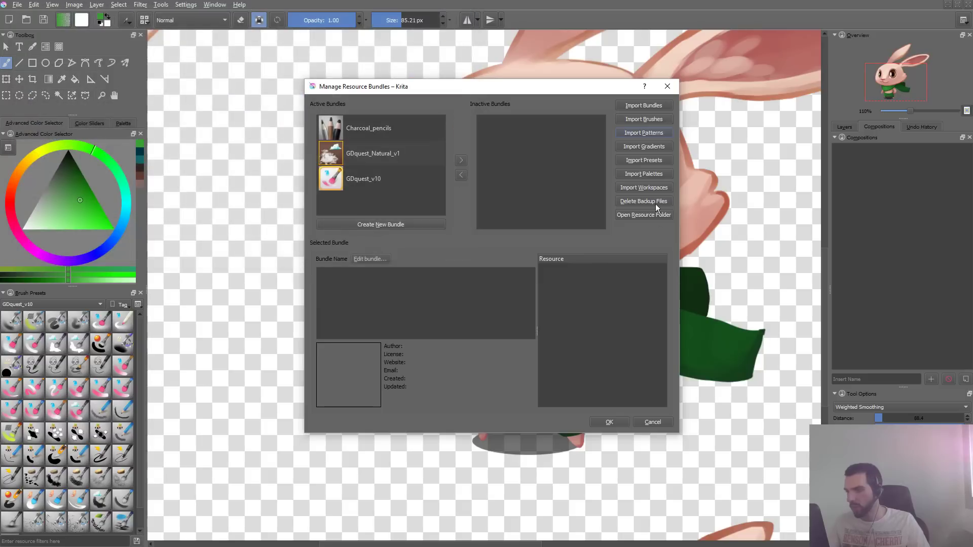
click(609, 423)
- Choose the newly imported fabric pattern as the GDquest_texture_fabric brush's texture and return to the canvas
key(F5)
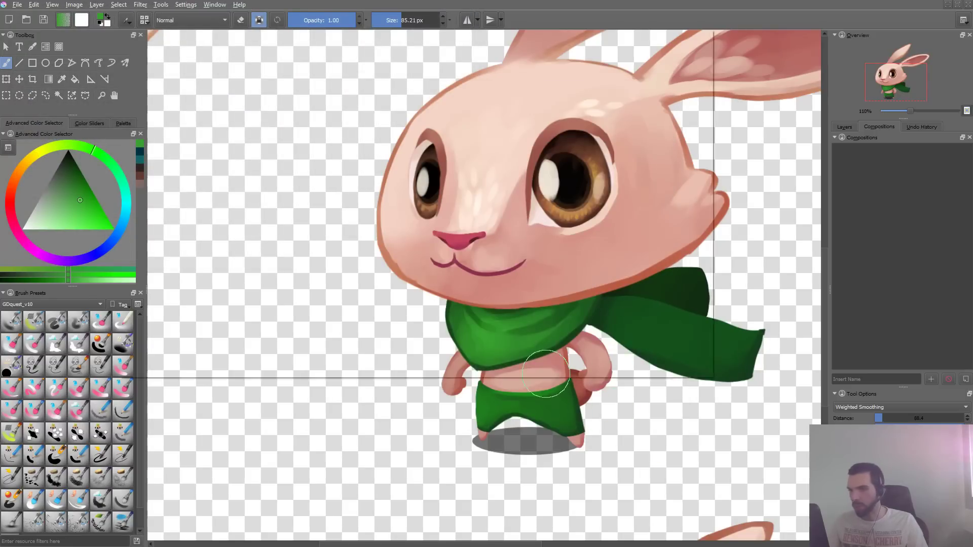
click(260, 270)
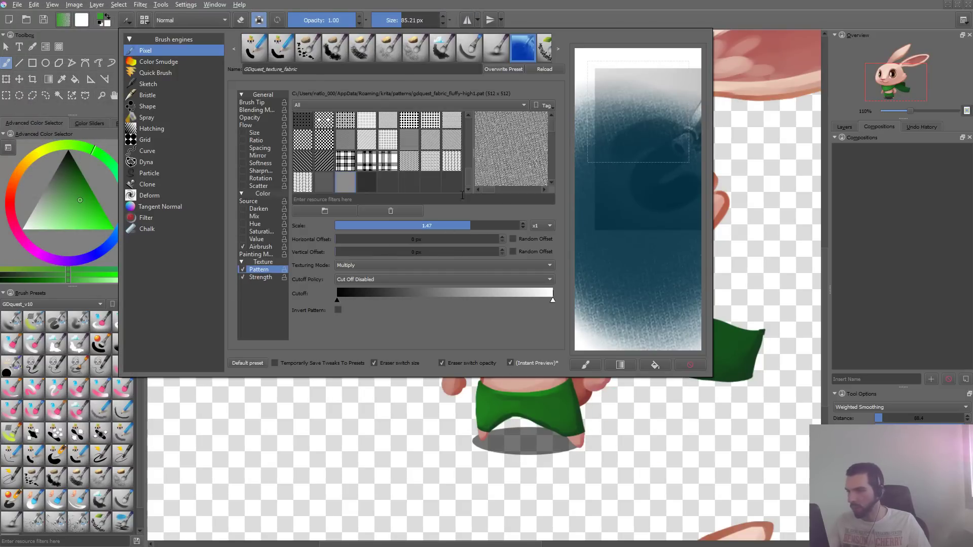
click(366, 183)
click(361, 408)
- Paint green test strokes along the scarf's tail, undo them and enlarge the brush to about 115 px
mouse_move(628, 319)
mouse_down()
mouse_move(768, 358)
mouse_move(752, 350)
mouse_up()
key(ctrl+z)
key(ctrl+z)
mouse_move(622, 321)
mouse_down()
mouse_move(664, 328)
mouse_move(611, 320)
mouse_move(747, 381)
mouse_up()
key(ctrl+z)
drag(702, 337, 641, 322)
mouse_move(698, 362)
mouse_down()
mouse_move(725, 350)
mouse_move(646, 342)
mouse_move(738, 349)
mouse_up()
key(ctrl+z)
key(ctrl+z)
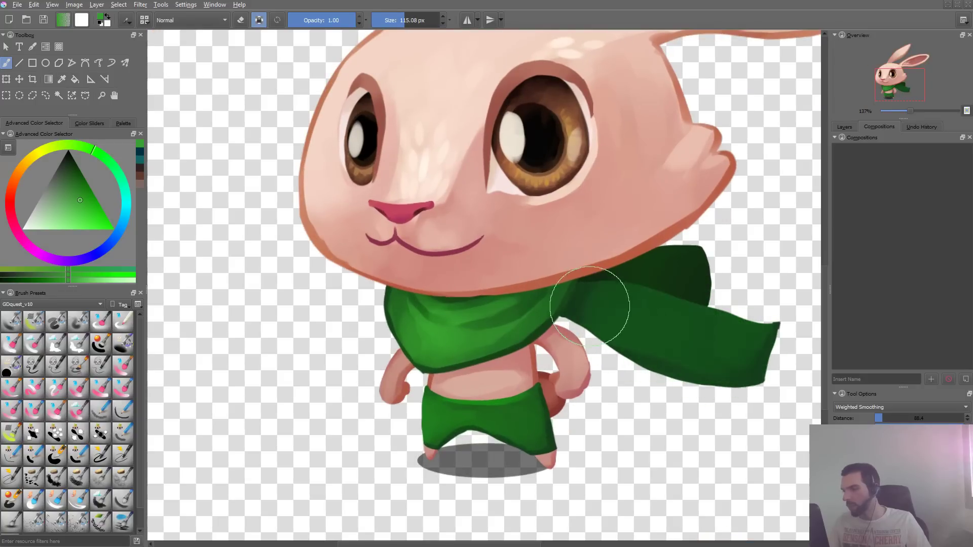
- Cover the scarf's tail twice with the enlarged fabric brush to test the new pattern, undoing the strokes
drag(591, 307, 751, 359)
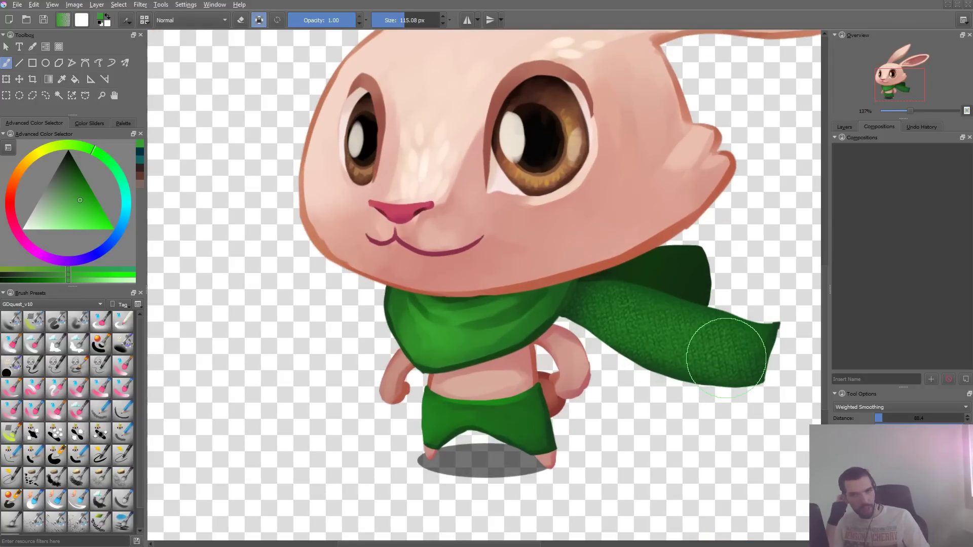
key(ctrl+z)
mouse_move(592, 310)
mouse_down()
mouse_move(755, 354)
mouse_move(620, 321)
mouse_move(739, 358)
mouse_up()
key(ctrl+z)
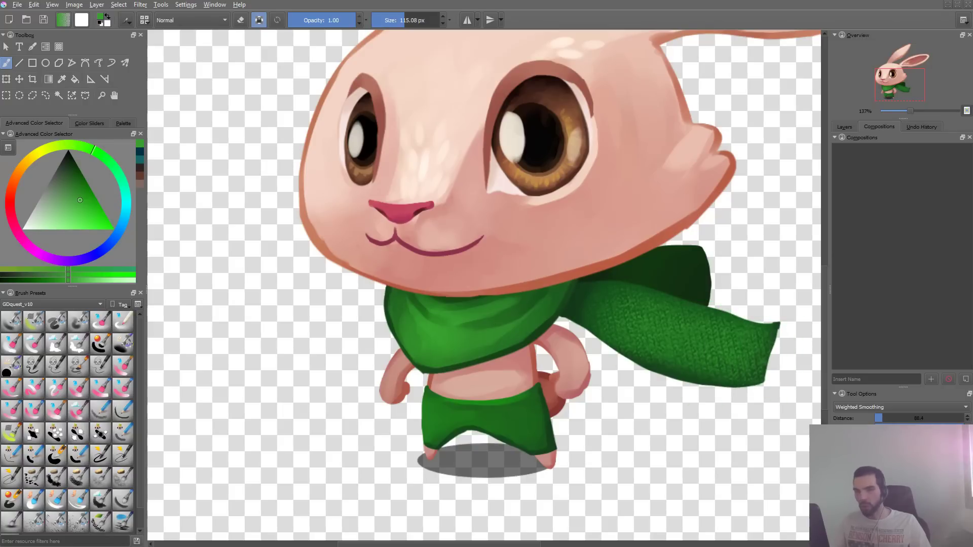
key(ctrl+z)
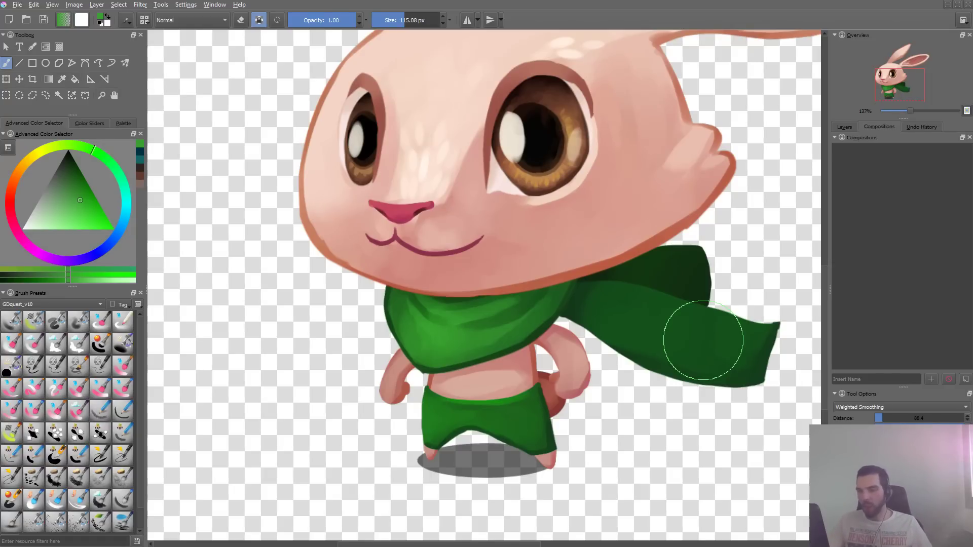
- Paint another stroke on the scarf's tail, retry it with the brush at about 89 px and undo both
drag(610, 308, 737, 355)
key(ctrl+z)
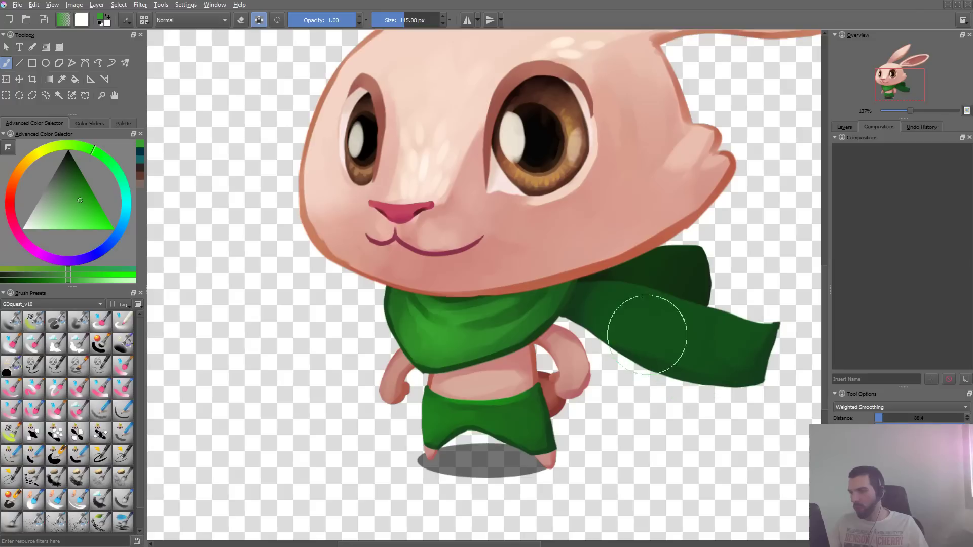
key([)
drag(615, 322, 738, 337)
key(ctrl+z)
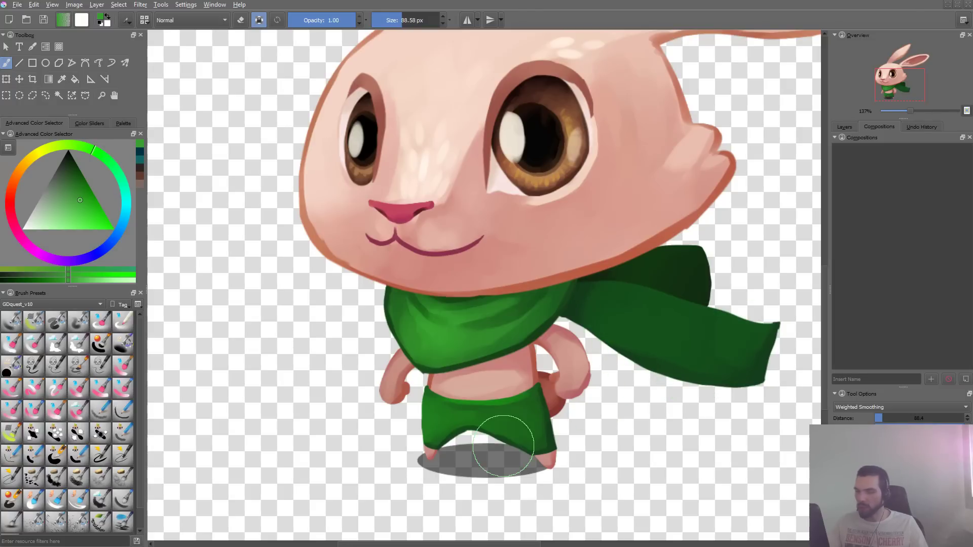
- Open the brush tip settings and test the fabric brush in the scratchpad, both over the preset image and on white
key(F5)
click(270, 104)
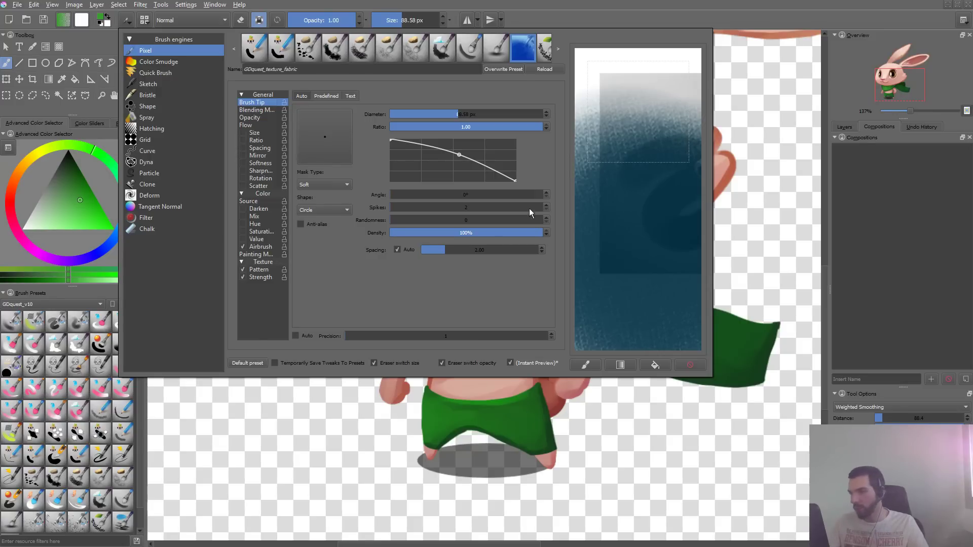
click(585, 365)
mouse_move(623, 121)
mouse_down()
mouse_move(627, 178)
mouse_move(654, 219)
mouse_up()
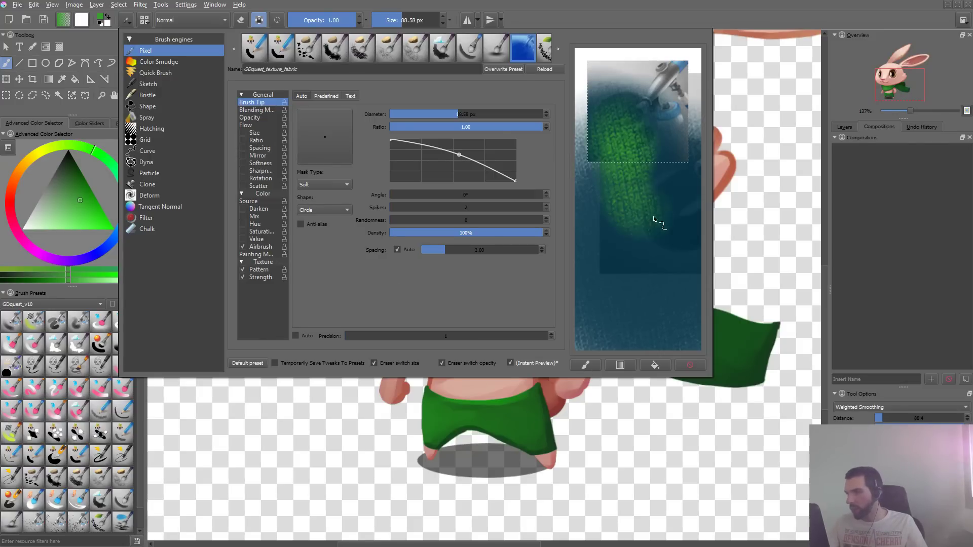
click(690, 365)
drag(619, 145, 659, 198)
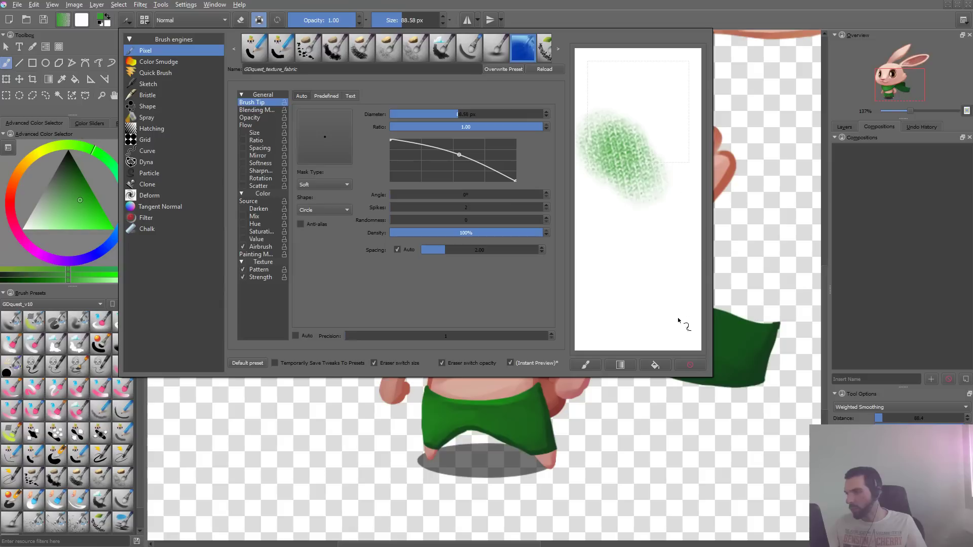
click(586, 365)
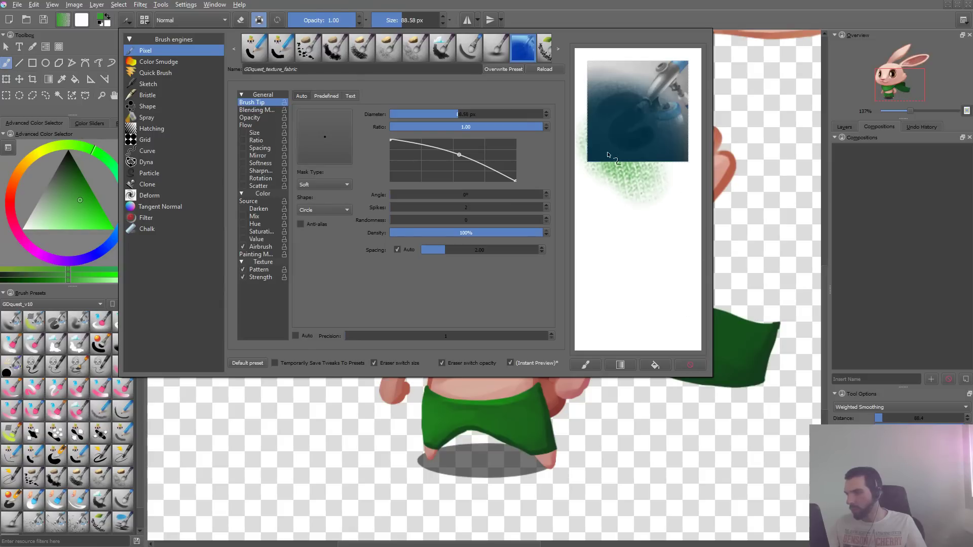
drag(614, 158, 666, 182)
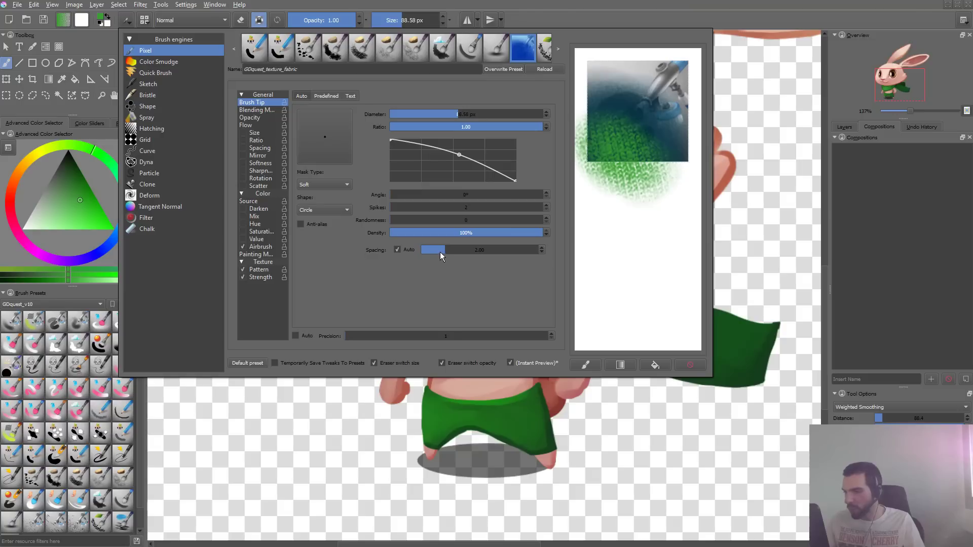
- Lower the brush tip's auto spacing to about 0.9 and test it in the scratchpad and on the scarf's tail
drag(440, 251, 434, 254)
drag(612, 129, 677, 208)
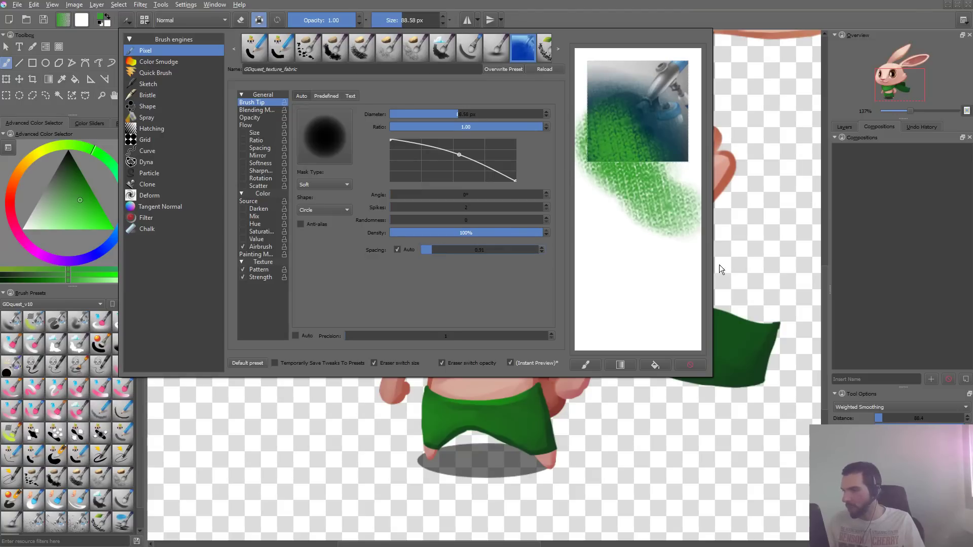
click(693, 367)
click(738, 361)
drag(597, 303, 757, 347)
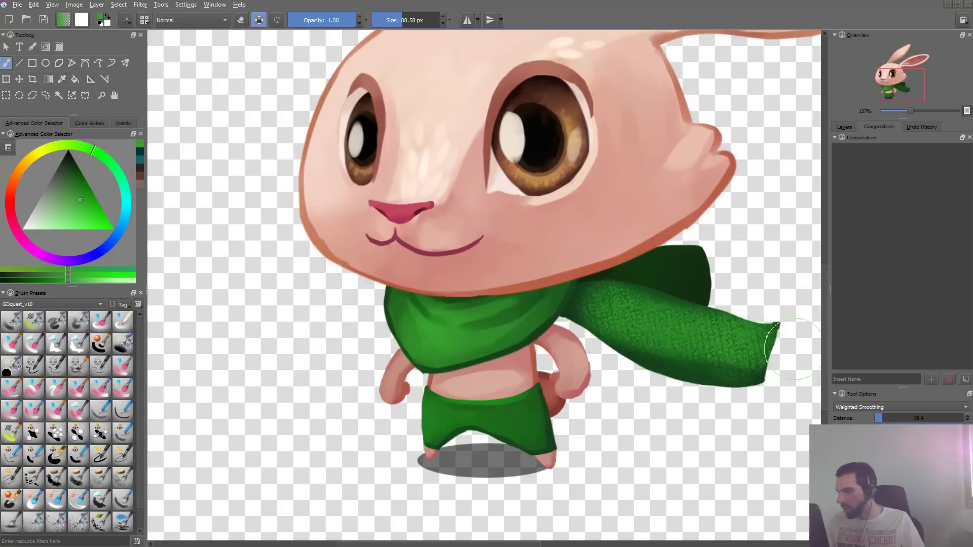
- Reduce the brush tip's auto spacing to about 0.56, test it in the scratchpad and clear the strokes
key(F5)
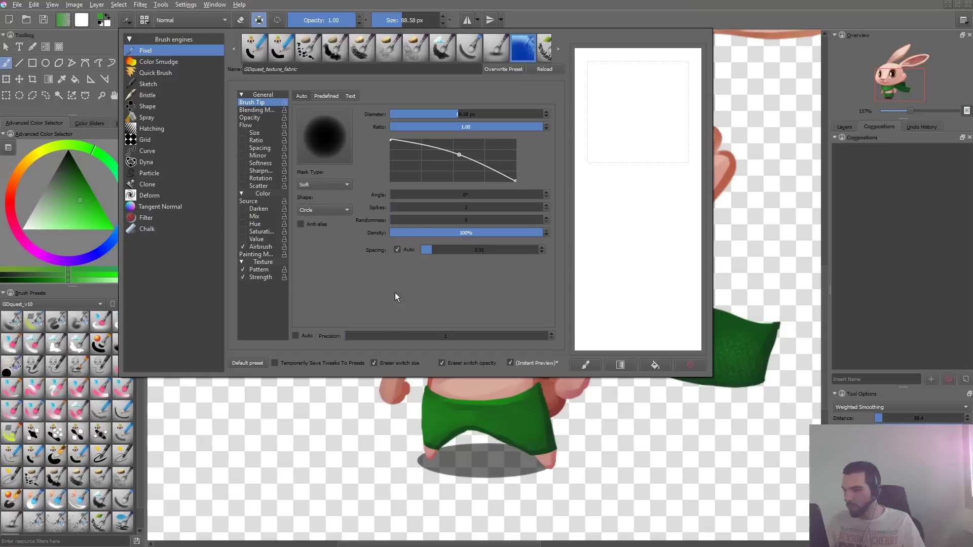
click(428, 252)
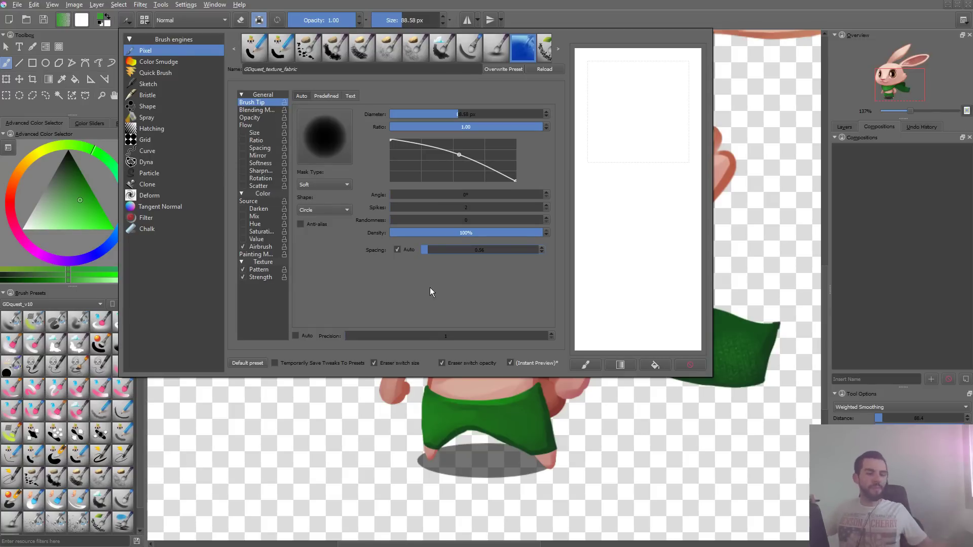
mouse_move(634, 89)
mouse_down()
mouse_move(603, 147)
mouse_move(614, 178)
mouse_up()
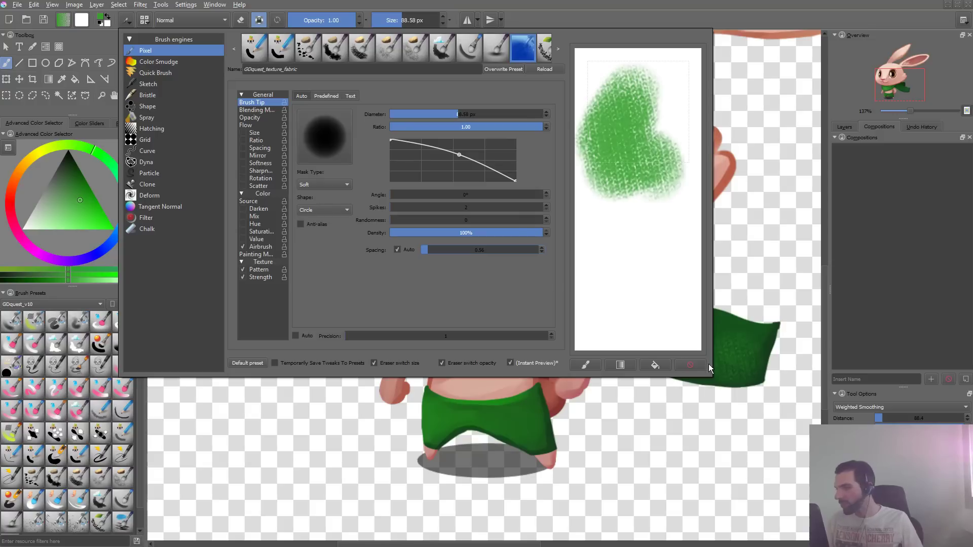
click(694, 365)
drag(623, 129, 601, 202)
mouse_move(612, 249)
mouse_down()
mouse_move(689, 131)
mouse_move(659, 243)
mouse_up()
click(691, 365)
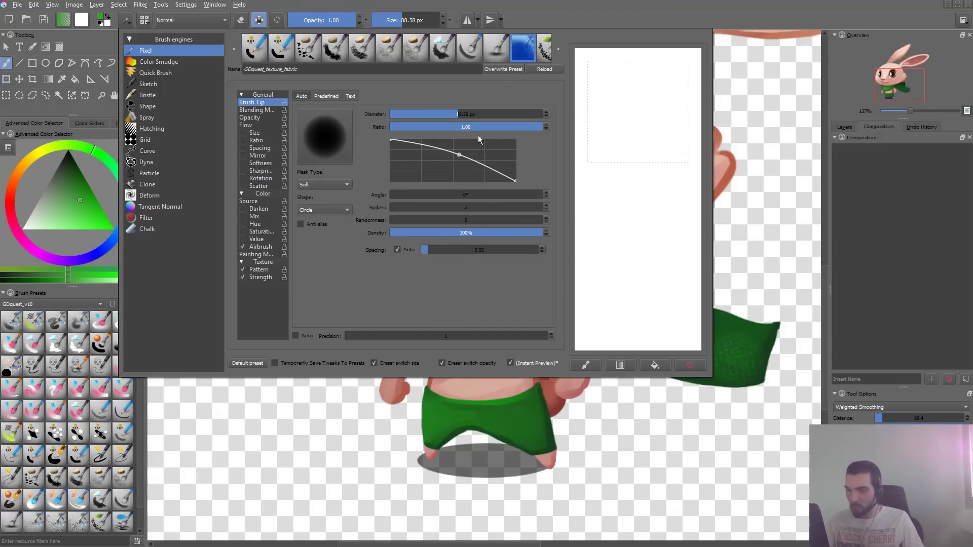
- Set the brush tip's mask type to Default, paint test strokes in the scratchpad and clear them
click(336, 175)
mouse_move(659, 99)
mouse_down()
mouse_move(643, 177)
mouse_move(666, 266)
mouse_up()
click(692, 365)
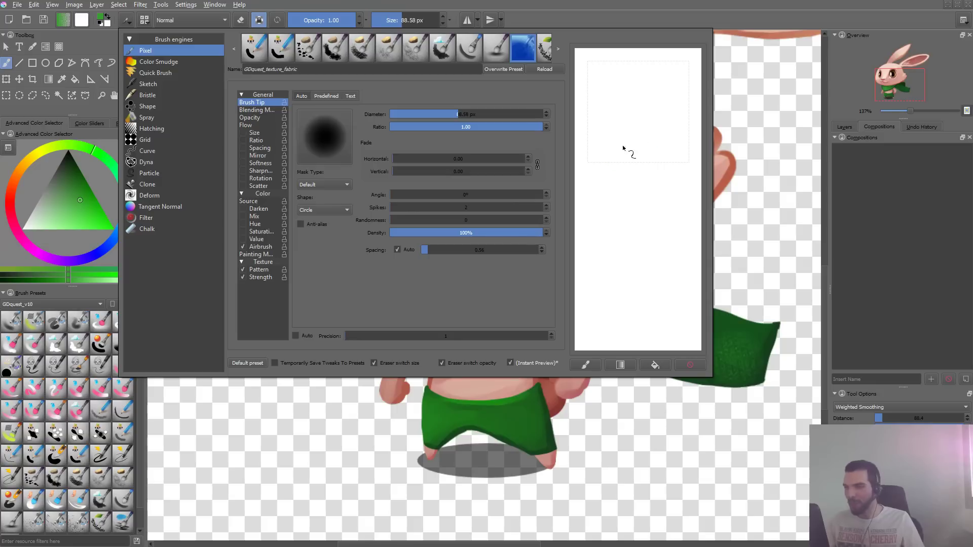
drag(636, 124, 629, 200)
click(689, 365)
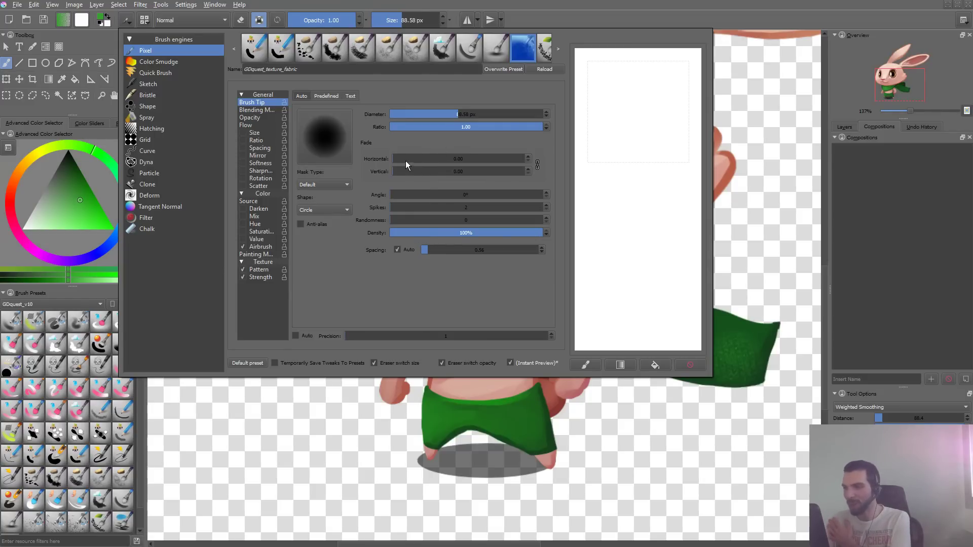
- Try horizontal and vertical fade at 1.00 with a scratchpad stroke and clear it
drag(405, 160, 572, 151)
mouse_move(654, 93)
mouse_down()
mouse_move(598, 184)
mouse_move(629, 329)
mouse_up()
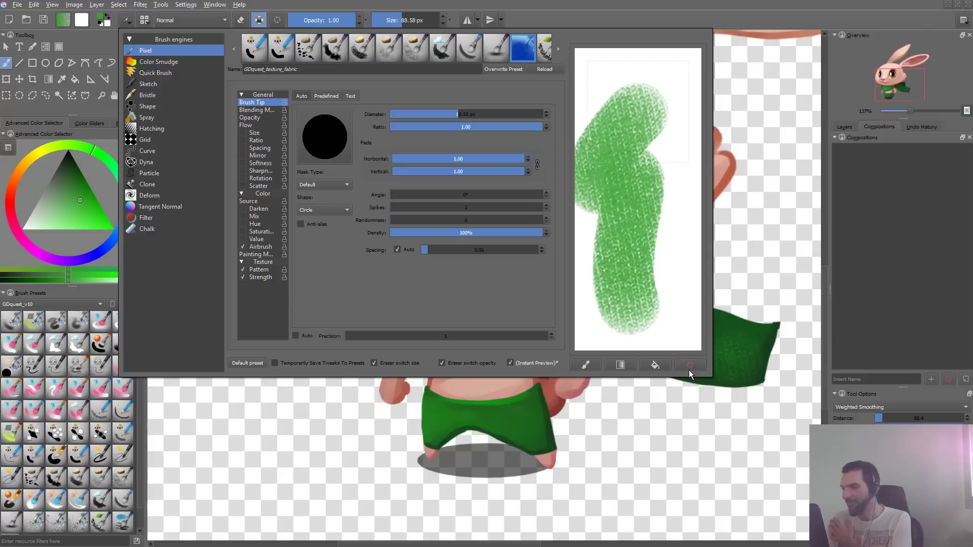
click(697, 366)
- Set the brush tip's linked horizontal and vertical fade to about 0.43 and test it in the scratchpad
click(445, 160)
drag(445, 160, 451, 160)
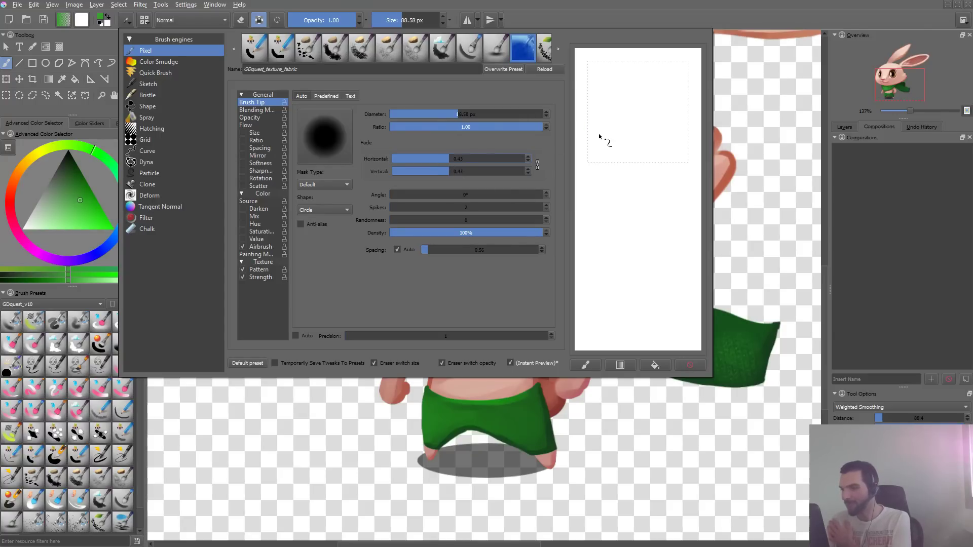
drag(646, 132, 610, 254)
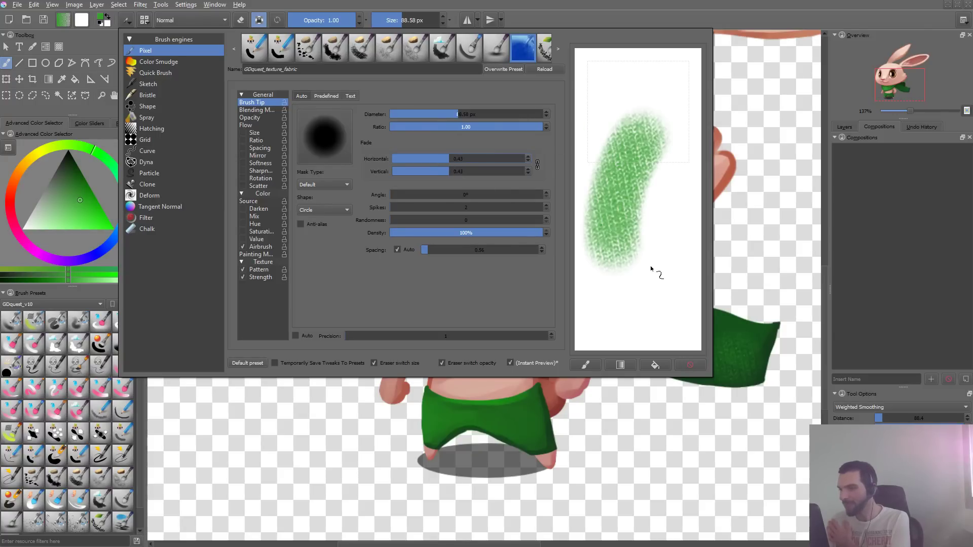
click(681, 361)
mouse_move(623, 119)
mouse_down()
mouse_move(640, 239)
mouse_move(633, 301)
mouse_up()
drag(639, 172, 678, 145)
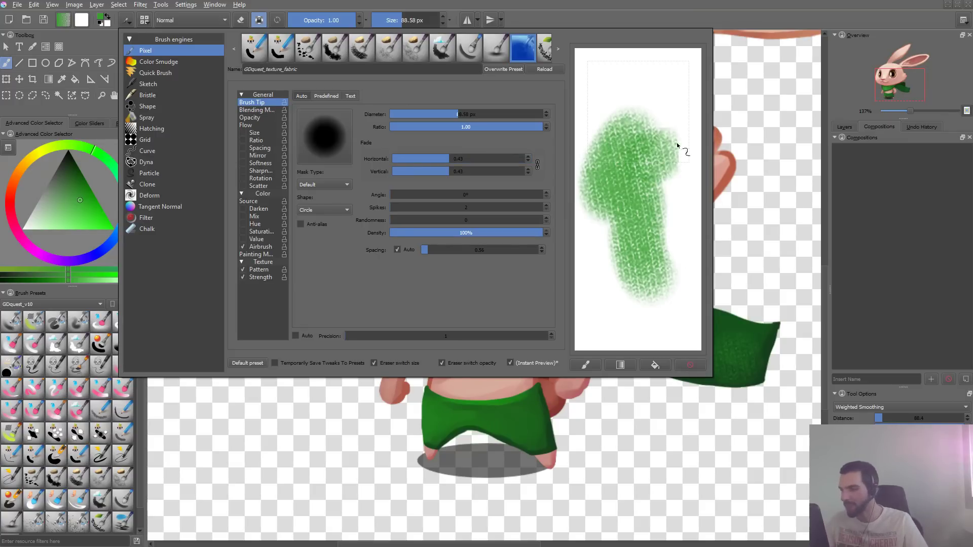
- Return to the canvas, test the softened brush on the scarf's tail, including at about 142 px, and undo the strokes
key(F5)
drag(590, 306, 748, 354)
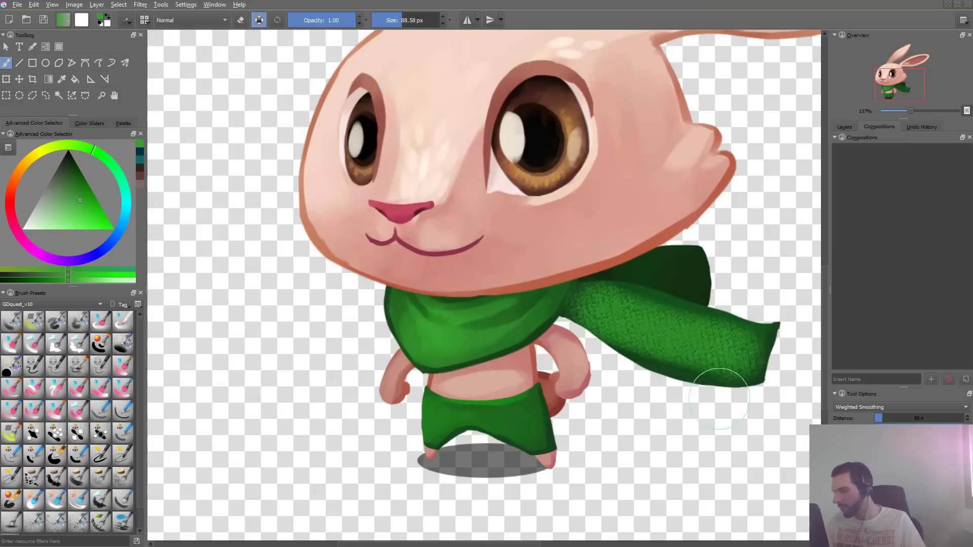
key(ctrl+z)
key(bracketright)
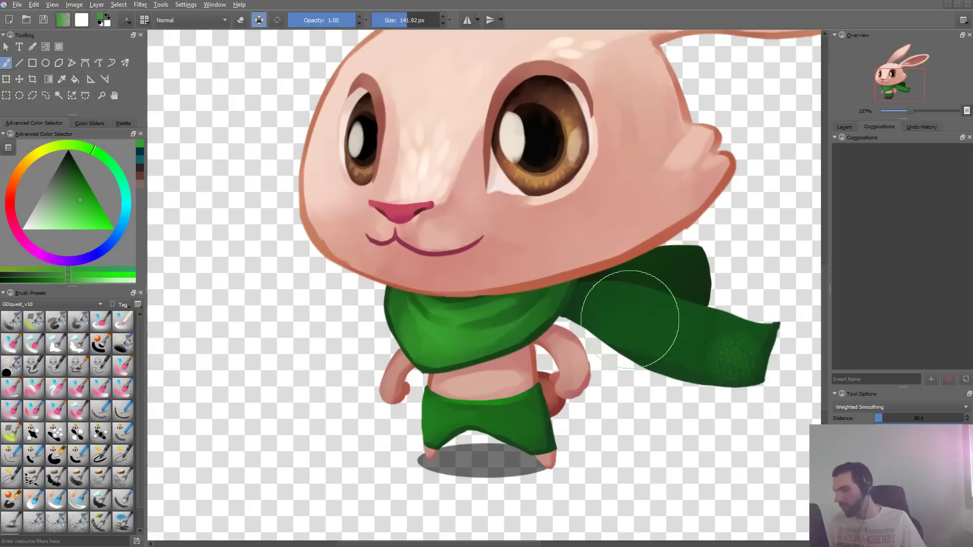
drag(611, 311, 747, 366)
key(ctrl+z)
key(ctrl+z)
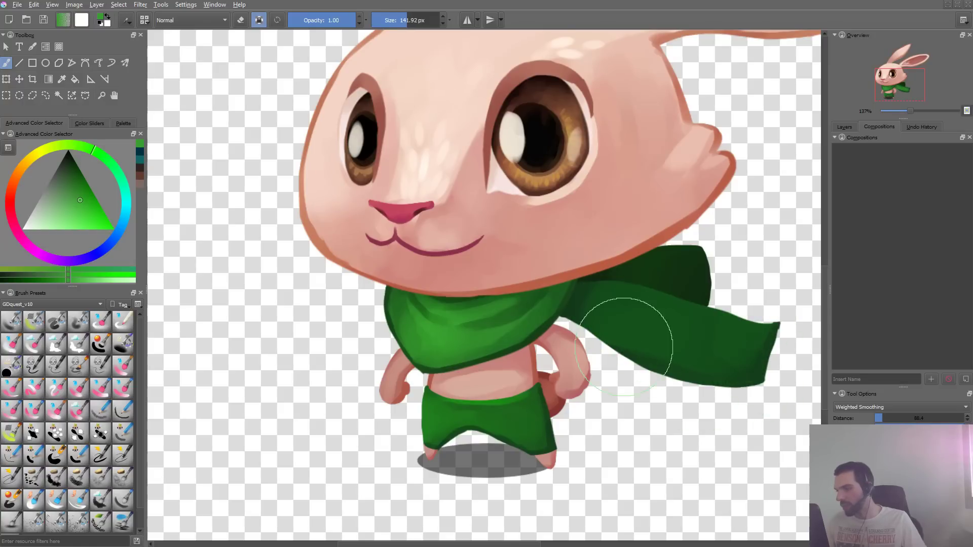
- Texture the scarf's tail, undo it, switch to a more muted green and undo a second stroke made up close
mouse_move(624, 347)
mouse_down()
mouse_move(674, 330)
mouse_move(750, 383)
mouse_up()
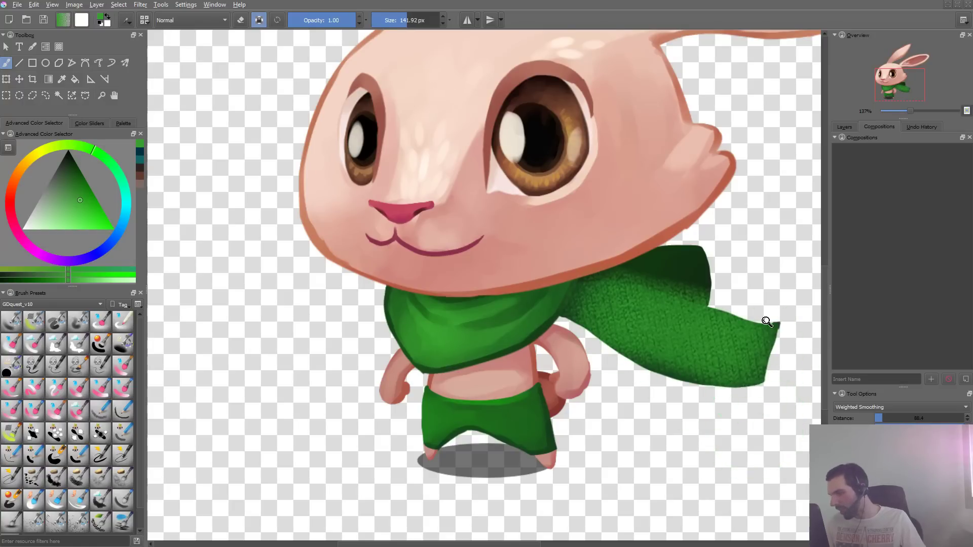
mouse_move(766, 321)
mouse_down()
mouse_move(721, 385)
mouse_move(734, 380)
mouse_move(751, 323)
mouse_move(634, 257)
mouse_move(630, 266)
mouse_up()
key(ctrl+z)
right_click(630, 263)
right_click(629, 265)
drag(591, 217, 792, 263)
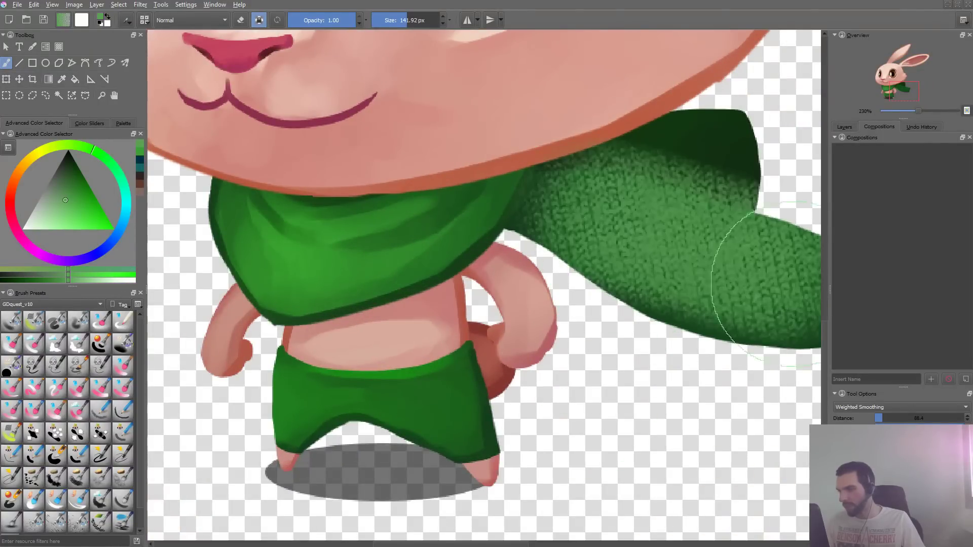
key(ctrl+z)
- Set the brush size to about 84 px, paint a test stroke along the scarf's tail and undo it
shift+drag(696, 261, 629, 261)
mouse_move(582, 218)
mouse_down()
mouse_move(671, 233)
mouse_move(801, 279)
mouse_up()
key(ctrl+z)
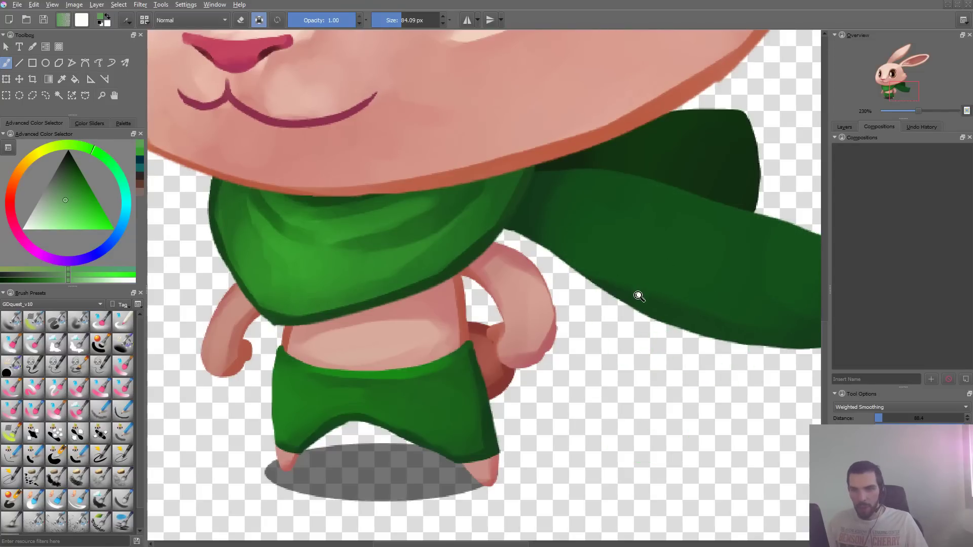
- Reopen the brush editor and lower the brush tip's auto spacing to about 0.39
ctrl+drag(640, 295, 450, 360)
key(F5)
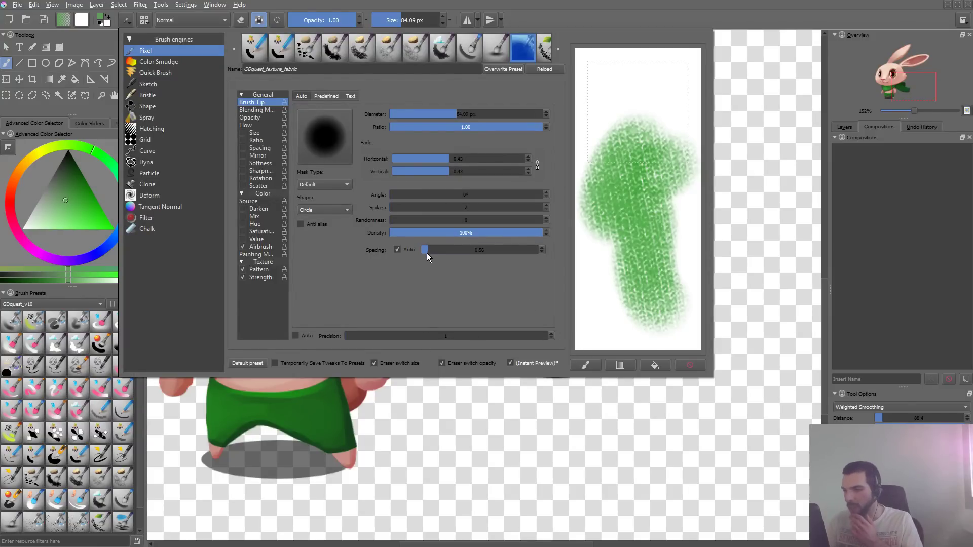
drag(427, 254, 425, 254)
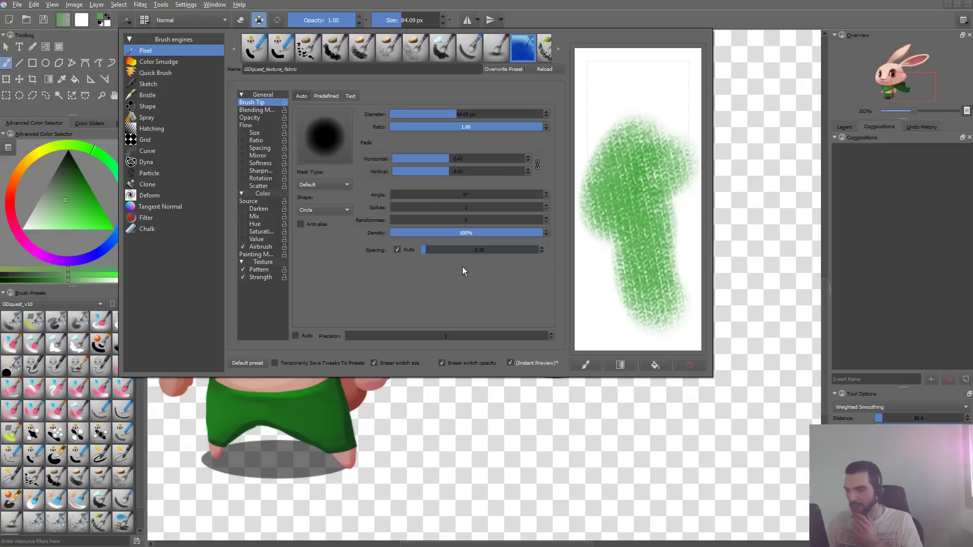
- Replace the scratchpad sample with a fresh fabric stroke and raise the brush tip's auto spacing
click(683, 364)
drag(639, 107, 646, 300)
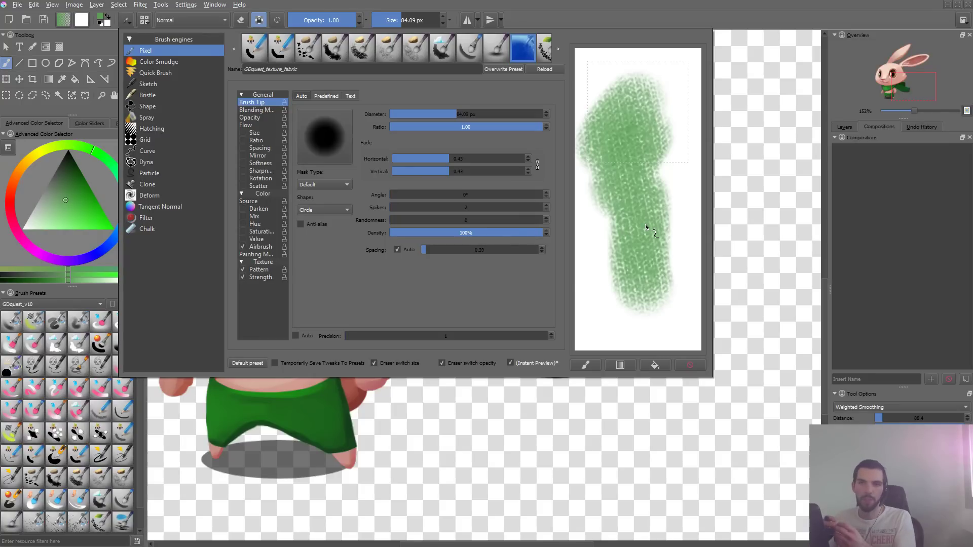
drag(431, 250, 441, 250)
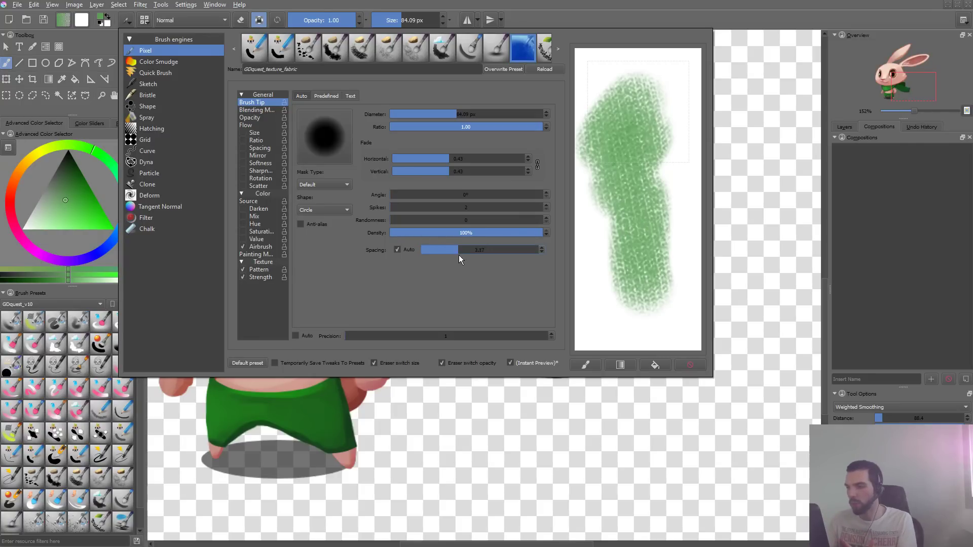
- Return to the canvas, test the wider spacing with several strokes along the scarf's tail and undo them
click(493, 424)
mouse_move(499, 264)
mouse_down()
mouse_move(466, 324)
mouse_move(543, 352)
mouse_up()
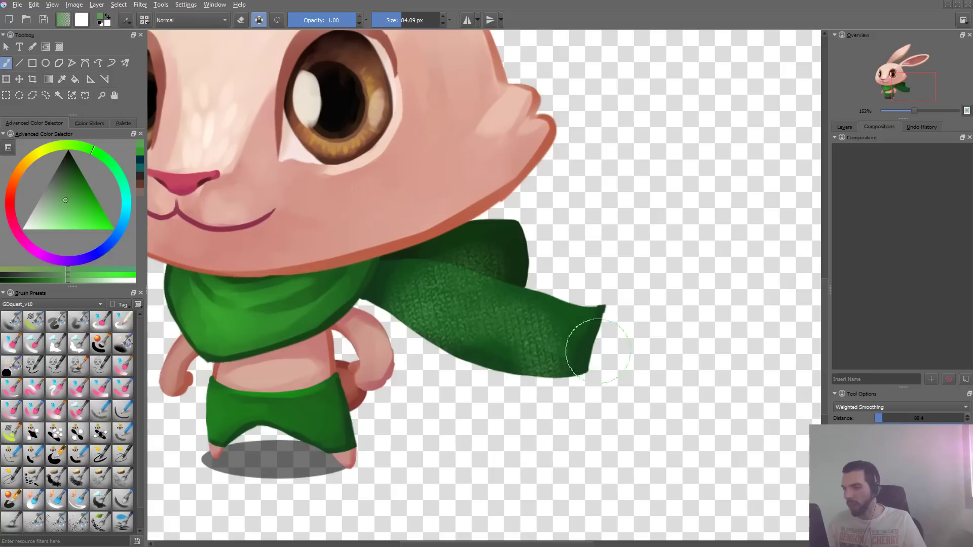
key(ctrl+z)
key(ctrl+z)
mouse_move(404, 285)
mouse_down()
mouse_move(567, 345)
mouse_move(522, 338)
mouse_move(410, 282)
mouse_move(558, 367)
mouse_up()
key(ctrl+z)
mouse_move(416, 288)
mouse_down()
mouse_move(560, 317)
mouse_move(588, 334)
mouse_up()
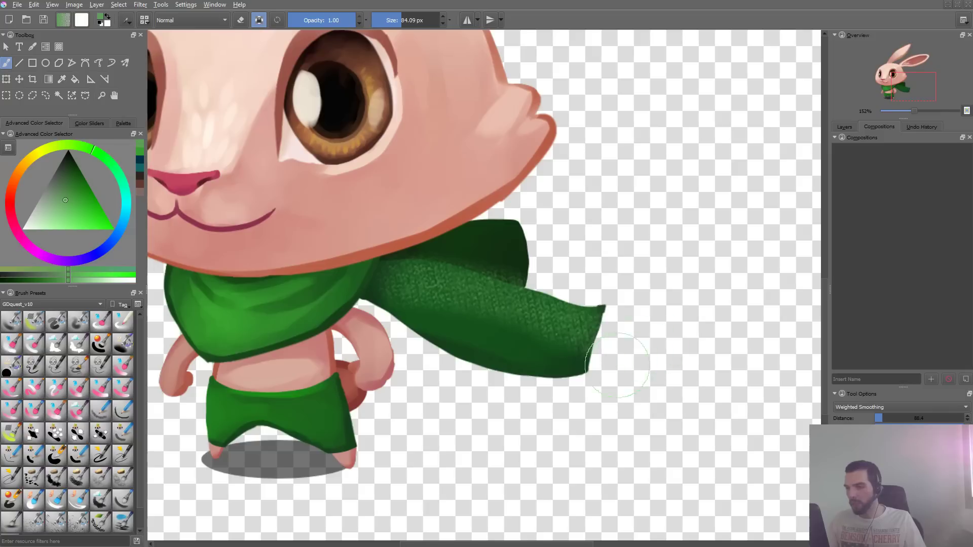
mouse_move(404, 278)
mouse_down()
mouse_move(489, 302)
mouse_move(560, 300)
mouse_up()
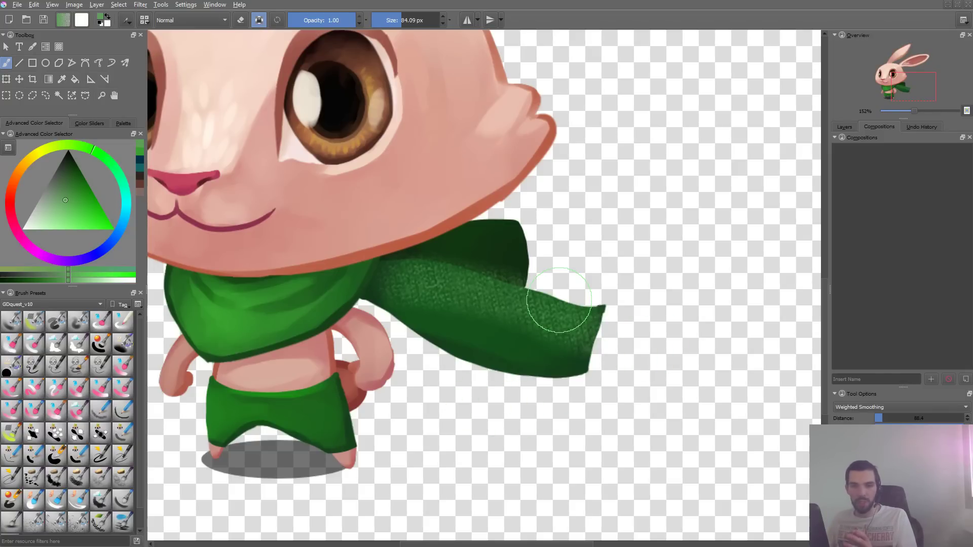
key(ctrl+z)
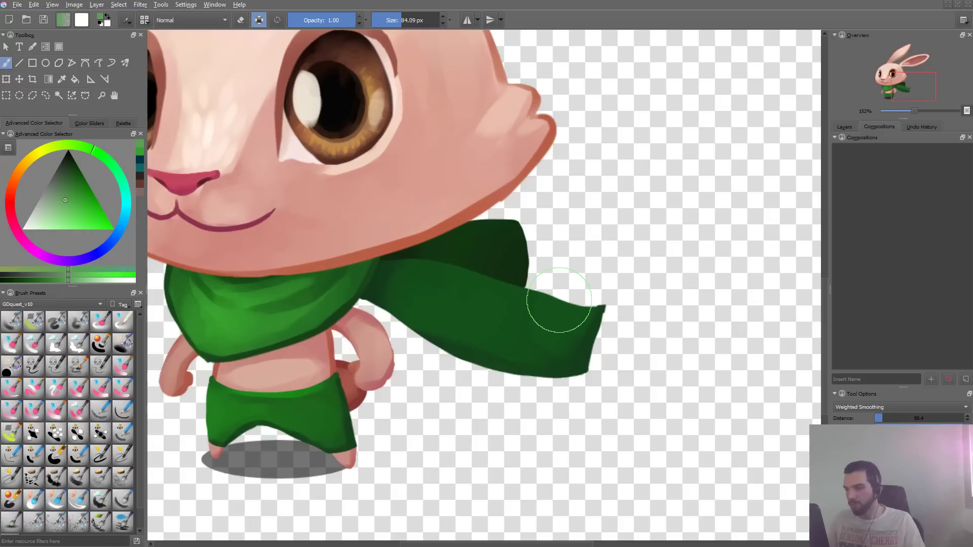
- Lower the brush tip's auto spacing to about 0.60 and try one stroke along the scarf's tail
key(F5)
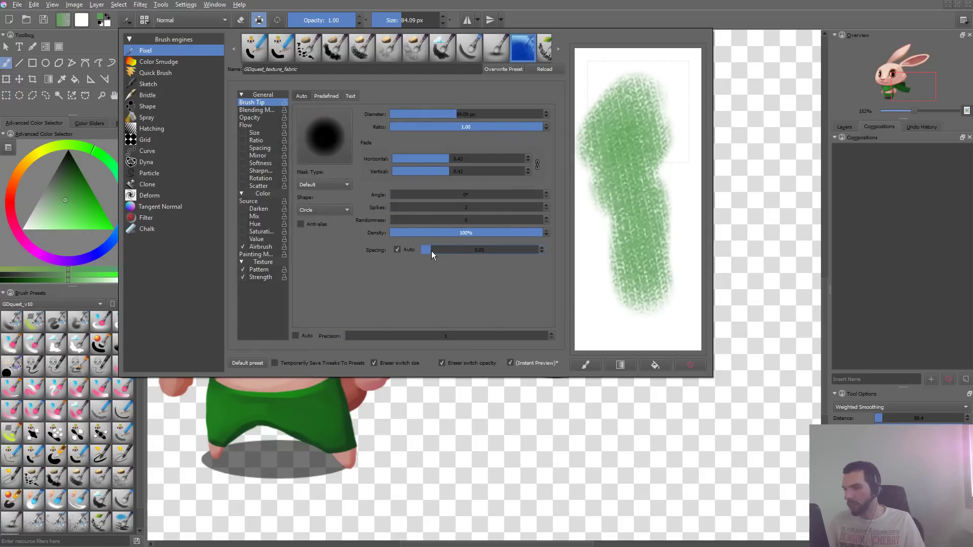
click(424, 388)
drag(401, 279, 593, 324)
key(ctrl+z)
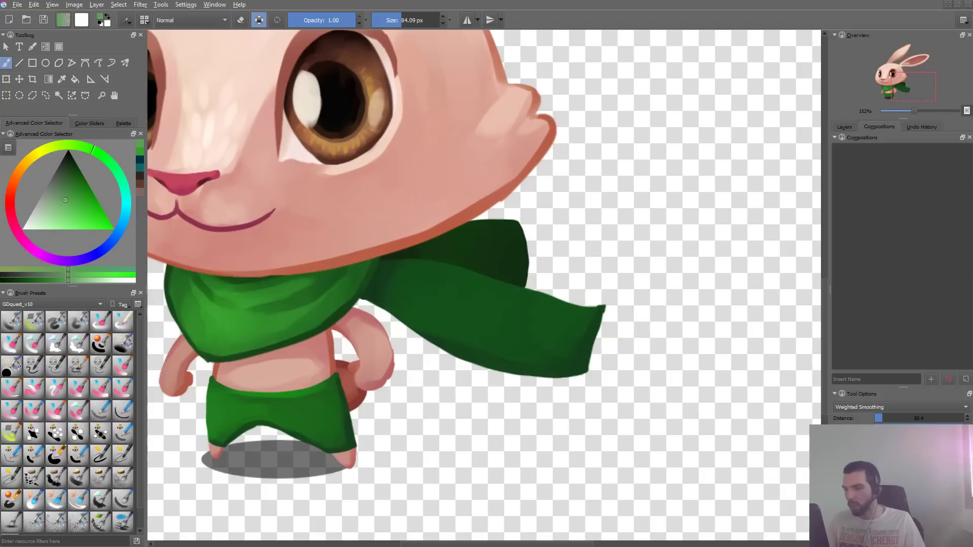
- Compare the scarf's tail with and without the fabric texture by undoing and redoing the strokes
key(ctrl+shift+z)
key(ctrl+z)
key(ctrl+shift+z)
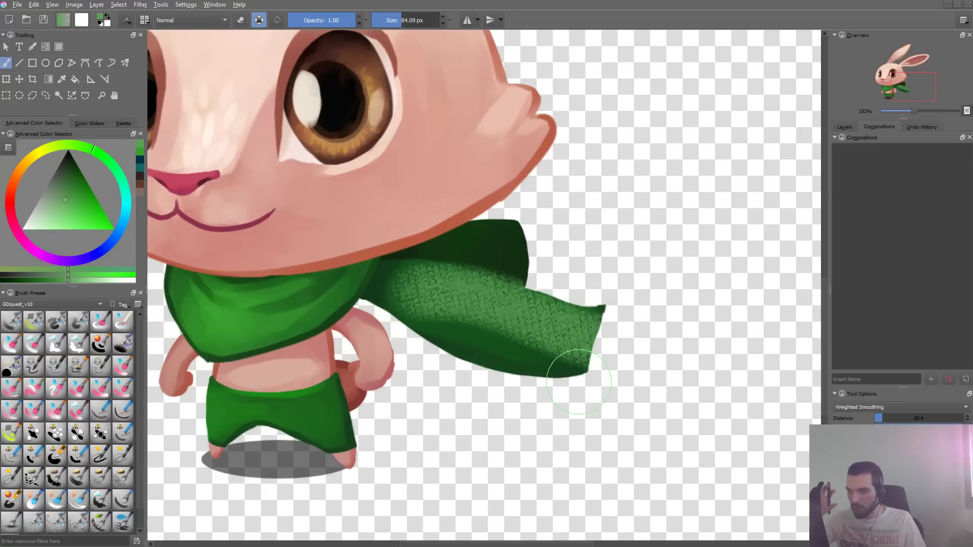
key(ctrl+z)
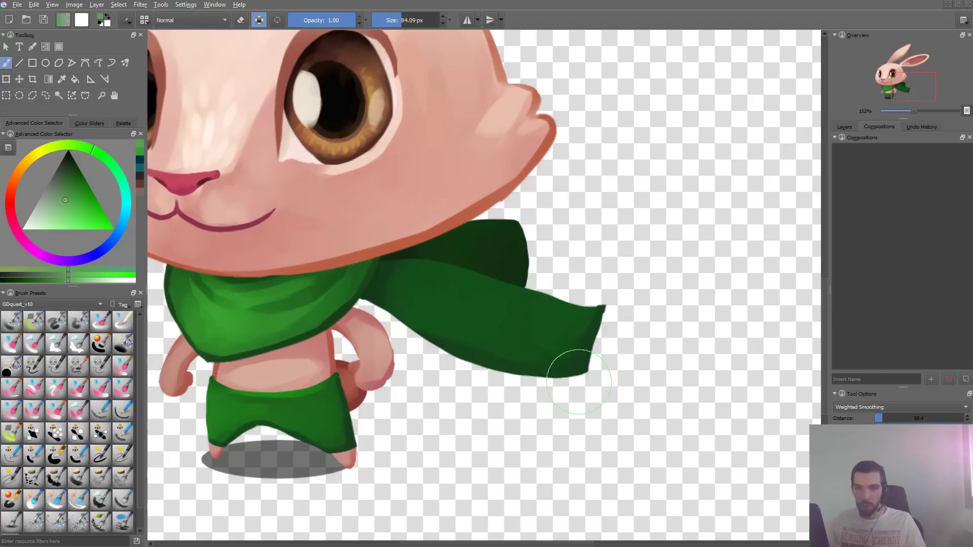
key(ctrl+shift+z)
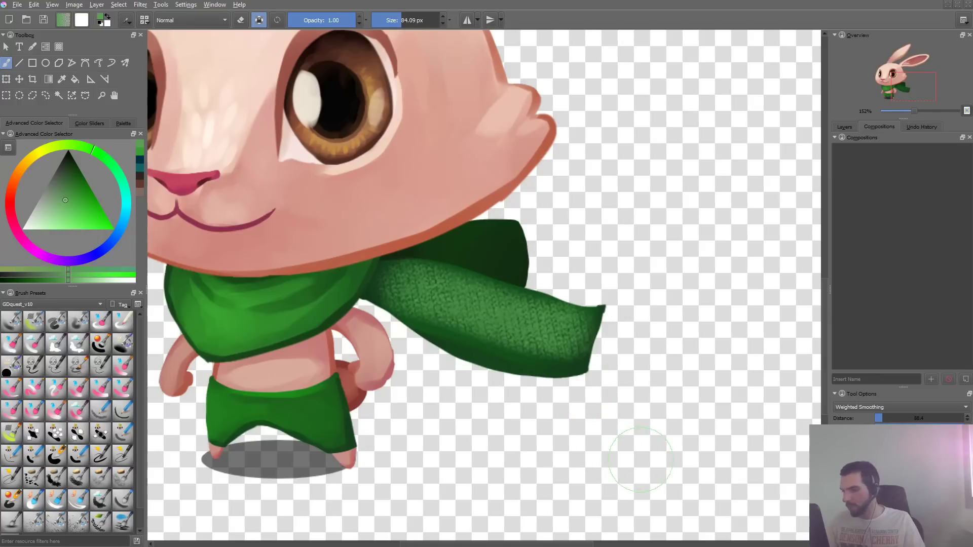
- Switch to Photoshop and try raising the black input level of the light fluffy fabric texture with Levels
key(alt+Tab)
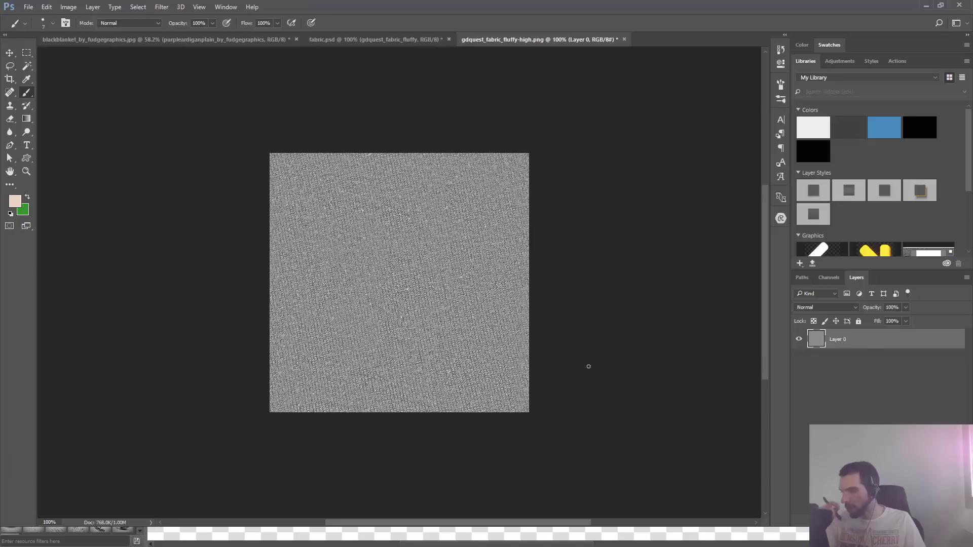
key(ctrl+l)
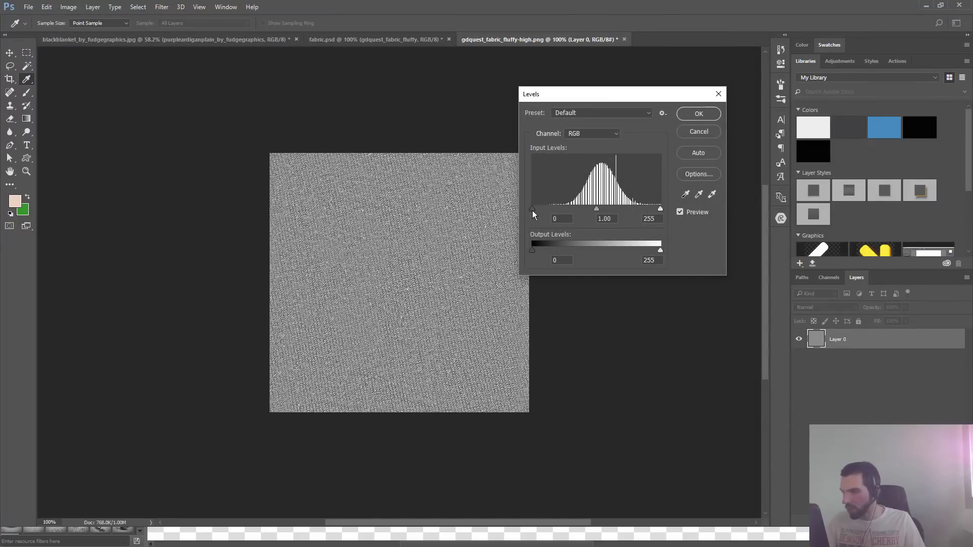
drag(533, 211, 551, 209)
key(Return)
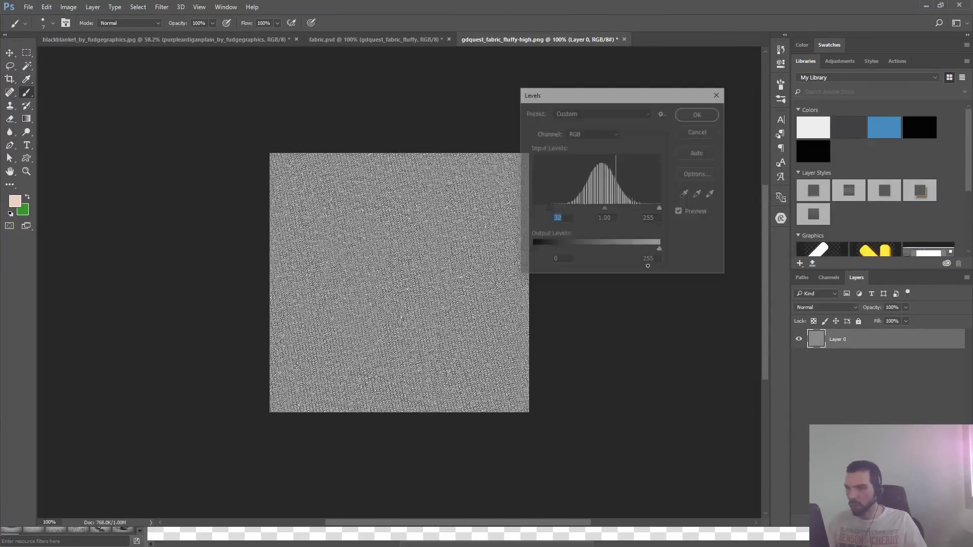
- Switch to the file manager and check the fluffy fabric pattern files in Krita's patterns folder
key(super+1)
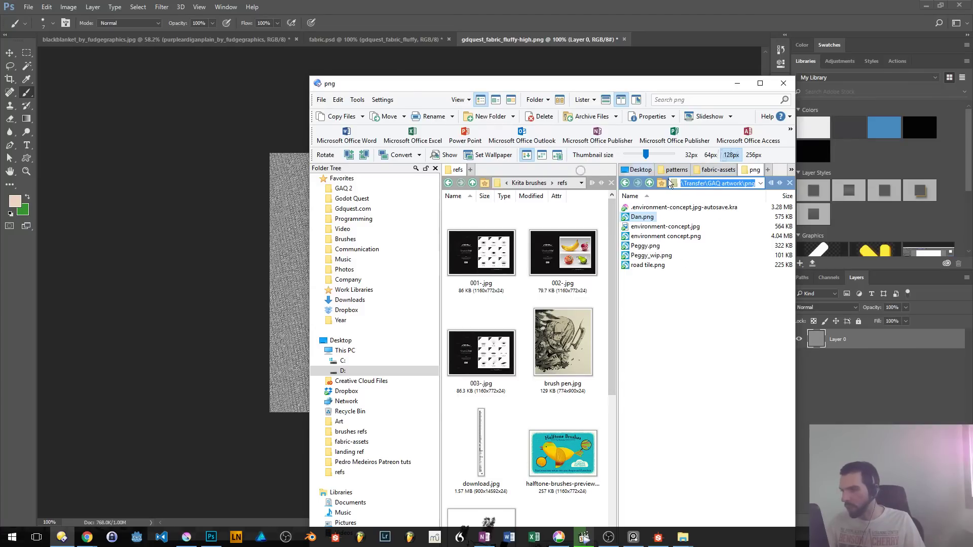
click(768, 169)
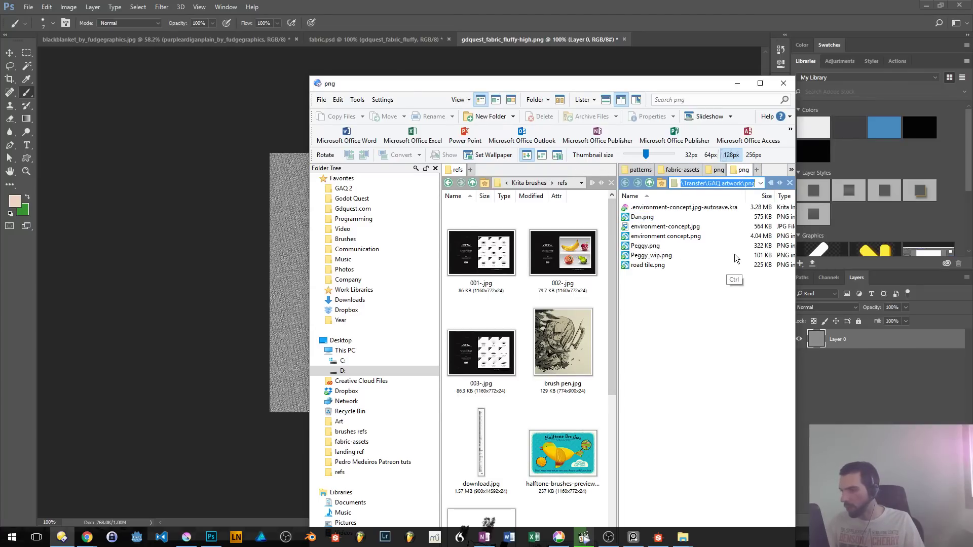
middle_click(747, 172)
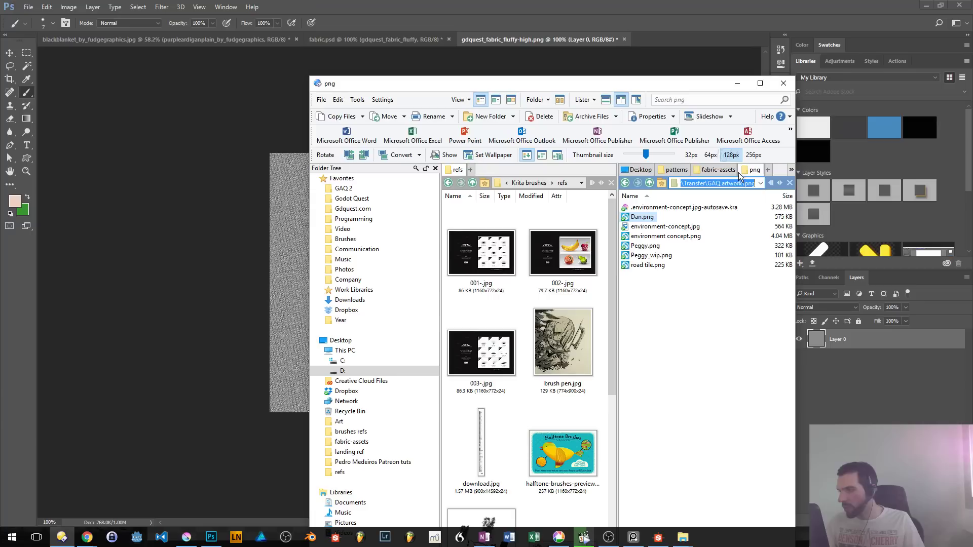
click(711, 173)
click(677, 172)
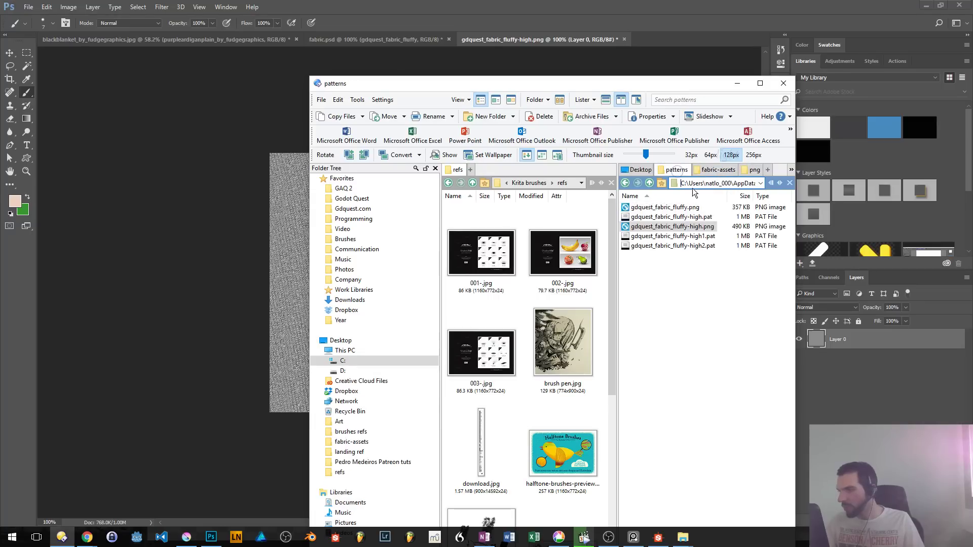
click(710, 246)
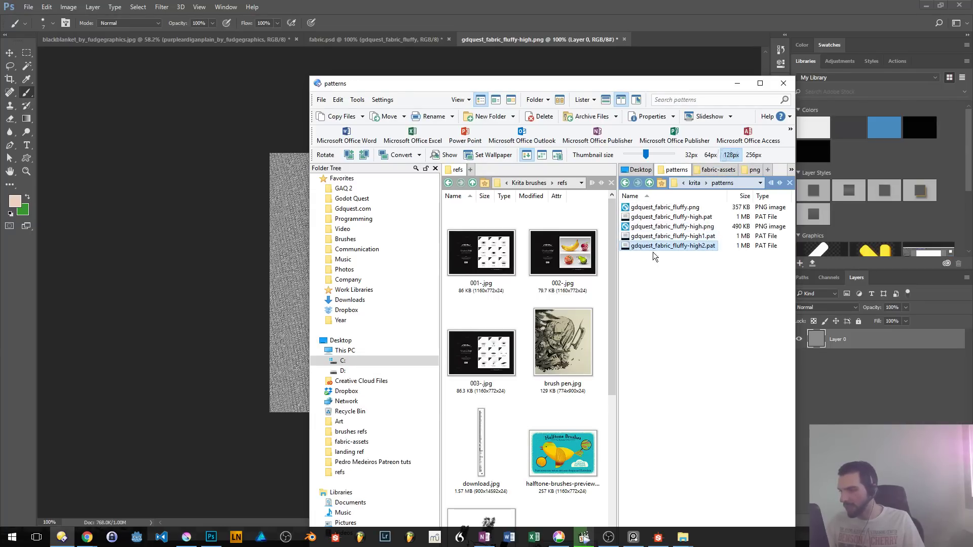
- Return to Photoshop and undo back to the dark version of the fluffy fabric texture
click(258, 327)
key(ctrl)
key(ctrl+z)
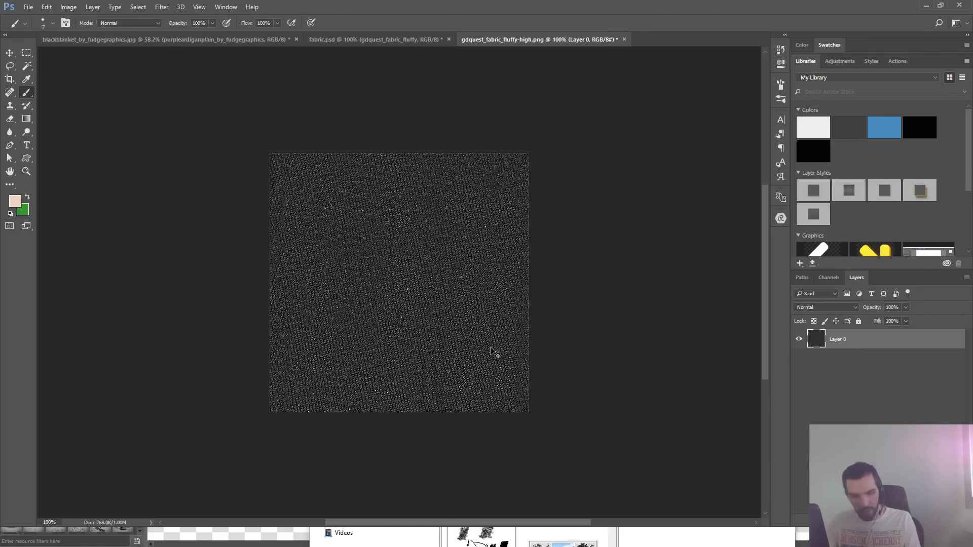
- Darken the fabric texture's shadows with a Curves adjustment, including a point at input 70, output 65
key(ctrl+m)
drag(523, 103, 723, 71)
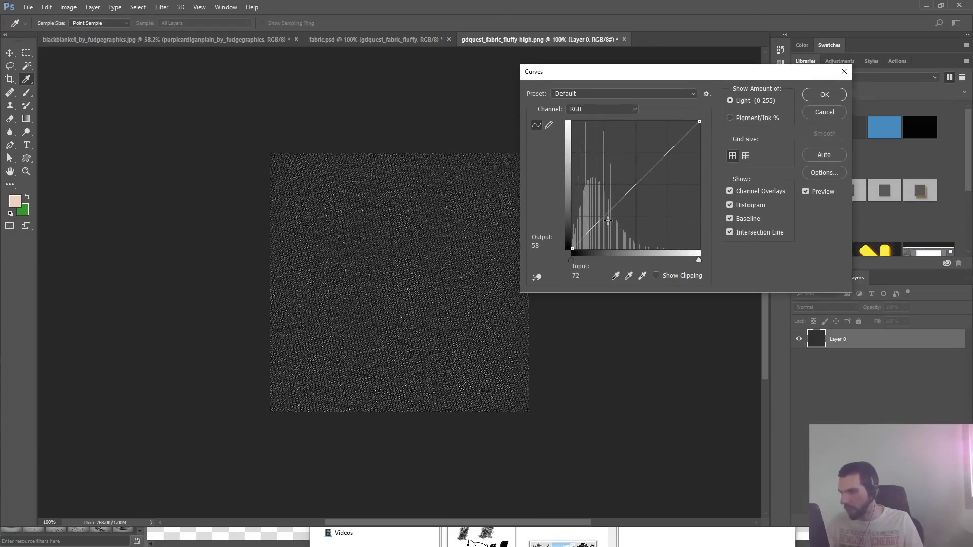
mouse_move(602, 219)
mouse_down()
mouse_move(592, 238)
mouse_move(607, 217)
mouse_up()
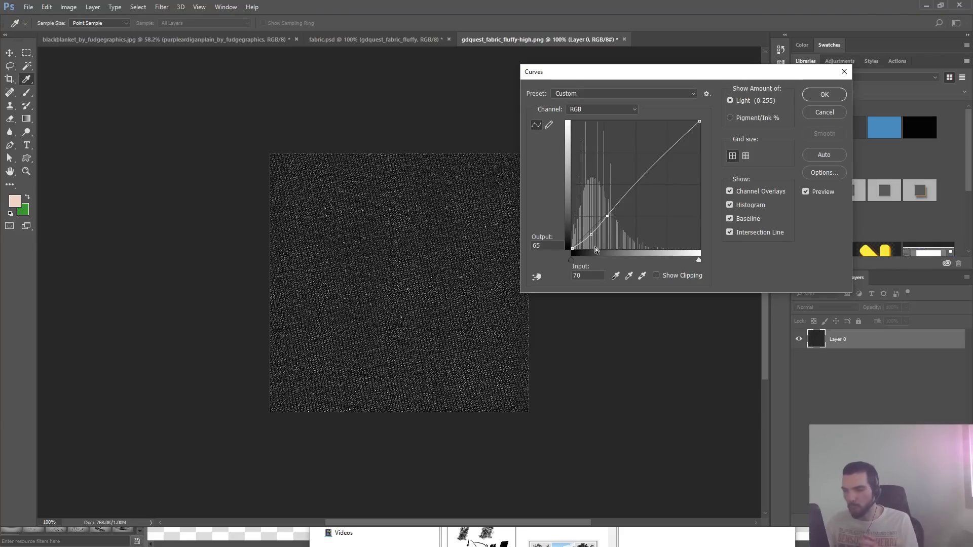
click(816, 96)
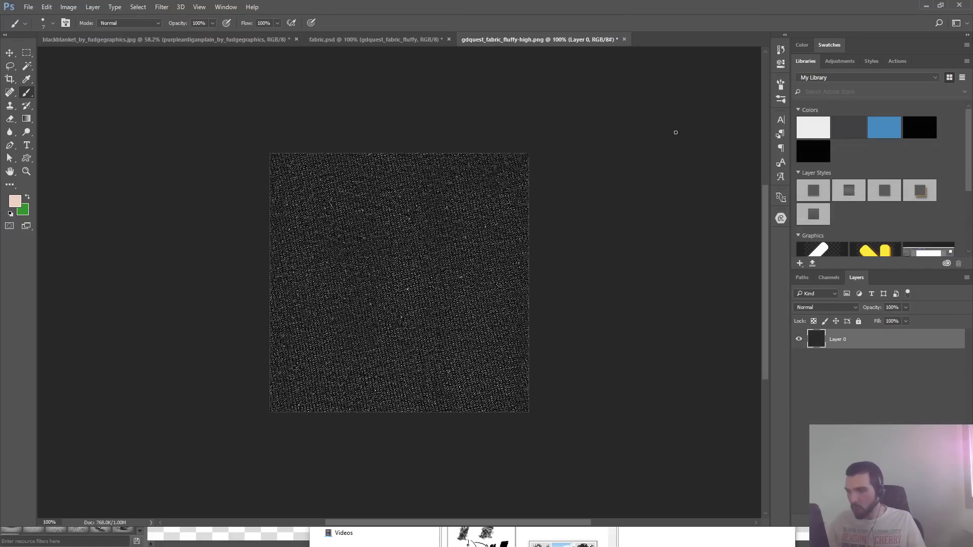
- Save the darkened texture as a PNG copy named gdquest_fabric_fluffy-dark in Krita's patterns folder
key(ctrl+shift+s)
click(131, 222)
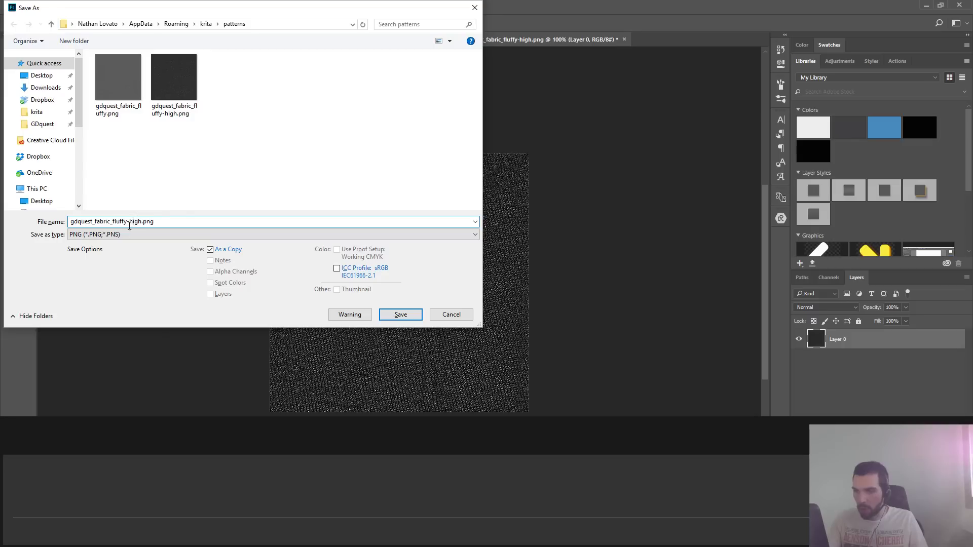
key(shift+End)
key(BackSpace)
text(dark)
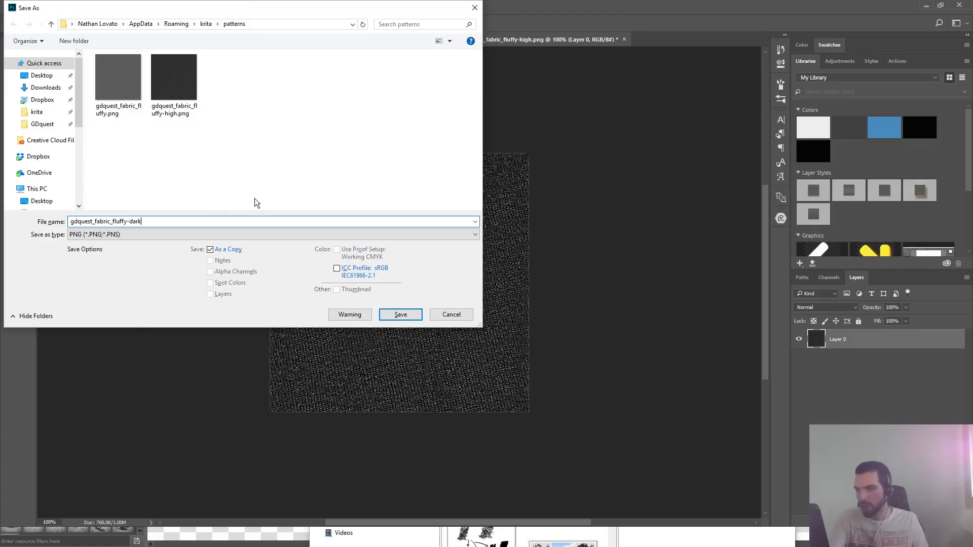
key(Return)
key(Return)
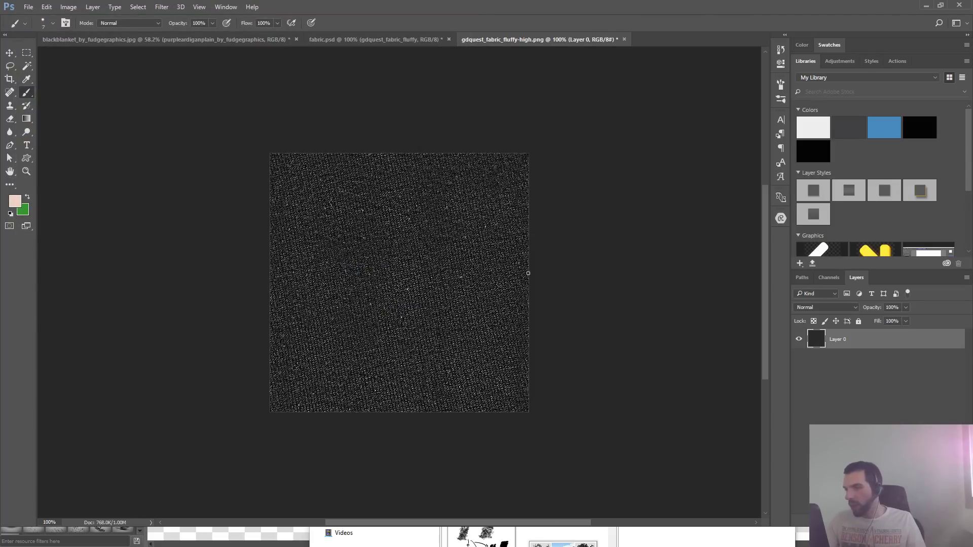
- Switch back to Krita, import gdquest_fabric_fluffy-dark.png as a pattern and dab the fabric brush on the scarf's tail
key(alt+Tab)
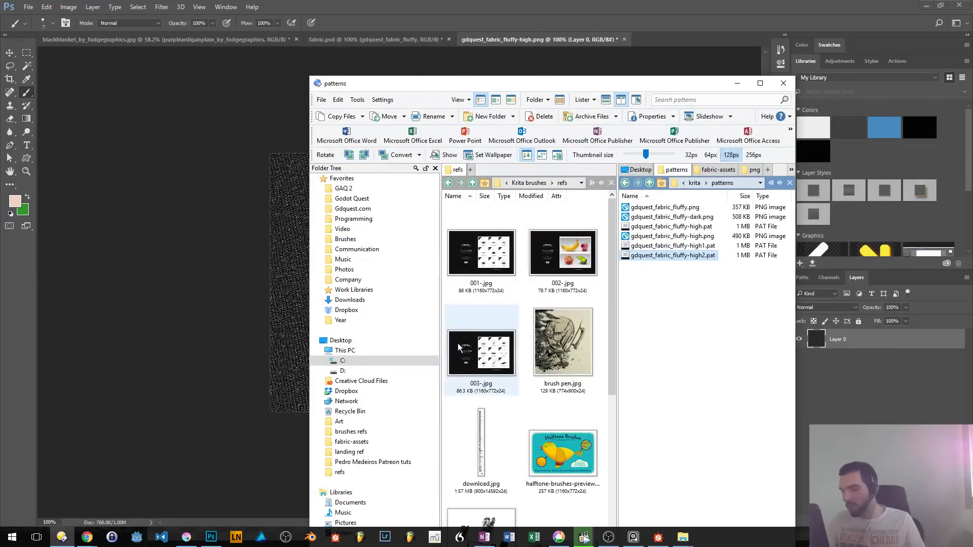
click(186, 537)
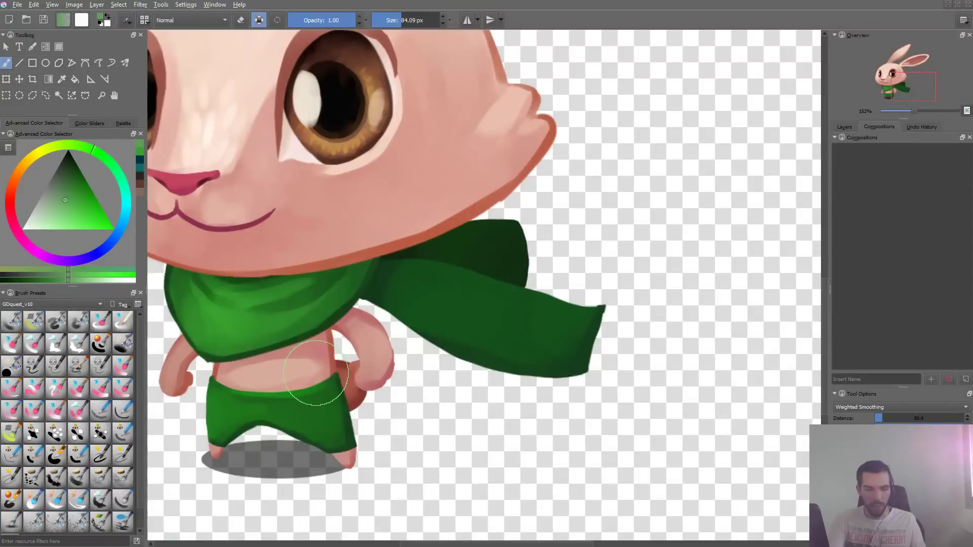
key(alt+n)
key(m)
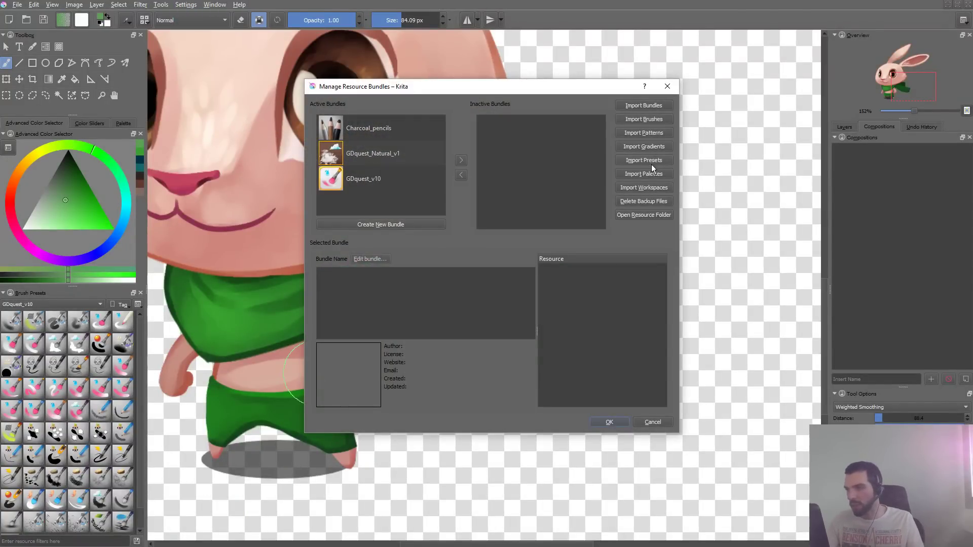
click(659, 133)
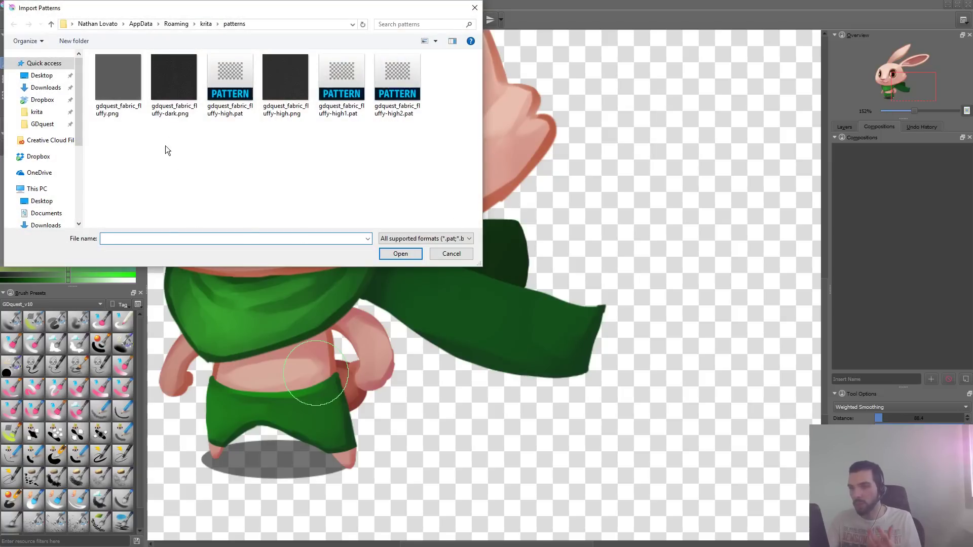
double_click(174, 77)
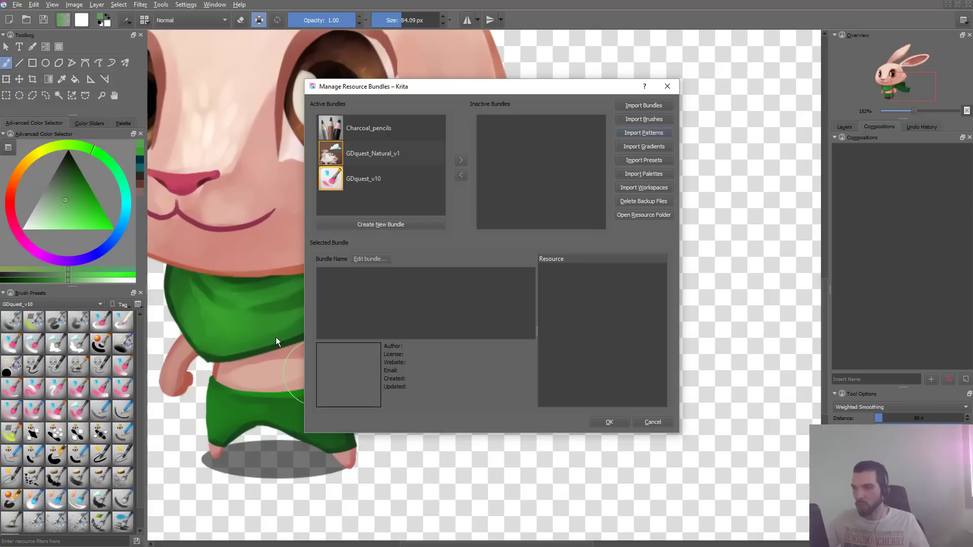
click(615, 424)
drag(421, 291, 441, 297)
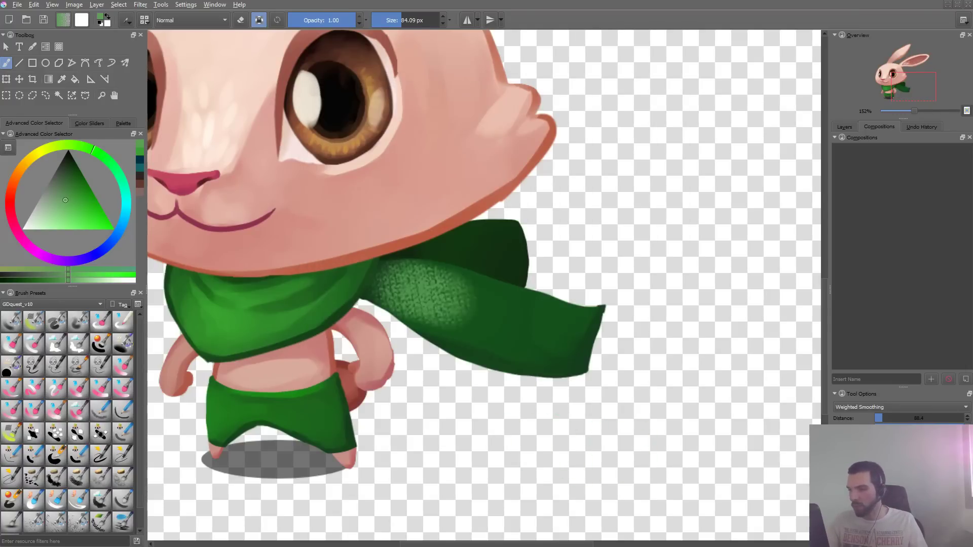
- Reopen the brush editor, look through the predefined brush tips and return to the Auto tip
key(F5)
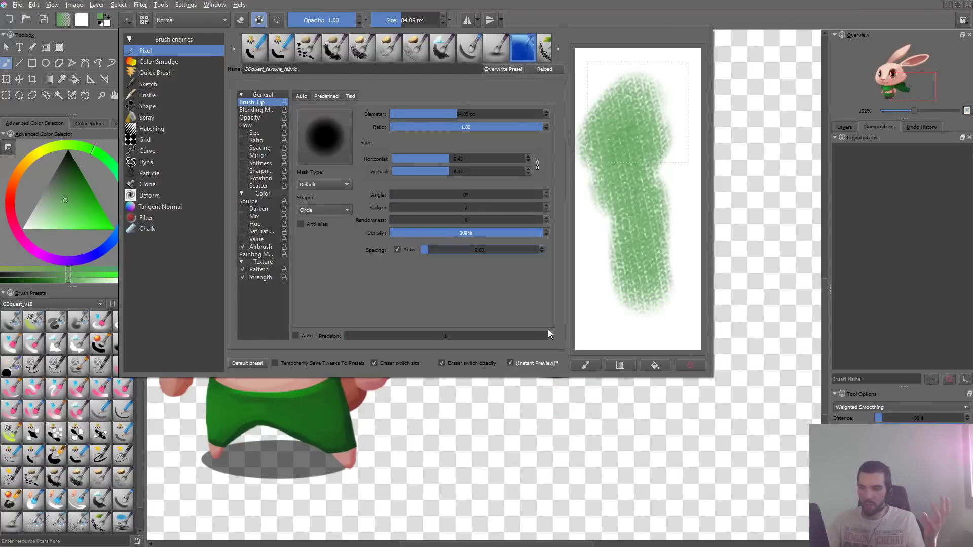
click(329, 96)
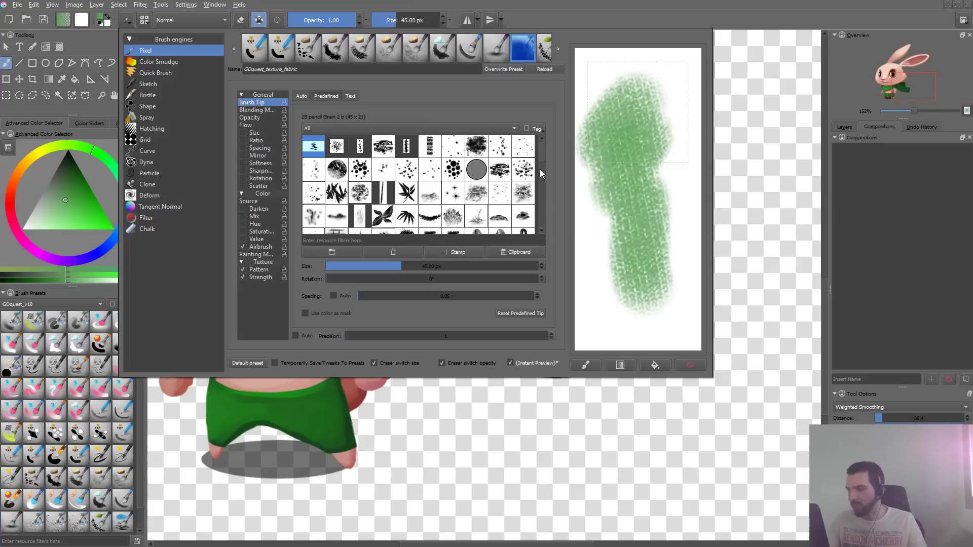
scroll(540, 174, down, 3)
click(302, 97)
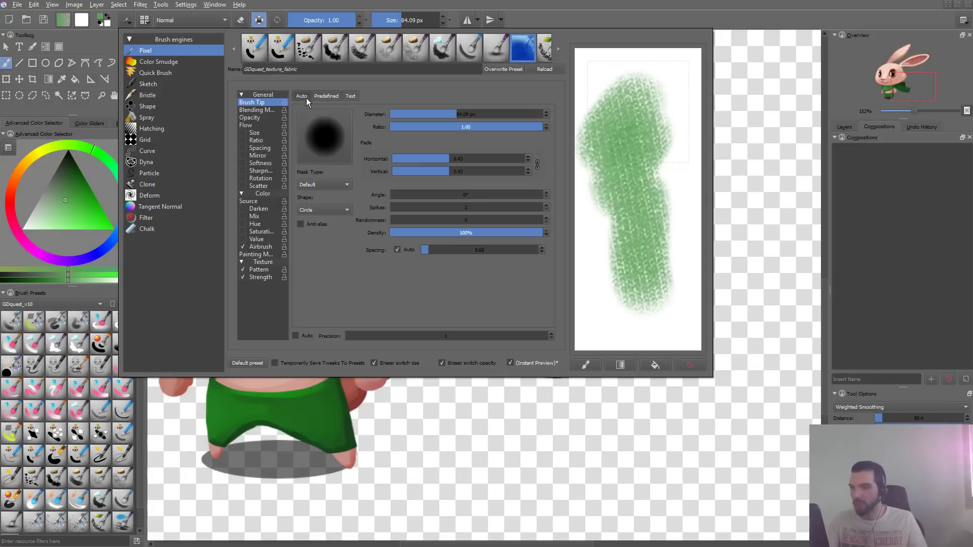
- Apply the gdquest_fabric_fluffy-dark pattern to the fabric brush's texture and test it with a stroke in the scratchpad
click(266, 273)
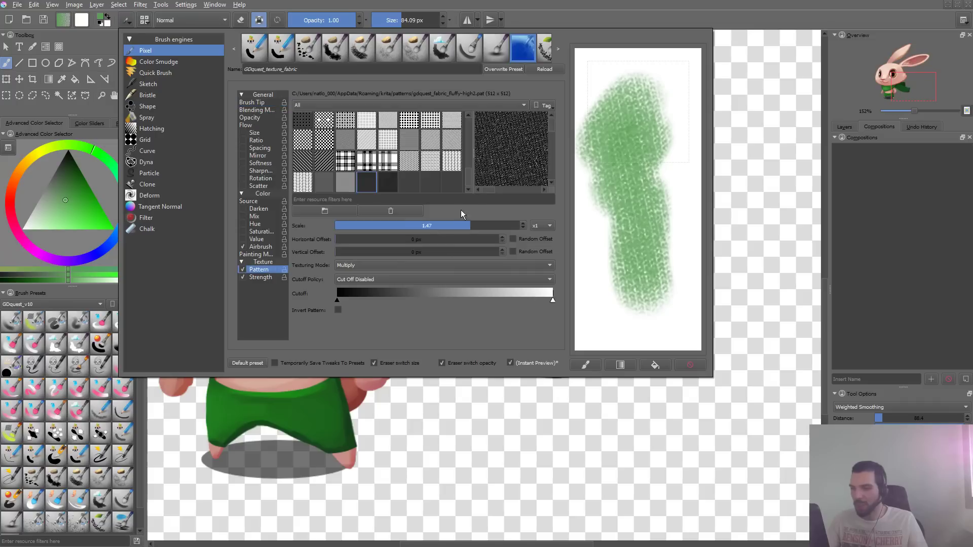
click(391, 184)
drag(621, 202, 653, 206)
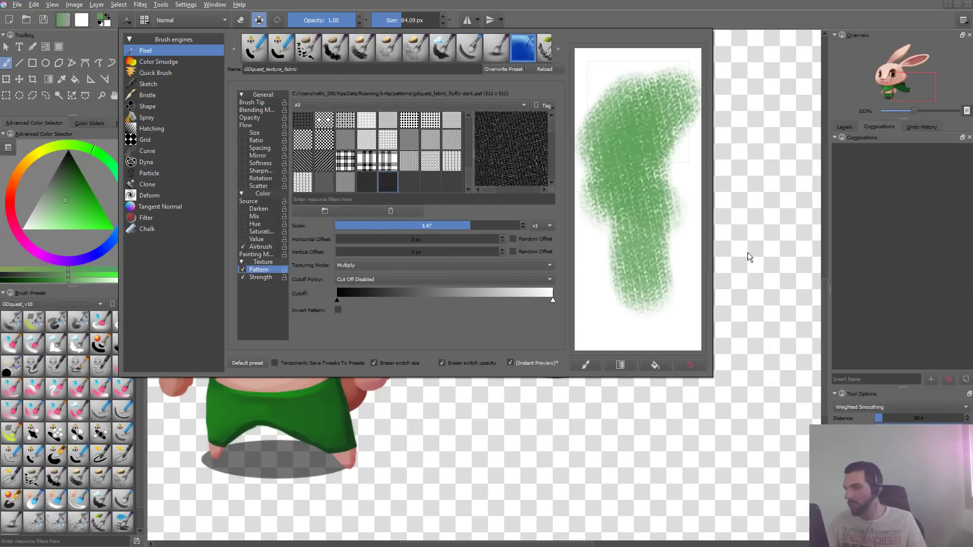
- Try the fabric brush on the character's clothes and scarf, enlarging it to 144.45 px, and undo the test strokes
click(747, 253)
mouse_move(405, 289)
mouse_down()
mouse_move(569, 330)
mouse_move(470, 308)
mouse_move(560, 327)
mouse_move(538, 381)
mouse_up()
key(ctrl+z)
key(ctrl+z)
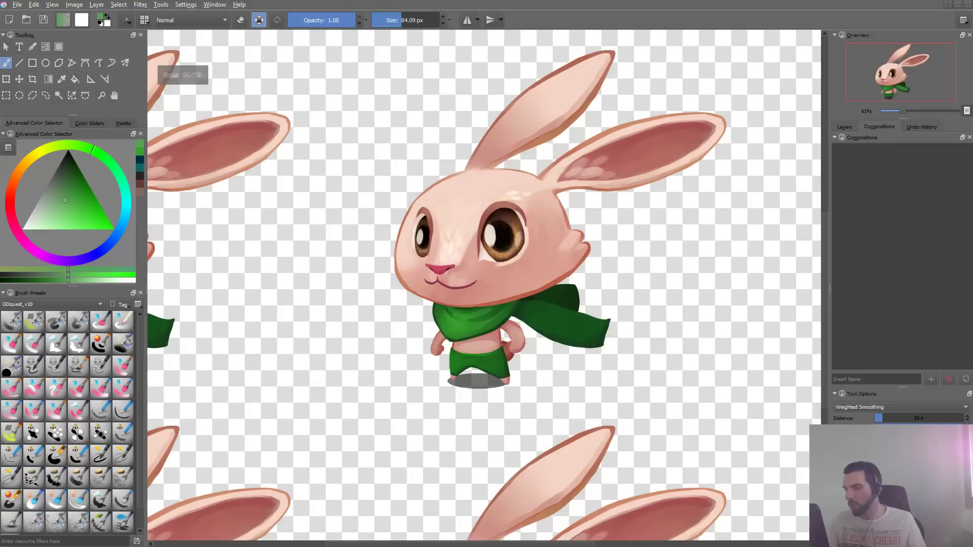
mouse_move(533, 310)
mouse_down()
mouse_move(552, 310)
mouse_move(543, 310)
mouse_up()
drag(532, 311, 653, 320)
key(ctrl+z)
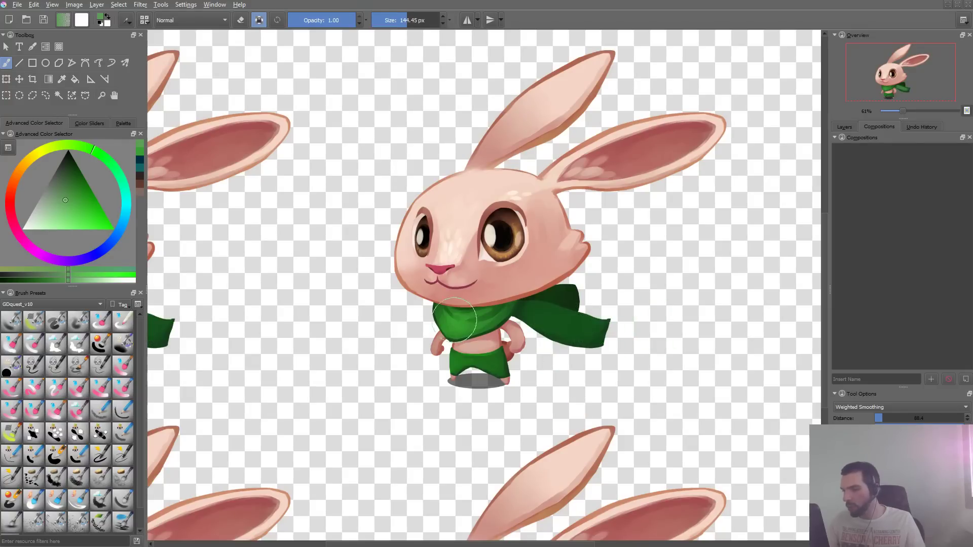
drag(455, 320, 544, 306)
key(ctrl+z)
- Turn off wrap-around mode and dab fabric texture on the front of the scarf with a 41.52 px brush
key(w)
mouse_move(537, 355)
mouse_down()
mouse_move(550, 324)
mouse_move(377, 275)
mouse_move(344, 282)
mouse_move(410, 272)
mouse_move(435, 257)
mouse_up()
ctrl+click(376, 275)
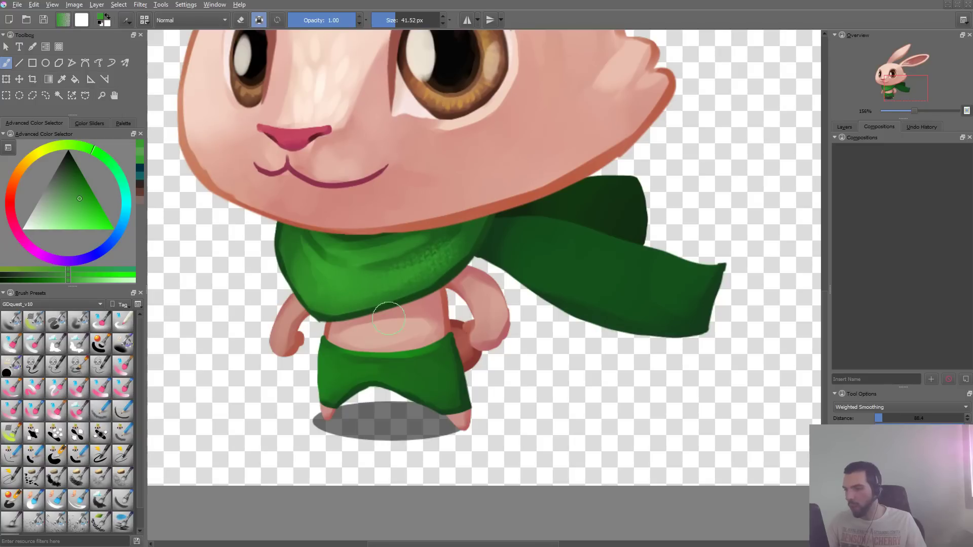
- Remove the lower point of the brush's Size pressure curve, flatten its upper arc, and undo the test dabs
key(F5)
click(253, 133)
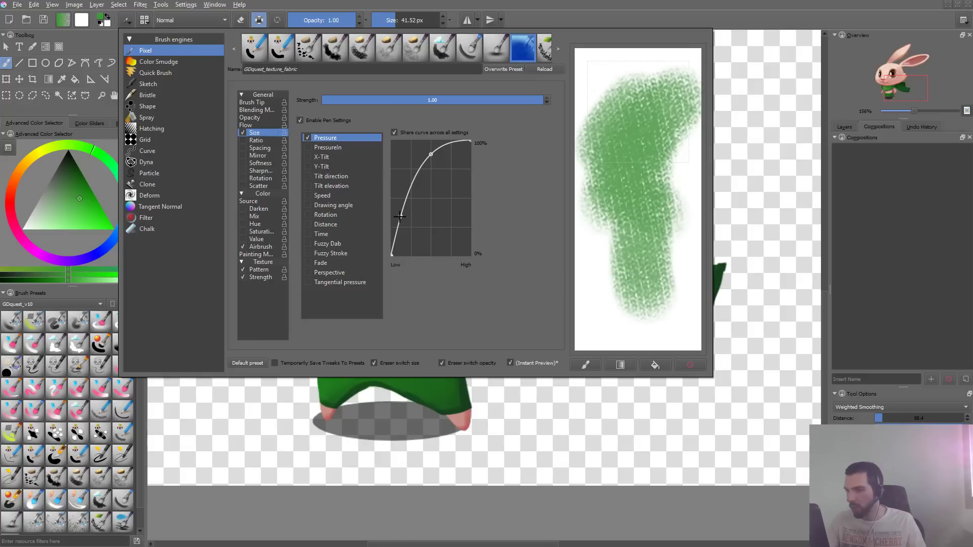
drag(400, 217, 454, 365)
drag(437, 161, 442, 199)
click(388, 445)
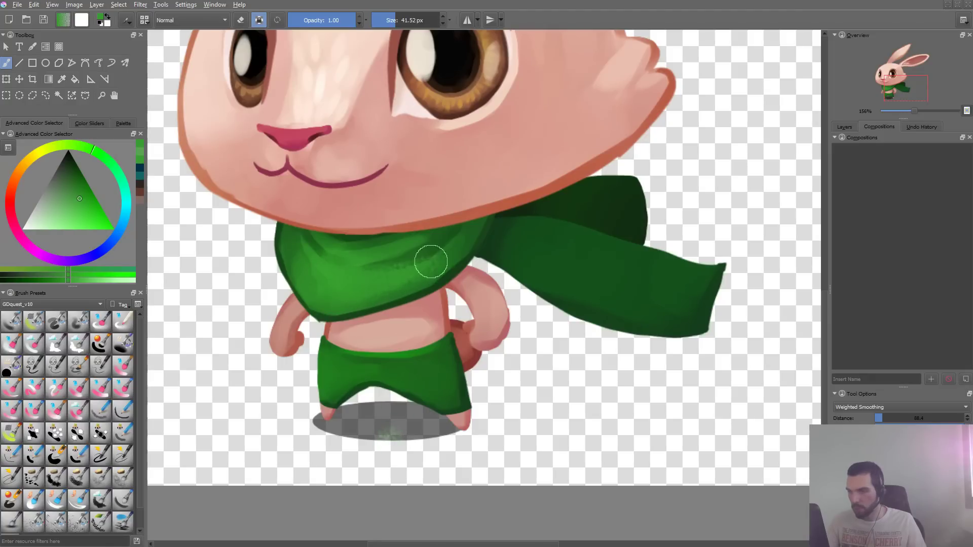
key(ctrl+z)
key(ctrl+z)
- Try the brush at 37.55 px along the scarf's tail, undo the stroke and enlarge the brush to 135.21 px
drag(416, 276, 412, 276)
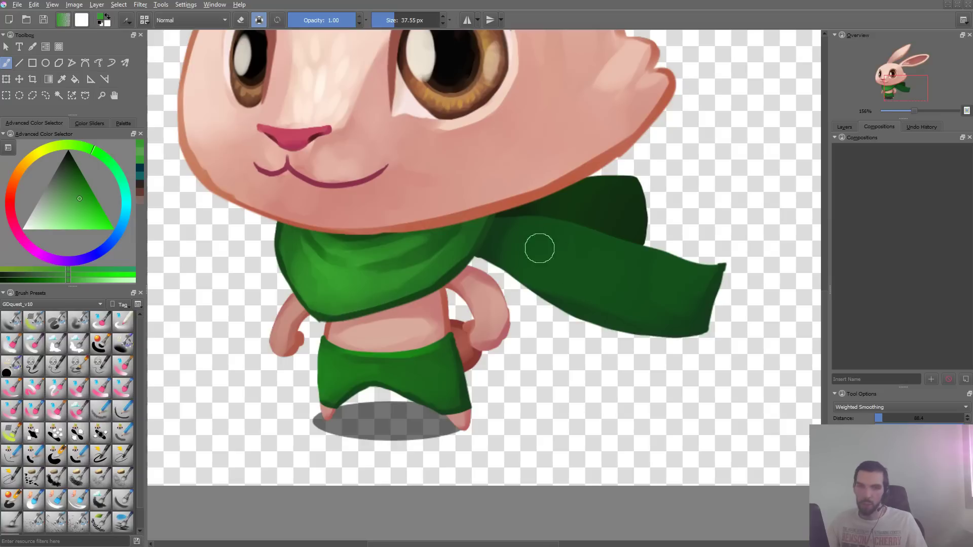
drag(539, 250, 685, 283)
key(ctrl+z)
drag(547, 249, 570, 251)
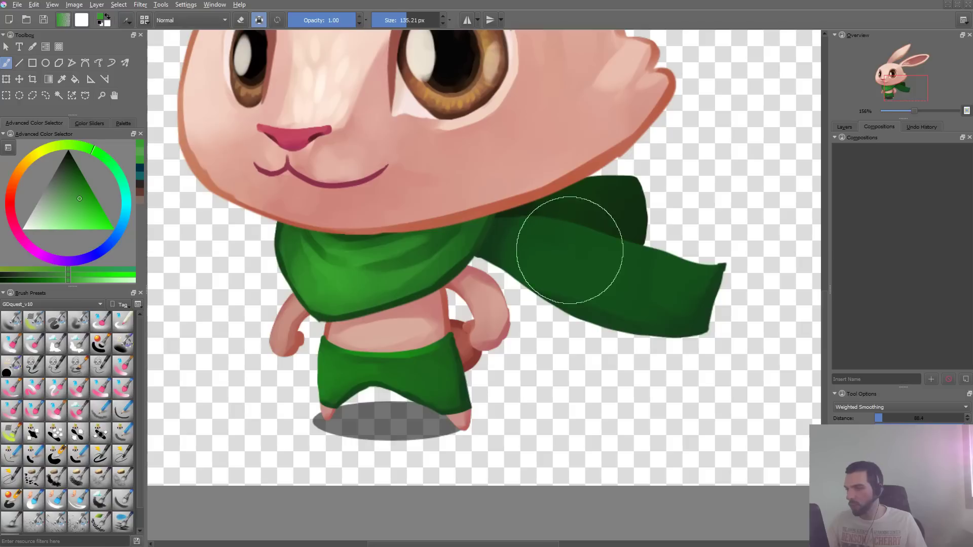
- Compare the scarf's tail with and without fabric texture, paint more test strokes across it and undo them all
key(ctrl+shift+z)
key(ctrl+z)
key(ctrl+shift+z)
key(ctrl+z)
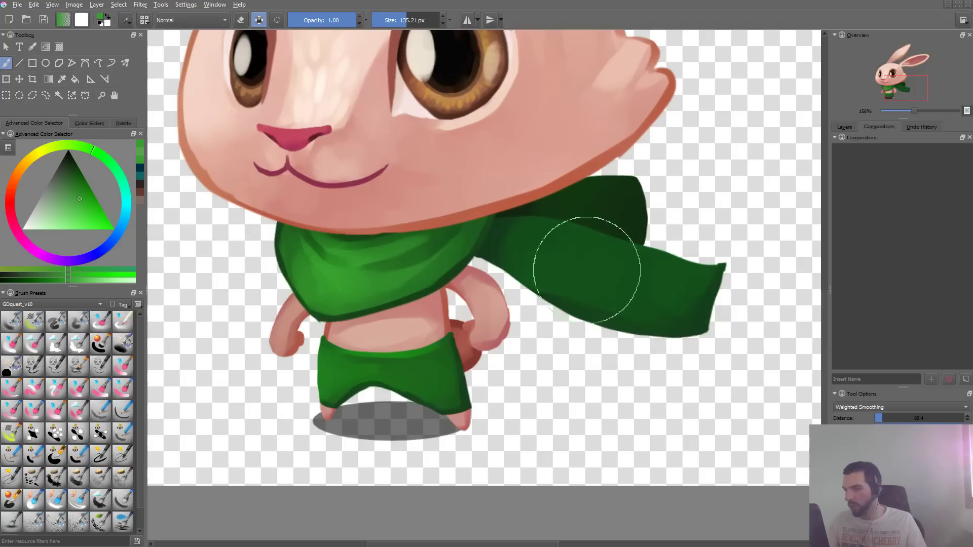
key(ctrl+shift+z)
key(ctrl+z)
key(ctrl+shift+z)
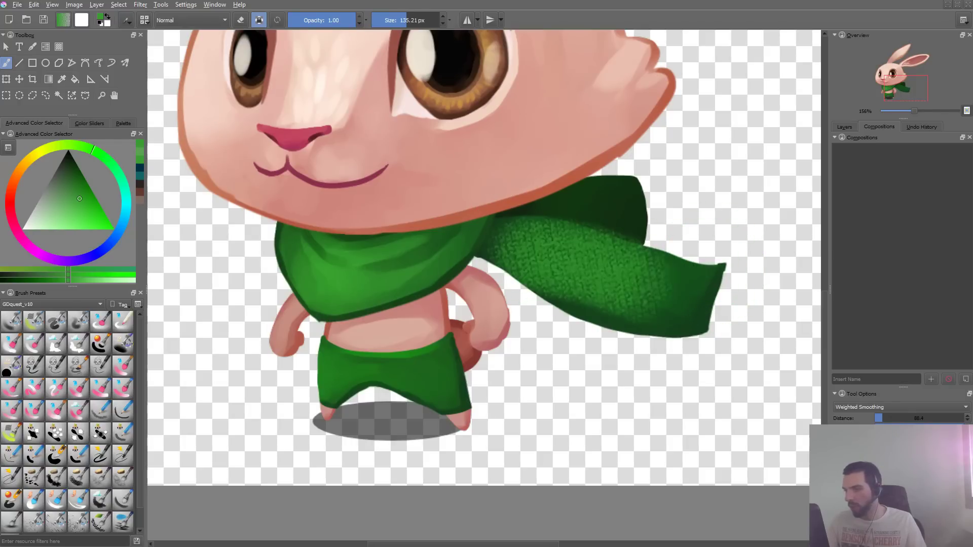
mouse_move(662, 288)
mouse_down()
mouse_move(717, 285)
mouse_move(679, 339)
mouse_move(732, 305)
mouse_up()
key(ctrl+z)
mouse_move(552, 280)
mouse_down()
mouse_move(671, 240)
mouse_move(685, 287)
mouse_move(650, 268)
mouse_move(744, 300)
mouse_up()
key(ctrl+z)
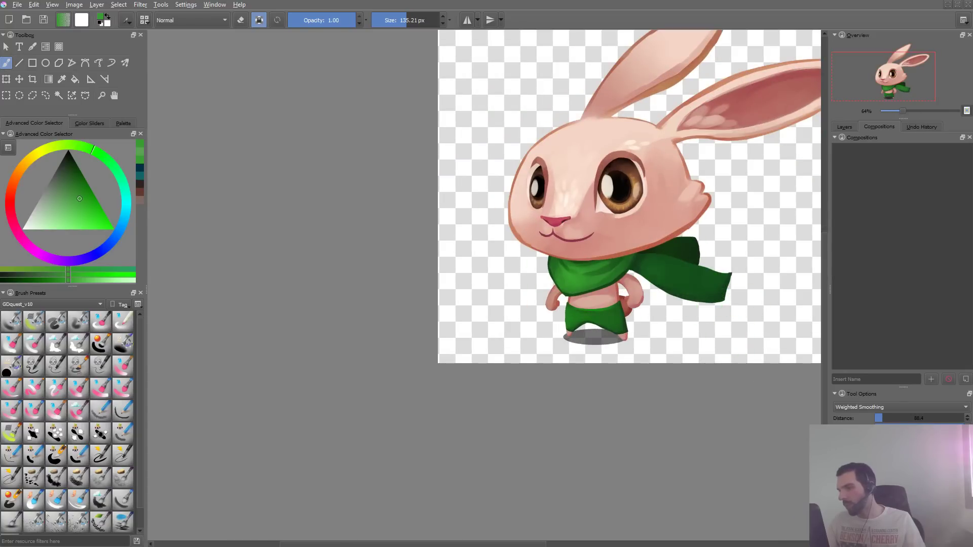
- Set the brush tip's horizontal and vertical fade to 0.59, test it in the scratchpad and clear the strokes
key(F5)
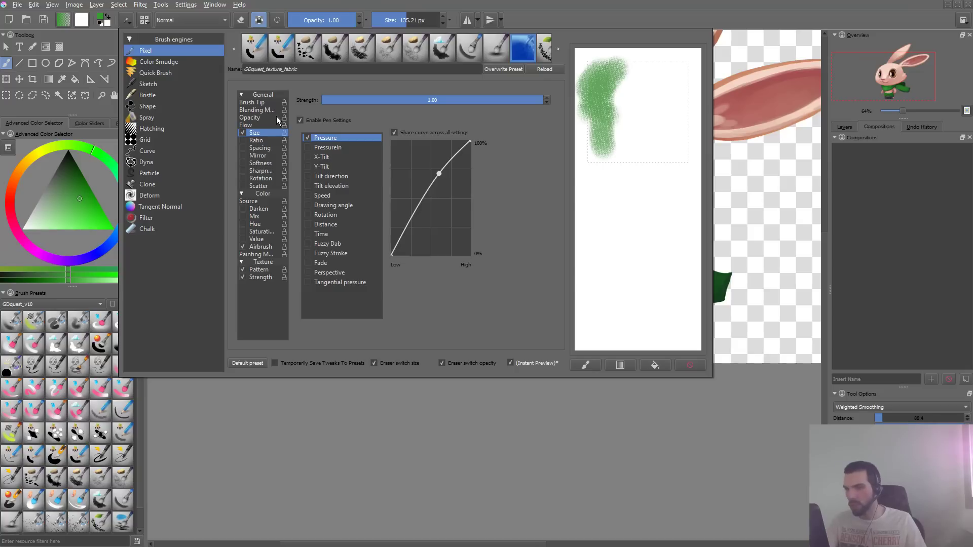
click(251, 102)
click(471, 161)
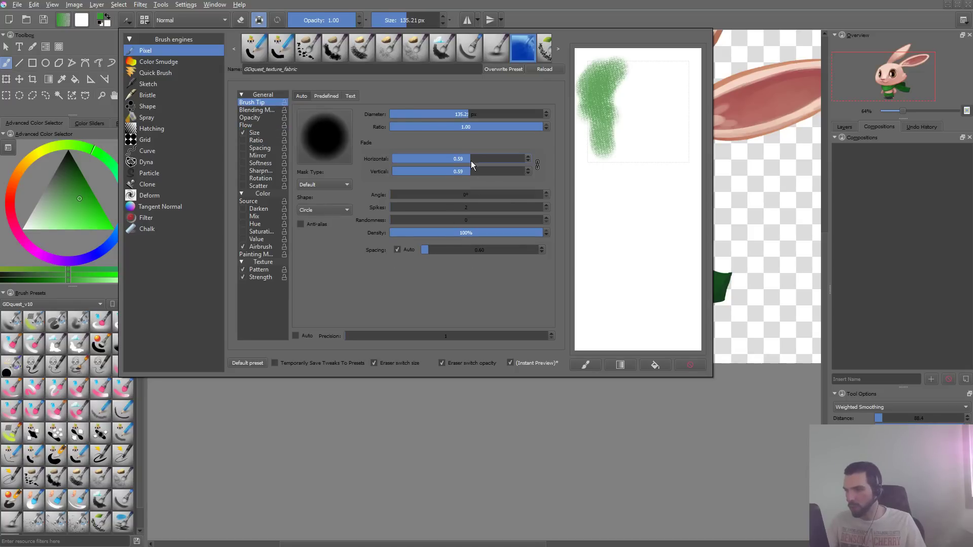
drag(643, 109, 611, 203)
drag(656, 130, 648, 217)
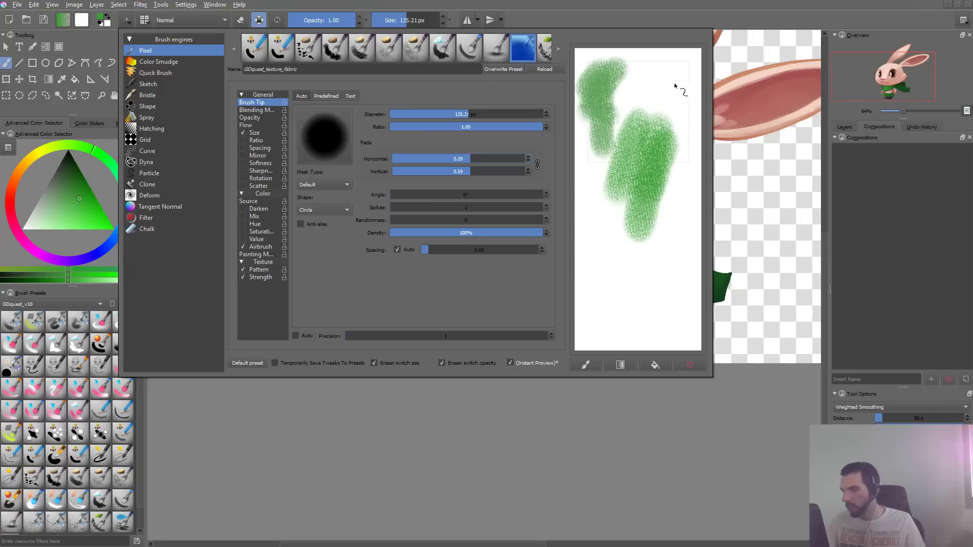
drag(678, 87, 692, 306)
click(698, 365)
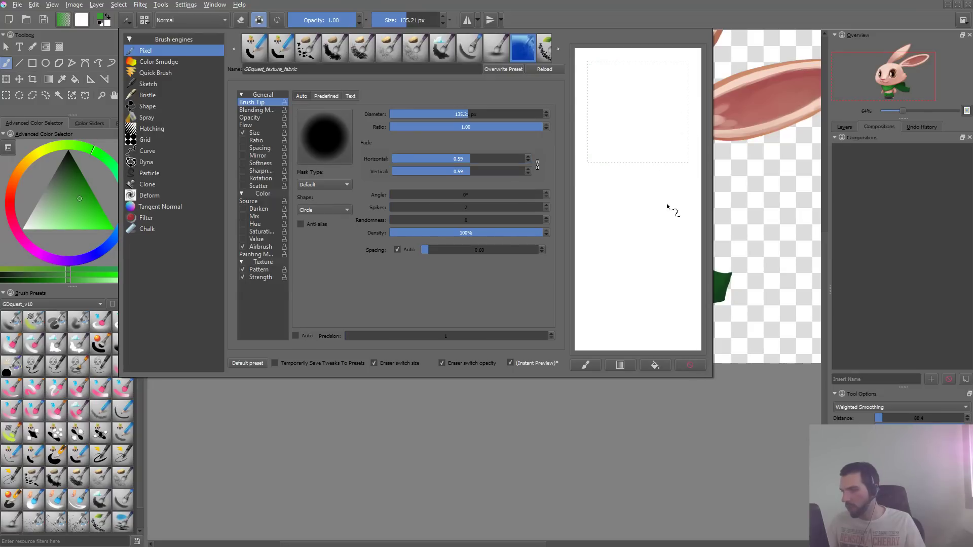
- Build up a dense patch of overlapping fabric strokes in the scratchpad, then clear it
drag(664, 91, 600, 167)
mouse_move(669, 114)
mouse_down()
mouse_move(606, 175)
mouse_move(662, 123)
mouse_move(625, 170)
mouse_up()
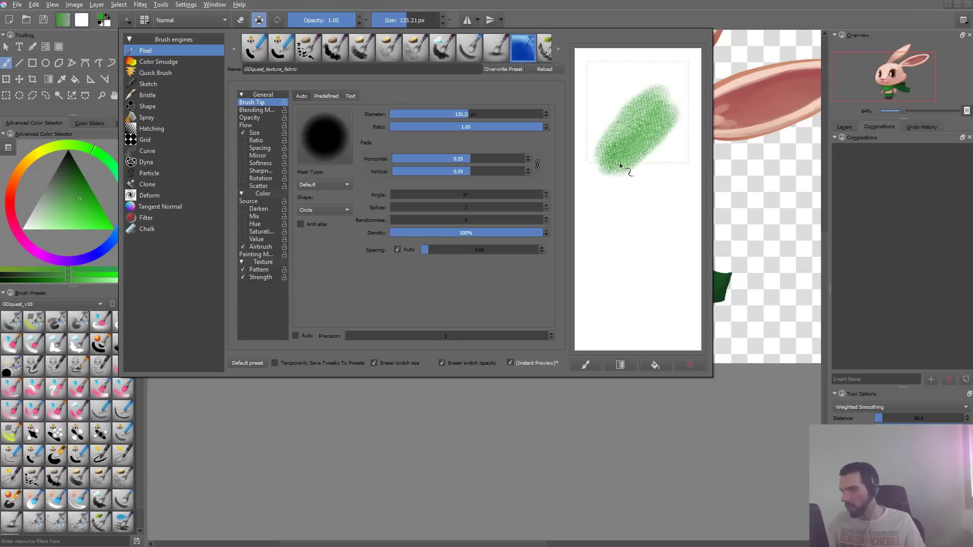
mouse_move(678, 136)
mouse_down()
mouse_move(614, 175)
mouse_move(651, 112)
mouse_up()
drag(611, 158, 658, 91)
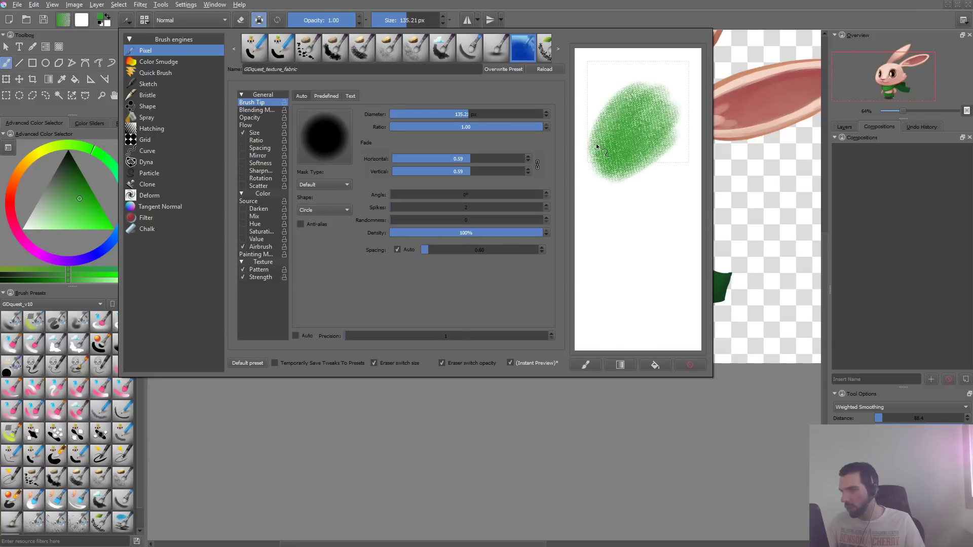
mouse_move(597, 146)
mouse_down()
mouse_move(641, 129)
mouse_move(671, 167)
mouse_move(694, 167)
mouse_up()
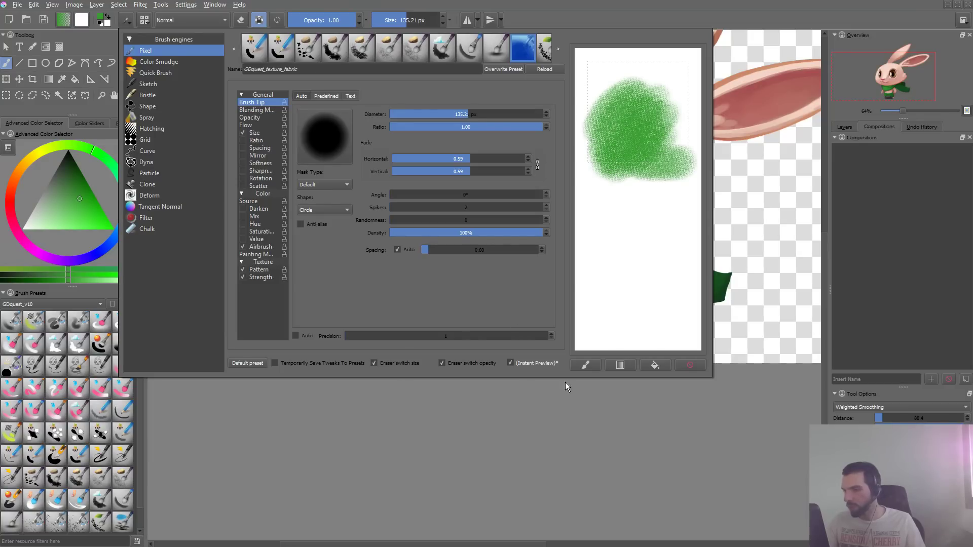
click(682, 374)
- Paint a fabric swatch inside the scratchpad's thumbnail frame and overwrite the GDquest_texture_fabric preset
drag(622, 146, 664, 163)
mouse_move(634, 76)
mouse_down()
mouse_move(673, 143)
mouse_move(659, 169)
mouse_up()
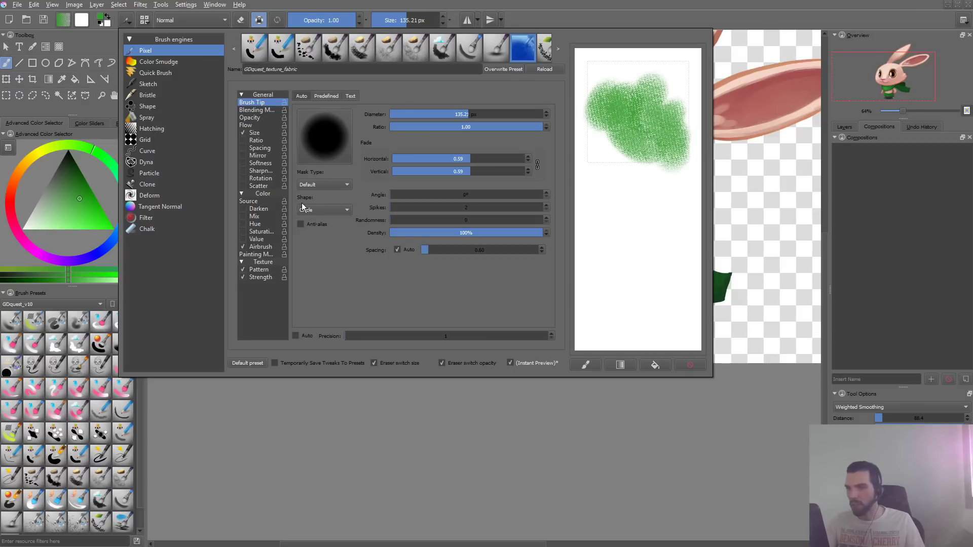
click(514, 68)
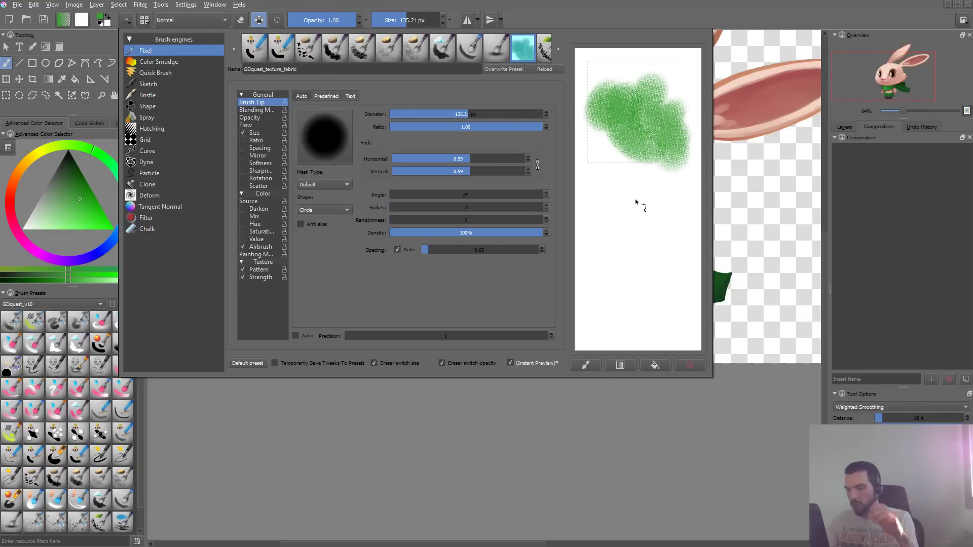
- Close the brush editor, try the saved fabric brush across the scarf and undo the strokes
click(496, 446)
mouse_move(548, 244)
mouse_down()
mouse_move(651, 255)
mouse_move(750, 293)
mouse_up()
key(ctrl+z)
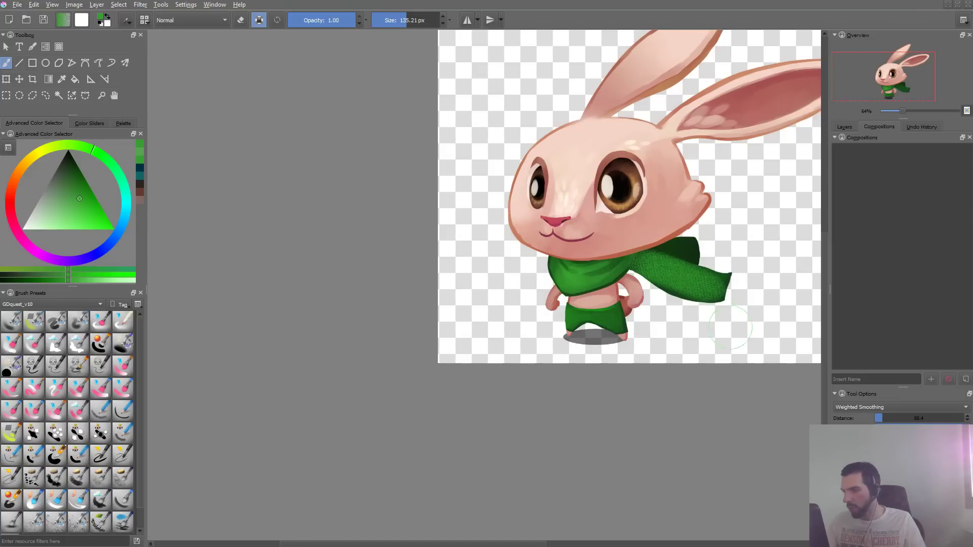
key(ctrl+z)
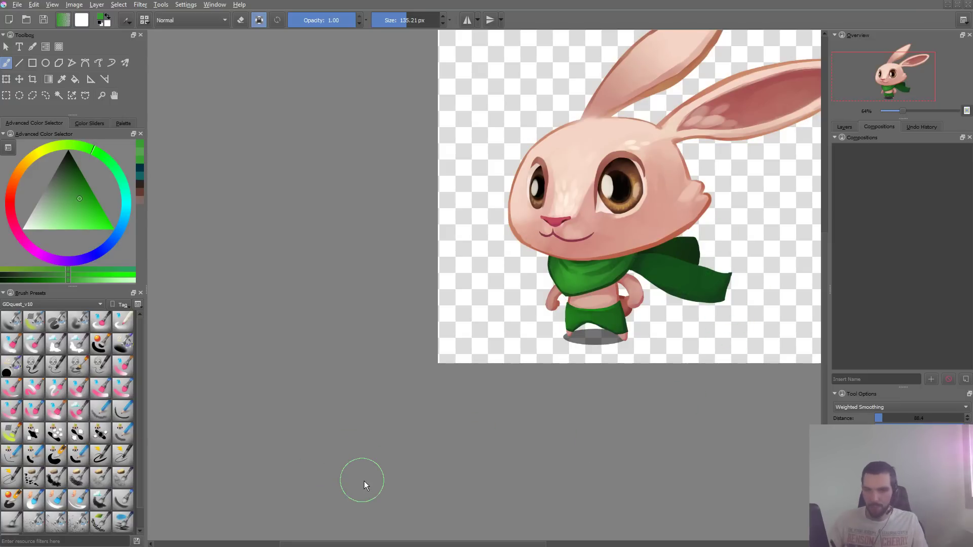
- Switch to OneNote, tick off "Textured brushes like fabric or leather" in the list and add a "Screentone" line
key(alt+Tab)
click(263, 281)
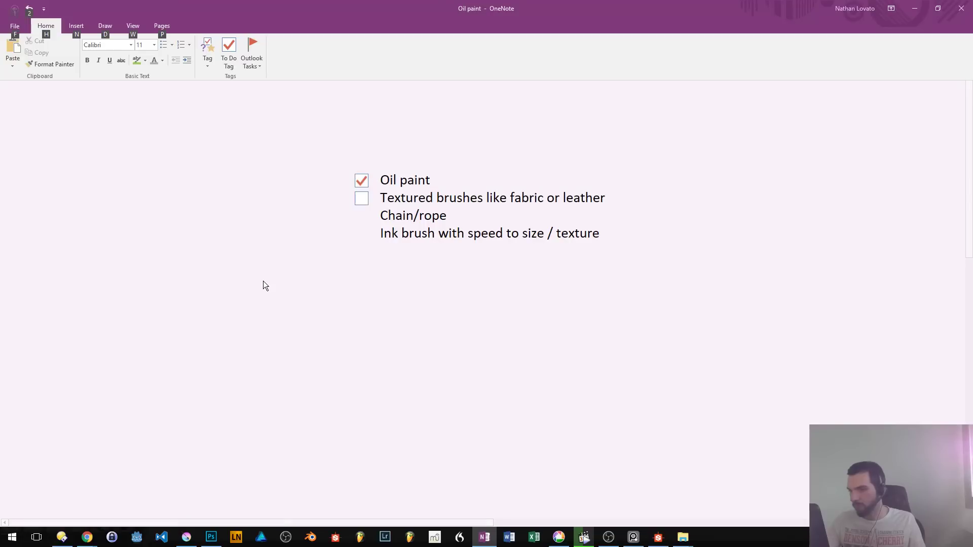
key(F11)
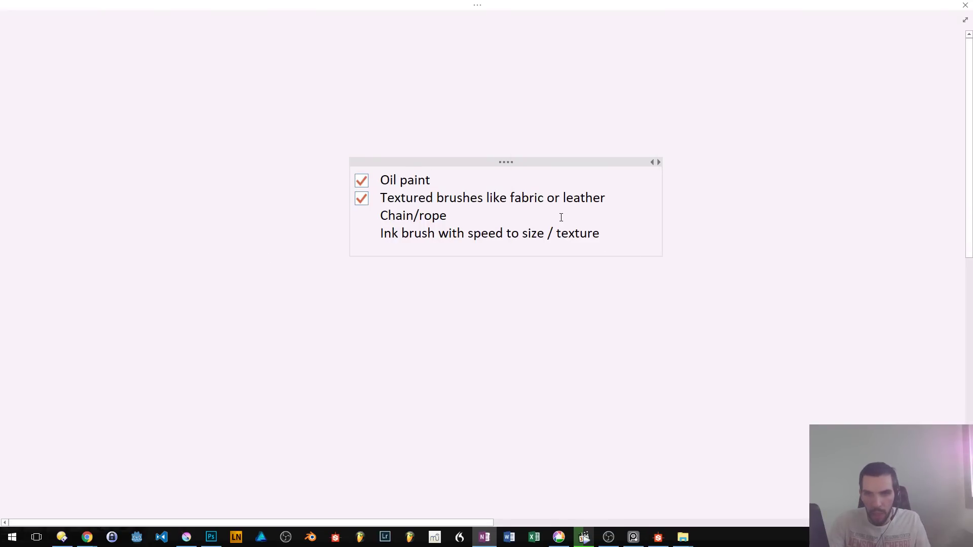
key(Return)
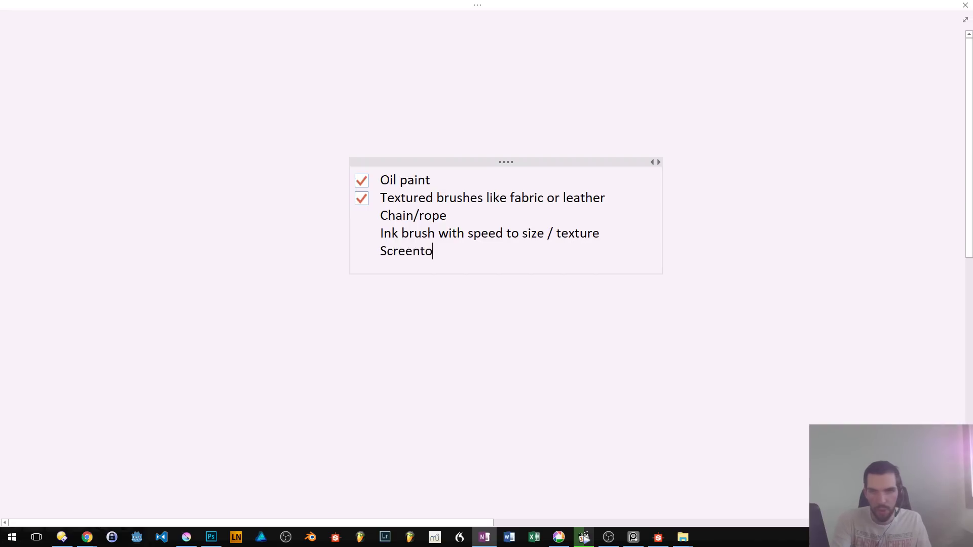
click(424, 296)
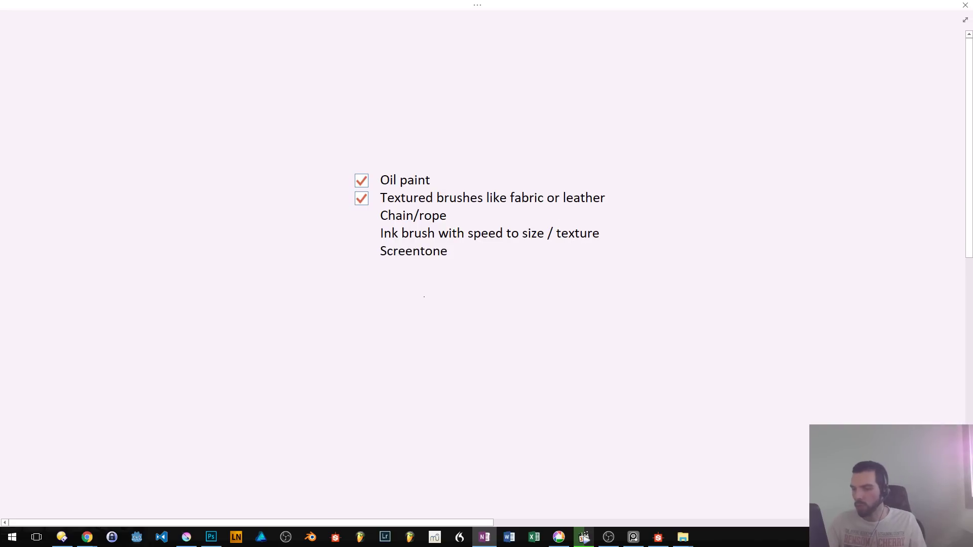
- Switch back to Krita and create a new blank document
key(alt+Tab)
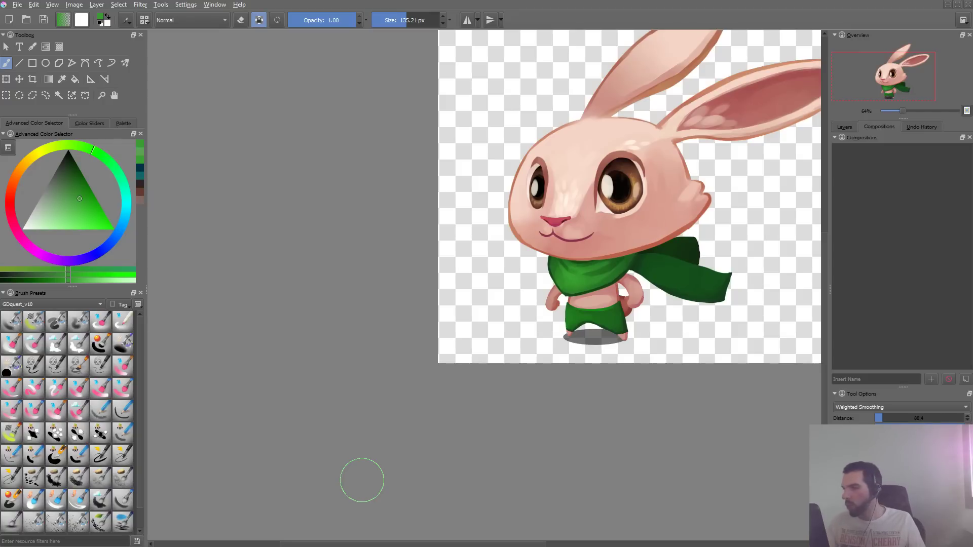
scroll(639, 228, up, 3)
scroll(643, 226, down, 2)
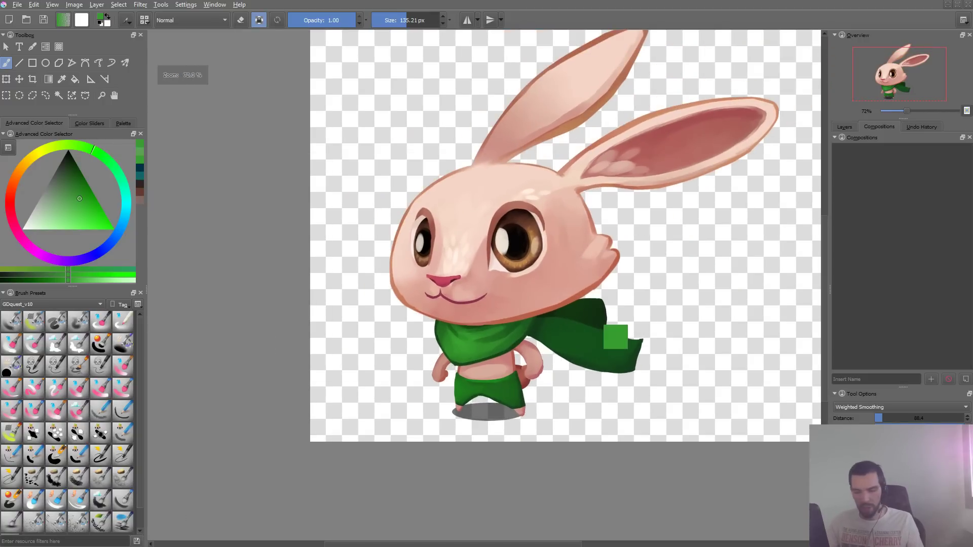
key(ctrl+n)
click(654, 370)
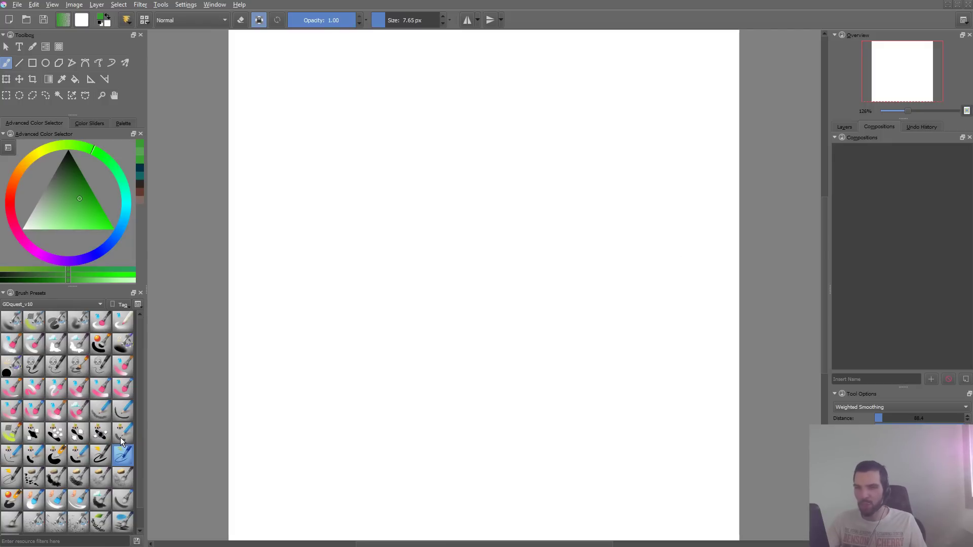
- Enlarge the brush to 76.90 px, undo the test strokes, turn off alpha preservation and add a new paint layer
scroll(139, 401, down, 1)
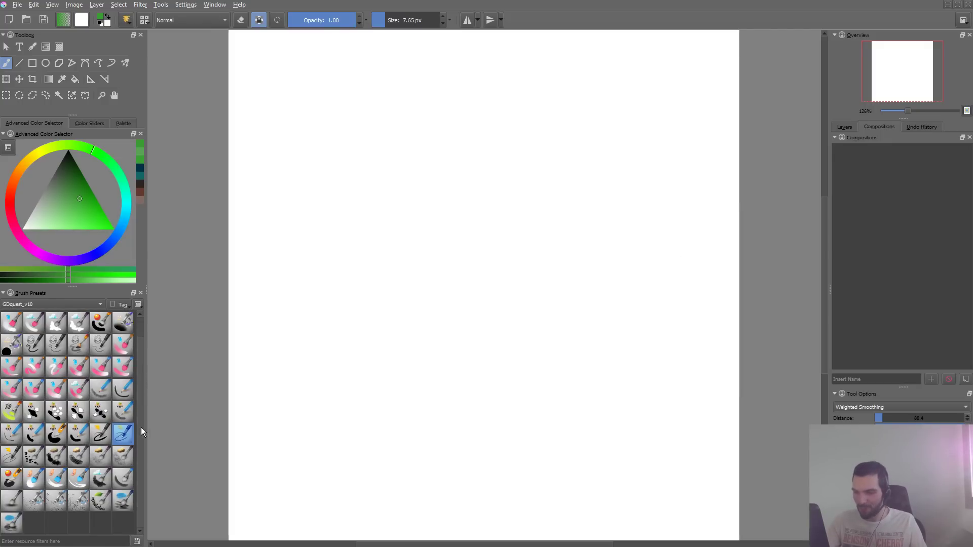
mouse_move(478, 144)
mouse_down()
mouse_move(482, 206)
mouse_move(568, 324)
mouse_up()
key(ctrl+z)
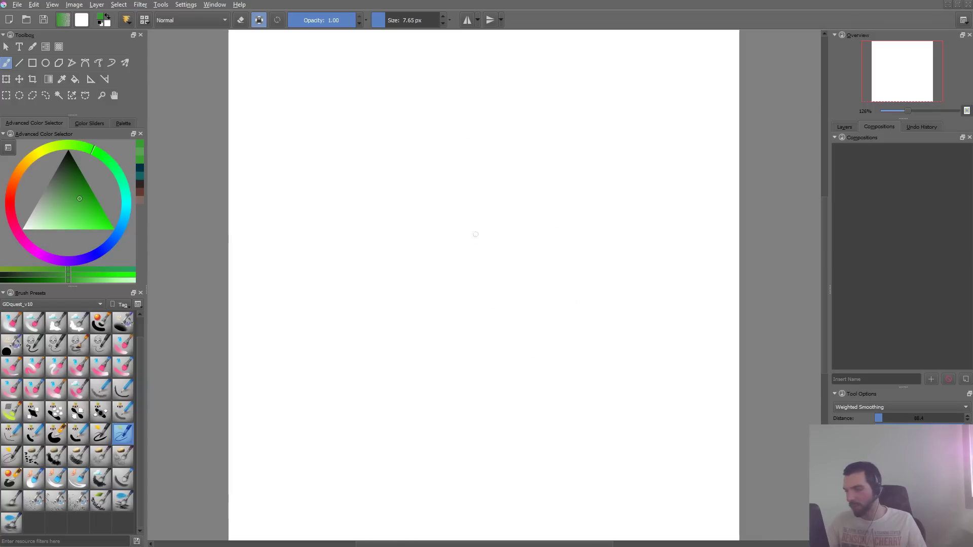
mouse_move(459, 219)
shift+mouse_down()
mouse_move(507, 217)
mouse_move(502, 202)
shift+mouse_up()
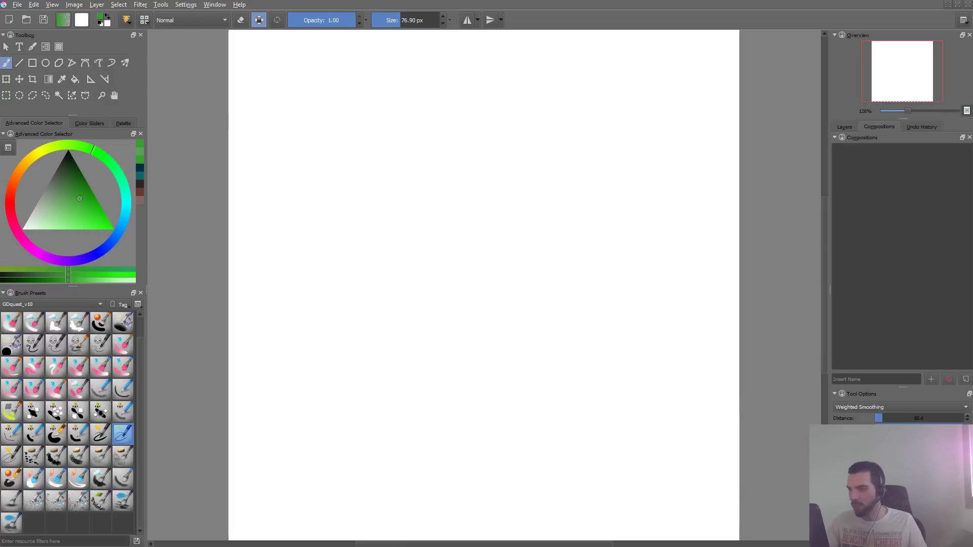
drag(478, 161, 444, 456)
key(ctrl+z)
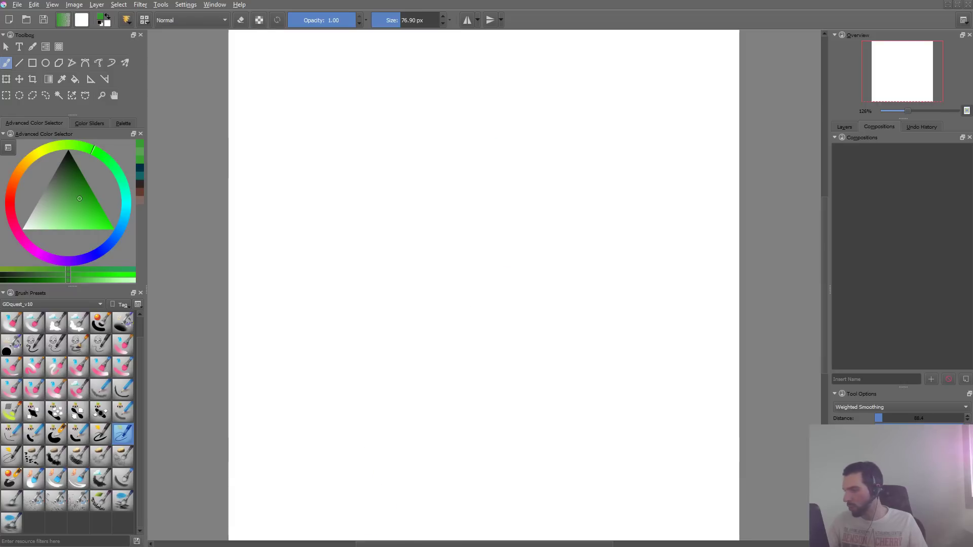
key(Insert)
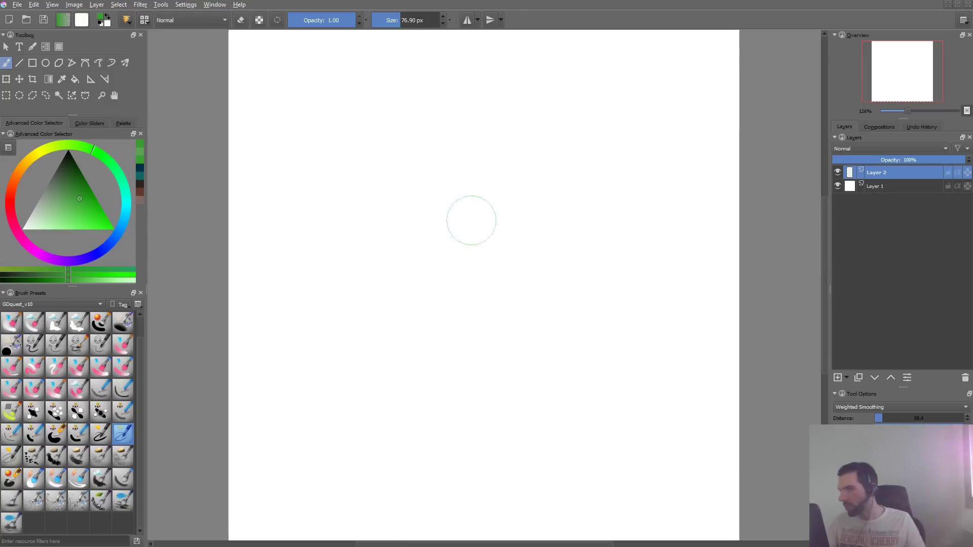
- Paint a tall green oval chain link in the middle of the new layer and thicken its right side
mouse_move(454, 115)
mouse_down()
mouse_move(377, 339)
mouse_move(380, 413)
mouse_up()
key(ctrl+z)
mouse_move(446, 113)
mouse_down()
mouse_move(387, 241)
mouse_move(416, 405)
mouse_move(533, 395)
mouse_move(574, 252)
mouse_move(531, 141)
mouse_move(458, 109)
mouse_move(432, 111)
mouse_move(414, 285)
mouse_move(425, 358)
mouse_move(407, 355)
mouse_move(442, 414)
mouse_move(492, 409)
mouse_move(540, 384)
mouse_move(569, 299)
mouse_move(561, 216)
mouse_move(533, 147)
mouse_move(471, 113)
mouse_move(392, 163)
mouse_up()
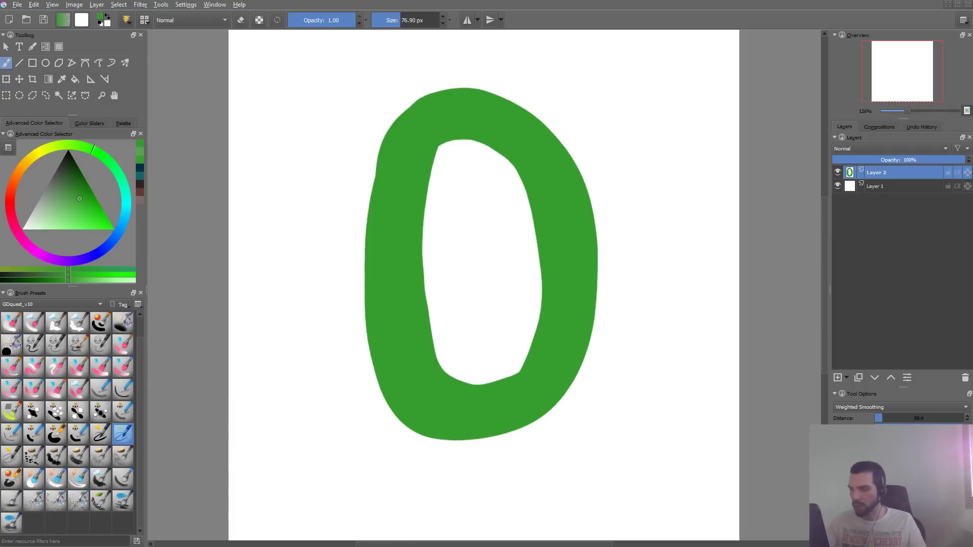
mouse_move(571, 383)
mouse_down()
mouse_move(561, 399)
mouse_move(549, 145)
mouse_move(552, 322)
mouse_up()
key(ctrl+z)
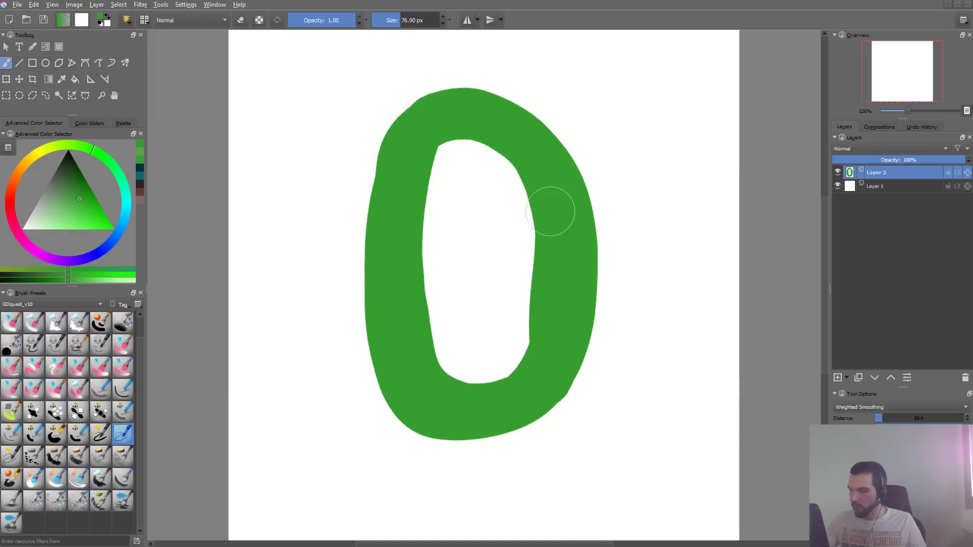
mouse_move(552, 211)
mouse_down()
mouse_move(520, 398)
mouse_move(571, 312)
mouse_up()
key(ctrl+z)
- Reshape the link's outer contour with repeated 76.90 px strokes along its bottom, left side and upper curve
mouse_move(404, 414)
mouse_down()
mouse_move(473, 425)
mouse_move(564, 372)
mouse_up()
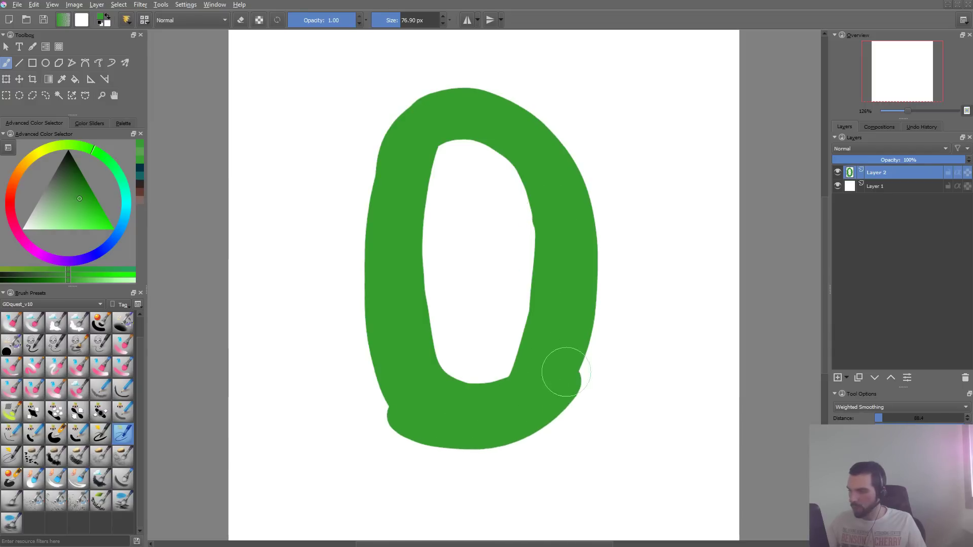
key(ctrl+z)
drag(438, 416, 584, 350)
key(ctrl+z)
drag(421, 411, 573, 354)
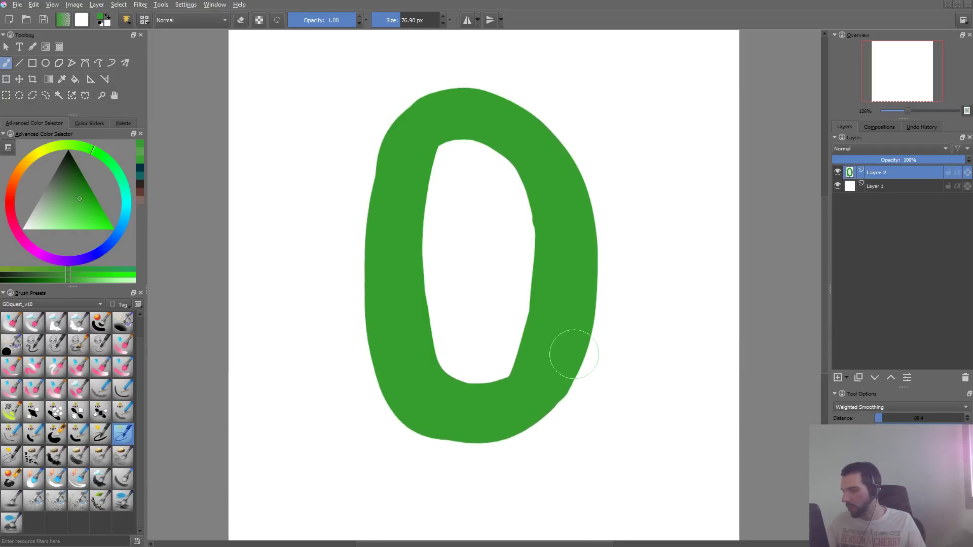
mouse_move(386, 211)
mouse_down()
mouse_move(424, 107)
mouse_move(408, 130)
mouse_move(392, 270)
mouse_up()
key(ctrl+z)
mouse_move(408, 122)
mouse_down()
mouse_move(501, 108)
mouse_move(412, 124)
mouse_move(539, 117)
mouse_move(551, 123)
mouse_move(566, 195)
mouse_up()
key(ctrl+z)
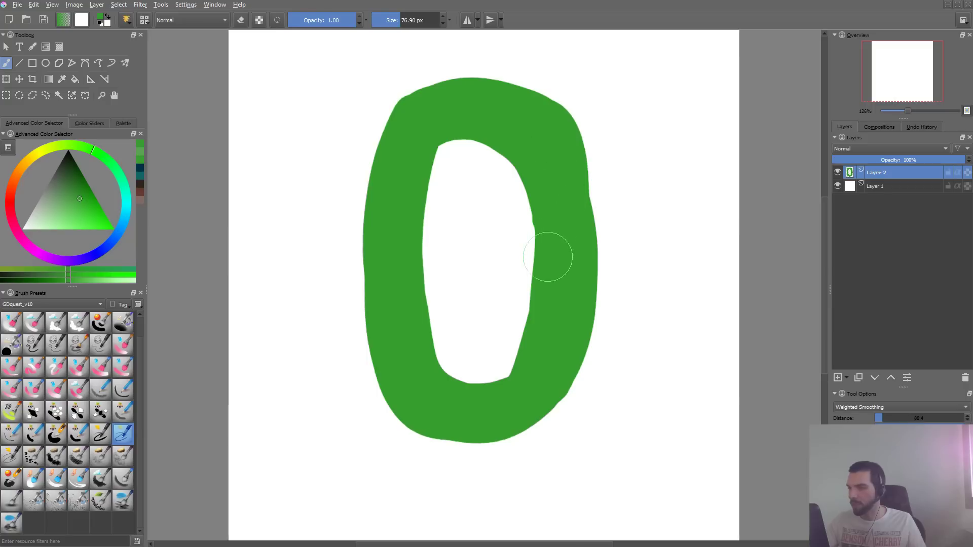
- Erase the link's uneven lower inner corner at 20.31 px and retouch its upper inner and outer edges at 29.76 px
key(e)
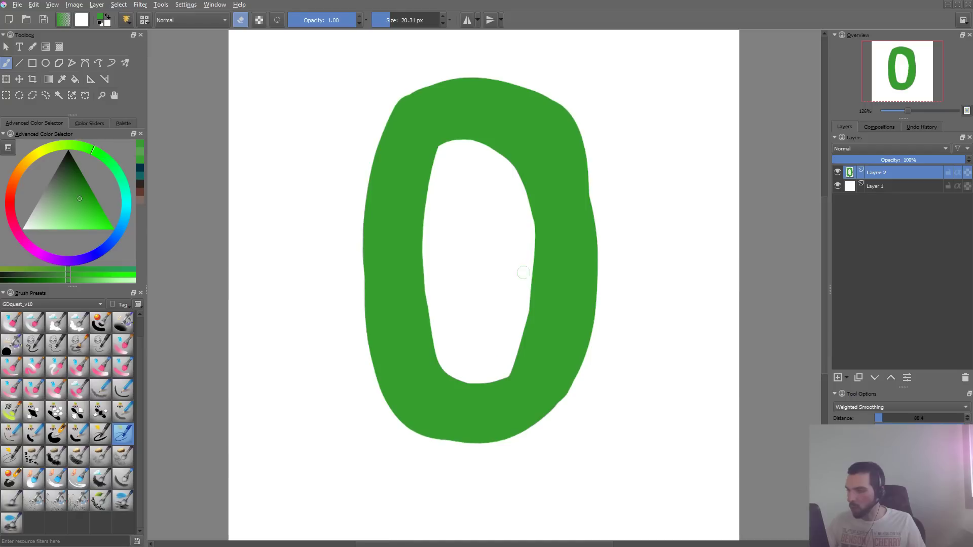
drag(523, 349, 527, 319)
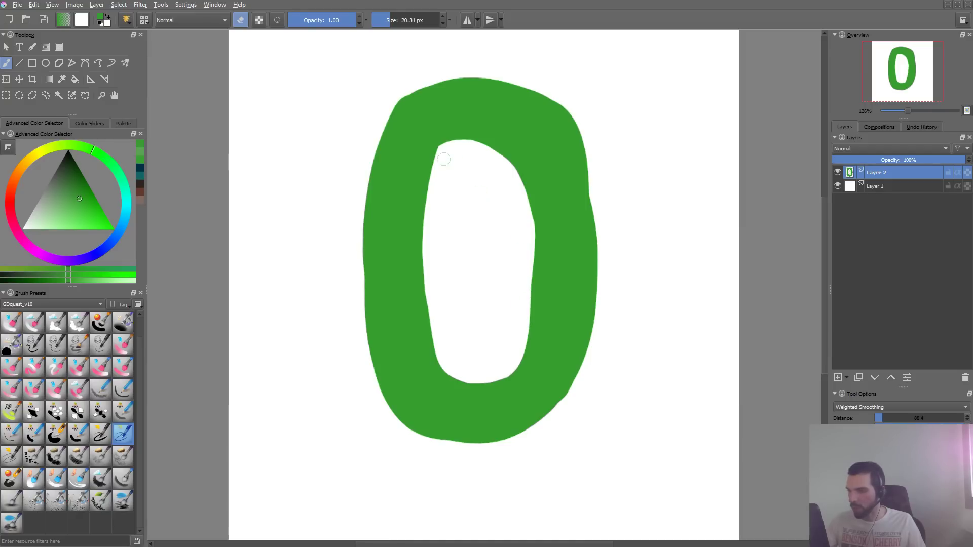
key(e)
shift+drag(452, 152, 425, 152)
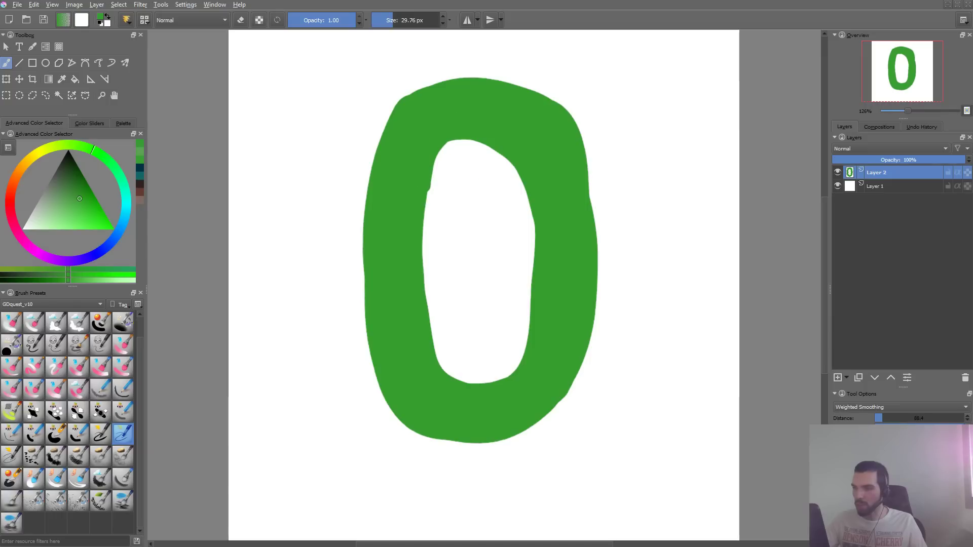
key(ctrl+z)
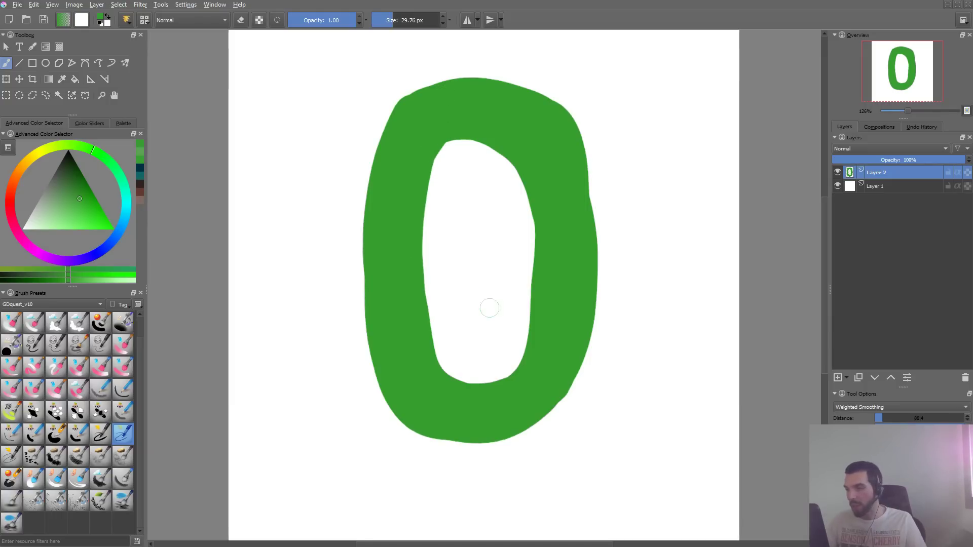
key(ctrl+z)
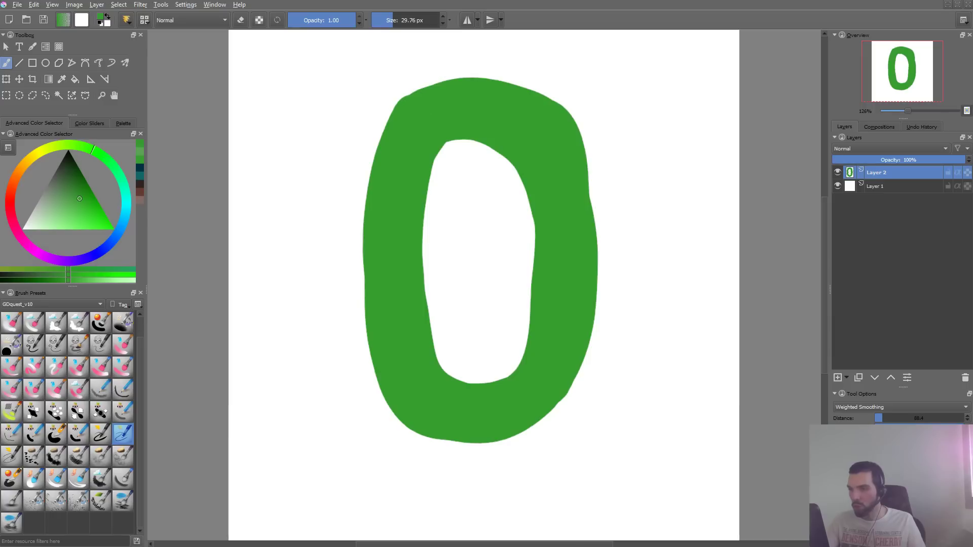
drag(404, 110, 483, 80)
key(ctrl+z)
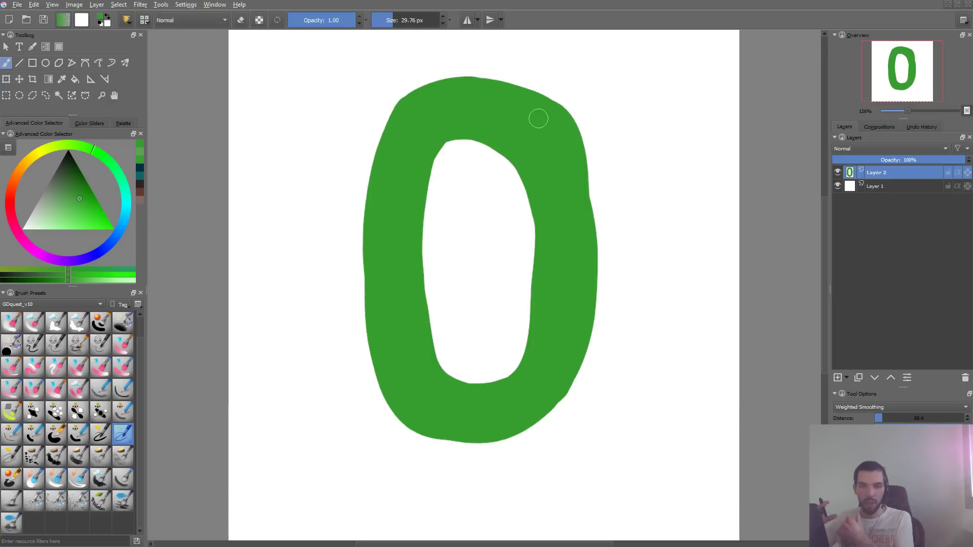
- Try shading the link in dark green with a 417.45 px textured brush while preserving alpha, and undo the stroke
key(x)
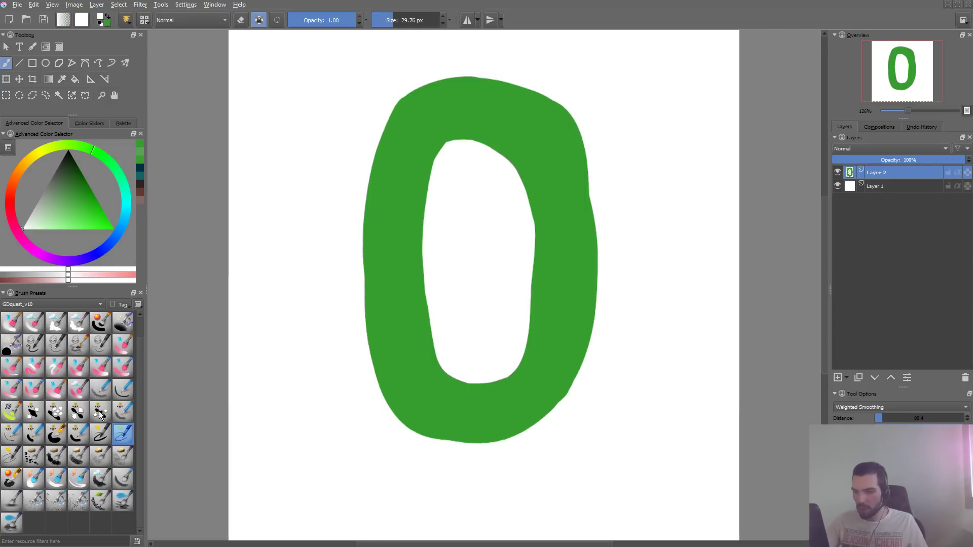
click(123, 457)
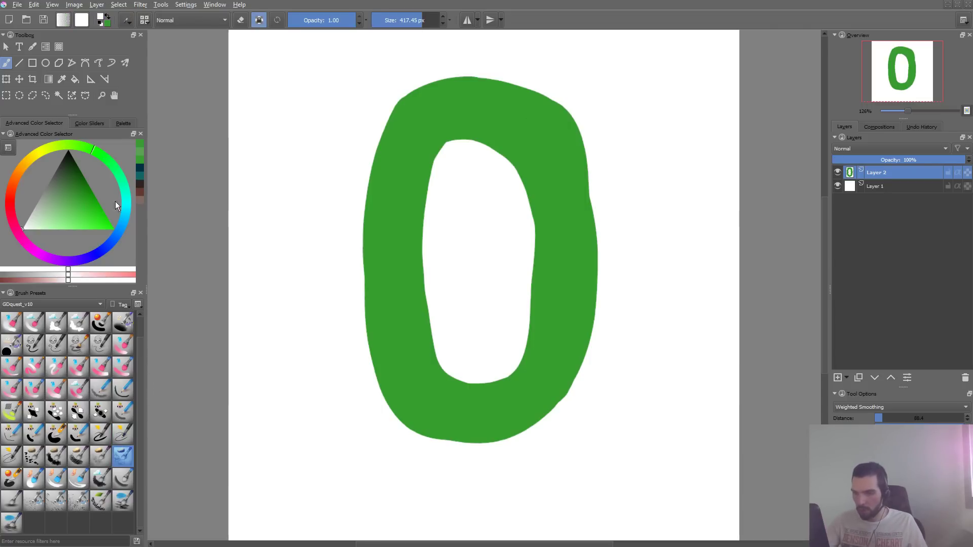
click(68, 175)
drag(369, 311, 430, 197)
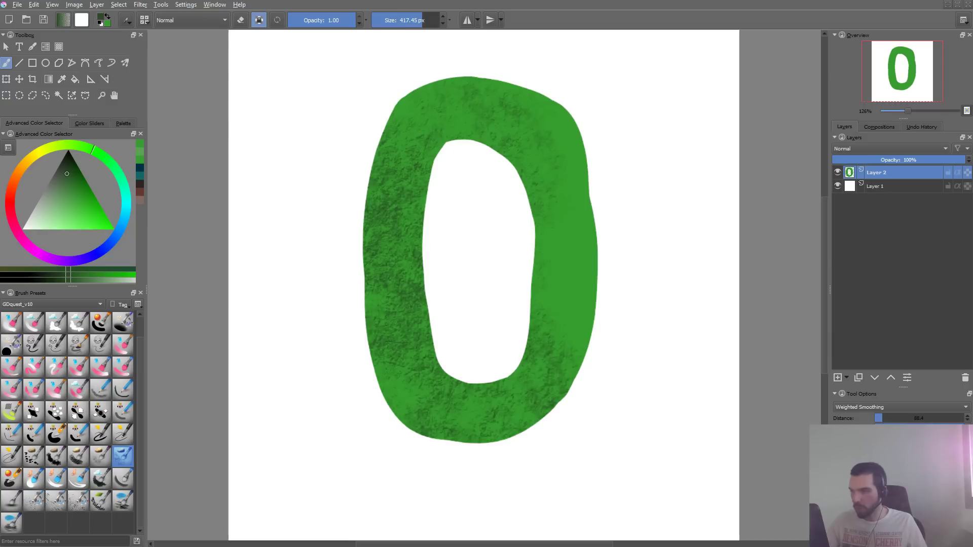
key(ctrl+z)
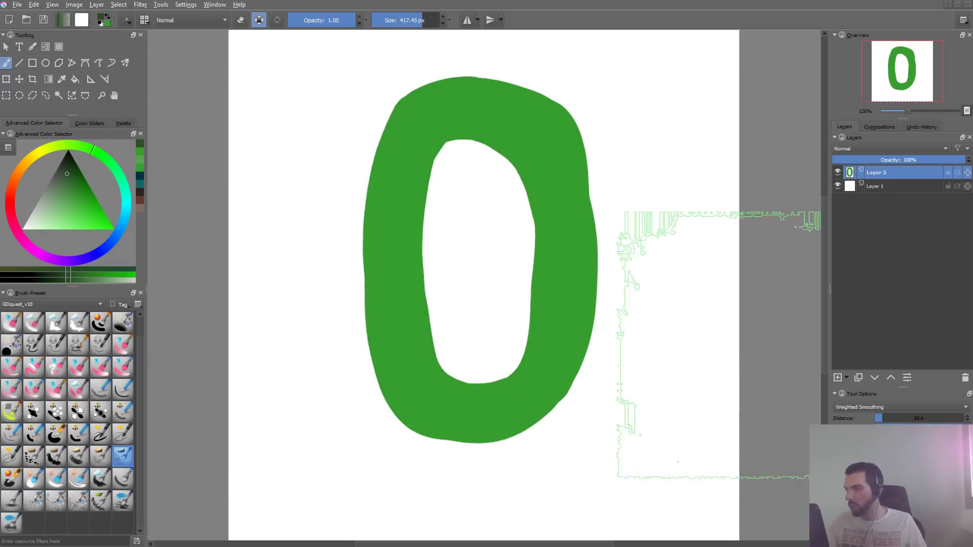
- Desaturate the link using the Lightness method and fill it with black while preserving its alpha
key(ctrl+u)
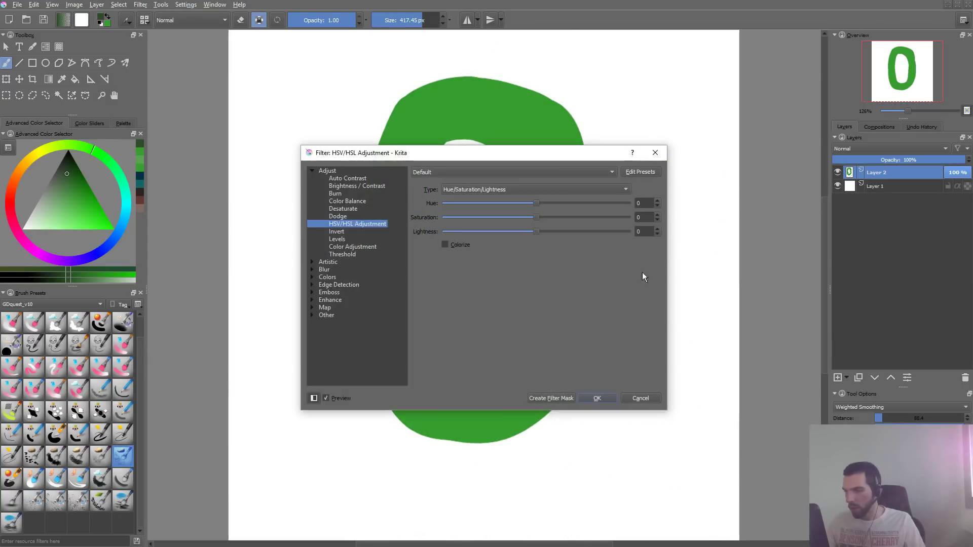
key(Return)
key(ctrl+shift+u)
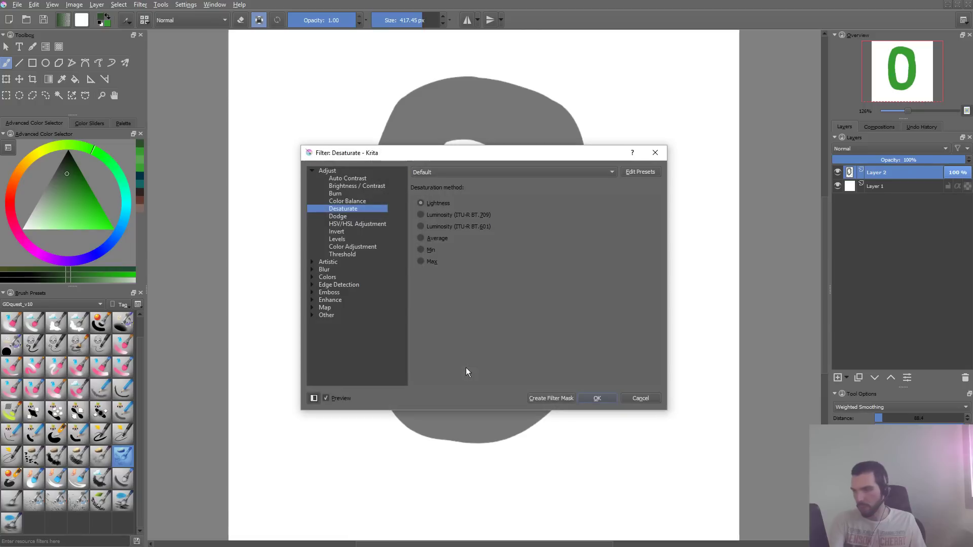
key(Return)
drag(69, 162, 77, 129)
key(shift+BackSpace)
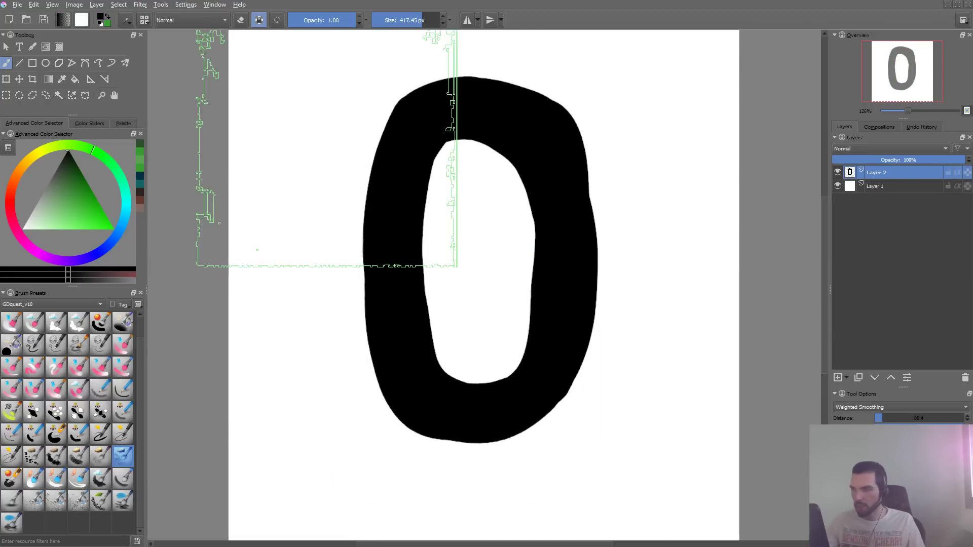
- Turn off alpha preservation and smooth the black link's inner top, right and left edges with the inking brush at 54.36 px
click(122, 433)
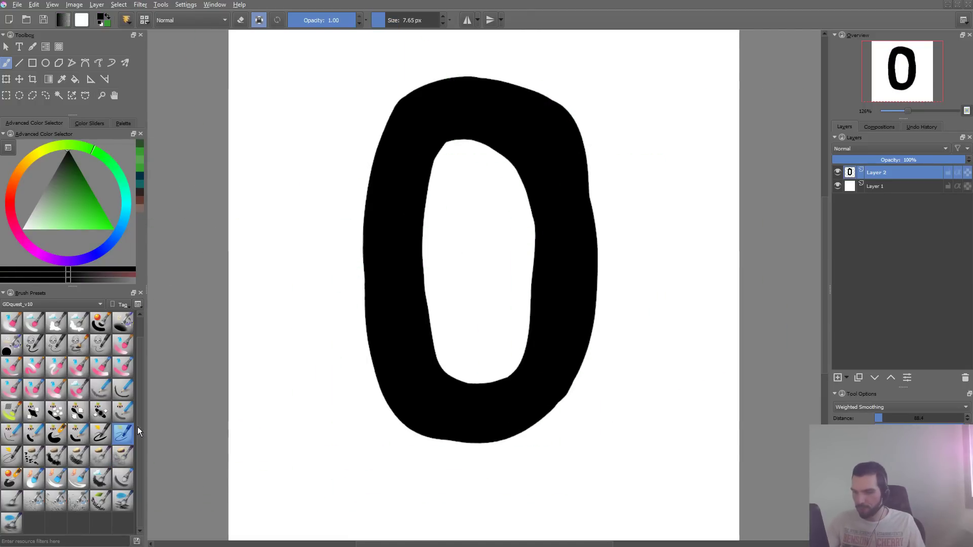
shift+drag(522, 211, 555, 218)
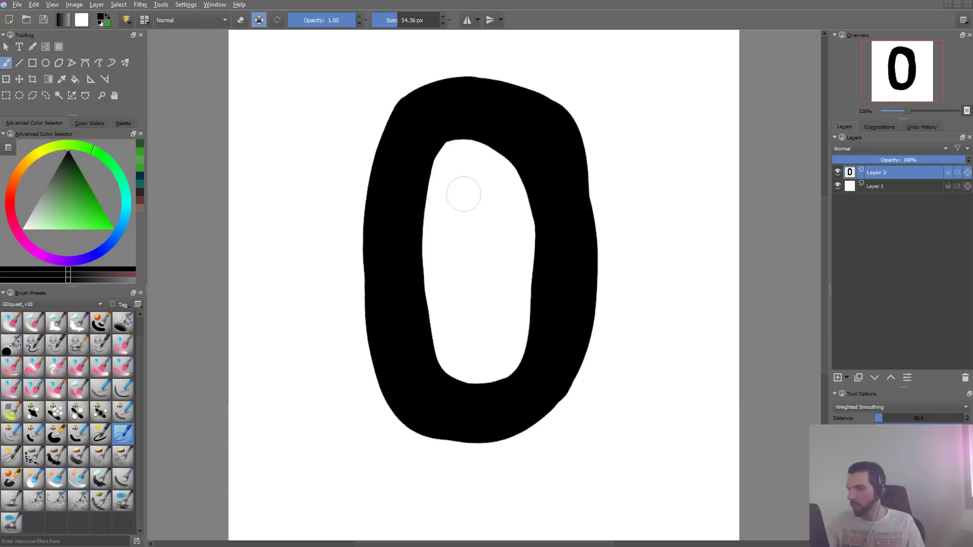
key(a)
drag(438, 148, 495, 124)
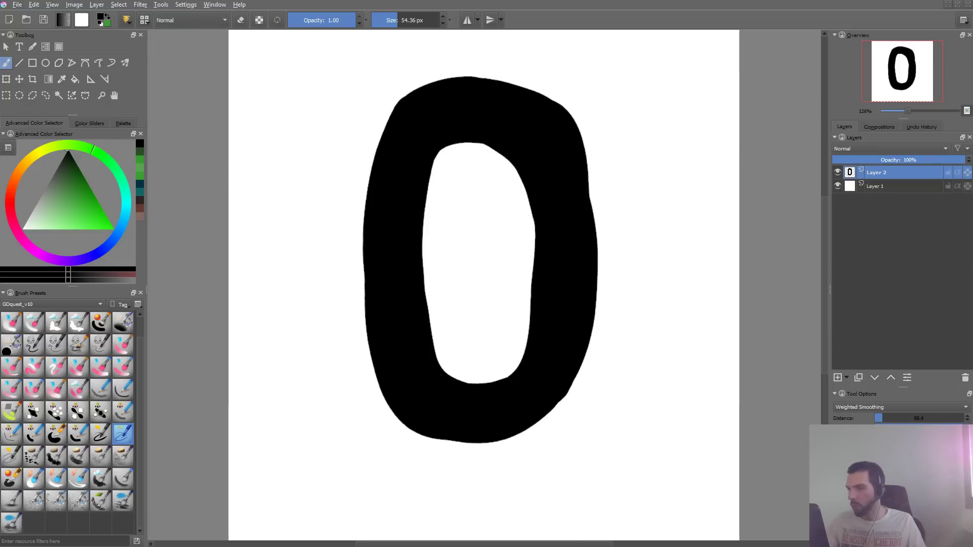
drag(543, 208, 545, 307)
key(ctrl+z)
drag(546, 274, 543, 193)
key(ctrl+z)
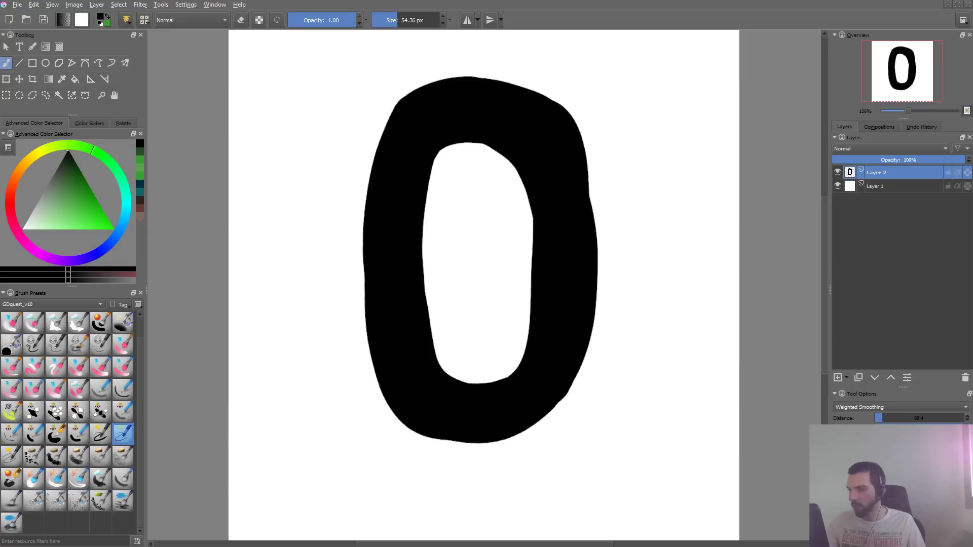
mouse_move(377, 221)
mouse_down()
mouse_move(383, 335)
mouse_move(380, 266)
mouse_up()
key(ctrl+z)
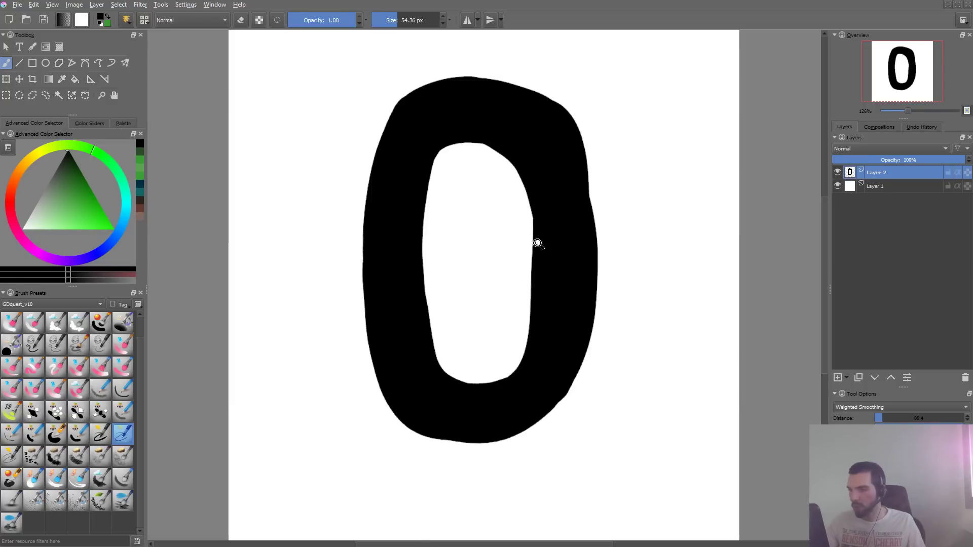
- Add a new paint layer and paint a short vertical connector across the link's lower end, redoing the stroke as needed
mouse_move(535, 245)
mouse_down()
mouse_move(521, 263)
mouse_move(519, 249)
mouse_up()
key(Insert)
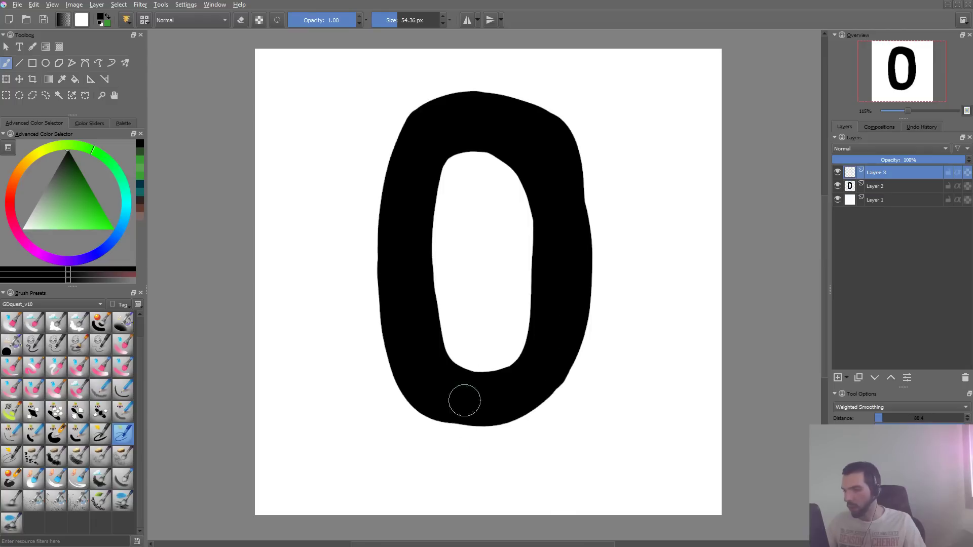
drag(477, 371, 482, 440)
key(ctrl+z)
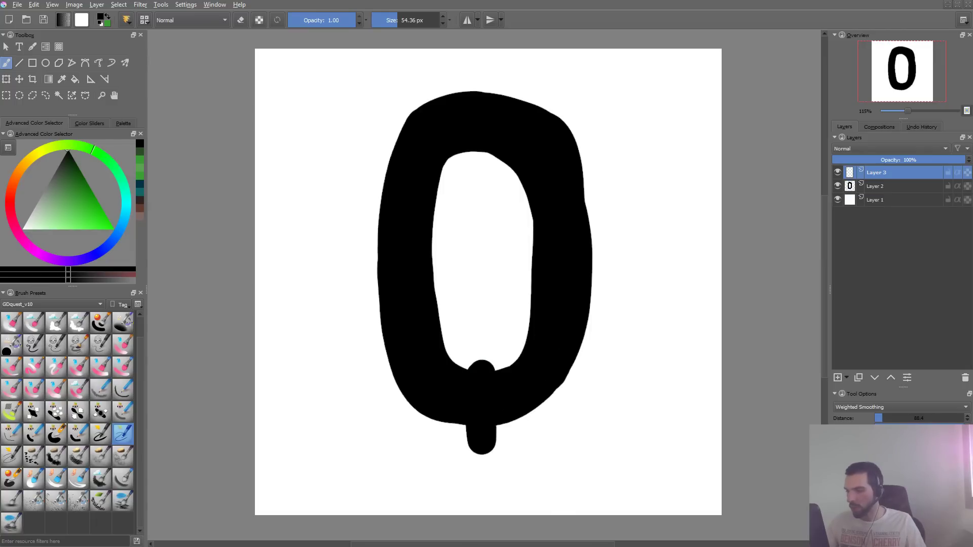
key(ctrl+z)
drag(483, 366, 477, 449)
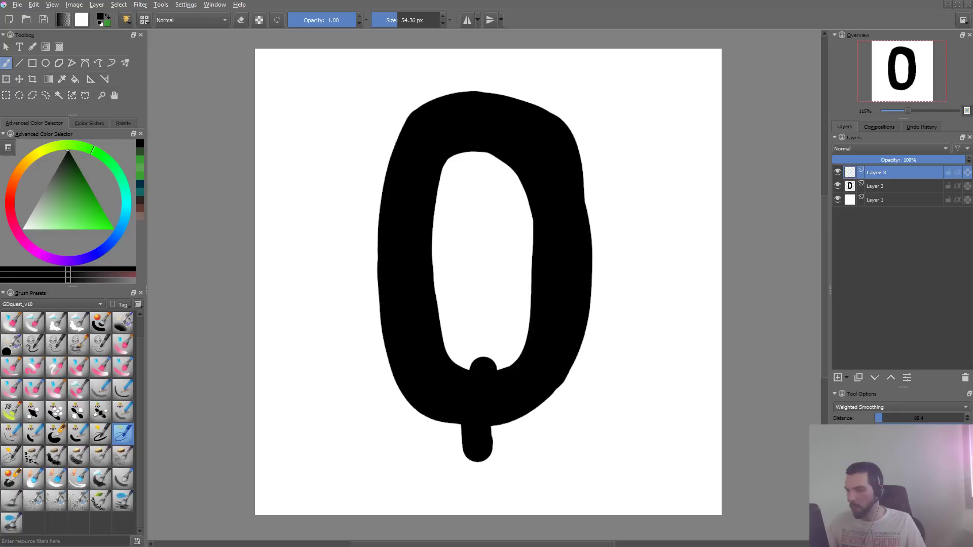
- Turn on wrap-around mode to preview the repeating pattern and duplicate Layer 2 with the ring
scroll(596, 412, down, 5)
key(w)
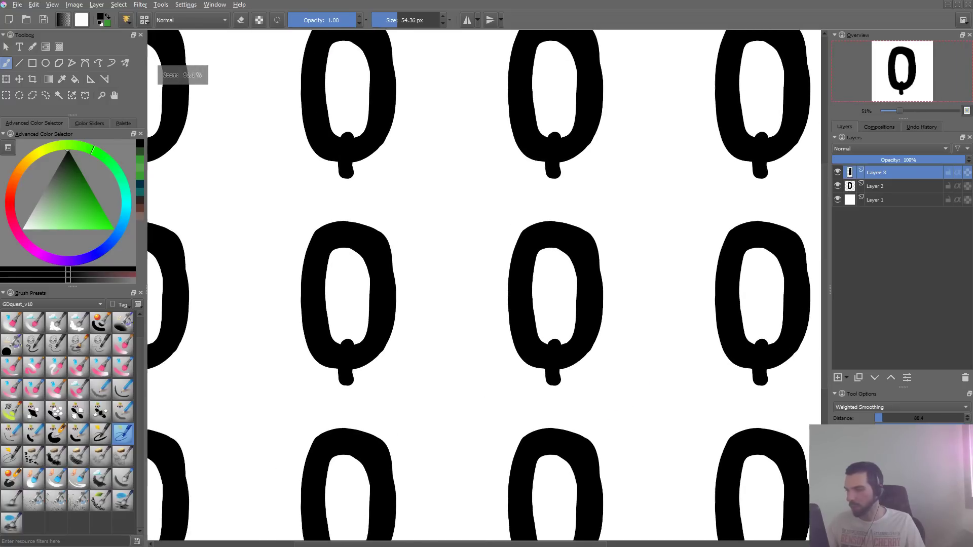
click(896, 182)
key(ctrl+j)
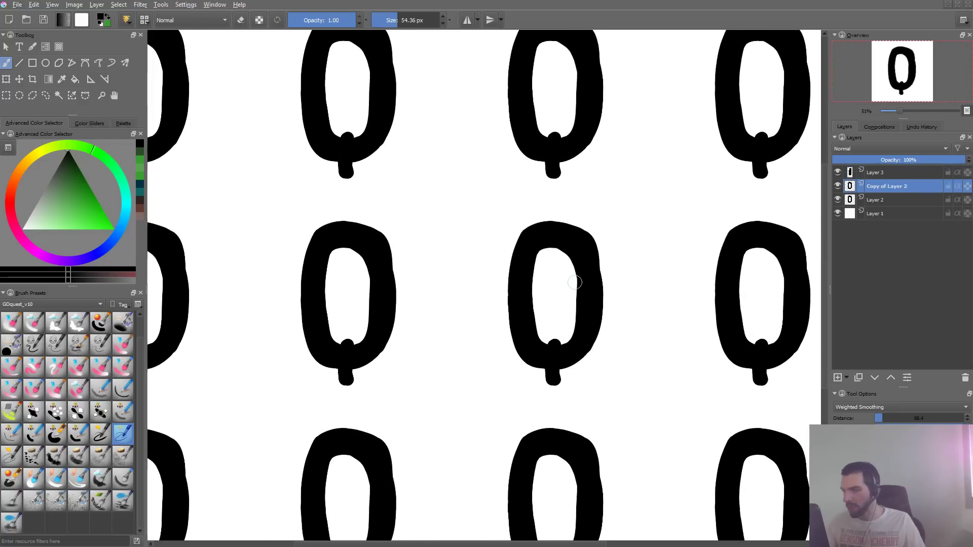
- Transform the ring copy to sit directly below the original link, overlapping the connector's lower end
key(t)
drag(580, 245, 583, 431)
key(ctrl+z)
drag(603, 380, 608, 316)
key(ctrl+t)
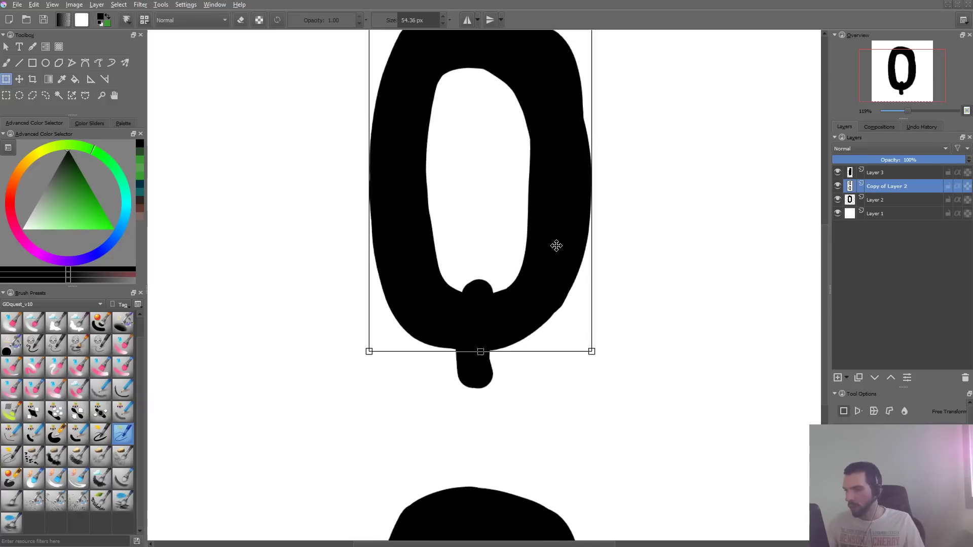
drag(561, 245, 558, 455)
drag(535, 278, 530, 356)
drag(531, 359, 538, 381)
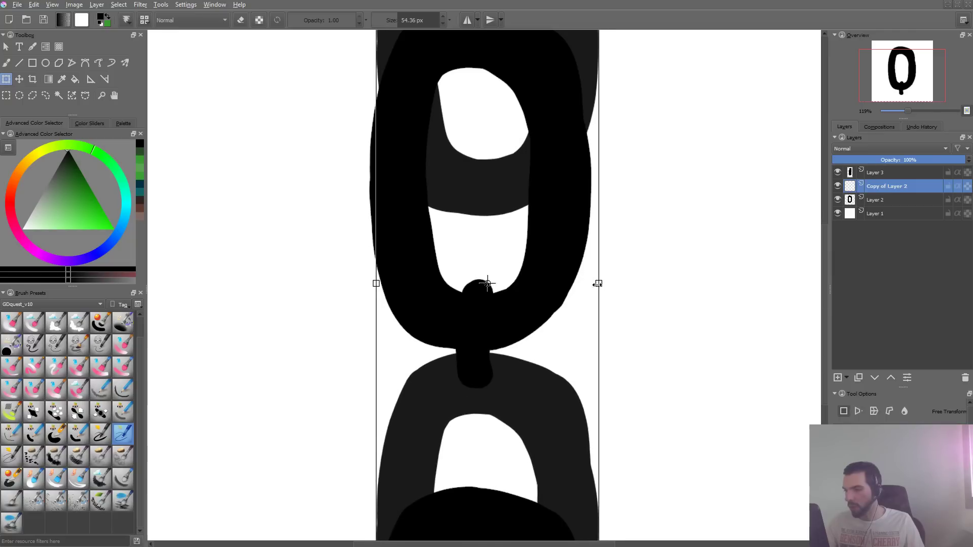
key(Return)
- Enlarge and slightly rotate the connector on Layer 3 so it bridges the ends of the two rings
click(870, 175)
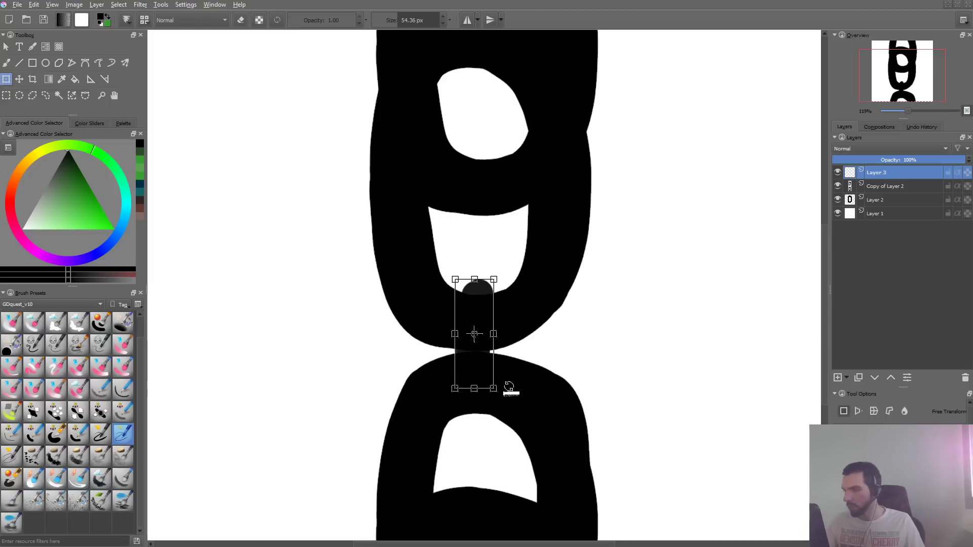
mouse_move(494, 388)
mouse_down()
mouse_move(502, 422)
mouse_move(520, 433)
mouse_move(494, 405)
mouse_up()
drag(551, 425, 553, 422)
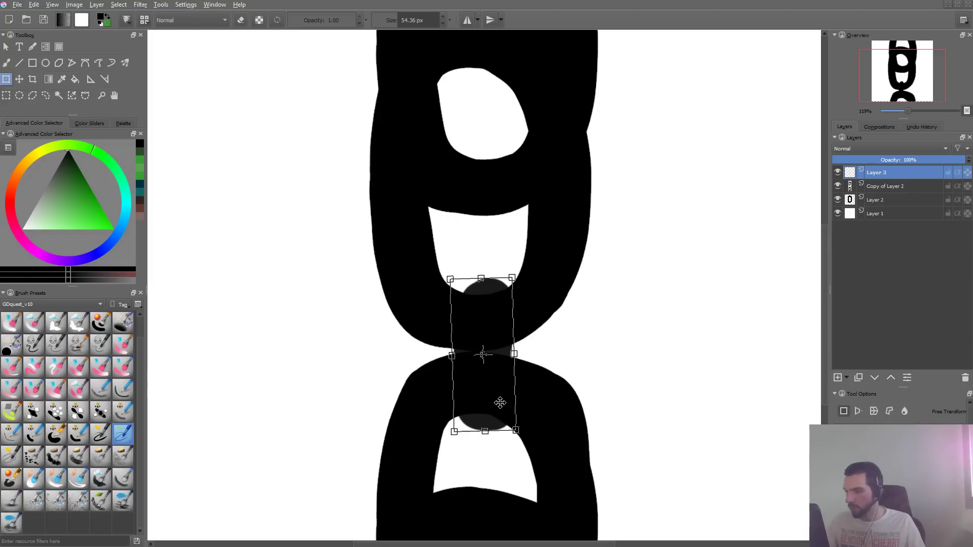
drag(501, 403, 499, 400)
key(Return)
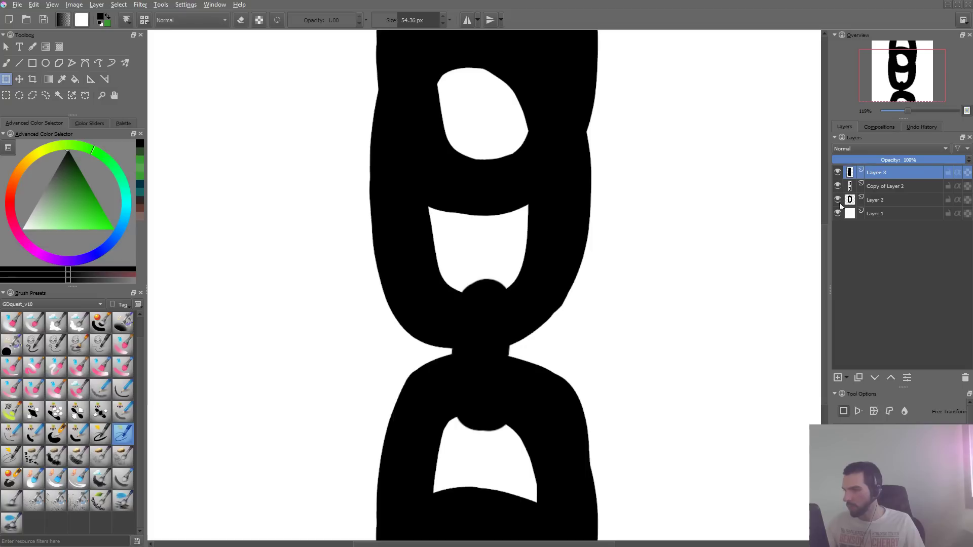
- Hide the ring copy, cancel the open transform and turn off wrap-around mode
click(838, 186)
click(620, 301)
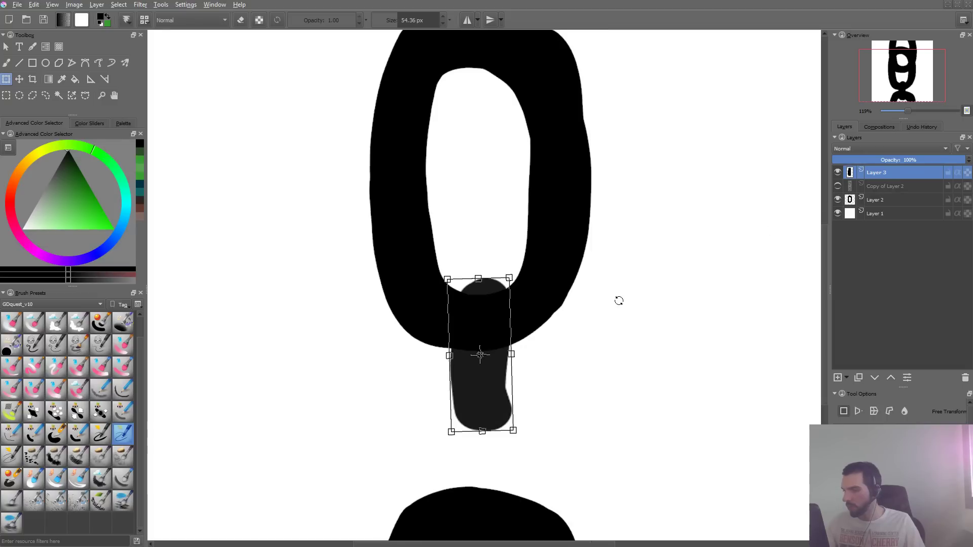
key(Escape)
key(w)
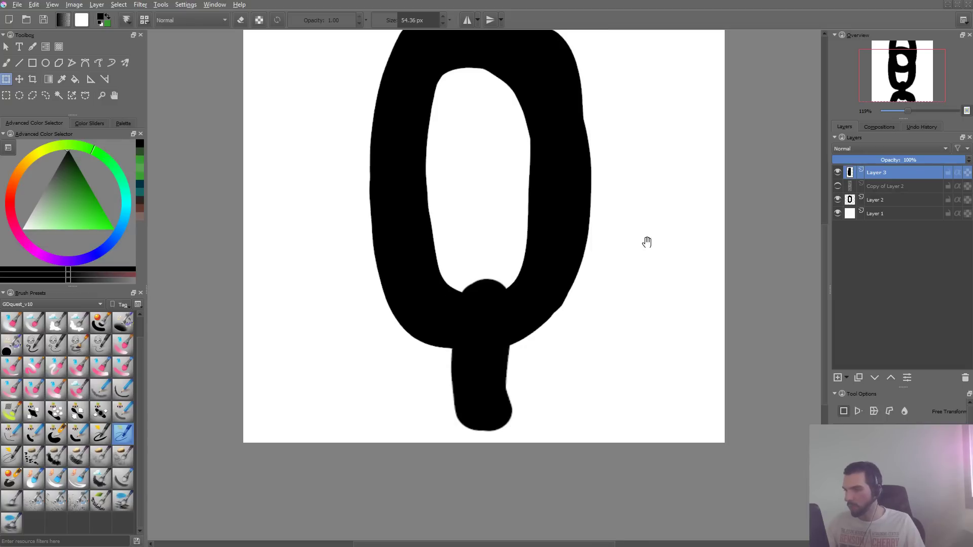
- Move the ring on Layer 2 and the connector on Layer 3 together slightly upward to centre the link on the canvas
drag(647, 242, 591, 339)
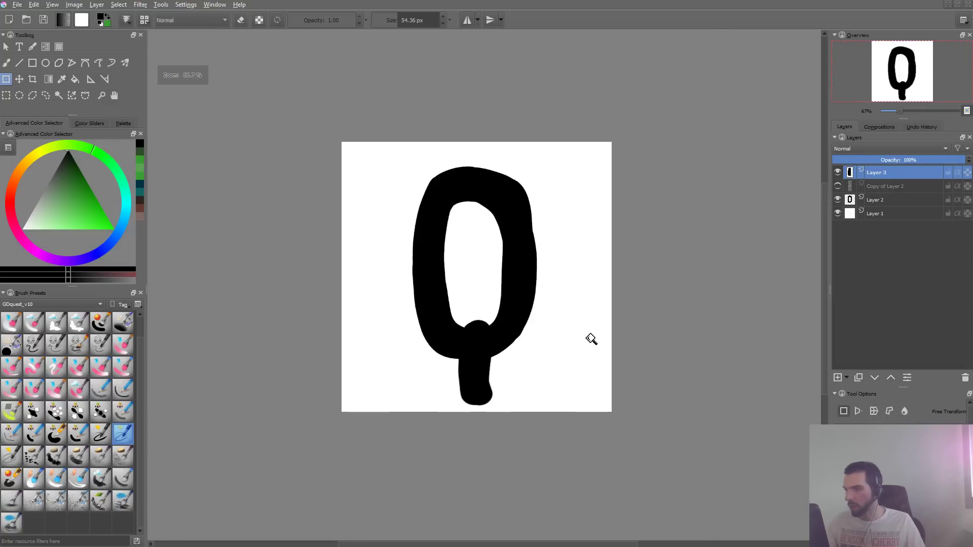
ctrl+click(871, 201)
key(t)
drag(504, 333, 484, 371)
click(484, 357)
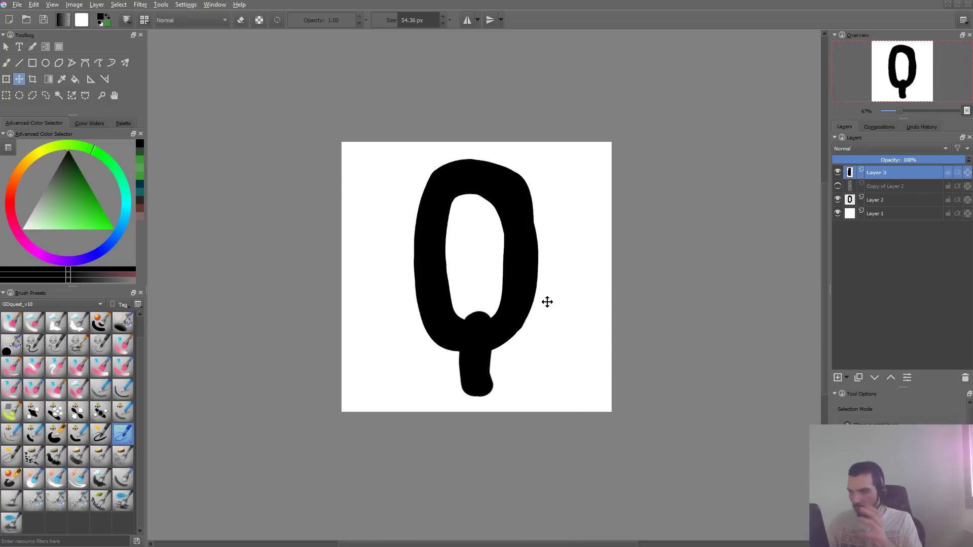
- Duplicate the layers from Layer 2 through Layer 3 and merge the copies into a single chain-link layer
shift+click(878, 202)
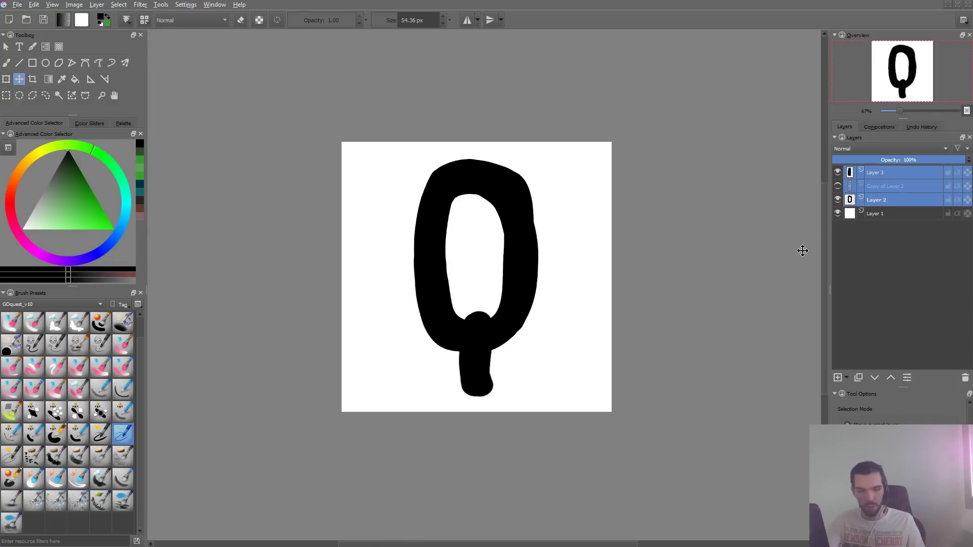
key(ctrl+j)
key(ctrl+e)
- Copy the entire merged chain link and create a new document from the clipboard, without an extra pasted layer
key(ctrl+a)
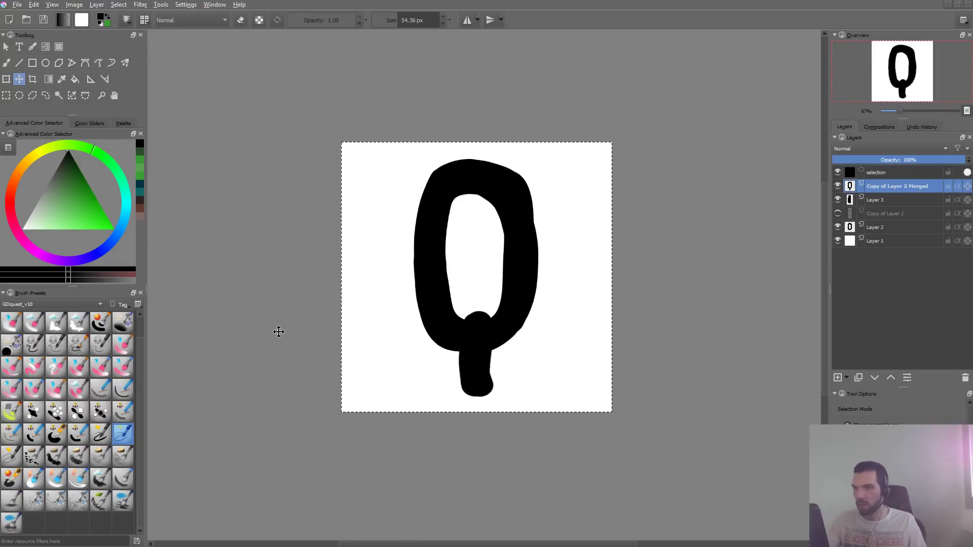
key(ctrl+n)
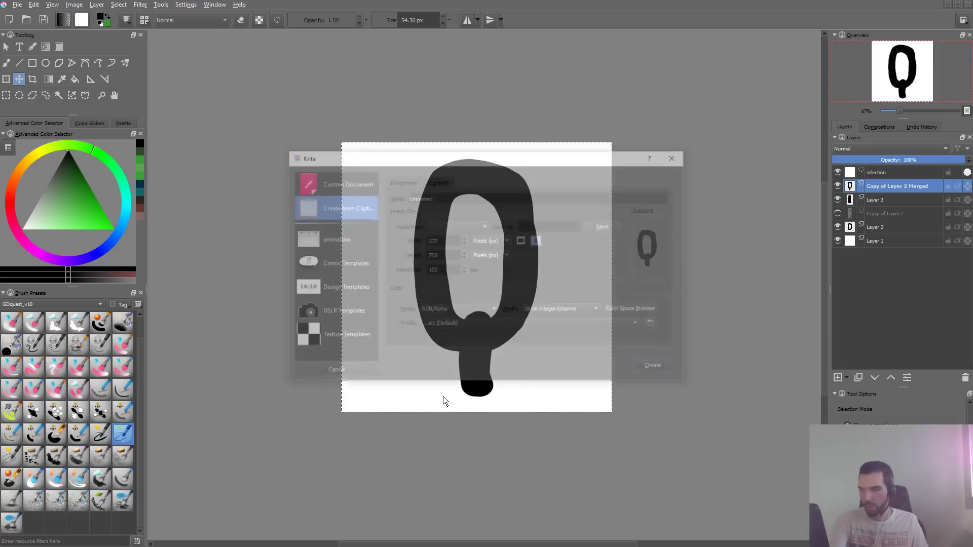
key(Return)
key(ctrl+v)
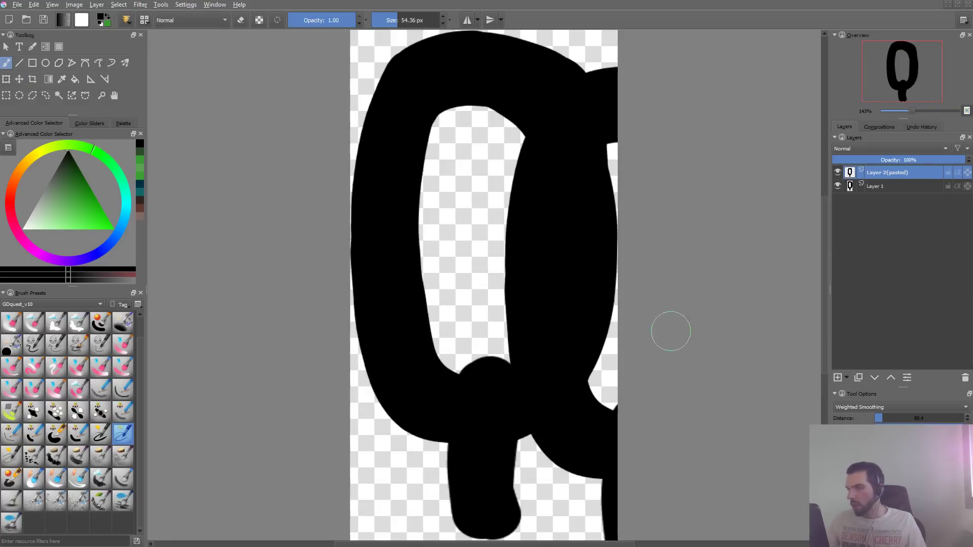
key(ctrl+z)
click(80, 6)
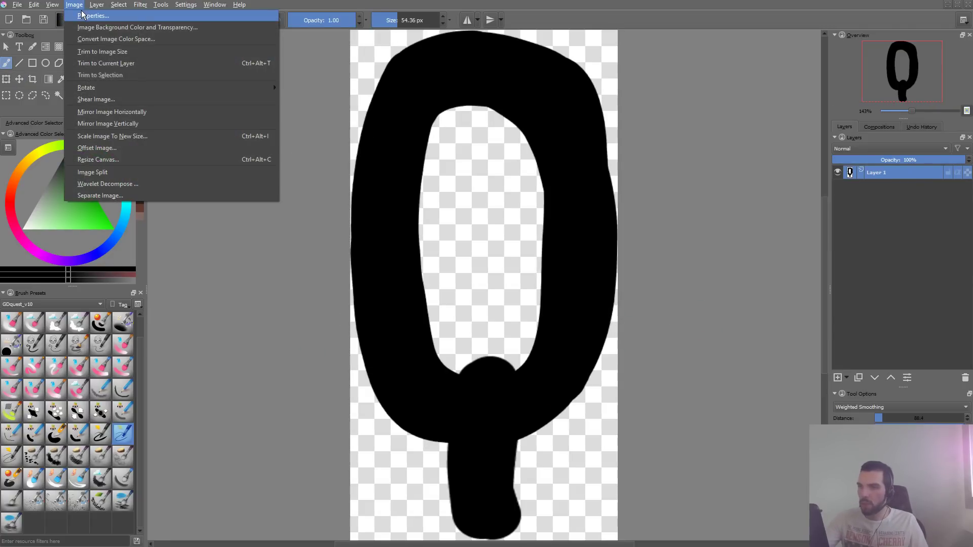
mouse_move(34, 5)
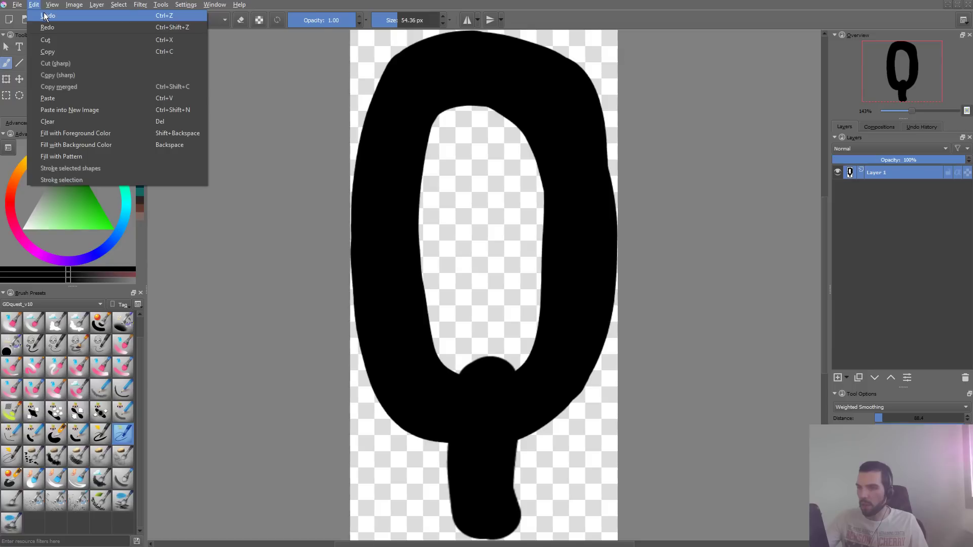
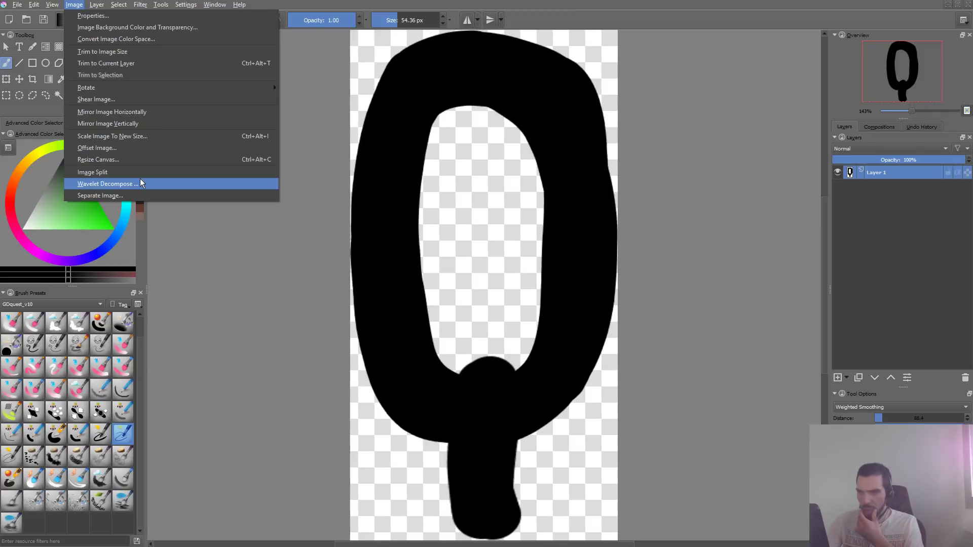
- Switch the current brush to the Pixel engine and start a new predefined tip stamped from the chain-link image
click(212, 273)
key(F5)
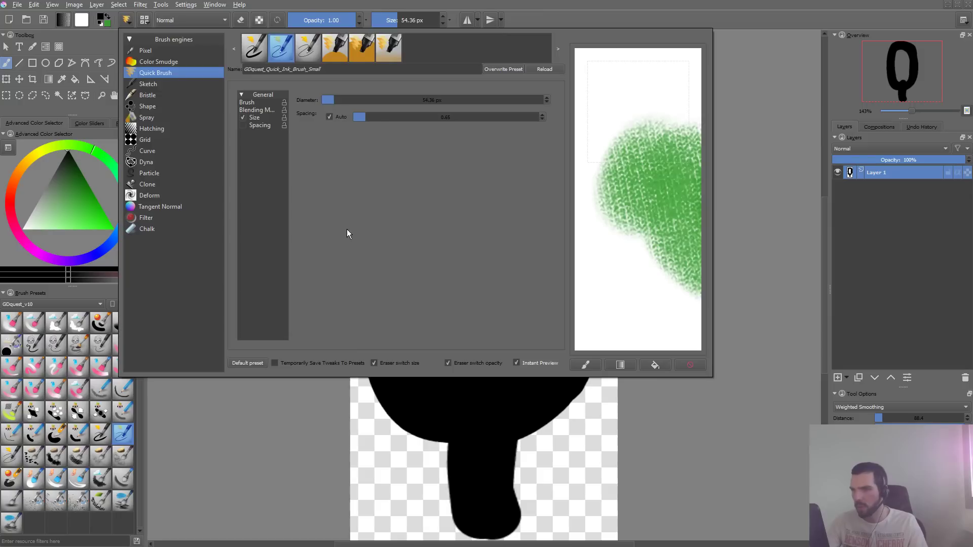
click(158, 50)
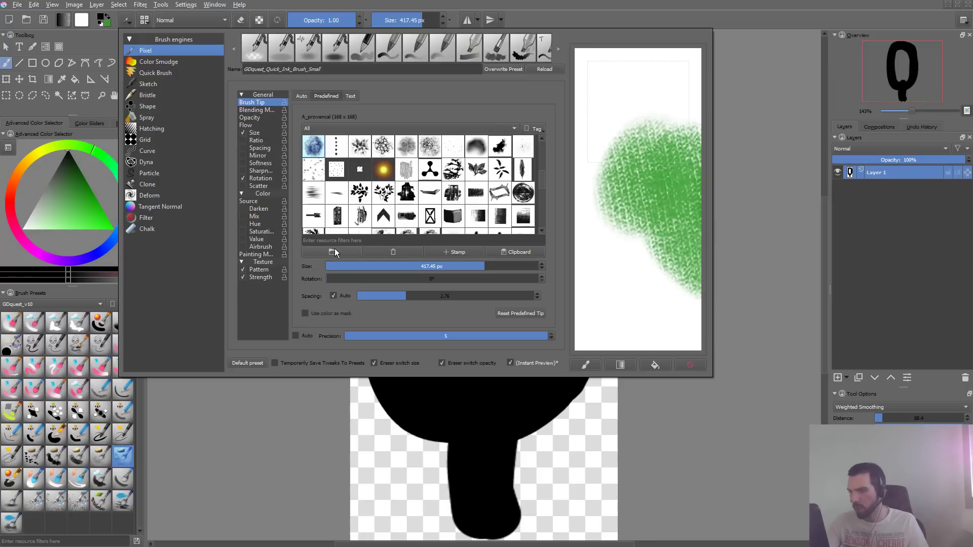
click(450, 250)
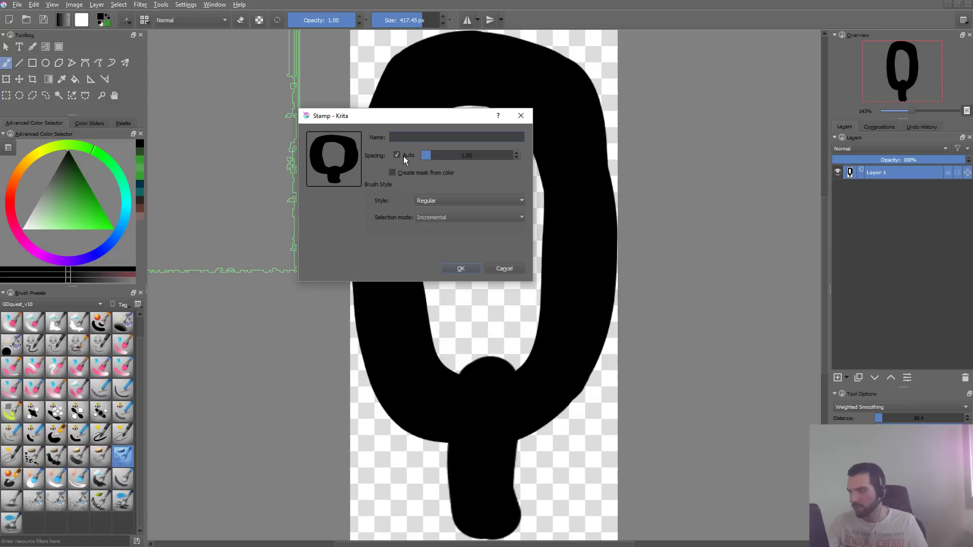
- Name the stamp brush tip chains_test_1 and save it
text(Chains)
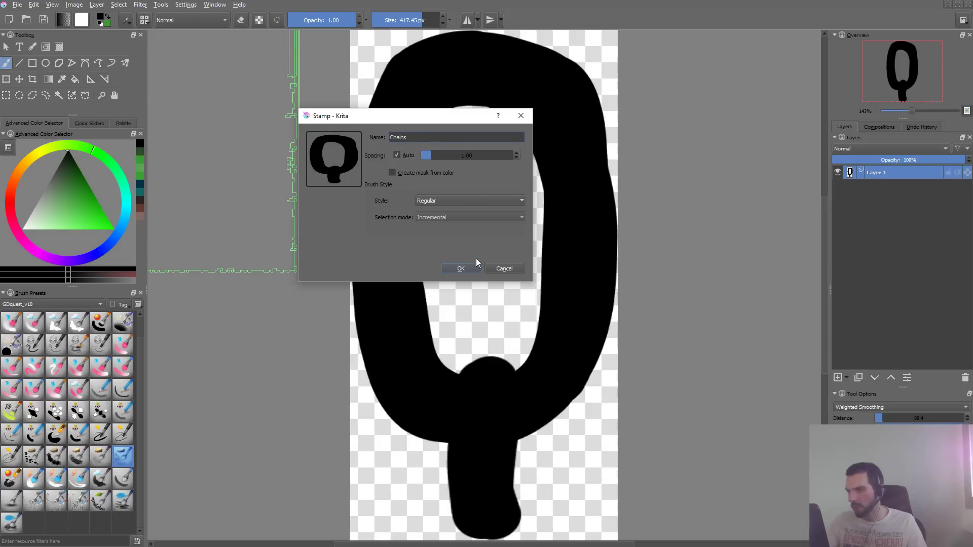
key(ctrl+BackSpace)
text(ch)
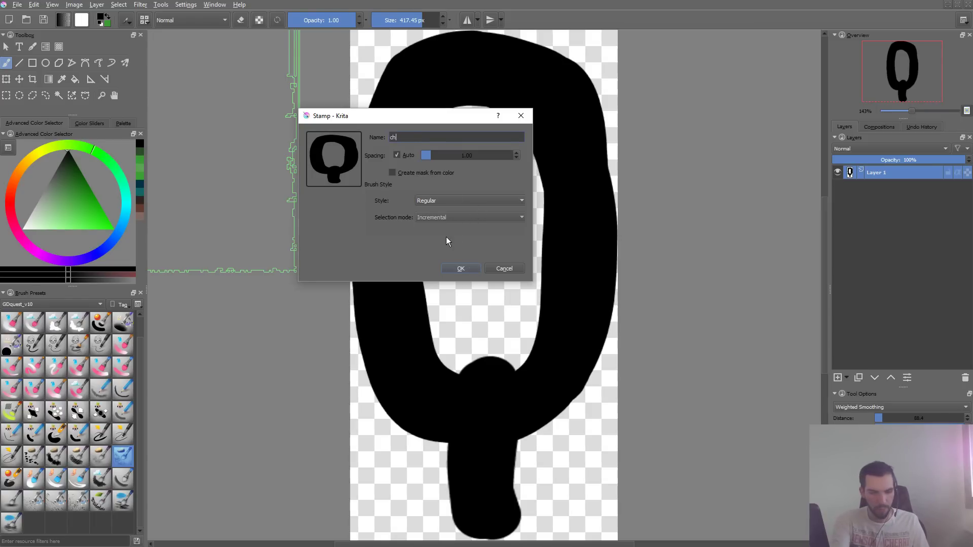
text(ains_test-_1)
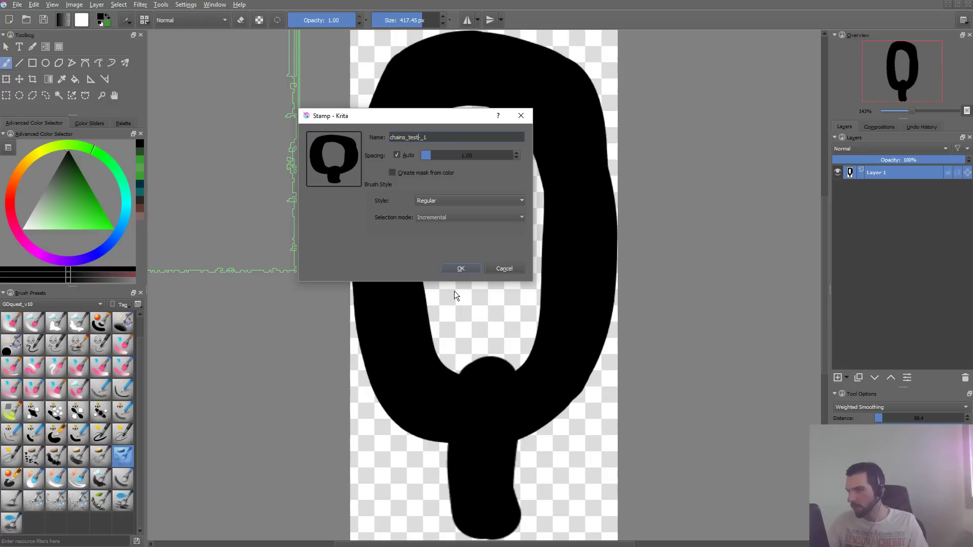
key(BackSpace)
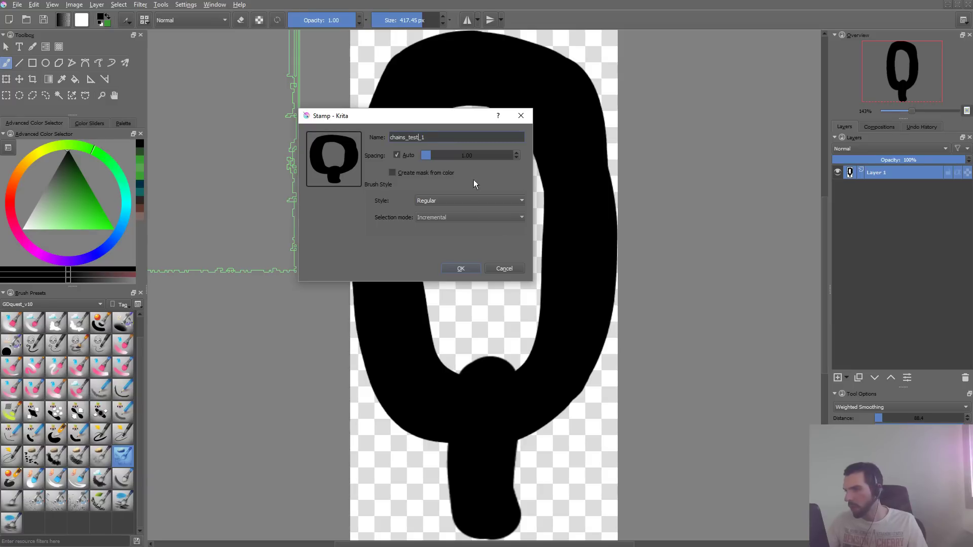
click(468, 266)
- Undo a test mark made with the new tip and reduce the brush size to about 131 px
drag(502, 274, 405, 243)
key(ctrl+z)
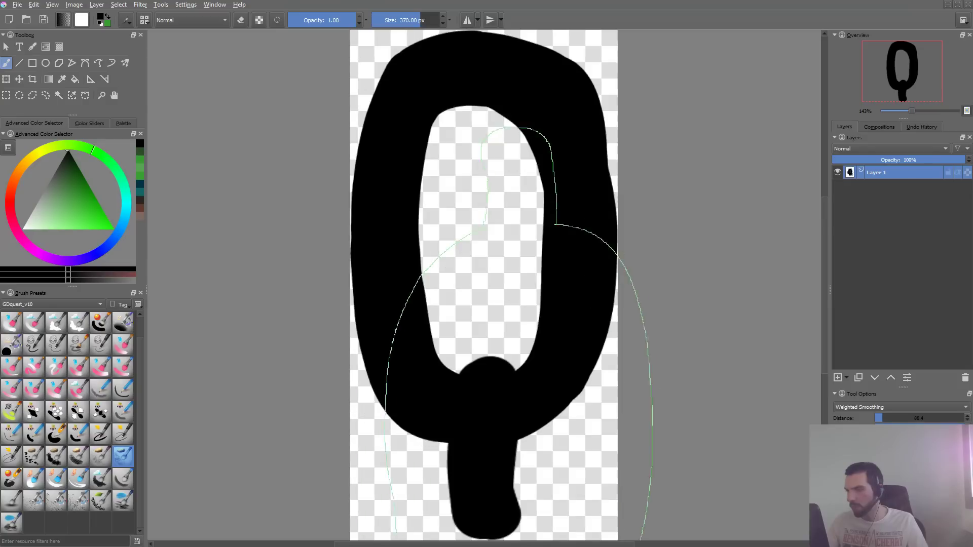
drag(531, 259, 360, 309)
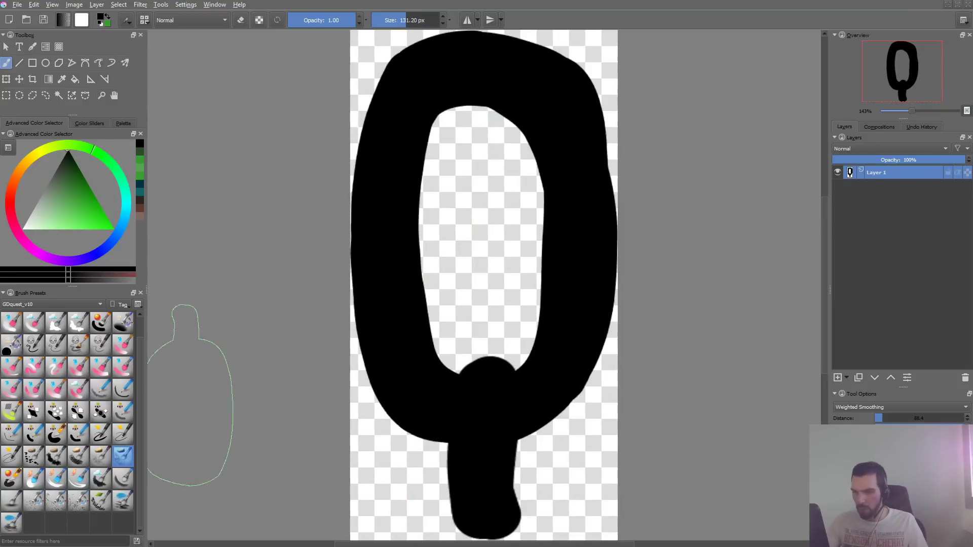
- Load the GDquest_Ink_Brush preset and give it the predefined tip chains_test_1 in the original square document
click(101, 323)
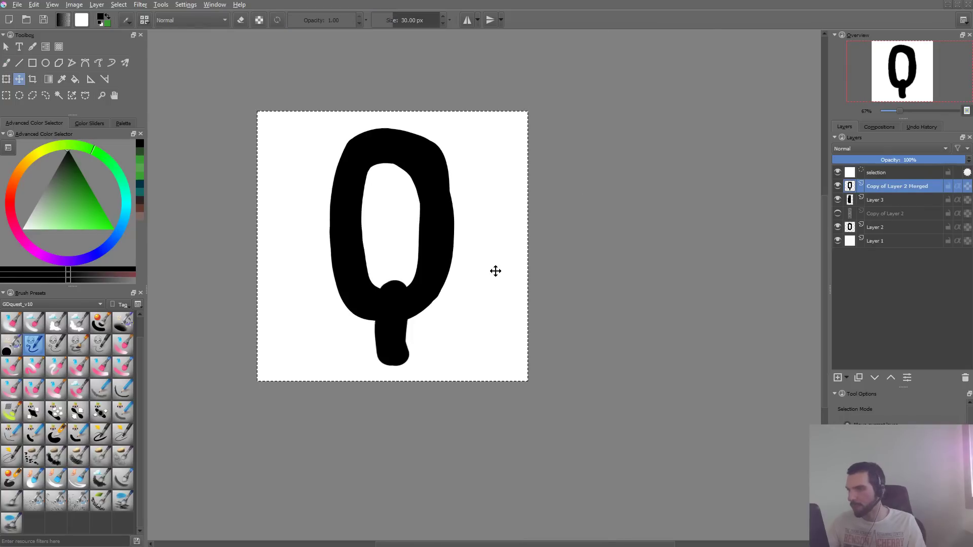
key(F5)
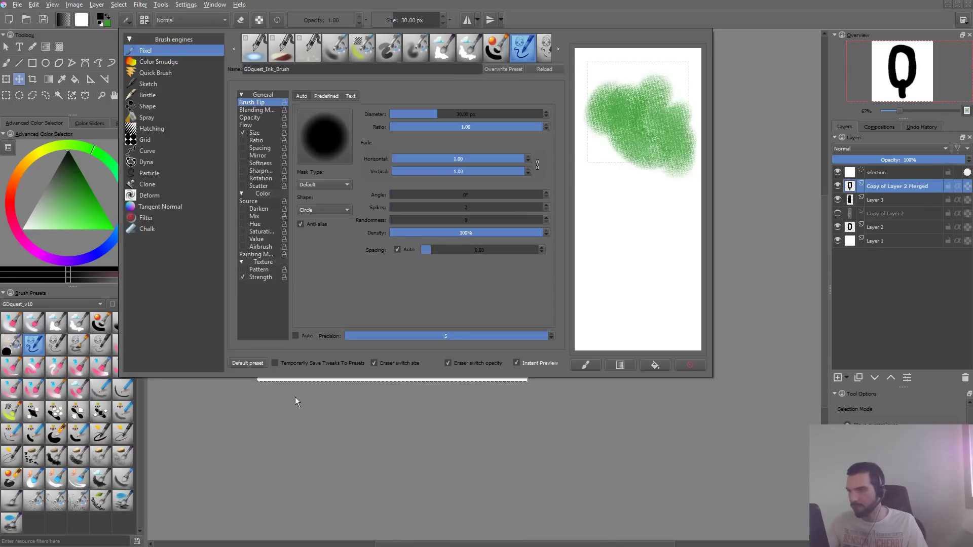
click(326, 96)
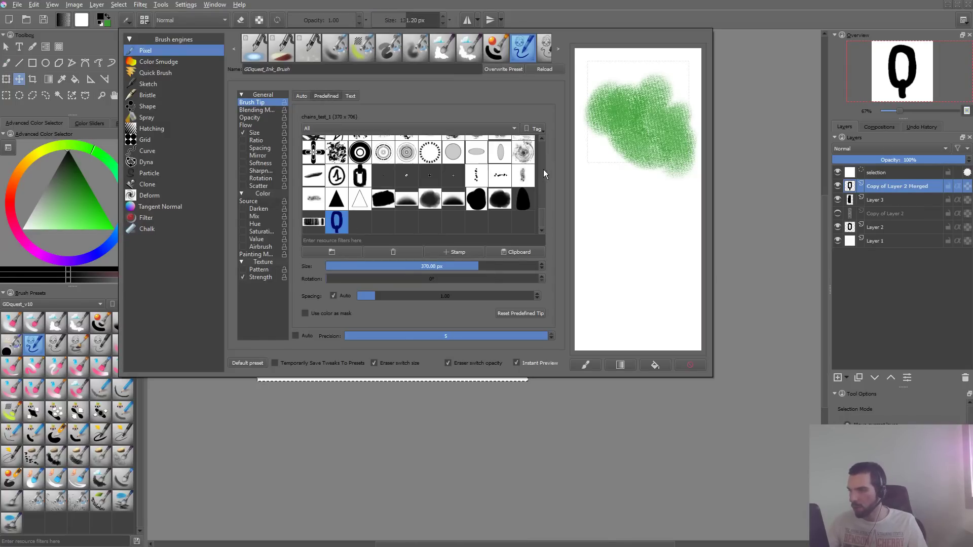
click(316, 227)
click(337, 224)
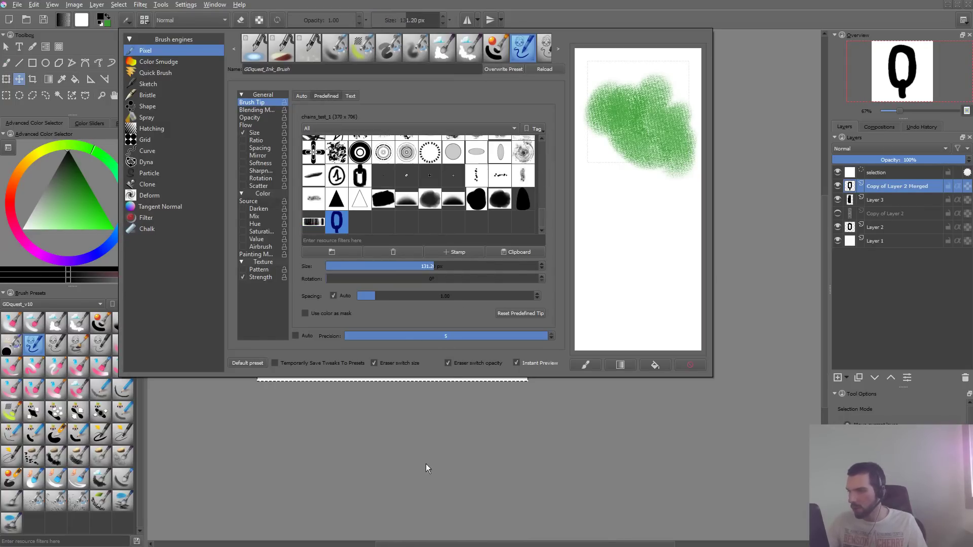
click(426, 464)
- Clear the selection and stamp one small chain link beside the large link with the brush
mouse_move(313, 303)
mouse_down()
mouse_move(322, 254)
mouse_move(340, 255)
mouse_move(300, 355)
mouse_up()
key(ctrl+z)
key(b)
key(ctrl+shift+a)
key(ctrl+z)
click(282, 276)
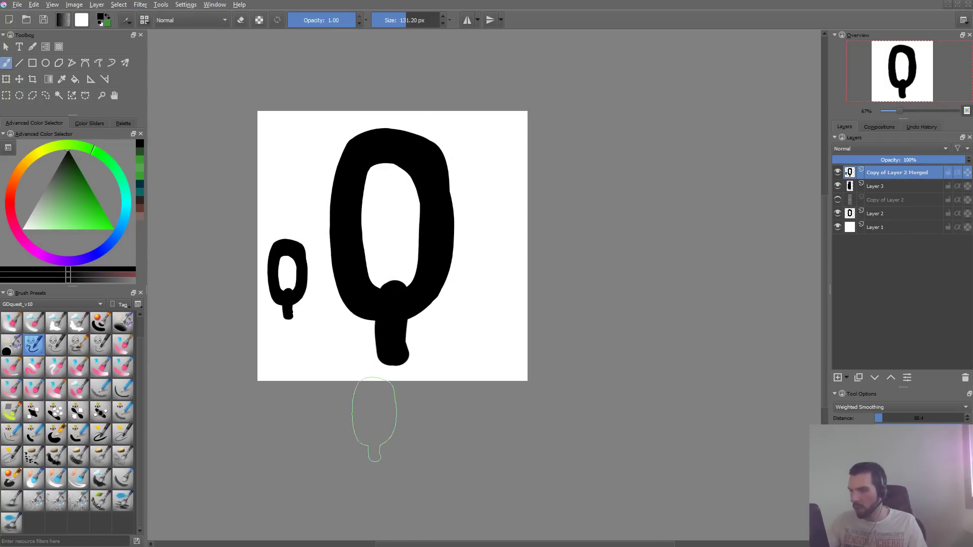
- Undo the stamped link, try stamping separate links beside the large one, and undo them
key(F5)
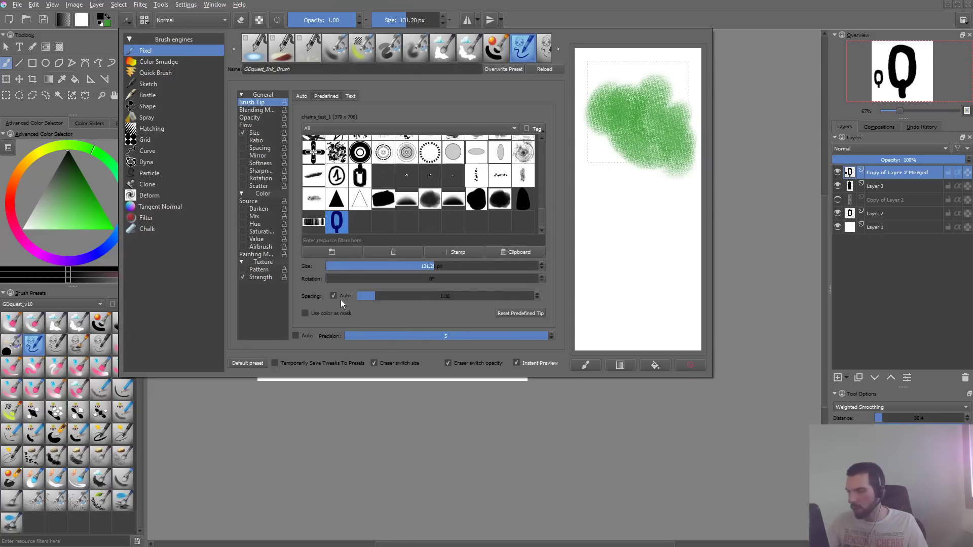
key(F5)
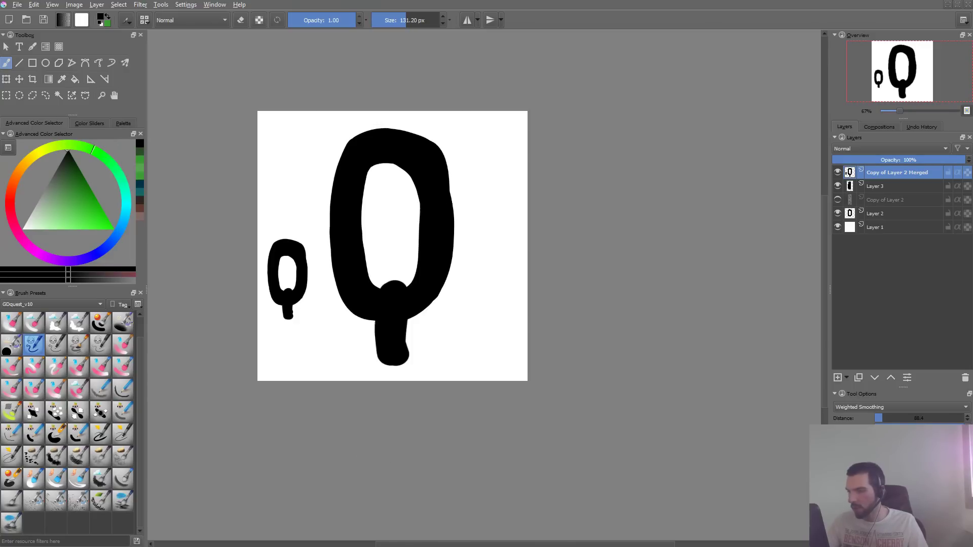
key(ctrl+z)
click(299, 209)
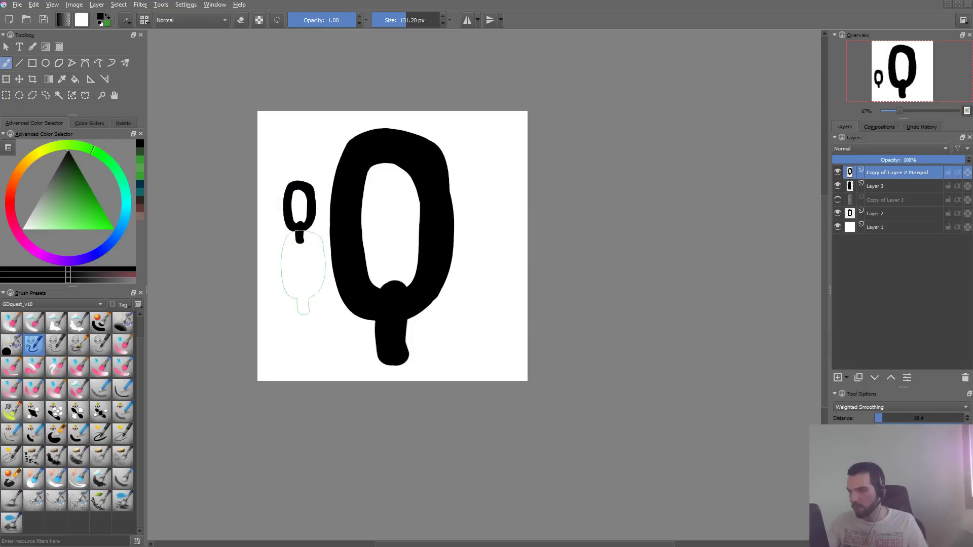
click(304, 271)
key(ctrl+z)
key(ctrl+z)
click(306, 195)
click(296, 274)
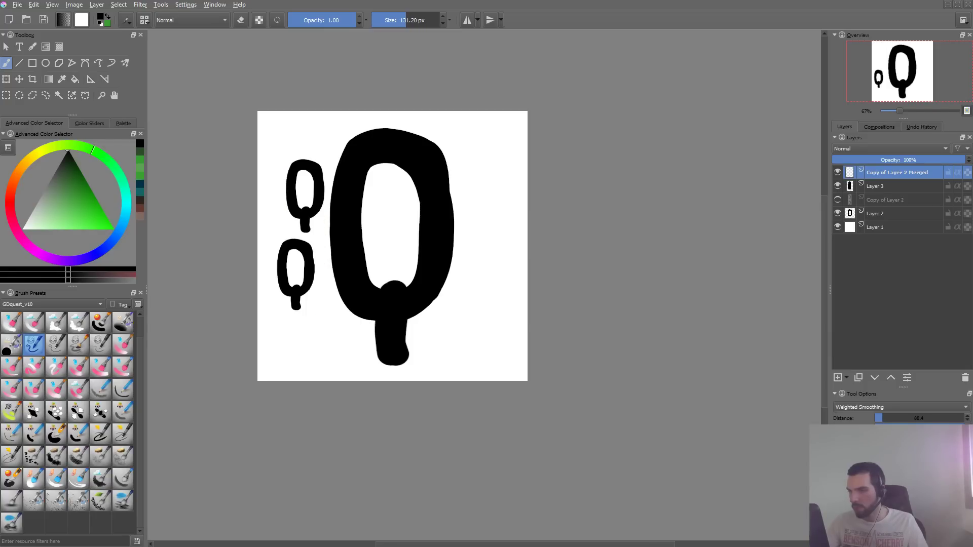
click(308, 348)
key(ctrl+z)
key(ctrl+z)
- Set the tip's manual spacing to 0.66 and drive the brush rotation by Drawing angle instead of Pressure
key(F6)
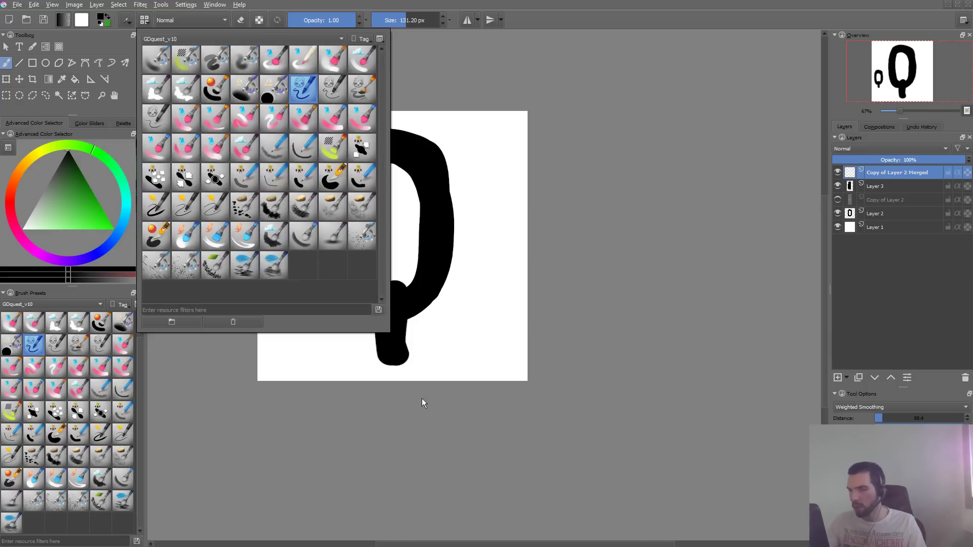
key(F5)
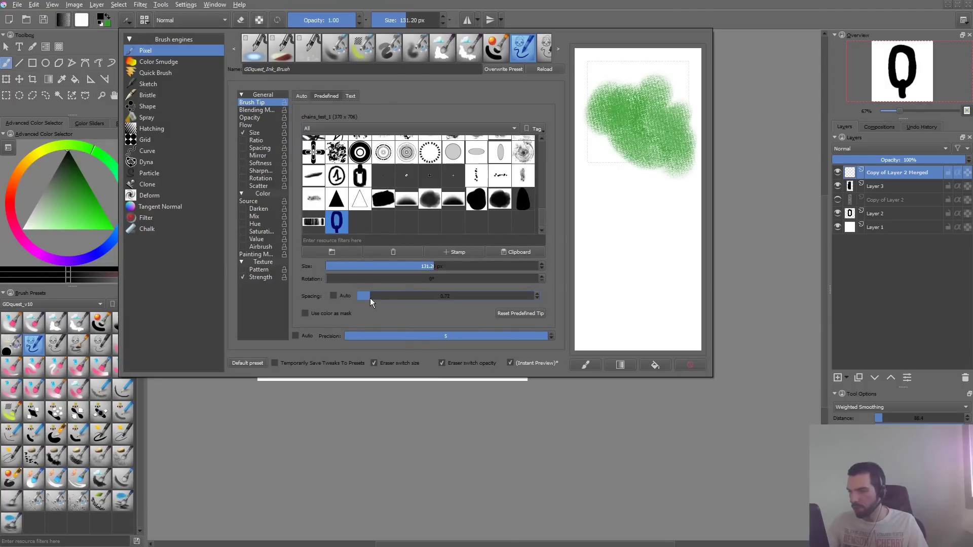
click(260, 179)
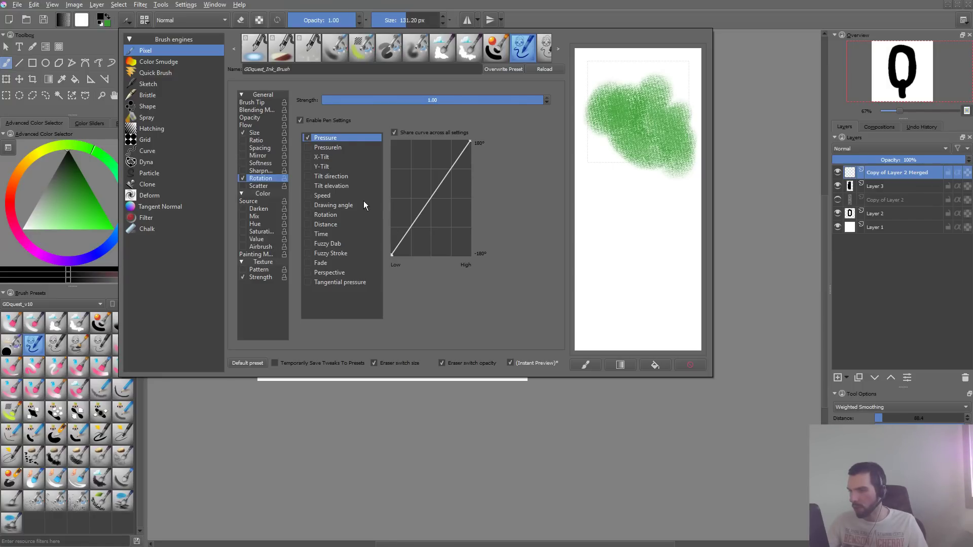
click(307, 205)
click(308, 138)
click(354, 429)
- Undo a test stroke of links and set the Drawing angle's Angle Offset to 90°
mouse_move(310, 334)
mouse_down()
mouse_move(296, 274)
mouse_move(319, 180)
mouse_move(363, 208)
mouse_move(335, 355)
mouse_up()
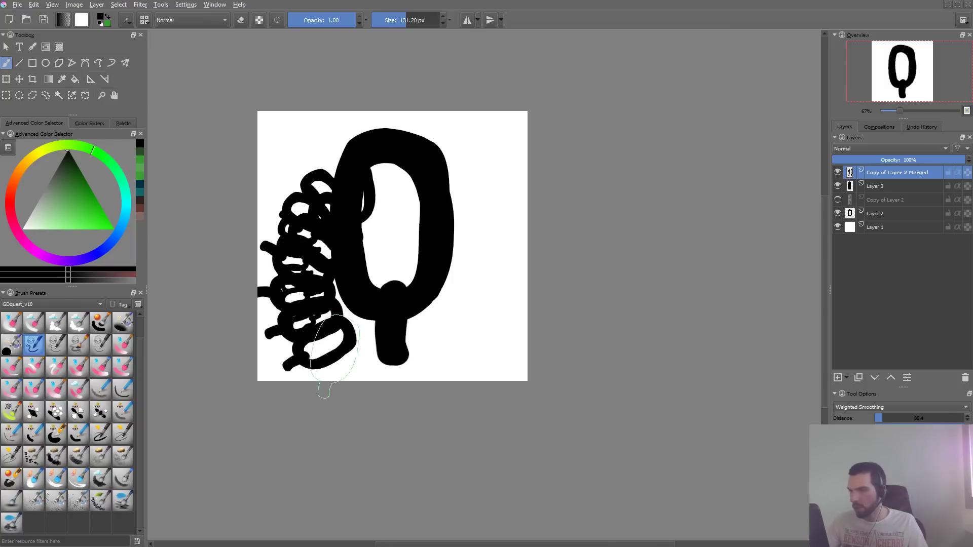
key(ctrl+z)
key(F5)
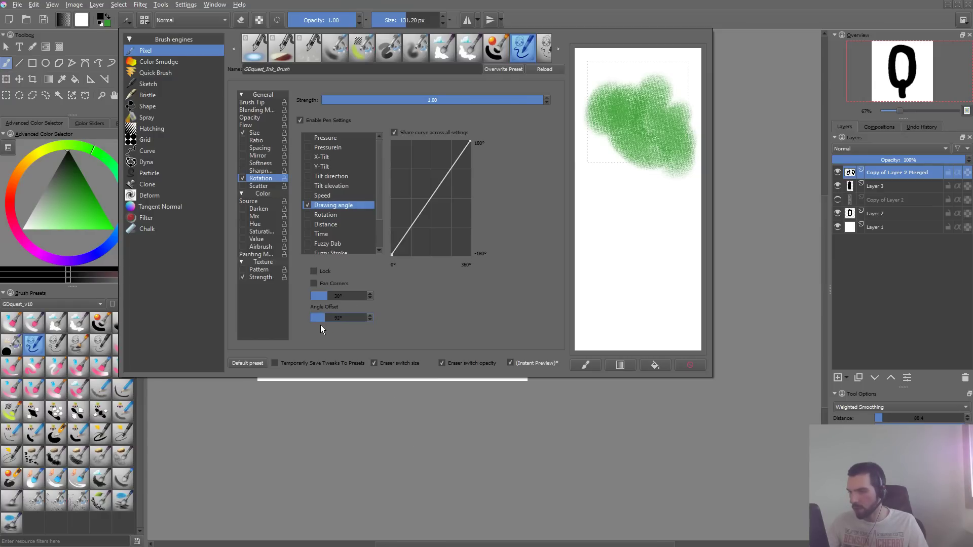
click(322, 427)
- Reduce the brush size to about 66 px, paint a test chain around the large link, and undo it
drag(310, 332, 317, 210)
key(ctrl+z)
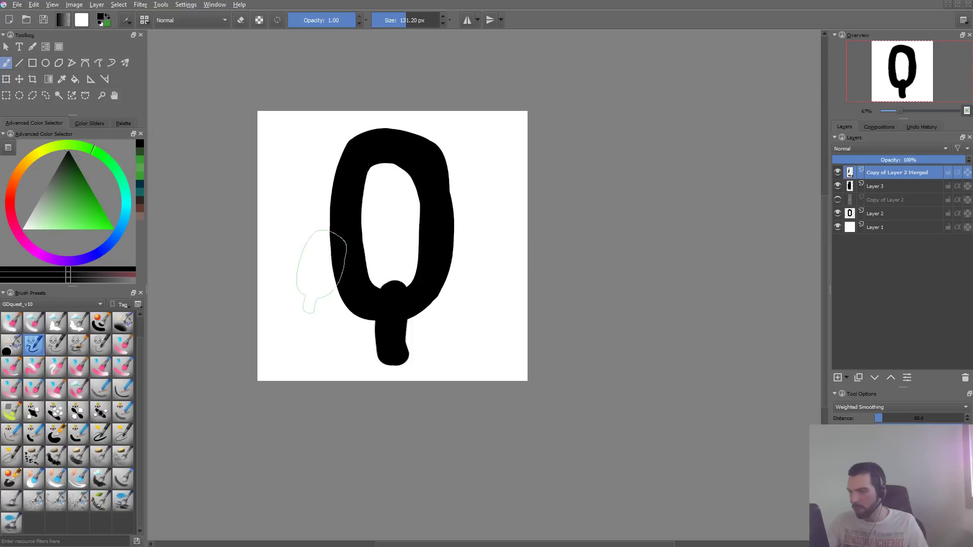
shift+drag(322, 270, 290, 270)
mouse_move(315, 357)
mouse_down()
mouse_move(291, 307)
mouse_move(381, 290)
mouse_move(502, 192)
mouse_up()
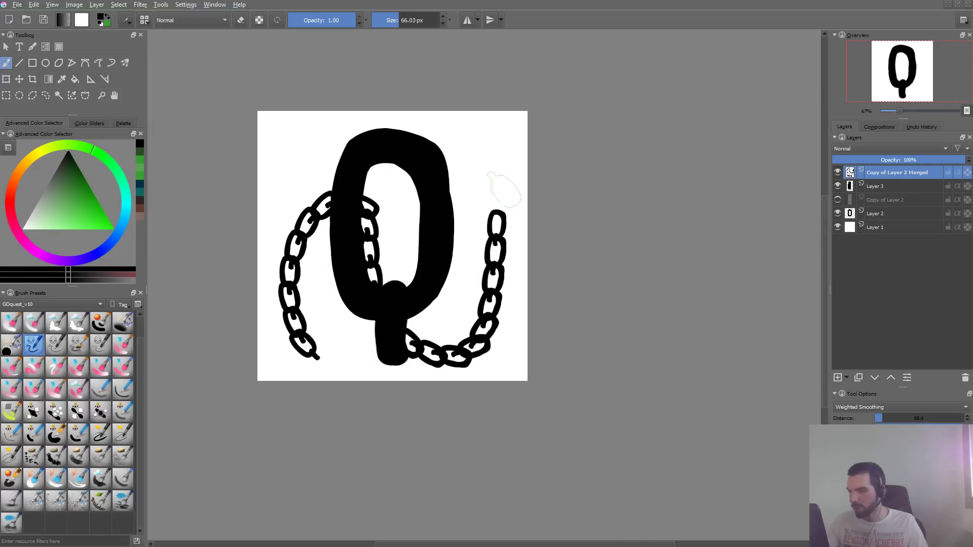
key(ctrl+z)
key(F5)
click(553, 419)
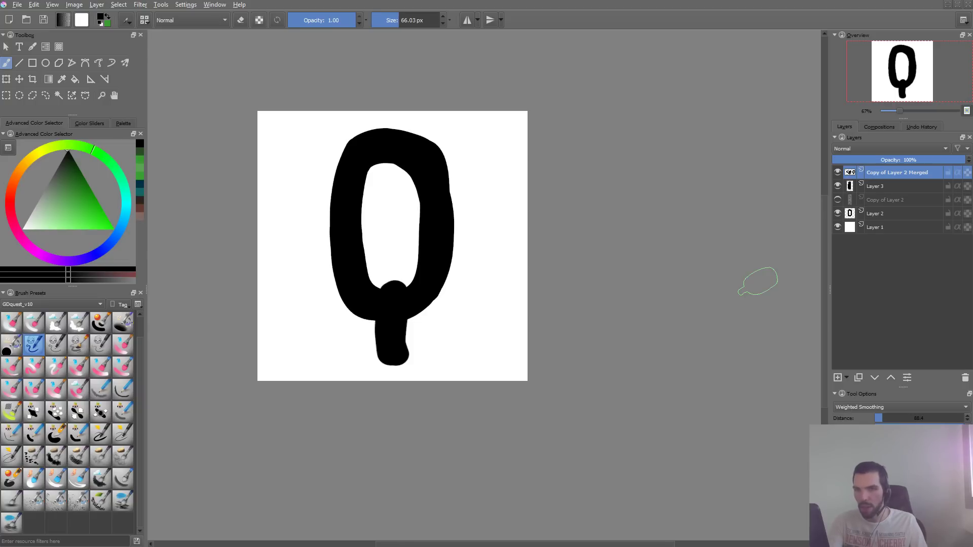
- Hide Layer 2 and undo a trial deletion of Copy of Layer 2 Merged and Layer 3
key(shift+Delete)
key(shift+Delete)
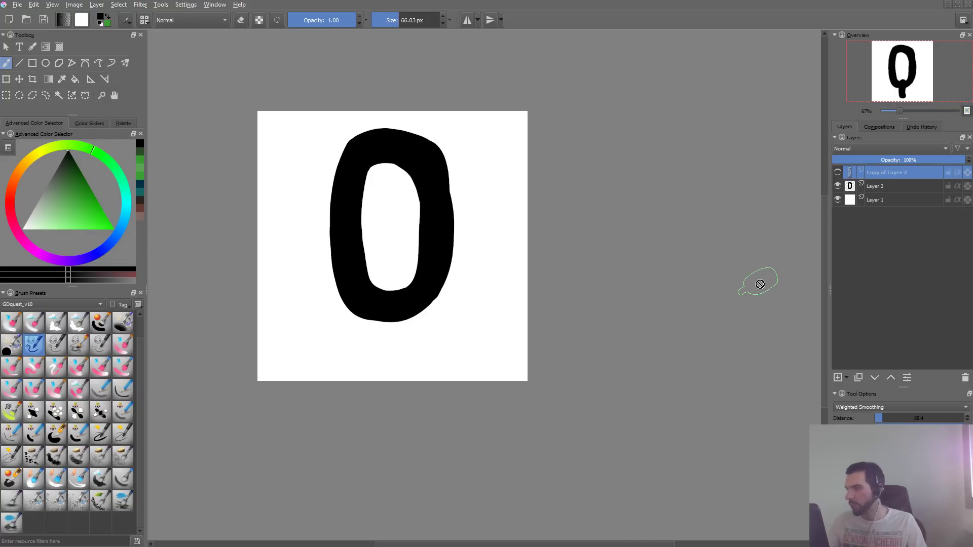
click(839, 186)
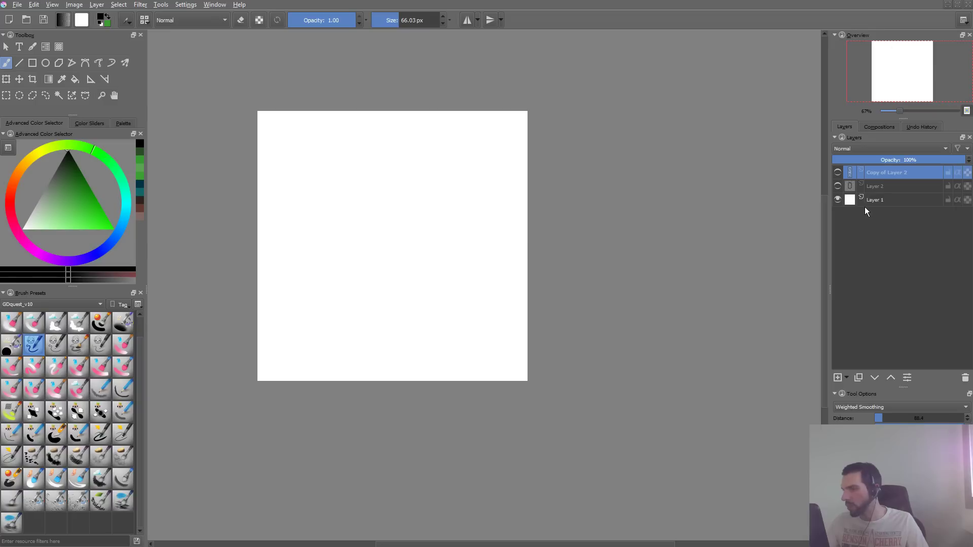
key(ctrl+z)
key(ctrl+z)
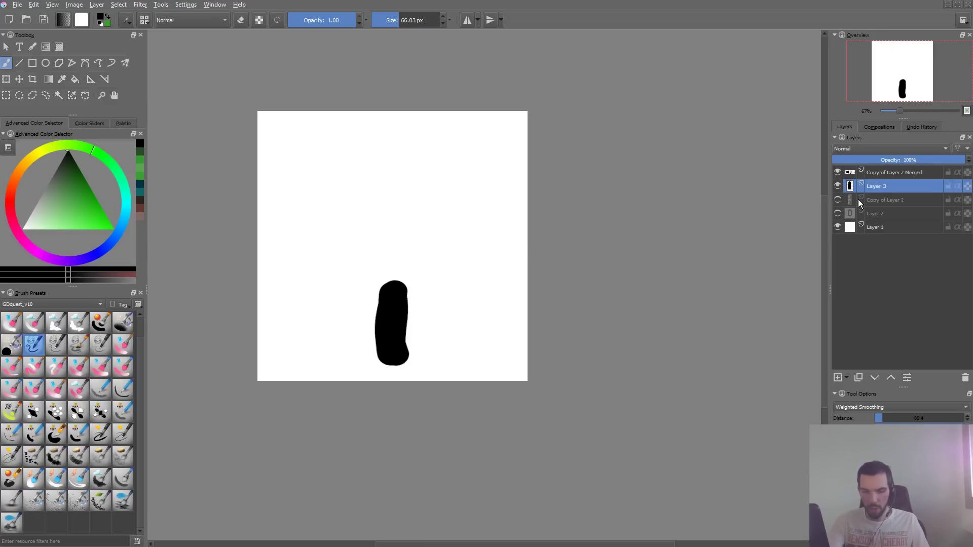
- Move Layer 3 below Copy of Layer 2 and hide both Layer 3 and Copy of Layer 2 Merged
key(ctrl+Page_Down)
click(837, 200)
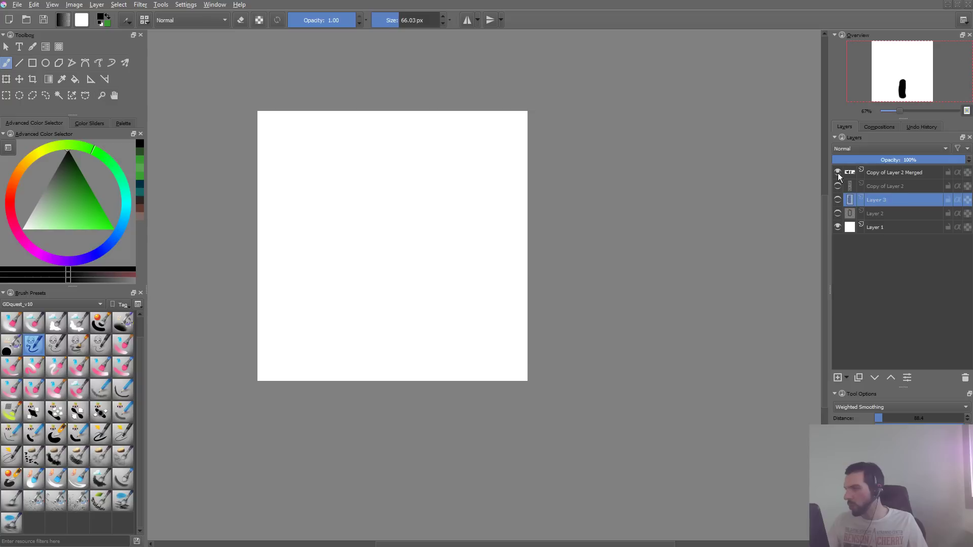
click(838, 173)
- Add a new layer on top of the layer stack and paint a curved vertical chain on it, replacing the first attempt
click(888, 174)
key(Insert)
drag(367, 163, 365, 352)
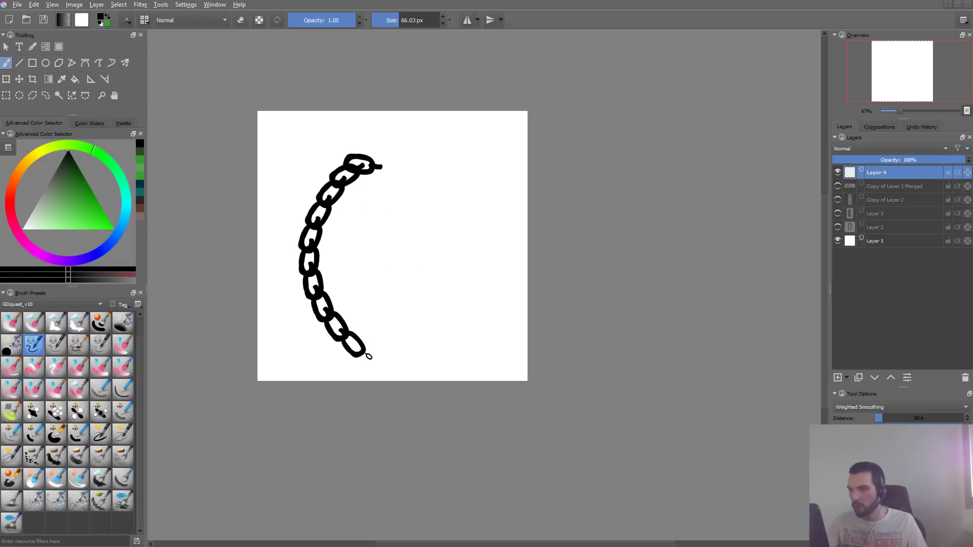
key(ctrl+z)
drag(346, 152, 349, 322)
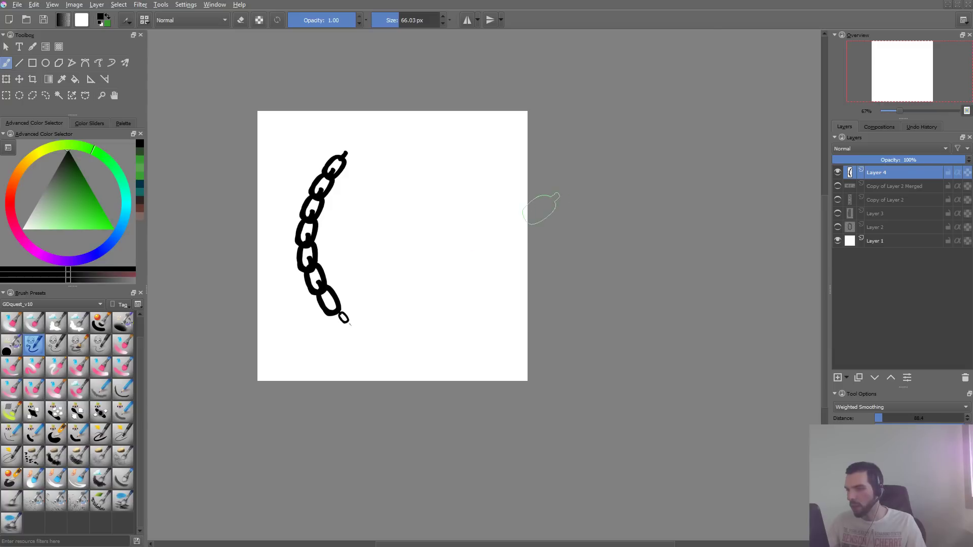
- Reshape the brush's Size pressure curve so light pressure gives slightly under half size, and undo the test strokes
key(F5)
click(263, 141)
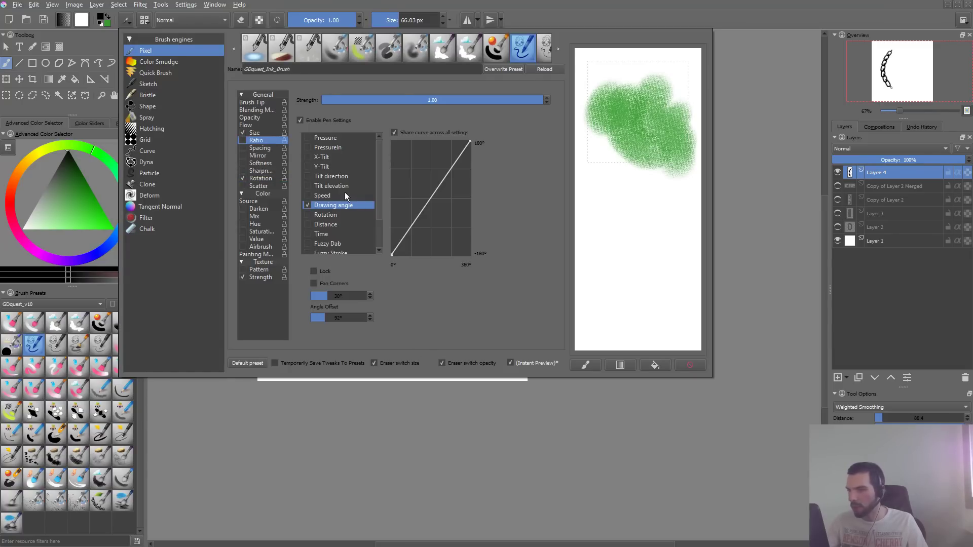
click(258, 133)
drag(430, 215, 392, 172)
drag(450, 156, 451, 153)
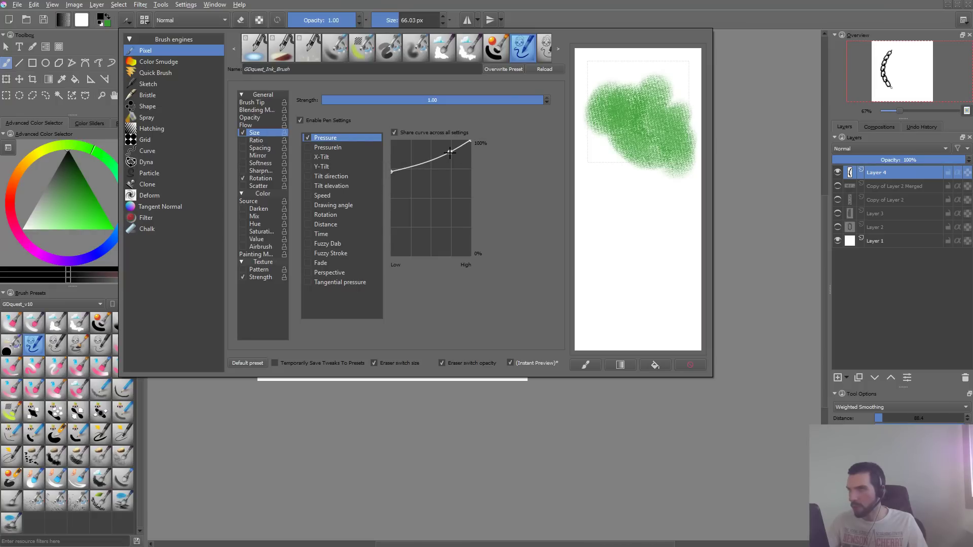
drag(392, 173, 392, 205)
mouse_move(450, 154)
mouse_down()
mouse_move(409, 352)
mouse_move(431, 178)
mouse_move(467, 147)
mouse_up()
click(459, 473)
key(ctrl+z)
key(ctrl+z)
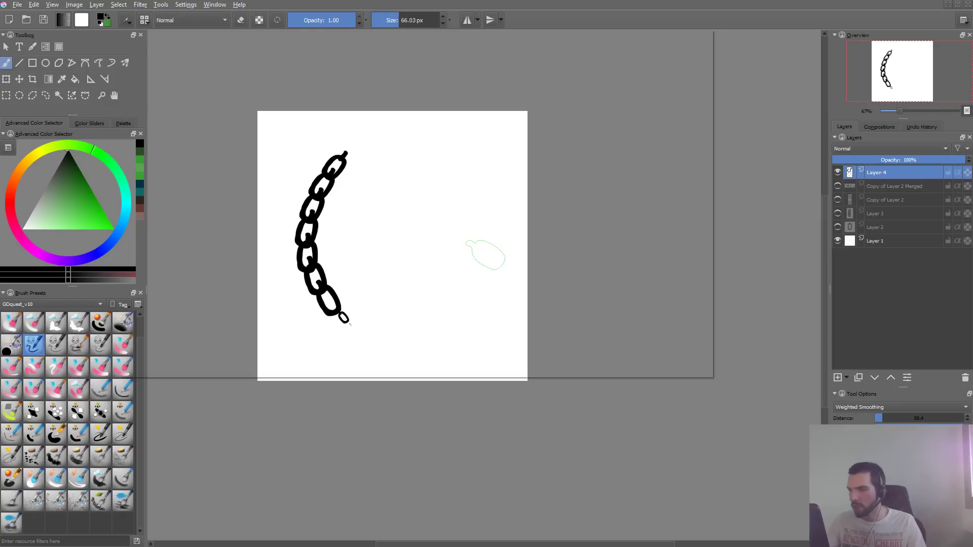
- Try a brush tip spacing of 0.89 with several trial chain strokes on the canvas, undoing each stroke
key(F5)
click(255, 102)
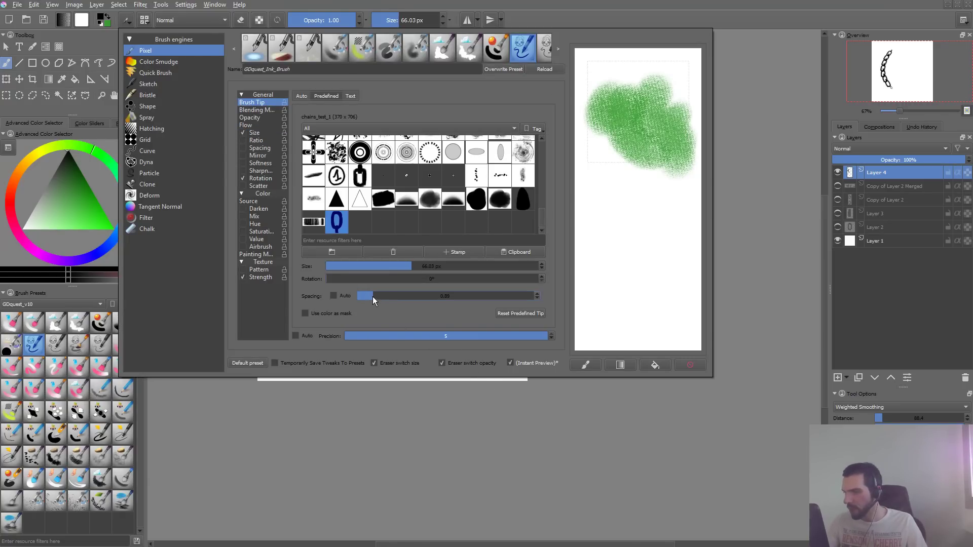
key(F5)
drag(426, 295, 471, 136)
key(ctrl+z)
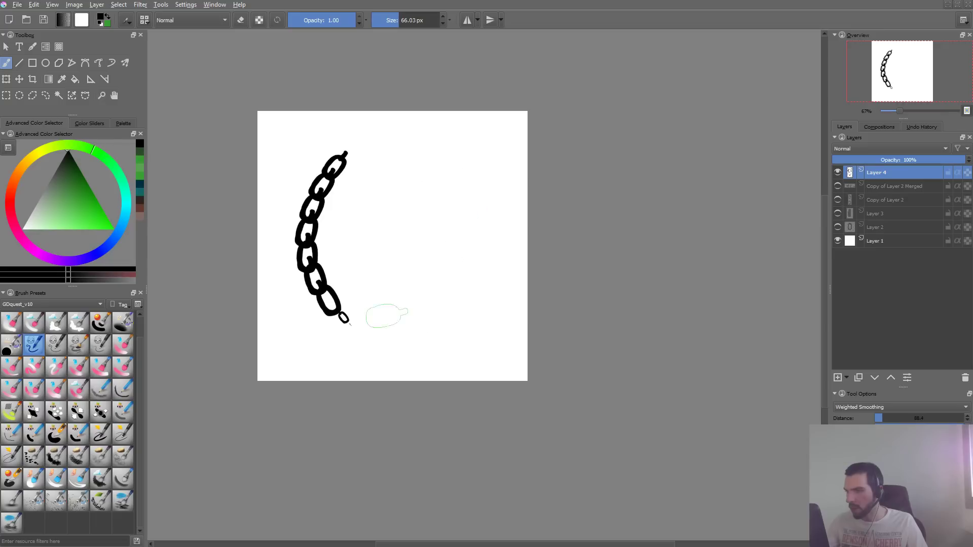
mouse_move(370, 346)
mouse_down()
mouse_move(450, 320)
mouse_move(482, 129)
mouse_up()
key(ctrl+z)
mouse_move(347, 385)
mouse_down()
mouse_move(397, 287)
mouse_move(476, 201)
mouse_up()
key(ctrl+z)
mouse_move(358, 309)
mouse_down()
mouse_move(413, 164)
mouse_move(466, 164)
mouse_move(476, 251)
mouse_move(527, 276)
mouse_up()
key(ctrl+z)
- Reduce the brush size to 47.52 px and paint two trial chains beside the existing one, undoing both
key(bracketleft)
key(bracketleft)
mouse_move(435, 143)
mouse_down()
mouse_move(380, 302)
mouse_move(446, 322)
mouse_up()
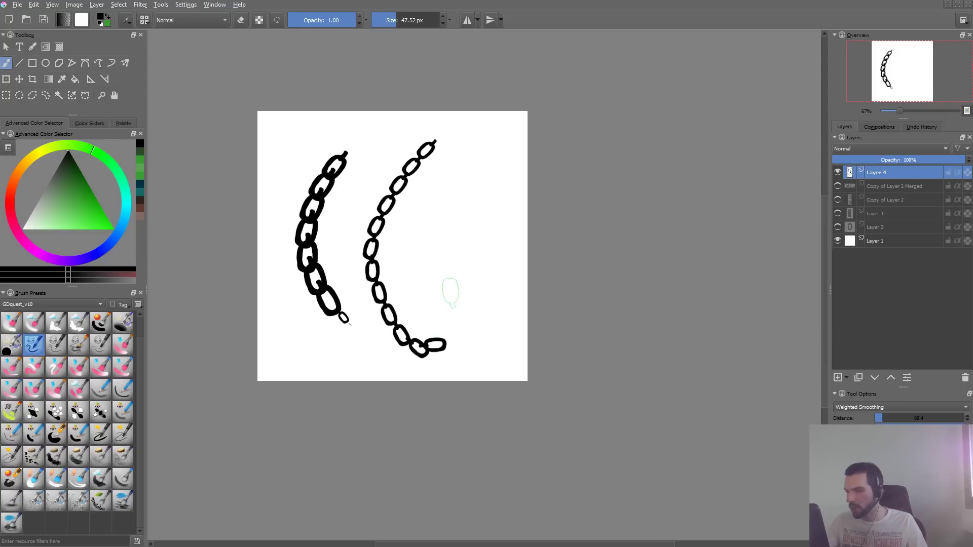
key(ctrl+z)
mouse_move(419, 138)
mouse_down()
mouse_move(390, 246)
mouse_move(455, 269)
mouse_move(505, 224)
mouse_move(534, 287)
mouse_up()
key(ctrl+z)
- Try a brush tip spacing of 0.97 with long curved chain strokes on the canvas, undoing each stroke
key(F5)
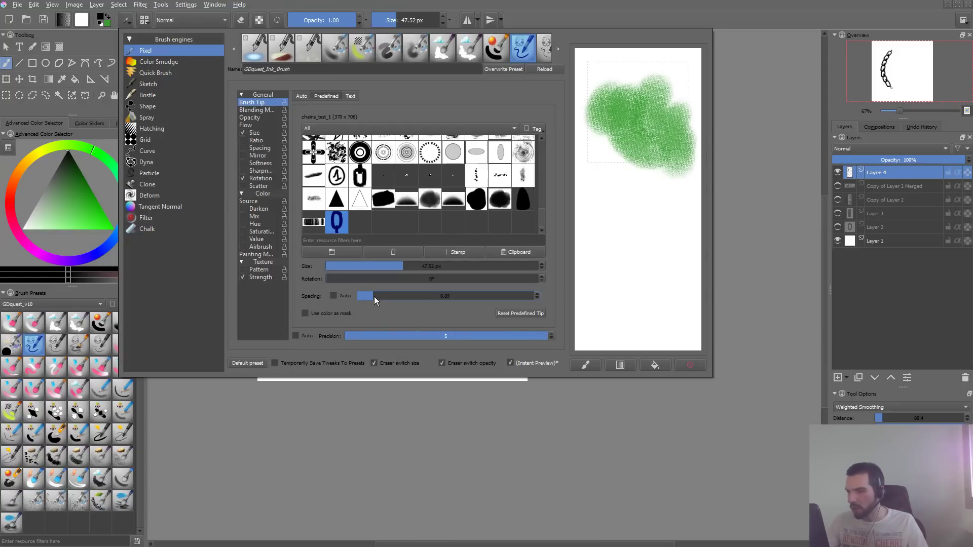
click(382, 387)
mouse_move(449, 148)
mouse_down()
mouse_move(385, 304)
mouse_move(459, 320)
mouse_up()
key(ctrl+z)
mouse_move(368, 282)
mouse_down()
mouse_move(421, 160)
mouse_move(450, 213)
mouse_move(477, 322)
mouse_up()
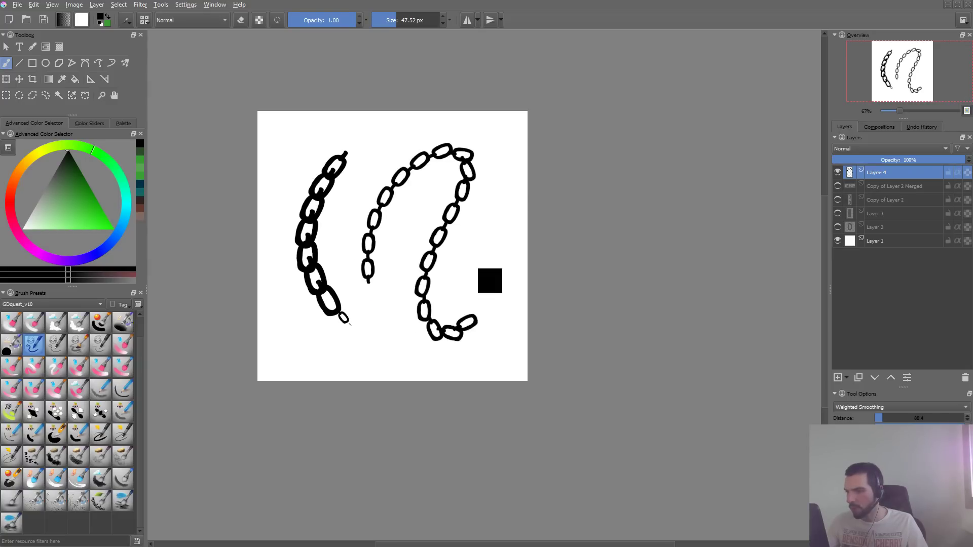
key(ctrl+z)
mouse_move(471, 142)
mouse_down()
mouse_move(487, 130)
mouse_move(431, 337)
mouse_up()
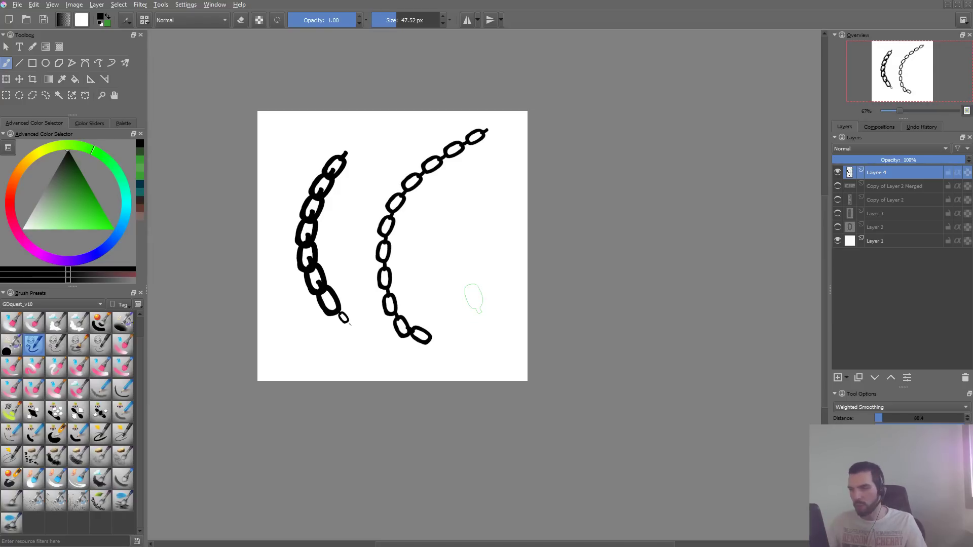
key(ctrl+z)
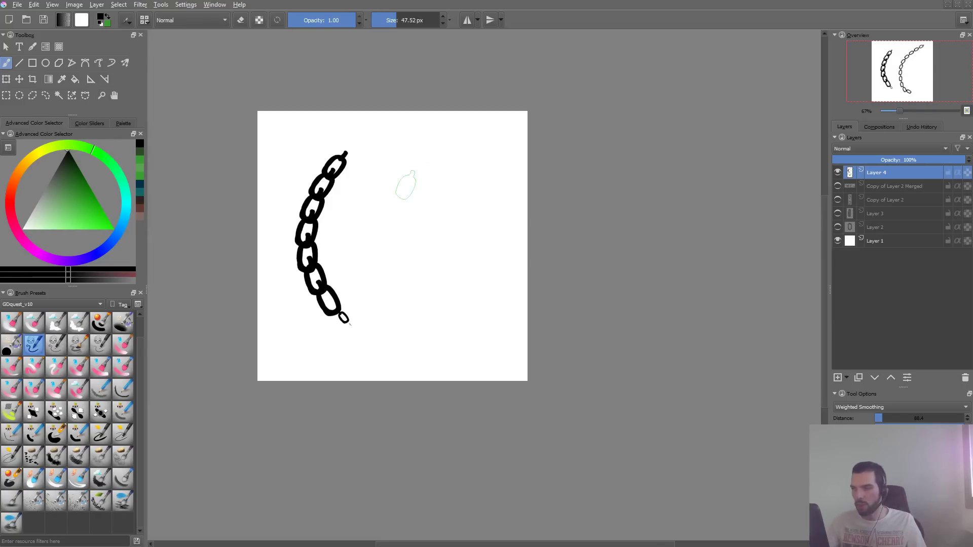
- Undo the original curved chain, paint further long curved trial chains on Layer 4, and undo them all to leave the canvas empty
key(ctrl+z)
key(ctrl+shift+z)
key(ctrl+shift+z)
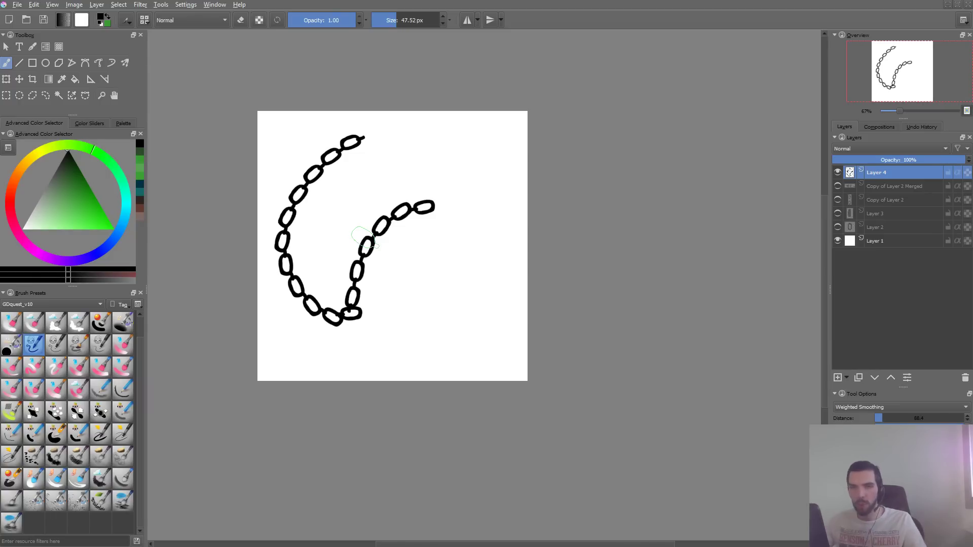
mouse_move(384, 183)
mouse_down()
mouse_move(469, 291)
mouse_move(500, 352)
mouse_move(487, 358)
mouse_up()
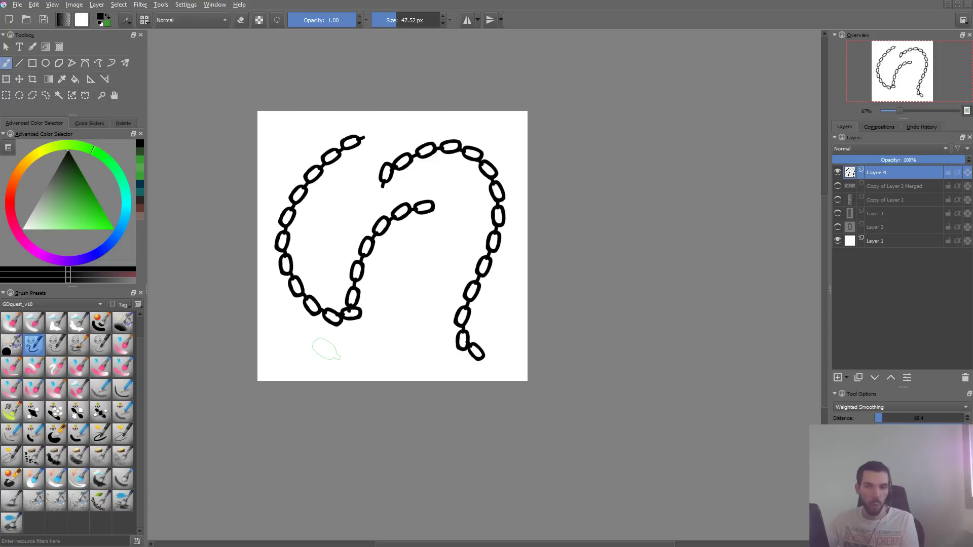
key(ctrl+z)
key(ctrl+z)
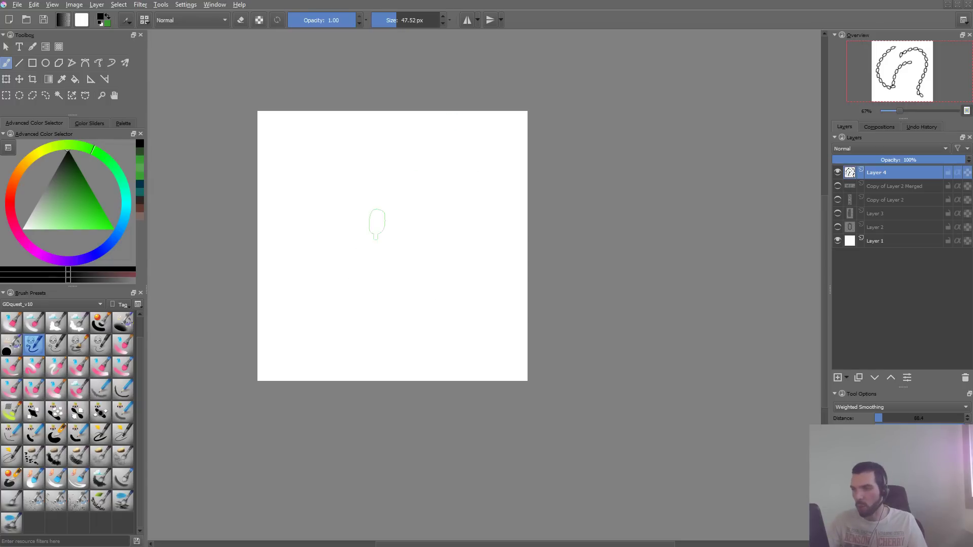
mouse_move(346, 133)
mouse_down()
mouse_move(333, 140)
mouse_move(473, 213)
mouse_move(522, 337)
mouse_up()
key(ctrl+z)
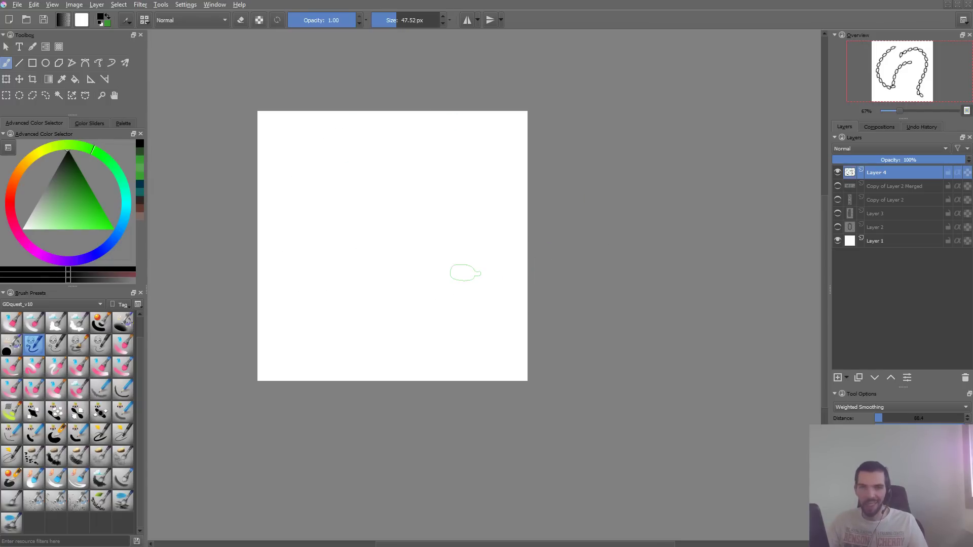
- Clear the brush editor's scratchpad of its green strokes and test the chain brush there with curved strokes
key(F5)
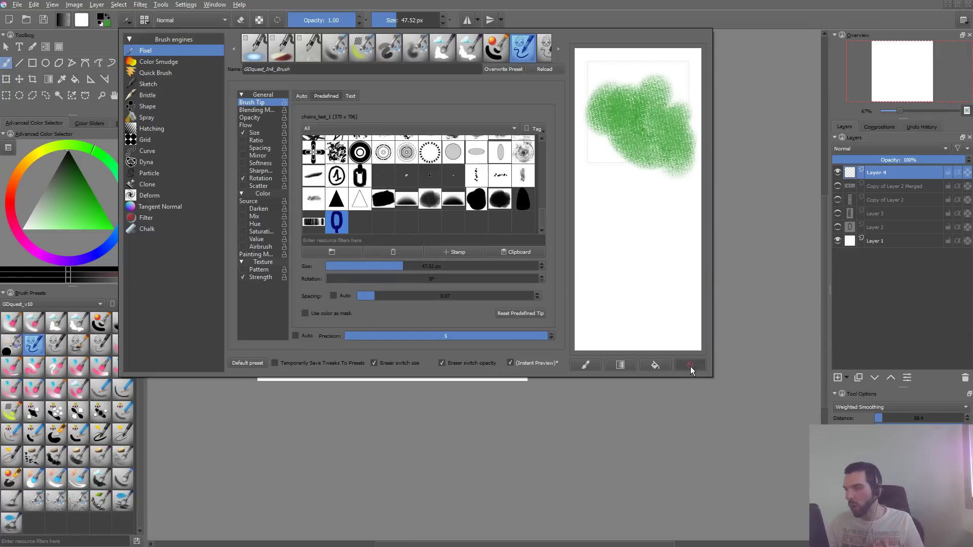
click(691, 365)
drag(637, 84, 603, 106)
drag(623, 138, 665, 136)
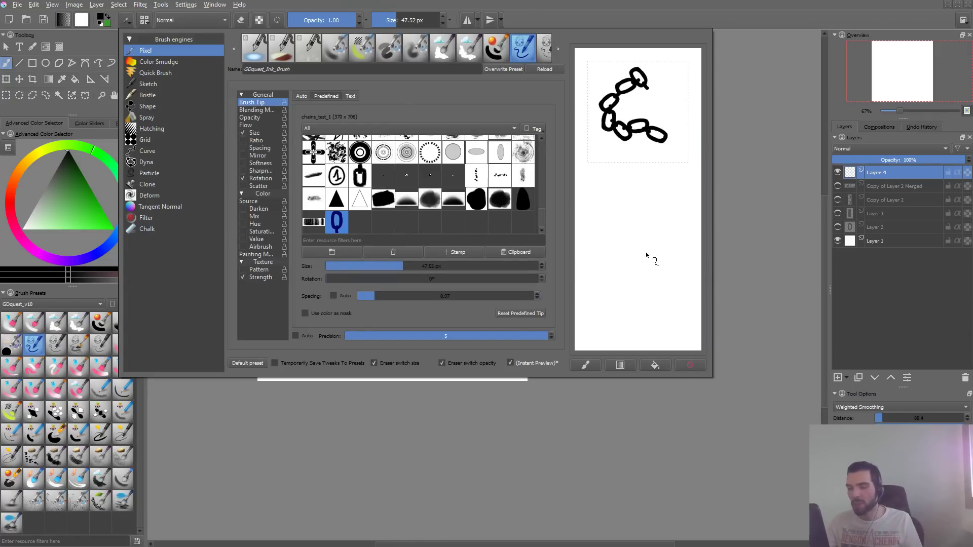
click(692, 364)
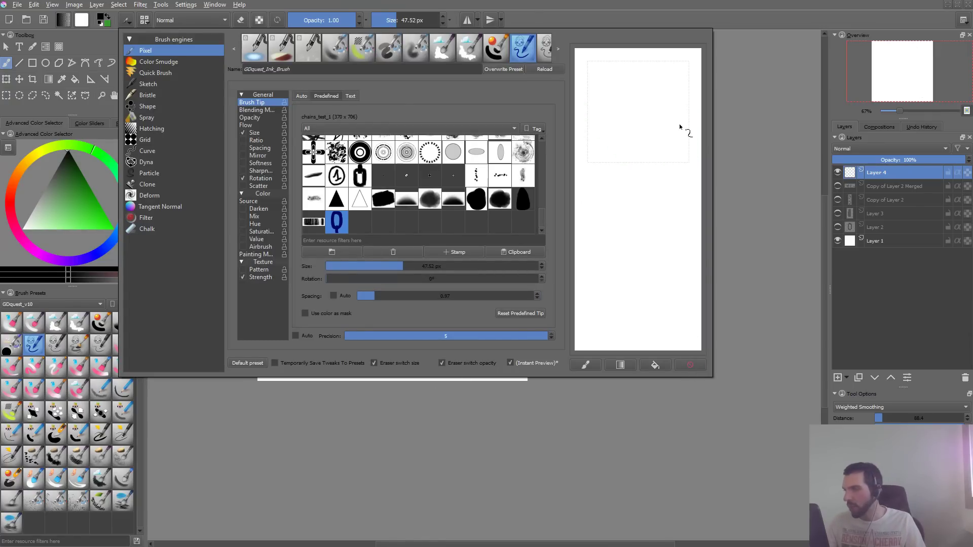
drag(656, 76, 599, 79)
mouse_move(612, 181)
mouse_down()
mouse_move(613, 238)
mouse_move(675, 246)
mouse_move(605, 315)
mouse_move(689, 304)
mouse_up()
click(690, 364)
mouse_move(649, 76)
mouse_down()
mouse_move(616, 106)
mouse_move(659, 161)
mouse_up()
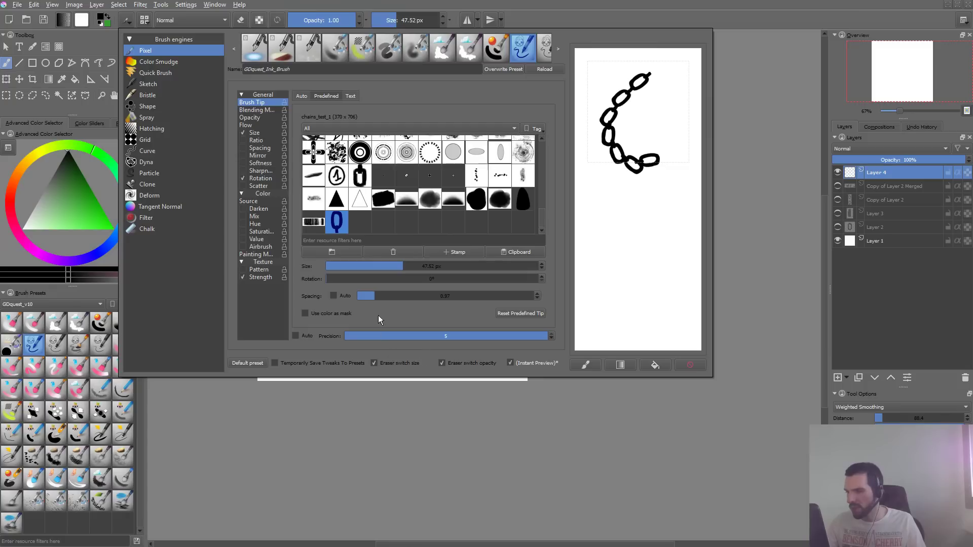
- Try a brush tip spacing of 1.12 with a curved chain stroke on the cleared scratchpad
click(375, 299)
click(690, 365)
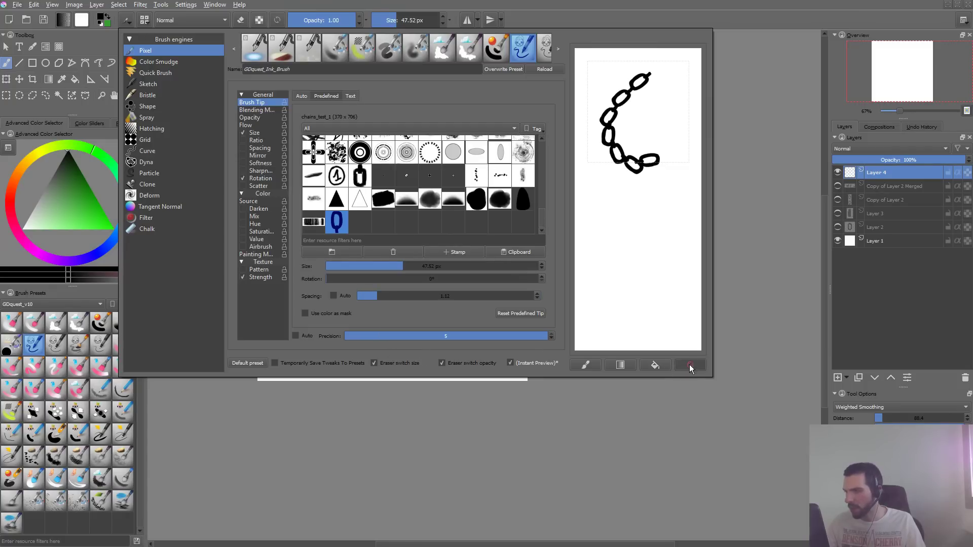
drag(637, 81, 631, 195)
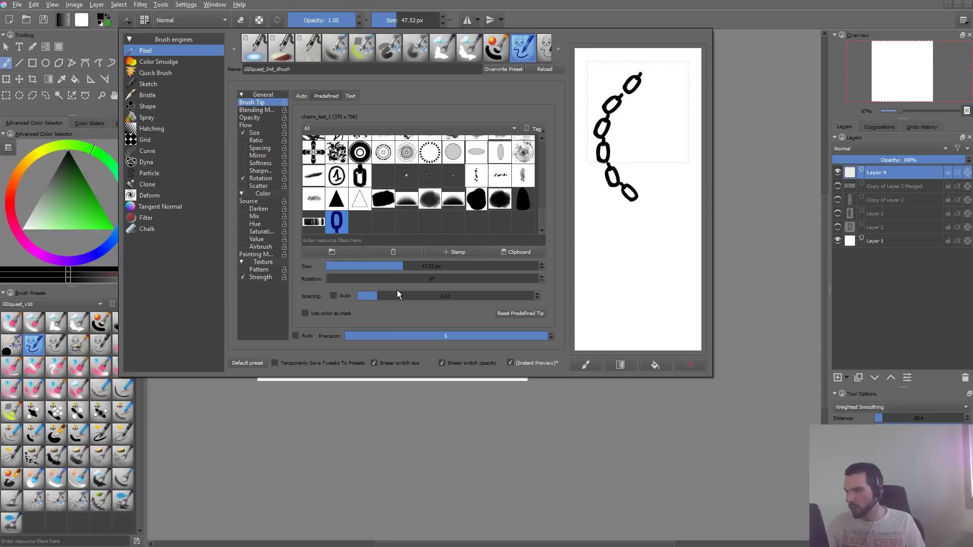
- Set the brush tip spacing to 0.95, test it with one long and one short chain on the scratchpad, and clear them
click(374, 299)
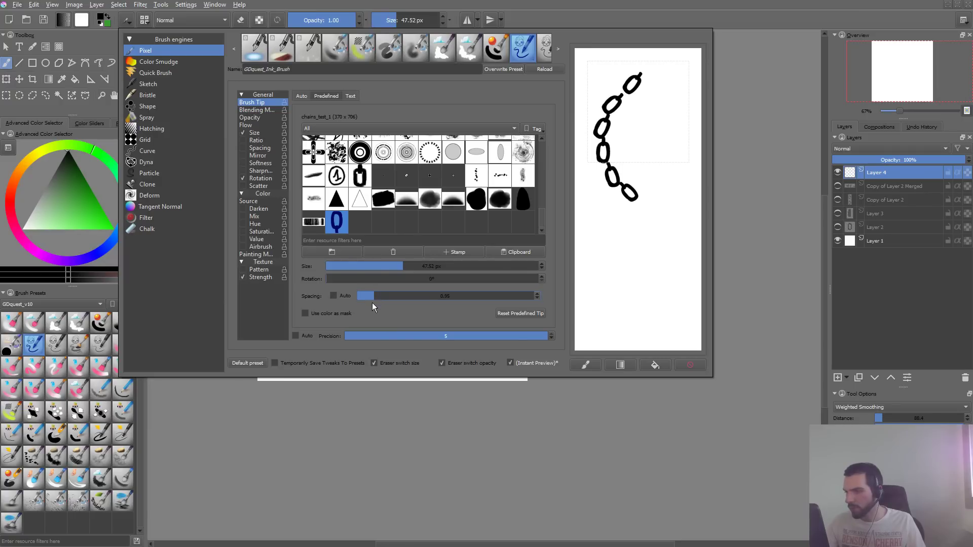
click(690, 365)
mouse_move(654, 85)
mouse_down()
mouse_move(614, 123)
mouse_move(644, 320)
mouse_up()
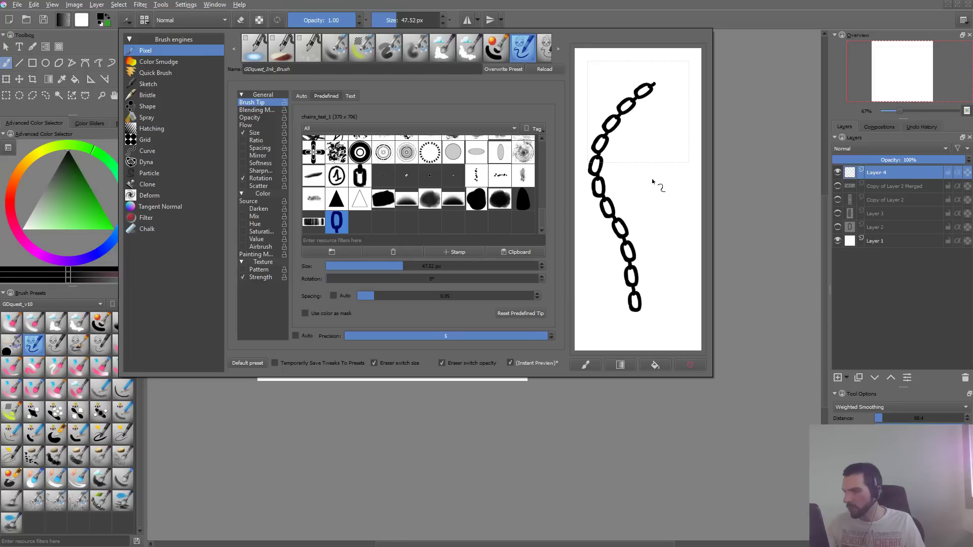
mouse_move(645, 122)
mouse_down()
mouse_move(682, 156)
mouse_move(665, 171)
mouse_up()
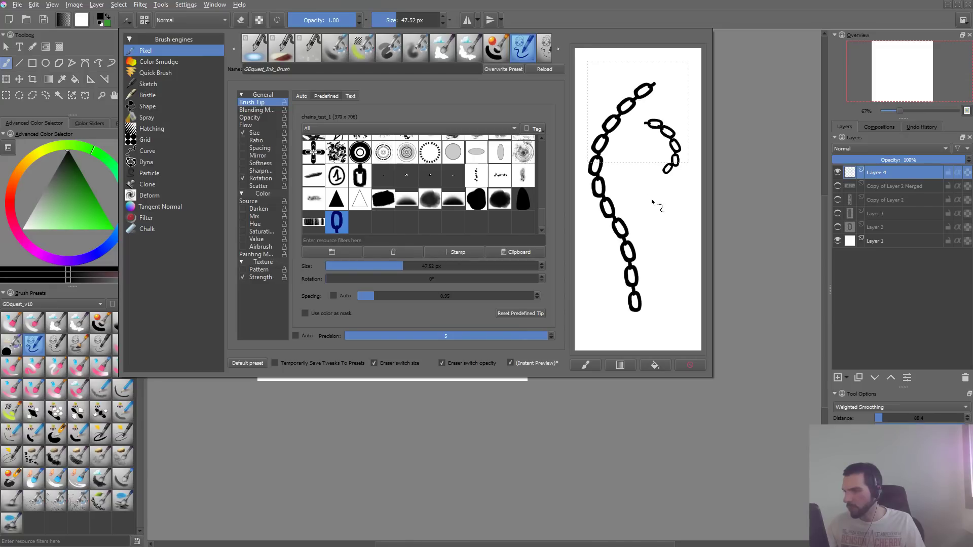
click(691, 366)
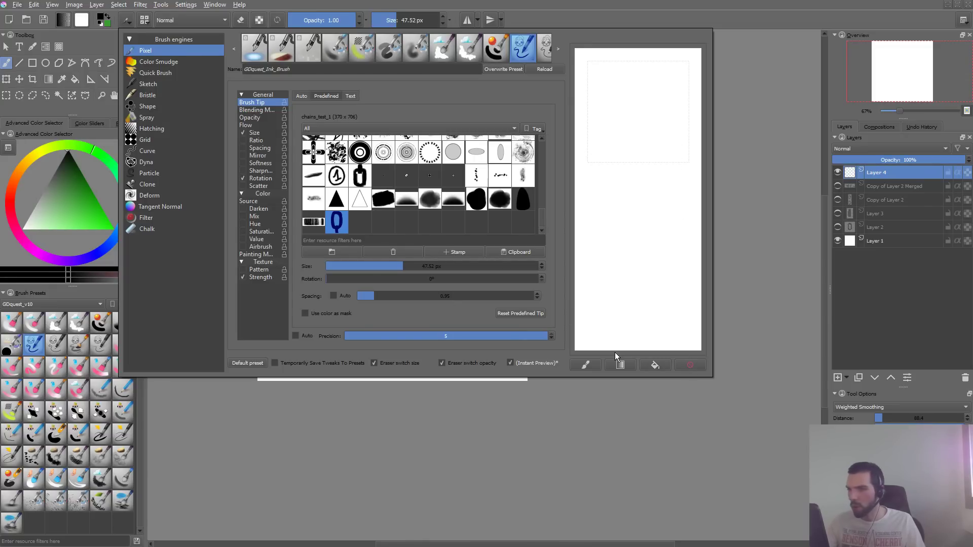
- Enable Fuzzy Dab for the brush size, stop sharing one curve across all settings, and test the random link sizes on the scratchpad
click(256, 132)
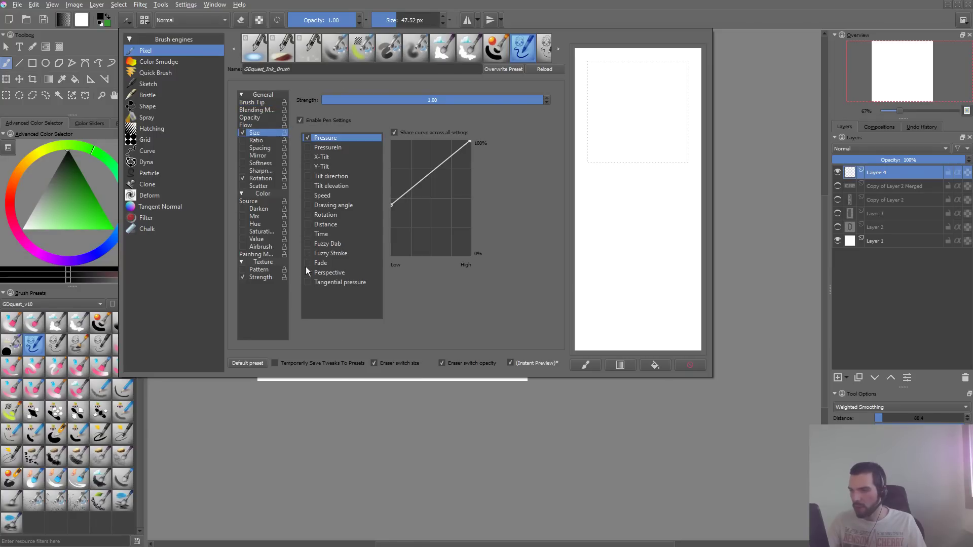
click(308, 243)
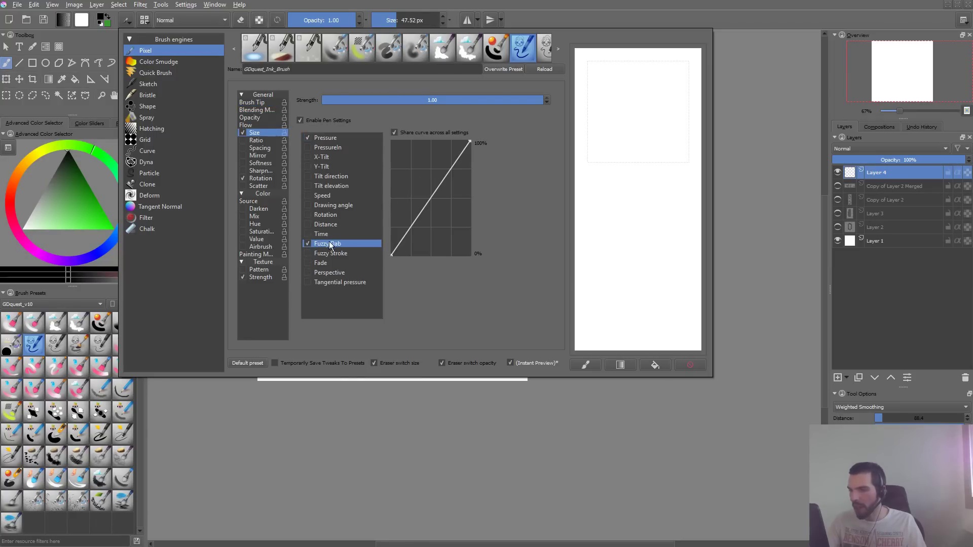
mouse_move(653, 93)
mouse_down()
mouse_move(618, 174)
mouse_move(631, 308)
mouse_move(697, 350)
mouse_up()
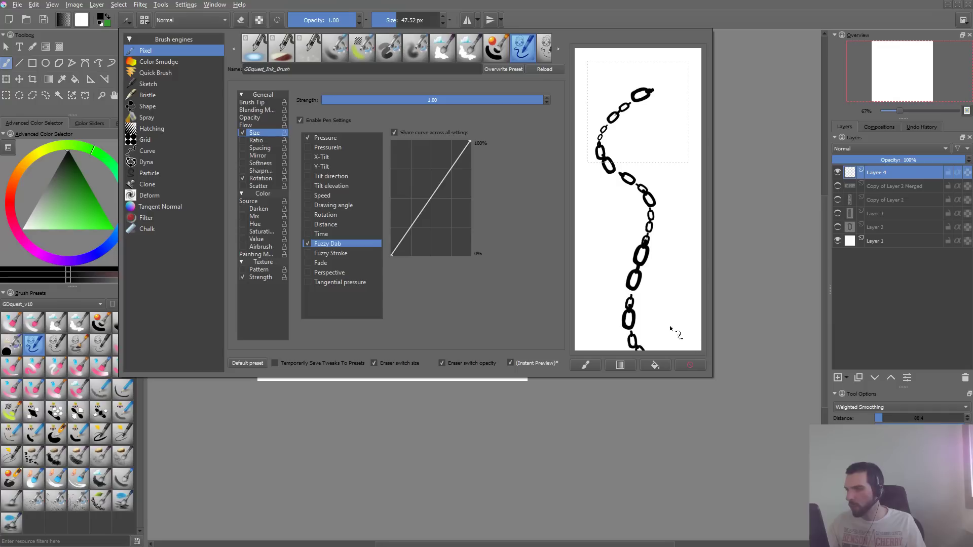
click(698, 362)
mouse_move(595, 147)
mouse_down()
mouse_move(673, 102)
mouse_move(637, 248)
mouse_up()
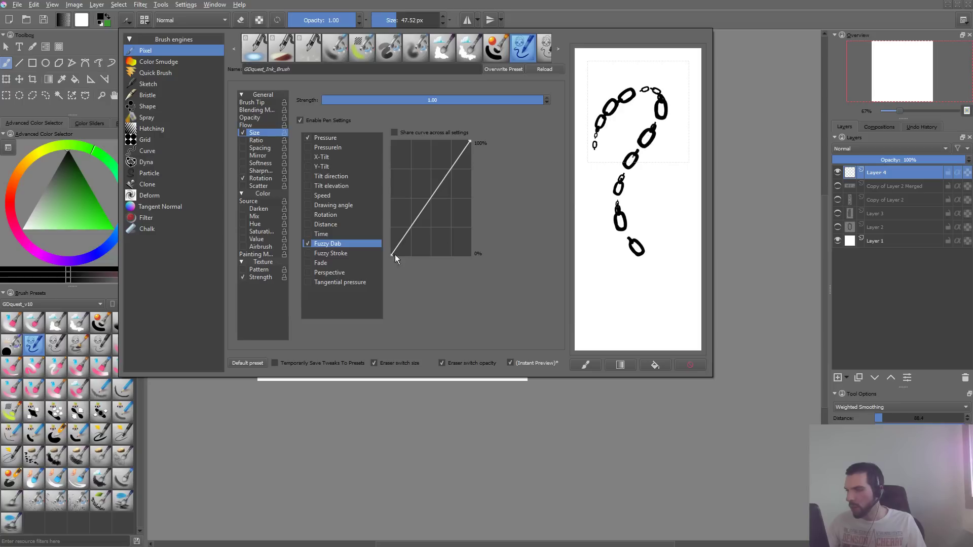
click(691, 365)
mouse_move(642, 90)
mouse_down()
mouse_move(596, 155)
mouse_move(627, 256)
mouse_move(629, 294)
mouse_up()
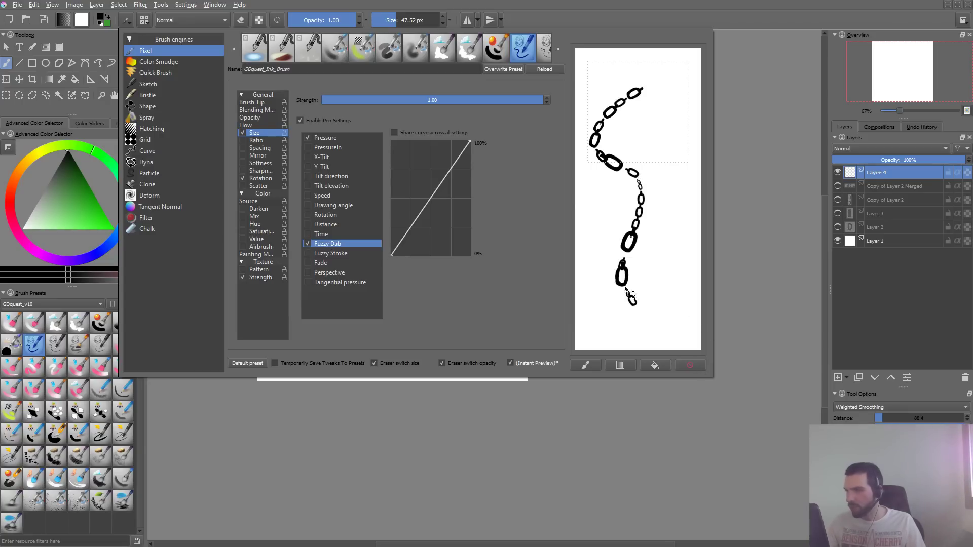
- Raise the low end of the Fuzzy Dab size curve to about 85%, testing the size variation with chain strokes on the scratchpad
drag(392, 255, 379, 153)
click(690, 365)
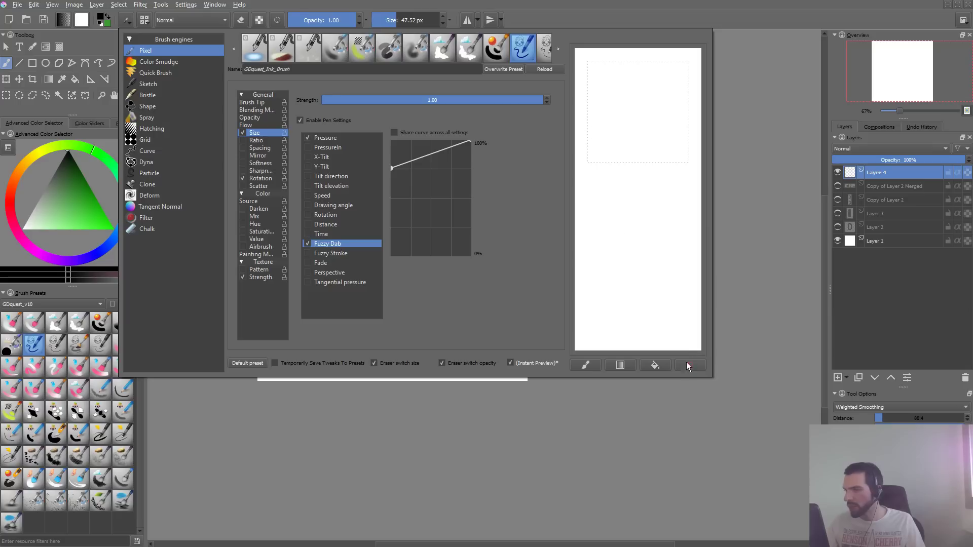
mouse_move(624, 70)
mouse_down()
mouse_move(610, 153)
mouse_move(622, 339)
mouse_up()
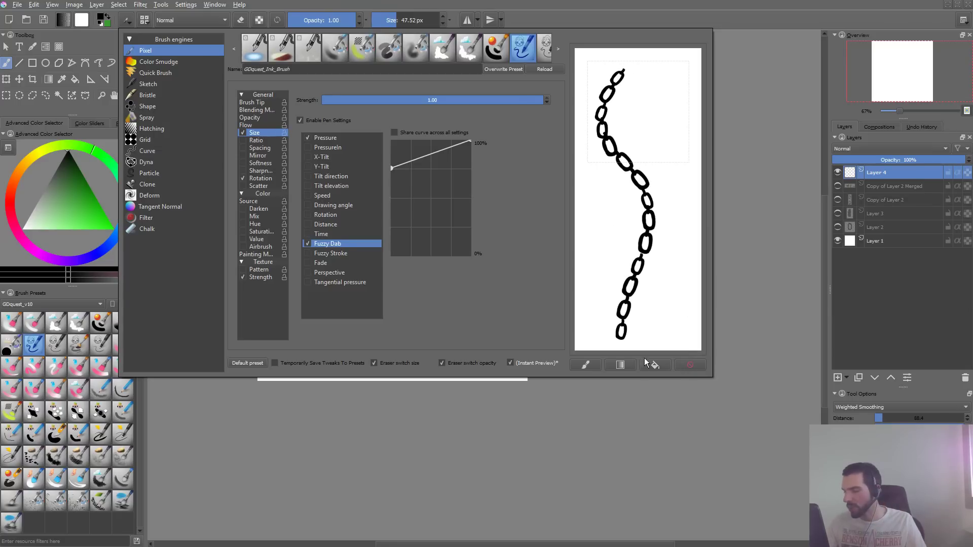
click(695, 365)
drag(653, 92, 633, 349)
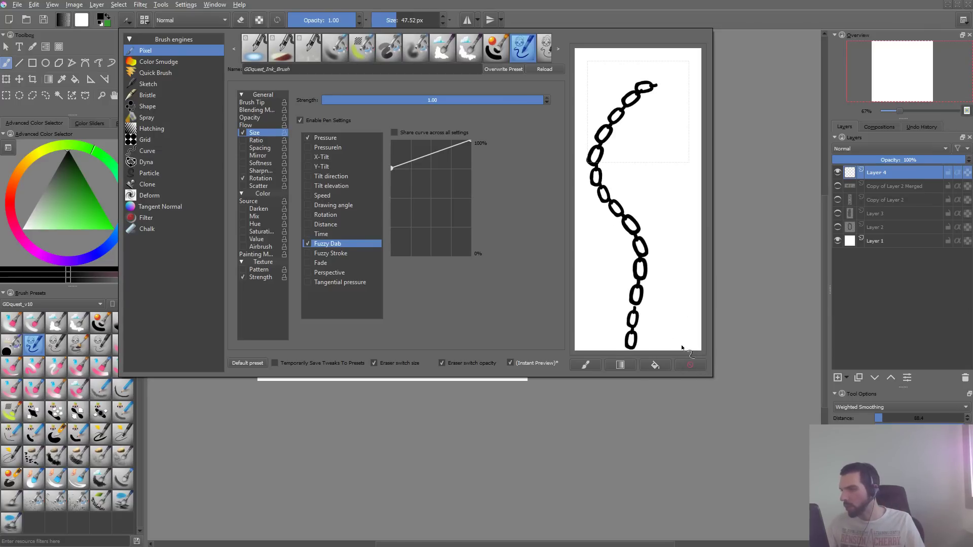
click(695, 363)
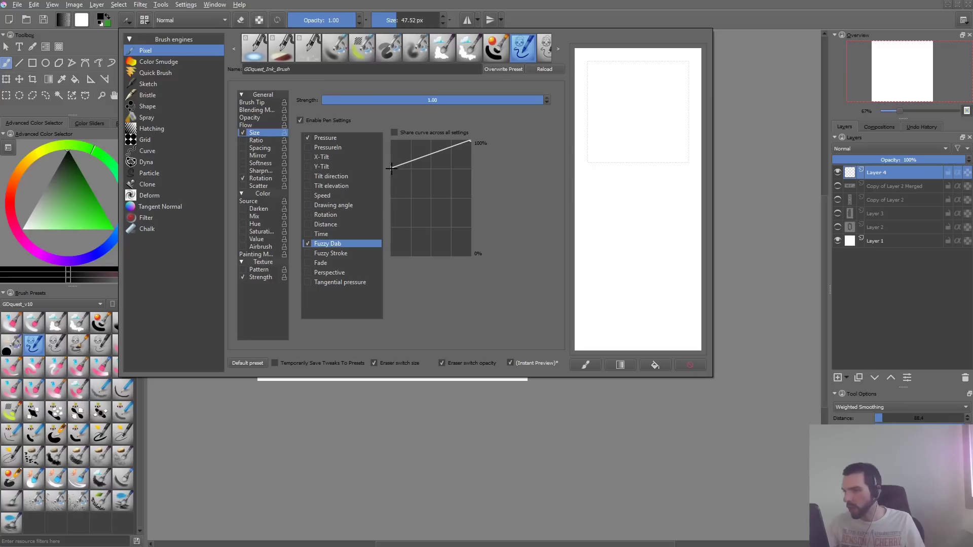
drag(392, 168, 391, 158)
mouse_move(643, 86)
mouse_down()
mouse_move(607, 133)
mouse_move(633, 332)
mouse_up()
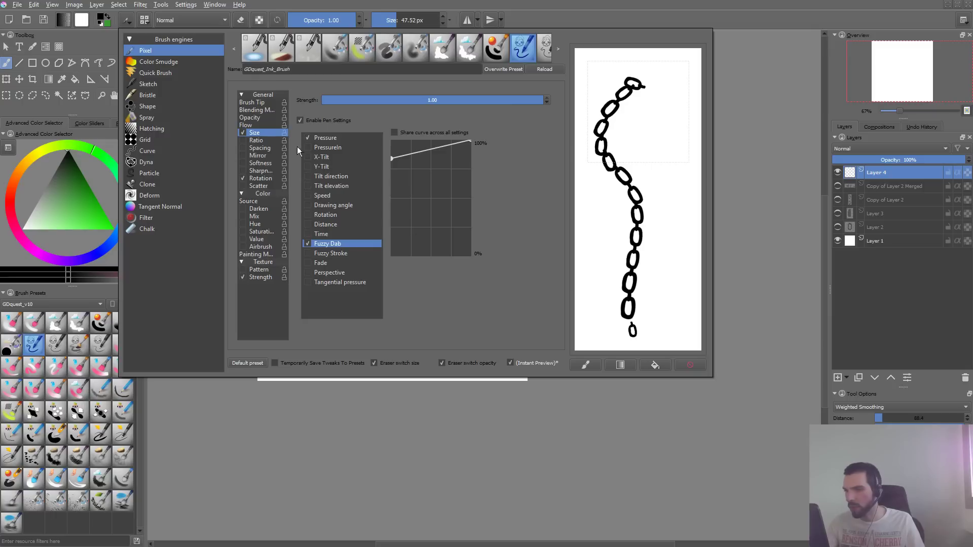
- Raise the low end of the Size option's Pressure curve to about 70%, test a chain on the scratchpad, and clear it
click(325, 137)
drag(433, 170, 396, 327)
drag(392, 205, 392, 174)
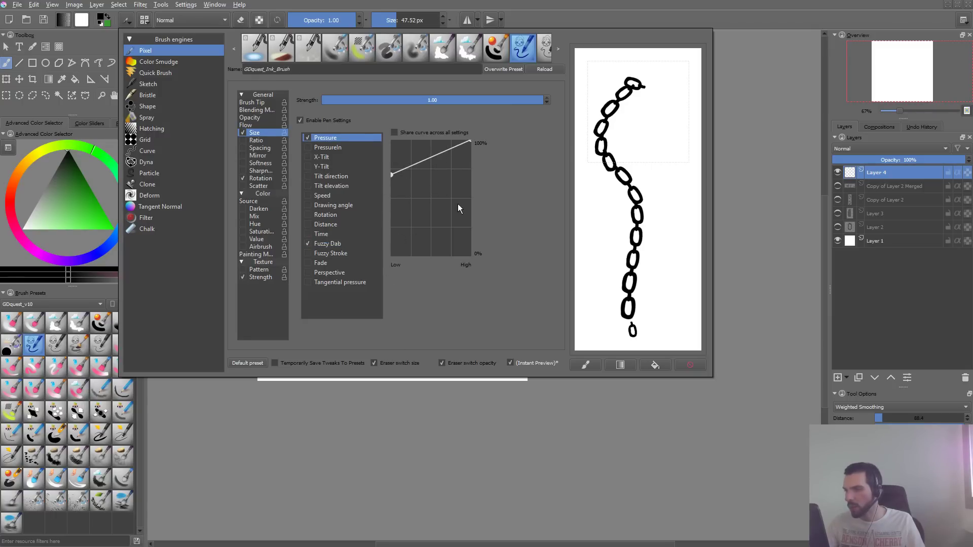
click(690, 365)
mouse_move(634, 92)
mouse_down()
mouse_move(640, 99)
mouse_move(601, 147)
mouse_move(637, 303)
mouse_up()
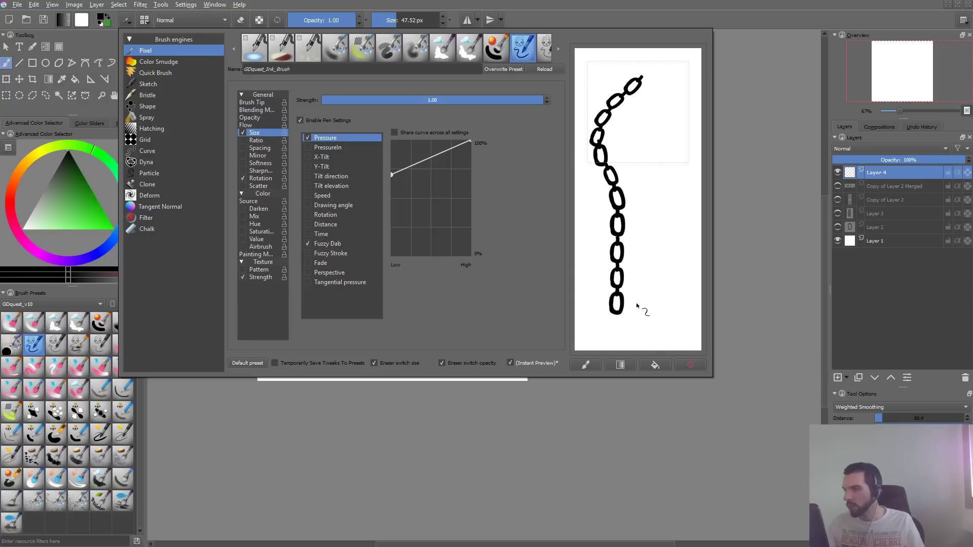
click(698, 364)
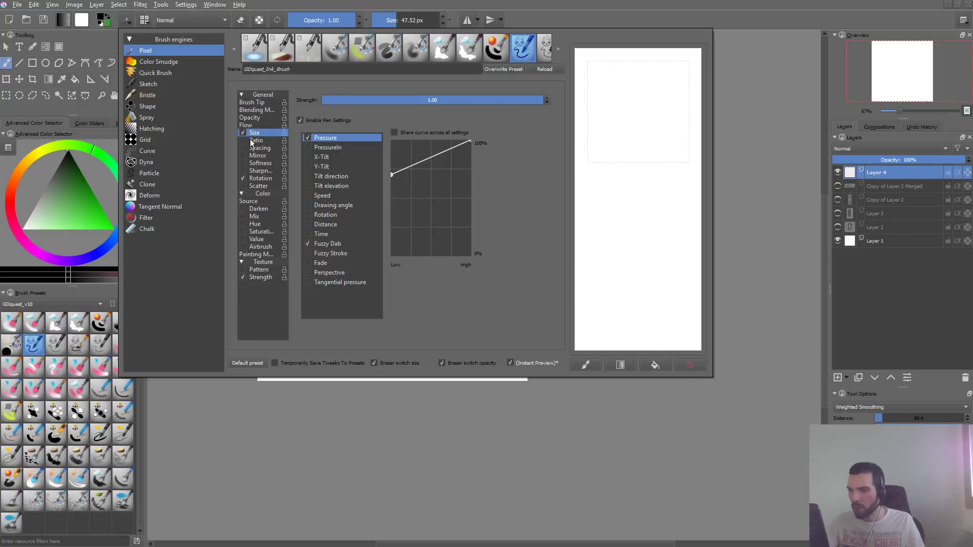
- Enable the Mirror option with vertical mirroring, test chain strokes on the scratchpad, and clear them
click(261, 156)
click(323, 98)
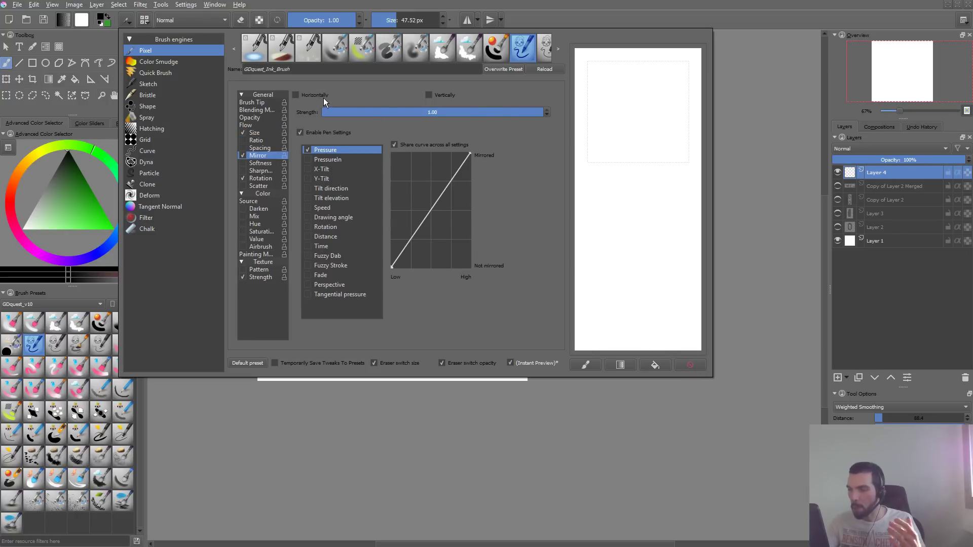
drag(649, 88, 658, 245)
drag(648, 310, 640, 328)
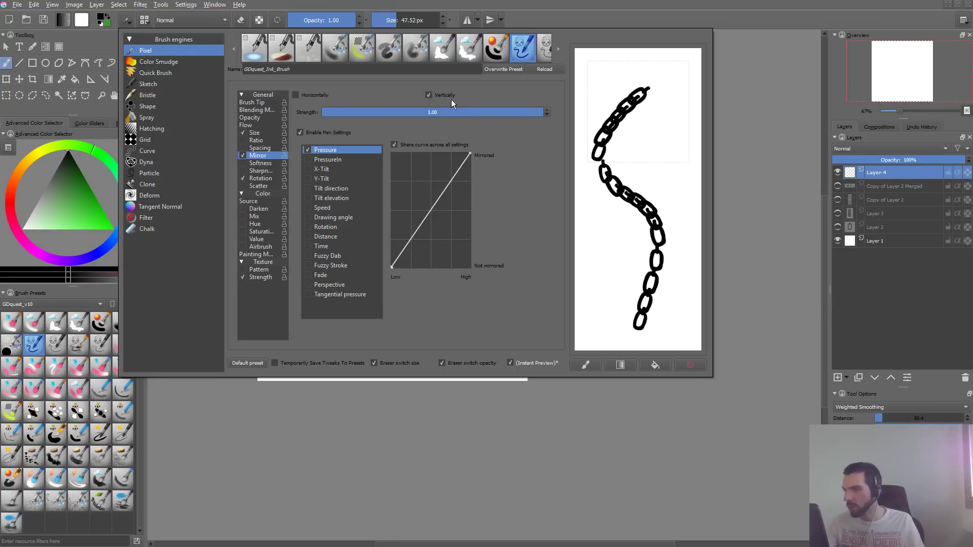
click(690, 365)
mouse_move(652, 69)
mouse_down()
mouse_move(605, 142)
mouse_move(649, 321)
mouse_up()
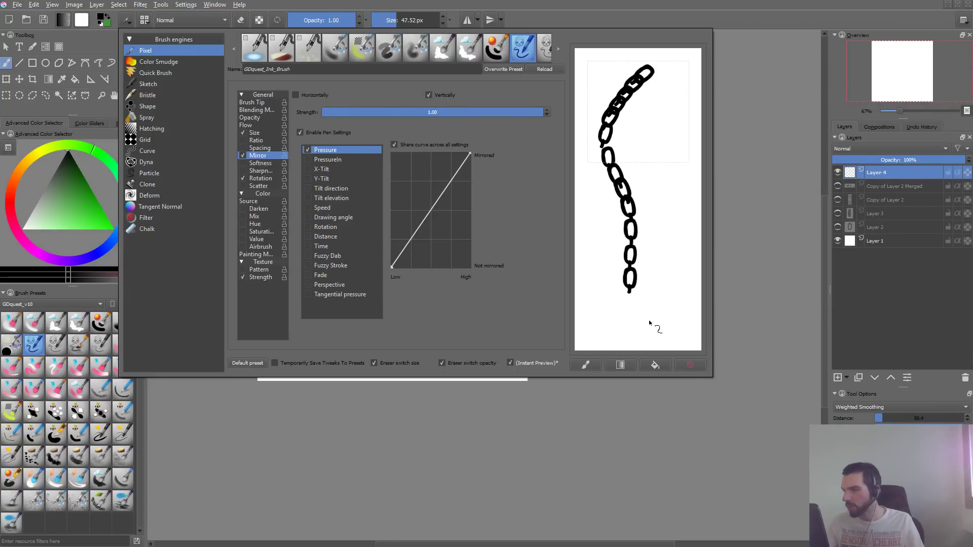
click(699, 365)
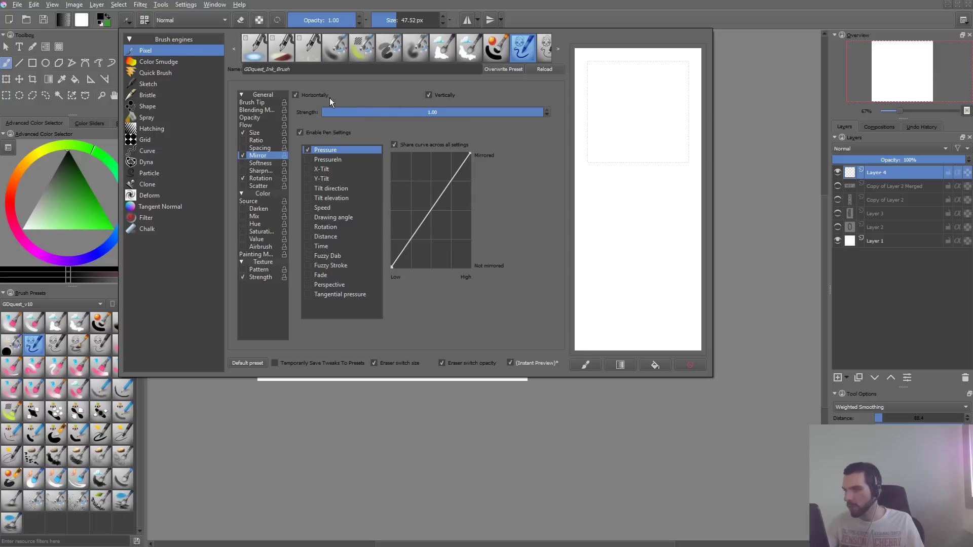
- Enable horizontal mirroring as well and test it with two long curved chains, clearing the scratchpad between them
mouse_move(654, 87)
mouse_down()
mouse_move(628, 139)
mouse_move(662, 183)
mouse_move(636, 246)
mouse_move(642, 347)
mouse_up()
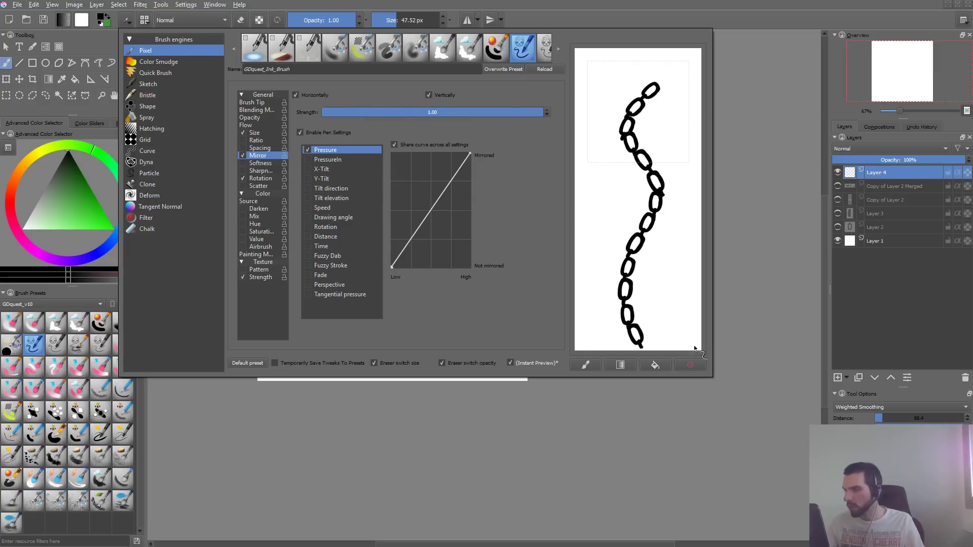
click(700, 369)
drag(600, 281, 692, 77)
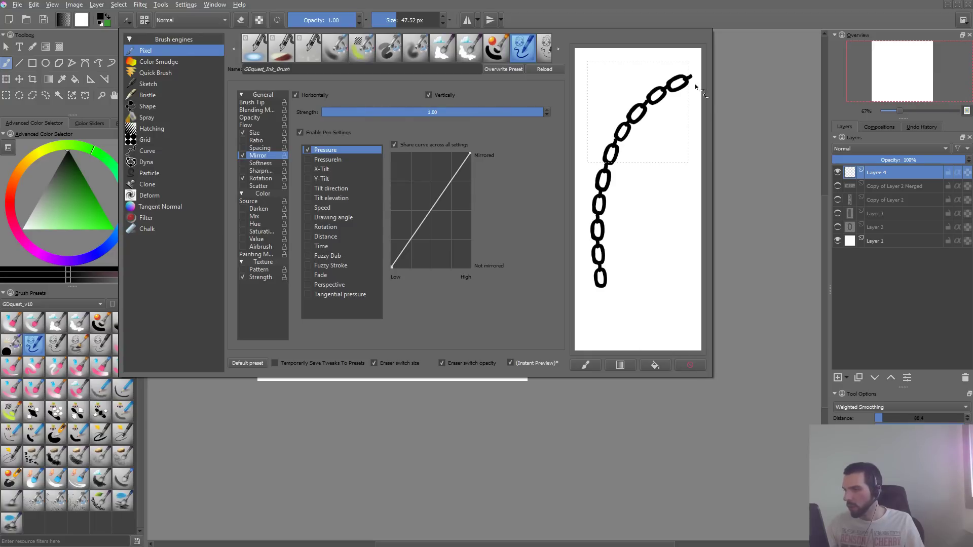
- Turn Mirror off, test a chain on the cleared scratchpad, clear it, and turn Mirror back on
click(243, 155)
click(690, 365)
mouse_move(642, 100)
mouse_down()
mouse_move(632, 91)
mouse_move(645, 346)
mouse_up()
click(687, 363)
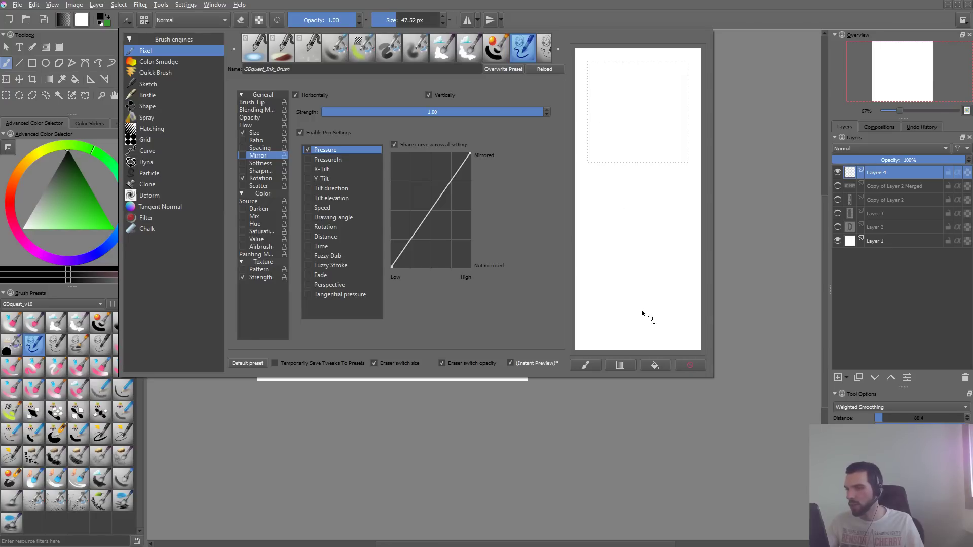
click(243, 156)
- Disable Mirror's pen settings, test two long vertical chains on the scratchpad, and re-enable the pen settings
click(312, 134)
mouse_move(640, 101)
mouse_down()
mouse_move(655, 213)
mouse_move(641, 308)
mouse_up()
mouse_move(676, 107)
mouse_down()
mouse_move(685, 275)
mouse_move(674, 321)
mouse_up()
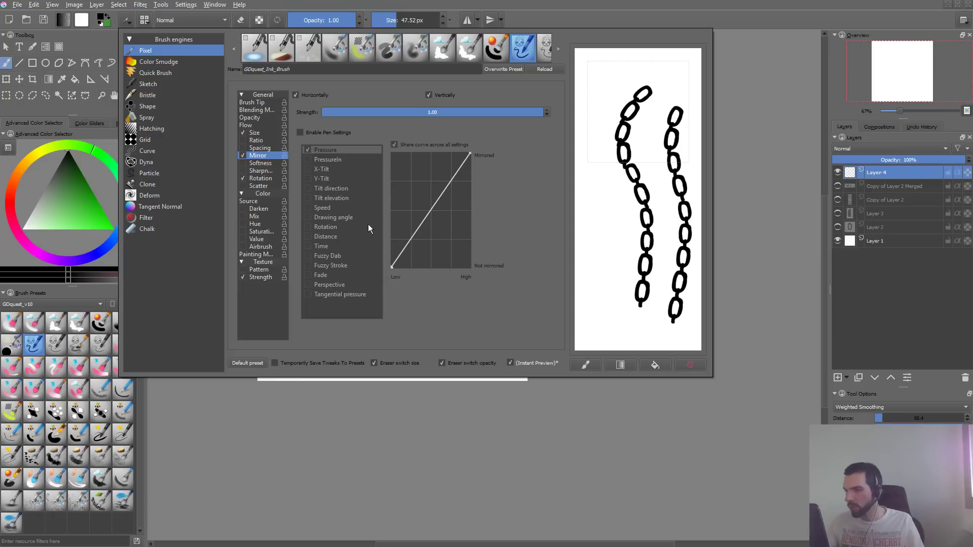
click(300, 133)
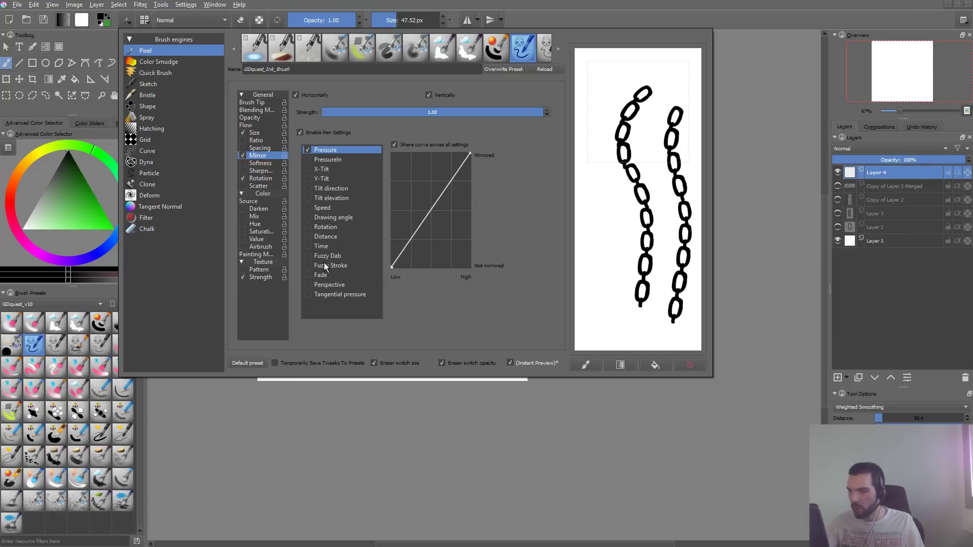
- Drive Mirror with Fuzzy Dab instead of Pressure, test a chain on the cleared scratchpad, and clear it
click(308, 256)
click(307, 150)
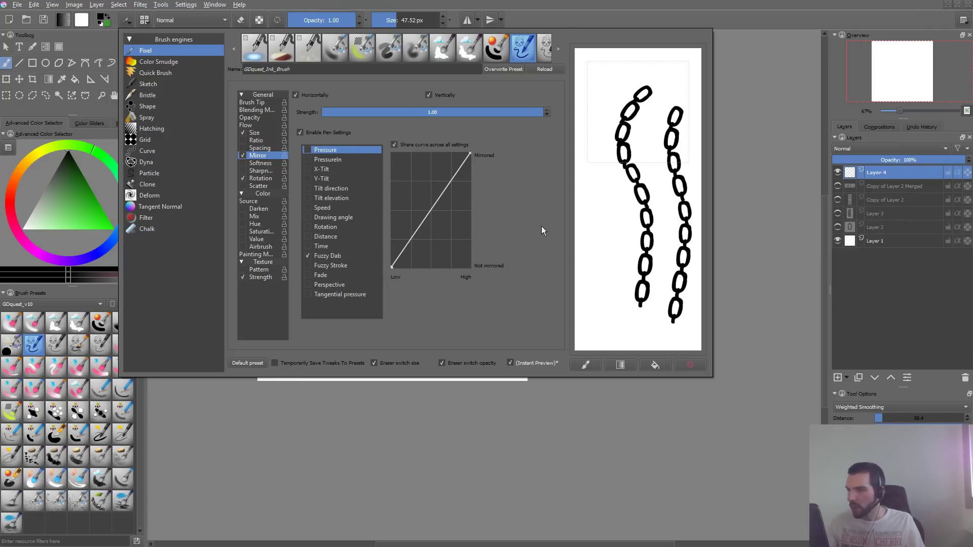
click(691, 365)
mouse_move(644, 68)
mouse_down()
mouse_move(597, 170)
mouse_move(628, 352)
mouse_up()
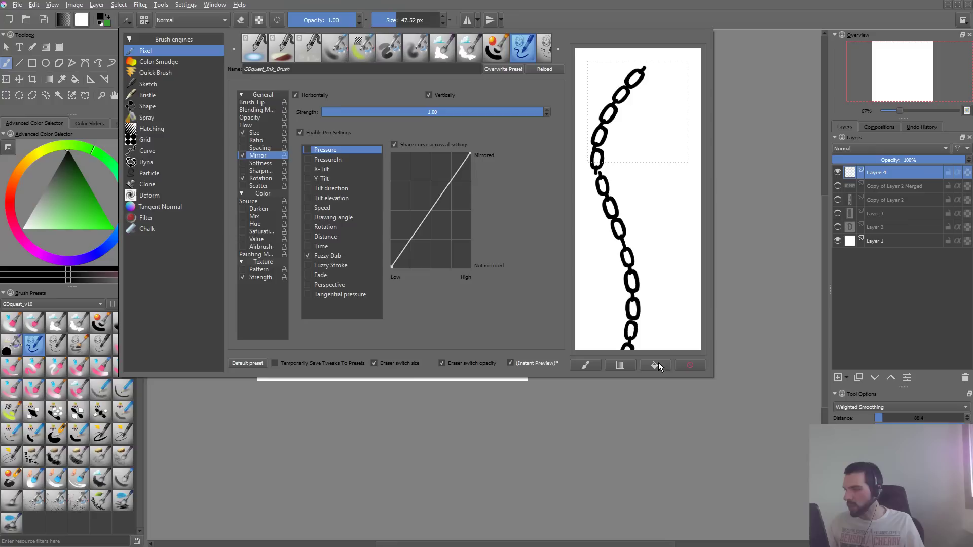
click(691, 365)
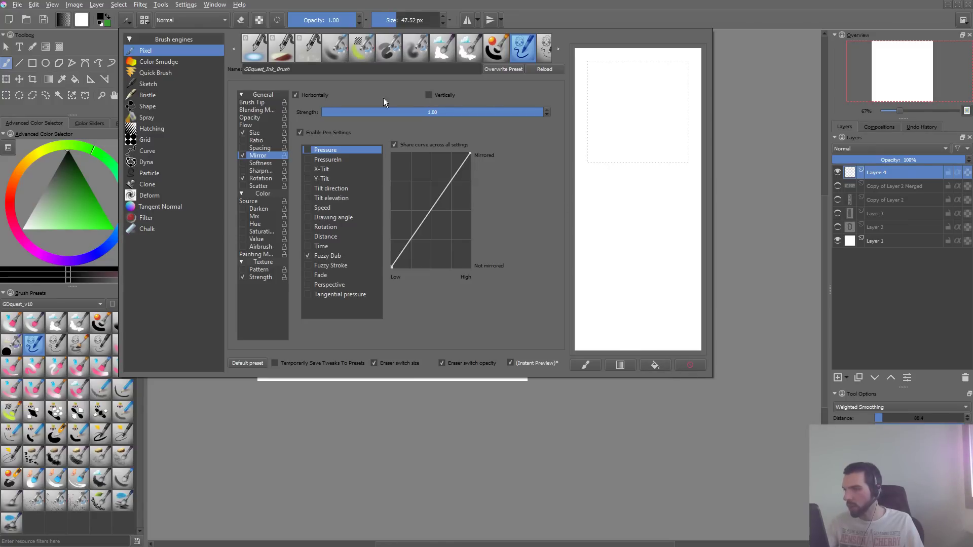
- Restrict Mirror to horizontal flipping only, test it with several curved chains on the scratchpad, and clear them
mouse_move(670, 79)
mouse_down()
mouse_move(653, 200)
mouse_move(656, 310)
mouse_up()
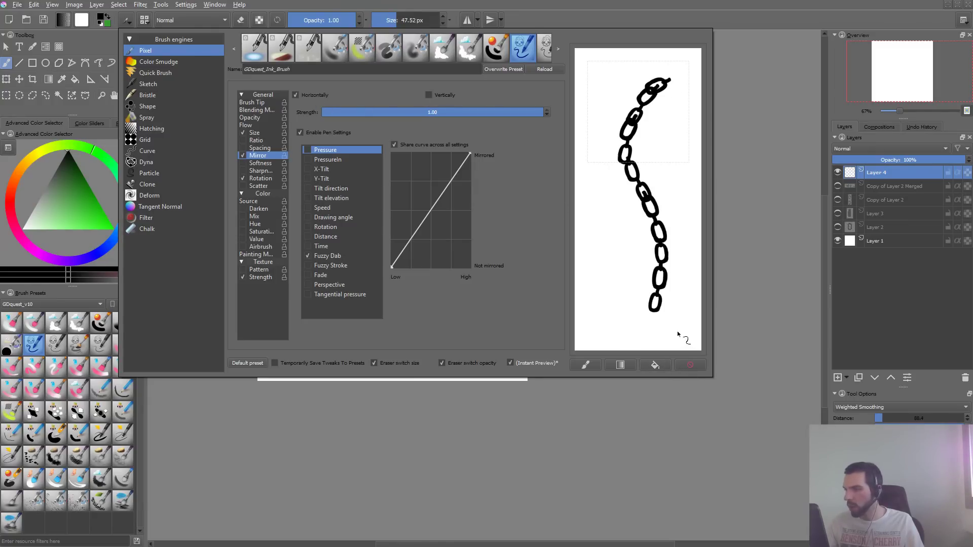
click(695, 364)
drag(658, 95, 649, 84)
mouse_move(608, 130)
mouse_down()
mouse_move(608, 242)
mouse_move(662, 301)
mouse_move(665, 355)
mouse_up()
mouse_move(658, 97)
mouse_down()
mouse_move(652, 274)
mouse_move(672, 337)
mouse_up()
click(695, 363)
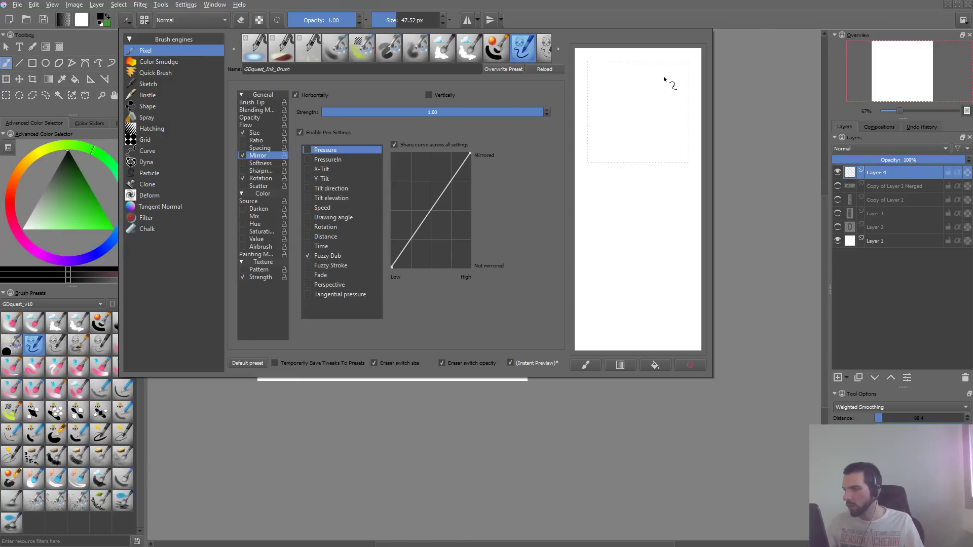
mouse_move(664, 78)
mouse_down()
mouse_move(611, 107)
mouse_move(610, 193)
mouse_move(652, 293)
mouse_move(643, 349)
mouse_up()
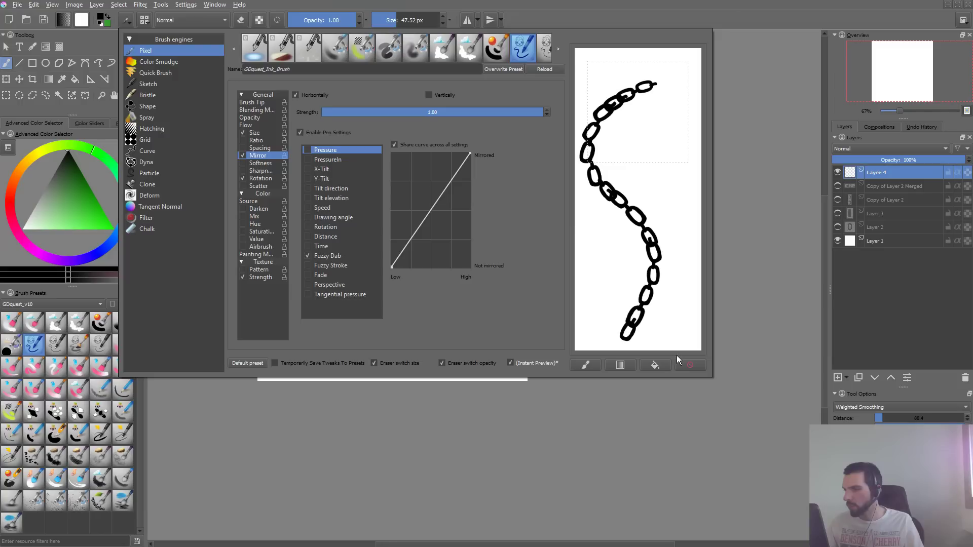
drag(668, 97, 653, 366)
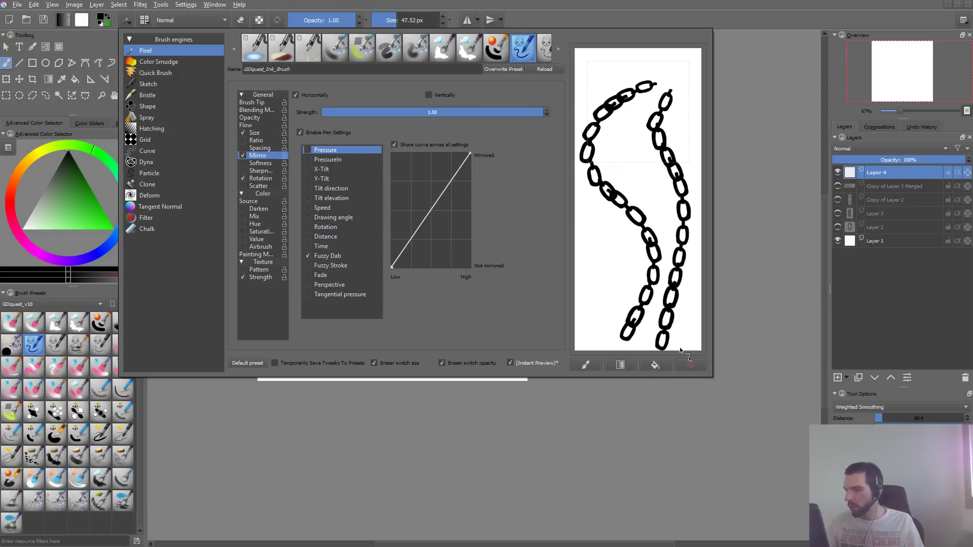
click(692, 364)
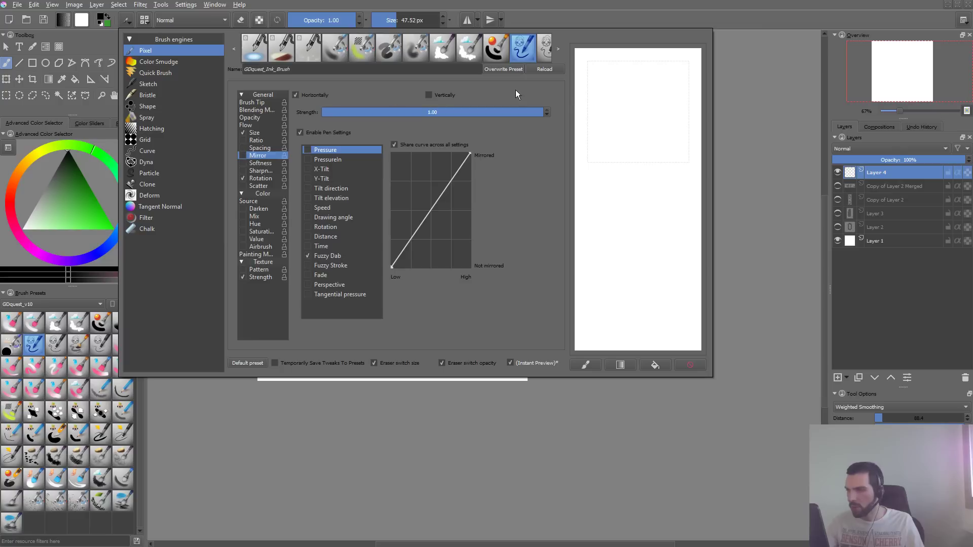
- Test a chain with Mirror turned off, turn Mirror back on, compare further chains, and clear the scratchpad
mouse_move(653, 82)
mouse_down()
mouse_move(632, 107)
mouse_move(629, 146)
mouse_move(658, 175)
mouse_move(612, 264)
mouse_move(646, 282)
mouse_move(677, 354)
mouse_up()
click(694, 368)
mouse_move(640, 80)
mouse_down()
mouse_move(623, 166)
mouse_move(648, 299)
mouse_up()
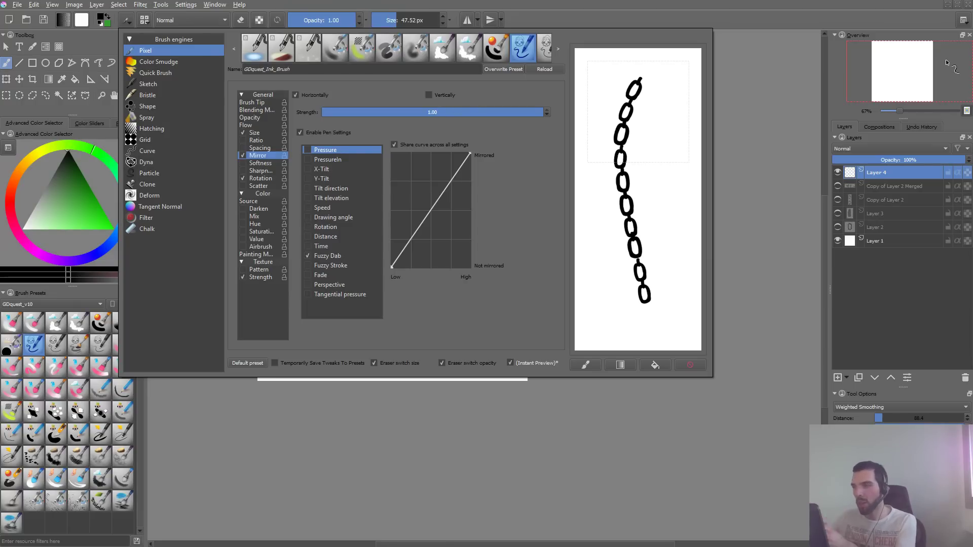
drag(660, 104, 657, 150)
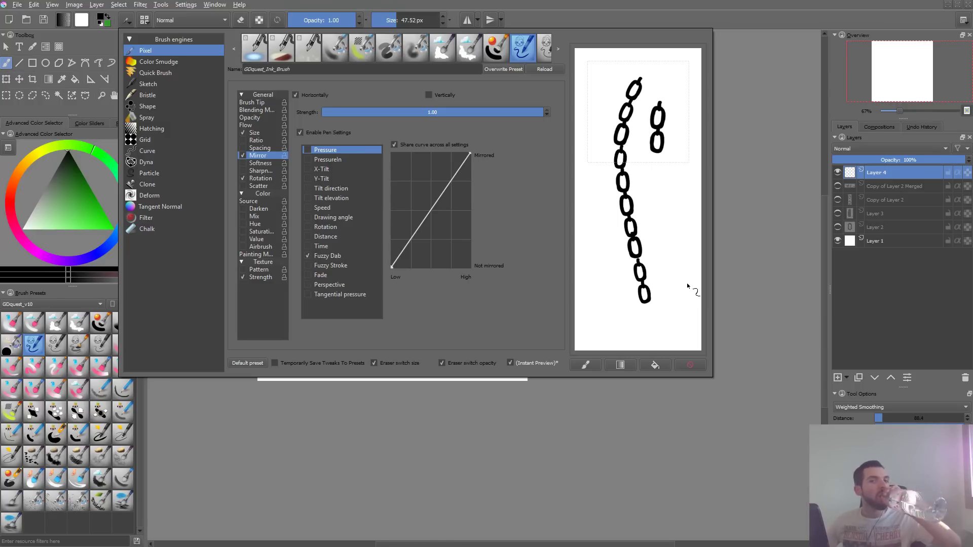
click(690, 364)
- Try curved and looping chains around the scratchpad's preset icon frame and clear each attempt
drag(668, 73, 603, 133)
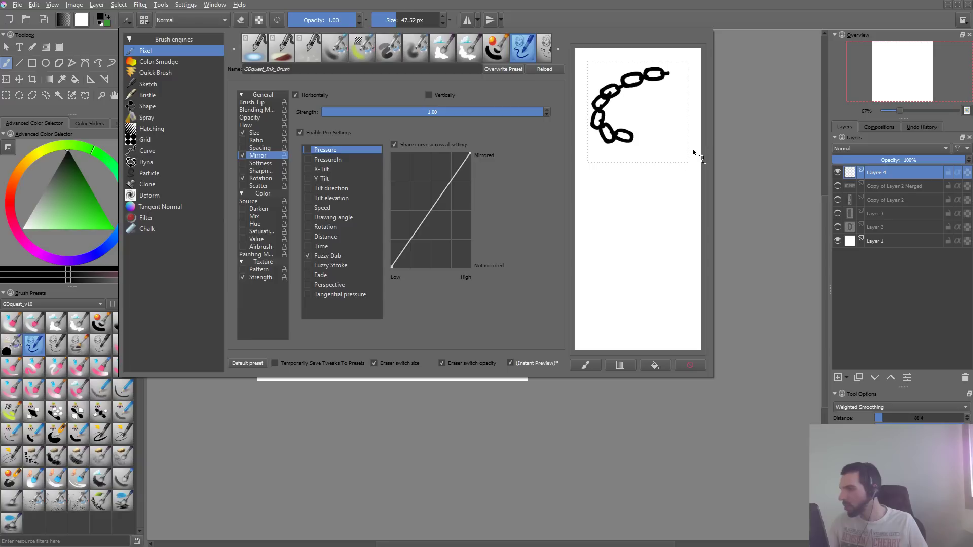
click(690, 364)
mouse_move(625, 73)
mouse_down()
mouse_move(620, 133)
mouse_move(682, 181)
mouse_up()
mouse_move(668, 75)
mouse_down()
mouse_move(652, 99)
mouse_move(647, 294)
mouse_up()
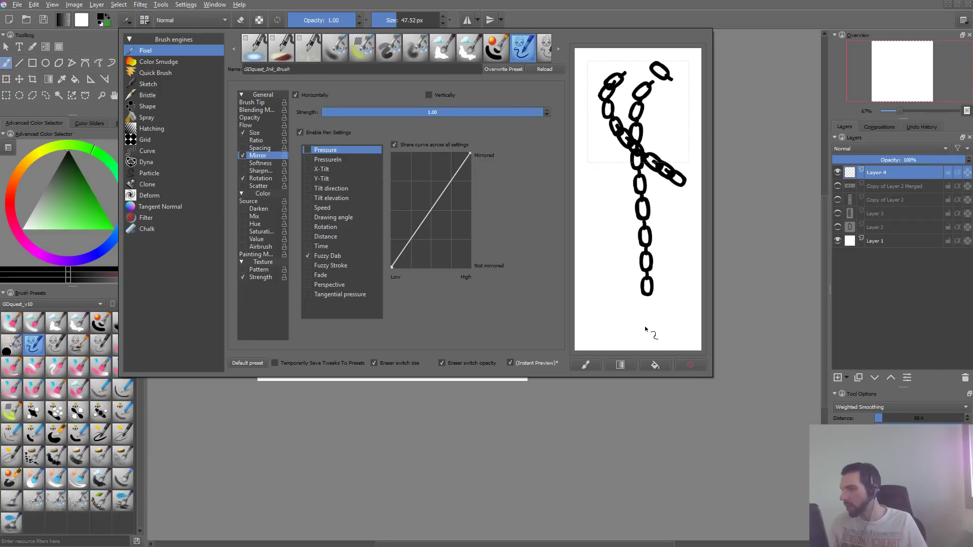
click(691, 365)
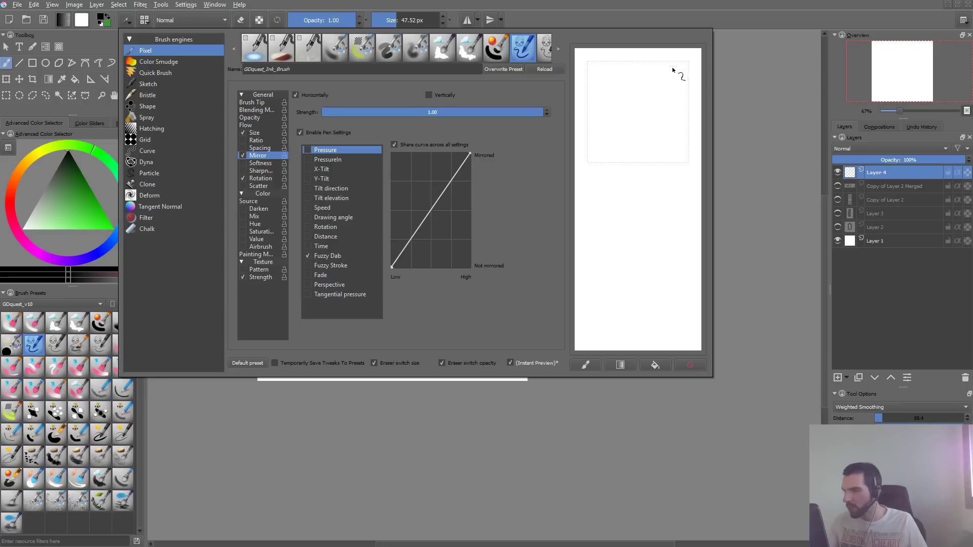
drag(678, 72, 680, 131)
mouse_move(638, 97)
mouse_down()
mouse_move(662, 92)
mouse_move(680, 137)
mouse_up()
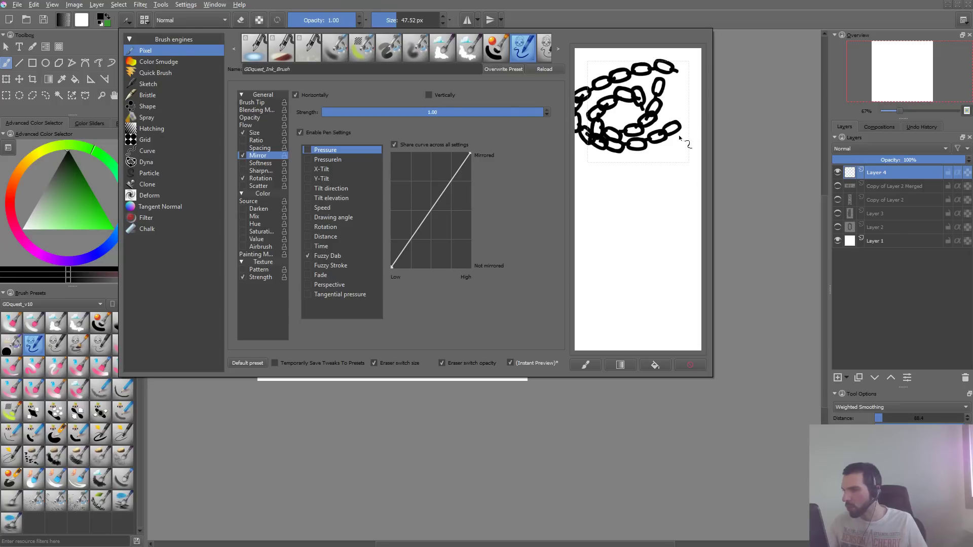
click(691, 365)
- Draw two short diagonal chains in the preset icon frame and save the brush as a new preset named GDquest_Special_Chains
drag(678, 89, 604, 145)
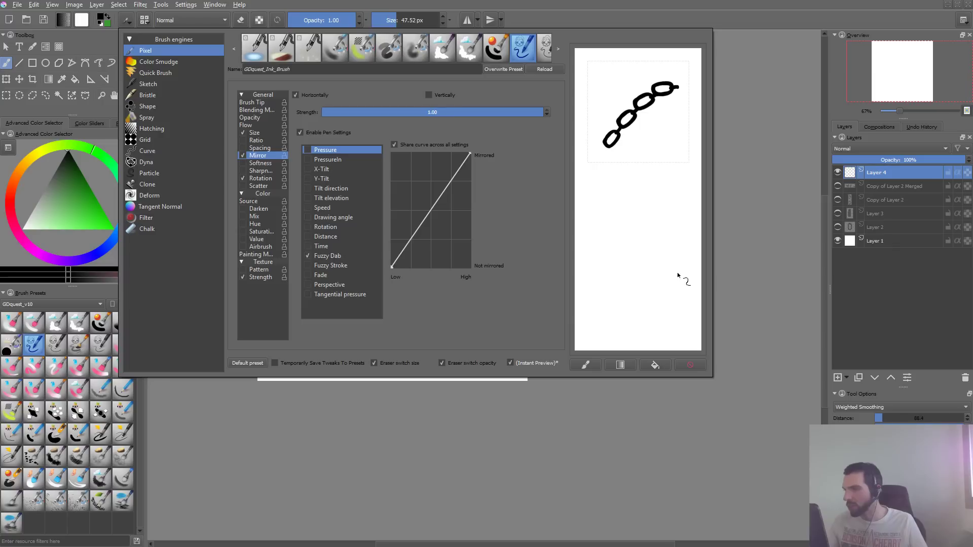
drag(666, 96, 627, 150)
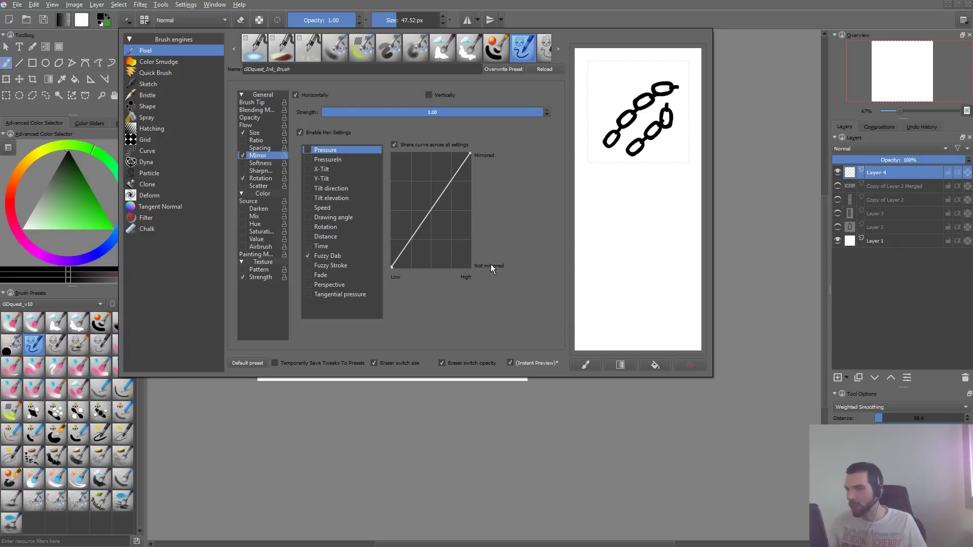
drag(266, 70, 398, 69)
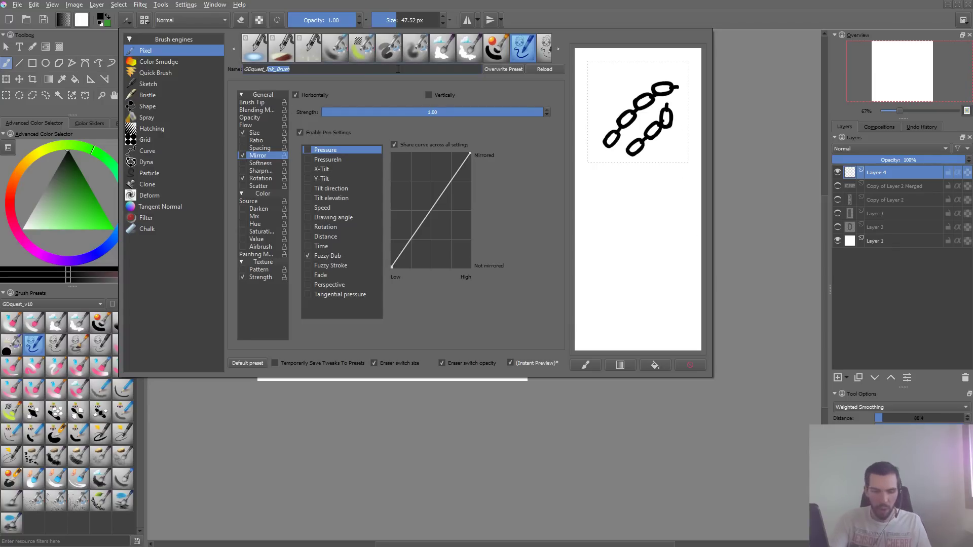
key(BackSpace)
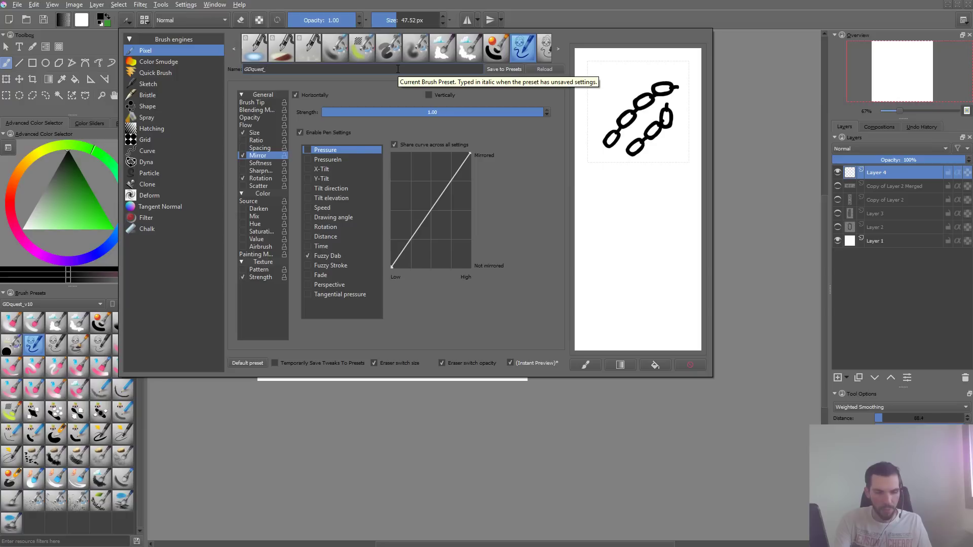
text(Special_Chains)
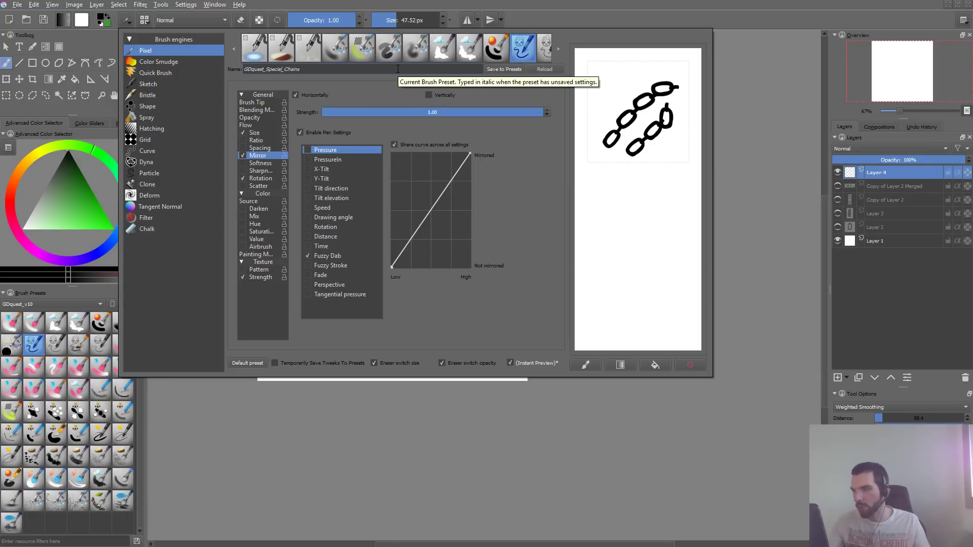
click(507, 69)
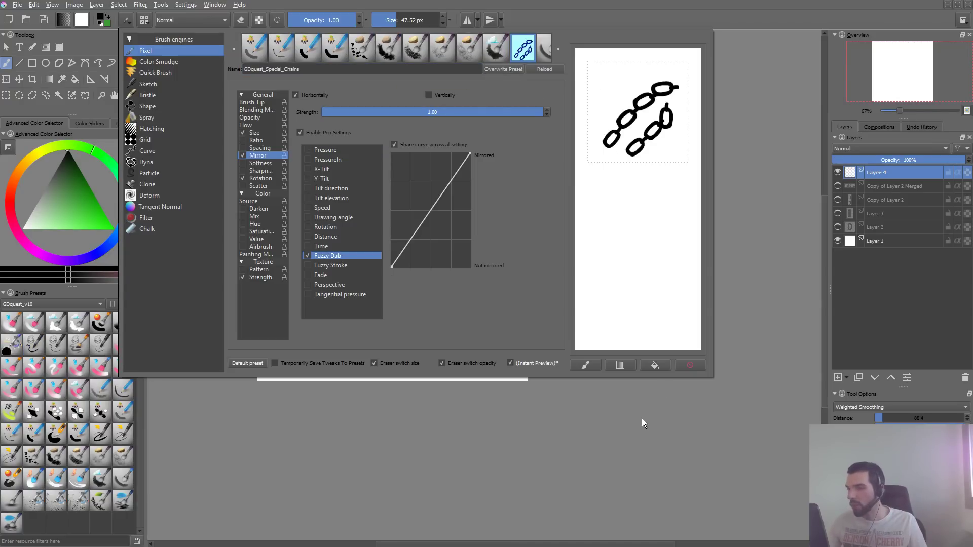
- Switch to the OneNote checklist and mark the Chain/rope item as completed
key(alt+Tab)
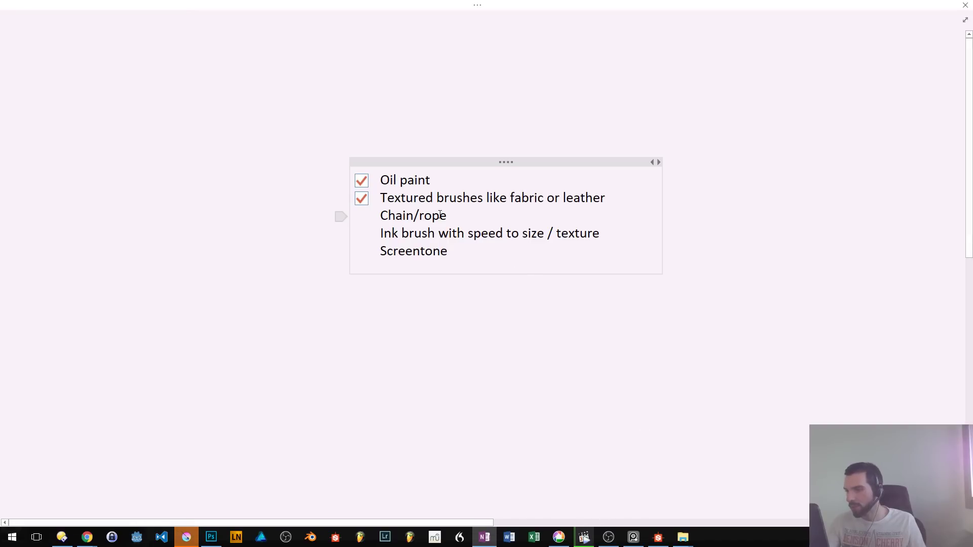
click(442, 216)
key(ctrl+1)
key(ctrl+1)
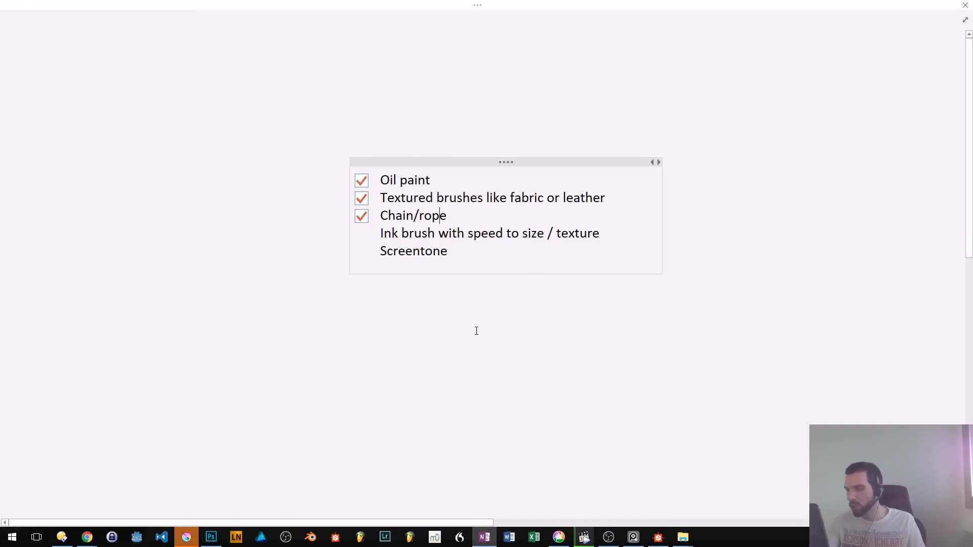
- Return to Krita, draw and undo a test chain on the canvas, and close the unnamed document without saving
key(alt+Tab)
drag(500, 186, 420, 375)
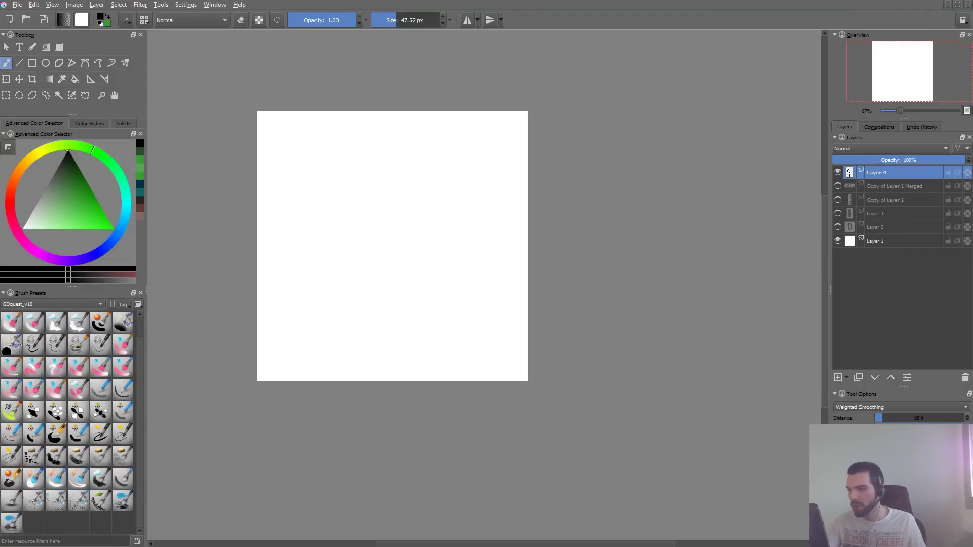
key(ctrl+z)
key(ctrl+w)
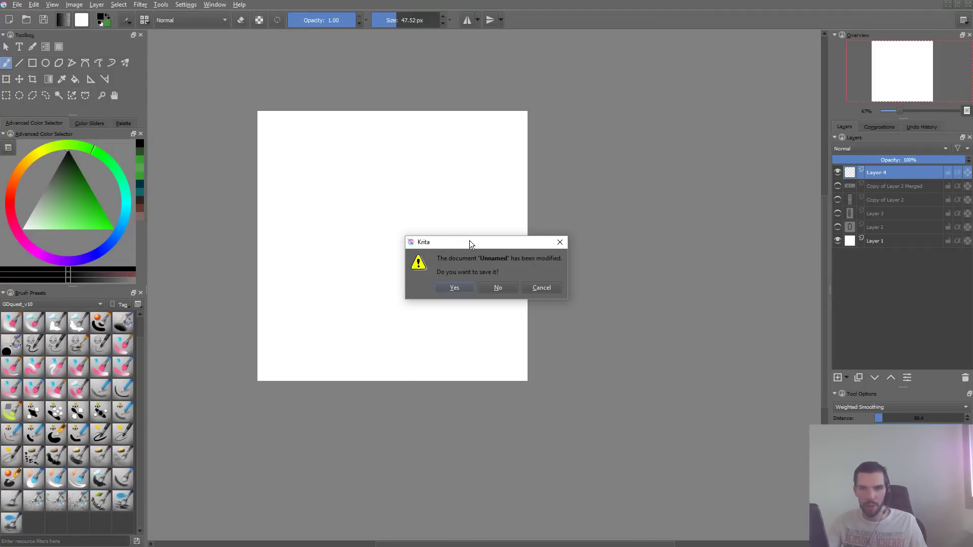
click(500, 288)
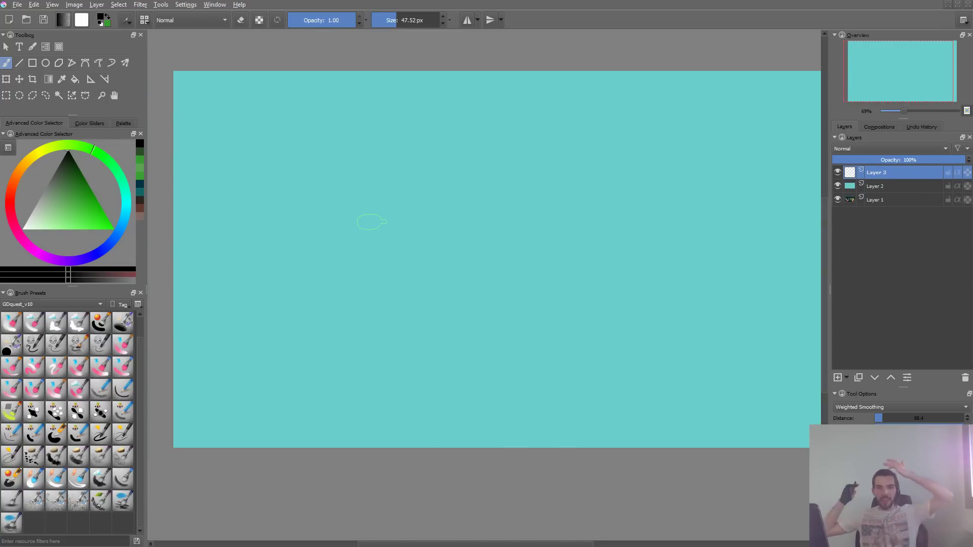
- On the turquoise canvas, try and undo a horizontal chain, and draw a long chain arcing toward the upper right
mouse_move(273, 284)
mouse_down()
mouse_move(322, 219)
mouse_move(460, 343)
mouse_move(543, 284)
mouse_up()
key(ctrl+z)
mouse_move(323, 287)
mouse_down()
mouse_move(407, 234)
mouse_move(675, 138)
mouse_up()
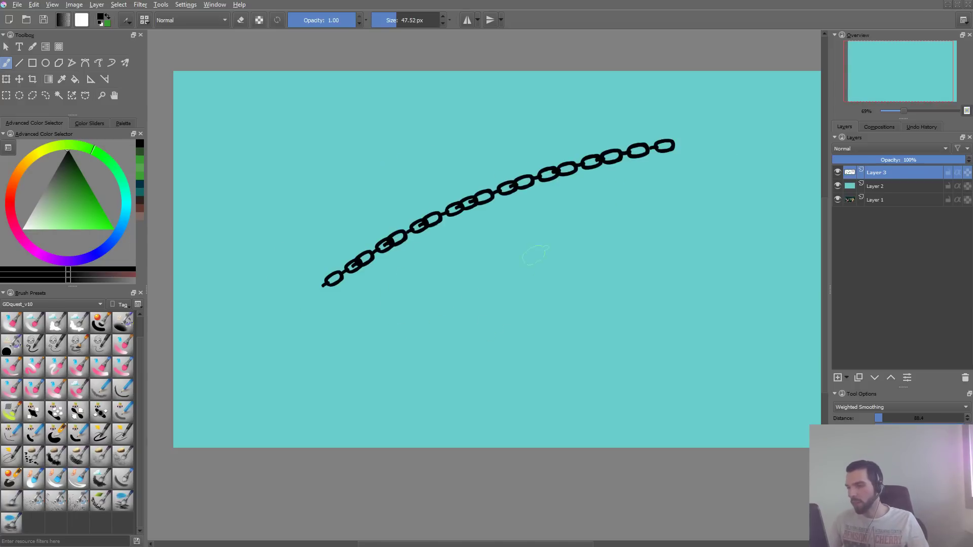
- Undo the arcing chain, and draw two roughly parallel diagonal chains as a test before undoing them
key(ctrl+z)
mouse_move(308, 335)
mouse_down()
mouse_move(402, 270)
mouse_move(698, 144)
mouse_up()
drag(376, 340, 692, 171)
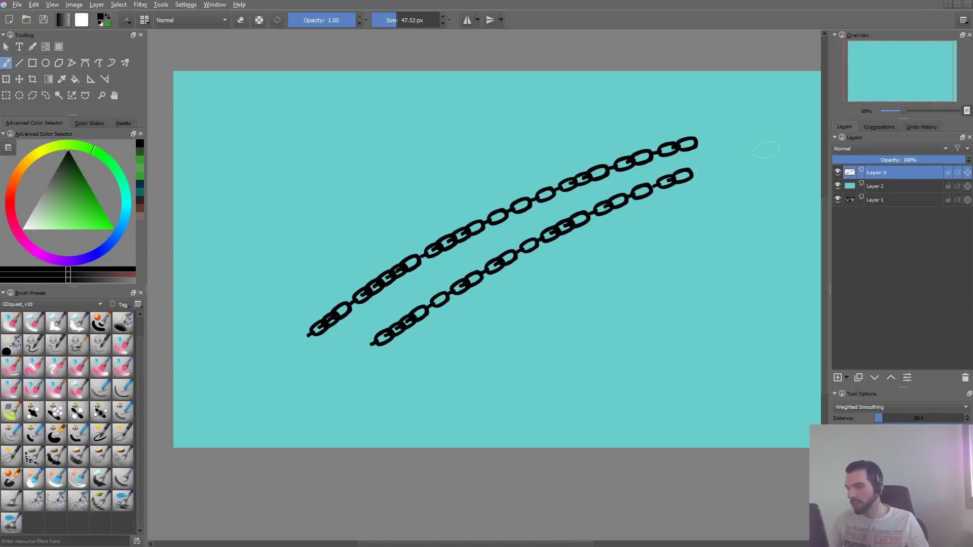
key(ctrl+z)
key(ctrl+z)
key(F5)
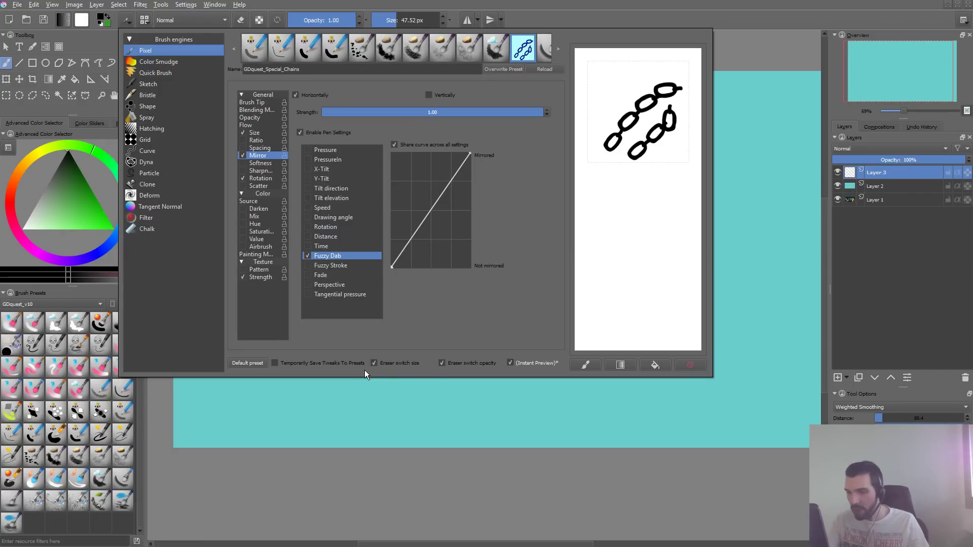
key(F5)
- Try two other ink presets, including GDquest_Ink_Fixed_Size, with a test stroke each on the canvas, undoing both strokes
click(122, 434)
mouse_move(380, 172)
mouse_down()
mouse_move(362, 257)
mouse_move(507, 320)
mouse_up()
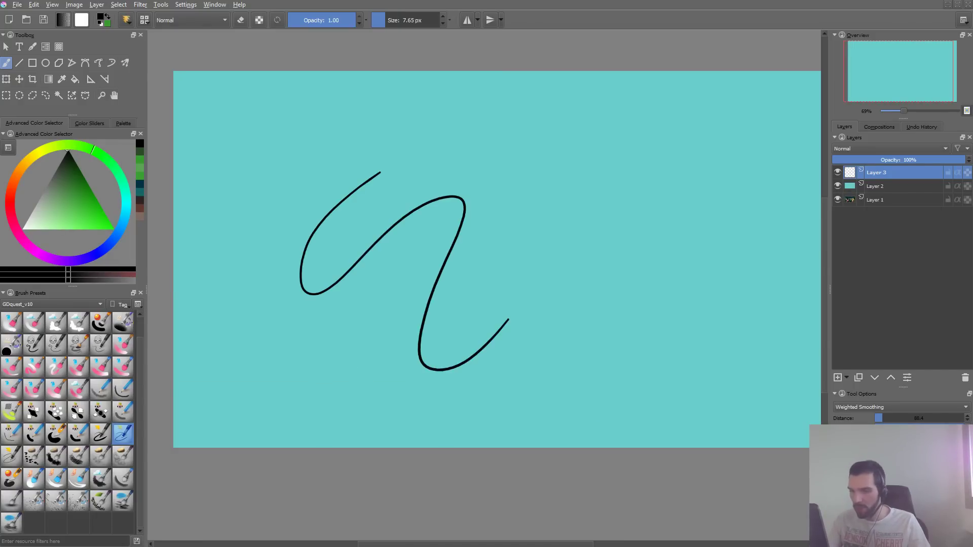
key(ctrl+z)
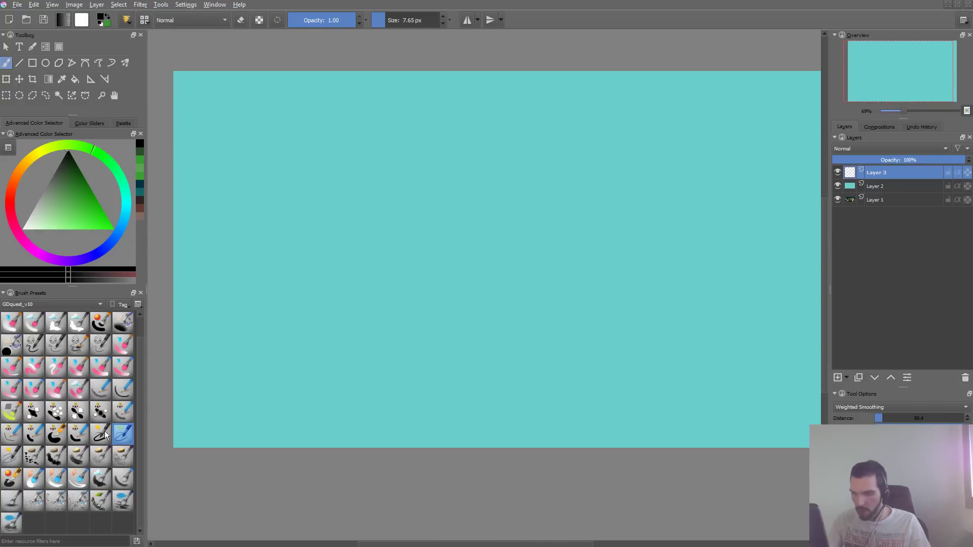
click(54, 346)
mouse_move(384, 223)
mouse_down()
mouse_move(472, 313)
mouse_move(576, 228)
mouse_up()
key(ctrl+z)
key(F5)
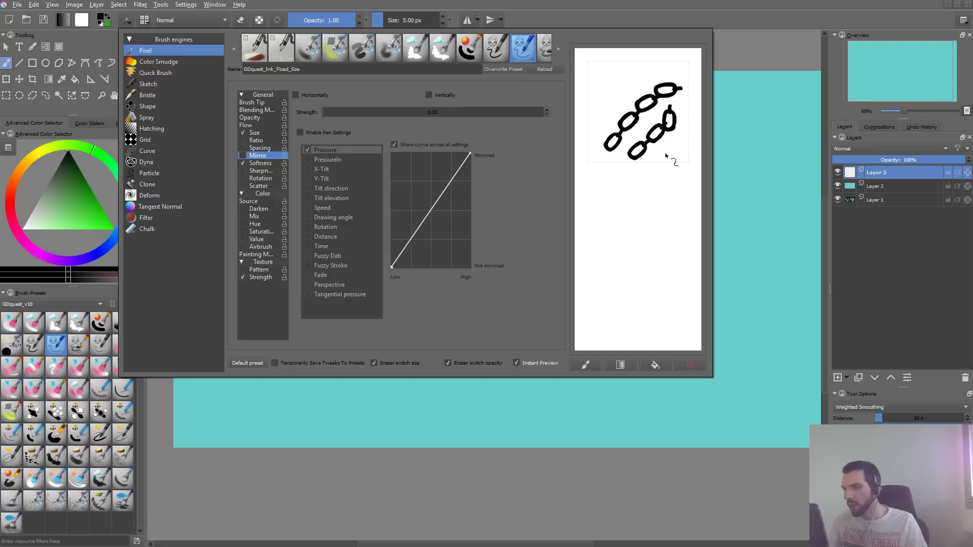
- Select the GDquest_Ink_Sketch preset, enlarge the brush to 130.72 px, and undo the test strokes made with it
click(93, 377)
click(105, 353)
mouse_move(386, 164)
mouse_down()
mouse_move(305, 260)
mouse_move(605, 234)
mouse_up()
key(ctrl+z)
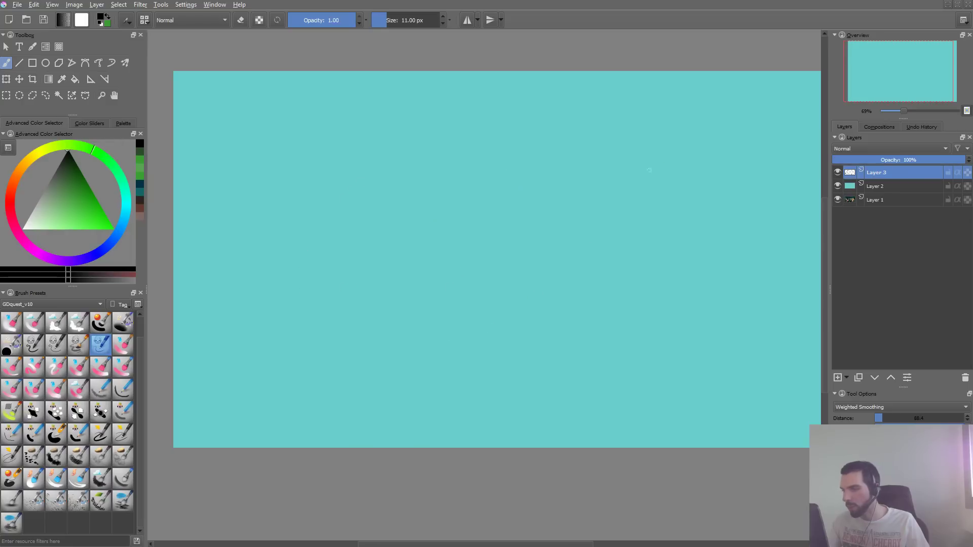
shift+drag(476, 215, 532, 215)
mouse_move(396, 209)
mouse_down()
mouse_move(359, 290)
mouse_move(554, 315)
mouse_move(691, 168)
mouse_up()
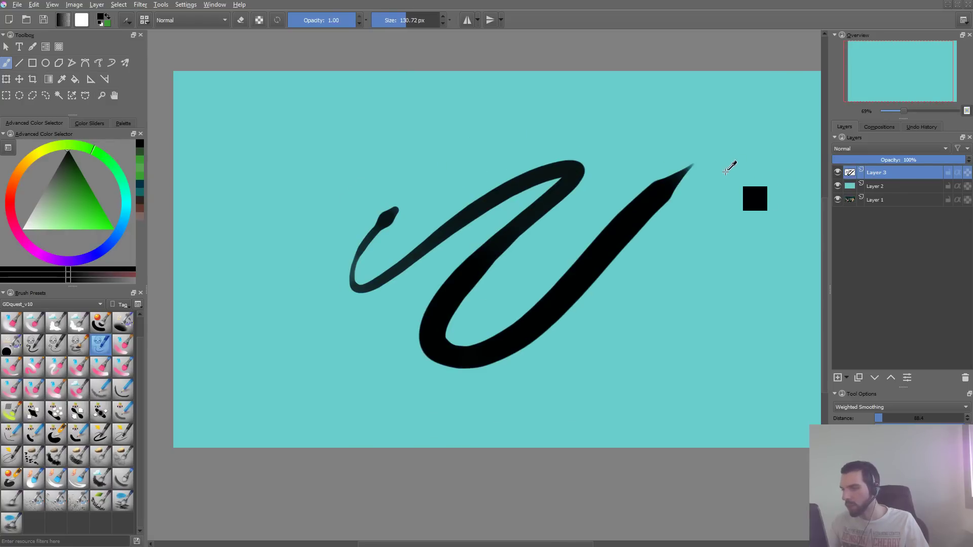
key(ctrl+z)
- Enable the texture pattern for GDquest_Ink_Sketch in the brush settings, and test it with a scratchpad stroke before clearing the scratchpad
key(F5)
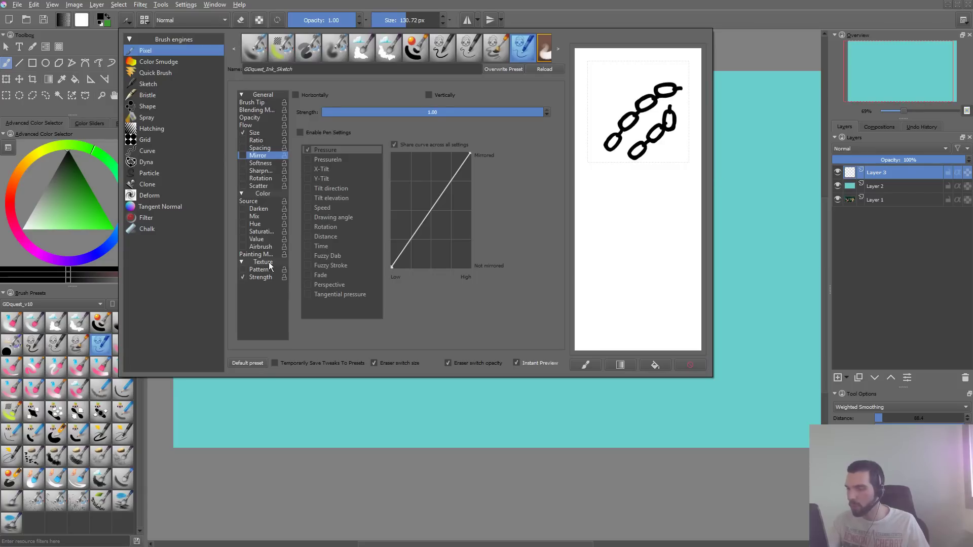
click(243, 269)
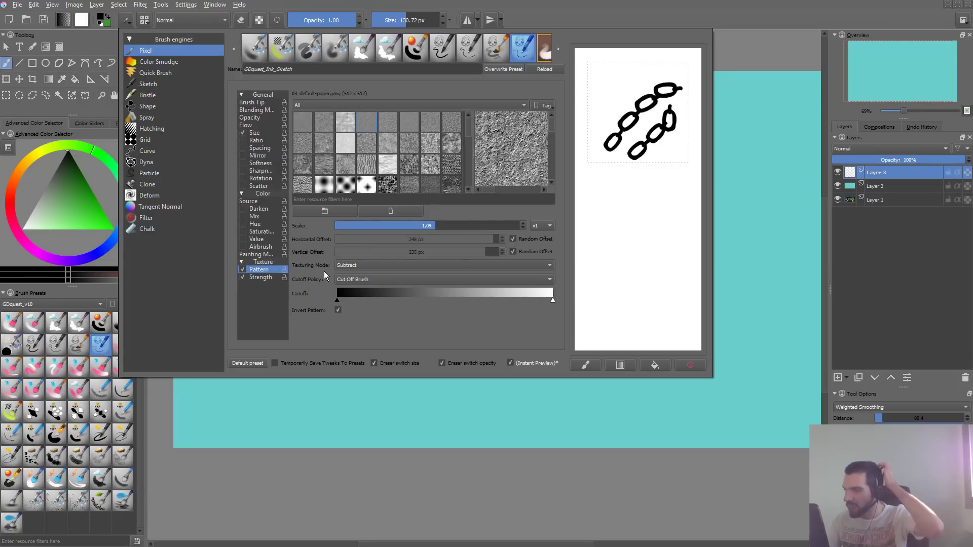
mouse_move(657, 197)
mouse_down()
mouse_move(610, 286)
mouse_move(659, 324)
mouse_up()
click(690, 365)
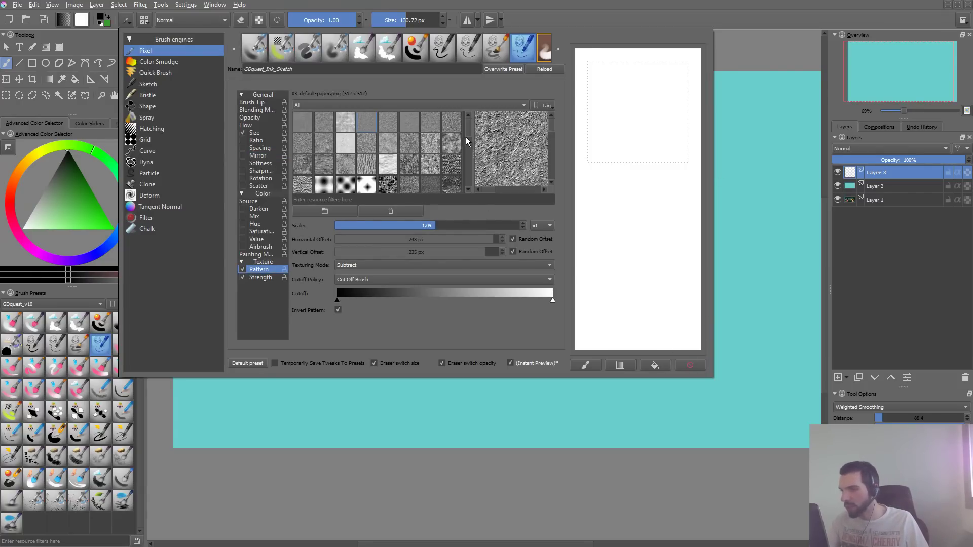
- Try patterns near the end of the texture list, including gdquest_fabric_fluffy-high, with scratchpad strokes, clearing them
drag(468, 137, 473, 187)
click(351, 185)
drag(638, 100, 674, 320)
click(698, 363)
click(324, 181)
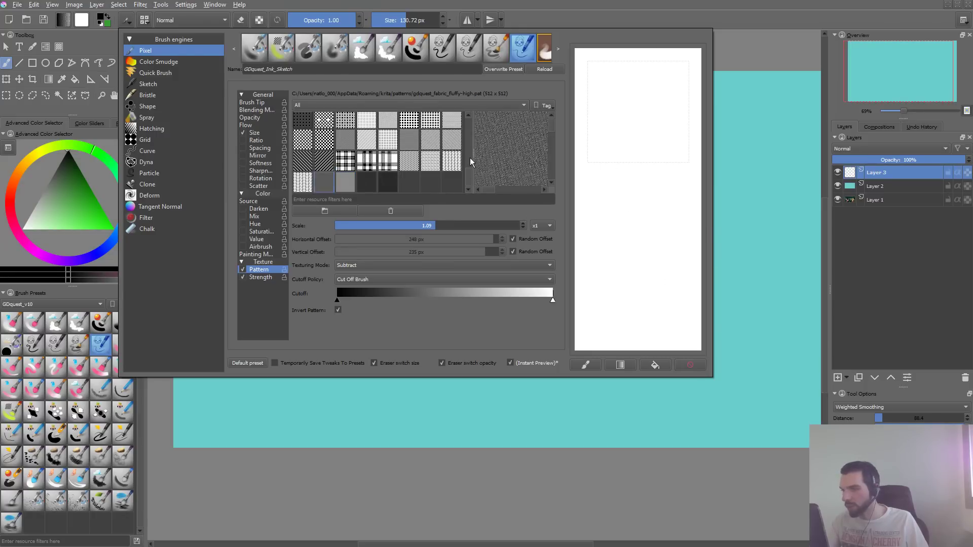
mouse_move(659, 88)
mouse_down()
mouse_move(667, 152)
mouse_move(662, 322)
mouse_up()
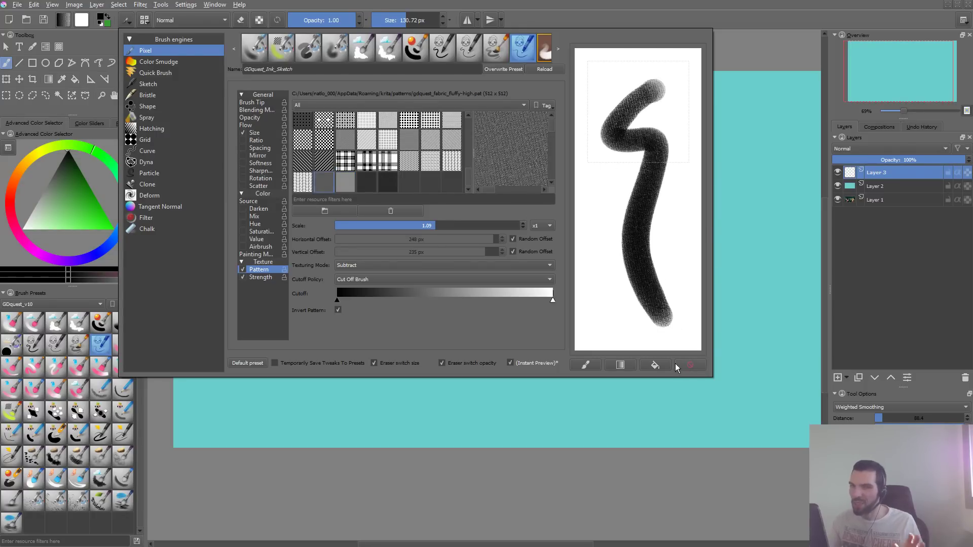
click(691, 365)
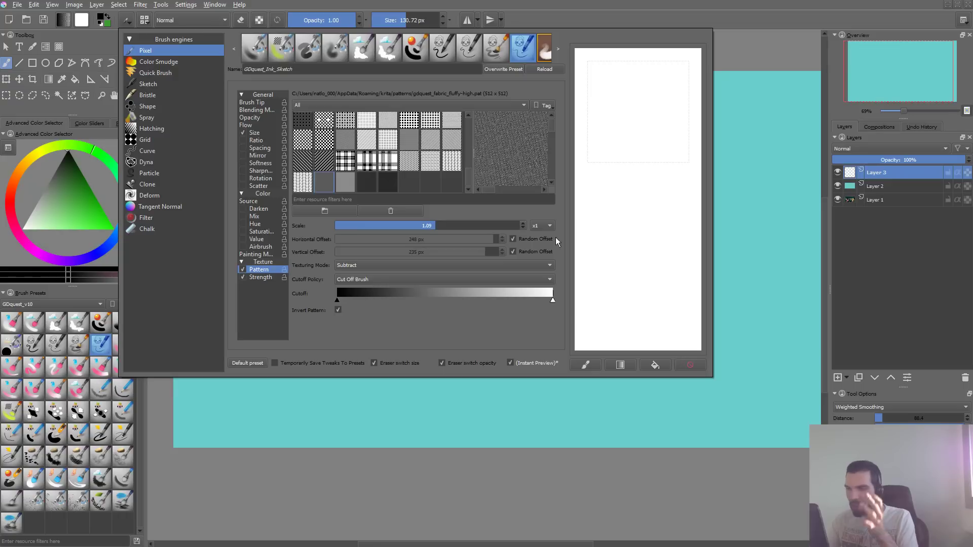
- Try the Canvas 02 and texture-crackle patterns on the brush with one scratchpad stroke each
drag(470, 172, 470, 133)
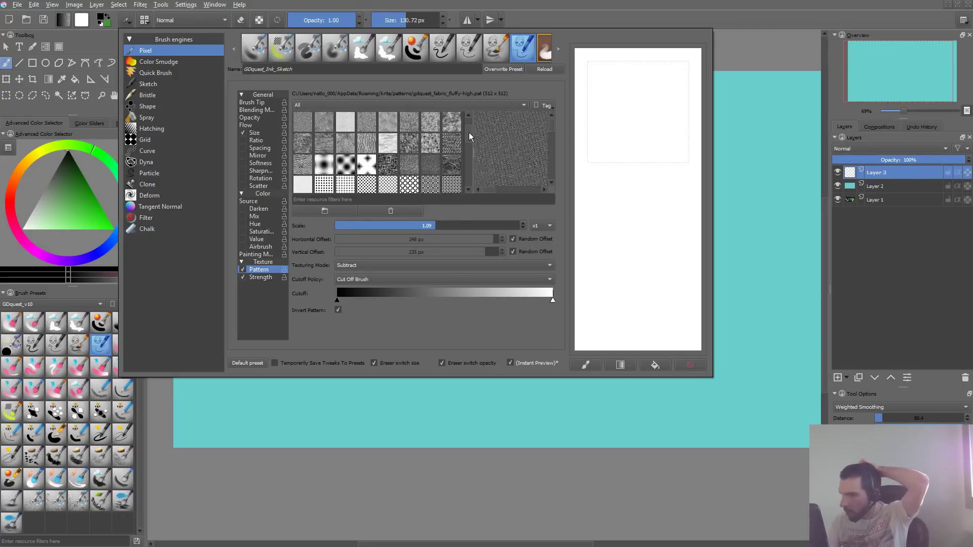
click(418, 164)
mouse_move(618, 96)
mouse_down()
mouse_move(626, 240)
mouse_move(643, 319)
mouse_up()
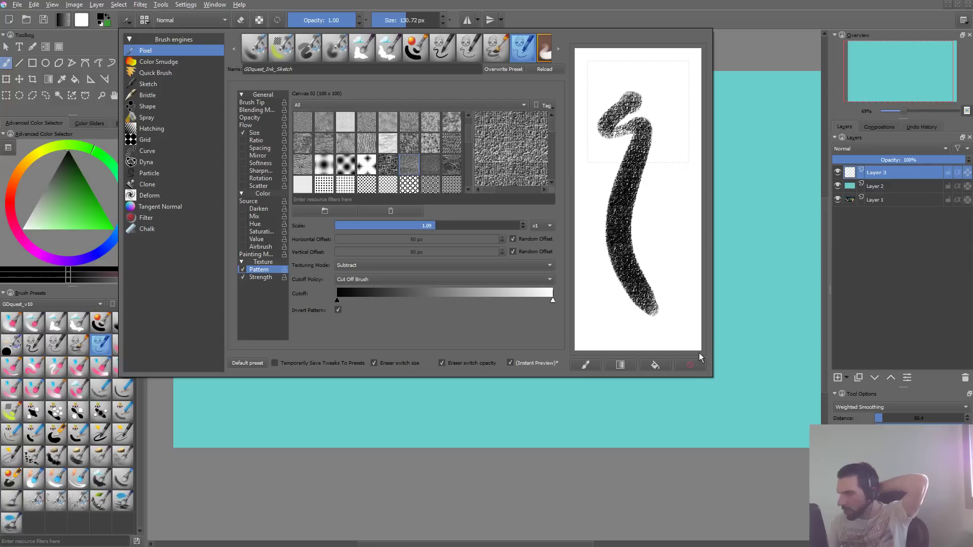
click(691, 364)
click(411, 145)
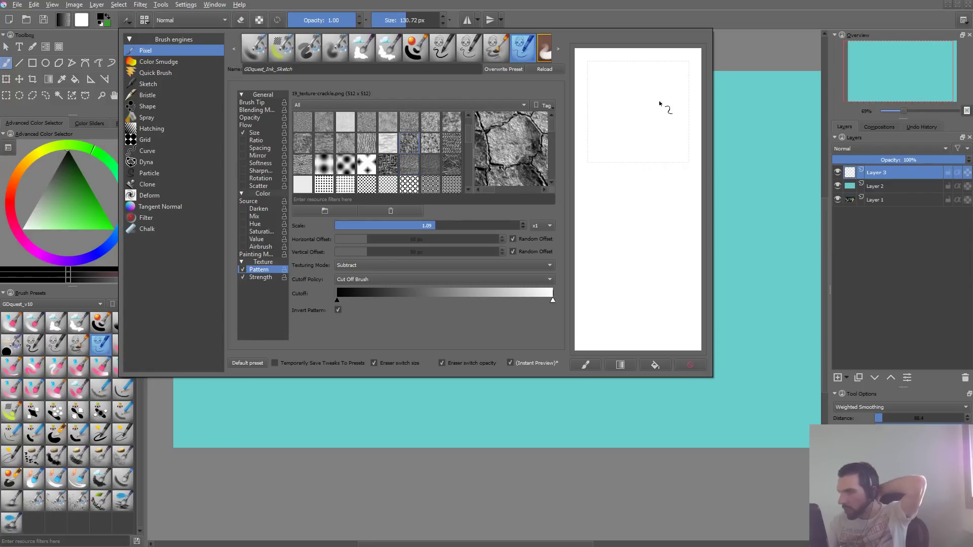
drag(659, 97, 626, 254)
- Set the brush texture to the drawed_furry pattern and test it with strokes in the cleared scratchpad
scroll(467, 123, up, 1)
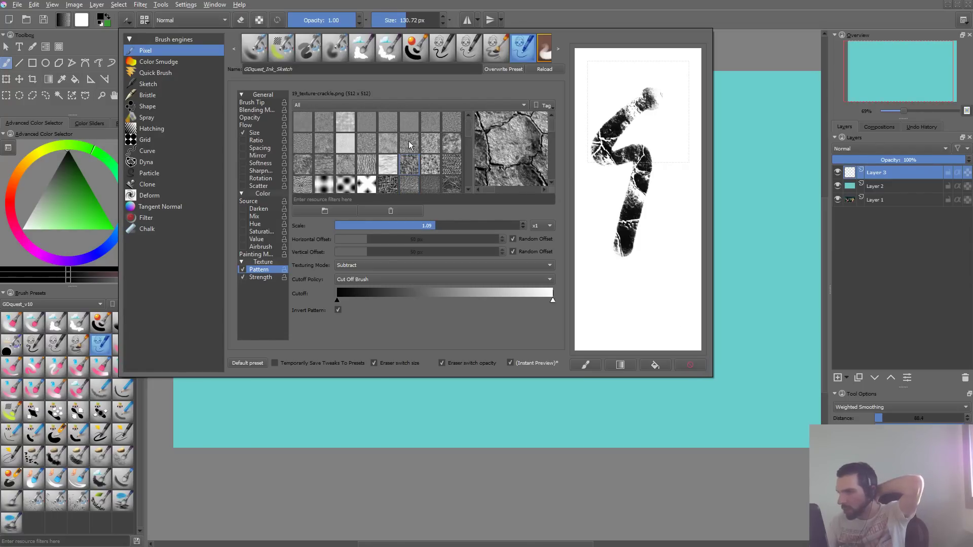
click(452, 135)
click(690, 364)
drag(659, 104, 617, 246)
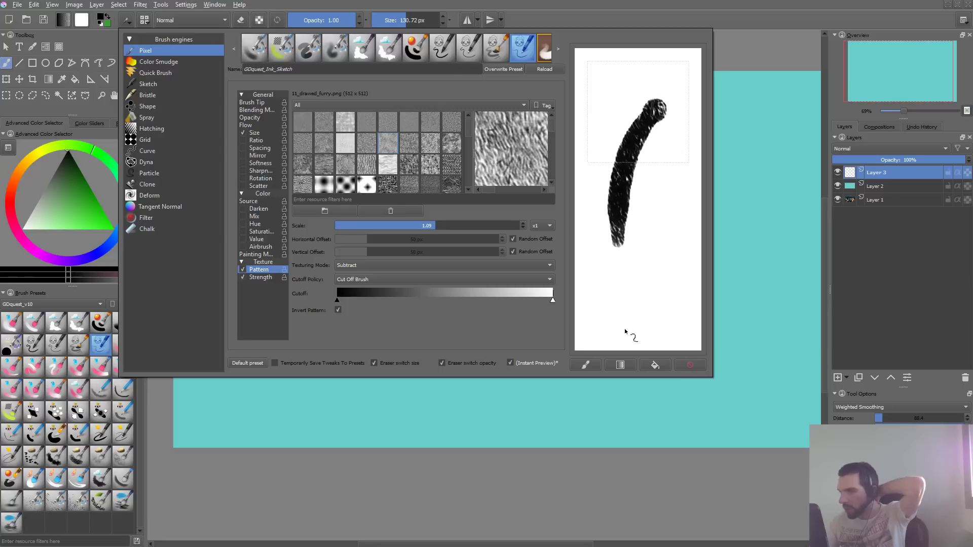
click(679, 364)
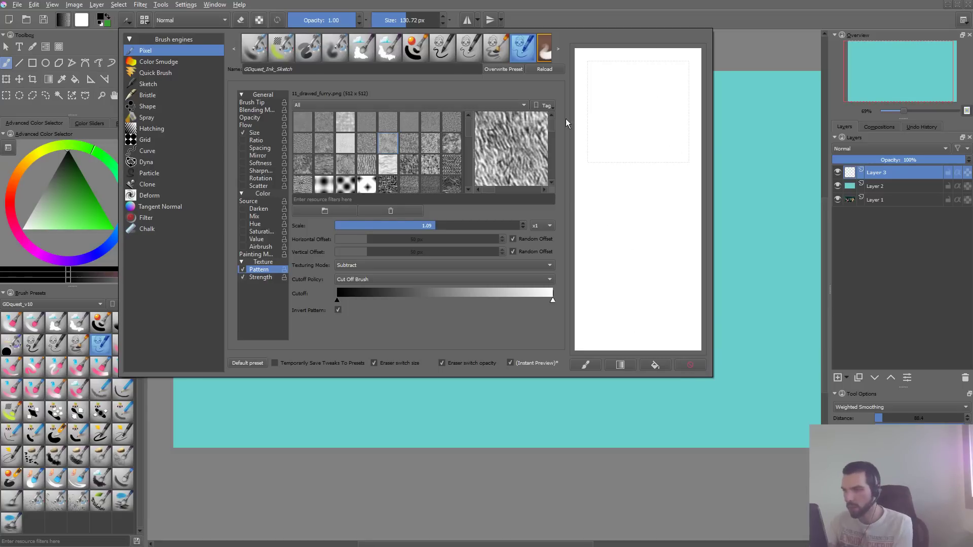
drag(643, 94, 643, 232)
- Set the cutoff policy to Cut Off Pattern, test the black cutoff near mid-range, and return it to the minimum
click(348, 280)
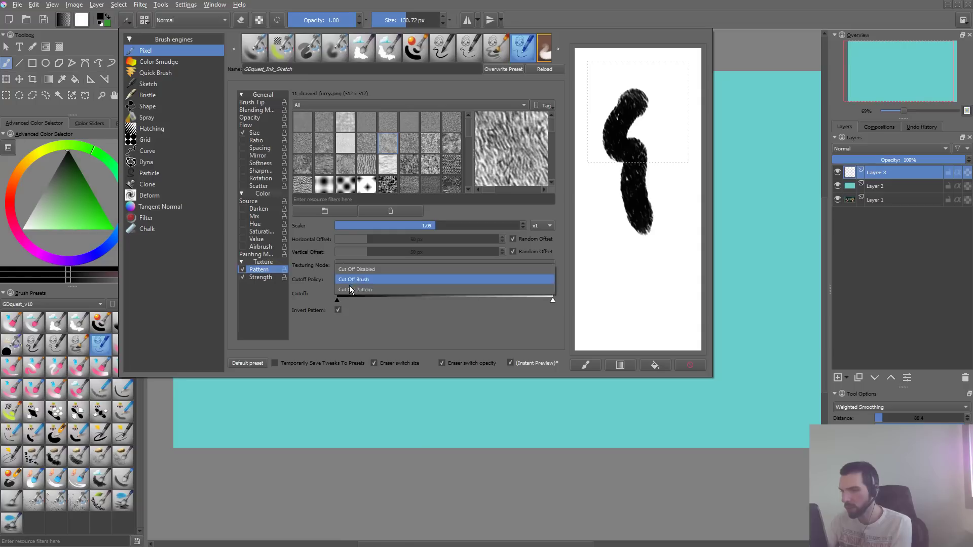
click(354, 290)
drag(337, 300, 446, 300)
drag(631, 318, 695, 198)
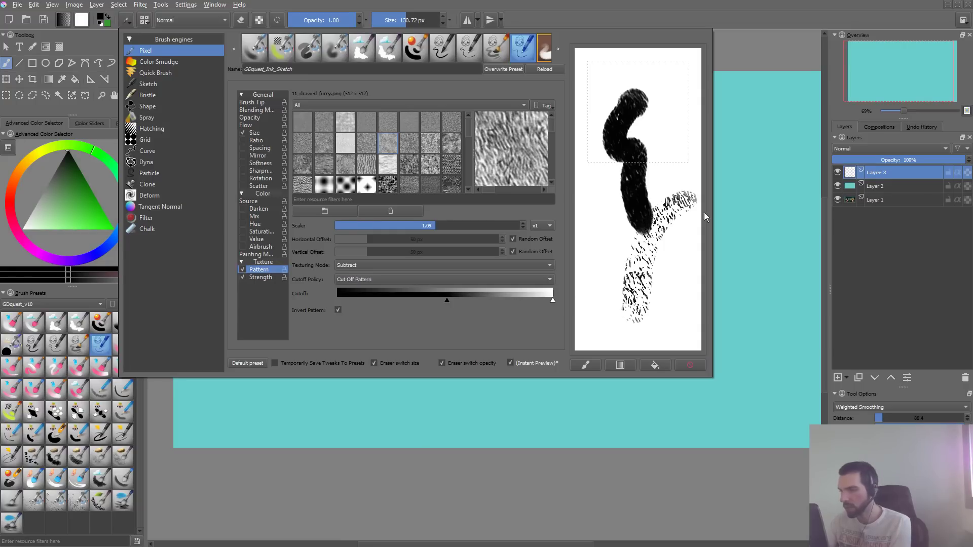
click(703, 368)
drag(447, 300, 338, 300)
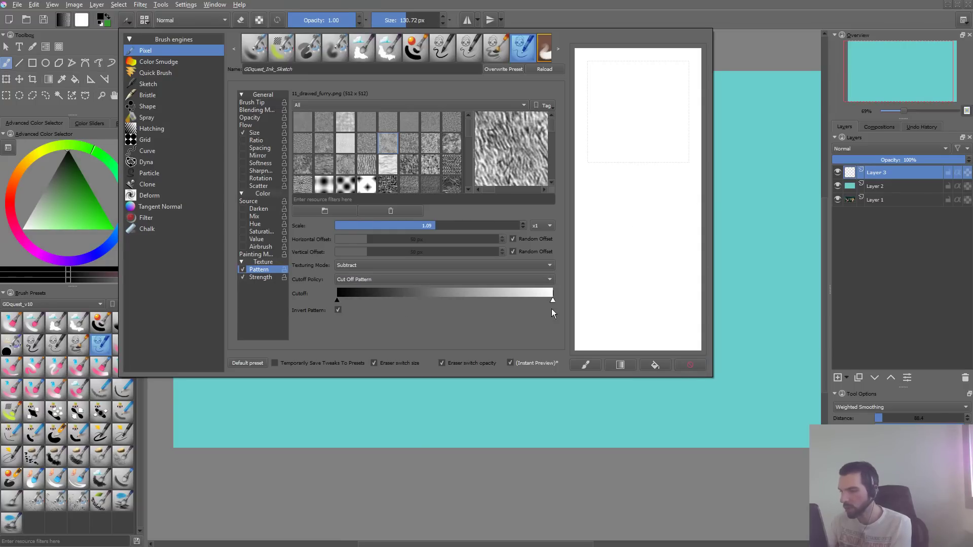
- Lower the pattern's white cutoff to about three quarters of the range, comparing several positions with scratchpad strokes and clearing them
drag(552, 300, 486, 301)
mouse_move(652, 100)
mouse_down()
mouse_move(618, 203)
mouse_move(631, 326)
mouse_up()
click(691, 365)
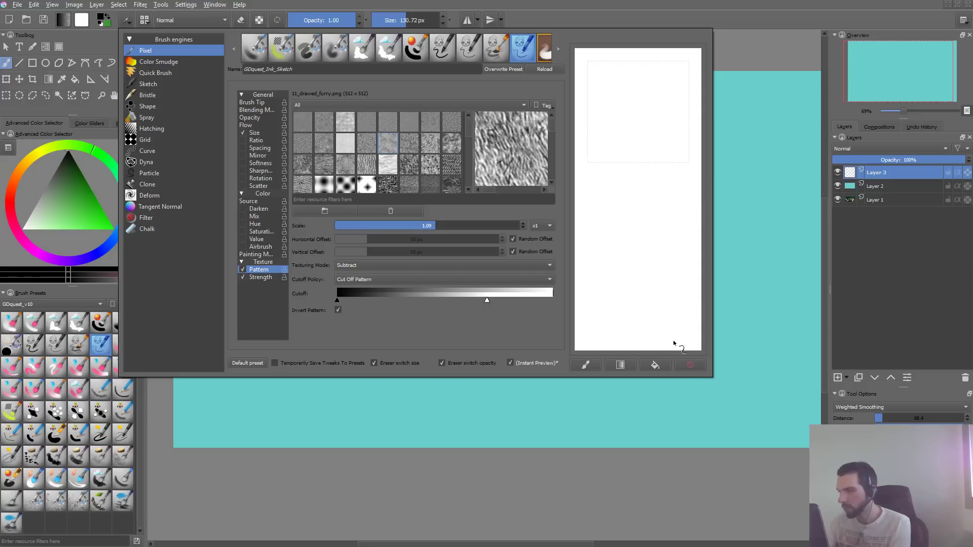
drag(486, 300, 458, 300)
mouse_move(666, 114)
mouse_down()
mouse_move(638, 304)
mouse_move(656, 240)
mouse_move(661, 119)
mouse_move(624, 135)
mouse_move(640, 290)
mouse_up()
drag(460, 300, 504, 300)
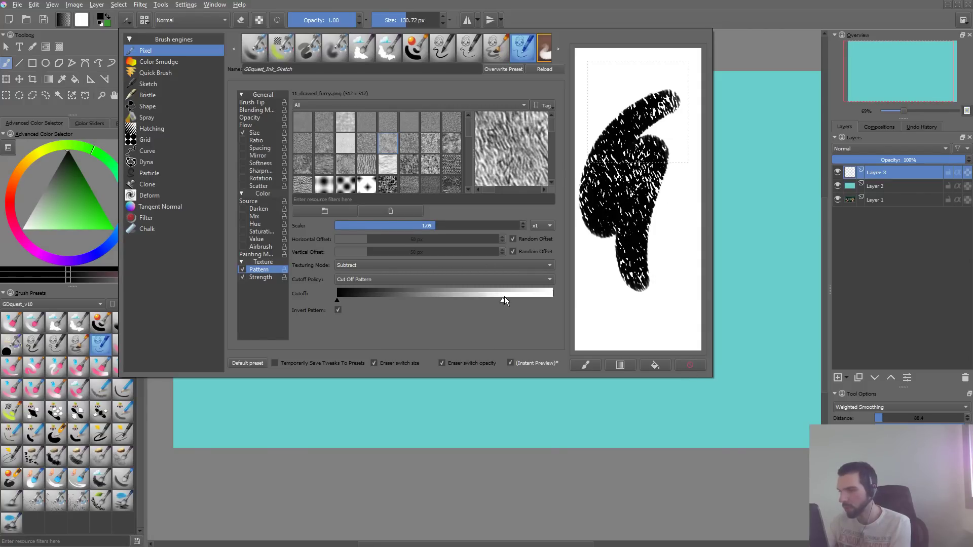
click(690, 365)
mouse_move(671, 80)
mouse_down()
mouse_move(675, 185)
mouse_move(659, 310)
mouse_up()
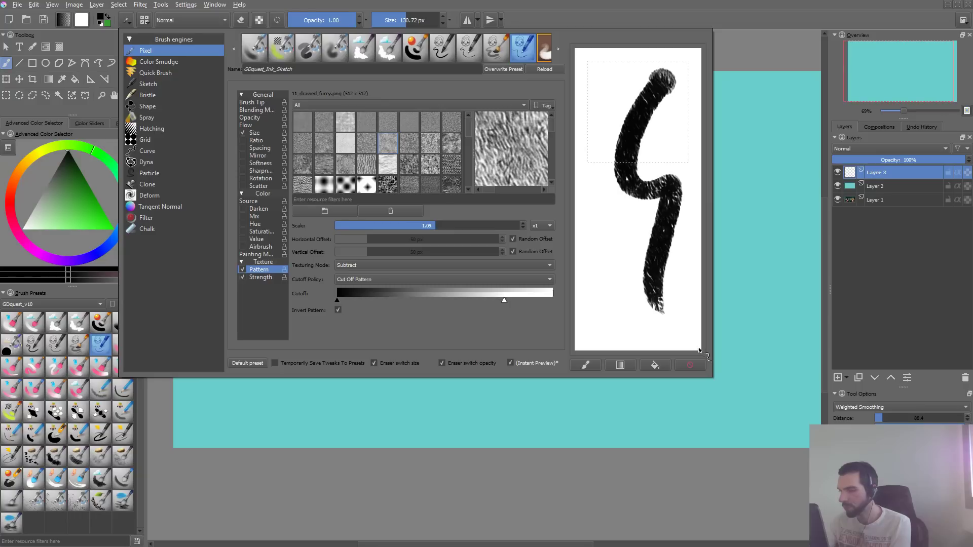
mouse_move(604, 282)
mouse_down()
mouse_move(673, 110)
mouse_move(701, 73)
mouse_up()
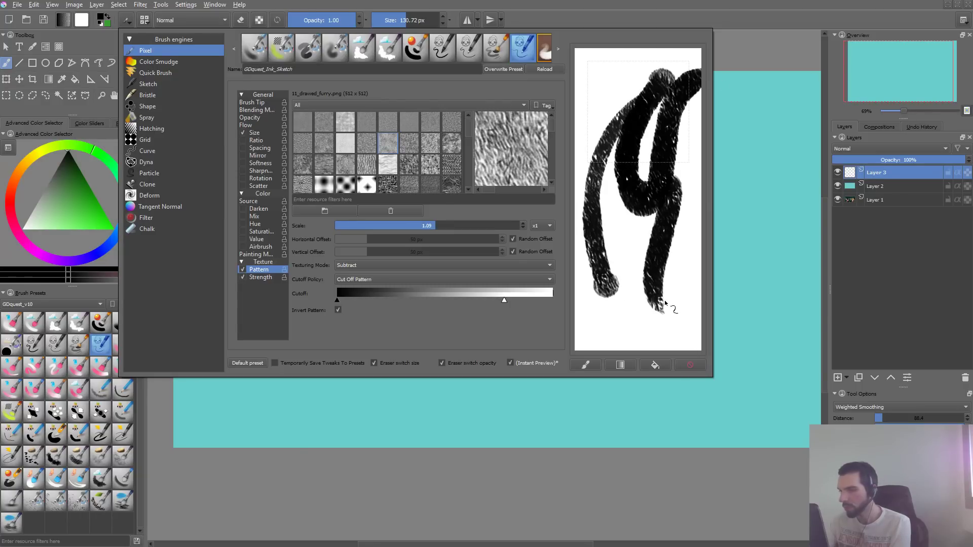
click(690, 365)
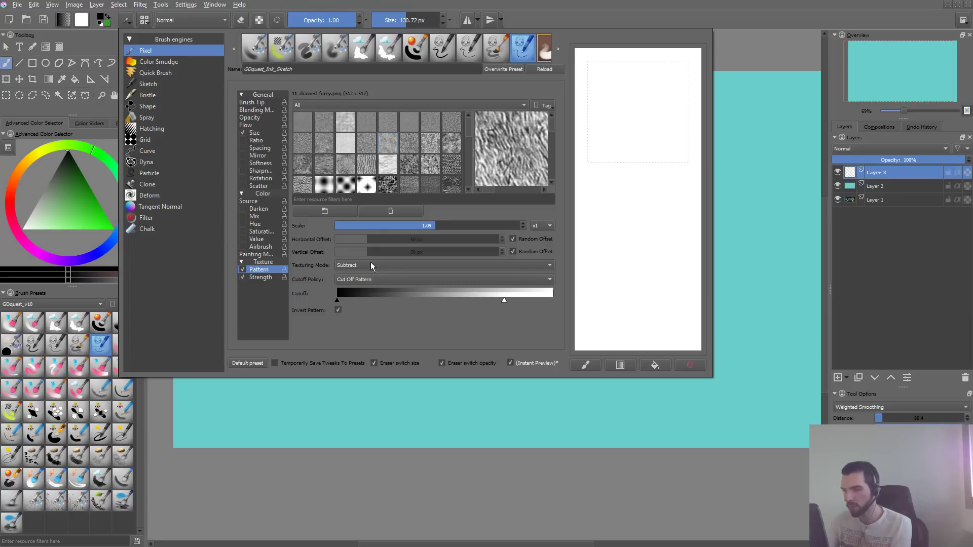
- Set the texture scale to 1.0, comparing the pattern with scratchpad strokes before and after the change
drag(668, 92, 648, 274)
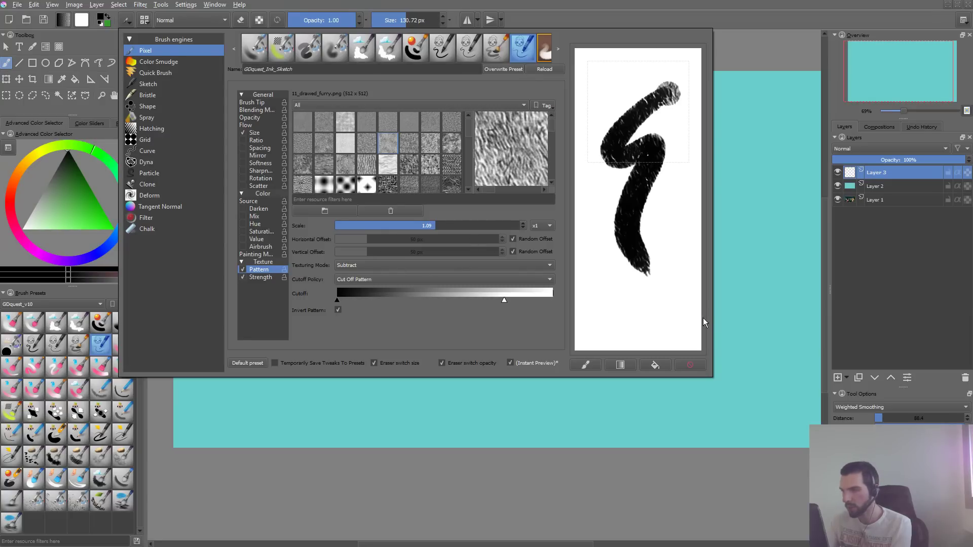
click(690, 365)
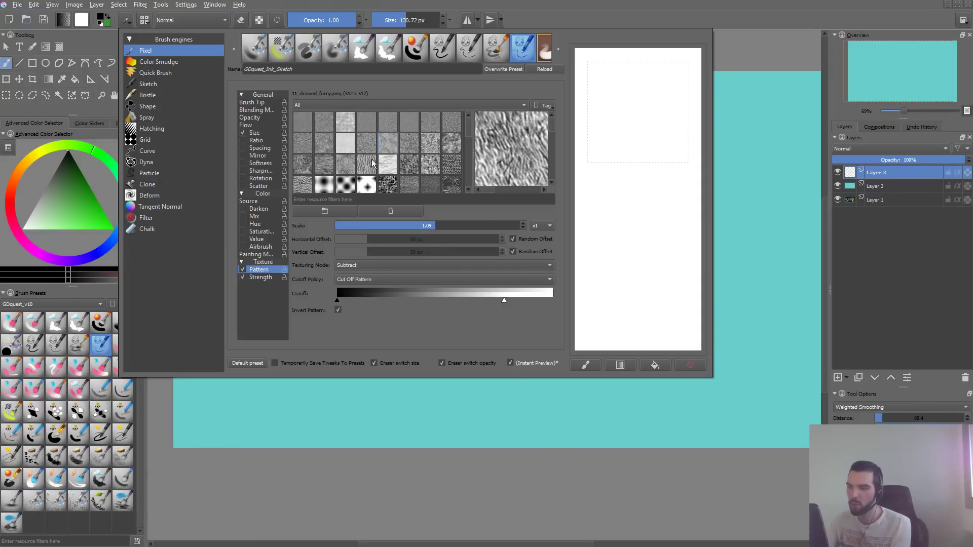
drag(436, 227, 431, 227)
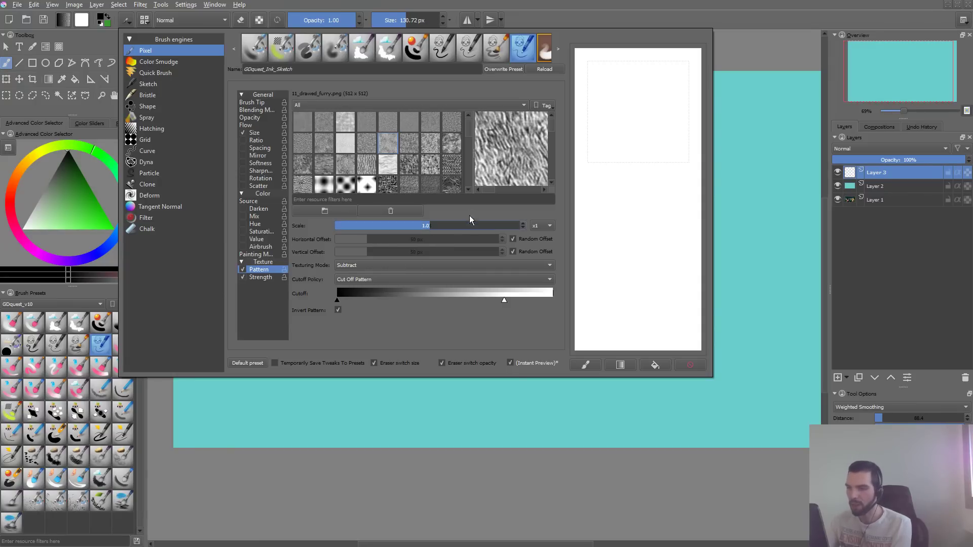
drag(650, 99, 641, 276)
click(690, 364)
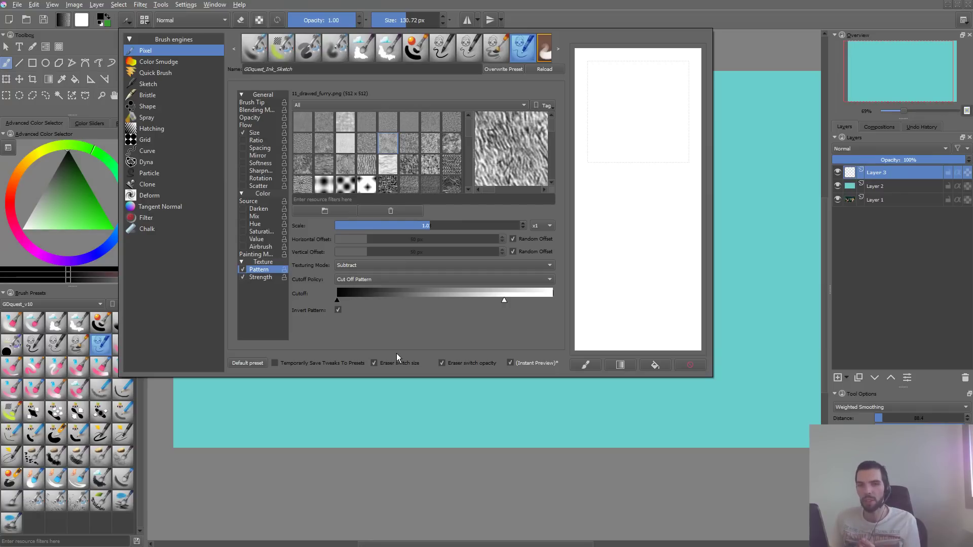
- Paint overlapping test strokes in the scratchpad to check the texture build-up, and clear the scratchpad
mouse_move(685, 127)
mouse_down()
mouse_move(647, 162)
mouse_move(654, 278)
mouse_up()
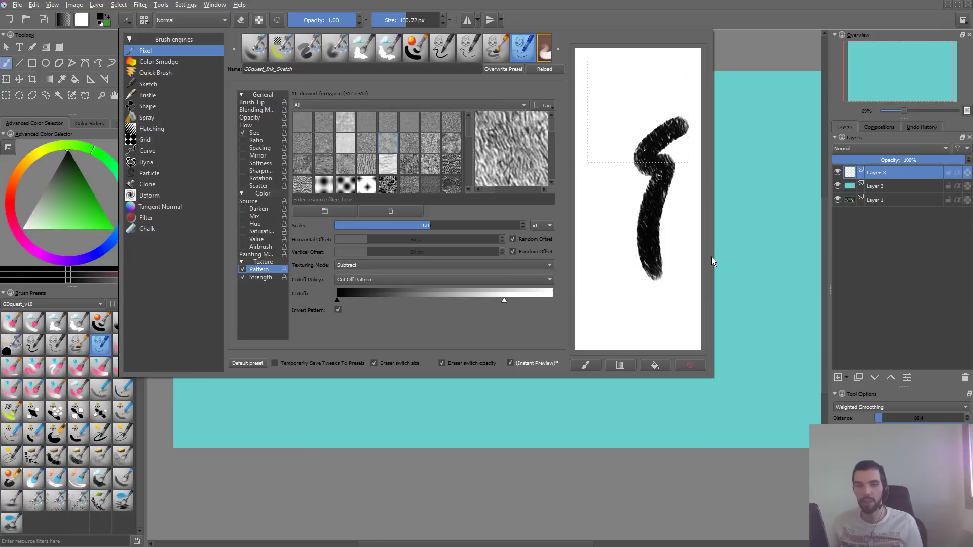
mouse_move(615, 161)
mouse_down()
mouse_move(644, 103)
mouse_move(616, 181)
mouse_up()
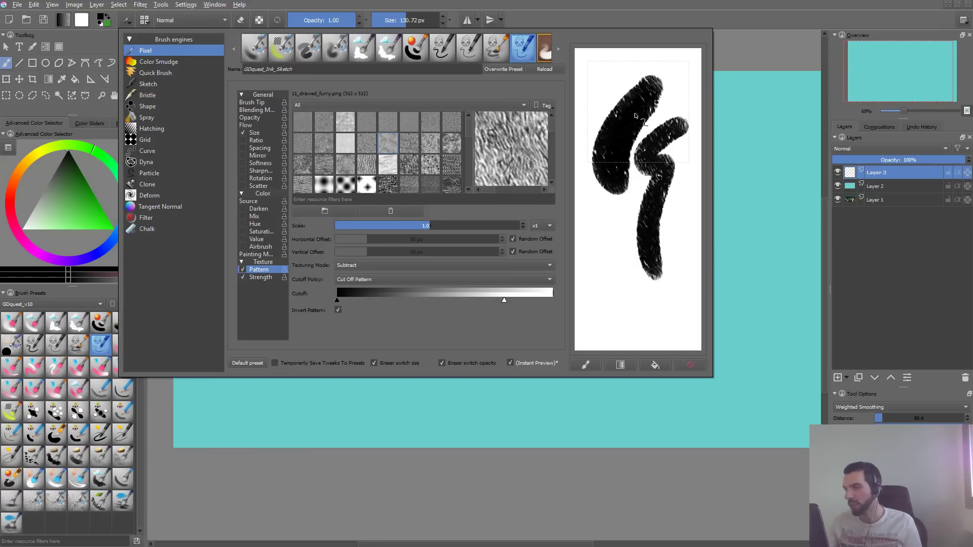
drag(675, 84, 654, 185)
click(593, 102)
mouse_move(612, 83)
mouse_down()
mouse_move(597, 130)
mouse_move(621, 187)
mouse_up()
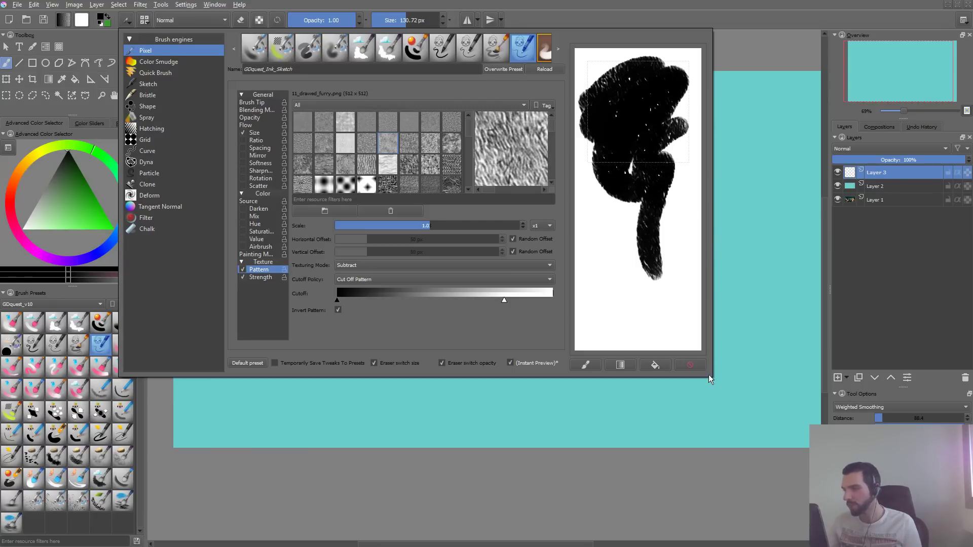
click(691, 365)
- Try scatter at strength 1.00 and at 0.06 with scratchpad strokes, switch it off again, and clear the scratchpad
click(248, 186)
click(243, 186)
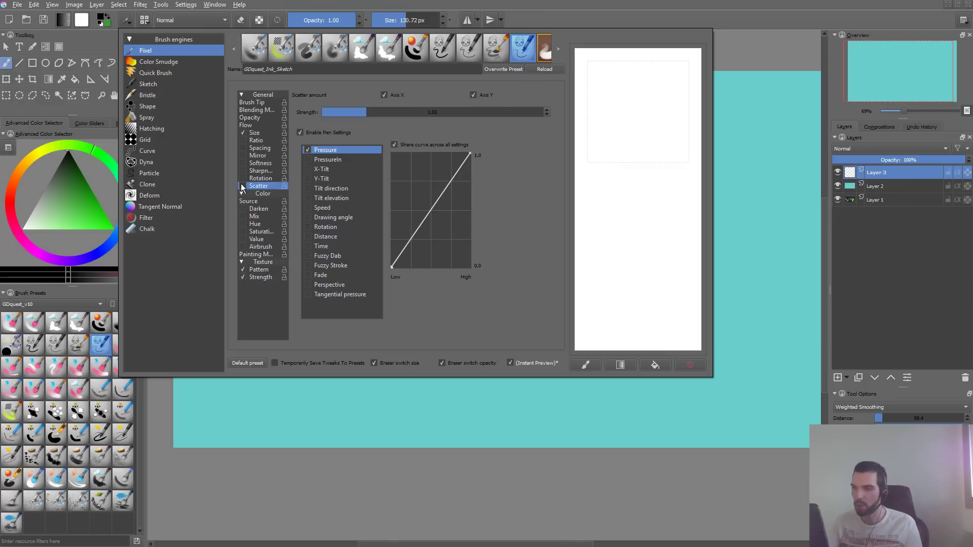
drag(652, 80, 651, 277)
drag(361, 113, 319, 122)
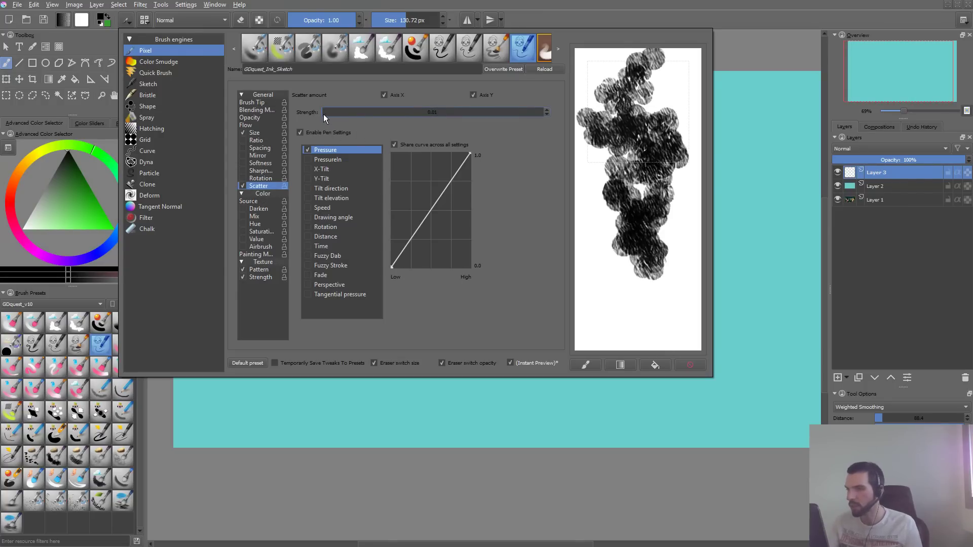
click(690, 365)
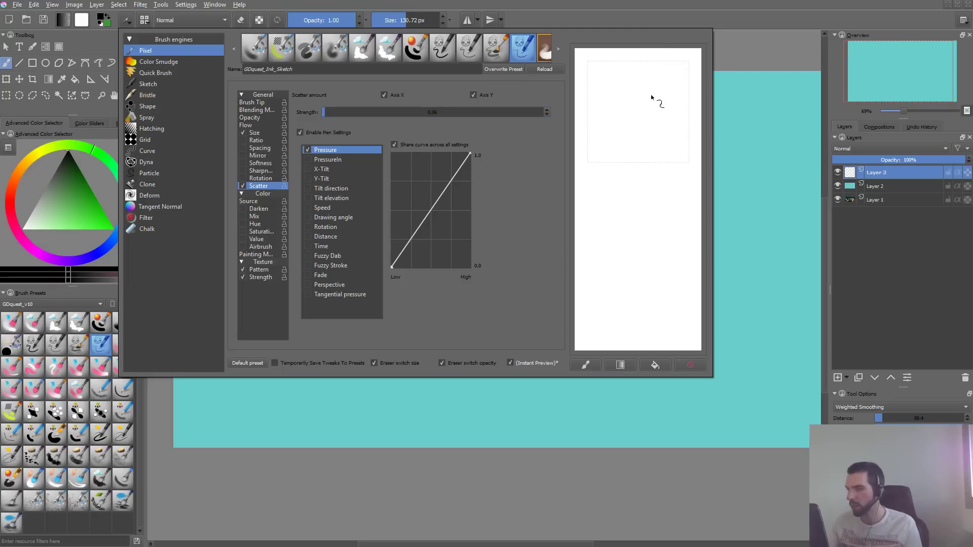
mouse_move(641, 90)
mouse_down()
mouse_move(642, 270)
mouse_move(655, 326)
mouse_up()
mouse_move(669, 107)
mouse_down()
mouse_move(645, 187)
mouse_move(667, 312)
mouse_up()
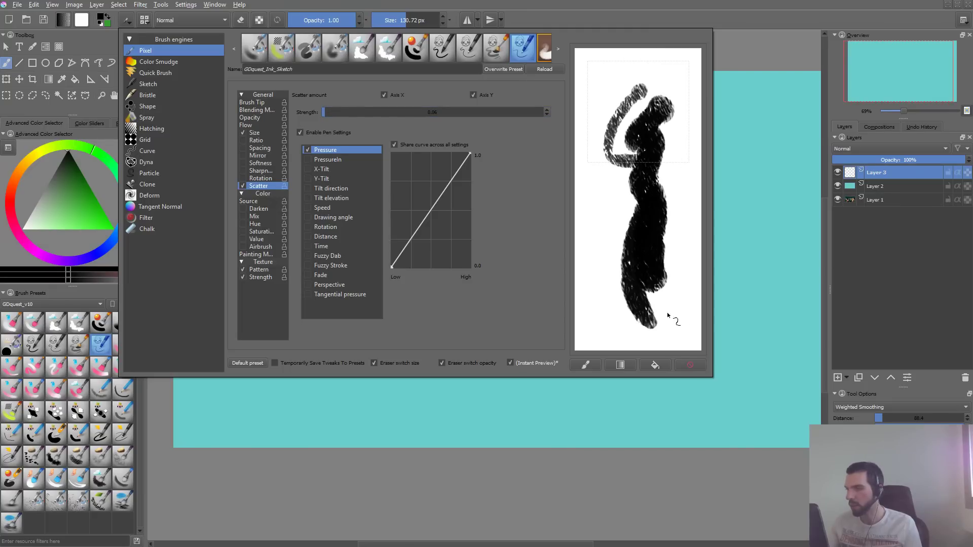
click(690, 365)
mouse_move(598, 157)
mouse_down()
mouse_move(661, 172)
mouse_move(634, 249)
mouse_up()
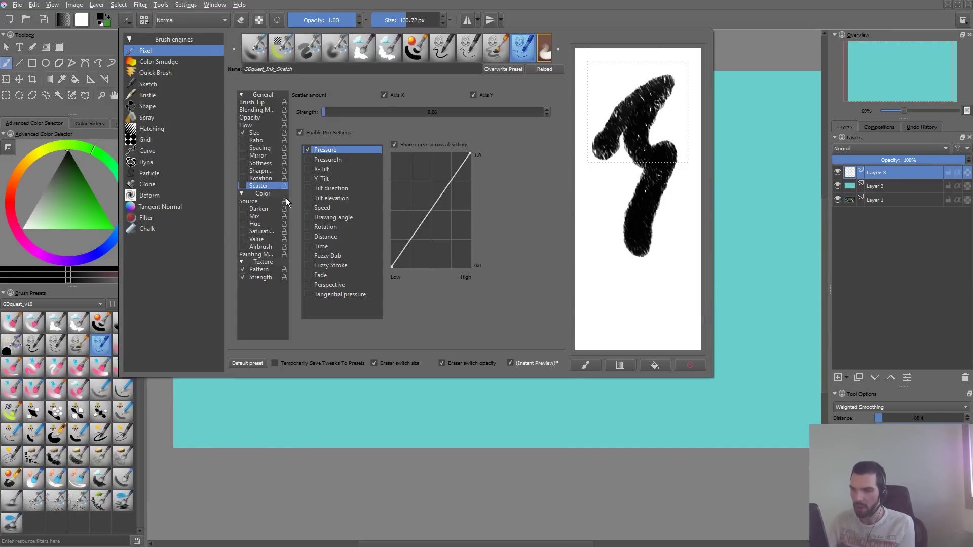
mouse_move(627, 163)
mouse_down()
mouse_move(623, 283)
mouse_move(636, 345)
mouse_up()
click(702, 368)
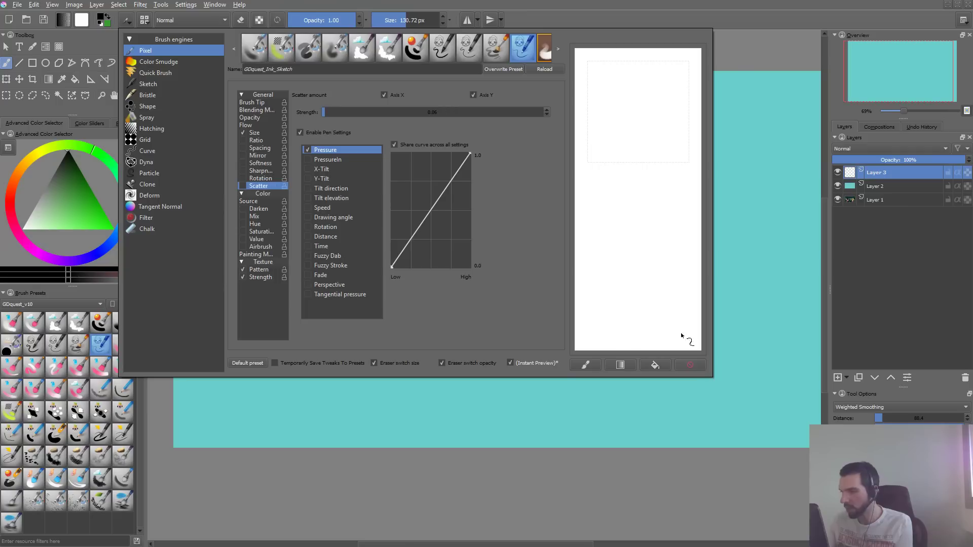
- Lower the pattern's white cutoff slightly to about 73% of the range, checking a lower position with a scratchpad stroke
click(258, 269)
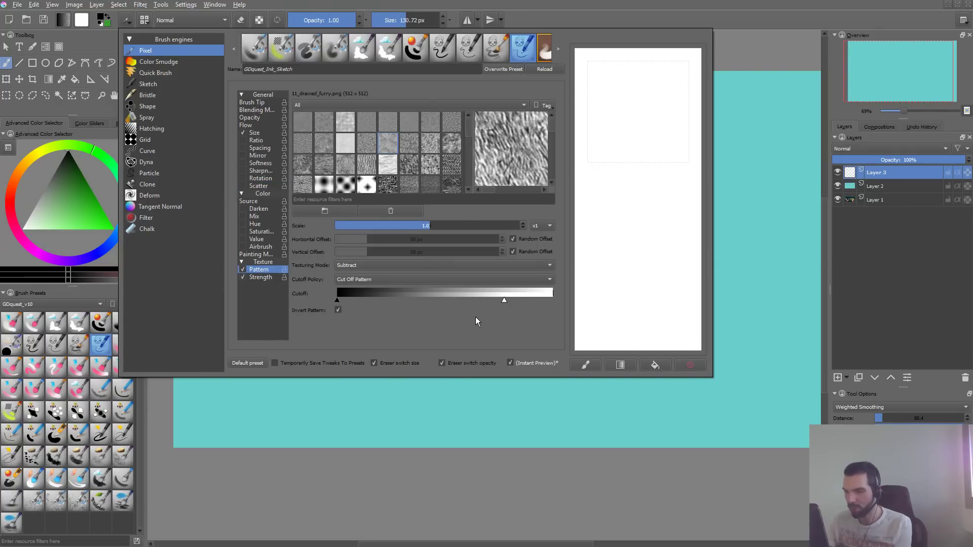
drag(499, 300, 488, 300)
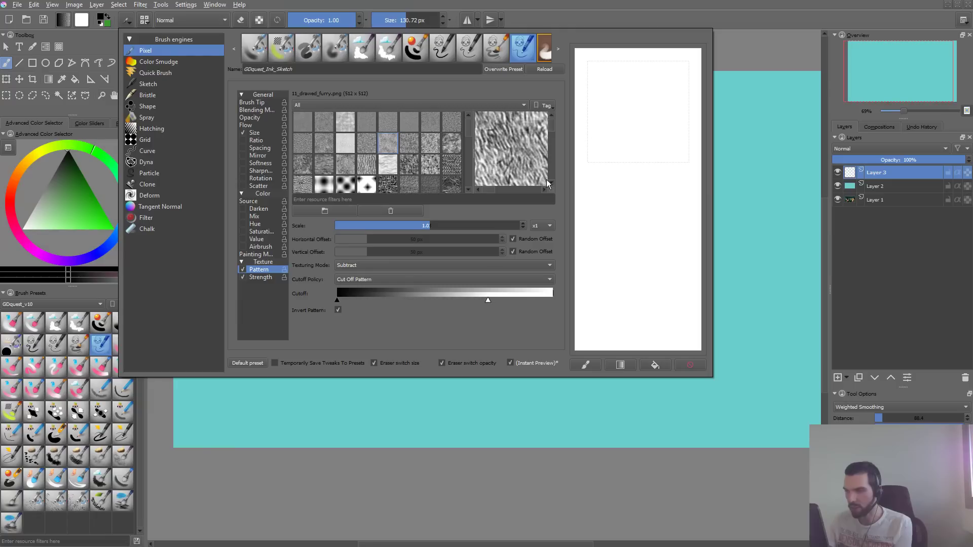
drag(629, 99, 616, 183)
click(693, 363)
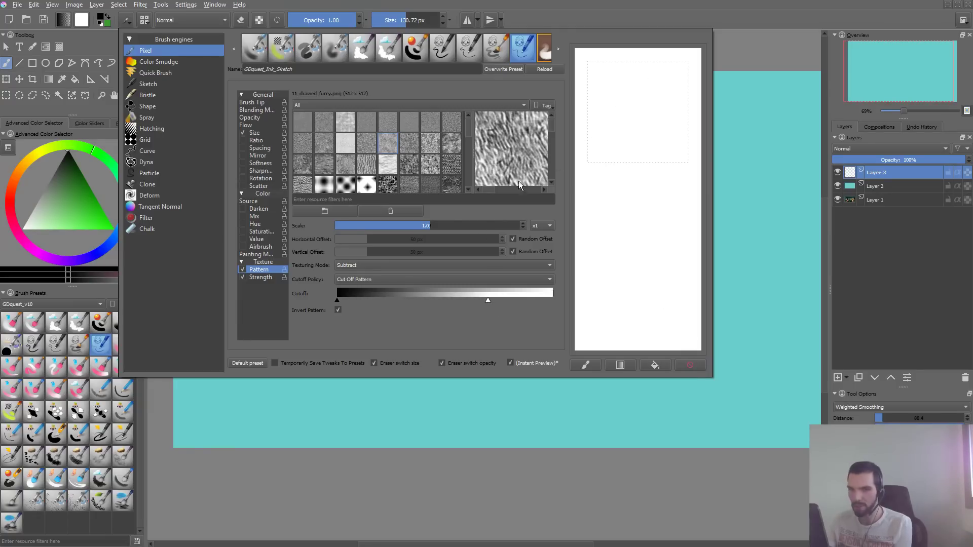
drag(490, 300, 497, 300)
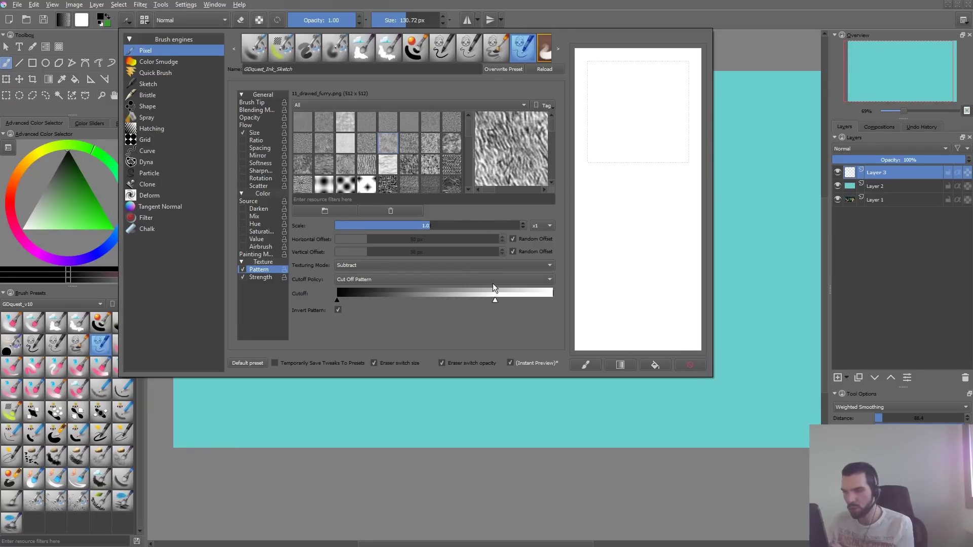
- Set the brush tip's horizontal and vertical fade to 0.92, test it with a scratchpad stroke, and clear the scratchpad
click(268, 103)
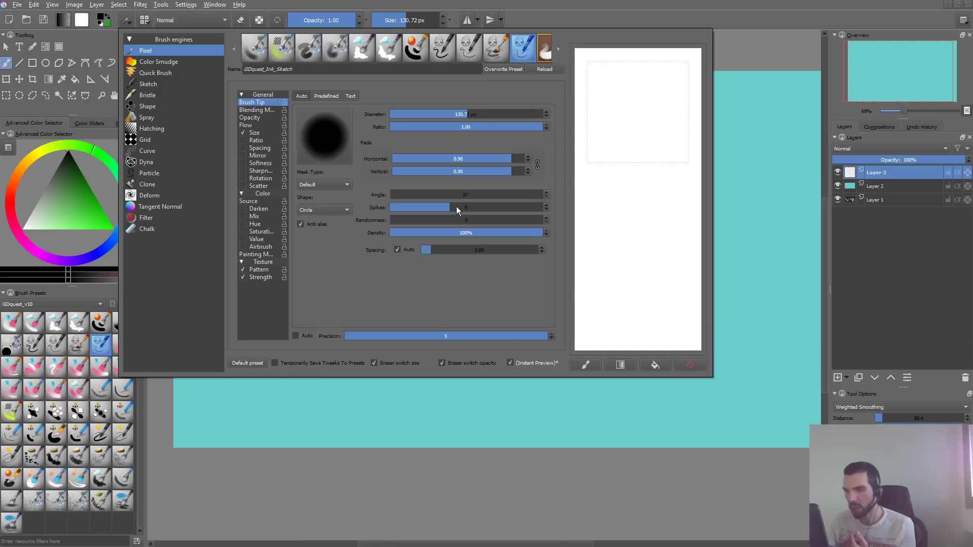
drag(512, 159, 514, 159)
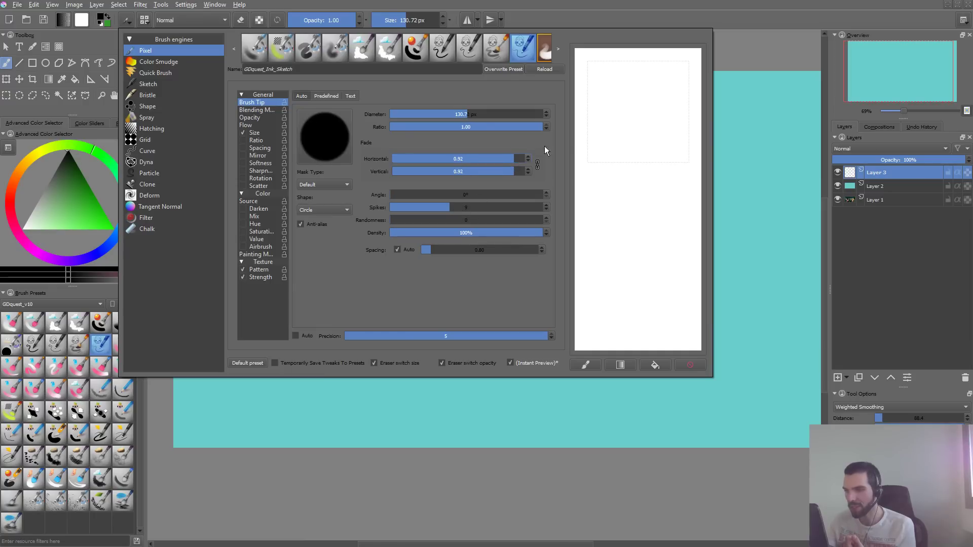
mouse_move(653, 84)
mouse_down()
mouse_move(604, 163)
mouse_move(637, 310)
mouse_up()
click(696, 361)
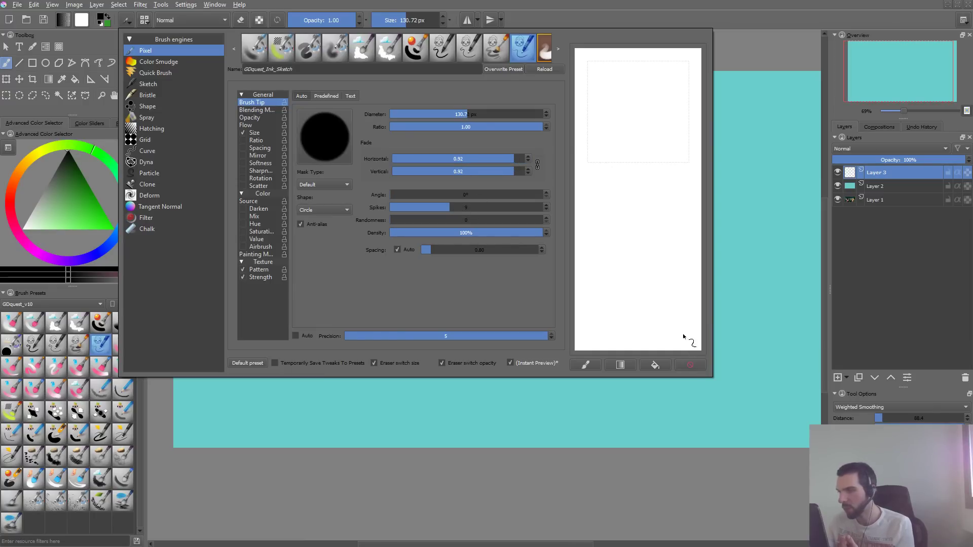
- Make the brush size respond to Speed instead of Pressure, and review the speed curve and the opacity curve
click(255, 132)
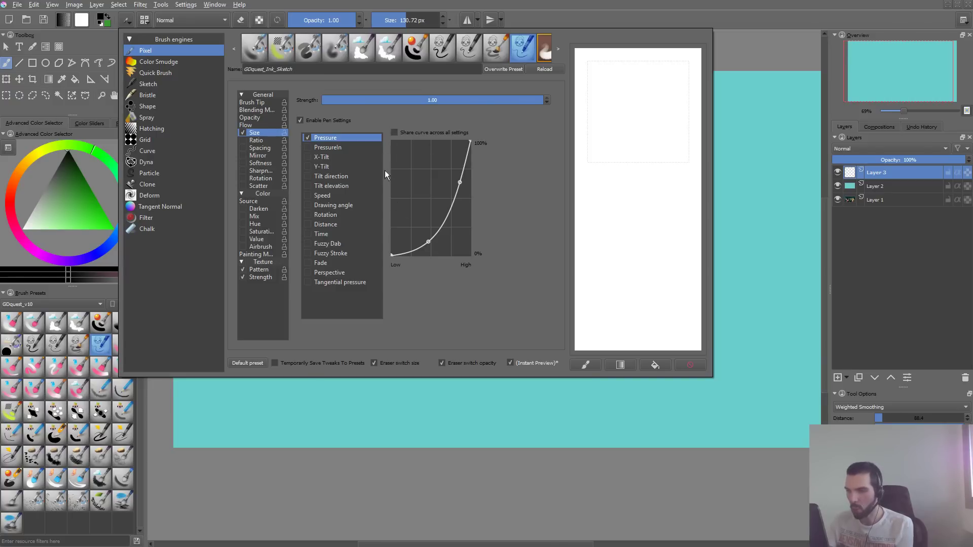
click(308, 195)
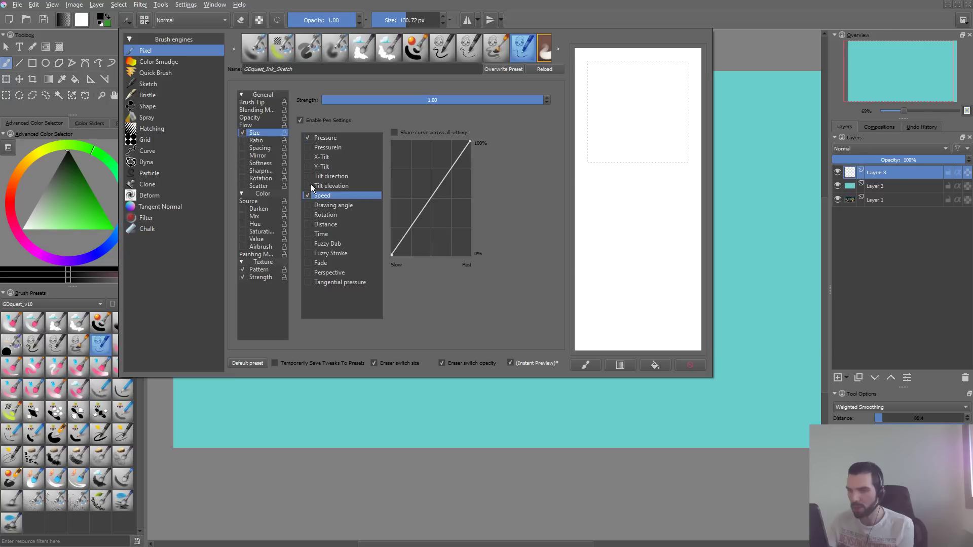
click(307, 138)
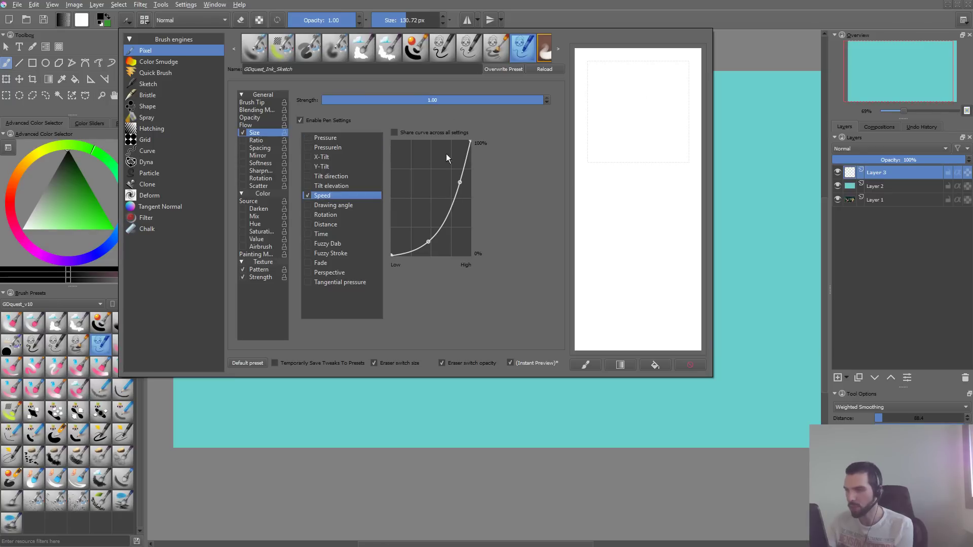
click(329, 196)
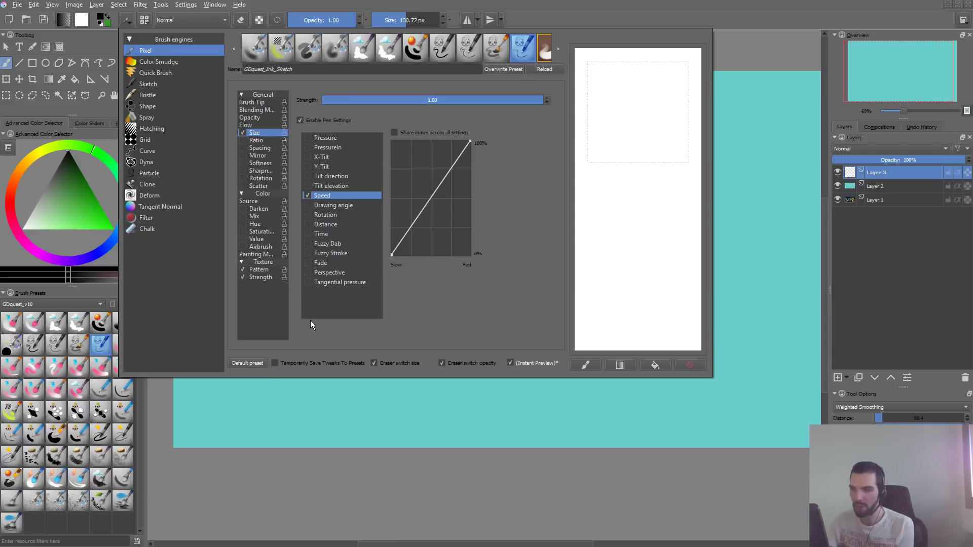
click(262, 119)
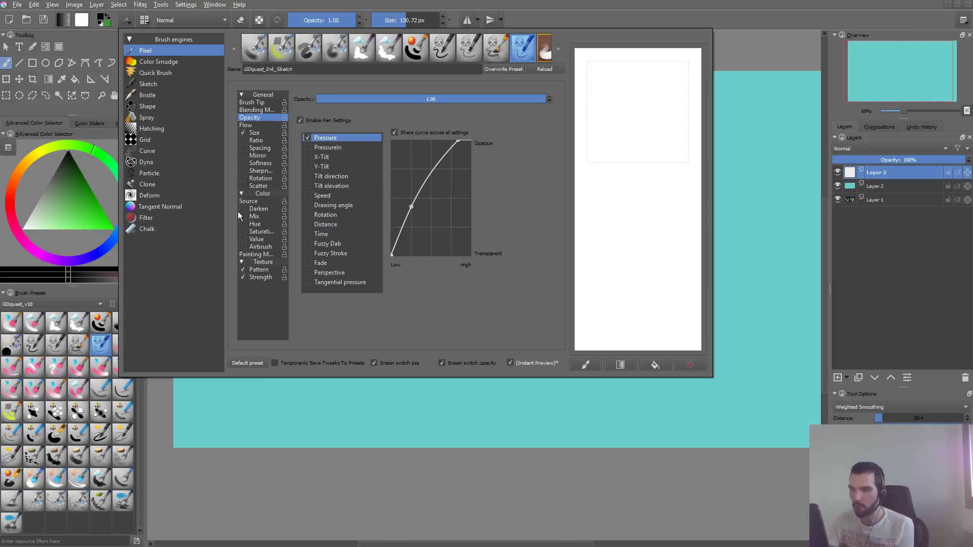
click(255, 132)
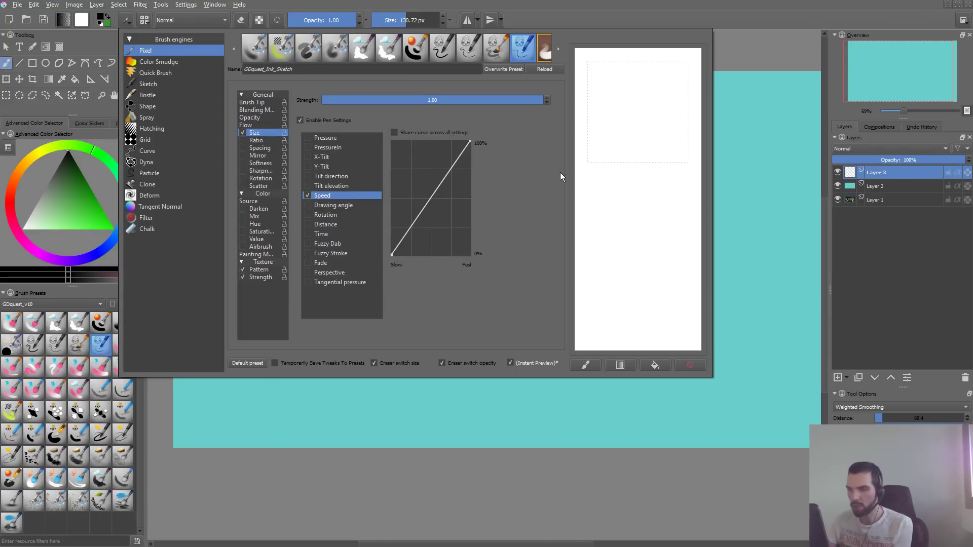
- Test the speed-driven size with several scratchpad strokes, clear the scratchpad, and close the brush editor
drag(598, 138, 640, 96)
drag(628, 133, 692, 305)
mouse_move(597, 301)
mouse_down()
mouse_move(615, 238)
mouse_move(664, 284)
mouse_up()
click(690, 365)
click(788, 182)
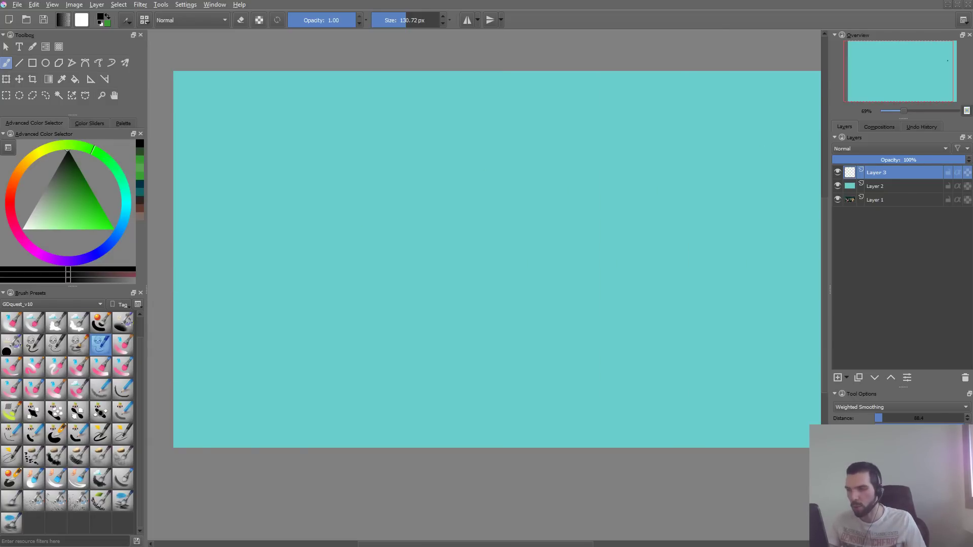
- Paint a series of looping strokes on Layer 3 to judge the speed-driven line width, removing each one
mouse_move(345, 213)
mouse_down()
mouse_move(441, 190)
mouse_move(527, 190)
mouse_move(563, 206)
mouse_move(529, 357)
mouse_move(646, 343)
mouse_move(719, 259)
mouse_up()
key(Delete)
mouse_move(319, 273)
mouse_down()
mouse_move(337, 320)
mouse_move(588, 173)
mouse_move(470, 313)
mouse_move(636, 191)
mouse_up()
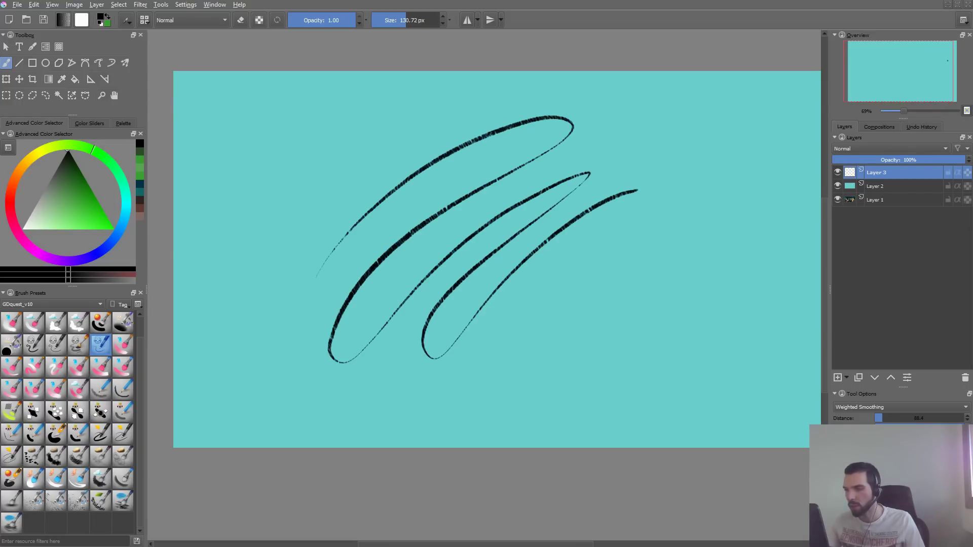
key(Delete)
mouse_move(491, 136)
mouse_down()
mouse_move(463, 147)
mouse_move(228, 341)
mouse_move(532, 143)
mouse_move(719, 71)
mouse_up()
key(Delete)
key(Delete)
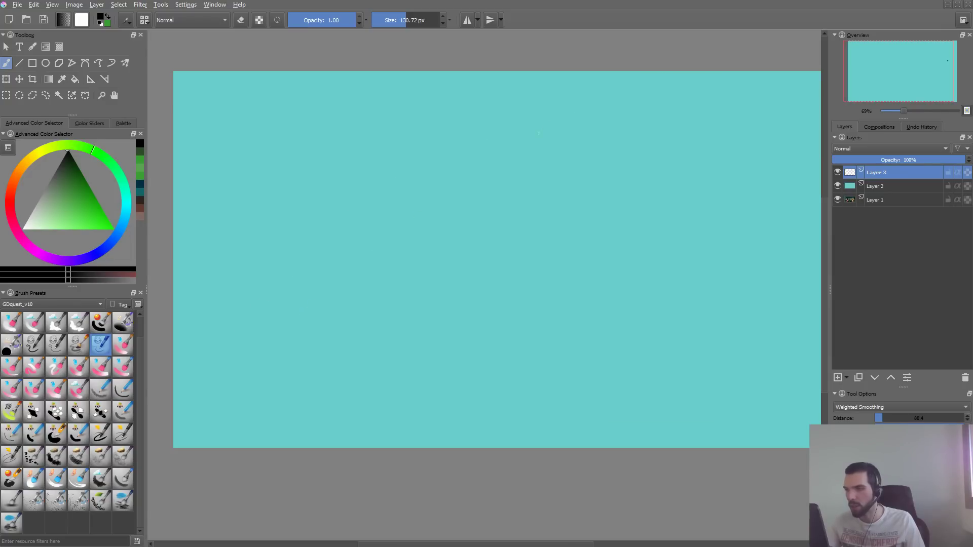
mouse_move(517, 146)
mouse_down()
mouse_move(348, 282)
mouse_move(342, 317)
mouse_up()
mouse_move(370, 307)
mouse_down()
mouse_move(424, 250)
mouse_move(416, 344)
mouse_move(608, 348)
mouse_move(742, 190)
mouse_up()
key(Delete)
mouse_move(487, 131)
mouse_down()
mouse_move(344, 317)
mouse_move(378, 353)
mouse_move(618, 355)
mouse_move(706, 213)
mouse_up()
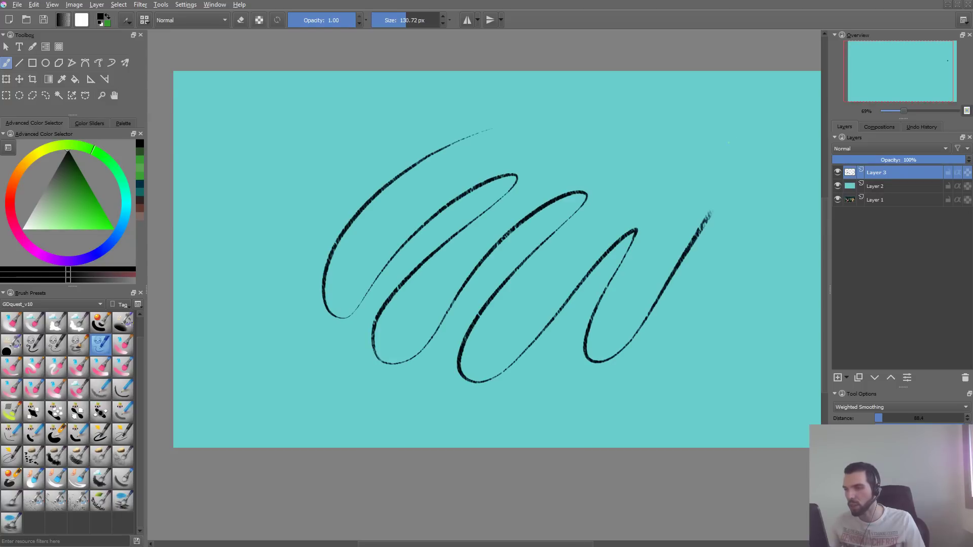
key(Delete)
mouse_move(316, 288)
mouse_down()
mouse_move(400, 196)
mouse_move(349, 340)
mouse_move(663, 239)
mouse_move(677, 222)
mouse_up()
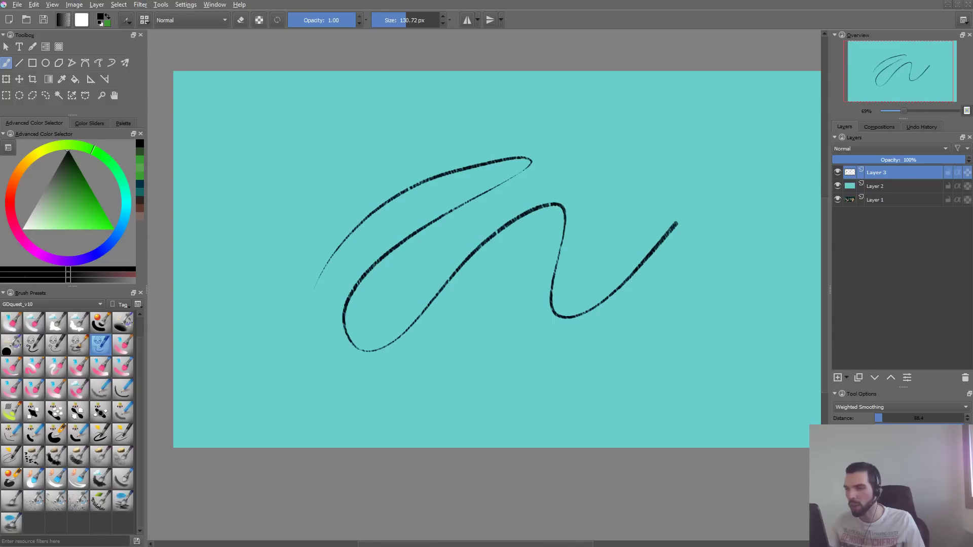
key(ctrl+z)
mouse_move(290, 291)
mouse_down()
mouse_move(406, 294)
mouse_move(551, 264)
mouse_up()
key(ctrl+z)
- Review the brush tip settings, paint another curved test stroke on the canvas, and undo it
key(F5)
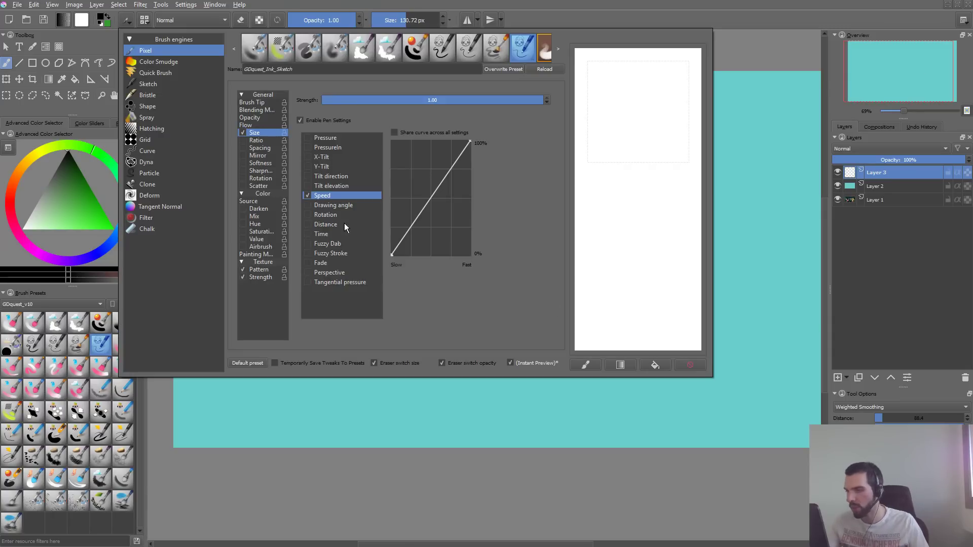
click(259, 102)
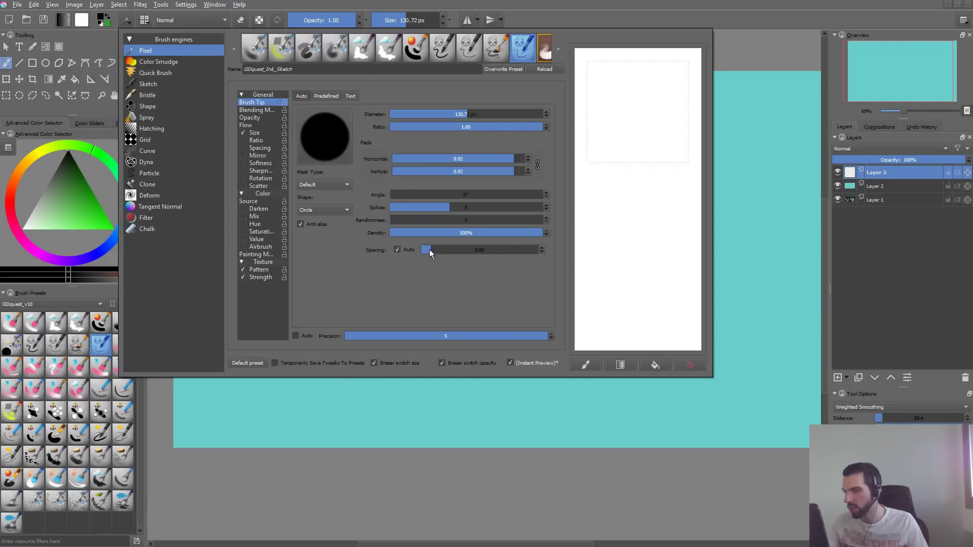
click(439, 416)
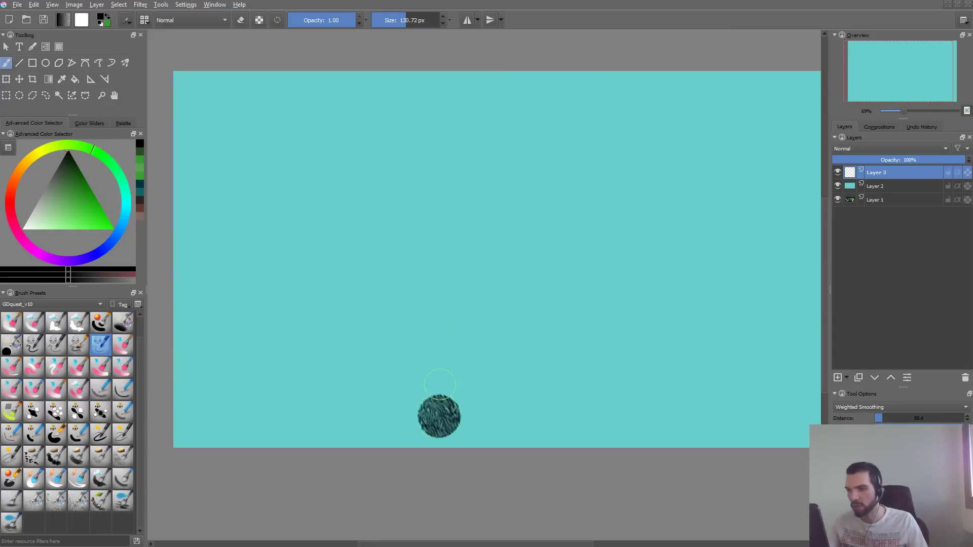
key(ctrl+z)
mouse_move(415, 157)
mouse_down()
mouse_move(456, 174)
mouse_move(511, 272)
mouse_up()
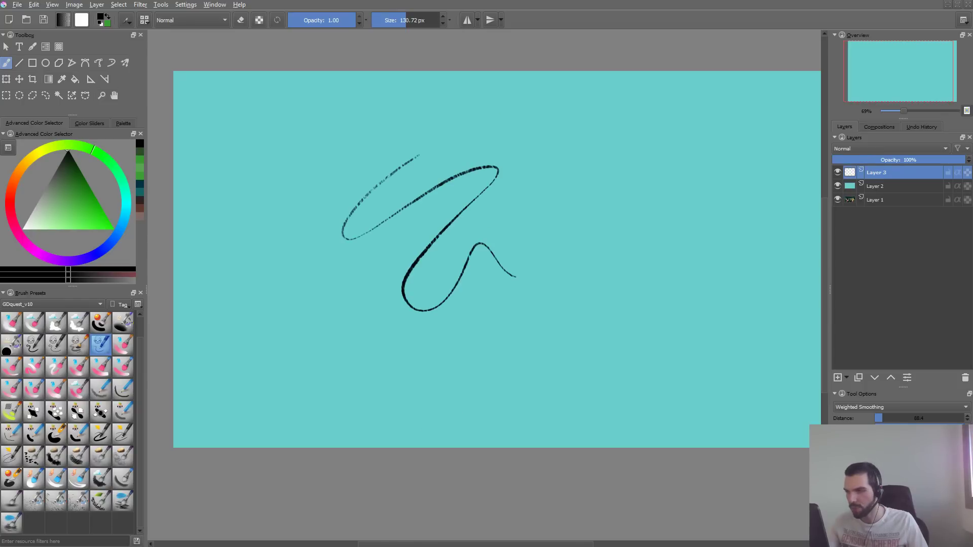
key(ctrl+z)
- Enlarge the brush to 365 px and paint wavy test strokes on the canvas, inspecting the texture at 100% zoom
key(bracketright)
key(bracketright)
key(bracketright)
key(bracketright)
key(bracketright)
key(bracketright)
key(bracketright)
key(bracketright)
key(bracketright)
key(bracketright)
key(bracketright)
key(bracketright)
key(bracketright)
key(bracketright)
key(bracketright)
key(bracketright)
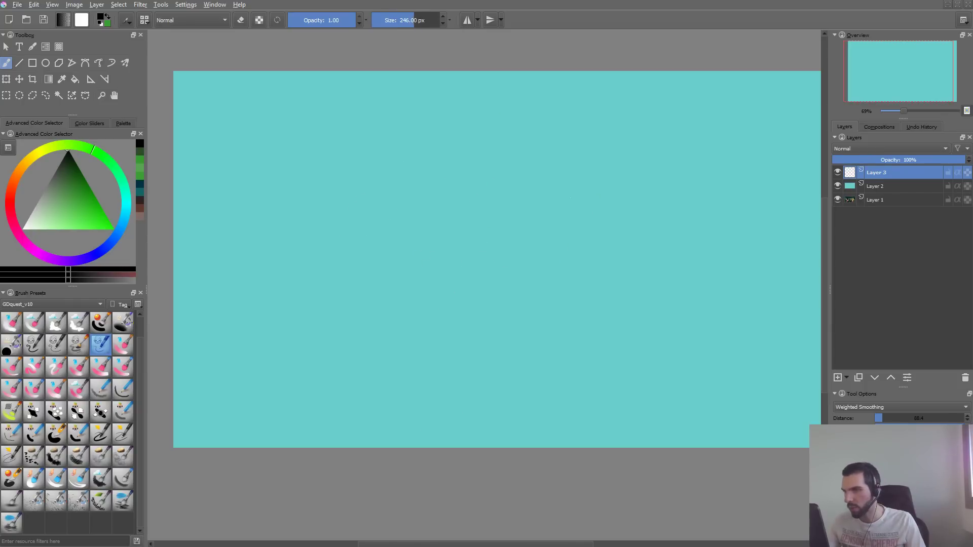
mouse_move(430, 147)
mouse_down()
mouse_move(502, 167)
mouse_move(642, 130)
mouse_move(750, 133)
mouse_up()
key(ctrl+z)
mouse_move(325, 290)
mouse_down()
mouse_move(491, 177)
mouse_move(446, 341)
mouse_move(535, 358)
mouse_move(604, 315)
mouse_move(723, 188)
mouse_move(630, 245)
mouse_move(667, 218)
mouse_up()
key(1)
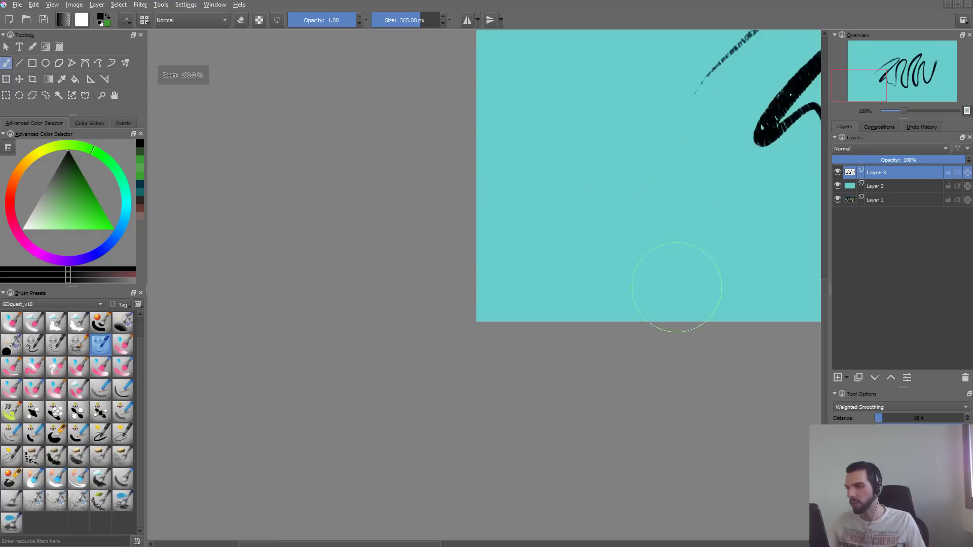
- Reduce the texture pattern's scale below 1.0, check the finer grain with wavy canvas strokes, and clear the layer
key(F5)
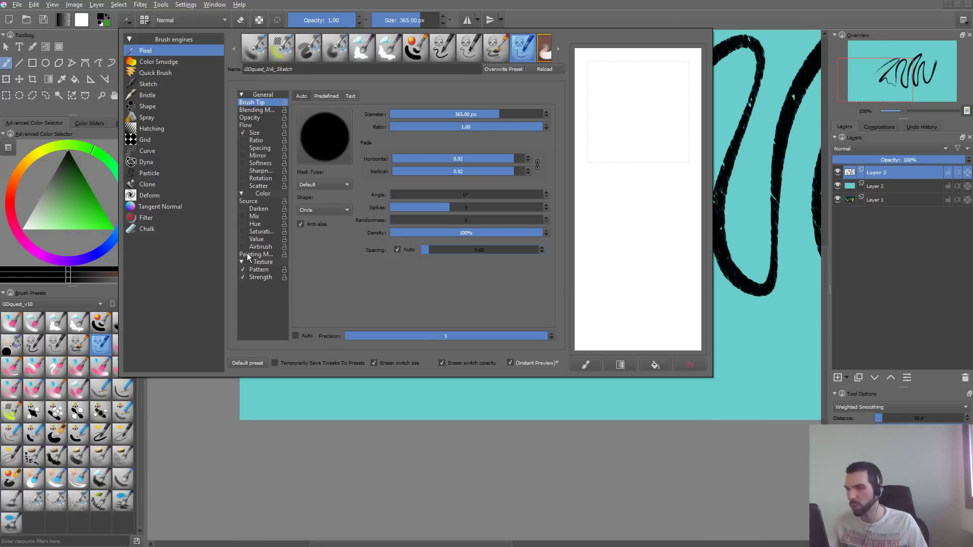
click(261, 270)
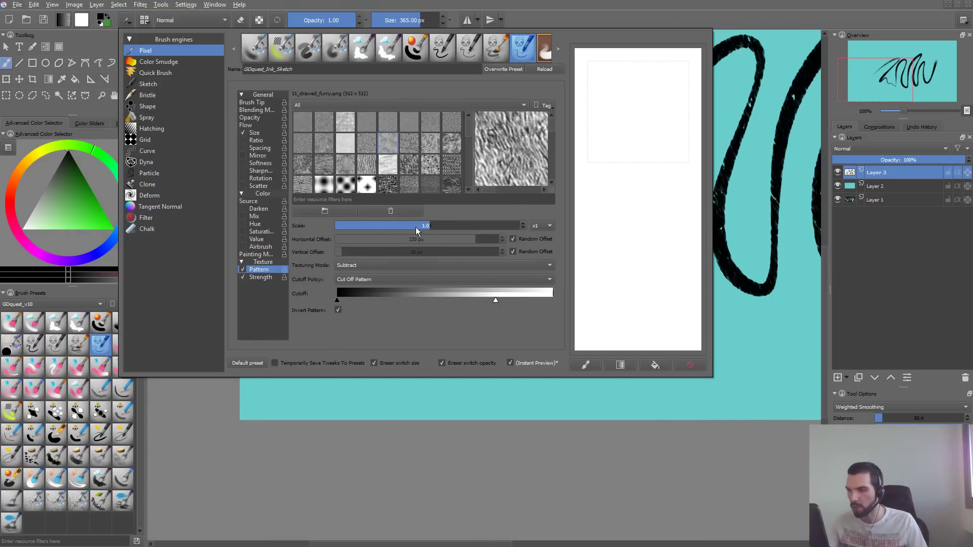
key(F5)
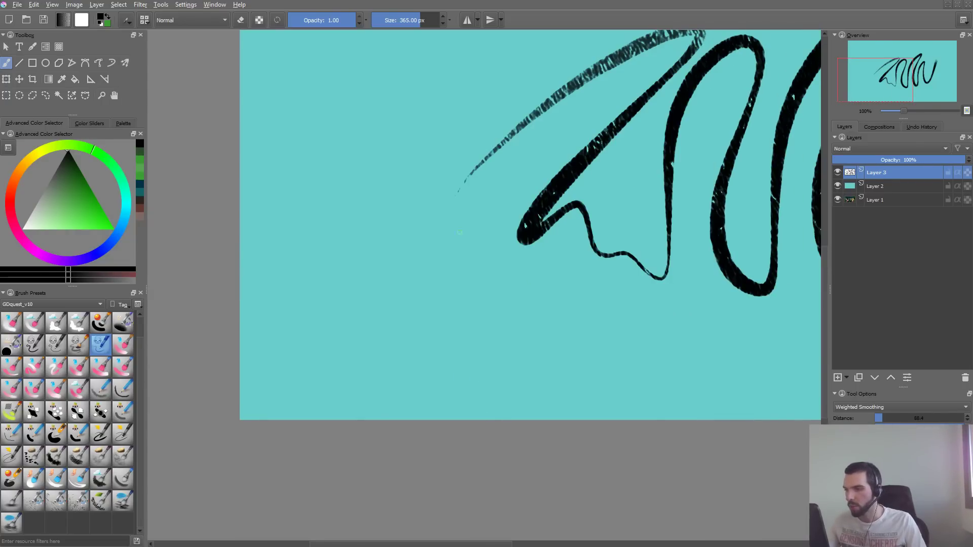
key(Delete)
mouse_move(352, 319)
mouse_down()
mouse_move(358, 288)
mouse_move(459, 309)
mouse_move(593, 218)
mouse_move(651, 124)
mouse_up()
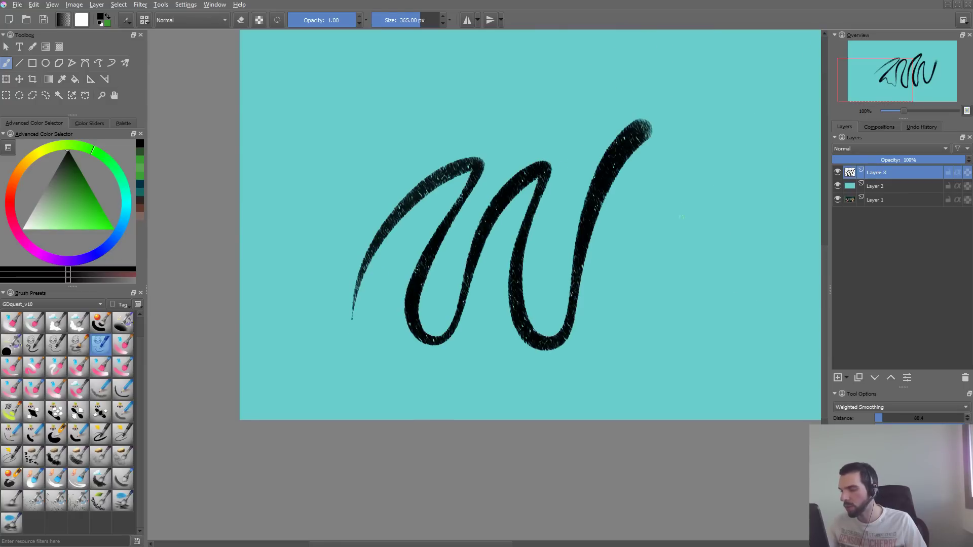
key(Delete)
mouse_move(499, 102)
mouse_down()
mouse_move(324, 263)
mouse_move(517, 200)
mouse_move(616, 271)
mouse_move(796, 49)
mouse_up()
key(Delete)
key(F5)
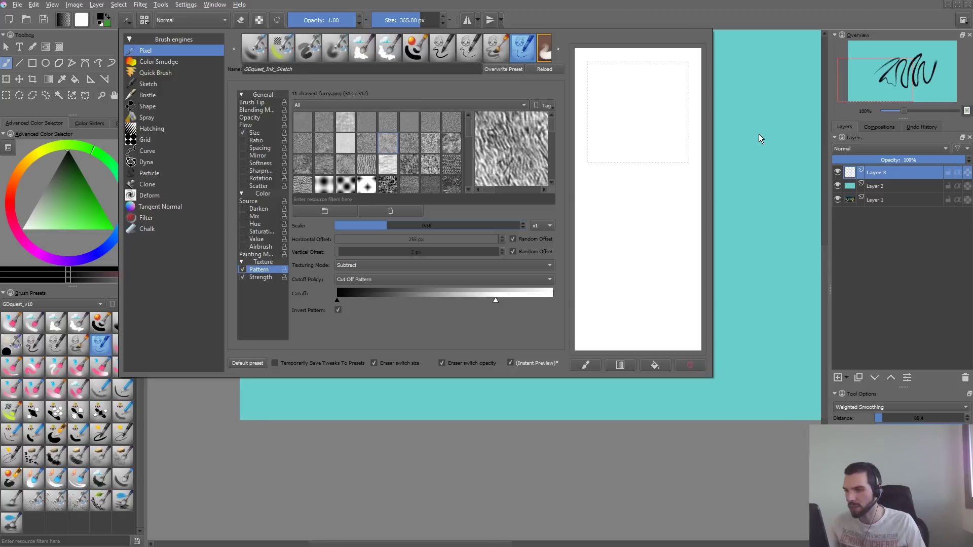
- Try the 10_drawed_dotted.png texture pattern with wavy test strokes on the canvas, clearing the layer each time
click(365, 148)
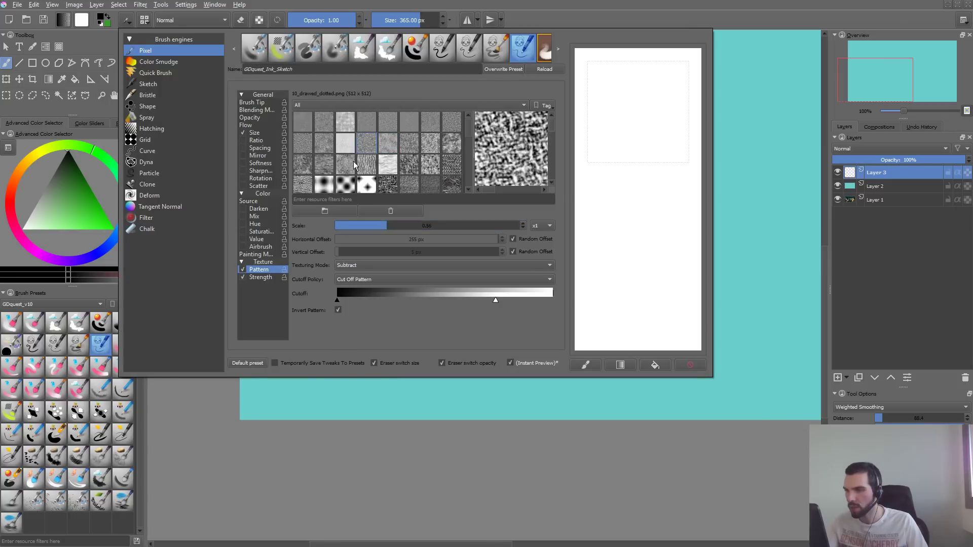
click(351, 415)
key(Delete)
mouse_move(531, 121)
mouse_down()
mouse_move(543, 191)
mouse_move(626, 311)
mouse_move(730, 89)
mouse_up()
key(Delete)
mouse_move(530, 93)
mouse_down()
mouse_move(500, 147)
mouse_move(517, 312)
mouse_move(670, 55)
mouse_up()
key(Delete)
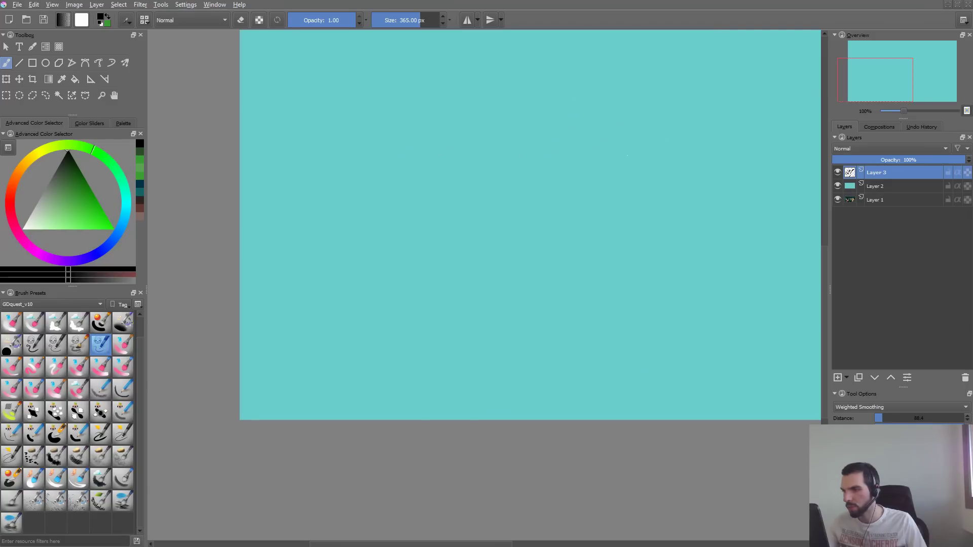
- Try other texture patterns, including reptile and melt, test 09_drawed_crosshatched.png with a scratchpad stroke, and clear the scratchpad
key(F5)
click(327, 169)
click(308, 188)
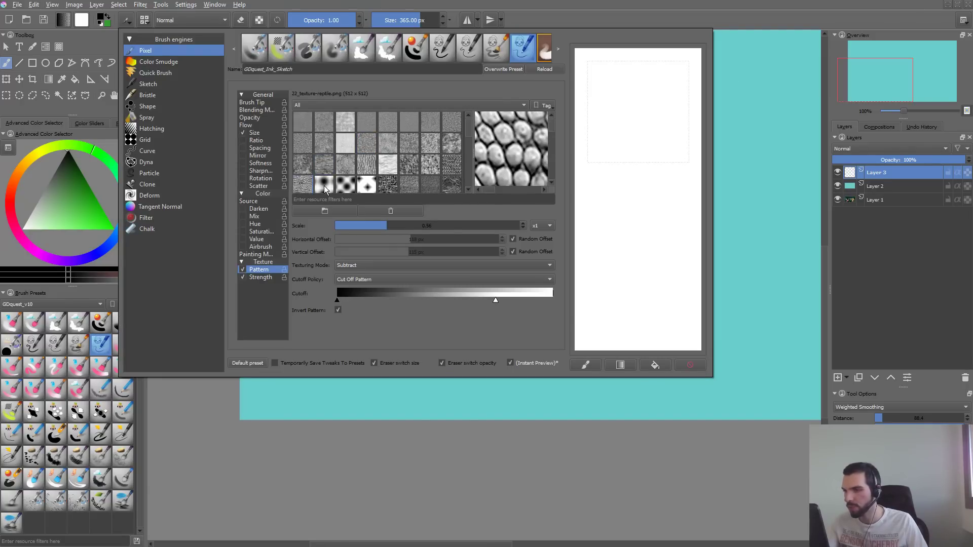
click(324, 186)
click(353, 167)
click(346, 169)
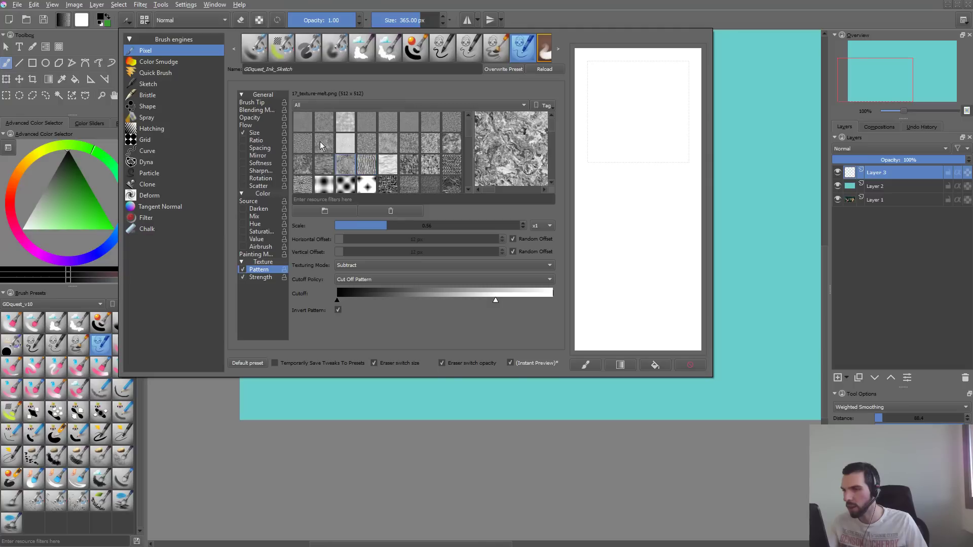
click(320, 141)
click(300, 143)
click(321, 144)
mouse_move(625, 102)
mouse_down()
mouse_move(649, 201)
mouse_move(682, 260)
mouse_up()
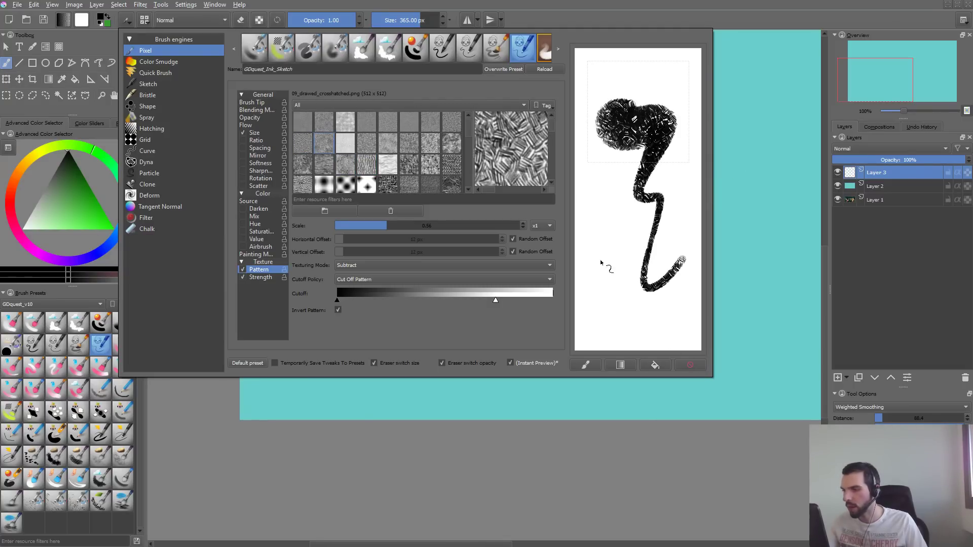
click(689, 365)
- Preview more texture patterns, such as 17_texture-melt.png and Canvas 01, and paint a scratchpad stroke with the dotted pattern
scroll(467, 130, down, 1)
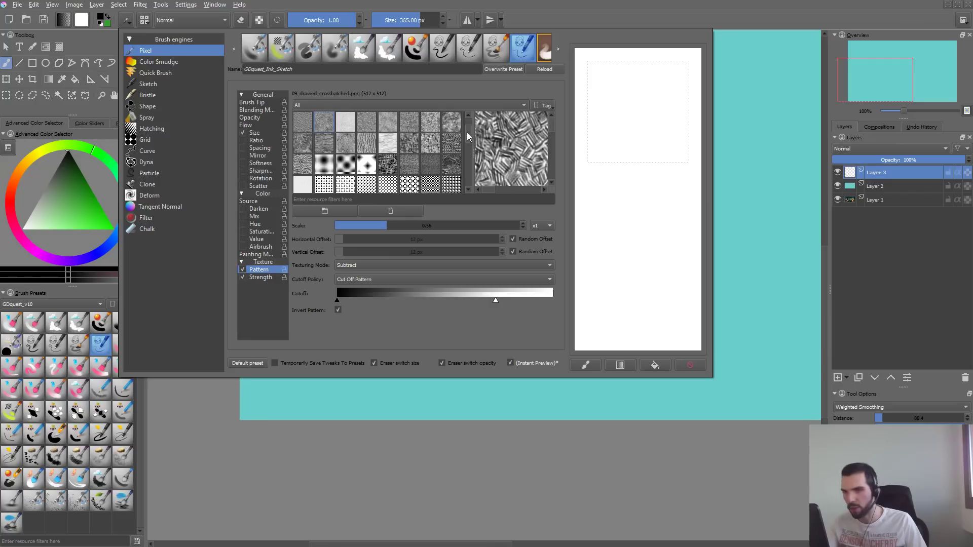
click(325, 144)
click(303, 165)
click(345, 144)
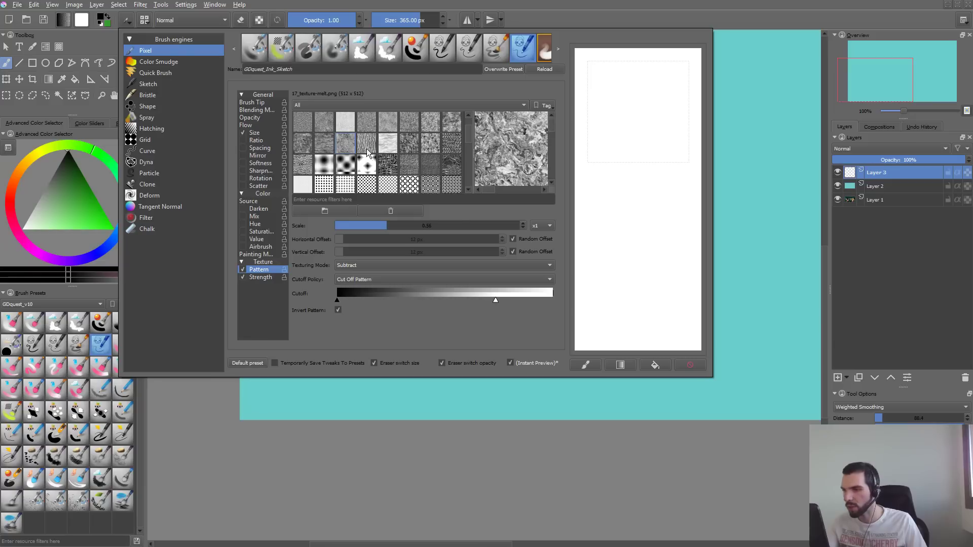
click(367, 147)
click(390, 166)
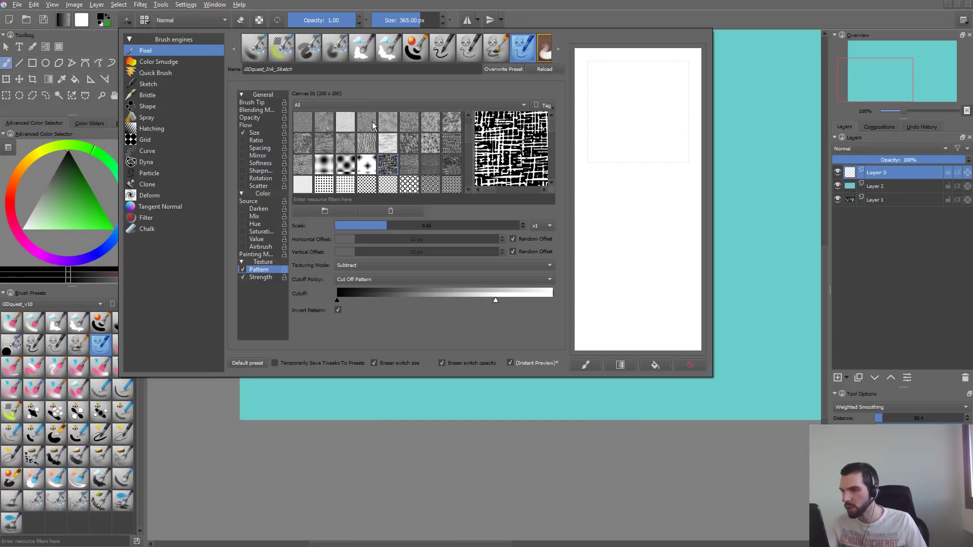
click(372, 122)
drag(664, 93, 634, 235)
- Choose the 11_drawed_furry.png texture pattern, test it on the scratchpad, and slightly lower the upper limit of the pattern cutoff
click(388, 122)
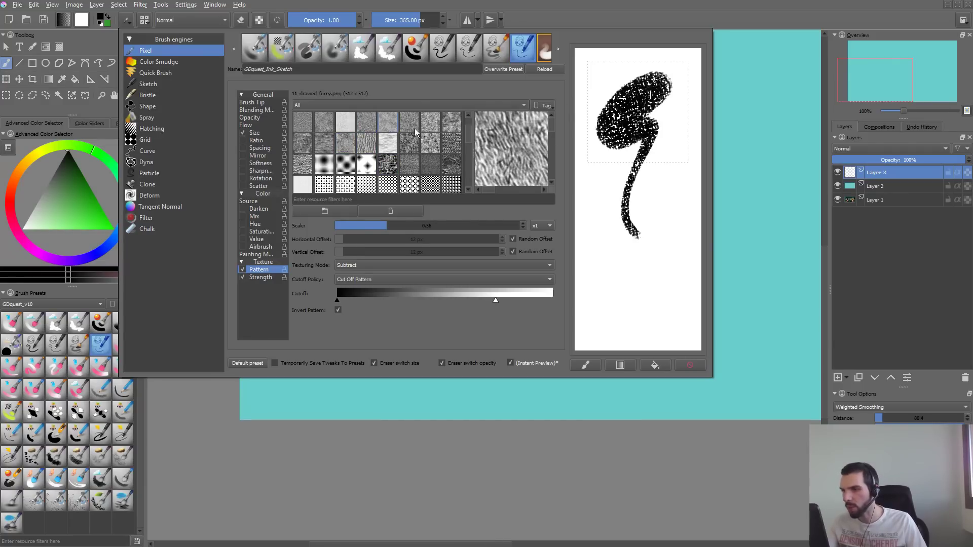
mouse_move(603, 269)
mouse_down()
mouse_move(653, 165)
mouse_move(680, 290)
mouse_up()
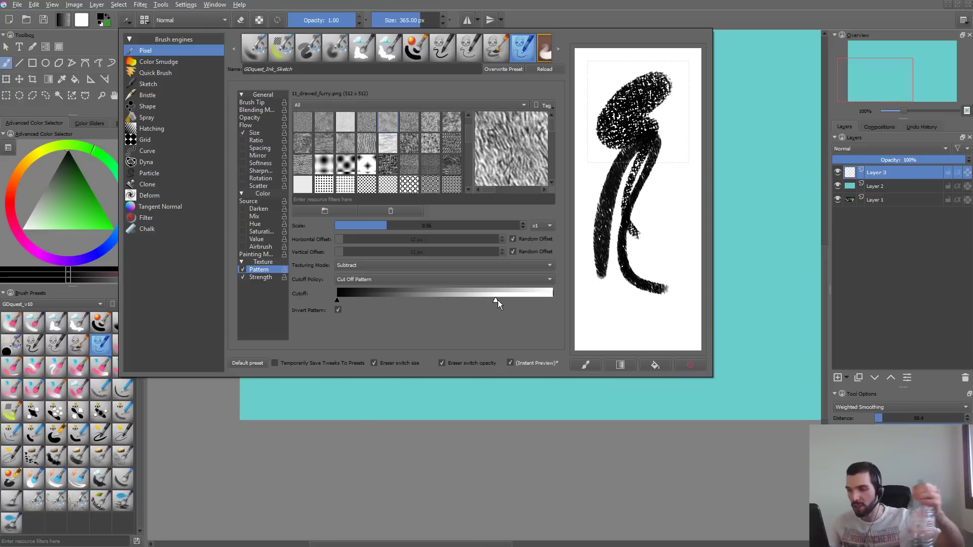
drag(497, 301, 488, 303)
- Try the Multiply texturing mode with several overlapping strokes on a cleared scratchpad, and clear the scratchpad
click(455, 266)
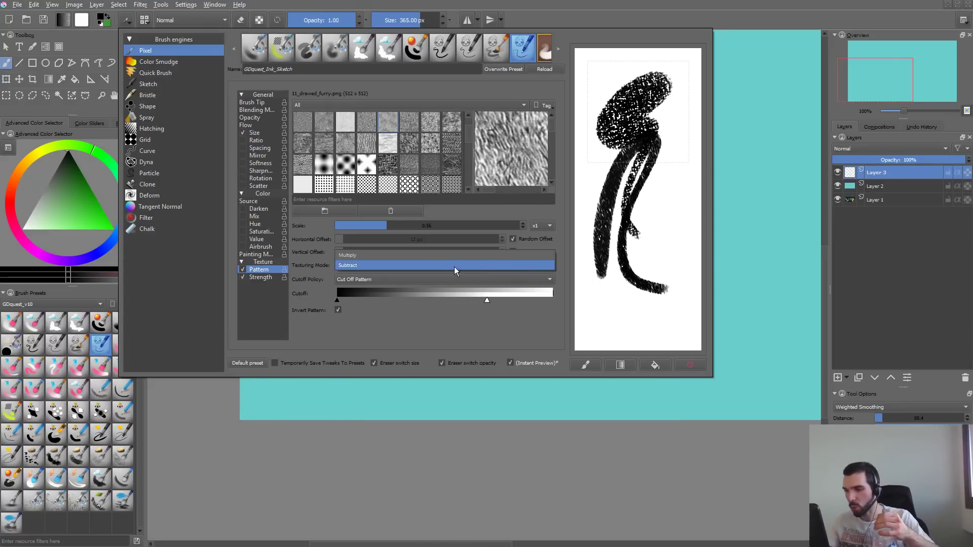
click(429, 257)
click(684, 366)
mouse_move(672, 96)
mouse_down()
mouse_move(643, 169)
mouse_move(665, 322)
mouse_up()
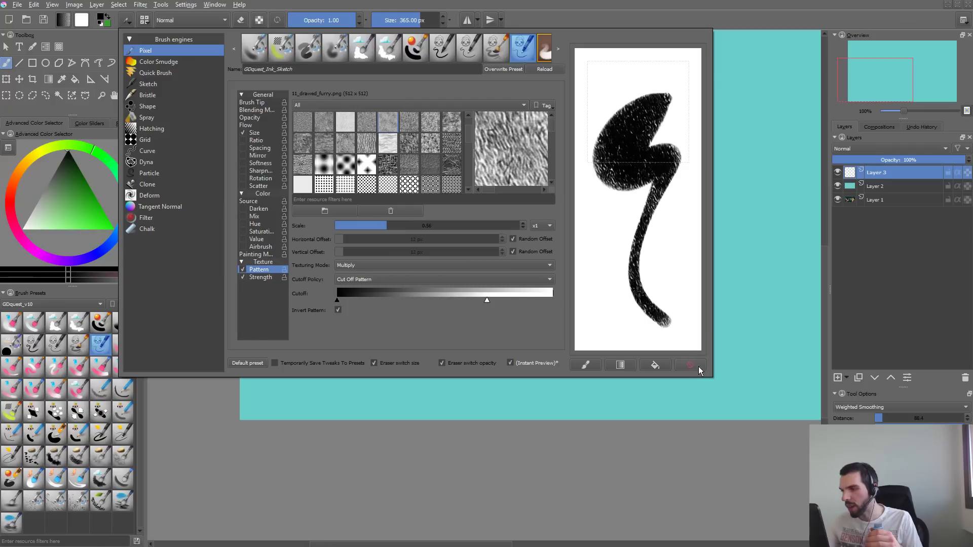
mouse_move(613, 254)
mouse_down()
mouse_move(682, 154)
mouse_move(683, 348)
mouse_move(621, 327)
mouse_up()
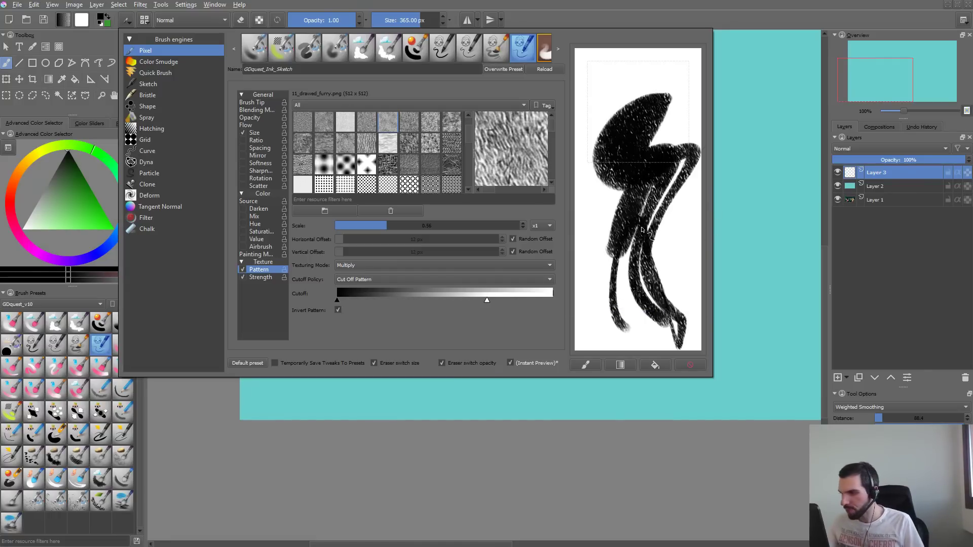
mouse_move(641, 228)
mouse_down()
mouse_move(590, 135)
mouse_move(607, 224)
mouse_up()
mouse_move(608, 186)
mouse_down()
mouse_move(611, 242)
mouse_move(658, 267)
mouse_up()
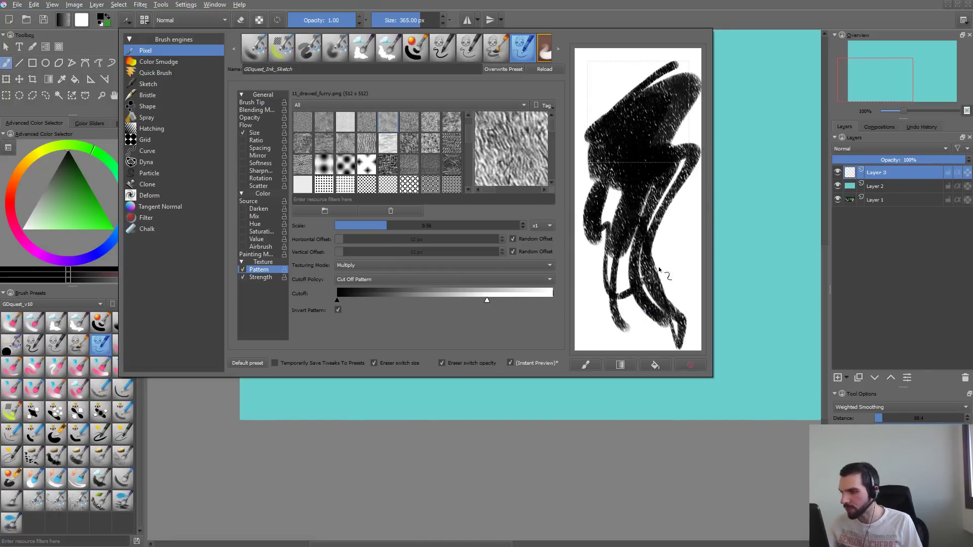
click(690, 365)
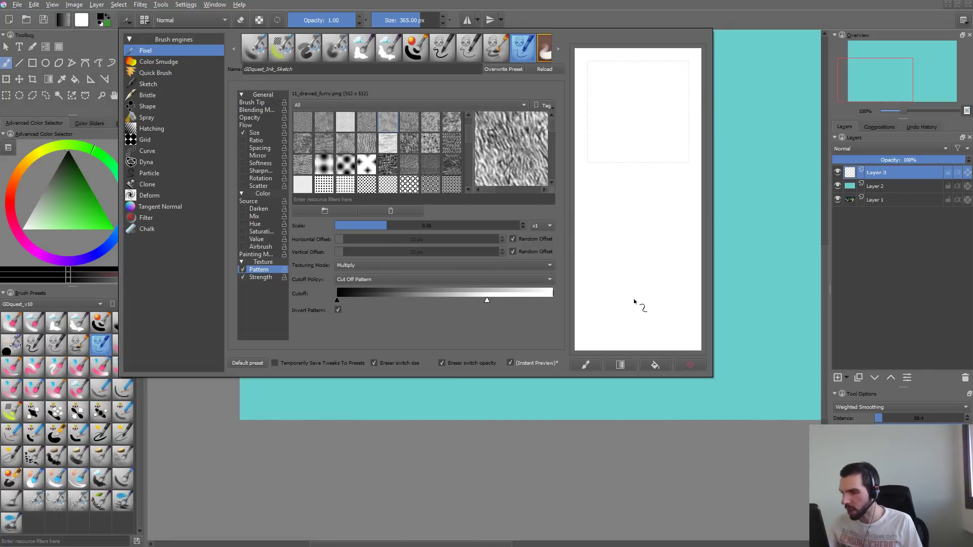
- Set the texturing mode to Subtract, paint two winding scratchpad strokes to check the grain, and clear the scratchpad
click(499, 267)
click(461, 275)
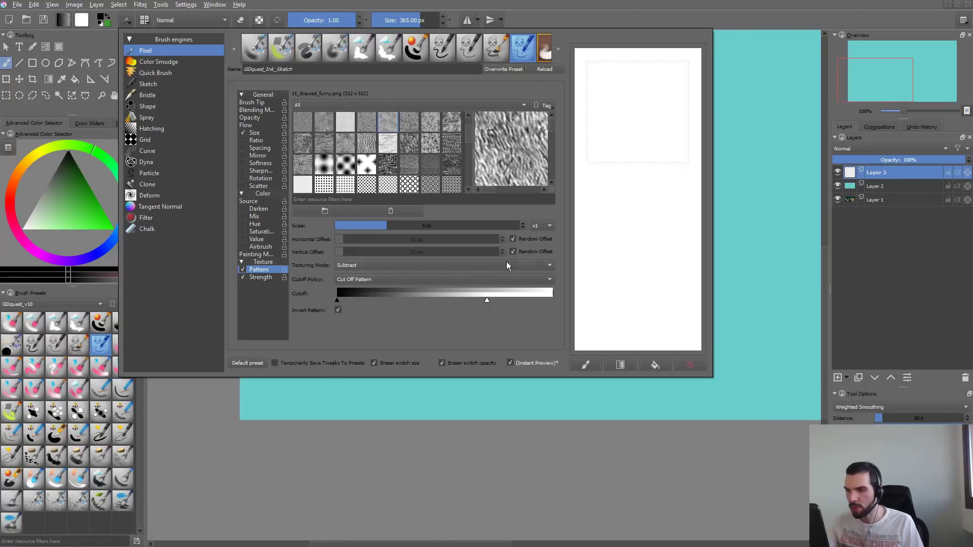
drag(654, 97, 655, 296)
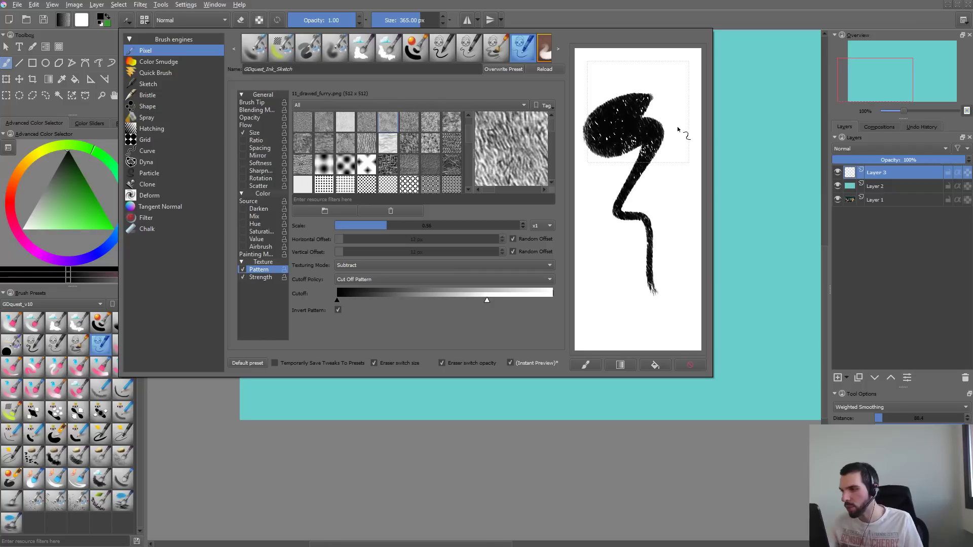
drag(674, 83, 683, 307)
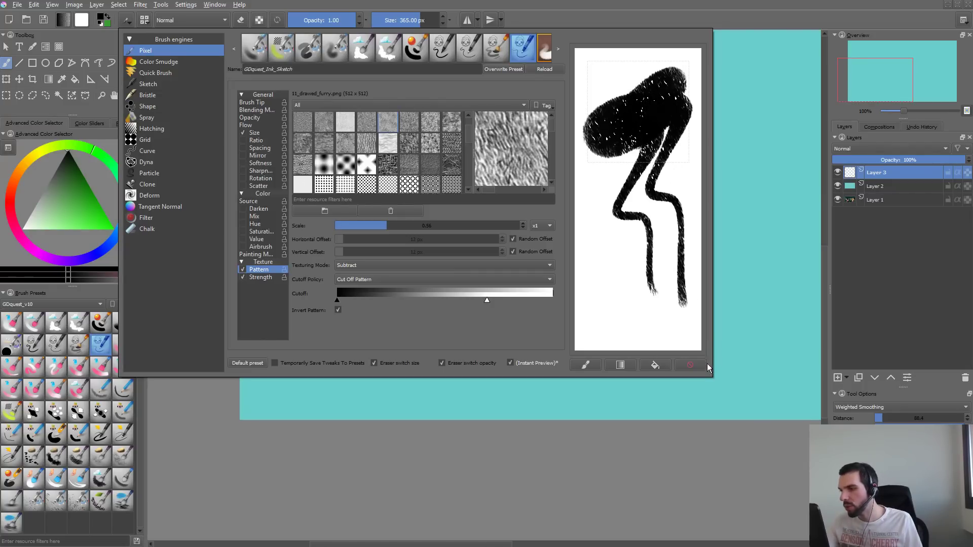
click(705, 365)
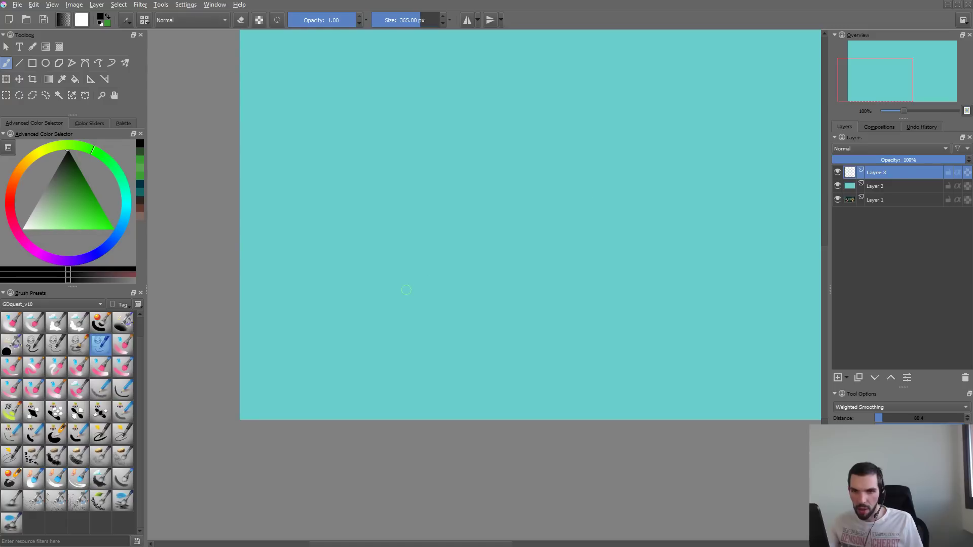
- Paint wavy test strokes on the canvas at 100% zoom and with the whole page in view, undoing each one
mouse_move(363, 240)
mouse_down()
mouse_move(413, 320)
mouse_move(593, 306)
mouse_up()
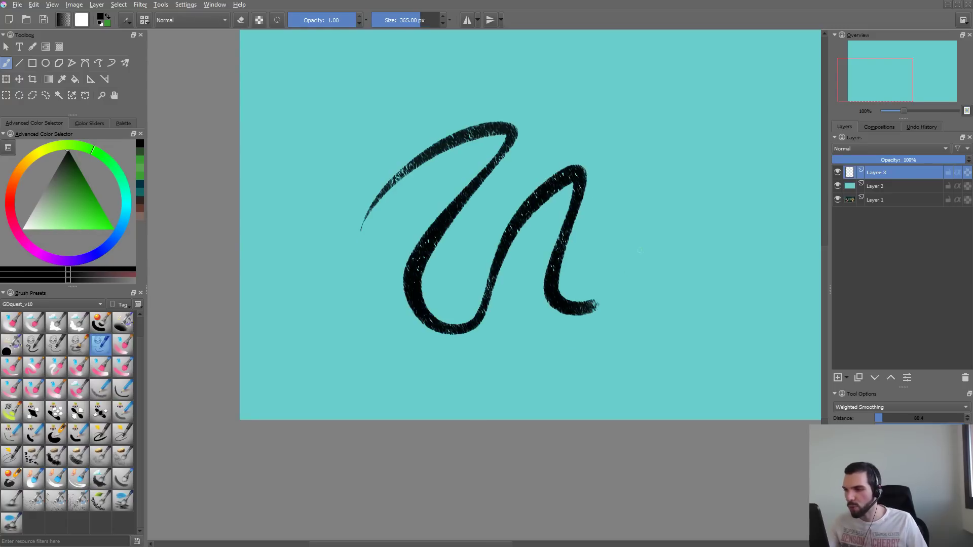
key(ctrl+z)
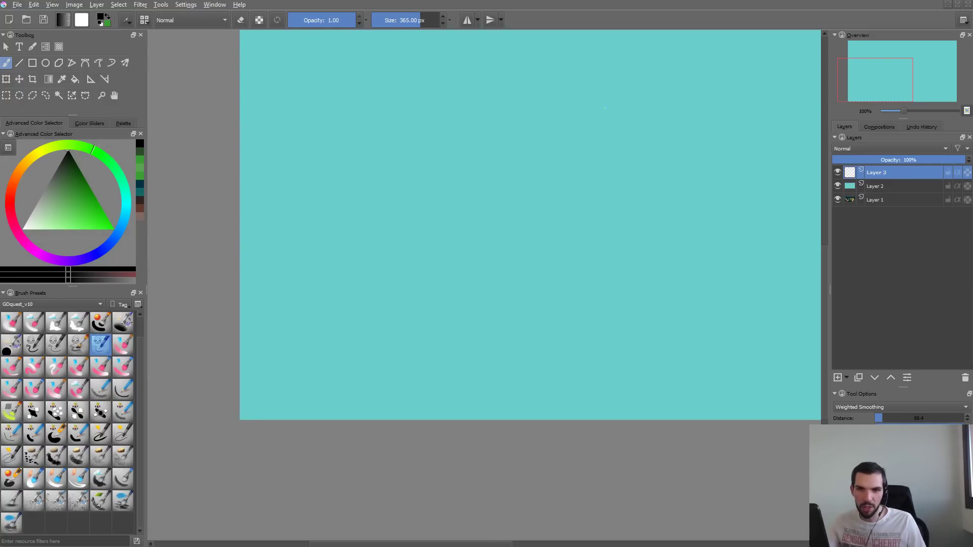
drag(584, 225, 539, 246)
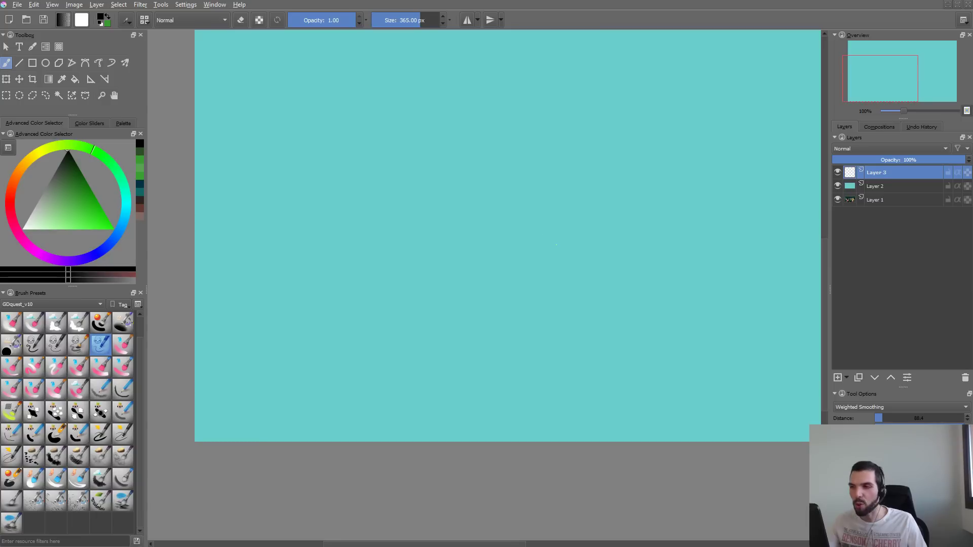
drag(531, 291, 463, 365)
key(2)
mouse_move(267, 284)
mouse_down()
mouse_move(358, 243)
mouse_move(360, 331)
mouse_move(400, 313)
mouse_move(461, 355)
mouse_up()
key(ctrl+z)
- Paint a row of looping strokes of varying speed across Layer 3 and undo the most recent ones
mouse_move(384, 177)
mouse_down()
mouse_move(272, 265)
mouse_move(326, 305)
mouse_move(388, 248)
mouse_move(438, 236)
mouse_move(479, 358)
mouse_up()
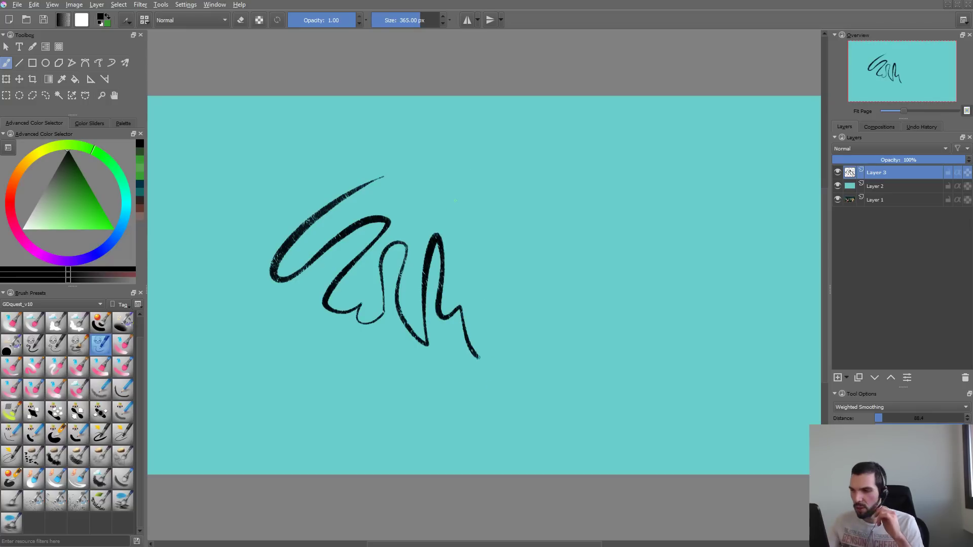
mouse_move(448, 200)
mouse_down()
mouse_move(467, 223)
mouse_move(469, 293)
mouse_move(488, 256)
mouse_up()
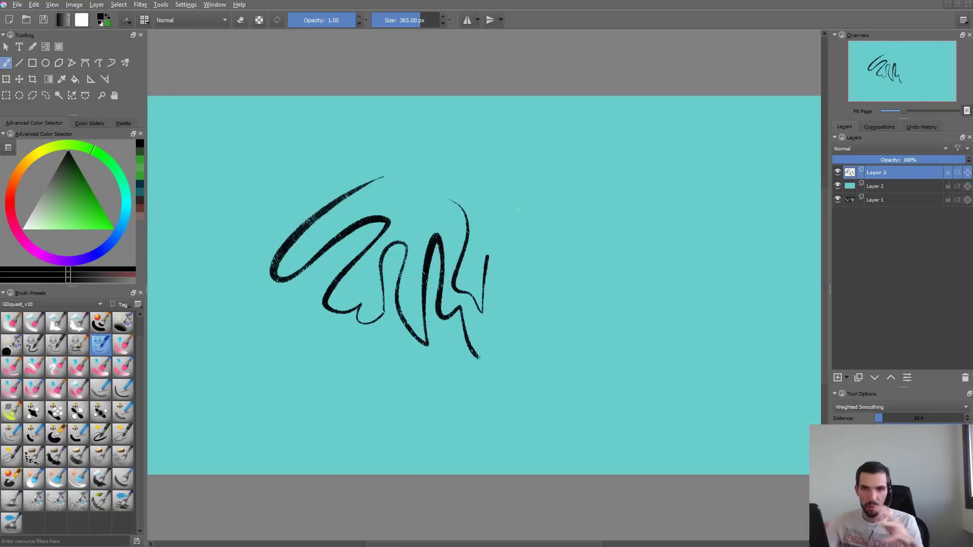
mouse_move(490, 307)
mouse_down()
mouse_move(493, 335)
mouse_move(523, 322)
mouse_move(534, 356)
mouse_move(556, 357)
mouse_up()
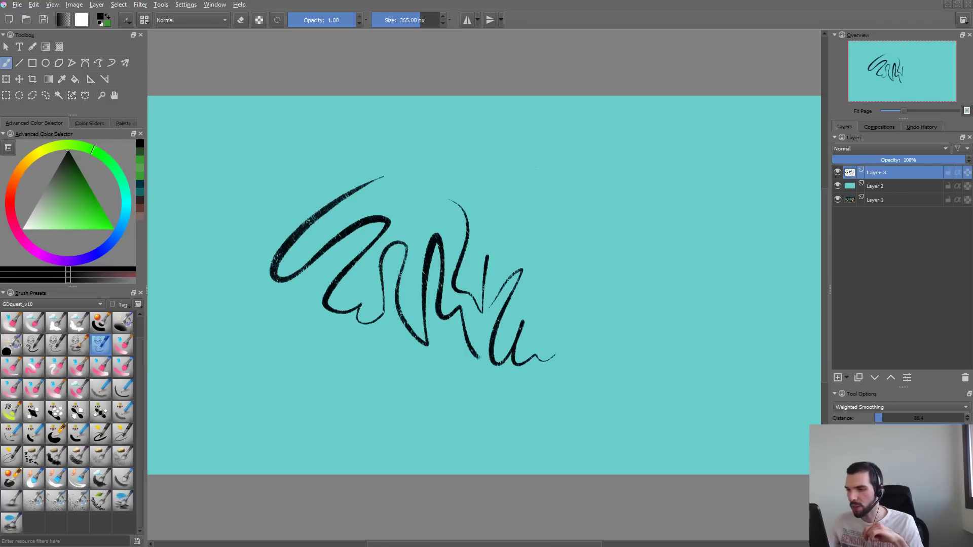
mouse_move(536, 171)
mouse_down()
mouse_move(510, 205)
mouse_move(588, 176)
mouse_move(636, 240)
mouse_up()
key(ctrl+z)
key(ctrl+z)
- Reopen the brush editor and paint curved test strokes on the scratchpad, clearing it between attempts
key(F5)
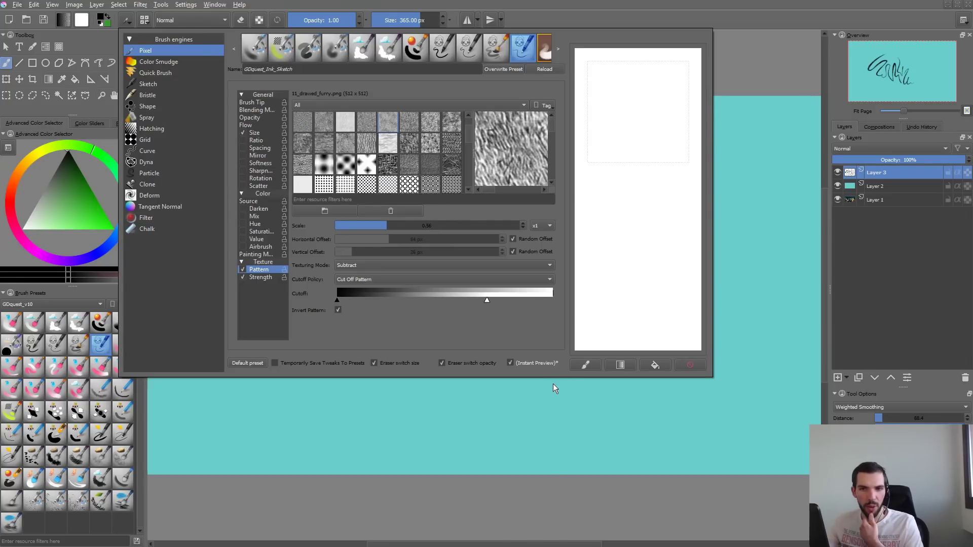
click(589, 363)
click(677, 362)
mouse_move(632, 108)
mouse_down()
mouse_move(627, 100)
mouse_move(640, 151)
mouse_move(668, 133)
mouse_move(627, 174)
mouse_move(684, 149)
mouse_up()
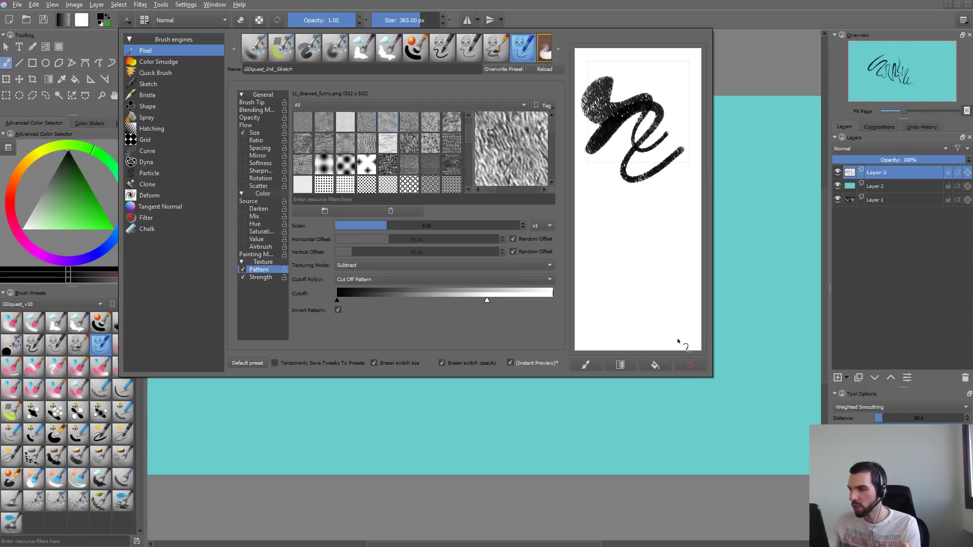
click(680, 364)
drag(636, 77, 667, 178)
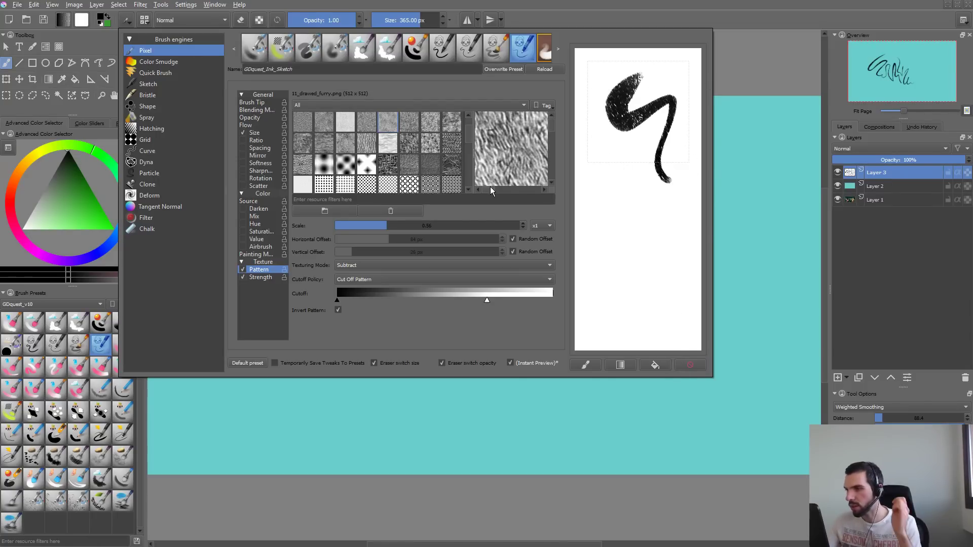
- Change the preset's name to GDquest_Ink_Speed
drag(267, 69, 356, 62)
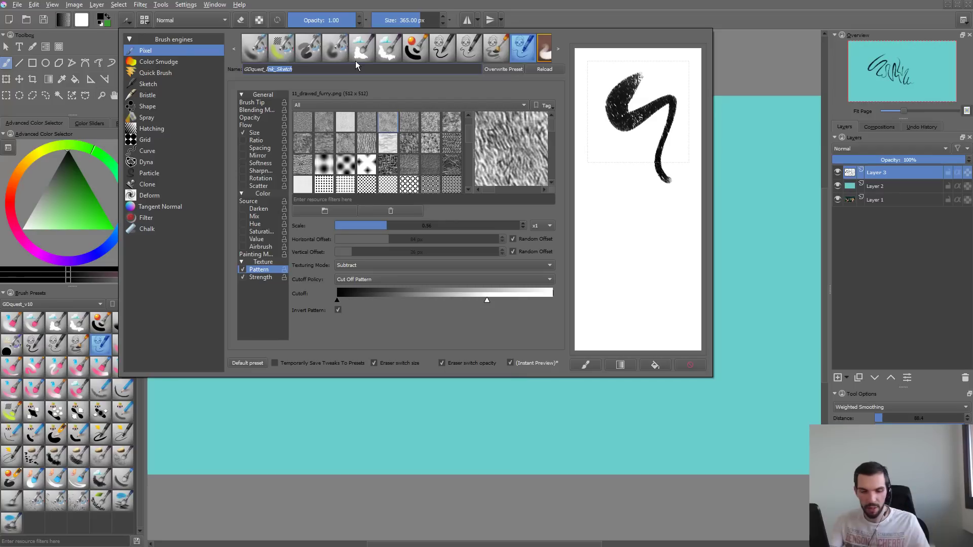
key(BackSpace)
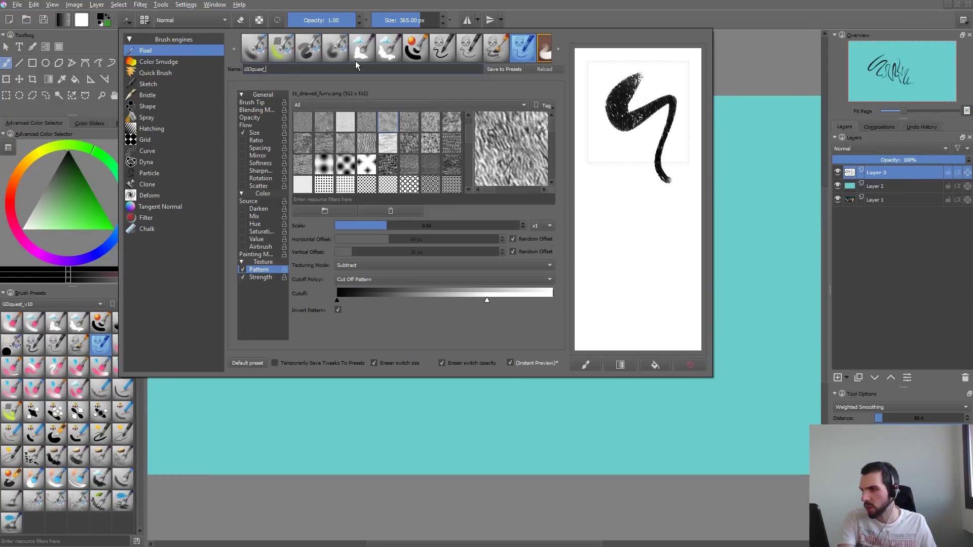
text(Ink_Speed)
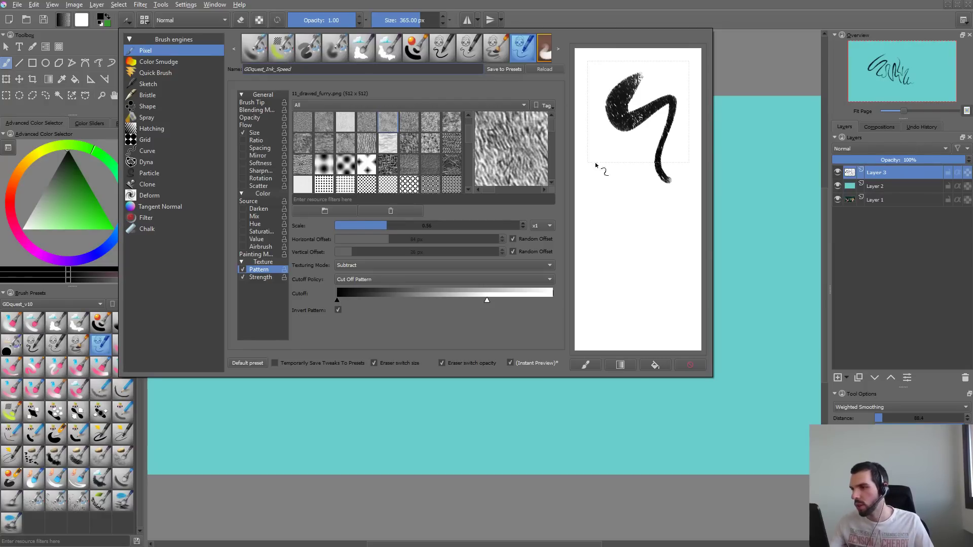
- Clear the scratchpad, letter TEX across its preview frame, and paint a curved textured stroke beneath the lettering
click(690, 365)
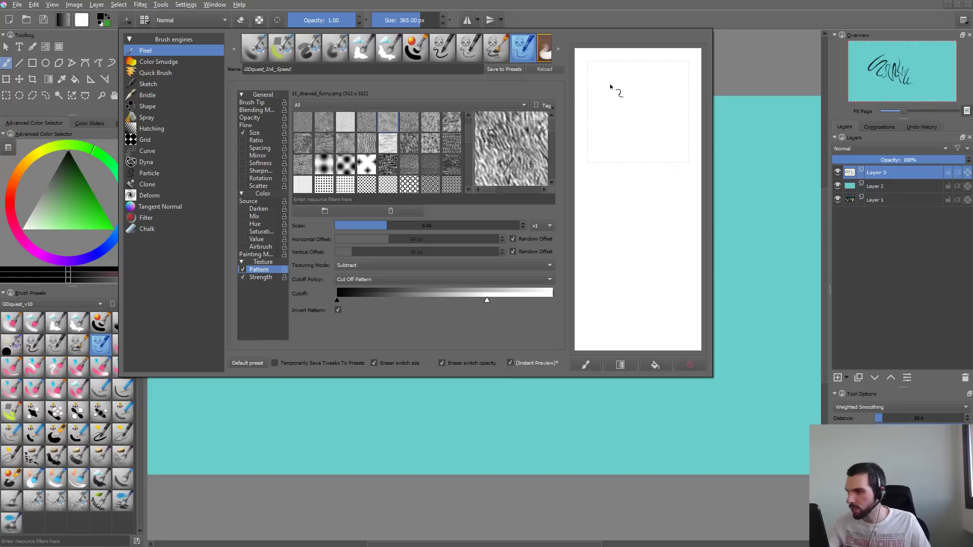
mouse_move(619, 71)
mouse_down()
mouse_move(594, 112)
mouse_move(633, 83)
mouse_move(638, 104)
mouse_move(646, 82)
mouse_move(600, 105)
mouse_move(627, 67)
mouse_move(648, 93)
mouse_move(640, 86)
mouse_move(669, 90)
mouse_move(648, 101)
mouse_up()
click(691, 364)
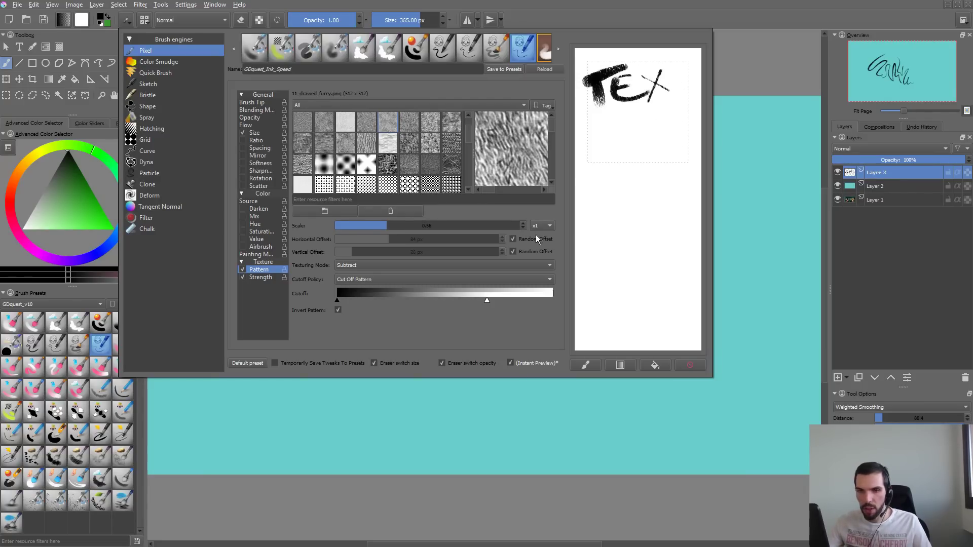
drag(582, 150, 664, 163)
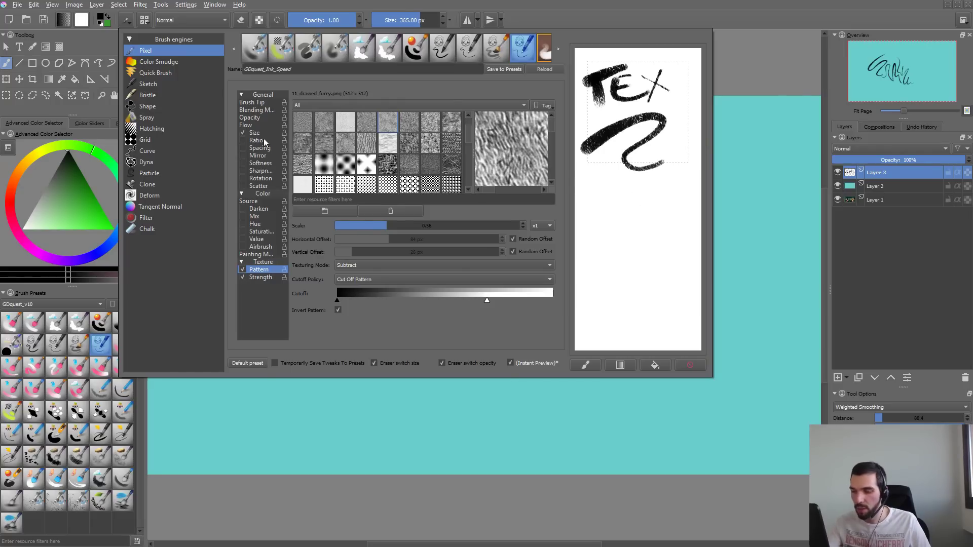
- Raise the slow end of the brush size's Speed curve to about half height
click(256, 133)
drag(392, 255, 392, 201)
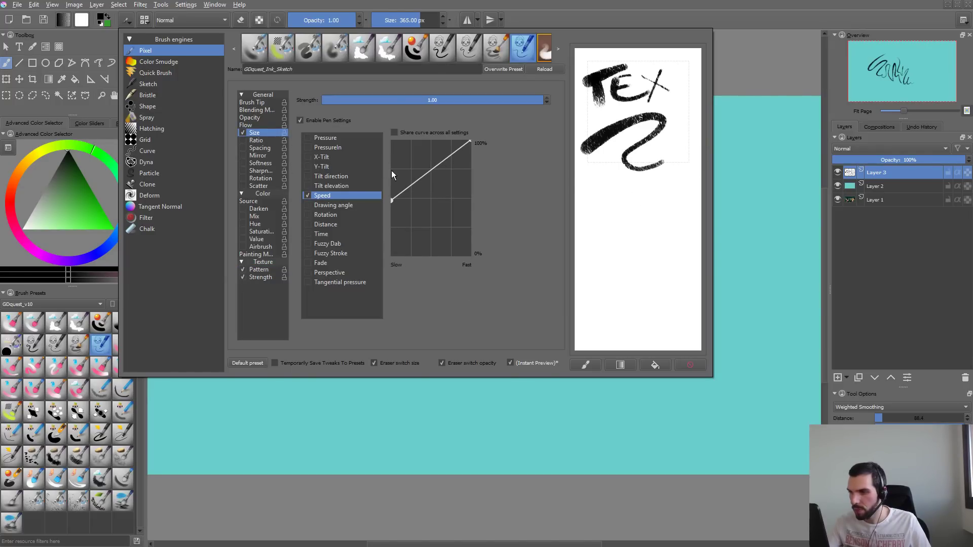
- Reduce the brush size to 127.84 px and paint a broad wavy test stroke above the existing scribble, undoing the extra stroke
click(404, 20)
click(407, 24)
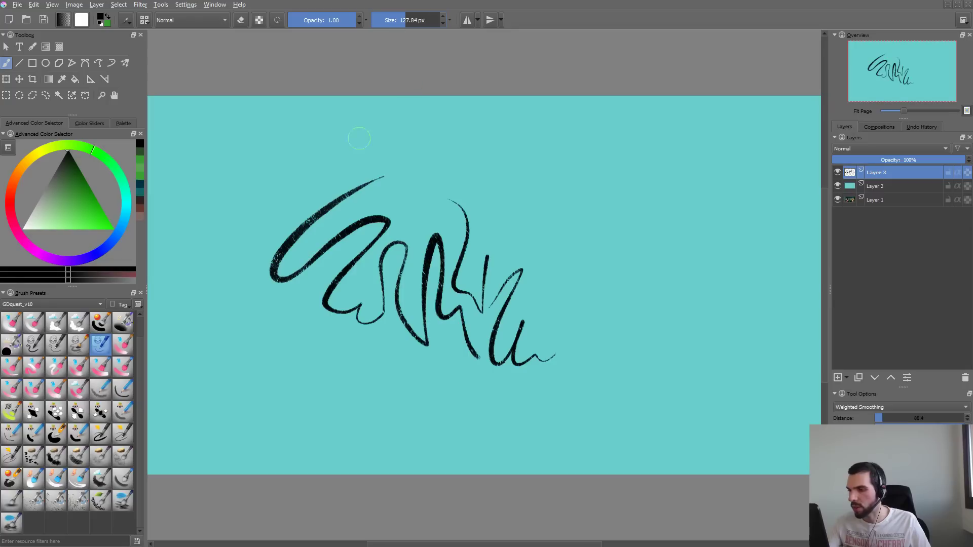
mouse_move(361, 134)
mouse_down()
mouse_move(452, 147)
mouse_move(717, 148)
mouse_up()
mouse_move(654, 124)
mouse_down()
mouse_move(596, 206)
mouse_move(536, 383)
mouse_move(584, 418)
mouse_move(813, 196)
mouse_move(837, 193)
mouse_up()
key(ctrl+z)
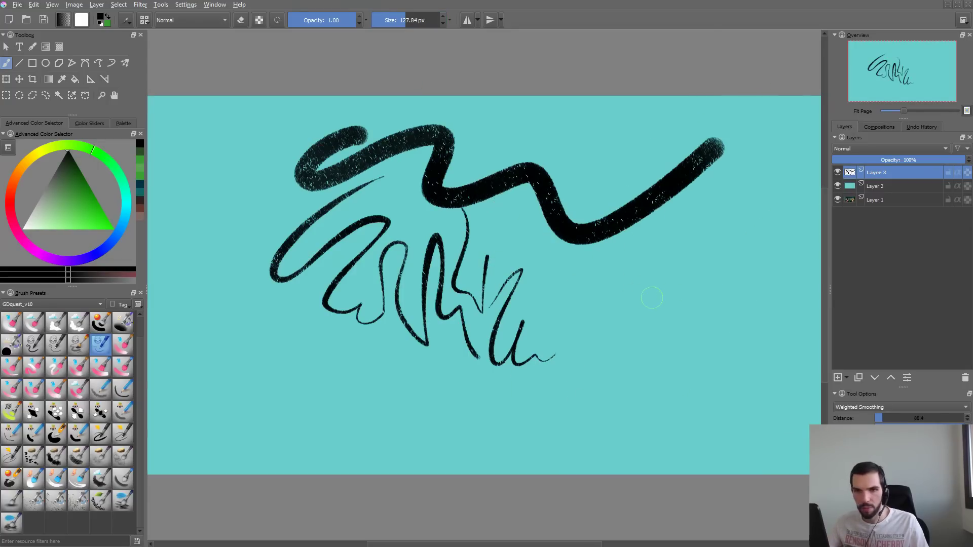
- Lower the slow end of the brush size's Speed curve to 0% and paint long curved test strokes on the scratchpad
key(F5)
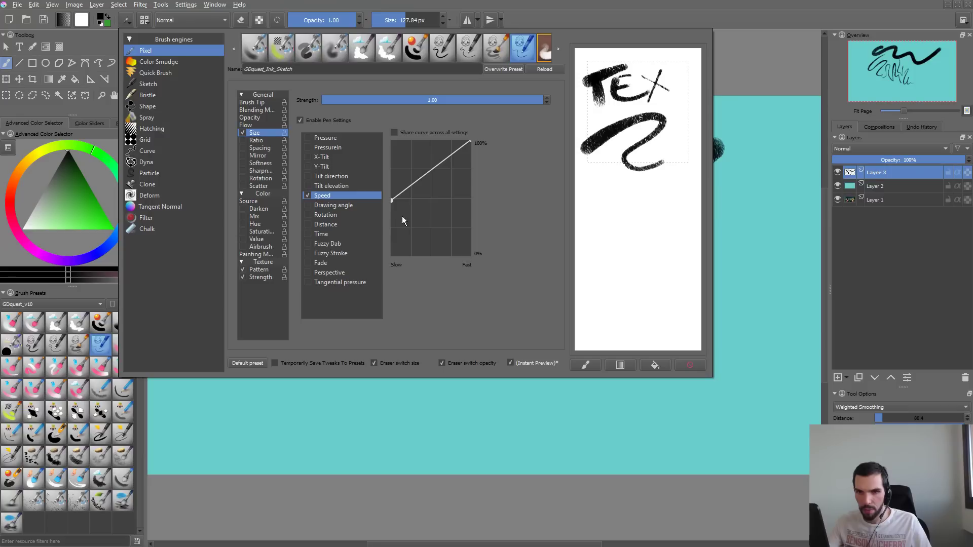
drag(393, 200, 392, 255)
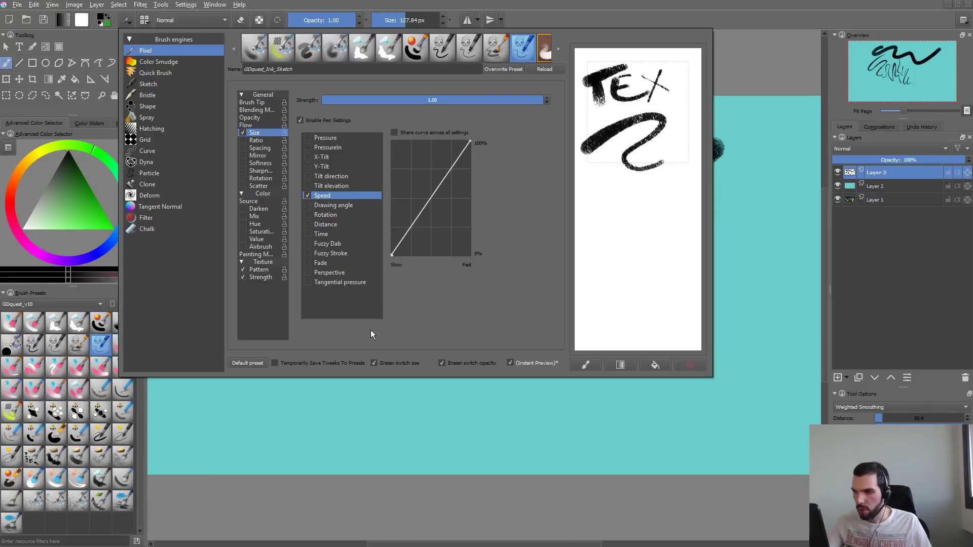
drag(682, 119, 665, 224)
drag(634, 273, 704, 388)
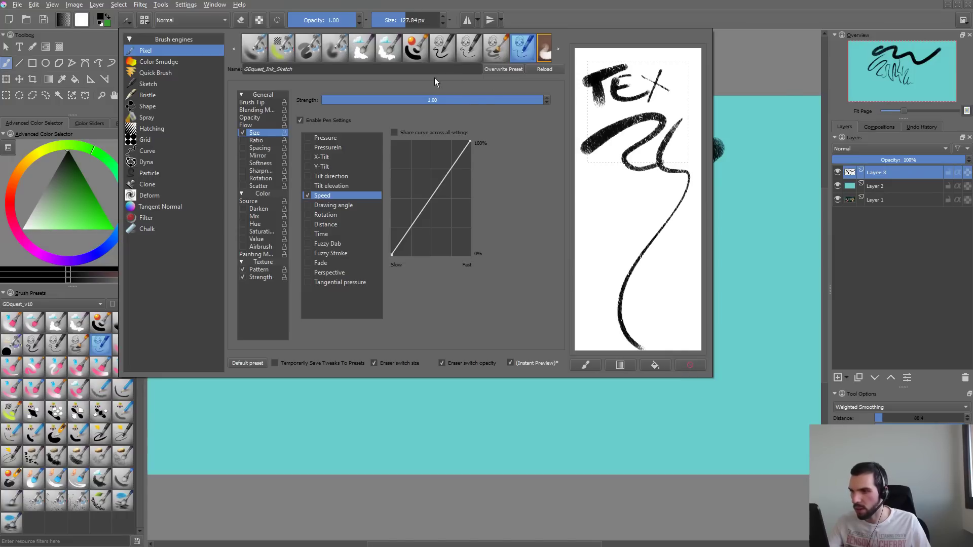
- Rename the preset to GDquest_Ink_Ink_speed and save it as a new preset
drag(276, 70, 409, 69)
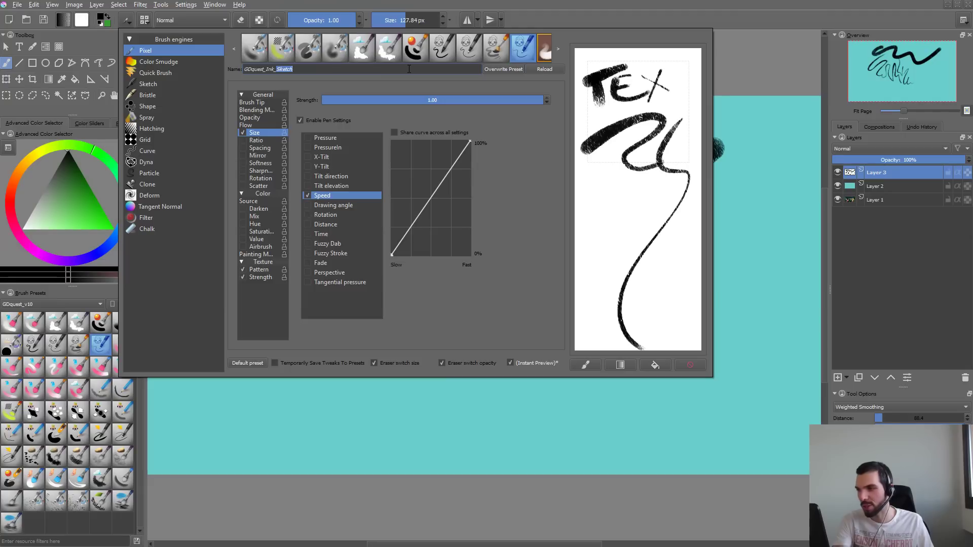
text(Ink_speed)
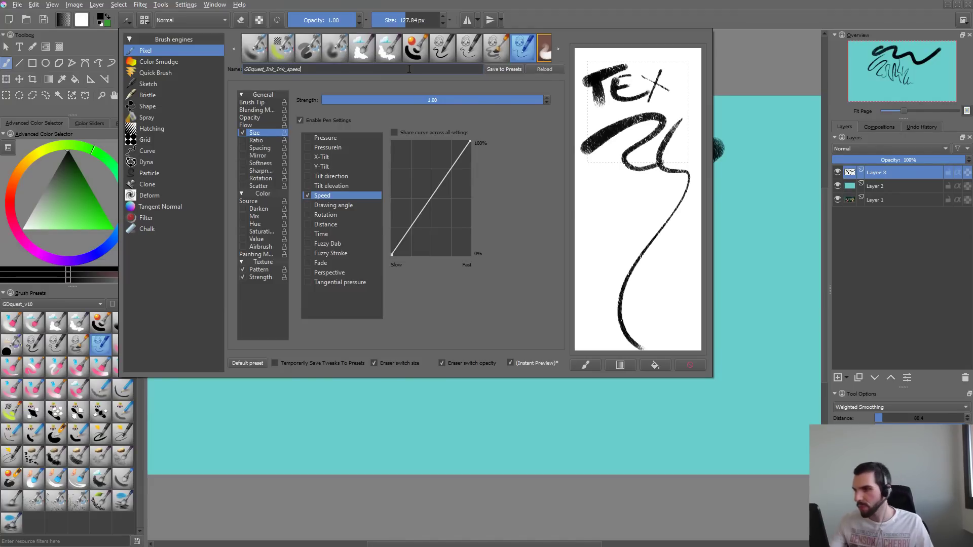
click(500, 72)
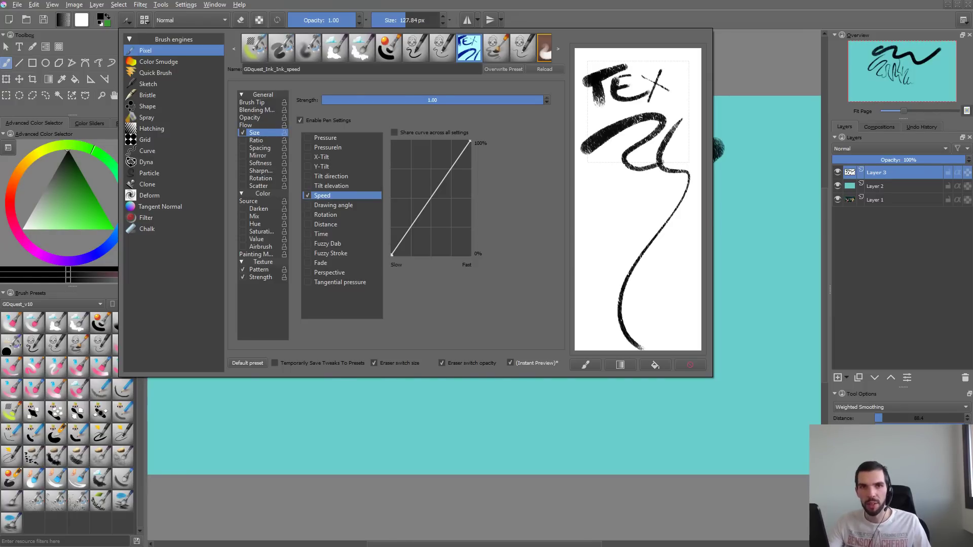
- Close the brush editor, try a few strokes on the canvas, and clear all painting from Layer 3
key(F5)
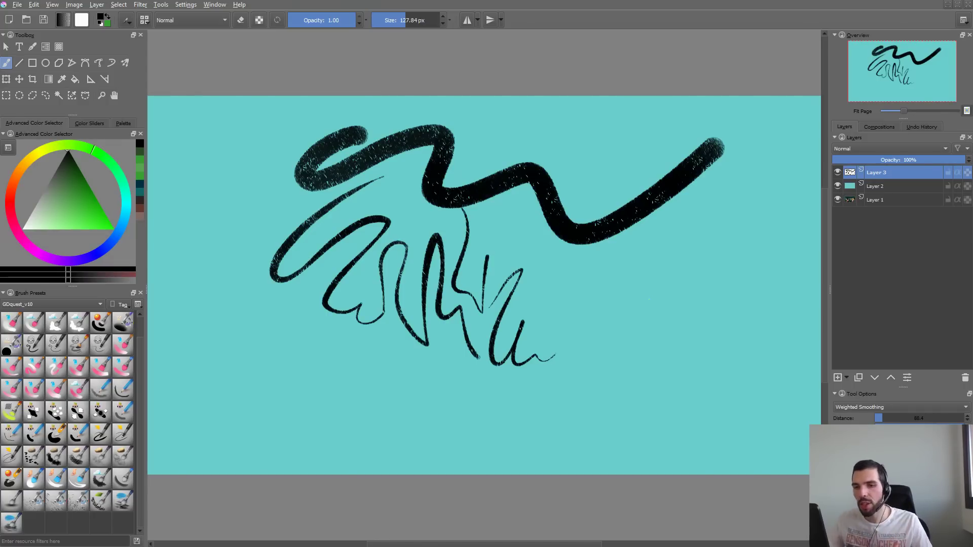
drag(510, 266, 479, 281)
mouse_move(547, 308)
mouse_down()
mouse_move(689, 295)
mouse_move(729, 221)
mouse_up()
key(ctrl+z)
key(Delete)
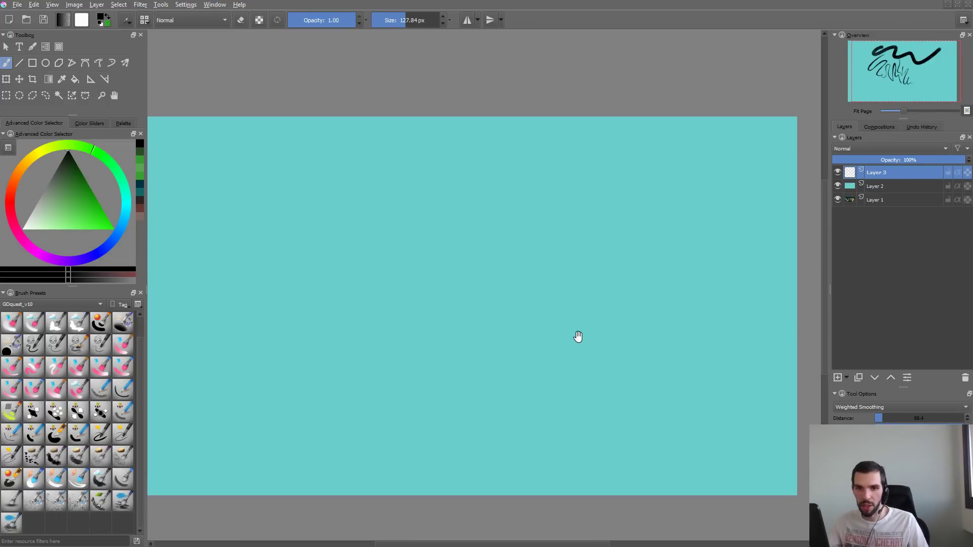
- Switch to the OneNote brush checklist and mark "Ink brush with speed to size / texture" as done
key(alt+Tab)
key(Tab)
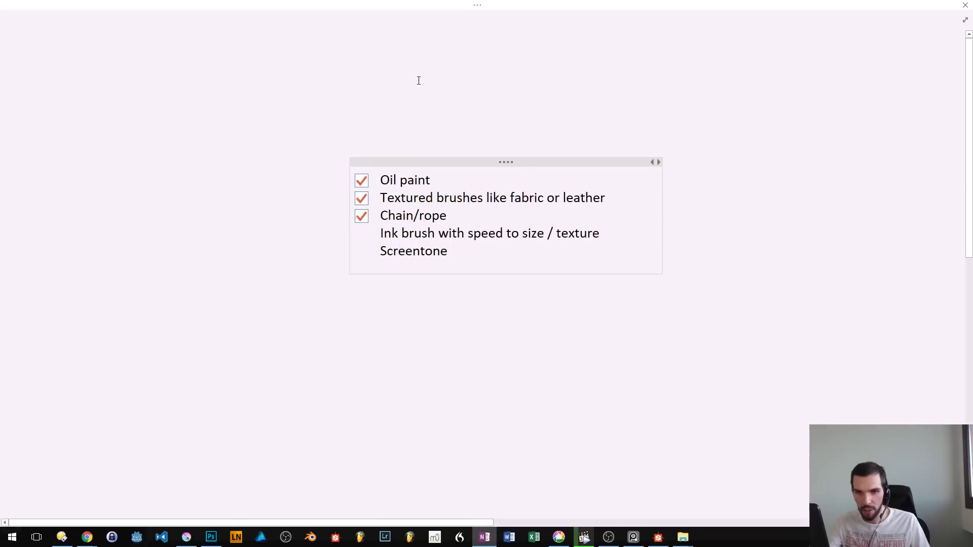
click(496, 236)
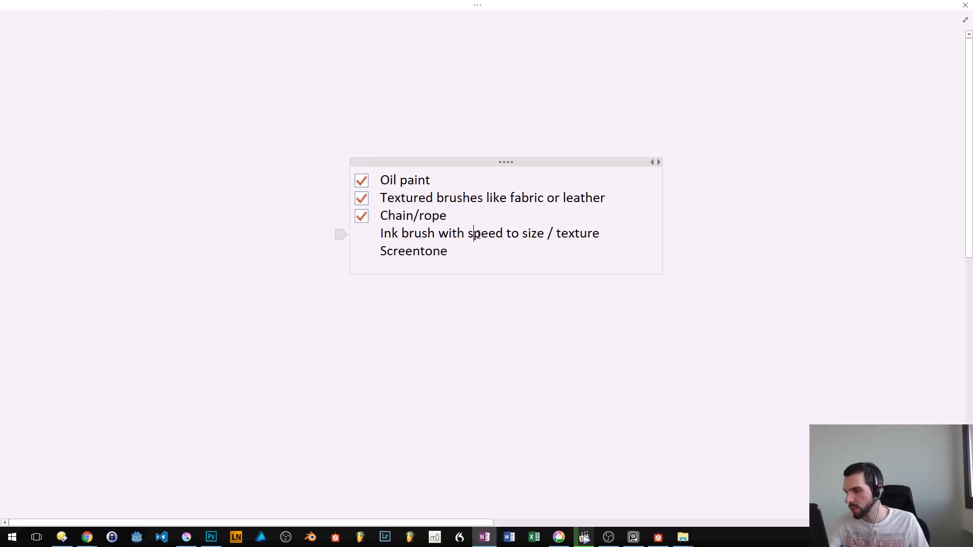
key(ctrl+1)
key(ctrl+1)
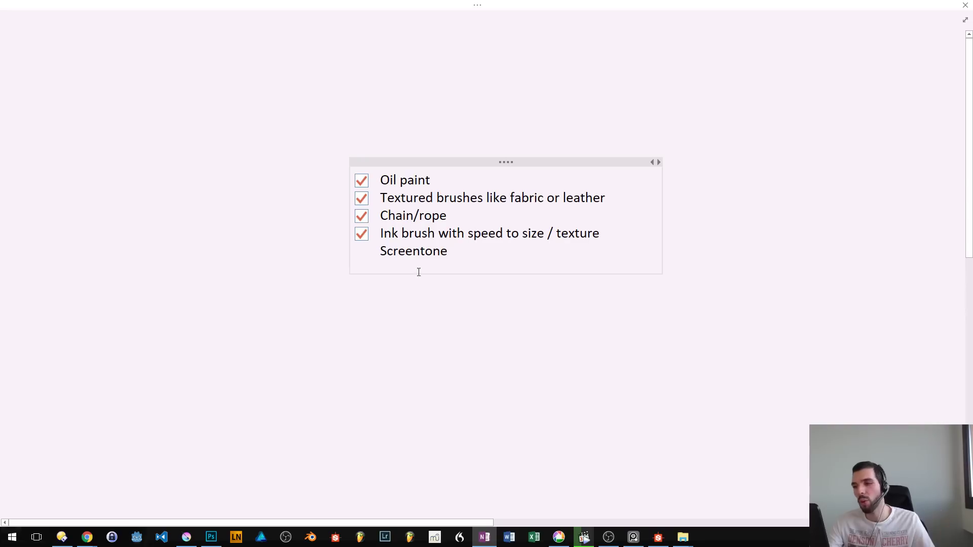
- Give the Screentone line an empty checkbox and add a new checklist item "watercolor" below it
click(418, 250)
key(ctrl+1)
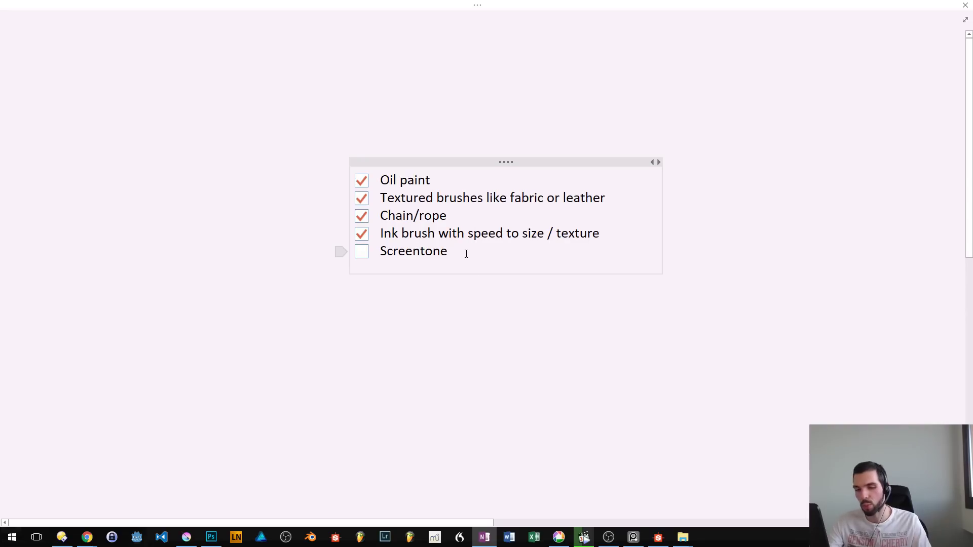
key(Return)
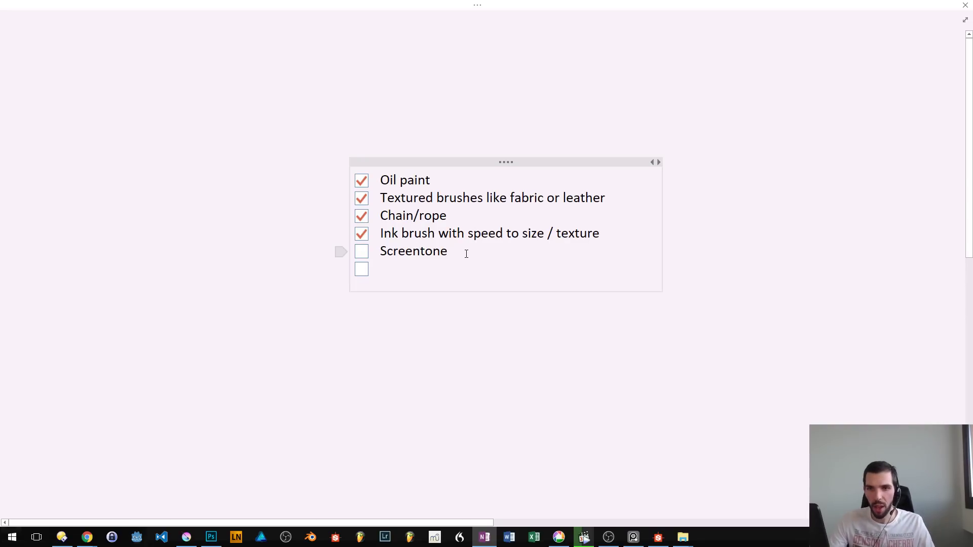
text(wter)
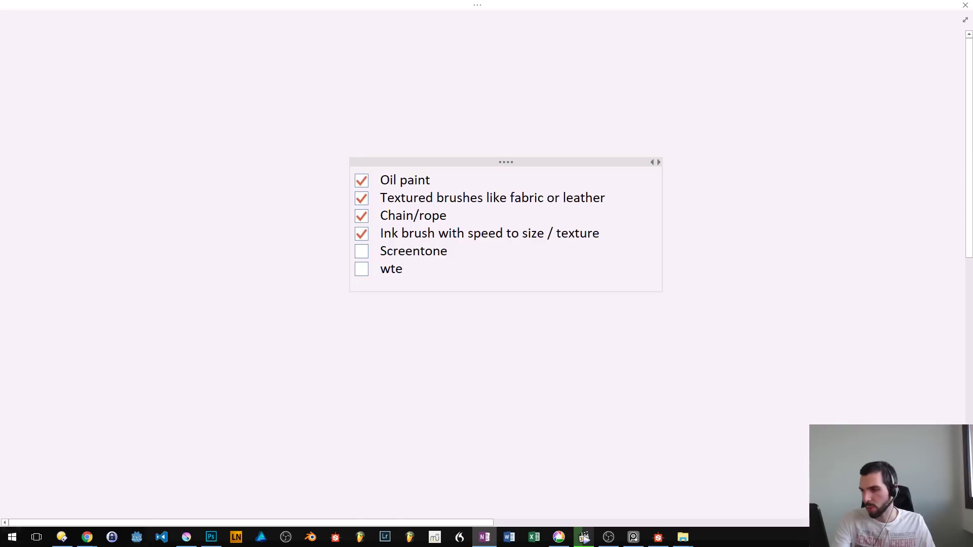
key(BackSpace)
key(BackSpace)
text(atercolor)
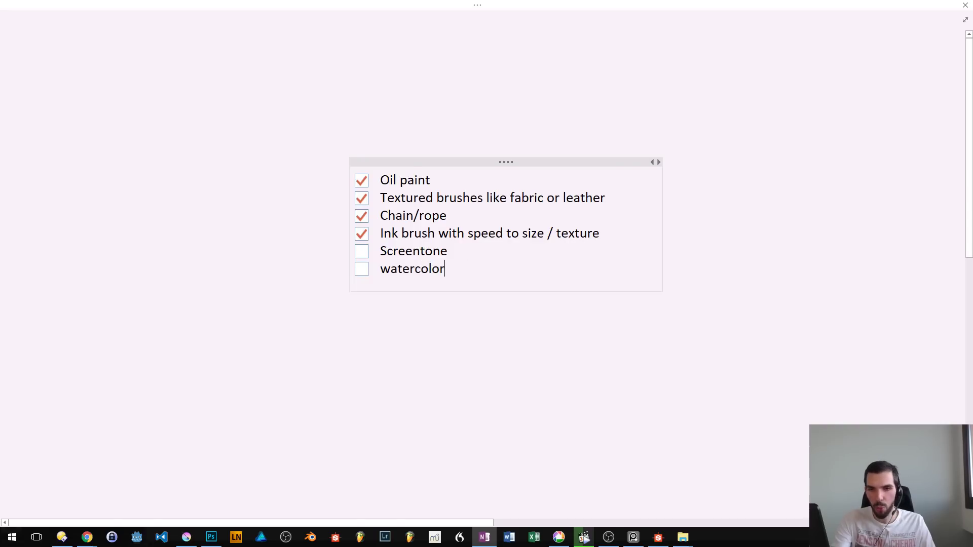
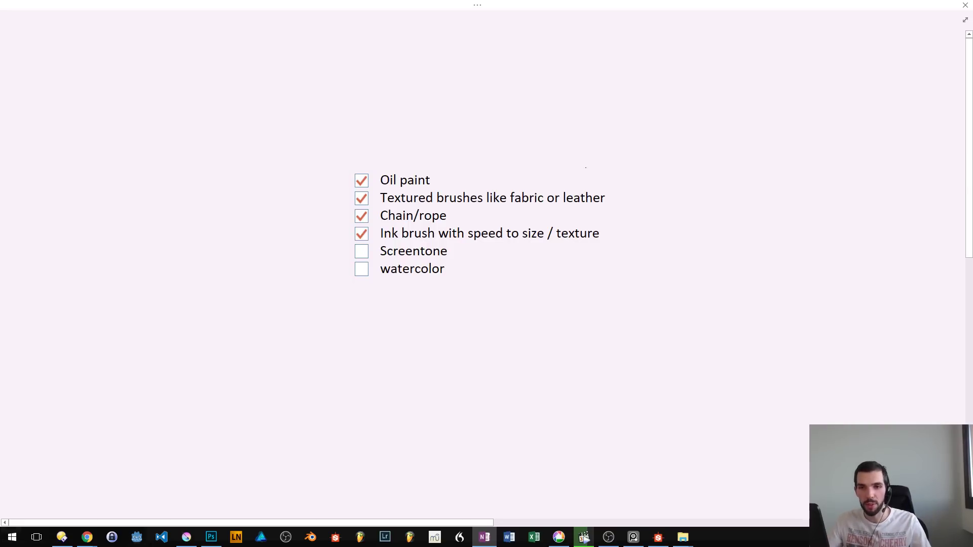
- Switch back to Krita, try several strokes with the ink speed brush, and clear them from Layer 3
key(alt+Tab)
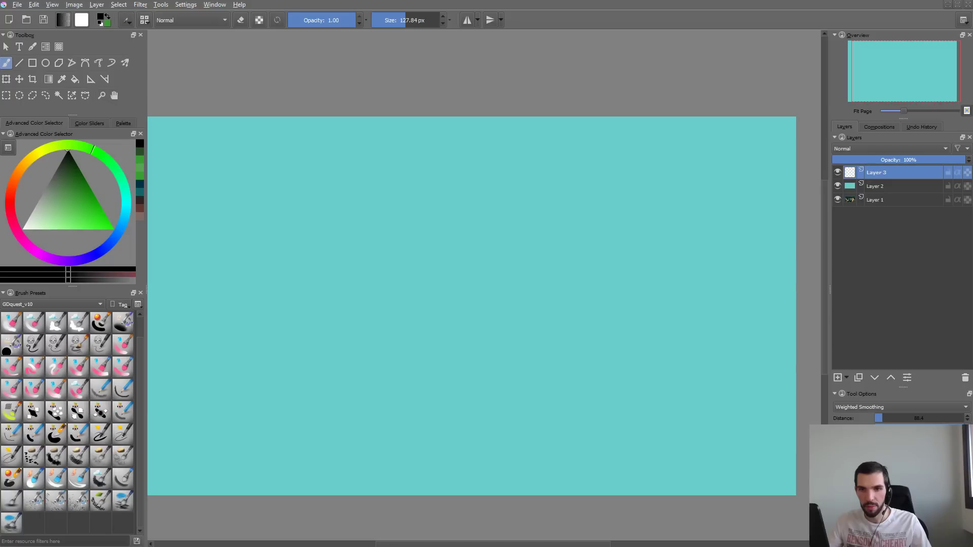
mouse_move(294, 323)
mouse_down()
mouse_move(417, 222)
mouse_move(364, 376)
mouse_move(566, 198)
mouse_up()
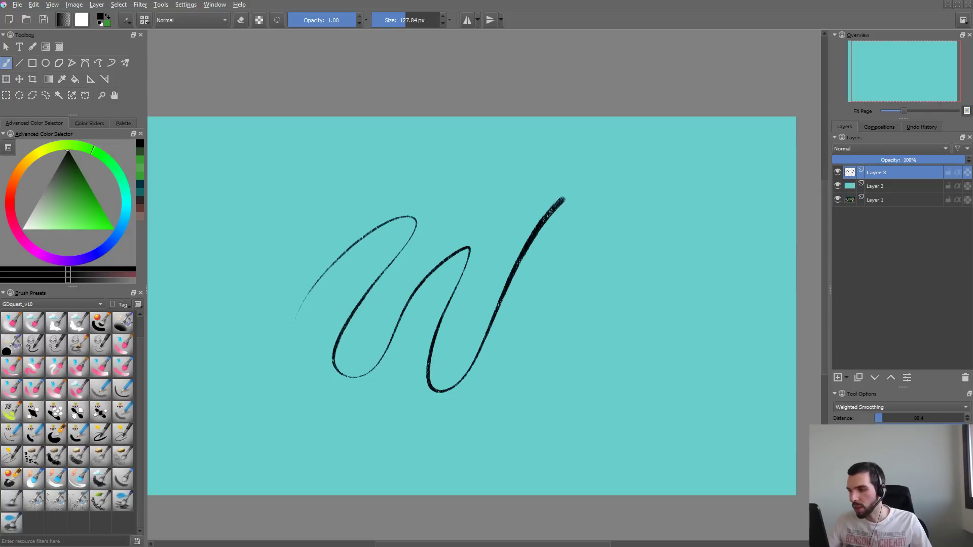
key(Delete)
mouse_move(404, 162)
mouse_down()
mouse_move(363, 182)
mouse_move(365, 387)
mouse_move(528, 265)
mouse_up()
key(Delete)
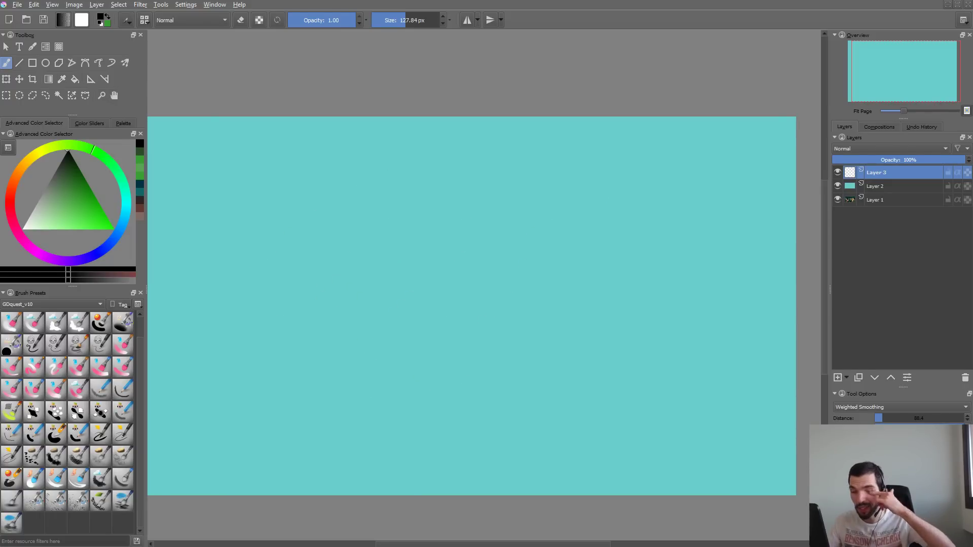
mouse_move(287, 279)
mouse_down()
mouse_move(370, 248)
mouse_move(432, 330)
mouse_move(533, 214)
mouse_up()
key(Delete)
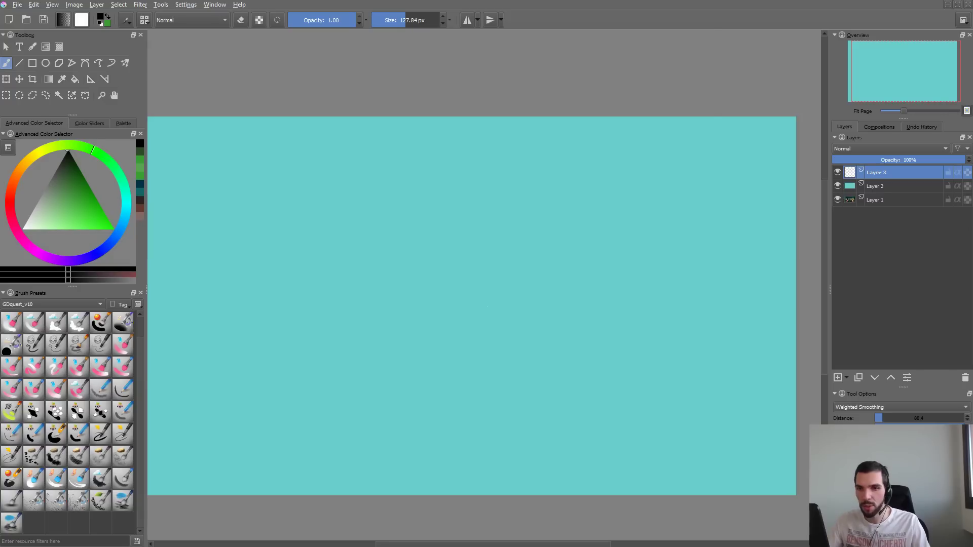
- Choose the Hatching engine in the brush editor, close the editor, and place one test dab on the canvas
key(F5)
click(152, 128)
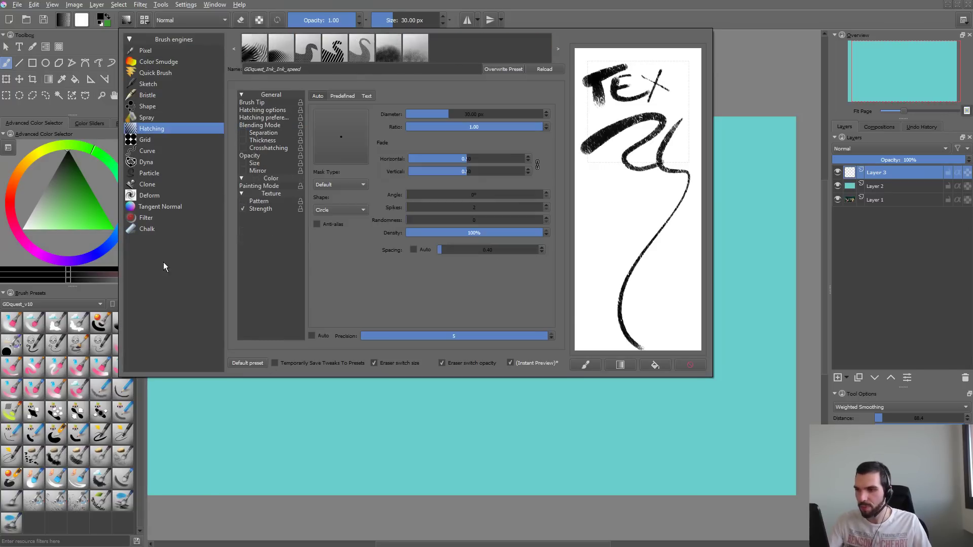
click(219, 396)
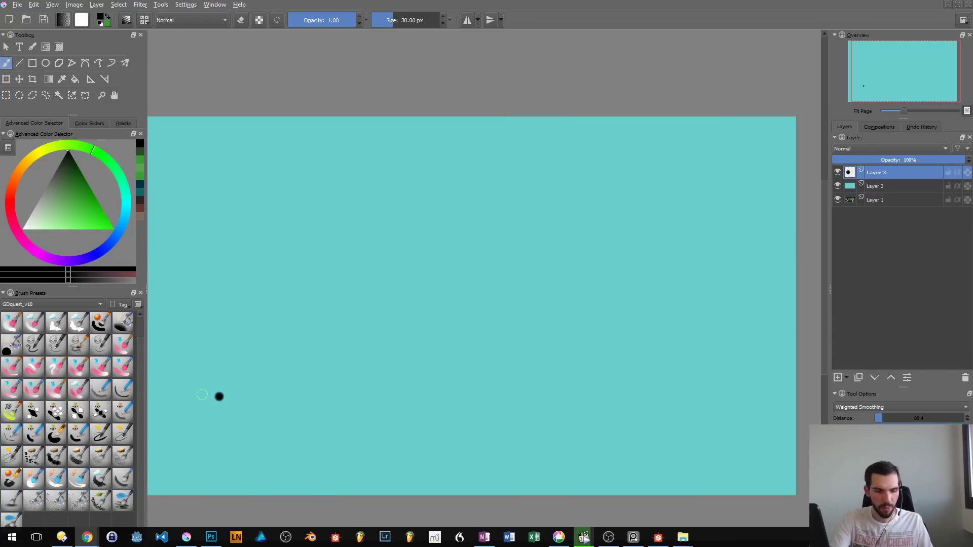
- Switch to Chrome, search Google for "screentone", and open the image results
key(super+Up)
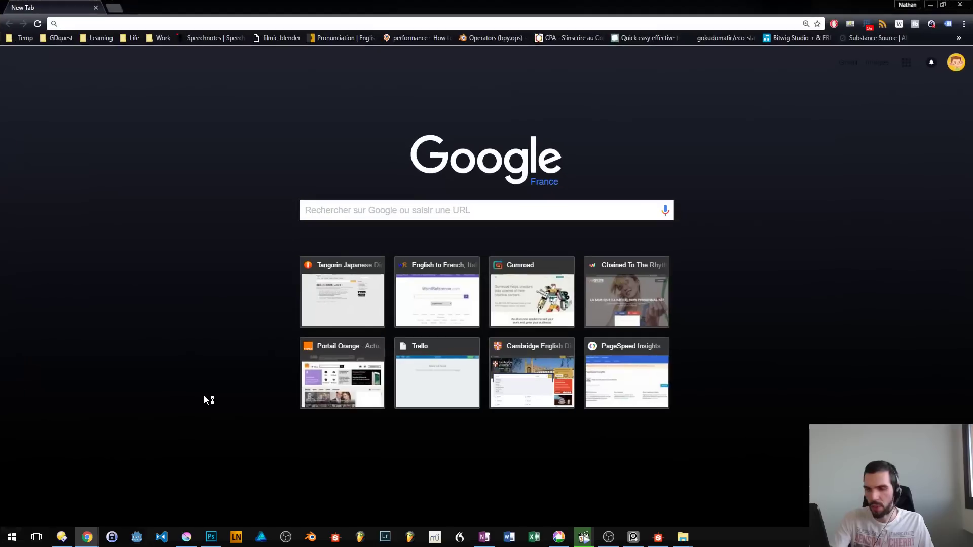
text(screentone)
key(Return)
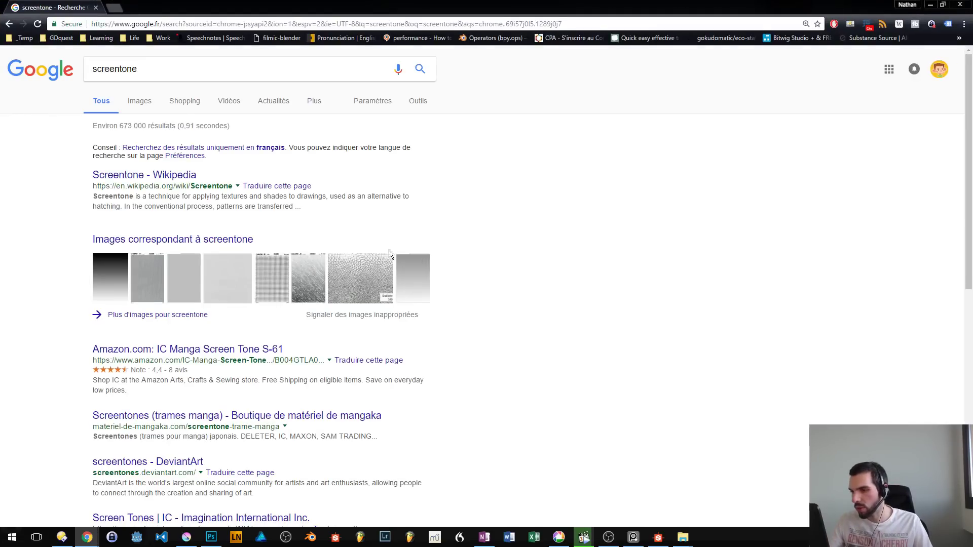
middle_click(310, 288)
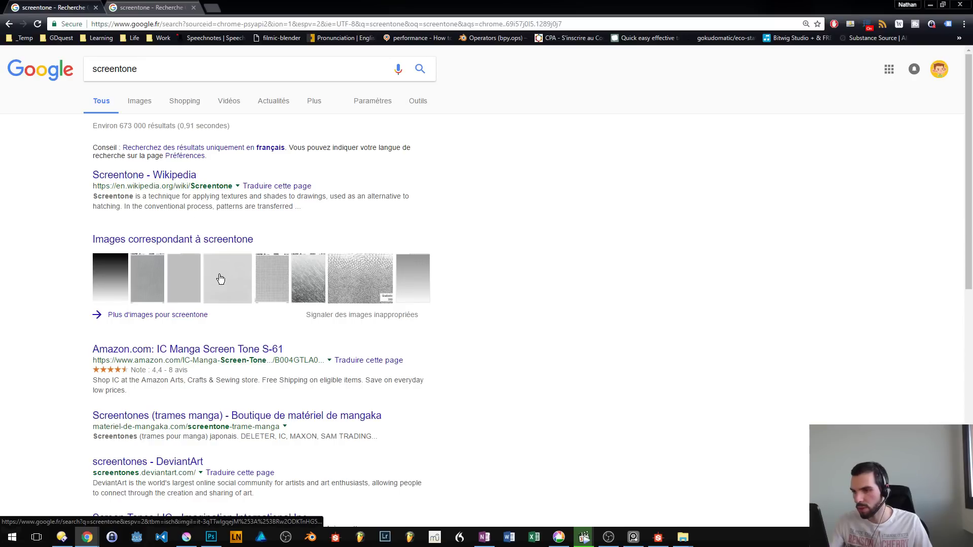
click(147, 284)
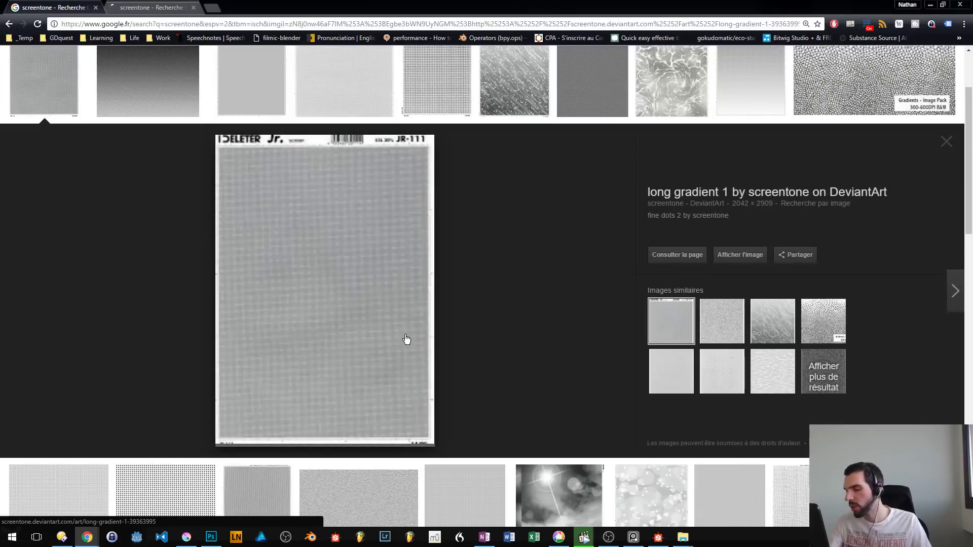
- Preview the rain-streak, clouds, cracked-line and dotted gradient screentones in the first row of image results
scroll(543, 203, up, 2)
click(542, 202)
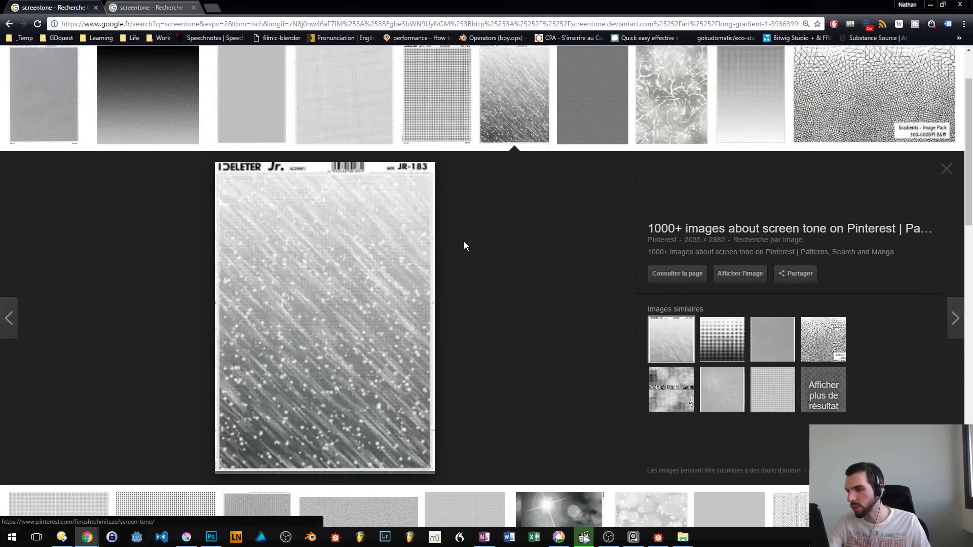
click(676, 97)
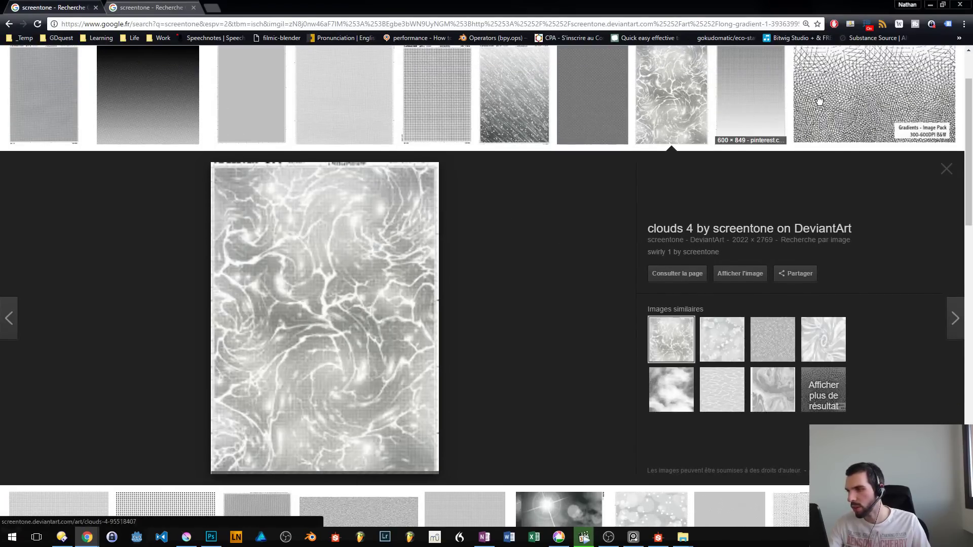
click(816, 111)
scroll(815, 209, up, 2)
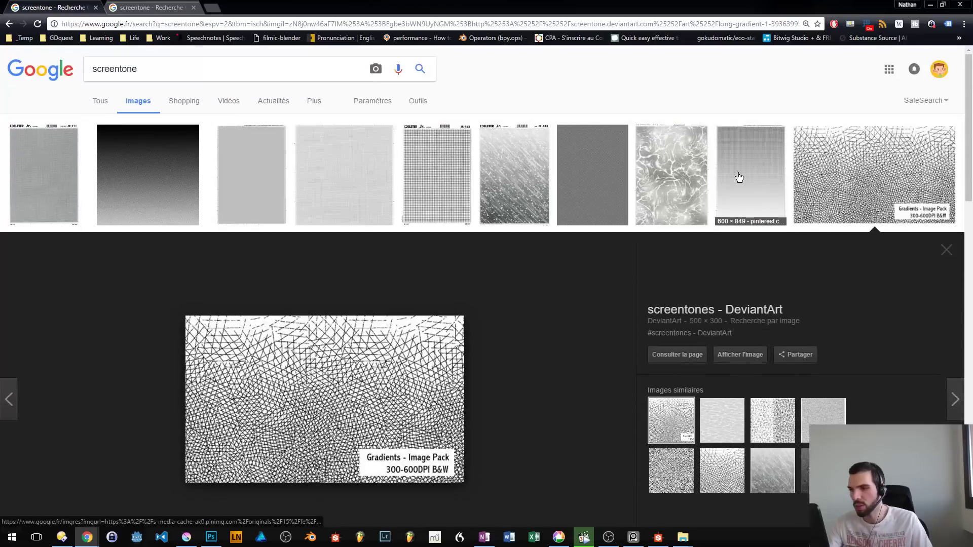
click(741, 93)
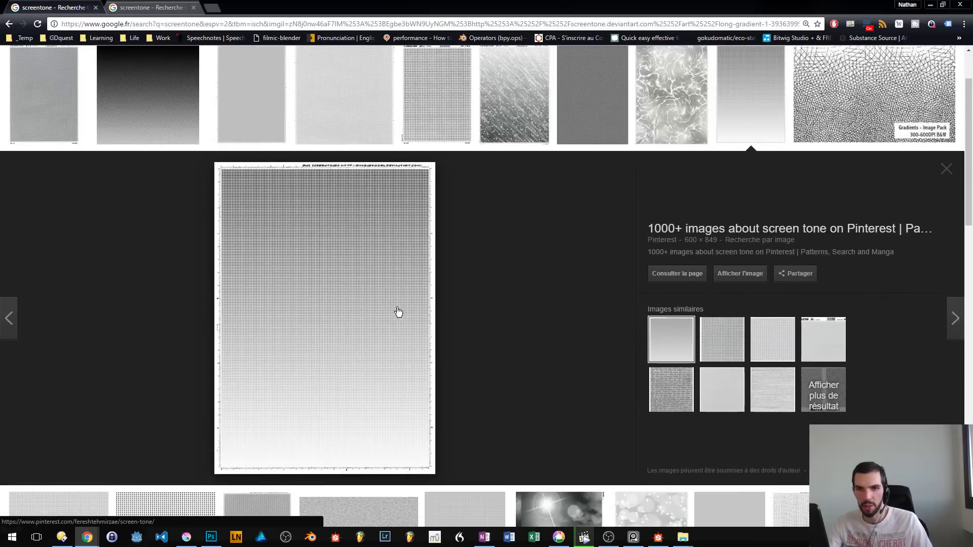
- Browse further screentone results, previewing the fishnet, dot-grid and basic diagonal line patterns to compare their structures
scroll(542, 304, down, 5)
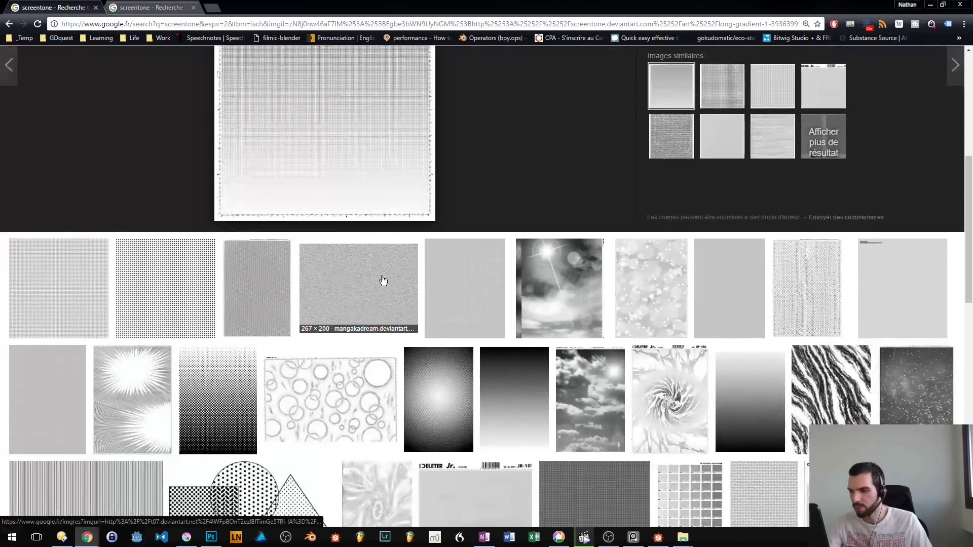
click(378, 278)
scroll(339, 268, up, 2)
click(340, 267)
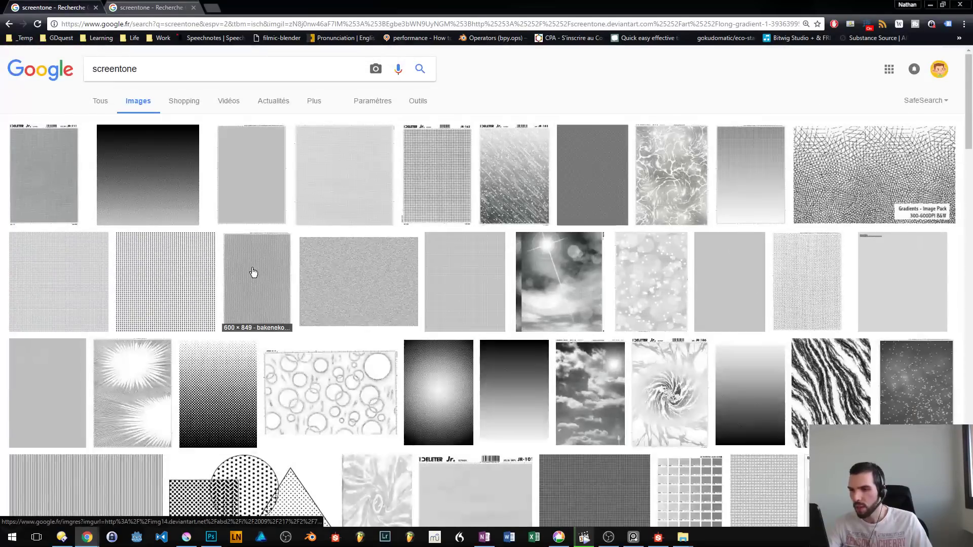
click(254, 272)
scroll(113, 265, up, 3)
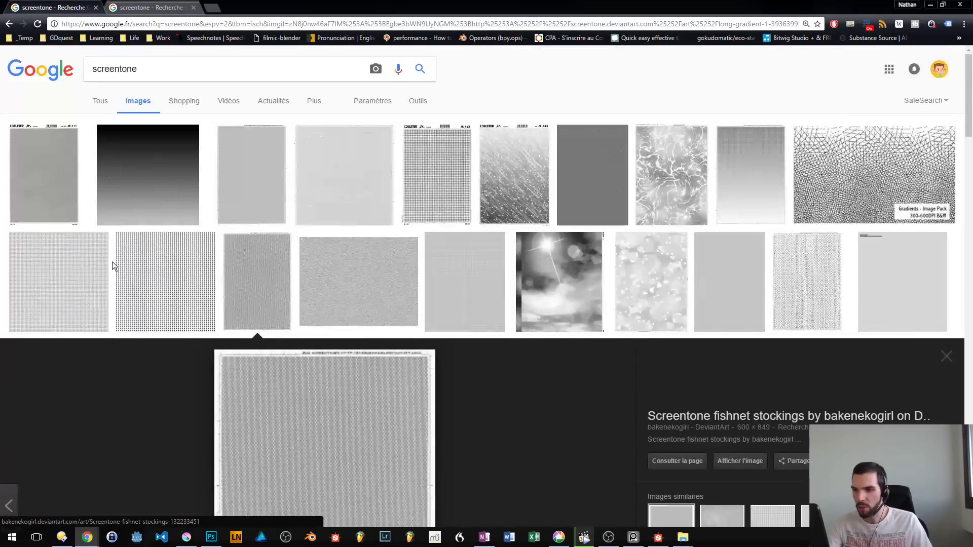
click(160, 265)
scroll(351, 274, up, 4)
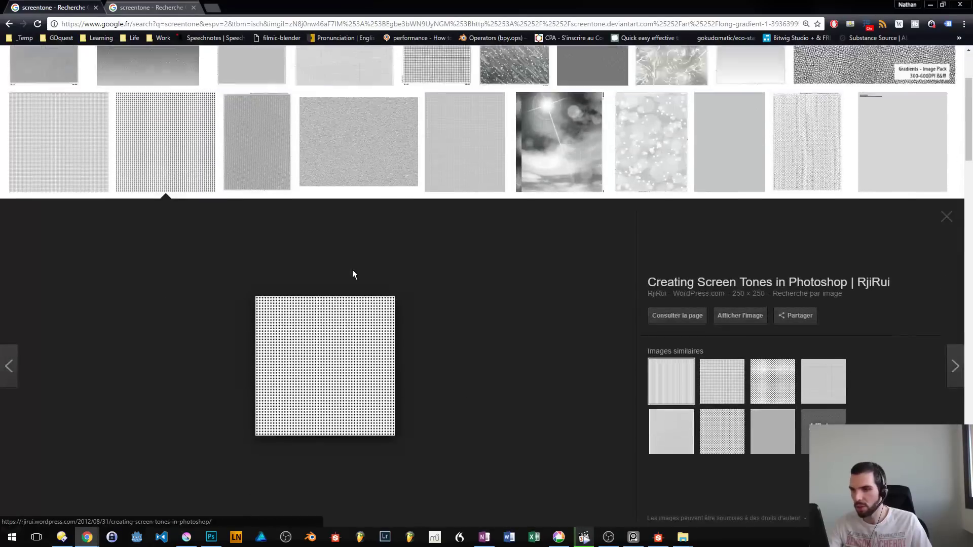
click(261, 177)
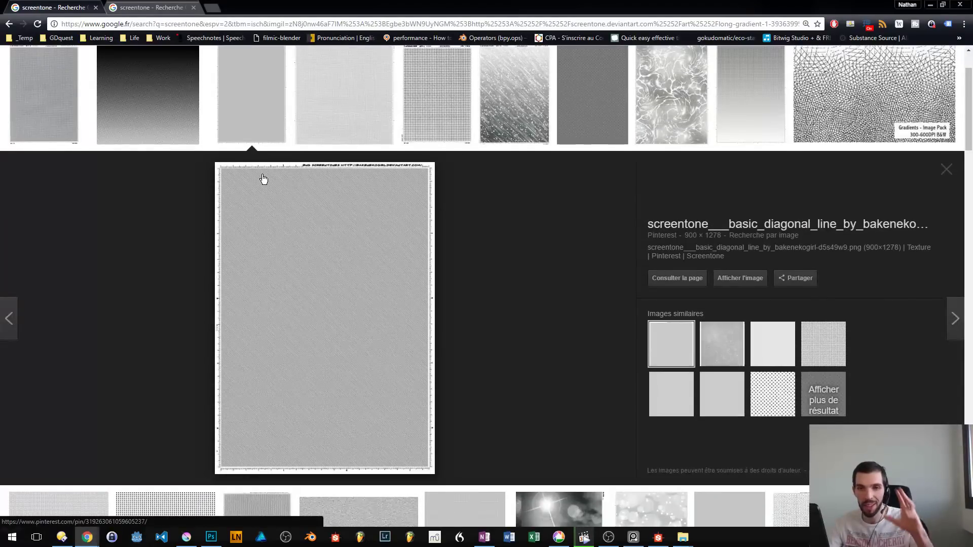
scroll(451, 252, up, 2)
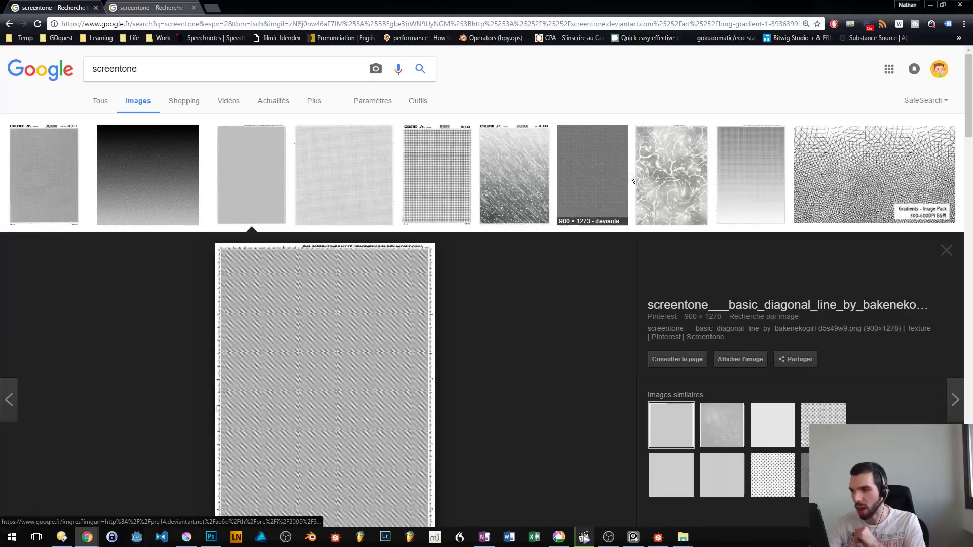
- Open the basic diagonal line screentone's Pinterest page, save its image as a JPG on the Desktop, and close the page
click(311, 333)
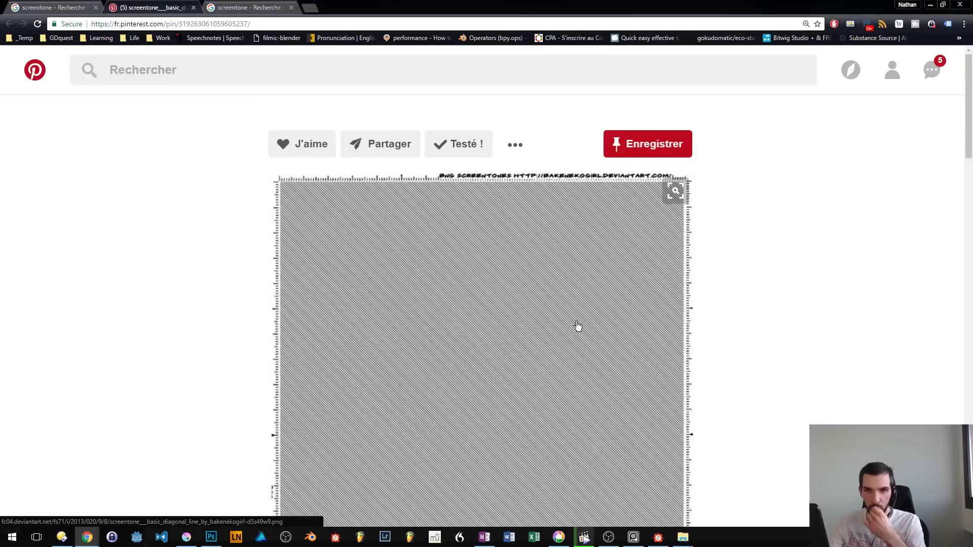
scroll(577, 327, down, 1)
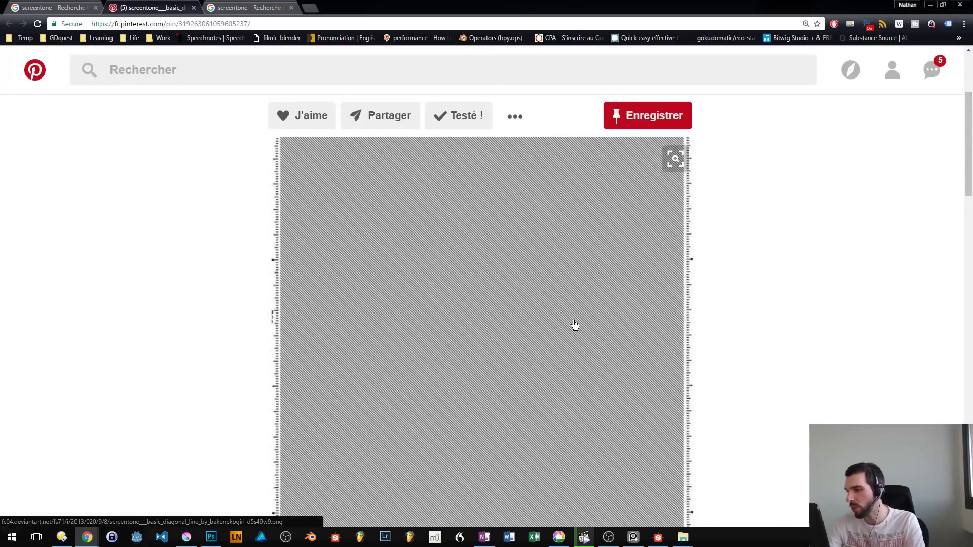
right_click(400, 265)
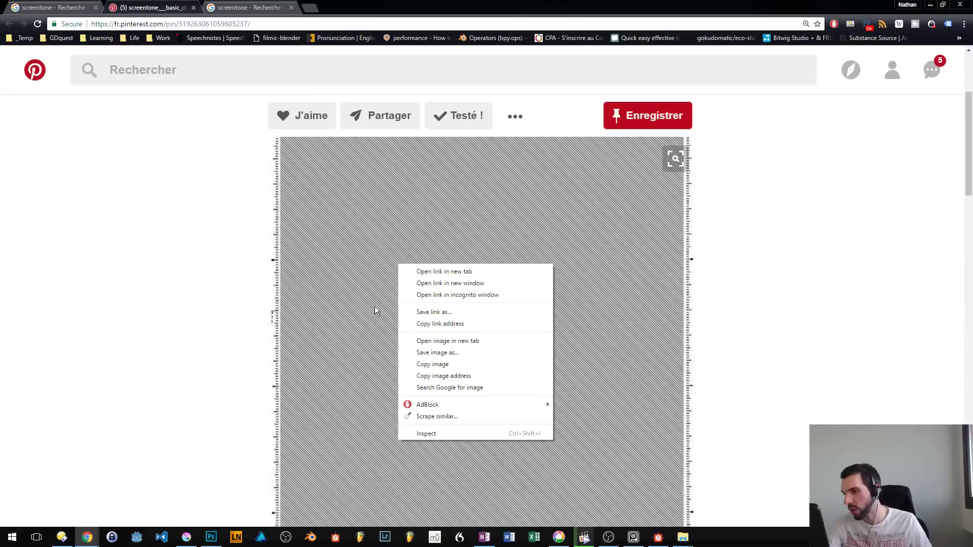
click(441, 352)
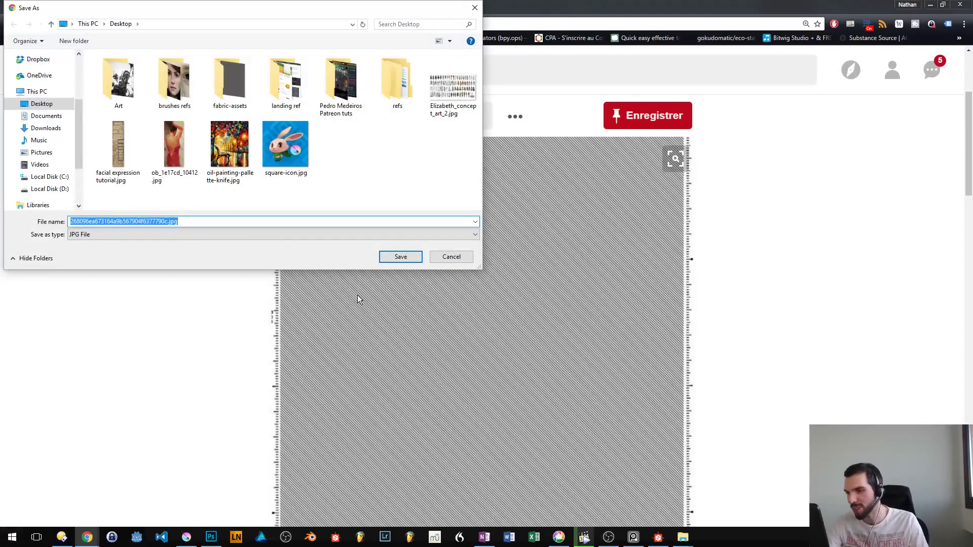
key(Return)
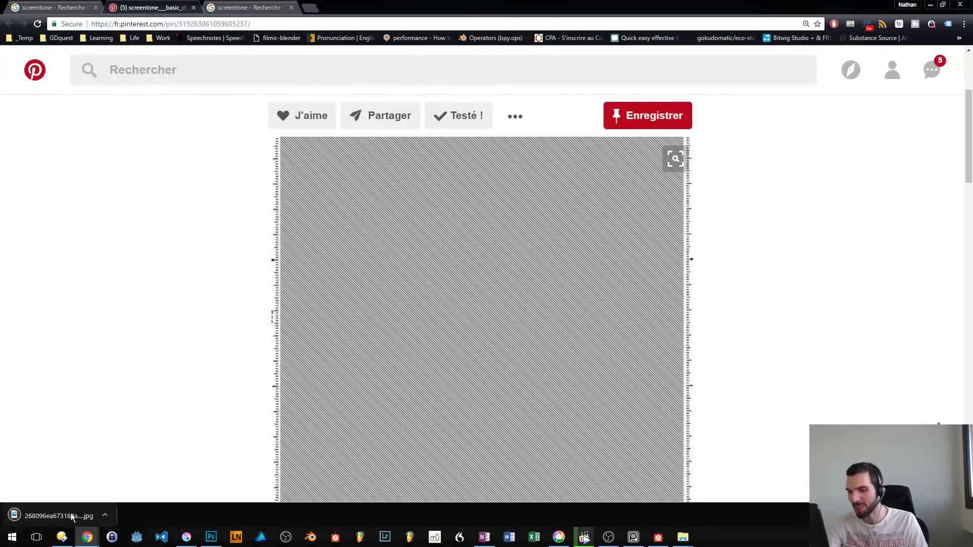
key(ctrl+w)
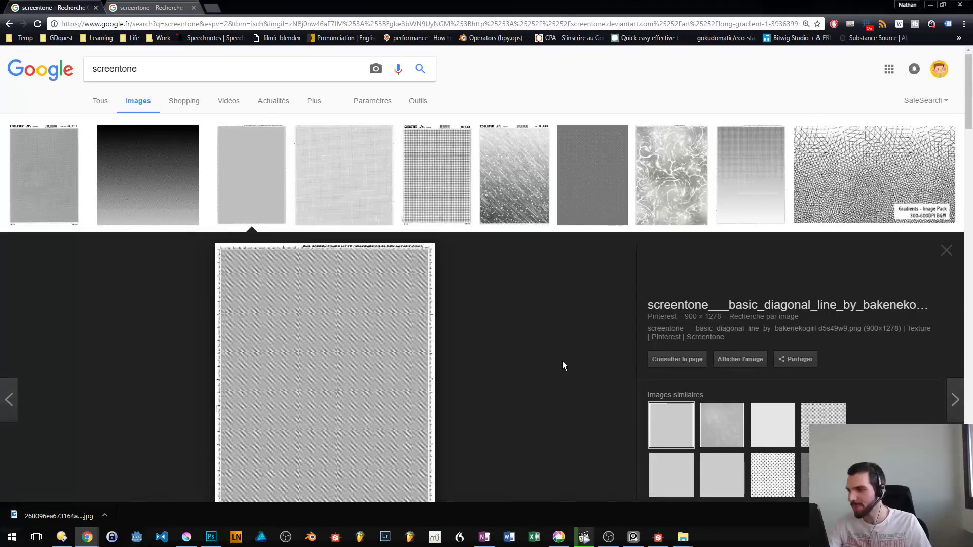
- Open the long gradient 1 screentone on DeviantArt, look at the plaid 1 pattern, and return to the gradient page
click(172, 167)
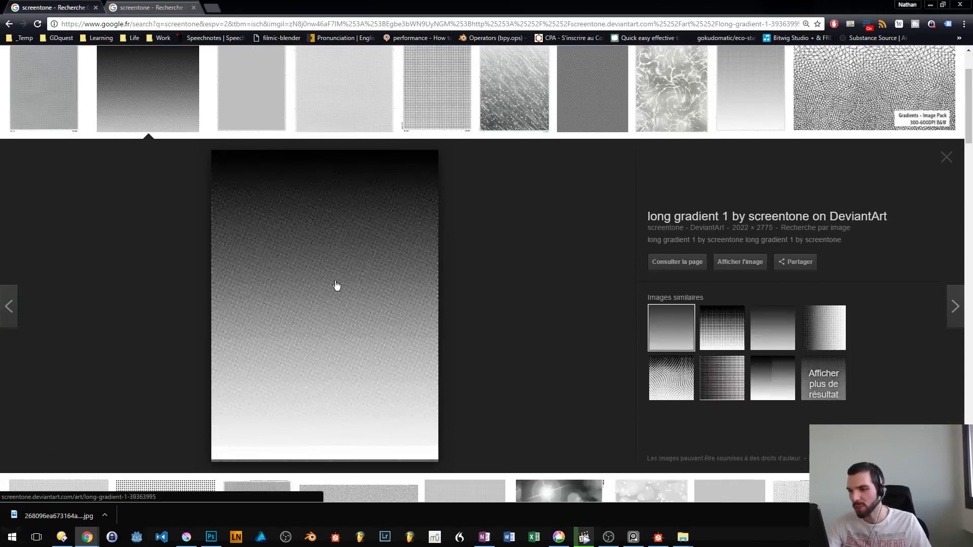
click(324, 288)
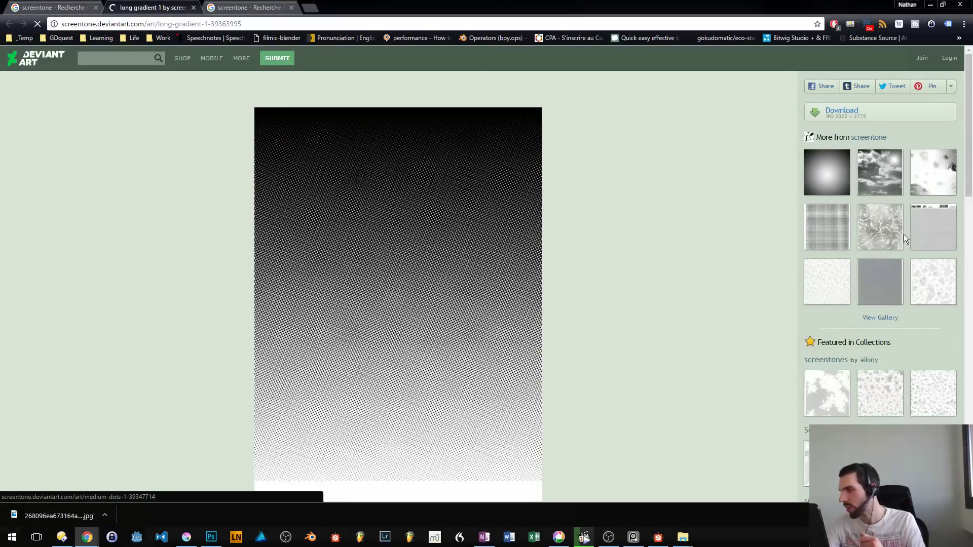
click(832, 236)
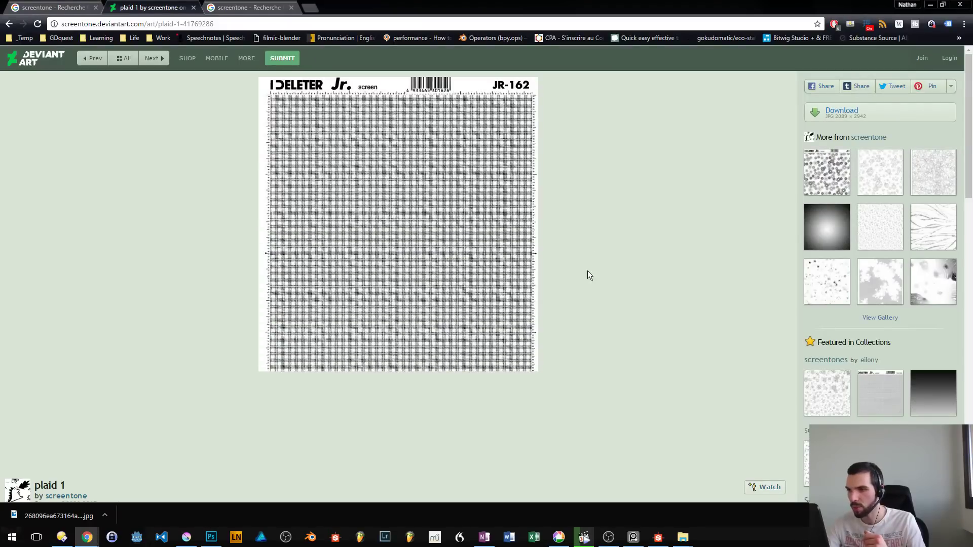
key(alt+Left)
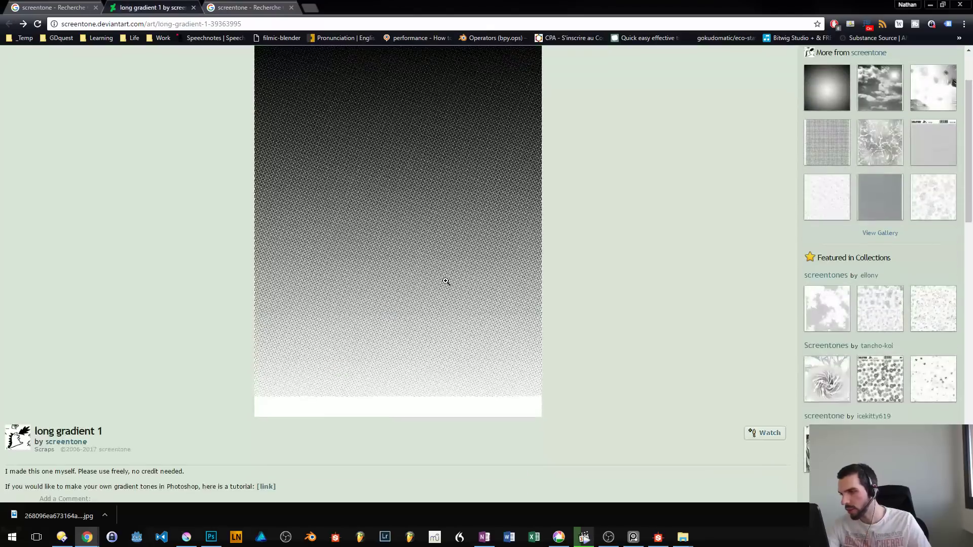
scroll(446, 281, up, 2)
- Switch back to Krita, select the GDquest_Blend_Smoky preset, and undo the black test dab
drag(485, 3, 0, 42)
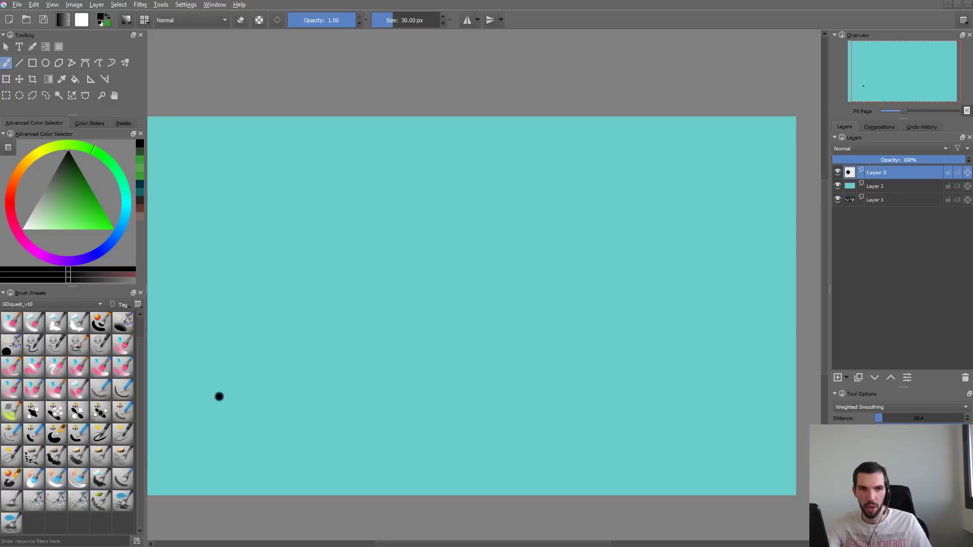
click(10, 323)
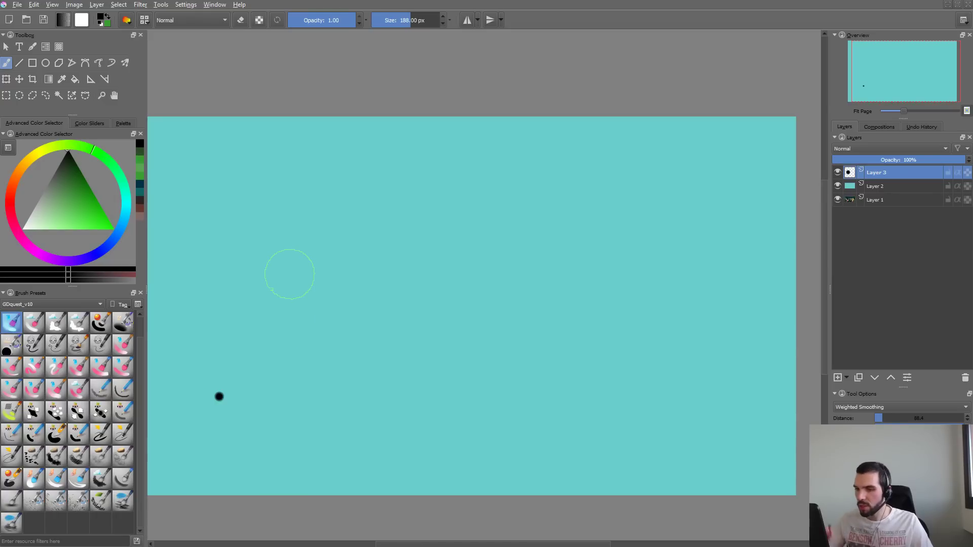
key(ctrl+z)
- Load the fifth Hatching preset in the brush editor, undo a stray dab, and paint a zigzag test stroke at 200 px
key(F5)
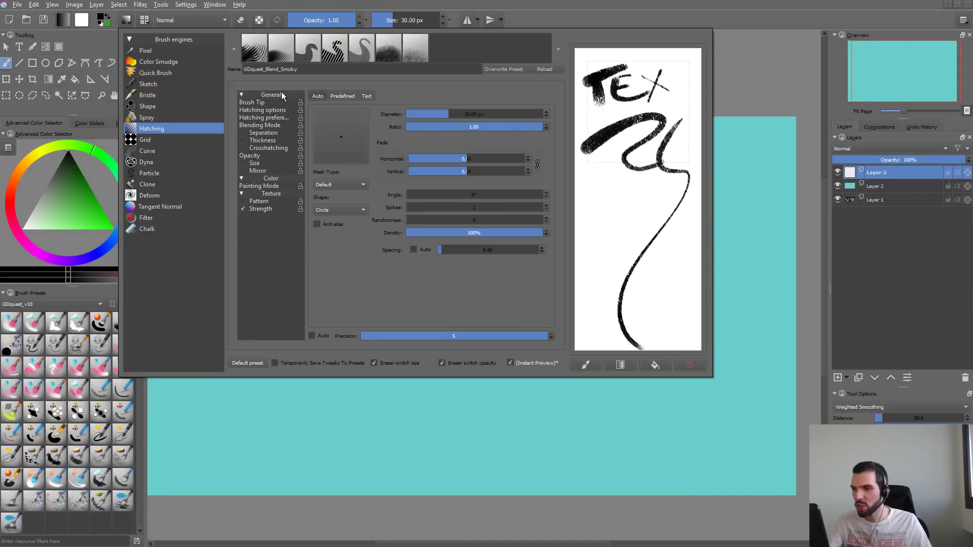
click(356, 58)
click(263, 406)
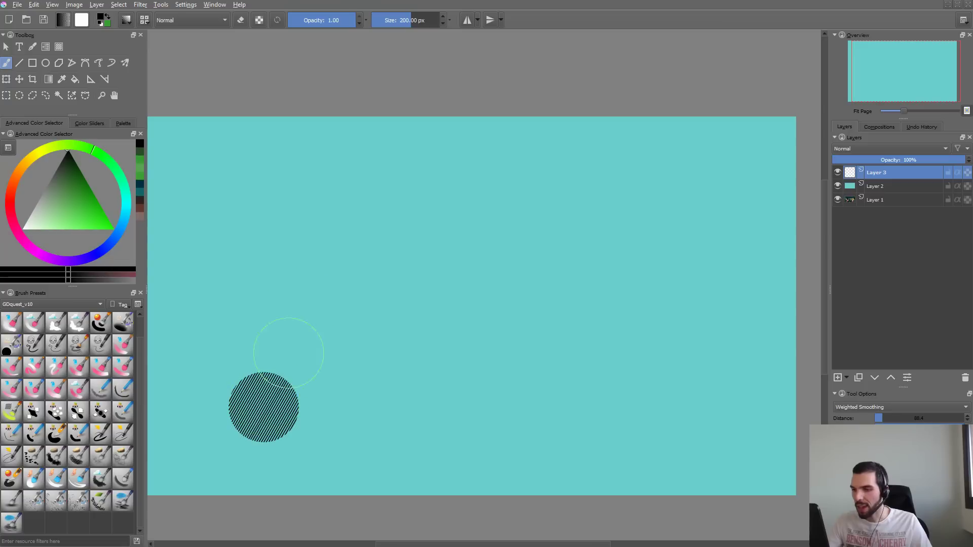
key(ctrl+z)
mouse_move(333, 234)
mouse_down()
mouse_move(274, 328)
mouse_move(461, 289)
mouse_move(652, 152)
mouse_up()
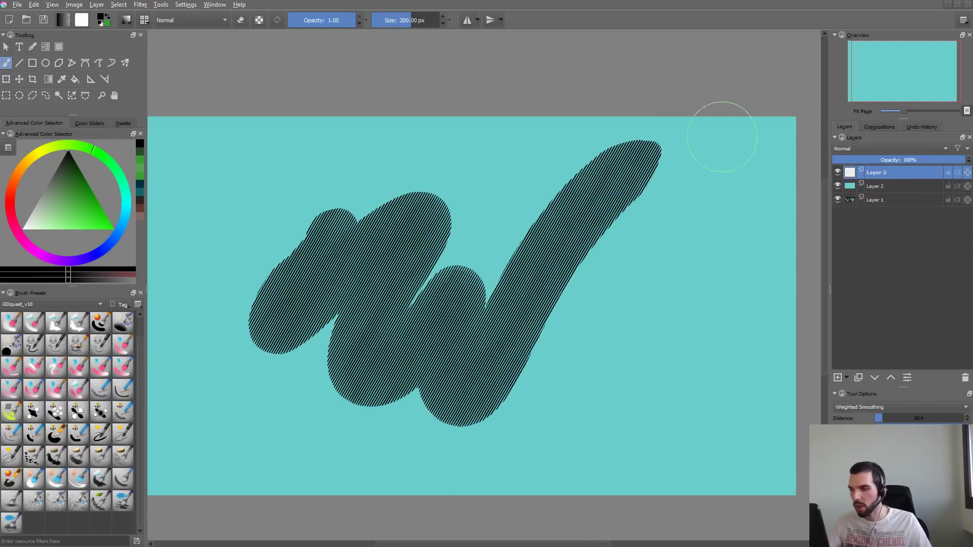
- Remove the test strokes from the canvas and the brush editor's scratchpad, with the current Hatching preset's hatching options open
key(ctrl+z)
drag(531, 245, 550, 247)
key(Delete)
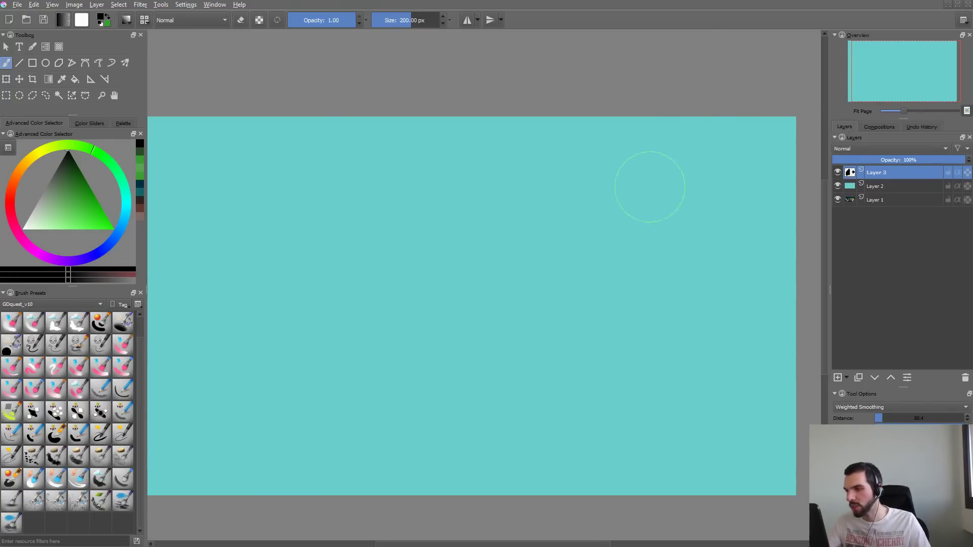
key(F5)
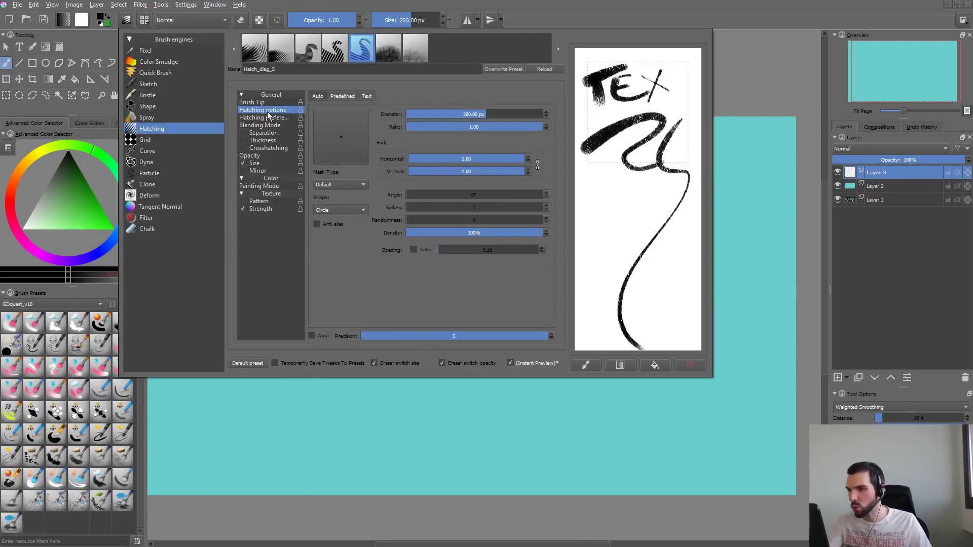
click(292, 109)
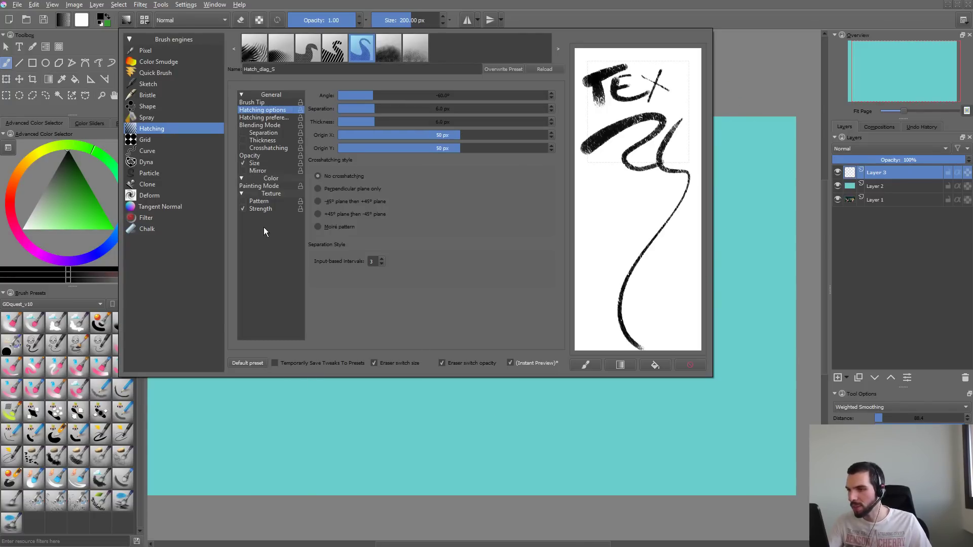
click(690, 365)
- Load the Hatch_moire preset, paint test strokes on the canvas at different brush sizes, and undo them
click(388, 48)
key(F5)
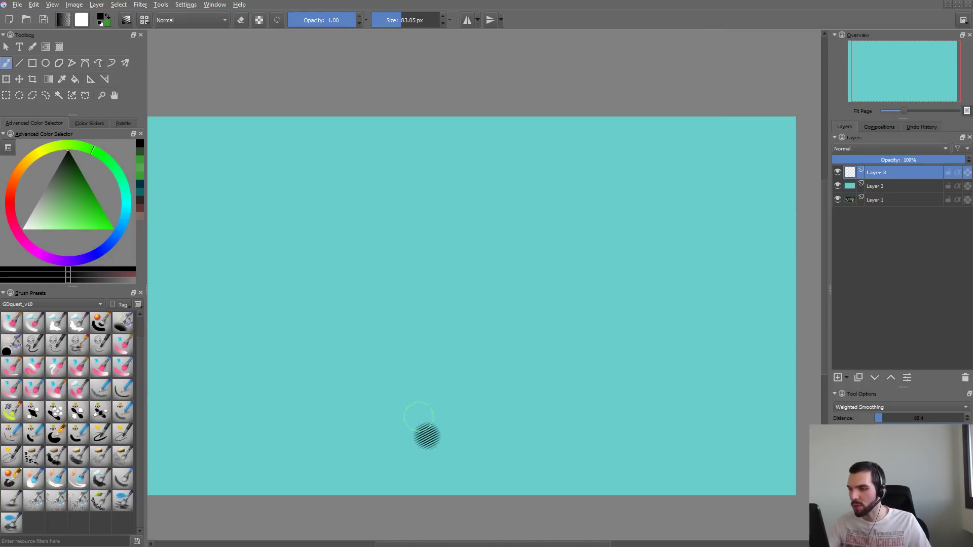
mouse_move(385, 216)
mouse_down()
mouse_move(381, 255)
mouse_move(433, 319)
mouse_move(489, 274)
mouse_up()
key(ctrl+z)
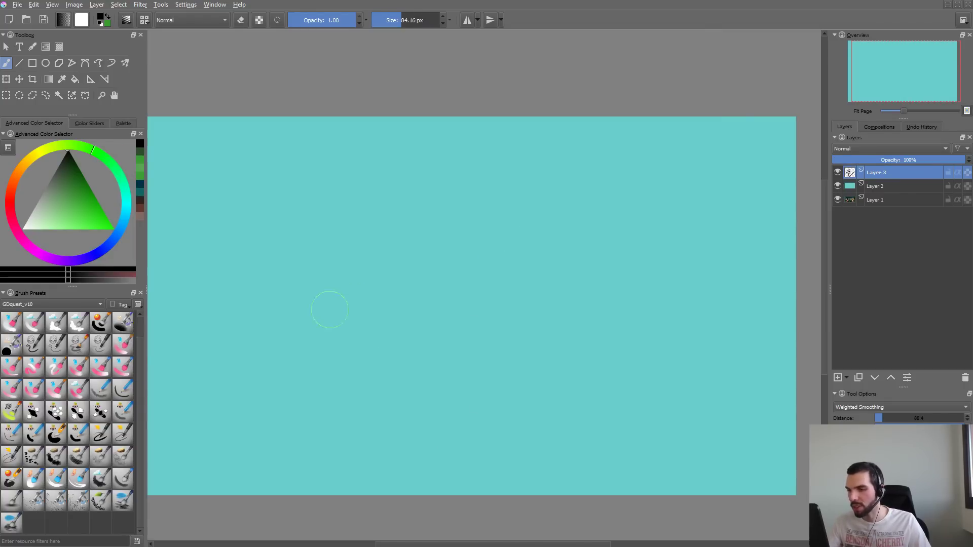
shift+drag(329, 308, 425, 290)
drag(300, 301, 567, 194)
key(ctrl+z)
- Load the Hatch_cross_regular preset, enlarge the brush to about 210 px, and undo its test strokes on the canvas
key(F5)
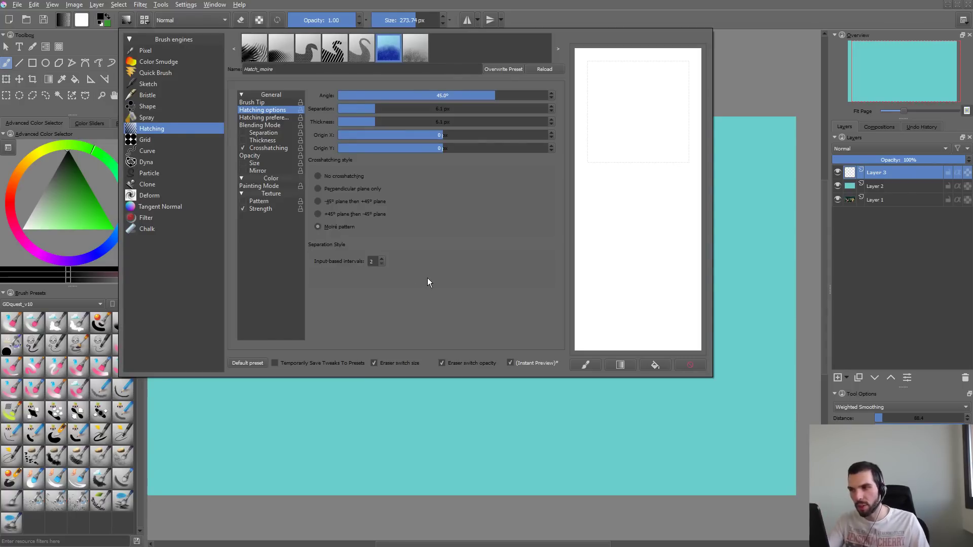
click(281, 48)
mouse_move(314, 463)
mouse_down()
mouse_move(504, 283)
mouse_move(576, 395)
mouse_up()
key(ctrl+z)
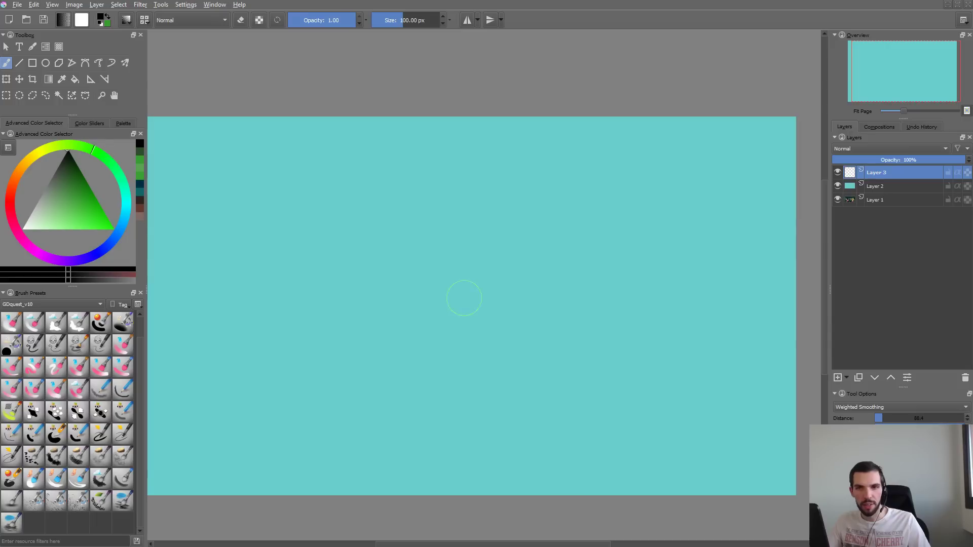
drag(464, 298, 453, 295)
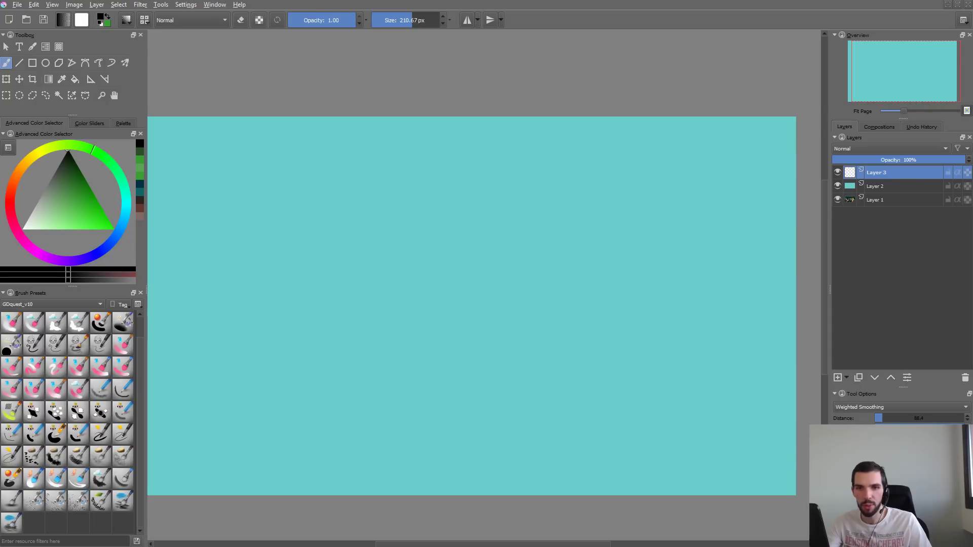
mouse_move(342, 287)
mouse_down()
mouse_move(392, 337)
mouse_move(456, 282)
mouse_up()
key(ctrl+z)
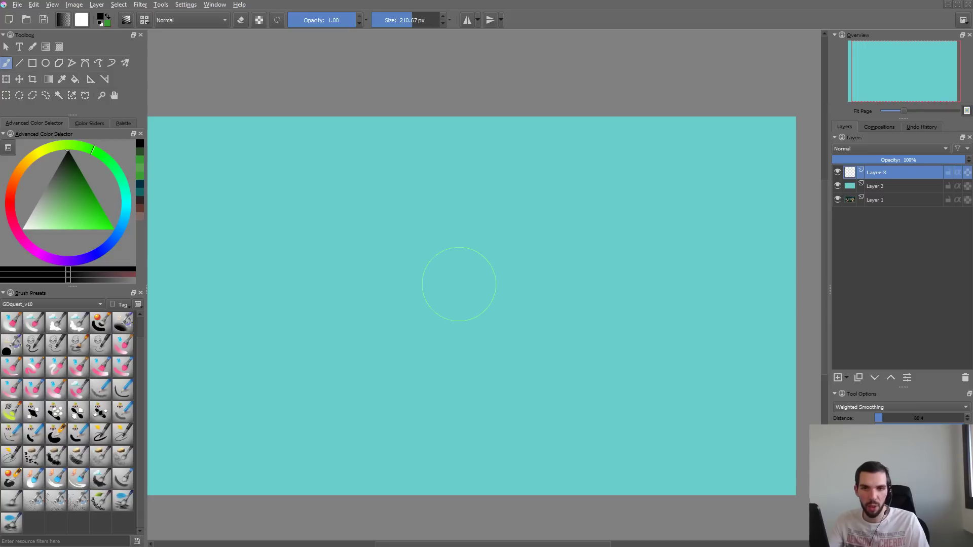
- Paint overlapping crosshatch test strokes in the brush editor's scratchpad and clear them
key(F5)
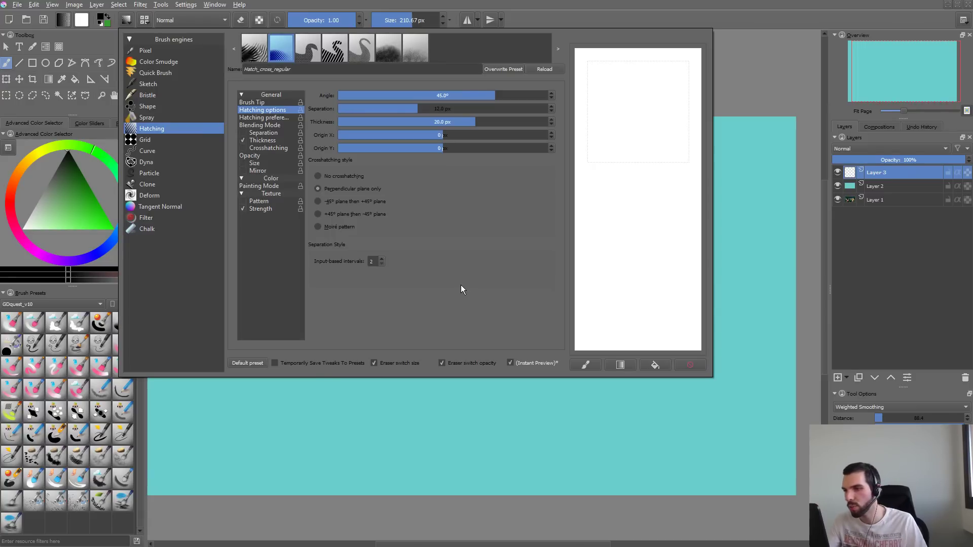
mouse_move(633, 94)
mouse_down()
mouse_move(601, 167)
mouse_move(679, 142)
mouse_up()
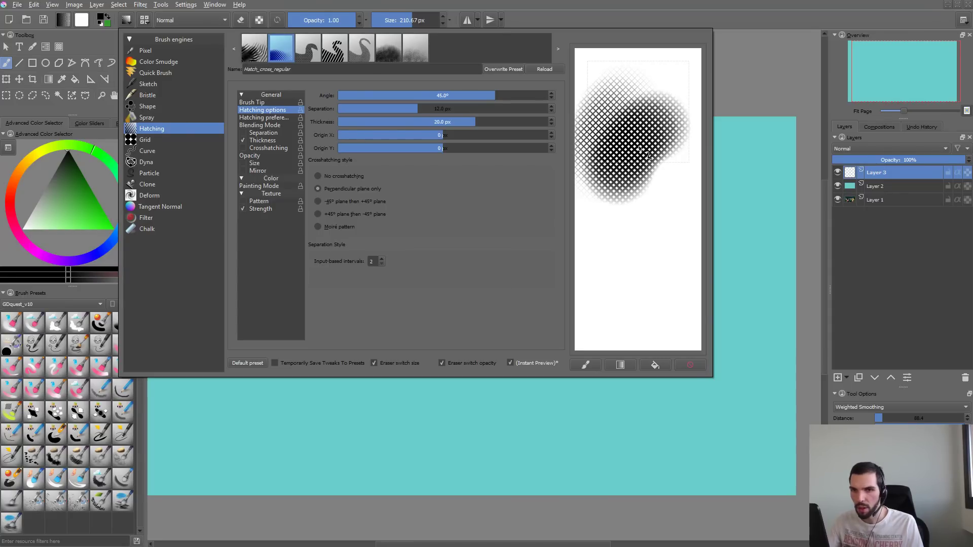
mouse_move(648, 155)
mouse_down()
mouse_move(643, 209)
mouse_move(663, 148)
mouse_move(664, 216)
mouse_move(659, 167)
mouse_up()
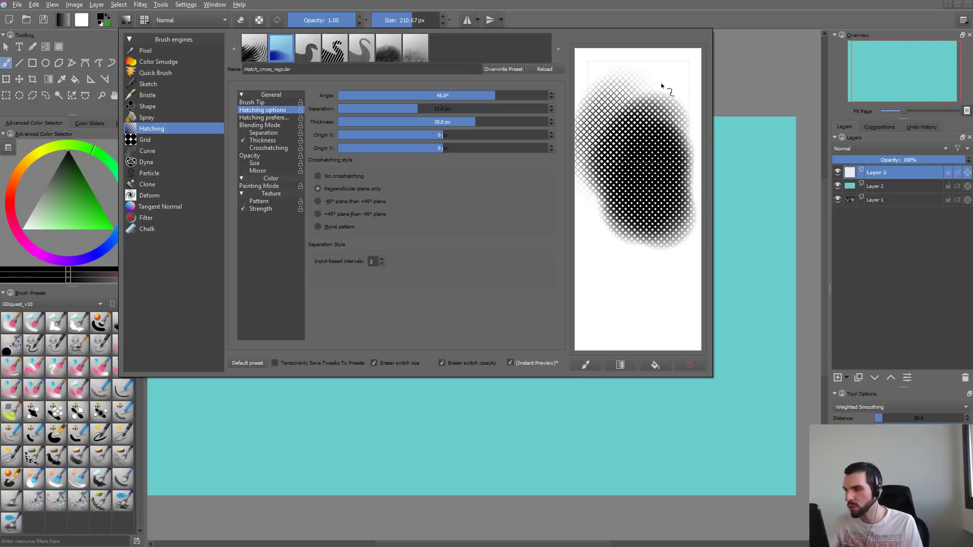
mouse_move(663, 87)
mouse_down()
mouse_move(608, 117)
mouse_move(582, 203)
mouse_up()
click(689, 365)
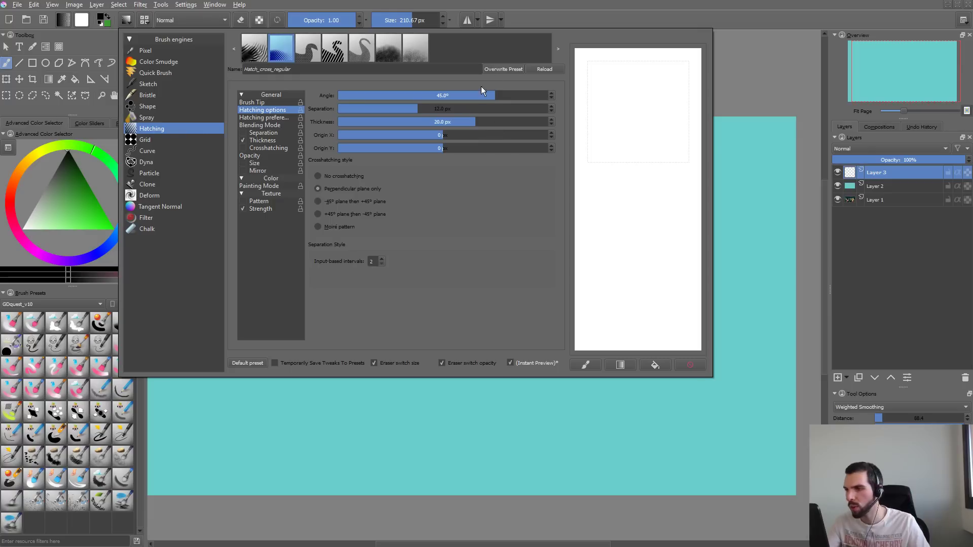
- Set the hatching angle to 0° and the separation to 18.9 px, and paint a test stroke in the scratchpad
right_click(449, 96)
click(462, 225)
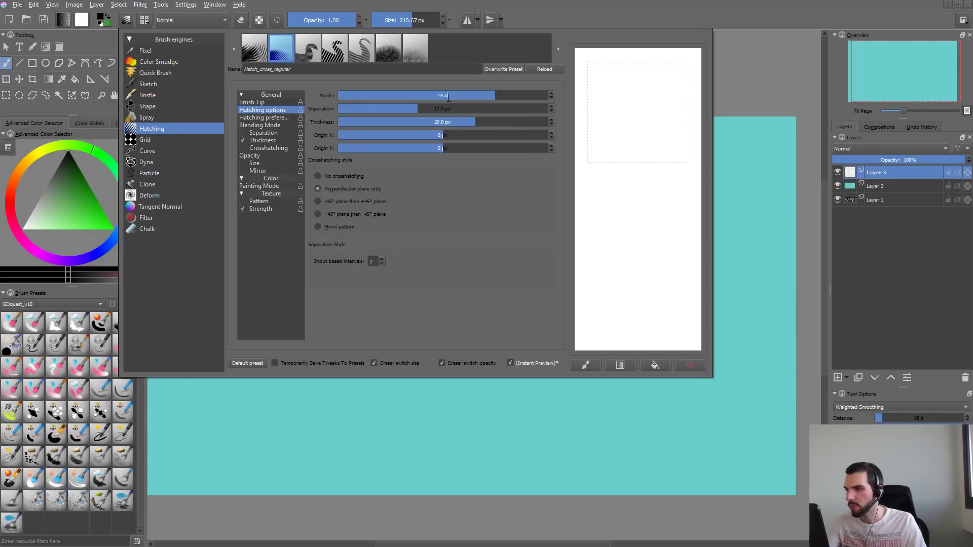
click(467, 108)
click(443, 96)
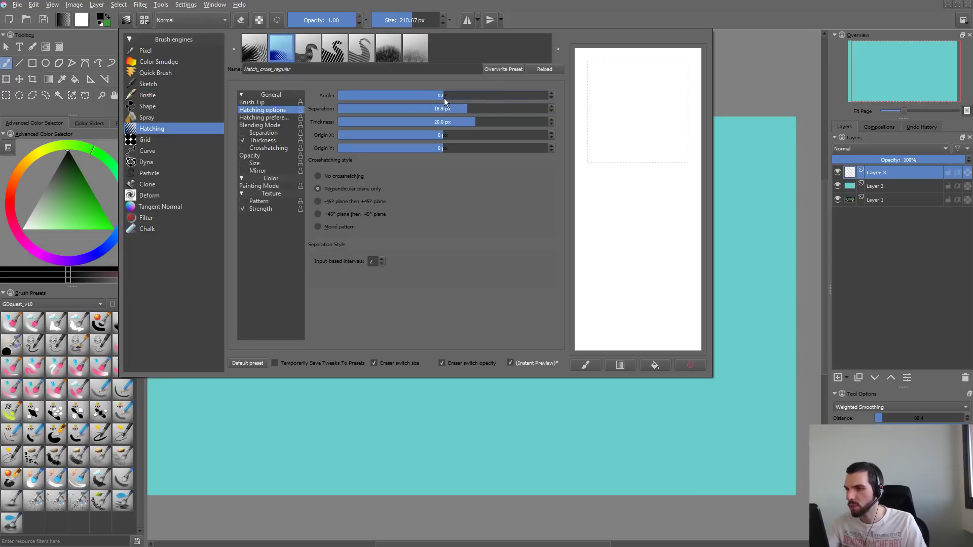
mouse_move(644, 73)
mouse_down()
mouse_move(616, 121)
mouse_move(643, 276)
mouse_up()
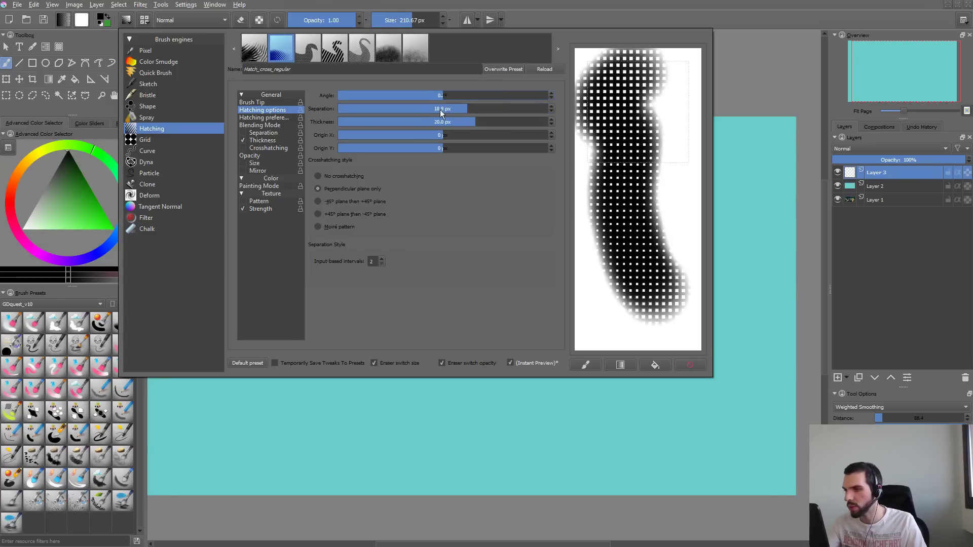
- Reduce the hatching separation to about 7.8 px and paint fresh test strokes on a cleared scratchpad
drag(443, 109, 387, 124)
drag(591, 203, 611, 337)
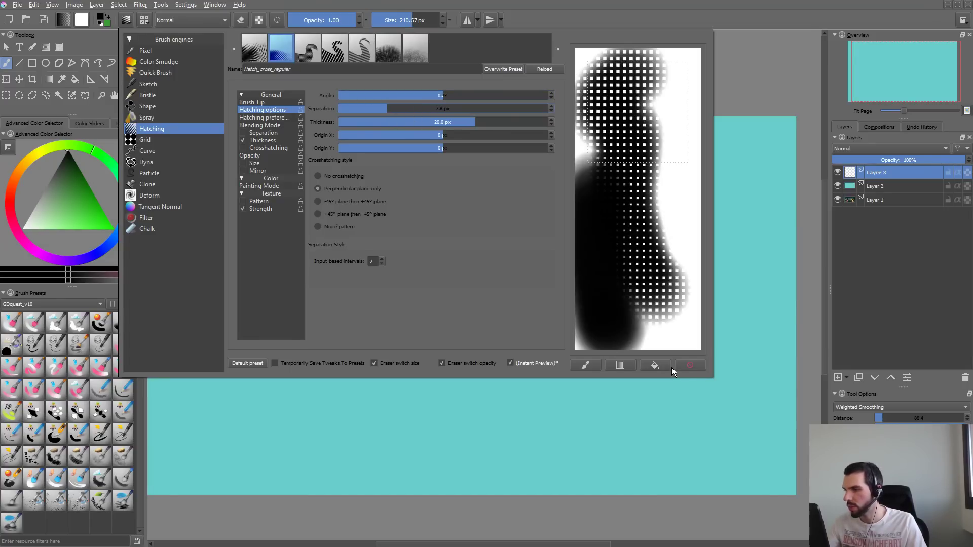
click(693, 365)
mouse_move(655, 96)
mouse_down()
mouse_move(626, 148)
mouse_move(641, 218)
mouse_up()
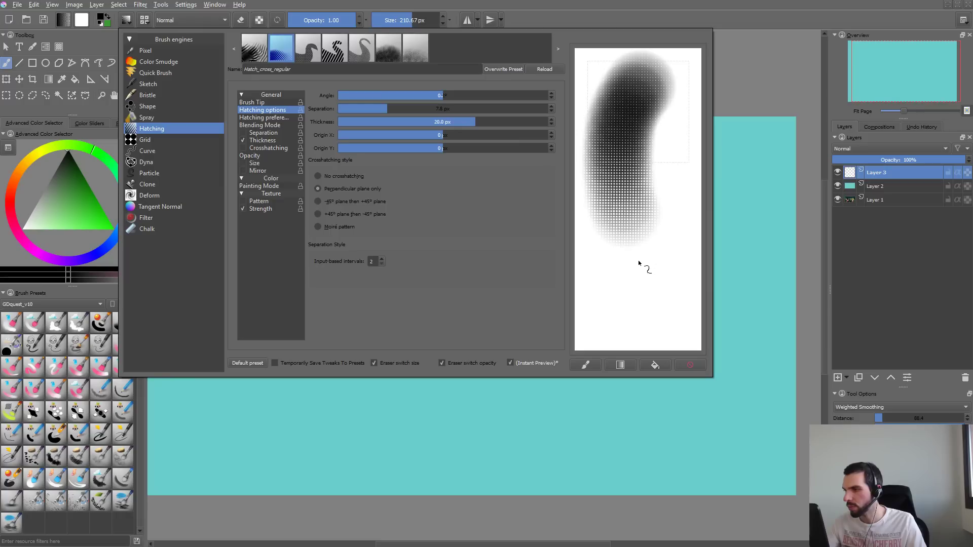
mouse_move(686, 148)
mouse_down()
mouse_move(656, 173)
mouse_move(664, 210)
mouse_move(649, 273)
mouse_up()
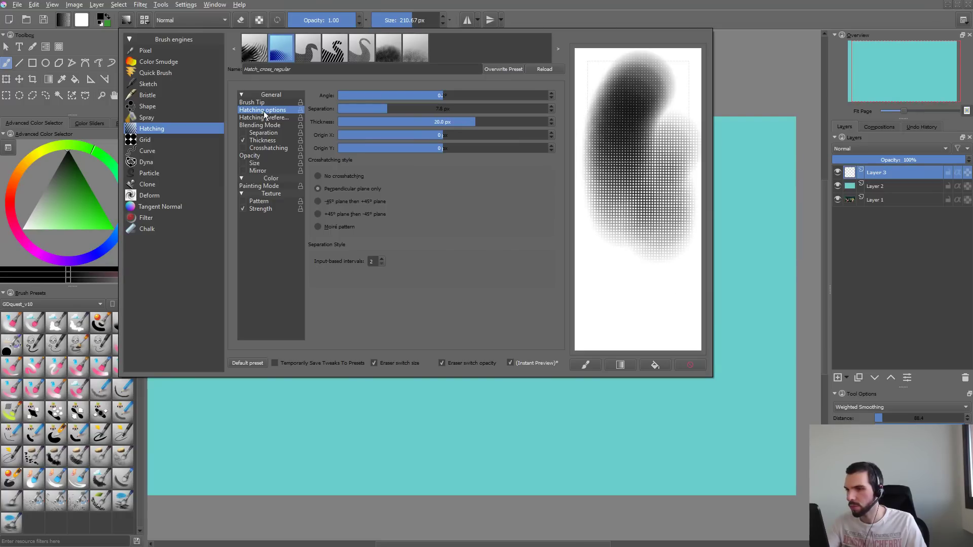
- Turn on automatic spacing for the brush tip and test it with strokes on a cleared scratchpad
click(254, 102)
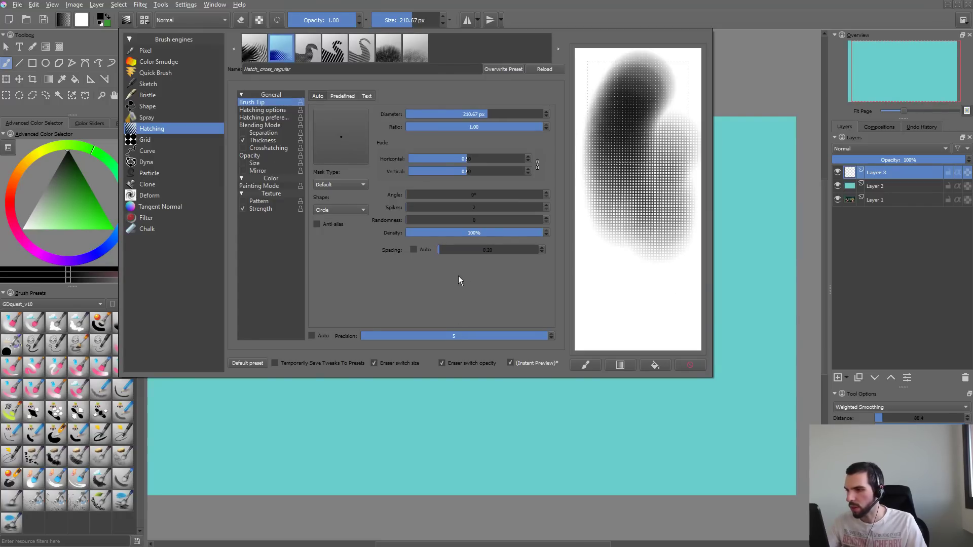
click(424, 250)
drag(590, 284, 643, 240)
click(690, 365)
mouse_move(658, 104)
mouse_down()
mouse_move(619, 132)
mouse_move(646, 280)
mouse_move(671, 342)
mouse_move(692, 348)
mouse_up()
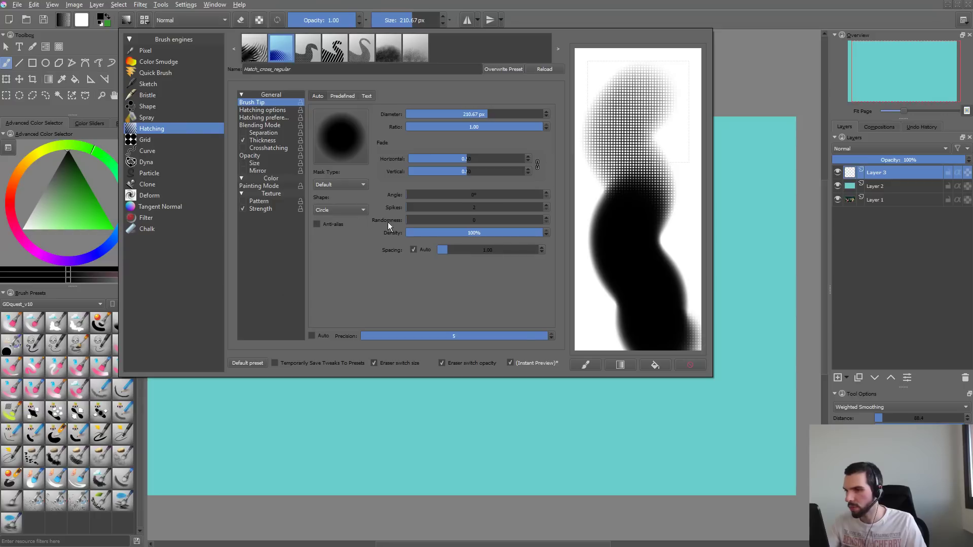
- Lower the high-pressure end of the Thickness curve to roughly two-thirds, test it in the scratchpad, and clear the stroke
click(274, 141)
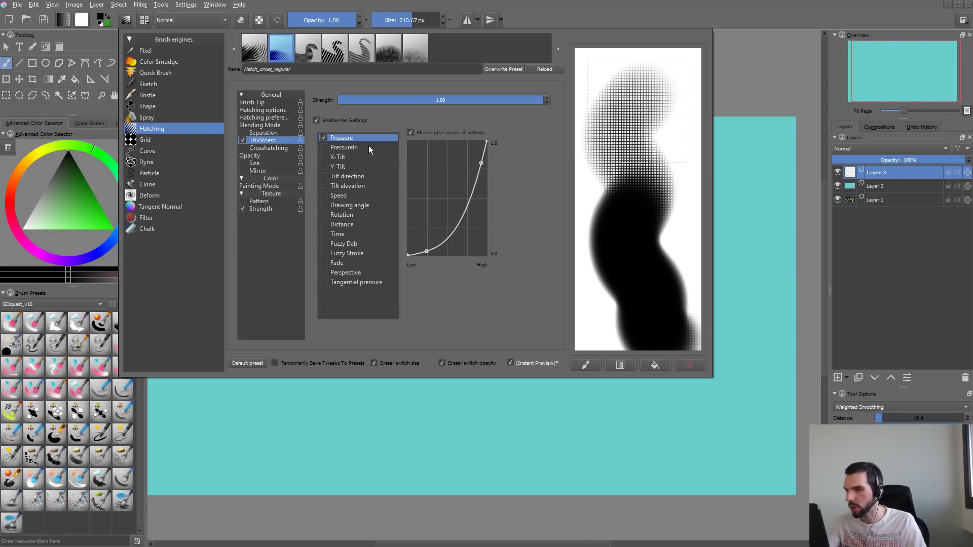
click(426, 251)
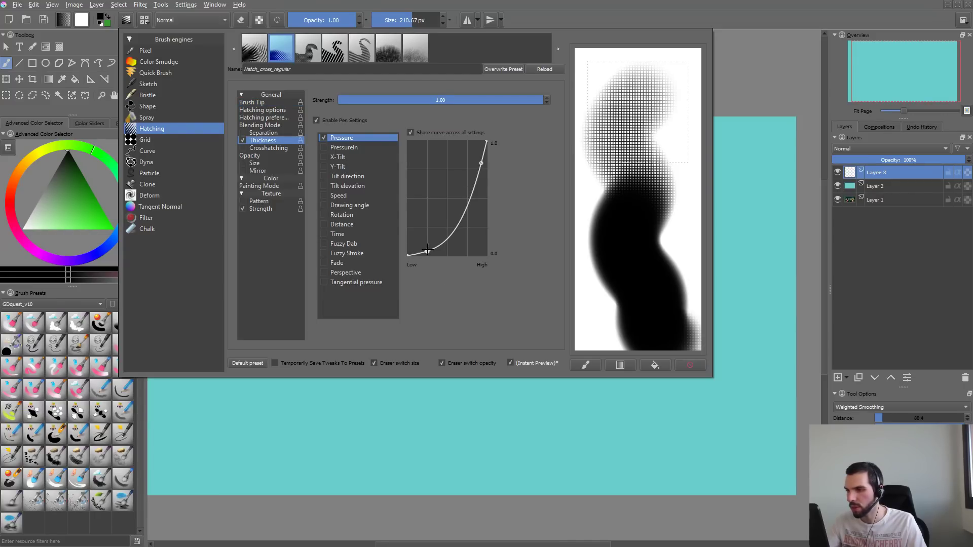
mouse_move(481, 163)
mouse_down()
mouse_move(496, 213)
mouse_move(488, 145)
mouse_move(496, 183)
mouse_move(486, 183)
mouse_up()
click(690, 365)
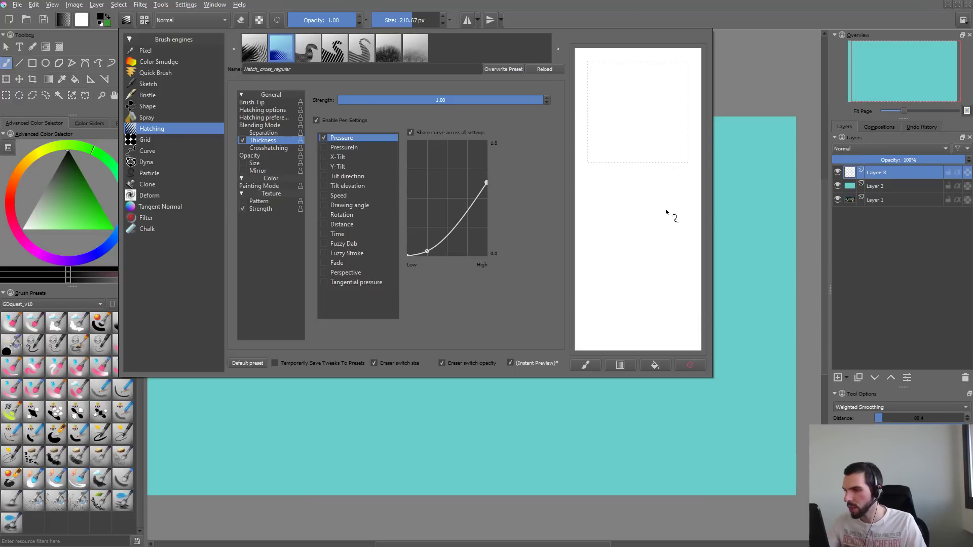
mouse_move(656, 96)
mouse_down()
mouse_move(617, 144)
mouse_move(676, 304)
mouse_move(667, 312)
mouse_up()
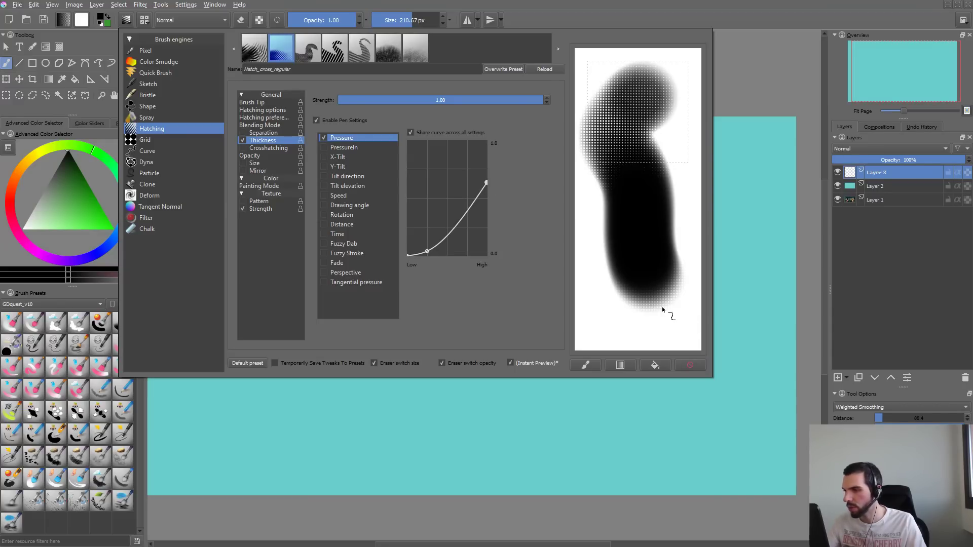
click(694, 365)
- Lower the high-pressure end of the Opacity curve to about three-quarters and paint a test stroke
click(256, 148)
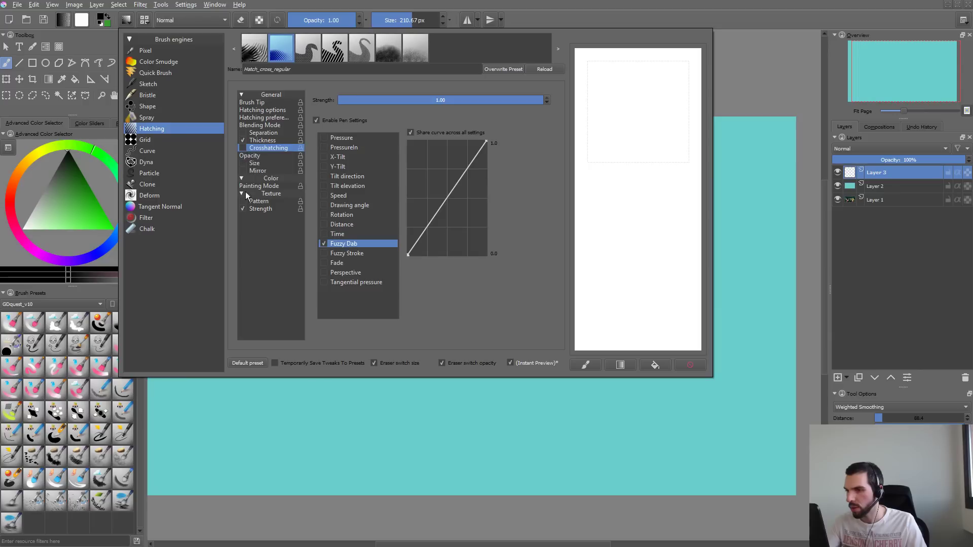
click(261, 156)
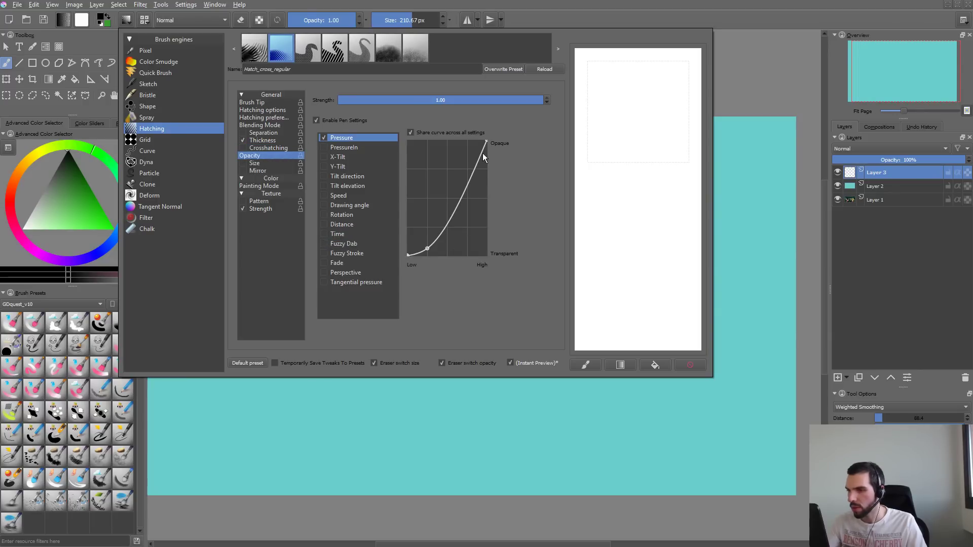
drag(488, 144, 487, 249)
drag(491, 172, 487, 170)
mouse_move(626, 104)
mouse_down()
mouse_move(627, 177)
mouse_move(667, 320)
mouse_up()
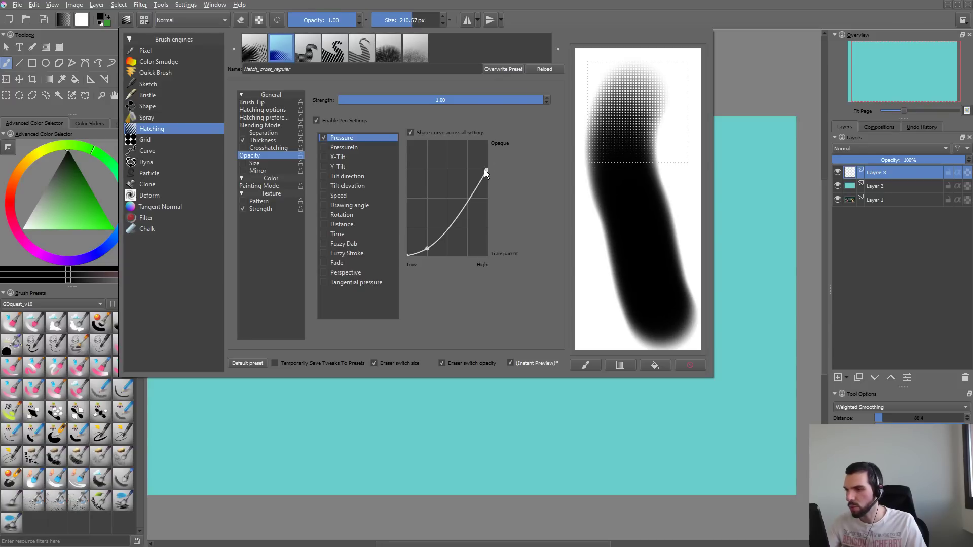
- Lower the Opacity curve's high-pressure end further, to a bit over one-third, and test it on a cleared scratchpad
mouse_move(486, 170)
mouse_down()
mouse_move(495, 218)
mouse_move(488, 212)
mouse_up()
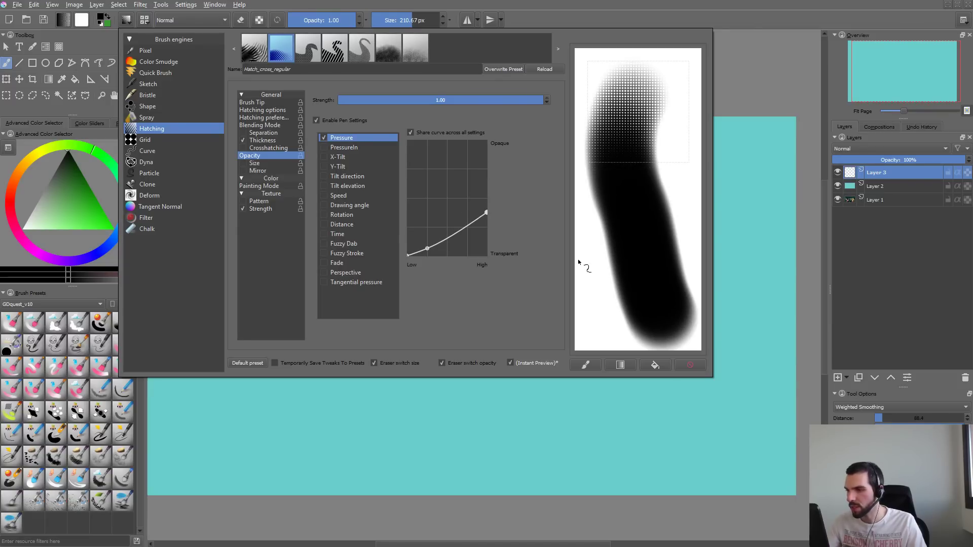
click(697, 370)
mouse_move(636, 91)
mouse_down()
mouse_move(610, 177)
mouse_move(617, 294)
mouse_move(640, 343)
mouse_up()
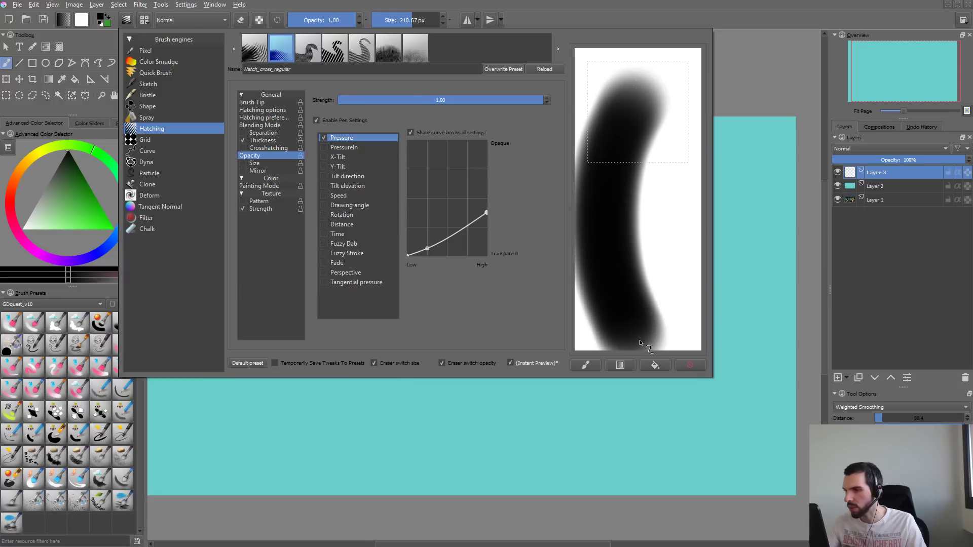
click(690, 365)
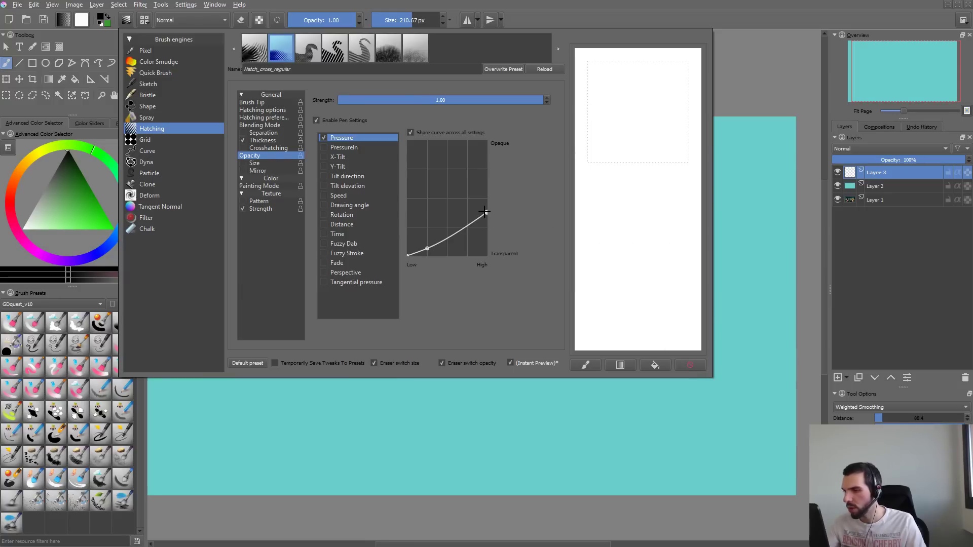
click(647, 80)
drag(634, 99, 621, 256)
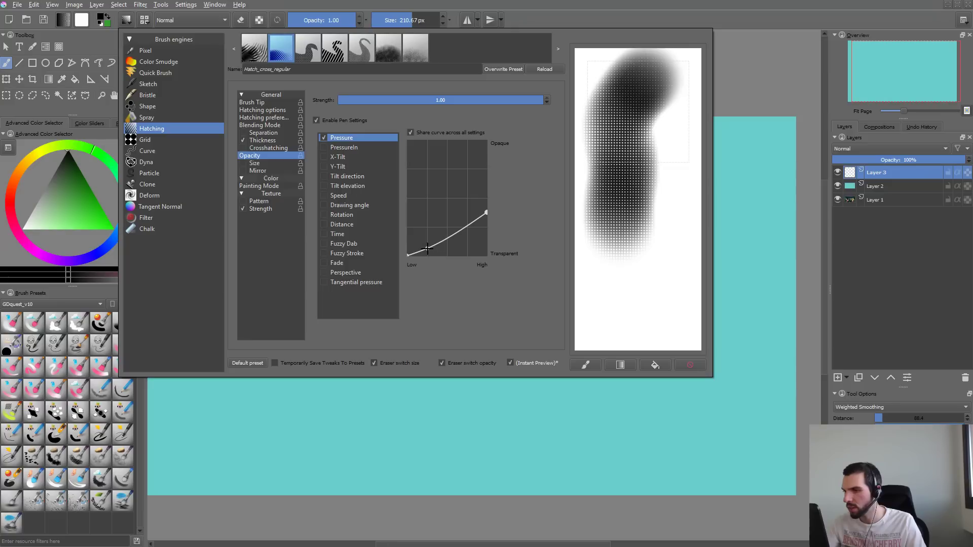
- Make the Opacity pressure curve a straight diagonal line, paint a test stroke, and clear the scratchpad
drag(427, 249, 432, 293)
drag(486, 213, 500, 124)
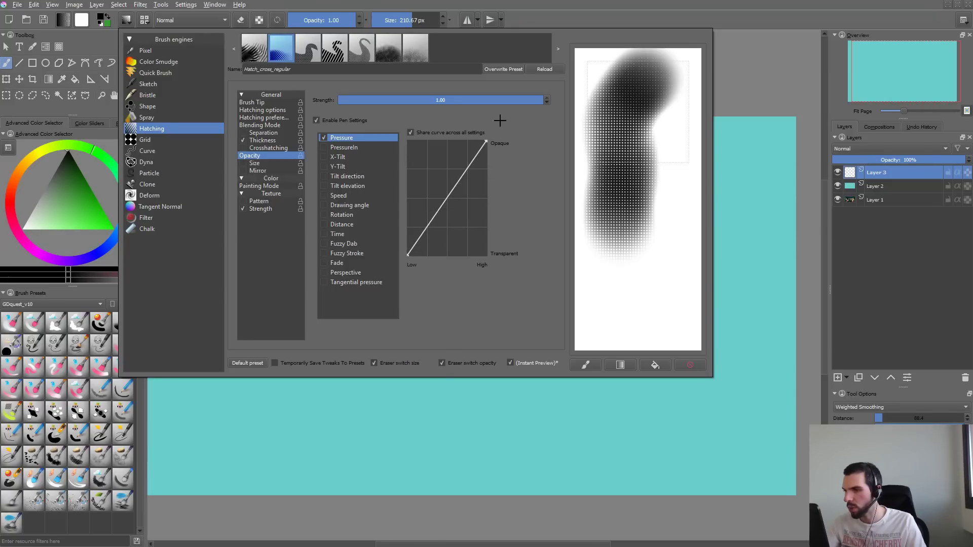
drag(665, 148, 654, 325)
click(690, 365)
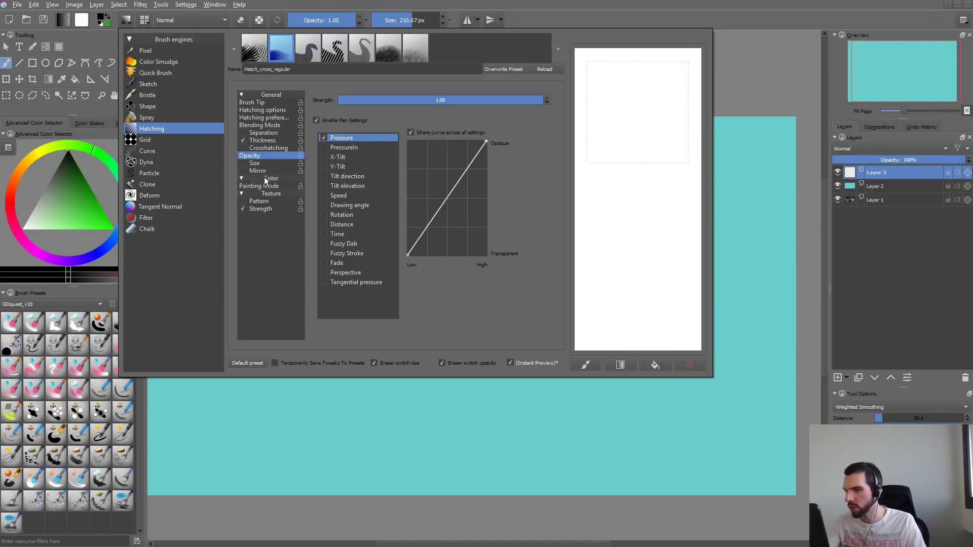
- Enable the Size option for the hatching brush, paint test strokes in the scratchpad, and clear them
click(247, 163)
mouse_move(640, 100)
mouse_down()
mouse_move(628, 178)
mouse_move(634, 256)
mouse_move(663, 184)
mouse_move(629, 282)
mouse_move(595, 175)
mouse_up()
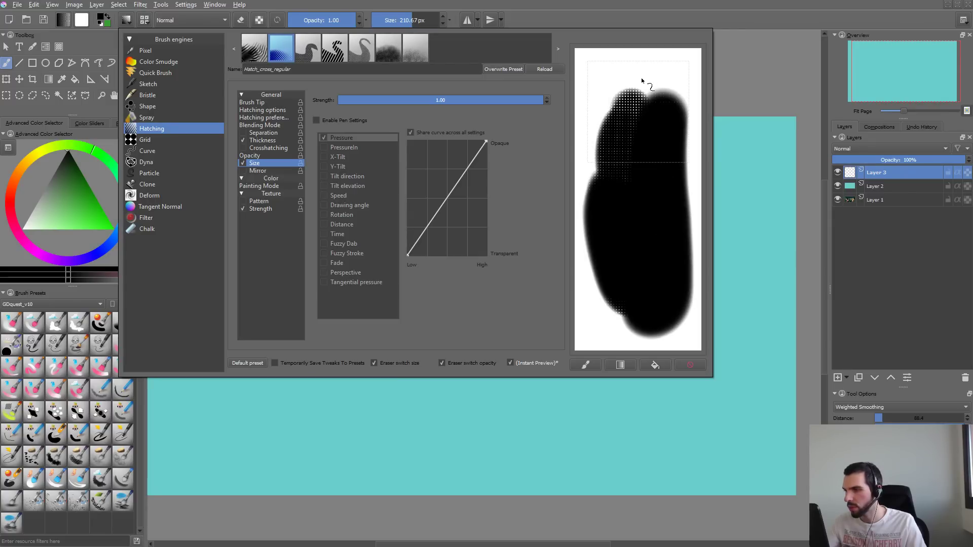
mouse_move(637, 75)
mouse_down()
mouse_move(616, 84)
mouse_move(591, 170)
mouse_up()
click(690, 365)
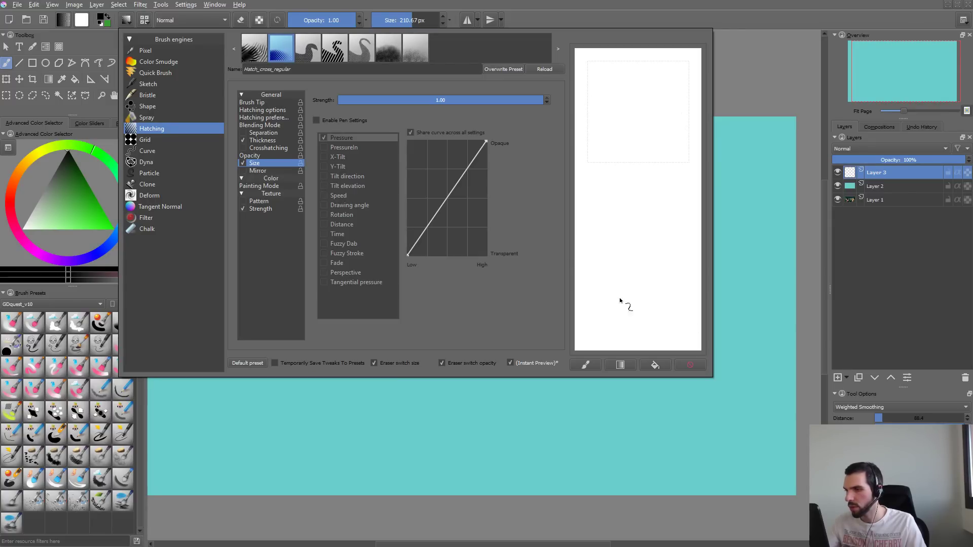
- Turn off the hatching brush's Size option, review its Opacity, Painting Mode and texture Strength settings, and close the brush editor
click(253, 156)
click(254, 163)
click(244, 163)
click(254, 157)
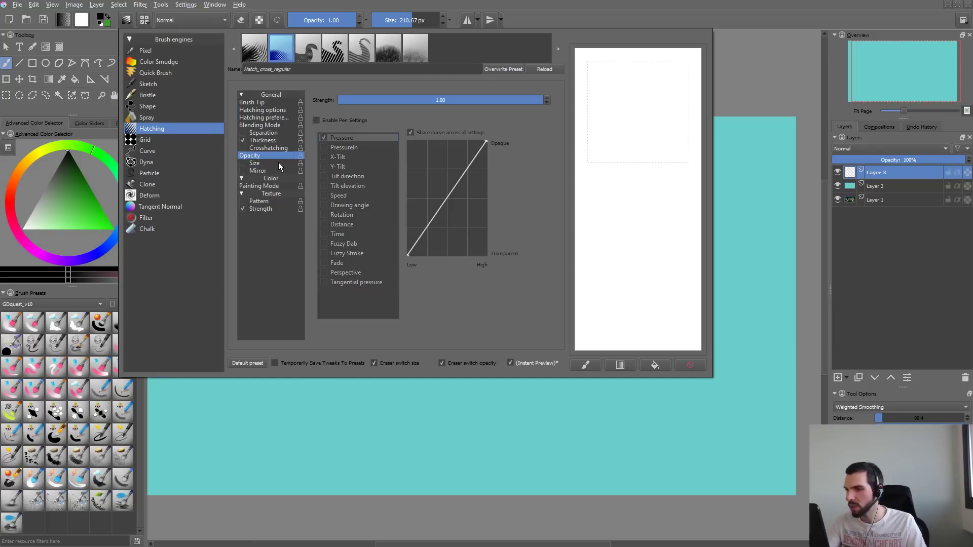
click(265, 187)
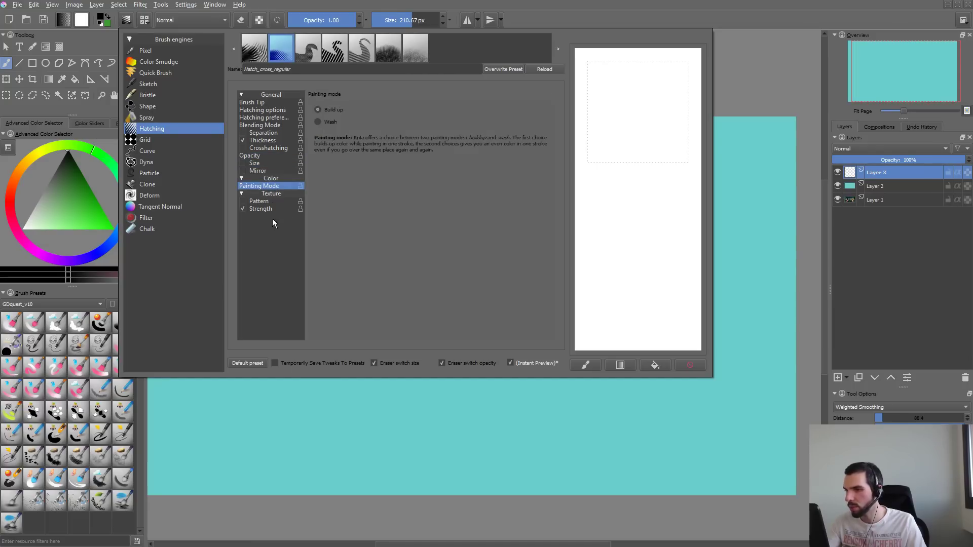
click(271, 209)
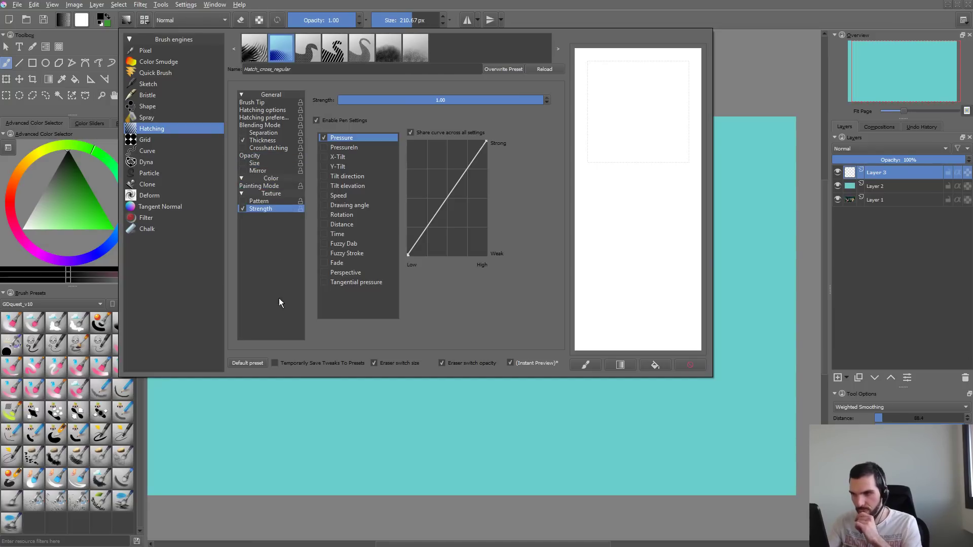
click(403, 419)
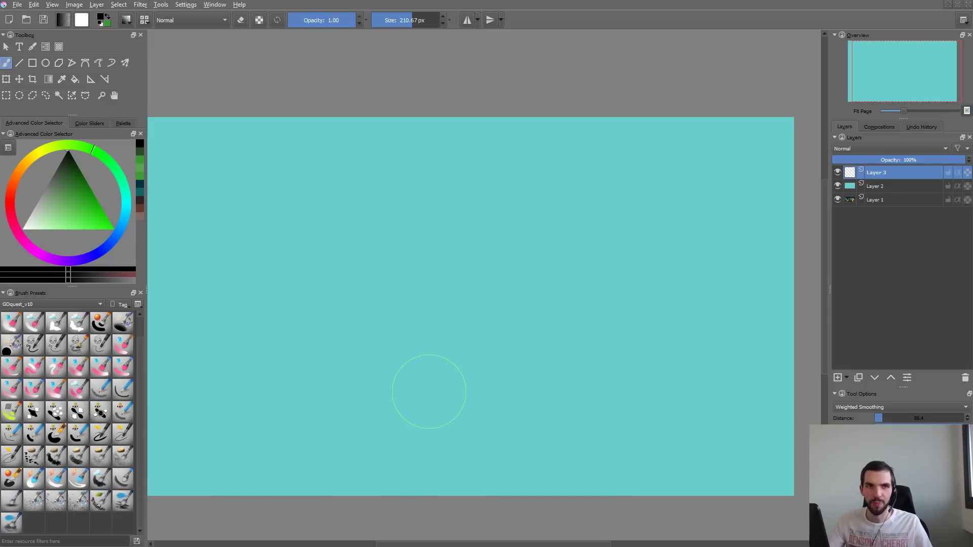
- Switch to the Krita documentation in the browser, search it for "hat" and open the Hatching page
drag(386, 546, 537, 0)
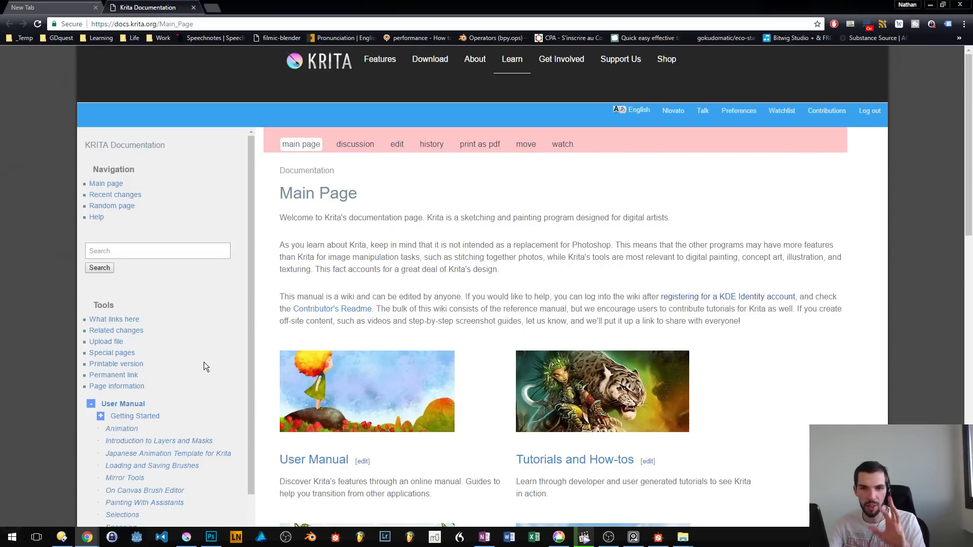
click(202, 249)
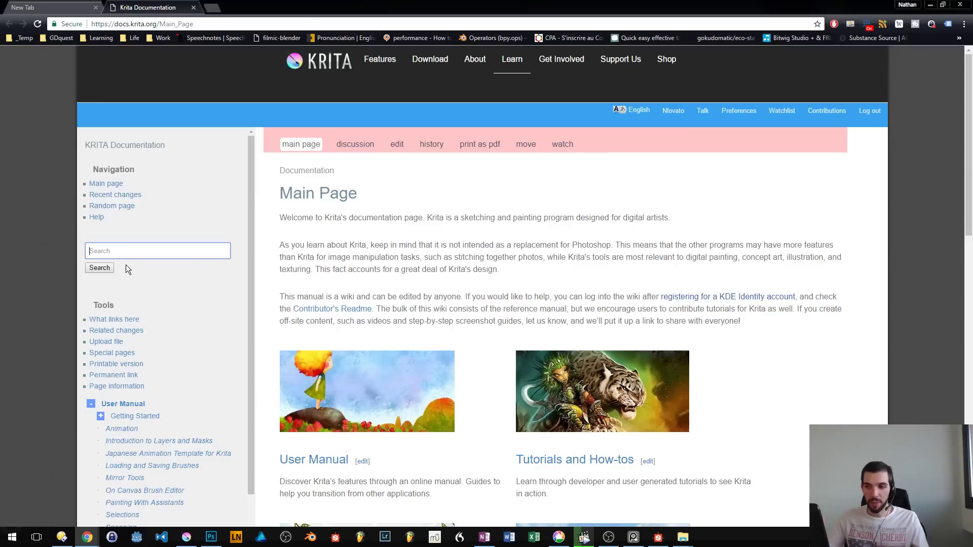
middle_click(499, 225)
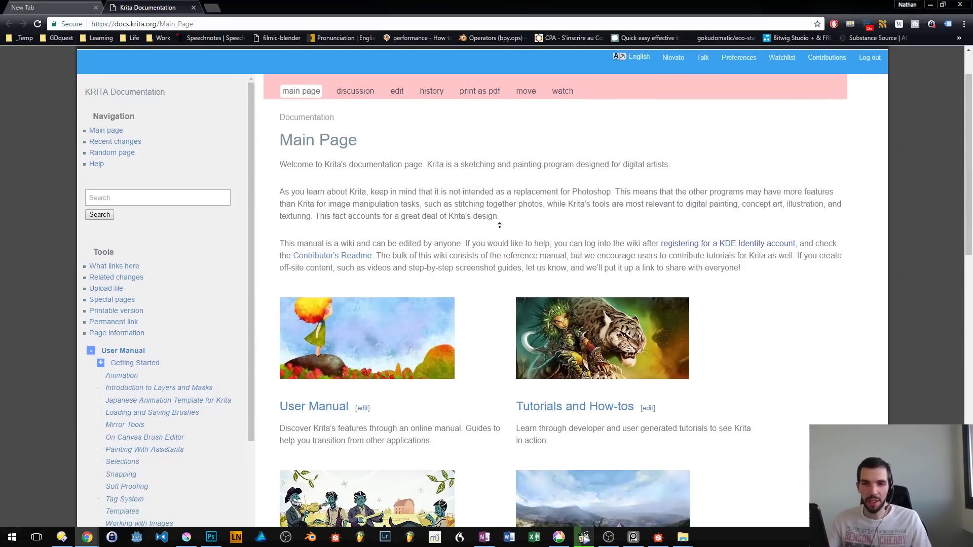
scroll(397, 231, up, 1)
click(216, 253)
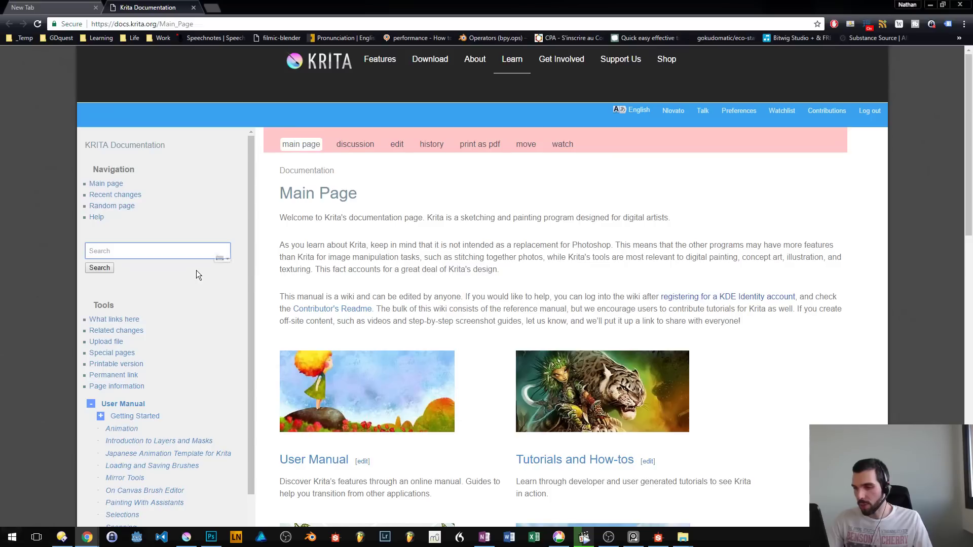
text(hat)
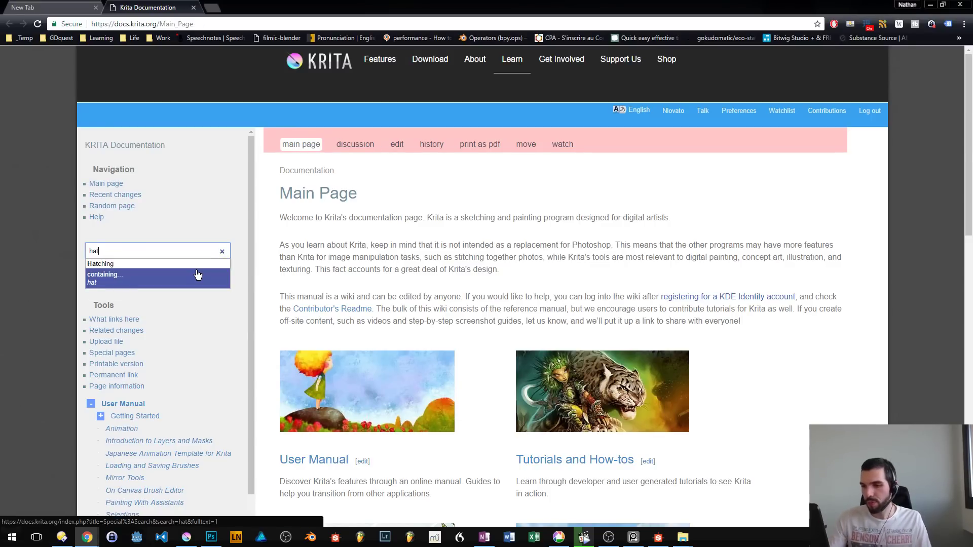
click(146, 261)
- Read the Hatching page's sections on brush tip, hatching preferences and hatching options
scroll(568, 354, down, 3)
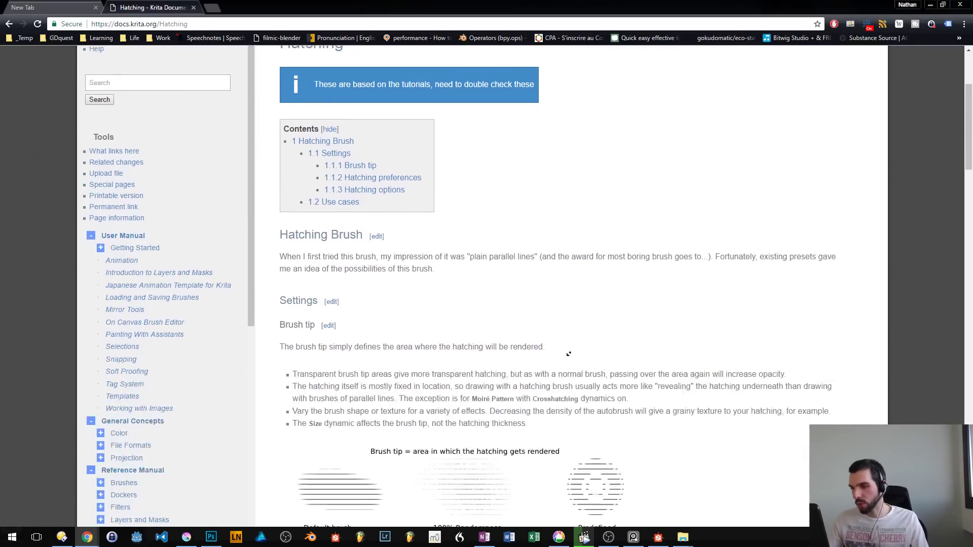
scroll(569, 354, down, 6)
scroll(659, 279, up, 1)
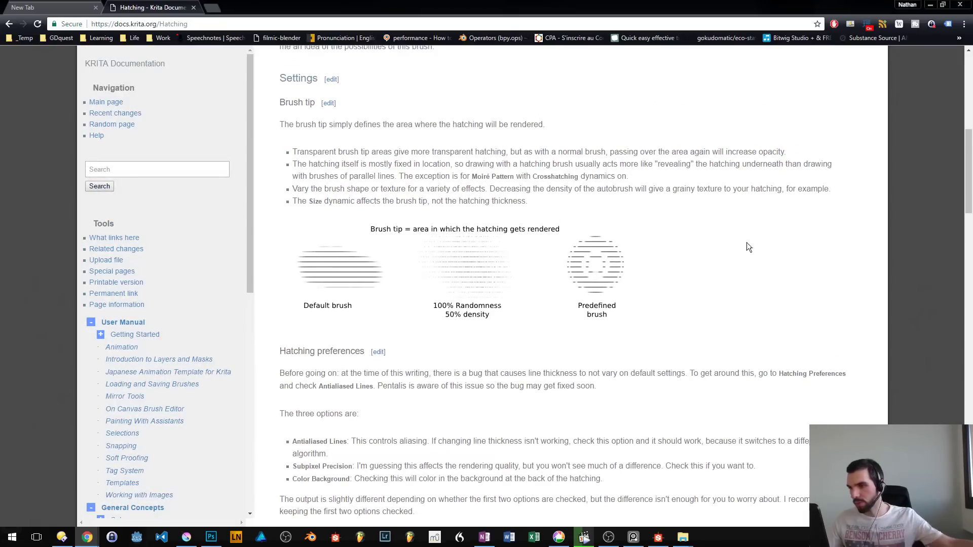
mouse_move(965, 159)
mouse_down()
mouse_move(965, 175)
mouse_move(964, 149)
mouse_move(951, 202)
mouse_up()
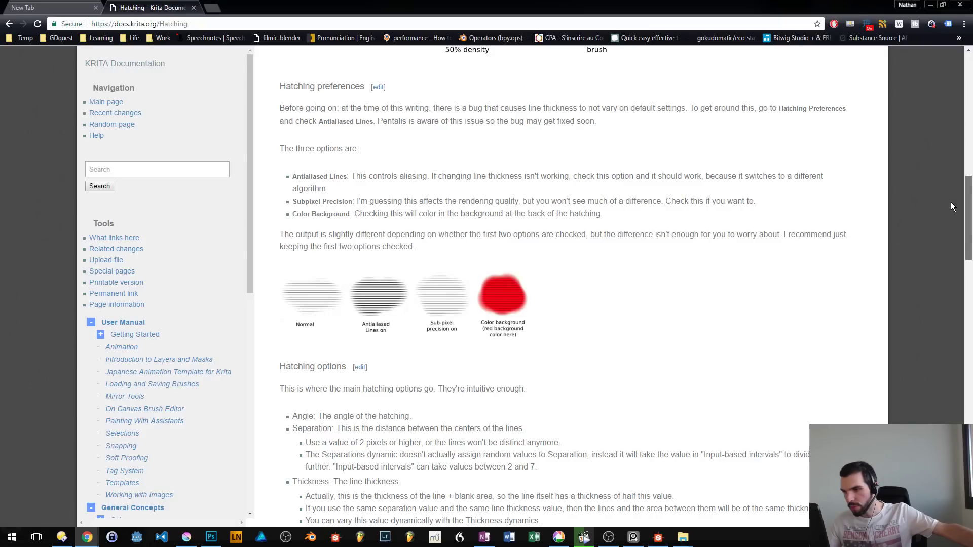
drag(951, 202, 950, 205)
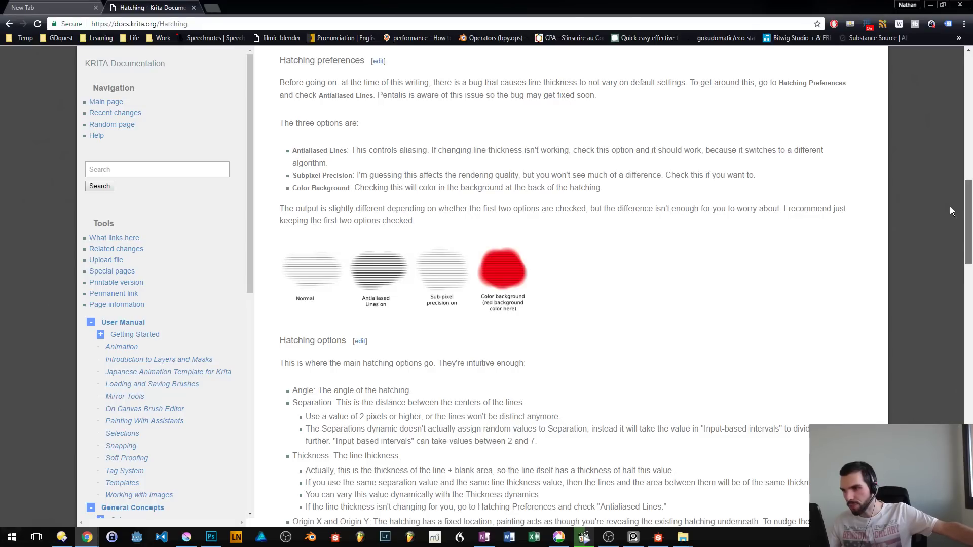
scroll(951, 211, down, 5)
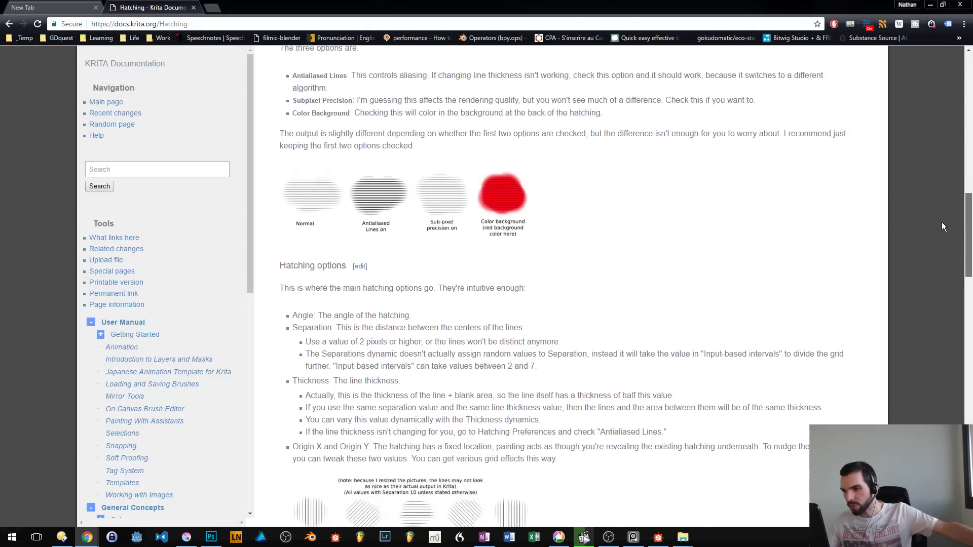
scroll(938, 252, down, 1)
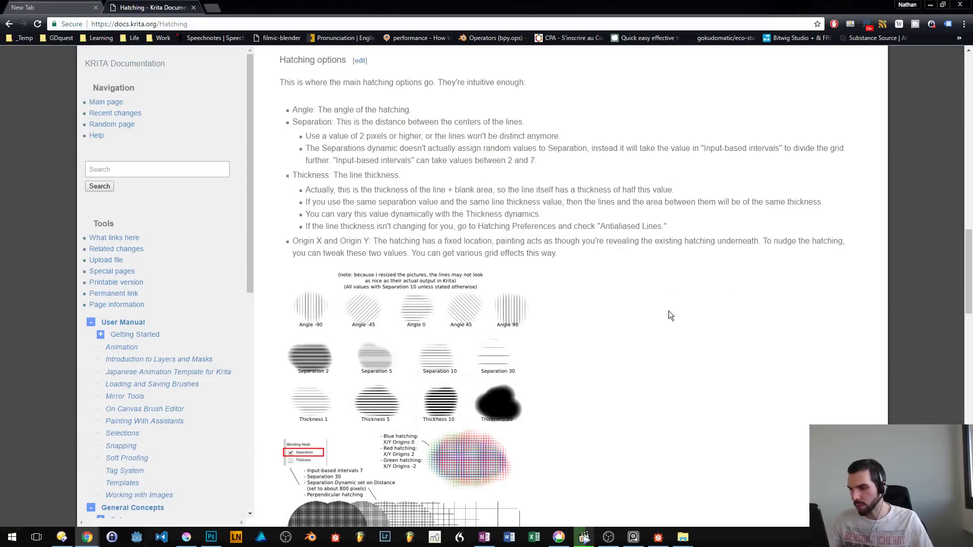
- Return to Krita's brush editor, turn off the texture Strength option and paint test strokes on the scratchpad
key(alt+Tab)
key(alt+Tab)
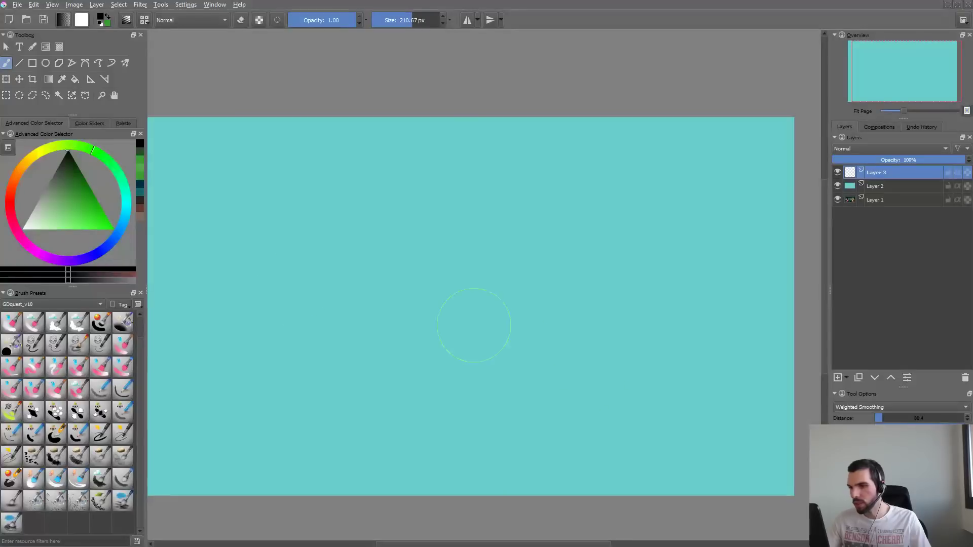
key(F5)
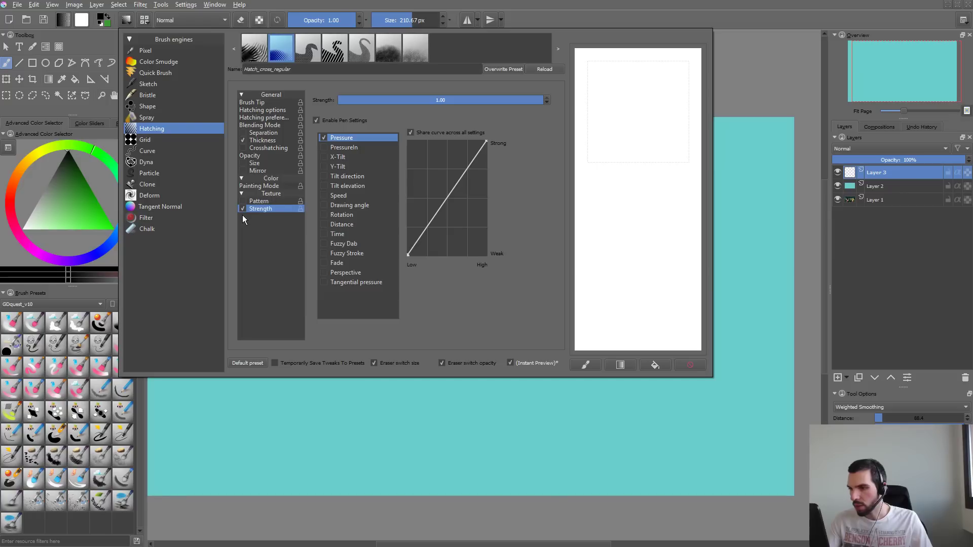
mouse_move(644, 98)
mouse_down()
mouse_move(624, 149)
mouse_move(627, 255)
mouse_up()
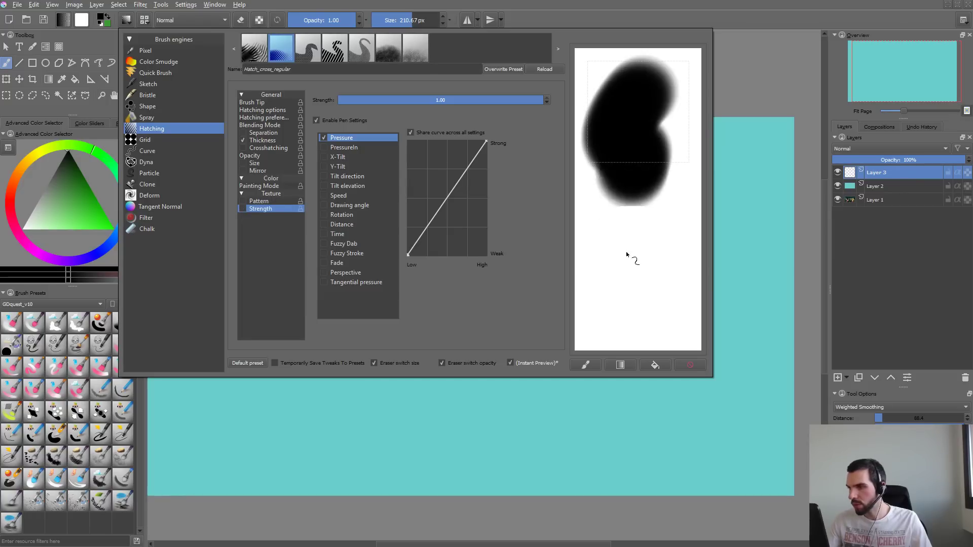
click(692, 364)
drag(632, 154, 688, 82)
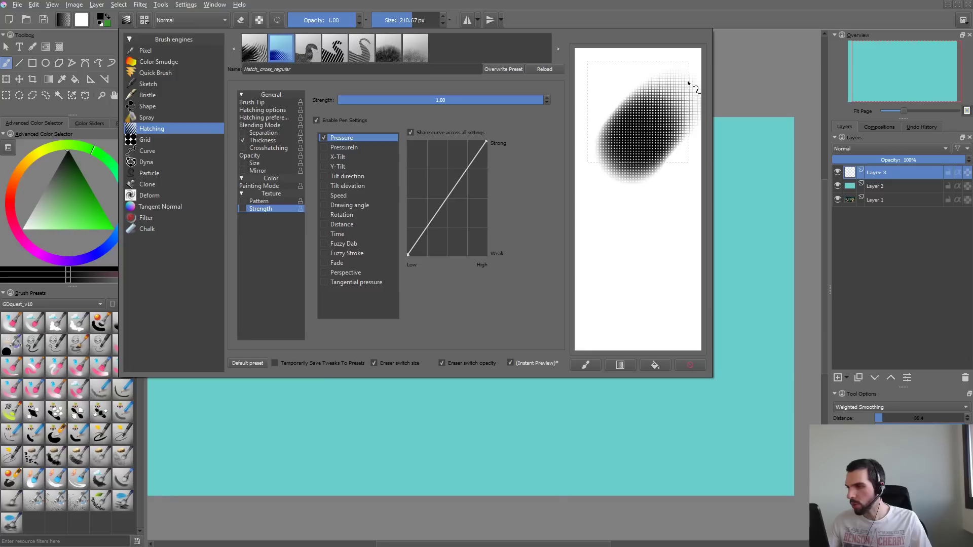
- Lower the high-pressure end of the Thickness curve to about 15 percent and test it on the scratchpad
click(272, 140)
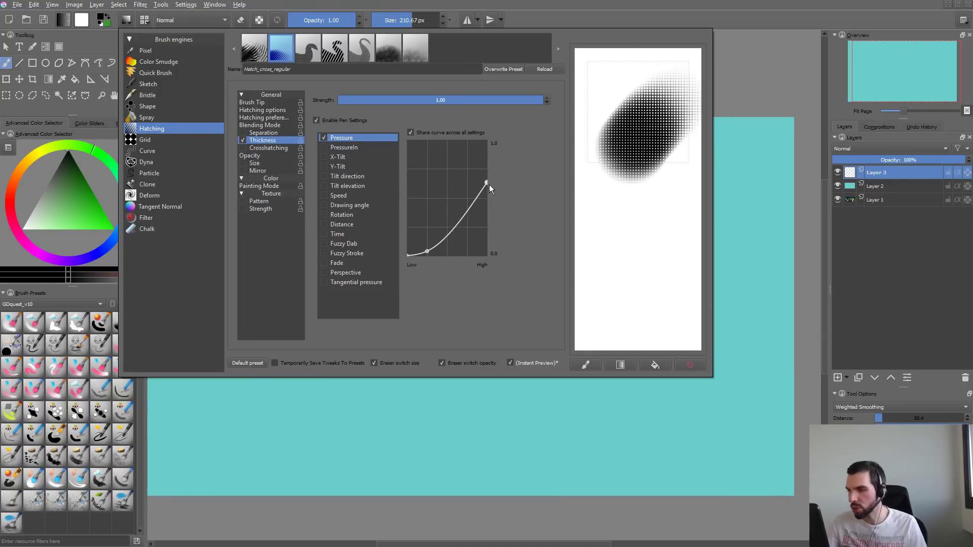
drag(485, 182, 496, 239)
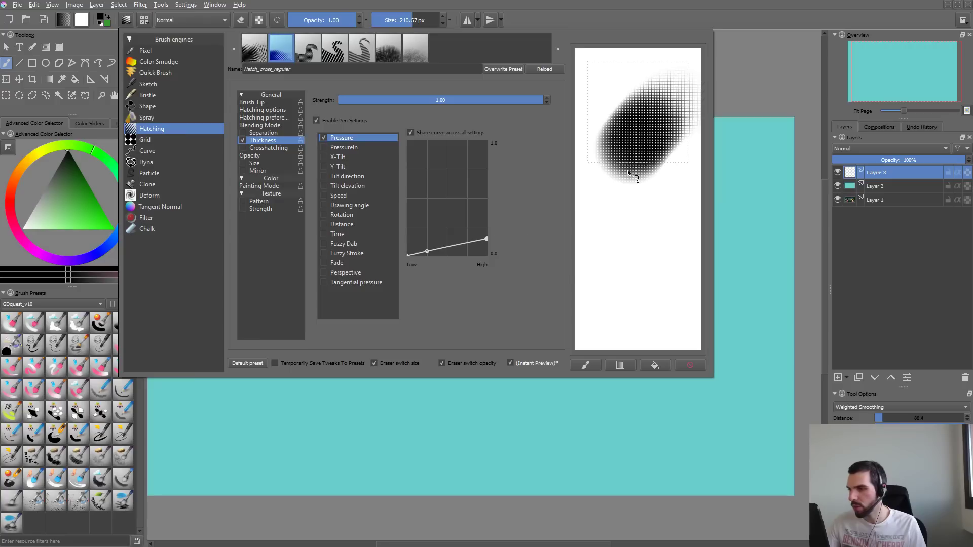
mouse_move(629, 173)
mouse_down()
mouse_move(608, 314)
mouse_move(658, 300)
mouse_move(651, 197)
mouse_move(598, 325)
mouse_up()
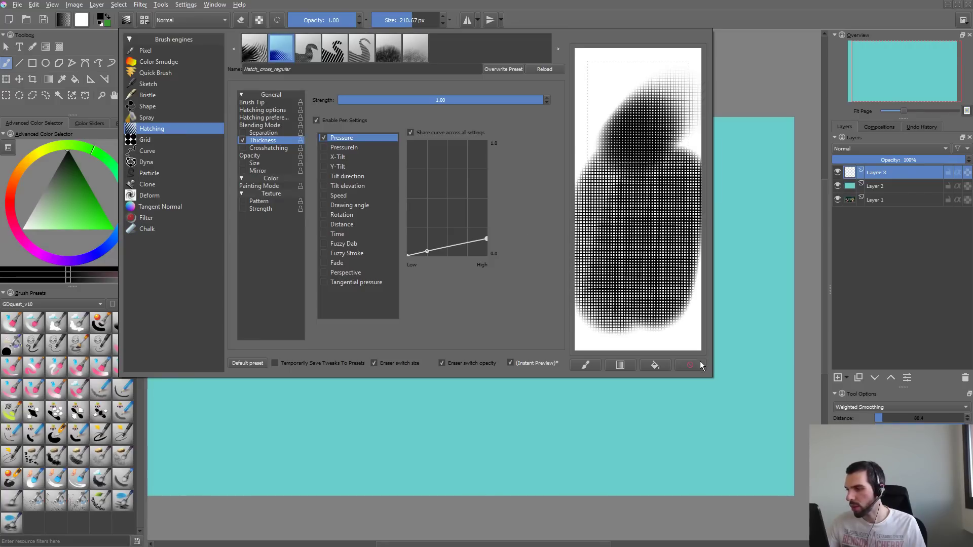
click(691, 365)
drag(487, 239, 488, 240)
mouse_move(659, 104)
mouse_down()
mouse_move(608, 192)
mouse_move(686, 333)
mouse_move(590, 185)
mouse_move(687, 253)
mouse_move(693, 274)
mouse_up()
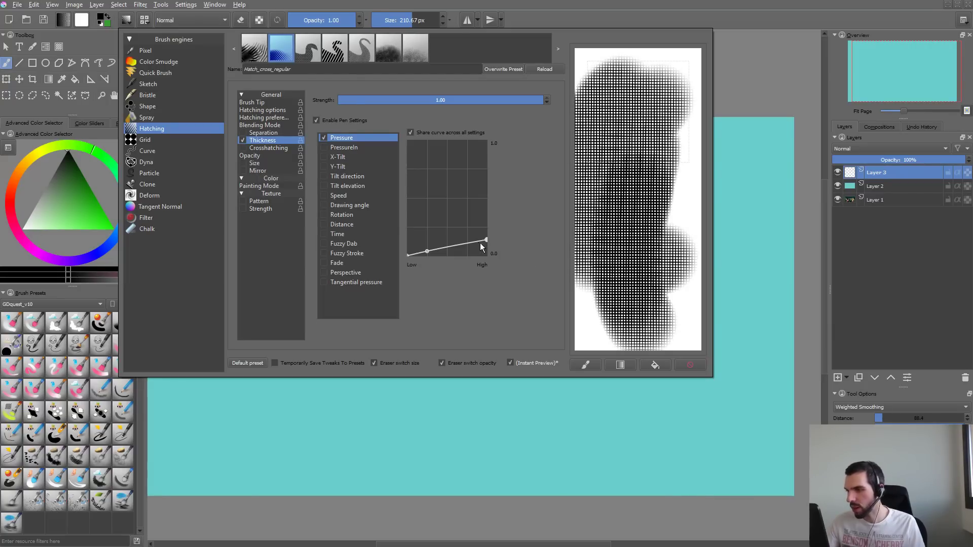
- Raise the Thickness curve's high-pressure end to a bit under one-half and paint test strokes on a cleared scratchpad
drag(486, 240, 488, 204)
drag(672, 140, 662, 223)
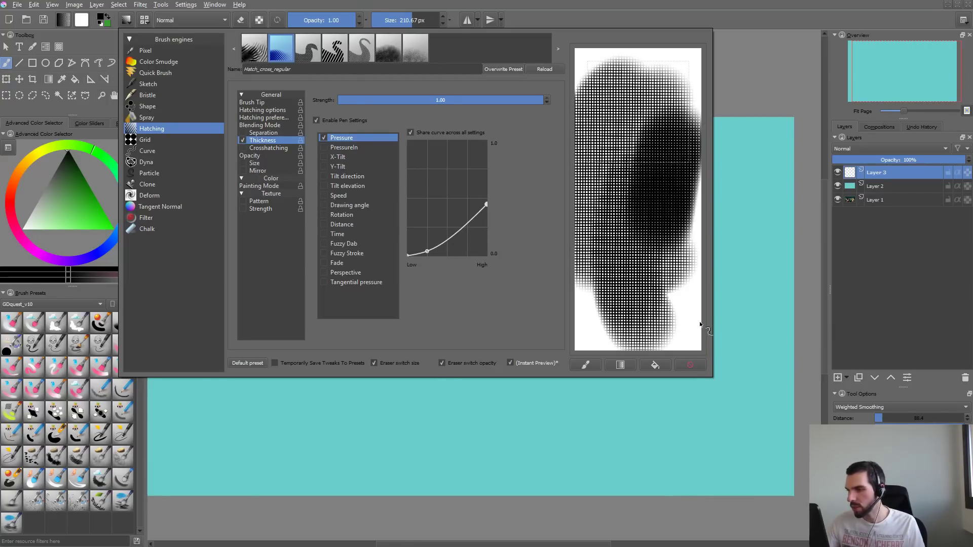
click(702, 368)
mouse_move(640, 95)
mouse_down()
mouse_move(617, 122)
mouse_move(635, 348)
mouse_up()
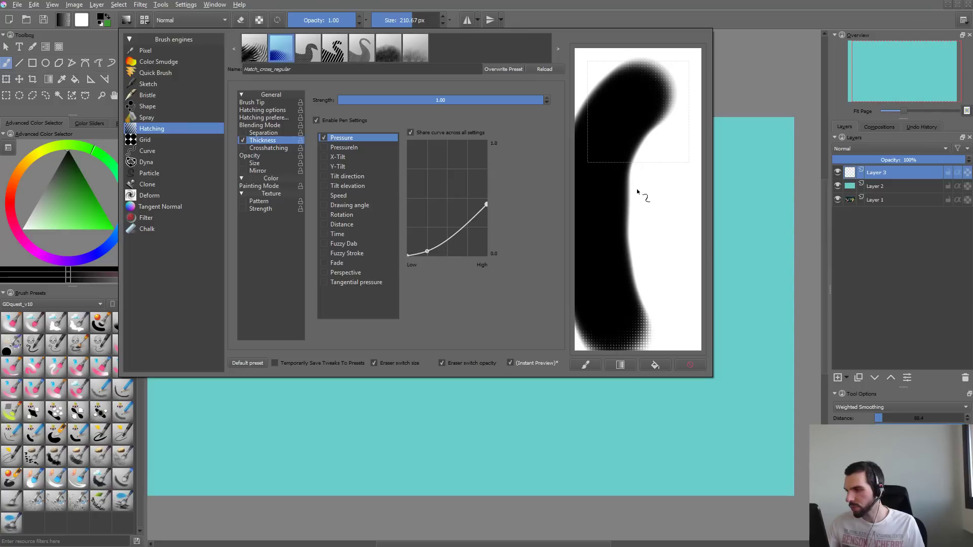
- Lower the Thickness curve's high-pressure end to a bit over one-third and test it on a cleared scratchpad
drag(486, 204, 486, 215)
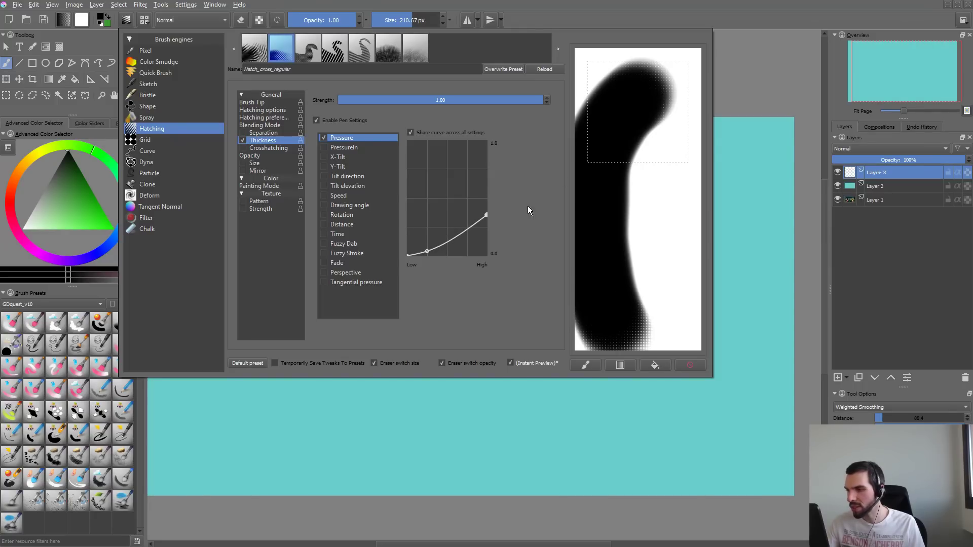
drag(659, 134, 635, 344)
click(692, 368)
mouse_move(657, 79)
mouse_down()
mouse_move(609, 238)
mouse_move(616, 341)
mouse_up()
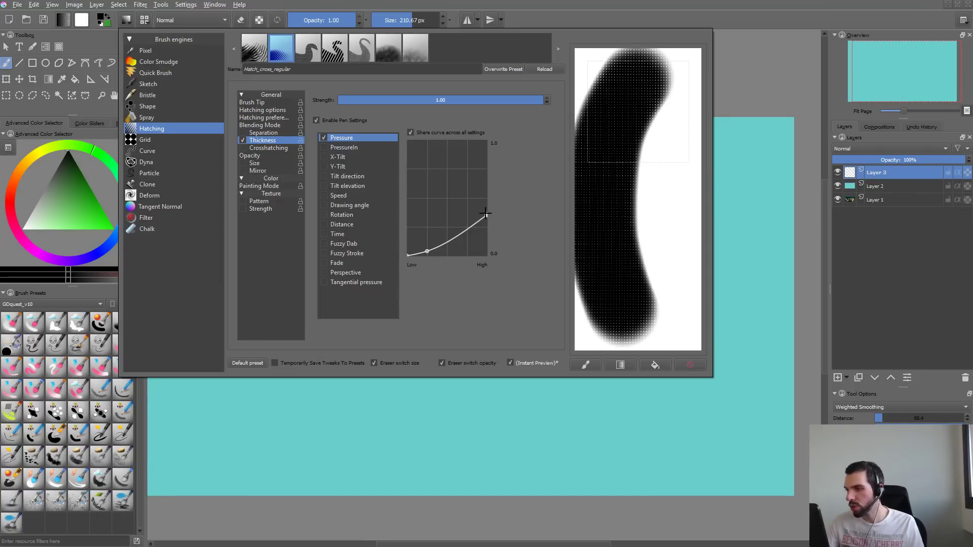
- Set the Thickness curve's high-pressure end to about 30 percent and paint several test strokes on a cleared scratchpad
drag(486, 215, 486, 222)
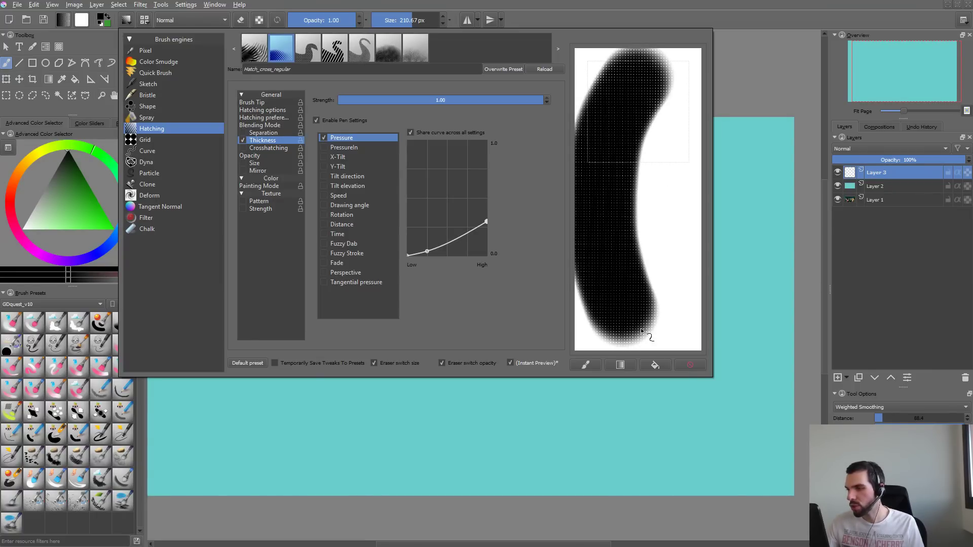
click(690, 366)
mouse_move(664, 92)
mouse_down()
mouse_move(635, 162)
mouse_move(638, 349)
mouse_up()
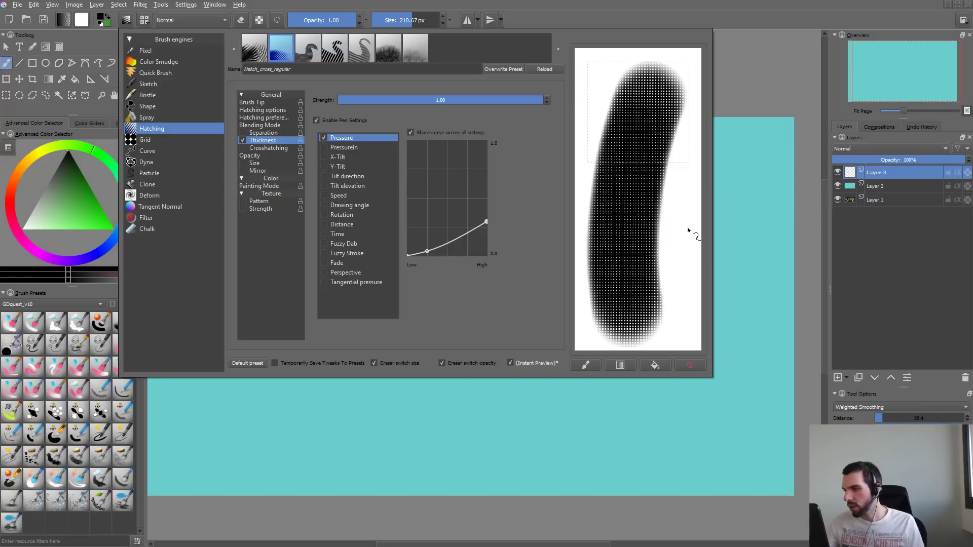
drag(676, 175, 677, 350)
click(690, 365)
mouse_move(652, 97)
mouse_down()
mouse_move(611, 182)
mouse_move(642, 309)
mouse_up()
- Enable the Separation option for the hatching brush, paint test strokes on the cleared scratchpad, and clear them
click(264, 132)
click(242, 133)
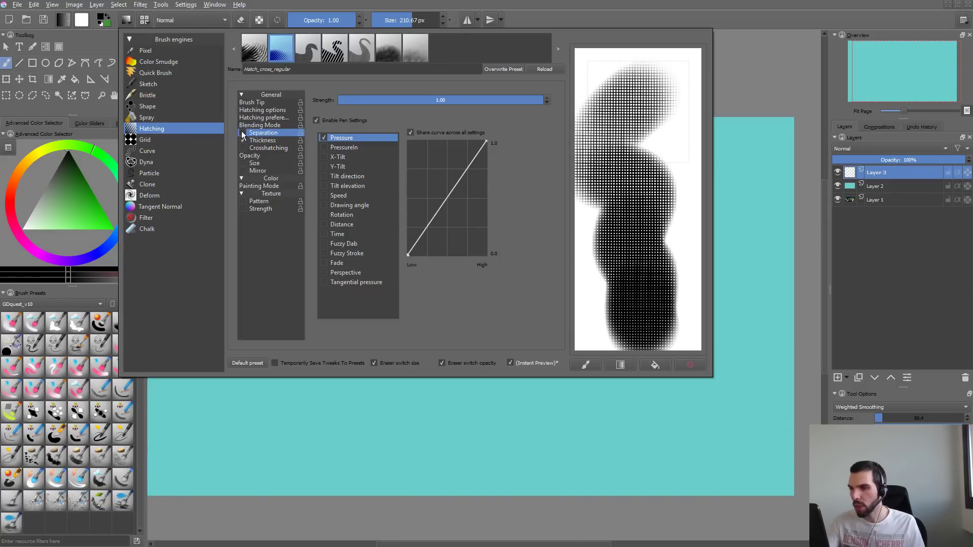
click(691, 366)
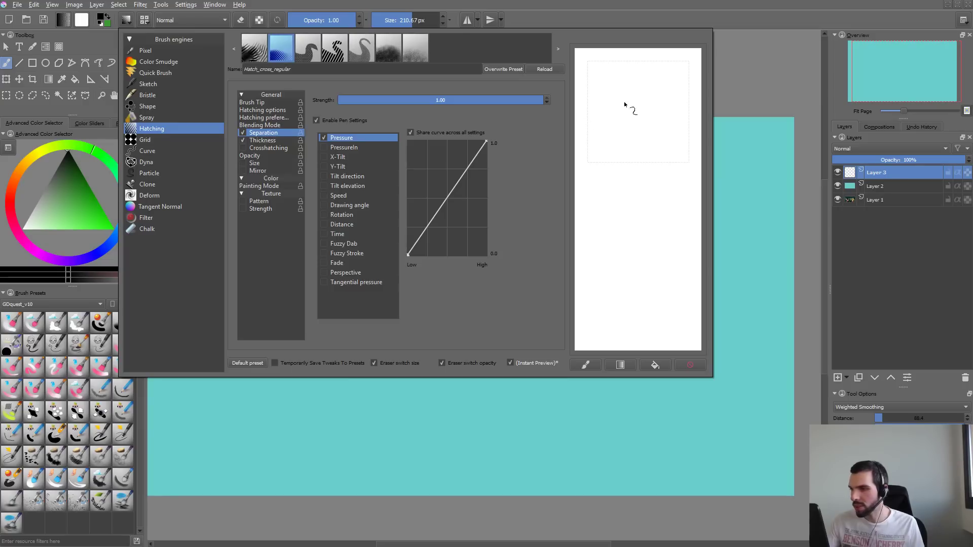
mouse_move(625, 105)
mouse_down()
mouse_move(648, 160)
mouse_move(633, 303)
mouse_move(669, 312)
mouse_move(662, 281)
mouse_move(693, 159)
mouse_up()
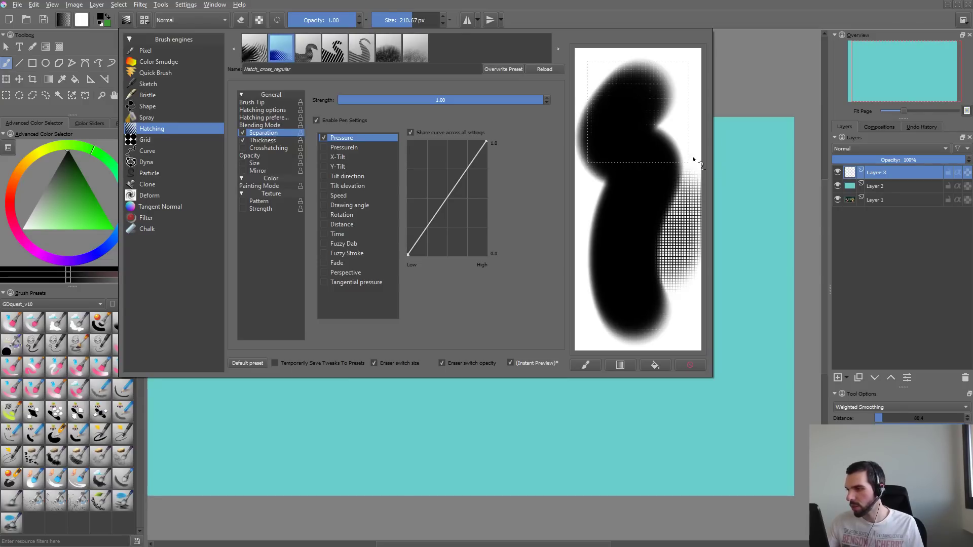
mouse_move(675, 105)
mouse_down()
mouse_move(685, 162)
mouse_move(682, 281)
mouse_up()
click(691, 365)
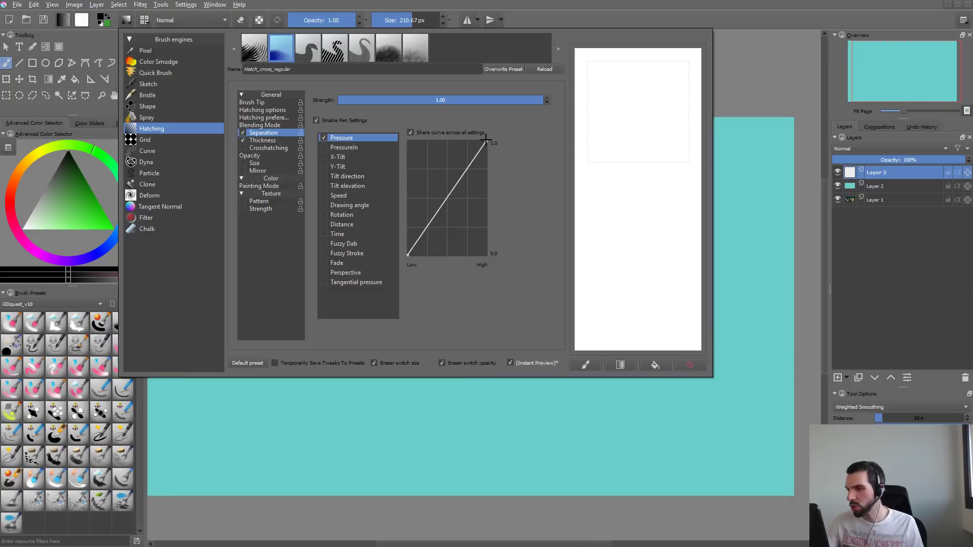
- Lower the high-pressure end of the Separation curve to about one-fifth, paint a test stroke, and clear the scratchpad
drag(485, 140, 506, 232)
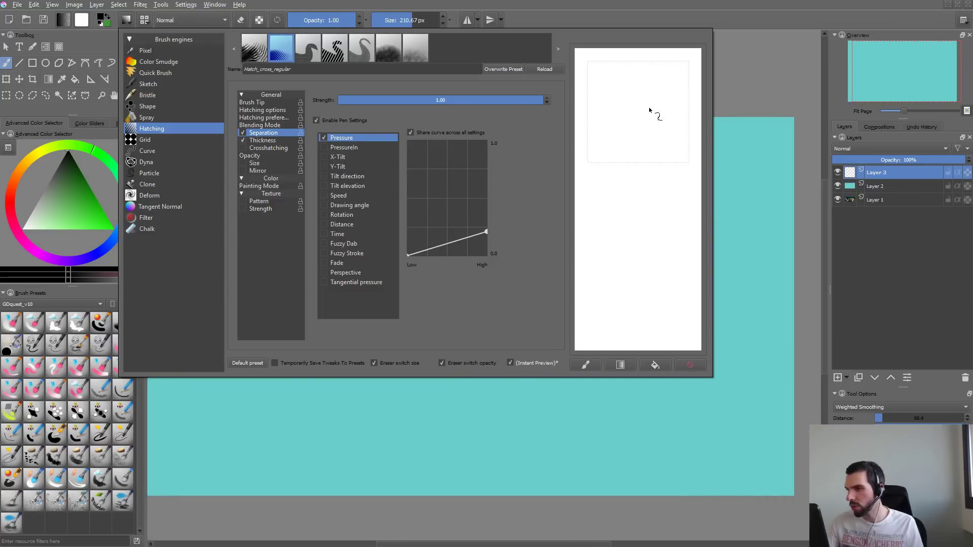
mouse_move(649, 110)
mouse_down()
mouse_move(631, 150)
mouse_move(644, 196)
mouse_move(639, 274)
mouse_move(654, 306)
mouse_move(652, 235)
mouse_move(670, 176)
mouse_move(670, 128)
mouse_move(636, 92)
mouse_move(600, 218)
mouse_move(645, 91)
mouse_move(598, 160)
mouse_move(656, 81)
mouse_move(595, 256)
mouse_move(651, 128)
mouse_move(616, 278)
mouse_move(661, 243)
mouse_move(692, 339)
mouse_up()
click(699, 364)
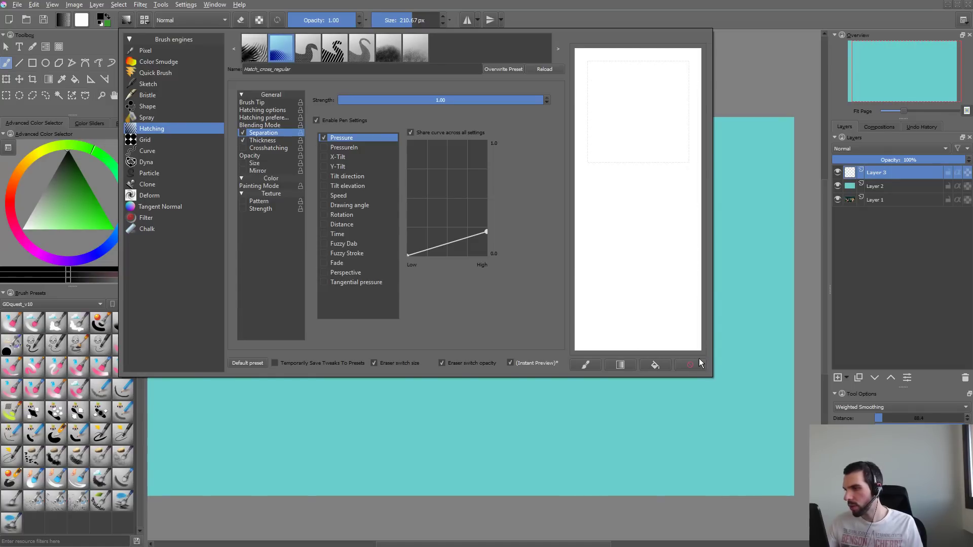
- Paint and clear one more test stroke on the scratchpad, and turn off the hatching brush's Separation dynamic
mouse_move(641, 97)
mouse_down()
mouse_move(622, 162)
mouse_move(651, 304)
mouse_move(642, 147)
mouse_move(677, 117)
mouse_up()
click(691, 365)
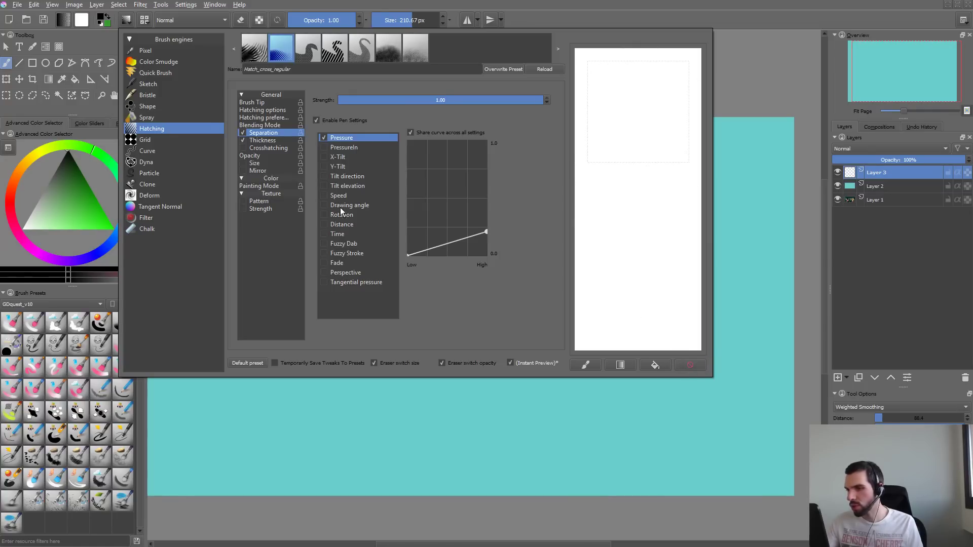
click(277, 125)
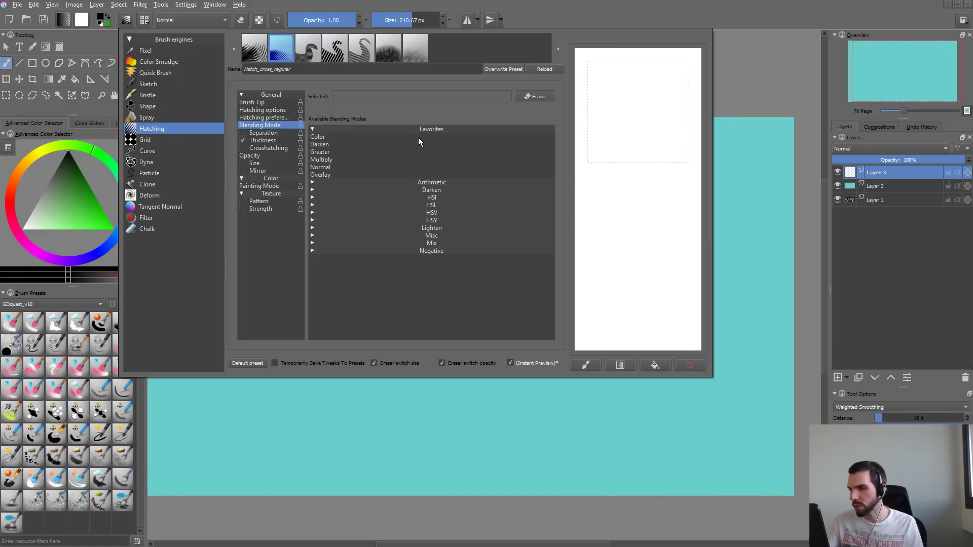
click(264, 118)
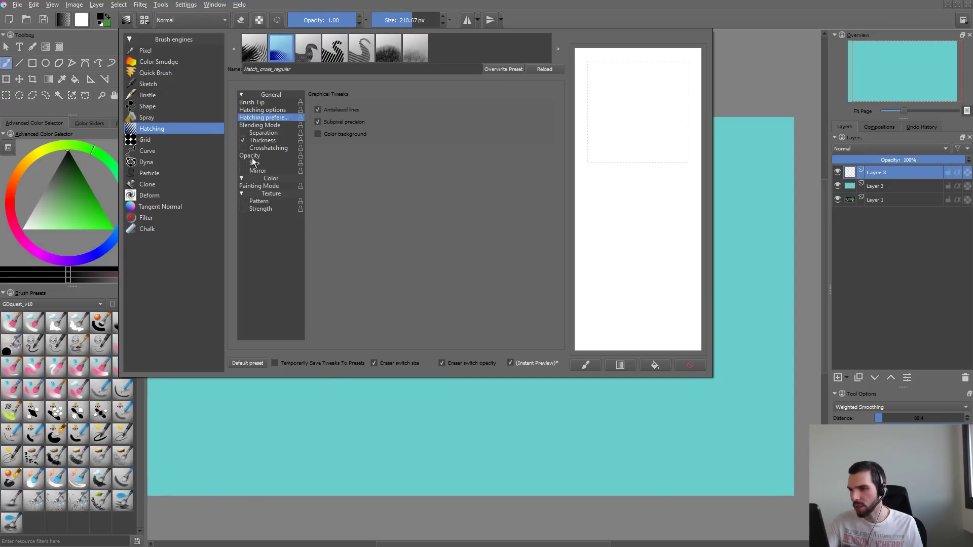
click(280, 110)
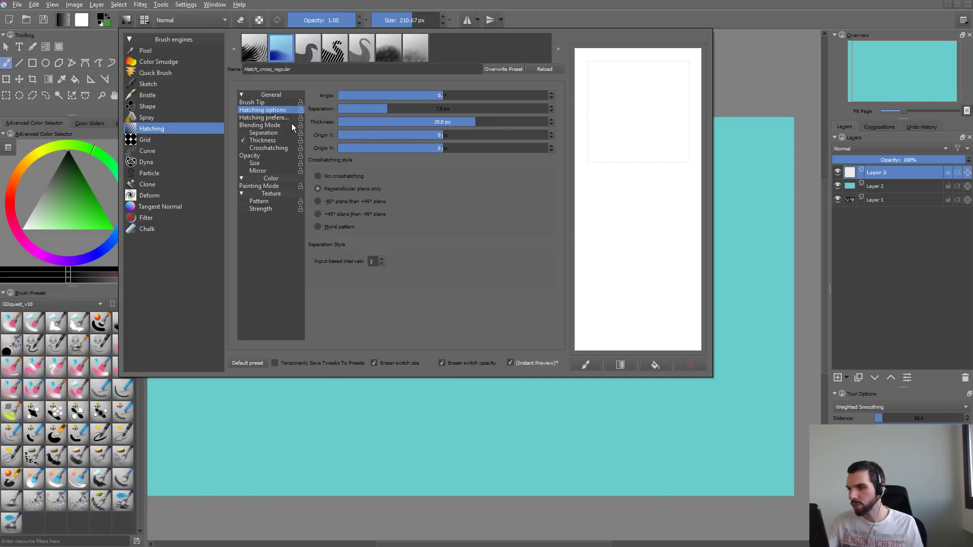
- Try the Color background option in the hatching preferences with a test stroke on the scratchpad, and clear it
click(289, 118)
mouse_move(639, 91)
mouse_down()
mouse_move(620, 141)
mouse_move(642, 225)
mouse_move(640, 329)
mouse_move(679, 161)
mouse_move(690, 241)
mouse_up()
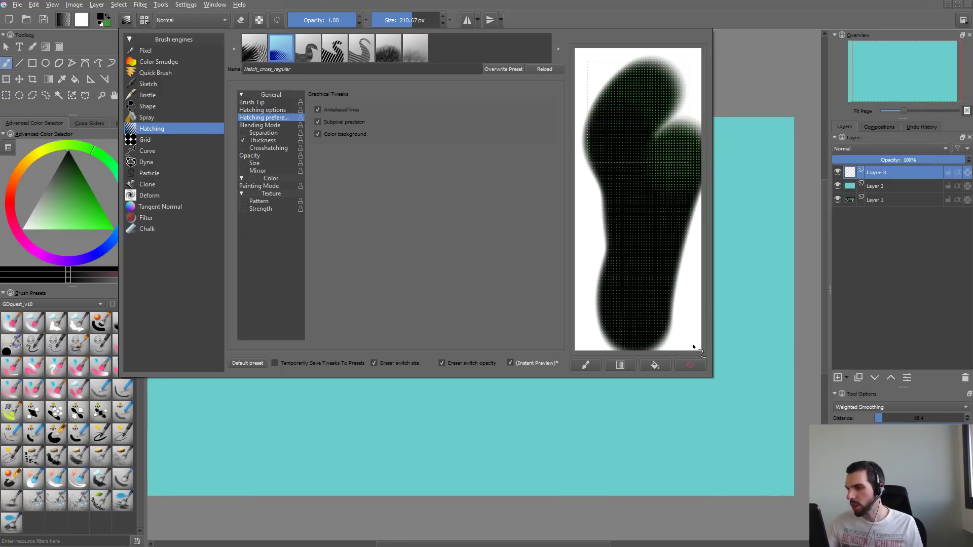
click(690, 365)
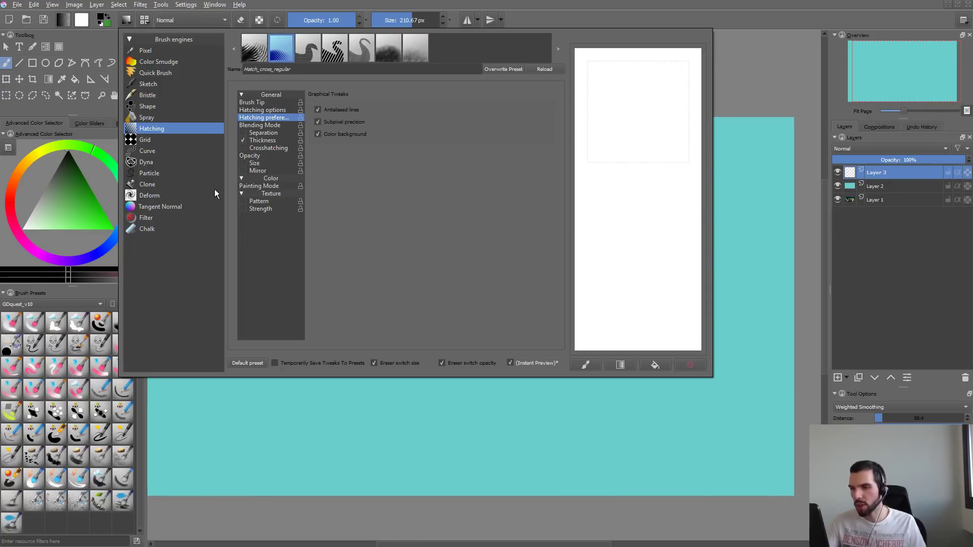
- Try hatching strokes on the canvas with a mid-gray and a white foreground color, undoing each stroke
drag(383, 400, 382, 397)
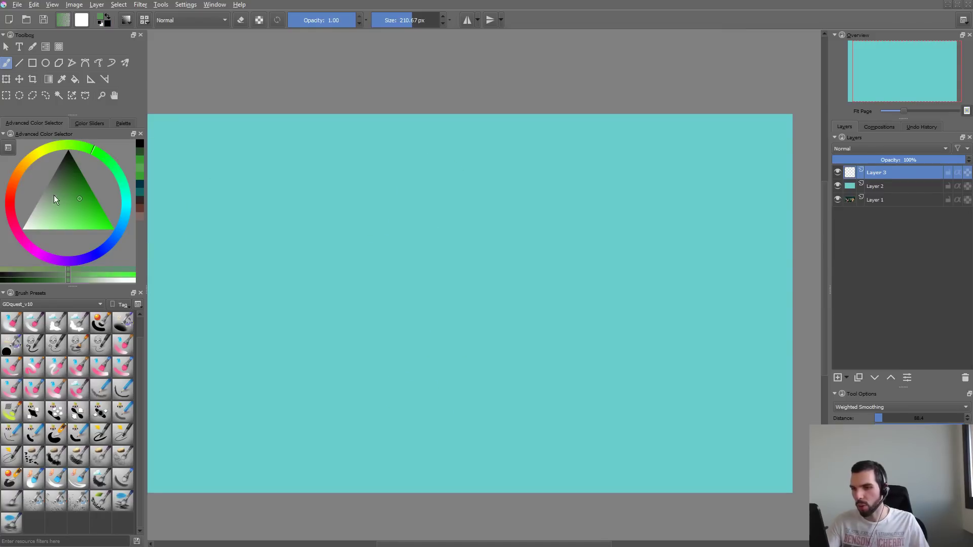
drag(54, 196, 45, 189)
mouse_move(367, 158)
mouse_down()
mouse_move(353, 189)
mouse_move(335, 401)
mouse_up()
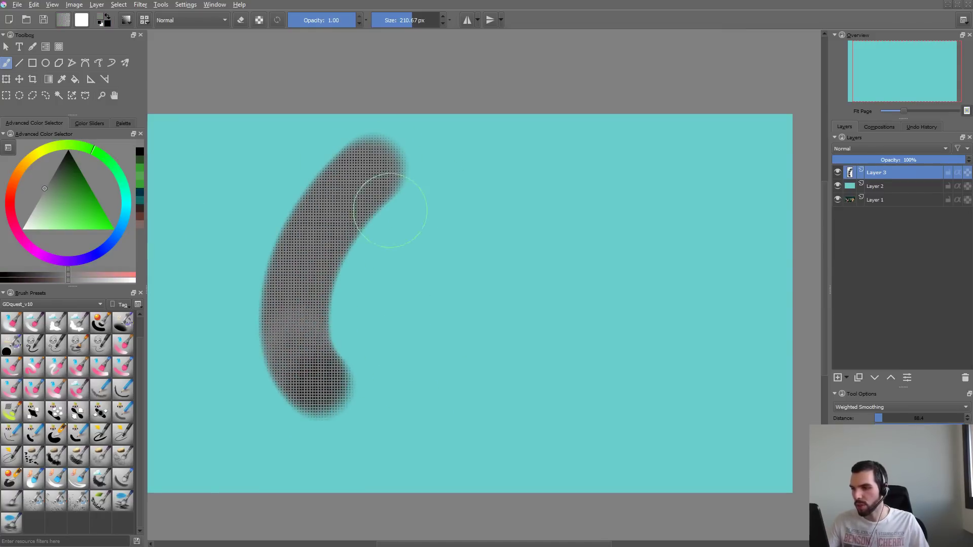
key(ctrl+z)
drag(42, 209, 22, 229)
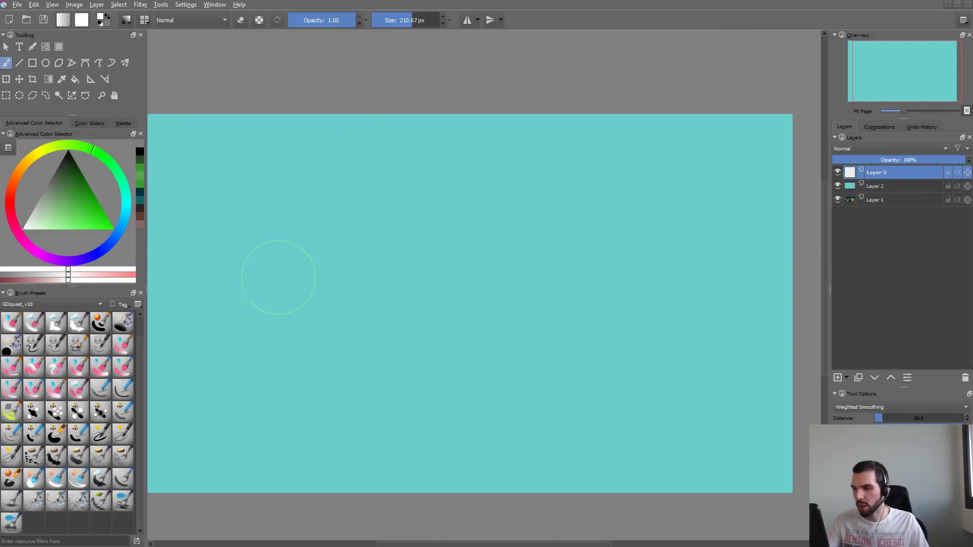
mouse_move(279, 279)
mouse_down()
mouse_move(385, 276)
mouse_move(426, 370)
mouse_up()
key(ctrl+z)
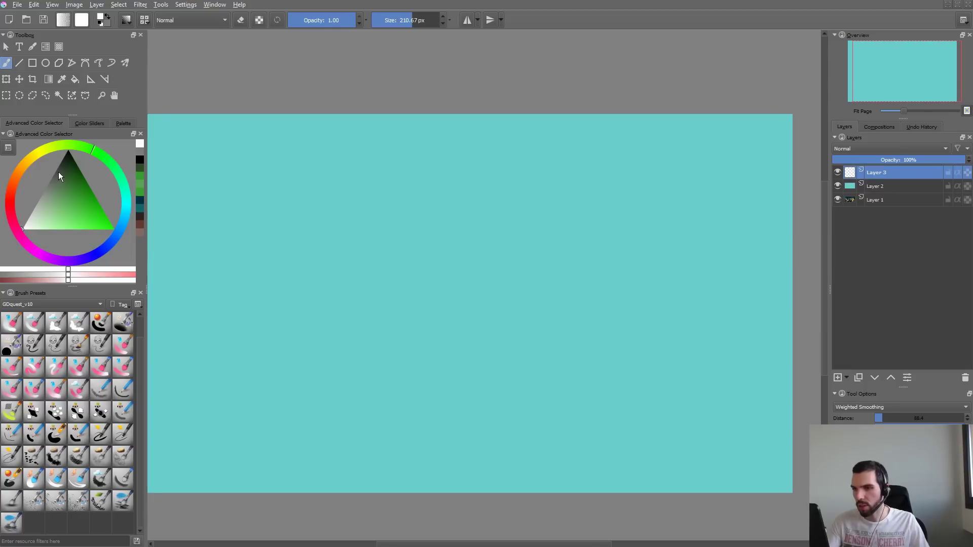
- Set the foreground color to dark gray, paint a winding test stroke on the canvas, and undo it
drag(59, 172, 72, 130)
drag(60, 176, 59, 166)
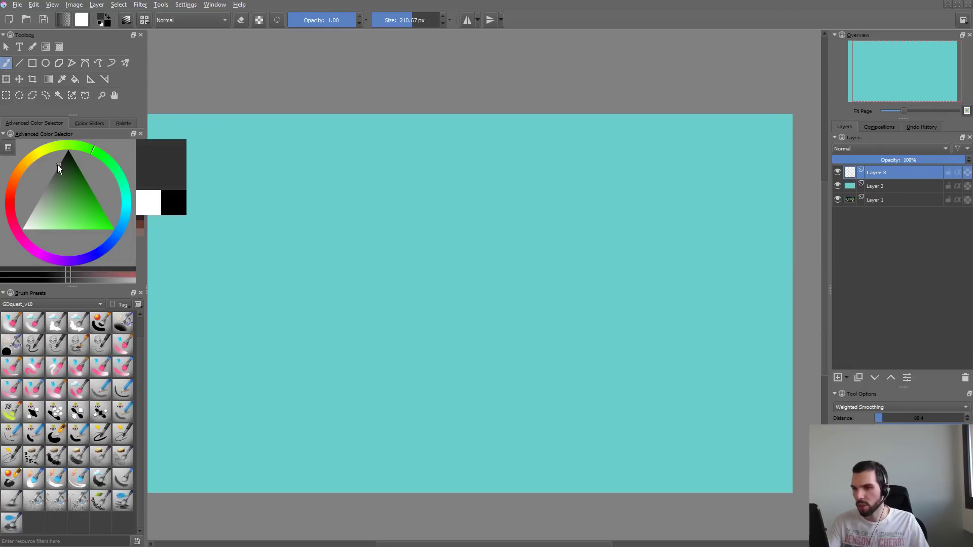
mouse_move(354, 157)
mouse_down()
mouse_move(263, 324)
mouse_move(352, 271)
mouse_move(491, 375)
mouse_move(536, 332)
mouse_up()
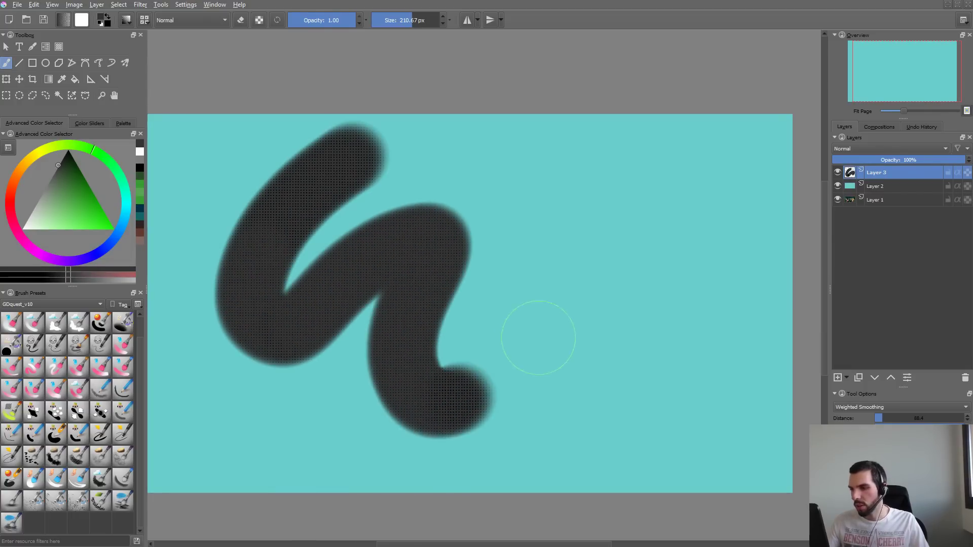
key(ctrl+z)
- Turn off Color background for the hatching brush and test a Separation of about 4 px on the scratchpad
key(F5)
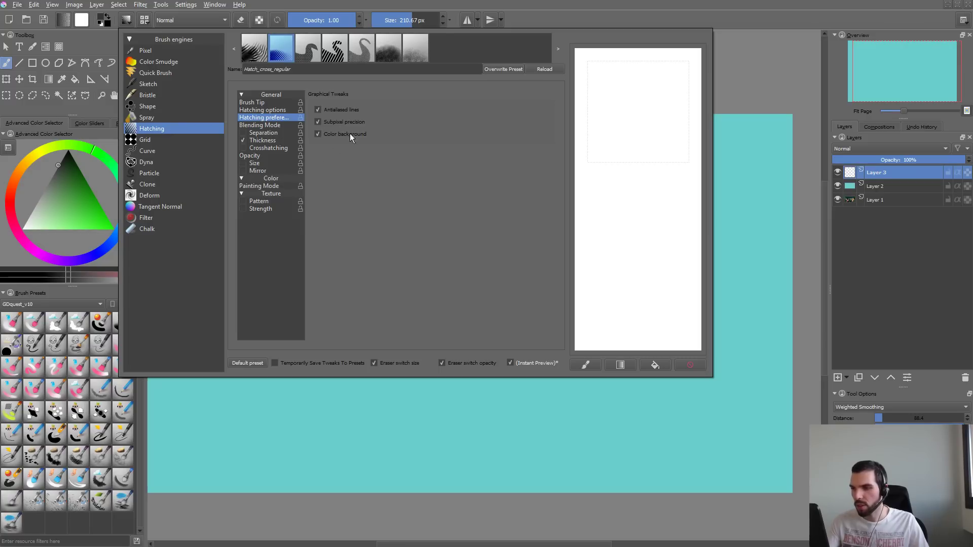
click(274, 110)
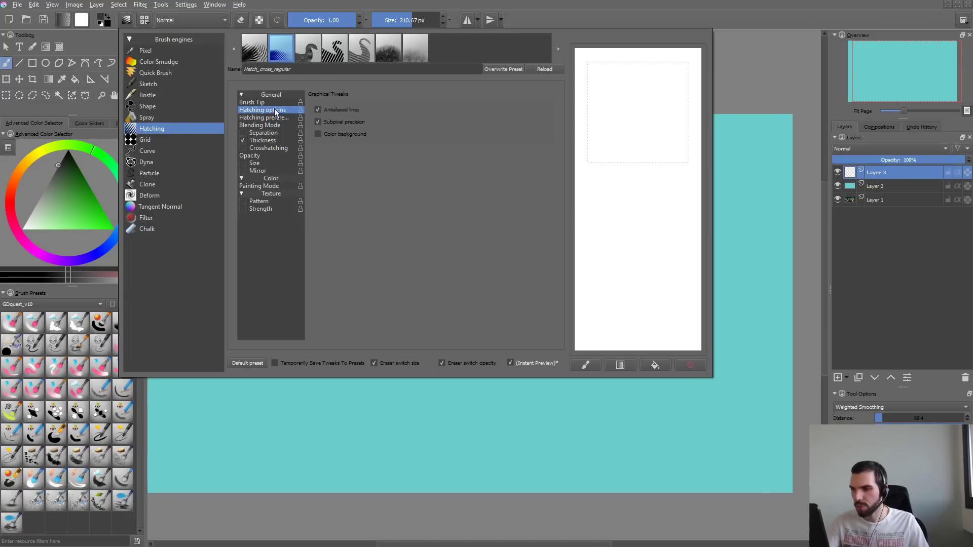
drag(377, 111, 373, 109)
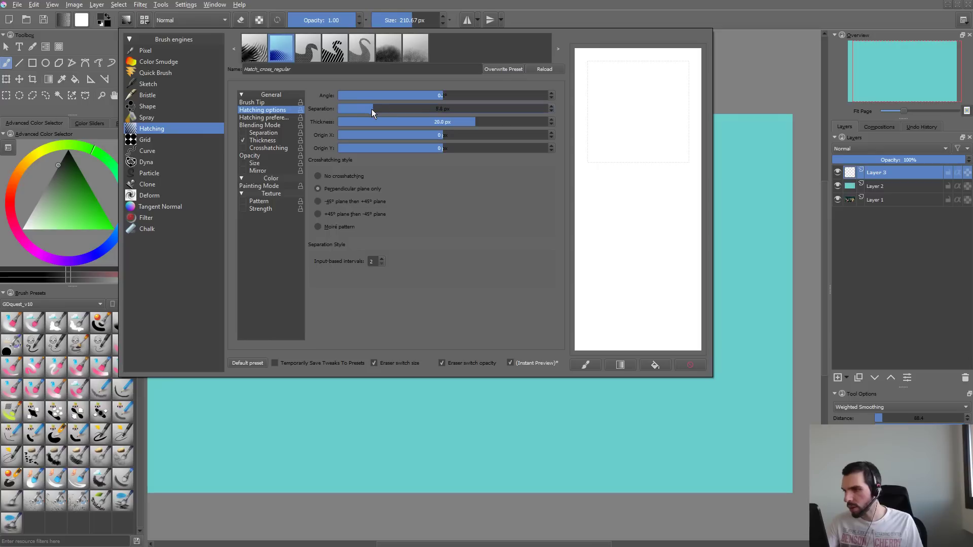
mouse_move(624, 86)
mouse_down()
mouse_move(615, 170)
mouse_move(641, 279)
mouse_move(652, 304)
mouse_up()
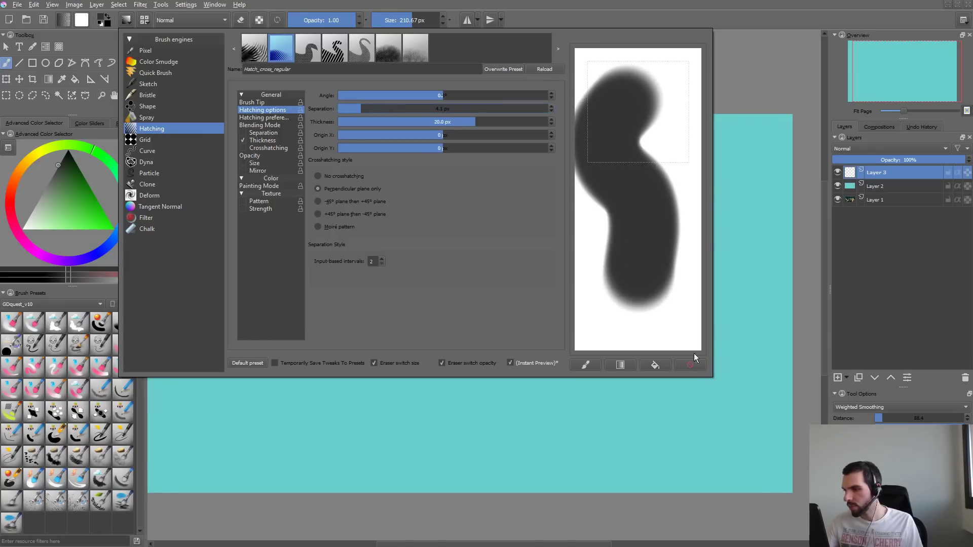
click(691, 365)
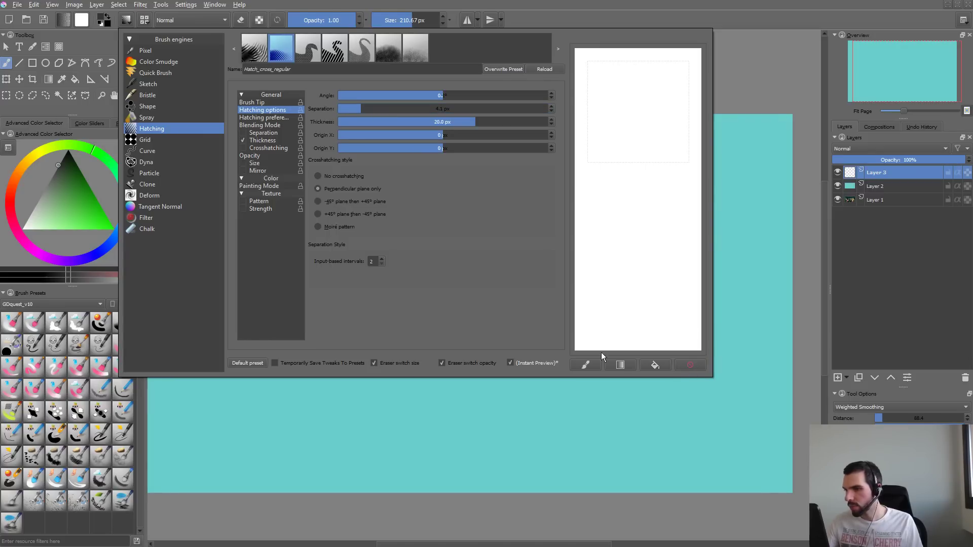
- Raise the hatching Separation to about 14.5 px, paint test strokes on the scratchpad, and clear them
click(435, 109)
mouse_move(652, 86)
mouse_down()
mouse_move(627, 201)
mouse_move(659, 345)
mouse_up()
click(691, 365)
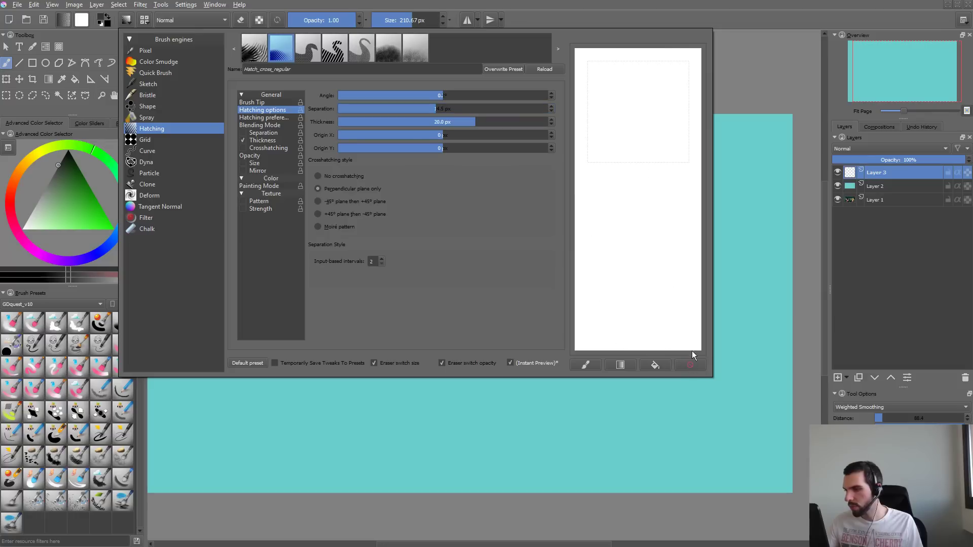
mouse_move(643, 234)
mouse_down()
mouse_move(638, 156)
mouse_move(728, 90)
mouse_move(622, 152)
mouse_move(638, 329)
mouse_up()
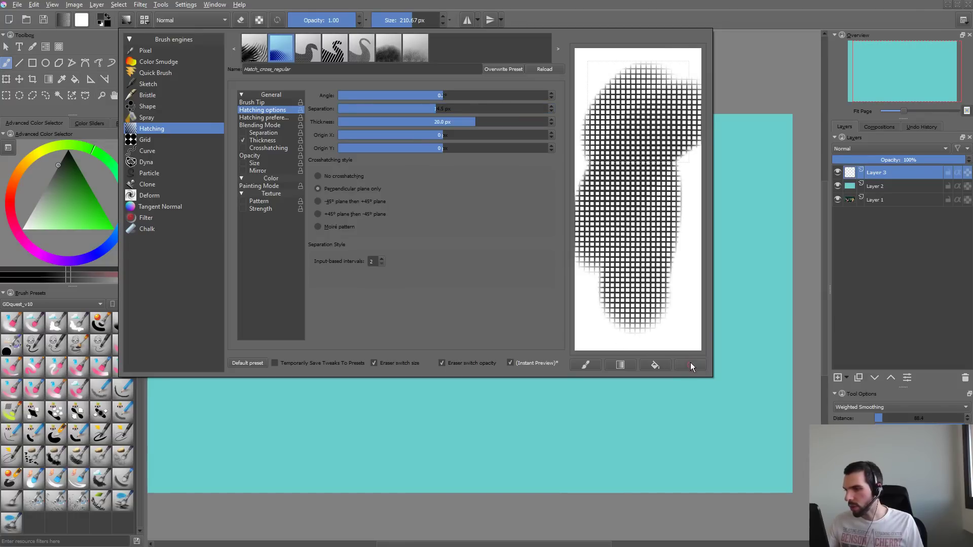
click(691, 365)
- Test a higher and a 5.0 px hatching Thickness on the scratchpad, and set it to 20.1 px with a final test stroke
mouse_move(475, 128)
mouse_down()
mouse_move(441, 128)
mouse_move(529, 129)
mouse_up()
mouse_move(646, 89)
mouse_down()
mouse_move(629, 198)
mouse_move(680, 352)
mouse_up()
click(367, 123)
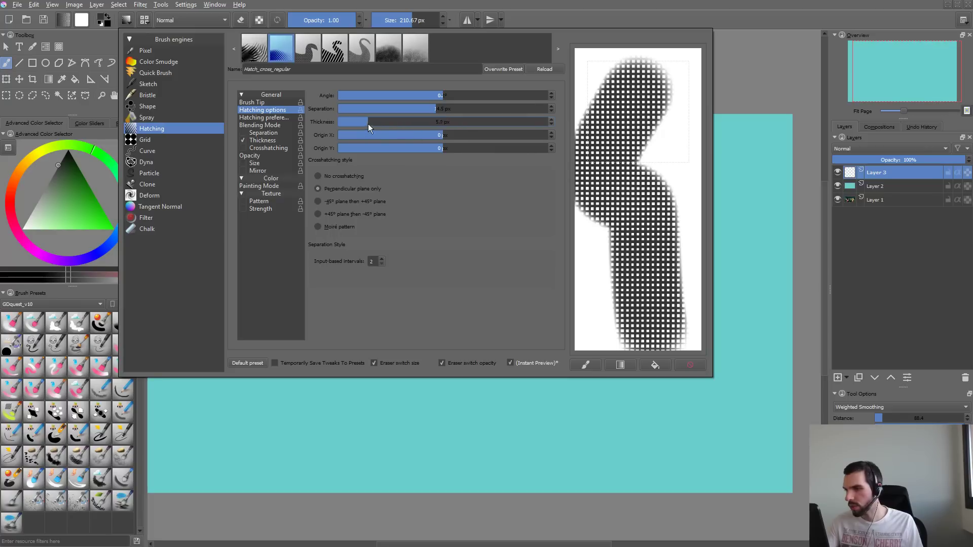
drag(624, 204, 700, 155)
click(690, 365)
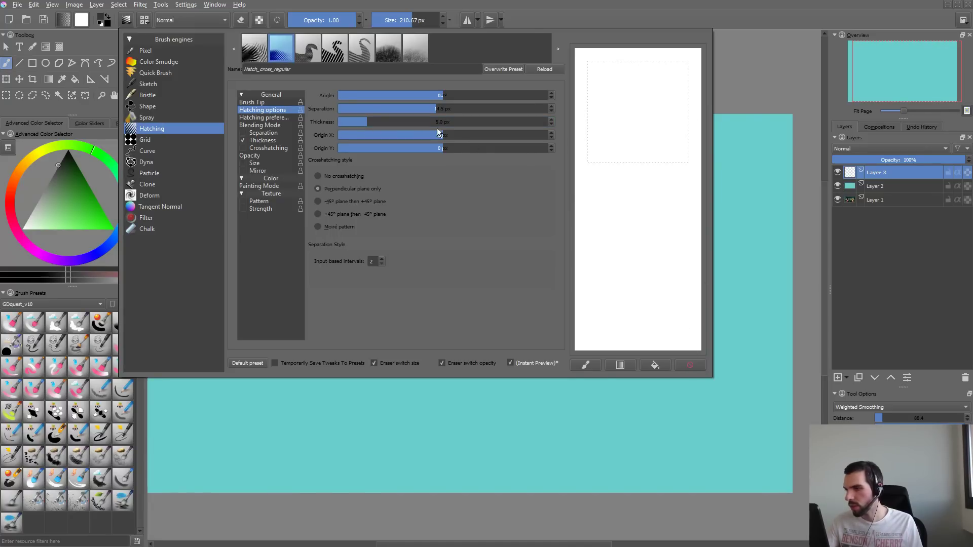
drag(437, 128, 477, 127)
drag(608, 95, 661, 304)
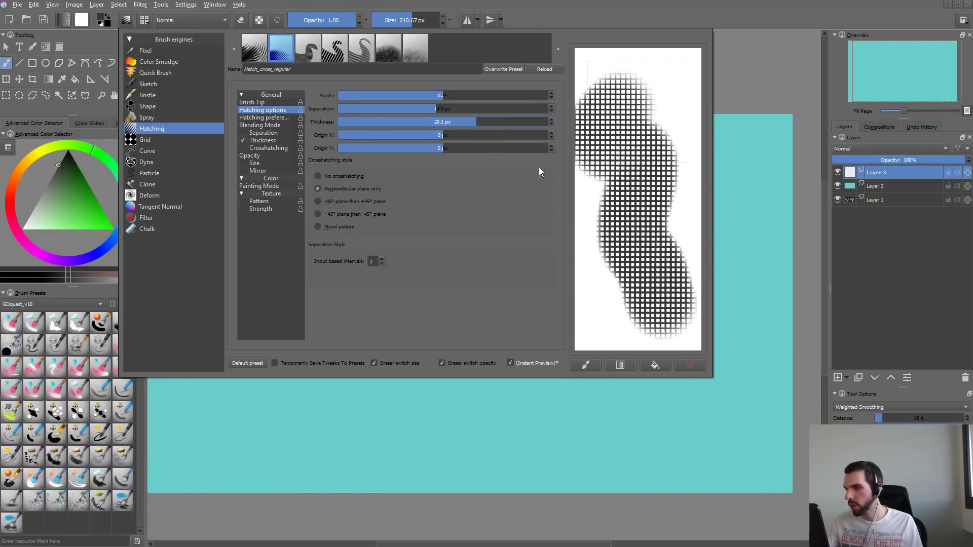
- Set the hatching Origin X to 90 px and paint test strokes on a cleared scratchpad
drag(446, 135, 475, 134)
drag(621, 56, 670, 276)
click(693, 364)
mouse_move(623, 249)
mouse_down()
mouse_move(667, 211)
mouse_move(644, 228)
mouse_move(637, 274)
mouse_up()
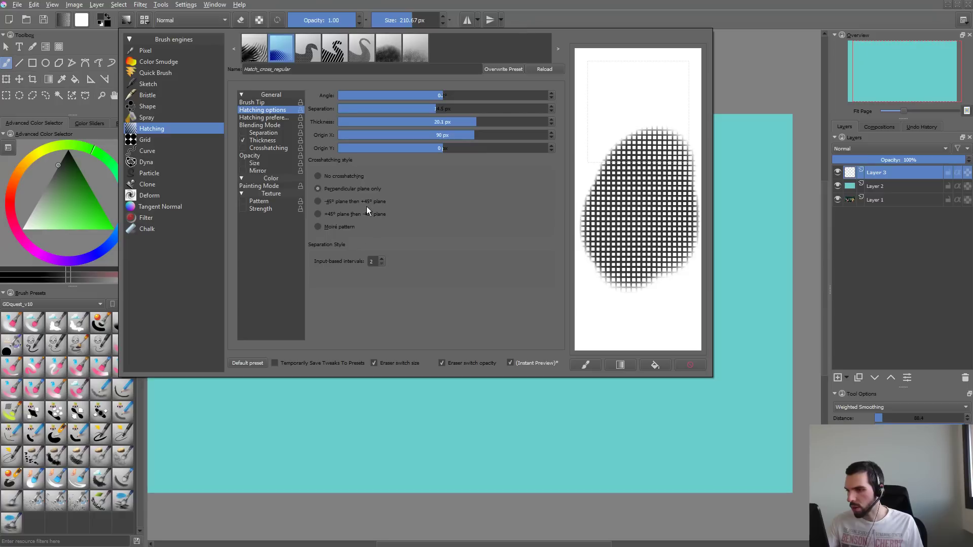
- Try the "-45° plane then +45° plane" and "+45° plane then -45° plane" crosshatching styles with scratchpad strokes
mouse_move(643, 58)
mouse_down()
mouse_move(629, 127)
mouse_move(654, 209)
mouse_up()
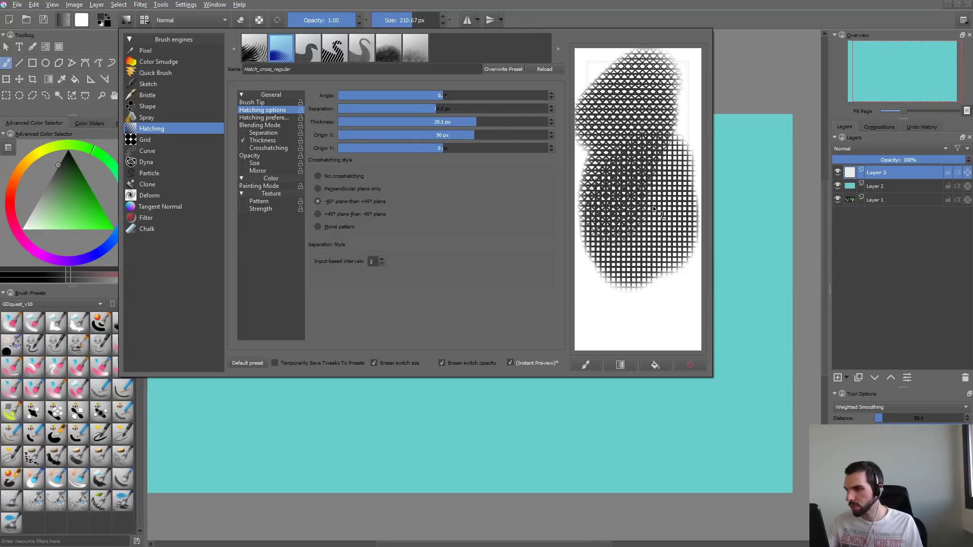
click(694, 366)
drag(643, 121, 636, 248)
click(345, 216)
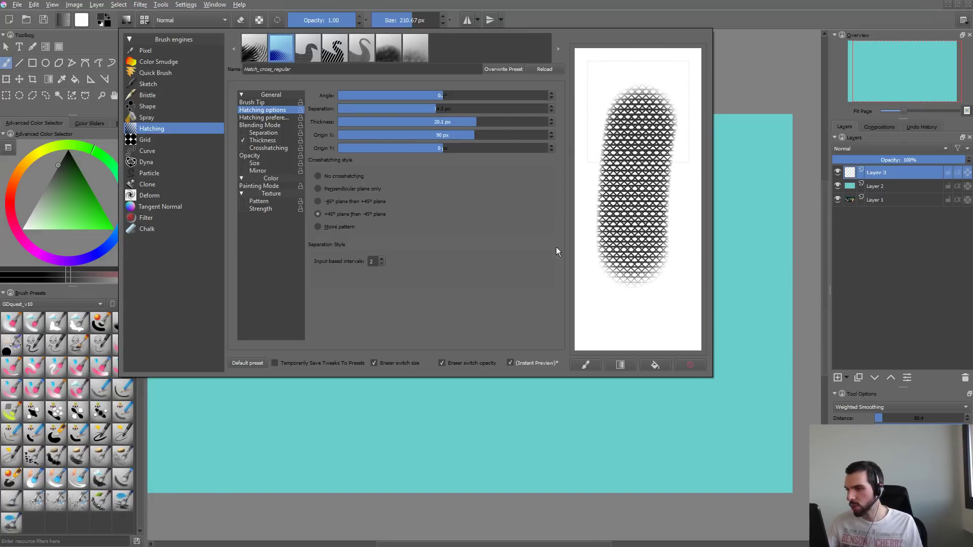
drag(624, 332, 696, 203)
- Switch the crosshatching style to Moiré pattern and reset Origin X to 0 px, testing both on a cleared scratchpad
click(690, 364)
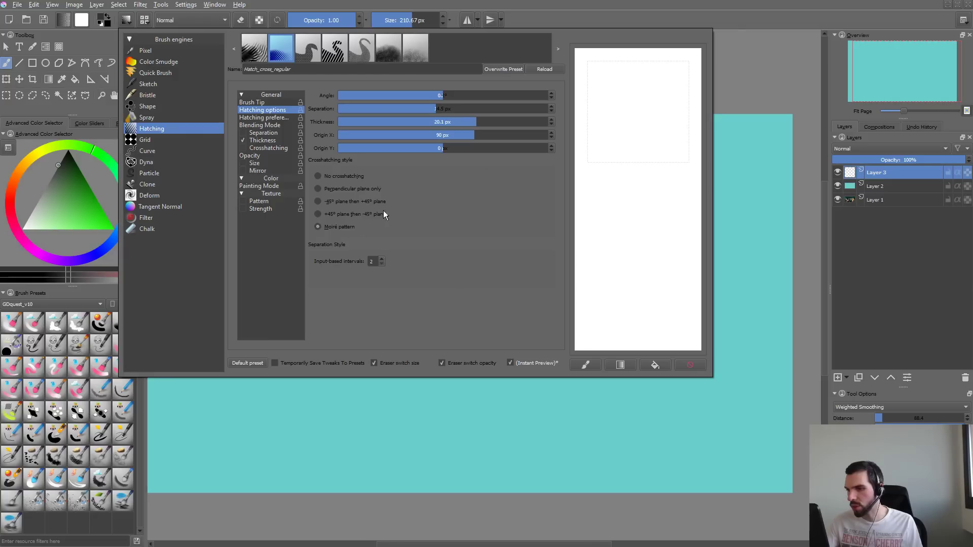
mouse_move(674, 71)
mouse_down()
mouse_move(615, 158)
mouse_move(654, 334)
mouse_move(604, 284)
mouse_move(692, 109)
mouse_move(746, 237)
mouse_up()
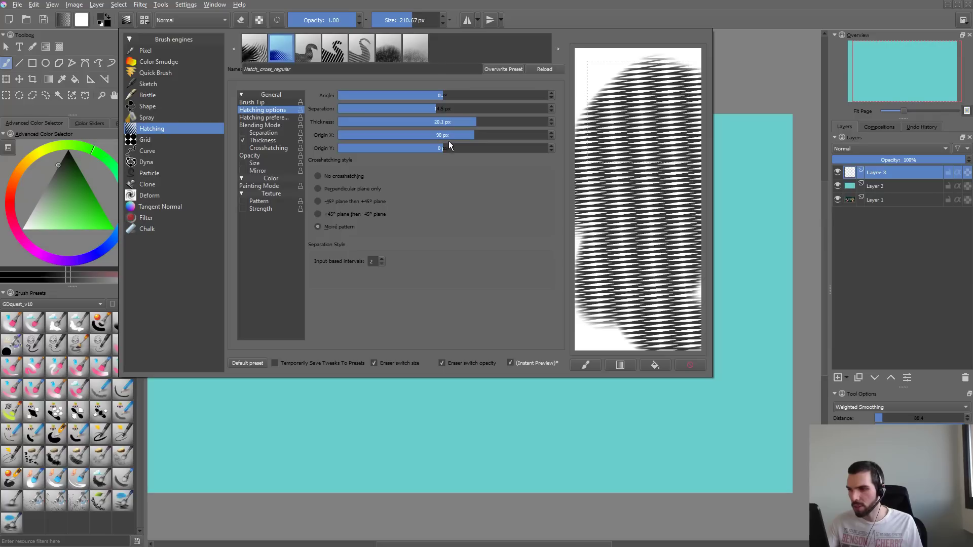
drag(473, 135, 462, 136)
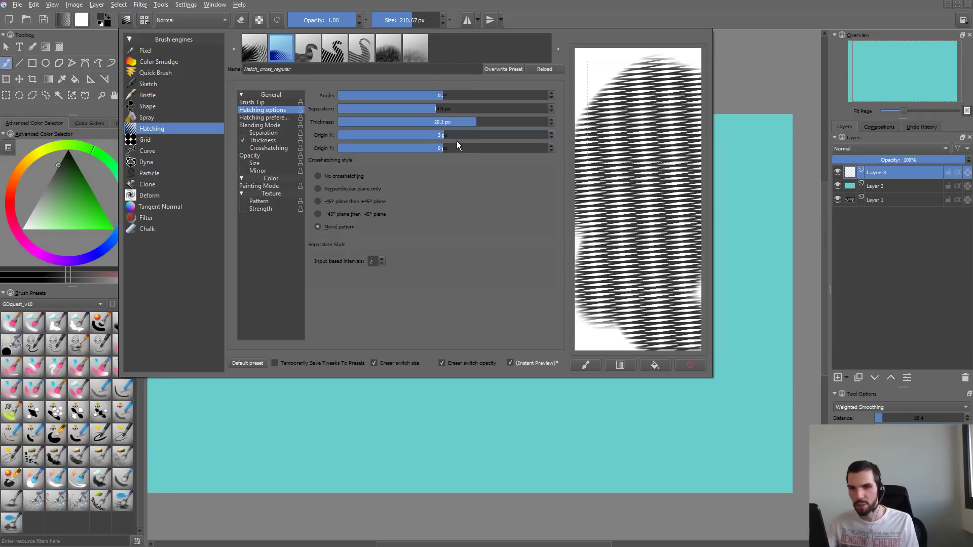
click(551, 137)
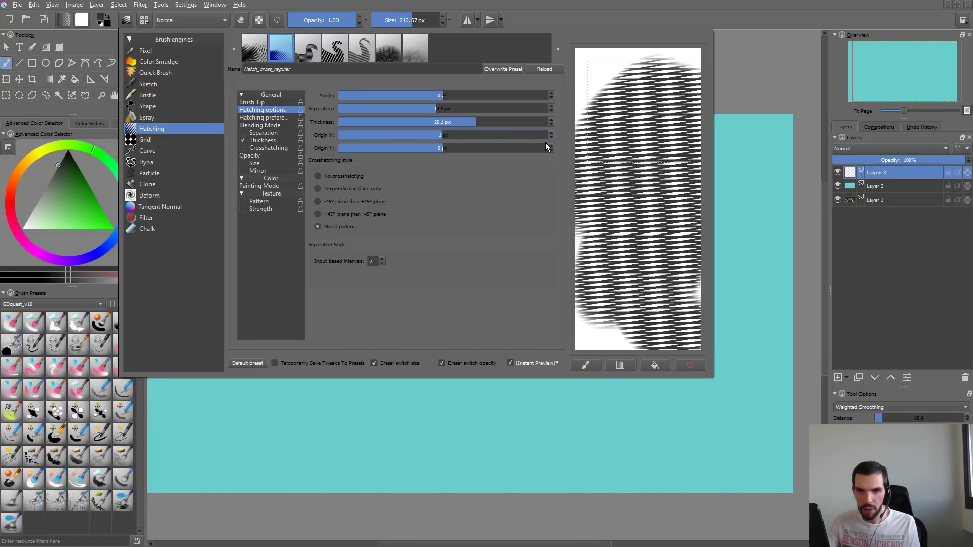
click(552, 132)
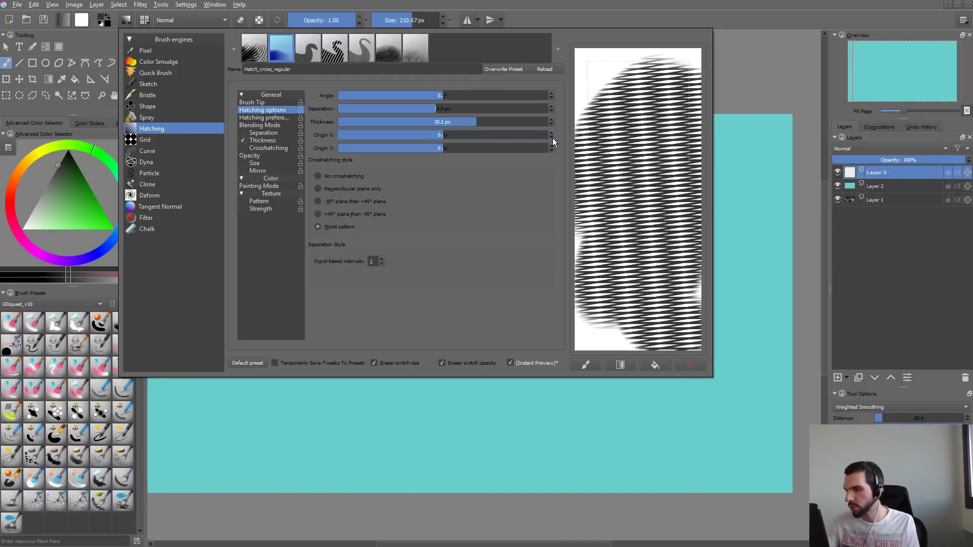
click(690, 365)
mouse_move(662, 94)
mouse_down()
mouse_move(672, 122)
mouse_move(664, 191)
mouse_up()
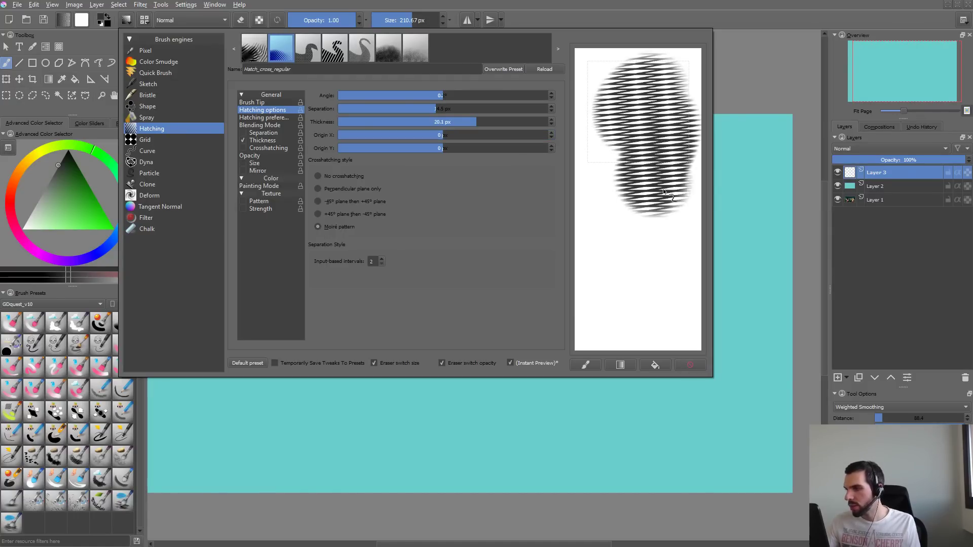
- Paint Moiré hatching test strokes on the canvas, undoing the early ones, and reopen the brush editor
click(751, 148)
click(754, 152)
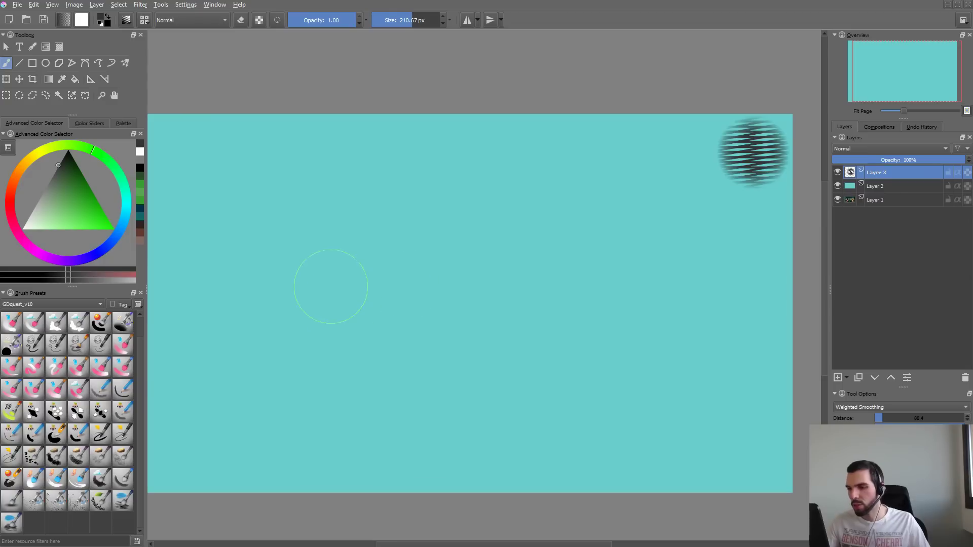
key(ctrl+z)
mouse_move(283, 304)
mouse_down()
mouse_move(467, 185)
mouse_move(435, 278)
mouse_up()
key(ctrl+z)
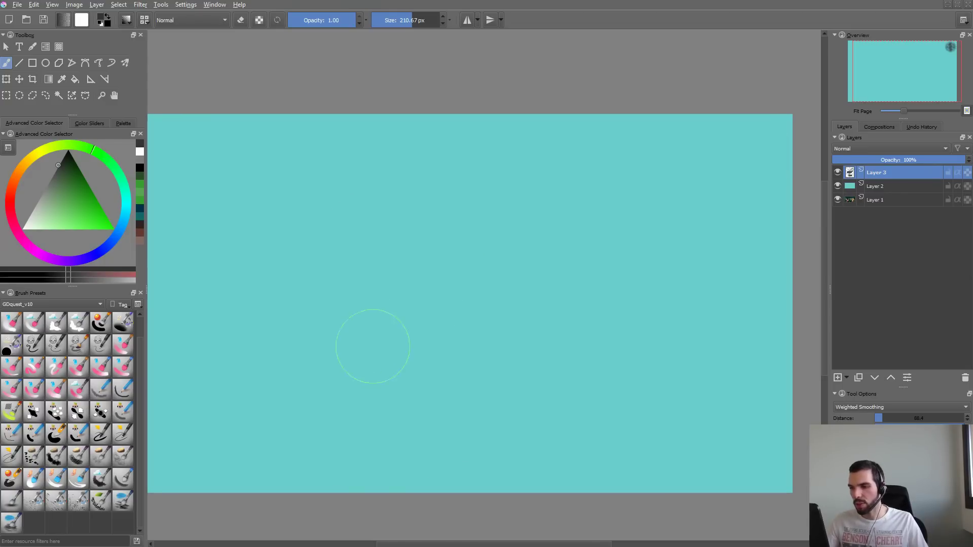
mouse_move(373, 347)
mouse_down()
mouse_move(484, 192)
mouse_move(361, 377)
mouse_move(422, 153)
mouse_move(263, 335)
mouse_move(293, 367)
mouse_up()
drag(293, 367, 279, 190)
key(ctrl+z)
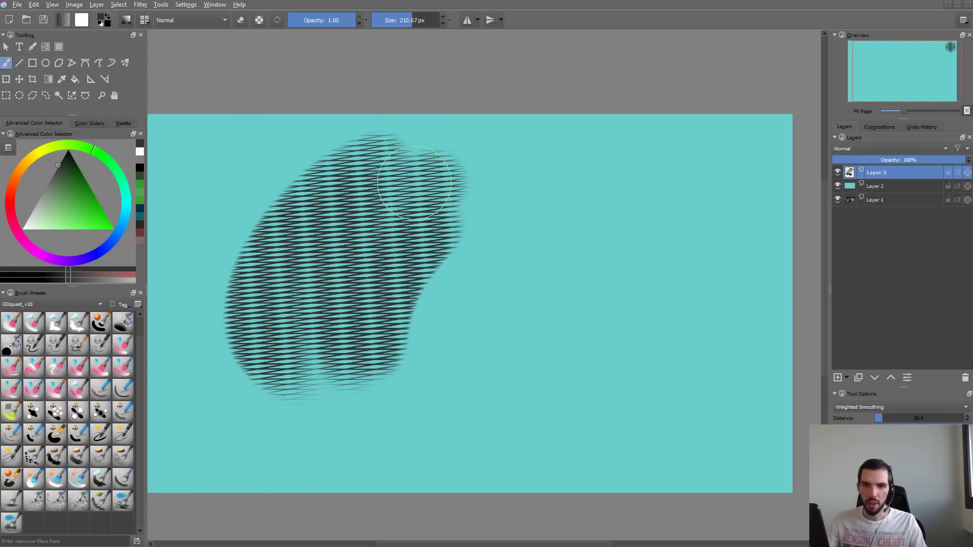
key(F5)
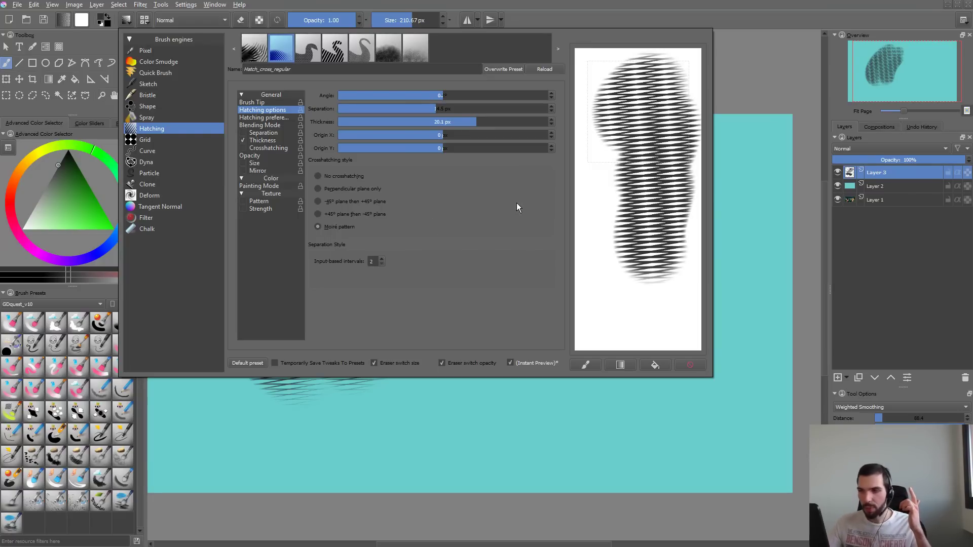
- Paint Moiré hatching test strokes on the scratchpad, clearing it after each try
drag(606, 218, 659, 158)
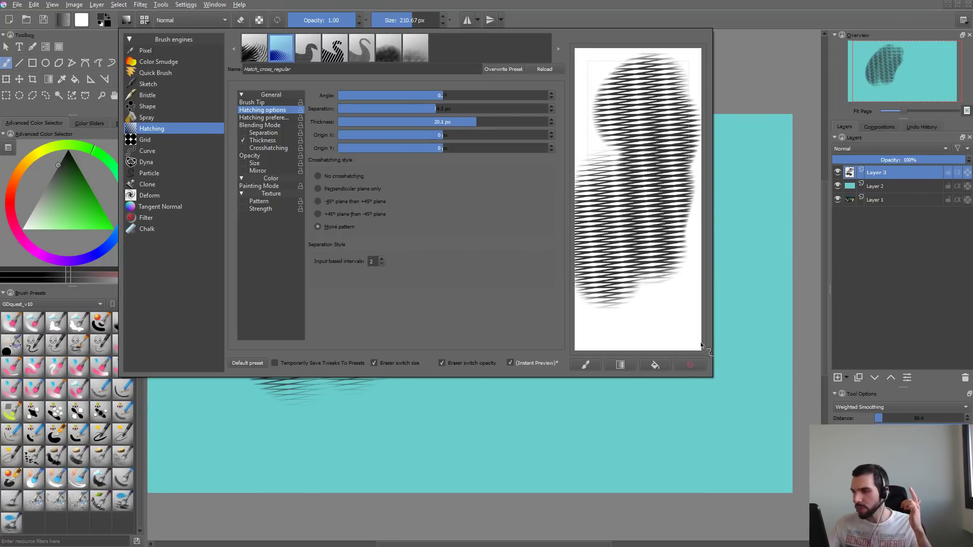
click(702, 365)
drag(639, 133, 649, 219)
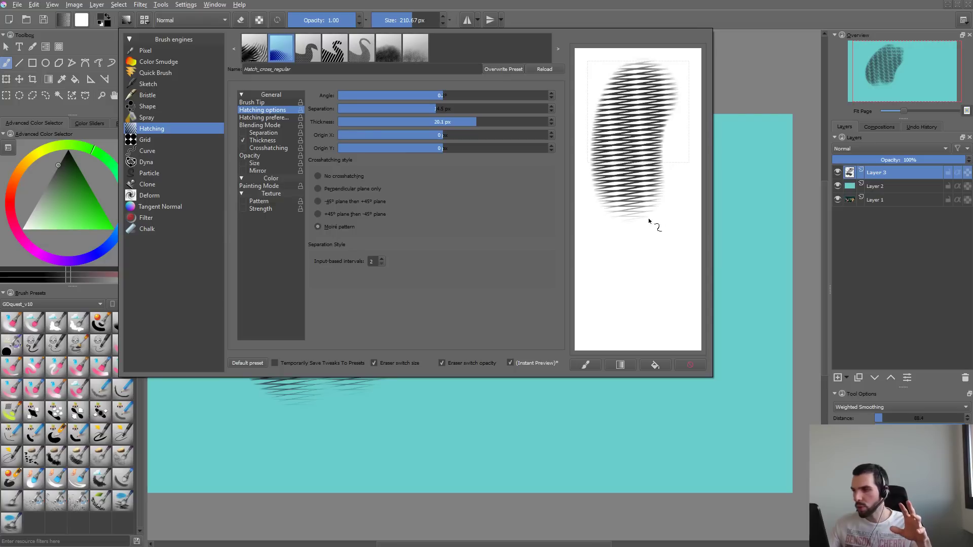
click(690, 367)
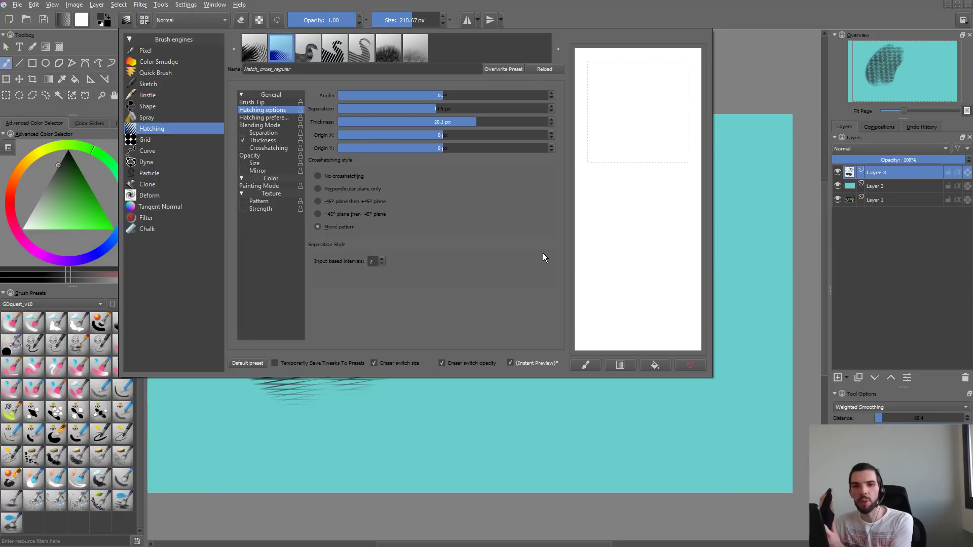
- Set the hatching thickness to 24.6 px and test it with a long stroke on the scratchpad, then clear it
click(452, 125)
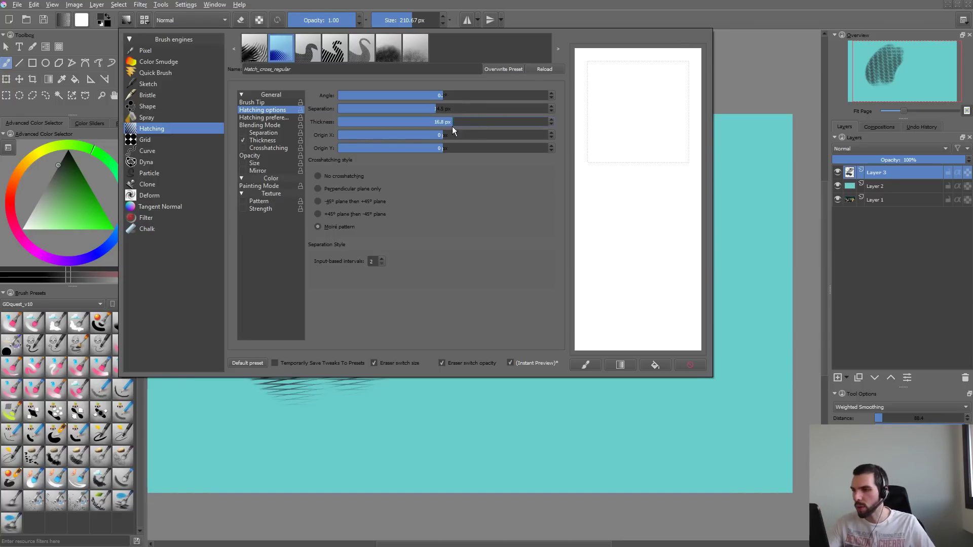
drag(507, 134, 509, 133)
drag(665, 98, 696, 372)
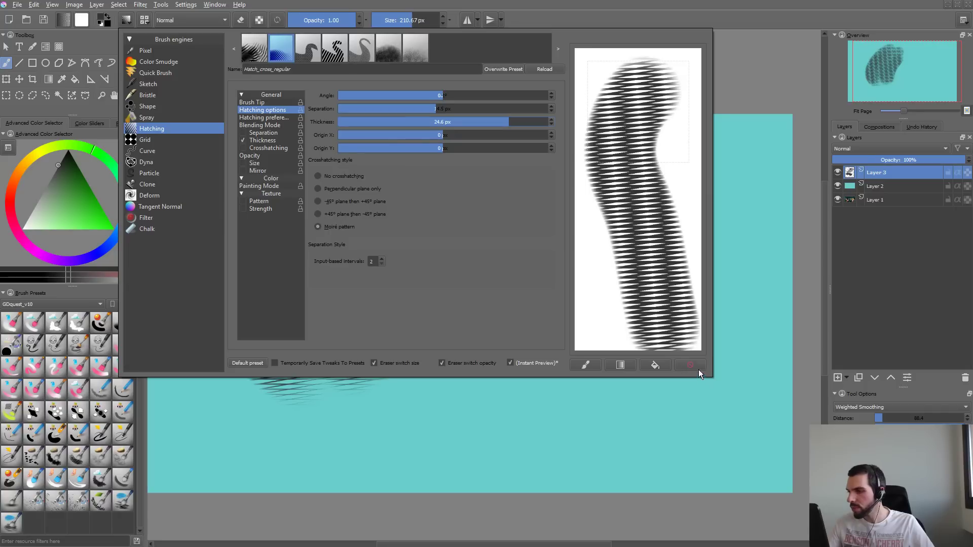
click(691, 366)
- Paint overlapping Moiré strokes on the scratchpad to test the thicker lines, then clear it
mouse_move(614, 203)
mouse_down()
mouse_move(628, 155)
mouse_move(631, 167)
mouse_up()
drag(651, 248, 652, 208)
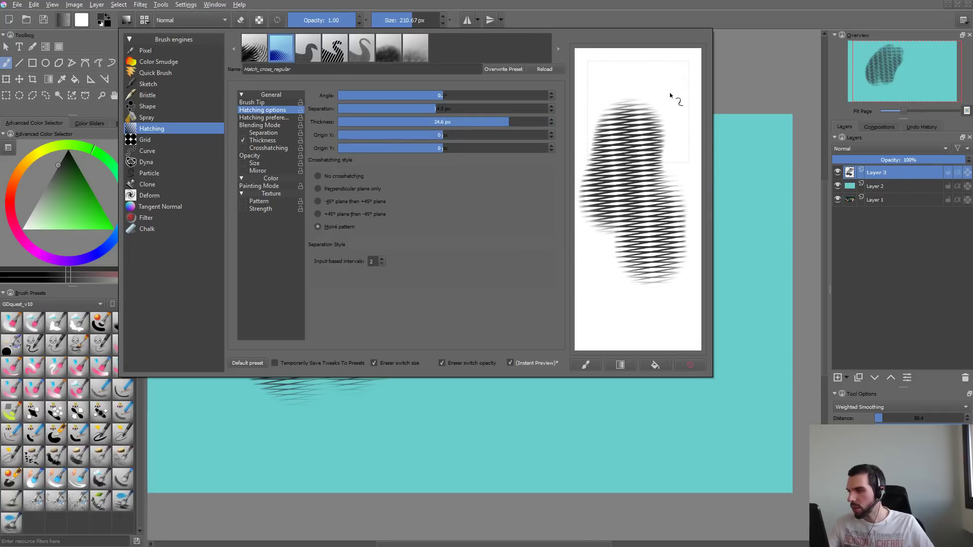
drag(671, 95, 678, 232)
drag(610, 74, 609, 133)
mouse_move(602, 264)
mouse_down()
mouse_move(632, 120)
mouse_move(667, 266)
mouse_move(637, 126)
mouse_move(659, 81)
mouse_move(623, 111)
mouse_move(636, 99)
mouse_move(632, 263)
mouse_move(606, 195)
mouse_move(670, 152)
mouse_move(601, 86)
mouse_move(588, 132)
mouse_move(627, 77)
mouse_move(657, 58)
mouse_up()
click(690, 365)
click(692, 363)
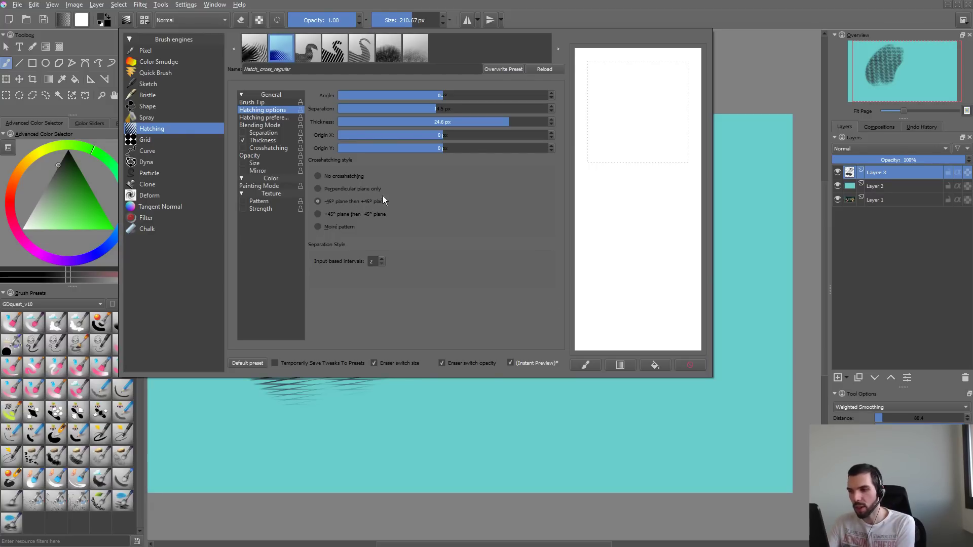
- Compare the perpendicular, "-45° plane then +45° plane" and no-crosshatching styles on the scratchpad, settling on "Perpendicular plane only"
drag(674, 61, 656, 238)
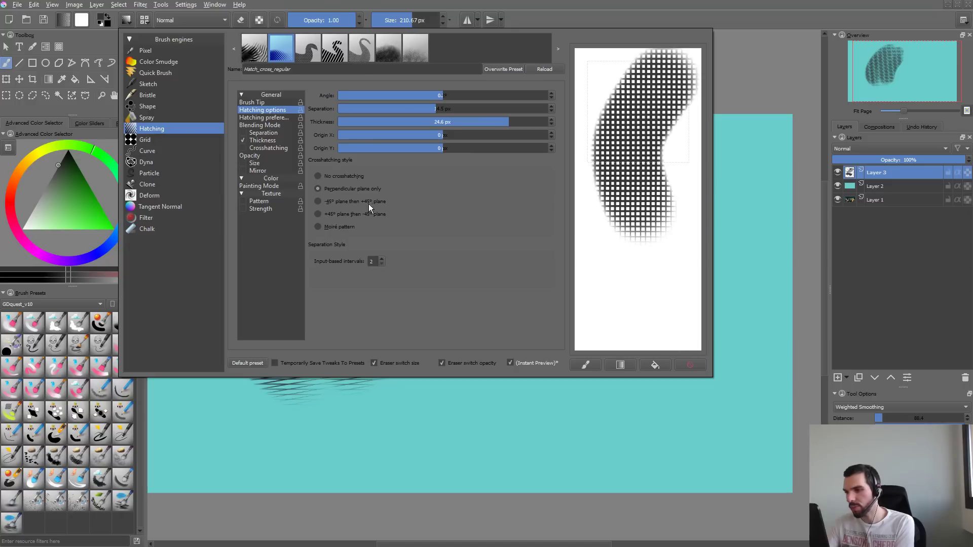
click(682, 358)
drag(629, 76, 683, 266)
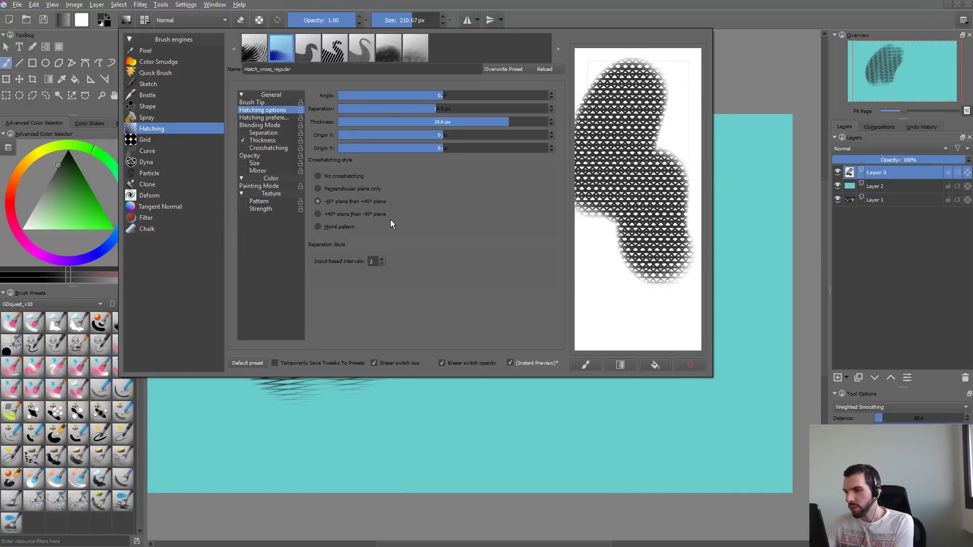
click(692, 363)
mouse_move(659, 74)
mouse_down()
mouse_move(649, 259)
mouse_move(678, 286)
mouse_up()
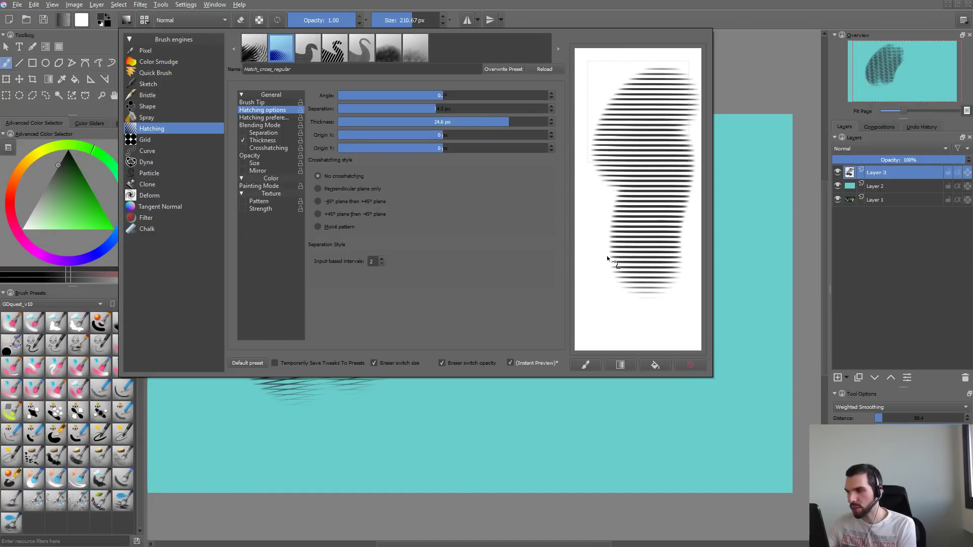
mouse_move(608, 256)
mouse_down()
mouse_move(664, 78)
mouse_move(691, 88)
mouse_move(619, 191)
mouse_move(621, 230)
mouse_up()
click(689, 365)
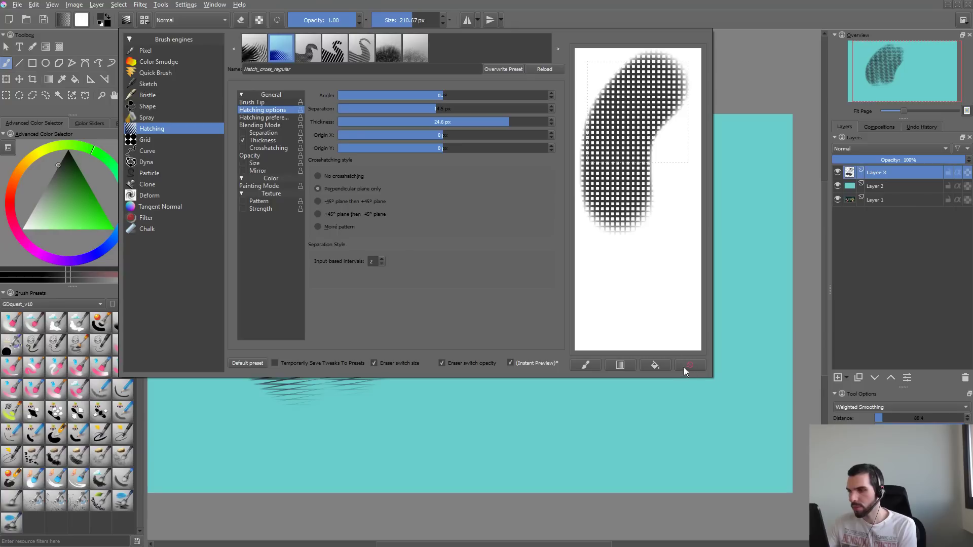
click(697, 366)
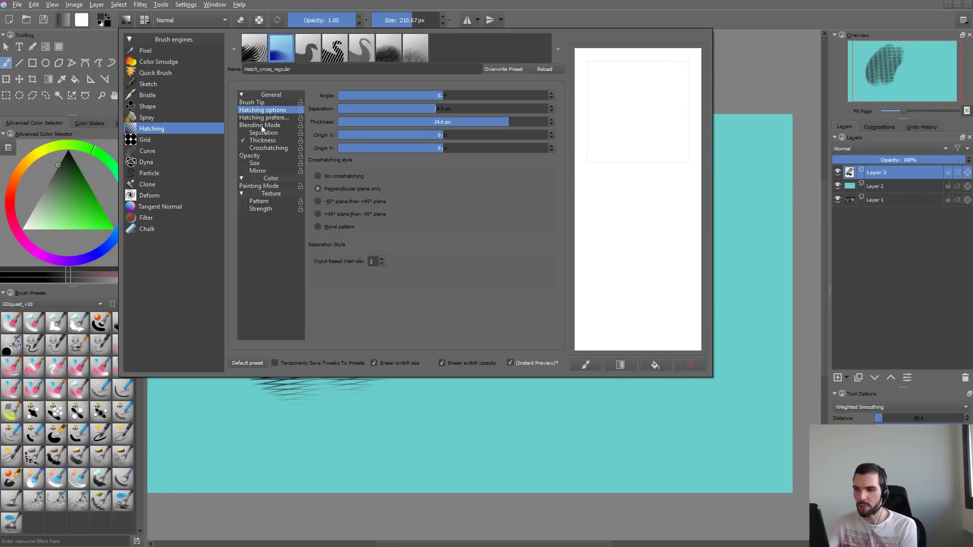
- Shift the middle point of the Thickness pressure curve toward high pressure and test it on the scratchpad, then clear it
click(271, 140)
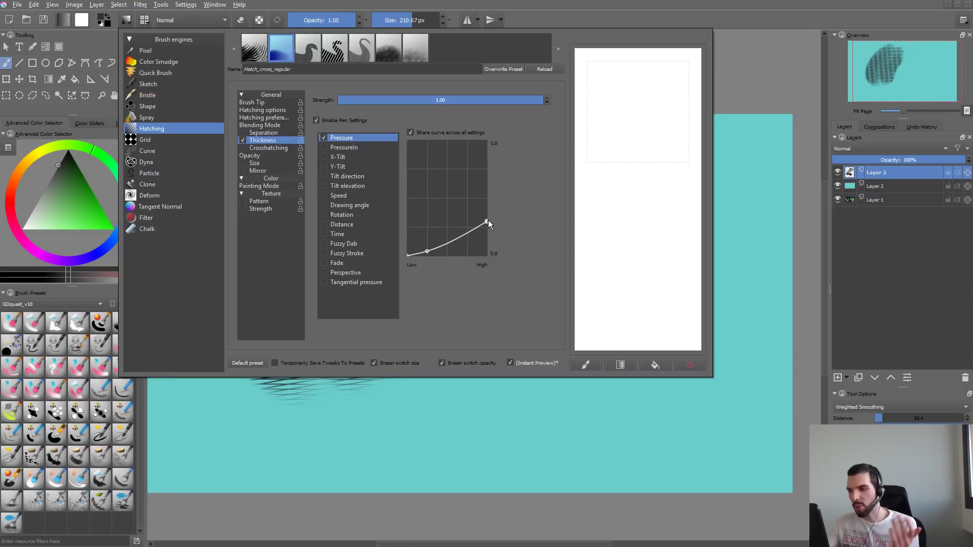
drag(427, 251, 456, 244)
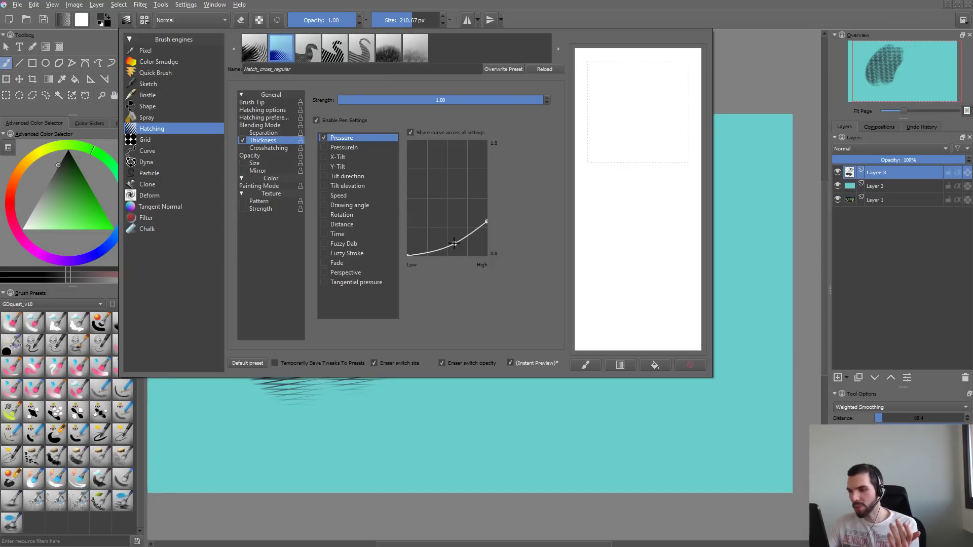
mouse_move(657, 118)
mouse_down()
mouse_move(622, 152)
mouse_move(669, 281)
mouse_up()
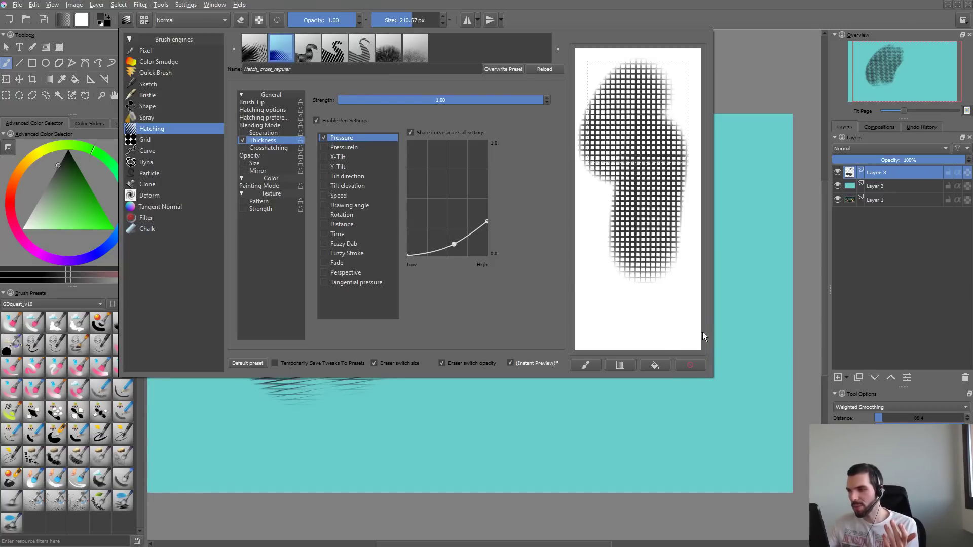
click(688, 365)
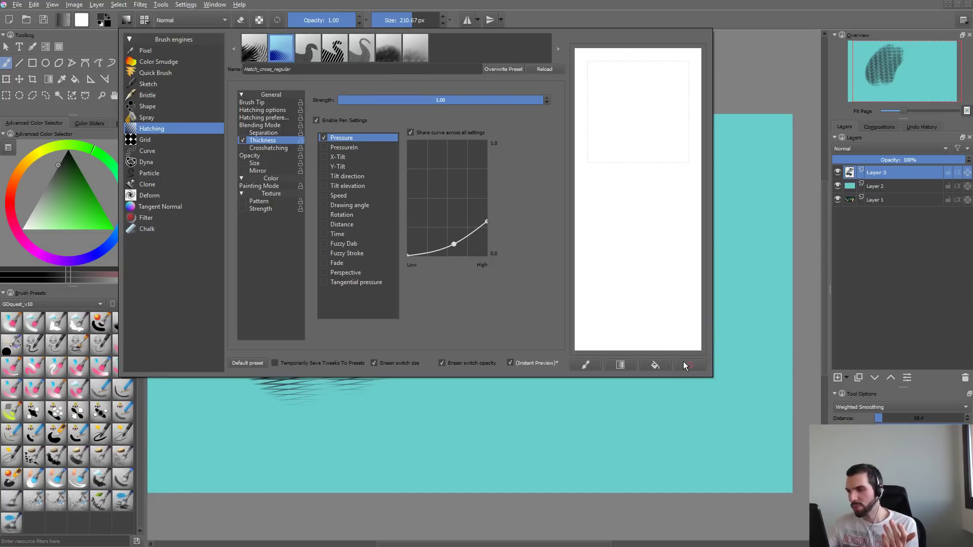
- Enable the Crosshatching parameter with its Fuzzy Dab sensor and paint light and heavy test strokes on the scratchpad
click(283, 148)
click(242, 155)
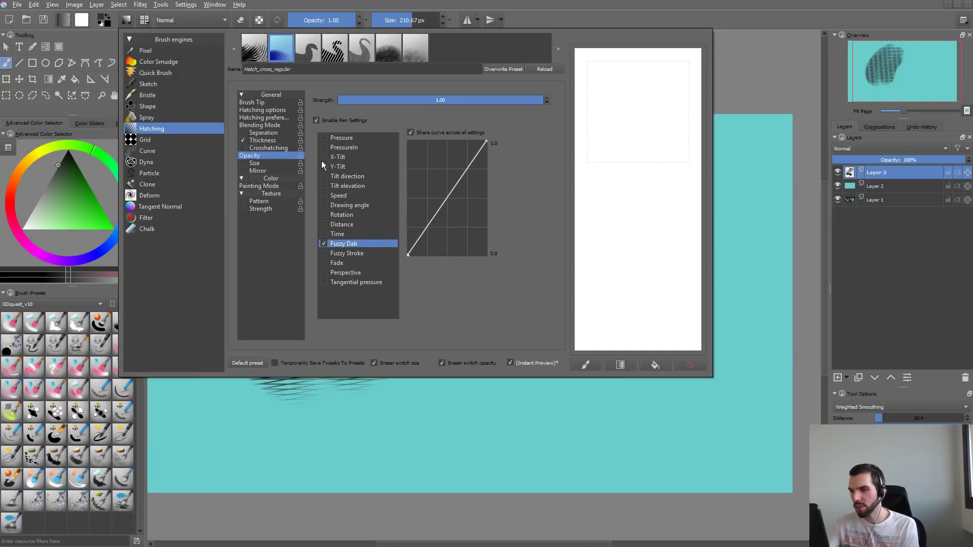
click(258, 148)
click(243, 148)
mouse_move(644, 100)
mouse_down()
mouse_move(659, 263)
mouse_move(632, 245)
mouse_move(625, 311)
mouse_move(671, 333)
mouse_move(696, 299)
mouse_move(687, 273)
mouse_move(704, 128)
mouse_move(645, 78)
mouse_move(711, 323)
mouse_up()
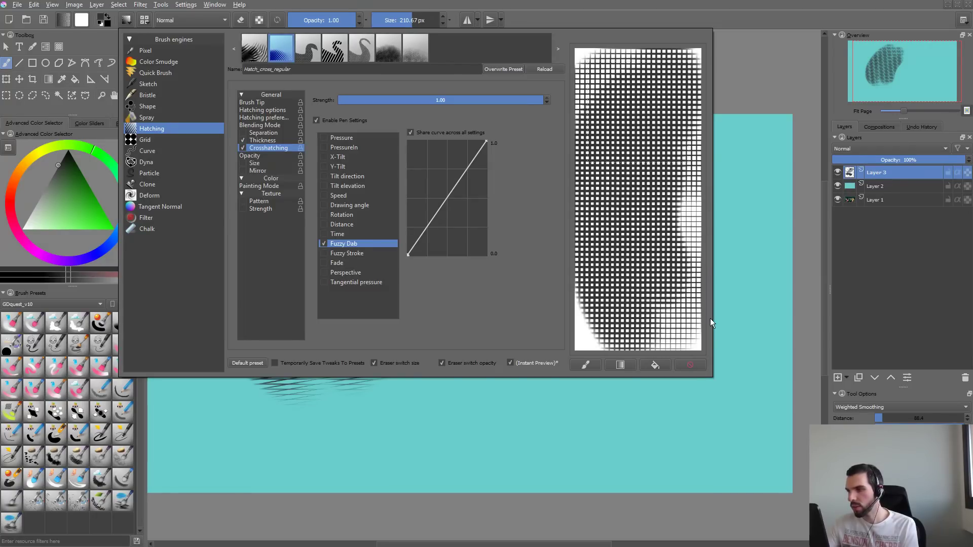
click(695, 363)
drag(636, 283, 633, 203)
mouse_move(652, 119)
mouse_down()
mouse_move(650, 171)
mouse_move(655, 120)
mouse_up()
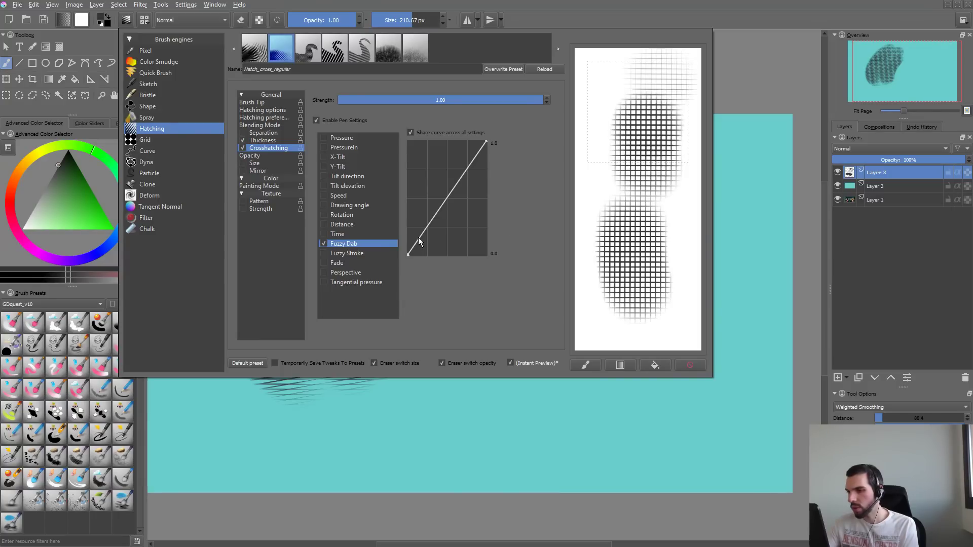
- Try lowering the high end of the crosshatching Fuzzy Dab curve to about 0.2 with a stroke on a cleared scratchpad
drag(487, 143, 487, 232)
click(690, 365)
mouse_move(634, 105)
mouse_down()
mouse_move(648, 330)
mouse_move(640, 302)
mouse_move(642, 153)
mouse_move(643, 268)
mouse_up()
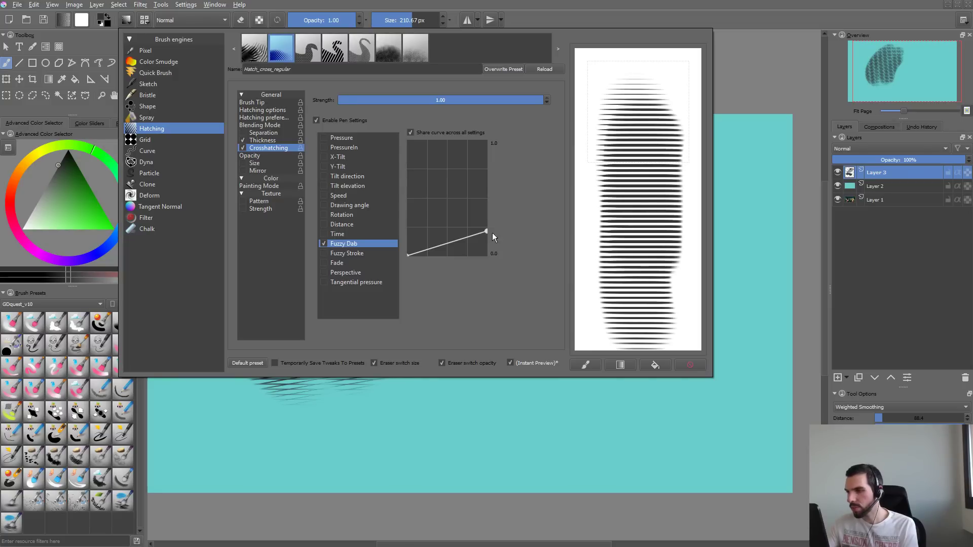
- Raise the high end of the crosshatching Fuzzy Dab curve to about 0.85 and test it with scratchpad strokes
drag(486, 232, 486, 157)
mouse_move(659, 101)
mouse_down()
mouse_move(608, 193)
mouse_move(603, 253)
mouse_up()
click(691, 365)
drag(644, 124, 637, 252)
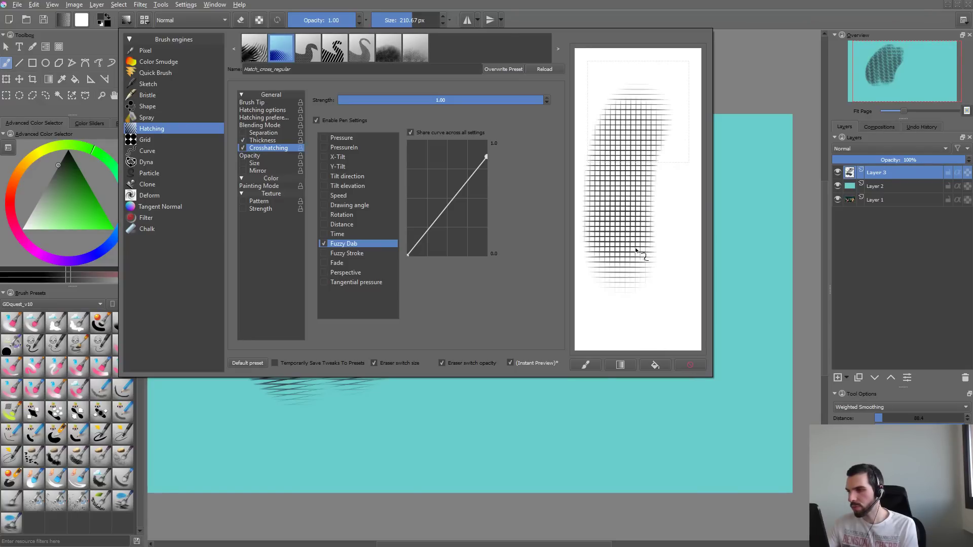
drag(649, 122, 629, 259)
mouse_move(677, 117)
mouse_down()
mouse_move(654, 258)
mouse_move(658, 121)
mouse_move(616, 228)
mouse_move(621, 243)
mouse_move(645, 218)
mouse_move(644, 187)
mouse_up()
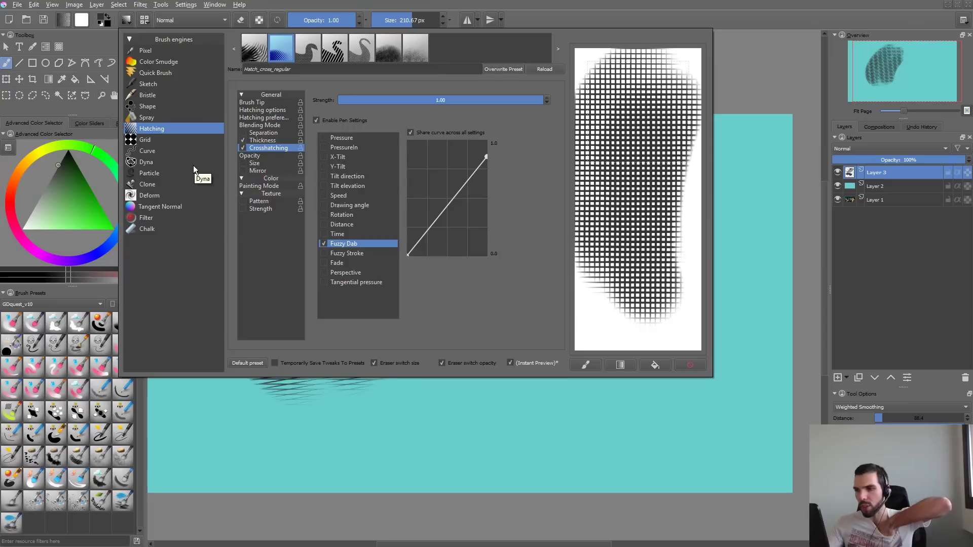
- Name the brush GDquest_Cross and save it as a new preset
drag(291, 69, 169, 195)
text(GDquest_)
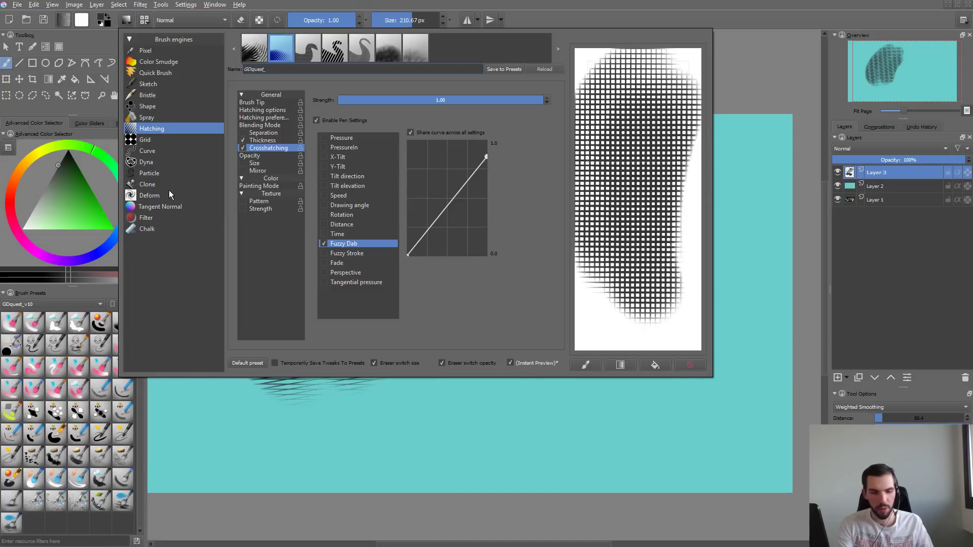
text(Cross)
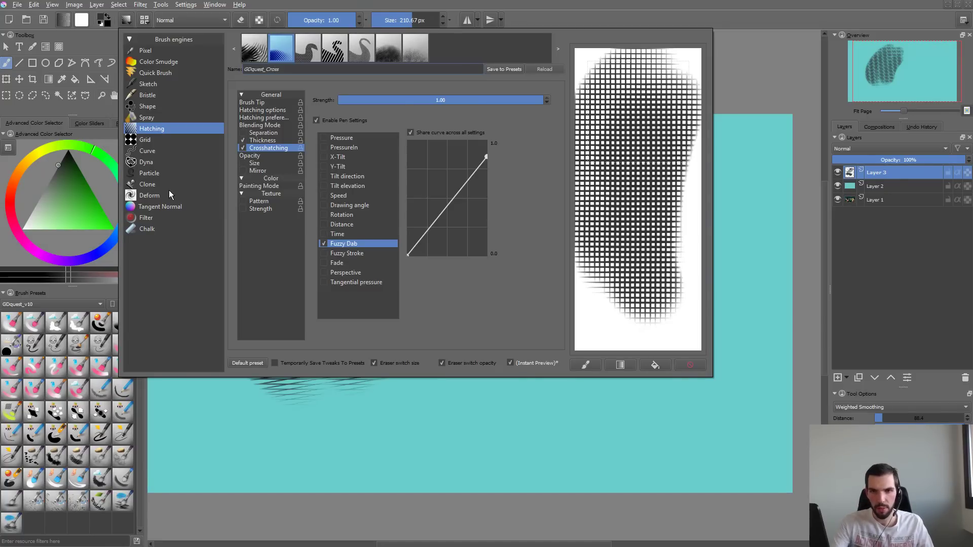
click(498, 72)
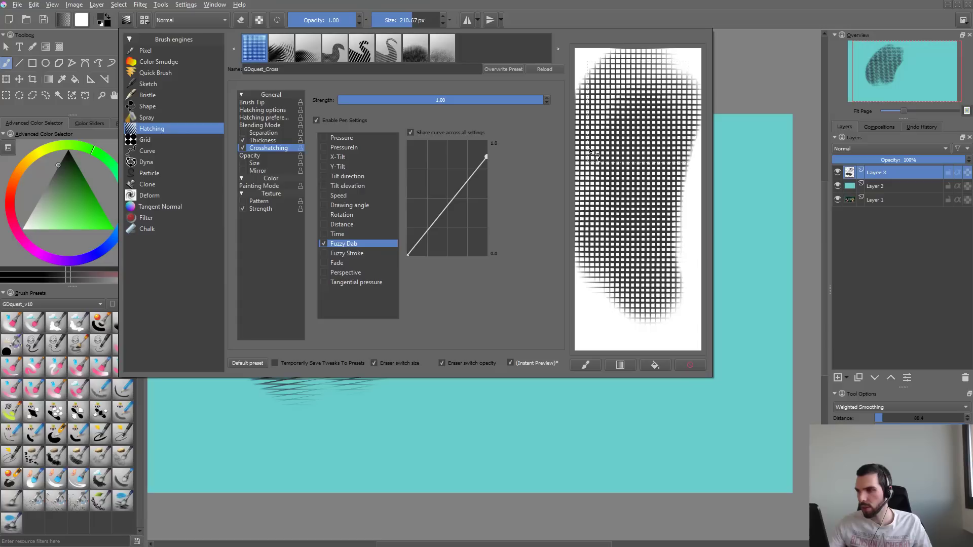
- Test the GDquest_Cross brush with light and heavy overlapping strokes on the scratchpad, clearing it between tries
click(690, 365)
mouse_move(656, 99)
mouse_down()
mouse_move(644, 140)
mouse_move(647, 224)
mouse_up()
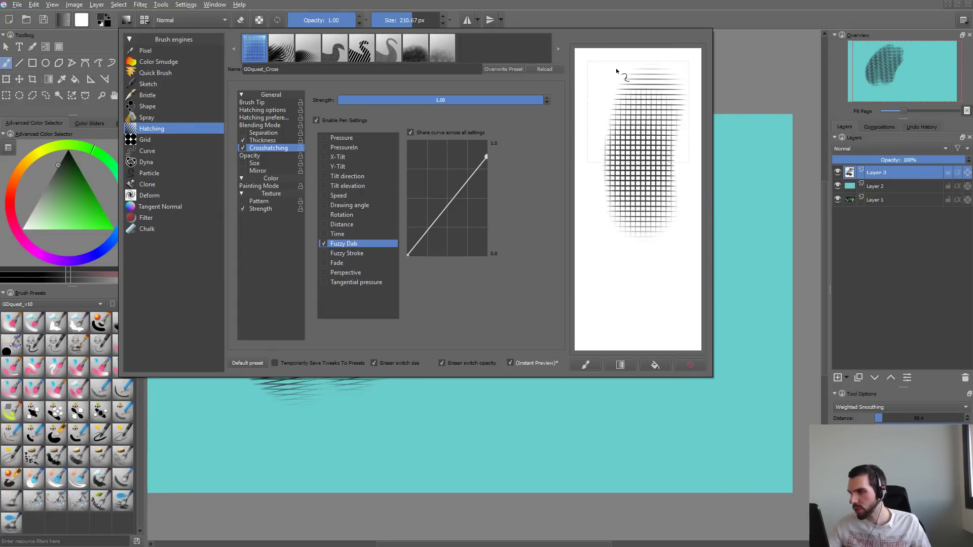
mouse_move(620, 87)
mouse_down()
mouse_move(633, 206)
mouse_move(608, 155)
mouse_up()
drag(655, 259, 669, 292)
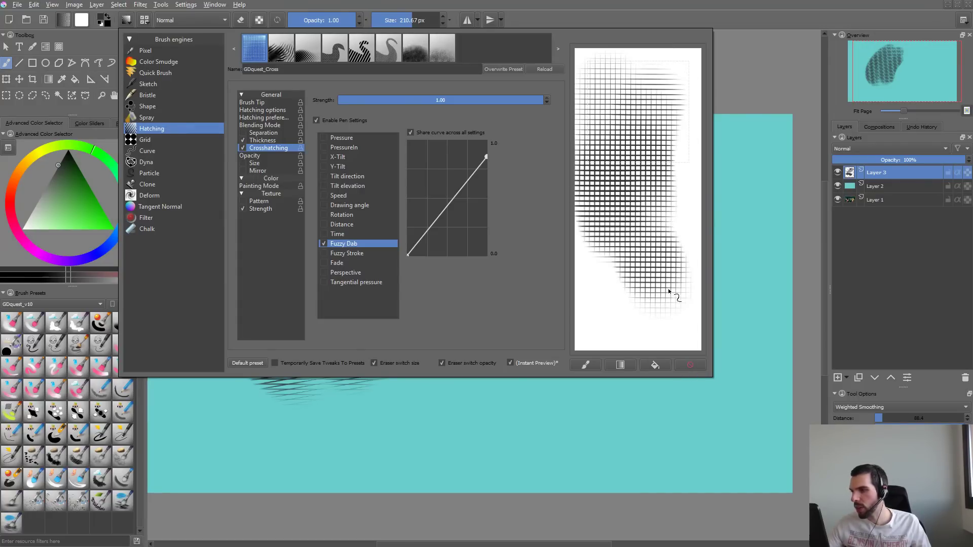
drag(676, 200, 676, 278)
click(706, 366)
drag(634, 97, 632, 238)
mouse_move(654, 273)
mouse_down()
mouse_move(625, 265)
mouse_move(659, 127)
mouse_move(612, 182)
mouse_move(617, 153)
mouse_up()
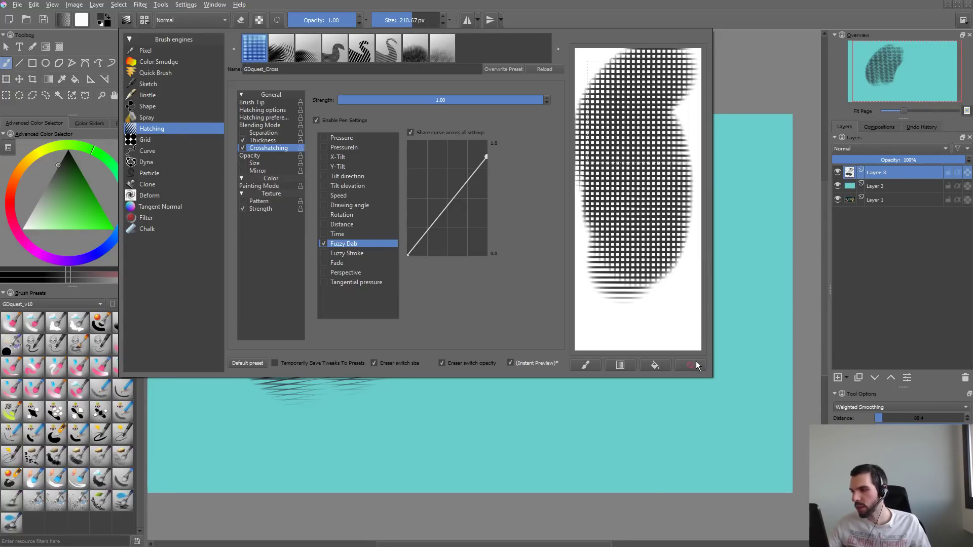
click(697, 365)
- Paint crosshatch test strokes on the canvas, enlarge the brush to 477.20 px, and clear the layer
click(746, 300)
mouse_move(527, 283)
mouse_down()
mouse_move(527, 304)
mouse_move(608, 236)
mouse_up()
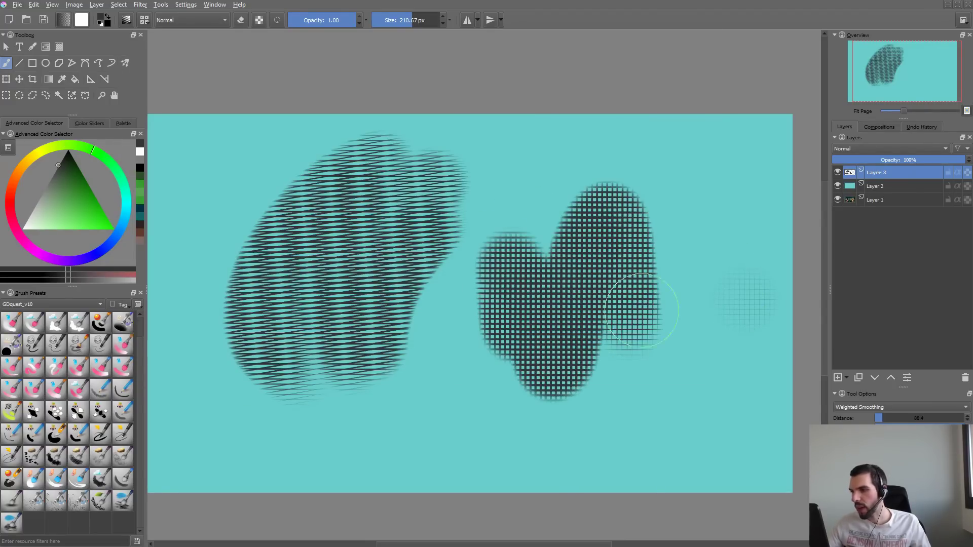
key(Delete)
mouse_move(515, 203)
mouse_down()
mouse_move(634, 220)
mouse_move(539, 361)
mouse_up()
key(Delete)
shift+drag(424, 258, 507, 258)
mouse_move(373, 345)
mouse_down()
mouse_move(427, 291)
mouse_move(660, 231)
mouse_move(586, 340)
mouse_up()
key(Delete)
- Open the brush tip settings, then paint large crosshatch strokes on the canvas and clear the layer
key(F5)
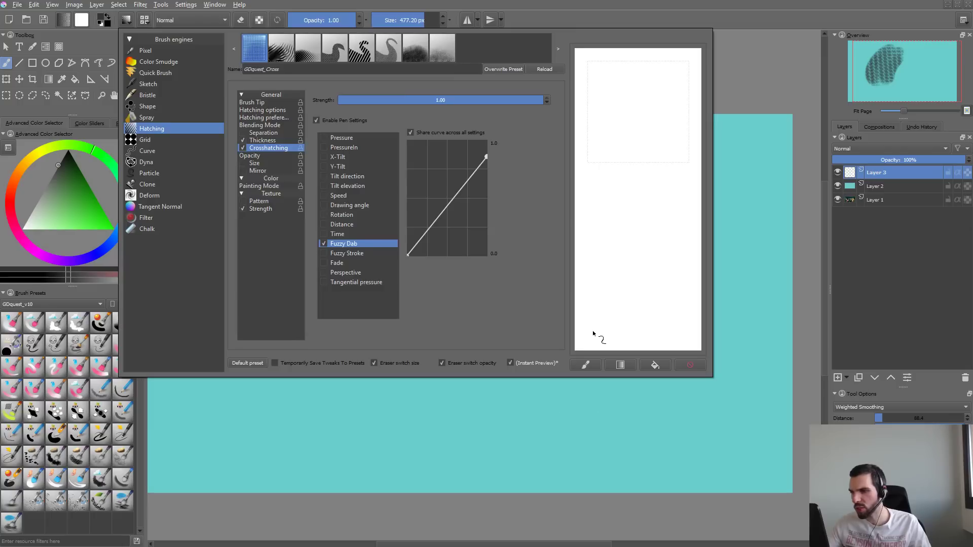
click(274, 103)
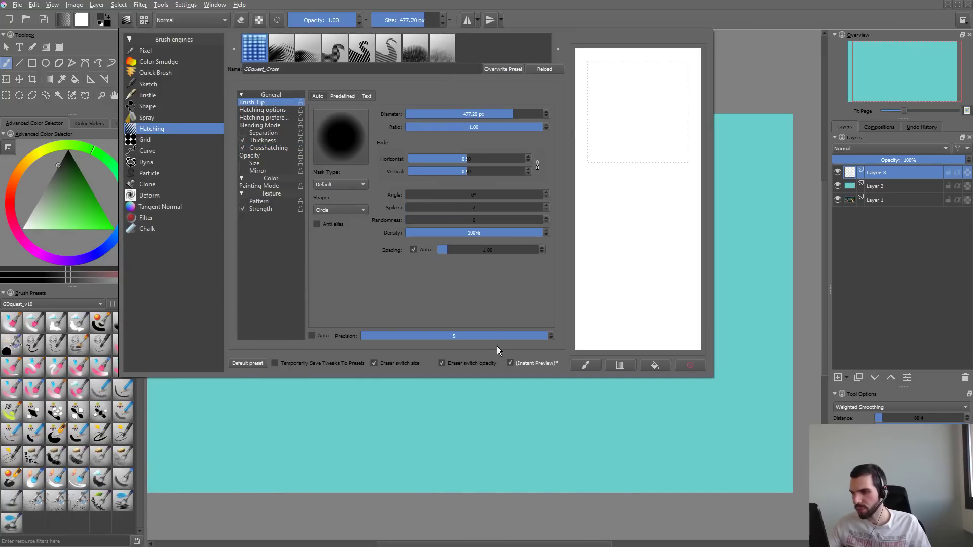
click(373, 443)
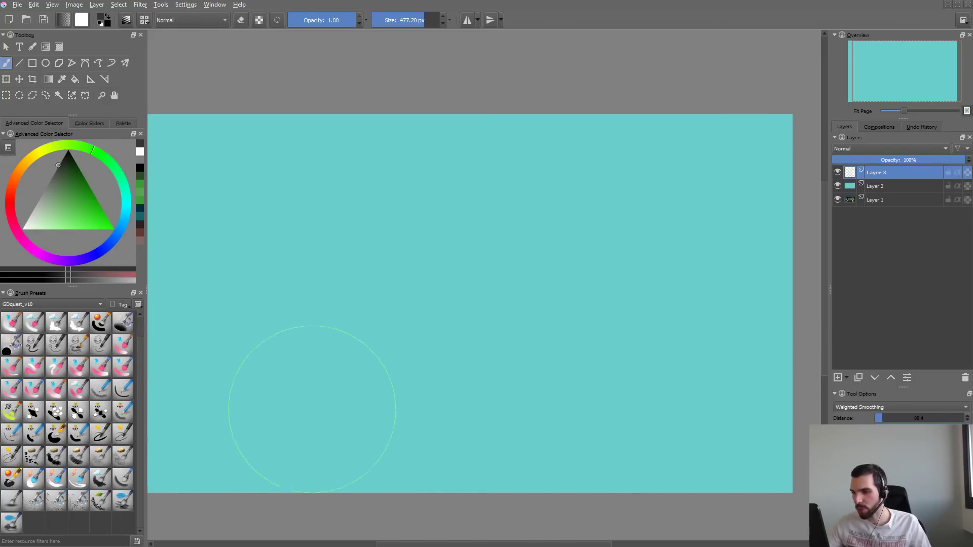
drag(323, 403, 396, 312)
mouse_move(436, 253)
mouse_down()
mouse_move(522, 408)
mouse_move(579, 385)
mouse_up()
key(Delete)
- Set the brush tip precision to 1, try it on the scratchpad and canvas, and undo the canvas stroke
key(F5)
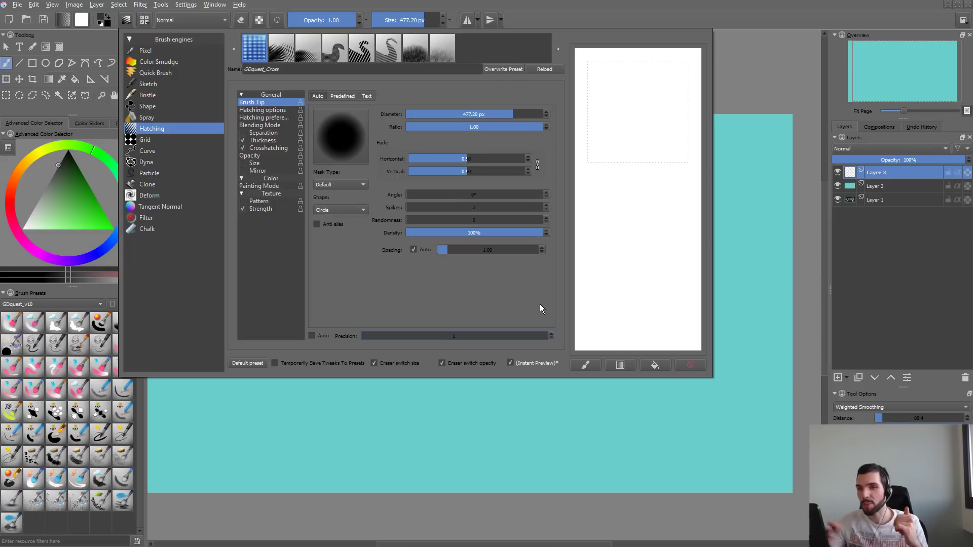
drag(646, 75, 631, 144)
click(690, 363)
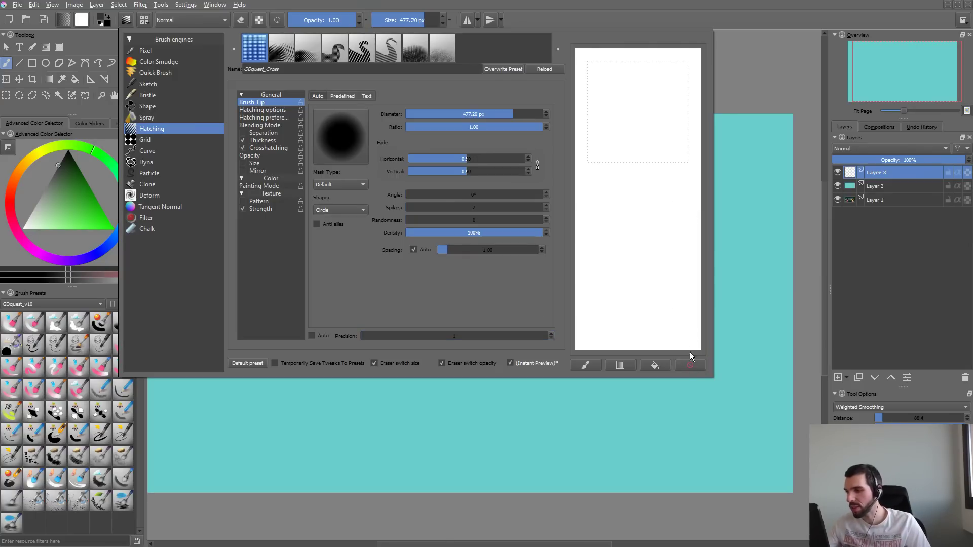
click(758, 270)
key(ctrl+z)
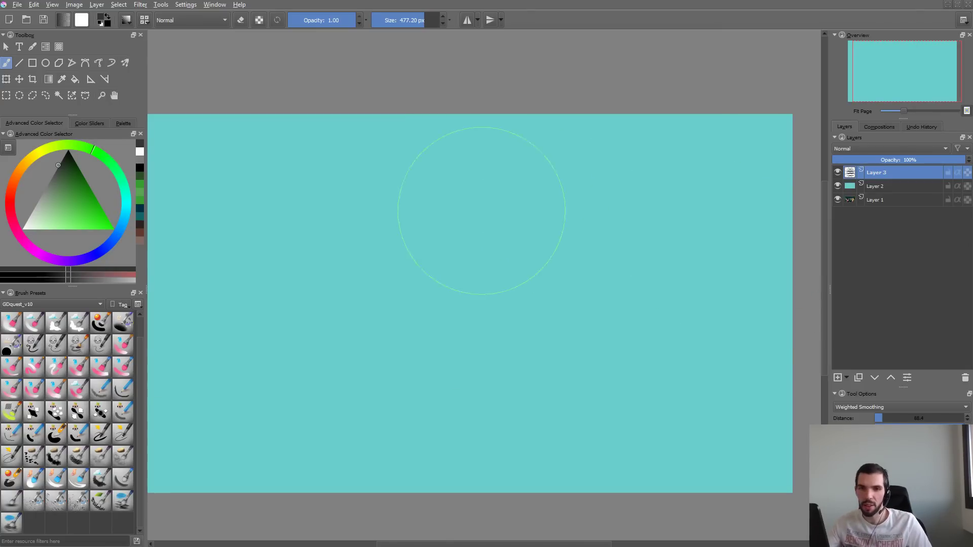
- Paint a crosshatch test stroke on the canvas, undo it, and reduce the brush size to 311.20 px
mouse_move(449, 230)
mouse_down()
mouse_move(398, 331)
mouse_move(563, 269)
mouse_move(497, 337)
mouse_up()
key(ctrl+z)
drag(524, 256, 468, 256)
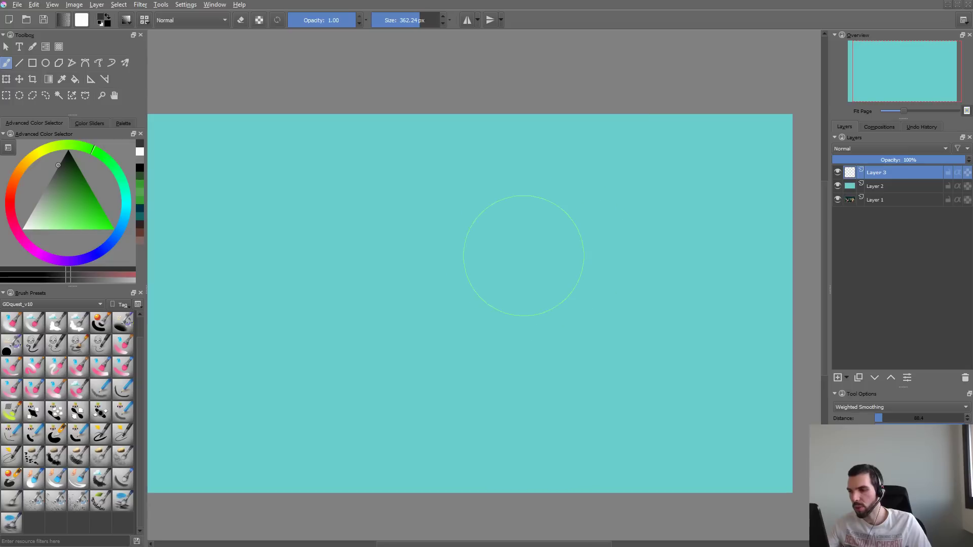
- Increase the brush tip's automatic spacing and paint a long crosshatch stroke on the scratchpad
key(F7)
click(561, 278)
key(F6)
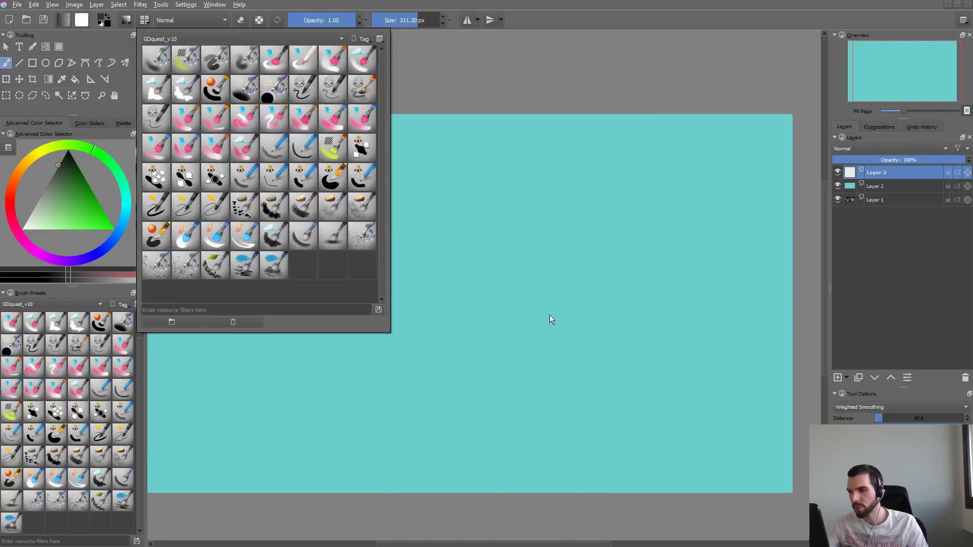
click(299, 389)
key(F5)
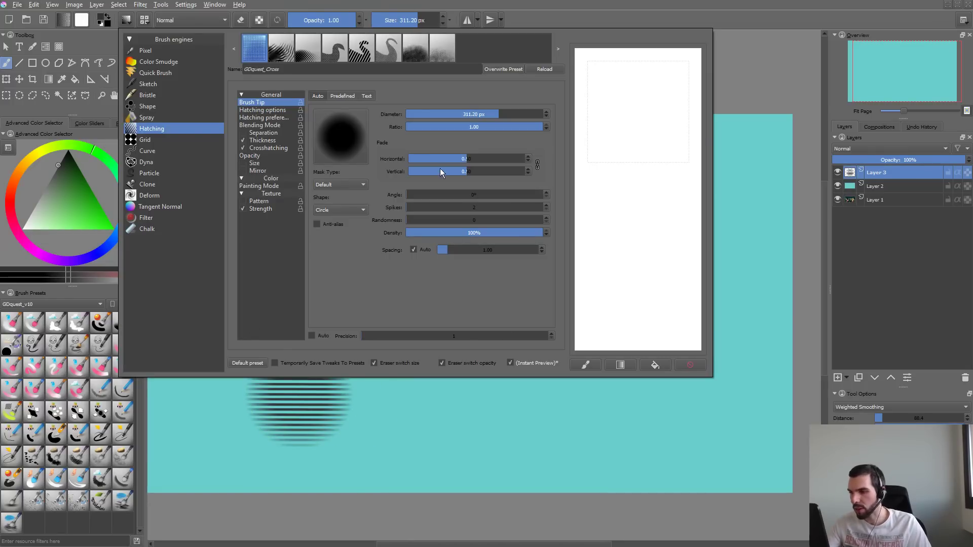
mouse_move(643, 131)
mouse_down()
mouse_move(627, 326)
mouse_move(659, 347)
mouse_up()
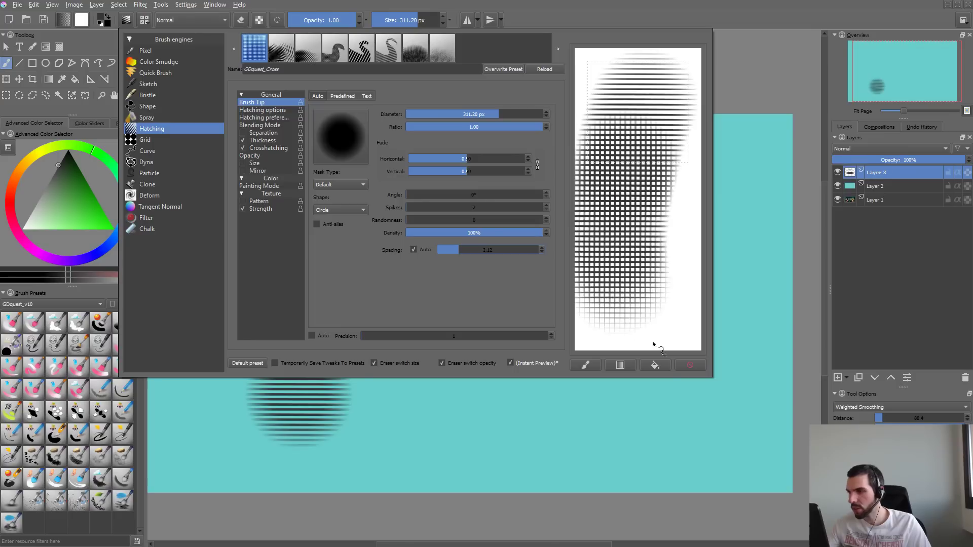
- Paint large overlapping crosshatch strokes across the turquoise canvas, undoing between tries until the layer is empty
click(622, 430)
mouse_move(349, 360)
mouse_down()
mouse_move(453, 254)
mouse_move(501, 312)
mouse_move(456, 416)
mouse_move(689, 210)
mouse_up()
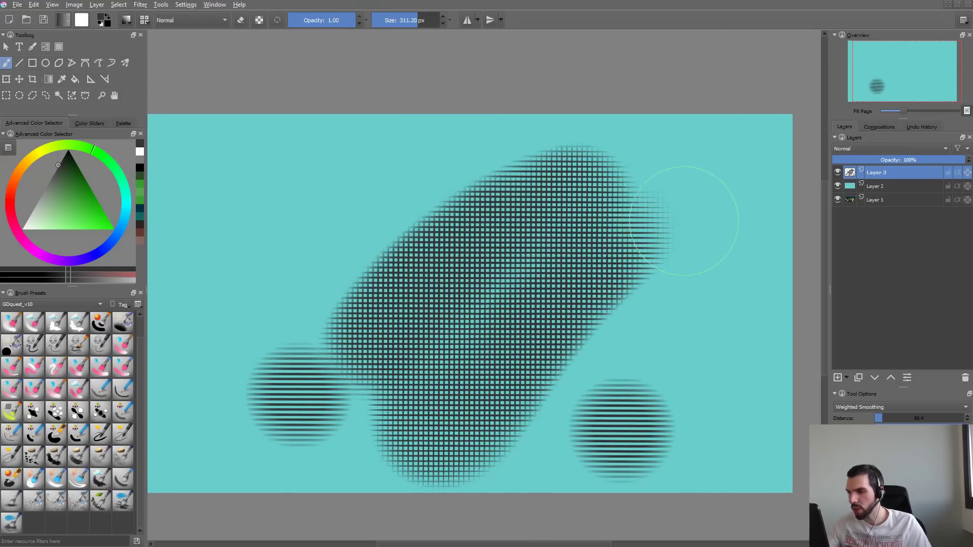
key(ctrl+z)
mouse_move(527, 175)
mouse_down()
mouse_move(350, 360)
mouse_move(700, 192)
mouse_up()
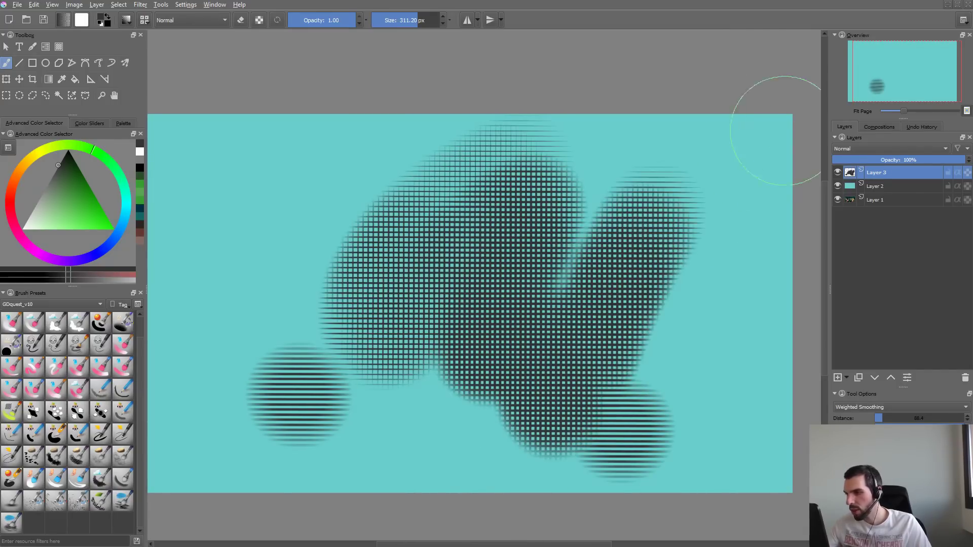
key(ctrl+z)
mouse_move(294, 374)
mouse_down()
mouse_move(541, 234)
mouse_move(471, 312)
mouse_move(560, 218)
mouse_move(386, 243)
mouse_move(375, 400)
mouse_move(527, 294)
mouse_up()
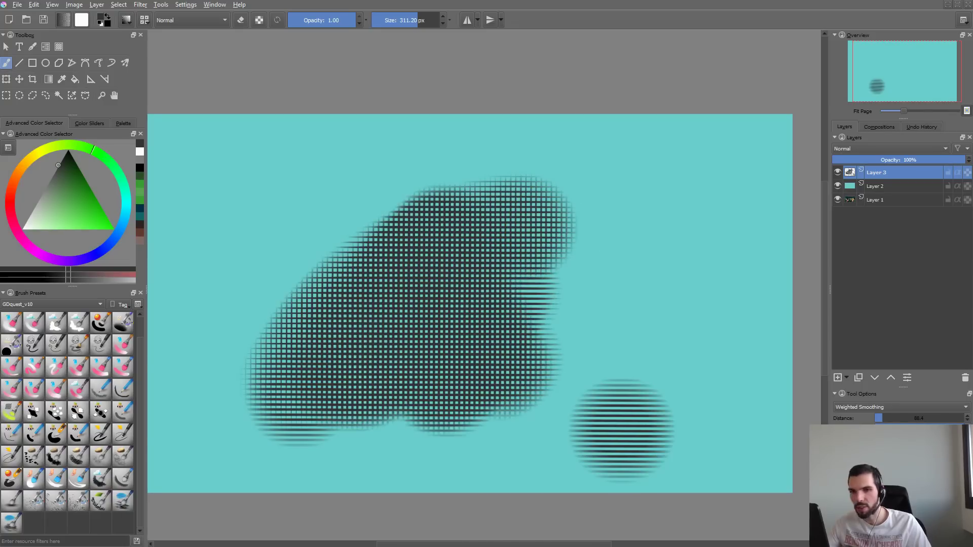
key(ctrl+z)
key(ctrl+z)
key(ctrl+z)
key(ctrl+z)
key(ctrl+z)
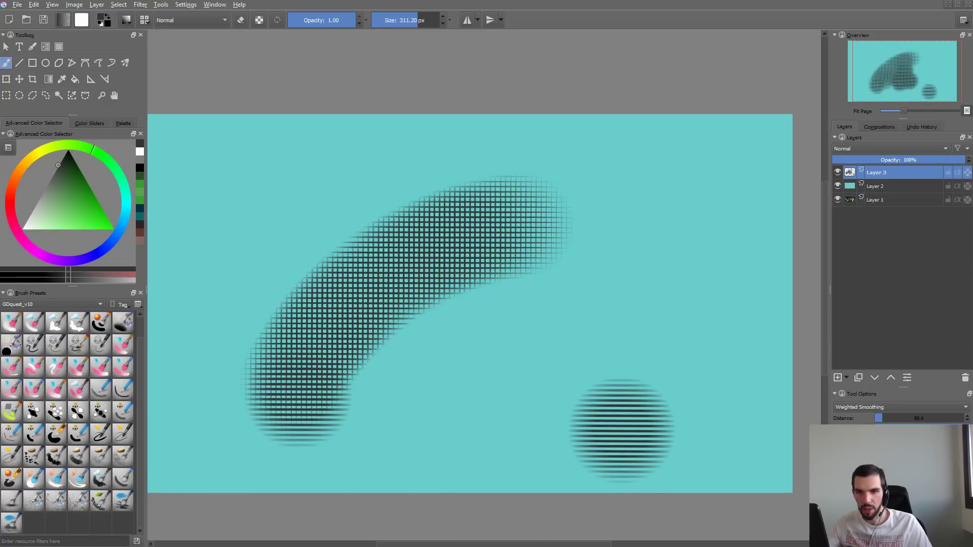
- Raise the brush tip's automatic spacing further, try it with a canvas stroke, and undo the stroke
key(F5)
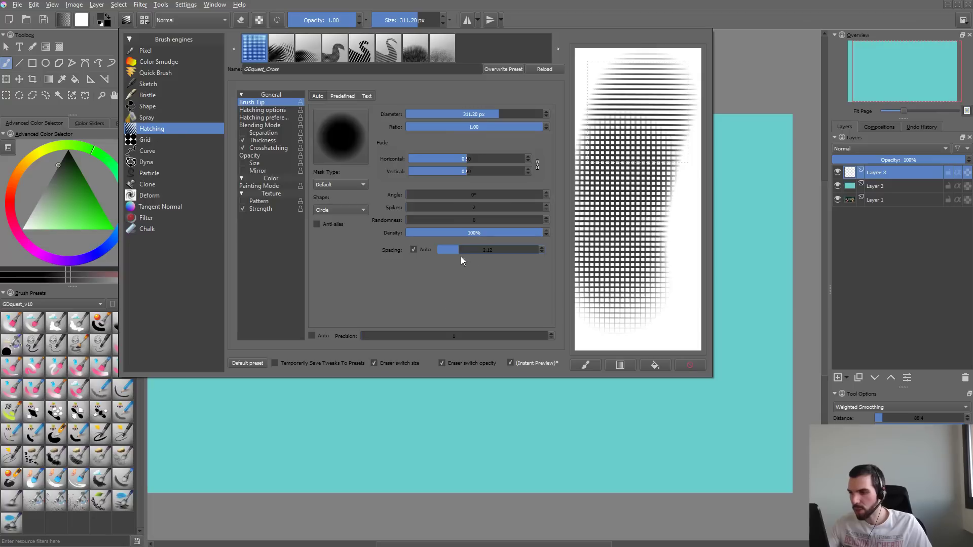
click(340, 433)
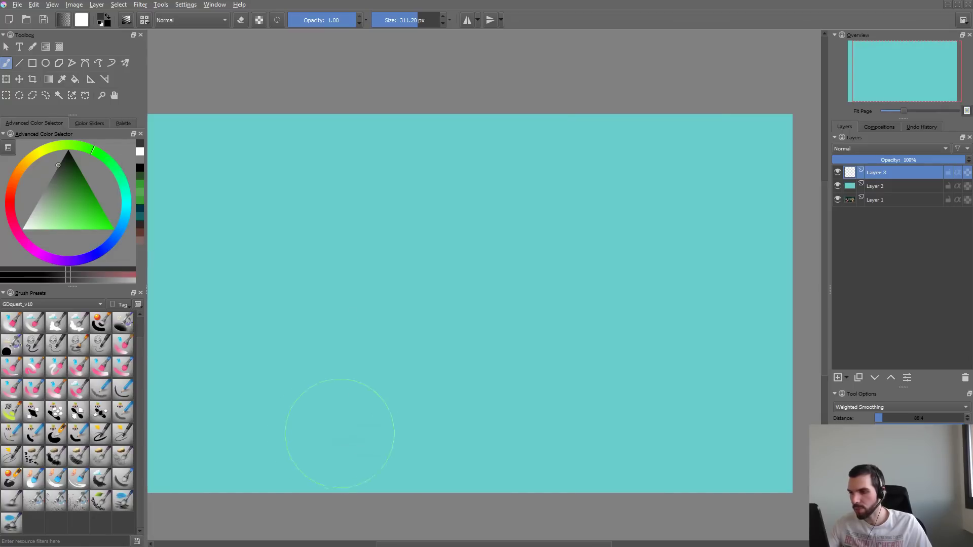
mouse_move(266, 419)
mouse_down()
mouse_move(454, 218)
mouse_move(387, 392)
mouse_move(462, 338)
mouse_move(570, 289)
mouse_up()
key(ctrl+z)
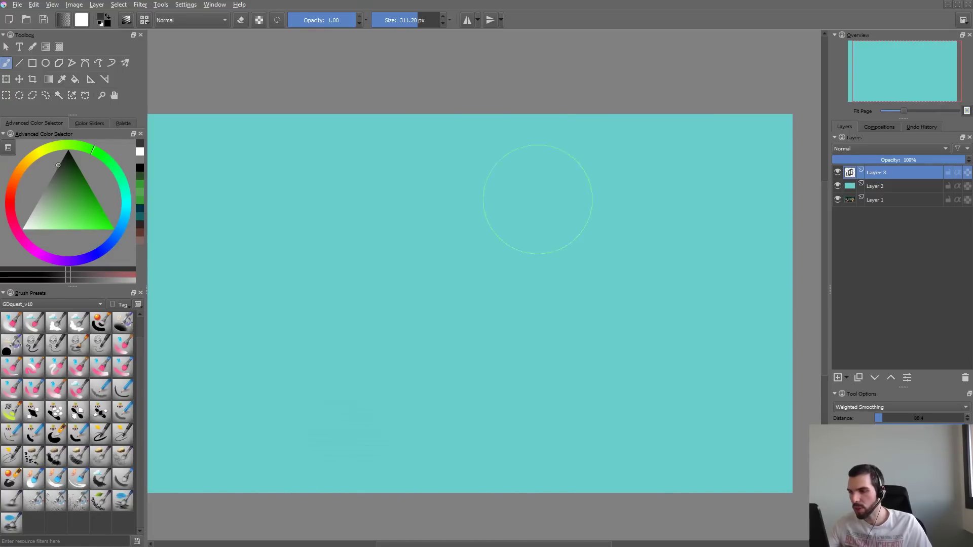
- Paint light and dense overlapping crosshatch patches on the canvas and undo them all
mouse_move(536, 200)
mouse_down()
mouse_move(387, 313)
mouse_move(416, 385)
mouse_move(507, 199)
mouse_move(408, 208)
mouse_move(362, 301)
mouse_move(357, 241)
mouse_move(339, 281)
mouse_move(428, 347)
mouse_move(582, 205)
mouse_move(336, 311)
mouse_up()
drag(416, 244, 510, 182)
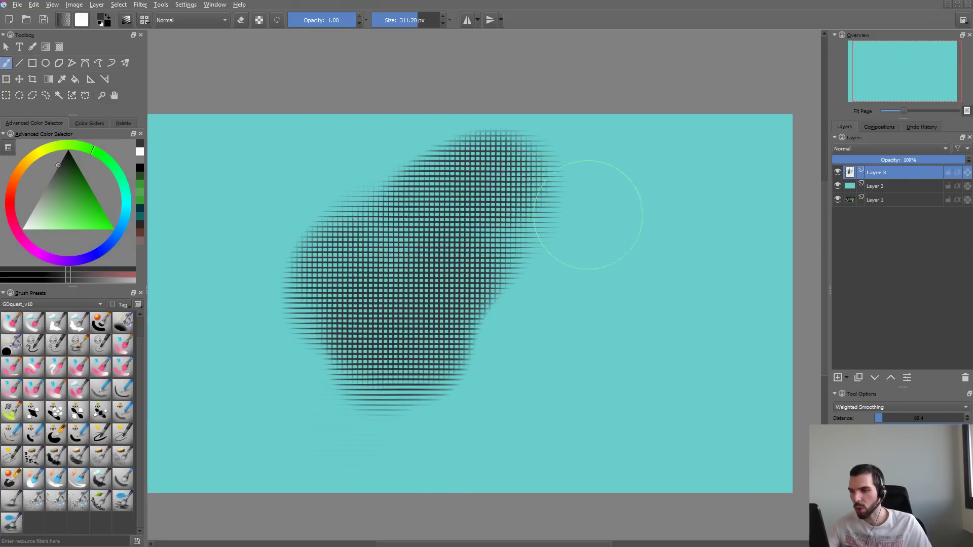
key(ctrl+z)
key(ctrl+z)
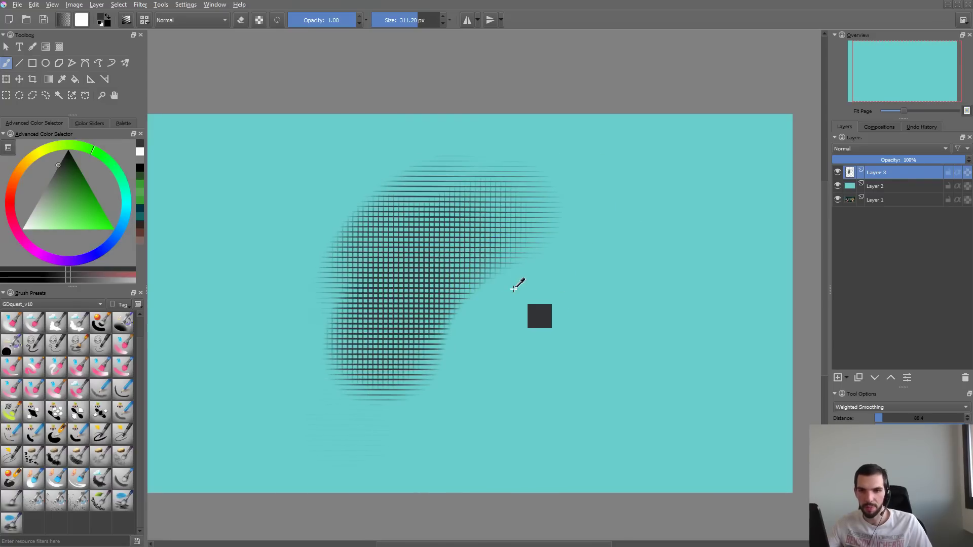
key(ctrl+z)
key(ctrl+z)
key(ctrl+z)
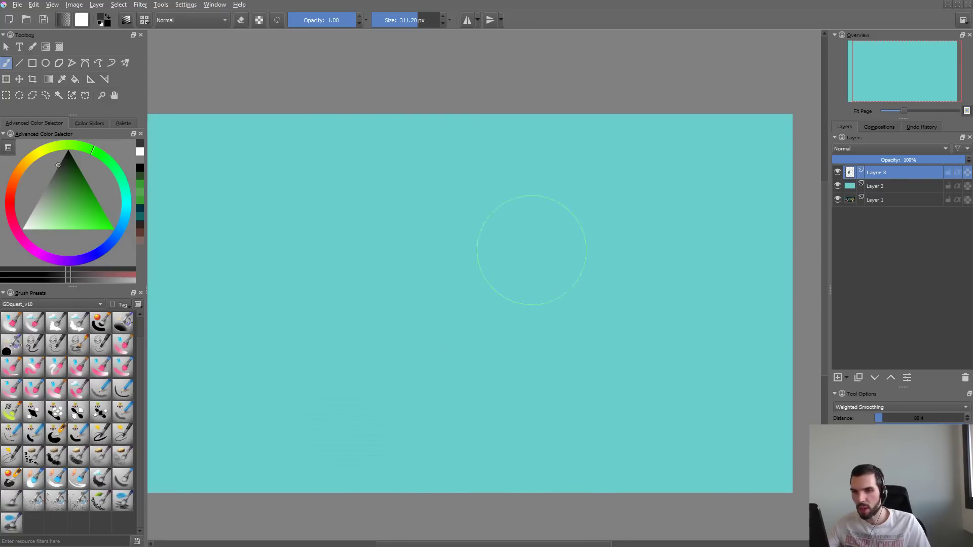
- Check the brush tip settings, paint more crosshatch strokes on the canvas, and clear the layer
key(F5)
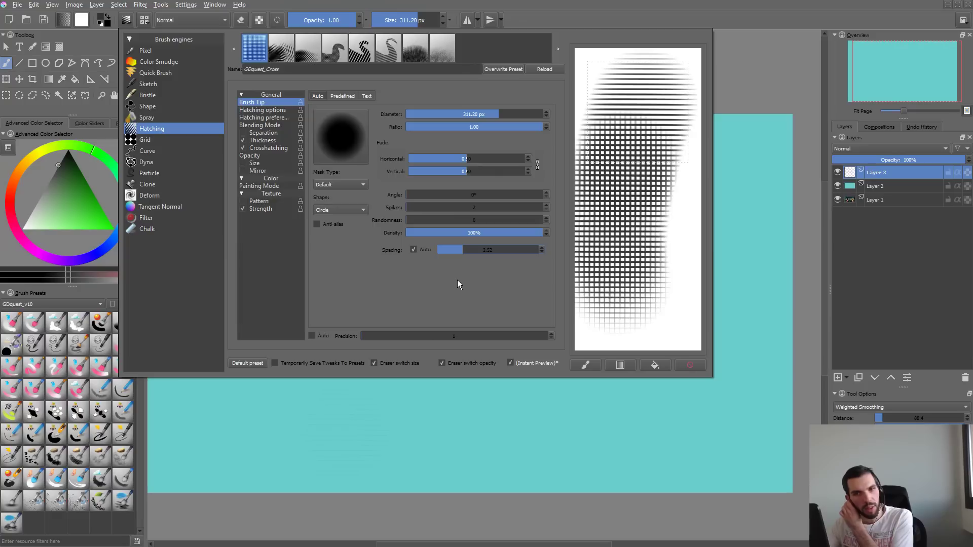
click(415, 447)
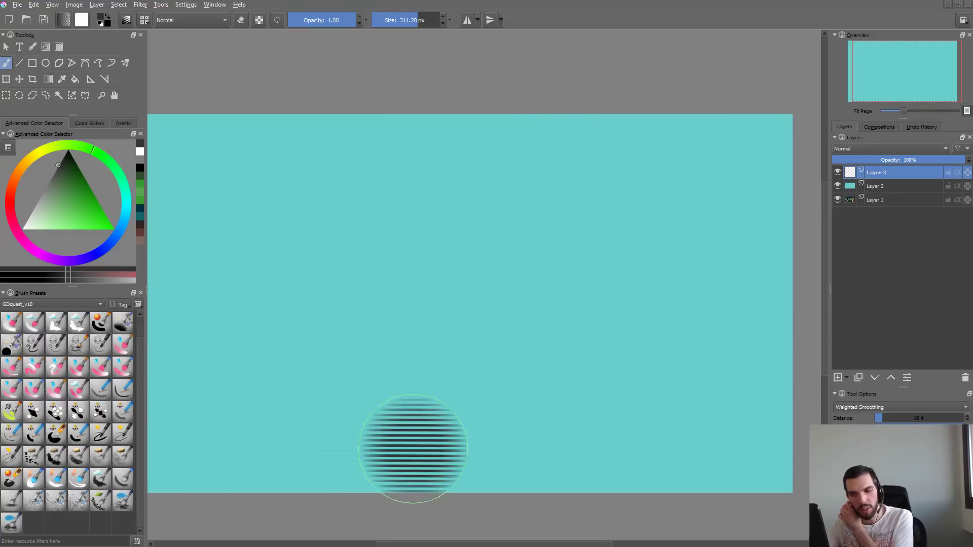
mouse_move(325, 354)
mouse_down()
mouse_move(427, 355)
mouse_move(470, 377)
mouse_up()
key(ctrl+z)
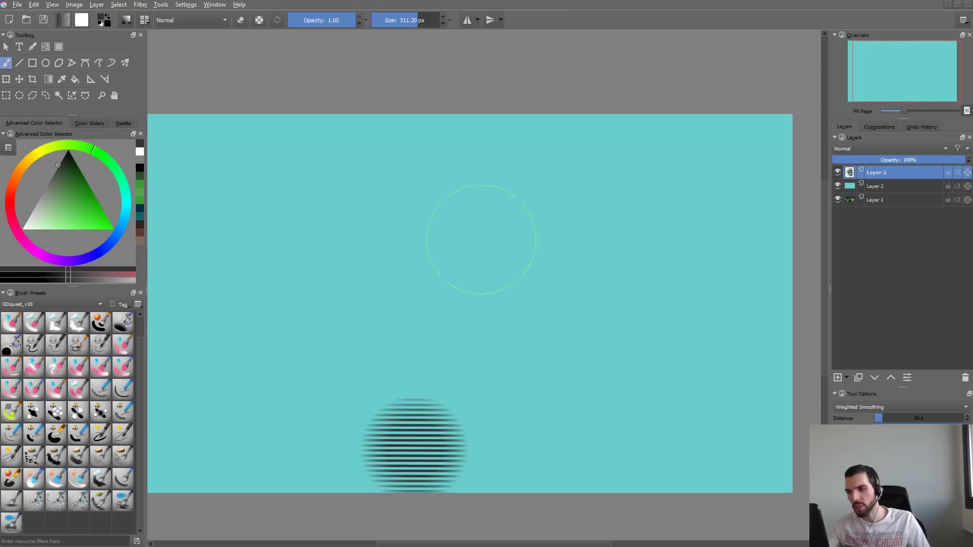
key(ctrl+z)
drag(436, 195, 277, 321)
drag(329, 284, 434, 349)
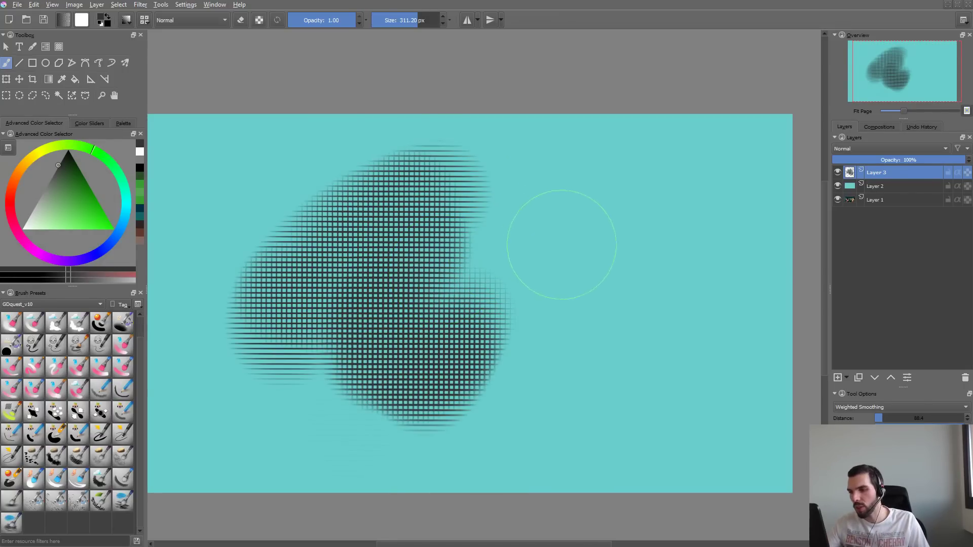
key(Delete)
- Hide Layer 2, reset the colors to default black, test crosshatch strokes over the forest illustration, and clear Layer 3
click(837, 186)
mouse_move(432, 237)
mouse_down()
mouse_move(406, 262)
mouse_move(476, 242)
mouse_move(537, 278)
mouse_up()
key(ctrl+z)
key(d)
mouse_move(491, 228)
mouse_down()
mouse_move(448, 303)
mouse_move(565, 253)
mouse_up()
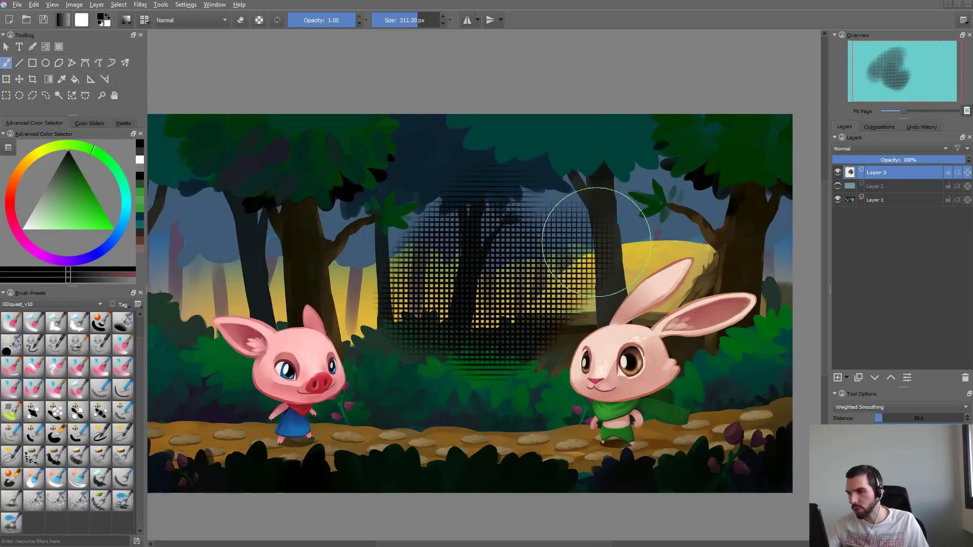
key(Delete)
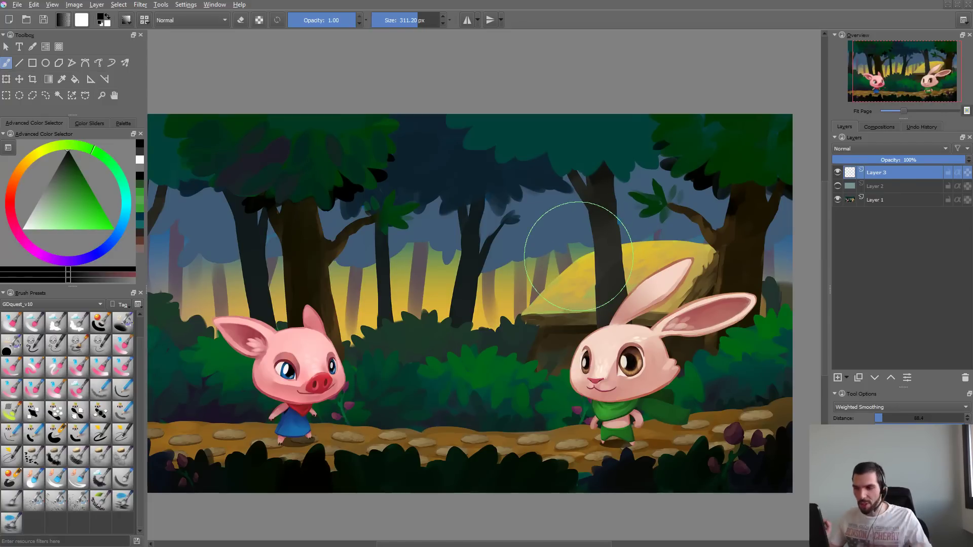
drag(380, 212, 494, 289)
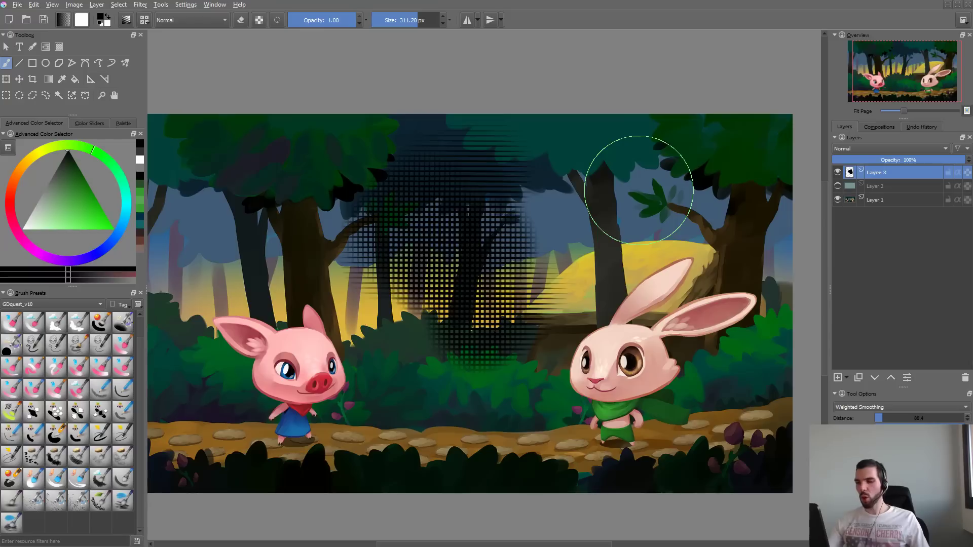
key(Delete)
- Raise the high end of the Thickness pressure curve, test it over the illustration, and clear the layer
key(F5)
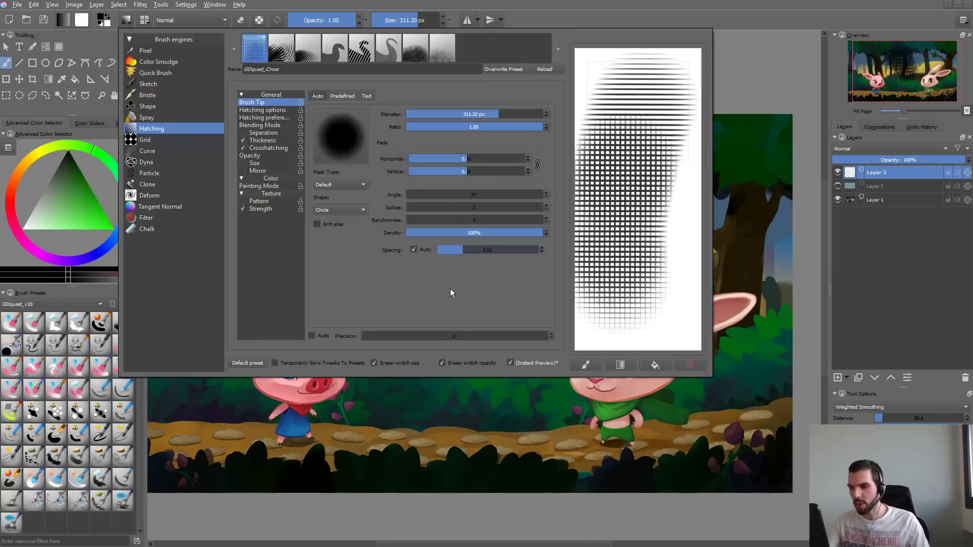
click(263, 141)
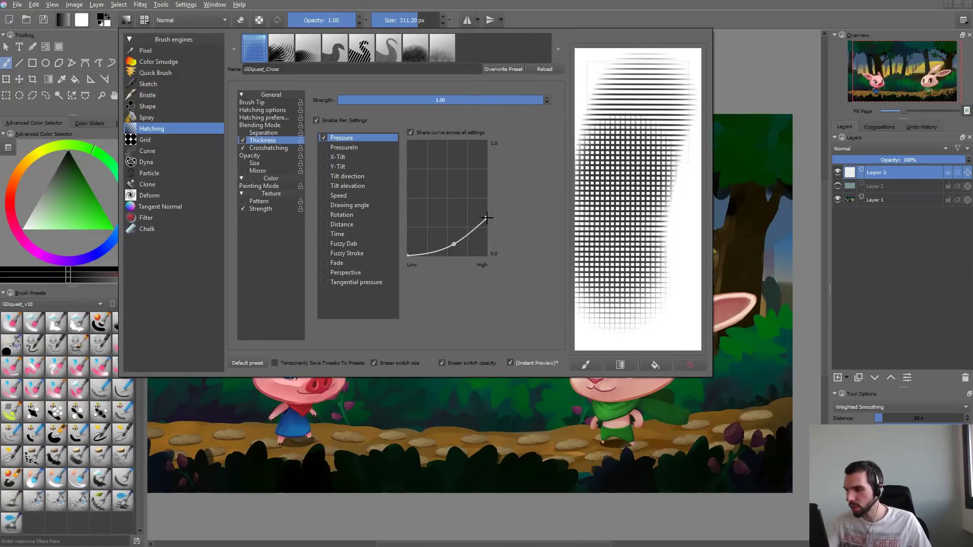
click(462, 395)
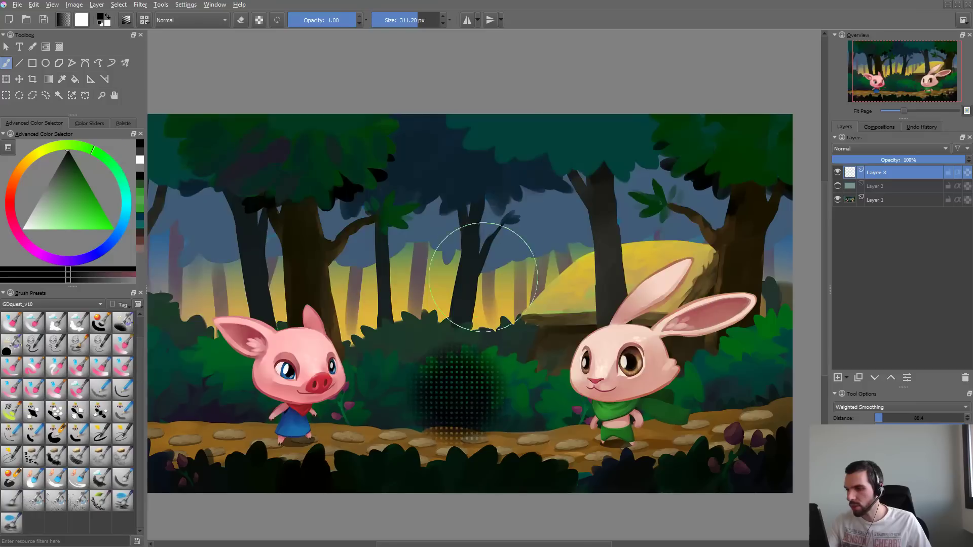
key(ctrl+z)
mouse_move(482, 198)
mouse_down()
mouse_move(400, 274)
mouse_move(479, 286)
mouse_move(462, 303)
mouse_up()
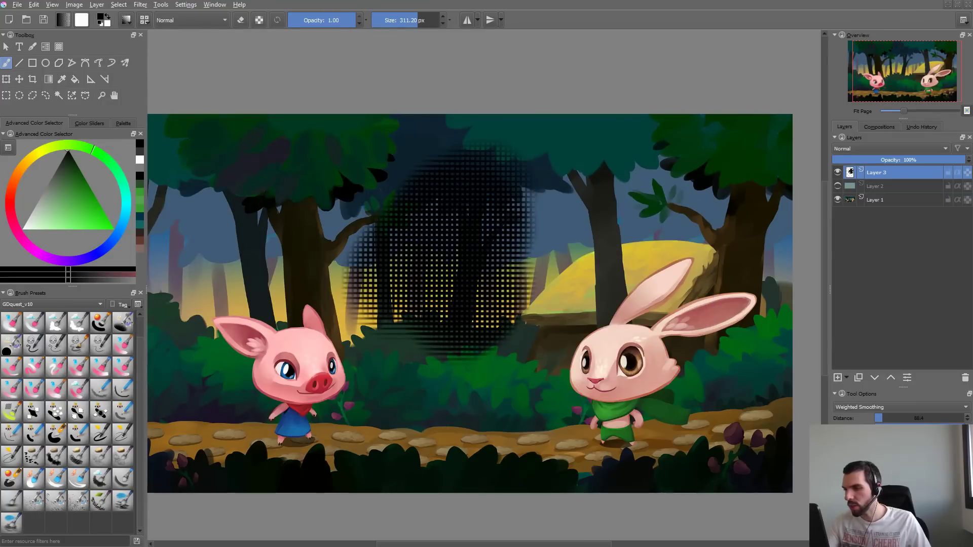
key(Delete)
- Raise the Thickness pressure curve's high-pressure end slightly more, try a black crosshatch stroke, and undo it
key(F5)
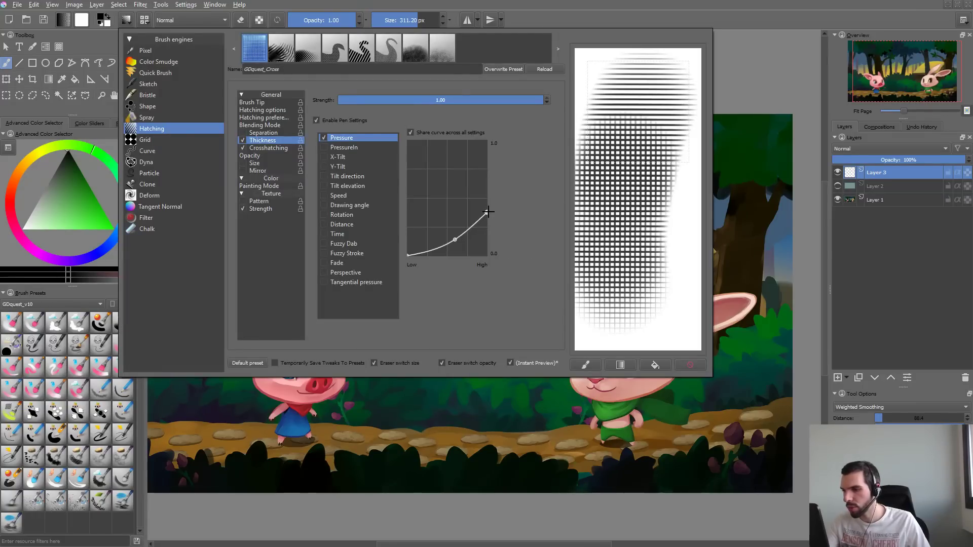
click(452, 389)
key(ctrl+z)
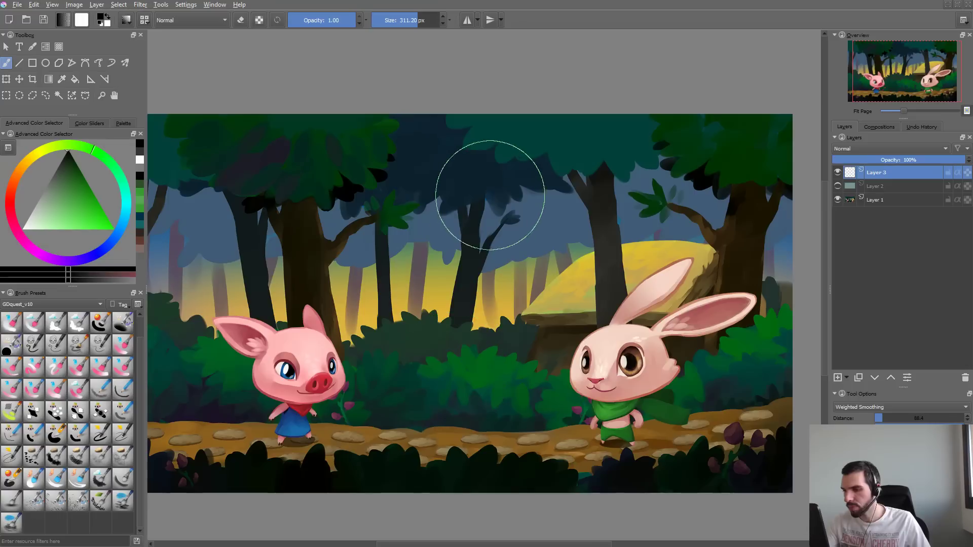
mouse_move(487, 196)
mouse_down()
mouse_move(455, 234)
mouse_move(447, 273)
mouse_move(473, 300)
mouse_move(461, 198)
mouse_move(455, 235)
mouse_move(484, 268)
mouse_up()
key(ctrl+z)
- Swap the painting color to white, test crosshatch strokes over the forest illustration, and undo them
key(x)
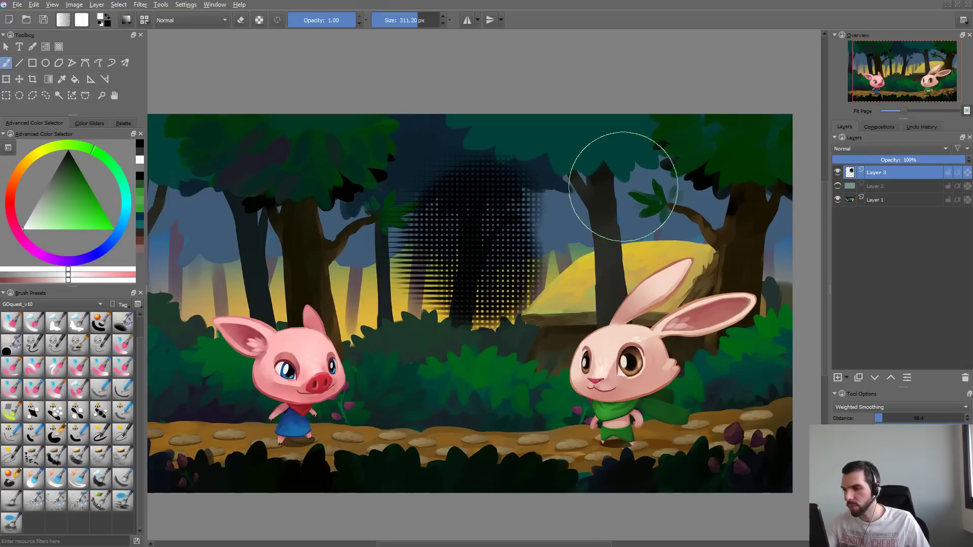
mouse_move(615, 203)
mouse_down()
mouse_move(611, 233)
mouse_move(621, 231)
mouse_move(509, 251)
mouse_move(453, 249)
mouse_up()
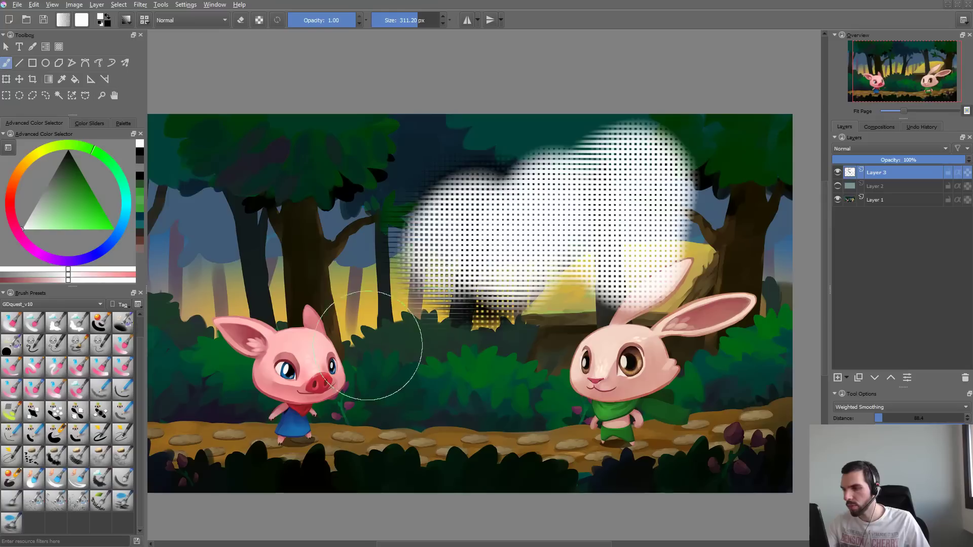
drag(390, 266, 454, 215)
key(ctrl+z)
key(ctrl+z)
key(ctrl+z)
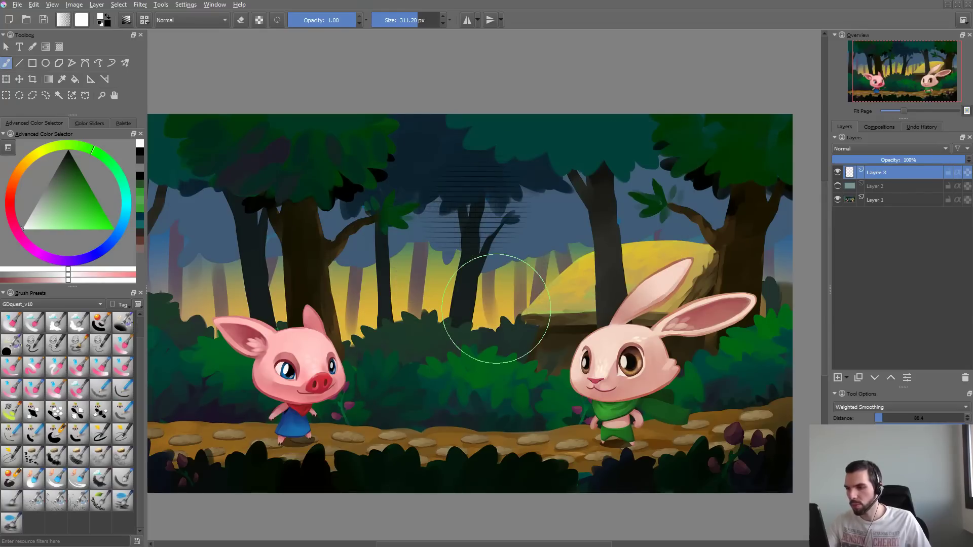
- Review the hatching and blending mode settings, increase the brush tip's horizontal fade, and return to the canvas
key(F5)
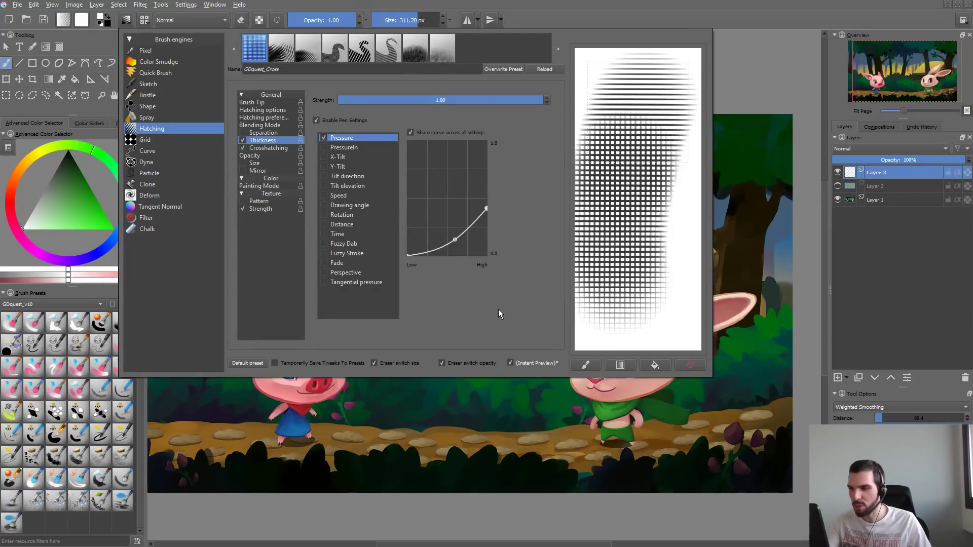
click(256, 102)
click(263, 110)
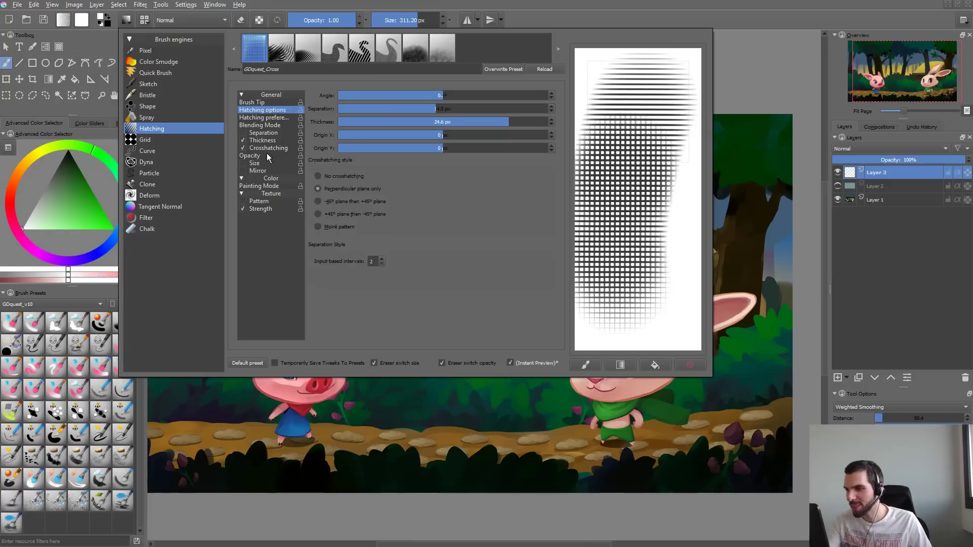
click(261, 125)
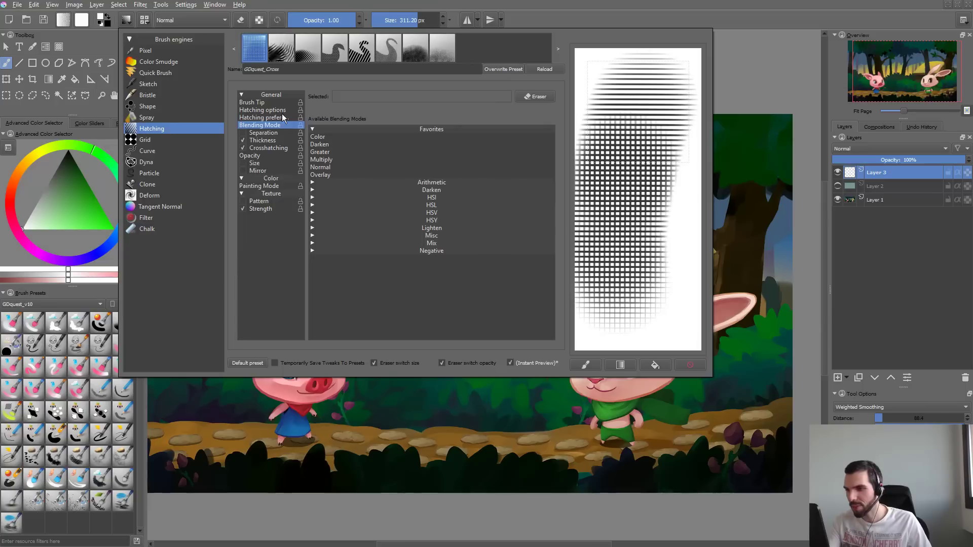
click(293, 103)
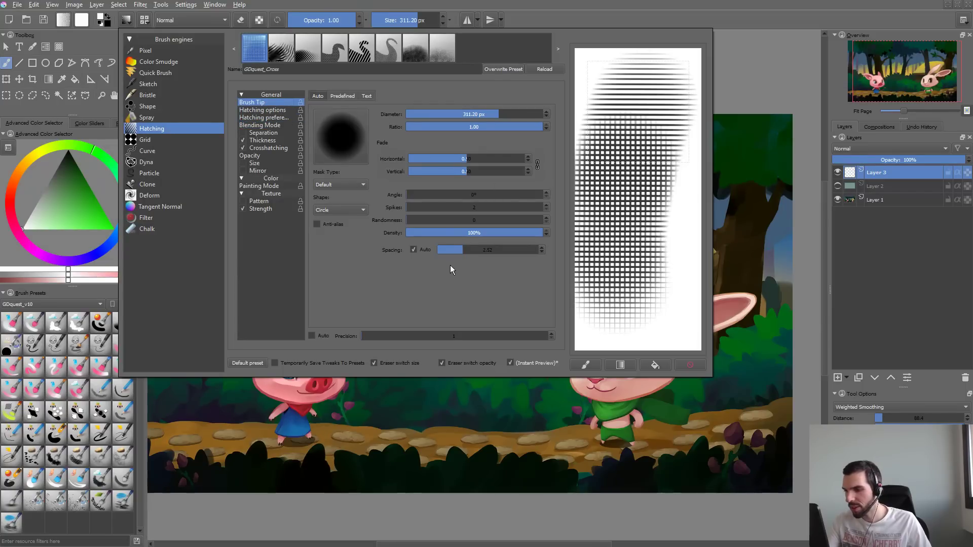
drag(476, 161, 495, 159)
click(414, 423)
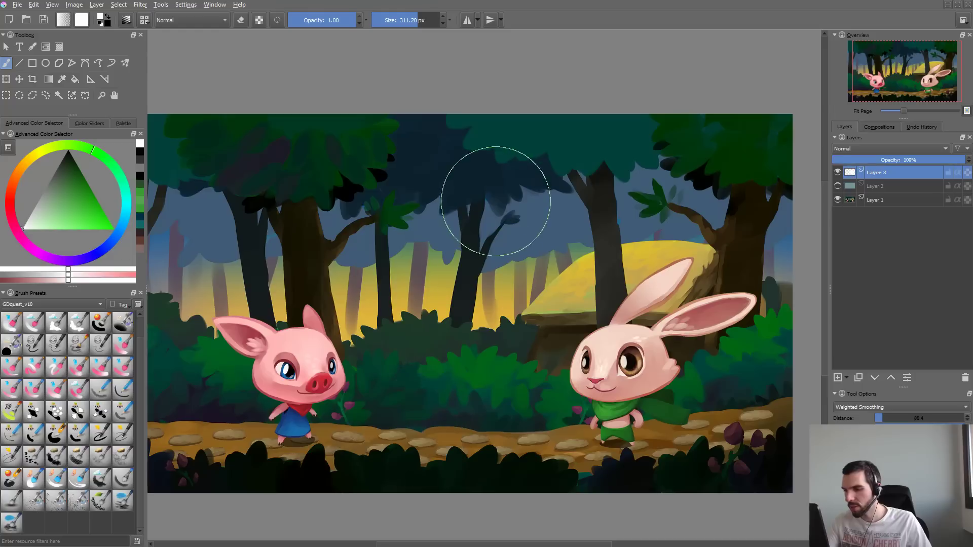
- Test white crosshatch strokes over the middle of the forest illustration and undo them
mouse_move(485, 200)
mouse_down()
mouse_move(474, 210)
mouse_move(466, 279)
mouse_move(472, 191)
mouse_move(441, 203)
mouse_move(436, 284)
mouse_move(446, 213)
mouse_move(496, 223)
mouse_up()
drag(393, 266, 502, 296)
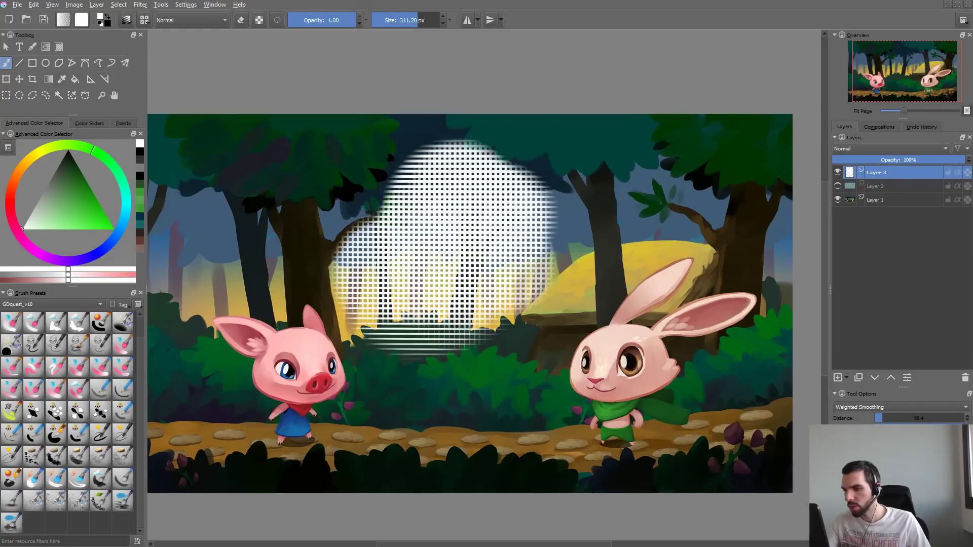
key(ctrl+z)
key(ctrl+z)
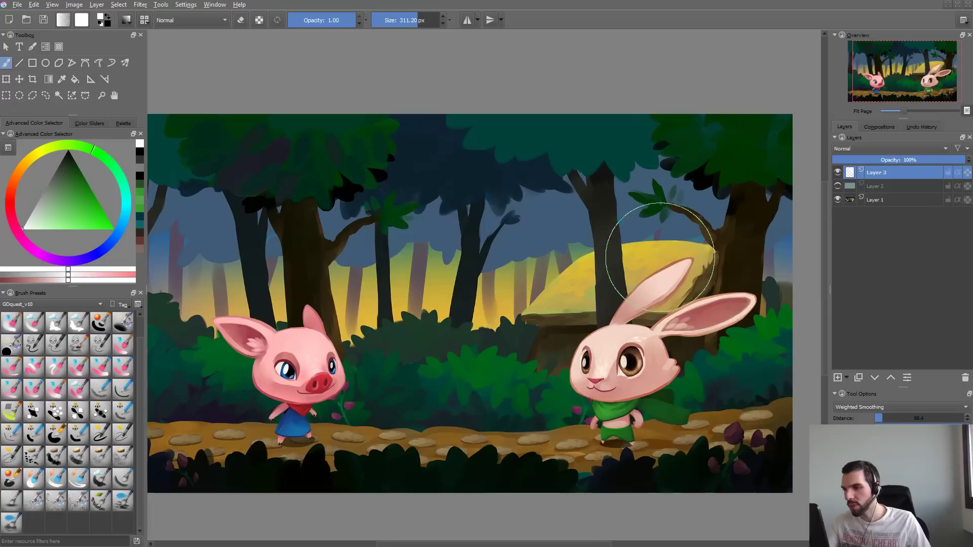
- Clear the brush editor's scratchpad, test a white hatching dab over the tree behind the rabbit, and undo the dab
key(F5)
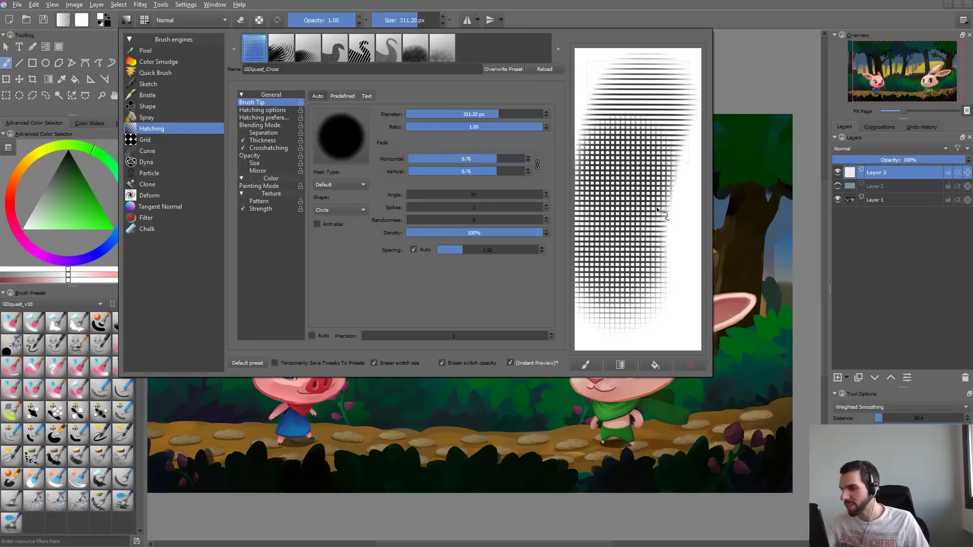
click(688, 364)
click(750, 243)
click(750, 243)
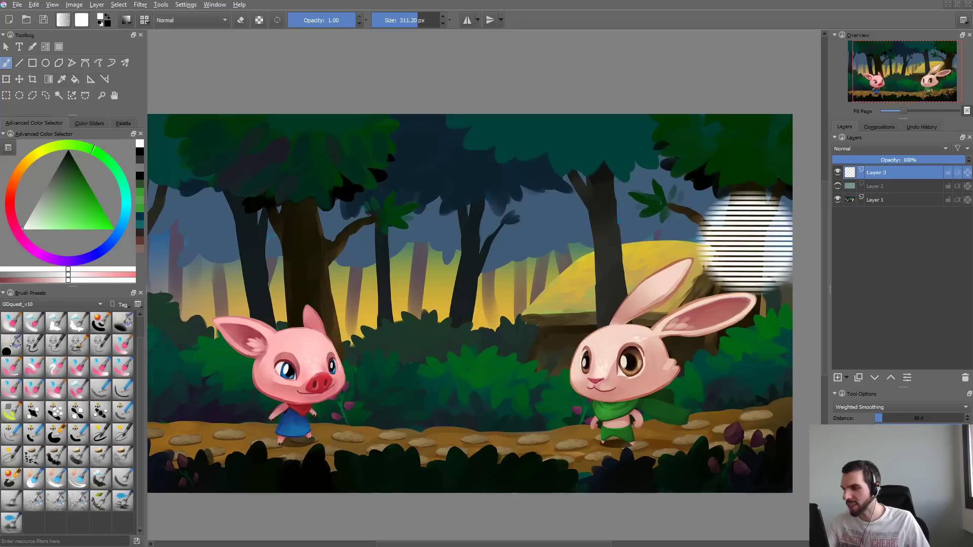
key(ctrl+z)
- Swap the painting color to black, draw a crosshatch sample in the scratchpad, and overwrite the GDquest_Cross preset
key(x)
key(F5)
mouse_move(619, 163)
mouse_down()
mouse_move(648, 153)
mouse_move(656, 105)
mouse_move(682, 167)
mouse_up()
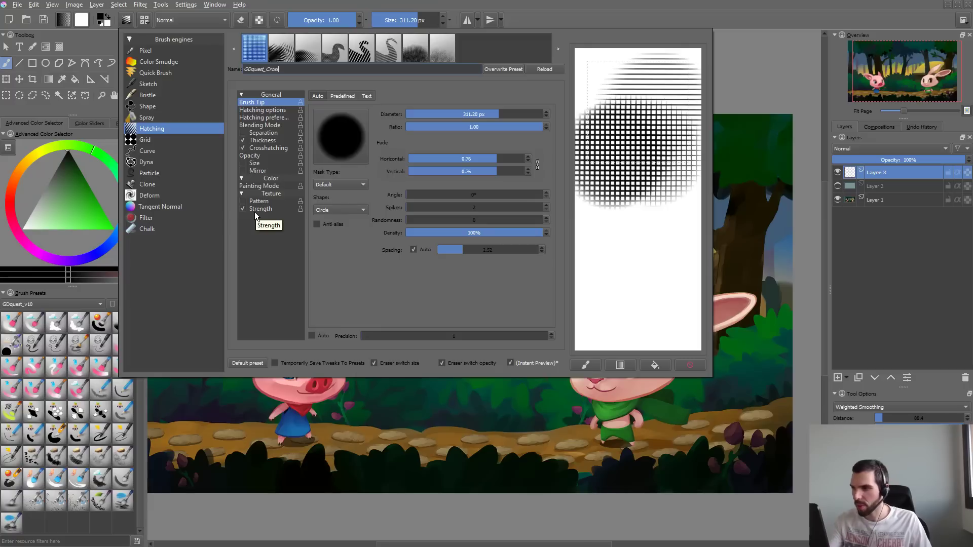
click(511, 70)
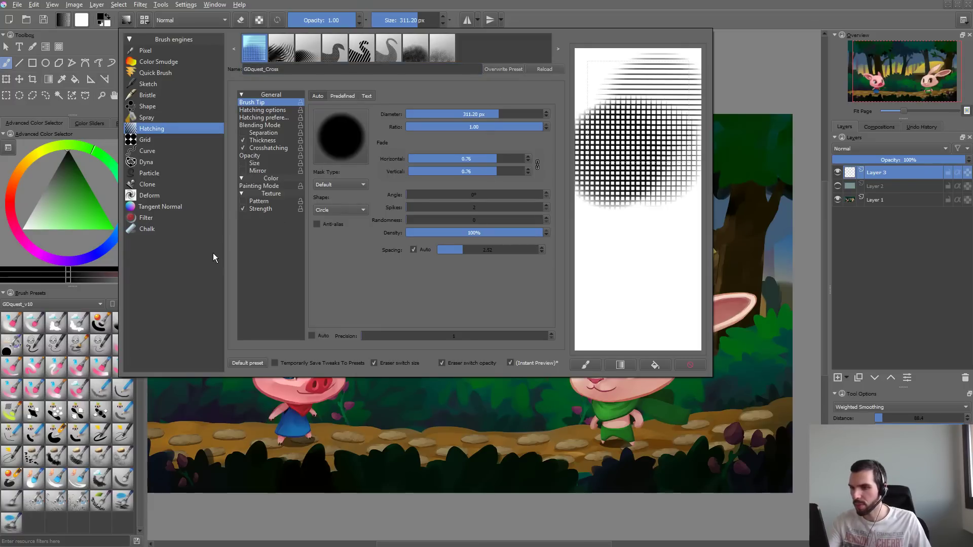
- Switch to the OneNote checklist, mark Screentone as done, capitalize the Watercolor entry, and return to Krita
key(alt+Tab)
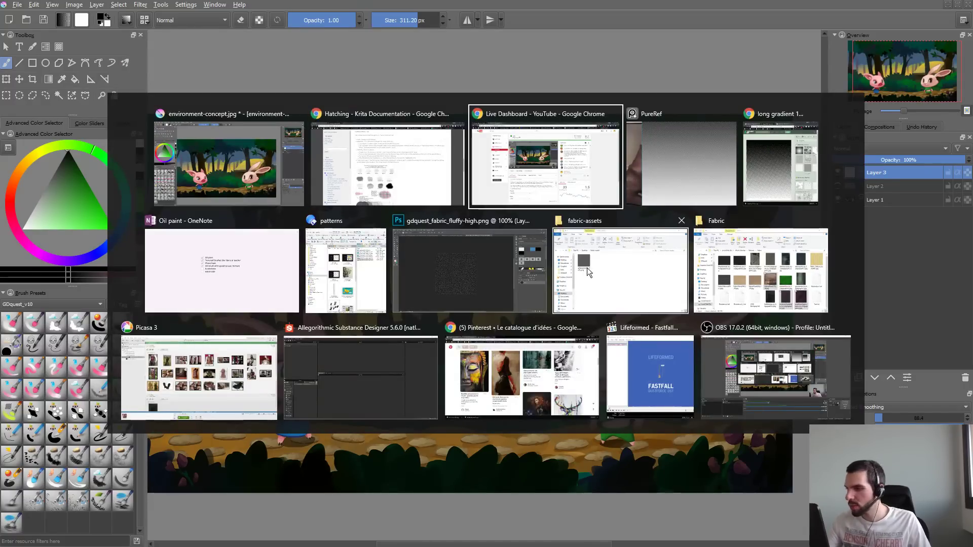
click(263, 300)
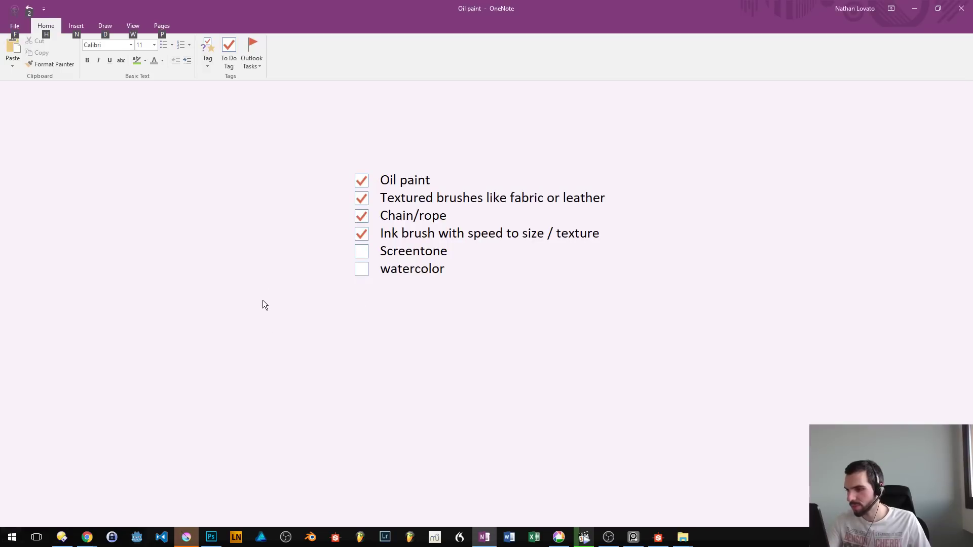
key(F11)
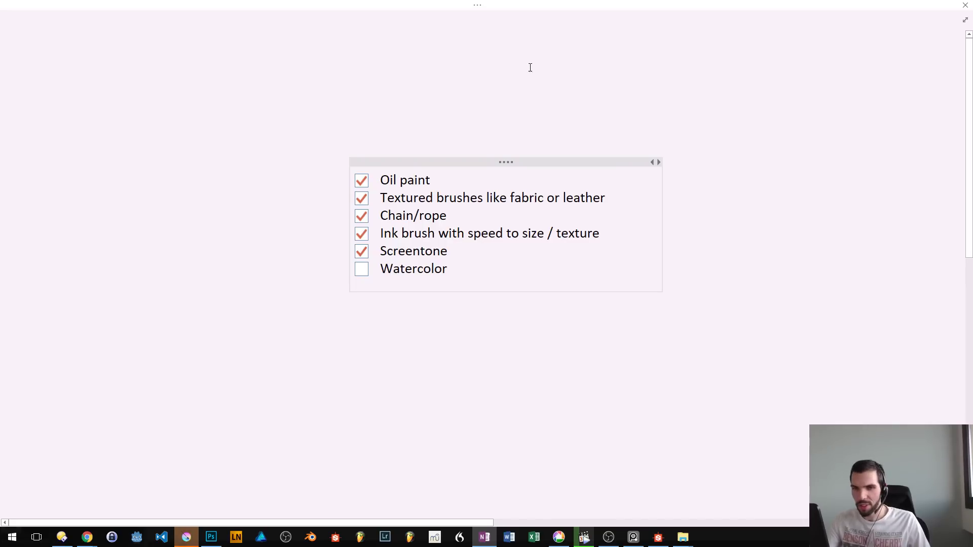
key(alt+Tab)
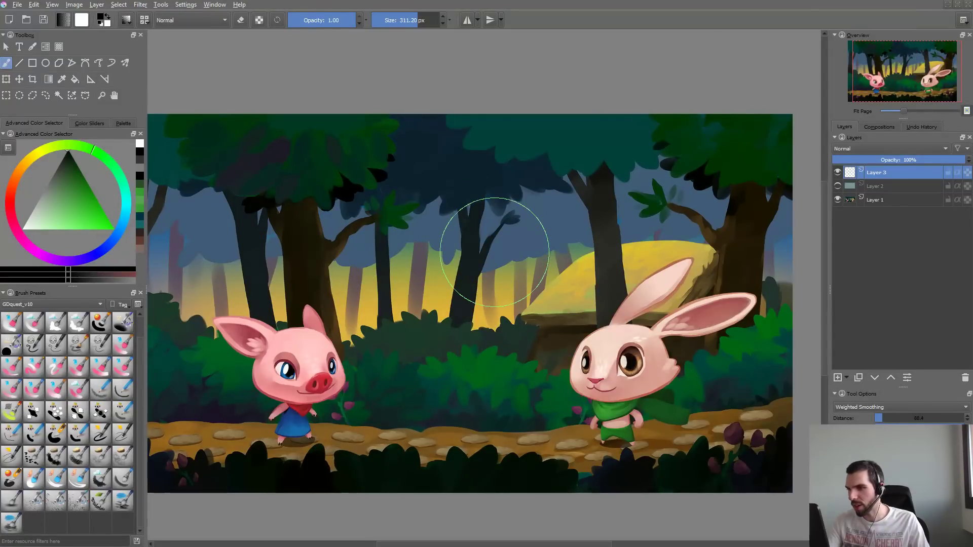
- Load the Basic_wet_soft preset from the Color Smudge engine as the base for the watercolor brush
key(F5)
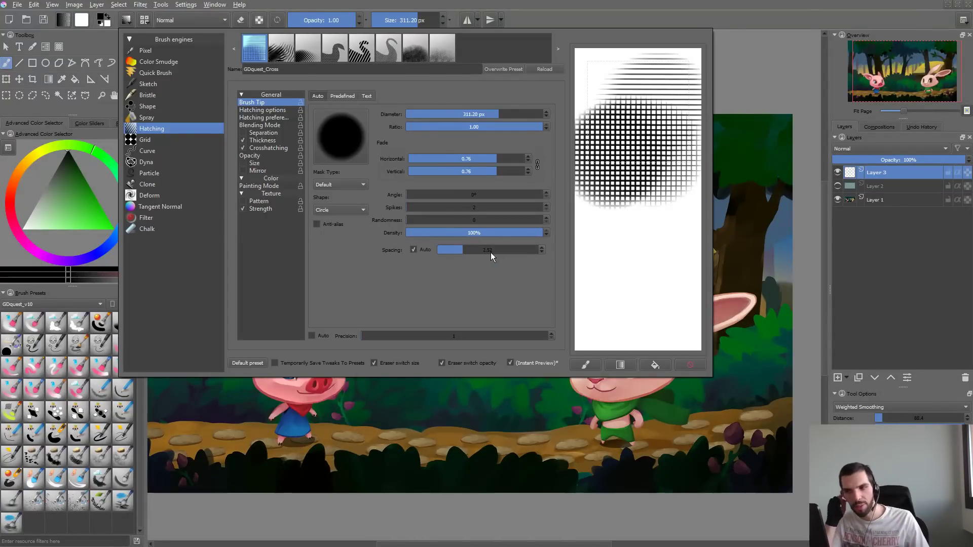
click(177, 62)
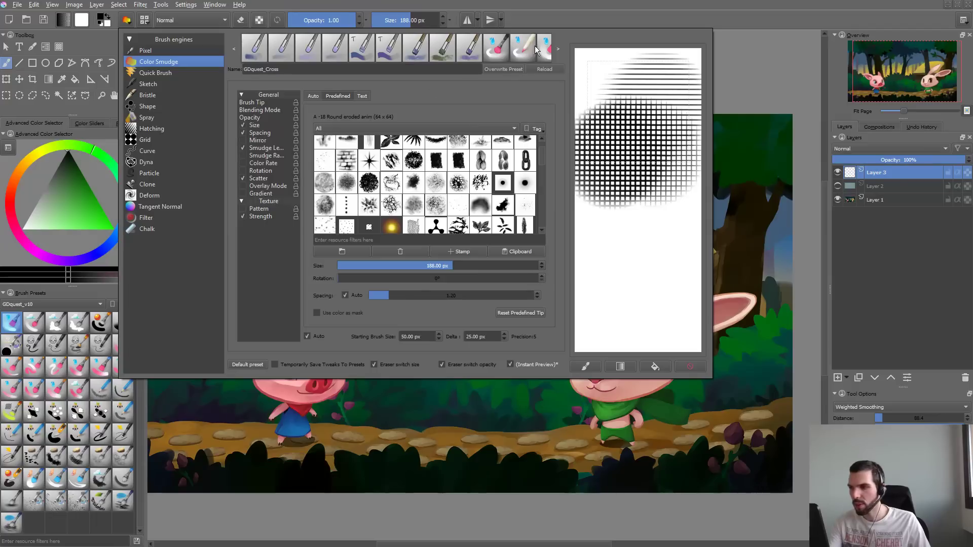
click(334, 54)
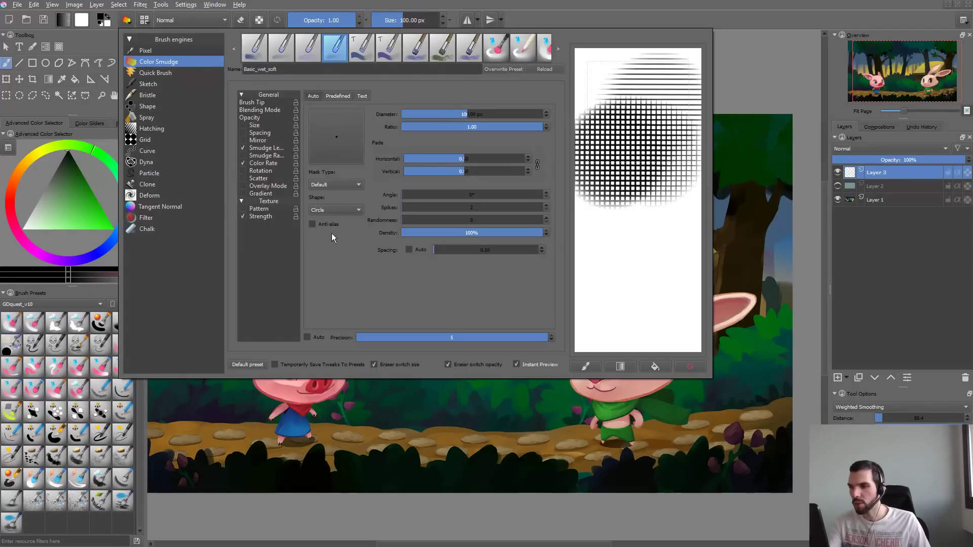
- Enlarge the brush to about 265 px, choose a bright green, and test strokes over the forest, undoing them
key(F5)
mouse_move(386, 246)
shift+mouse_down()
mouse_move(467, 218)
mouse_move(487, 311)
mouse_move(523, 218)
shift+mouse_up()
key(ctrl+z)
click(87, 219)
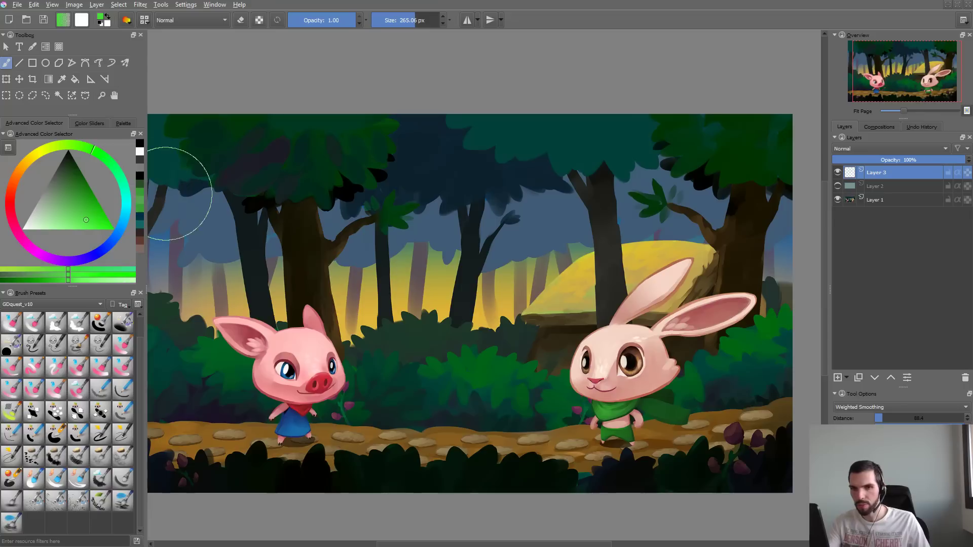
mouse_move(459, 182)
mouse_down()
mouse_move(436, 319)
mouse_move(511, 254)
mouse_move(423, 262)
mouse_move(469, 262)
mouse_move(498, 217)
mouse_up()
key(ctrl+z)
key(ctrl+z)
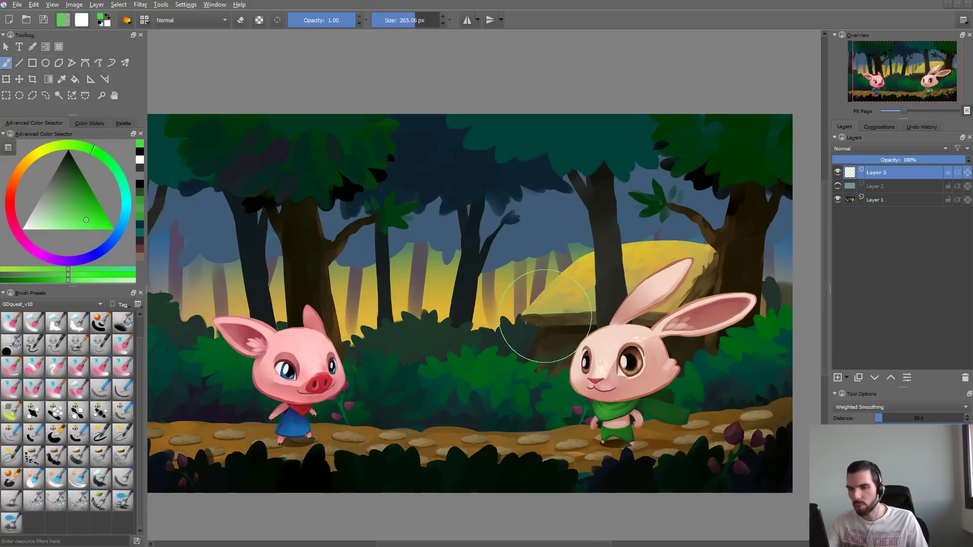
- Try a green soft wet stroke in the brush editor's scratchpad and clear the scratchpad
key(F5)
mouse_move(634, 152)
mouse_down()
mouse_move(667, 108)
mouse_move(689, 344)
mouse_up()
click(693, 369)
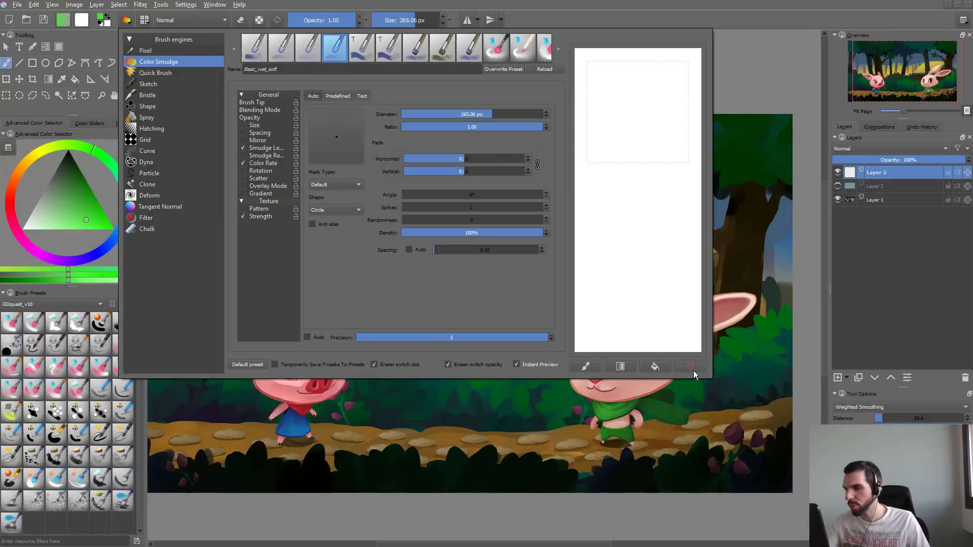
- Replace the brush tip with the predefined C_Dirty_Spot tip and sample it in the scratchpad
click(336, 96)
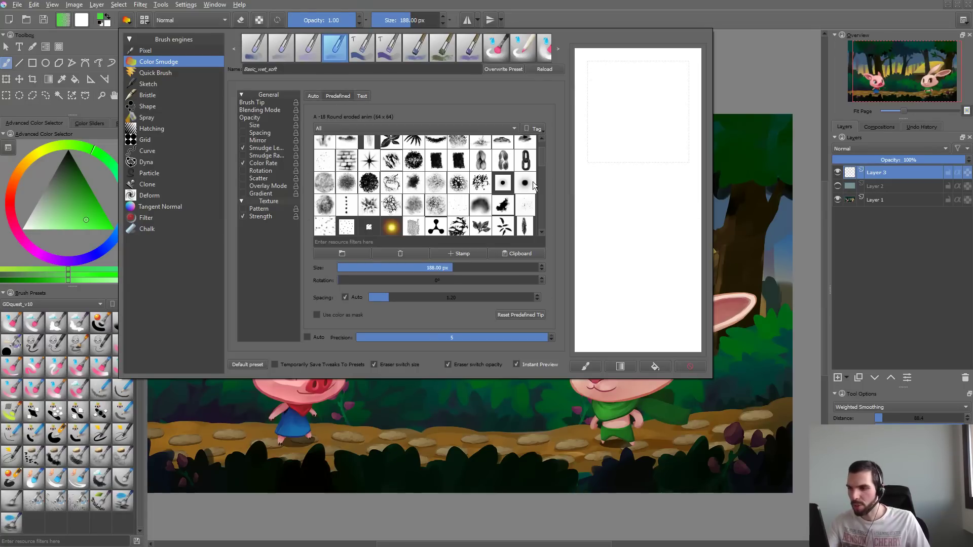
mouse_move(540, 159)
mouse_down()
mouse_move(538, 193)
mouse_move(543, 145)
mouse_up()
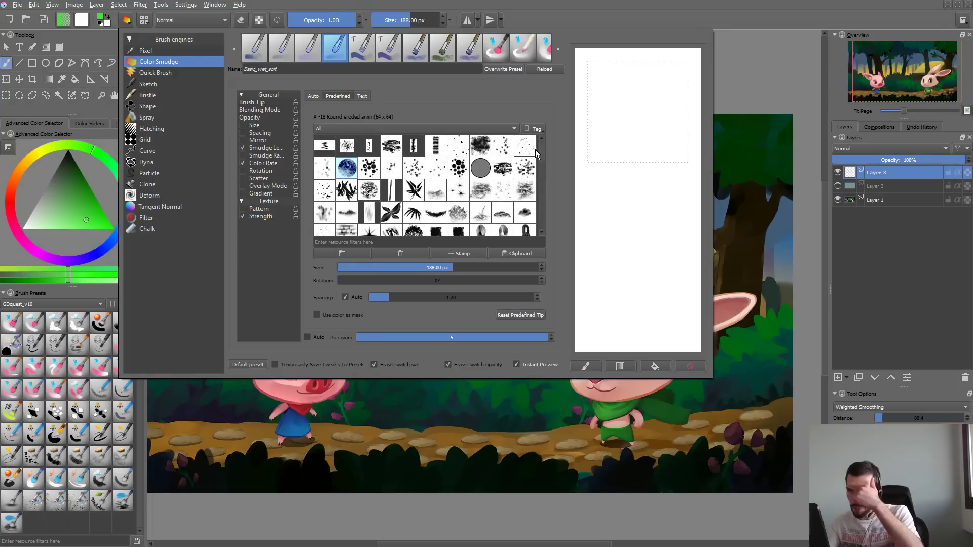
drag(540, 153, 536, 183)
click(502, 147)
mouse_move(628, 119)
mouse_down()
mouse_move(637, 214)
mouse_move(637, 174)
mouse_move(666, 113)
mouse_move(689, 228)
mouse_up()
- Test a large green stroke over the forest, undo it, and pick a slightly more saturated green
click(742, 200)
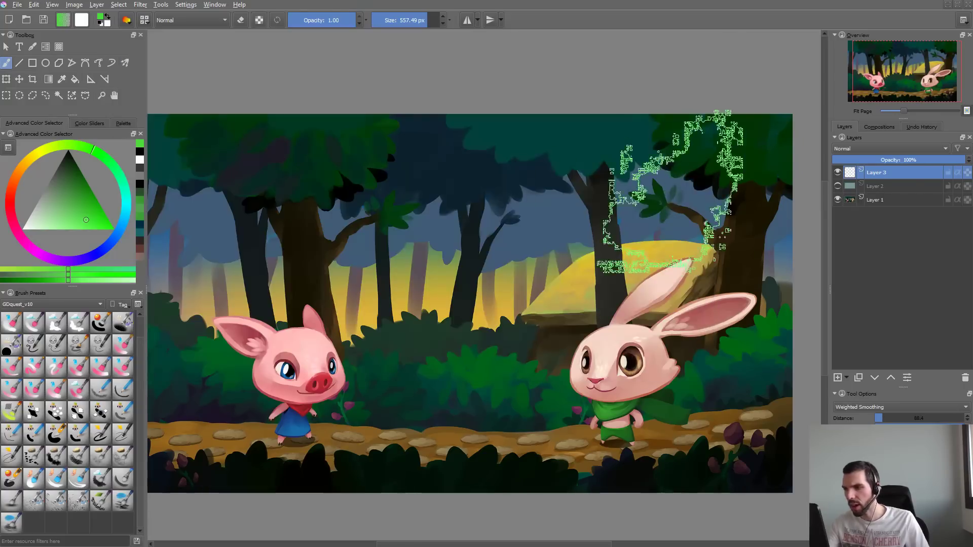
mouse_move(522, 213)
mouse_down()
mouse_move(454, 286)
mouse_move(523, 228)
mouse_up()
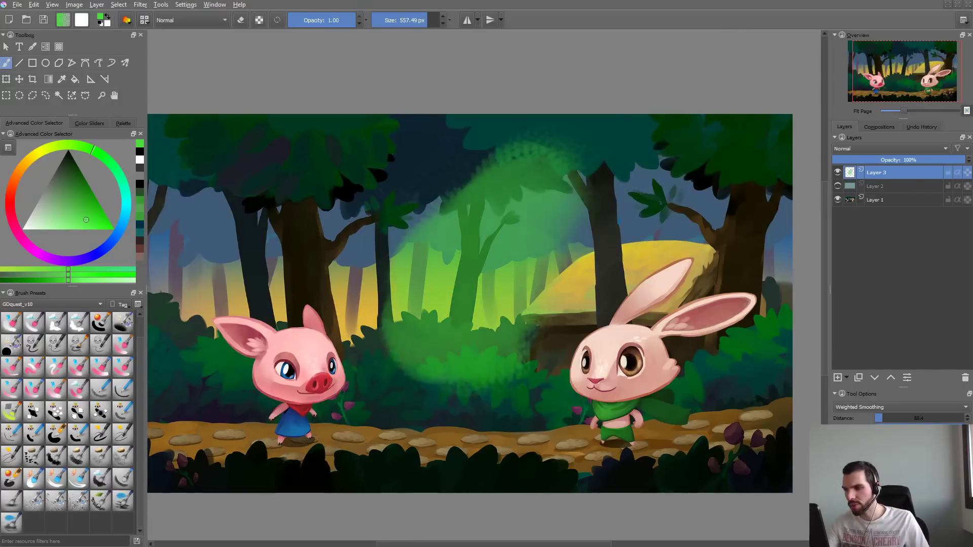
key(ctrl+z)
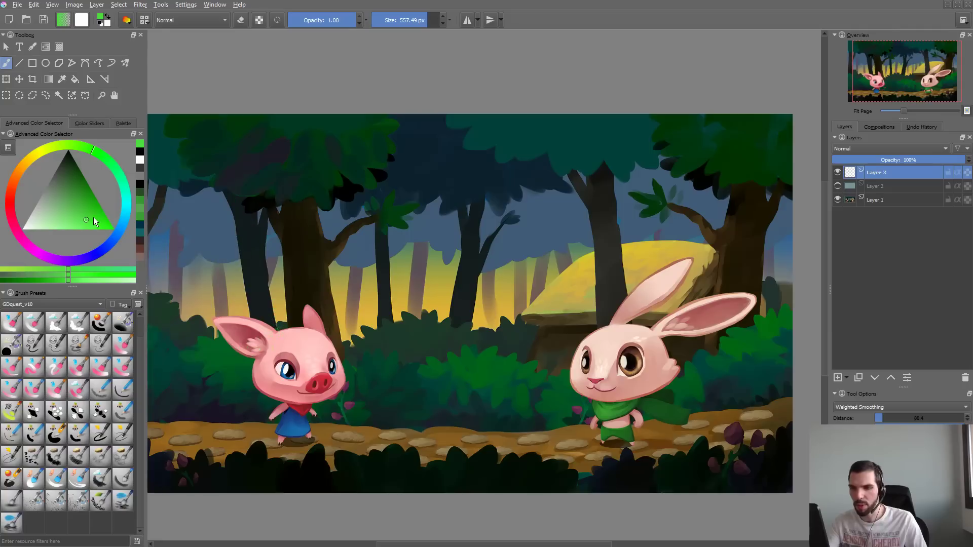
click(90, 222)
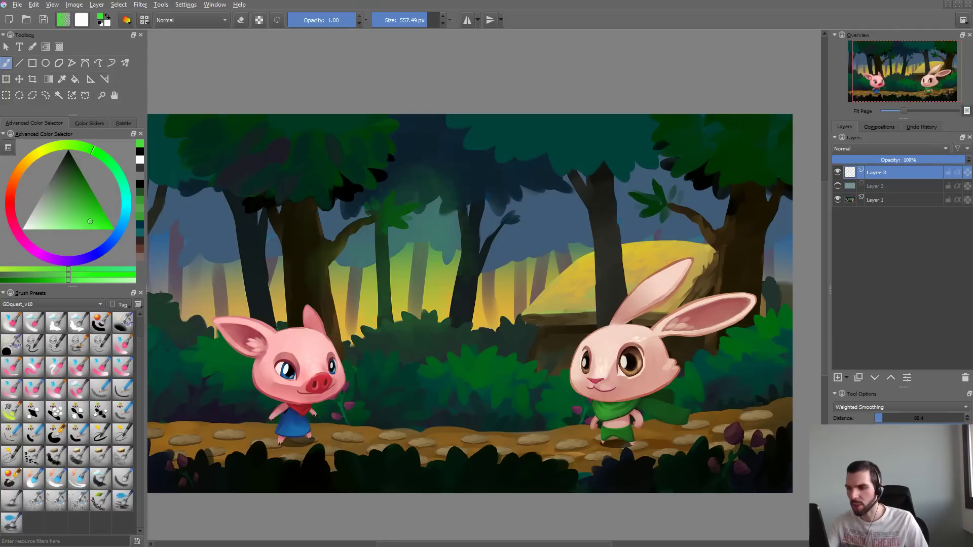
- Lower the tip's automatic spacing, review the smudge length settings, and enable Scatter for the brush
key(F5)
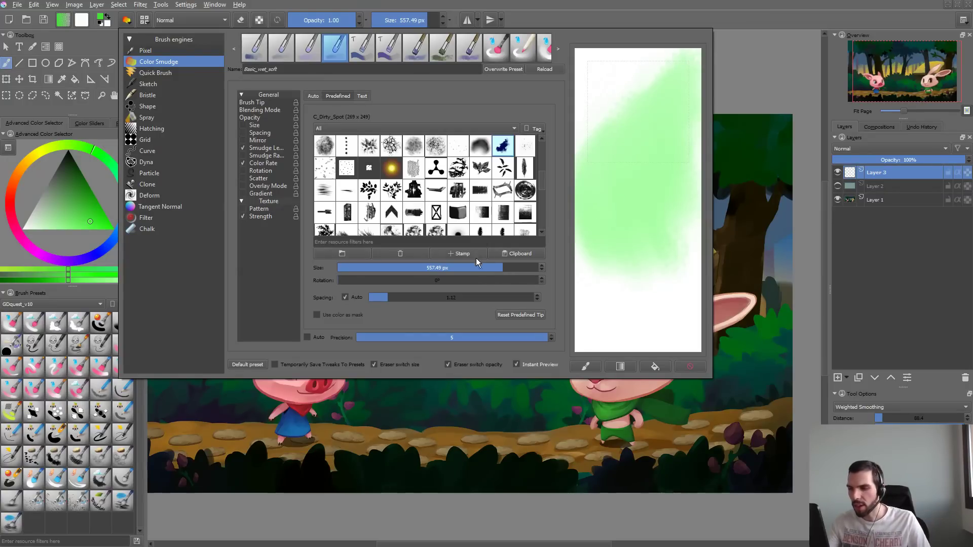
click(380, 300)
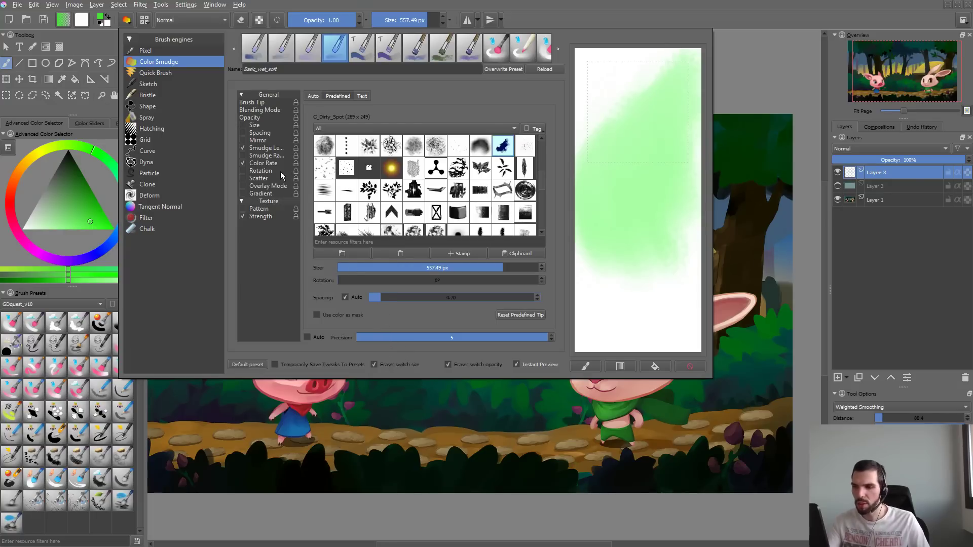
click(268, 149)
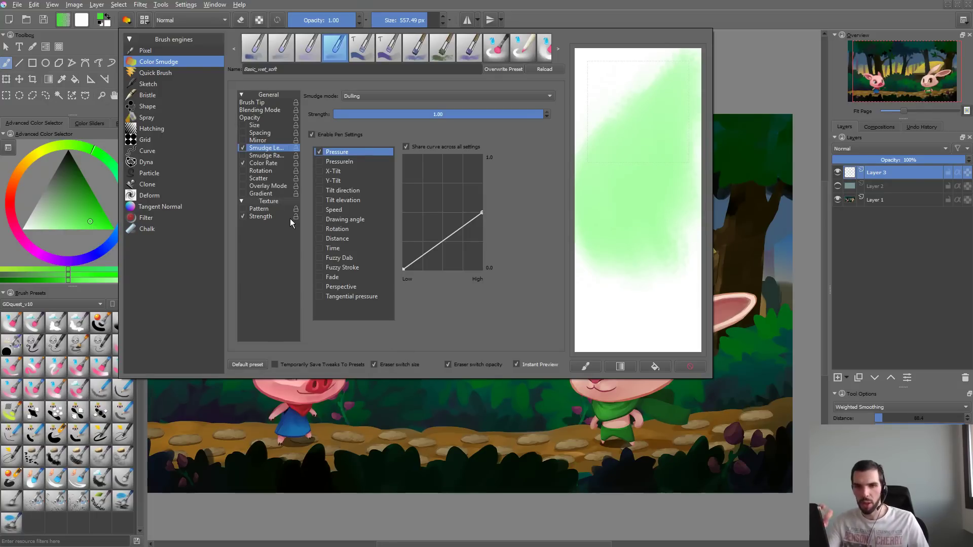
click(243, 178)
click(411, 414)
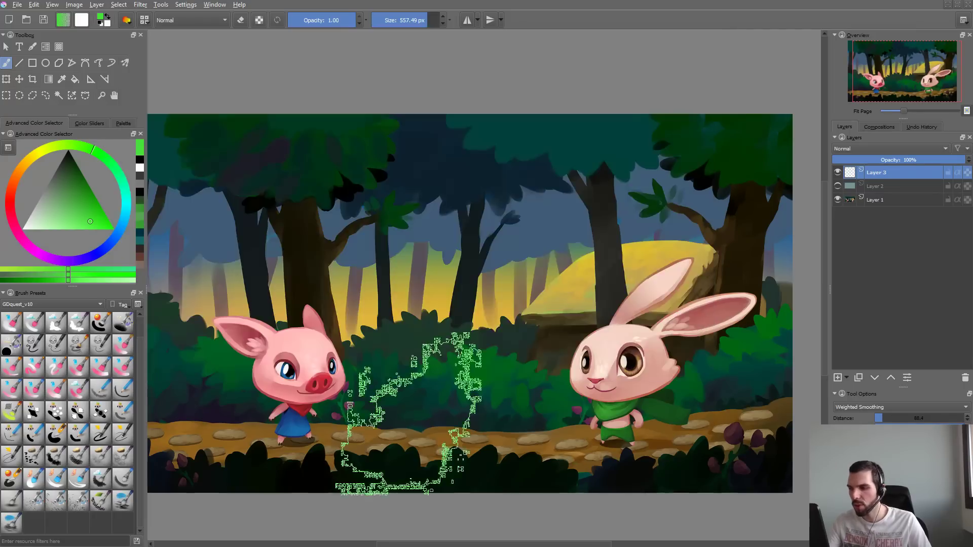
- Test the scattered green brush on the canvas, undo the strokes, and reduce the brush size to about 266 px
mouse_move(467, 294)
mouse_down()
mouse_move(441, 284)
mouse_move(595, 253)
mouse_move(446, 269)
mouse_move(516, 319)
mouse_up()
key(ctrl+z)
mouse_move(511, 241)
shift+mouse_down()
mouse_move(462, 240)
mouse_move(431, 279)
mouse_move(476, 253)
mouse_move(426, 223)
mouse_move(482, 253)
mouse_move(507, 253)
shift+mouse_up()
key(ctrl+z)
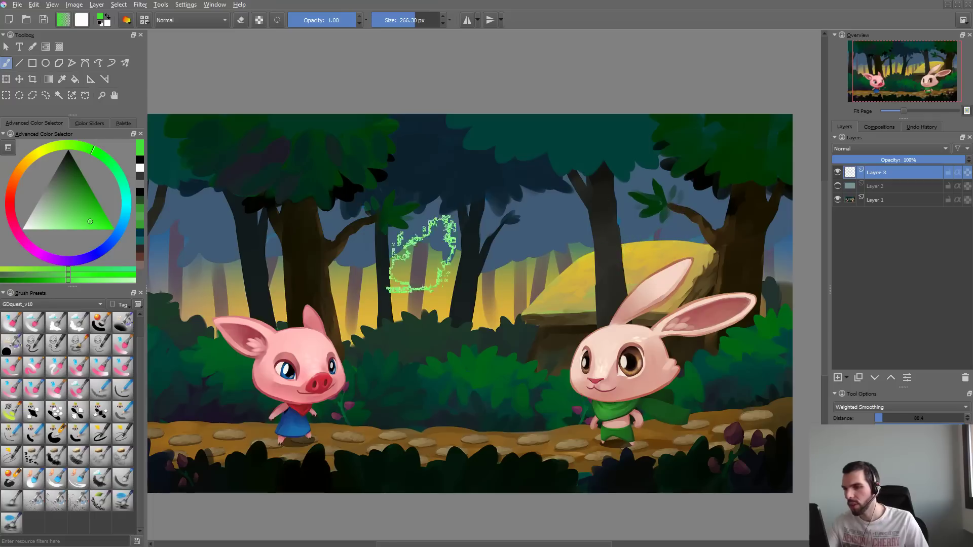
- Duplicate Layer 1 and test green smudge strokes over the forest on the copy, undoing the strokes
click(880, 198)
key(ctrl+j)
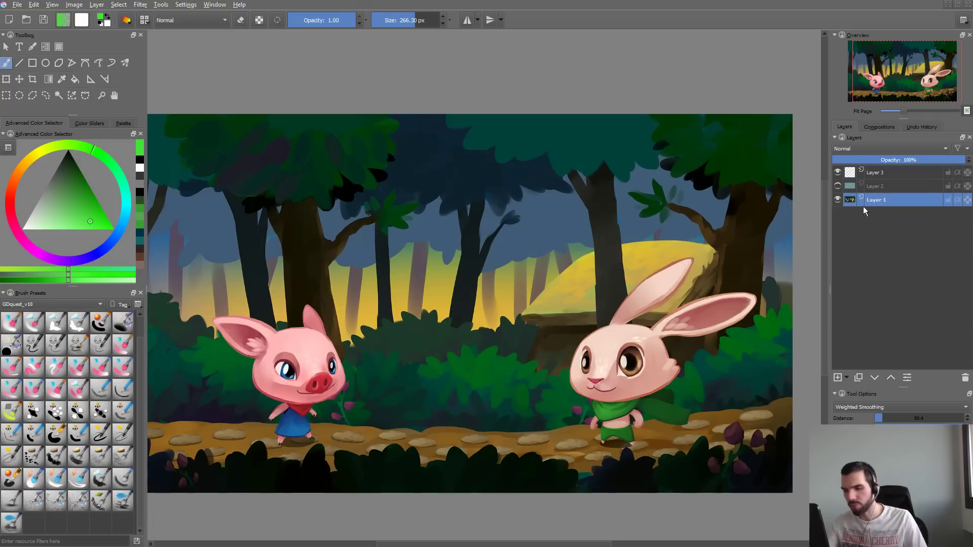
drag(709, 218, 456, 258)
mouse_move(563, 218)
mouse_down()
mouse_move(487, 182)
mouse_move(595, 208)
mouse_up()
key(ctrl+z)
mouse_move(413, 231)
mouse_down()
mouse_move(550, 177)
mouse_move(420, 249)
mouse_move(350, 253)
mouse_up()
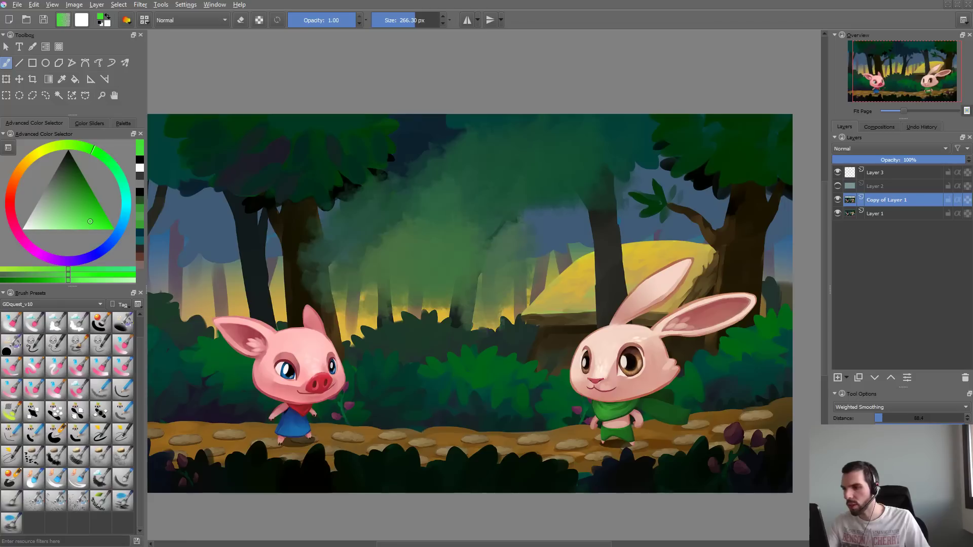
key(ctrl+z)
mouse_move(463, 260)
mouse_down()
mouse_move(535, 314)
mouse_move(580, 258)
mouse_up()
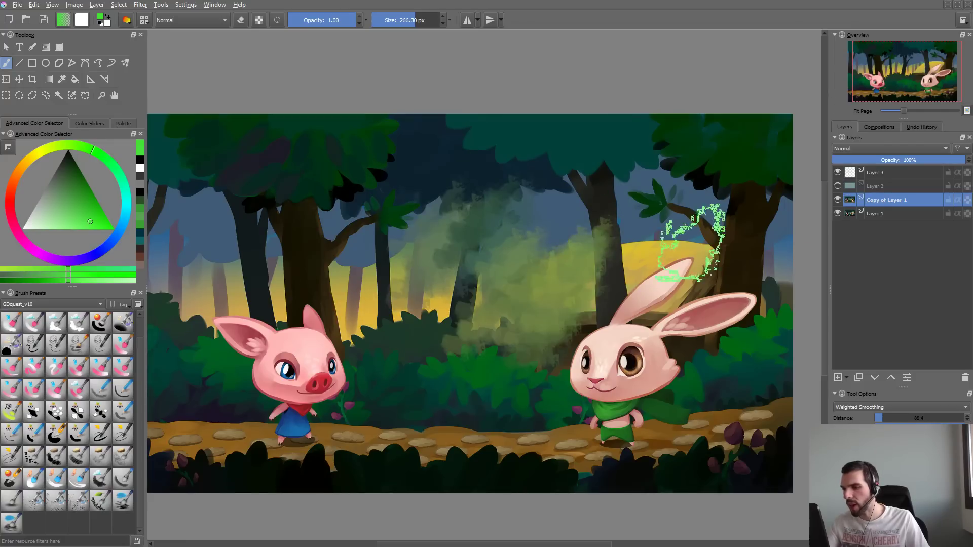
key(ctrl+z)
- Hide the copy of Layer 1, test overlapping translucent green strokes on Layer 3, and undo them
click(876, 172)
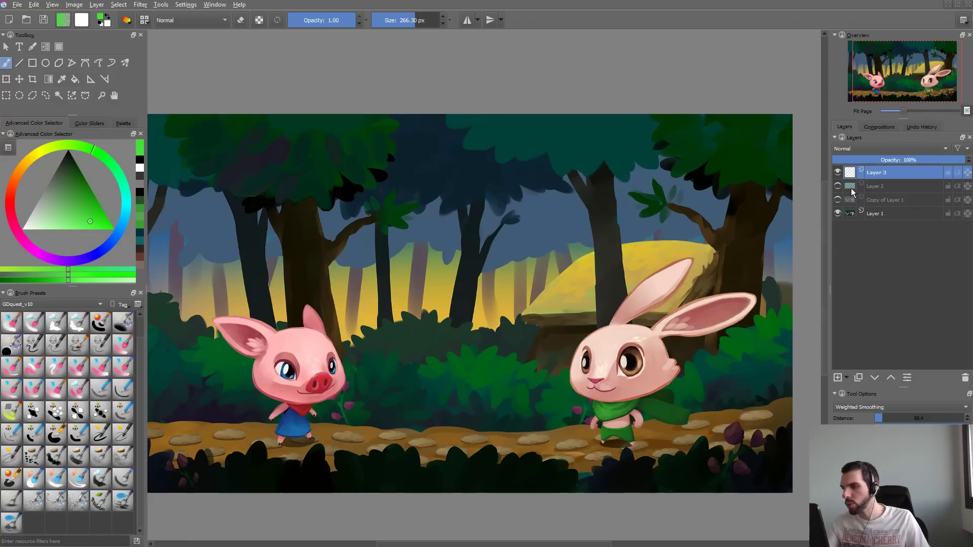
mouse_move(401, 274)
mouse_down()
mouse_move(522, 218)
mouse_move(408, 193)
mouse_move(468, 168)
mouse_up()
mouse_move(329, 229)
mouse_down()
mouse_move(284, 253)
mouse_move(178, 264)
mouse_move(423, 162)
mouse_up()
drag(398, 309, 439, 337)
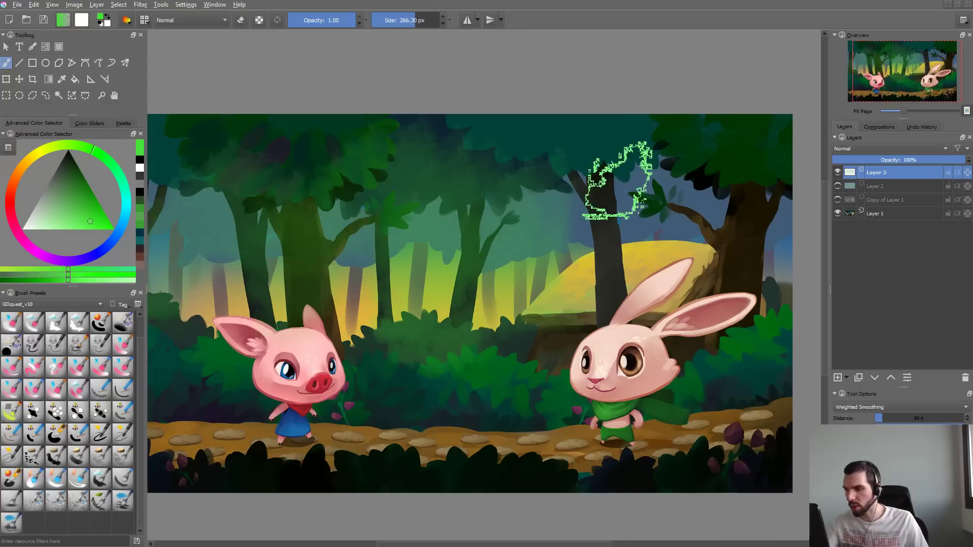
key(ctrl+z)
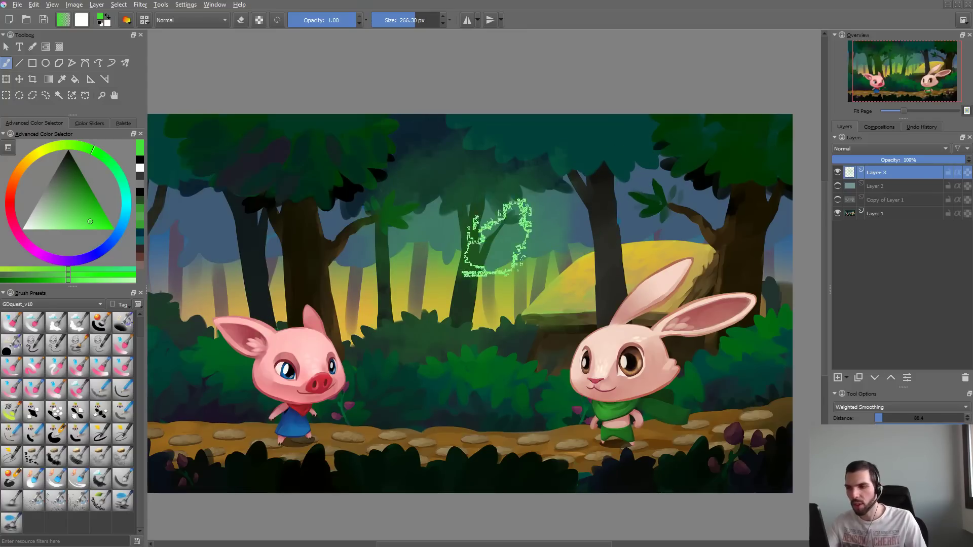
key(ctrl+z)
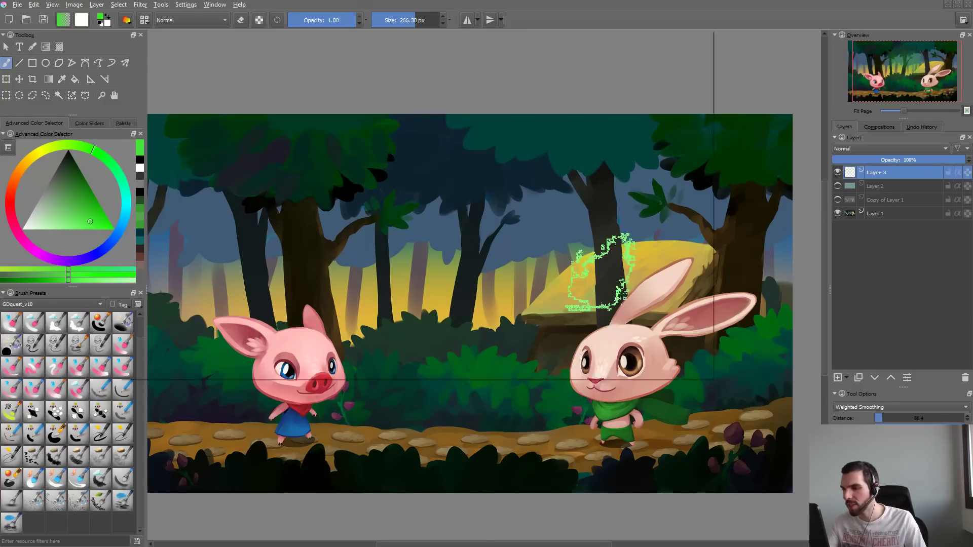
- Enable Overlay Mode for the brush so it smudges from all visible layers
key(F5)
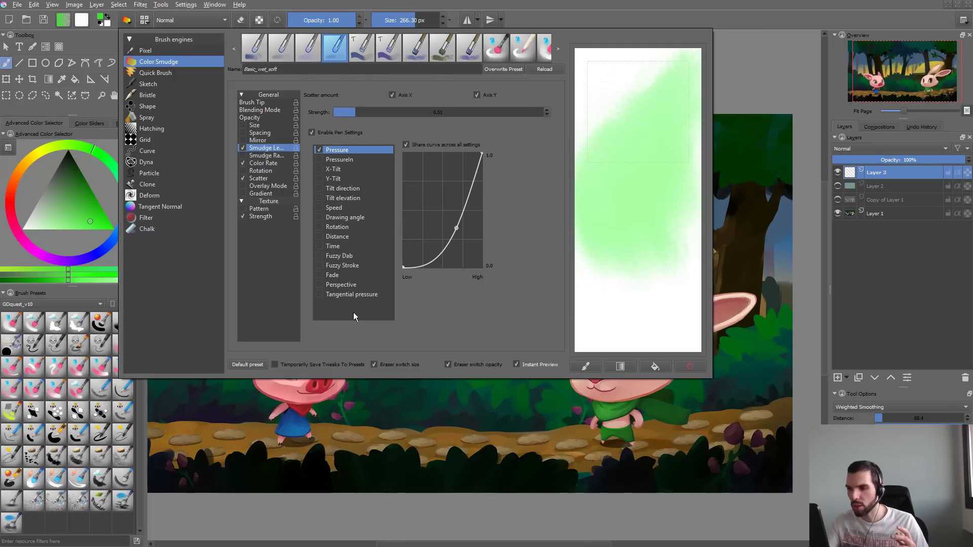
click(269, 187)
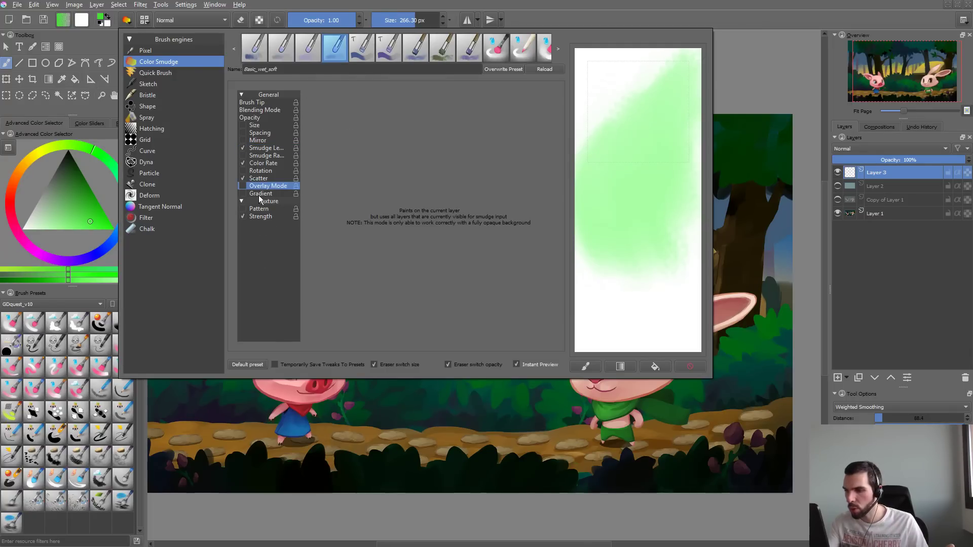
key(F5)
- Test overlay smudging with translucent green strokes over the forest on Layer 3 and undo them
mouse_move(437, 203)
mouse_down()
mouse_move(431, 266)
mouse_move(518, 172)
mouse_up()
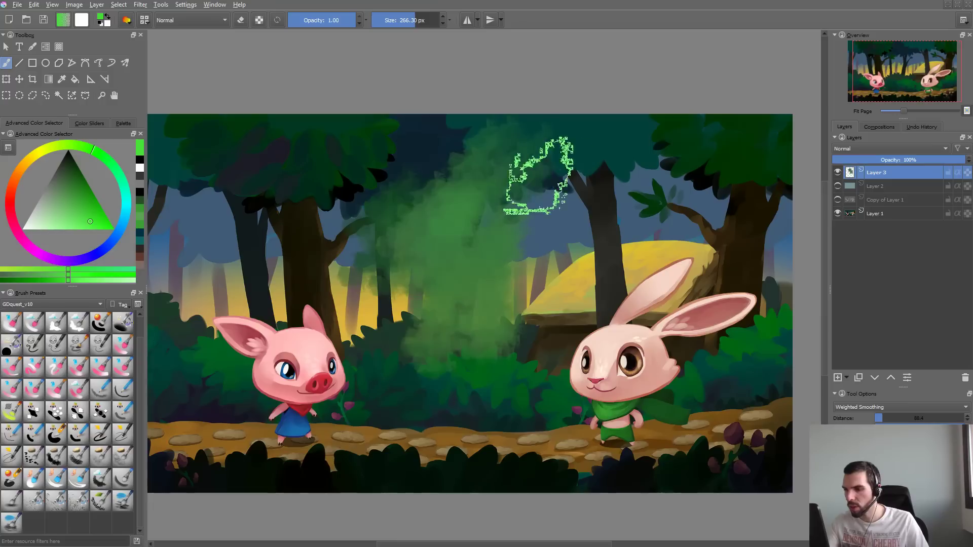
key(ctrl+z)
mouse_move(593, 186)
mouse_down()
mouse_move(499, 241)
mouse_move(309, 248)
mouse_move(308, 276)
mouse_move(315, 207)
mouse_move(408, 202)
mouse_up()
key(ctrl+z)
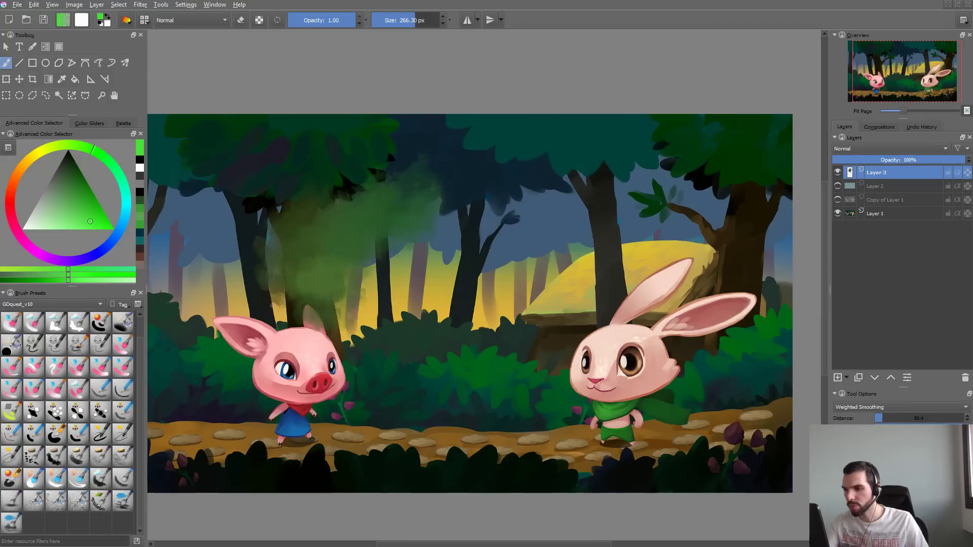
key(ctrl+z)
key(ctrl+z)
- Raise the high end of the Smudge Length pressure curve to nearly 1.0
key(F5)
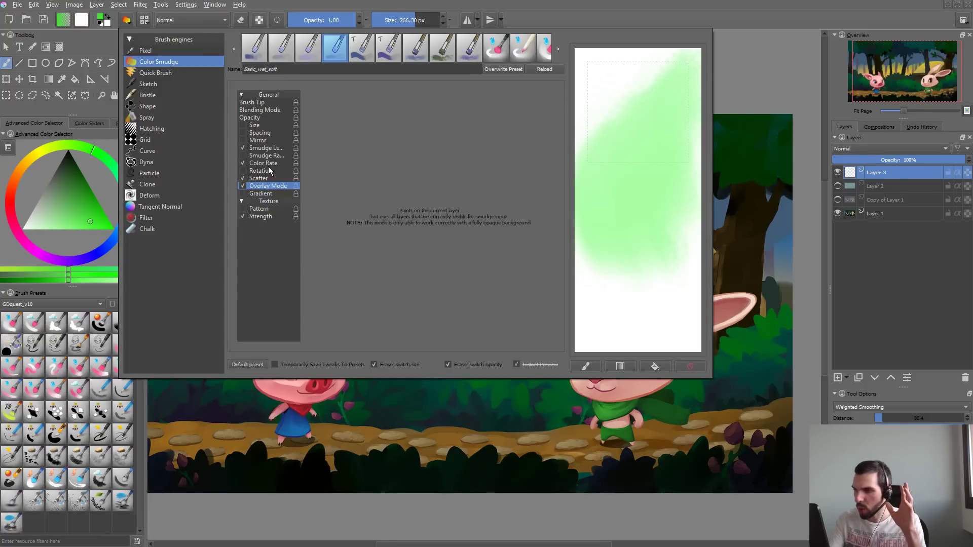
click(270, 148)
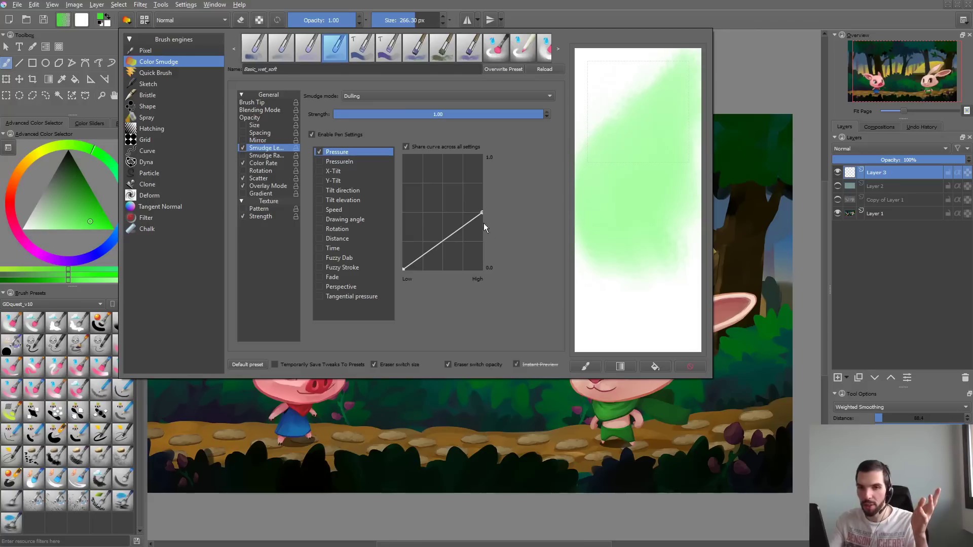
drag(481, 214, 491, 159)
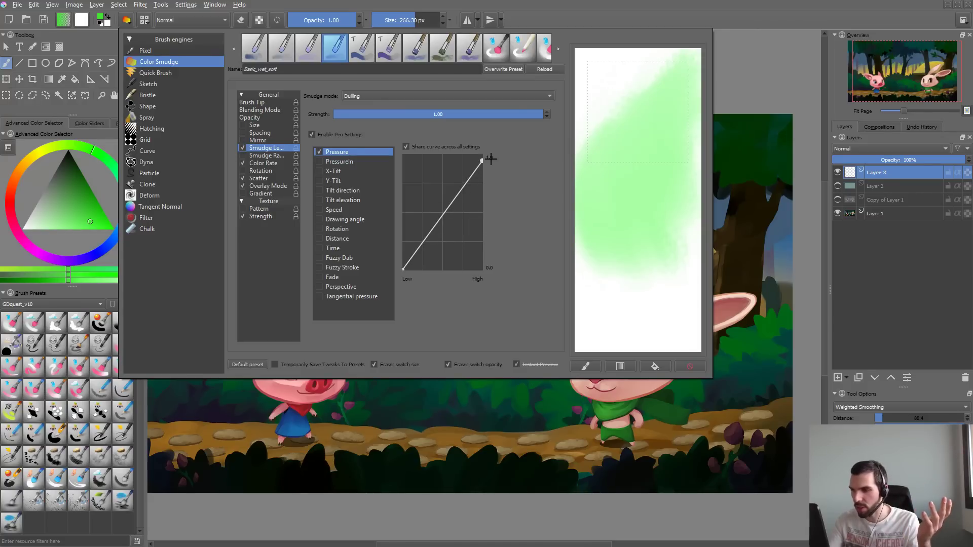
click(403, 422)
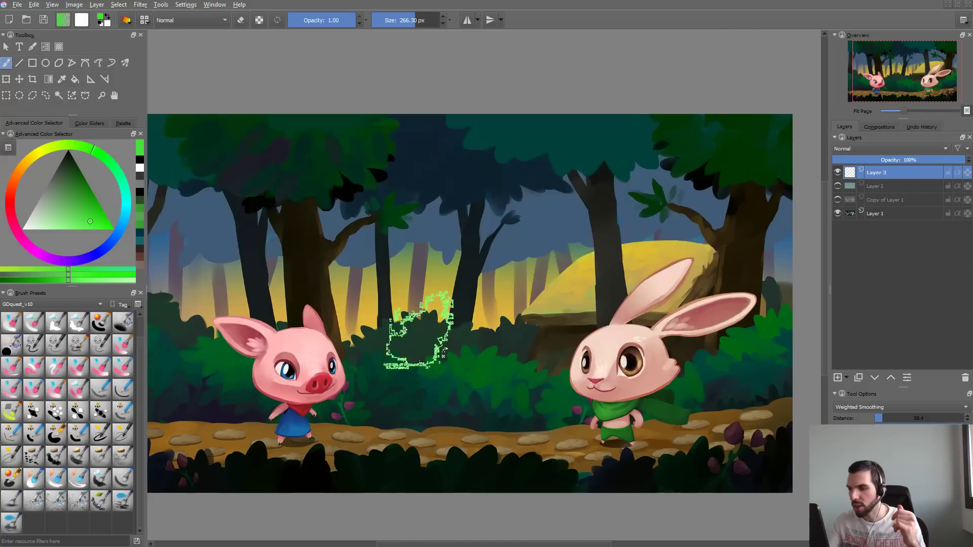
- Test the stronger smudge length with several green strokes over the trees, undoing each one
mouse_move(348, 221)
mouse_down()
mouse_move(350, 265)
mouse_move(401, 294)
mouse_move(450, 231)
mouse_move(400, 242)
mouse_move(415, 307)
mouse_up()
key(ctrl+z)
key(ctrl+z)
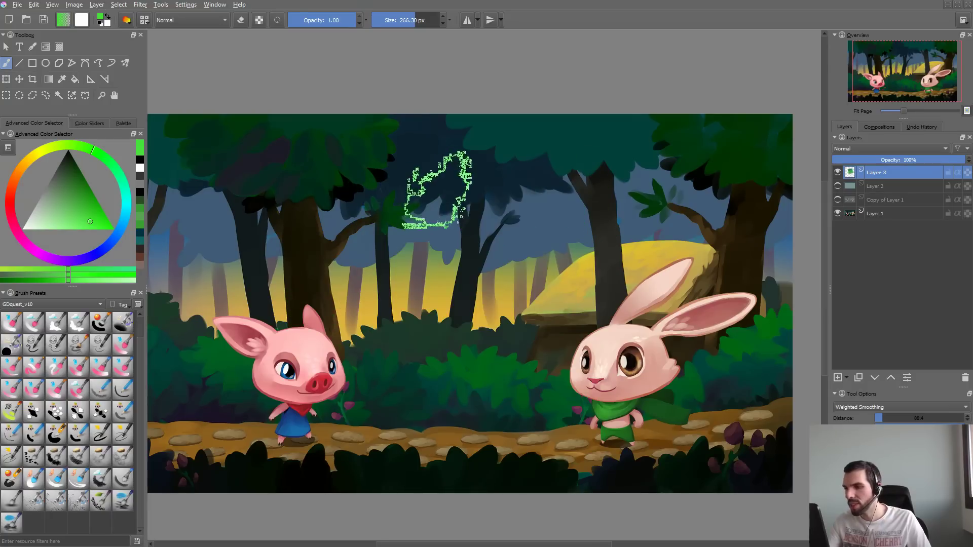
mouse_move(441, 167)
mouse_down()
mouse_move(456, 243)
mouse_move(454, 355)
mouse_up()
key(ctrl+z)
mouse_move(438, 206)
mouse_down()
mouse_move(465, 207)
mouse_move(471, 284)
mouse_up()
key(ctrl+z)
drag(456, 190, 628, 208)
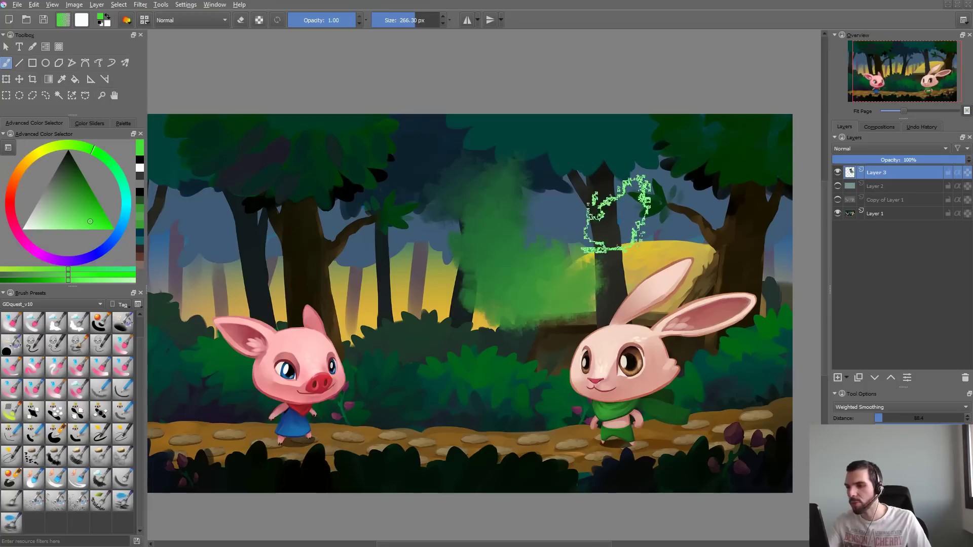
key(ctrl+z)
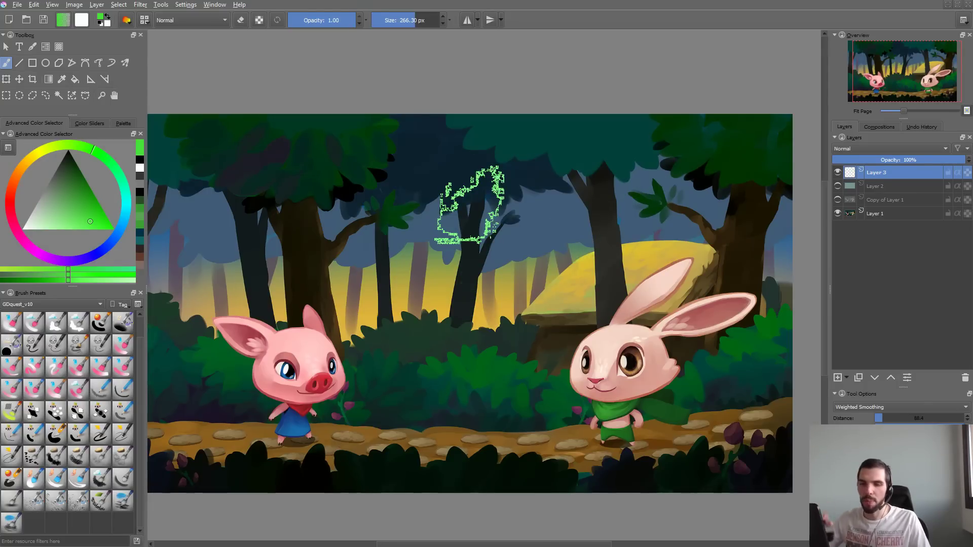
- Raise the Color Rate pressure curve's high end to 1.0 and bend its lower part downward
key(F5)
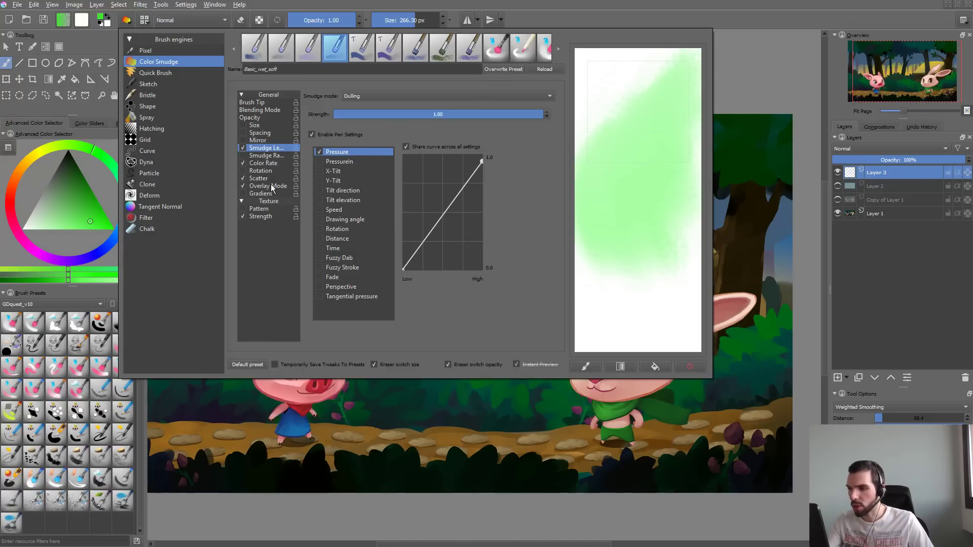
click(263, 156)
click(251, 165)
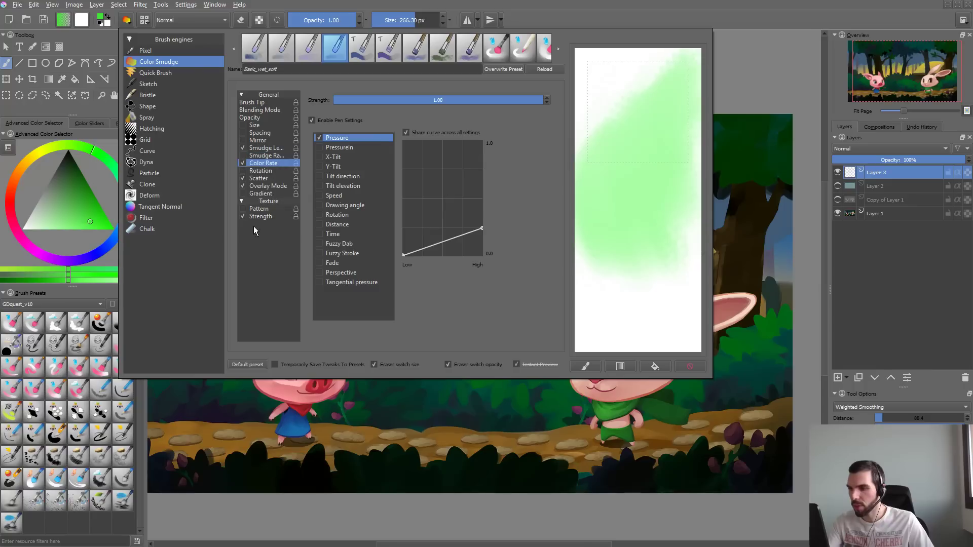
drag(481, 228, 489, 143)
drag(431, 221, 440, 231)
click(438, 400)
- Test the new color rate with long green strokes across the forest and undo them
drag(347, 238, 554, 206)
key(ctrl+z)
mouse_move(329, 239)
mouse_down()
mouse_move(392, 226)
mouse_move(458, 232)
mouse_move(477, 207)
mouse_move(613, 210)
mouse_move(735, 200)
mouse_up()
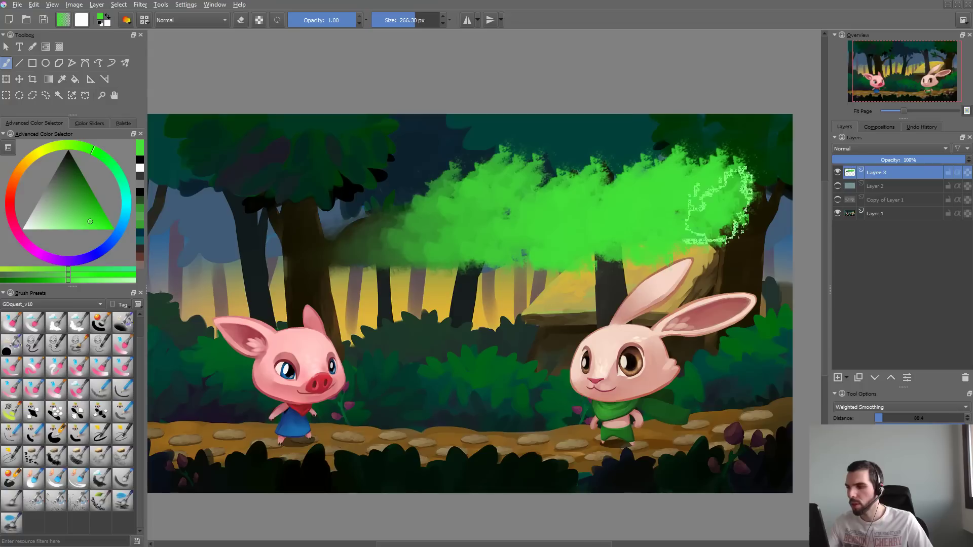
key(ctrl+z)
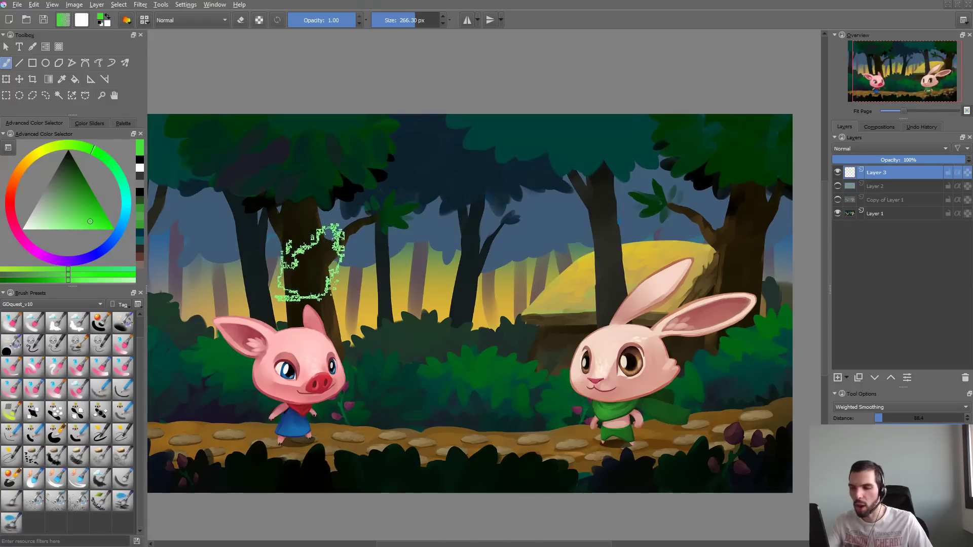
drag(299, 264, 632, 218)
key(ctrl+z)
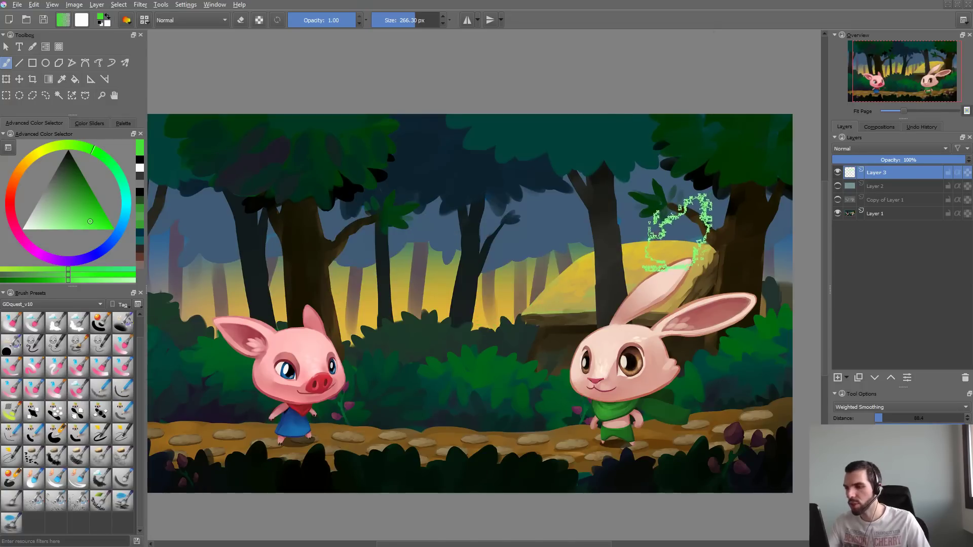
- Set the Scatter strength to about 0.83, adjust its curve, and add the Fuzzy Dab sensor with separate curves per sensor
key(F5)
click(260, 178)
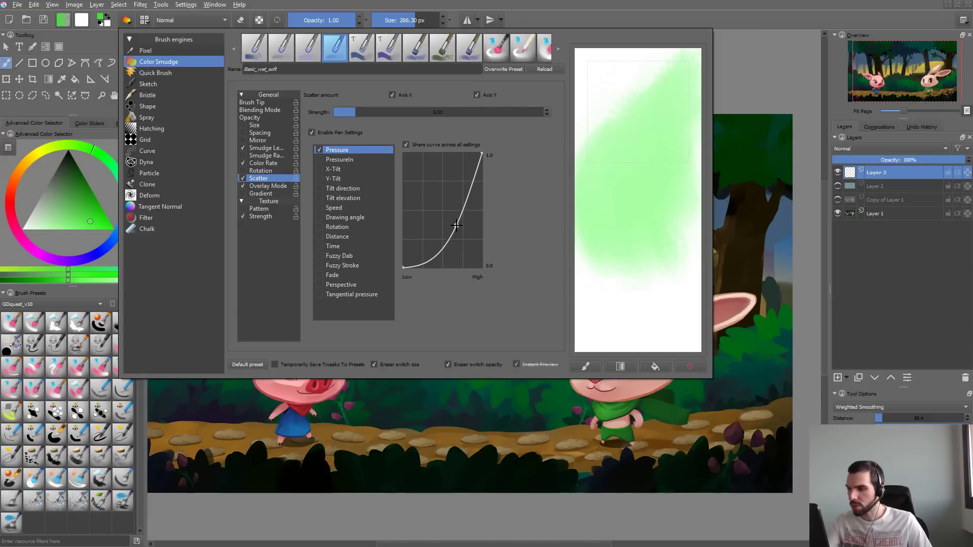
drag(457, 223, 462, 218)
drag(351, 118, 369, 117)
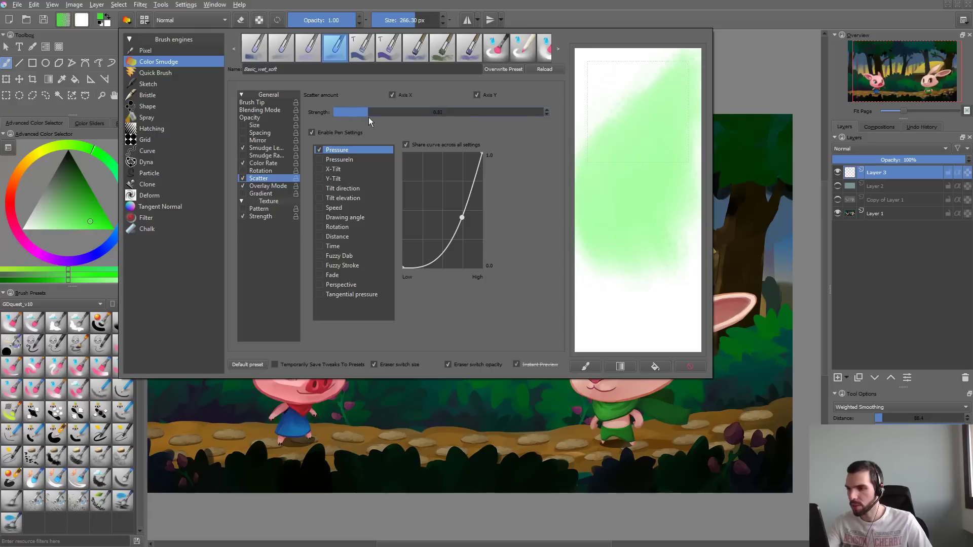
click(319, 256)
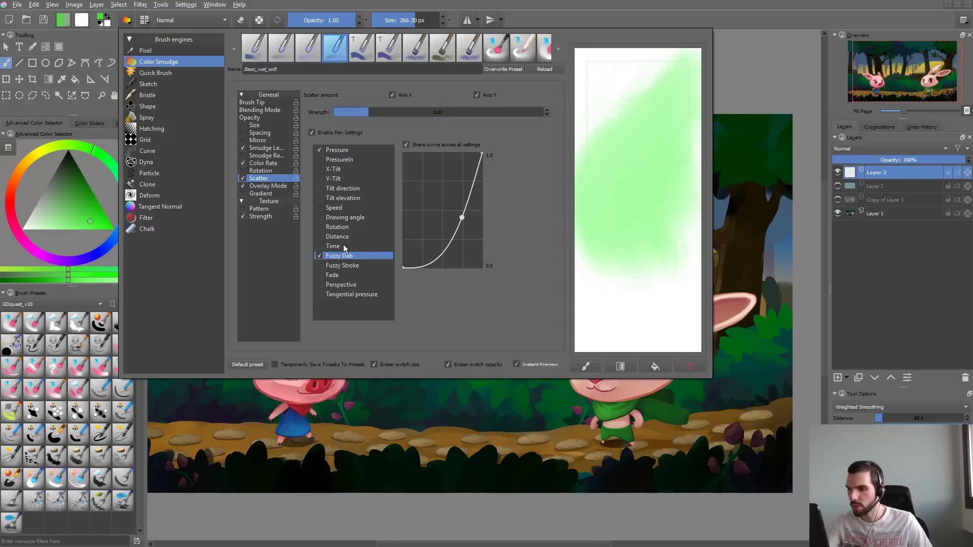
click(424, 147)
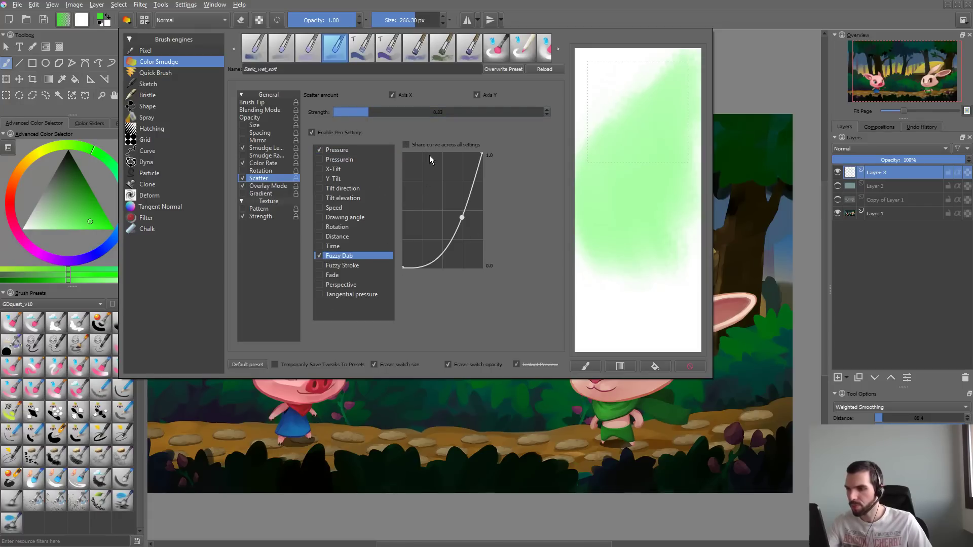
- Smooth the Scatter pressure curve into a gradual rise and lower its high end slightly
click(383, 151)
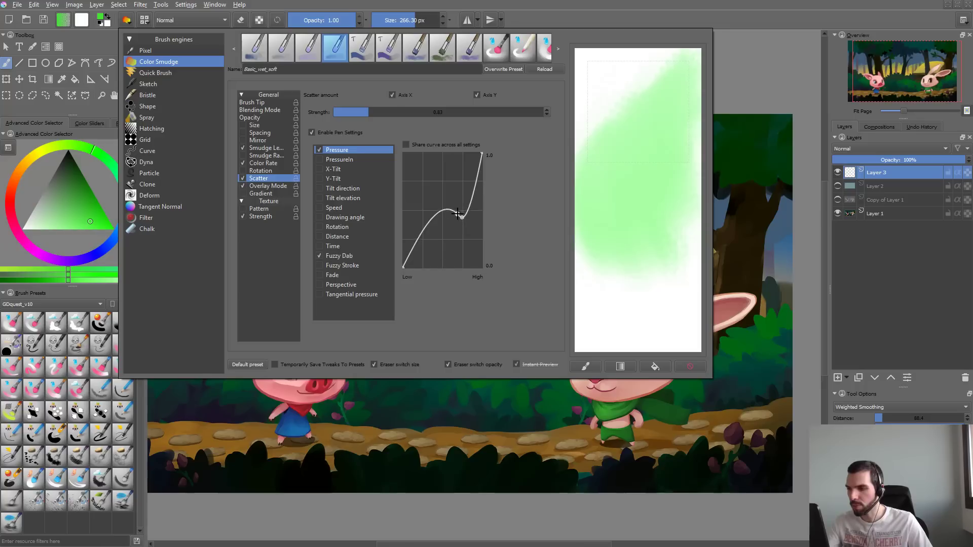
drag(462, 217, 457, 218)
click(482, 153)
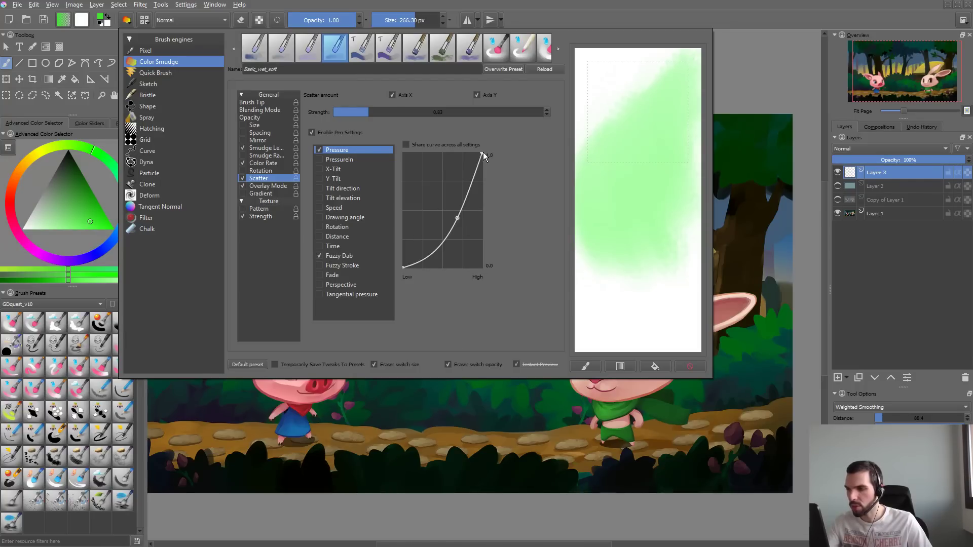
mouse_move(482, 153)
mouse_down()
mouse_move(482, 183)
mouse_move(482, 171)
mouse_up()
drag(457, 218, 458, 223)
- Lower the Scatter Fuzzy Dab curve's high end to about one third, then test a green stroke and undo it
click(344, 256)
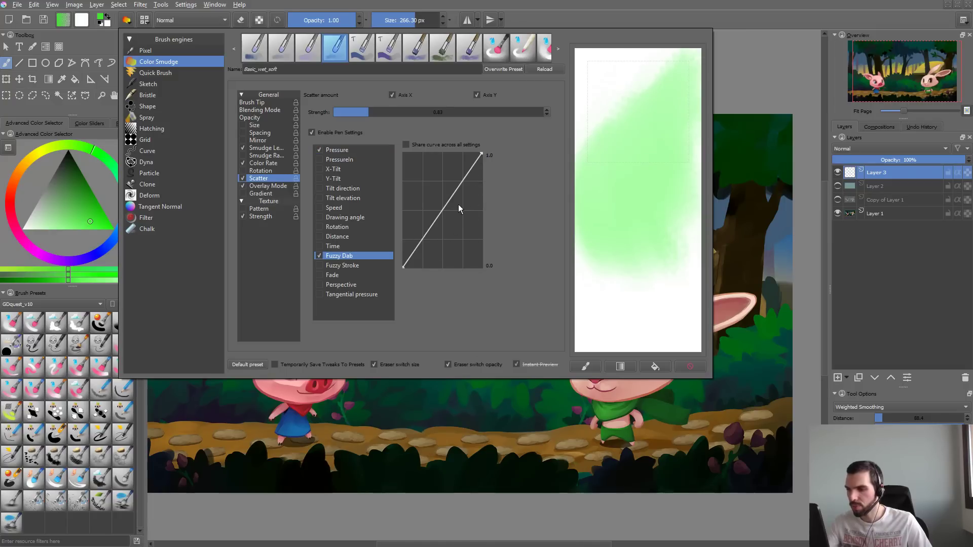
drag(482, 153, 504, 230)
click(432, 426)
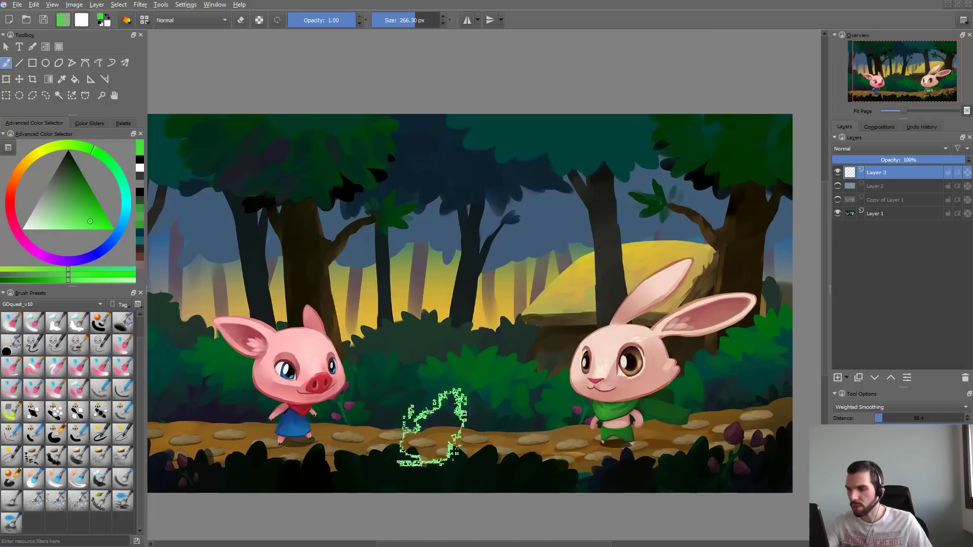
mouse_move(386, 218)
mouse_down()
mouse_move(441, 230)
mouse_move(630, 233)
mouse_up()
key(ctrl+z)
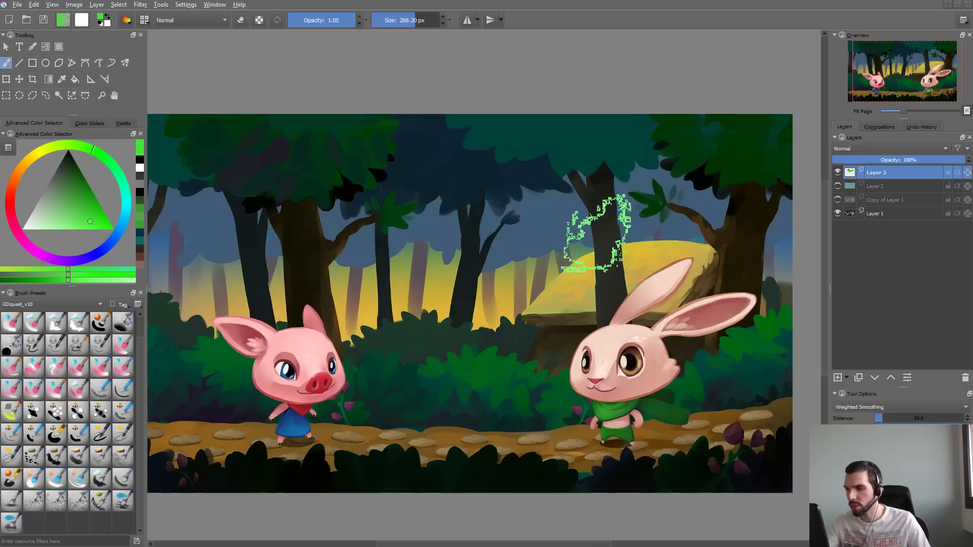
- Raise the Scatter Fuzzy Dab curve's high end to about one half, then test a green stroke and undo it
key(F5)
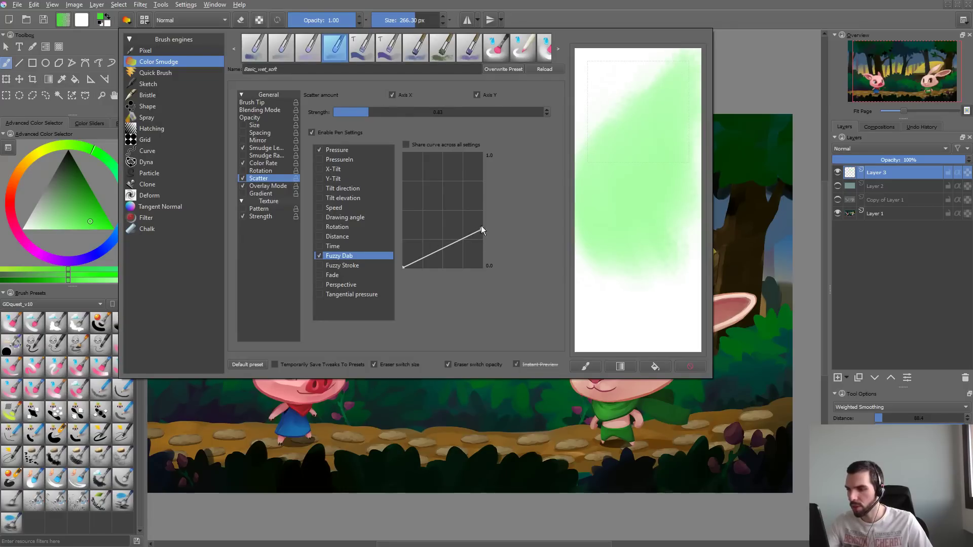
drag(481, 228, 489, 207)
click(416, 436)
mouse_move(424, 215)
mouse_down()
mouse_move(484, 249)
mouse_move(580, 275)
mouse_move(624, 253)
mouse_up()
key(ctrl+z)
- Set the Scatter strength to about 1.86, then test green strokes over the forest and undo them
key(F5)
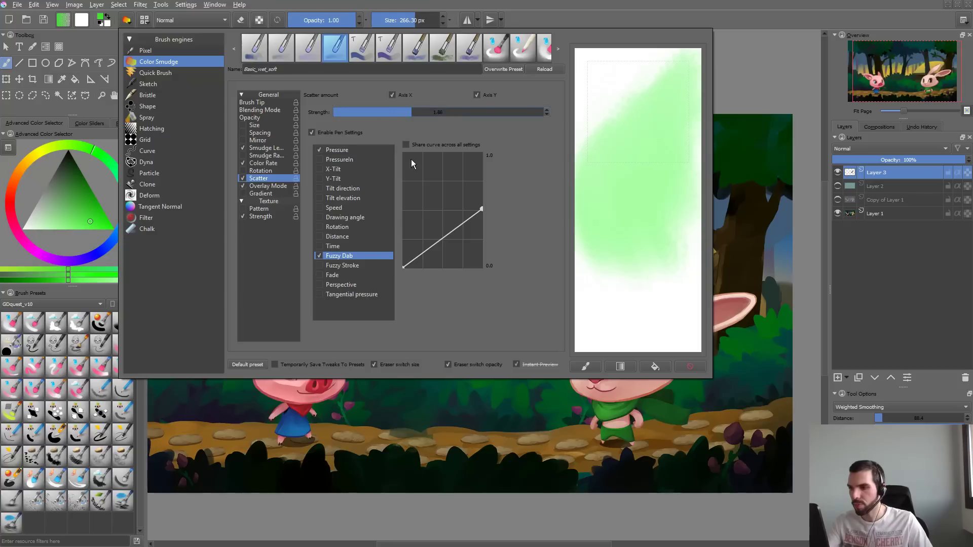
click(408, 432)
mouse_move(436, 203)
mouse_down()
mouse_move(413, 223)
mouse_move(591, 269)
mouse_move(471, 319)
mouse_up()
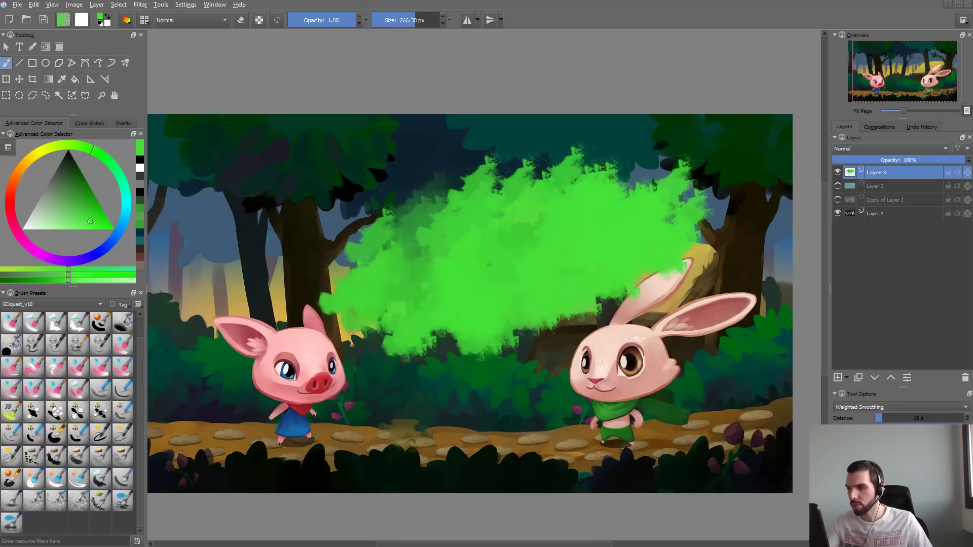
key(ctrl+z)
mouse_move(415, 213)
mouse_down()
mouse_move(507, 233)
mouse_move(456, 324)
mouse_up()
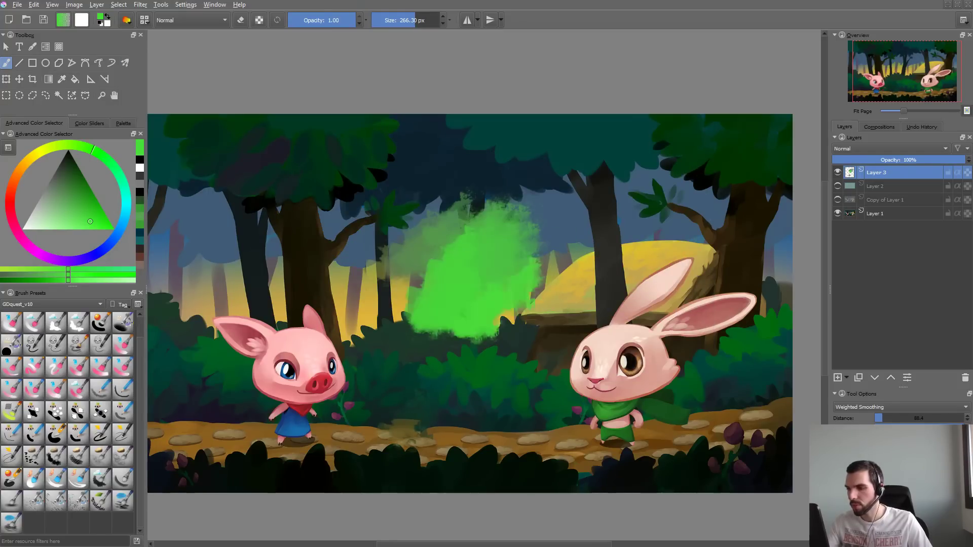
key(ctrl+z)
- Invert the Scatter pressure curve so it falls from about one half at low pressure to zero at high pressure
key(F5)
click(357, 151)
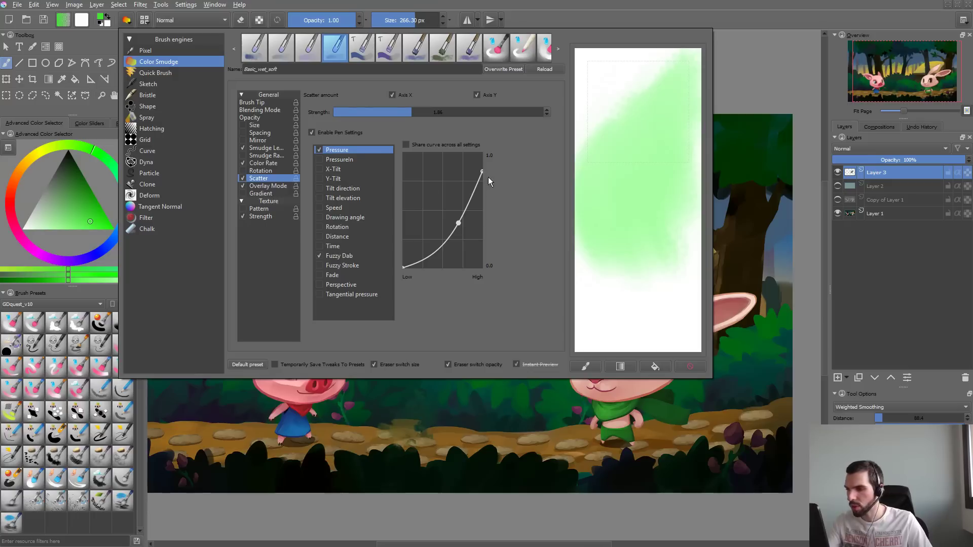
drag(482, 172, 482, 265)
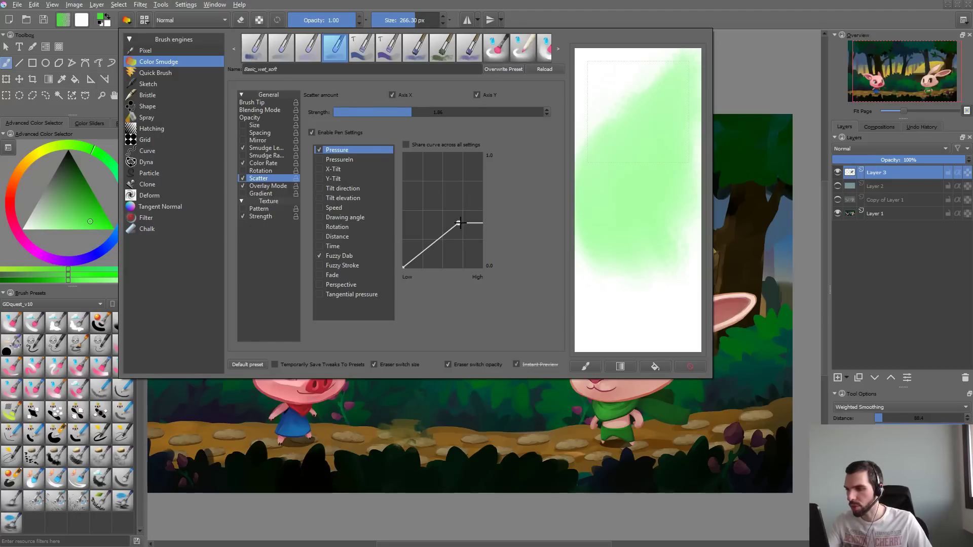
drag(460, 223, 481, 267)
drag(403, 267, 396, 211)
key(Escape)
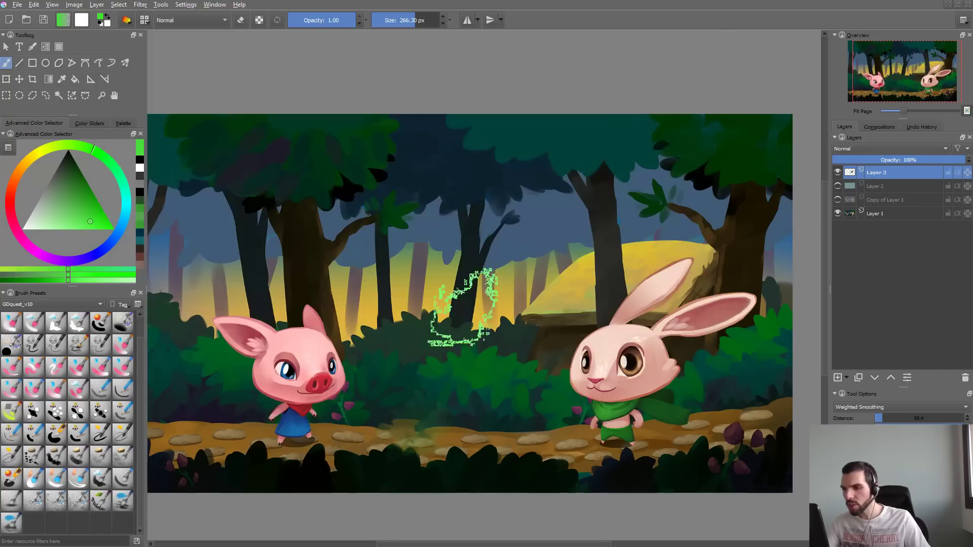
- Test the inverted scatter response with green strokes across the forest and undo them
mouse_move(359, 269)
mouse_down()
mouse_move(413, 192)
mouse_move(619, 301)
mouse_up()
key(ctrl+z)
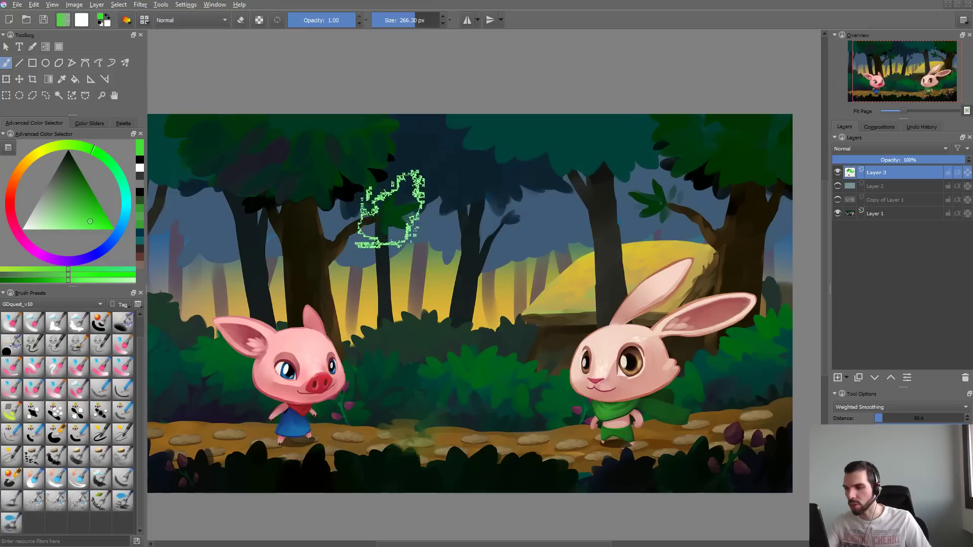
mouse_move(395, 209)
mouse_down()
mouse_move(480, 184)
mouse_move(502, 190)
mouse_move(517, 215)
mouse_move(471, 282)
mouse_move(489, 322)
mouse_up()
key(ctrl+z)
- Drive the brush's Rotation with Fuzzy Dab instead of Drawing angle and close the brush settings
key(F5)
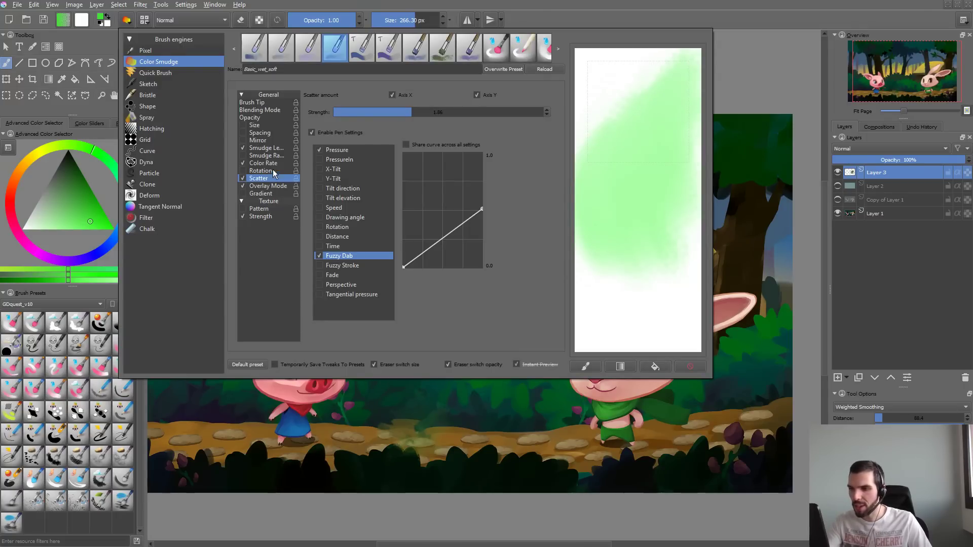
click(249, 171)
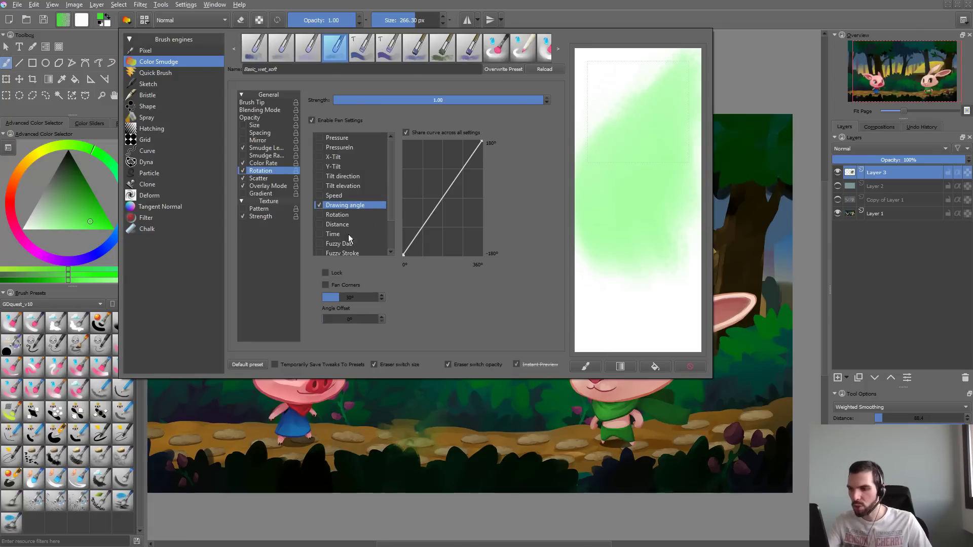
click(319, 244)
click(320, 206)
click(346, 391)
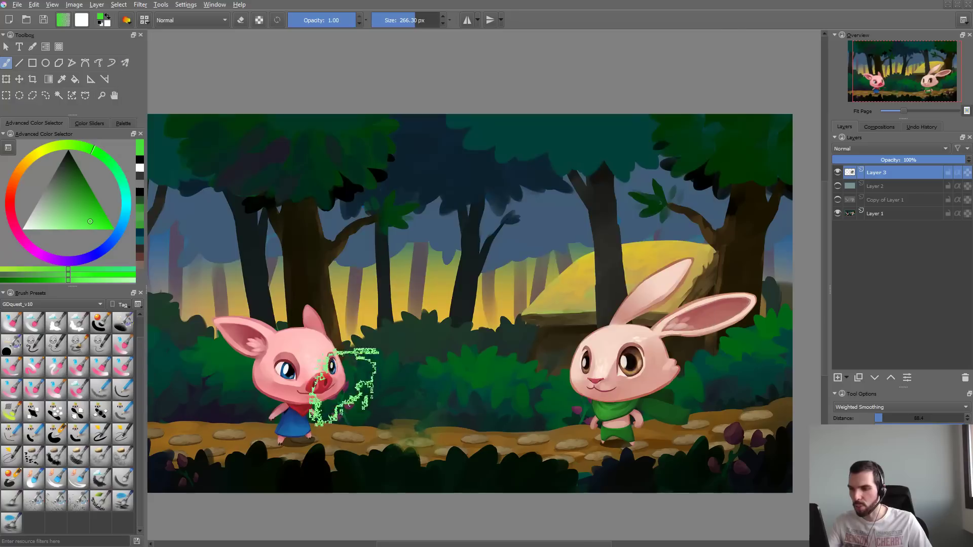
- Test the random dab rotation with green strokes, enlarging the brush to about 535 px, and undo them
mouse_move(395, 238)
mouse_down()
mouse_move(370, 223)
mouse_move(558, 192)
mouse_move(507, 253)
mouse_move(548, 259)
mouse_move(419, 234)
mouse_move(490, 217)
mouse_up()
key(ctrl+z)
mouse_move(370, 214)
mouse_down()
mouse_move(414, 193)
mouse_move(634, 238)
mouse_move(690, 199)
mouse_up()
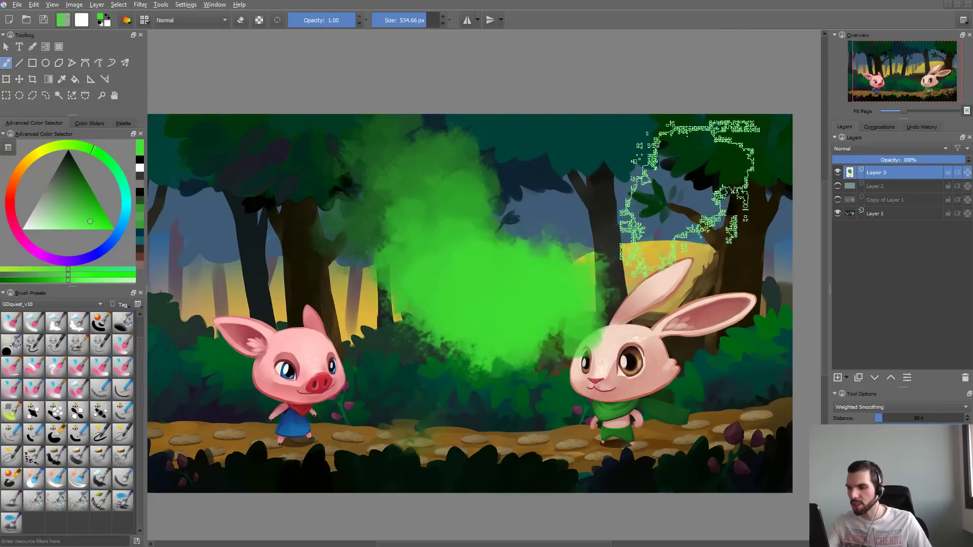
key(ctrl+z)
- Layer overlapping green test strokes over the forest between the characters with a brush of about 367 px, and undo them
mouse_move(510, 213)
shift+mouse_down()
mouse_move(479, 228)
mouse_move(426, 378)
shift+mouse_up()
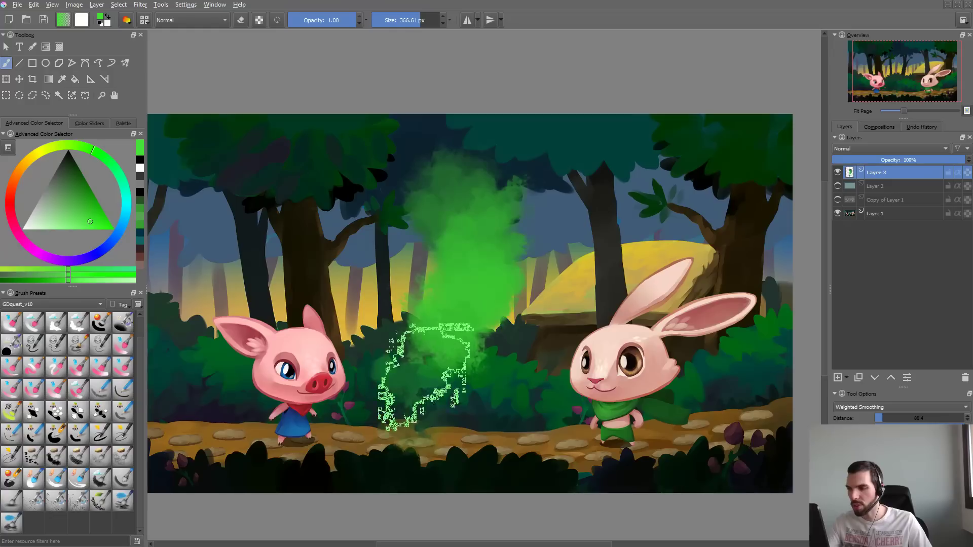
mouse_move(569, 194)
mouse_down()
mouse_move(590, 223)
mouse_move(425, 363)
mouse_up()
drag(426, 205, 413, 286)
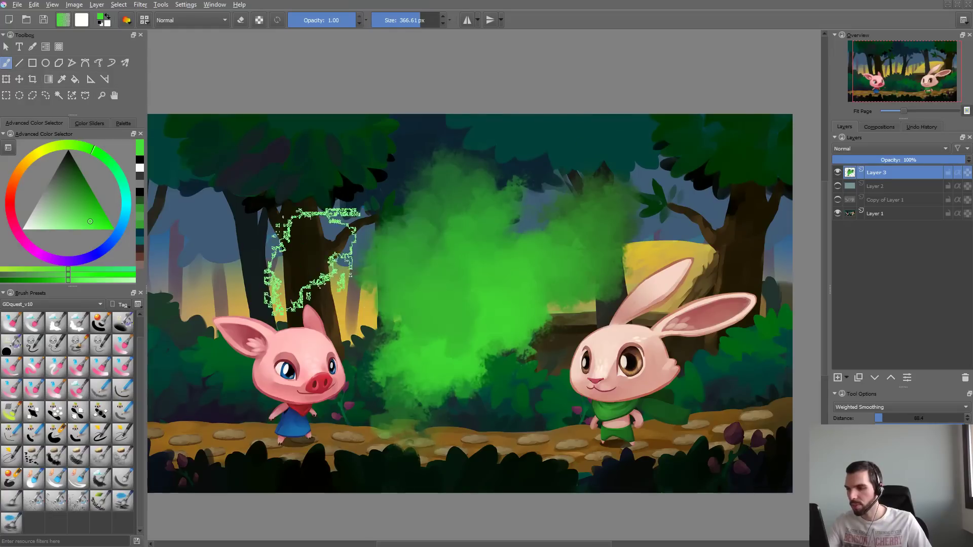
mouse_move(315, 301)
mouse_down()
mouse_move(499, 301)
mouse_move(505, 274)
mouse_up()
mouse_move(310, 225)
mouse_down()
mouse_move(420, 331)
mouse_move(420, 356)
mouse_up()
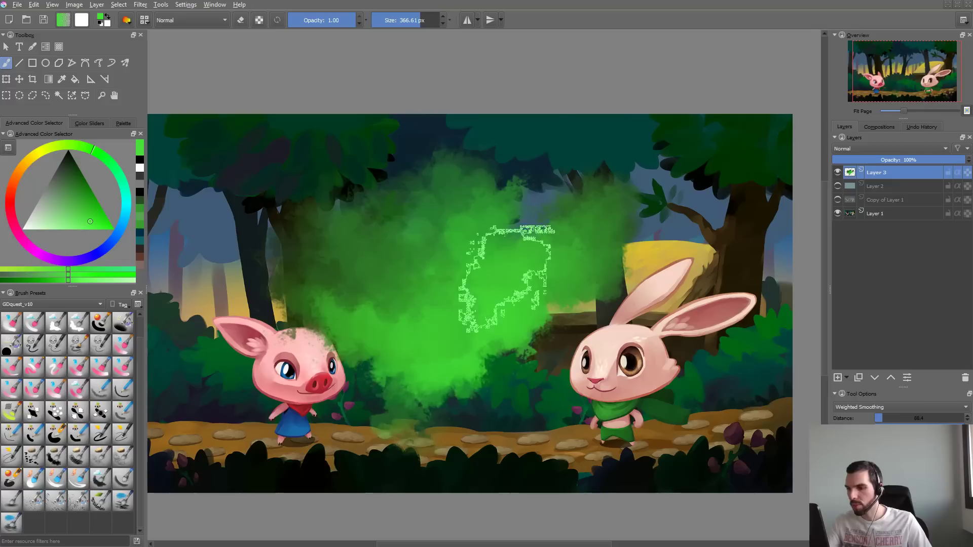
key(ctrl+z)
key(ctrl+z)
key(ctrl+z)
key(ctrl+z)
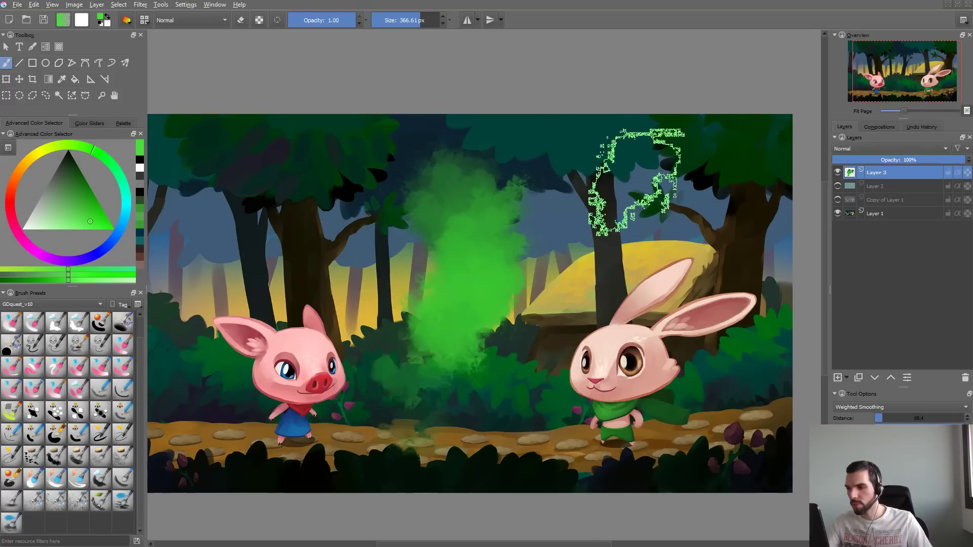
key(ctrl+z)
- Try further separate green strokes across the middle of the forest at about 367 px, undoing each one
mouse_move(436, 248)
mouse_down()
mouse_move(482, 284)
mouse_move(593, 251)
mouse_up()
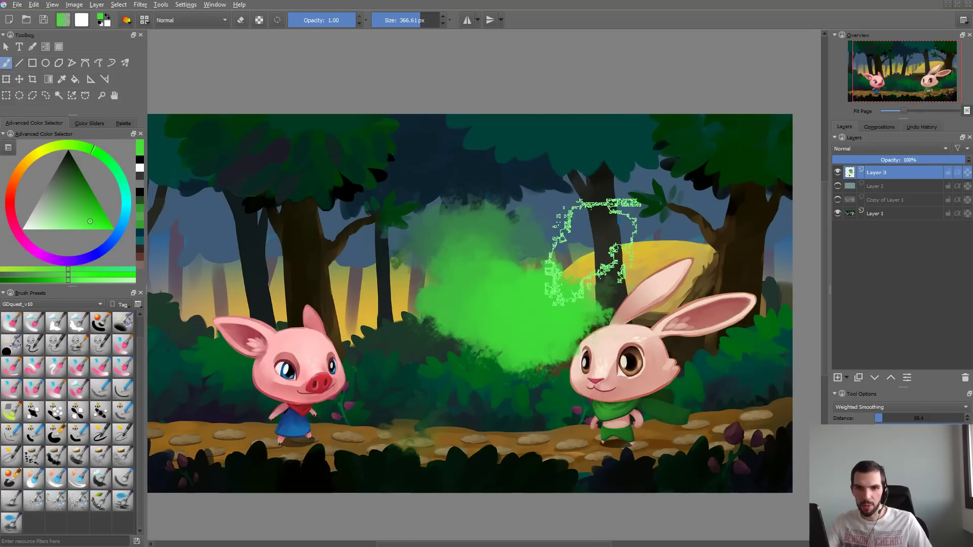
key(ctrl+z)
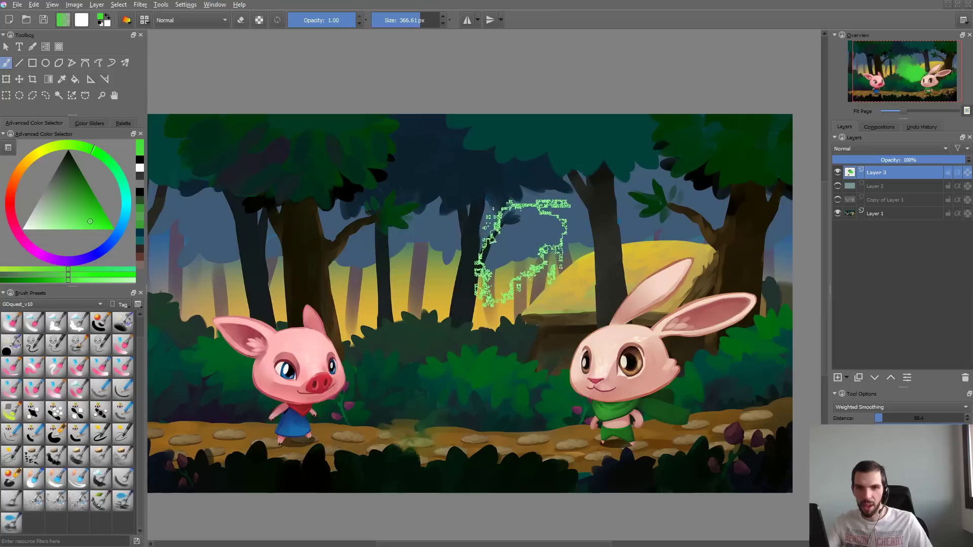
drag(602, 200, 548, 238)
key(ctrl+z)
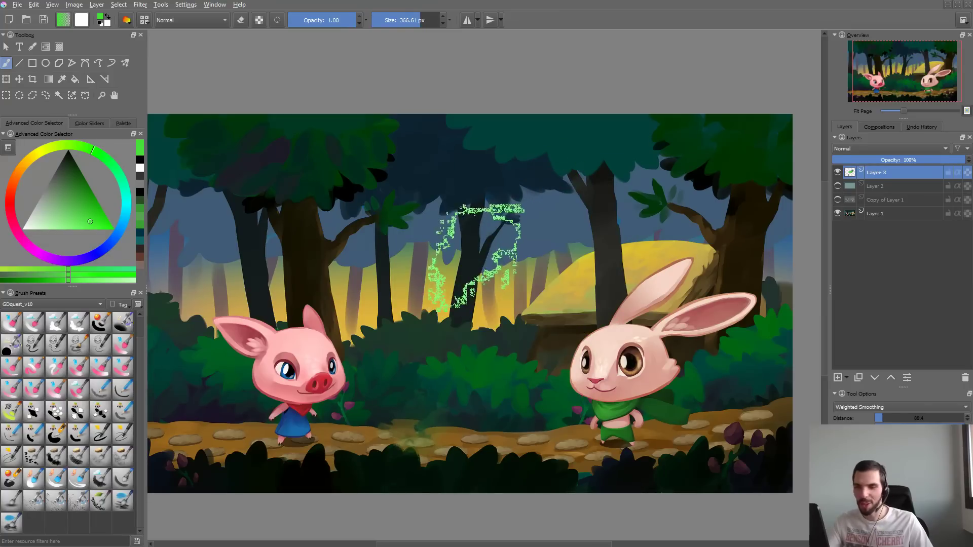
shift+drag(474, 278, 392, 299)
drag(612, 207, 408, 345)
key(ctrl+z)
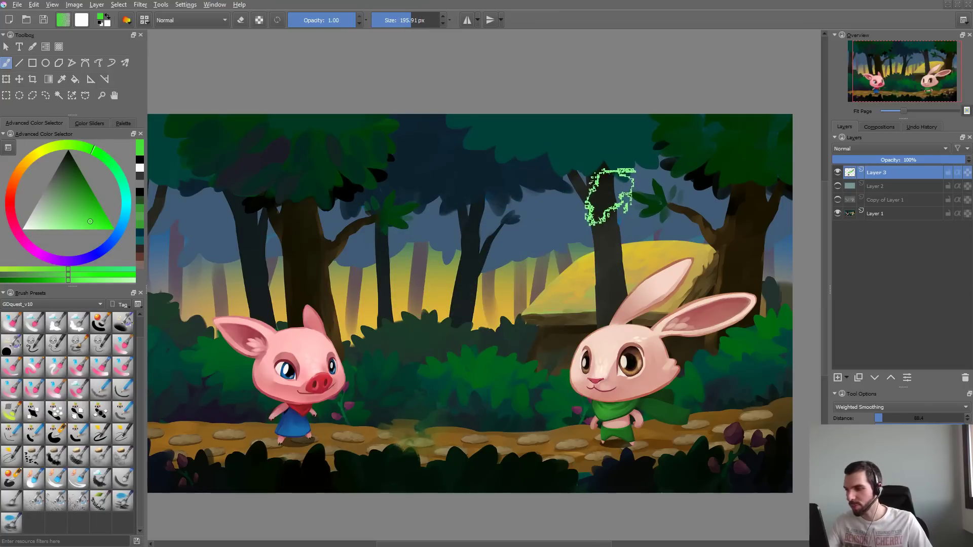
- Test two diagonal green strokes beside the rabbit with the brush reduced to about 196 px, and undo them
drag(607, 214, 456, 348)
drag(603, 283, 447, 421)
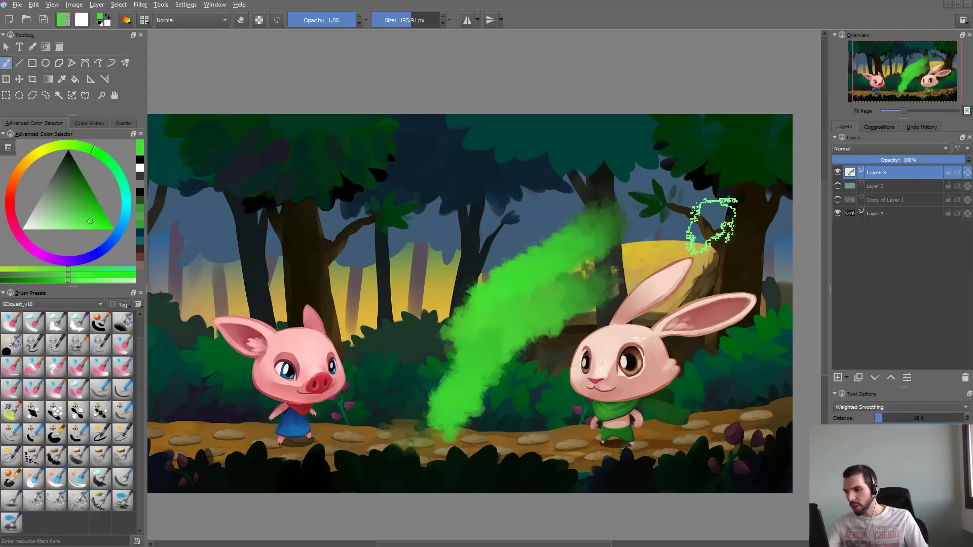
key(ctrl+z)
key(ctrl+z)
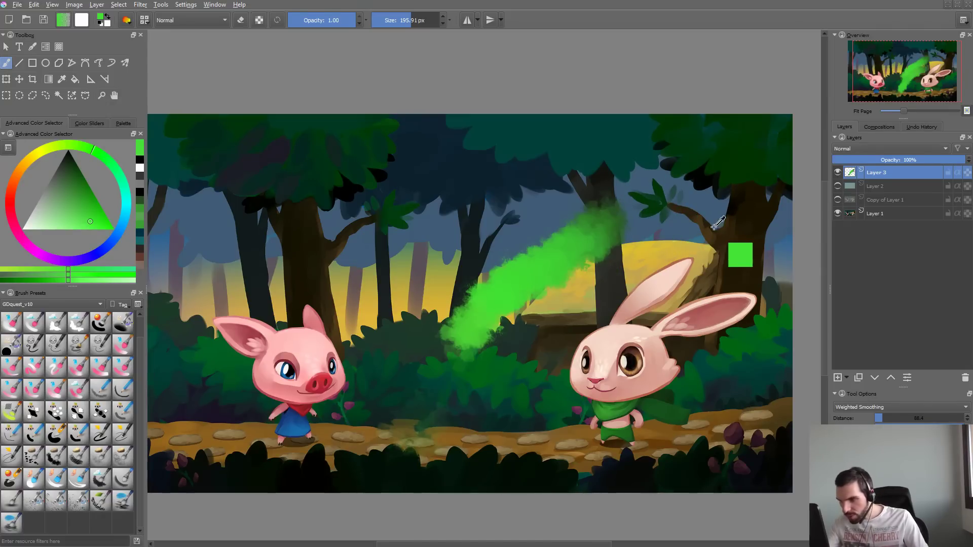
- Open the brush settings for the Basic_wet_soft preset
key(F5)
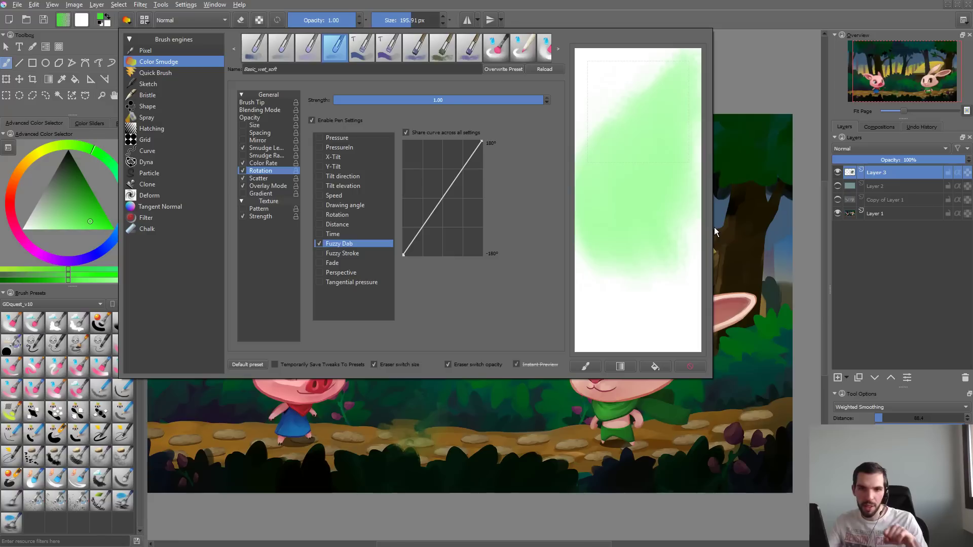
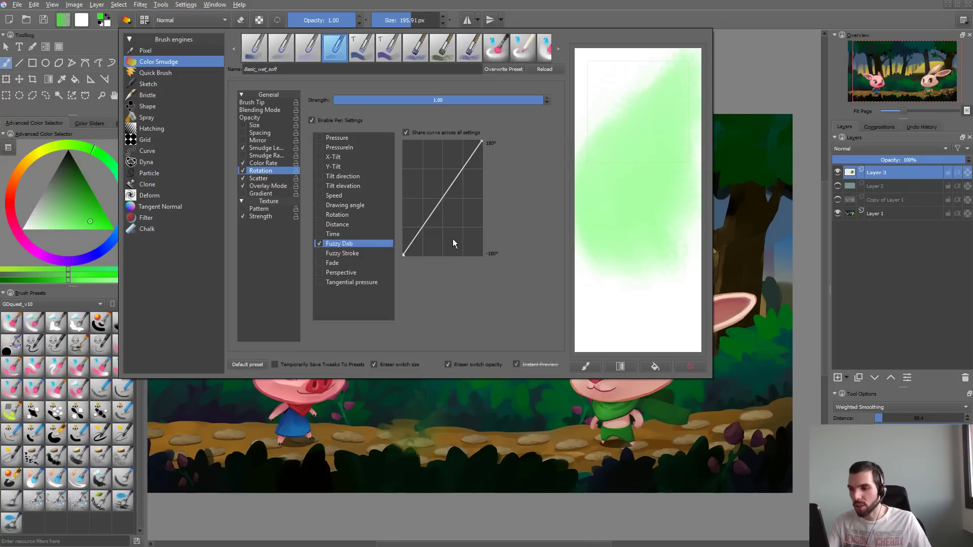
- Close the brush settings, test one vertical green stroke in the middle of the forest, and undo it
click(451, 414)
mouse_move(499, 198)
mouse_down()
mouse_move(521, 261)
mouse_move(507, 347)
mouse_up()
key(ctrl+z)
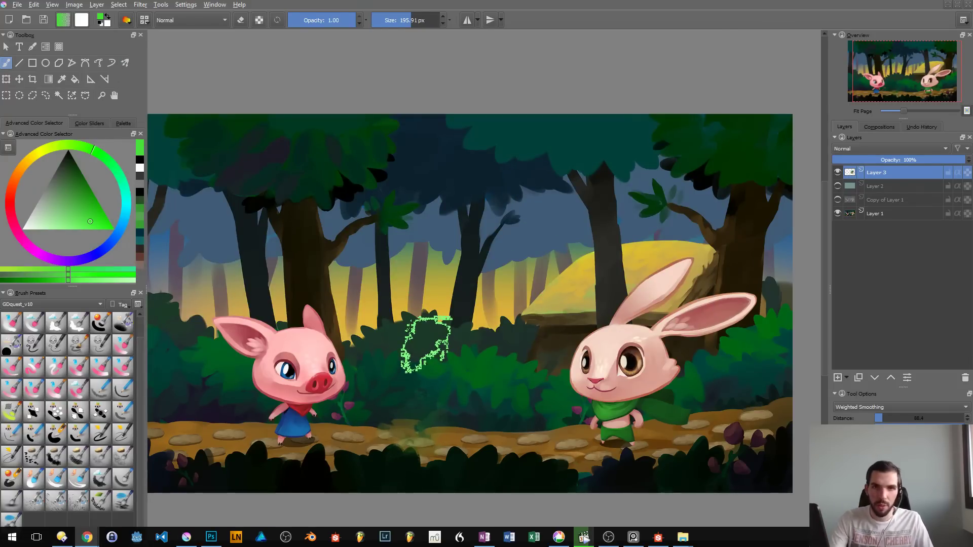
- Switch to Chrome, search Google for "watercolor brushes" and open the Speckyboy article on 30 free watercolor Photoshop brush sets
key(super+Up)
text(w)
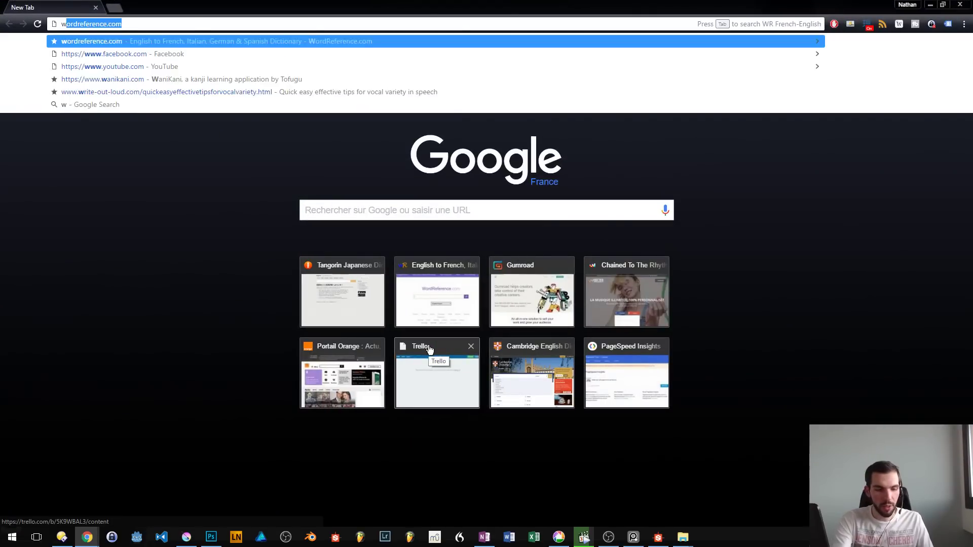
text(atercolor )
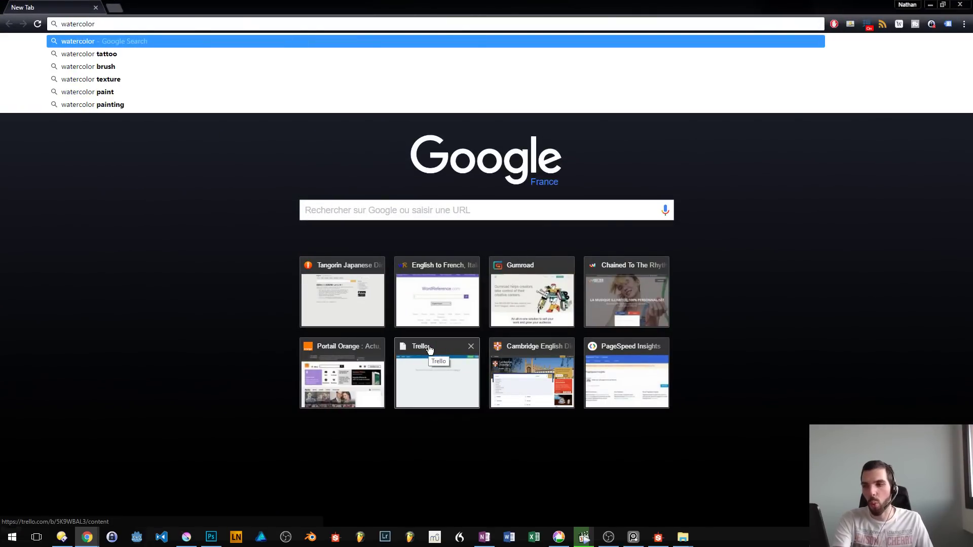
text(brushes)
key(Return)
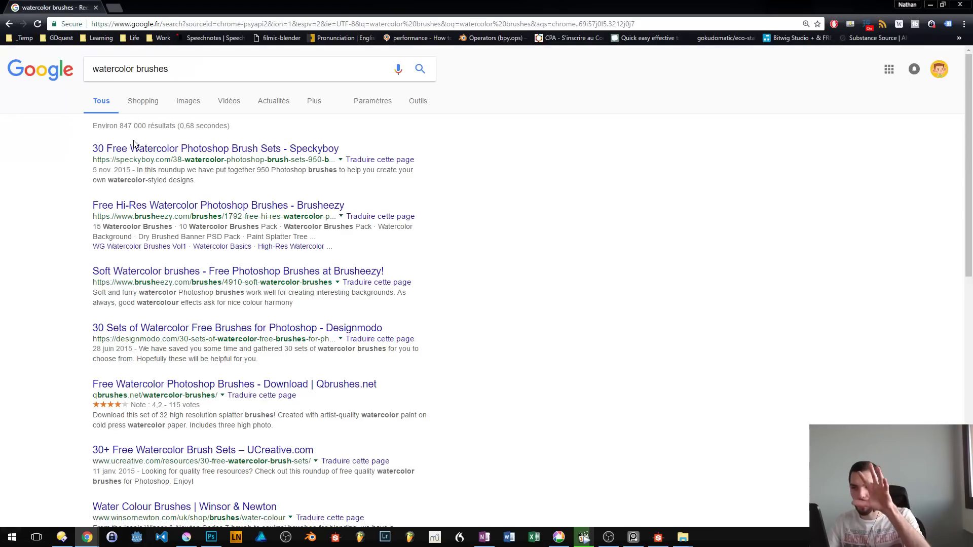
click(152, 148)
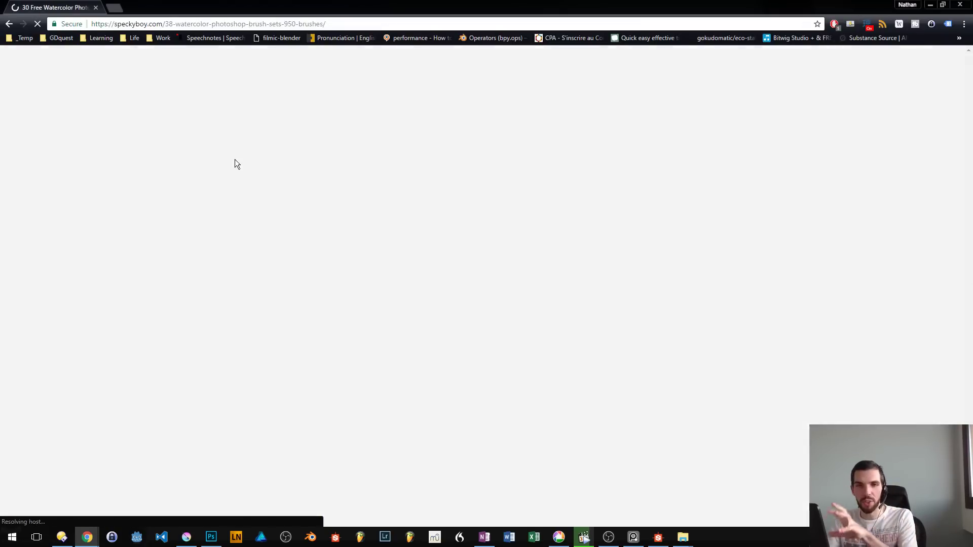
- Examine the tip shapes and sample images of the watercolor brush sets in the article, and return to Krita
scroll(290, 223, down, 3)
scroll(290, 223, down, 8)
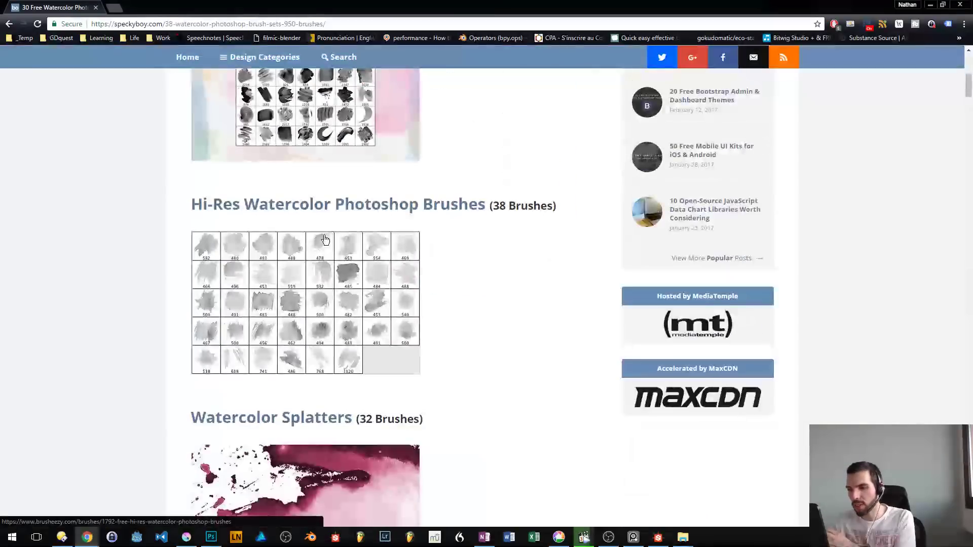
scroll(355, 279, up, 2)
scroll(375, 295, down, 3)
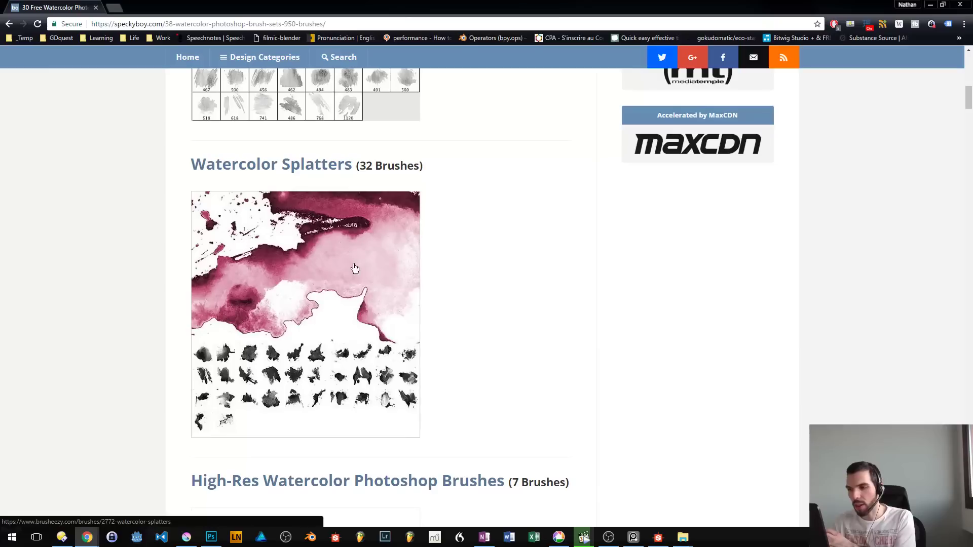
scroll(398, 352, up, 6)
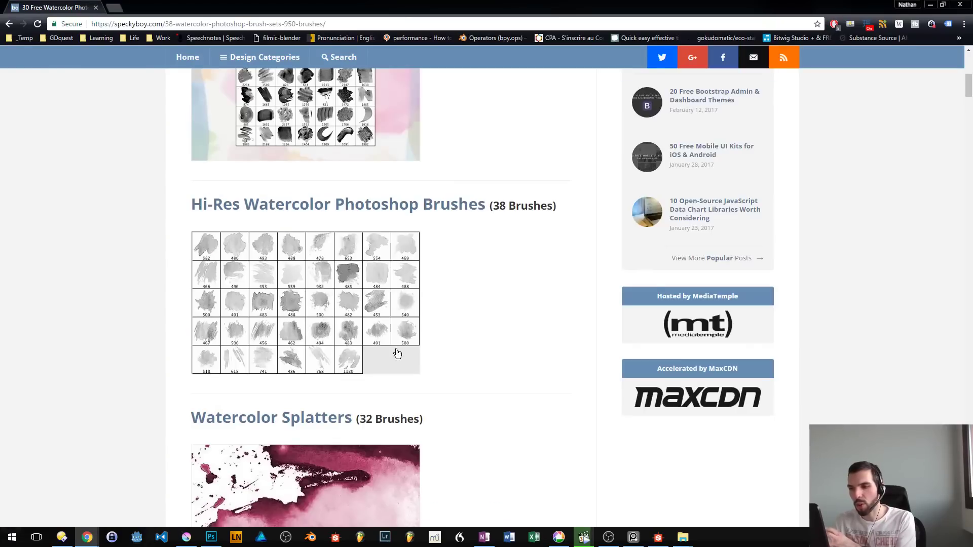
scroll(400, 279, up, 5)
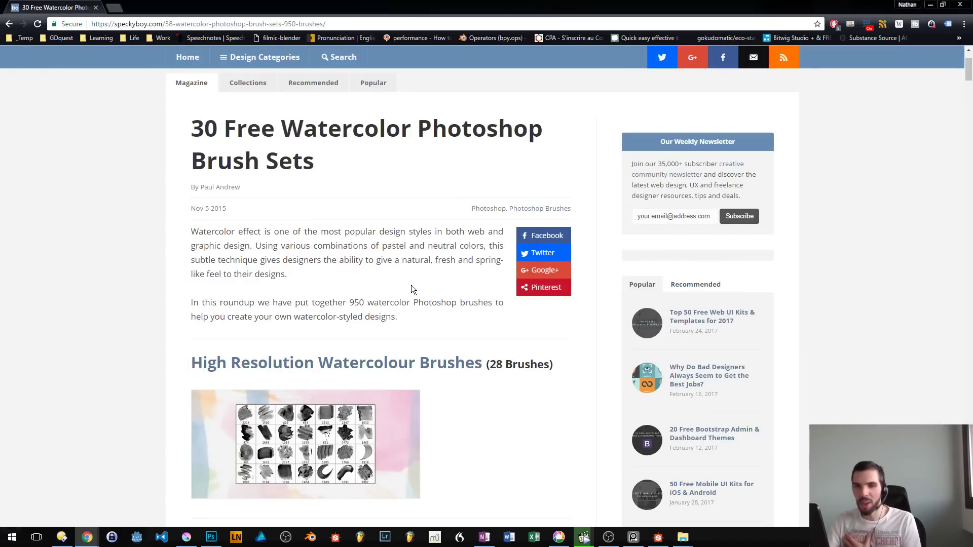
scroll(403, 297, down, 1)
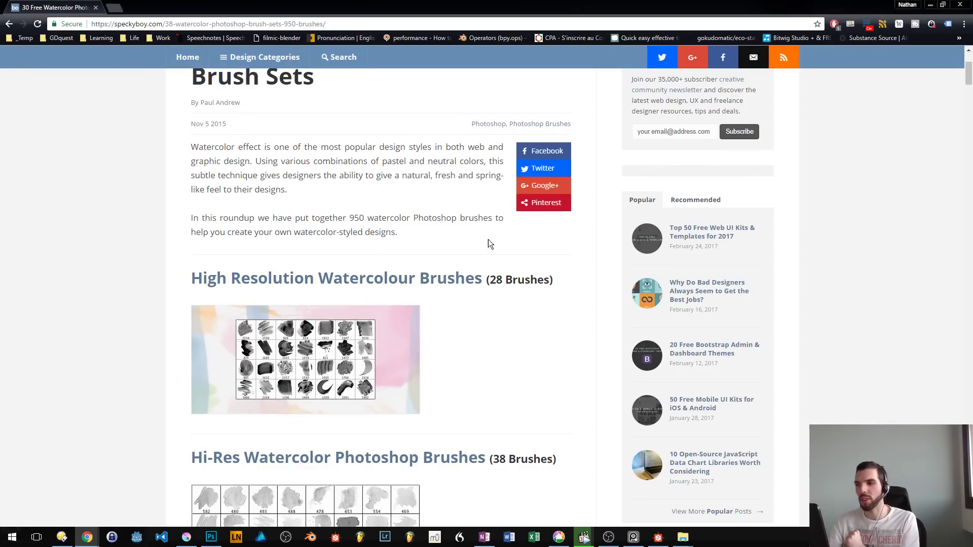
scroll(355, 243, down, 15)
scroll(408, 279, up, 5)
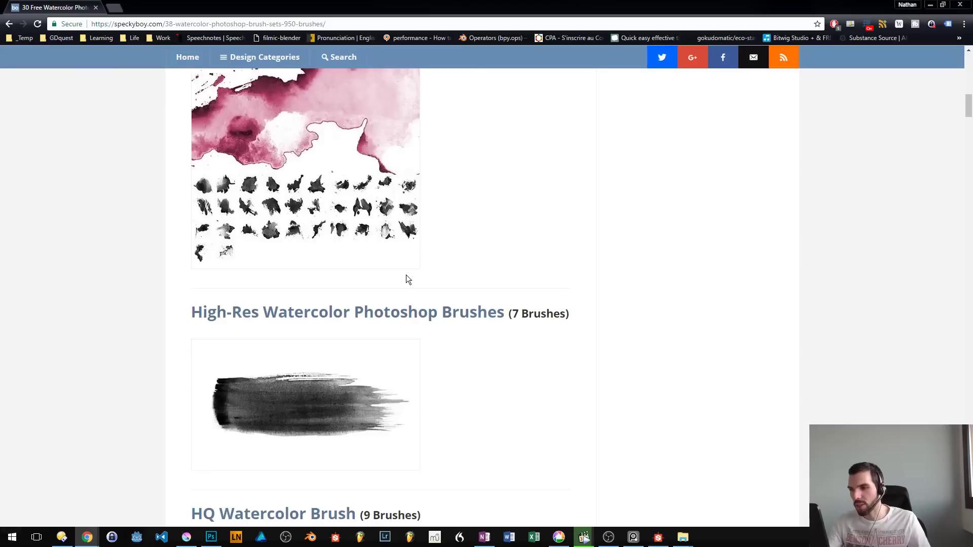
scroll(304, 406, down, 10)
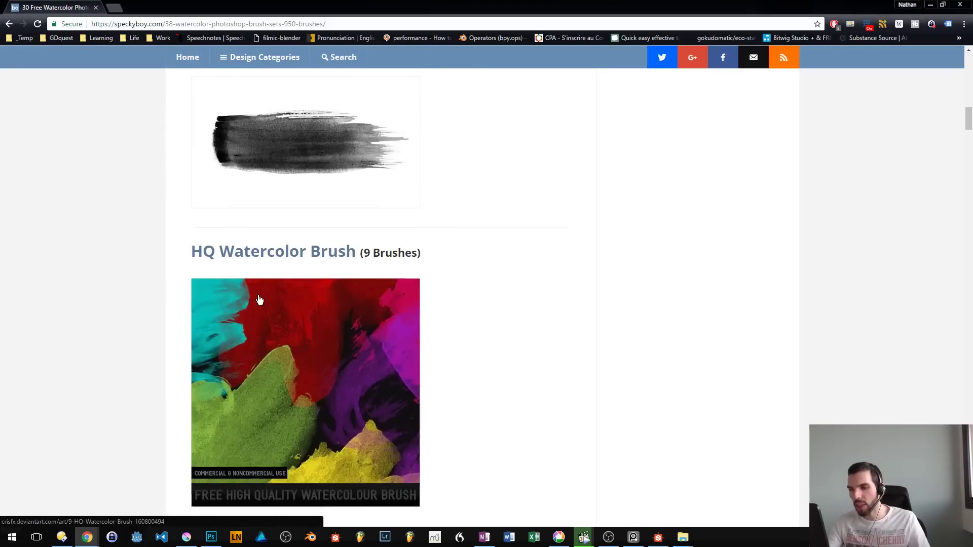
scroll(264, 382, down, 3)
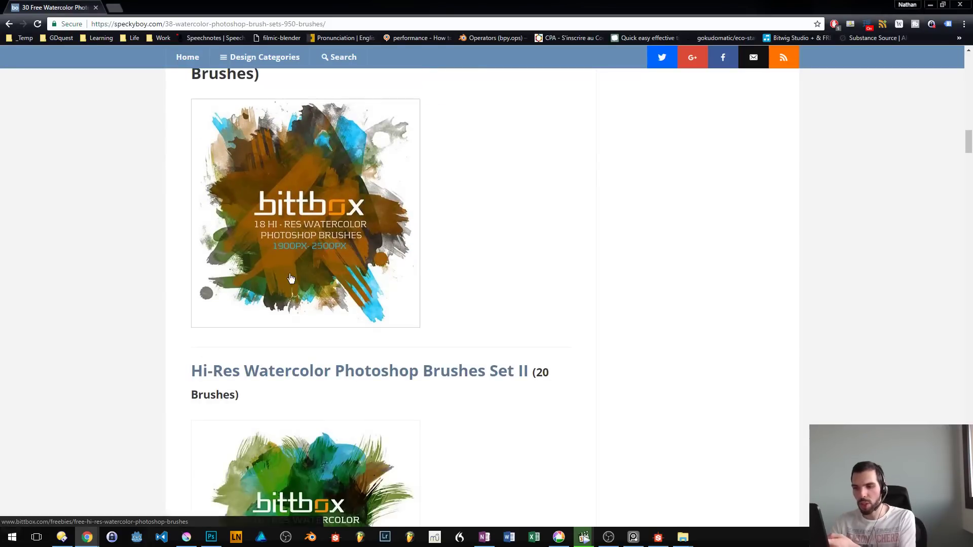
scroll(314, 274, down, 1)
scroll(303, 358, down, 2)
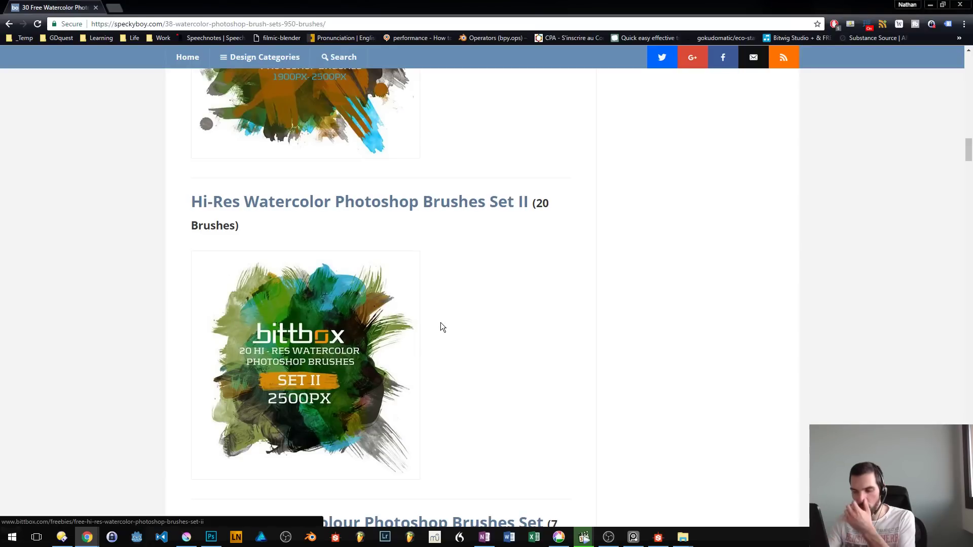
scroll(441, 327, up, 5)
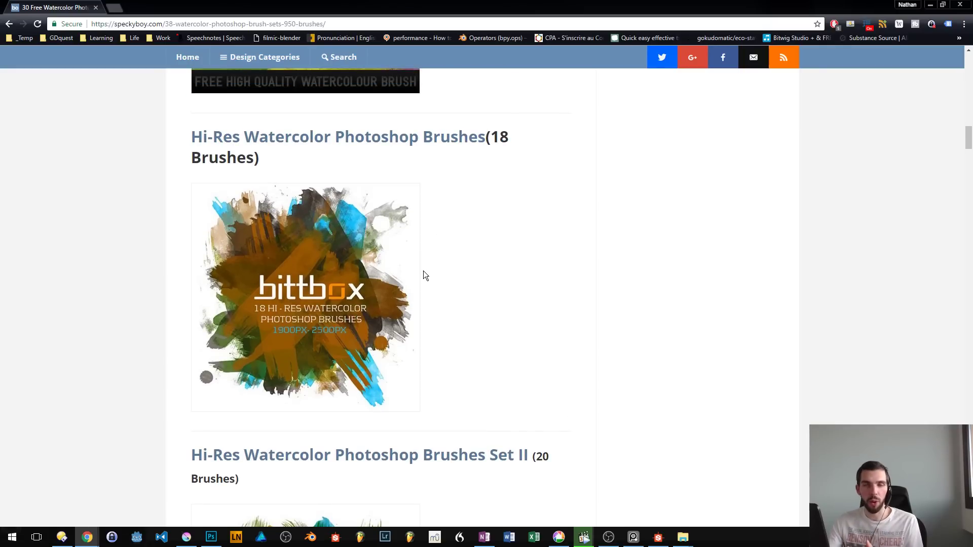
click(932, 5)
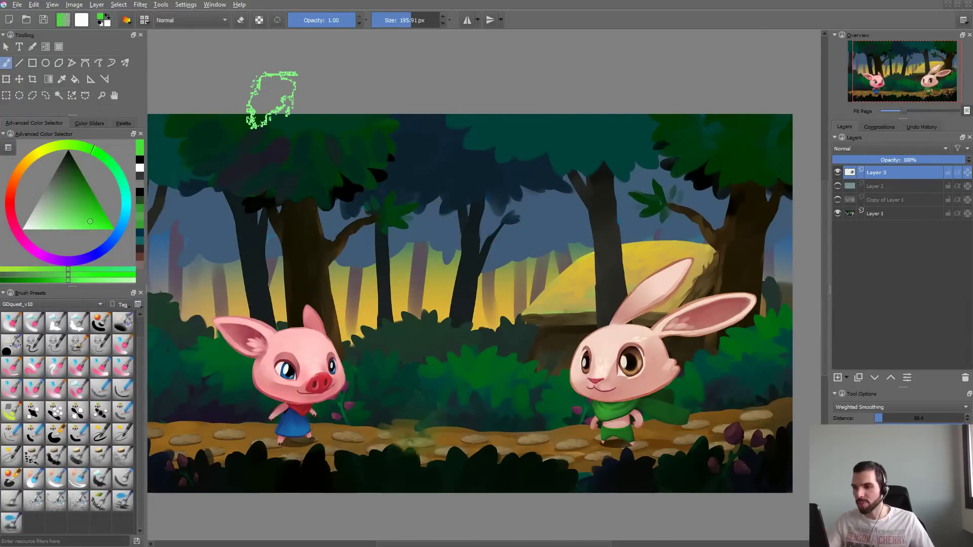
- Test separate green strokes from the trunk above the pig across the forest at about 196 px, undoing each one
drag(320, 247, 520, 281)
key(ctrl+z)
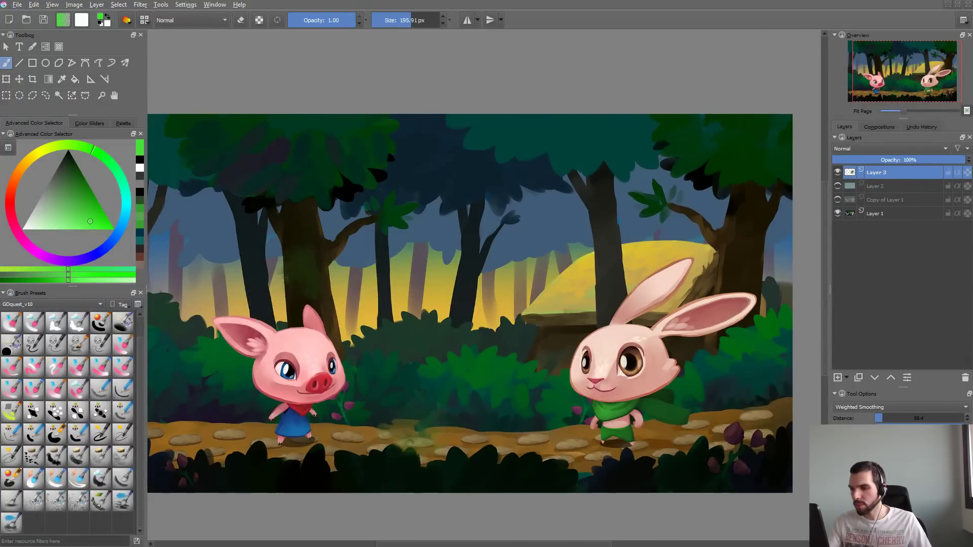
drag(307, 270, 476, 270)
key(ctrl+z)
ctrl+click(309, 279)
mouse_move(309, 278)
mouse_down()
mouse_move(360, 256)
mouse_move(492, 230)
mouse_move(501, 309)
mouse_move(423, 324)
mouse_up()
key(ctrl+z)
- Enlarge the brush to about 260 px, test two long green strokes across the trees, and undo them
shift+drag(403, 226, 434, 226)
drag(313, 262, 496, 250)
key(ctrl+z)
mouse_move(321, 275)
mouse_down()
mouse_move(426, 284)
mouse_move(623, 178)
mouse_up()
key(ctrl+z)
- Pick a dark yellow painting color, test it over the tree trunk above the pig, and undo the strokes
click(80, 196)
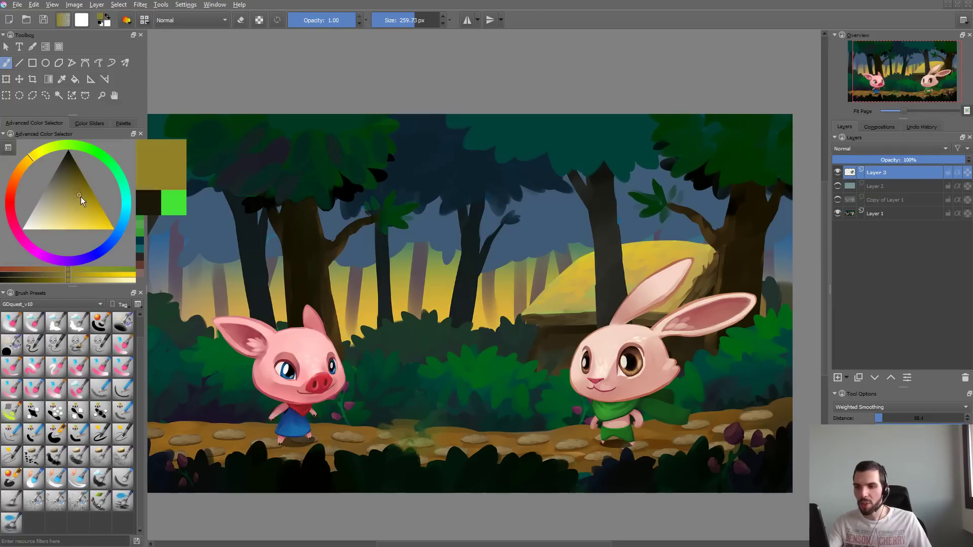
drag(81, 197, 84, 199)
mouse_move(303, 225)
mouse_down()
mouse_move(315, 284)
mouse_move(310, 208)
mouse_move(313, 282)
mouse_up()
key(ctrl+z)
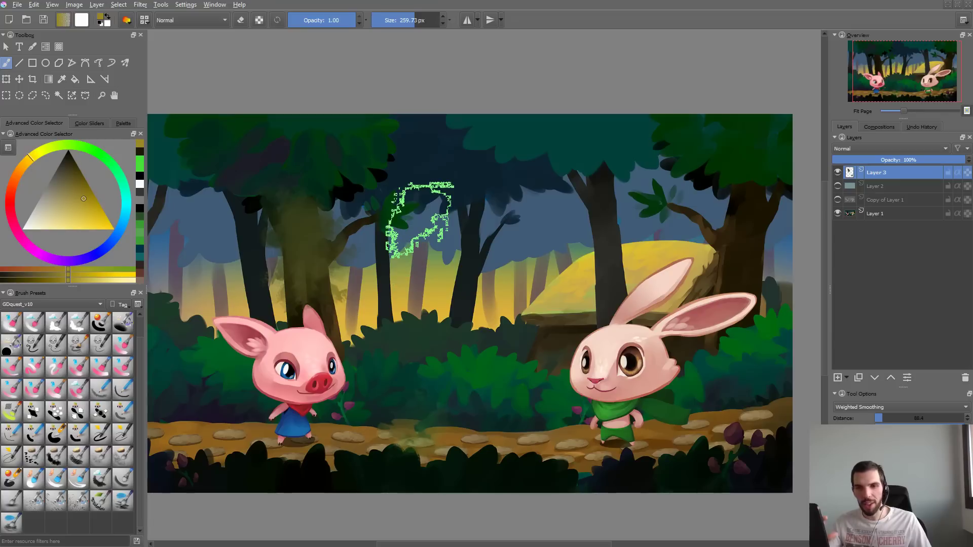
key(ctrl+z)
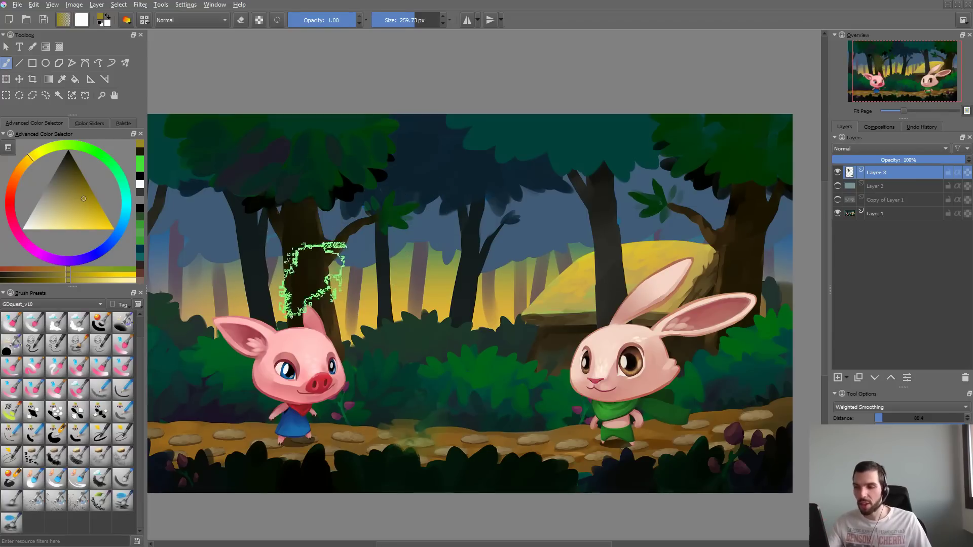
- Try dark yellow strokes between the tree trunks with the brush reduced to about 141 px, undoing each one
mouse_move(302, 250)
mouse_down()
mouse_move(277, 249)
mouse_move(385, 203)
mouse_up()
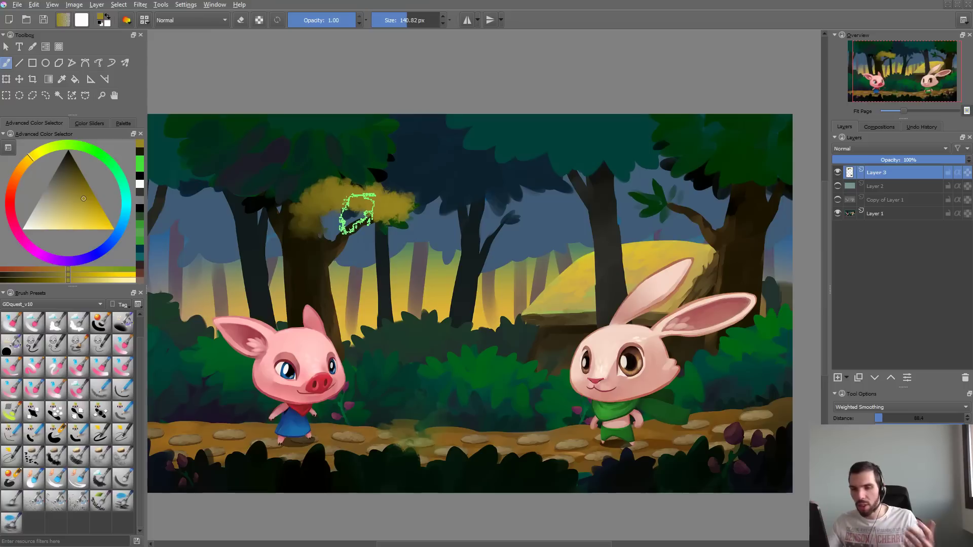
key(ctrl+z)
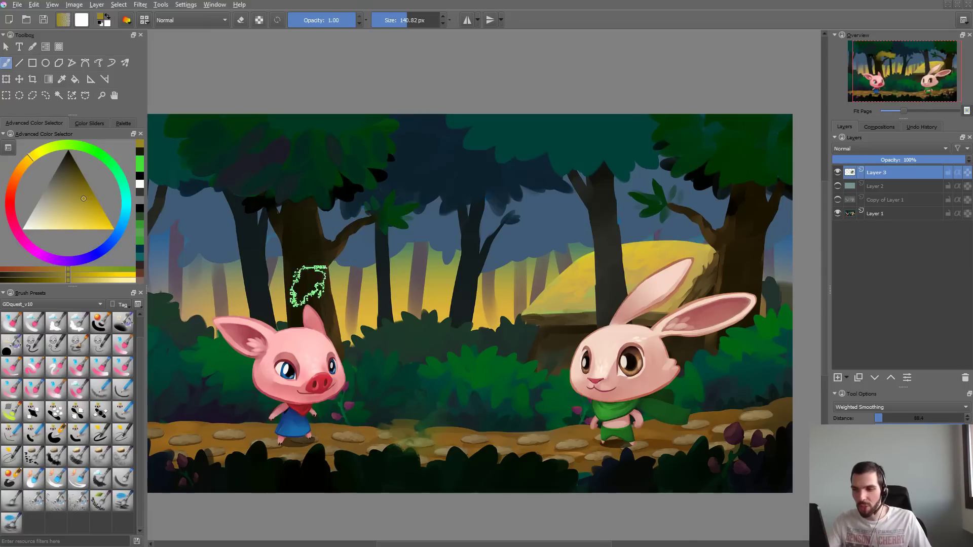
drag(329, 259, 506, 252)
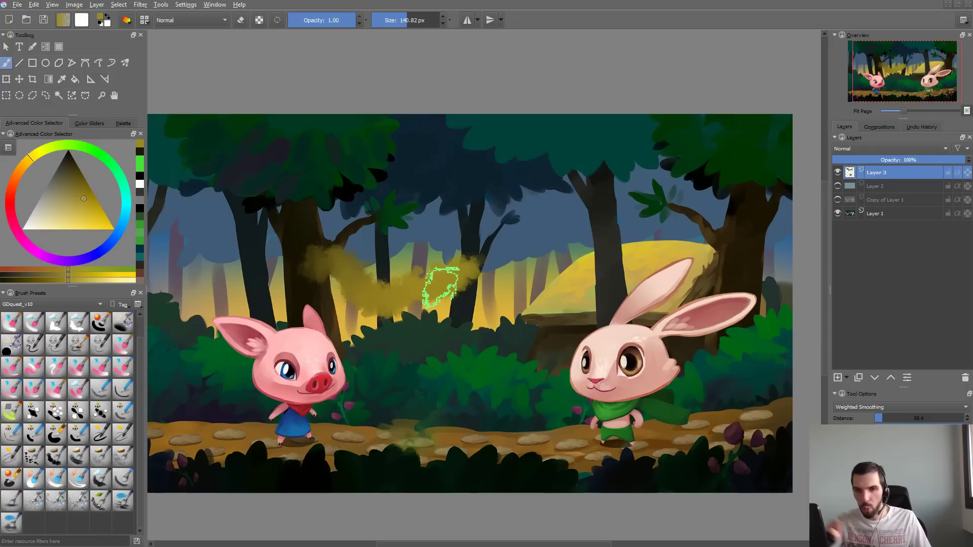
key(ctrl+z)
- Enable horizontal and vertical mirroring in the Basic_wet_soft settings, driven by Fuzzy Dab instead of Pressure
key(F5)
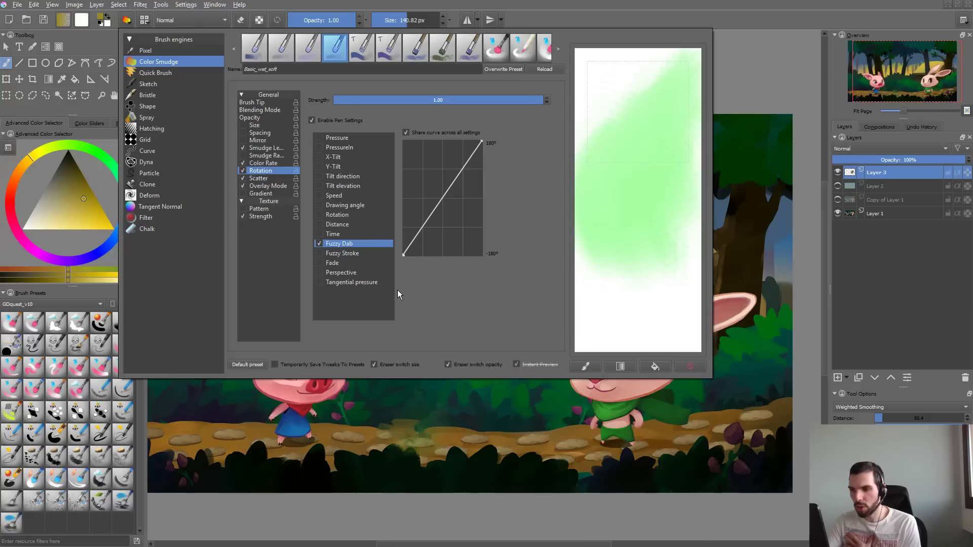
click(252, 140)
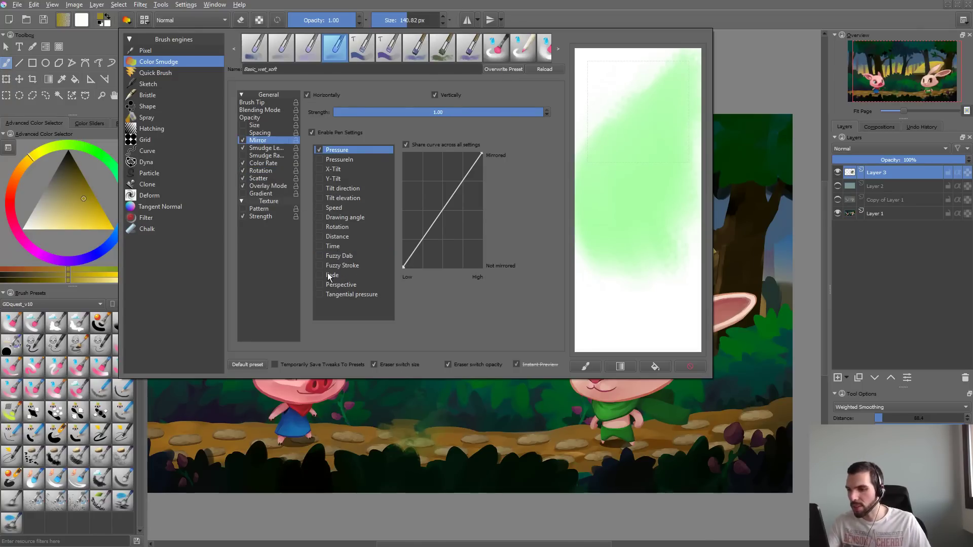
click(321, 150)
click(340, 413)
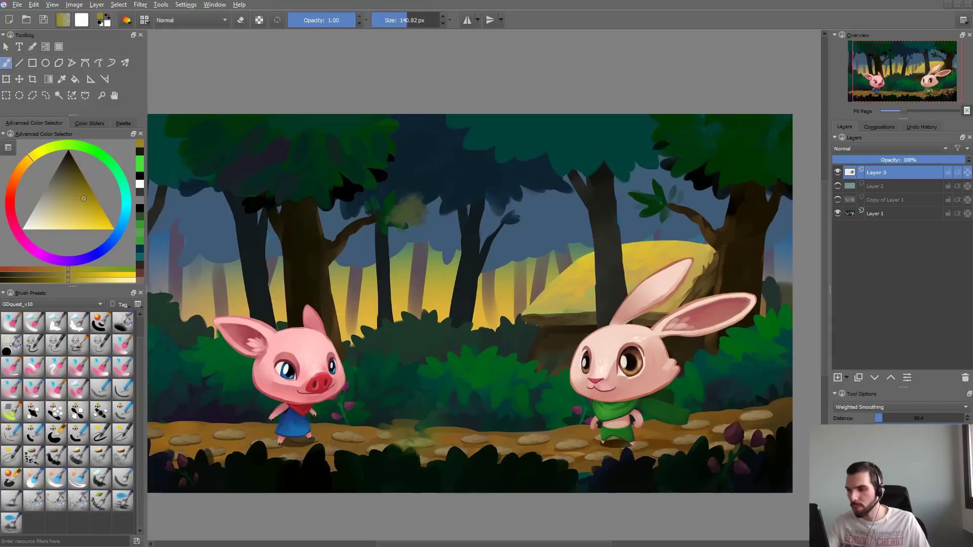
- Test the mirrored brush with dark yellow strokes across the forest while enlarging it to about 352 px, and undo each stroke
mouse_move(410, 211)
mouse_down()
mouse_move(453, 256)
mouse_move(458, 334)
mouse_move(553, 200)
mouse_up()
key(ctrl+z)
drag(409, 237, 469, 235)
mouse_move(380, 200)
mouse_down()
mouse_move(361, 208)
mouse_move(487, 283)
mouse_move(624, 287)
mouse_up()
key(ctrl+z)
mouse_move(425, 206)
mouse_down()
mouse_move(379, 240)
mouse_move(481, 360)
mouse_up()
key(ctrl+z)
mouse_move(601, 208)
mouse_down()
mouse_move(594, 251)
mouse_move(545, 271)
mouse_move(563, 304)
mouse_up()
key(ctrl+z)
- Paint further broad dark yellow test strokes between the characters at about 352 px, and undo them all
mouse_move(600, 244)
mouse_down()
mouse_move(465, 258)
mouse_move(399, 319)
mouse_move(405, 353)
mouse_move(400, 325)
mouse_up()
mouse_move(451, 258)
mouse_down()
mouse_move(435, 239)
mouse_move(471, 297)
mouse_up()
key(ctrl+z)
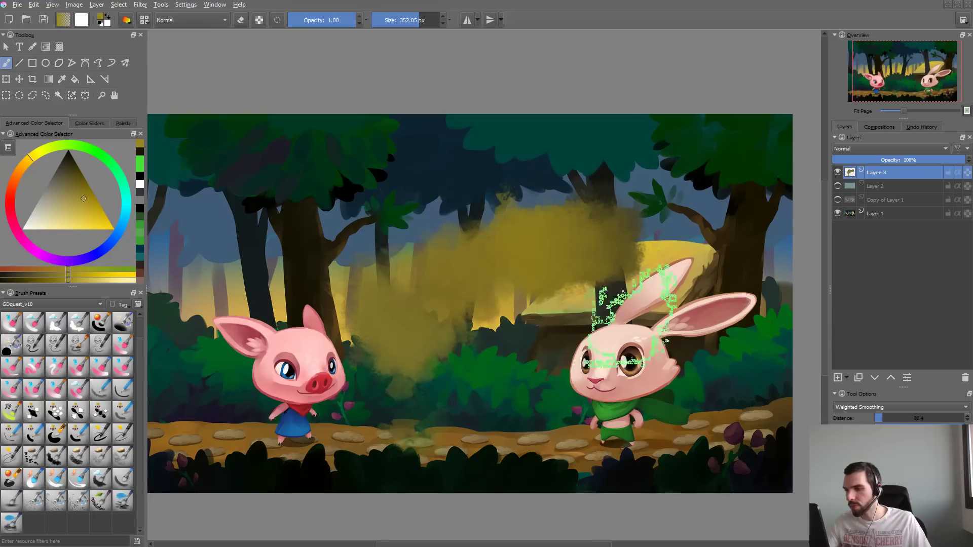
key(ctrl+z)
mouse_move(494, 202)
mouse_down()
mouse_move(456, 314)
mouse_move(548, 390)
mouse_up()
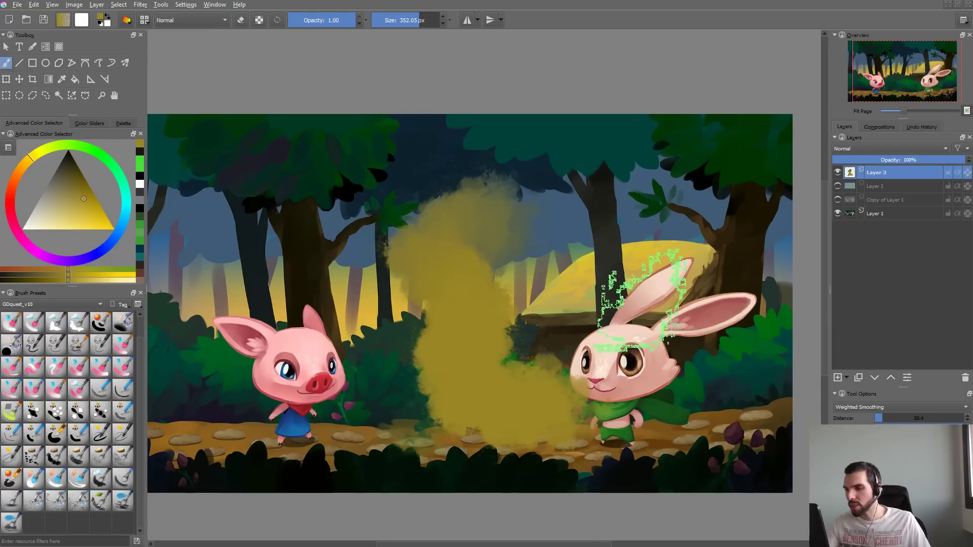
key(ctrl+z)
drag(428, 256, 449, 319)
key(ctrl+z)
- Try the brush's Gradient option with a long stroke across the forest, and undo the stroke
key(F5)
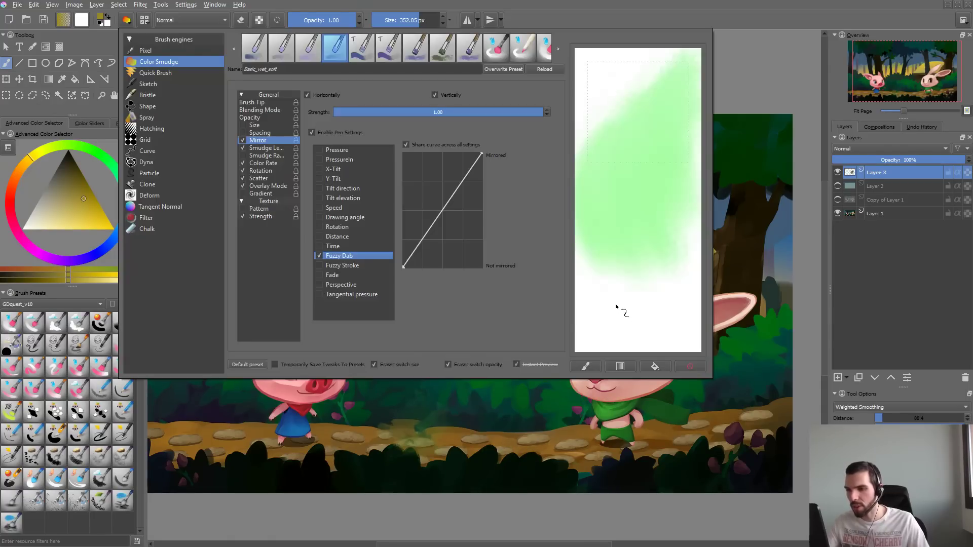
click(244, 193)
key(F5)
mouse_move(365, 284)
mouse_down()
mouse_move(421, 233)
mouse_move(471, 350)
mouse_move(613, 239)
mouse_move(739, 163)
mouse_up()
key(ctrl+z)
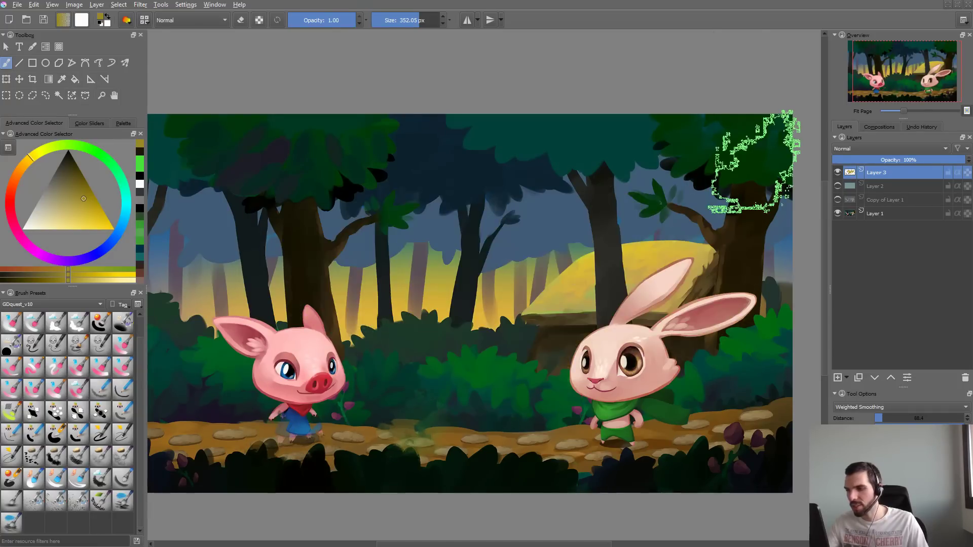
- Enable the brush's texture pattern, list all available patterns and choose 06_hard-grain.png
key(F5)
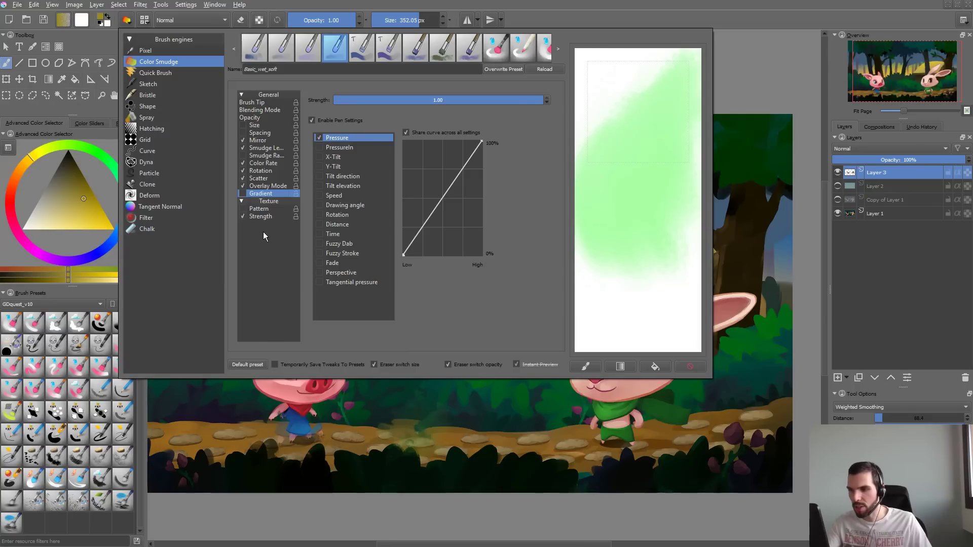
click(241, 209)
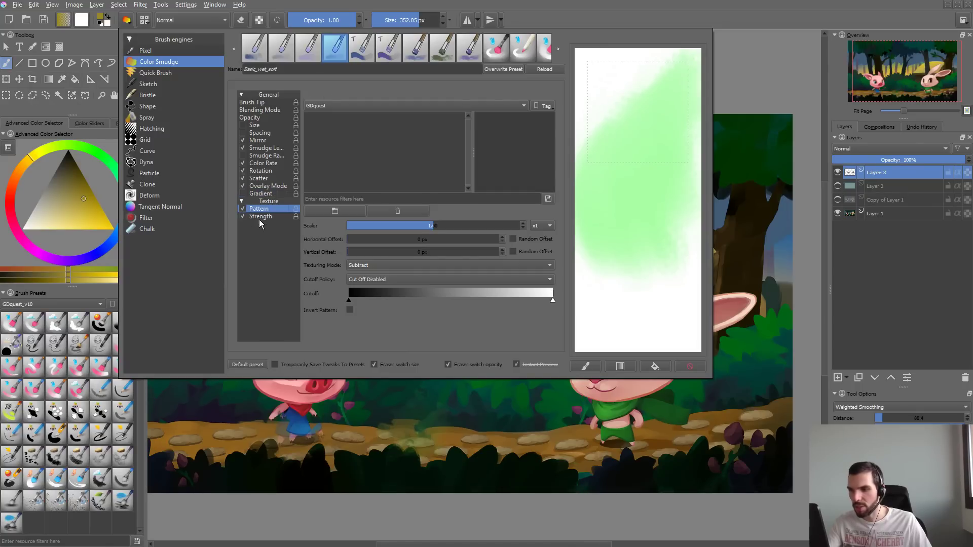
click(403, 106)
click(377, 102)
click(457, 126)
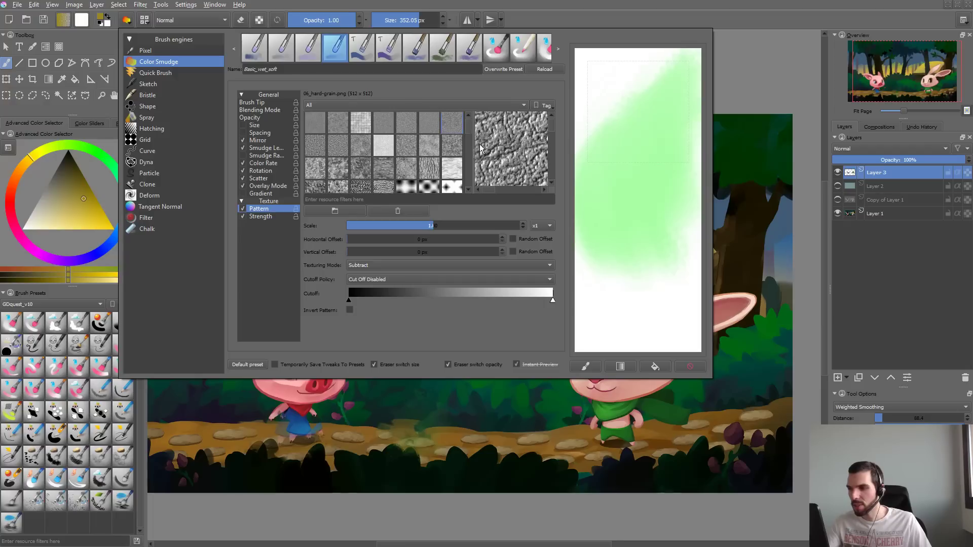
- Clear the scratchpad and paint a dark yellow test stroke on it, then switch the texture pattern to 17_texture-melt.png
mouse_move(659, 175)
mouse_down()
mouse_move(644, 206)
mouse_move(680, 308)
mouse_move(685, 353)
mouse_up()
click(695, 371)
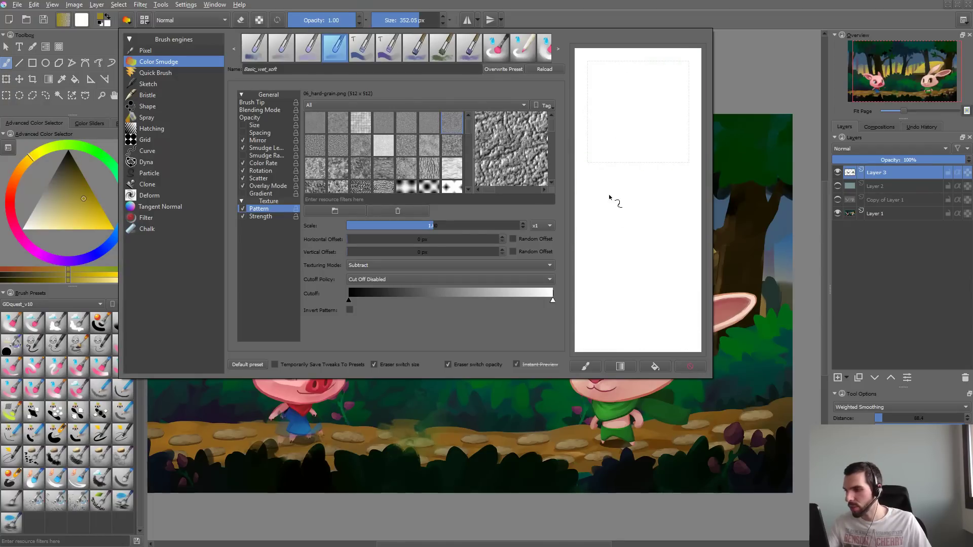
mouse_move(615, 200)
mouse_down()
mouse_move(672, 85)
mouse_move(621, 155)
mouse_move(641, 280)
mouse_move(677, 339)
mouse_up()
click(407, 168)
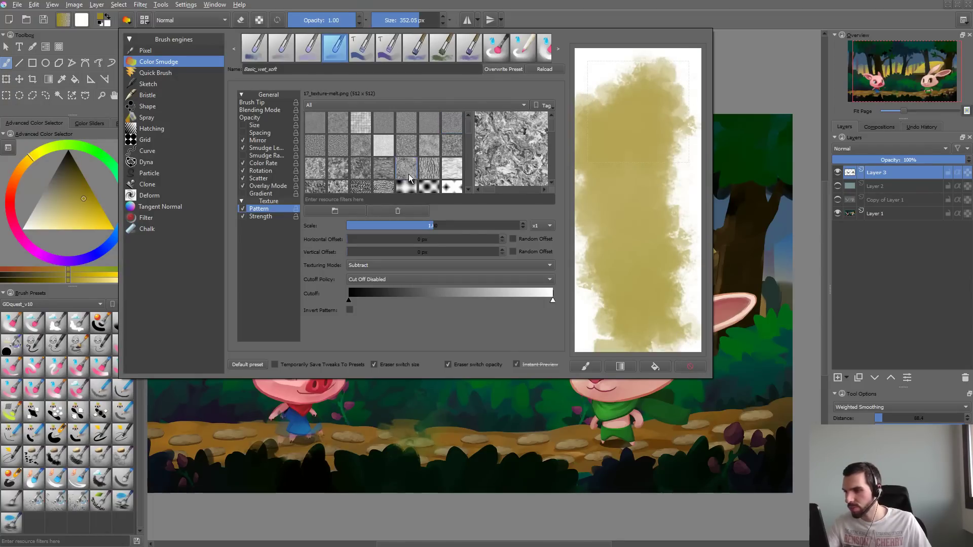
- Test the melt texture pattern on the cleared scratchpad, then disable the texture strength's pen settings and paint a comparison stroke on a clean scratchpad
click(681, 372)
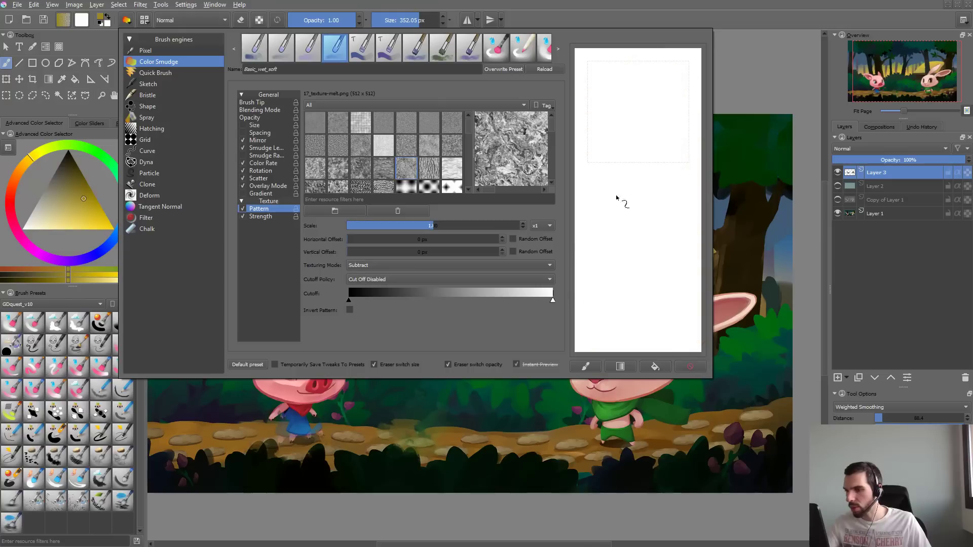
mouse_move(621, 200)
mouse_down()
mouse_move(636, 157)
mouse_move(685, 252)
mouse_up()
click(277, 217)
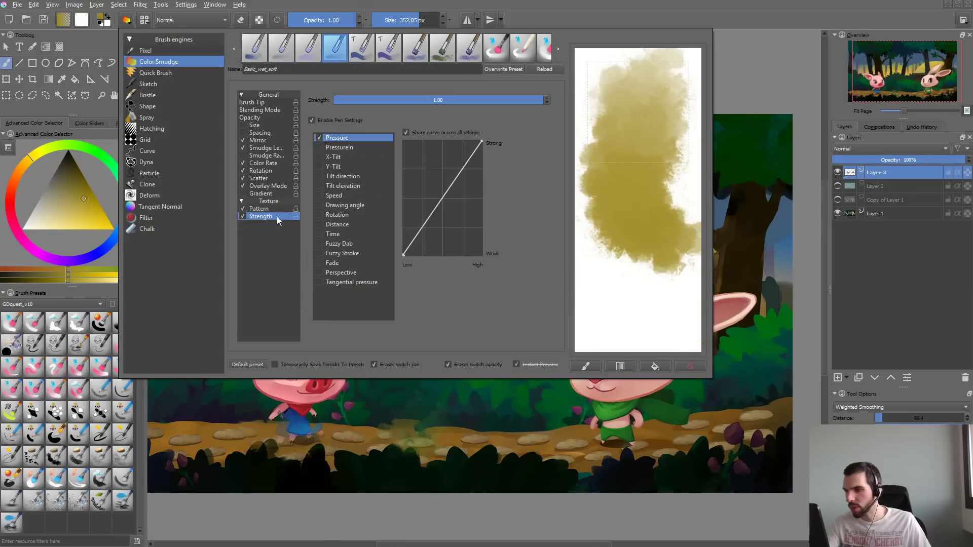
click(690, 366)
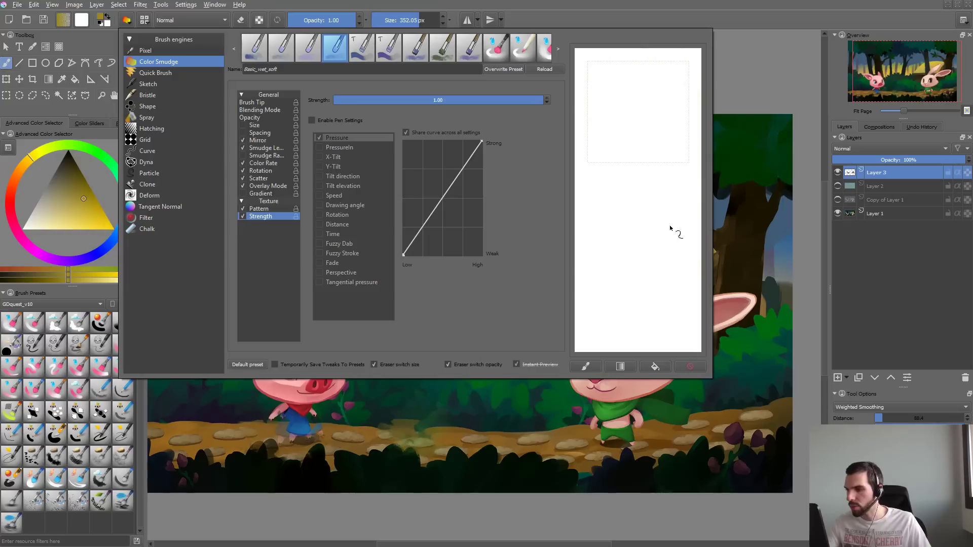
mouse_move(674, 228)
mouse_down()
mouse_move(703, 350)
mouse_move(707, 311)
mouse_move(681, 252)
mouse_move(625, 188)
mouse_move(643, 160)
mouse_move(656, 300)
mouse_move(640, 161)
mouse_move(667, 108)
mouse_move(654, 223)
mouse_up()
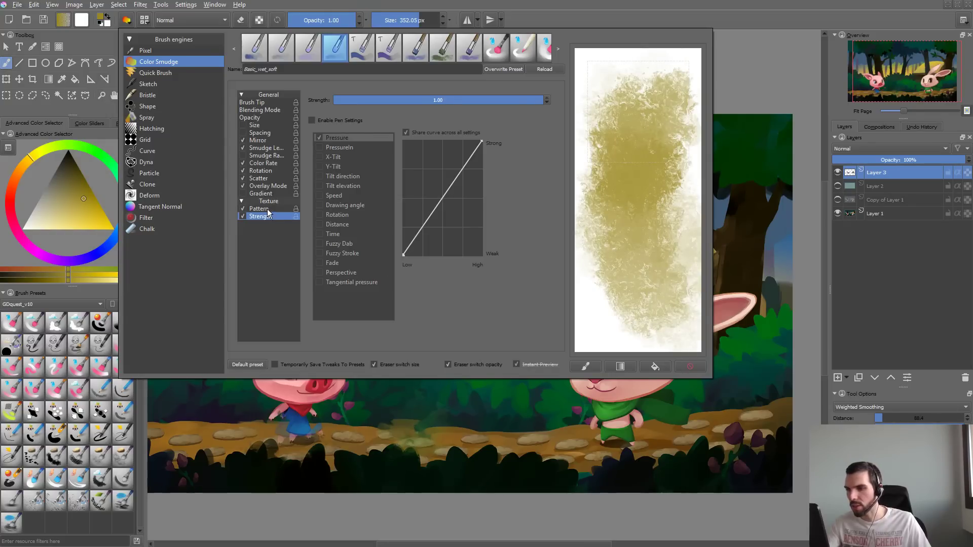
- Disable the brush's texture pattern, try a stroke on the scratchpad, clear it and close the brush editor
click(243, 209)
mouse_move(626, 84)
mouse_down()
mouse_move(656, 91)
mouse_move(629, 289)
mouse_up()
click(694, 369)
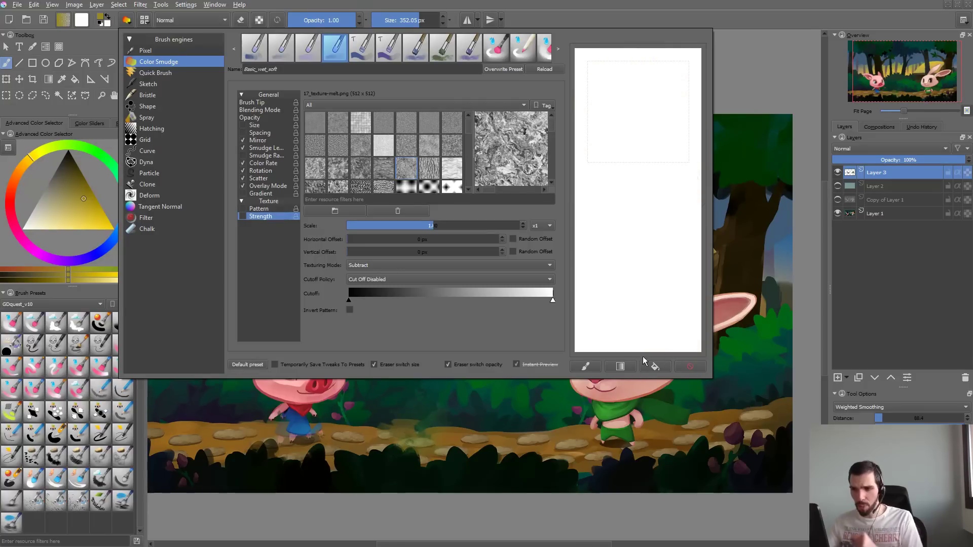
click(324, 413)
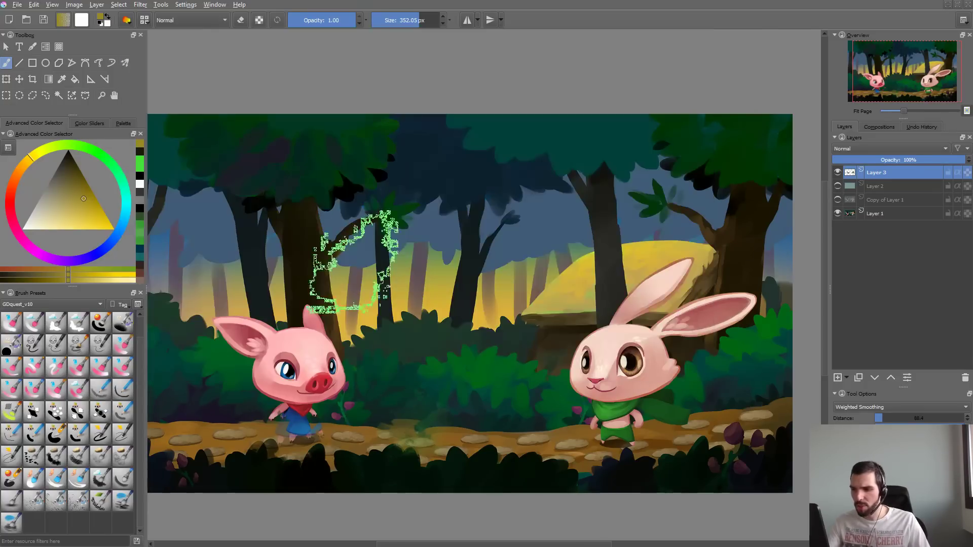
- Paint a broad dark yellow test stroke across the forest between the characters with the untextured brush, and undo it
mouse_move(412, 163)
mouse_down()
mouse_move(580, 228)
mouse_move(569, 227)
mouse_move(579, 224)
mouse_move(456, 375)
mouse_up()
key(ctrl+z)
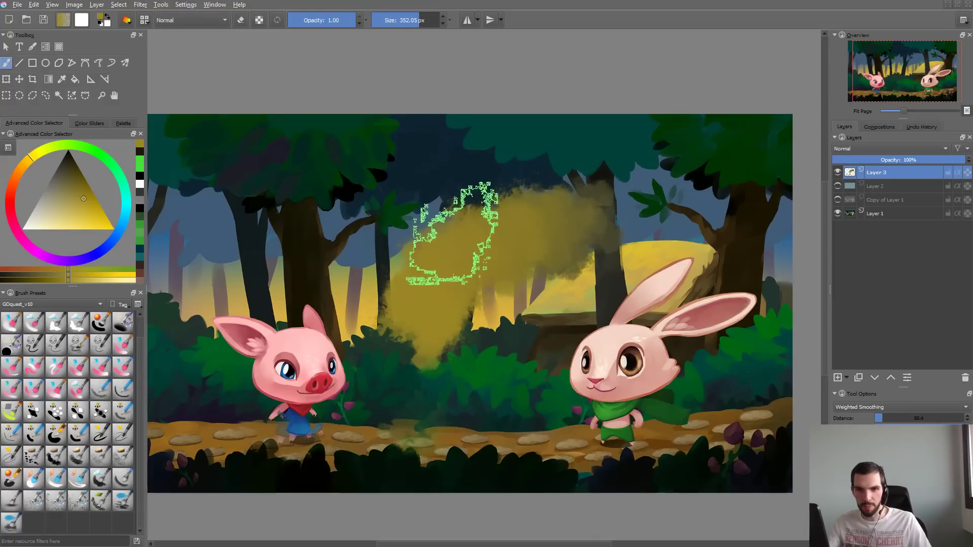
key(ctrl+z)
- Reopen the brush editor and fill the scratchpad with overlapping dark yellow strokes to test how the untextured brush blends
key(F5)
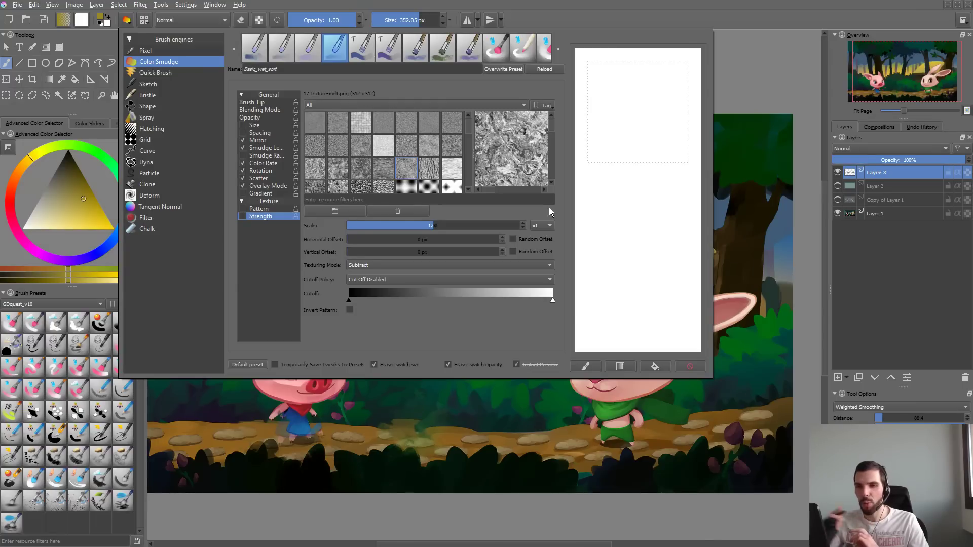
drag(624, 121, 651, 279)
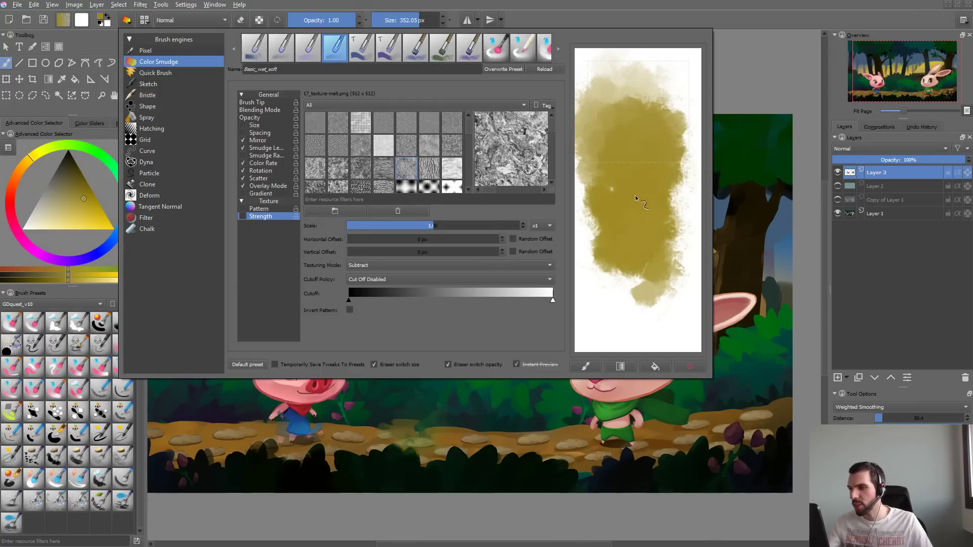
mouse_move(634, 195)
mouse_down()
mouse_move(665, 76)
mouse_move(674, 75)
mouse_move(612, 94)
mouse_move(663, 158)
mouse_move(639, 259)
mouse_move(642, 306)
mouse_move(655, 181)
mouse_move(679, 160)
mouse_move(612, 155)
mouse_move(636, 246)
mouse_move(663, 298)
mouse_move(642, 261)
mouse_move(626, 148)
mouse_up()
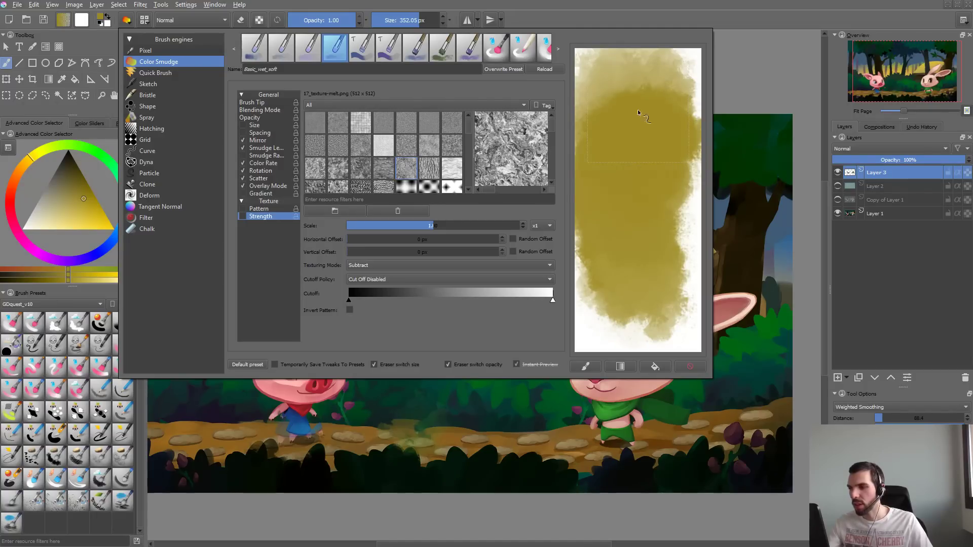
drag(637, 110, 649, 184)
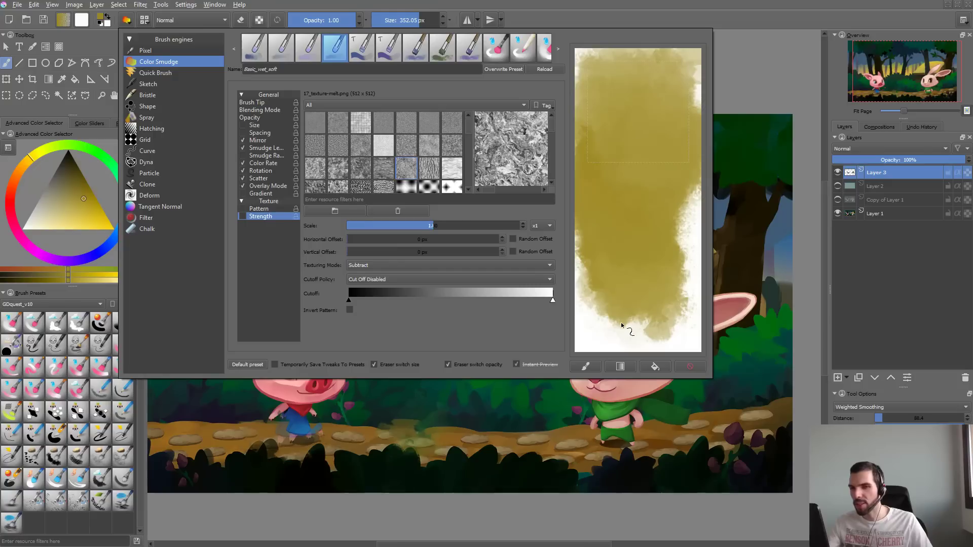
drag(621, 323, 661, 165)
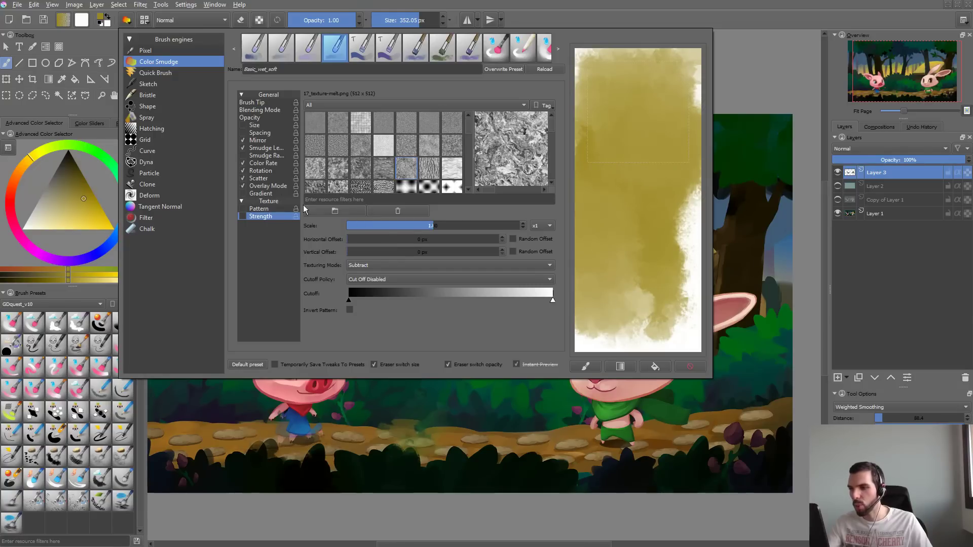
- Review the brush's Overlay Mode, Scatter and Opacity settings, try another scratchpad stroke and close the brush editor
click(267, 193)
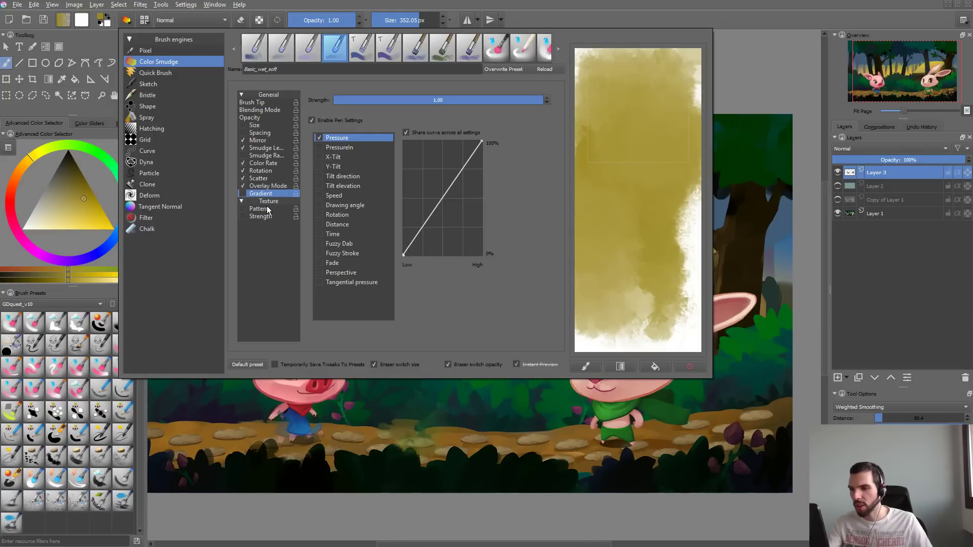
click(270, 178)
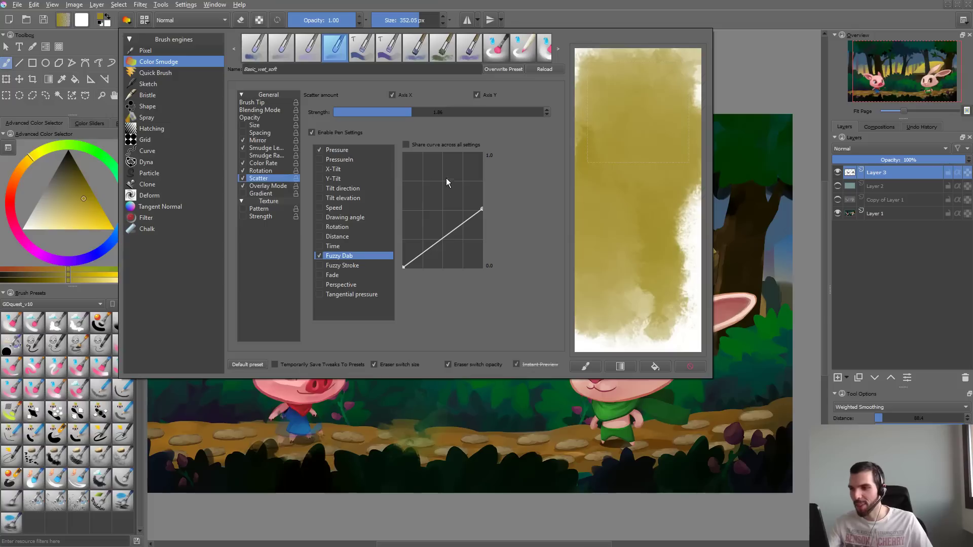
click(262, 117)
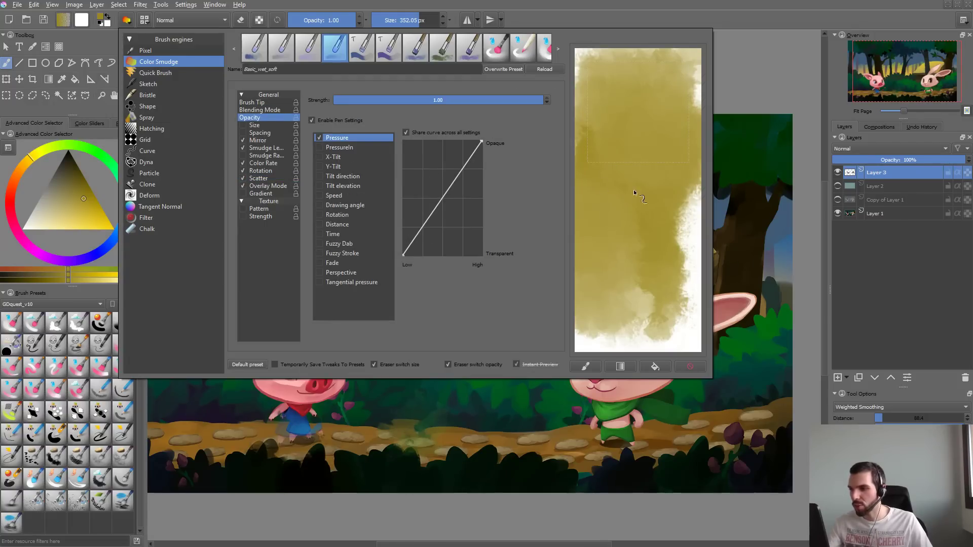
drag(634, 193, 629, 314)
click(629, 429)
- Paint a cloud of overlapping dark yellow test strokes between the pig and the rabbit at about 352 px and full opacity
mouse_move(439, 223)
mouse_down()
mouse_move(416, 279)
mouse_move(505, 321)
mouse_up()
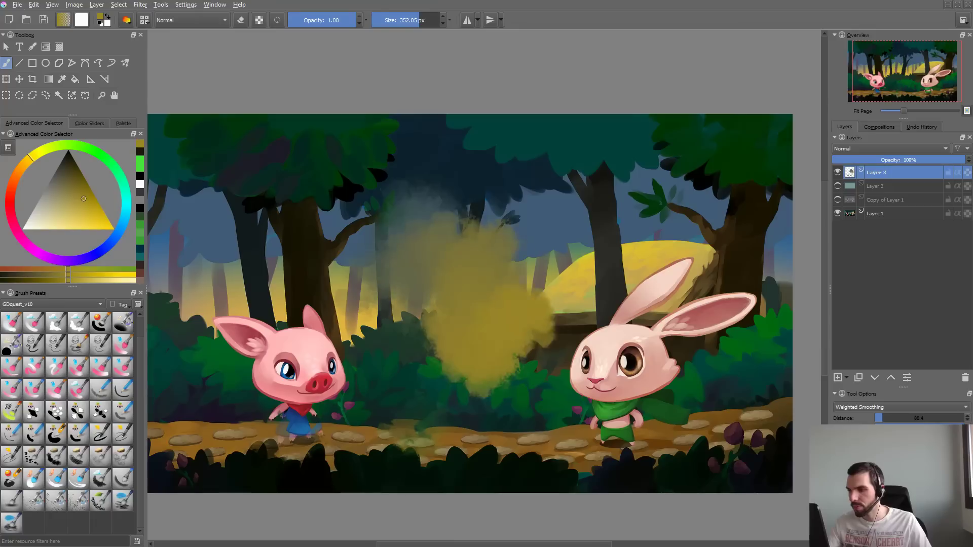
key(ctrl+z)
drag(396, 180, 528, 296)
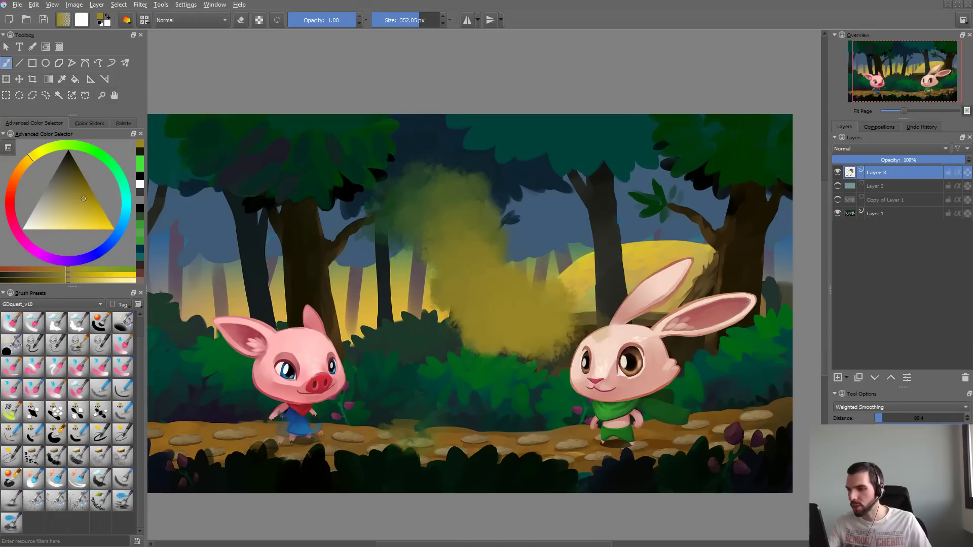
mouse_move(469, 218)
mouse_down()
mouse_move(482, 248)
mouse_move(413, 243)
mouse_move(449, 310)
mouse_move(481, 314)
mouse_up()
drag(542, 289, 564, 305)
drag(493, 325, 492, 350)
mouse_move(446, 297)
mouse_down()
mouse_move(476, 328)
mouse_move(372, 307)
mouse_up()
mouse_move(460, 254)
mouse_down()
mouse_move(563, 210)
mouse_move(509, 190)
mouse_up()
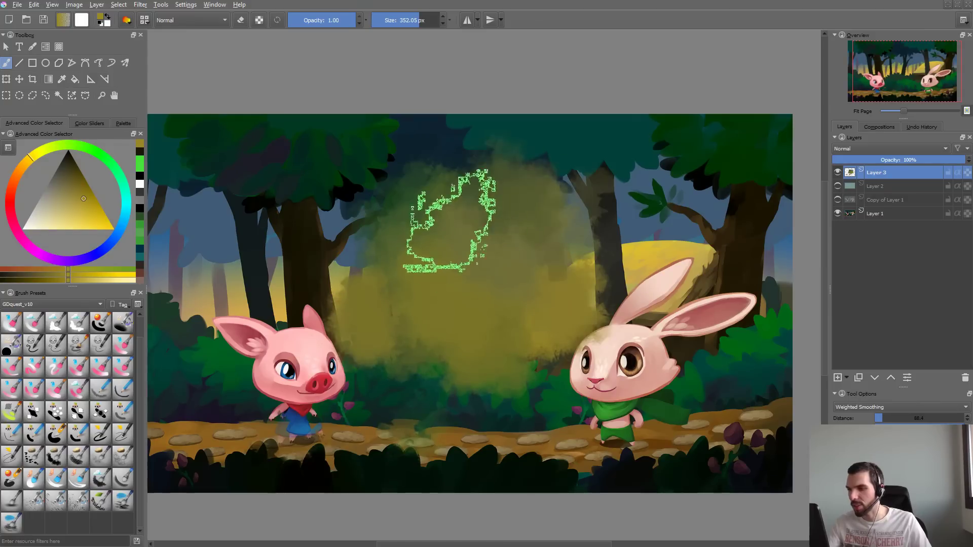
mouse_move(558, 139)
mouse_down()
mouse_move(609, 155)
mouse_move(591, 253)
mouse_up()
mouse_move(623, 208)
mouse_down()
mouse_move(598, 195)
mouse_move(588, 249)
mouse_up()
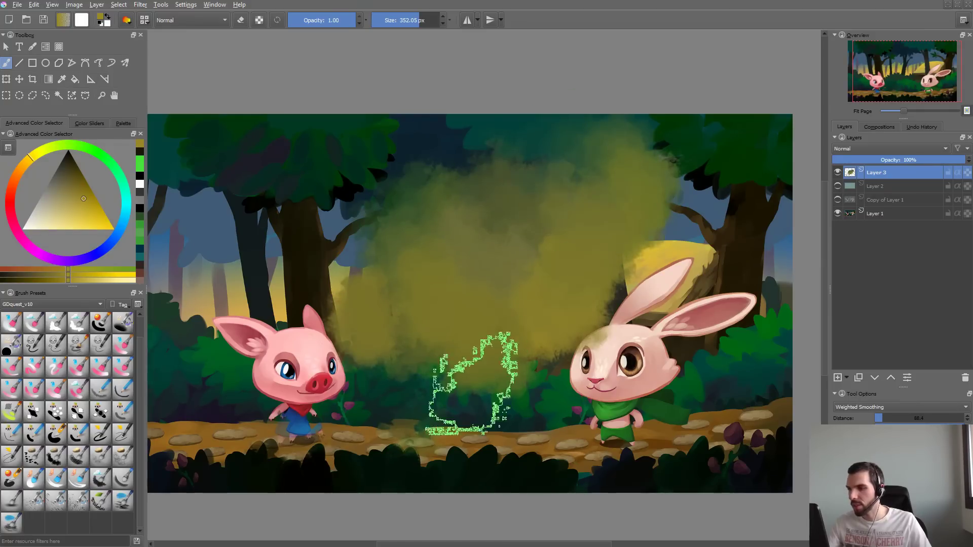
drag(472, 384, 482, 352)
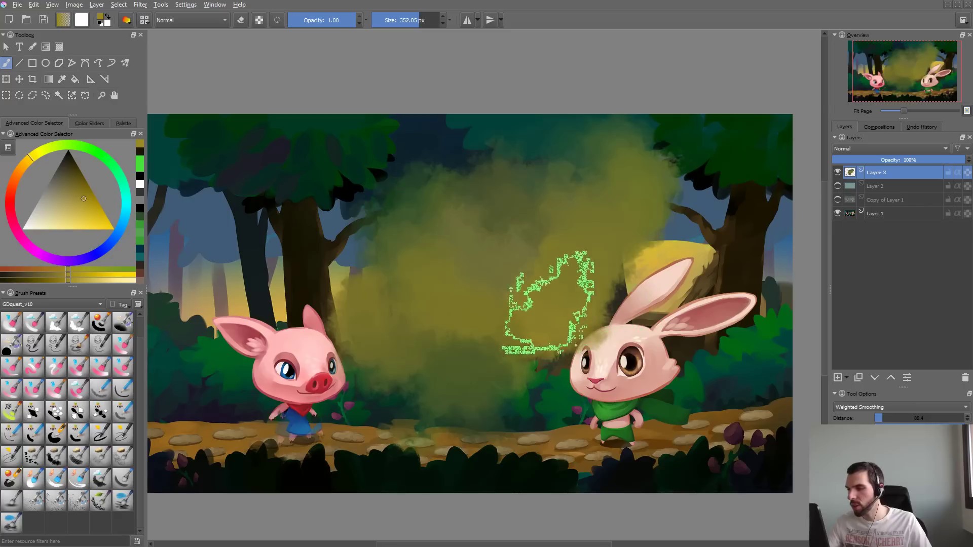
- Choose a bright yellow colour, try strokes over the dark yellow cloud with the brush at about 237 px, and undo them
right_click(526, 272)
click(515, 257)
click(401, 302)
mouse_move(447, 274)
mouse_down()
mouse_move(484, 292)
mouse_move(485, 330)
mouse_up()
mouse_move(530, 264)
shift+mouse_down()
mouse_move(474, 265)
mouse_move(482, 291)
mouse_move(512, 259)
mouse_move(486, 232)
mouse_move(559, 248)
mouse_move(532, 302)
mouse_move(525, 269)
mouse_move(431, 290)
shift+mouse_up()
key(ctrl+z)
- Lower the brush opacity to 0.80, try a stroke at about 538 px, and undo it along with the earlier dark yellow strokes
key(ctrl+z)
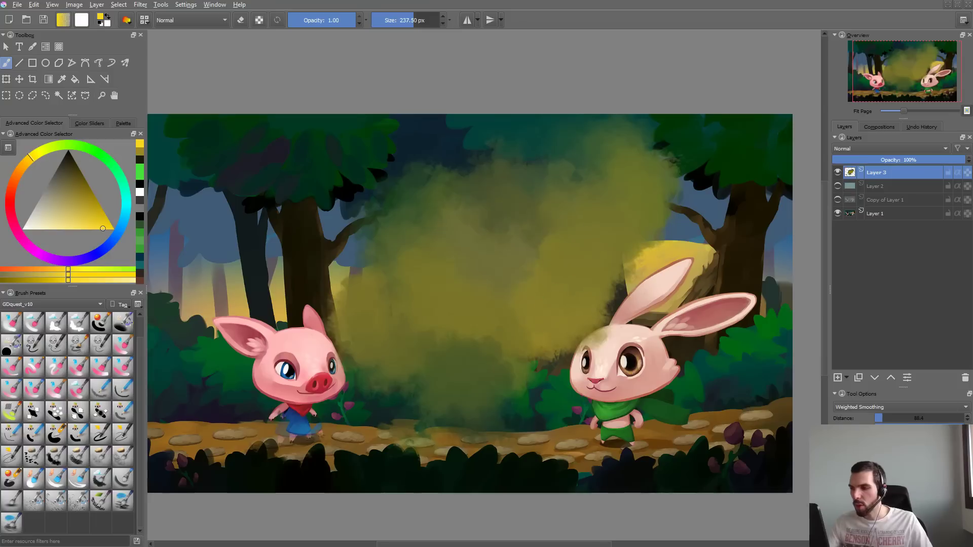
key(i)
mouse_move(455, 266)
mouse_down()
mouse_move(583, 266)
mouse_move(532, 304)
mouse_up()
key(ctrl+z)
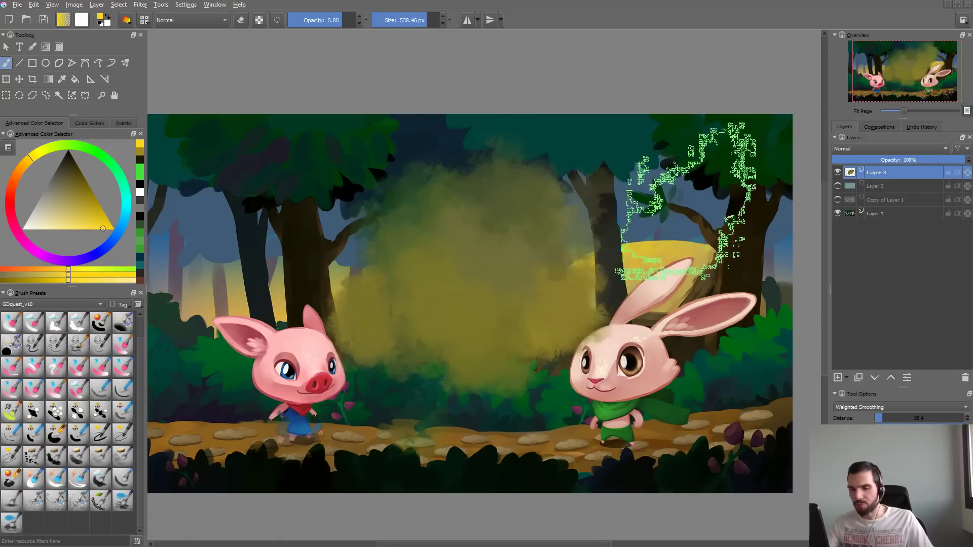
key(ctrl+z)
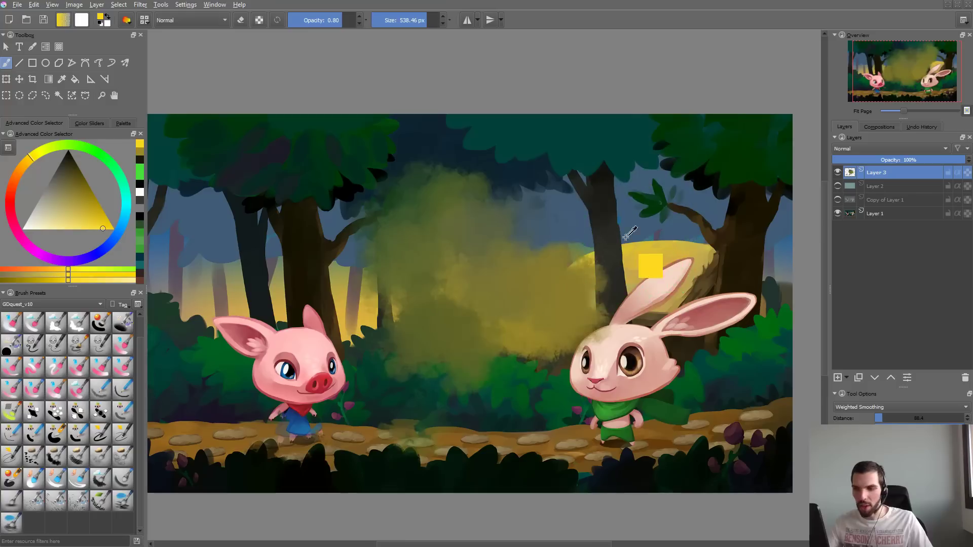
key(ctrl+z)
key(ctrl+z)
- Reduce the brush size to about 327 px and paint bright yellow test strokes across the trees, undoing each one
key(ctrl+z)
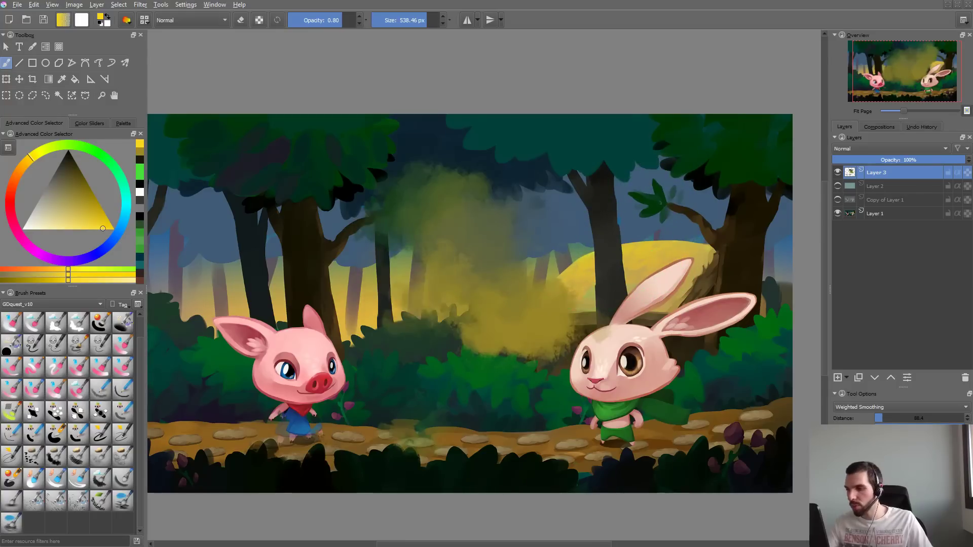
key(ctrl+z)
mouse_move(463, 183)
mouse_down()
mouse_move(438, 212)
mouse_move(674, 182)
mouse_move(659, 200)
mouse_move(405, 279)
mouse_move(350, 272)
mouse_up()
key(ctrl+z)
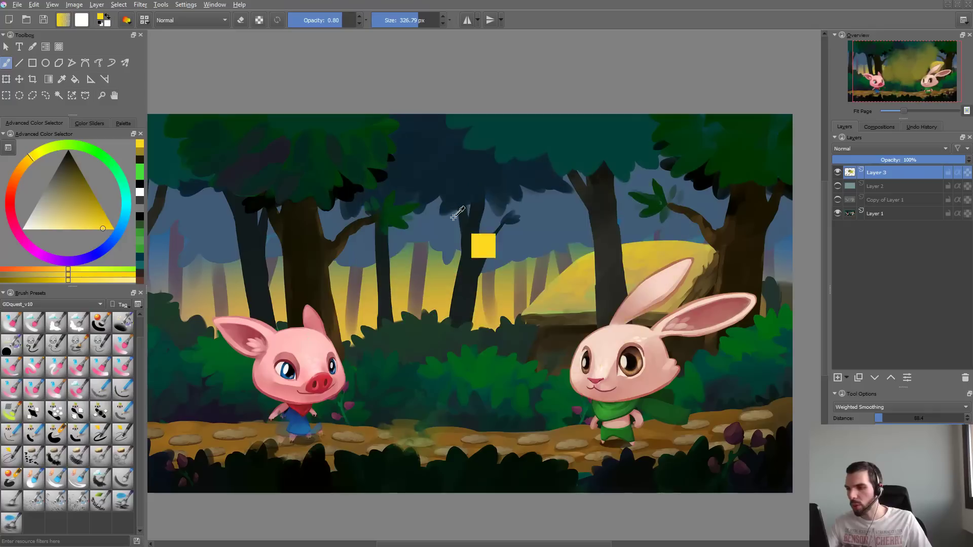
mouse_move(408, 210)
mouse_down()
mouse_move(401, 208)
mouse_move(603, 215)
mouse_move(436, 213)
mouse_move(502, 284)
mouse_up()
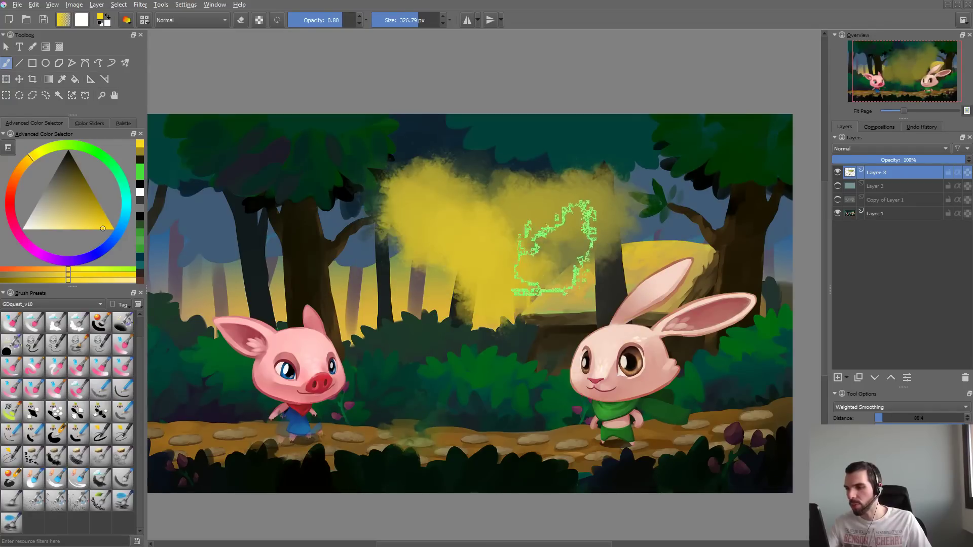
key(ctrl+z)
- Build up a bright yellow cloud of overlapping strokes between the characters at 0.80 opacity, and undo them all
mouse_move(449, 246)
mouse_down()
mouse_move(414, 286)
mouse_move(530, 287)
mouse_up()
mouse_move(461, 195)
mouse_down()
mouse_move(398, 241)
mouse_move(469, 314)
mouse_up()
mouse_move(512, 238)
mouse_down()
mouse_move(553, 198)
mouse_move(593, 238)
mouse_up()
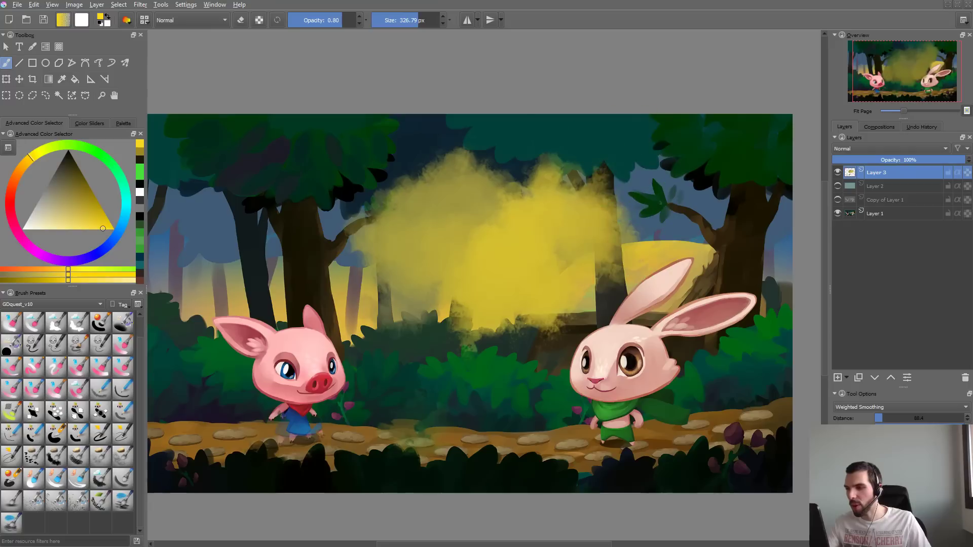
drag(535, 177, 497, 197)
drag(626, 172, 596, 248)
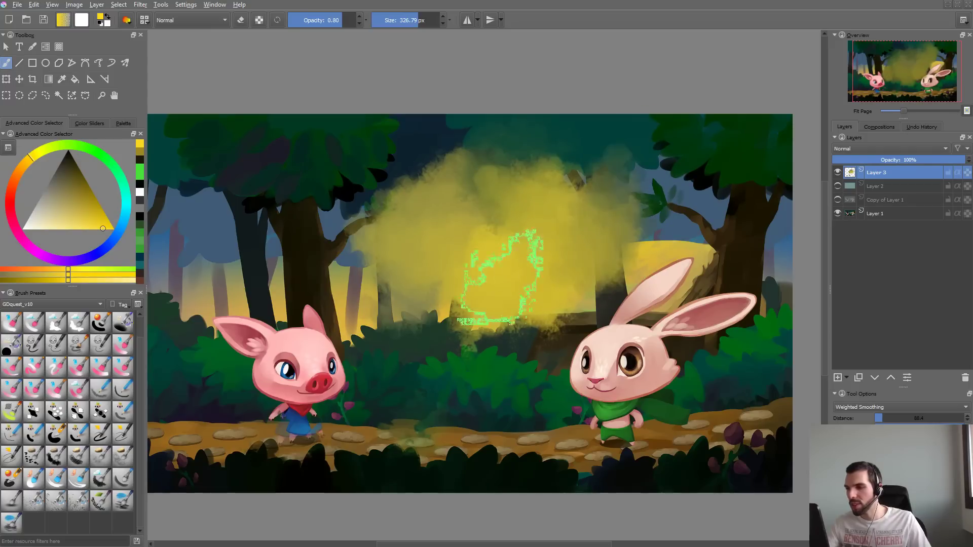
mouse_move(484, 334)
mouse_down()
mouse_move(423, 325)
mouse_move(366, 299)
mouse_up()
drag(335, 249, 353, 219)
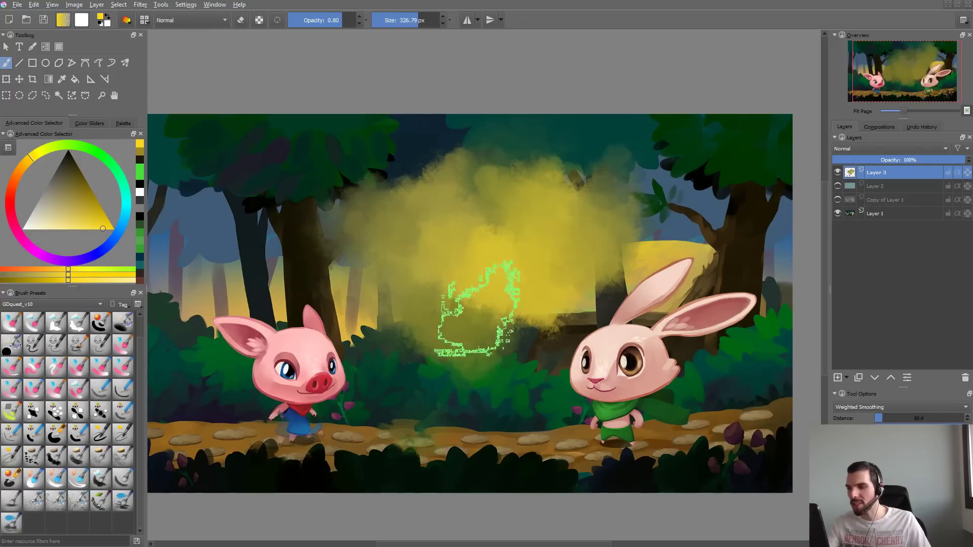
key(ctrl+z)
key(ctrl+z)
key(ctrl+z)
key(ctrl+z)
key(ctrl+z)
key(ctrl+z)
key(ctrl+z)
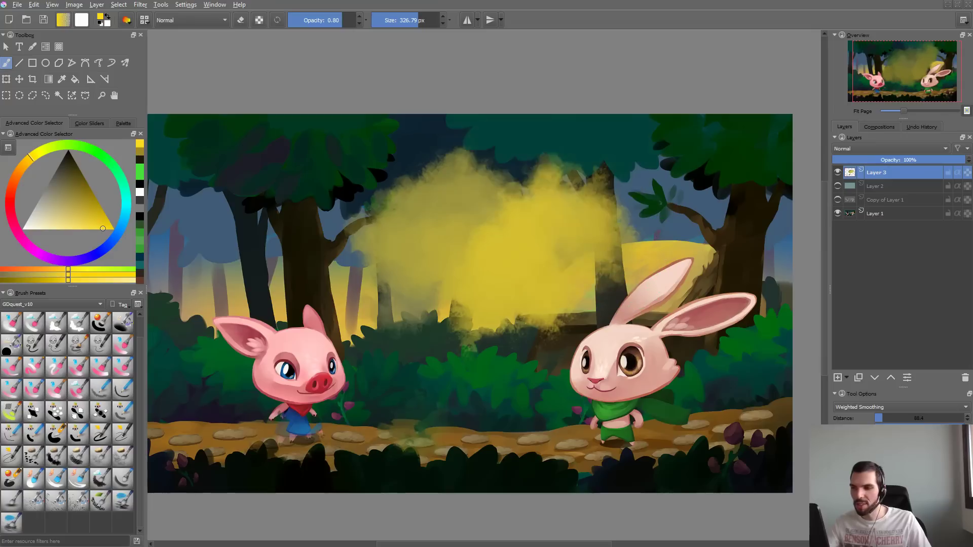
key(ctrl+z)
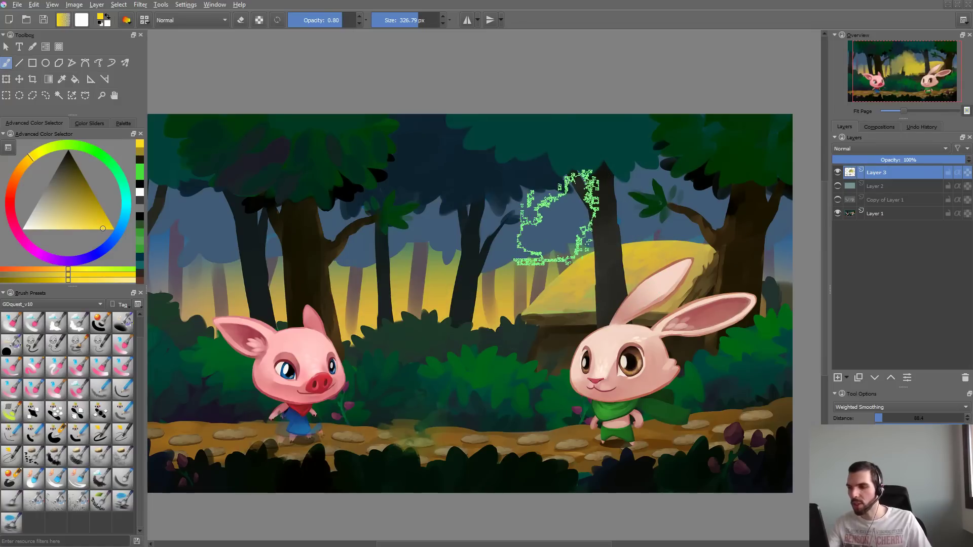
- Set the brush opacity to 0.60, paint broad yellow strokes across the forest and over the rabbit, and undo them all
mouse_move(396, 268)
mouse_down()
mouse_move(507, 238)
mouse_move(599, 183)
mouse_move(413, 228)
mouse_move(457, 180)
mouse_up()
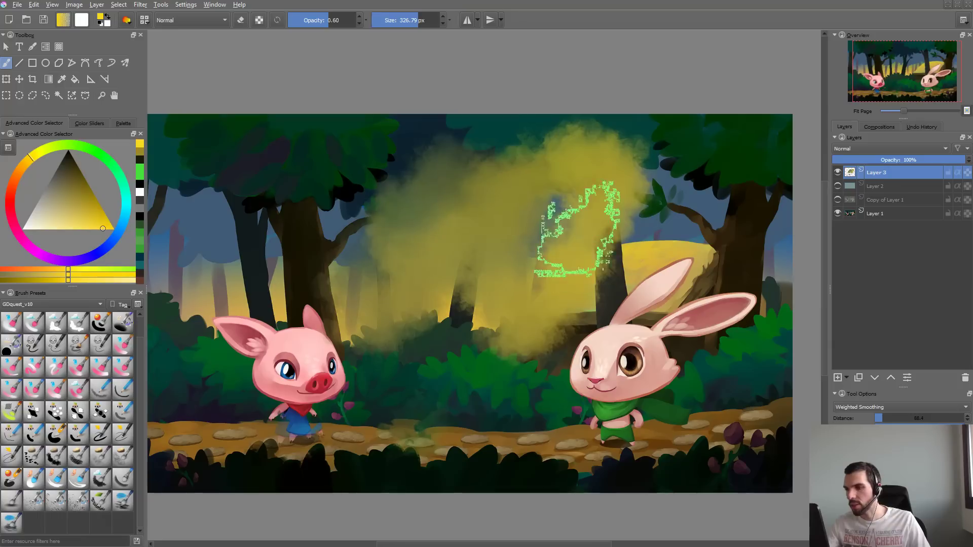
mouse_move(572, 231)
mouse_down()
mouse_move(563, 249)
mouse_move(664, 235)
mouse_up()
mouse_move(744, 177)
mouse_down()
mouse_move(532, 168)
mouse_move(365, 263)
mouse_move(395, 401)
mouse_move(532, 365)
mouse_move(431, 355)
mouse_move(527, 420)
mouse_up()
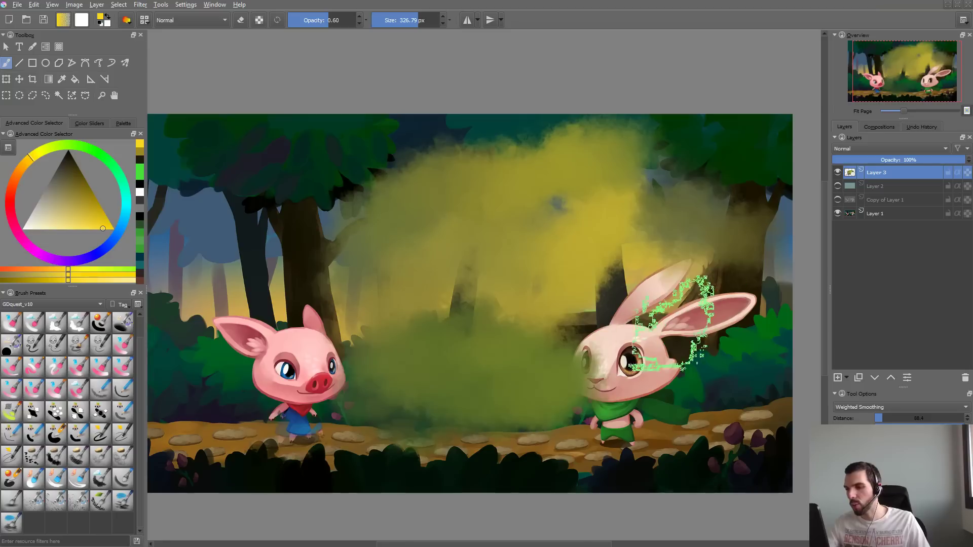
key(ctrl+z)
key(ctrl+z)
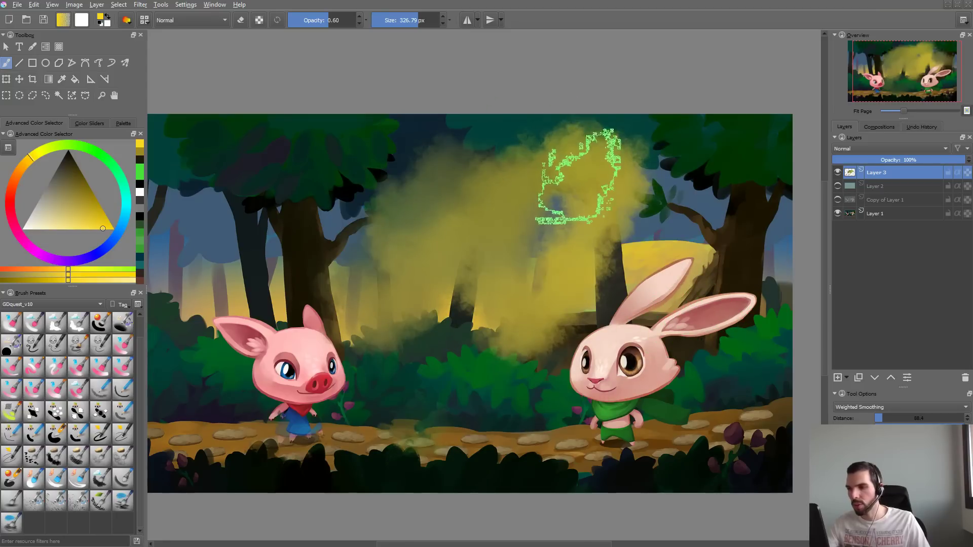
key(ctrl+z)
key(ctrl+z)
- Lower the brush opacity to 0.30
key(i)
key(i)
key(i)
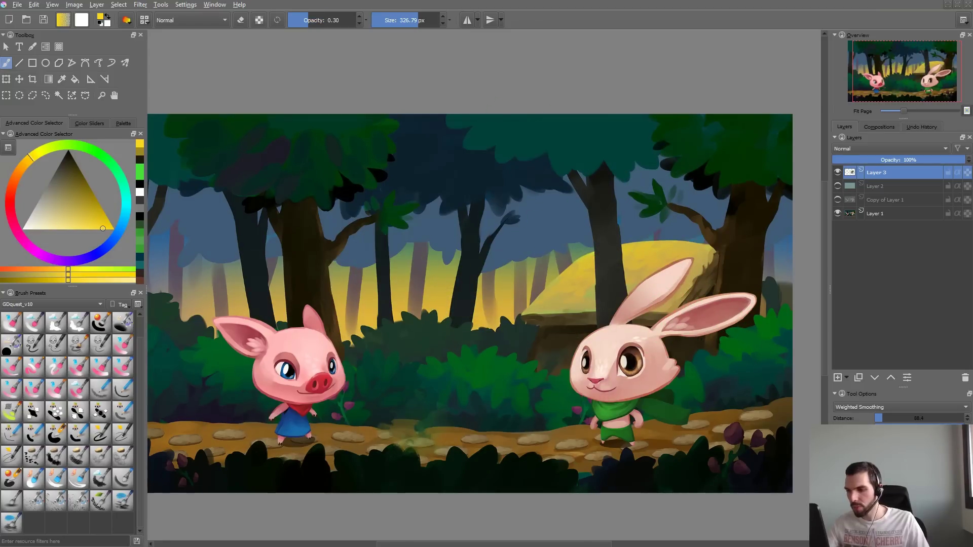
- Enlarge the brush to about 458 px, paint broad blending strokes across the treetops and bushes at 0.30 opacity, and undo them all
key(ctrl+z)
drag(543, 315, 565, 345)
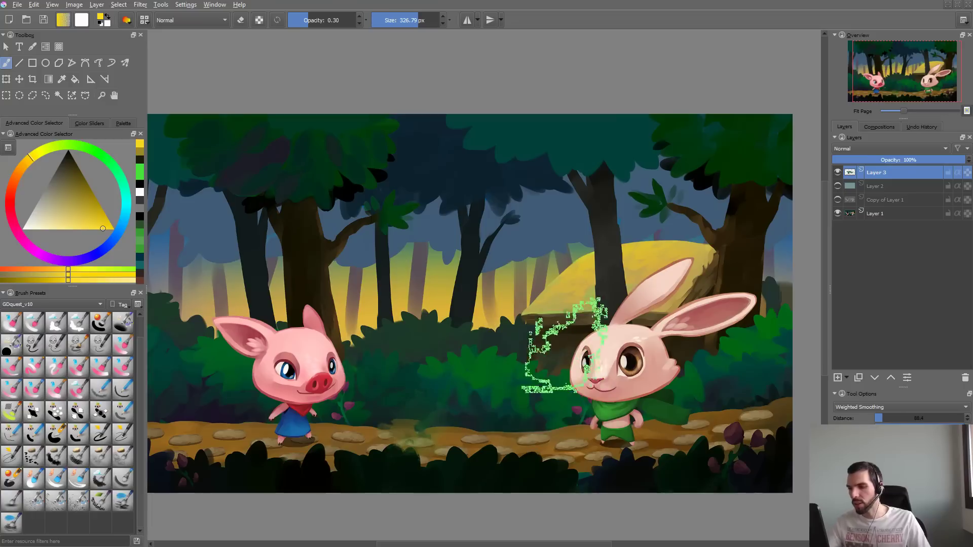
shift+drag(454, 378, 509, 380)
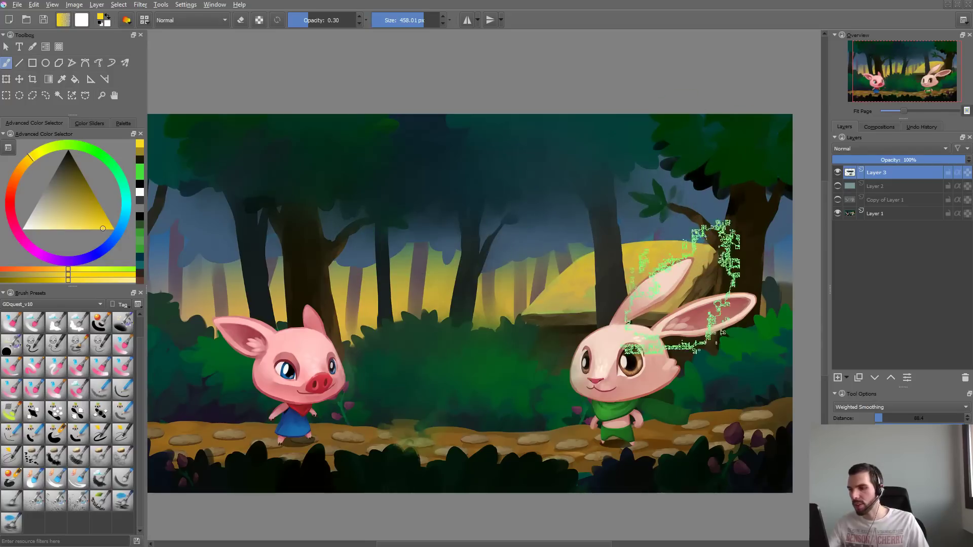
key(ctrl+z)
key(ctrl+z)
key(ctrl+z)
key(ctrl+z)
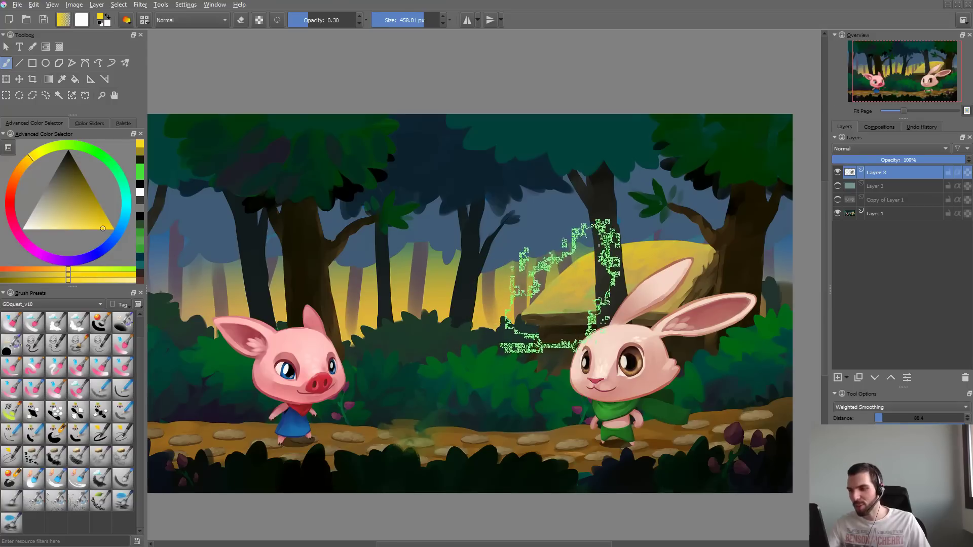
- Reduce the brush size to about 220 px, raise its opacity to 1.00, and paint and undo a yellow test stroke near the treetops
shift+drag(492, 253, 430, 253)
key(o)
key(o)
key(o)
key(o)
key(o)
key(o)
key(o)
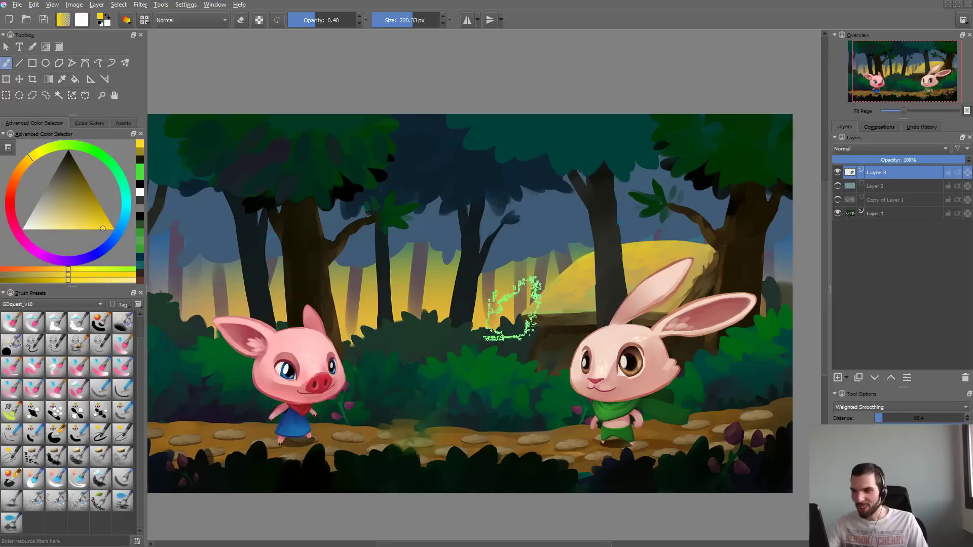
drag(443, 207, 598, 183)
key(ctrl+z)
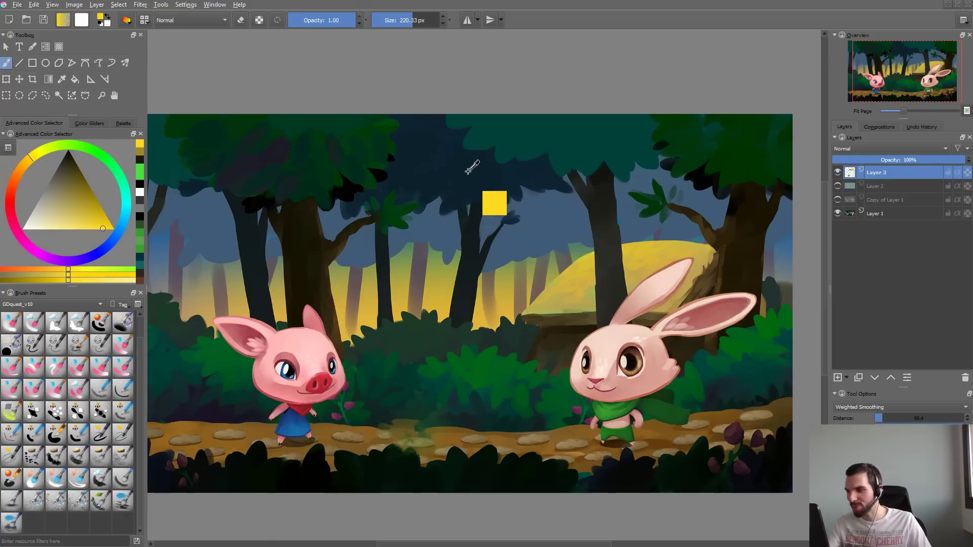
- Sample the dark blue and teal foliage colors and test how the brush blends them across the treetops
ctrl+click(470, 163)
mouse_move(525, 216)
mouse_down()
mouse_move(559, 209)
mouse_move(499, 183)
mouse_up()
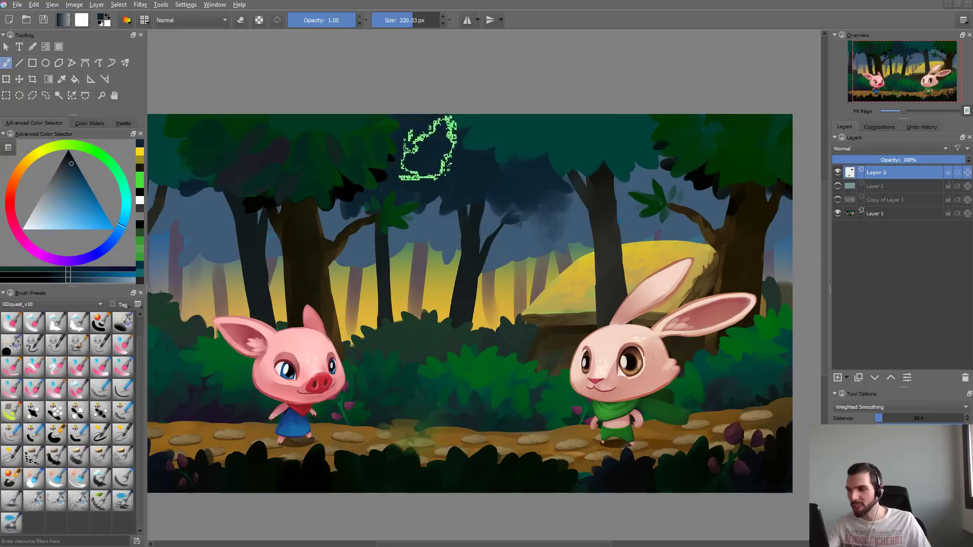
ctrl+click(530, 127)
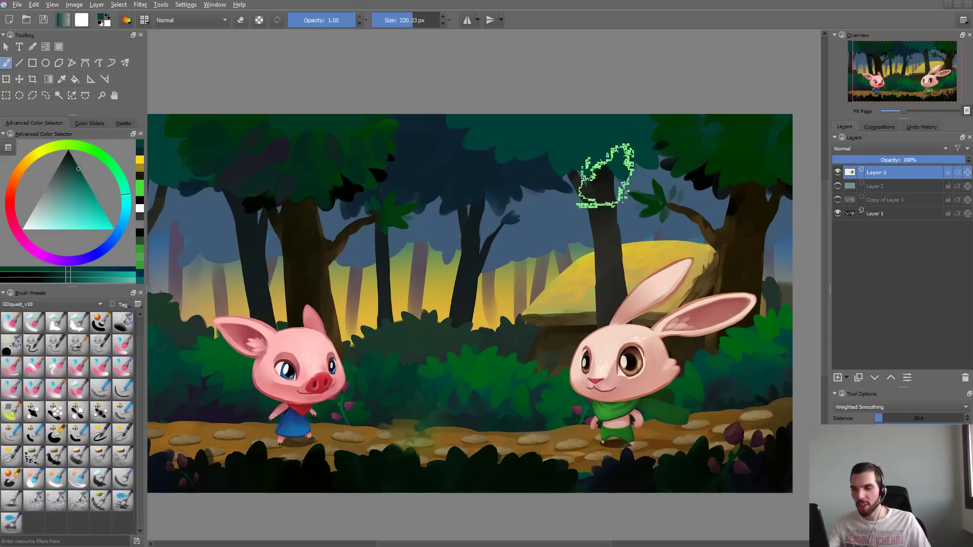
ctrl+click(448, 172)
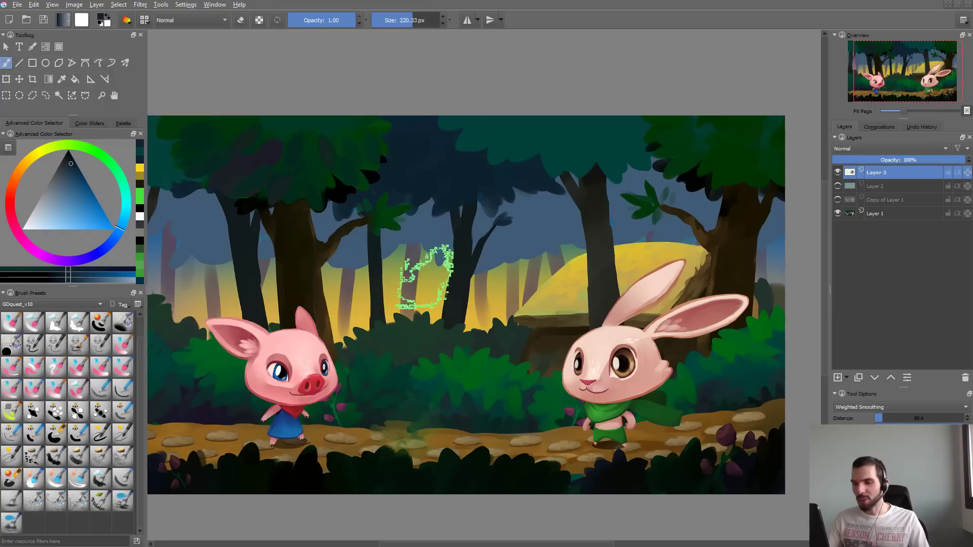
- Open the brush editor, clear its scratchpad and paint a dark blue dab for the preset's thumbnail
key(F5)
mouse_move(626, 102)
mouse_down()
mouse_move(655, 100)
mouse_move(647, 226)
mouse_up()
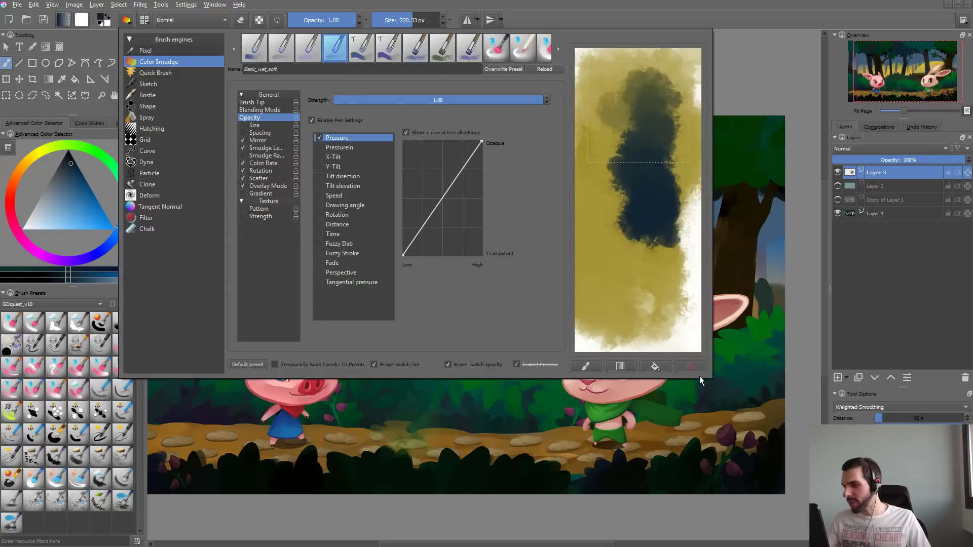
click(696, 367)
mouse_move(672, 135)
mouse_down()
mouse_move(629, 116)
mouse_move(651, 144)
mouse_move(635, 128)
mouse_move(661, 104)
mouse_move(657, 160)
mouse_up()
- Name the brush preset GDquest_Watercolor_Sponge
click(273, 71)
double_click(269, 71)
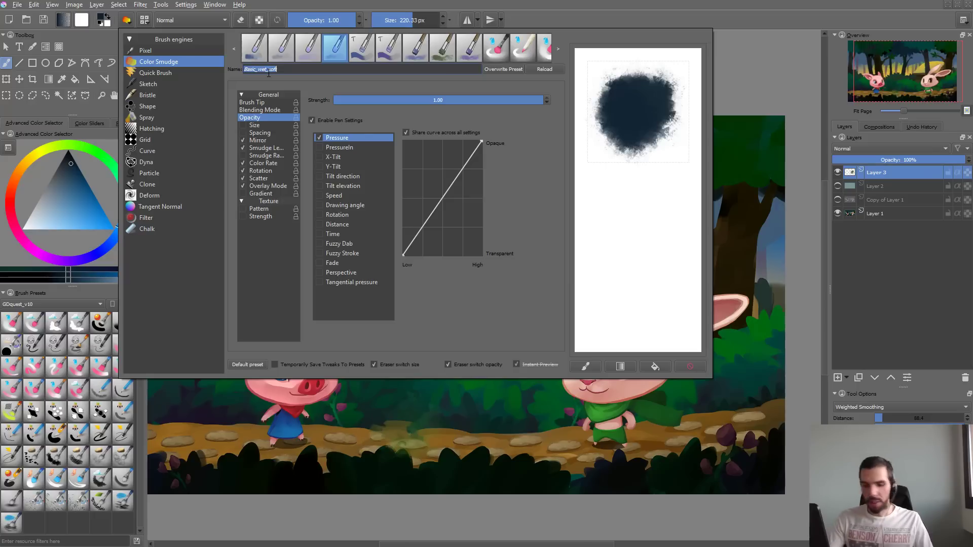
text(GDquest_)
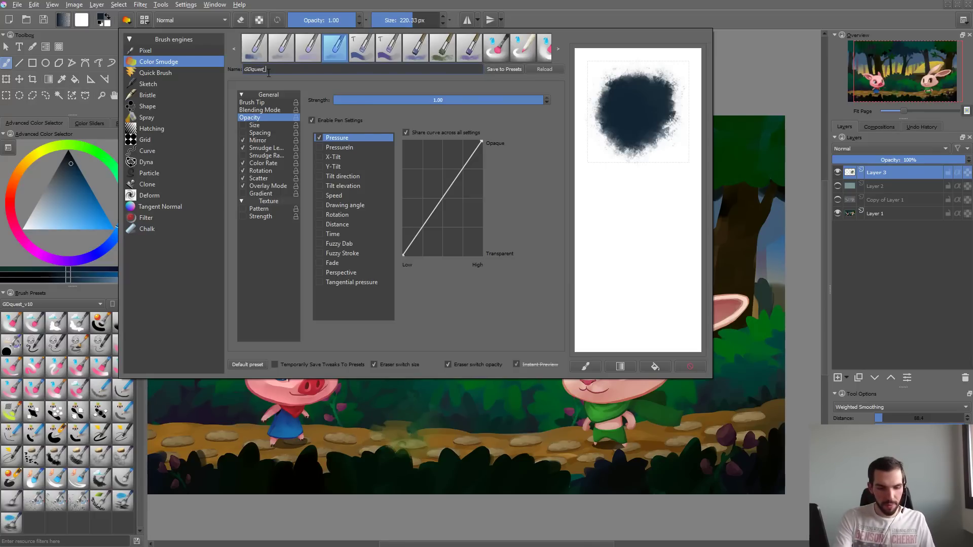
text(Watercolor_Sponge)
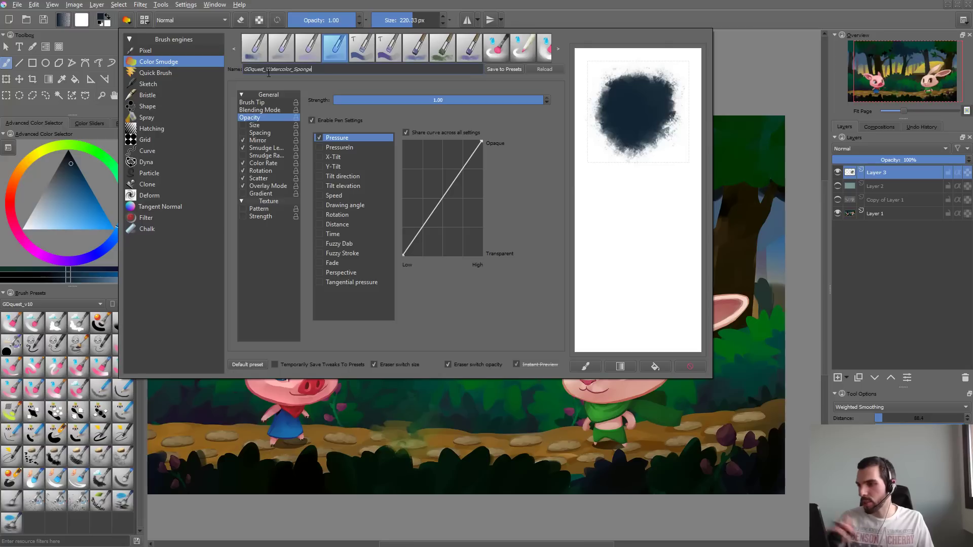
- Repaint the thumbnail as a dark blue watercolor blot and save the brush as a new preset, closing the editor
click(690, 366)
mouse_move(638, 99)
mouse_down()
mouse_move(668, 113)
mouse_move(642, 98)
mouse_move(621, 123)
mouse_up()
click(510, 69)
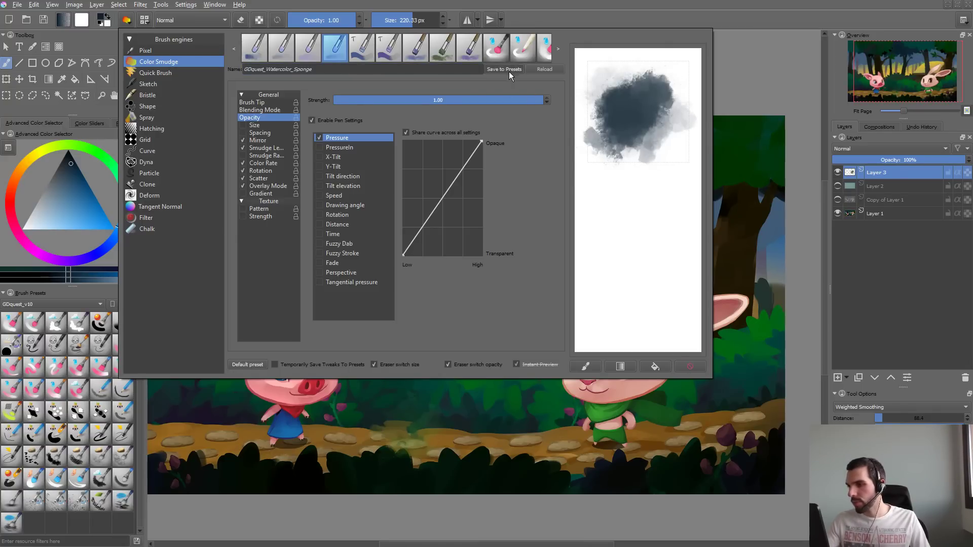
click(435, 494)
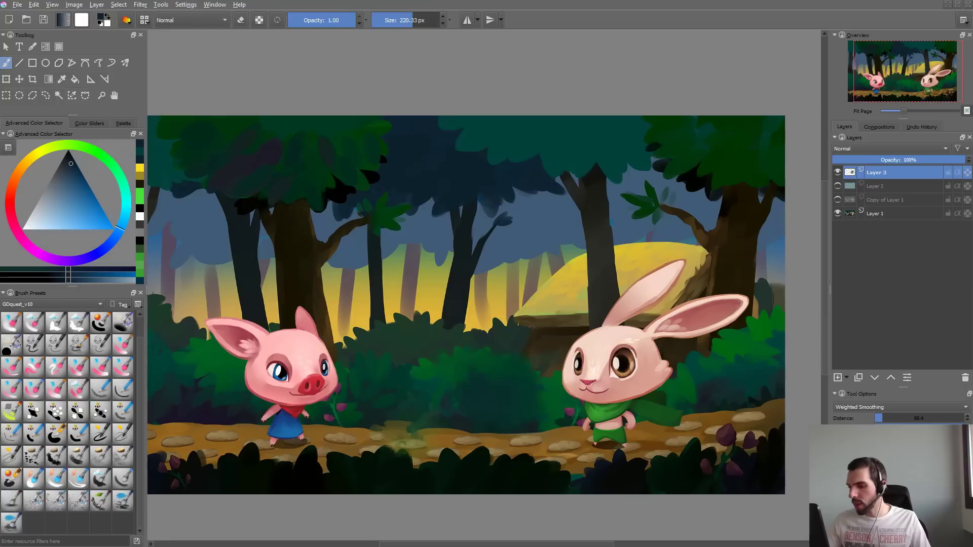
- Sample the green of the central bush, paint strokes from it up toward the tree trunks, and undo them
ctrl+click(459, 373)
mouse_move(457, 373)
mouse_down()
mouse_move(498, 364)
mouse_move(439, 346)
mouse_move(501, 355)
mouse_move(473, 306)
mouse_move(467, 327)
mouse_up()
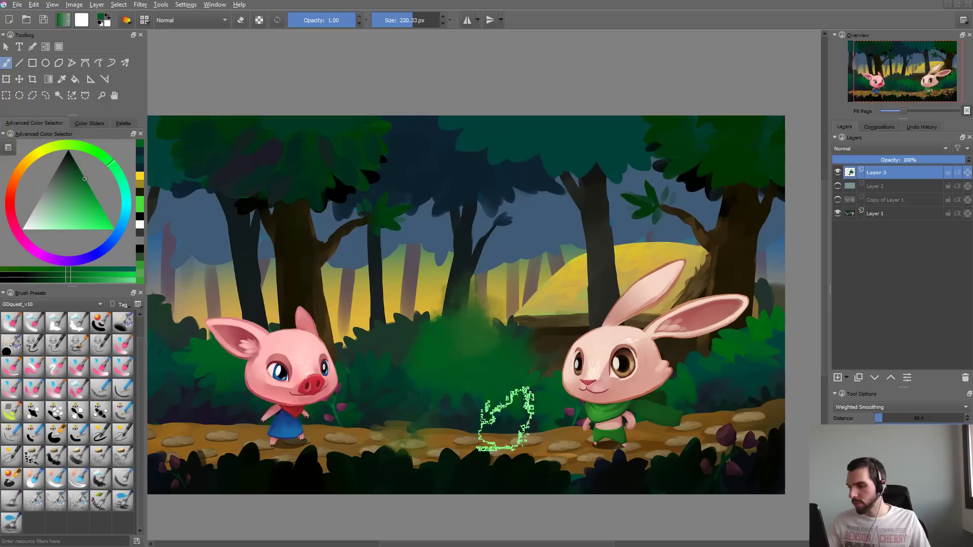
key(ctrl+z)
key(ctrl+z)
key(ctrl+z)
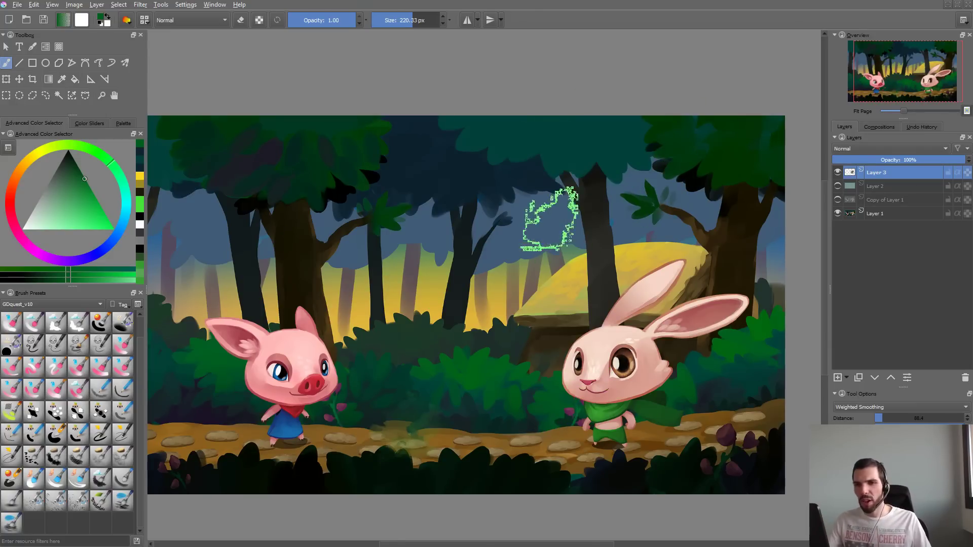
key(alt+Tab)
key(alt+Tab)
key(alt+Tab)
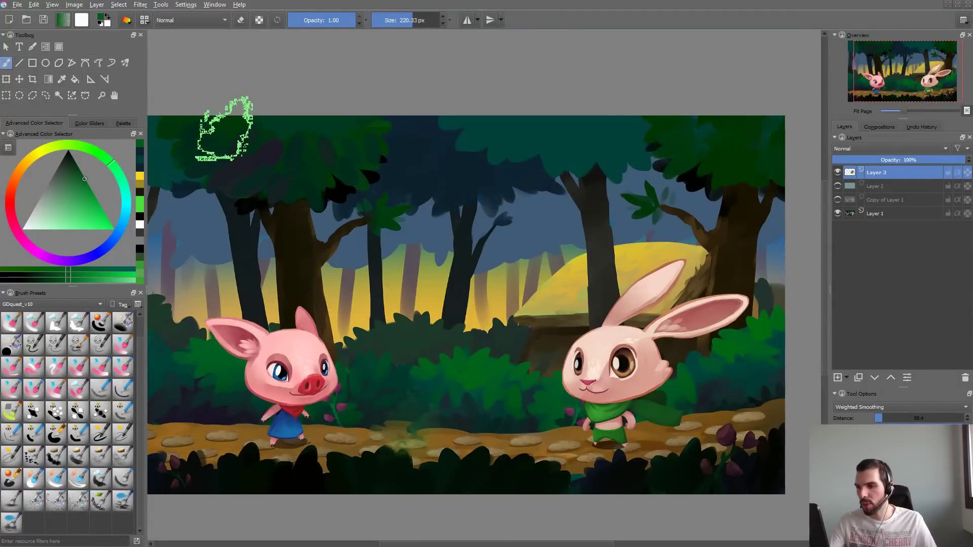
- Sample the dark green of the tree foliage and open the brush editor to paint a test dab on its scratchpad
ctrl+click(223, 130)
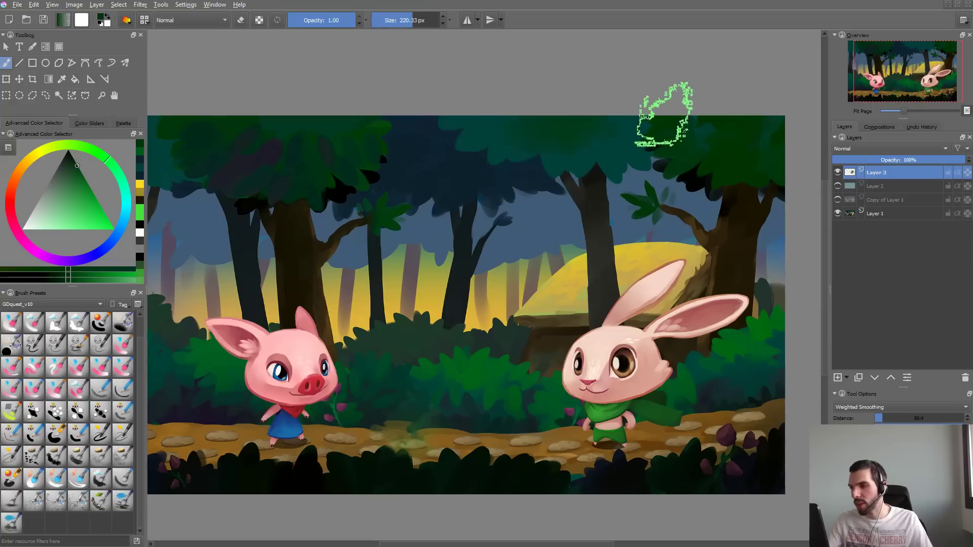
key(F5)
mouse_move(659, 142)
mouse_down()
mouse_move(603, 147)
mouse_move(689, 152)
mouse_move(654, 183)
mouse_up()
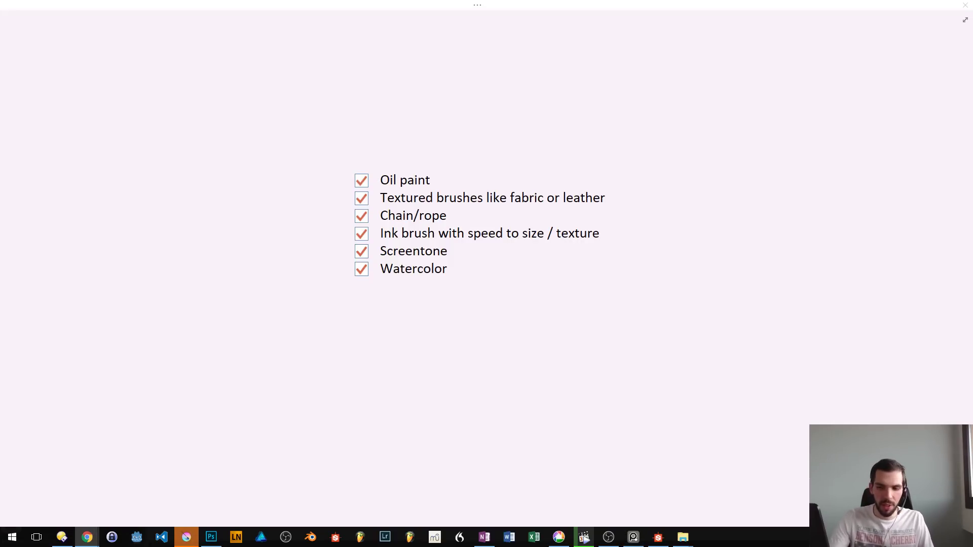
- Switch to the Chrome browser, maximize its window and open Pinterest
key(super+Right)
key(super+Up)
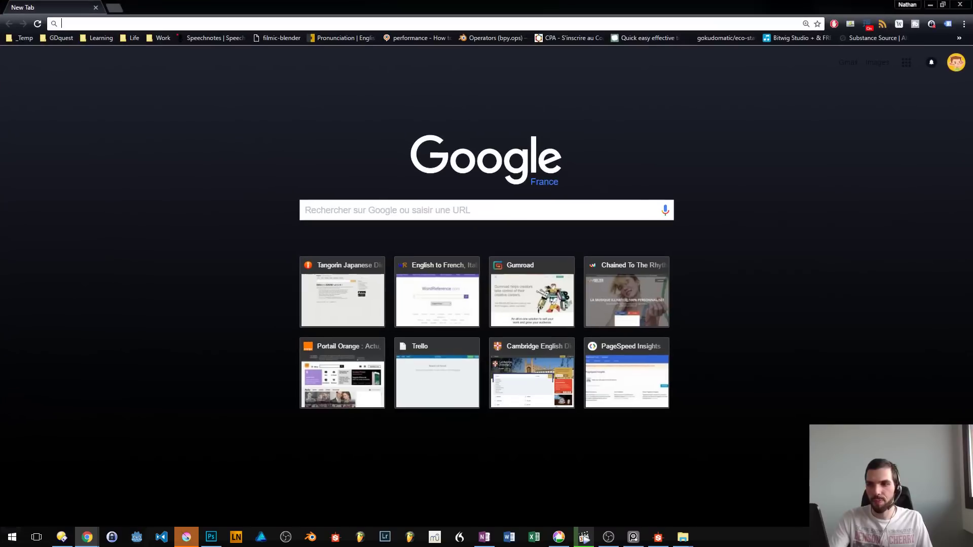
text(pinterest.com)
key(Return)
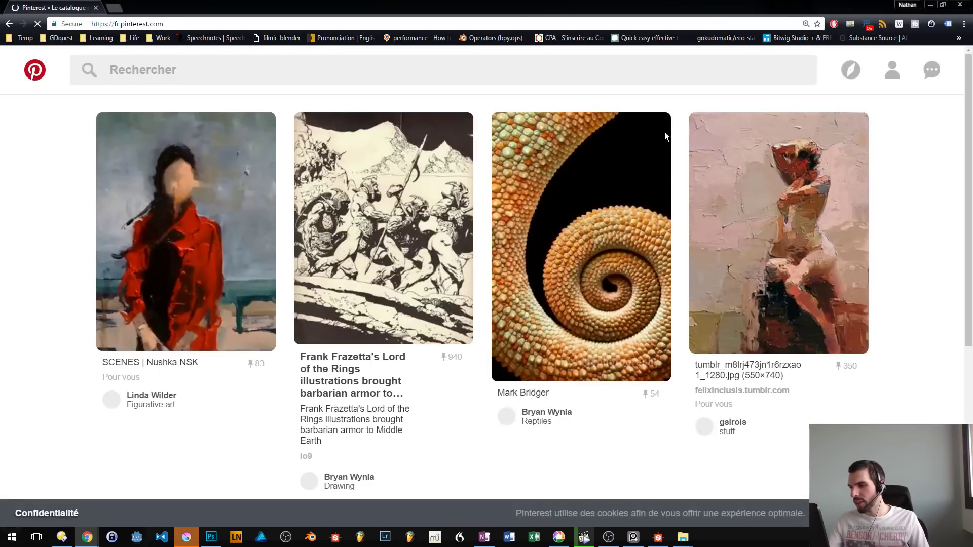
- Search Pinterest for acrylic
click(429, 72)
text(a)
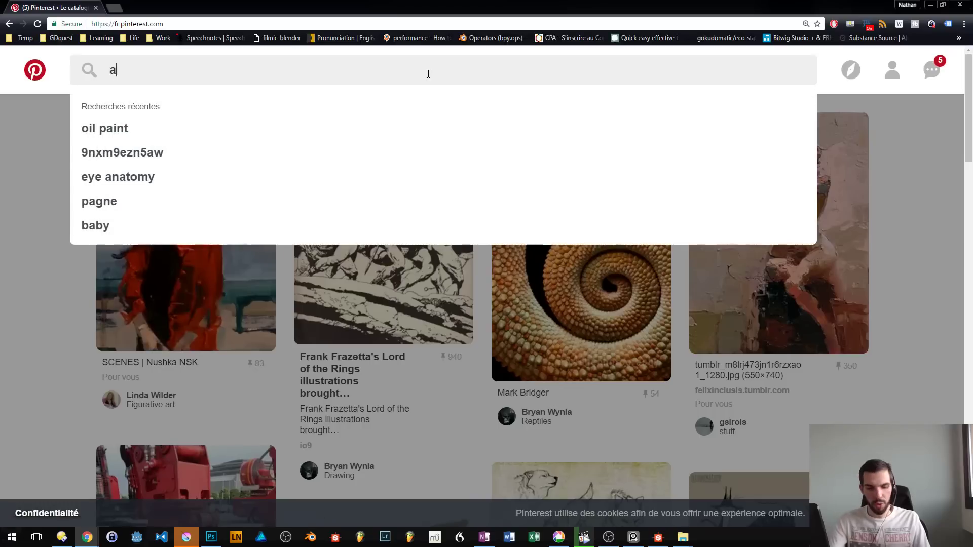
text(crylic)
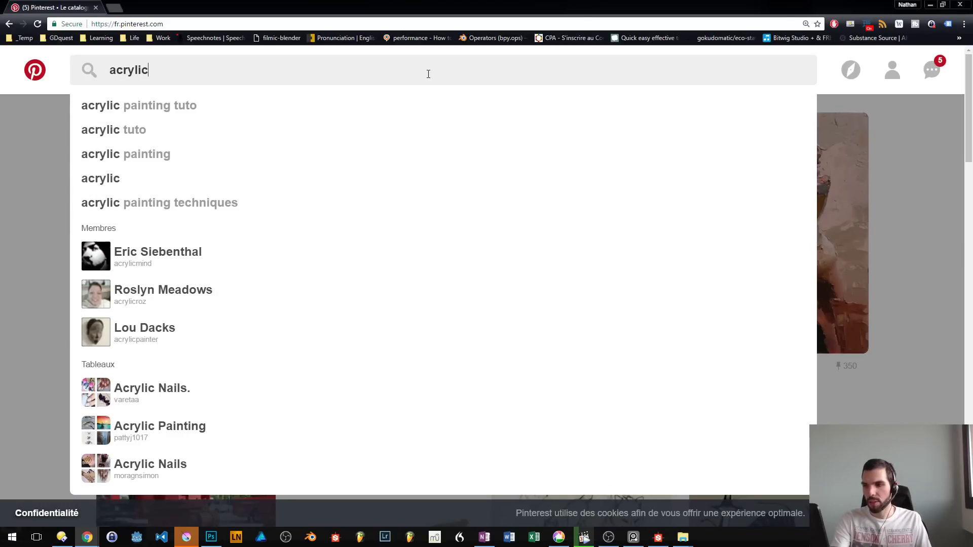
key(Return)
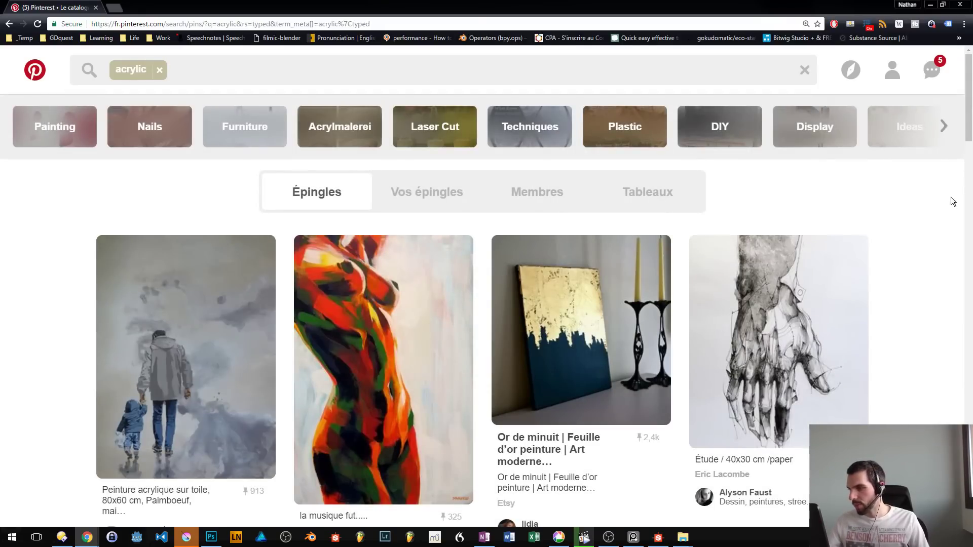
- Browse the acrylic search results for painting references that show the medium's brushwork and texture
drag(964, 133, 964, 334)
scroll(930, 345, down, 10)
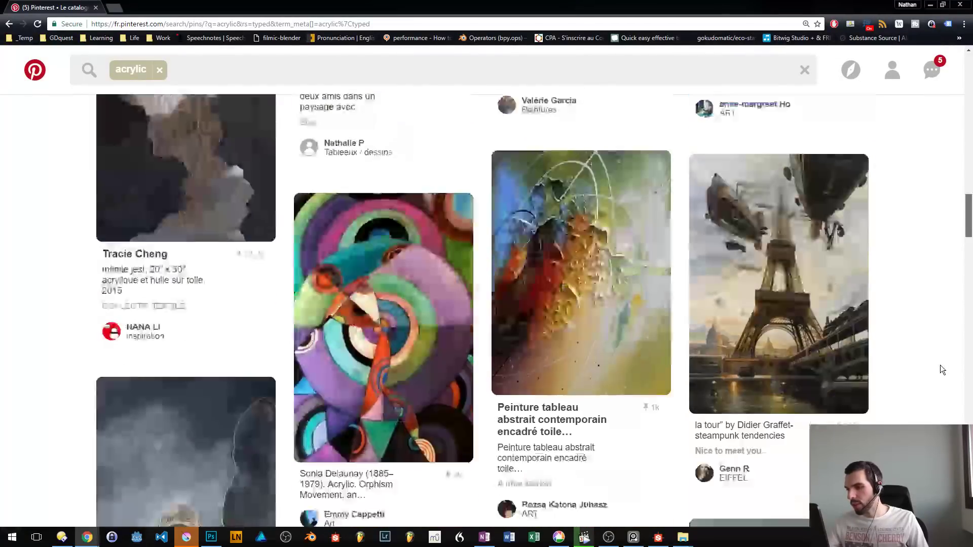
scroll(942, 372, down, 5)
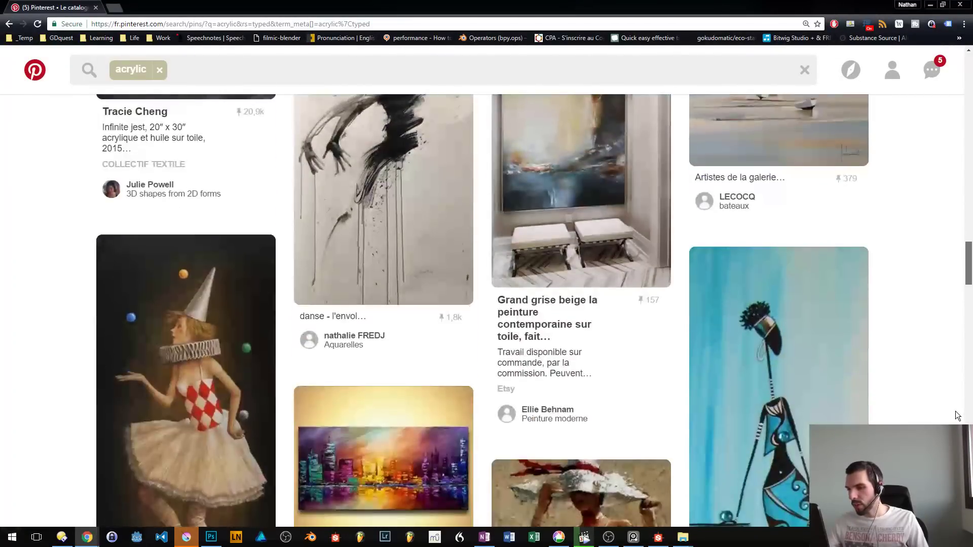
scroll(958, 417, down, 5)
scroll(486, 305, down, 1)
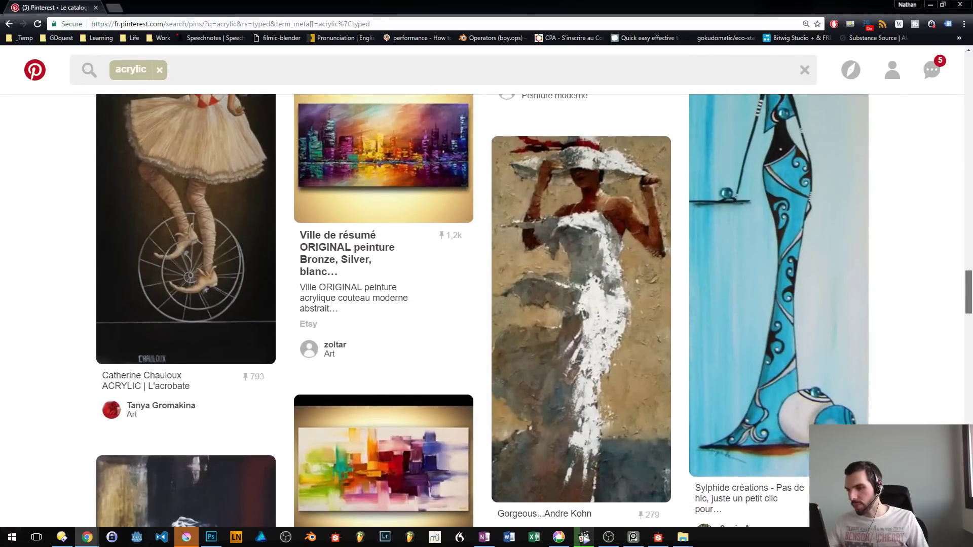
scroll(487, 304, down, 10)
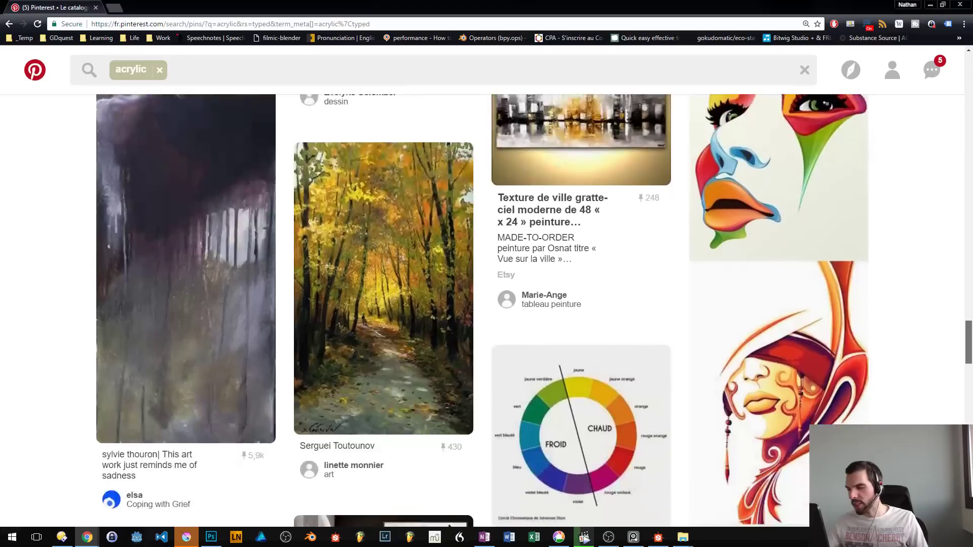
scroll(482, 310, down, 5)
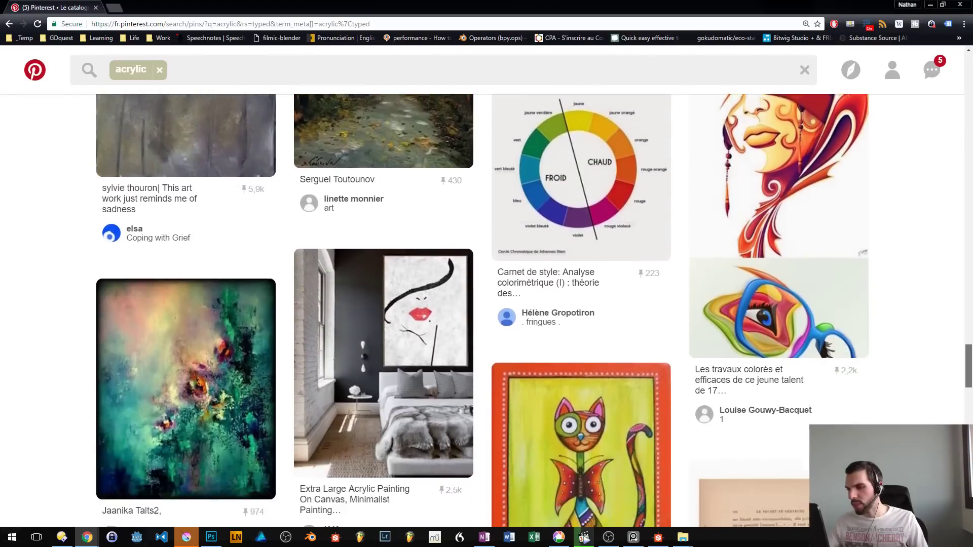
scroll(954, 319, down, 4)
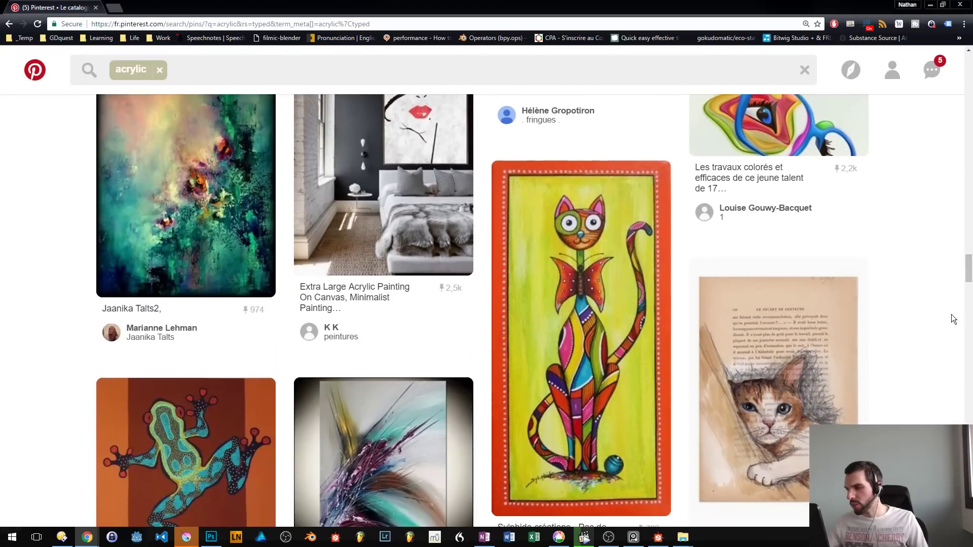
click(966, 129)
click(966, 87)
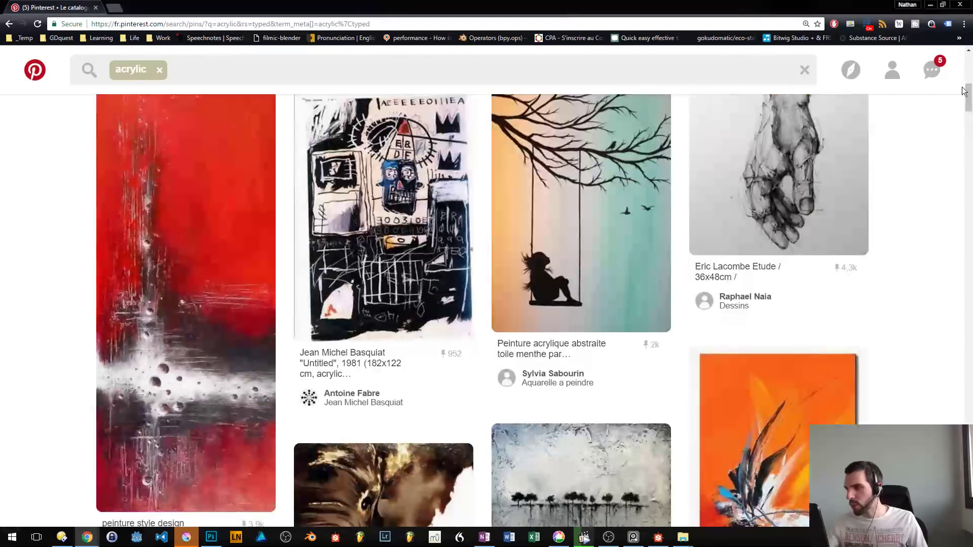
scroll(964, 91, up, 5)
- Open the multicolored acrylic torso painting at a larger size, close it, and switch back to the brush checklist
click(407, 349)
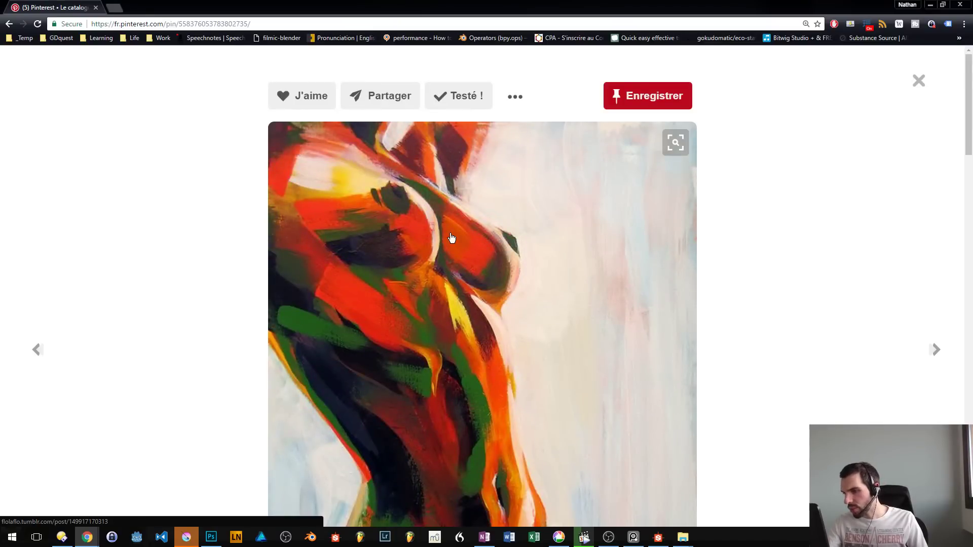
right_click(452, 238)
click(508, 333)
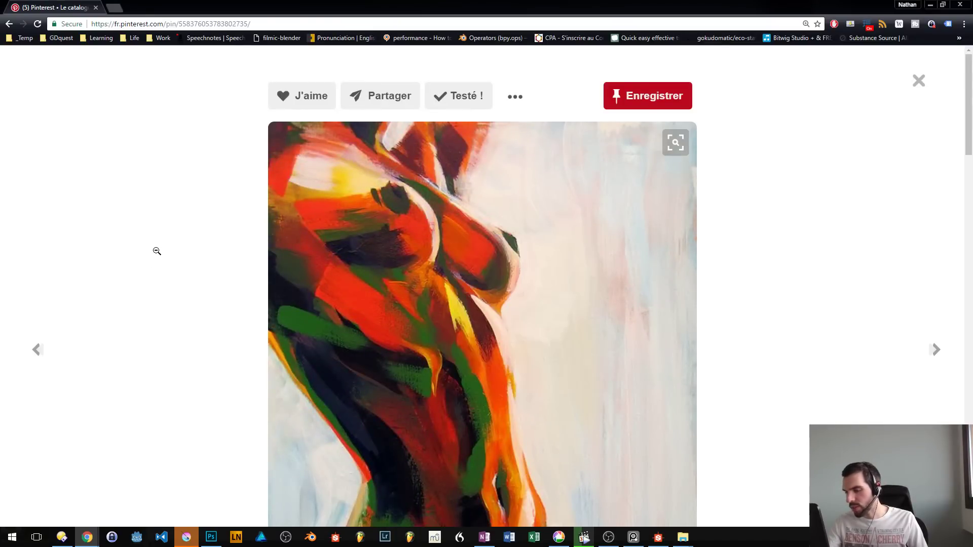
click(156, 250)
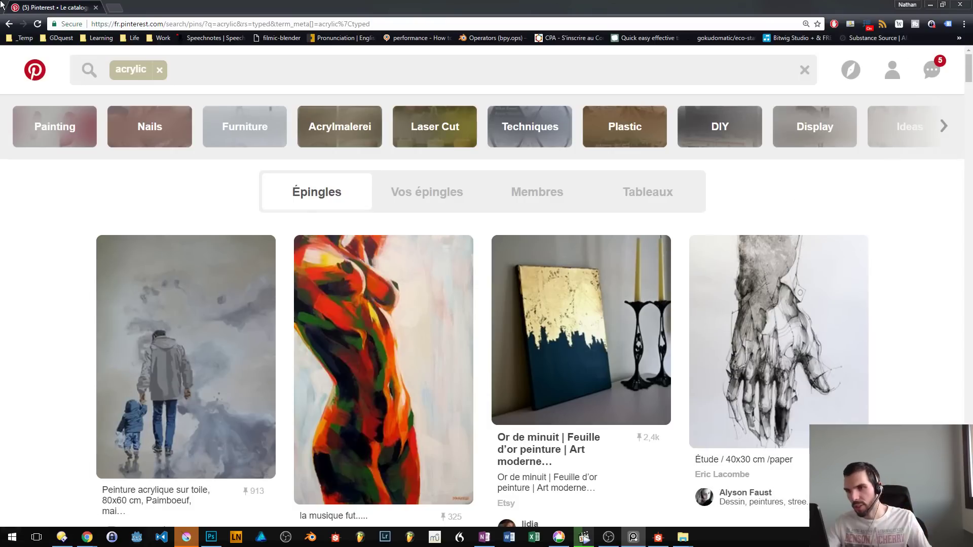
key(alt+Tab)
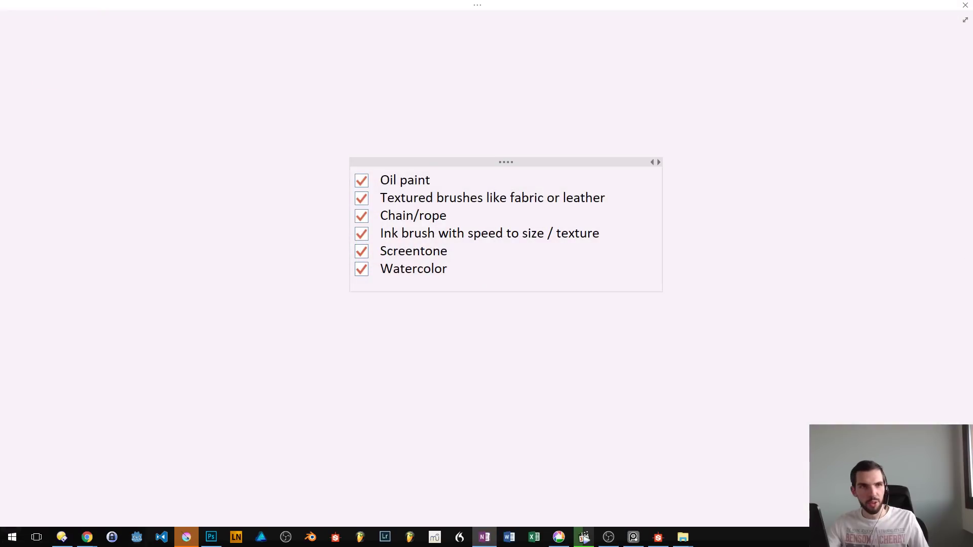
- Switch to Chrome and open the brush stroke image at i.imgur.com/O2KNSxk.jpg in a new tab
key(alt+Tab)
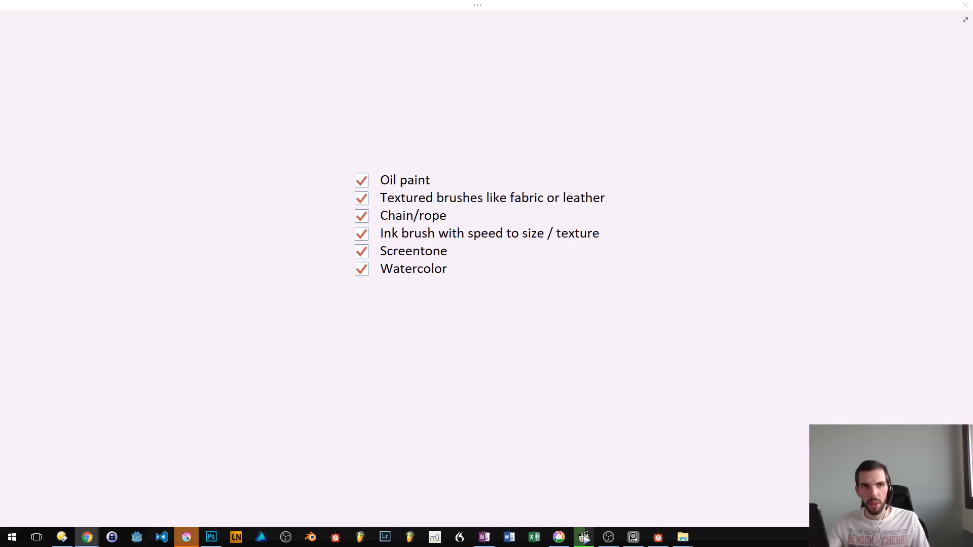
drag(1, 211, 215, 2)
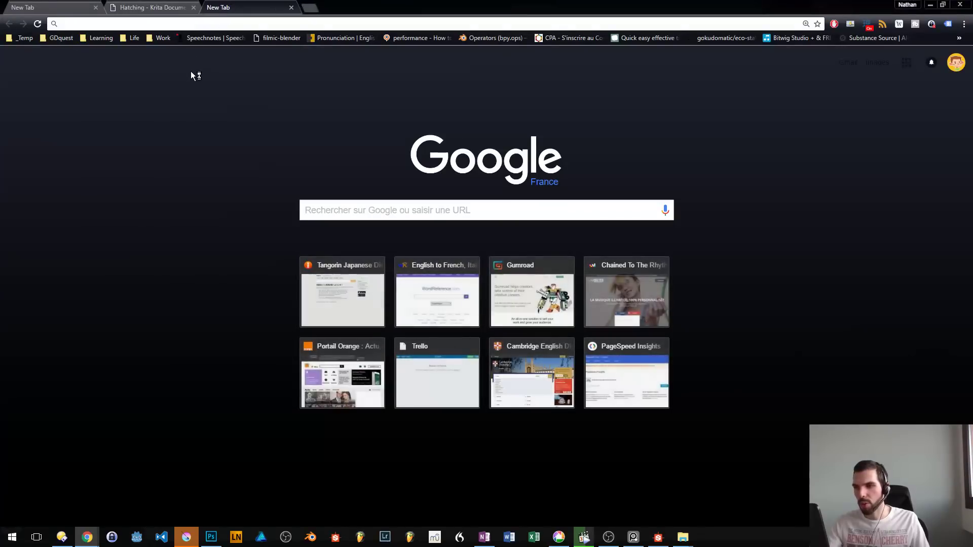
key(ctrl+v)
key(Return)
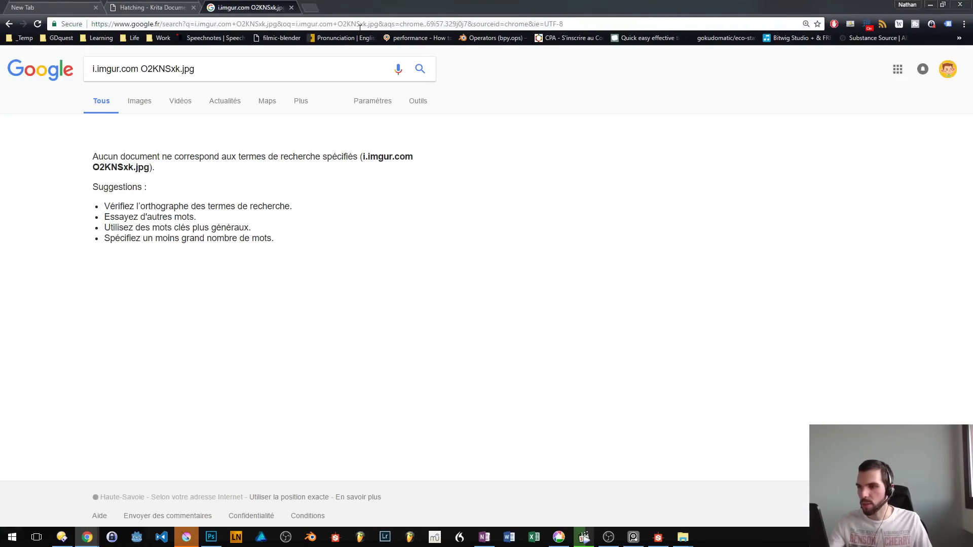
key(ctrl+l)
key(ctrl+v)
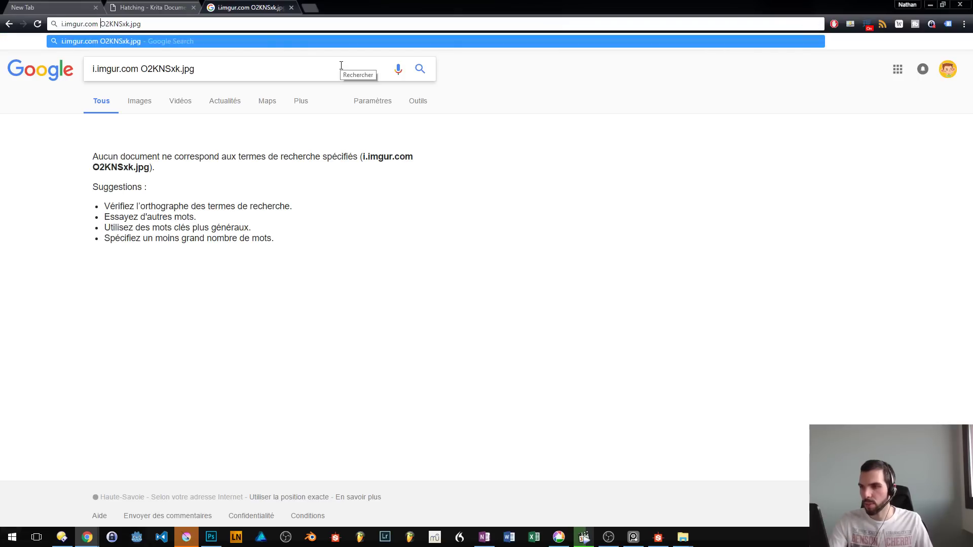
key(BackSpace)
text(/)
key(Return)
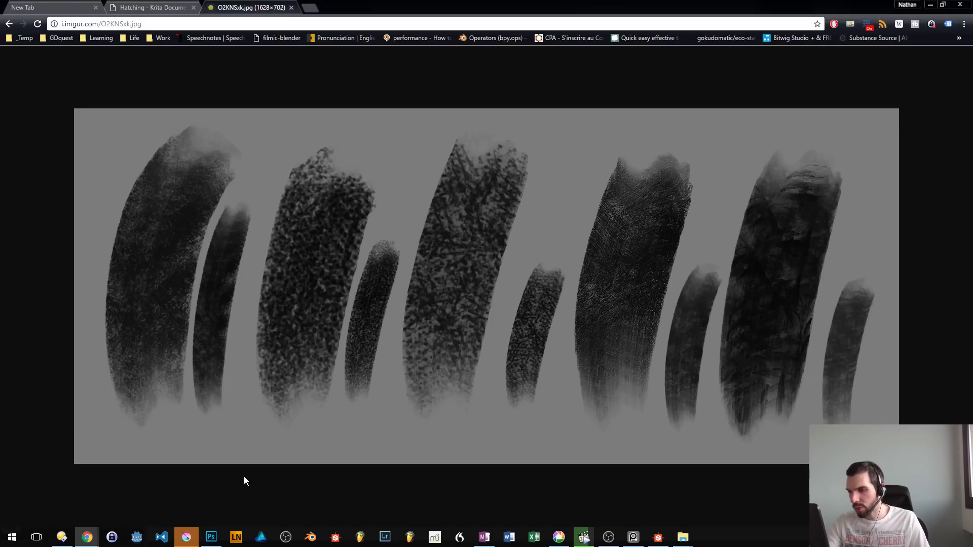
- Switch to Photoshop and create a new document from the 1882 x 1293 px, 72 ppi recent preset
click(211, 536)
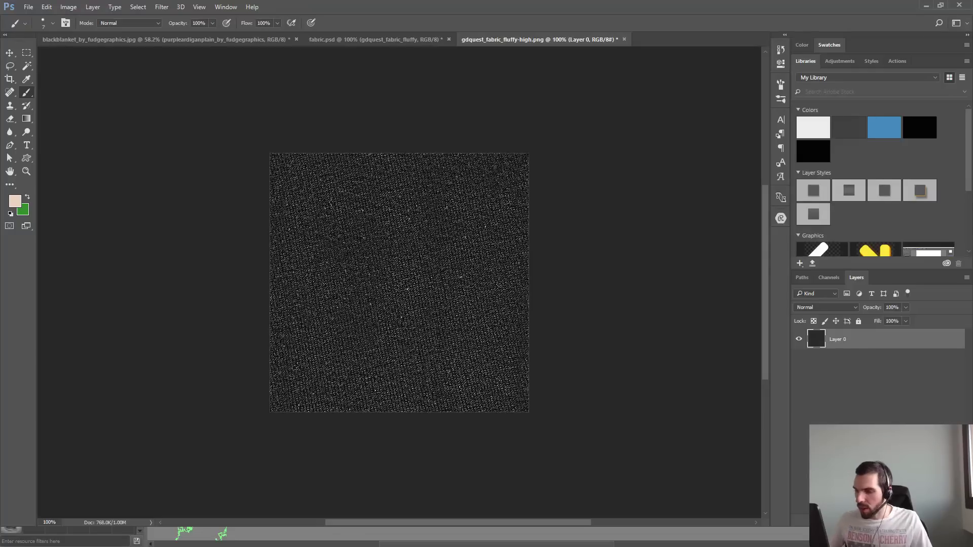
key(ctrl+n)
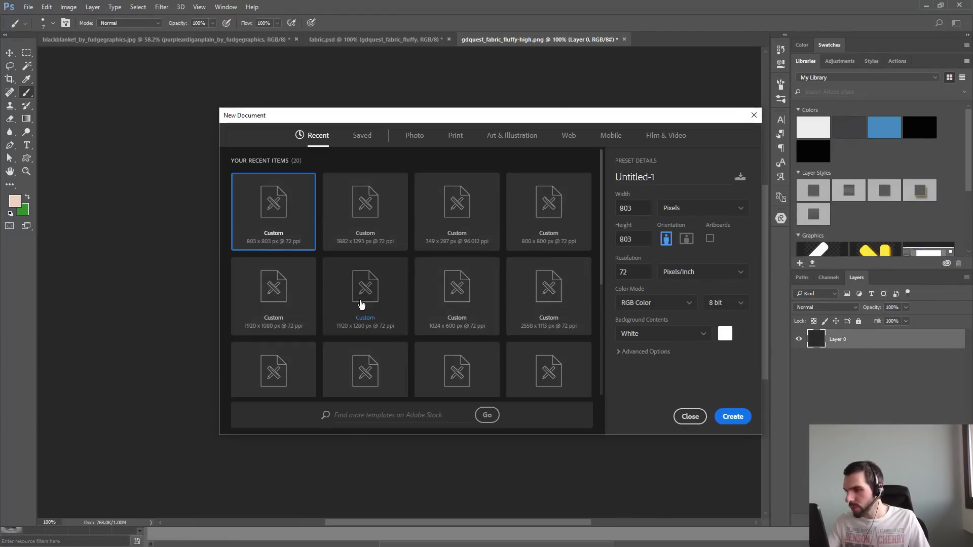
click(382, 211)
click(733, 417)
- Load the brush set GDquest 2016.abr from the Brushes photoshop folder into the brush presets
right_click(565, 254)
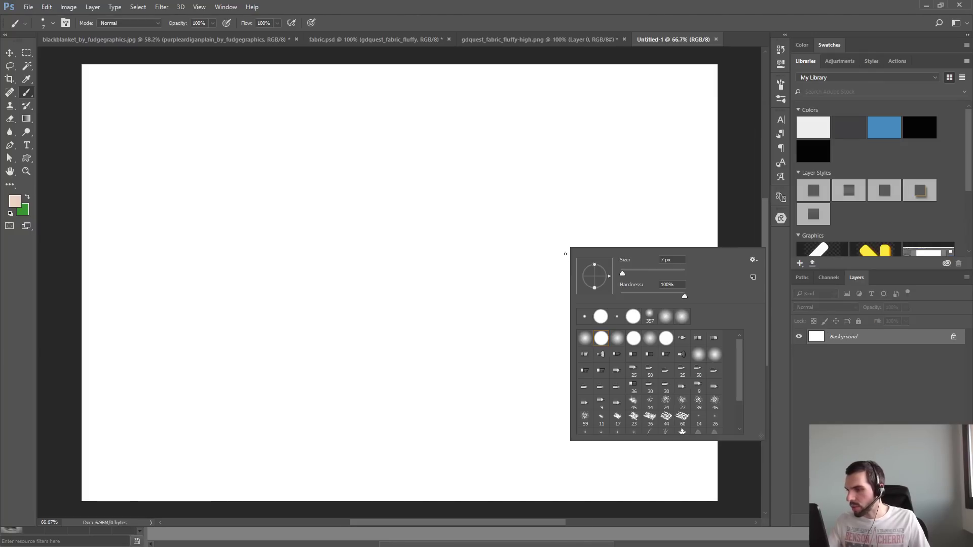
scroll(740, 394, down, 3)
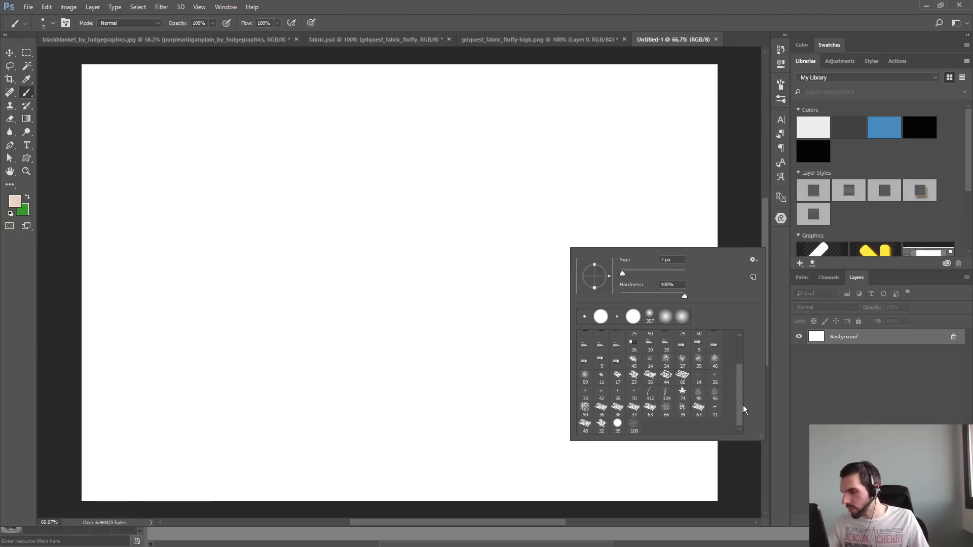
click(753, 259)
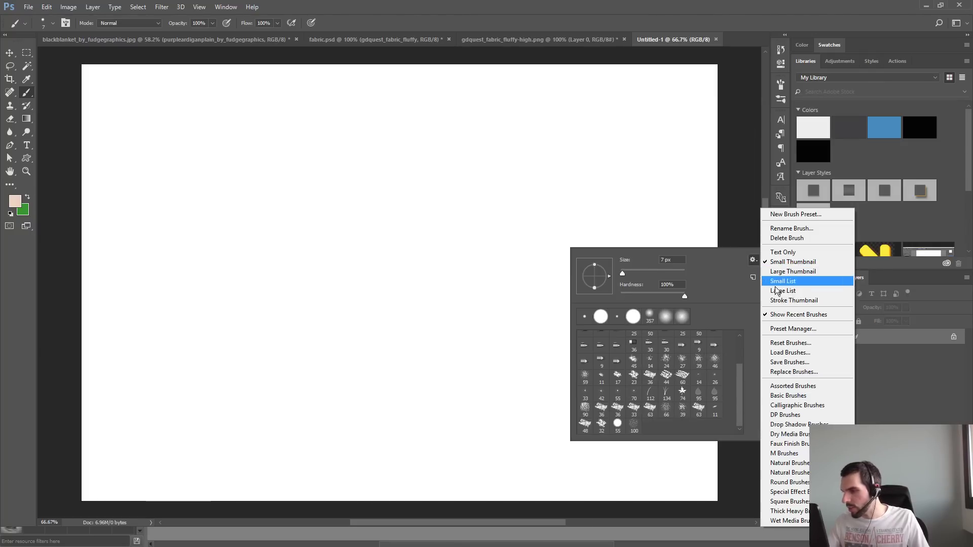
click(809, 354)
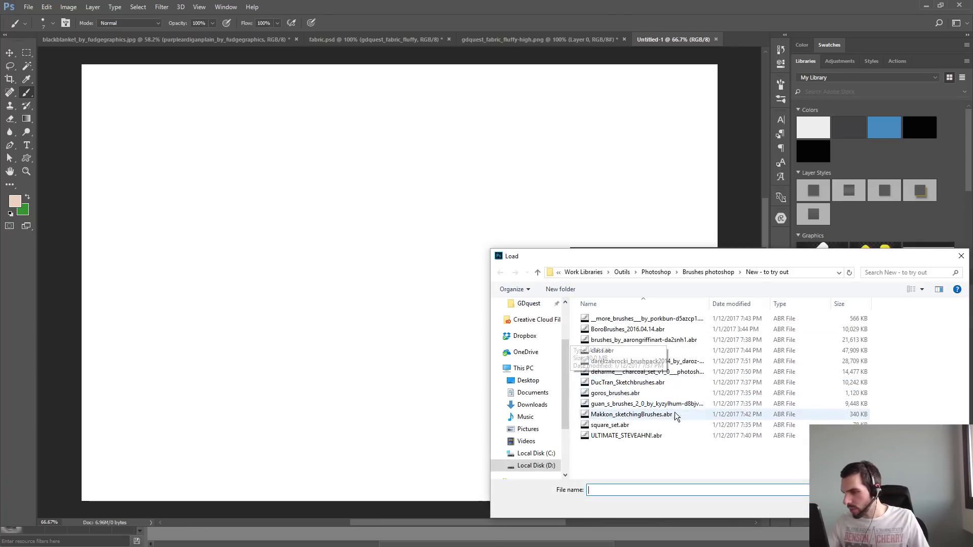
click(668, 394)
click(678, 406)
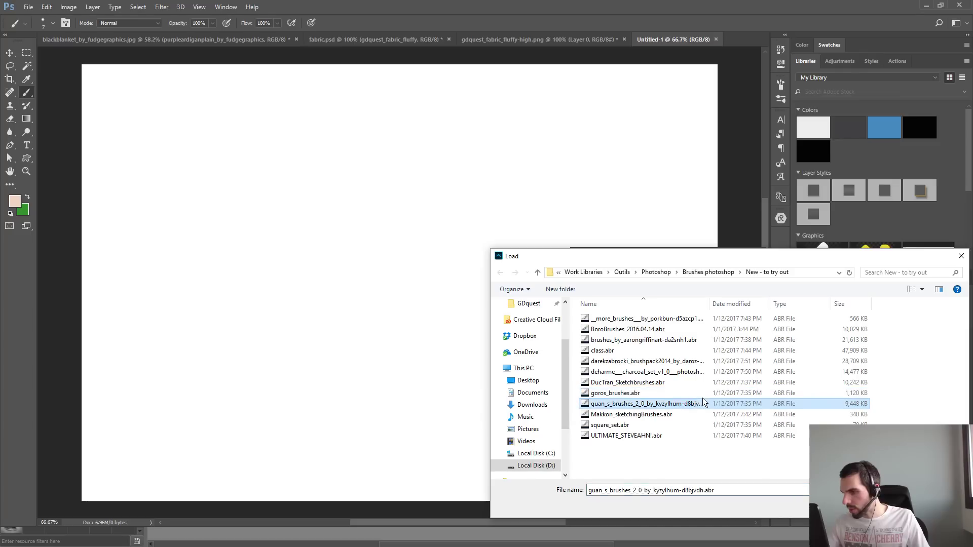
click(725, 273)
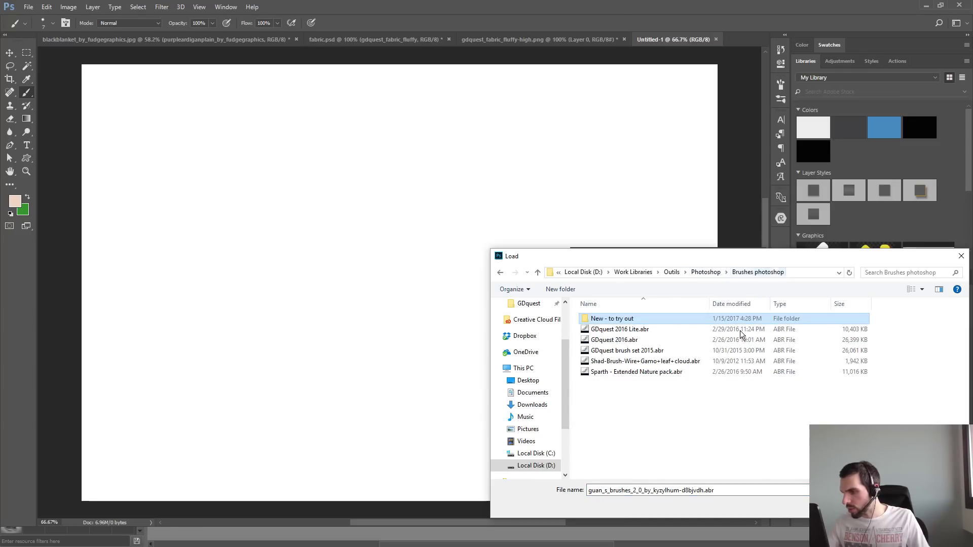
click(653, 340)
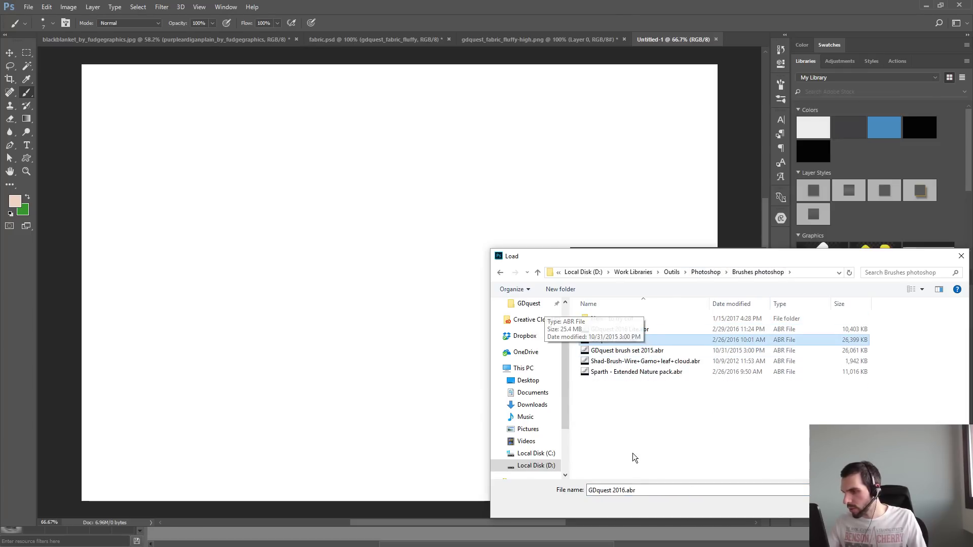
key(Return)
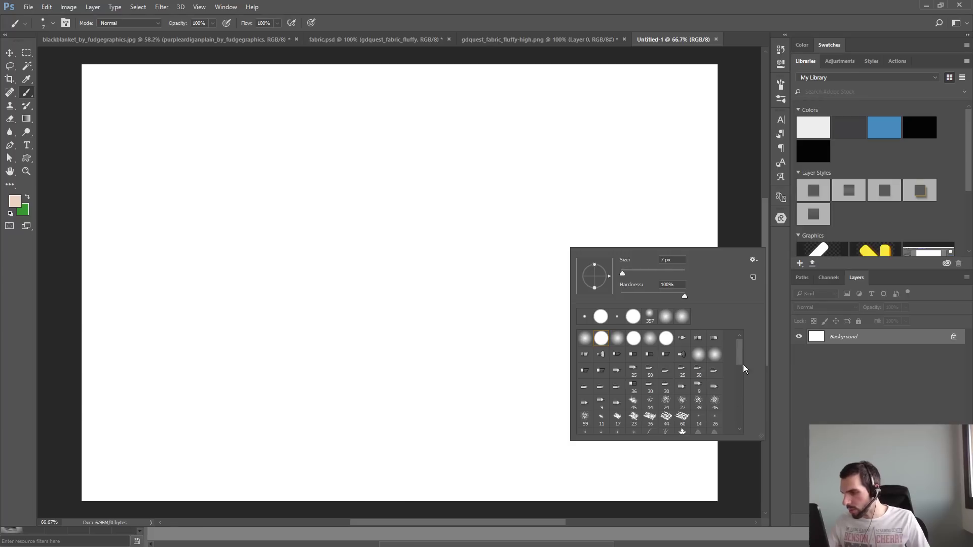
- Enlarge the brush preset picker, choose the 173 px cloud-like brush, and show the detailed brush settings
mouse_move(738, 374)
mouse_down()
mouse_move(738, 419)
mouse_move(843, 523)
mouse_up()
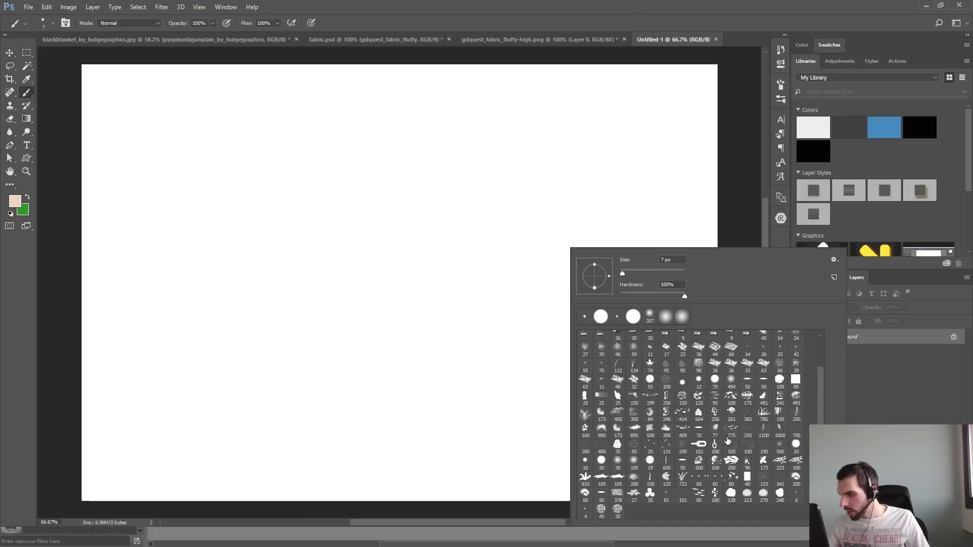
click(634, 414)
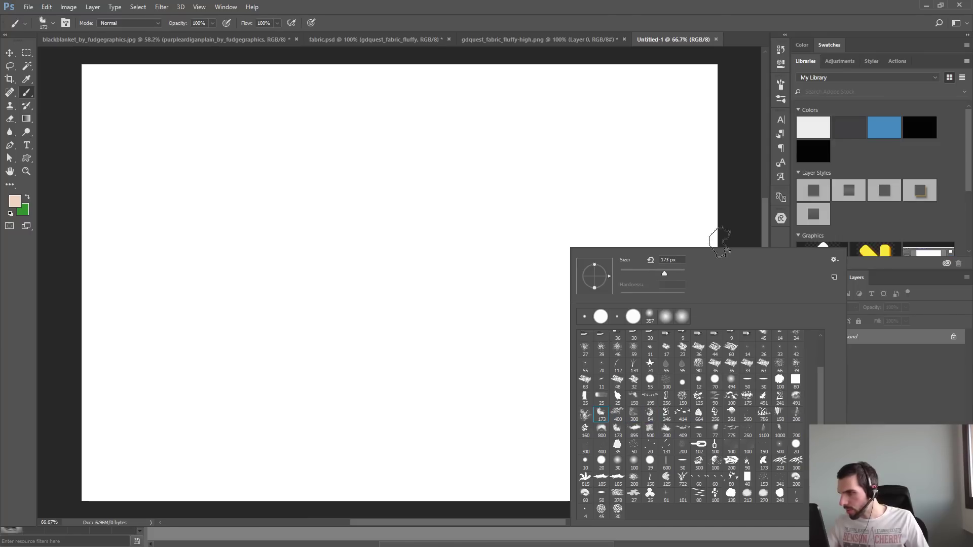
key(F5)
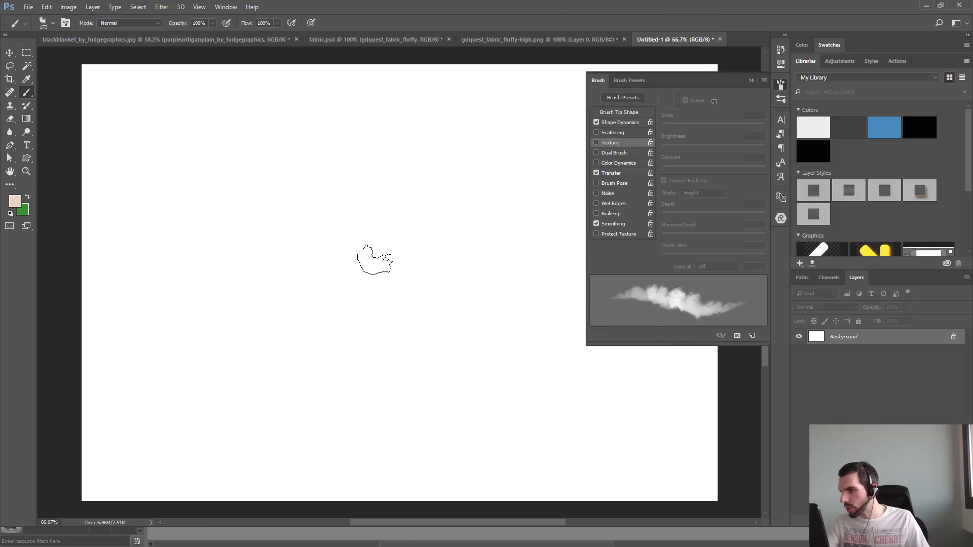
- Compare several loaded brush presets in the stroke preview and choose the 150 px bristle brush with texture and dual brush
right_click(374, 260)
click(430, 383)
click(430, 399)
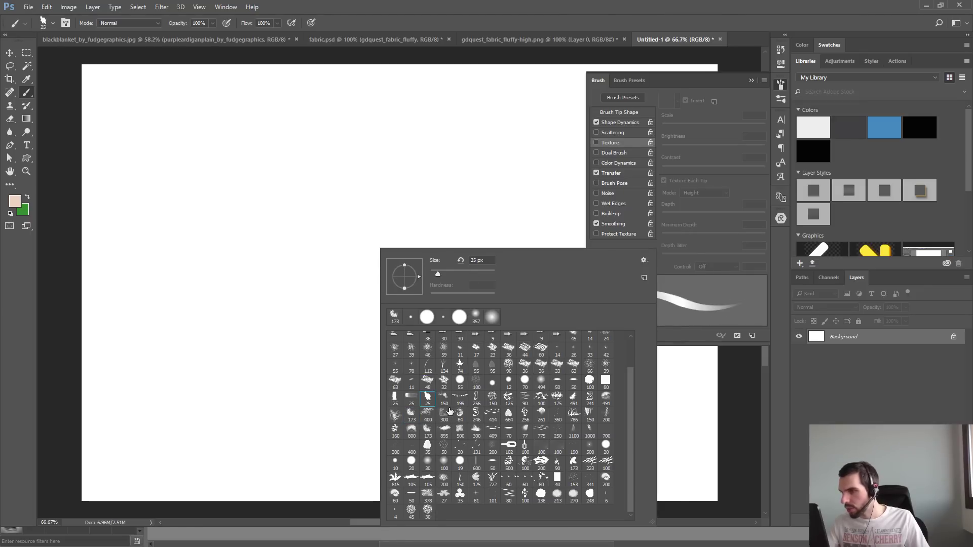
click(460, 415)
click(510, 415)
click(537, 431)
click(541, 415)
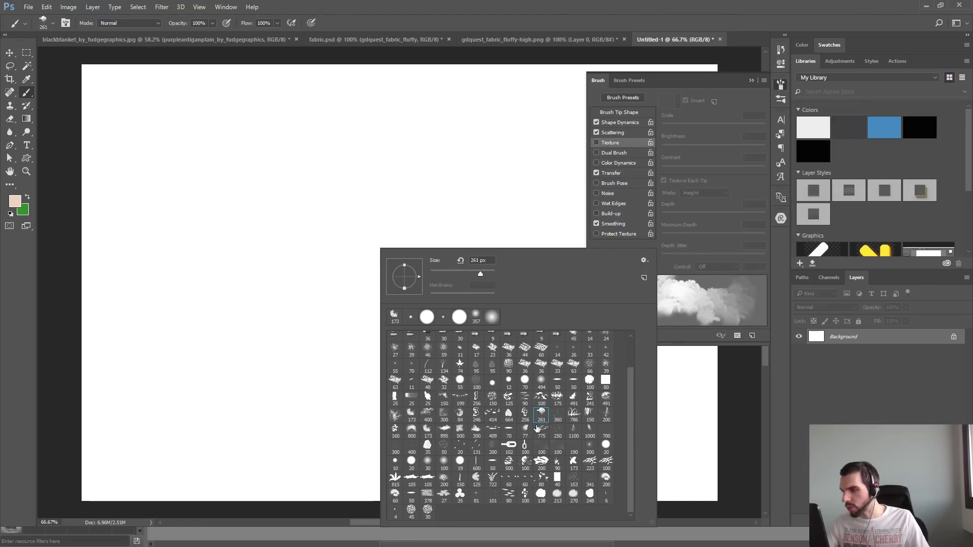
click(574, 415)
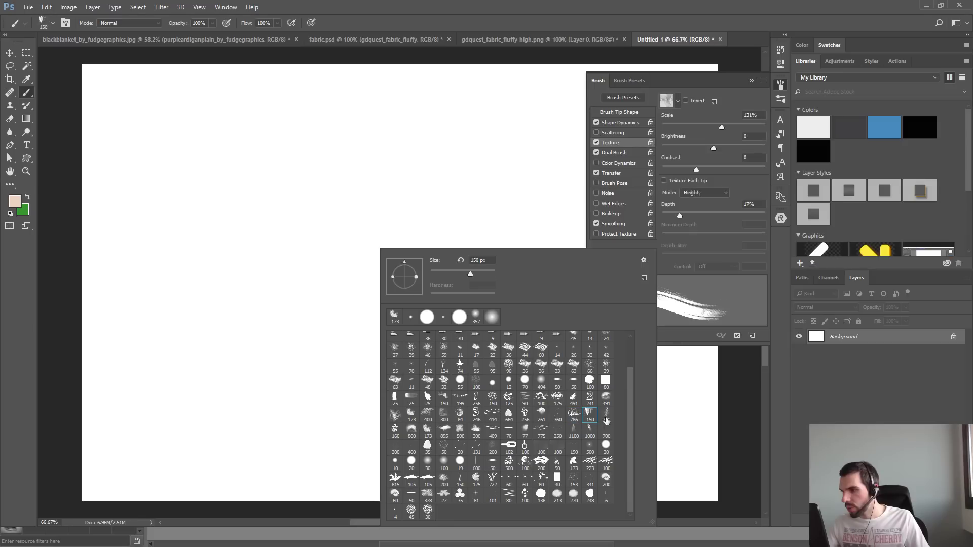
click(606, 414)
click(590, 416)
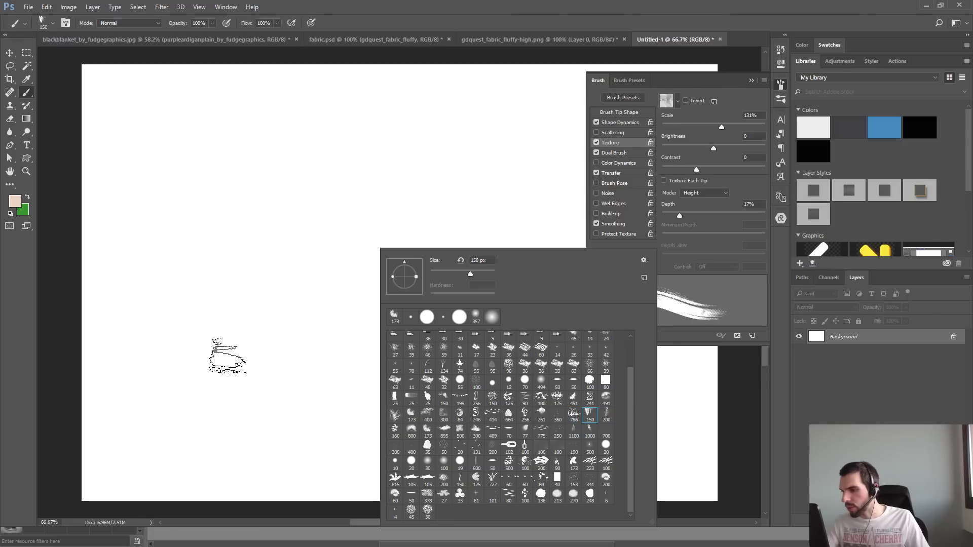
- Reset the colors to black and white and try short strokes with the 150 px bristle brush, undoing each one
click(372, 135)
key(d)
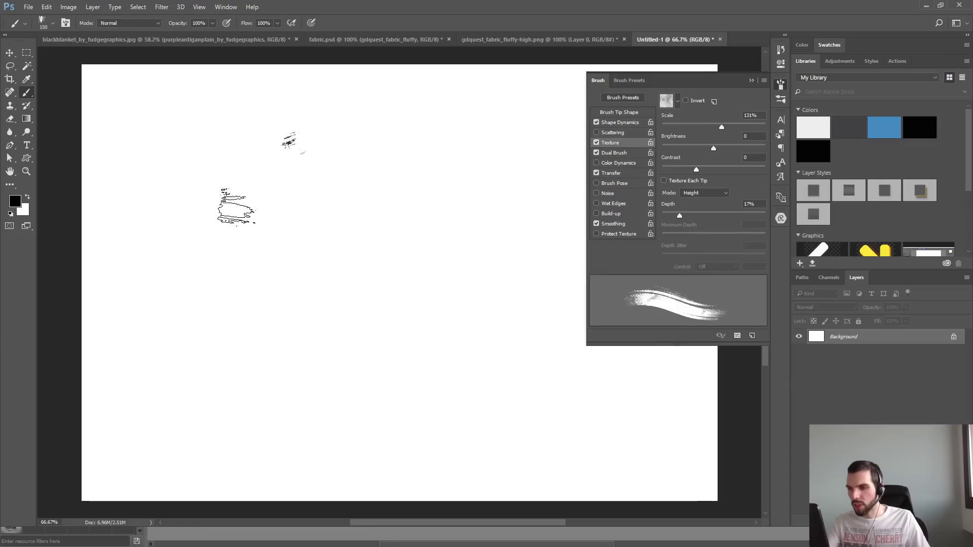
mouse_move(233, 142)
mouse_down()
mouse_move(402, 398)
mouse_move(471, 406)
mouse_up()
key(ctrl+z)
drag(212, 247, 210, 281)
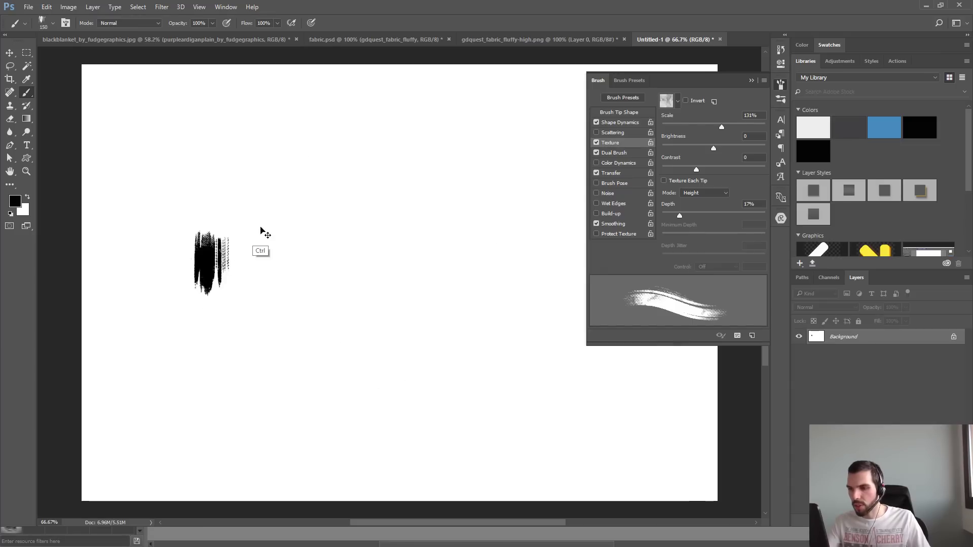
key(ctrl+z)
- Reduce the brush size to 102 px and paint a thin curved test stroke, undoing the surplus strokes
drag(256, 204, 242, 226)
mouse_move(168, 233)
mouse_down()
mouse_move(234, 178)
mouse_move(262, 373)
mouse_move(385, 211)
mouse_up()
key(ctrl+z)
mouse_move(352, 149)
mouse_down()
mouse_move(267, 331)
mouse_move(272, 375)
mouse_up()
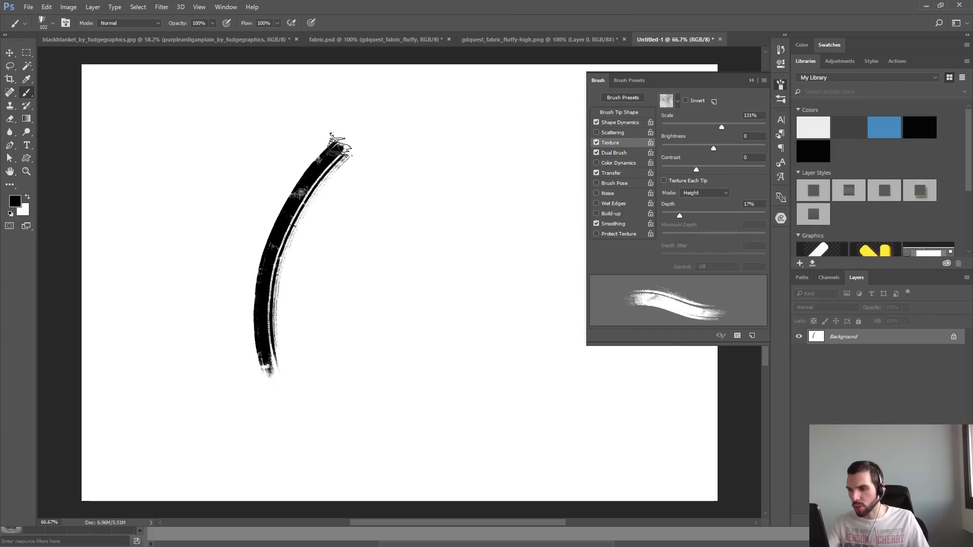
drag(339, 142, 276, 358)
key(ctrl+z)
mouse_move(412, 147)
mouse_down()
mouse_move(361, 246)
mouse_move(337, 377)
mouse_up()
key(ctrl+z)
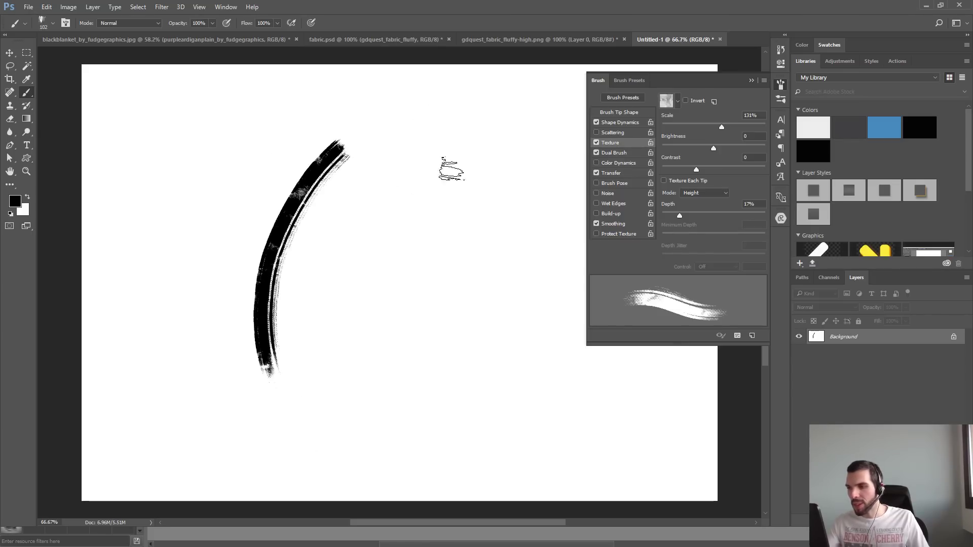
- Enlarge the brush to 294 px and paint broad curved strokes and lighter overlapping ones beside the thin stroke
drag(393, 197, 432, 199)
mouse_move(426, 127)
mouse_down()
mouse_move(350, 421)
mouse_move(436, 152)
mouse_move(374, 413)
mouse_up()
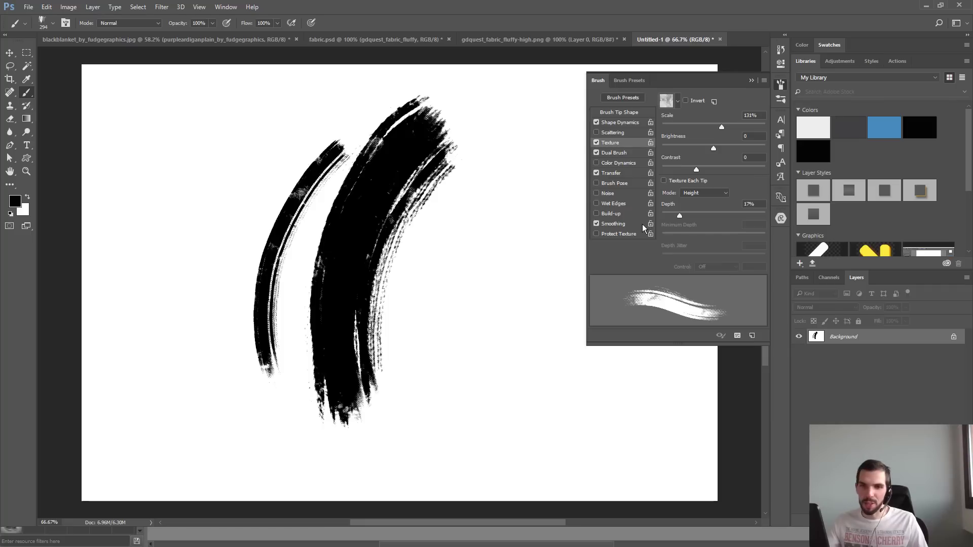
drag(500, 354, 537, 221)
drag(488, 190, 445, 308)
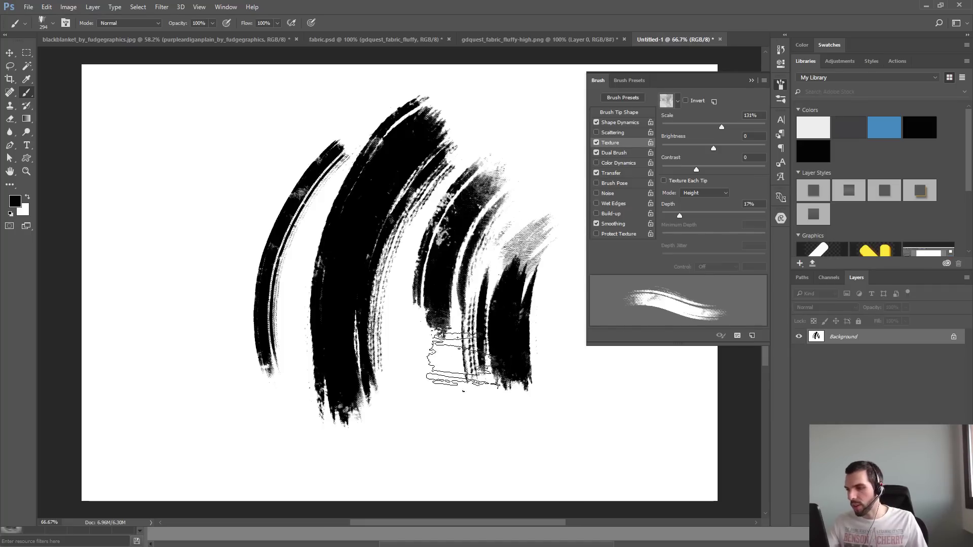
mouse_move(574, 191)
mouse_down()
mouse_move(569, 234)
mouse_move(529, 210)
mouse_move(550, 299)
mouse_up()
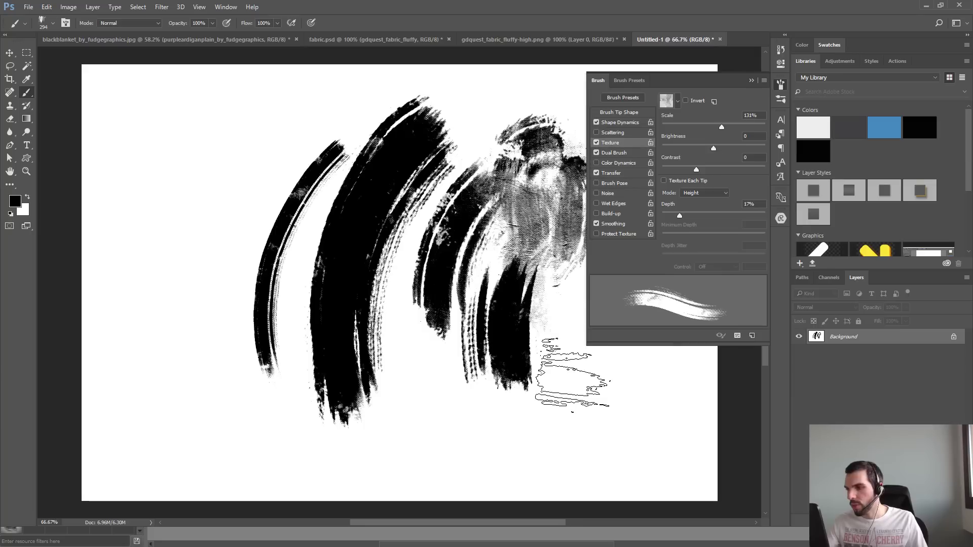
- Set the brush size to 156 px and paint dense overlapping strokes over the left part of the canvas
mouse_move(175, 200)
mouse_down()
mouse_move(228, 162)
mouse_move(205, 198)
mouse_up()
mouse_move(174, 362)
mouse_down()
mouse_move(176, 274)
mouse_move(232, 208)
mouse_move(293, 196)
mouse_move(270, 224)
mouse_up()
drag(325, 96, 263, 223)
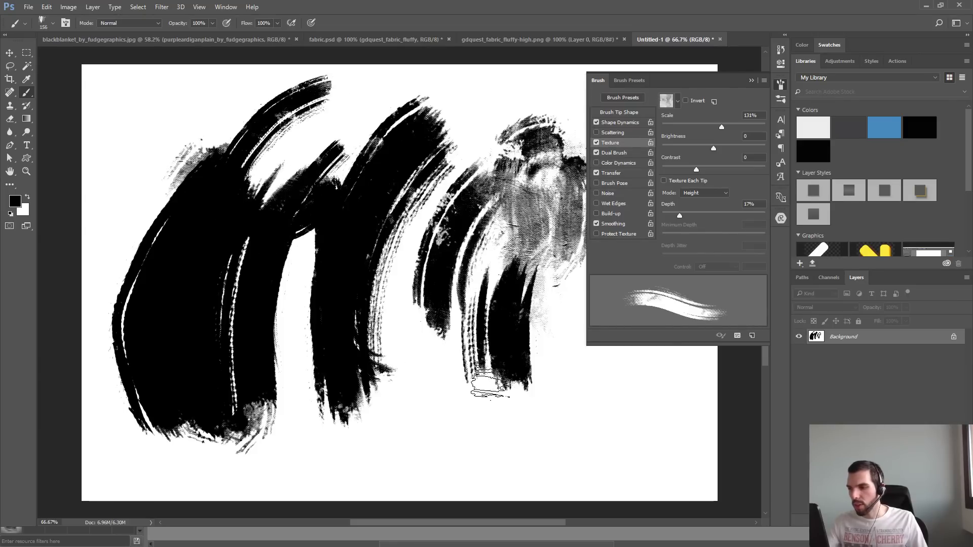
- Undo all the test strokes back to a blank canvas
key(ctrl+alt+z)
key(ctrl+alt+z)
key(ctrl+alt+z)
key(ctrl+alt+z)
key(ctrl+alt+z)
key(ctrl+alt+z)
key(ctrl+alt+z)
key(ctrl+alt+z)
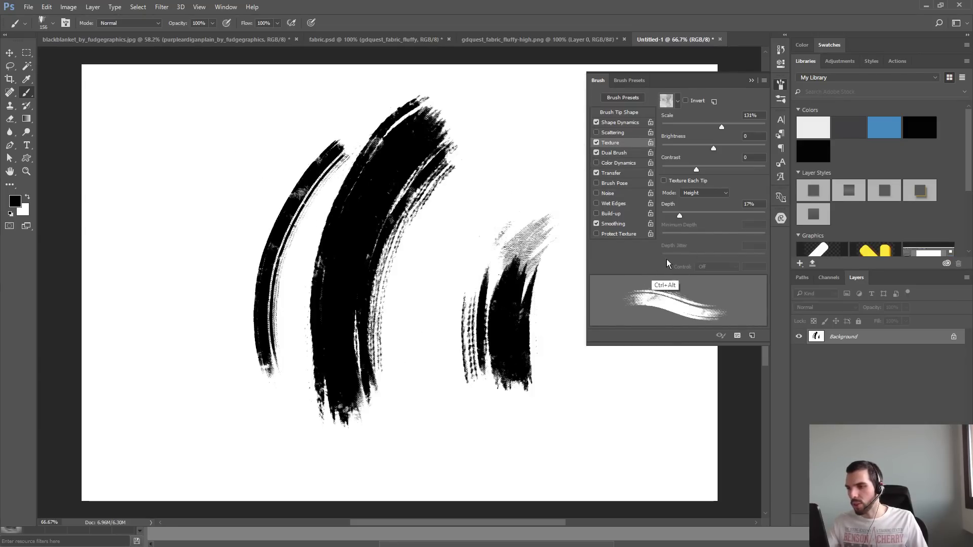
key(ctrl+alt+z)
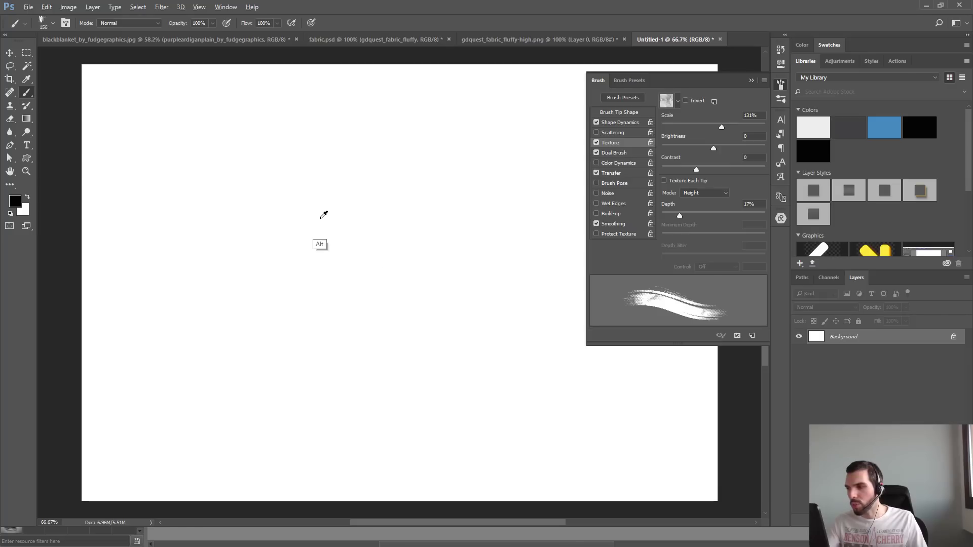
- Set the brush size to 327 px, paint one light curved stroke, and keep the brush's texture mode at Height
drag(310, 218, 354, 234)
drag(371, 170, 263, 324)
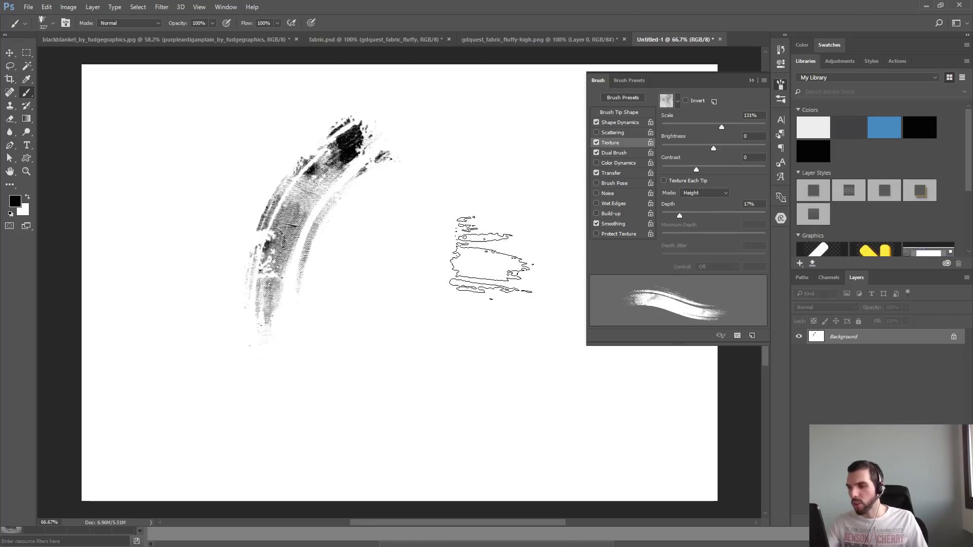
click(712, 195)
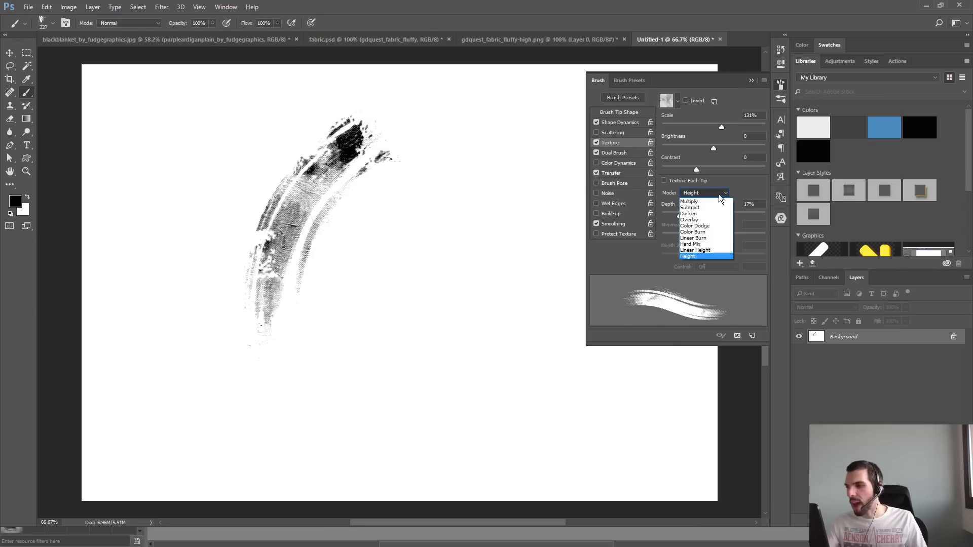
click(701, 258)
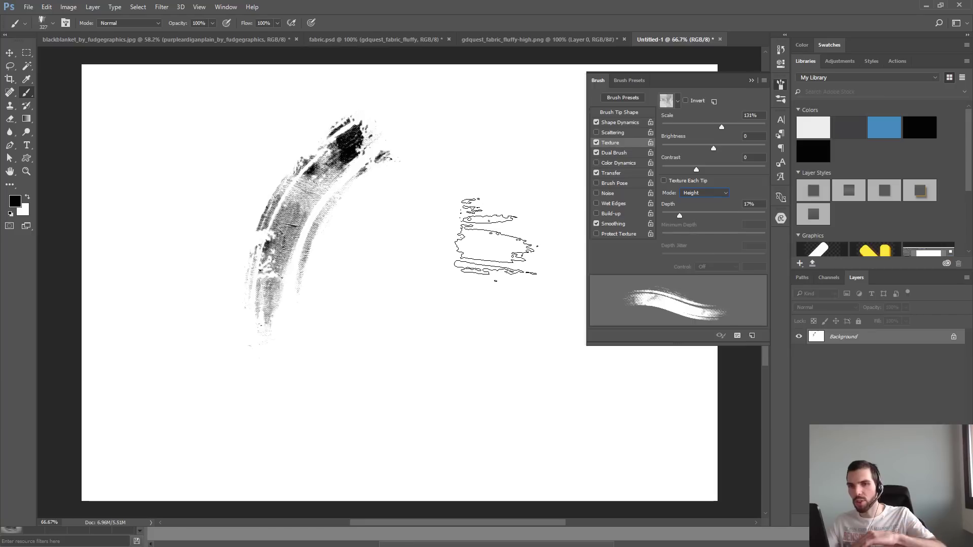
- Paint several dense, broad curved strokes beside the light textured stroke, redoing unsatisfactory ones
mouse_move(419, 358)
mouse_down()
mouse_move(451, 265)
mouse_move(533, 213)
mouse_up()
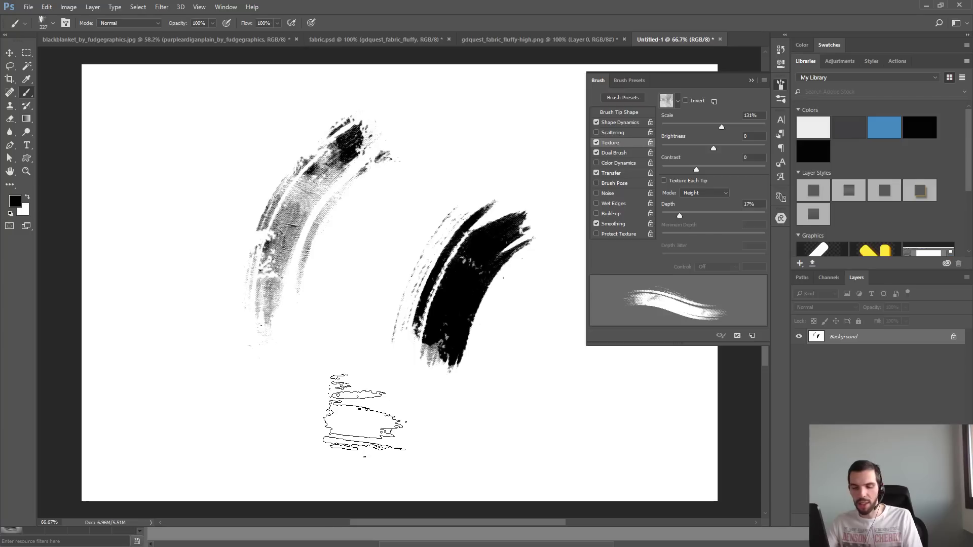
mouse_move(348, 402)
mouse_down()
mouse_move(397, 254)
mouse_move(423, 259)
mouse_up()
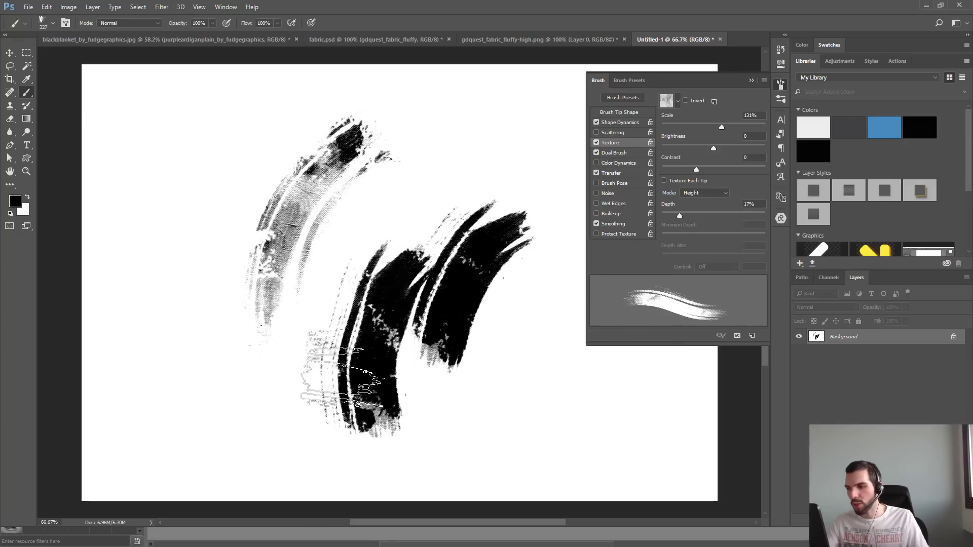
key(ctrl+z)
drag(325, 401, 431, 185)
key(ctrl+z)
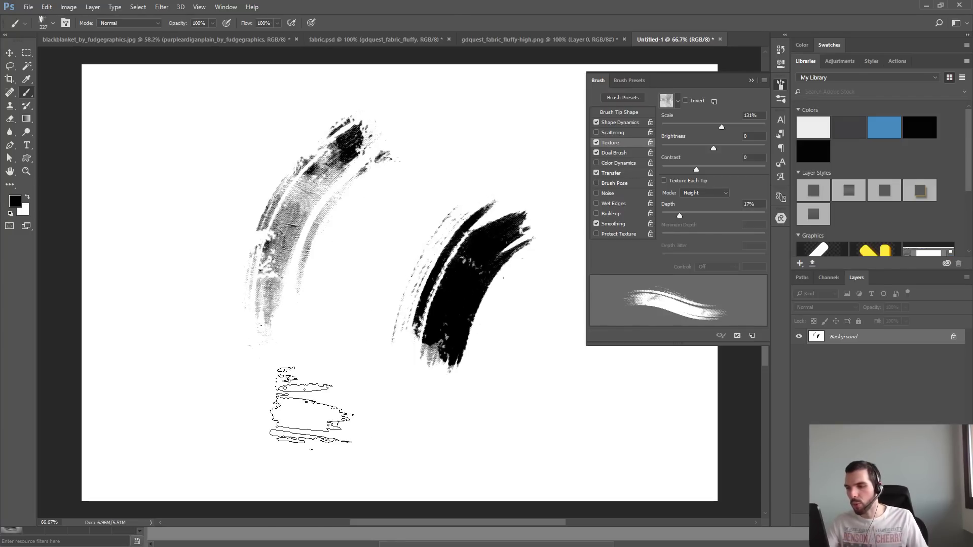
mouse_move(305, 408)
mouse_down()
mouse_move(363, 264)
mouse_move(416, 210)
mouse_up()
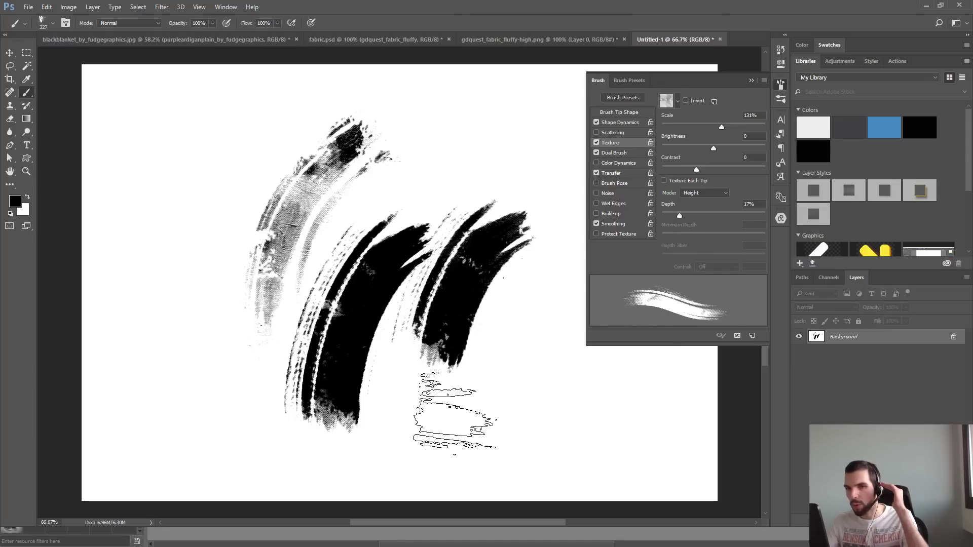
mouse_move(446, 344)
mouse_down()
mouse_move(436, 204)
mouse_move(522, 182)
mouse_up()
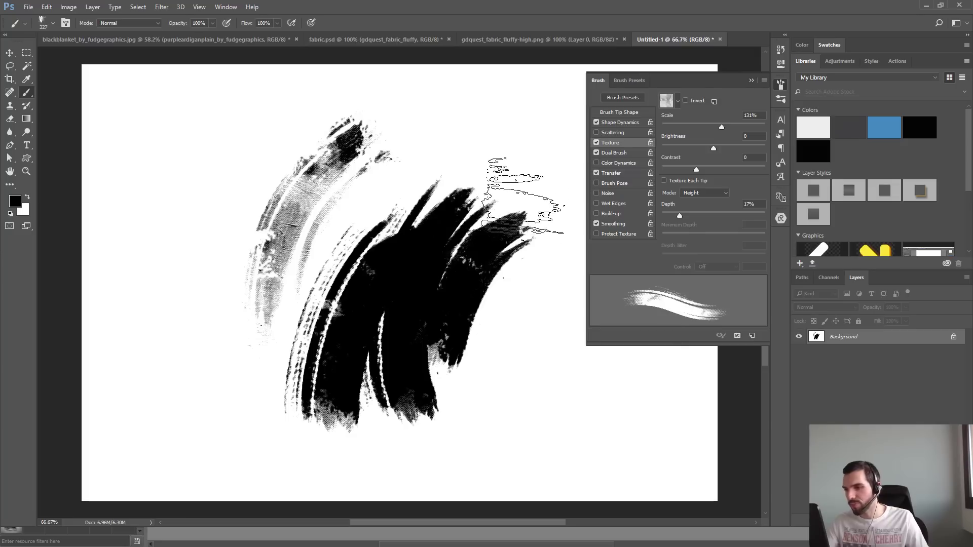
- Undo the dense curved strokes until only the light textured stroke is left
key(ctrl+z)
- Paint light, low-pressure strokes and a small dab beside the first stroke, and undo all but the dab
key(ctrl+z)
key(ctrl+z)
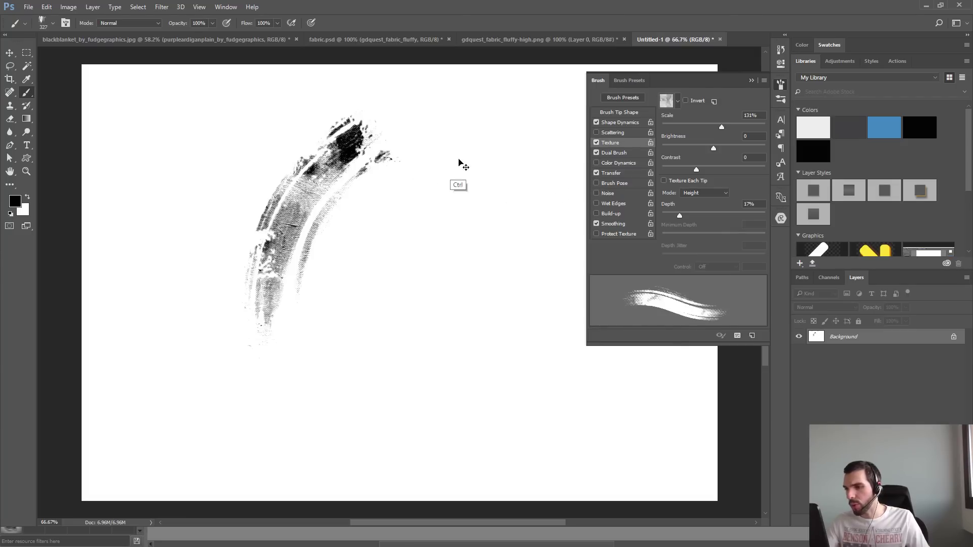
click(433, 152)
mouse_move(414, 361)
mouse_down()
mouse_move(435, 233)
mouse_move(526, 191)
mouse_move(389, 343)
mouse_move(468, 197)
mouse_move(384, 380)
mouse_move(374, 359)
mouse_move(497, 182)
mouse_move(517, 269)
mouse_up()
key(ctrl+z)
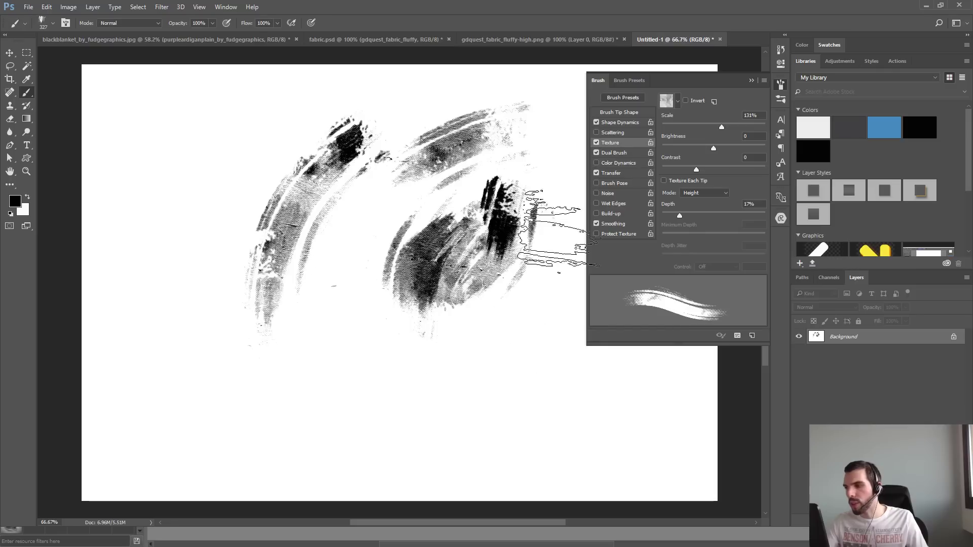
click(678, 100)
click(395, 363)
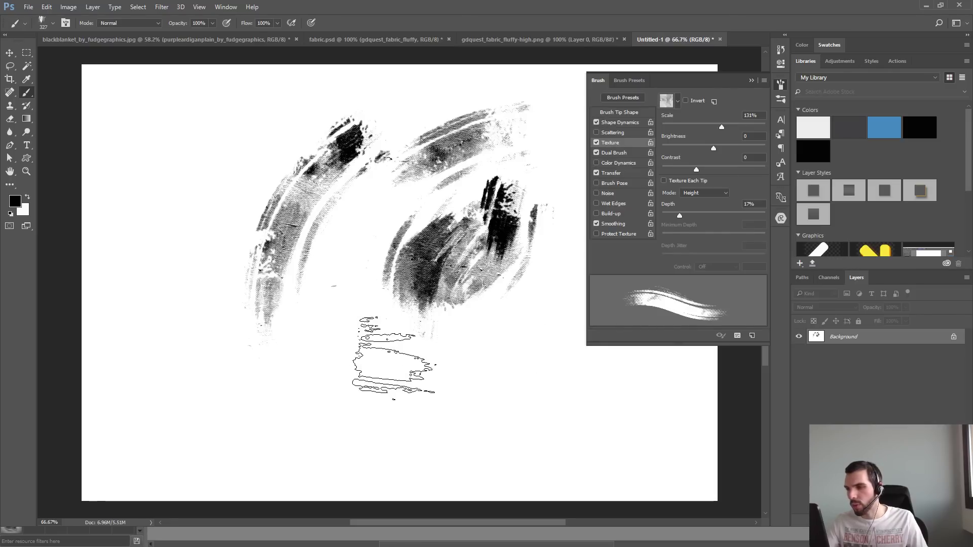
mouse_move(369, 407)
mouse_down()
mouse_move(428, 195)
mouse_move(382, 204)
mouse_move(328, 434)
mouse_move(401, 180)
mouse_up()
key(ctrl+alt+z)
key(ctrl+alt+z)
key(ctrl+alt+z)
key(ctrl+alt+z)
key(ctrl+alt+z)
key(ctrl+alt+z)
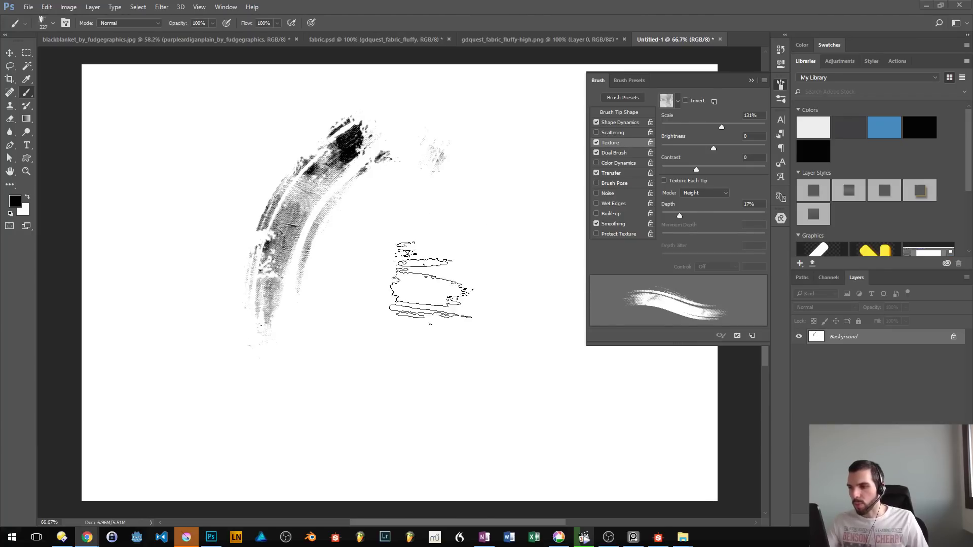
- Switch to Chrome to view the reference image of textured brush strokes, and return to Photoshop
mouse_move(87, 538)
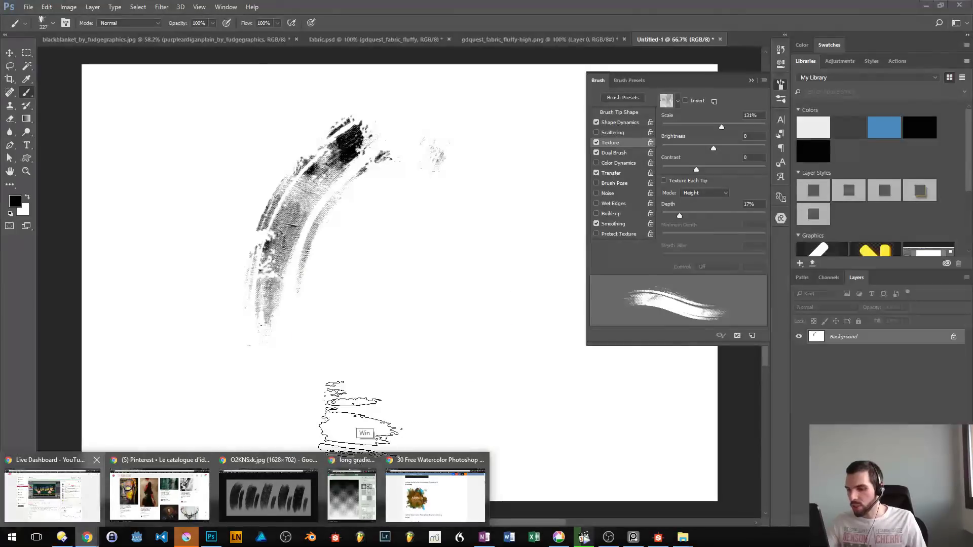
click(276, 487)
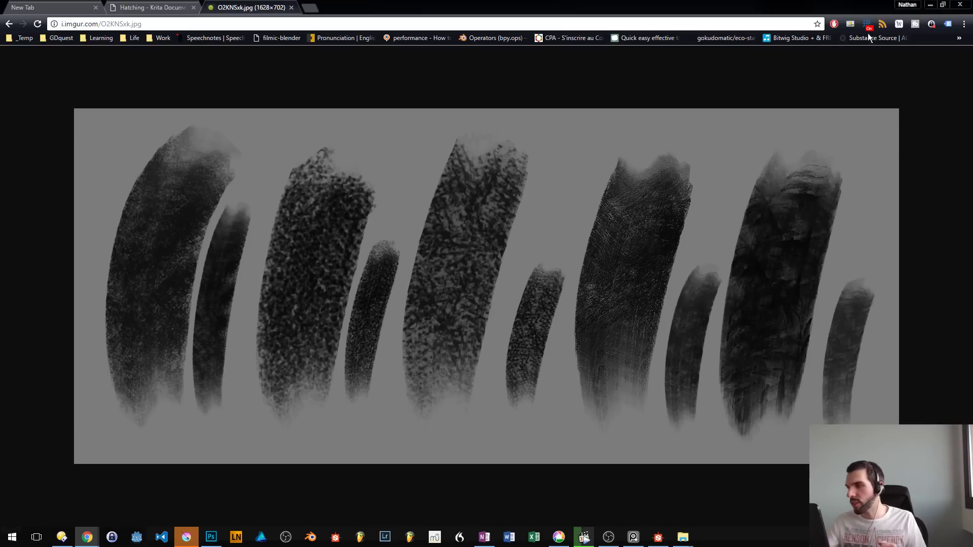
click(931, 6)
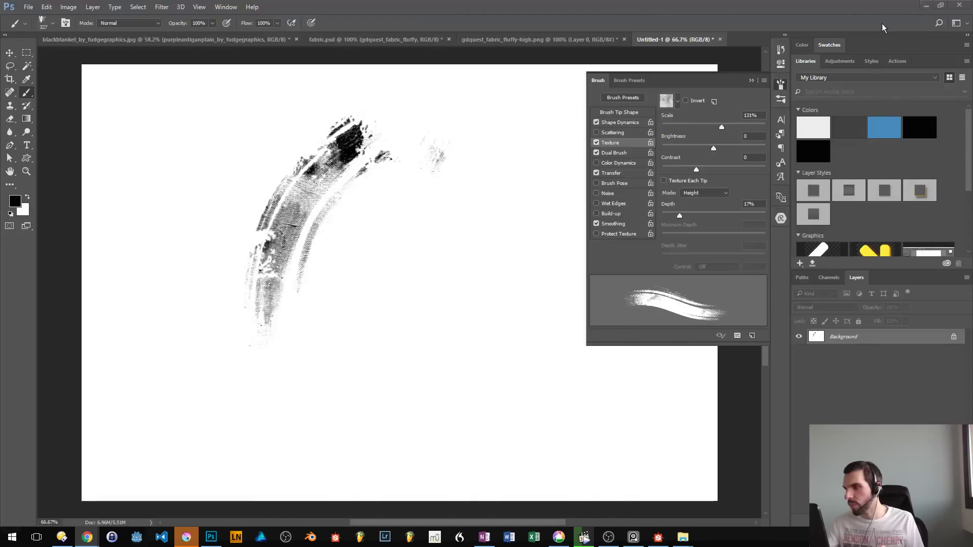
- Fill the middle of the canvas with dense overlapping strokes and undo them
mouse_move(406, 282)
mouse_down()
mouse_move(389, 379)
mouse_move(462, 384)
mouse_move(555, 238)
mouse_up()
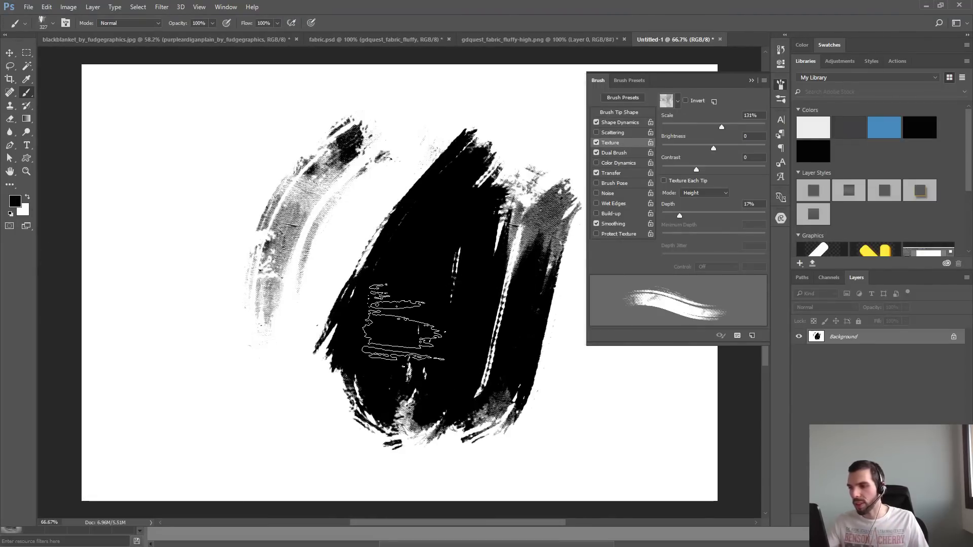
key(ctrl+z)
- Switch to Krita, test a 110 px preset from the GDquest_v10 set over the forest, undo the stroke, and select the neighbouring preset
key(alt+Tab)
key(alt+Tab)
key(alt+Tab)
key(alt+Tab)
key(alt+Tab)
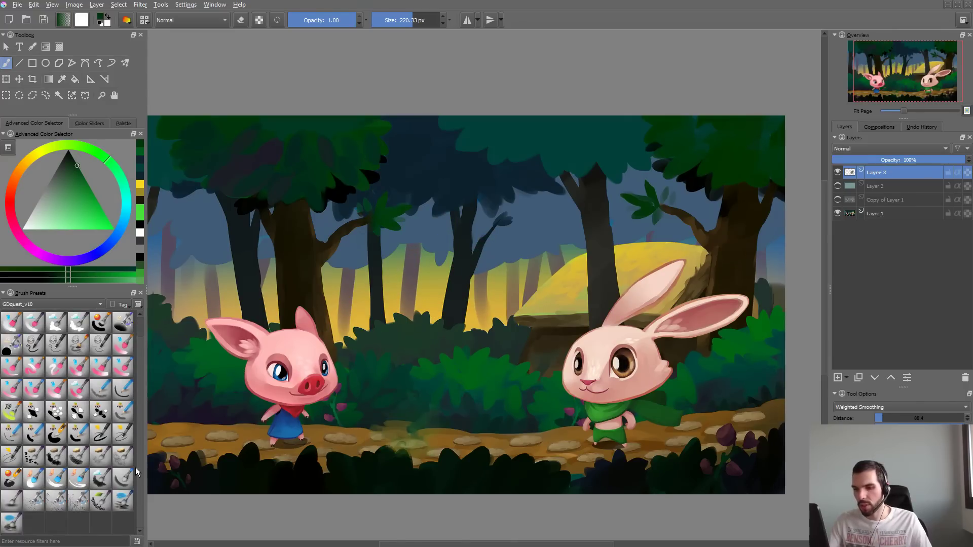
click(11, 366)
drag(317, 261, 458, 215)
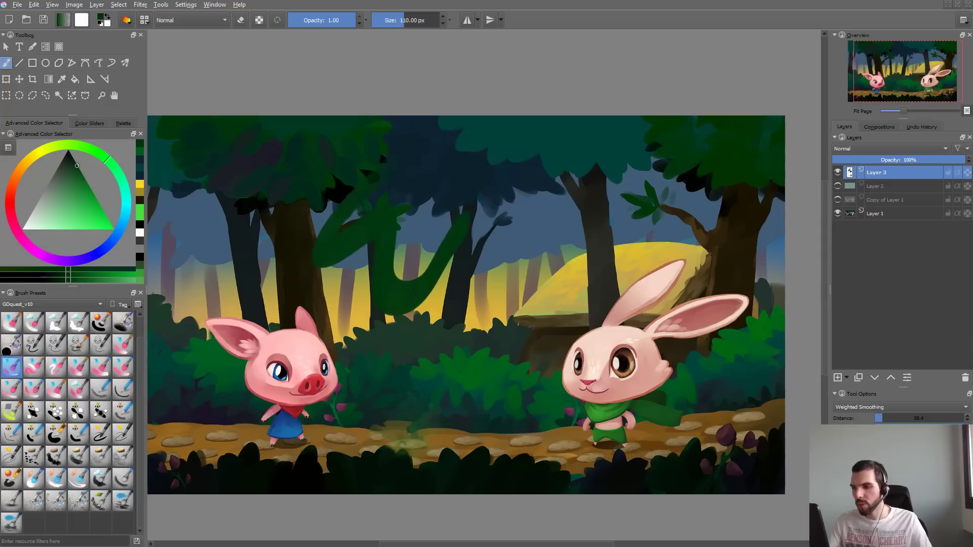
key(ctrl+z)
click(34, 366)
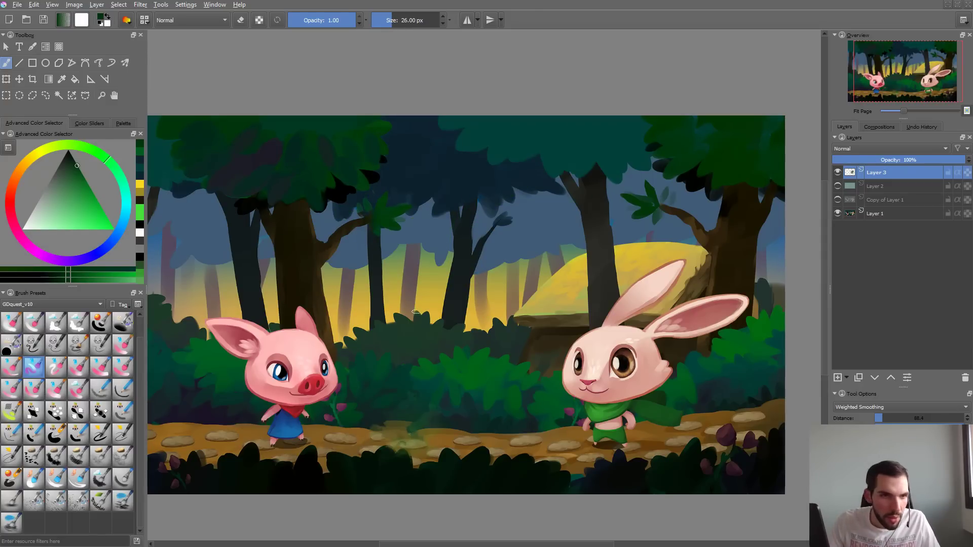
- Bring up the acrylic figure painting in the reference viewer and examine its brush strokes and colour blending up close
key(alt+Tab)
mouse_move(385, 292)
mouse_down()
mouse_move(472, 208)
mouse_move(408, 218)
mouse_up()
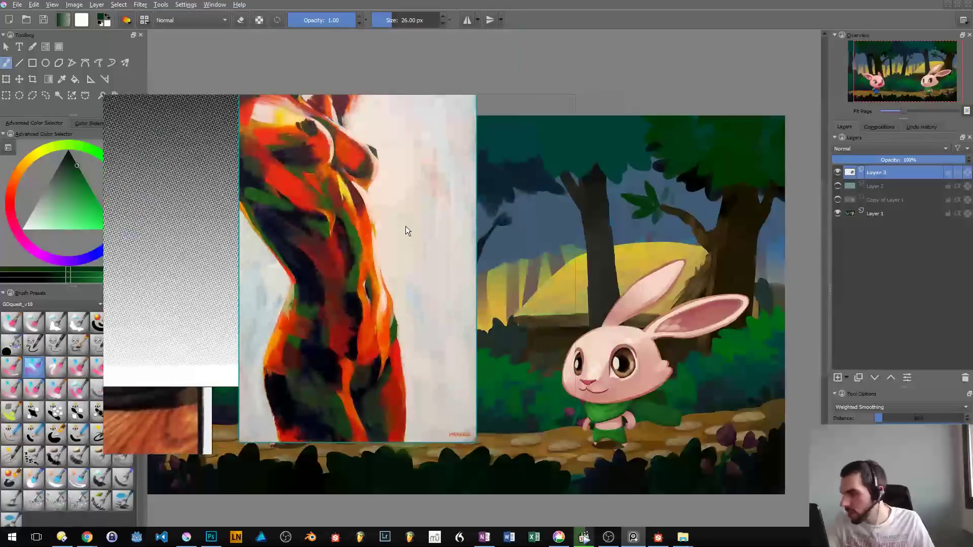
scroll(404, 227, up, 3)
scroll(316, 241, up, 3)
scroll(238, 236, up, 2)
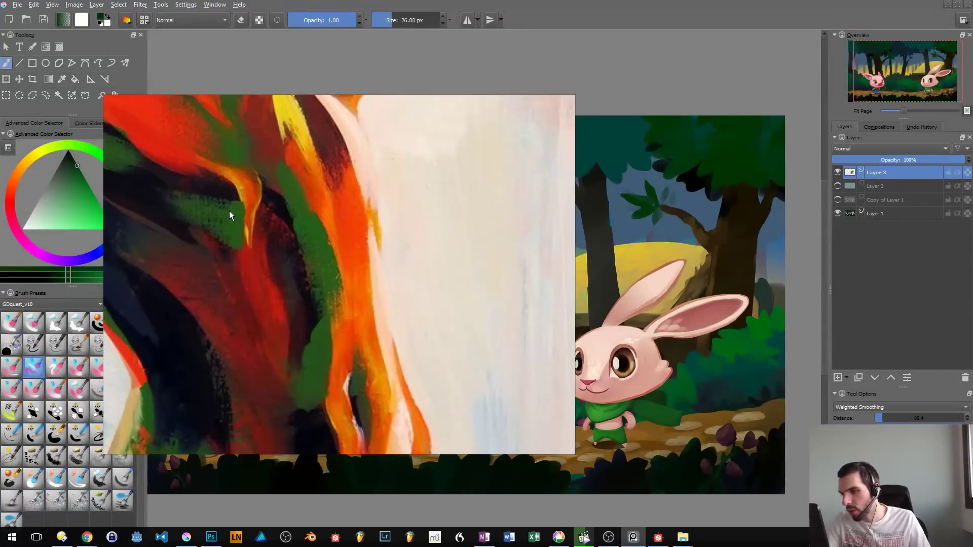
drag(270, 240, 431, 287)
mouse_move(336, 241)
mouse_down()
mouse_move(386, 247)
mouse_move(528, 297)
mouse_move(570, 322)
mouse_up()
mouse_move(443, 261)
mouse_down()
mouse_move(394, 256)
mouse_move(421, 307)
mouse_move(402, 325)
mouse_up()
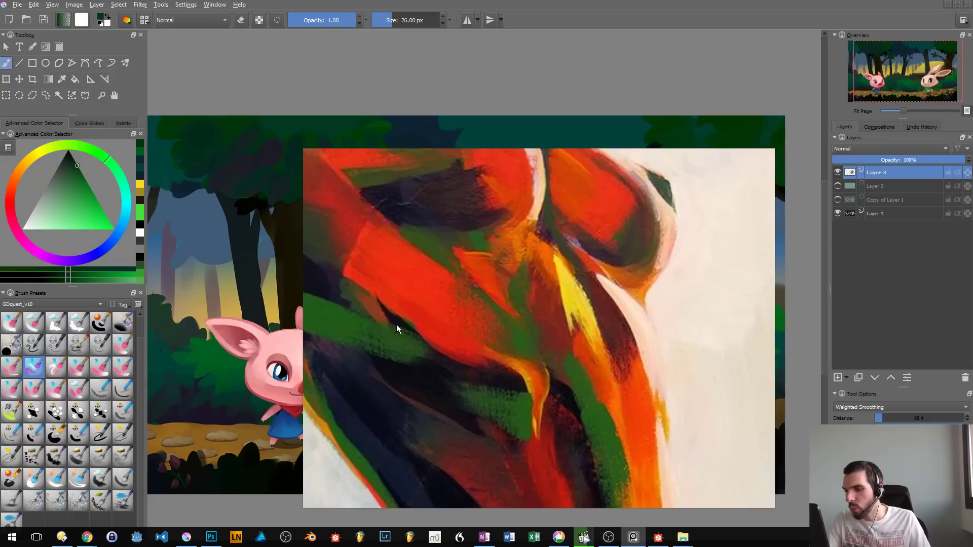
drag(397, 325, 457, 319)
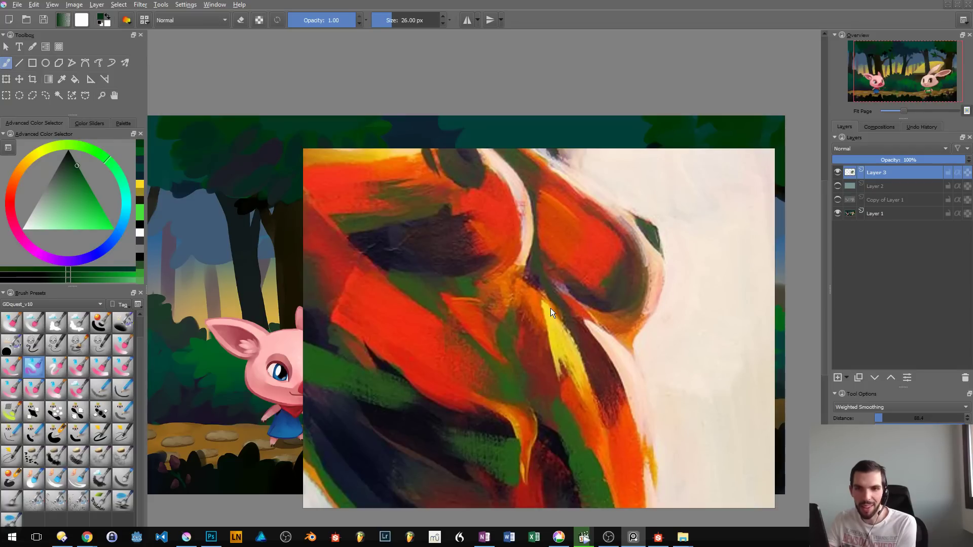
drag(550, 308, 562, 146)
drag(551, 252, 540, 85)
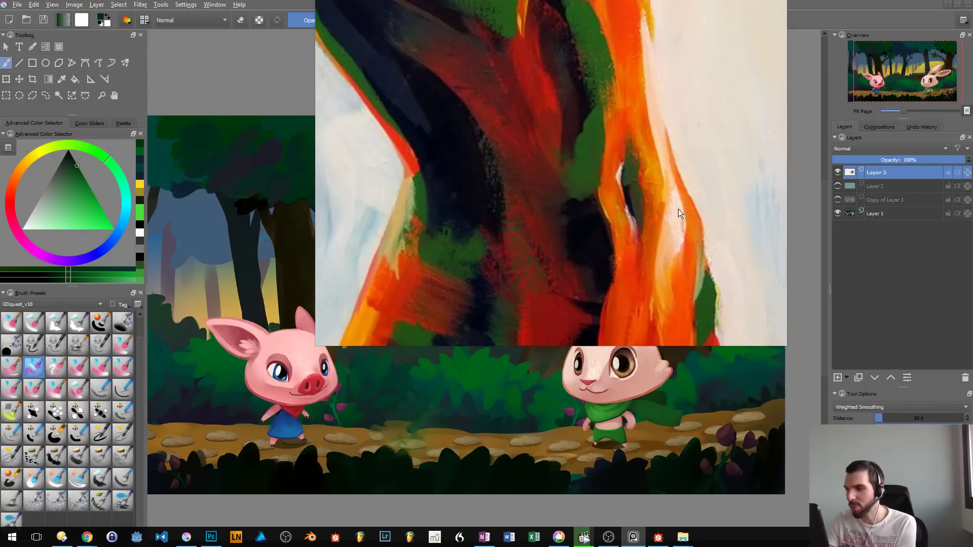
mouse_move(678, 209)
mouse_down()
mouse_move(640, 256)
mouse_move(0, 235)
mouse_up()
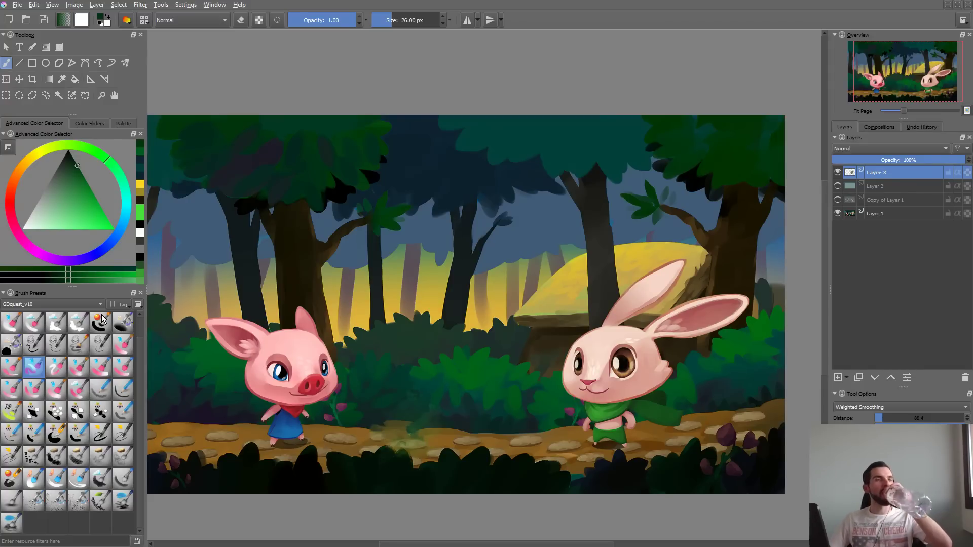
- Sample a dark blue from the painting, try broad 171.68 px smudge strokes between the trees, and undo them
mouse_move(469, 208)
mouse_down()
mouse_move(513, 332)
mouse_move(573, 308)
mouse_up()
key(ctrl+z)
mouse_move(450, 187)
shift+mouse_down()
mouse_move(507, 186)
mouse_move(517, 263)
mouse_move(591, 296)
mouse_move(476, 400)
shift+mouse_up()
key(ctrl+z)
key(ctrl+z)
ctrl+click(486, 211)
drag(489, 218, 513, 379)
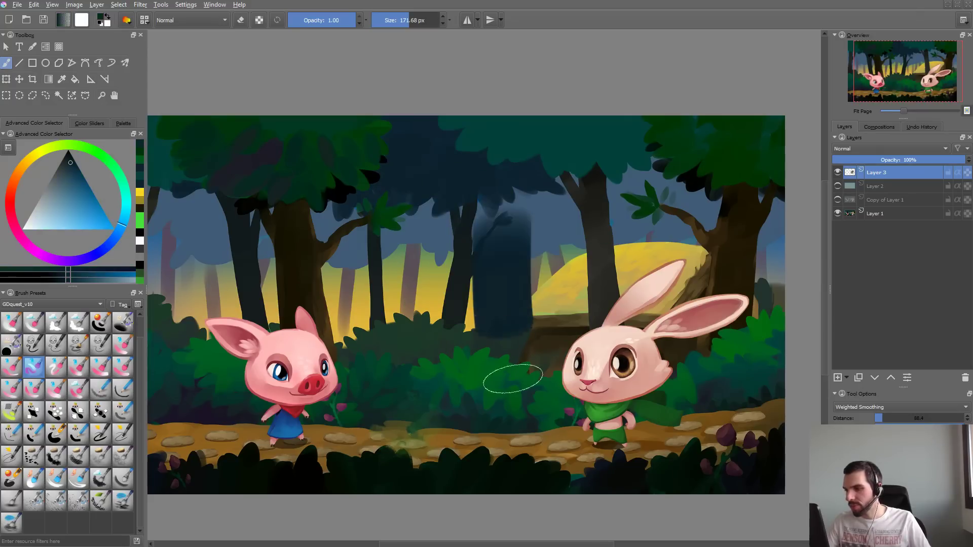
key(ctrl+z)
mouse_move(512, 318)
mouse_down()
mouse_move(542, 253)
mouse_move(517, 355)
mouse_move(549, 239)
mouse_up()
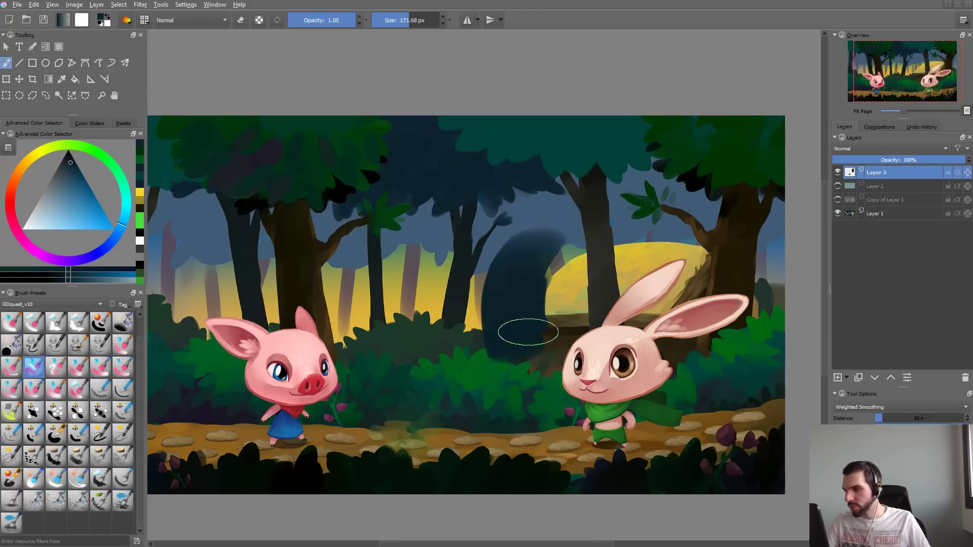
key(ctrl+z)
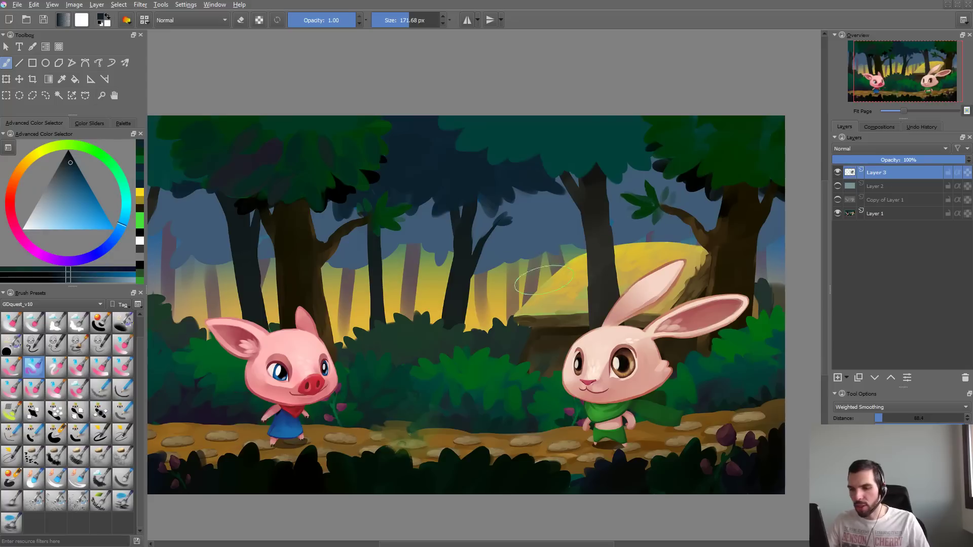
- List all brush presets and select GDquest_OilPaint_Larger, trying it with a zigzag stroke over the trees and undoing it
key(F5)
mouse_move(142, 459)
mouse_down()
mouse_move(142, 440)
mouse_move(142, 501)
mouse_move(137, 385)
mouse_up()
click(80, 304)
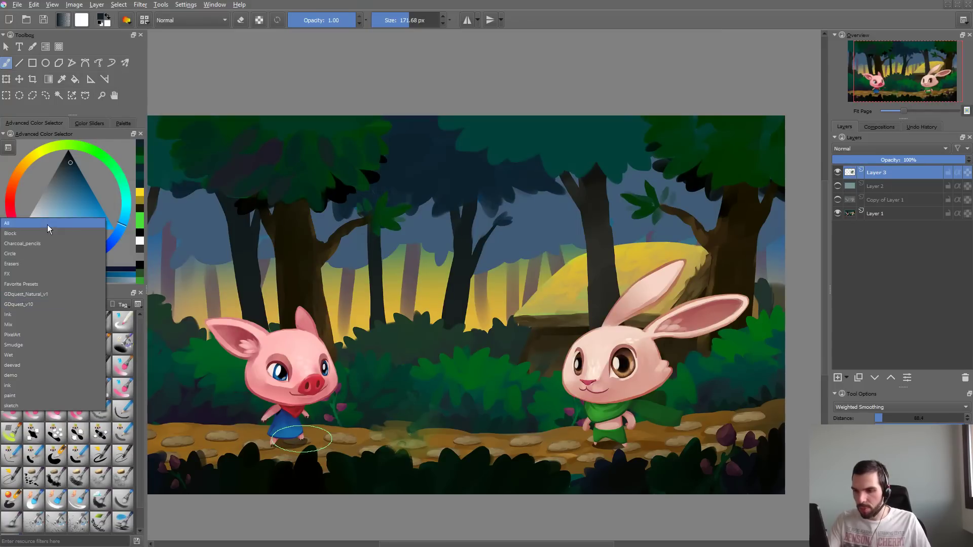
click(20, 223)
mouse_move(139, 340)
mouse_down()
mouse_move(142, 396)
mouse_move(142, 383)
mouse_up()
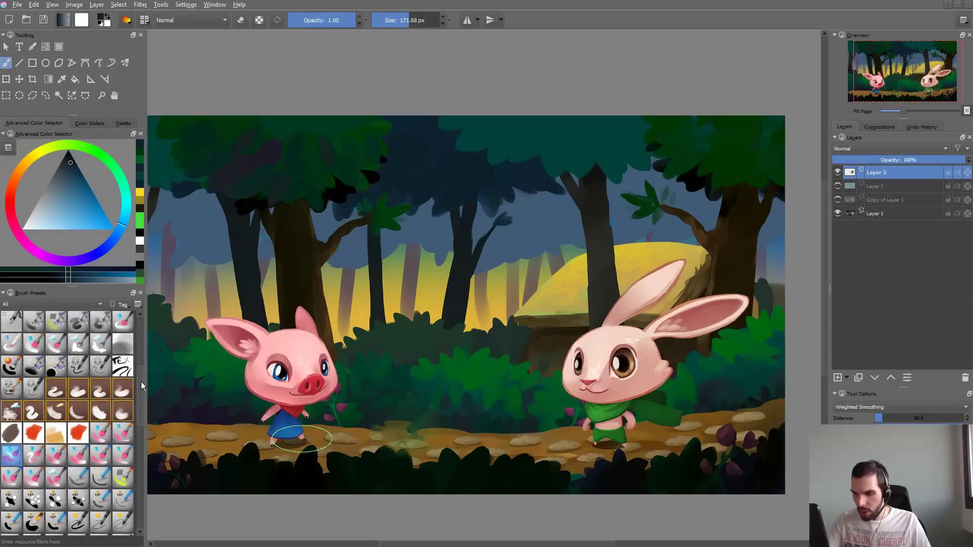
click(78, 433)
drag(327, 327, 449, 223)
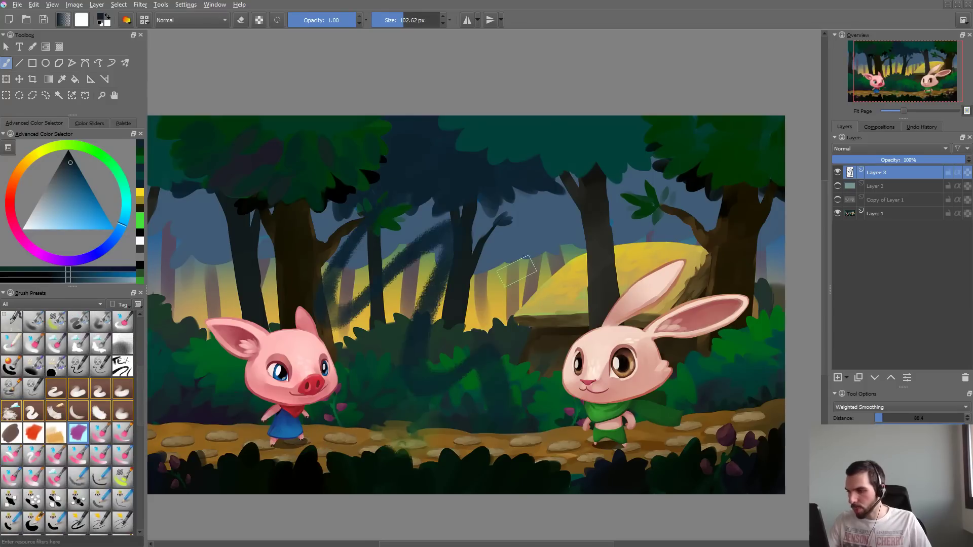
key(ctrl+z)
- Enable Overlay Mode in the GDquest_OilPaint_Larger brush settings
key(F5)
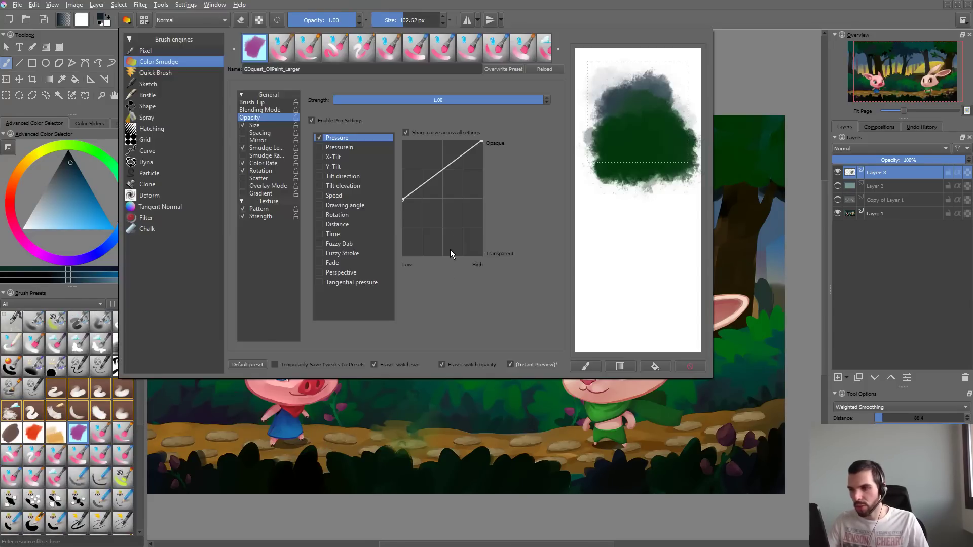
click(275, 188)
click(243, 189)
click(305, 386)
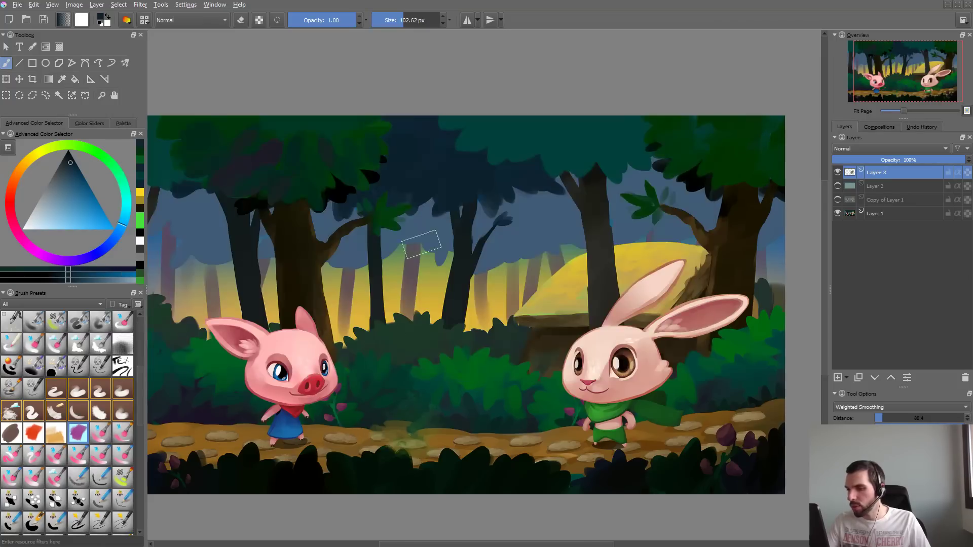
- Sample the yellow of the forest background, testing the brush with strokes over the trees and undoing them
mouse_move(439, 208)
mouse_down()
mouse_move(439, 262)
mouse_move(521, 235)
mouse_up()
key(ctrl+z)
ctrl+click(428, 304)
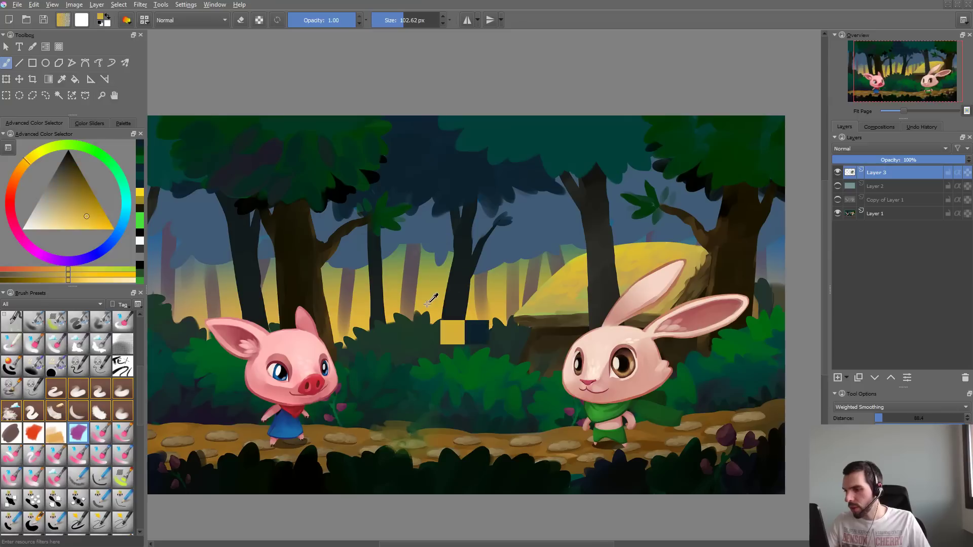
mouse_move(463, 148)
mouse_down()
mouse_move(446, 177)
mouse_move(502, 197)
mouse_up()
key(ctrl+z)
- Set the oil paint brush tip's automatic spacing to 0.87
key(F5)
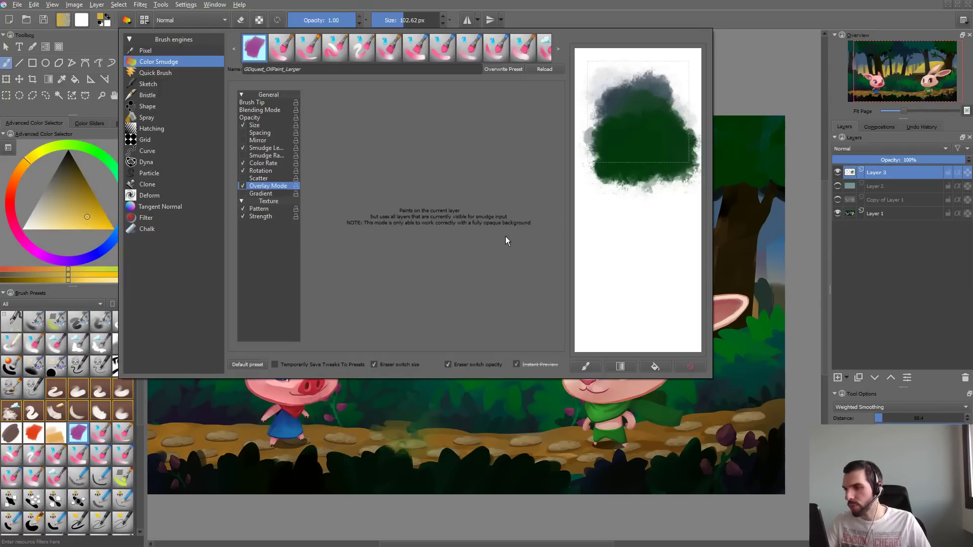
click(259, 103)
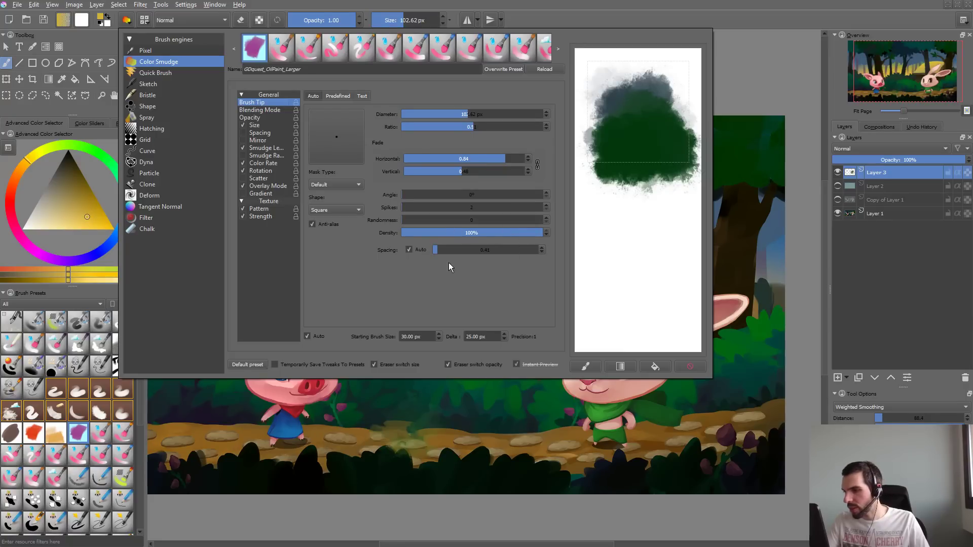
drag(437, 252, 440, 254)
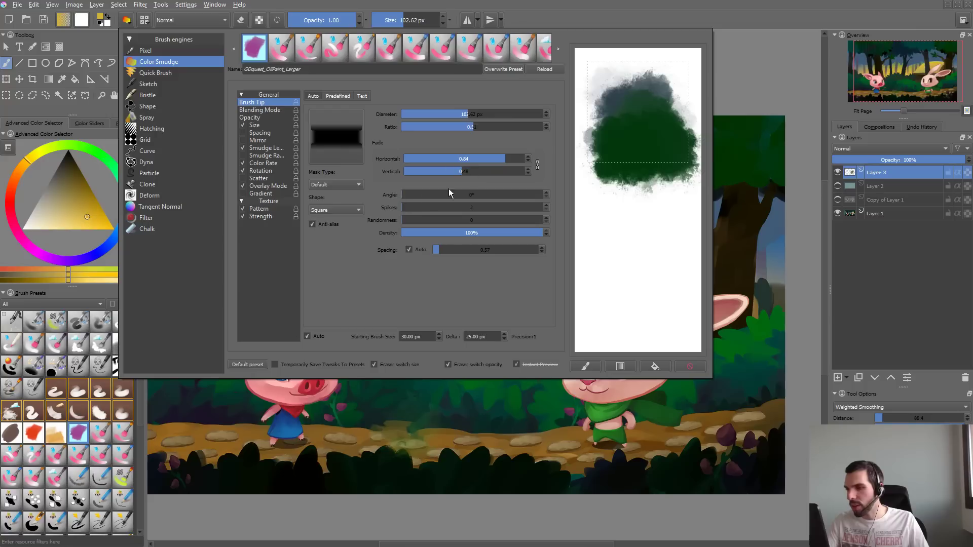
- Change the brush tip's shape to Circle with ratio 0.82, horizontal fade 0.93 and vertical fade 0.82
click(349, 210)
click(344, 199)
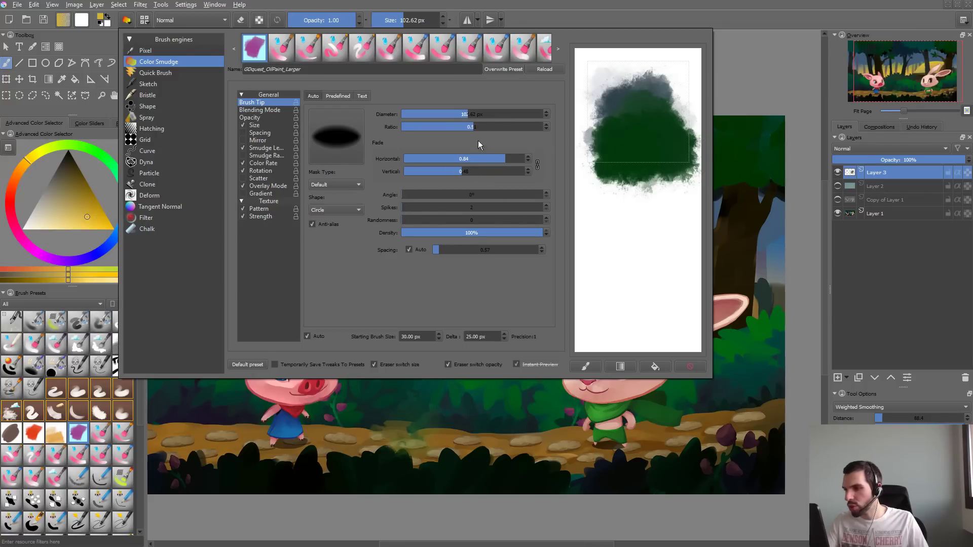
click(515, 128)
drag(510, 152, 503, 177)
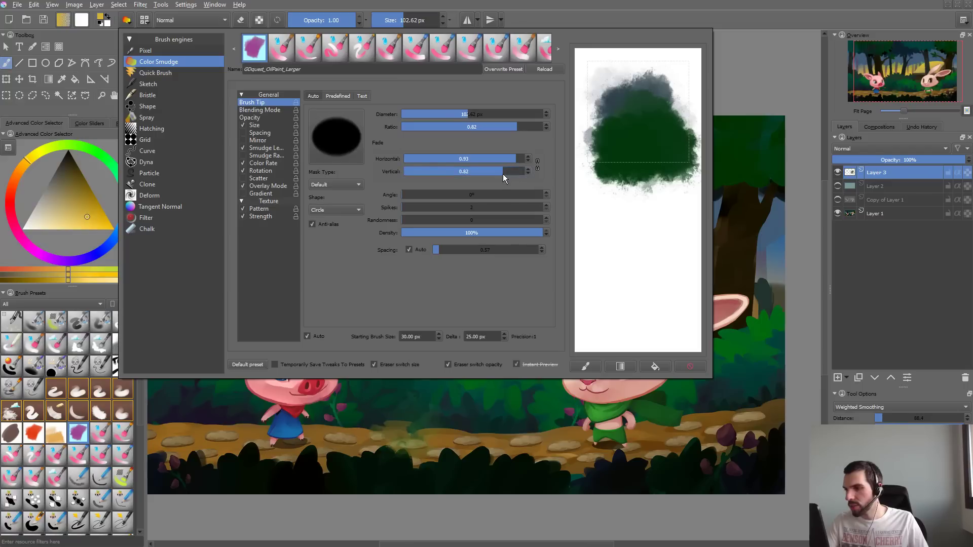
- Test the reshaped oil paint brush with yellow strokes over the forest trees, undoing each stroke
click(390, 425)
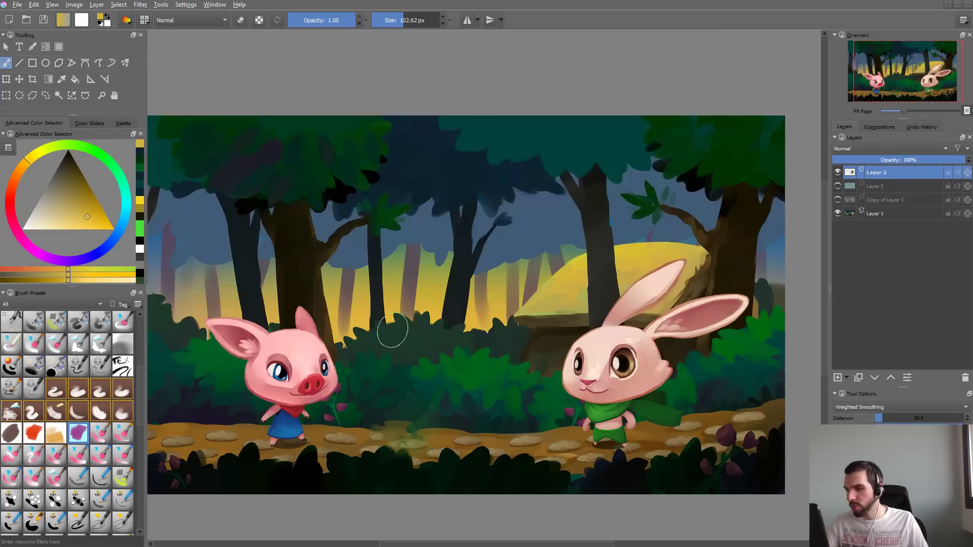
mouse_move(399, 320)
mouse_down()
mouse_move(439, 234)
mouse_move(479, 243)
mouse_move(477, 181)
mouse_up()
key(ctrl+z)
drag(386, 185, 522, 178)
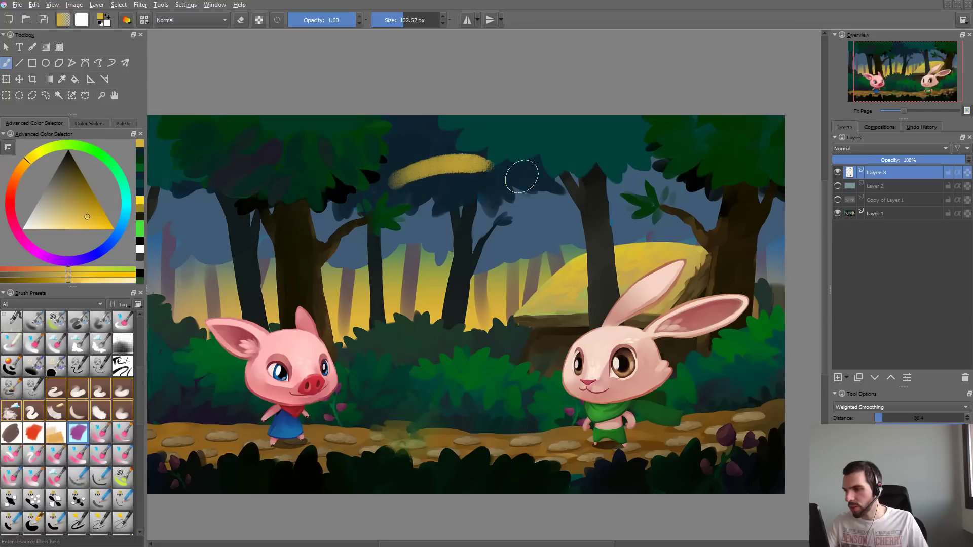
key(ctrl+z)
ctrl+click(430, 175)
mouse_move(437, 175)
mouse_down()
mouse_move(488, 195)
mouse_move(456, 274)
mouse_up()
key(ctrl+z)
- Sample the yellow of the forest background and try it with strokes over the dark trees, undoing each one
ctrl+click(418, 277)
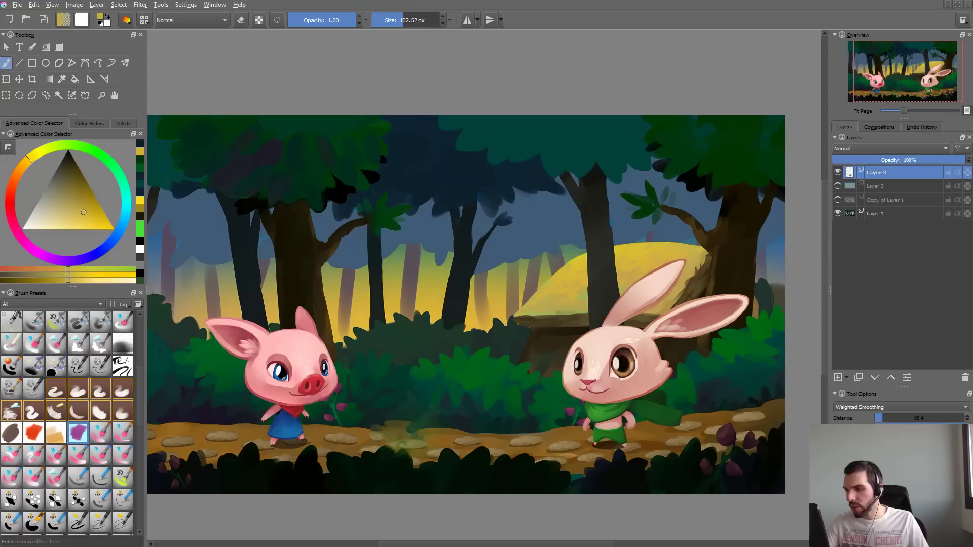
mouse_move(408, 155)
mouse_down()
mouse_move(390, 202)
mouse_move(454, 143)
mouse_up()
key(ctrl+z)
drag(410, 183, 474, 152)
key(ctrl+z)
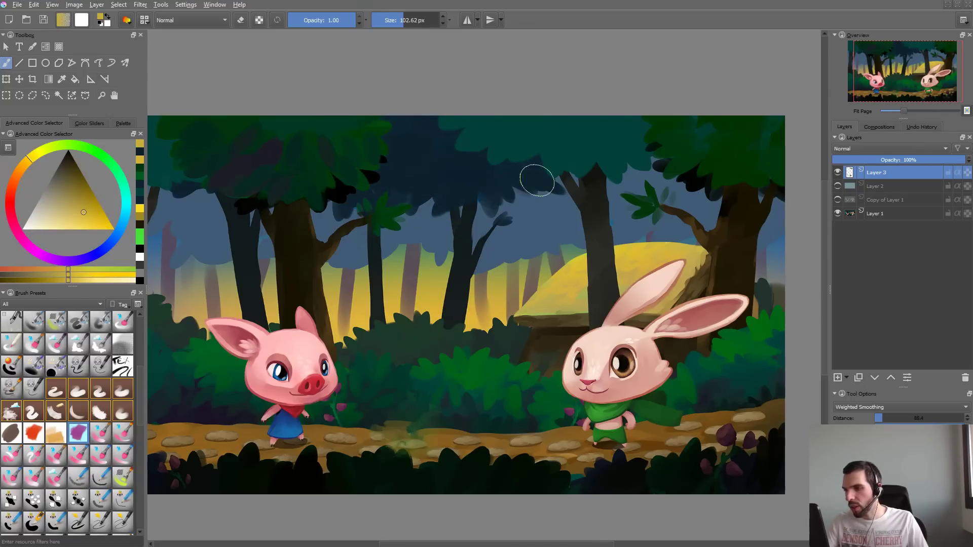
- Steepen the brush's Smudge Length pressure curve to end at about 0.35 at high pressure, with a single middle point
key(F5)
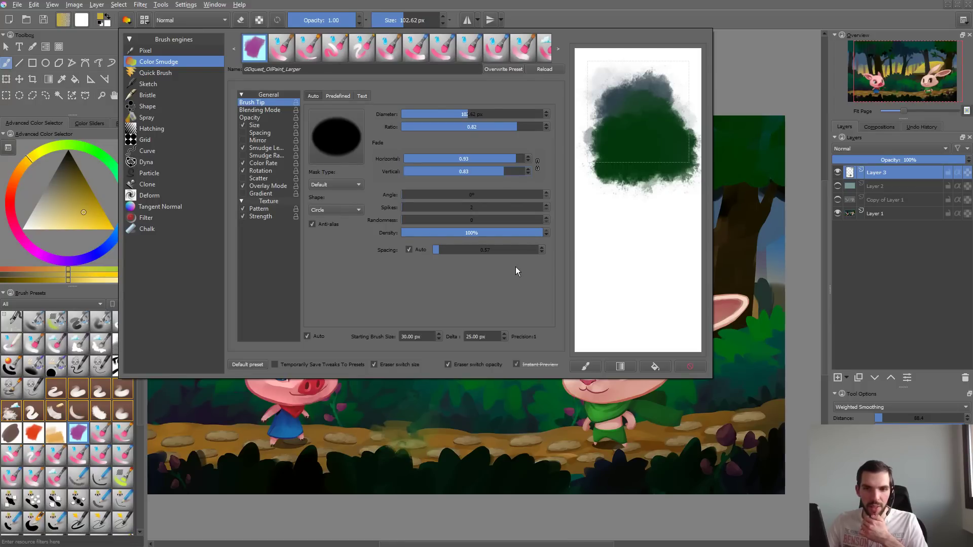
click(266, 148)
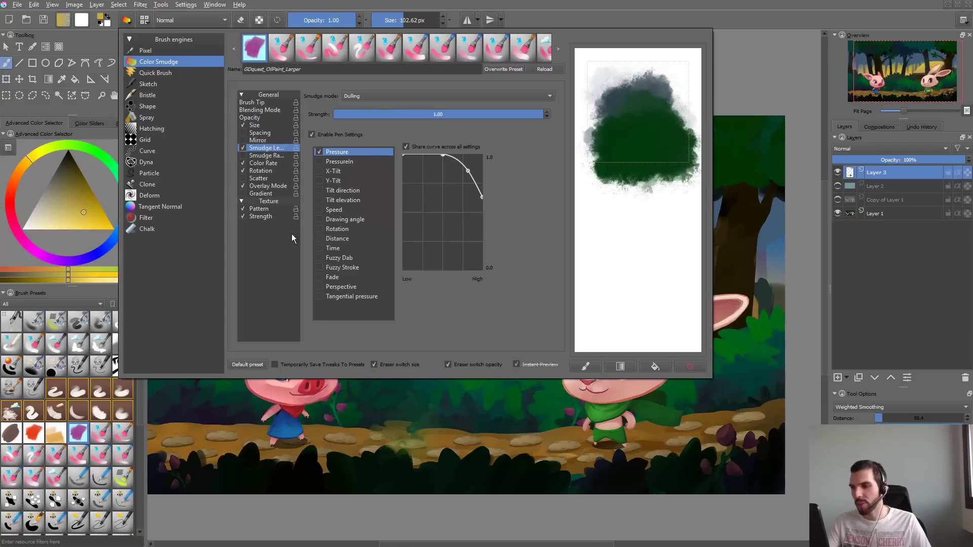
drag(482, 197, 492, 269)
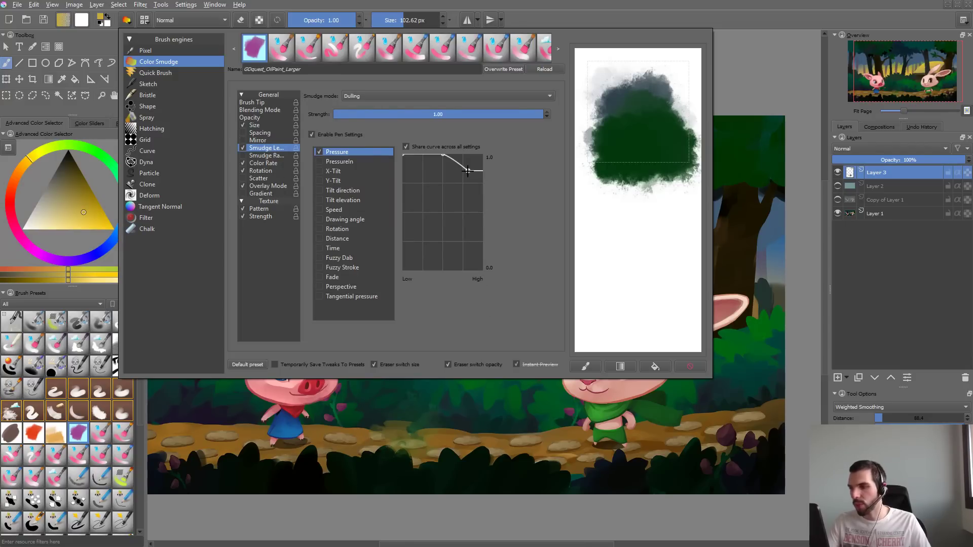
drag(468, 171, 491, 229)
click(490, 230)
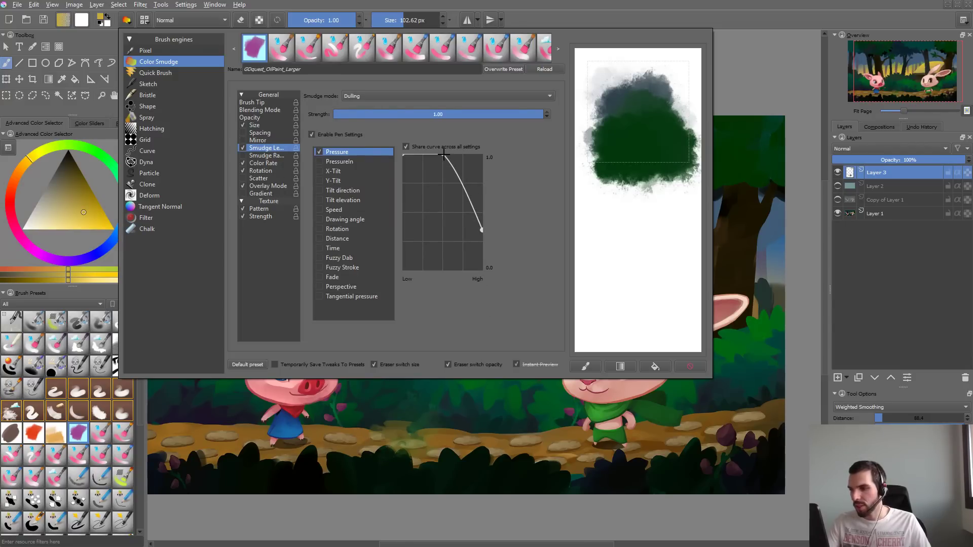
mouse_move(443, 154)
mouse_down()
mouse_move(439, 167)
mouse_move(462, 178)
mouse_up()
- Test the adjusted smudge length with yellow strokes across the treetops, undoing them all
click(377, 408)
drag(434, 208, 536, 224)
key(ctrl+z)
key(ctrl+z)
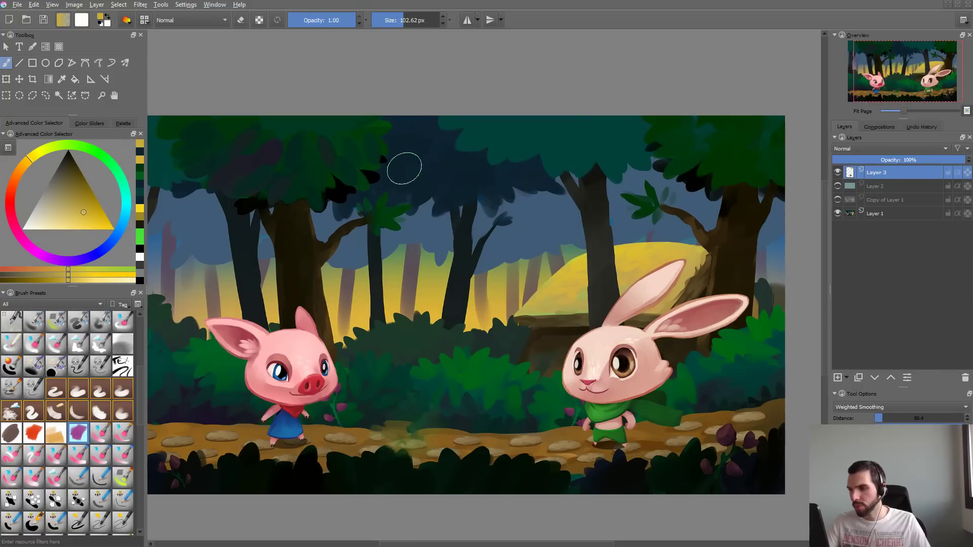
drag(409, 167, 518, 165)
key(ctrl+z)
drag(400, 167, 560, 138)
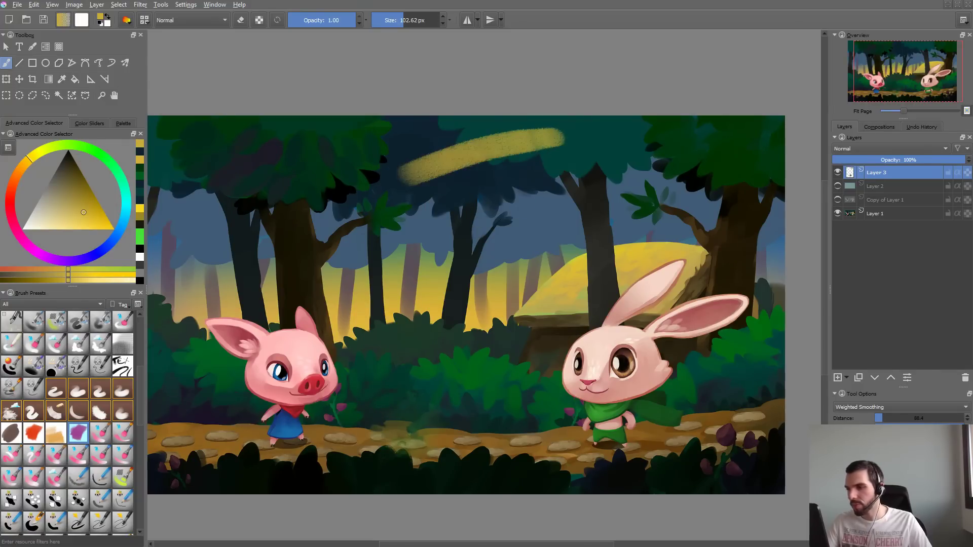
key(ctrl+z)
- Flatten the brush tip to a ratio of 0.59 and try it with strokes on the scratchpad
key(F5)
click(265, 109)
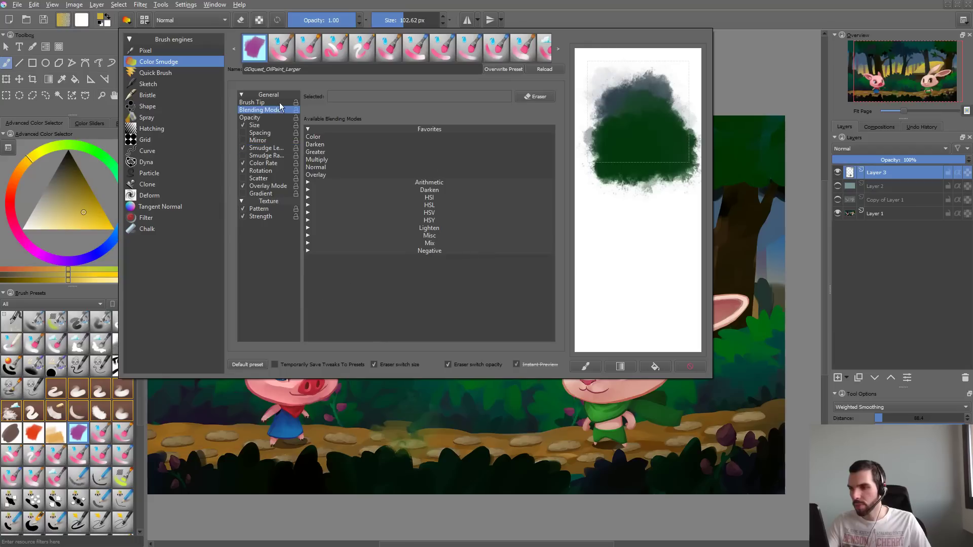
click(274, 103)
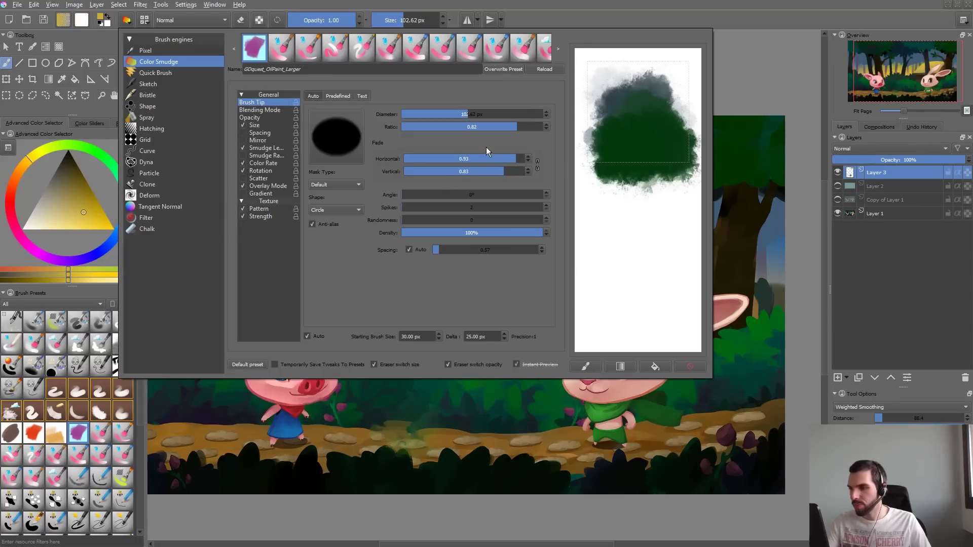
drag(512, 129, 486, 134)
mouse_move(615, 197)
mouse_down()
mouse_move(631, 150)
mouse_move(606, 132)
mouse_move(646, 207)
mouse_up()
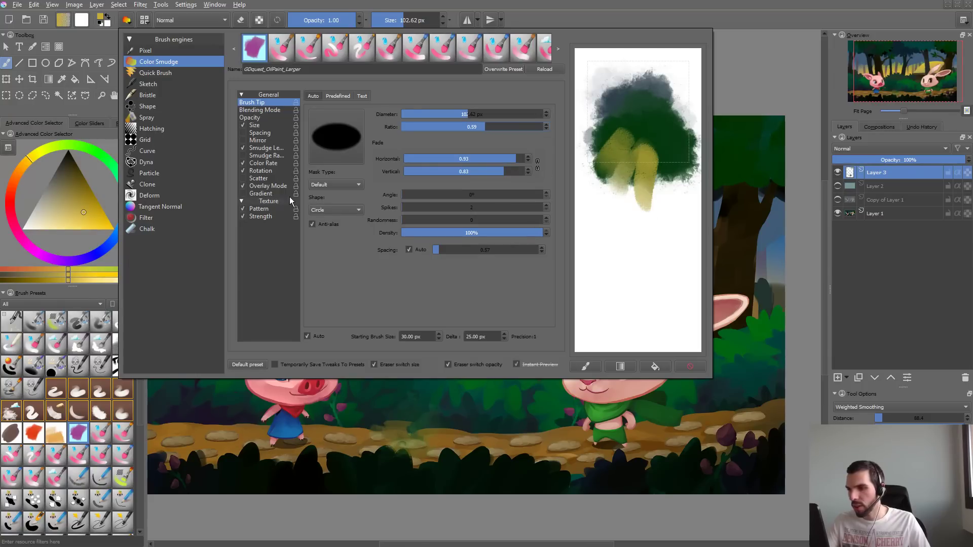
- Lower the Smudge Length pressure curve to 0.0 at full pressure with its middle point near 0.5, testing it on the scratchpad
click(280, 148)
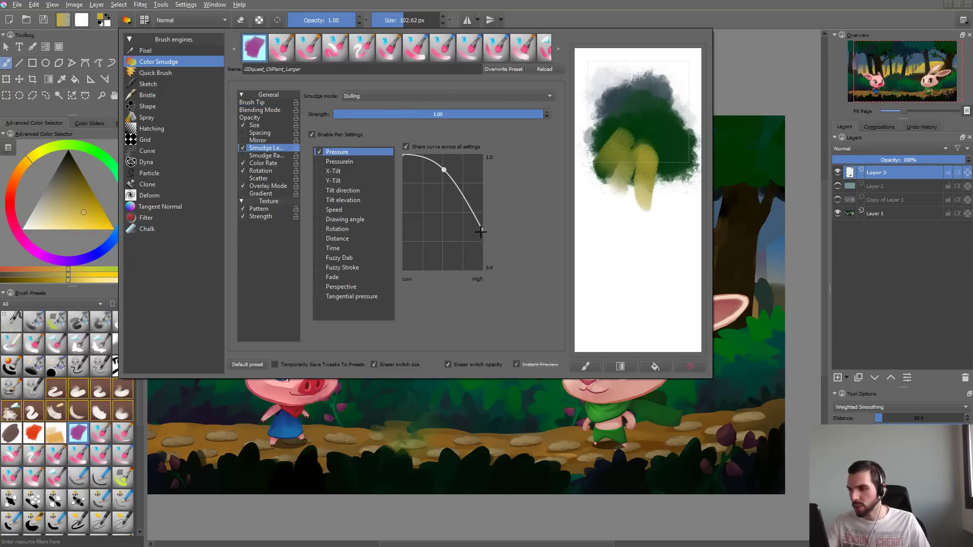
mouse_move(480, 231)
mouse_down()
mouse_move(487, 217)
mouse_move(488, 269)
mouse_up()
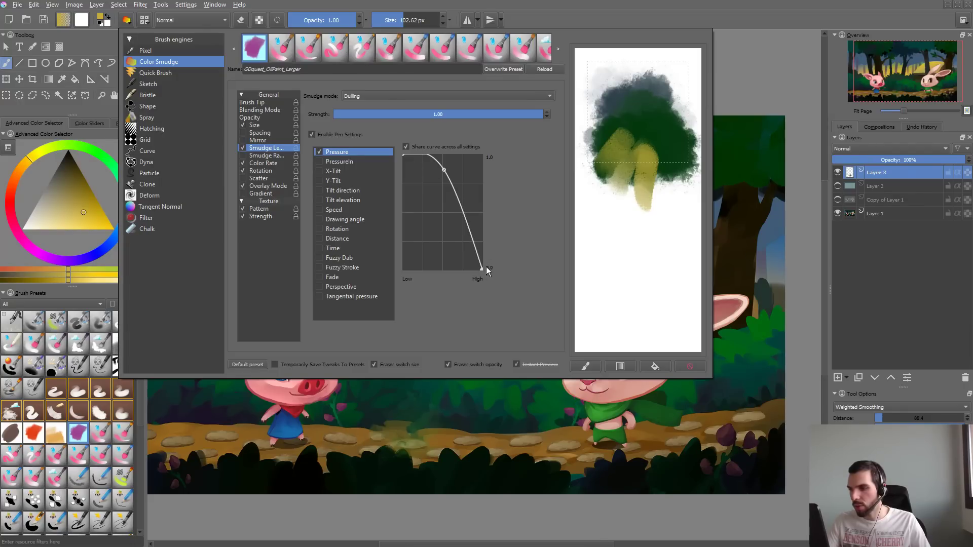
drag(444, 169, 464, 209)
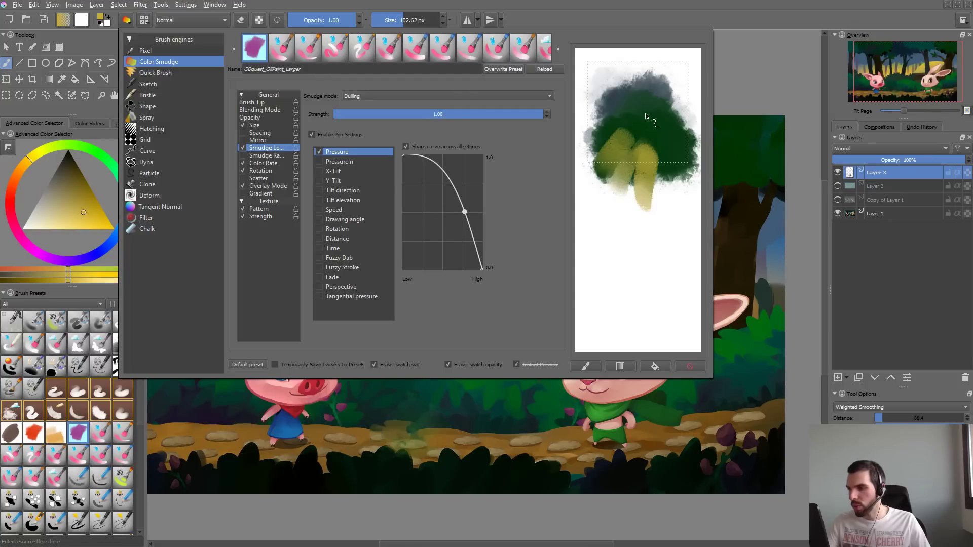
drag(647, 117, 635, 224)
drag(659, 140, 682, 189)
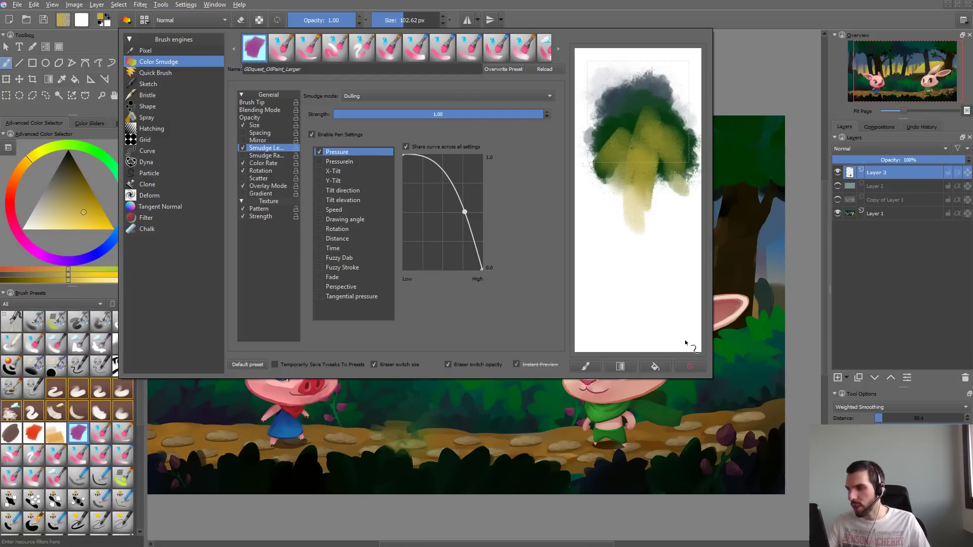
click(683, 364)
mouse_move(630, 108)
mouse_down()
mouse_move(648, 143)
mouse_move(624, 190)
mouse_move(641, 103)
mouse_up()
- Raise the middle point of the Color Rate pressure curve slightly, test it on the scratchpad and clear the strokes
click(280, 163)
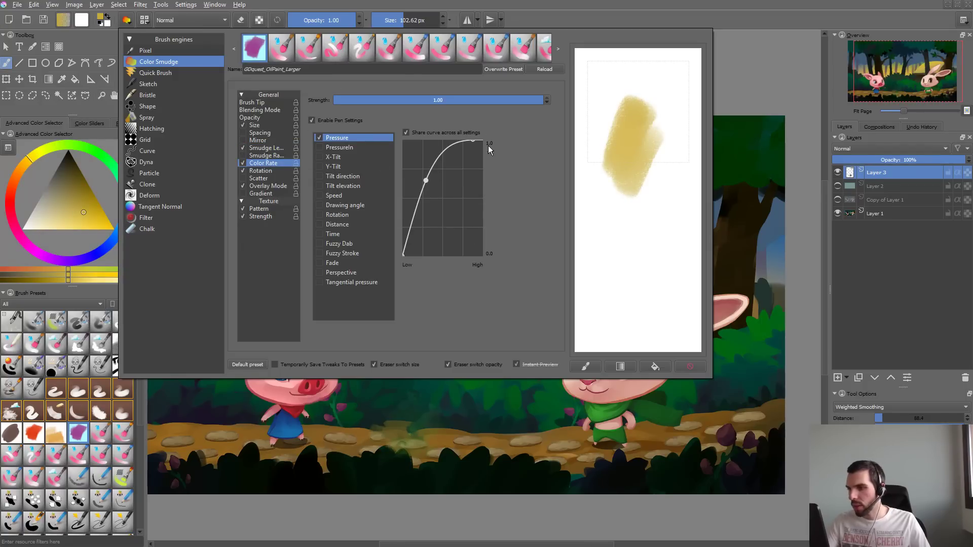
drag(427, 181, 432, 168)
mouse_move(640, 91)
mouse_down()
mouse_move(641, 147)
mouse_move(665, 171)
mouse_up()
click(690, 366)
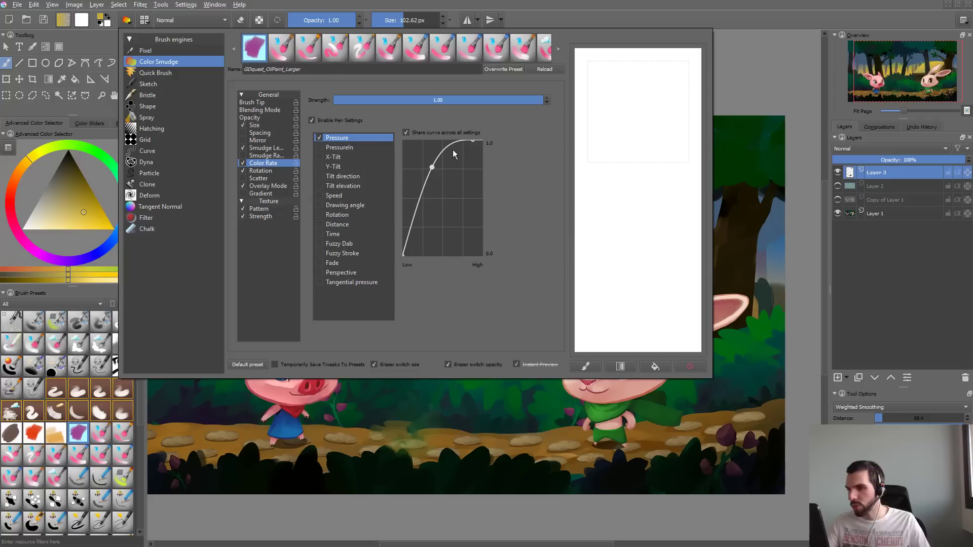
- Set the brush tip's horizontal fade to 0.98 and vertical fade to 0.89, testing it with scratchpad strokes
click(273, 103)
drag(517, 164, 521, 158)
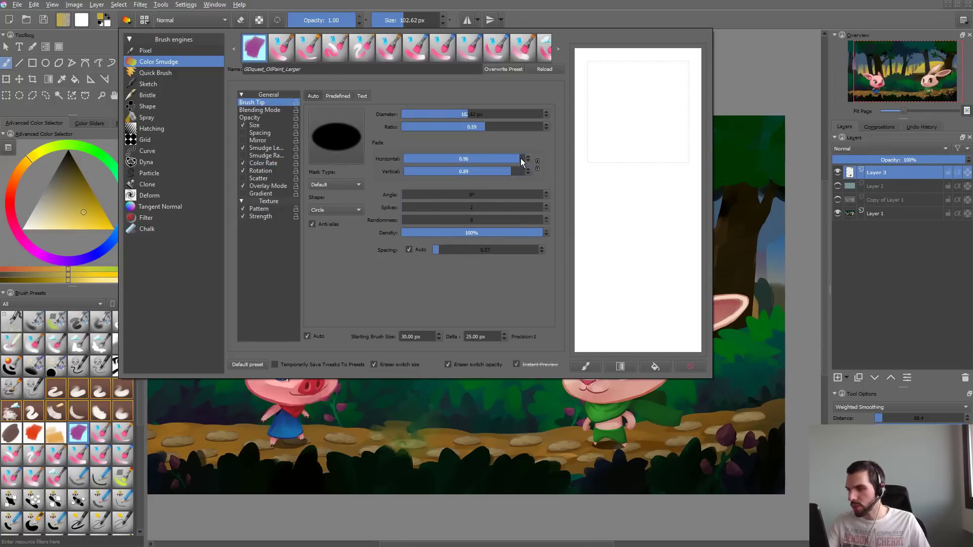
mouse_move(636, 94)
mouse_down()
mouse_move(634, 193)
mouse_move(659, 123)
mouse_move(625, 116)
mouse_move(590, 200)
mouse_up()
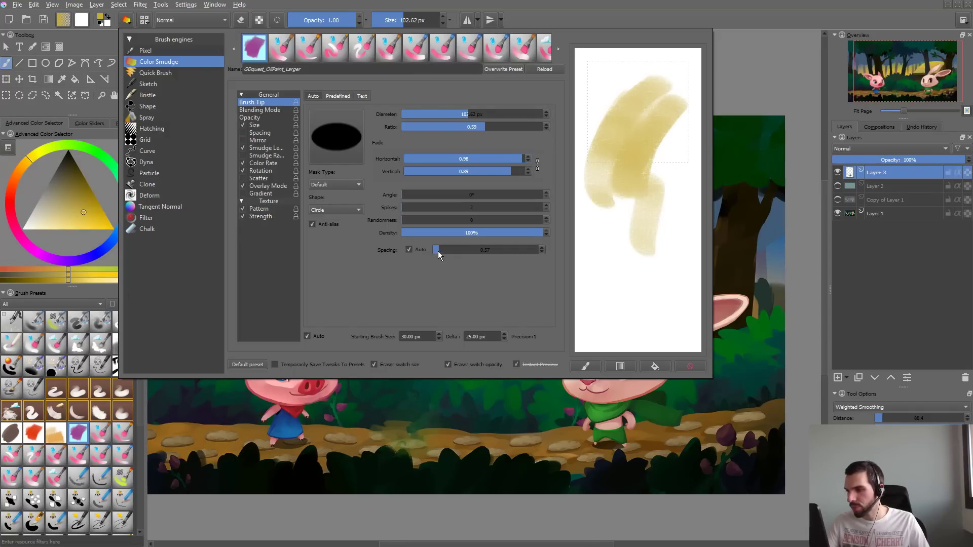
- Set the brush tip's automatic spacing to 0.38 and paint overlapping test strokes on a cleared scratchpad
drag(438, 250, 436, 253)
drag(653, 84, 612, 268)
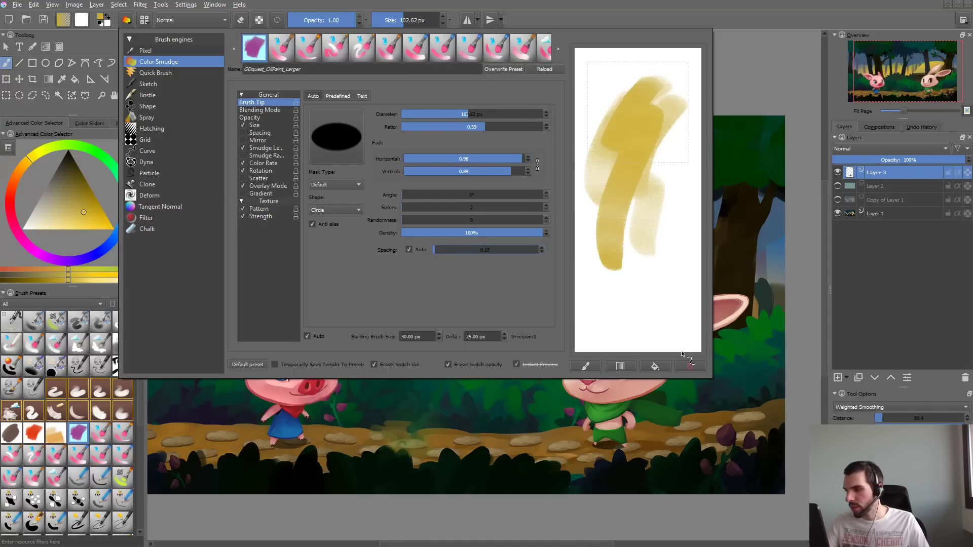
click(689, 366)
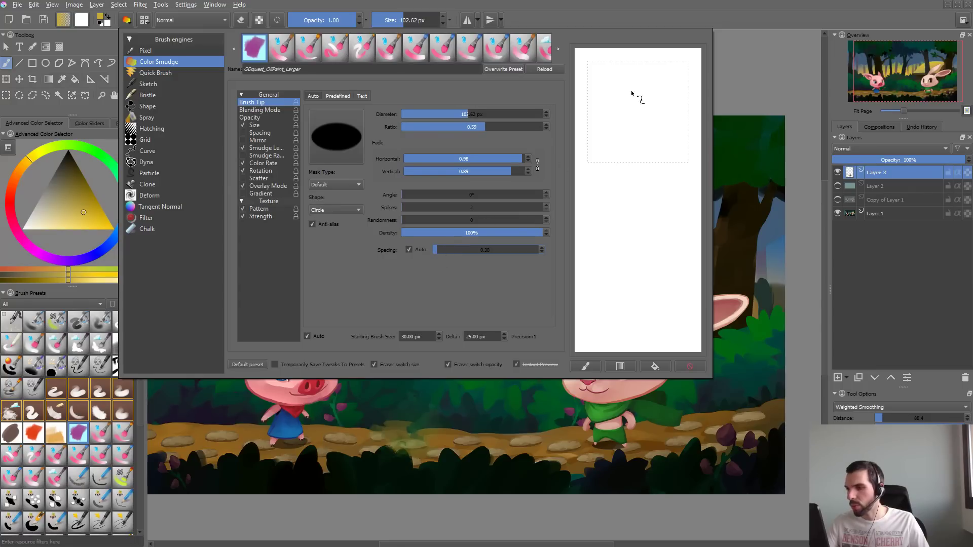
mouse_move(631, 91)
mouse_down()
mouse_move(614, 128)
mouse_move(619, 196)
mouse_up()
mouse_move(632, 92)
mouse_down()
mouse_move(612, 130)
mouse_move(609, 175)
mouse_move(657, 108)
mouse_move(638, 168)
mouse_move(678, 158)
mouse_move(690, 82)
mouse_move(638, 221)
mouse_move(674, 85)
mouse_move(646, 88)
mouse_move(625, 204)
mouse_move(682, 124)
mouse_up()
mouse_move(662, 157)
mouse_down()
mouse_move(672, 226)
mouse_move(604, 218)
mouse_move(595, 190)
mouse_move(640, 59)
mouse_up()
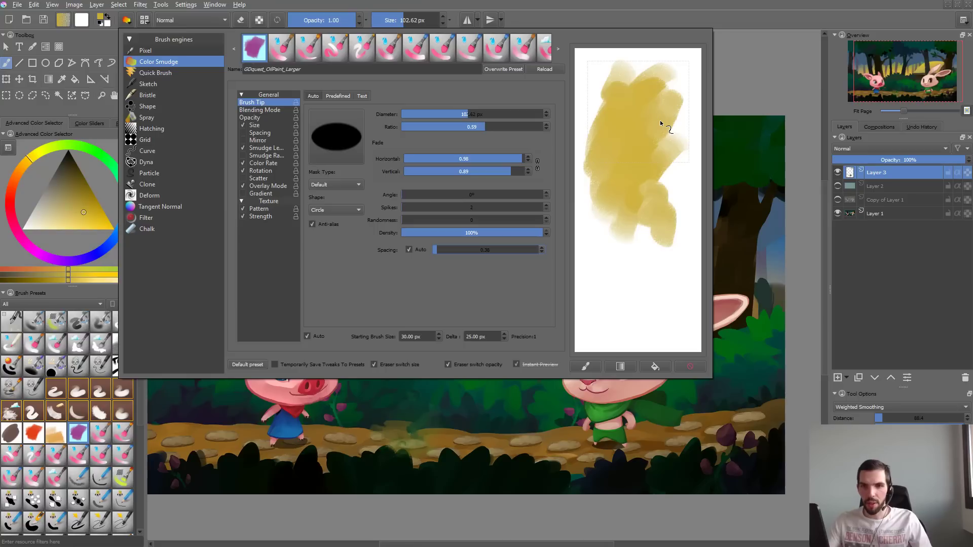
- Enlarge the brush to 164.57 px and test it with yellow strokes over the trees, undoing each stroke
click(735, 178)
mouse_move(554, 134)
mouse_down()
mouse_move(573, 130)
mouse_move(603, 152)
mouse_up()
key(ctrl+z)
mouse_move(409, 161)
mouse_down()
mouse_move(415, 185)
mouse_move(461, 188)
mouse_up()
key(ctrl+z)
drag(360, 187, 463, 171)
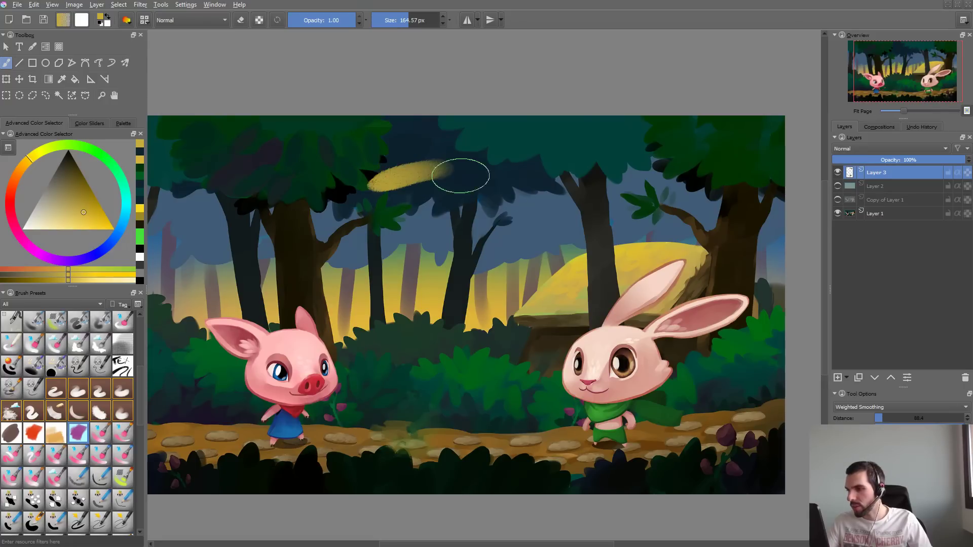
key(ctrl+z)
drag(365, 190, 523, 169)
key(ctrl+z)
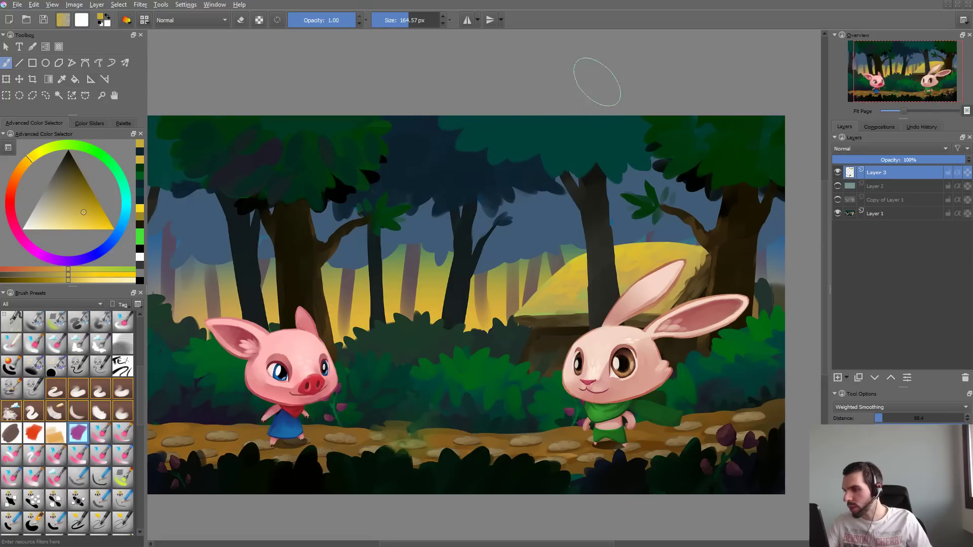
mouse_move(400, 167)
mouse_down()
mouse_move(446, 187)
mouse_move(563, 140)
mouse_up()
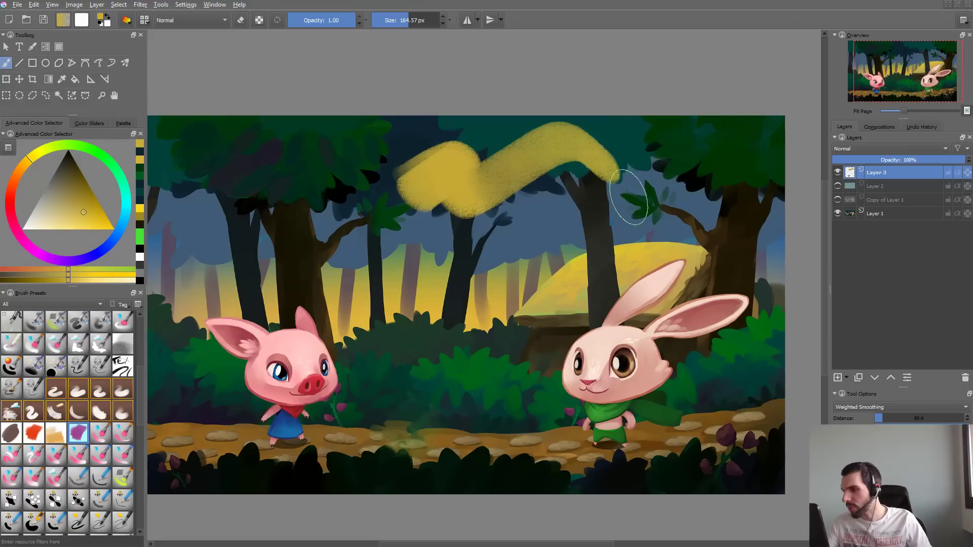
key(ctrl+z)
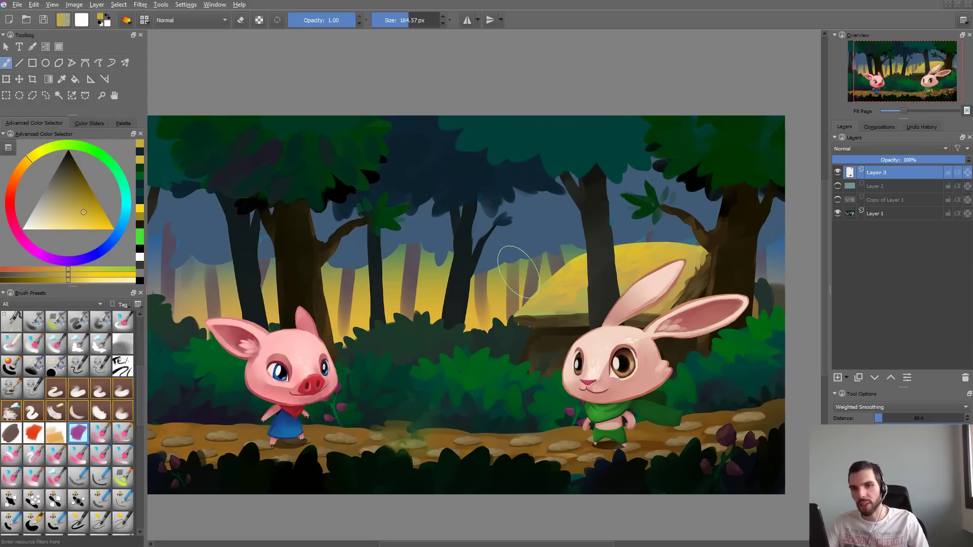
- Review the brush's Smudge Length and Color Rate curves, painting fresh test strokes on a cleared scratchpad
key(F5)
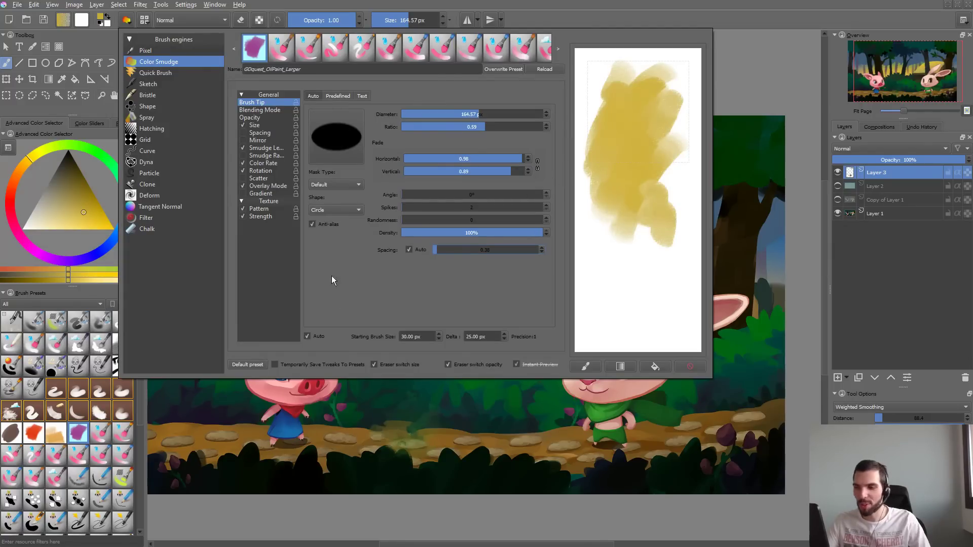
click(265, 148)
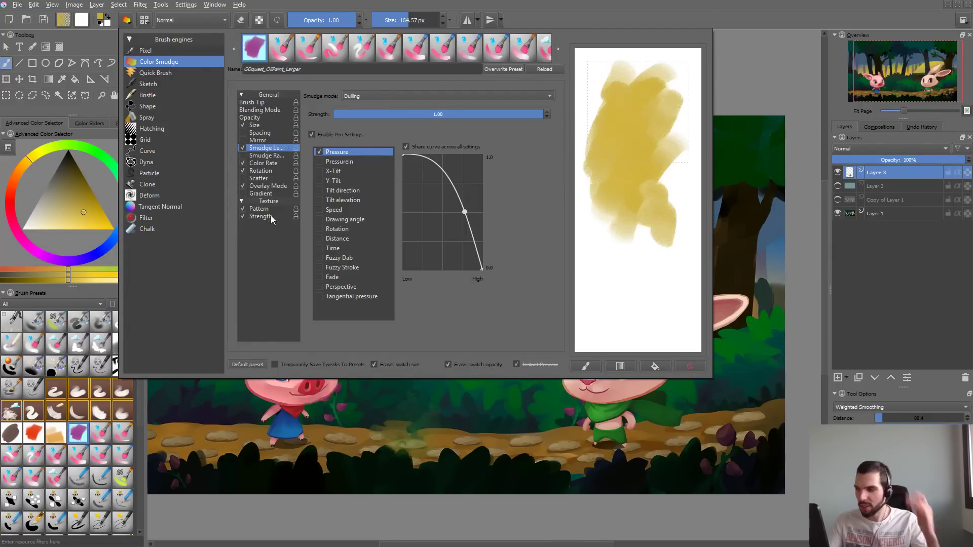
click(264, 164)
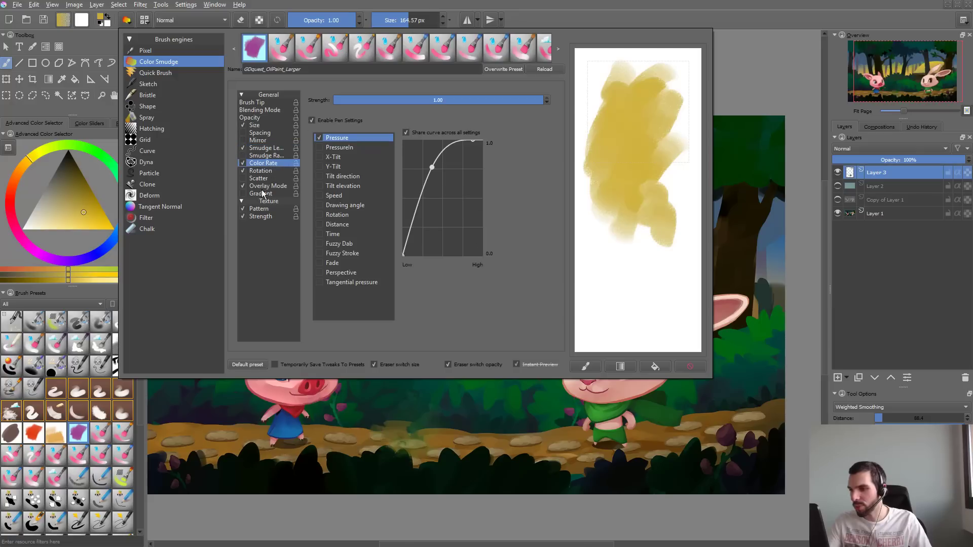
mouse_move(655, 144)
mouse_down()
mouse_move(624, 103)
mouse_move(613, 127)
mouse_up()
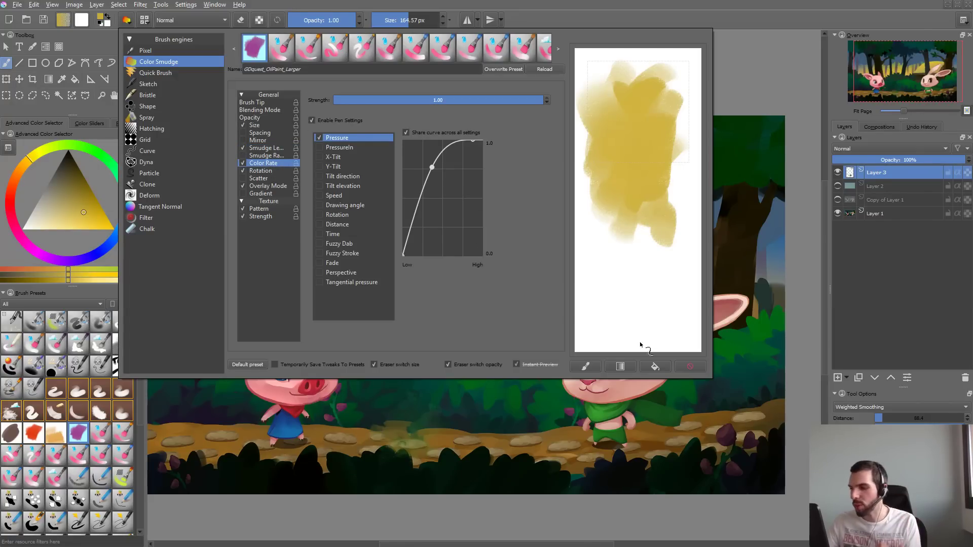
click(690, 366)
mouse_move(606, 142)
mouse_down()
mouse_move(640, 122)
mouse_move(635, 153)
mouse_move(619, 86)
mouse_move(651, 66)
mouse_move(682, 127)
mouse_move(674, 152)
mouse_up()
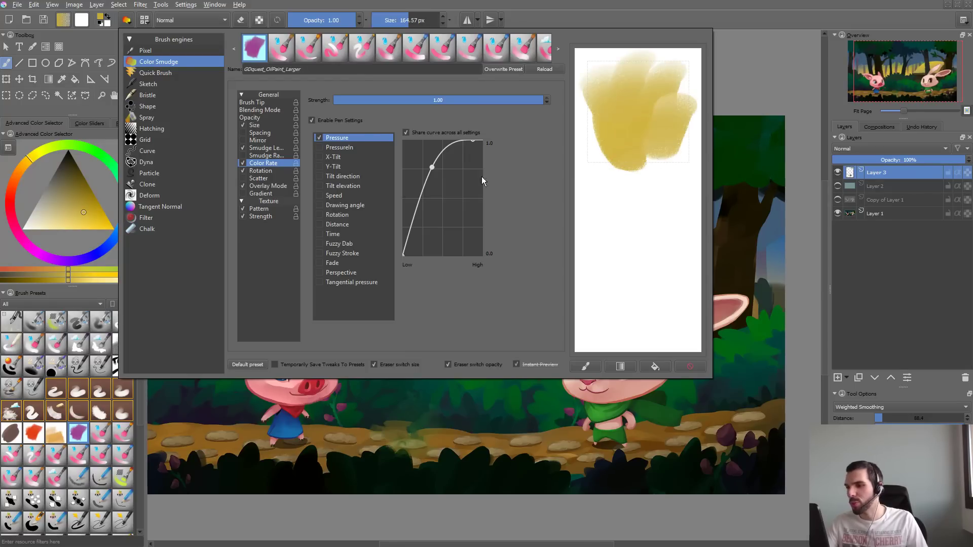
- Examine the brush's Rotation, Color Rate and Overlay Mode settings
click(276, 170)
click(274, 163)
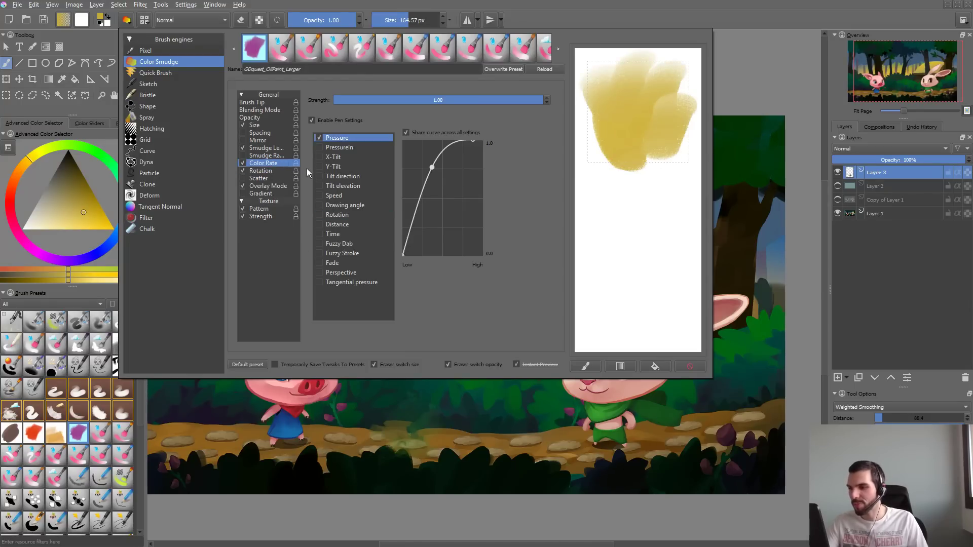
click(274, 172)
click(281, 185)
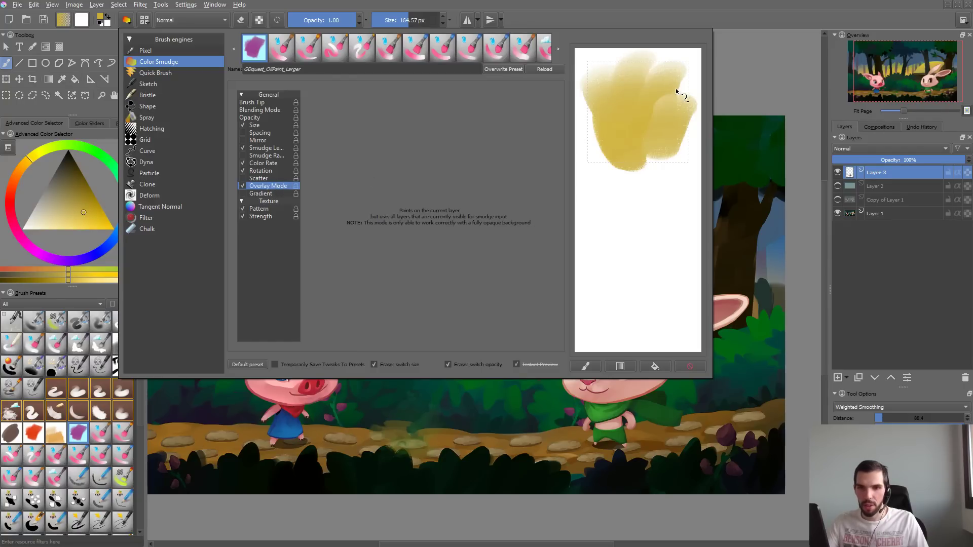
- Test the brush with Color Rate off, then re-enable it without pen settings and paint comparison strokes on the scratchpad
click(243, 164)
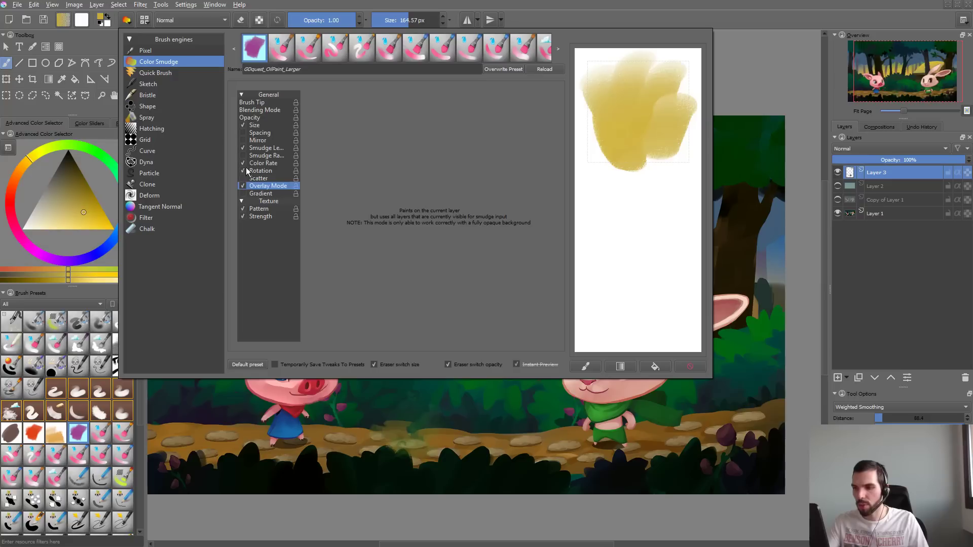
click(243, 164)
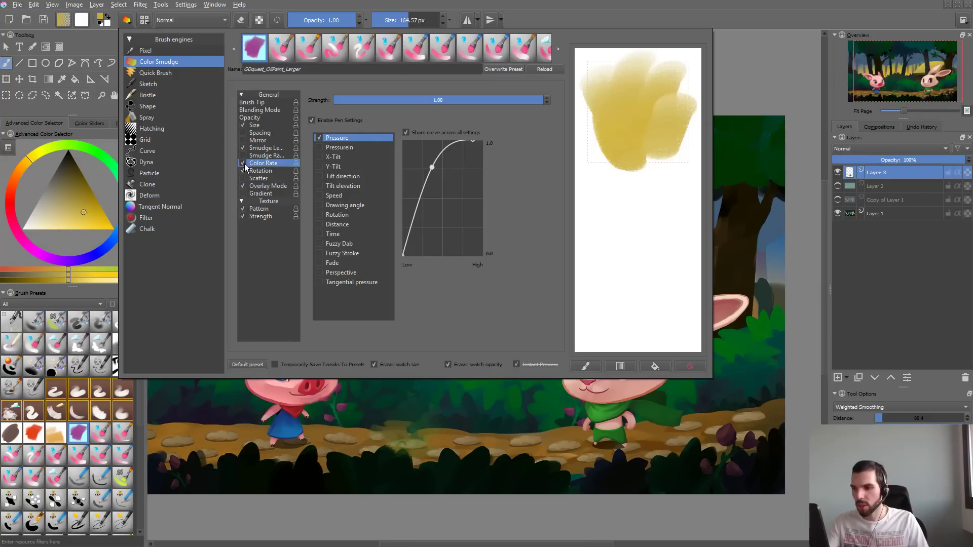
mouse_move(581, 157)
mouse_down()
mouse_move(618, 147)
mouse_move(597, 190)
mouse_move(619, 96)
mouse_move(605, 96)
mouse_move(631, 179)
mouse_up()
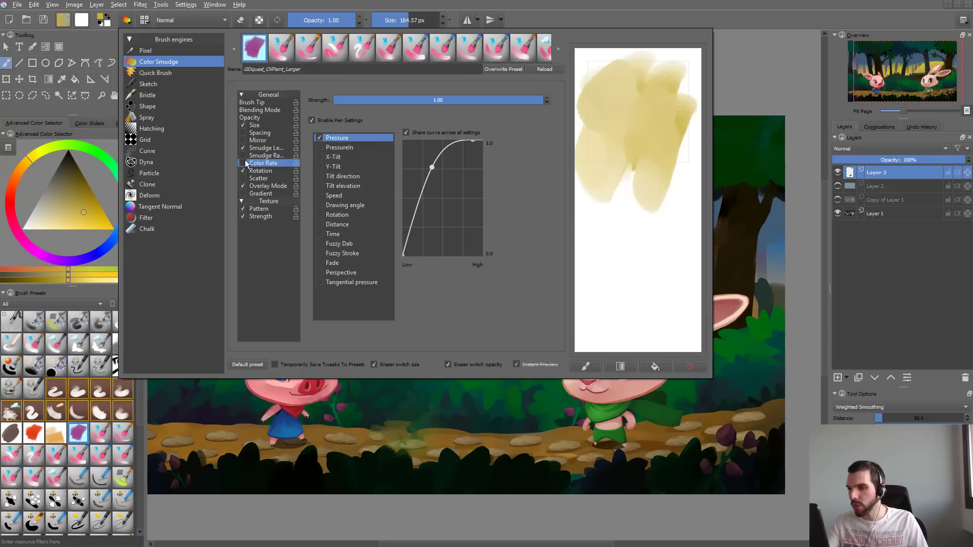
click(322, 118)
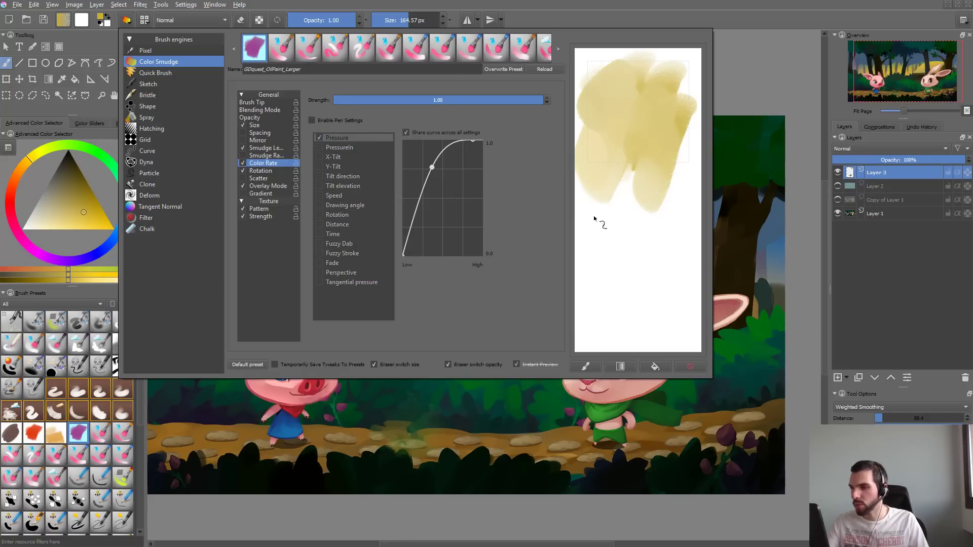
mouse_move(596, 216)
mouse_down()
mouse_move(630, 124)
mouse_move(634, 212)
mouse_move(668, 210)
mouse_move(678, 135)
mouse_move(620, 131)
mouse_move(639, 173)
mouse_move(607, 219)
mouse_up()
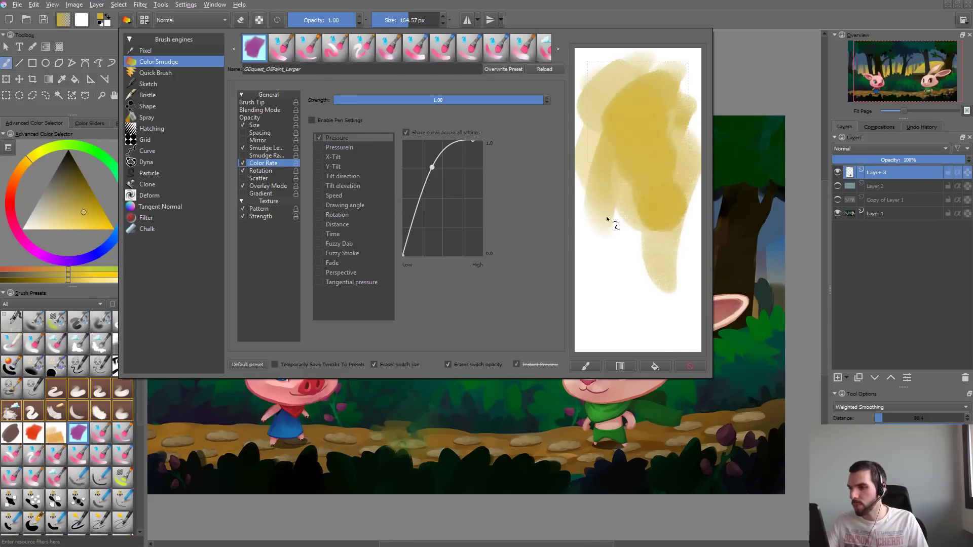
- Try a Smudge Length strength of 0.01 and restore it to 1.00, comparing the effect with scratchpad strokes
click(271, 148)
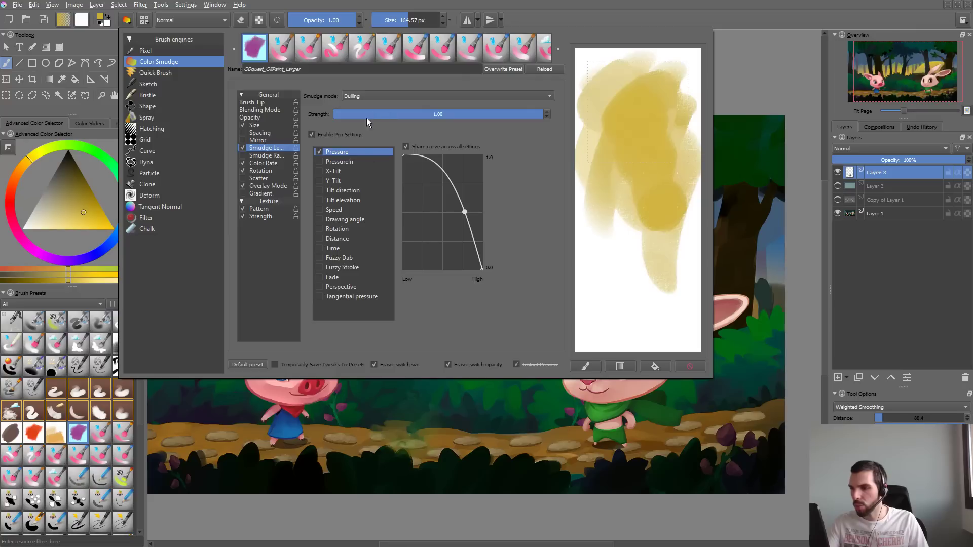
drag(366, 117, 335, 117)
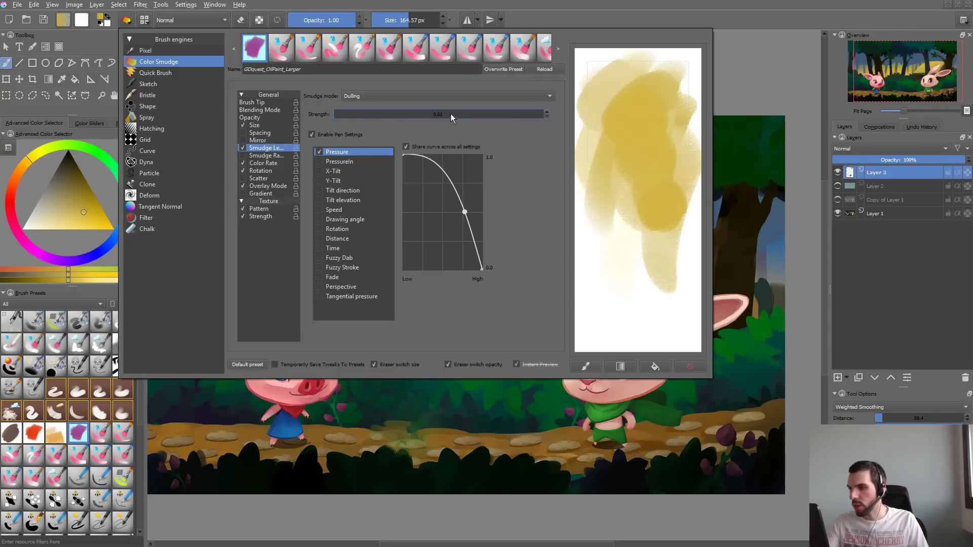
drag(451, 113, 550, 114)
mouse_move(624, 245)
mouse_down()
mouse_move(684, 169)
mouse_move(686, 233)
mouse_up()
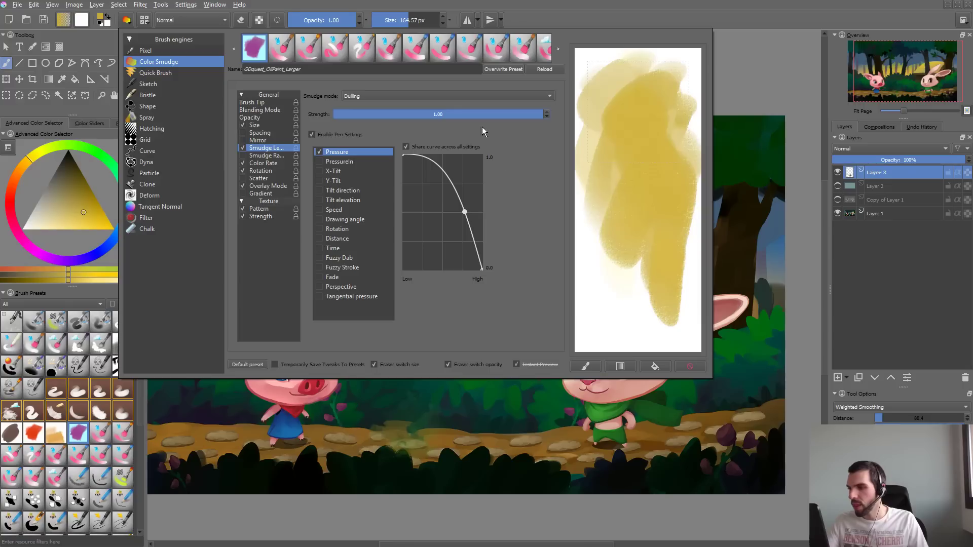
- Set the Smudge Length mode to Smearing and paint overlapping test strokes across the scratchpad
click(446, 97)
click(433, 84)
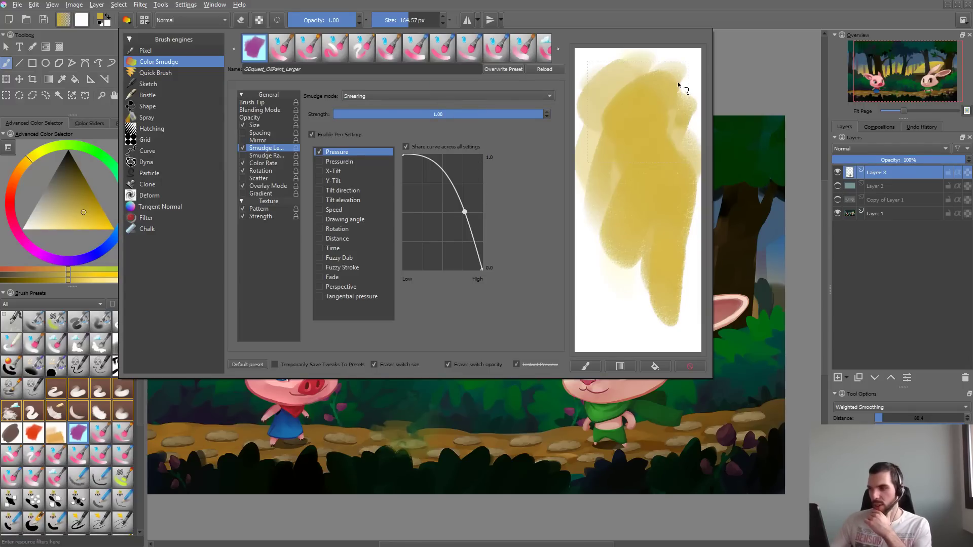
mouse_move(678, 85)
mouse_down()
mouse_move(614, 111)
mouse_move(587, 261)
mouse_move(637, 211)
mouse_up()
mouse_move(612, 300)
mouse_down()
mouse_move(642, 269)
mouse_move(638, 326)
mouse_move(653, 297)
mouse_move(683, 331)
mouse_up()
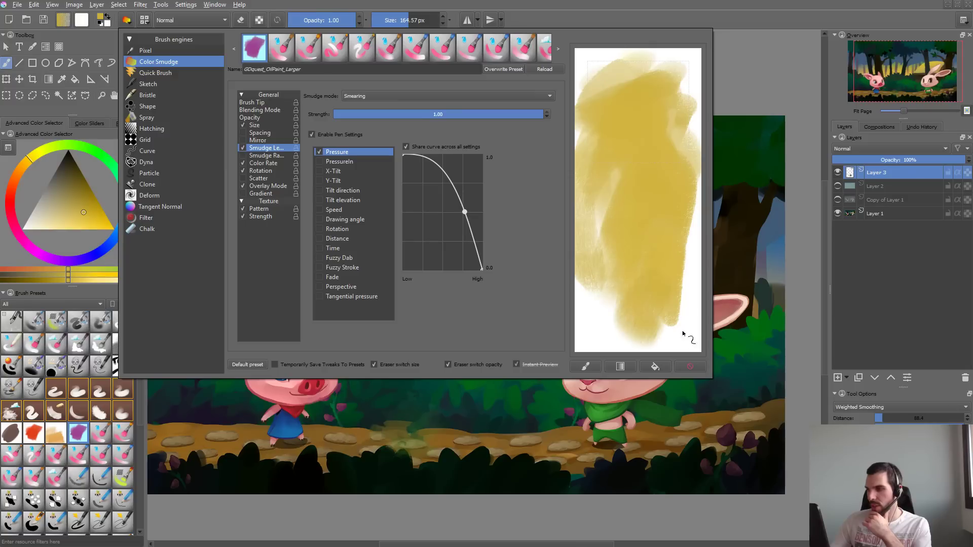
- Disable the brush's texture pattern and test it with yellow strokes over the forest painting, undoing each stroke
click(250, 209)
click(265, 447)
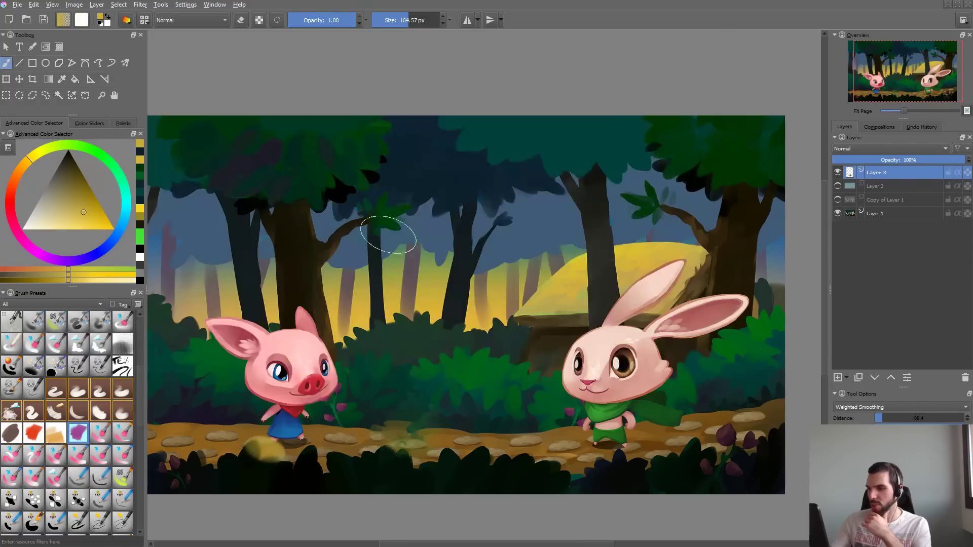
key(ctrl+z)
drag(443, 157, 376, 194)
key(ctrl+z)
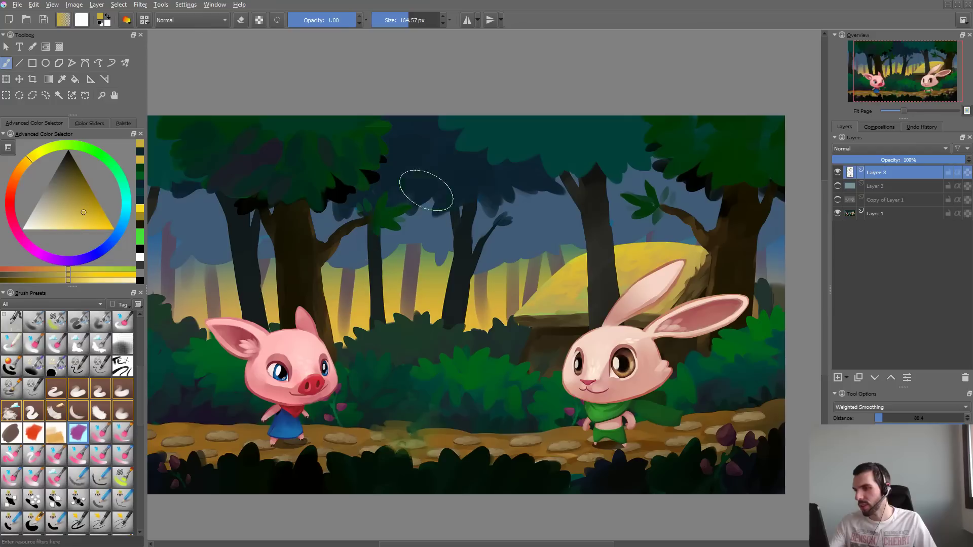
mouse_move(421, 165)
mouse_down()
mouse_move(524, 156)
mouse_move(543, 137)
mouse_move(530, 188)
mouse_move(568, 152)
mouse_move(625, 135)
mouse_move(646, 141)
mouse_move(578, 238)
mouse_up()
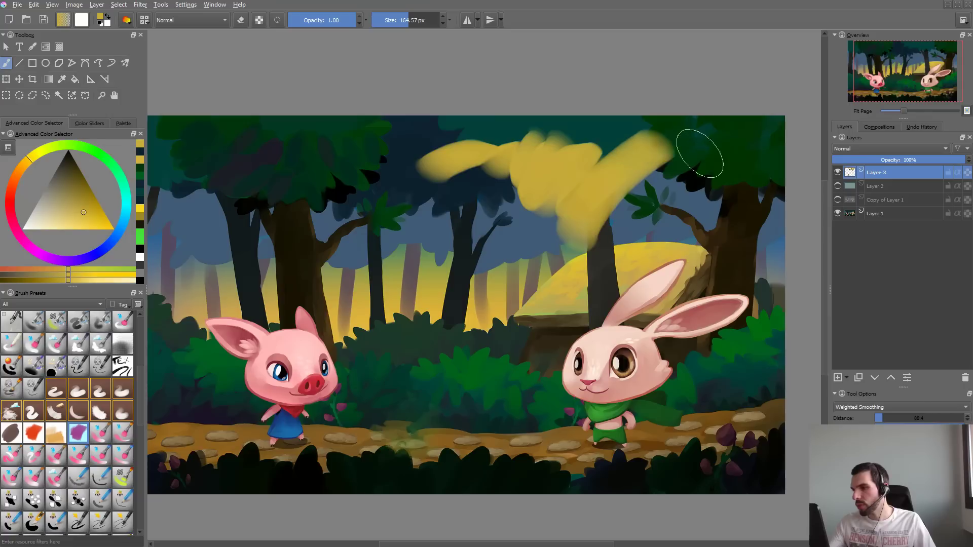
key(ctrl+z)
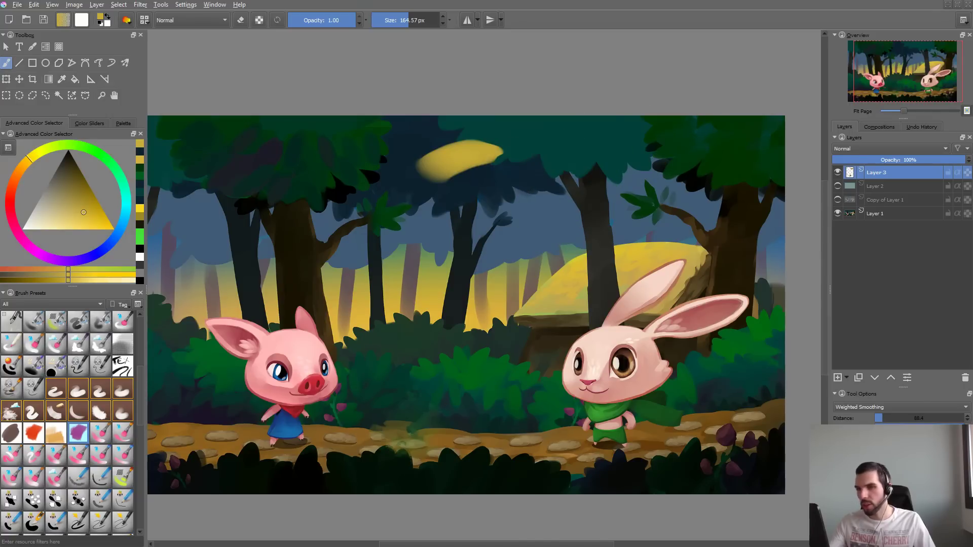
key(ctrl+z)
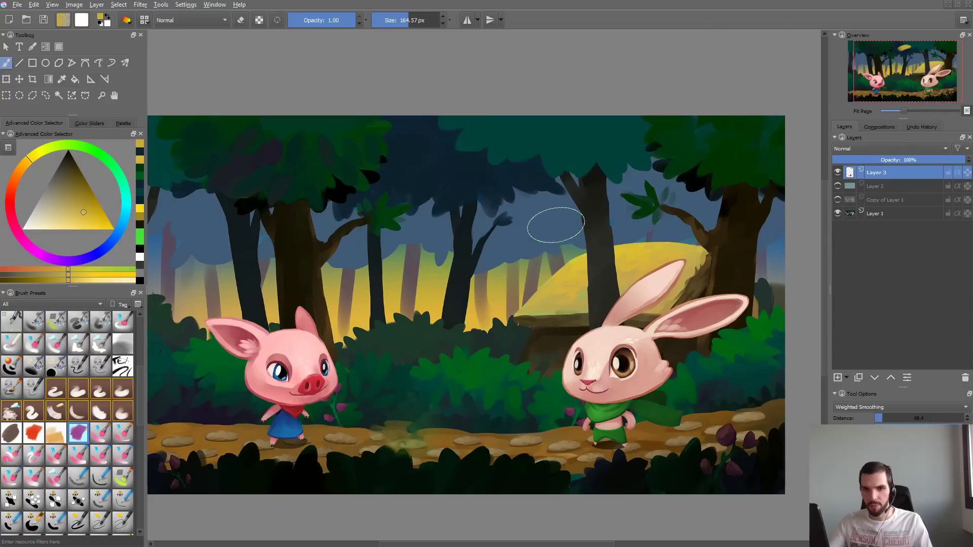
key(F5)
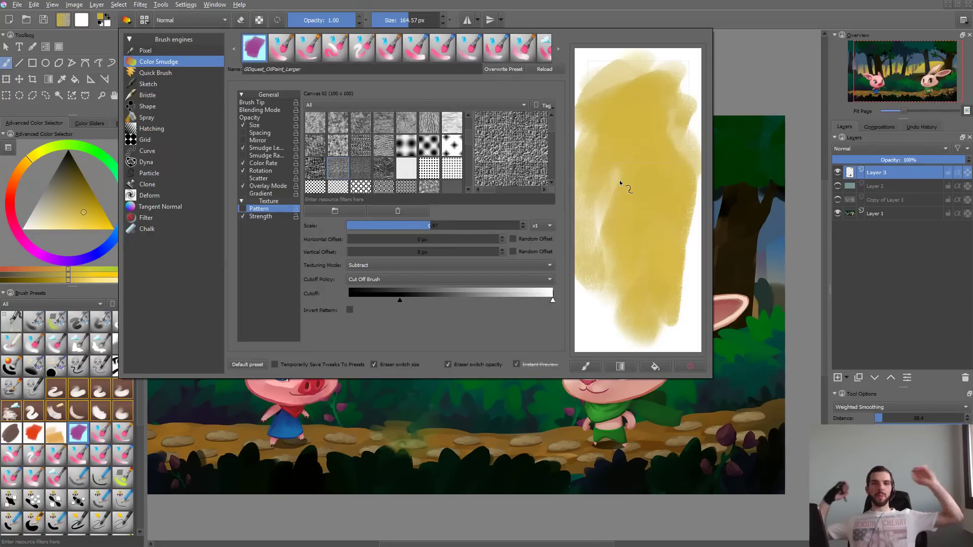
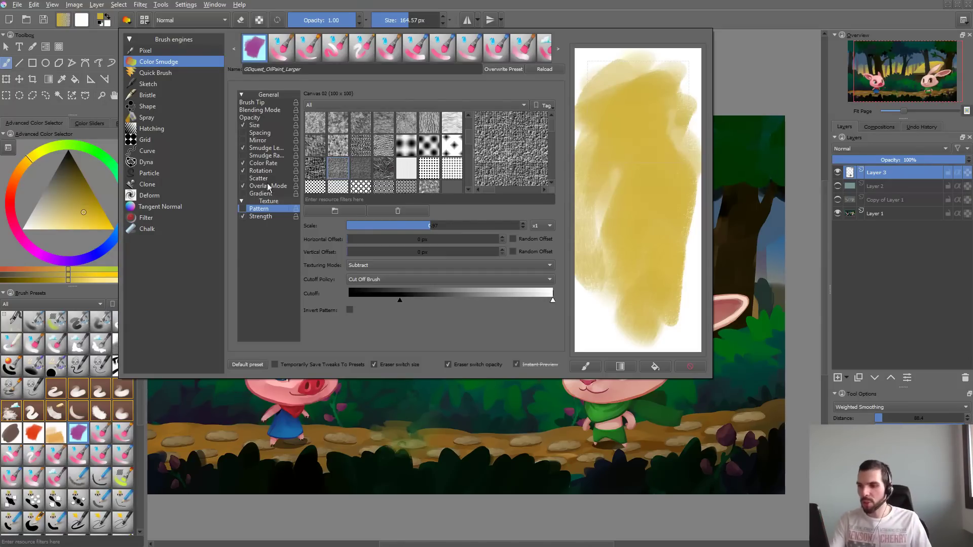
- Open the Color Rate settings and test the untextured brush with strokes on a cleared scratchpad
click(267, 163)
mouse_move(671, 101)
mouse_down()
mouse_move(644, 136)
mouse_move(655, 211)
mouse_up()
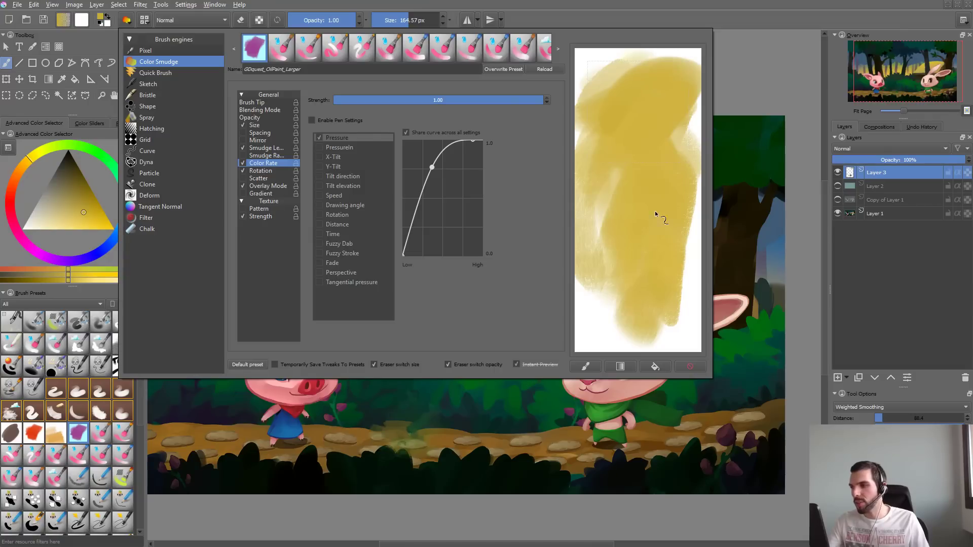
click(688, 366)
drag(653, 89, 628, 202)
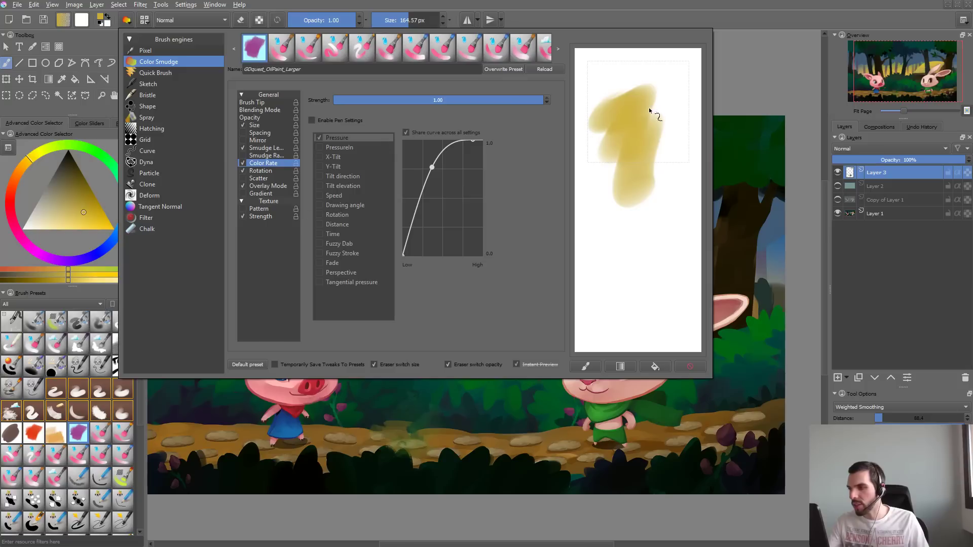
mouse_move(649, 107)
mouse_down()
mouse_move(647, 140)
mouse_move(665, 150)
mouse_move(682, 132)
mouse_up()
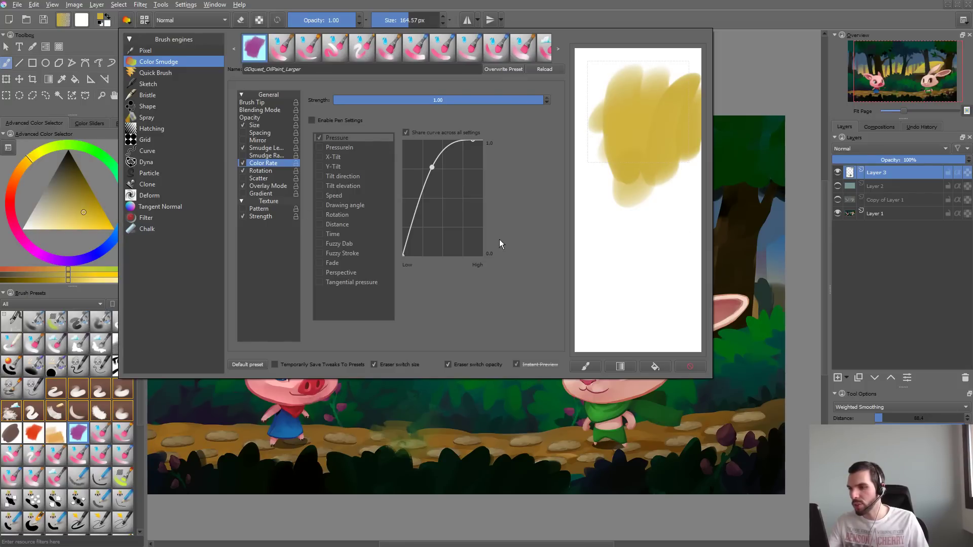
- Check the brush's Rotation settings and paint overlapping strokes down the scratchpad
click(264, 171)
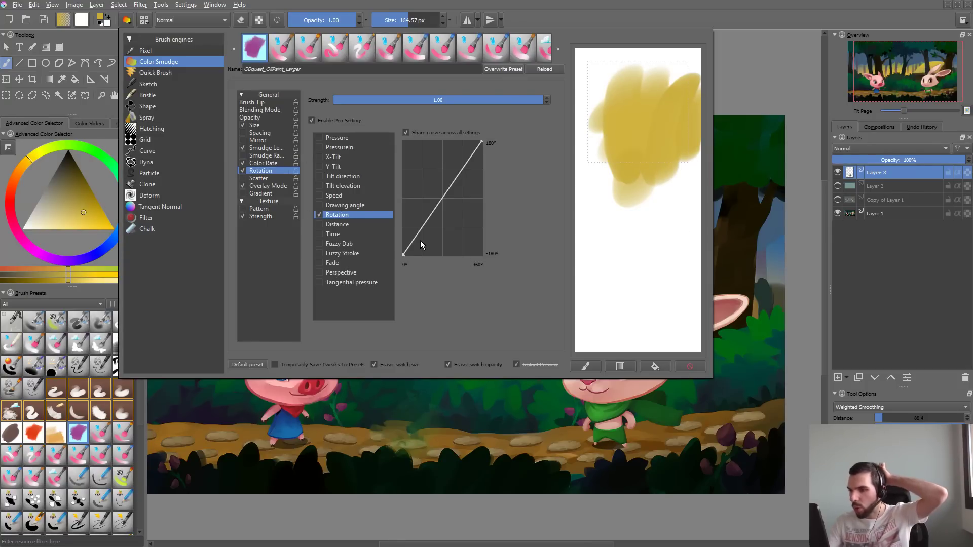
mouse_move(624, 216)
mouse_down()
mouse_move(637, 88)
mouse_move(594, 90)
mouse_move(634, 124)
mouse_move(646, 56)
mouse_move(659, 99)
mouse_move(673, 84)
mouse_up()
drag(656, 212, 664, 179)
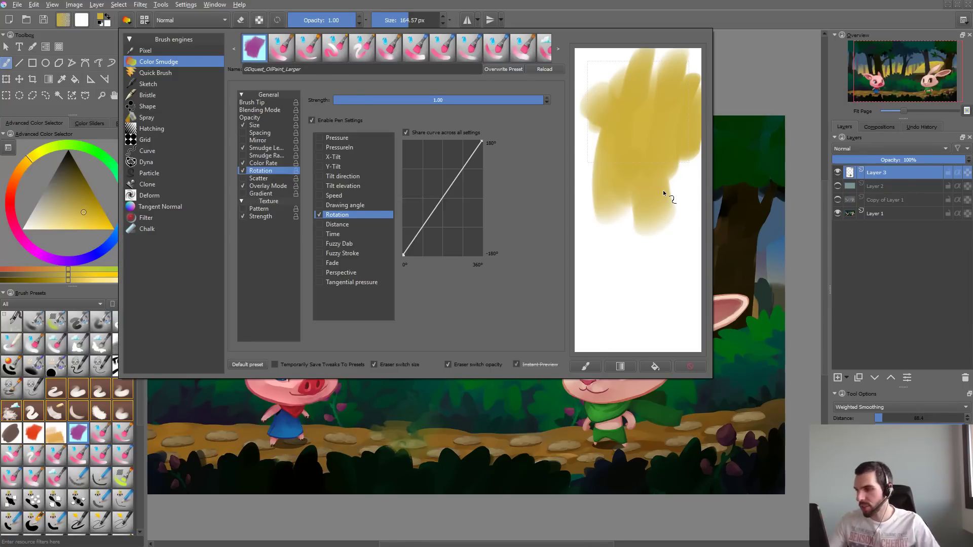
mouse_move(663, 190)
mouse_down()
mouse_move(612, 229)
mouse_move(604, 248)
mouse_up()
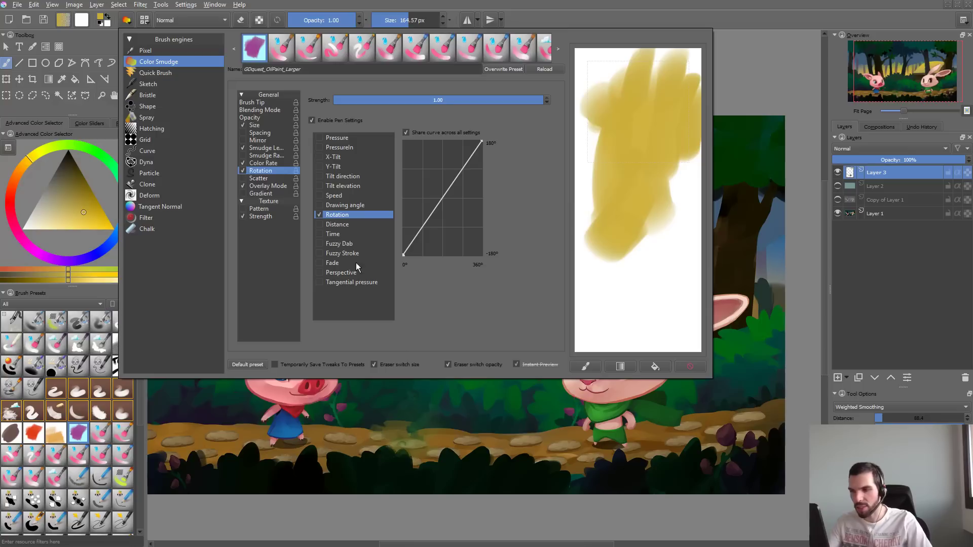
- Enable Pressure control for Color Rate and test it with strokes before and after clearing the scratchpad
click(268, 163)
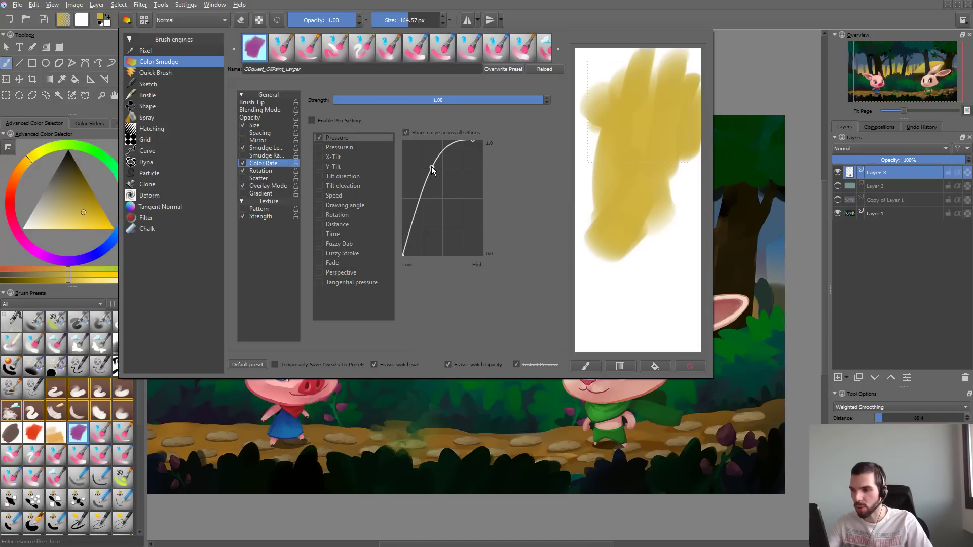
click(361, 137)
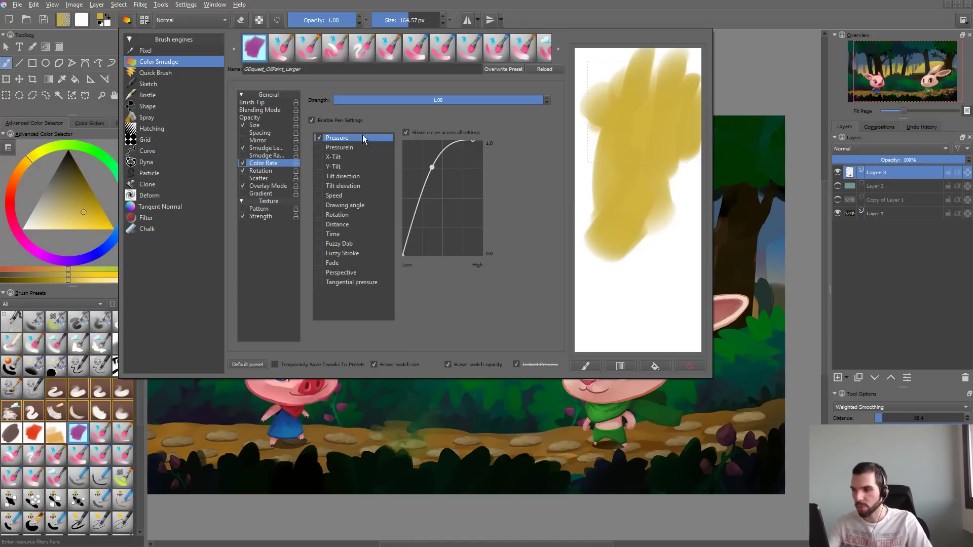
drag(634, 271, 631, 243)
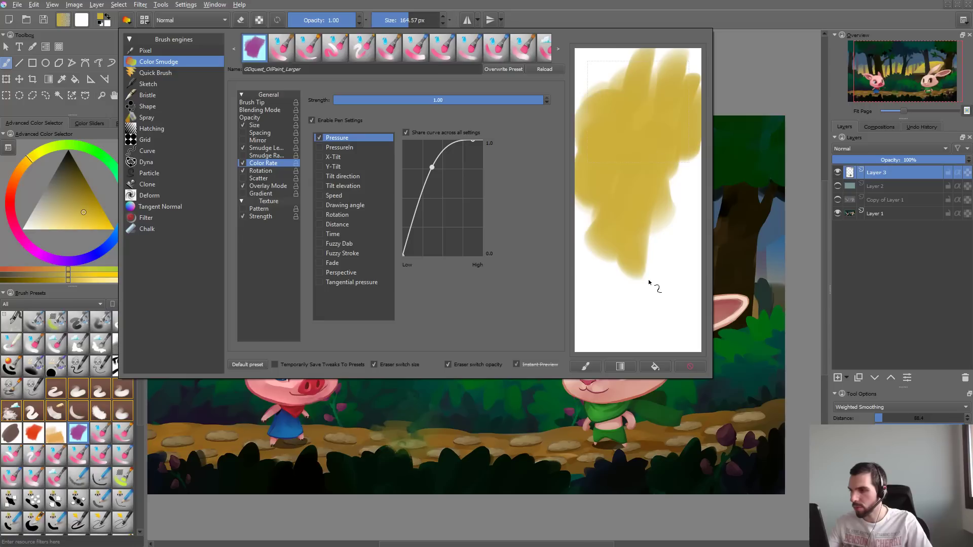
click(690, 366)
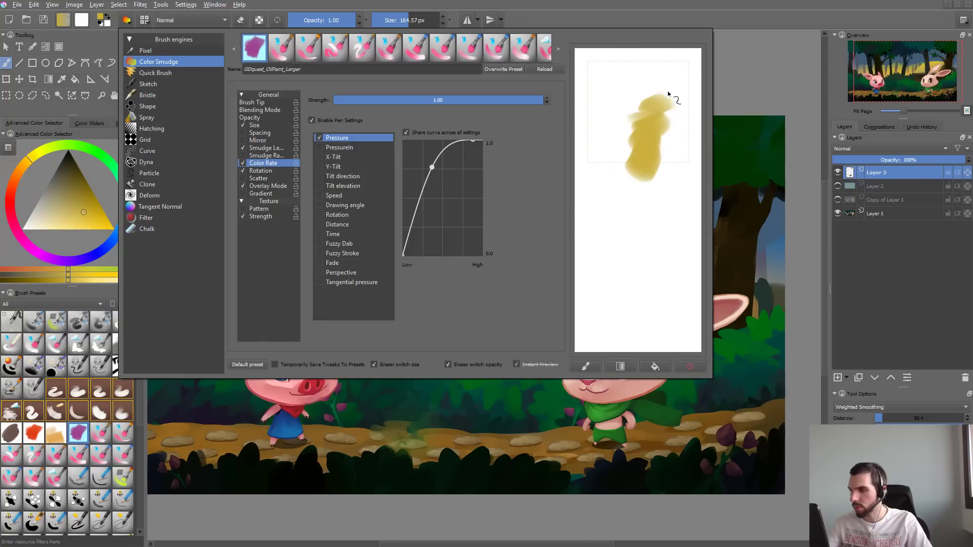
drag(630, 130, 625, 163)
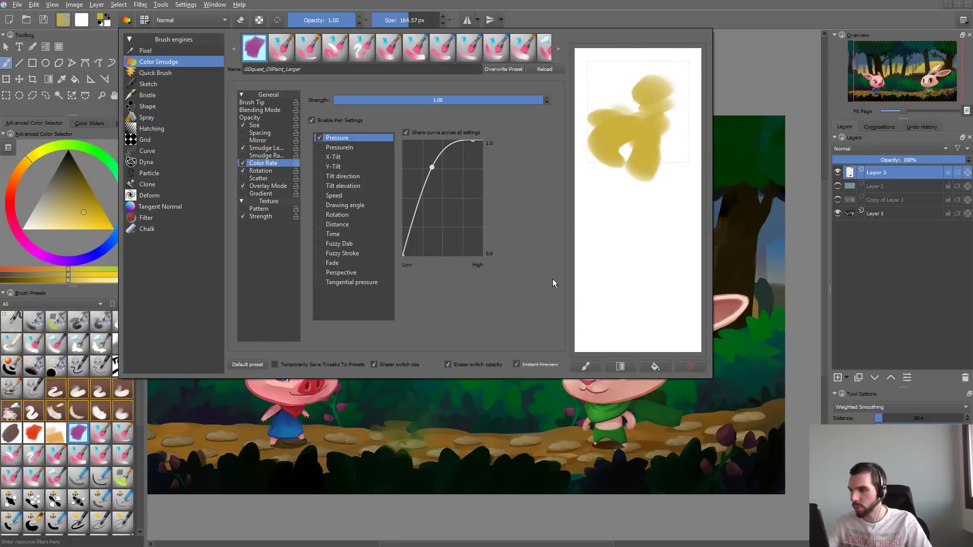
- Re-enable the brush's texture pattern and paint test strokes on the scratchpad
click(256, 209)
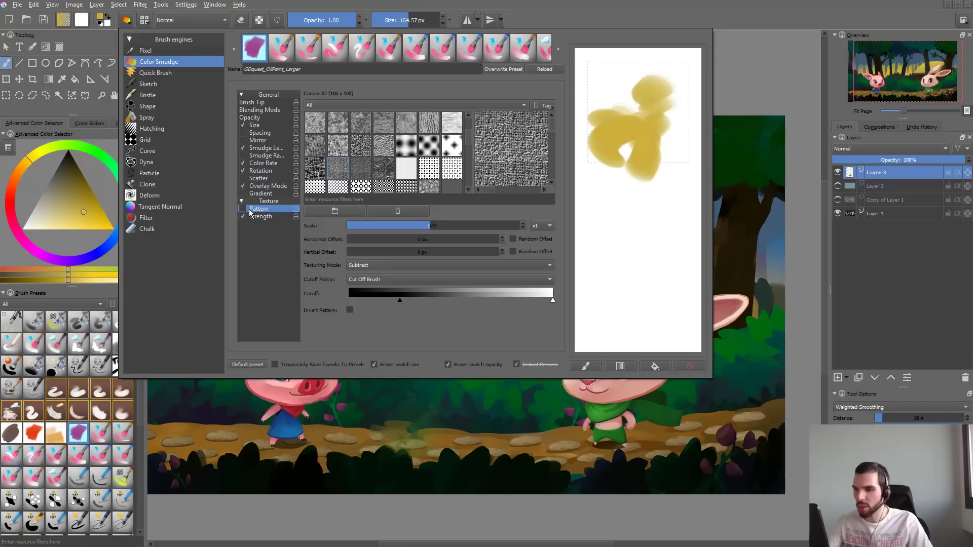
click(243, 209)
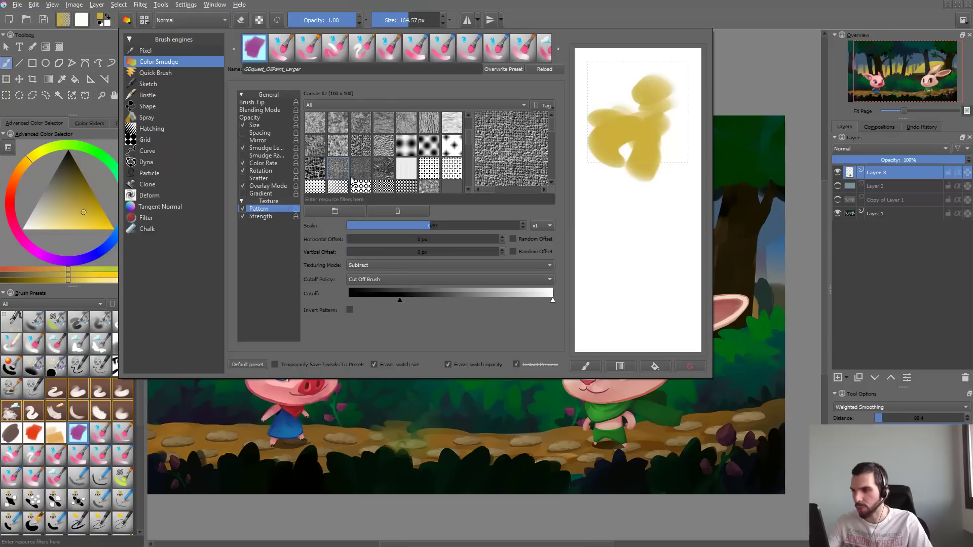
mouse_move(621, 182)
mouse_down()
mouse_move(641, 107)
mouse_move(617, 170)
mouse_move(623, 195)
mouse_up()
mouse_move(654, 234)
mouse_down()
mouse_move(667, 153)
mouse_move(675, 258)
mouse_up()
- Close the brush editor, paint yellow test strokes over the dark tree foliage, and undo them
click(759, 232)
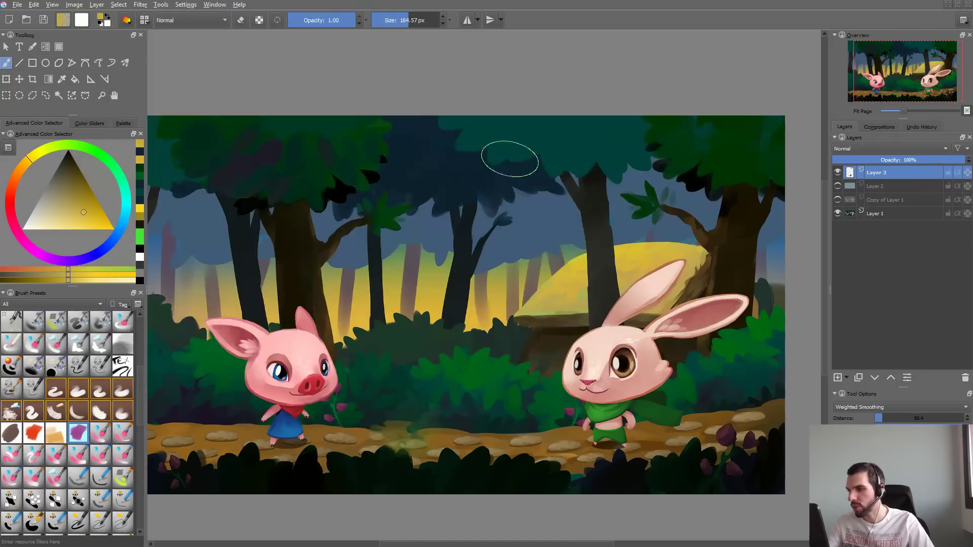
mouse_move(459, 177)
mouse_down()
mouse_move(543, 127)
mouse_move(502, 147)
mouse_move(496, 168)
mouse_move(533, 152)
mouse_move(465, 173)
mouse_move(475, 153)
mouse_move(443, 148)
mouse_move(459, 159)
mouse_move(424, 176)
mouse_move(480, 131)
mouse_move(507, 136)
mouse_move(448, 172)
mouse_move(491, 138)
mouse_up()
key(ctrl+z)
shift+drag(559, 151, 484, 182)
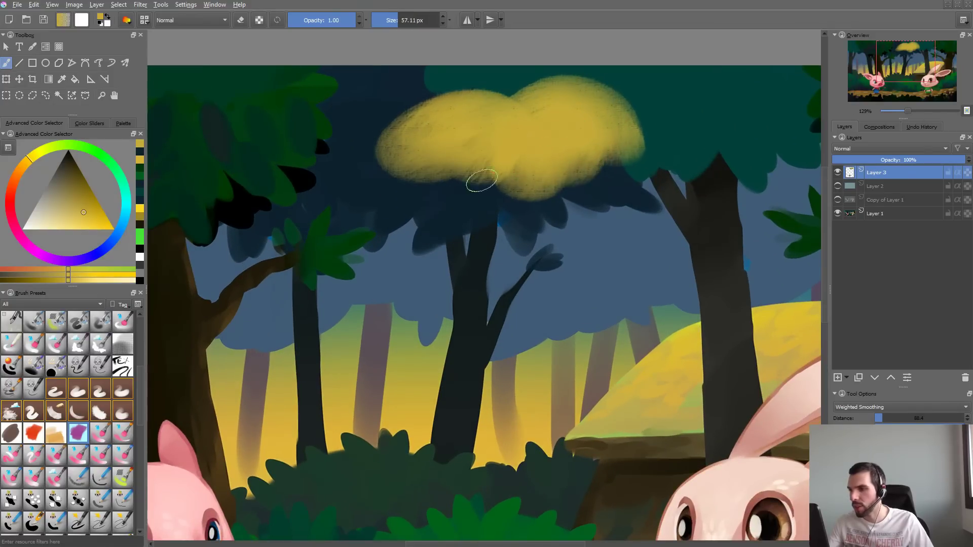
key(ctrl+z)
key(ctrl+z)
key(ctrl+z)
- Test the textured brush at about 190 px with broad yellow strokes over the forest, undoing unwanted ones
mouse_move(522, 121)
mouse_down()
mouse_move(479, 145)
mouse_move(548, 113)
mouse_move(484, 154)
mouse_move(654, 81)
mouse_up()
key(ctrl+z)
shift+drag(539, 146, 626, 126)
drag(611, 113, 544, 183)
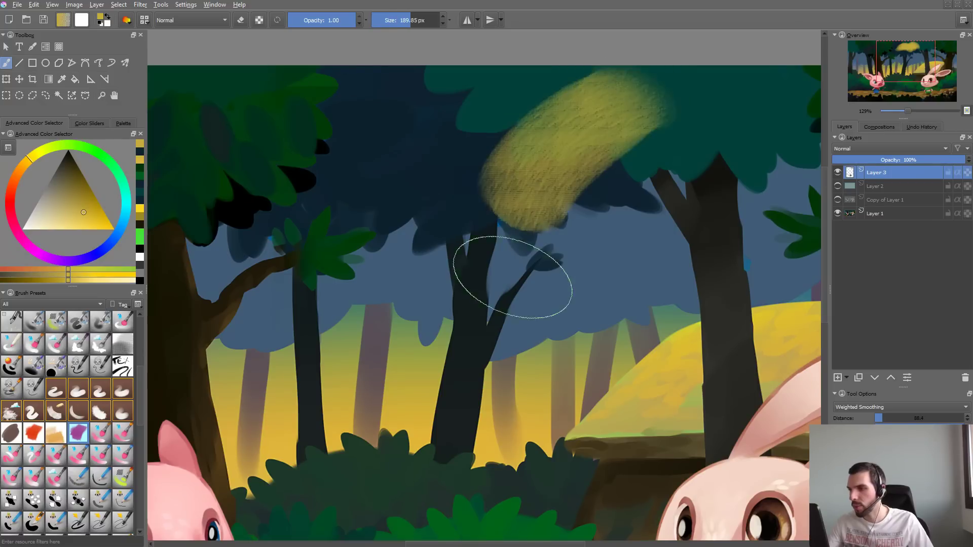
key(ctrl+z)
mouse_move(456, 216)
mouse_down()
mouse_move(522, 227)
mouse_move(393, 229)
mouse_move(469, 150)
mouse_move(431, 185)
mouse_move(499, 198)
mouse_move(406, 218)
mouse_move(390, 245)
mouse_up()
ctrl+drag(496, 275, 487, 350)
key(ctrl+z)
mouse_move(458, 256)
mouse_down()
mouse_move(489, 249)
mouse_move(442, 250)
mouse_up()
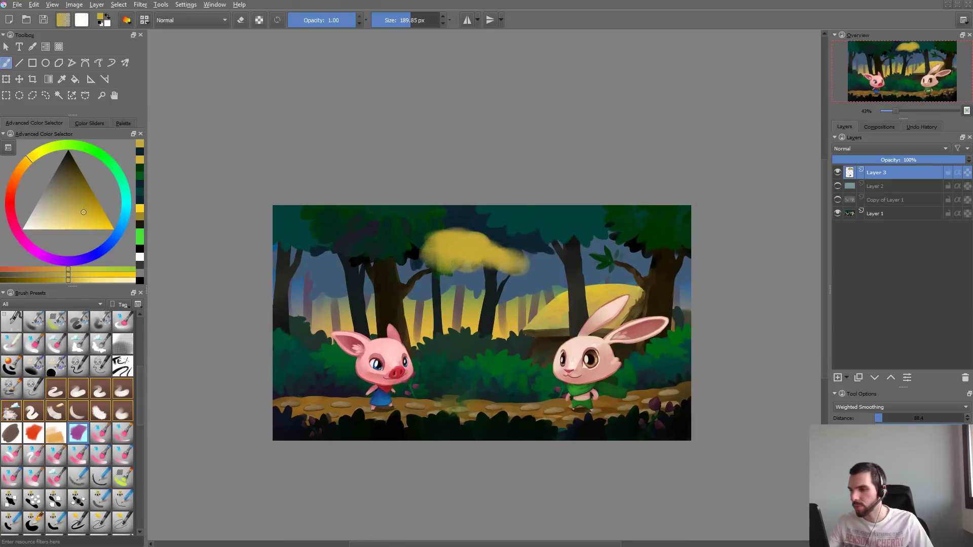
- Set the texture pattern's scale to 1.24 and compare strokes before and after clearing the scratchpad
key(F5)
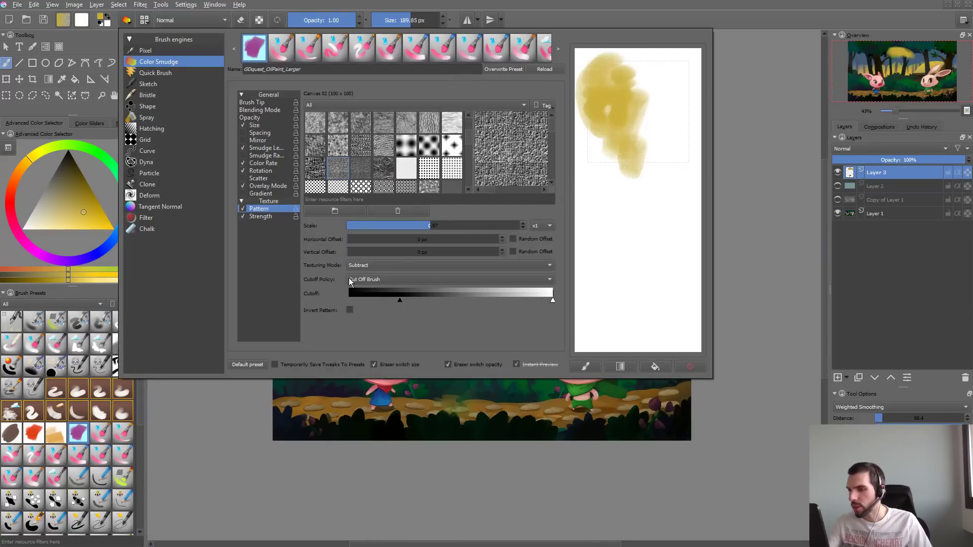
drag(431, 225, 450, 239)
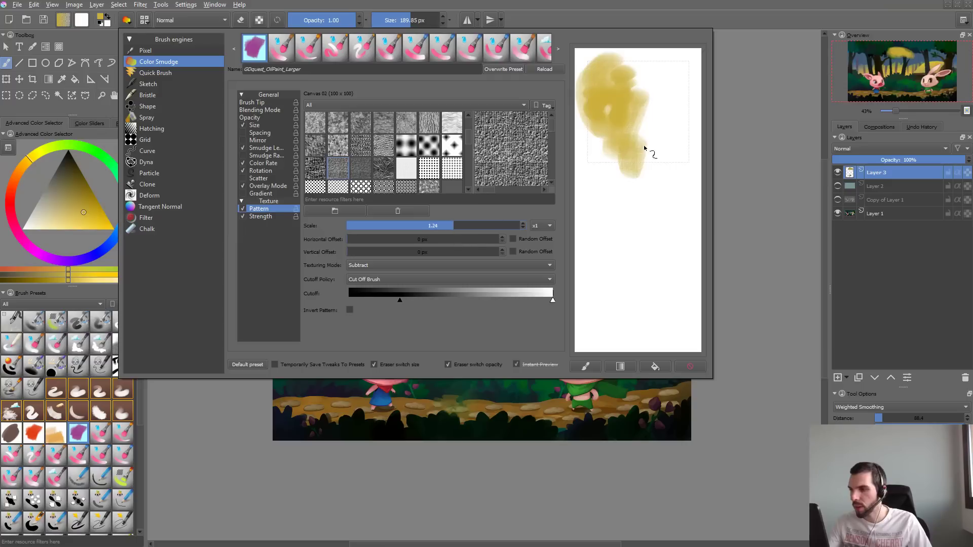
mouse_move(645, 148)
mouse_down()
mouse_move(693, 137)
mouse_move(643, 239)
mouse_move(689, 206)
mouse_up()
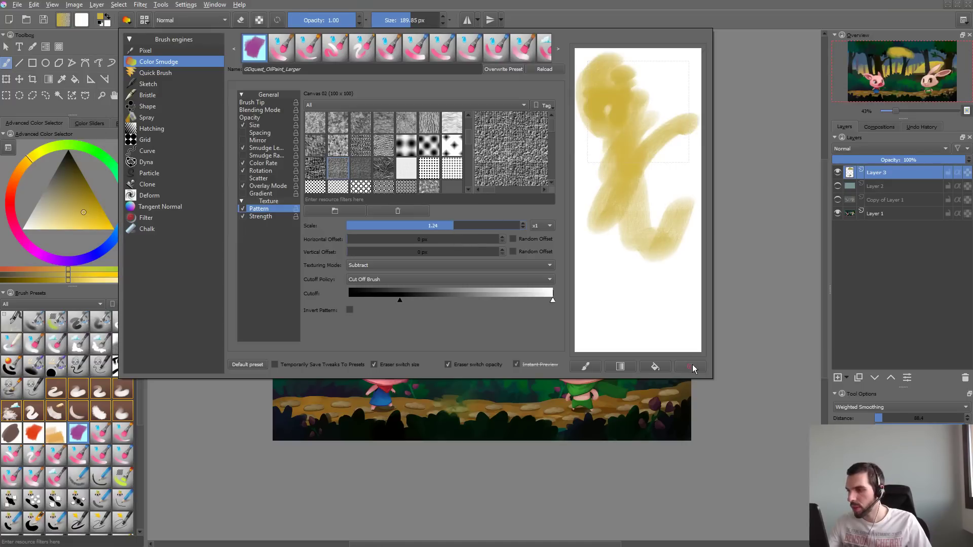
click(693, 368)
mouse_move(633, 152)
mouse_down()
mouse_move(637, 143)
mouse_move(659, 162)
mouse_up()
- Try dotted patterns, including 25-dynamic-screentone-C.png, as the brush texture with scratchpad strokes, then clear the scratchpad
click(423, 152)
mouse_move(593, 145)
mouse_down()
mouse_move(642, 123)
mouse_move(682, 63)
mouse_up()
click(452, 145)
mouse_move(598, 131)
mouse_down()
mouse_move(679, 80)
mouse_move(690, 262)
mouse_up()
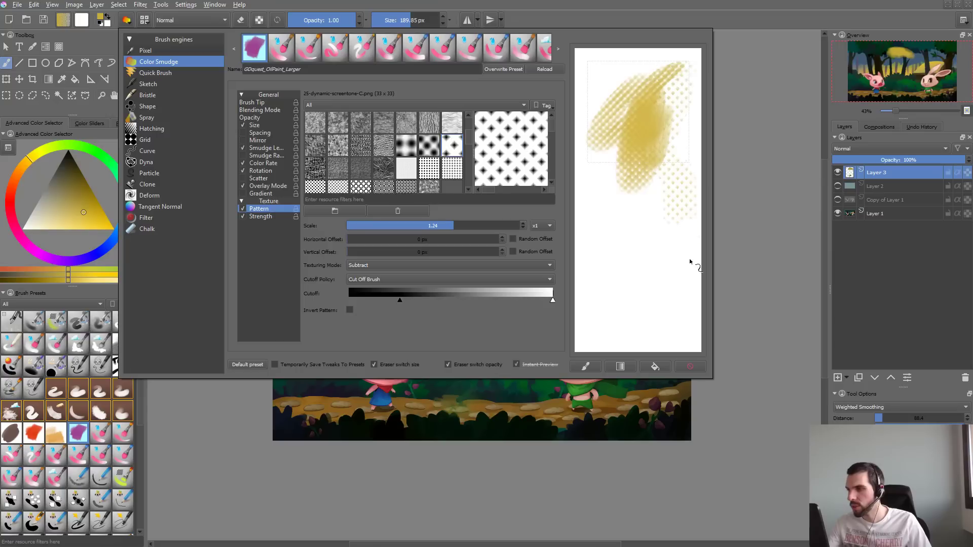
click(690, 367)
- Try the reptile and chainmail texture patterns with scratchpad strokes, then clear the scratchpad
click(384, 146)
mouse_move(618, 116)
mouse_down()
mouse_move(659, 107)
mouse_move(668, 206)
mouse_up()
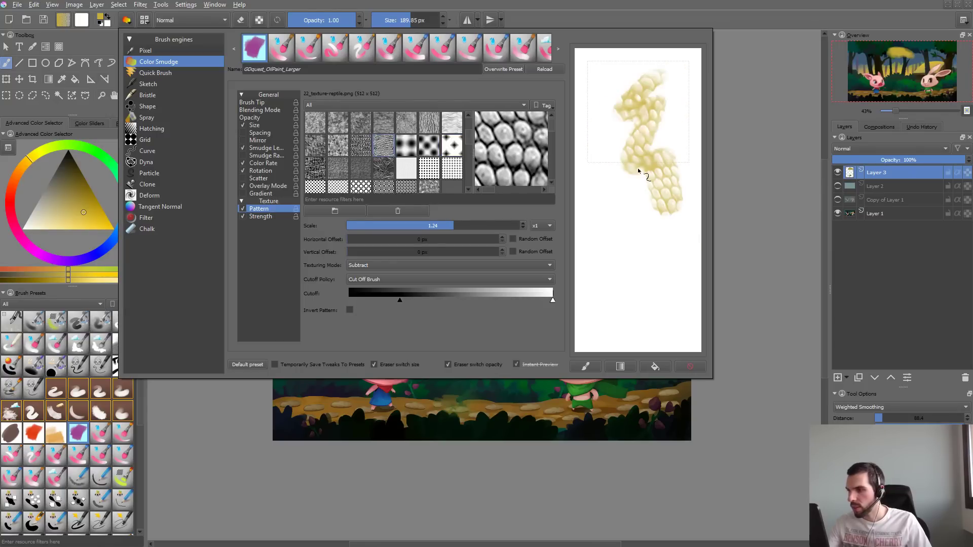
click(361, 145)
drag(651, 102, 658, 216)
click(690, 366)
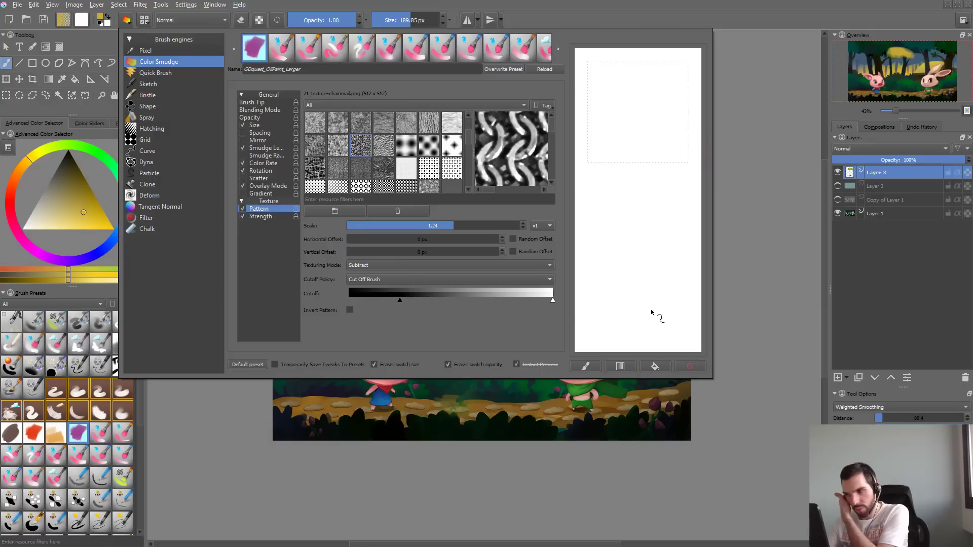
- Try finer-grained texture patterns, ending on Canvas 02, and compare them with scratchpad strokes
click(391, 167)
click(361, 169)
mouse_move(672, 75)
mouse_down()
mouse_move(627, 133)
mouse_move(635, 188)
mouse_move(662, 180)
mouse_move(612, 180)
mouse_move(698, 87)
mouse_move(667, 77)
mouse_move(622, 164)
mouse_move(607, 146)
mouse_move(629, 200)
mouse_move(697, 72)
mouse_move(683, 103)
mouse_up()
click(338, 167)
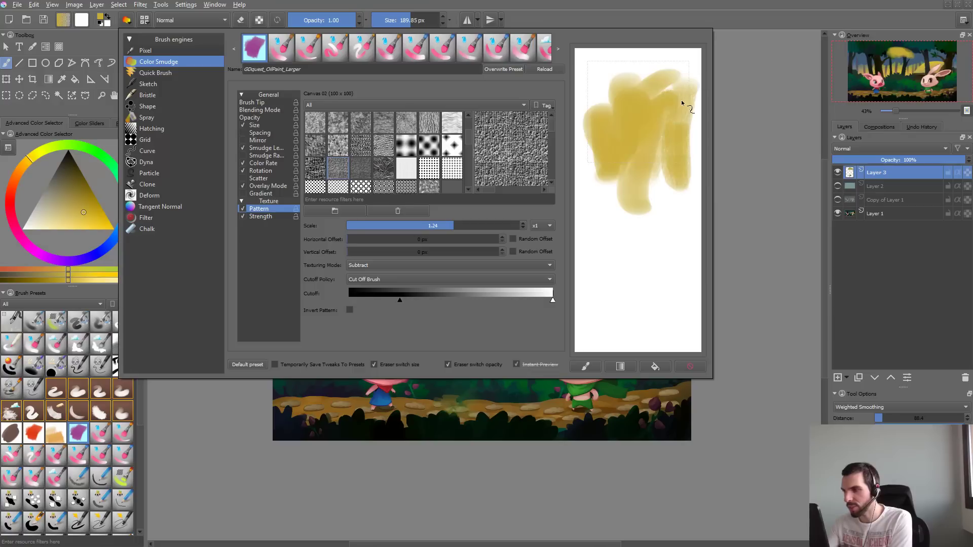
drag(600, 177, 603, 213)
- Clear the scratchpad, switch the brush texture to the Canvas 01 pattern, and paint overlapping test strokes
click(684, 367)
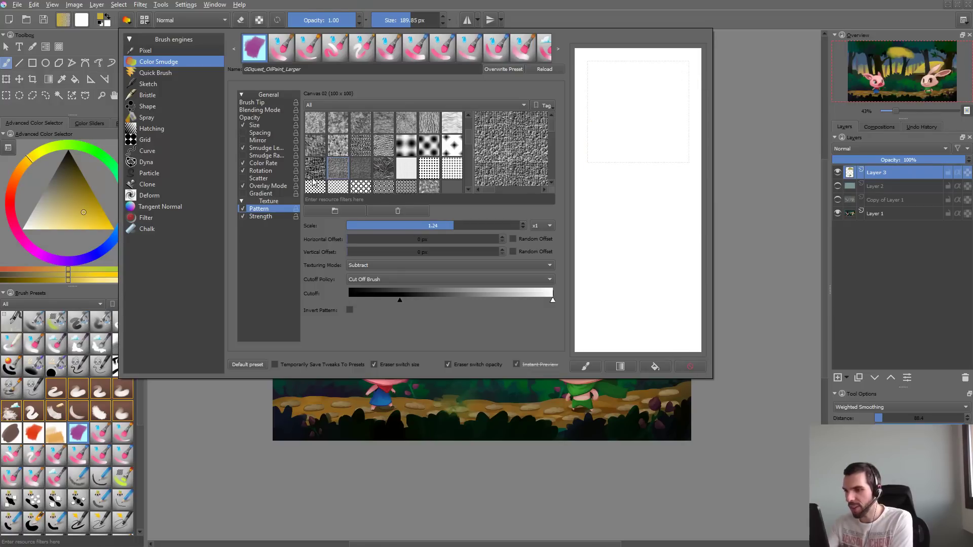
click(315, 167)
mouse_move(646, 81)
mouse_down()
mouse_move(632, 169)
mouse_move(676, 201)
mouse_move(645, 206)
mouse_move(656, 87)
mouse_move(600, 133)
mouse_move(673, 111)
mouse_up()
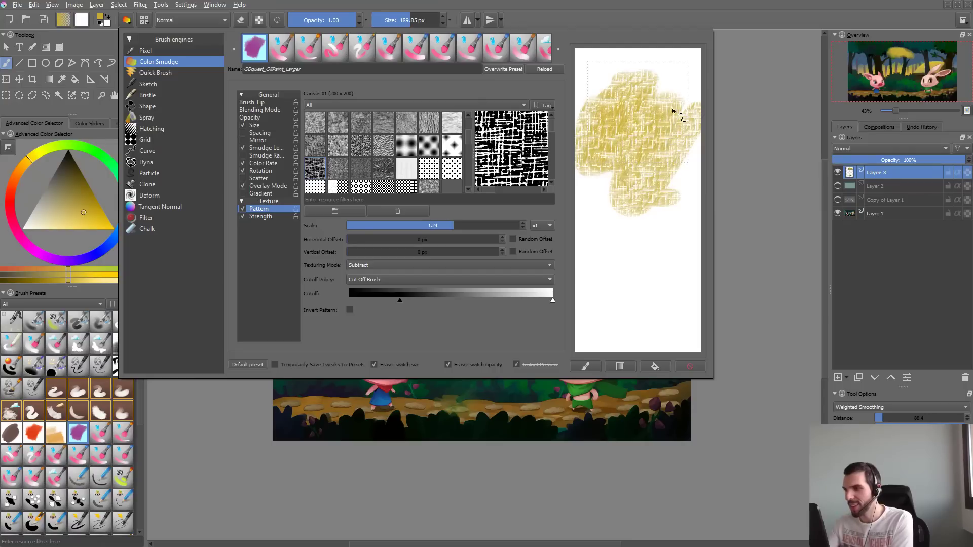
- Reshape the Smudge Length pressure curve to stay high until strong pressure and drop steeply, and test it on the scratchpad
click(264, 148)
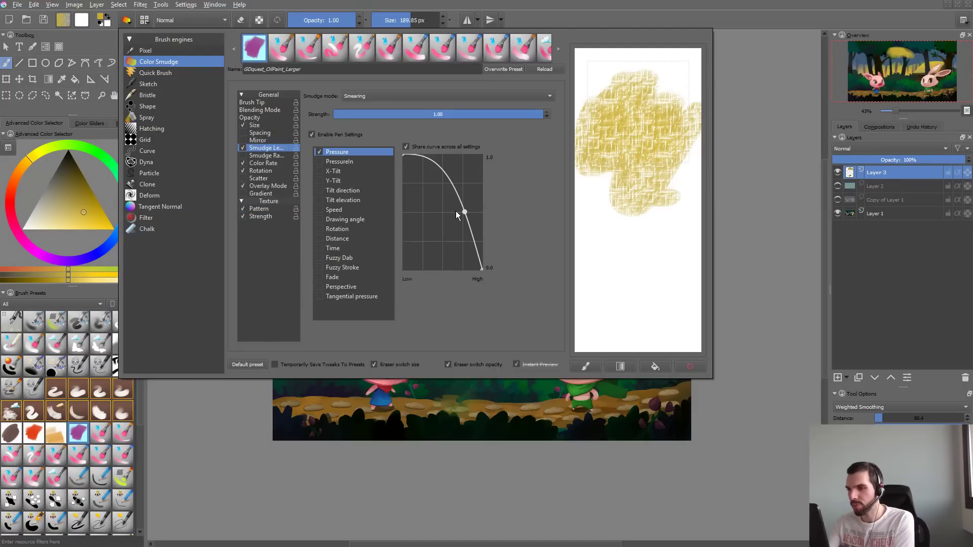
drag(464, 212, 472, 209)
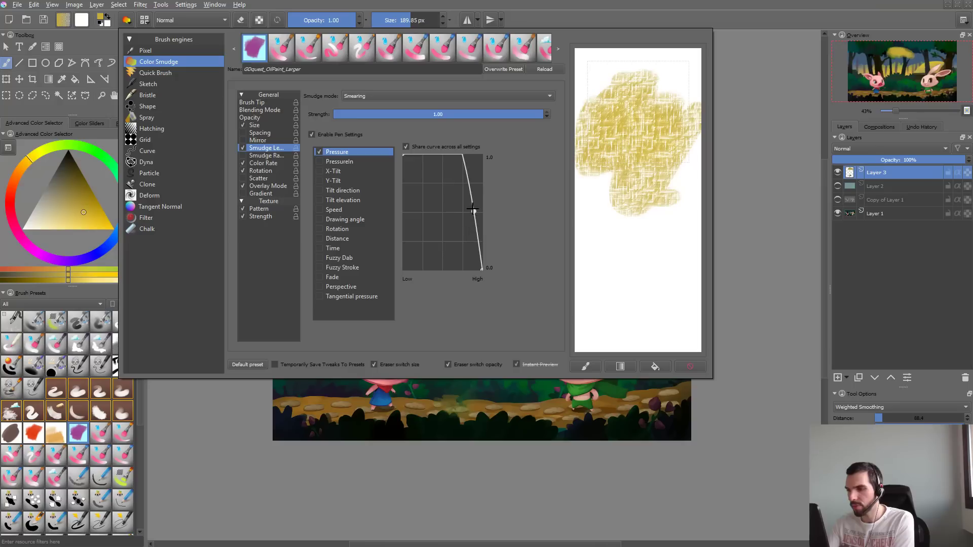
mouse_move(584, 189)
mouse_down()
mouse_move(609, 169)
mouse_move(592, 208)
mouse_move(606, 215)
mouse_move(643, 129)
mouse_move(630, 227)
mouse_move(593, 151)
mouse_up()
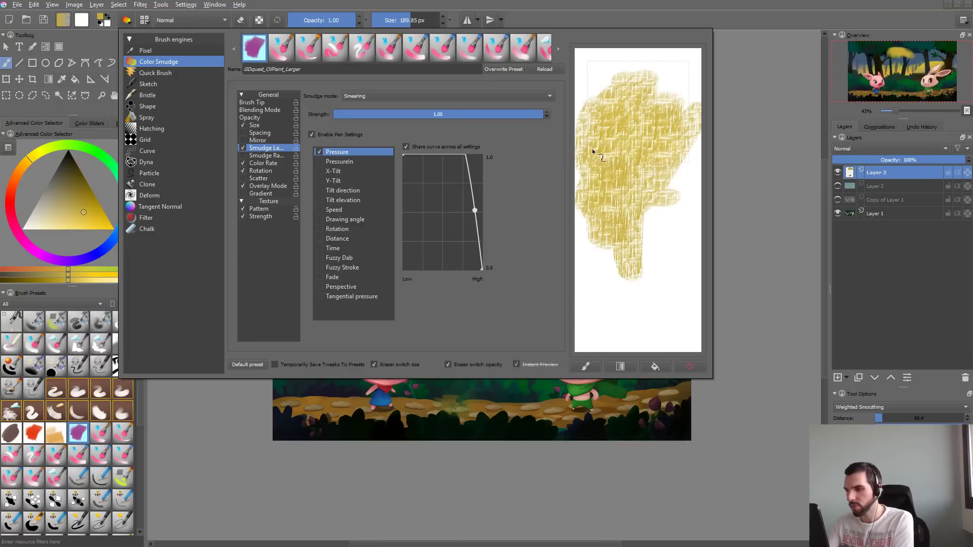
- Paint yellow strokes with the Canvas 01 texture over the forest painting, then undo them and the earlier yellow strokes
click(721, 147)
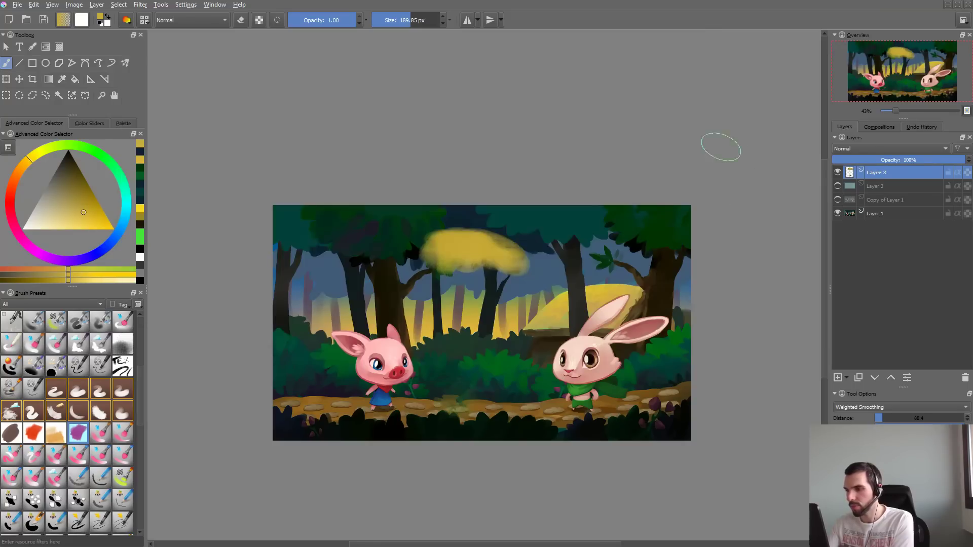
mouse_move(482, 218)
mouse_down()
mouse_move(547, 203)
mouse_move(527, 253)
mouse_move(583, 218)
mouse_move(547, 304)
mouse_up()
drag(560, 240, 527, 325)
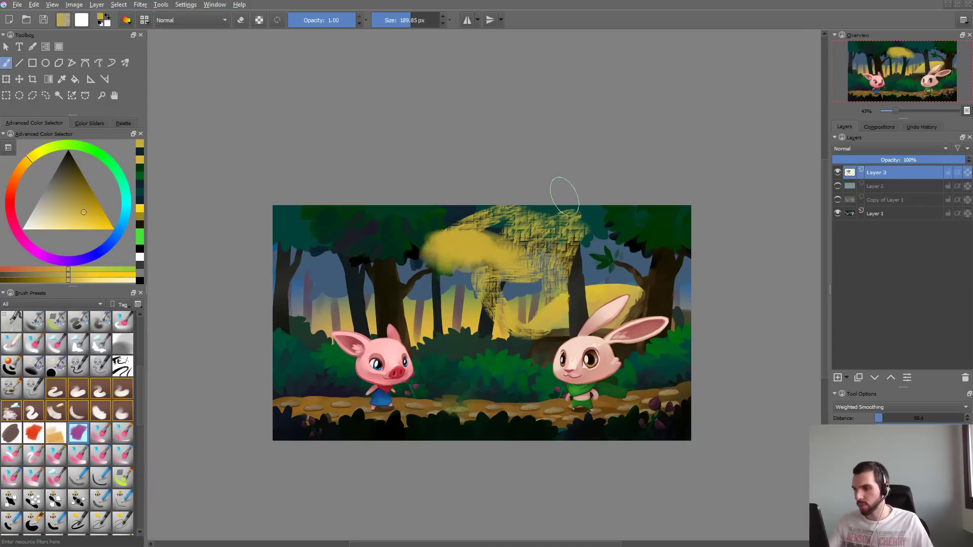
key(ctrl+z)
key(ctrl+z)
key(ctrl+z)
key(ctrl+z)
key(ctrl+z)
key(ctrl+z)
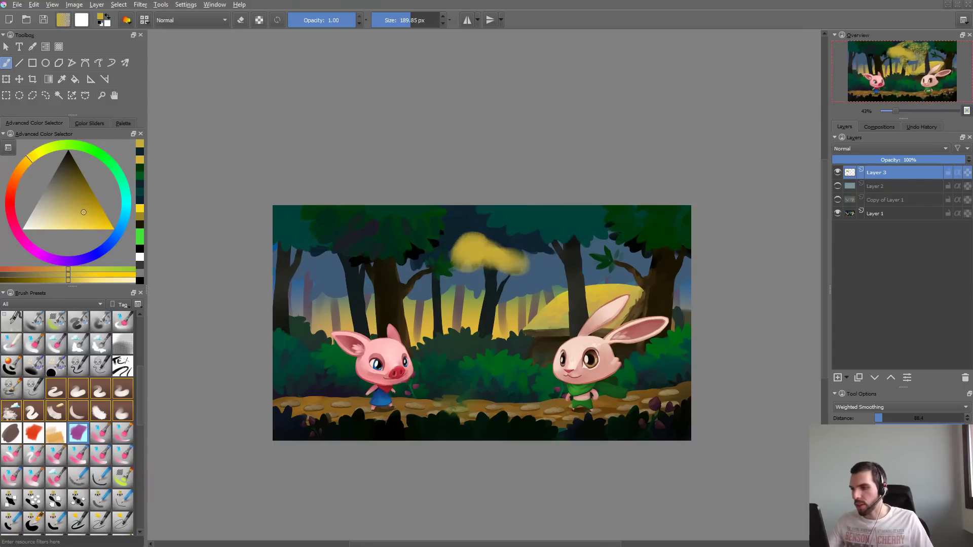
key(ctrl+z)
key(ctrl+z)
key(ctrl+z)
- Sample dark teal from the foliage and paint textured test strokes across the trees, undoing all but the last
ctrl+click(533, 223)
mouse_move(465, 327)
mouse_down()
mouse_move(471, 302)
mouse_move(513, 327)
mouse_up()
ctrl+drag(561, 284, 590, 245)
key(ctrl+z)
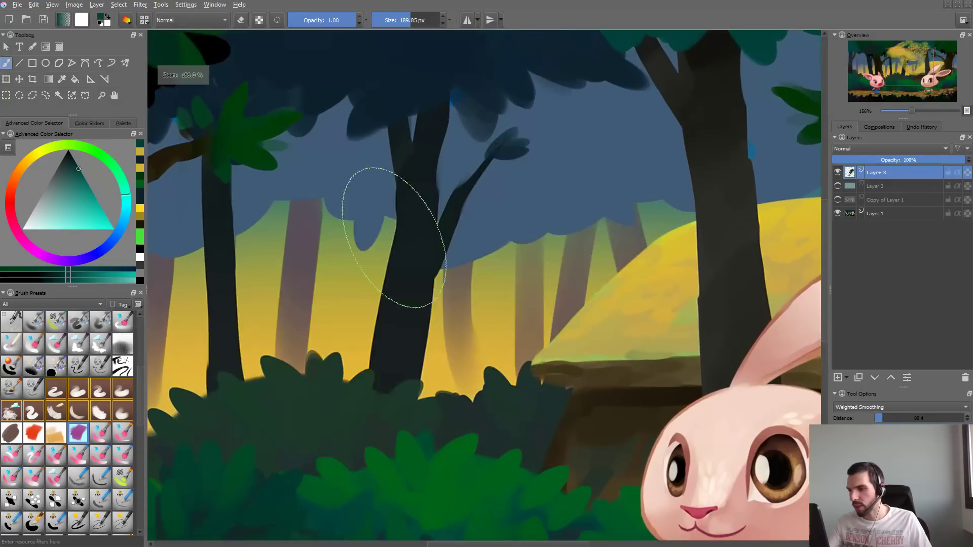
mouse_move(345, 237)
mouse_down()
mouse_move(580, 180)
mouse_move(621, 187)
mouse_up()
key(ctrl+z)
mouse_move(380, 314)
mouse_down()
mouse_move(471, 307)
mouse_move(456, 76)
mouse_move(507, 168)
mouse_move(324, 254)
mouse_move(350, 253)
mouse_up()
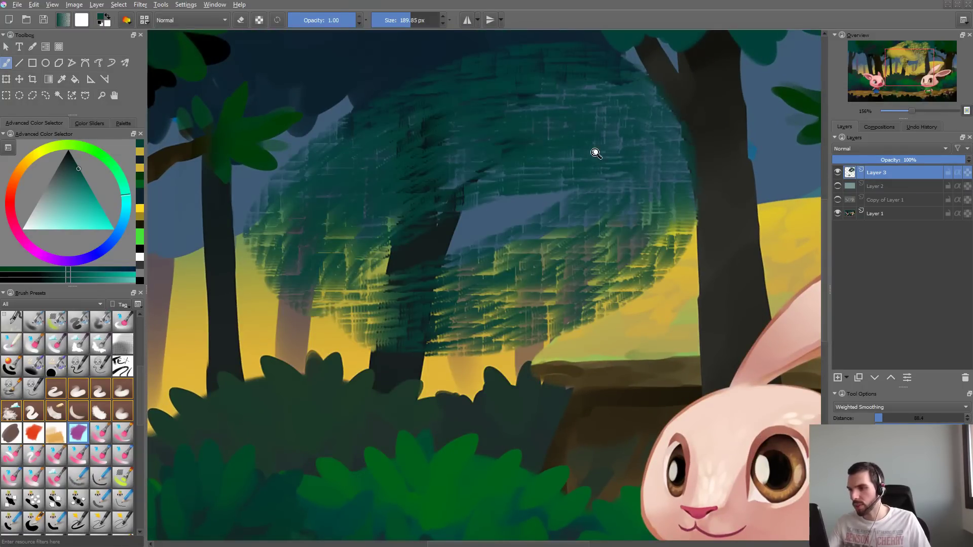
ctrl+drag(595, 153, 484, 213)
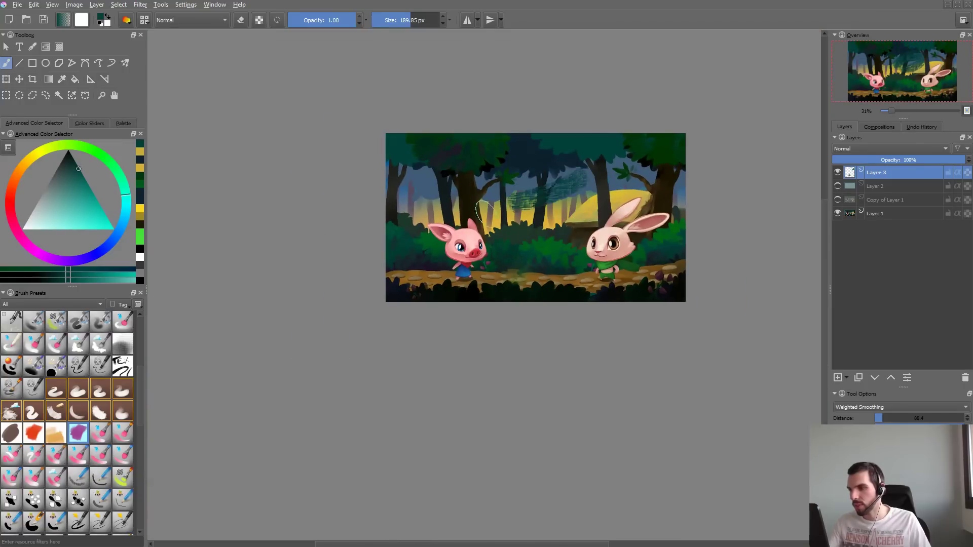
- Paint more dark teal test strokes between the trees, including some at 0.62 opacity, and undo them all
mouse_move(544, 195)
mouse_down()
mouse_move(563, 165)
mouse_move(594, 171)
mouse_up()
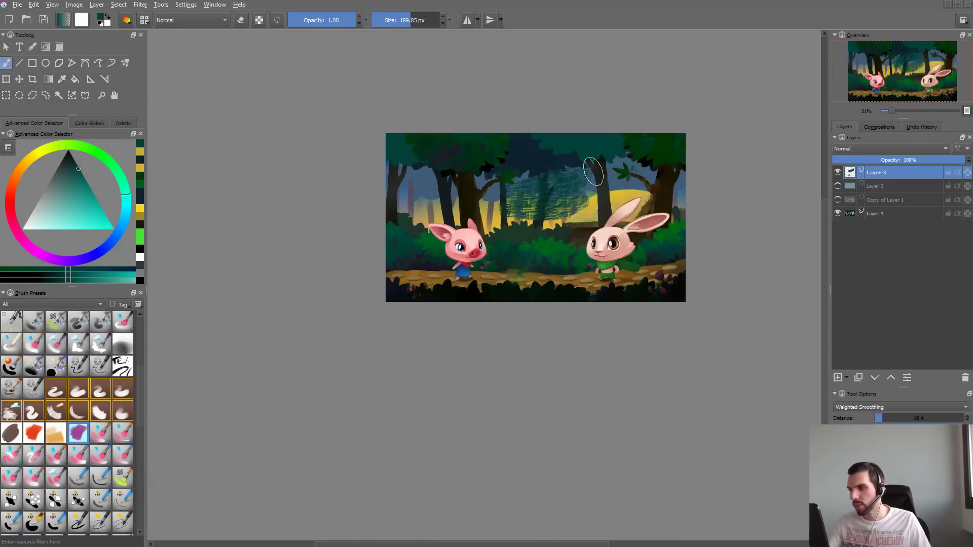
key(ctrl+z)
key(ctrl+z)
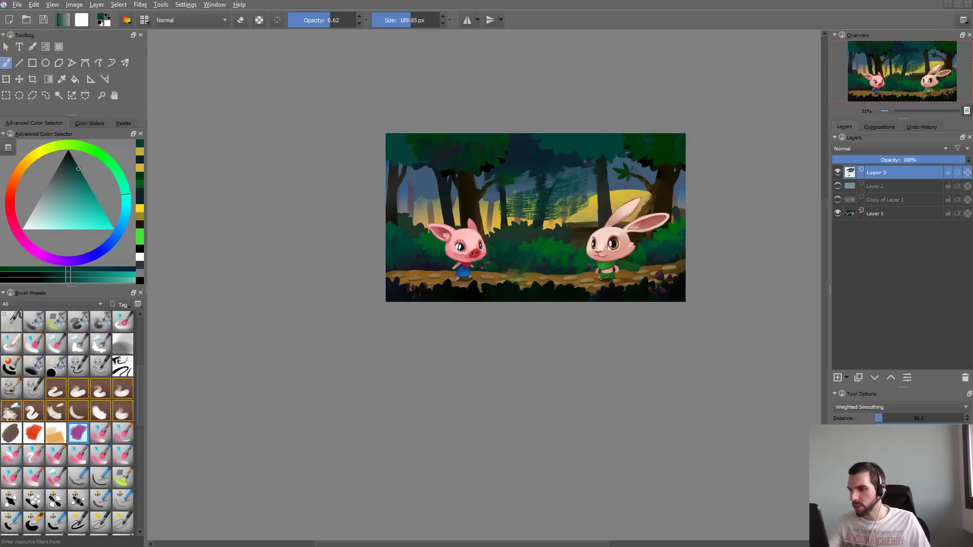
drag(491, 191, 591, 179)
drag(512, 215, 645, 203)
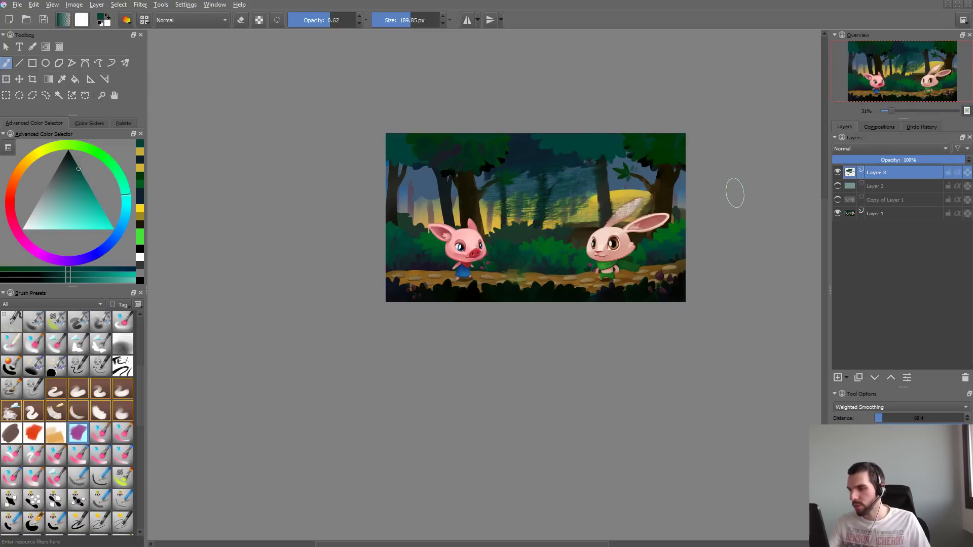
key(ctrl+z)
key(ctrl+z)
key(ctrl+z)
key(ctrl+z)
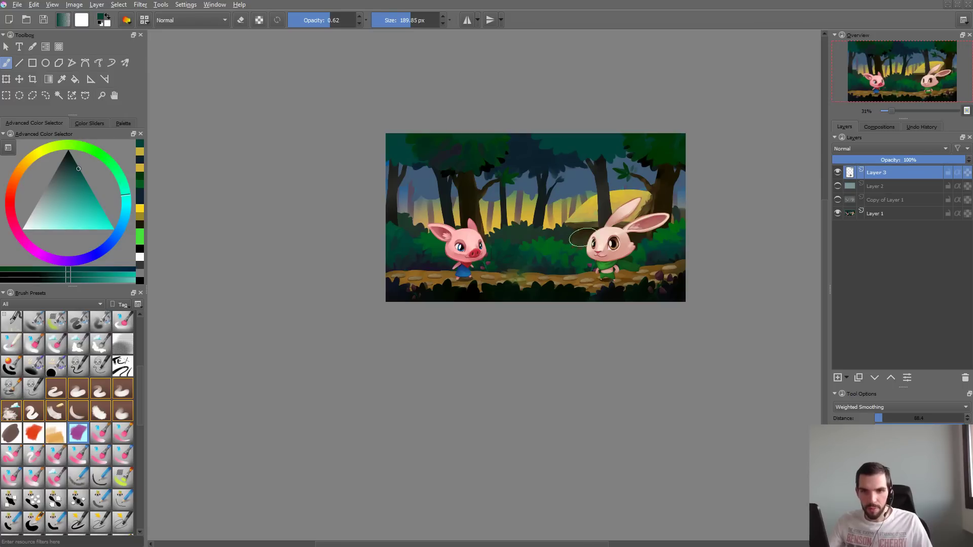
- Paint broad textured teal test strokes over the middle tree trunk and the yellow background, undoing each attempt
key(plus)
key(plus)
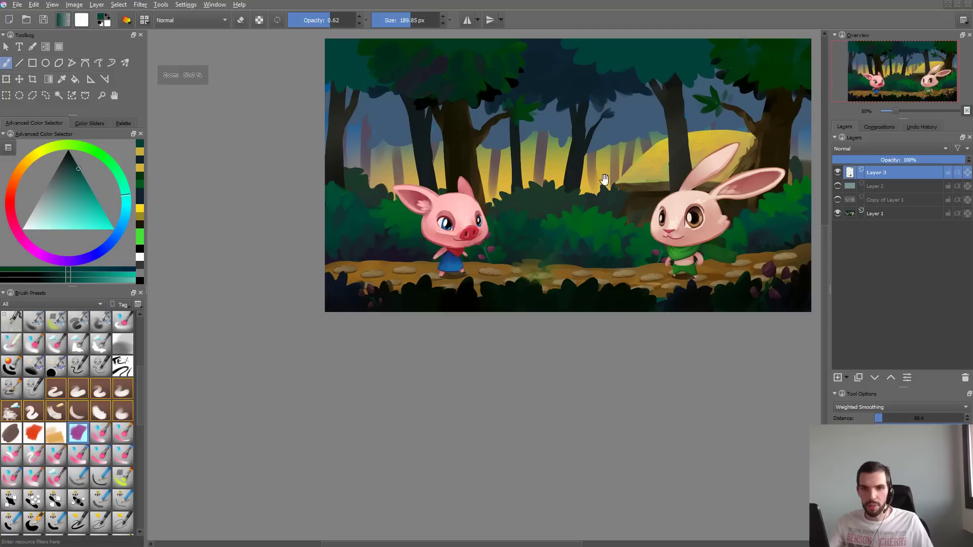
drag(605, 180, 556, 285)
key(2)
mouse_move(498, 242)
mouse_down()
mouse_move(505, 284)
mouse_move(530, 275)
mouse_up()
key(ctrl+z)
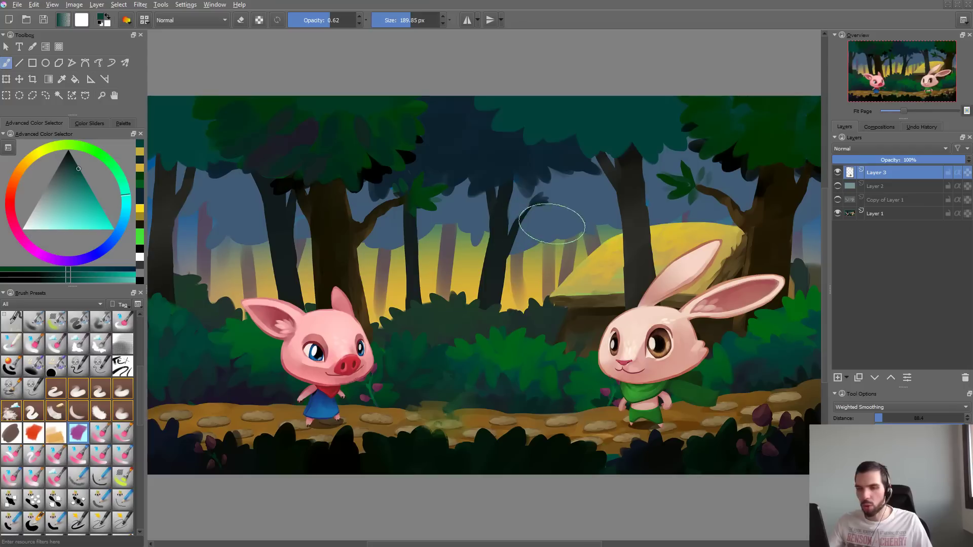
mouse_move(552, 223)
mouse_down()
mouse_move(456, 238)
mouse_move(557, 239)
mouse_move(456, 251)
mouse_move(532, 269)
mouse_move(569, 223)
mouse_move(579, 263)
mouse_up()
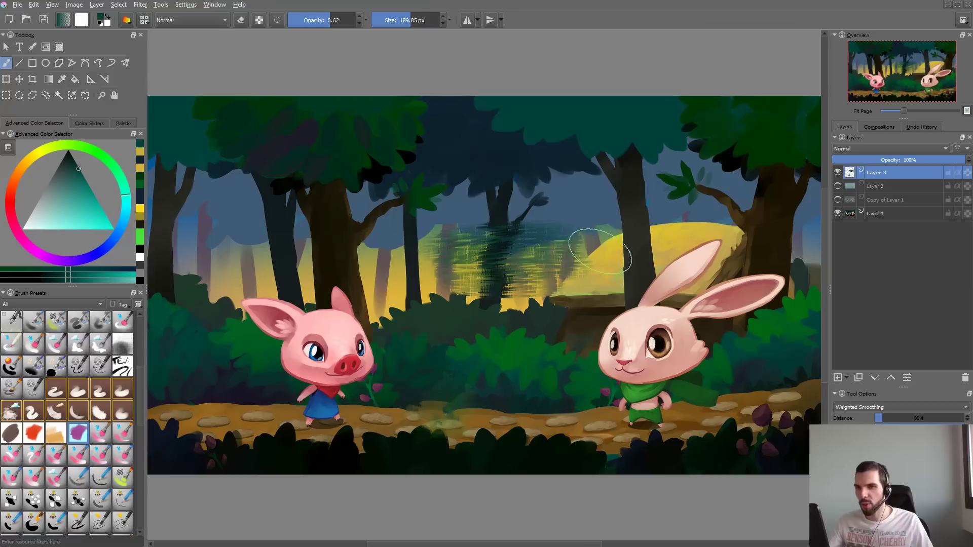
key(ctrl+z)
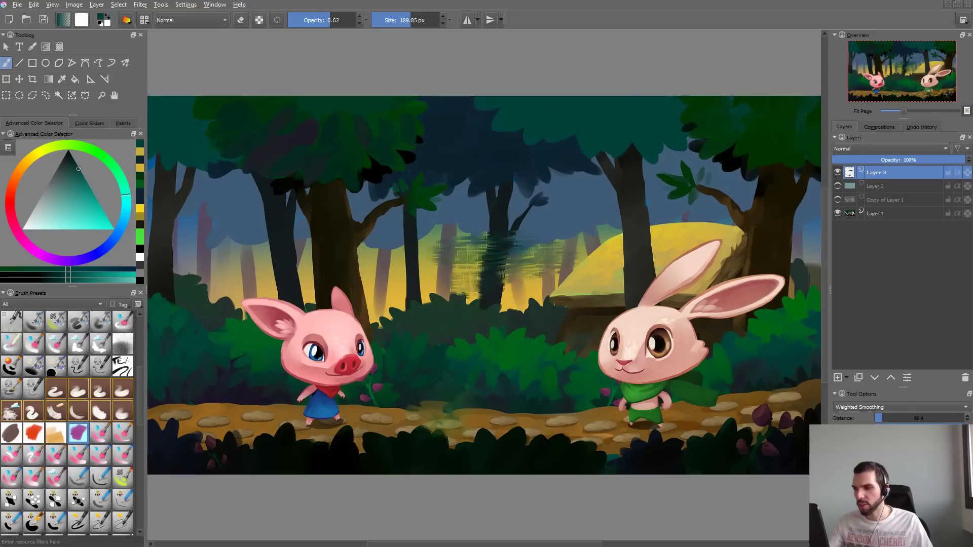
key(ctrl+z)
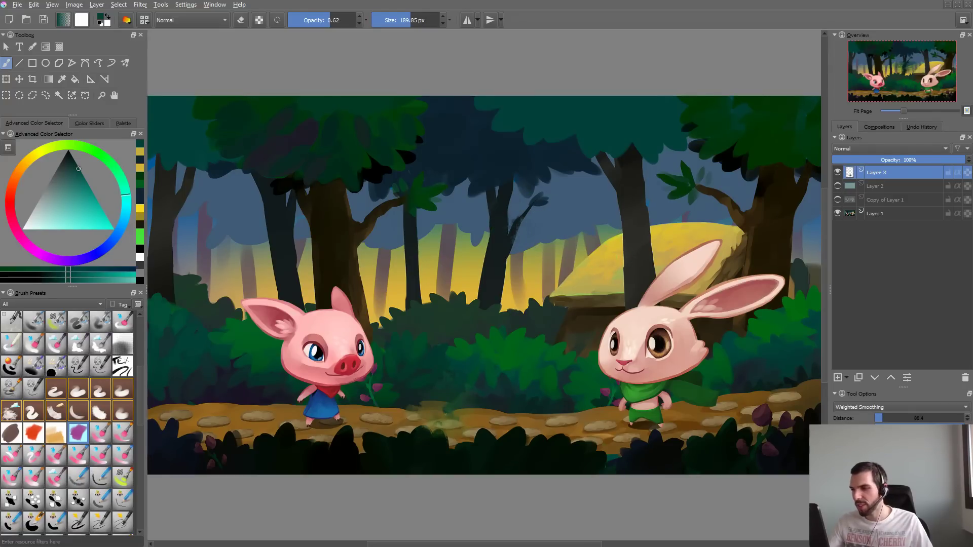
- Paint vertical teal test strokes along the middle trunk, undo them, and repeat on the trunk behind the rabbit
mouse_move(499, 218)
mouse_down()
mouse_move(532, 299)
mouse_move(534, 274)
mouse_up()
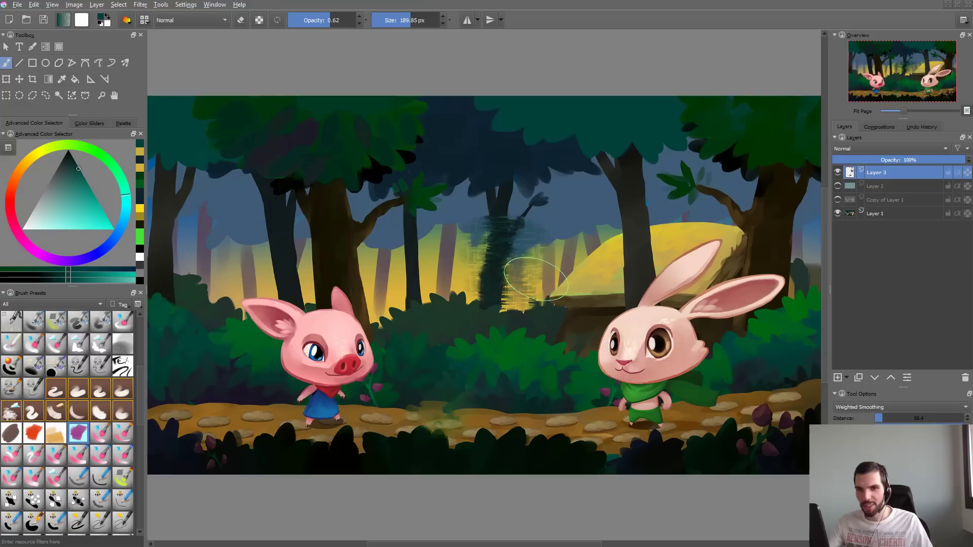
key(ctrl+z)
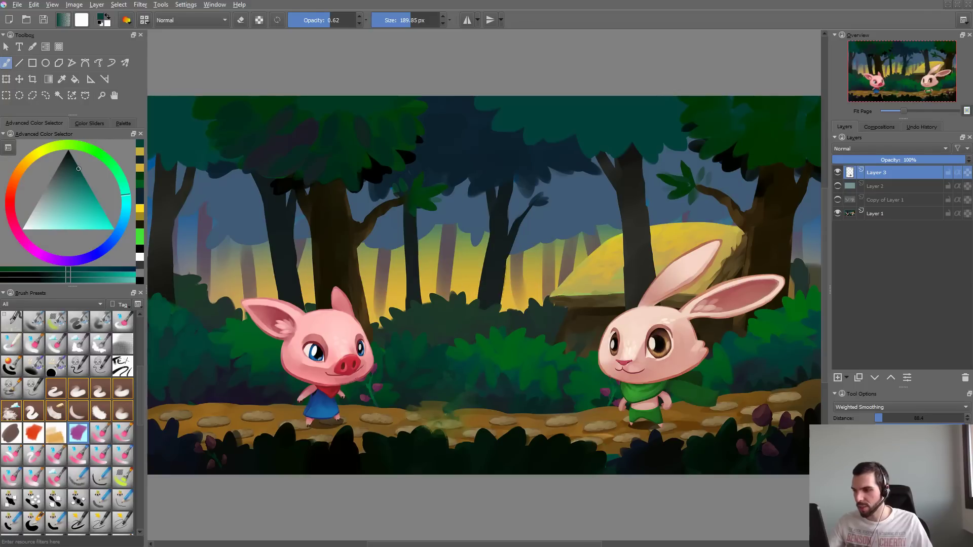
mouse_move(489, 291)
mouse_down()
mouse_move(499, 221)
mouse_move(498, 238)
mouse_up()
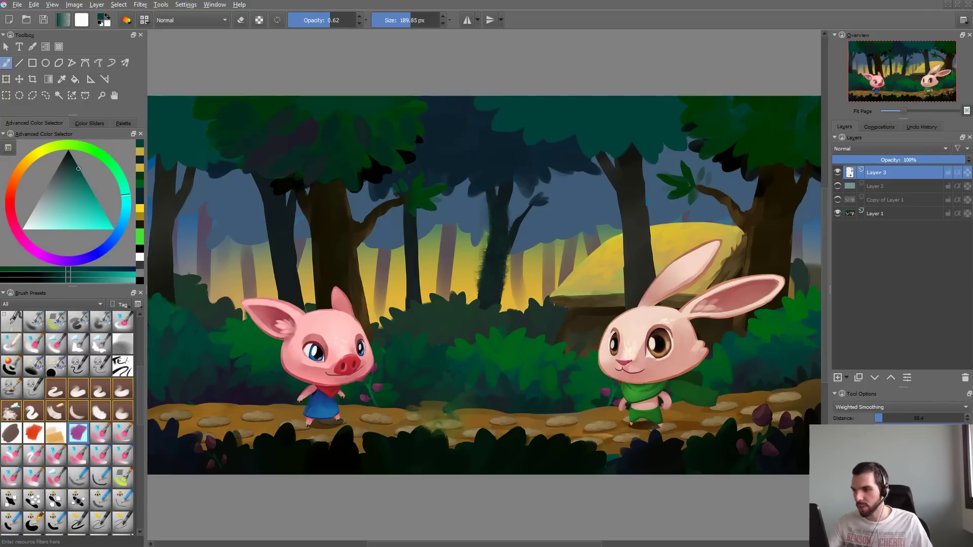
scroll(615, 235, up, 4)
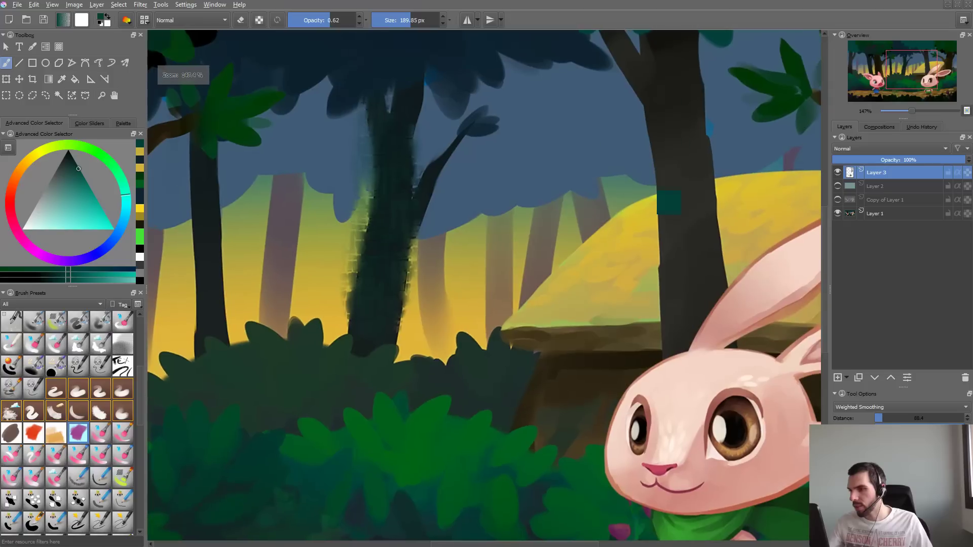
key(ctrl+z)
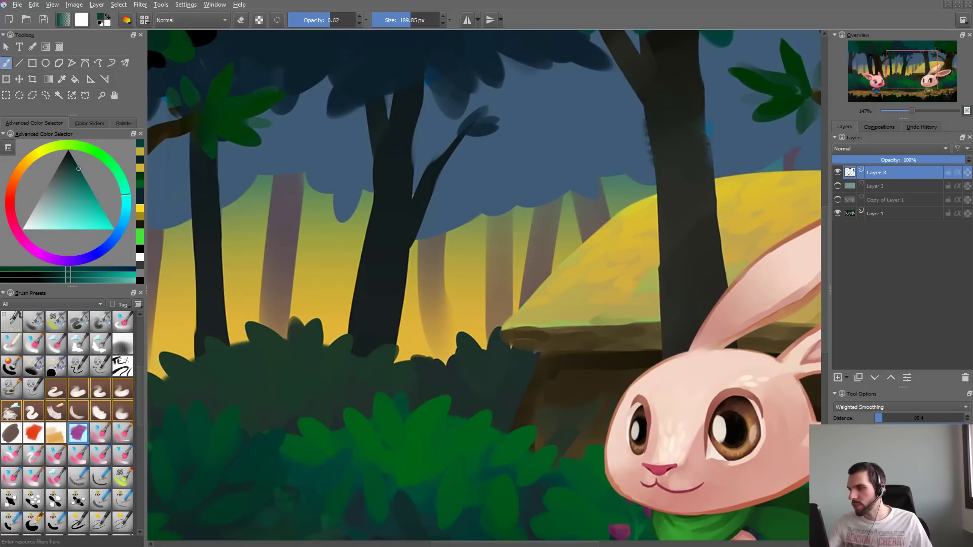
drag(709, 106, 724, 256)
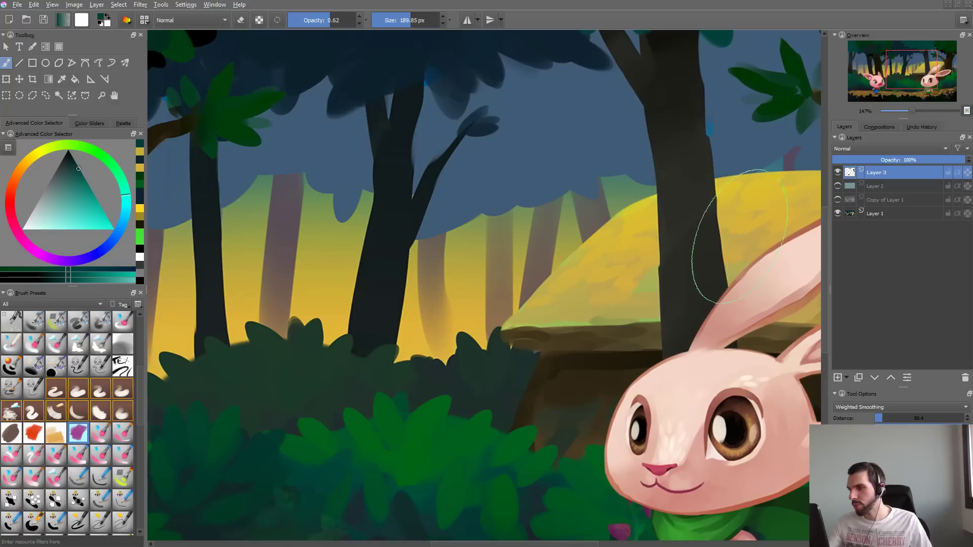
mouse_move(682, 111)
mouse_down()
mouse_move(685, 203)
mouse_move(710, 316)
mouse_up()
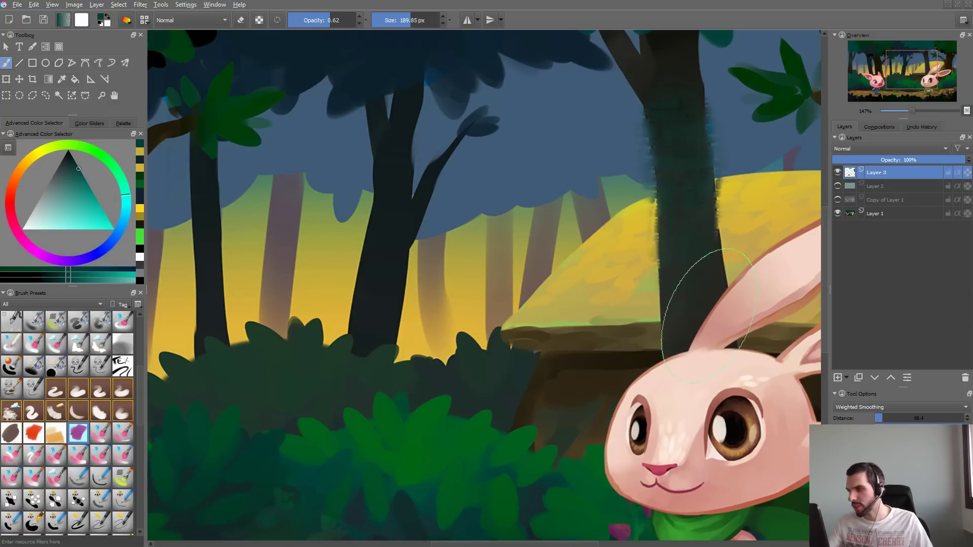
- Soften the Smudge Length pressure curve into a gradual rounded fall-off and test it on the scratchpad
key(F5)
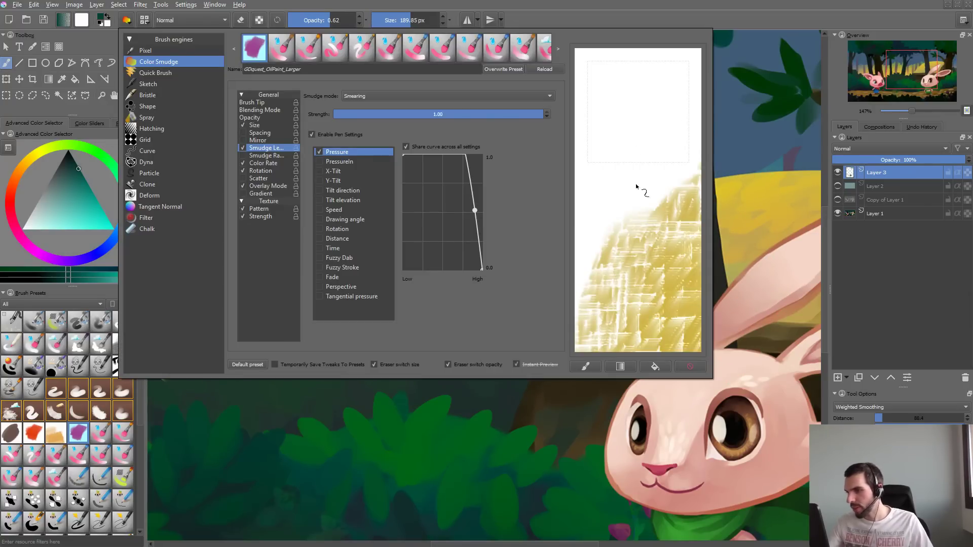
drag(473, 210, 470, 227)
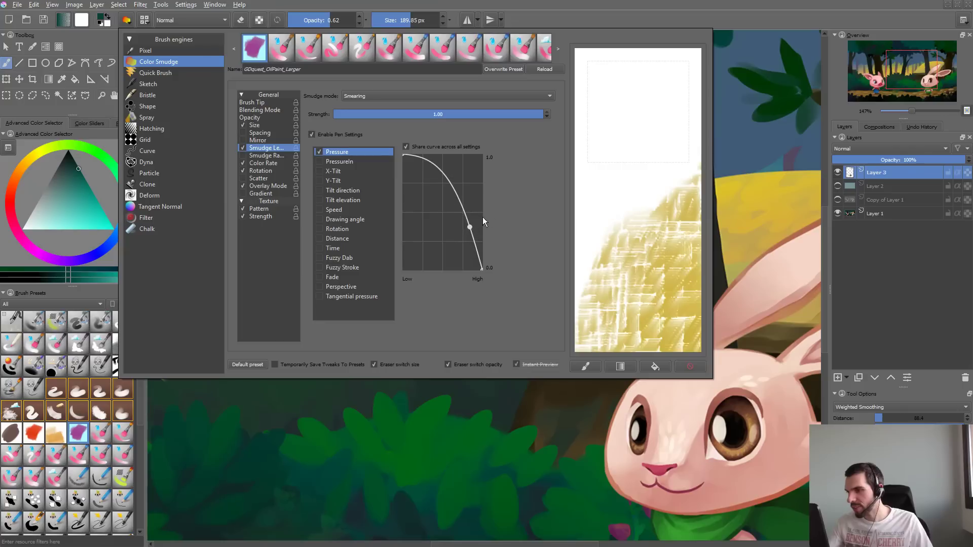
mouse_move(643, 200)
mouse_down()
mouse_move(647, 271)
mouse_move(668, 162)
mouse_move(611, 261)
mouse_up()
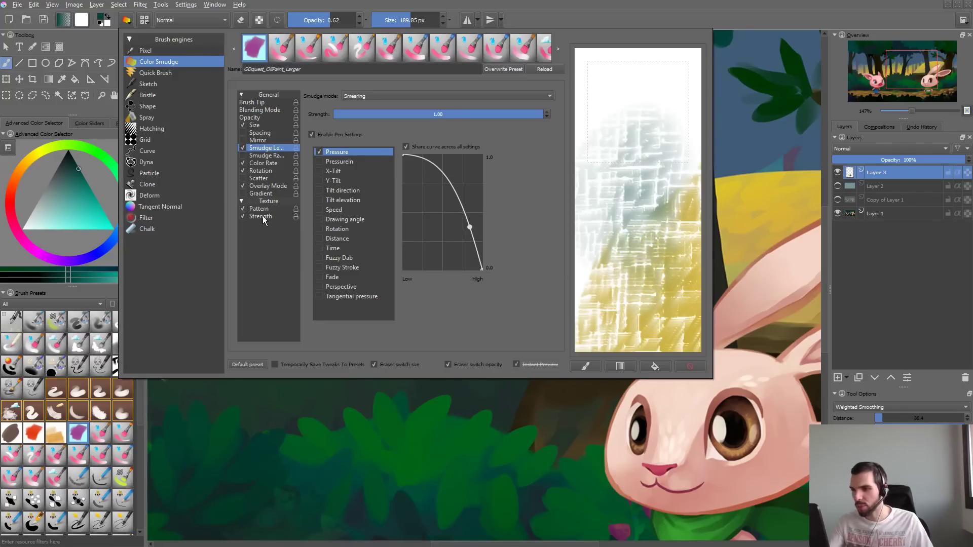
- Set the brush tip's horizontal fade to 0.92 and vertical fade to 0.73, and test it on the scratchpad
click(275, 103)
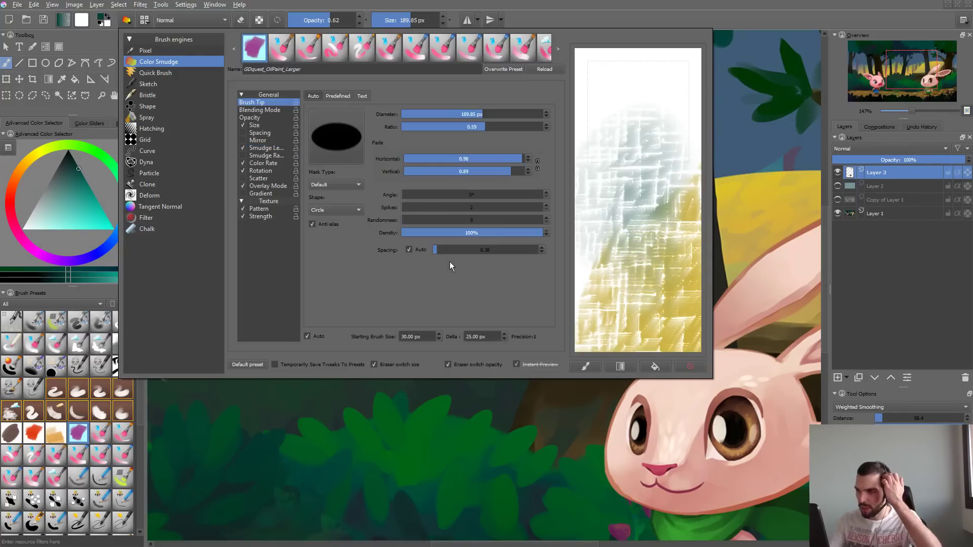
click(515, 158)
click(495, 171)
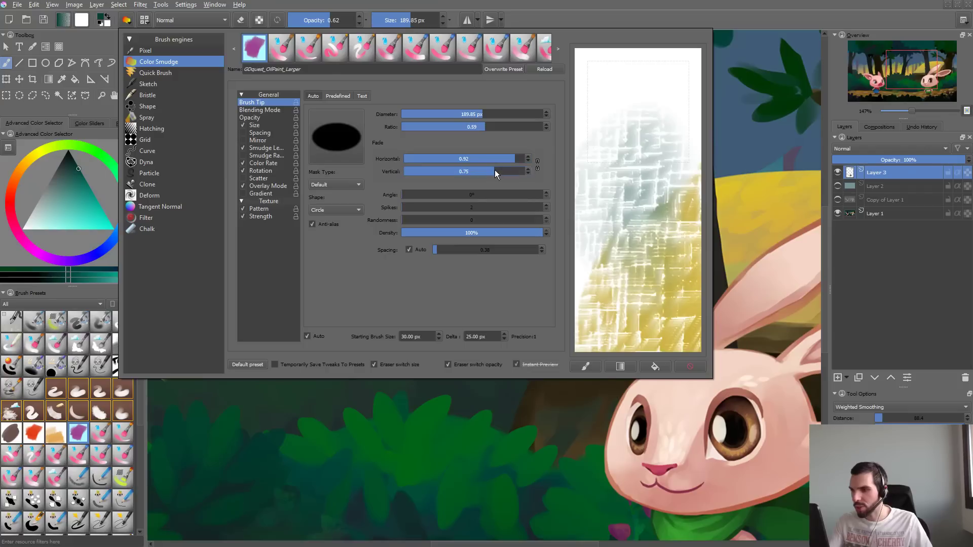
drag(641, 102, 654, 219)
click(738, 142)
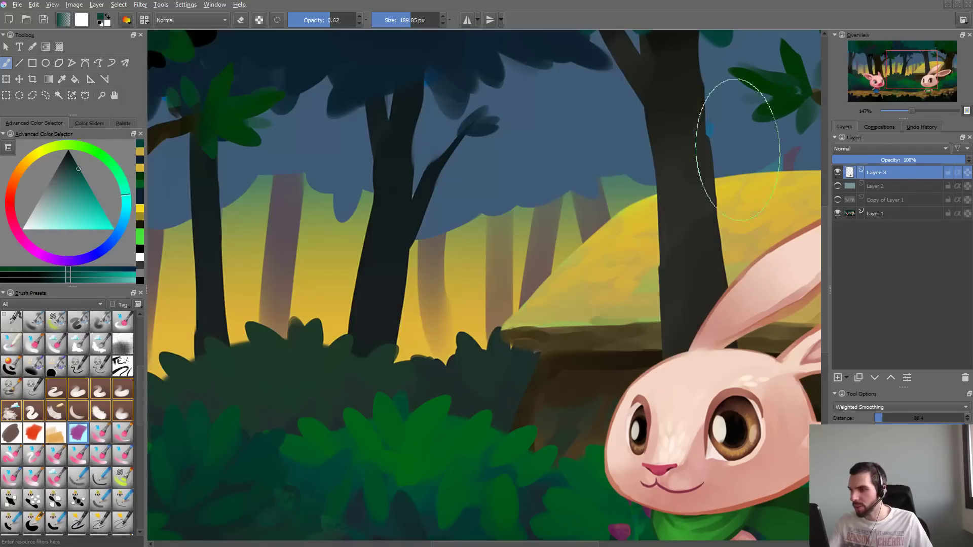
- Undo the previous stroke and paint softer teal test strokes down the rabbit's background trunk and the middle trunk
key(ctrl+z)
drag(745, 116, 712, 125)
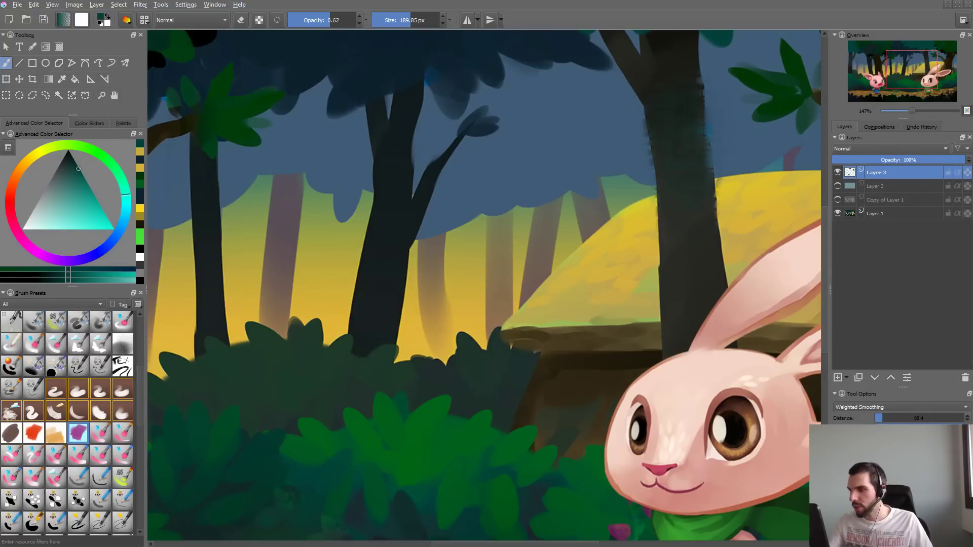
drag(728, 203, 732, 172)
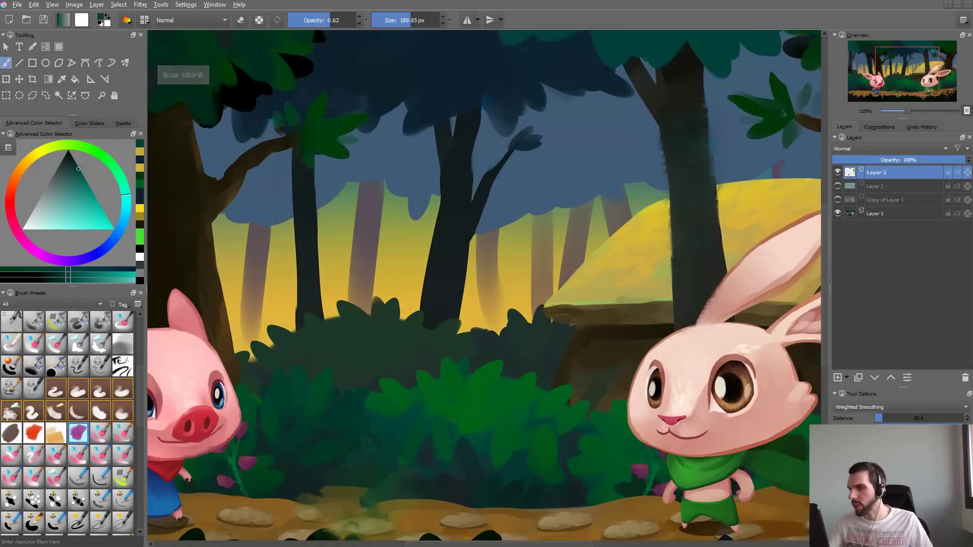
drag(451, 242, 451, 299)
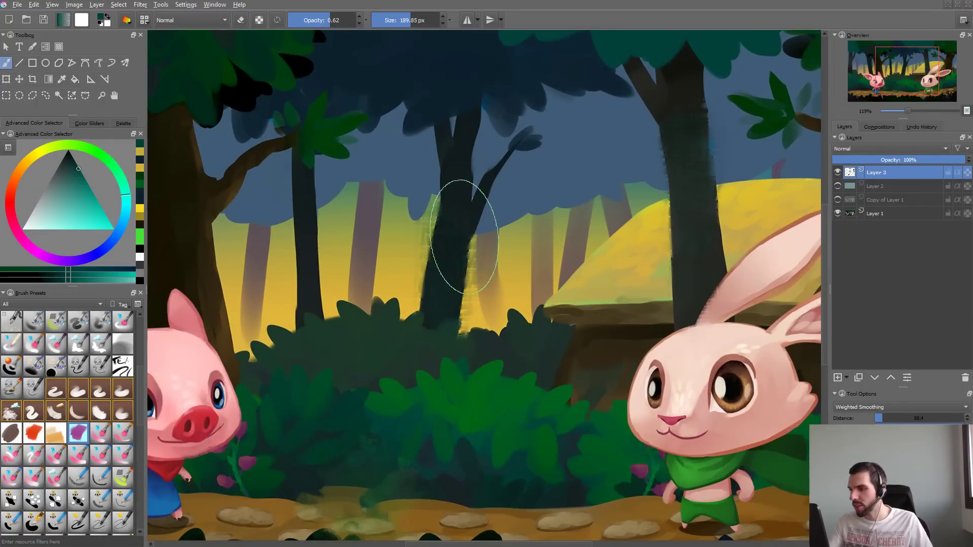
drag(462, 174, 450, 261)
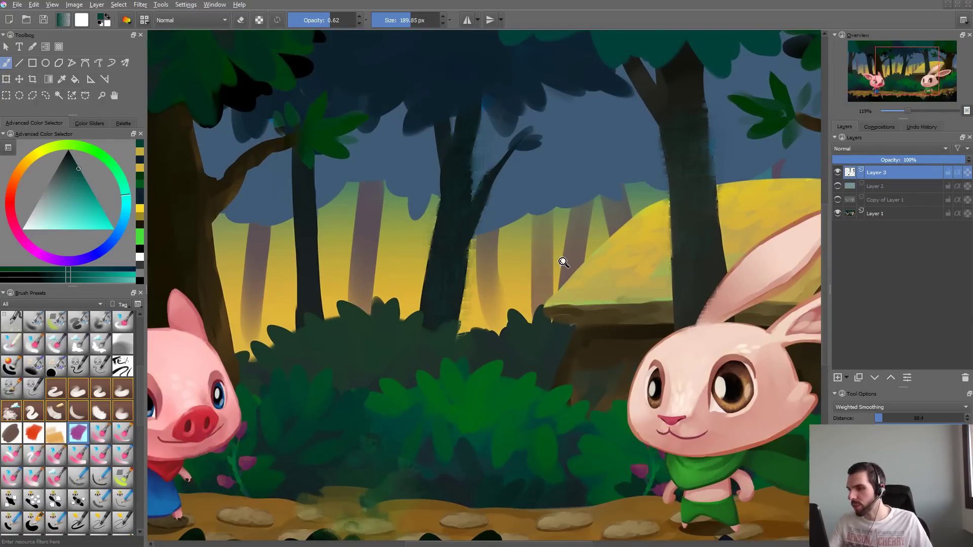
drag(560, 261, 579, 288)
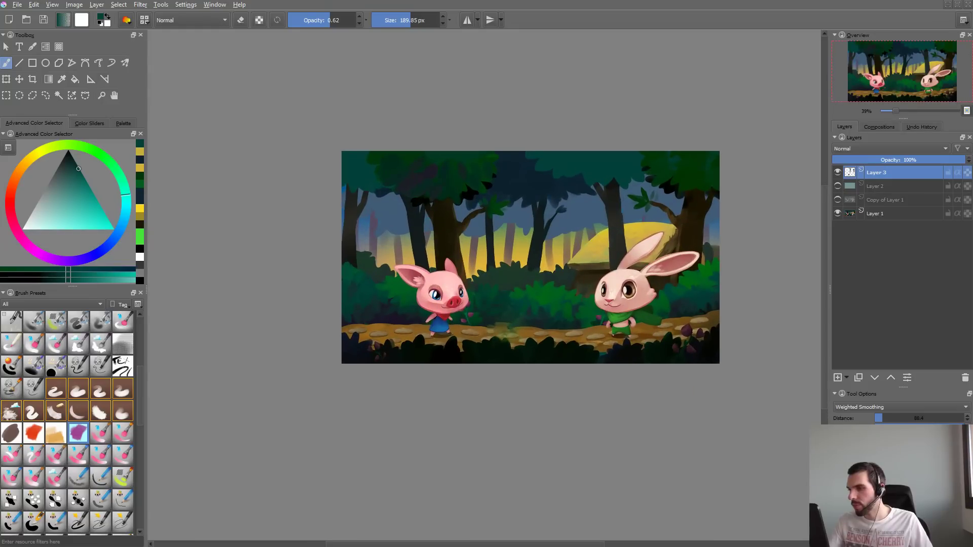
- Switch the paint color to a warm orange and paint textured bark strokes up the middle tree trunk
ctrl+click(708, 249)
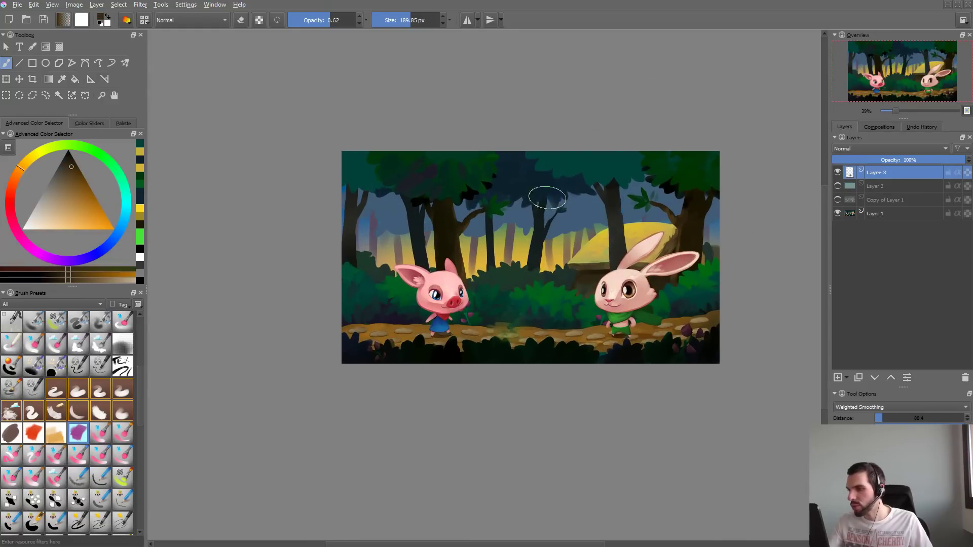
right_click(545, 200)
click(541, 203)
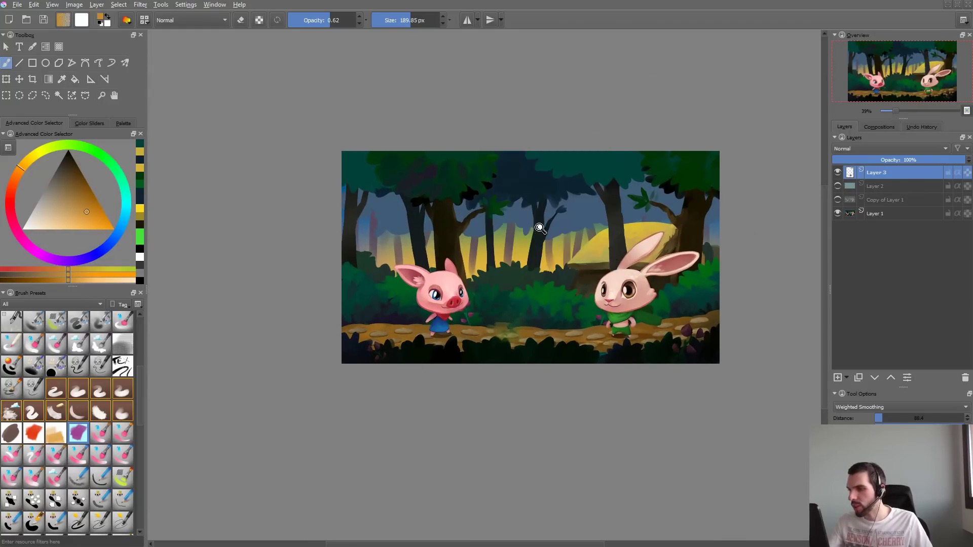
drag(545, 221, 550, 99)
drag(496, 351, 516, 279)
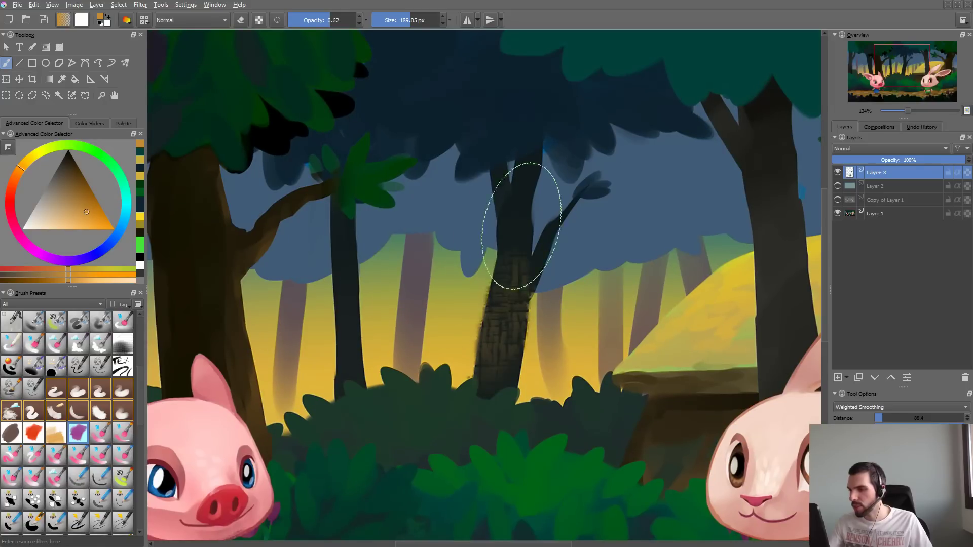
- Paint orange bark strokes with a 120.38 px brush down the trunk behind the rabbit, then undo the recent strokes
mouse_move(745, 127)
mouse_down()
mouse_move(660, 226)
mouse_move(515, 221)
mouse_up()
drag(571, 204, 525, 218)
mouse_move(563, 157)
mouse_down()
mouse_move(579, 281)
mouse_move(561, 271)
mouse_move(573, 385)
mouse_up()
mouse_move(570, 229)
mouse_down()
mouse_move(576, 304)
mouse_move(557, 205)
mouse_move(587, 274)
mouse_move(599, 377)
mouse_up()
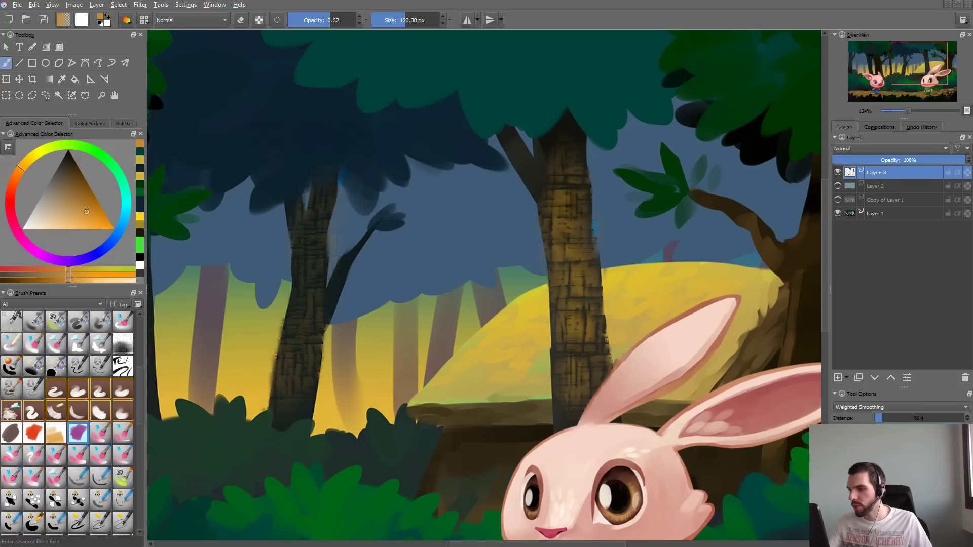
mouse_move(583, 246)
mouse_down()
mouse_move(579, 159)
mouse_move(539, 195)
mouse_move(511, 149)
mouse_move(604, 185)
mouse_up()
mouse_move(629, 220)
mouse_down()
mouse_move(611, 247)
mouse_move(632, 266)
mouse_up()
key(ctrl+z)
key(ctrl+z)
key(ctrl+z)
key(ctrl+z)
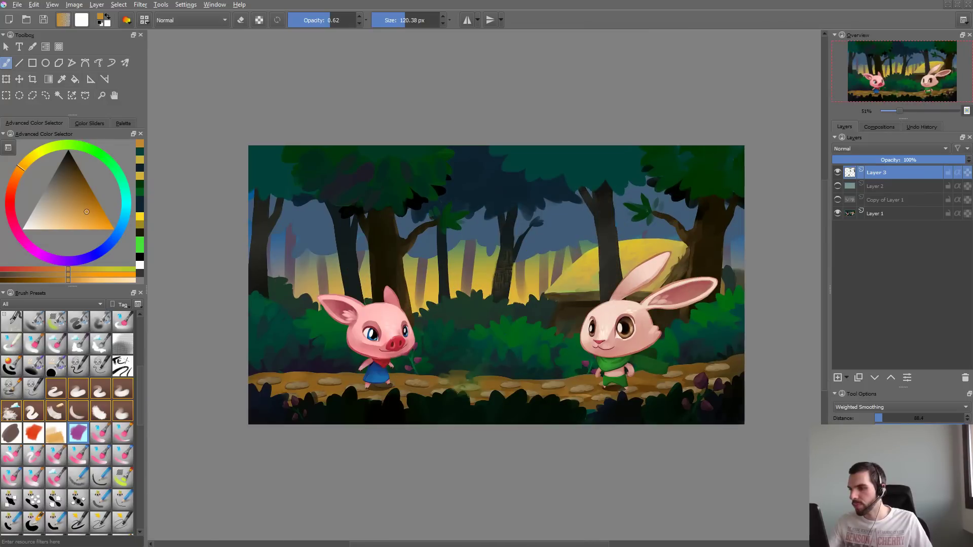
key(ctrl+z)
- Change the brush's texture pattern to Canvas 03
key(F5)
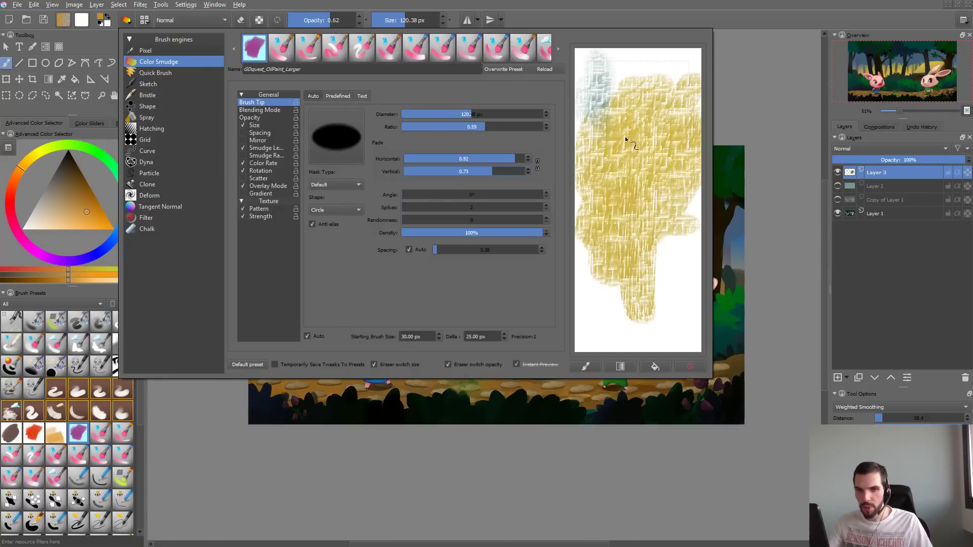
click(260, 209)
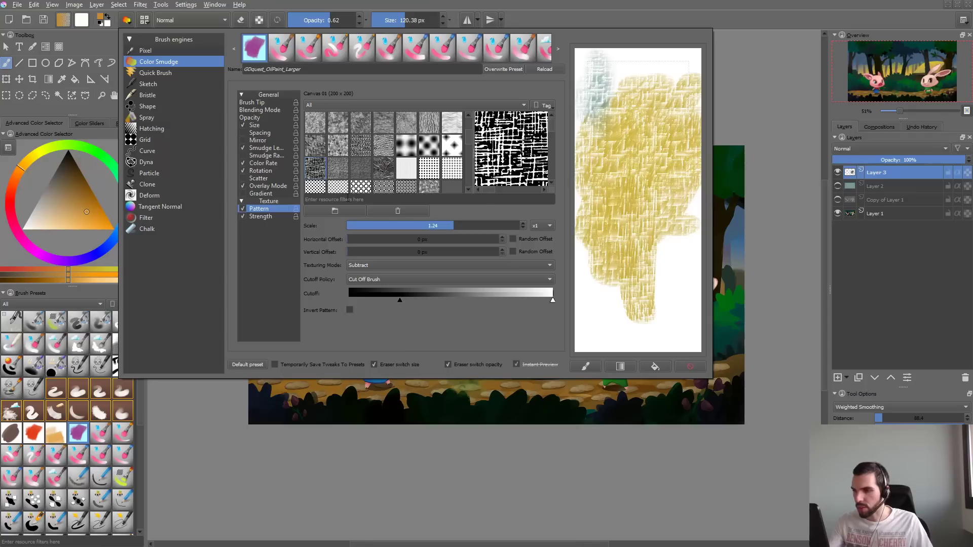
click(354, 173)
click(344, 170)
click(369, 168)
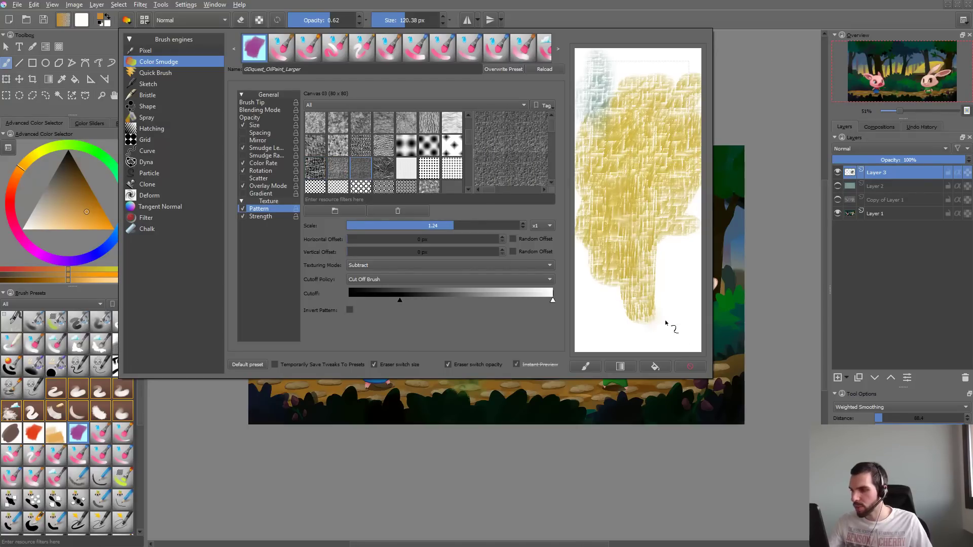
- Clear the scratchpad, test a light stroke on it, and raise the brush opacity to 1.00
click(690, 366)
mouse_move(638, 128)
mouse_down()
mouse_move(659, 159)
mouse_move(654, 127)
mouse_up()
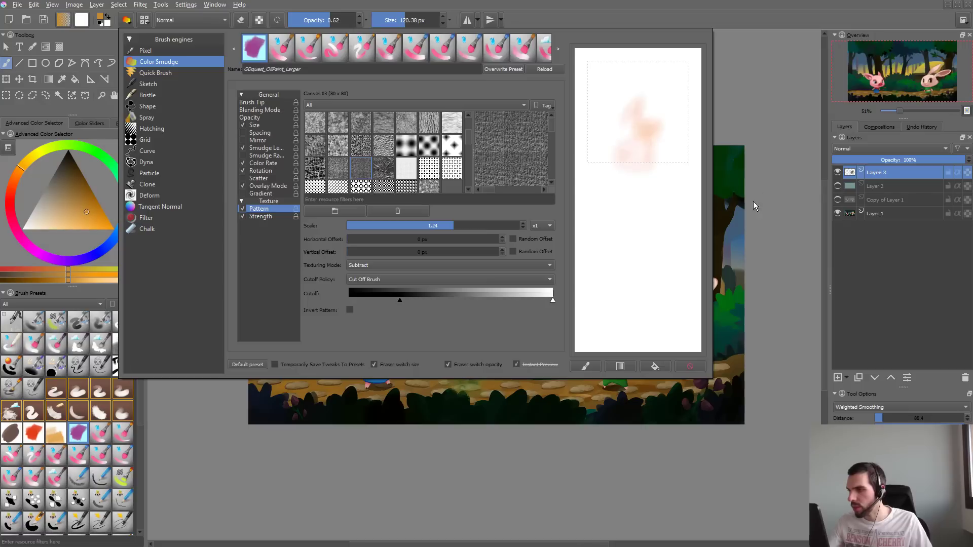
drag(343, 23, 357, 20)
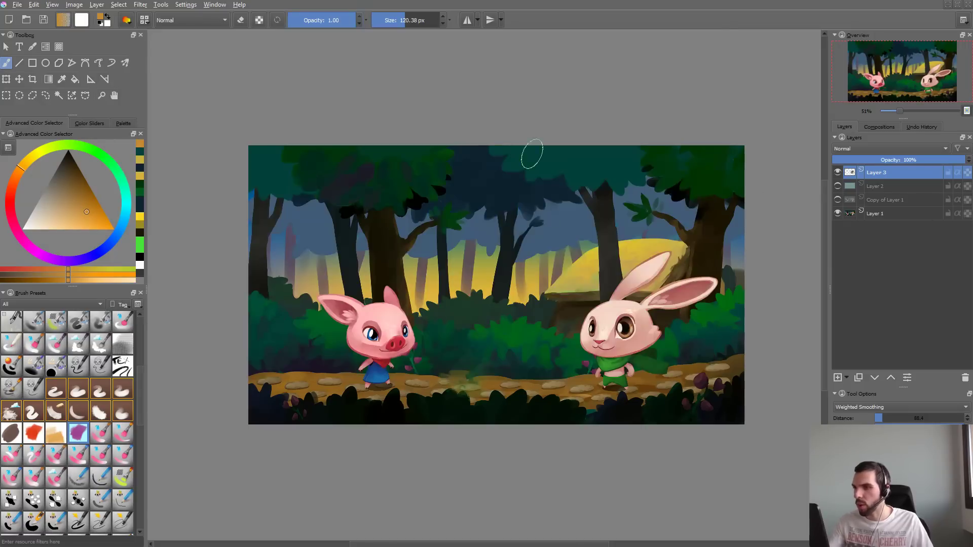
- Try test strokes down the trunk behind the rabbit, undo them, and sample the trunk's dark color
ctrl+click(586, 212)
mouse_move(584, 236)
mouse_down()
mouse_move(650, 192)
mouse_move(616, 217)
mouse_move(629, 301)
mouse_up()
key(ctrl+z)
drag(625, 171, 637, 328)
key(ctrl+z)
ctrl+click(614, 175)
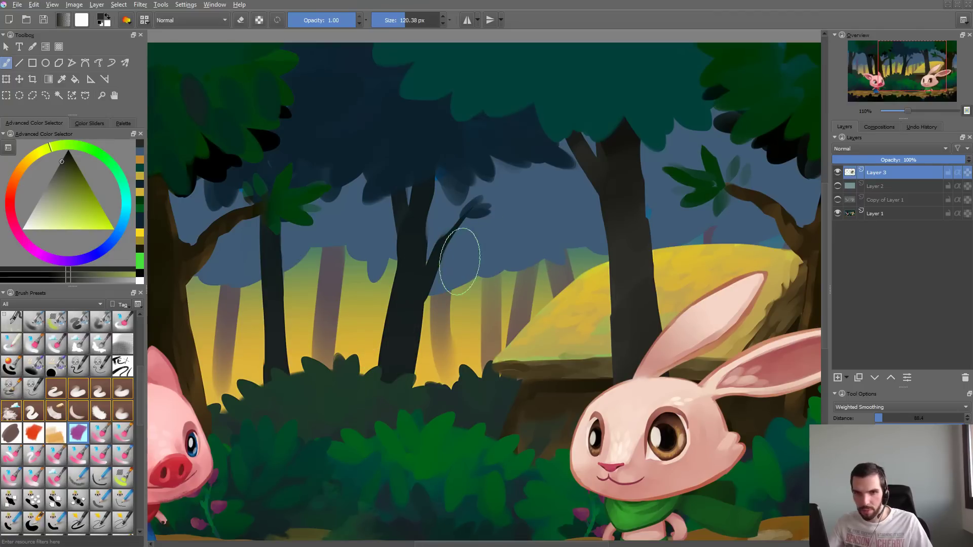
- Sample a golden yellow, paint test strokes down the trunk behind the rabbit with a 172.78 px brush, and undo them
drag(449, 279, 481, 279)
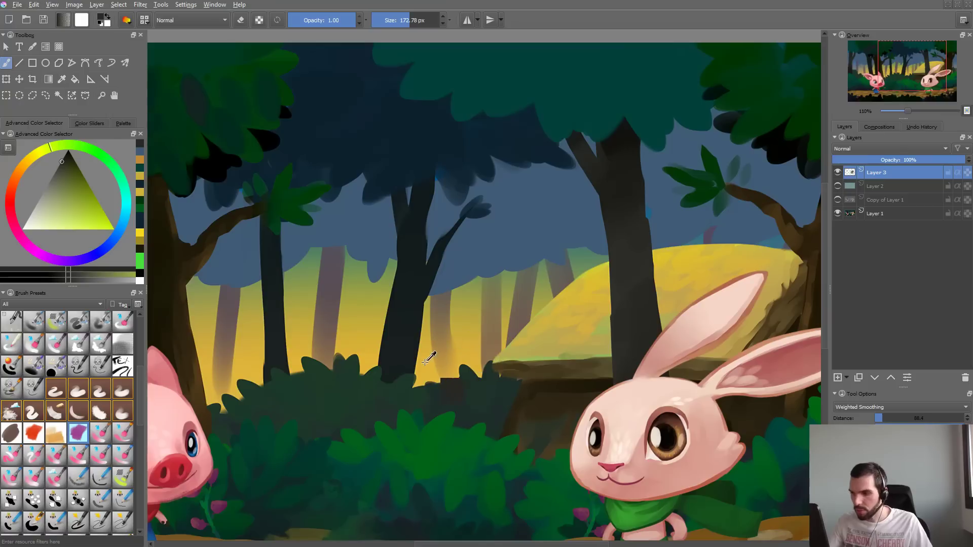
ctrl+click(426, 362)
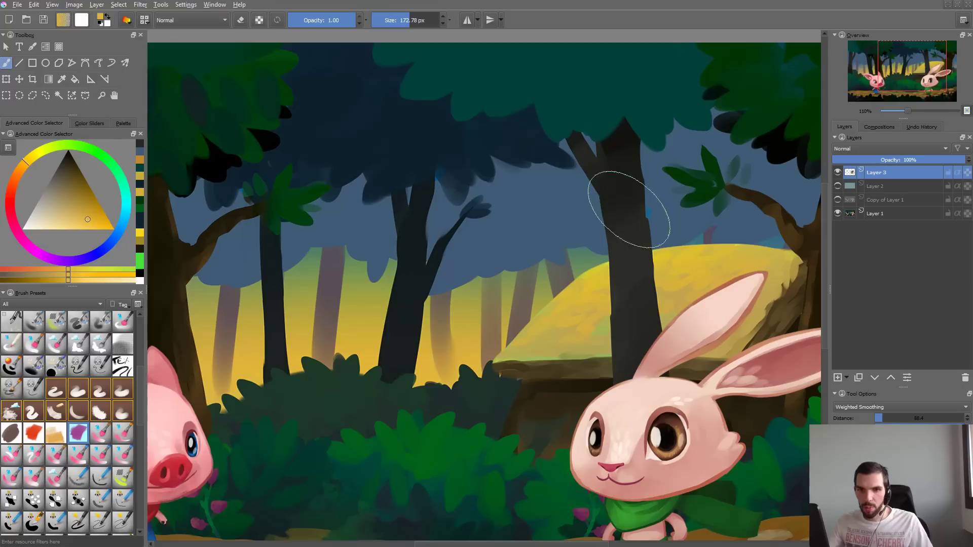
drag(627, 205, 639, 299)
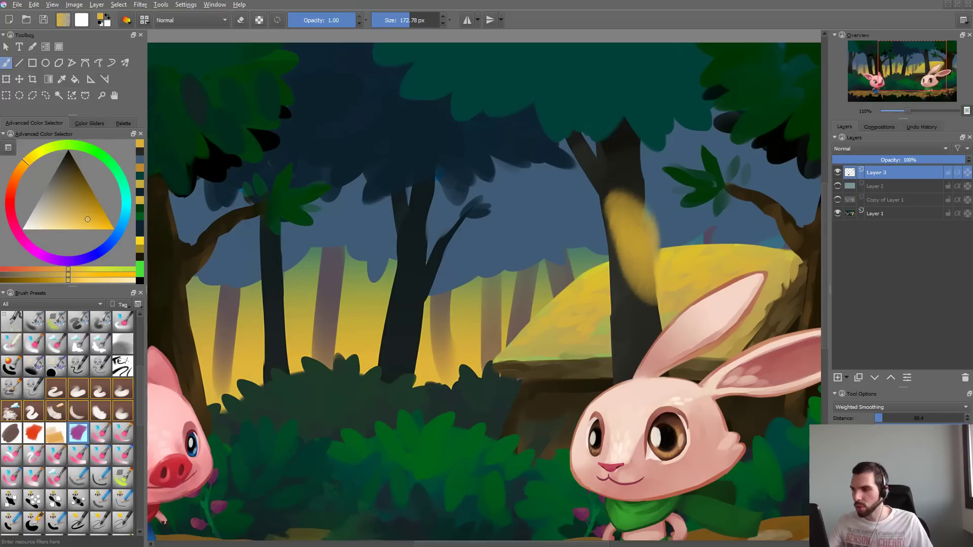
key(ctrl+z)
mouse_move(621, 186)
mouse_down()
mouse_move(631, 218)
mouse_move(628, 265)
mouse_up()
key(ctrl+z)
drag(625, 227, 628, 266)
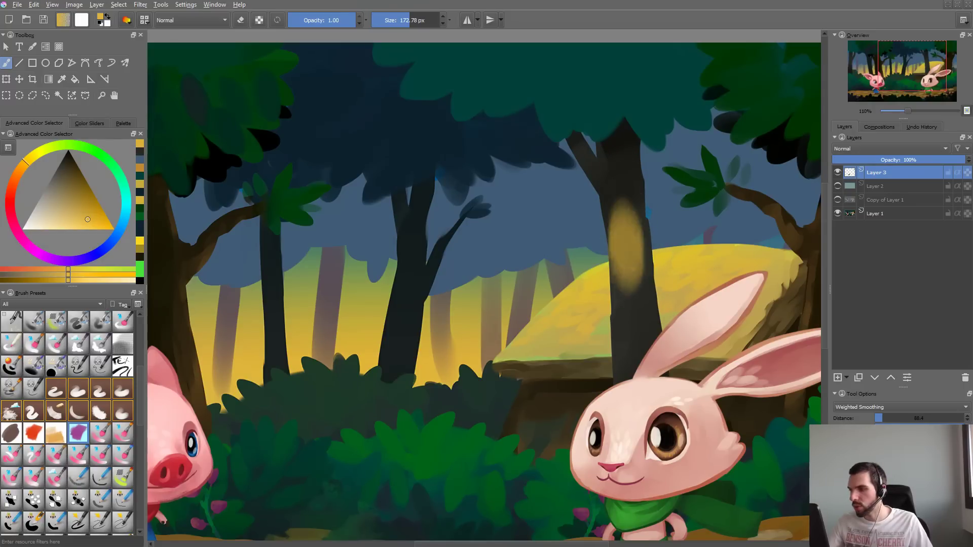
drag(625, 152, 628, 325)
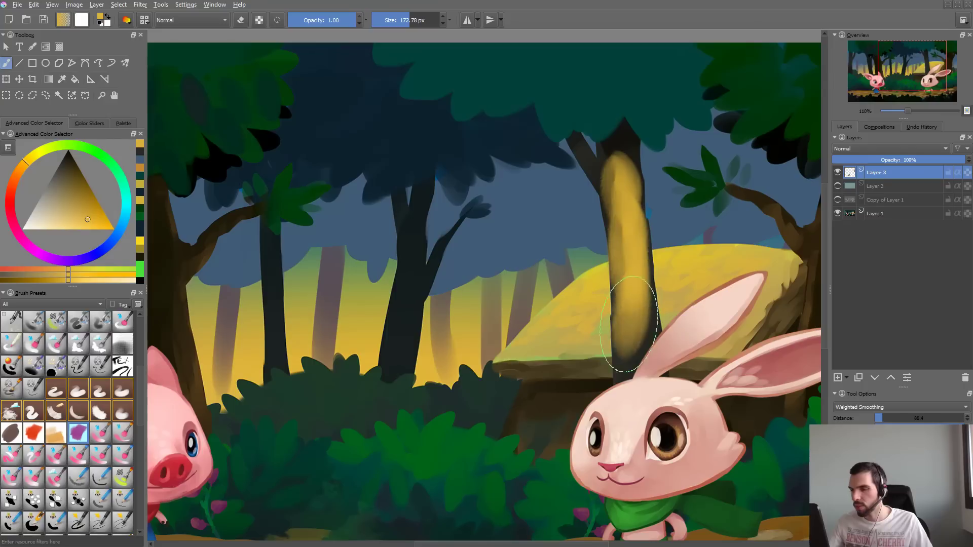
key(ctrl+z)
key(ctrl+z)
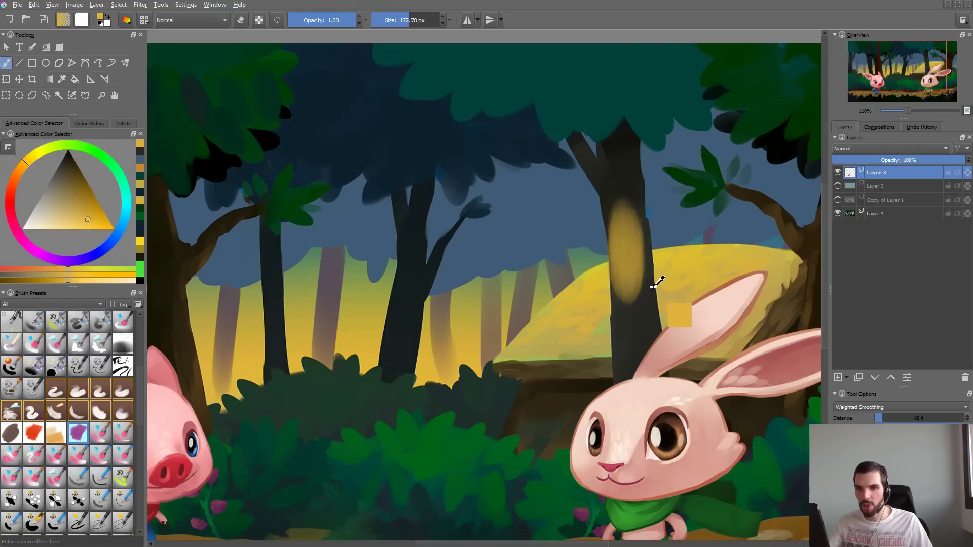
- Try broader yellow strokes over the trunk behind the rabbit with the brush enlarged to 283.67 px, and undo them
drag(616, 244, 677, 241)
key(ctrl+z)
mouse_move(621, 160)
mouse_down()
mouse_move(634, 345)
mouse_move(623, 247)
mouse_up()
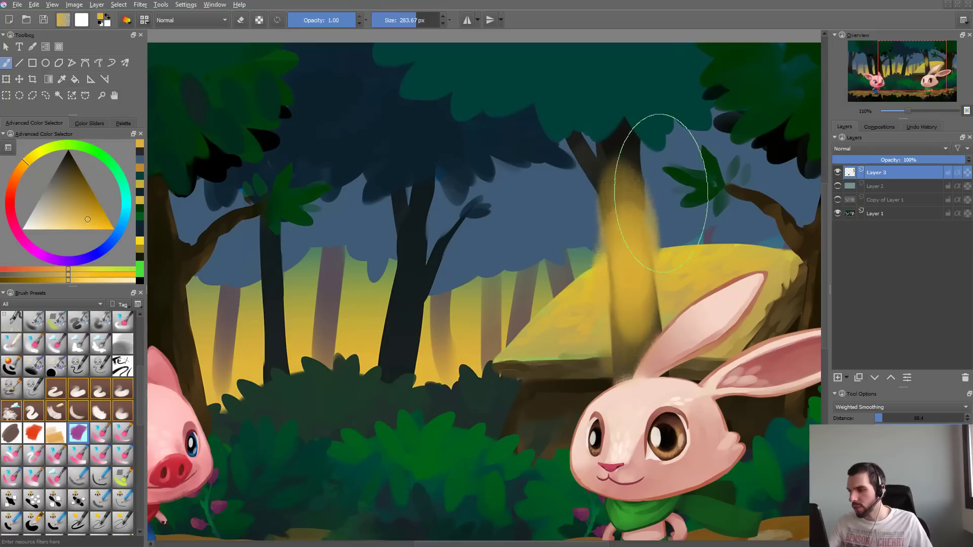
drag(618, 184, 622, 175)
key(ctrl+z)
key(ctrl+z)
key(ctrl+z)
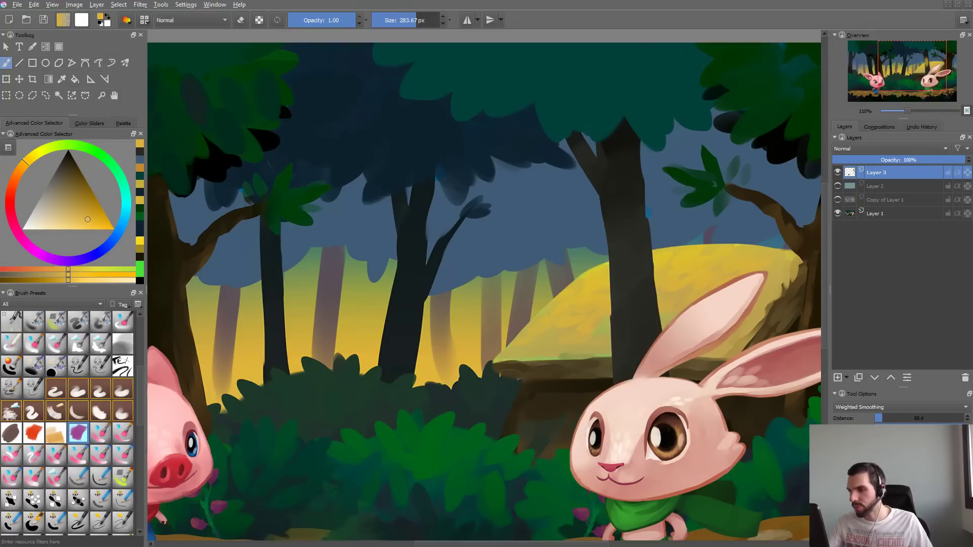
- Reduce the brush to 128.27 px, try a yellow stroke up the middle trunk, and undo it
drag(412, 318, 350, 320)
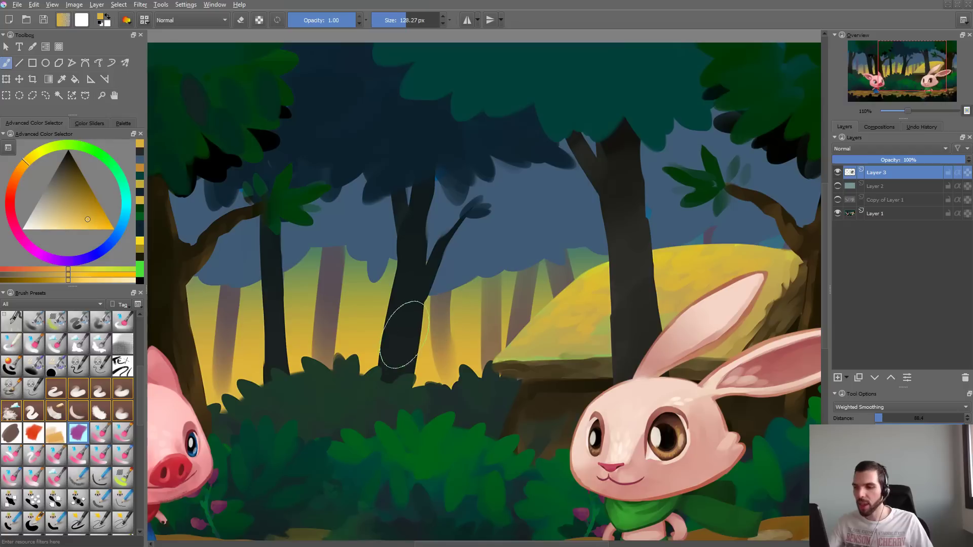
mouse_move(398, 360)
mouse_down()
mouse_move(437, 244)
mouse_move(397, 389)
mouse_move(403, 291)
mouse_move(424, 213)
mouse_up()
key(ctrl+z)
key(ctrl+z)
key(ctrl+z)
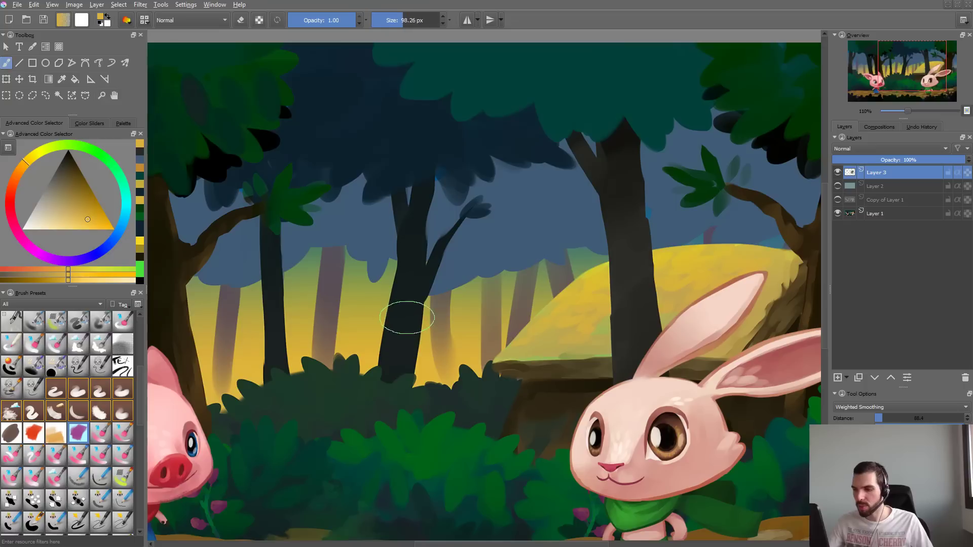
- Test yellow strokes on the middle trunk and the trunk behind the rabbit with a brush of about 98 px, and undo them all
drag(394, 367, 392, 261)
key(ctrl+z)
mouse_move(397, 344)
mouse_down()
mouse_move(413, 238)
mouse_move(393, 365)
mouse_up()
ctrl+click(413, 286)
mouse_move(393, 365)
mouse_down()
mouse_move(415, 200)
mouse_move(412, 358)
mouse_up()
key(ctrl+z)
key(ctrl+z)
mouse_move(626, 153)
mouse_down()
mouse_move(616, 243)
mouse_move(631, 371)
mouse_up()
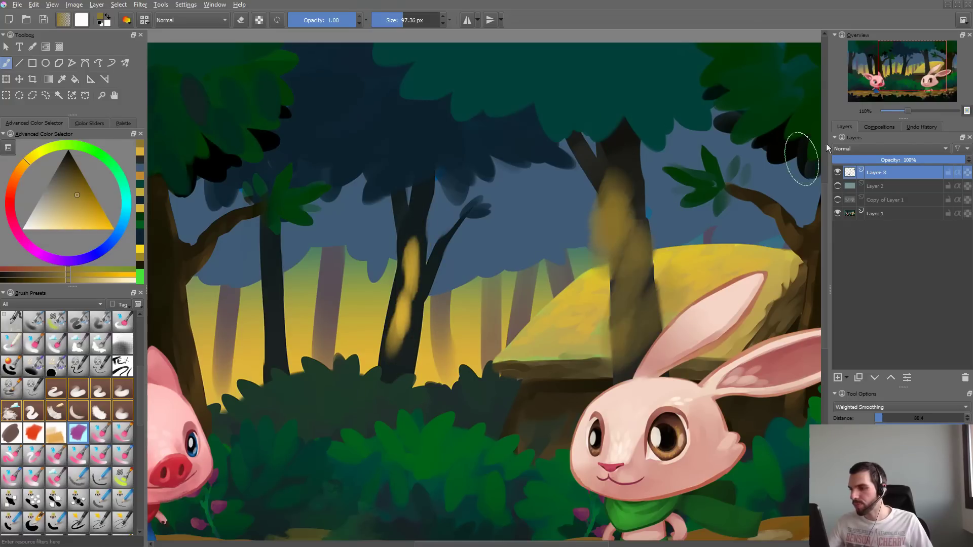
key(ctrl+z)
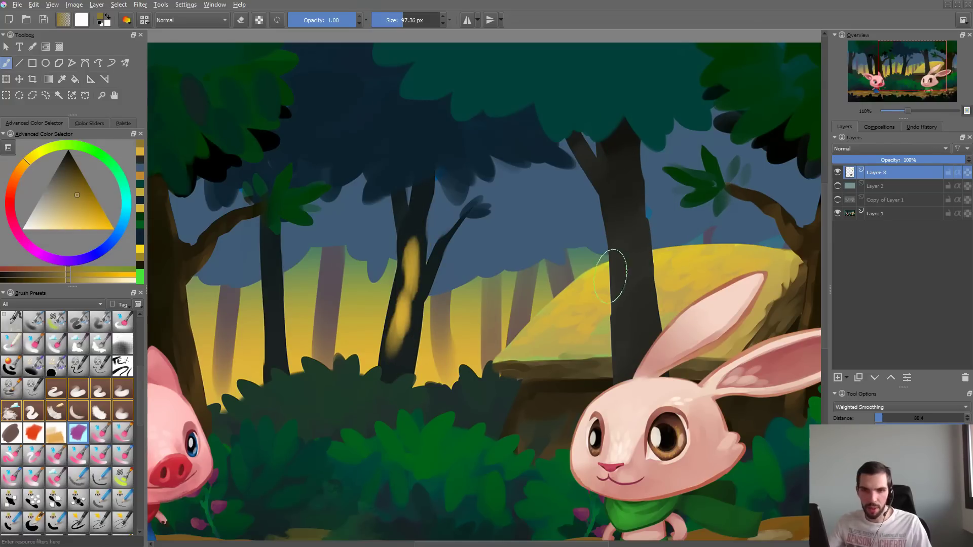
key(ctrl+z)
key(ctrl+z)
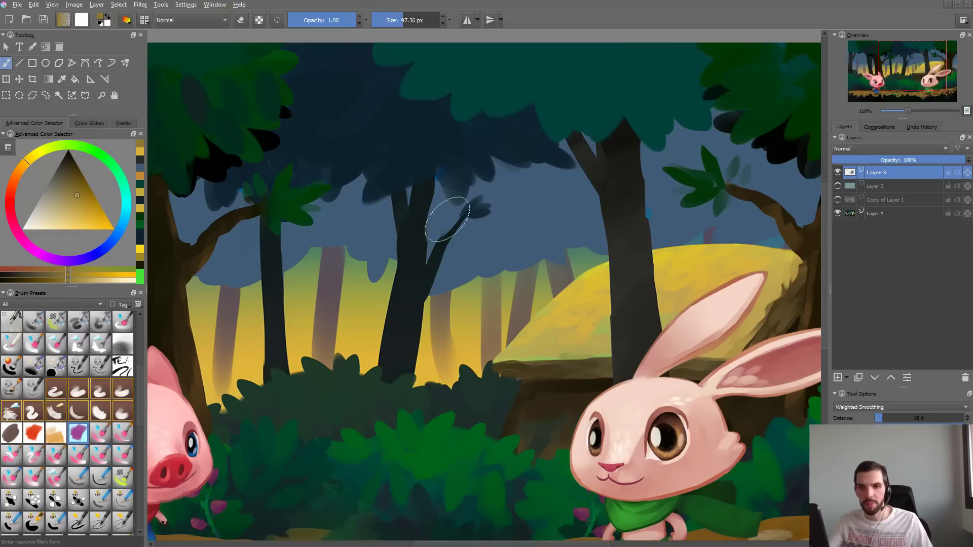
- Try ochre strokes across and down the middle trunk with the 97.36 px brush, undoing each one
drag(449, 219, 429, 256)
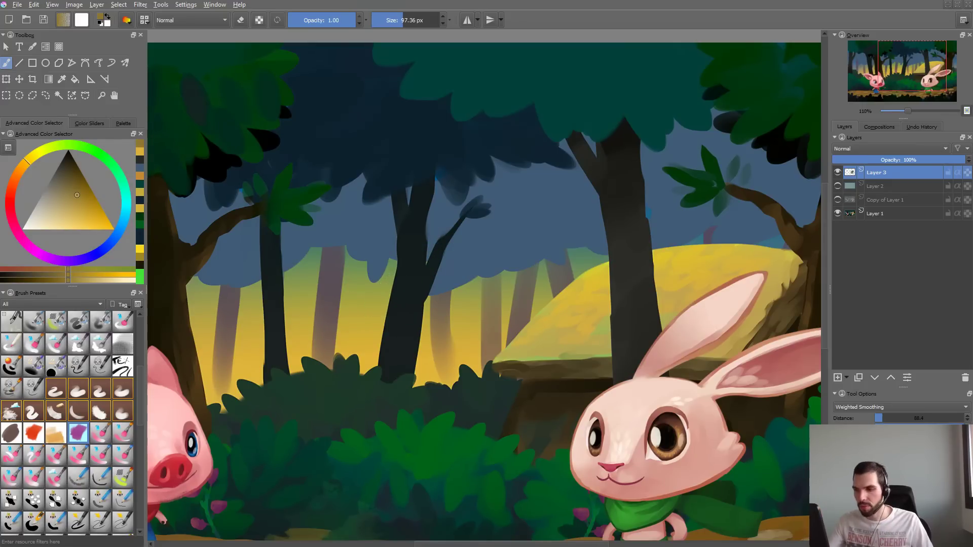
mouse_move(340, 314)
mouse_down()
mouse_move(426, 335)
mouse_move(401, 348)
mouse_up()
key(ctrl+z)
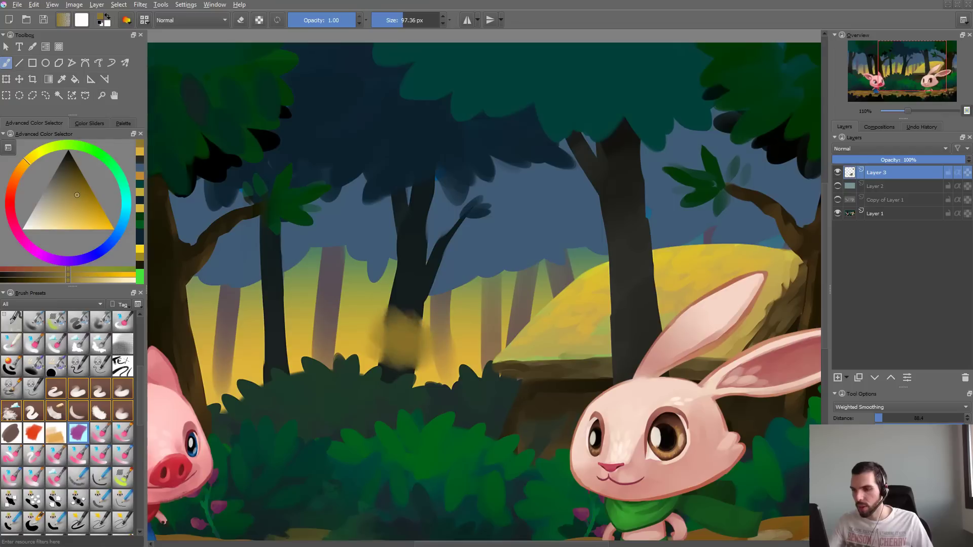
key(ctrl+z)
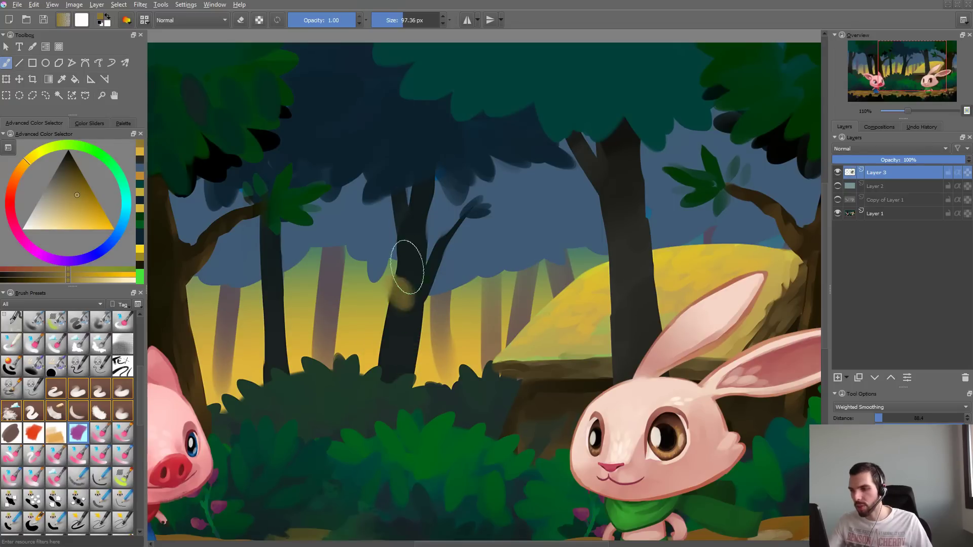
mouse_move(403, 292)
mouse_down()
mouse_move(401, 333)
mouse_move(367, 332)
mouse_move(391, 385)
mouse_up()
key(ctrl+z)
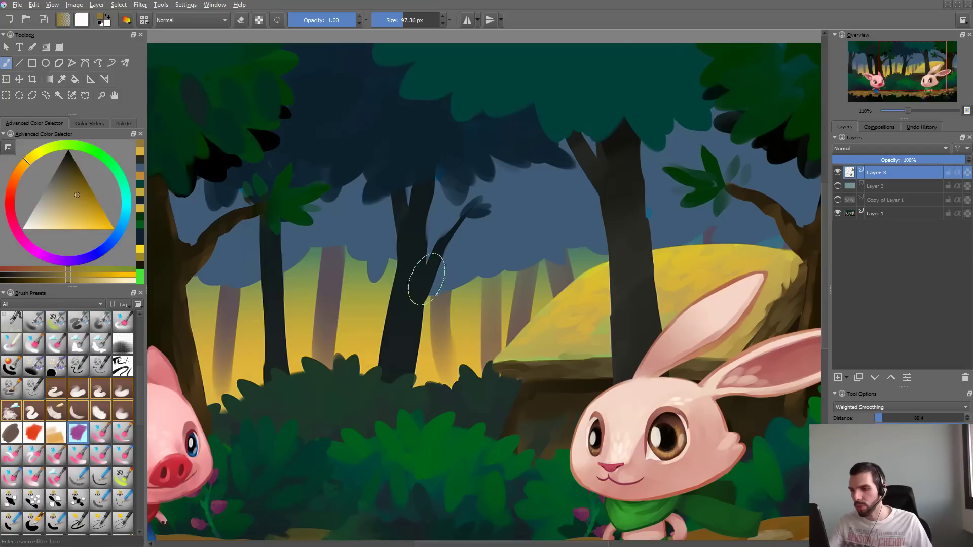
drag(413, 264, 398, 377)
key(ctrl+z)
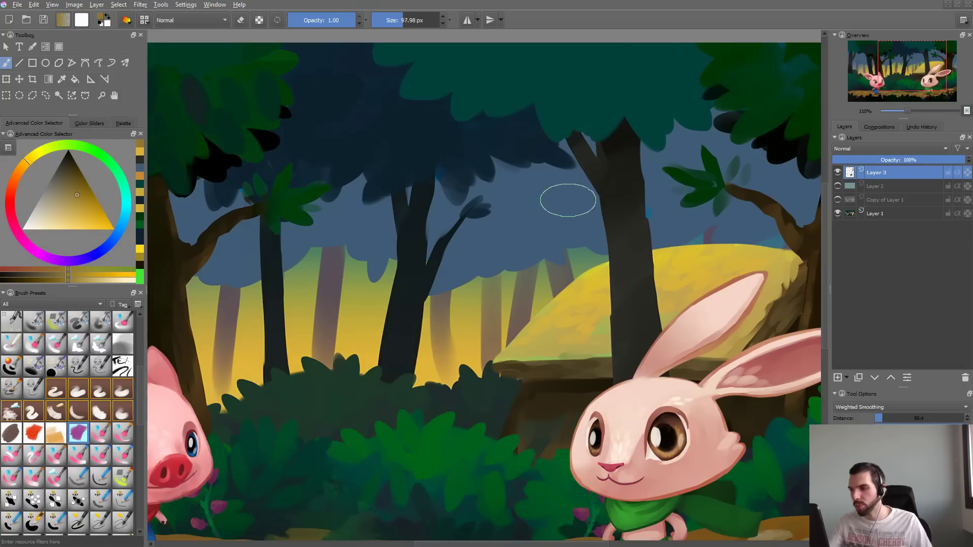
- Enlarge the brush to 148.80 px, try ochre strokes down the trunk behind the rabbit, and undo them
mouse_move(568, 199)
shift+mouse_down()
mouse_move(680, 213)
mouse_move(607, 289)
shift+mouse_up()
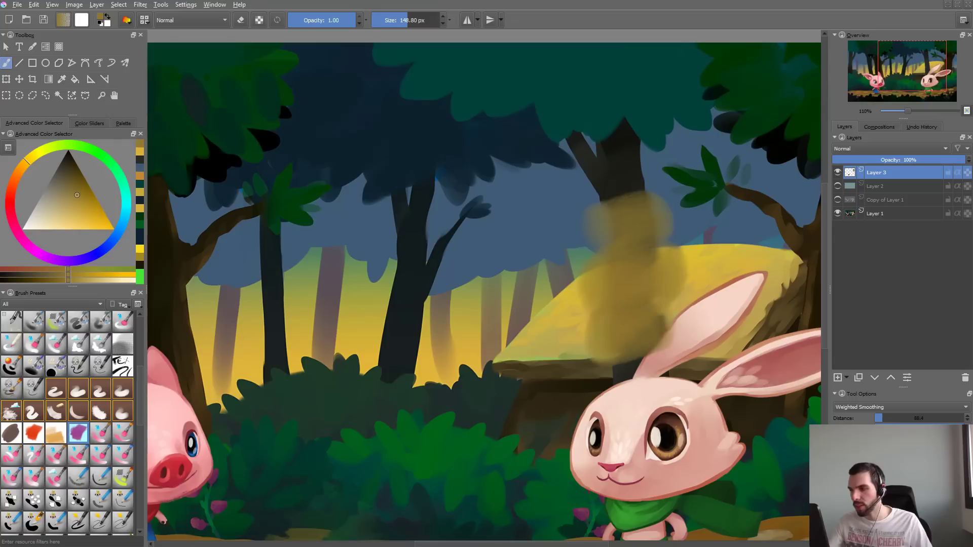
key(ctrl+z)
mouse_move(613, 152)
mouse_down()
mouse_move(622, 233)
mouse_move(634, 259)
mouse_move(607, 315)
mouse_move(621, 355)
mouse_up()
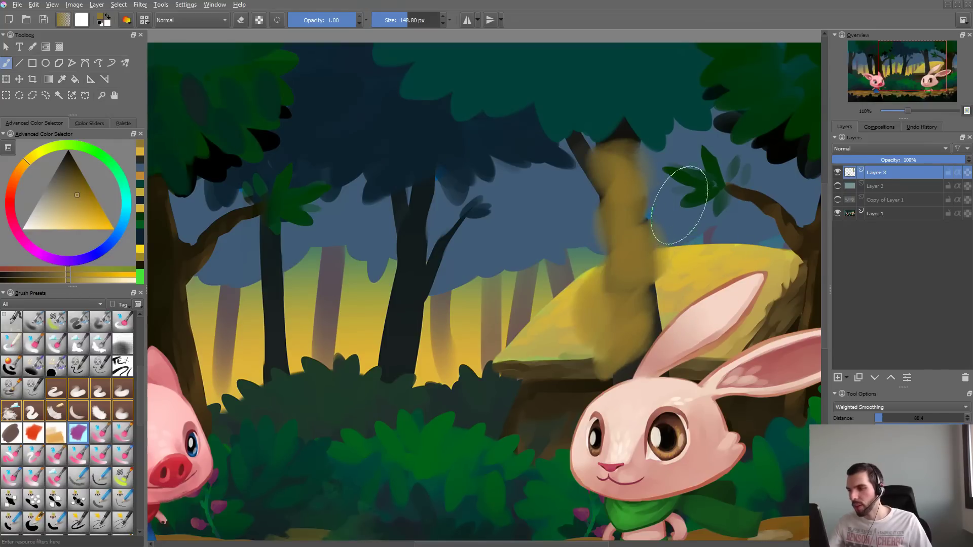
key(ctrl+z)
- Sample the blue of the background foliage, try strokes over the yellow glow between the trees, and undo them
mouse_move(481, 304)
mouse_down()
mouse_move(547, 213)
mouse_move(511, 297)
mouse_move(464, 302)
mouse_move(512, 304)
mouse_up()
key(ctrl+z)
ctrl+click(537, 233)
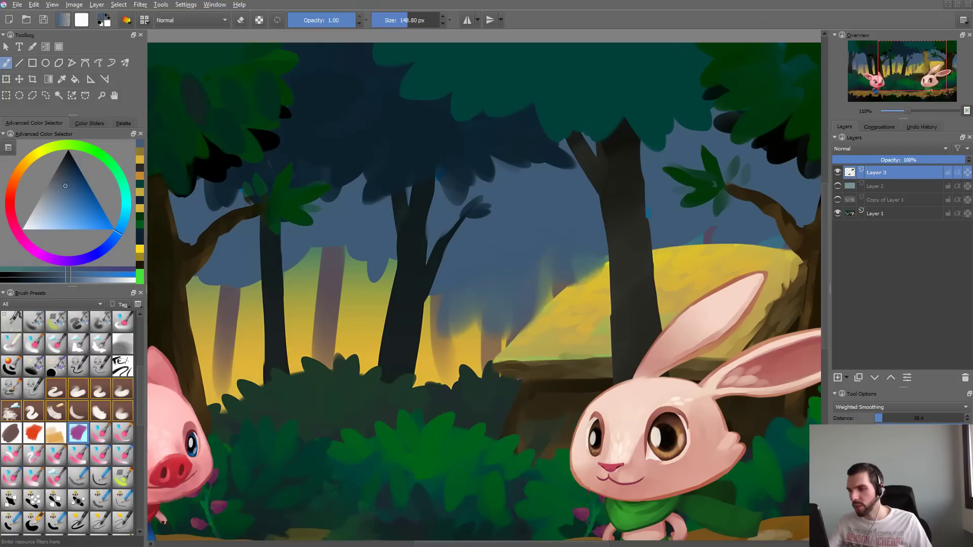
key(ctrl+z)
key(ctrl+z)
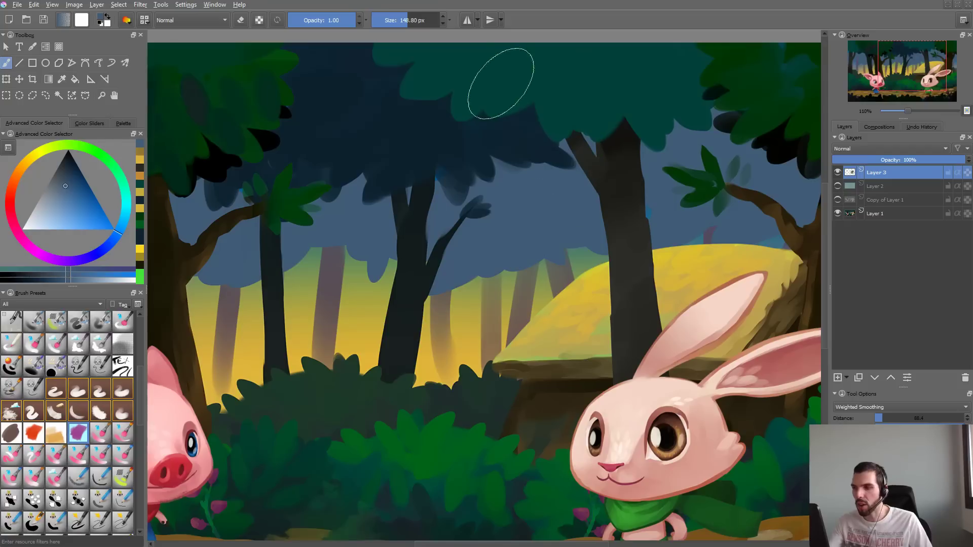
- Sample dark teal from the foliage, reduce the brush to 82.24 px, and test it down the trunk behind the rabbit, undoing the strokes
ctrl+click(593, 97)
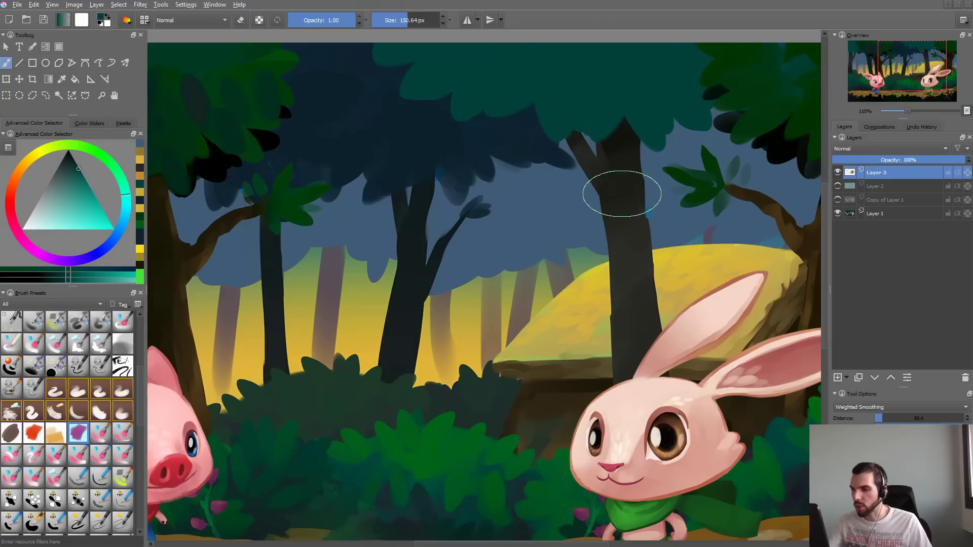
mouse_move(622, 195)
shift+mouse_down()
mouse_move(602, 194)
mouse_move(622, 203)
mouse_move(627, 340)
shift+mouse_up()
key(ctrl+z)
drag(619, 188, 623, 161)
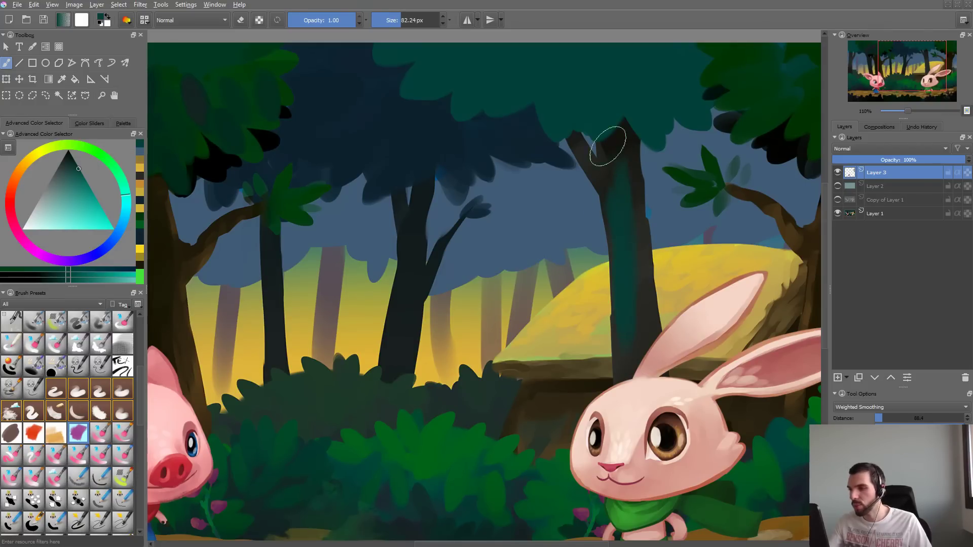
key(ctrl+z)
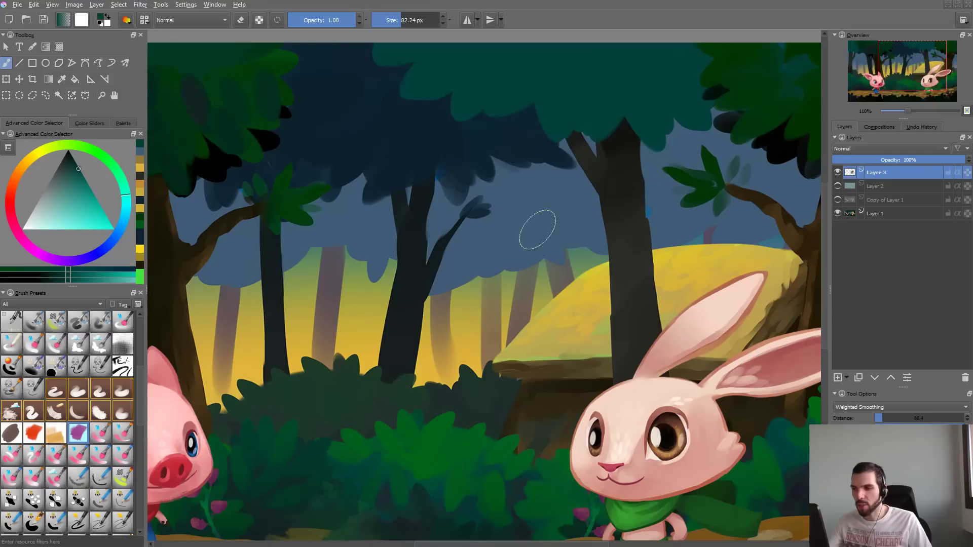
- Try teal strokes down the middle trunk and undo them
mouse_move(396, 348)
mouse_down()
mouse_move(419, 244)
mouse_move(398, 343)
mouse_up()
key(ctrl+z)
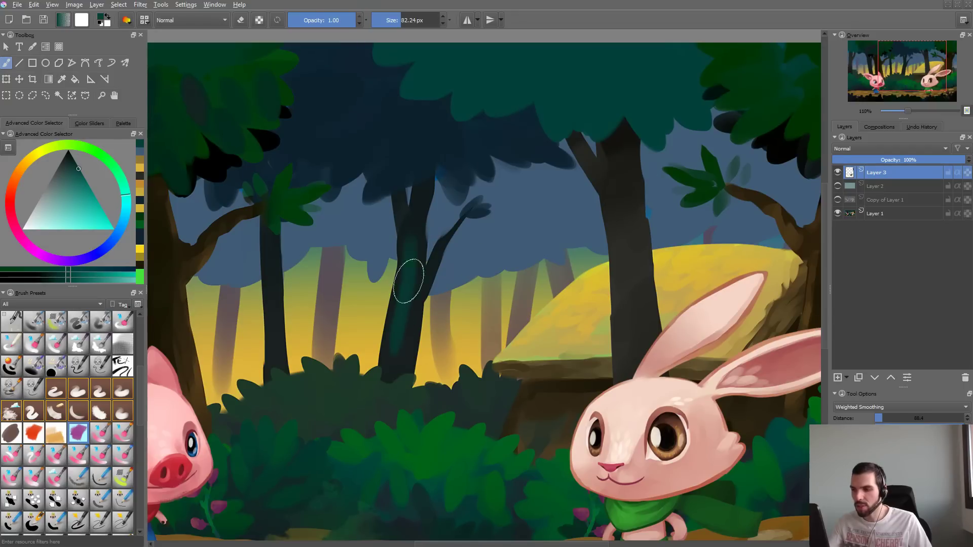
drag(410, 241, 389, 379)
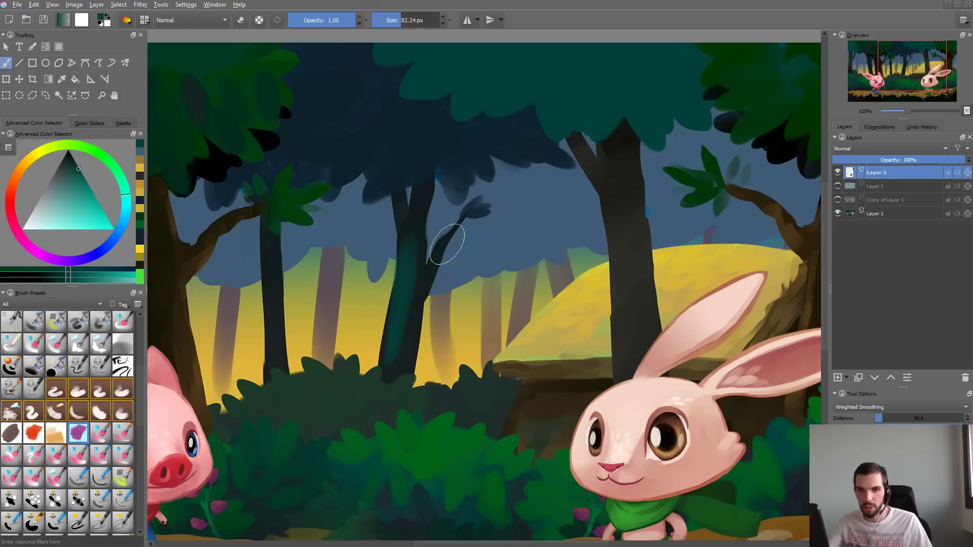
key(ctrl+z)
- Open the brush settings, paint overlapping teal test strokes in the scratchpad, and clear it
key(F5)
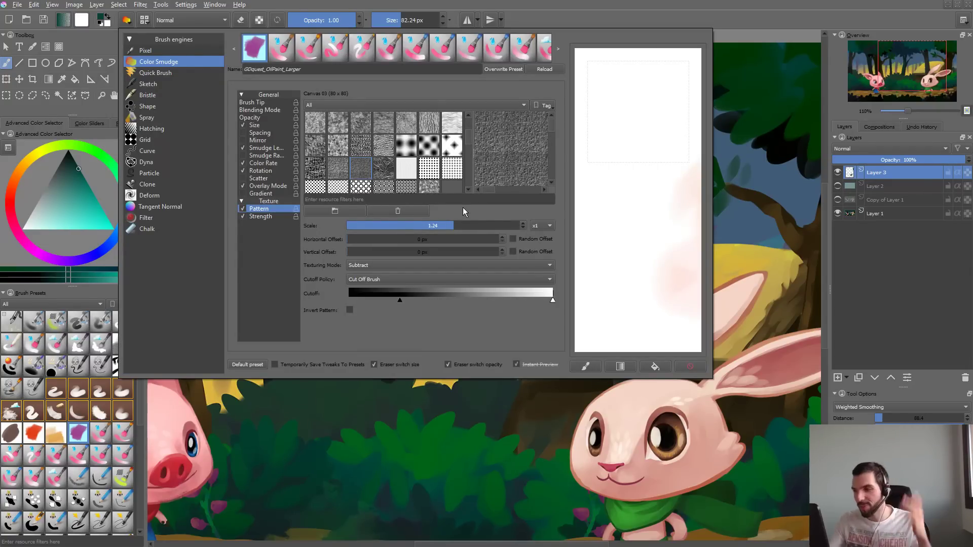
mouse_move(608, 94)
mouse_down()
mouse_move(631, 150)
mouse_move(692, 124)
mouse_up()
mouse_move(650, 73)
mouse_down()
mouse_move(664, 114)
mouse_move(605, 183)
mouse_move(656, 127)
mouse_move(662, 211)
mouse_move(682, 266)
mouse_up()
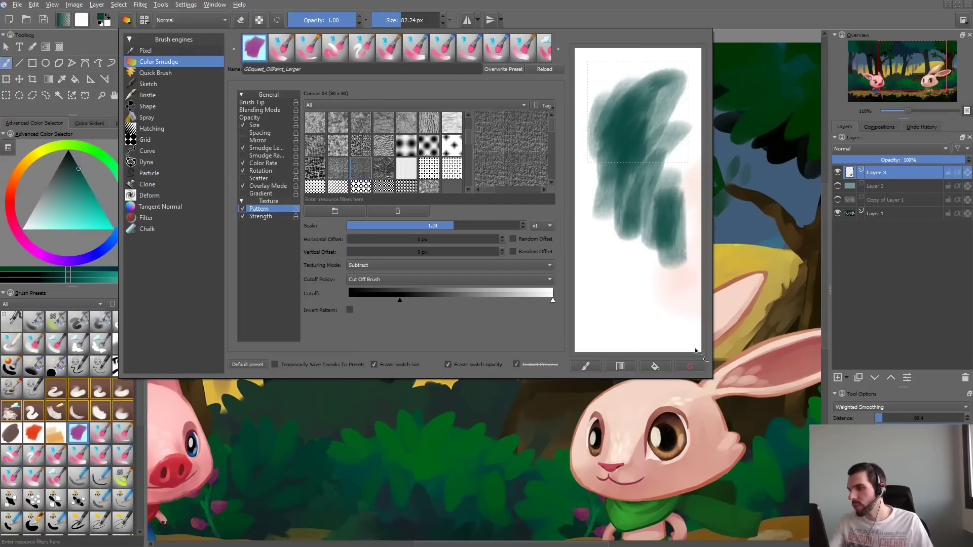
click(691, 367)
- Lower the low-pressure end of the brush's size pressure curve to 0%
click(274, 110)
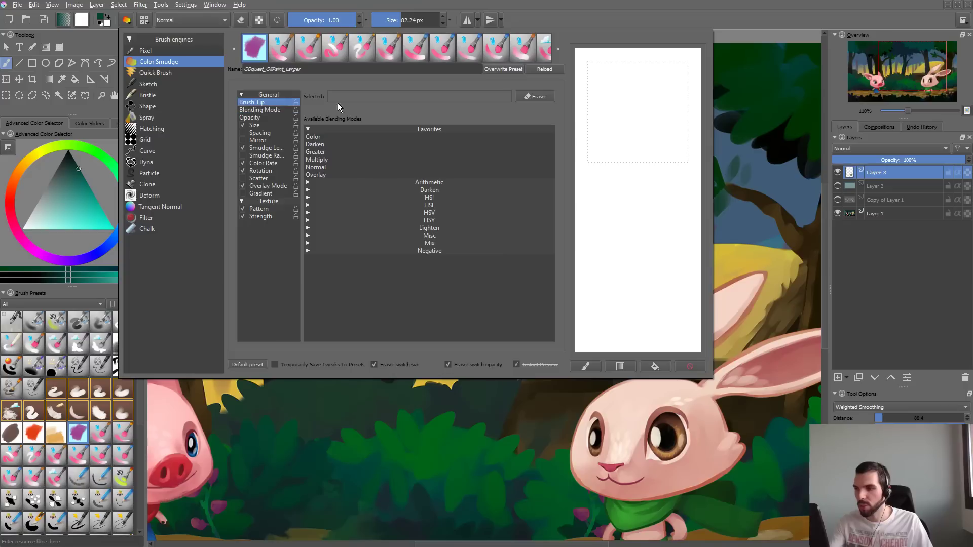
click(265, 102)
click(263, 126)
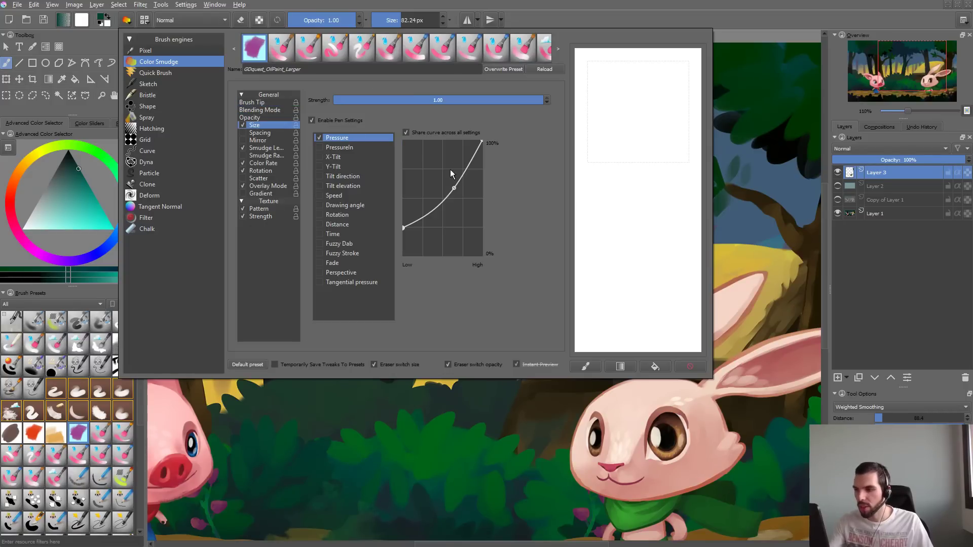
drag(404, 225, 404, 255)
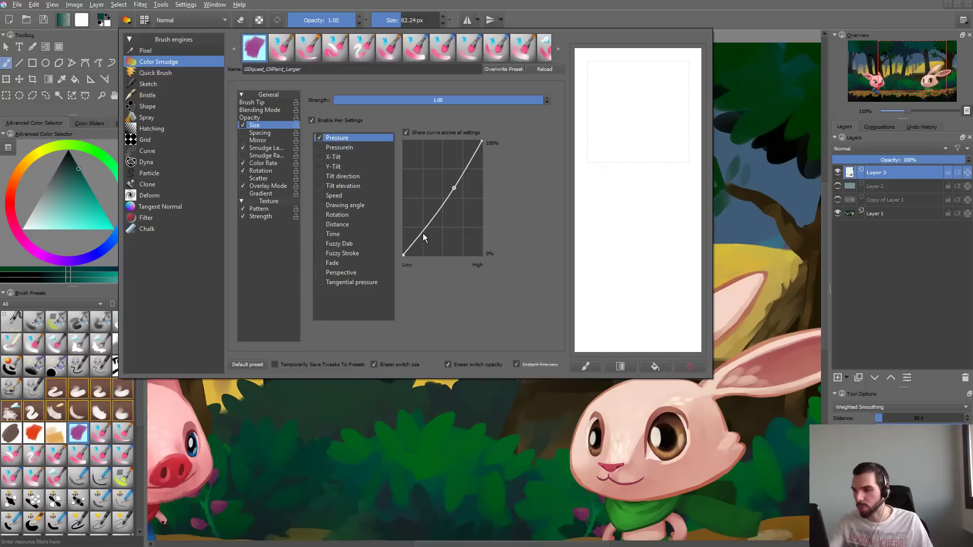
- Bend the size pressure curve toward the high-pressure end and test the response with teal strokes in the scratchpad
mouse_move(453, 189)
mouse_down()
mouse_move(462, 205)
mouse_move(469, 192)
mouse_up()
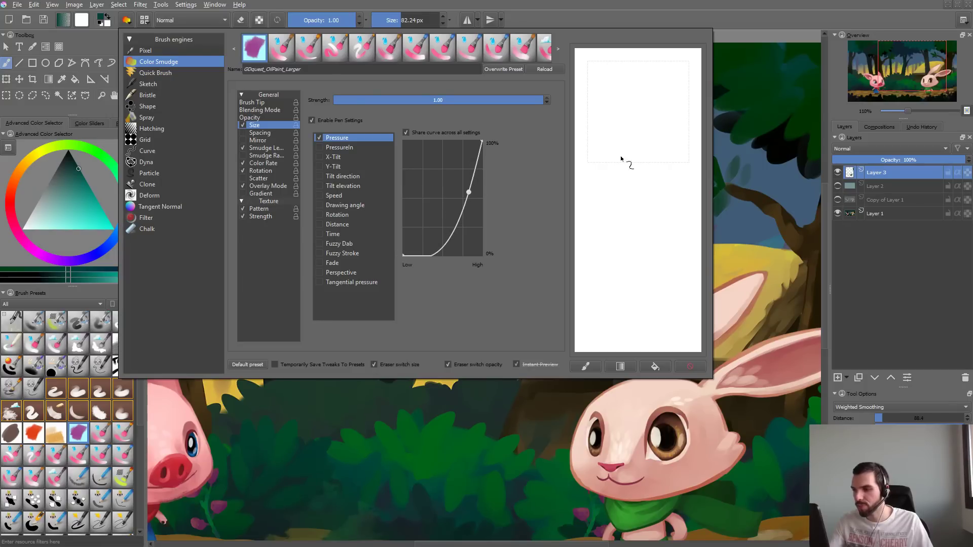
drag(635, 131, 607, 161)
mouse_move(654, 133)
mouse_down()
mouse_move(647, 178)
mouse_move(660, 207)
mouse_up()
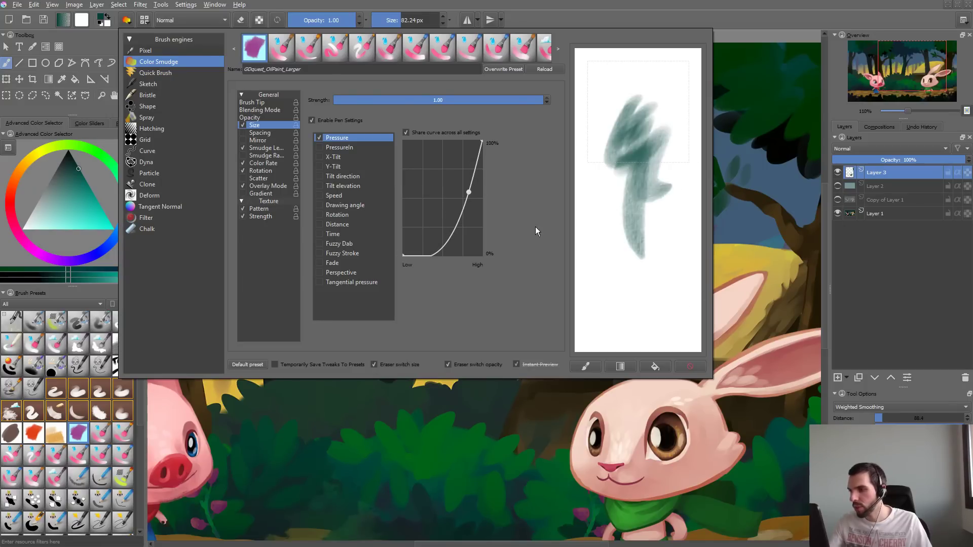
click(692, 365)
drag(651, 72, 616, 147)
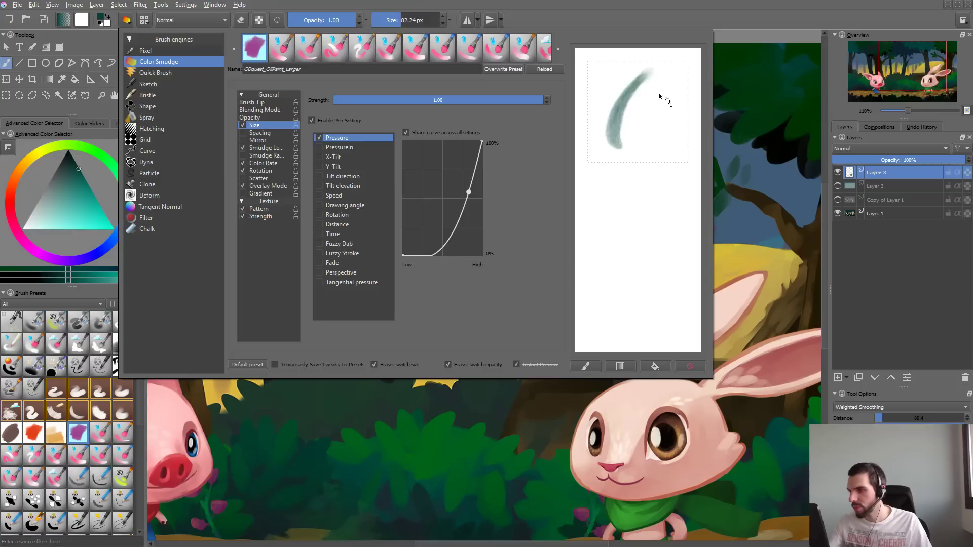
drag(649, 109, 652, 168)
mouse_move(674, 94)
mouse_down()
mouse_move(634, 236)
mouse_move(621, 129)
mouse_up()
mouse_move(631, 90)
mouse_down()
mouse_move(599, 109)
mouse_move(611, 220)
mouse_up()
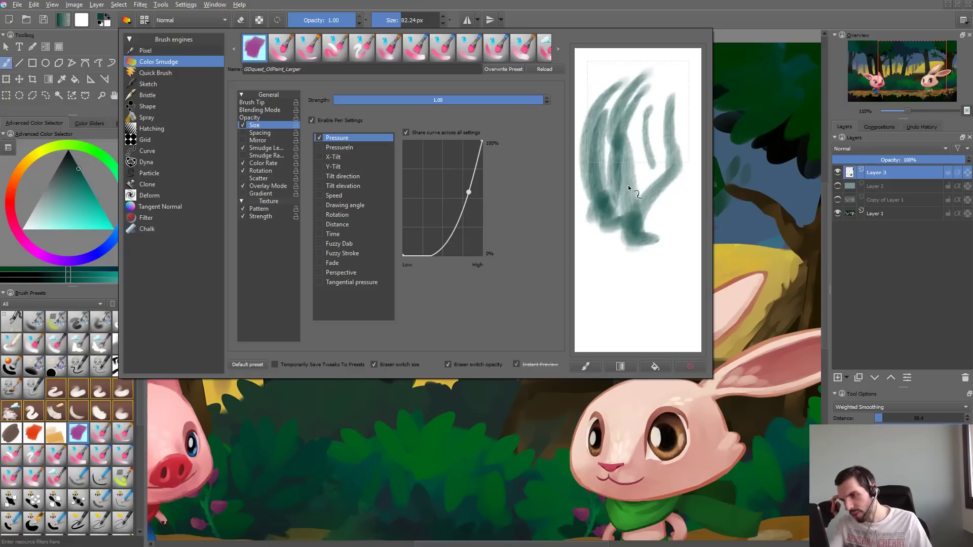
- Set the texture pattern's scale to 1.0, try a stroke in the scratchpad, and clear it
click(263, 163)
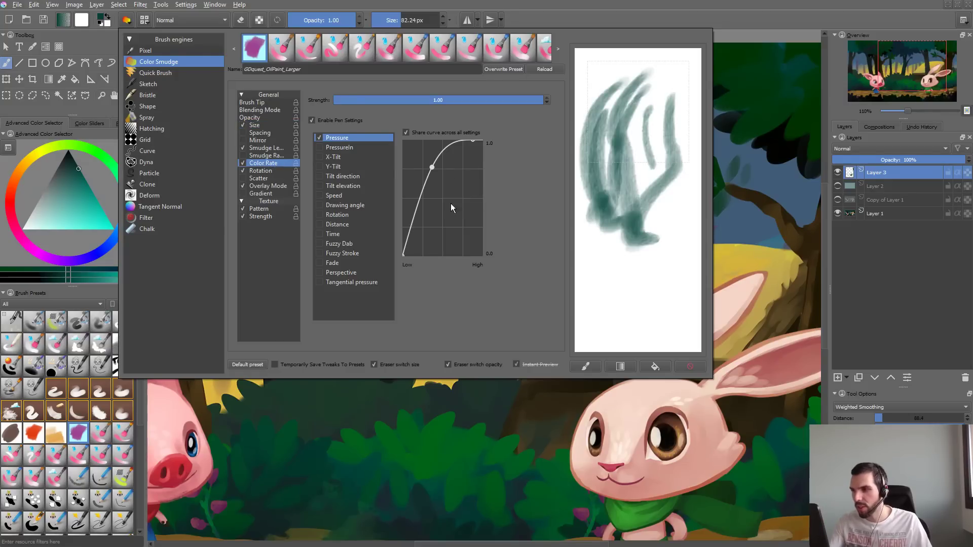
click(261, 209)
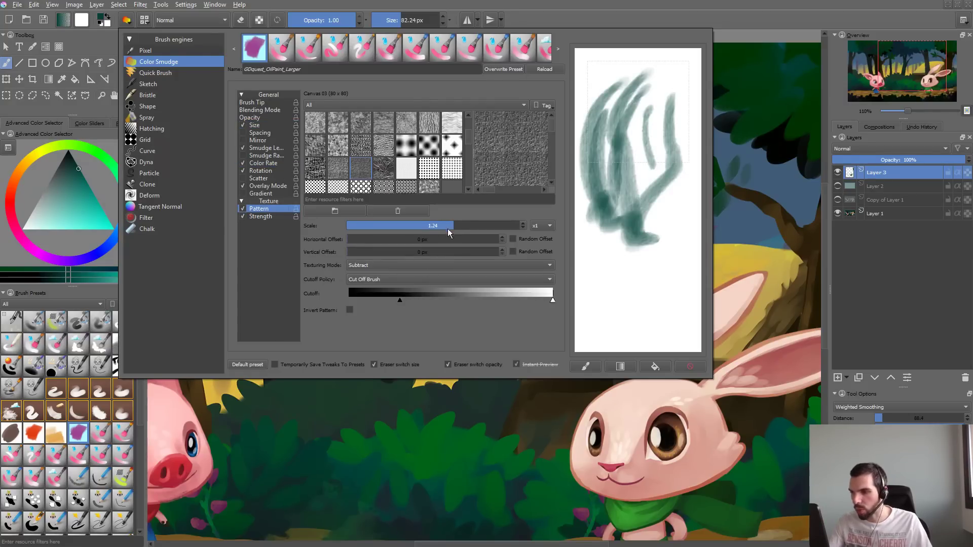
drag(448, 229, 436, 228)
mouse_move(613, 195)
mouse_down()
mouse_move(648, 314)
mouse_move(668, 303)
mouse_up()
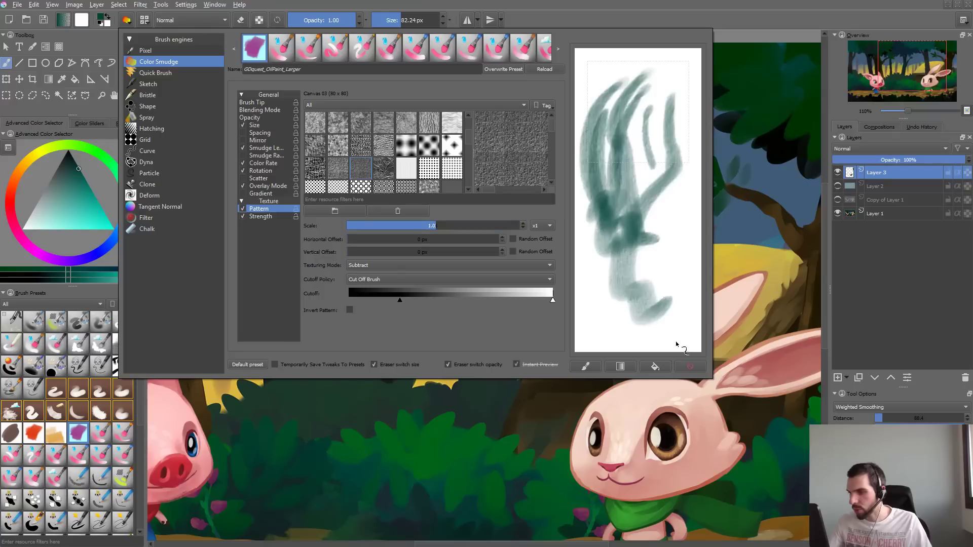
click(692, 366)
- Try the pattern's black cutoff past mid-range and at its minimum, painting test strokes for each and clearing the scratchpad
drag(404, 301, 432, 301)
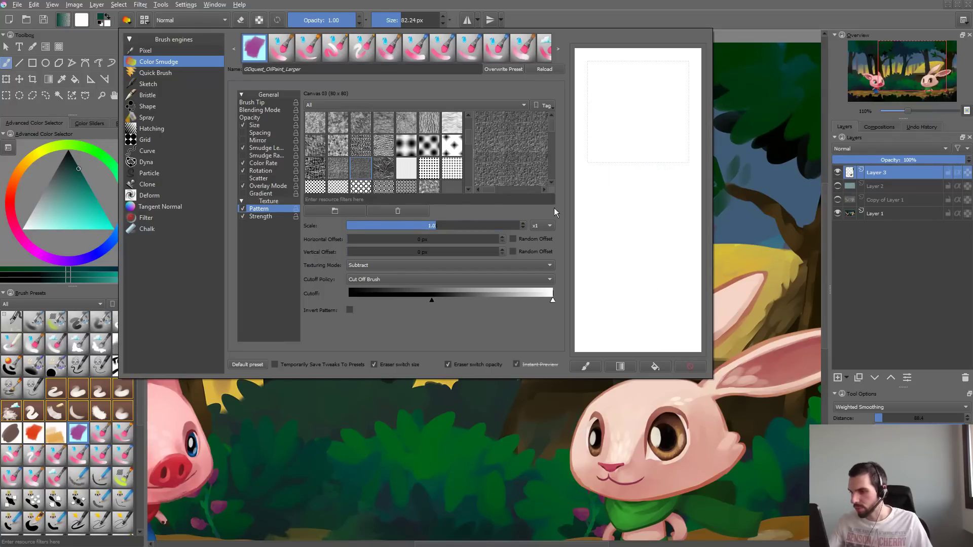
drag(680, 112, 659, 321)
drag(431, 300, 463, 301)
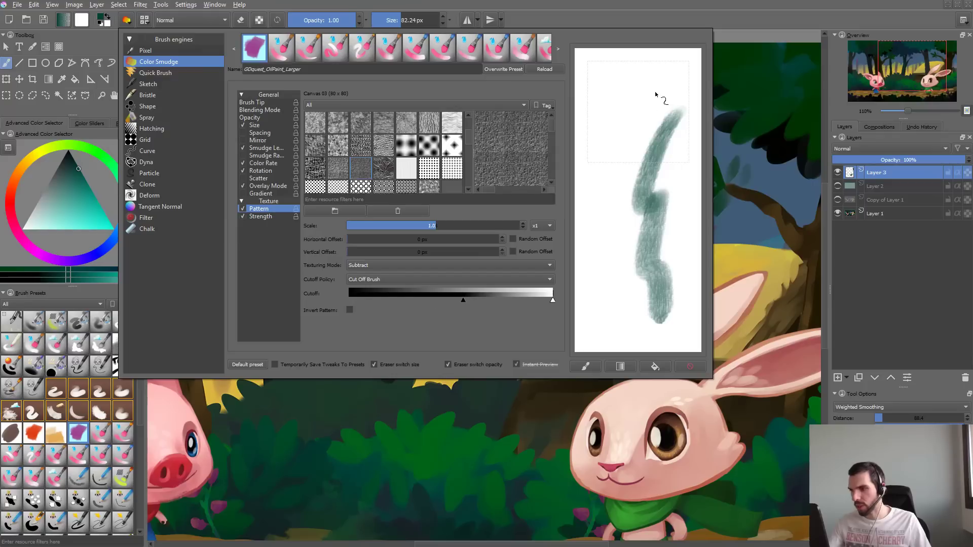
drag(659, 86, 643, 310)
drag(634, 124, 603, 264)
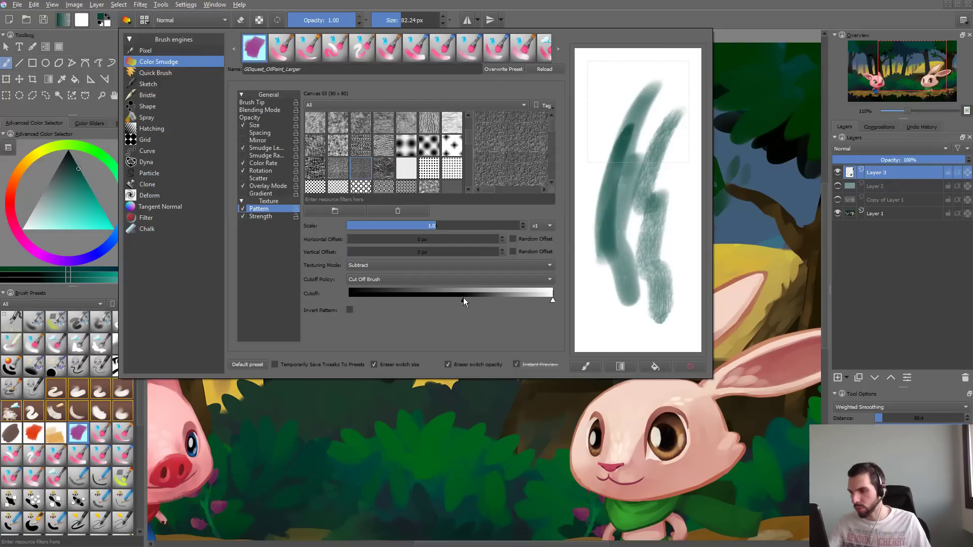
drag(463, 297, 349, 299)
drag(629, 81, 608, 277)
click(690, 366)
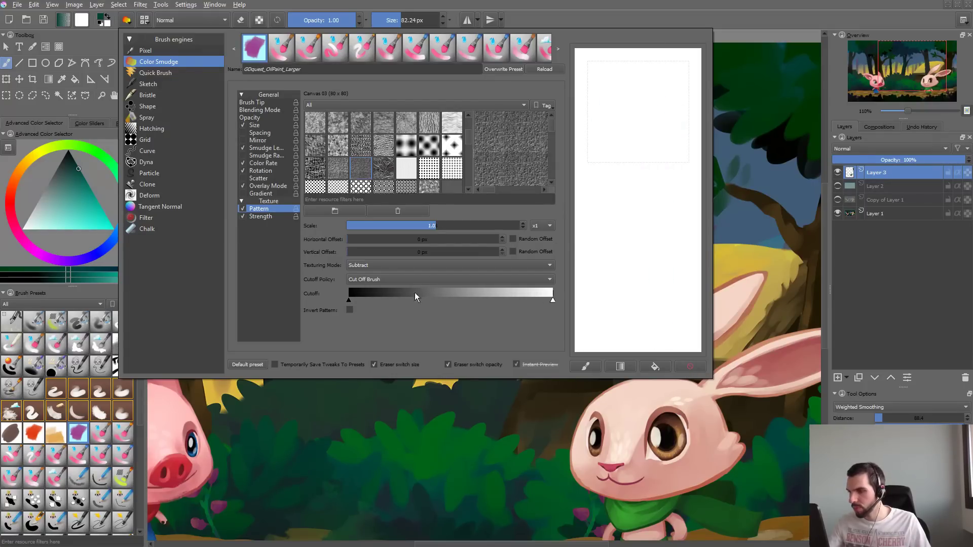
- Set the pattern's black cutoff to about a quarter of the range and paint overlapping teal test strokes
drag(350, 300, 397, 301)
drag(651, 114, 651, 299)
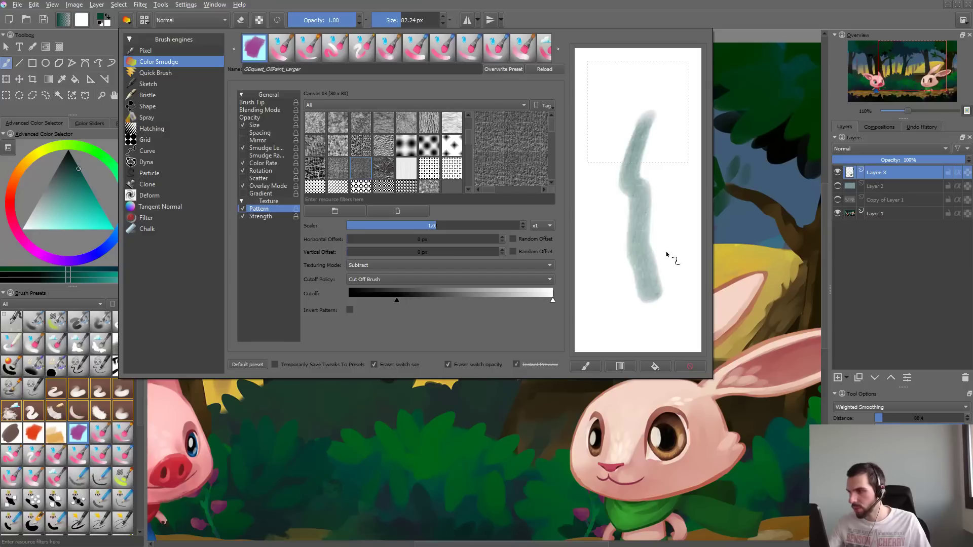
mouse_move(667, 255)
mouse_down()
mouse_move(674, 184)
mouse_move(636, 274)
mouse_up()
drag(659, 89, 590, 259)
- Check the texture strength curve and rename the brush preset as GDquest_Acrylic_weird
click(258, 216)
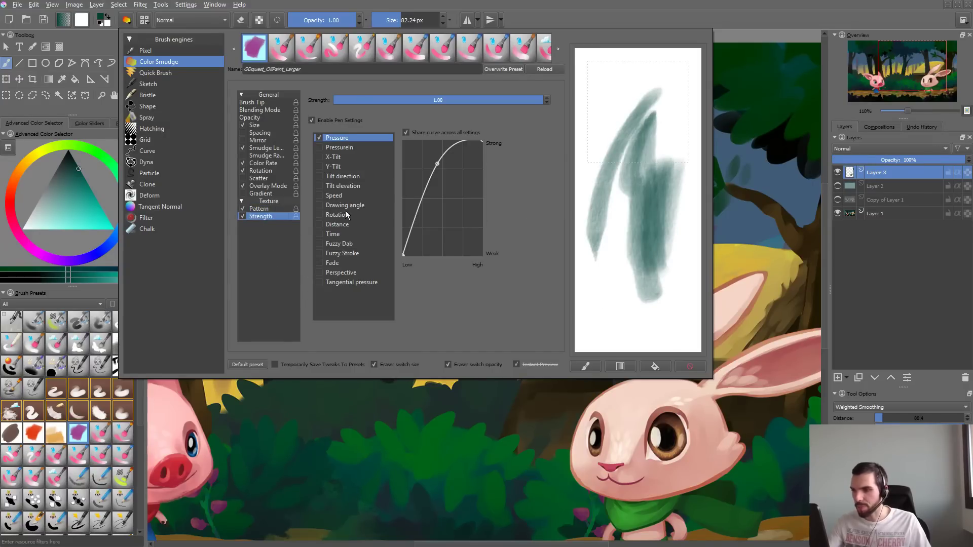
click(273, 103)
drag(271, 71, 390, 62)
key(BackSpace)
text(A)
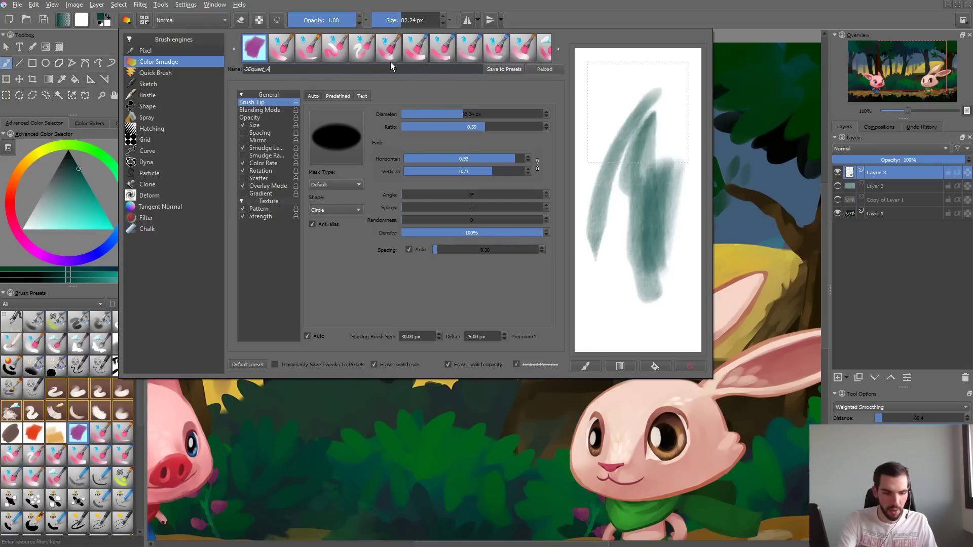
text(crylic)
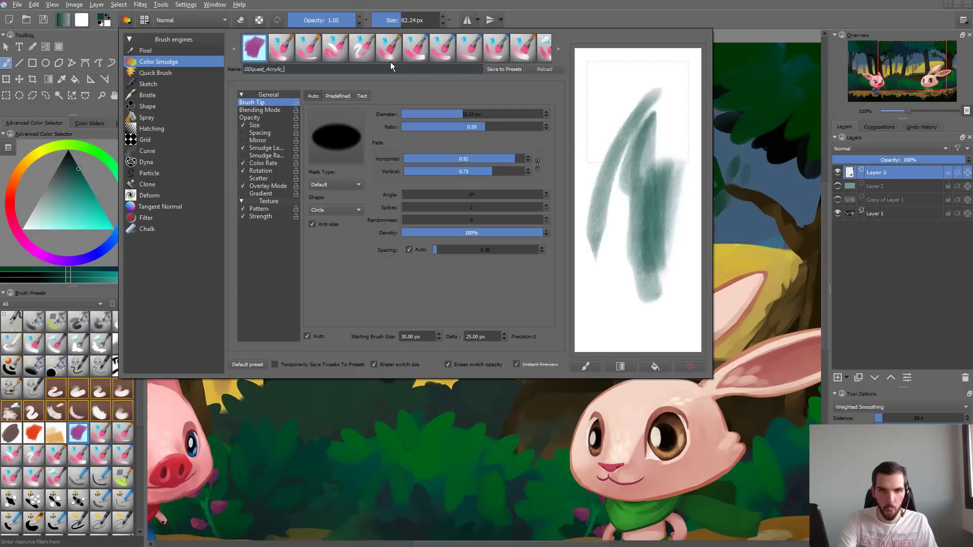
text(_weird)
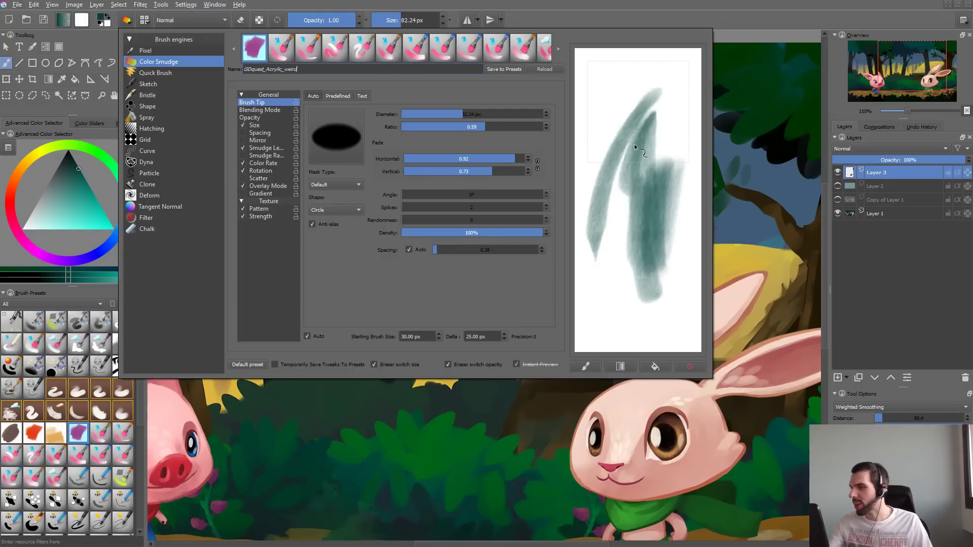
- Clear the scratchpad, paint a teal patch in the preset thumbnail area, and save the brush as a new preset
click(690, 366)
mouse_move(618, 71)
mouse_down()
mouse_move(622, 105)
mouse_move(633, 94)
mouse_move(661, 117)
mouse_up()
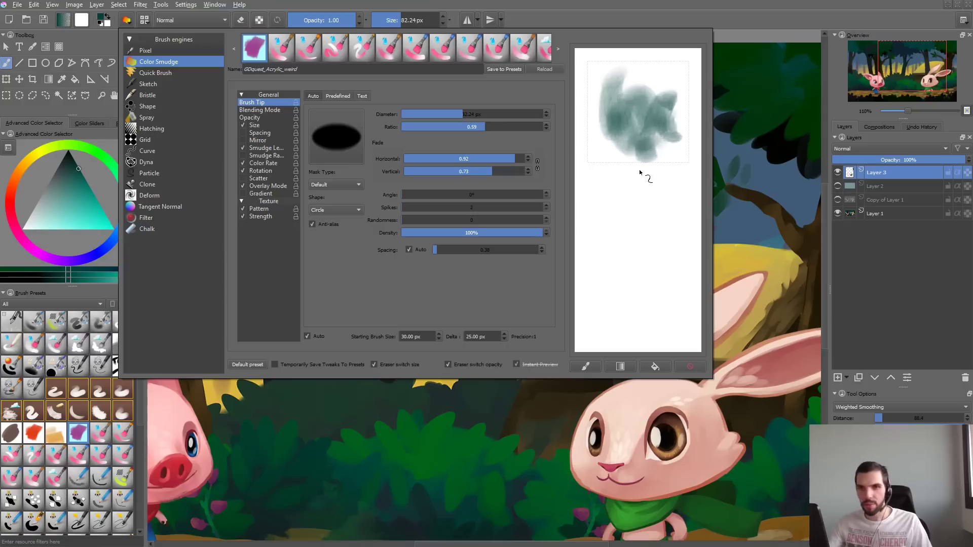
click(504, 70)
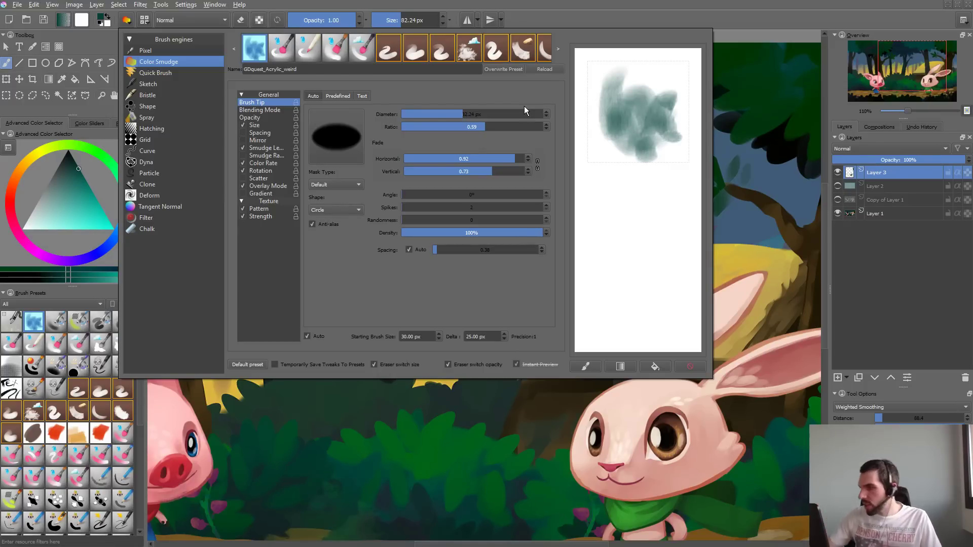
- Build up dense teal test strokes in the scratchpad and close the brush settings
mouse_move(678, 50)
mouse_down()
mouse_move(635, 109)
mouse_move(634, 99)
mouse_move(626, 200)
mouse_move(650, 165)
mouse_up()
mouse_move(643, 202)
mouse_down()
mouse_move(672, 156)
mouse_move(624, 148)
mouse_move(646, 141)
mouse_move(638, 174)
mouse_move(609, 207)
mouse_move(654, 203)
mouse_move(651, 124)
mouse_move(631, 116)
mouse_move(618, 132)
mouse_move(688, 172)
mouse_move(638, 166)
mouse_up()
click(742, 172)
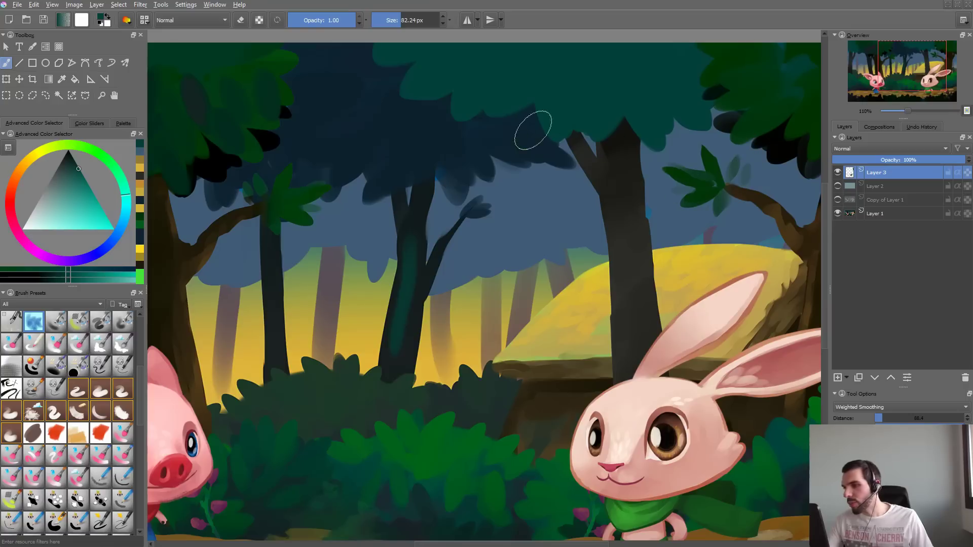
- Enlarge the brush to 277.48 px and paint a broad teal foliage mass across the middle tree trunks
shift+drag(471, 162, 526, 141)
drag(415, 203, 442, 349)
mouse_move(448, 213)
mouse_down()
mouse_move(443, 305)
mouse_move(479, 274)
mouse_up()
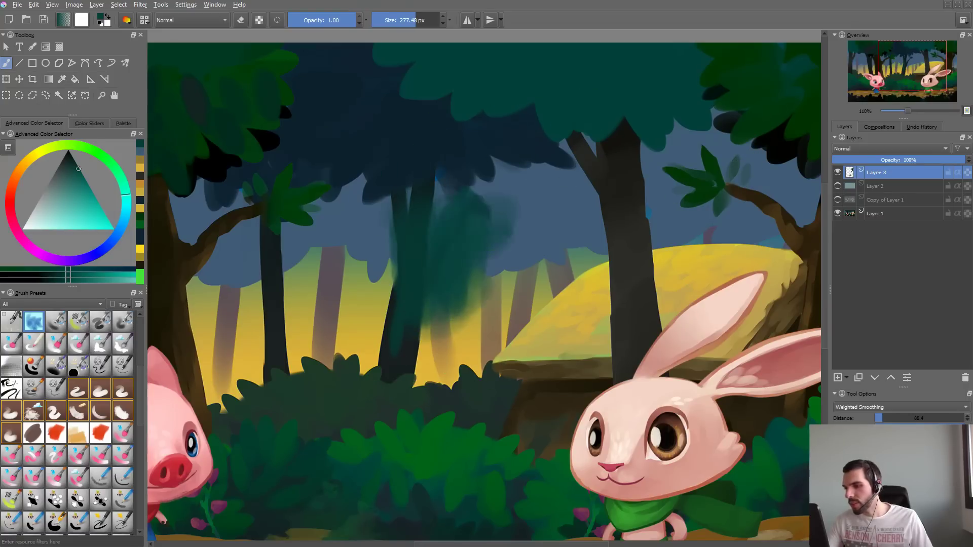
drag(502, 195, 495, 289)
drag(555, 218, 583, 264)
mouse_move(401, 218)
mouse_down()
mouse_move(388, 269)
mouse_move(367, 294)
mouse_up()
mouse_move(367, 228)
mouse_down()
mouse_move(338, 309)
mouse_move(299, 294)
mouse_move(421, 345)
mouse_up()
drag(446, 284, 552, 325)
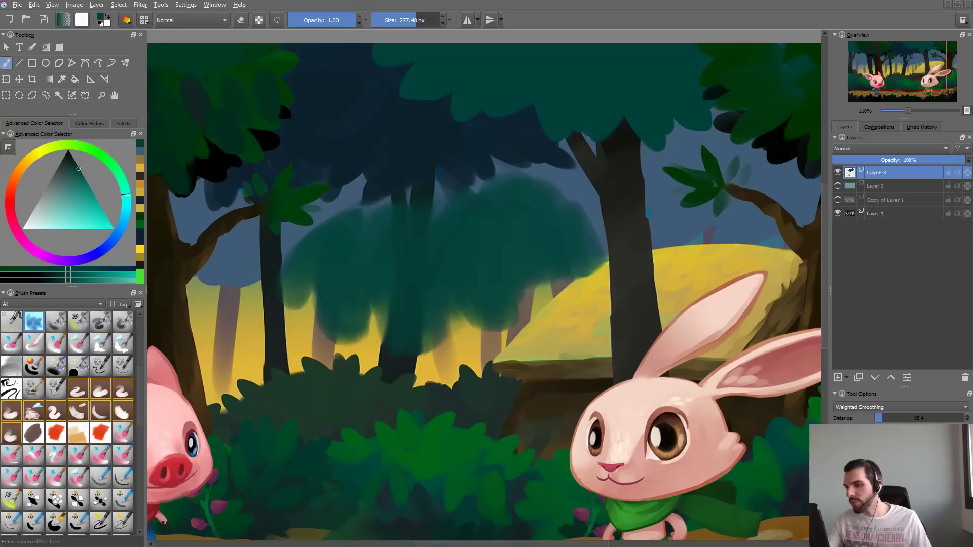
drag(537, 263, 593, 315)
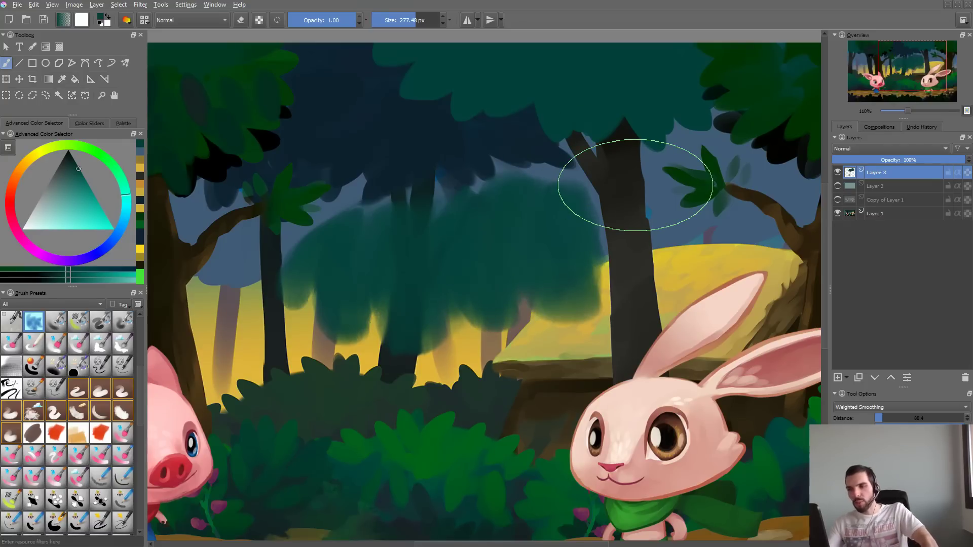
- Undo the large teal foliage strokes over the middle trunks
key(ctrl+z)
key(ctrl+z)
key(ctrl+z)
key(ctrl+z)
key(ctrl+z)
key(ctrl+z)
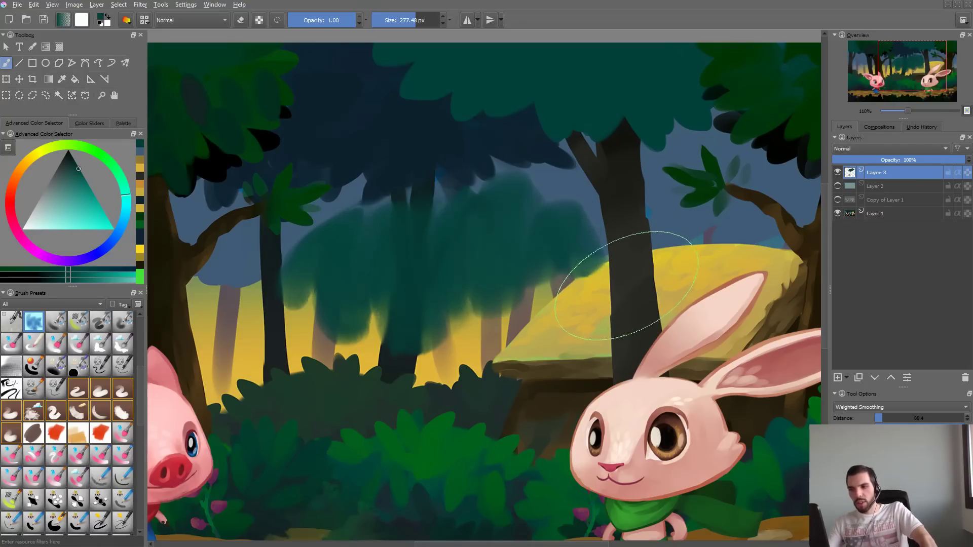
key(ctrl+z)
key(ctrl+z)
key(ctrl+z)
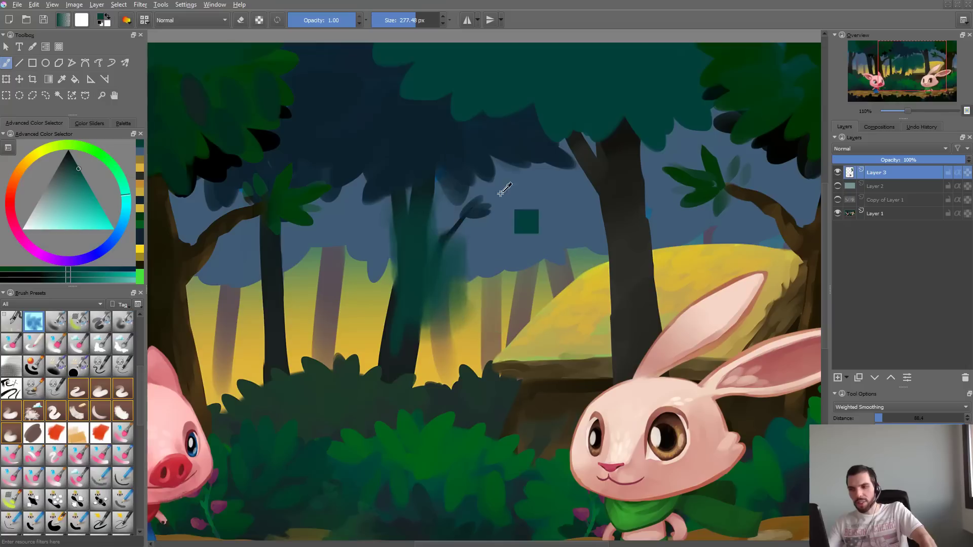
- Reduce the brush to 108.03 px, try strokes down the middle trunk, and undo them
drag(493, 203, 395, 203)
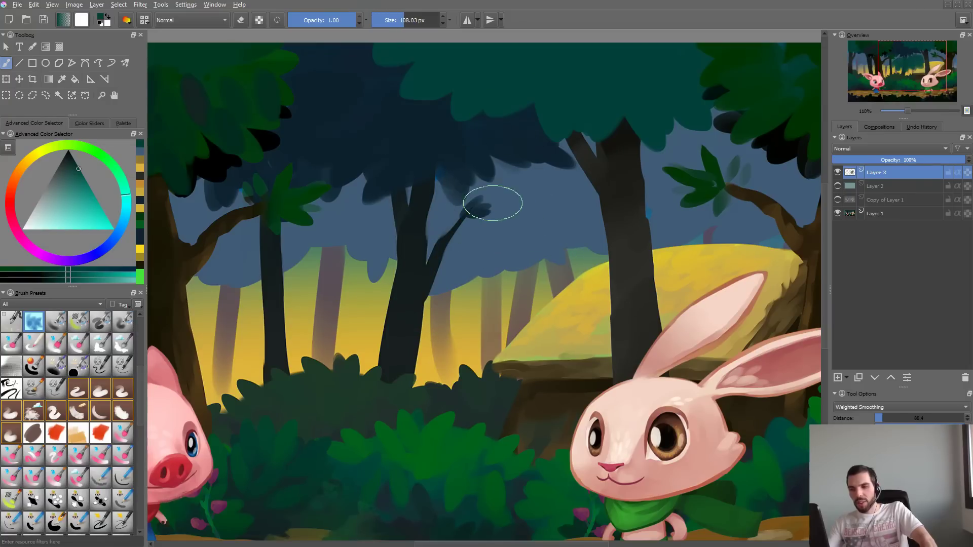
drag(422, 253, 393, 388)
mouse_move(417, 299)
mouse_down()
mouse_move(442, 218)
mouse_move(391, 360)
mouse_up()
ctrl+click(407, 266)
key(ctrl+z)
key(ctrl+z)
drag(419, 239, 398, 345)
drag(398, 299, 387, 365)
drag(421, 234, 399, 393)
key(ctrl+z)
key(ctrl+z)
key(ctrl+z)
key(ctrl+z)
- Sample the dark trunk color behind the rabbit, reduce the brush to 41.43 px, and test it in a cleared scratchpad
ctrl+click(629, 219)
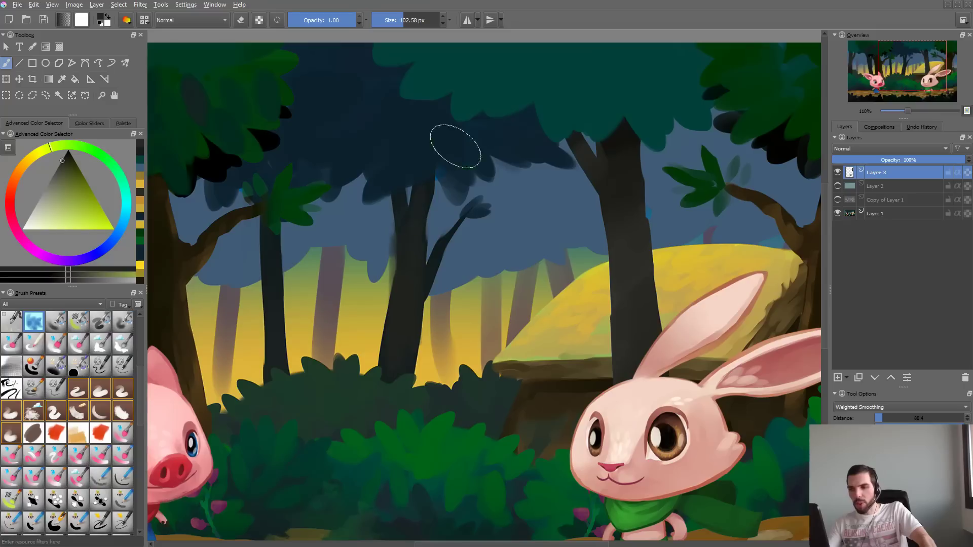
shift+drag(436, 239, 403, 258)
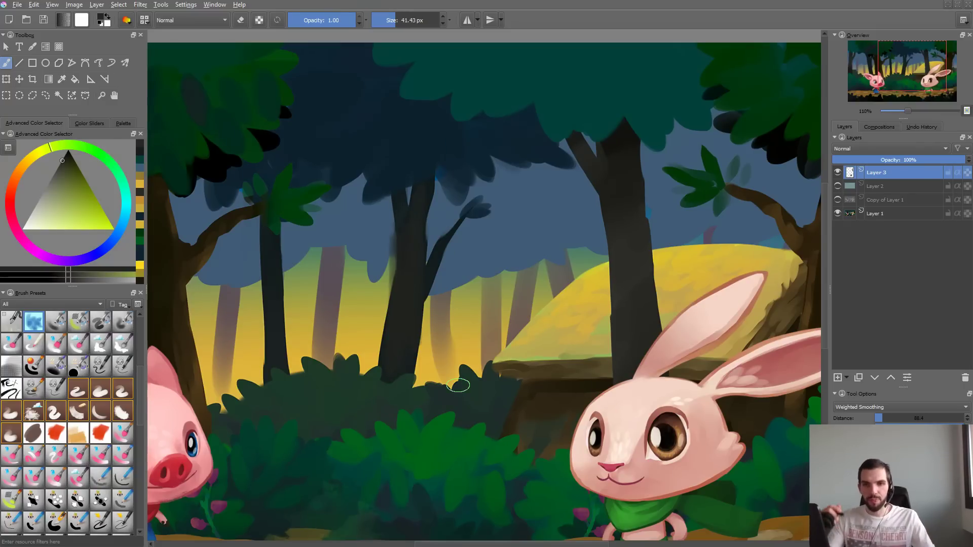
key(F5)
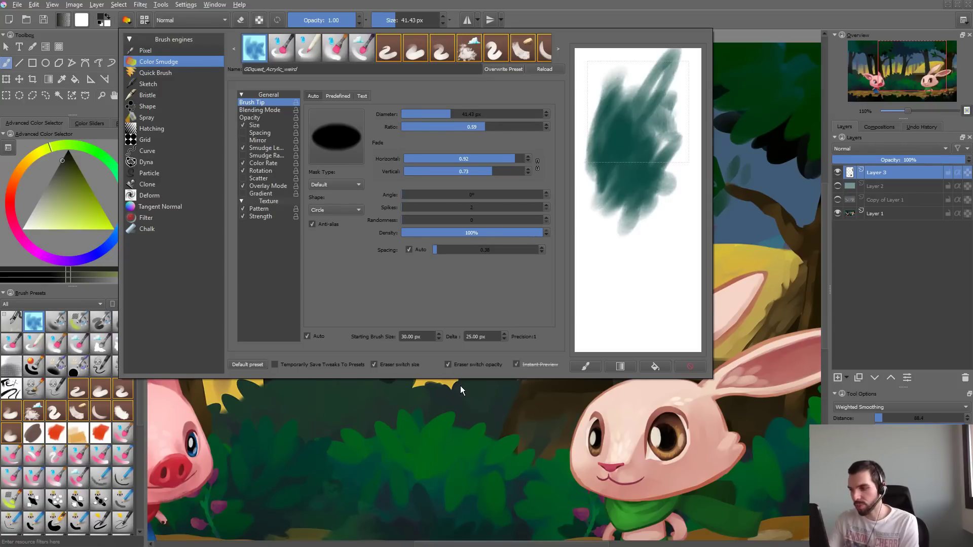
click(683, 372)
mouse_move(646, 108)
mouse_down()
mouse_move(623, 142)
mouse_move(654, 153)
mouse_up()
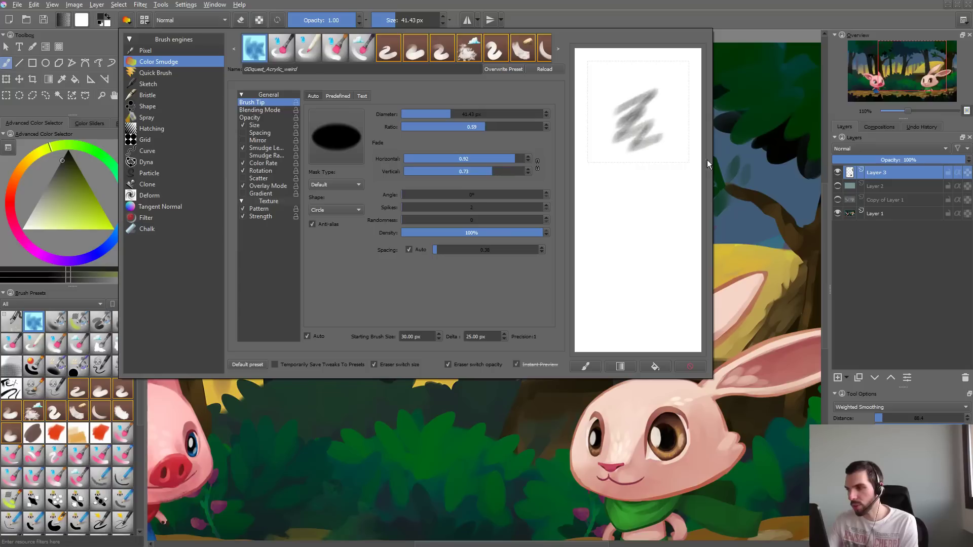
mouse_move(605, 130)
mouse_down()
mouse_move(649, 99)
mouse_move(646, 78)
mouse_move(641, 96)
mouse_up()
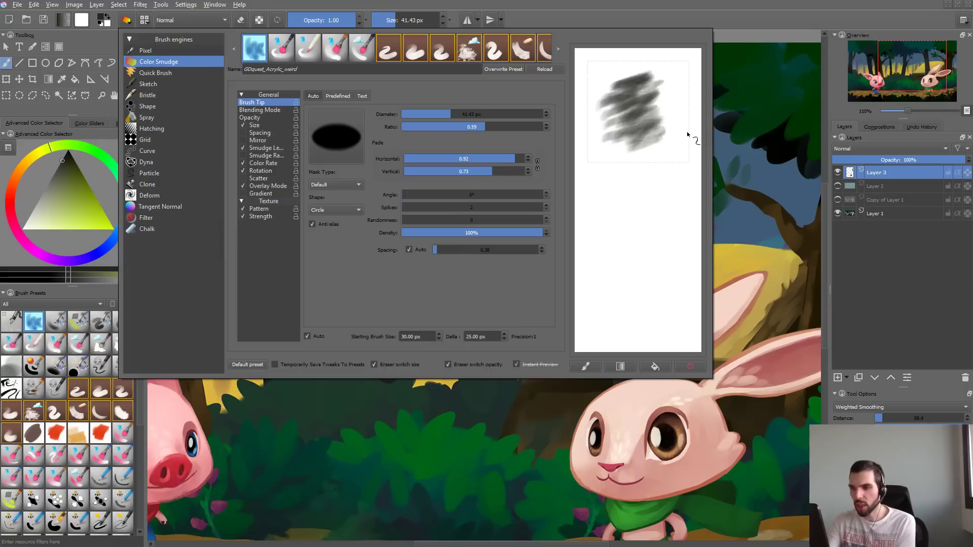
- Inspect the brush's smudge length and spacing options, and close the brush settings
click(267, 148)
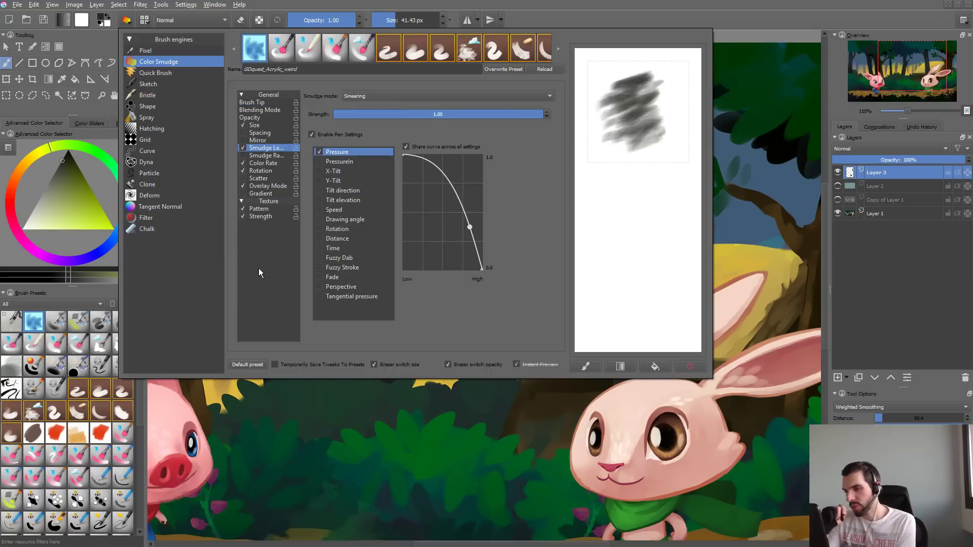
click(262, 133)
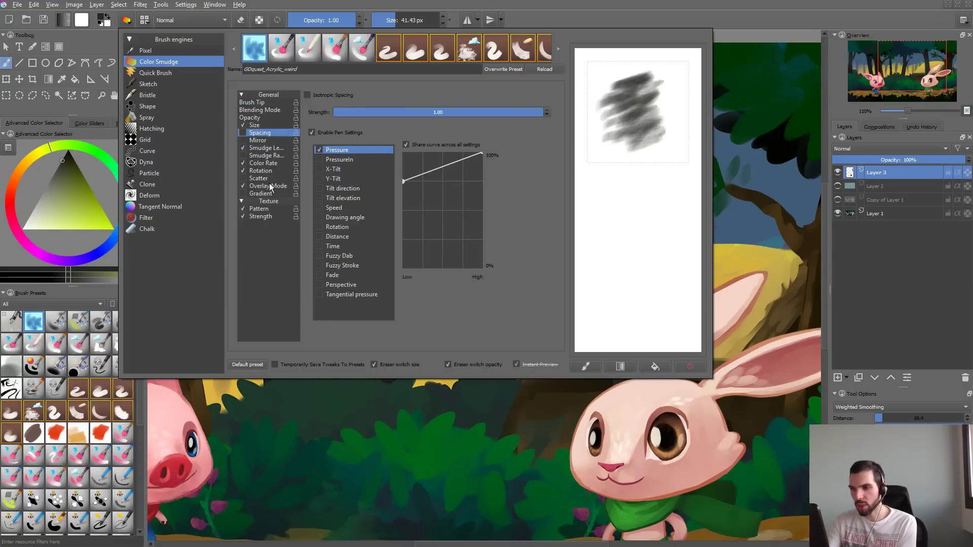
click(287, 409)
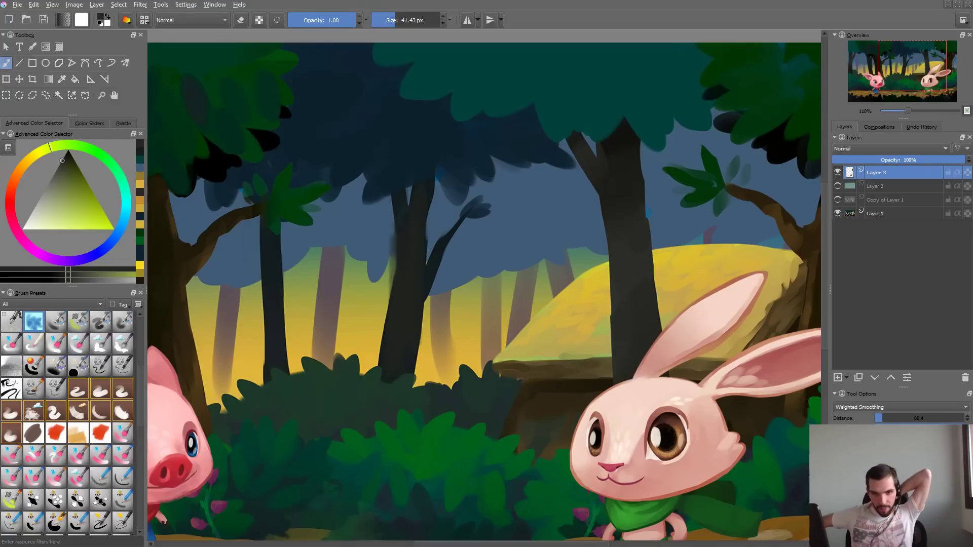
- Switch to the OneNote brush checklist and add an unchecked item "Weird smudge thingy" below Watercolor
key(2)
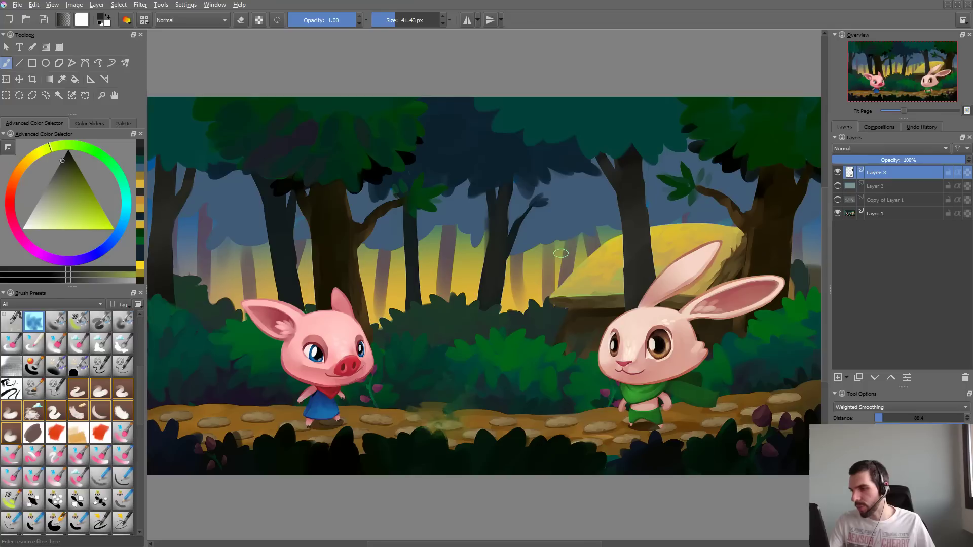
key(alt+Tab)
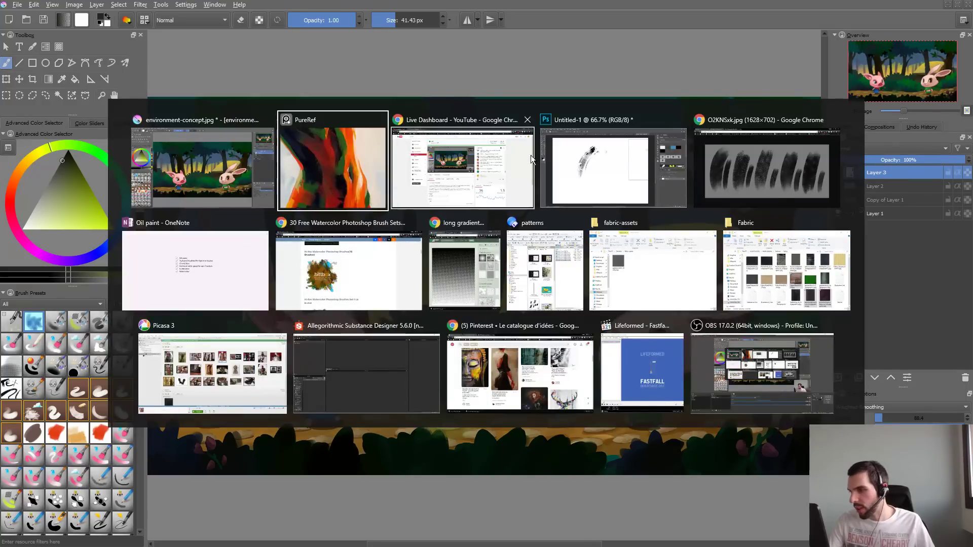
click(215, 264)
drag(462, 265, 406, 182)
click(460, 269)
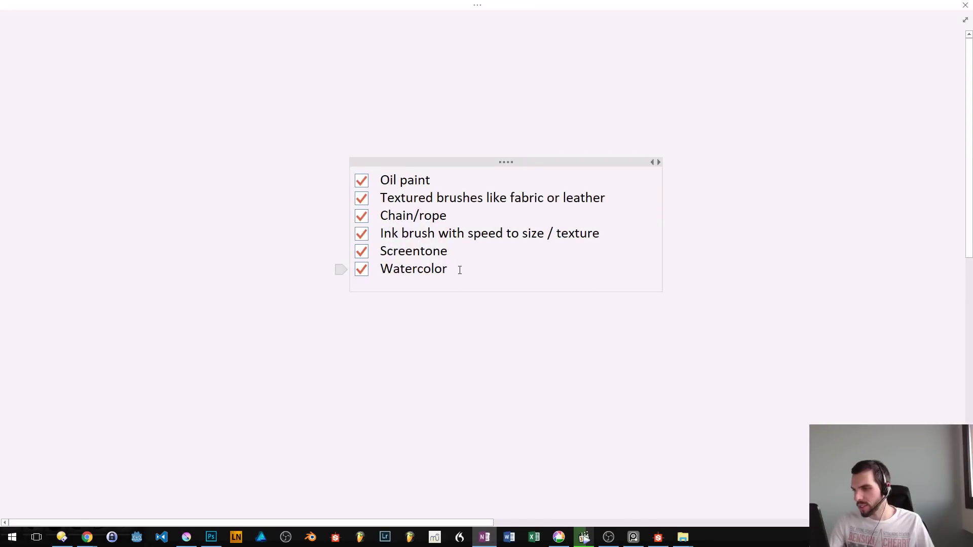
key(Return)
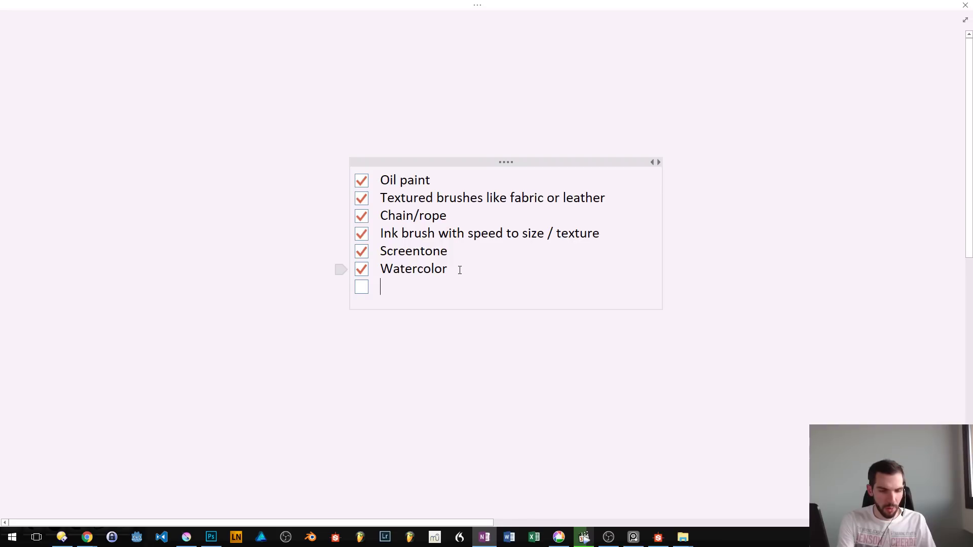
text(Weird s)
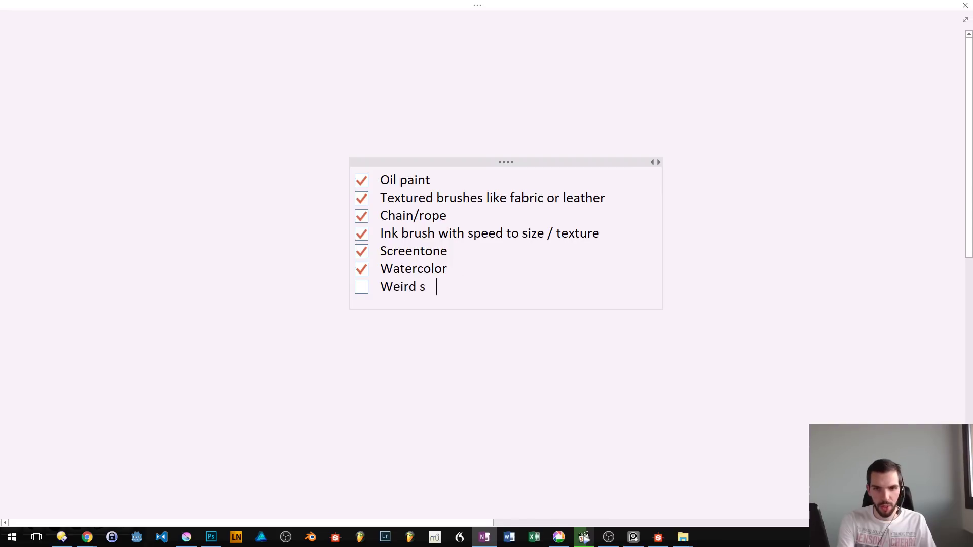
text(mudge thingy)
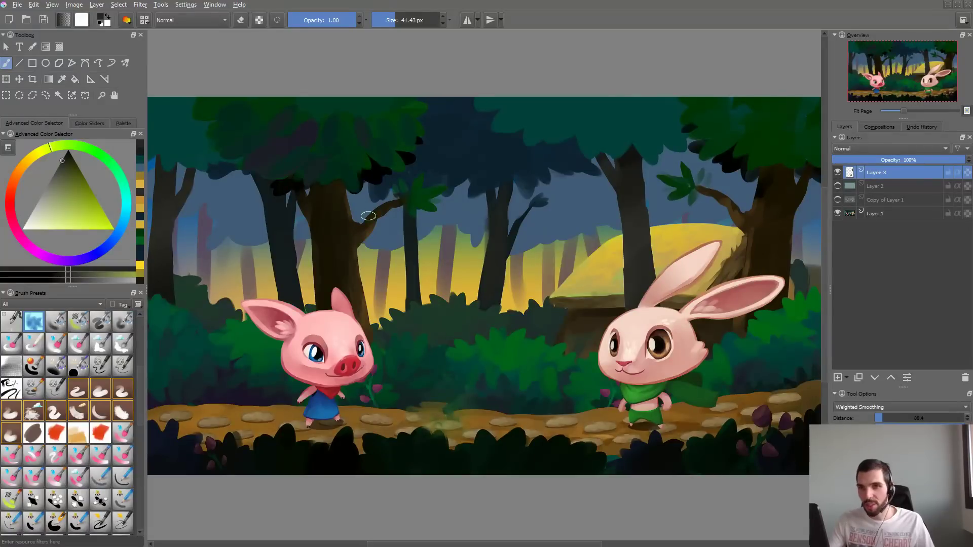
- Close the PureRef reference board and bring up the file manager filling the whole screen
key(alt+Tab)
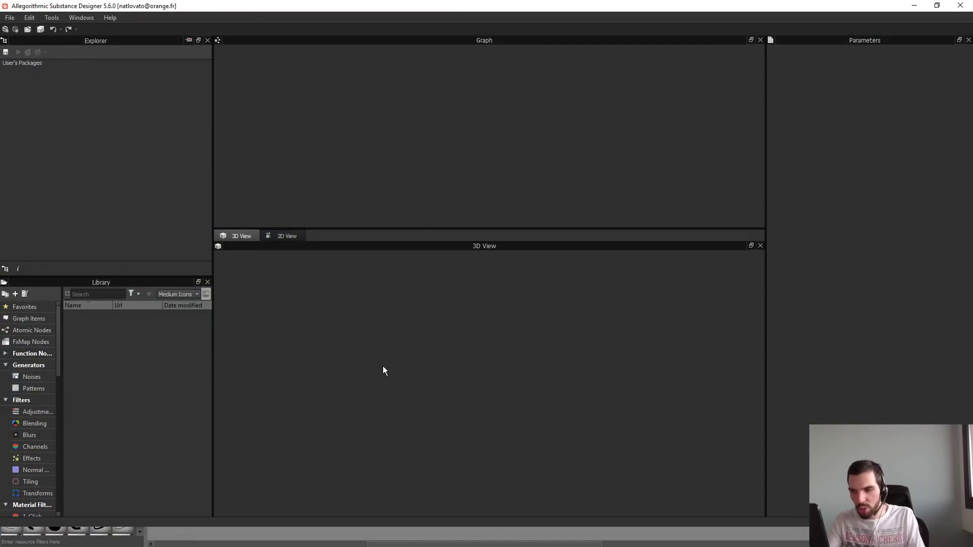
key(alt+Tab)
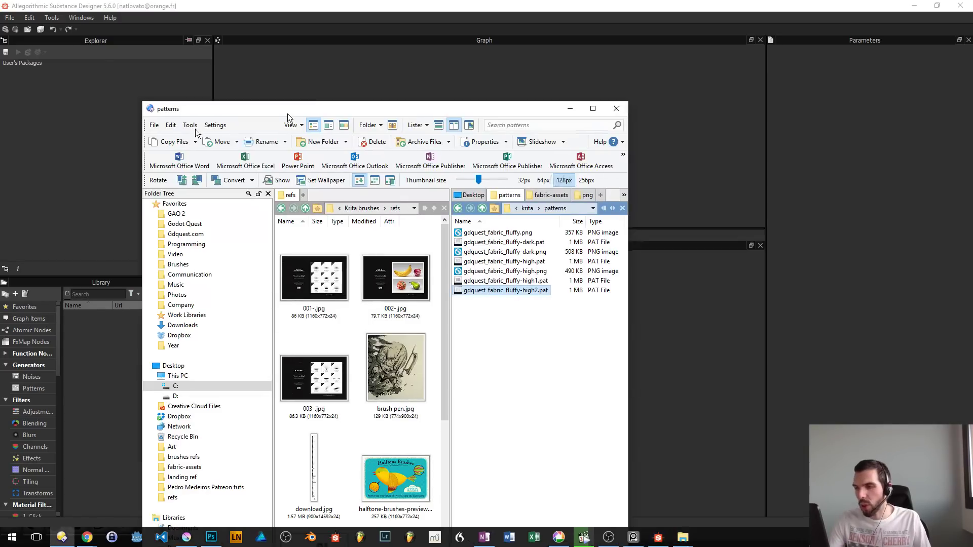
drag(287, 114, 0, 26)
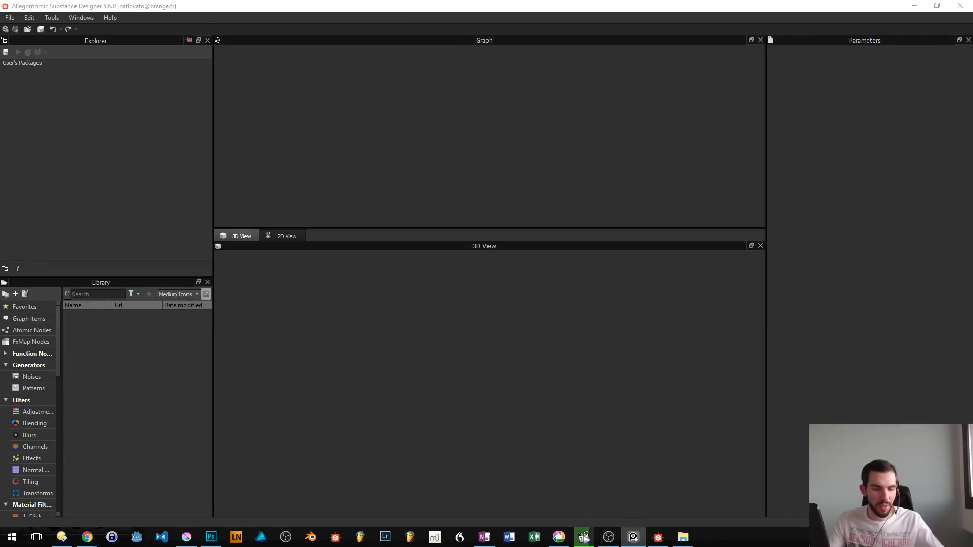
key(alt+F4)
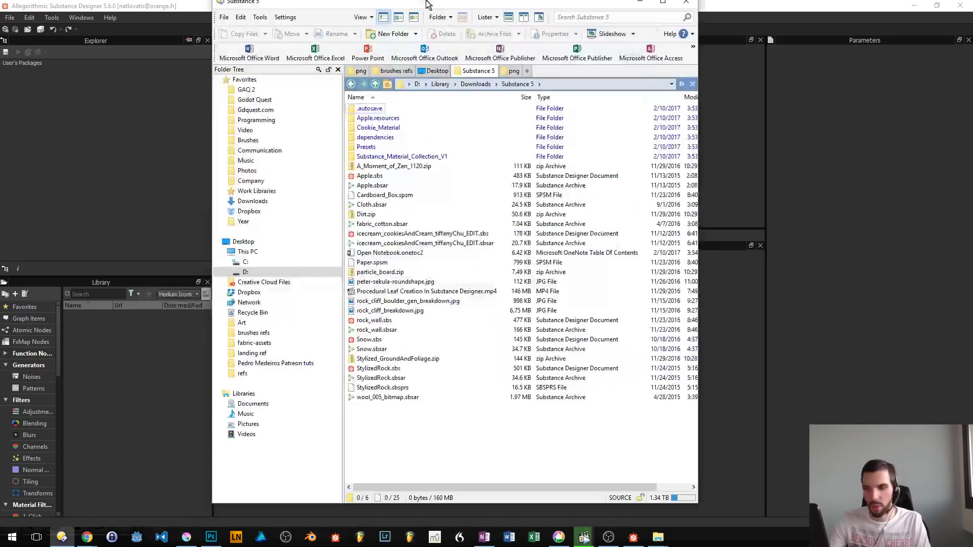
drag(428, 4, 428, 0)
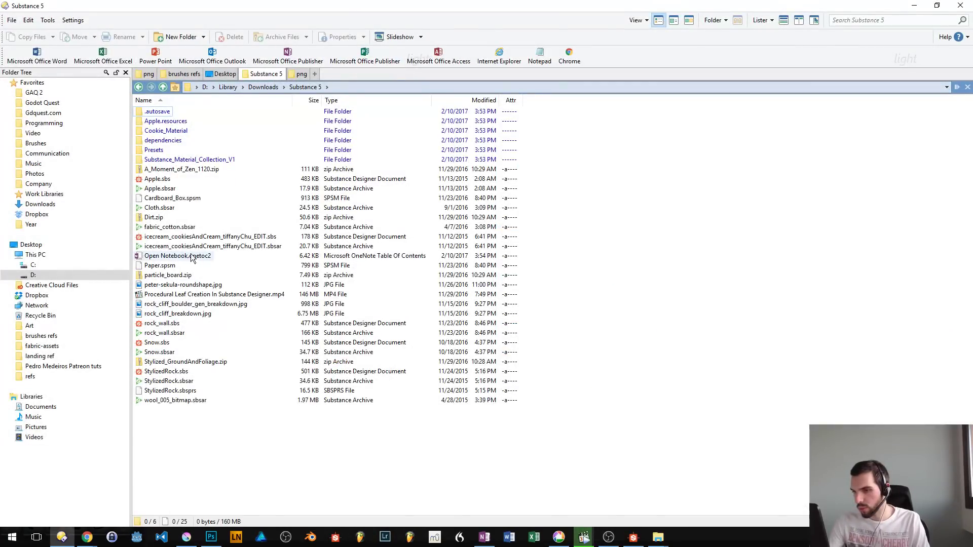
- Look through the Substance 5 folder, and go up to its parent Downloads folder
click(189, 161)
key(Up)
key(Up)
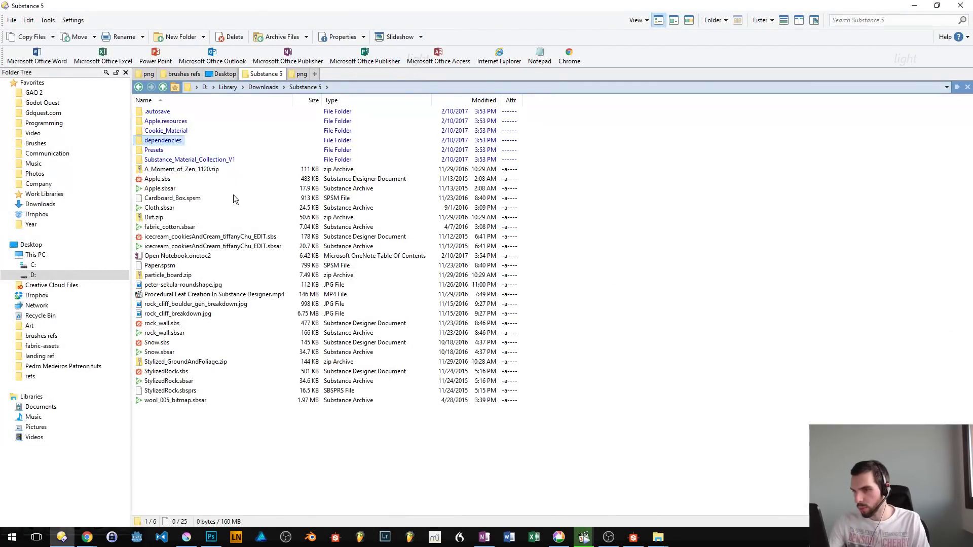
key(Up)
key(Up)
key(BackSpace)
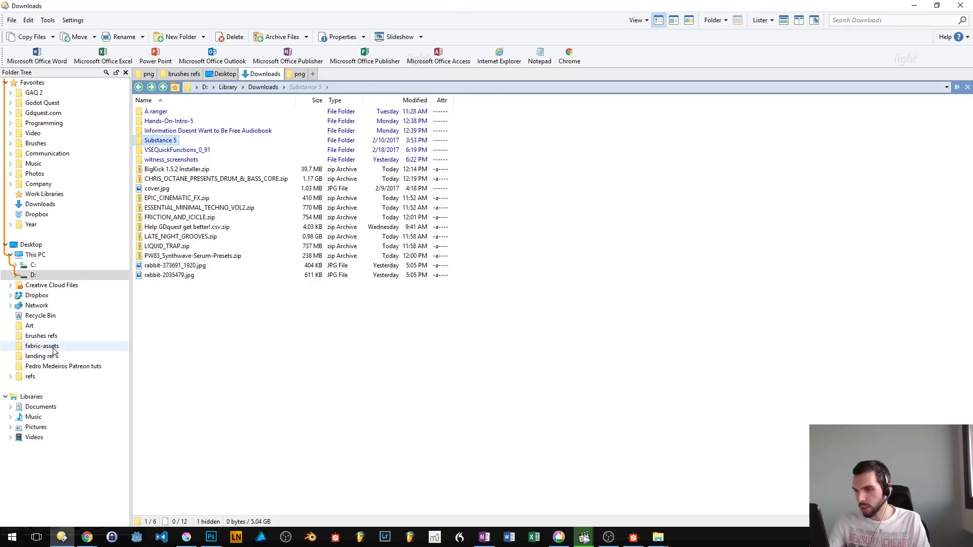
- Browse the Files\2016 folder on drive D, and go back through the folder history to the Krita patterns folder
click(56, 275)
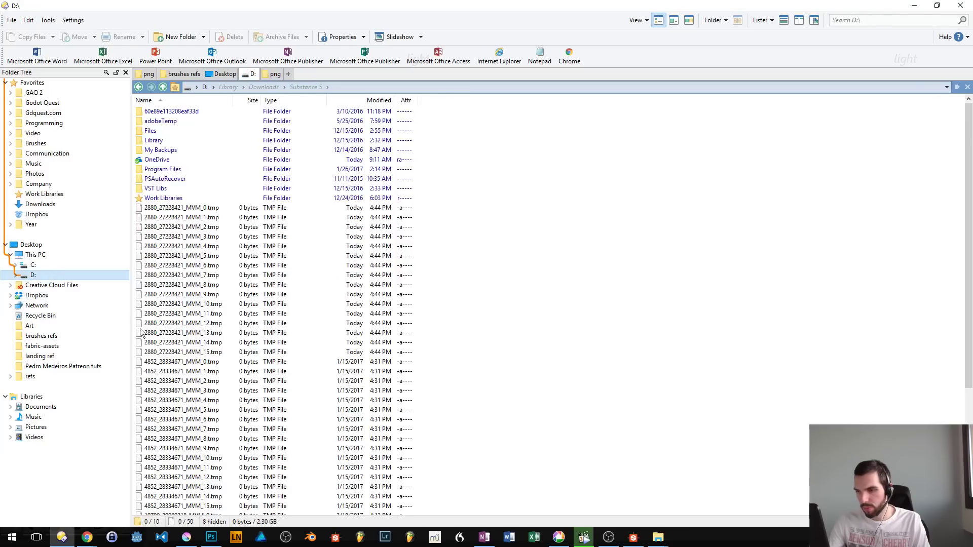
double_click(151, 131)
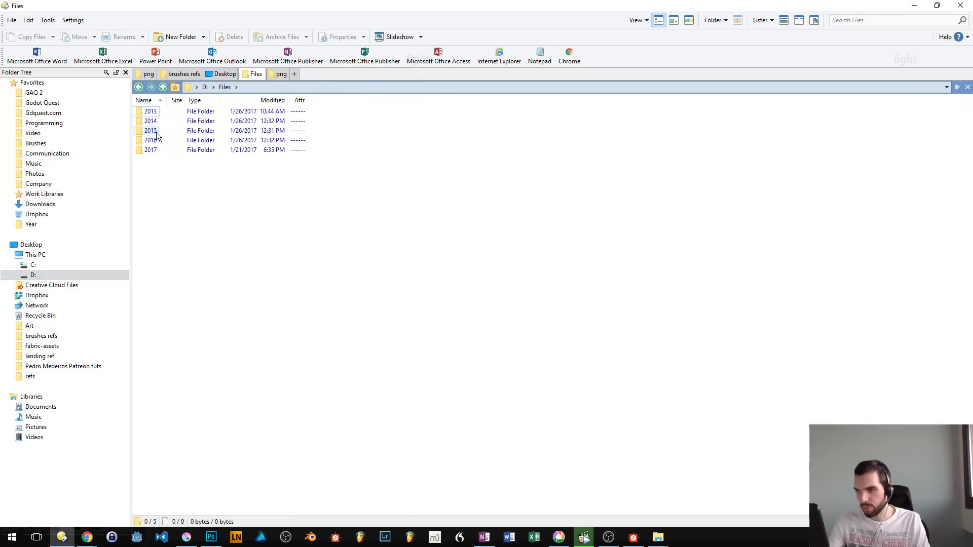
double_click(150, 140)
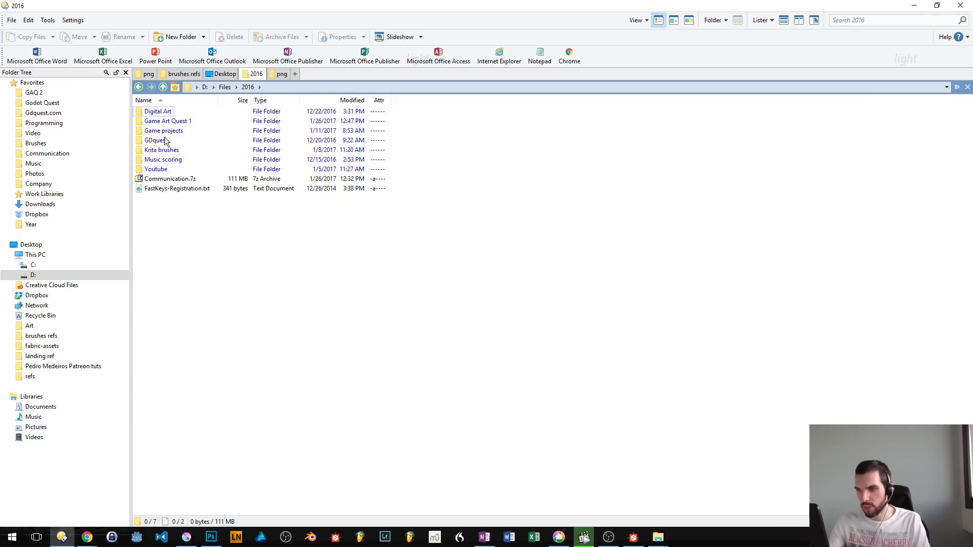
key(alt+Left)
key(alt+Left)
key(alt+Left)
key(alt+Left)
key(alt+Left)
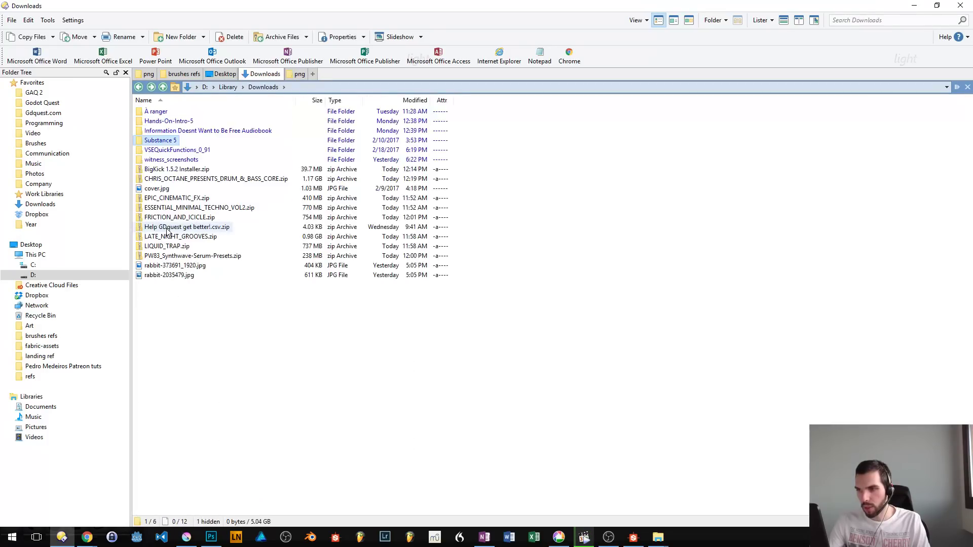
key(alt+Left)
key(alt+Left)
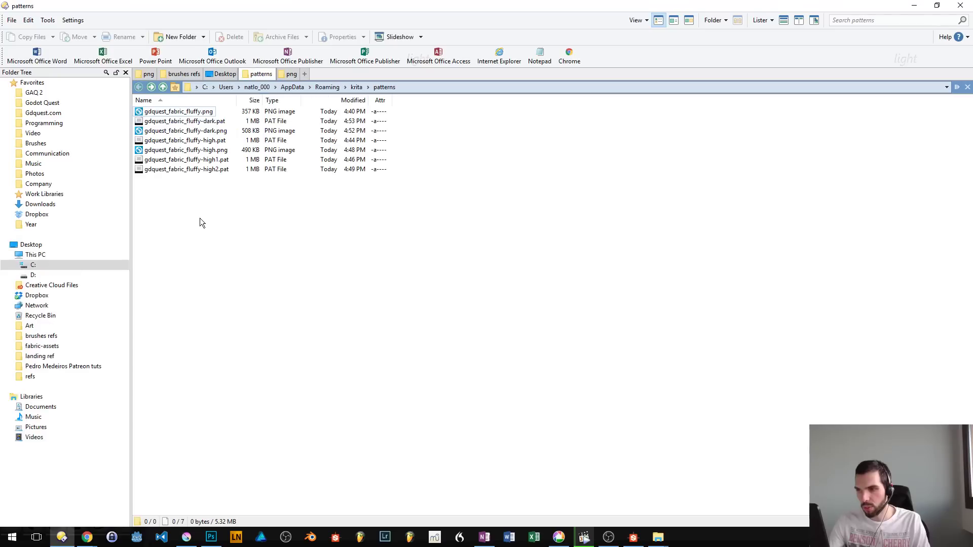
- Reopen the Substance 5 folder in Downloads and check the extension of the Apple Substance Designer document without renaming it
click(40, 204)
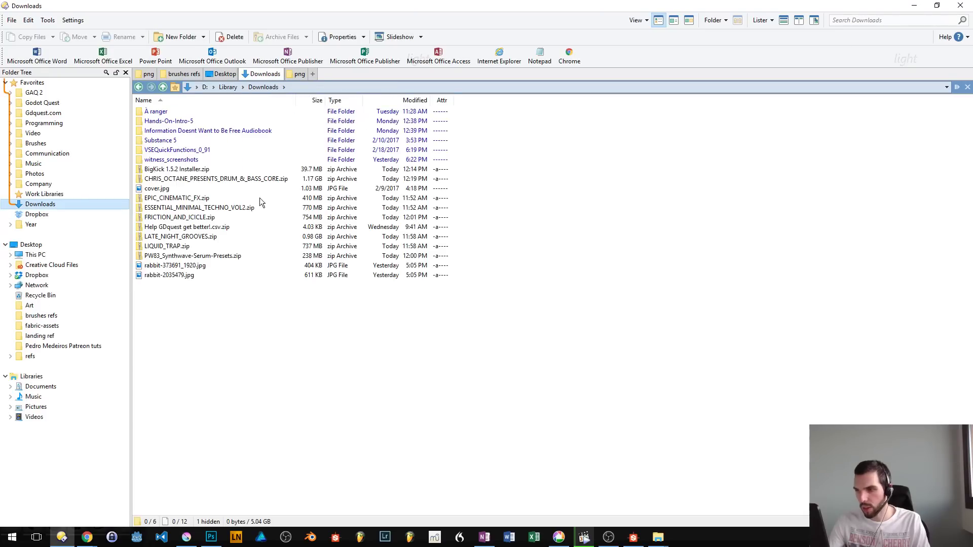
click(176, 141)
double_click(176, 140)
key(Up)
key(Up)
key(Up)
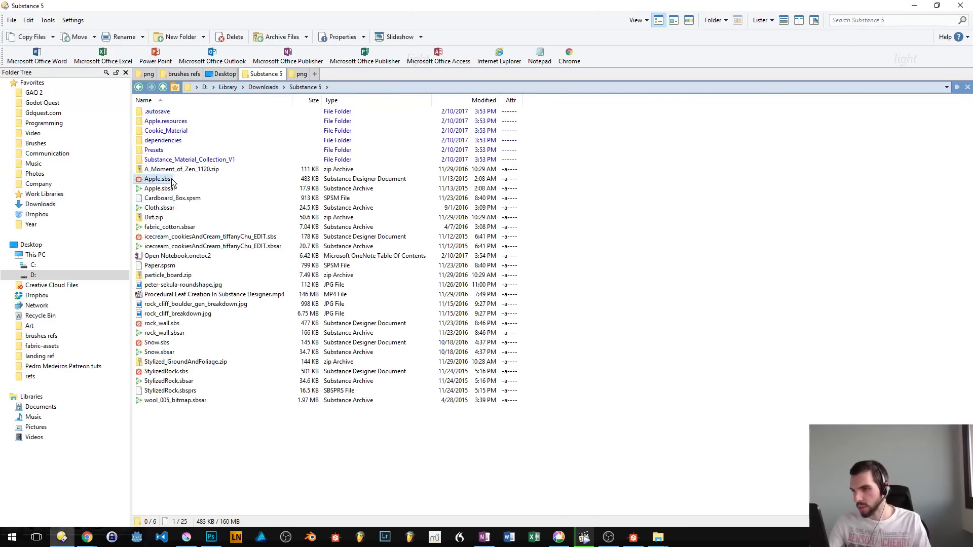
key(F2)
key(Left)
key(Right)
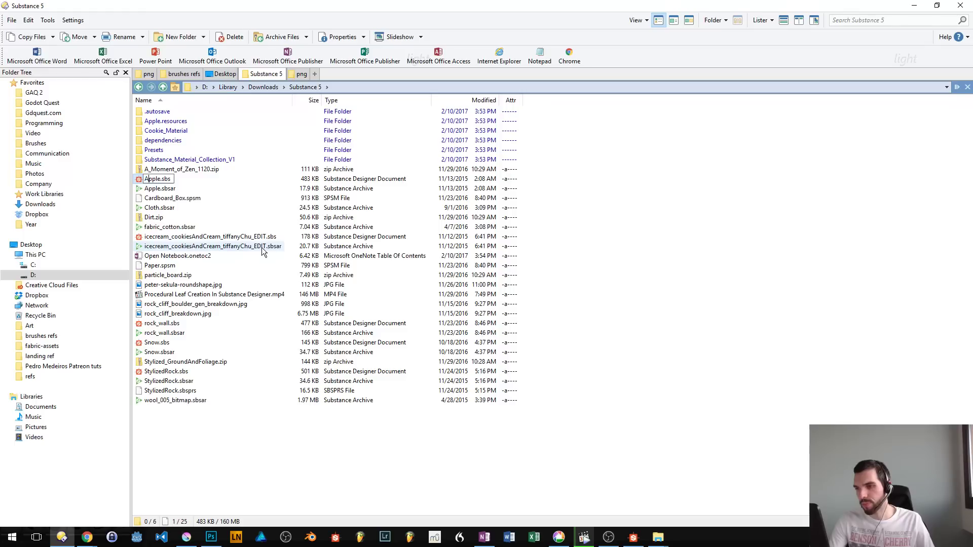
key(Right)
key(shift+End)
key(Escape)
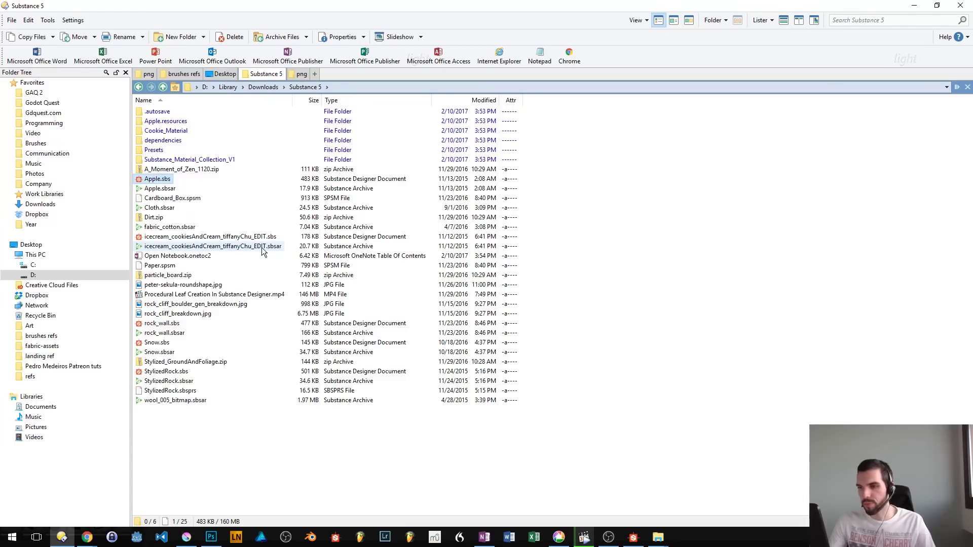
- Open the main Krita brushes folder from the Brushes favorites and search it for *.sbs files
click(57, 142)
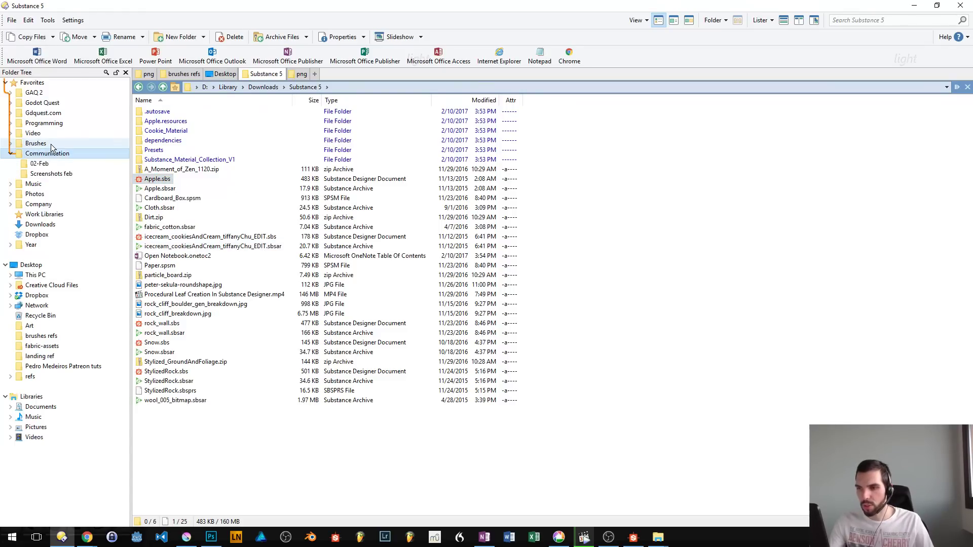
click(47, 155)
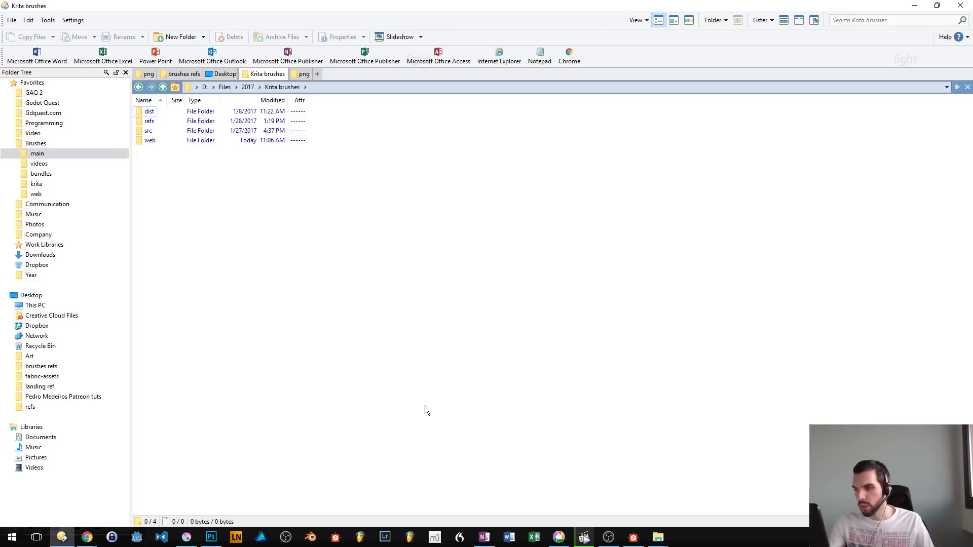
key(ctrl+f)
text(*.sbs)
key(Return)
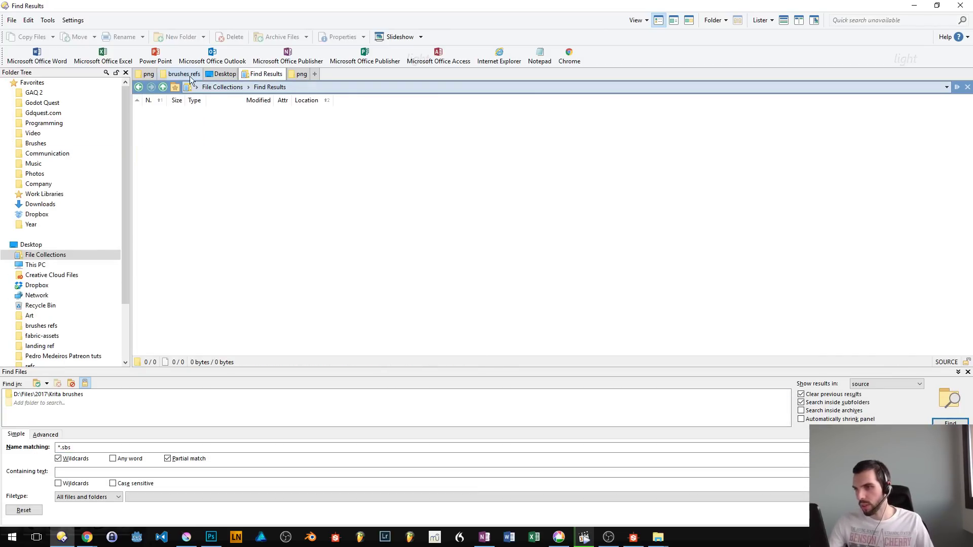
- Leave the search results and open the Files\2016 folder on drive D
click(301, 75)
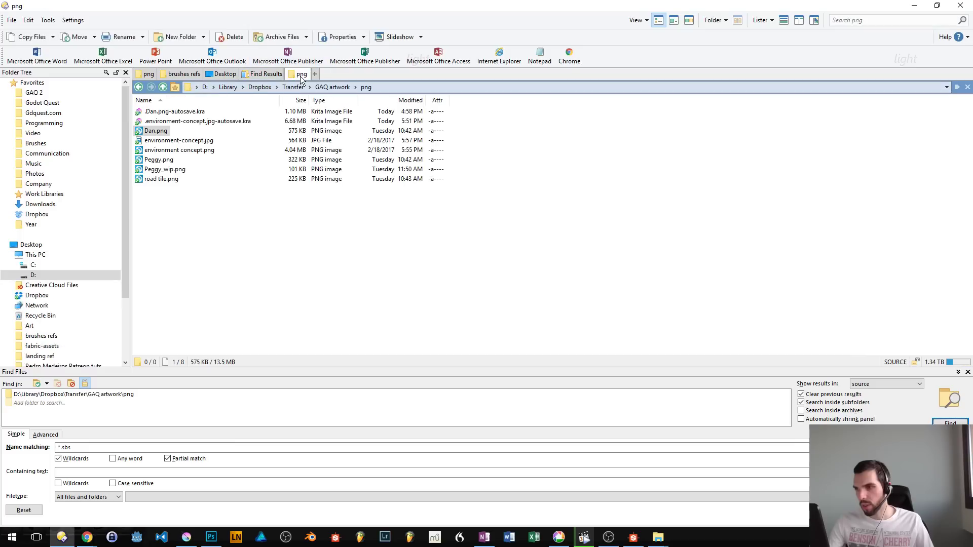
scroll(55, 227, down, 3)
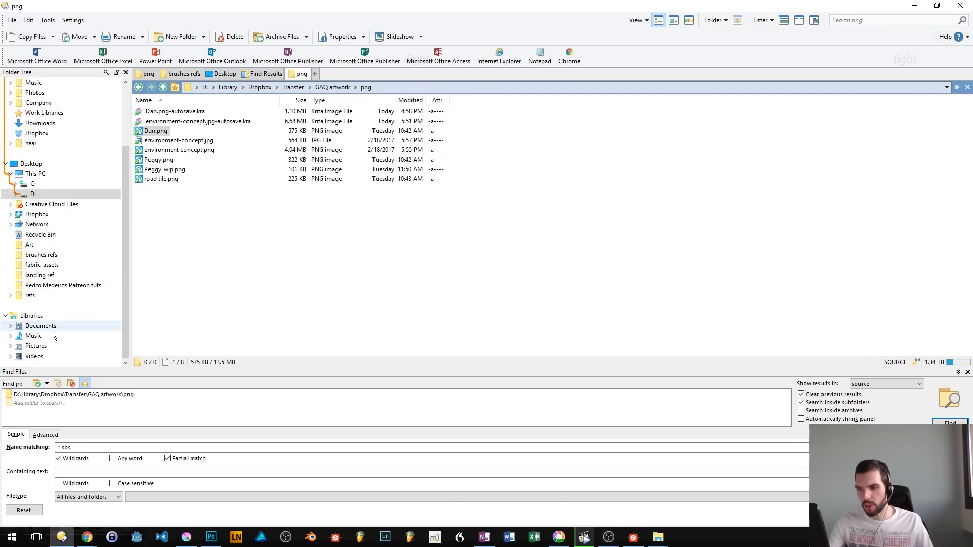
click(33, 195)
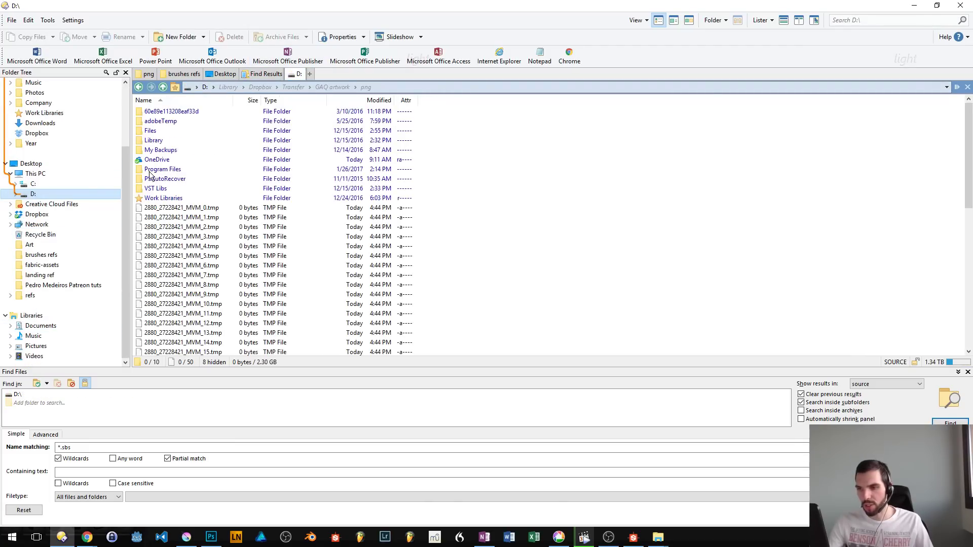
double_click(152, 141)
double_click(151, 141)
key(ctrl+v)
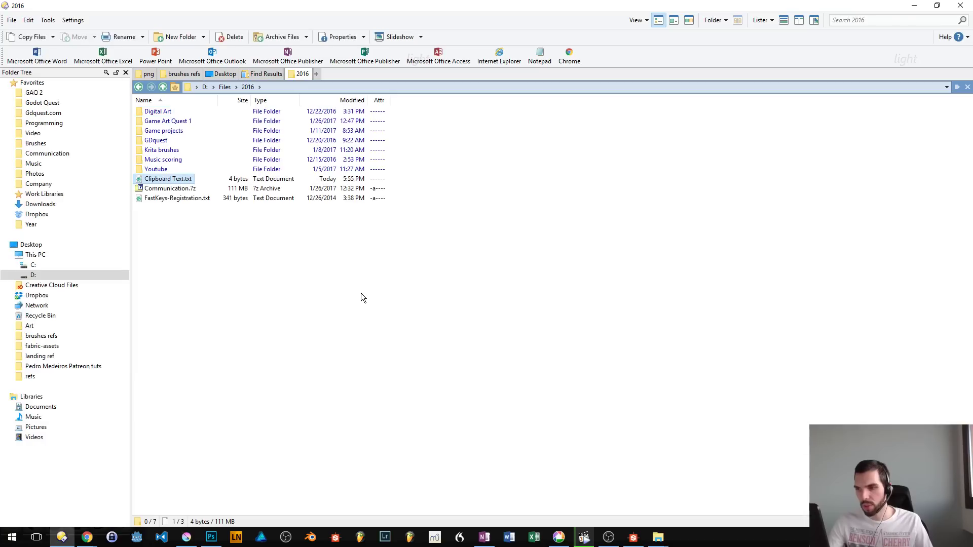
key(Delete)
key(Return)
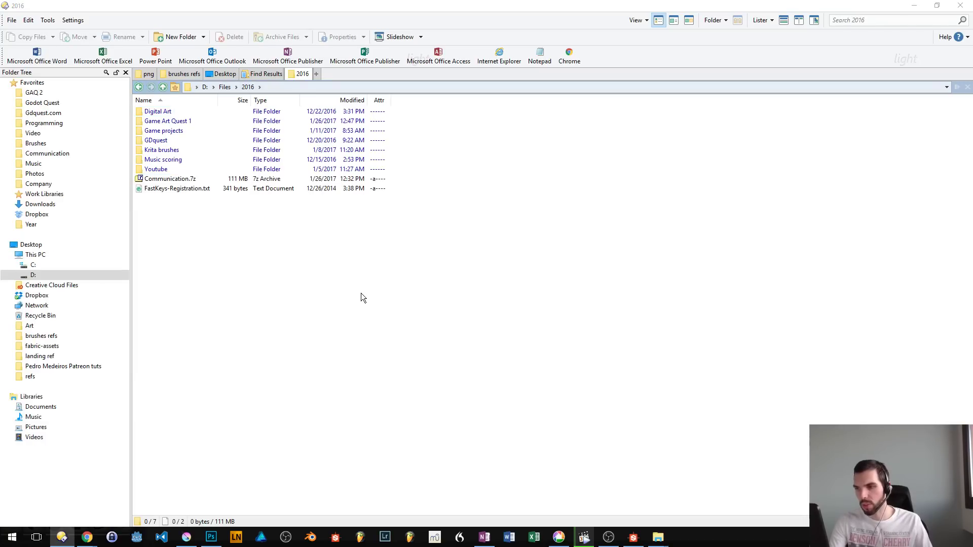
- Search the 2016 folder for .sbs files, and open leaves_details.sbs in Substance Designer, accepting all format updates
key(ctrl+f)
key(Return)
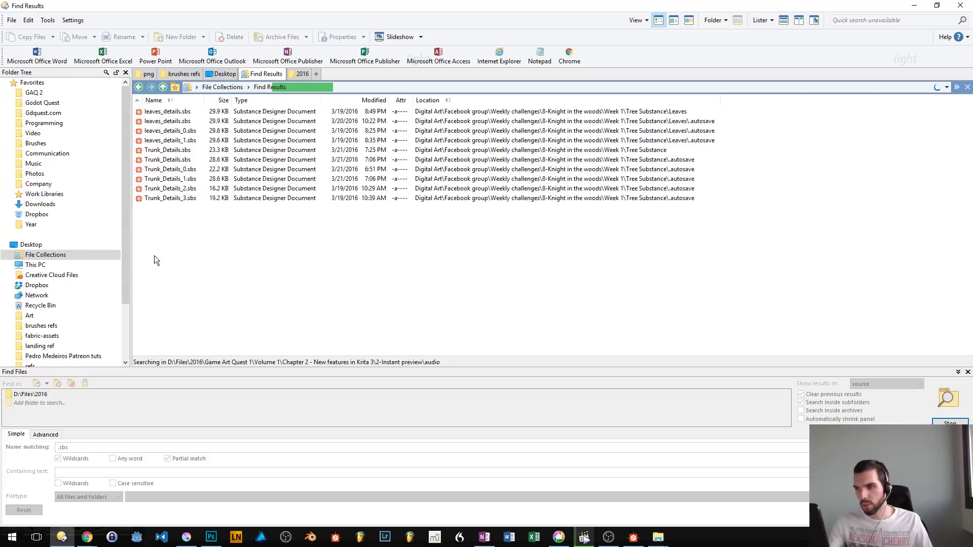
double_click(189, 113)
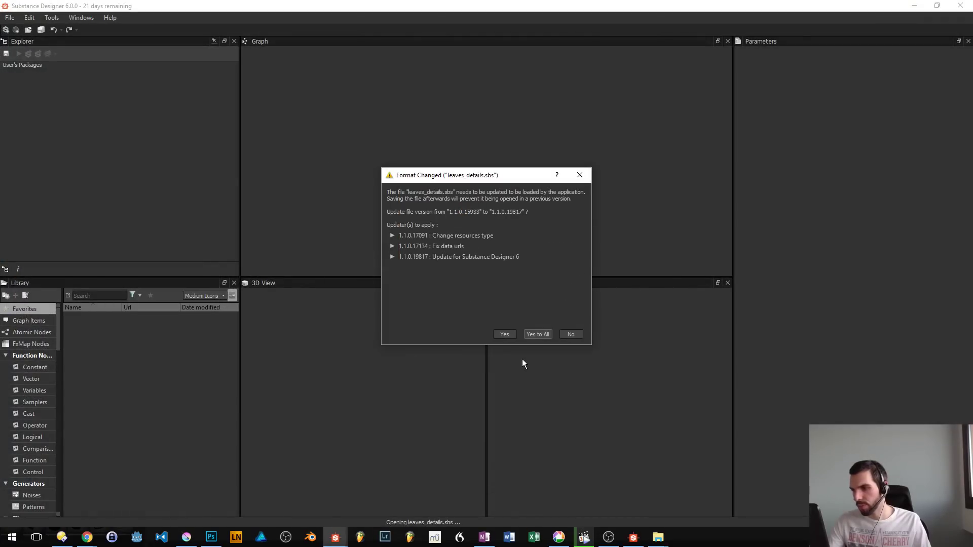
click(538, 335)
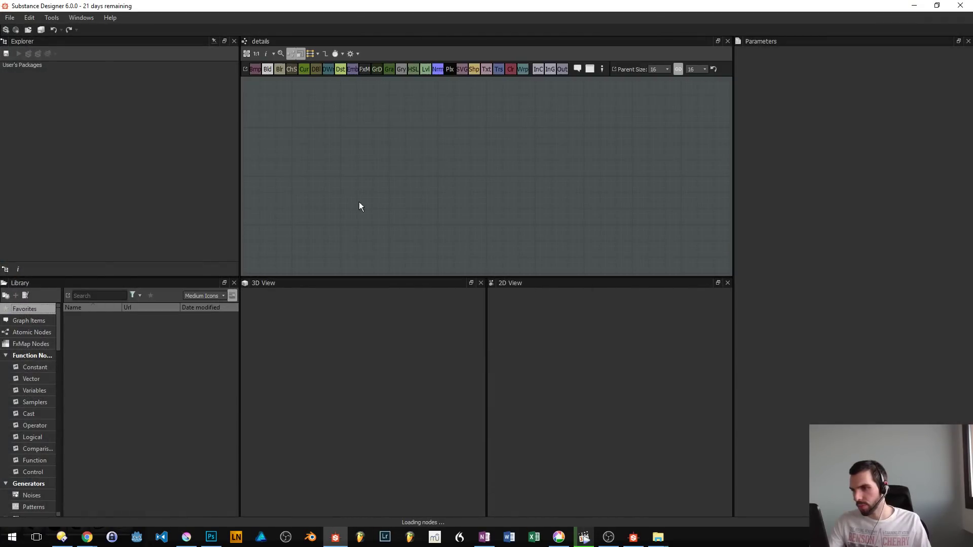
key(Escape)
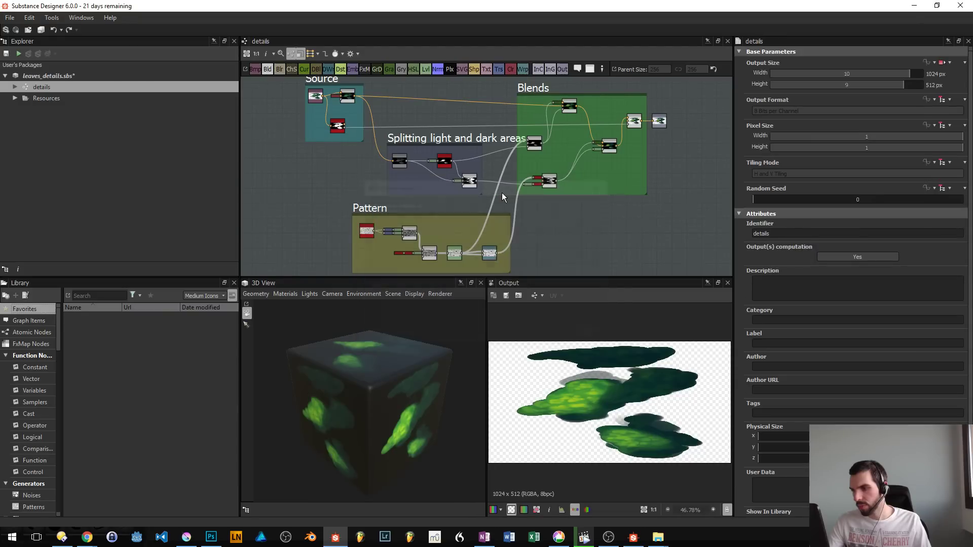
drag(478, 222, 427, 236)
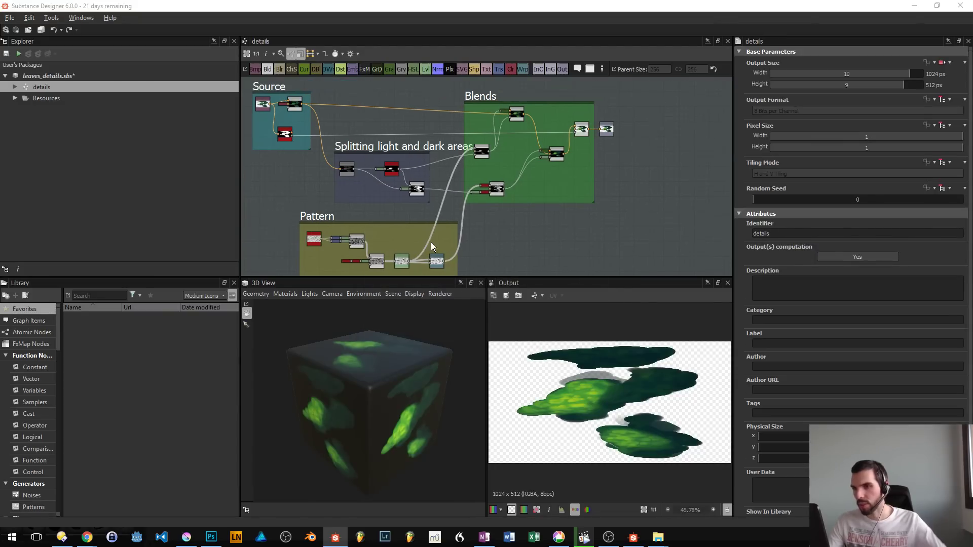
- Switch to the file manager, leave the search results, and go back through the visited folders to Krita brushes
key(alt+F4)
click(560, 284)
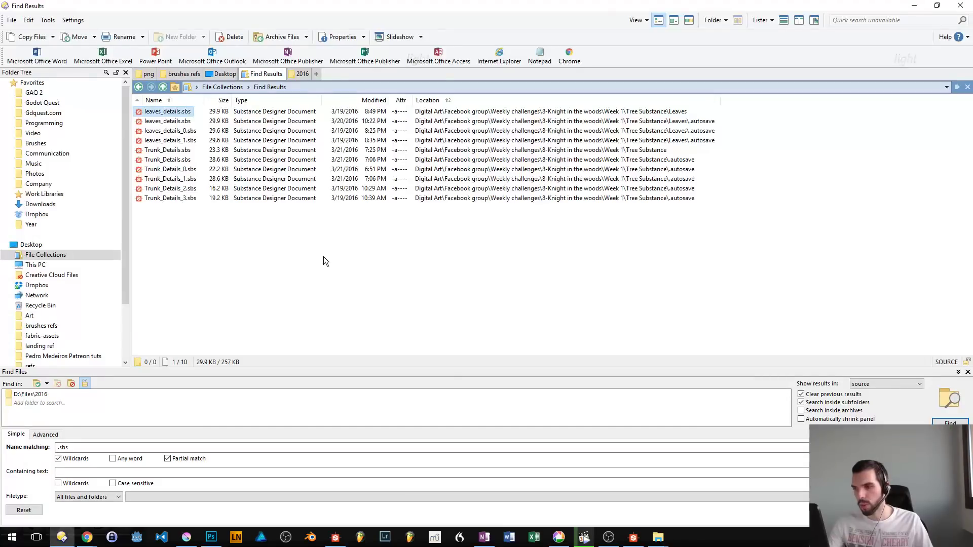
click(323, 257)
key(BackSpace)
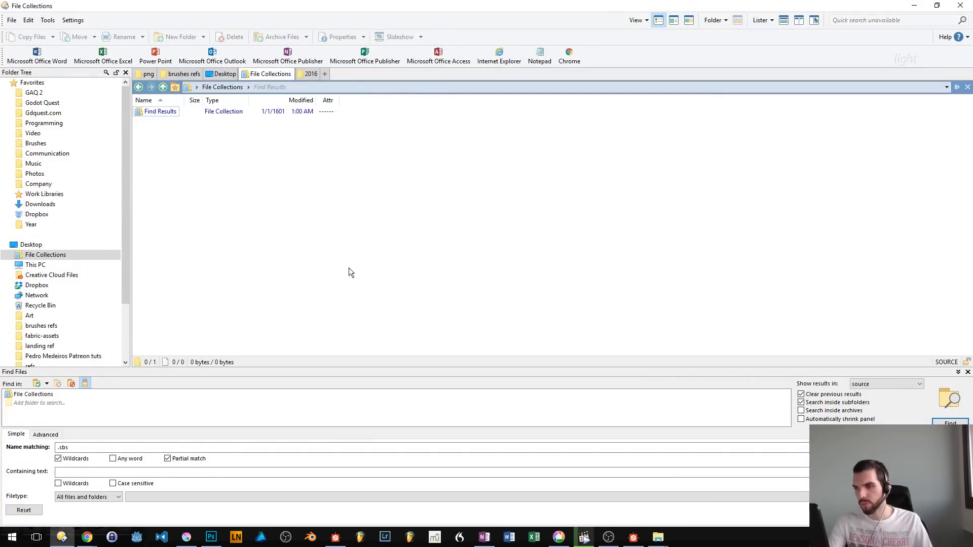
key(BackSpace)
key(alt+Left)
key(alt+Left)
key(alt+Left)
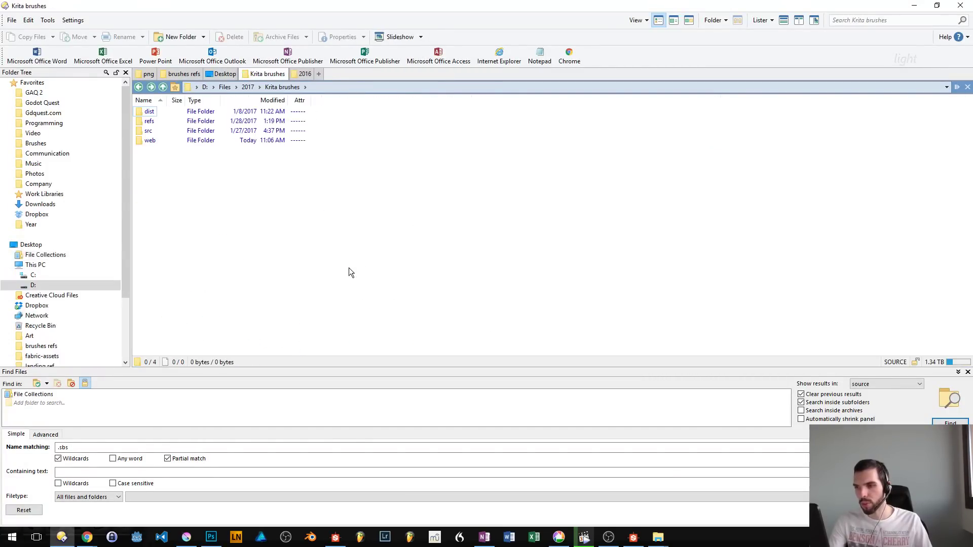
key(alt+Left)
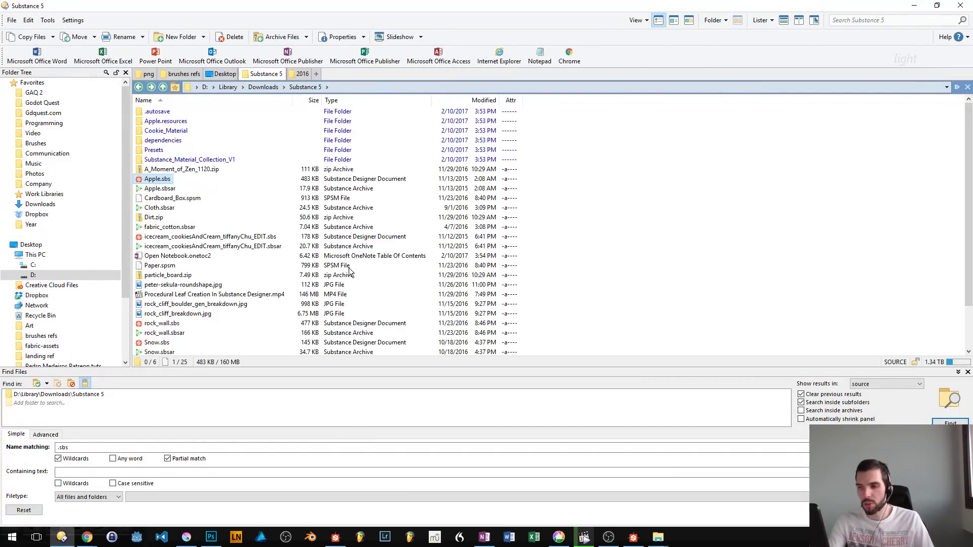
key(alt+Right)
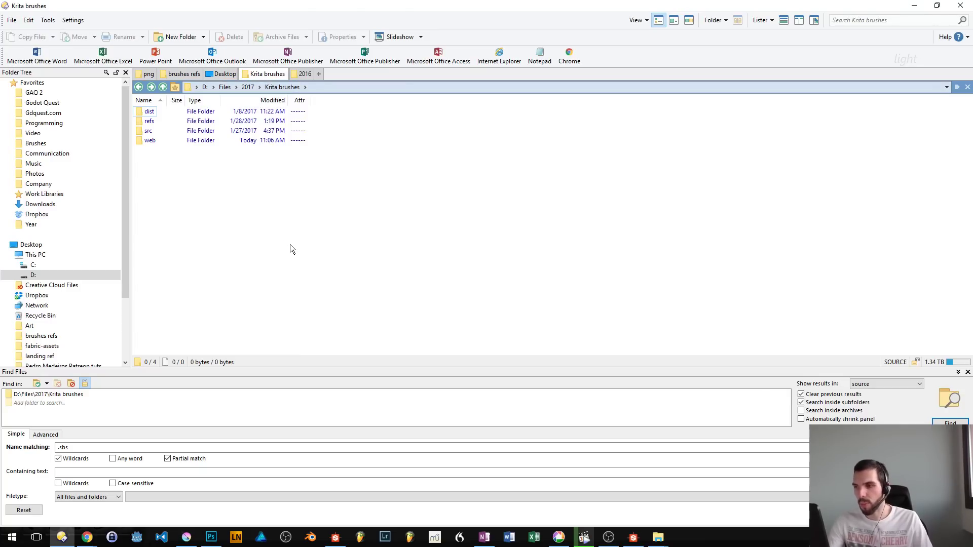
- Go up to the Files\2017 folder and search it for .sbs files
key(BackSpace)
key(ctrl+f)
key(ctrl+f)
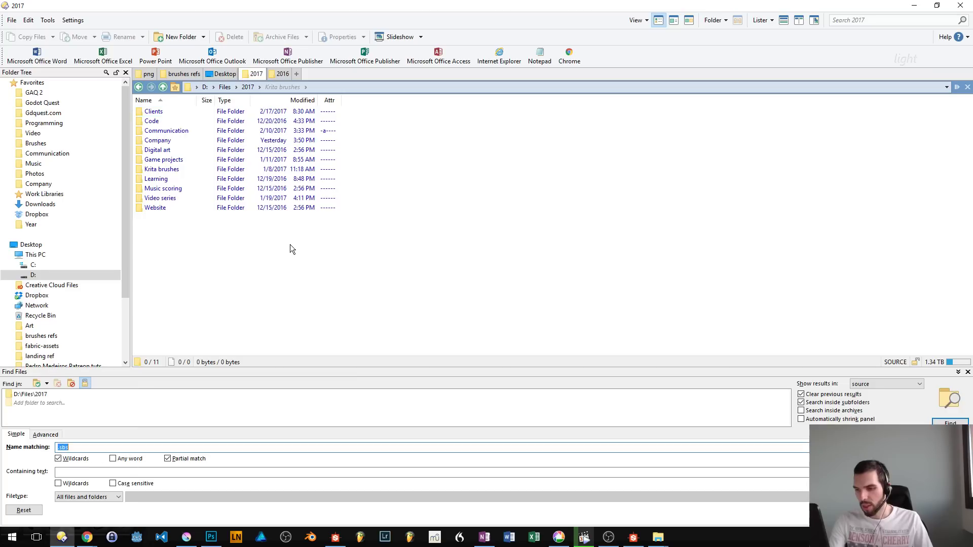
key(Return)
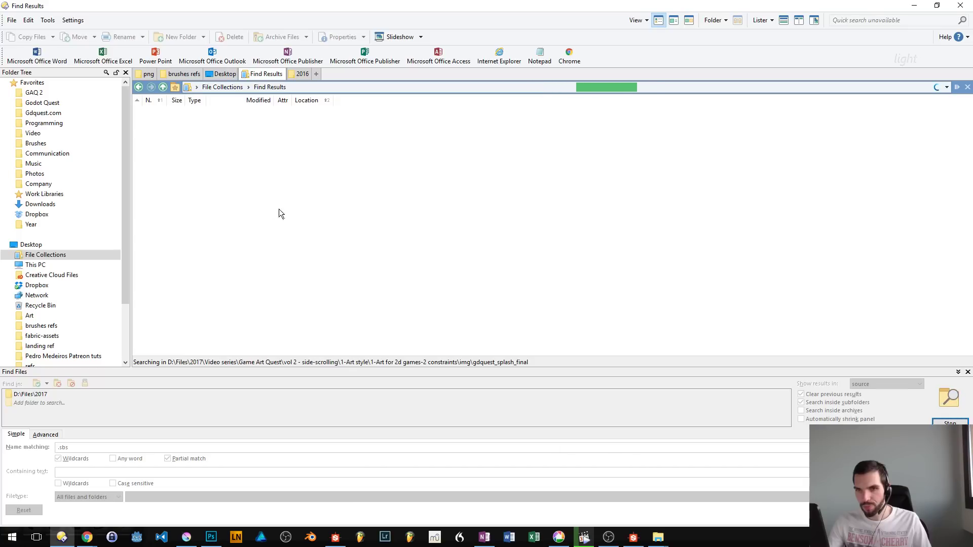
- Leave the search, open the Substance 5 folder in Downloads, and look through its files
click(299, 77)
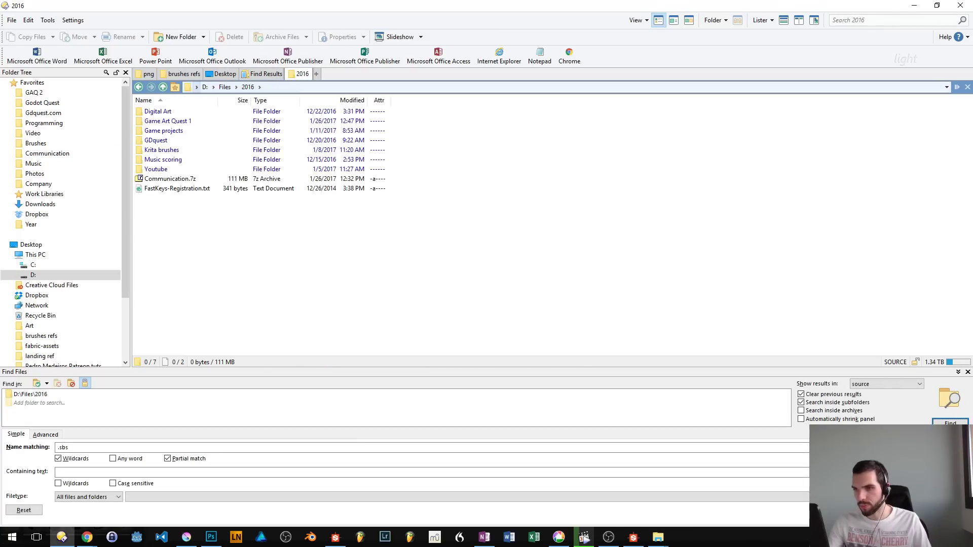
click(49, 215)
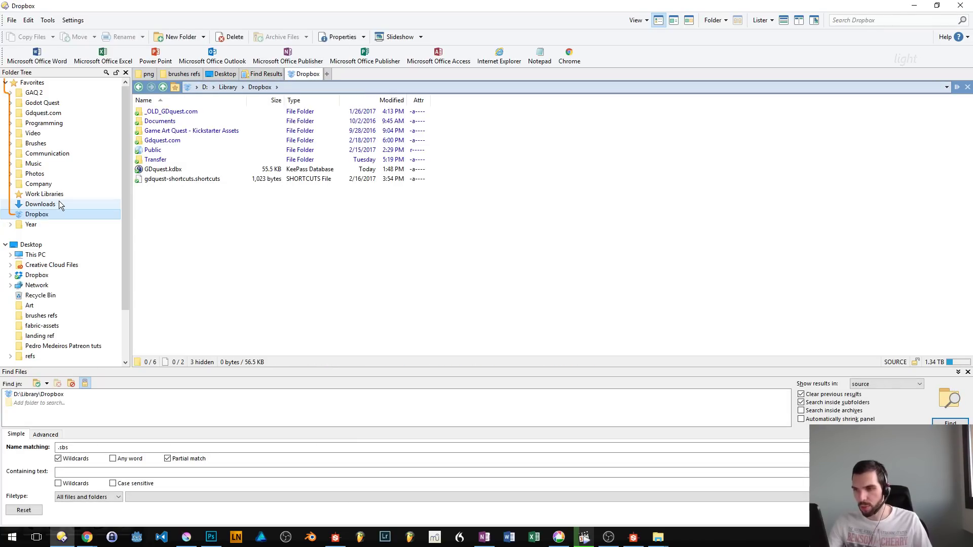
click(41, 205)
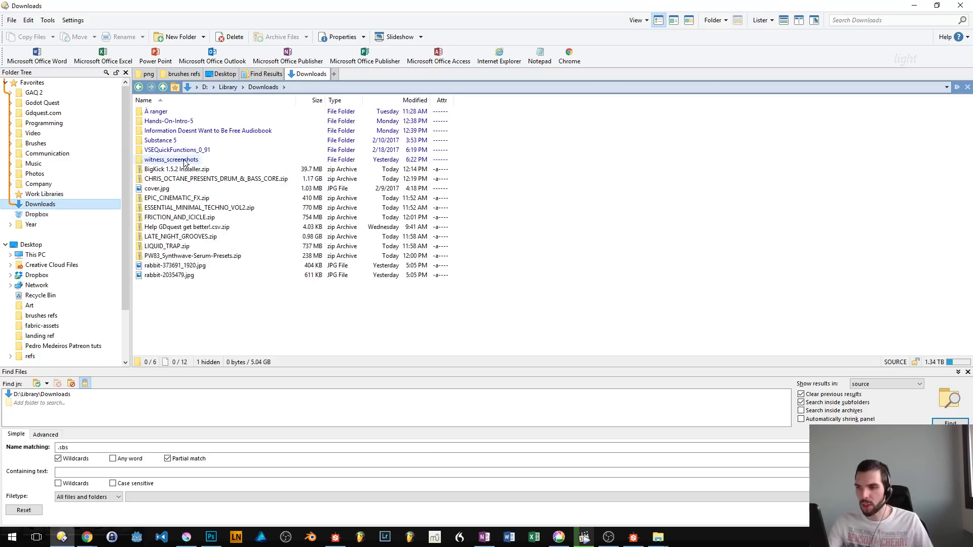
double_click(161, 140)
scroll(192, 313, down, 2)
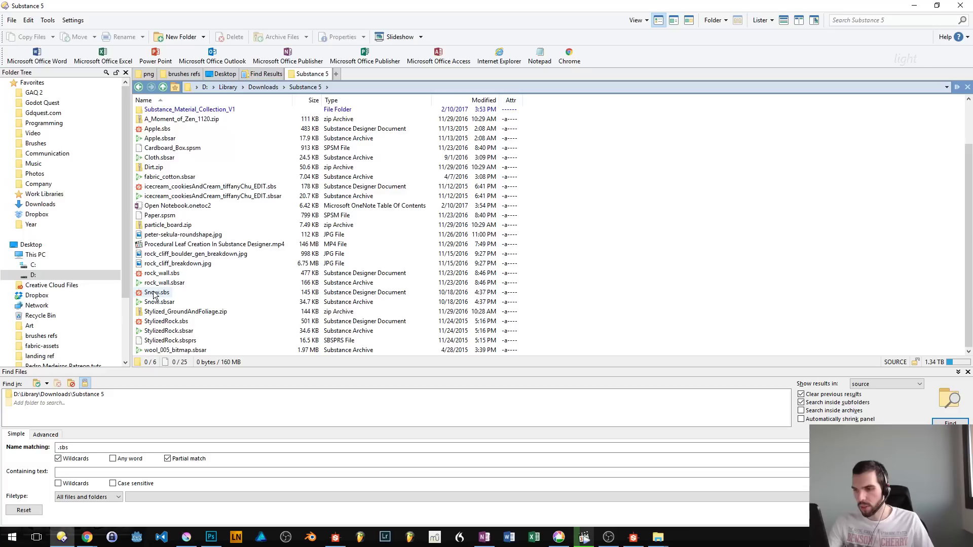
scroll(159, 296, up, 2)
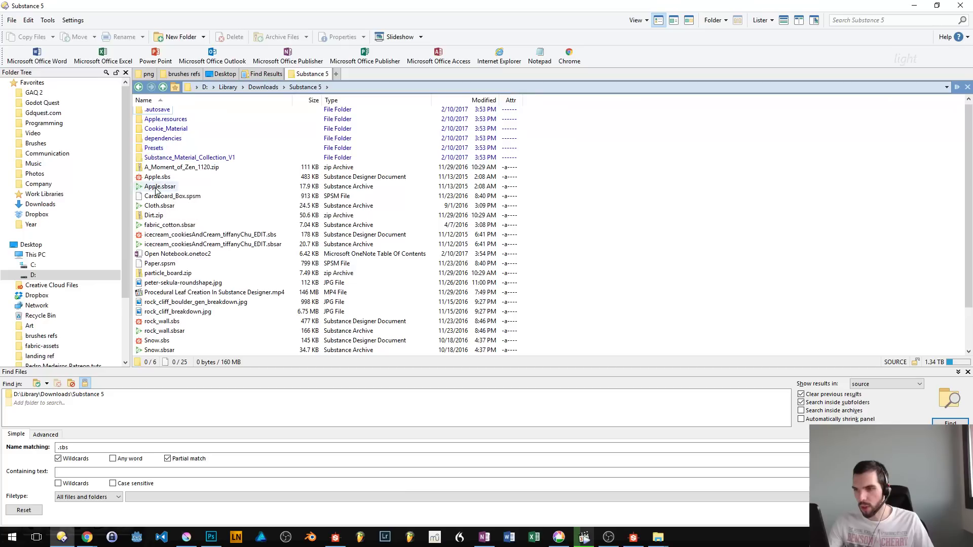
- Open Rocky_Black_Sand.sbs from the Rocky_Black_Sand subfolder of Substance_Material_Collection_V1
double_click(174, 158)
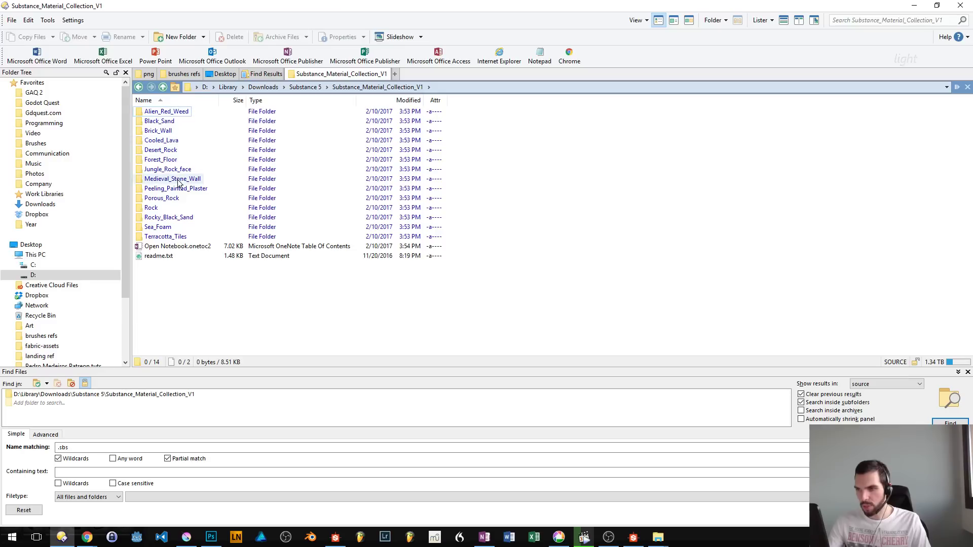
double_click(151, 209)
key(BackSpace)
key(Down)
key(Return)
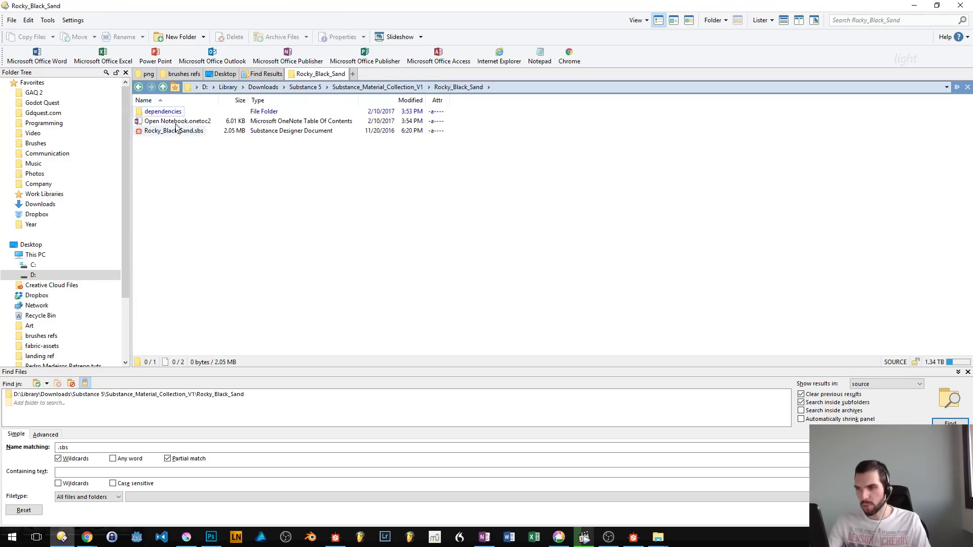
click(173, 131)
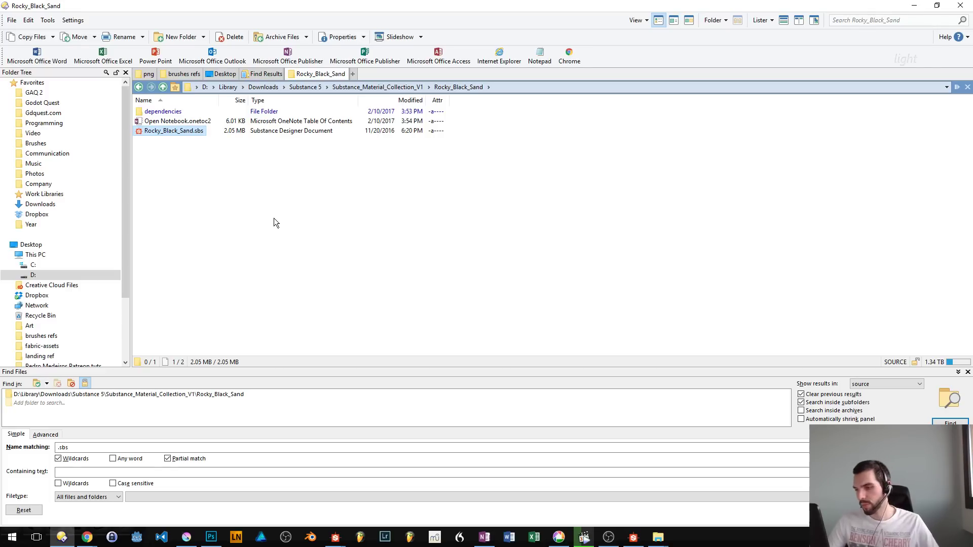
- Switch to Substance Designer, accept the format update for the Rocky_Black_Sand package, and dismiss the update report
click(335, 537)
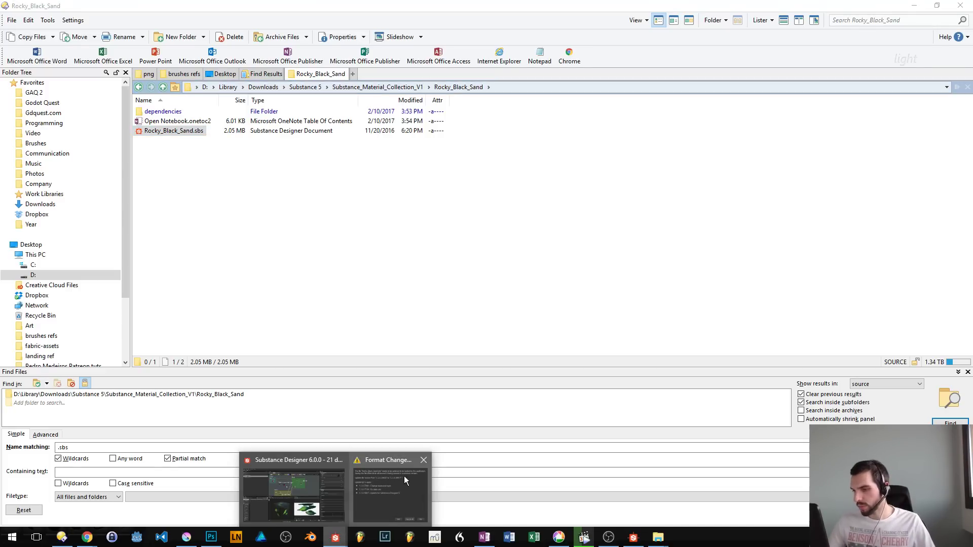
click(398, 493)
click(545, 335)
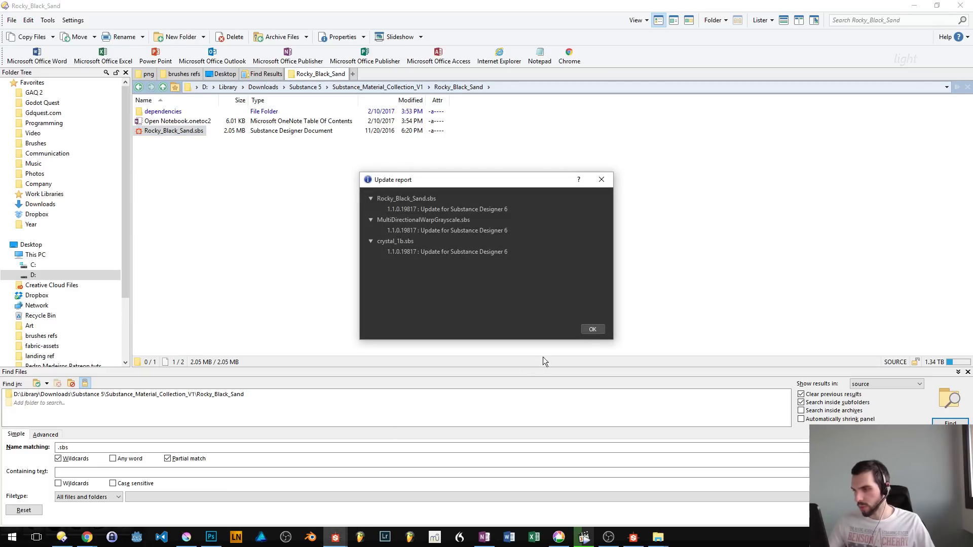
click(592, 329)
click(335, 537)
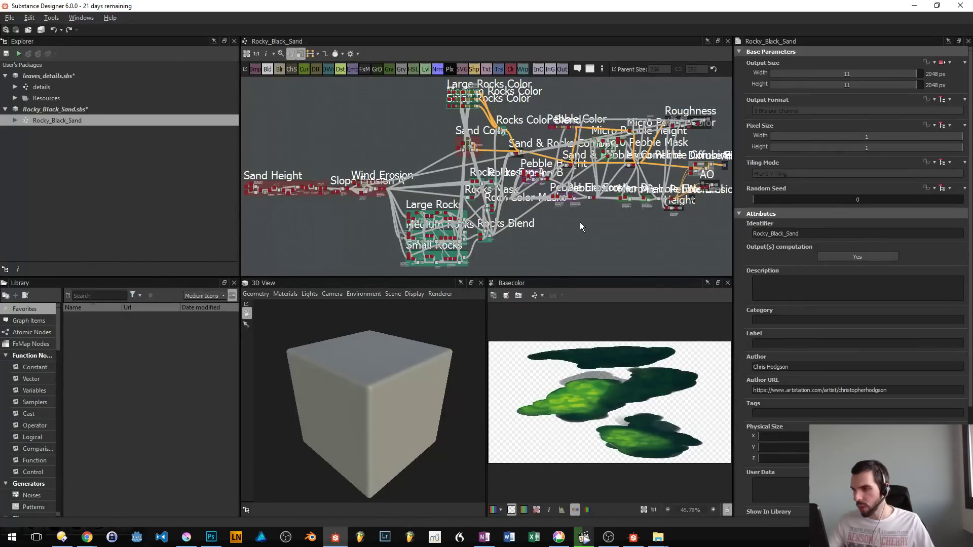
- Examine the overall Rocky_Black_Sand node graph and its base color texture
drag(564, 191, 539, 170)
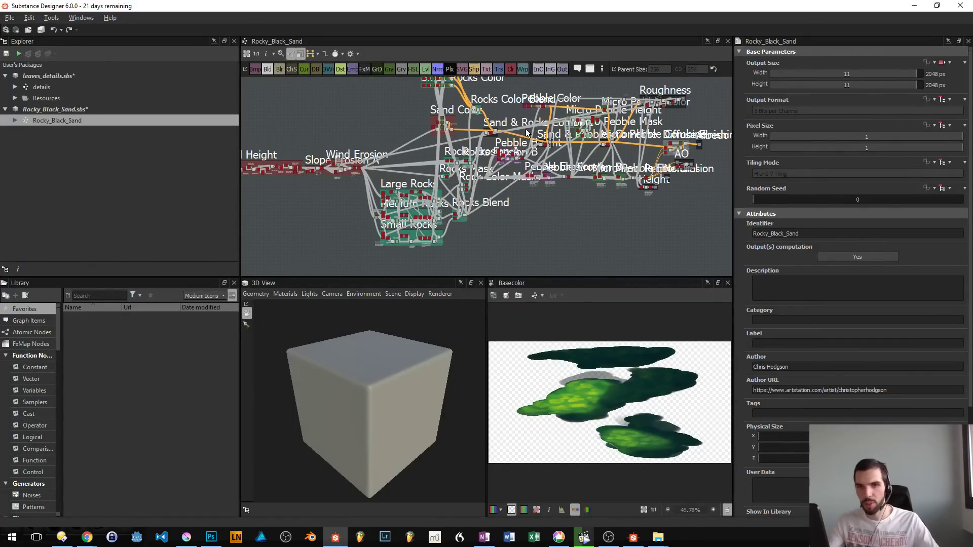
drag(678, 152, 575, 157)
scroll(604, 360, down, 2)
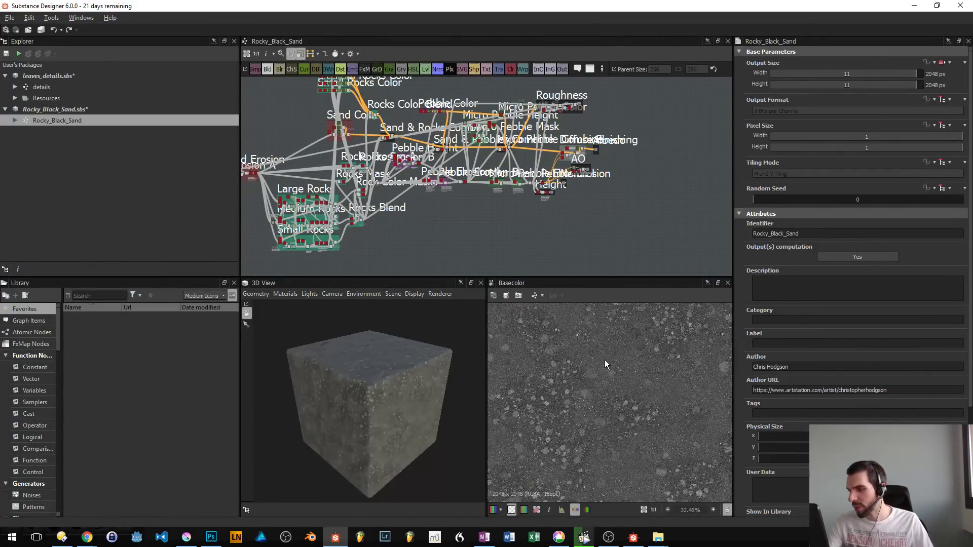
scroll(613, 388, up, 3)
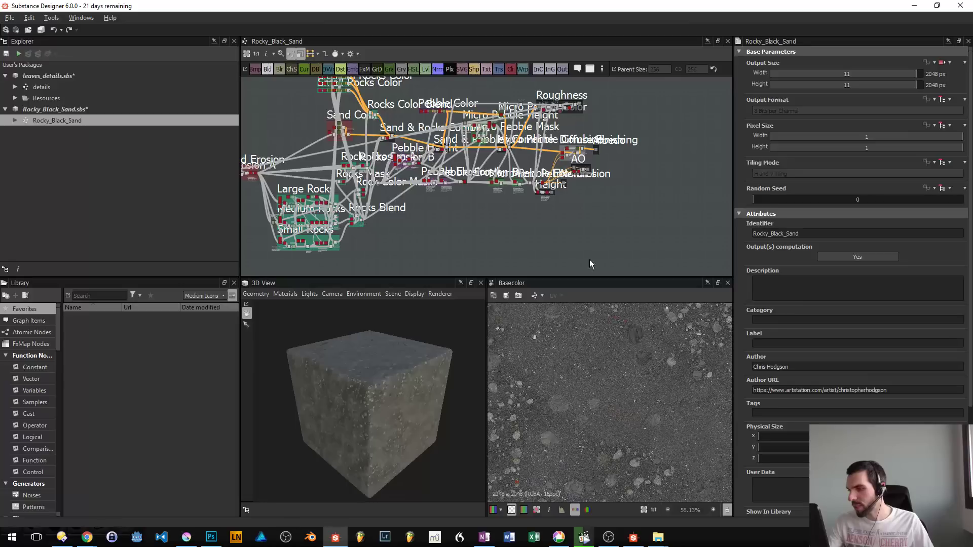
drag(548, 282, 655, 343)
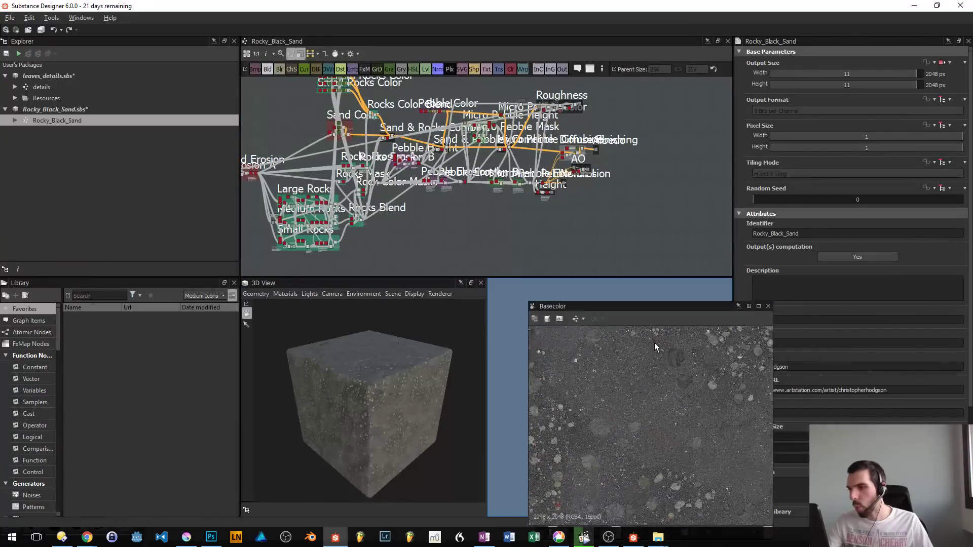
drag(416, 180, 544, 153)
scroll(543, 153, up, 10)
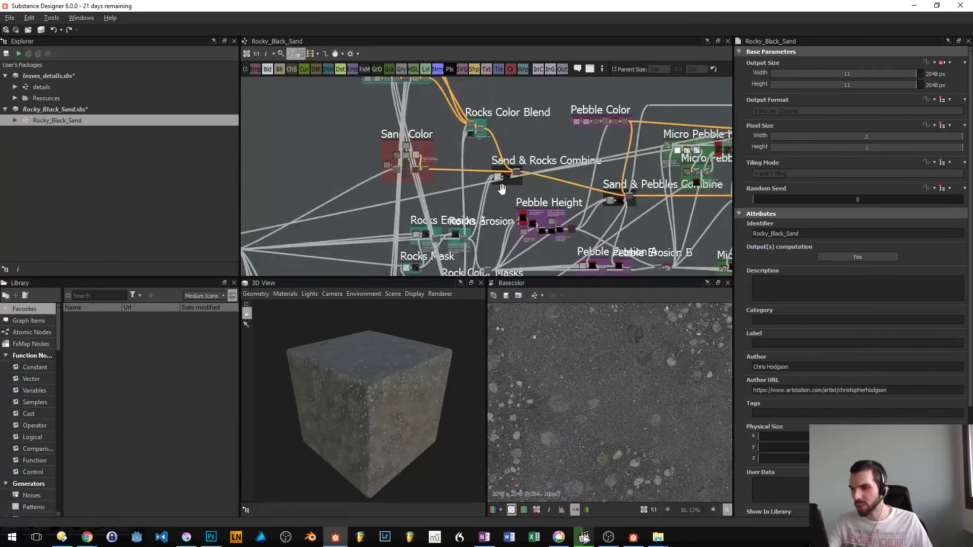
scroll(461, 200, down, 10)
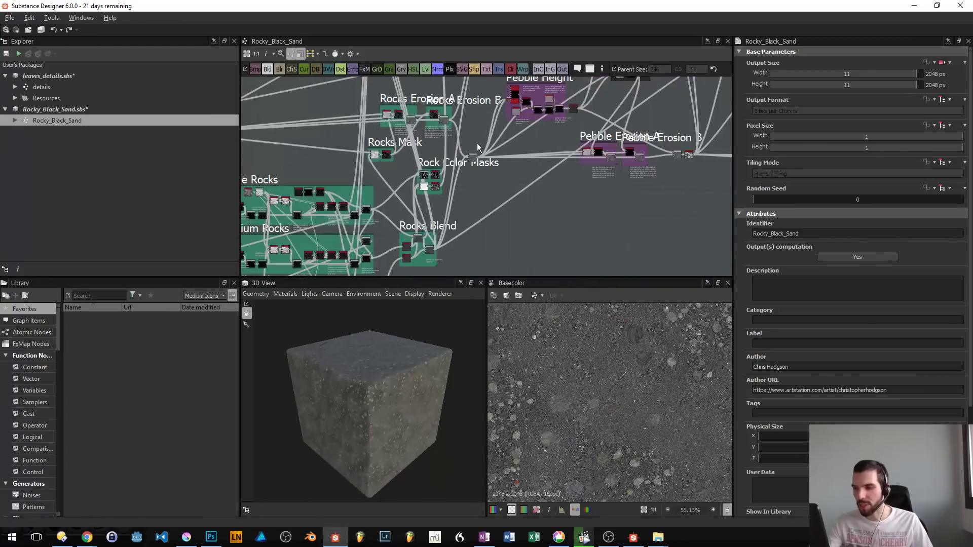
scroll(415, 169, up, 10)
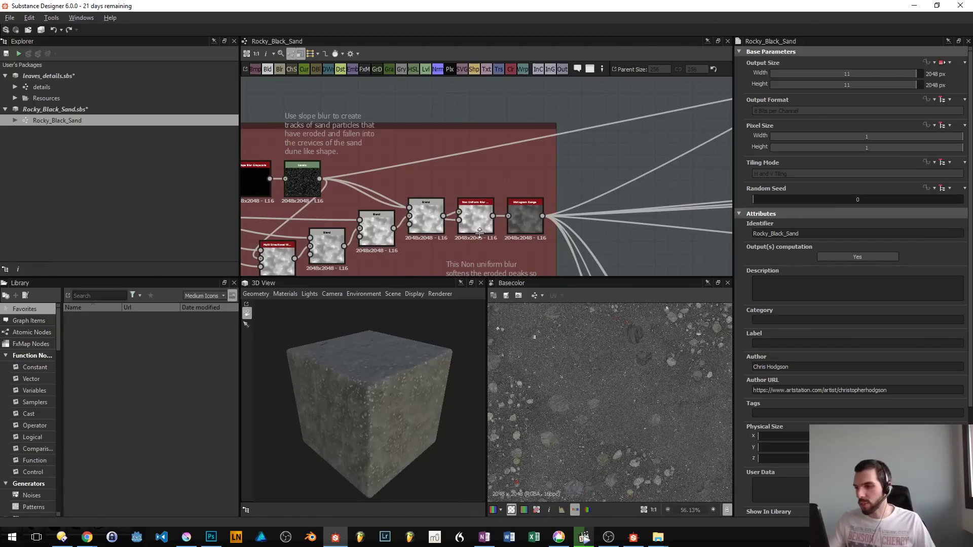
- Preview the Histogram Range and Levels nodes in the Wind Erosion group of the graph
drag(479, 233, 396, 197)
double_click(442, 183)
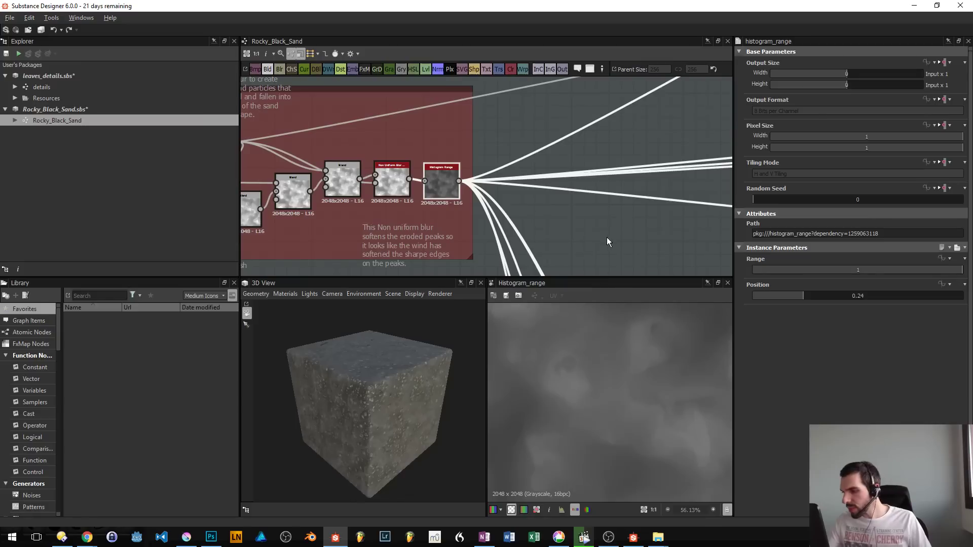
drag(449, 200, 609, 195)
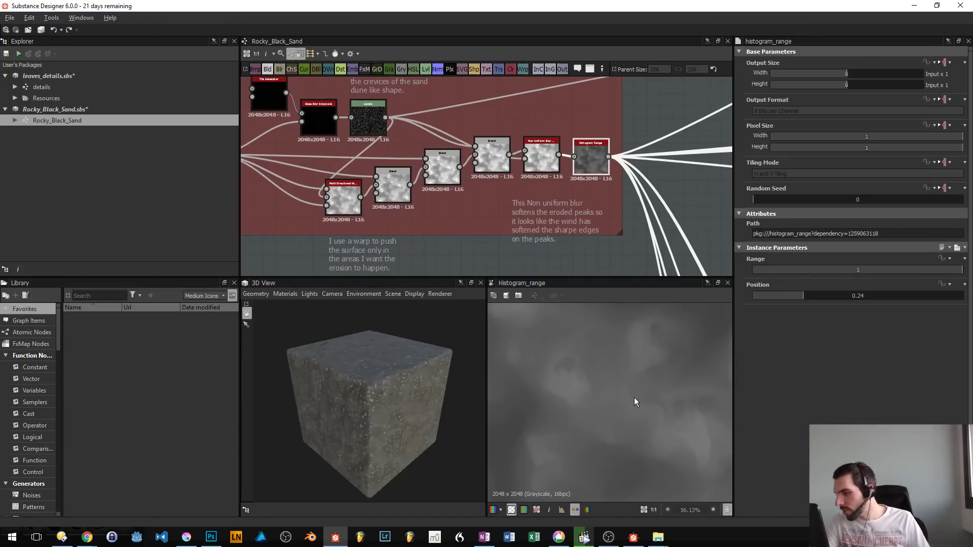
scroll(644, 388, down, 5)
scroll(646, 385, up, 2)
scroll(633, 379, down, 1)
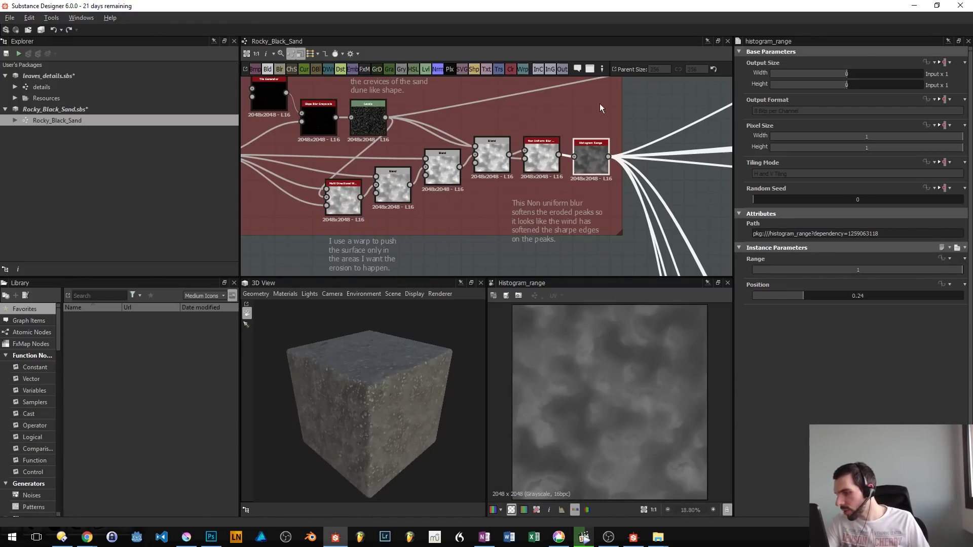
scroll(424, 187, down, 3)
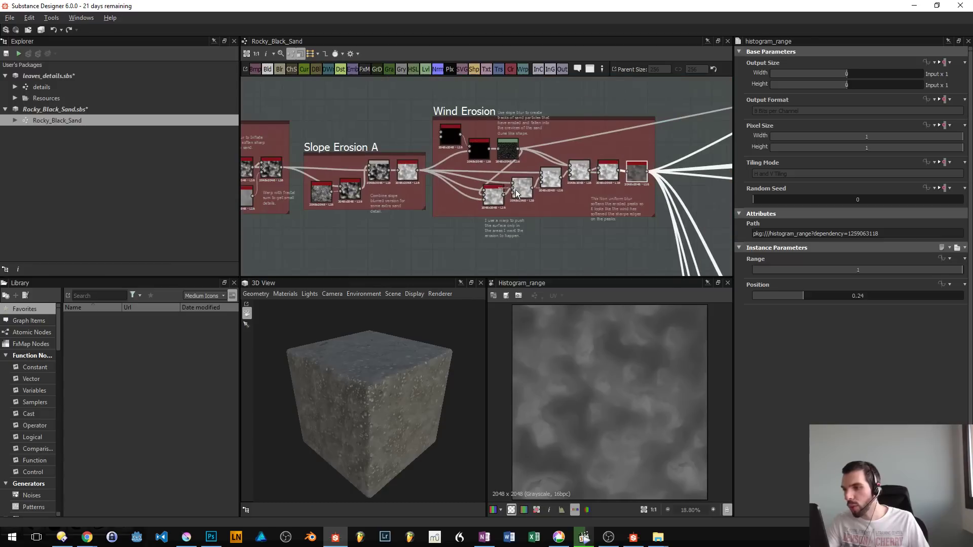
double_click(508, 148)
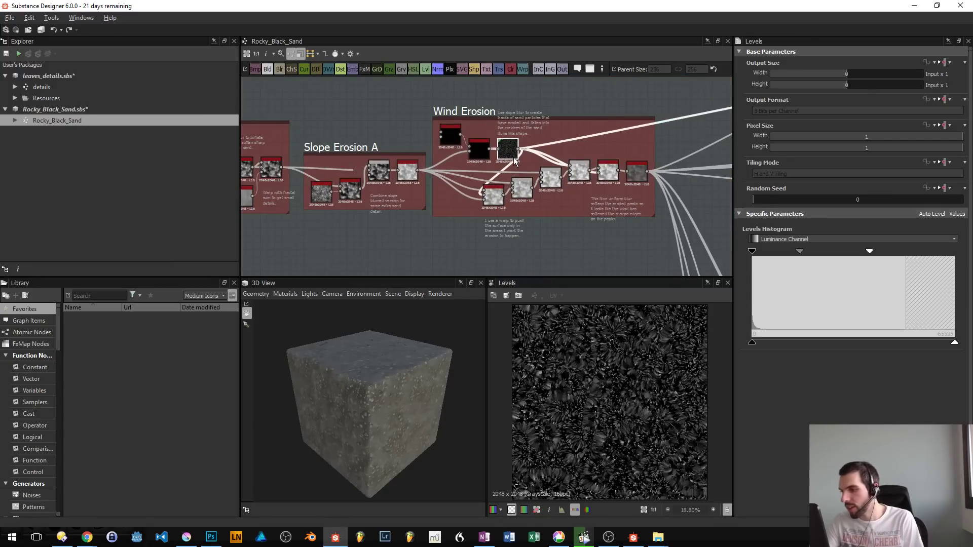
double_click(638, 180)
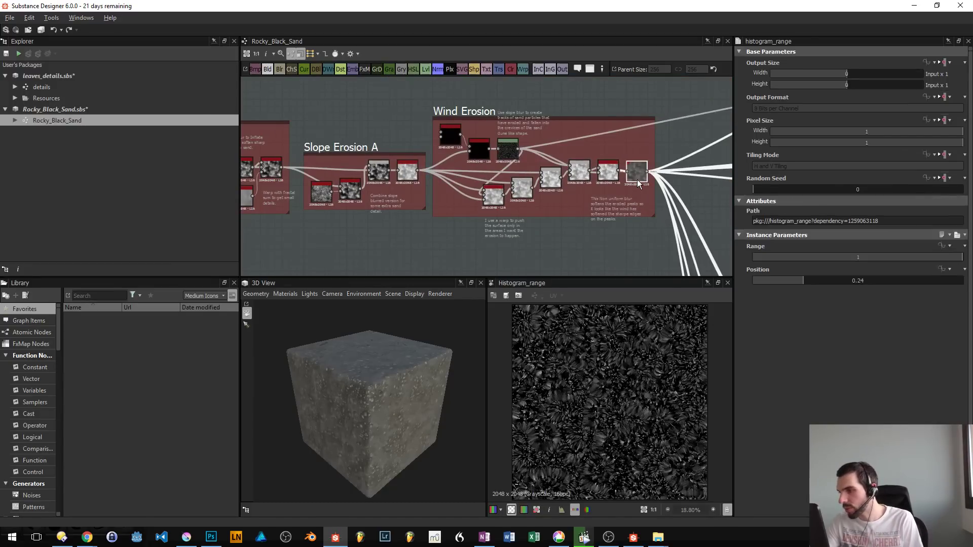
- Look over the rock groups in the graph and inspect the sand material on the 3D cube up close
drag(607, 245, 356, 24)
scroll(394, 215, up, 4)
scroll(411, 207, down, 4)
scroll(643, 200, down, 2)
drag(644, 200, 299, 88)
scroll(346, 404, up, 5)
drag(346, 404, 425, 440)
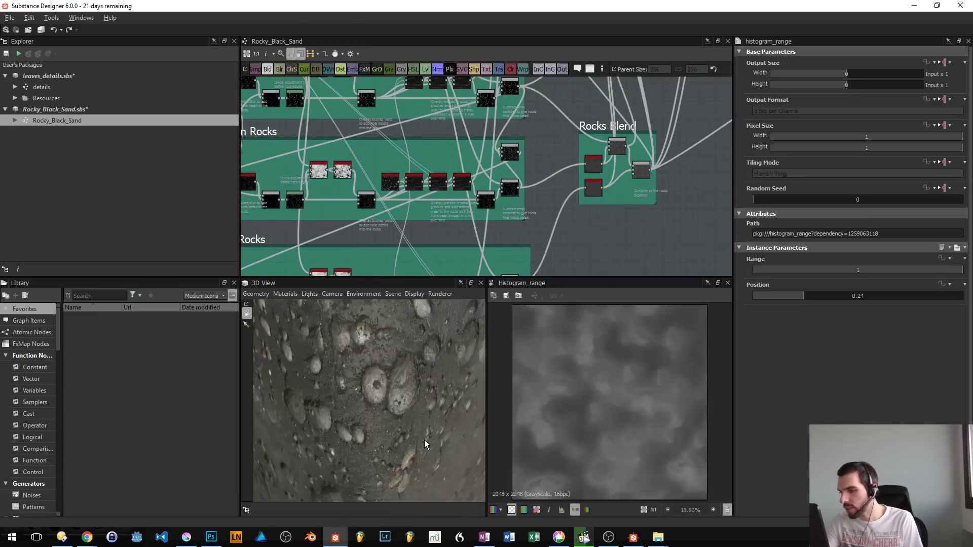
scroll(425, 440, down, 3)
scroll(420, 443, up, 3)
mouse_move(381, 409)
mouse_down()
mouse_move(421, 444)
mouse_move(369, 397)
mouse_up()
scroll(420, 443, down, 4)
scroll(369, 397, down, 2)
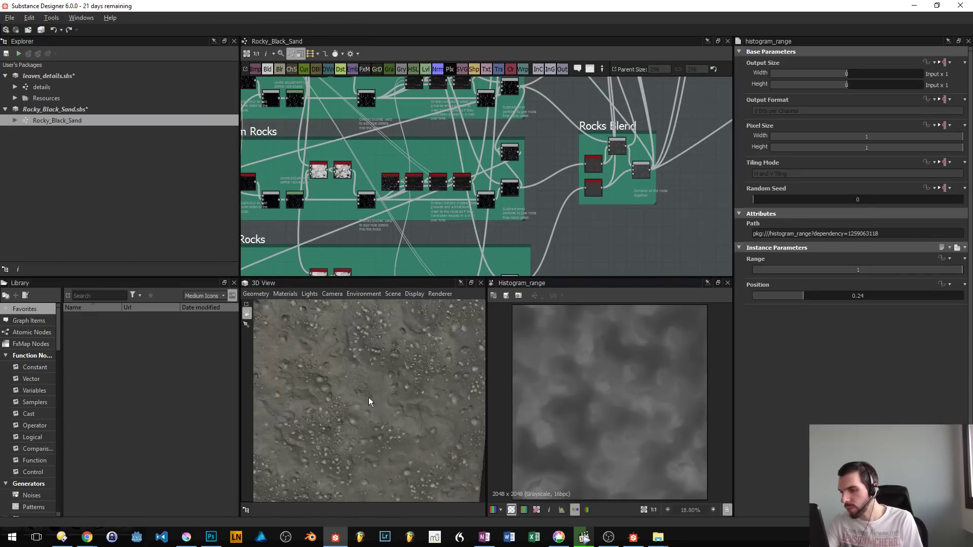
- Examine the rock groups and preview the Non Uniform Blur Grayscale node in the Large Rocks group
drag(367, 352, 450, 127)
scroll(406, 142, down, 10)
scroll(450, 189, up, 5)
drag(450, 192, 396, 255)
scroll(455, 254, up, 2)
drag(455, 253, 333, 107)
scroll(515, 252, down, 1)
scroll(436, 90, up, 2)
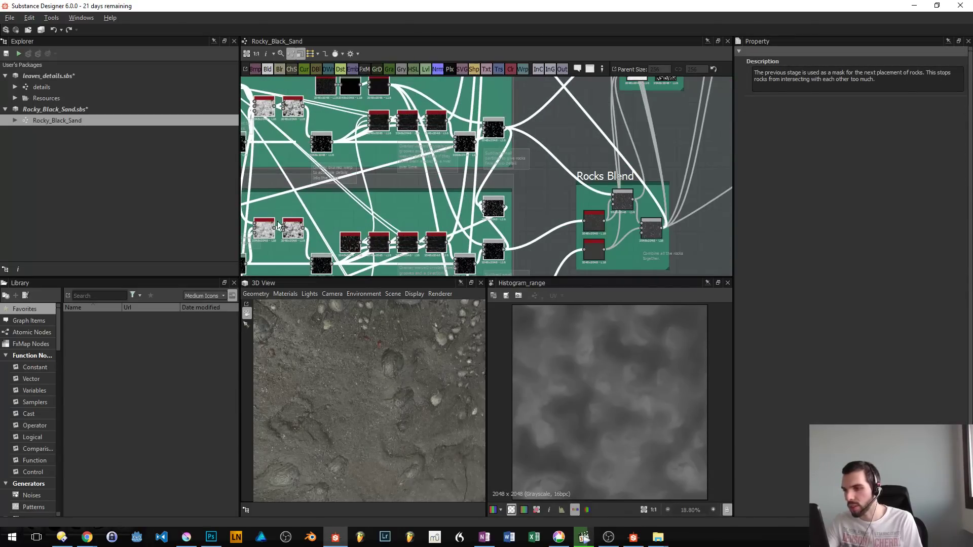
scroll(336, 157, up, 2)
click(410, 178)
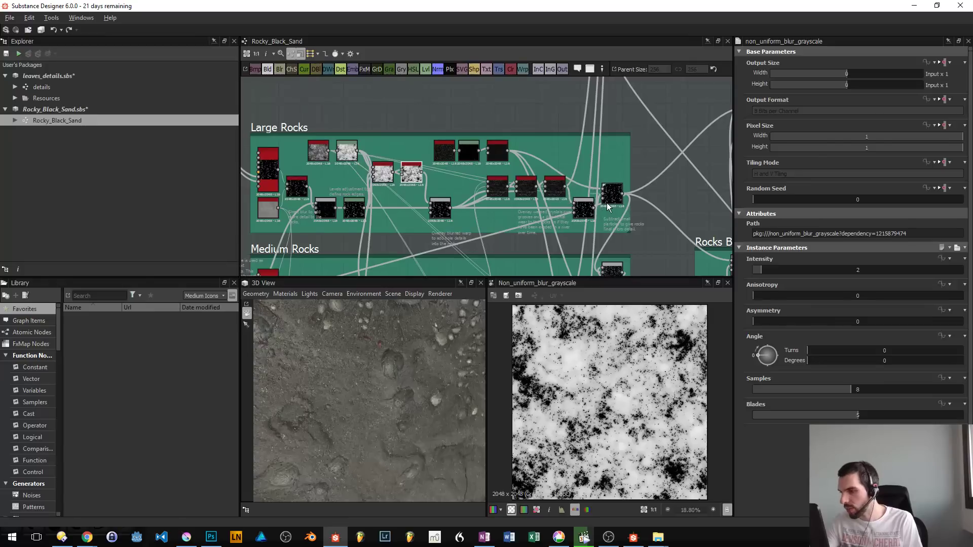
- Preview the final Blend nodes of the Large Rocks, Small Rocks and Rocks Blend groups
click(607, 203)
drag(555, 207, 566, 50)
drag(615, 186, 617, 93)
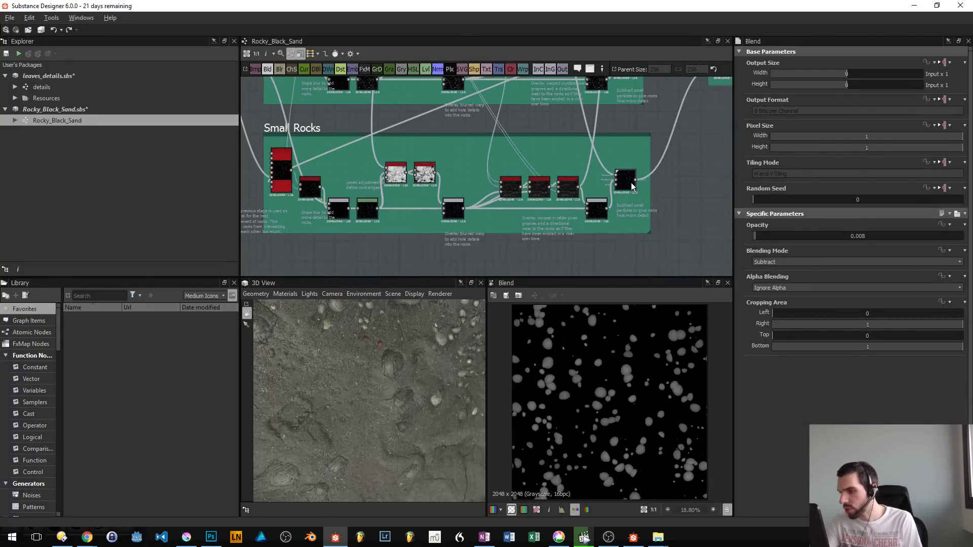
double_click(632, 187)
drag(476, 112, 330, 263)
drag(574, 185, 505, 250)
click(570, 258)
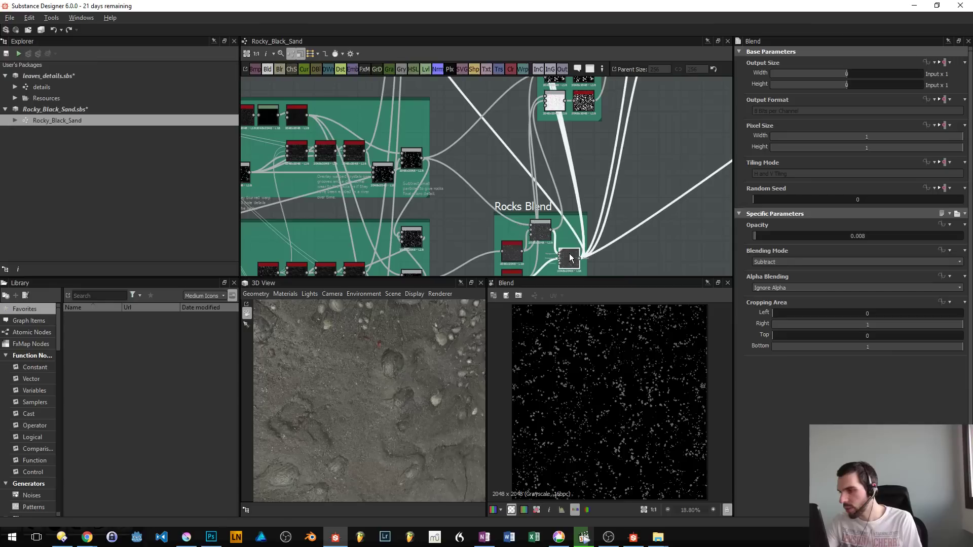
- Preview the Histogram Scan node in Rocks Mask and the Blend nodes in Rocks Erosion B and Rocks Erosion A
drag(423, 125, 346, 196)
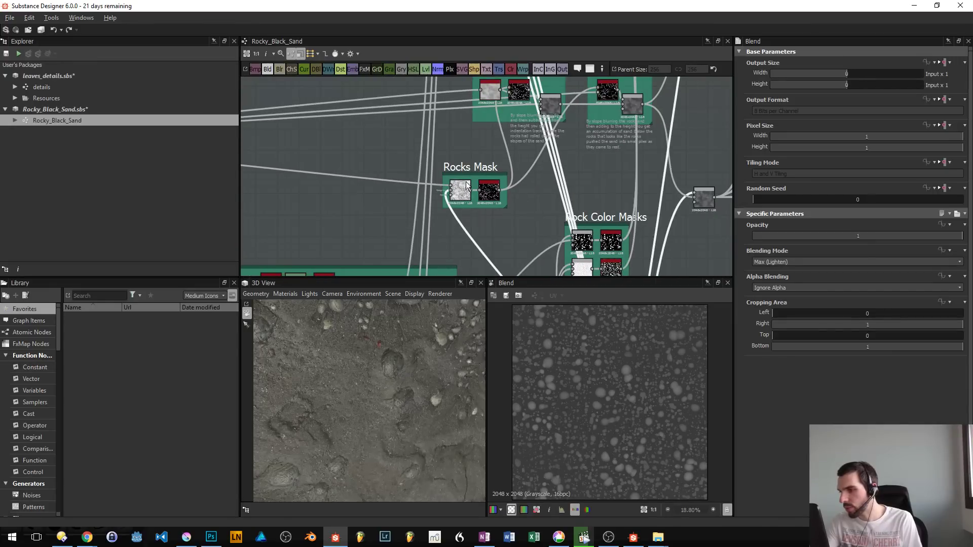
double_click(497, 197)
drag(529, 188, 403, 252)
drag(487, 203, 494, 243)
double_click(513, 207)
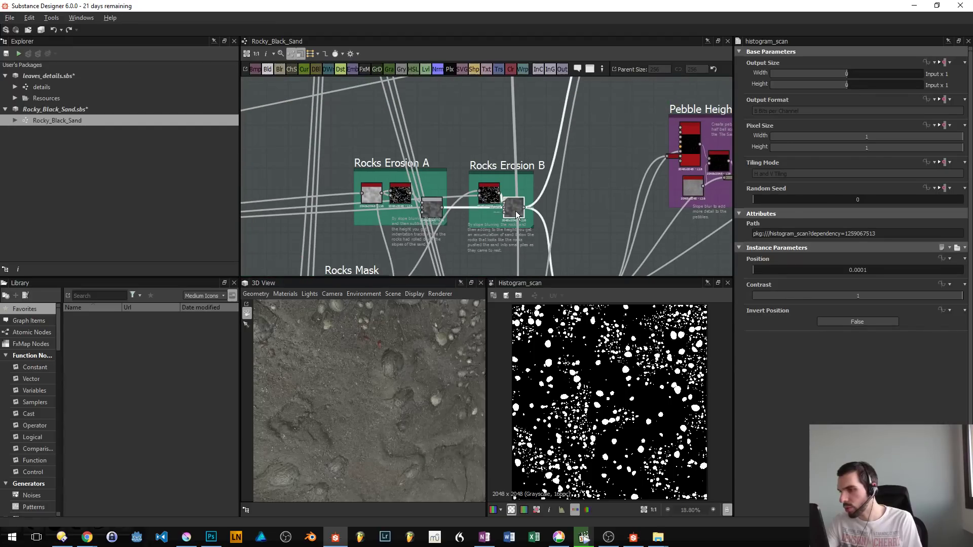
double_click(433, 207)
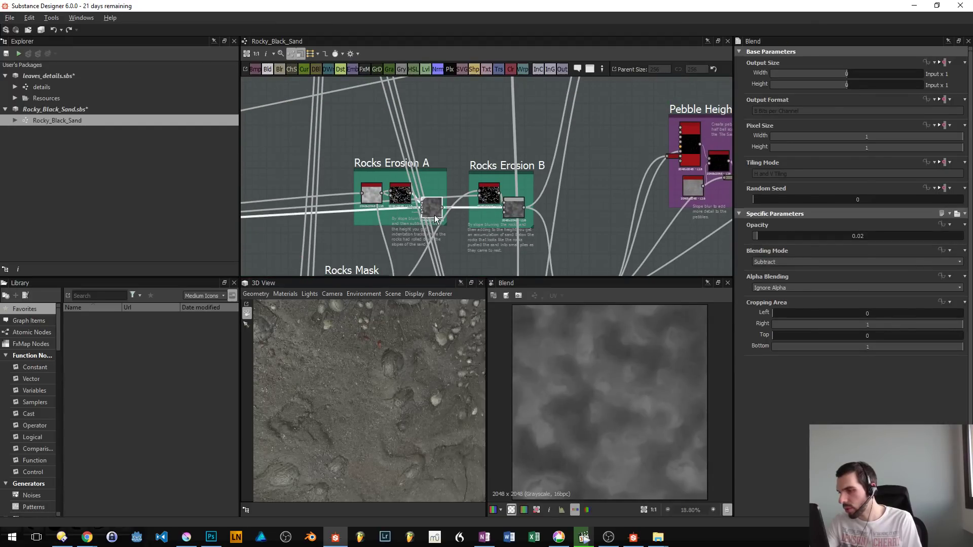
- Preview the Histogram Range node at the end of the Wind Erosion group and inspect its outgoing connections
drag(367, 206, 972, 157)
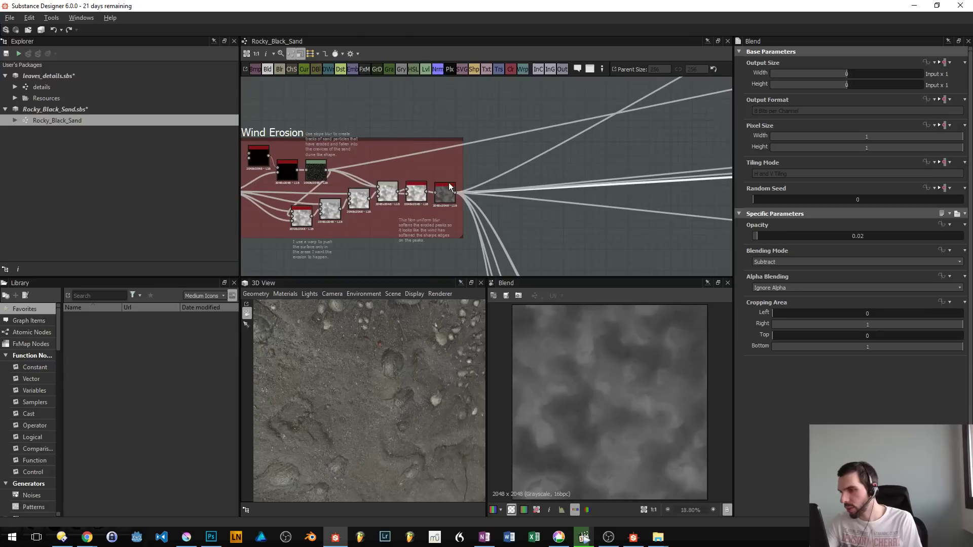
double_click(442, 197)
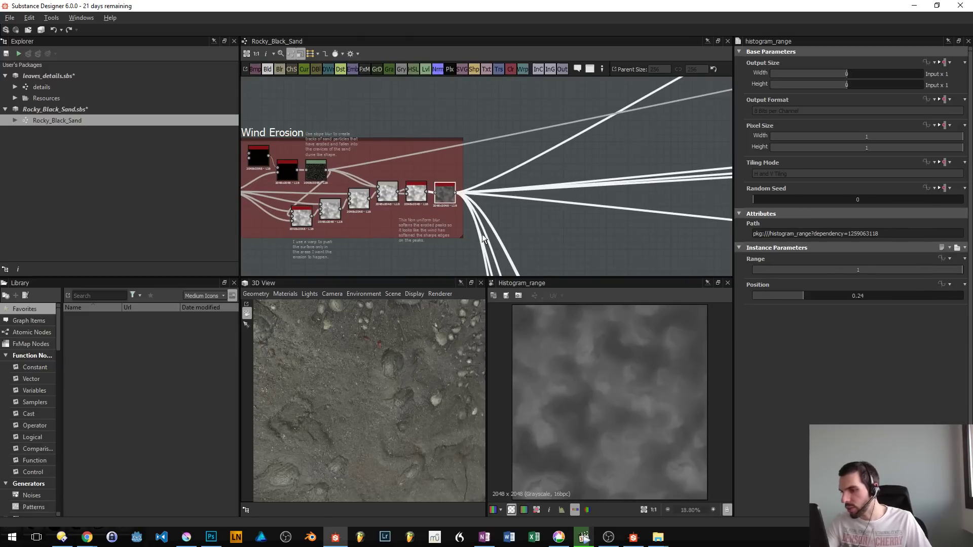
scroll(595, 398, down, 1)
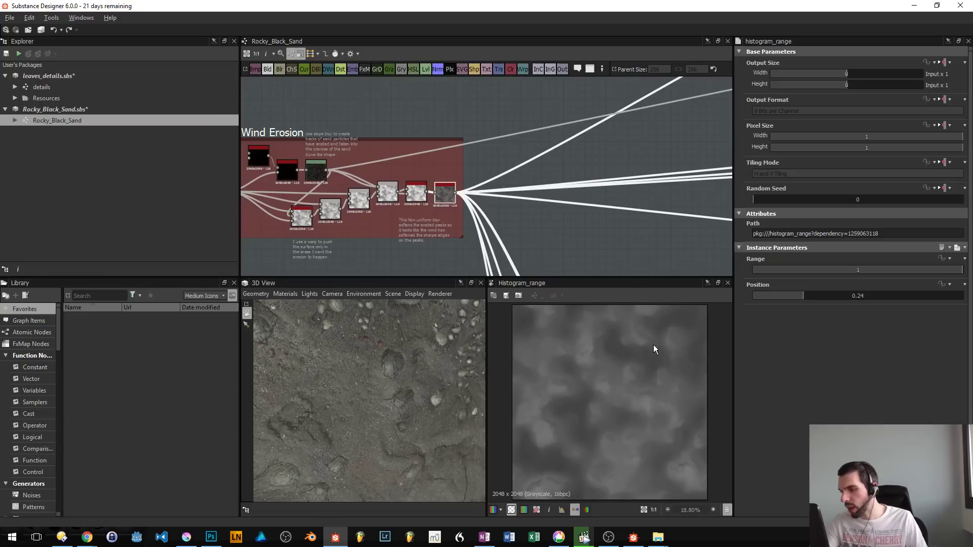
drag(503, 222, 414, 191)
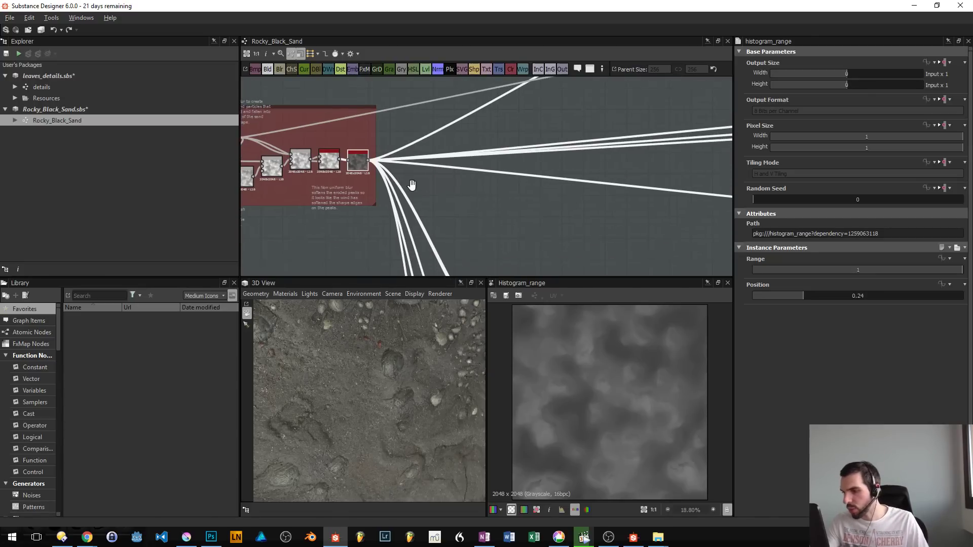
scroll(416, 192, up, 1)
scroll(419, 198, up, 3)
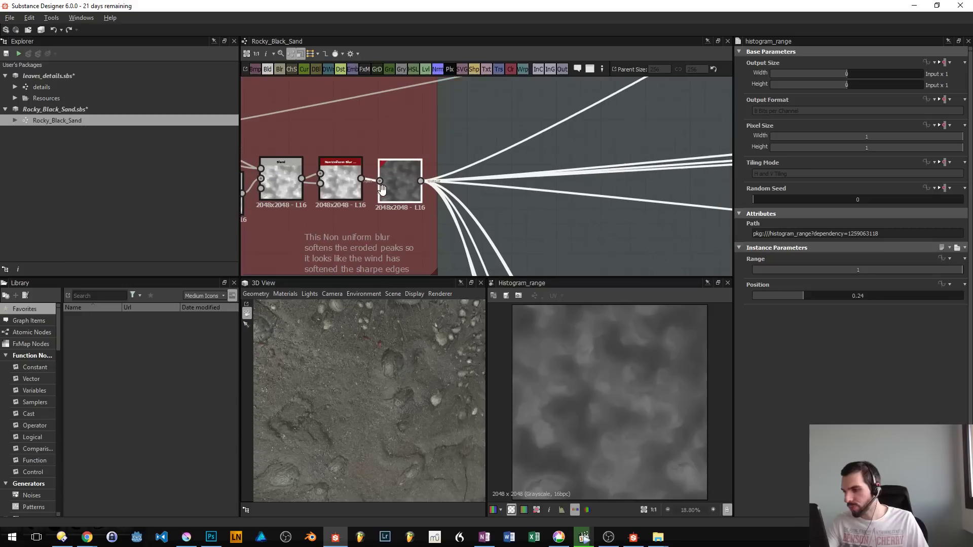
- Search the library for noise and add a BnW Spots 3 node above the Wind Erosion group's Histogram Range node
click(93, 294)
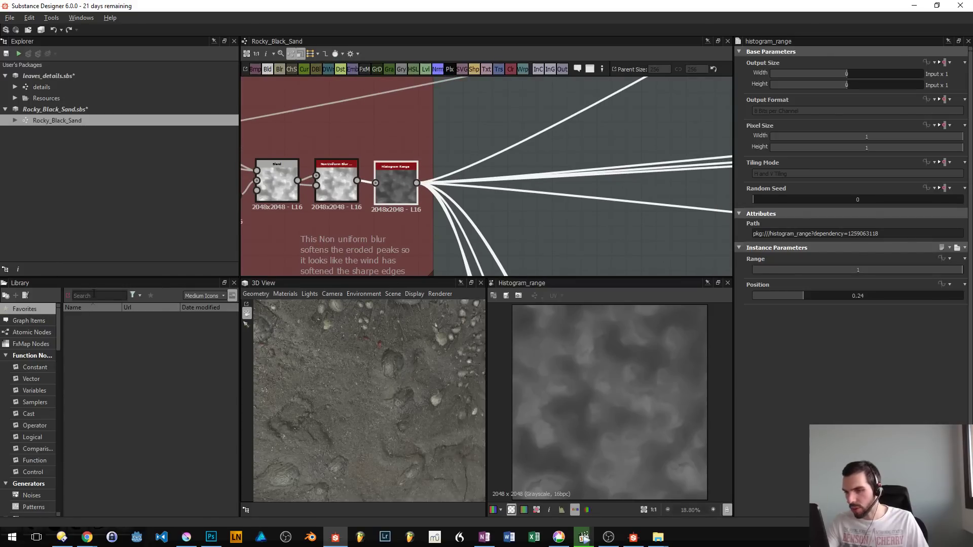
text(noise)
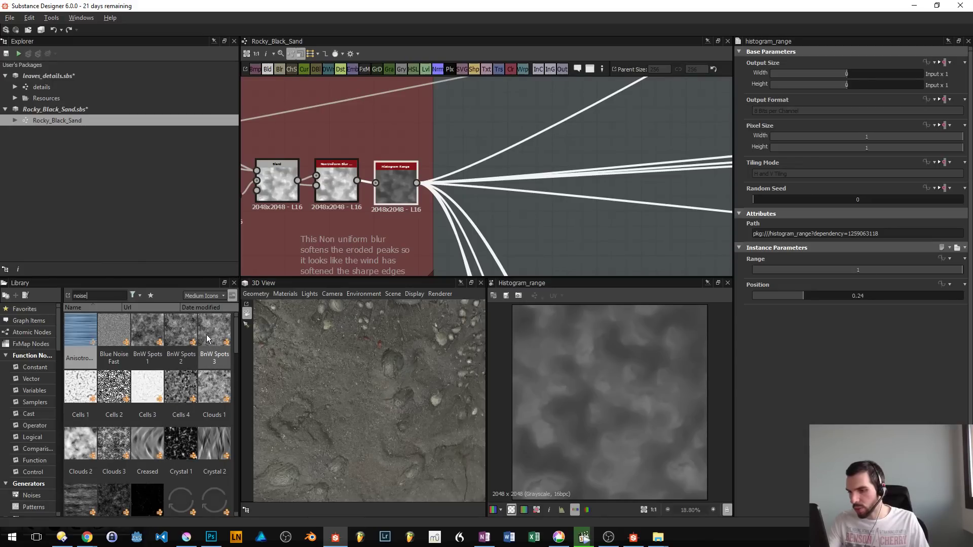
drag(206, 334, 383, 127)
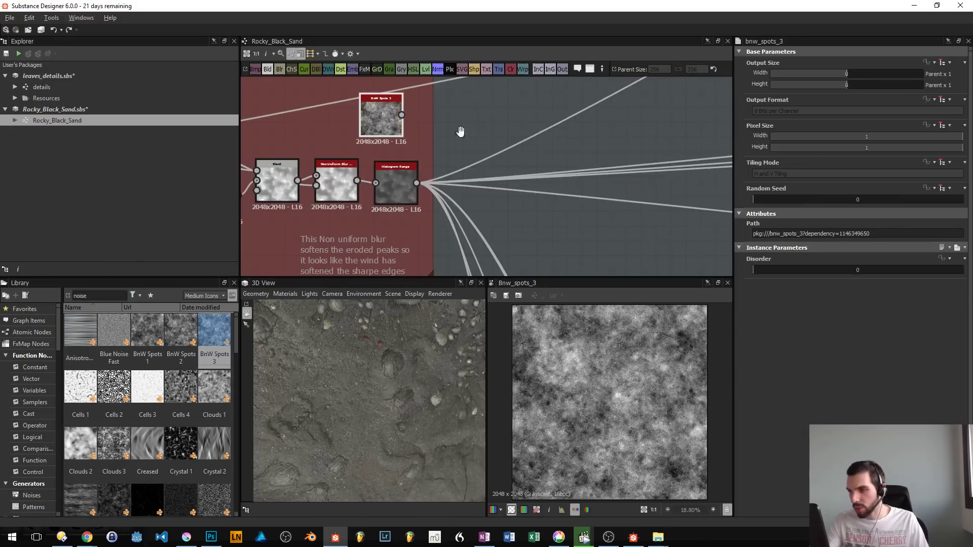
drag(461, 132, 284, 183)
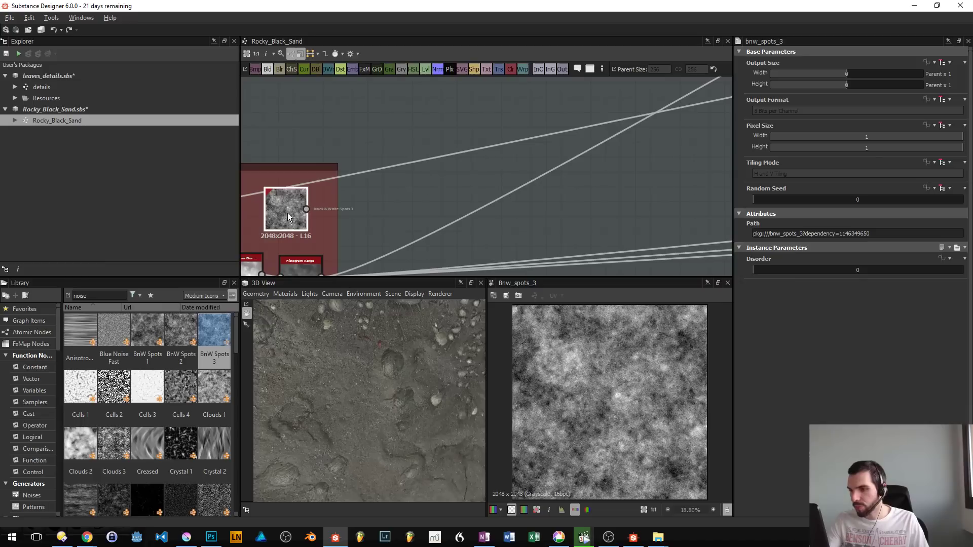
- Add a Blend node fed by the BnW Spots 3 node
key(space)
text(blend)
key(Return)
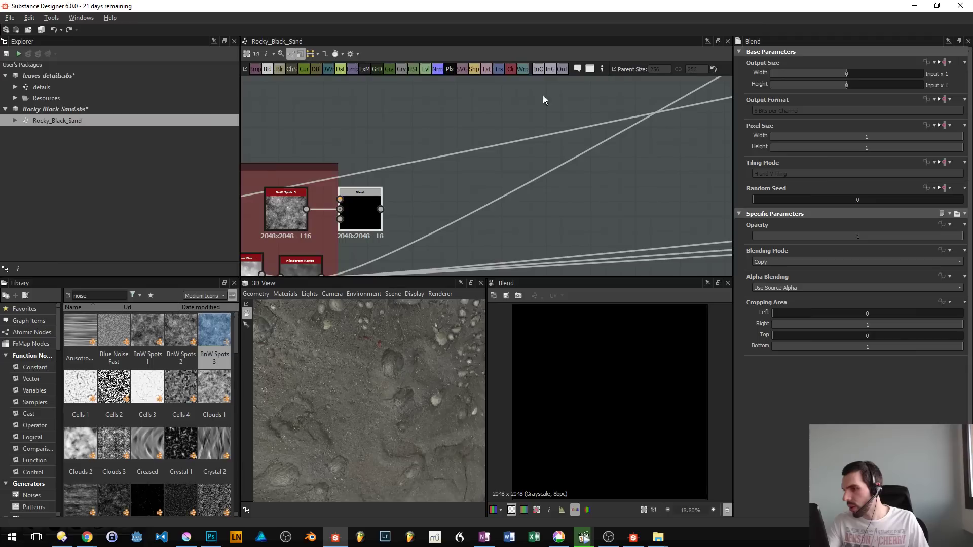
- Set the graph's output size to 512 px wide and 512 px high
click(463, 179)
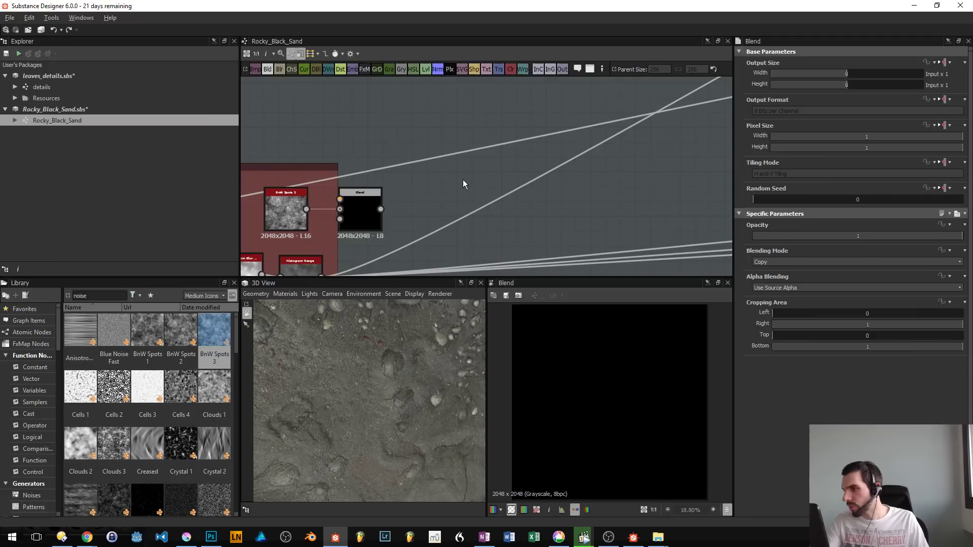
click(898, 72)
click(893, 86)
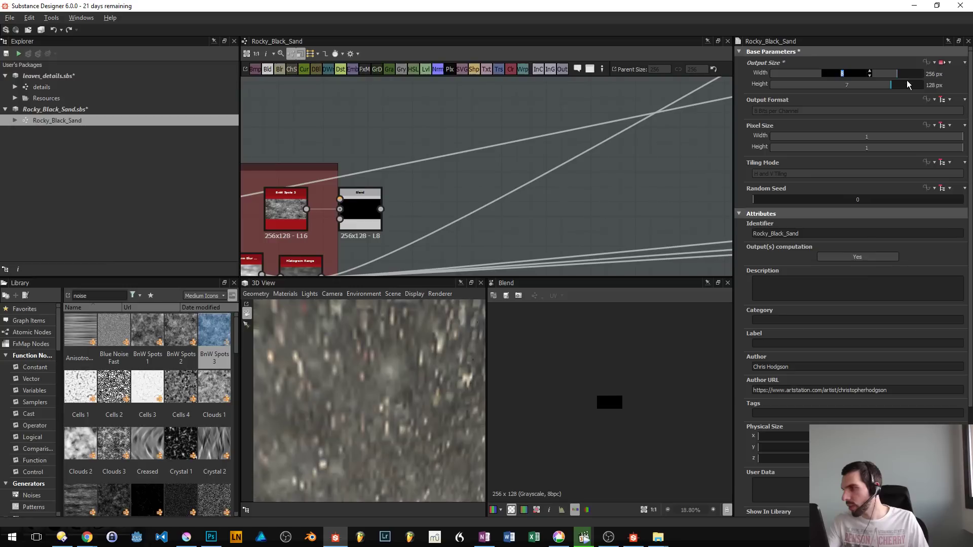
click(908, 86)
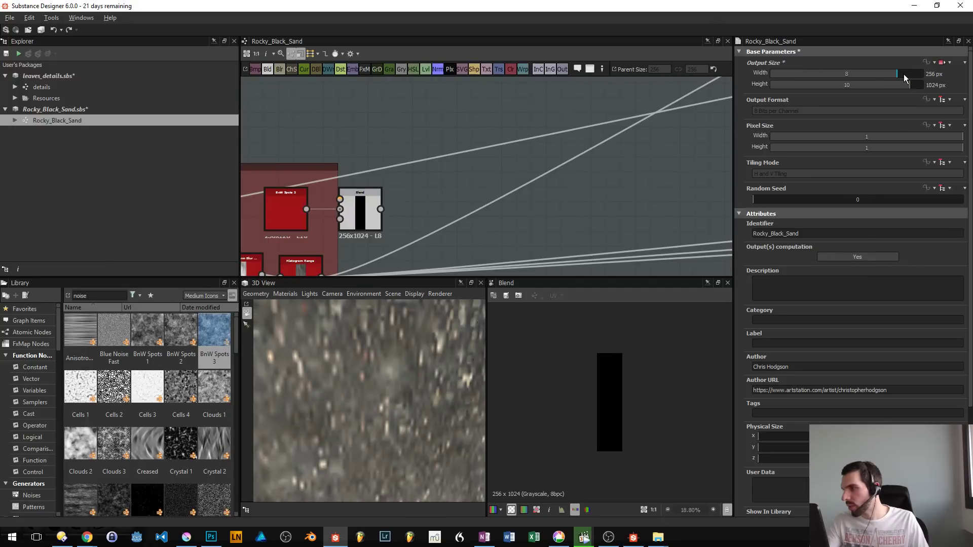
click(905, 74)
click(905, 85)
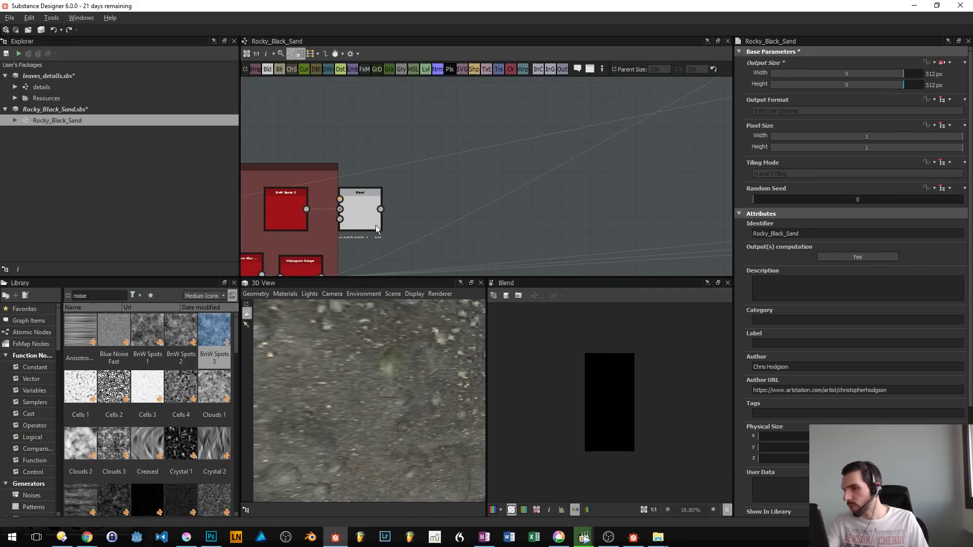
- Connect the Histogram Range output to the new Blend node and combine it with BnW Spots 3 as foreground in Multiply mode
click(410, 197)
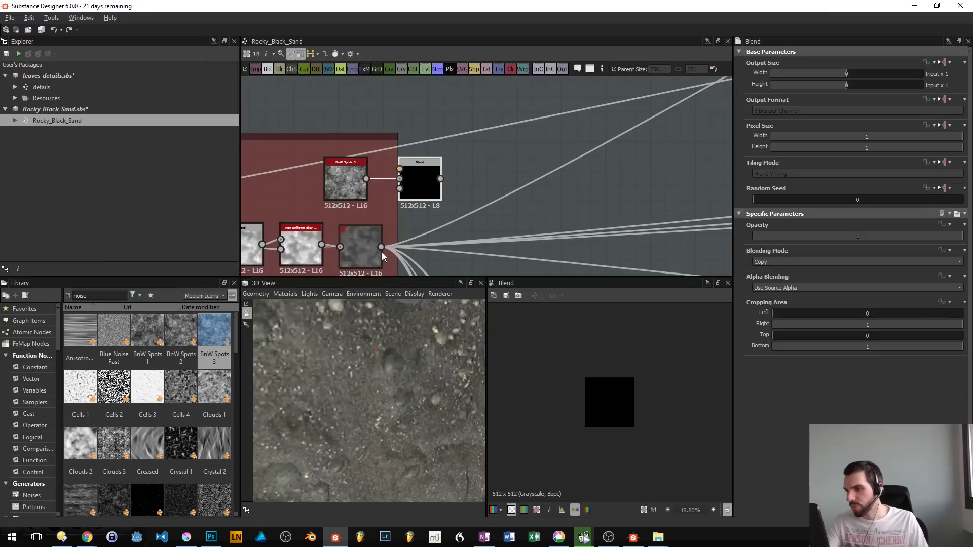
drag(382, 247, 400, 169)
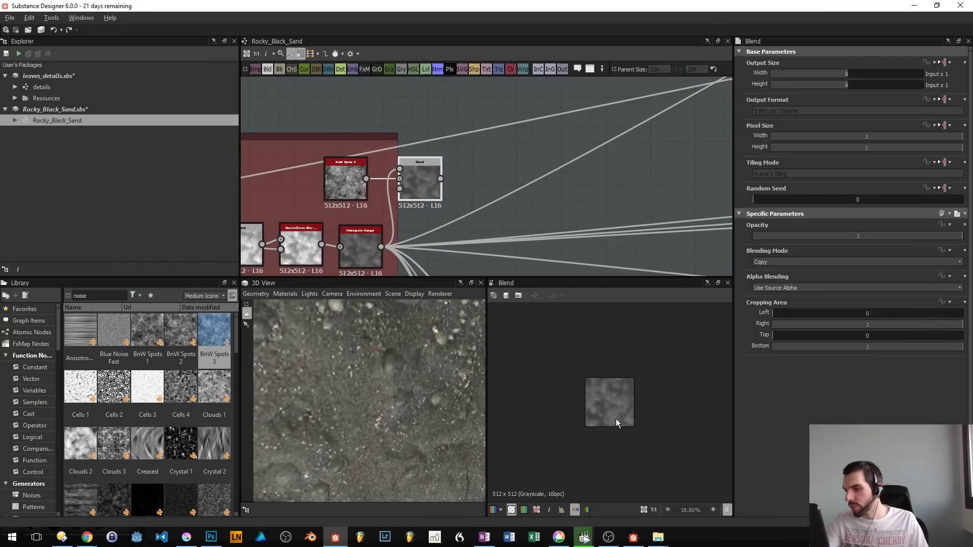
scroll(618, 402, up, 8)
scroll(618, 402, down, 1)
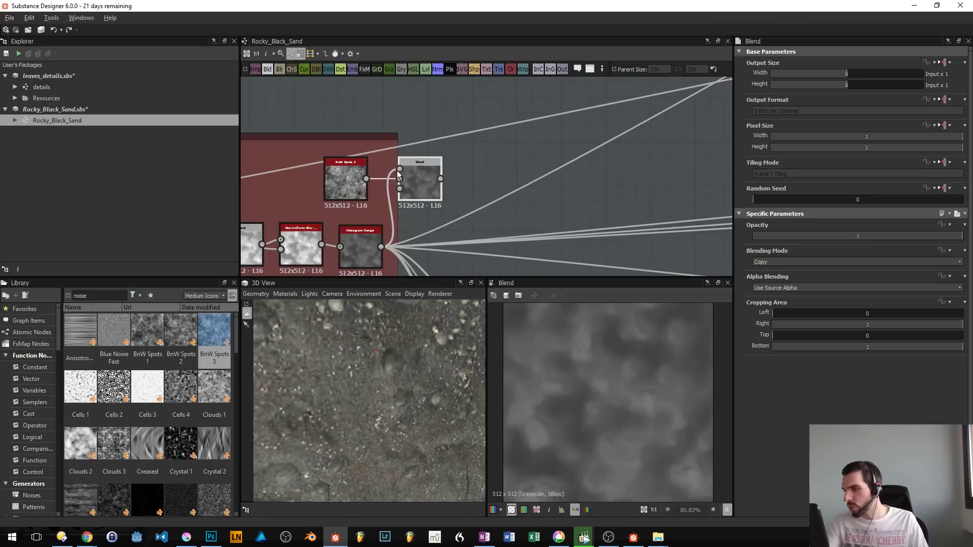
click(780, 258)
click(780, 288)
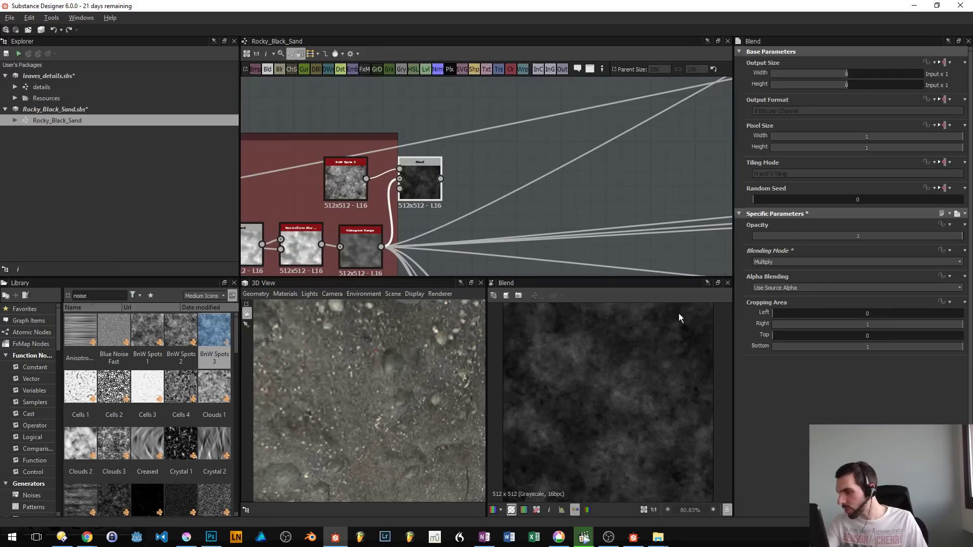
- Insert a Histogram Scan node between the Histogram Range and the new Blend, spacing the nodes apart
click(358, 239)
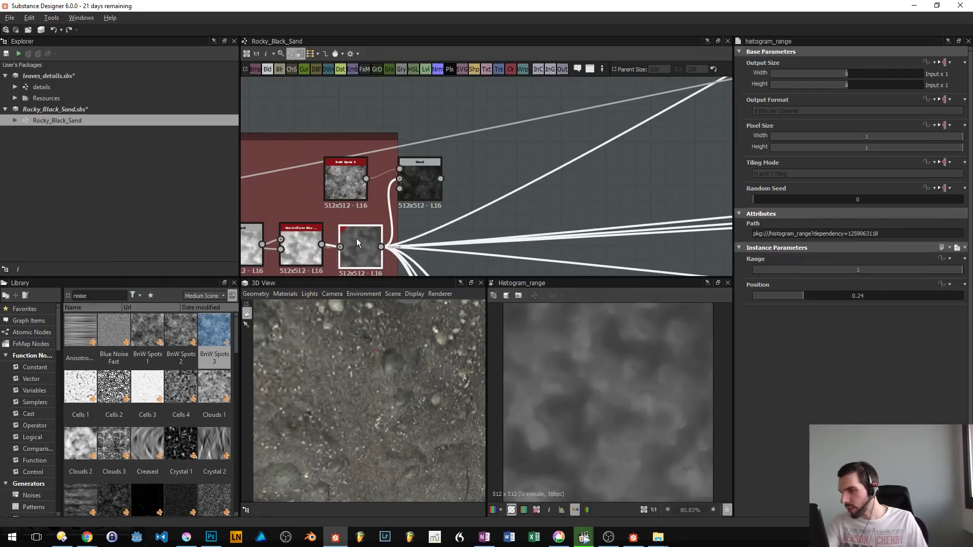
key(space)
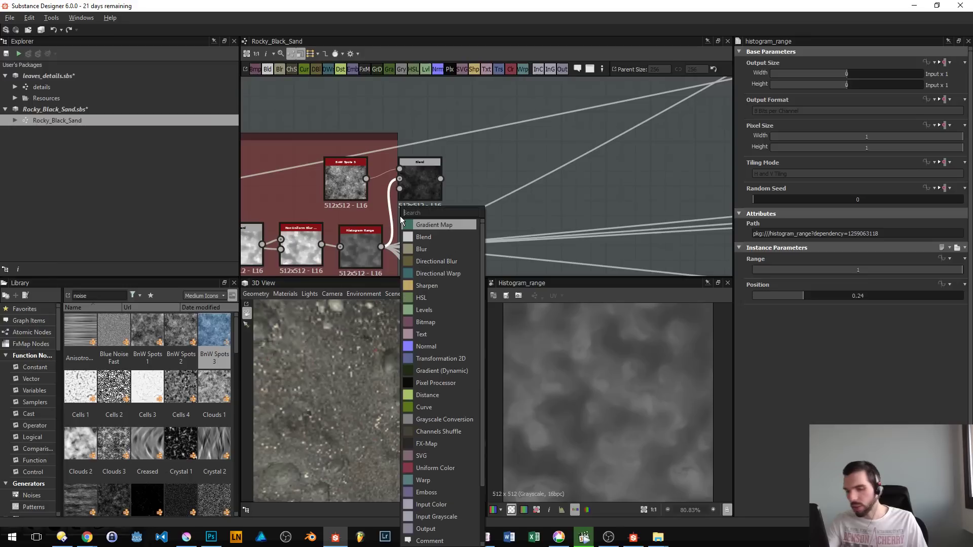
text(histo)
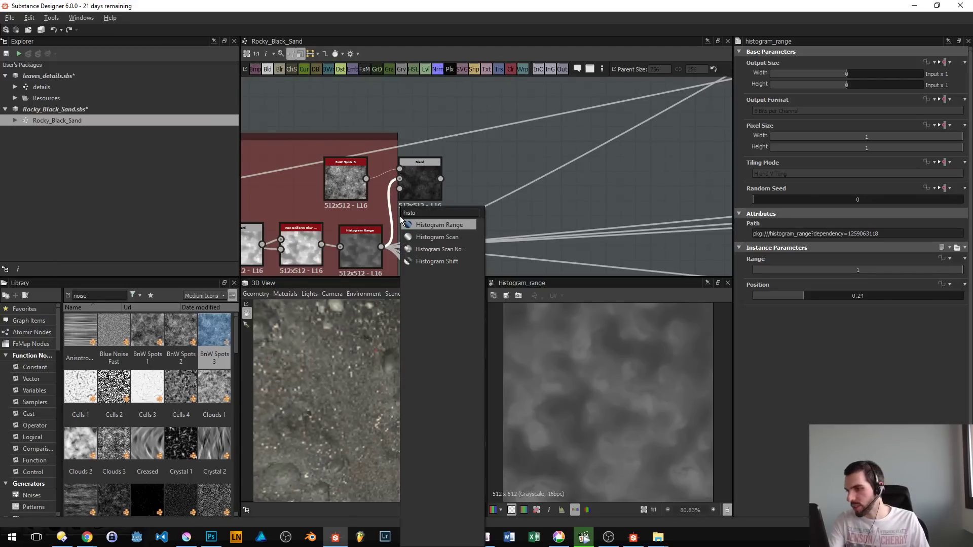
key(Down)
key(Return)
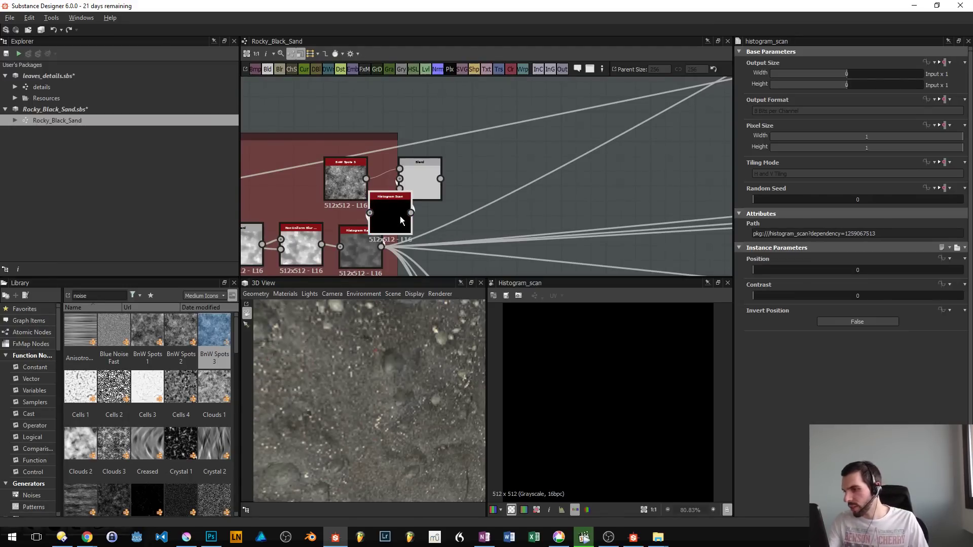
drag(432, 193, 537, 178)
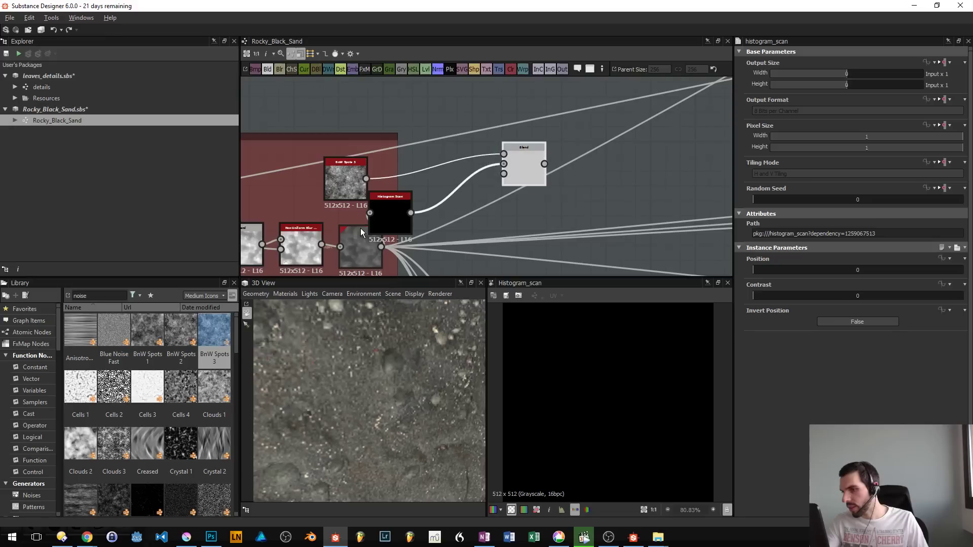
drag(378, 228, 424, 223)
- Set the Histogram Scan's position to 0.62 and contrast to 0.54, and preview the Blend node
drag(827, 270, 883, 281)
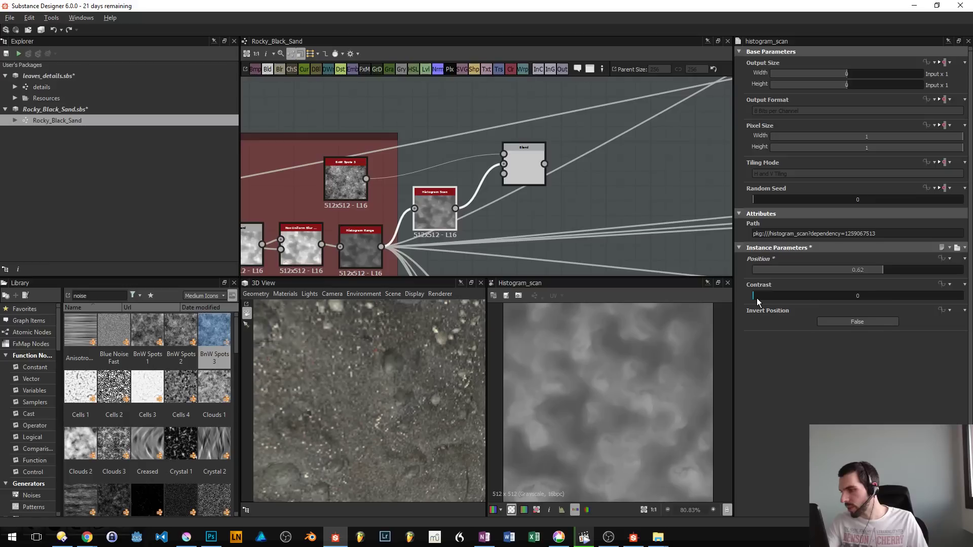
drag(756, 298, 867, 306)
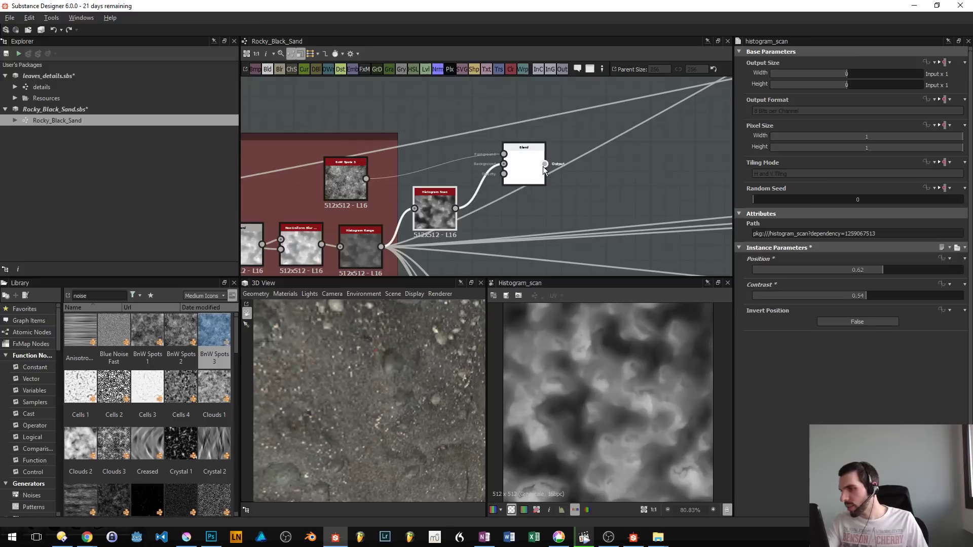
double_click(534, 169)
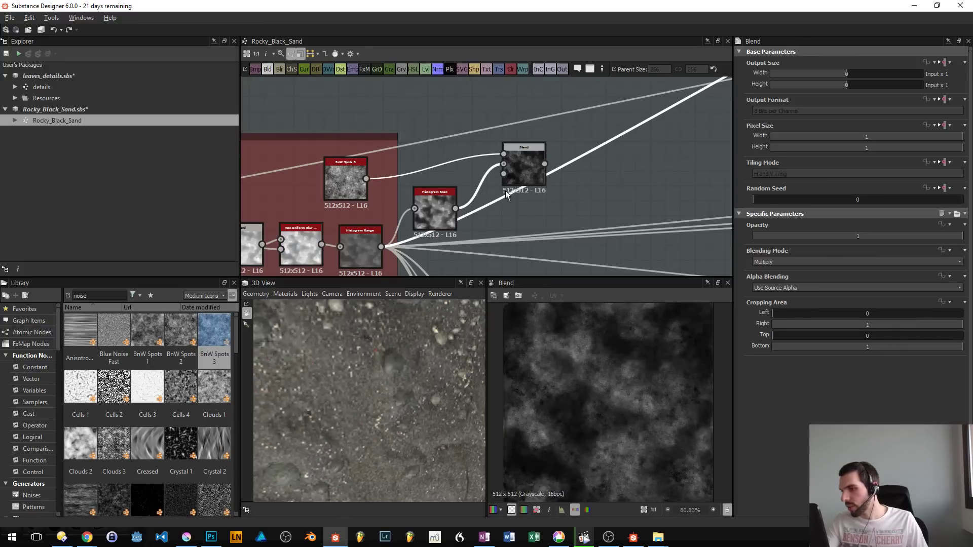
- Swap the Blend node's foreground and background inputs and set its opacity to 0.24
drag(485, 197, 464, 145)
key(x)
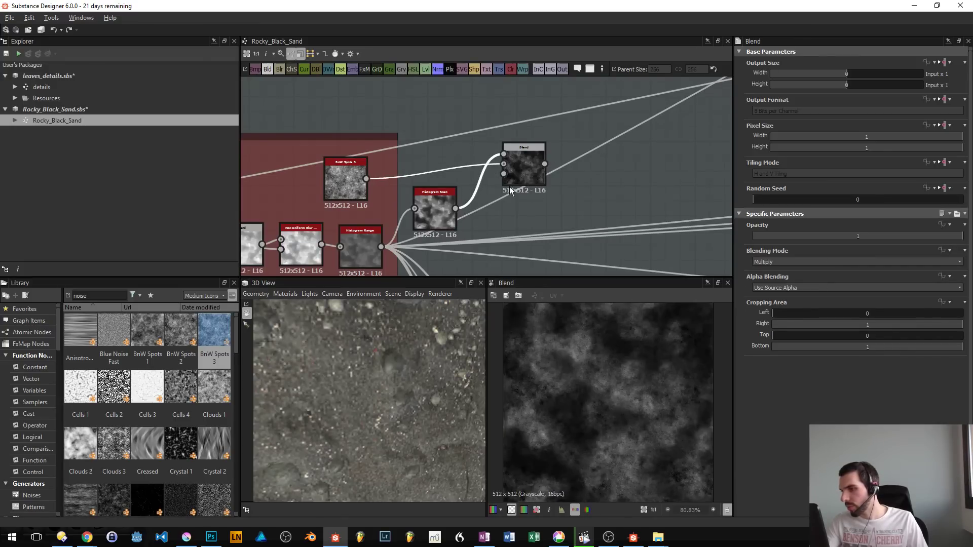
click(528, 182)
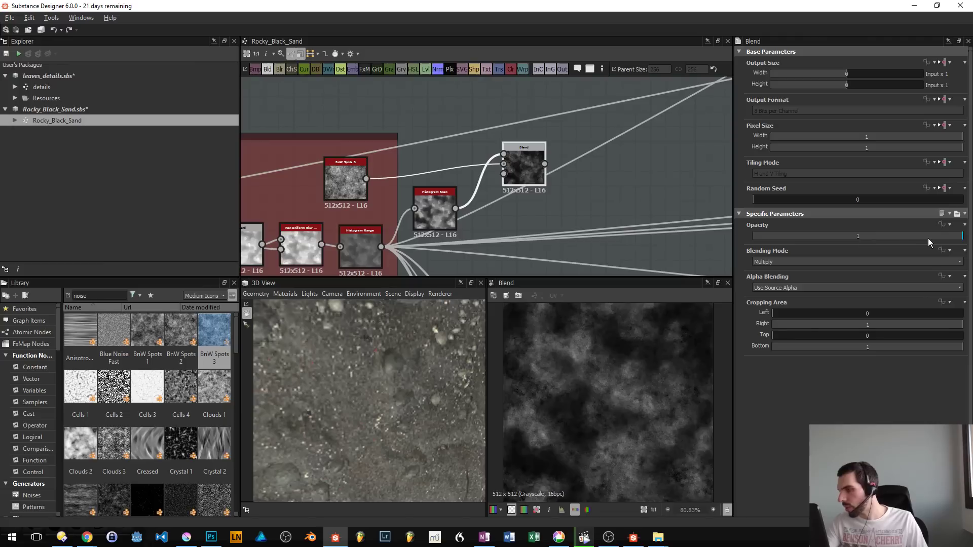
drag(929, 239, 803, 245)
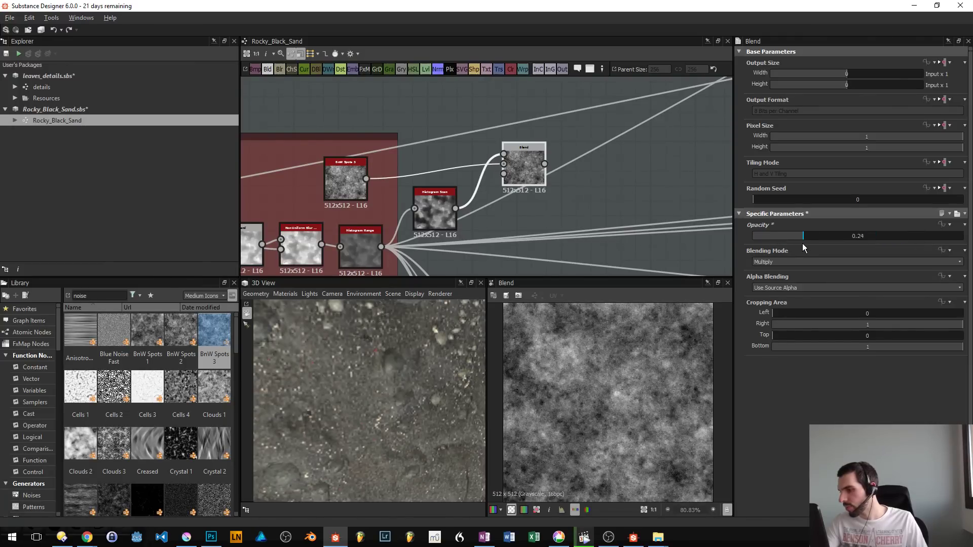
- Insert a Histogram Range node between the BnW Spots 3 node and the Blend node
click(328, 182)
key(space)
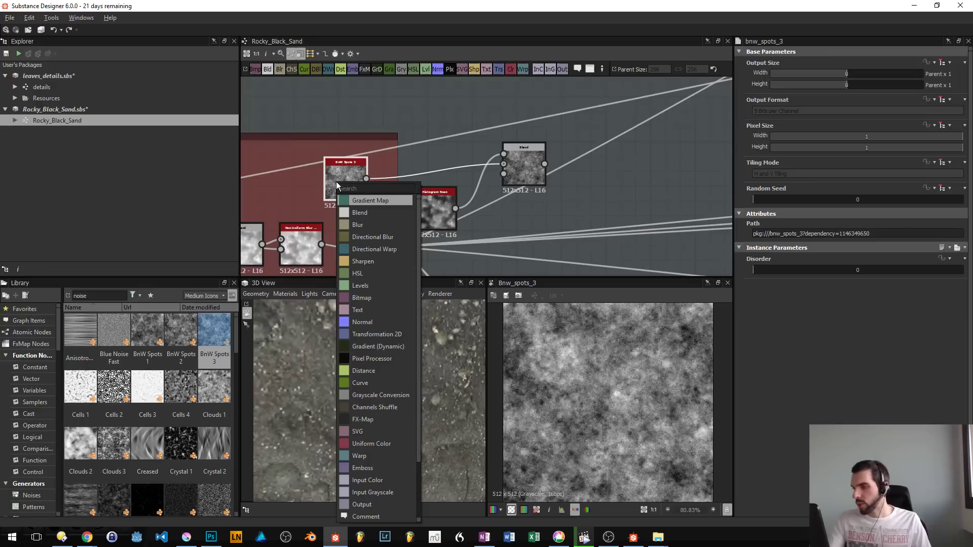
text(his)
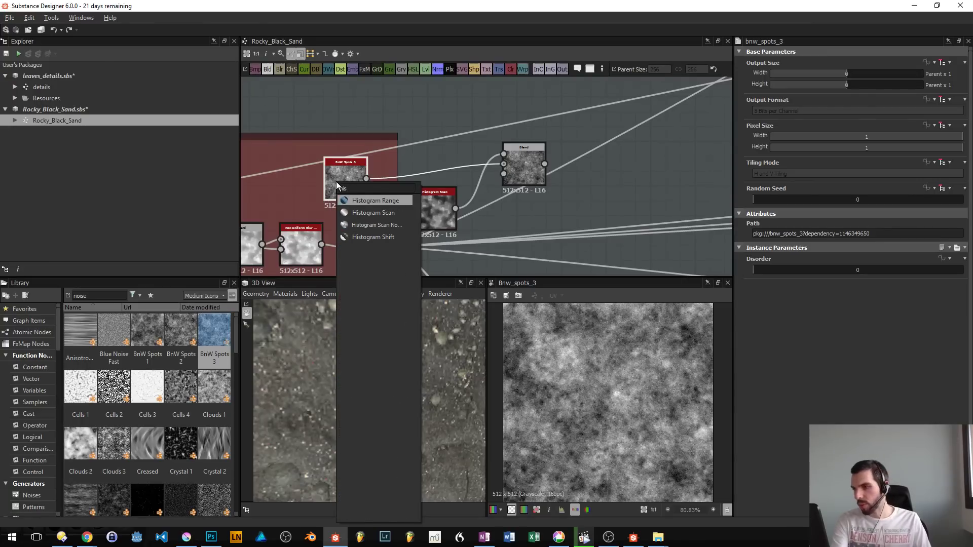
key(Return)
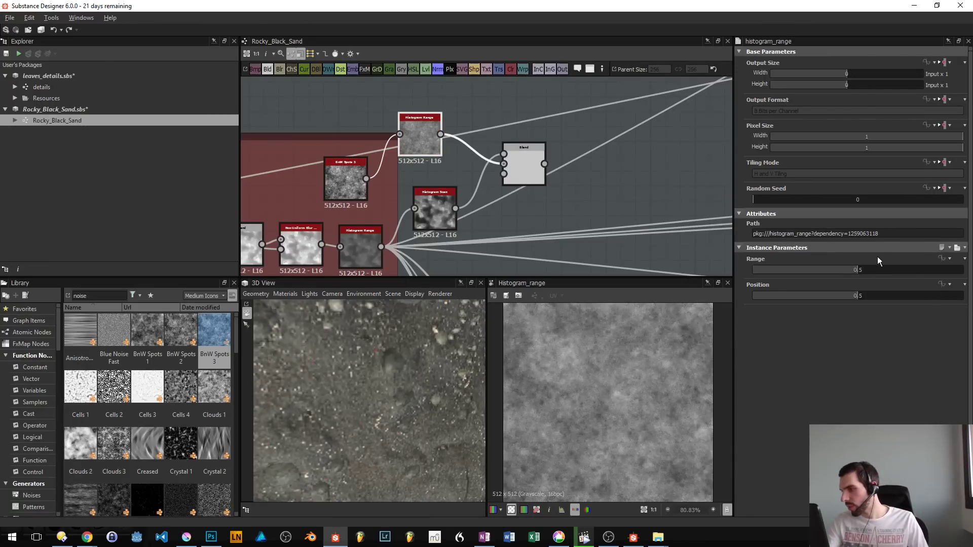
- Set the new Histogram Range's range to 0.27 and position to 0.46, and move the node slightly down in the graph
drag(854, 274, 850, 306)
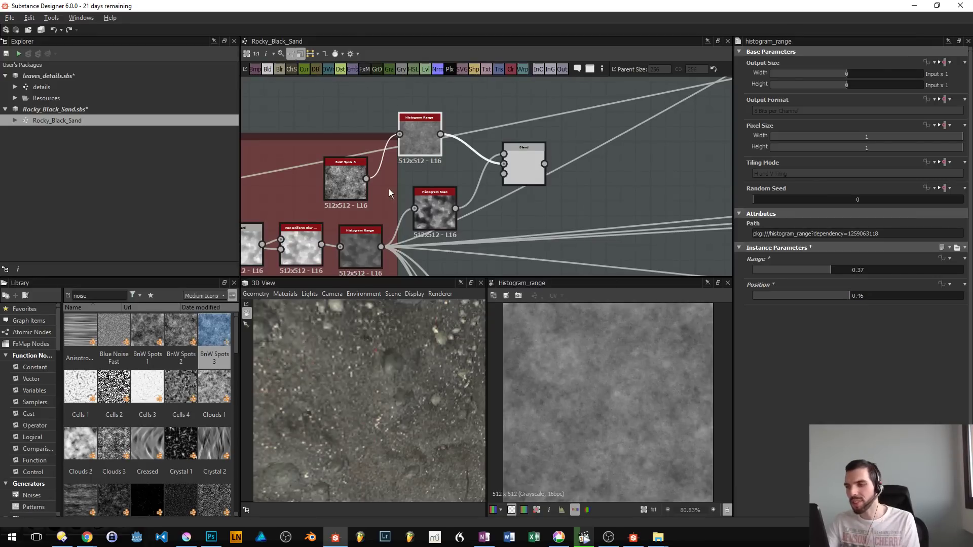
drag(411, 134, 415, 148)
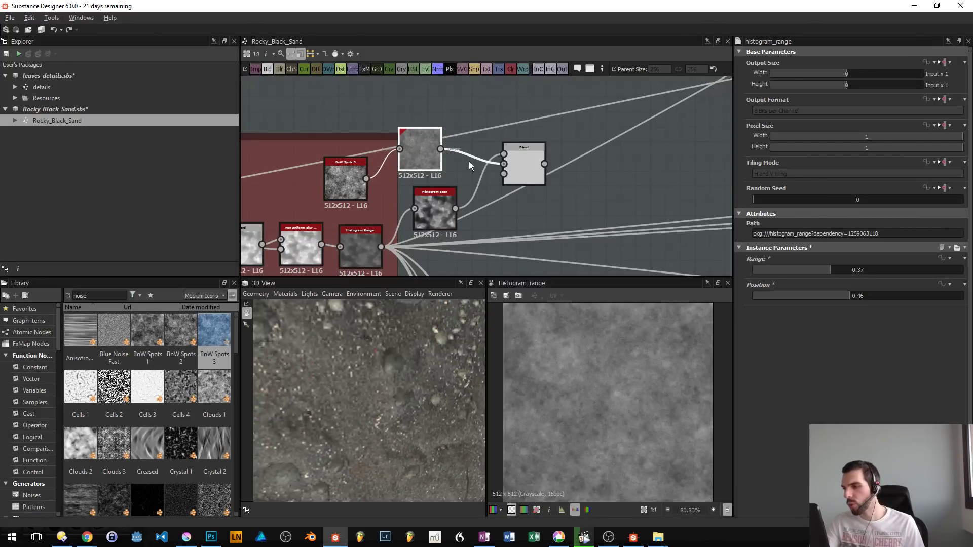
drag(838, 266, 808, 295)
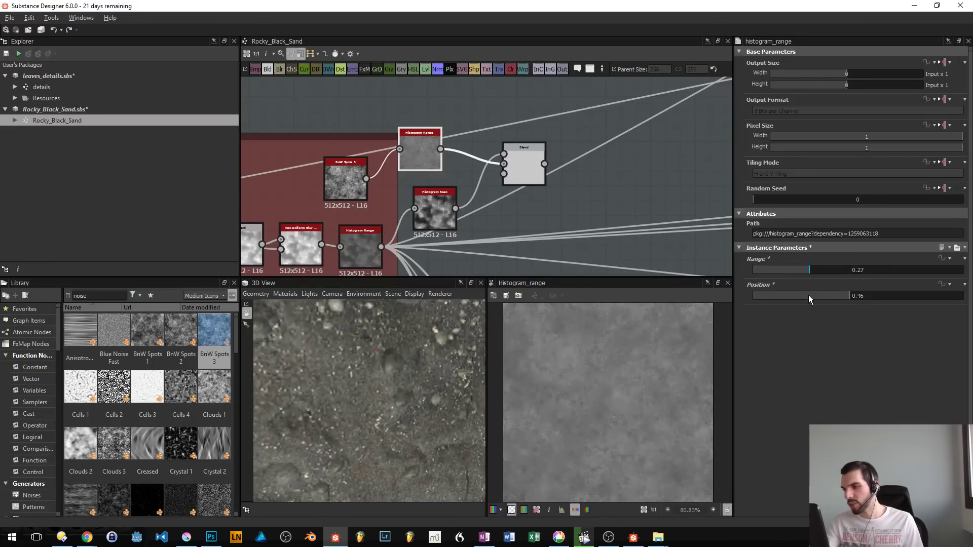
- Preview the Blend node and compare the effect of higher opacities, ending back at 0.24
click(537, 182)
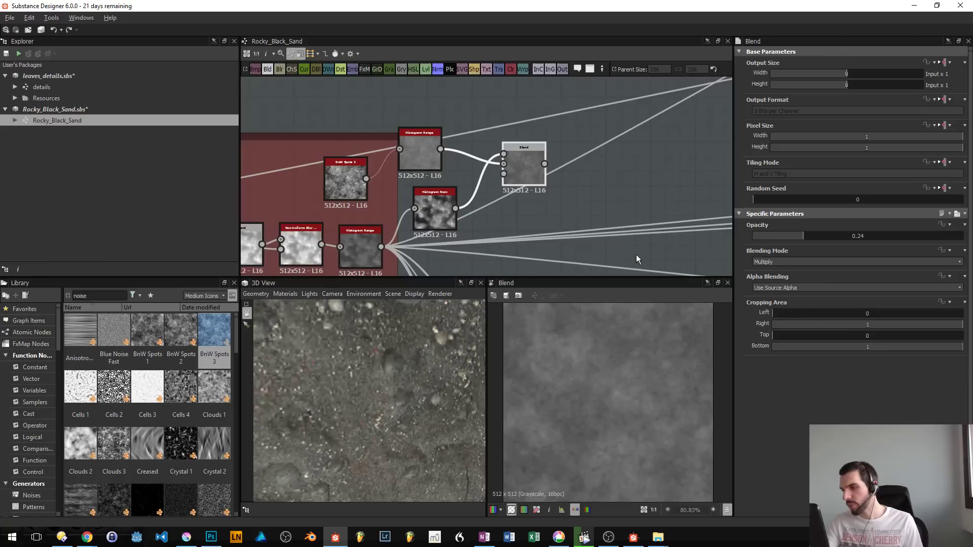
drag(810, 232, 857, 235)
drag(897, 242, 804, 242)
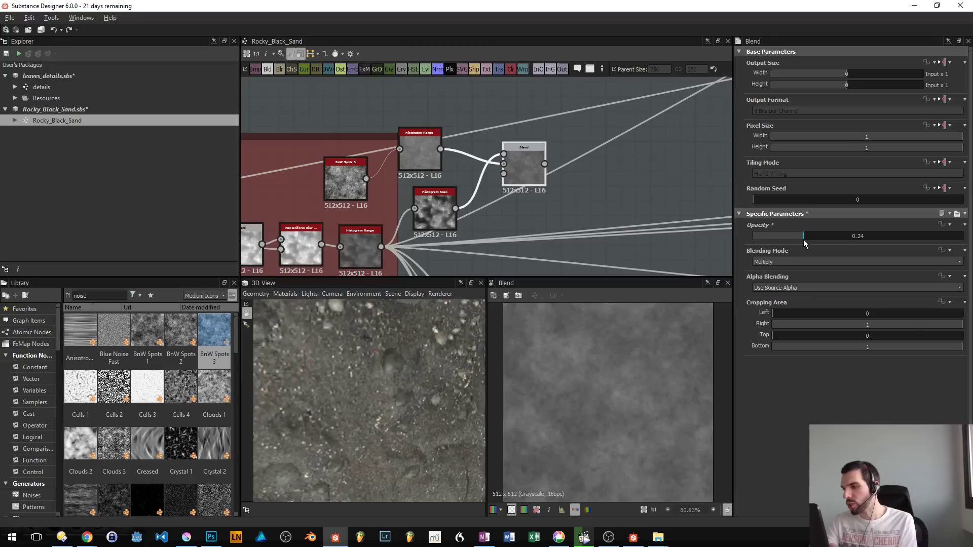
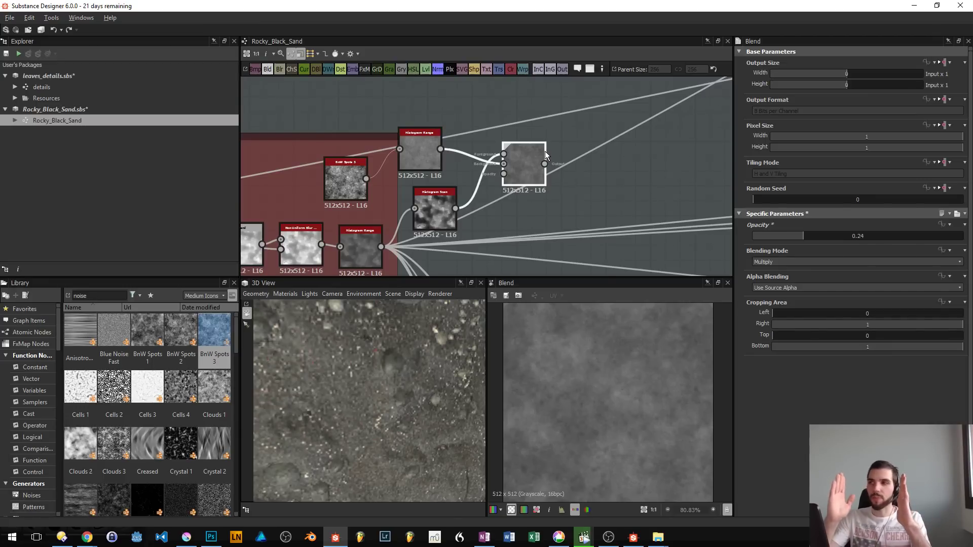
- Add a Levels node connected to the output of the Blend node that combines the Histogram Range and Histogram Scan
key(space)
text(revew)
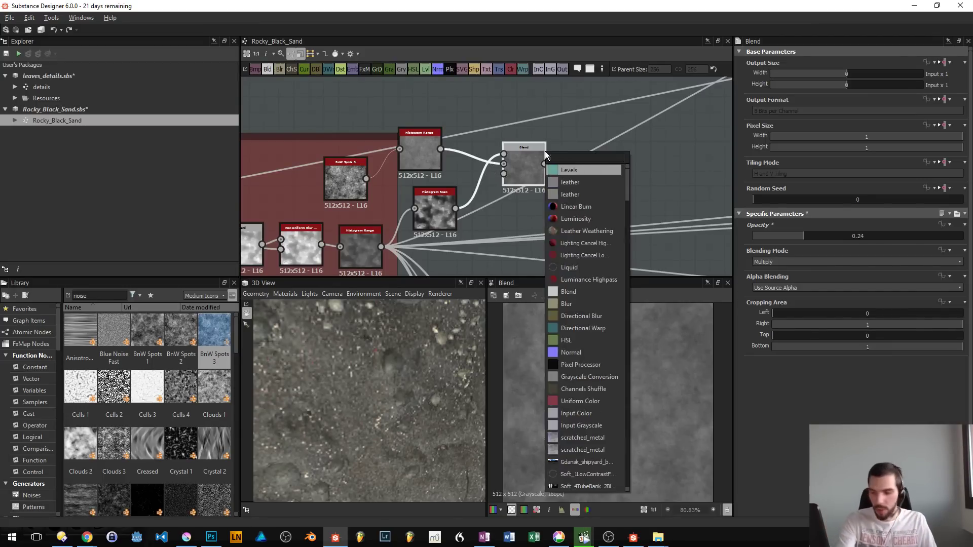
key(Return)
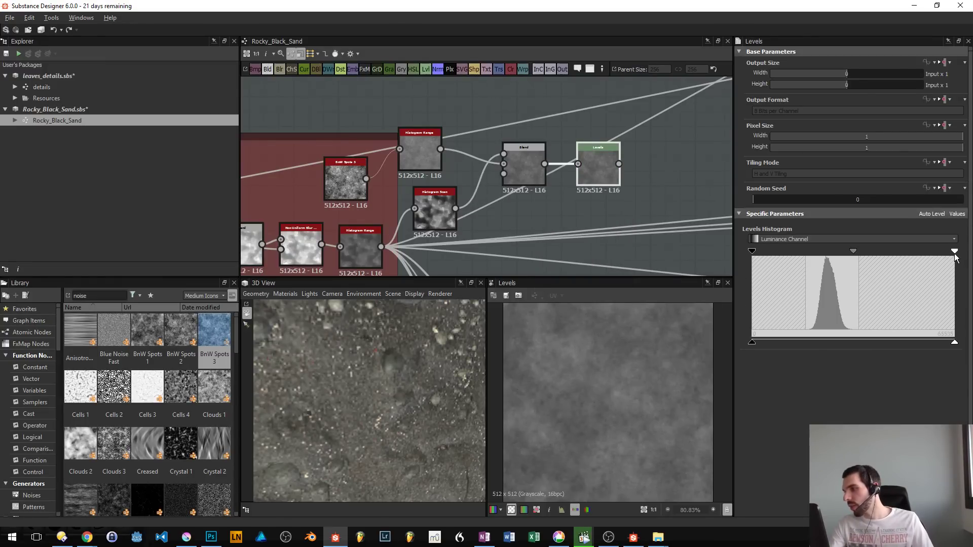
- Raise the Levels contrast by bringing the input white and black points in around the histogram peak and centring the midtone on it
drag(956, 250, 859, 250)
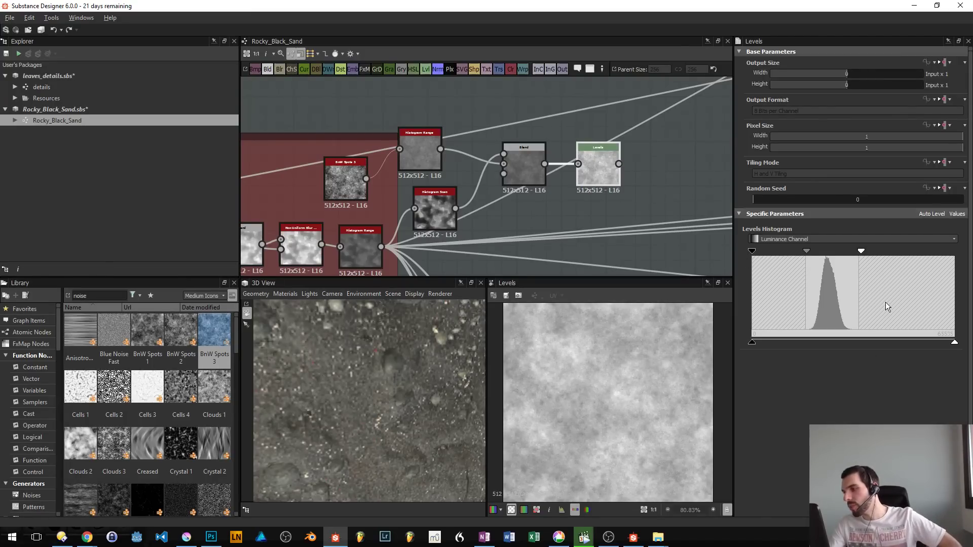
drag(862, 251, 860, 262)
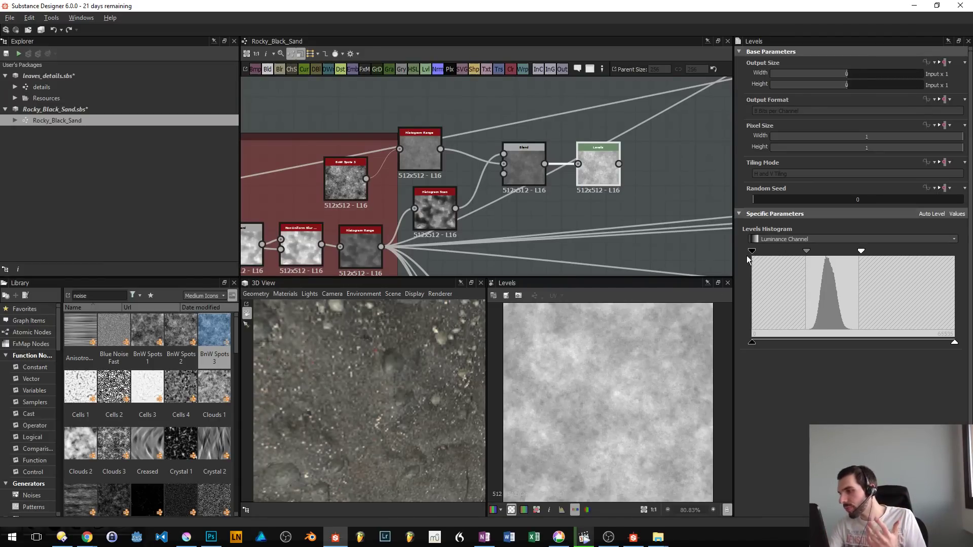
drag(753, 248, 859, 254)
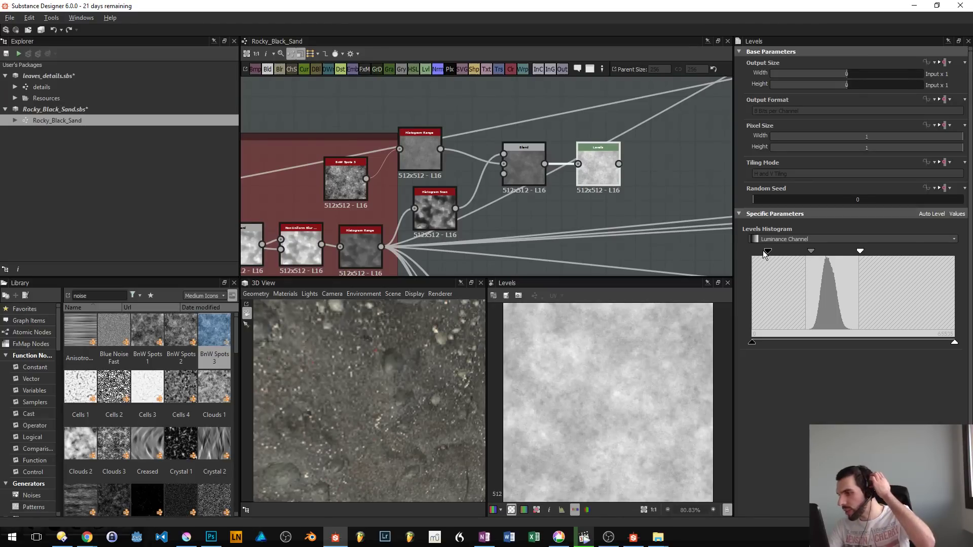
drag(768, 251, 811, 251)
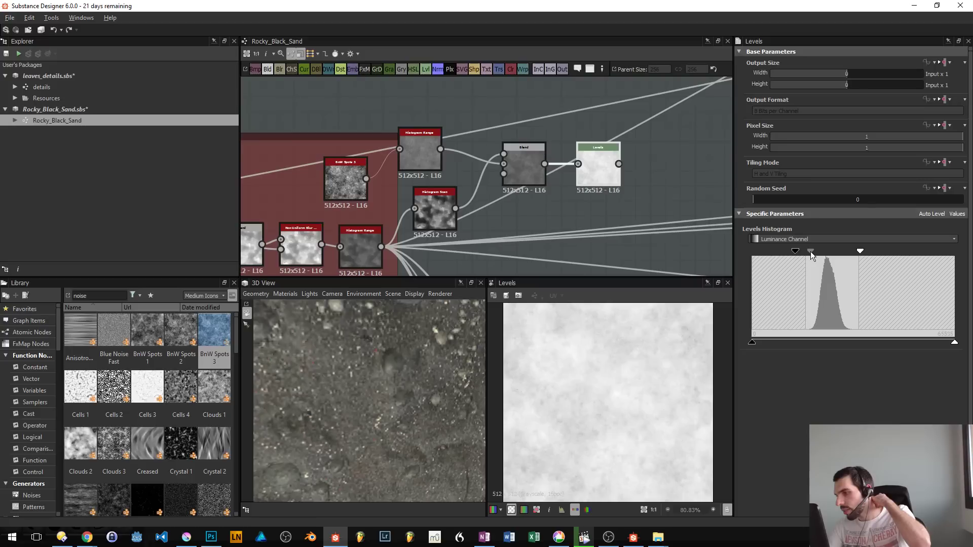
drag(792, 251, 823, 250)
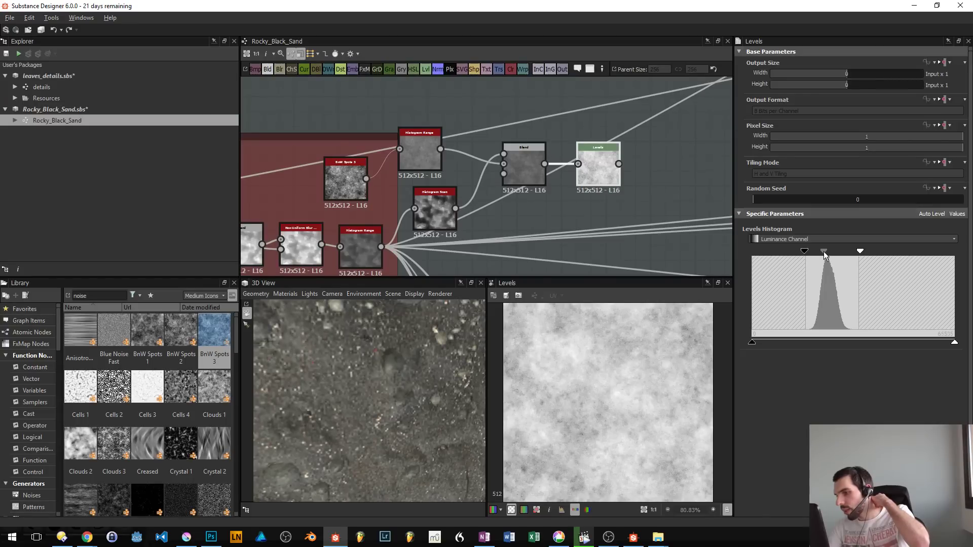
drag(823, 251, 829, 250)
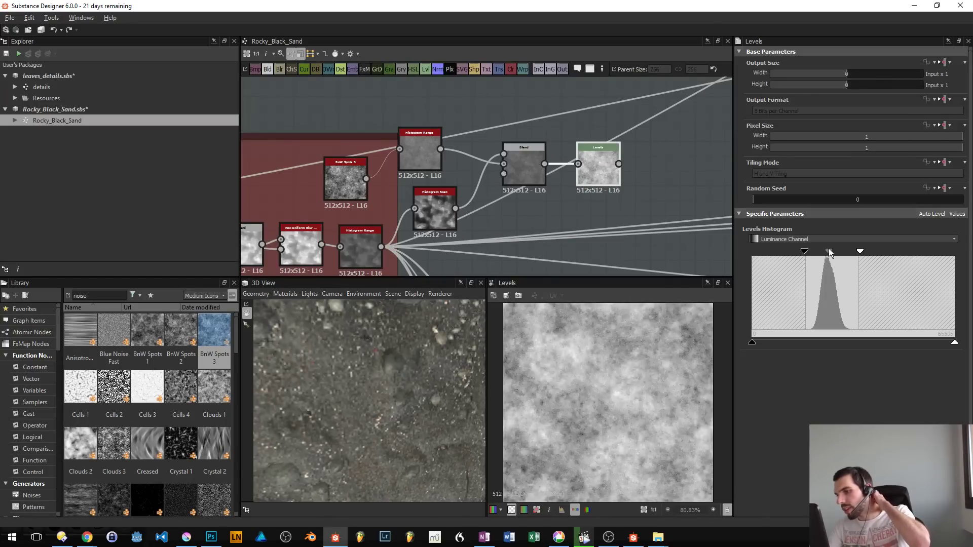
- Add an Output node connected to the Levels node
scroll(605, 175, up, 5)
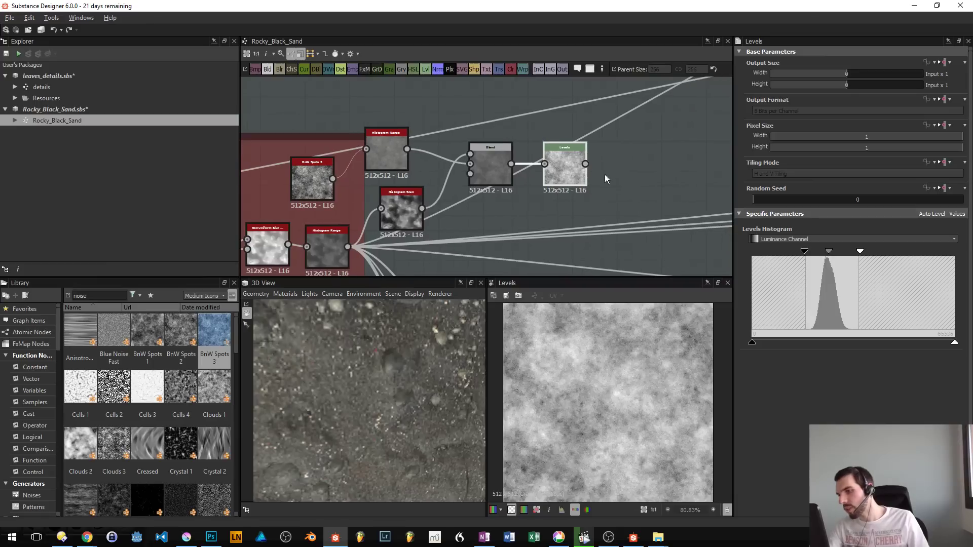
drag(564, 179, 579, 198)
scroll(579, 198, up, 1)
scroll(577, 197, down, 4)
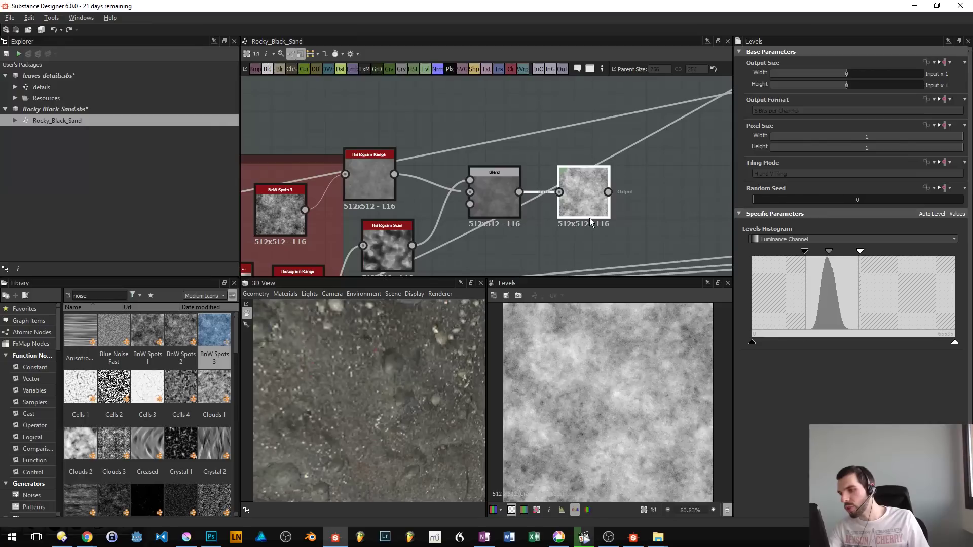
right_click(582, 186)
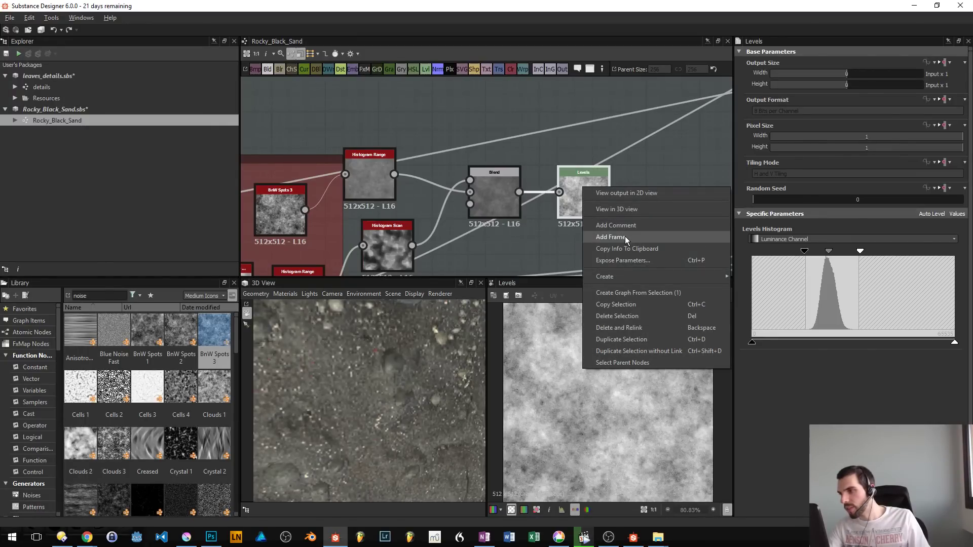
drag(579, 168, 483, 205)
key(space)
text(output)
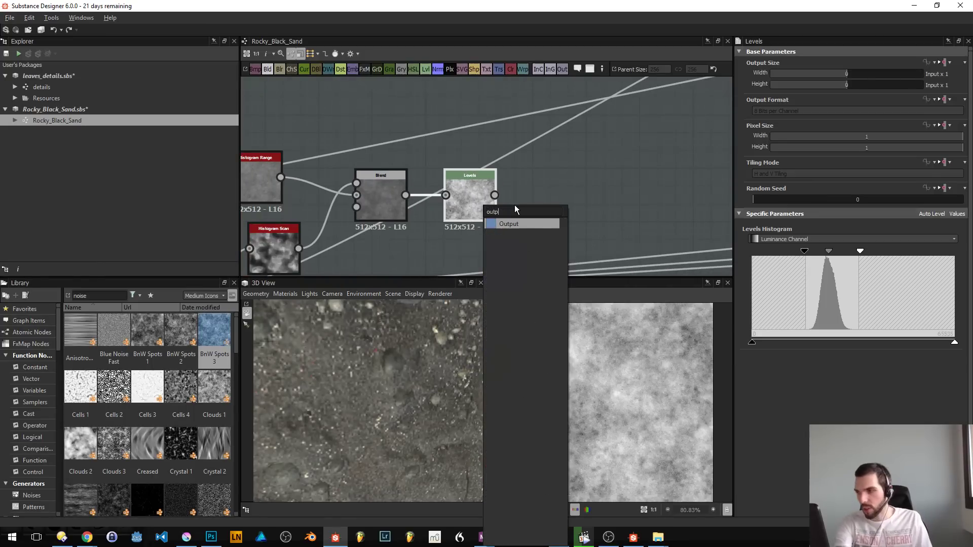
key(Return)
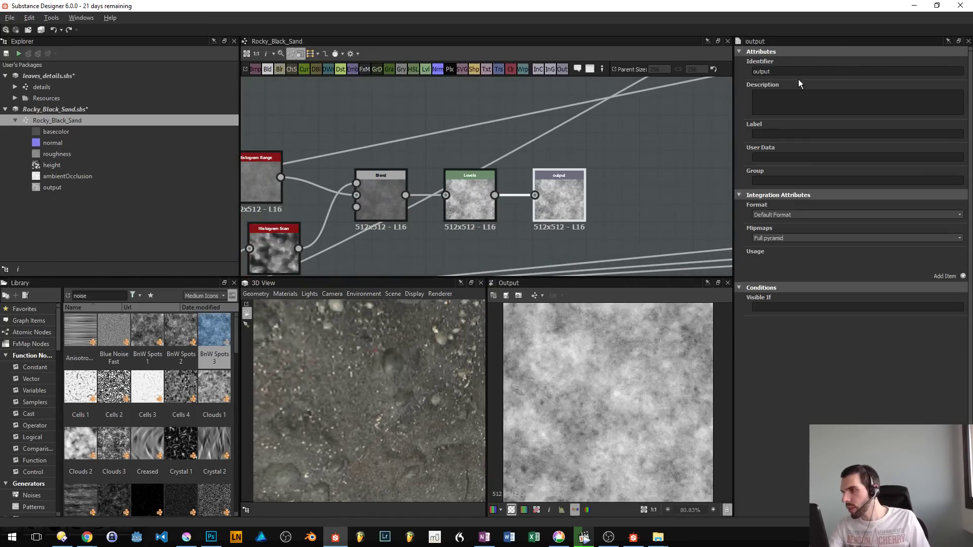
- Set the new output node's identifier to "test"
drag(774, 73, 388, 160)
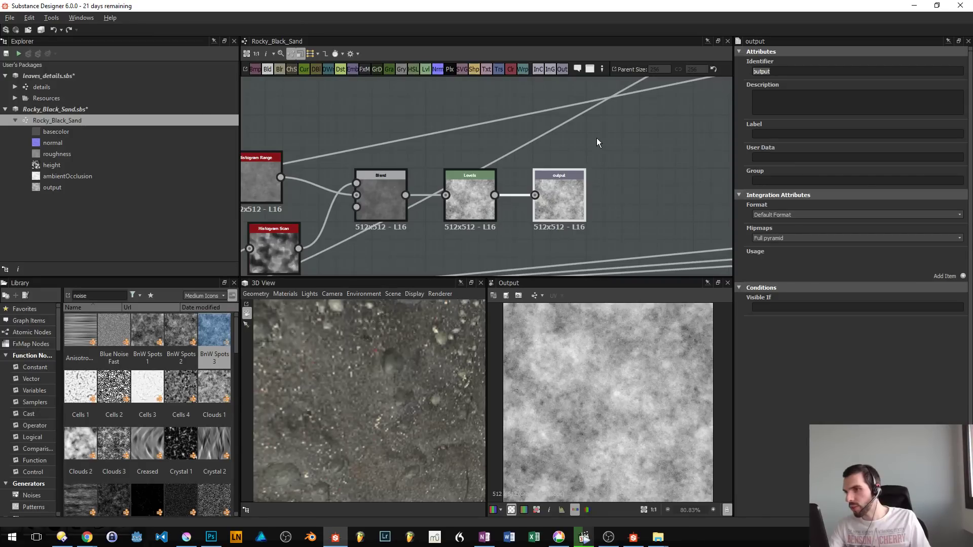
text(test)
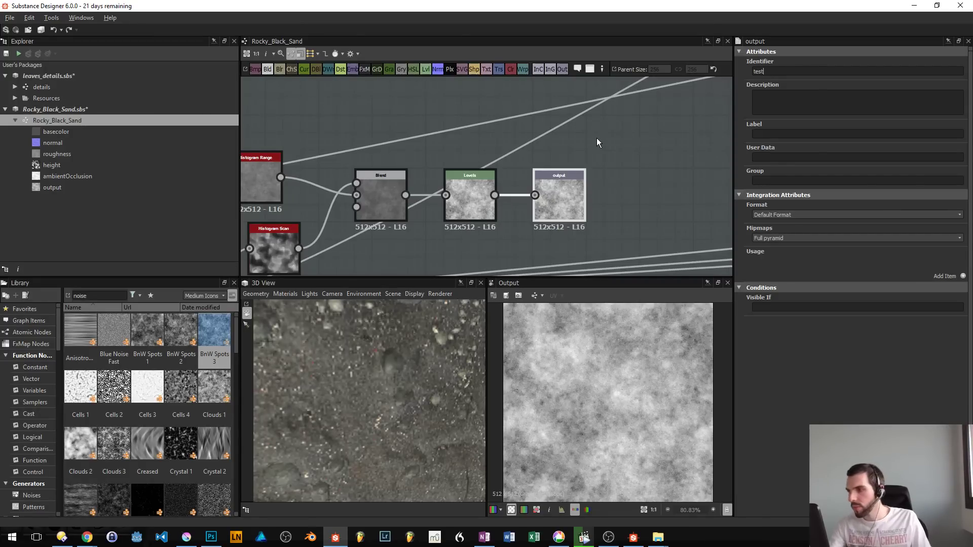
key(Return)
- Apply the test output to the 3D preview as Base Color/Diffuse and frame the whole plane
right_click(574, 201)
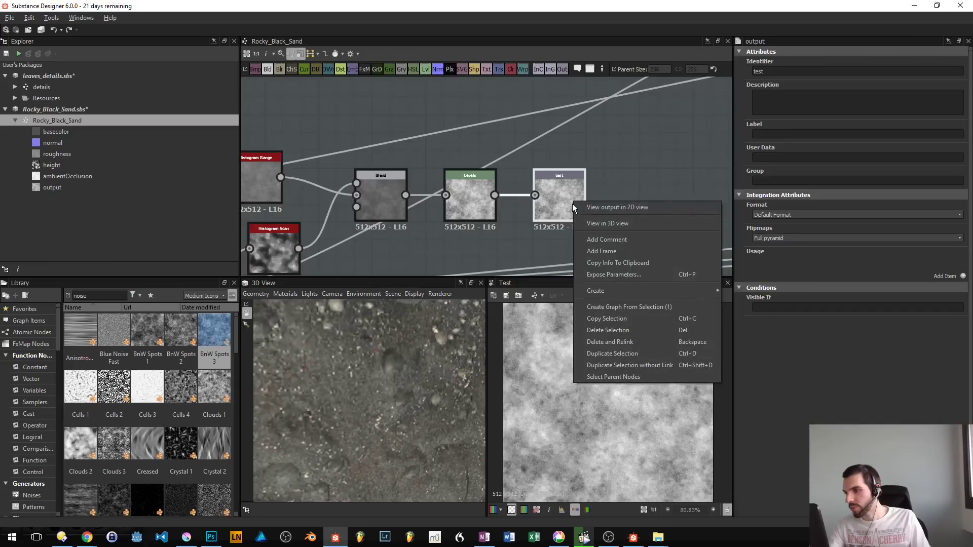
click(614, 318)
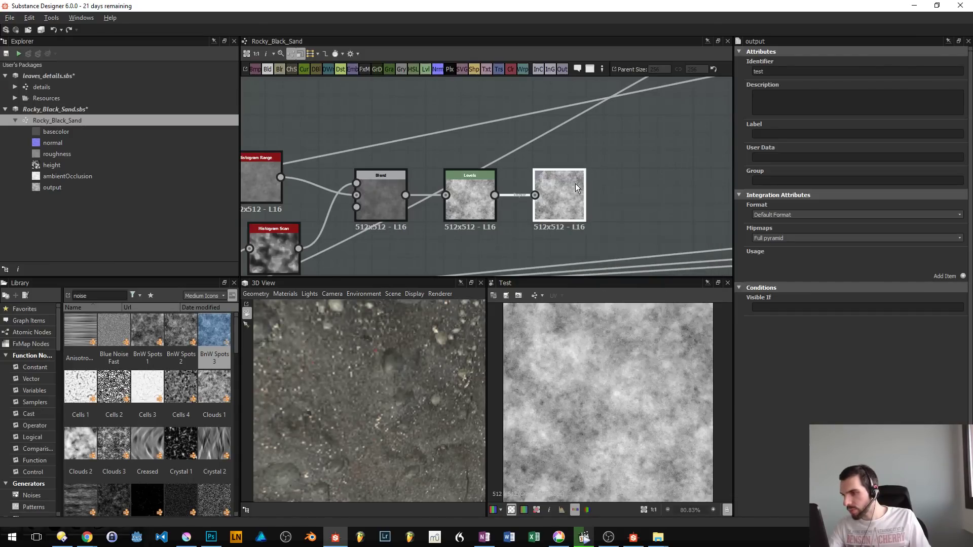
drag(576, 184, 343, 357)
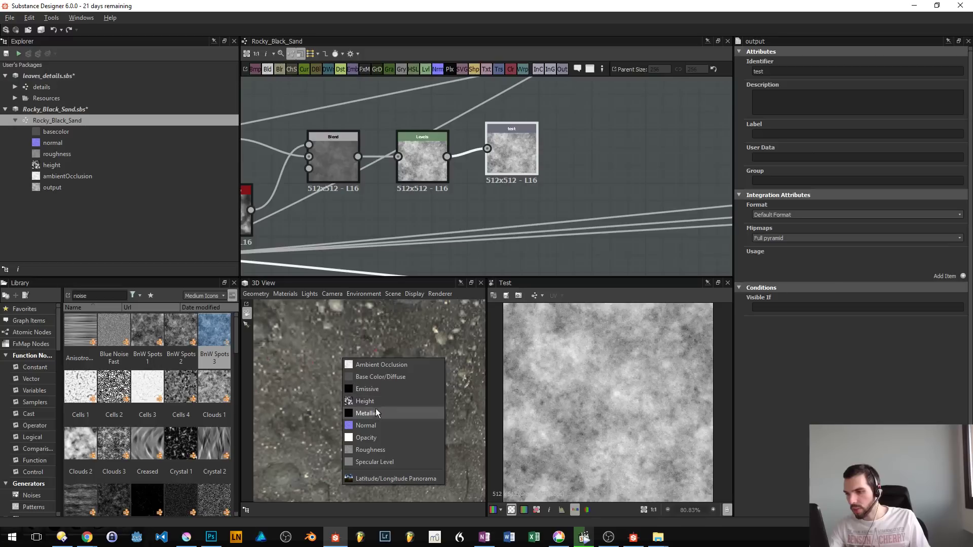
click(388, 377)
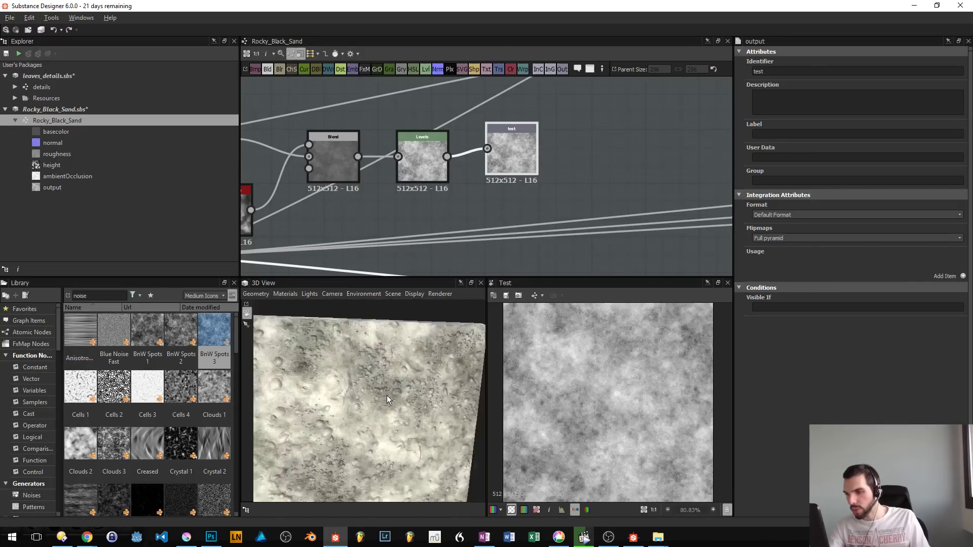
scroll(388, 395, down, 5)
mouse_move(378, 405)
mouse_down()
mouse_move(388, 372)
mouse_move(384, 388)
mouse_up()
drag(589, 131, 576, 175)
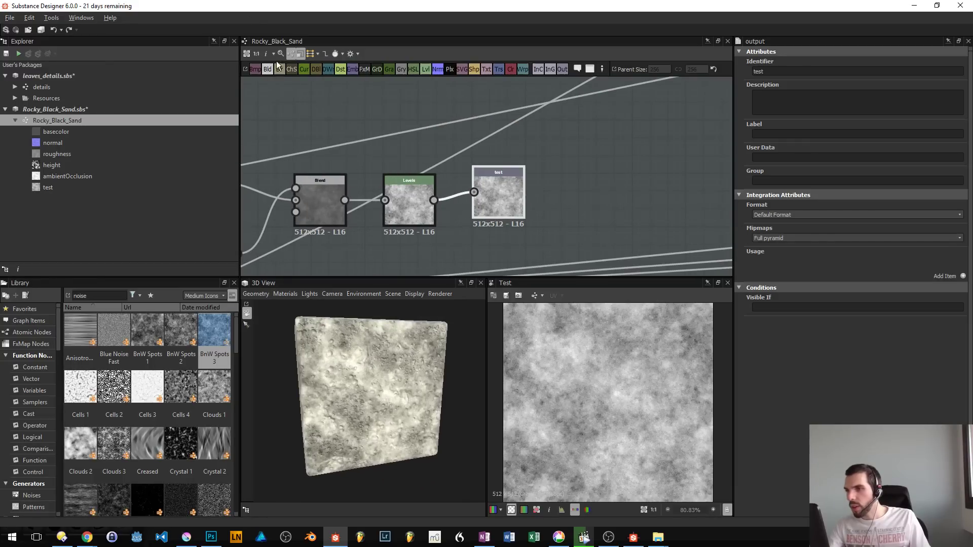
- Set up an image export of only the test output, excluding height, in Portable Network Graphics (*.png) format
click(357, 54)
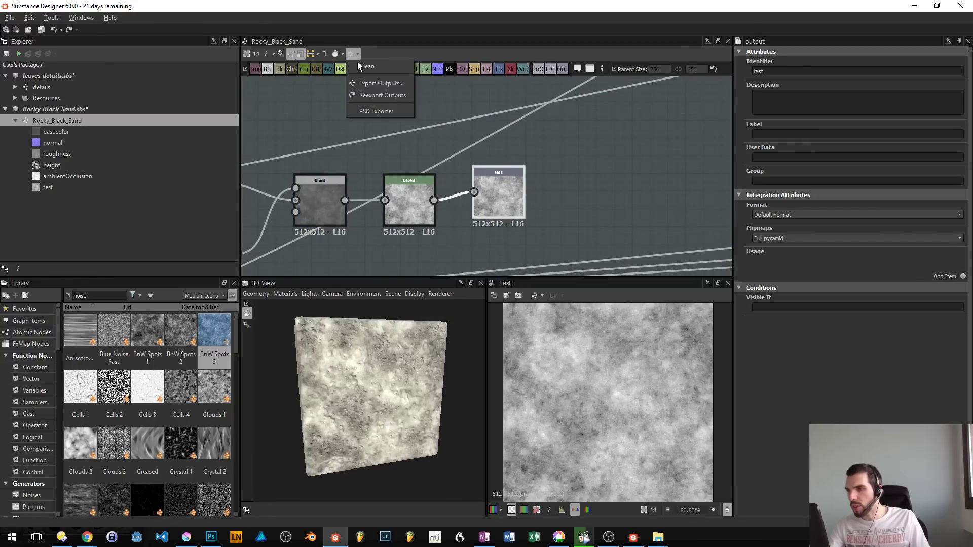
click(383, 84)
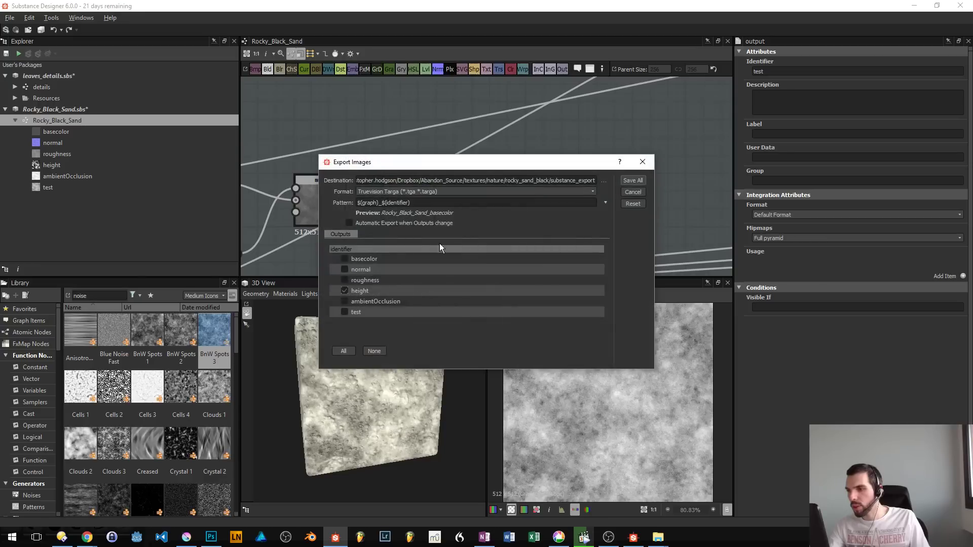
click(344, 291)
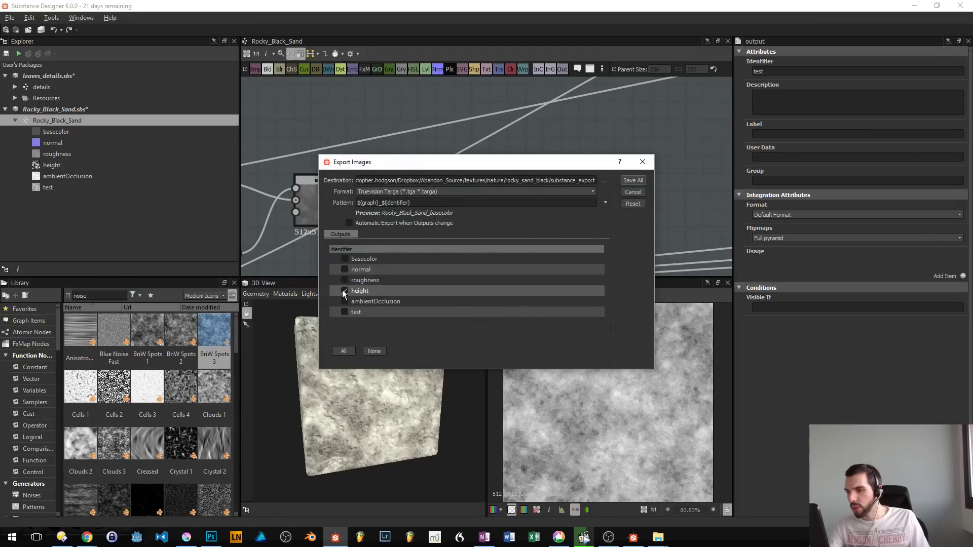
click(351, 313)
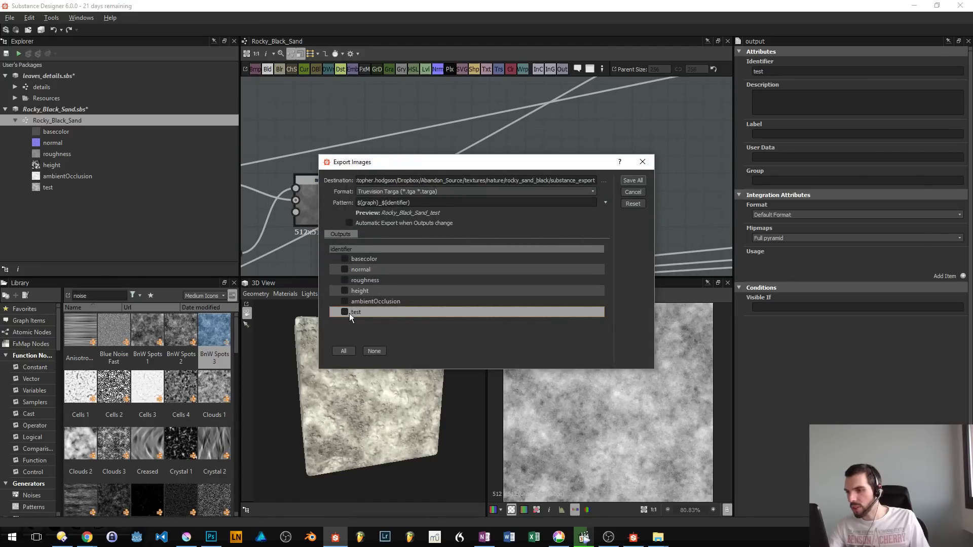
click(345, 312)
click(555, 191)
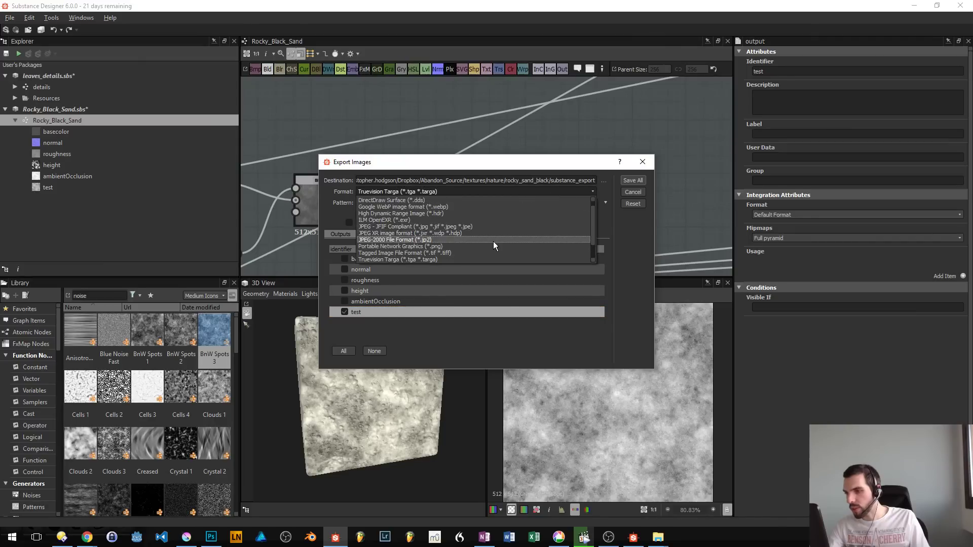
click(491, 245)
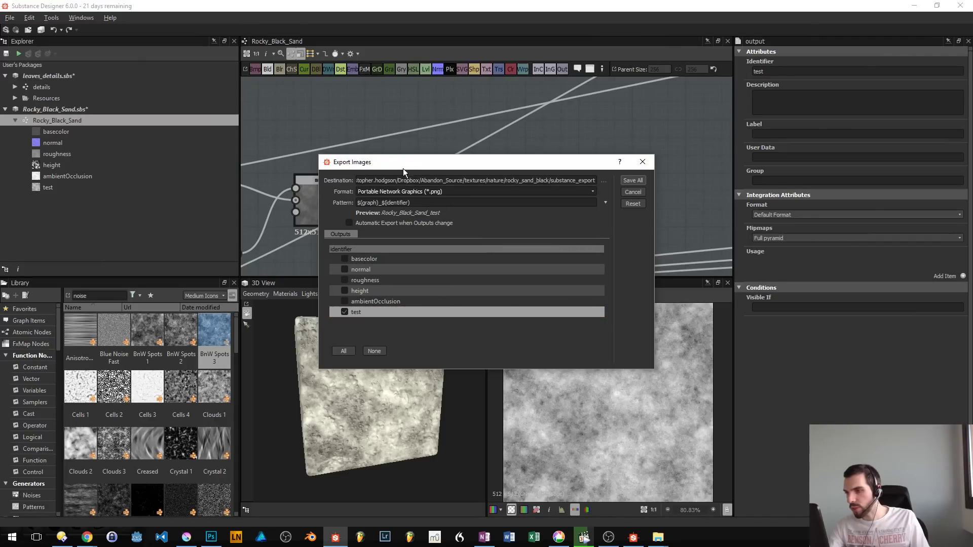
- Set the export destination to the Desktop folder and save the image
click(603, 181)
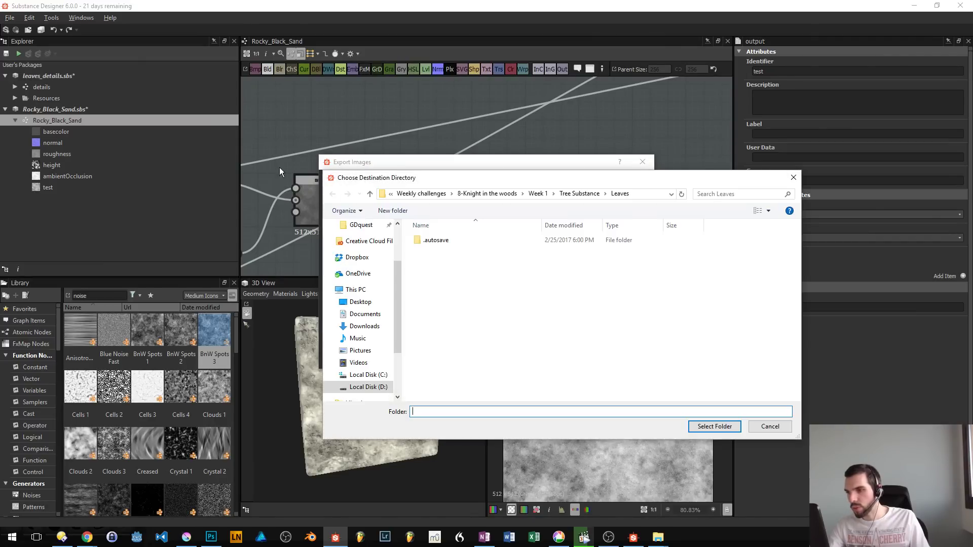
click(350, 290)
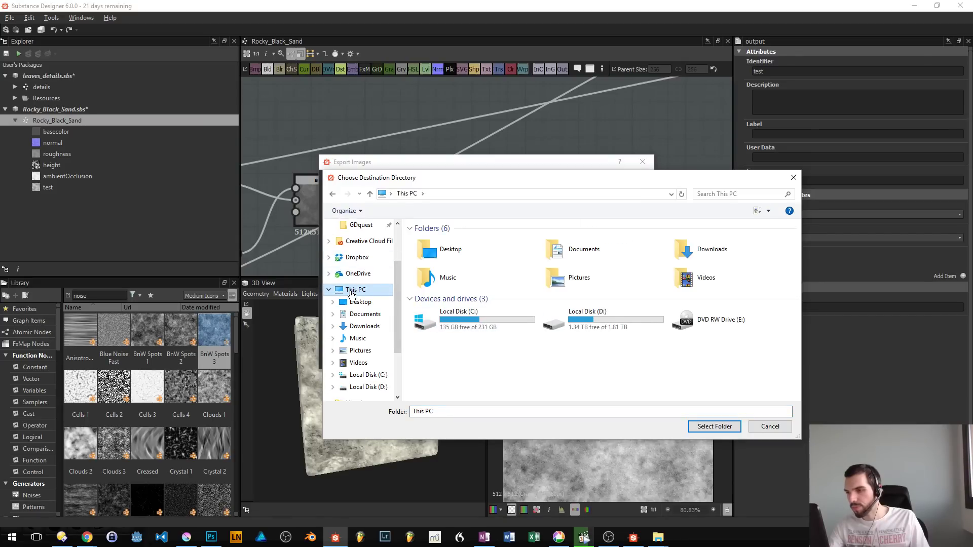
click(360, 302)
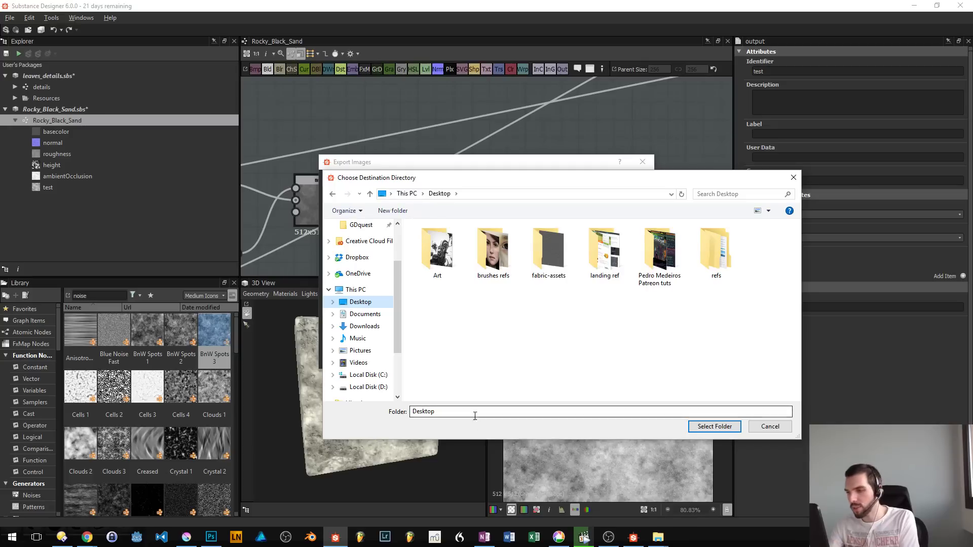
click(476, 416)
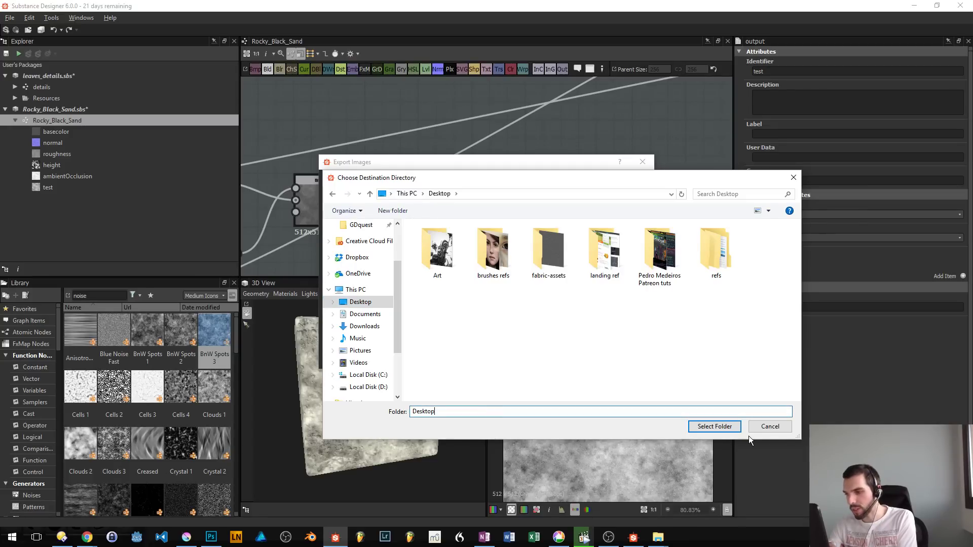
click(715, 427)
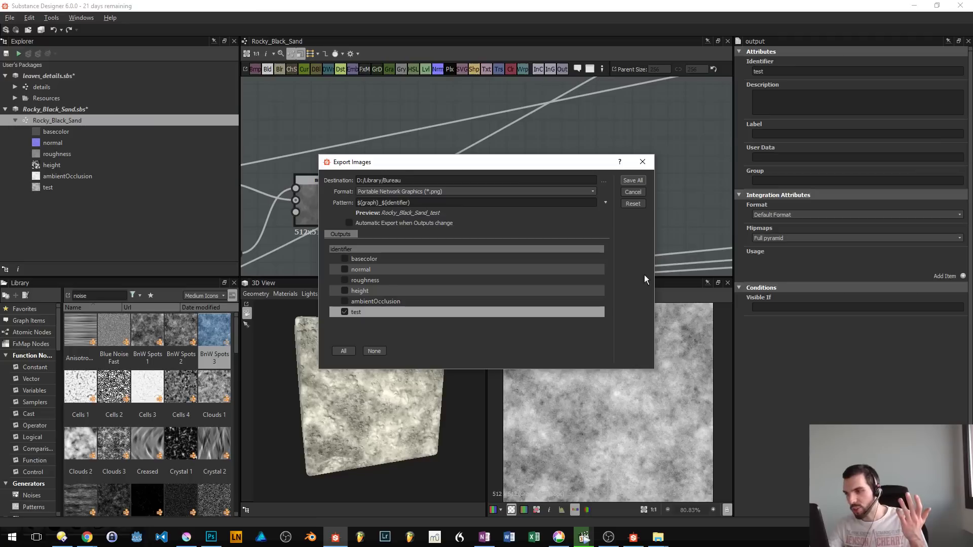
click(634, 180)
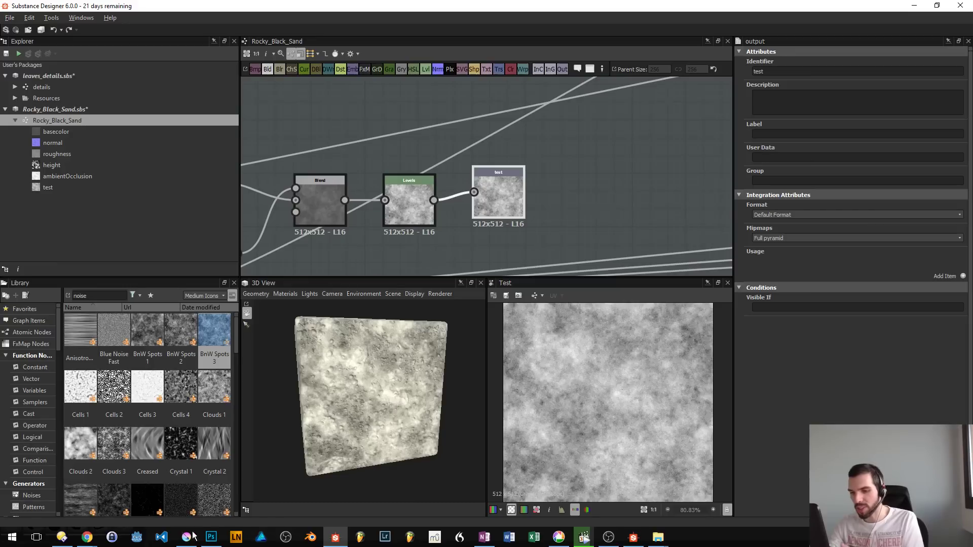
- Switch to Krita and open the brush editor for the GDquest_Acrylic_weird preset
mouse_move(190, 536)
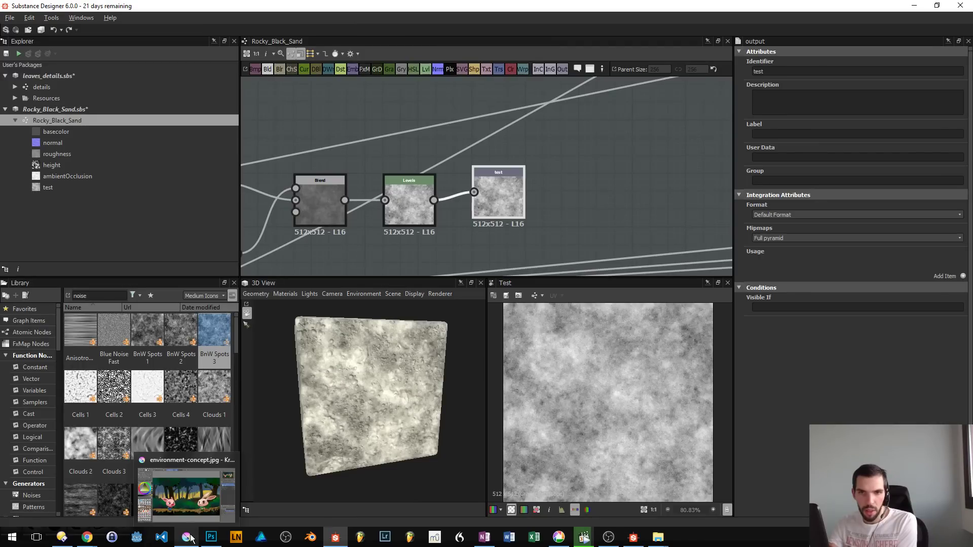
click(189, 538)
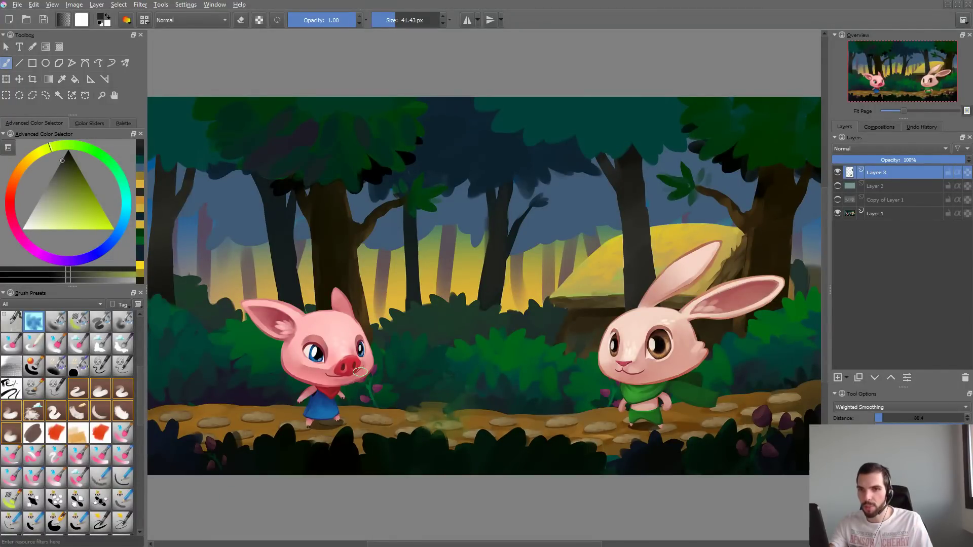
key(F5)
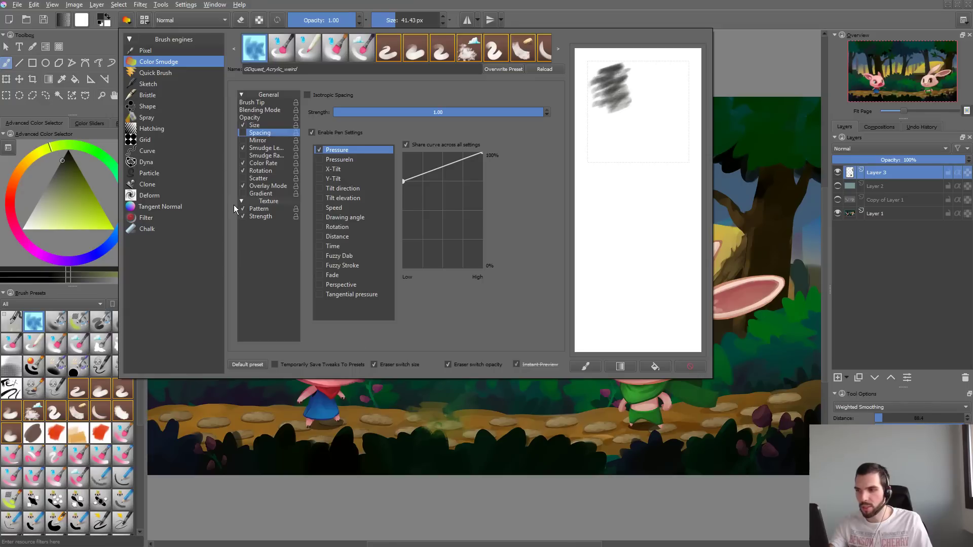
- Load the GDquest_Airbrush preset and enable its Mix color option, then return to the canvas
click(55, 320)
key(F5)
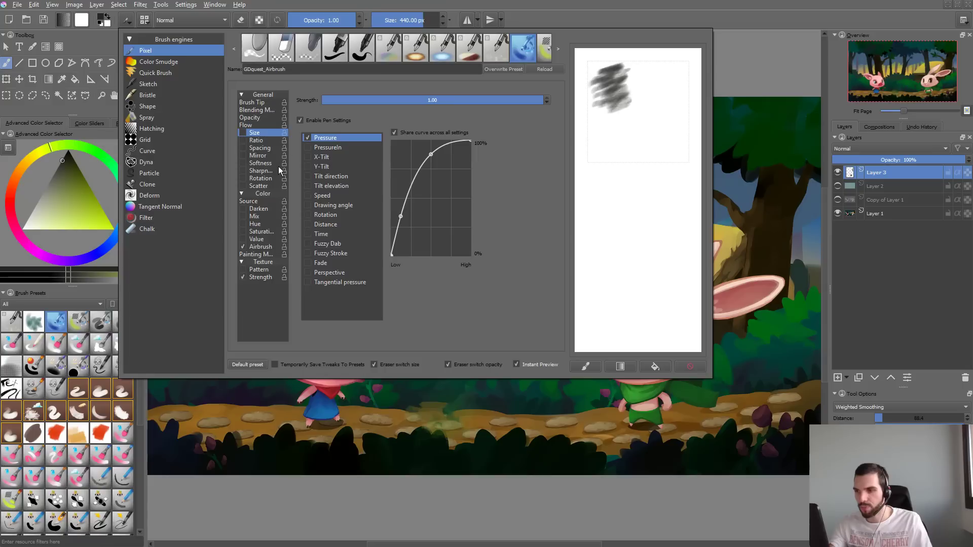
click(253, 217)
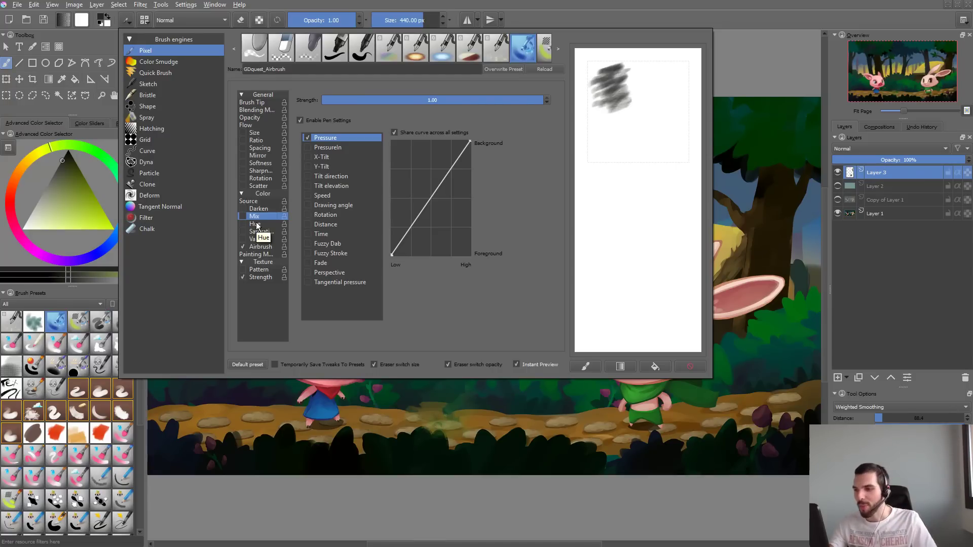
click(242, 215)
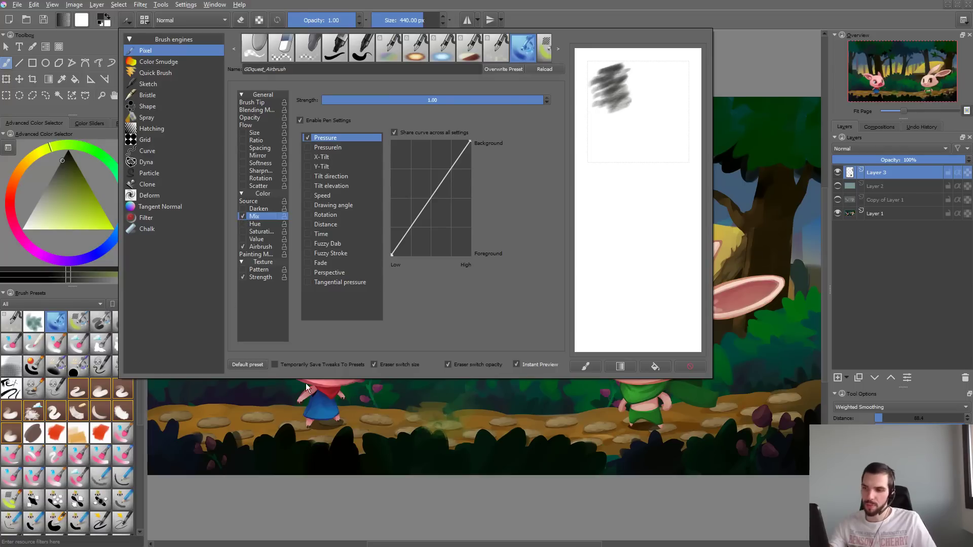
click(307, 397)
- Try the color-mixing airbrush with strokes across the forest scene, using a slightly lighter olive for the second, and undo each stroke
drag(337, 296, 406, 324)
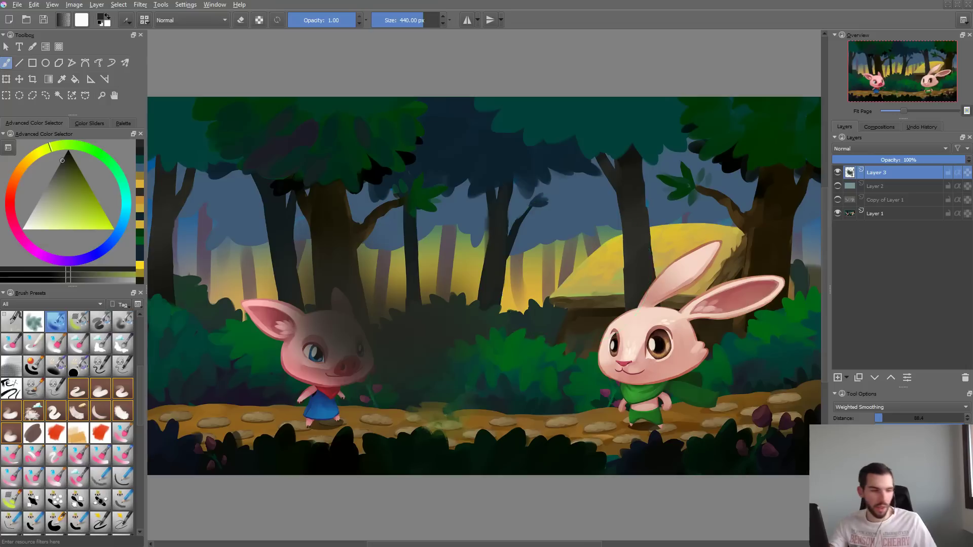
key(ctrl+z)
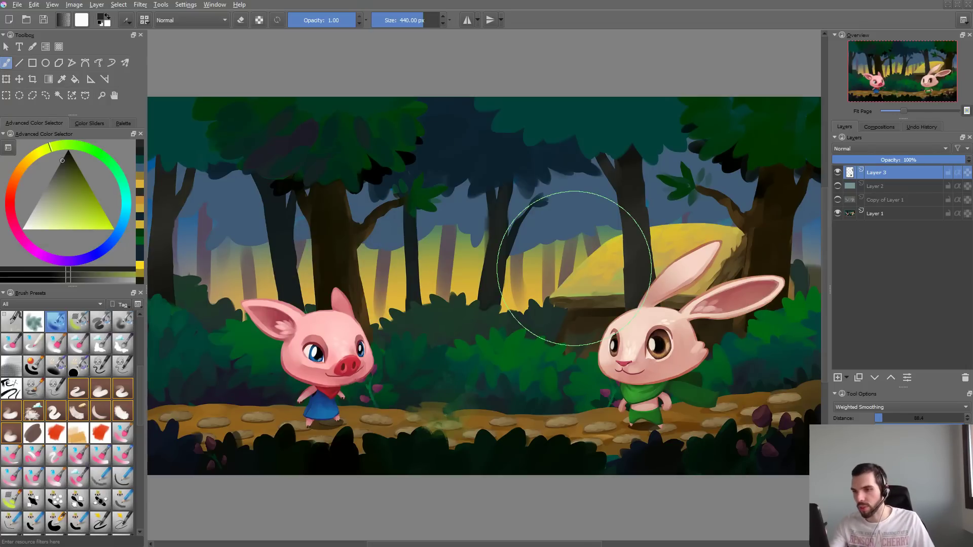
click(69, 170)
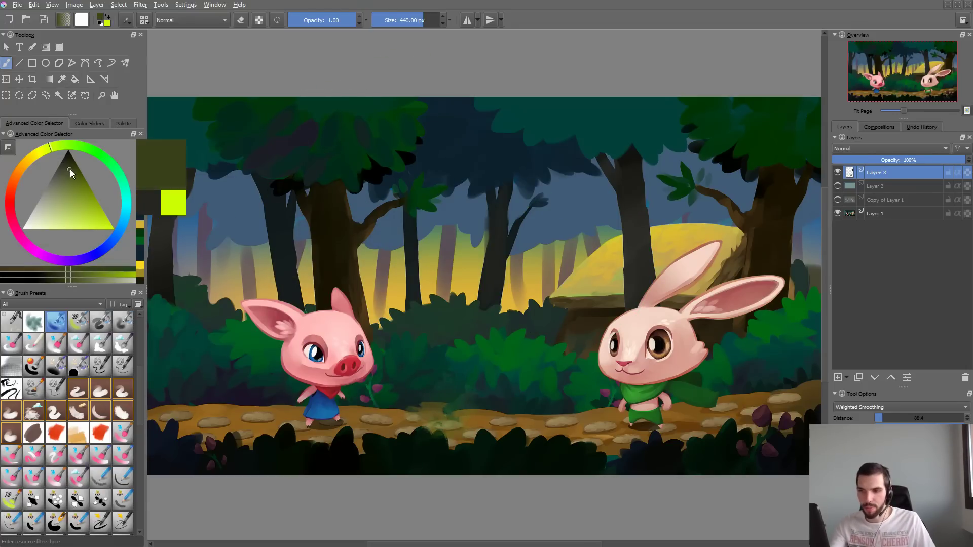
drag(70, 170, 70, 178)
mouse_move(373, 139)
mouse_down()
mouse_move(352, 157)
mouse_move(421, 195)
mouse_move(457, 253)
mouse_move(573, 296)
mouse_move(672, 299)
mouse_up()
key(ctrl+z)
- Set the airbrush tip's mask type to Default with horizontal and vertical fade at 1.00
key(F5)
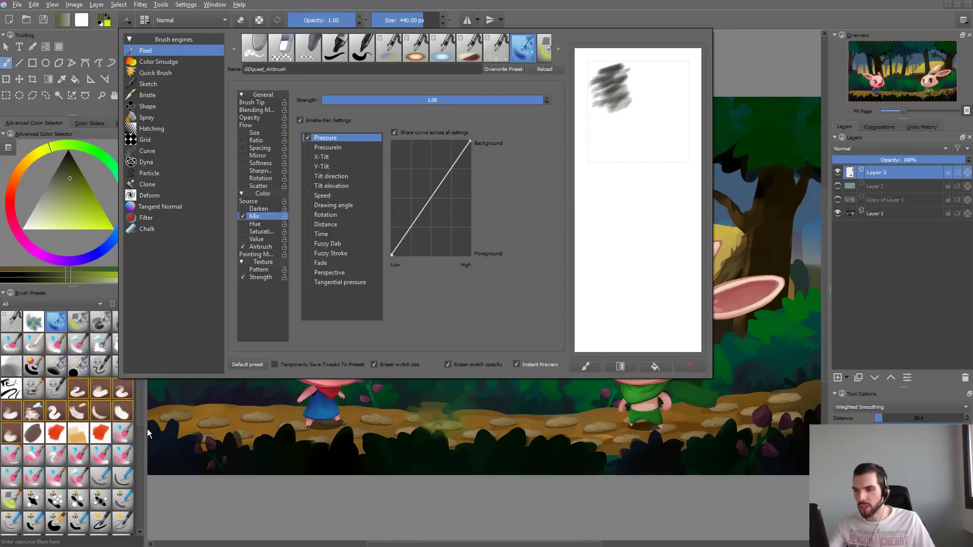
click(259, 102)
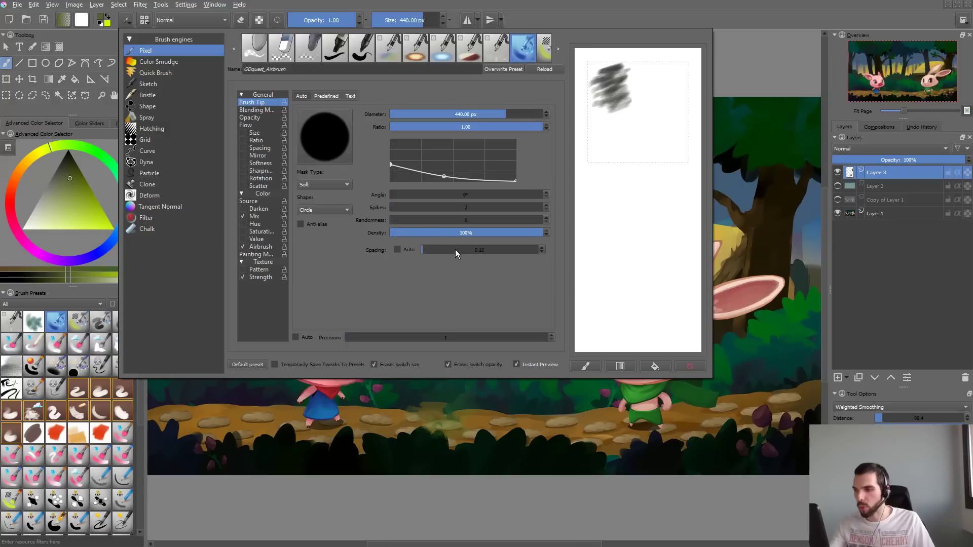
click(333, 184)
click(318, 179)
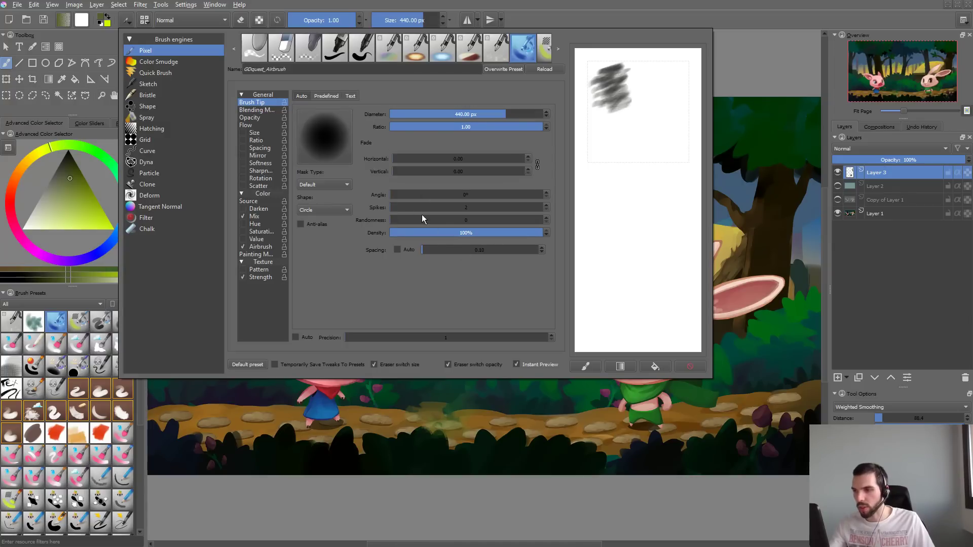
drag(446, 160, 543, 162)
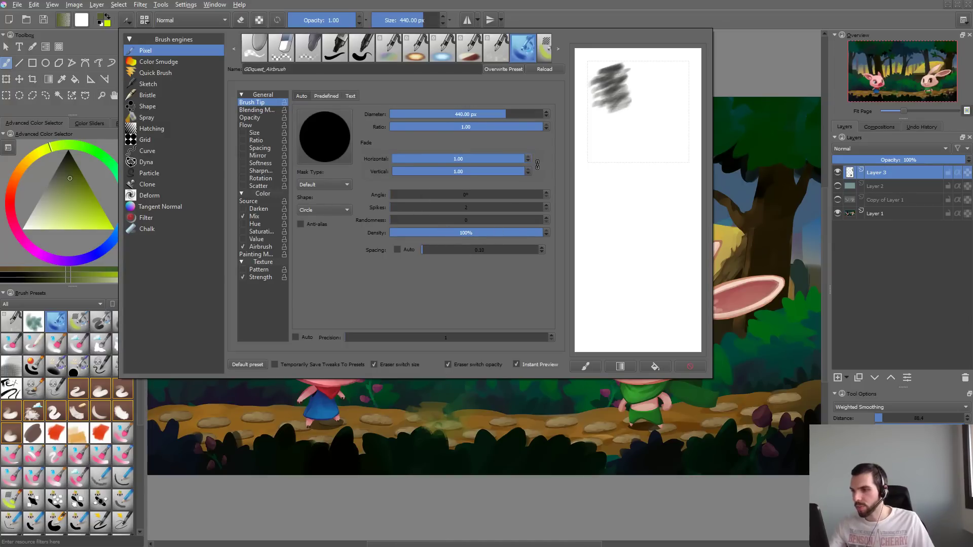
key(F5)
- Undo a trial stroke, reduce the brush size to about 193 px, and choose a bright yellow-green foreground color
mouse_move(465, 192)
mouse_down()
mouse_move(379, 332)
mouse_move(557, 271)
mouse_move(613, 332)
mouse_move(735, 114)
mouse_up()
key(ctrl+z)
drag(505, 195, 456, 195)
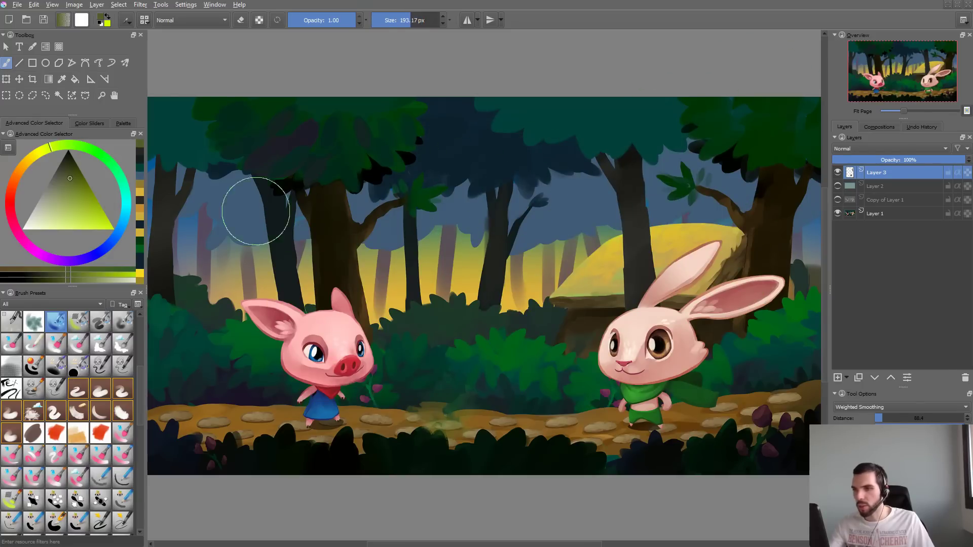
click(113, 229)
- Paint yellow-green test strokes diagonally across the scene, undoing all except one broad stroke
mouse_move(375, 207)
mouse_down()
mouse_move(307, 240)
mouse_move(294, 278)
mouse_move(382, 282)
mouse_move(533, 207)
mouse_move(684, 167)
mouse_up()
key(ctrl+z)
mouse_move(401, 304)
mouse_down()
mouse_move(513, 216)
mouse_move(710, 155)
mouse_move(730, 147)
mouse_up()
mouse_move(453, 288)
mouse_down()
mouse_move(428, 342)
mouse_move(472, 345)
mouse_move(622, 245)
mouse_up()
key(ctrl+z)
- Enable automatic spacing for the airbrush tip and check the Mix pressure settings
key(F5)
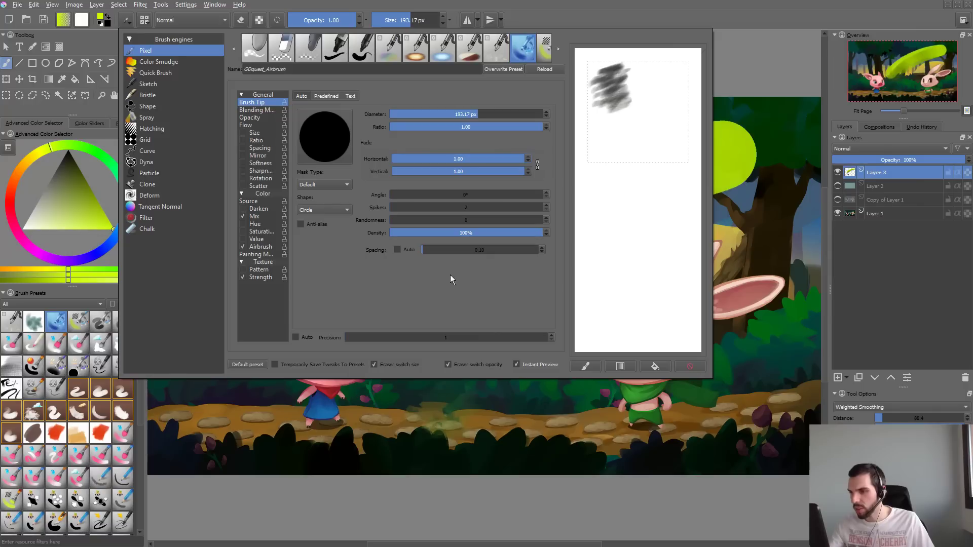
click(397, 250)
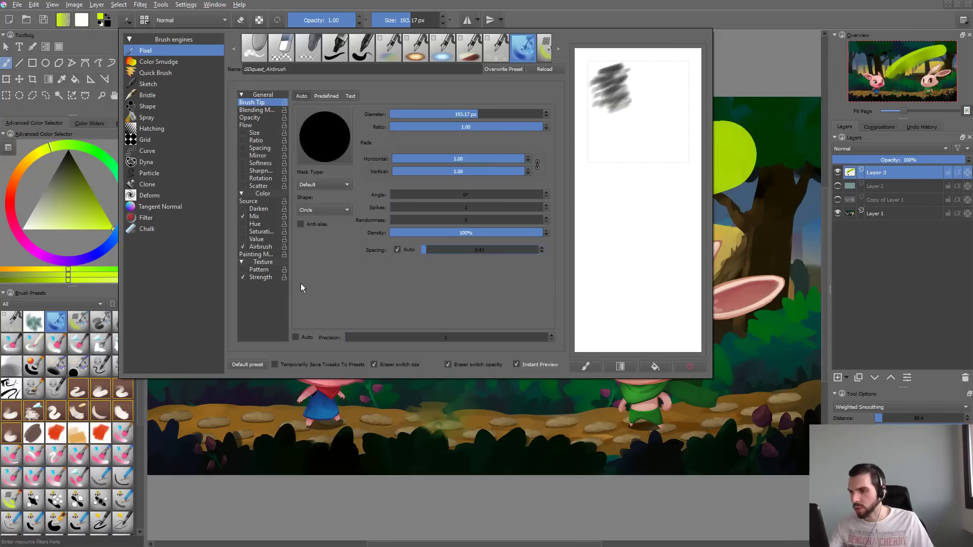
click(258, 216)
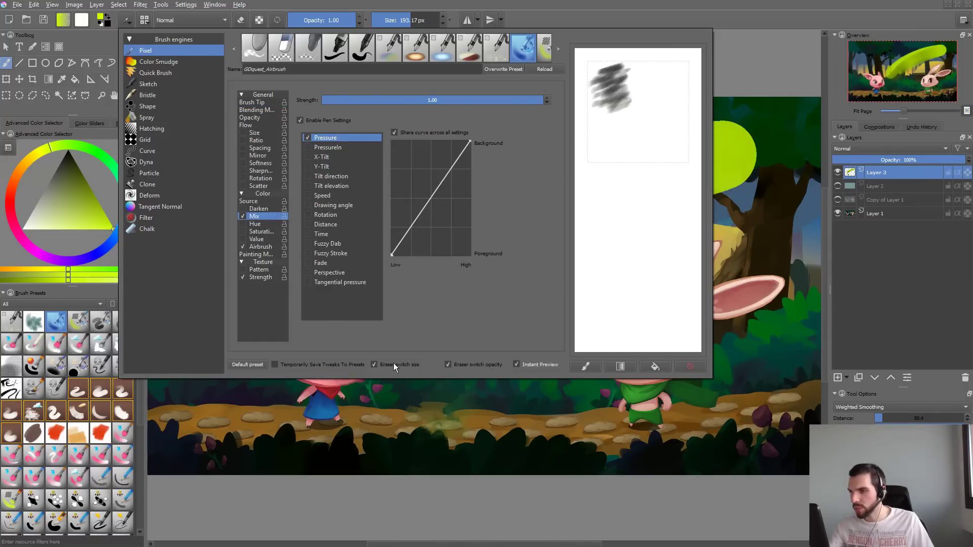
click(372, 406)
- Clear Layer 3, paint one diagonal test stroke with the adjusted airbrush, and clear the layer again
key(Delete)
mouse_move(363, 268)
mouse_down()
mouse_move(644, 119)
mouse_move(710, 125)
mouse_up()
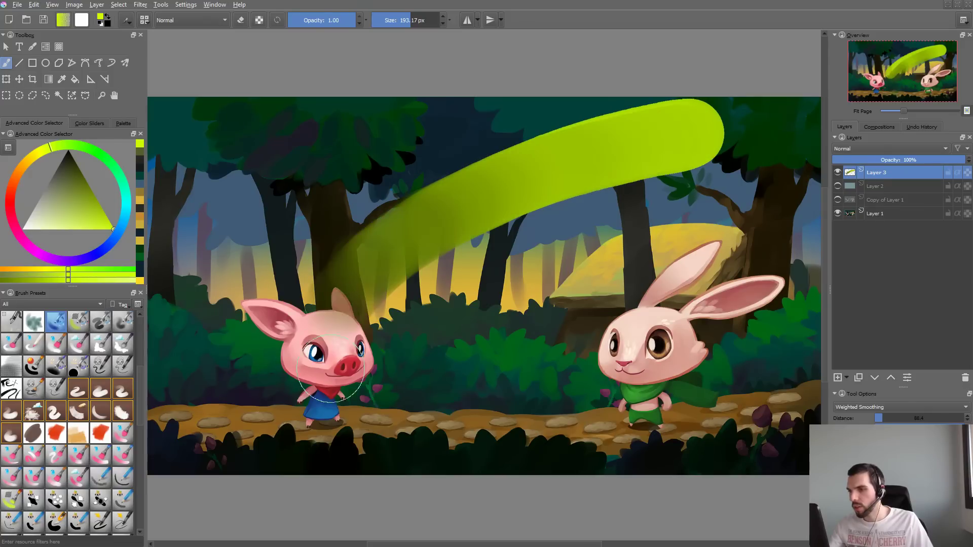
key(Delete)
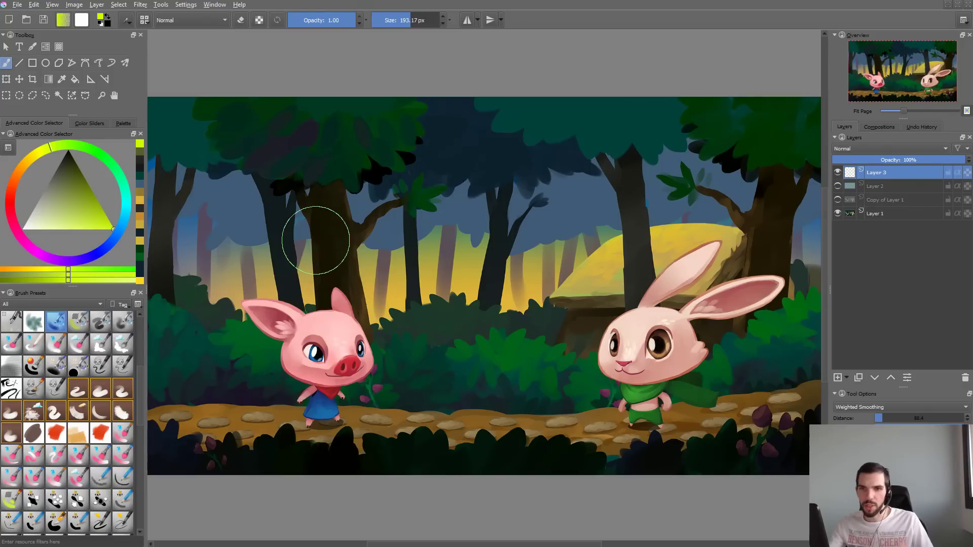
- Switch to the Eraser_circle preset, close its brush settings, and turn off eraser mode
key(F5)
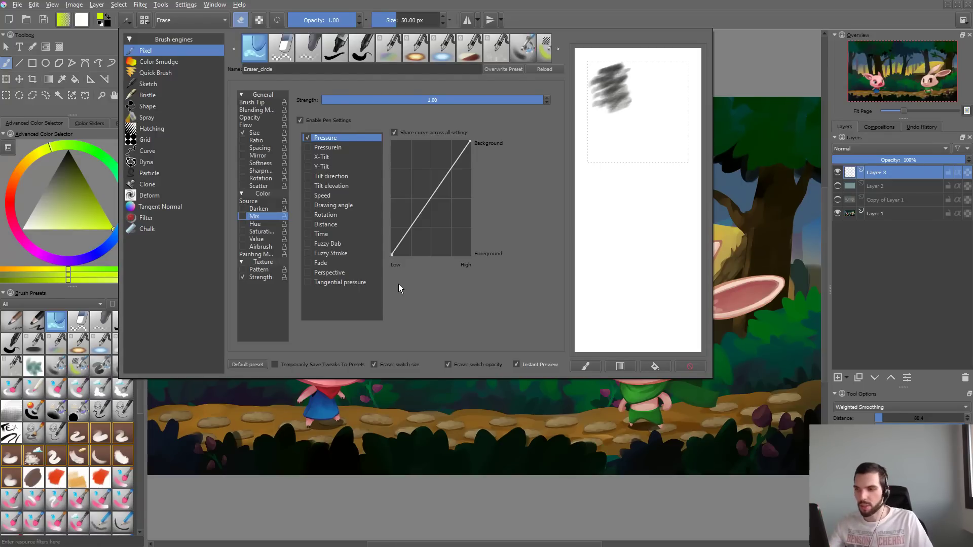
click(345, 421)
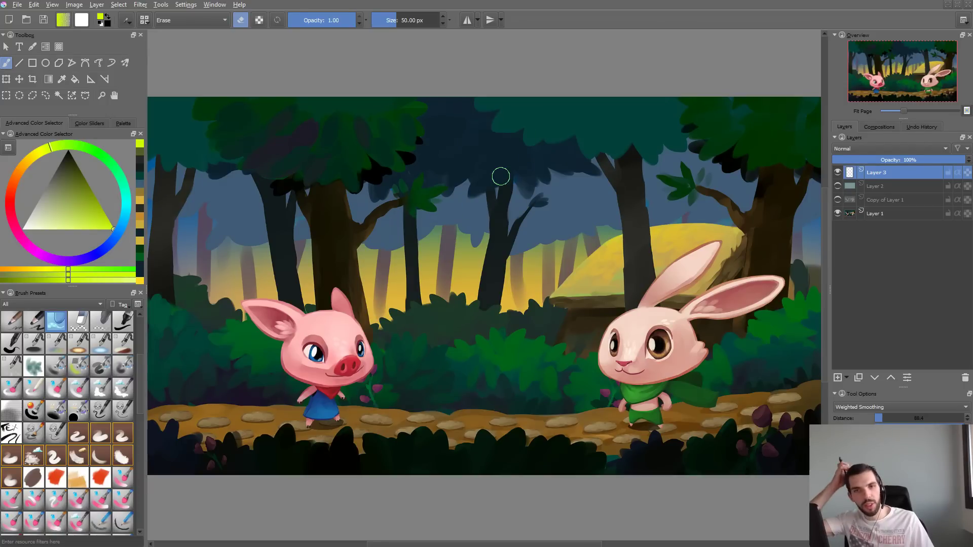
drag(500, 217, 505, 231)
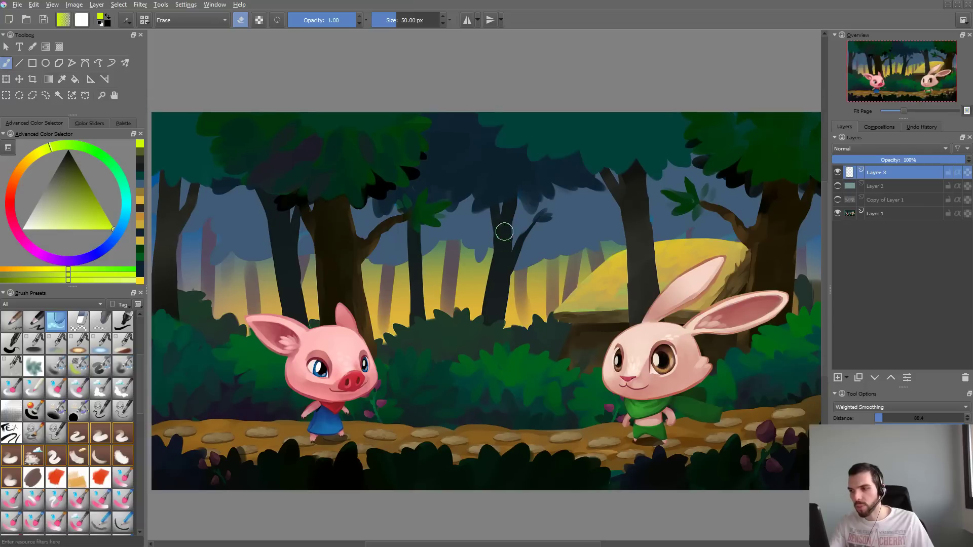
key(e)
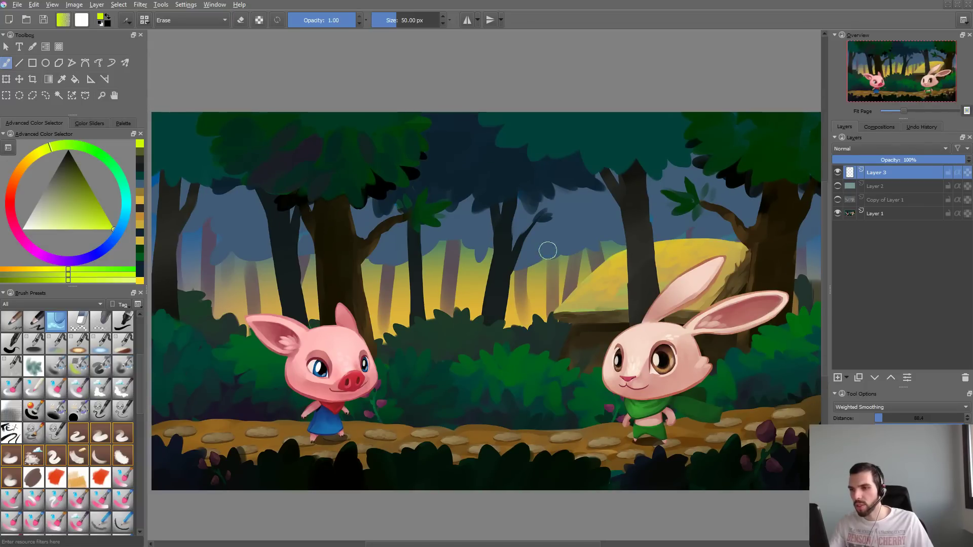
right_click(880, 177)
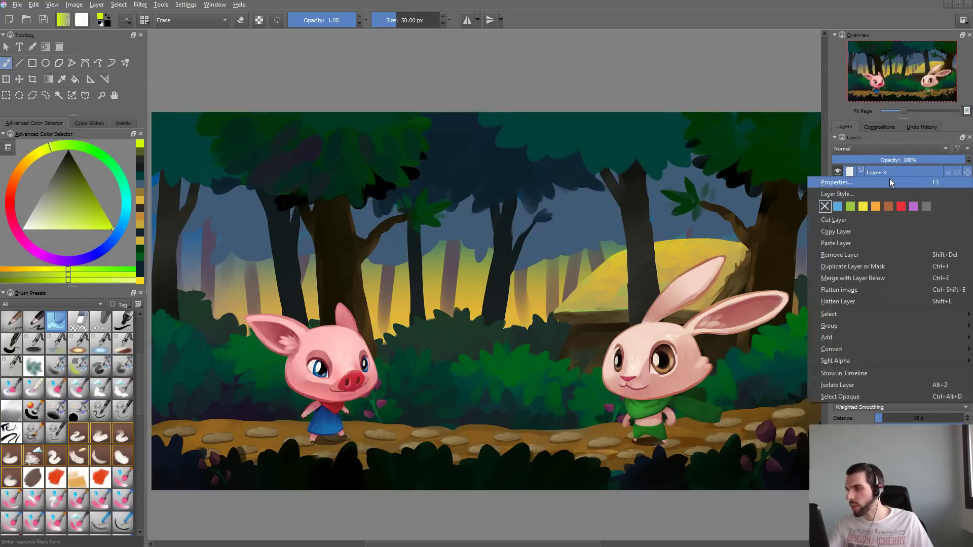
mouse_move(909, 325)
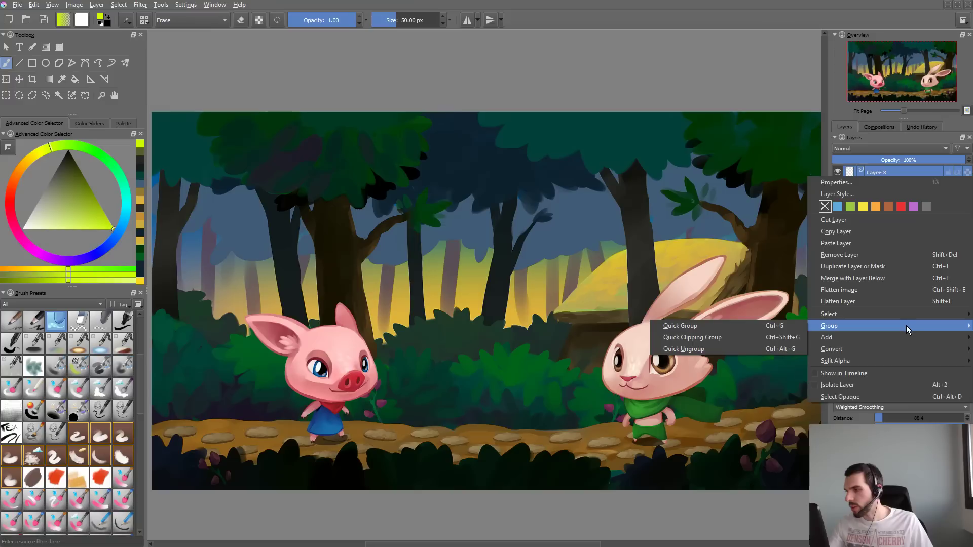
click(519, 331)
mouse_move(518, 332)
mouse_down()
mouse_move(476, 336)
mouse_move(536, 301)
mouse_up()
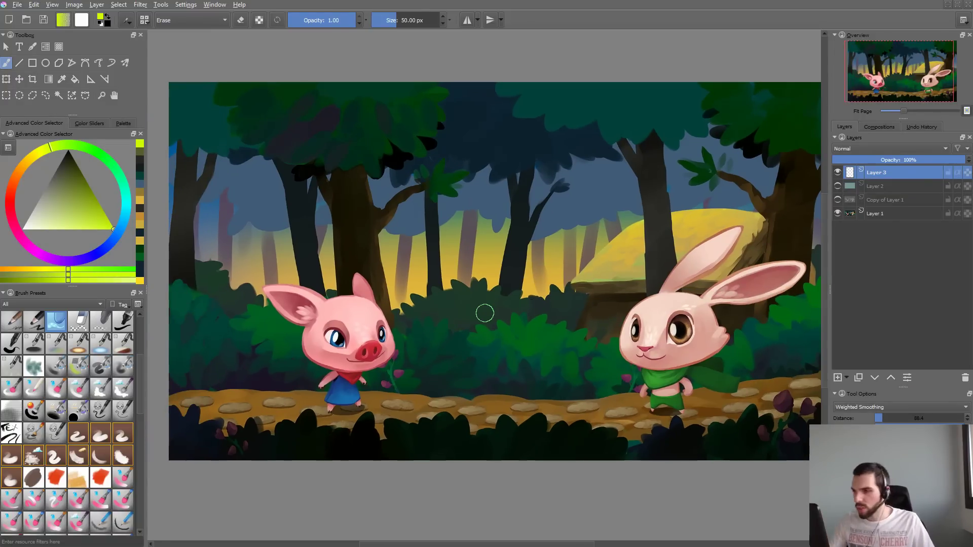
- Switch to the file manager and locate Rocky_Black_Sand_test.png on the Desktop using thumbnail view
key(alt+Tab)
click(65, 245)
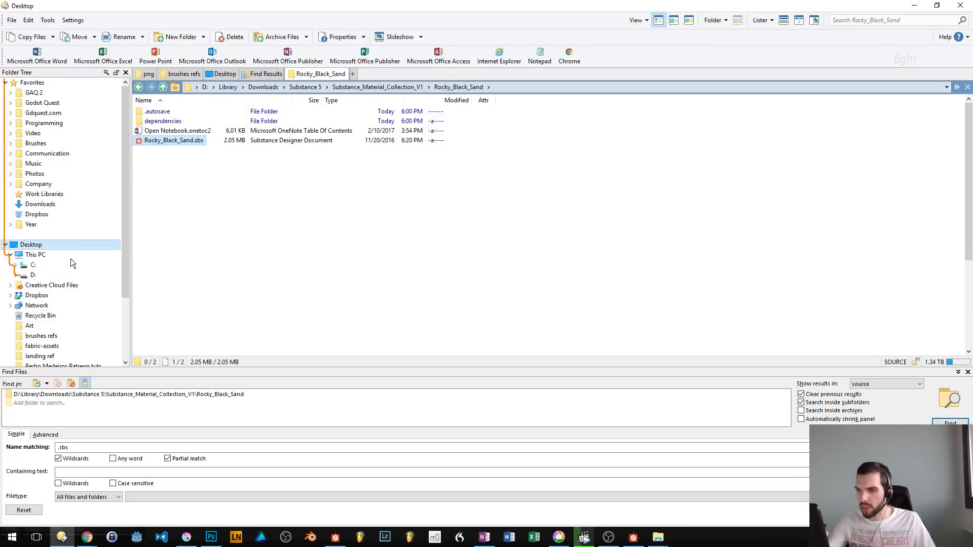
scroll(944, 207, down, 5)
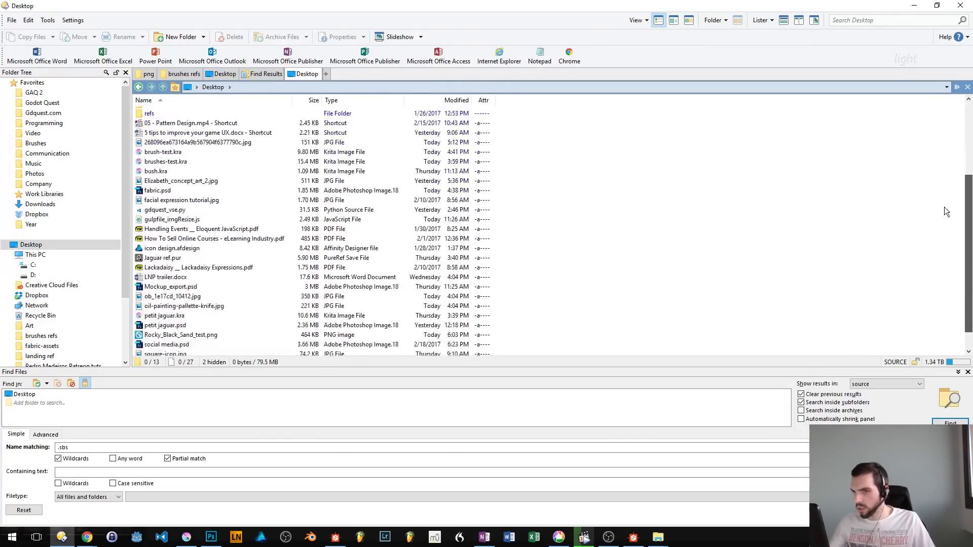
key(ctrl+6)
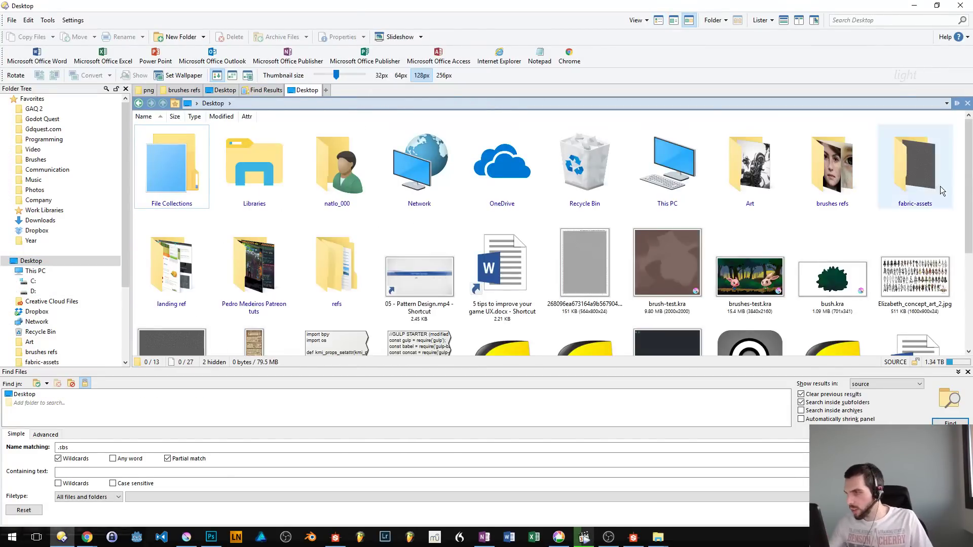
drag(969, 163, 953, 277)
click(611, 291)
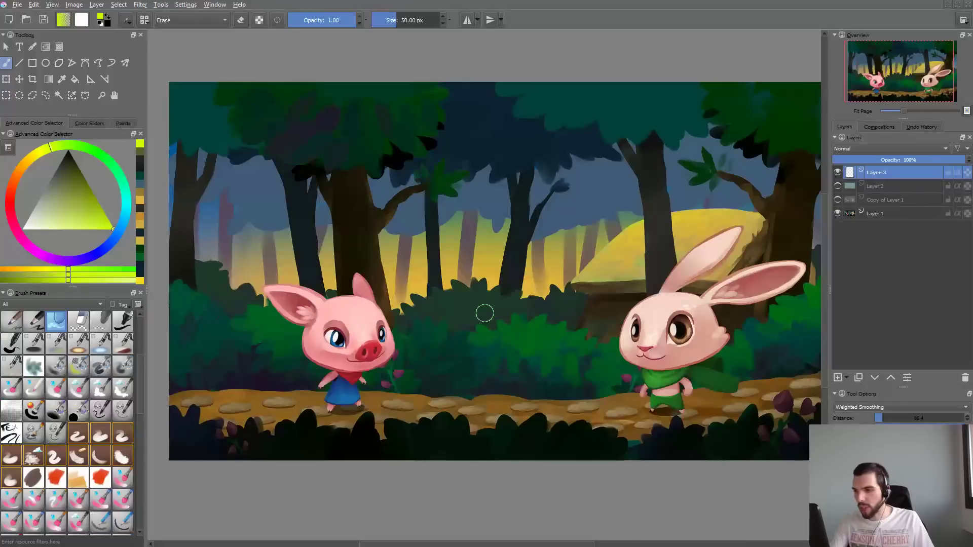
- Switch back to Krita and import Rocky_Black_Sand_test.png from the Desktop as a pattern through the resource manager
key(ctrl+m)
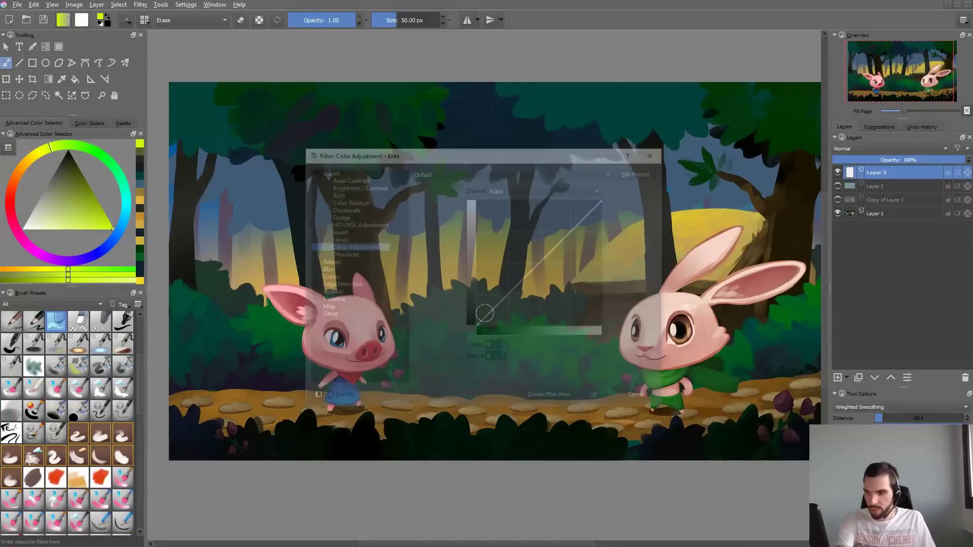
key(Escape)
key(alt+n)
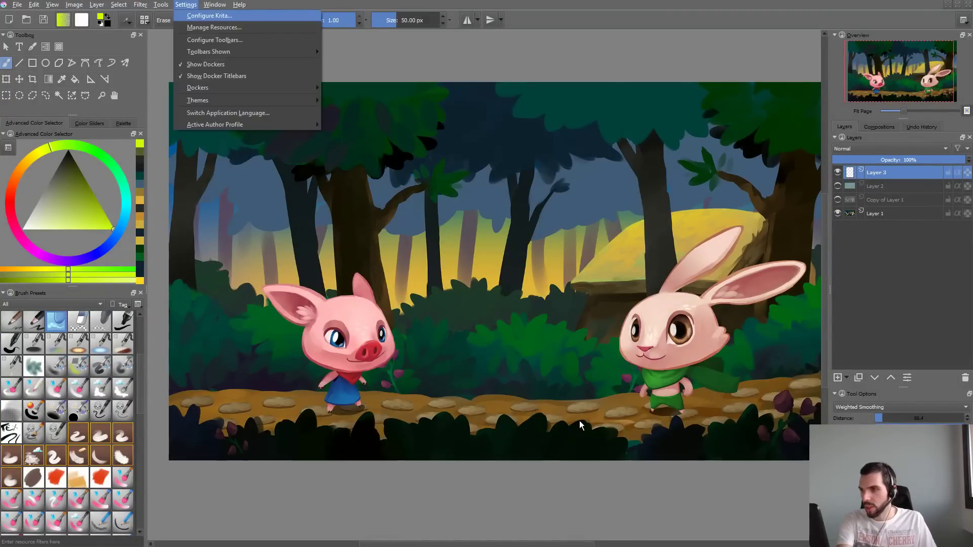
key(m)
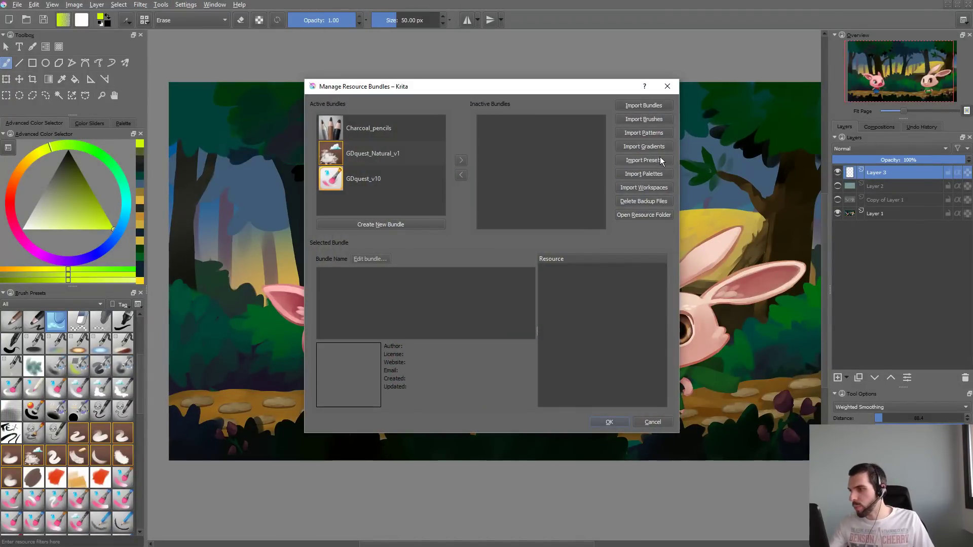
click(661, 134)
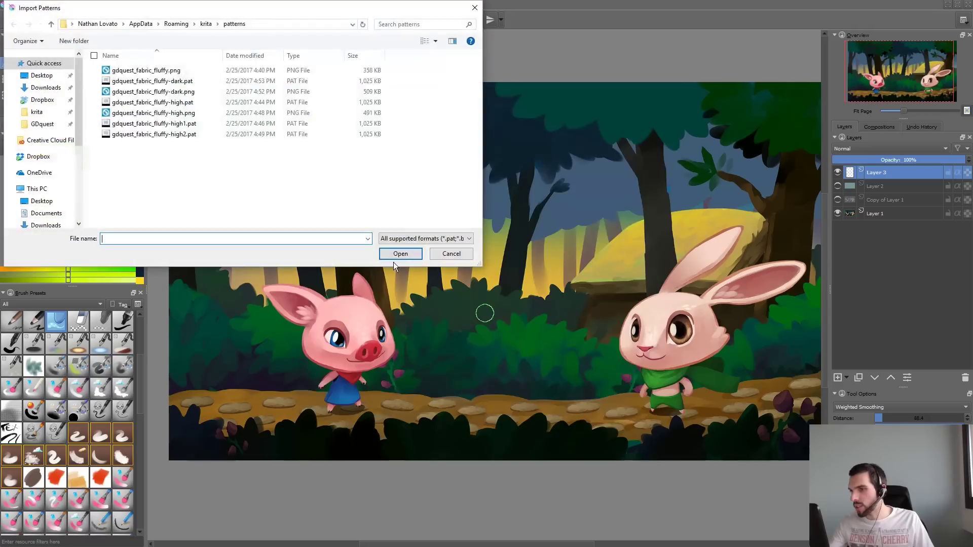
click(43, 75)
click(340, 183)
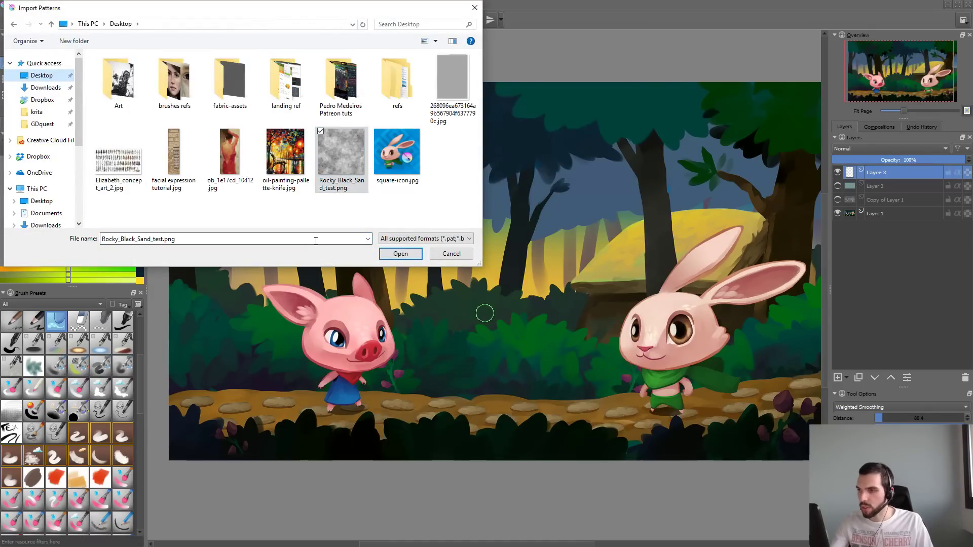
key(Return)
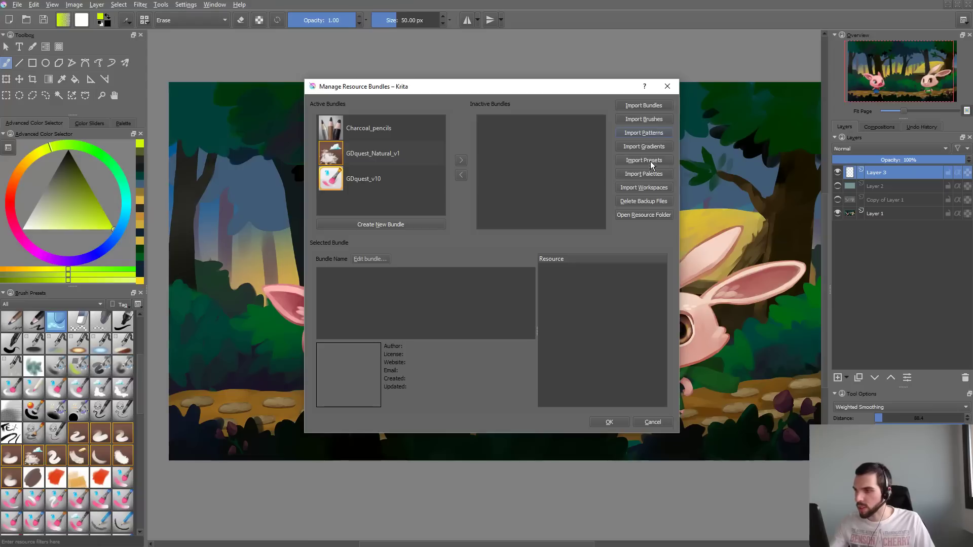
- Add the prefix GDquest_ to the Rocky_Black_Sand_test.png file name, import it as a pattern, and close the resource manager
click(651, 133)
click(42, 75)
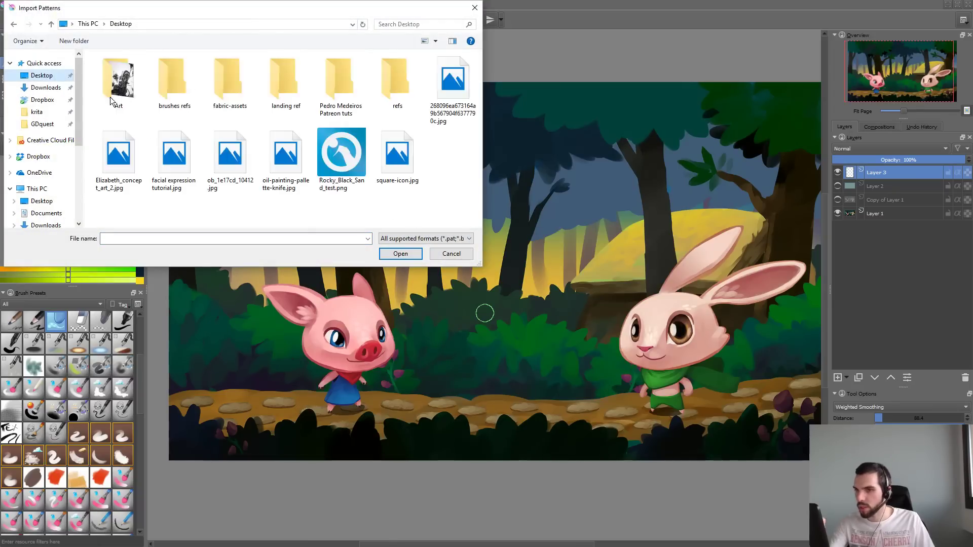
click(351, 165)
key(F2)
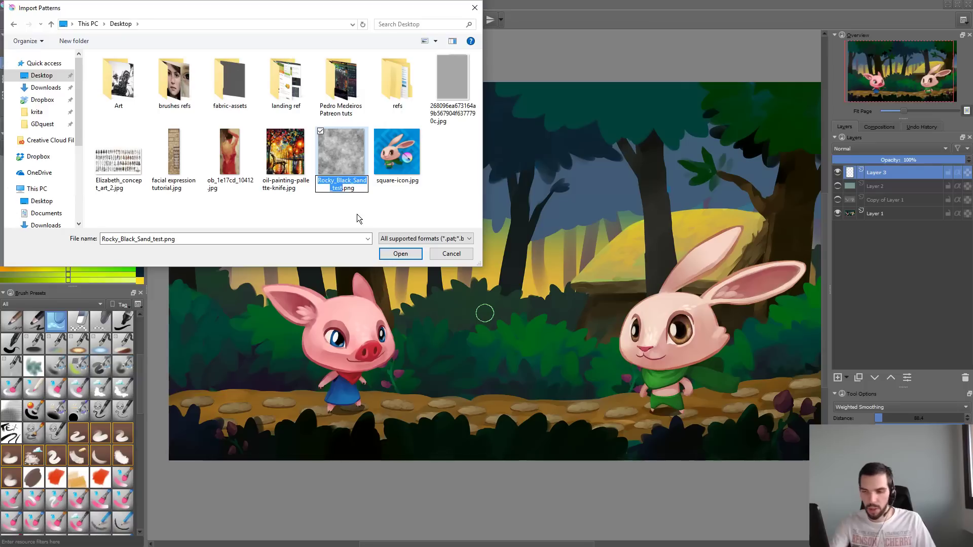
key(Home)
text(GDques)
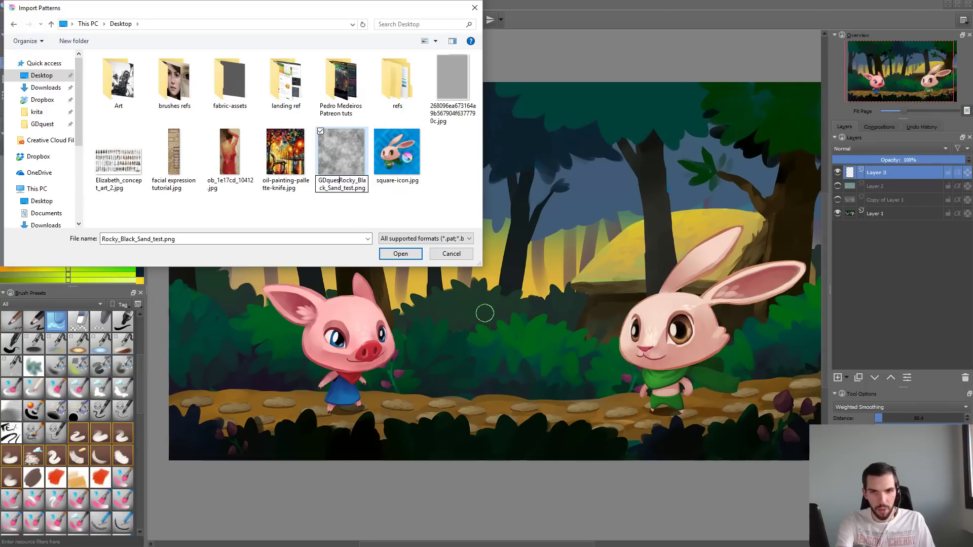
text(t_)
click(357, 214)
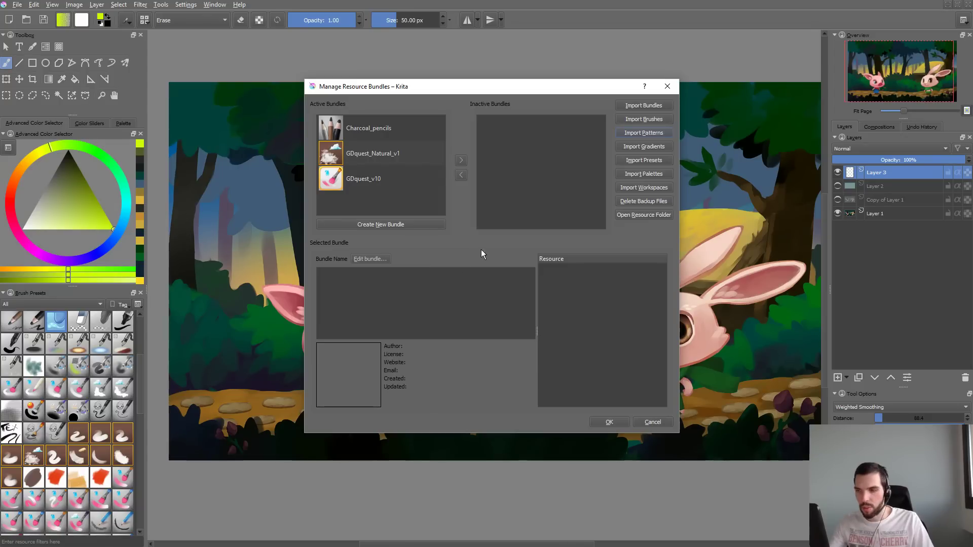
click(637, 424)
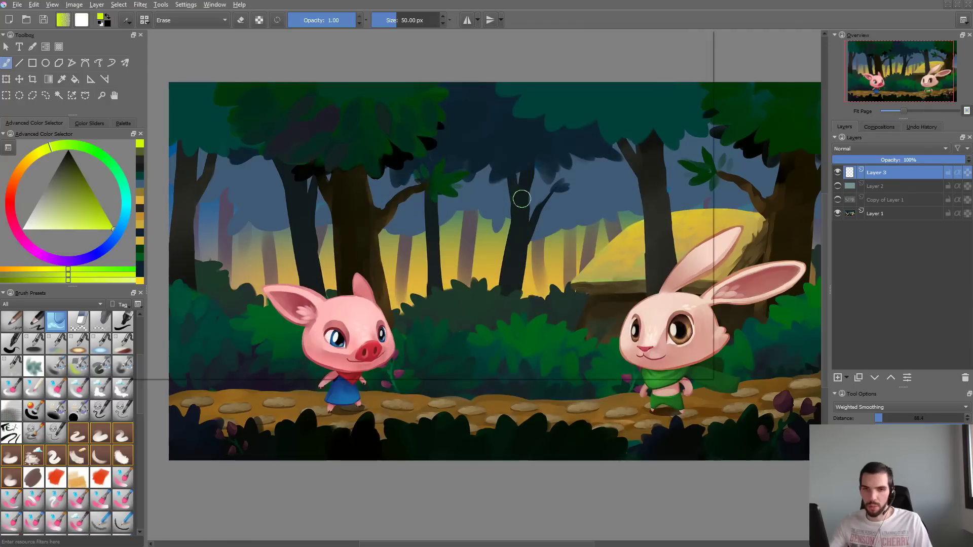
- Select the GDquest_Airbrush_Shading preset, paint one test stroke on Layer 3, and undo it
key(F5)
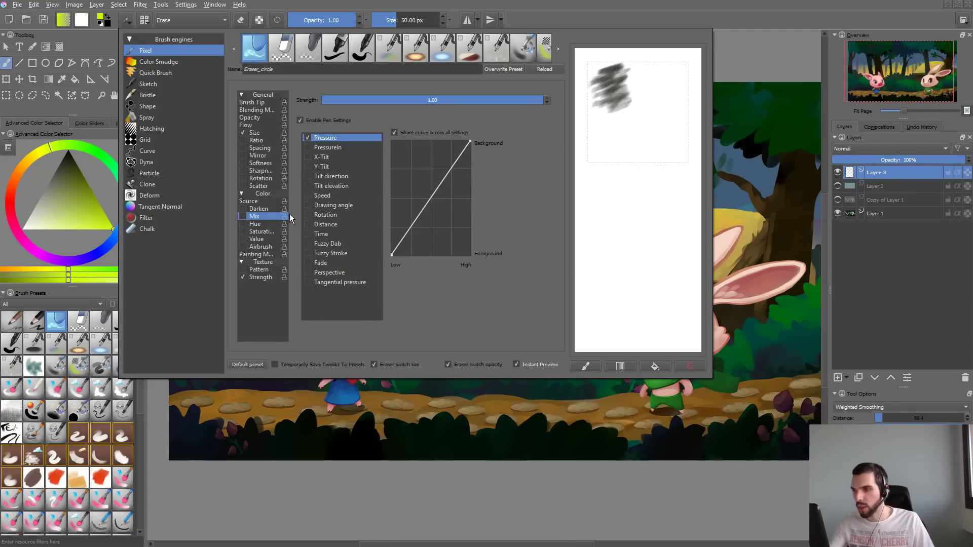
click(75, 368)
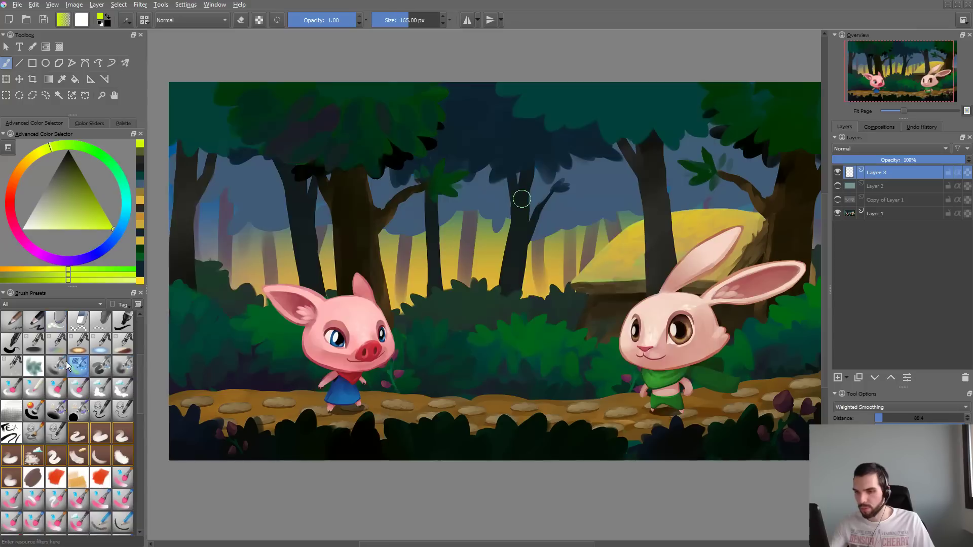
click(49, 361)
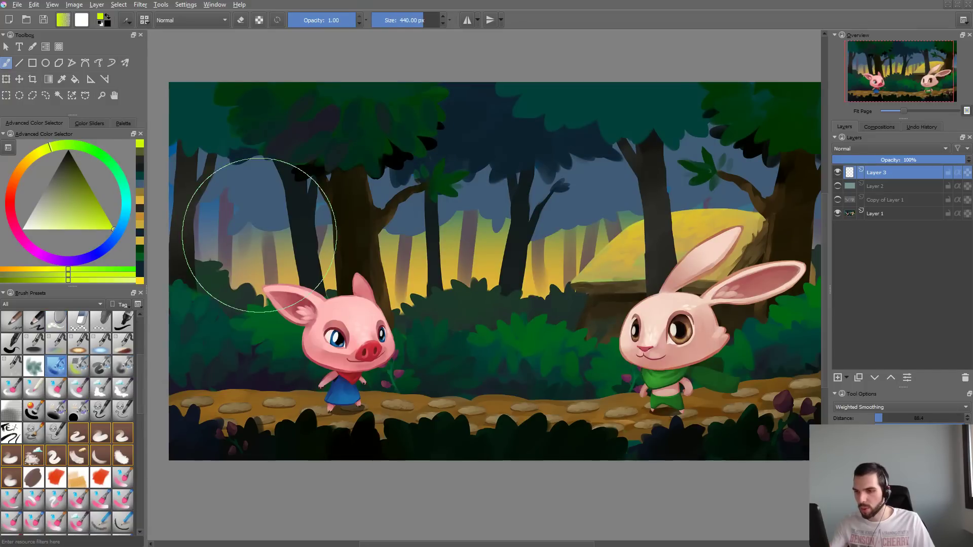
click(100, 366)
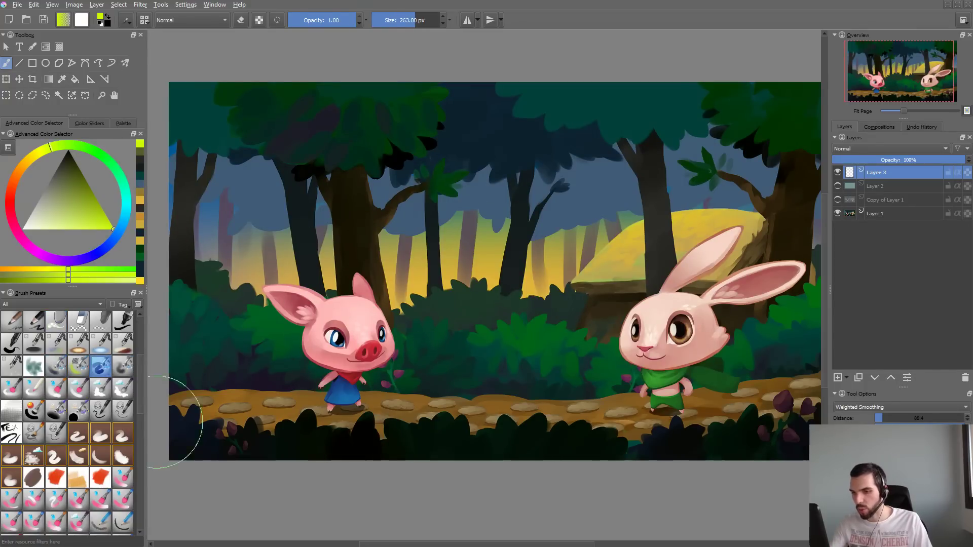
mouse_move(326, 251)
mouse_down()
mouse_move(401, 208)
mouse_move(476, 284)
mouse_up()
key(ctrl+z)
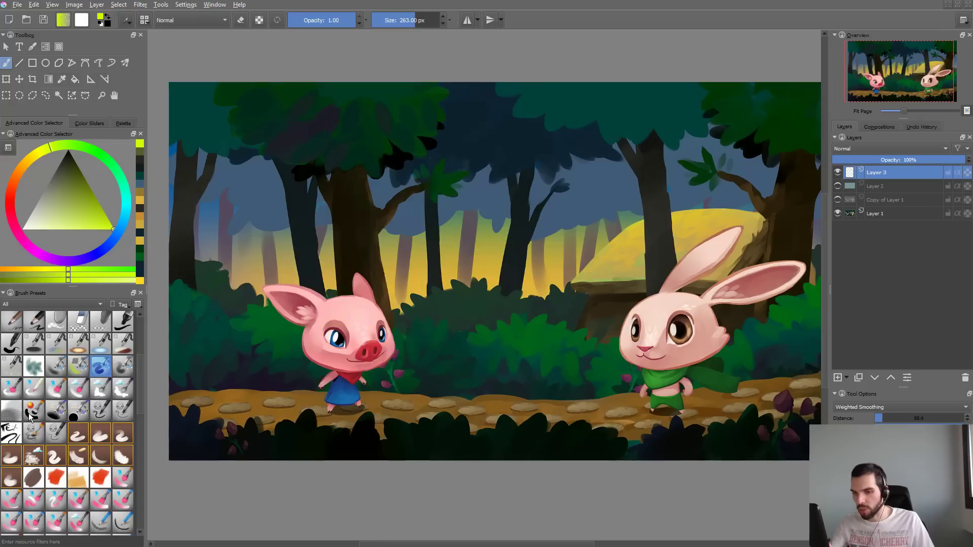
- Test the shading airbrush in the brush editor's scratchpad and on Layer 3, and undo the canvas strokes
key(F5)
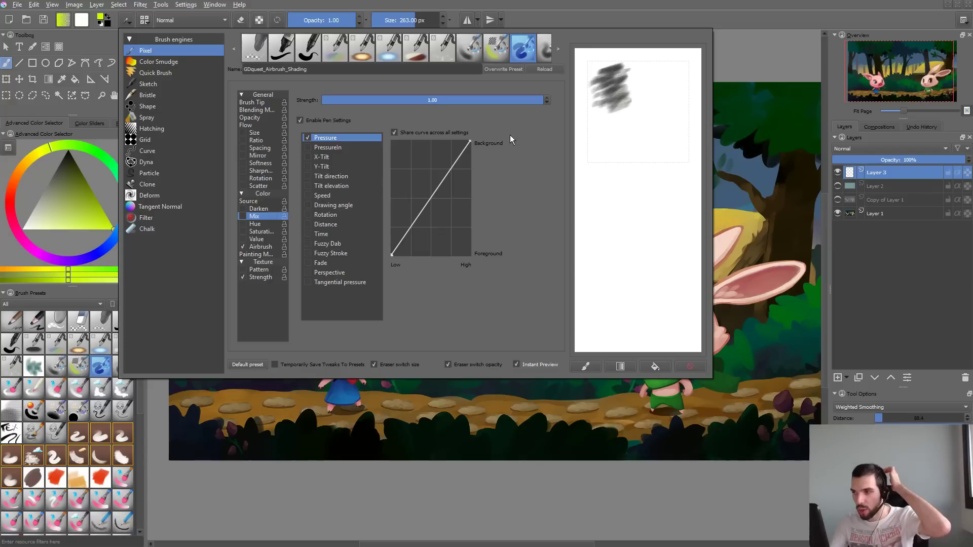
mouse_move(616, 71)
mouse_down()
mouse_move(637, 116)
mouse_move(674, 132)
mouse_up()
click(717, 370)
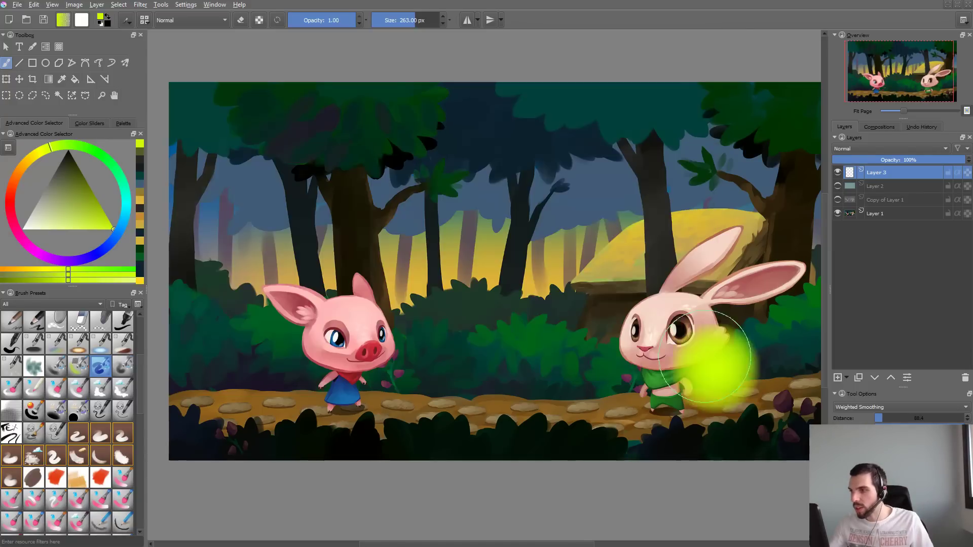
mouse_move(622, 149)
mouse_down()
mouse_move(451, 277)
mouse_move(730, 269)
mouse_up()
key(ctrl+z)
key(ctrl+z)
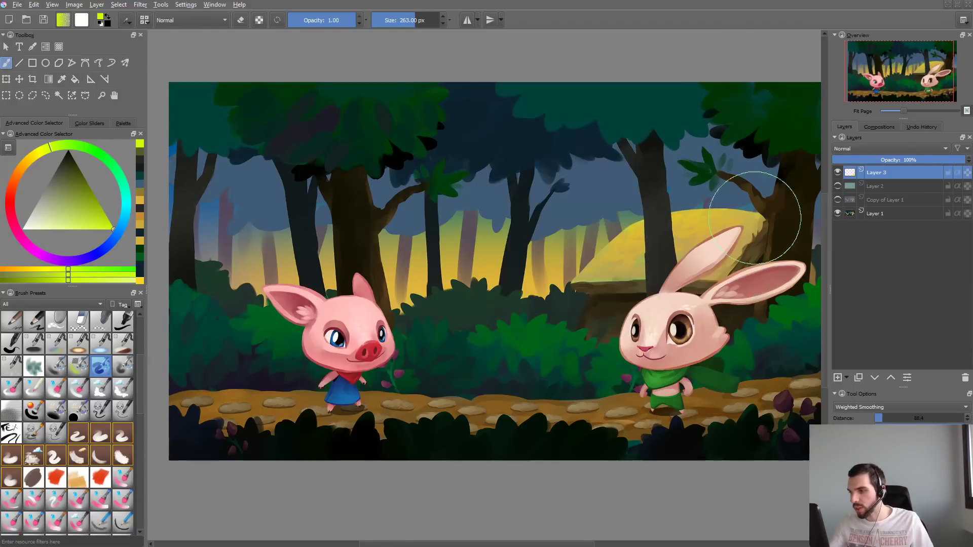
- Enable the airbrush's texture pattern, choose the imported cloudy noise pattern, and close the brush settings
key(F5)
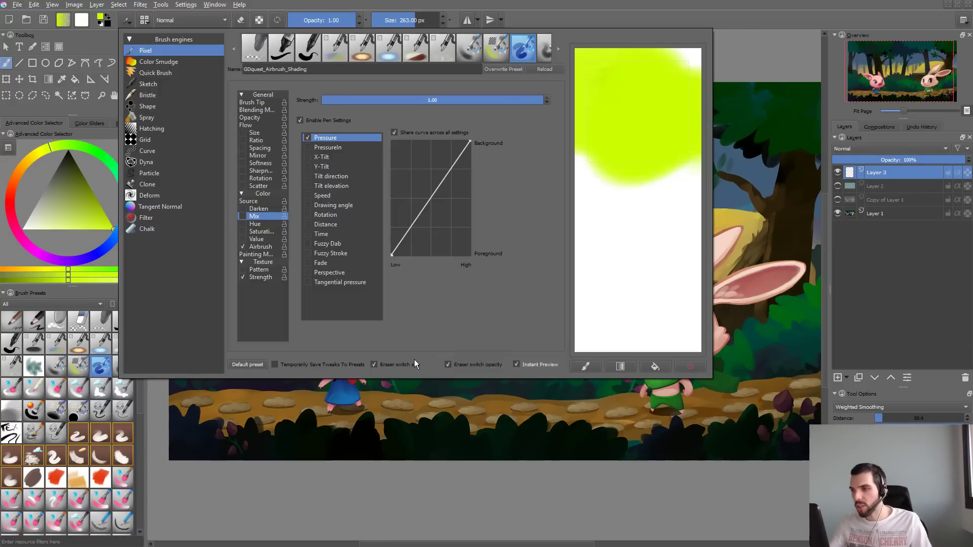
click(270, 103)
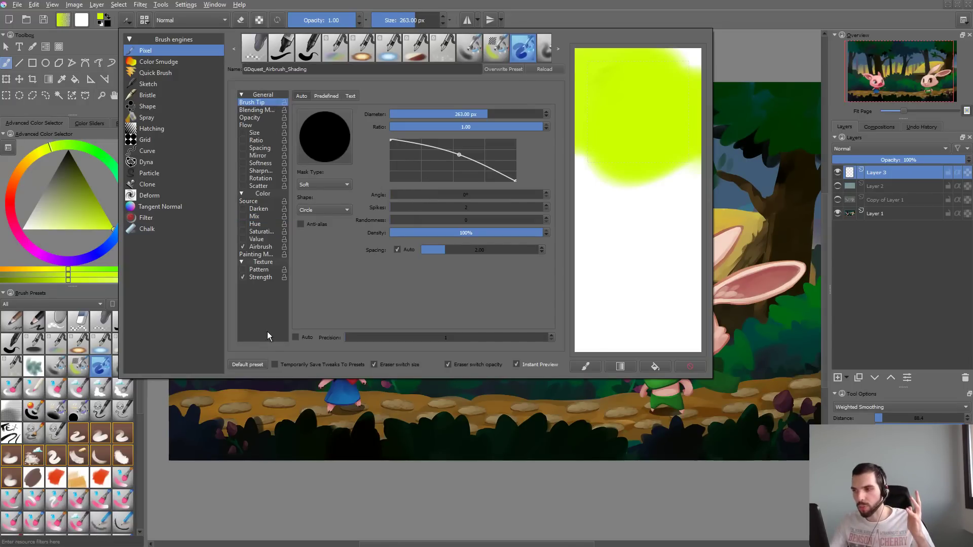
click(241, 270)
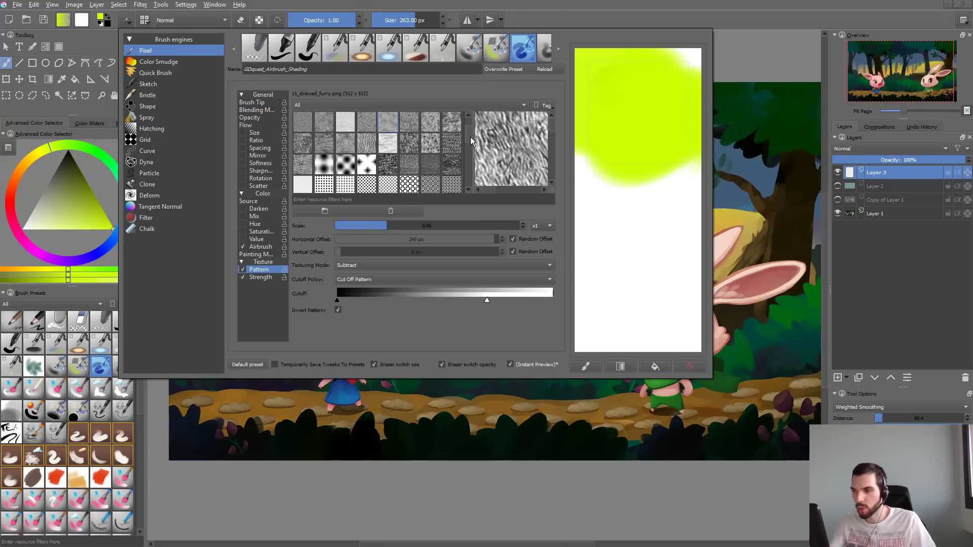
drag(467, 135, 467, 178)
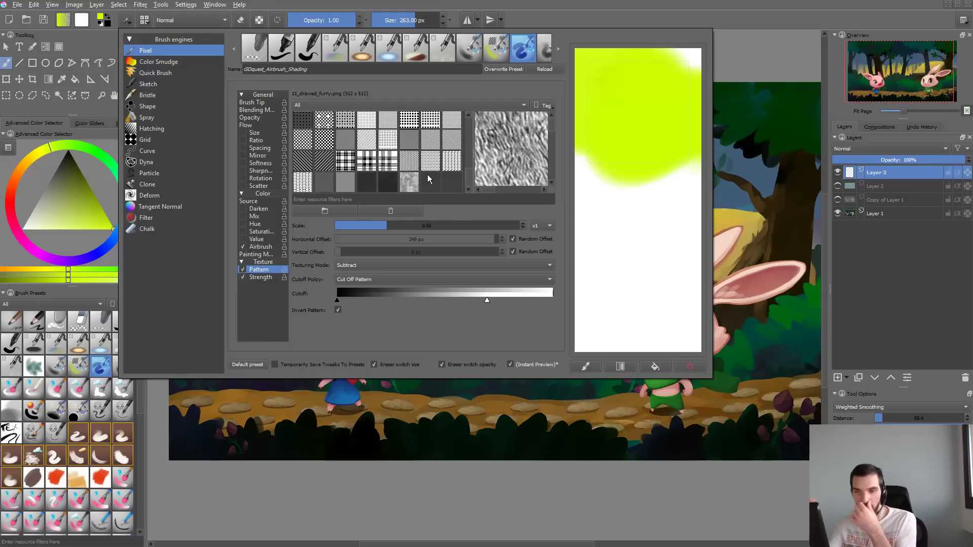
click(409, 181)
click(349, 399)
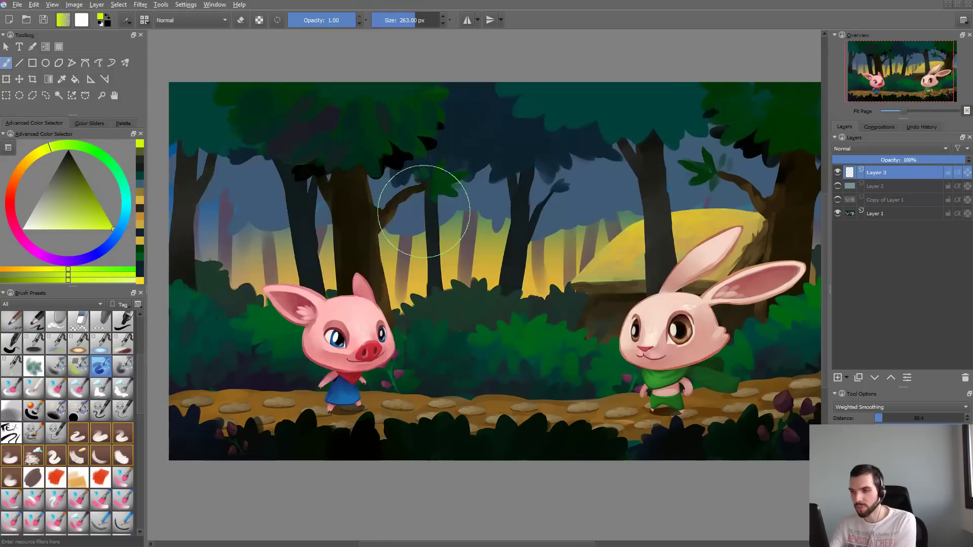
- Paint textured test strokes on Layer 3, enlarging the brush to about 443 px, and undo each stroke
mouse_move(425, 211)
mouse_down()
mouse_move(365, 253)
mouse_move(647, 127)
mouse_up()
key(ctrl+z)
shift+drag(429, 215, 516, 213)
mouse_move(489, 175)
mouse_down()
mouse_move(380, 243)
mouse_move(562, 233)
mouse_up()
key(ctrl+z)
mouse_move(509, 208)
mouse_down()
mouse_move(490, 223)
mouse_move(689, 196)
mouse_move(494, 190)
mouse_up()
mouse_move(507, 284)
mouse_down()
mouse_move(447, 305)
mouse_move(380, 207)
mouse_move(386, 177)
mouse_move(289, 223)
mouse_move(329, 329)
mouse_up()
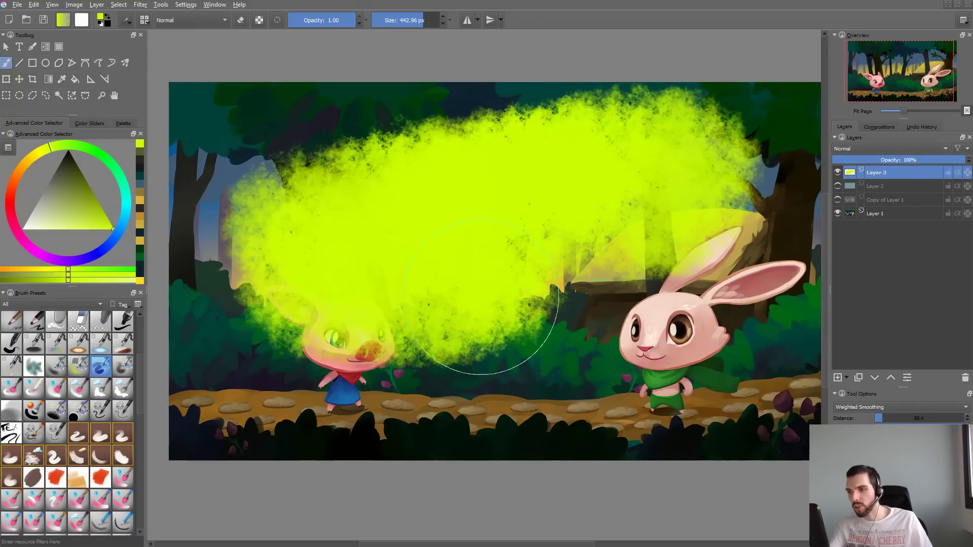
key(ctrl+z)
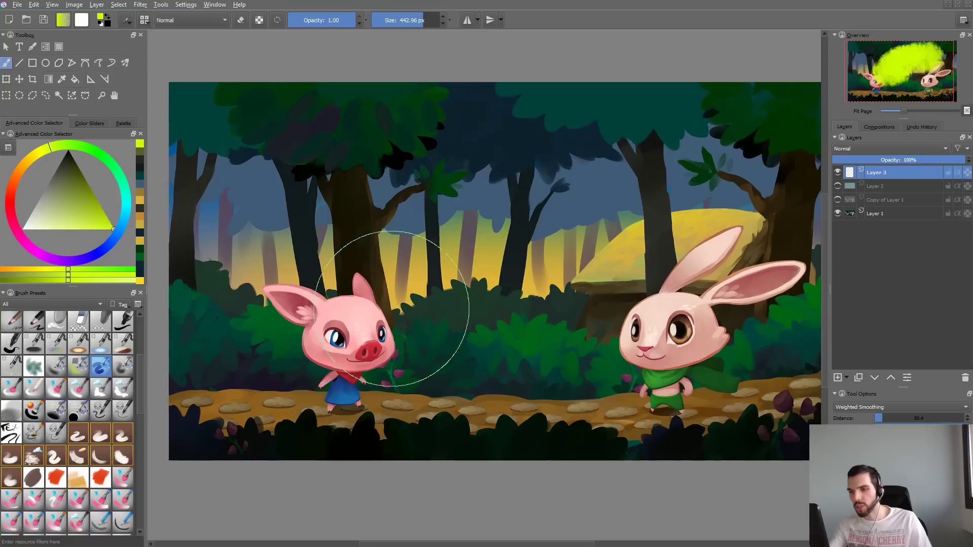
- Choose a dark olive colour, test the textured airbrush at a large and a smaller size, and undo both strokes
drag(86, 193, 113, 152)
mouse_move(337, 209)
mouse_down()
mouse_move(336, 243)
mouse_move(522, 310)
mouse_up()
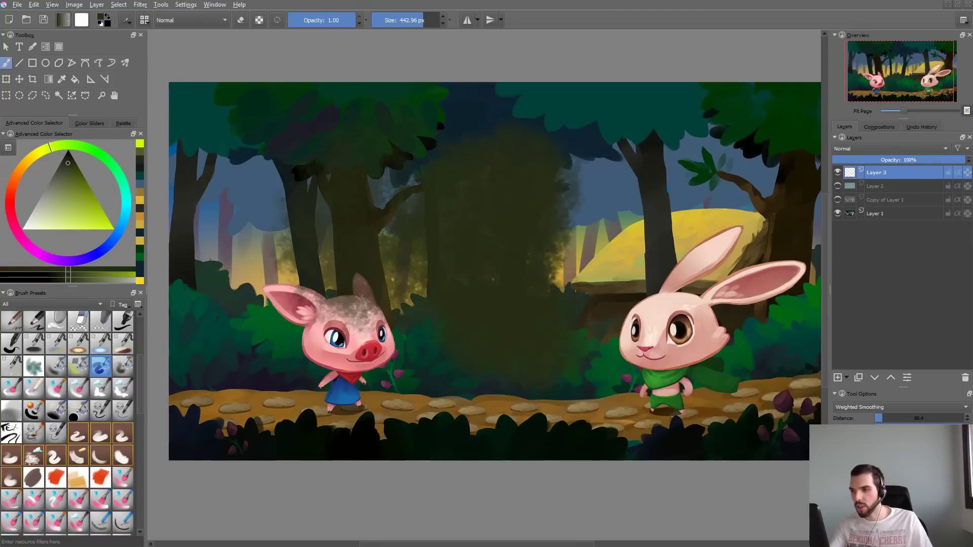
key(ctrl+z)
shift+drag(523, 203, 456, 203)
mouse_move(524, 149)
mouse_down()
mouse_move(611, 201)
mouse_move(737, 195)
mouse_up()
key(ctrl+z)
- Pick a light greyish green, resize the airbrush to about 274 px, and undo each test stroke on Layer 3
drag(69, 210, 45, 202)
mouse_move(421, 144)
mouse_down()
mouse_move(527, 135)
mouse_move(654, 192)
mouse_up()
key(ctrl+z)
shift+drag(482, 184, 512, 184)
mouse_move(494, 147)
mouse_down()
mouse_move(671, 139)
mouse_move(618, 190)
mouse_move(664, 274)
mouse_up()
key(ctrl+z)
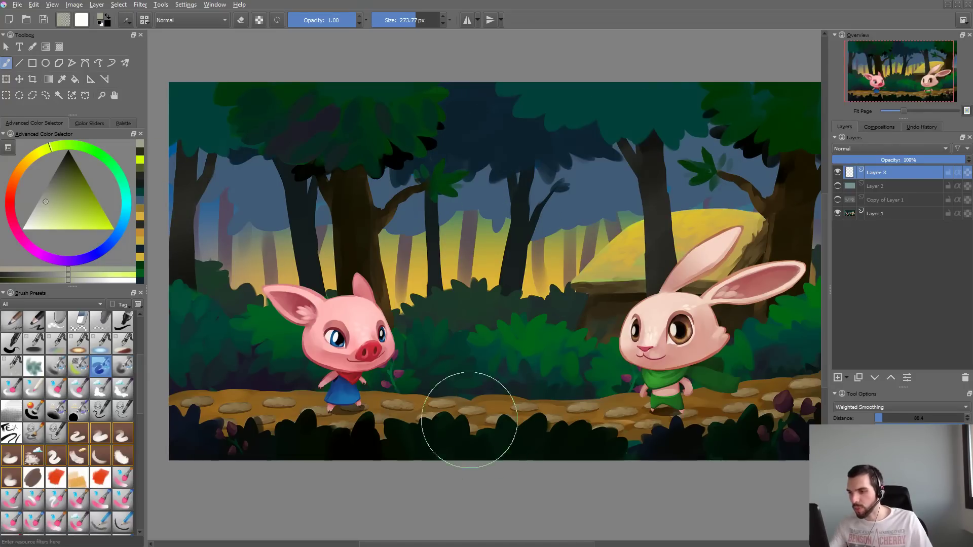
drag(456, 414, 710, 405)
key(ctrl+z)
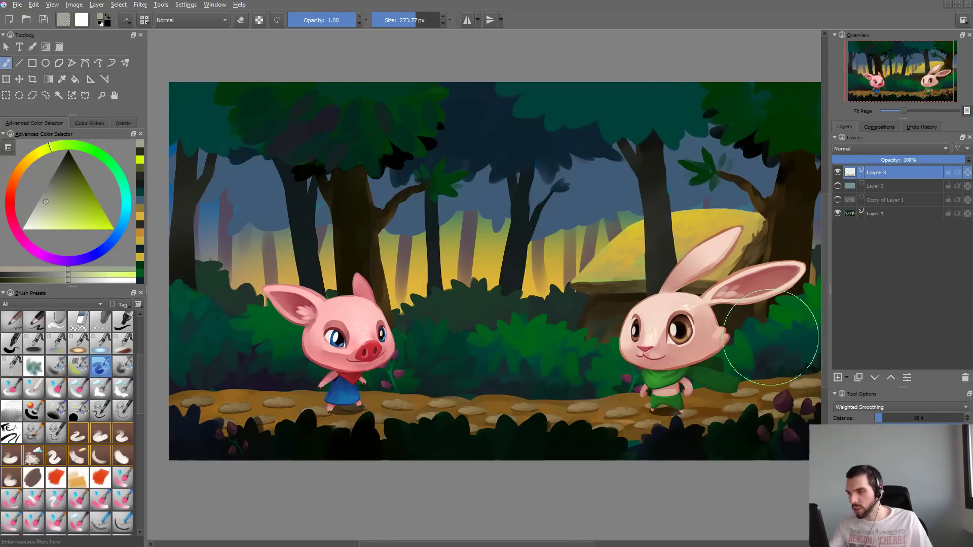
- Create a new square white document, paint one test stroke with the GDquest_Quick_Ink_Brush_Small preset, and undo it
key(ctrl+n)
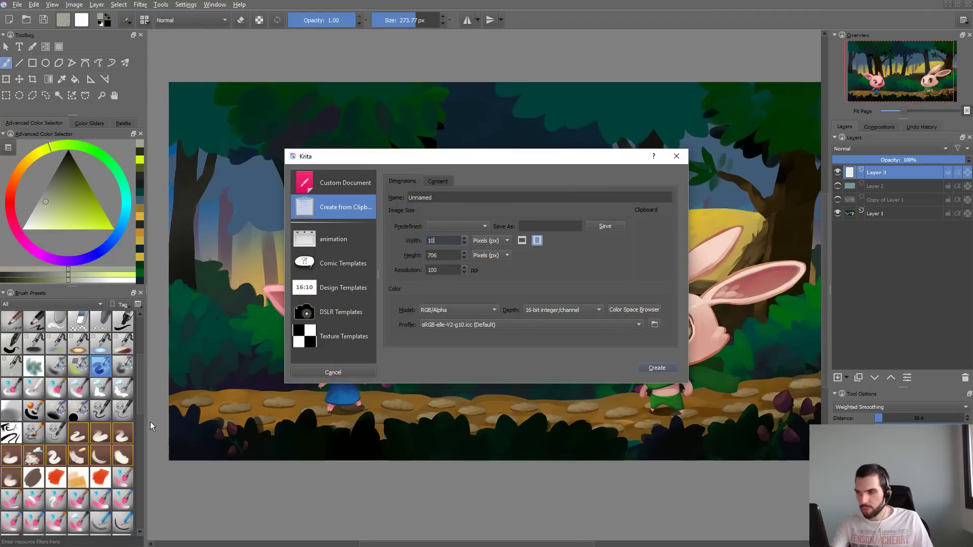
key(Escape)
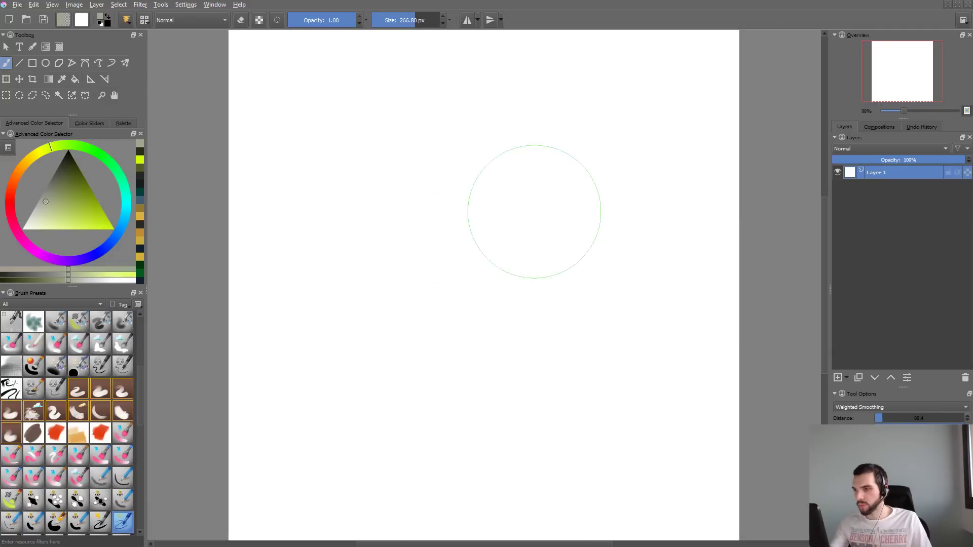
drag(530, 142, 319, 305)
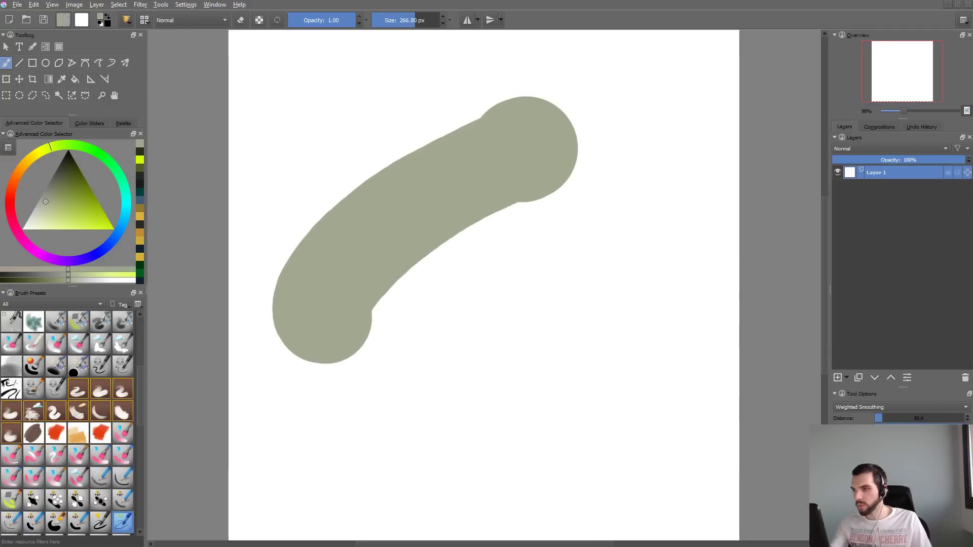
key(ctrl+z)
- Return to the GDquest_Airbrush_Shading preset, resize it to about 207 px, and undo its test strokes on the white canvas
key(F5)
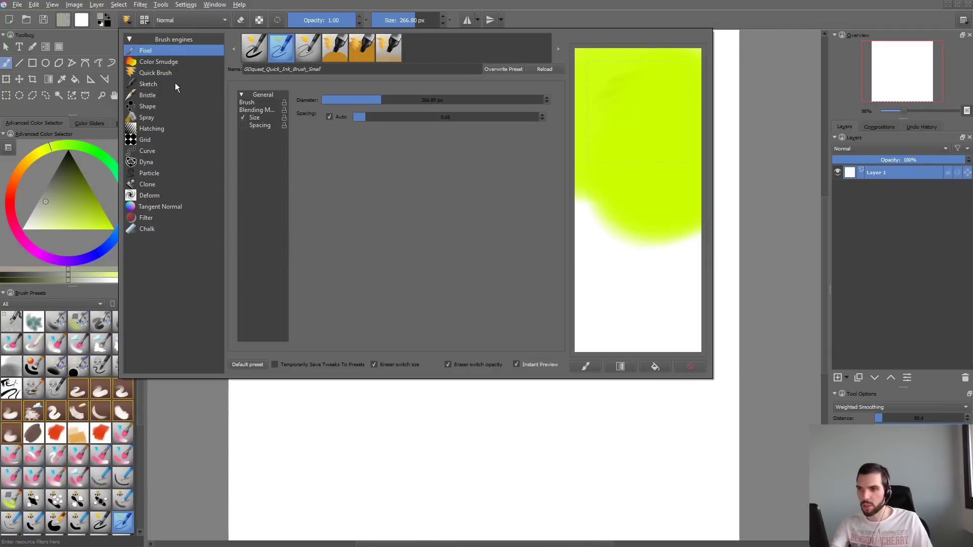
click(257, 455)
mouse_move(439, 202)
mouse_down()
mouse_move(350, 276)
mouse_move(452, 390)
mouse_move(554, 329)
mouse_up()
key(ctrl+z)
drag(538, 202, 509, 189)
mouse_move(507, 105)
mouse_down()
mouse_move(358, 223)
mouse_move(412, 370)
mouse_move(578, 277)
mouse_up()
key(ctrl+z)
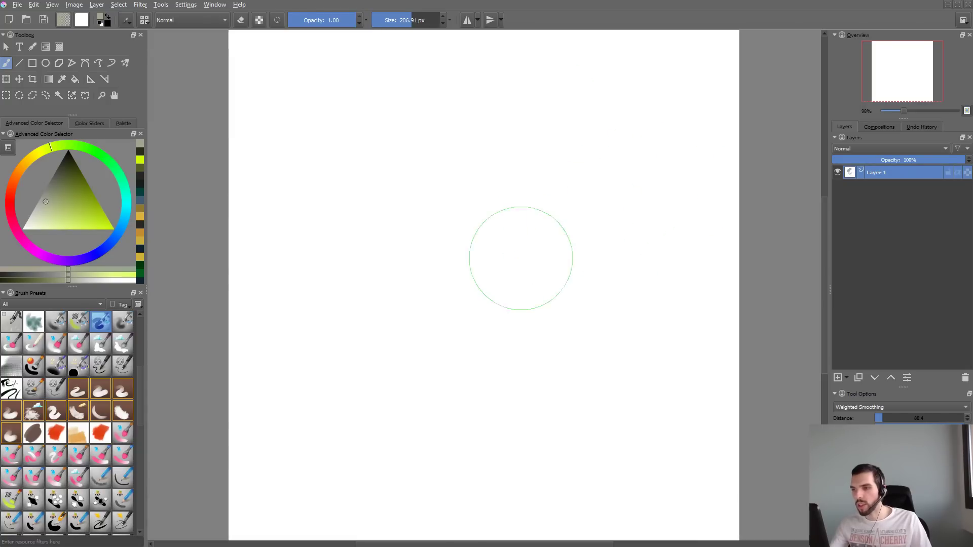
- Replace the airbrush's round tip with the predefined gdquest_cloud_soft brush tip
key(F5)
click(252, 102)
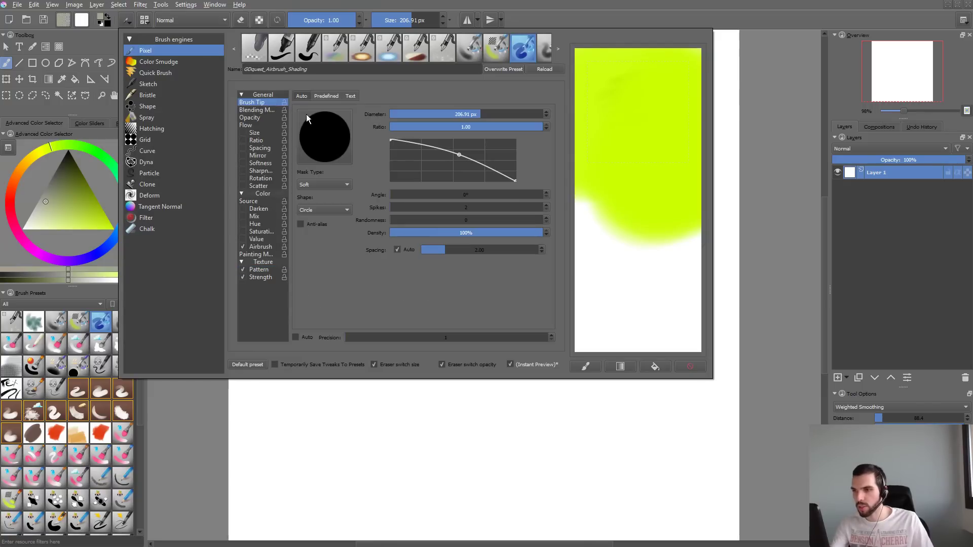
click(334, 97)
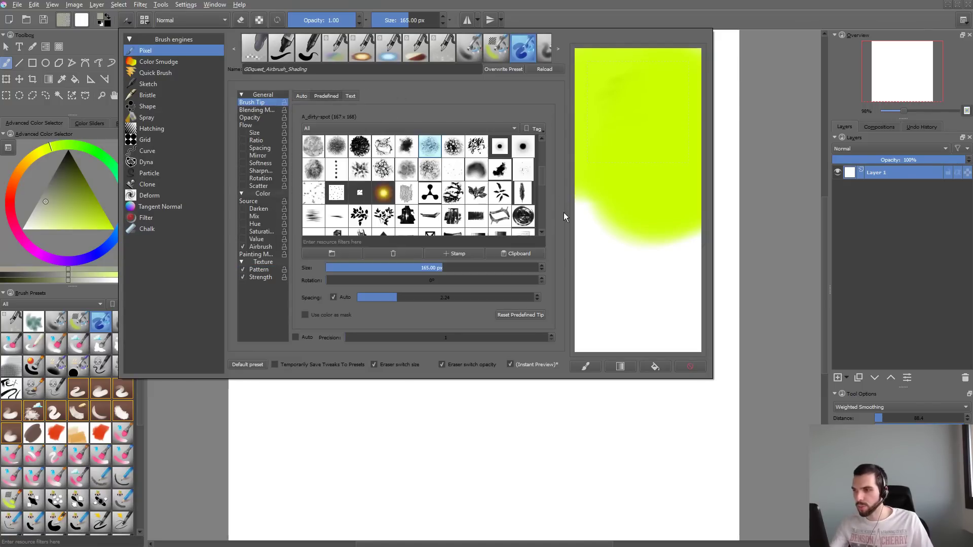
drag(542, 182, 538, 223)
click(430, 199)
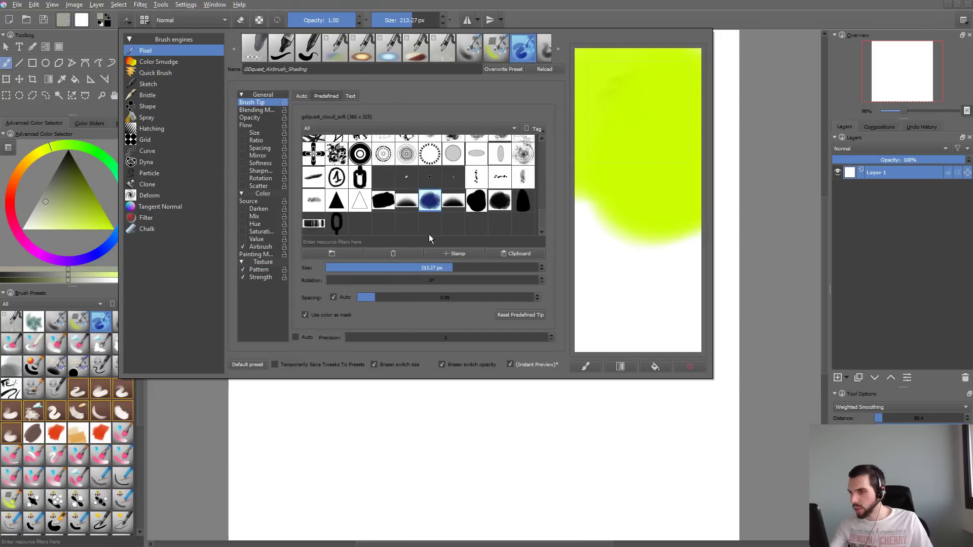
- Test the cloud-tipped airbrush on the white canvas and enlarge it to about 446 px
key(F5)
mouse_move(501, 181)
mouse_down()
mouse_move(429, 244)
mouse_move(405, 449)
mouse_up()
key(ctrl+z)
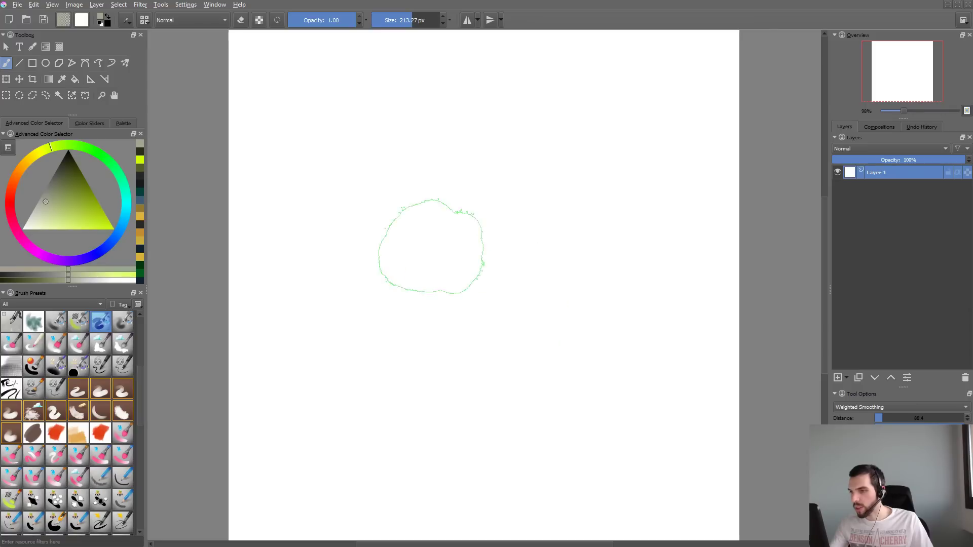
shift+drag(436, 247, 556, 251)
drag(561, 174, 416, 314)
key(ctrl+z)
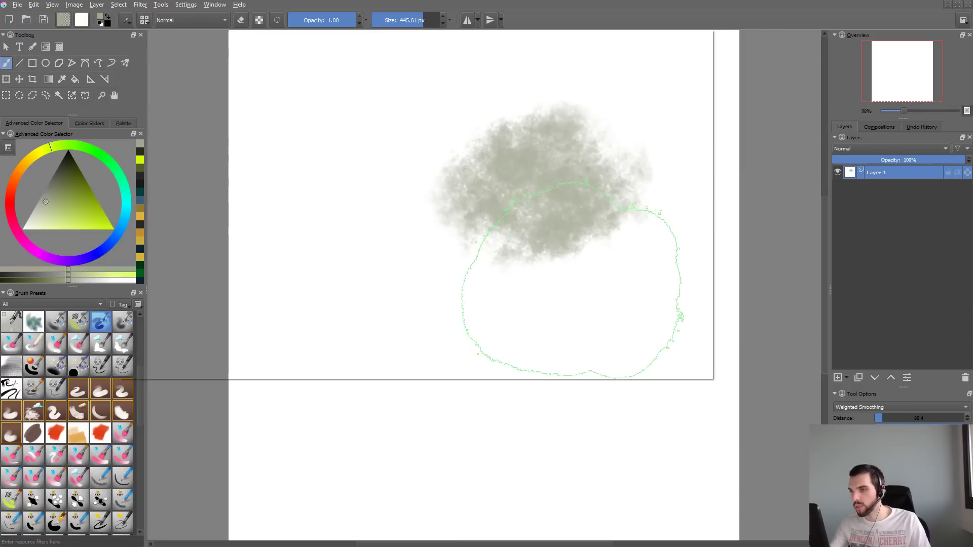
- Enable Scatter for the airbrush, try it with a stroke, undo the stroke, and reduce the brush size to about 150 px
key(F5)
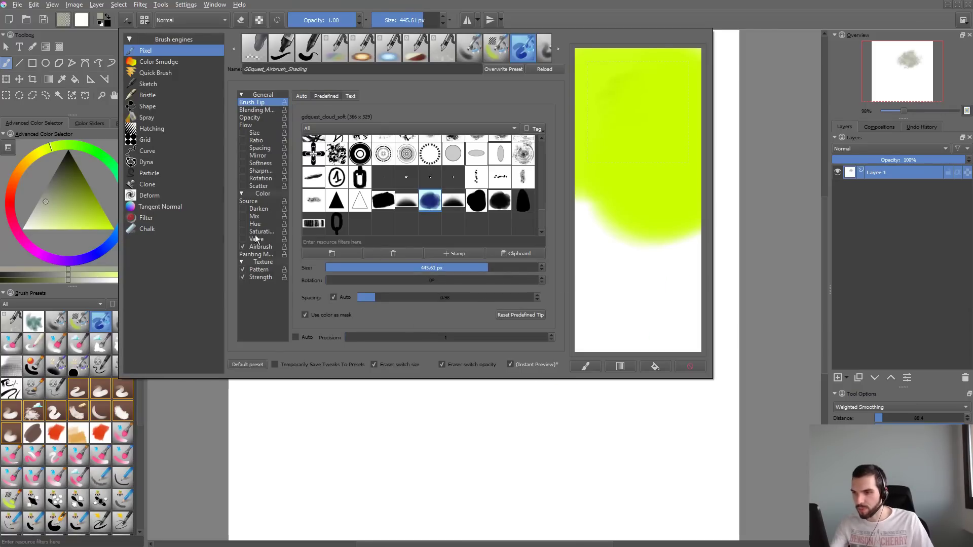
click(256, 186)
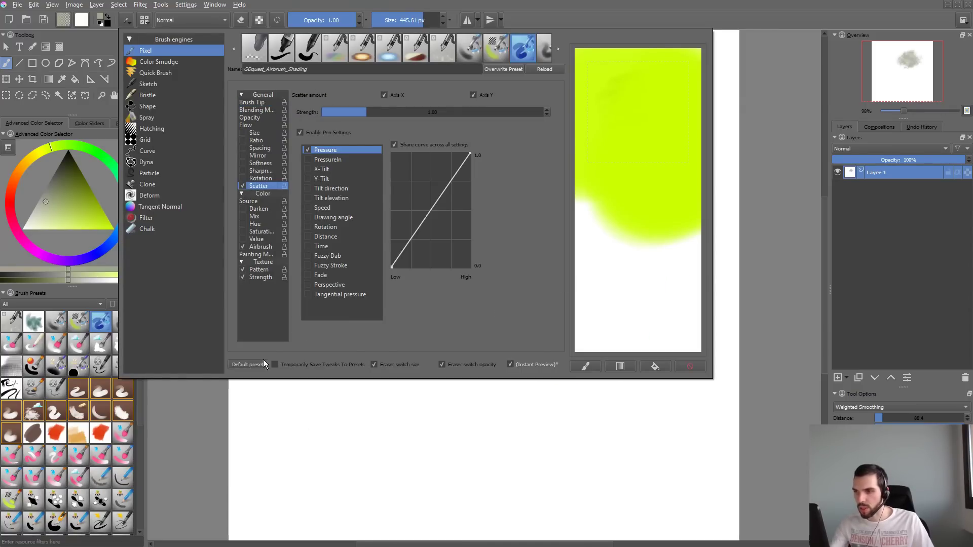
click(269, 398)
mouse_move(558, 163)
mouse_down()
mouse_move(558, 380)
mouse_move(457, 420)
mouse_up()
key(ctrl+z)
mouse_move(522, 238)
shift+mouse_down()
mouse_move(404, 238)
mouse_move(449, 293)
shift+mouse_up()
- Lower the airbrush's scatter strength to about 0.14, test it with a stroke on the canvas, and undo the stroke
key(F5)
drag(365, 110, 329, 120)
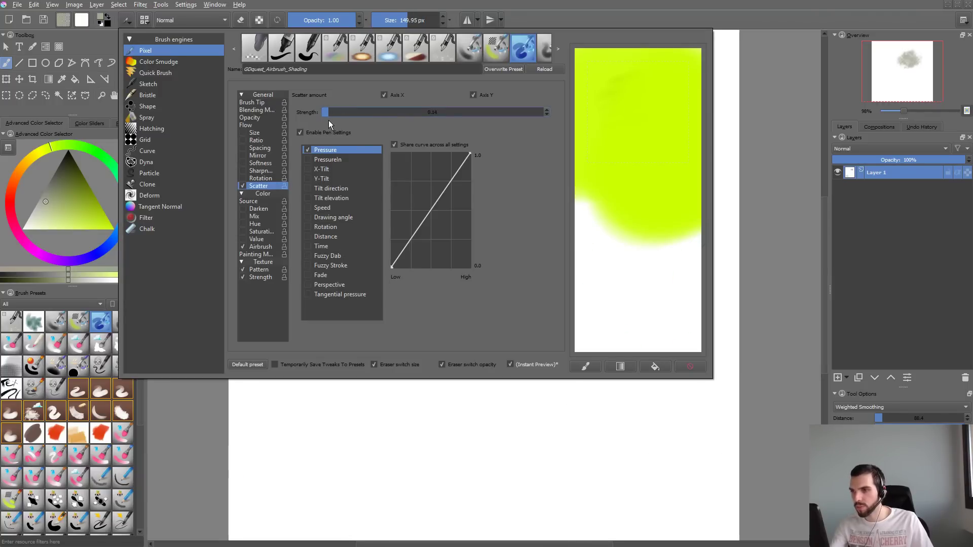
click(357, 393)
mouse_move(443, 229)
mouse_down()
mouse_move(440, 285)
mouse_move(577, 294)
mouse_up()
key(ctrl+z)
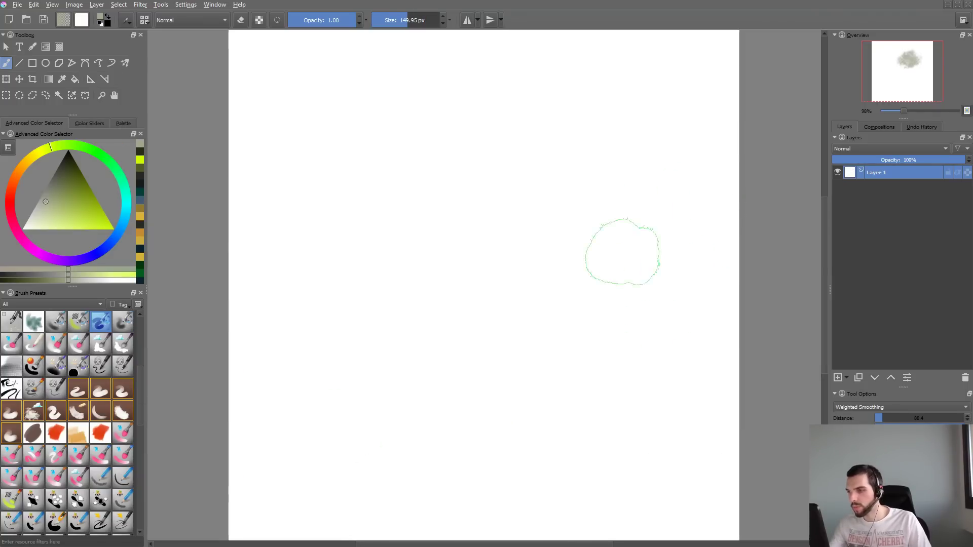
- Try and undo one stroke, enlarge the brush to about 226 px, and paint another test stroke mid-canvas
mouse_move(527, 144)
mouse_down()
mouse_move(436, 195)
mouse_move(494, 314)
mouse_up()
key(ctrl+z)
shift+drag(450, 223, 490, 219)
drag(539, 195, 482, 352)
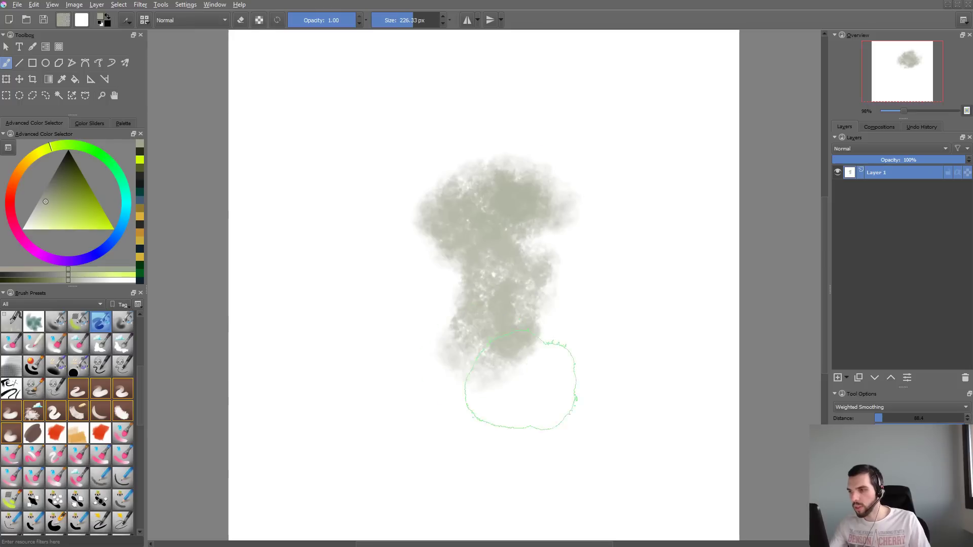
- Enable Rotation for the airbrush, driven by Fuzzy Dab instead of Pressure
key(F5)
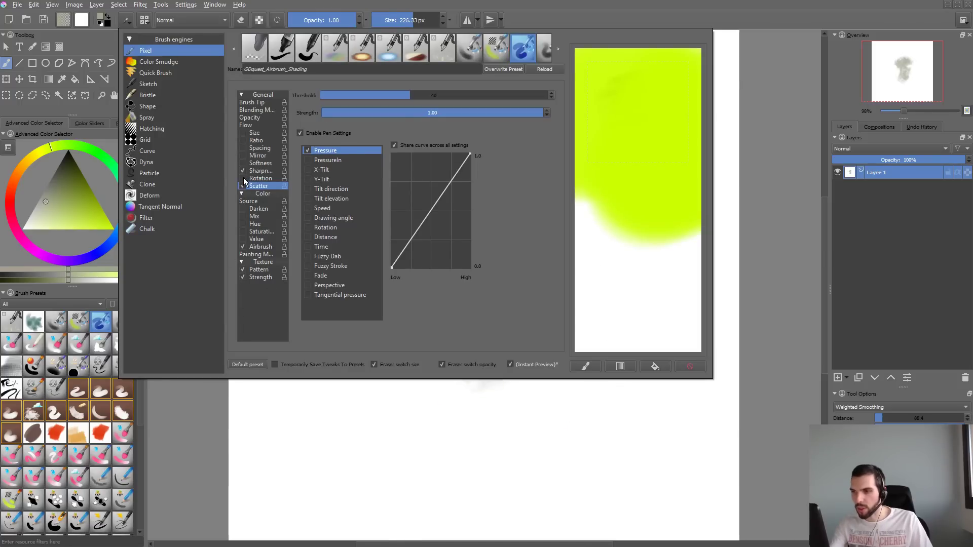
click(252, 173)
click(283, 178)
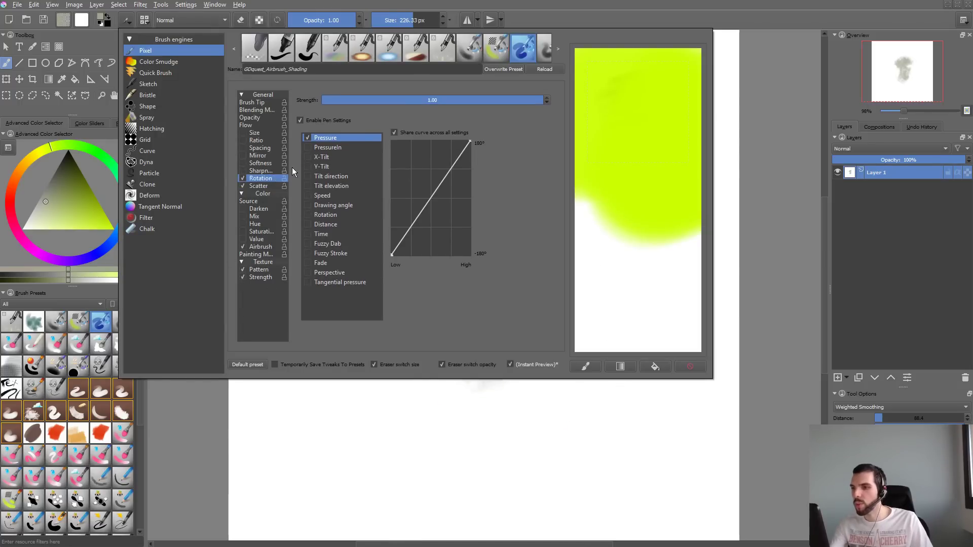
click(321, 243)
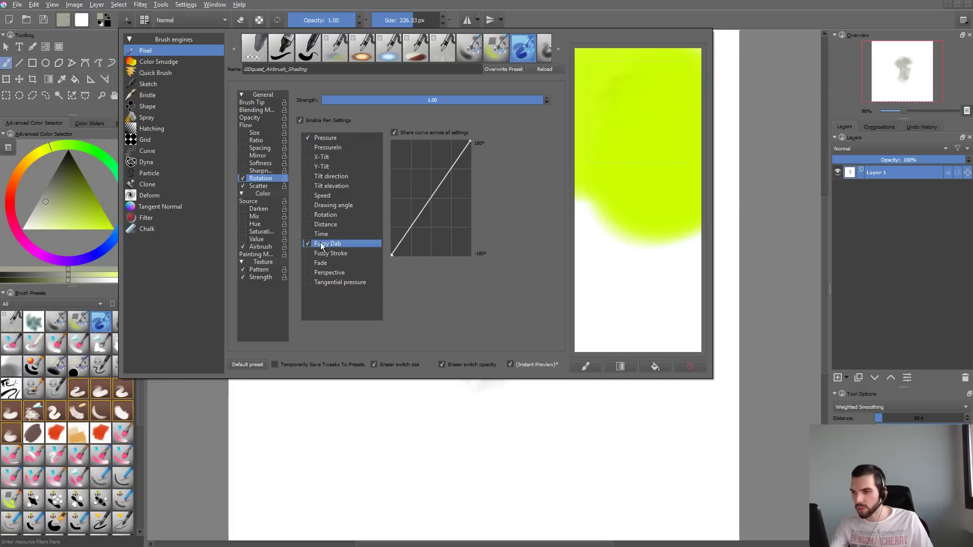
click(317, 139)
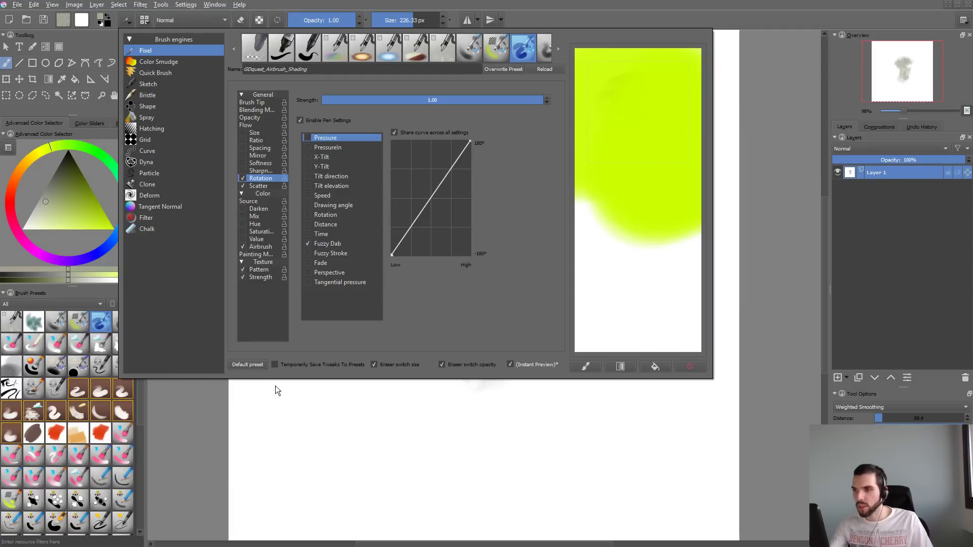
- Test the randomly rotating cloud brush on the canvas and undo all the test strokes
click(272, 421)
drag(477, 177, 375, 414)
key(ctrl+z)
key(ctrl+z)
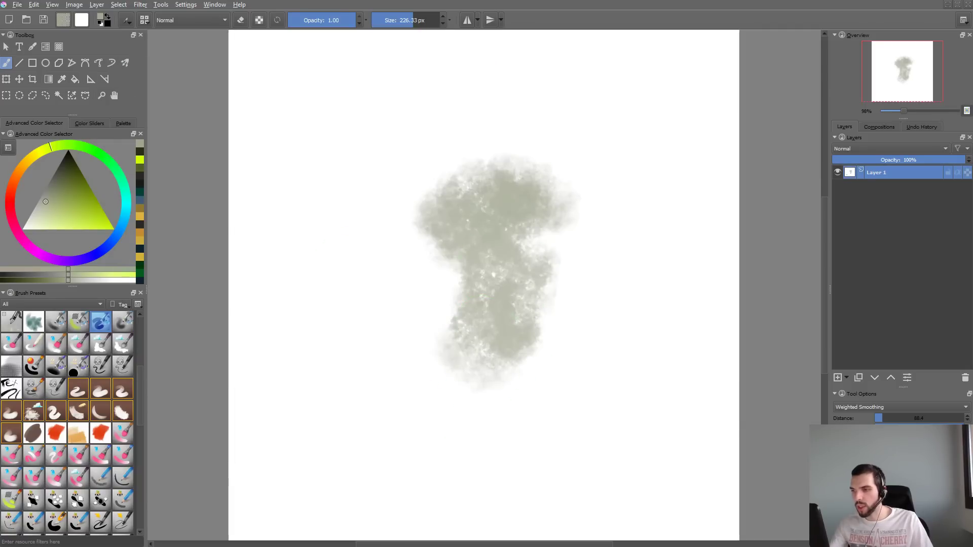
key(ctrl+z)
mouse_move(483, 174)
mouse_down()
mouse_move(405, 263)
mouse_move(652, 218)
mouse_up()
key(ctrl+z)
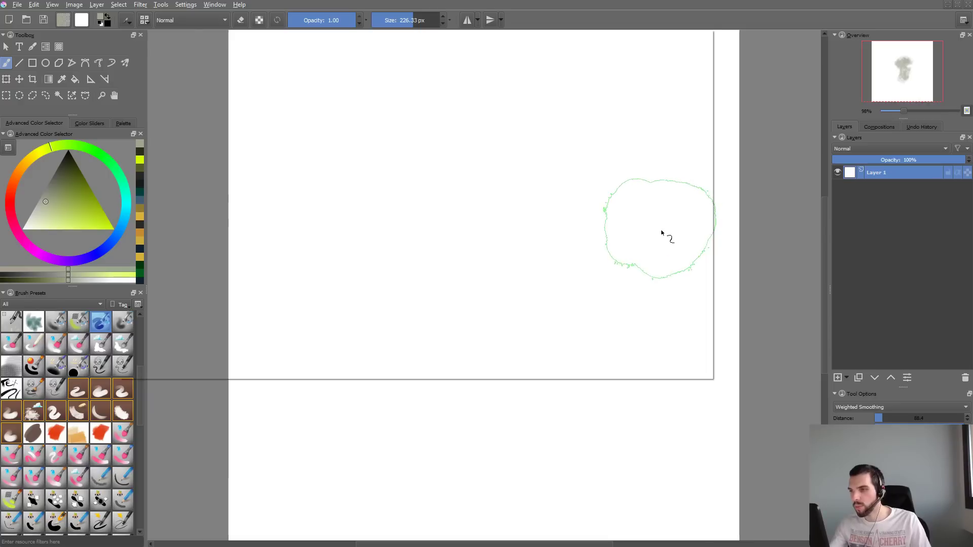
- Set the scatter strength to about 0.33, test and undo strokes with it, and reduce the brush size to about 172 px
key(F5)
click(260, 187)
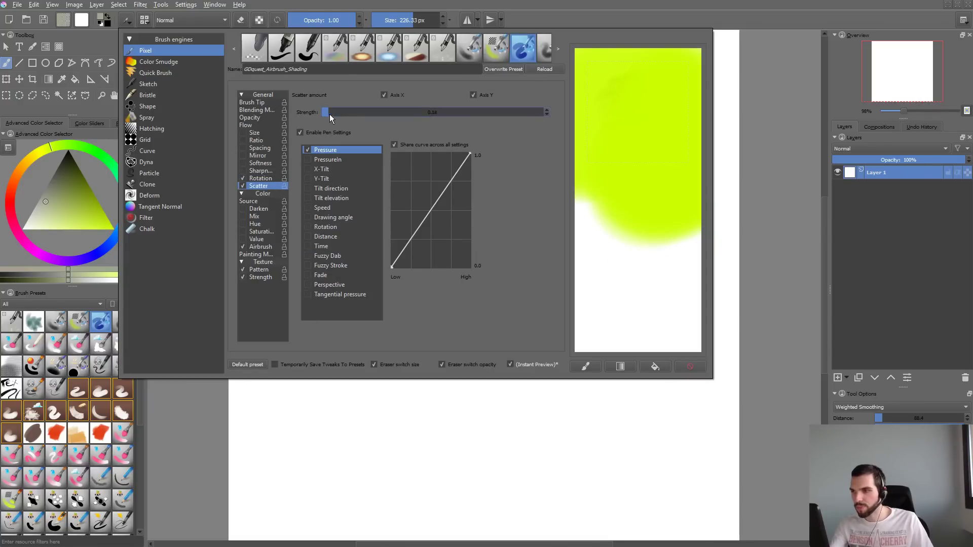
drag(351, 415, 312, 409)
mouse_move(489, 152)
mouse_down()
mouse_move(442, 305)
mouse_move(398, 363)
mouse_up()
key(ctrl+z)
key(ctrl+z)
mouse_move(520, 217)
mouse_down()
mouse_move(475, 217)
mouse_move(493, 216)
mouse_up()
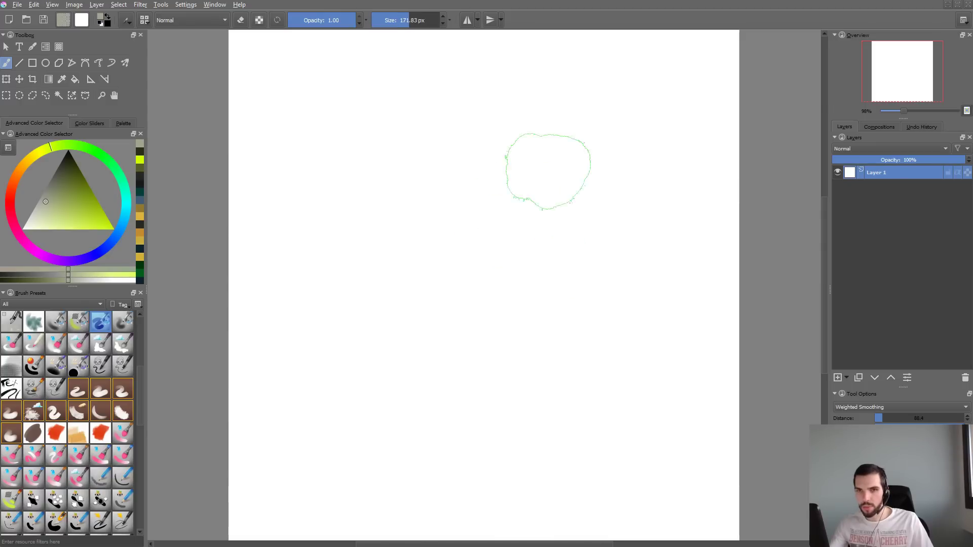
- Enlarge the brush to about 293 px, painting and undoing test strokes before and after the size change
mouse_move(547, 170)
mouse_down()
mouse_move(458, 223)
mouse_move(520, 222)
mouse_move(435, 190)
mouse_move(423, 213)
mouse_move(489, 180)
mouse_move(560, 190)
mouse_move(436, 254)
mouse_move(604, 227)
mouse_move(625, 235)
mouse_up()
key(ctrl+z)
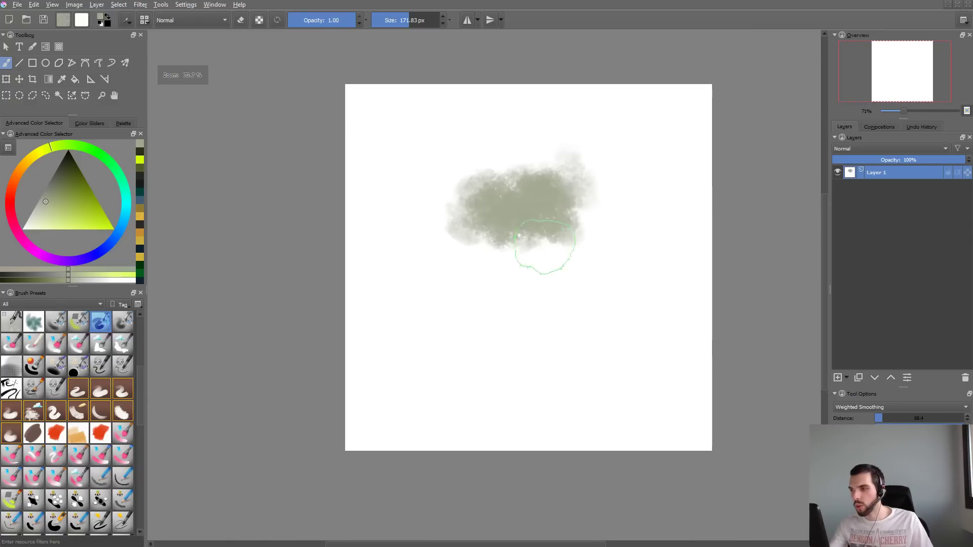
key(ctrl+z)
drag(515, 228, 565, 228)
mouse_move(587, 153)
mouse_down()
mouse_move(514, 216)
mouse_move(498, 288)
mouse_move(492, 195)
mouse_move(543, 253)
mouse_move(405, 213)
mouse_move(558, 319)
mouse_move(662, 152)
mouse_move(659, 192)
mouse_move(497, 355)
mouse_move(456, 206)
mouse_move(486, 131)
mouse_move(416, 210)
mouse_up()
key(ctrl+z)
key(ctrl+z)
key(ctrl+z)
key(ctrl+z)
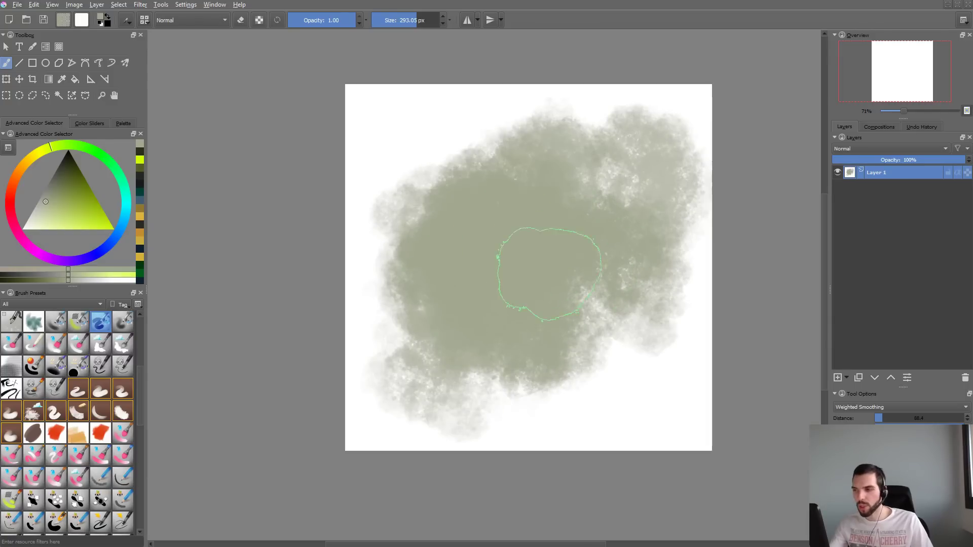
key(ctrl+z)
- Build up a large, soft-edged cloud mass in the middle of the canvas with overlapping strokes, undoing one of them
mouse_move(534, 183)
mouse_down()
mouse_move(519, 264)
mouse_move(481, 299)
mouse_up()
drag(586, 178, 596, 223)
drag(512, 253, 584, 337)
mouse_move(545, 165)
mouse_down()
mouse_move(464, 228)
mouse_move(446, 320)
mouse_up()
drag(570, 195, 598, 193)
mouse_move(583, 142)
mouse_down()
mouse_move(456, 173)
mouse_move(499, 304)
mouse_move(608, 326)
mouse_move(685, 240)
mouse_up()
key(ctrl+z)
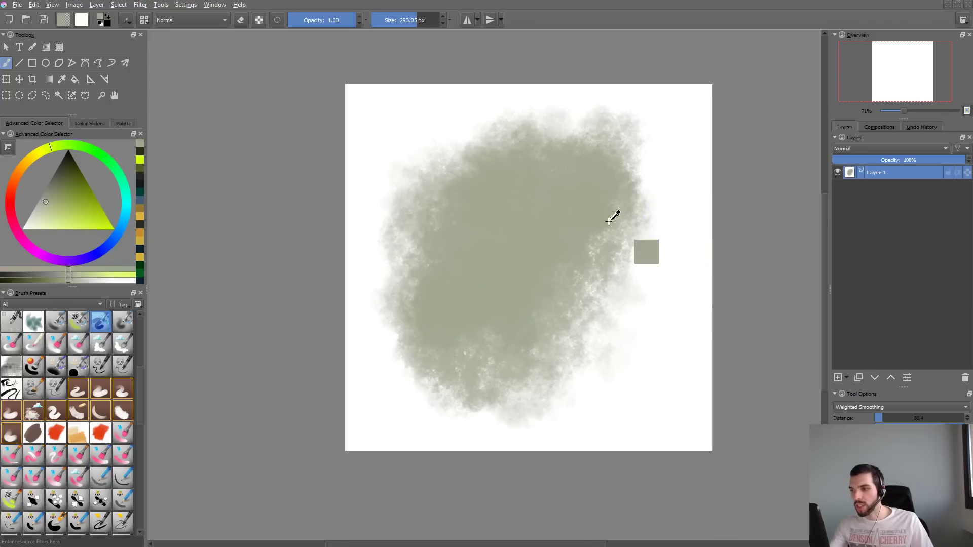
mouse_move(590, 218)
mouse_down()
mouse_move(522, 223)
mouse_move(494, 325)
mouse_up()
- Switch to Substance Designer to look at the noise texture's output node, and return to Krita
key(alt+Tab)
key(alt+Tab)
key(alt+Tab)
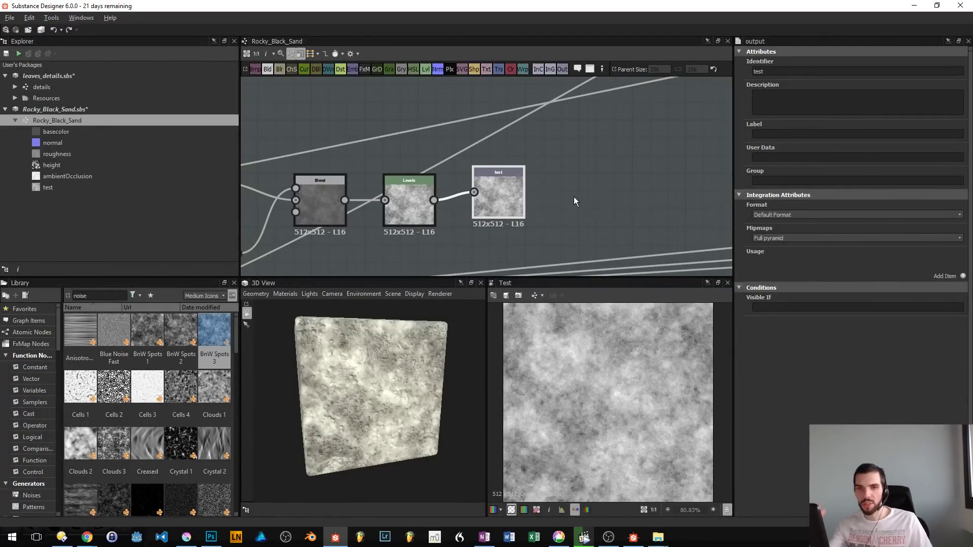
key(alt+Tab)
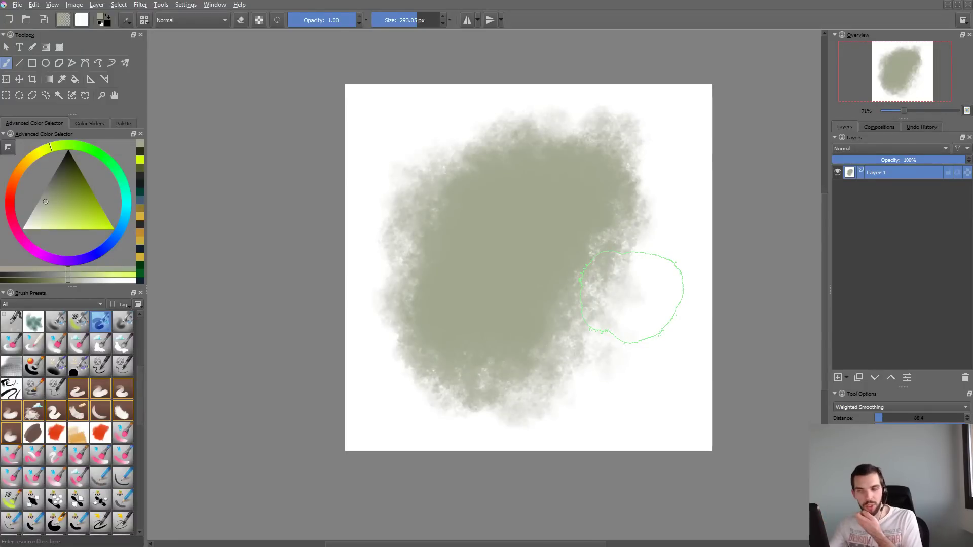
- Extend the painted cloud with more strokes, and undo and redo the recent strokes to compare their texture
drag(636, 168, 608, 352)
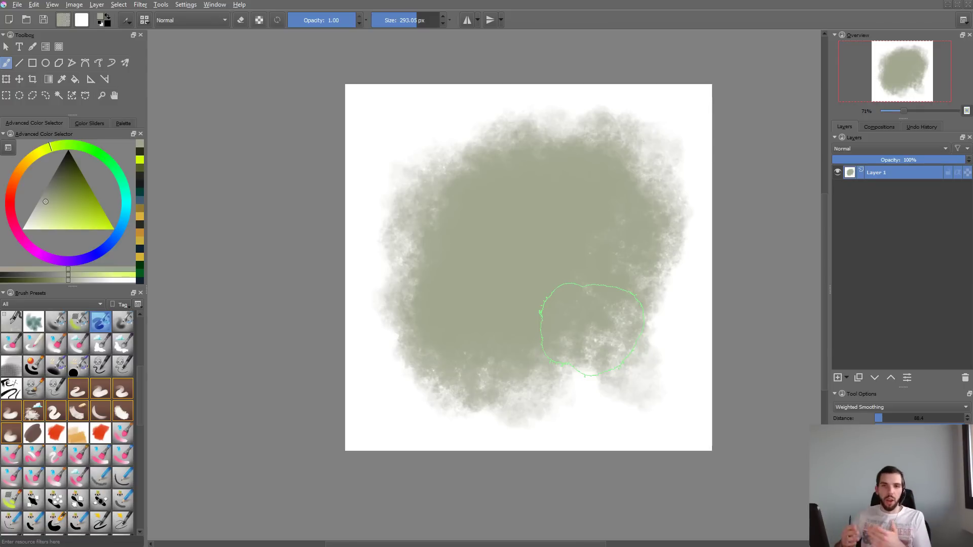
drag(440, 143, 474, 135)
key(ctrl+z)
key(ctrl+z)
key(ctrl+z)
key(ctrl+z)
key(ctrl+z)
key(ctrl+z)
key(ctrl+z)
key(ctrl+z)
key(ctrl+z)
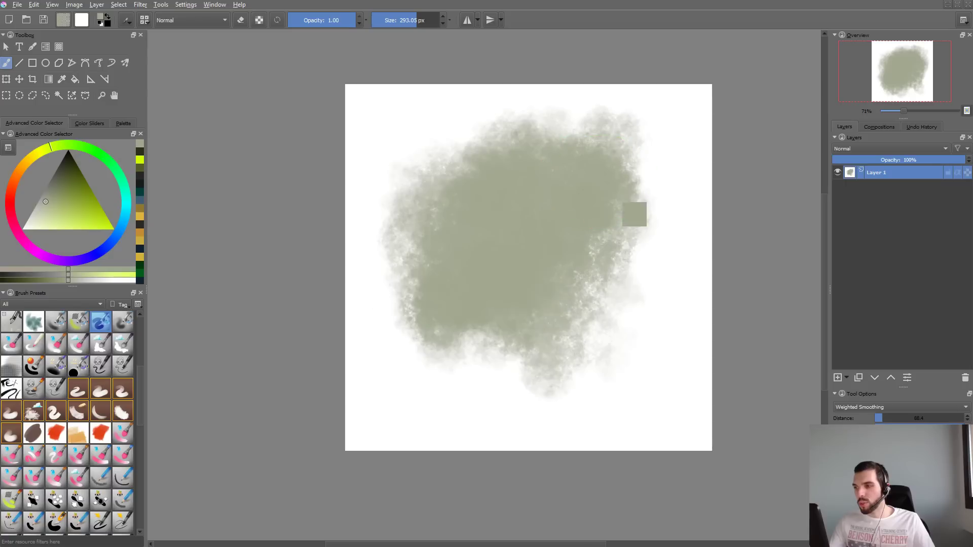
key(ctrl+shift+z)
key(ctrl+shift+z)
key(ctrl+shift+z)
key(ctrl+shift+z)
key(ctrl+shift+z)
key(ctrl+shift+z)
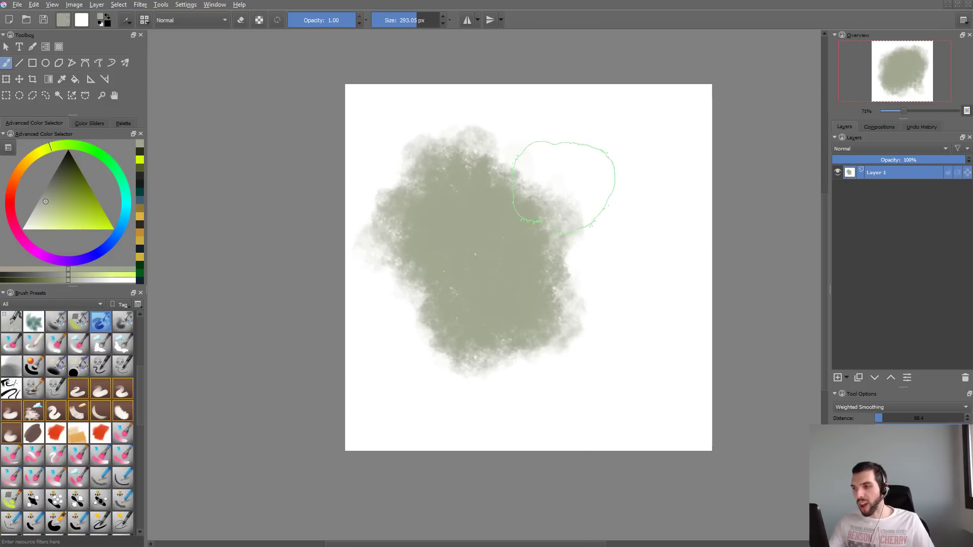
- Clear the canvas, test the brush with more cloud strokes, and clear or undo them again
key(Delete)
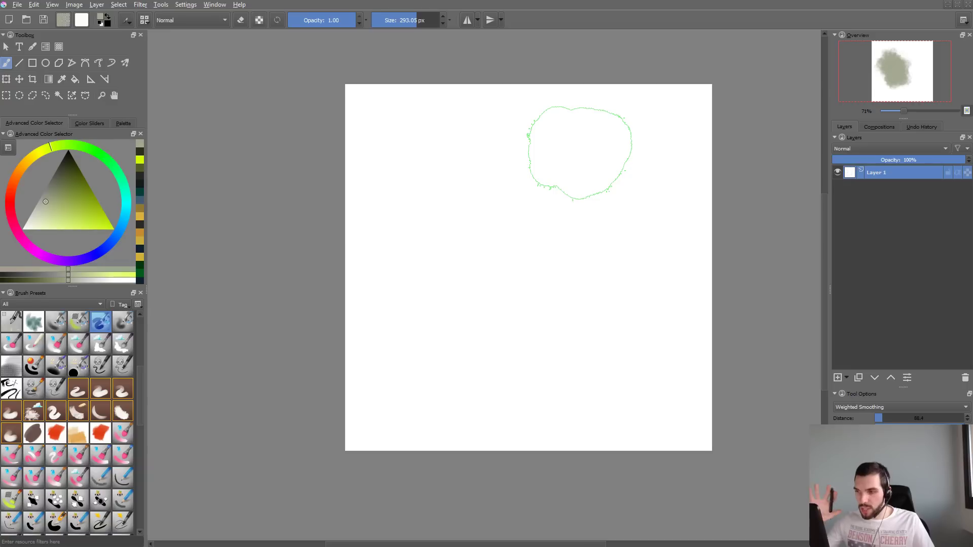
mouse_move(570, 193)
mouse_down()
mouse_move(513, 325)
mouse_move(564, 327)
mouse_up()
key(Delete)
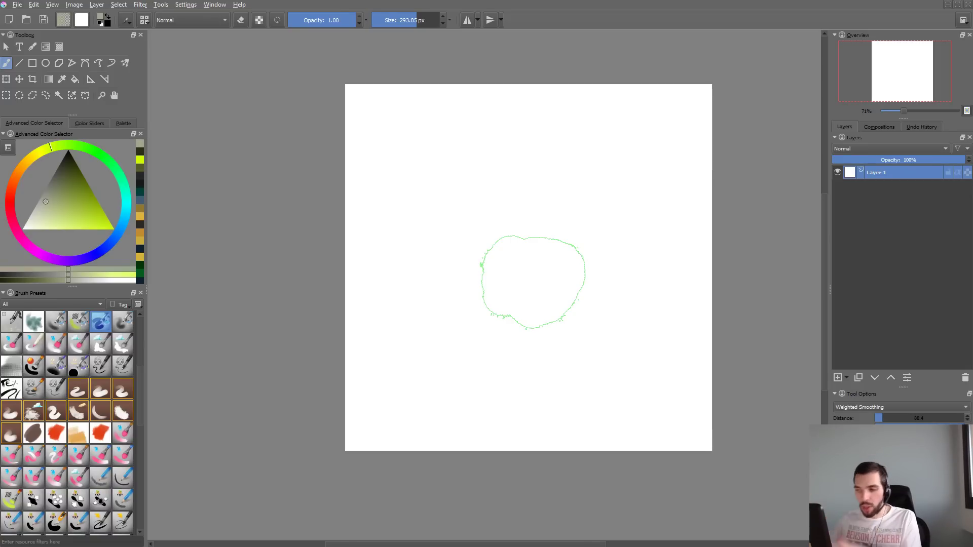
mouse_move(527, 147)
mouse_down()
mouse_move(436, 192)
mouse_move(627, 221)
mouse_up()
drag(489, 242, 543, 237)
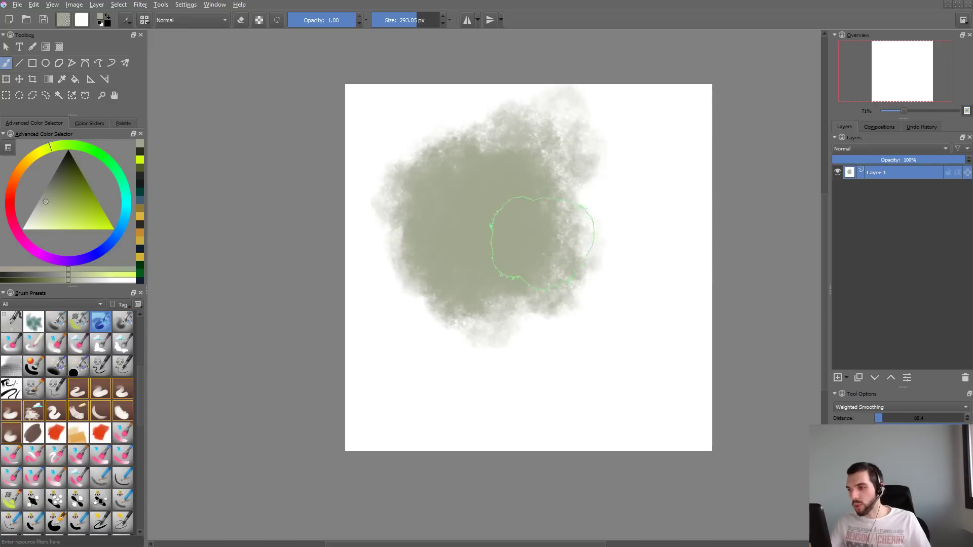
key(ctrl+z)
key(ctrl+z)
- Paint and undo a dense cloud stroke, and cover most of the canvas with light, scattered cloud texture instead
mouse_move(465, 274)
mouse_down()
mouse_move(537, 273)
mouse_move(609, 204)
mouse_up()
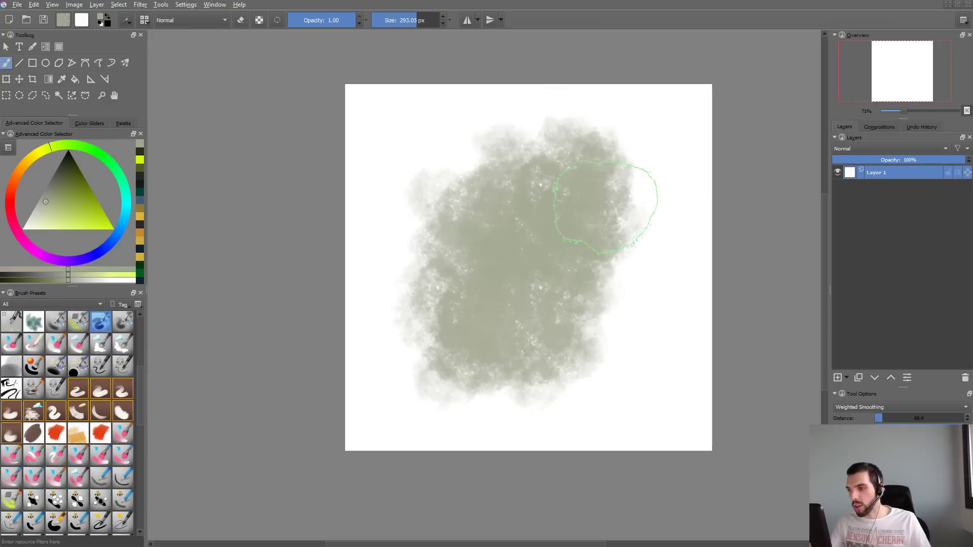
key(ctrl+z)
mouse_move(494, 264)
mouse_down()
mouse_move(522, 310)
mouse_move(456, 391)
mouse_move(533, 402)
mouse_move(604, 381)
mouse_move(630, 310)
mouse_move(624, 264)
mouse_move(574, 188)
mouse_move(451, 209)
mouse_move(390, 280)
mouse_move(396, 315)
mouse_move(592, 425)
mouse_up()
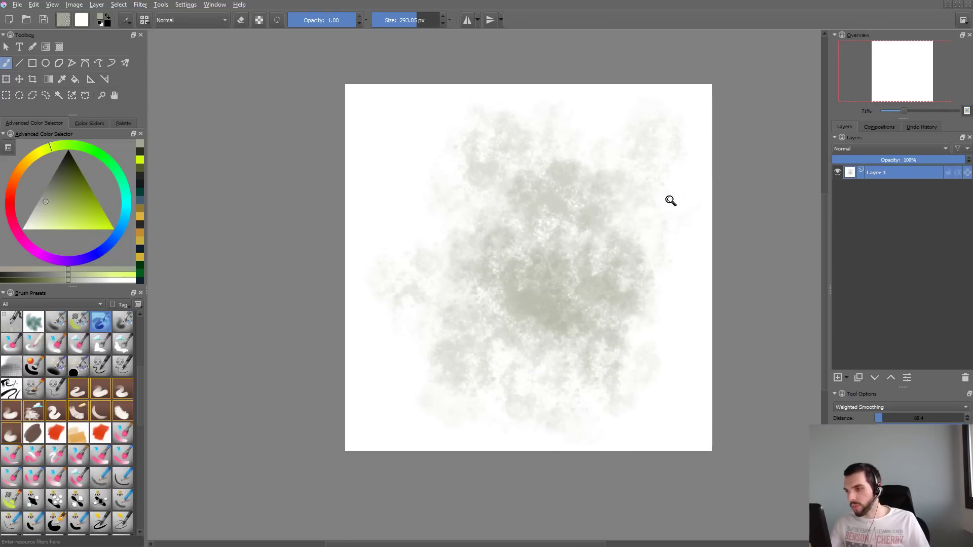
mouse_move(671, 200)
mouse_down()
mouse_move(608, 298)
mouse_move(685, 240)
mouse_up()
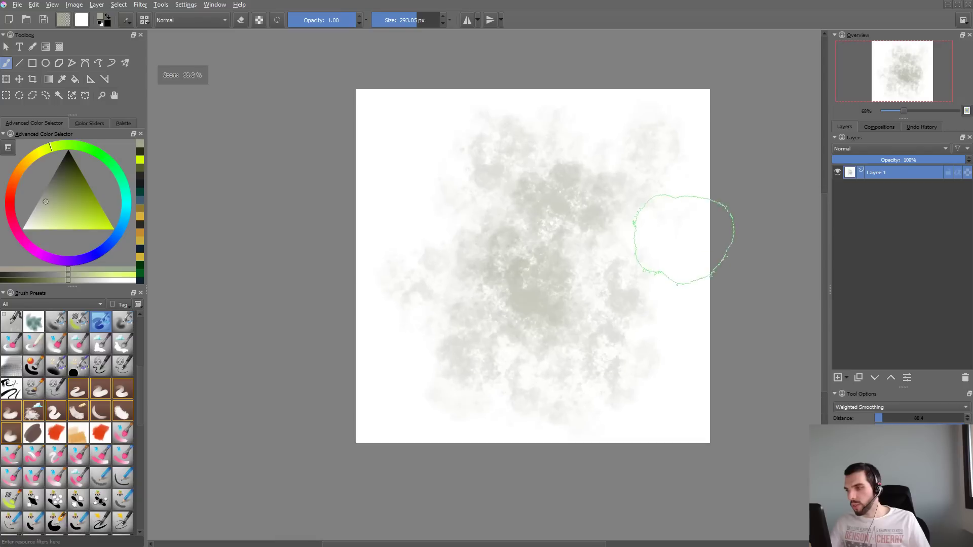
- Try the predefined Smoke Pipebrush tip at 200 px with a stroke over the cloud texture
key(F5)
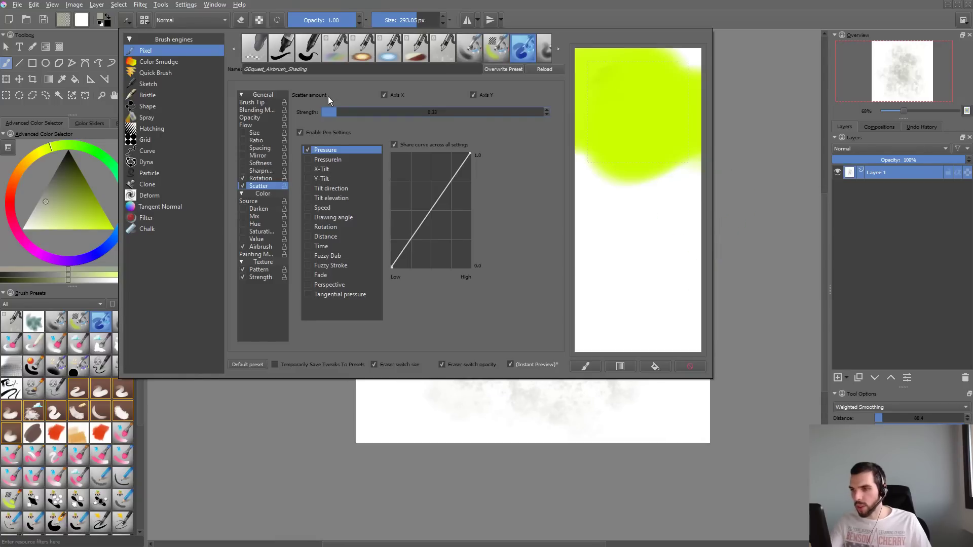
click(260, 103)
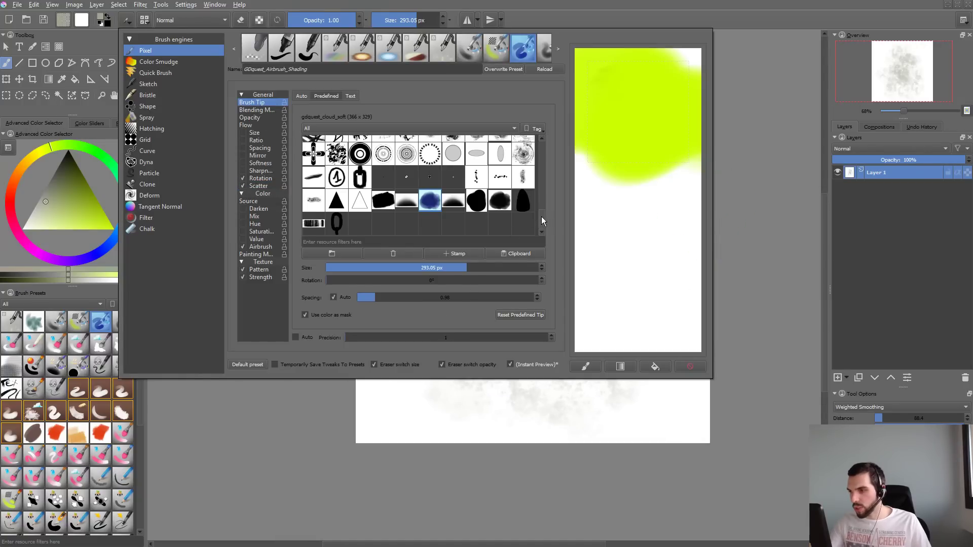
drag(541, 221, 537, 197)
click(524, 194)
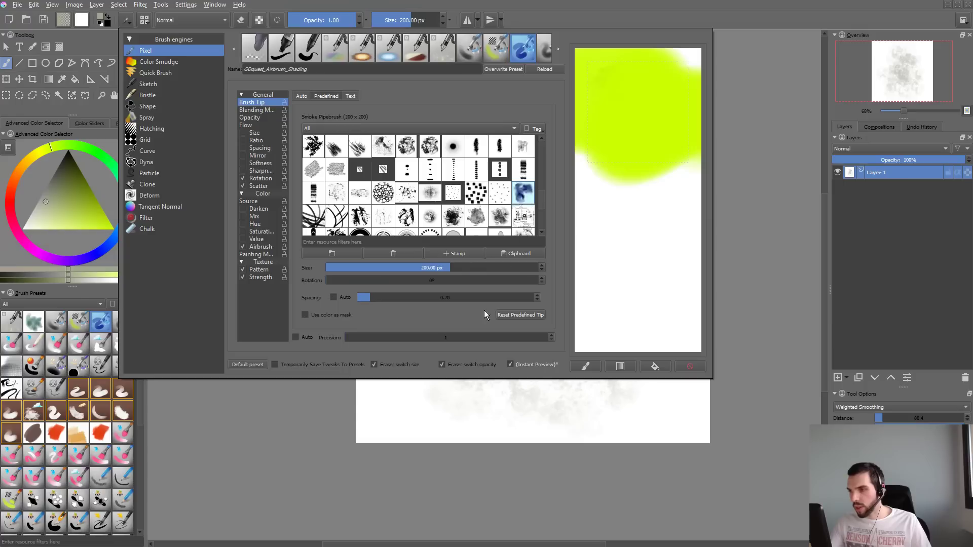
click(444, 445)
mouse_move(481, 290)
mouse_down()
mouse_move(481, 253)
mouse_move(449, 283)
mouse_move(500, 177)
mouse_move(632, 315)
mouse_up()
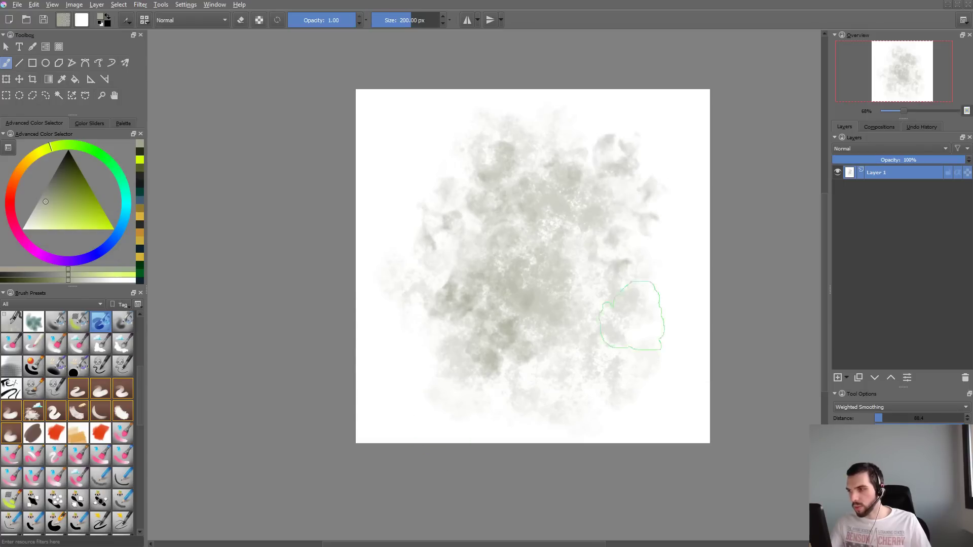
- Switch the airbrush to the predefined Sc_Scratch brush tip at 299 px
key(F5)
click(430, 192)
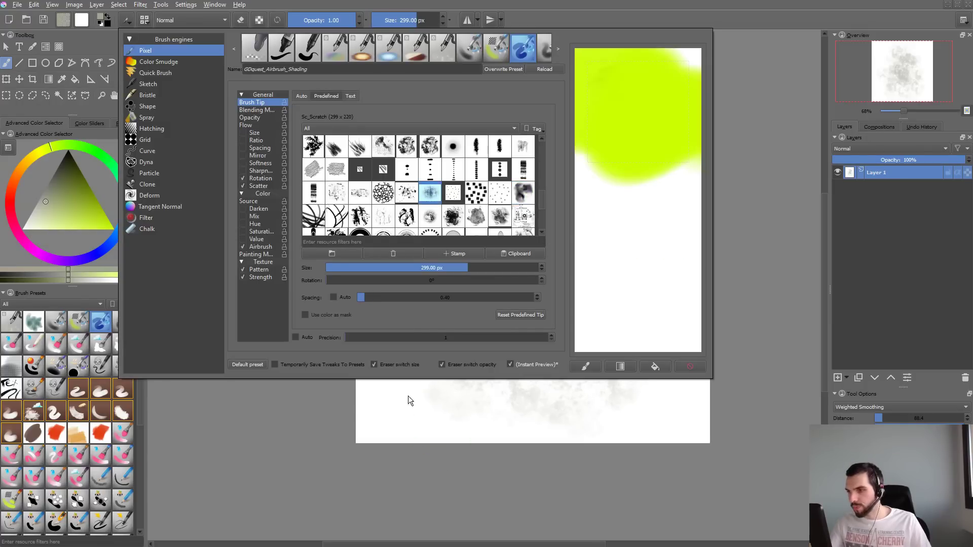
click(409, 396)
key(F6)
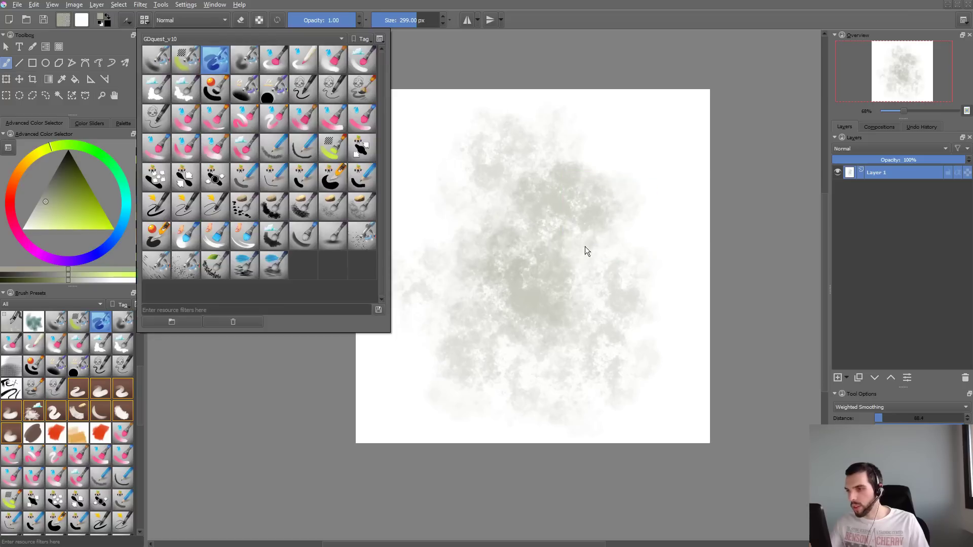
click(581, 247)
- Switch the airbrush to the predefined A_cloudy brush tip at 167 px and try it on the canvas
key(F5)
scroll(545, 189, up, 2)
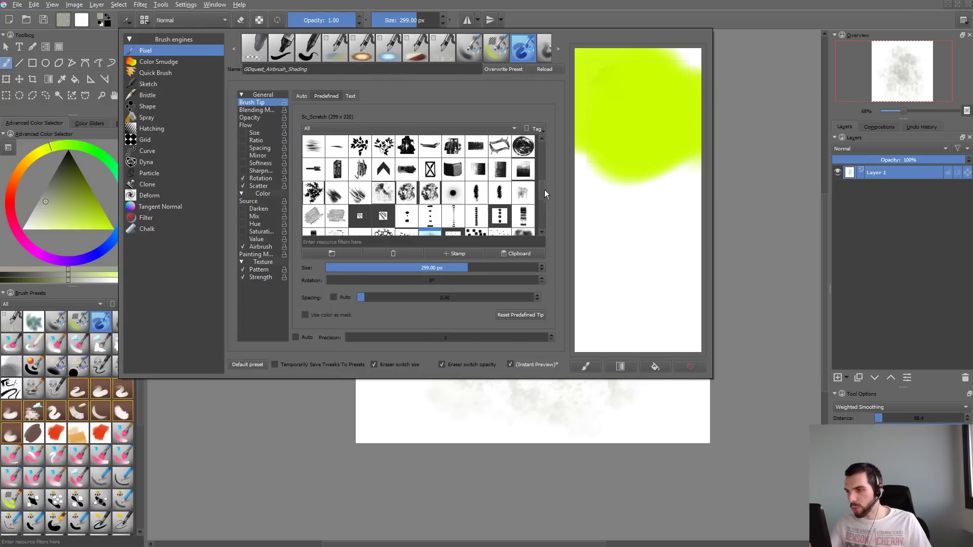
drag(543, 187, 544, 160)
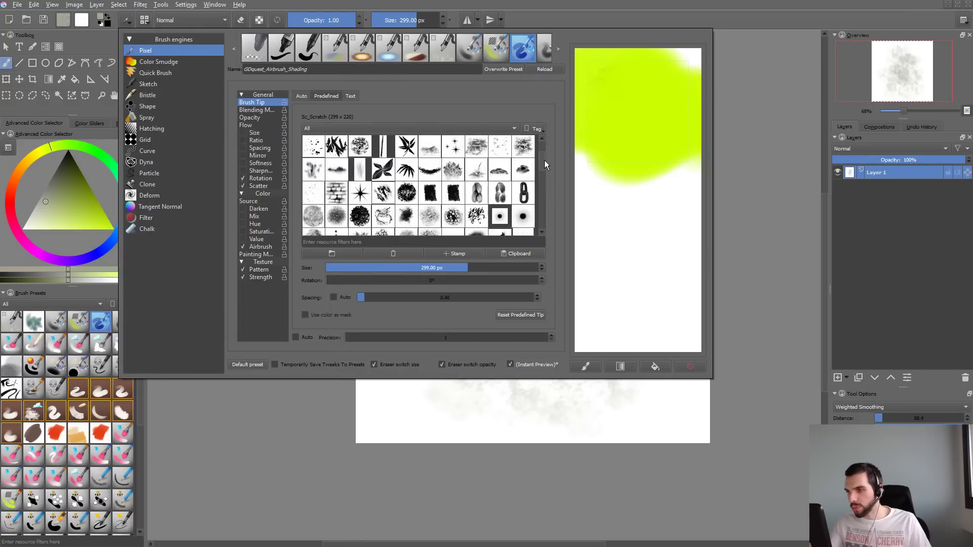
click(314, 217)
click(338, 422)
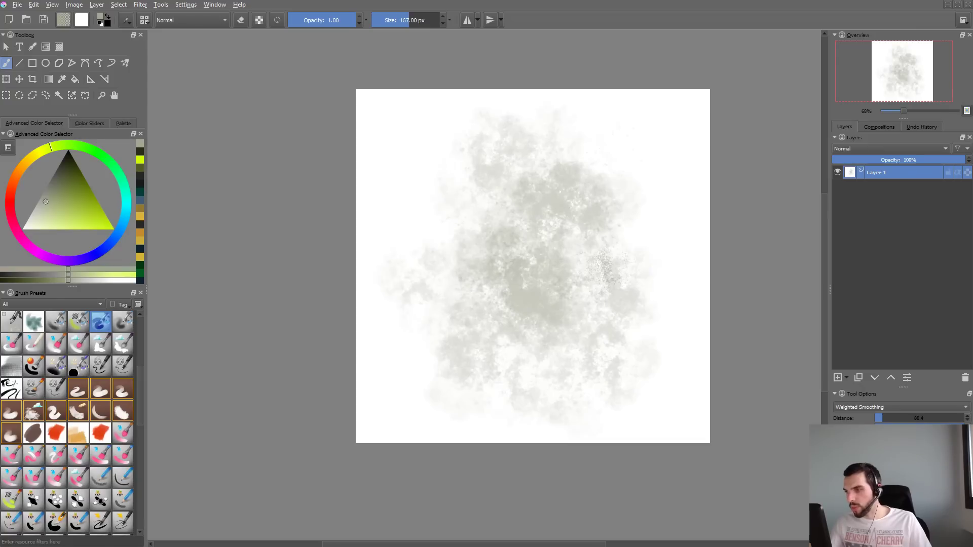
- Undo the test mark and the earlier cloud strokes until the canvas is blank
key(ctrl+z)
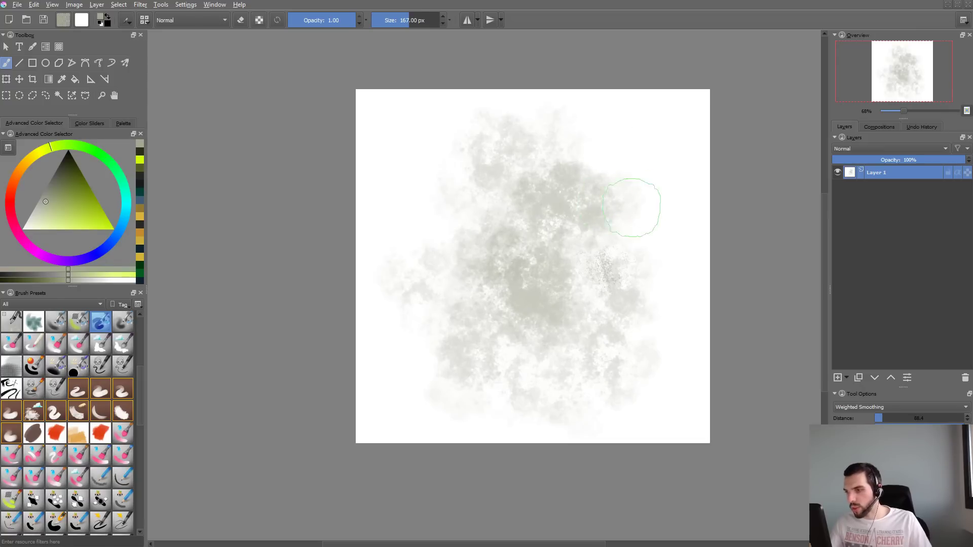
key(ctrl+z)
key(ctrl+z)
key(ctrl+z)
key(ctrl+z)
key(ctrl+z)
key(ctrl+z)
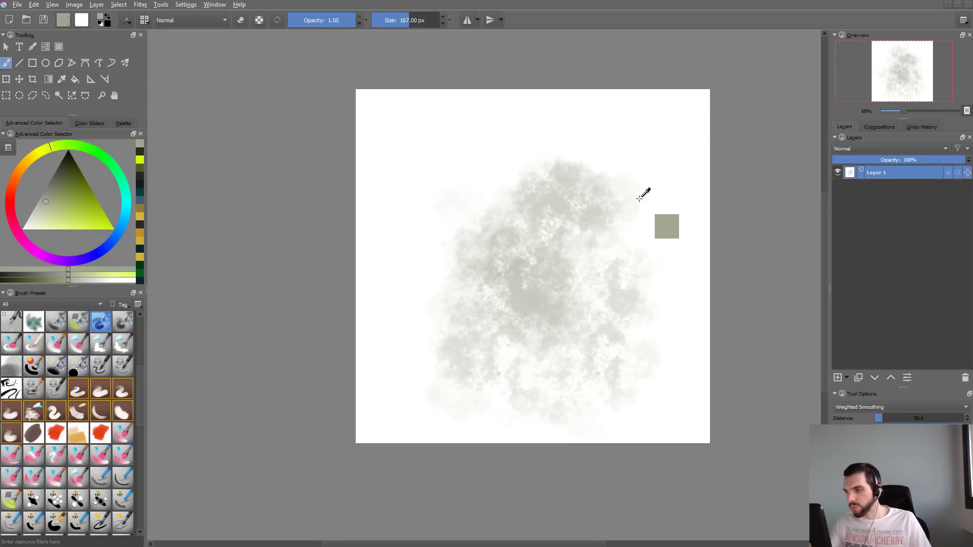
- Try the predefined A-4 rocksfloor neg brush tip at 169 px with a few strokes and undo them
key(F5)
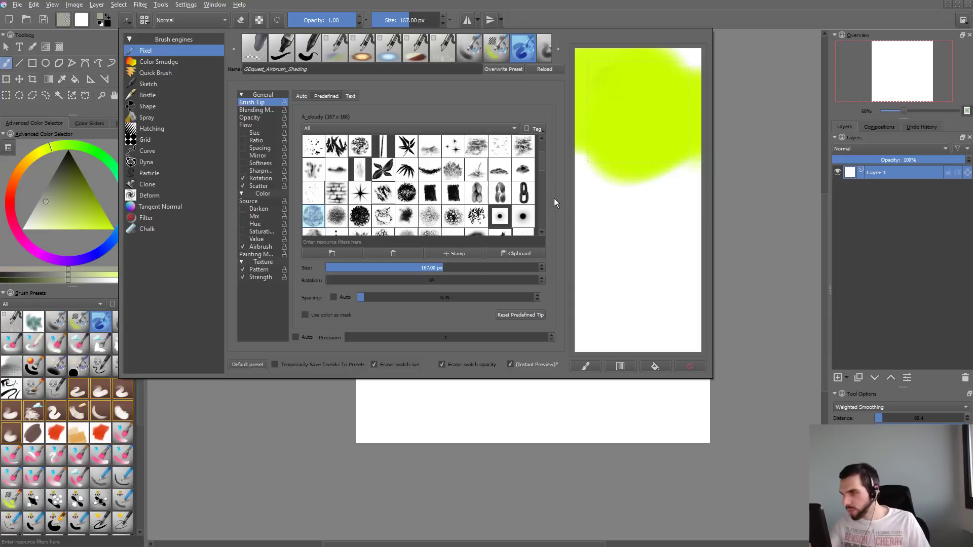
click(500, 170)
key(F5)
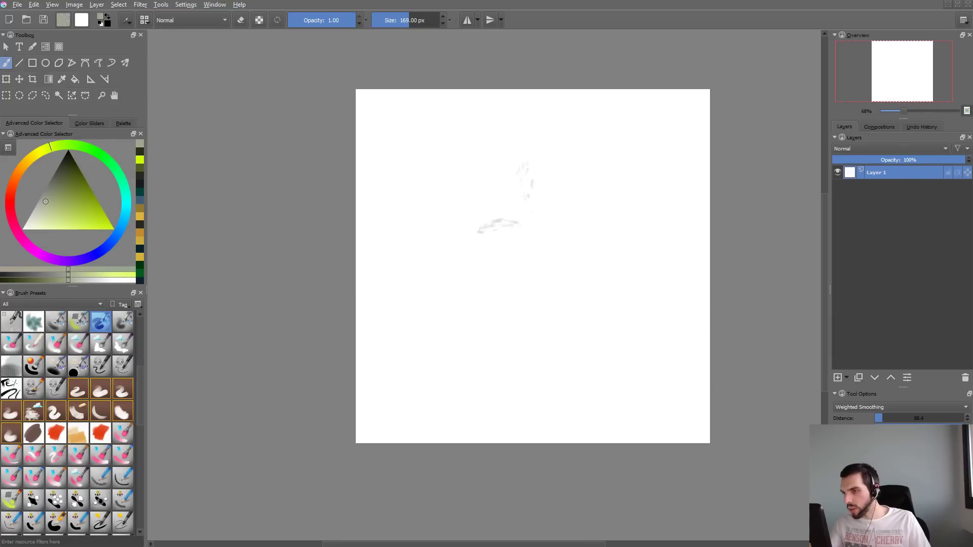
drag(578, 266, 634, 293)
key(ctrl+z)
- Try the round Bokey brush tip at 256 px with marks across the canvas and undo them
key(F5)
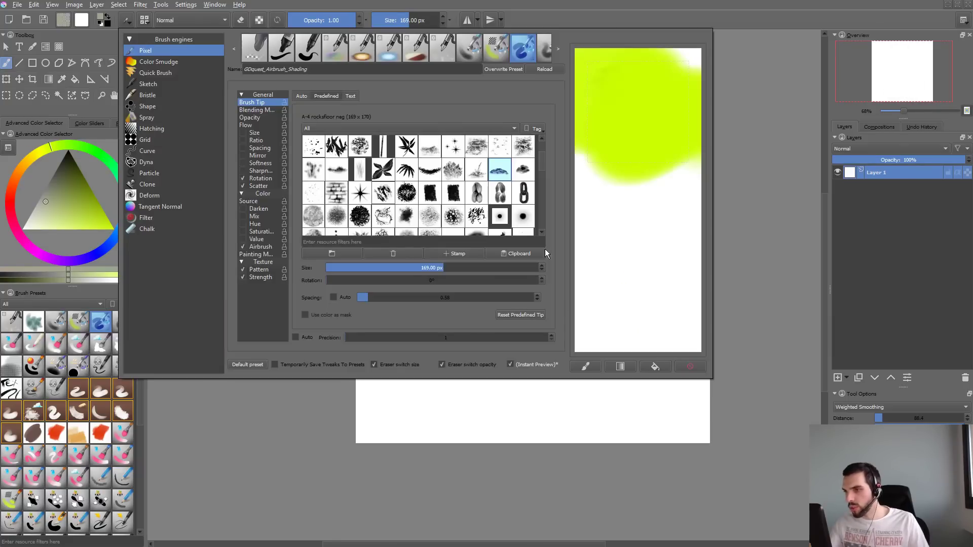
click(476, 170)
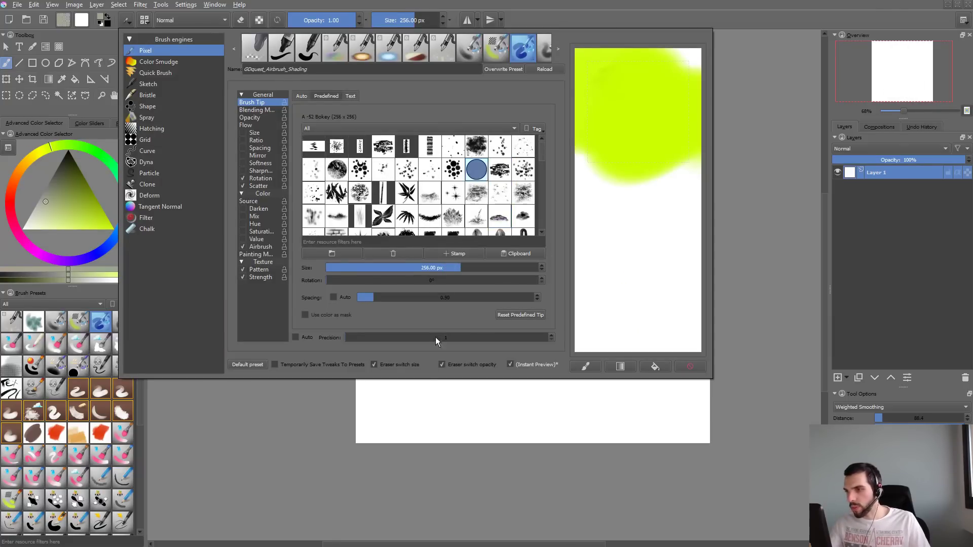
click(419, 429)
click(555, 153)
click(496, 217)
click(490, 316)
click(486, 353)
click(554, 354)
key(ctrl+z)
key(ctrl+z)
key(ctrl+z)
key(ctrl+z)
key(ctrl+z)
key(ctrl+z)
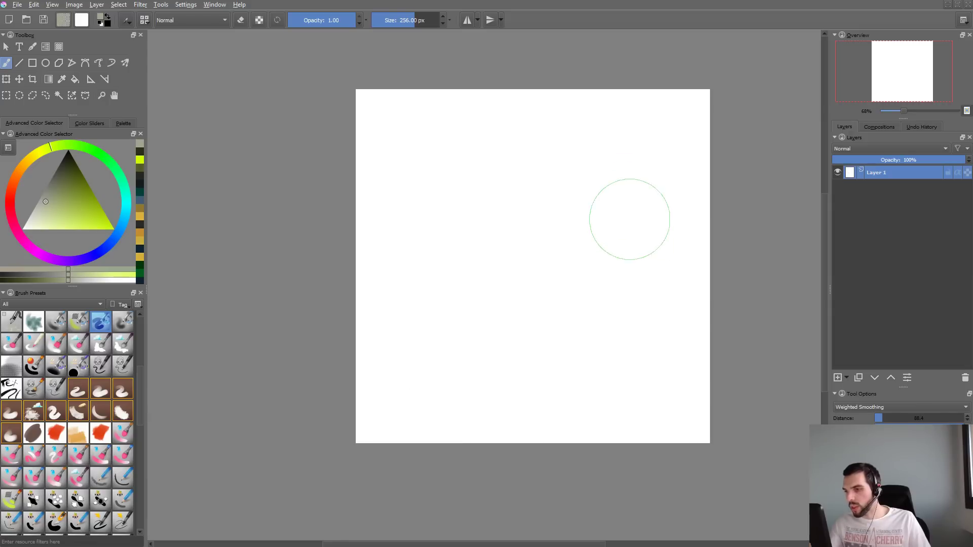
- Switch to the A-2 Dynamic brush 2 tip, enlarge it to 251.91 px, and test and undo strokes
key(F5)
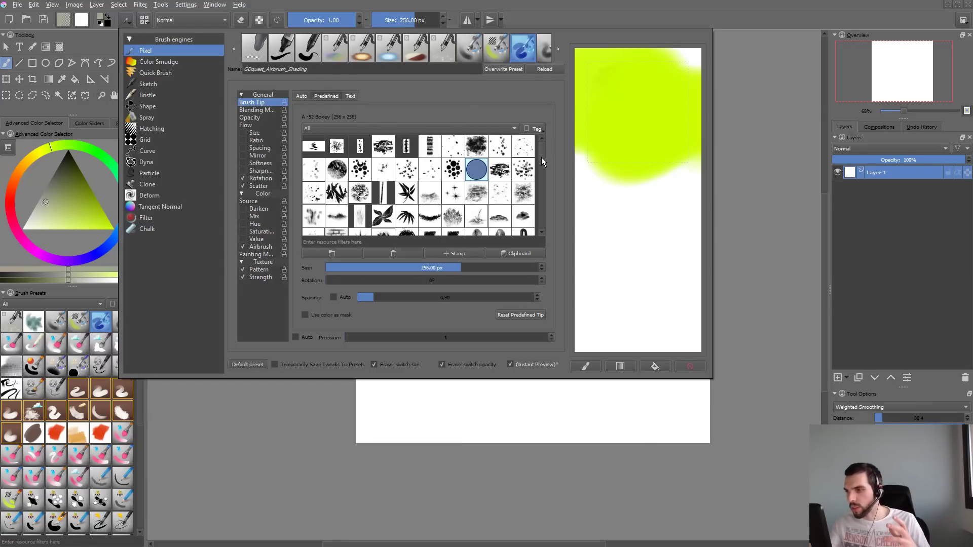
click(524, 170)
click(458, 381)
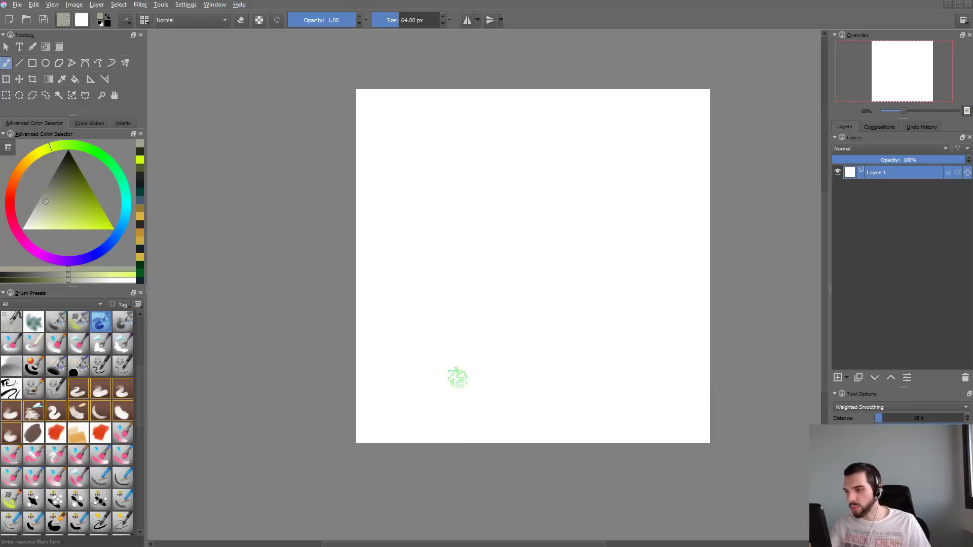
mouse_move(558, 192)
mouse_down()
mouse_move(484, 269)
mouse_move(593, 324)
mouse_up()
key(ctrl+z)
mouse_move(522, 239)
shift+mouse_down()
mouse_move(575, 186)
mouse_move(482, 228)
mouse_move(512, 312)
shift+mouse_up()
mouse_move(608, 315)
mouse_down()
mouse_move(587, 239)
mouse_move(610, 312)
mouse_move(539, 358)
mouse_move(546, 378)
mouse_up()
key(ctrl+z)
- Enable automatic spacing for the brush tip at 0.48 and test it with cloud strokes
key(F5)
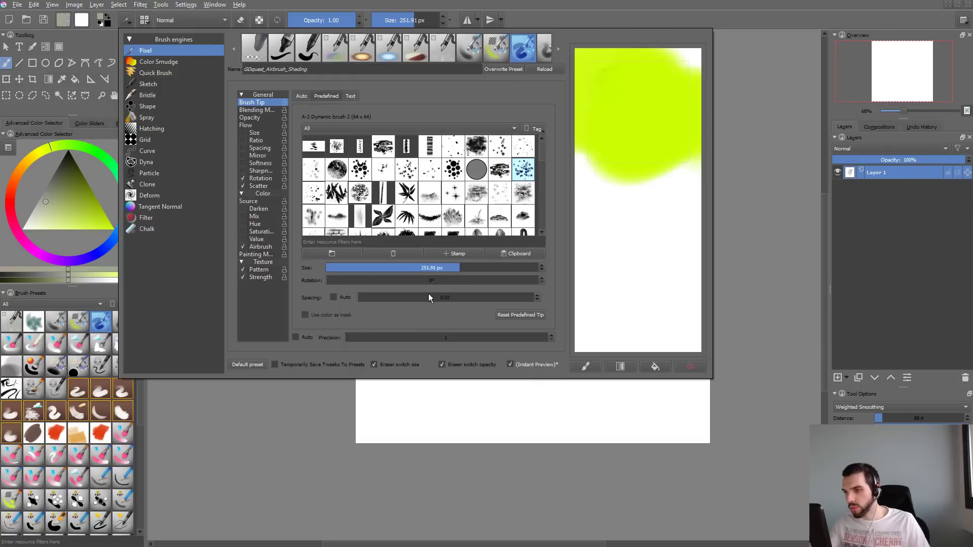
drag(381, 297, 366, 301)
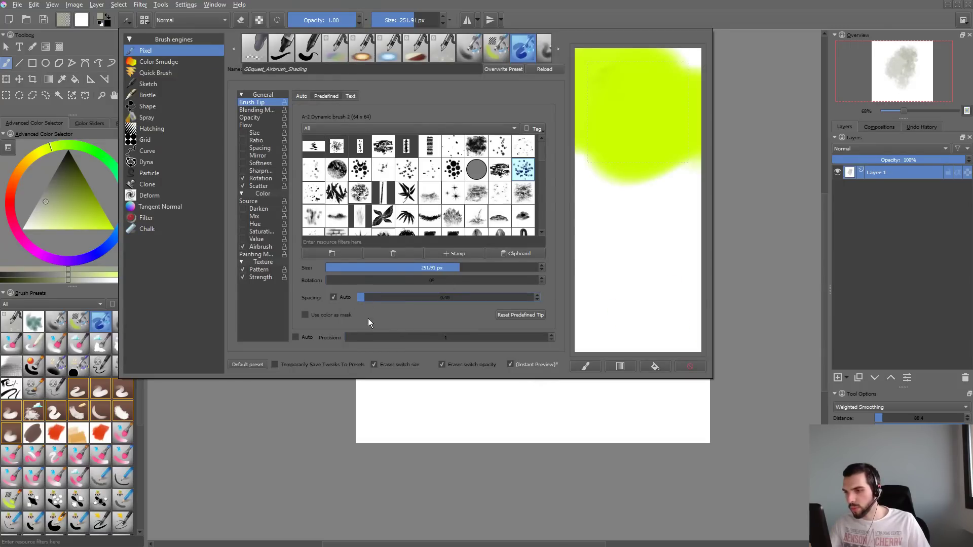
click(350, 411)
mouse_move(456, 265)
mouse_down()
mouse_move(425, 293)
mouse_move(487, 375)
mouse_up()
key(ctrl+z)
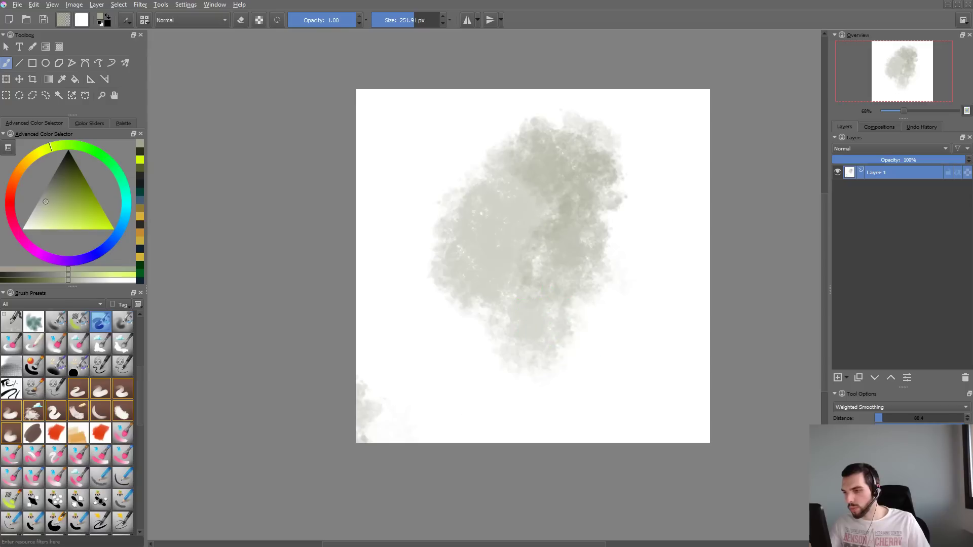
- Set the brush tip's automatic spacing to 0.54 and clear the canvas
key(F5)
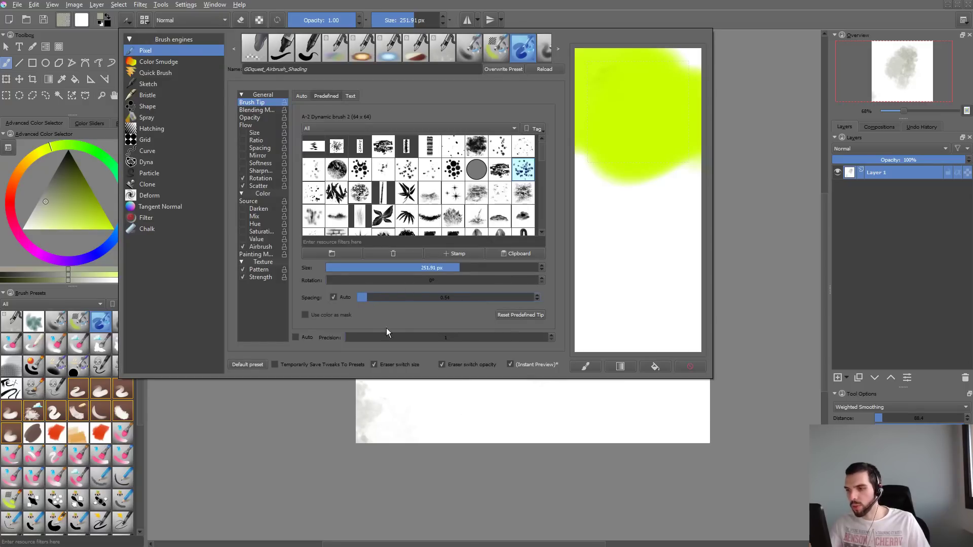
click(390, 407)
key(Delete)
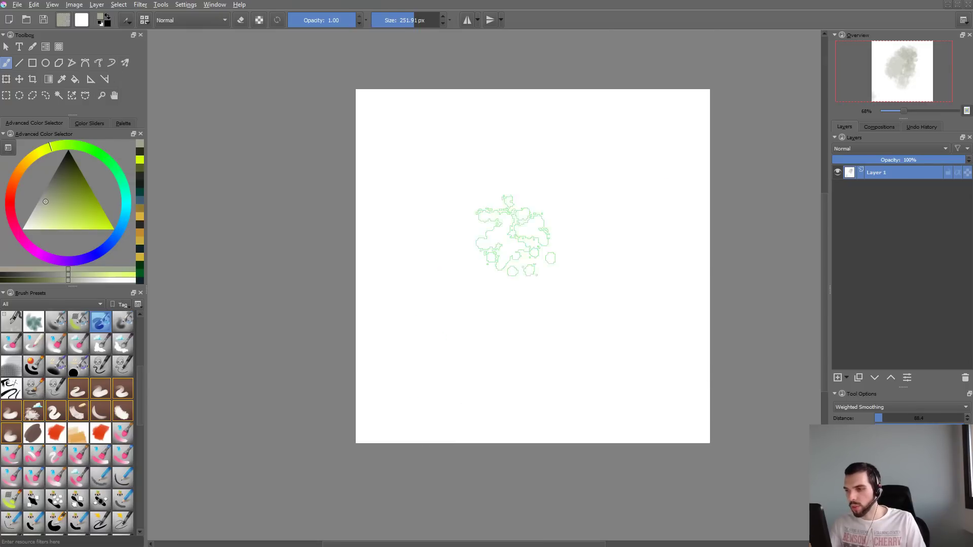
- Paint dense and light cloud strokes over the canvas, and clear or undo them
mouse_move(575, 160)
mouse_down()
mouse_move(517, 189)
mouse_move(449, 303)
mouse_move(553, 351)
mouse_move(630, 272)
mouse_move(568, 168)
mouse_move(488, 326)
mouse_move(406, 314)
mouse_move(448, 185)
mouse_move(500, 206)
mouse_move(406, 330)
mouse_up()
drag(482, 350, 641, 271)
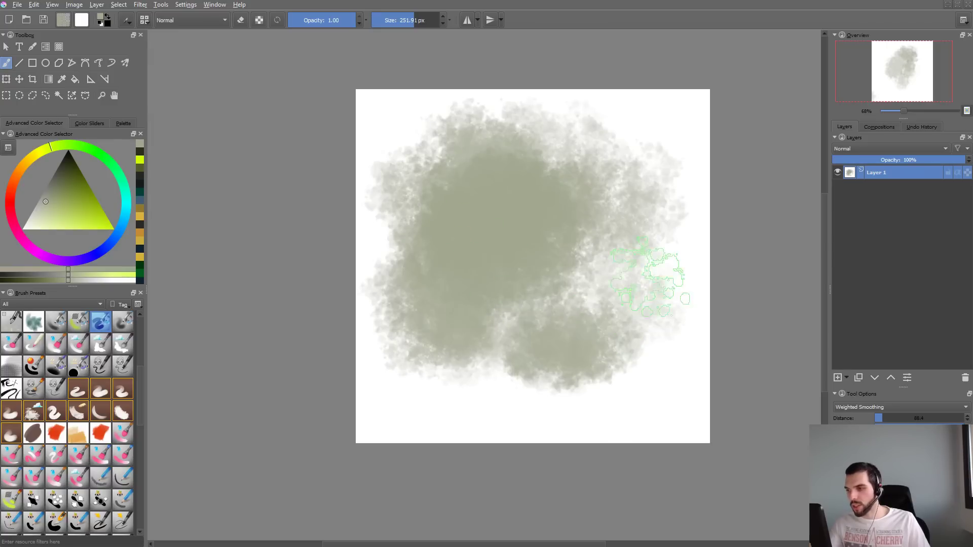
key(Delete)
mouse_move(545, 261)
mouse_down()
mouse_move(587, 256)
mouse_move(583, 244)
mouse_move(563, 355)
mouse_move(634, 263)
mouse_move(637, 297)
mouse_up()
mouse_move(423, 279)
mouse_down()
mouse_move(471, 203)
mouse_move(575, 202)
mouse_up()
key(ctrl+z)
key(ctrl+z)
key(ctrl+z)
key(ctrl+z)
key(ctrl+z)
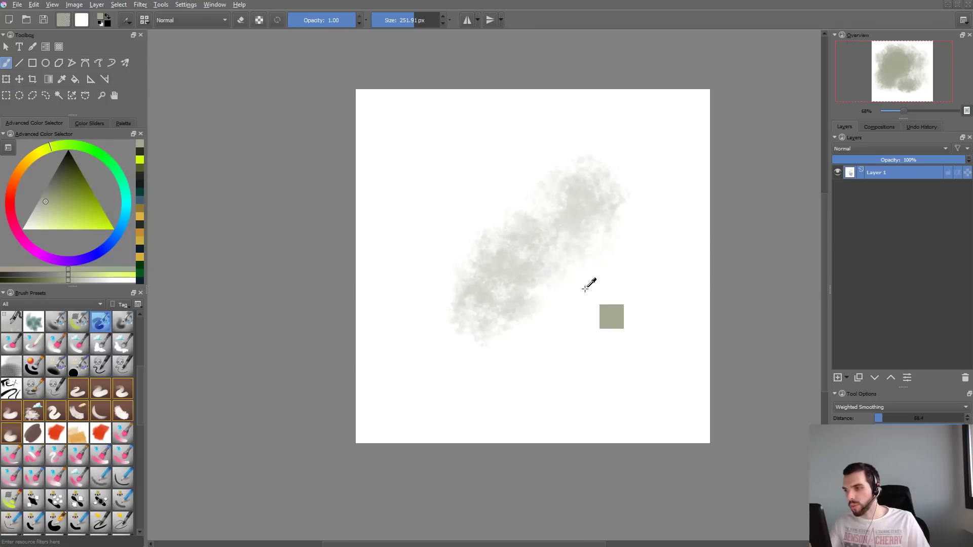
key(ctrl+z)
key(ctrl+z)
- Enlarge the brush to 476.04 px and cover the canvas with large overlapping cloud strokes
mouse_move(501, 248)
shift+mouse_down()
mouse_move(597, 189)
mouse_move(495, 283)
mouse_move(436, 284)
mouse_move(619, 287)
mouse_move(552, 365)
mouse_move(532, 358)
shift+mouse_up()
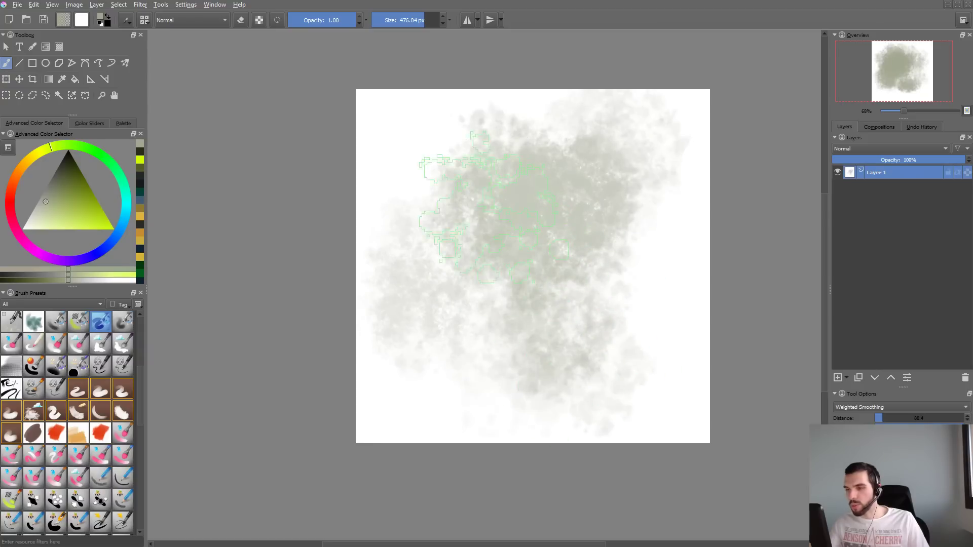
drag(522, 217, 524, 229)
mouse_move(545, 276)
mouse_down()
mouse_move(591, 272)
mouse_move(536, 251)
mouse_move(577, 239)
mouse_move(532, 213)
mouse_move(625, 178)
mouse_up()
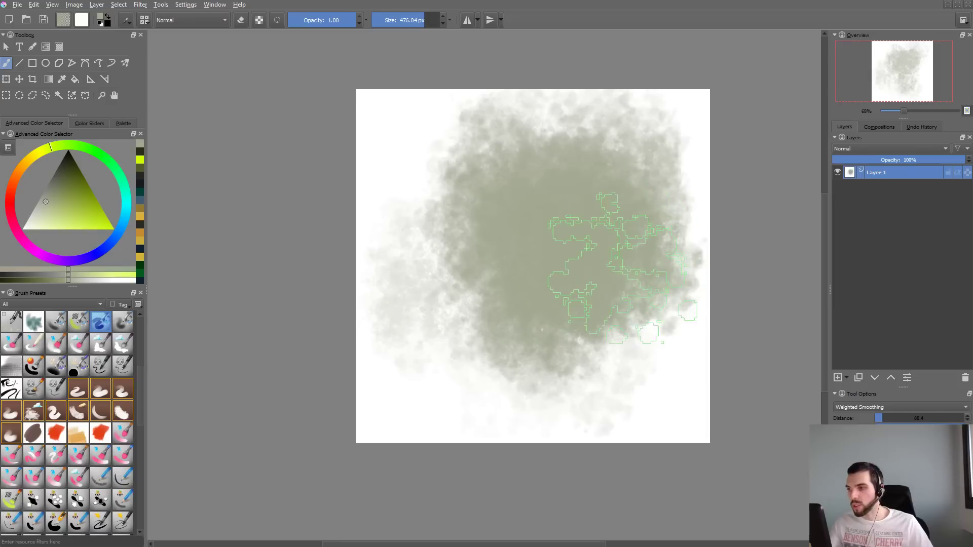
- Undo the large cloud strokes and reduce the brush size to 234.77 px
key(ctrl+z)
key(ctrl+z)
key(ctrl+z)
key(ctrl+z)
key(ctrl+z)
key(ctrl+z)
key(ctrl+z)
key(ctrl+z)
key(ctrl+z)
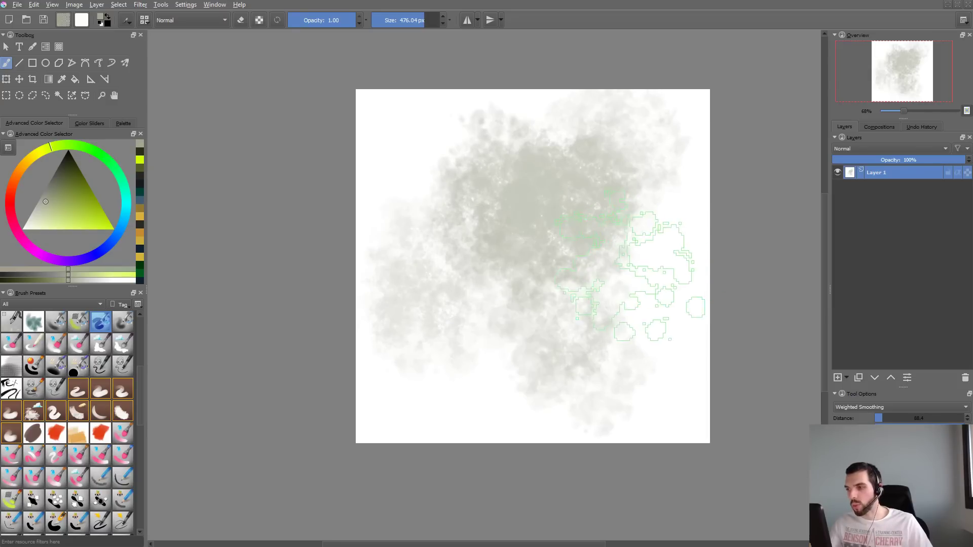
shift+drag(538, 210, 422, 218)
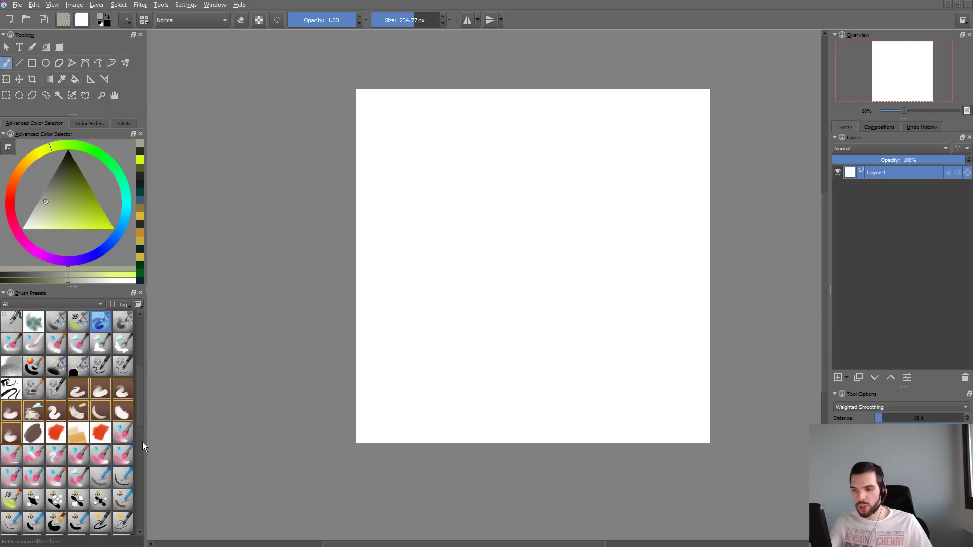
- Paint a thick curved cloud stroke across the canvas and undo it
mouse_move(136, 387)
mouse_down()
mouse_move(139, 367)
mouse_move(142, 431)
mouse_up()
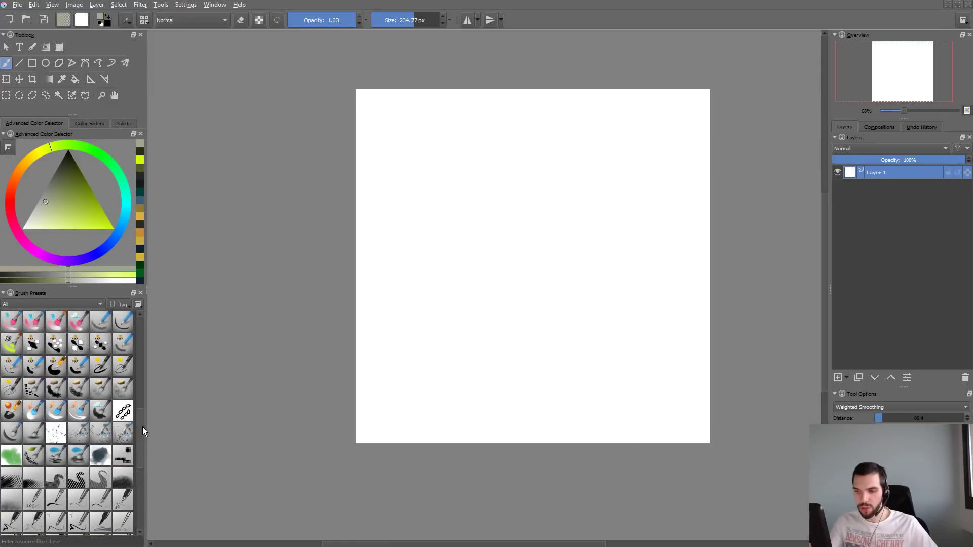
scroll(142, 426, up, 2)
mouse_move(533, 183)
mouse_down()
mouse_move(436, 251)
mouse_move(507, 346)
mouse_move(677, 258)
mouse_up()
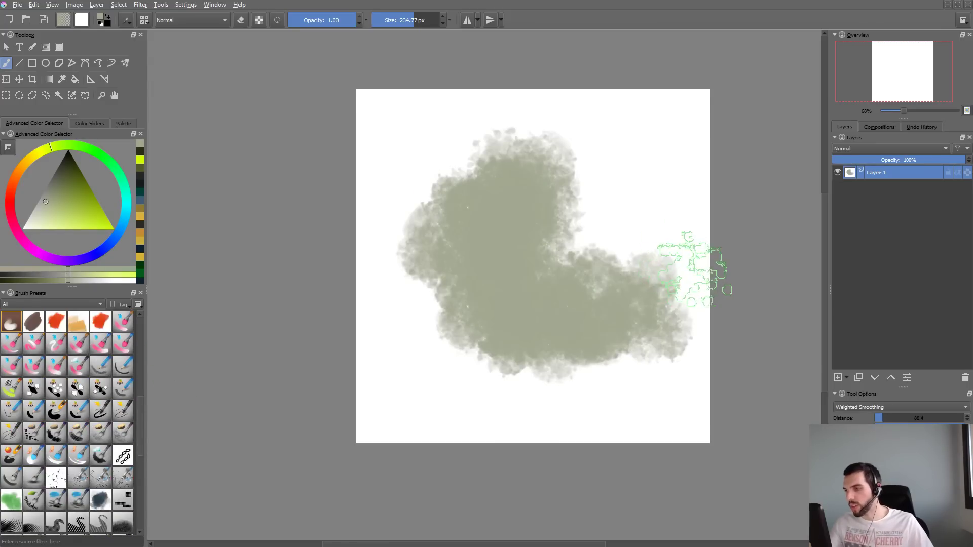
key(ctrl+z)
- Set the brush tip's automatic spacing to 0.72 and paint a small test dab on the canvas
key(F6)
drag(608, 308, 629, 291)
key(F5)
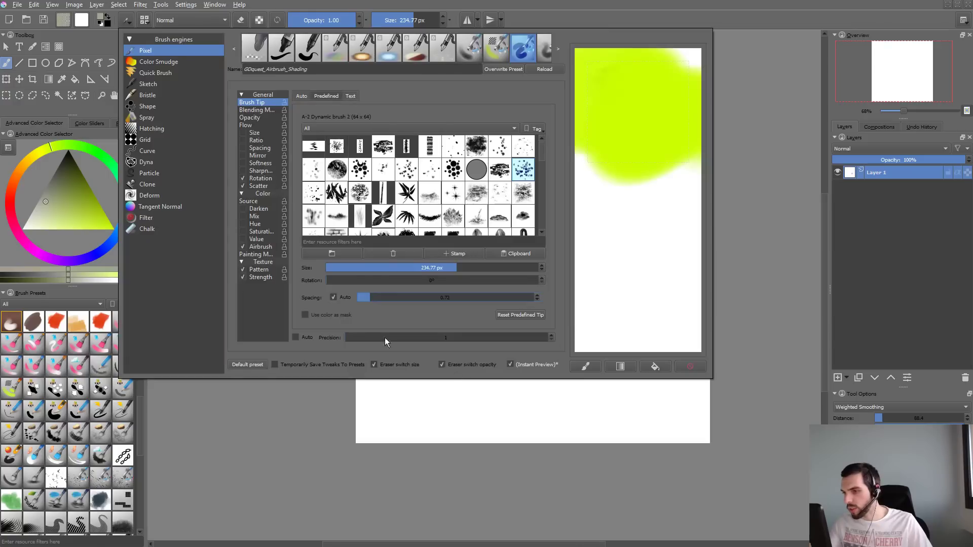
click(374, 364)
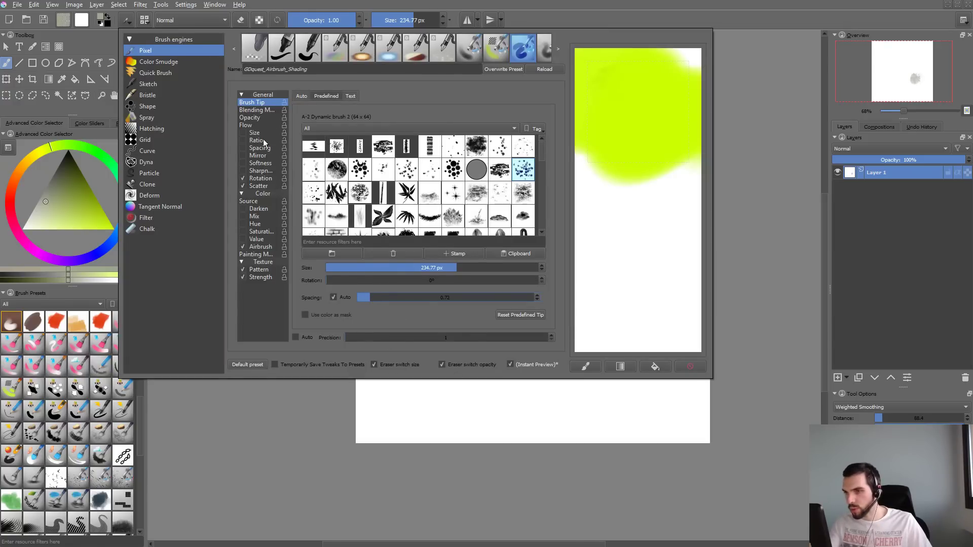
- Enable the brush's Mirror option and drive it by Fuzzy Dab instead of Pressure
click(242, 156)
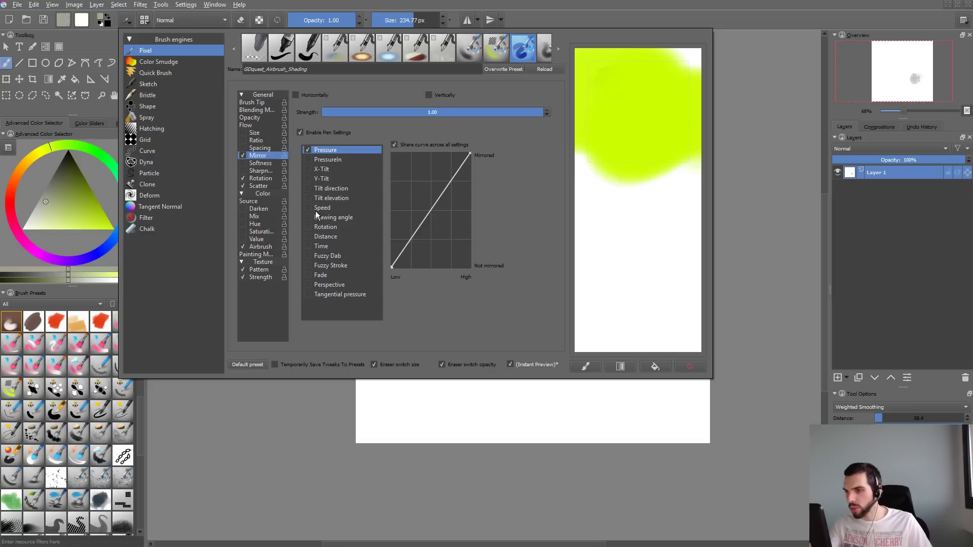
click(308, 255)
click(308, 150)
- Increase the brush's texture pattern scale to about 0.9
click(261, 171)
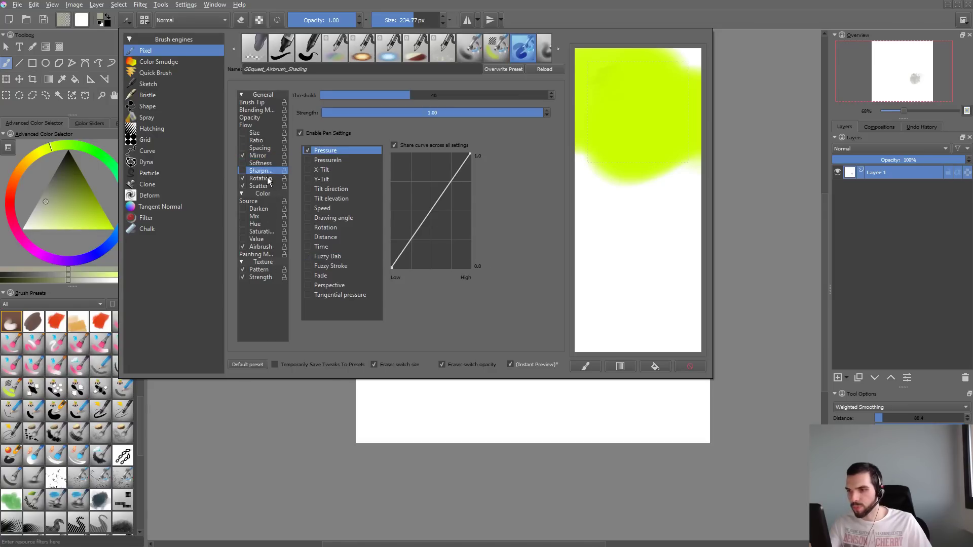
click(267, 271)
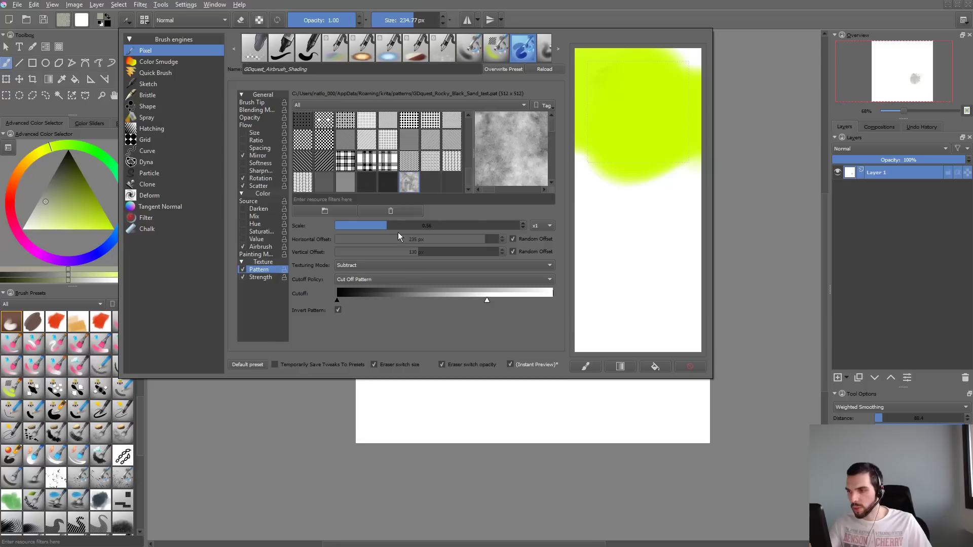
drag(390, 225, 409, 229)
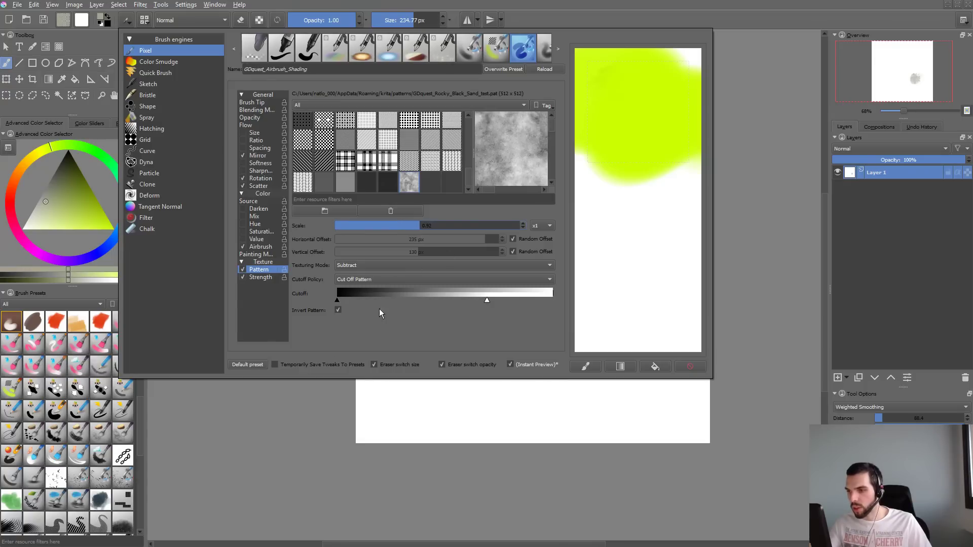
- Test the brush with a dab in the canvas's lower-left corner and longer strokes, undoing the longer ones
drag(393, 431, 438, 413)
mouse_move(531, 233)
mouse_down()
mouse_move(448, 324)
mouse_move(547, 388)
mouse_up()
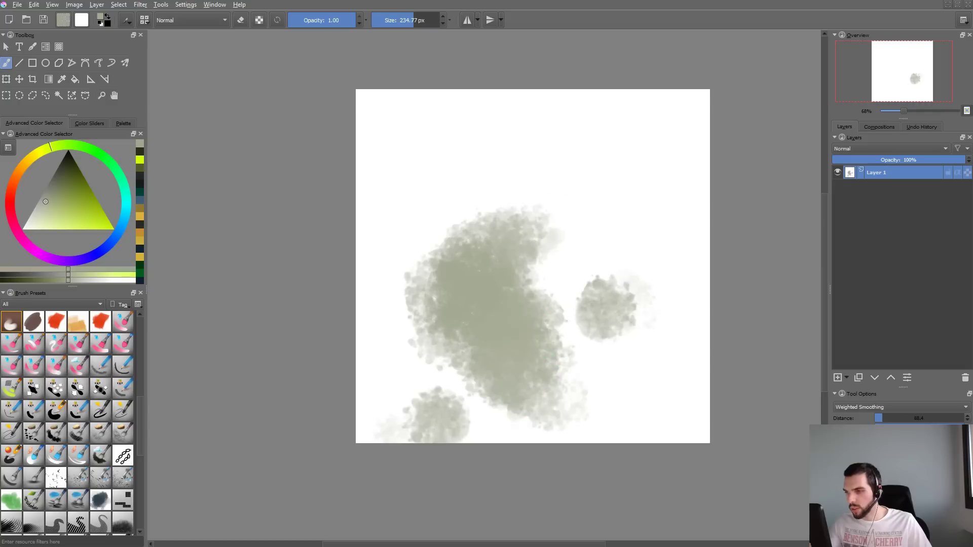
key(ctrl+z)
mouse_move(515, 178)
mouse_down()
mouse_move(471, 218)
mouse_move(540, 335)
mouse_move(595, 231)
mouse_move(499, 277)
mouse_move(517, 304)
mouse_up()
key(ctrl+z)
- Set the scatter strength to 0.71 and the brush tip's automatic spacing to about 0.8
key(F5)
click(259, 186)
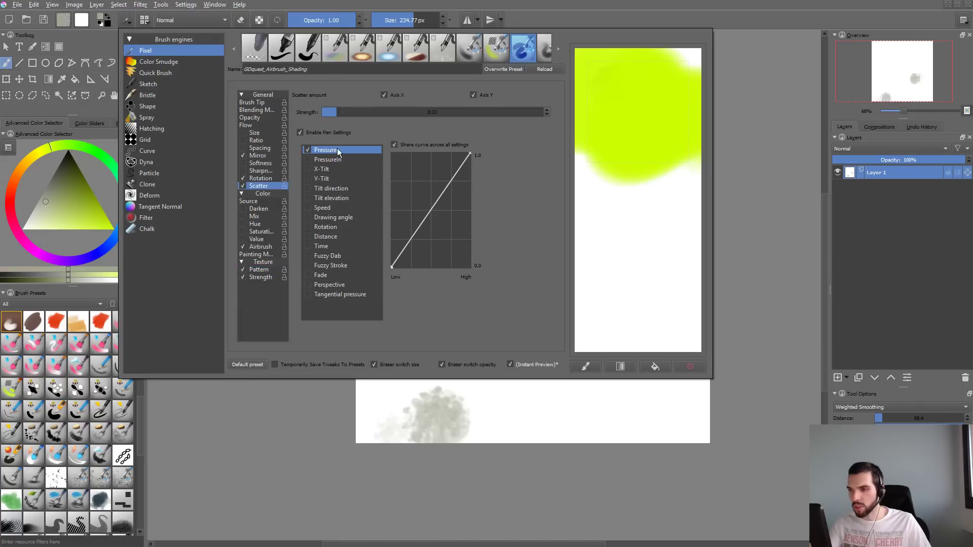
click(259, 102)
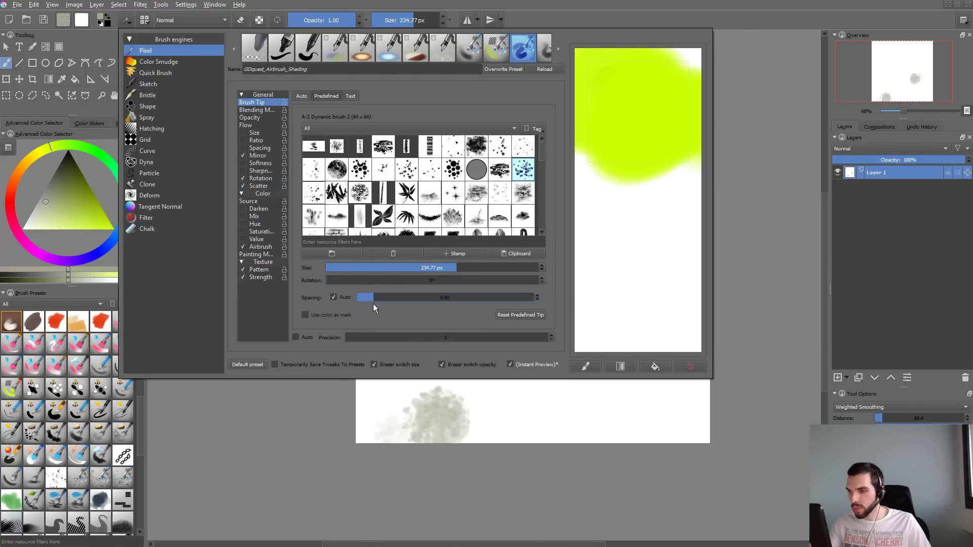
key(F5)
- Test the more scattered brush with a diagonal stroke, undo it, and paint cloud texture across the canvas
mouse_move(474, 174)
mouse_down()
mouse_move(500, 332)
mouse_move(616, 343)
mouse_up()
key(ctrl+z)
mouse_move(600, 178)
mouse_down()
mouse_move(499, 273)
mouse_move(540, 363)
mouse_move(599, 279)
mouse_move(578, 218)
mouse_move(497, 334)
mouse_move(436, 355)
mouse_up()
- Set the brush's scatter strength to about 0.35 and test it with strokes over the existing cloud texture
key(F5)
click(259, 186)
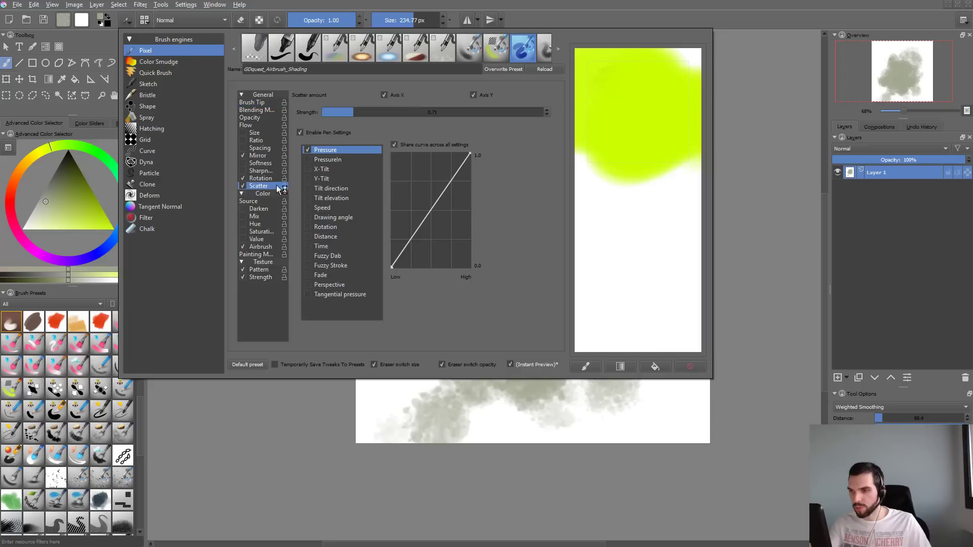
drag(354, 116, 342, 117)
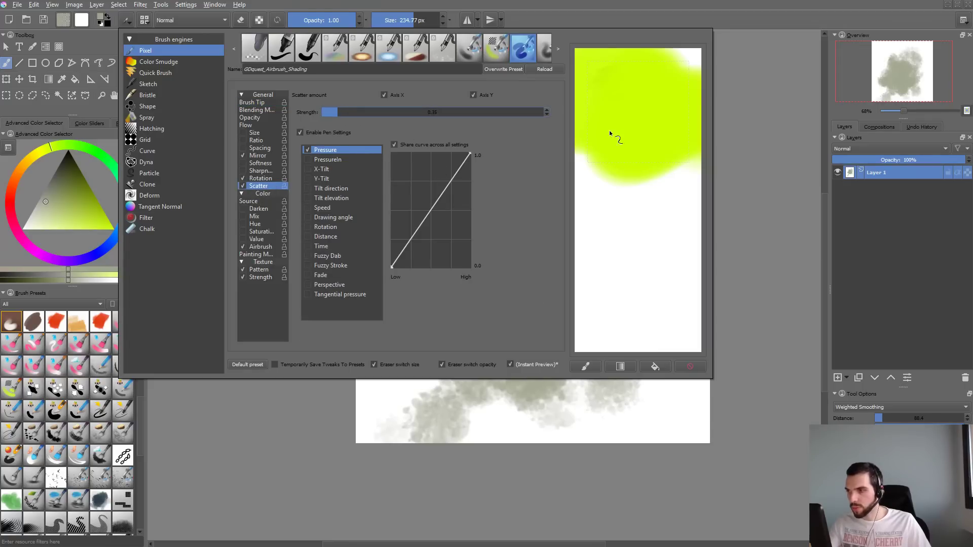
mouse_move(610, 133)
mouse_down()
mouse_move(643, 238)
mouse_move(634, 284)
mouse_up()
drag(636, 426, 647, 327)
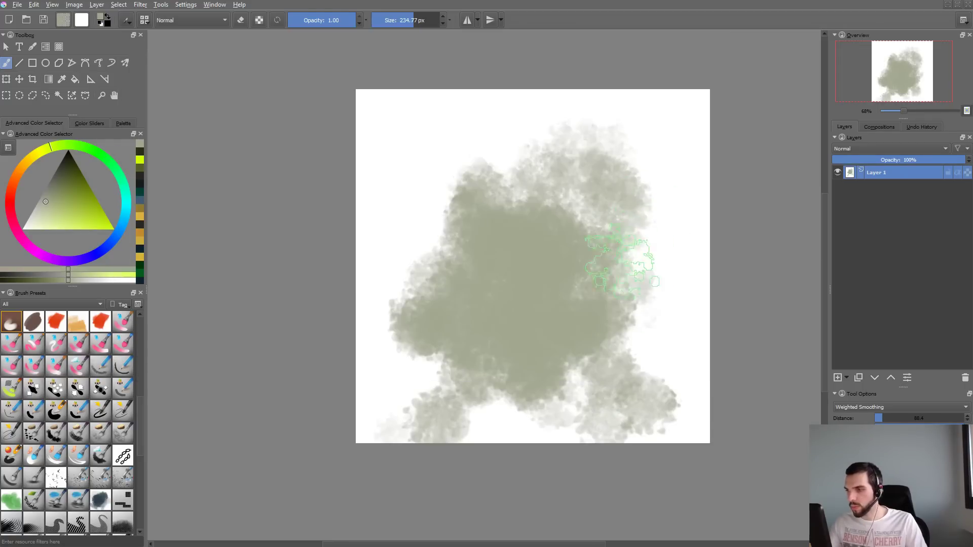
- Clear the canvas and paint a fresh grey-green cloud, adding paler grey strokes around its upper part
key(Delete)
mouse_move(582, 207)
mouse_down()
mouse_move(507, 210)
mouse_move(516, 241)
mouse_move(490, 238)
mouse_up()
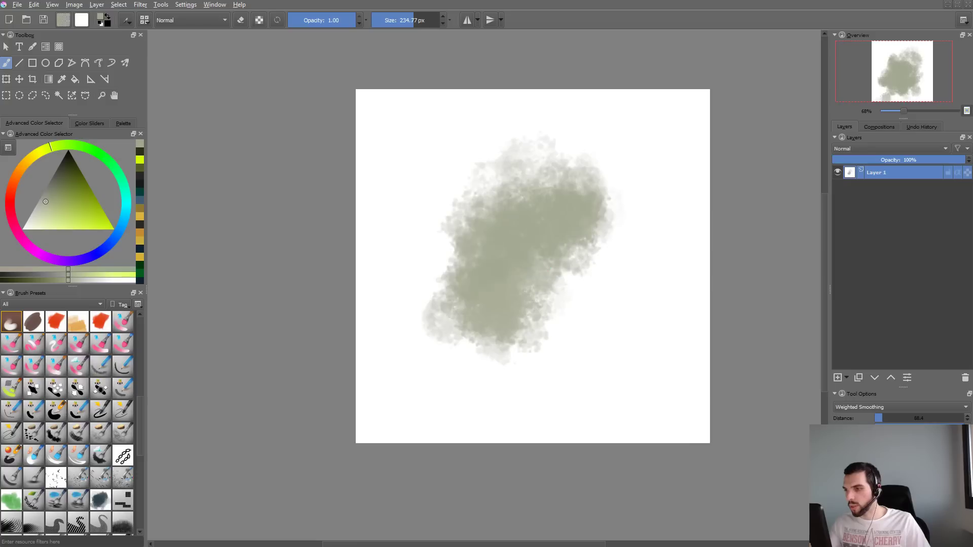
mouse_move(532, 284)
mouse_down()
mouse_move(587, 347)
mouse_move(659, 274)
mouse_move(456, 370)
mouse_move(416, 228)
mouse_move(583, 152)
mouse_move(446, 244)
mouse_move(506, 343)
mouse_move(689, 253)
mouse_move(634, 305)
mouse_up()
ctrl+click(663, 246)
mouse_move(660, 242)
mouse_down()
mouse_move(671, 249)
mouse_move(598, 218)
mouse_move(608, 203)
mouse_move(677, 213)
mouse_move(672, 228)
mouse_move(699, 173)
mouse_up()
- Enter GDquest_Watercolor_Sponge as the brush preset's name
key(F5)
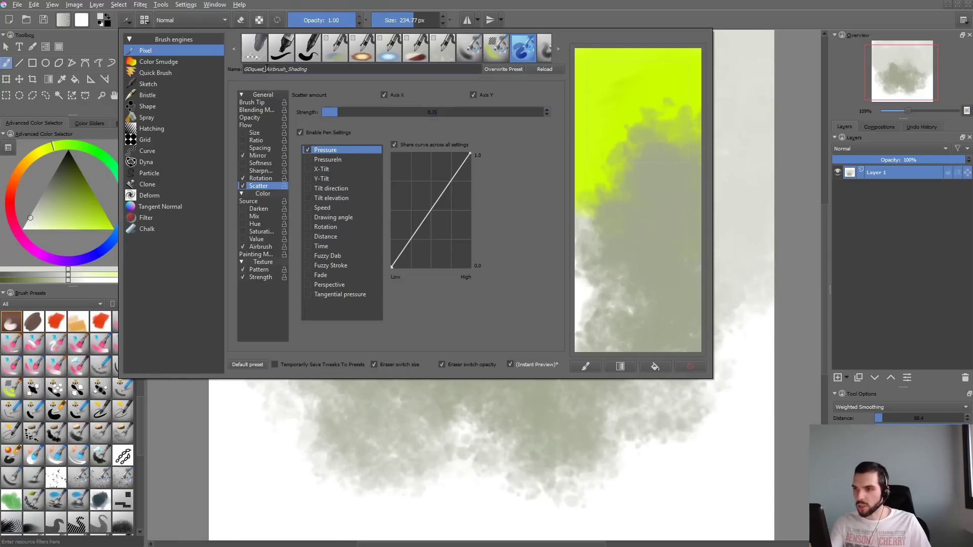
drag(265, 69, 399, 75)
text(_Waterc)
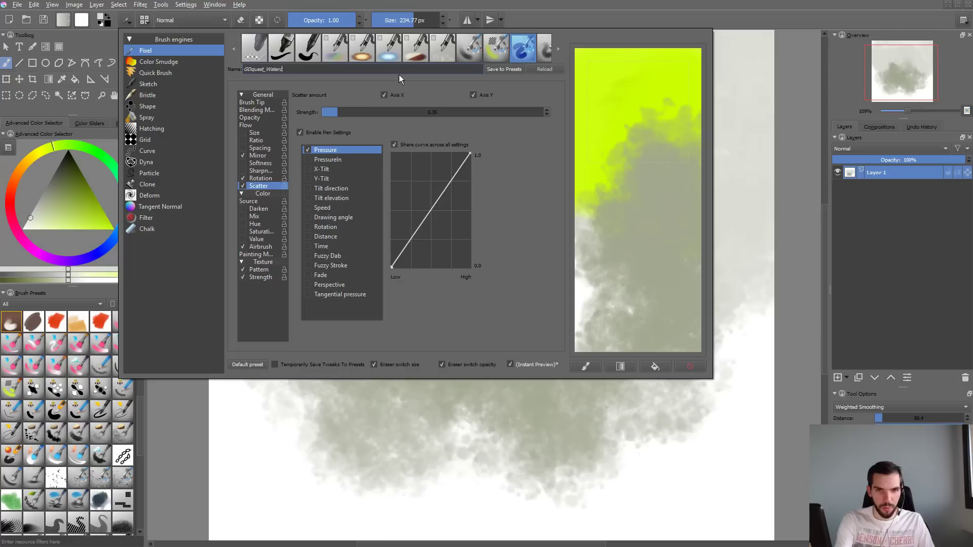
text(olor_Sp)
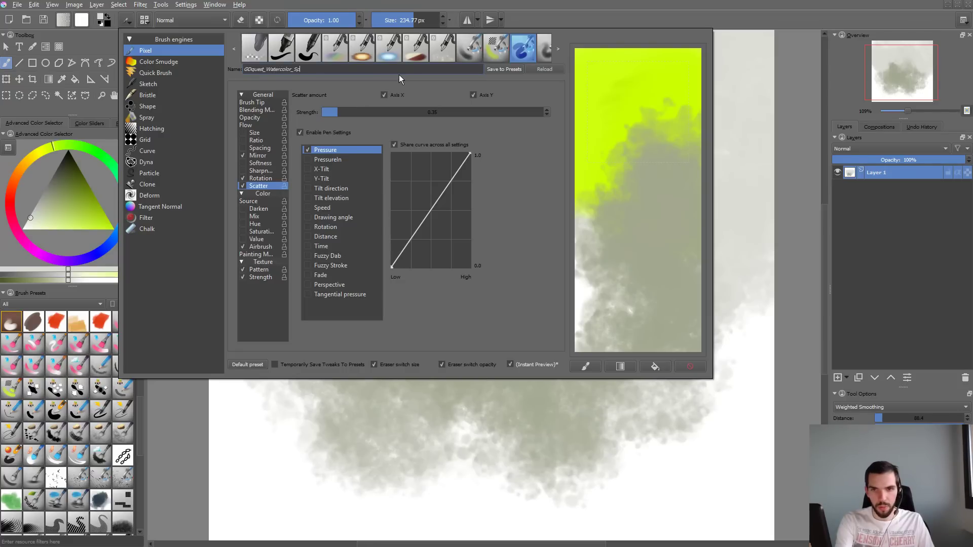
text(ong)
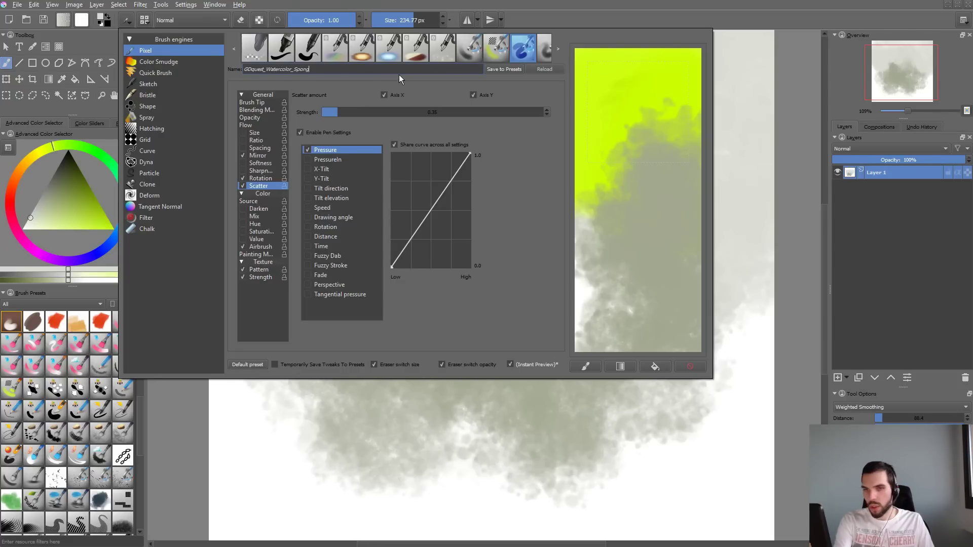
text(e)
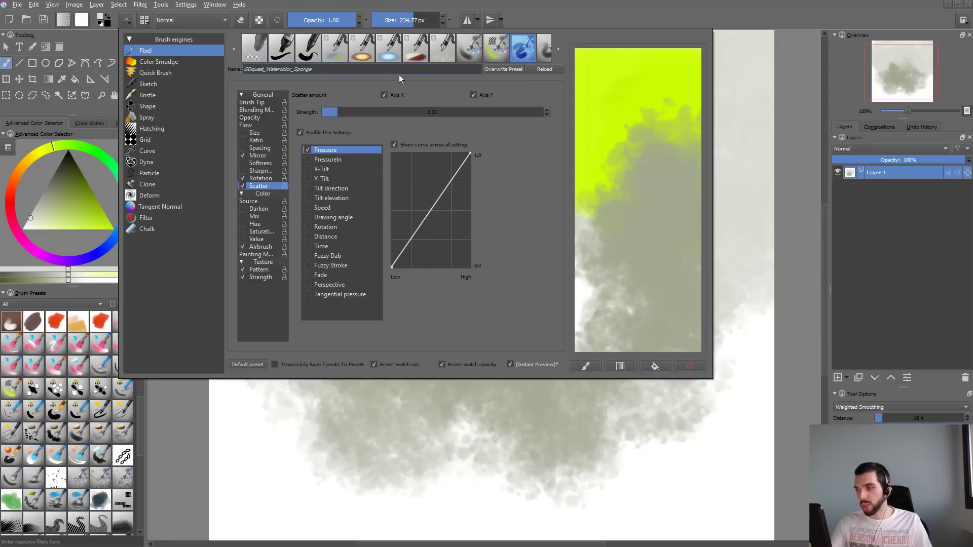
- Clear the brush scratchpad, paint a pale grey sample in it, and add a stroke at the lower edge of the canvas cloud
click(696, 369)
mouse_move(632, 147)
mouse_down()
mouse_move(684, 185)
mouse_move(643, 182)
mouse_move(618, 208)
mouse_up()
click(688, 371)
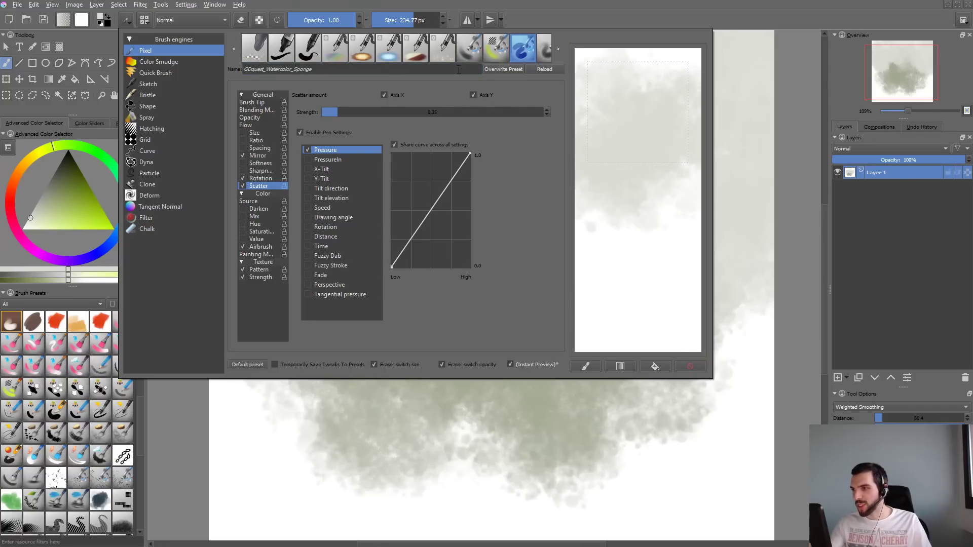
drag(415, 408, 445, 493)
- Reset the colors to default black and white, clear the scratchpad, and paint a black cloud sample as the preset thumbnail
key(d)
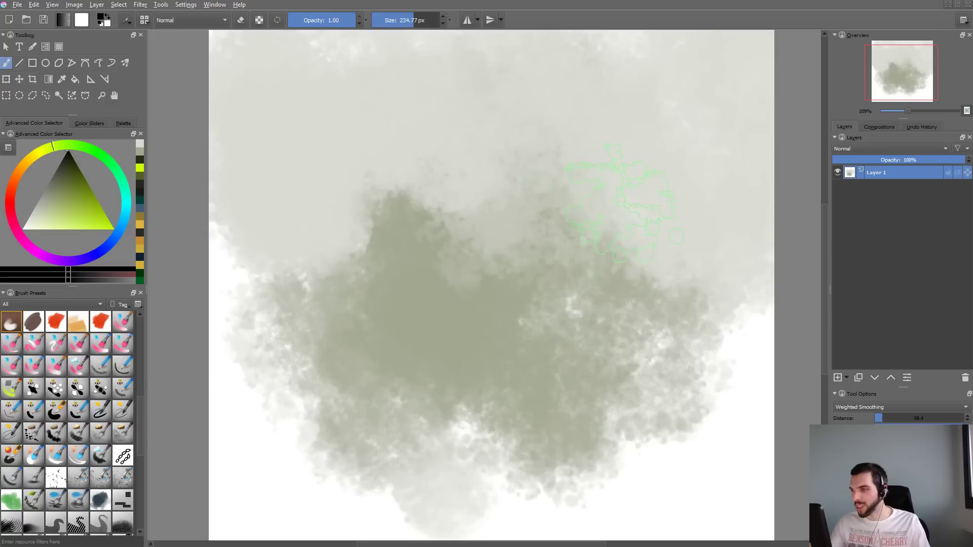
key(F5)
click(698, 367)
drag(674, 169, 662, 218)
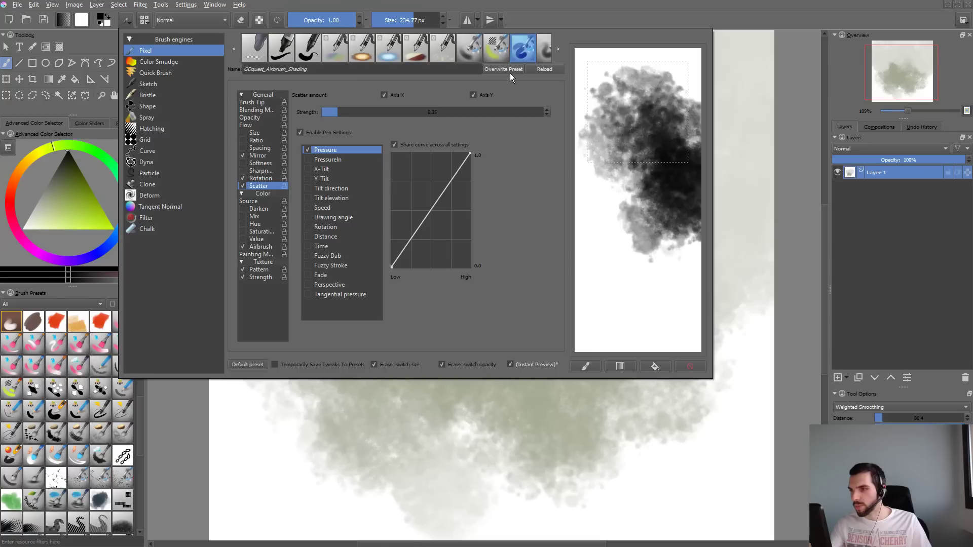
- Rename the brush GDquest_Watercolor_Sponge_Ink_Grainy and save it as a new preset
drag(266, 70, 421, 59)
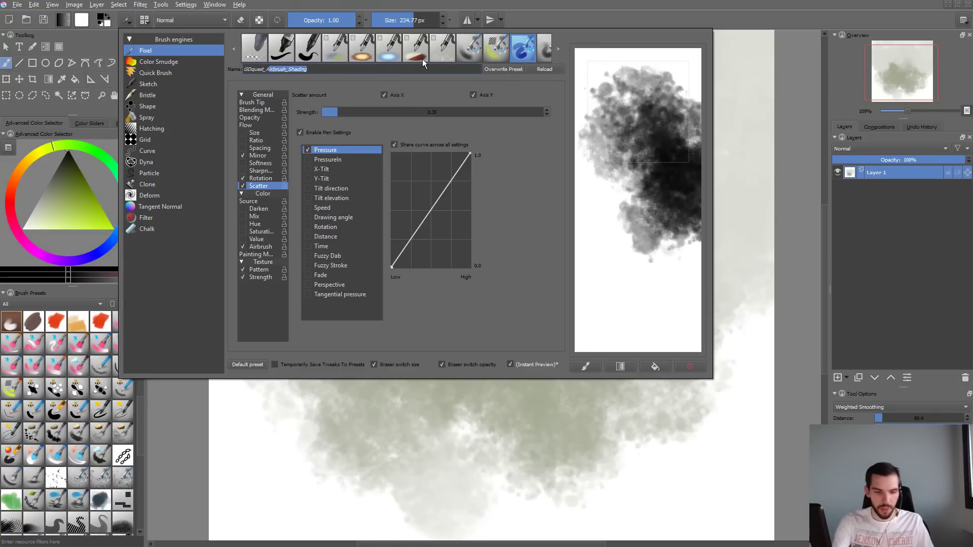
text(Watercolor_)
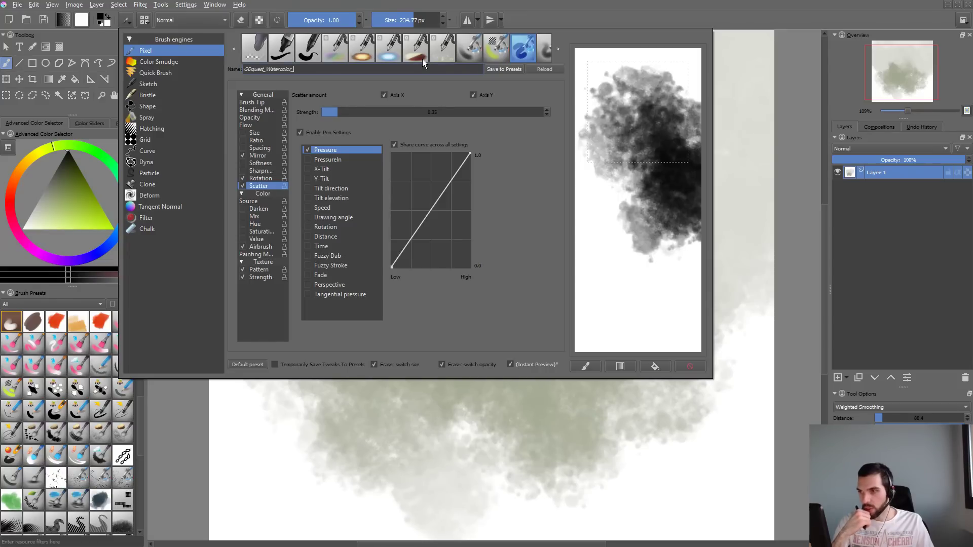
text(Sponge_)
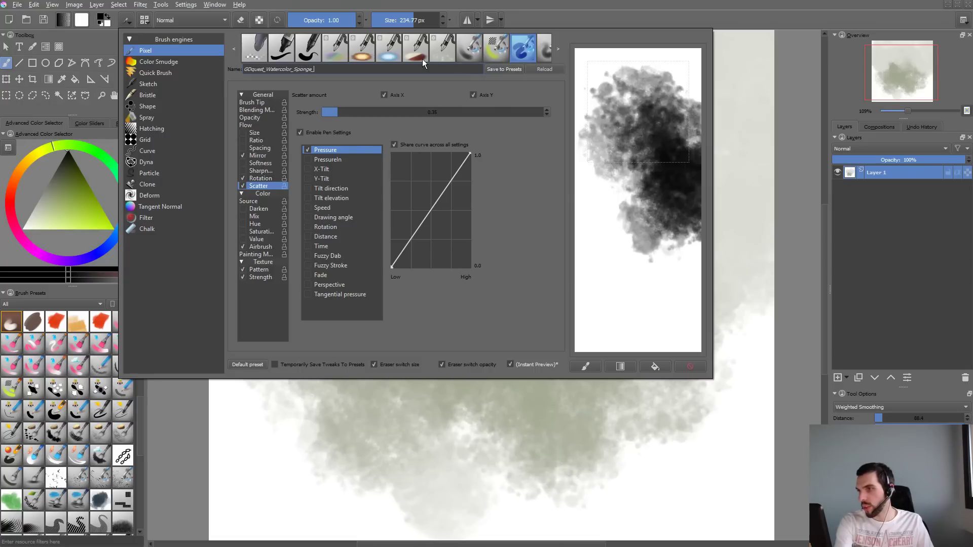
text(Ink_)
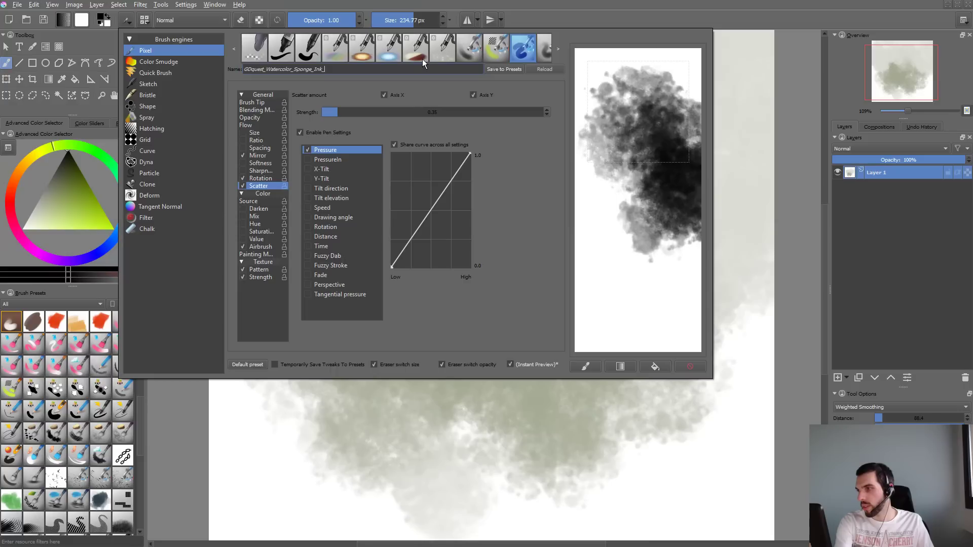
text(Grainy)
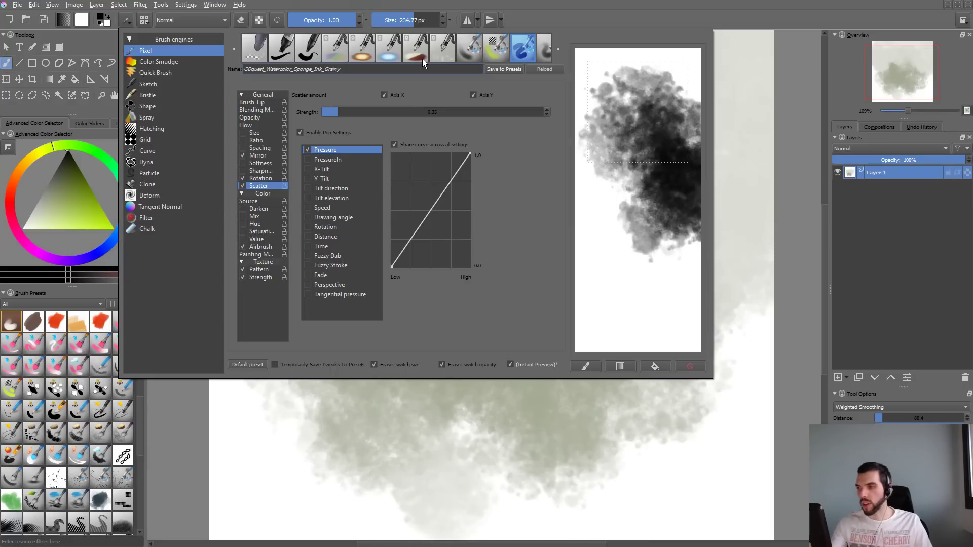
click(499, 68)
- Test the brush with black strokes on the canvas, check the cloud texture in Substance Designer, and undo the last stroke in Krita
mouse_move(375, 428)
mouse_down()
mouse_move(391, 357)
mouse_move(535, 376)
mouse_up()
key(ctrl+z)
mouse_move(337, 248)
mouse_down()
mouse_move(380, 202)
mouse_move(489, 163)
mouse_move(325, 289)
mouse_move(382, 272)
mouse_move(412, 163)
mouse_move(275, 196)
mouse_move(473, 300)
mouse_move(570, 208)
mouse_move(609, 207)
mouse_move(554, 108)
mouse_move(642, 135)
mouse_move(609, 175)
mouse_move(499, 218)
mouse_up()
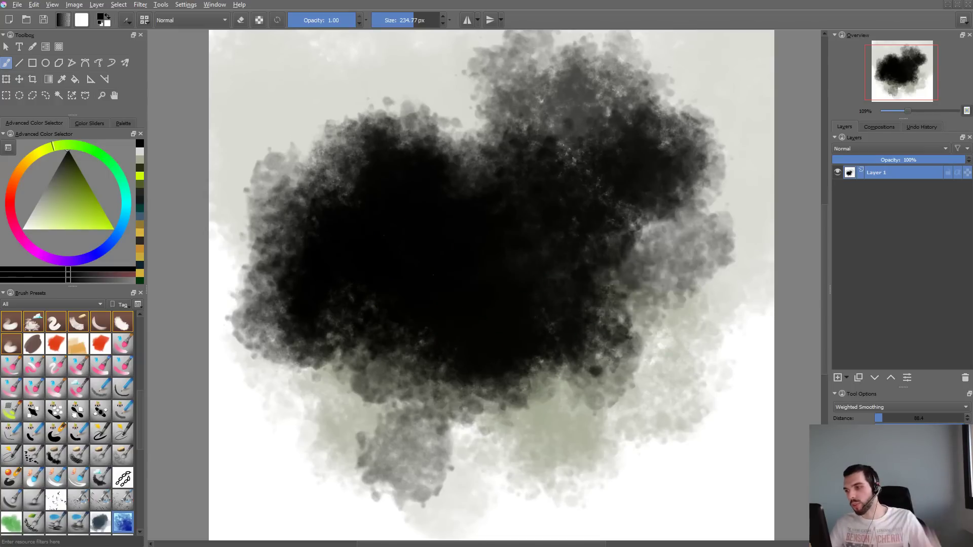
key(alt+Tab)
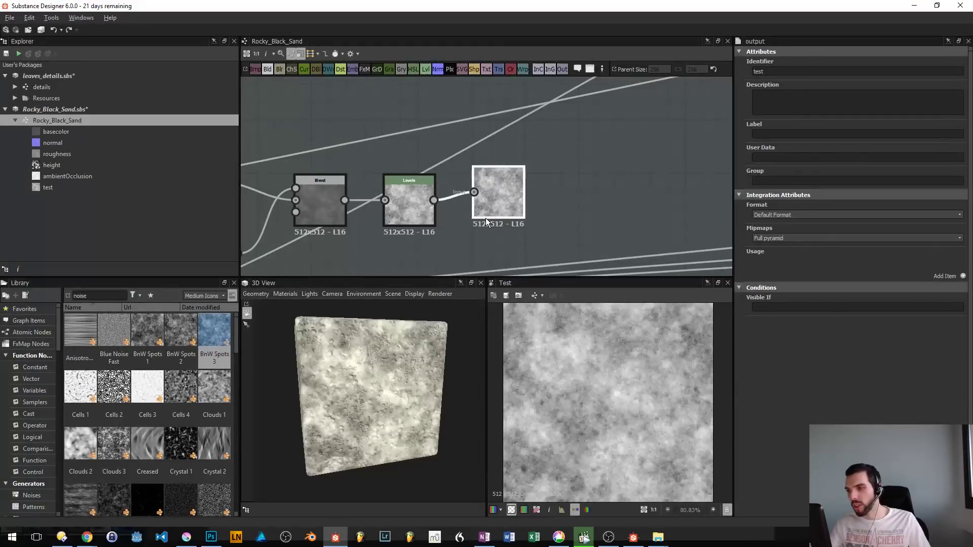
key(alt+Tab)
key(ctrl+z)
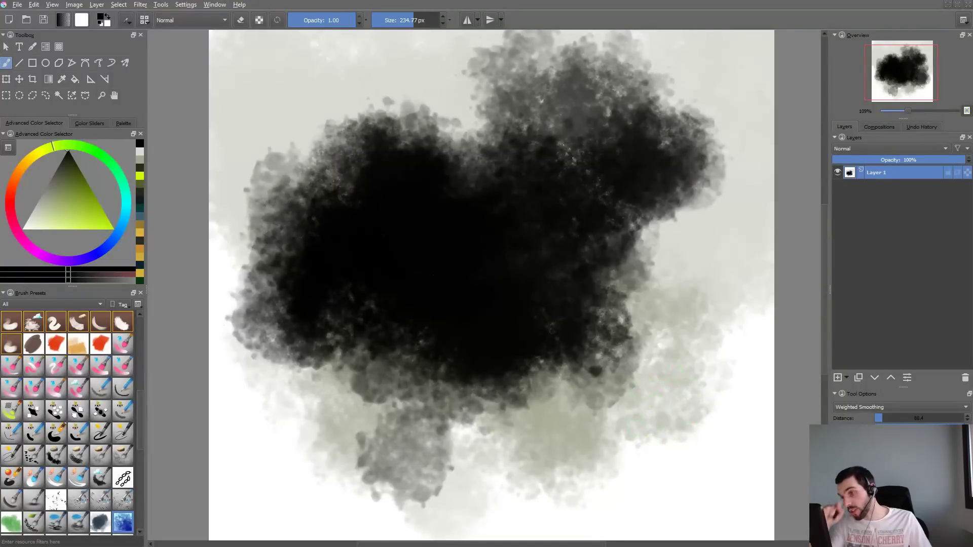
- Clear the canvas, test the grainy sponge brush with several black strokes, and undo them
key(Delete)
drag(324, 188, 499, 232)
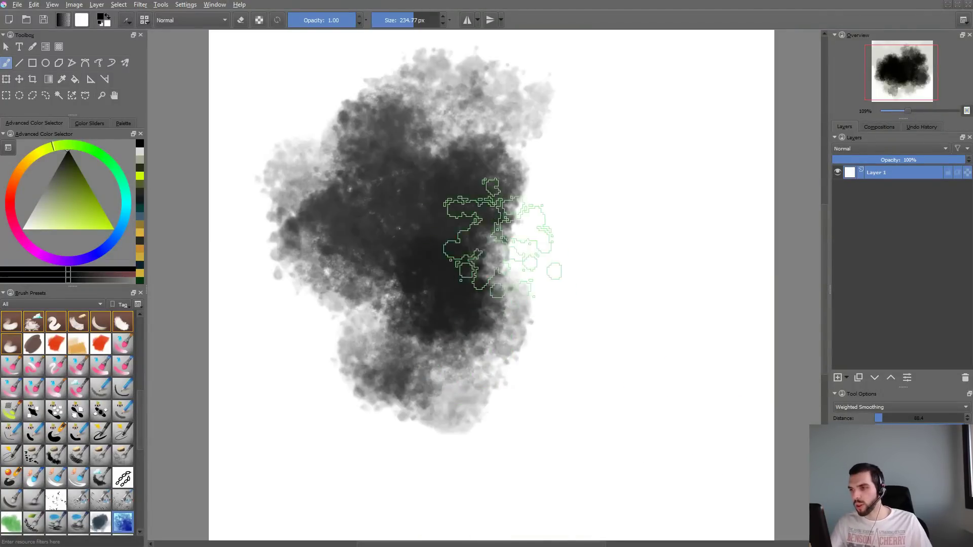
key(ctrl+z)
mouse_move(364, 269)
mouse_down()
mouse_move(472, 175)
mouse_move(354, 299)
mouse_up()
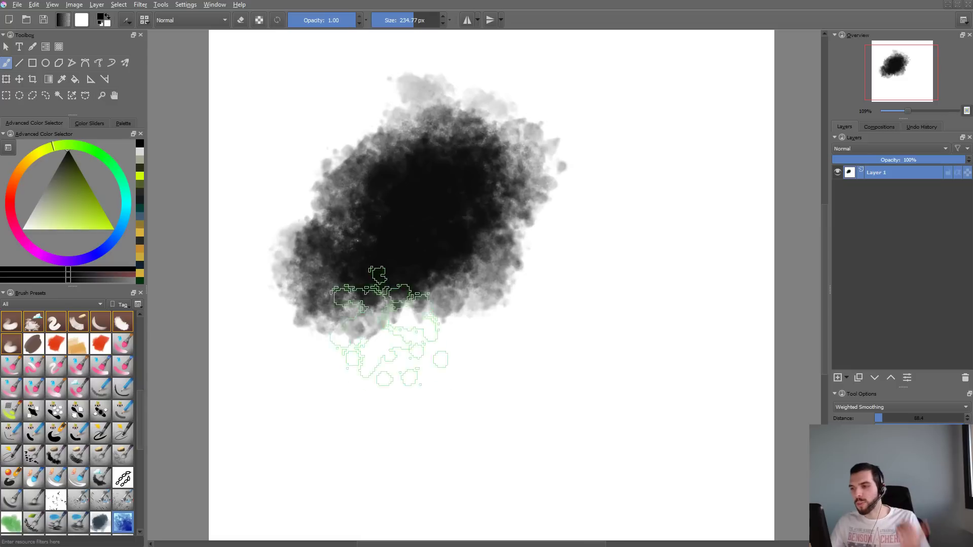
mouse_move(456, 370)
mouse_down()
mouse_move(471, 342)
mouse_move(538, 299)
mouse_up()
key(ctrl+z)
key(ctrl+z)
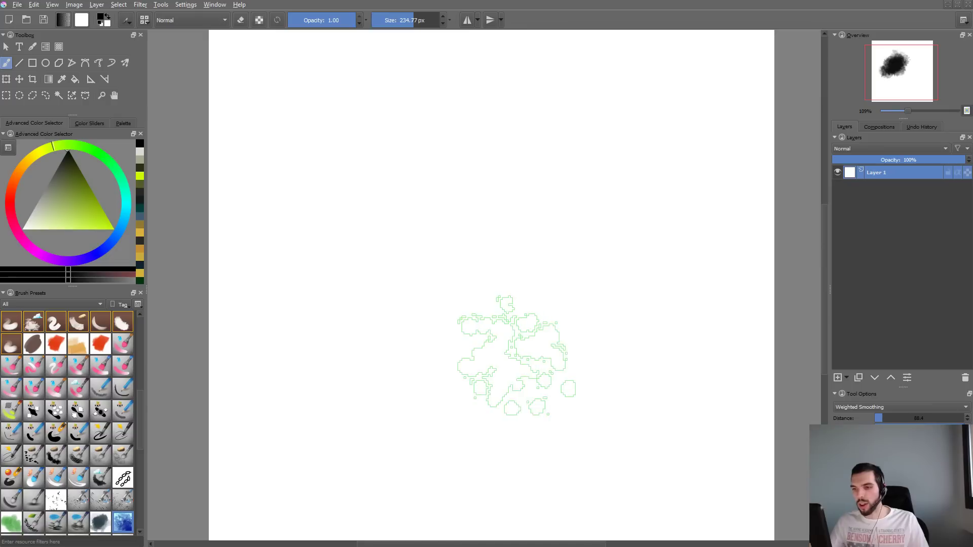
- Review the brush preset's texture pattern and brush tip settings
key(F5)
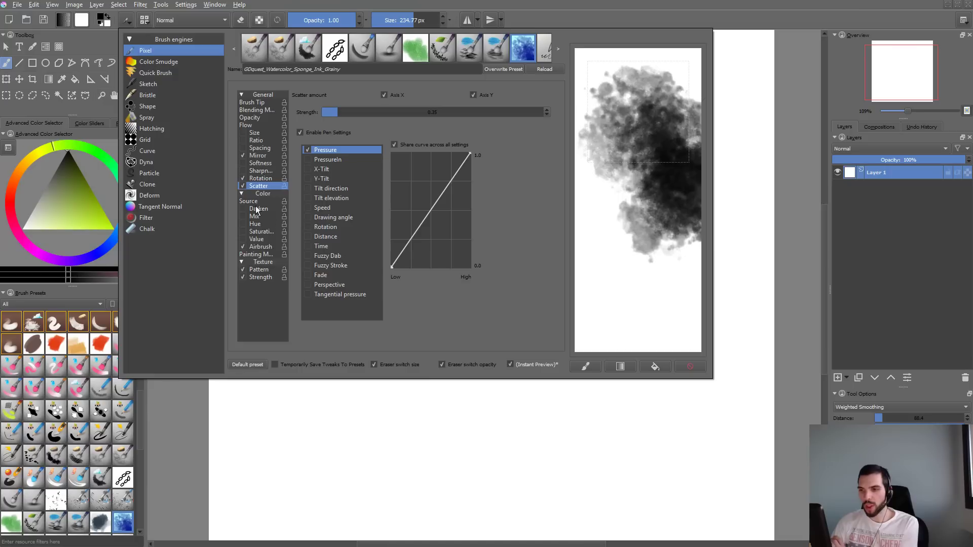
click(261, 270)
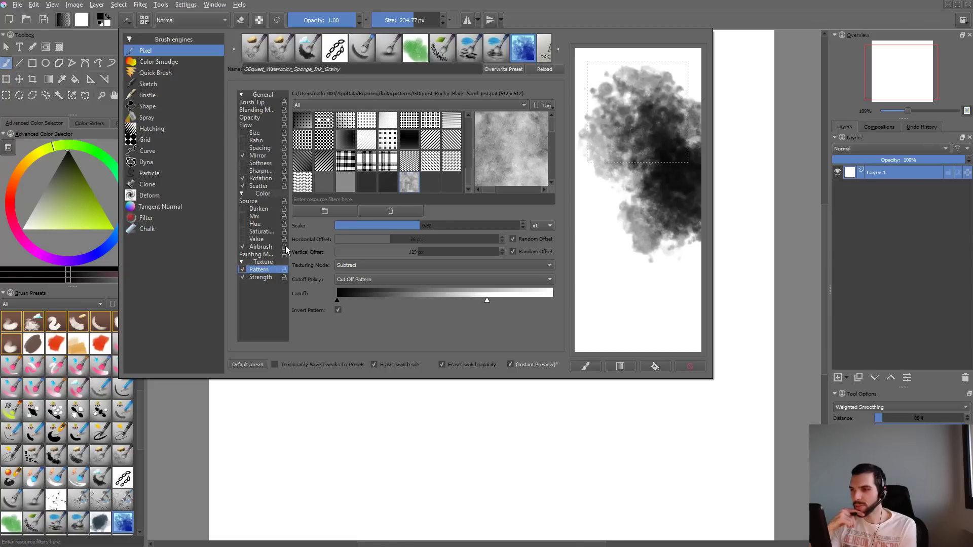
click(258, 102)
click(279, 465)
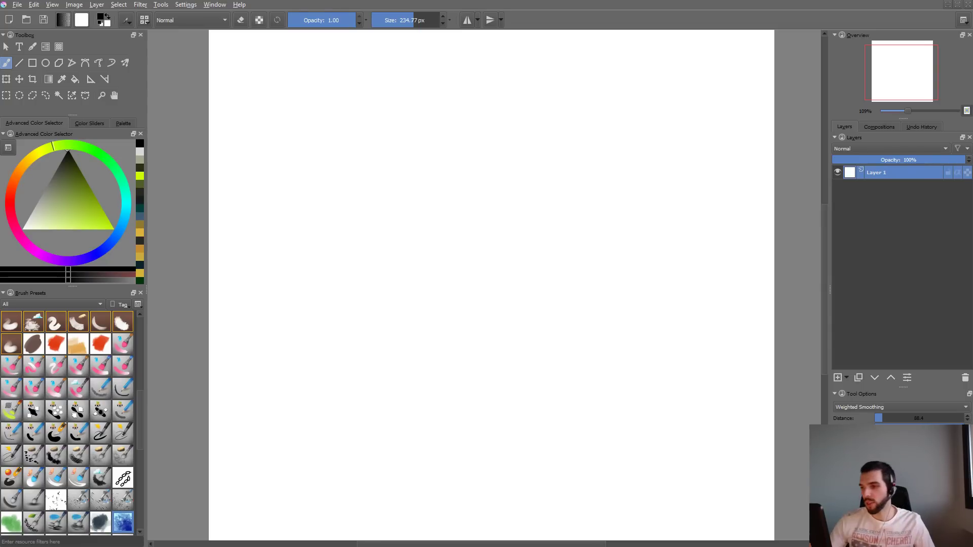
mouse_move(436, 168)
mouse_down()
mouse_move(424, 196)
mouse_move(510, 239)
mouse_up()
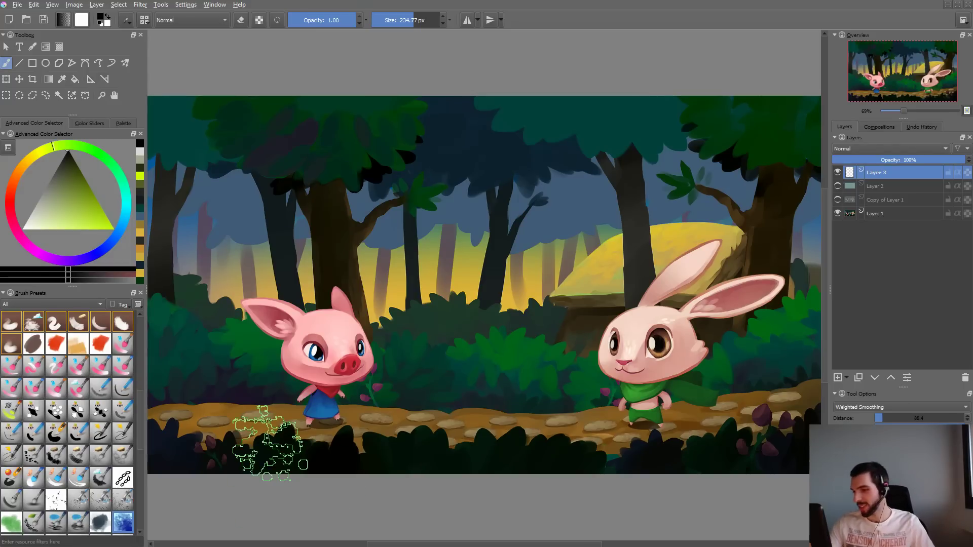
key(alt+Tab)
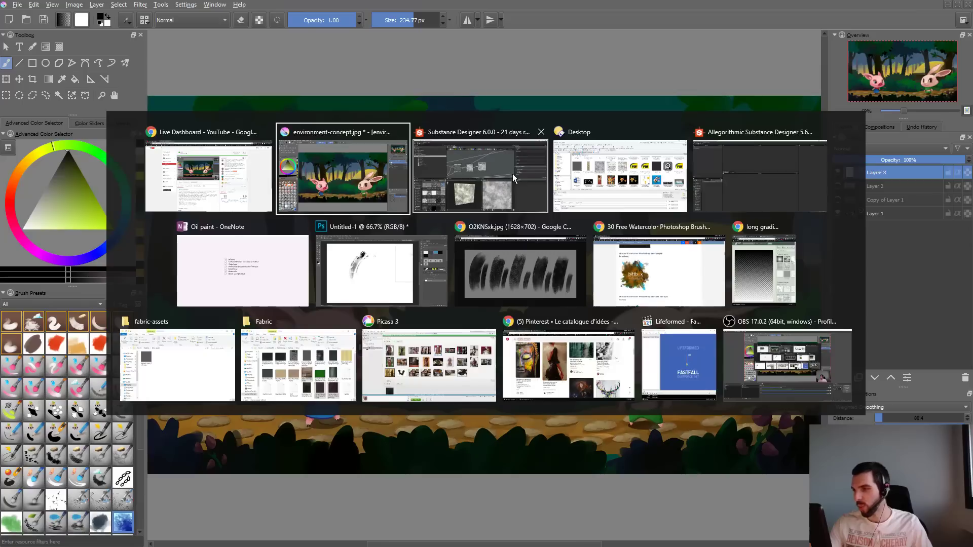
click(803, 355)
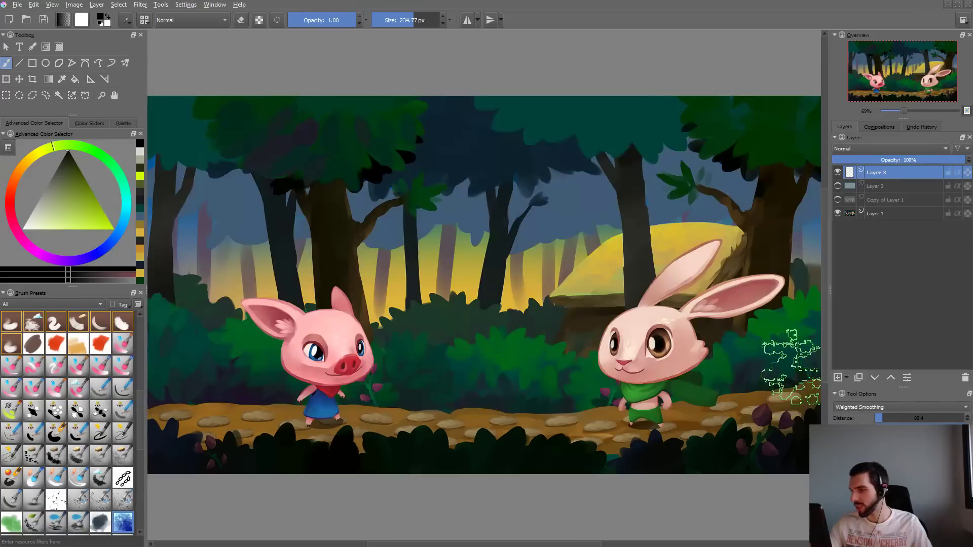